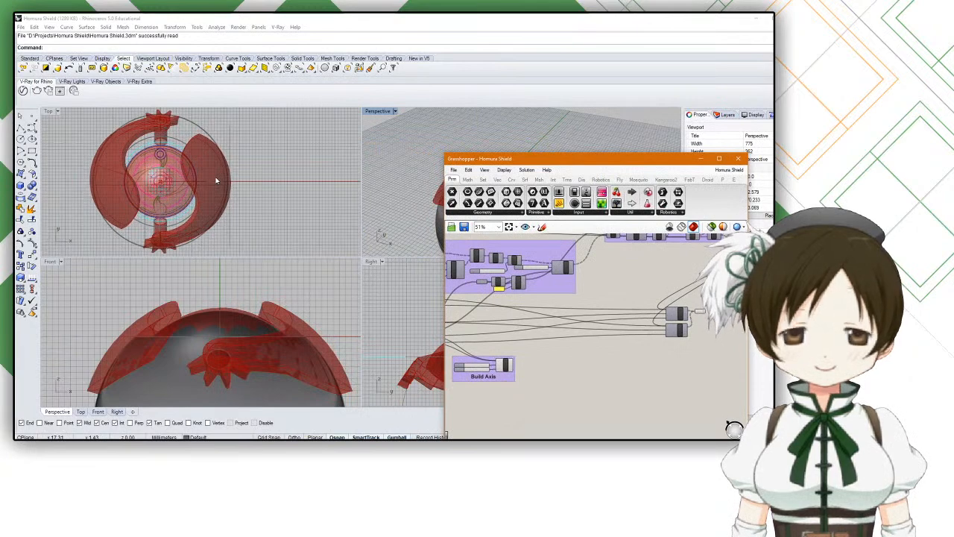
Step: Examine the shield model in the perspective view and the Generate Gear Cutouts group in the Grasshopper definition
left_click_drag(500, 159, 147, 129)
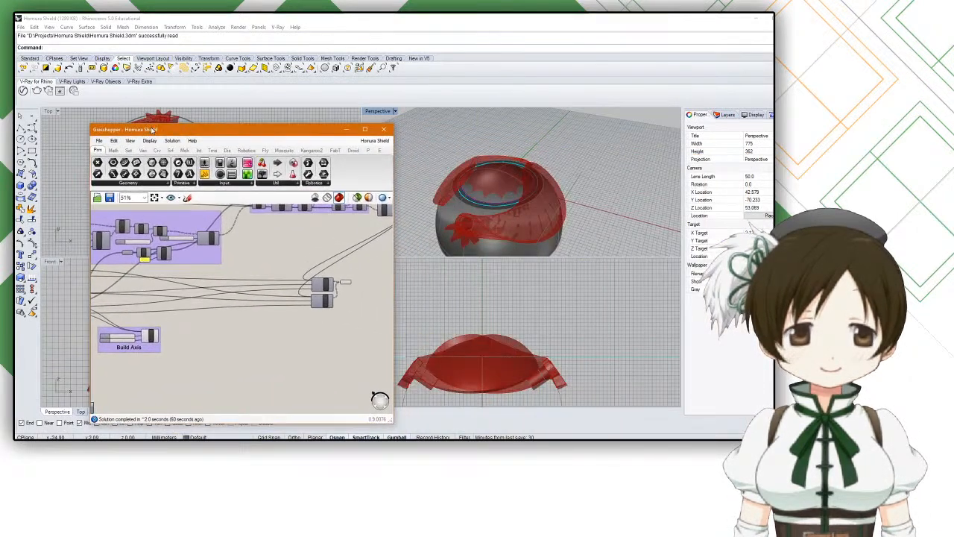
right_click_drag(535, 185, 554, 195)
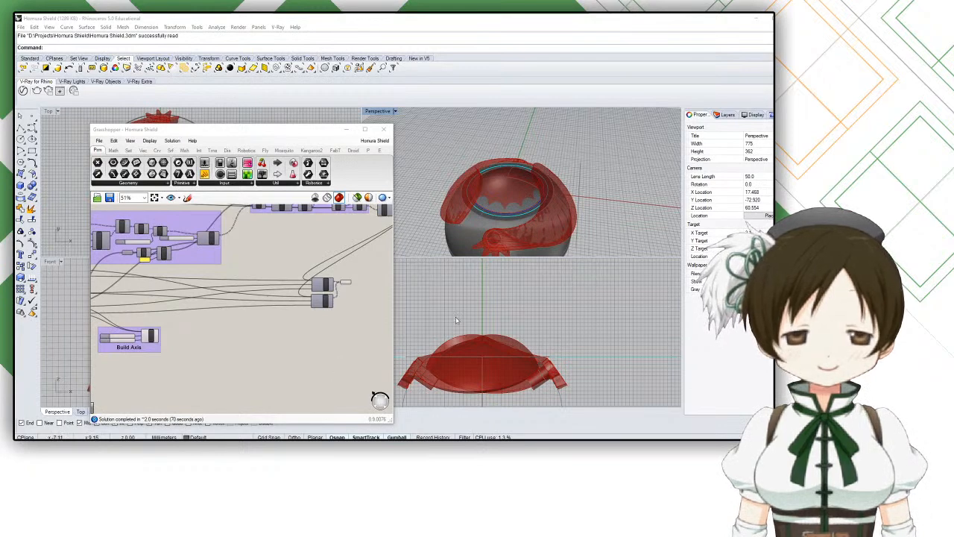
left_click(439, 282)
left_click_drag(326, 131, 308, 116)
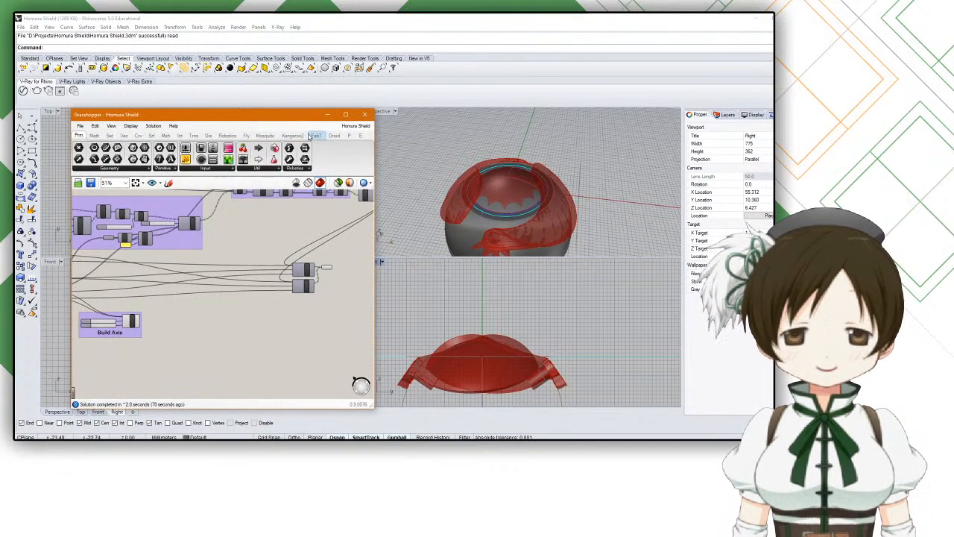
scroll(273, 316, "up", 3)
left_click_drag(226, 118, 632, 39)
scroll(616, 219, "down", 3)
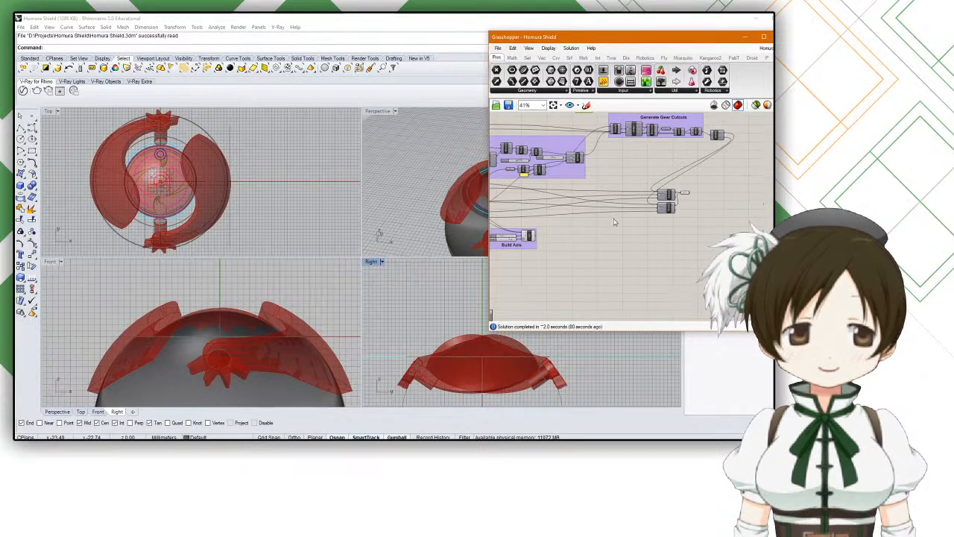
scroll(656, 191, "up", 1)
right_click_drag(656, 191, 610, 263)
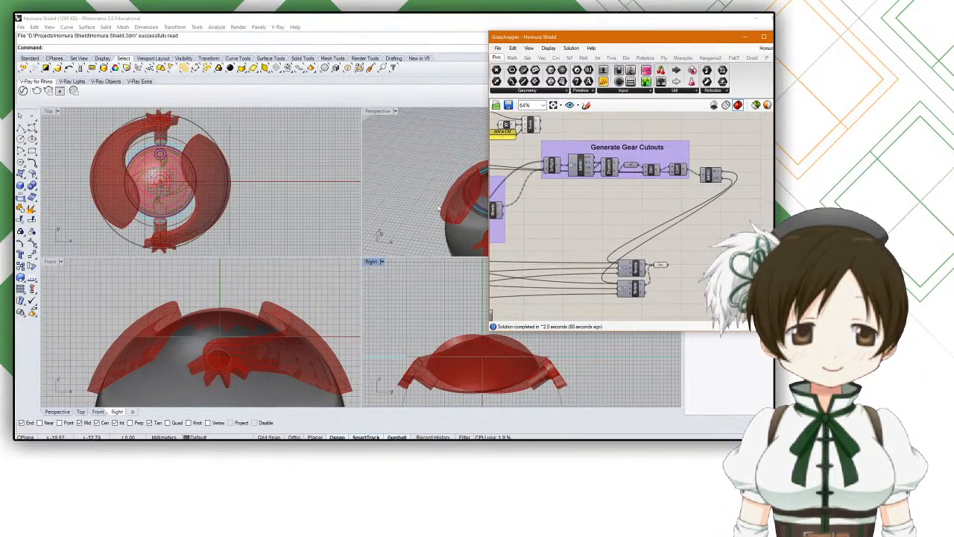
scroll(676, 177, "up", 3)
scroll(676, 177, "down", 1)
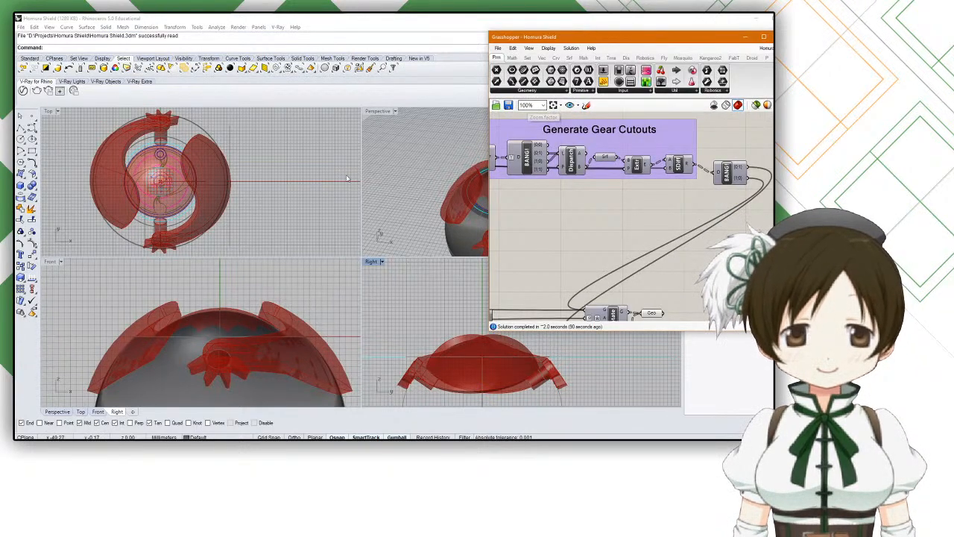
Step: Hide the ETCH, CUT, Layer 01, Layer 02, Layer 03 and Layer 04 layers, clearing the Grasshopper window out of the way
left_click(431, 173)
left_click_drag(588, 37, 355, 341)
left_click(727, 115)
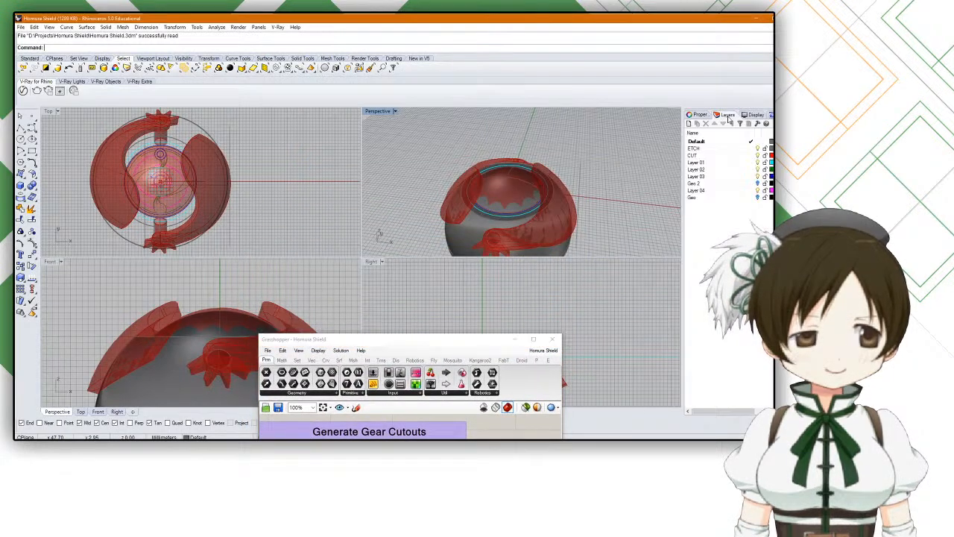
left_click(759, 162)
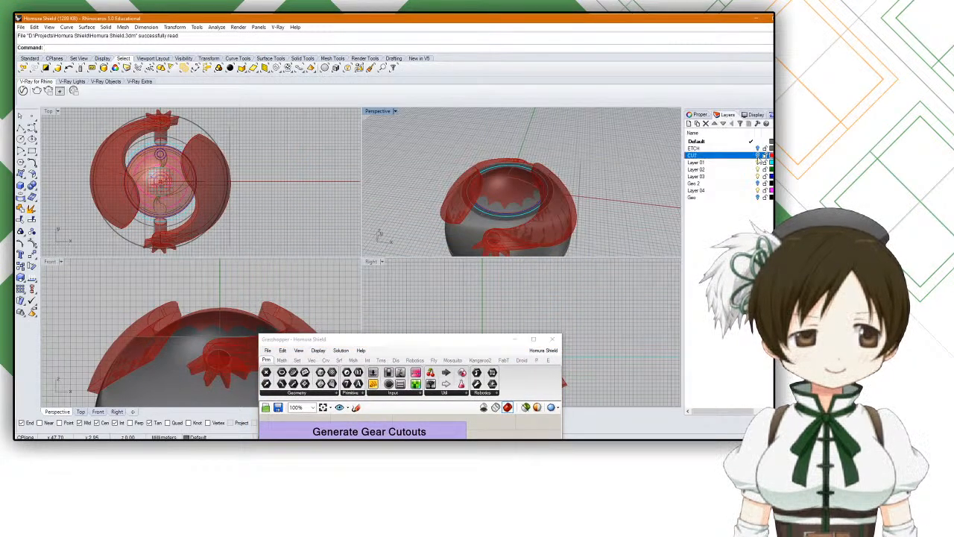
left_click(758, 175)
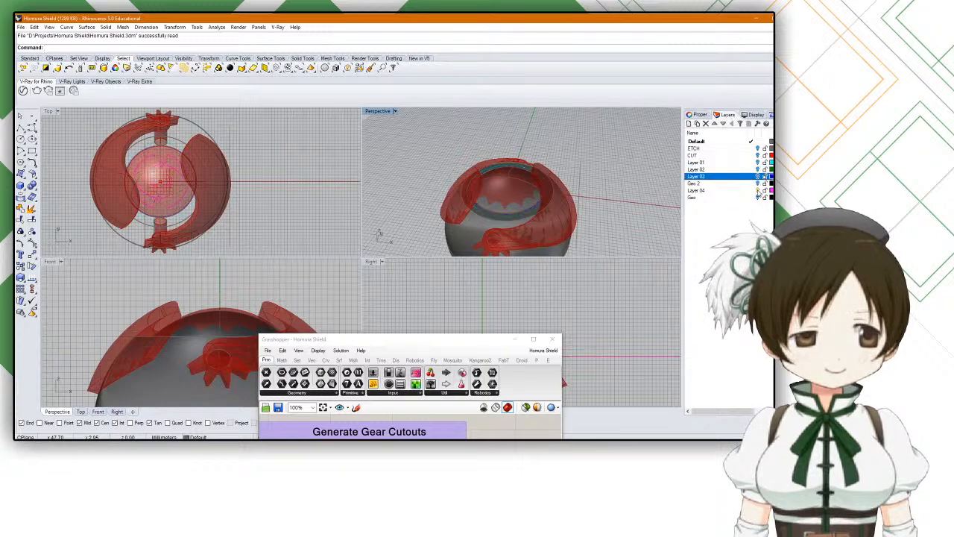
left_click(758, 191)
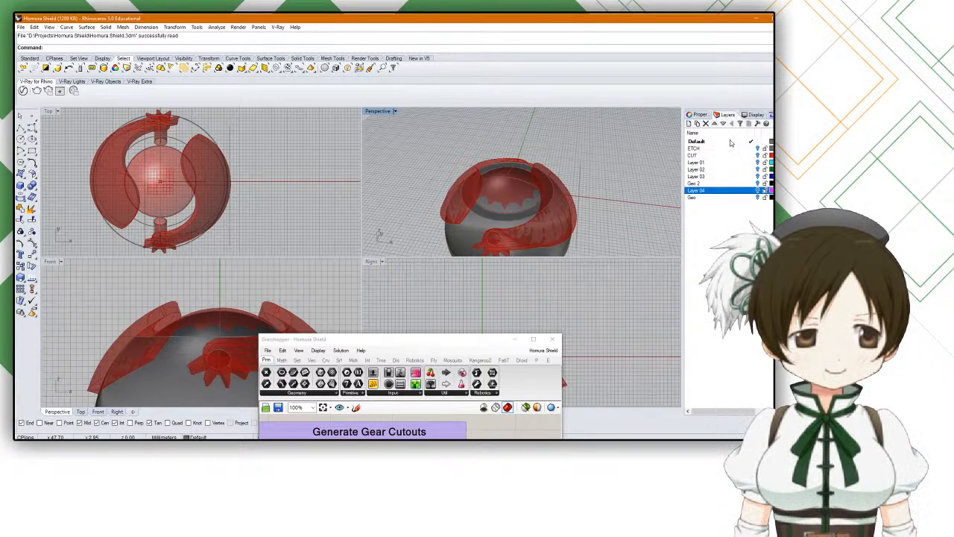
Step: Examine the shield's dome, side arms and gear cutouts from several angles and distances in the perspective view
scroll(576, 185, "down", 6)
scroll(578, 169, "up", 4)
scroll(578, 169, "up", 5)
right_click_drag(582, 160, 516, 214)
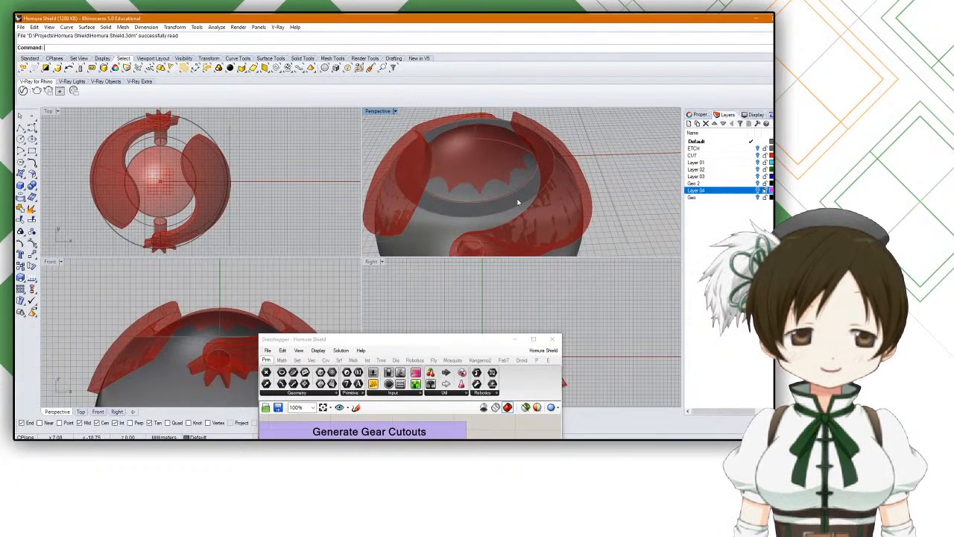
scroll(527, 200, "down", 4)
mouse_move(526, 200)
right_mouse_down()
mouse_move(539, 195)
mouse_move(551, 164)
mouse_move(542, 152)
mouse_move(522, 163)
mouse_move(513, 194)
right_mouse_up()
scroll(522, 163, "up", 5)
scroll(522, 163, "down", 4)
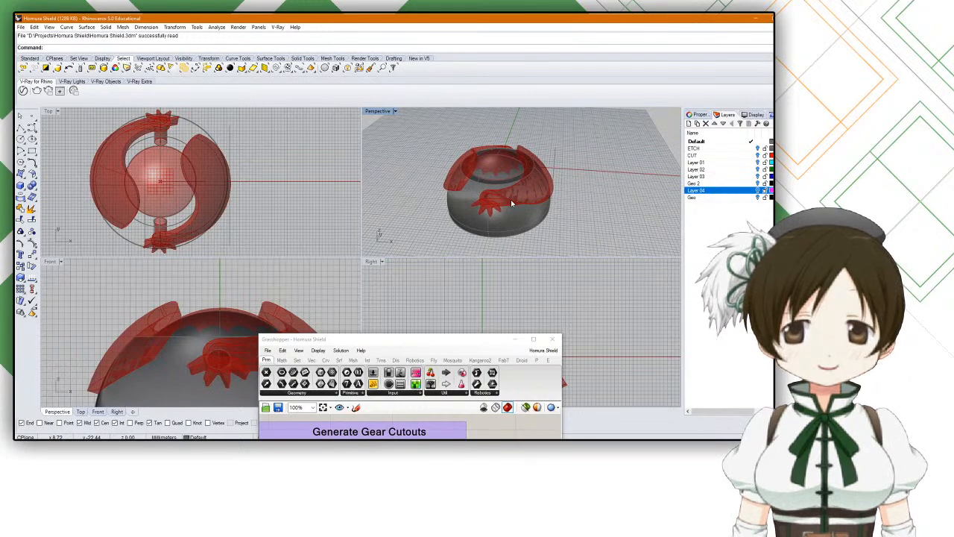
Step: Hide the grey dome polysurface and inspect the red Grasshopper preview geometry up close
left_click(511, 216)
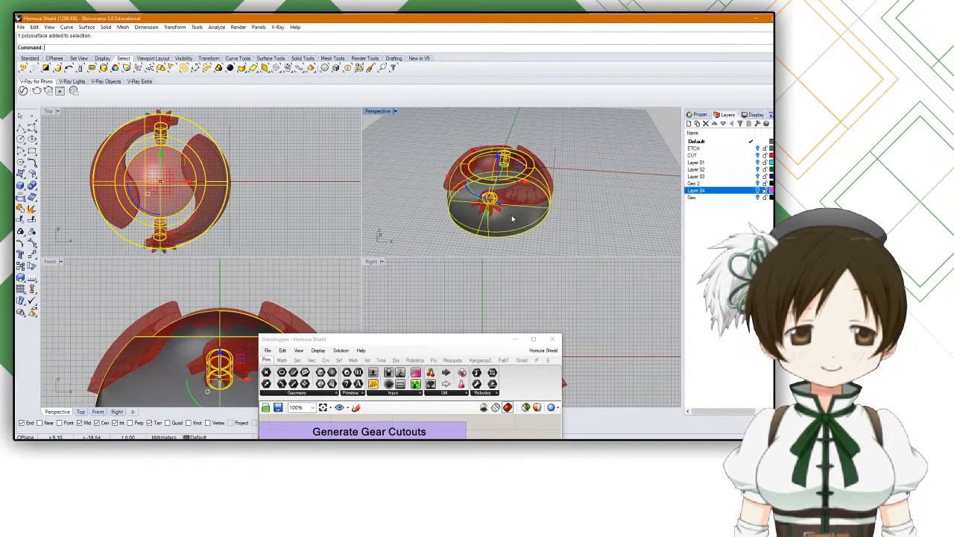
right_click_drag(511, 215, 585, 198)
type("Hide")
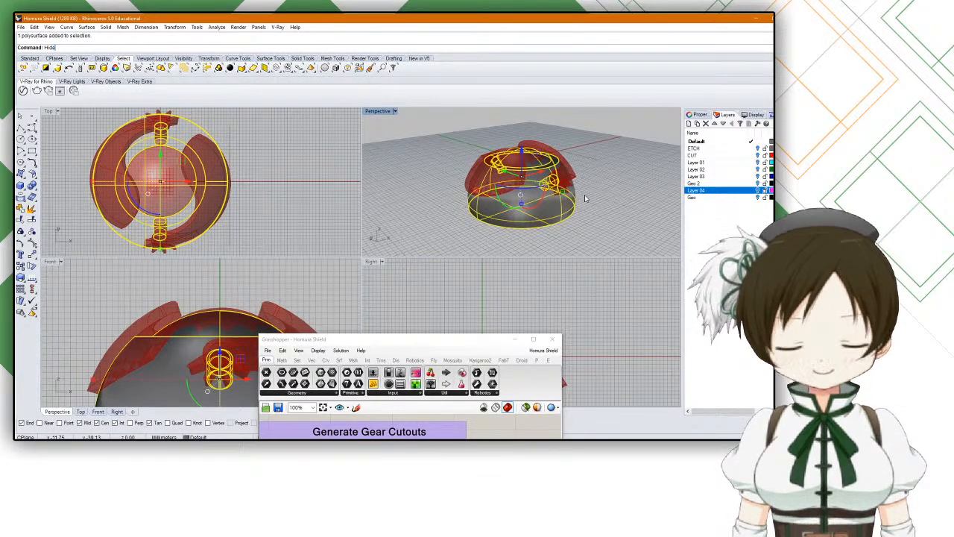
key("Return")
scroll(584, 195, "up", 5)
mouse_move(584, 194)
right_mouse_down()
mouse_move(586, 208)
mouse_move(606, 210)
mouse_move(621, 185)
mouse_move(611, 175)
mouse_move(591, 202)
mouse_move(559, 197)
mouse_move(575, 200)
right_mouse_up()
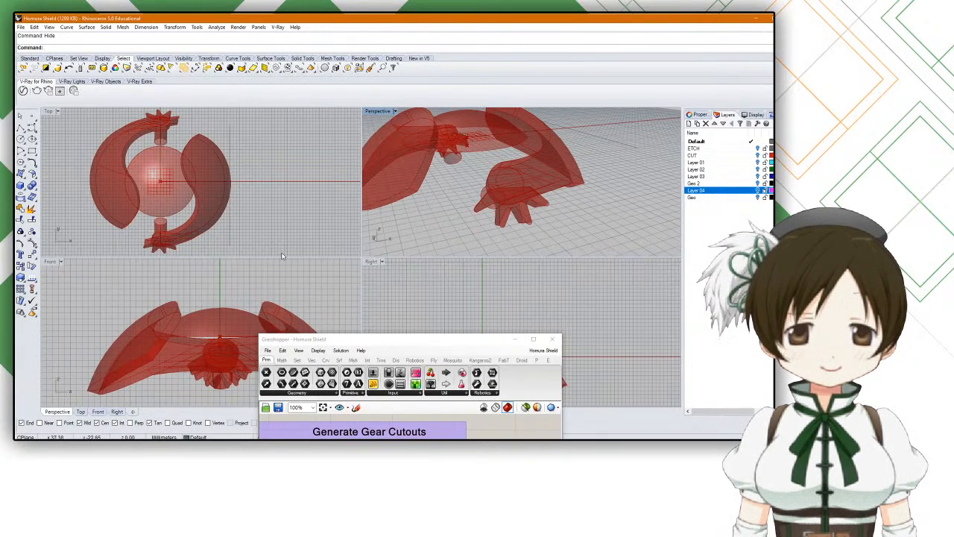
left_click(21, 27)
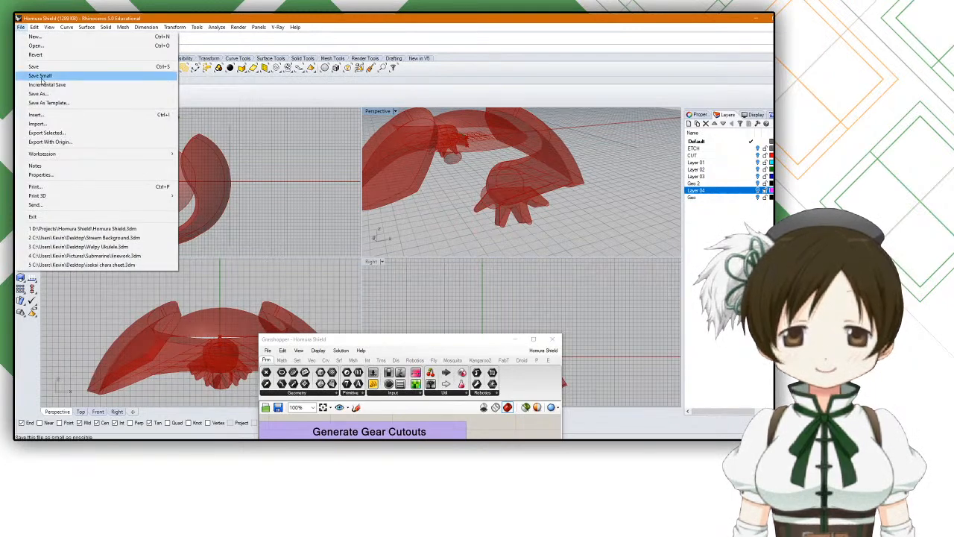
mouse_move(34, 27)
left_click(295, 181)
Step: Open Grasshopper's Components Folder and clear the Grasshopper window away so the folder and model stay in view
left_click_drag(293, 335, 298, 111)
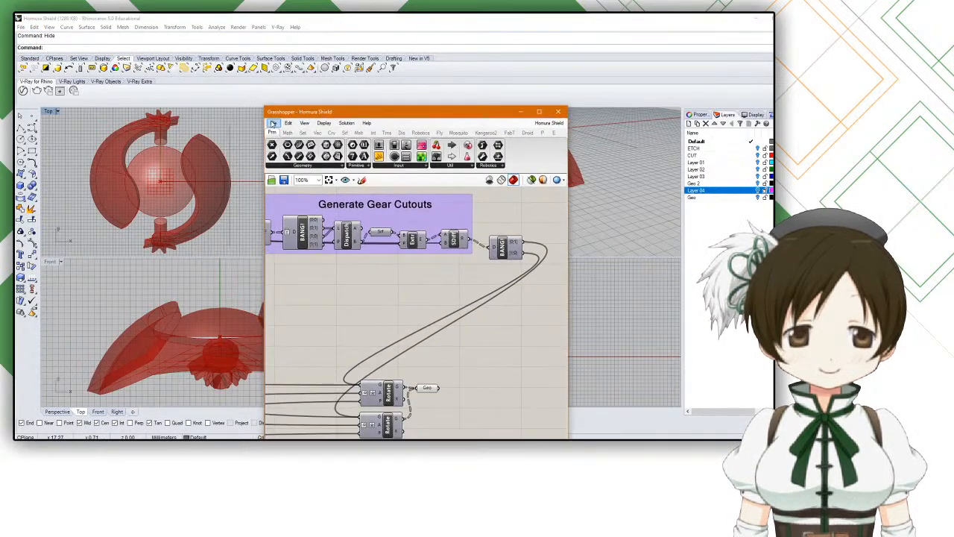
left_click(273, 123)
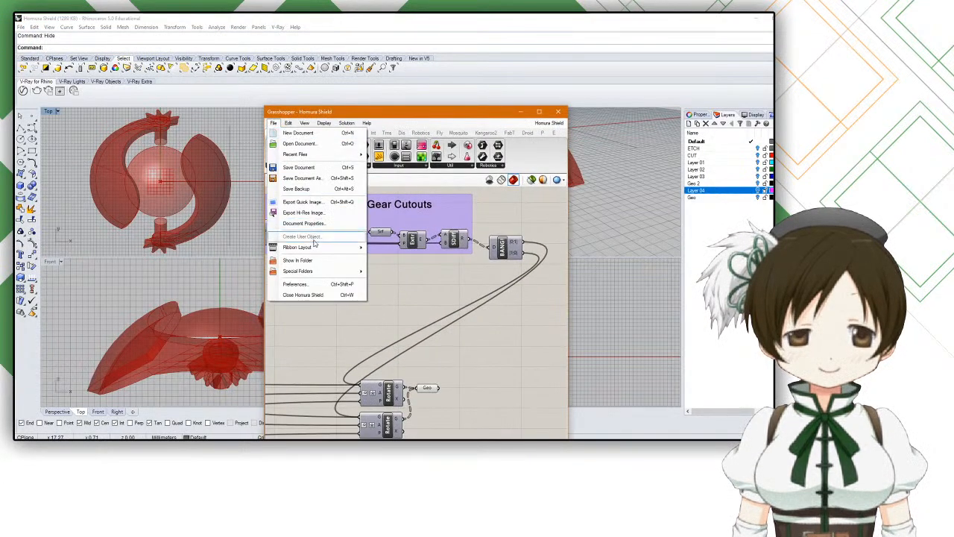
mouse_move(328, 275)
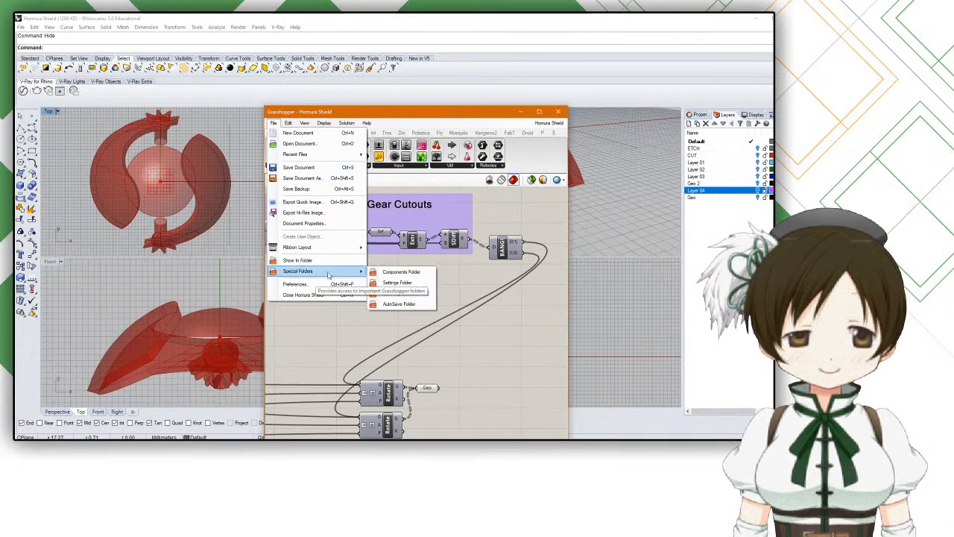
left_click(410, 273)
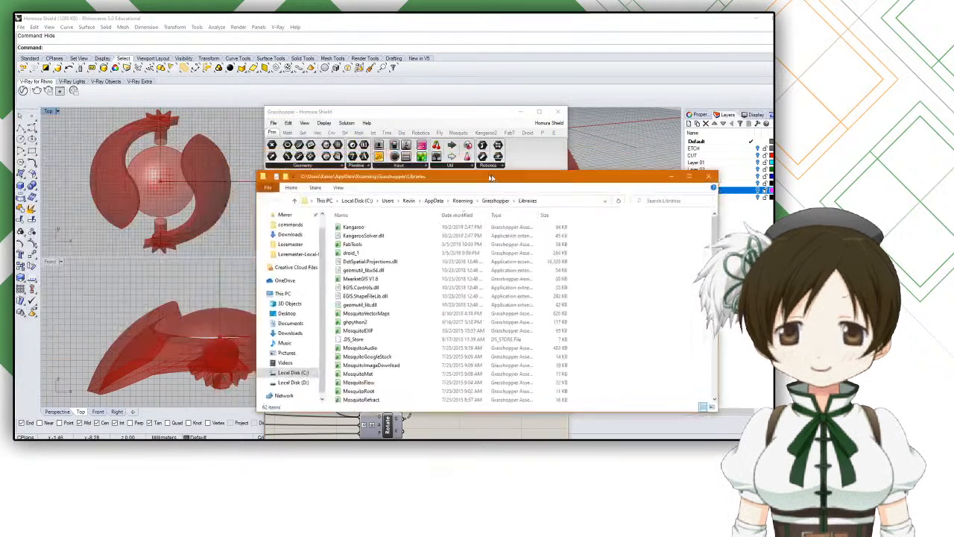
left_click_drag(468, 117, 231, 82)
left_click(285, 75)
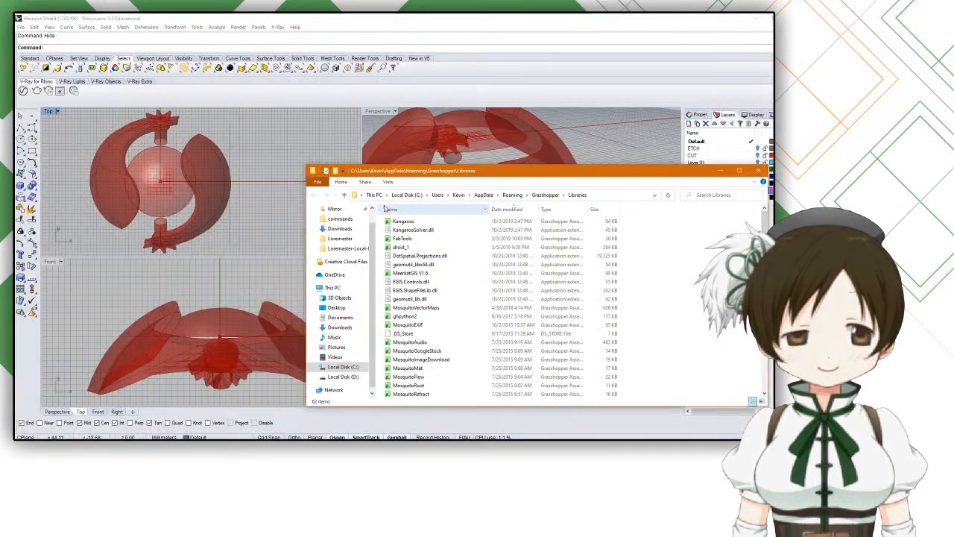
Step: Look through the installed plug-in files and subfolders in the Grasshopper Libraries folder
scroll(458, 220, "down", 8)
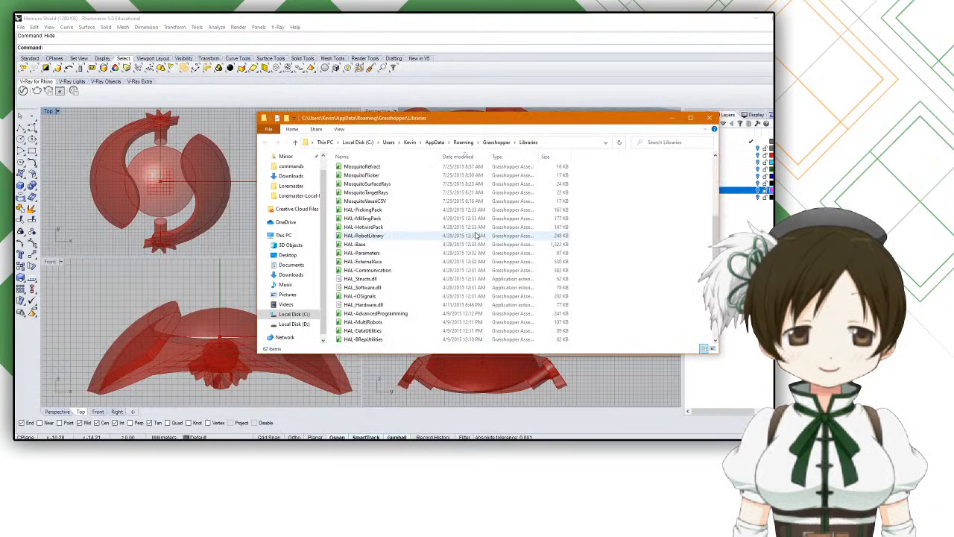
scroll(470, 229, "up", 8)
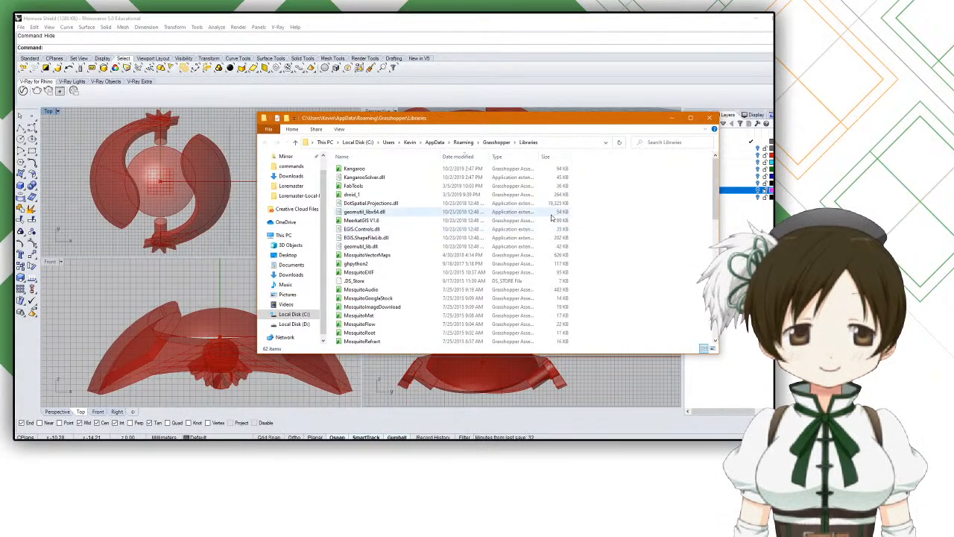
scroll(552, 218, "down", 6)
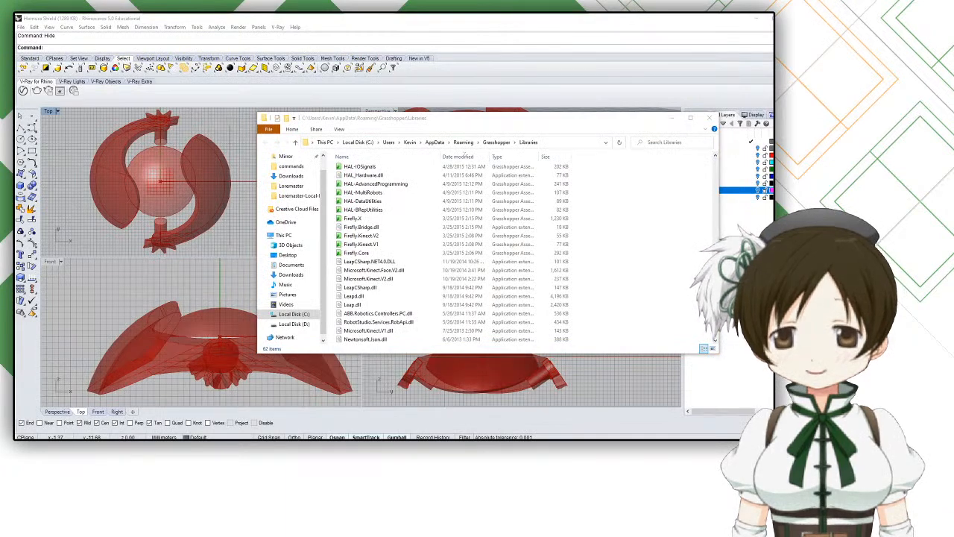
left_click_drag(497, 118, 418, 114)
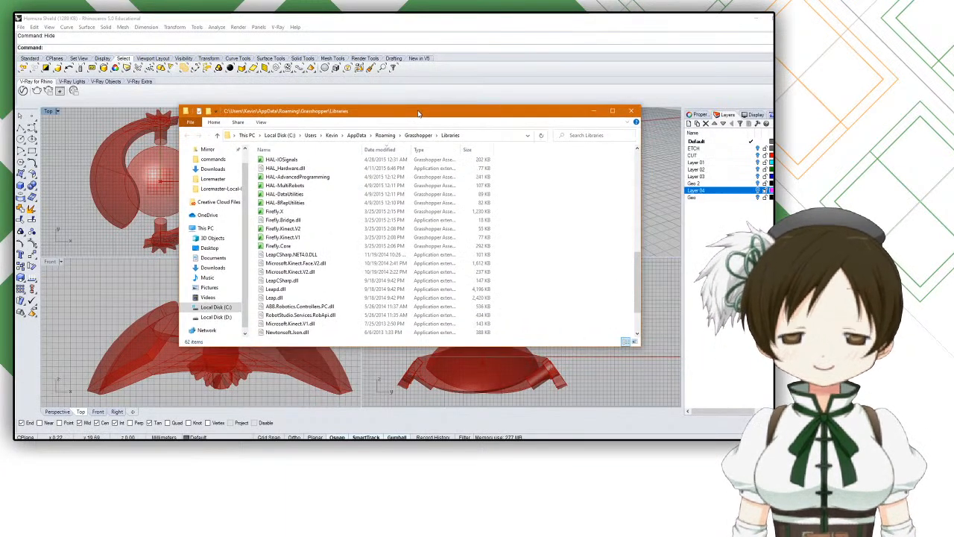
scroll(502, 186, "up", 10)
scroll(503, 186, "down", 12)
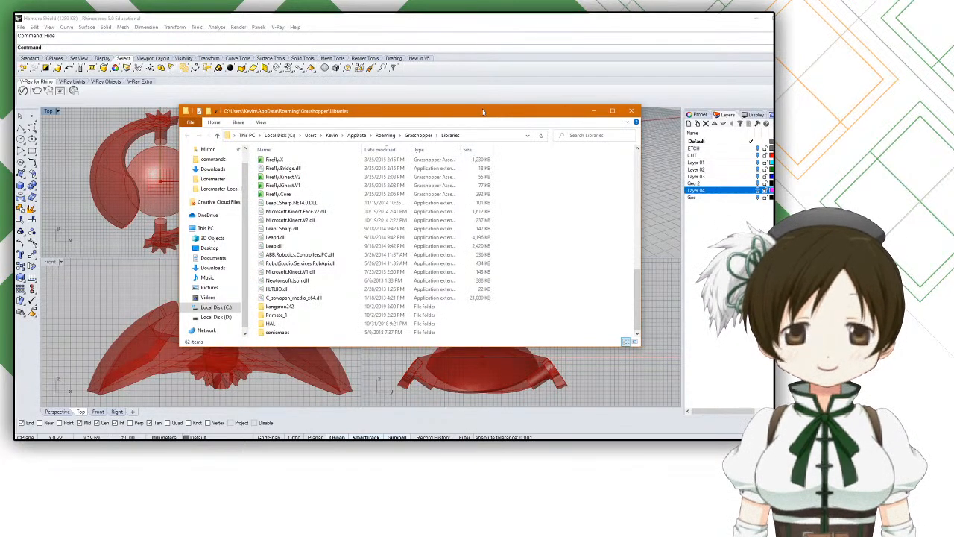
left_click_drag(483, 111, 473, 196)
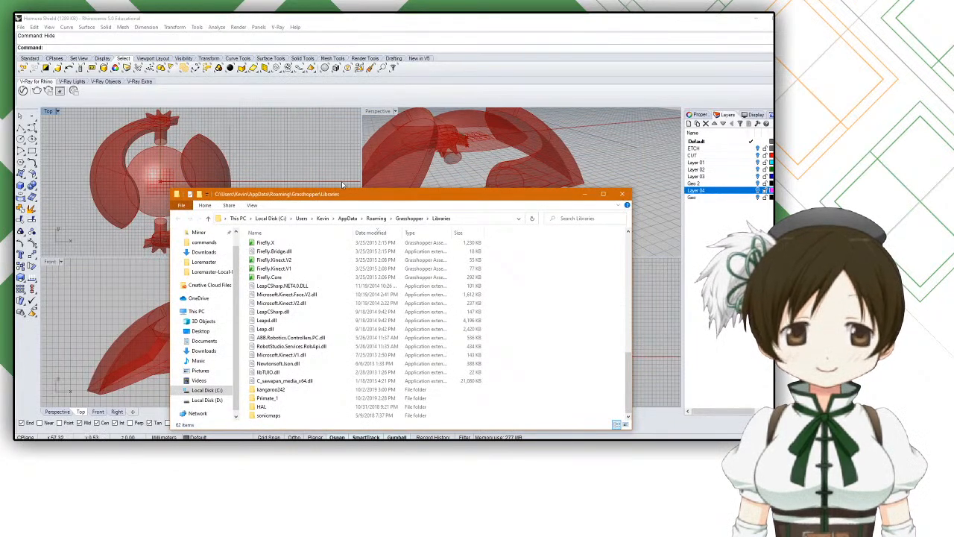
left_click_drag(334, 199, 337, 187)
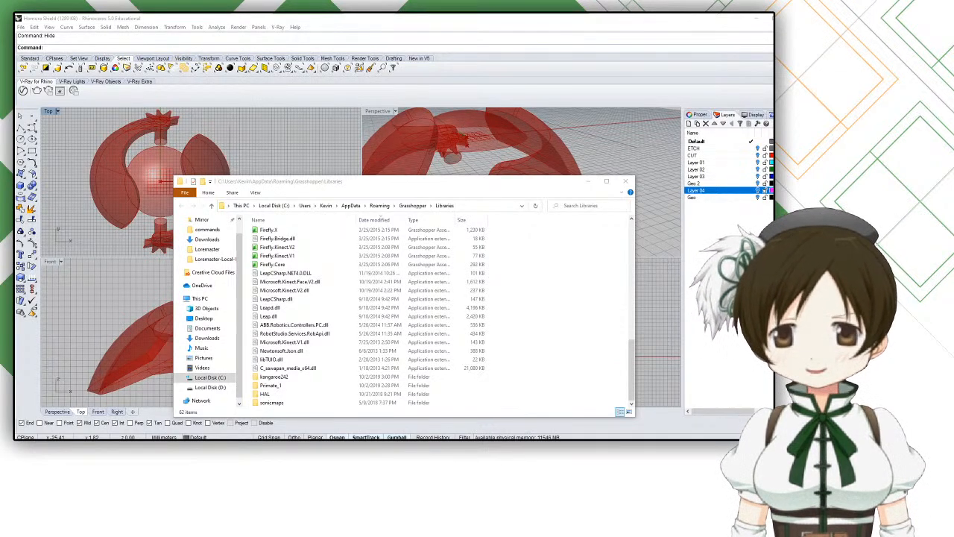
Step: Switch to the web browser and examine the RhinoGears and GearFromCircle (GearGen) pages on food4Rhino
key("alt+Tab")
key("super+Up")
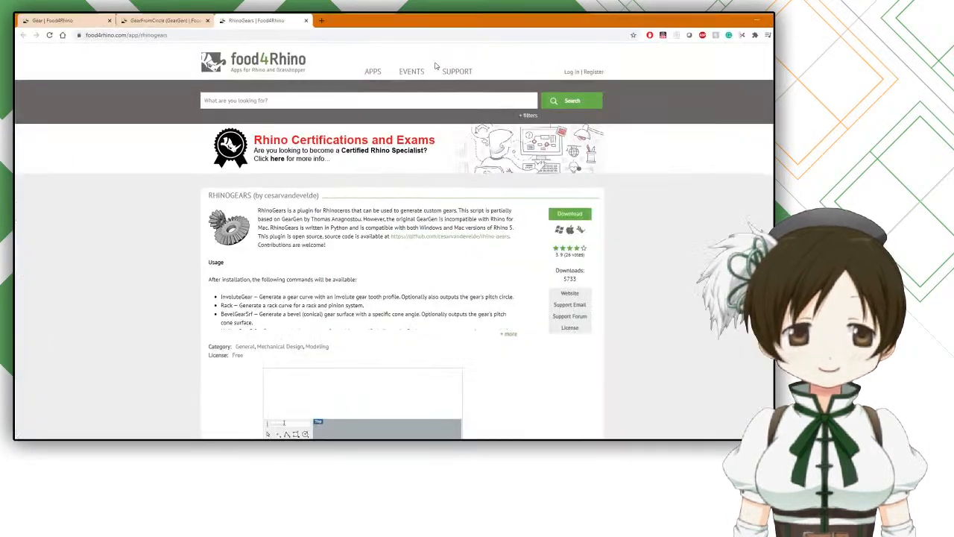
scroll(149, 192, "down", 2)
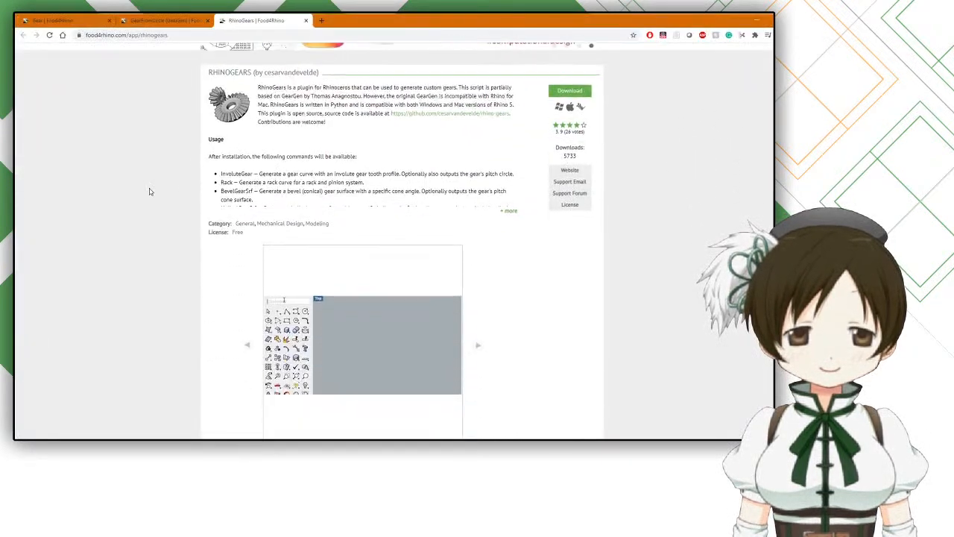
scroll(149, 191, "up", 2)
left_click(146, 21)
scroll(142, 217, "down", 4)
scroll(141, 218, "up", 4)
Step: Review the Gear plugin's food4Rhino page, including its install instructions, sample images and download versions
left_click(77, 20)
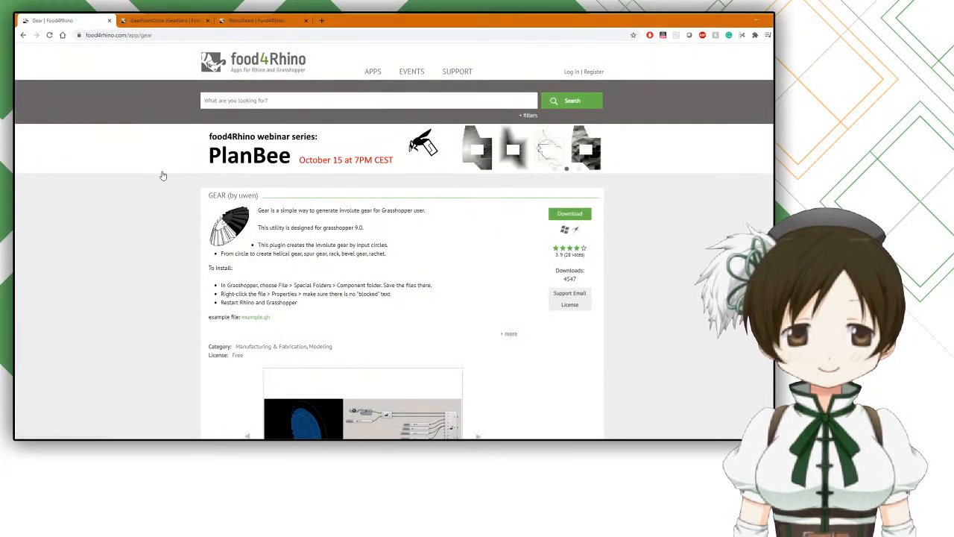
scroll(162, 176, "down", 1)
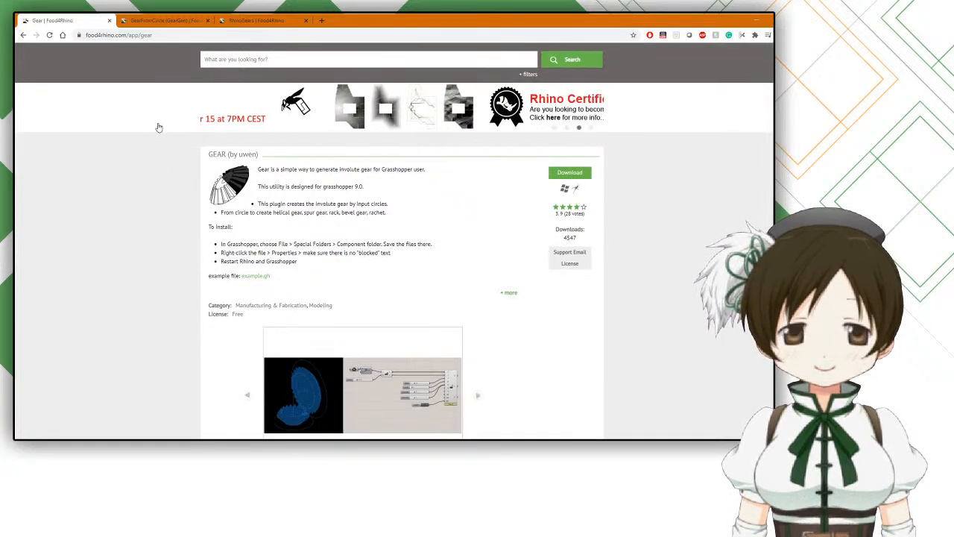
scroll(148, 188, "down", 3)
scroll(148, 190, "down", 3)
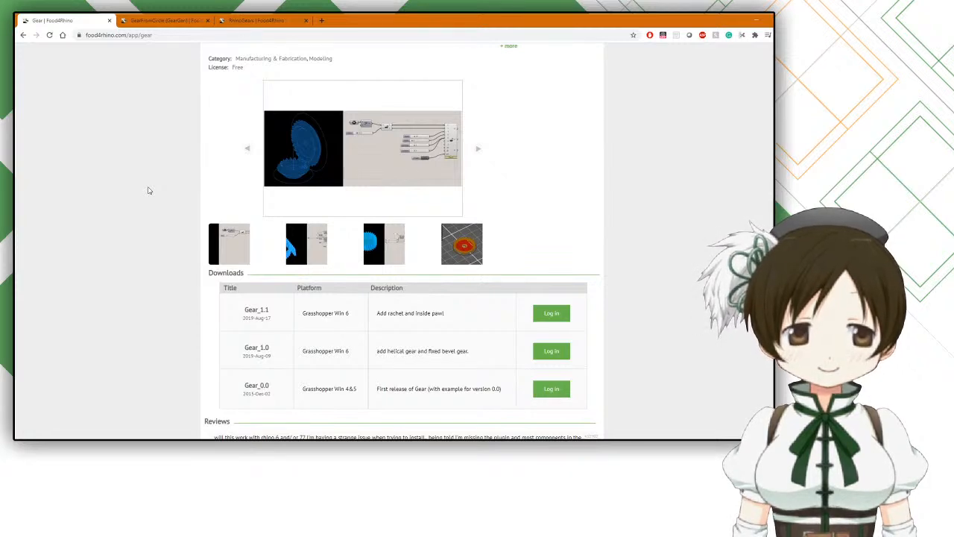
scroll(148, 190, "up", 6)
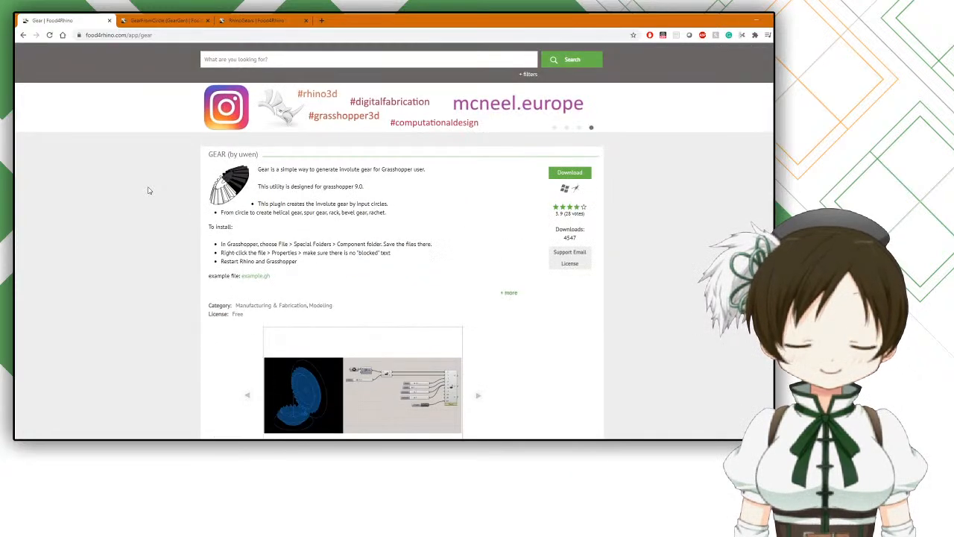
Step: Return to the GearFromCircle (GearGen) page and examine its script options and gear diagram
left_click(135, 16)
scroll(144, 240, "down", 5)
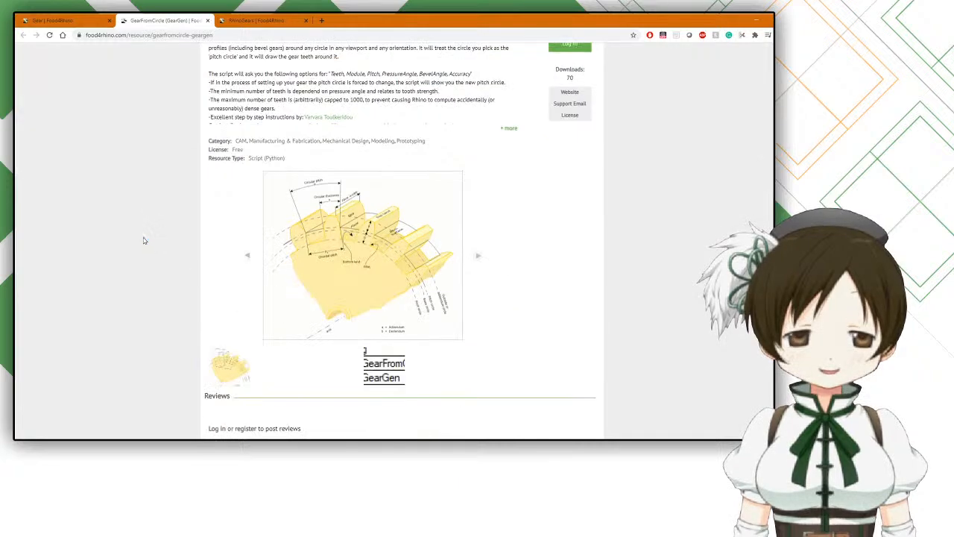
Step: Review the RhinoGears page on food4Rhino, including its usage commands and sample images
scroll(145, 240, "up", 5)
key("ctrl+Tab")
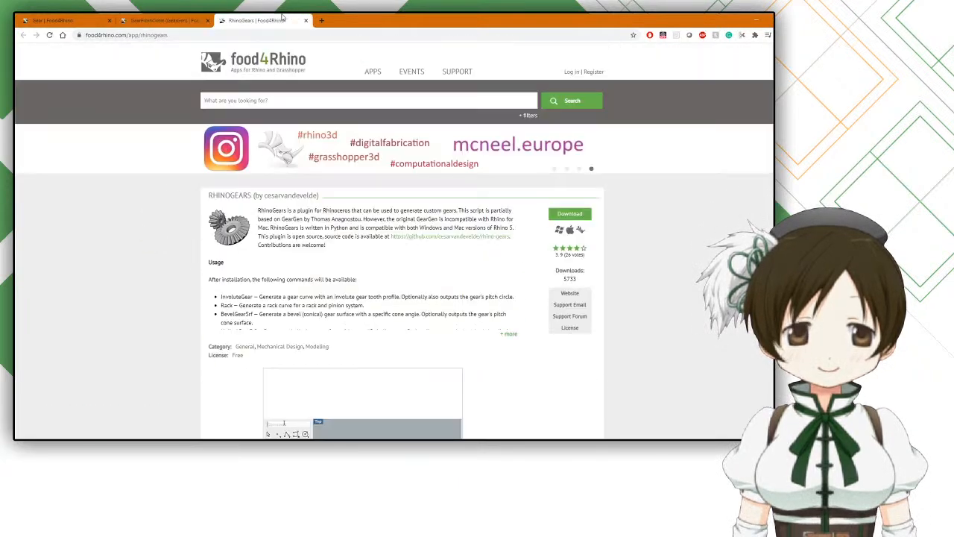
scroll(181, 291, "down", 3)
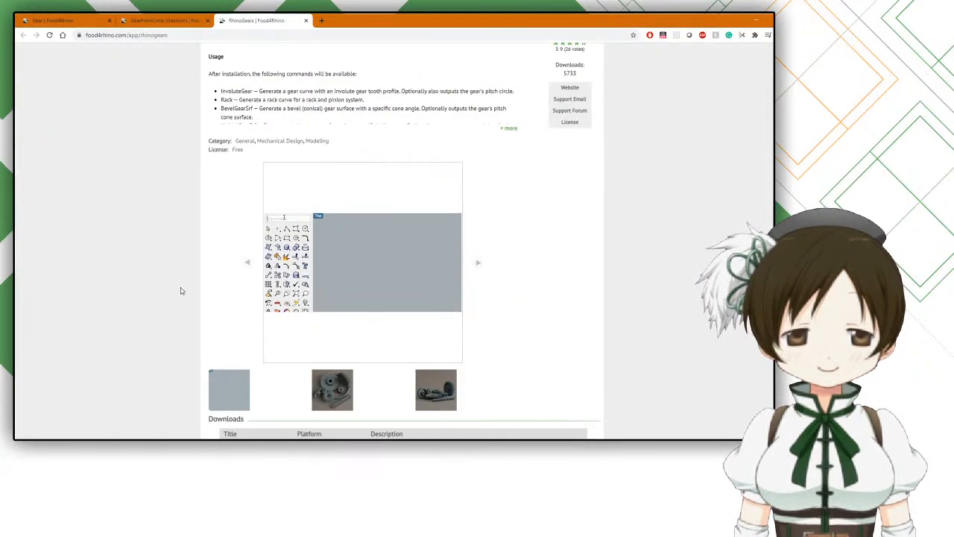
scroll(180, 290, "up", 3)
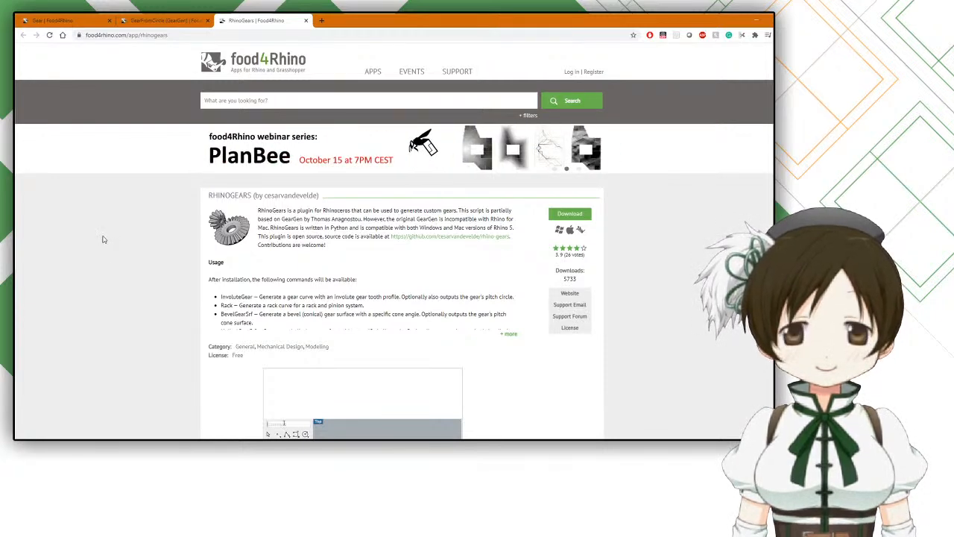
scroll(104, 240, "down", 1)
Step: Examine the GearFromCircle (GearGen) page again, covering its description, script options and gear diagram
key("ctrl+shift+Tab")
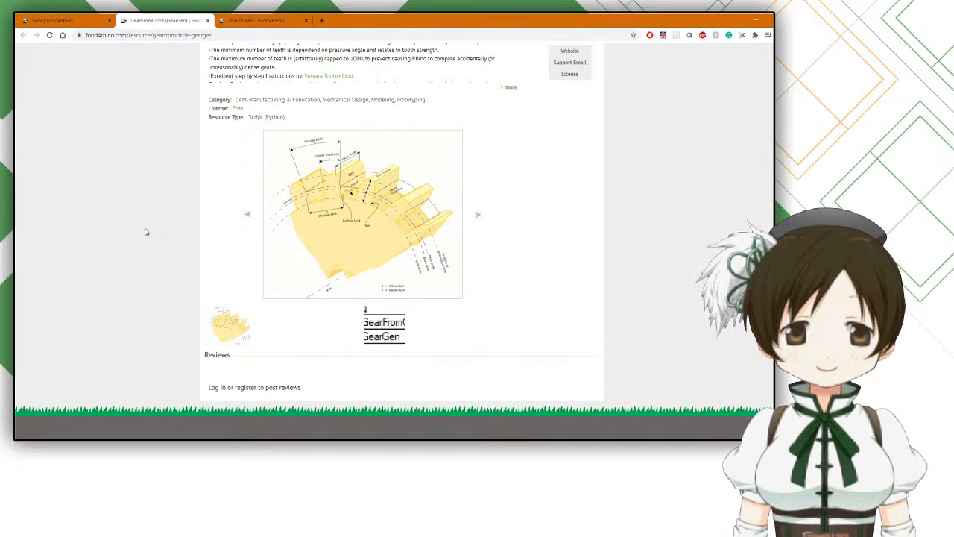
scroll(146, 231, "down", 1)
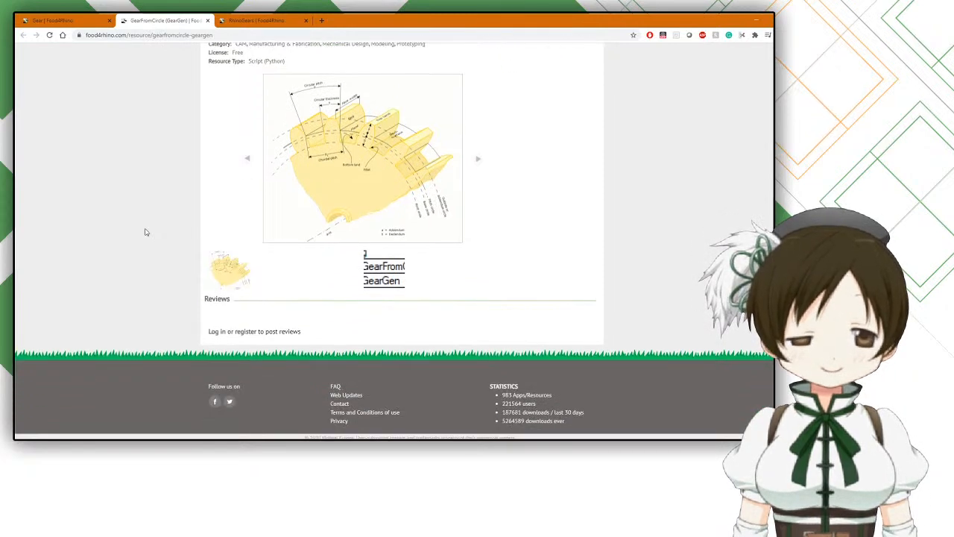
scroll(146, 232, "up", 5)
scroll(144, 230, "down", 3)
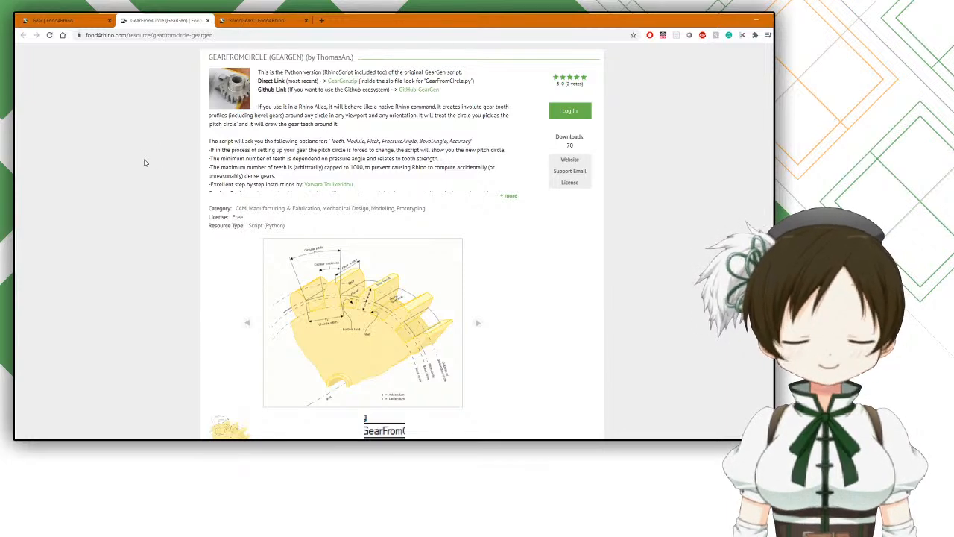
Step: Return to the RhinoGears page and check its plug-in description, command list and available downloads
key("ctrl+Tab")
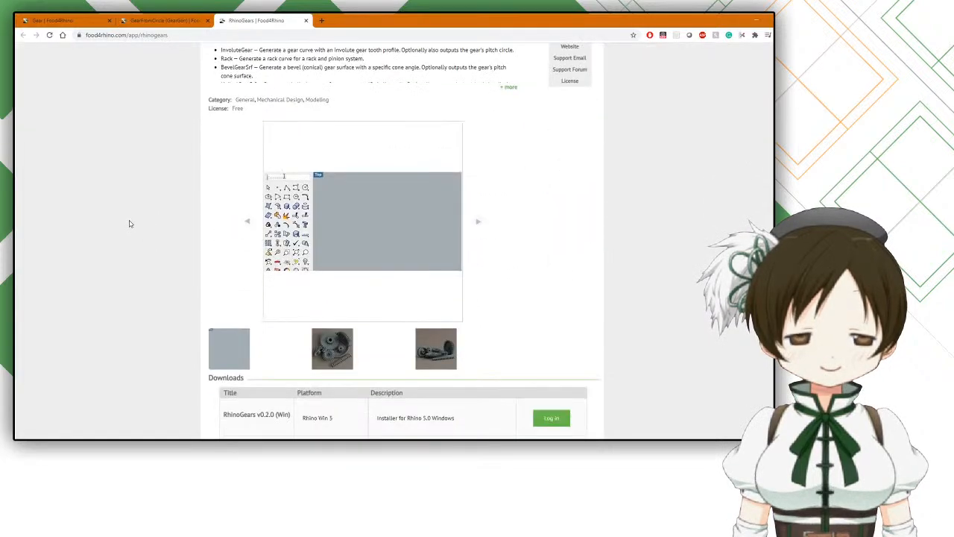
scroll(128, 223, "up", 3)
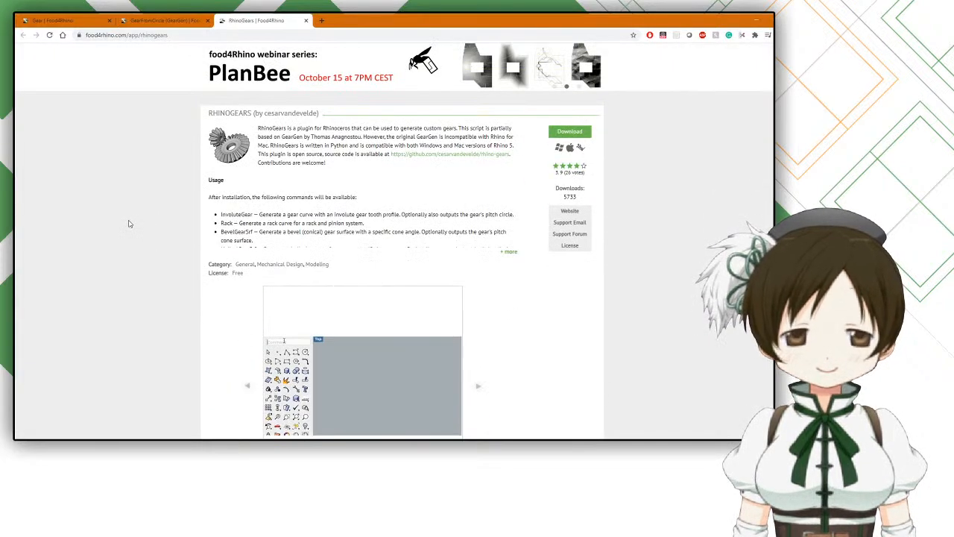
scroll(128, 223, "down", 5)
scroll(128, 223, "up", 5)
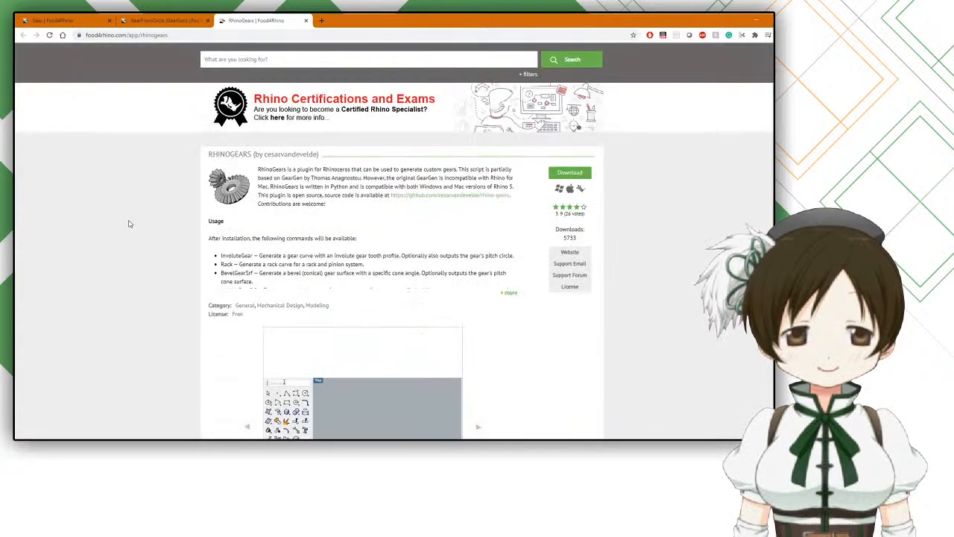
scroll(128, 223, "down", 2)
scroll(129, 223, "up", 2)
Step: Compare the GearFromCircle, Gear and RhinoGears pages, ending on the Gear plug-in's install instructions and sample images
left_click(165, 20)
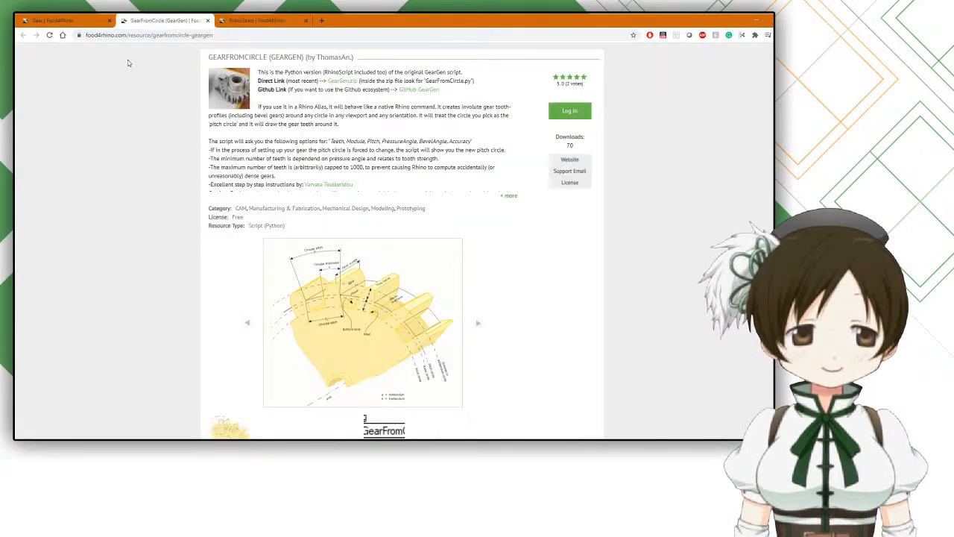
left_click(66, 21)
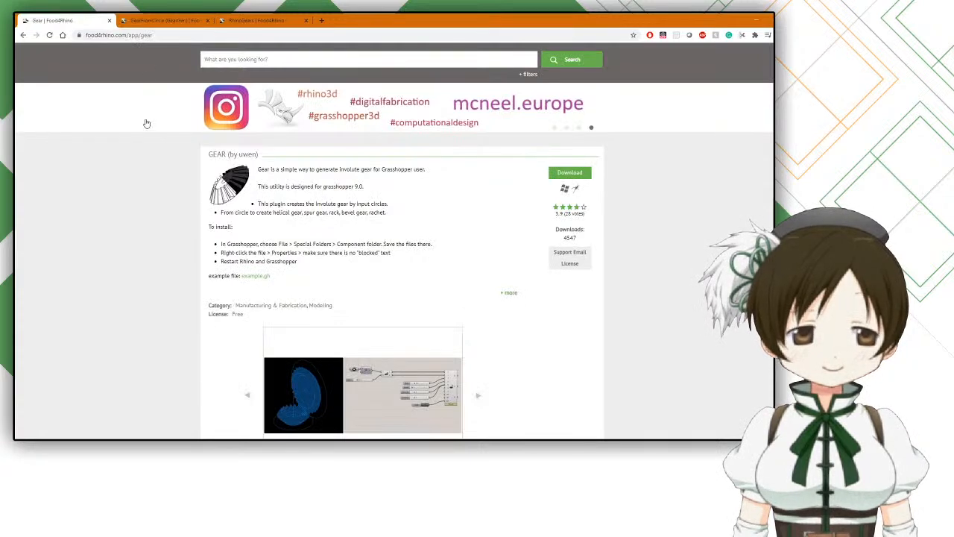
left_click(235, 20)
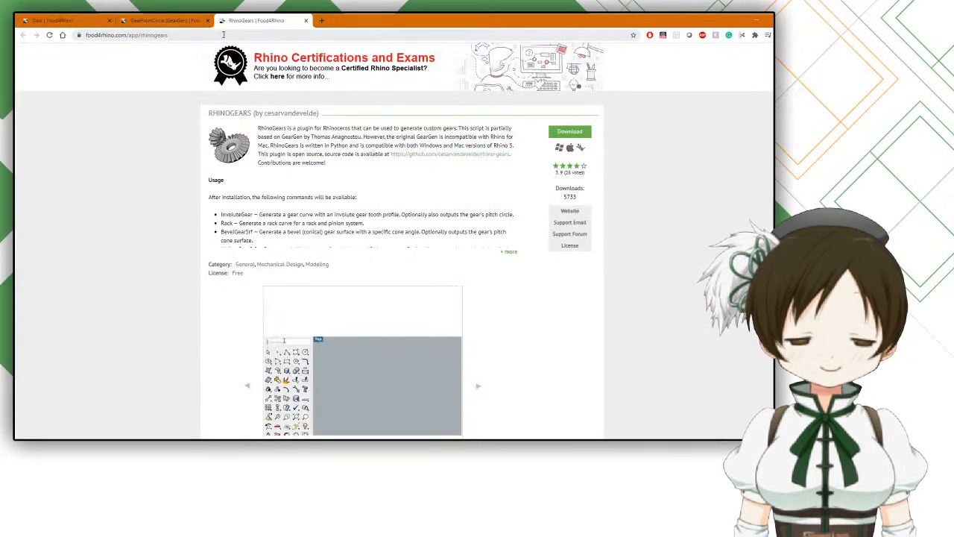
left_click(94, 17)
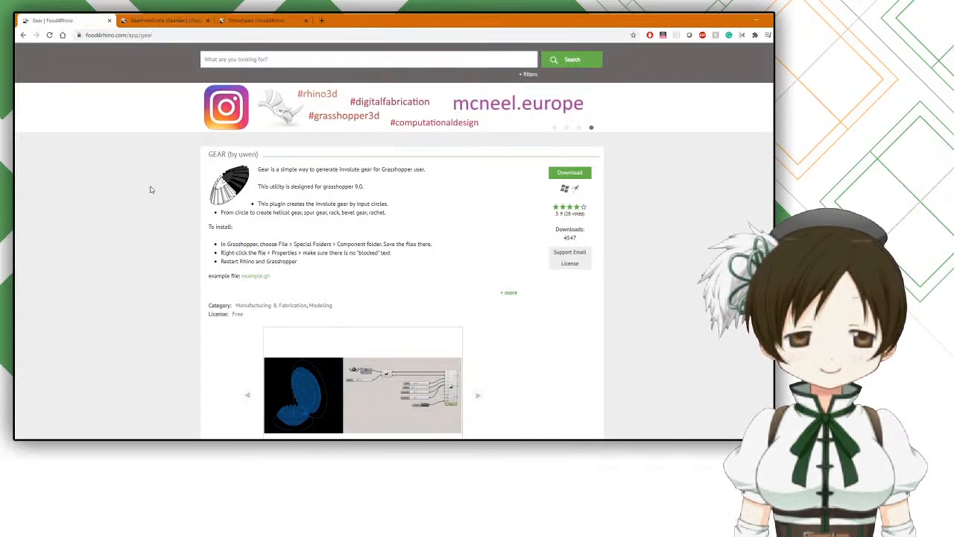
scroll(150, 189, "down", 2)
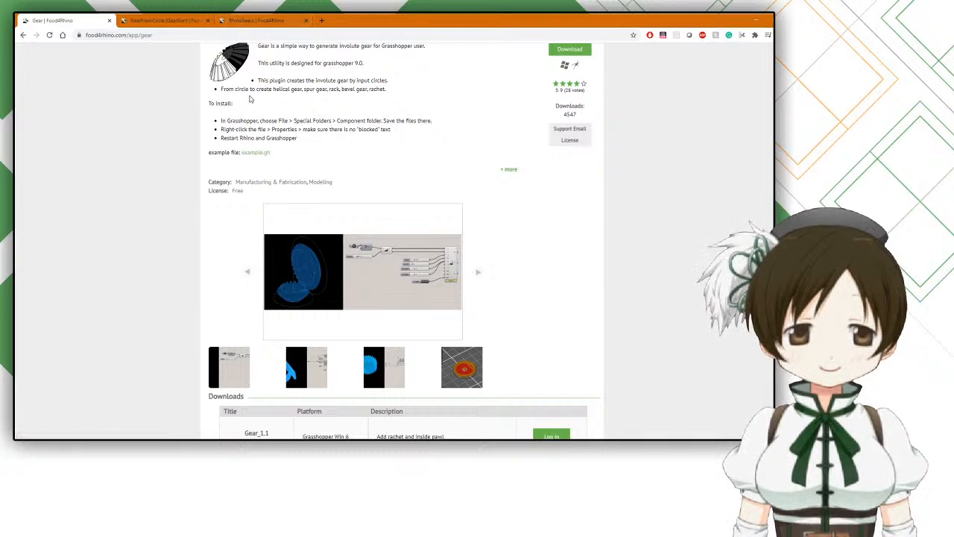
Step: Inspect the RhinoGears installers, gear photo and description, and go back to the Gear plug-in's page
left_click(247, 16)
scroll(372, 306, "down", 3)
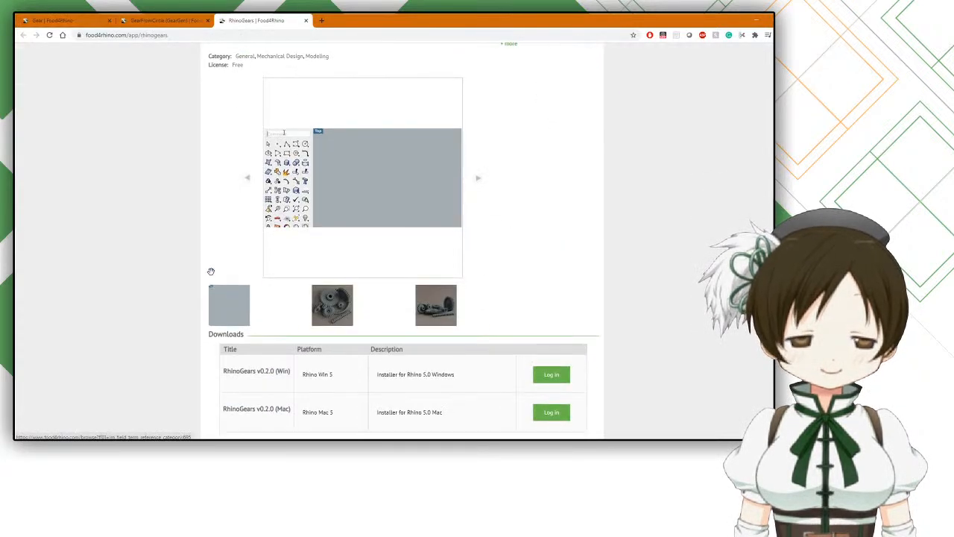
scroll(174, 246, "up", 4)
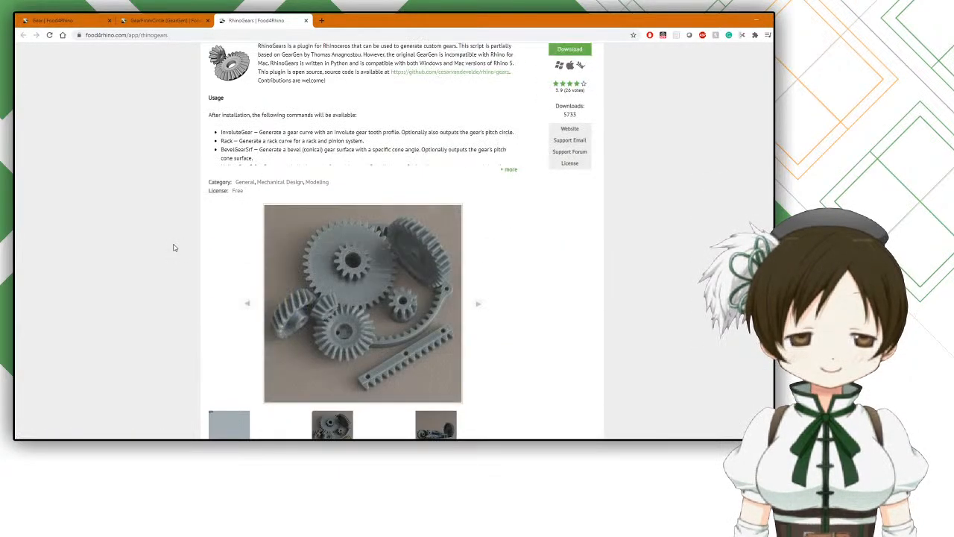
scroll(164, 252, "up", 1)
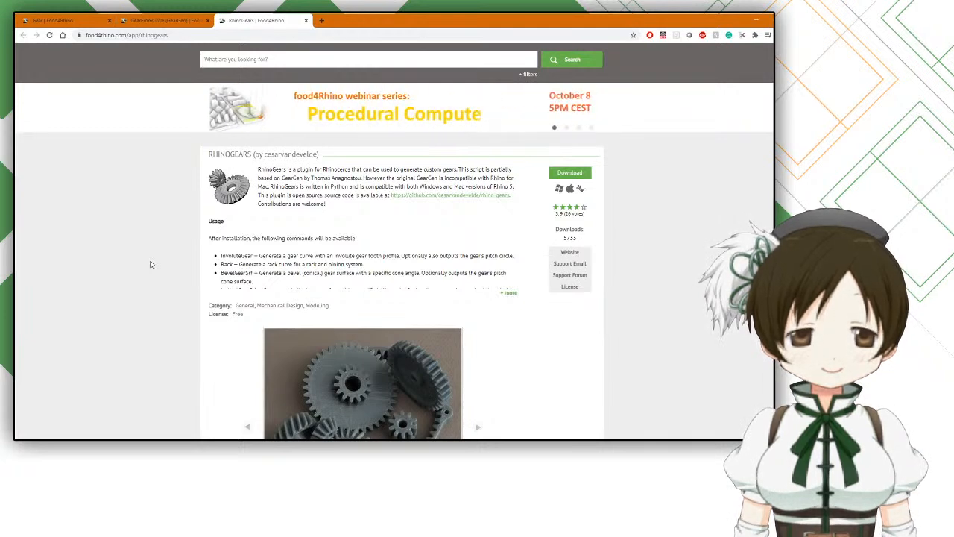
scroll(150, 265, "down", 1)
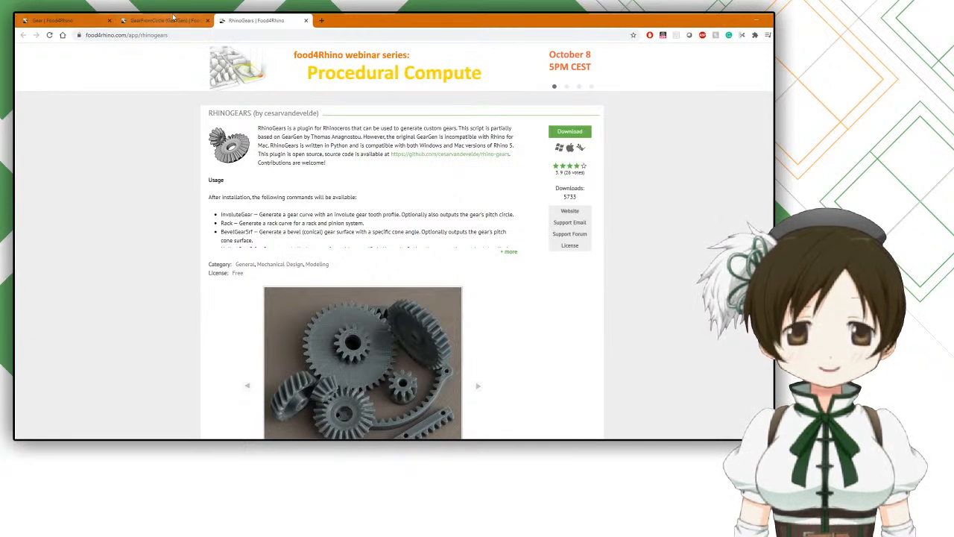
left_click(75, 20)
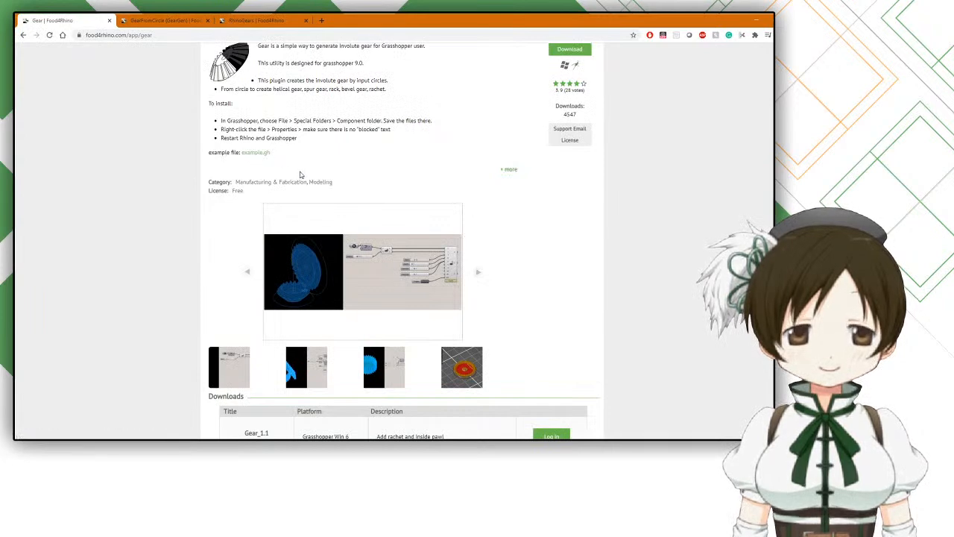
scroll(301, 175, "up", 2)
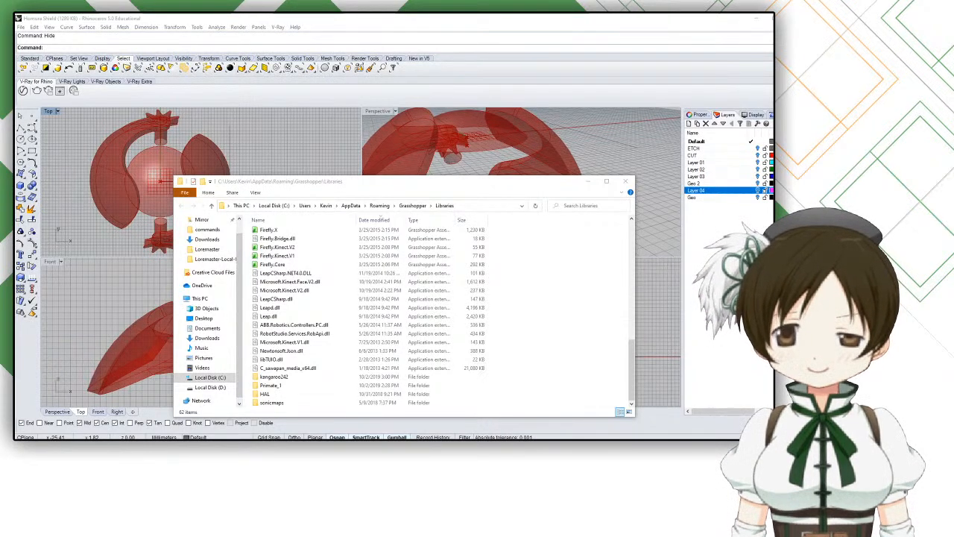
Step: Add the ghgear_0 plug-in file to the Grasshopper Libraries folder and locate it in the file list
left_click_drag(121, 275, 518, 314)
scroll(403, 298, "down", 3)
scroll(401, 299, "up", 3)
left_click(293, 234)
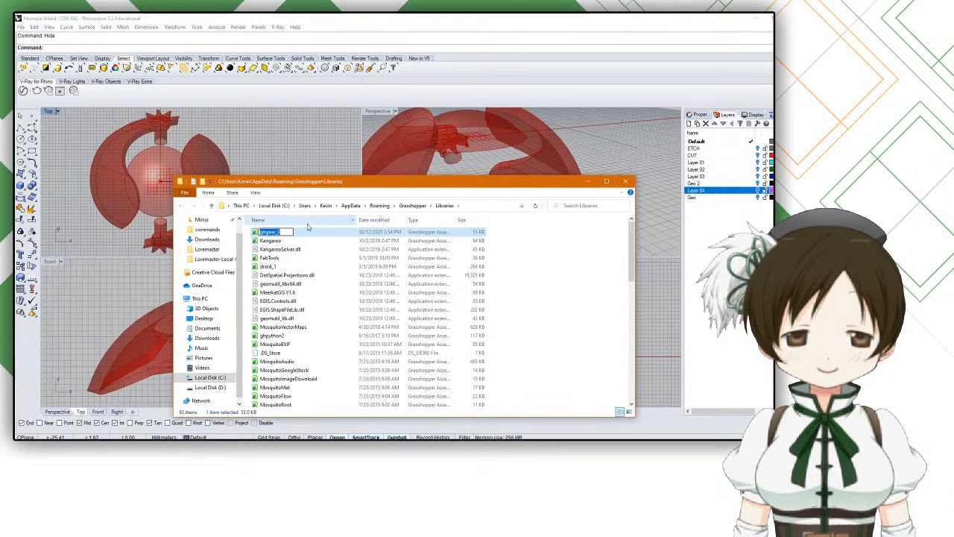
left_click(511, 239)
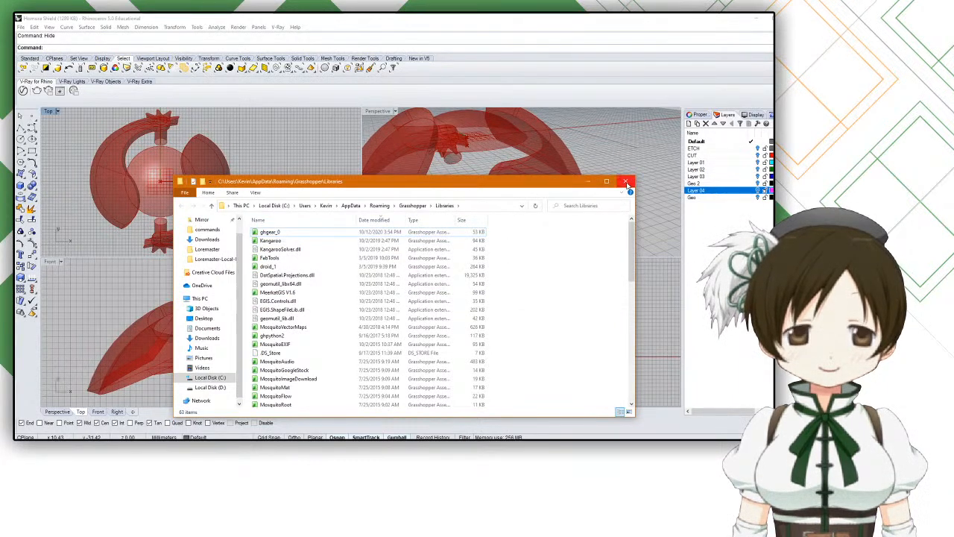
Step: Bring up the Libraries folder again, and dismiss the ghGear breakpoint dialog in Grasshopper
left_click_drag(270, 232, 236, 181)
left_click_drag(15, 80, 521, 84)
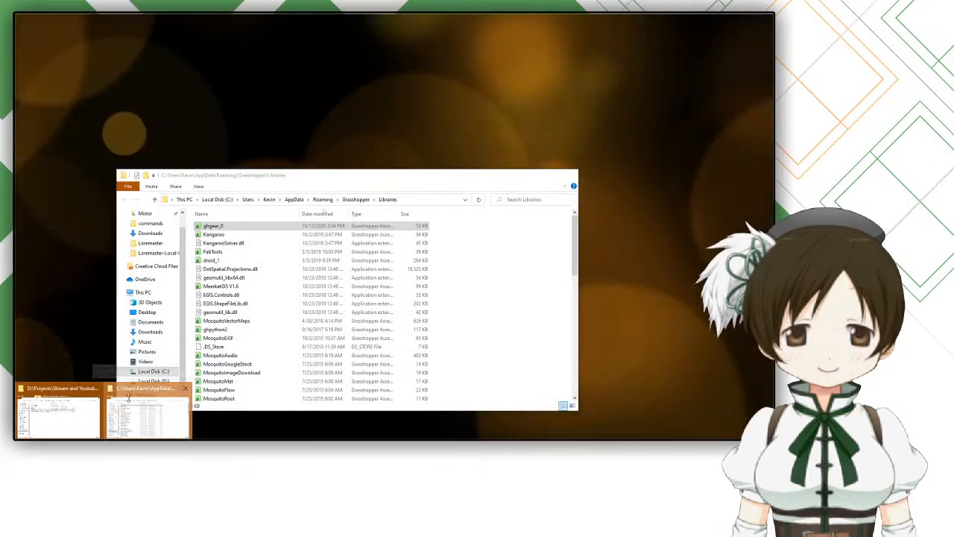
left_click(128, 399)
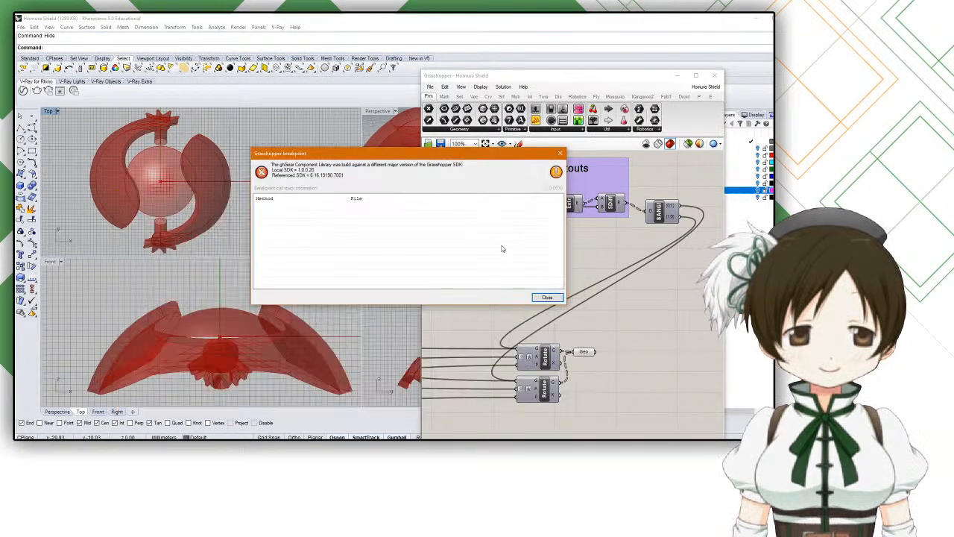
left_click(552, 299)
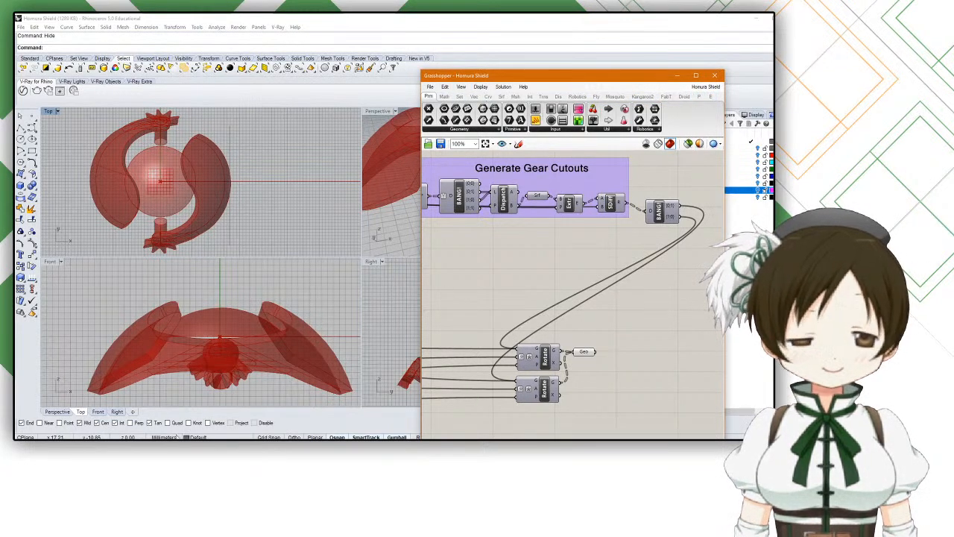
Step: Check the ghgear_0 file in the Libraries folder once more and minimize the folder window
mouse_move(112, 438)
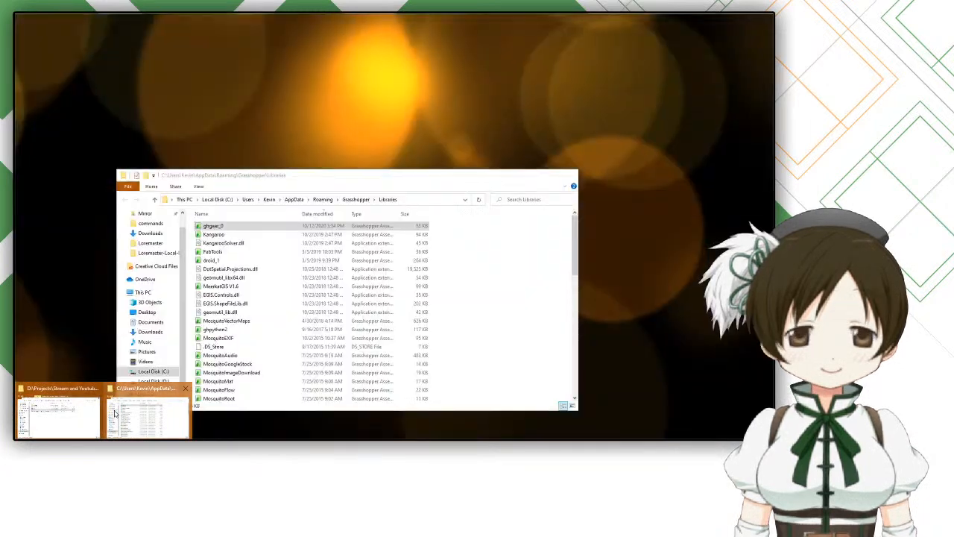
left_click(115, 413)
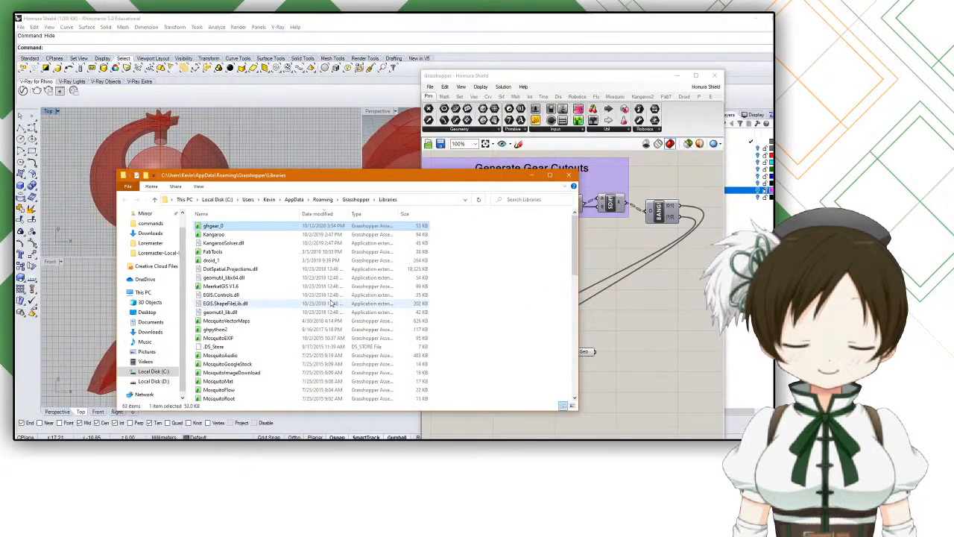
left_click(530, 174)
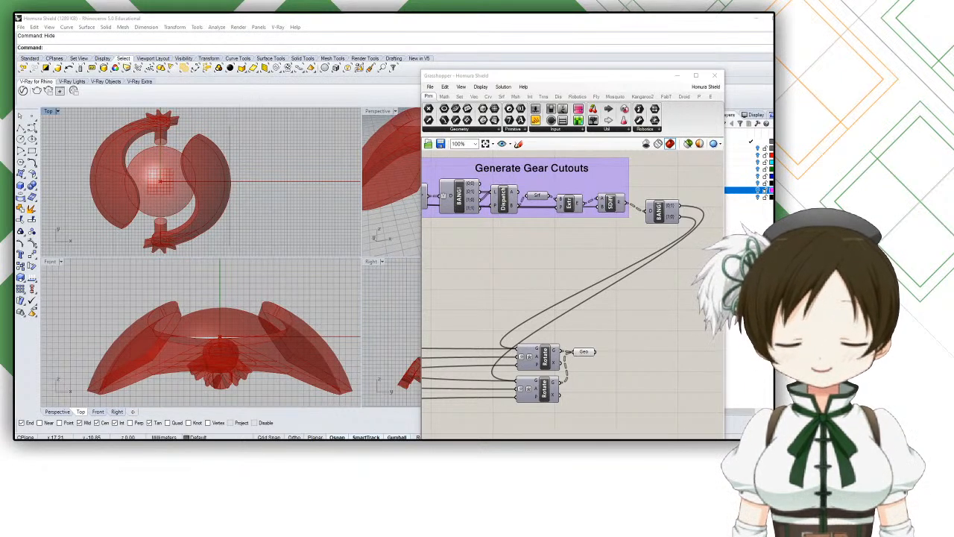
Step: Bring the Grasshopper window forward and widen it so the component categories show their full names
left_click(516, 78)
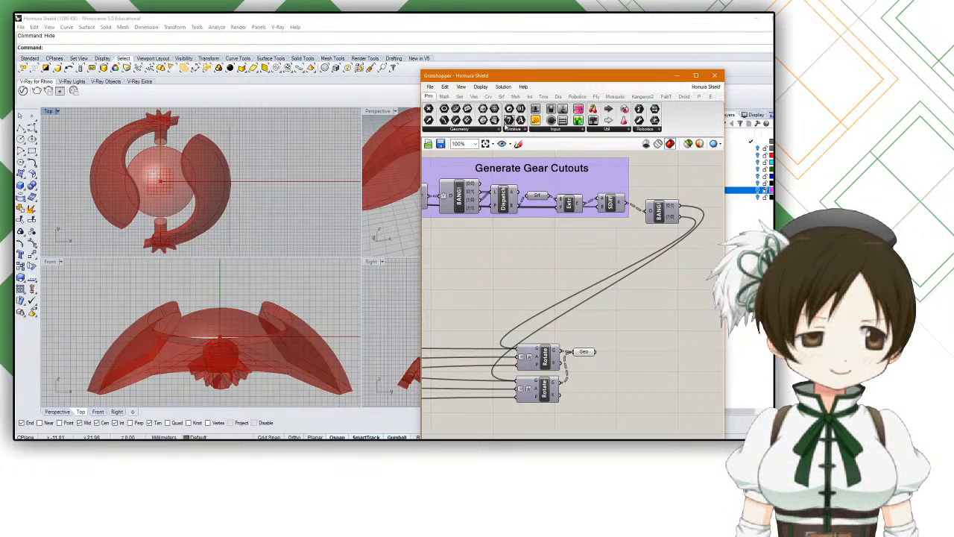
left_click_drag(422, 168, 332, 172)
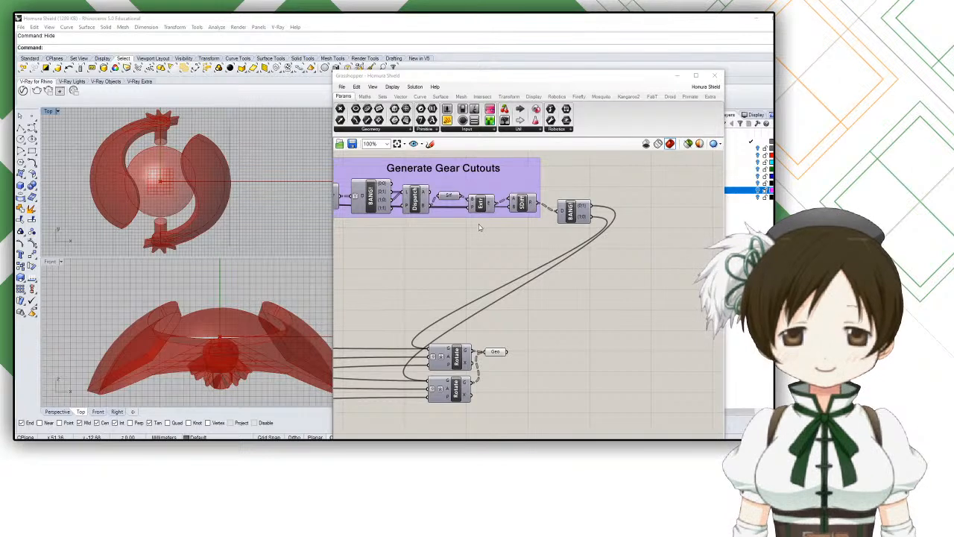
left_click(496, 247)
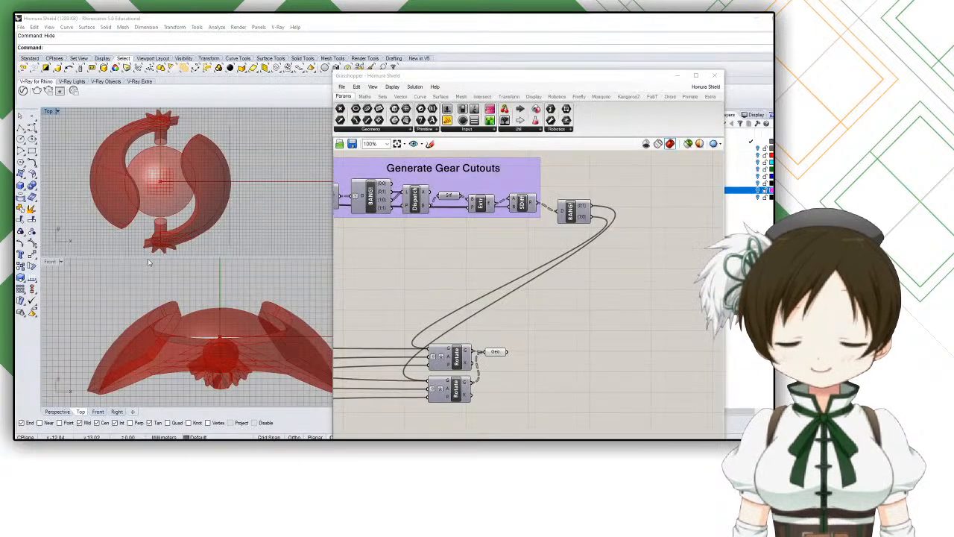
left_click(752, 113)
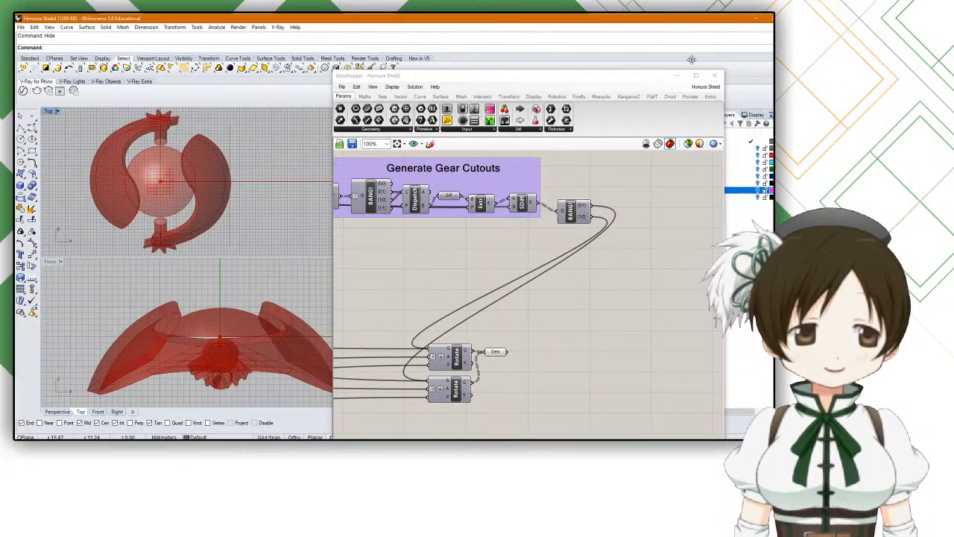
left_click(488, 82)
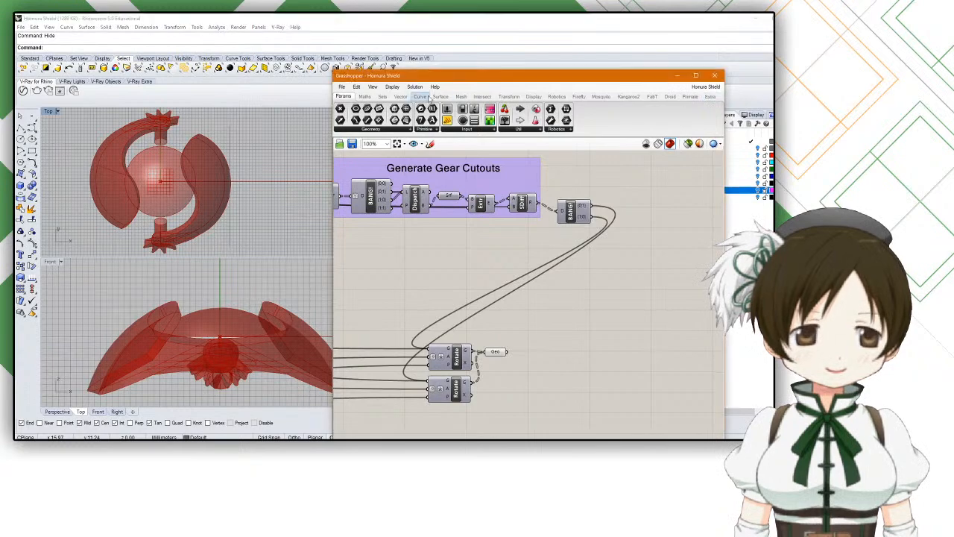
Step: Close Grasshopper and Rhino, and start Rhino again
left_click(716, 76)
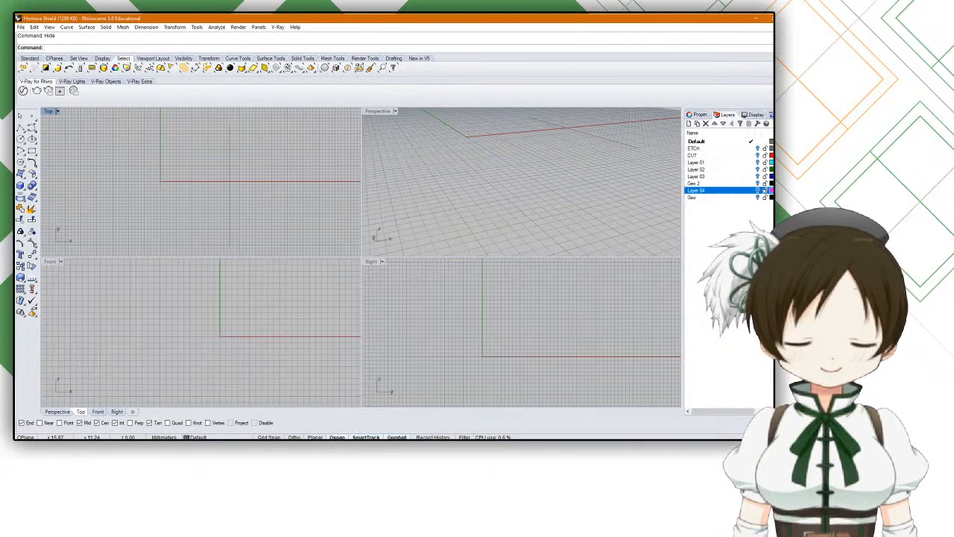
left_click(790, 18)
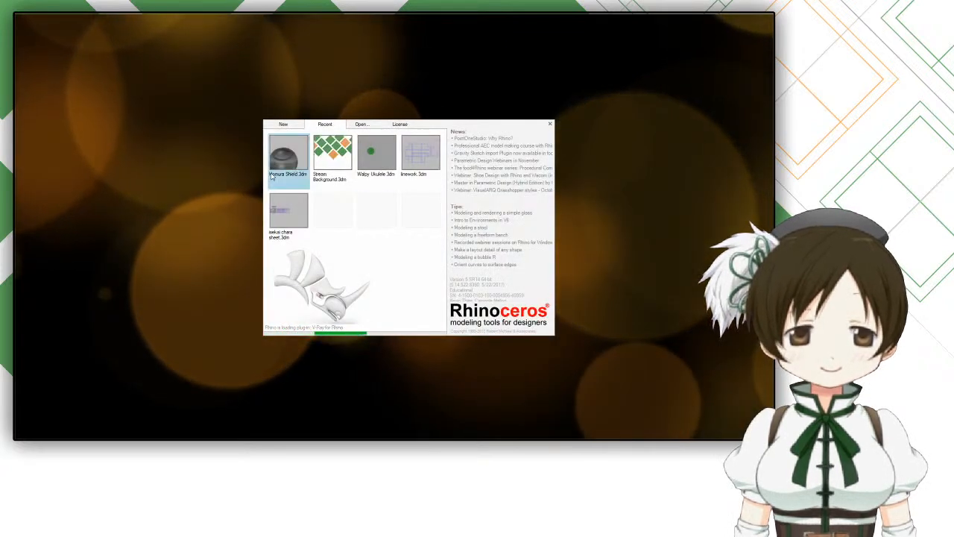
Step: Open the recent Homura Shield.3dm model and turn off the ETCH, CUT and Layer 01 to Layer 04 layers
left_click(271, 177)
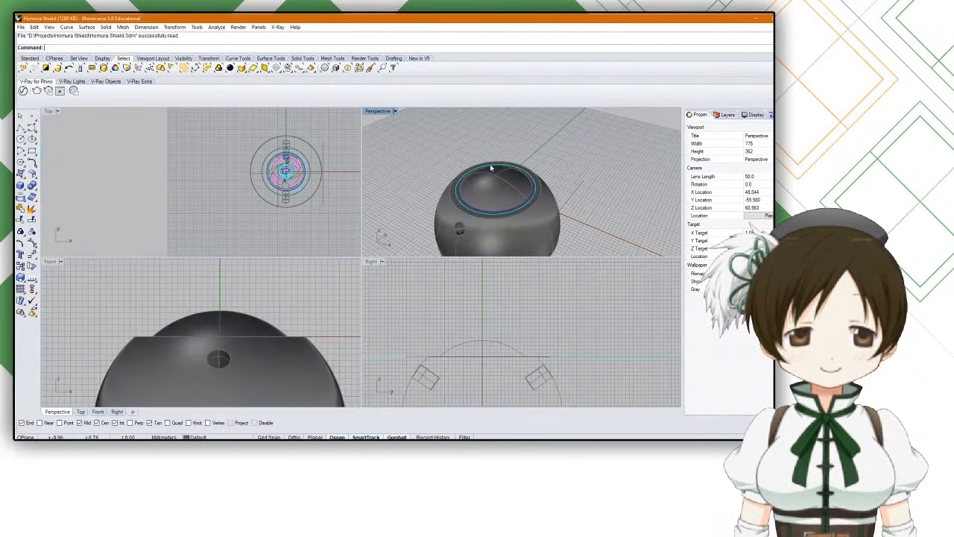
scroll(488, 170, "down", 3)
left_click(724, 118)
left_click(757, 148)
left_click(757, 156)
left_click(758, 163)
left_click(757, 170)
left_click(757, 177)
left_click(757, 191)
scroll(458, 228, "up", 6)
scroll(492, 212, "down", 4)
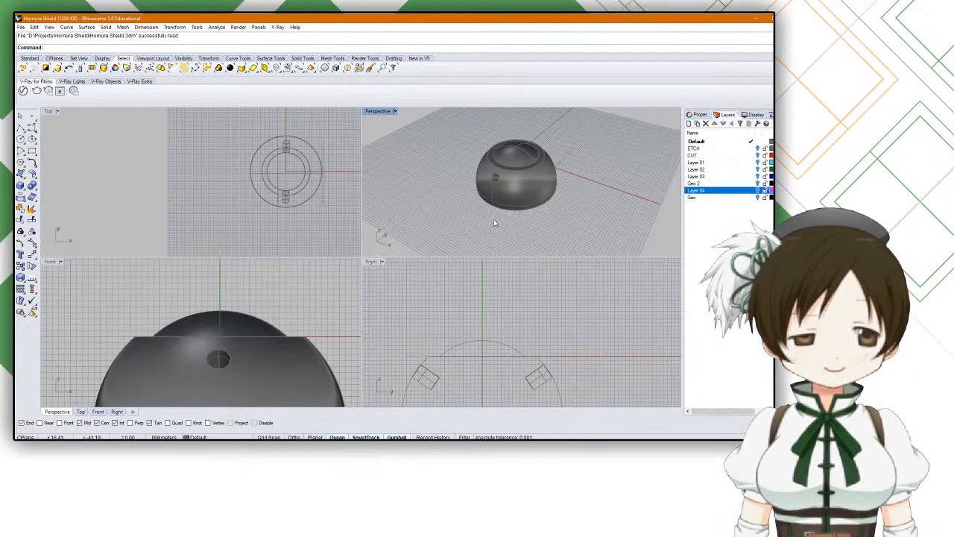
Step: Launch Grasshopper, dismissing the ghGear breakpoint dialog, and widen its window so the component category names fit
type("Grass")
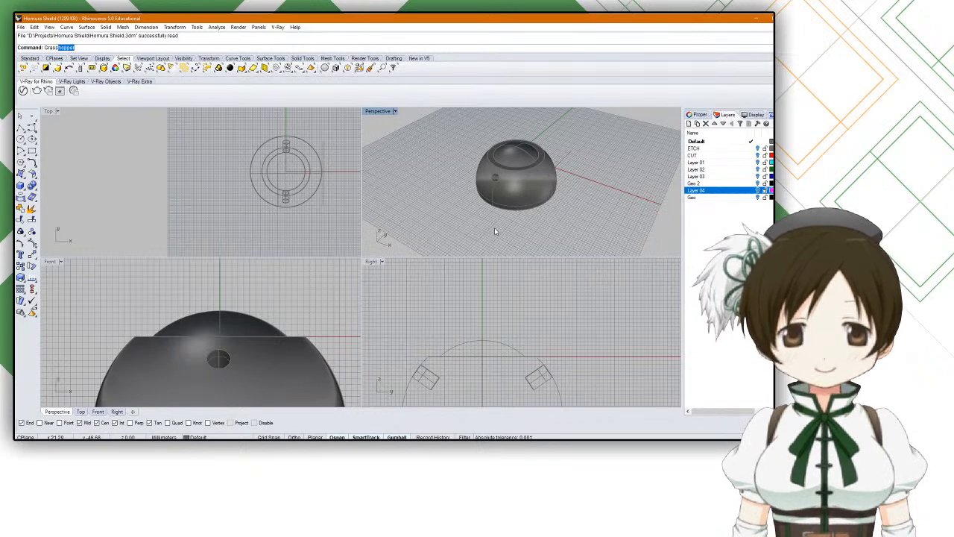
key("Return")
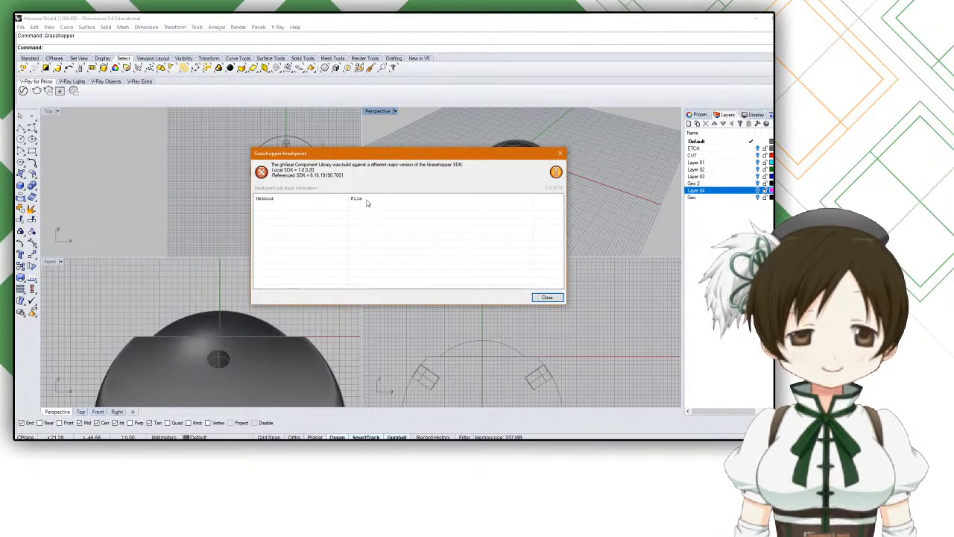
left_click(544, 297)
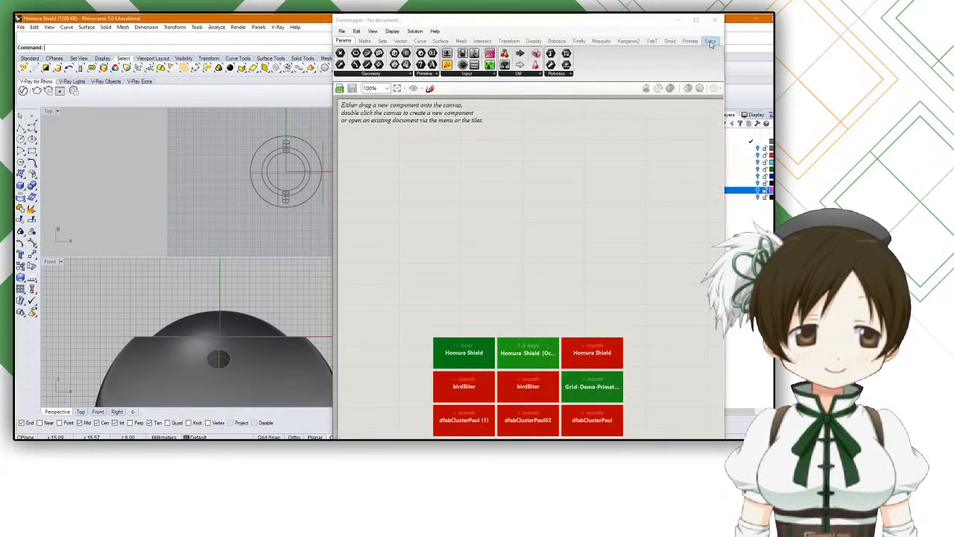
left_click_drag(334, 86, 273, 86)
Step: Search the Grasshopper components for gear and for bevel, closing the search without placing anything
double_click(443, 186)
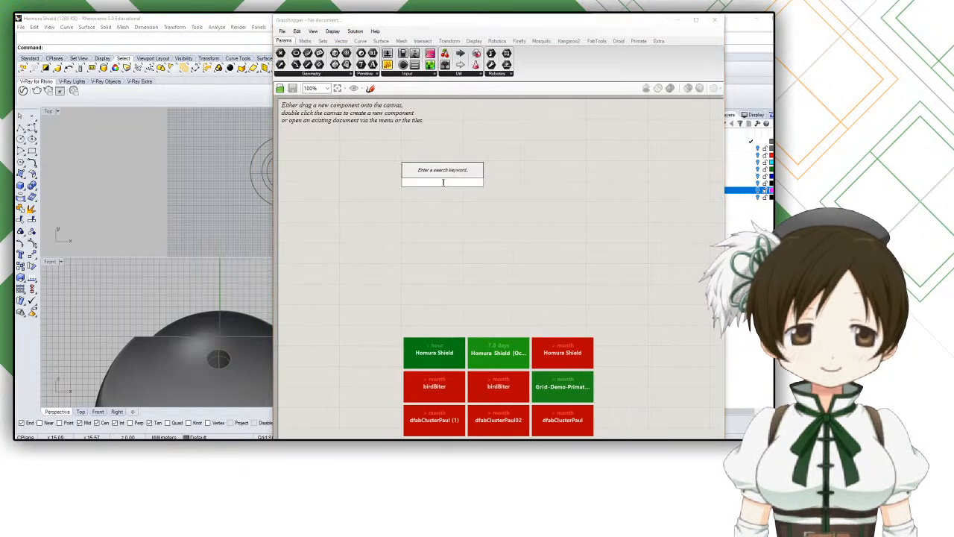
type("gear")
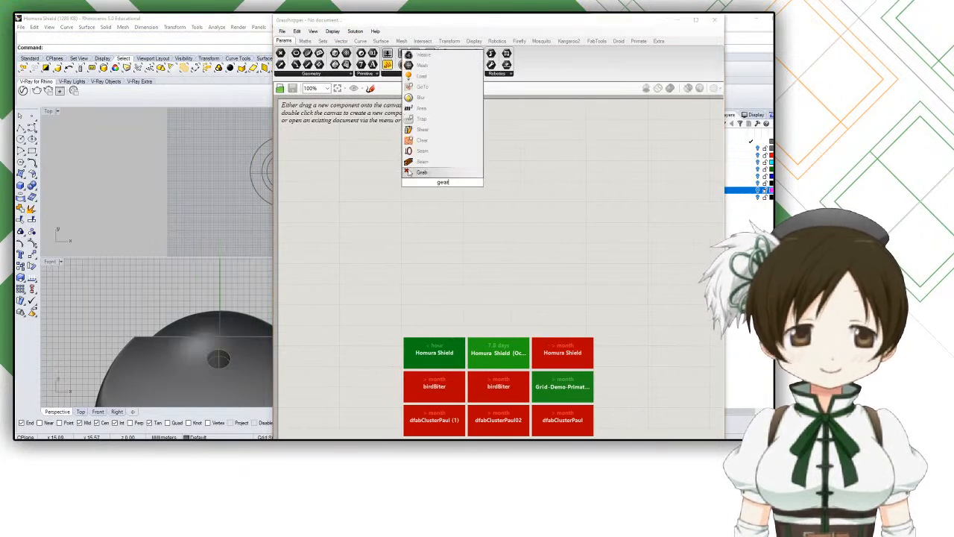
left_click(450, 203)
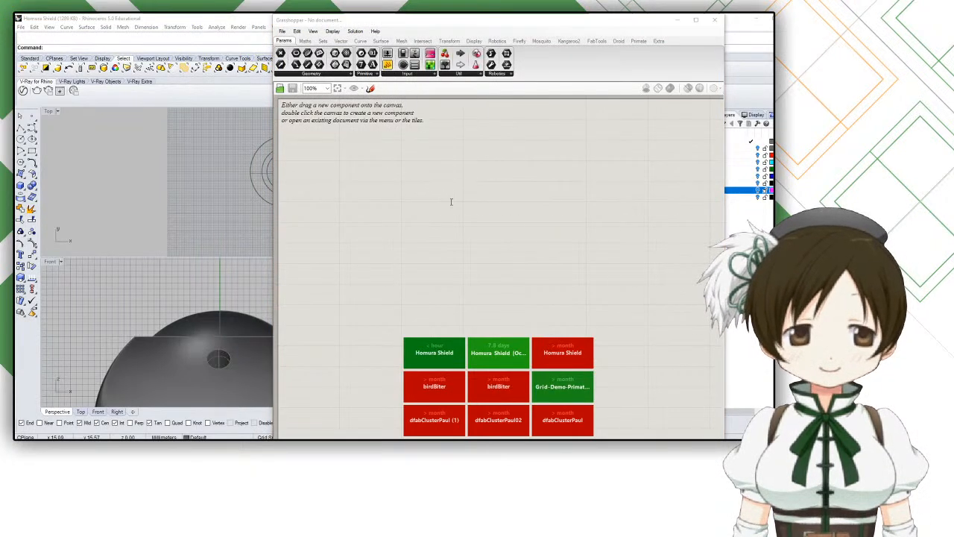
double_click(451, 201)
type("beve")
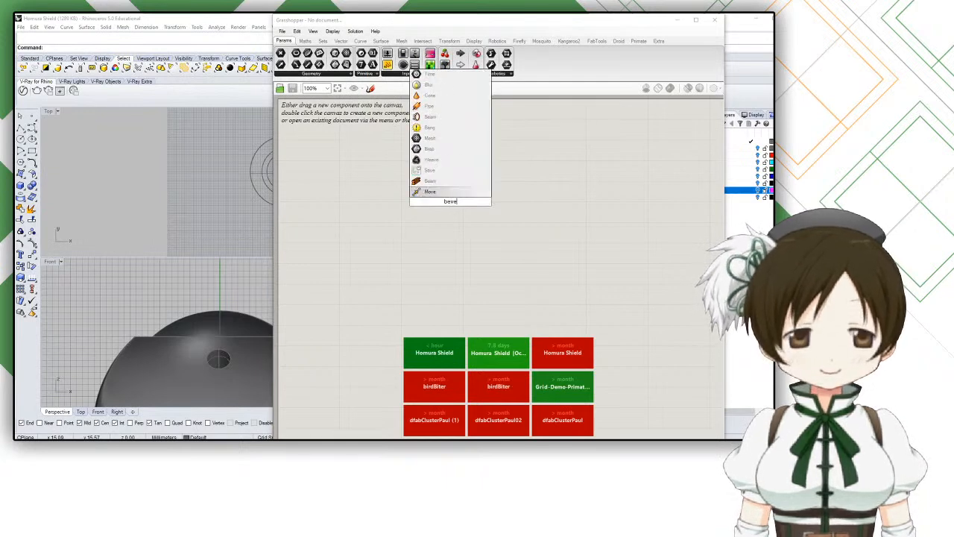
type("l")
key("Escape")
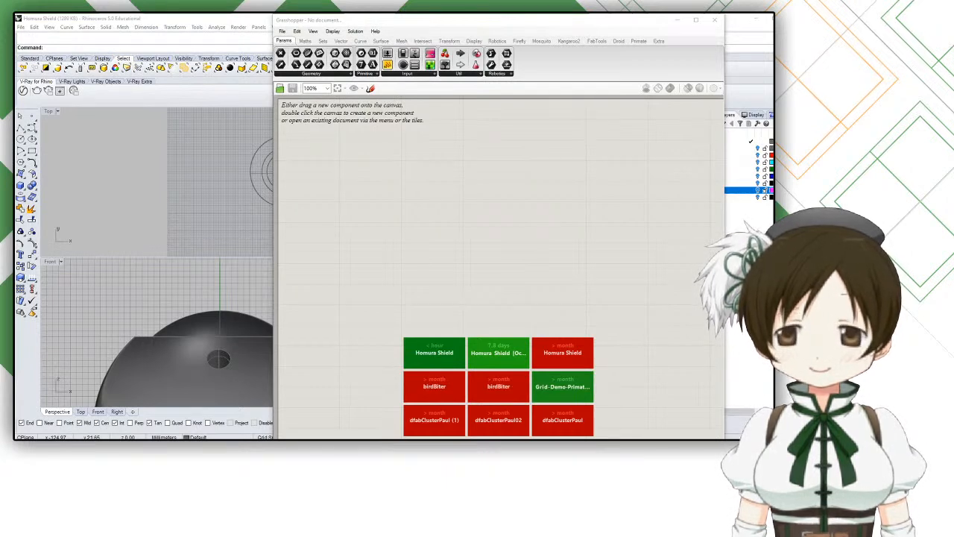
left_click_drag(15, 96, 252, 109)
left_click(268, 164)
left_click_drag(260, 106, 0, 105)
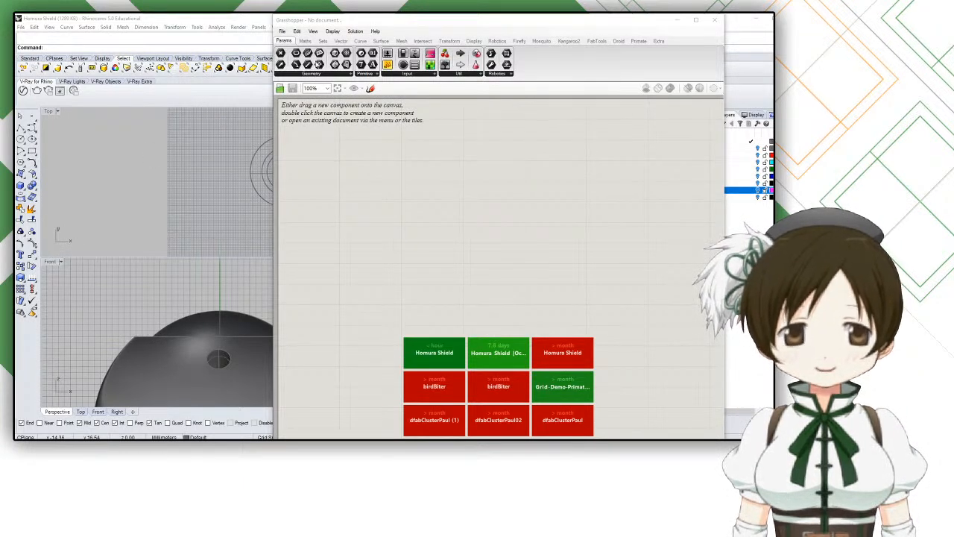
Step: Open Grasshopper's Components folder and add the Solid Bevel Gear, Bevel Gear, Bevel Gear D, Gears and Gear Rack user objects
left_click(282, 31)
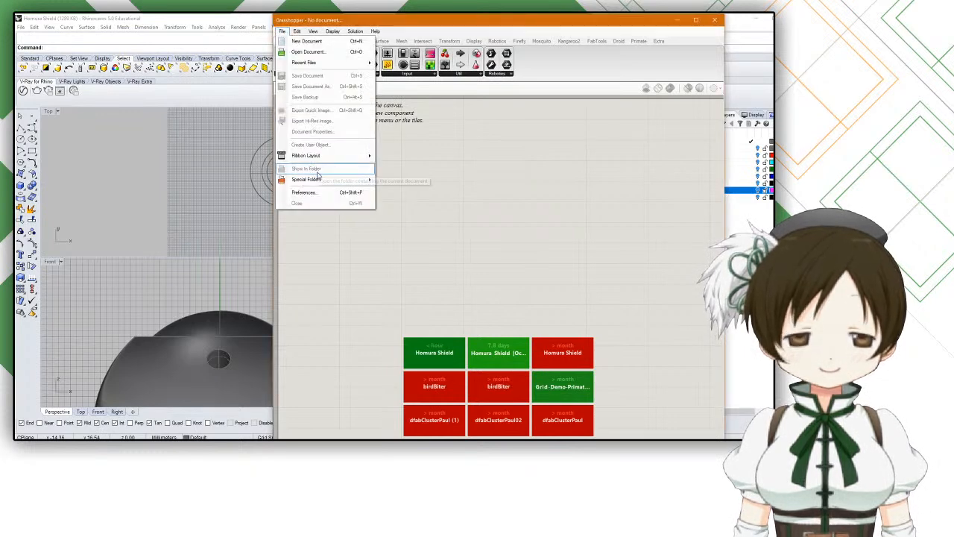
mouse_move(319, 180)
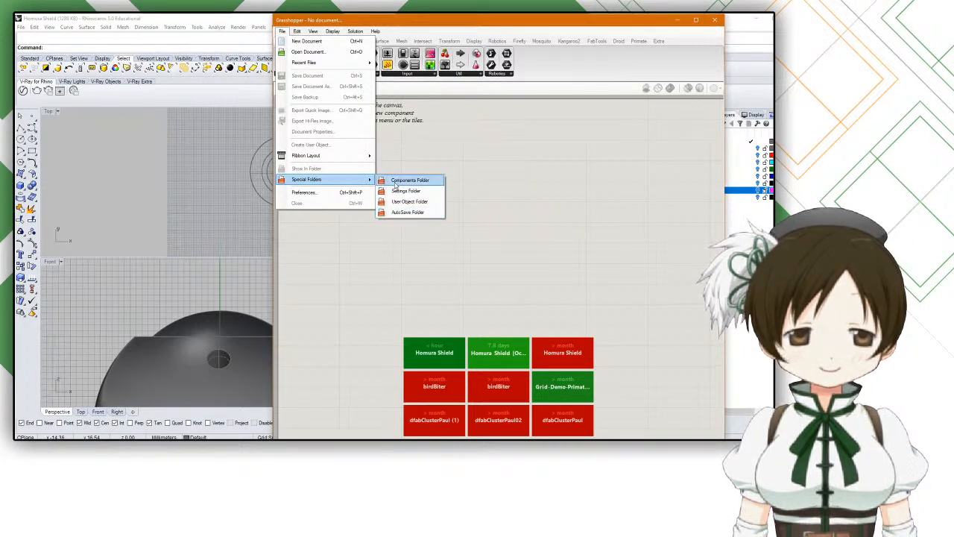
left_click(398, 191)
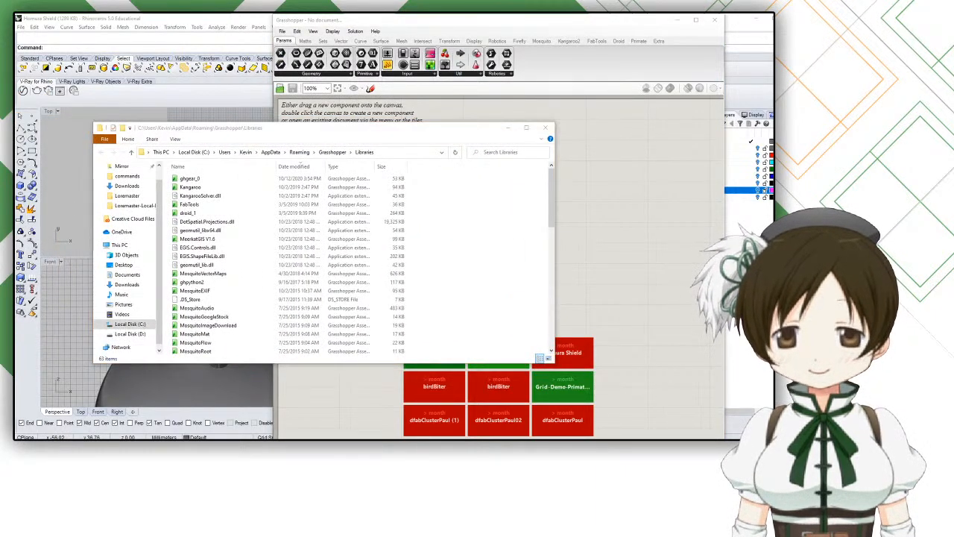
left_click_drag(287, 182, 445, 228)
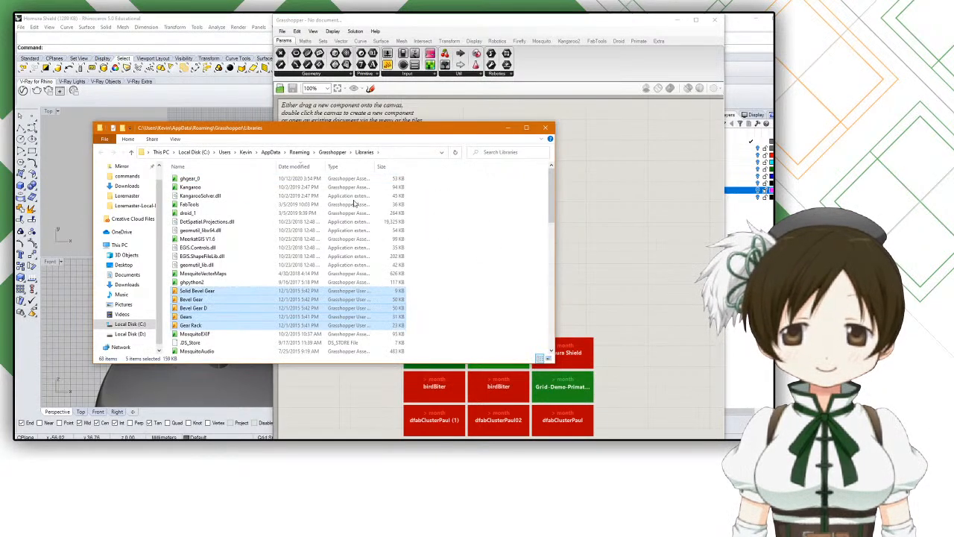
left_click_drag(325, 127, 15, 65)
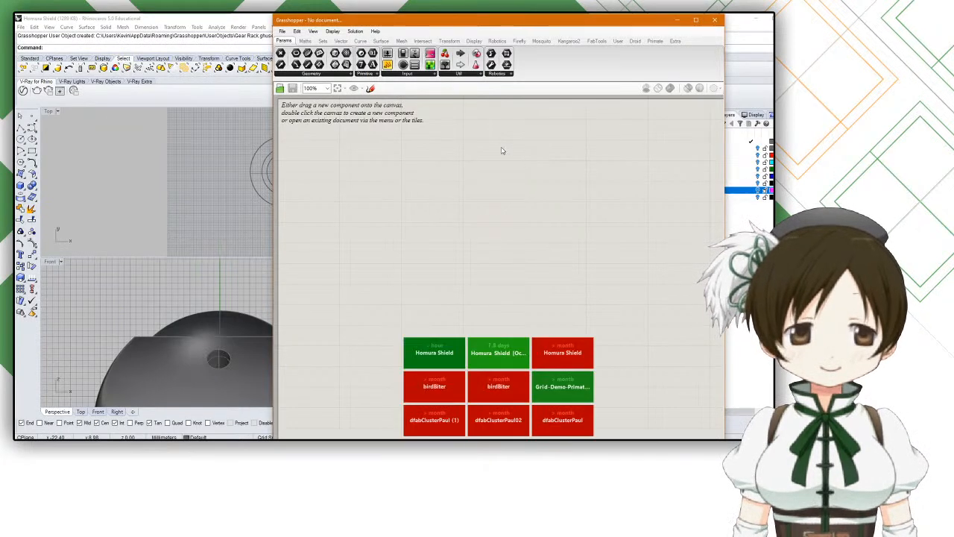
Step: Open the Homura Shield definition and find free canvas space beside the Generate Panel Shells group
scroll(484, 233, "down", 6)
scroll(484, 235, "up", 4)
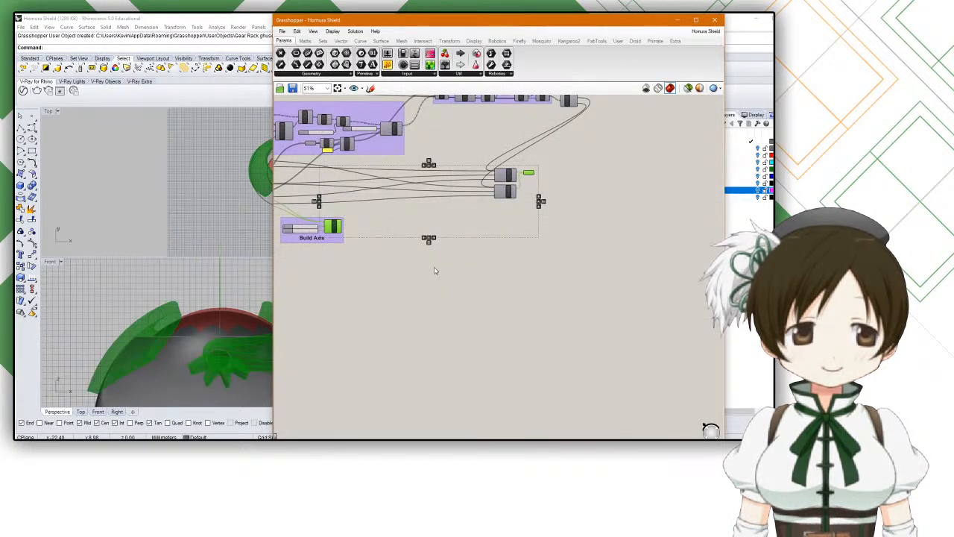
scroll(435, 271, "down", 4)
scroll(522, 228, "down", 3)
scroll(517, 230, "up", 3)
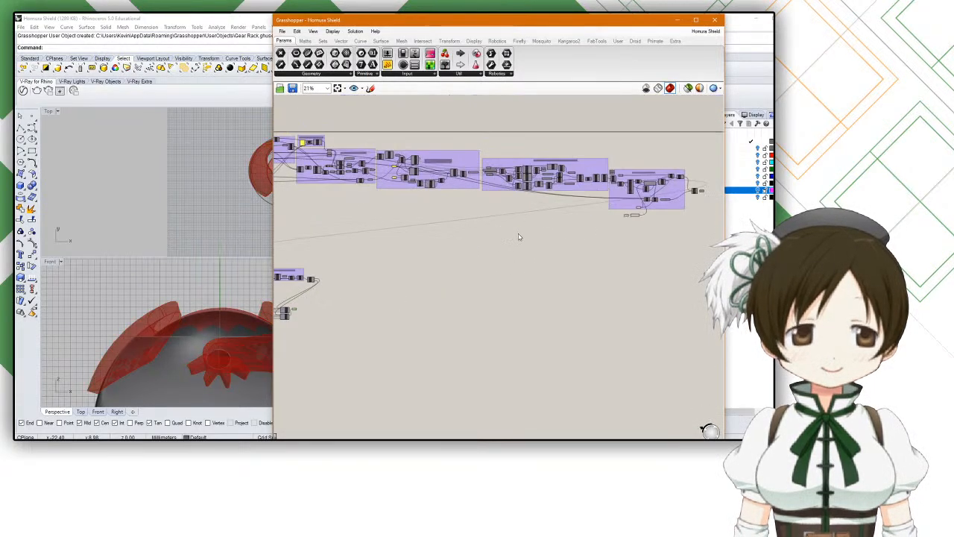
scroll(524, 279, "down", 1)
scroll(575, 272, "up", 3)
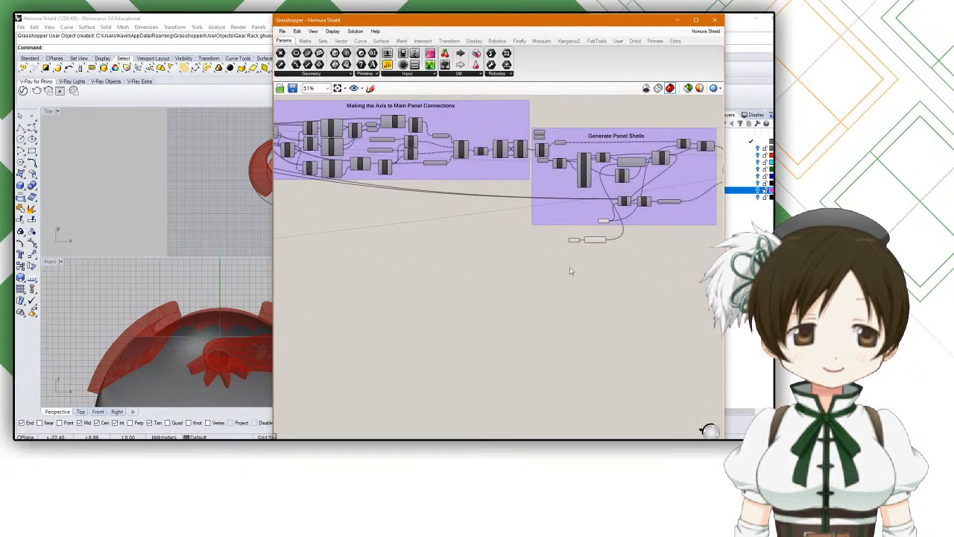
scroll(535, 282, "up", 3)
scroll(541, 283, "down", 1)
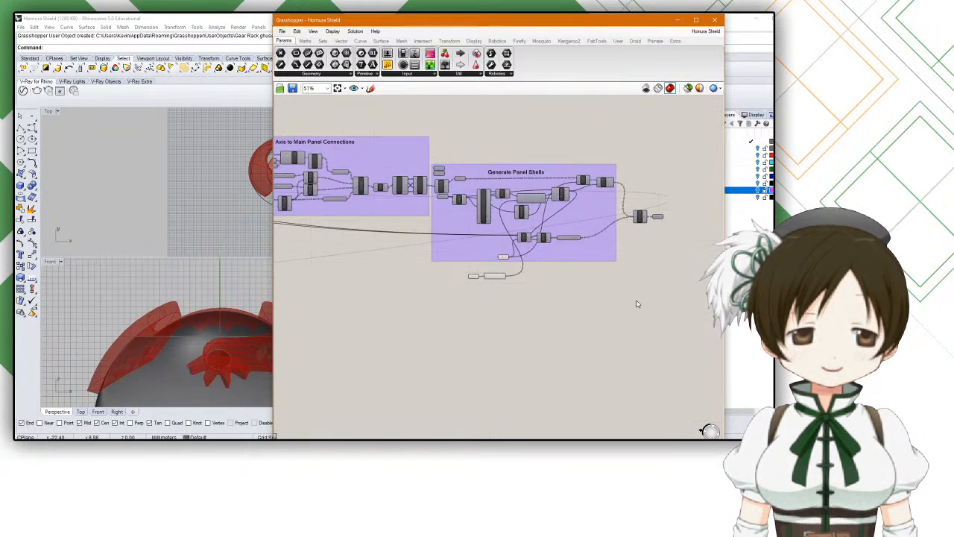
Step: Search for gear components on the canvas below the Generate Panel Shells group and try to pick Solid Bevel Gear
double_click(636, 300)
type("gear")
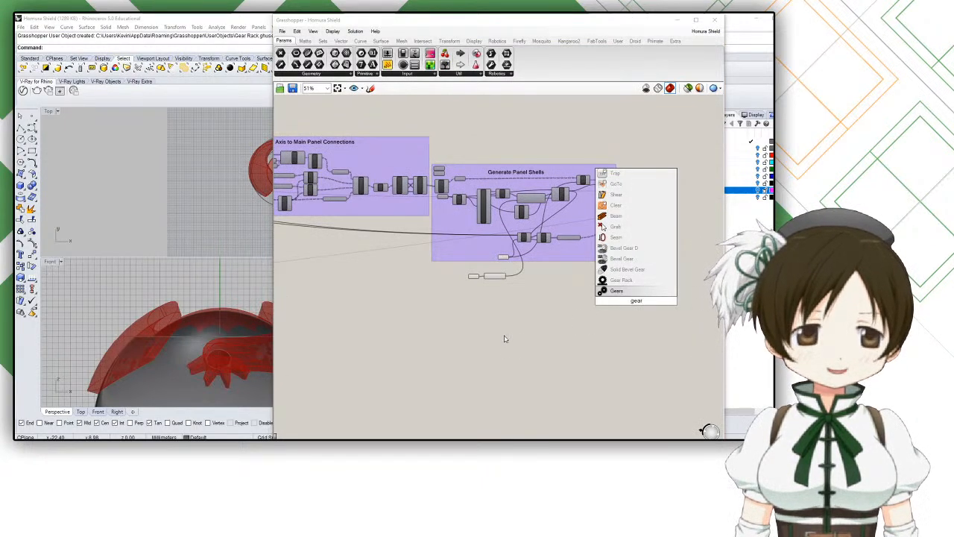
left_click(628, 269)
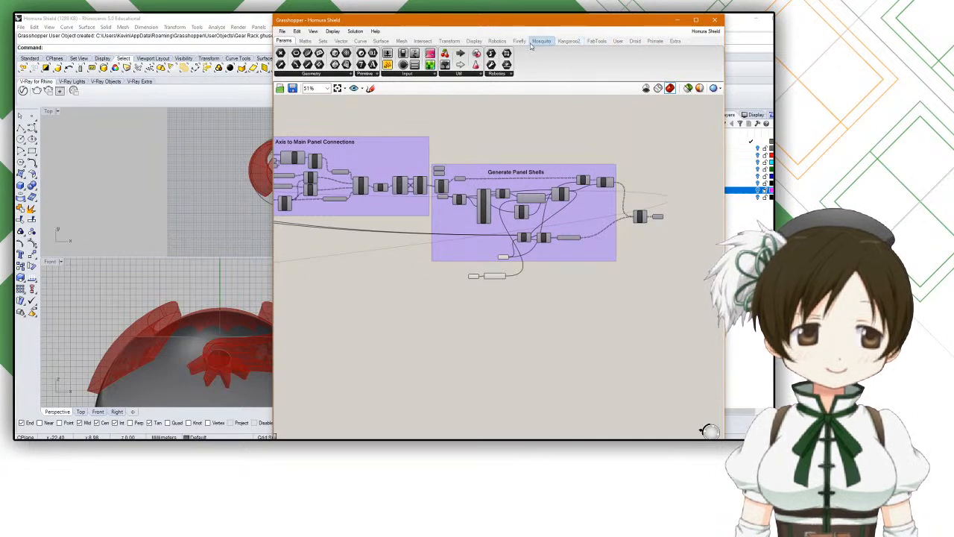
Step: Look through the component categories from Maths to User to locate the added gear components
left_click(307, 40)
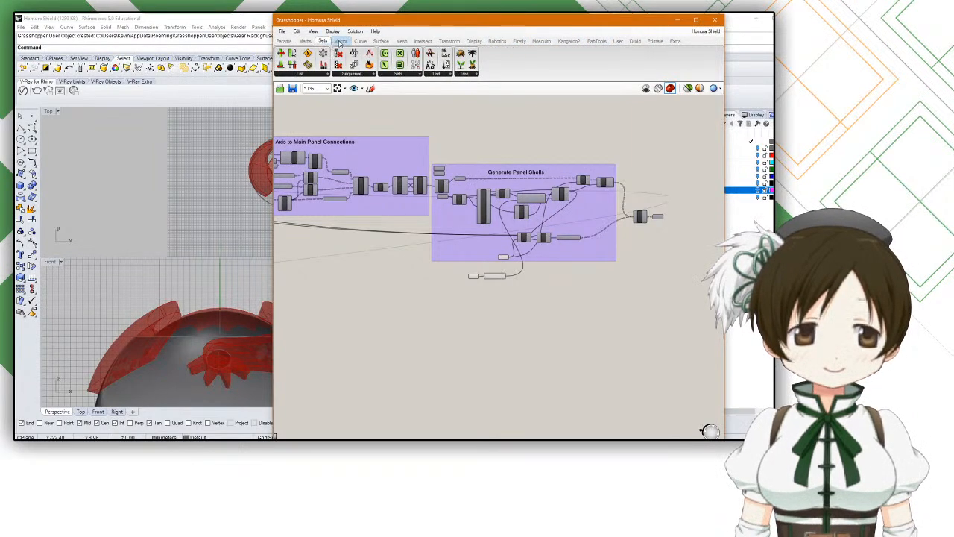
left_click(360, 40)
left_click(379, 41)
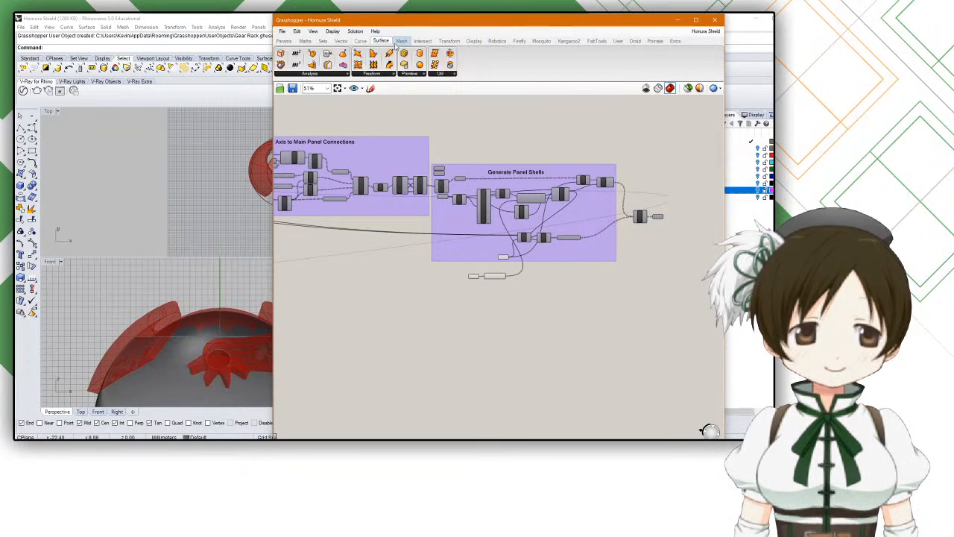
left_click(401, 41)
left_click(424, 43)
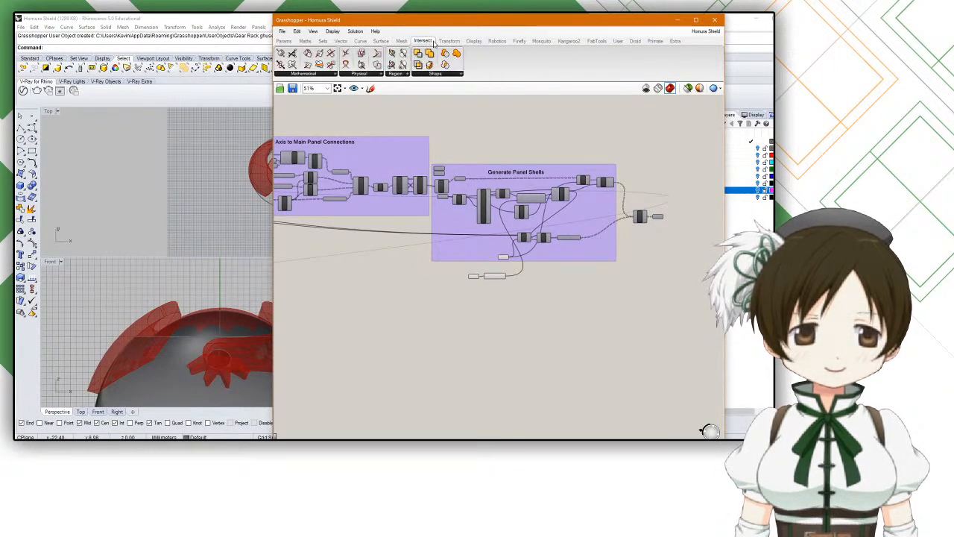
left_click(449, 41)
left_click(481, 42)
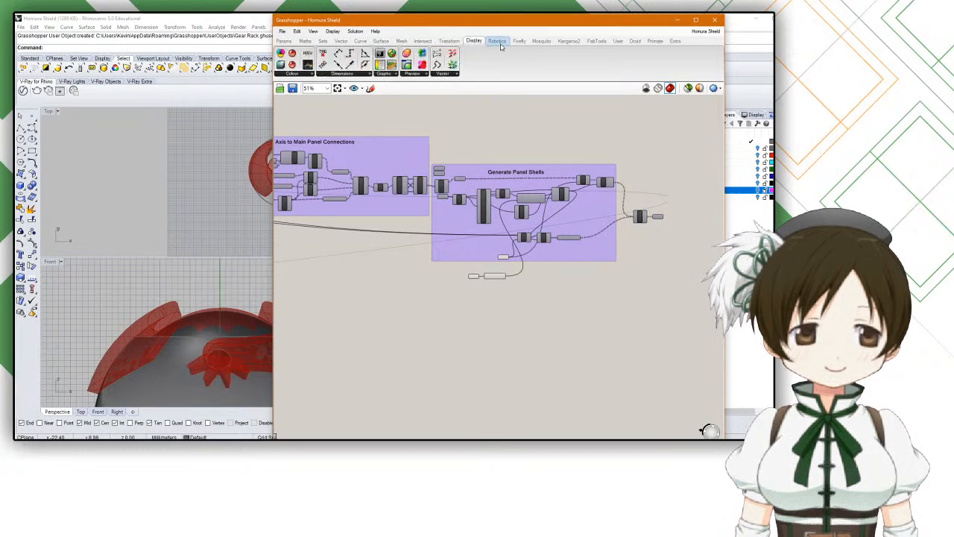
left_click(497, 42)
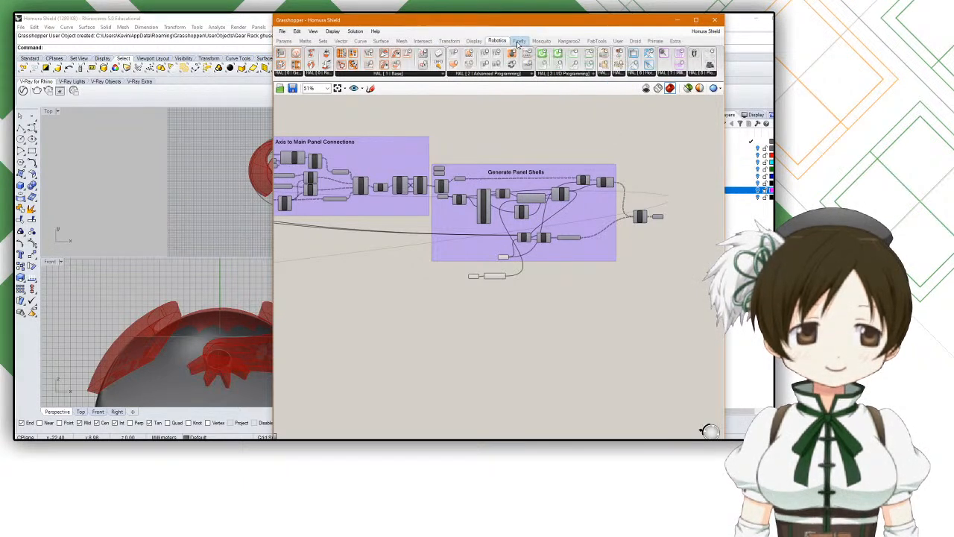
left_click(520, 41)
left_click(540, 41)
left_click(569, 41)
left_click(596, 41)
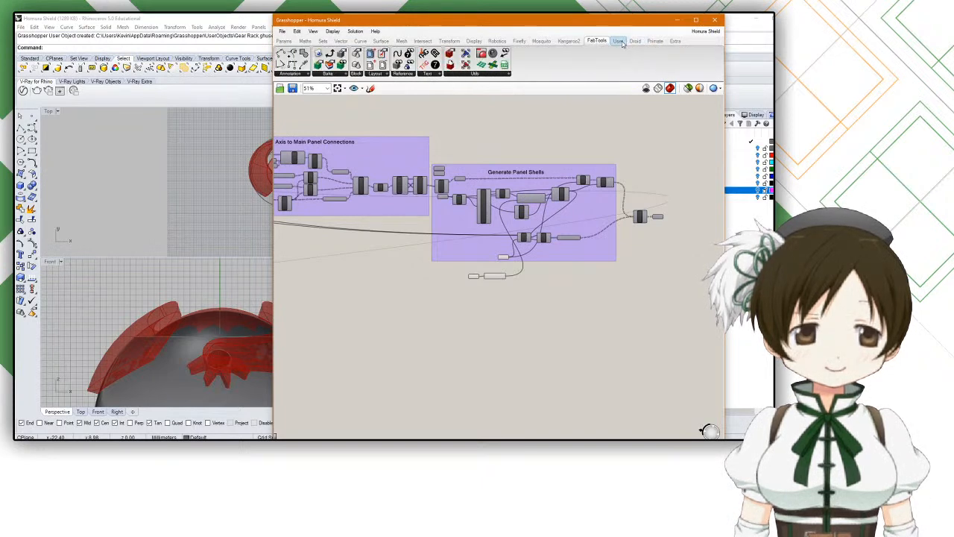
left_click(619, 41)
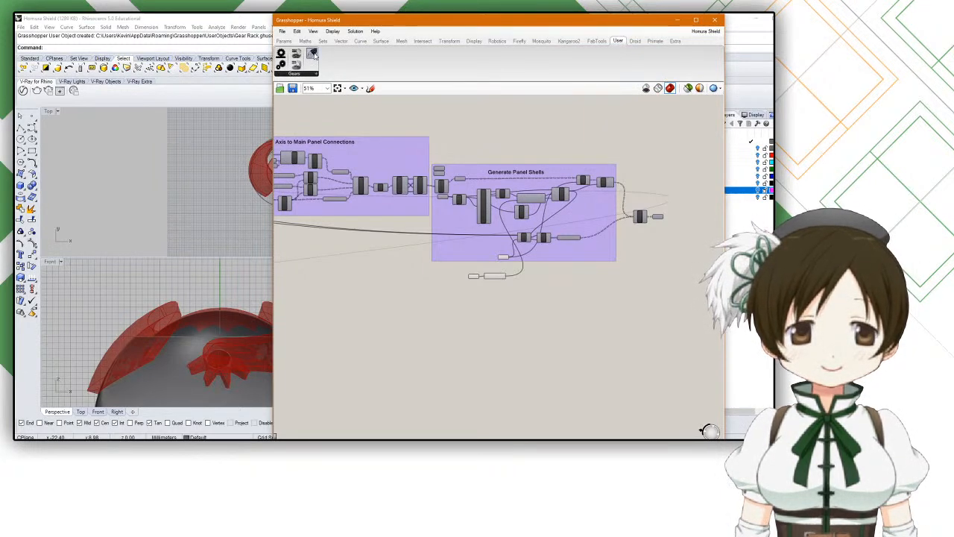
Step: Place a Solid Bevel Gear component in the free space above the final Solid Union and shift it to make room
left_click(305, 75)
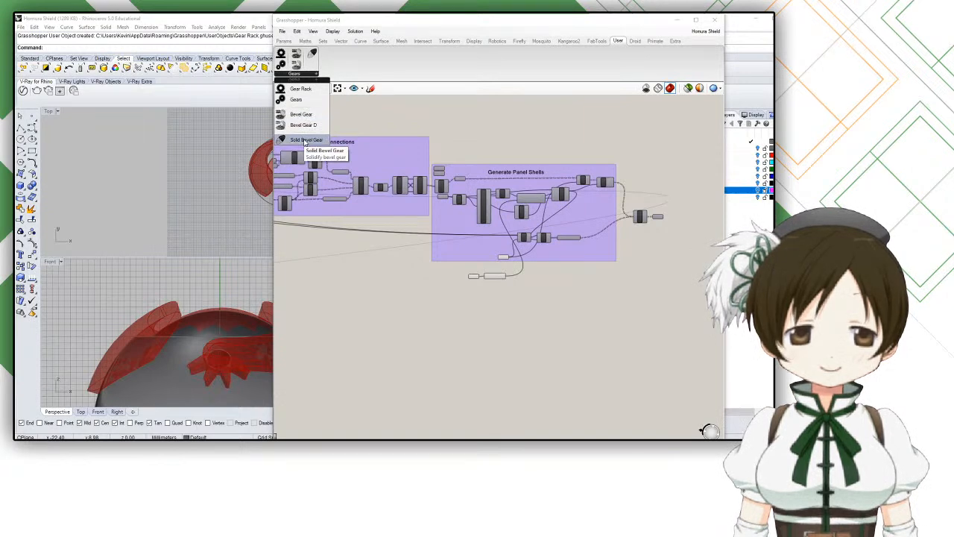
left_click(305, 141)
left_click(647, 150)
right_click_drag(666, 159, 565, 211)
scroll(566, 212, "up", 5)
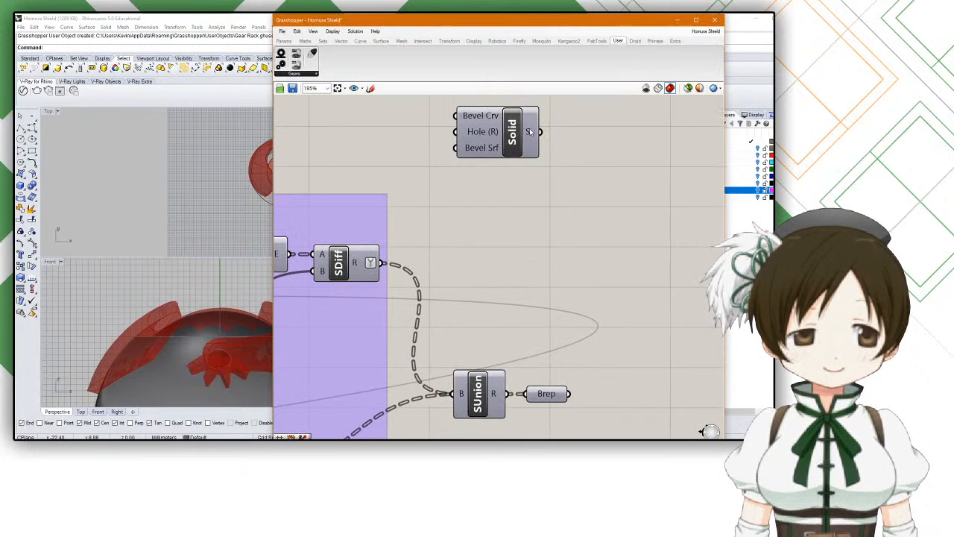
left_click_drag(531, 132, 639, 146)
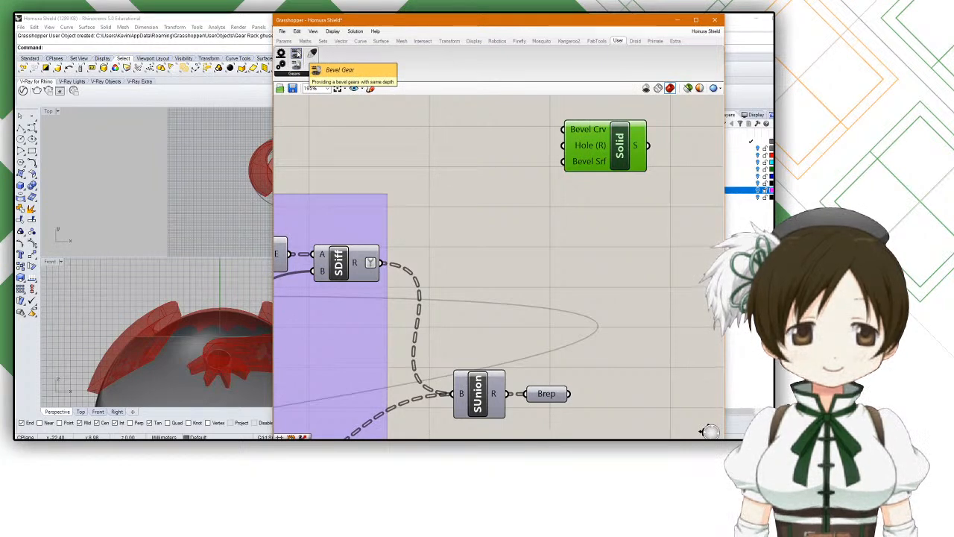
Step: Place a Bevel Gear component before the Solid Bevel Gear and space the two apart so their inputs and outputs are clear
left_click(504, 235)
scroll(515, 216, "down", 2)
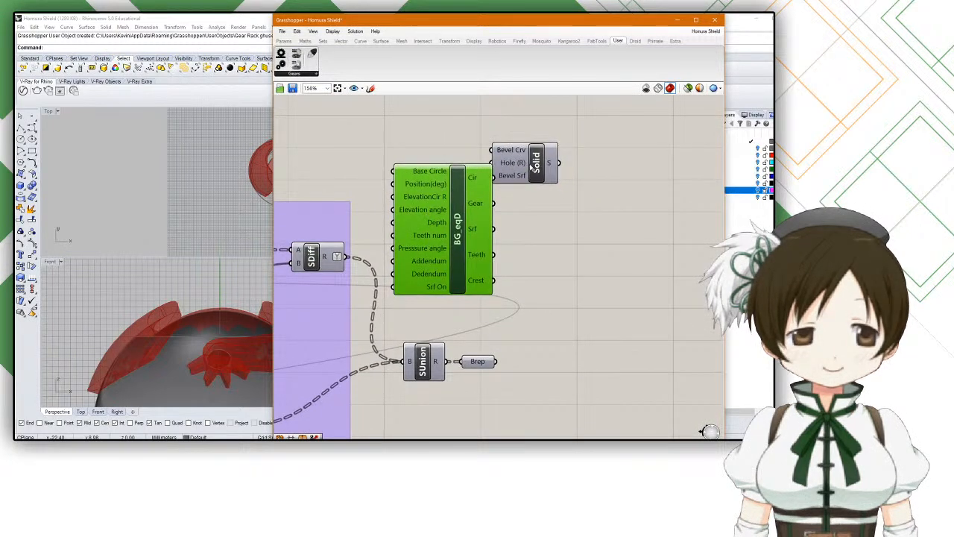
left_click_drag(530, 169, 634, 165)
scroll(492, 224, "up", 3)
mouse_move(403, 224)
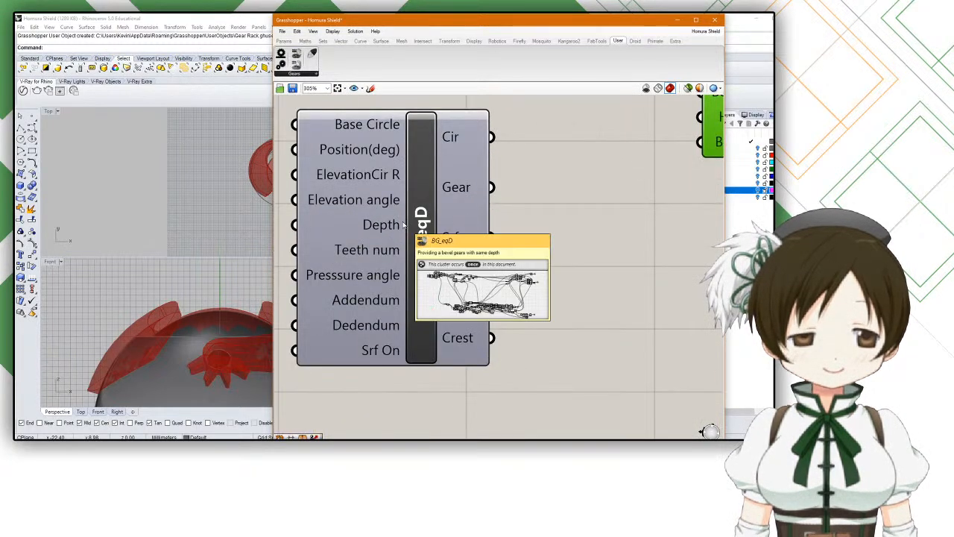
left_click_drag(403, 224, 493, 224)
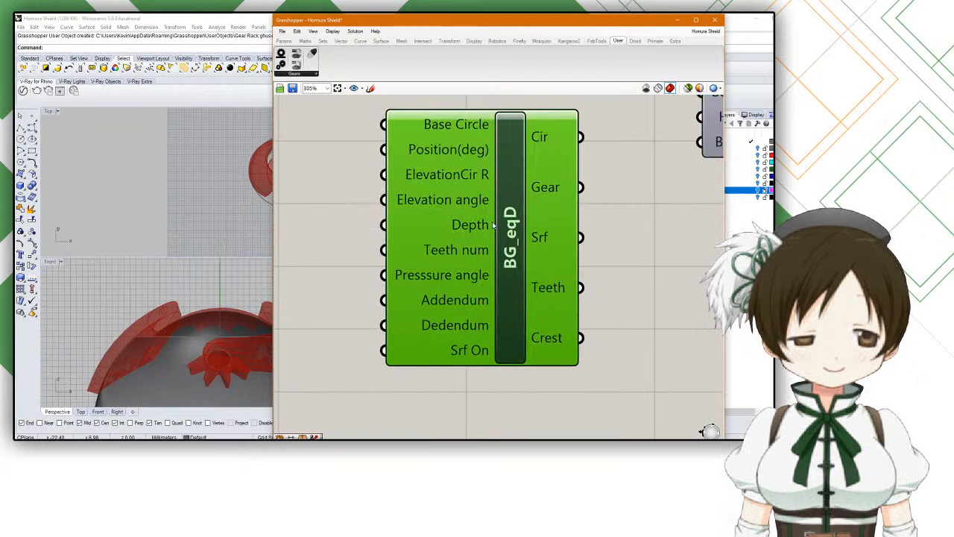
Step: Check the descriptions and default values of the Bevel Gear component's inputs, including Dedendum and Base Circle
mouse_move(425, 285)
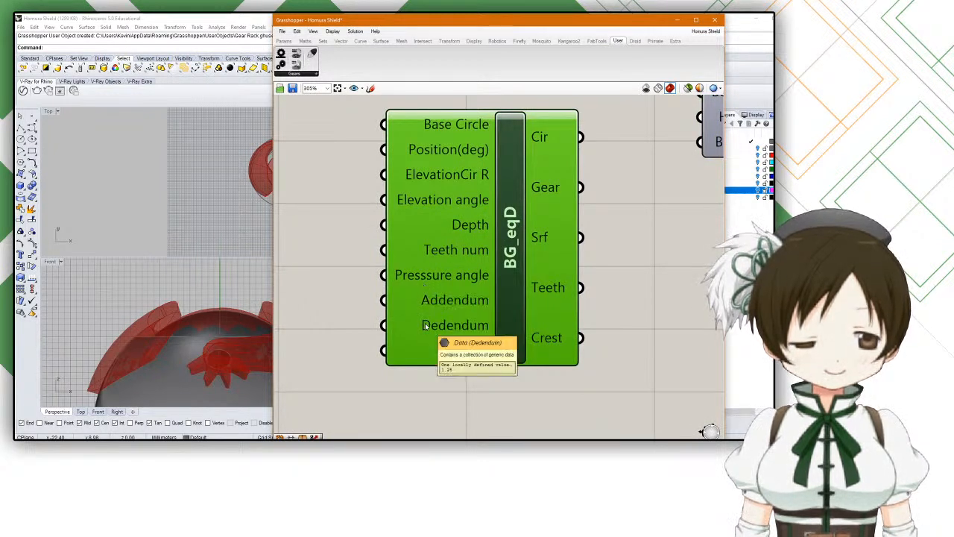
mouse_move(447, 356)
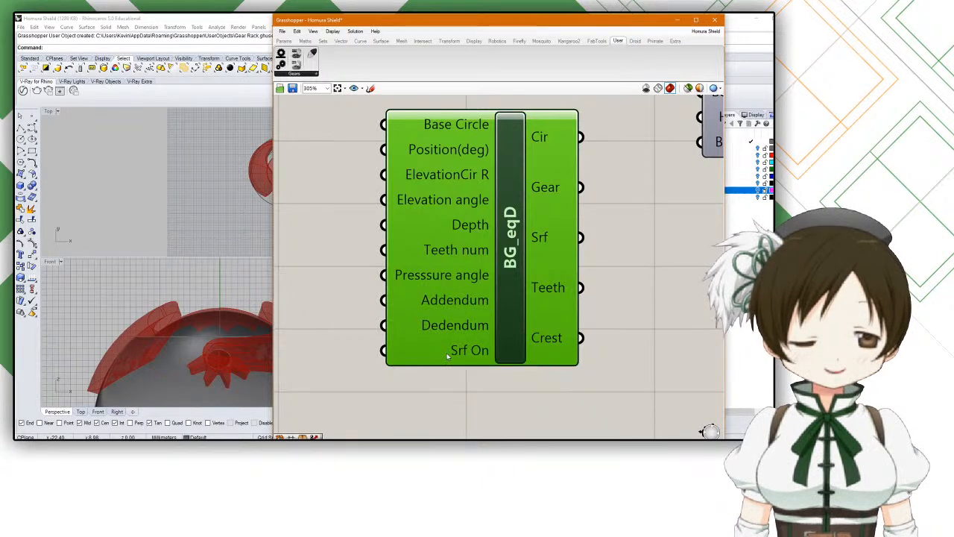
mouse_move(448, 277)
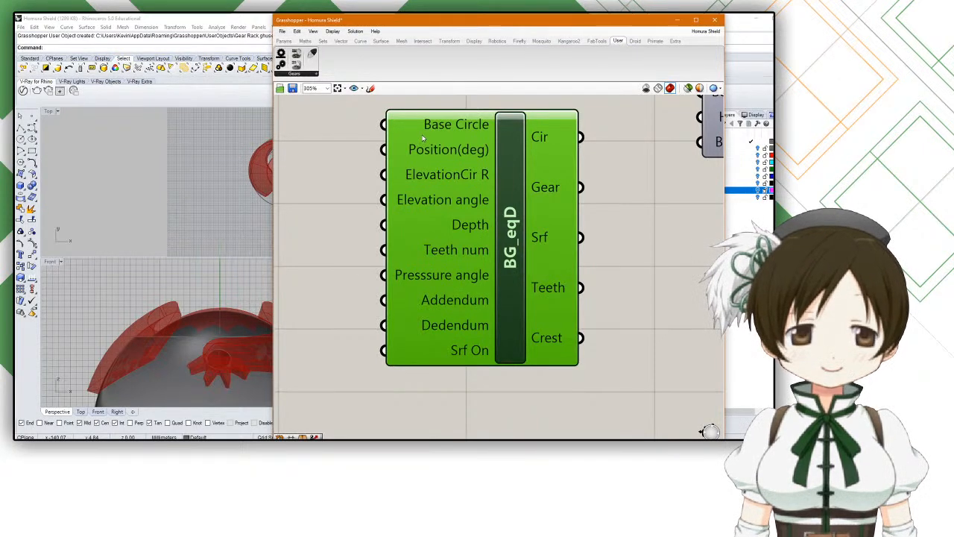
mouse_move(422, 137)
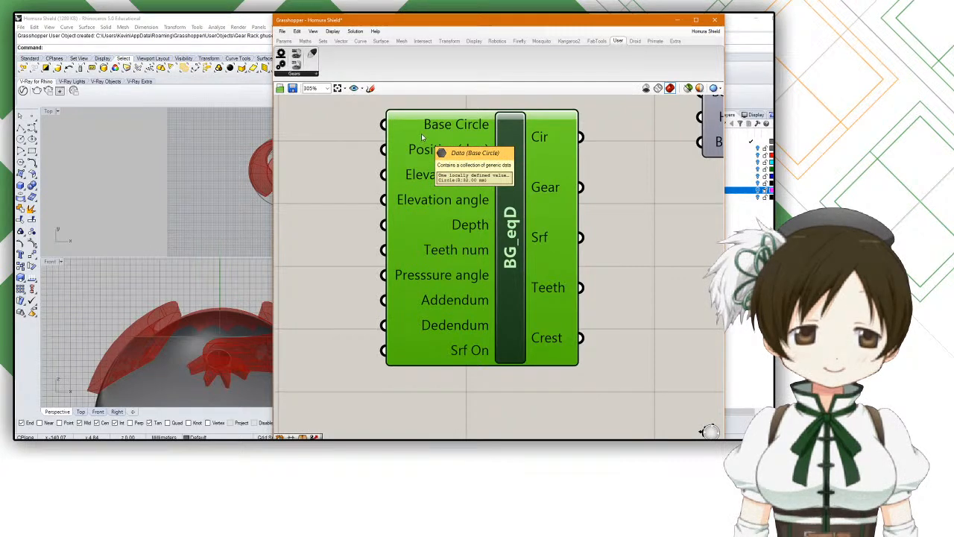
Step: Maximize Rhino's Perspective viewport and place the Grasshopper window beside it, enlarged enough to show the whole Bevel Gear component
left_click(191, 180)
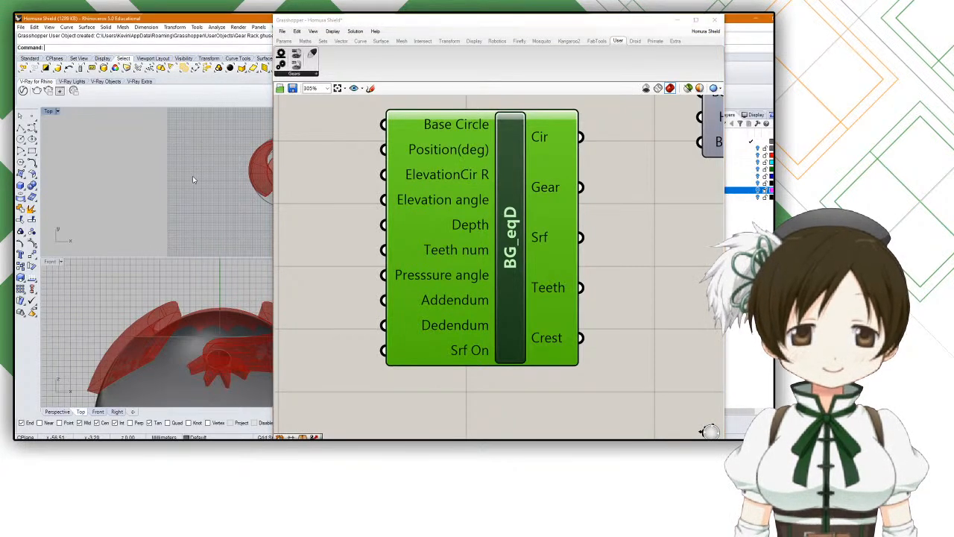
left_click_drag(477, 20, 615, 55)
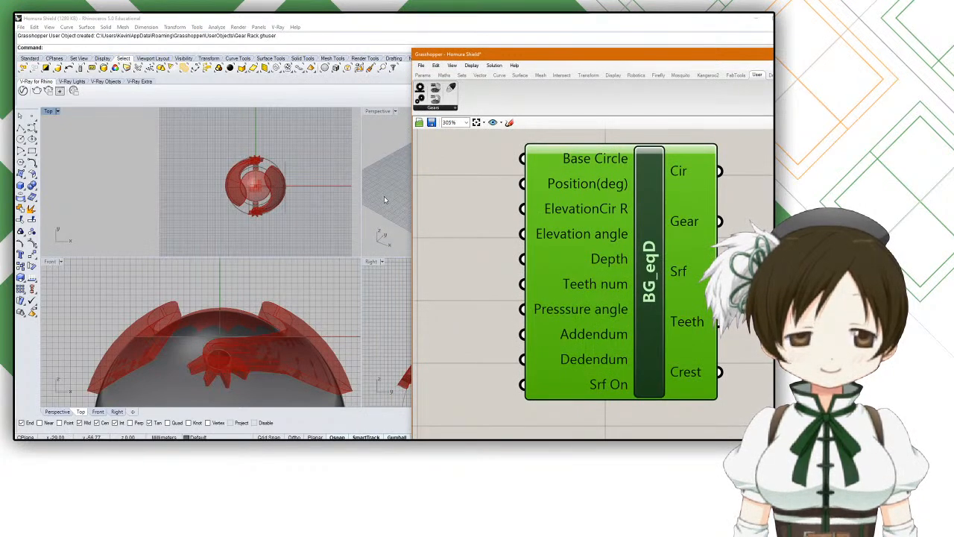
left_click_drag(531, 58, 379, 38)
left_click_drag(260, 28, 639, 75)
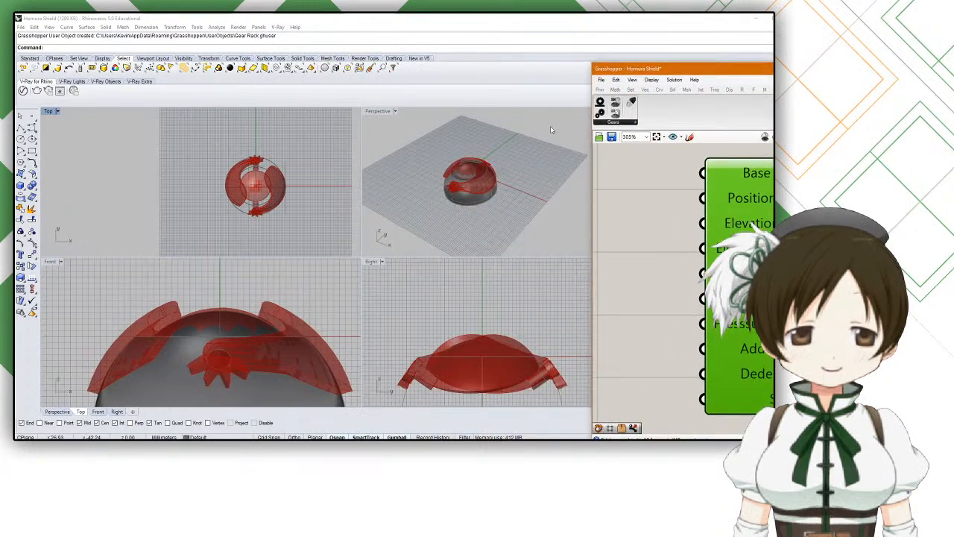
right_click_drag(472, 174, 389, 178, "shift")
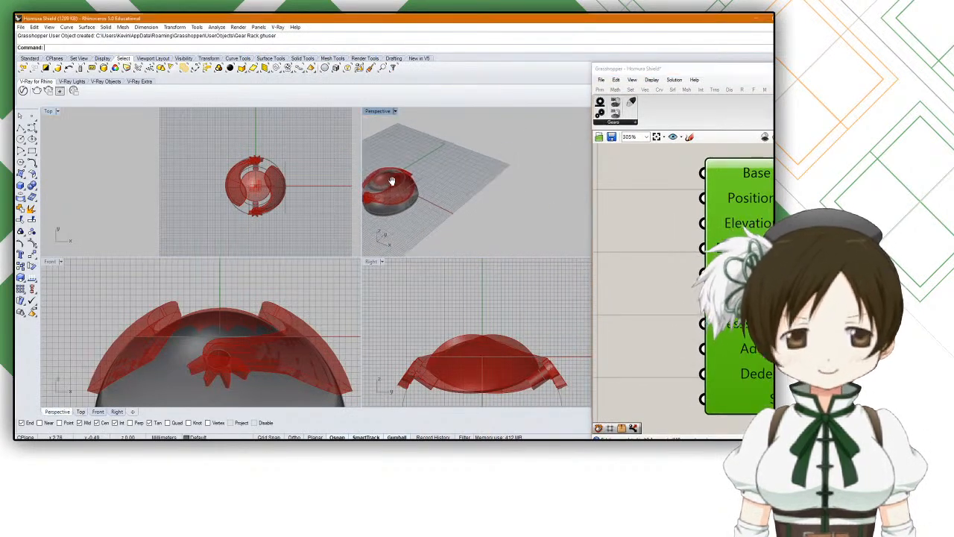
double_click(376, 112)
right_click_drag(176, 219, 285, 184, "shift")
left_click_drag(615, 72, 409, 35)
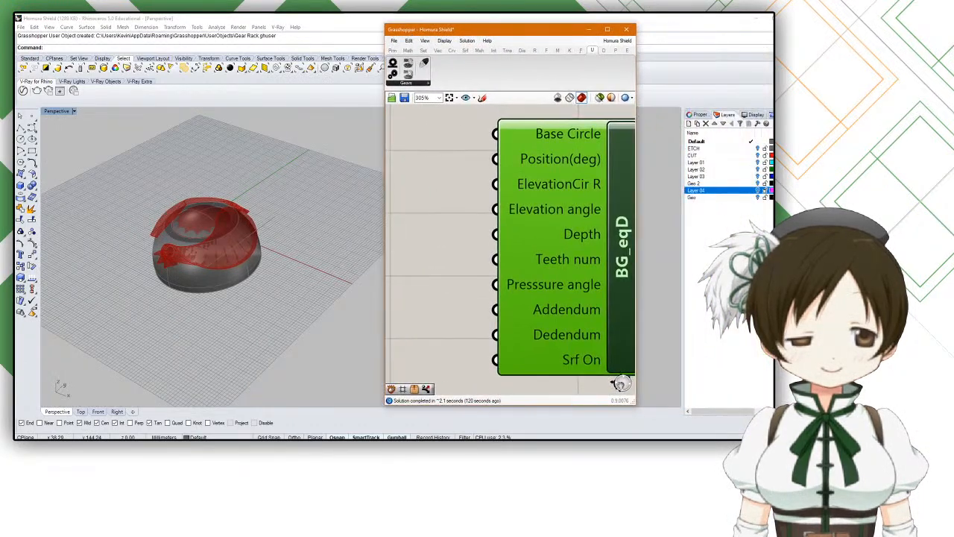
left_click_drag(634, 404, 772, 438)
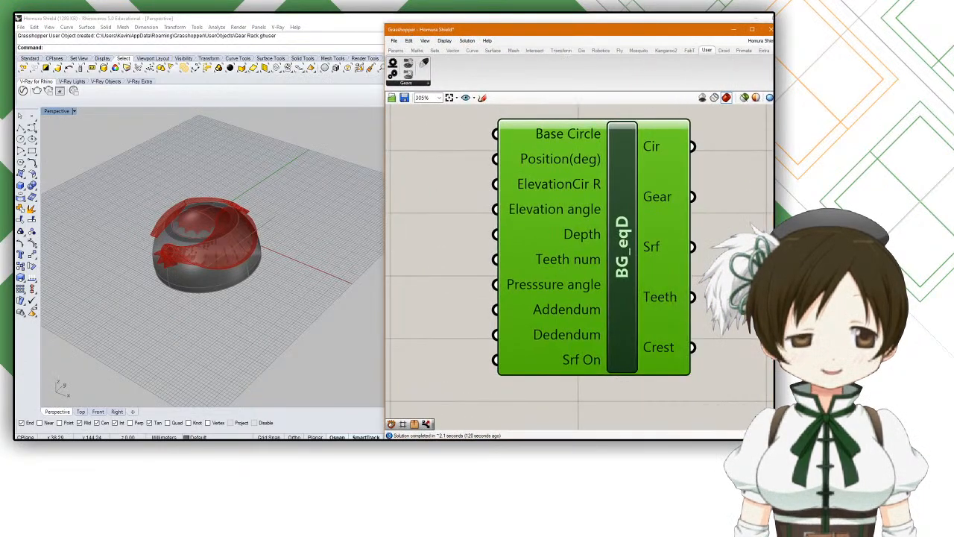
Step: Hide the grey shield body polysurface in Rhino so only the Grasshopper preview geometry remains in the Perspective viewport
scroll(630, 327, "down", 6)
scroll(630, 326, "up", 3)
scroll(630, 326, "down", 3)
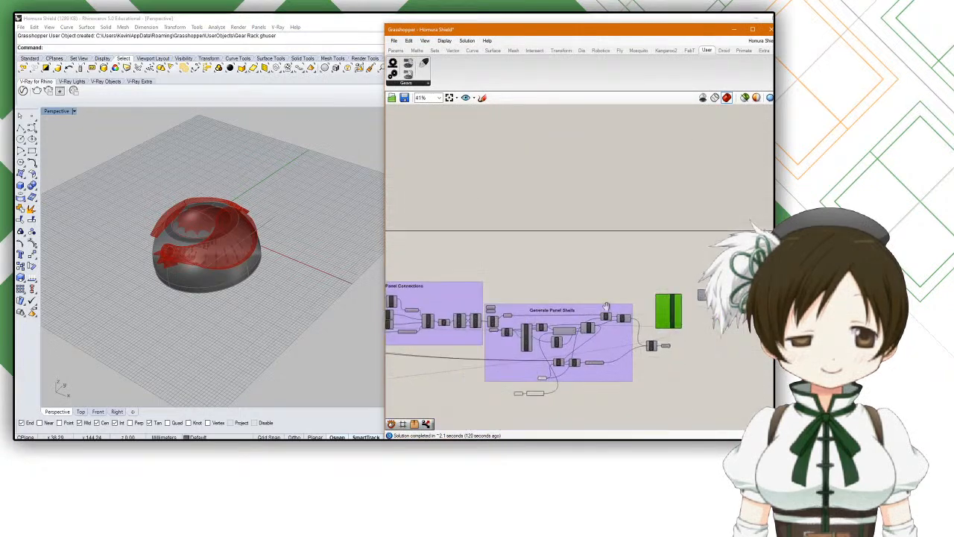
scroll(650, 299, "up", 3)
scroll(209, 246, "up", 5)
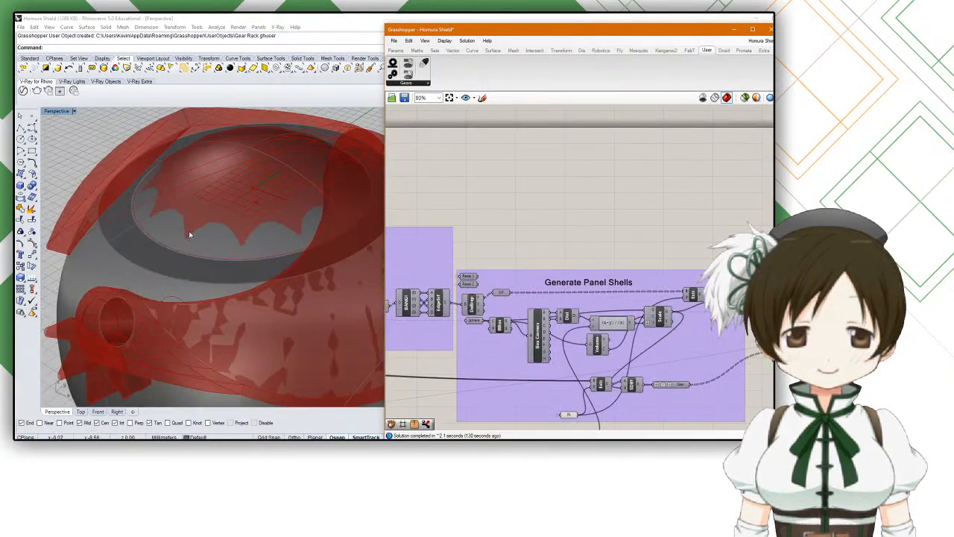
scroll(209, 246, "down", 5)
right_click_drag(216, 254, 264, 304)
left_click(268, 306)
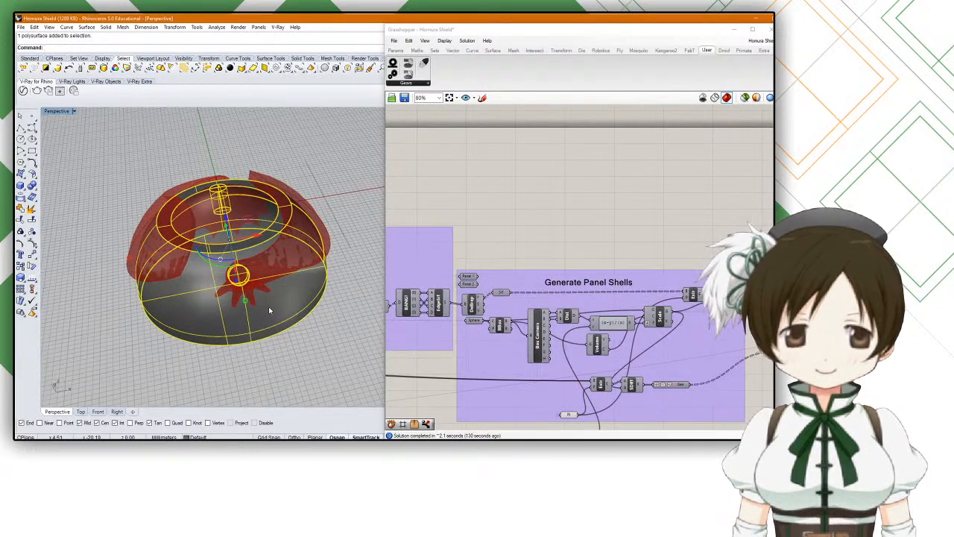
key("ctrl+h")
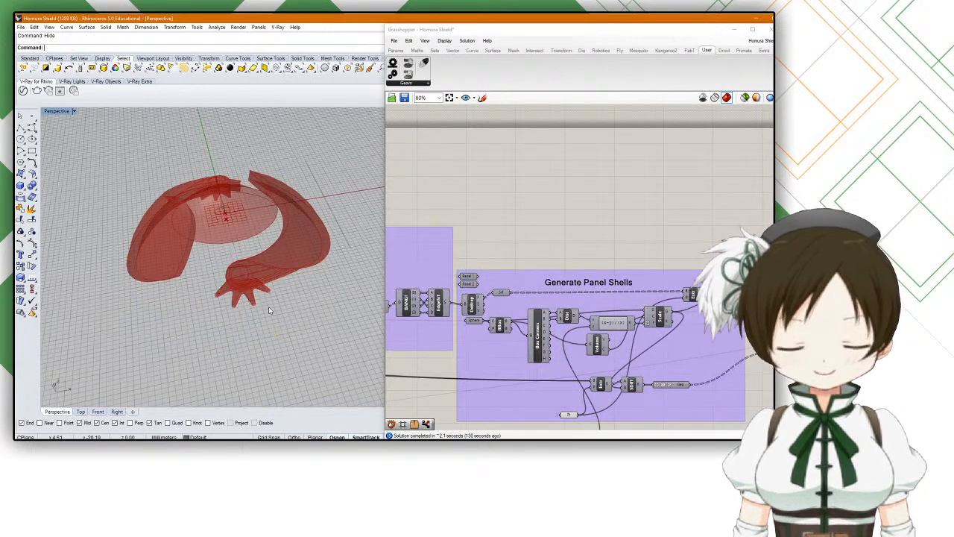
right_click_drag(268, 306, 325, 231)
scroll(325, 231, "down", 5)
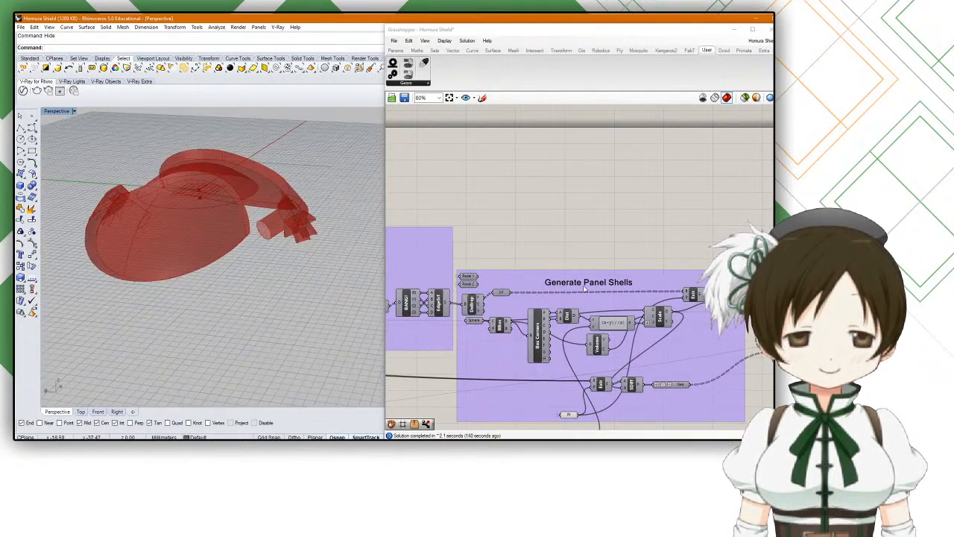
Step: Examine the Make Gear Curve group and the Port and Scale groups around it on the Grasshopper canvas
scroll(592, 290, "down", 10)
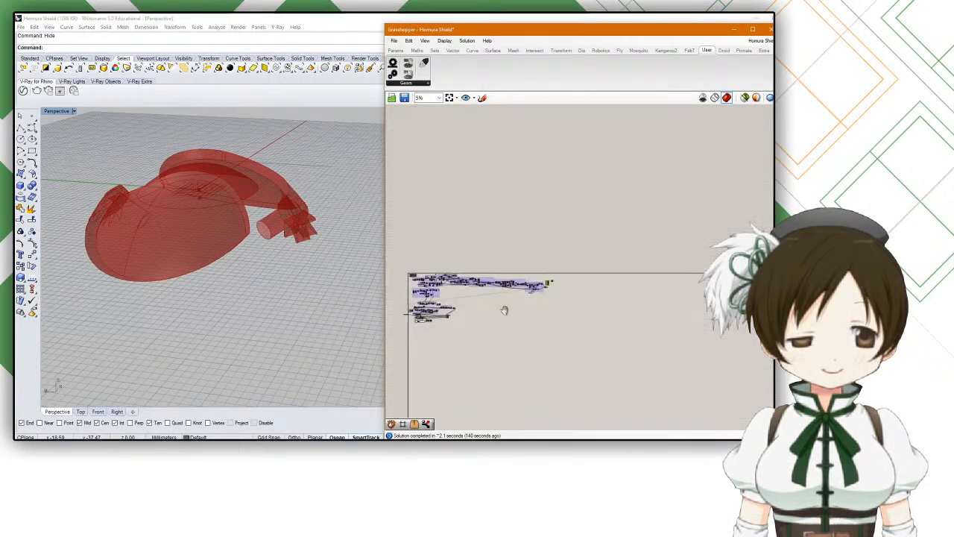
scroll(490, 314, "up", 10)
right_click_drag(564, 269, 554, 238)
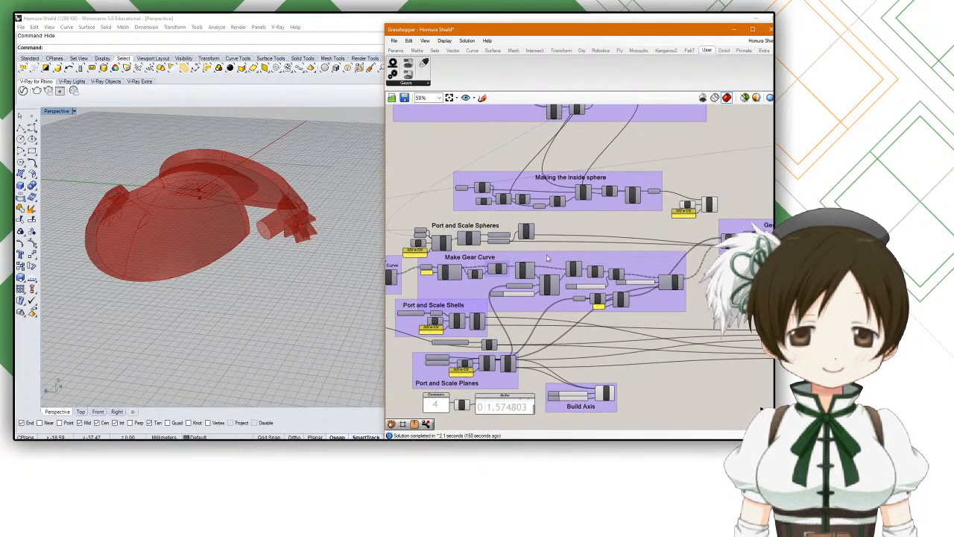
scroll(549, 281, "up", 3)
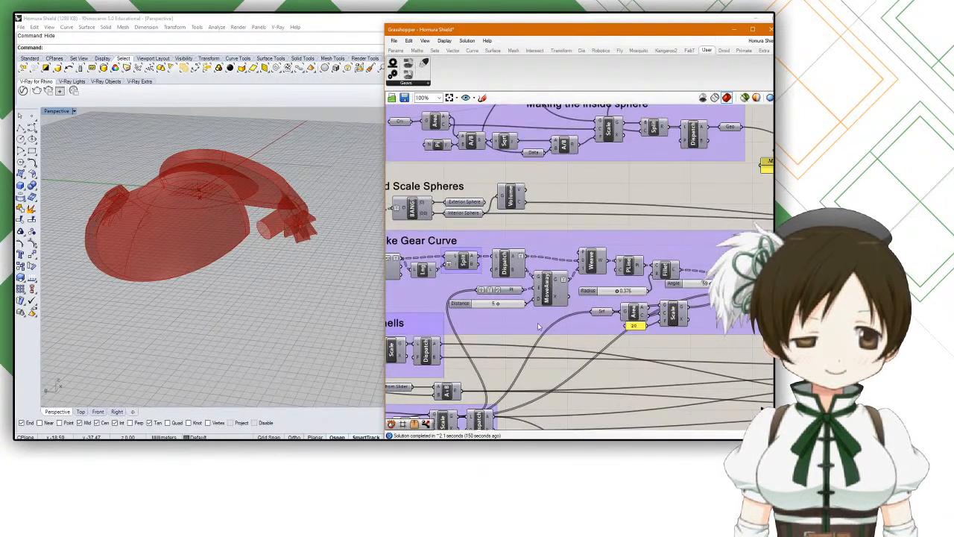
scroll(538, 325, "down", 2)
right_click_drag(539, 326, 556, 256)
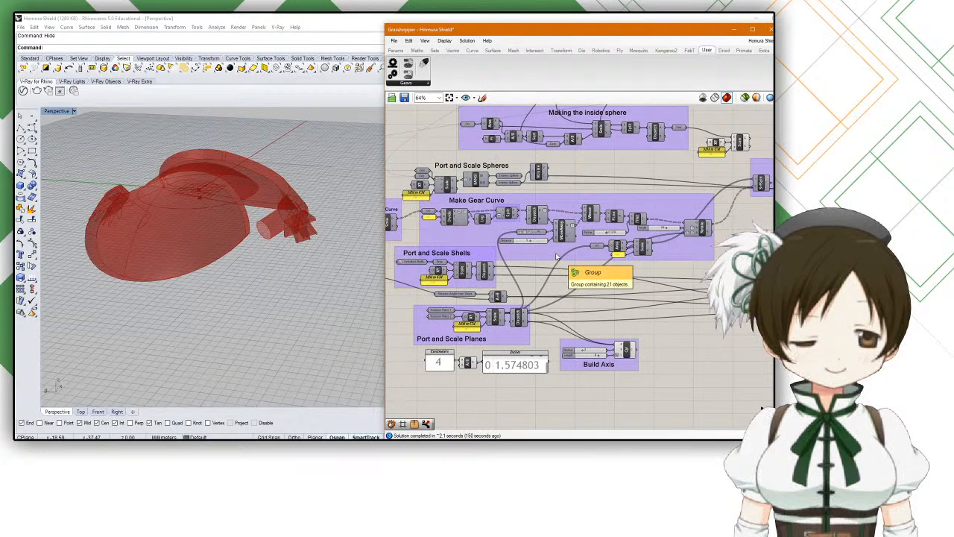
Step: Examine the Generate Gear Cutouts group and the Rotate components below it
scroll(556, 257, "down", 3)
right_click_drag(635, 247, 501, 303)
scroll(567, 302, "up", 5)
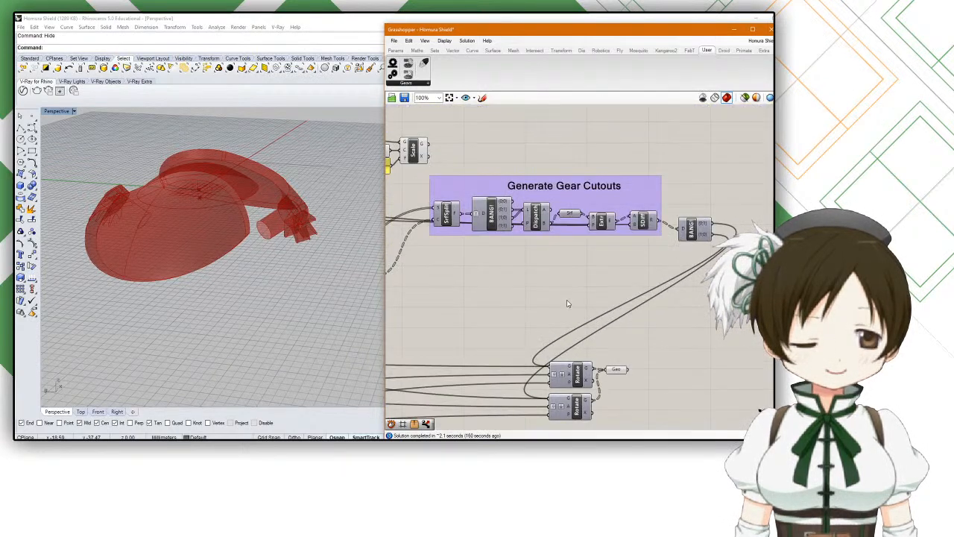
scroll(567, 303, "down", 5)
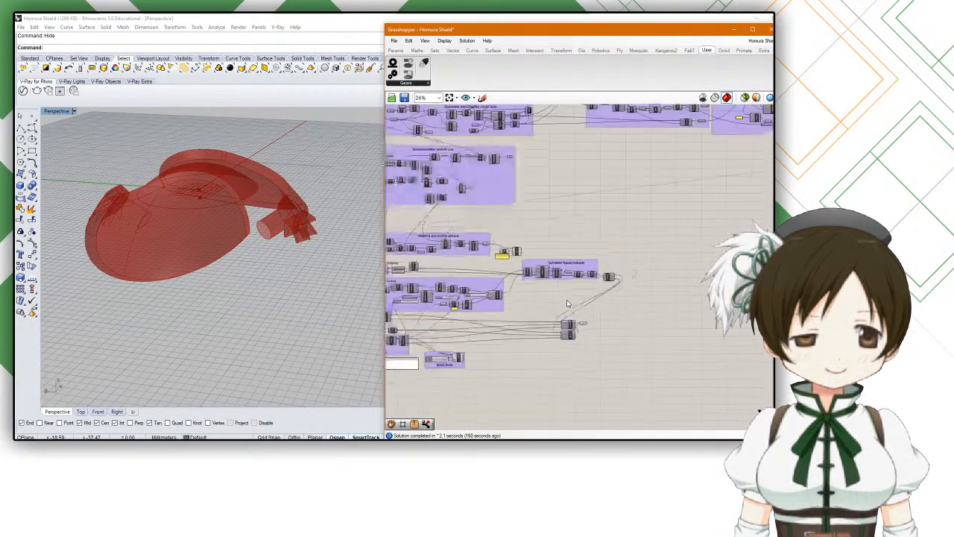
scroll(523, 264, "up", 7)
scroll(523, 264, "down", 4)
right_click_drag(523, 264, 609, 288)
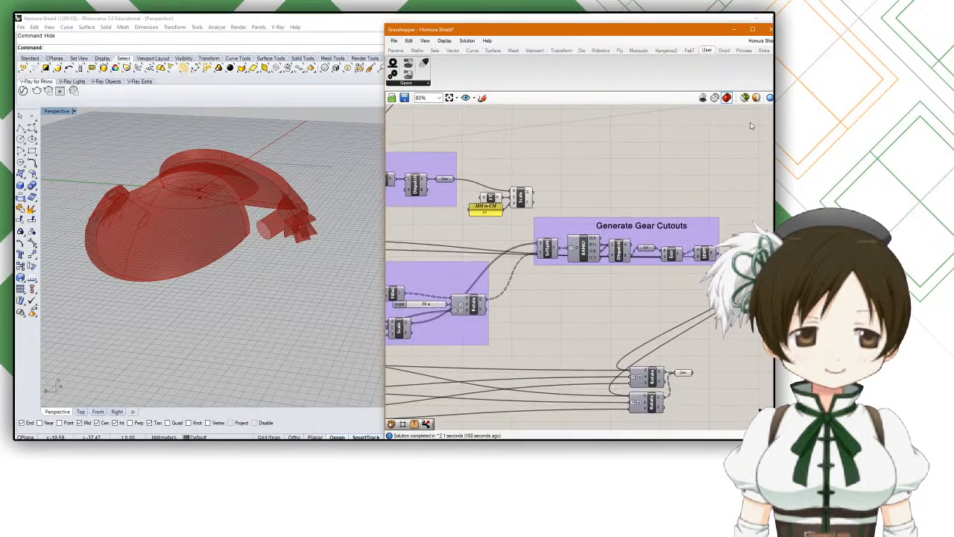
Step: Restrict the preview to selected objects and check the curve and Scale components in the Port and Scale Partial Sphere Curve group
right_click_drag(552, 250, 698, 244)
right_click_drag(601, 283, 667, 281)
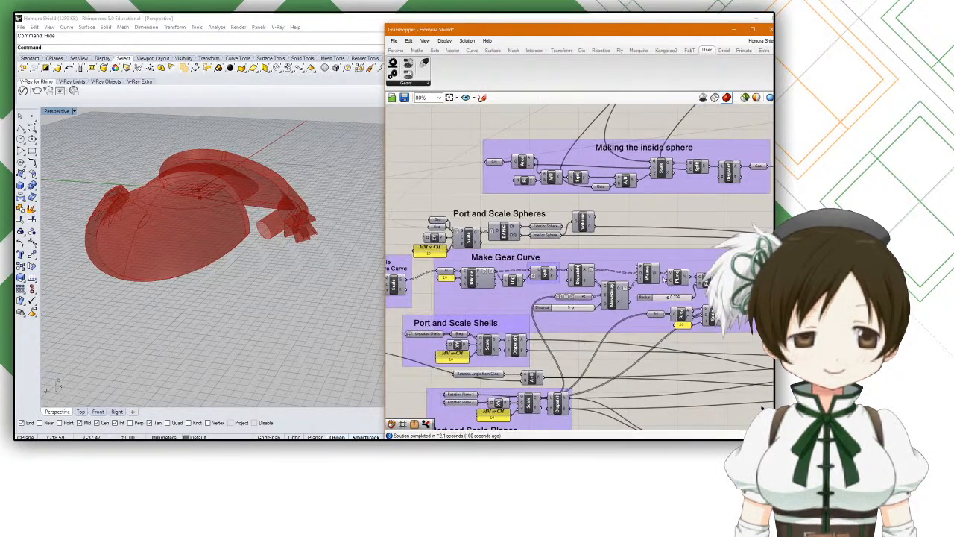
right_click_drag(295, 204, 195, 187)
right_click_drag(557, 273, 603, 276)
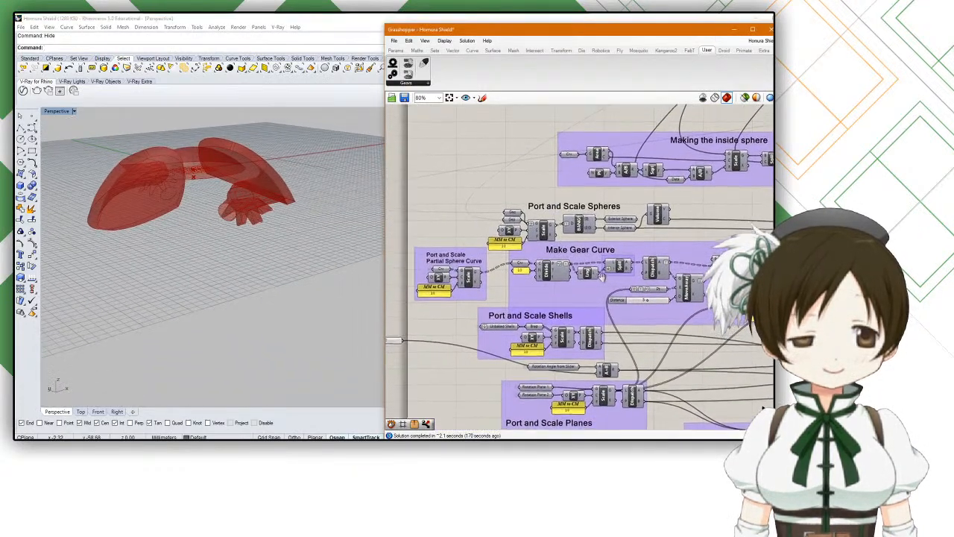
scroll(517, 290, "up", 4)
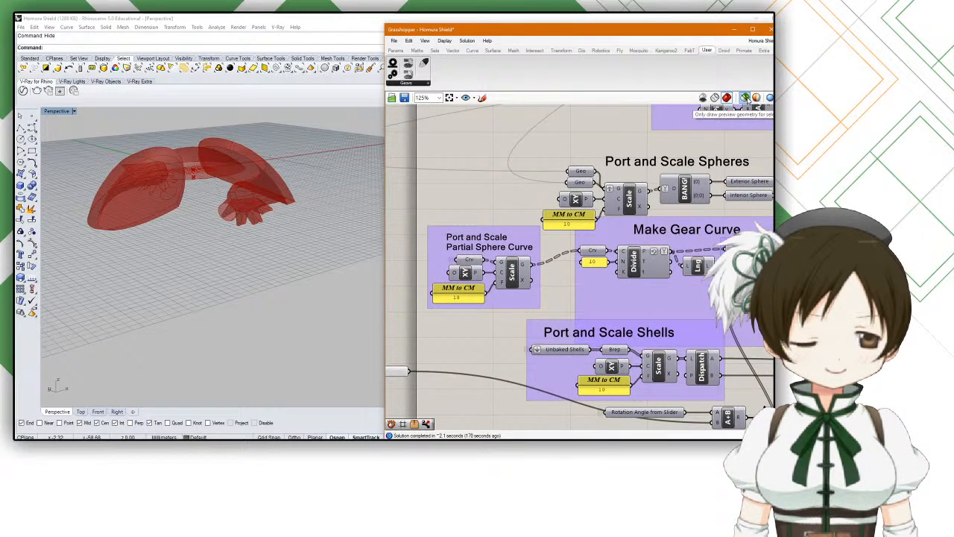
left_click(746, 98)
left_click(469, 259)
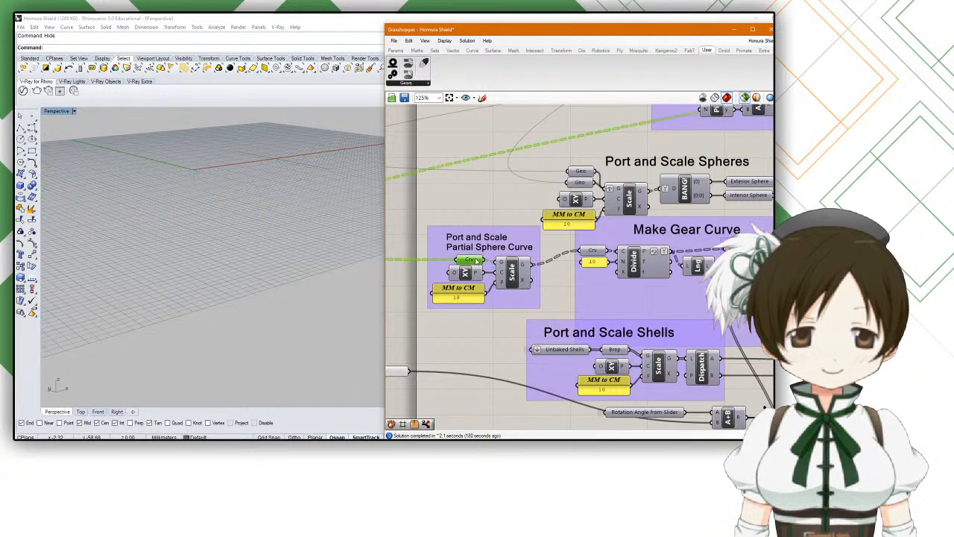
left_click(471, 272)
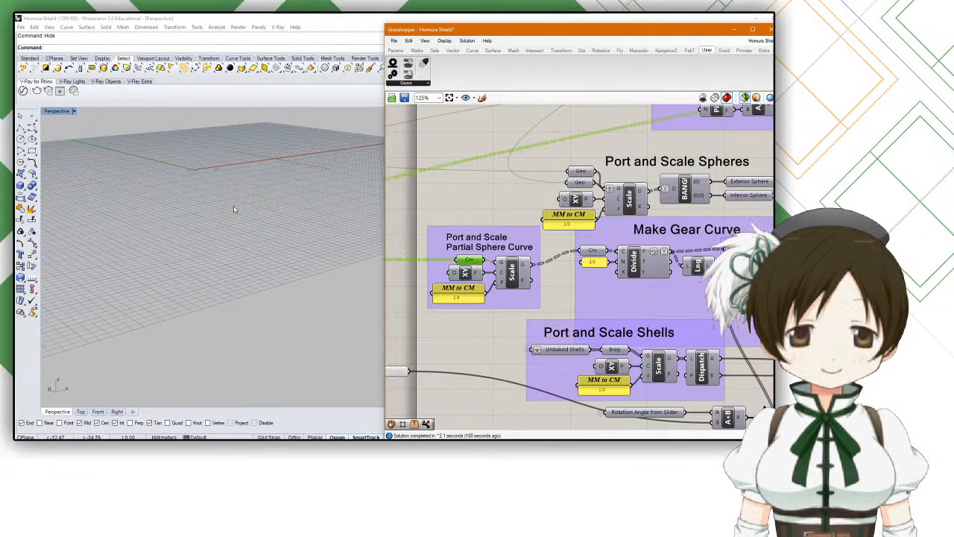
scroll(234, 205, "down", 5)
left_click(512, 275)
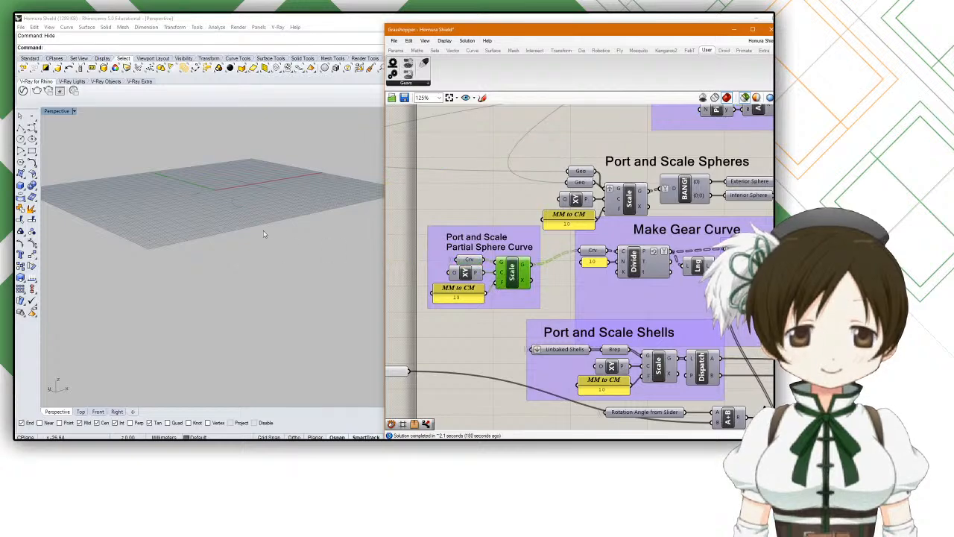
scroll(222, 211, "up", 3)
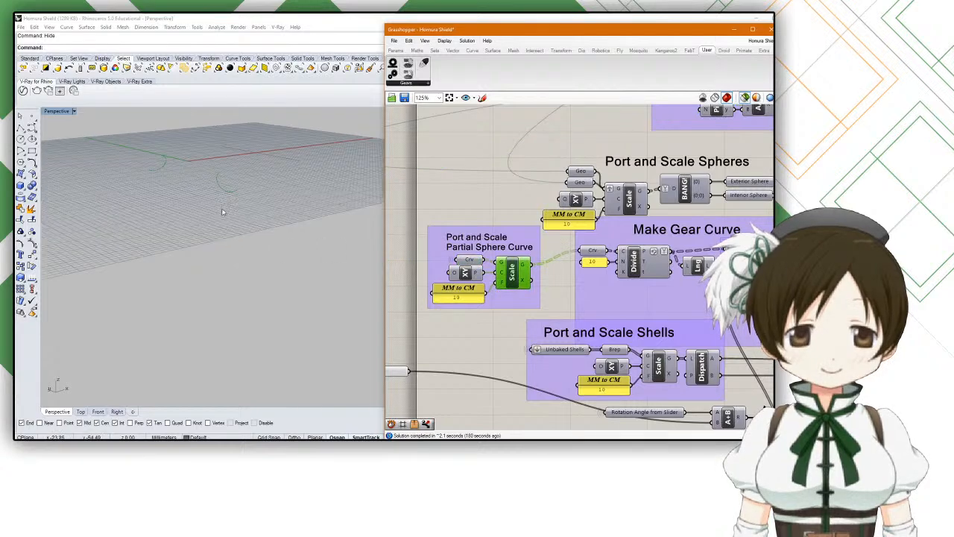
Step: Preview the geometry input, Exterior Sphere, Interior Sphere and Volume in the Port and Scale Spheres group one by one
left_click(580, 179)
right_click_drag(171, 153, 302, 166)
right_click_drag(713, 194, 639, 201)
left_click(667, 193)
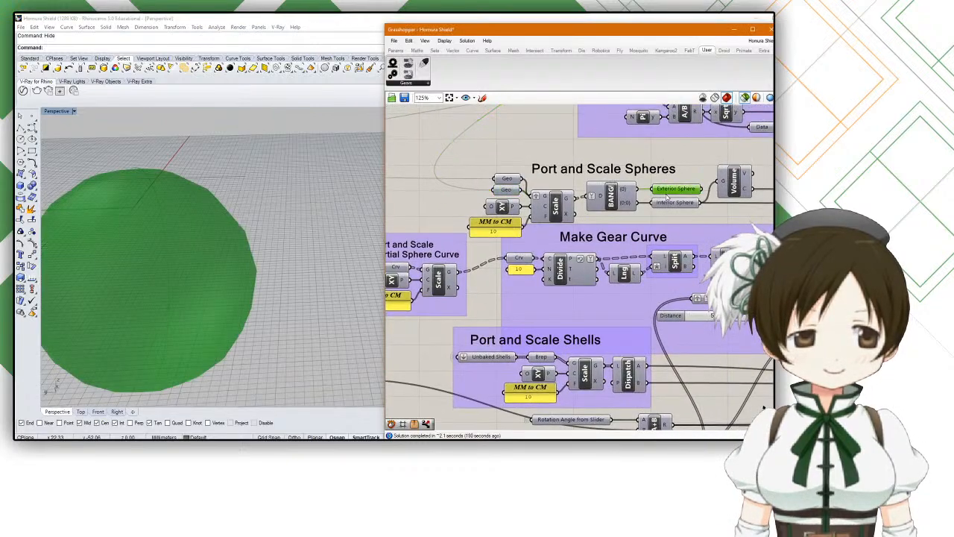
left_click(667, 203)
scroll(648, 203, "down", 3)
scroll(632, 203, "up", 3)
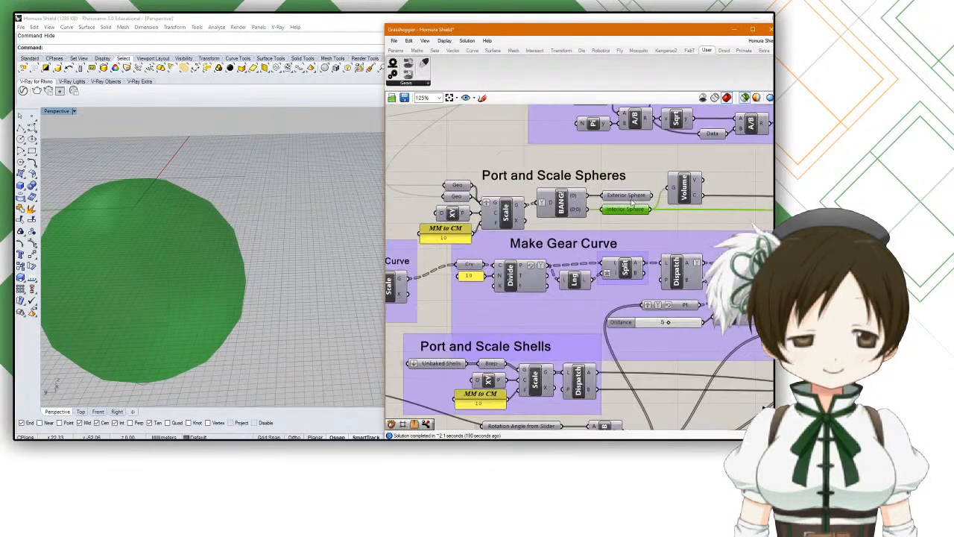
left_click(631, 196)
left_click(632, 210)
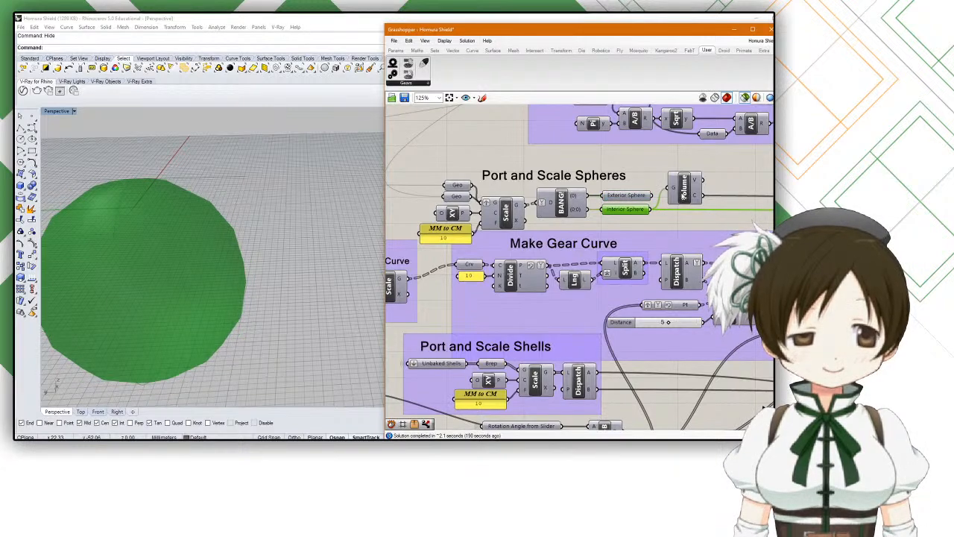
left_click(684, 192)
Step: Select the input curve parameter of the Making the inside sphere group to check its preview
scroll(682, 190, "down", 4)
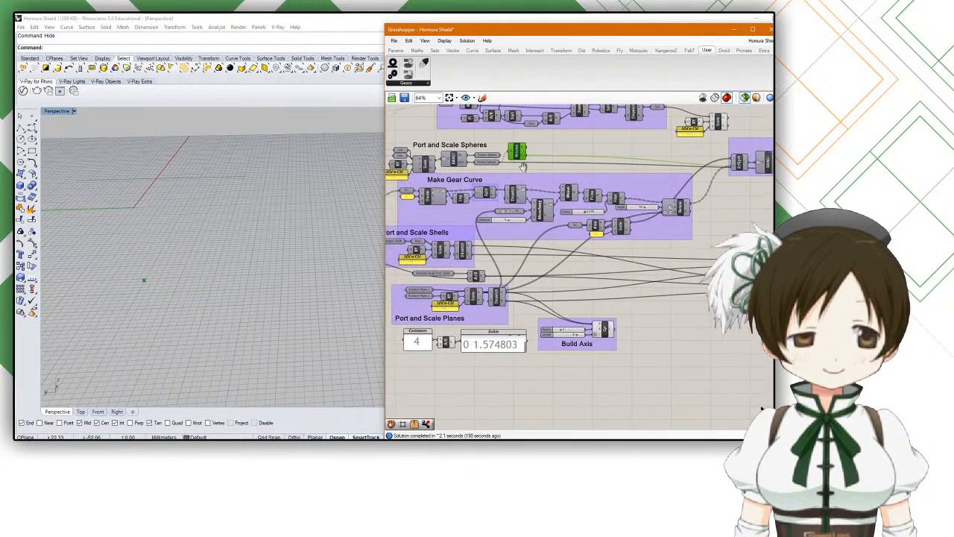
right_click_drag(522, 167, 514, 254)
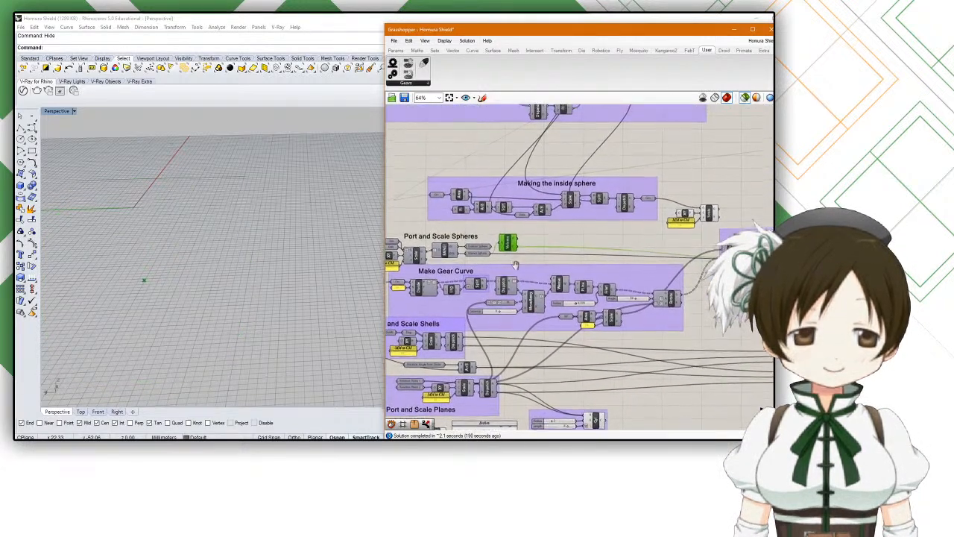
scroll(460, 194, "up", 2)
left_click(425, 192)
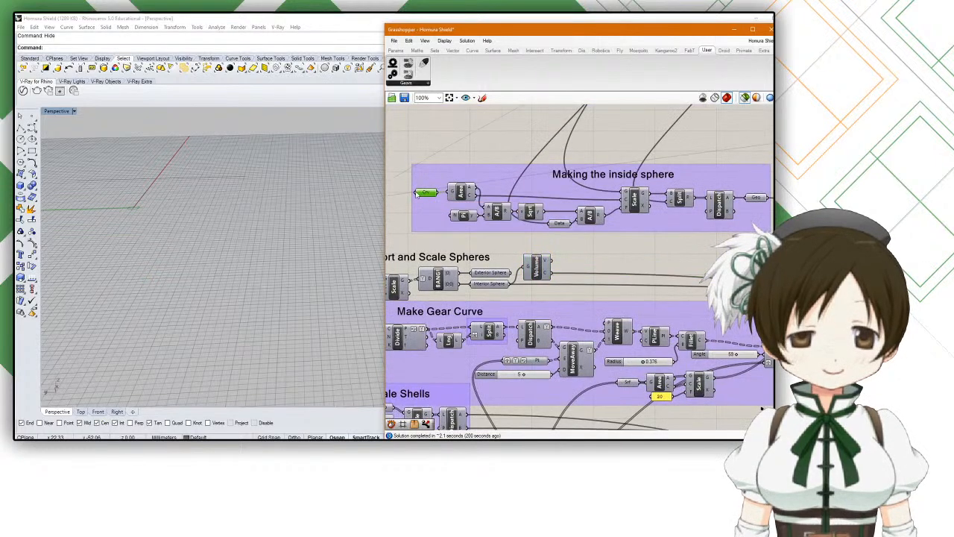
Step: Check the previews of the Generate Gear Cutouts components and of the Rotate component in the Make Gear Curve group
right_click_drag(595, 254, 509, 254)
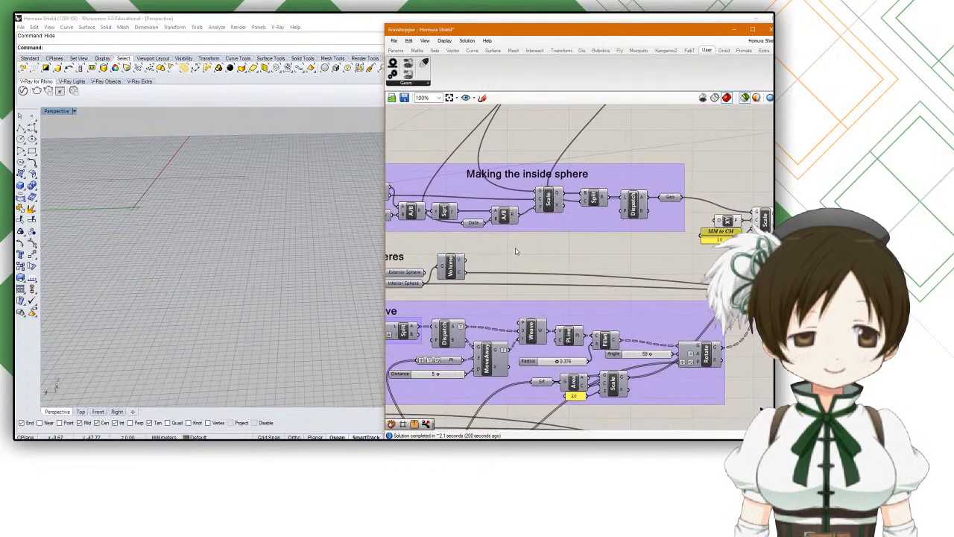
right_click_drag(692, 234, 528, 231)
right_click_drag(626, 262, 512, 257)
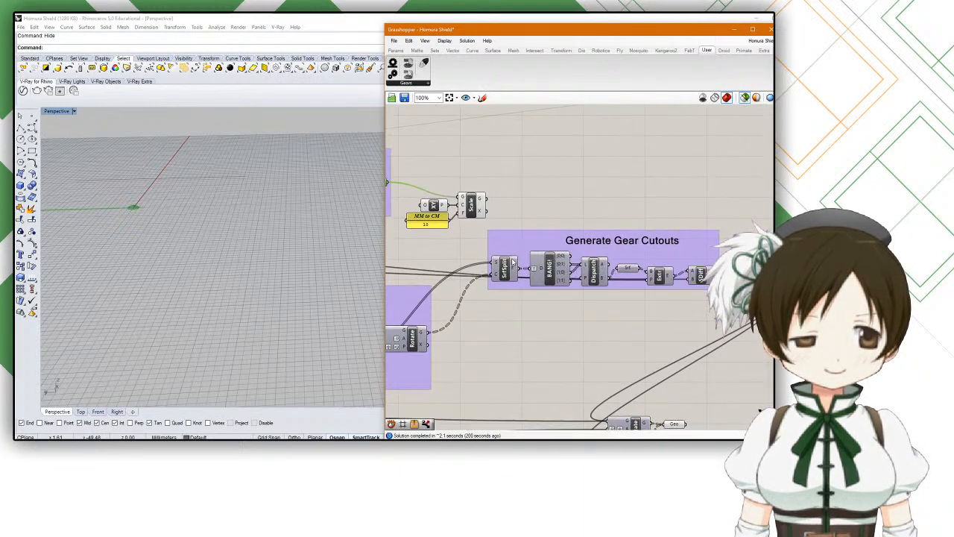
left_click(495, 274)
left_click(561, 274)
scroll(522, 281, "down", 2)
right_click_drag(511, 282, 557, 265)
left_click(558, 265)
right_click_drag(522, 302, 583, 282)
left_click(560, 281)
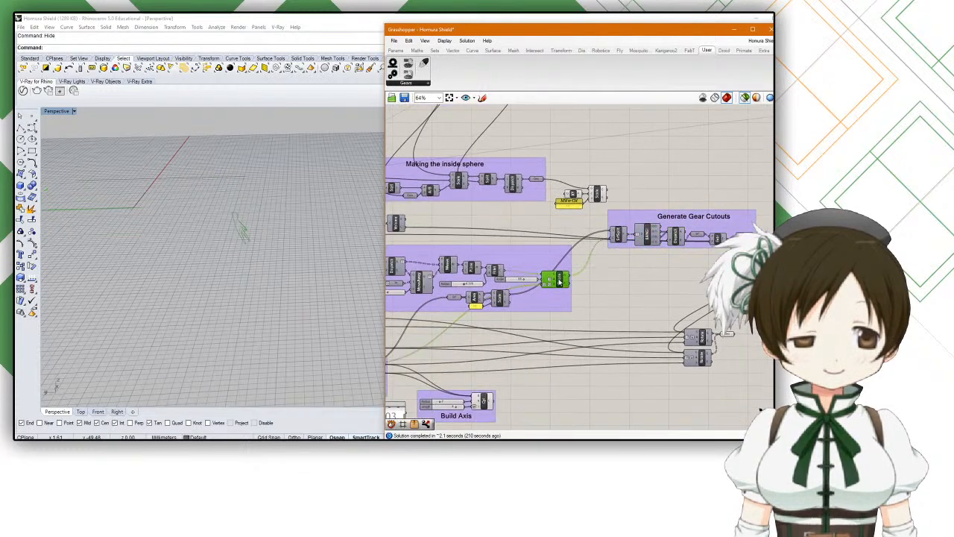
right_click_drag(302, 247, 269, 276)
scroll(213, 271, "down", 3)
scroll(209, 264, "up", 4)
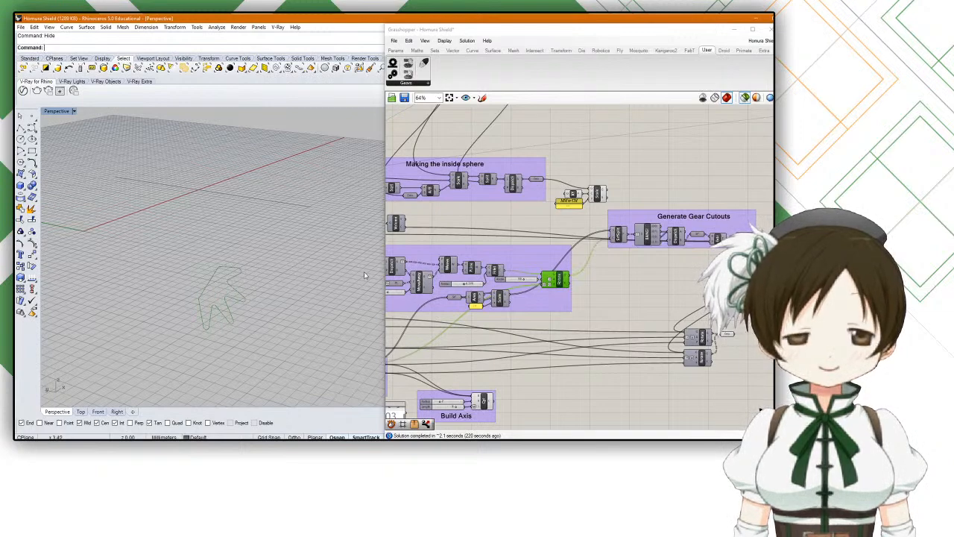
Step: Preview the BG_eqD bevel gear component by itself and read its Base Circle input
scroll(486, 289, "down", 8)
right_click_drag(623, 264, 557, 281)
scroll(546, 279, "up", 9)
scroll(468, 269, "down", 7)
right_click_drag(474, 267, 569, 270)
scroll(517, 267, "up", 8)
left_click(447, 260)
right_click_drag(504, 267, 584, 277)
scroll(265, 240, "down", 7)
right_click_drag(265, 240, 278, 231)
right_click_drag(263, 225, 176, 235)
right_click_drag(256, 212, 305, 211)
right_click_drag(199, 239, 270, 294)
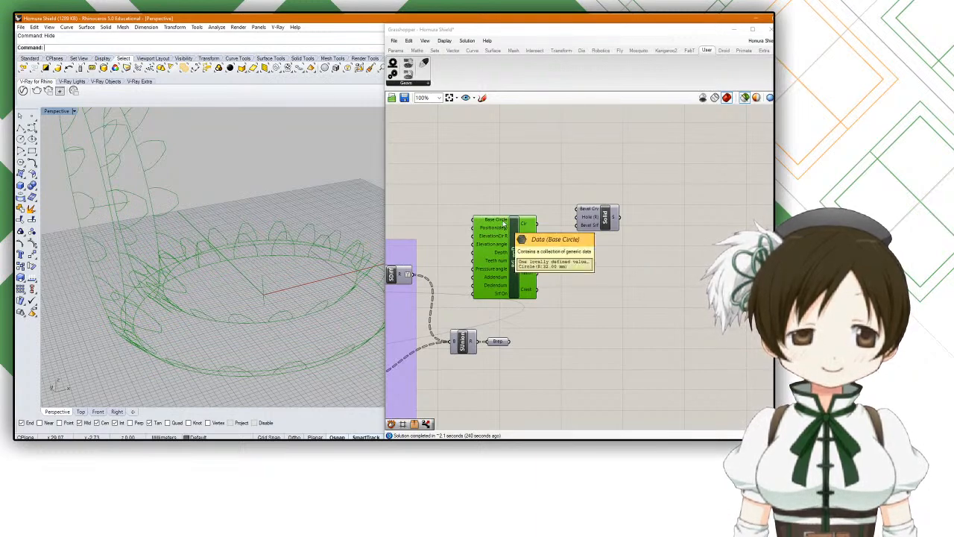
Step: Draw a circle about 17.5 mm in diameter on the ground plane inside the previewed gear ring
right_click_drag(253, 227, 211, 231)
left_click(20, 139)
left_click(256, 219)
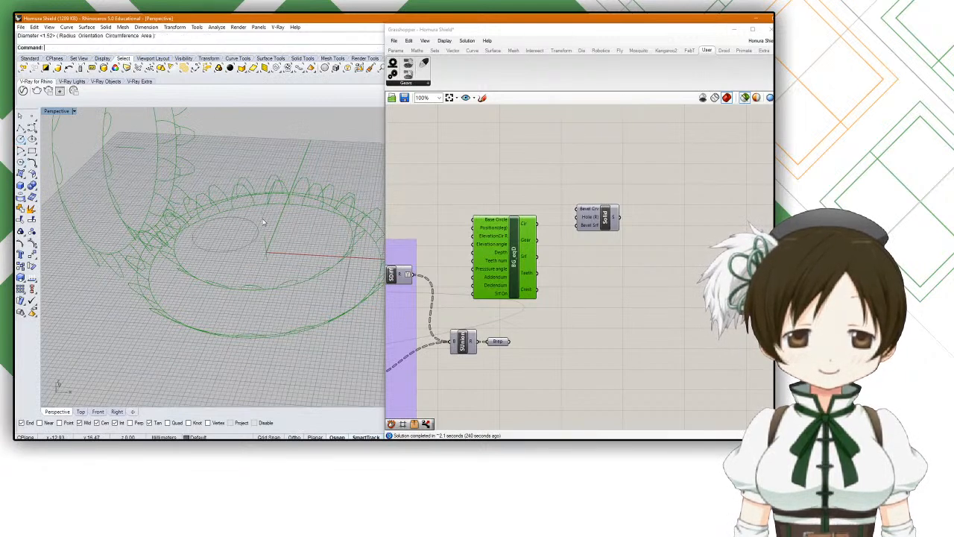
Step: Draw a second circle by radius beside the first, with the Cen snap off so their edges touch, and select it
left_click(21, 140)
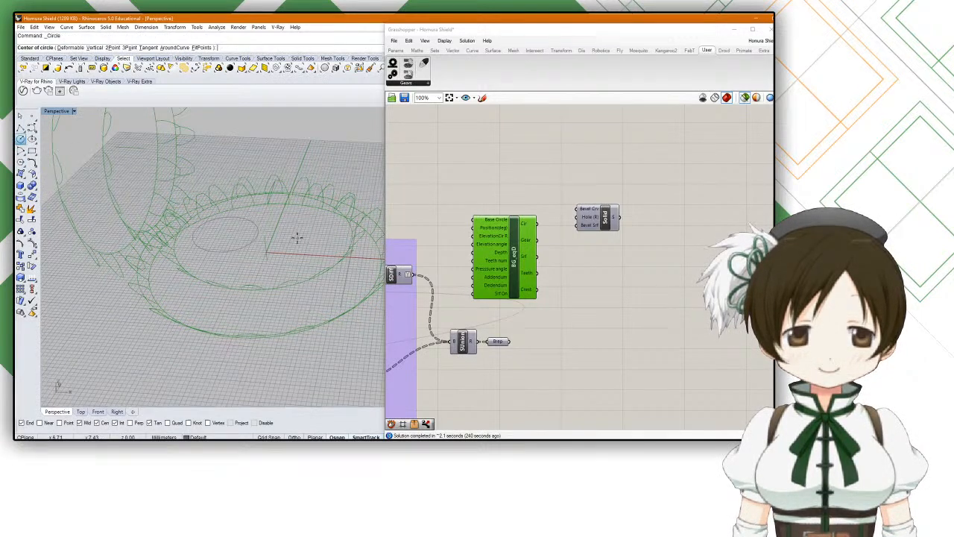
left_click(296, 237)
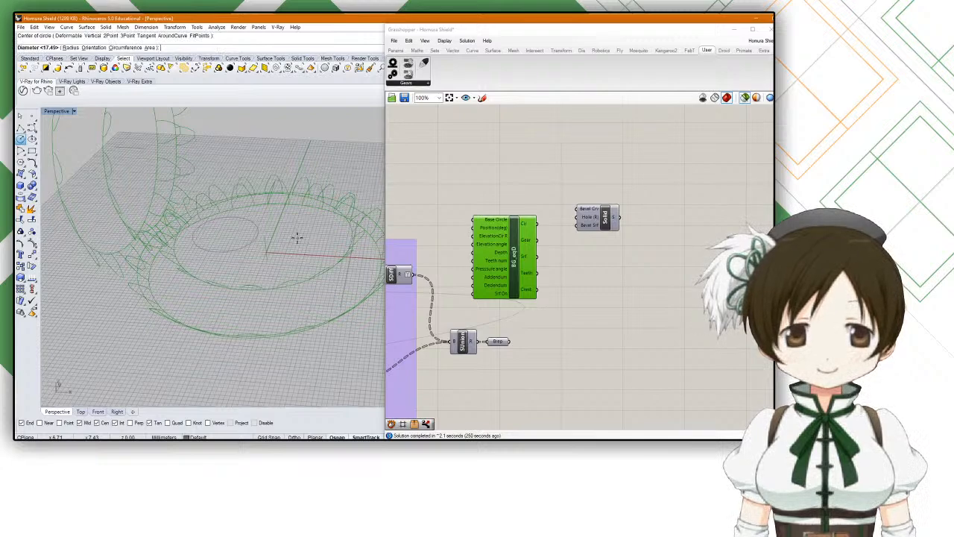
type("r")
key("Return")
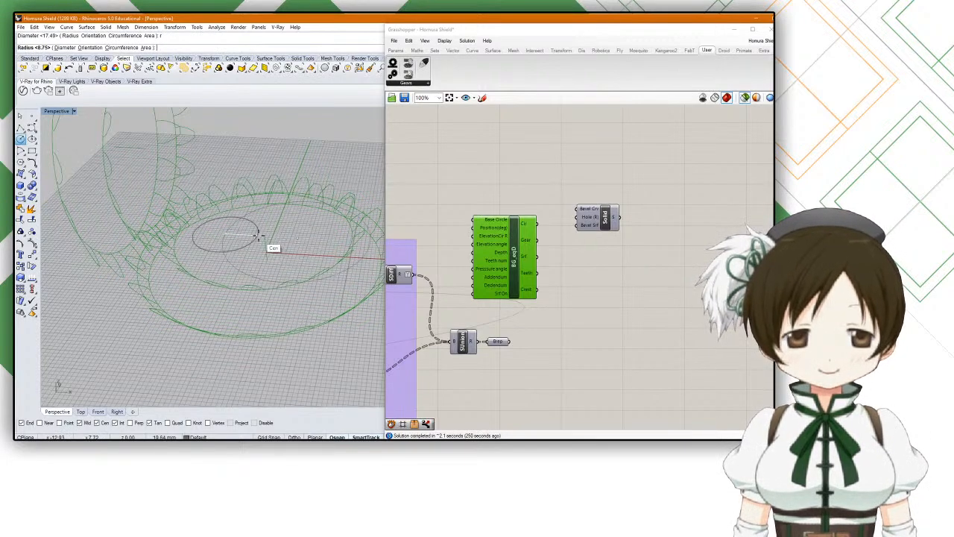
scroll(257, 235, "up", 3)
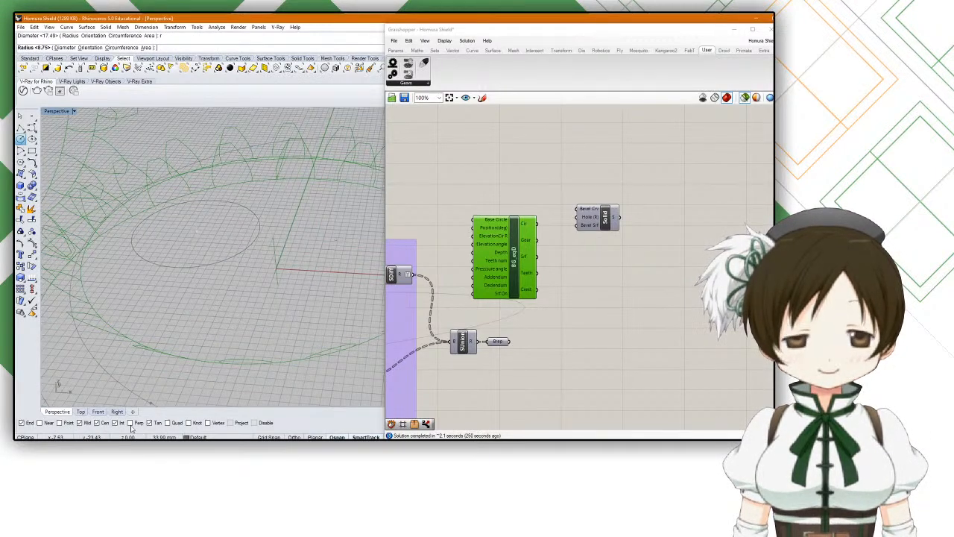
left_click(98, 422)
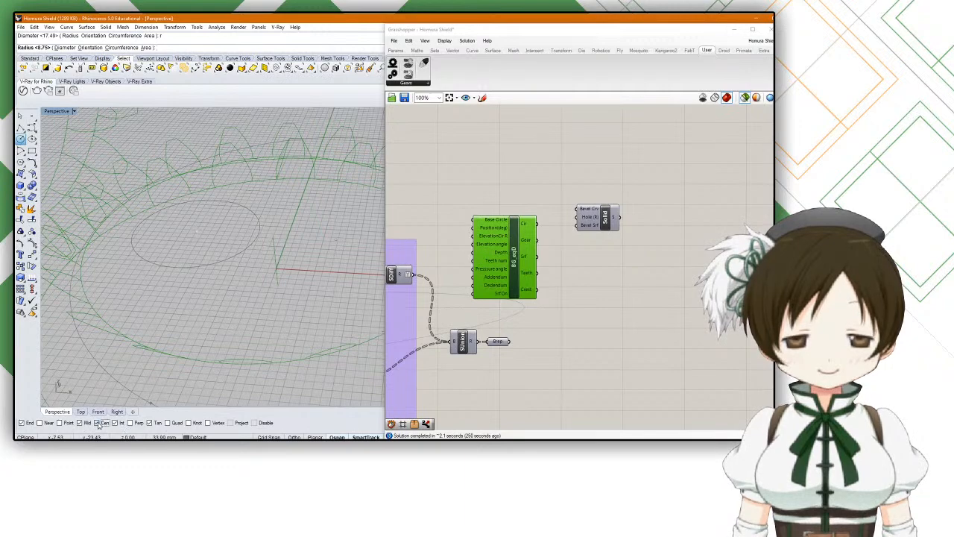
left_click(258, 231)
left_click(259, 231)
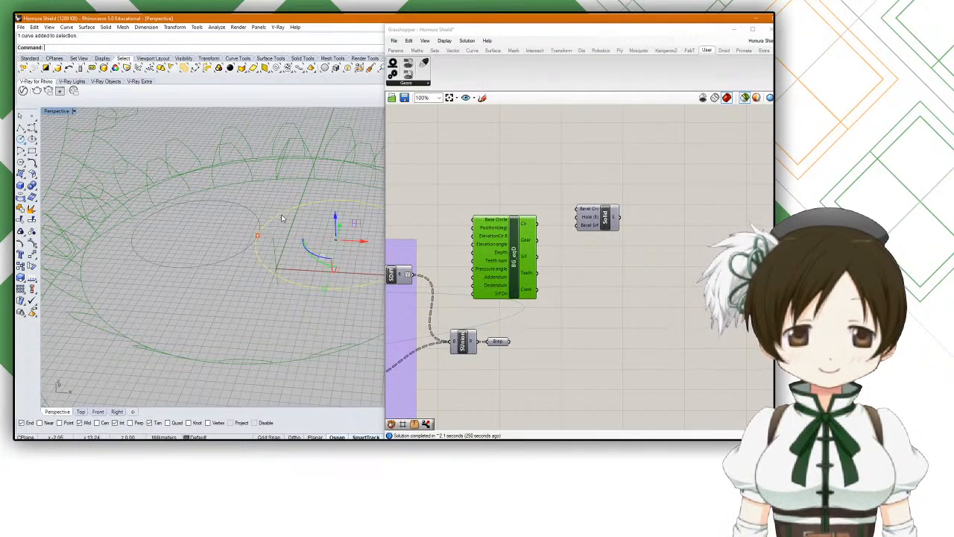
right_click_drag(278, 227, 289, 215)
key("Return")
left_click(234, 296)
right_click_drag(231, 293, 221, 275)
key("Escape")
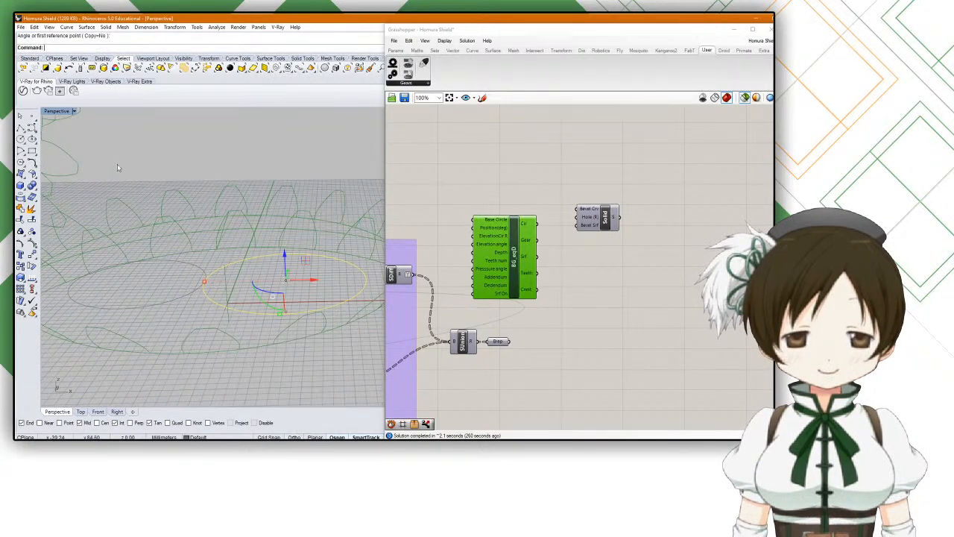
Step: Rotate the second circle in the Front view about its contact point with the first so it tilts upward, then return to Perspective
double_click(54, 113)
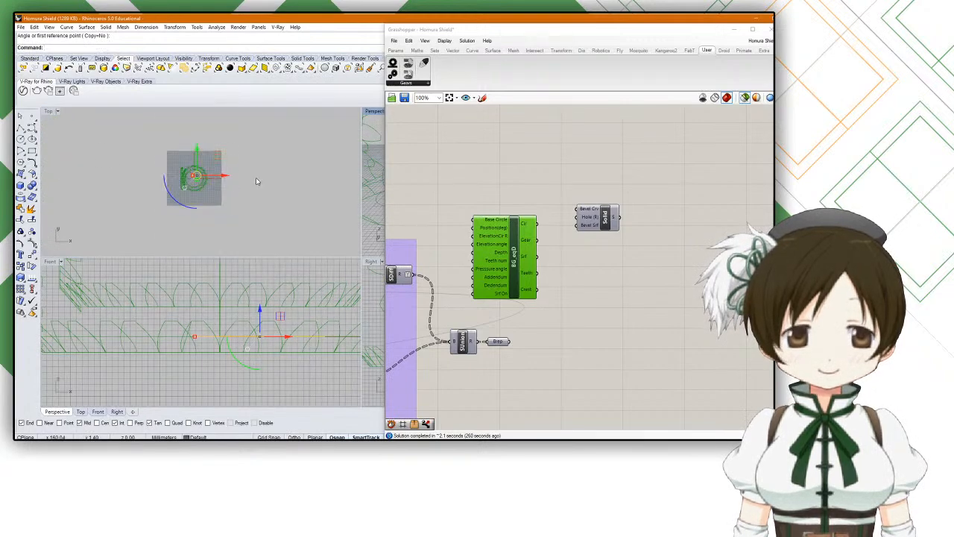
scroll(262, 302, "down", 4)
scroll(217, 305, "up", 8)
right_click_drag(211, 337, 211, 324)
right_click(210, 324)
left_click(176, 324)
left_click(280, 325)
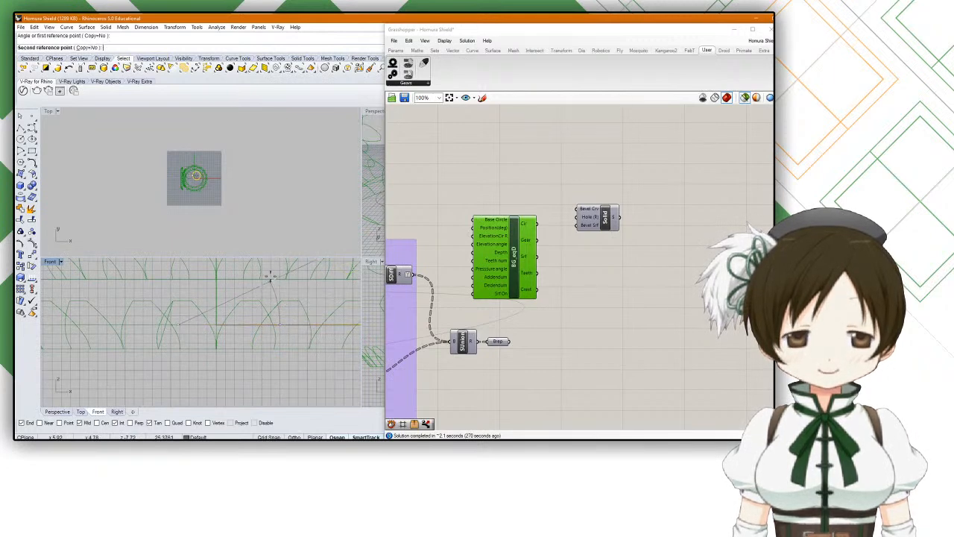
left_click(215, 283)
scroll(199, 174, "up", 1)
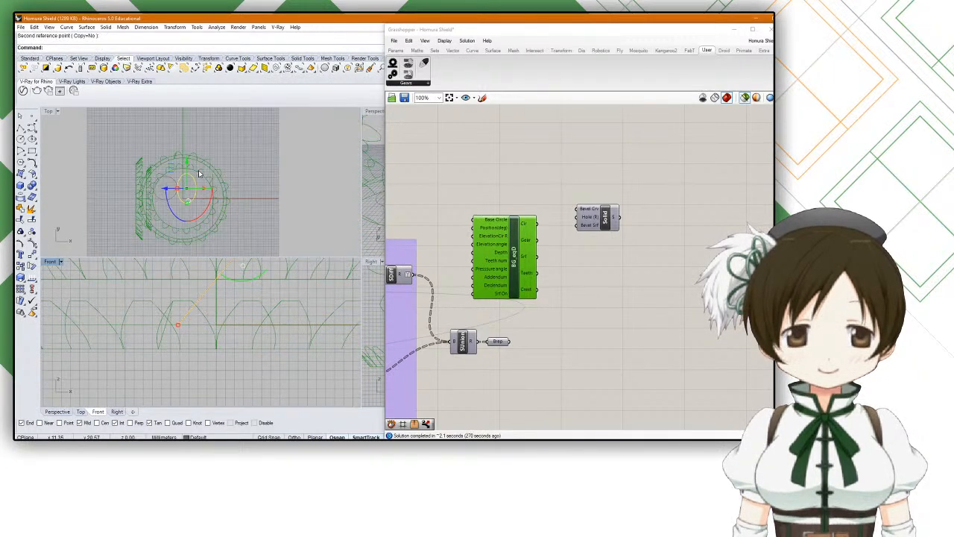
double_click(373, 111)
left_click(257, 273)
right_click_drag(256, 273, 260, 290)
Step: Reposition the BG_eqD and Solid components to leave free canvas space ahead of BG_eqD
left_click_drag(515, 260, 627, 305)
left_click(531, 217)
right_click_drag(320, 224, 276, 259)
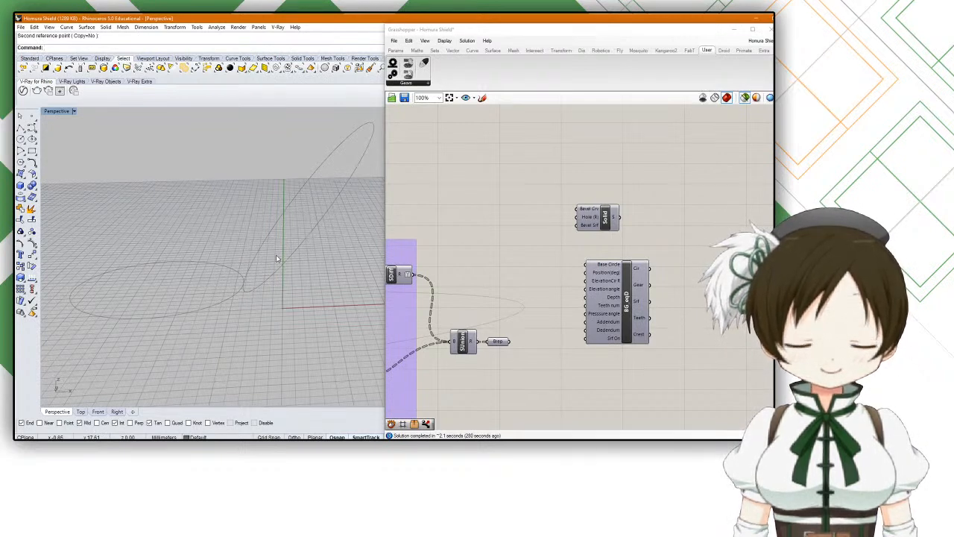
left_click_drag(608, 216, 719, 216)
left_click_drag(625, 313, 612, 274)
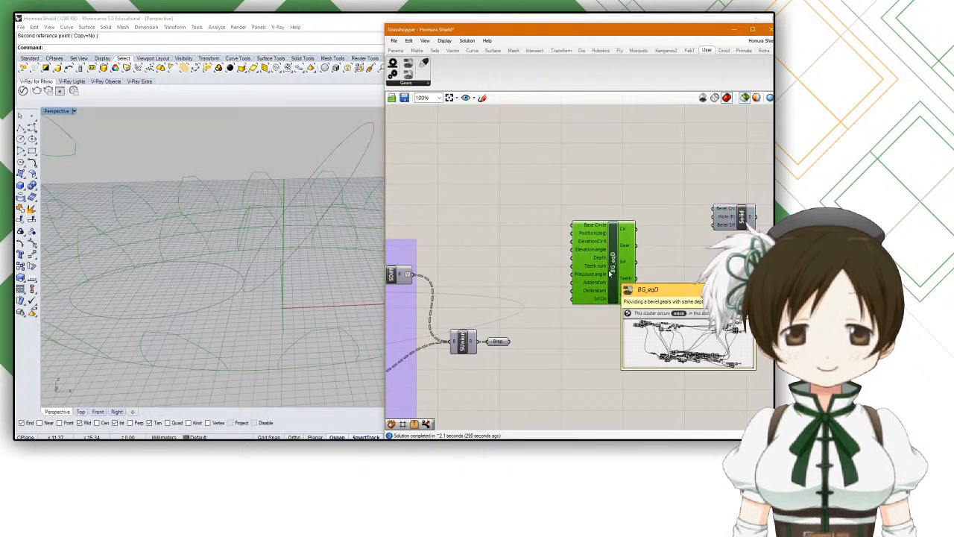
Step: Add a Circle parameter to the canvas ahead of the BG_eqD component
double_click(497, 198)
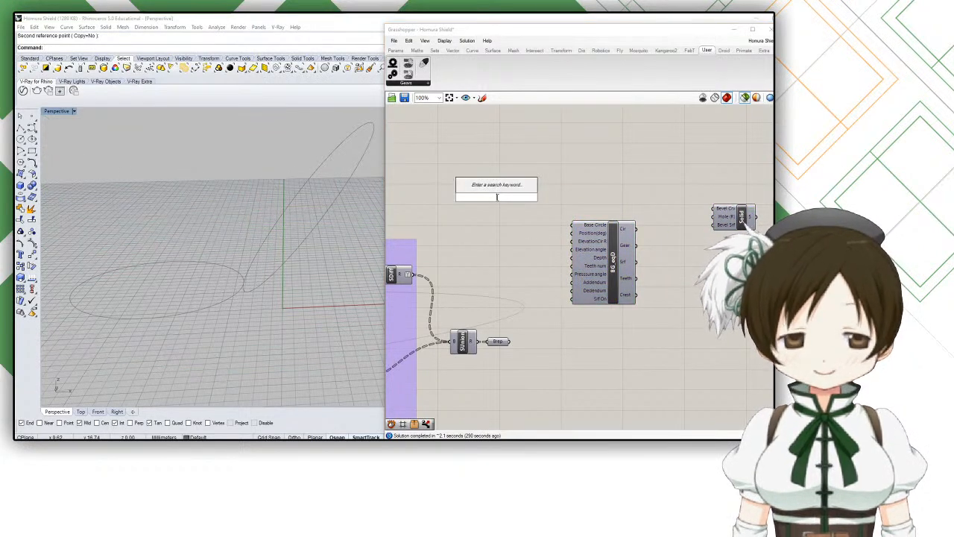
type("circle")
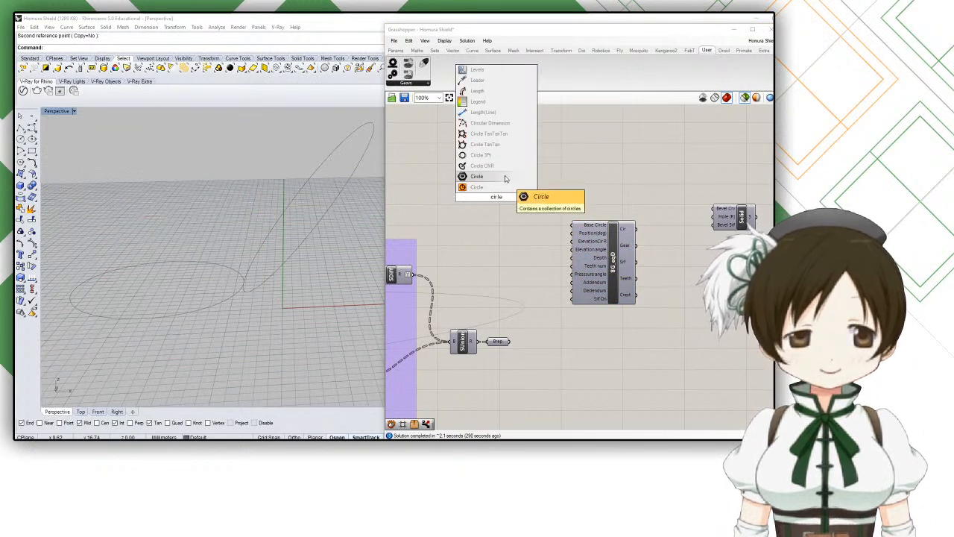
left_click(501, 186)
Step: Set the Circle parameter to one circle matching the flat circle, and connect it to BG_eqD's Base Circle input
left_click(191, 315)
right_click(496, 199)
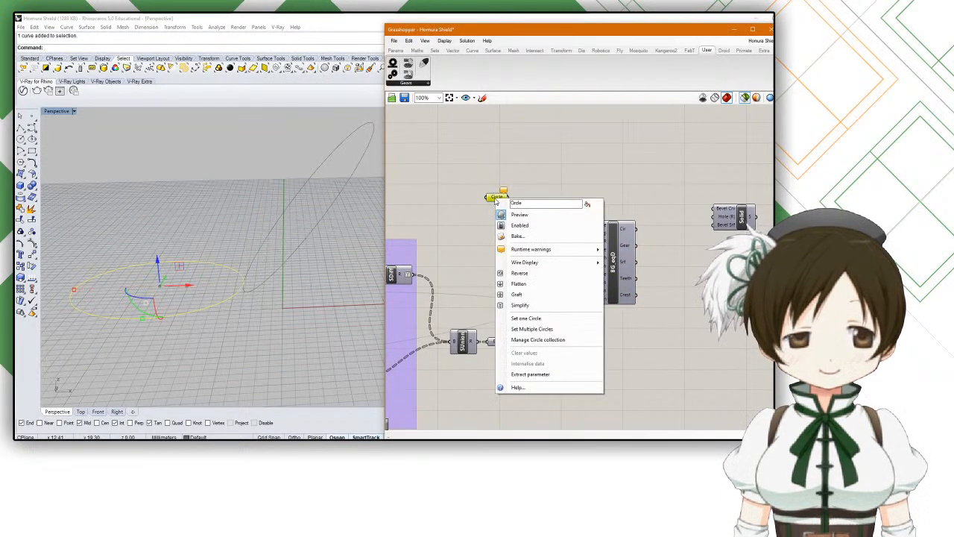
left_click(526, 319)
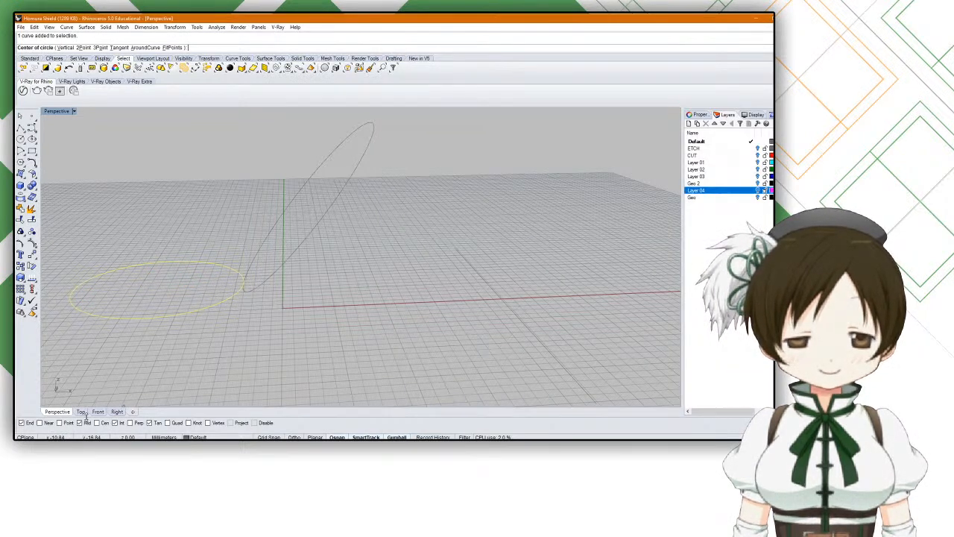
left_click(213, 313)
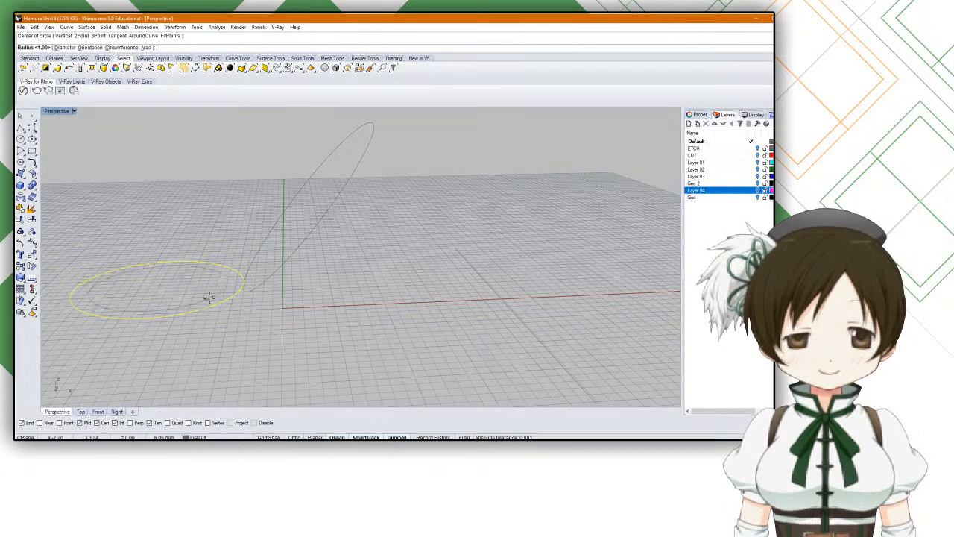
left_click(245, 286)
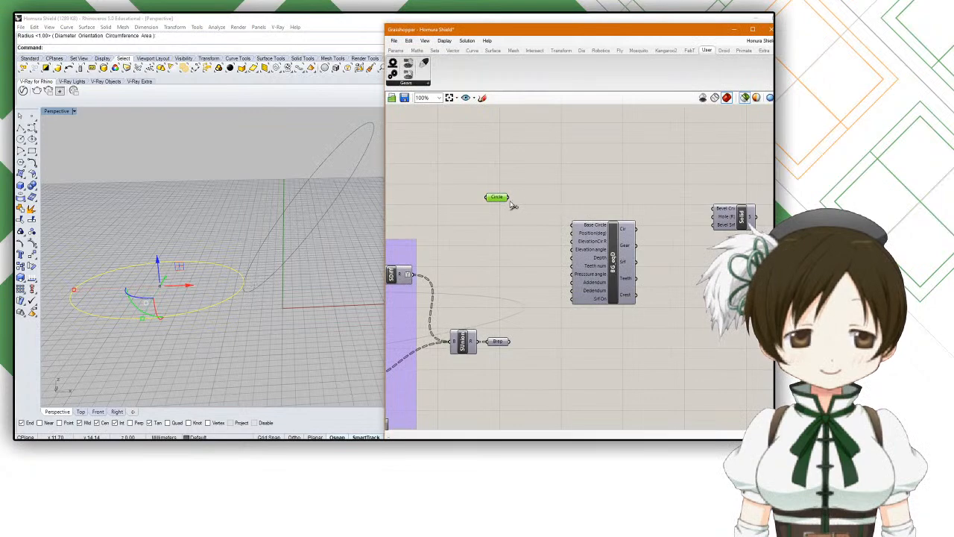
left_click_drag(535, 212, 571, 224)
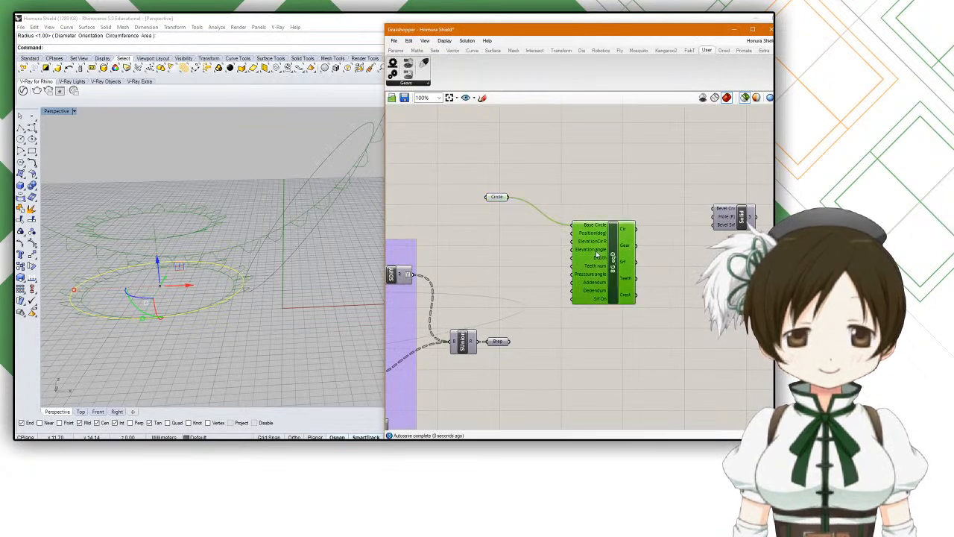
Step: Examine the generated bevel gears against the two drawn circles and read BG_eqD's Cir output and Position(deg) input
scroll(207, 276, "down", 3)
mouse_move(208, 276)
right_mouse_down()
mouse_move(283, 249)
mouse_move(300, 266)
mouse_move(211, 283)
right_mouse_up()
scroll(211, 282, "up", 3)
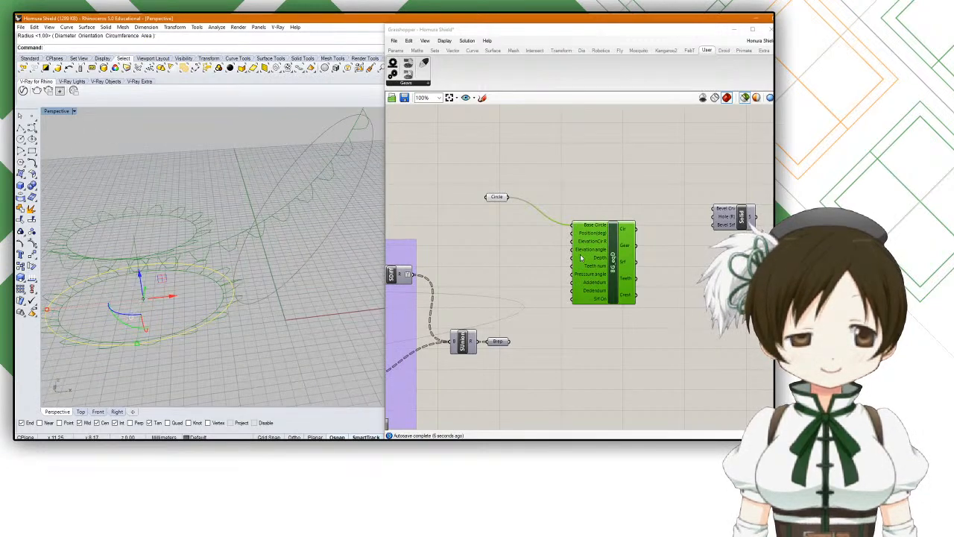
mouse_move(587, 244)
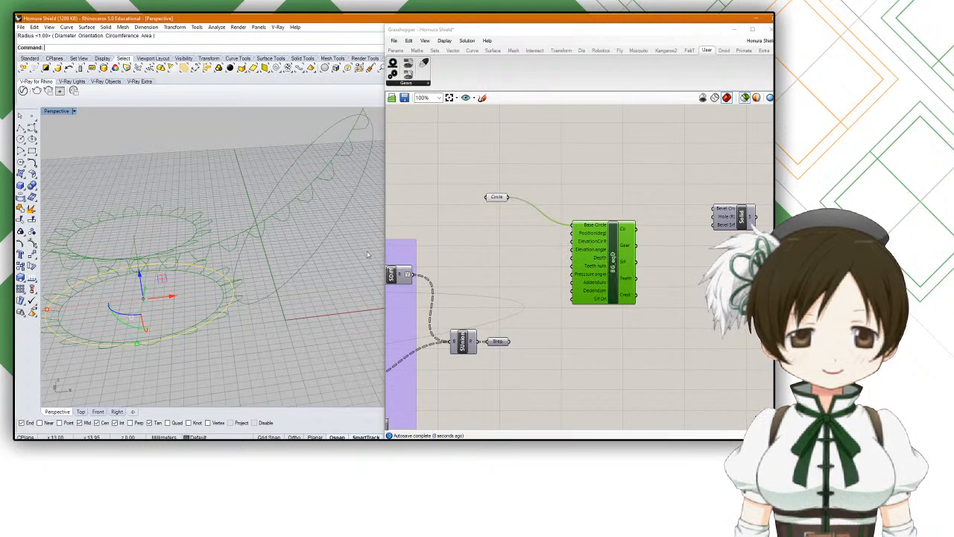
scroll(333, 254, "down", 6)
right_click_drag(333, 254, 231, 246)
scroll(328, 201, "up", 3)
scroll(302, 195, "up", 4)
scroll(302, 195, "down", 7)
scroll(241, 207, "up", 4)
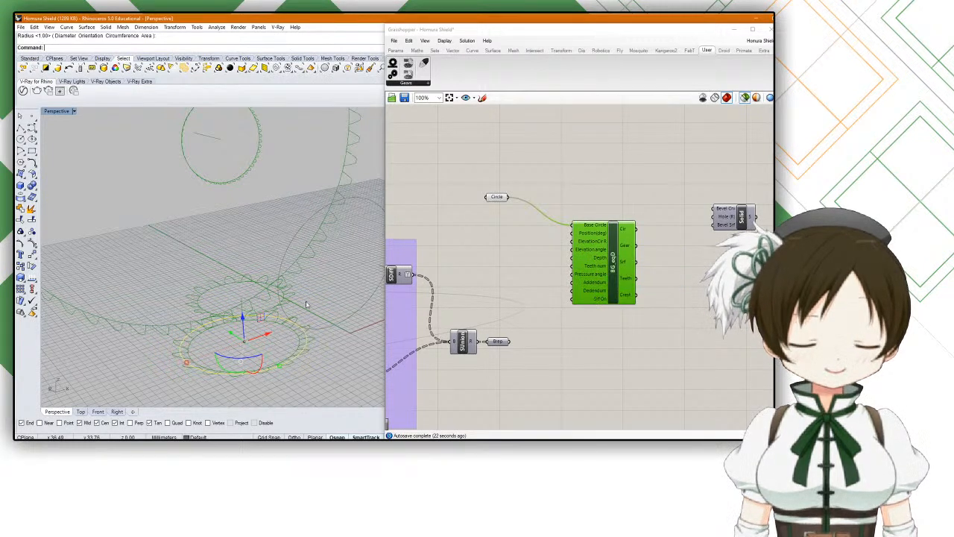
right_click_drag(221, 291, 268, 246)
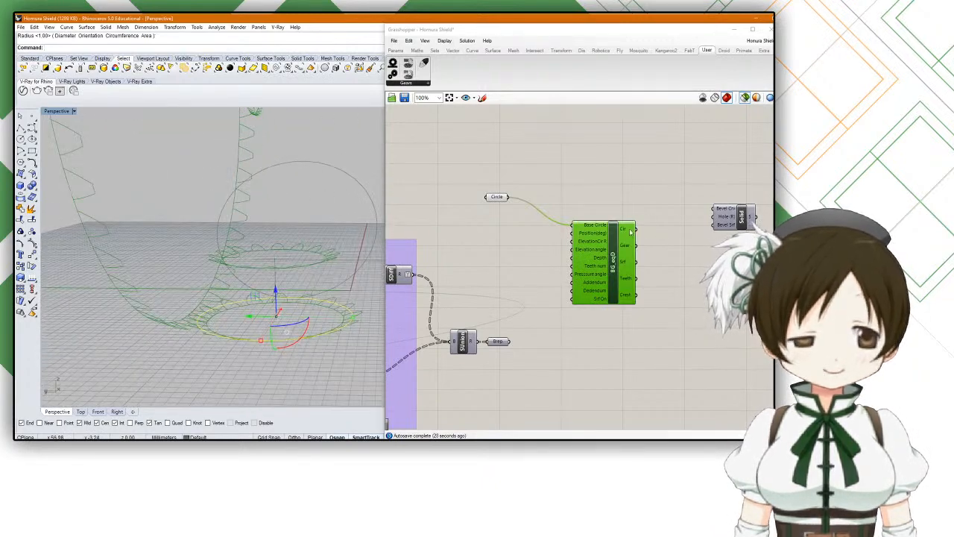
mouse_move(627, 231)
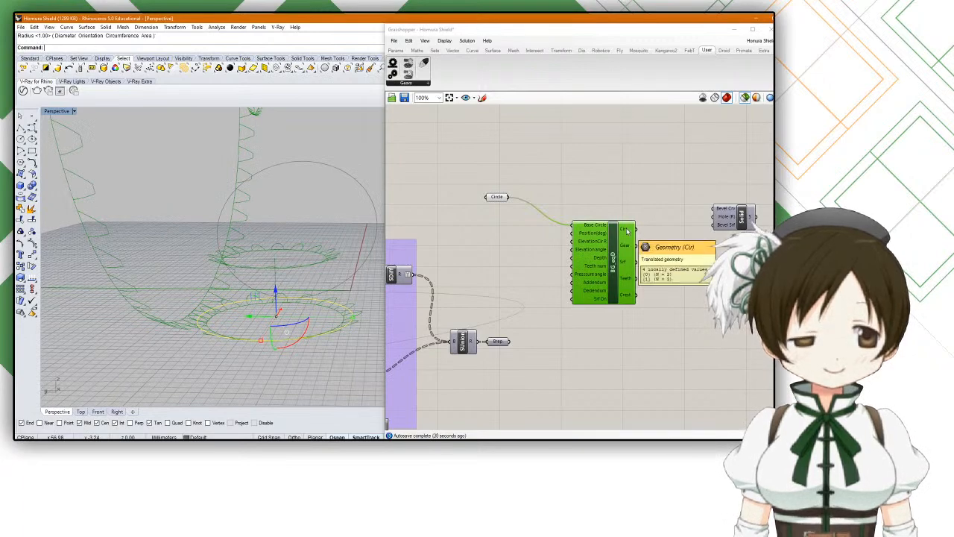
right_click_drag(294, 248, 211, 244)
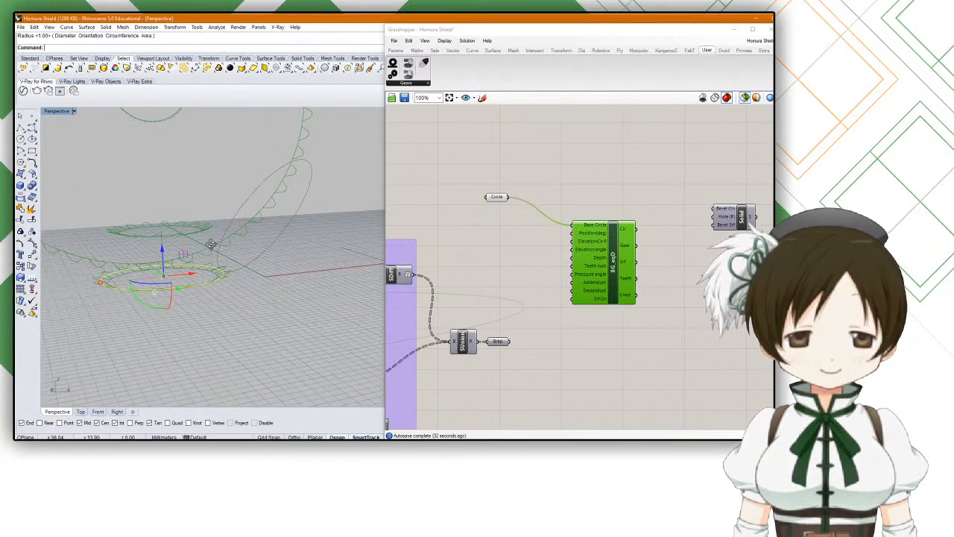
mouse_move(586, 234)
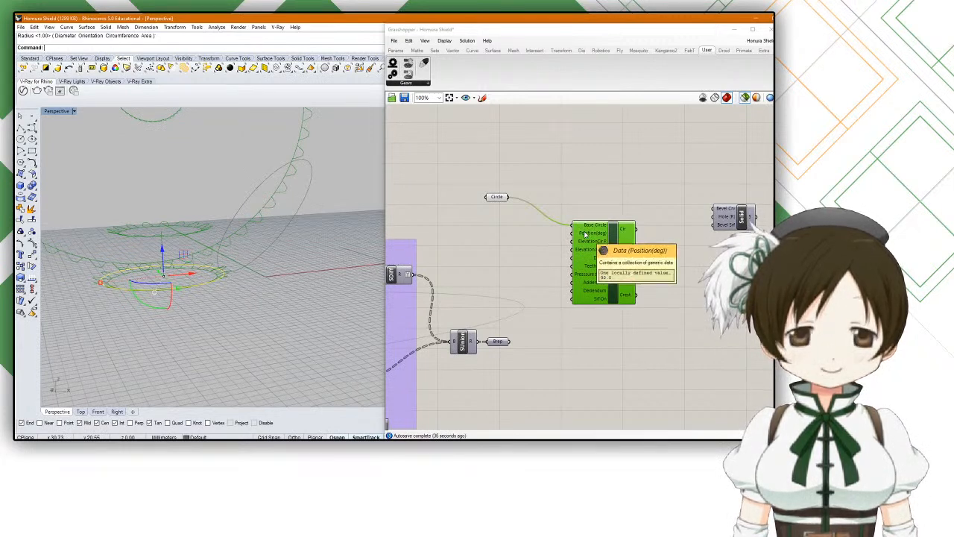
Step: Redefine the Circle parameter's circle from the tilted circle's centre out to its contact point with the flat circle
right_click(496, 197)
left_click(530, 315)
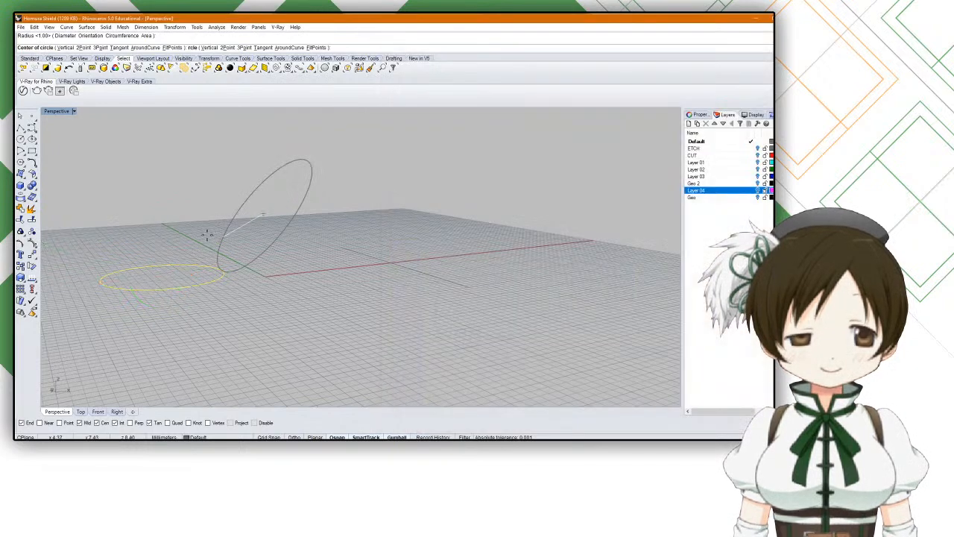
left_click(263, 247)
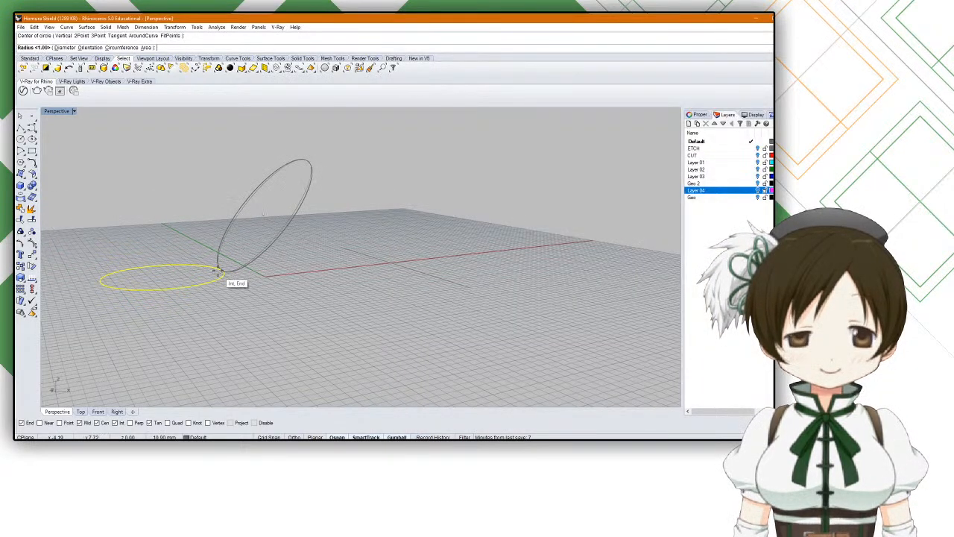
right_click_drag(241, 276, 333, 284)
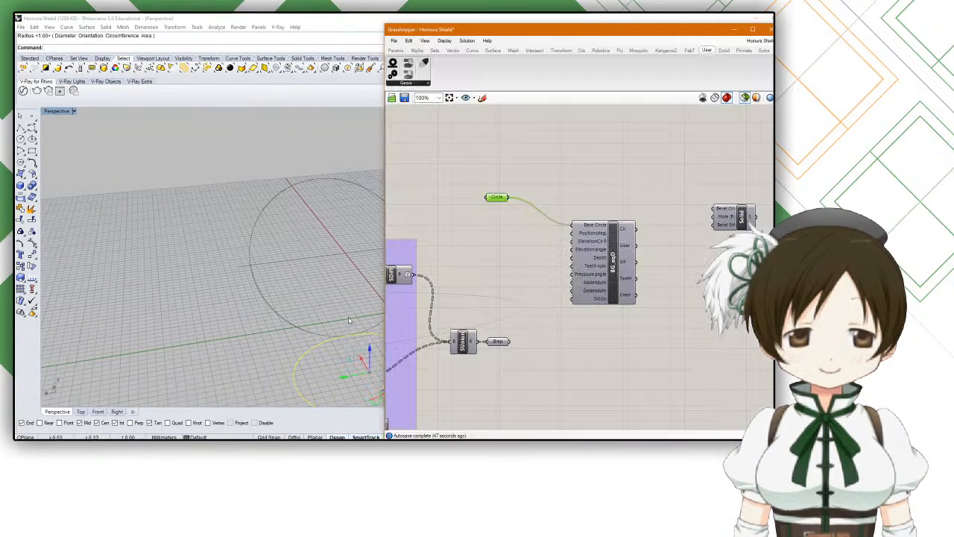
Step: Delete the drawn reference circles from the Rhino model, leaving the Grasshopper-generated gears
right_click_drag(298, 283, 244, 289)
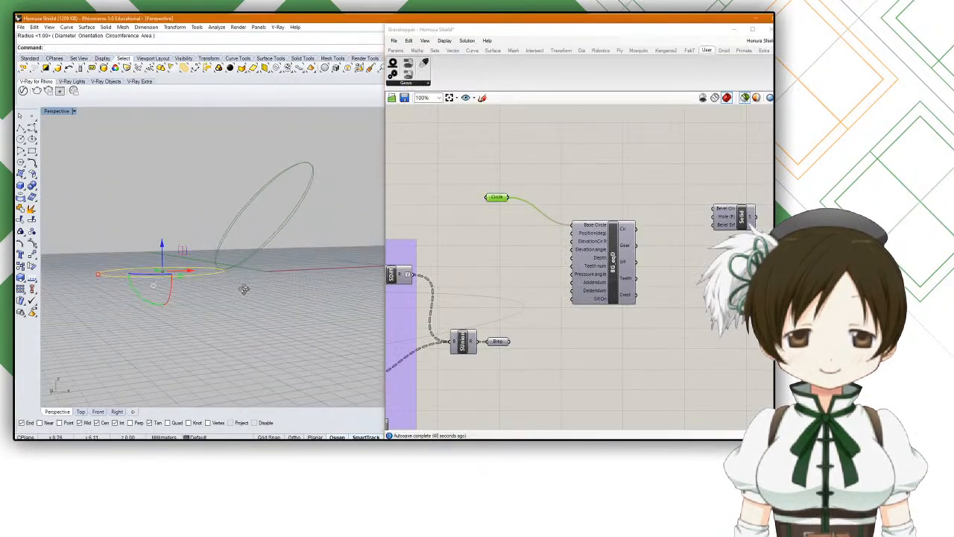
left_click(267, 248)
right_click_drag(268, 251, 246, 253)
left_click(609, 258)
scroll(315, 240, "down", 5)
right_click_drag(315, 240, 232, 259)
key("Delete")
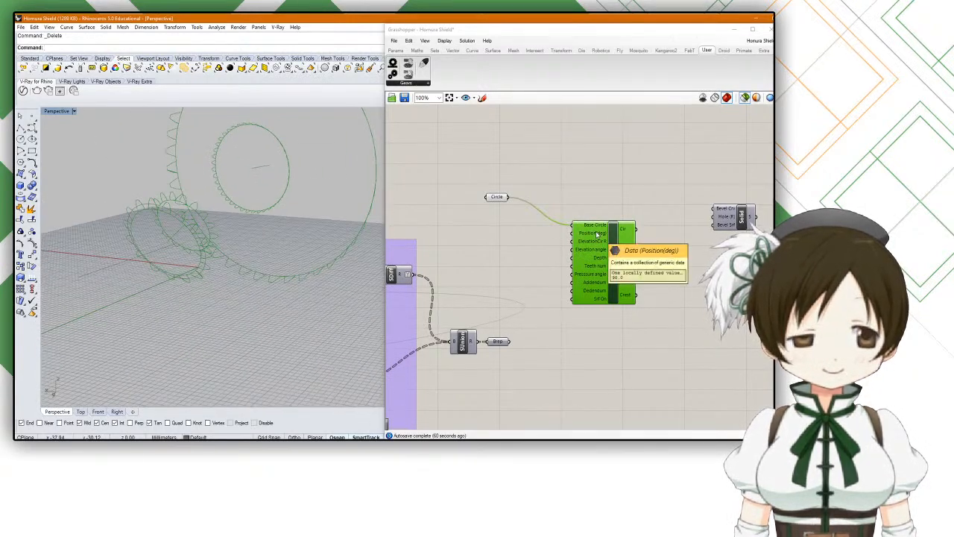
Step: Move BG_eqD level with the Circle parameter and read its ElevationCir R and Position(deg) inputs
left_click_drag(598, 251, 586, 222)
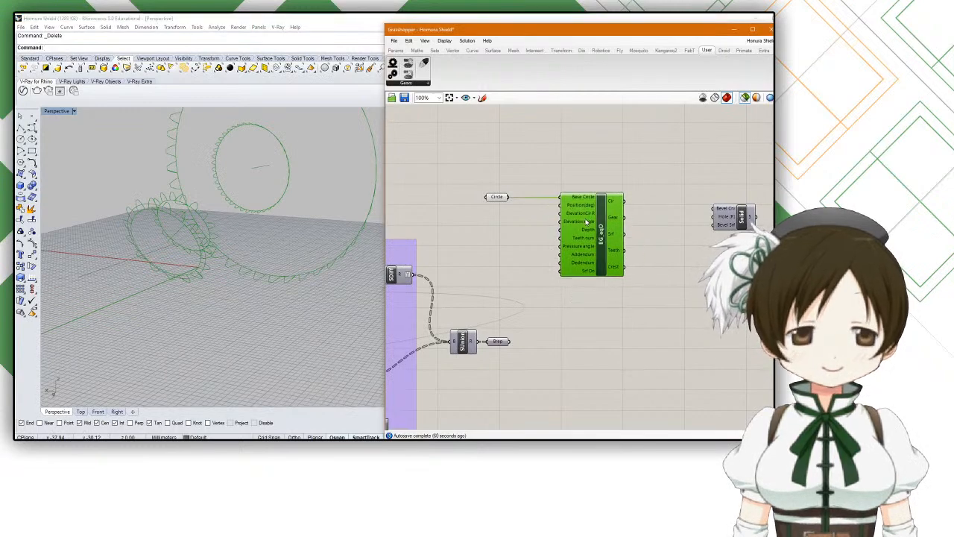
right_click_drag(198, 205, 199, 205)
scroll(524, 213, "up", 3)
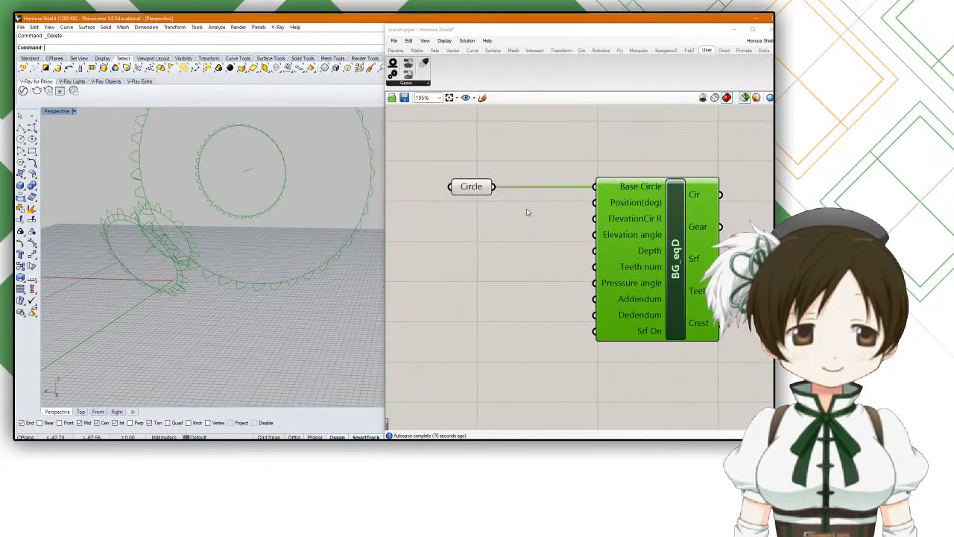
mouse_move(650, 226)
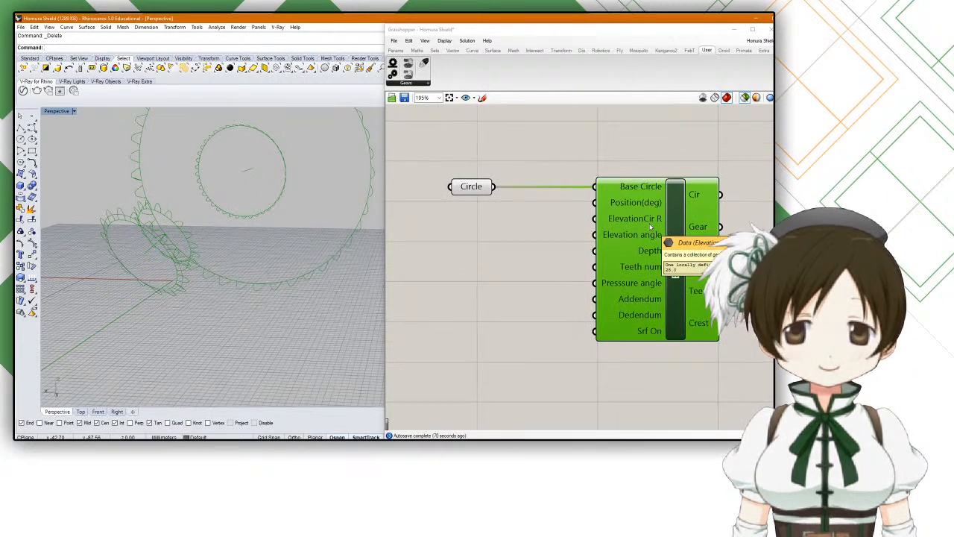
mouse_move(638, 205)
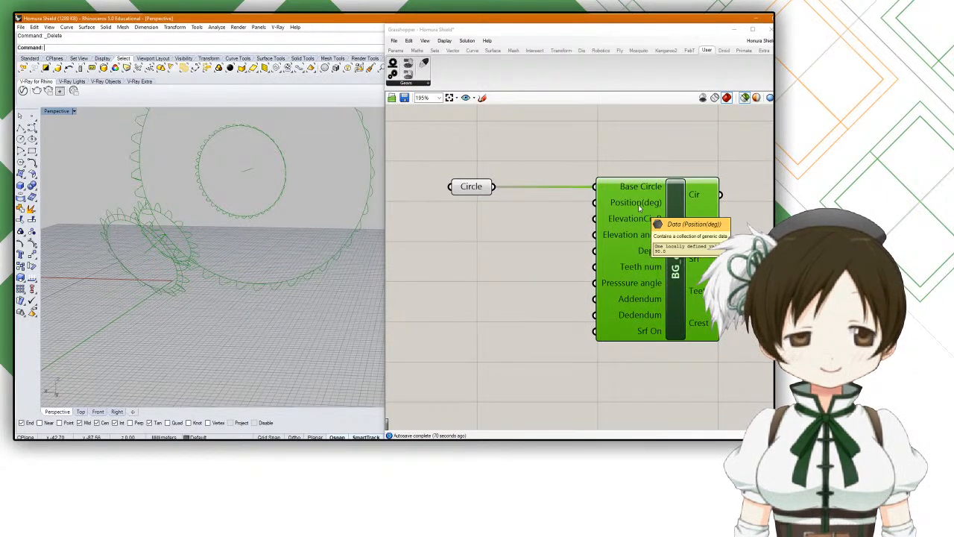
Step: Add a number slider created from 90, connect it to BG_eqD's Position(deg) input, and set it to 65
double_click(454, 230)
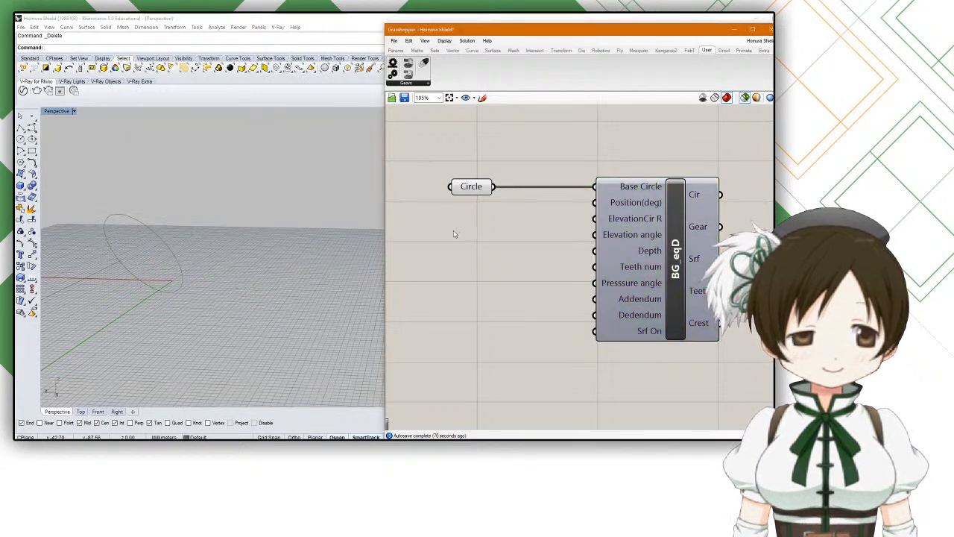
type("90")
key("Return")
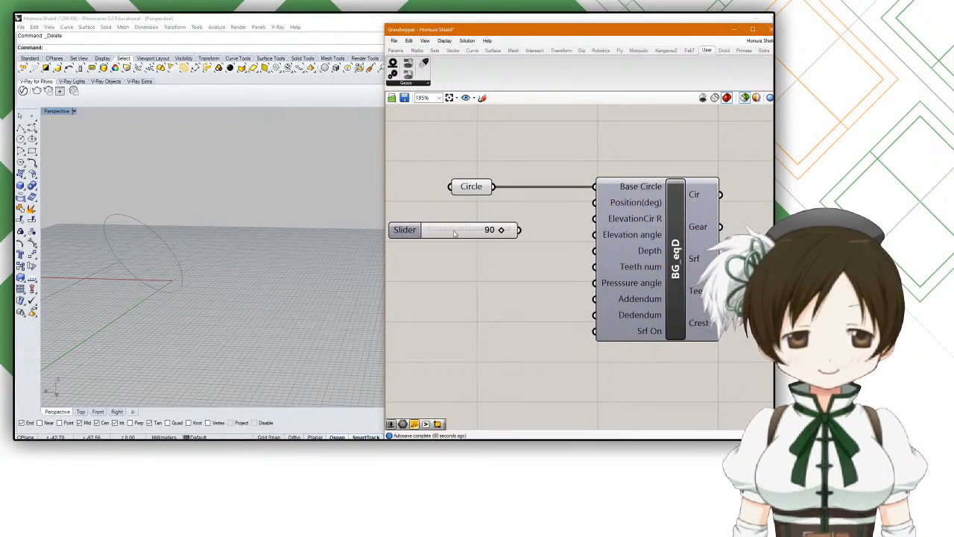
left_click_drag(526, 221, 594, 202)
mouse_move(484, 224)
left_mouse_down()
mouse_move(439, 222)
mouse_move(486, 225)
left_mouse_up()
right_click_drag(375, 238, 196, 263)
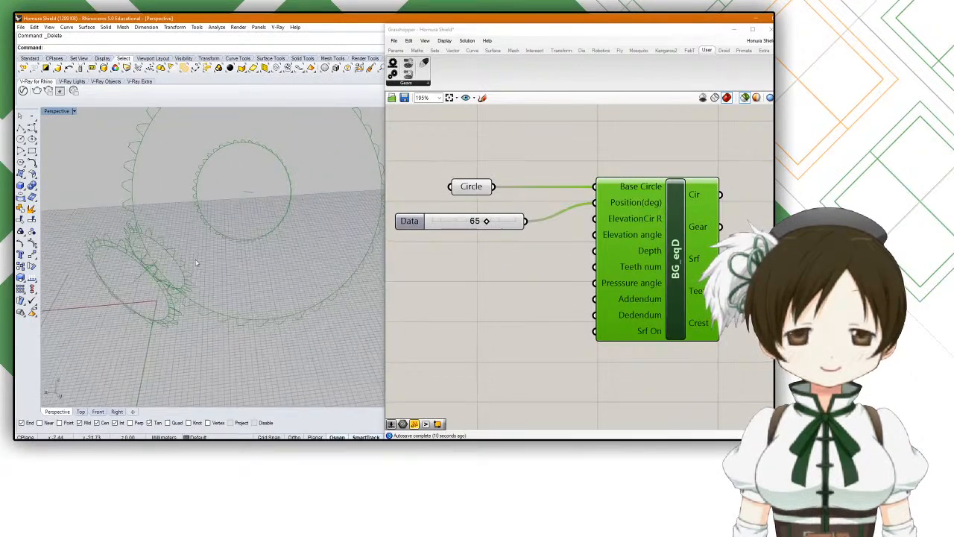
right_click_drag(214, 315, 193, 307, "shift")
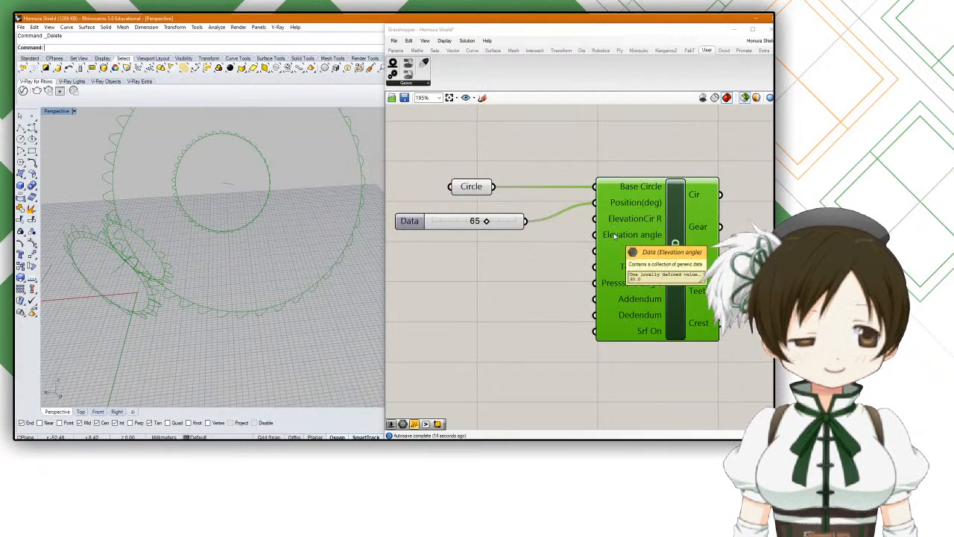
Step: Duplicate the position slider, connect the copy to BG_eqD's Elevation angle input, and set it to 100
left_click_drag(454, 227, 451, 250)
key("ctrl+c")
key("ctrl+v")
left_click_drag(525, 241, 594, 234)
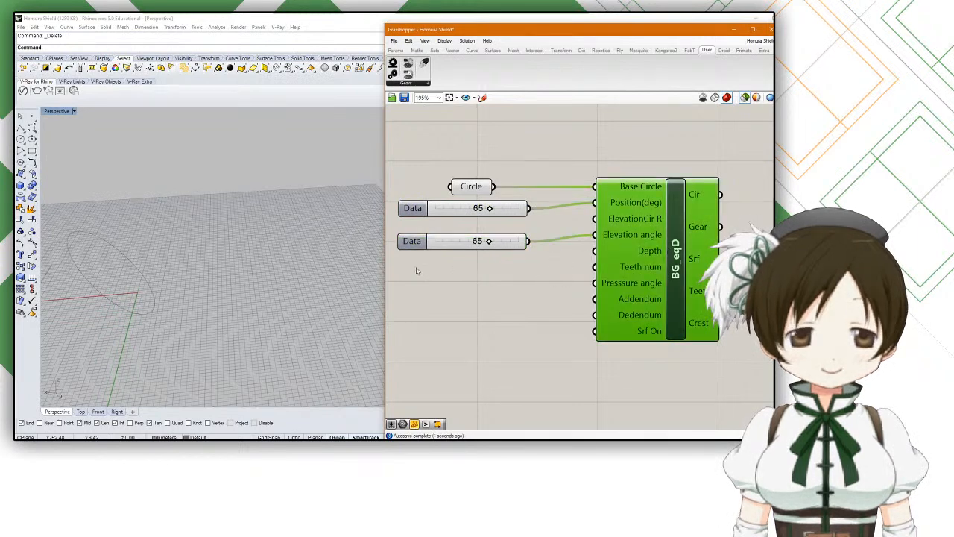
scroll(236, 241, "down", 10)
scroll(236, 241, "up", 3)
left_click_drag(489, 241, 521, 241)
right_click_drag(375, 235, 211, 175)
scroll(231, 216, "up", 5)
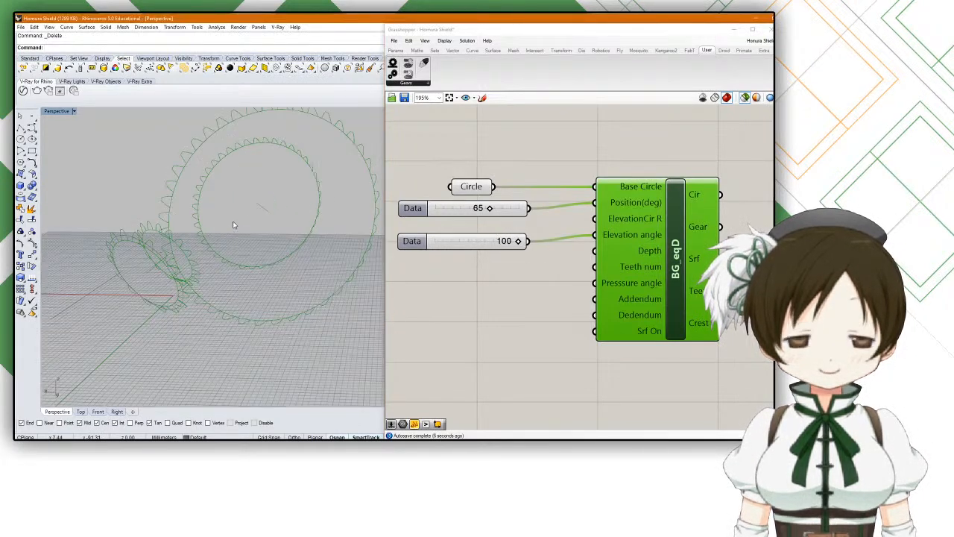
Step: Set the maximum of the Elevation angle slider to 179
right_click_drag(196, 314, 179, 196)
mouse_move(514, 246)
left_mouse_down()
mouse_move(504, 244)
mouse_move(529, 244)
left_mouse_up()
right_click(484, 245)
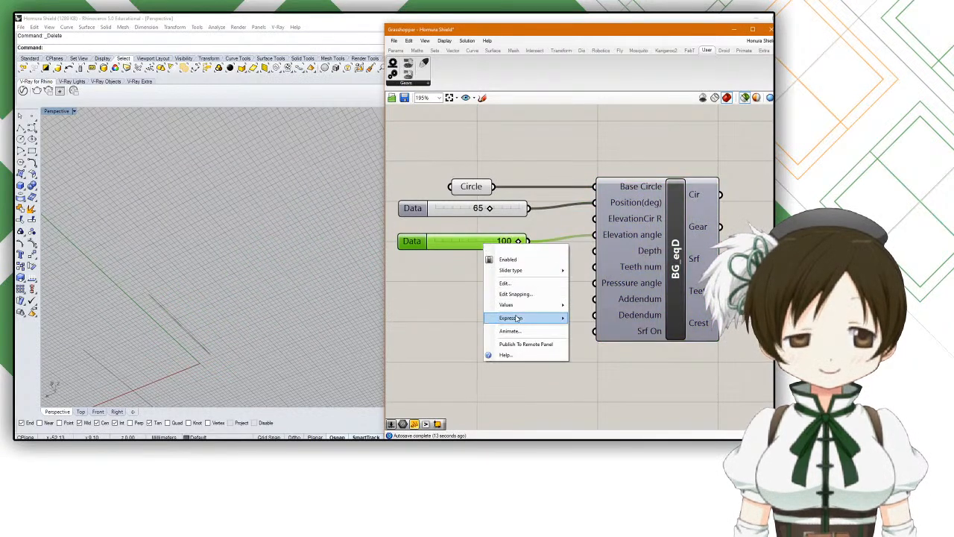
left_click(421, 249)
double_click(421, 249)
left_click(459, 270)
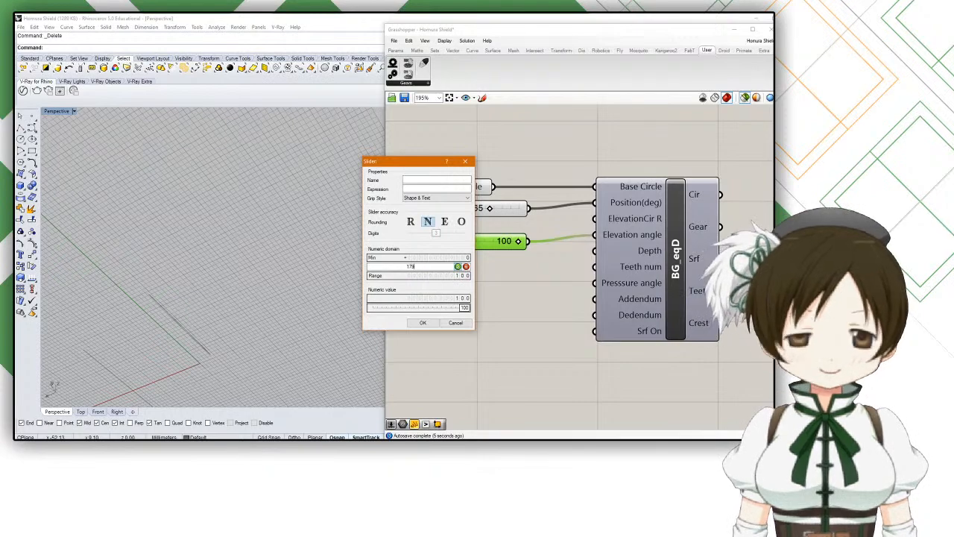
left_click(458, 267)
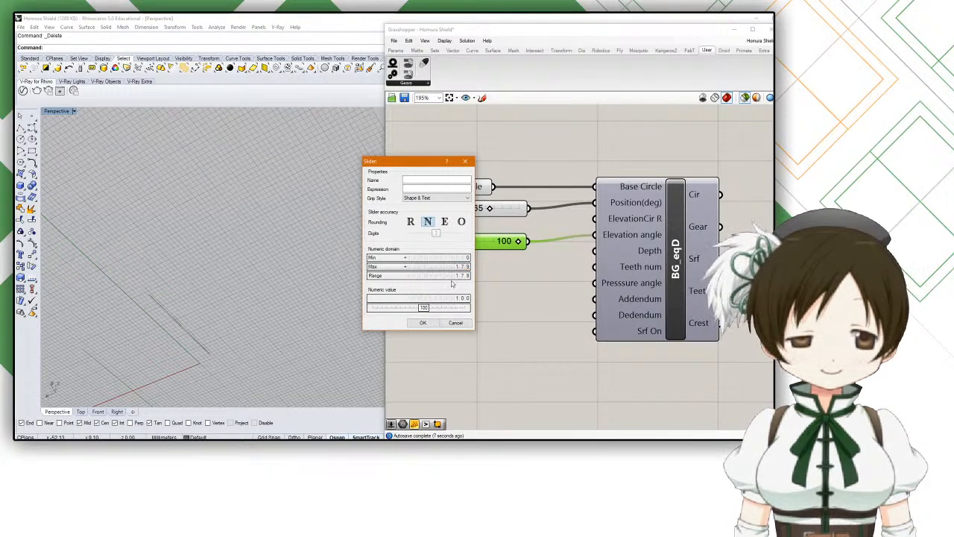
left_click(420, 324)
right_click_drag(359, 306, 299, 343)
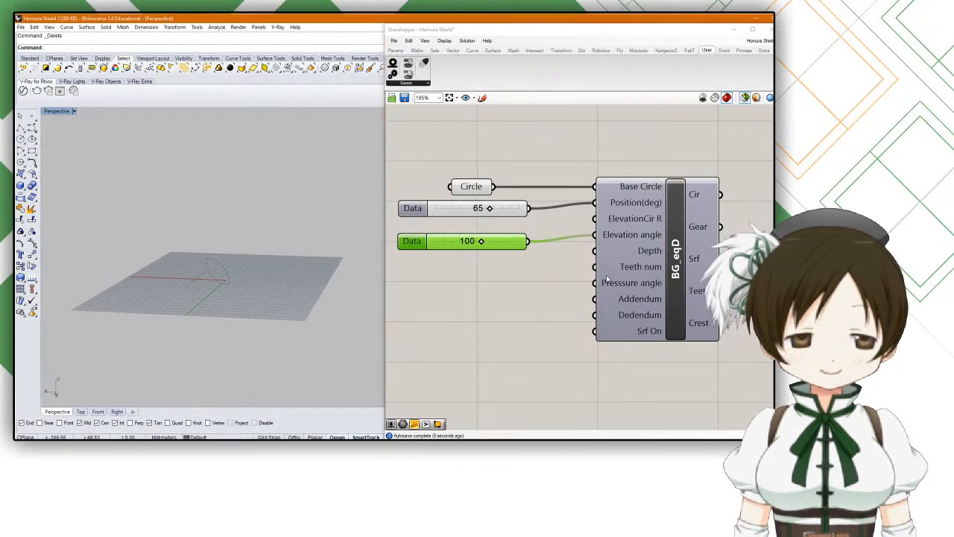
Step: Set the Elevation angle slider to 135 and check the effect on the generated gears
left_click(616, 267)
scroll(419, 243, "up", 3)
right_click_drag(310, 238, 292, 226)
left_click_drag(543, 240, 572, 239)
scroll(303, 242, "up", 5)
right_click_drag(303, 243, 84, 176)
Step: Redefine the Circle parameter as a flat circle on the ground plane, close to the origin
left_click(185, 279)
key("Delete")
left_click(522, 134)
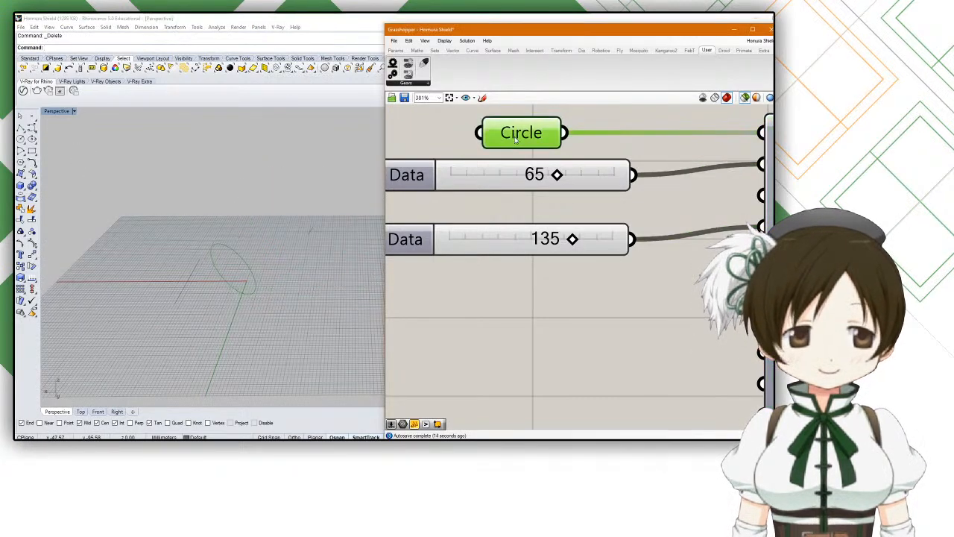
right_click(516, 137)
left_click(560, 257)
left_click(271, 297)
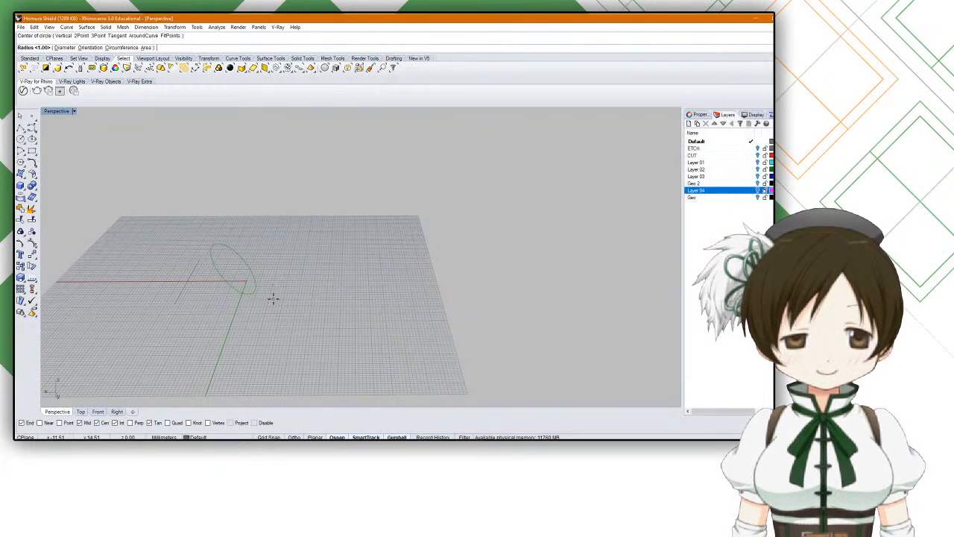
left_click(290, 289)
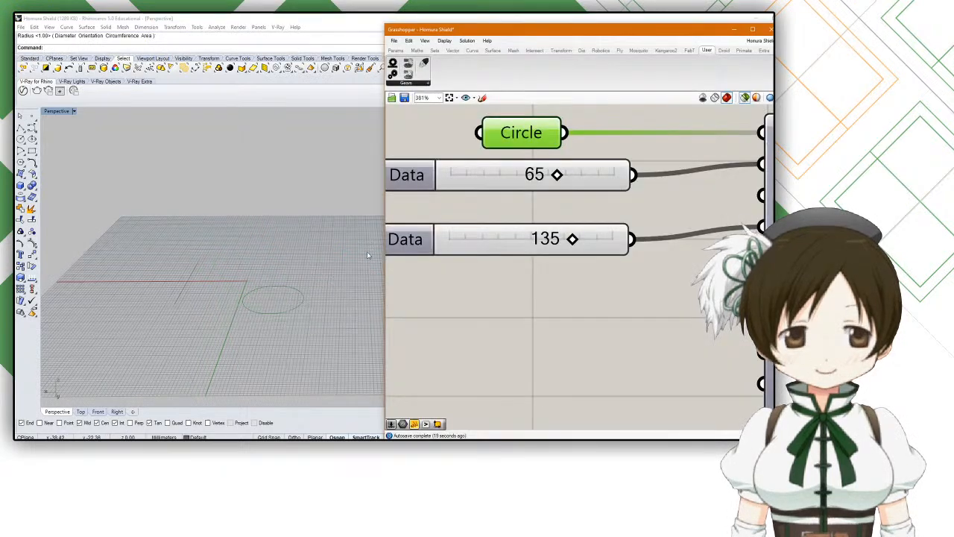
Step: Try Elevation angle values of 76 and 103 while viewing the gears from the side
scroll(514, 226, "down", 4)
left_click(661, 246)
scroll(338, 244, "up", 6)
right_click_drag(330, 245, 485, 237)
left_click_drag(537, 232, 515, 233)
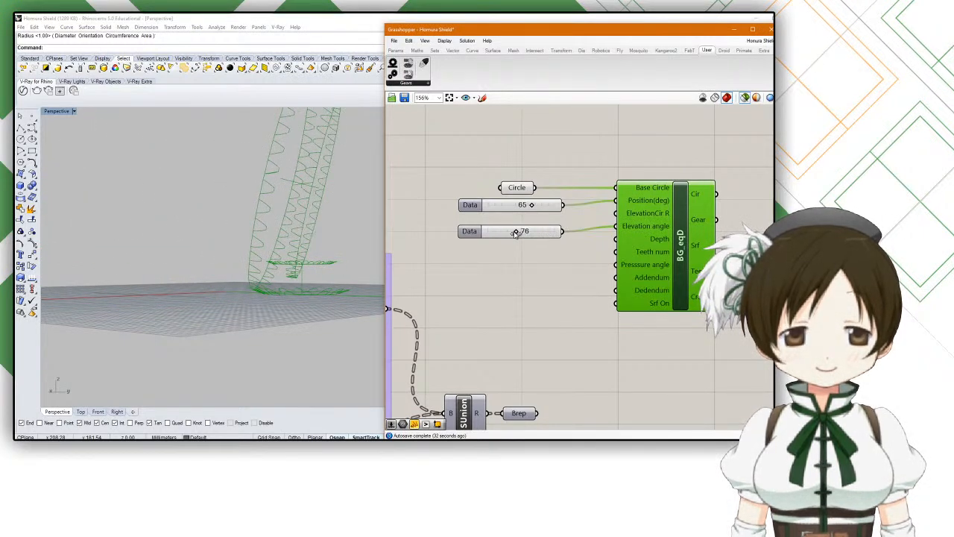
left_click_drag(515, 233, 527, 232)
Step: Raise the minimum of the Elevation angle slider and set the slider to 90
left_click(475, 236)
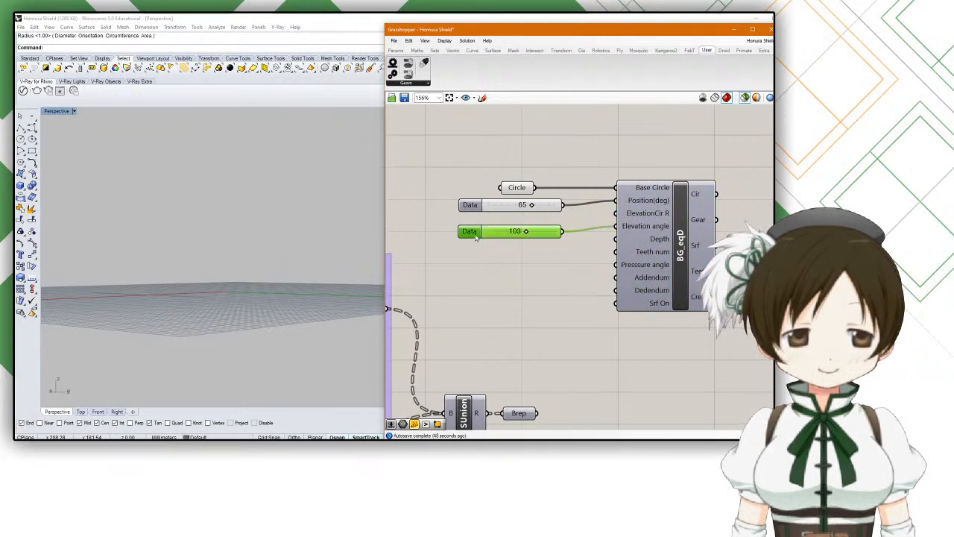
double_click(475, 235)
double_click(475, 252)
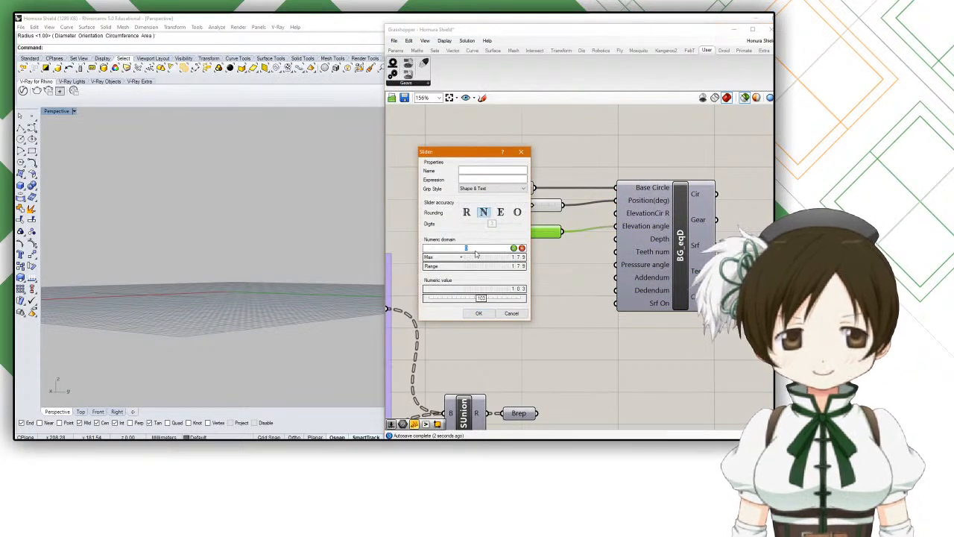
left_click(513, 247)
left_click(478, 313)
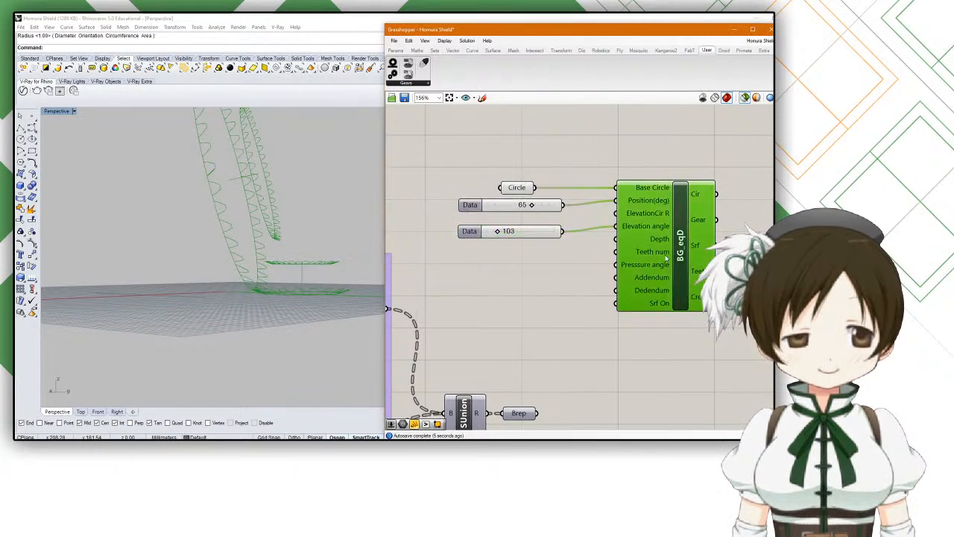
left_click_drag(498, 231, 487, 232)
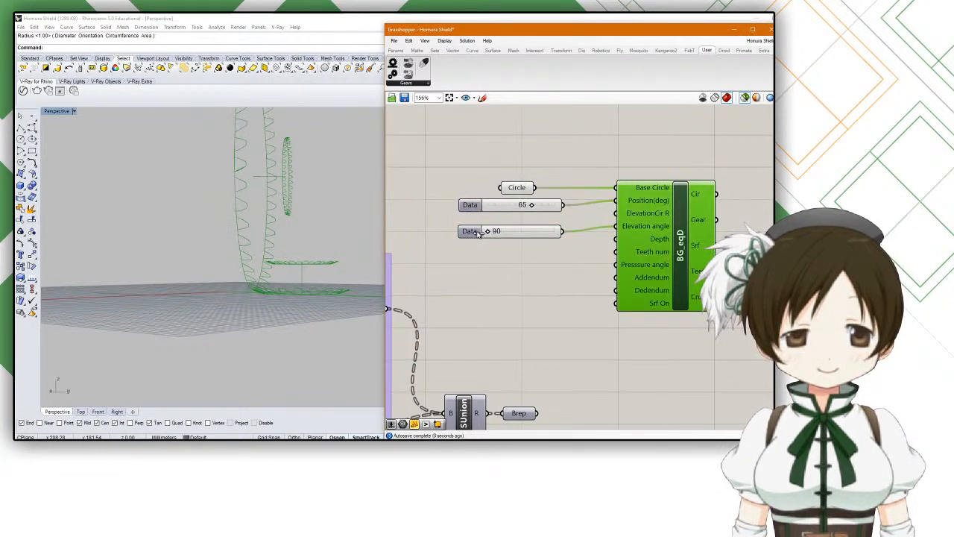
right_click_drag(358, 214, 396, 221)
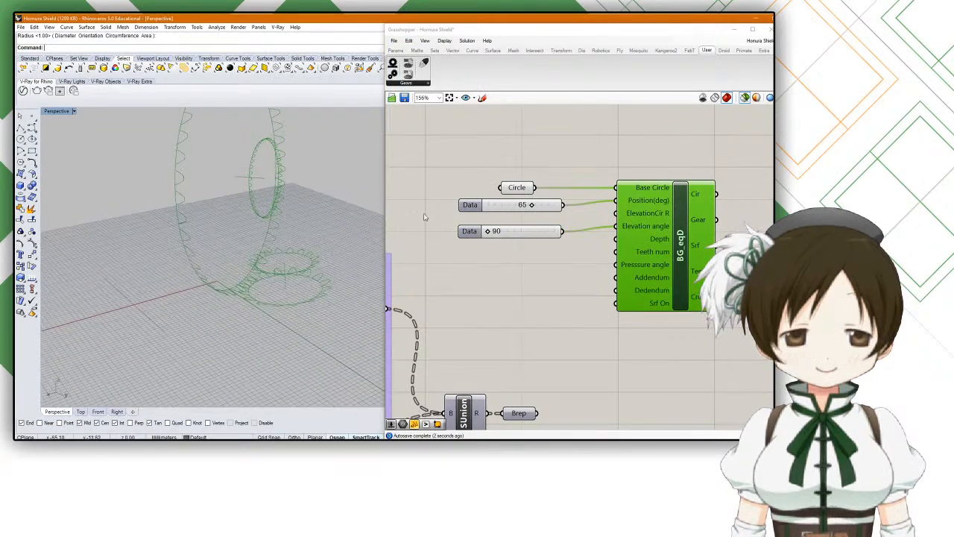
Step: Set the Elevation angle slider to 118 and the Position(deg) slider to 85
mouse_move(487, 232)
left_mouse_down()
mouse_move(503, 232)
mouse_move(493, 232)
left_mouse_up()
right_click_drag(298, 223, 231, 230)
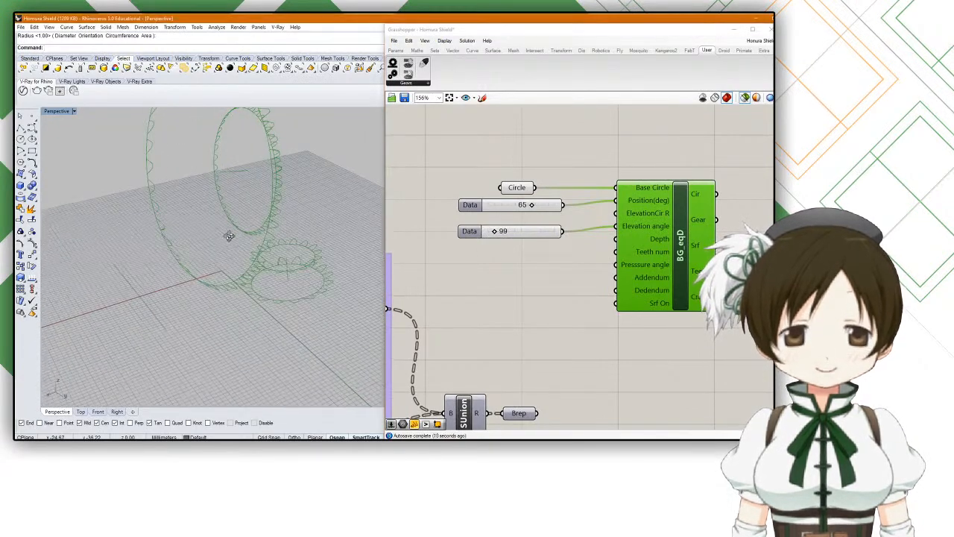
left_click_drag(496, 232, 509, 233)
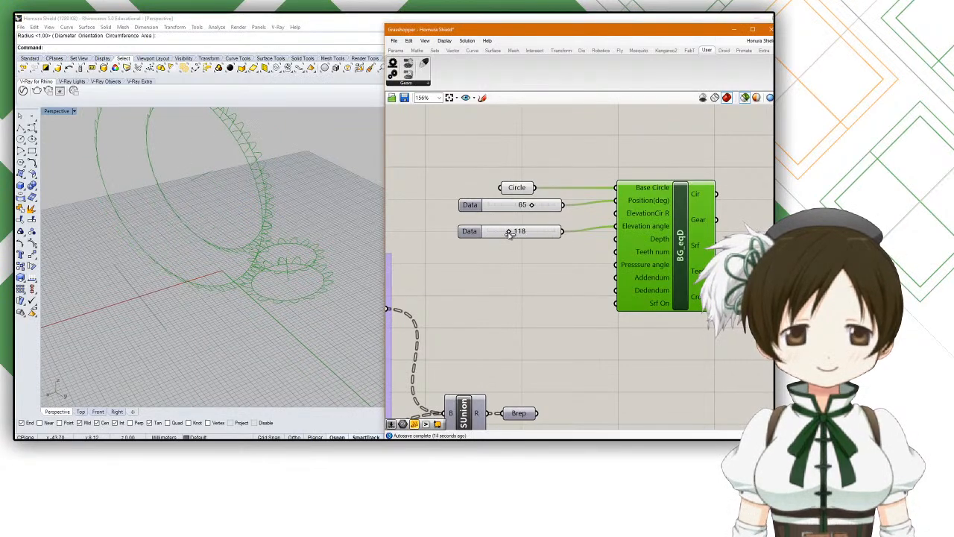
right_click_drag(291, 224, 258, 270)
scroll(277, 237, "up", 9)
scroll(276, 237, "down", 3)
left_click_drag(532, 208, 548, 207)
right_click_drag(277, 223, 316, 247)
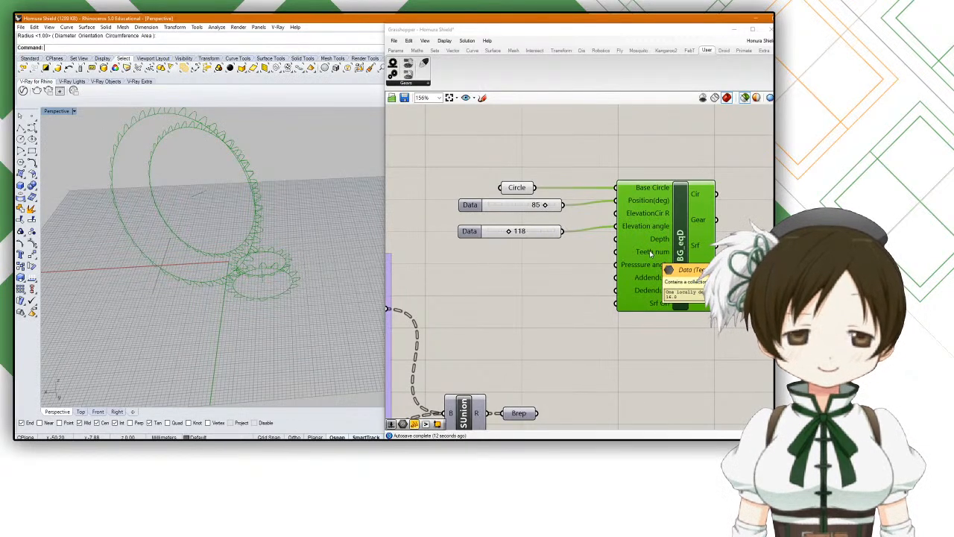
Step: Add a number slider with the value 10, connect it to BG_eqD's Teeth num input, and inspect the gear teeth
double_click(511, 257)
type("10")
key("Return")
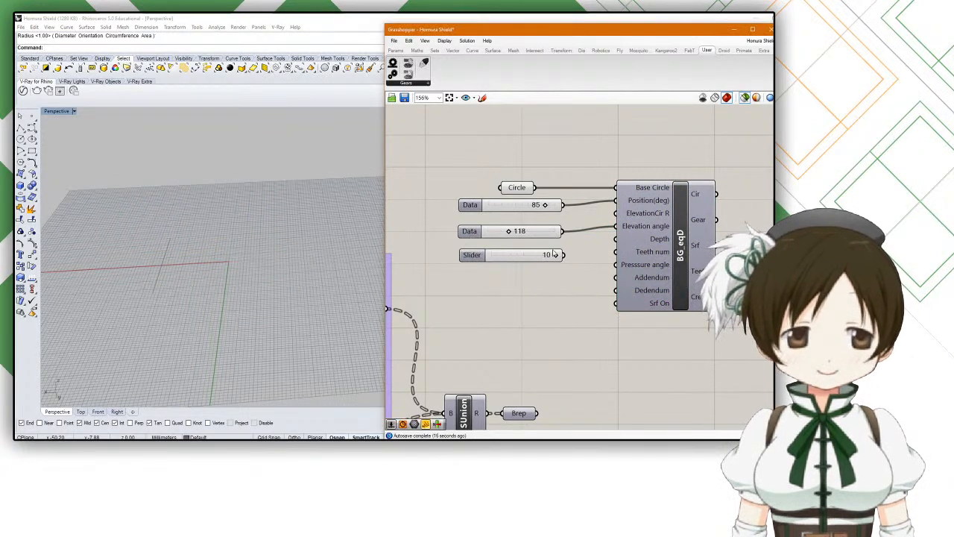
left_click(643, 261)
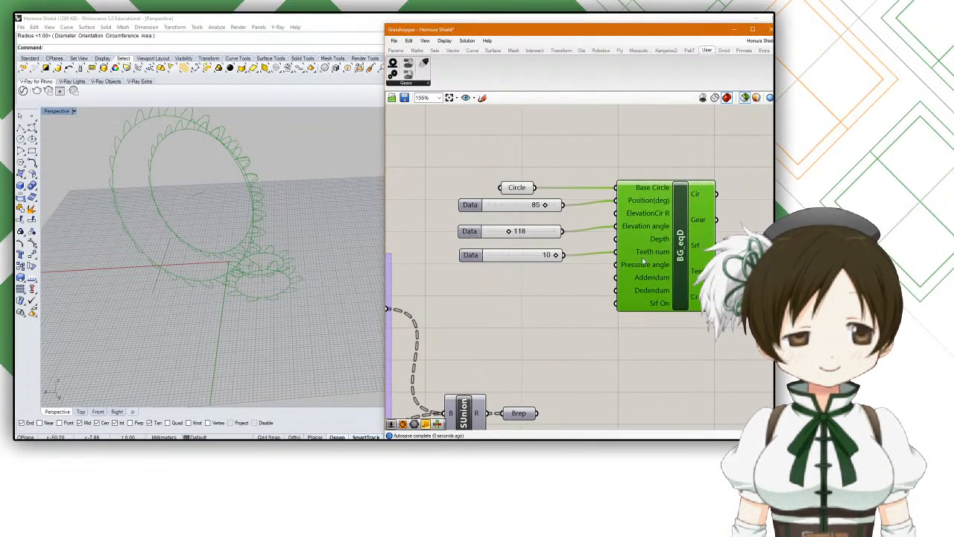
right_click_drag(298, 274, 274, 287)
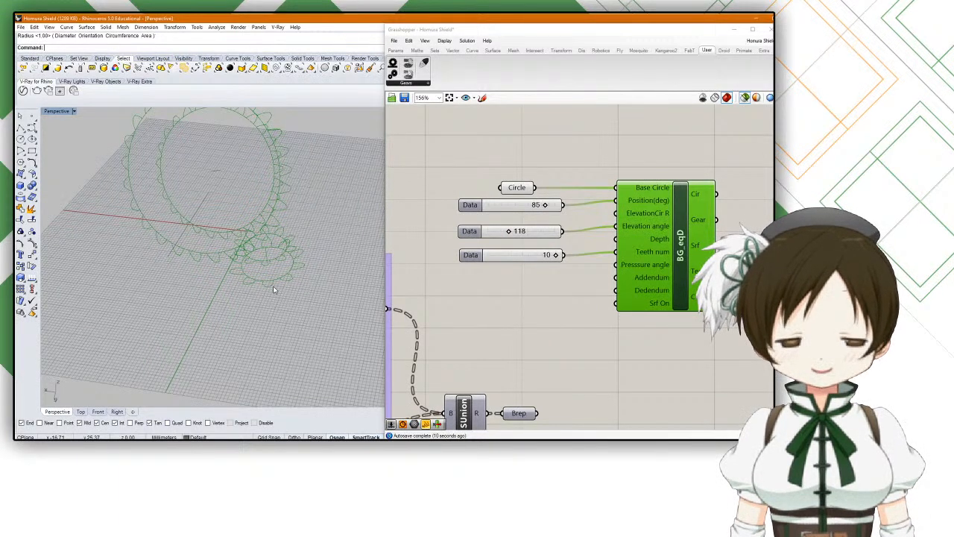
right_click_drag(273, 289, 348, 251)
scroll(298, 256, "up", 4)
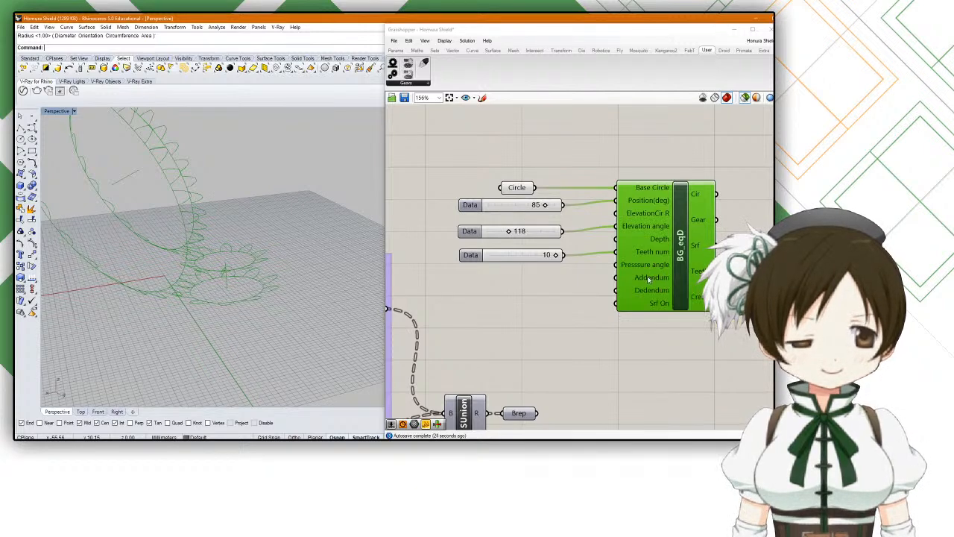
Step: Add a number slider with the value 5 and connect it to BG_eqD's Addendum input
double_click(521, 288)
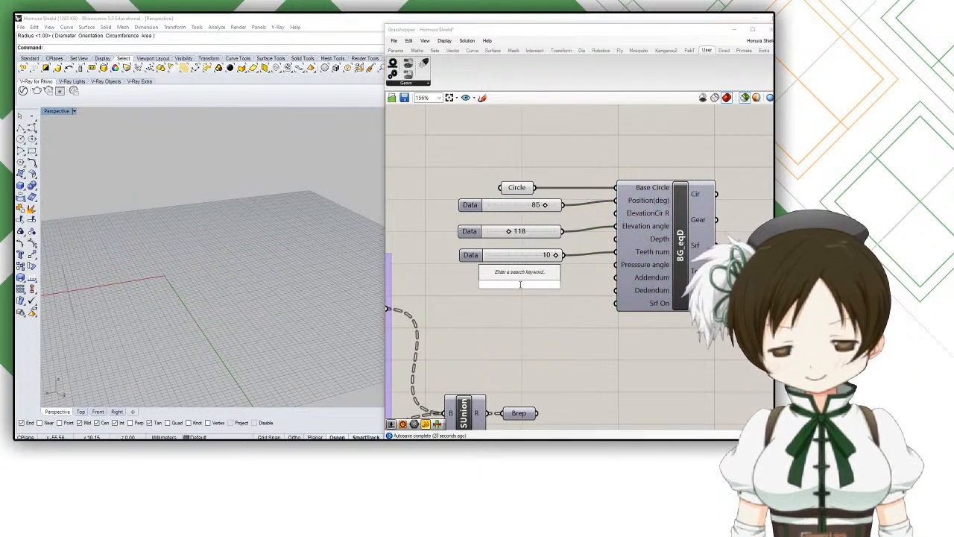
type("5")
key("Return")
left_click(648, 275)
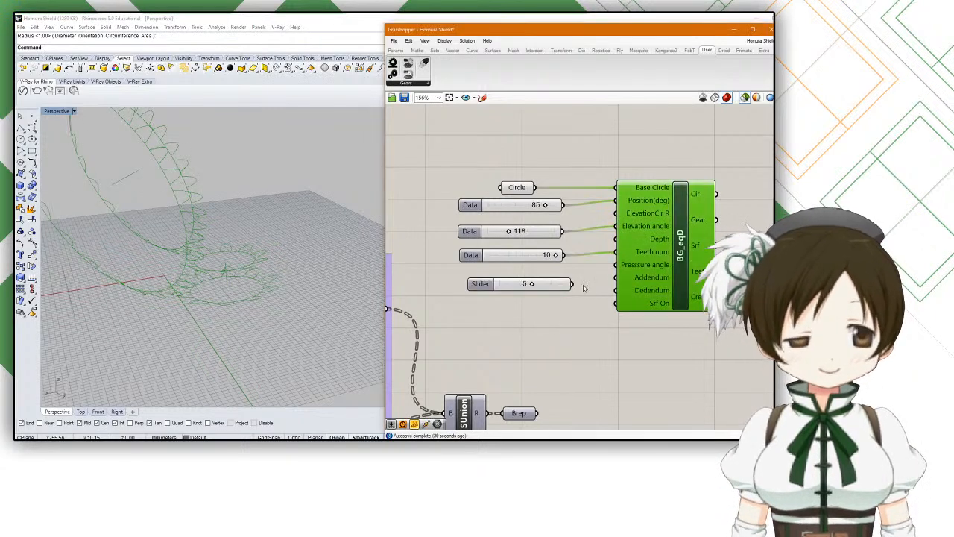
left_click_drag(588, 287, 616, 277)
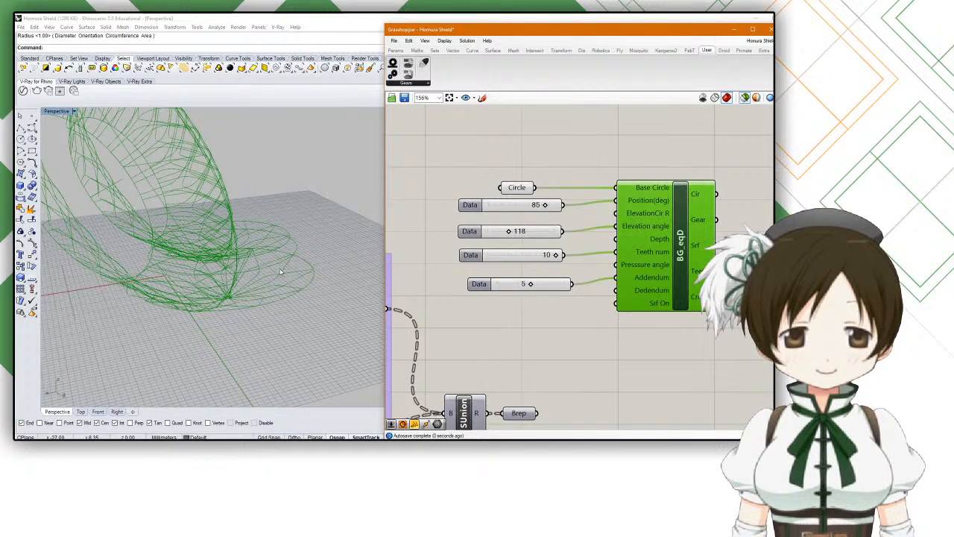
Step: Replace the slider on BG_eqD's Addendum input with a new decimal number slider at 0.5
left_click_drag(528, 284, 502, 290)
left_click(523, 286)
key("Delete")
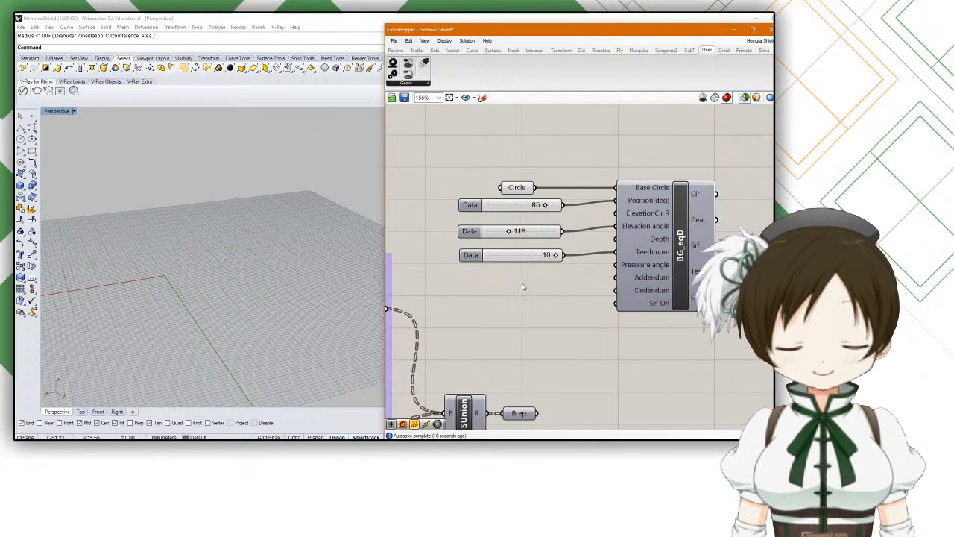
double_click(521, 283)
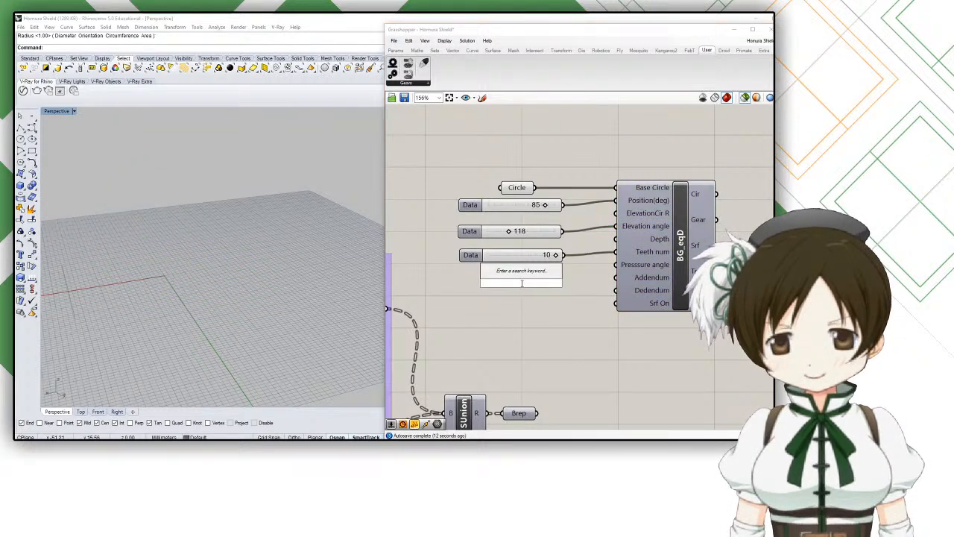
type(".1")
key("Return")
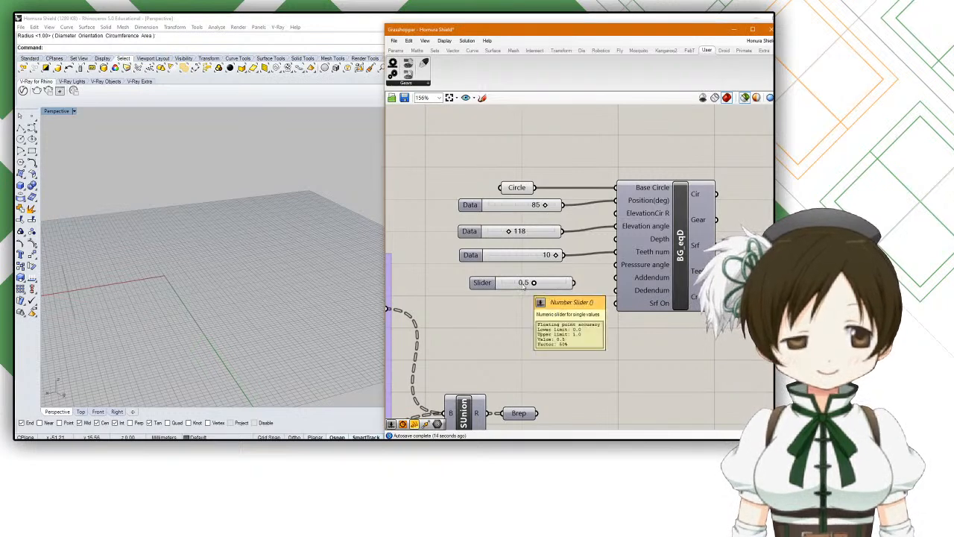
left_click_drag(590, 278, 617, 278)
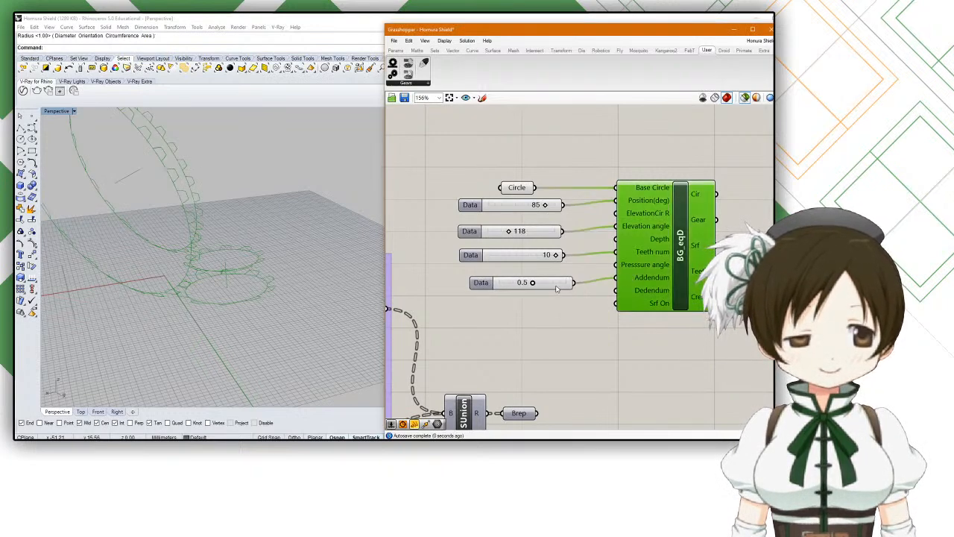
Step: Set the Addendum slider to 1.0 and inspect the gear preview
left_click_drag(534, 286, 602, 276)
left_click(545, 282)
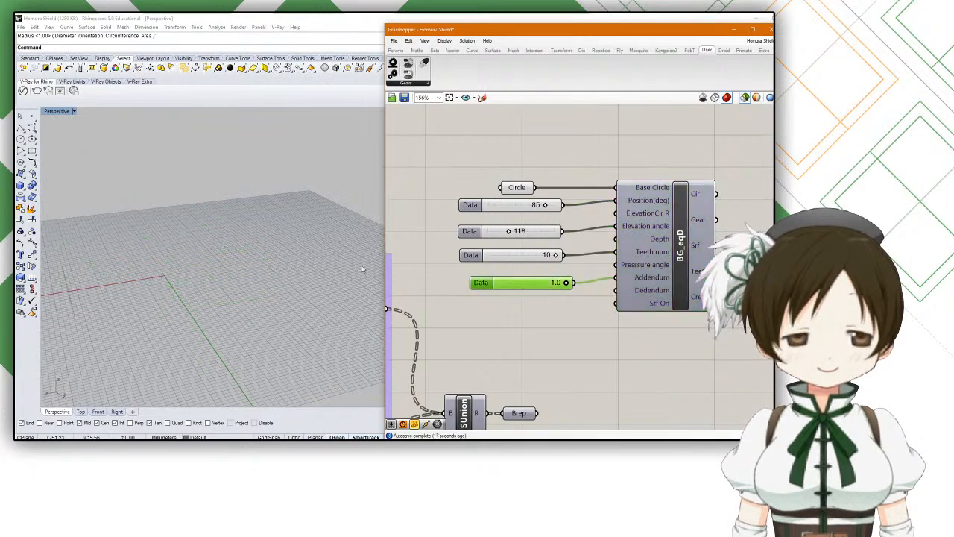
right_click_drag(257, 247, 264, 256)
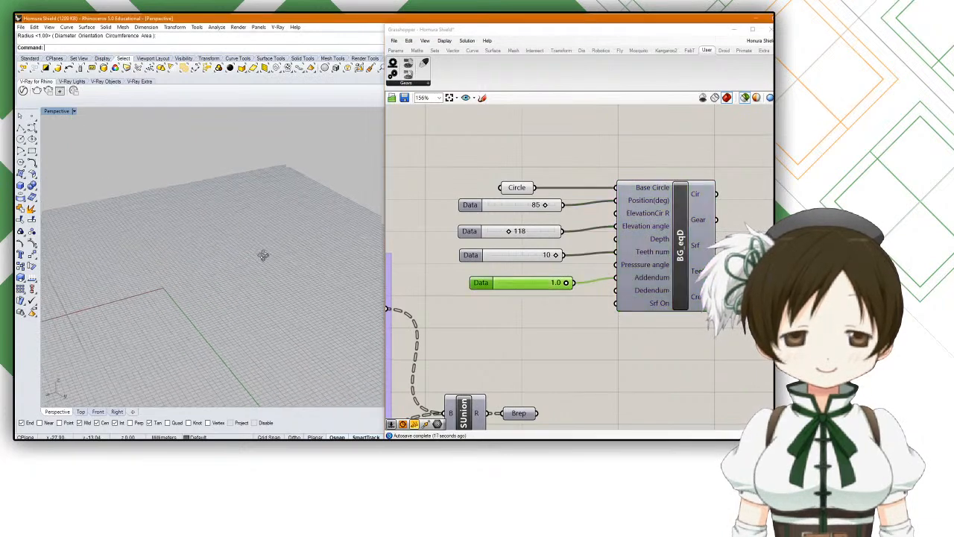
Step: Set the Addendum slider's minimum to 0, raise its maximum above 1, and increase its value to about 1.7
double_click(553, 285)
double_click(475, 285)
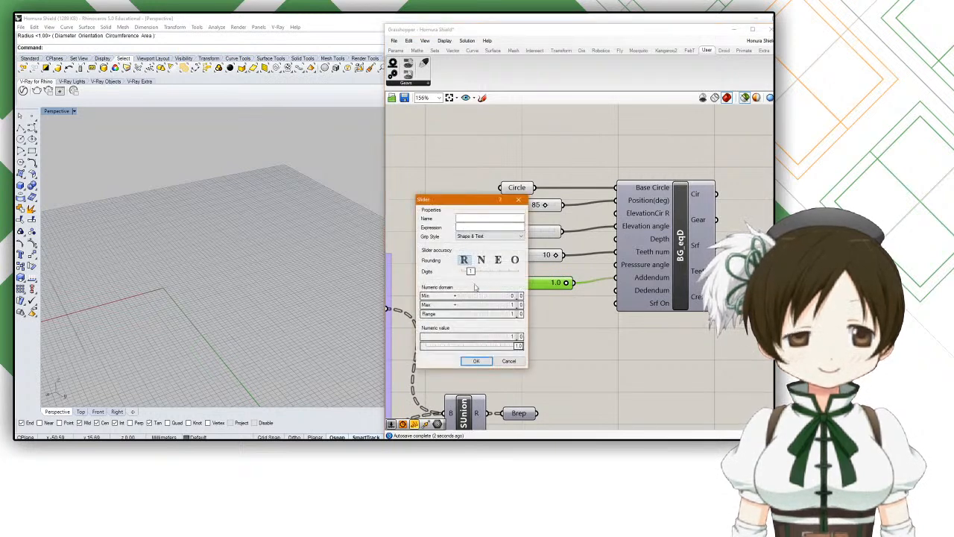
left_click_drag(451, 305, 455, 308)
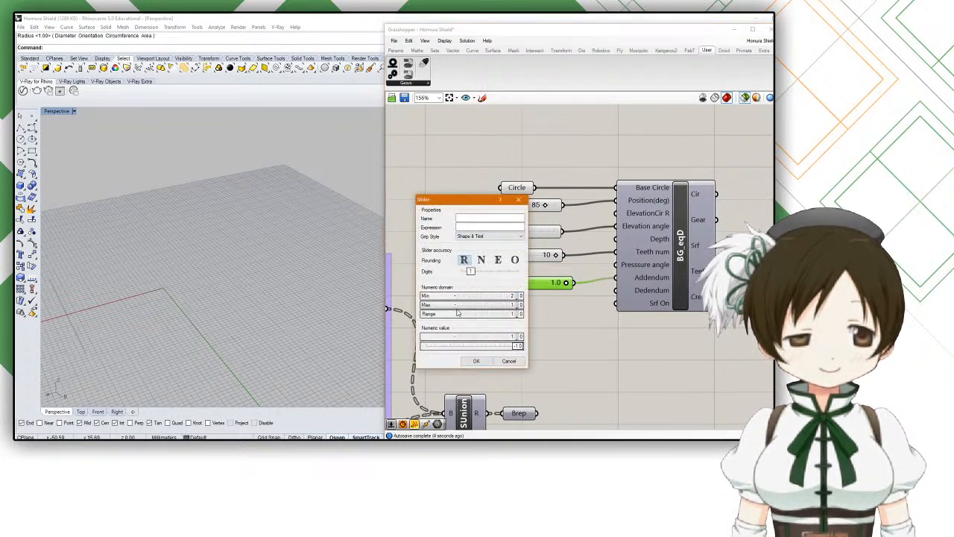
double_click(463, 296)
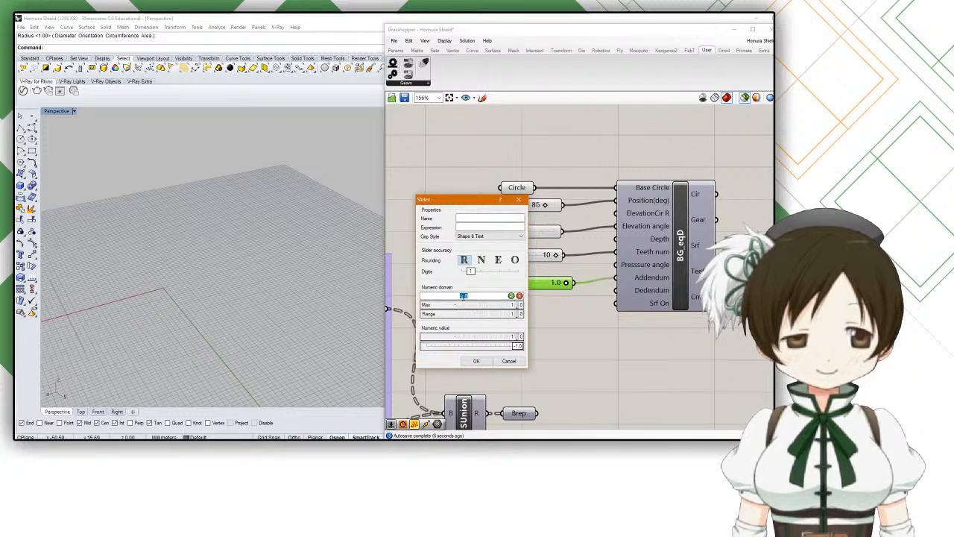
type("0")
double_click(471, 305)
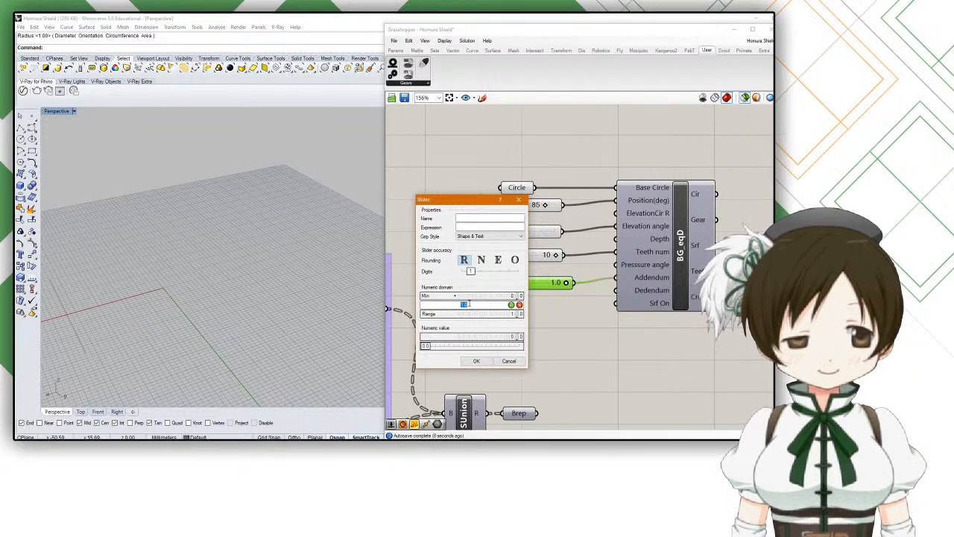
left_click(476, 361)
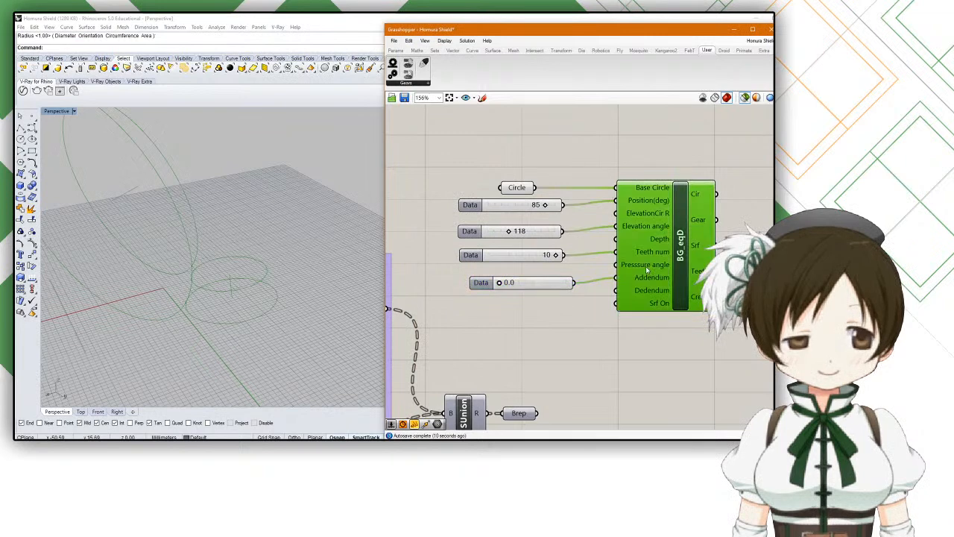
left_click_drag(506, 285, 553, 285)
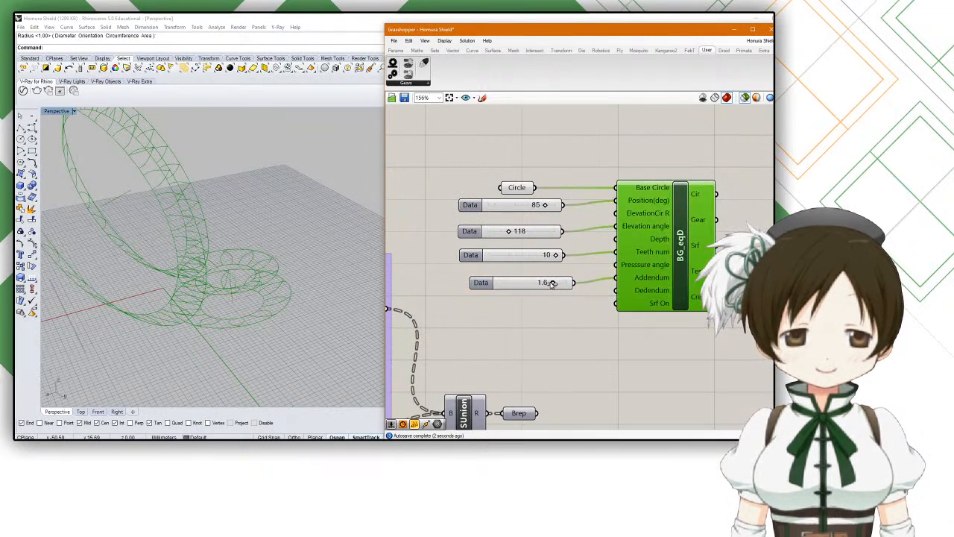
Step: Delete the Addendum slider, then undo the deletion and the last value change
left_click(548, 283)
key("Delete")
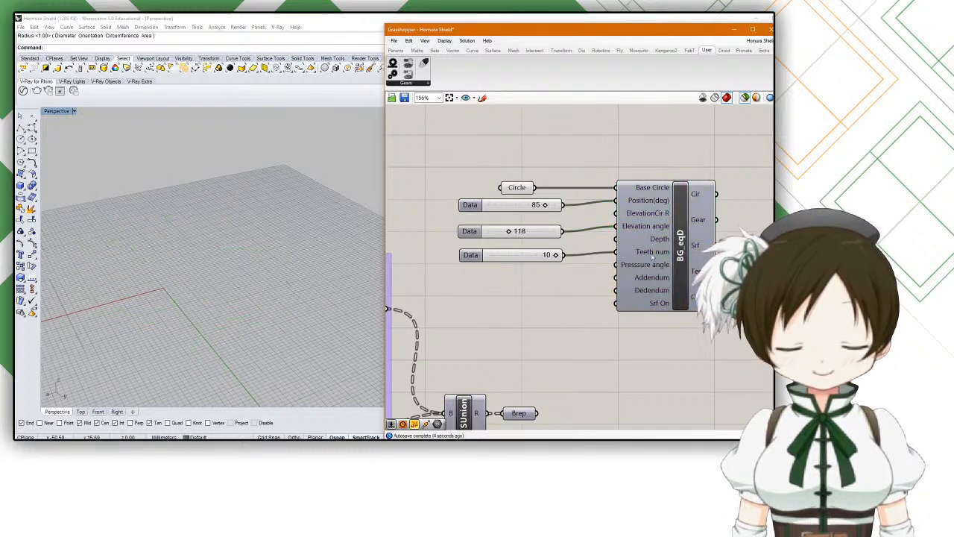
left_click(637, 261)
right_click_drag(310, 231, 369, 271)
left_click(535, 281)
key("ctrl+z")
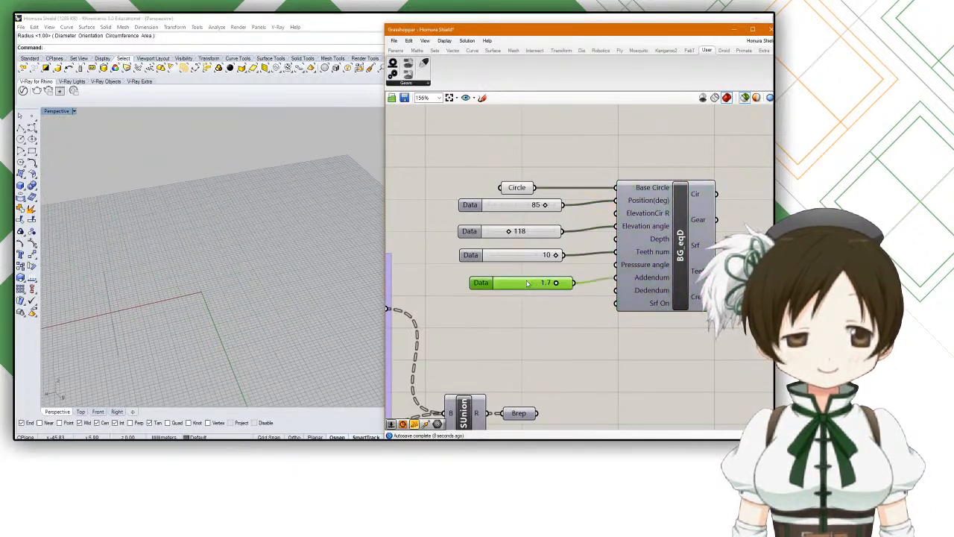
key("ctrl+z")
Step: Move the slider's connection from Addendum to BG_eqD's Dedendum input and set the slider to 0.3
left_click_drag(523, 285, 513, 292)
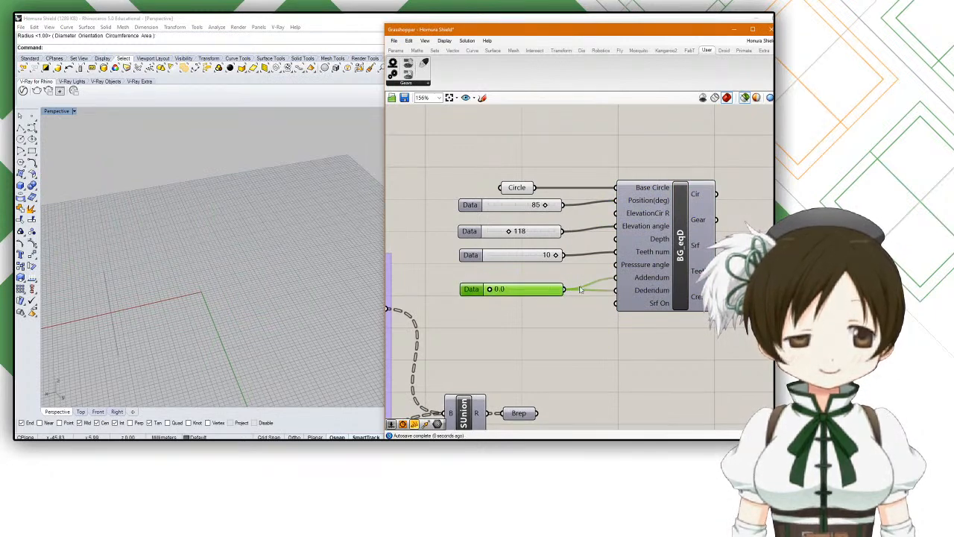
left_click_drag(571, 290, 617, 279, "ctrl")
left_click(618, 278)
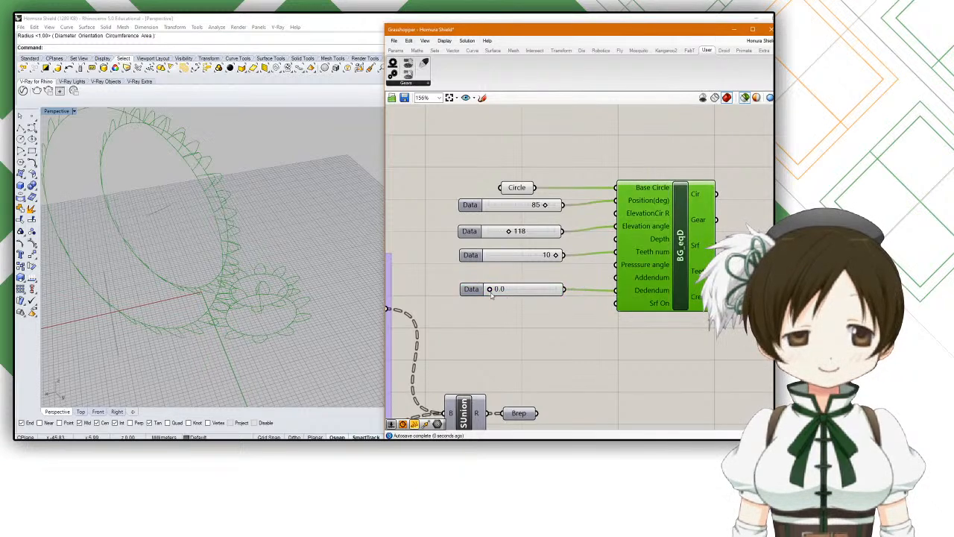
mouse_move(490, 290)
left_mouse_down()
mouse_move(539, 290)
mouse_move(488, 290)
mouse_move(499, 290)
left_mouse_up()
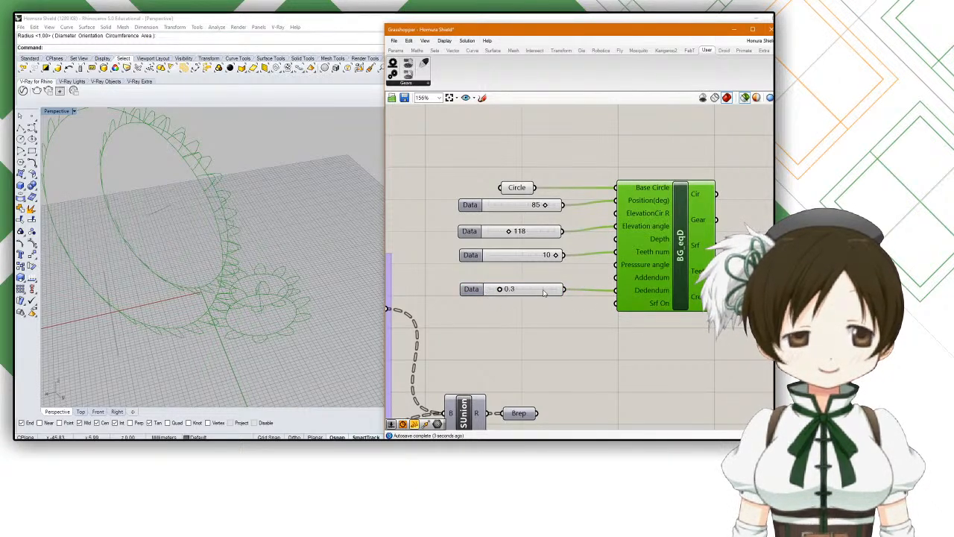
Step: Delete the Dedendum slider and check the description of BG_eqD's Srf On input
left_click(538, 293)
left_click(682, 281)
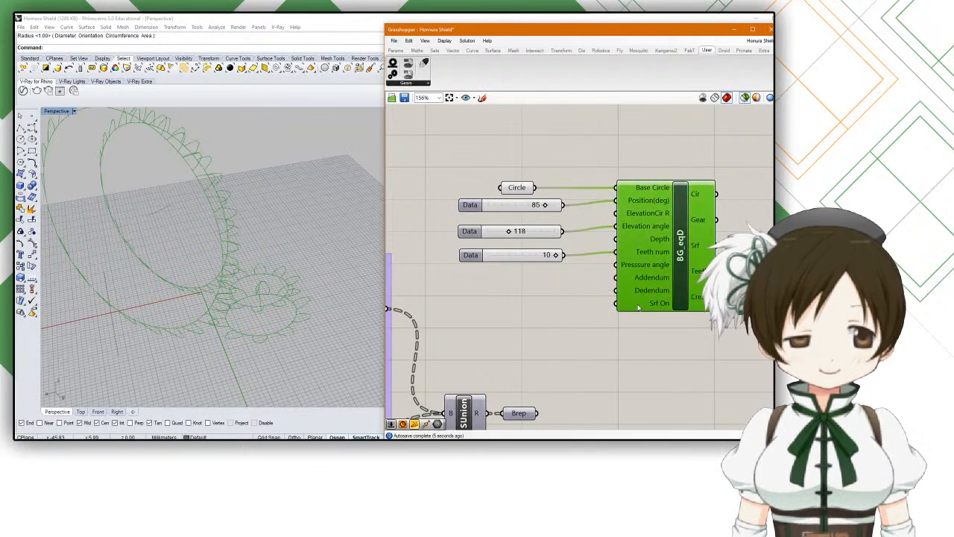
mouse_move(640, 306)
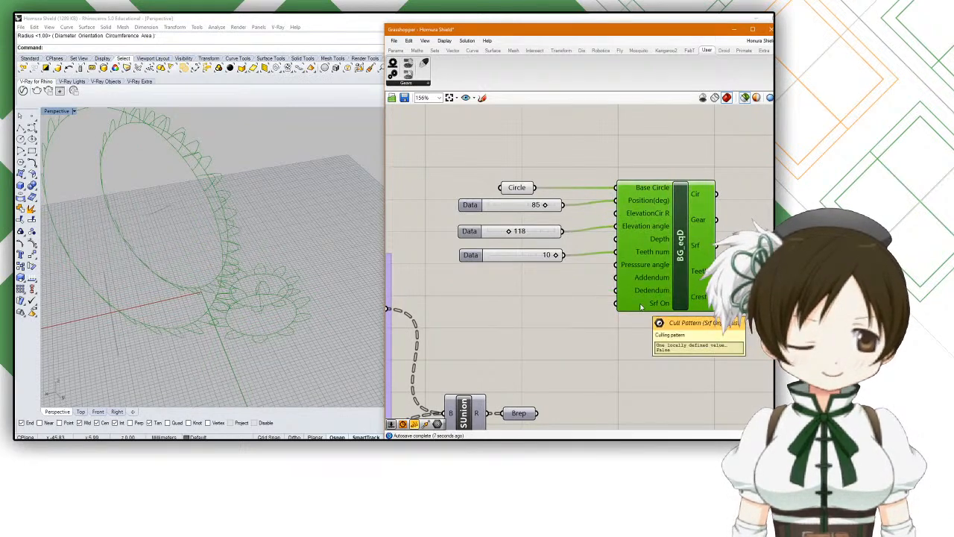
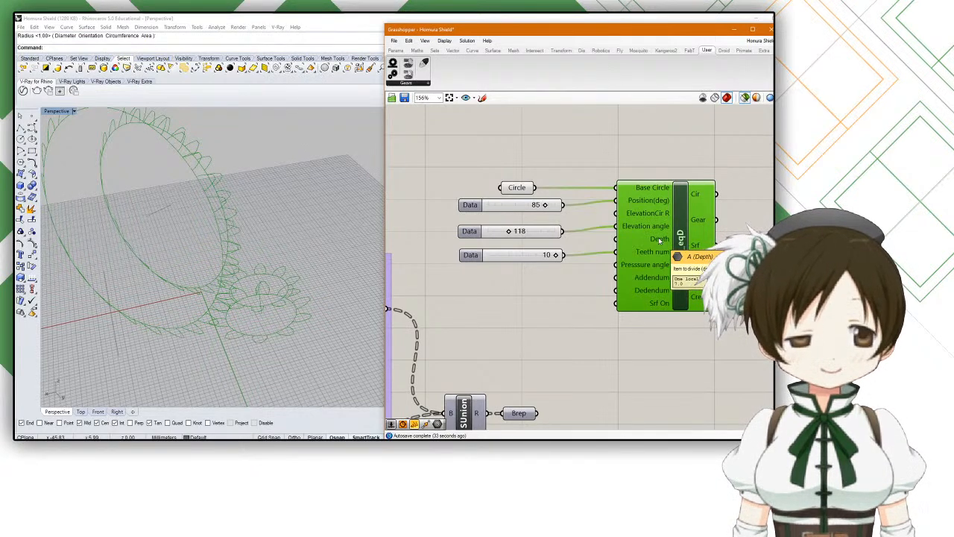
Step: Look across the shield definition and preview the Replace component in the group that aligns the projected circles
right_click_drag(335, 290, 313, 279)
scroll(322, 272, "down", 10)
scroll(323, 271, "up", 6)
scroll(533, 324, "down", 5)
right_click_drag(533, 323, 658, 291)
scroll(640, 296, "down", 5)
mouse_move(529, 305)
right_mouse_down()
mouse_move(610, 305)
mouse_move(538, 296)
right_mouse_up()
scroll(535, 287, "up", 6)
scroll(533, 287, "down", 4)
scroll(537, 296, "up", 4)
left_click(625, 295)
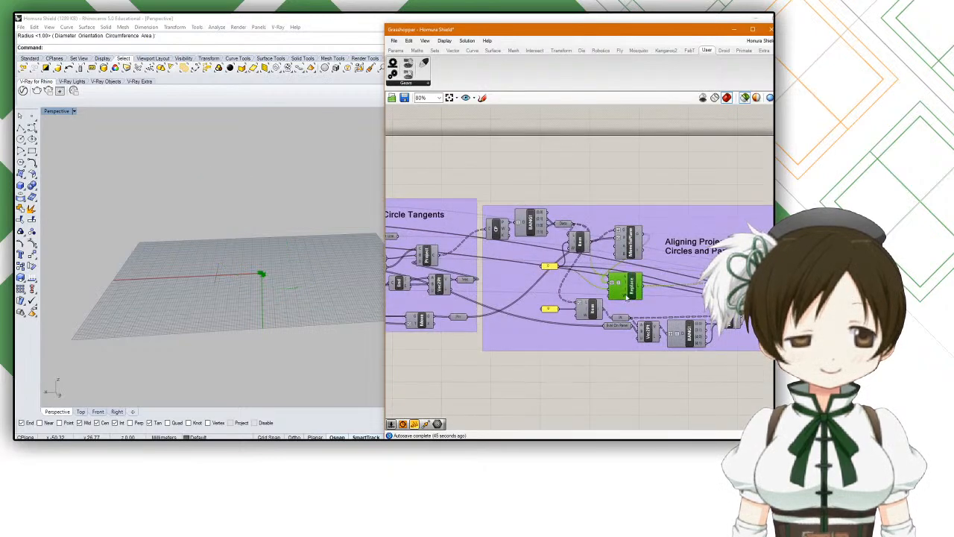
Step: Find the two Rotate components in the definition and preview the Geo parameter that collects their outputs
scroll(625, 297, "up", 2)
scroll(626, 296, "down", 4)
left_click_drag(701, 207, 535, 345)
scroll(276, 260, "up", 6)
scroll(480, 332, "down", 4)
right_click_drag(481, 332, 556, 274)
scroll(534, 319, "up", 4)
left_click_drag(617, 125, 437, 262)
right_click_drag(437, 276, 535, 204)
scroll(481, 294, "down", 6)
scroll(534, 264, "up", 10)
scroll(602, 298, "up", 1)
left_click(610, 290)
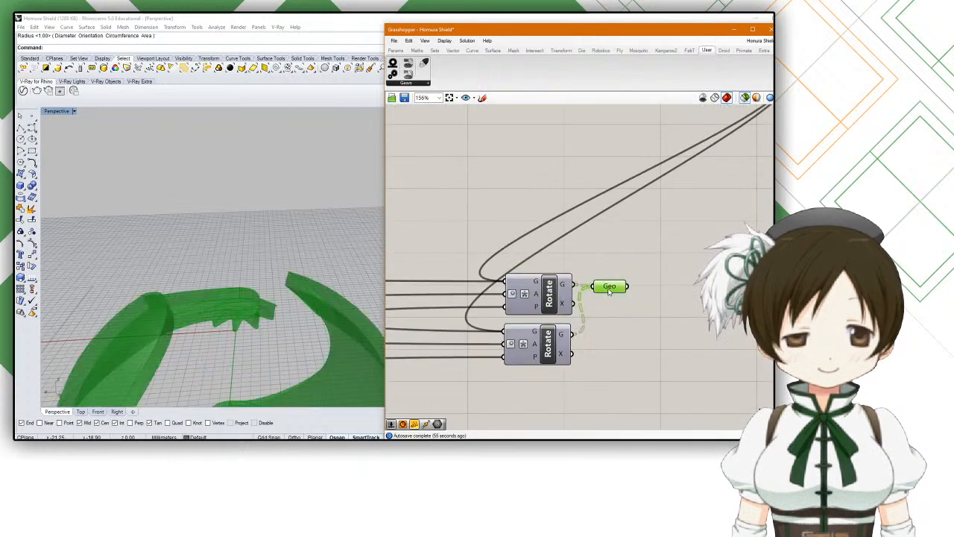
Step: Preview the Crv parameter and the Scale component in the Port and Scale Partial Sphere Curve group
scroll(283, 235, "down", 9)
right_click_drag(283, 235, 291, 279)
scroll(513, 267, "down", 6)
right_click_drag(457, 290, 579, 290)
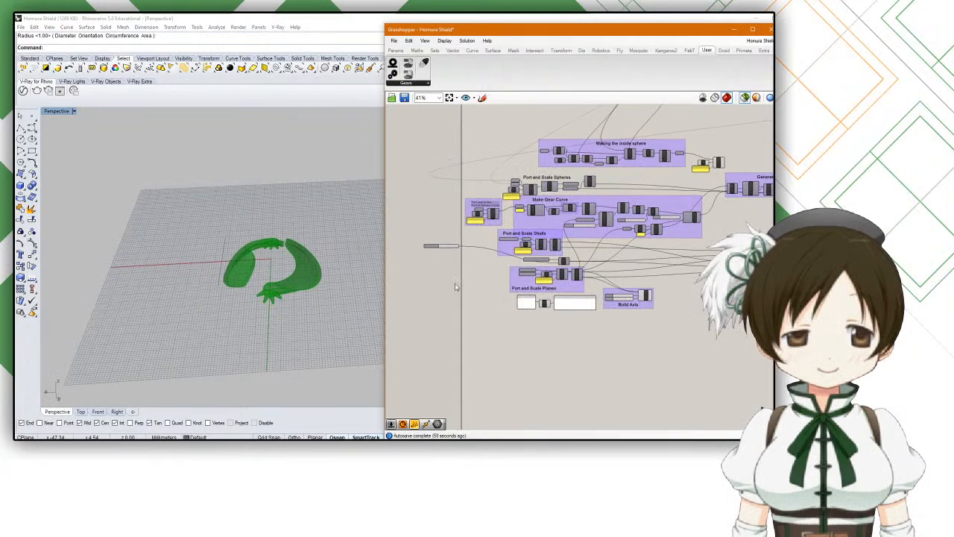
scroll(503, 252, "up", 6)
right_click_drag(500, 249, 543, 342)
left_click(459, 194)
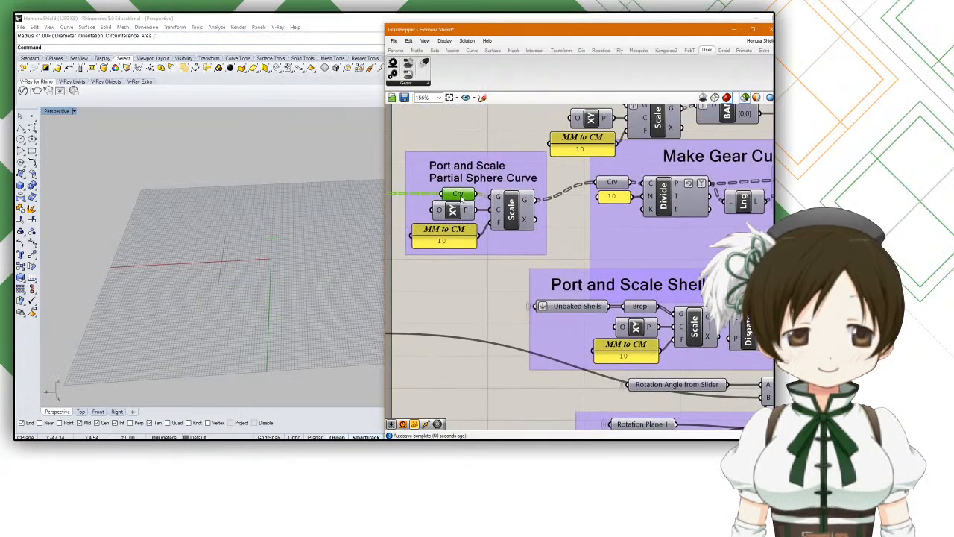
right_click_drag(249, 230, 222, 259)
left_click(511, 210)
right_click_drag(294, 192, 298, 240)
left_click(458, 195)
scroll(460, 195, "down", 1)
scroll(460, 196, "down", 10)
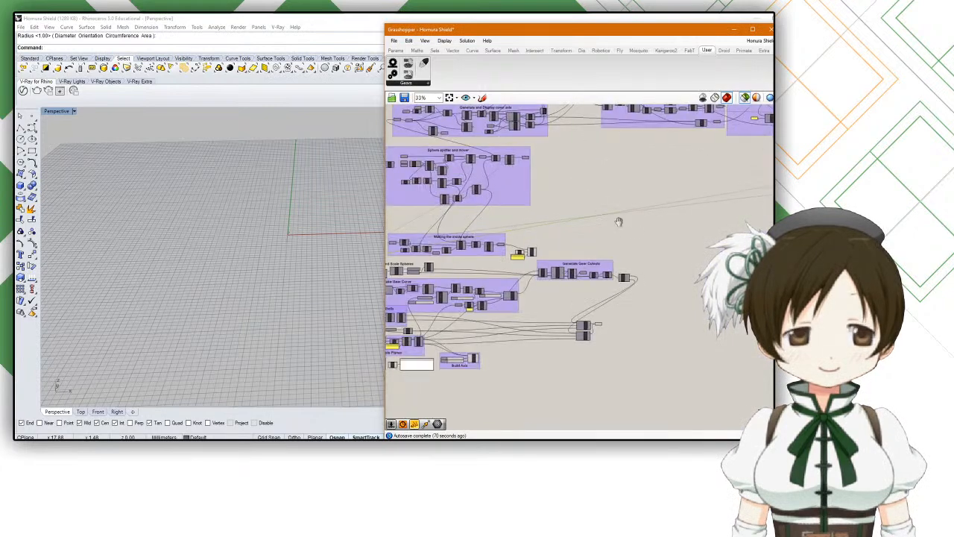
Step: Preview the Partial Circle parameter in the Making the Axis to Main Panel Connections group
scroll(628, 216, "up", 8)
right_click_drag(542, 266, 417, 296)
right_click_drag(580, 263, 485, 279)
mouse_move(630, 249)
right_mouse_down()
mouse_move(458, 255)
mouse_move(701, 259)
right_mouse_up()
left_click(502, 209)
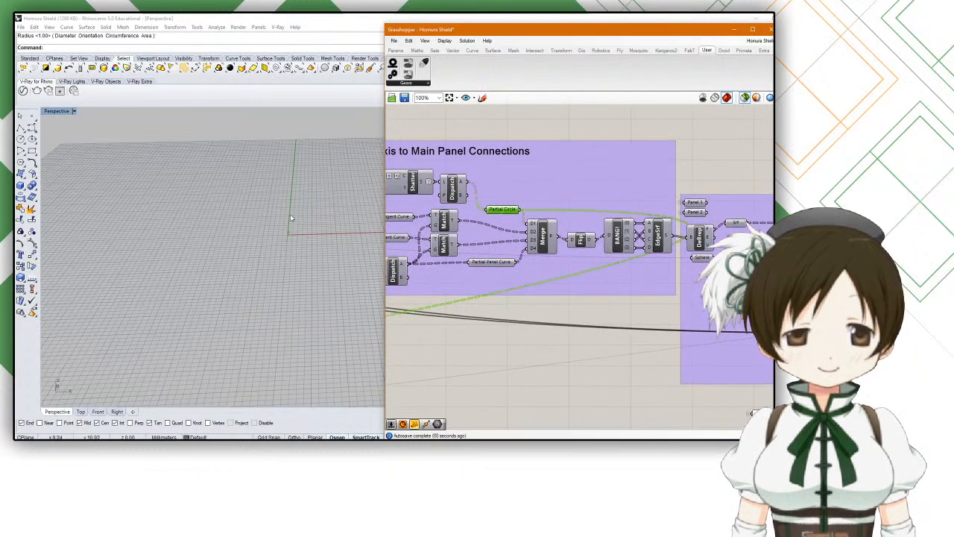
scroll(289, 220, "up", 8)
scroll(305, 241, "down", 3)
scroll(494, 253, "down", 1)
right_click_drag(498, 249, 527, 243)
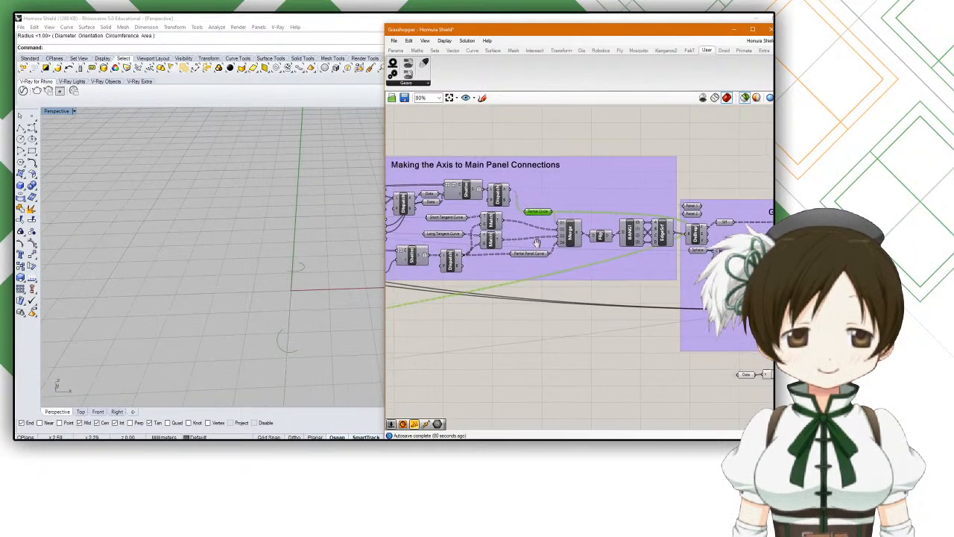
Step: Preview the Circles parameter among the inputs of the Making the Axis to Main Panel Connections group
scroll(528, 243, "up", 3)
left_click(589, 234)
scroll(579, 232, "down", 1)
right_click_drag(511, 230, 601, 229)
right_click_drag(481, 226, 630, 240)
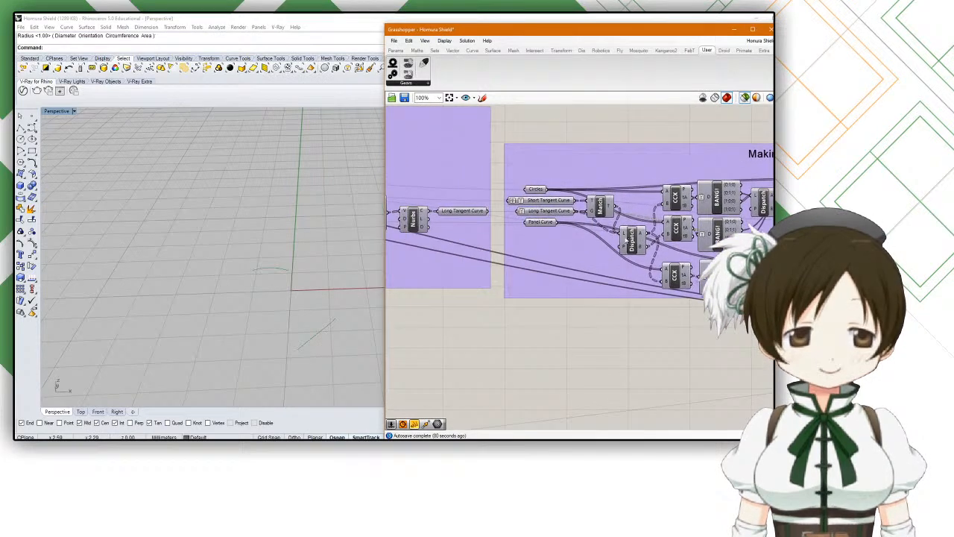
left_click(538, 191)
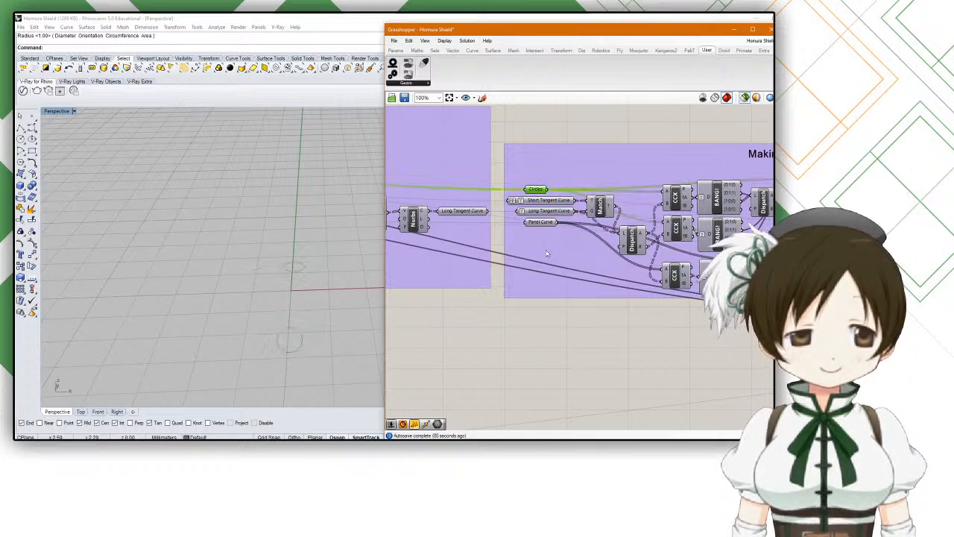
Step: Add a Geometry parameter below the group, feed it from the Circles parameter, and rename it Circles
double_click(553, 353)
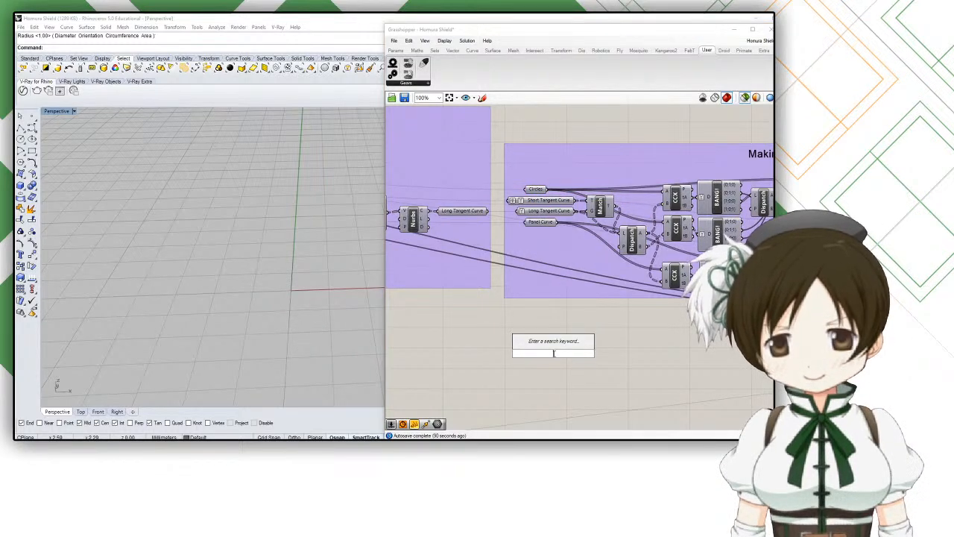
type("group")
key("Return")
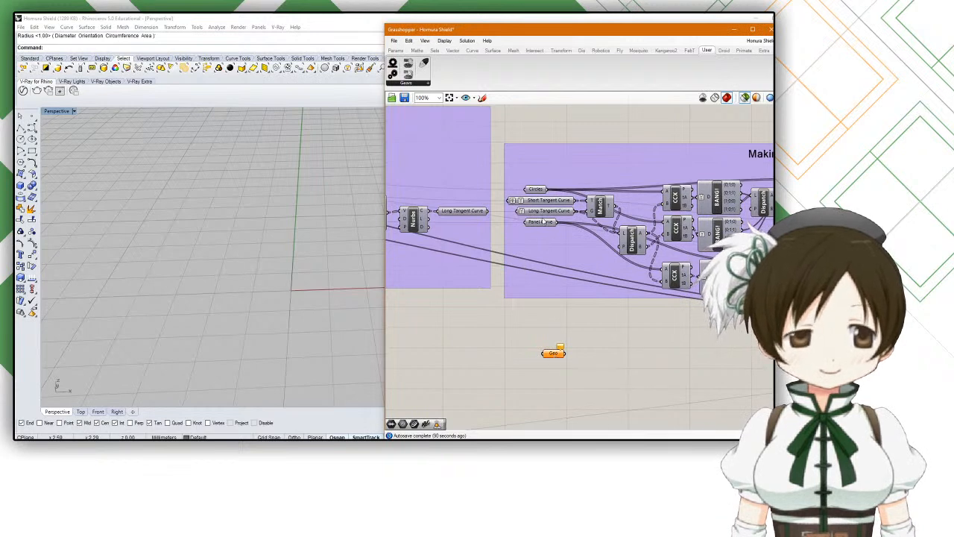
left_click_drag(548, 192, 553, 357)
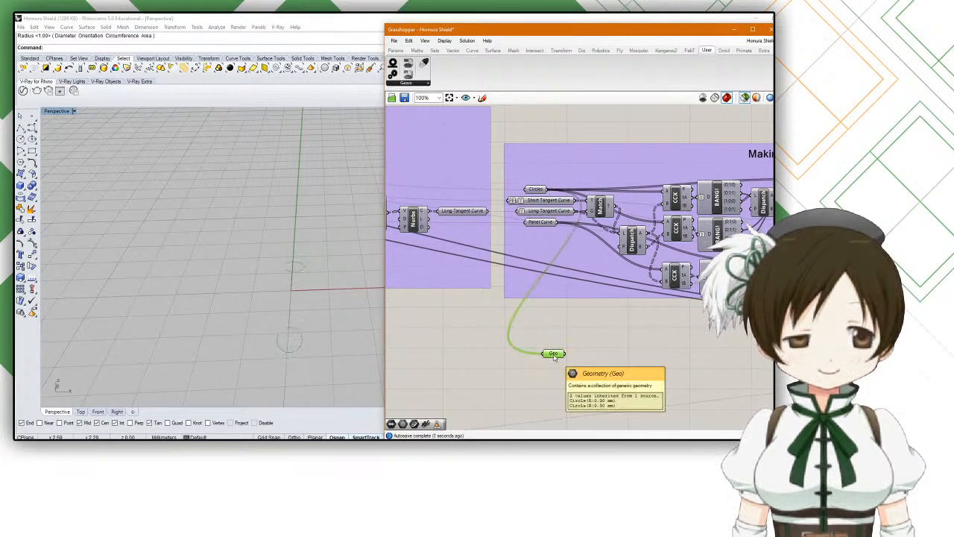
right_click(554, 356)
type("Circle")
key("Return")
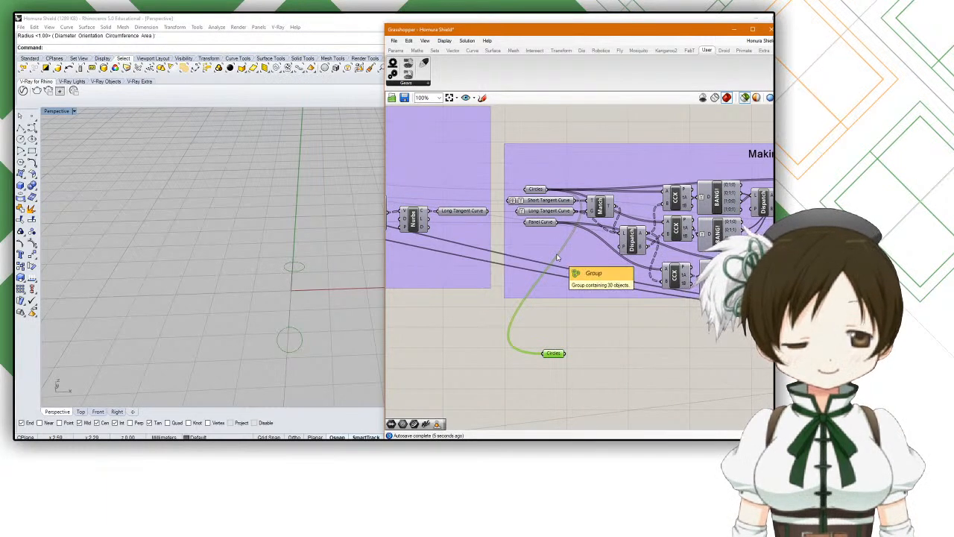
Step: Move the Circles parameter into the empty canvas area below the Port and Scale Planes group and its centimetres-to-inches converter
scroll(532, 342, "down", 5)
right_click_drag(532, 343, 632, 176)
scroll(632, 175, "down", 5)
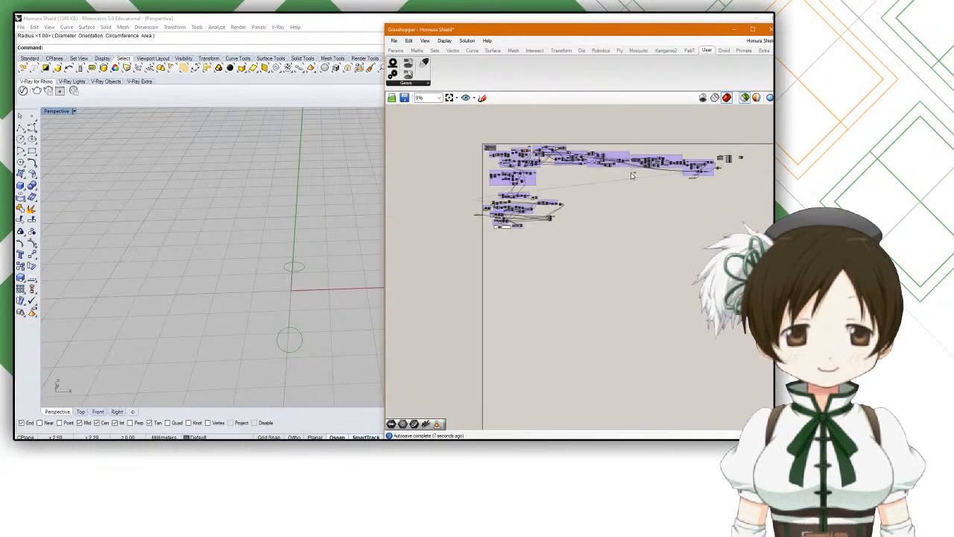
scroll(635, 175, "up", 4)
right_click_drag(502, 220, 660, 210)
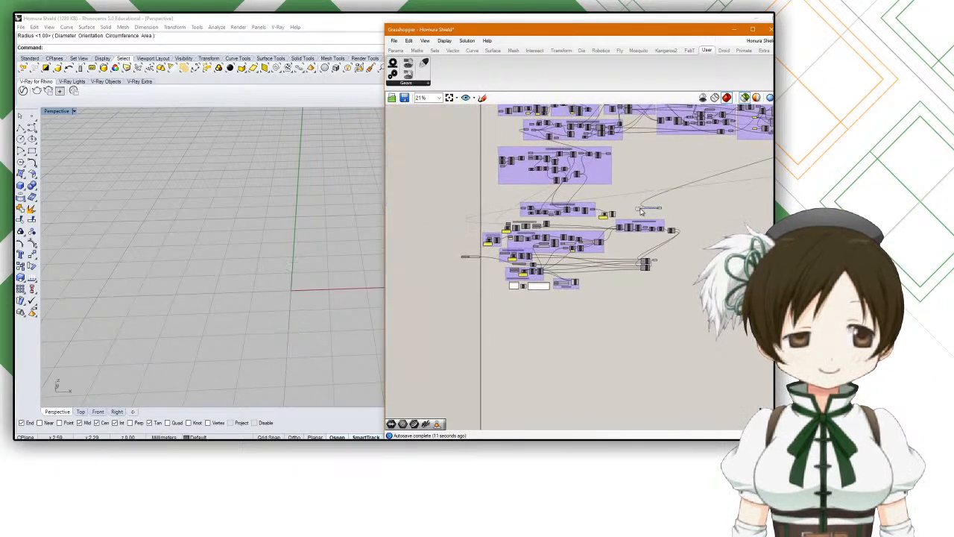
scroll(611, 231, "up", 4)
scroll(585, 241, "up", 1)
scroll(641, 179, "down", 4)
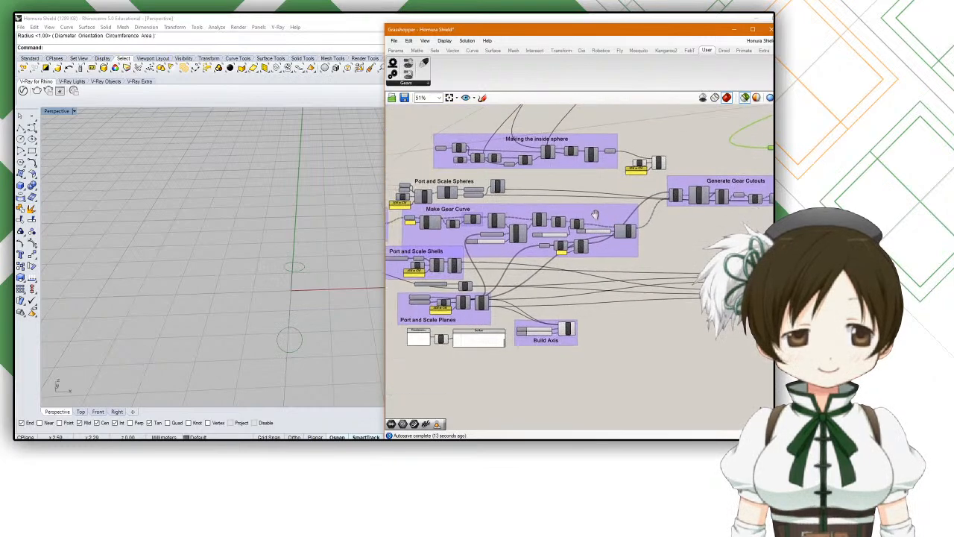
left_click_drag(701, 168, 622, 229)
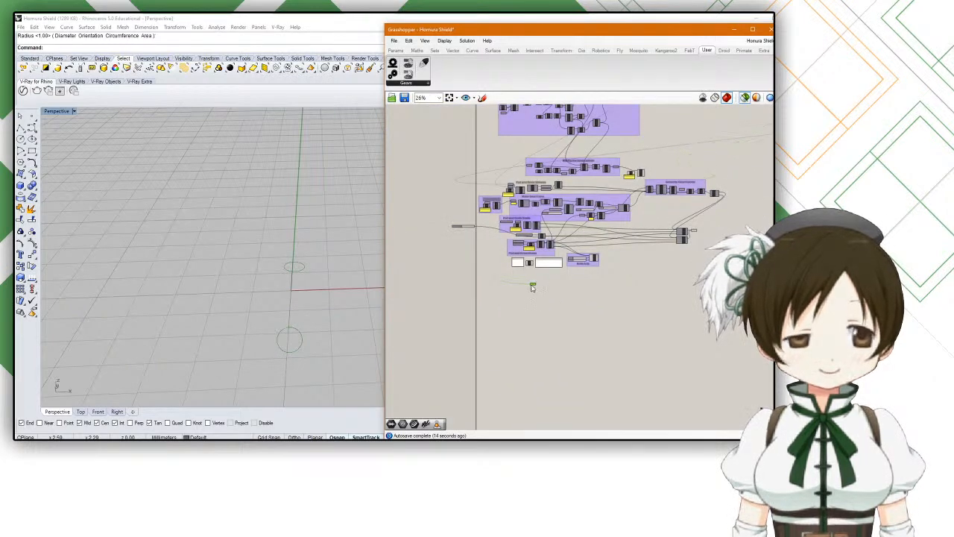
Step: Copy the Port and Scale Partial Sphere Curve group and place the duplicate beside the Circles parameter
scroll(521, 210, "up", 10)
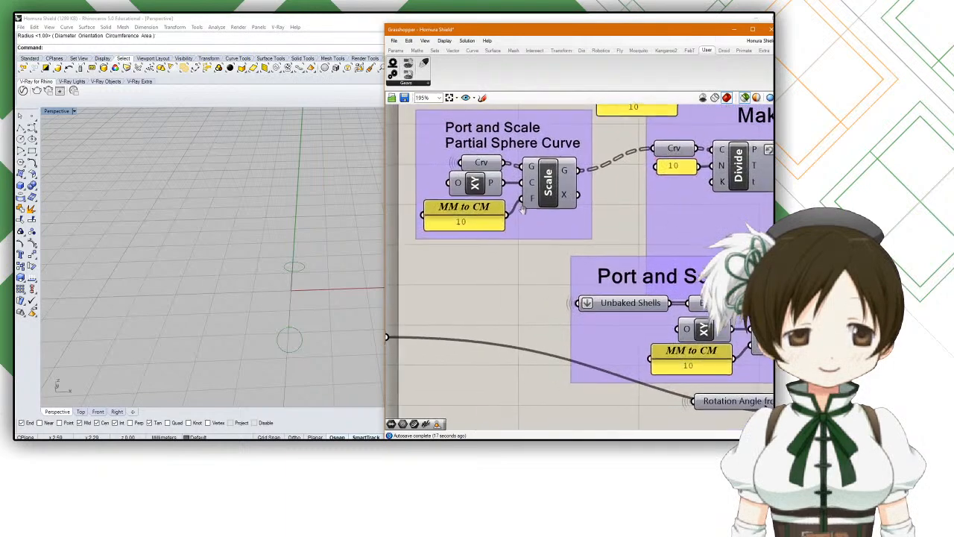
left_click(536, 224)
left_click_drag(559, 262, 451, 135)
scroll(484, 155, "down", 5)
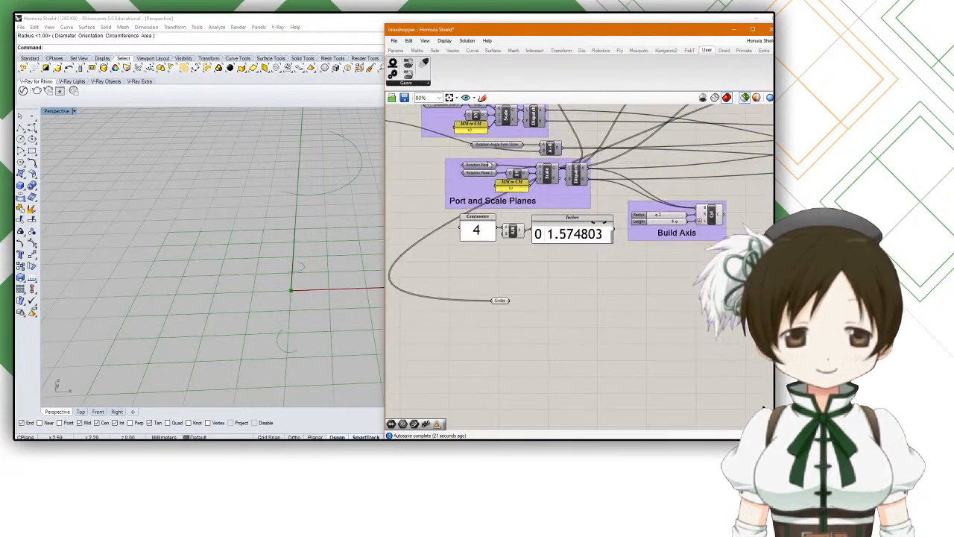
scroll(549, 322, "up", 2)
scroll(537, 313, "down", 5)
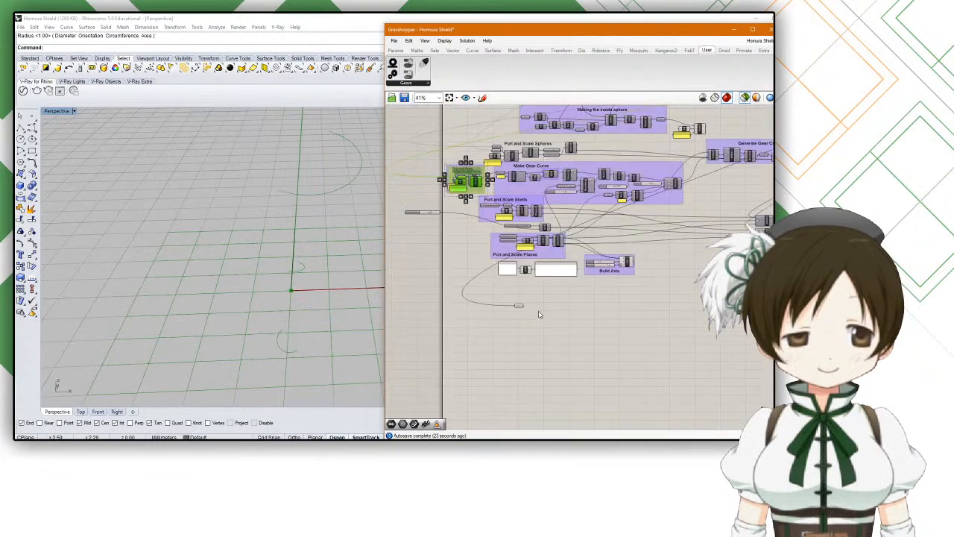
left_click_drag(495, 237, 613, 386)
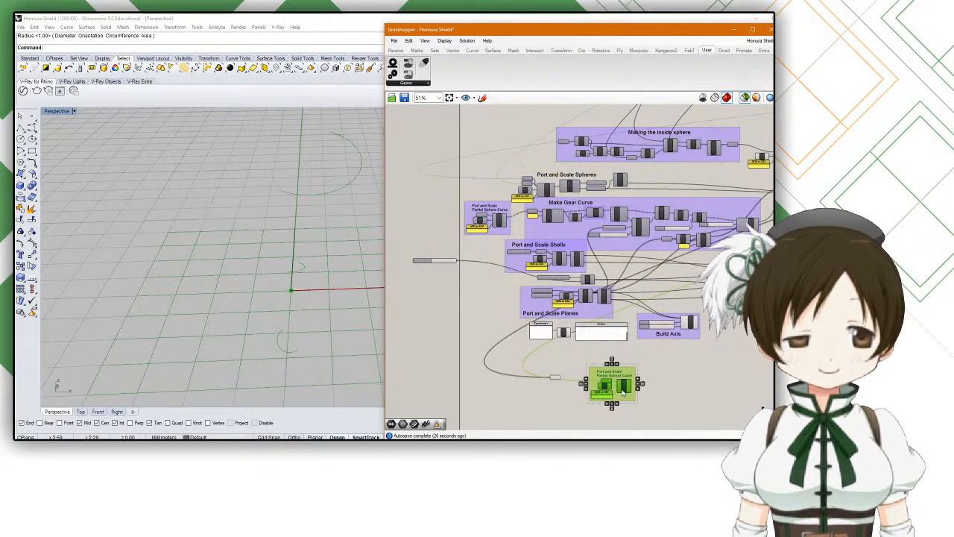
Step: Remove the Crv parameter from the copied Port and Scale Partial Sphere Curve group and put the Circles parameter in its place
scroll(560, 345, "up", 1)
scroll(567, 357, "up", 3)
scroll(573, 350, "down", 2)
scroll(592, 314, "up", 1)
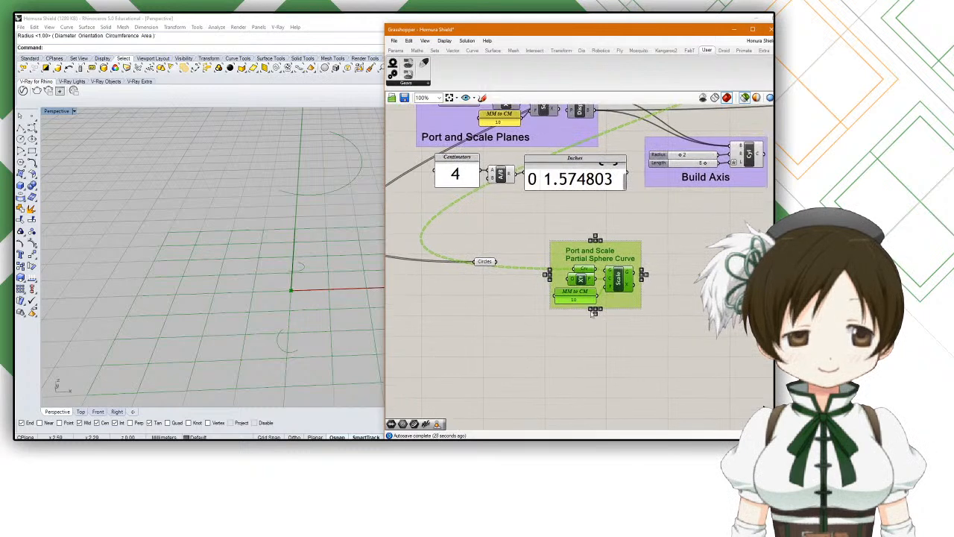
left_click(502, 304)
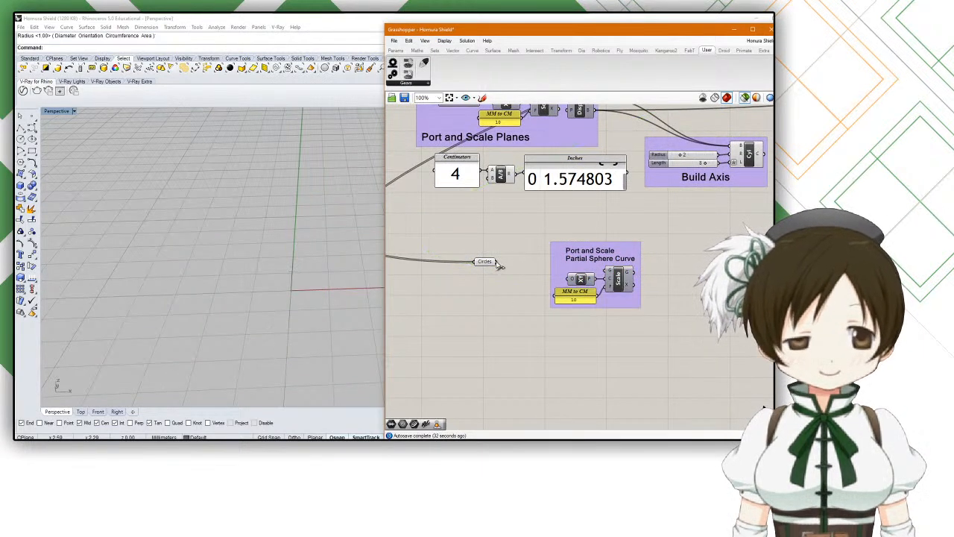
left_click_drag(486, 262, 578, 267)
Step: Add the Circles parameter to the copied group and connect it to the Scale component's geometry input
right_click(612, 301)
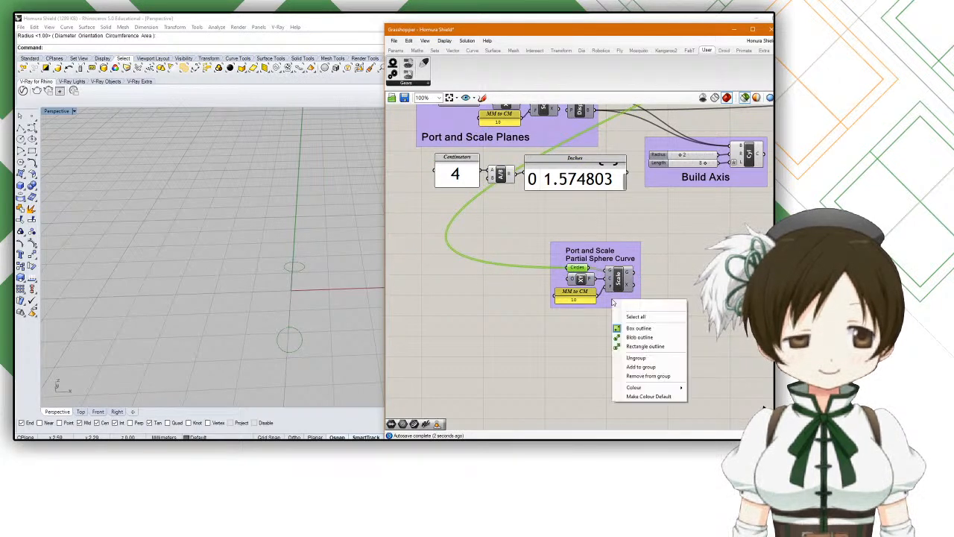
left_click(645, 367)
left_click(616, 277)
Step: Turn off the selected-only preview and examine the shield panels around the scaled circles
scroll(315, 238, "down", 5)
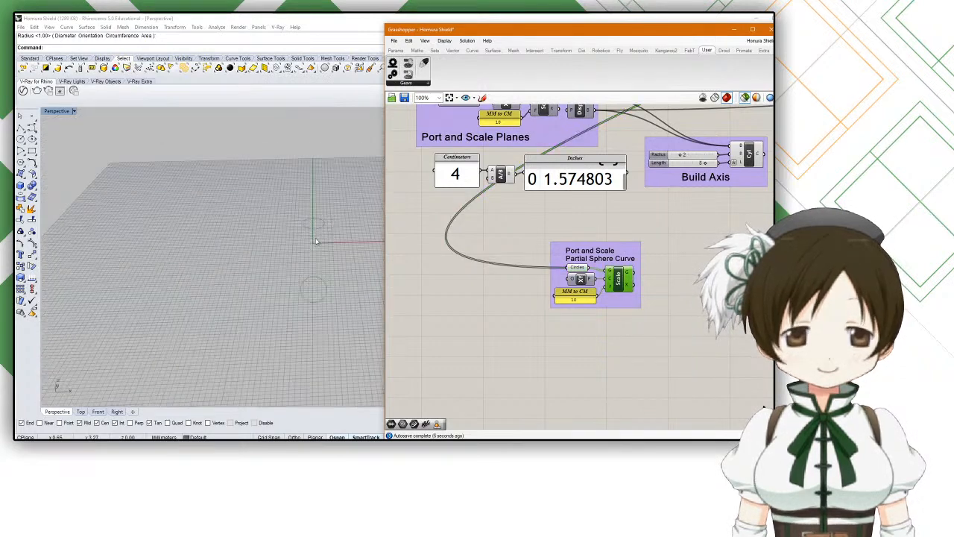
scroll(532, 216, "down", 5)
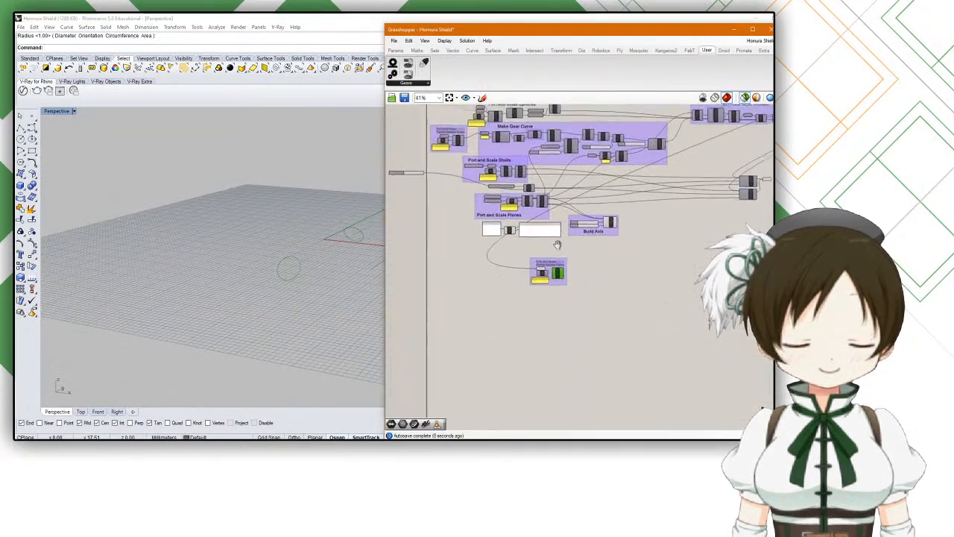
left_click(744, 98)
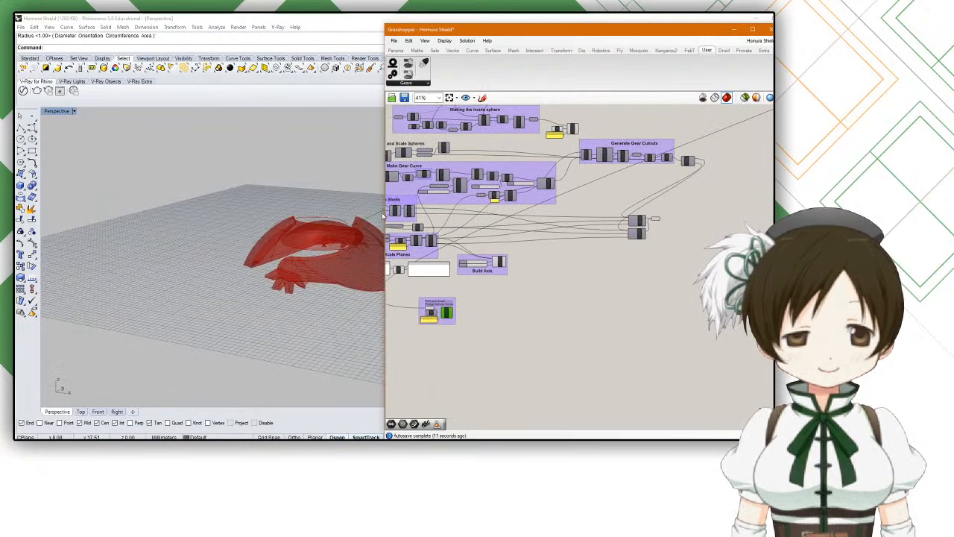
scroll(295, 268, "up", 5)
scroll(296, 268, "up", 5)
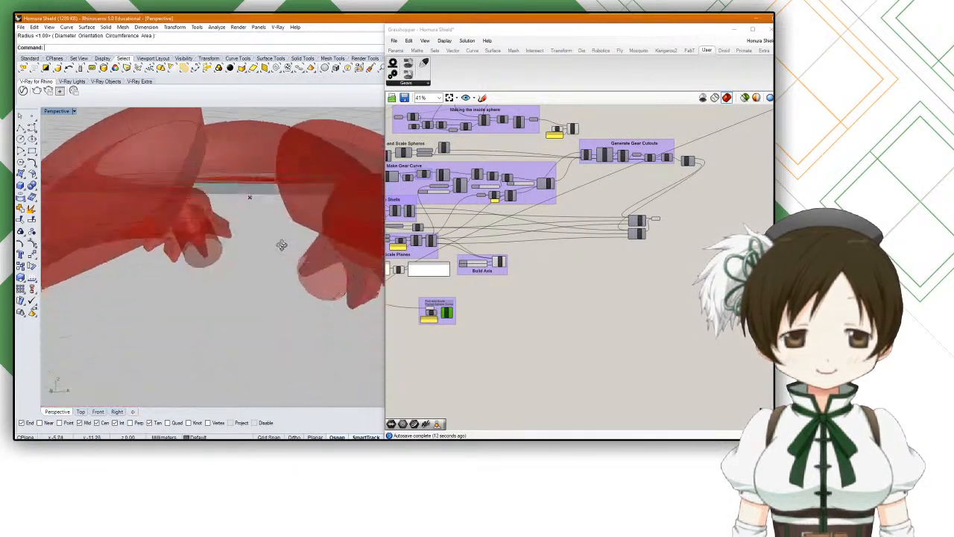
scroll(442, 317, "up", 5)
scroll(441, 317, "up", 4)
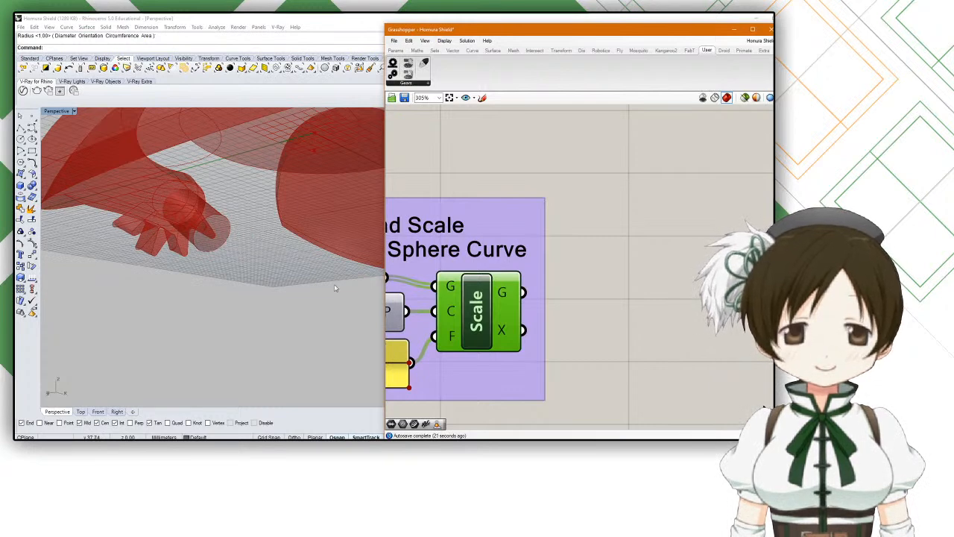
right_click_drag(483, 335, 593, 351)
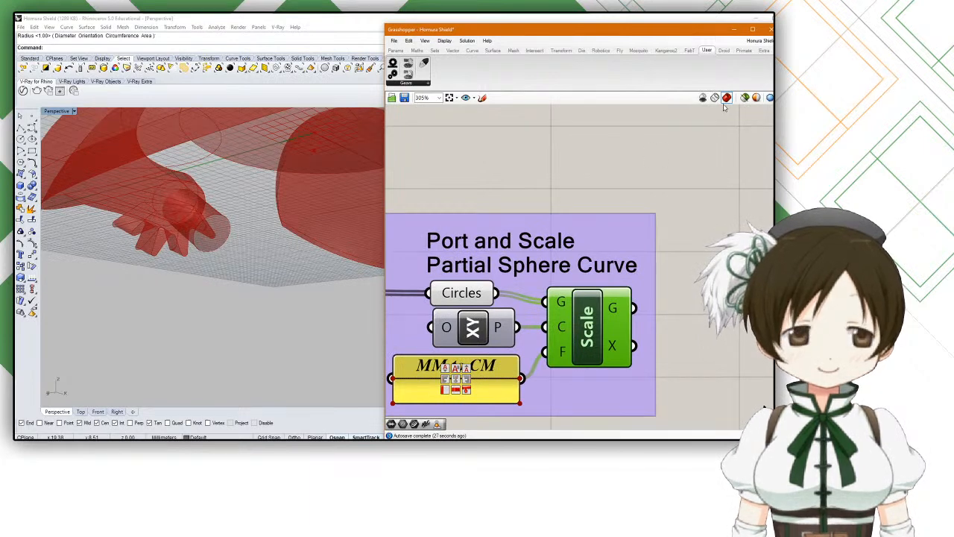
Step: Toggle the selected-only preview off and on to compare the scaled circles with the complete shield model
left_click(744, 98)
left_click(745, 98)
left_click(745, 97)
left_click(745, 98)
scroll(258, 178, "down", 8)
right_click_drag(257, 178, 273, 255)
scroll(507, 268, "down", 8)
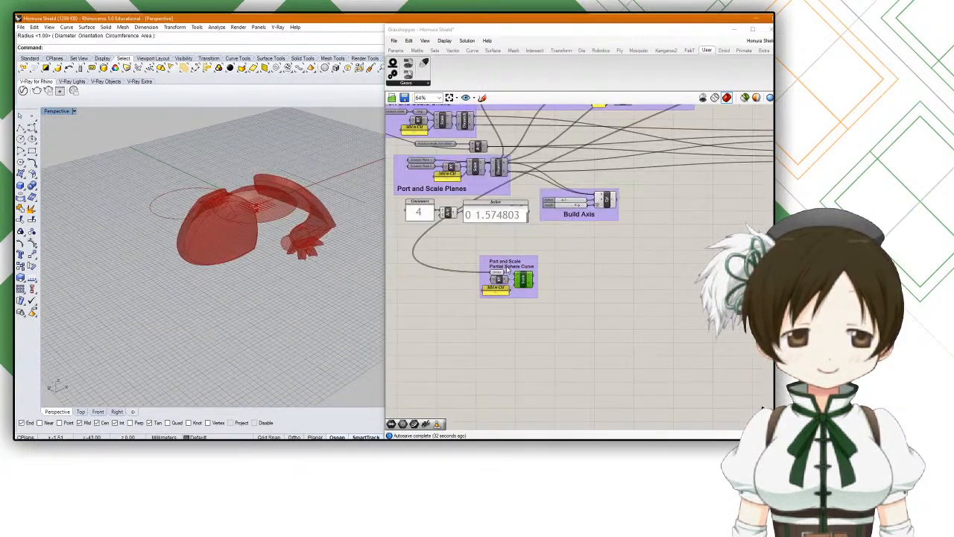
Step: Show all hidden objects in Rhino with the Show command
scroll(503, 243, "up", 1)
type("show")
key("Return")
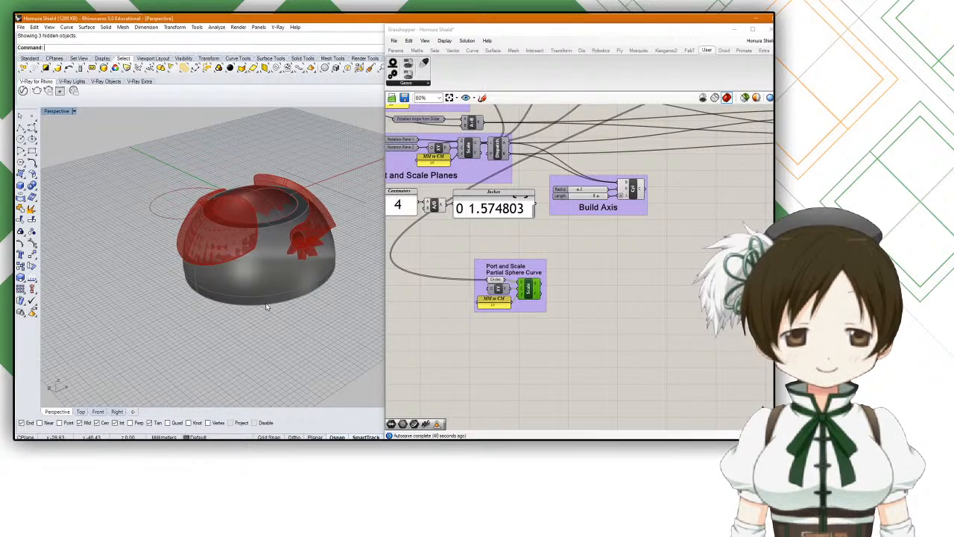
scroll(418, 274, "down", 3)
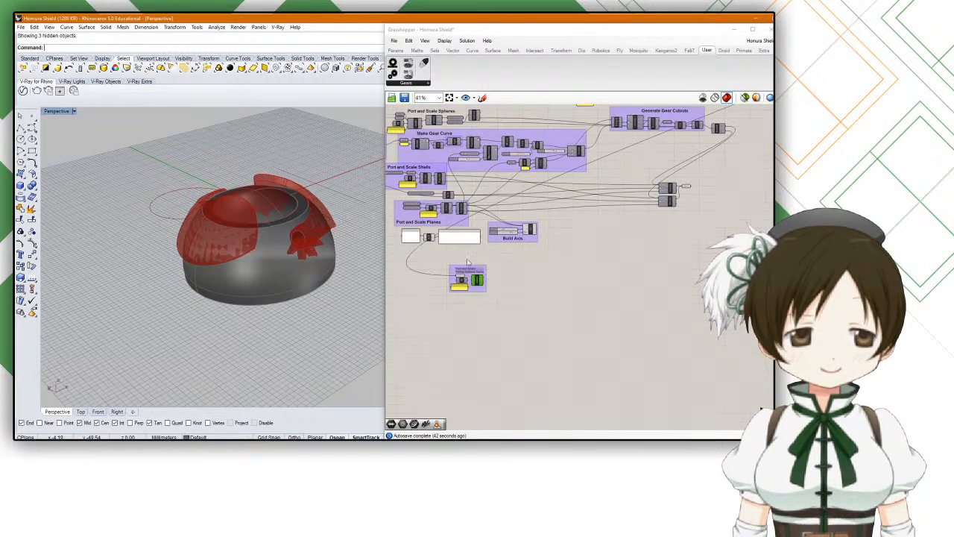
Step: Disable the Crv parameter that feeds the Divide component in the Make Gear Curve group
middle_click(558, 215)
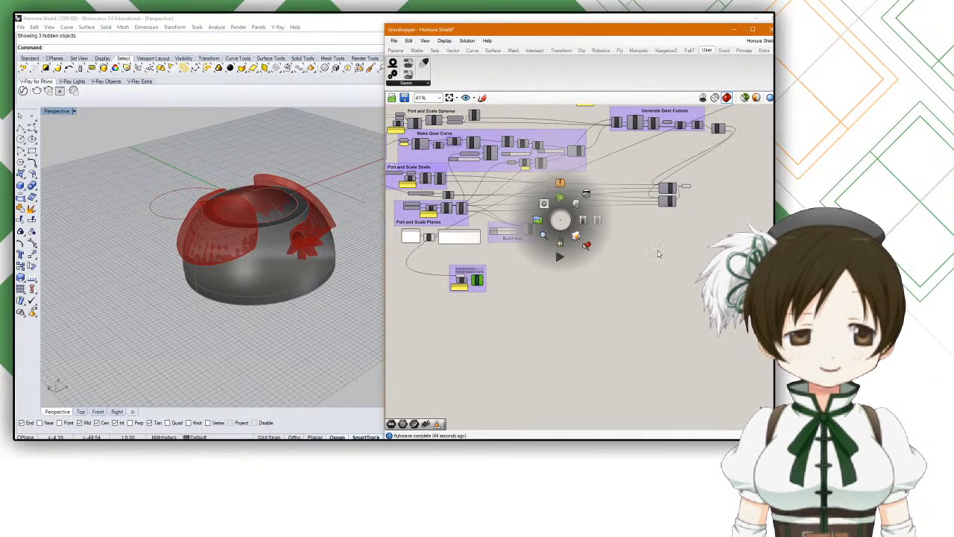
right_click_drag(656, 248, 609, 321)
scroll(563, 159, "up", 4)
scroll(536, 186, "down", 2)
right_click_drag(535, 195, 673, 243)
left_click(608, 226)
scroll(569, 239, "up", 2)
scroll(673, 242, "down", 5)
scroll(533, 239, "up", 4)
scroll(534, 238, "up", 3)
left_click(489, 259)
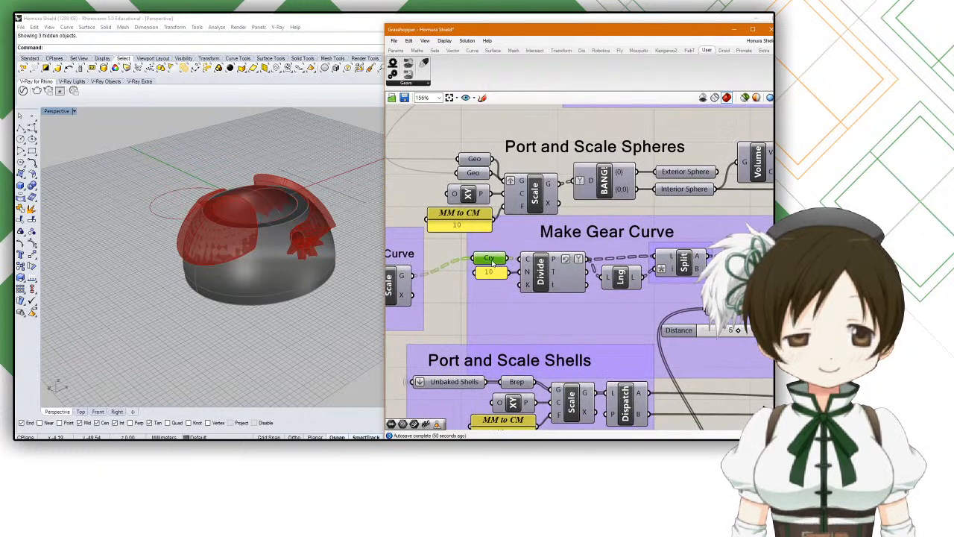
key("space")
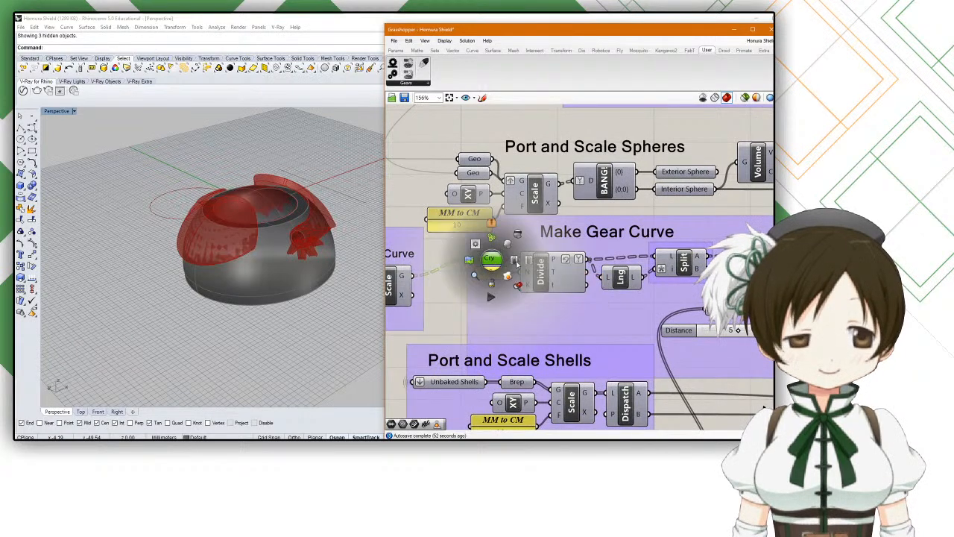
left_click(526, 262)
Step: Examine the shield model, the groups downstream of the disabled Crv parameter, and the copied circle-scaling group
right_click_drag(350, 264, 289, 234)
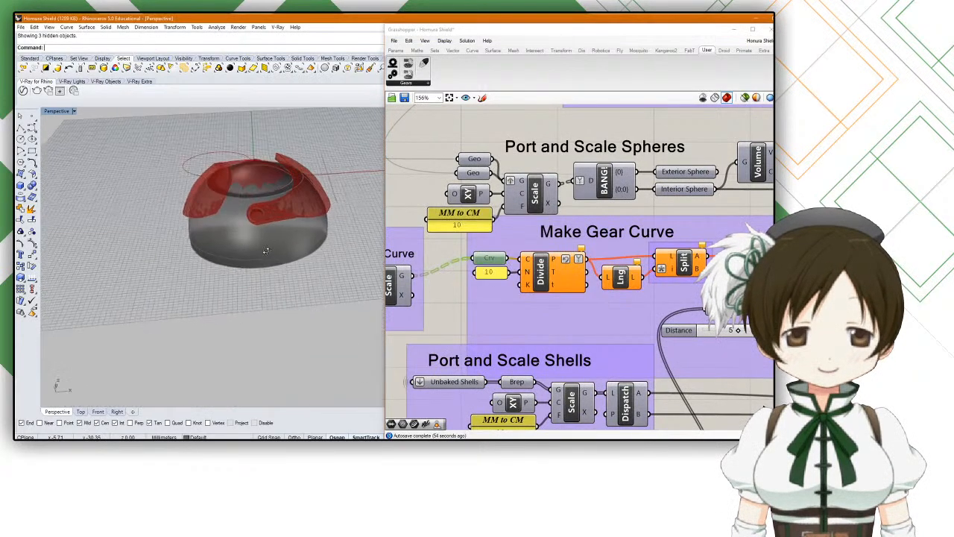
scroll(288, 232, "up", 9)
scroll(288, 233, "down", 8)
scroll(462, 247, "down", 3)
scroll(463, 247, "down", 2)
right_click_drag(463, 246, 438, 233)
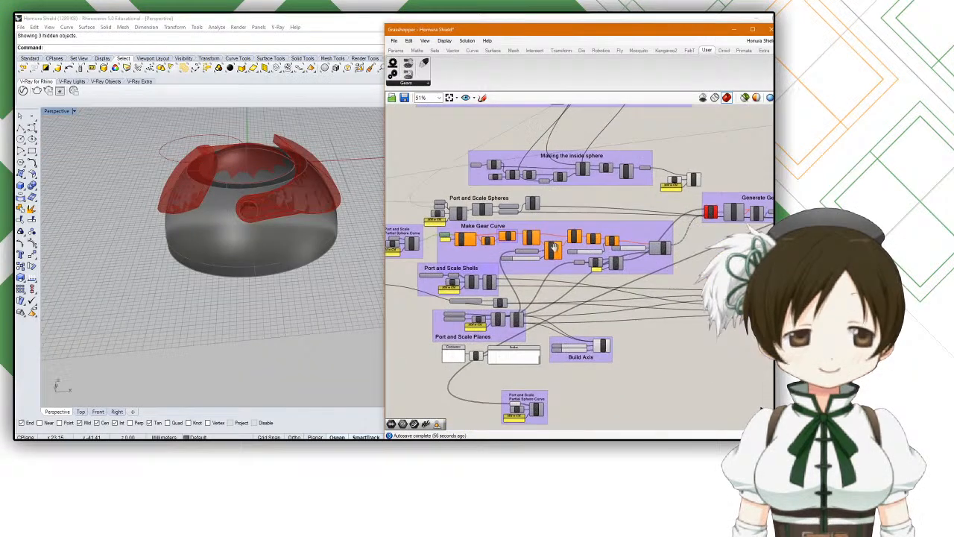
right_click_drag(620, 242, 478, 235)
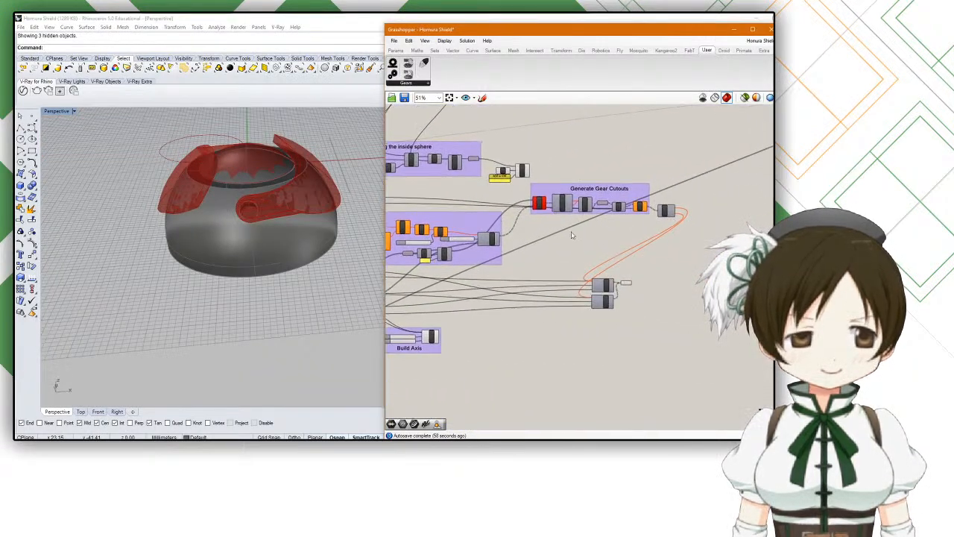
scroll(558, 227, "up", 6)
scroll(550, 240, "down", 6)
right_click_drag(496, 239, 639, 253)
right_click_drag(553, 229, 670, 218)
scroll(492, 208, "up", 5)
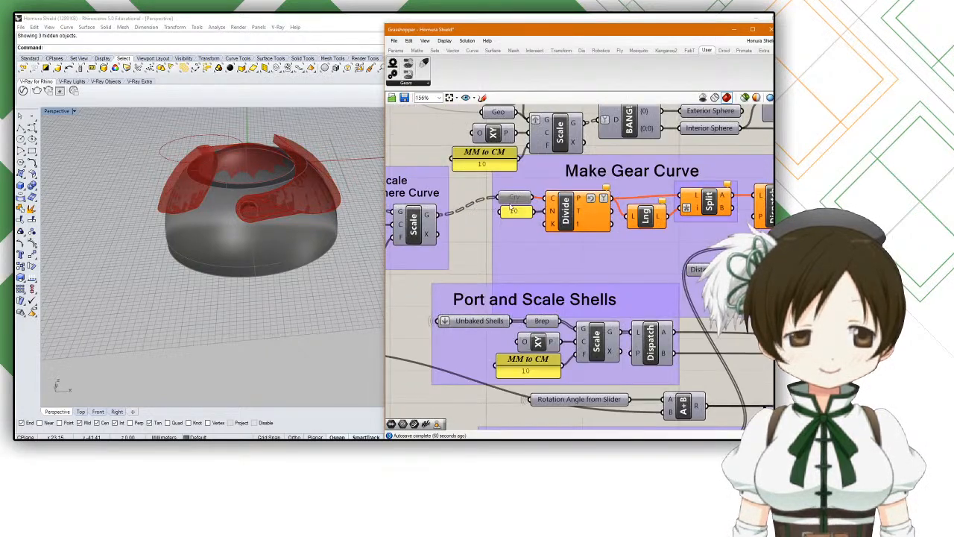
right_click_drag(298, 234, 287, 218)
scroll(586, 275, "down", 3)
right_click_drag(585, 276, 586, 112)
right_click_drag(668, 325, 585, 277)
scroll(585, 277, "up", 6)
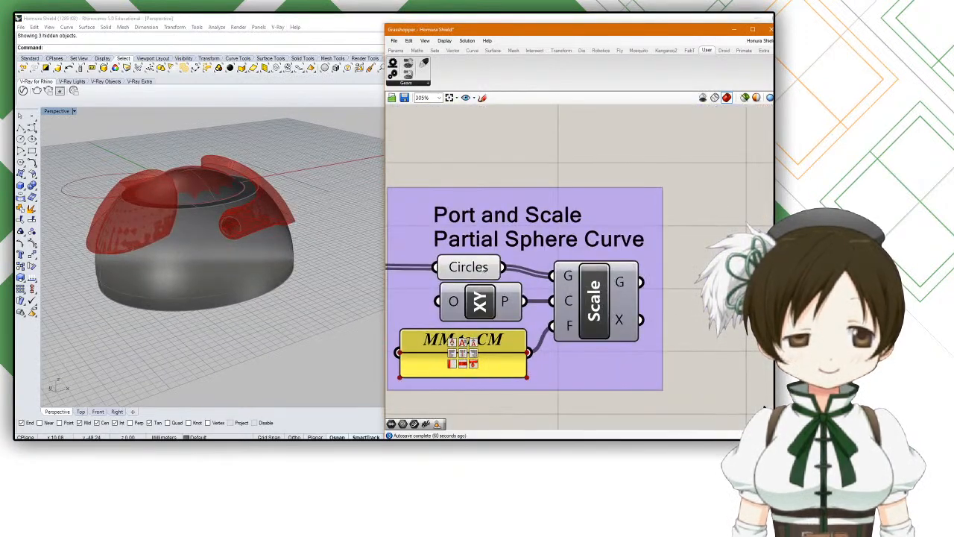
Step: Move the BG_eqD component with its inputs and the separate bevel component next to the copied Port and Scale group
scroll(481, 271, "down", 10)
right_click_drag(246, 231, 272, 216)
scroll(679, 185, "up", 5)
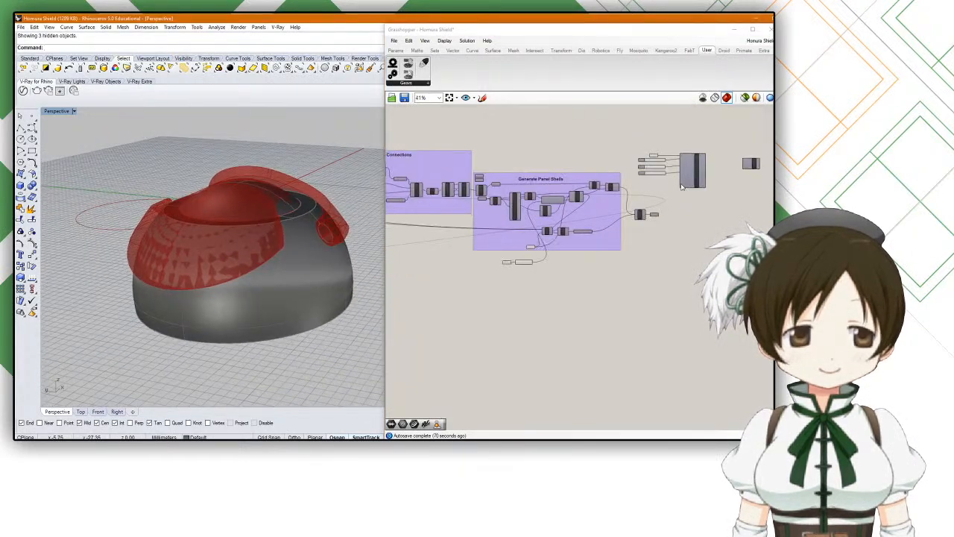
right_click_drag(770, 152, 713, 165)
left_click_drag(720, 146, 575, 213)
scroll(663, 159, "down", 5)
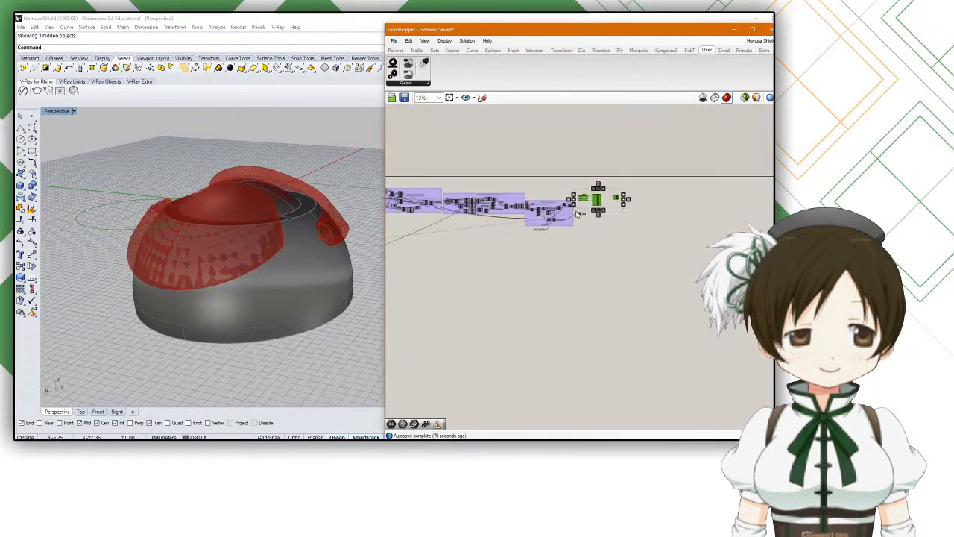
left_click_drag(663, 159, 411, 263)
right_click_drag(476, 259, 620, 254)
left_click_drag(616, 257, 553, 280)
right_click_drag(287, 268, 204, 255)
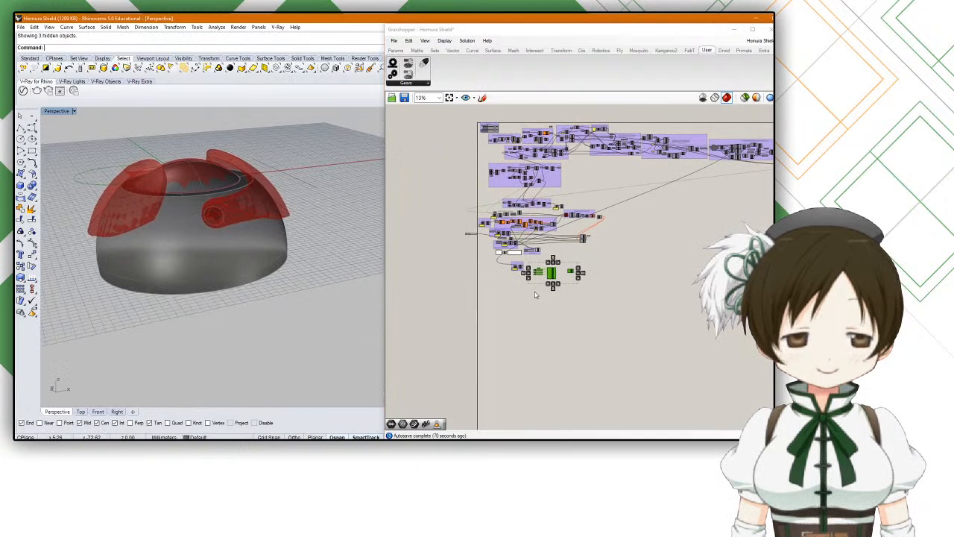
Step: Delete the Circle parameter feeding BG_eqD and connect the copied group's Scale geometry output to the Base Circle input instead
scroll(540, 289, "up", 6)
scroll(523, 277, "up", 2)
right_click_drag(523, 274, 524, 299)
left_click(533, 242)
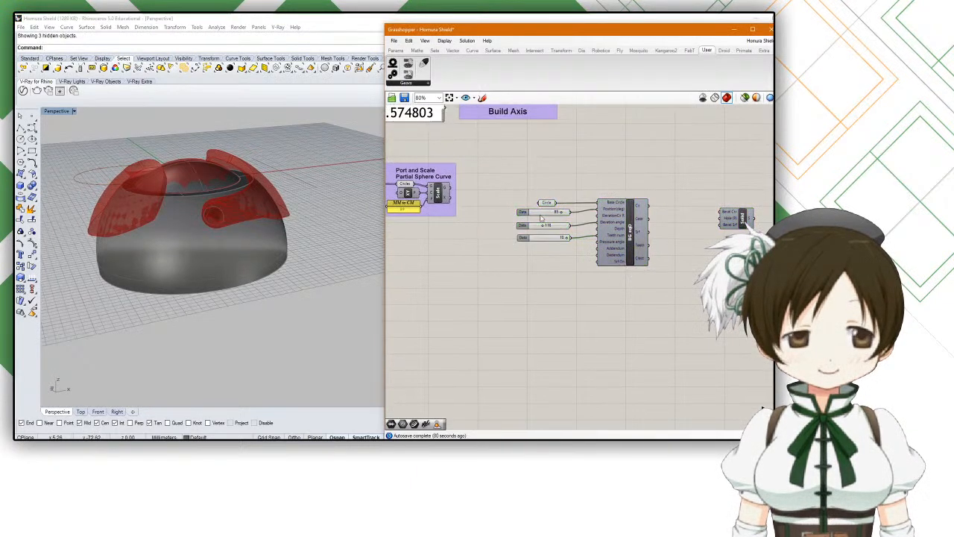
key("Delete")
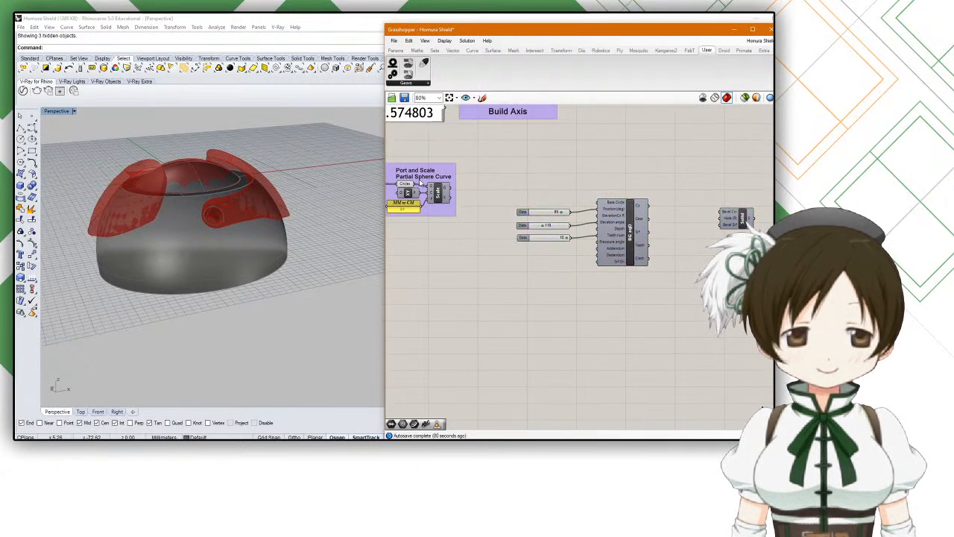
left_click_drag(447, 188, 619, 231)
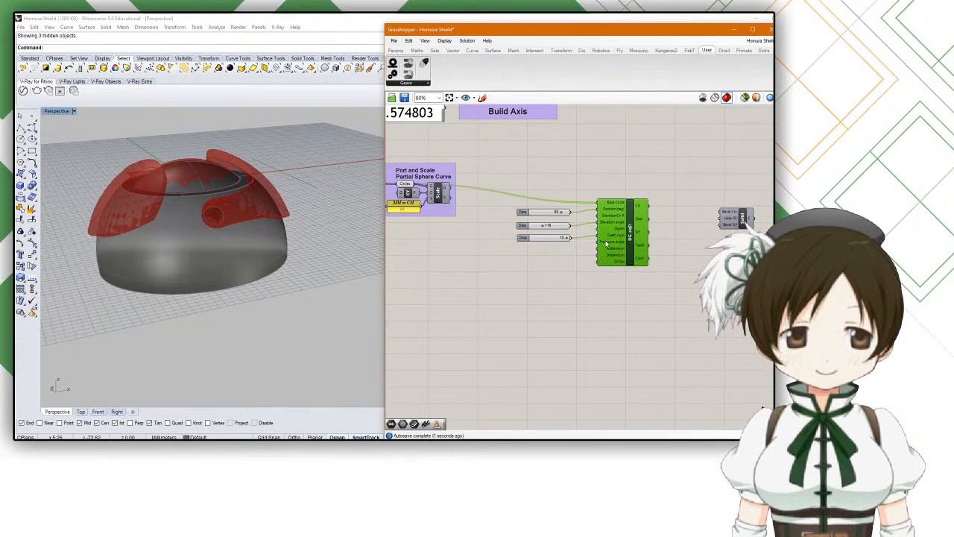
Step: Examine the shield model from different sides together with BG_eqD's sliders, Base Circle input data and outputs
left_click(543, 213)
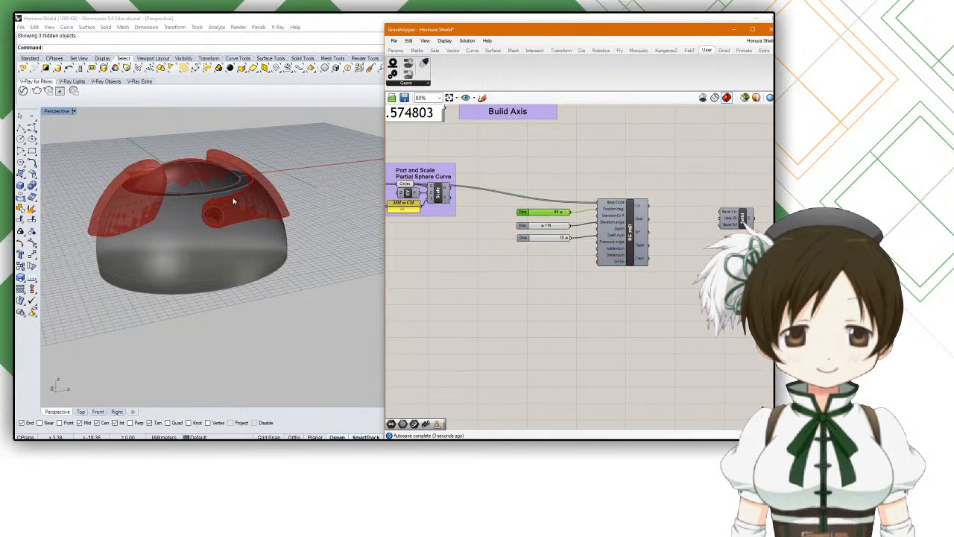
scroll(233, 201, "down", 3)
scroll(250, 199, "up", 5)
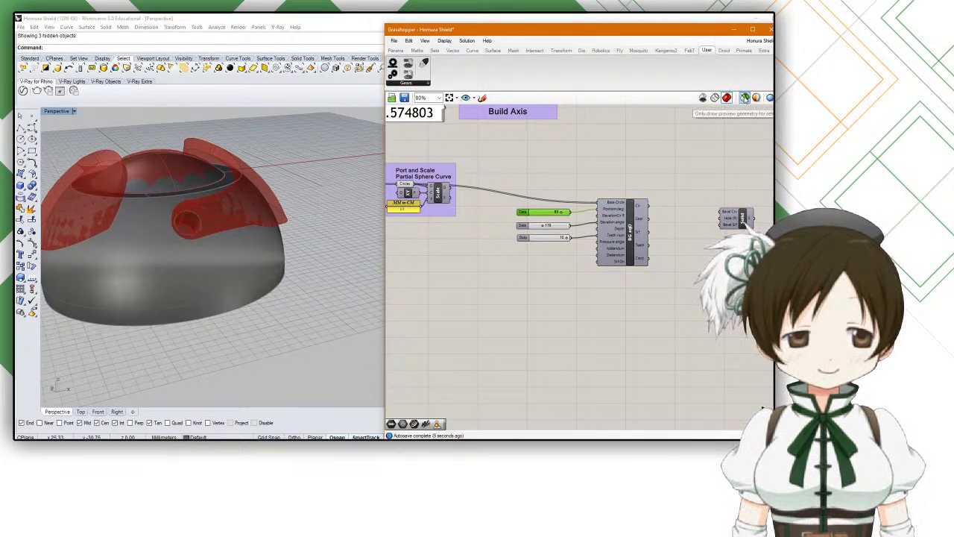
middle_click(642, 231)
left_click(615, 216)
middle_click(616, 216)
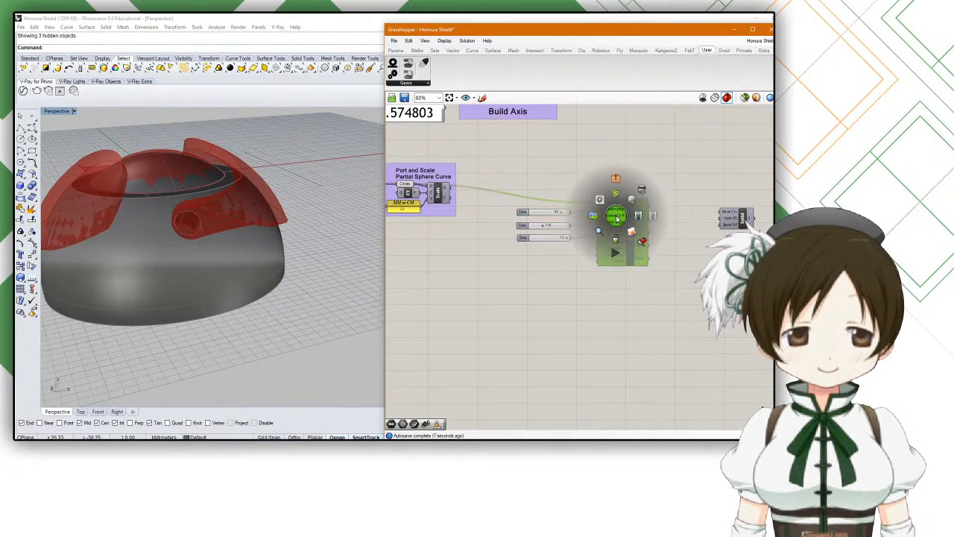
left_click(587, 144)
right_click_drag(223, 256, 291, 251)
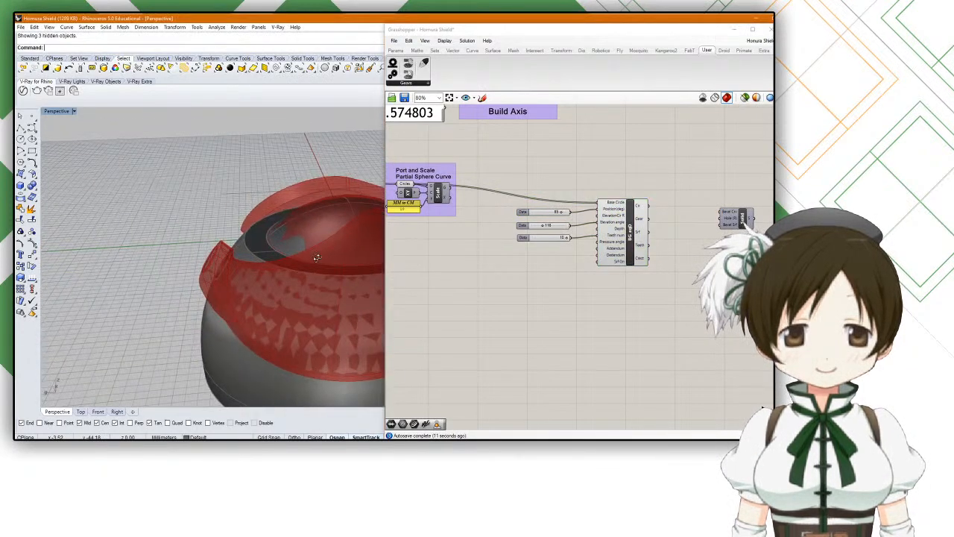
scroll(292, 251, "up", 2)
scroll(595, 204, "up", 2)
left_click(647, 224)
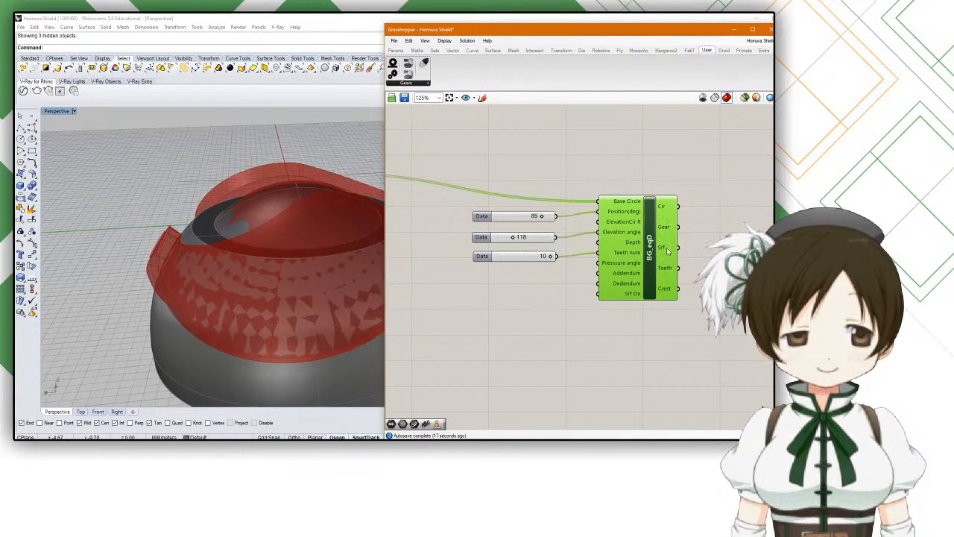
scroll(668, 252, "down", 2)
scroll(642, 229, "up", 2)
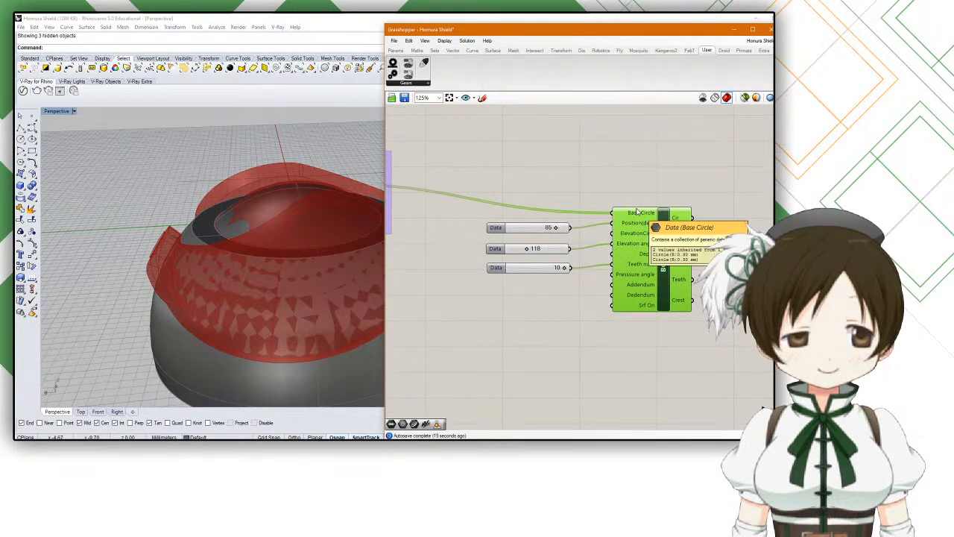
left_click(623, 177)
right_click_drag(298, 192, 343, 188)
Step: Set BG_eqD's Position slider to 62 and its Elevation angle slider to 145
left_click(555, 228)
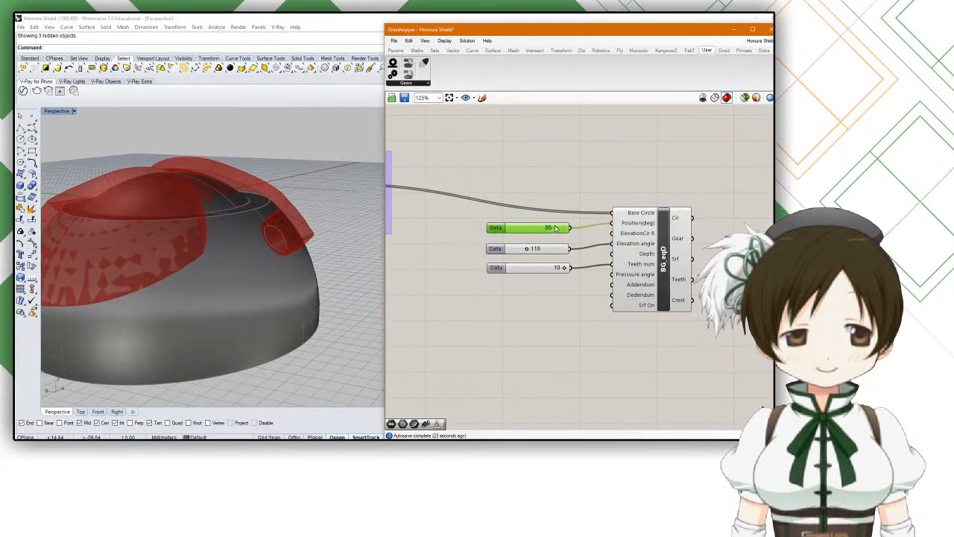
left_click(562, 270)
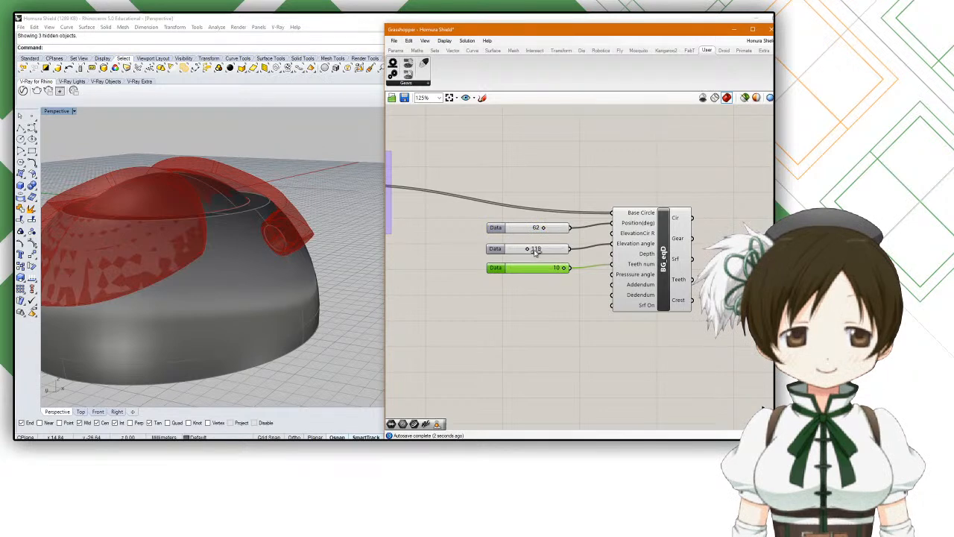
Step: Limit the preview to the BG_eqD component and inspect the shield model for its gear geometry
left_click(623, 243)
left_click(744, 98)
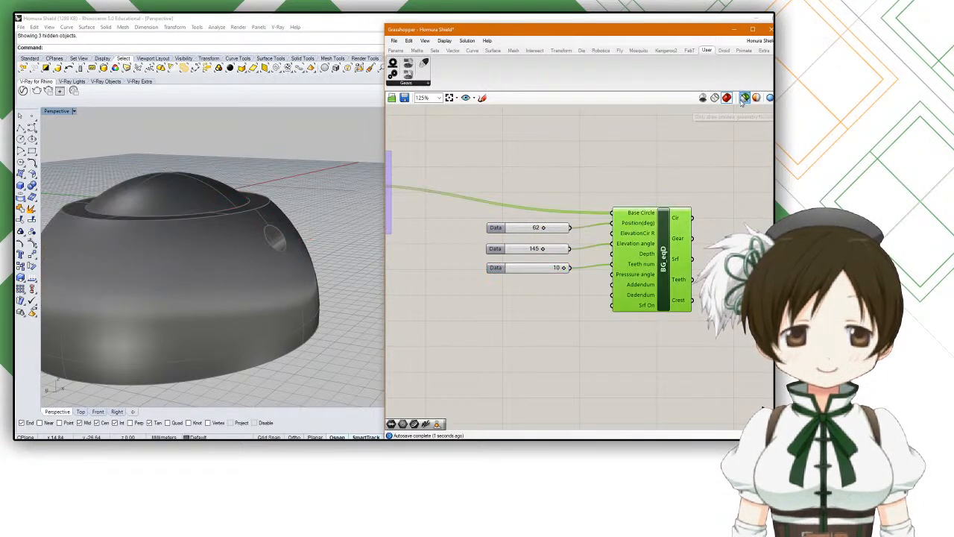
scroll(296, 276, "down", 8)
scroll(296, 276, "up", 10)
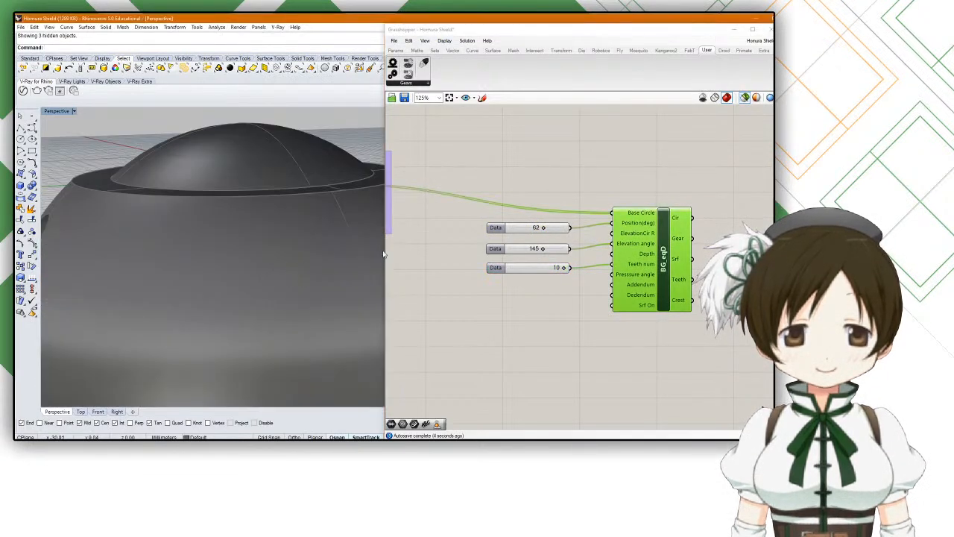
scroll(513, 231, "down", 4)
scroll(423, 217, "up", 5)
Step: Reconnect BG_eqD's Base Circle input to the Scale component's geometry output in the Port and Scale group
left_click(511, 221)
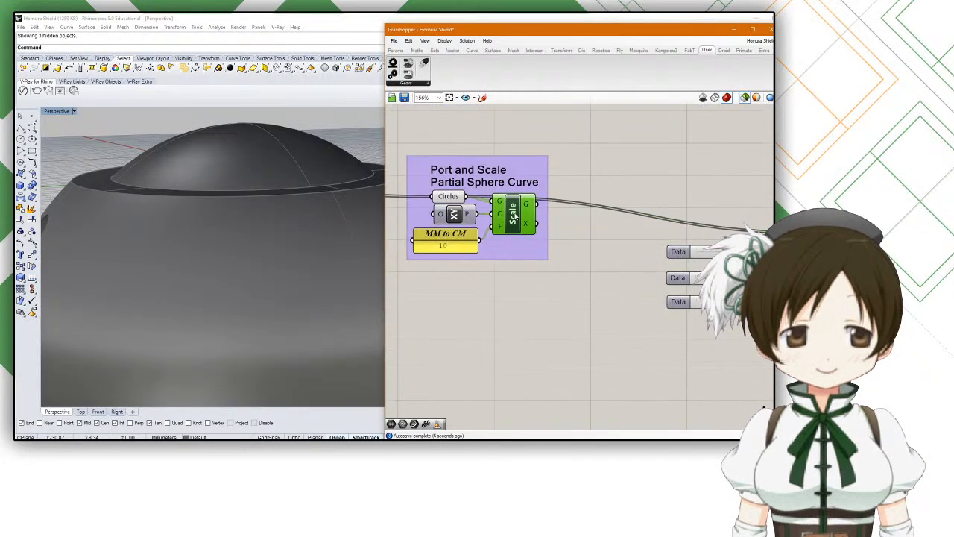
scroll(494, 209, "down", 4)
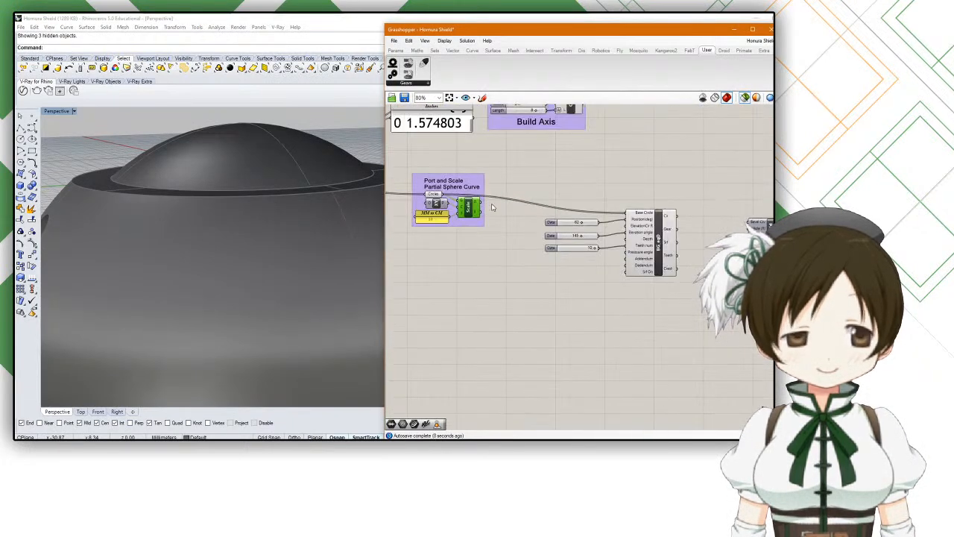
left_click_drag(528, 212, 626, 214)
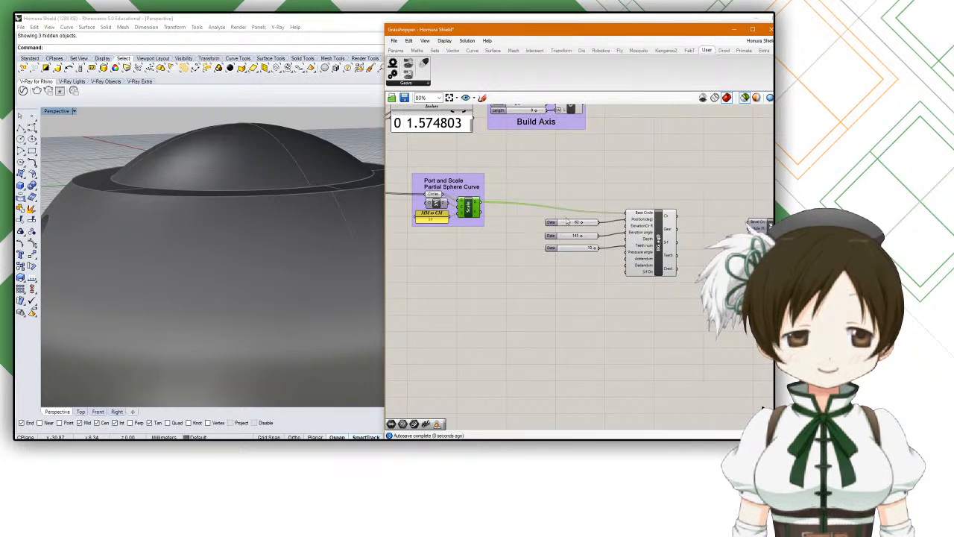
Step: Check BG_eqD's preview around the shield and its Base Circle data, and turn the selected-only preview off
left_click(641, 245)
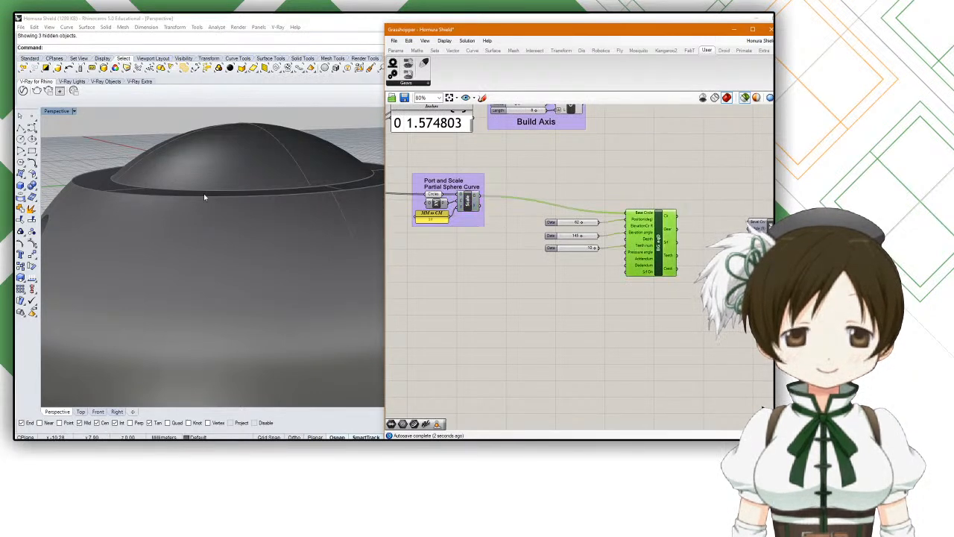
scroll(204, 193, "down", 5)
right_click_drag(260, 199, 155, 205)
scroll(153, 205, "up", 6)
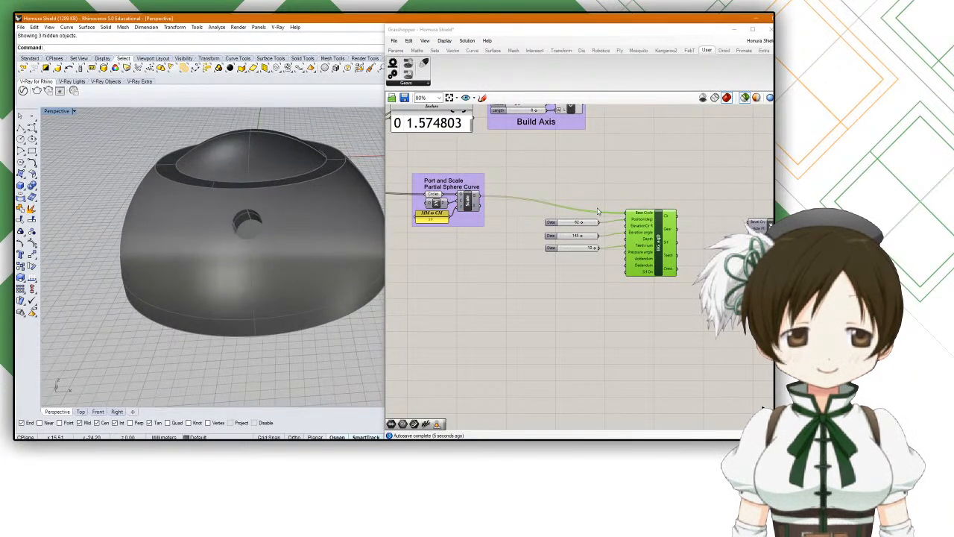
mouse_move(639, 215)
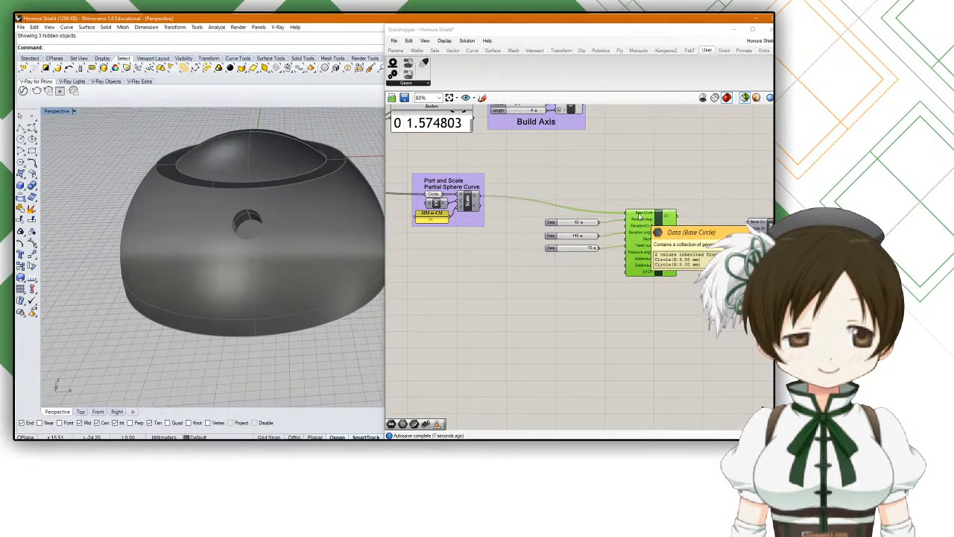
left_click(744, 99)
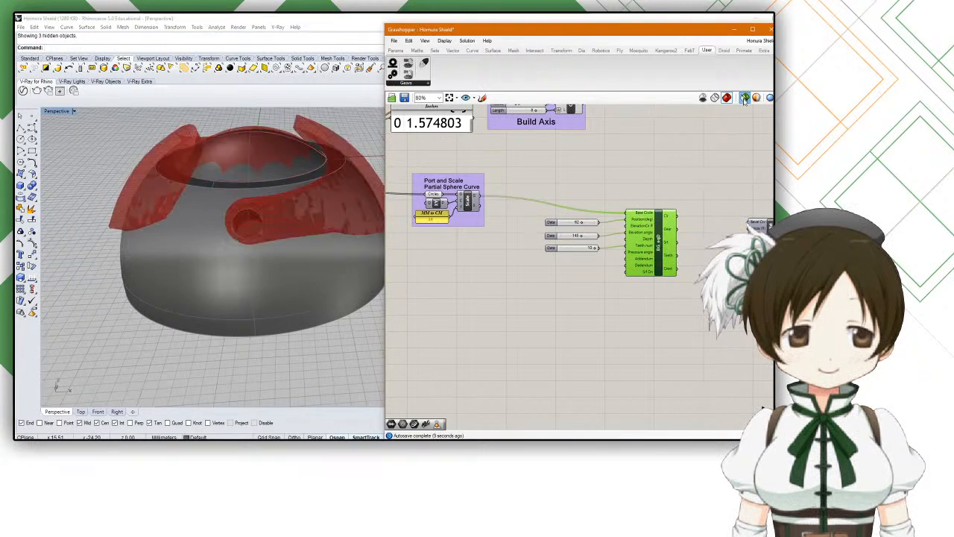
Step: Add a Dispatch component beside the Port and Scale group and feed it the scaled circles as its list
double_click(525, 187)
type("dispatch")
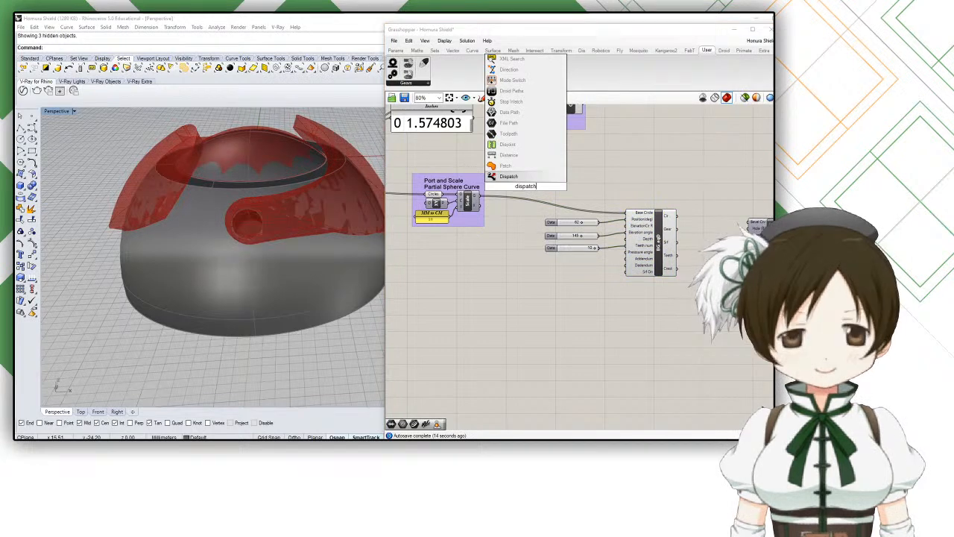
key("Return")
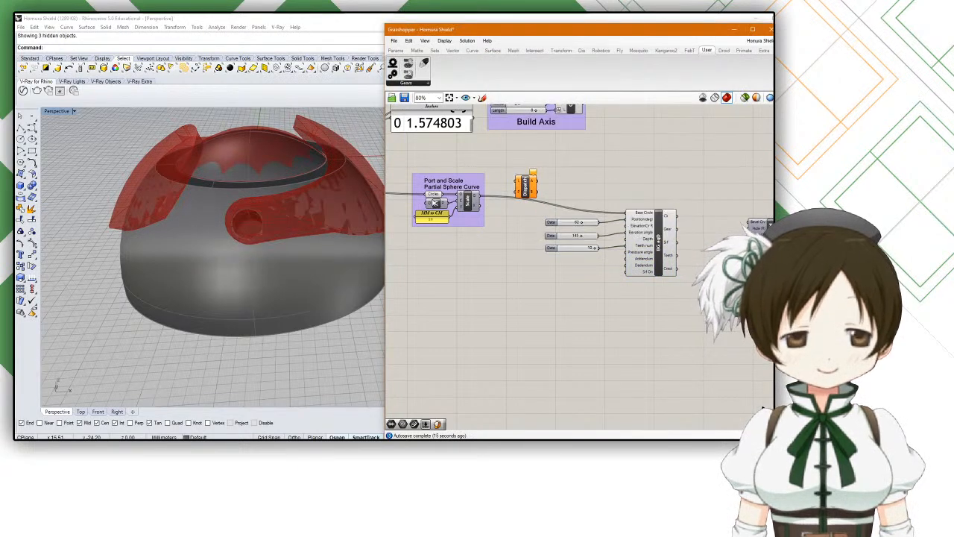
left_click_drag(444, 197, 516, 182)
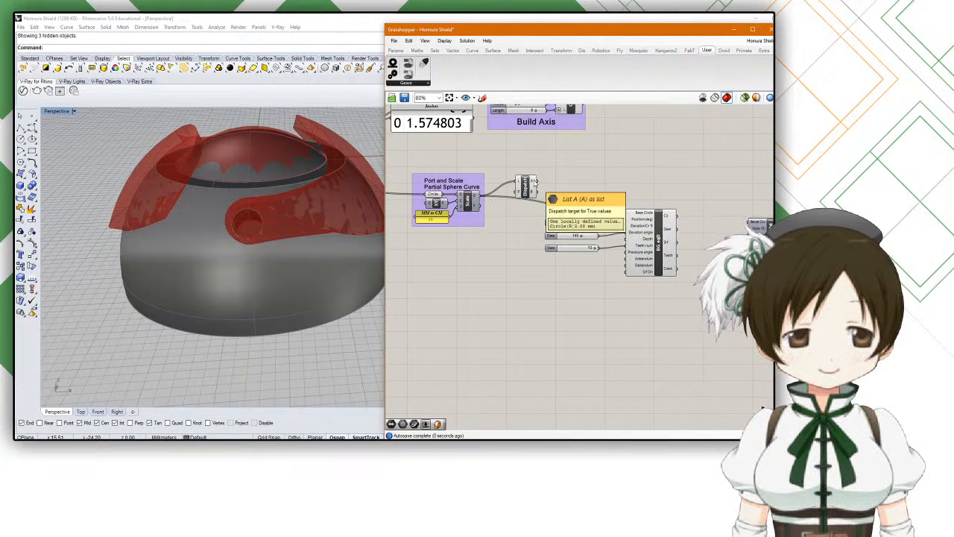
Step: Connect Dispatch's List A output to BG_eqD's Base Circle as its only source and align Dispatch with the Scale component
left_click_drag(537, 186, 629, 216)
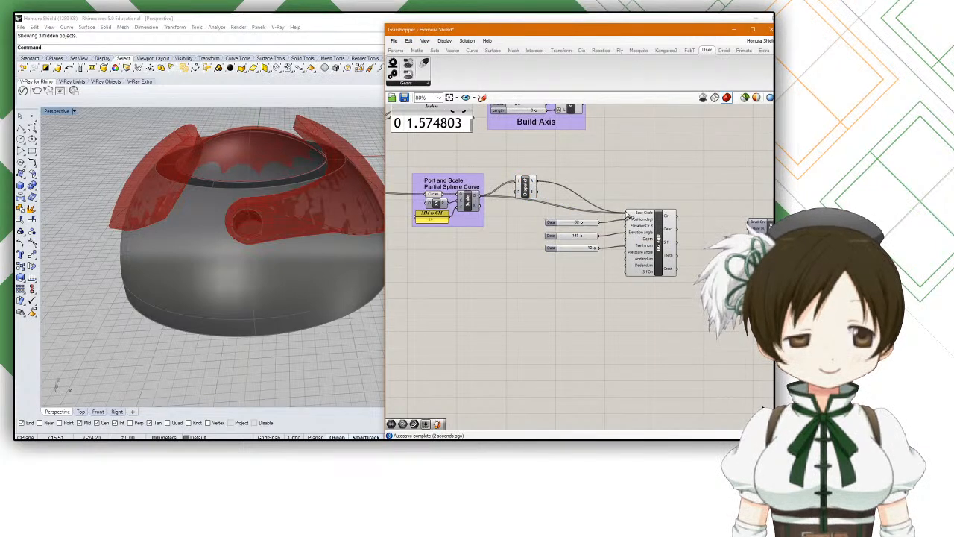
left_click_drag(525, 194, 525, 207)
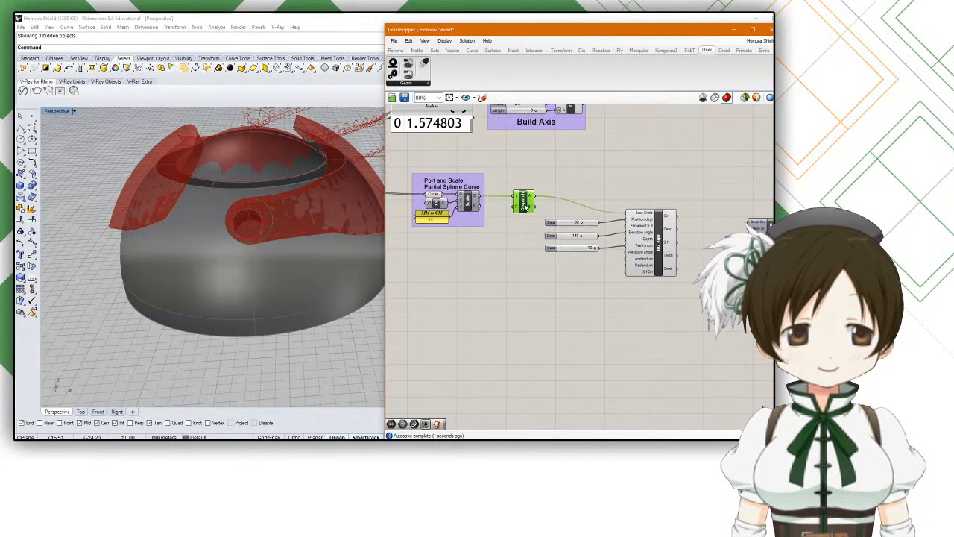
left_click_drag(606, 217, 623, 217)
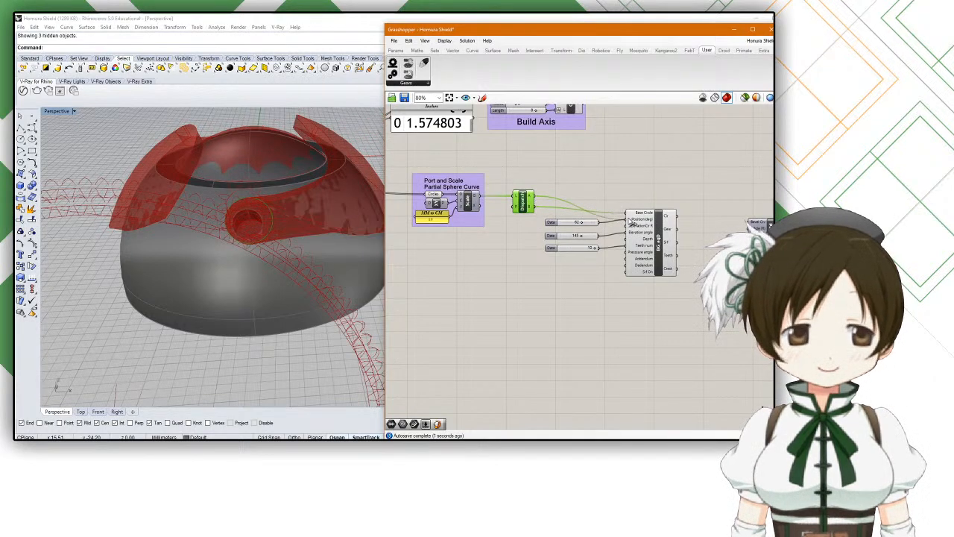
scroll(295, 229, "down", 5)
right_click_drag(254, 224, 294, 230)
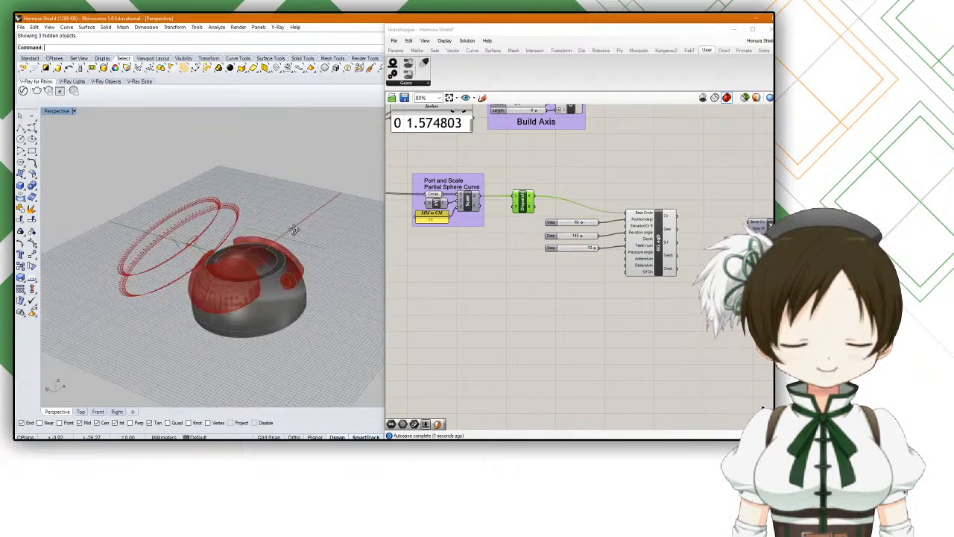
left_click(540, 224)
scroll(540, 224, "up", 3)
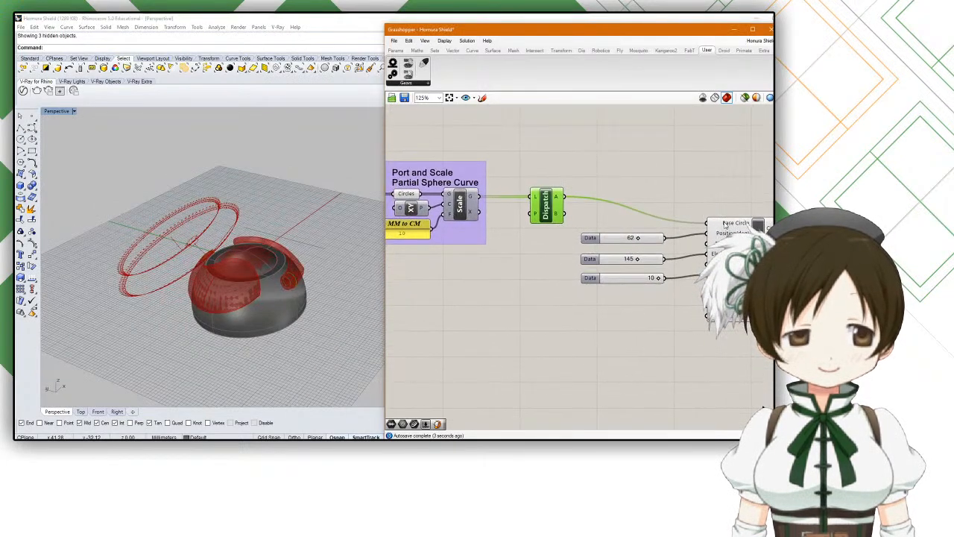
Step: Try feeding both scaled circles directly from Scale into Base Circle with that input grafted
left_click_drag(483, 206, 706, 222)
right_click(729, 230)
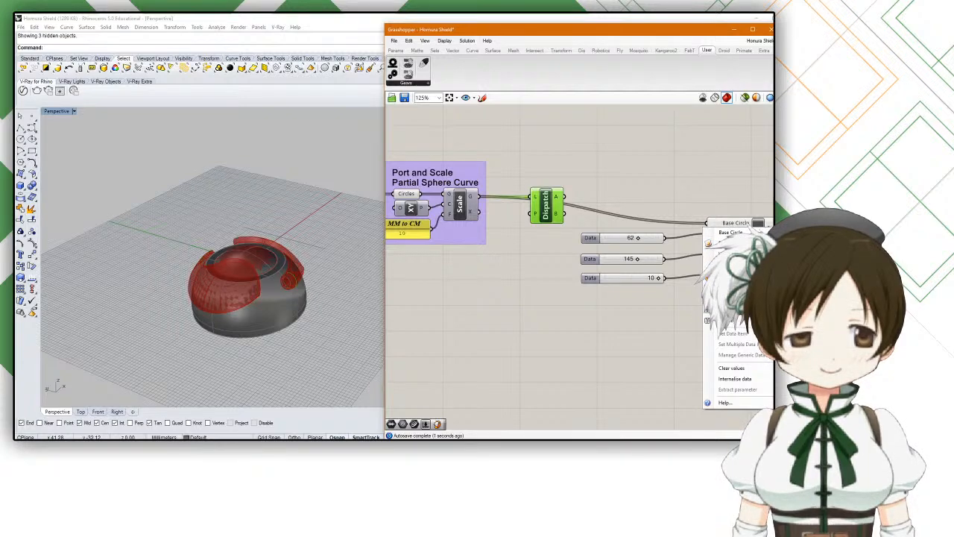
right_click_drag(216, 246, 231, 221)
scroll(250, 230, "up", 7)
scroll(251, 231, "down", 2)
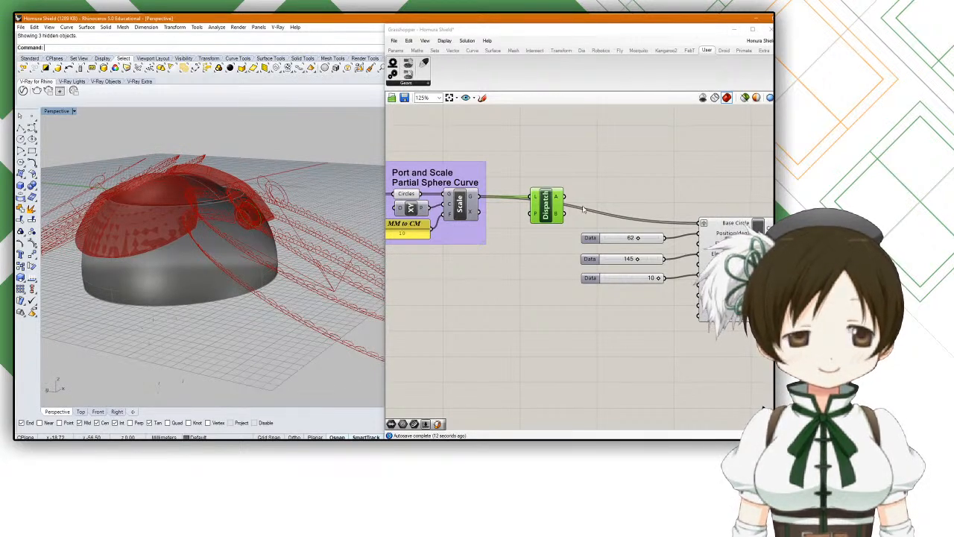
Step: Reconnect Dispatch's List A output to Base Circle and remove the graft from that input
left_click_drag(564, 196, 702, 223)
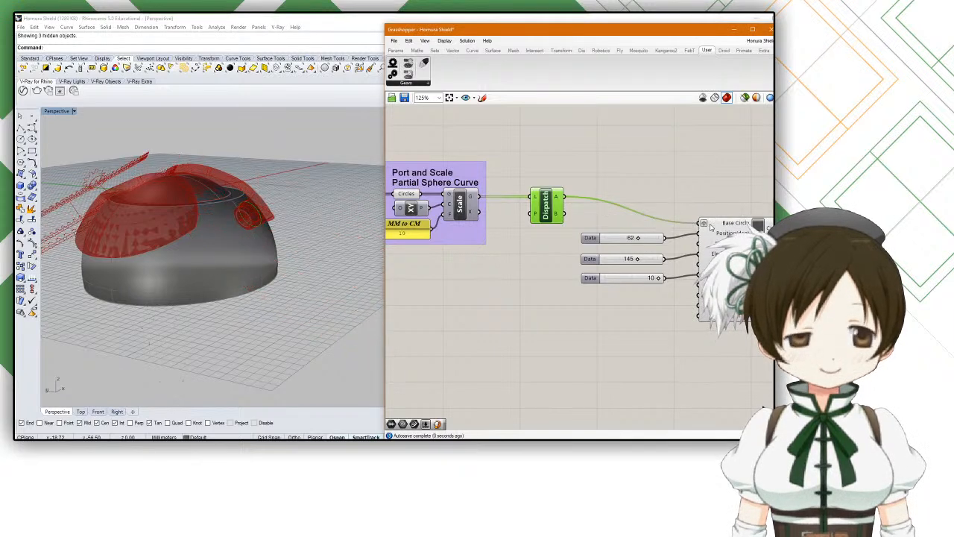
right_click(710, 227)
left_click(670, 302)
right_click_drag(635, 300, 659, 291)
right_click_drag(234, 273, 324, 251)
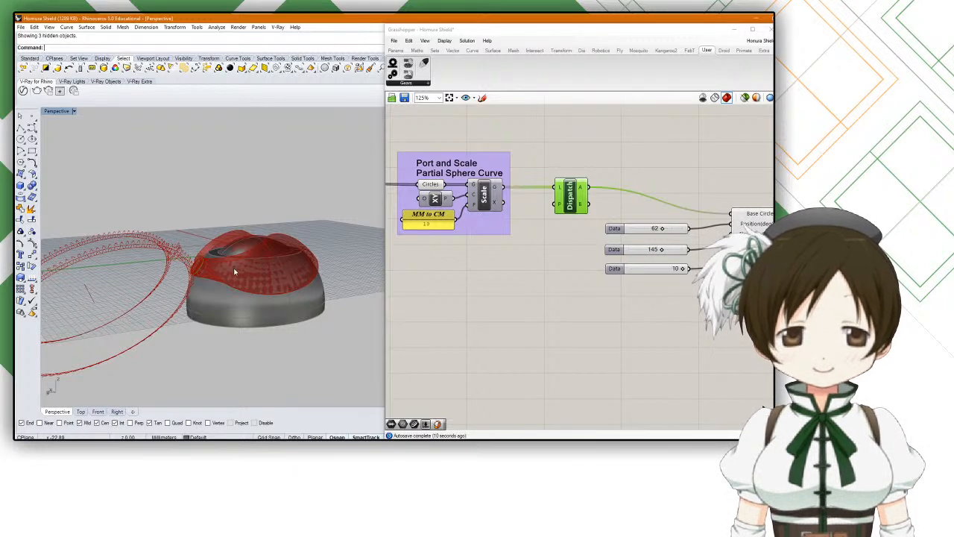
scroll(190, 277, "up", 3)
Step: Add a surface Flip component and wire it between the Circles parameter and Scale's geometry input
double_click(484, 279)
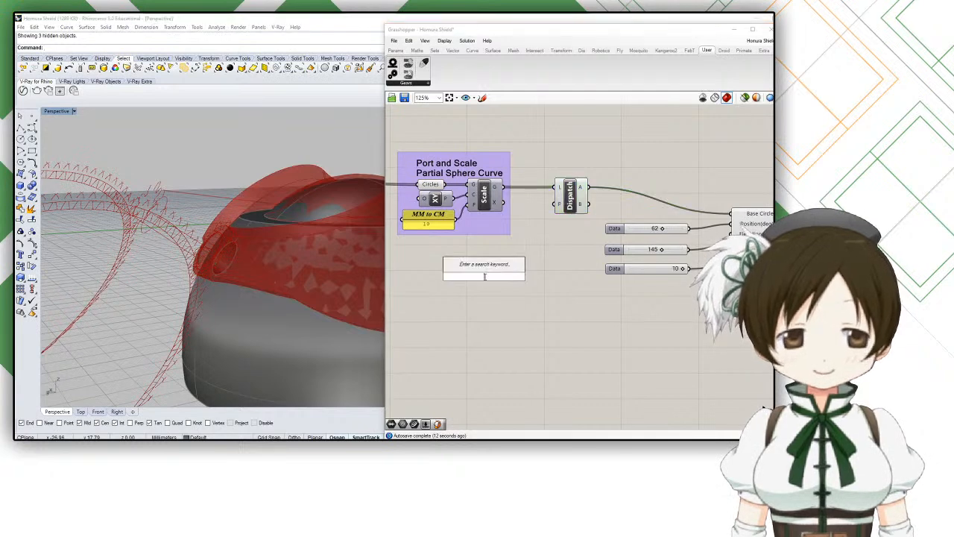
type("flip")
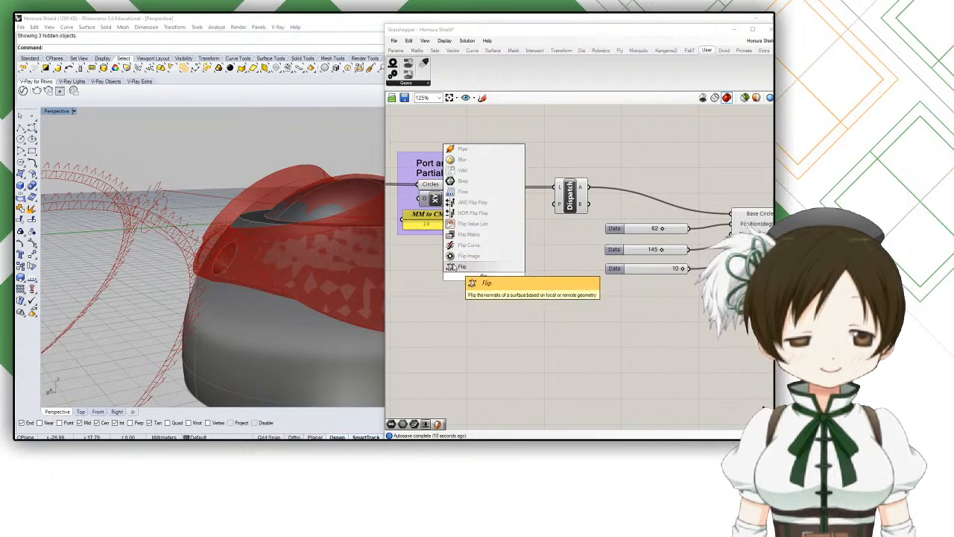
left_click(459, 267)
left_click_drag(450, 210, 472, 190)
Step: Inspect the gear circles around the shield from several angles, including with only BG_eqD previewed
scroll(237, 259, "up", 5)
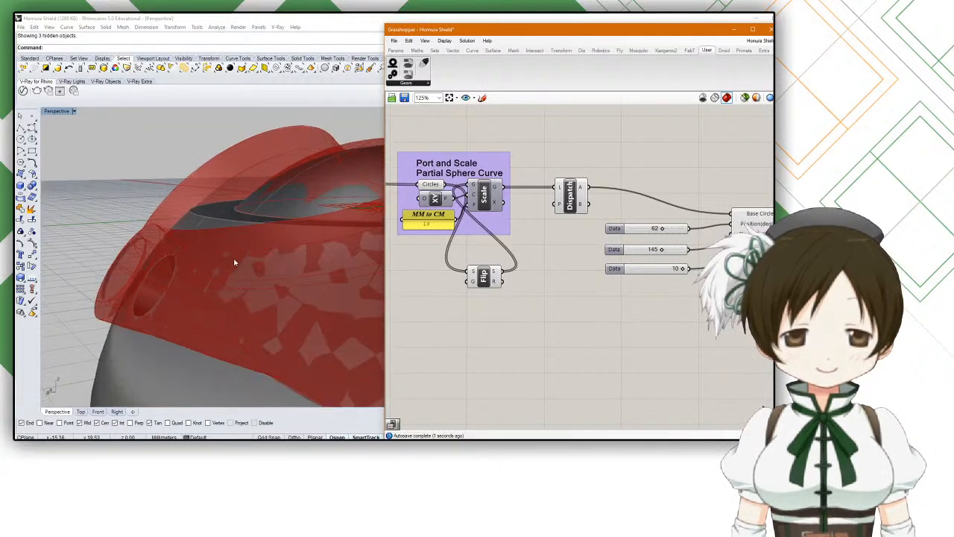
right_click_drag(253, 254, 242, 223)
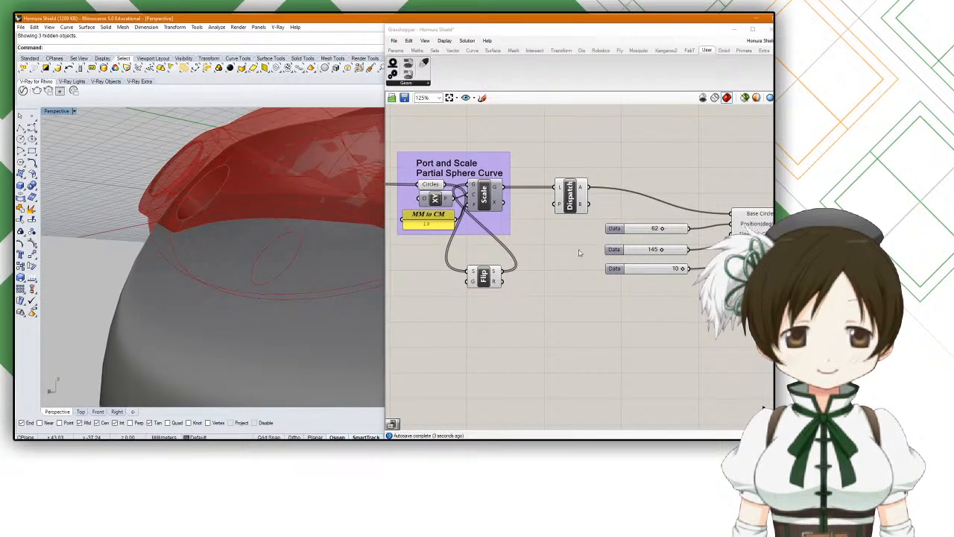
left_click(764, 238)
scroll(271, 269, "down", 8)
right_click_drag(270, 269, 263, 298)
left_click(745, 99)
right_click_drag(214, 225, 254, 263)
right_click_drag(335, 310, 300, 301)
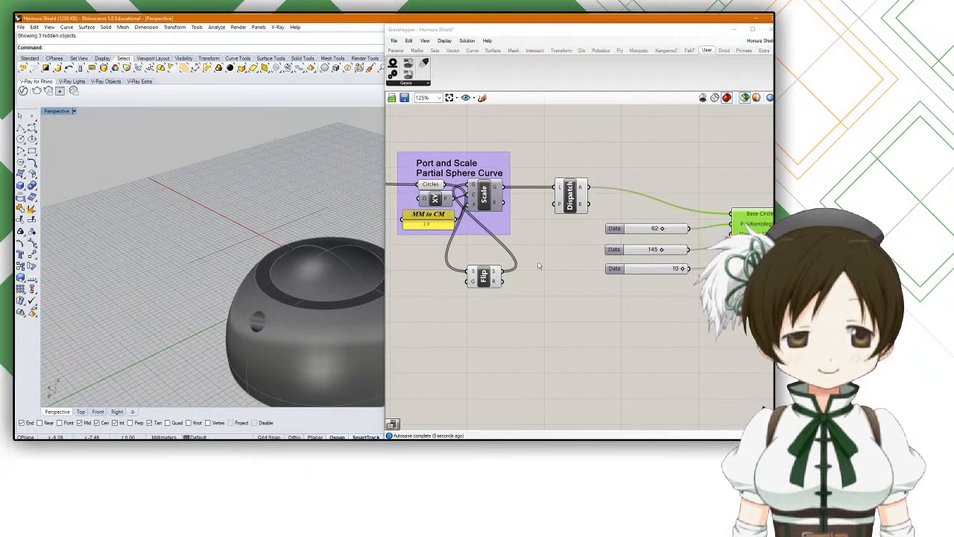
Step: Wire the Circles parameter directly to Scale's geometry input again and delete the Flip component
left_click(492, 277)
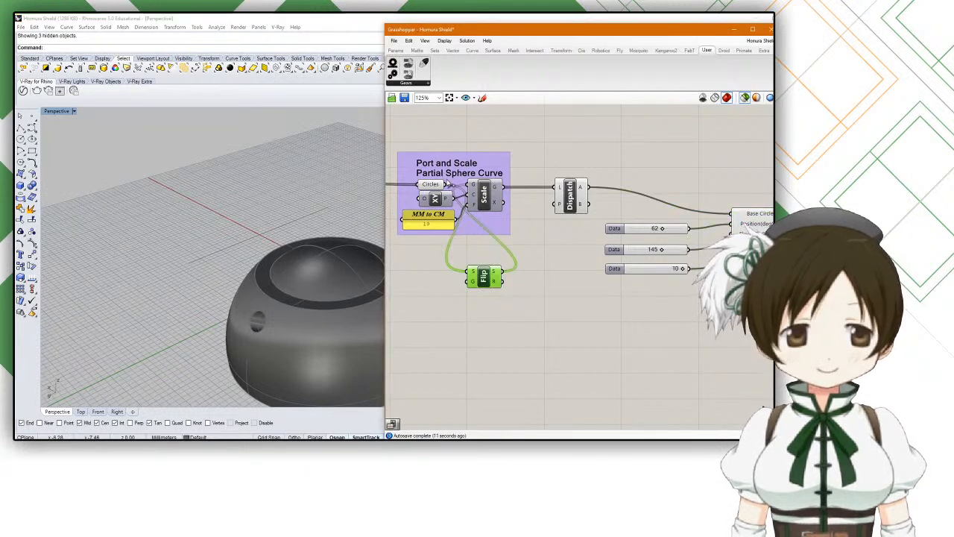
left_click(762, 225)
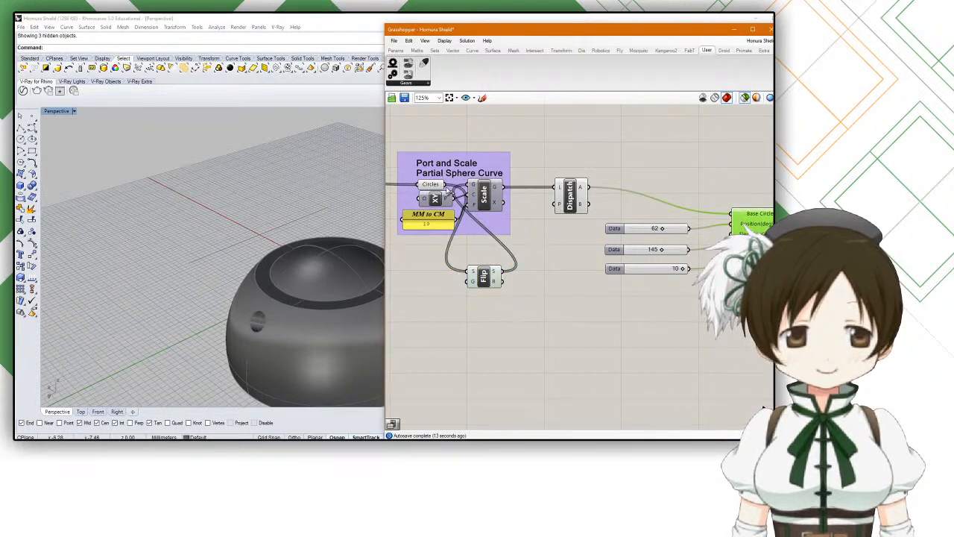
left_click_drag(466, 188, 466, 186)
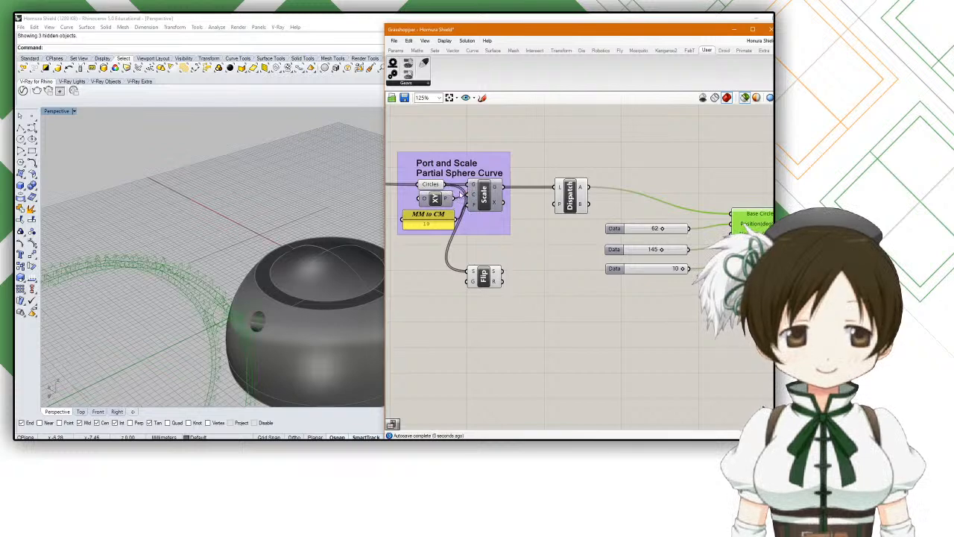
right_click_drag(276, 254, 200, 181)
scroll(223, 213, "up", 5)
left_click(486, 277)
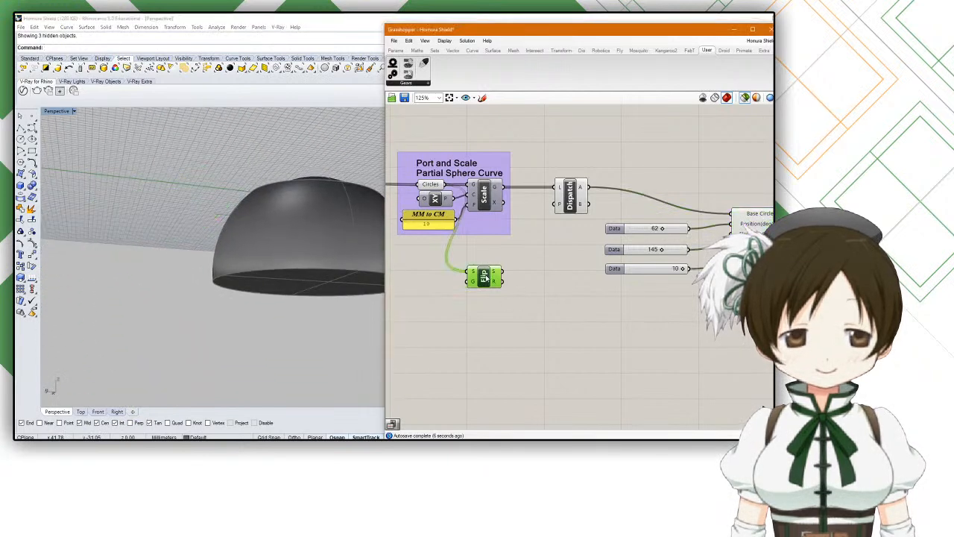
key("Delete")
left_click(751, 215)
Step: Shift the slider feeding BG_eqD's Teeth num input slightly lower on the canvas
right_click_drag(332, 223, 342, 258)
scroll(269, 237, "up", 4)
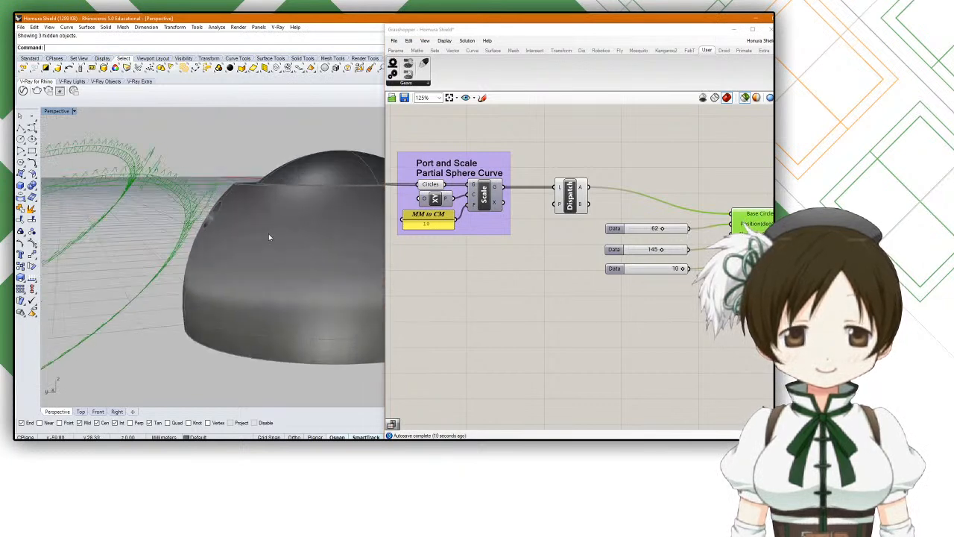
right_click_drag(269, 238, 236, 214, "shift")
right_click_drag(698, 280, 665, 279)
left_click_drag(620, 268, 620, 277)
left_click(607, 267)
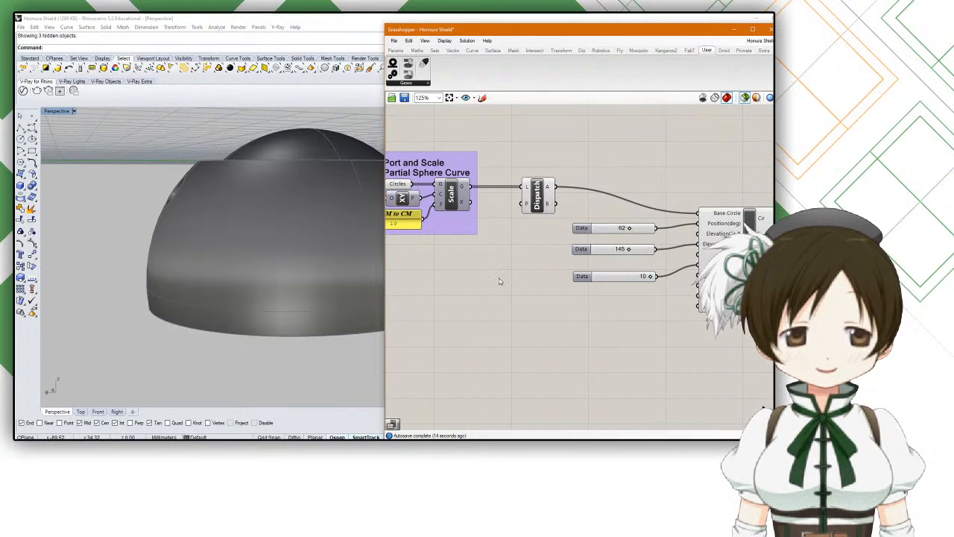
Step: Examine the Make Gear Curve, Port and Scale, and Generate Gear Cutouts groups and how they are wired
scroll(514, 276, "down", 5)
scroll(524, 276, "up", 4)
right_click_drag(650, 180, 673, 328)
right_click_drag(537, 341, 628, 312)
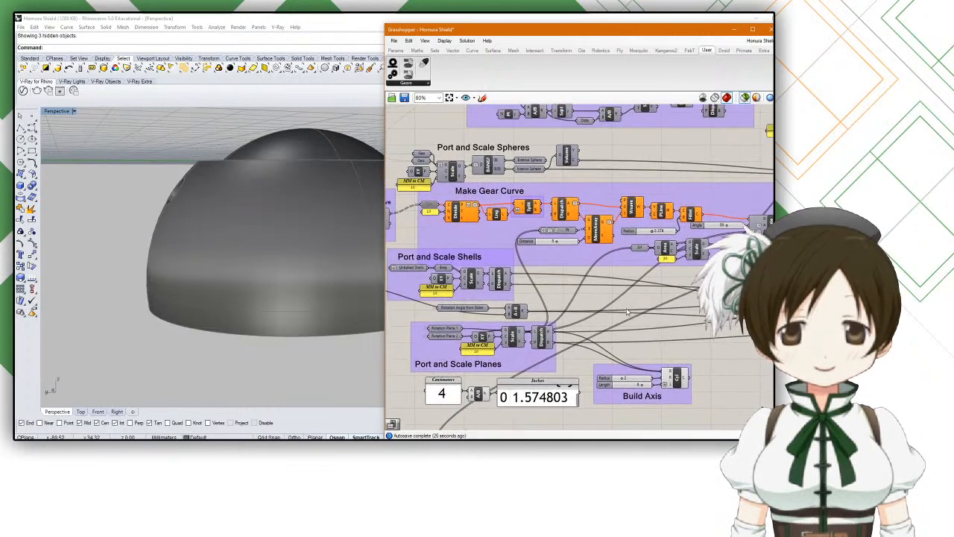
right_click_drag(607, 316, 542, 346)
right_click_drag(641, 299, 464, 342)
right_click_drag(612, 319, 786, 357)
right_click_drag(425, 367, 545, 286)
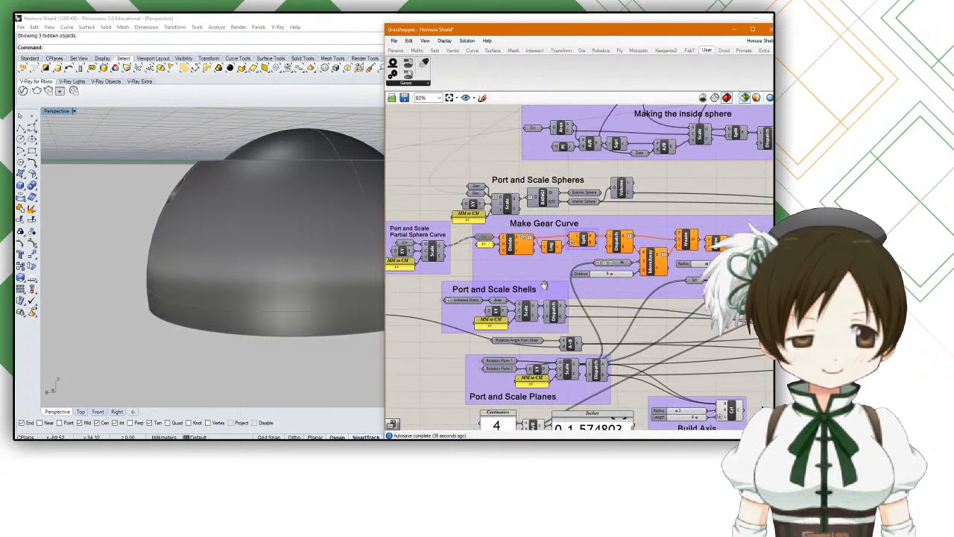
right_click_drag(545, 285, 521, 292)
left_click(602, 190)
left_click_drag(603, 190, 603, 197)
right_click_drag(683, 212, 416, 163)
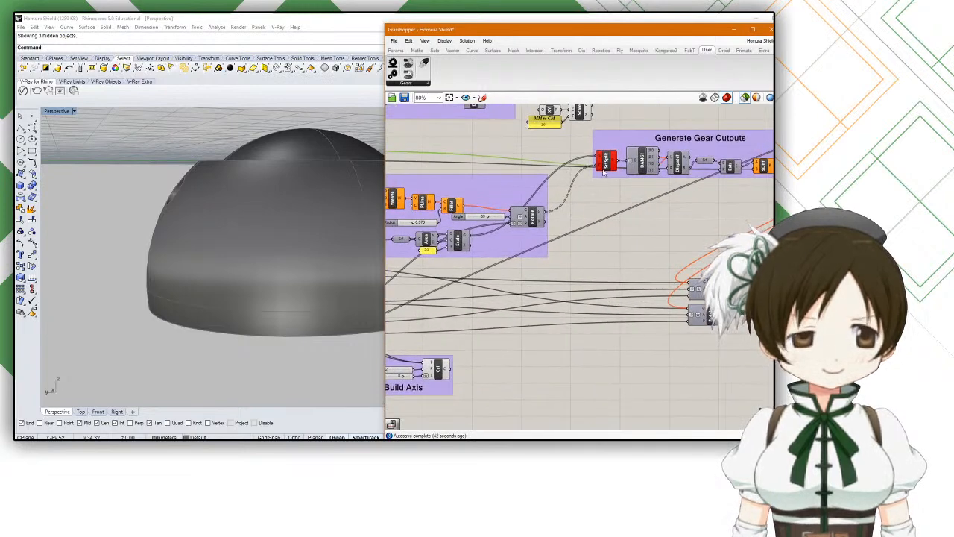
scroll(568, 232, "down", 1)
right_click_drag(525, 342, 595, 283)
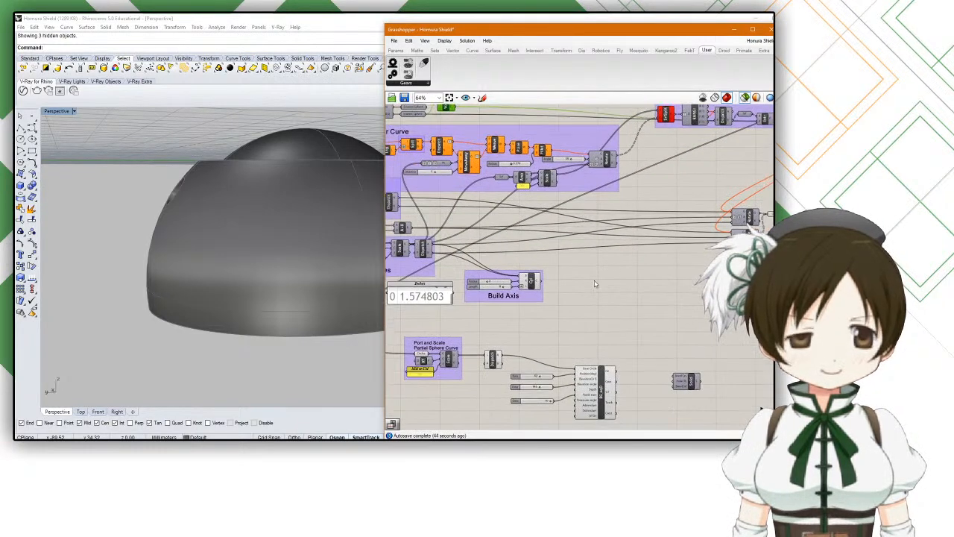
Step: Search the available components for "diam", then abandon the search
double_click(594, 281)
type("diam")
key("BackSpace")
key("BackSpace")
key("BackSpace")
key("BackSpace")
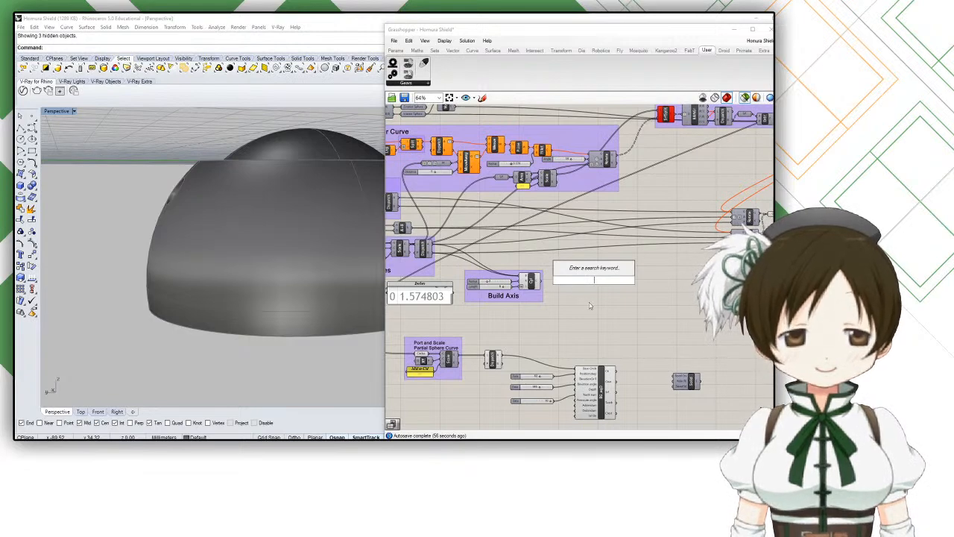
left_click(589, 310)
Step: Inspect the Volume component beside Port and Scale Spheres and the wiring towards Generate Gear Cutouts
right_click_drag(598, 302, 688, 305)
scroll(484, 302, "up", 2)
right_click_drag(478, 277, 539, 365)
scroll(539, 365, "down", 2)
right_click_drag(578, 336, 573, 321)
scroll(580, 224, "up", 2)
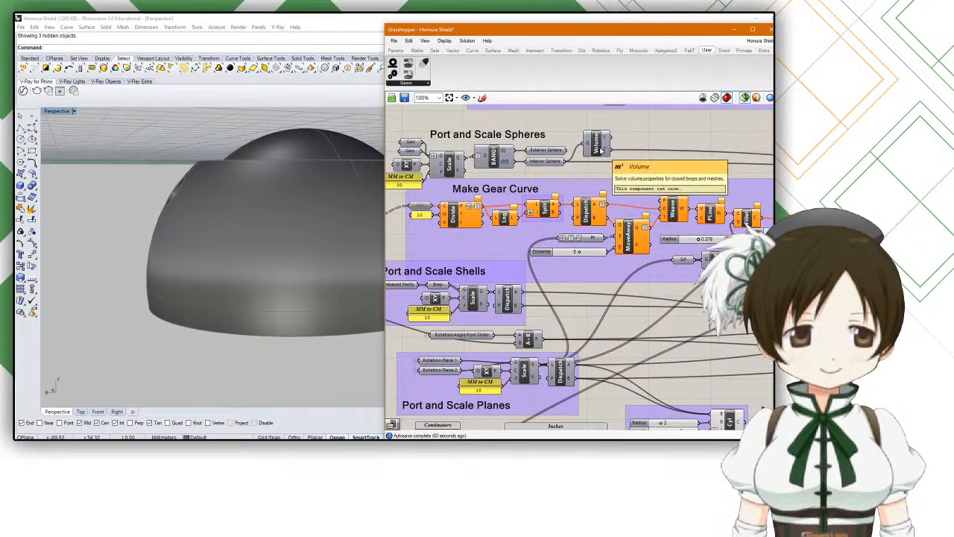
mouse_move(604, 140)
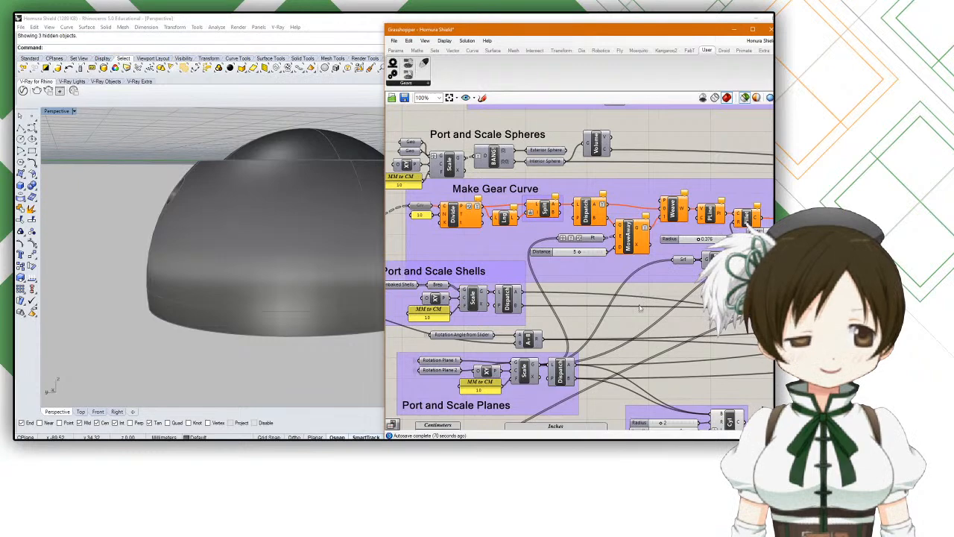
scroll(633, 318, "down", 2)
mouse_move(649, 309)
right_mouse_down()
mouse_move(577, 305)
mouse_move(543, 316)
right_mouse_up()
right_click_drag(684, 277, 571, 290)
scroll(619, 277, "up", 3)
scroll(618, 276, "down", 3)
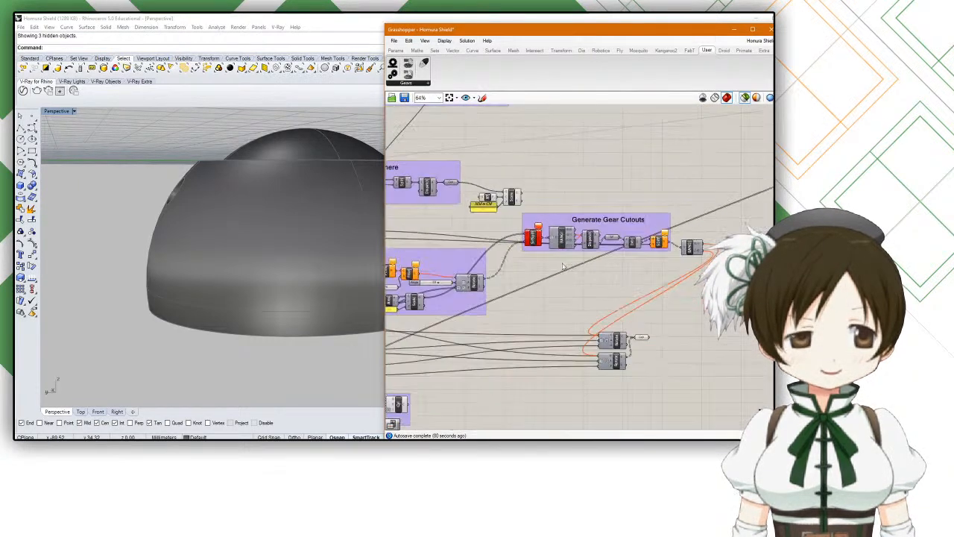
Step: Inspect the division component and the starting curve parameter in the Making the inside sphere group
right_click_drag(449, 223, 646, 277)
scroll(584, 248, "up", 4)
scroll(571, 250, "down", 3)
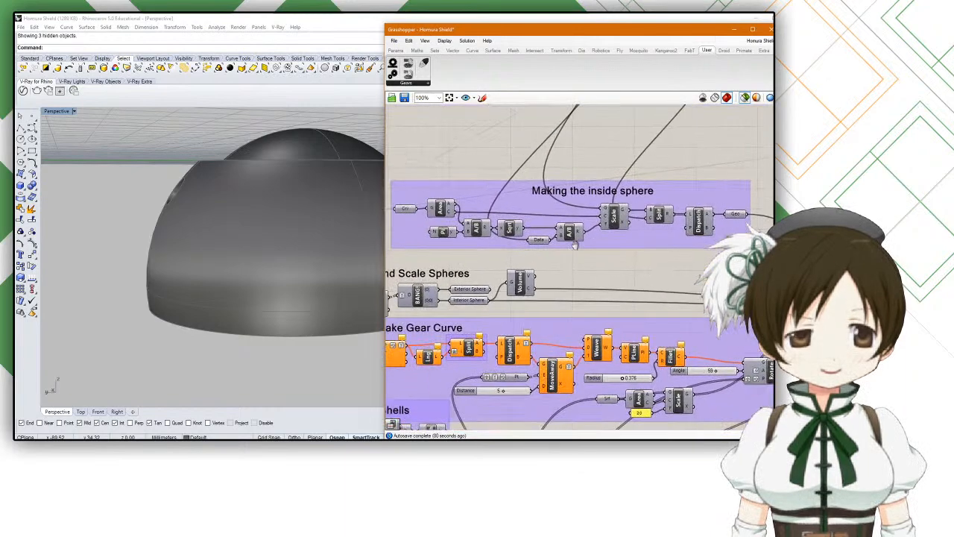
right_click_drag(610, 236, 596, 243)
left_click(533, 223)
left_click(592, 227)
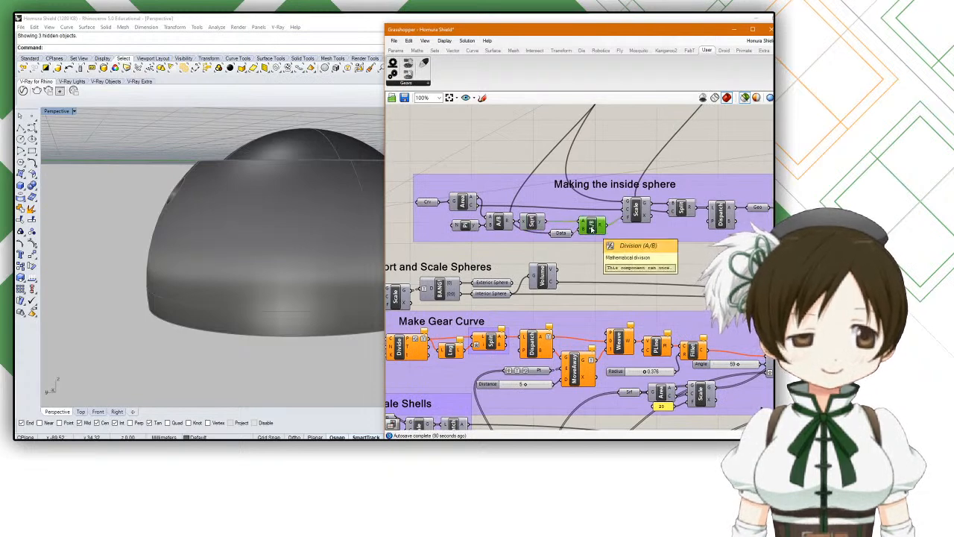
left_click(429, 201)
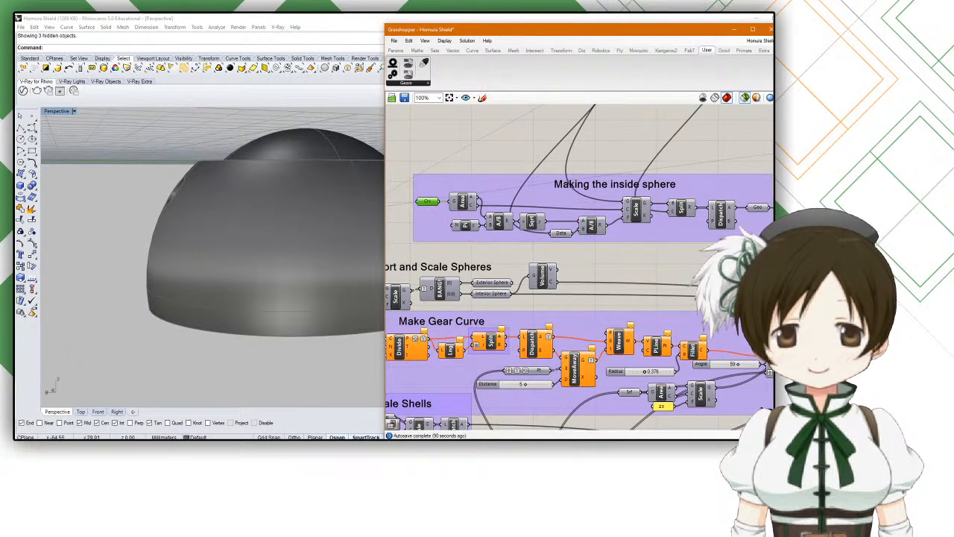
Step: Compare the new gear setup with the older groups and read the inside-sphere division's result
scroll(509, 223, "down", 5)
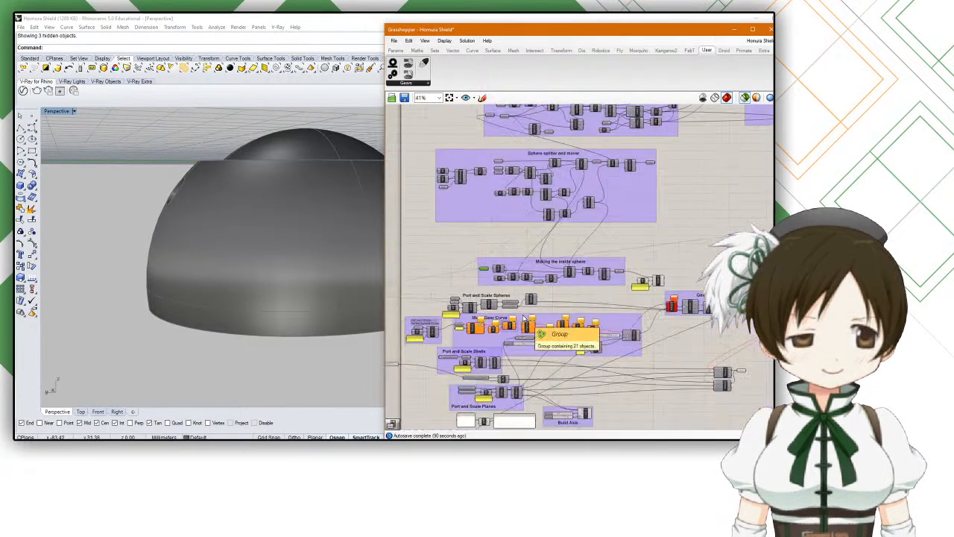
scroll(530, 306, "up", 5)
right_click_drag(530, 306, 530, 186)
scroll(530, 186, "down", 5)
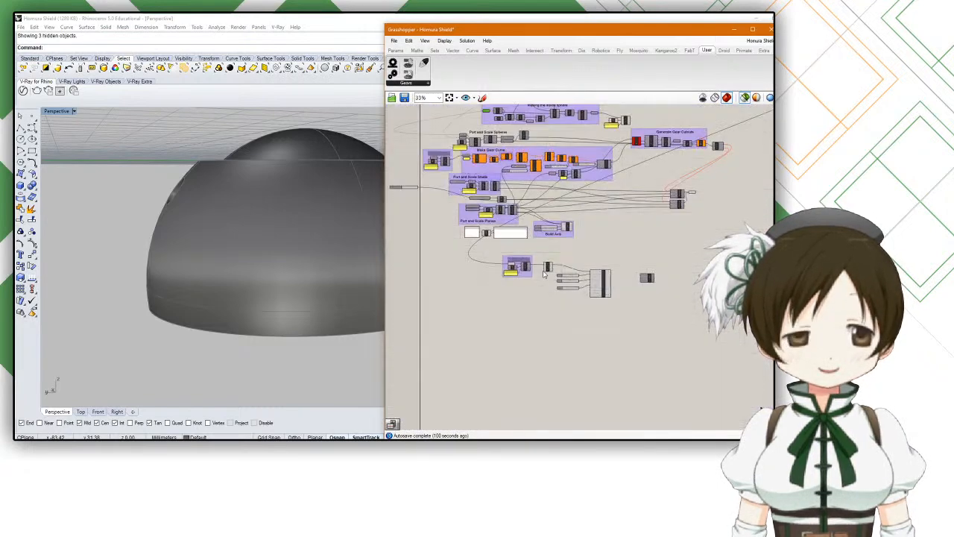
scroll(522, 246, "up", 2)
scroll(277, 235, "down", 3)
scroll(278, 236, "up", 3)
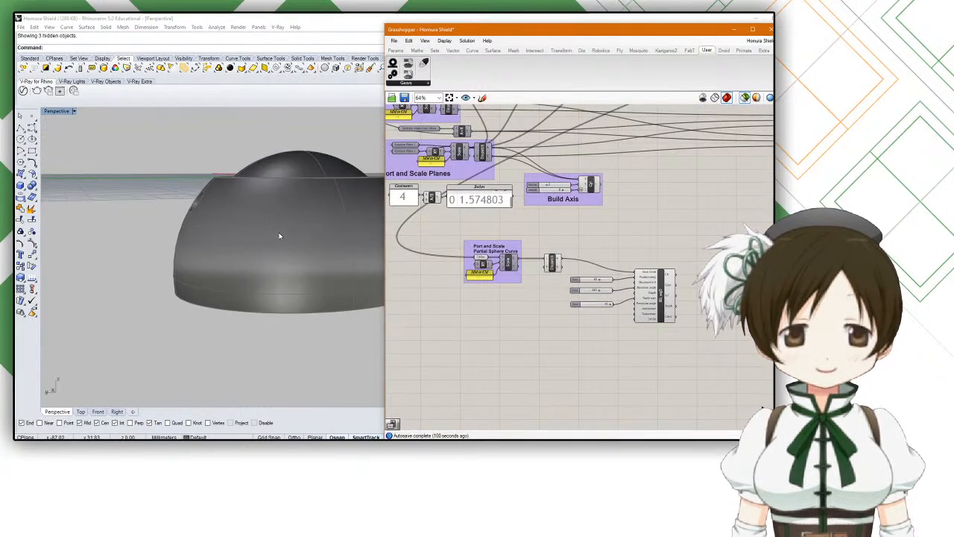
right_click_drag(280, 237, 249, 246)
scroll(522, 246, "down", 3)
right_click_drag(522, 194, 501, 292)
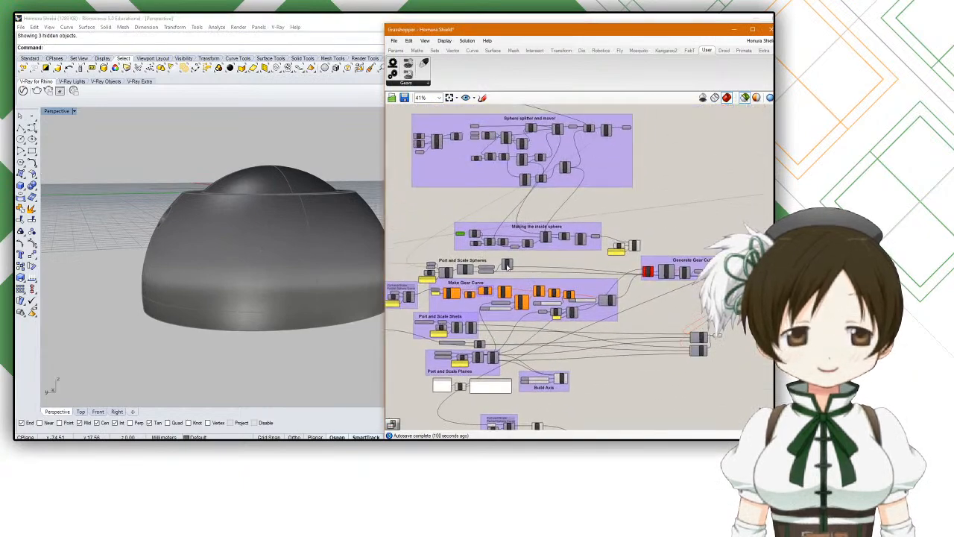
scroll(488, 254, "up", 4)
right_click_drag(562, 257, 553, 259)
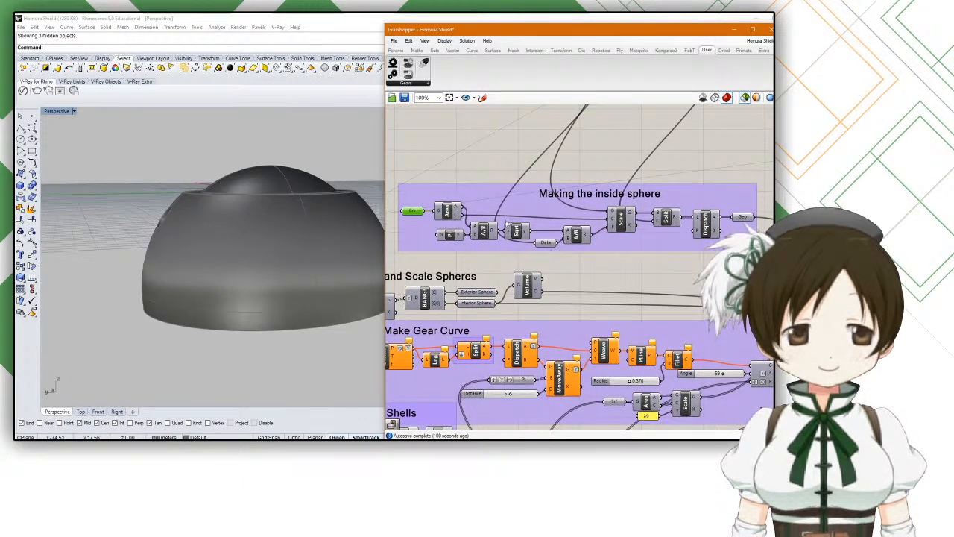
right_click_drag(613, 226, 587, 217)
mouse_move(558, 226)
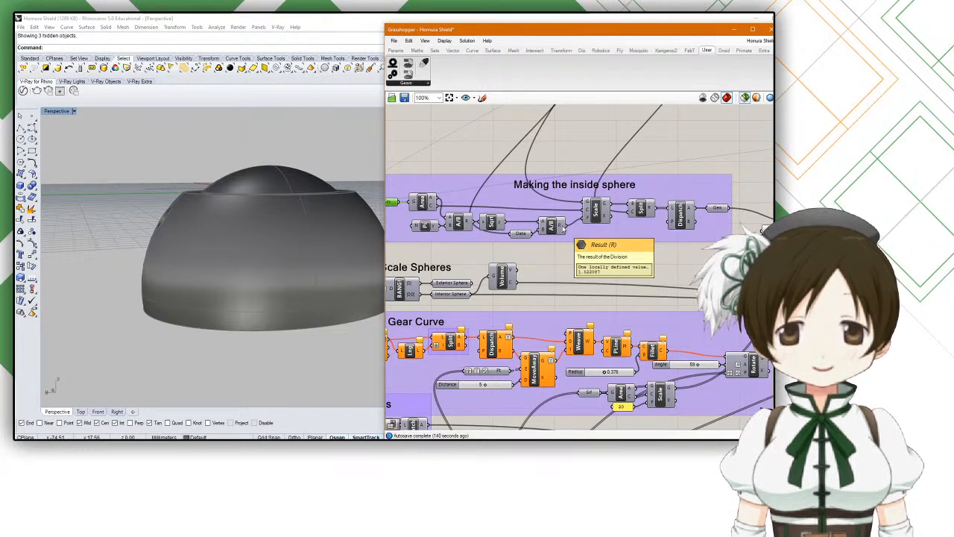
Step: Search the available components for "radius" and for "sphere" without adding any of them
double_click(623, 265)
type("radius")
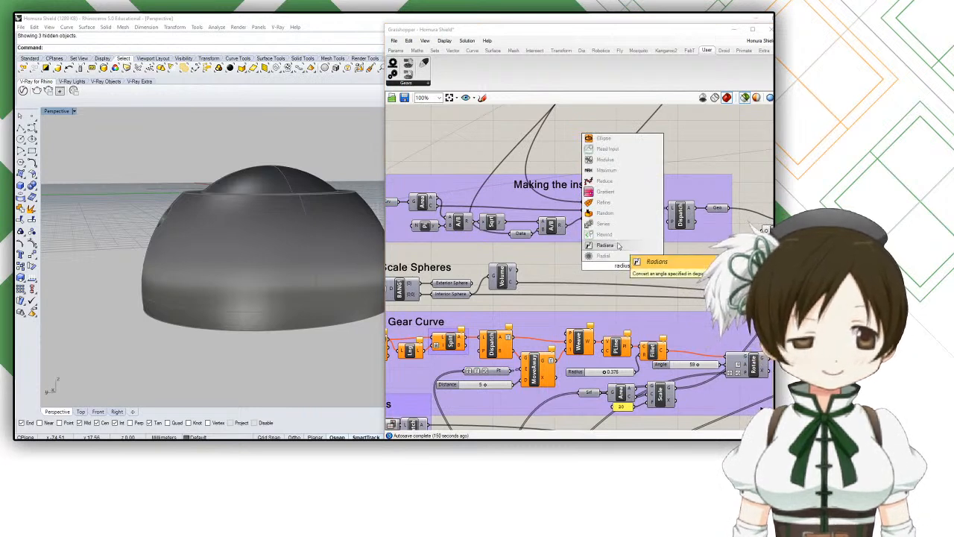
key("Escape")
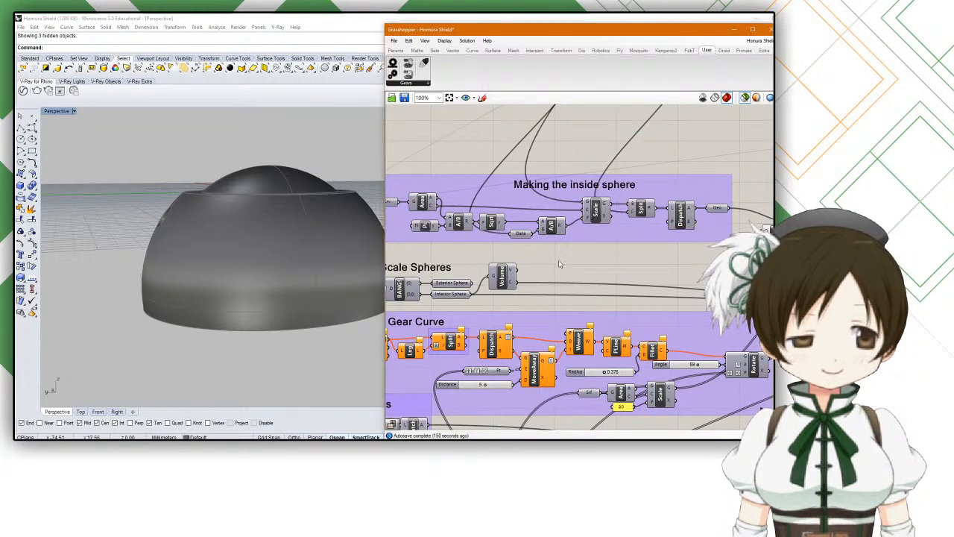
double_click(559, 260)
type("sphere")
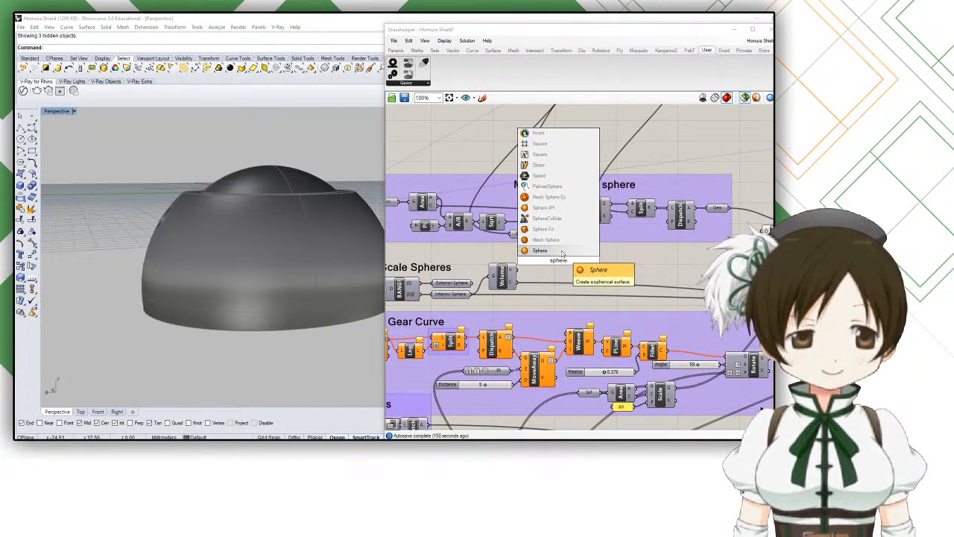
left_click(635, 269)
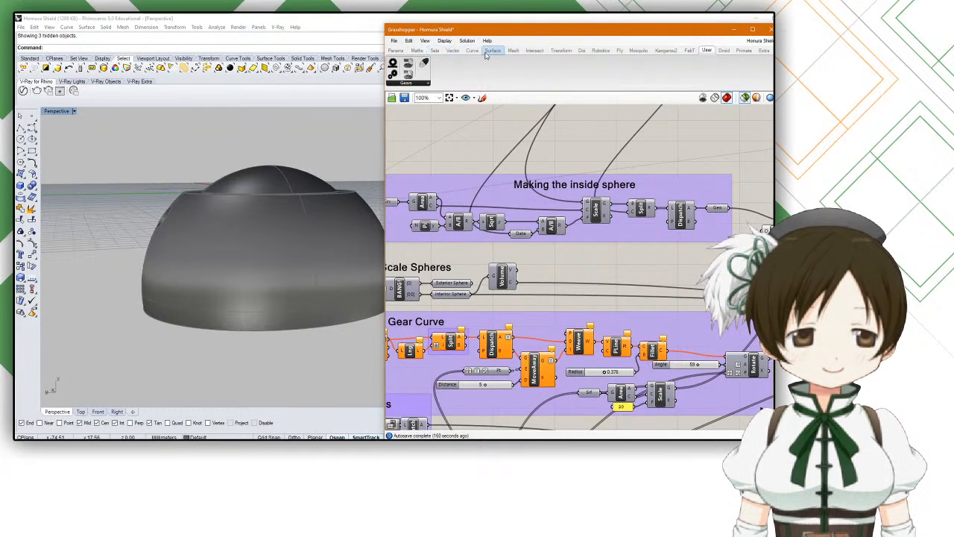
Step: Browse the mesh and surface components and add a Bounding Box component to the canvas
left_click(513, 50)
left_click(563, 85)
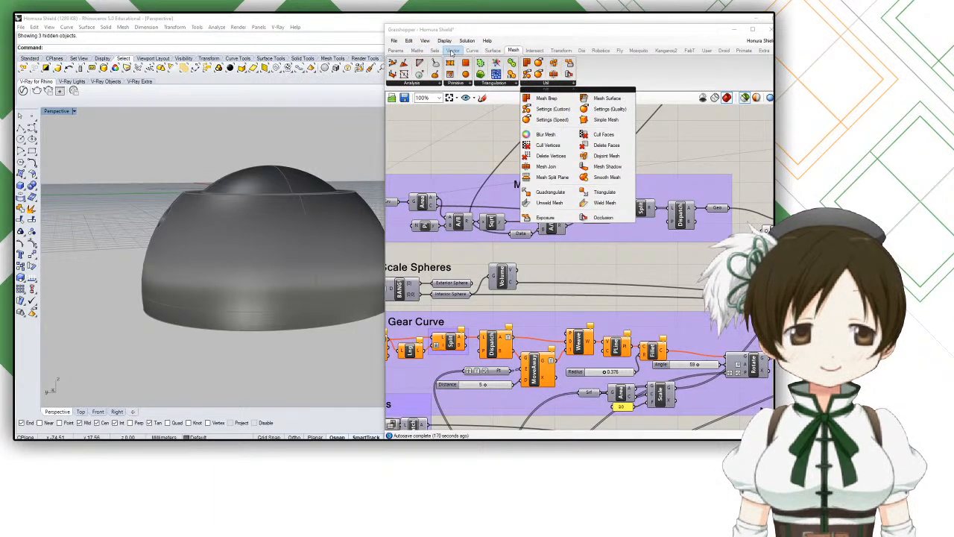
left_click(492, 51)
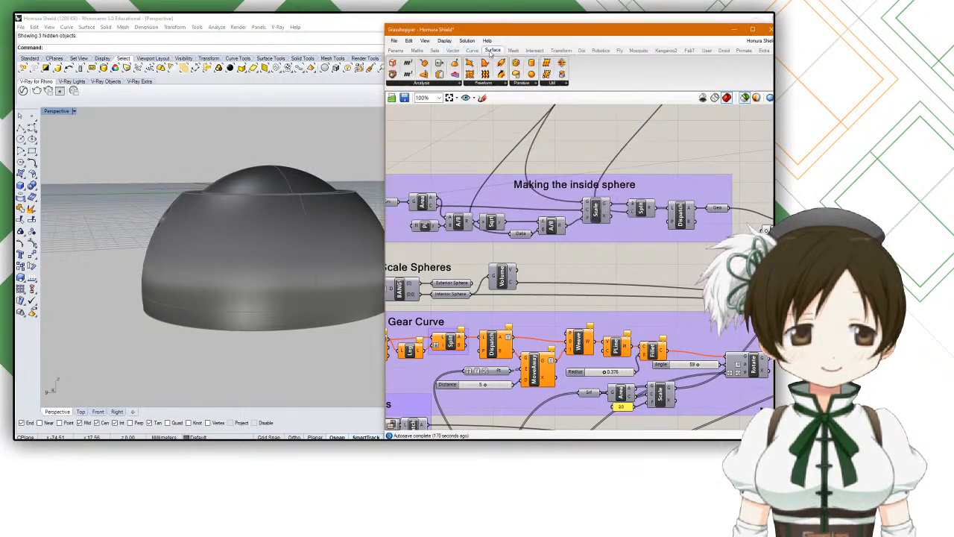
left_click(547, 85)
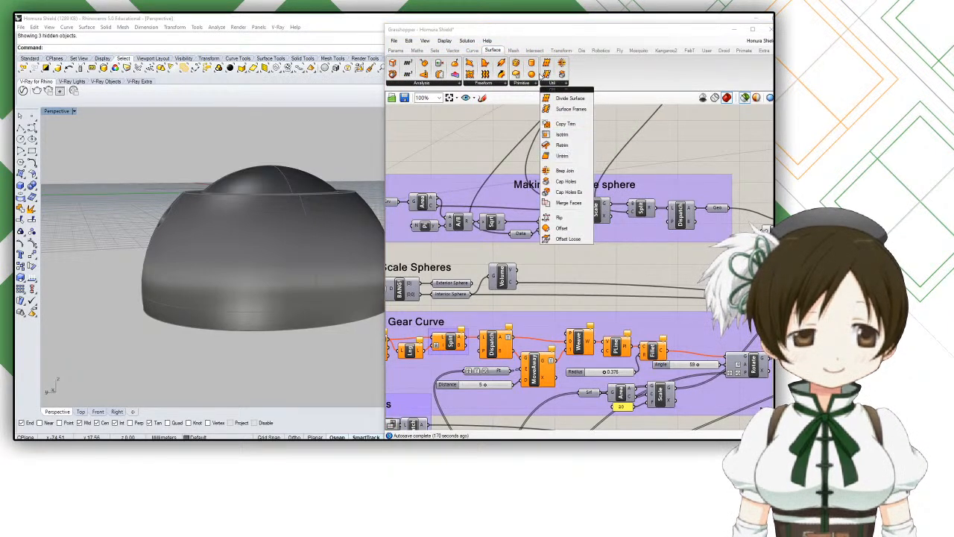
left_click(522, 85)
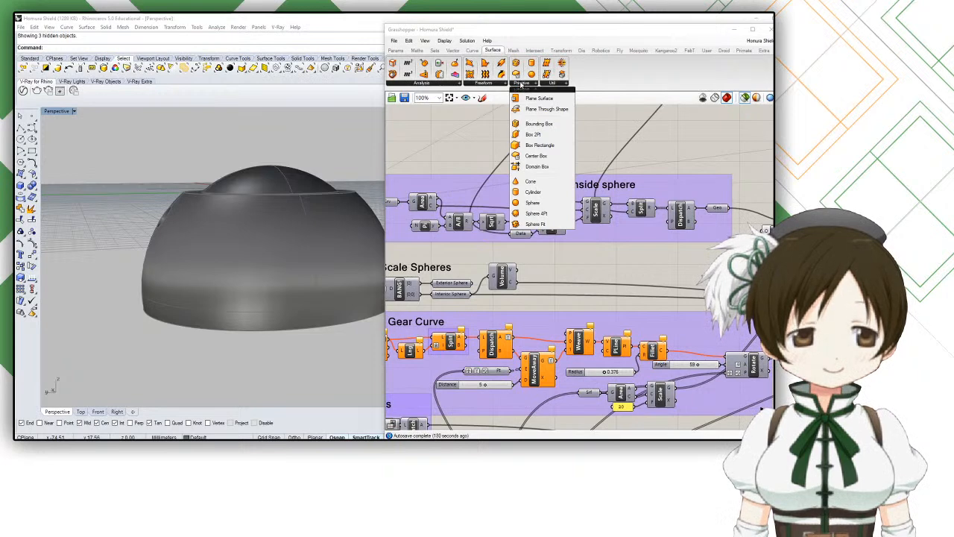
left_click(545, 126)
left_click(618, 269)
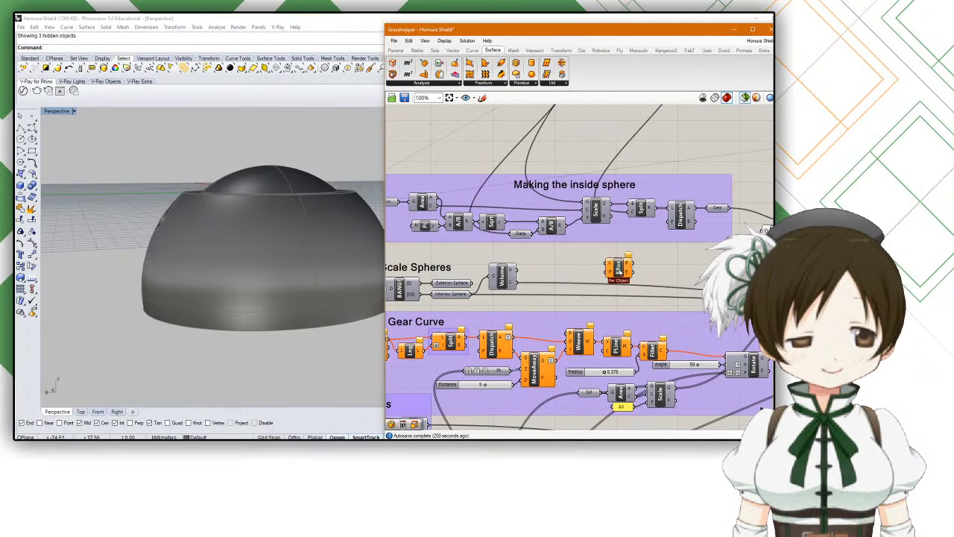
Step: Place the Bounding Box component just above Dispatch and show the preview of all components instead of only the selected ones
scroll(619, 270, "down", 4)
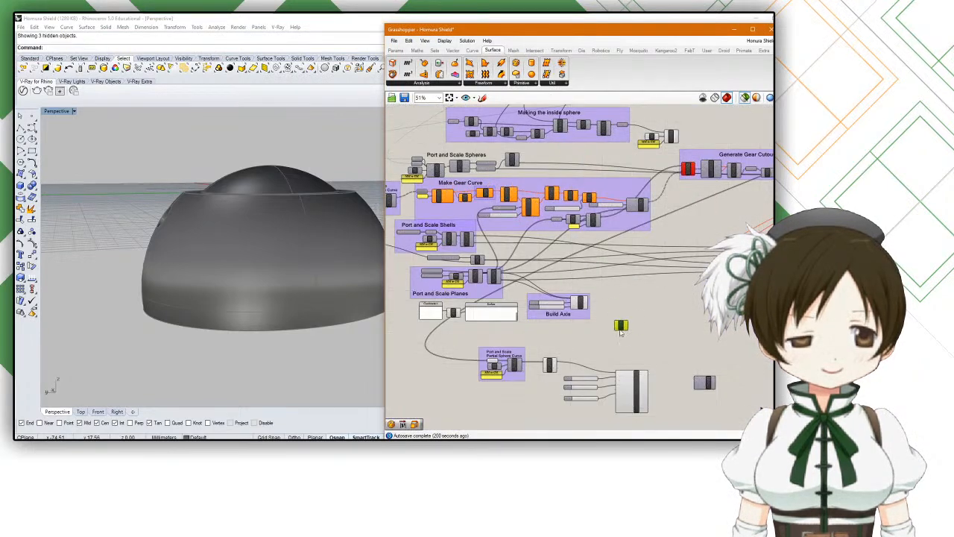
scroll(577, 336, "up", 4)
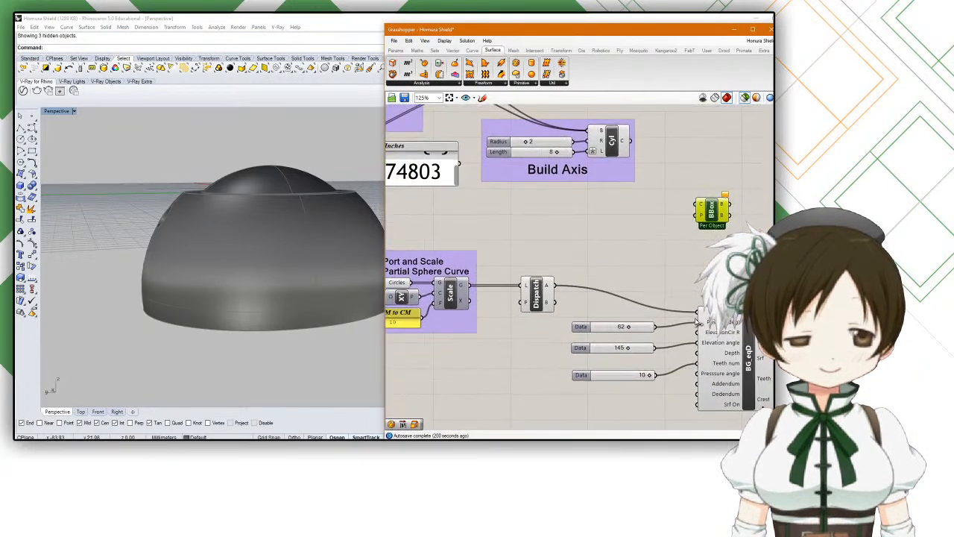
scroll(695, 321, "down", 2)
left_click(745, 98)
right_click_drag(259, 215, 305, 223)
left_click_drag(634, 229, 525, 232)
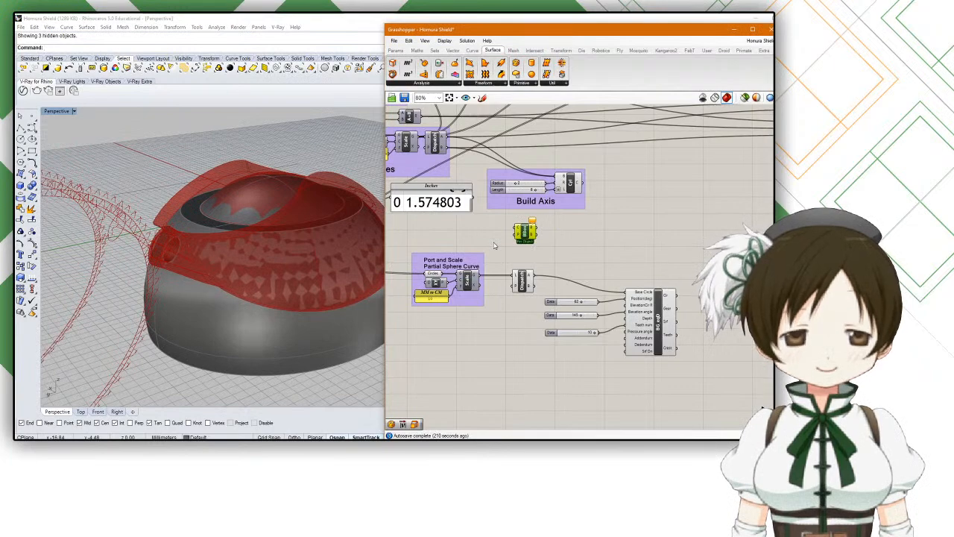
Step: Connect a scaled sphere surface to the Bounding Box's content input and examine the result around the shield model
scroll(493, 245, "down", 3)
scroll(568, 276, "up", 3)
right_click_drag(568, 276, 538, 239)
left_click_drag(568, 286, 646, 377)
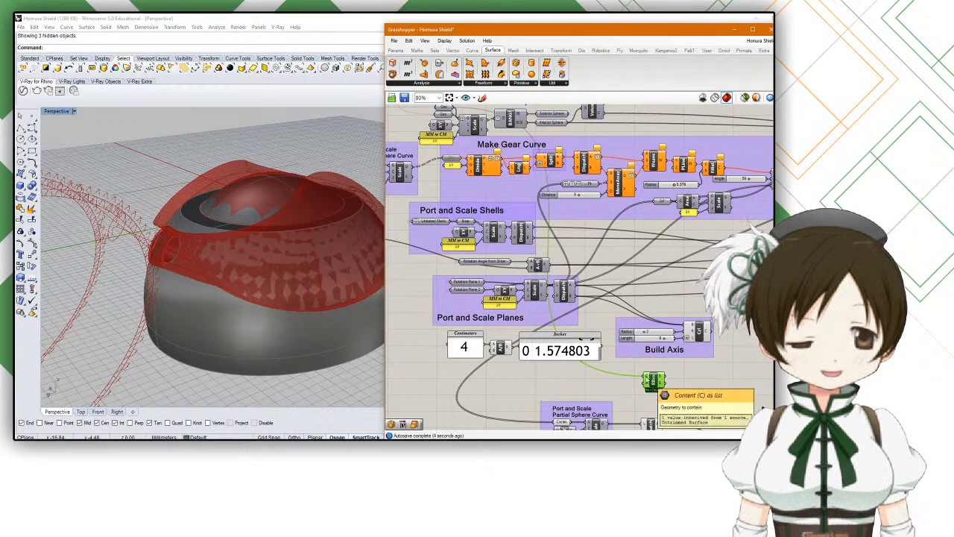
scroll(274, 232, "down", 12)
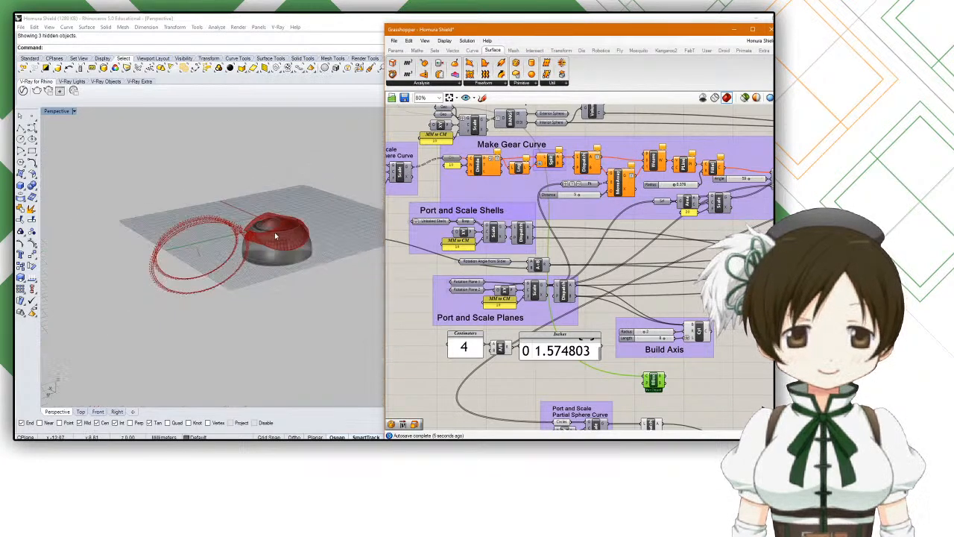
right_click_drag(274, 232, 312, 251)
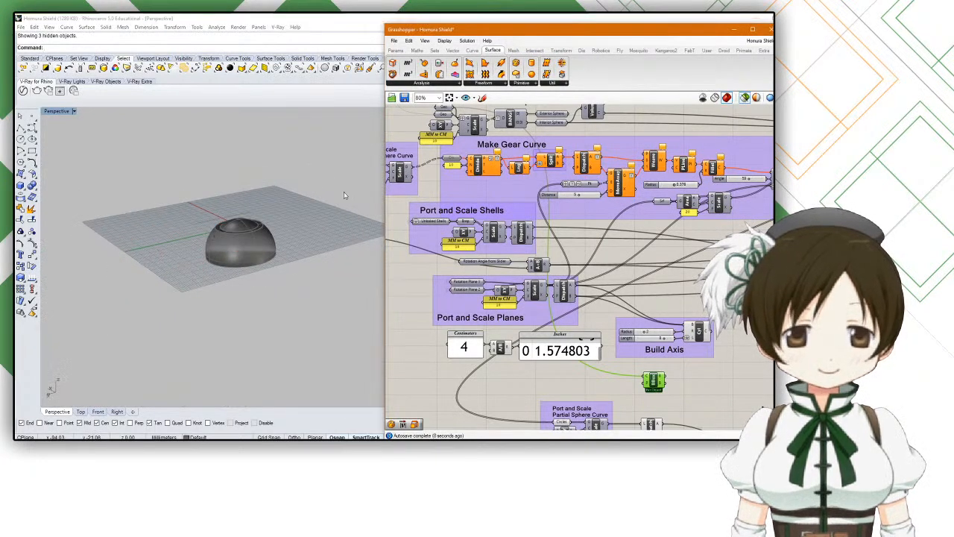
Step: Feed the Exterior Sphere into the Bounding Box's content, checking it with the selected-only preview before restoring the full preview
left_click(744, 98)
right_click_drag(563, 263, 553, 289)
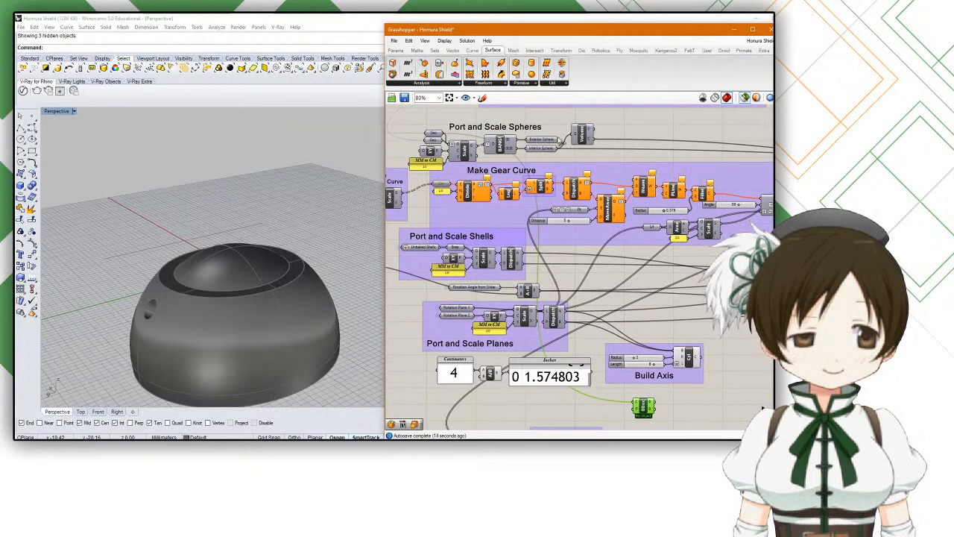
left_click_drag(558, 140, 635, 403)
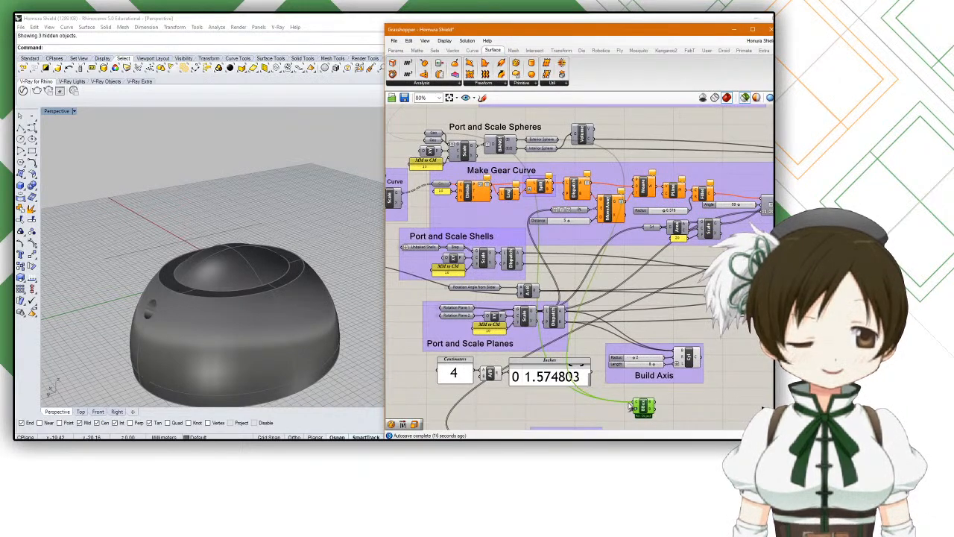
right_click_drag(326, 341, 253, 262)
scroll(646, 405, "up", 5)
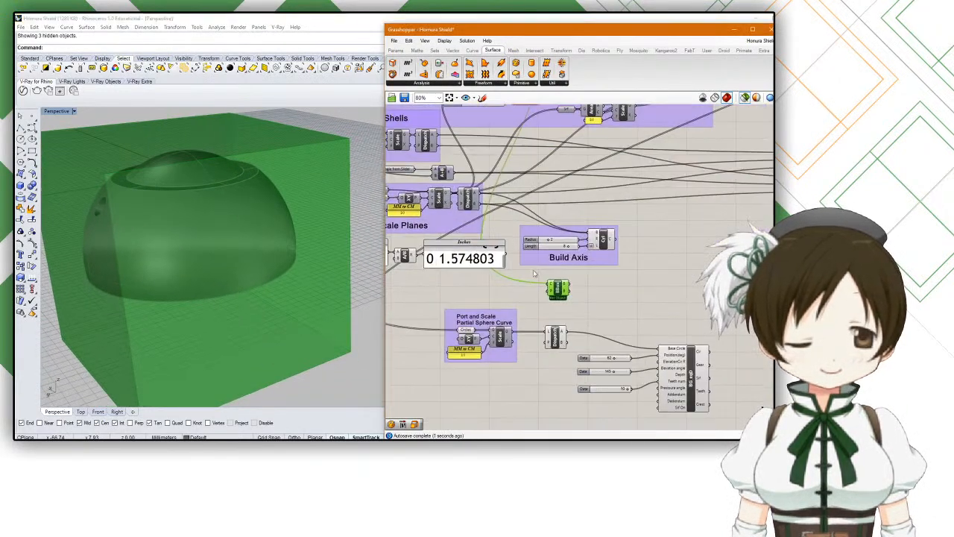
double_click(614, 256)
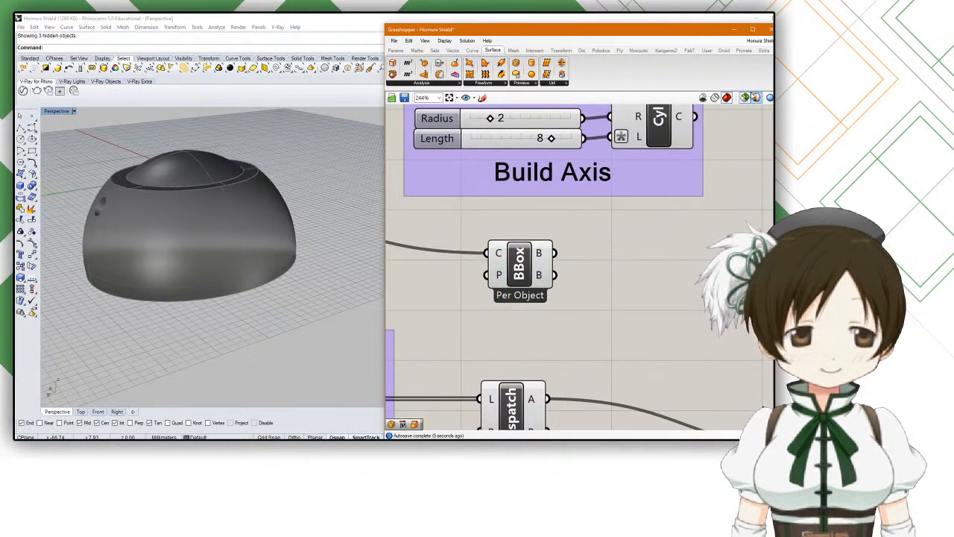
left_click(745, 97)
Step: Try a Box Properties component beside the Bounding Box and delete it
double_click(635, 260)
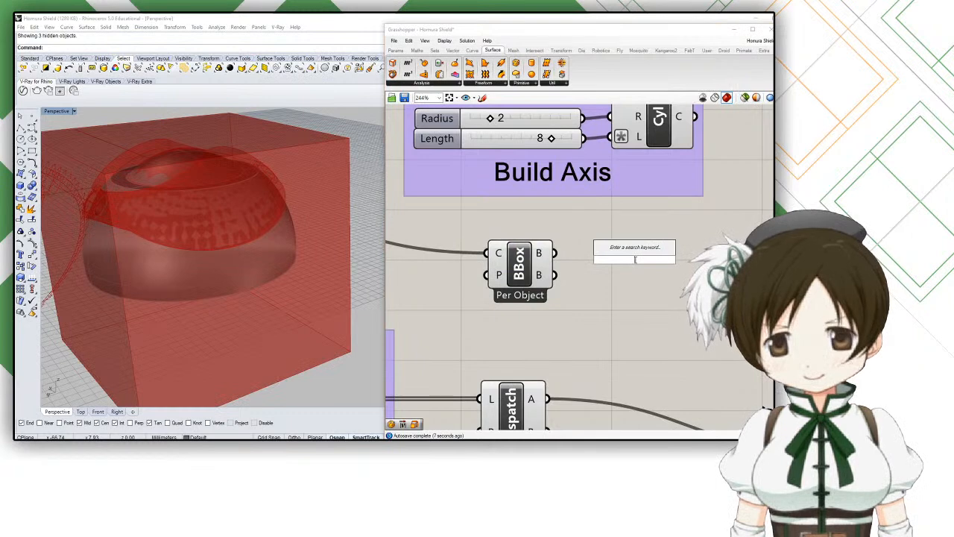
type("eval")
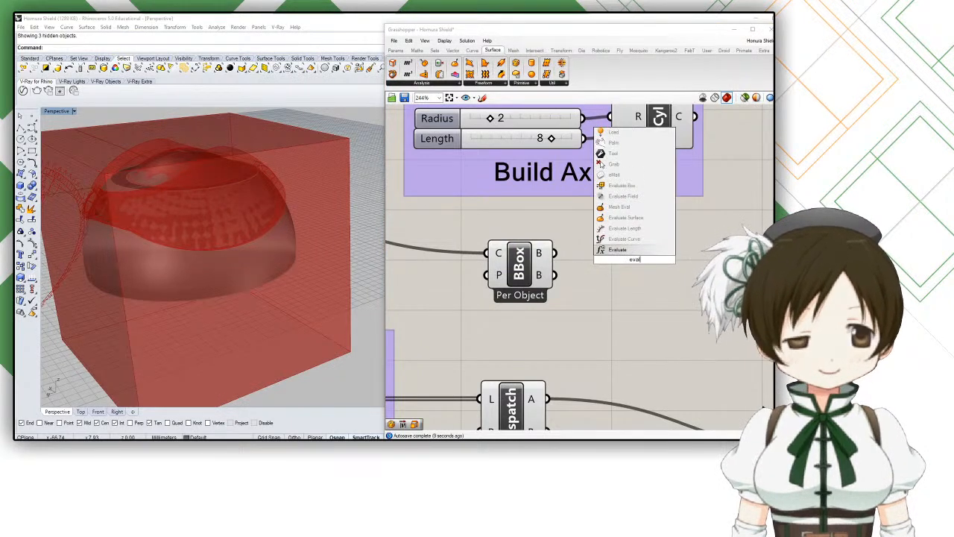
type(" box")
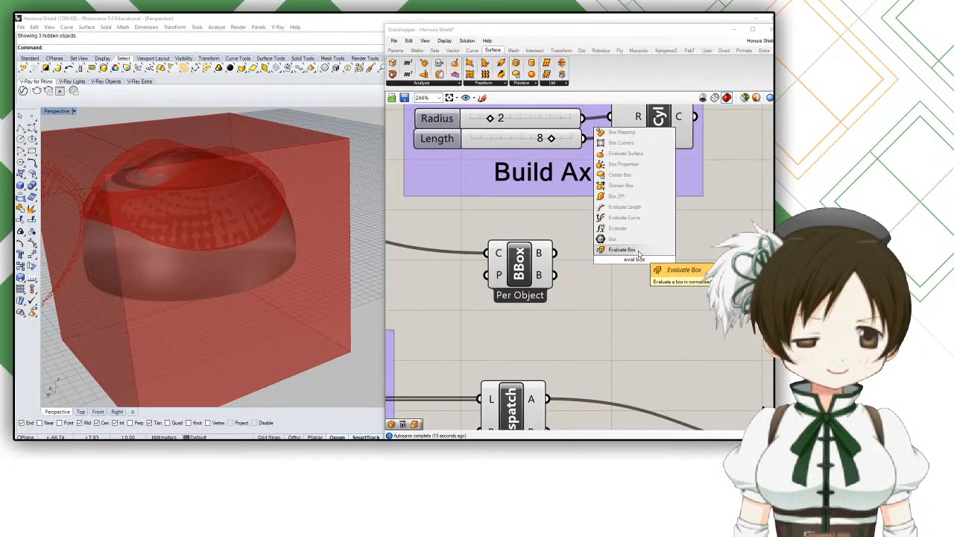
left_click(630, 165)
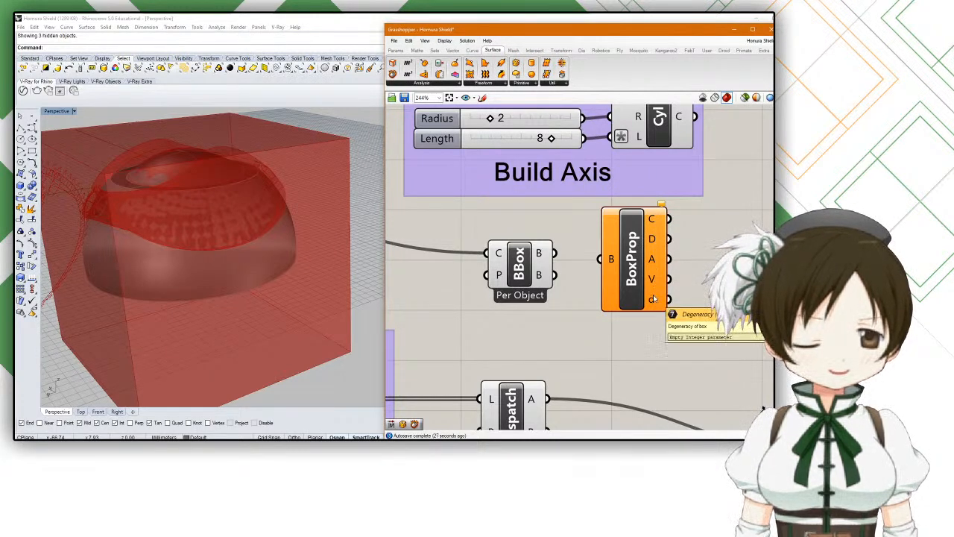
left_click(633, 243)
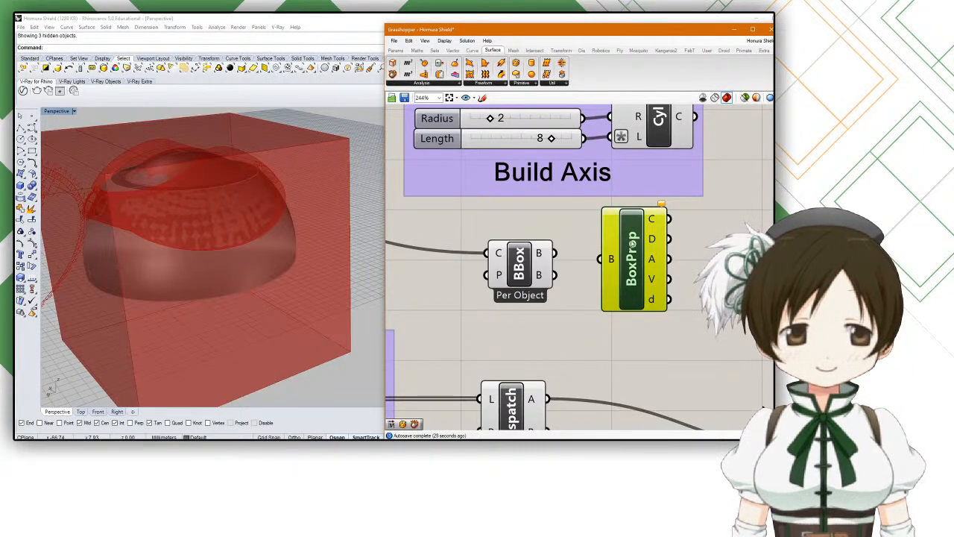
key("Delete")
Step: Add a Box Corners component beside the Bounding Box and connect the Bounding Box's first output to it
double_click(582, 261)
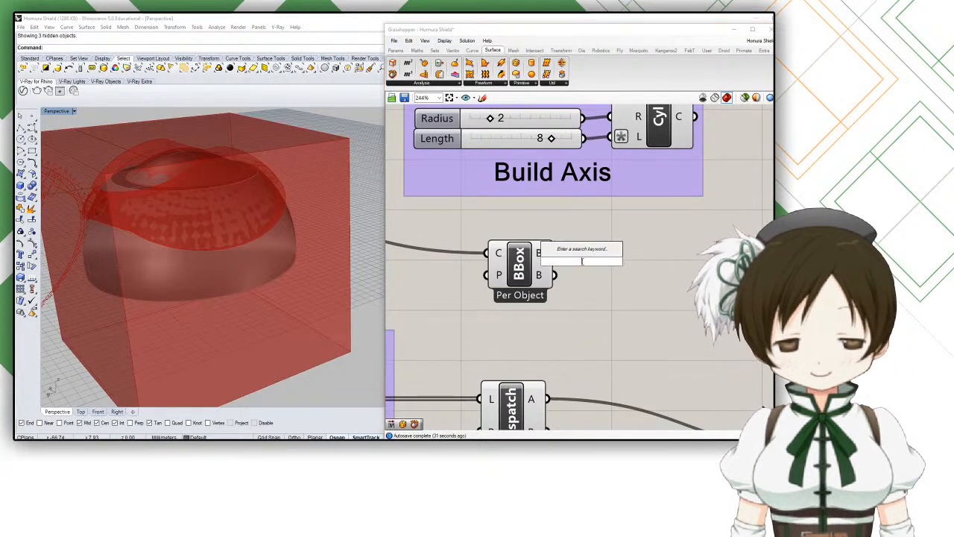
type("explo")
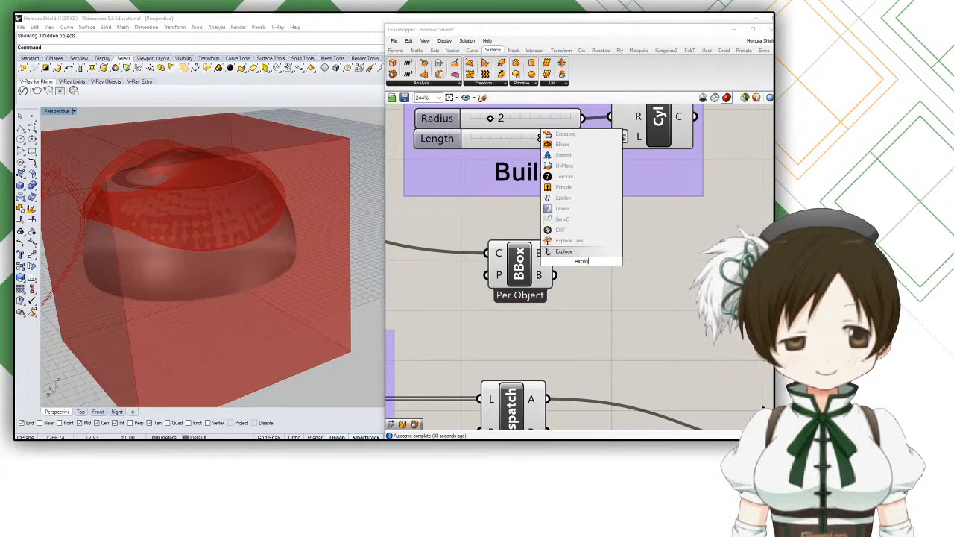
type("de bo")
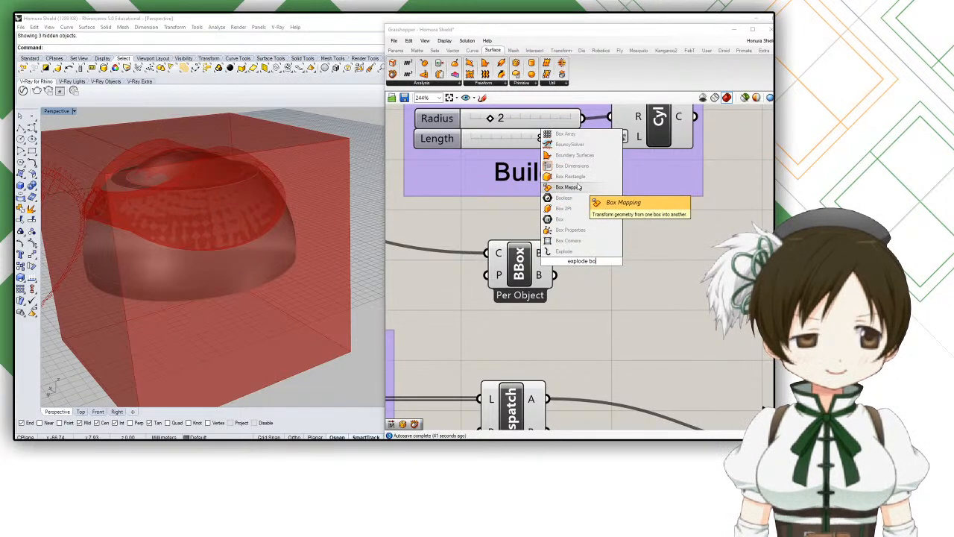
left_click(567, 240)
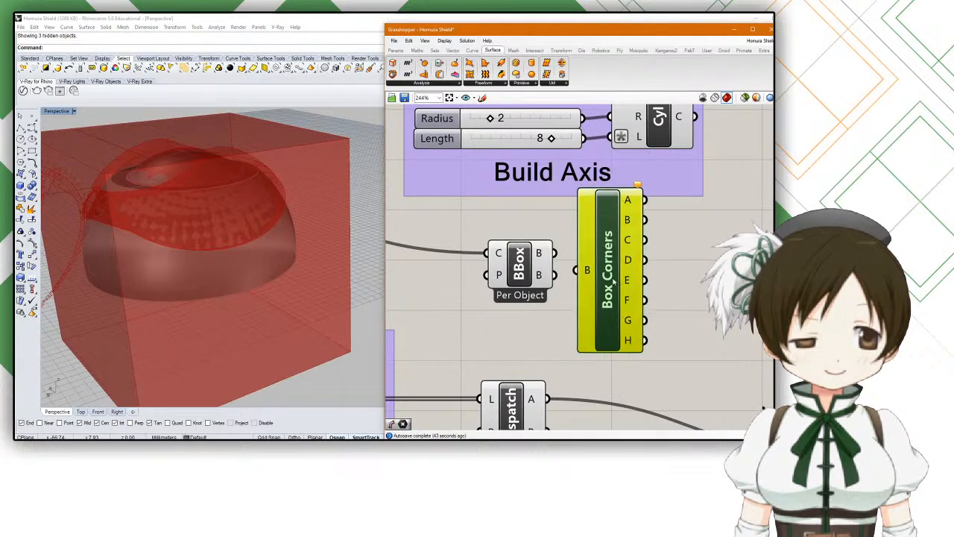
left_click_drag(556, 252, 602, 281)
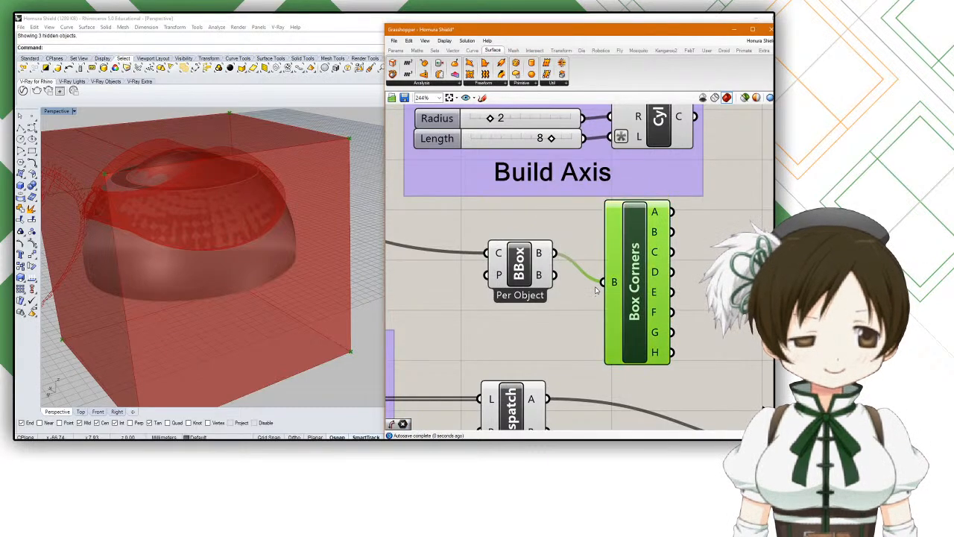
Step: Move the Bounding Box and Box Corners components together beneath the Port and Scale Partial Sphere Curve group
scroll(645, 291, "down", 3)
scroll(582, 278, "down", 5)
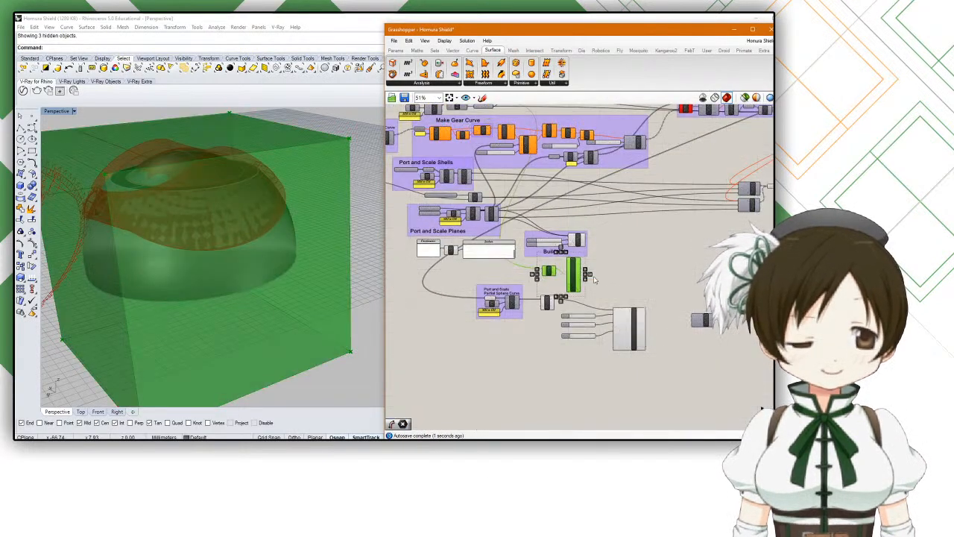
left_click_drag(581, 276, 516, 360)
scroll(489, 348, "up", 5)
Step: Set the wire display to Hidden for the Bounding Box's content input and the Circles parameter
left_click(447, 324)
left_click(482, 348)
right_click(482, 349)
mouse_move(552, 286)
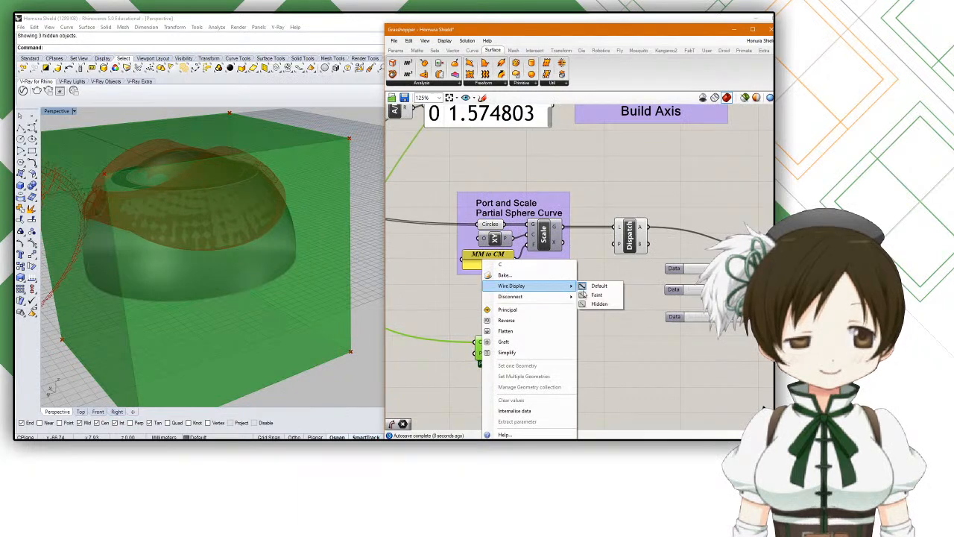
left_click(611, 305)
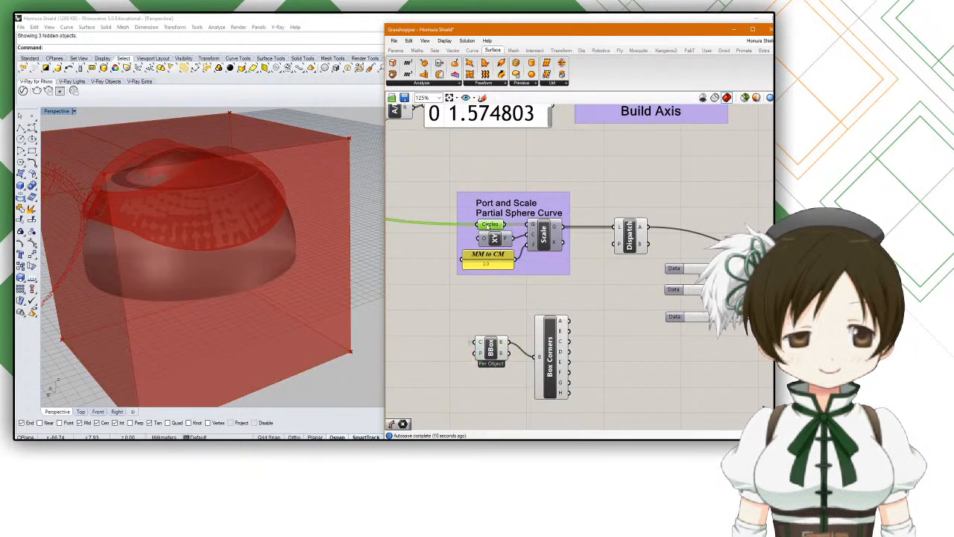
right_click(488, 225)
mouse_move(537, 272)
left_click(611, 291)
right_click_drag(594, 344, 599, 299)
Step: Add a Distance component and wire Box Corners outputs A and B into its A and B inputs
left_click(561, 293)
double_click(618, 296)
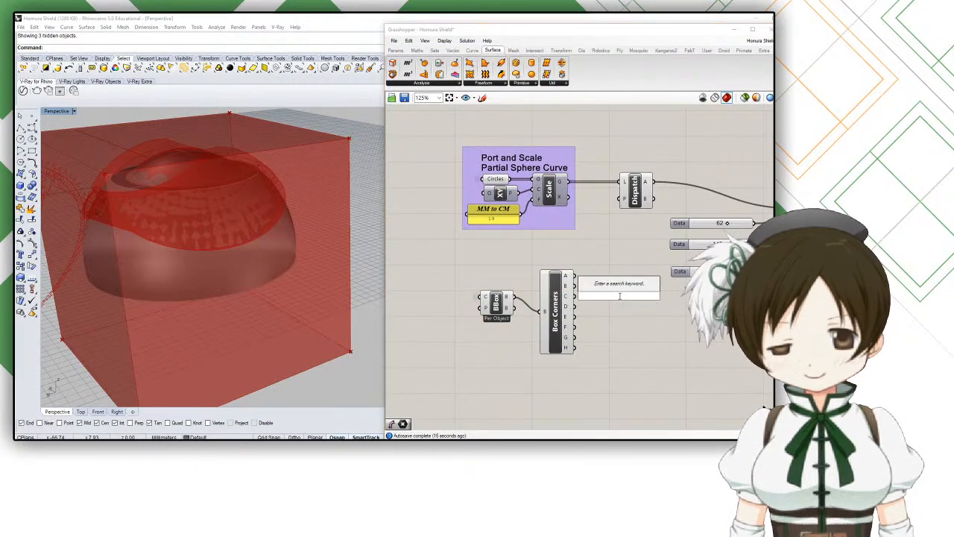
type("line")
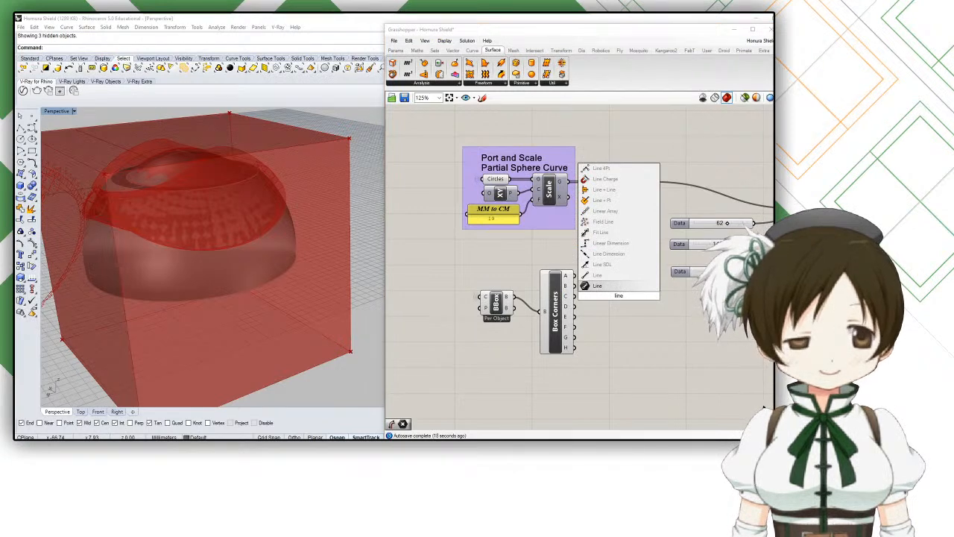
double_click(612, 329)
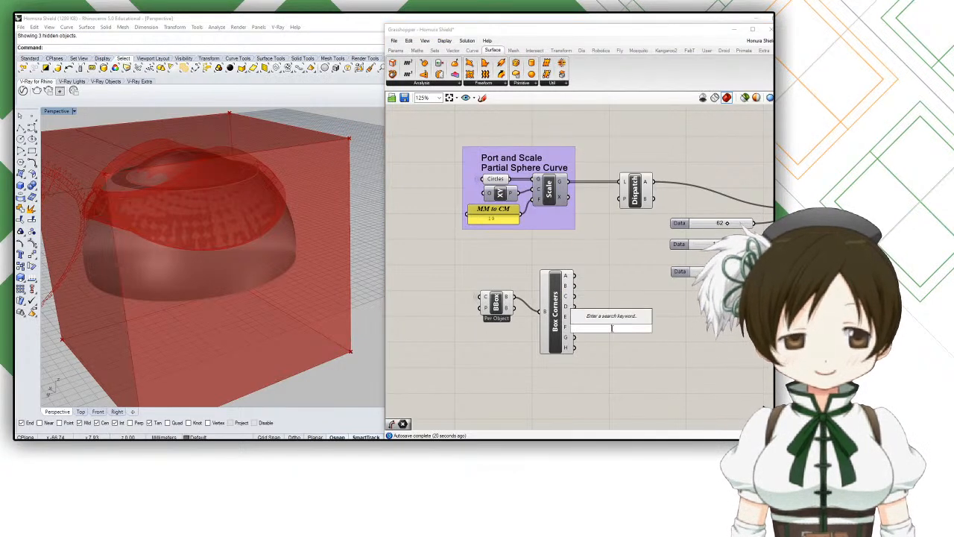
type("dista")
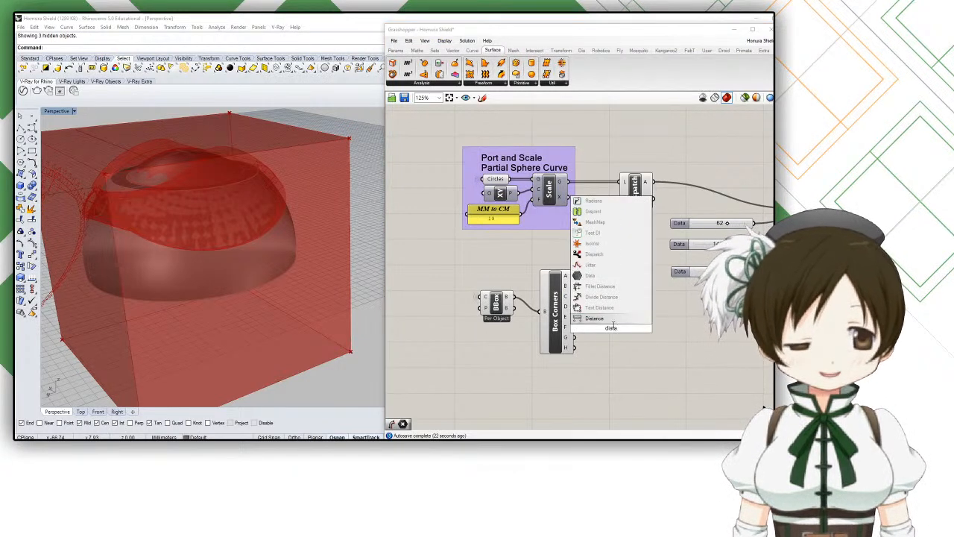
left_click(613, 319)
left_click_drag(573, 276, 599, 325)
left_click_drag(573, 286, 668, 329)
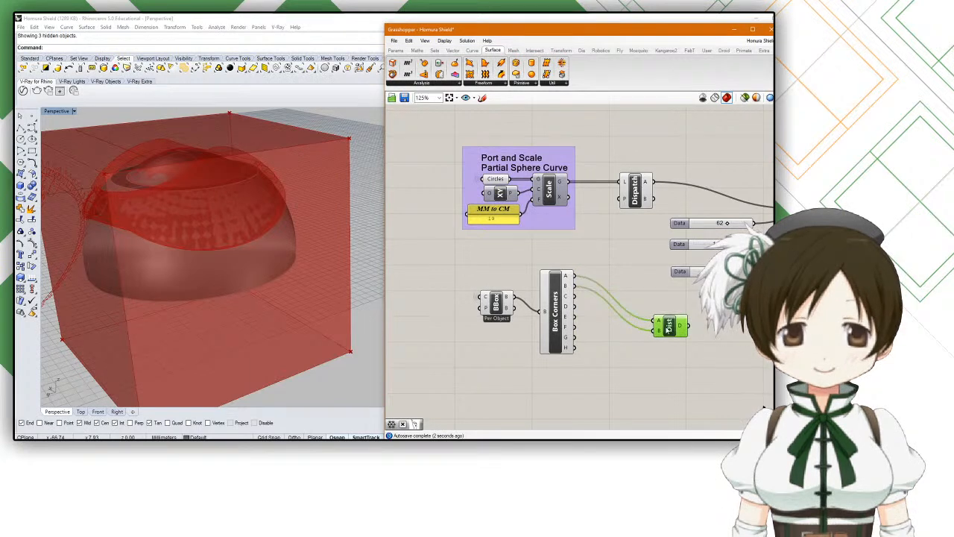
Step: Add a Point parameter next to Box Corners and feed corners A and B into it
right_click_drag(216, 246, 241, 240)
double_click(604, 312)
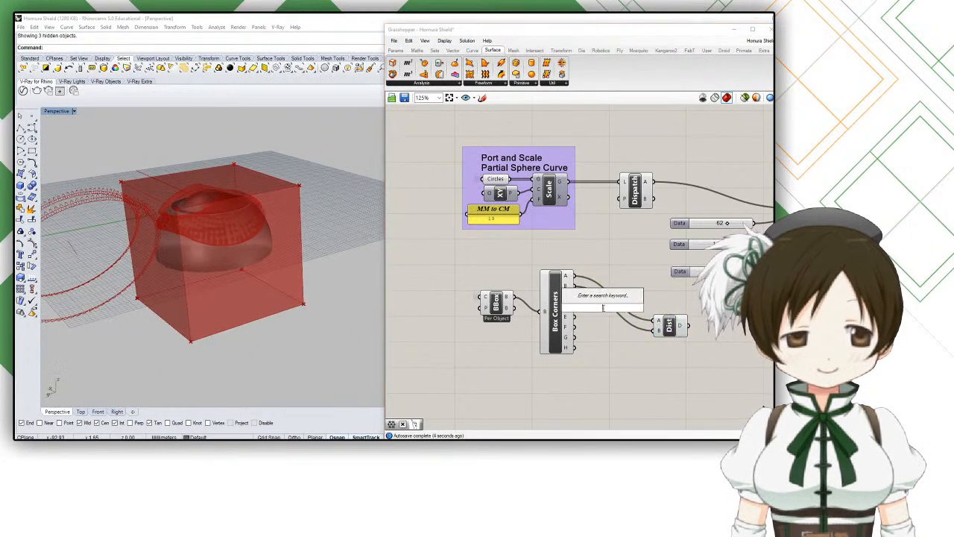
type("point")
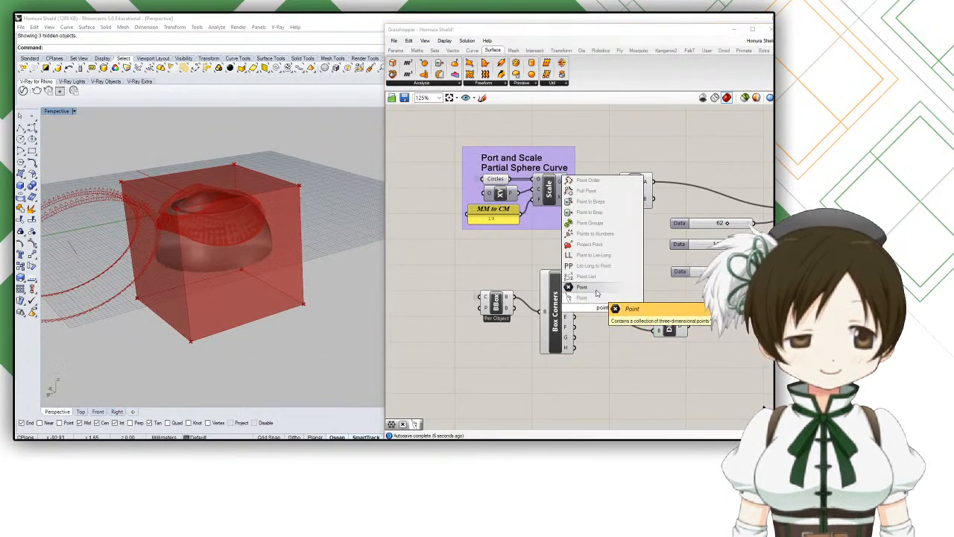
left_click(595, 290)
left_click_drag(575, 276, 590, 308)
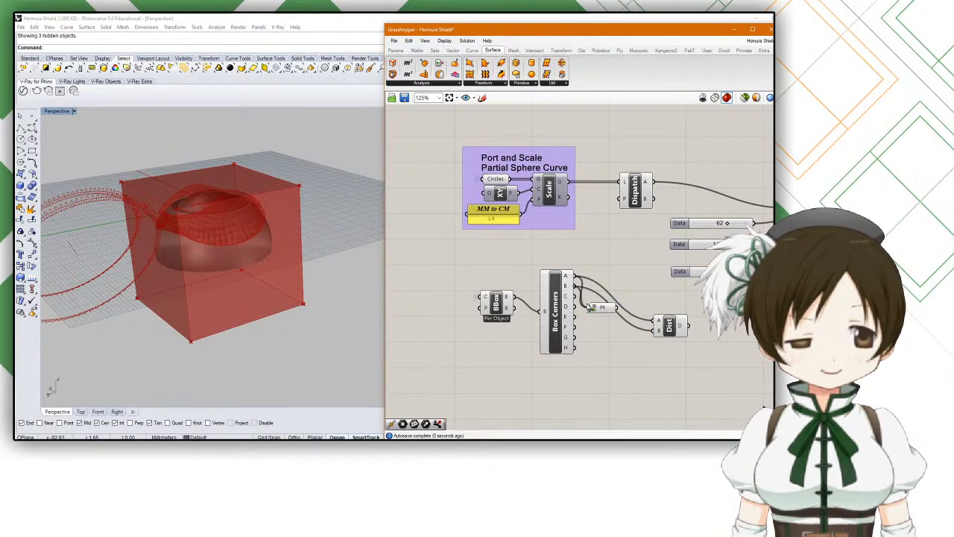
Step: Check the Point parameter's corners on the box in the model, delete it, and move Distance next to Box Corners
scroll(220, 298, "up", 3)
right_click_drag(214, 304, 169, 258)
left_click(602, 311)
scroll(292, 287, "down", 6)
scroll(219, 278, "up", 6)
right_click_drag(262, 273, 264, 323)
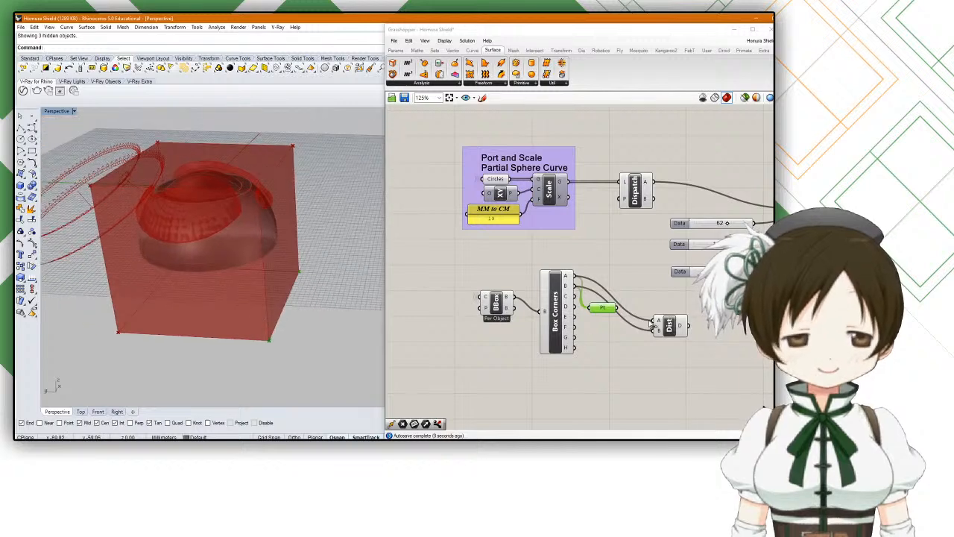
left_click_drag(669, 325, 598, 279)
left_click(608, 317)
Step: Examine the Data parameter and the division components in the Making the inside sphere group
scroll(598, 280, "down", 6)
right_click_drag(559, 173, 512, 239)
scroll(513, 233, "up", 4)
scroll(517, 219, "down", 3)
right_click_drag(538, 154, 543, 224)
scroll(544, 224, "up", 5)
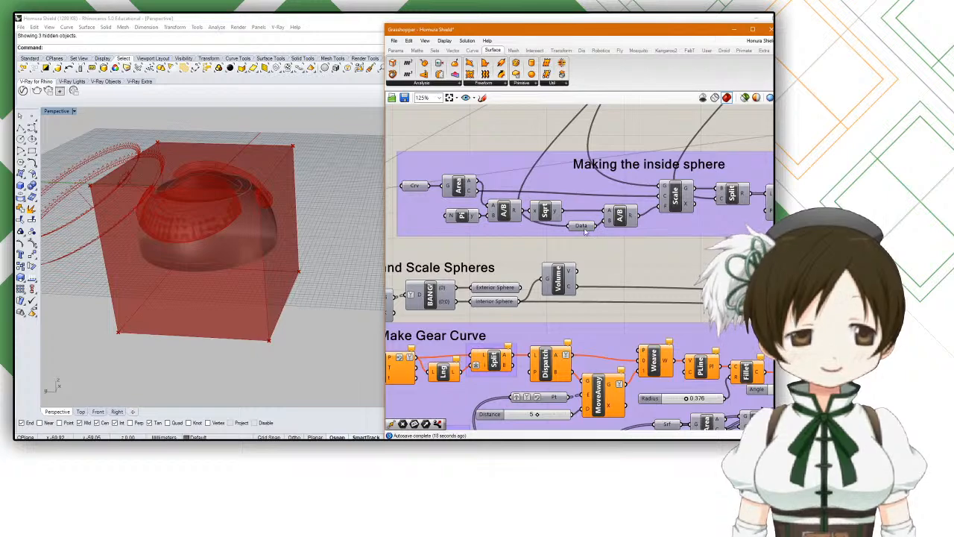
scroll(585, 231, "up", 2)
scroll(585, 231, "down", 1)
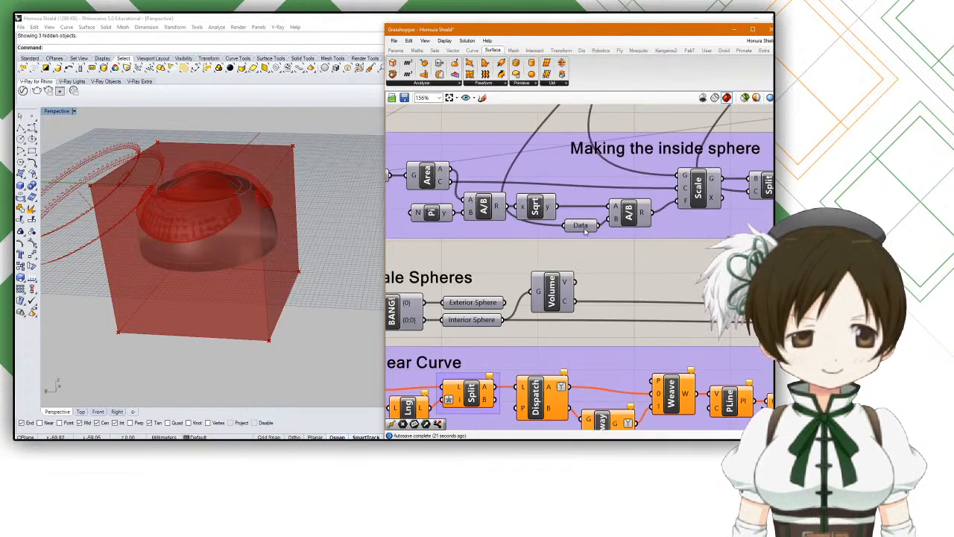
scroll(595, 227, "down", 2)
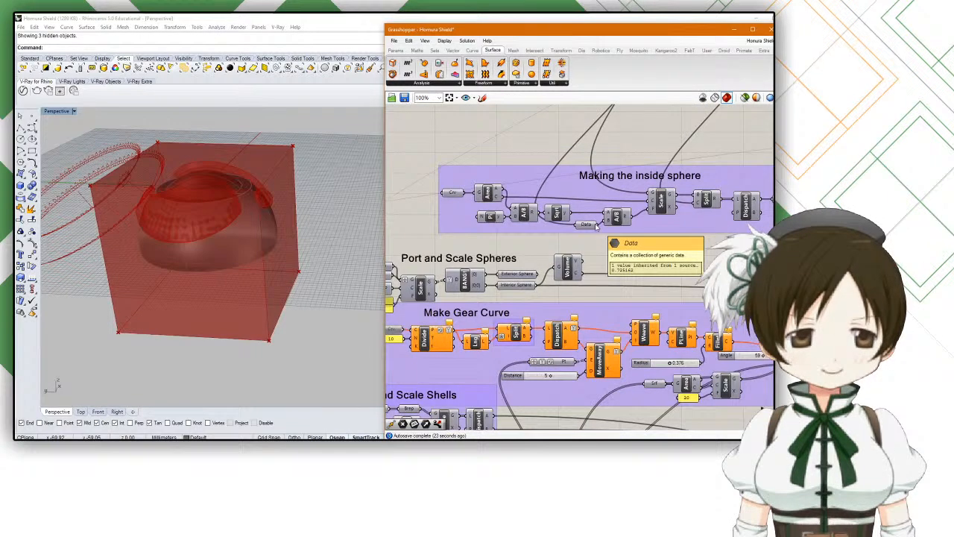
right_click_drag(792, 258, 649, 249)
right_click_drag(528, 266, 612, 229)
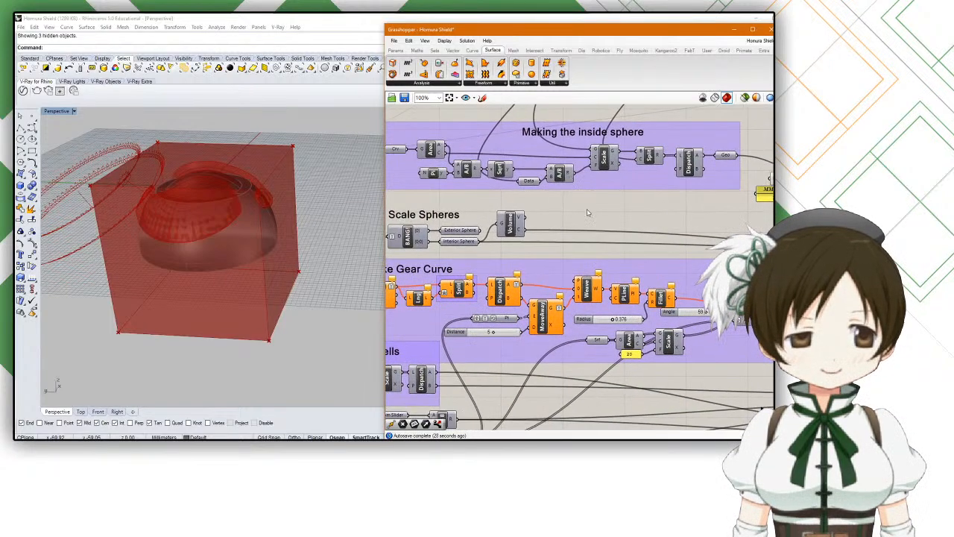
Step: Add a Number parameter fed by the inside-sphere group's second division result and place it just above the partial sphere curve's Dispatch
double_click(586, 209)
type("num")
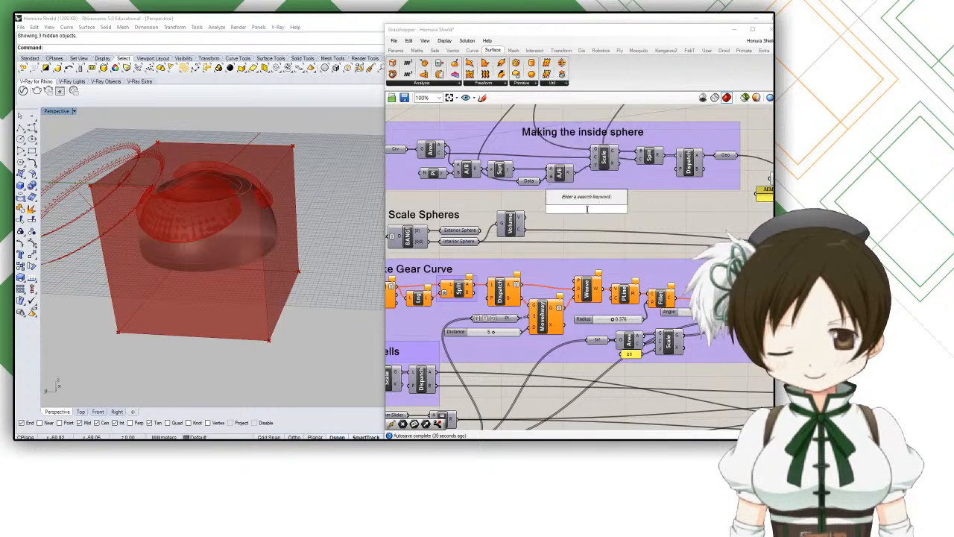
key("Return")
left_click_drag(573, 174, 592, 404)
scroll(585, 205, "down", 4)
scroll(585, 203, "up", 1)
right_click_drag(592, 404, 572, 243)
scroll(574, 245, "up", 3)
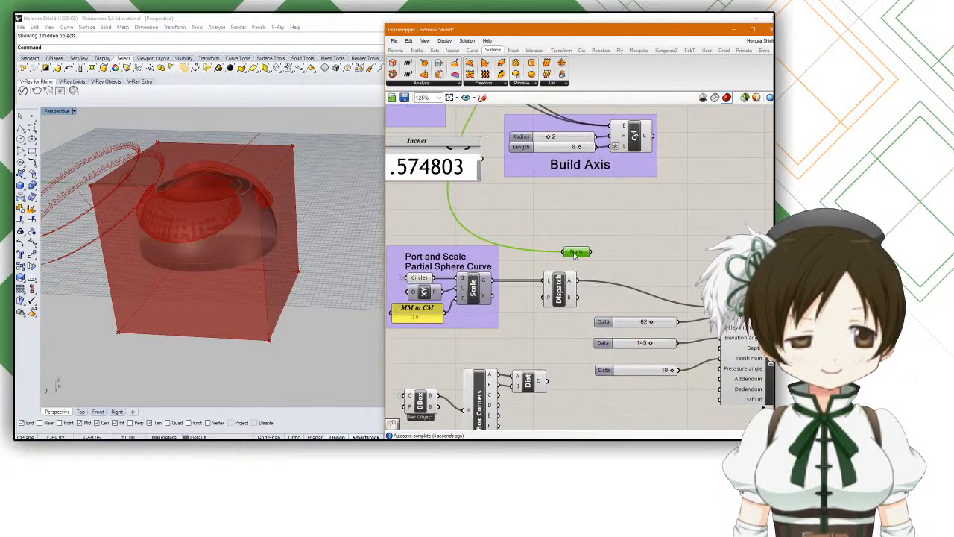
Step: Move the Number parameter below the Distance component beside Box Corners and check the Distance output
left_click_drag(575, 254, 527, 359)
right_click_drag(527, 343, 521, 216)
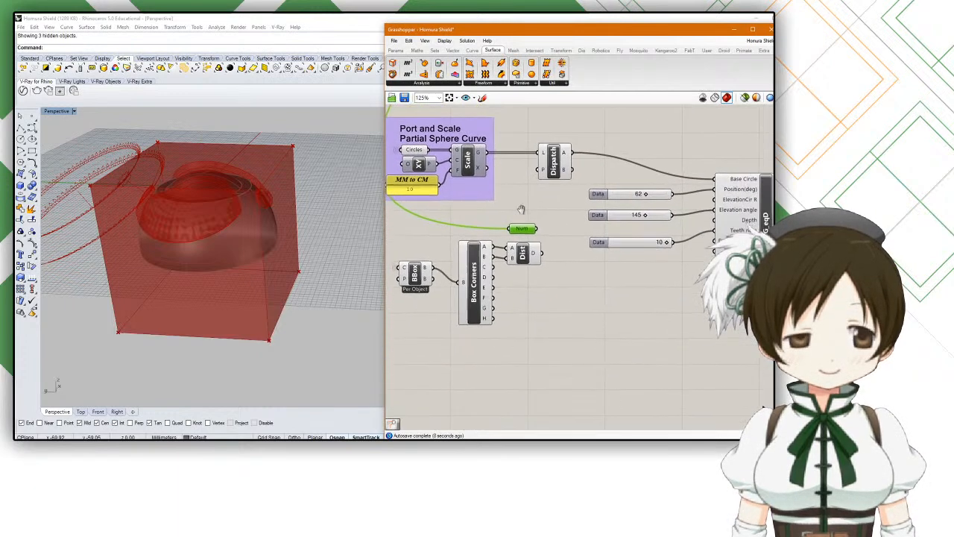
left_click_drag(522, 205, 525, 321)
left_click_drag(534, 228, 532, 229)
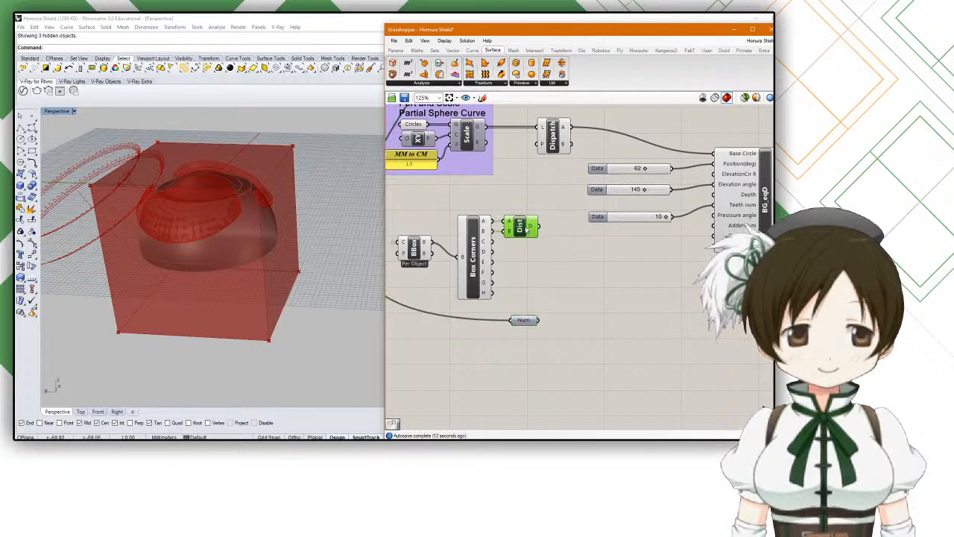
mouse_move(533, 229)
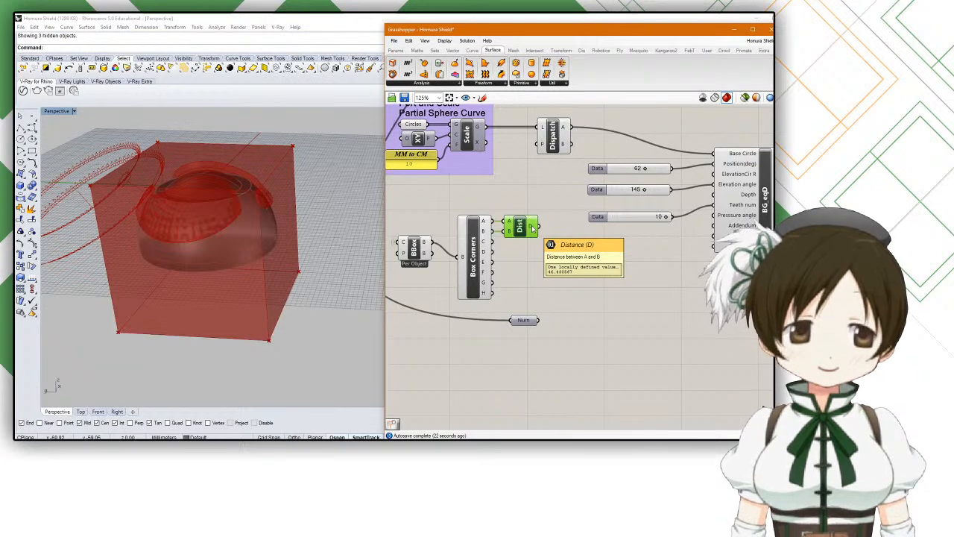
Step: Add a Division component beside Distance, feeding the distance into A and the Number parameter into B
double_click(568, 256)
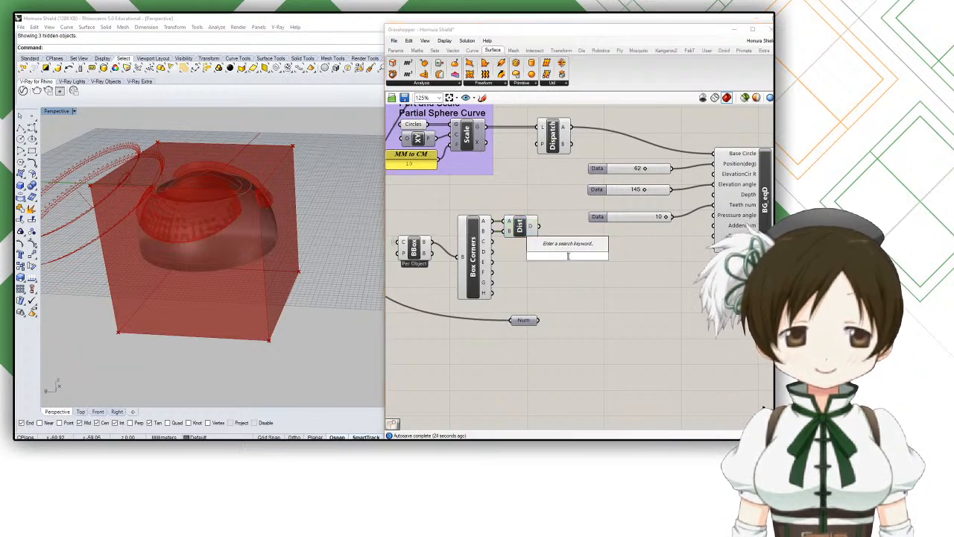
type("div")
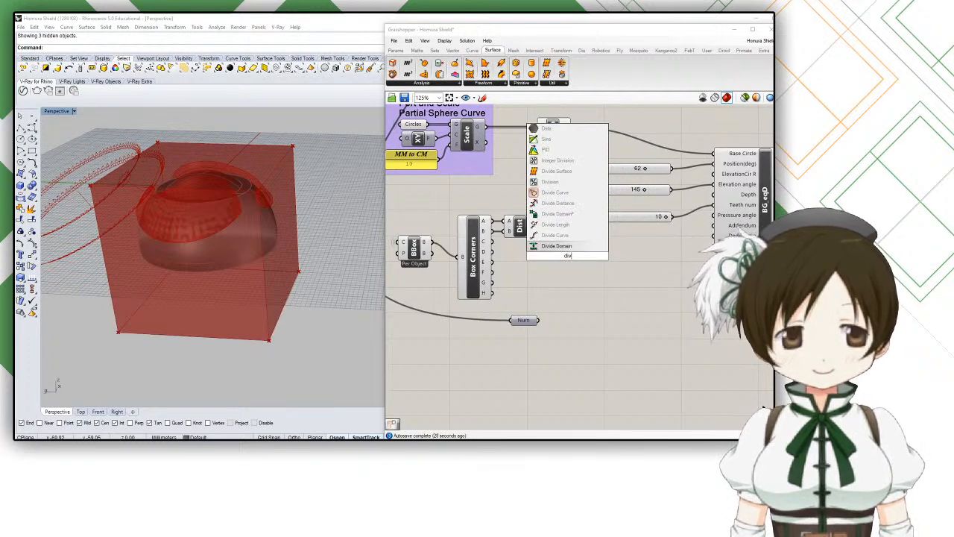
left_click(552, 181)
left_click_drag(544, 235, 552, 252)
left_click_drag(539, 320, 552, 261)
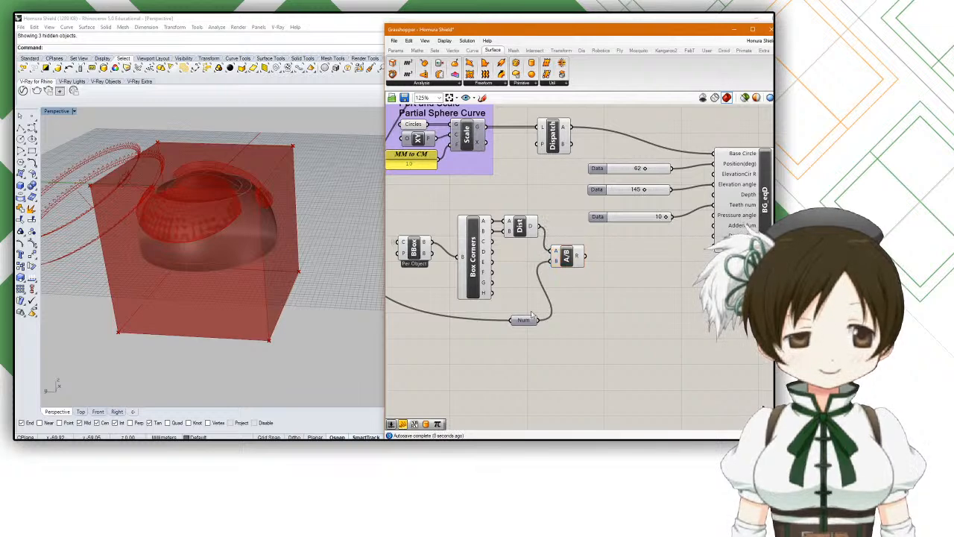
Step: Swap the division's inputs so that the Num value is divided by the box-corner distance, and align Num beside it
left_click_drag(525, 319, 527, 261)
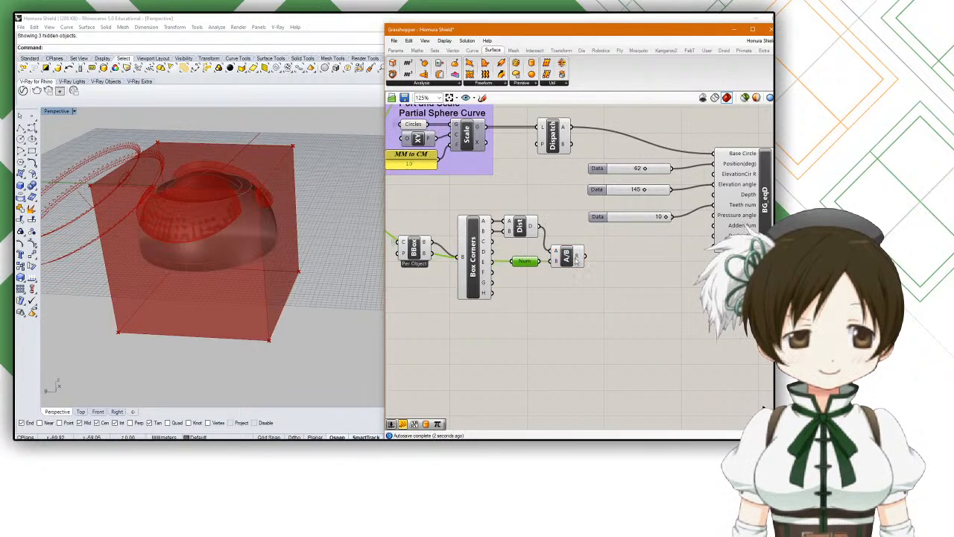
right_click_drag(577, 259, 533, 262)
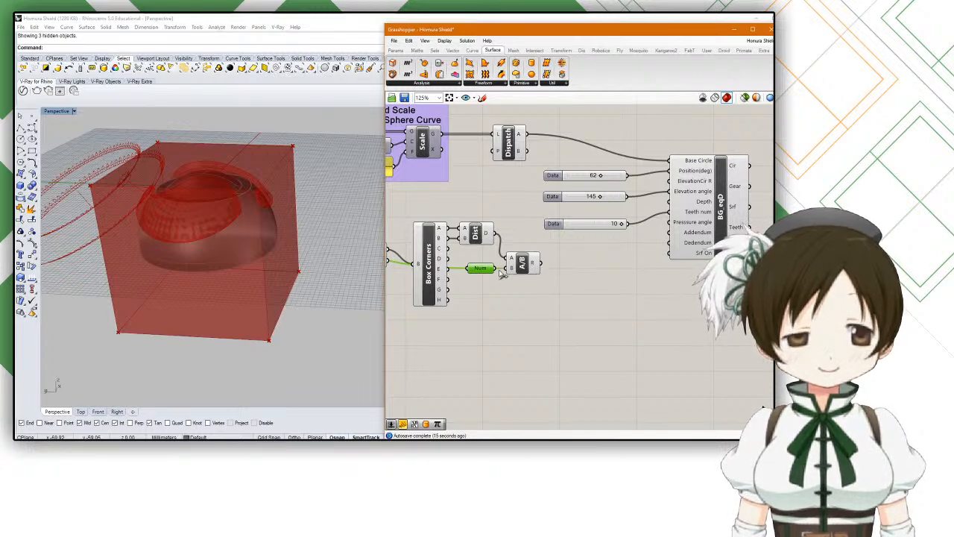
left_click_drag(492, 233, 507, 259)
mouse_move(534, 264)
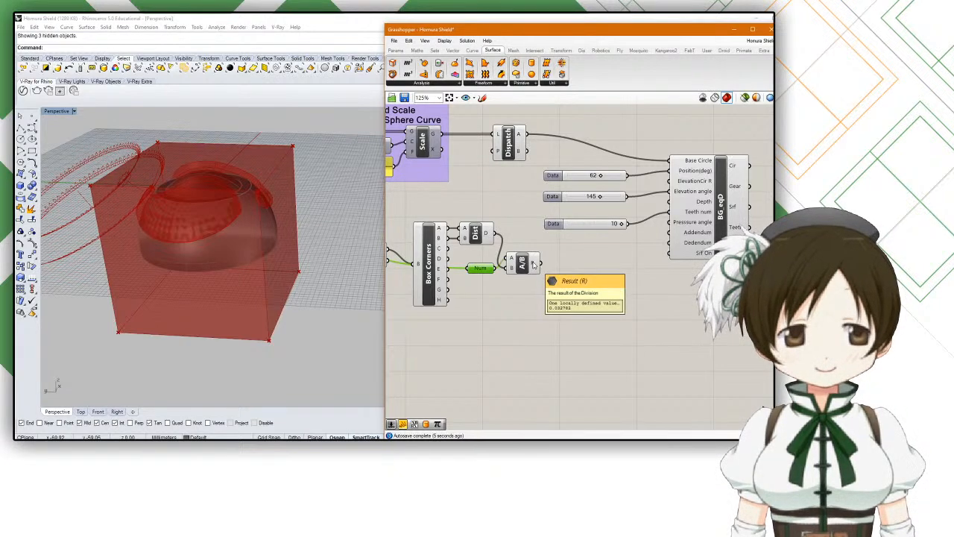
left_click_drag(485, 270, 479, 267)
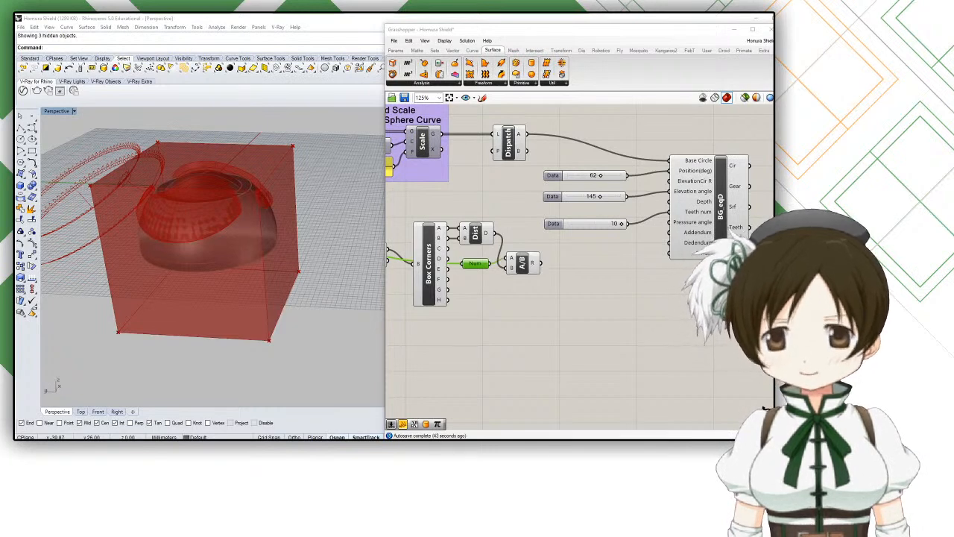
Step: Switch to Paint, resize and reposition its window over the workspace, and enlarge the blank canvas to 843 × 512 px
mouse_move(16, 112)
left_mouse_down()
mouse_move(310, 118)
mouse_move(205, 84)
left_mouse_up()
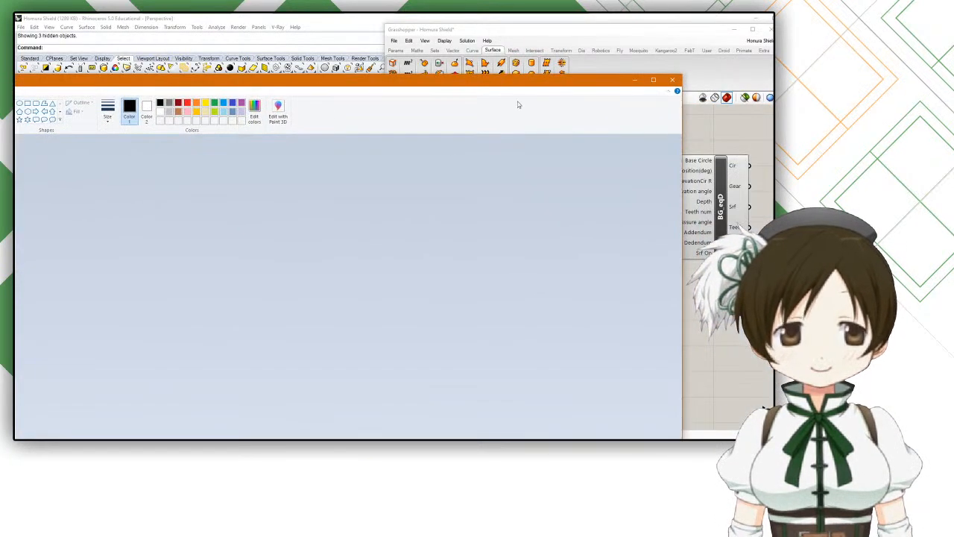
mouse_move(600, 77)
left_mouse_down()
mouse_move(586, 65)
mouse_move(588, 251)
mouse_move(575, 212)
mouse_move(575, 67)
left_mouse_up()
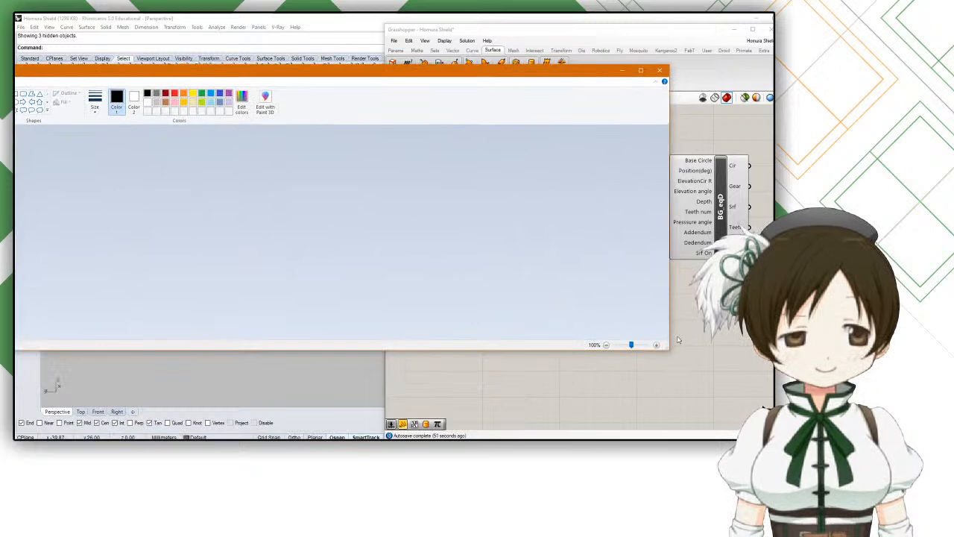
mouse_move(668, 349)
left_mouse_down()
mouse_move(300, 337)
mouse_move(197, 347)
left_mouse_up()
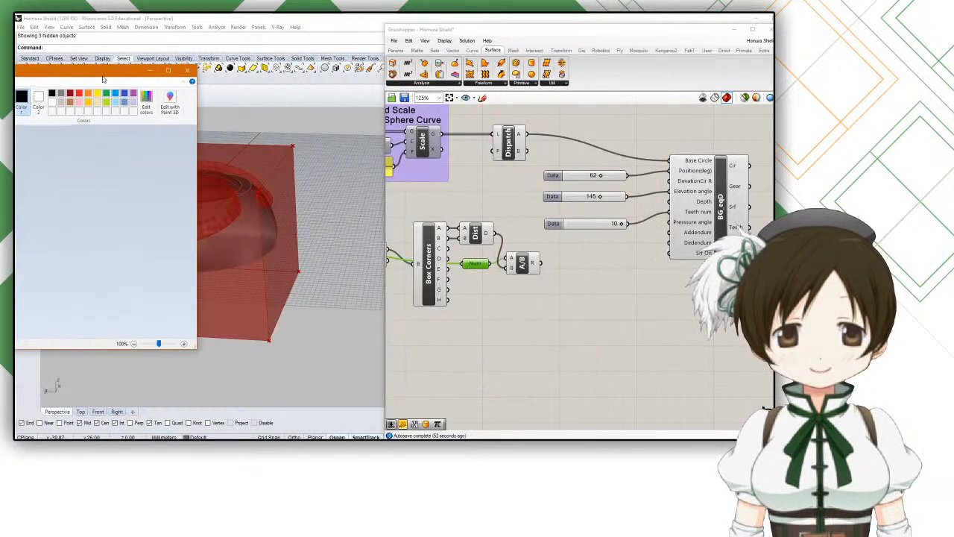
left_click_drag(102, 77, 497, 141)
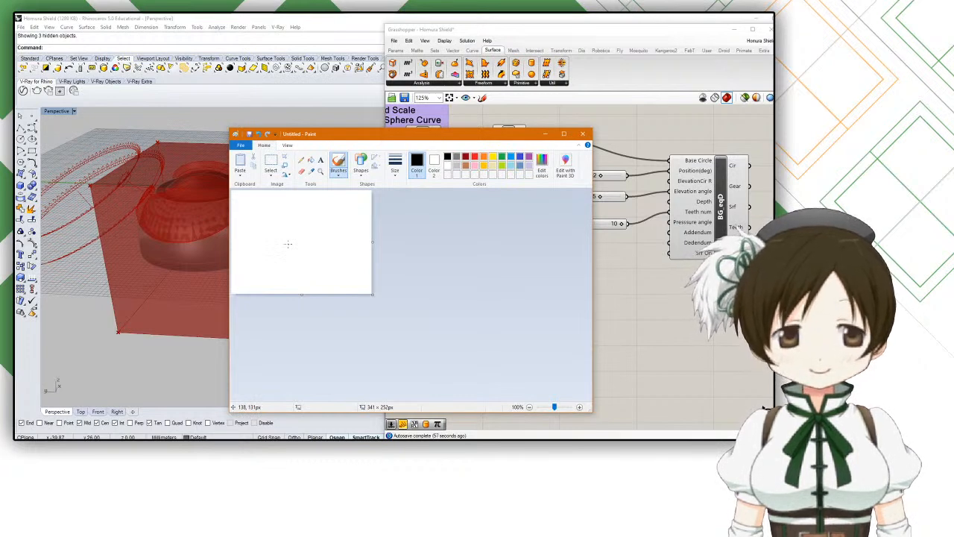
left_click_drag(271, 221, 298, 227)
key("ctrl+z")
mouse_move(372, 294)
left_mouse_down()
mouse_move(500, 384)
mouse_move(579, 402)
left_mouse_up()
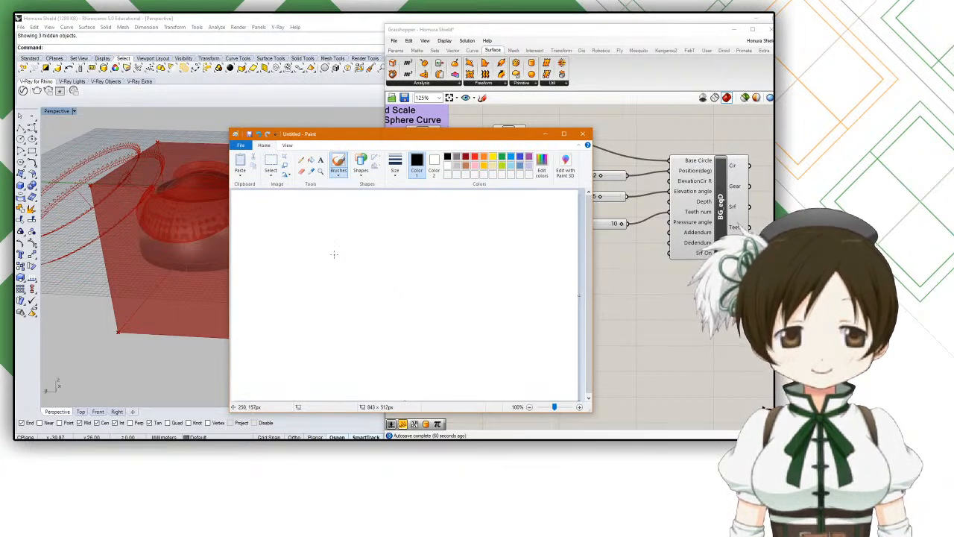
Step: Sketch a circle labelled A inside a larger circle labelled B, write "A × F = B" below, and return to Grasshopper
mouse_move(332, 242)
left_mouse_down()
mouse_move(366, 228)
mouse_move(389, 266)
mouse_move(347, 278)
mouse_move(328, 248)
mouse_move(360, 253)
left_mouse_up()
left_click_drag(352, 248, 356, 248)
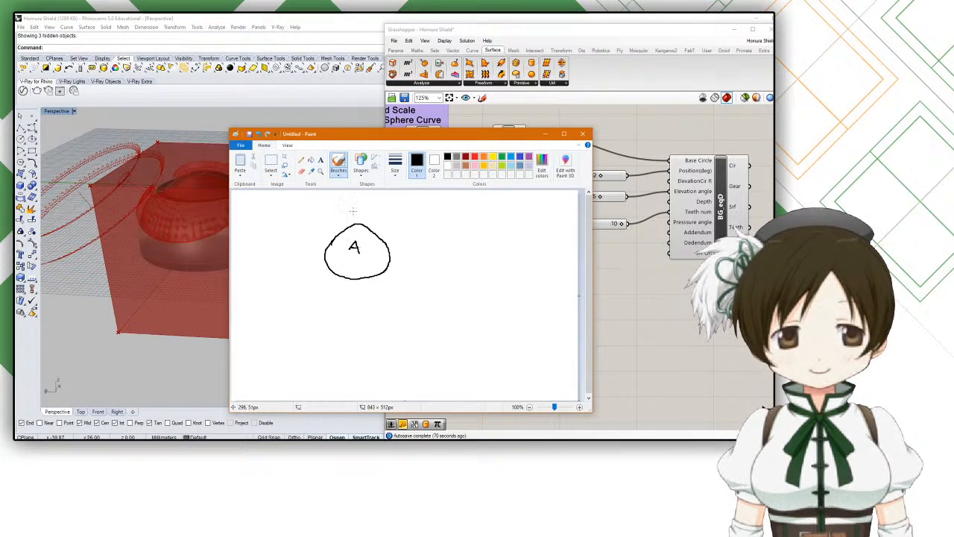
mouse_move(347, 211)
left_mouse_down()
mouse_move(321, 235)
mouse_move(310, 269)
mouse_move(326, 296)
mouse_move(356, 306)
mouse_move(396, 292)
mouse_move(411, 249)
mouse_move(387, 213)
mouse_move(332, 214)
left_mouse_up()
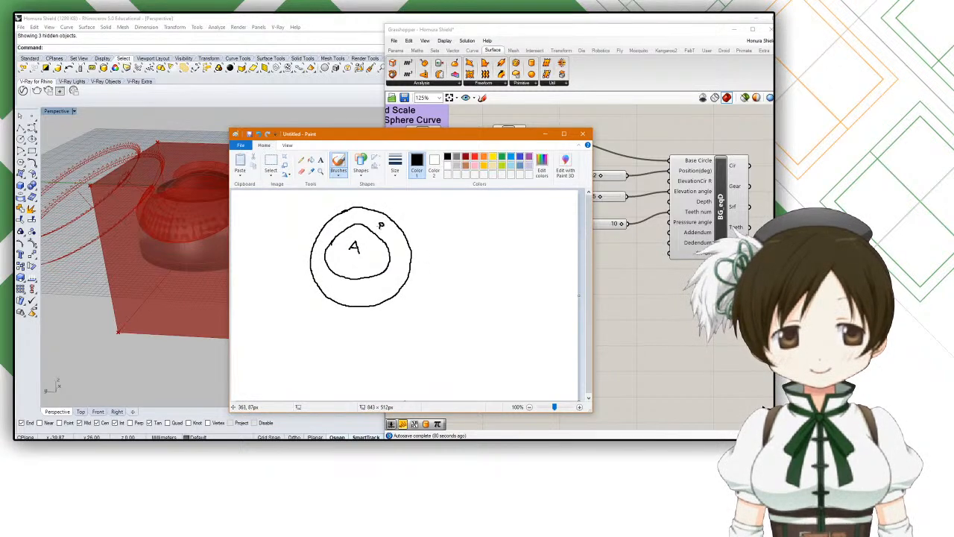
mouse_move(323, 321)
left_mouse_down()
mouse_move(316, 339)
mouse_move(326, 341)
left_mouse_up()
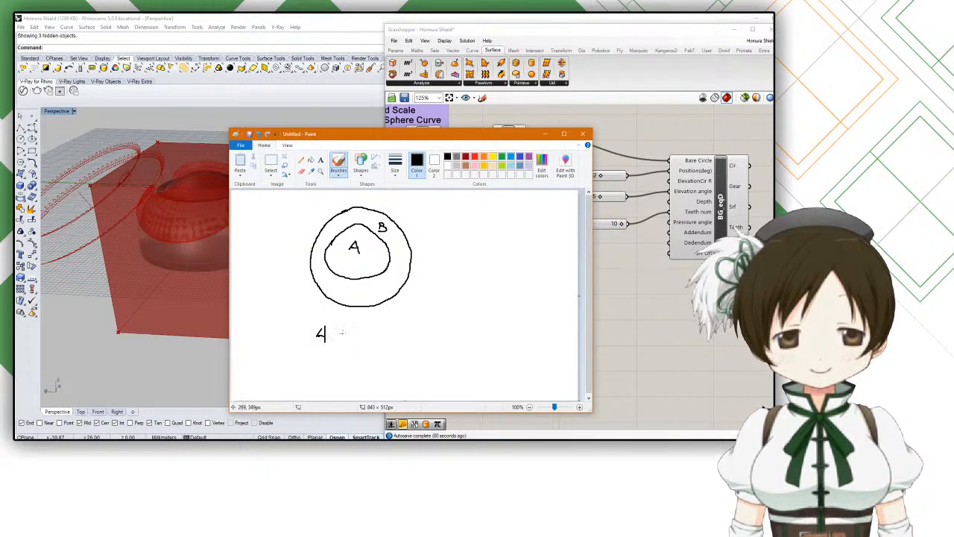
left_click_drag(347, 330, 348, 342)
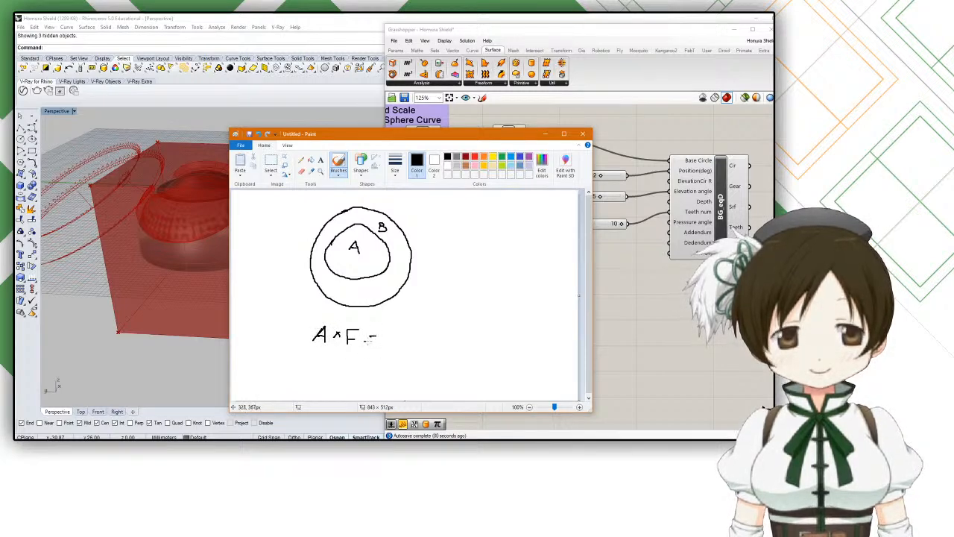
left_click_drag(398, 335, 388, 344)
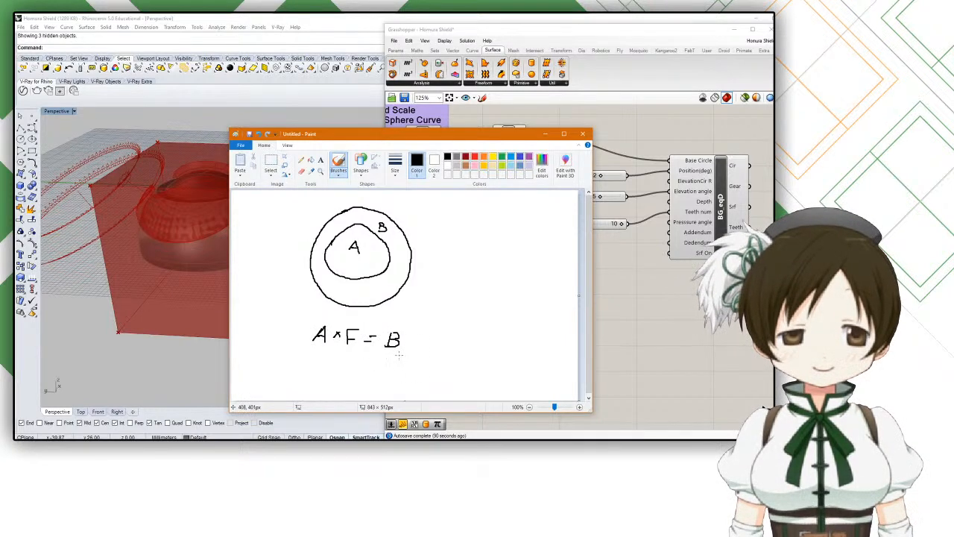
left_click(545, 134)
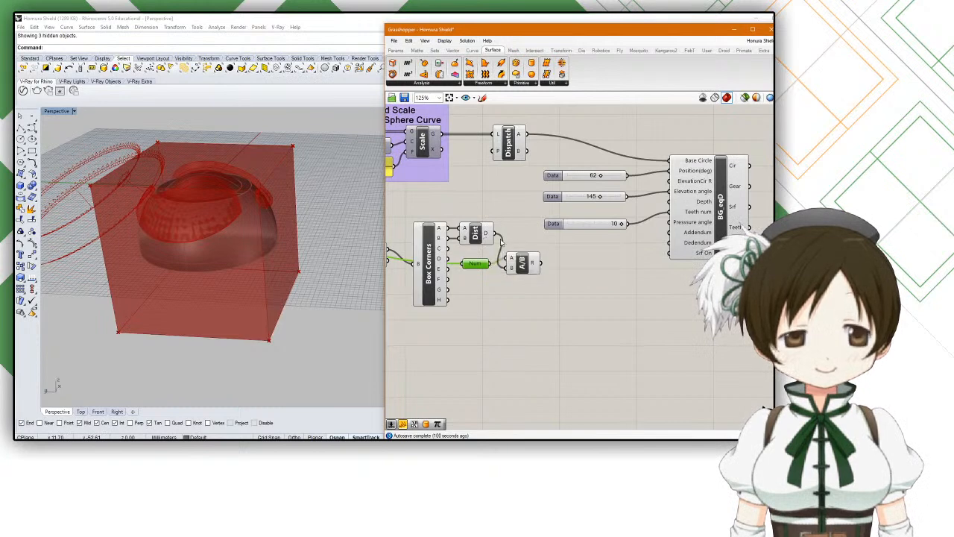
Step: Connect the division result to the Depth input of the BG_eqD component and check the gear in the Rhino viewport
mouse_move(536, 262)
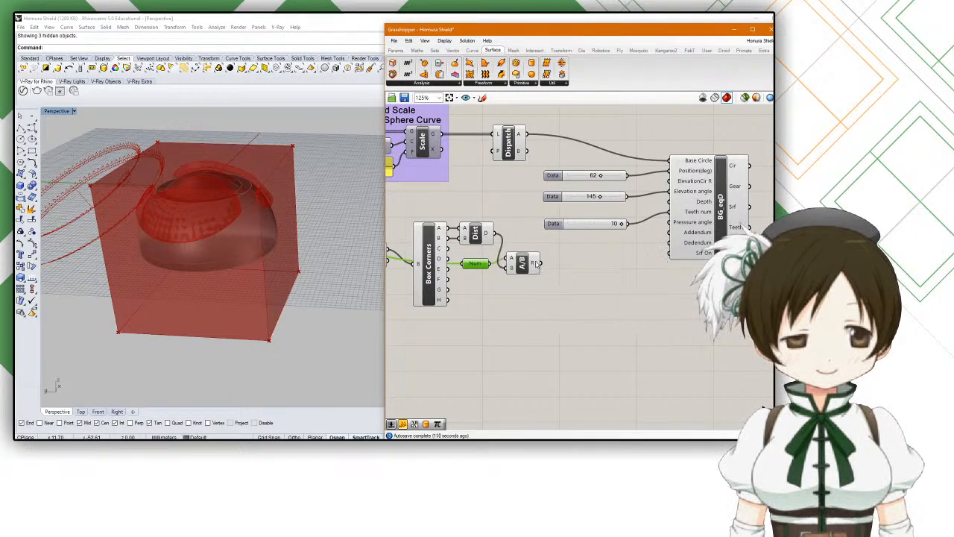
left_click_drag(536, 263, 670, 203)
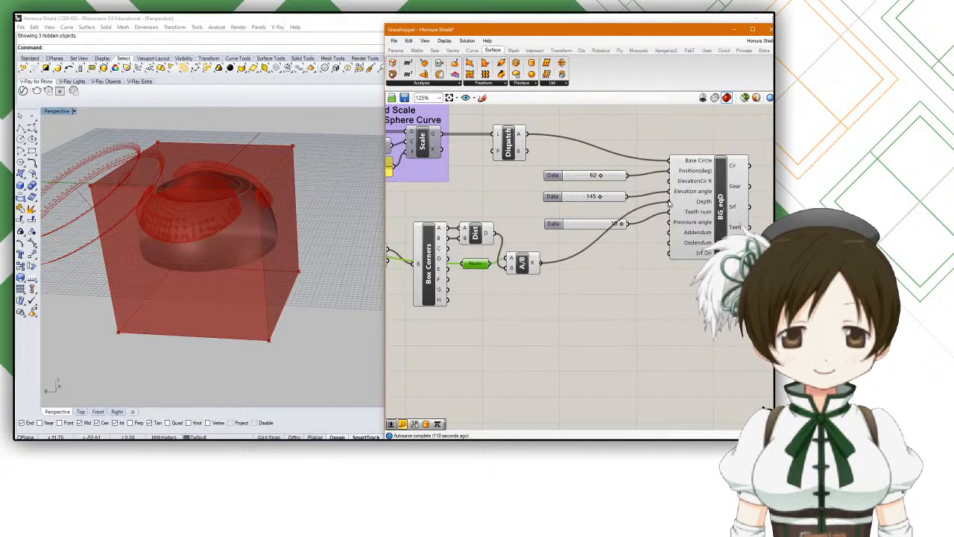
right_click_drag(279, 224, 281, 190)
scroll(153, 226, "up", 10)
scroll(149, 229, "down", 8)
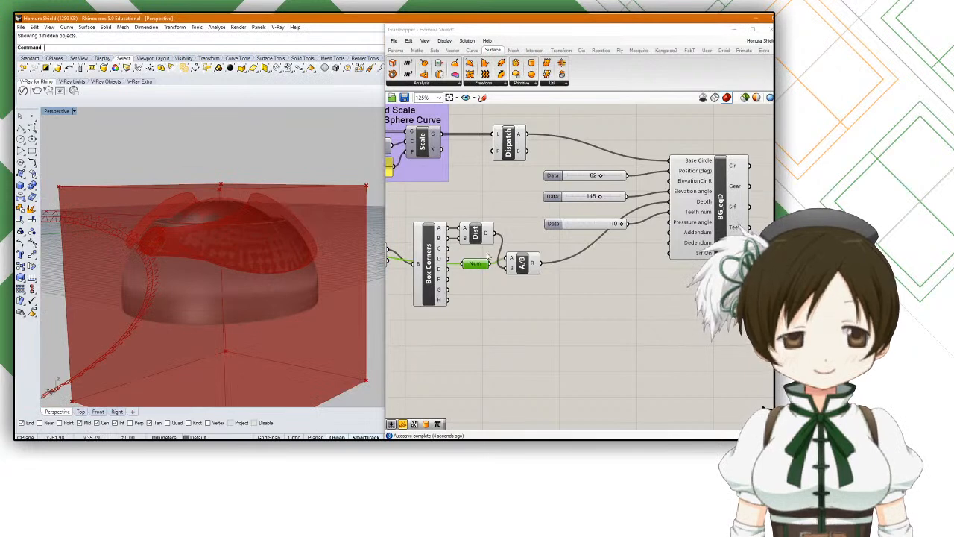
Step: Turn off the viewport preview of the Box Corners, Distance, Num and division components
left_click_drag(515, 298, 433, 224)
middle_click(431, 217)
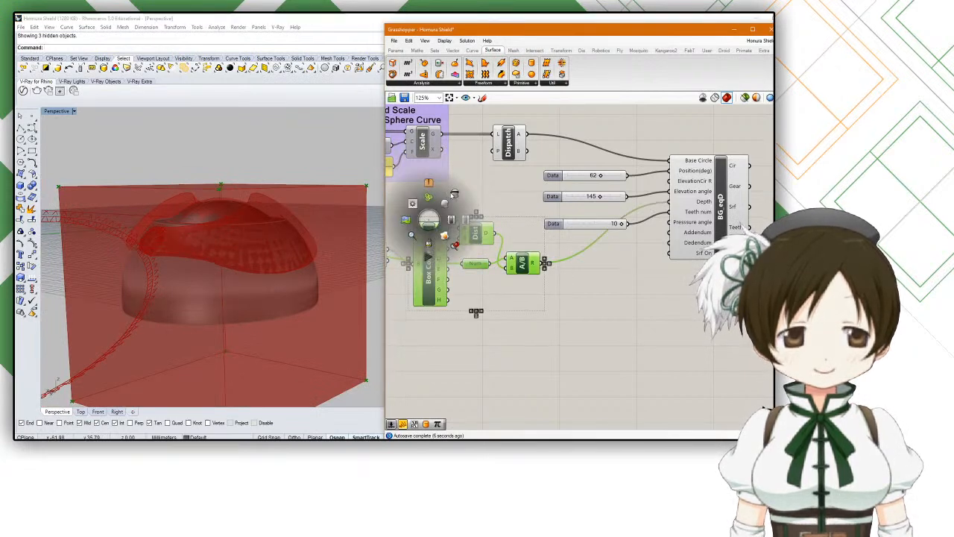
left_click(451, 195)
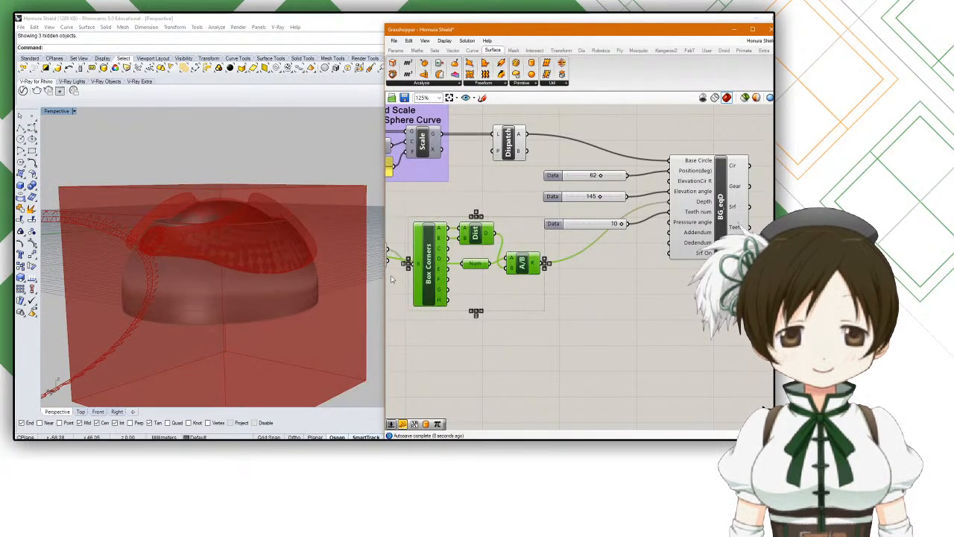
left_click(483, 300)
scroll(512, 311, "down", 1)
right_click_drag(518, 307, 552, 287)
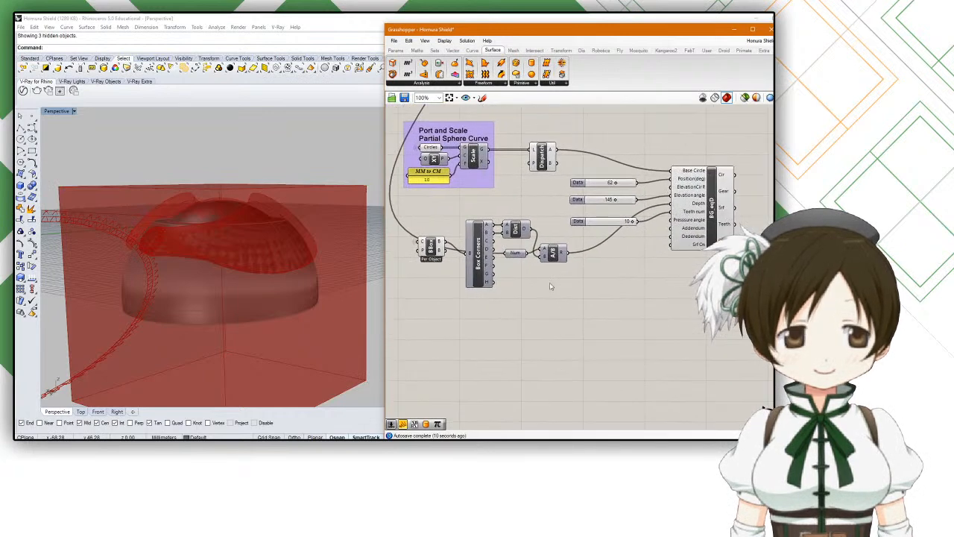
Step: Turn off the bounding box component's preview and examine the gear where it meets the shield's rim
left_click(718, 219)
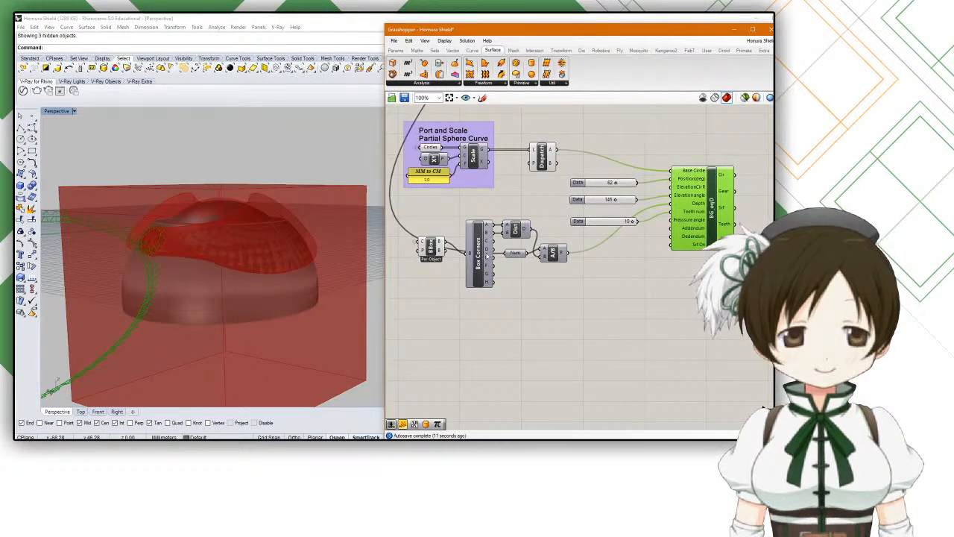
left_click(430, 250)
middle_click(430, 250)
left_click(456, 225)
scroll(189, 260, "up", 8)
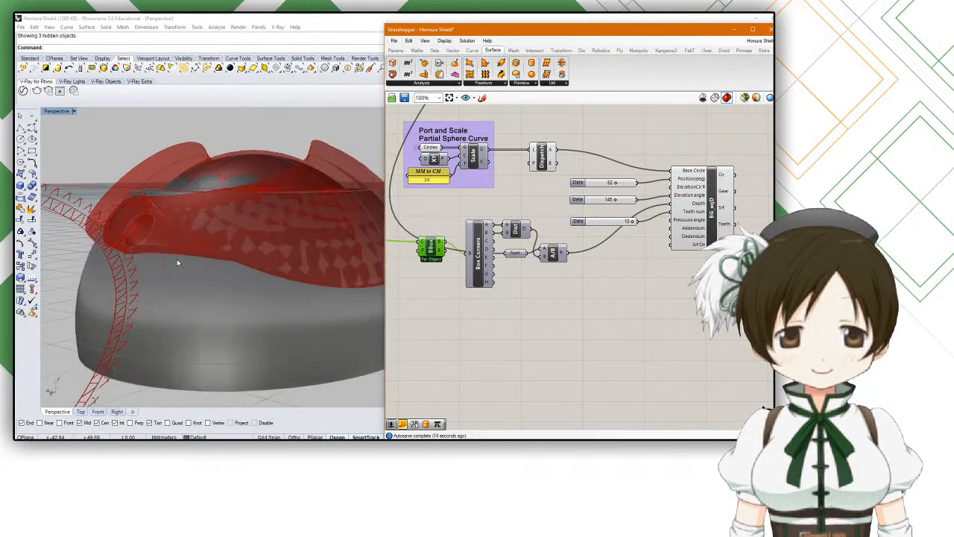
scroll(145, 194, "up", 4)
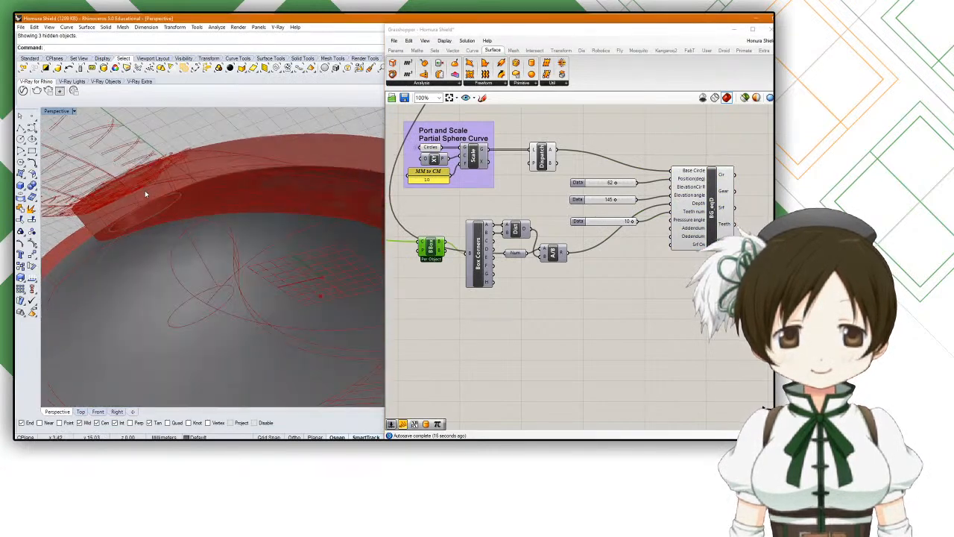
scroll(145, 194, "down", 2)
right_click_drag(146, 193, 199, 187)
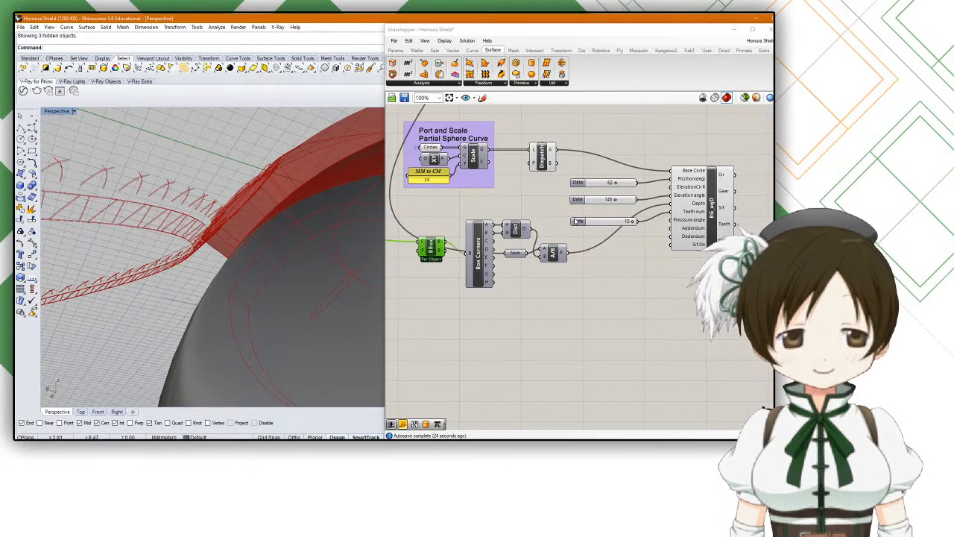
Step: Move Num and the division down, add a Multiplication component above them, and wire the box-corner distance into its A input
scroll(572, 259, "up", 3)
mouse_move(547, 273)
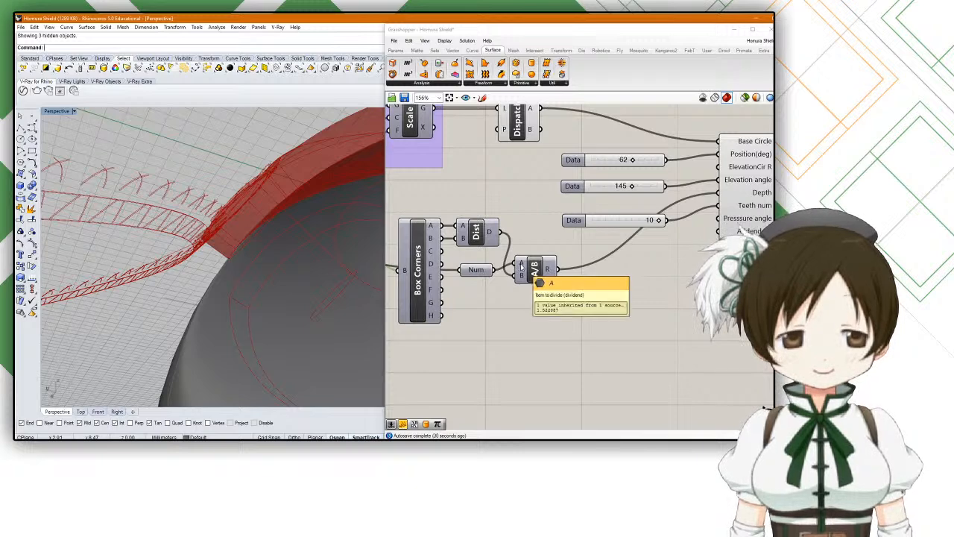
mouse_move(486, 273)
left_click_drag(486, 273, 486, 290)
left_click(534, 274)
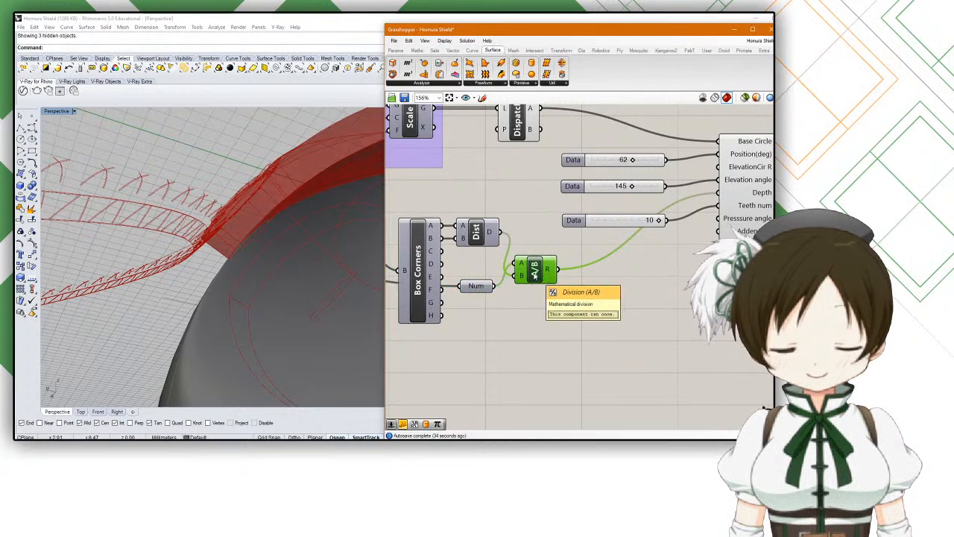
left_click_drag(534, 275, 533, 305)
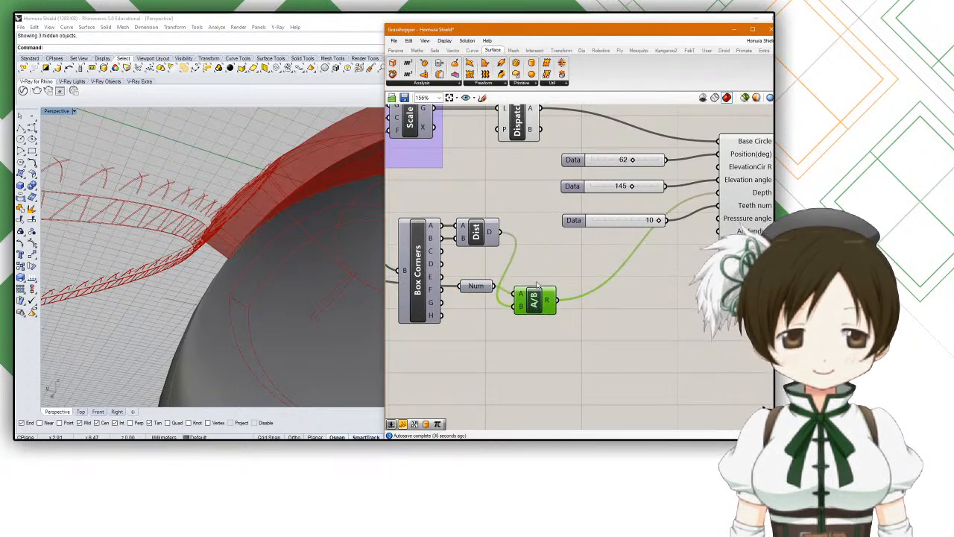
double_click(535, 258)
type("multipl")
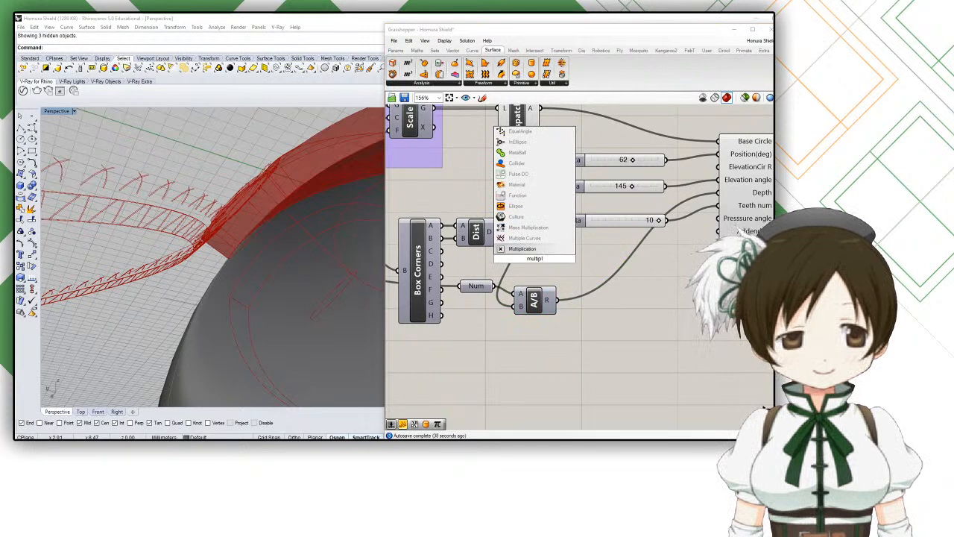
left_click(532, 249)
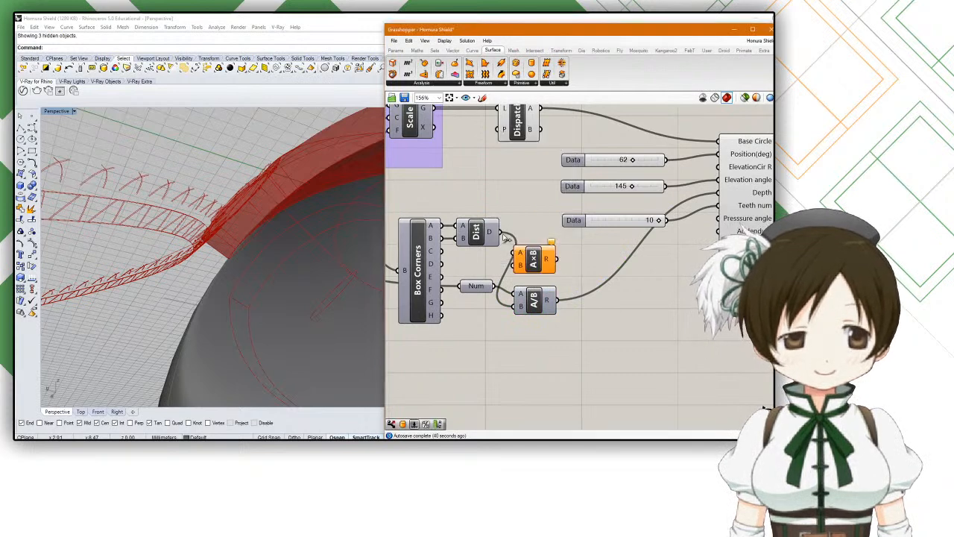
left_click_drag(498, 231, 543, 247)
left_click(481, 285)
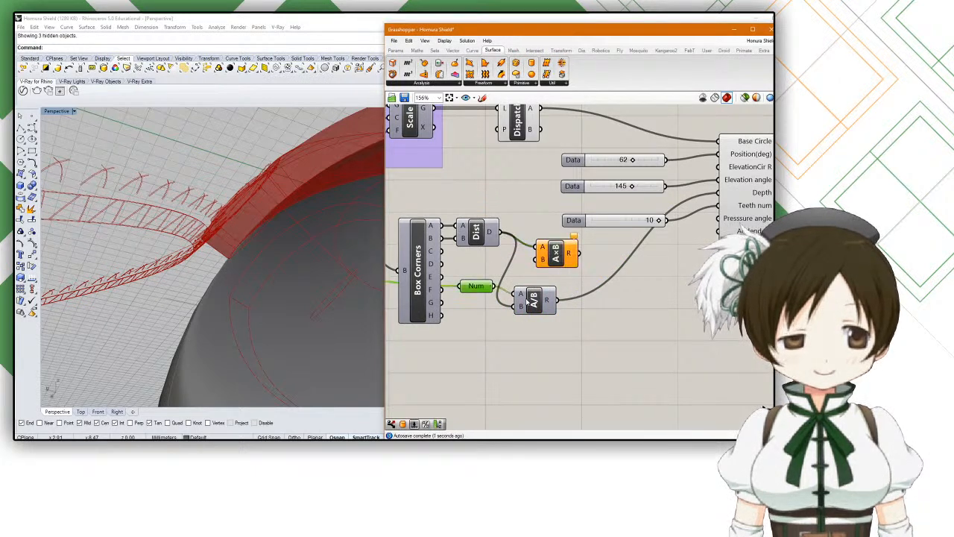
Step: Add a compact panel containing 1 and rewire the division to compute 1 divided by the Num value
double_click(462, 341)
type("panel")
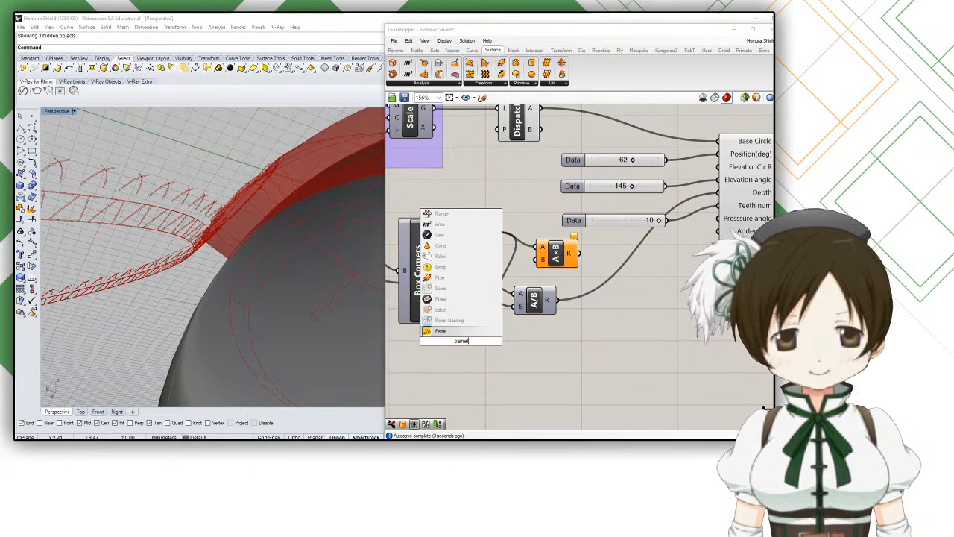
key("Return")
double_click(462, 343)
type("1")
left_click(555, 348)
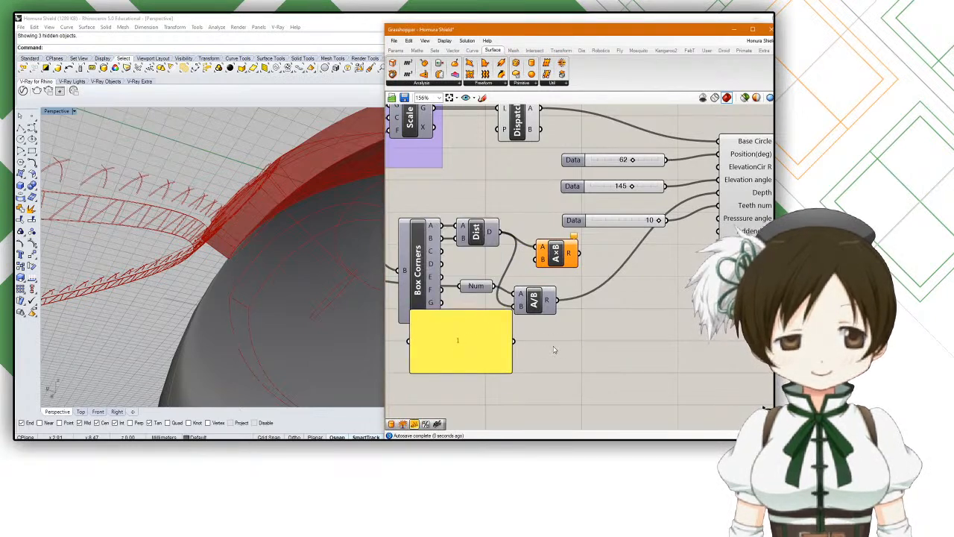
left_click_drag(512, 372, 534, 316)
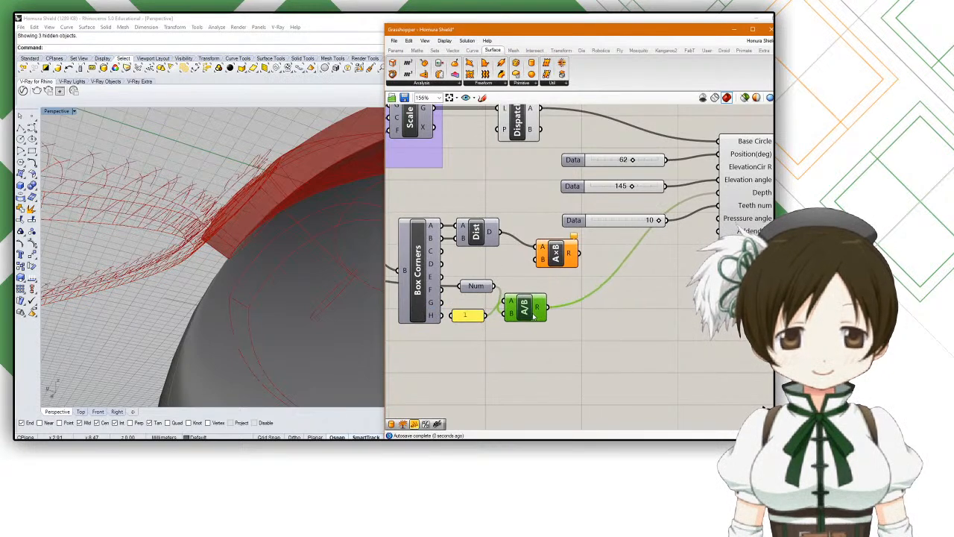
left_click_drag(477, 286, 471, 289)
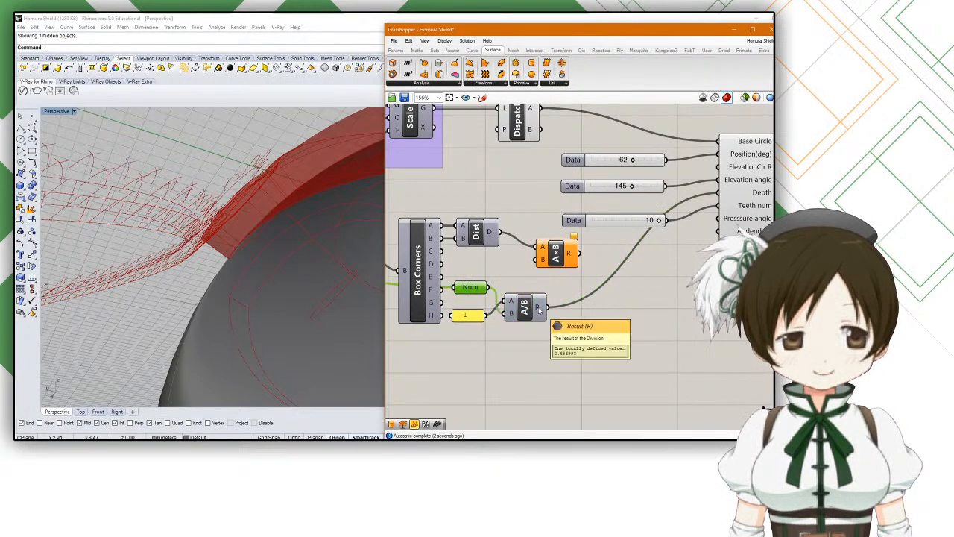
Step: Wire the division's result into the Multiplication's B input and the product into the bevel gear's Depth input
left_click_drag(540, 308, 718, 218)
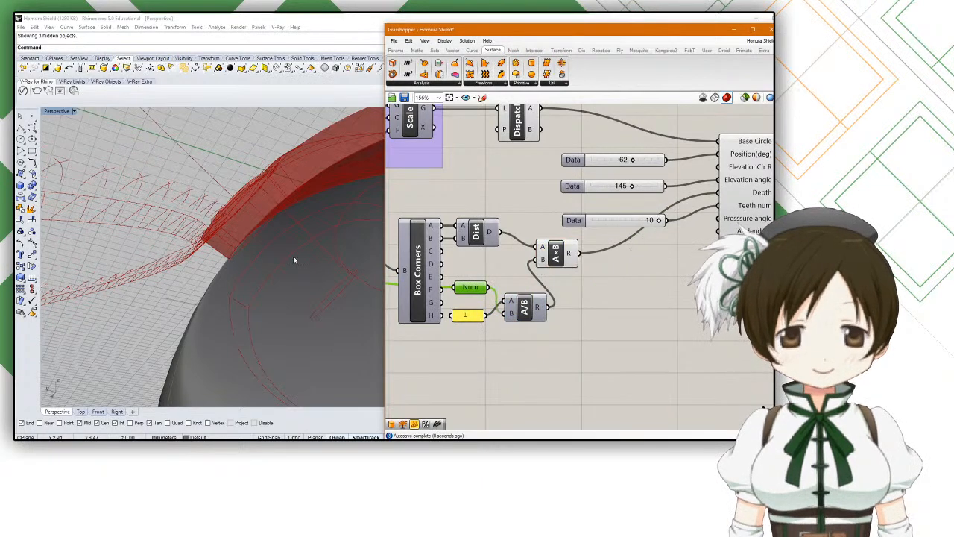
scroll(243, 252, "down", 15)
right_click_drag(241, 294, 234, 272)
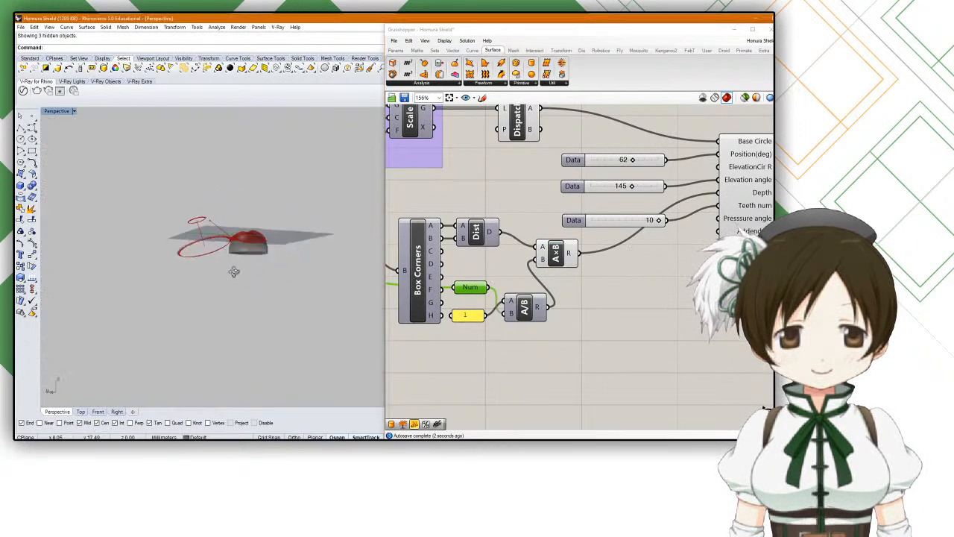
scroll(235, 240, "up", 10)
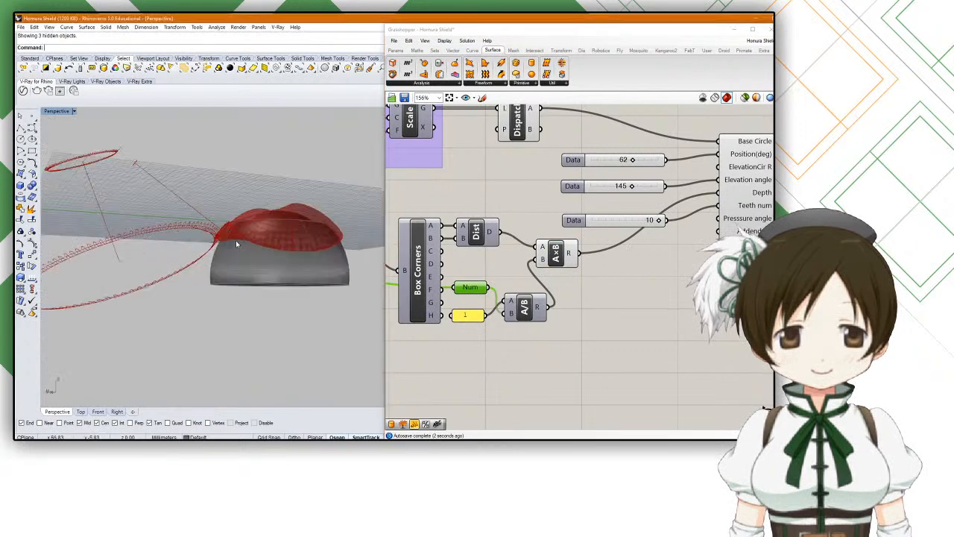
Step: Rearrange the division's inputs so the panel containing 1 sits above Num, each in line with its A or B input
left_click(525, 305)
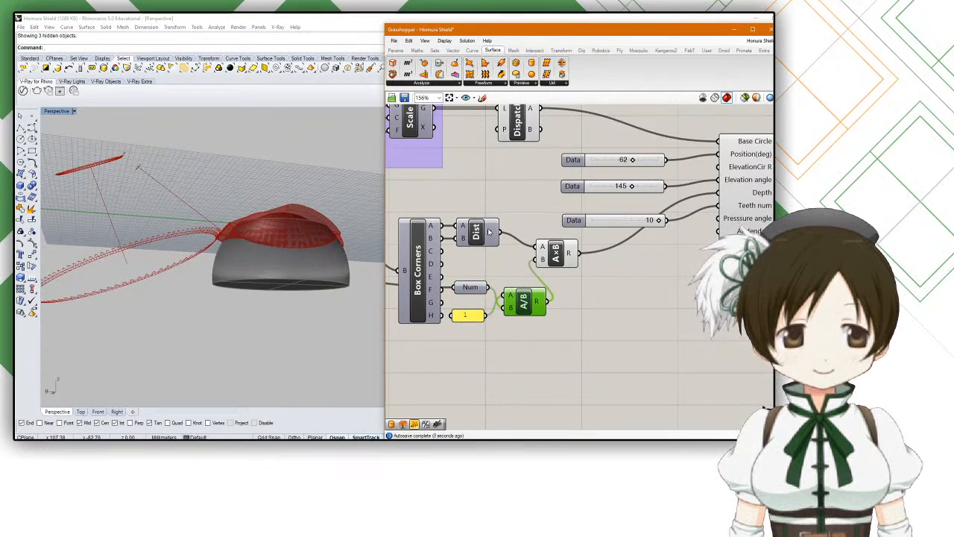
mouse_move(489, 232)
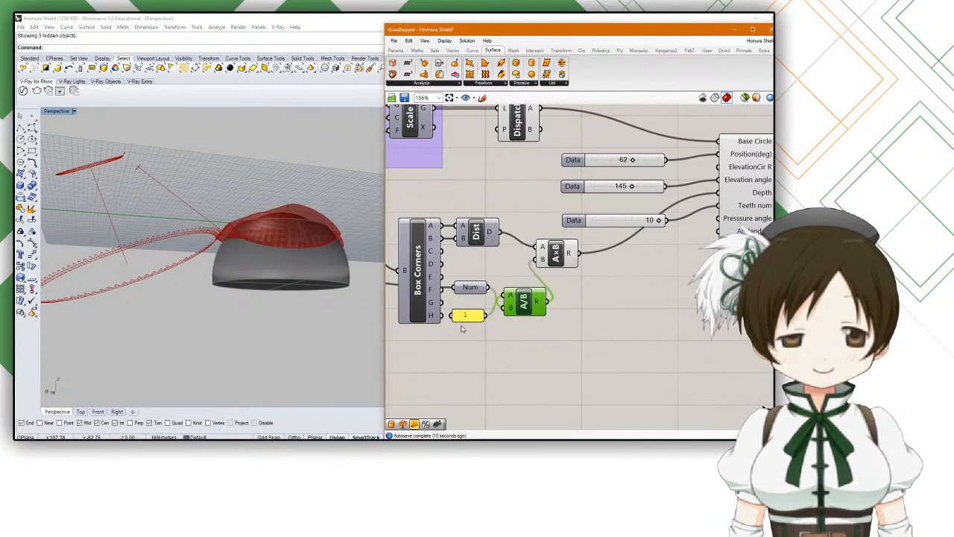
left_click_drag(467, 317, 470, 313)
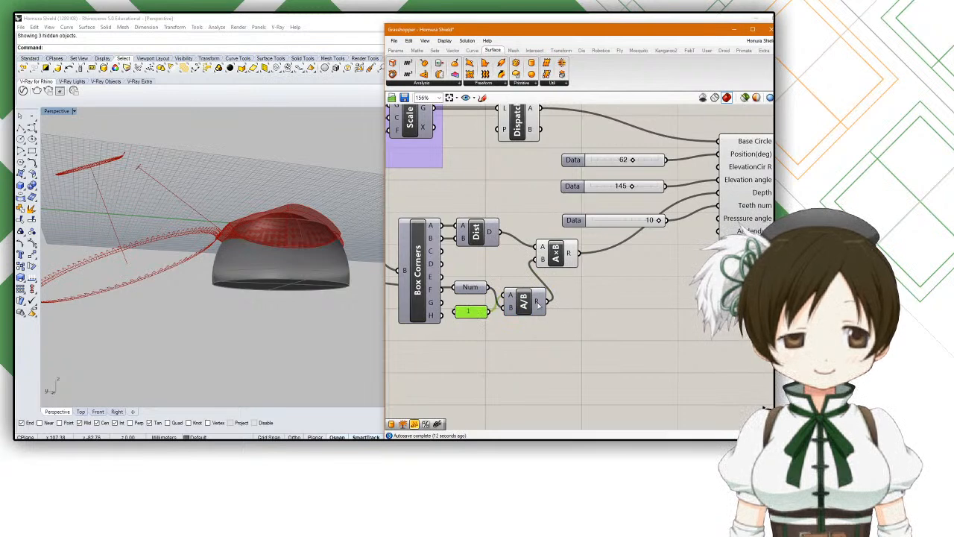
mouse_move(538, 304)
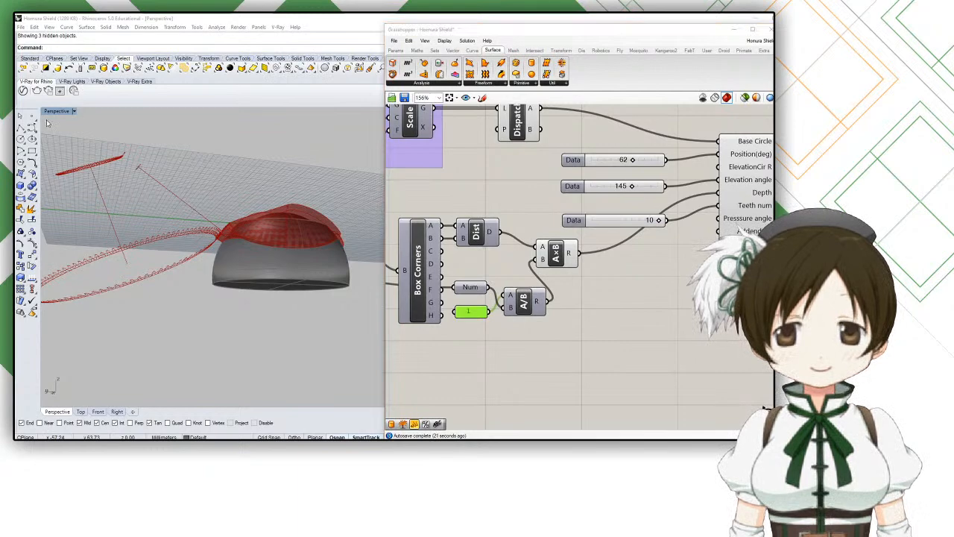
scroll(578, 284, "up", 4)
scroll(578, 284, "down", 3)
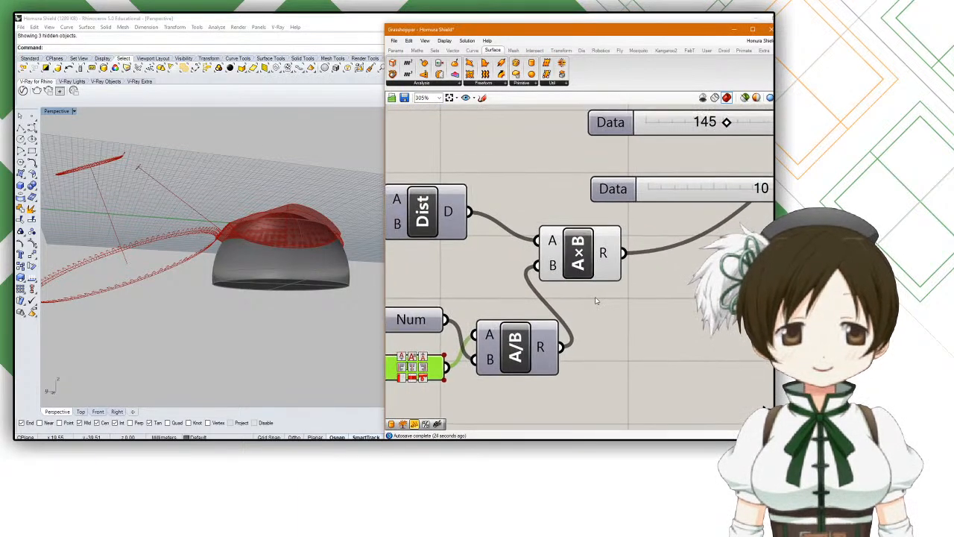
left_click_drag(569, 329, 555, 319)
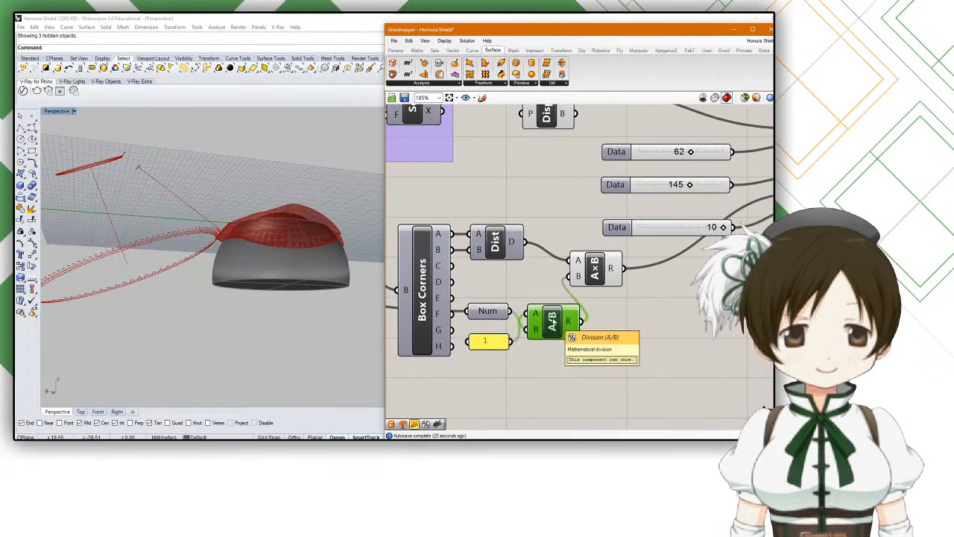
right_click_drag(337, 290, 292, 287)
mouse_move(491, 315)
left_mouse_down()
mouse_move(492, 359)
mouse_move(488, 315)
left_mouse_up()
left_click_drag(490, 353, 489, 333)
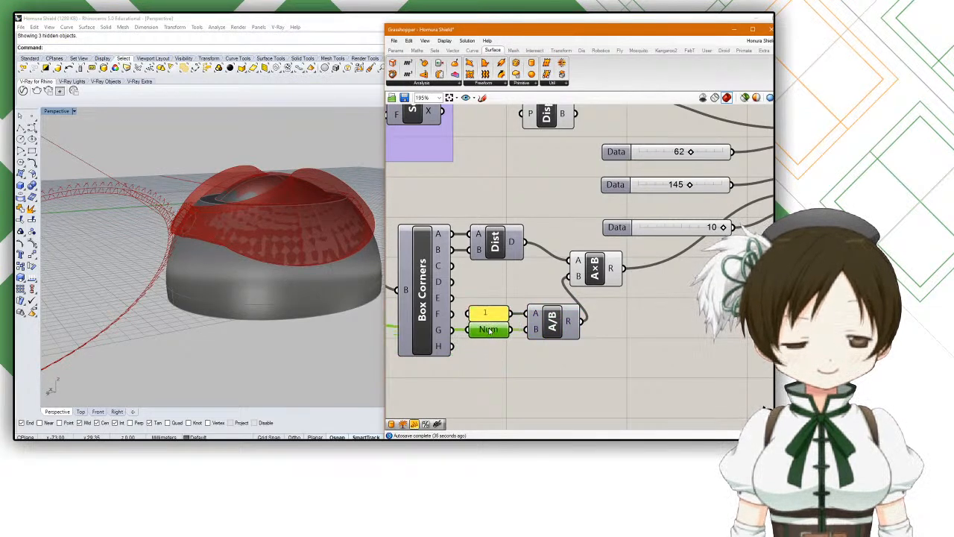
Step: Check the gear against the shield's rim and move the Multiplication component farther from the Distance and Division components
scroll(537, 329, "down", 3)
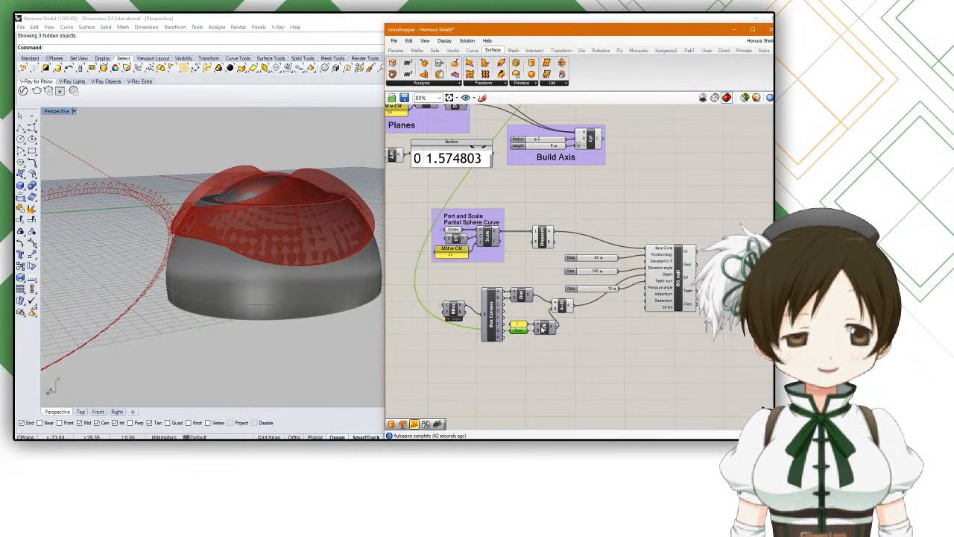
scroll(546, 328, "up", 3)
right_click_drag(223, 298, 242, 224)
scroll(178, 197, "up", 7)
right_click_drag(178, 191, 177, 209)
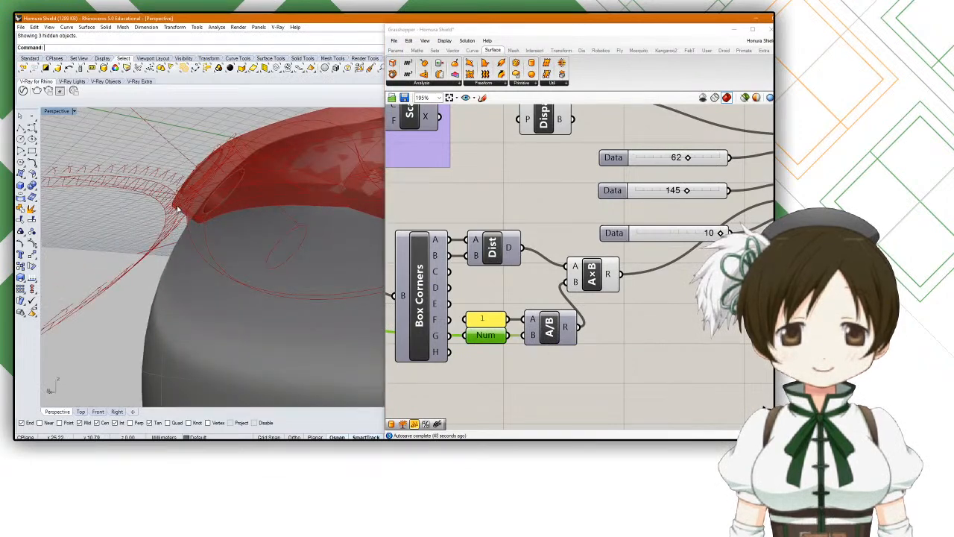
scroll(186, 231, "down", 7)
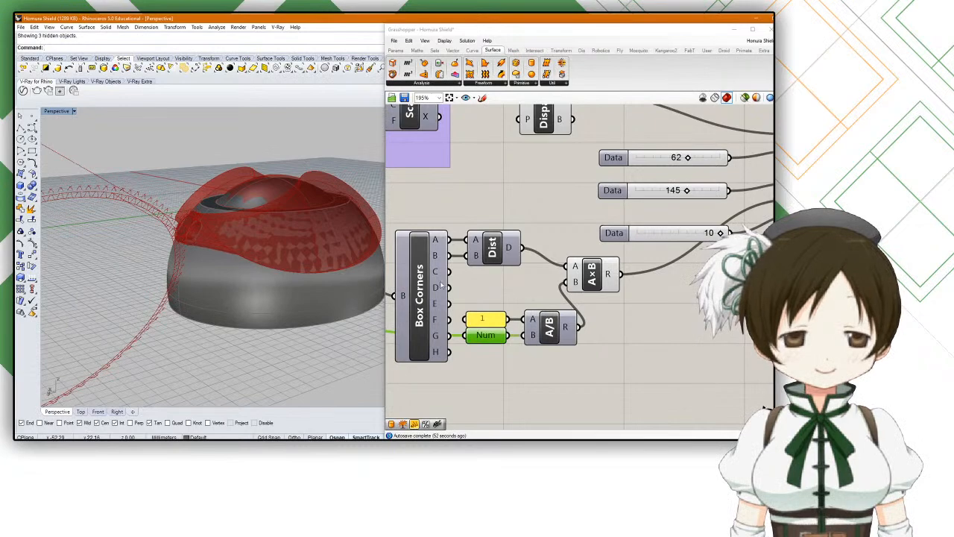
right_click_drag(568, 313, 516, 301)
left_click(569, 279)
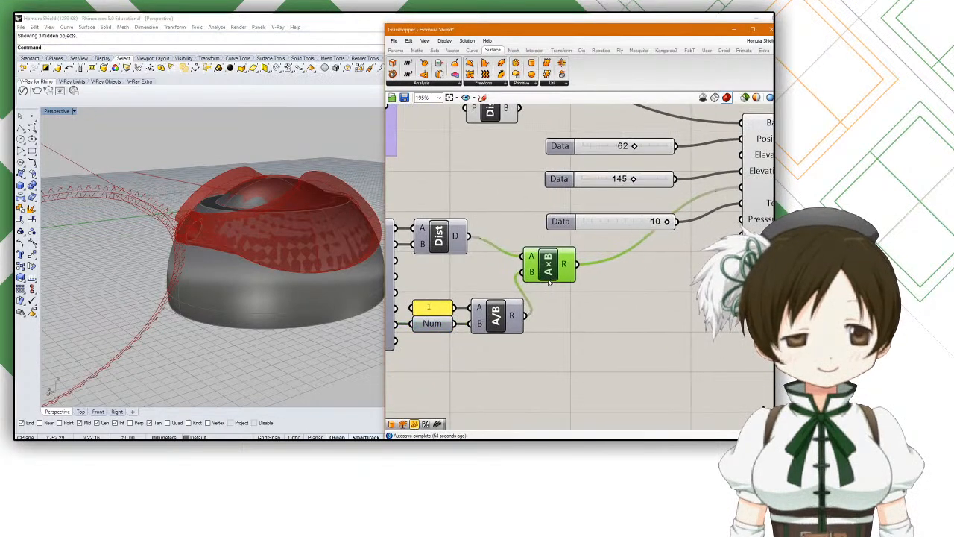
mouse_move(569, 283)
left_mouse_down()
mouse_move(546, 271)
mouse_move(577, 276)
left_mouse_up()
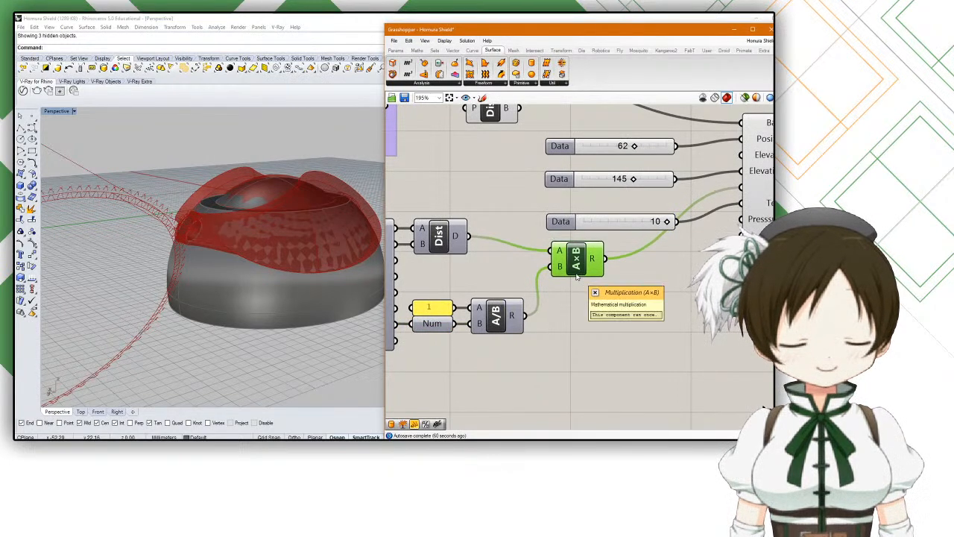
Step: Place the tooth-number slider directly beneath the elevation angle slider and align the Multiplication component with the Distance output
right_click_drag(581, 297, 564, 295)
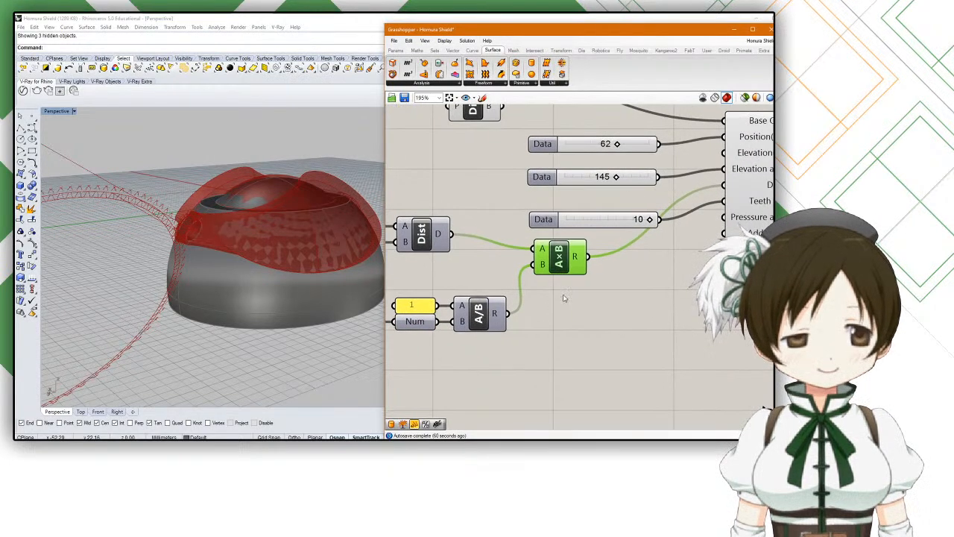
left_click_drag(546, 226, 544, 202)
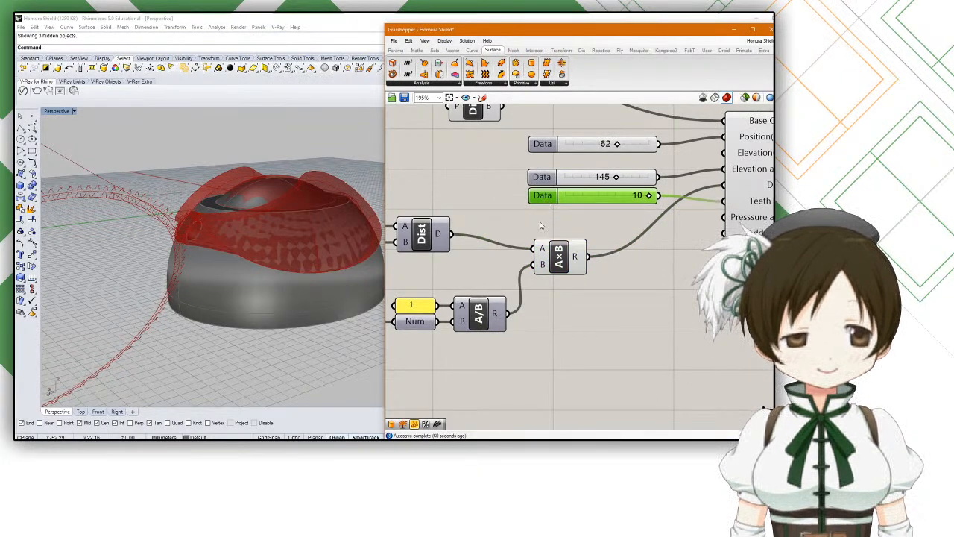
left_click(541, 225)
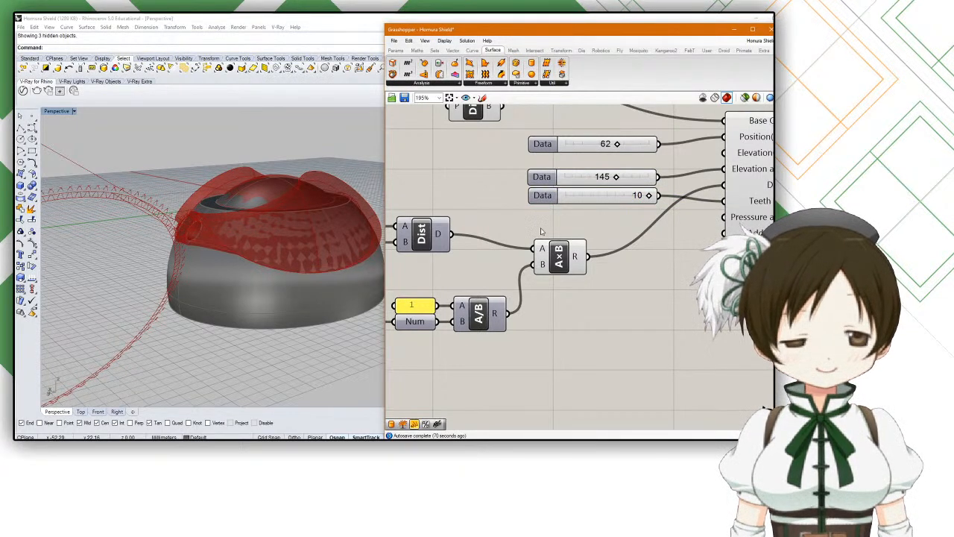
mouse_move(544, 250)
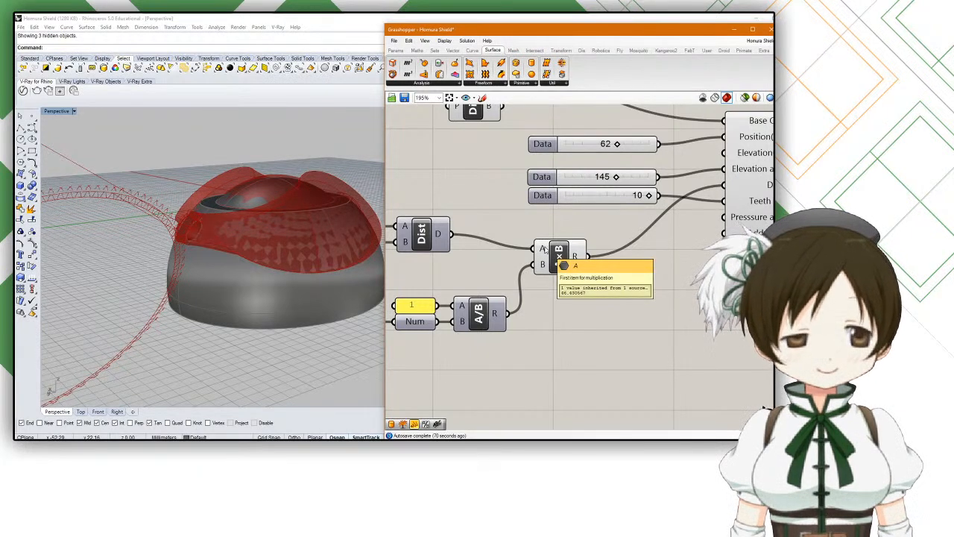
left_click_drag(559, 259, 559, 240)
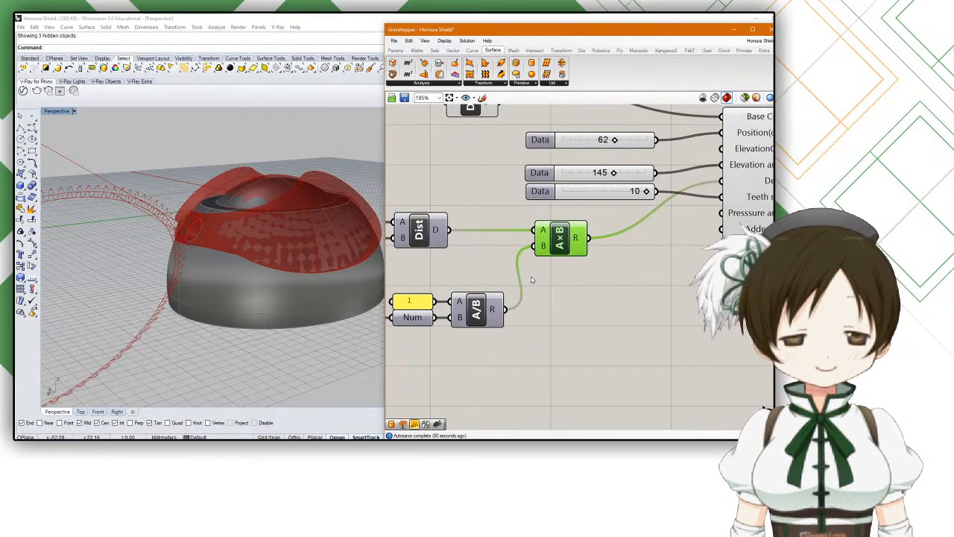
scroll(532, 279, "down", 10)
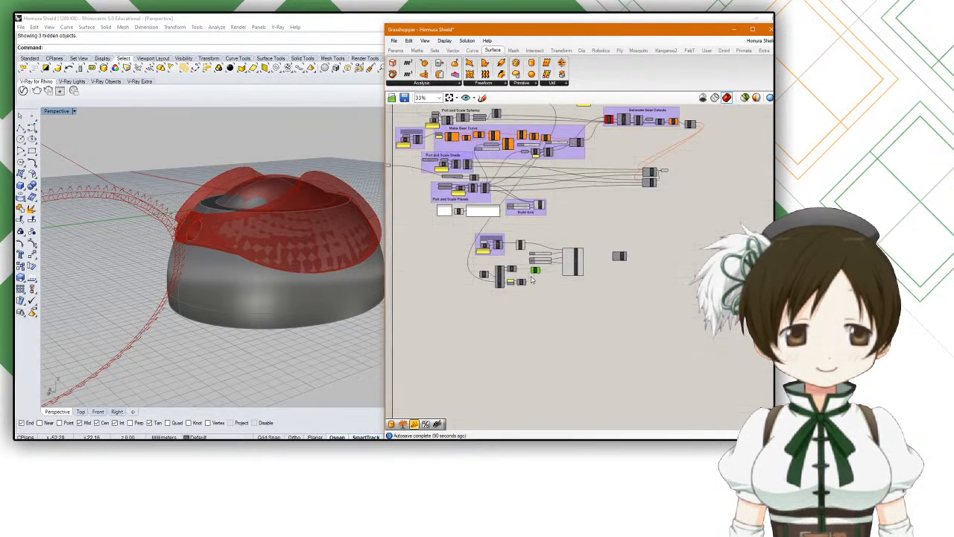
right_click_drag(538, 336, 494, 269)
scroll(494, 269, "up", 10)
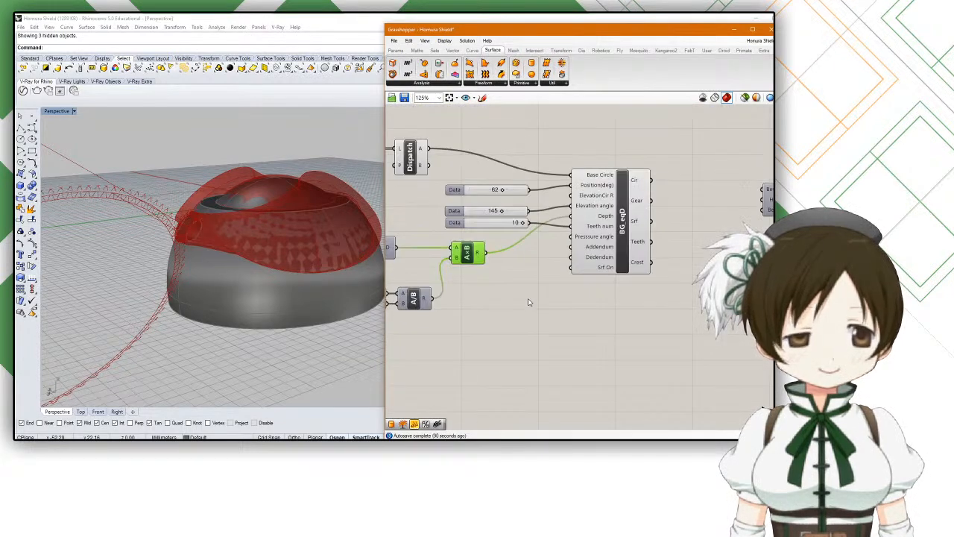
right_click_drag(578, 290, 570, 312)
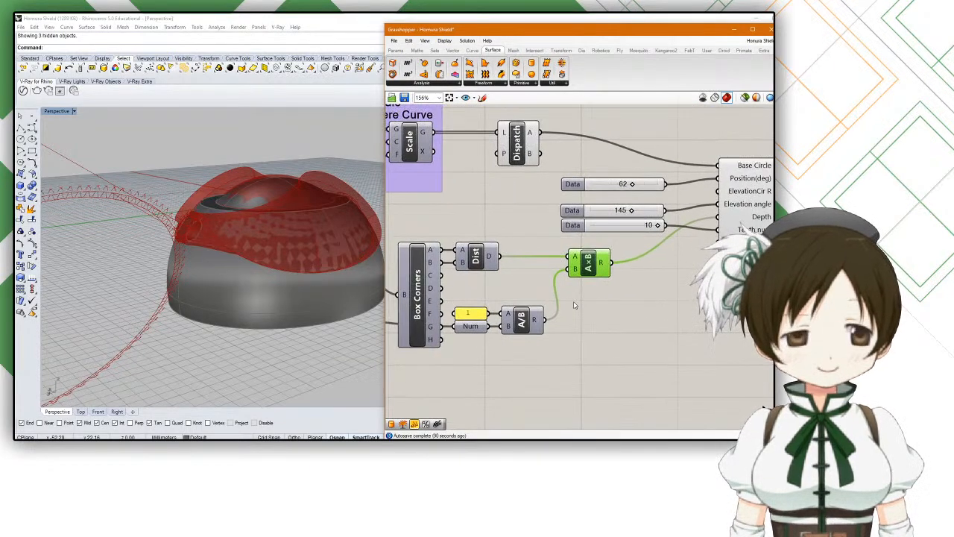
scroll(574, 305, "up", 2)
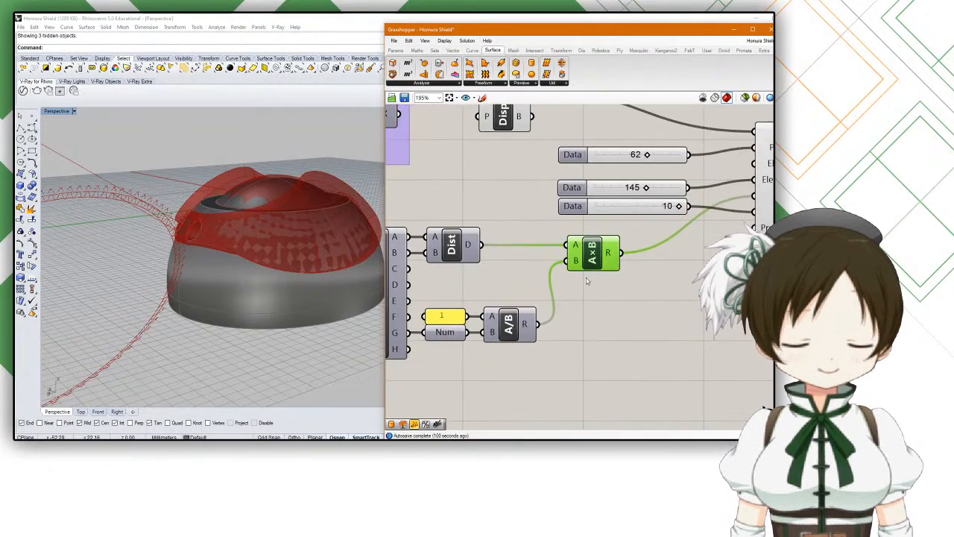
left_click_drag(593, 261, 610, 261)
right_click_drag(587, 255, 563, 222)
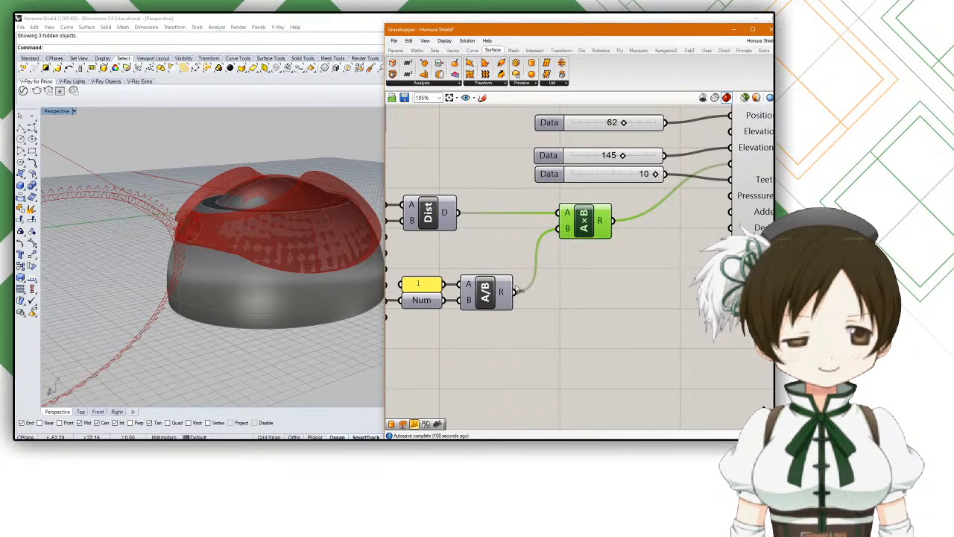
Step: Add a panel containing 7 below the Multiplication component and wire it into the gear's Depth input in place of the product
right_click_drag(261, 245, 231, 217)
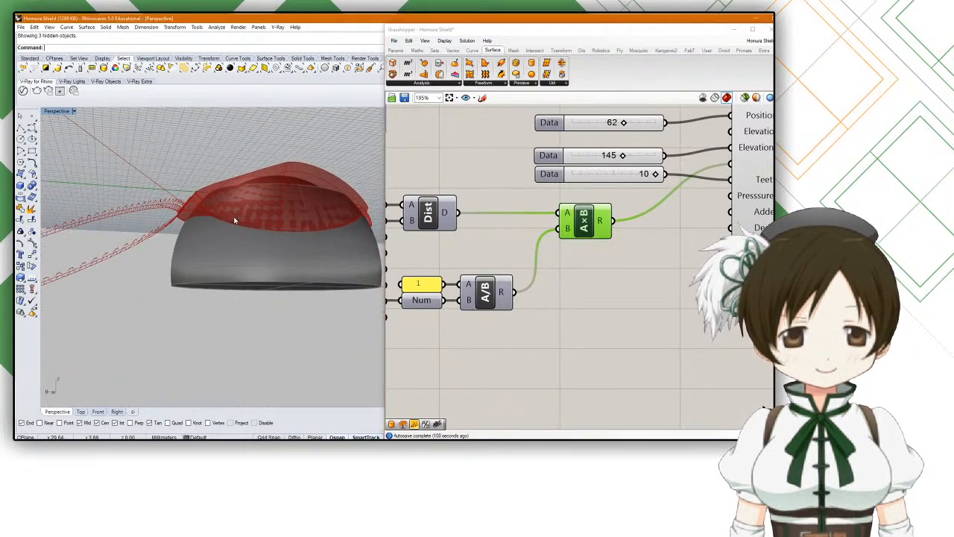
scroll(150, 222, "up", 4)
right_click_drag(149, 219, 247, 217)
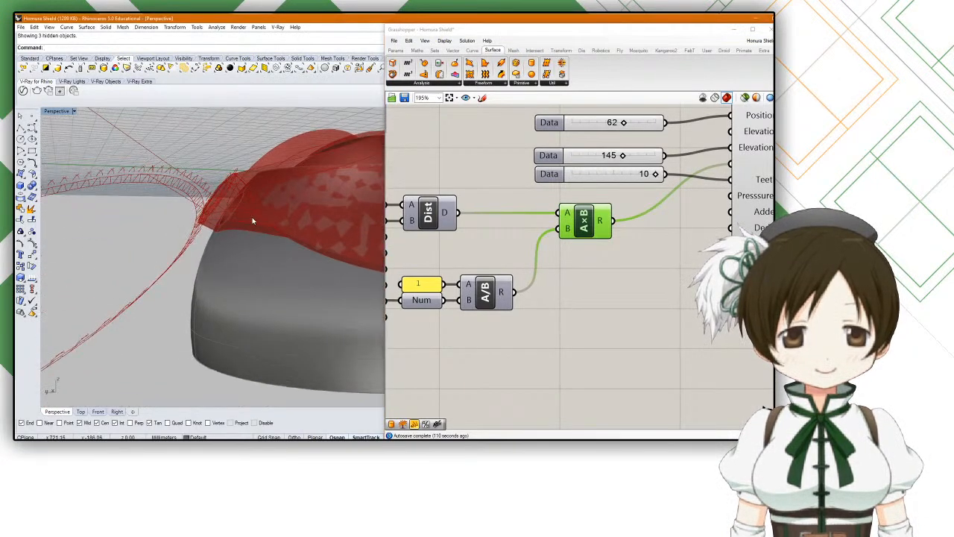
scroll(641, 306, "down", 3)
scroll(646, 308, "up", 3)
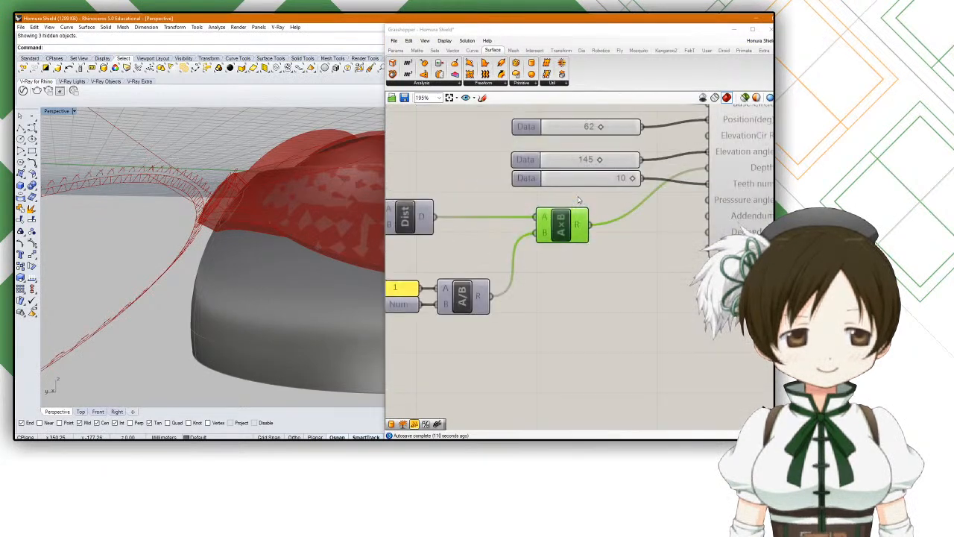
double_click(619, 302)
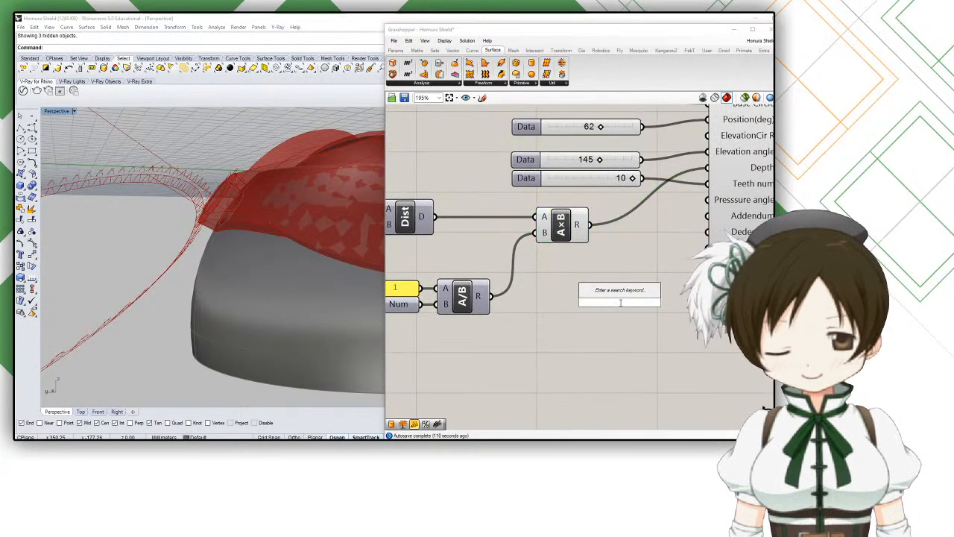
type("panel")
key("Return")
double_click(620, 304)
type("7")
left_click(699, 305)
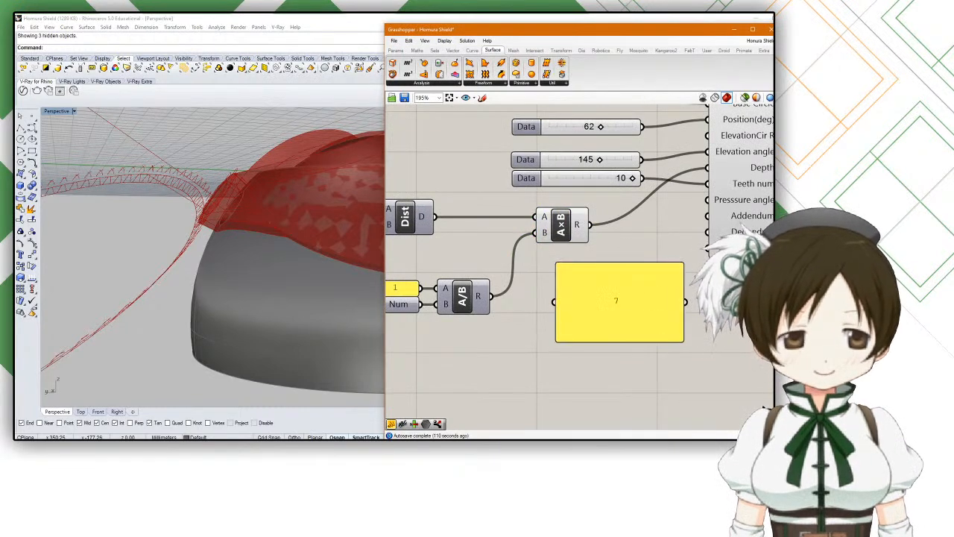
left_click_drag(686, 302, 714, 168)
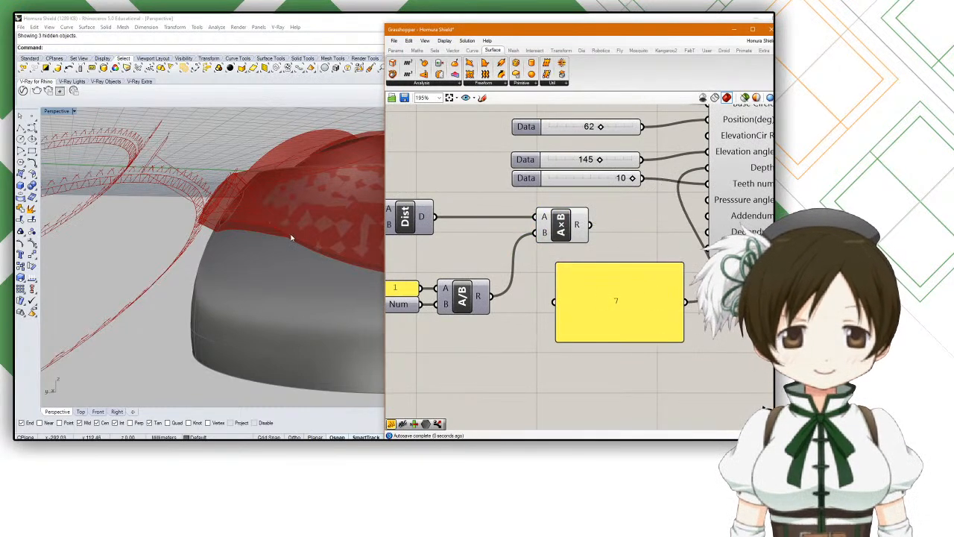
Step: Set the panel feeding Depth to 2 and compare the gear with the shield and the division's result
scroll(228, 230, "down", 5)
right_click_drag(226, 230, 213, 205)
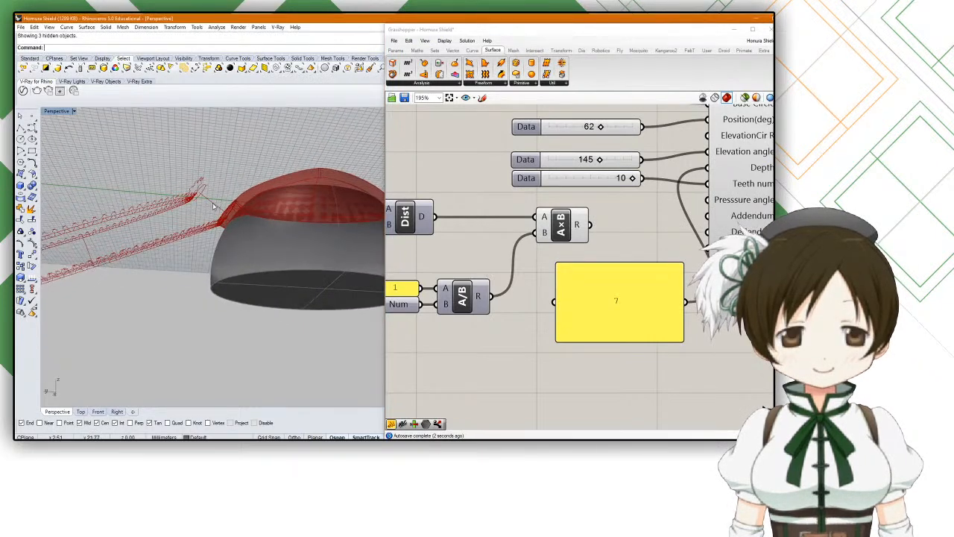
double_click(618, 302)
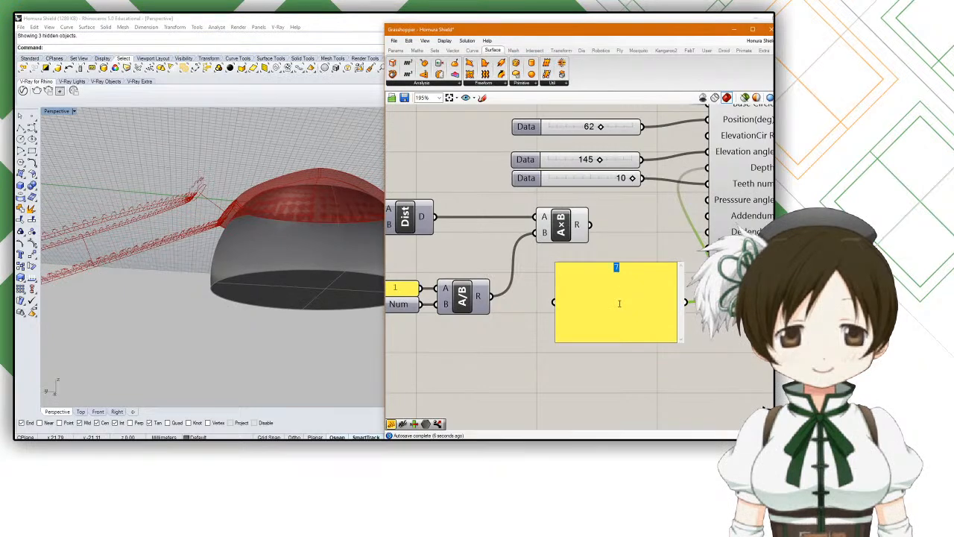
left_click(633, 243)
scroll(266, 210, "up", 2)
right_click_drag(265, 209, 280, 244)
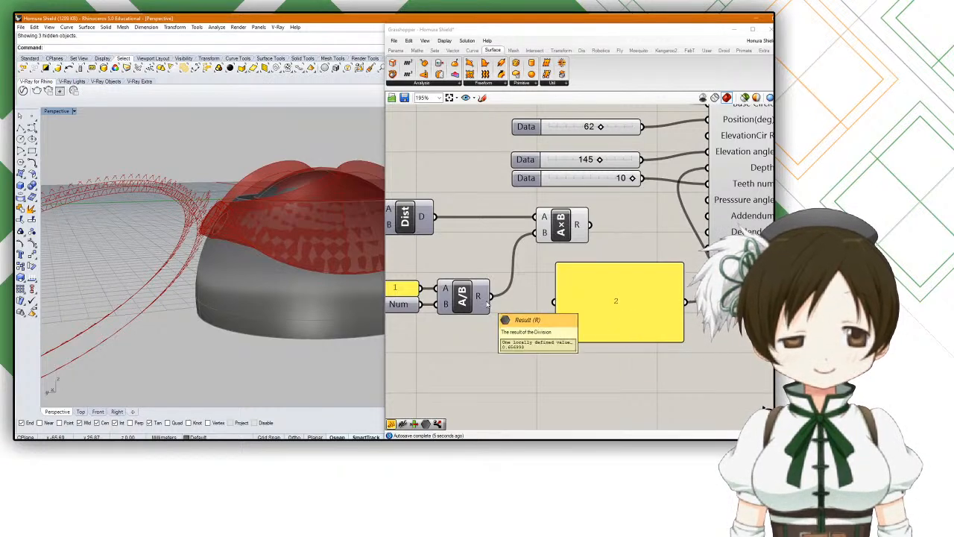
right_click_drag(393, 295, 456, 292)
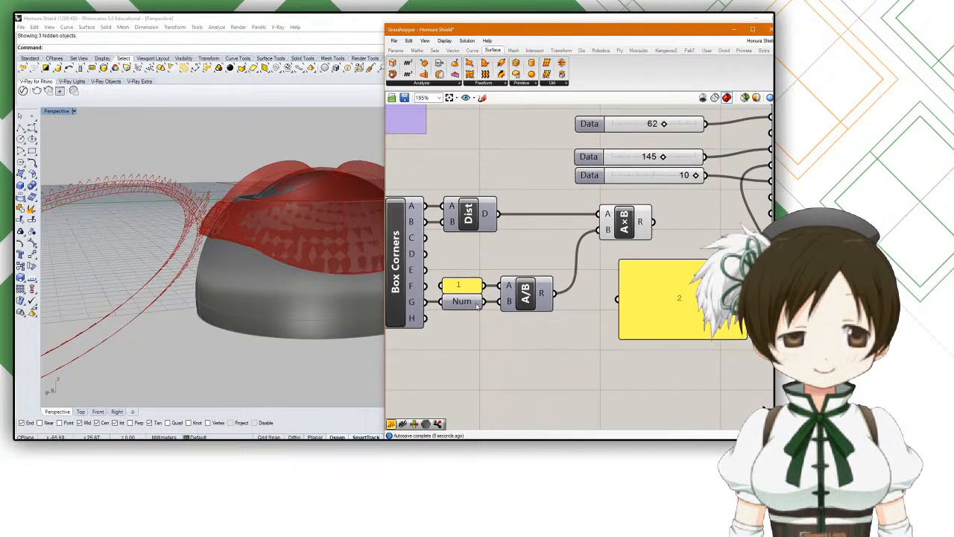
Step: Wire the Num parameter directly into the gear's Depth input and move Num below the Division component
mouse_move(477, 305)
left_click_drag(484, 301, 769, 166)
right_click_drag(298, 243, 267, 216)
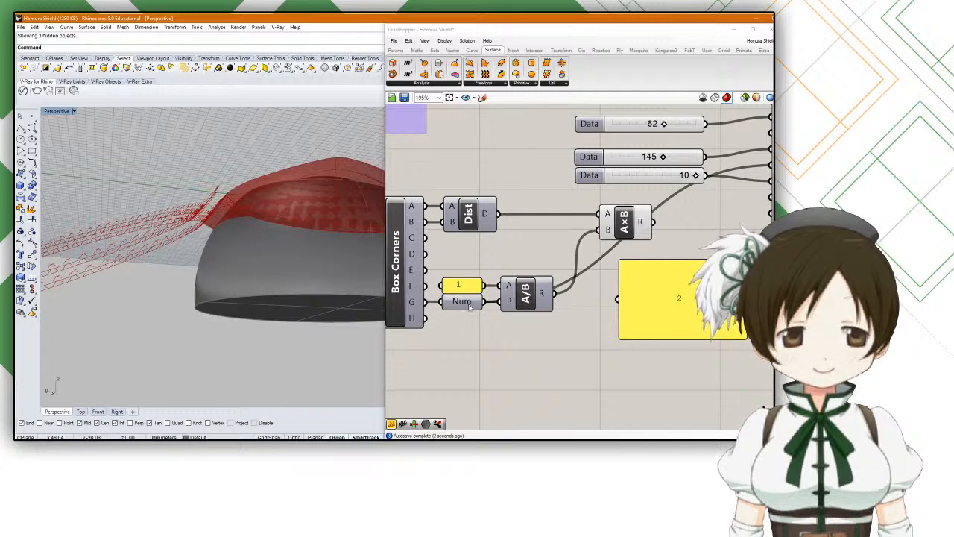
mouse_move(470, 305)
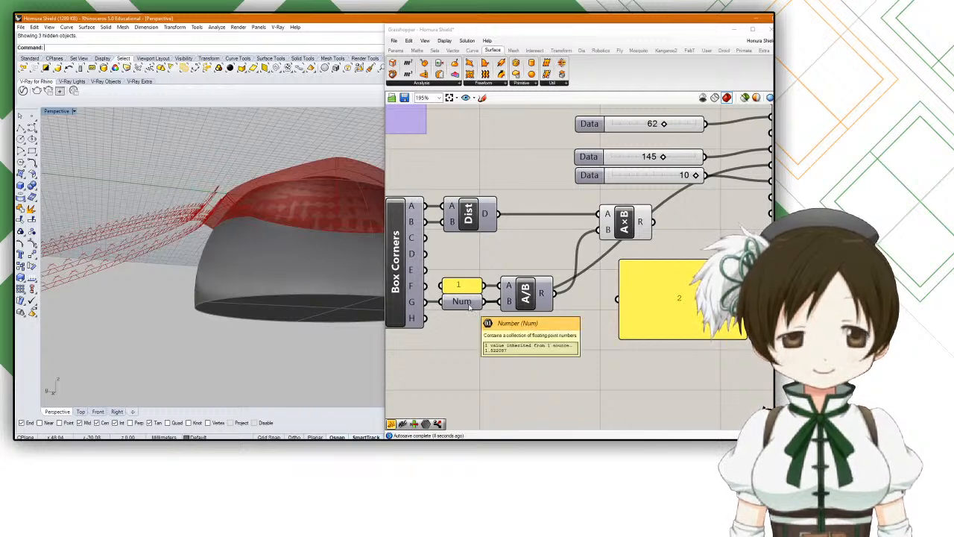
right_click_drag(469, 306, 530, 313)
left_click_drag(530, 314, 525, 366)
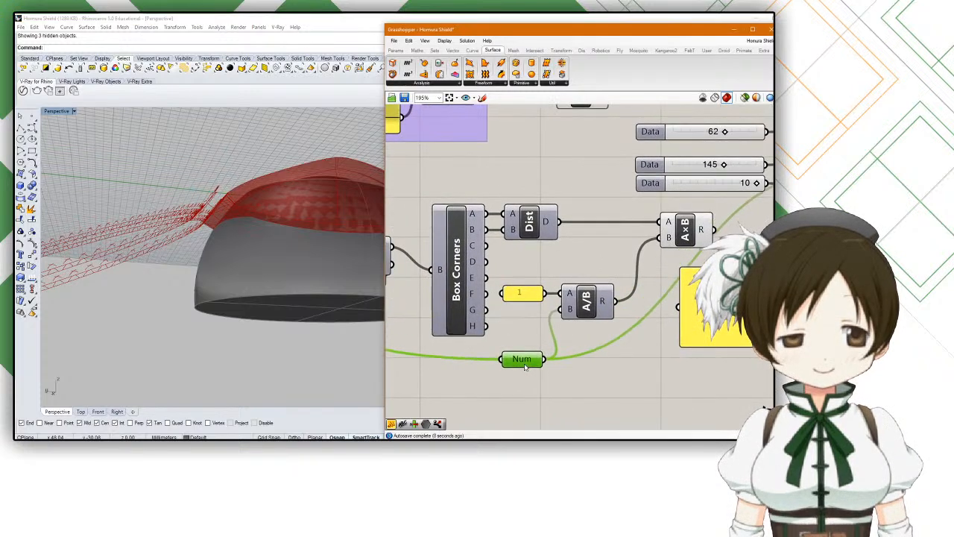
mouse_move(524, 365)
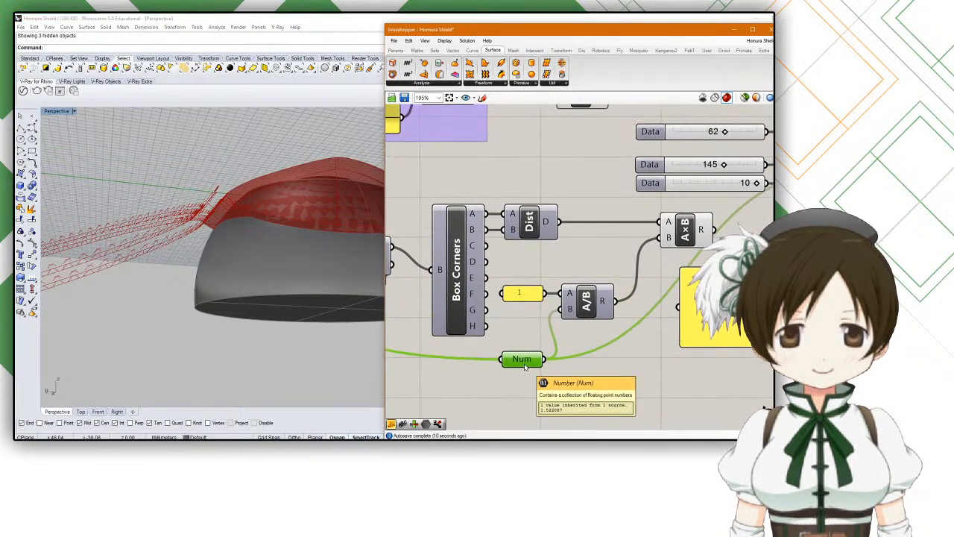
Step: Delete the Box Corners, Distance, Division and Multiplication components along with the panels containing 1 and 2
scroll(524, 365, "down", 3)
scroll(524, 366, "up", 2)
left_click_drag(598, 341, 399, 238)
key("Delete")
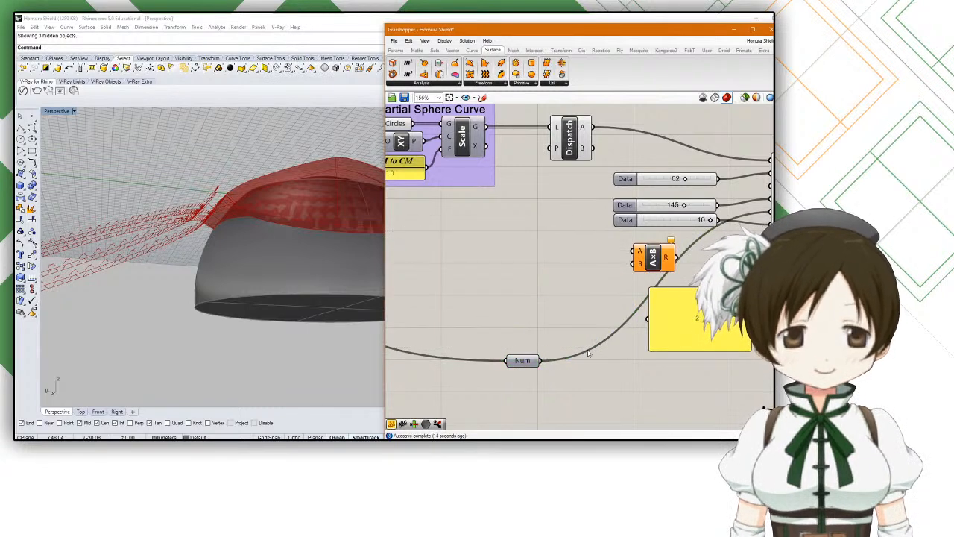
left_click(654, 261)
key("Delete")
left_click(687, 324)
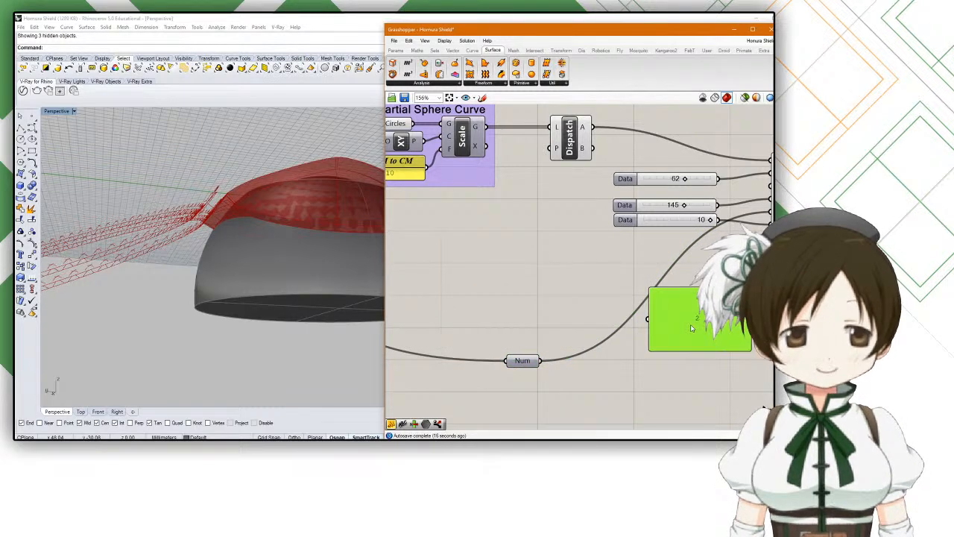
key("Delete")
Step: Move the Num parameter up beside the gear's sliders, leaving a gap between it and them
scroll(601, 333, "down", 2)
left_click_drag(551, 356, 593, 259)
scroll(455, 277, "up", 3)
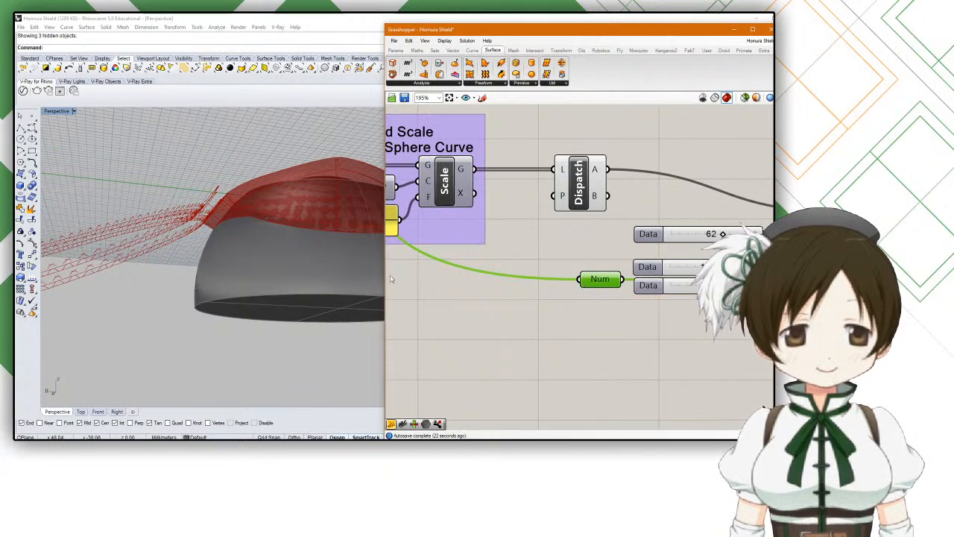
scroll(226, 214, "up", 4)
left_click_drag(604, 281, 509, 282)
Step: Apply the expression x*-1 to the Num parameter and check the gear against the shield's rim
right_click(509, 281)
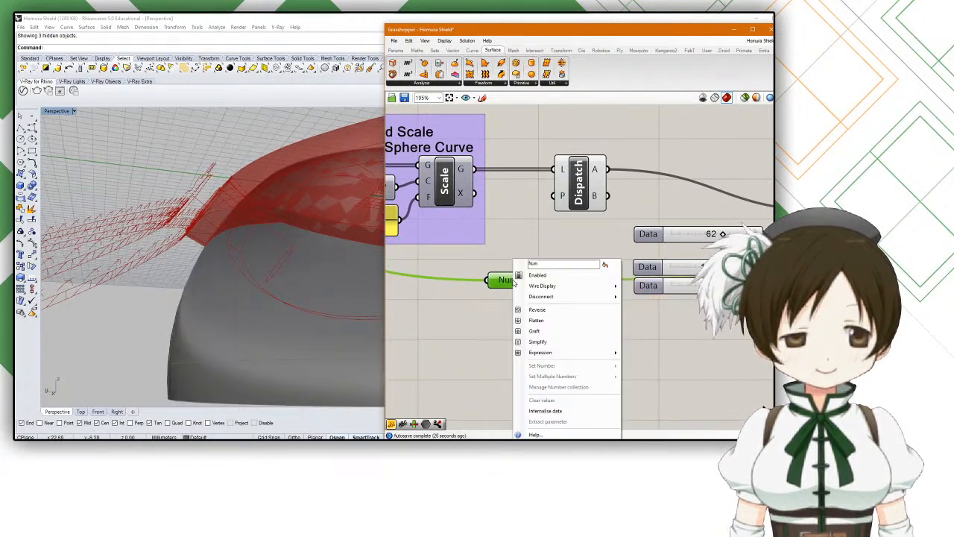
mouse_move(540, 353)
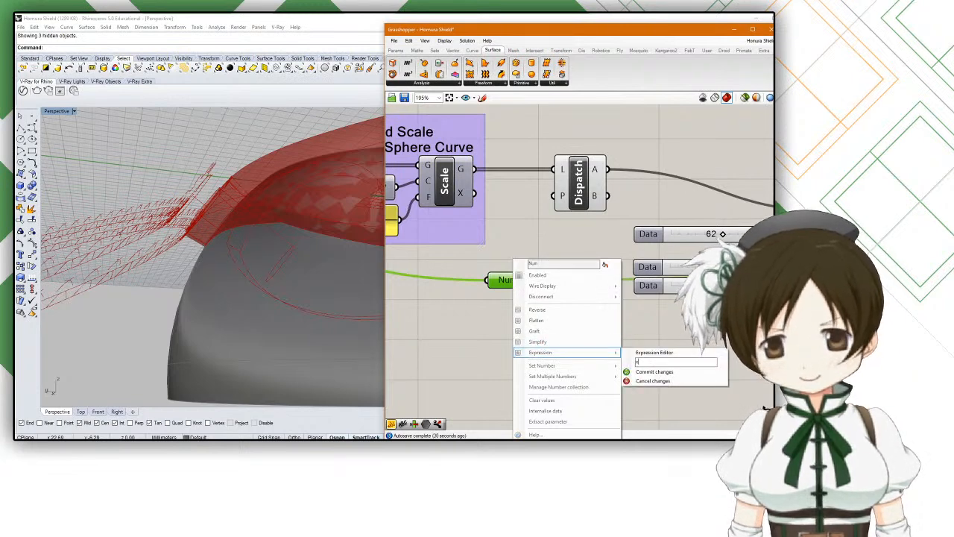
left_click(655, 372)
scroll(224, 270, "down", 2)
right_click_drag(219, 271, 279, 277)
right_click_drag(566, 299, 477, 300)
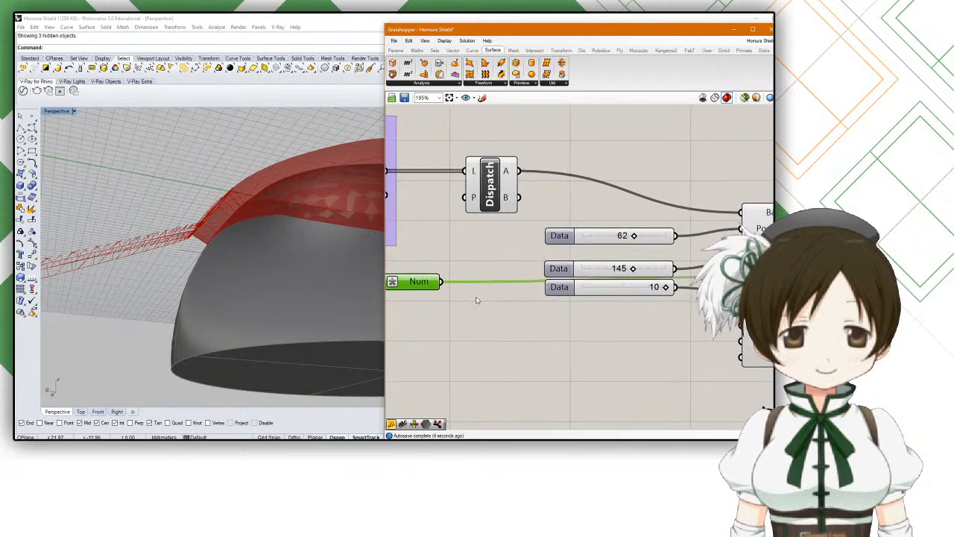
Step: Clear the expression from the Num parameter and look over the gear and shield
right_click(422, 286)
mouse_move(477, 352)
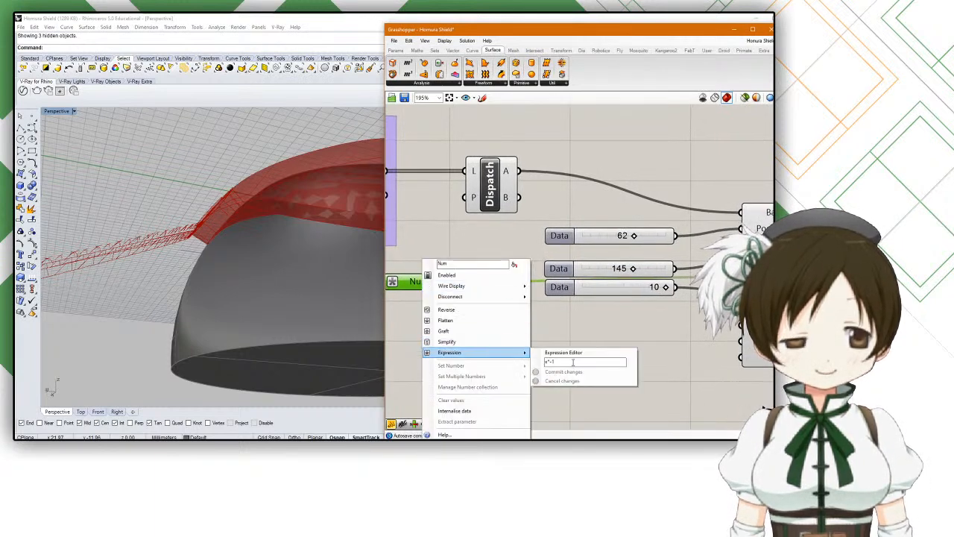
left_click(564, 371)
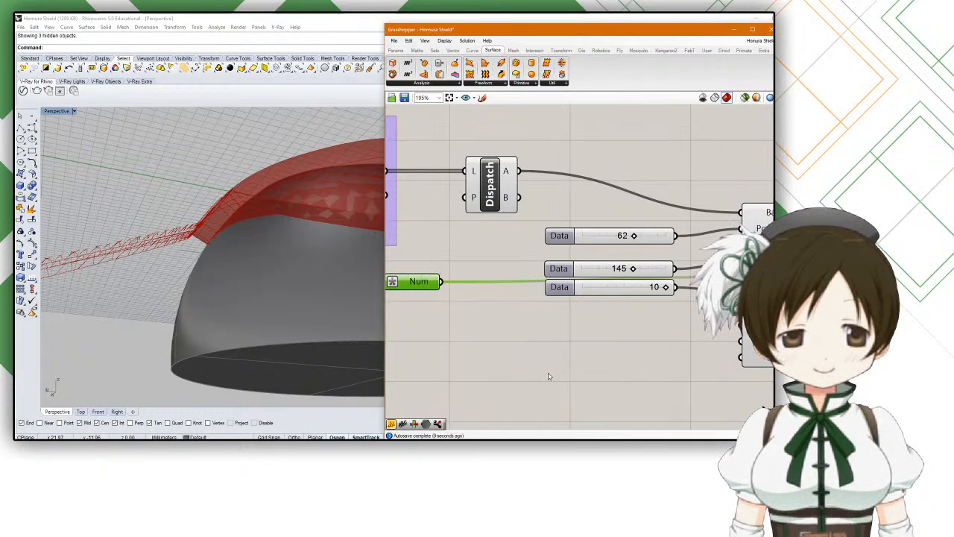
mouse_move(207, 249)
right_mouse_down()
mouse_move(275, 282)
mouse_move(199, 259)
right_mouse_up()
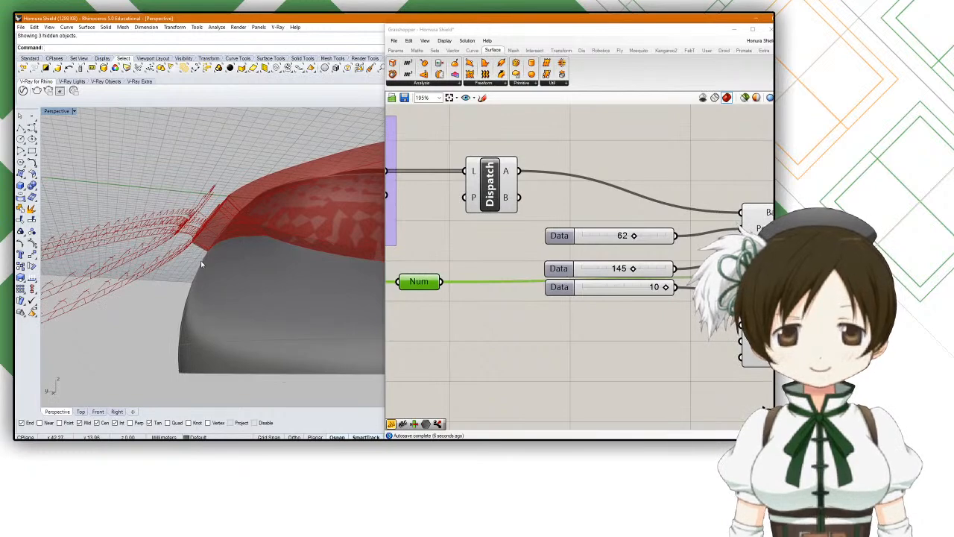
scroll(200, 260, "down", 5)
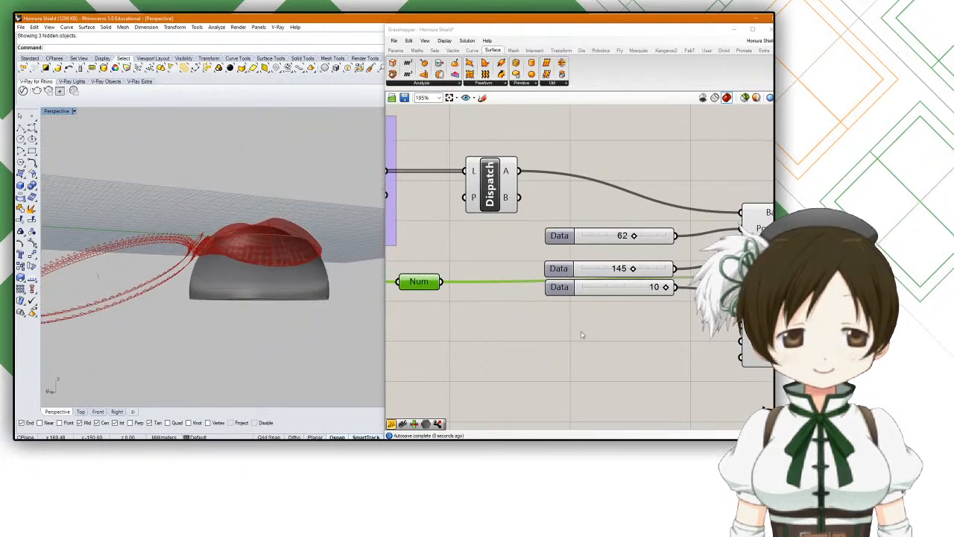
Step: Move Num below the tooth-number slider and set the elevation angle slider to 118, checking the gear's tilt
right_click_drag(566, 324, 531, 316)
left_click_drag(398, 282, 450, 321)
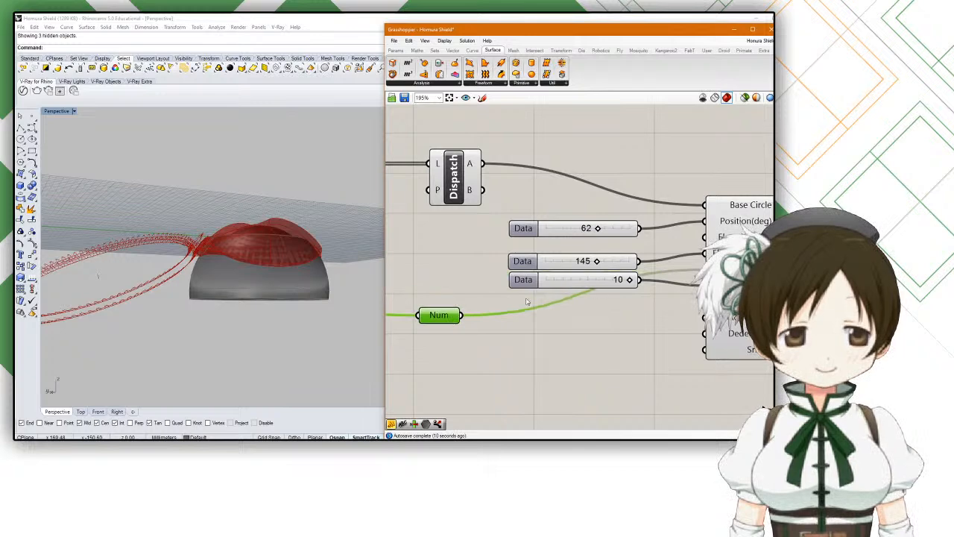
right_click_drag(668, 252, 632, 240)
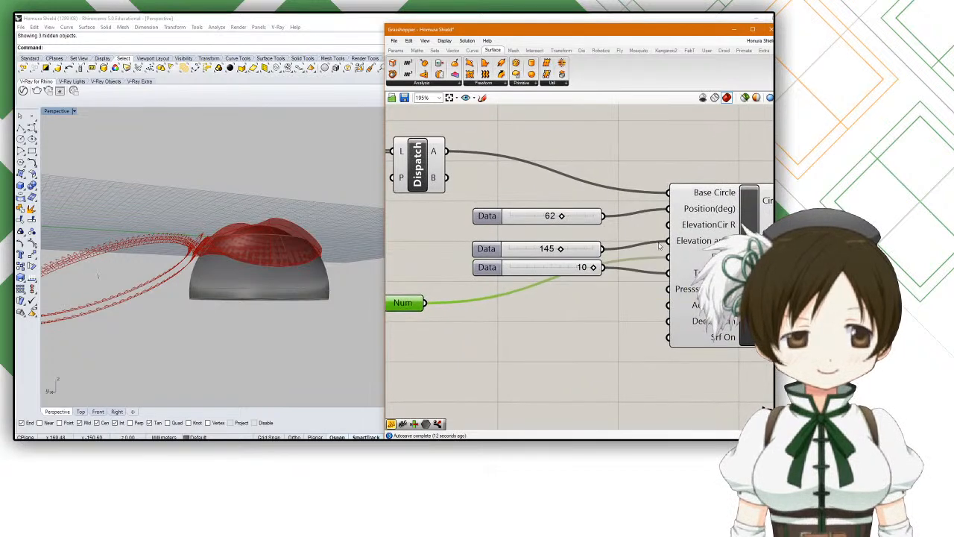
left_click_drag(560, 249, 536, 250)
scroll(247, 233, "up", 5)
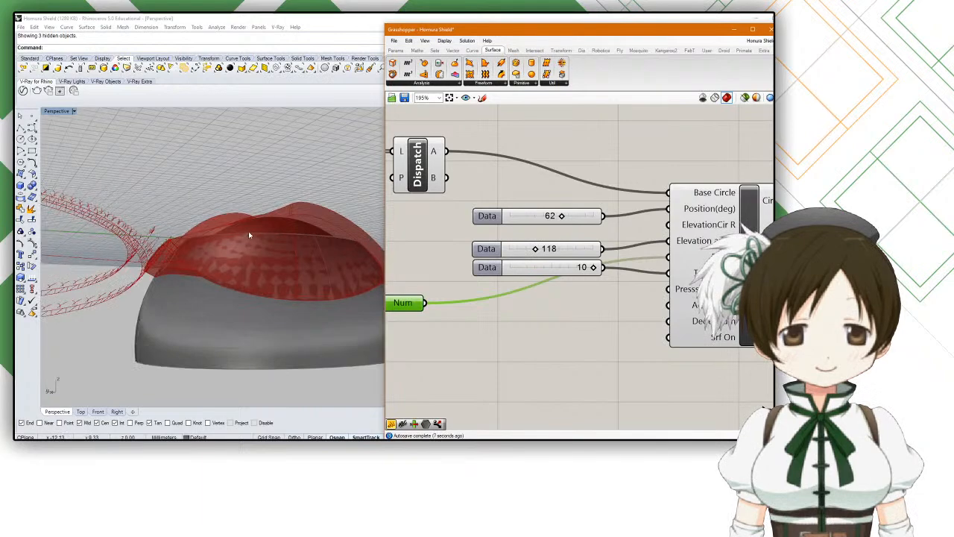
scroll(270, 222, "up", 2)
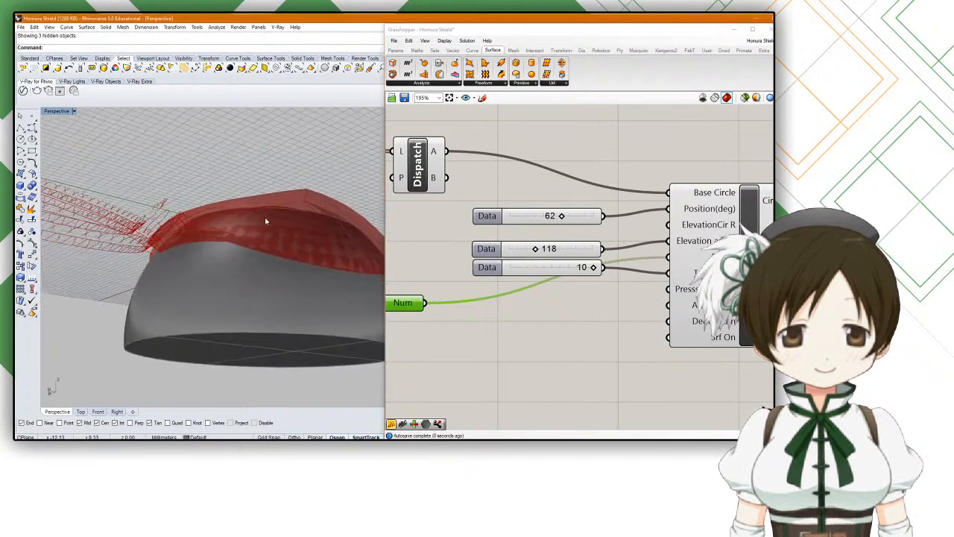
Step: Align the elevation angle slider with its input, move Num closer to the gear component, and set the elevation angle to 155
left_click(564, 253)
left_click_drag(564, 253, 563, 245)
left_click_drag(418, 305, 458, 317)
right_click_drag(270, 276, 310, 235)
left_click_drag(538, 242, 570, 247)
Step: Examine from several angles how the bevel gear meets the shield's rim
right_click_drag(268, 217, 240, 269)
scroll(185, 260, "up", 6)
right_click_drag(185, 261, 189, 237)
scroll(176, 255, "down", 6)
scroll(164, 247, "up", 5)
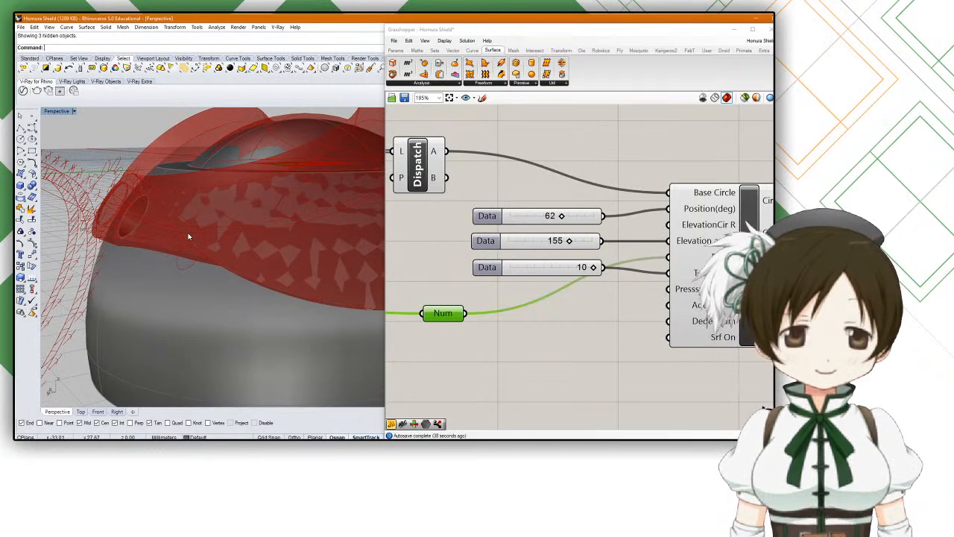
right_click_drag(188, 236, 181, 214)
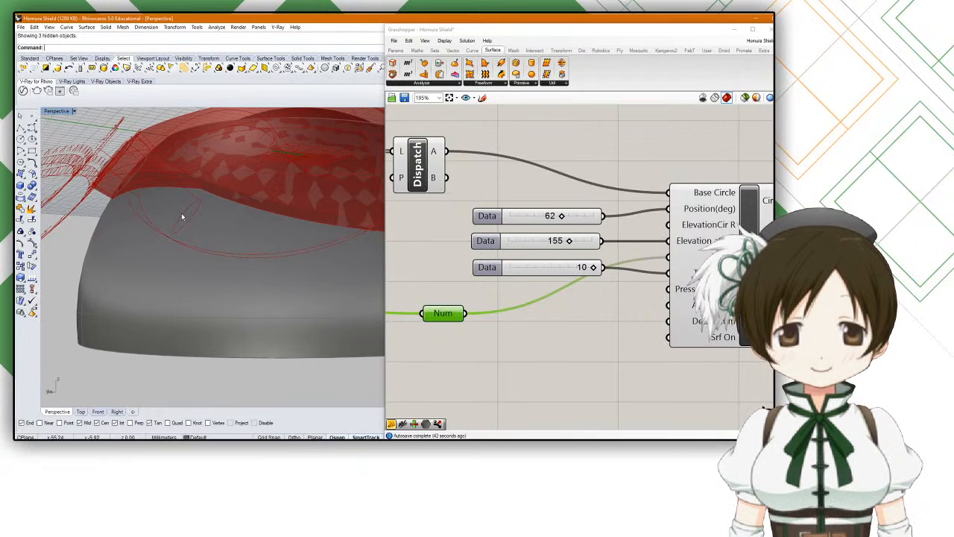
right_click_drag(278, 194, 271, 206)
Step: Set the gear's Position(deg) slider to 90 and inspect the whole bevel gear beside the shield
right_click_drag(603, 272, 526, 250)
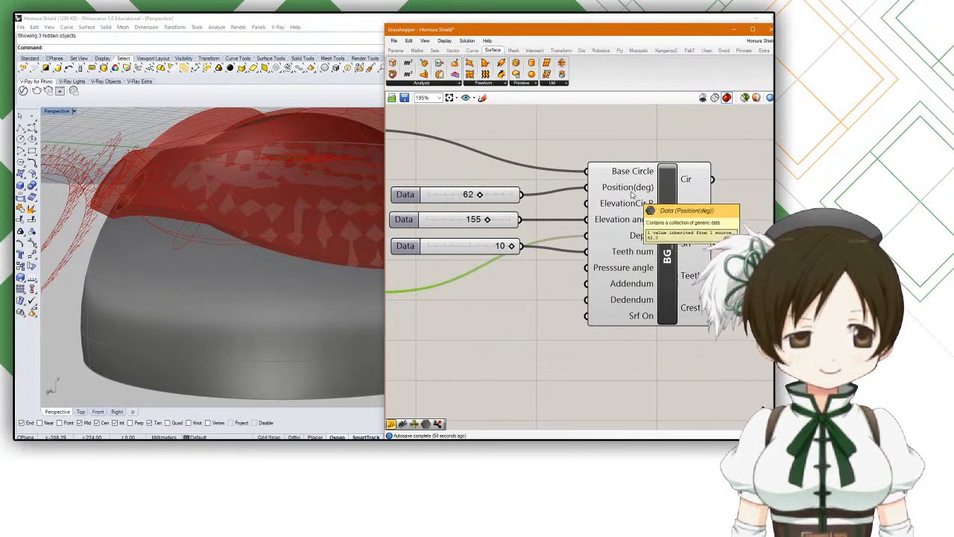
right_click_drag(632, 194, 672, 201)
left_click_drag(518, 206, 544, 202)
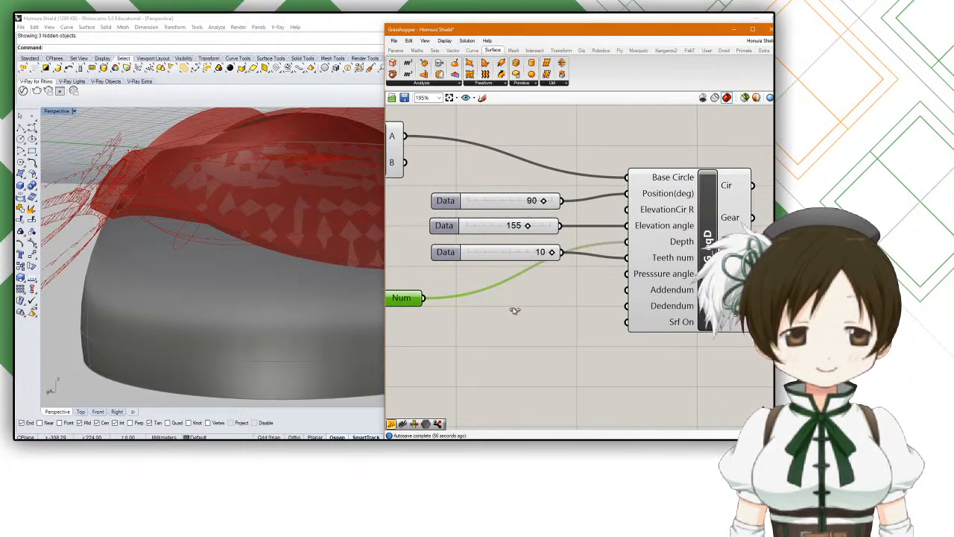
mouse_move(223, 258)
right_mouse_down()
mouse_move(234, 262)
mouse_move(206, 264)
right_mouse_up()
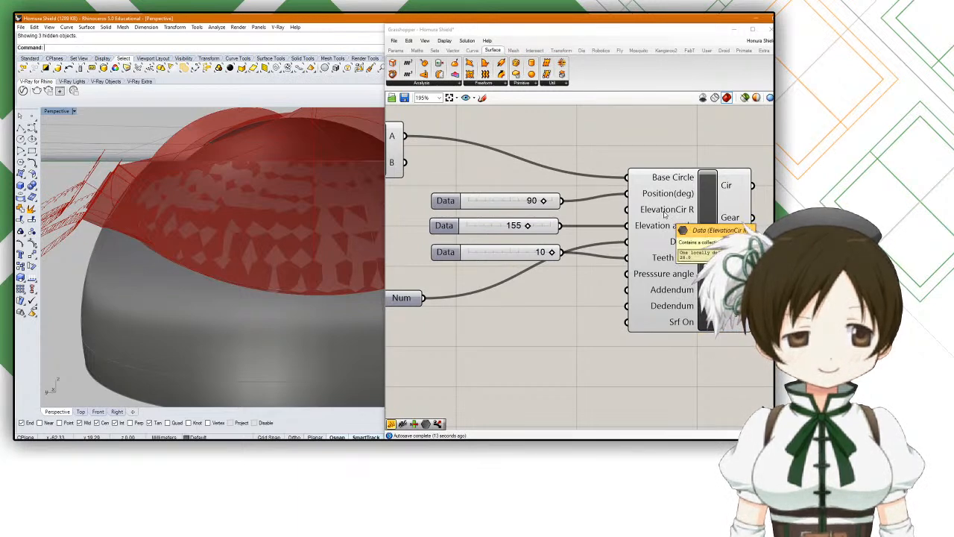
scroll(225, 247, "down", 9)
scroll(186, 265, "up", 3)
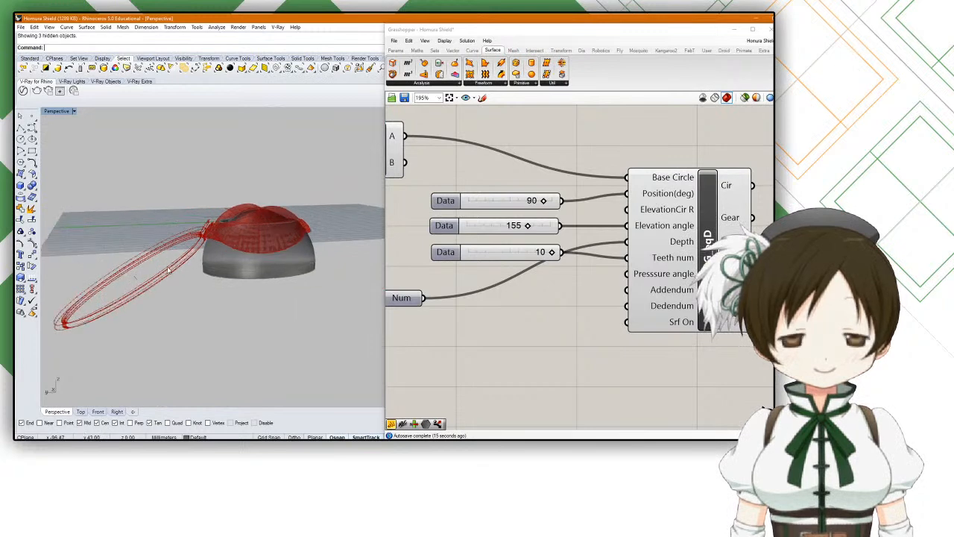
Step: Add a number slider of 10 wired into ElevationCir R and place it between the Position and Elevation angle sliders
left_click(468, 202)
left_click_drag(468, 202, 468, 182)
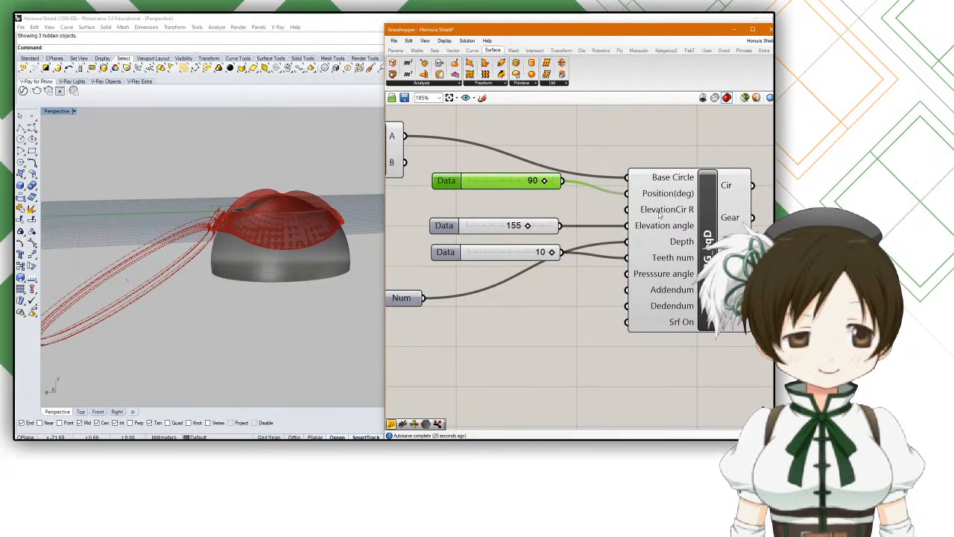
double_click(517, 313)
type("10")
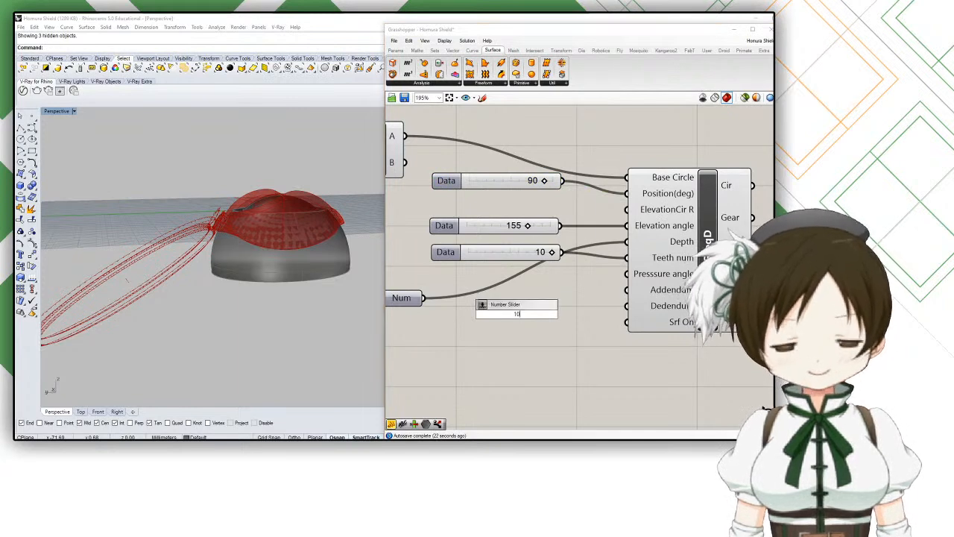
key("Return")
left_click_drag(584, 315, 628, 211)
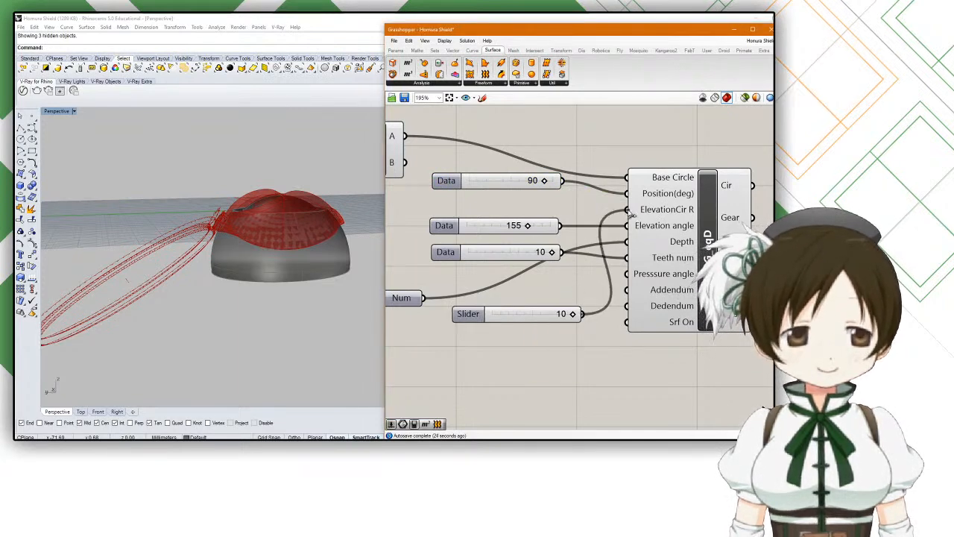
left_click_drag(511, 319, 513, 204)
Step: Try the ElevationCir R slider at 5 and return it to 10, comparing the gear's size against the shield
mouse_move(249, 190)
right_mouse_down()
mouse_move(228, 232)
mouse_move(219, 227)
mouse_move(234, 182)
right_mouse_up()
scroll(228, 232, "up", 8)
scroll(219, 233, "down", 2)
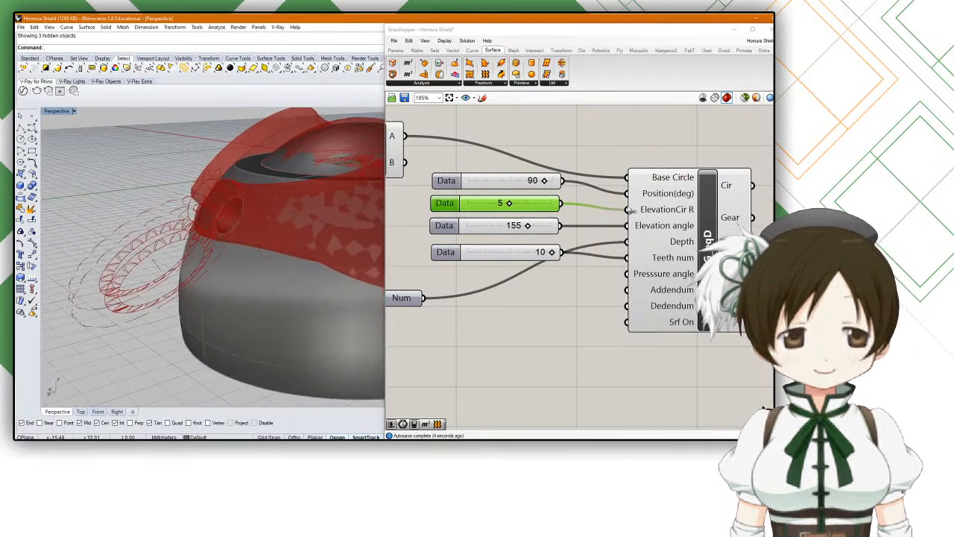
mouse_move(654, 214)
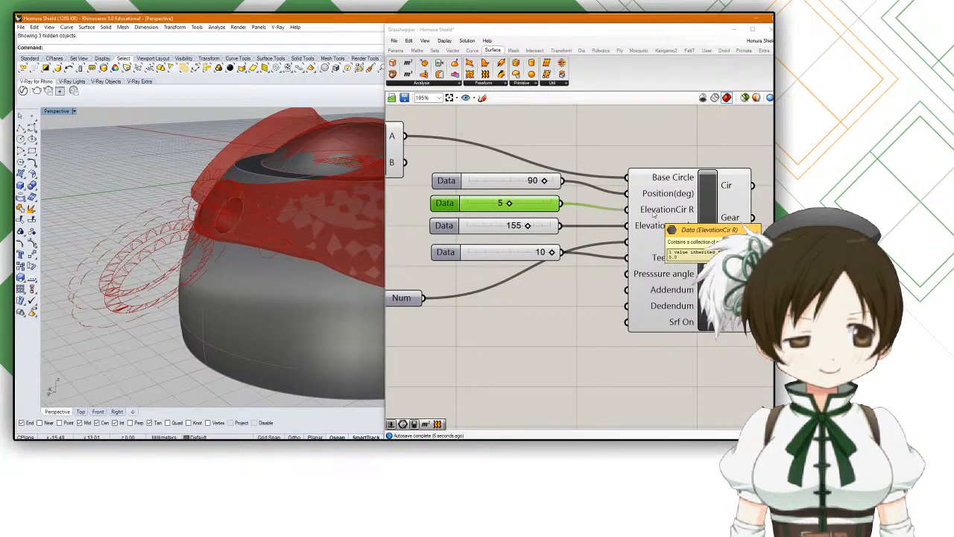
left_click_drag(509, 203, 565, 212)
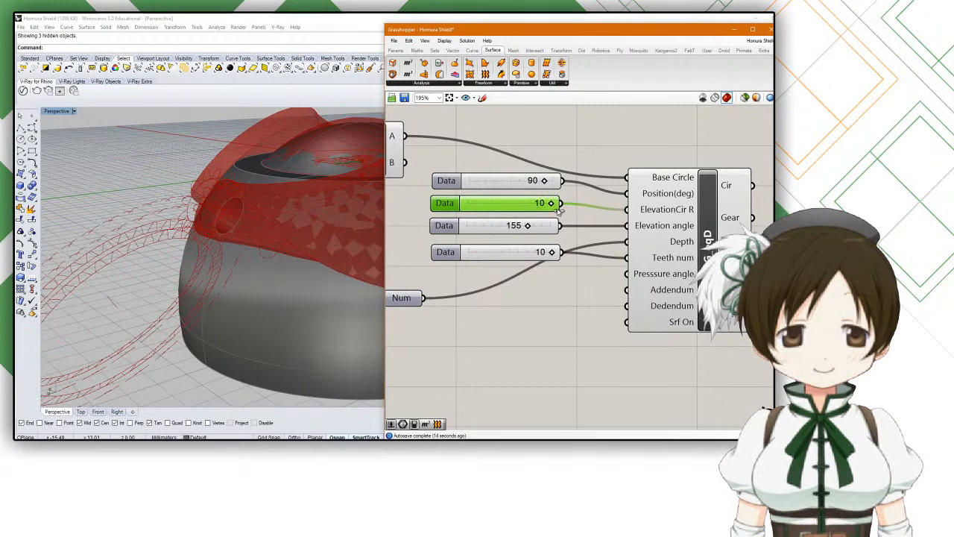
Step: Raise the ElevationCir R slider's maximum to 20 and set the slider to 20
right_click(458, 208)
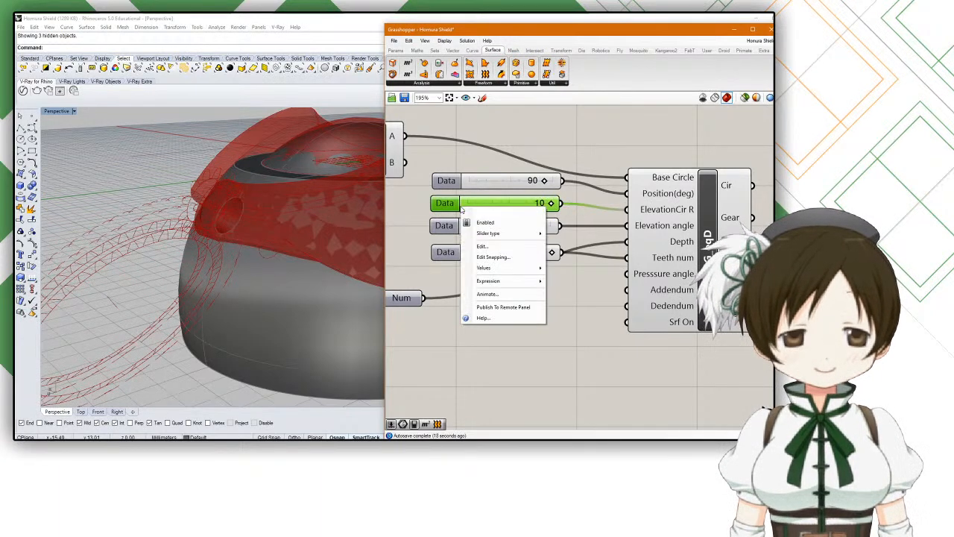
left_click(443, 212)
double_click(443, 209)
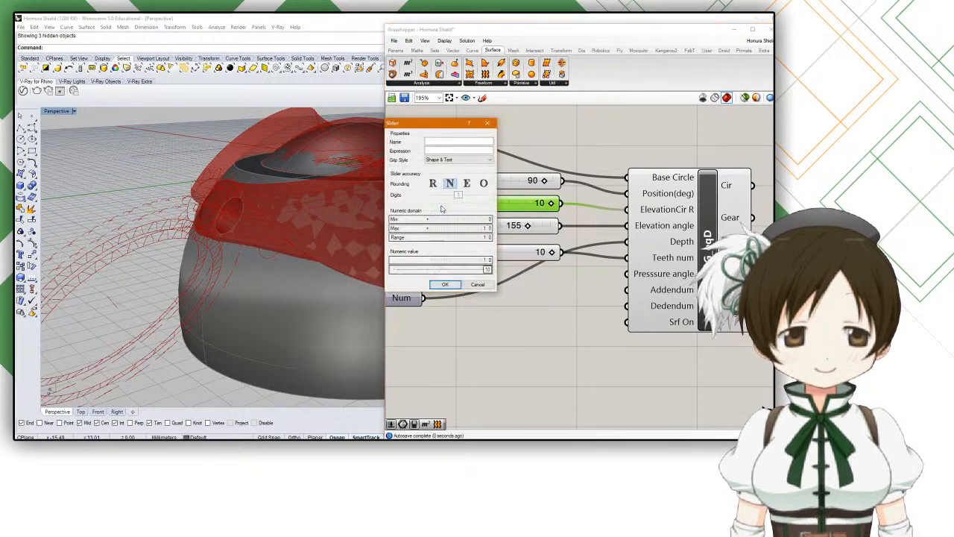
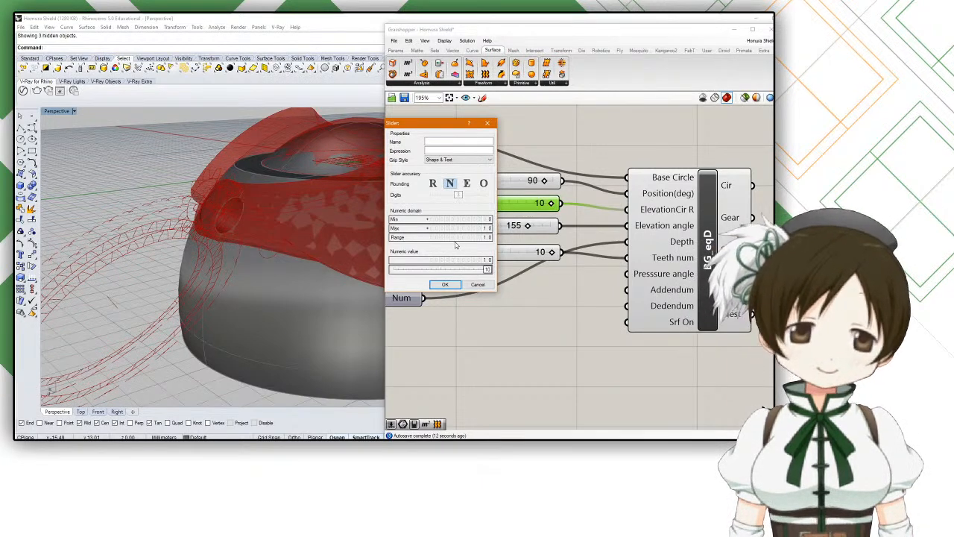
double_click(462, 228)
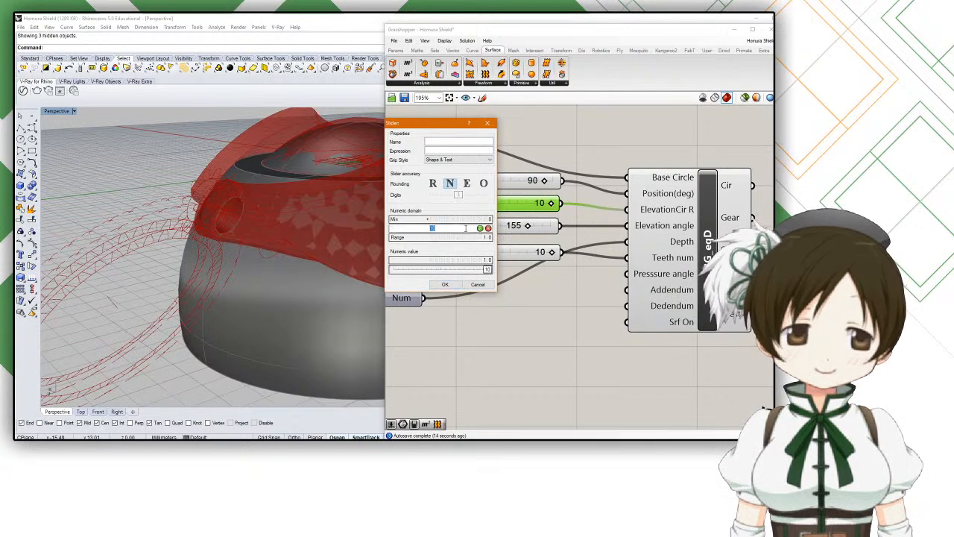
type("20")
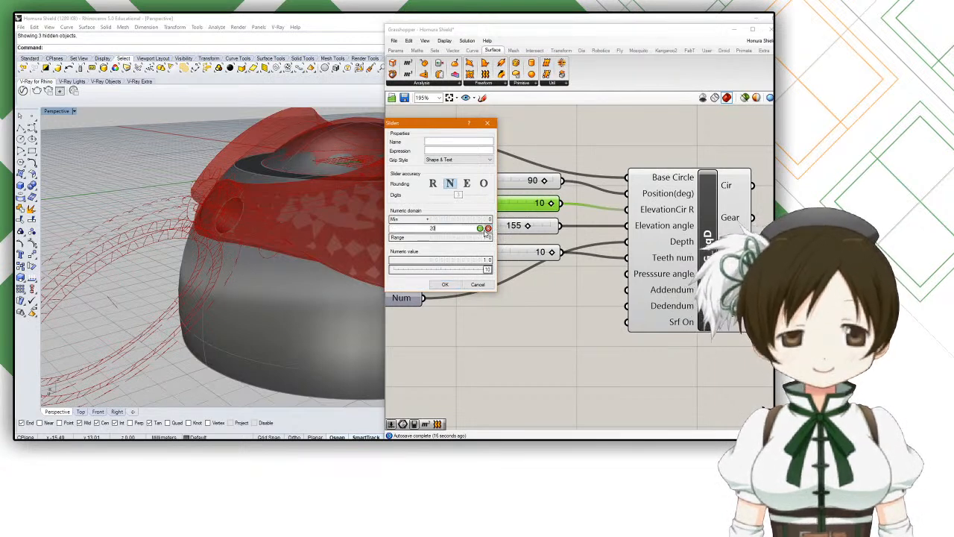
left_click(480, 229)
left_click(445, 283)
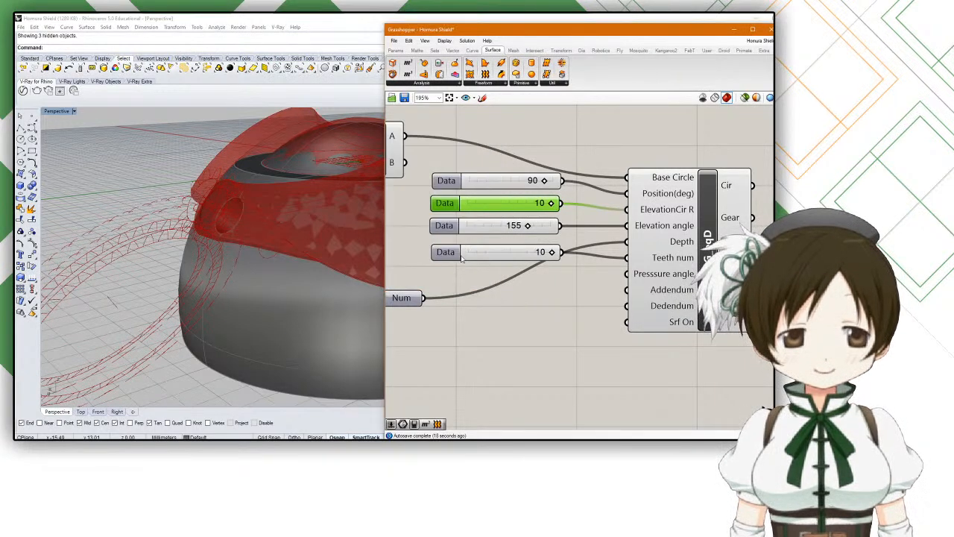
left_click_drag(507, 202, 570, 203)
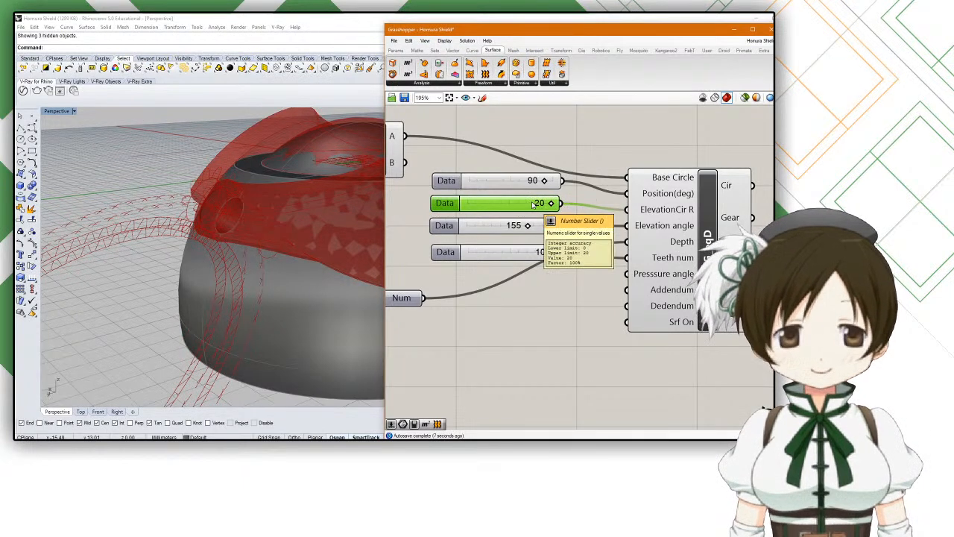
Step: Remove the ElevationCir R slider and set the Elevation angle slider to 126, comparing the gear's tilt with the shield's rim
key("Delete")
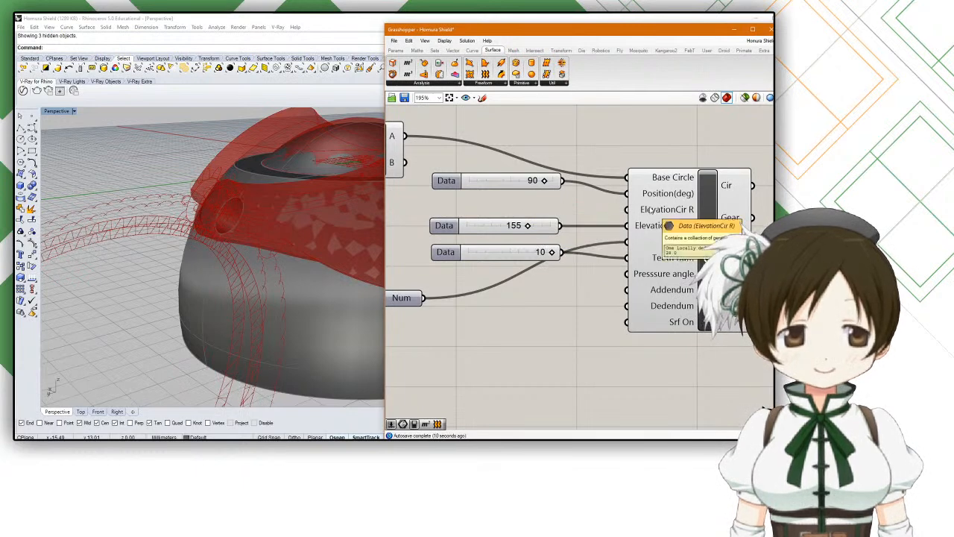
mouse_move(527, 226)
left_mouse_down()
mouse_move(507, 231)
mouse_move(538, 233)
left_mouse_up()
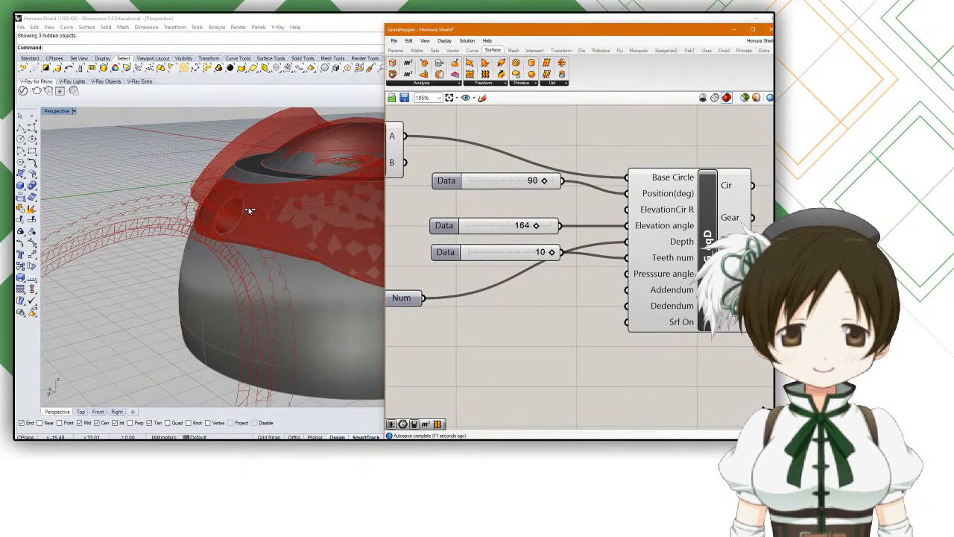
right_click_drag(249, 211, 275, 218)
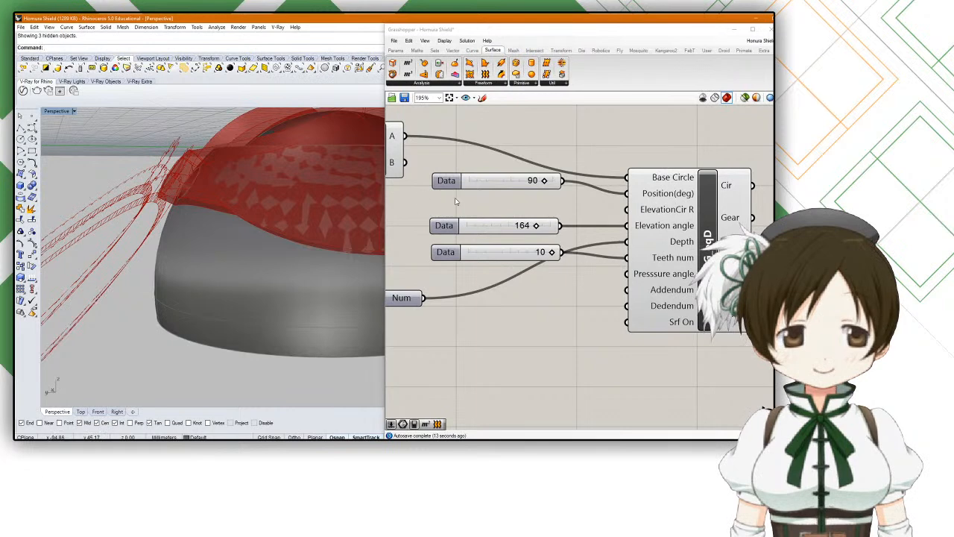
left_click(536, 226)
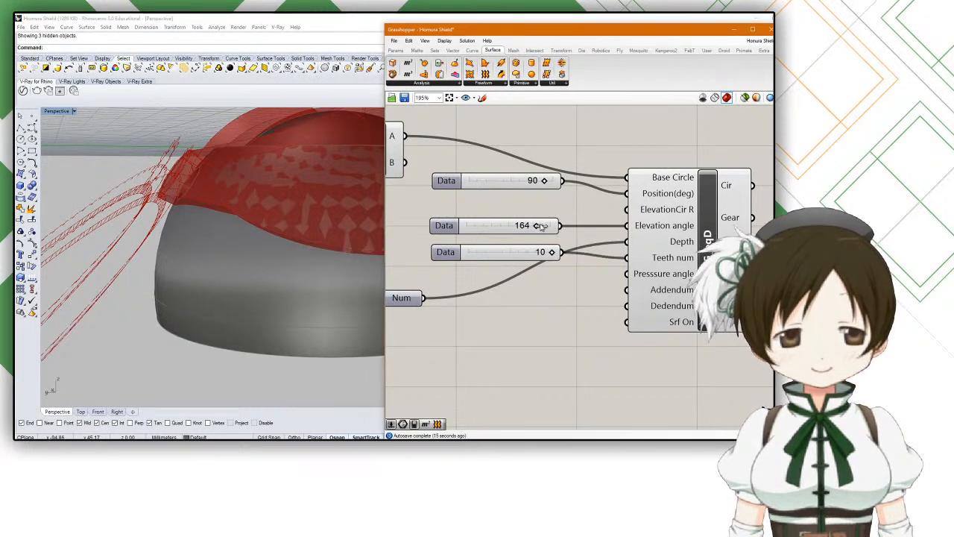
left_click_drag(541, 226, 503, 228)
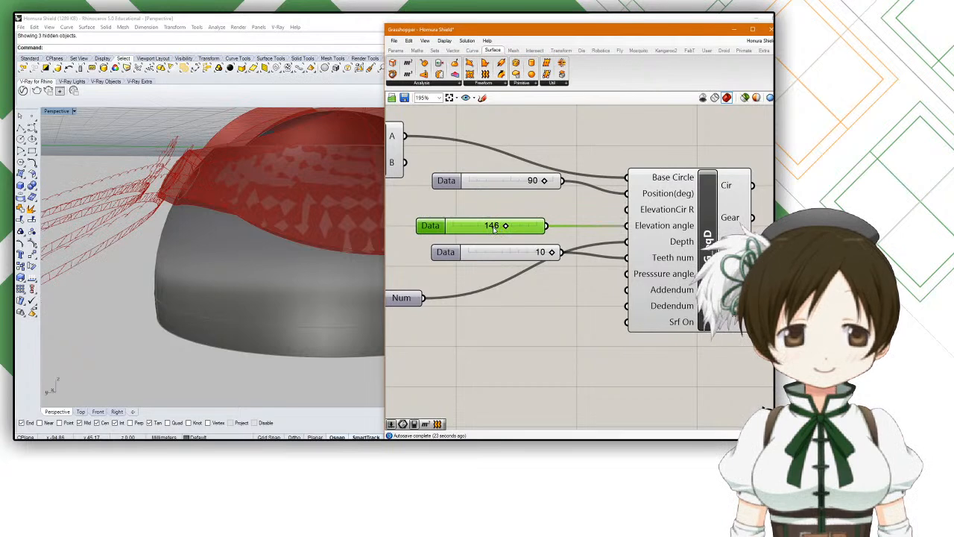
key("Left")
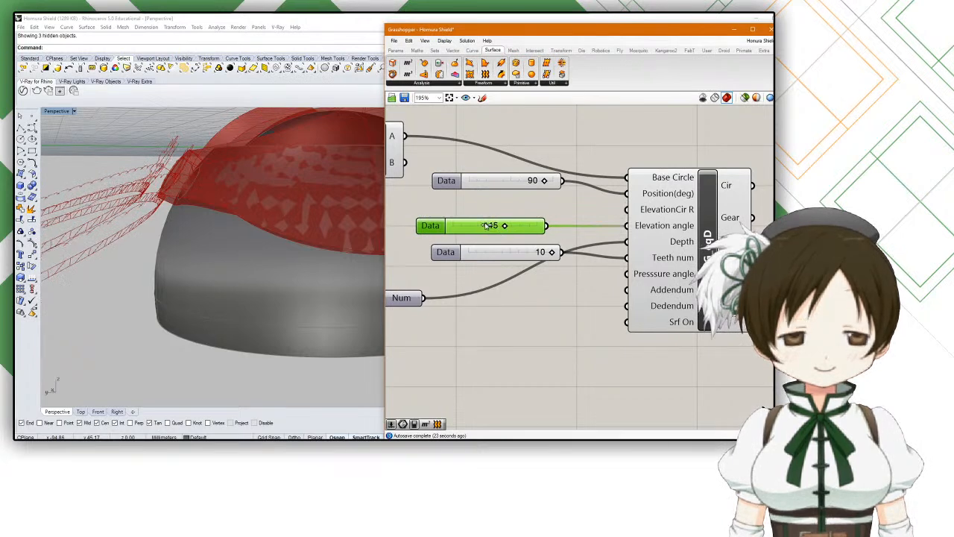
left_click_drag(486, 226, 504, 229)
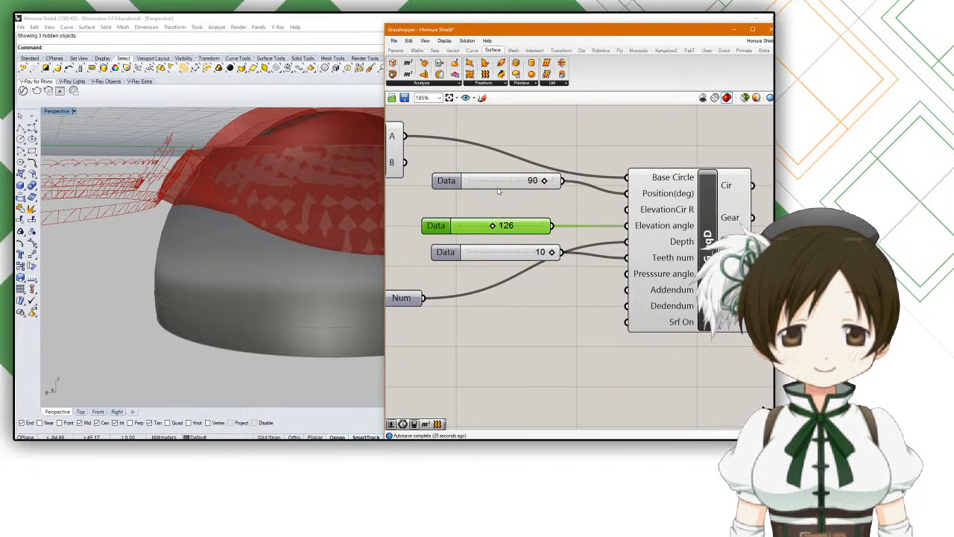
scroll(210, 213, "down", 7)
right_click_drag(210, 214, 255, 224)
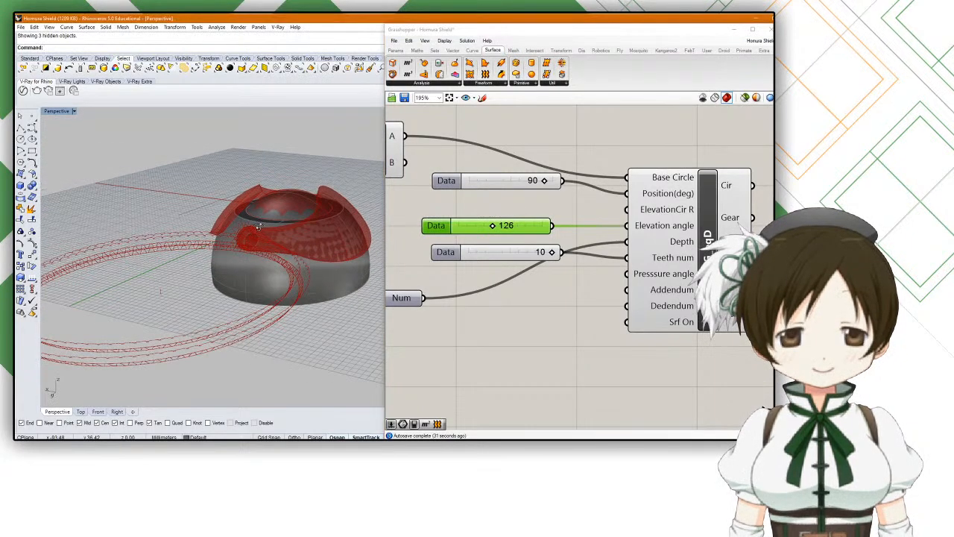
left_click_drag(475, 233, 479, 232)
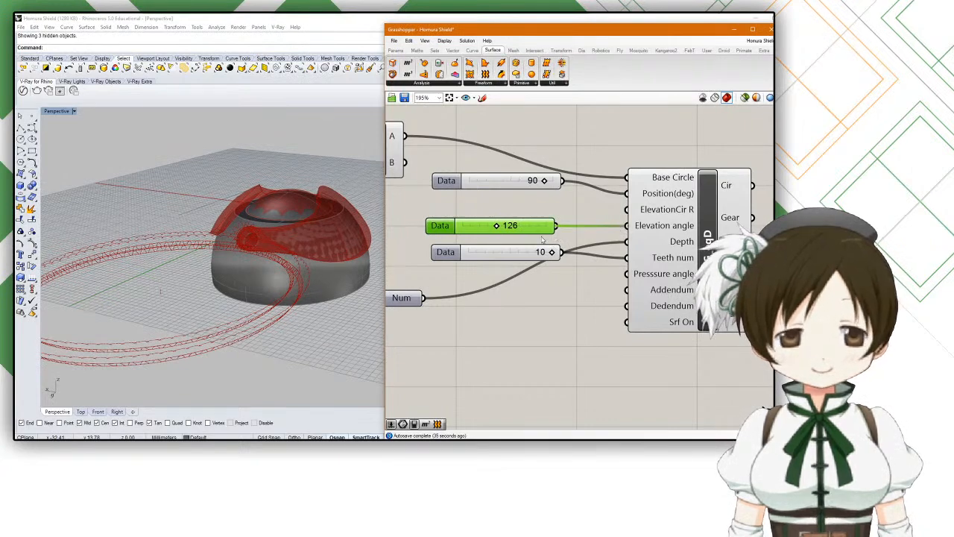
Step: Feed Base Circle from Dispatch output B with Elevation angle unwired, and place the Position slider directly above the unwired 126 slider
right_click_drag(301, 310, 209, 264)
scroll(198, 258, "up", 5)
scroll(603, 221, "down", 3)
right_click_drag(472, 204, 444, 199)
left_click_drag(420, 199, 562, 219)
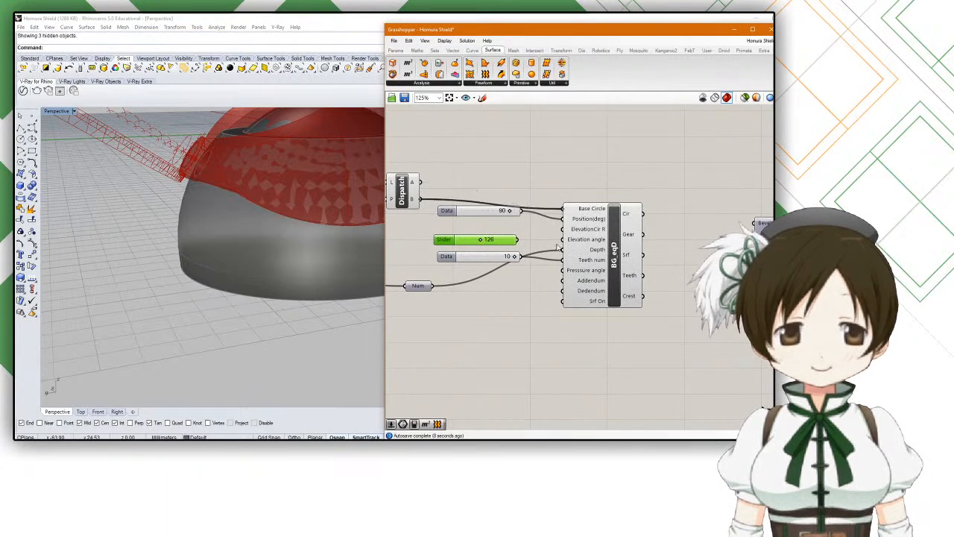
right_click_drag(194, 246, 190, 216)
mouse_move(481, 214)
left_mouse_down()
mouse_move(480, 191)
mouse_move(475, 229)
left_mouse_up()
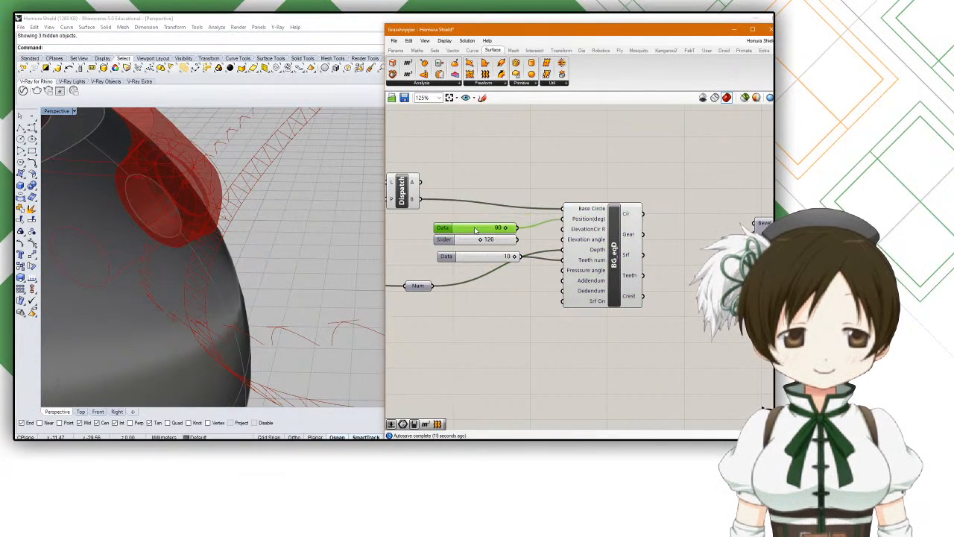
Step: Set the Position(deg) slider to 29 and inspect where the bevel gear meets the shield's rim
right_click_drag(286, 202, 292, 182)
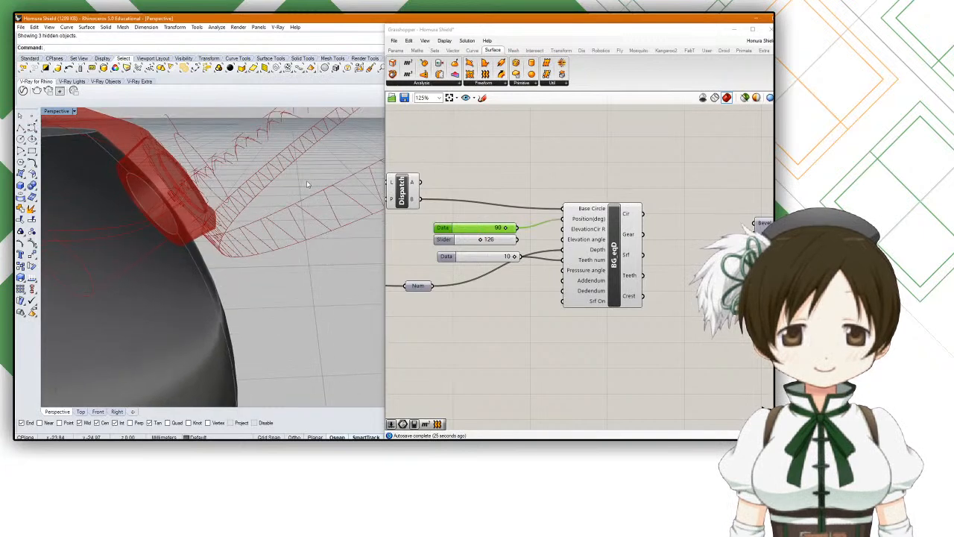
left_click_drag(507, 228, 473, 228)
scroll(212, 237, "down", 12)
right_click_drag(216, 234, 182, 251)
scroll(261, 223, "up", 8)
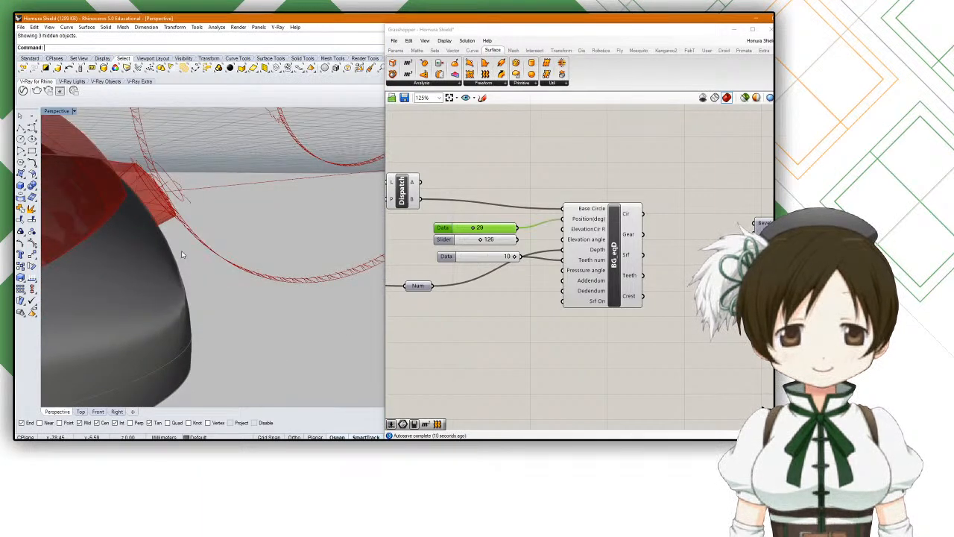
right_click_drag(181, 254, 171, 260)
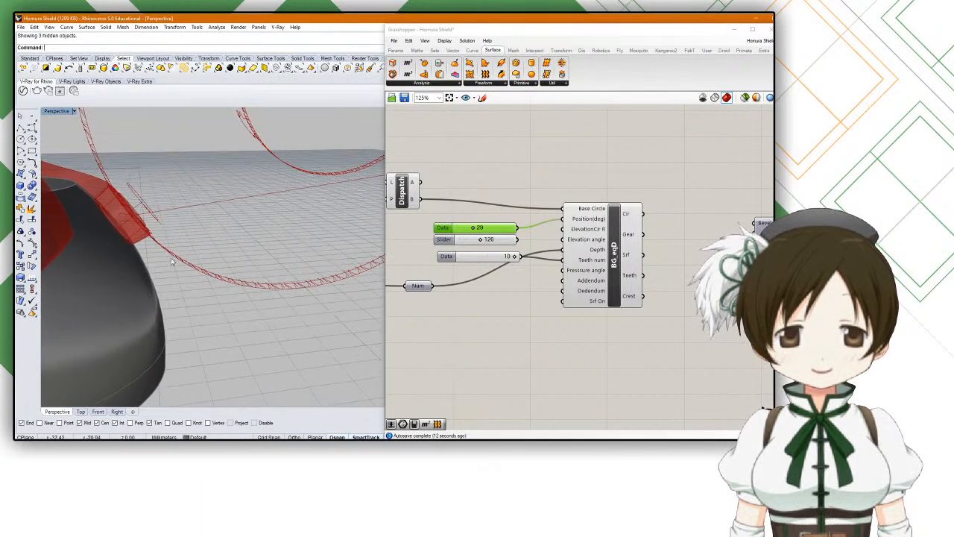
Step: Insert a surface Flip component between the Scale component's G output and Dispatch's L input, and check its Result output
scroll(457, 248, "down", 3)
right_click_drag(456, 248, 586, 250)
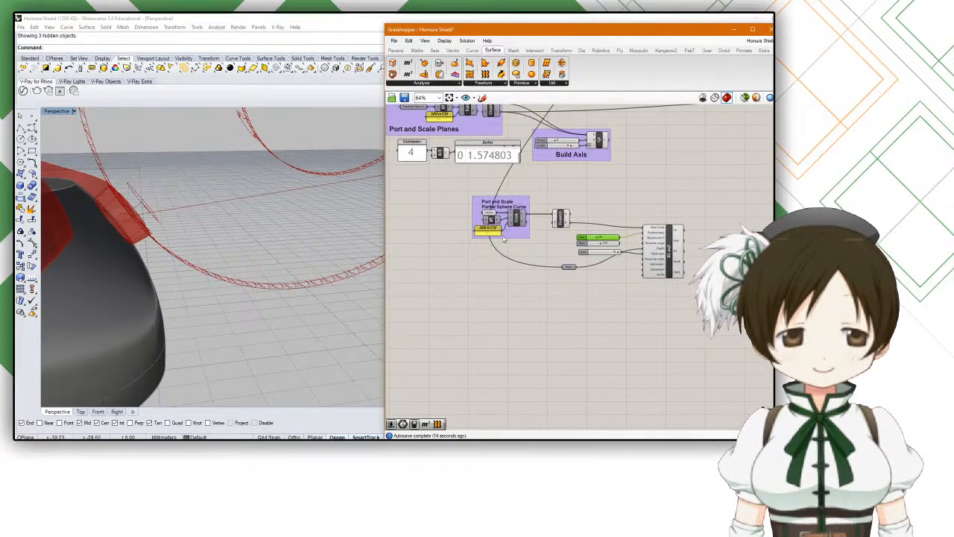
scroll(489, 223, "up", 4)
scroll(489, 223, "up", 2)
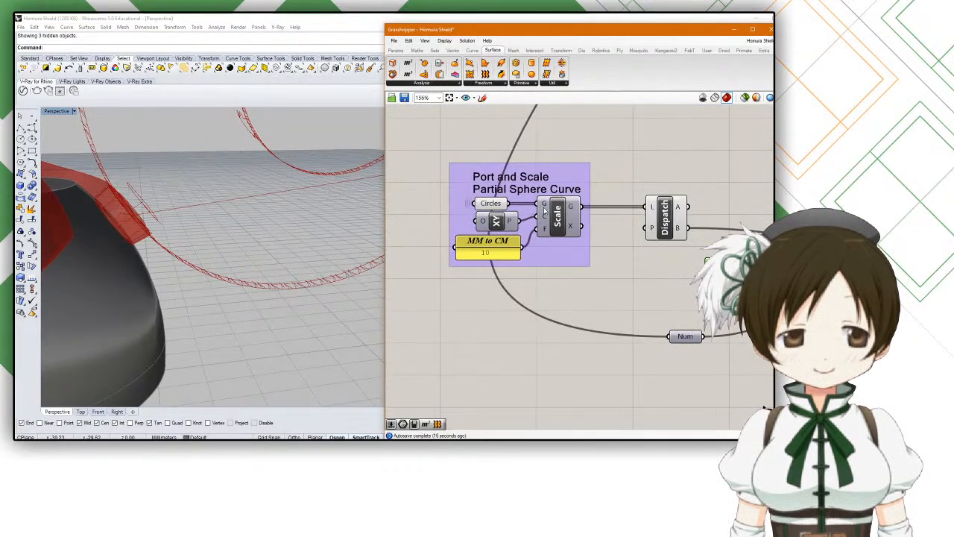
double_click(604, 307)
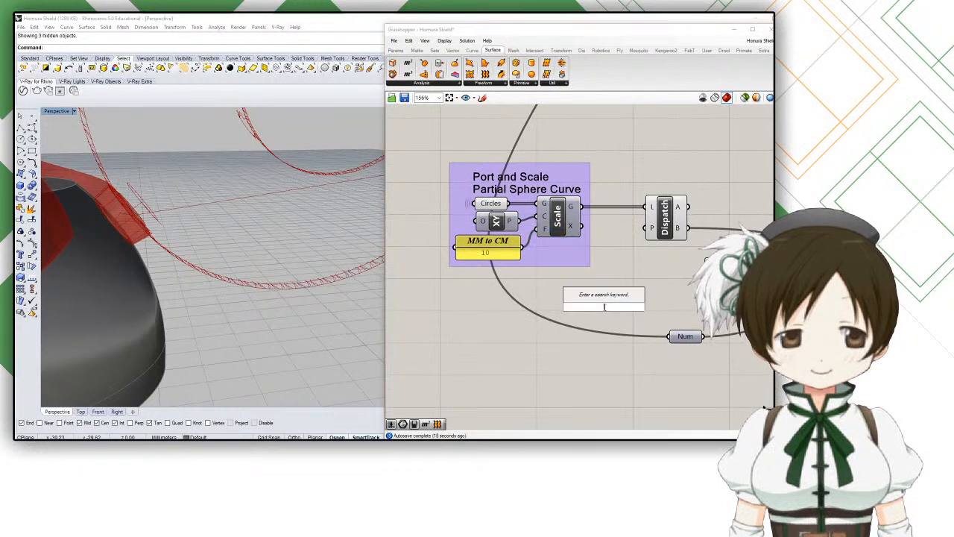
type("flip")
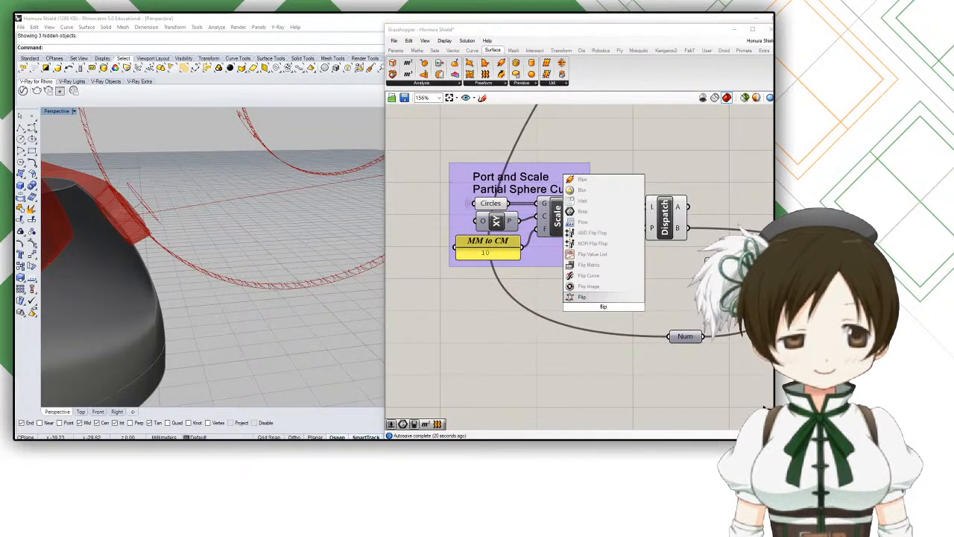
left_click(600, 297)
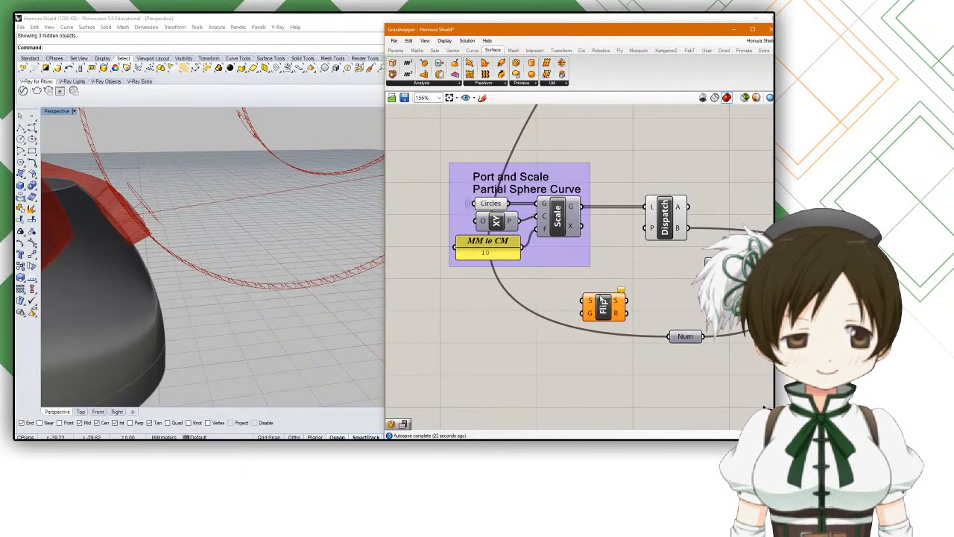
left_click_drag(587, 213, 651, 209)
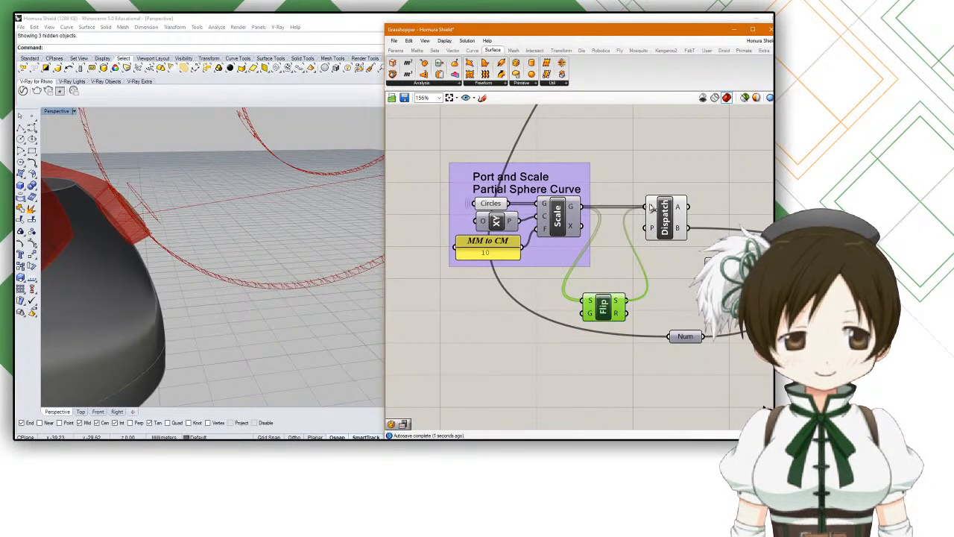
left_click_drag(604, 306, 610, 213)
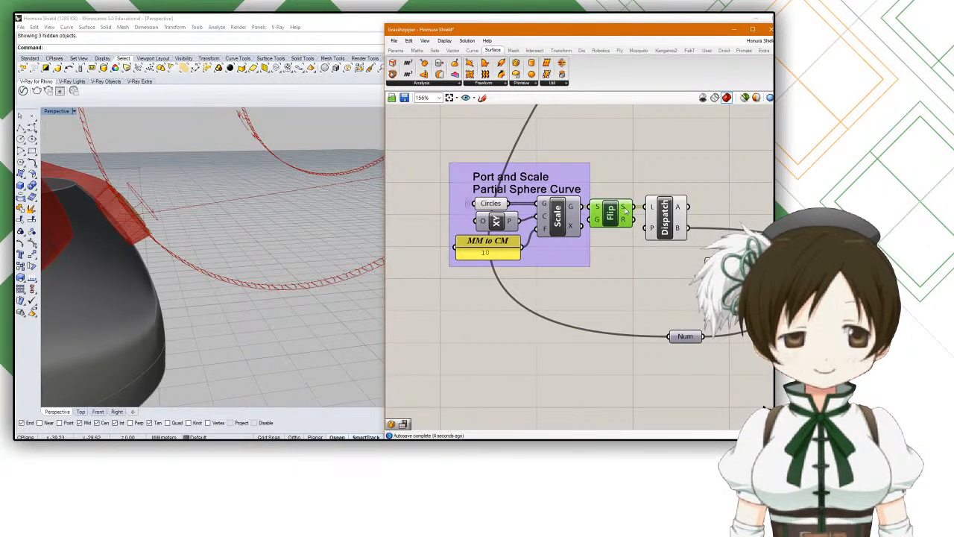
mouse_move(624, 222)
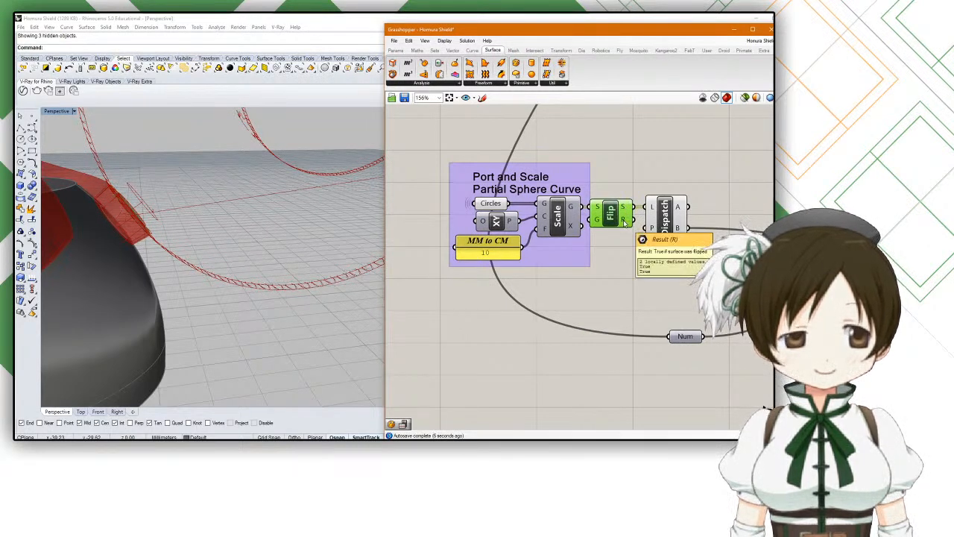
right_click_drag(641, 222, 610, 211)
left_click(632, 215)
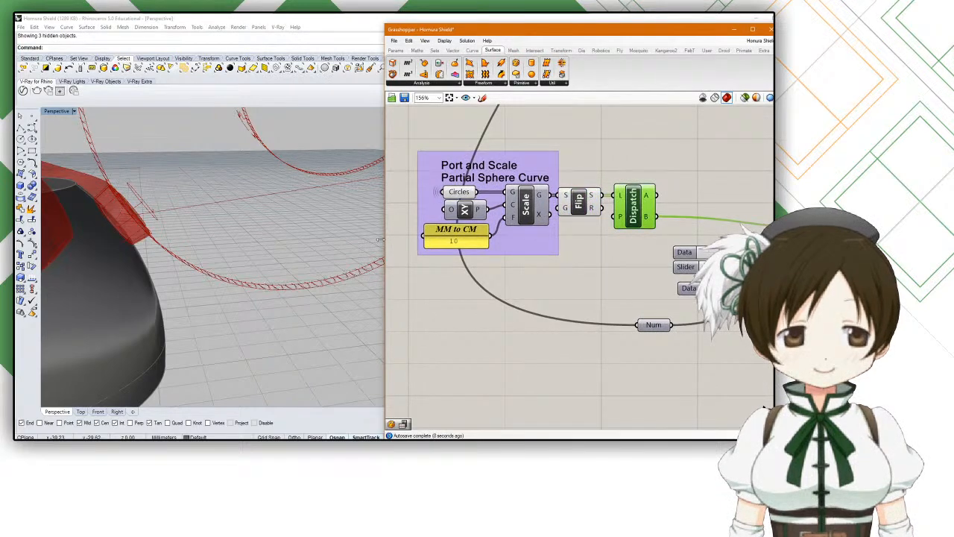
Step: Wire the 126 slider back into Elevation angle and raise it to 179, viewing the gear's tilt beside the shield
scroll(281, 242, "down", 8)
right_click_drag(647, 263, 521, 254)
scroll(581, 255, "up", 1)
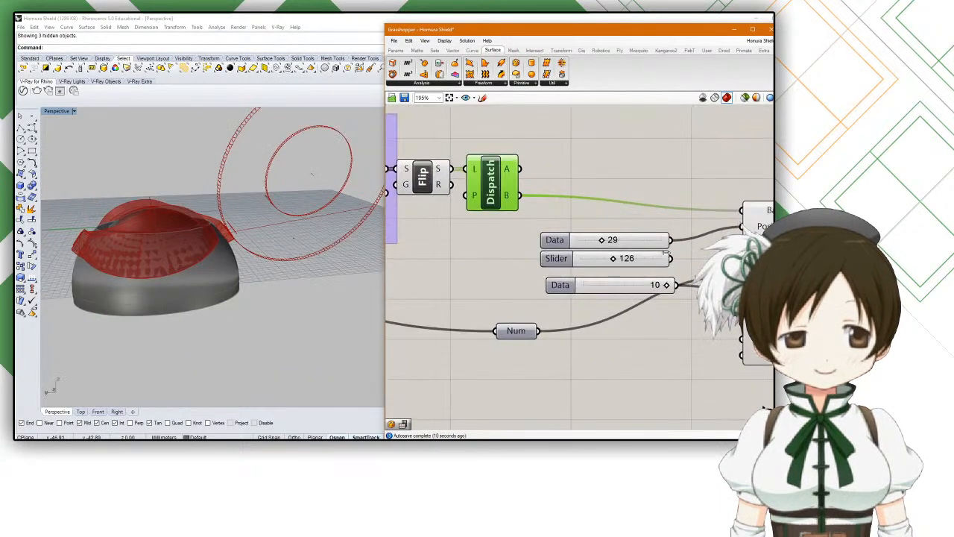
mouse_move(672, 258)
left_mouse_down()
mouse_move(712, 259)
mouse_move(674, 256)
left_mouse_up()
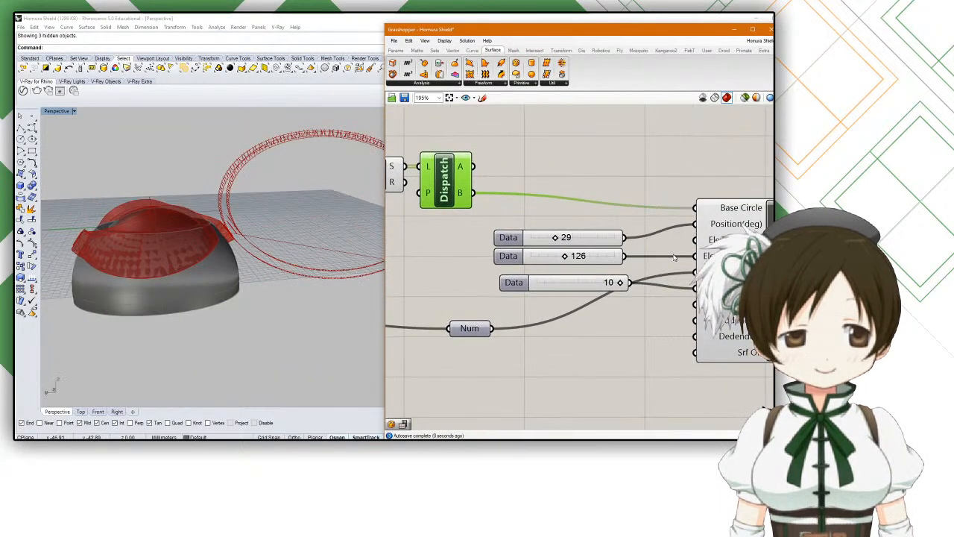
left_click_drag(566, 258, 636, 256)
scroll(328, 225, "up", 6)
right_click_drag(328, 226, 311, 223)
Step: Set the maximum of the Elevation angle slider's numeric domain to 270
left_click(541, 261)
right_click(540, 261)
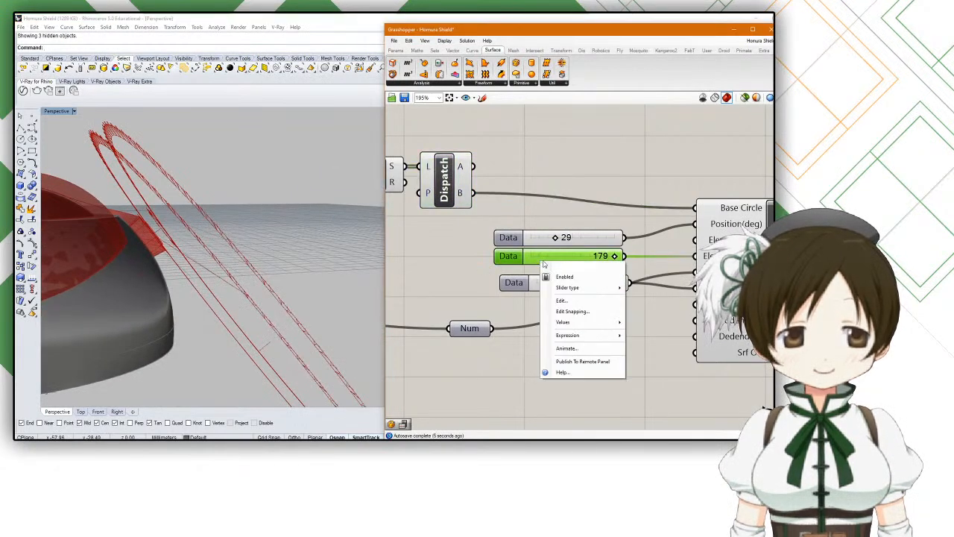
left_click(517, 260)
double_click(518, 259)
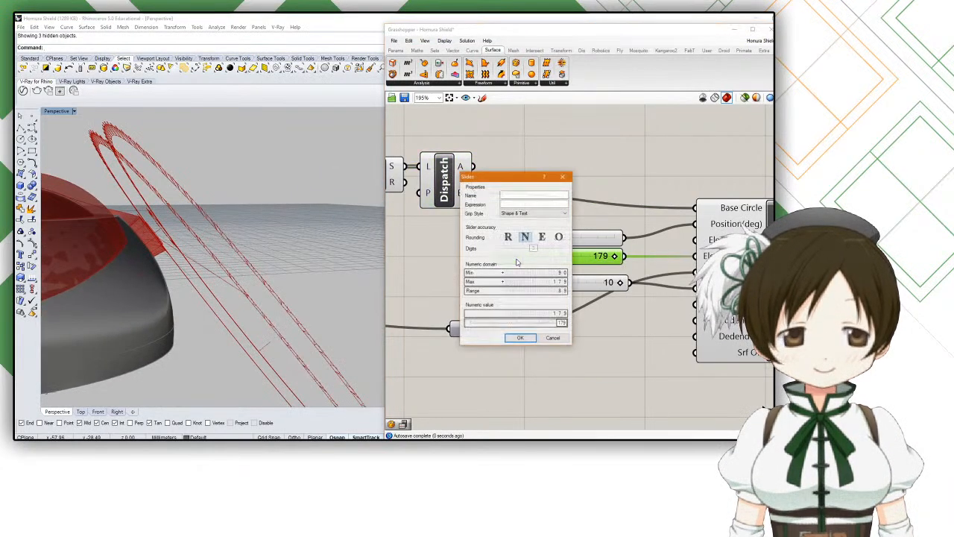
left_click(555, 283)
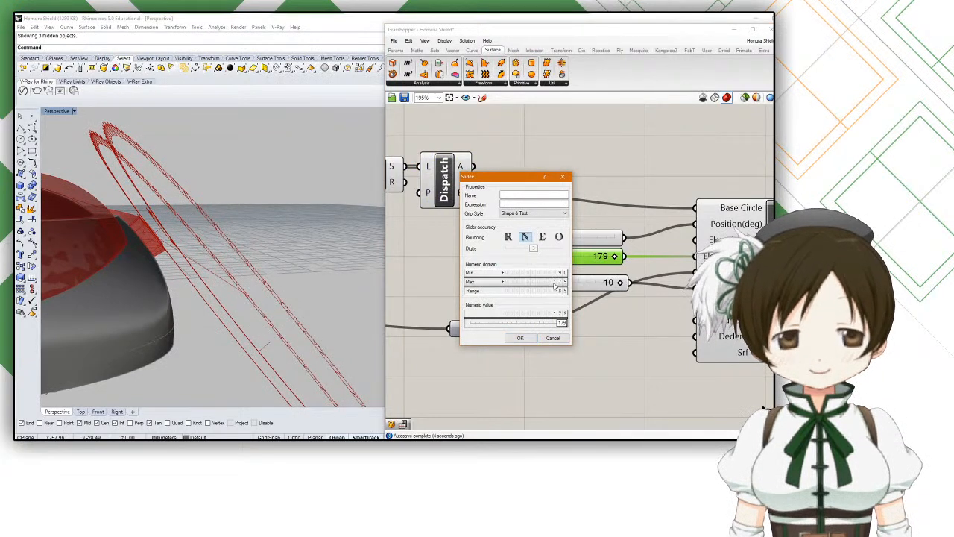
double_click(555, 283)
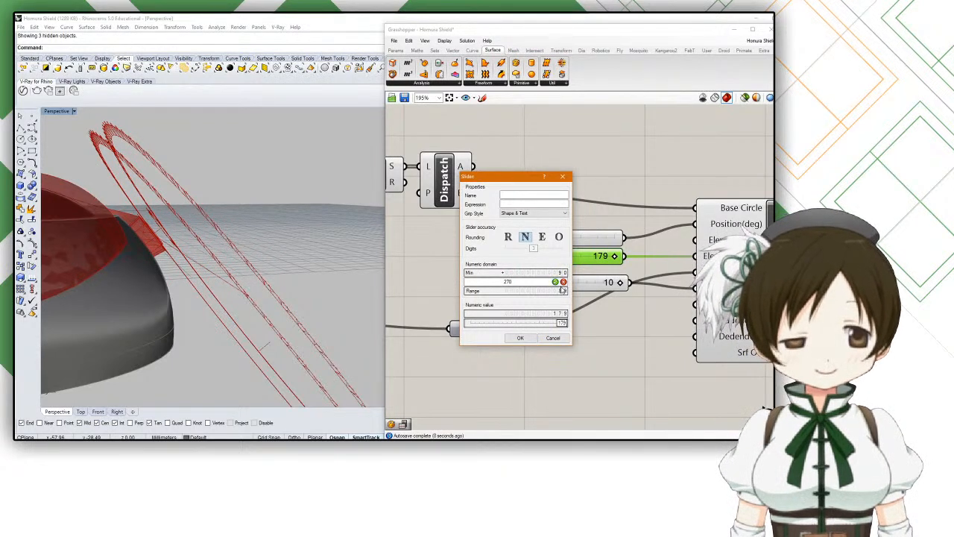
left_click(556, 282)
left_click(520, 338)
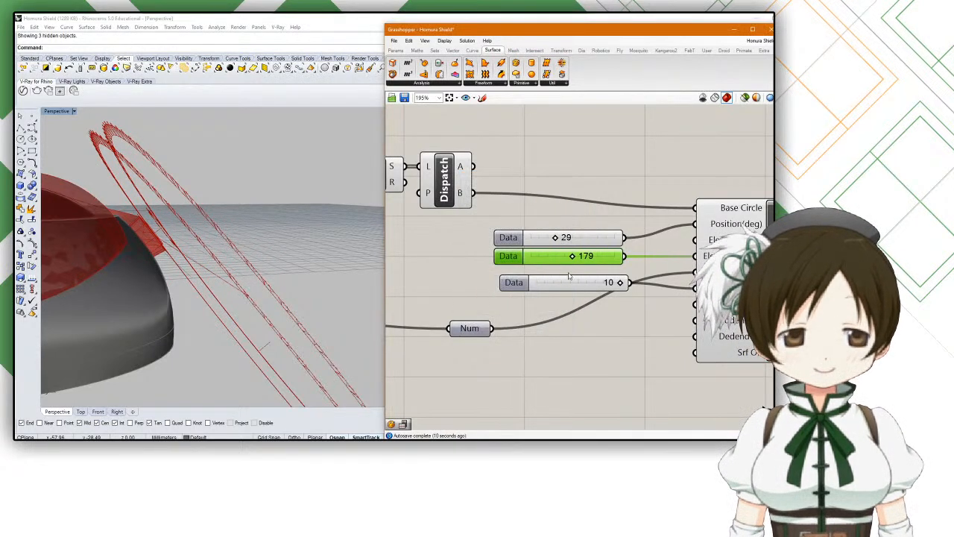
Step: Try the Elevation angle slider above 179 and at 123, viewing the gear's tilt against the shield
left_click_drag(571, 258, 578, 257)
scroll(207, 246, "down", 8)
mouse_move(209, 245)
right_mouse_down()
mouse_move(239, 244)
mouse_move(206, 257)
right_mouse_up()
right_click_drag(311, 244, 221, 234)
left_click_drag(578, 257, 548, 256)
Step: Examine from several angles and close up how the bevel gear sits at the round port on the shield's rim
right_click_drag(266, 235, 205, 252)
scroll(112, 241, "down", 10)
scroll(182, 209, "up", 10)
scroll(188, 267, "up", 5)
scroll(187, 268, "down", 1)
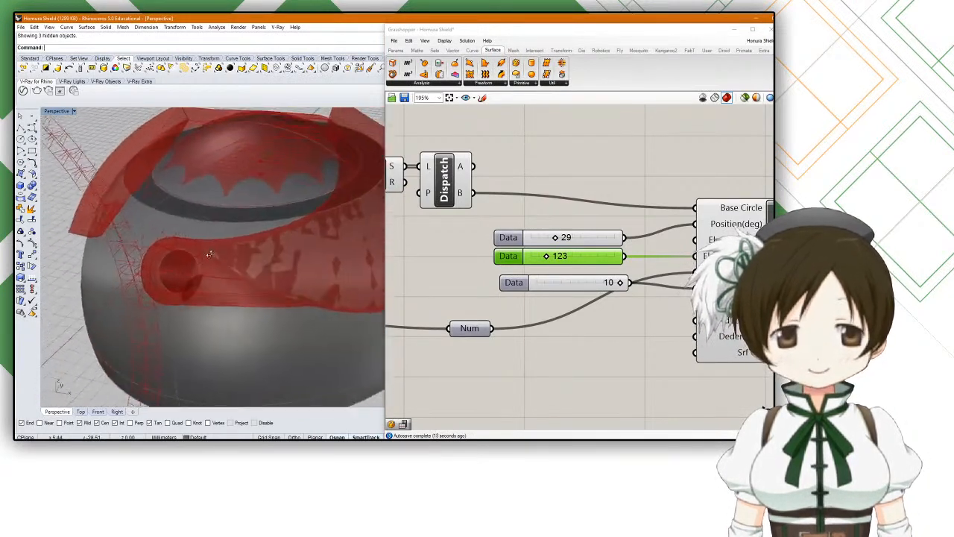
scroll(206, 252, "down", 9)
right_click_drag(149, 236, 236, 161, "shift")
scroll(183, 211, "up", 4)
scroll(184, 212, "up", 5)
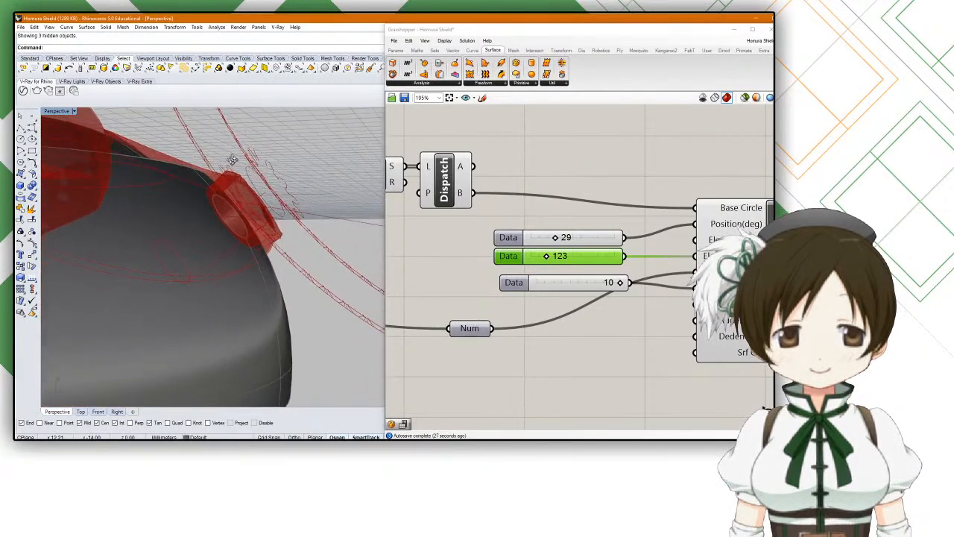
Step: Disconnect Num from the Depth input and place it above the Teeth num slider
left_click_drag(484, 327, 526, 328)
left_click_drag(491, 298, 696, 274)
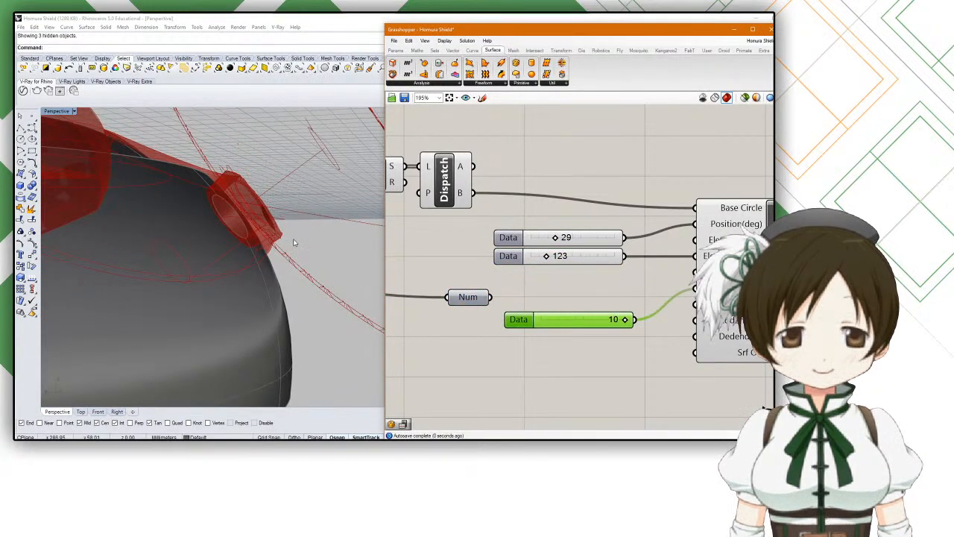
scroll(288, 236, "down", 5)
right_click_drag(288, 236, 439, 263)
Step: Set the Elevation angle slider to 164 and view the gear's orientation beside the shield
mouse_move(550, 254)
left_mouse_down()
mouse_move(576, 258)
mouse_move(567, 256)
left_mouse_up()
right_click_drag(320, 246, 184, 218)
scroll(544, 256, "down", 2)
right_click_drag(559, 252, 520, 240)
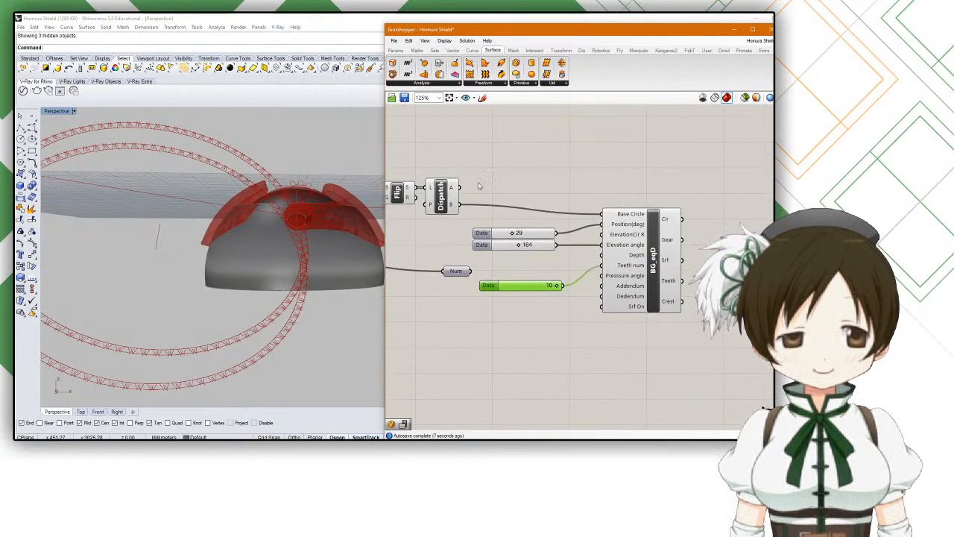
Step: Try feeding Base Circle from Dispatch output A and inspect the gear around the port
left_click_drag(462, 187, 609, 220)
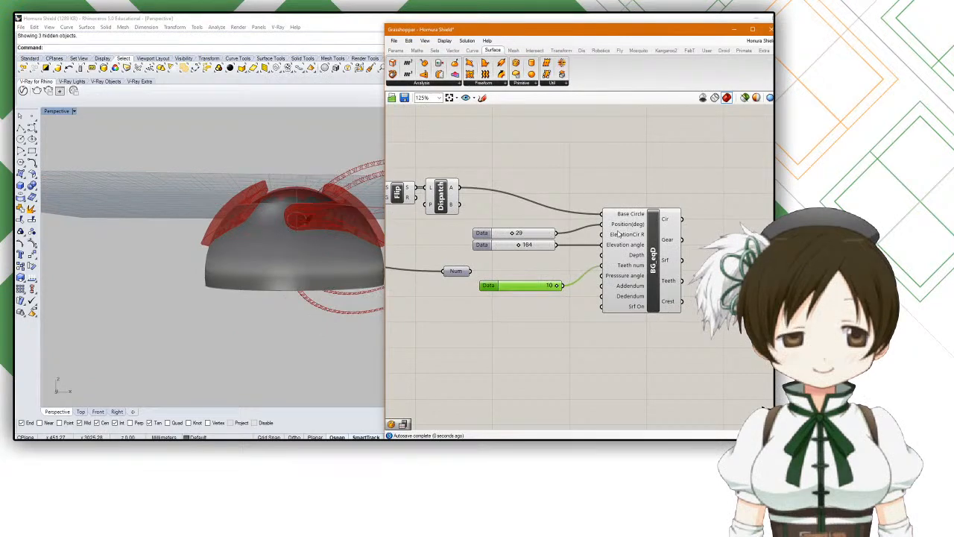
scroll(309, 201, "down", 3)
mouse_move(309, 200)
right_mouse_down()
mouse_move(240, 235)
mouse_move(228, 228)
mouse_move(238, 223)
mouse_move(232, 216)
mouse_move(258, 221)
mouse_move(234, 206)
mouse_move(282, 214)
mouse_move(199, 202)
mouse_move(224, 212)
mouse_move(343, 217)
mouse_move(272, 216)
mouse_move(313, 219)
right_mouse_up()
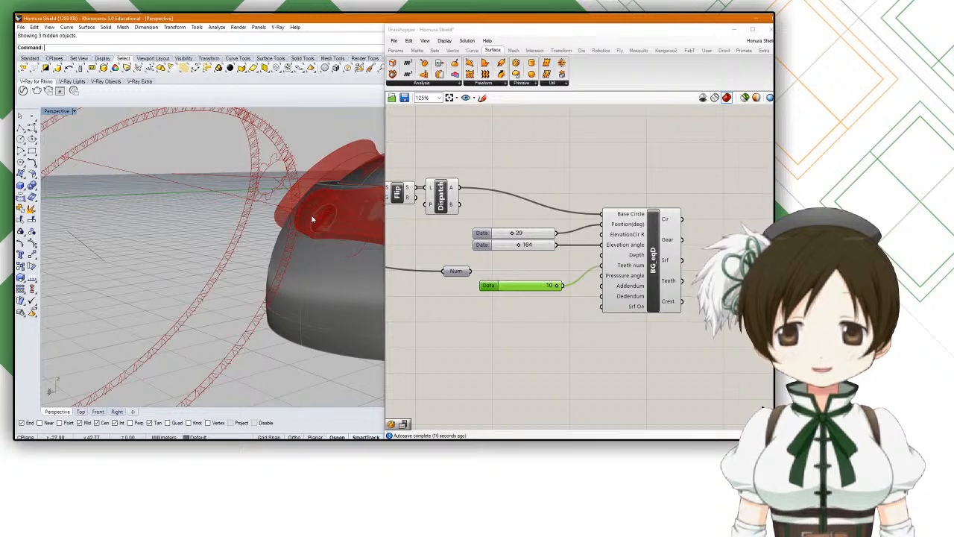
right_click_drag(252, 203, 328, 243)
Step: Shift the BG_eqD and Dispatch components slightly, and feed Base Circle from Dispatch output B
left_click_drag(626, 245, 620, 226)
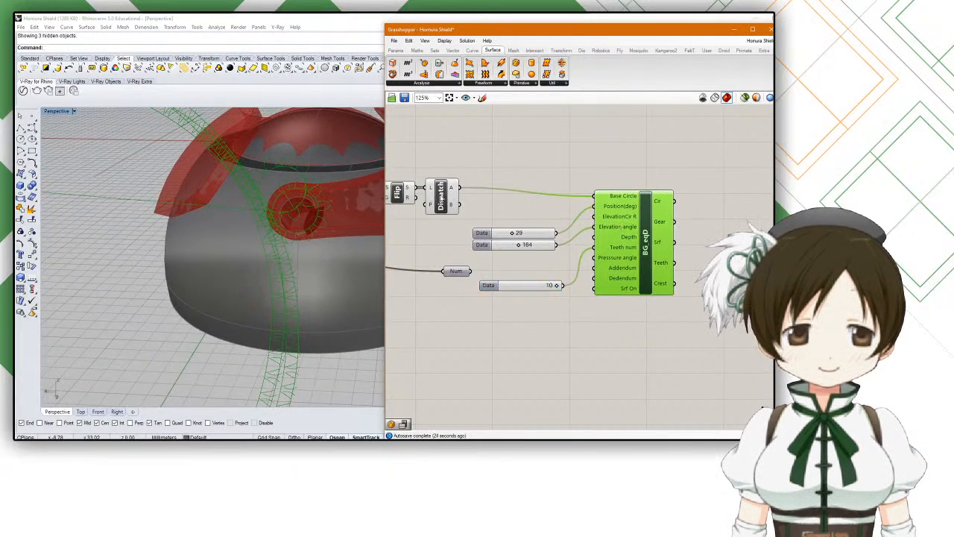
left_click_drag(441, 192, 447, 198)
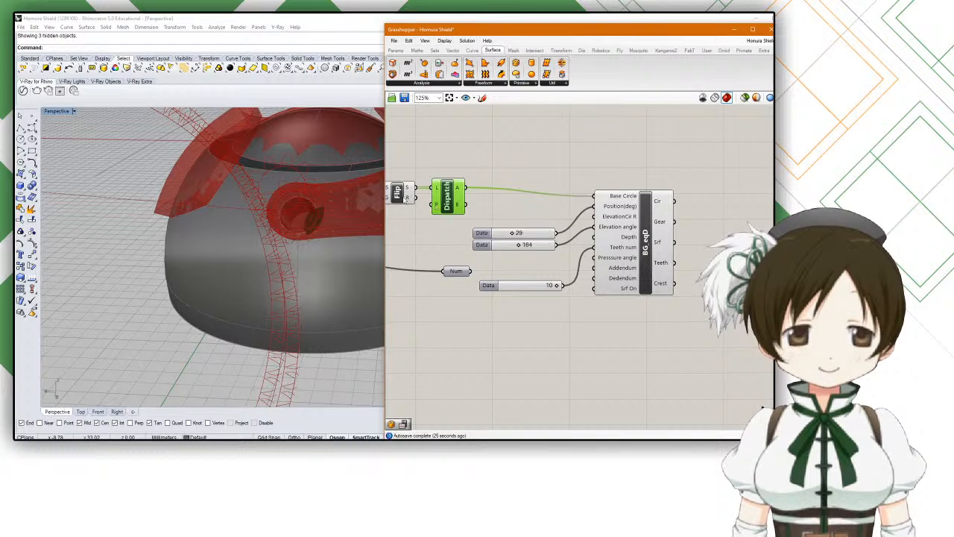
mouse_move(407, 199)
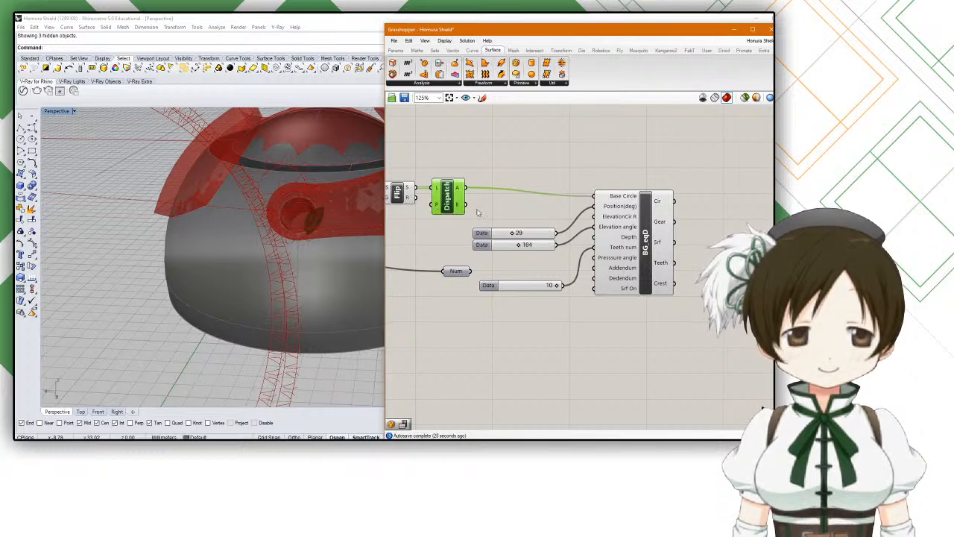
left_click_drag(467, 206, 590, 203)
right_click_drag(279, 243, 284, 221)
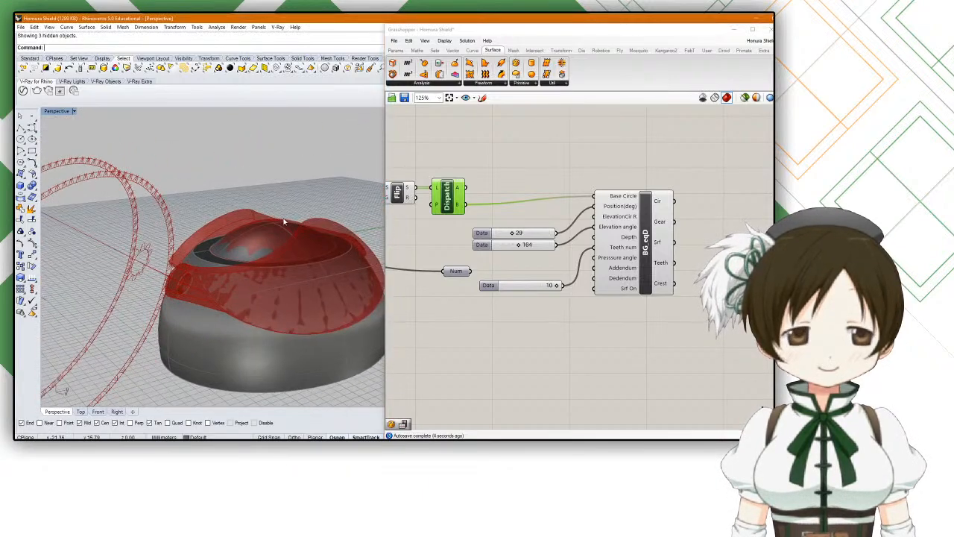
Step: Disconnect Dispatch output B from Base Circle and view the gears drawn without an input circle
left_click_drag(467, 205, 597, 198, "ctrl")
left_click(620, 219)
scroll(329, 266, "down", 8)
right_click_drag(328, 266, 280, 281)
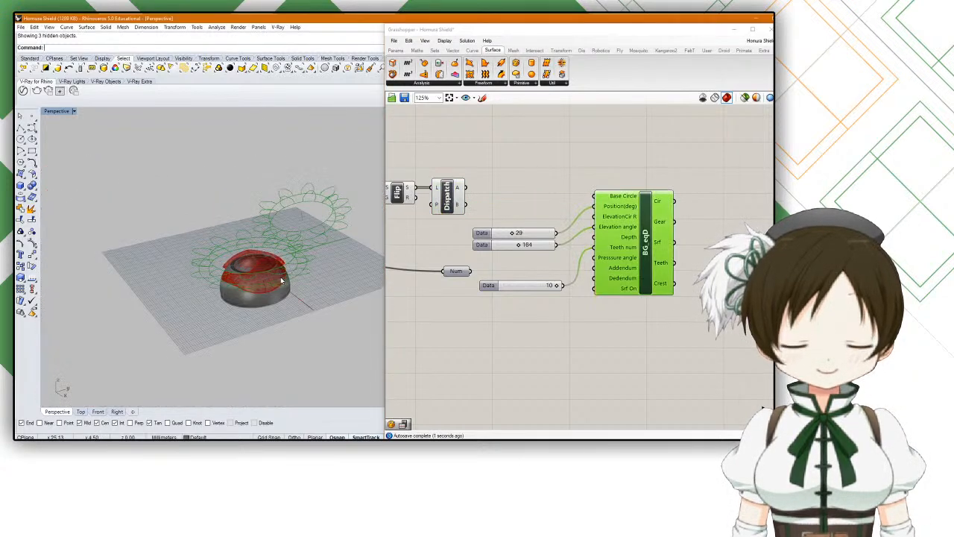
scroll(281, 281, "up", 8)
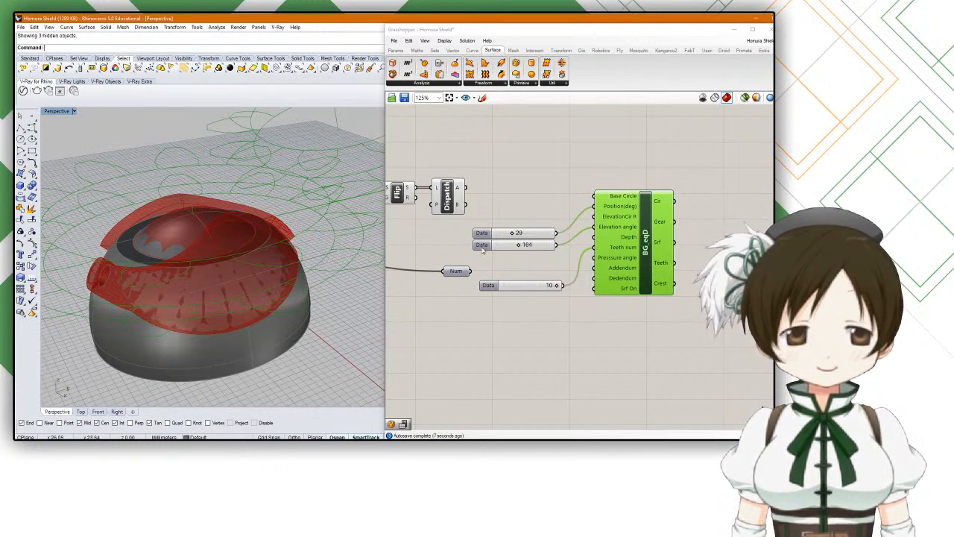
Step: Try wiring Flip's S output directly into Base Circle, bypassing Dispatch, and disconnect that wire again
right_click_drag(484, 215, 586, 223)
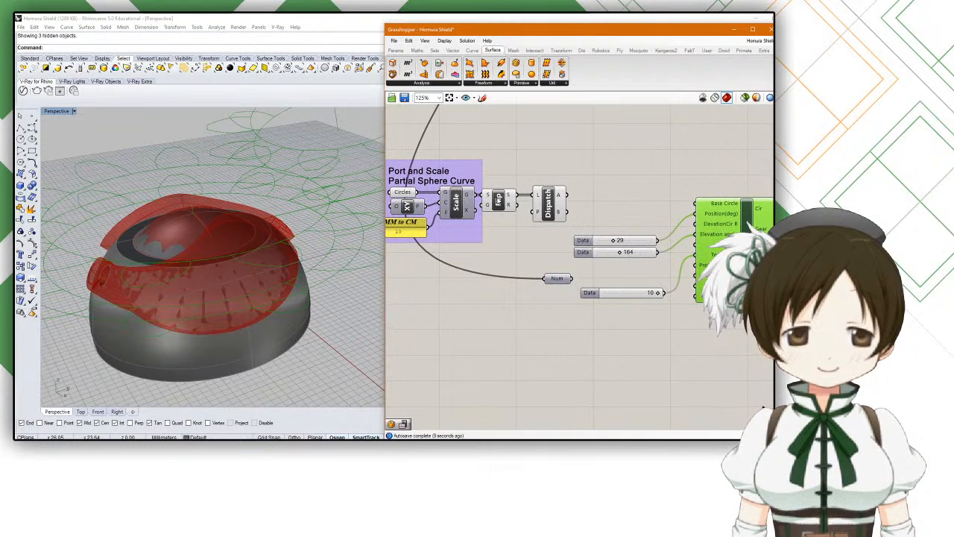
left_click(498, 200)
left_click_drag(517, 196, 697, 203)
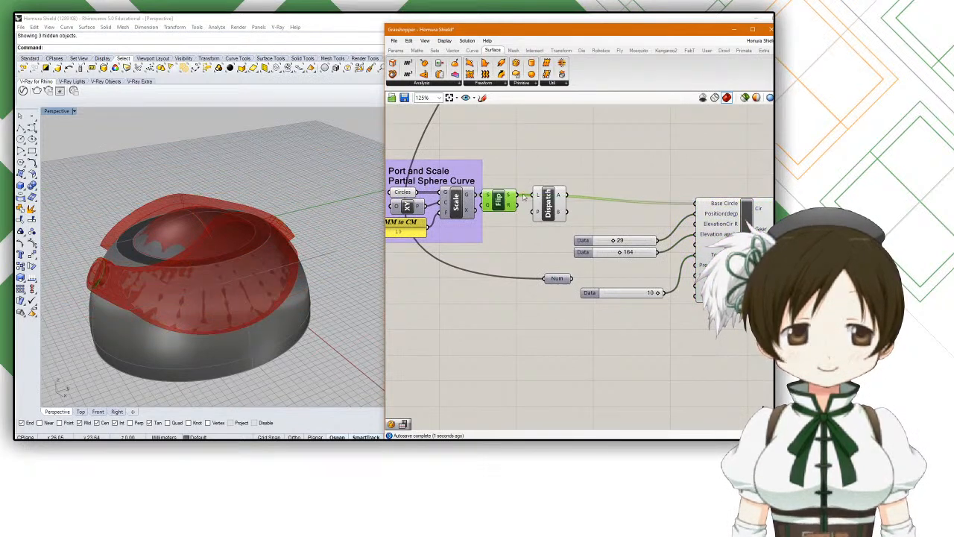
left_click_drag(516, 196, 696, 203, "ctrl")
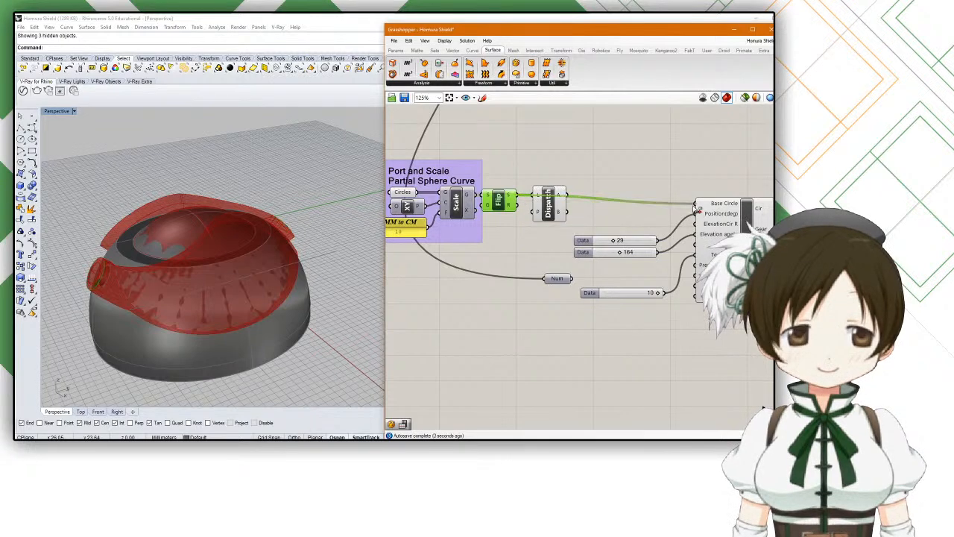
Step: Reconnect Dispatch output B to Base Circle, and undo the accidental drag of the object in the Rhino viewport
left_click_drag(571, 215, 696, 203)
left_click(244, 225)
left_click_drag(243, 225, 269, 164)
key("ctrl+z")
scroll(146, 220, "up", 5)
scroll(145, 220, "up", 8)
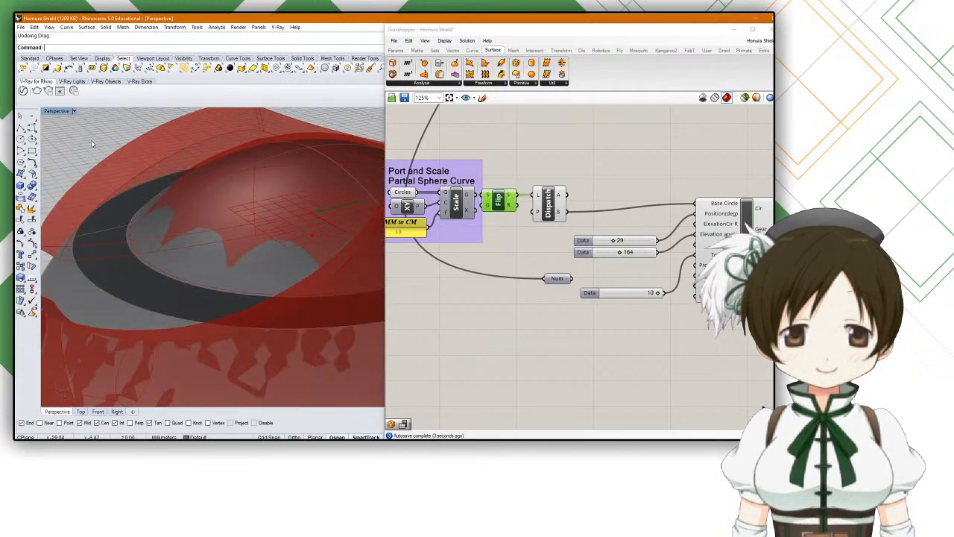
scroll(175, 174, "down", 10)
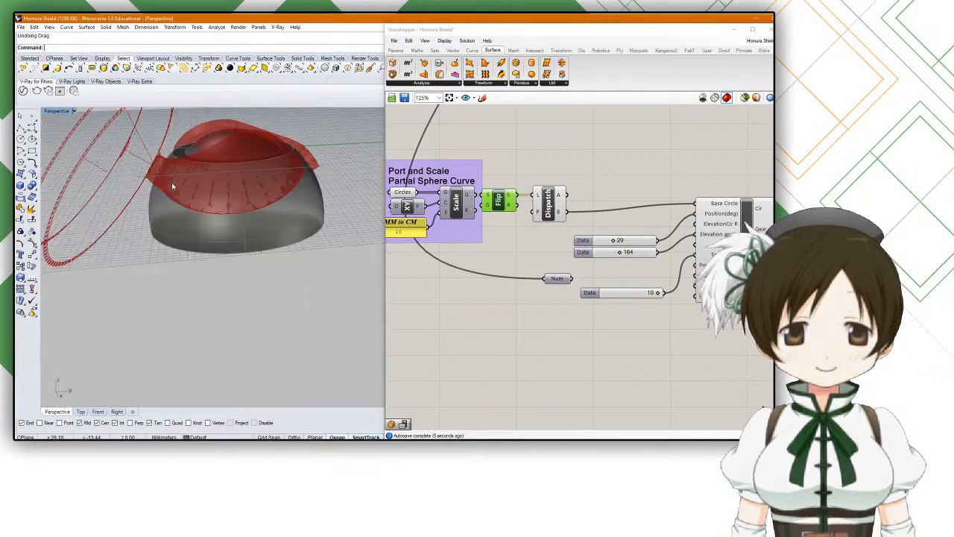
right_click_drag(175, 174, 229, 190)
Step: Wire Num into BG_eqD's Depth input and view the whole gear beside the shield
left_click_drag(569, 280, 636, 251)
right_click_drag(260, 229, 253, 270)
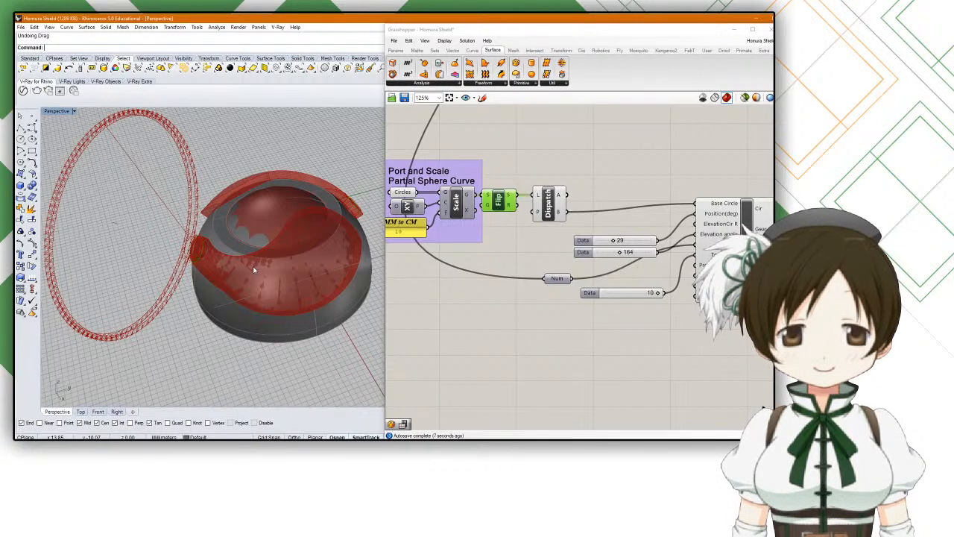
scroll(254, 267, "down", 2)
right_click_drag(253, 267, 183, 239, "shift")
Step: Check the data of BG_eqD's Gear, Teeth, Crest and Srf outputs
right_click_drag(668, 300, 537, 287)
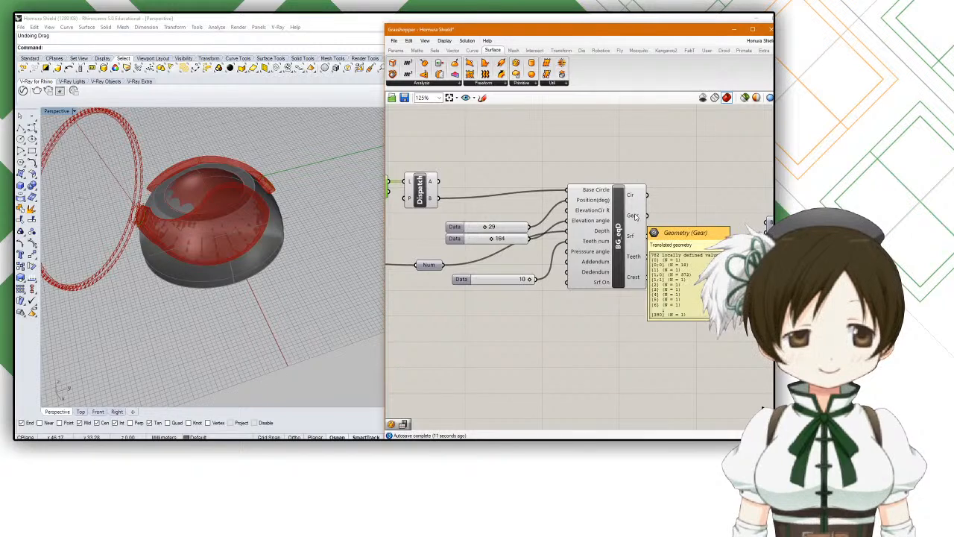
scroll(636, 217, "up", 2)
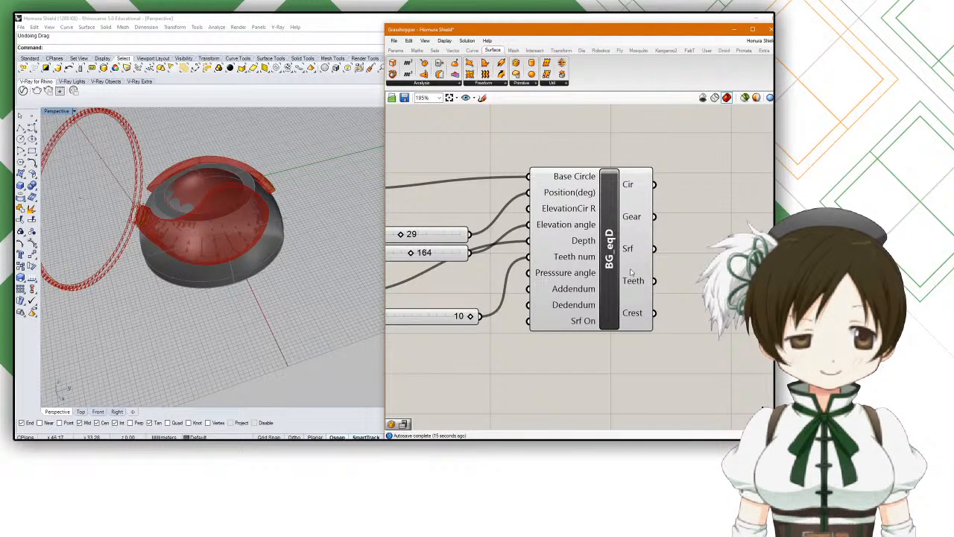
mouse_move(632, 282)
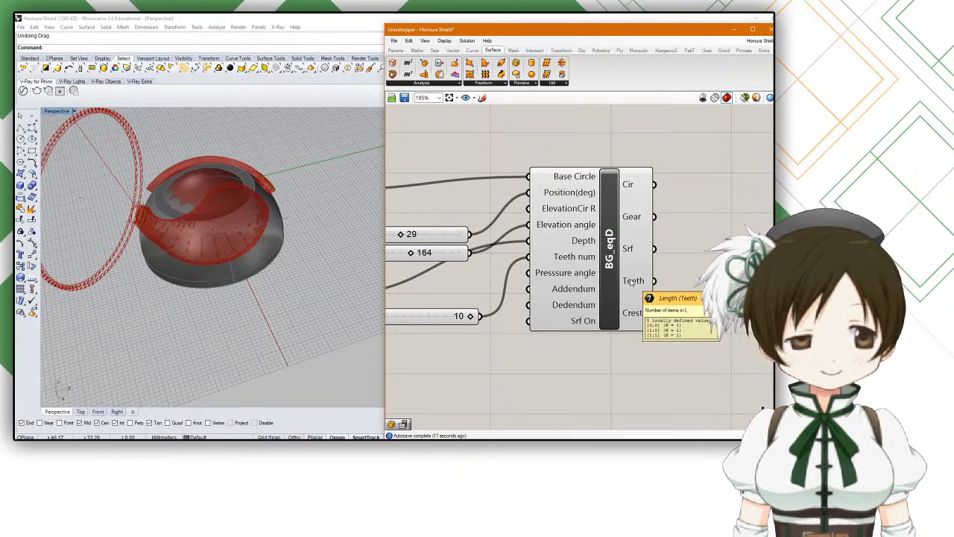
mouse_move(642, 319)
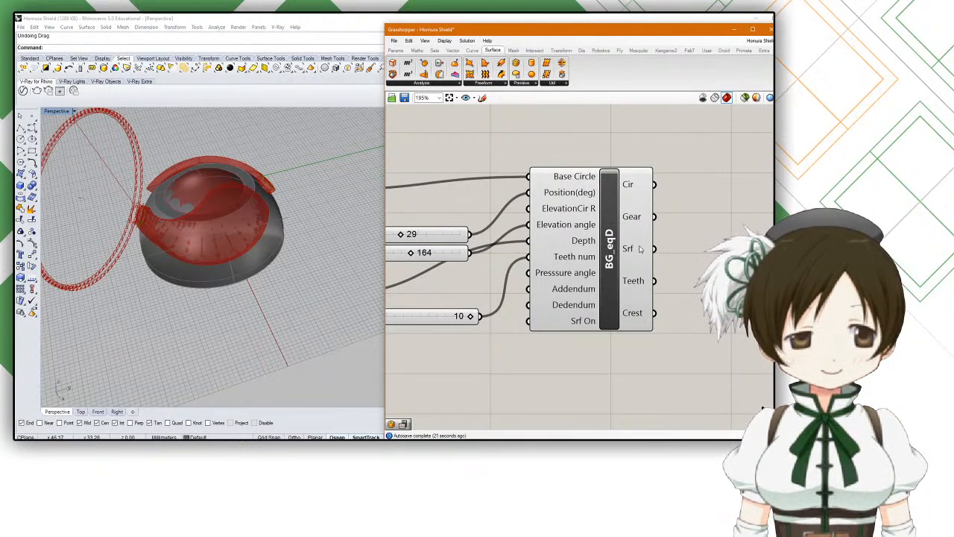
mouse_move(640, 249)
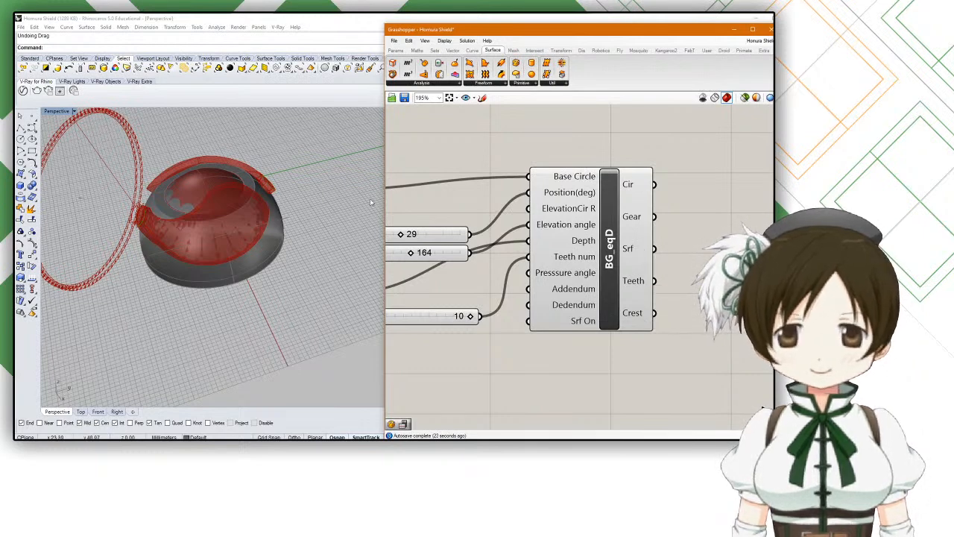
Step: Add a Mirror component and place it beside BG_eqD's Gear output
right_click_drag(649, 233, 589, 234)
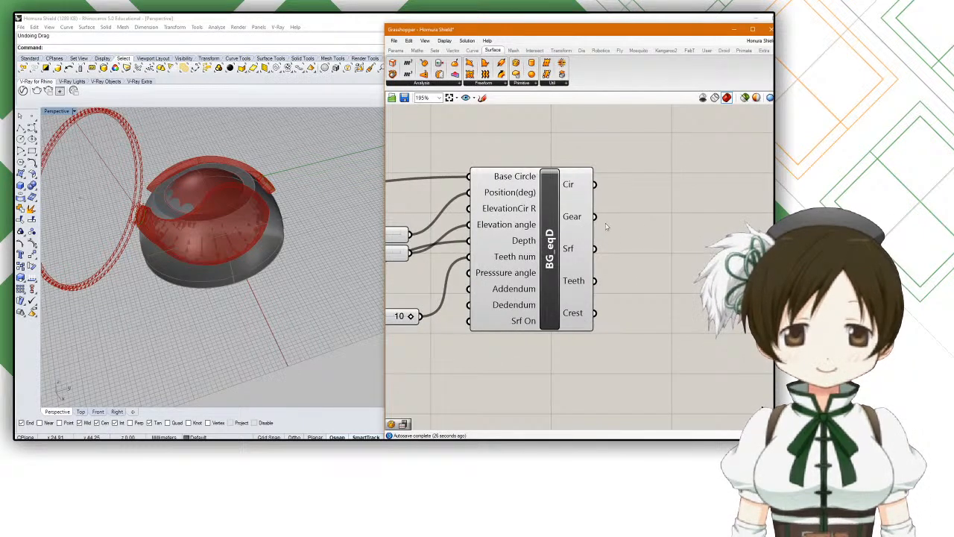
double_click(621, 217)
type("mirror")
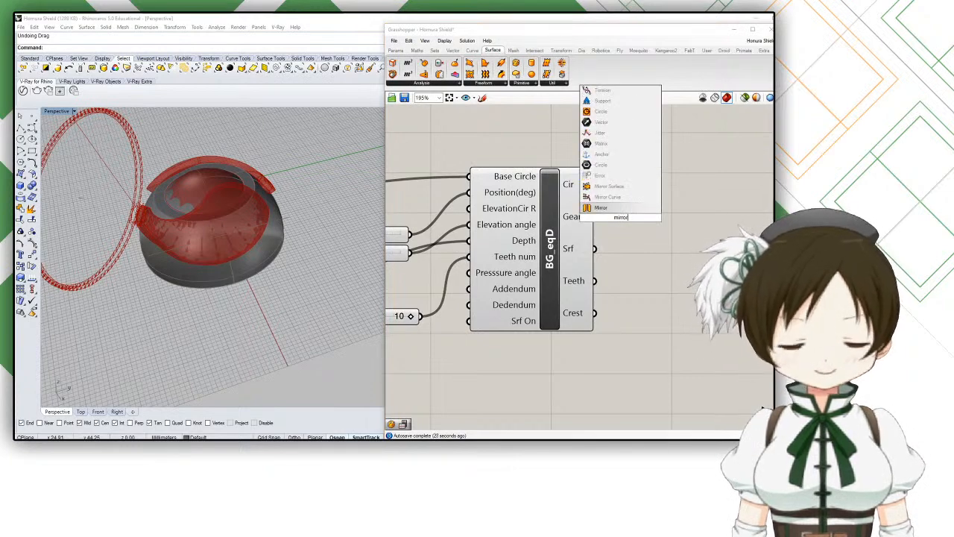
left_click(622, 211)
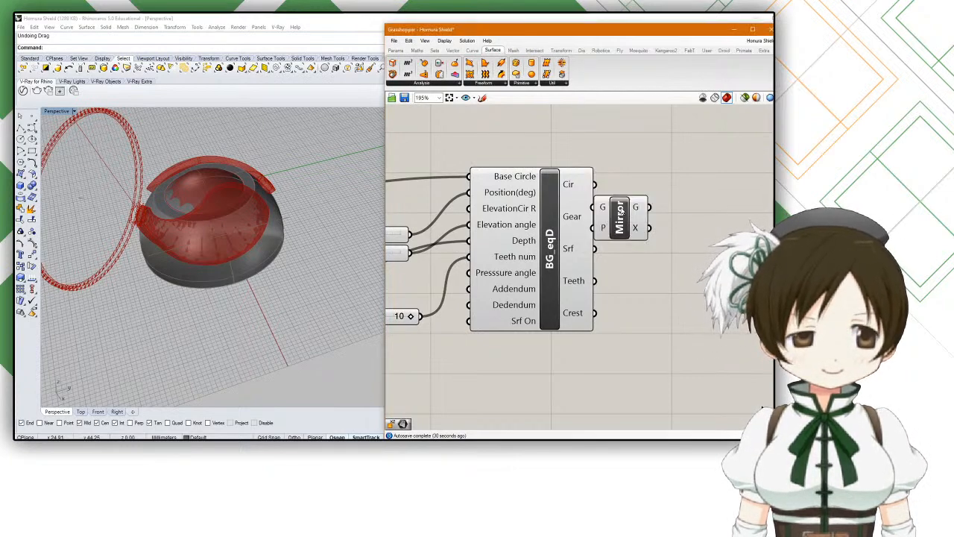
left_click_drag(619, 212, 666, 212)
scroll(649, 226, "down", 4)
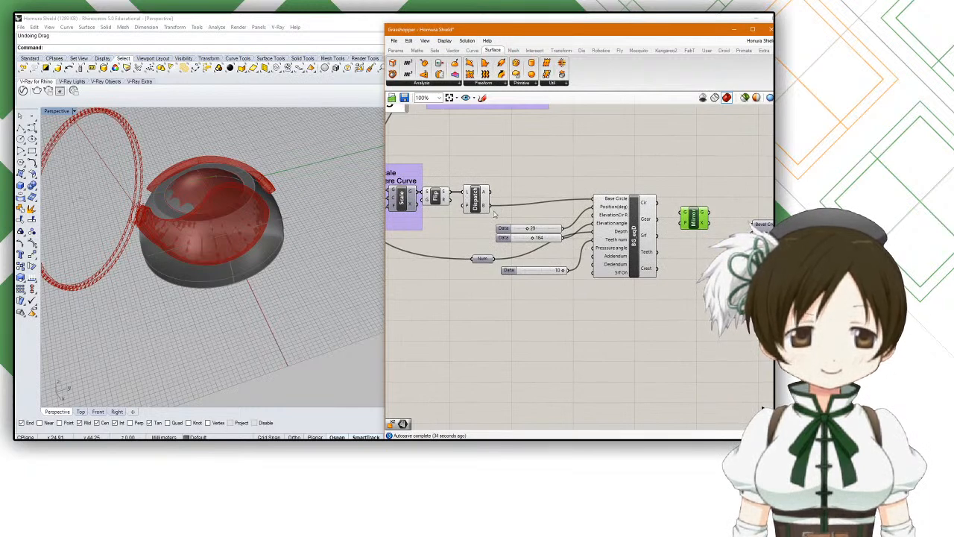
Step: Wire the Gear output into Mirror's G input and Dispatch output B into its P input, and turn off BG_eqD's preview
left_click_drag(492, 208, 685, 218)
right_click_drag(153, 249, 216, 143)
left_click(639, 235)
middle_click(639, 235)
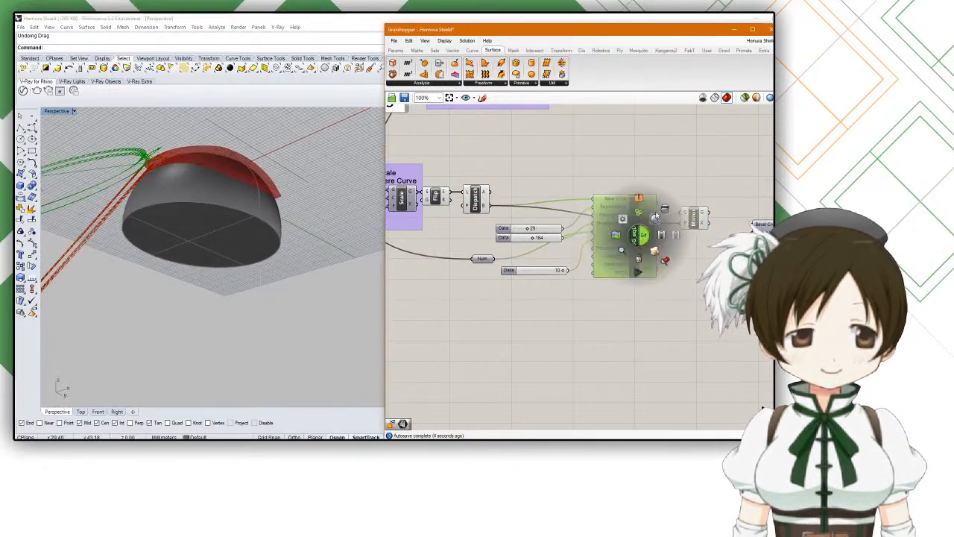
left_click(666, 209)
Step: Move the Mirror component up above BG_eqD and inspect the mirrored gear around the shield's port
left_click_drag(691, 217, 690, 175)
right_click_drag(241, 193, 207, 220)
scroll(170, 216, "up", 7)
scroll(209, 252, "up", 4)
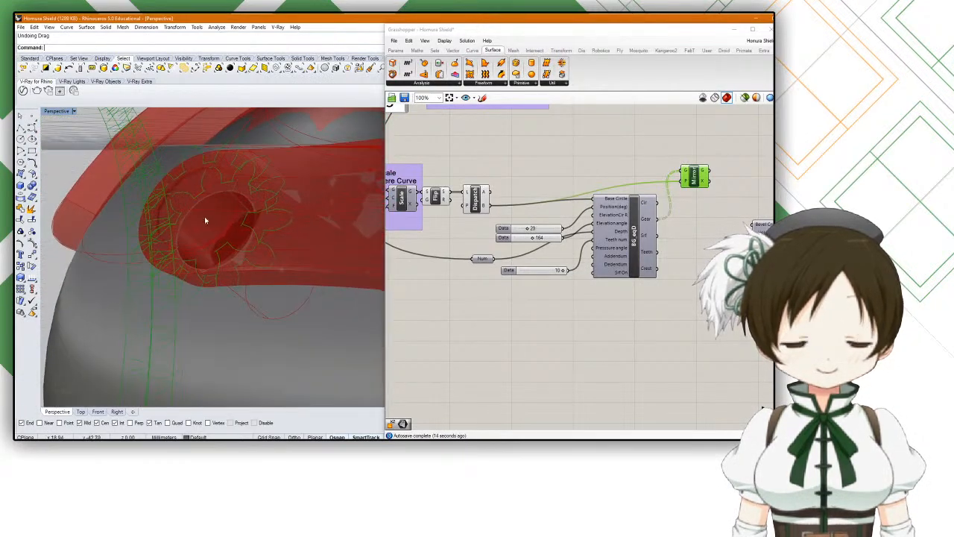
scroll(573, 234, "up", 3)
Step: Reposition the Position(deg) and Elevation angle sliders between Dispatch and BG_eqD
left_click_drag(514, 230, 517, 210)
left_click_drag(529, 246, 540, 221)
scroll(516, 204, "down", 3)
scroll(469, 185, "up", 2)
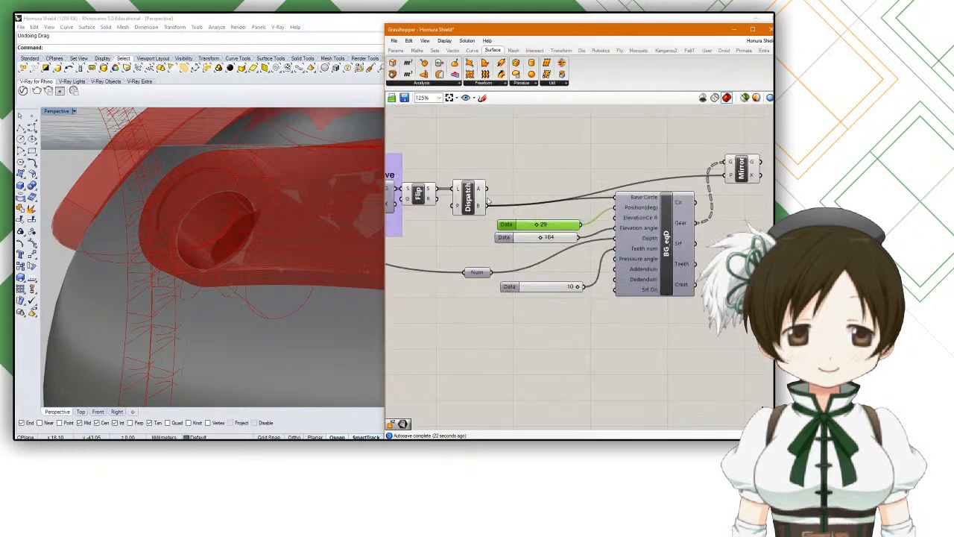
right_click_drag(480, 188, 532, 214)
left_click(502, 184)
double_click(502, 188)
type("scale")
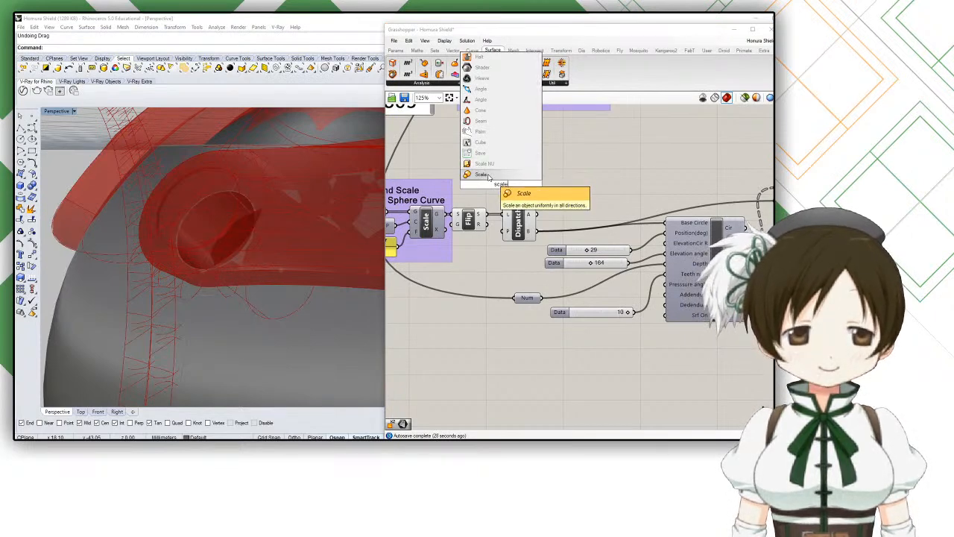
left_click(488, 176)
right_click_drag(500, 184, 576, 179)
left_click_drag(577, 179, 559, 255)
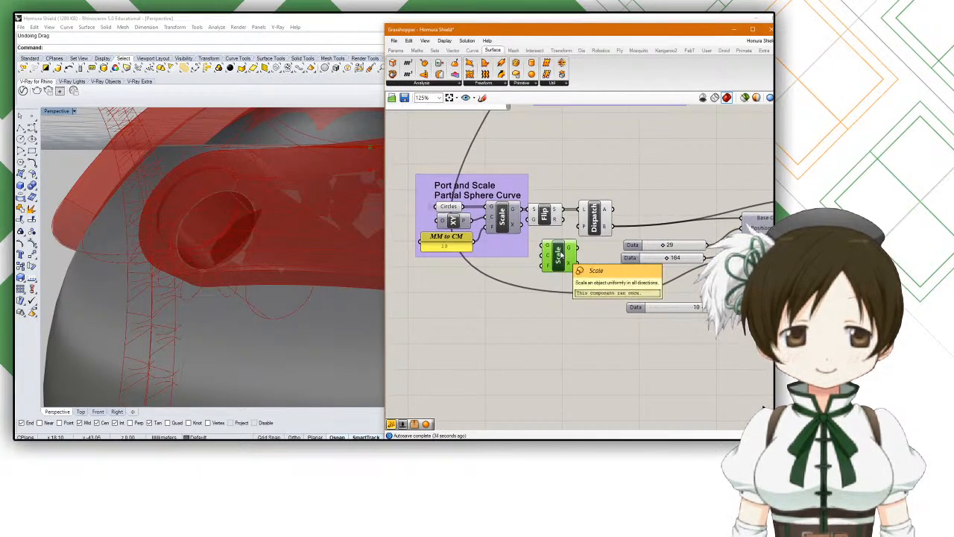
key("Delete")
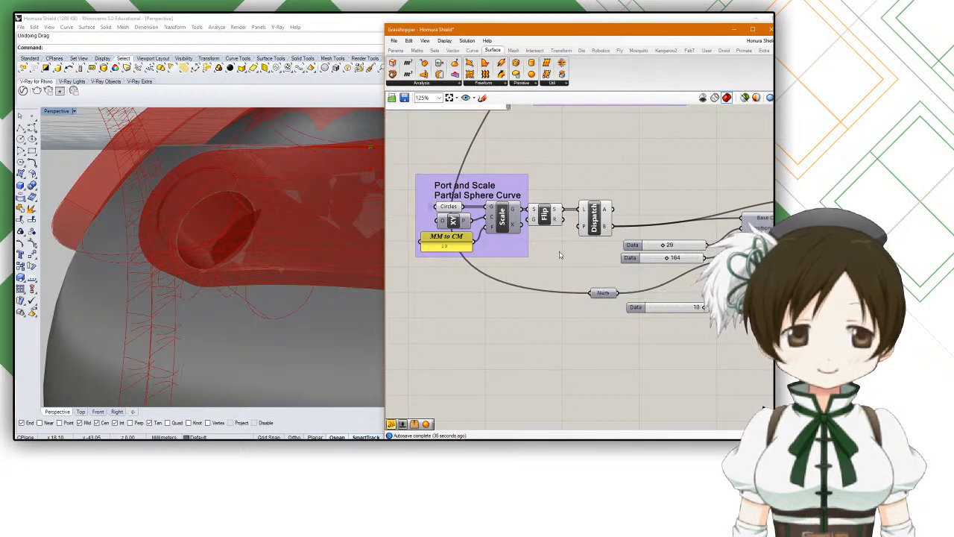
Step: Add an Addition component below the MM to CM panel and wire the panel into its A input
double_click(450, 319)
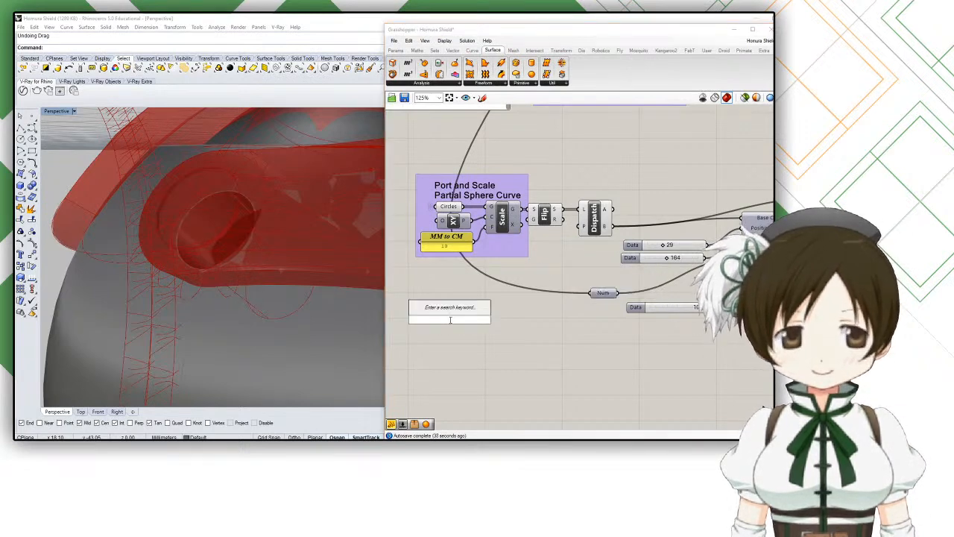
type("addition")
key("Return")
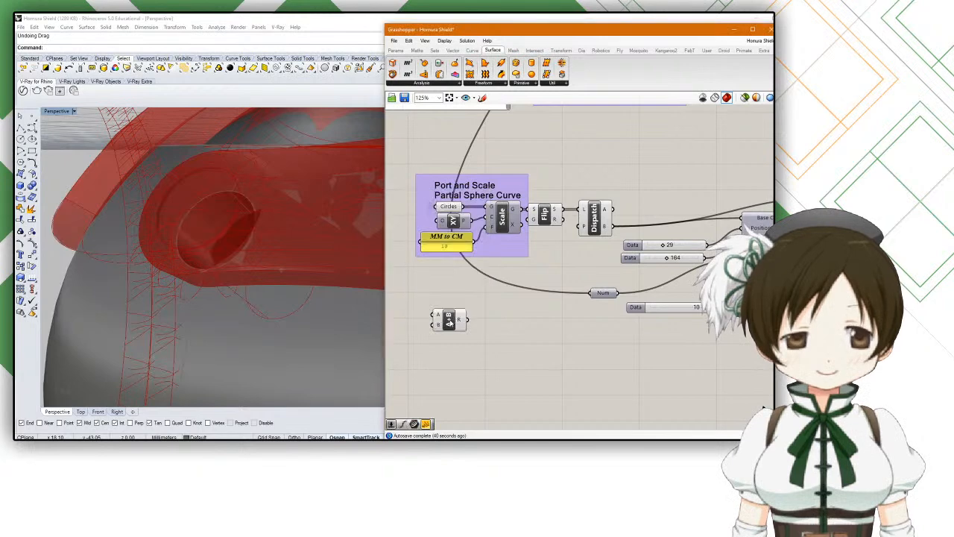
left_click_drag(449, 252, 425, 253)
left_click_drag(450, 319, 457, 288)
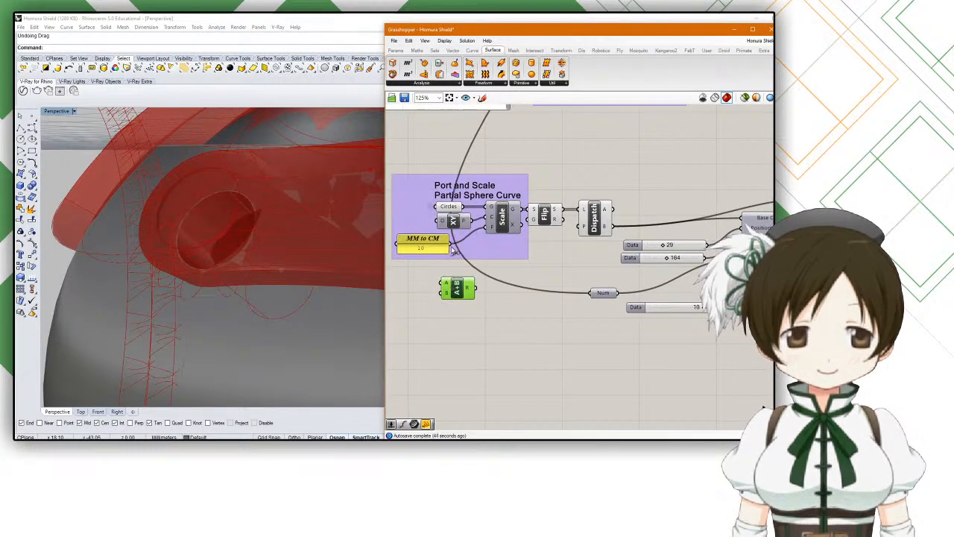
Step: Add a 0.5 slider to Addition's B input, wire the result into Scale's F input, and check the scaled circles in the viewport
double_click(416, 320)
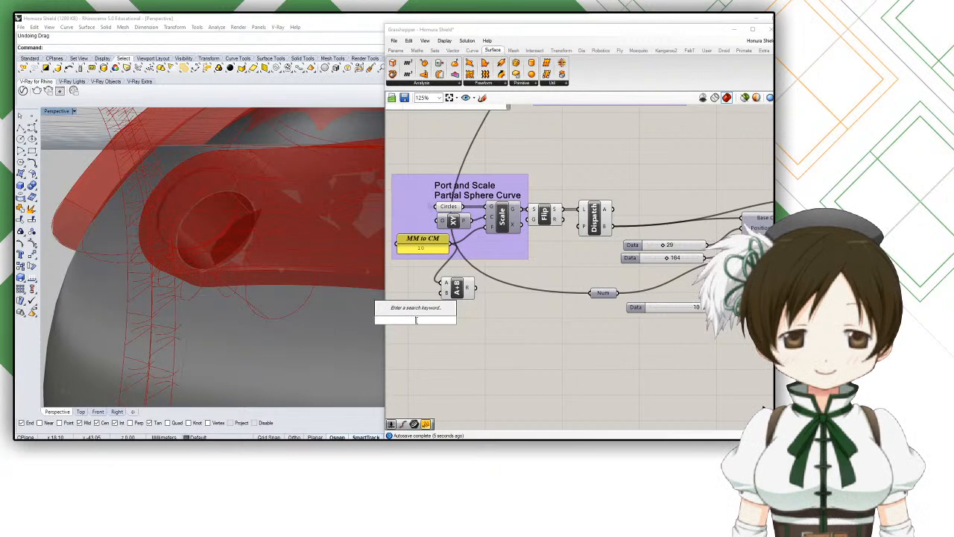
type("0.5")
key("Return")
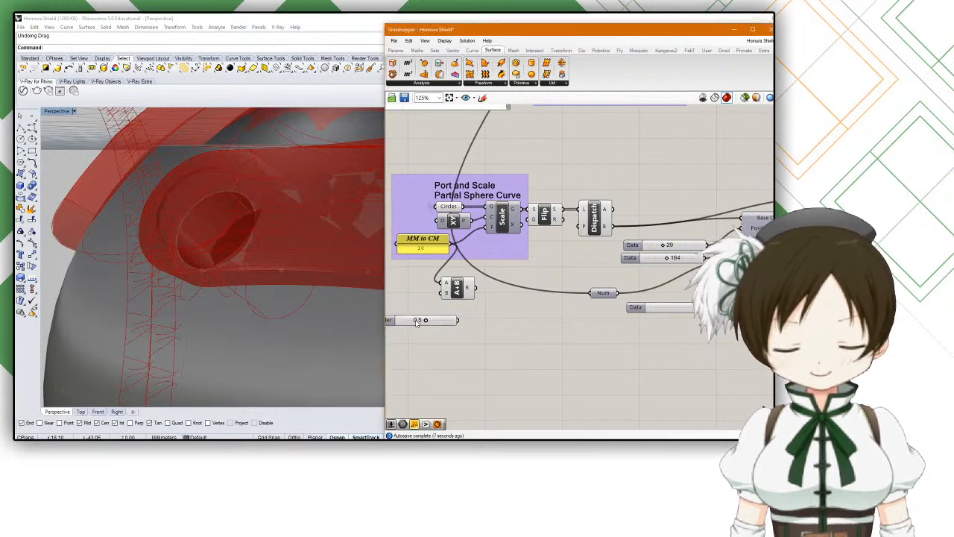
left_click_drag(442, 321, 430, 306)
left_click_drag(446, 297, 463, 245)
left_click(460, 286)
scroll(273, 268, "down", 10)
right_click_drag(273, 268, 213, 223)
scroll(202, 221, "up", 4)
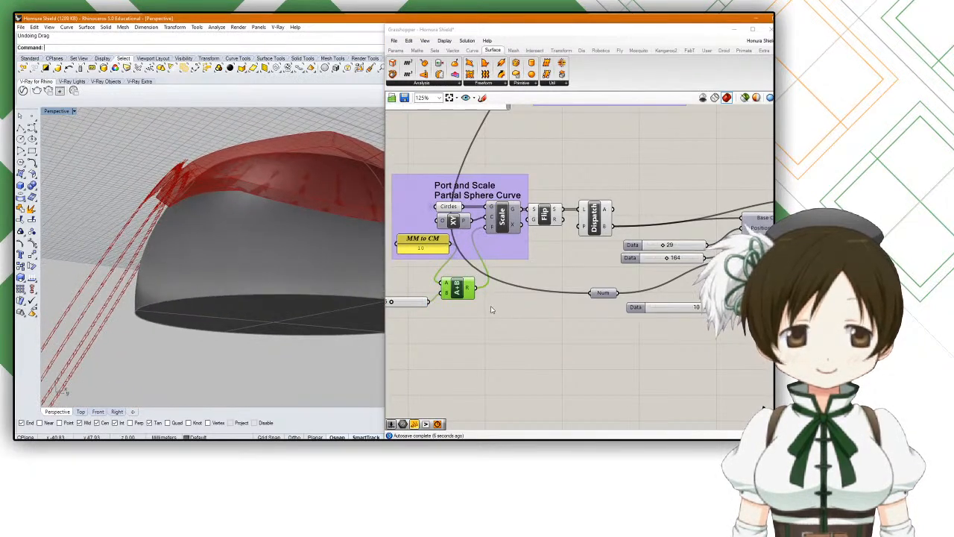
key("ctrl+z")
key("ctrl+z")
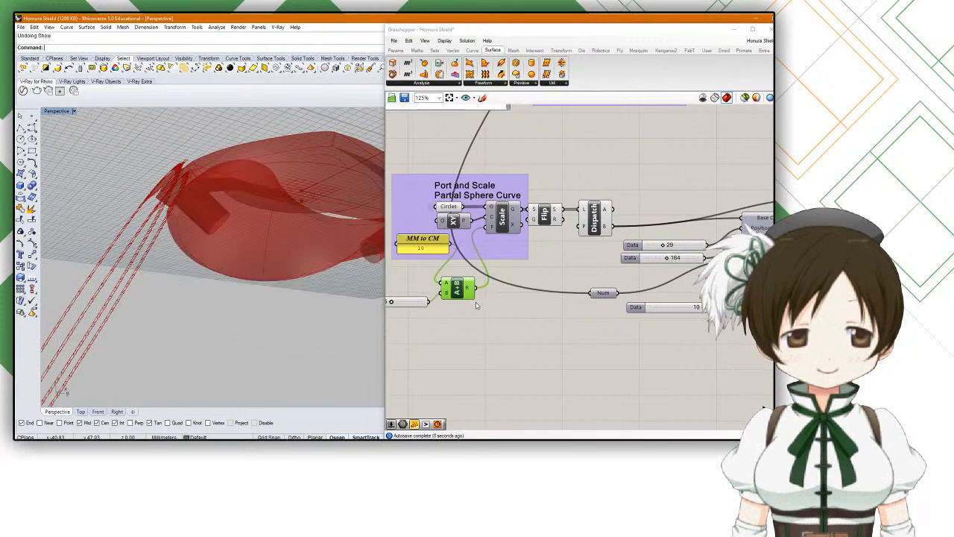
right_click_drag(273, 262, 273, 301)
key("Escape")
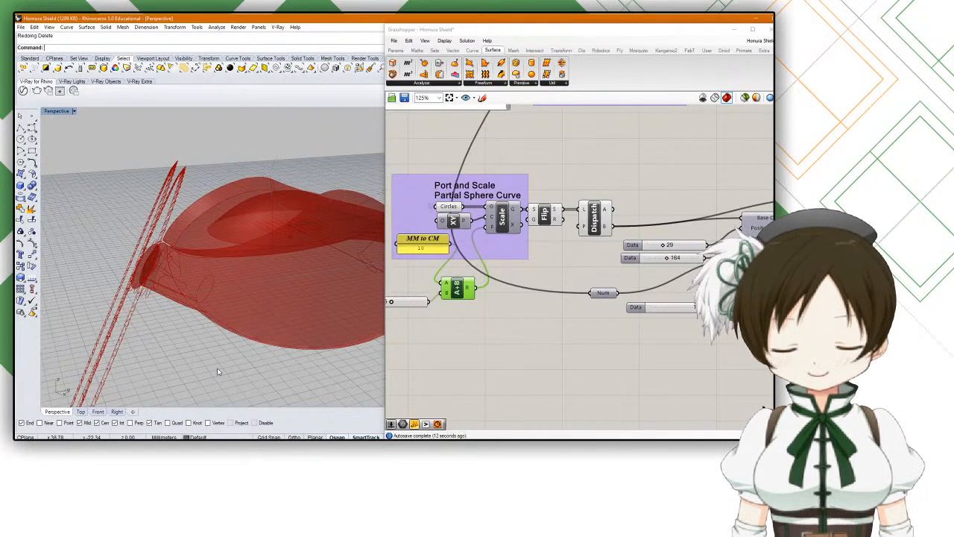
key("ctrl+y")
key("ctrl+y")
right_click_drag(250, 278, 254, 318)
key("ctrl+z")
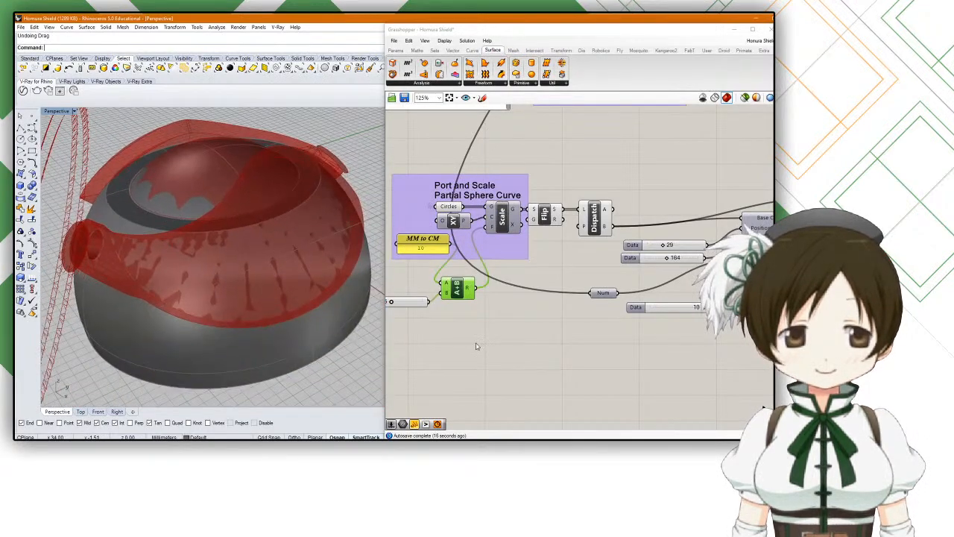
Step: Restore the MM to CM panel's wire into Scale's F input and delete the Addition component and its slider
scroll(473, 344, "up", 2)
left_click(457, 304)
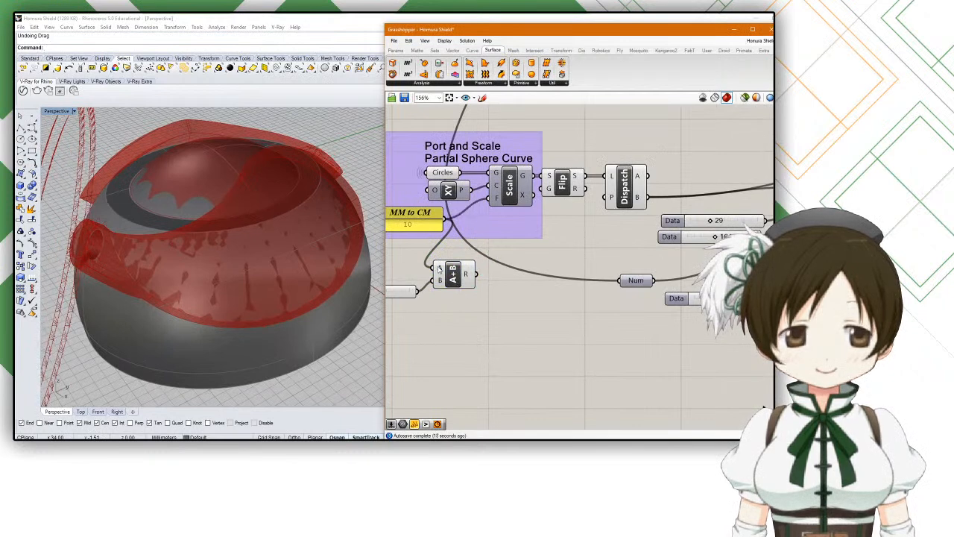
left_click(451, 273)
key("Delete")
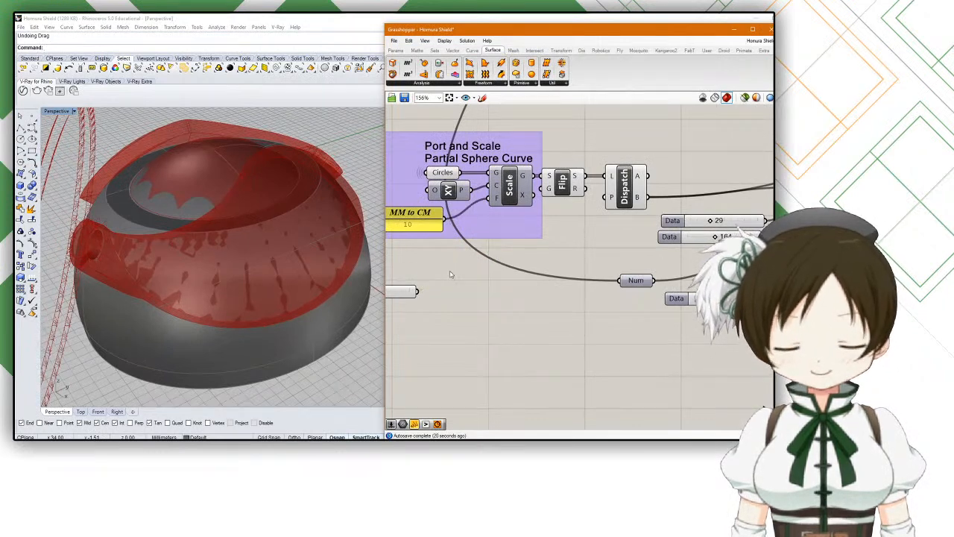
left_click_drag(403, 296, 585, 342)
key("Delete")
Step: Add a Scale component above the Flip component
right_click_drag(263, 283, 242, 263)
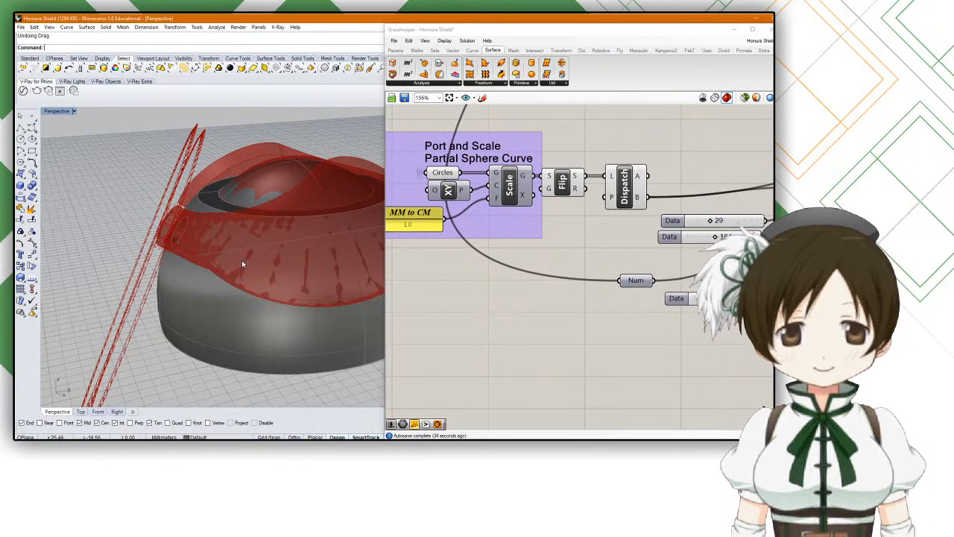
right_click_drag(574, 247, 524, 272)
left_click_drag(512, 217, 515, 217)
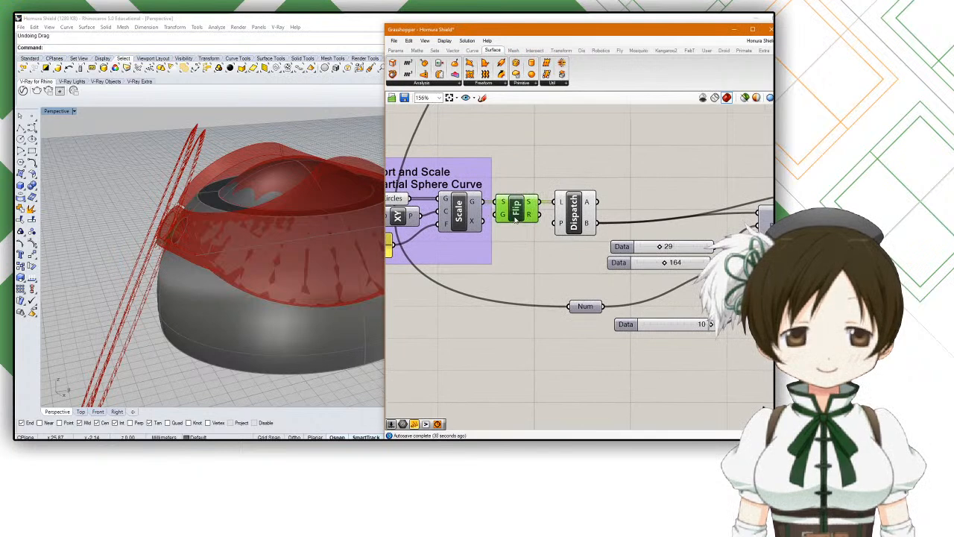
double_click(531, 134)
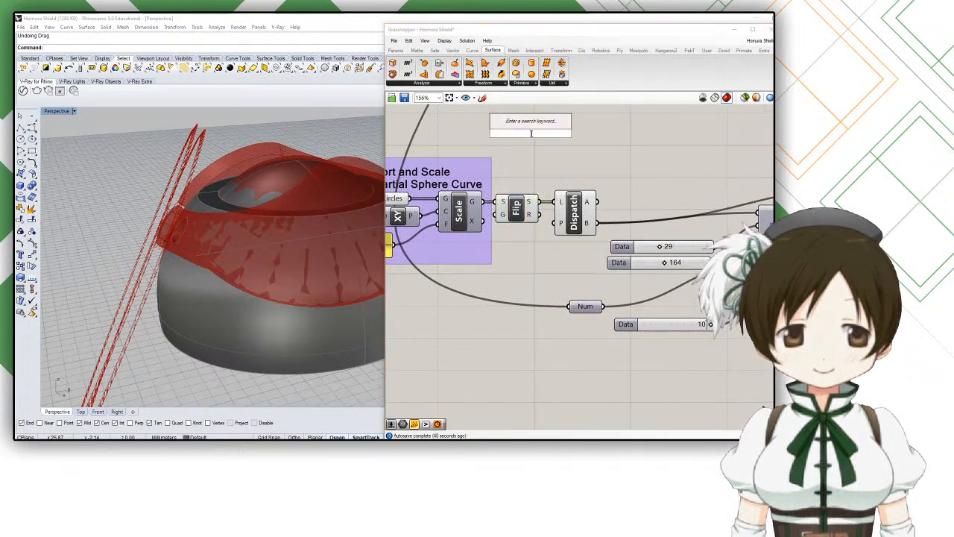
type("scale")
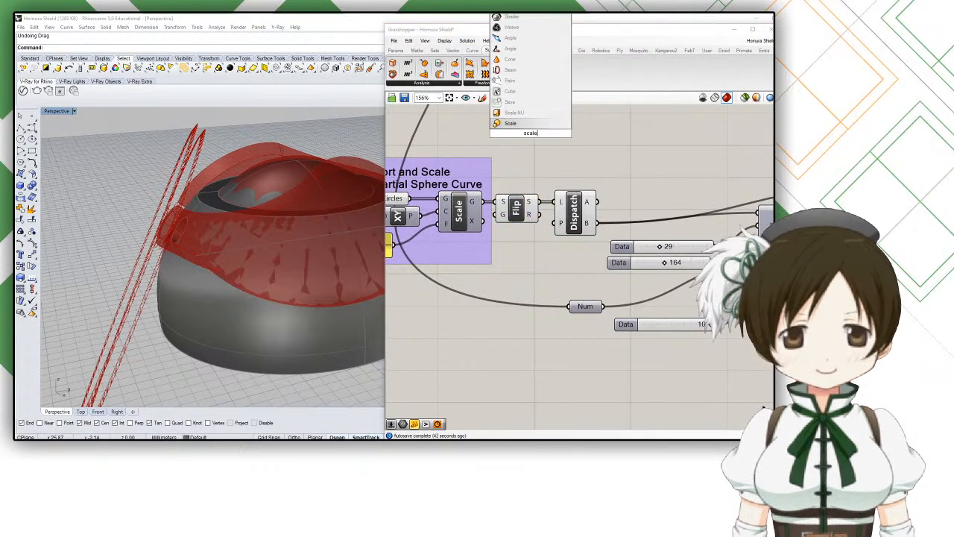
key("Return")
right_click_drag(525, 168, 549, 170)
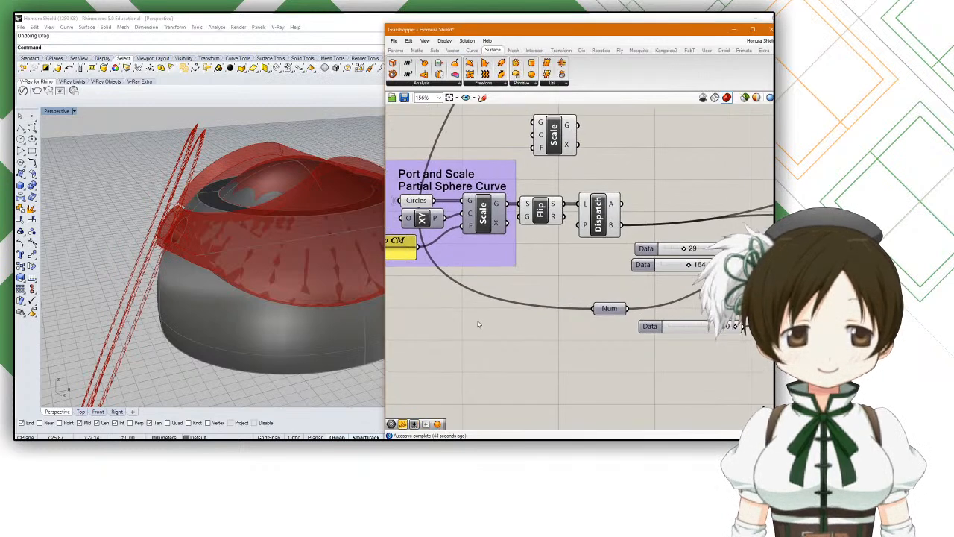
Step: Add an Area component, wire Circles into its G input, and connect its centroid output to the new Scale's C input
double_click(543, 181)
type("area")
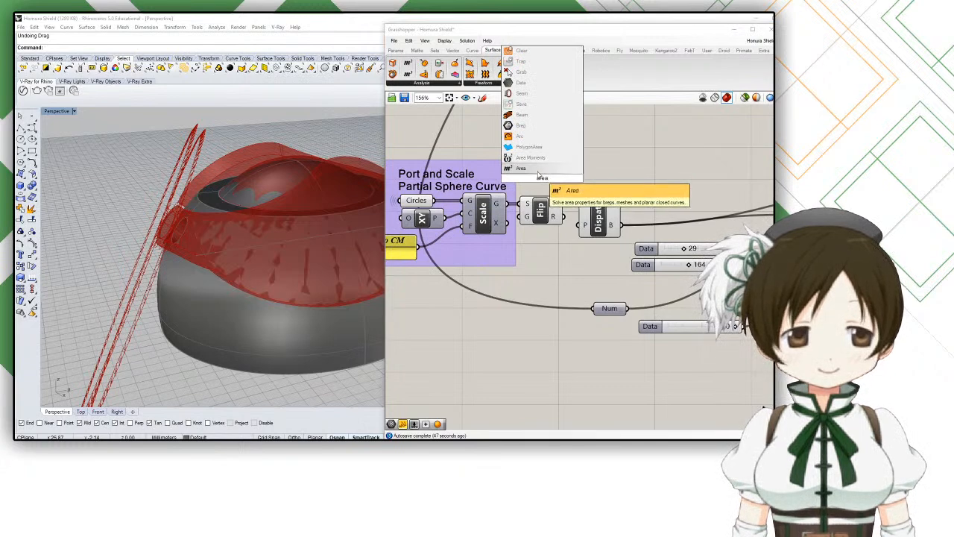
key("Return")
left_click_drag(443, 202, 533, 136)
left_click_drag(553, 137, 564, 143)
right_click_drag(523, 181, 486, 183)
left_click_drag(520, 155, 522, 150)
left_click(457, 213)
left_click(515, 209)
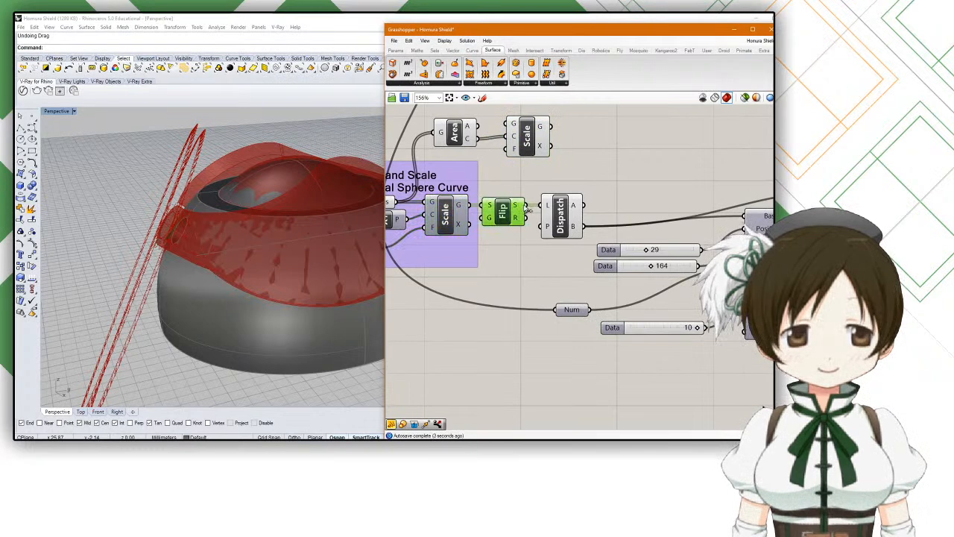
Step: Insert the new Scale between Flip and Dispatch, feeding Flip's S output into its G input and its G output into Dispatch's L input
left_click_drag(525, 141, 556, 185)
left_click_drag(562, 226, 604, 215)
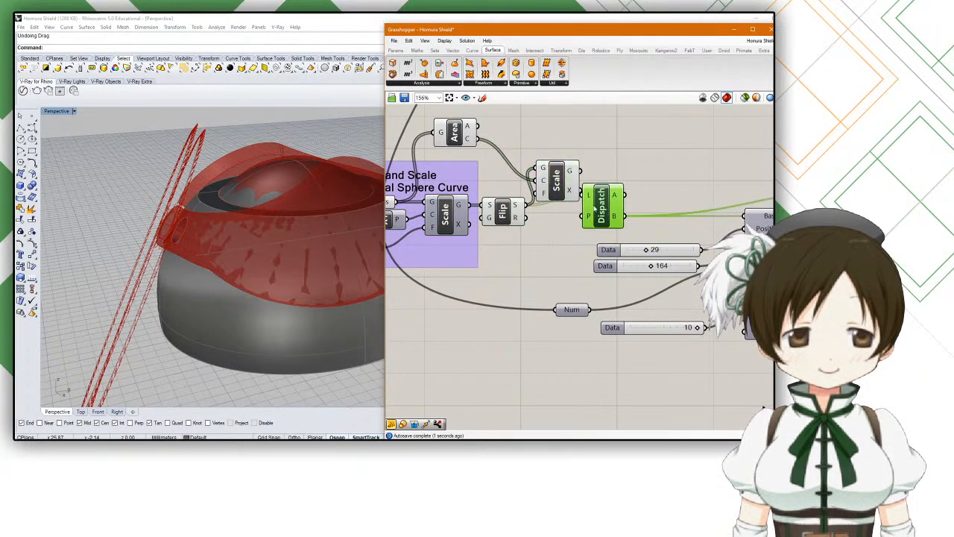
left_click_drag(584, 179, 561, 216)
right_click_drag(250, 248, 265, 295)
left_click(508, 217)
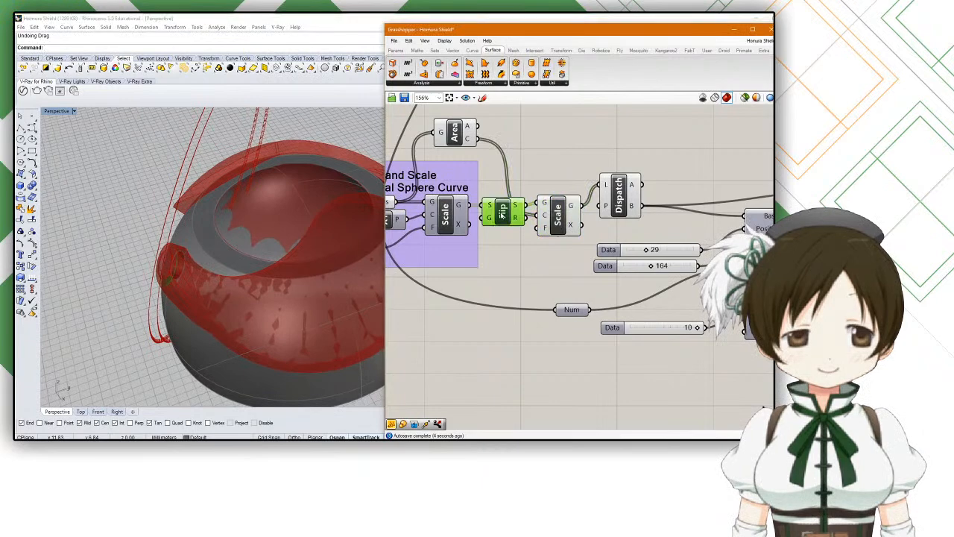
right_click_drag(317, 257, 212, 174)
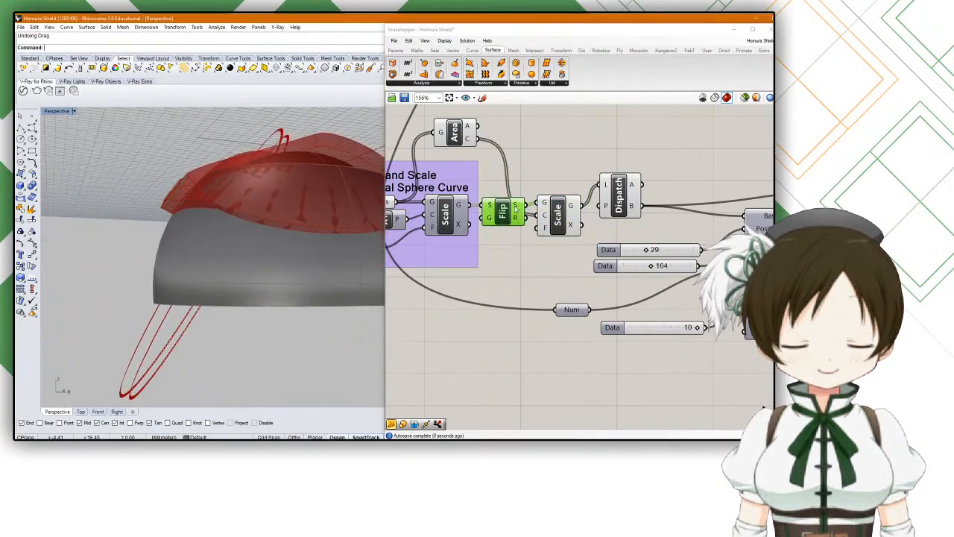
left_click_drag(555, 217, 564, 229)
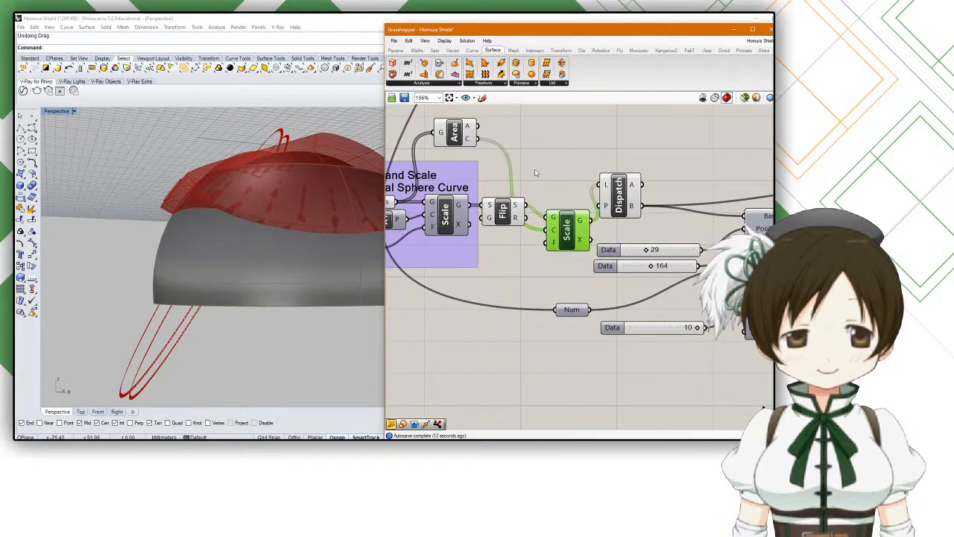
Step: Limit the preview to selected components and inspect the Area component's centroid output
left_click(461, 137)
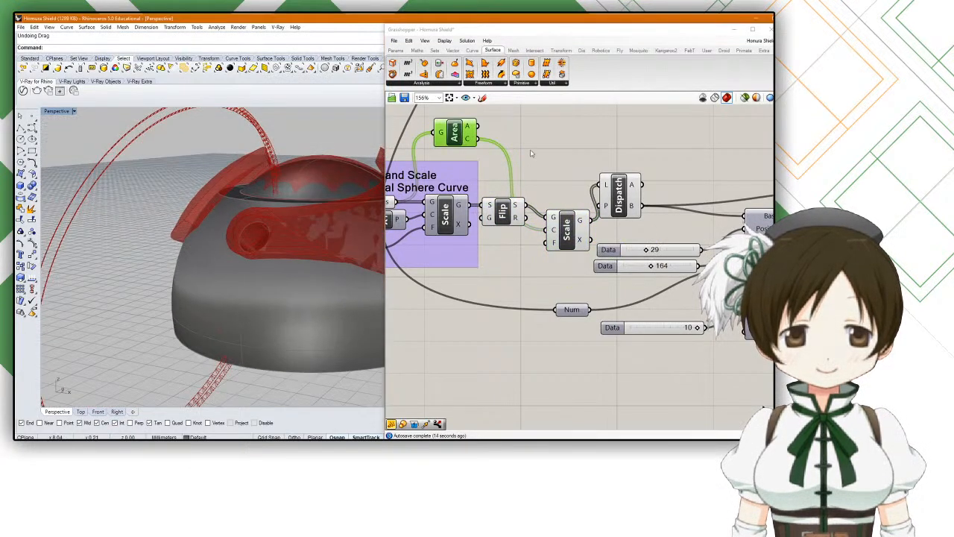
left_click(744, 98)
right_click_drag(293, 224, 305, 248)
mouse_move(468, 145)
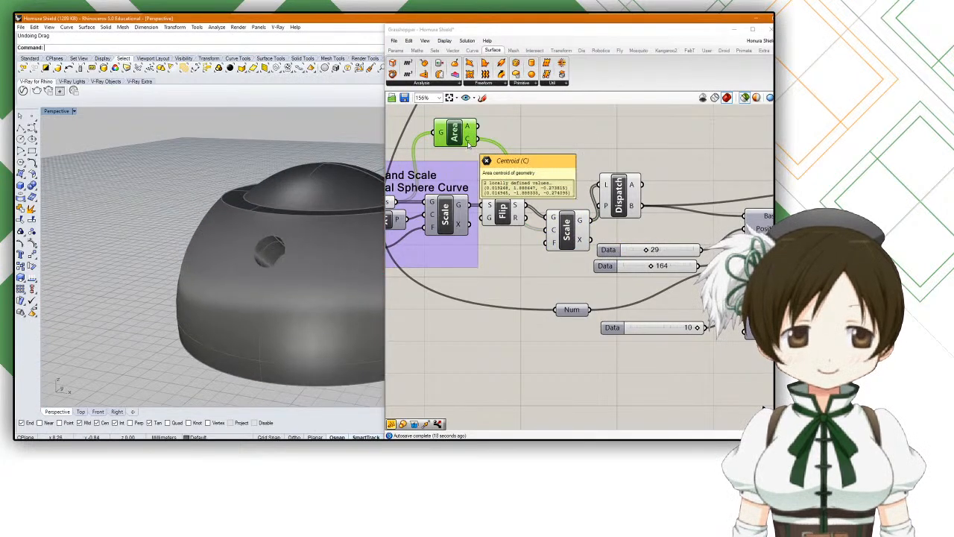
right_click_drag(538, 214, 508, 211)
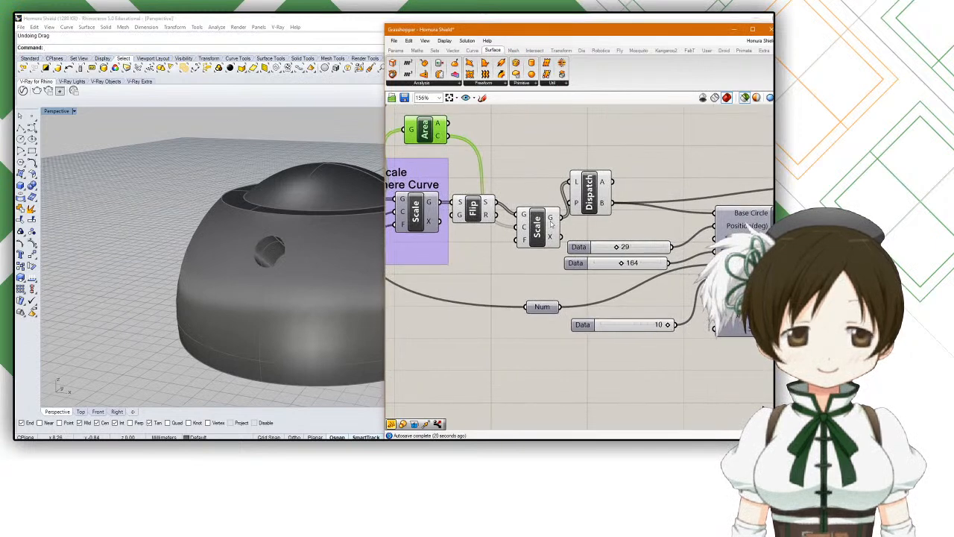
double_click(522, 123)
type("point")
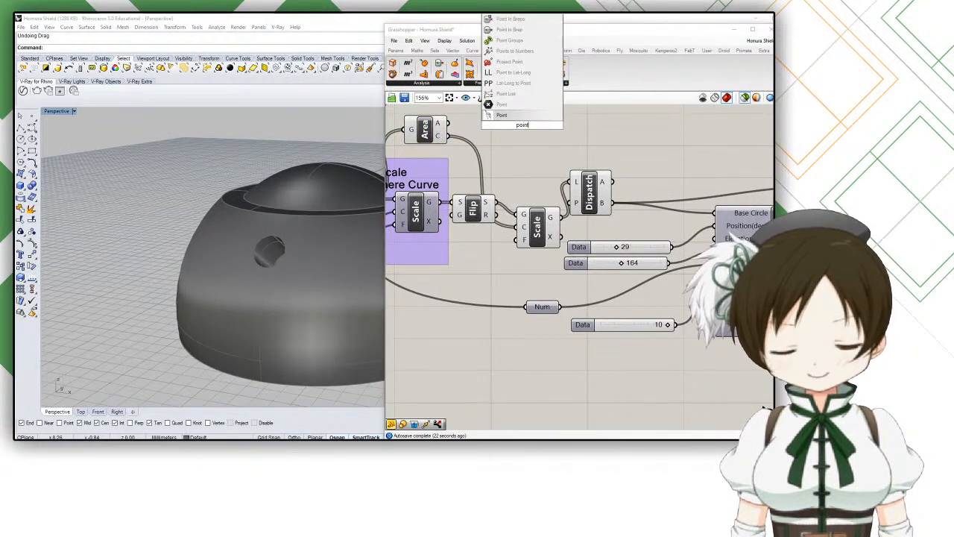
key("Return")
left_click(523, 127)
key("Delete")
Step: Add a Point parameter, wire Area's centroid output into it, and select it for preview
double_click(523, 125)
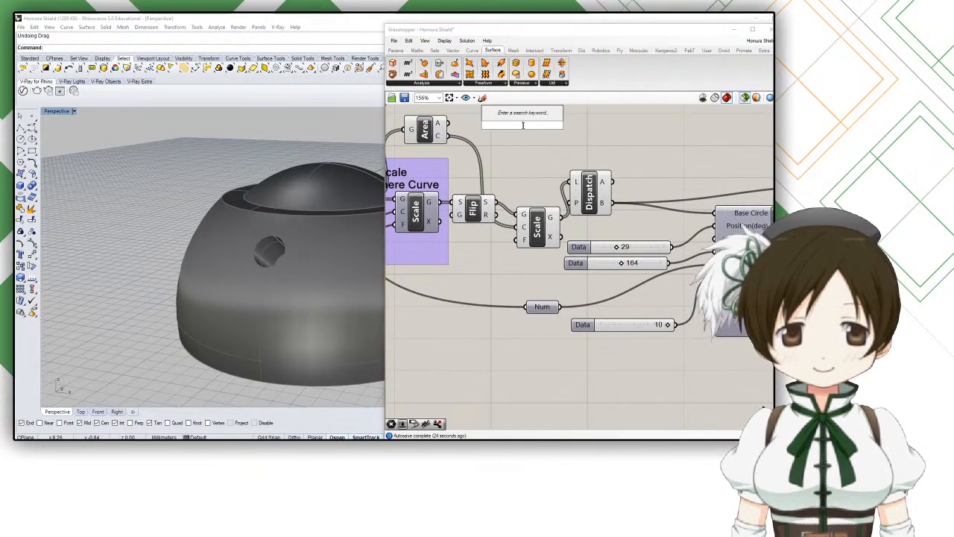
type("point")
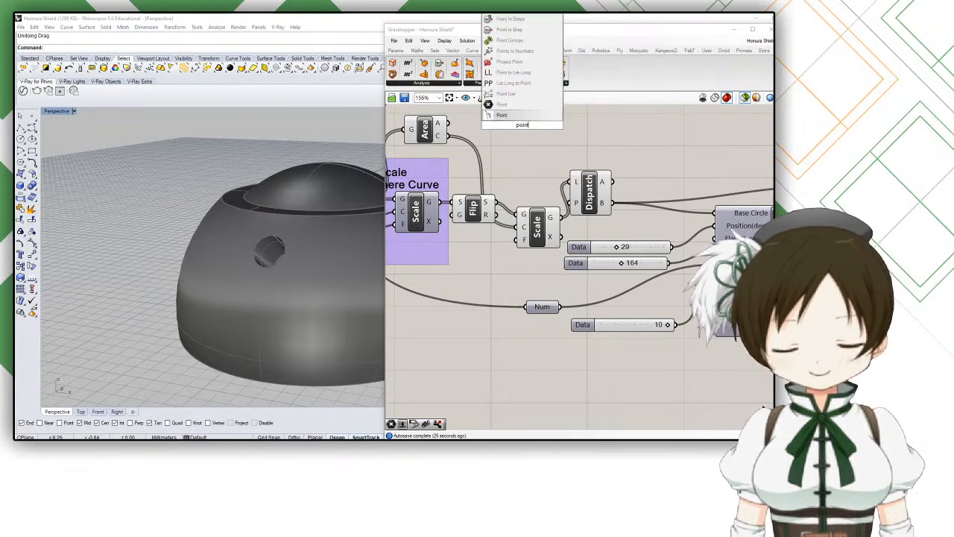
left_click(496, 115)
left_click_drag(451, 138, 507, 125)
left_click(521, 126)
Step: Hide the shield body in Rhino and check where the centroid points lie
right_click_drag(291, 202, 85, 190)
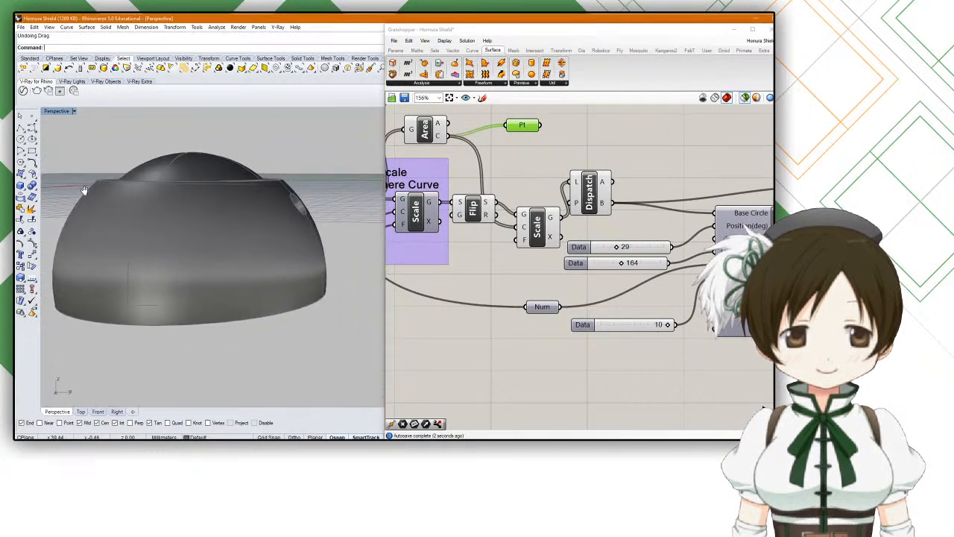
left_click(265, 223)
key("Return")
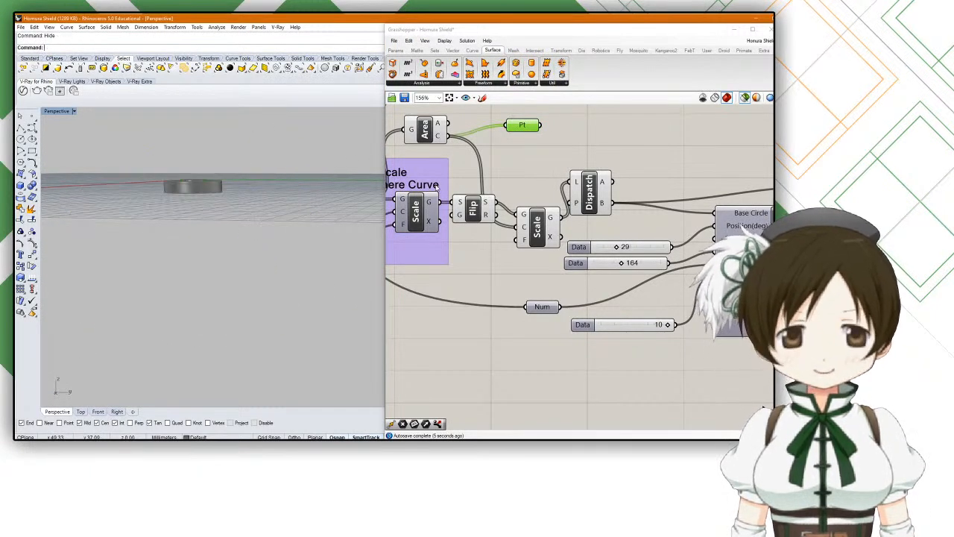
left_click(523, 129)
right_click_drag(232, 167, 218, 212)
Step: Undo the added Point components, the centroid wire and the last move of the Scale component
left_click(523, 165)
key("ctrl+z")
key("ctrl+z")
key("ctrl+z")
key("ctrl+z")
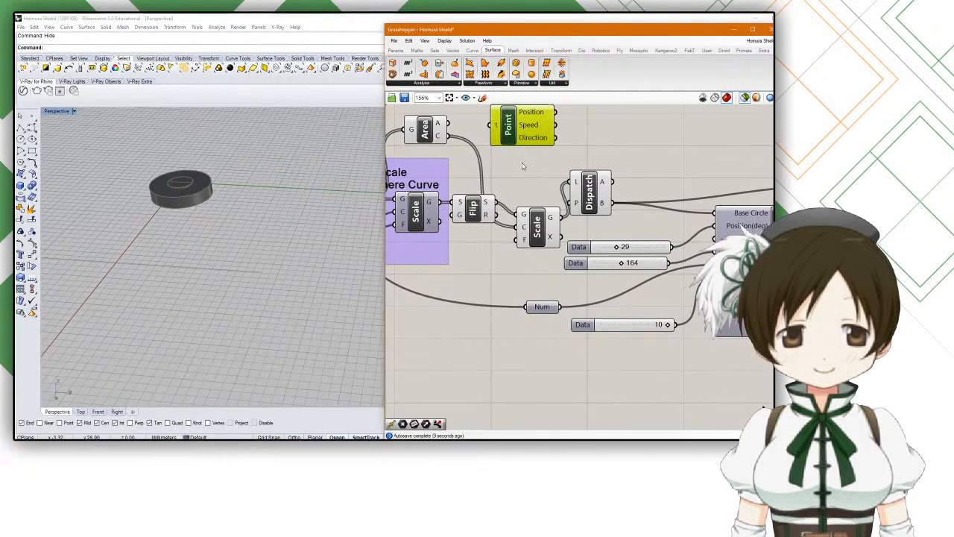
key("ctrl+z")
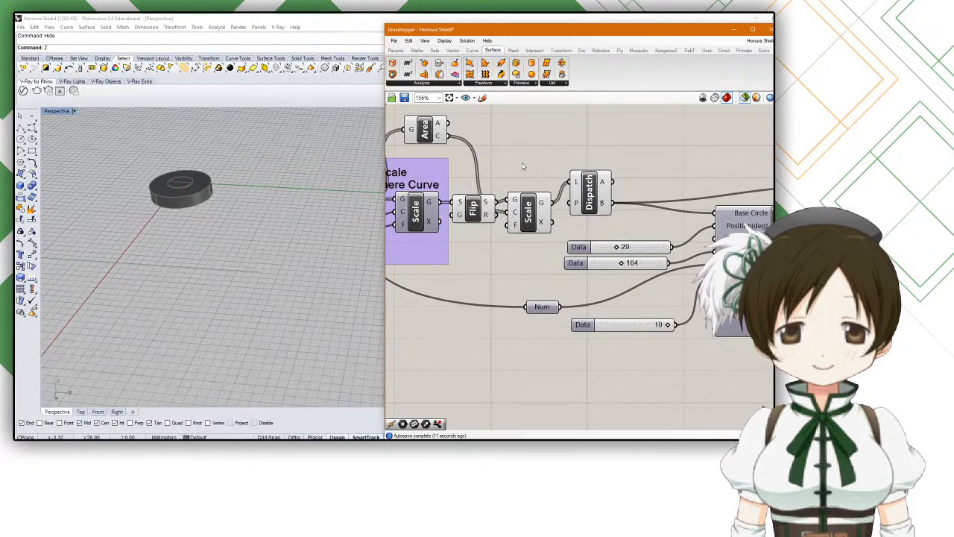
Step: Switch to Rhino and show the hidden shield body again
type("Show")
key("Return")
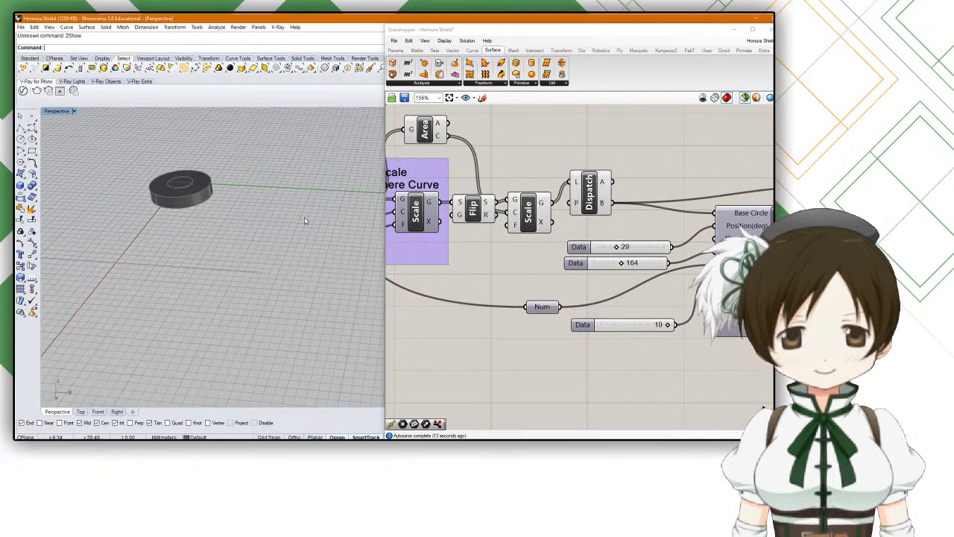
type("Show")
key("Return")
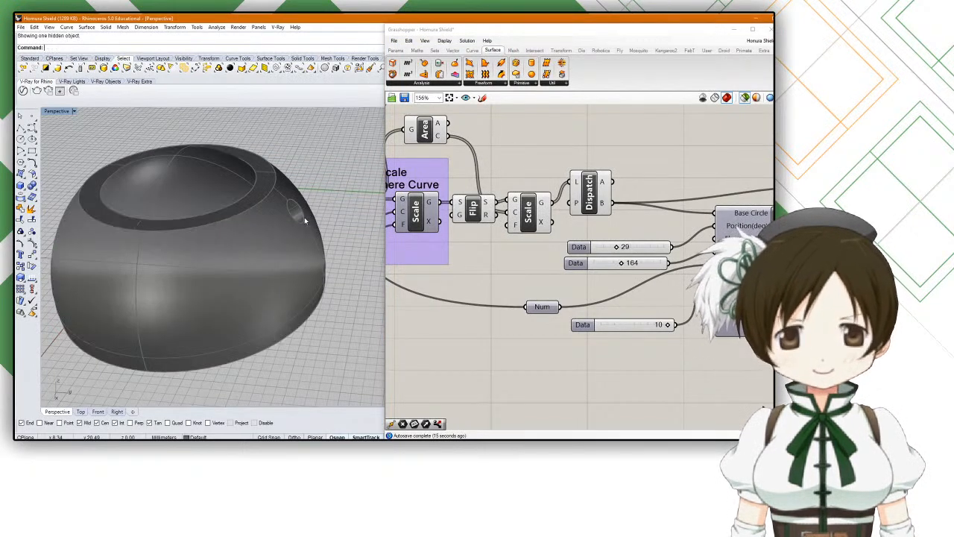
Step: Rewire the Area component to take Flip's curves as its geometry while feeding centroids to the second Scale
right_click_drag(423, 165, 520, 172)
left_click_drag(522, 139, 583, 140)
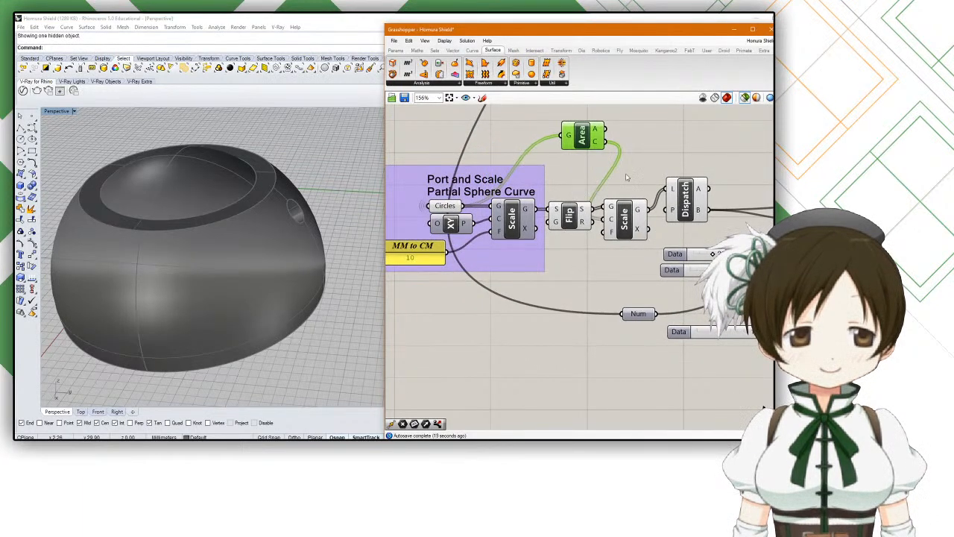
left_click_drag(650, 212, 618, 129)
right_click_drag(605, 222, 581, 224)
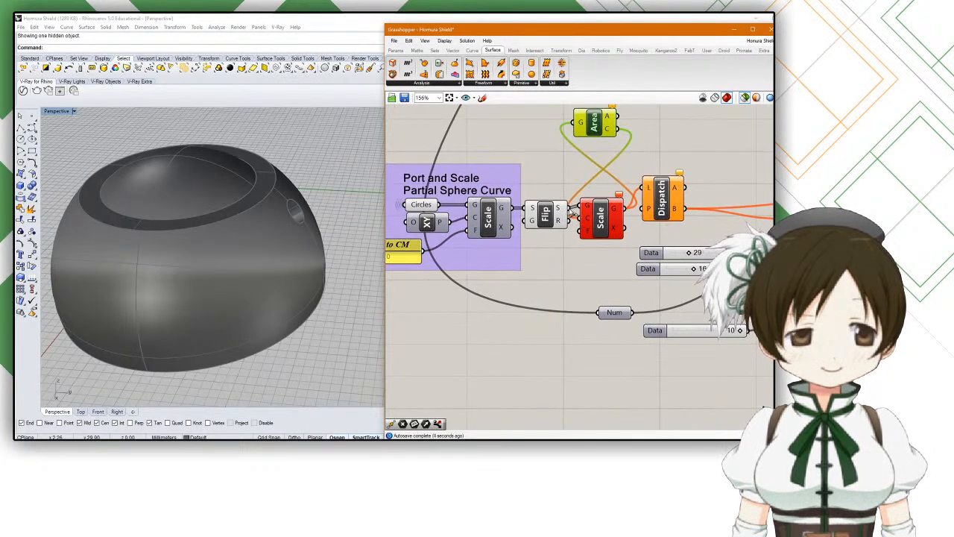
left_click_drag(570, 210, 616, 221)
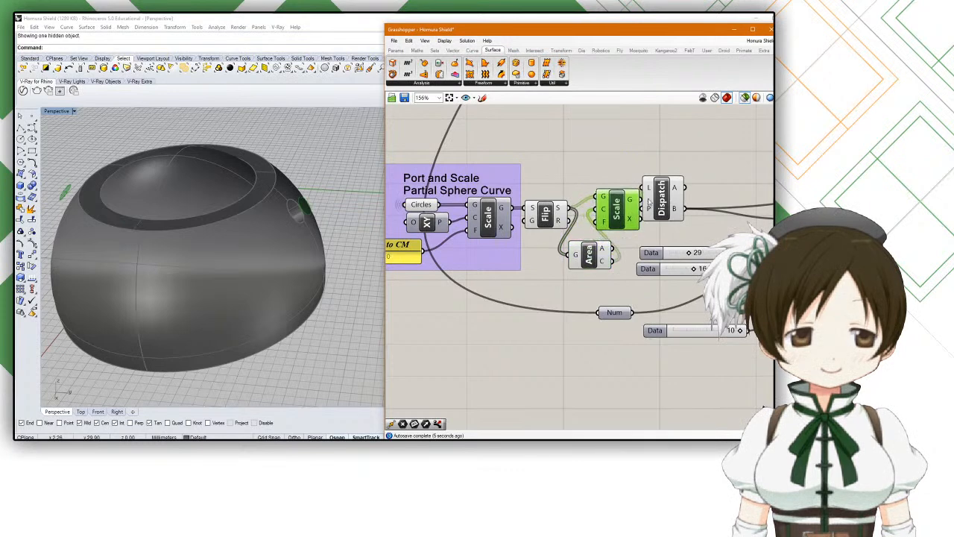
Step: Rearrange Area, Scale, Dispatch and the neighbouring components into a clear row after Flip
left_click_drag(687, 168, 614, 219)
left_click_drag(616, 217, 685, 189)
left_click_drag(589, 263, 605, 231)
right_click_drag(605, 232, 543, 264)
left_click_drag(630, 202, 606, 228)
left_click_drag(662, 199, 654, 237)
right_click_drag(657, 239, 529, 221)
left_click_drag(649, 265, 648, 286)
Step: Preview the Mirror, second Scale and Area components in turn and check their geometry against the port
left_click(746, 199)
right_click_drag(313, 240, 404, 223)
right_click_drag(126, 206, 170, 223)
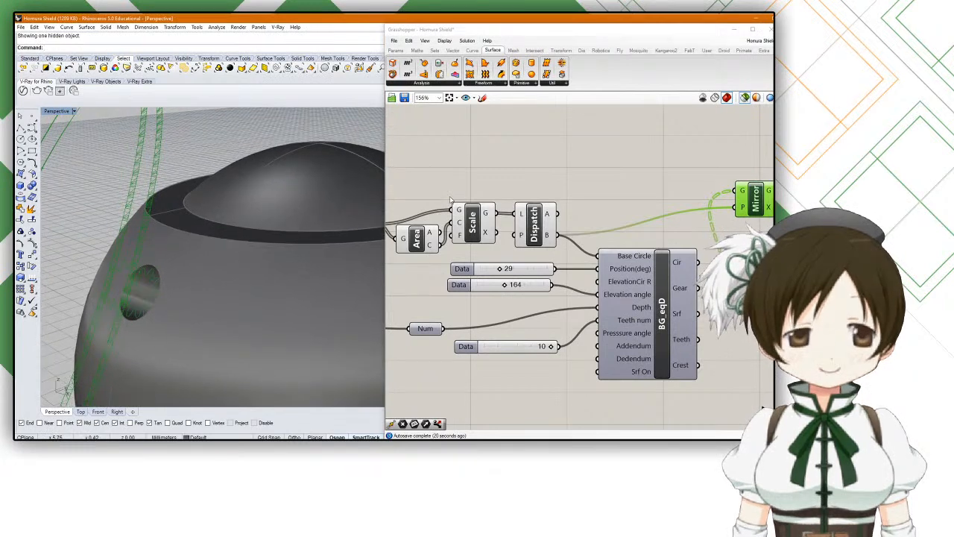
right_click_drag(450, 199, 487, 198)
left_click(504, 215)
right_click_drag(465, 230, 547, 216)
left_click(545, 215)
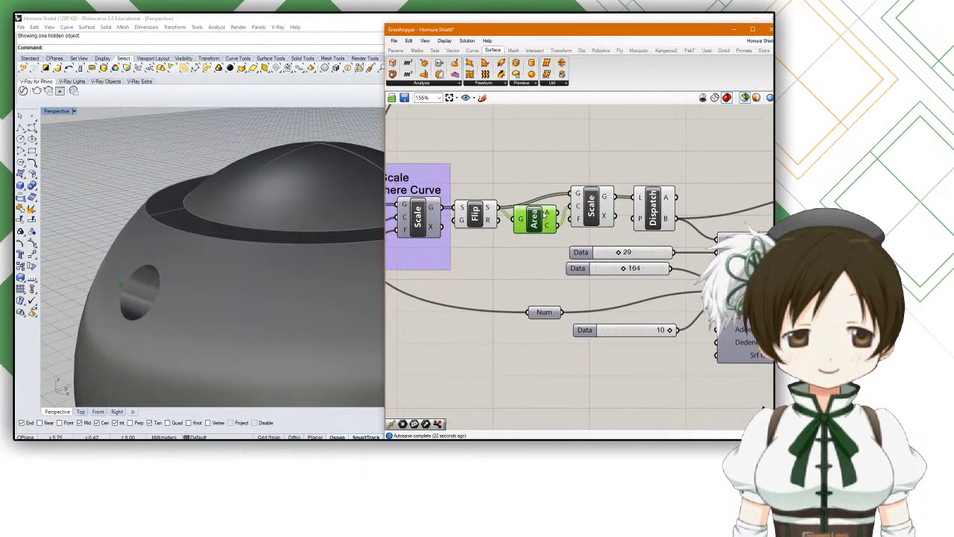
right_click_drag(509, 268, 571, 233)
double_click(563, 230)
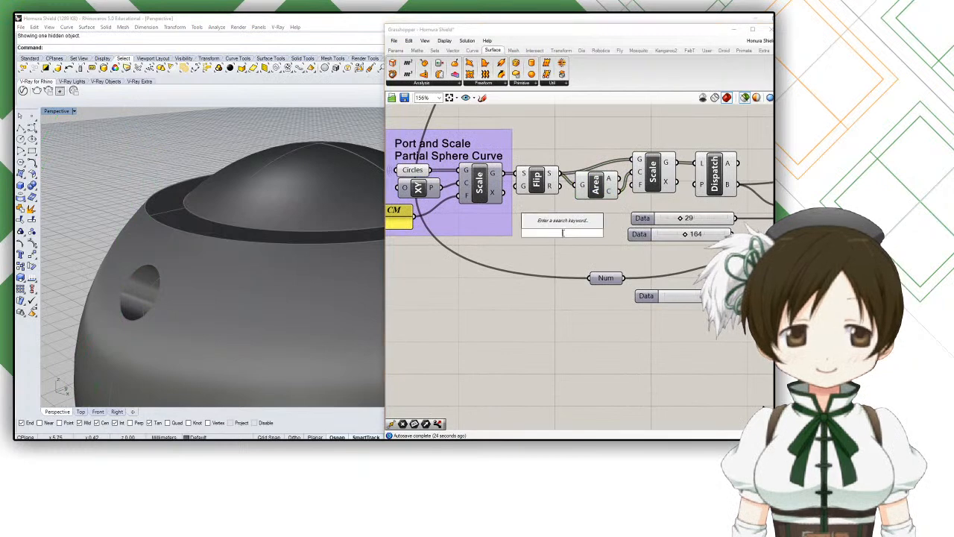
type("5")
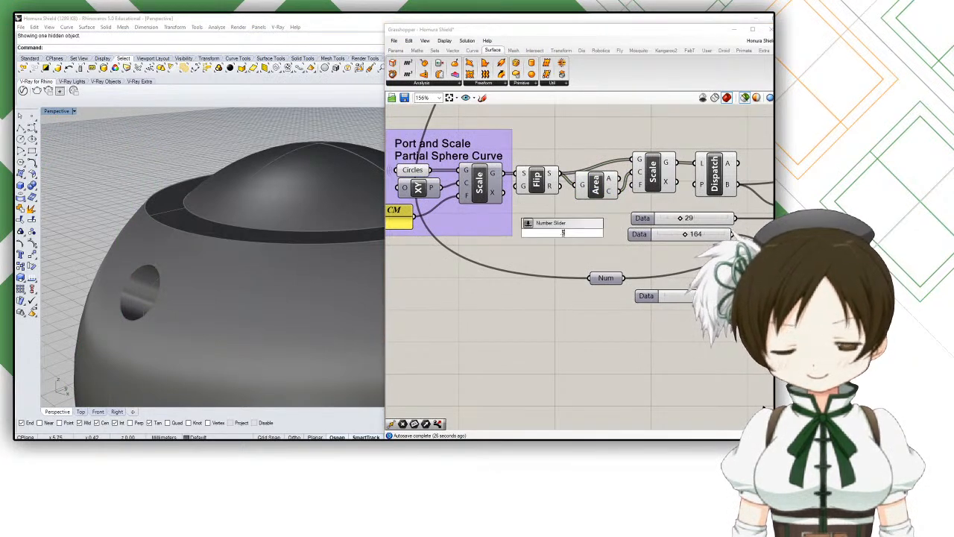
key("Return")
left_click(577, 232)
key("Delete")
Step: Add a number slider with the value 0.5 and place it in the empty area below Flip and Area
double_click(578, 235)
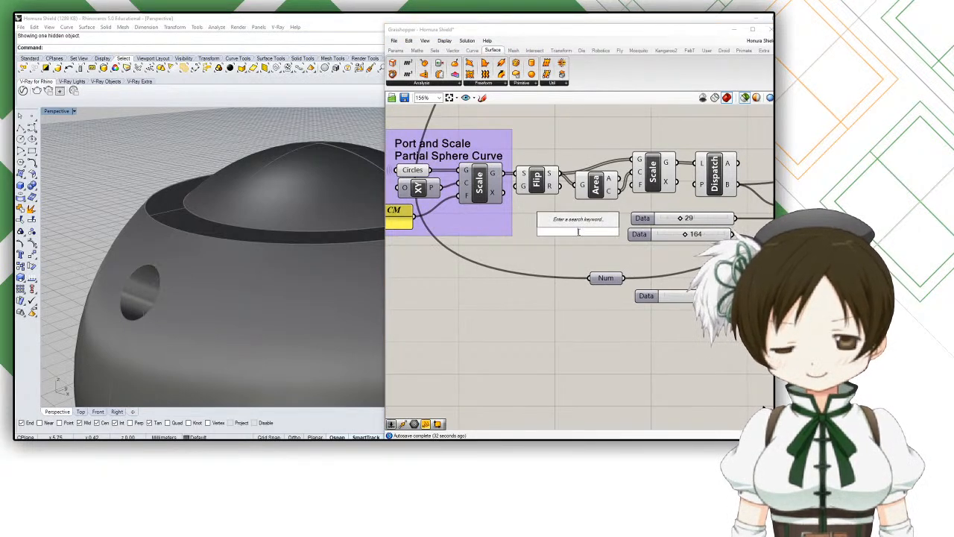
type("0.5")
key("Return")
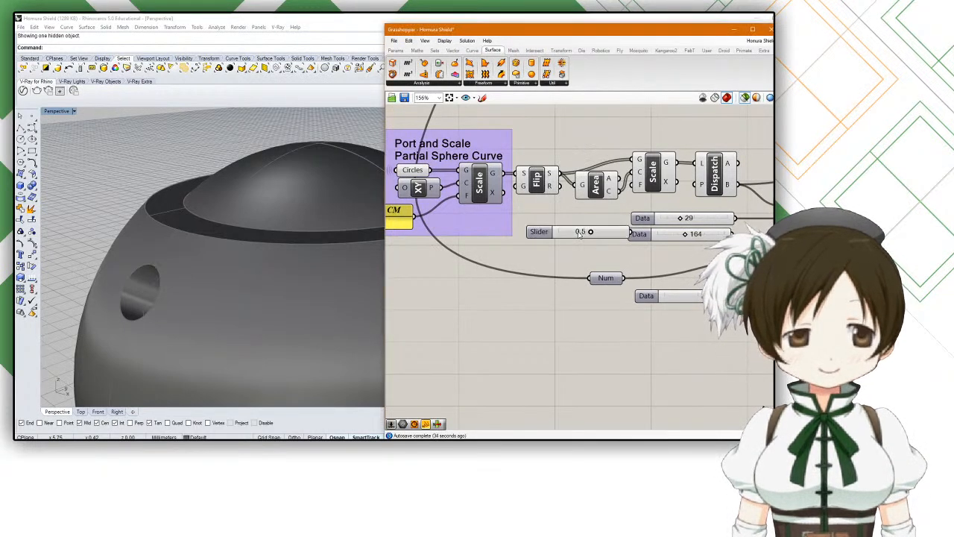
left_click_drag(580, 234, 485, 297)
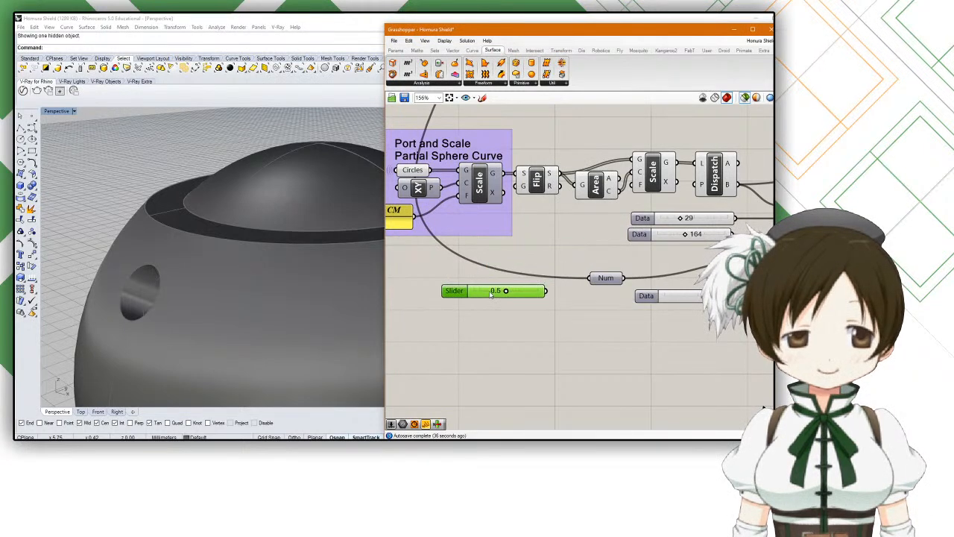
right_click(540, 292)
mouse_move(588, 364)
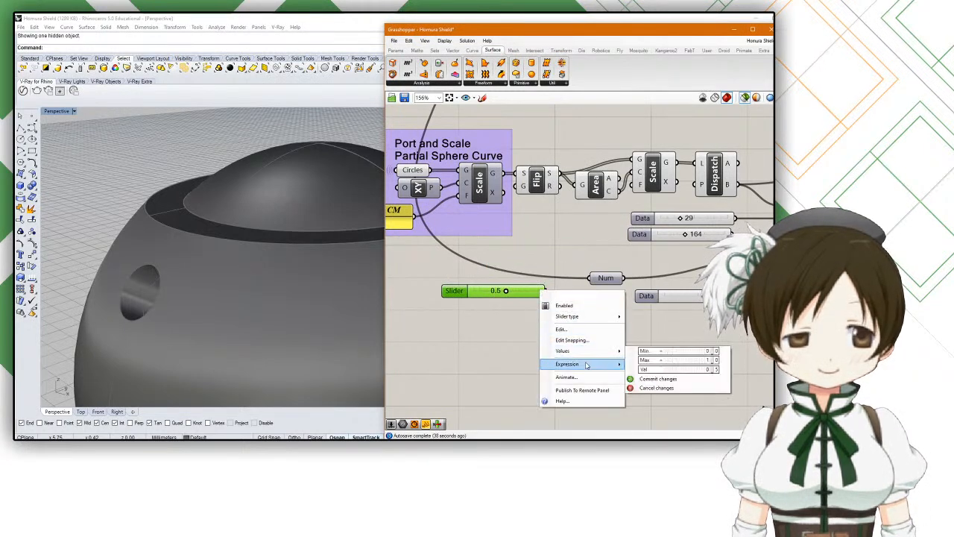
left_click(655, 373)
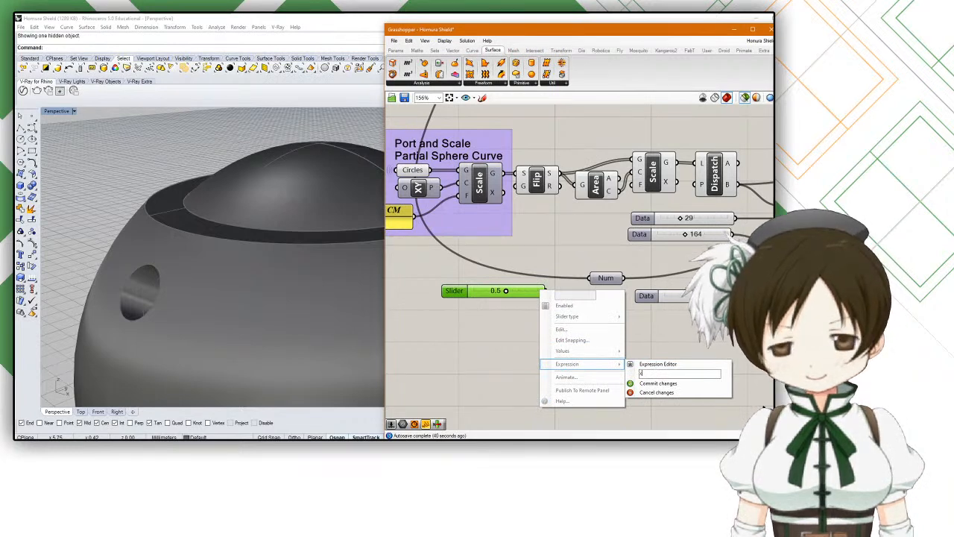
left_click(474, 311)
Step: Set the new slider's range from 1 to 2 and wire it into the second Scale's factor input
double_click(454, 291)
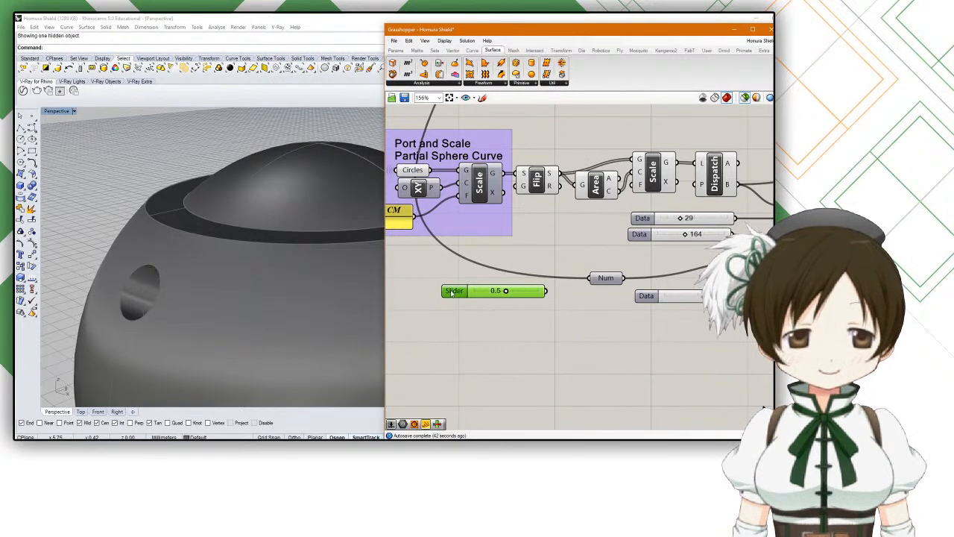
double_click(484, 307)
type("1")
double_click(485, 313)
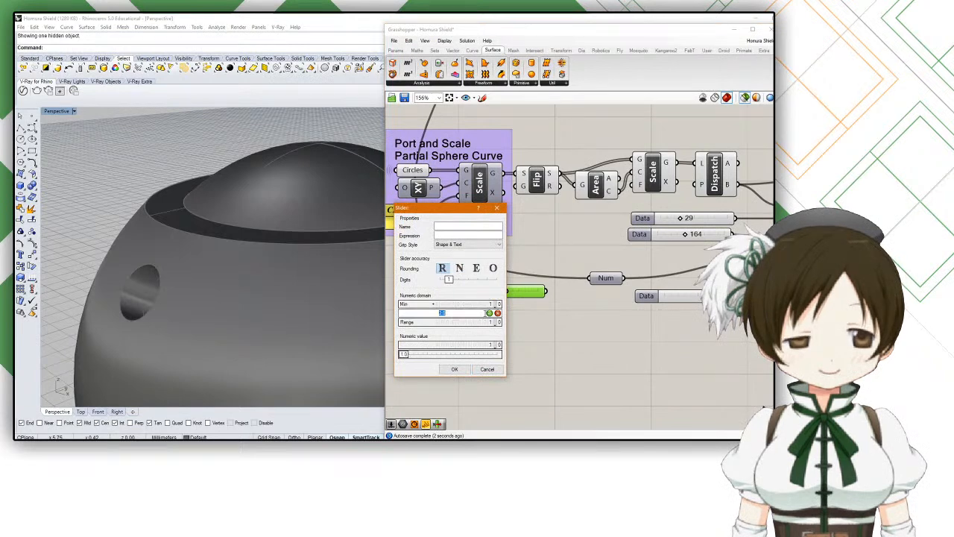
left_click(454, 369)
left_click_drag(548, 293, 638, 199)
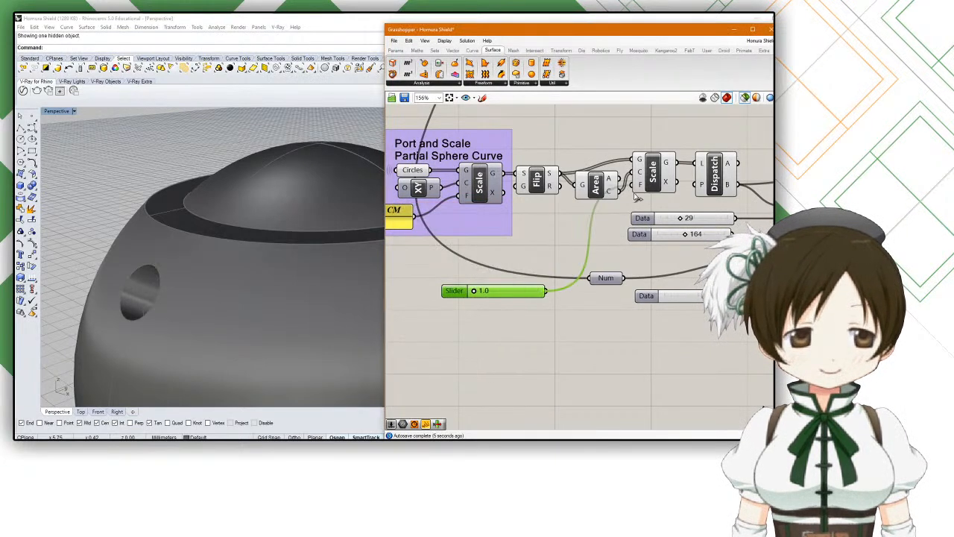
Step: Preview the mirrored gear together with the full model and raise the Scale factor to 1.6, checking the fit around the port
scroll(596, 252, "down", 2)
right_click_drag(637, 254, 520, 255)
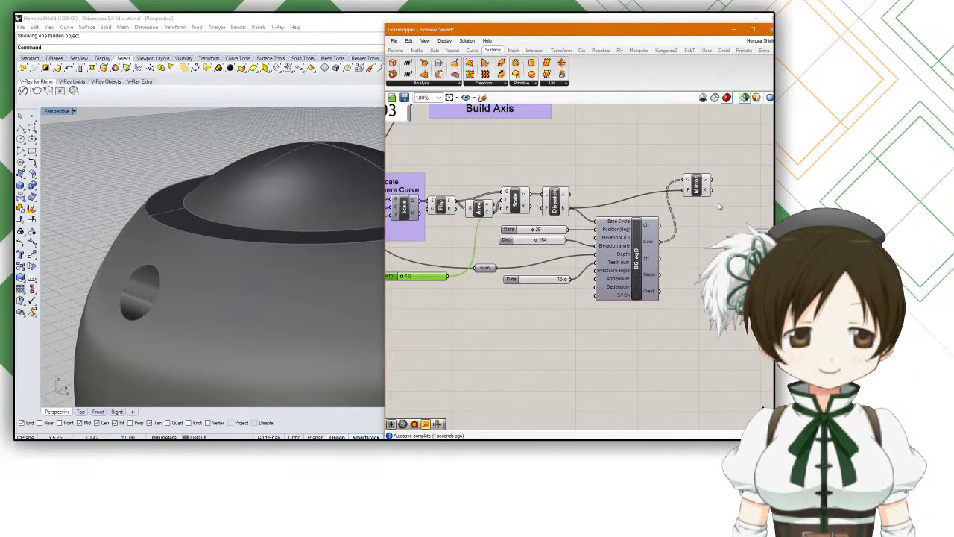
left_click(706, 194)
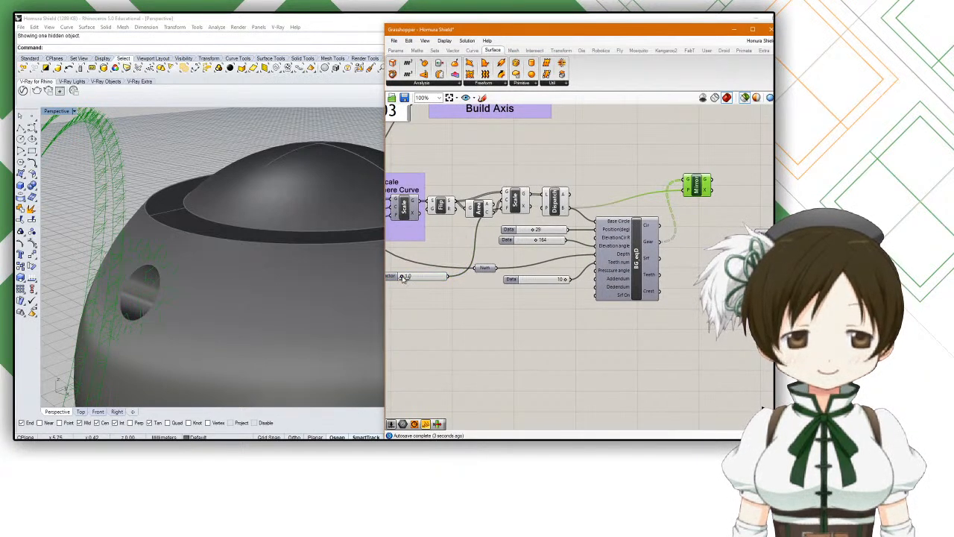
left_click_drag(407, 277, 416, 277)
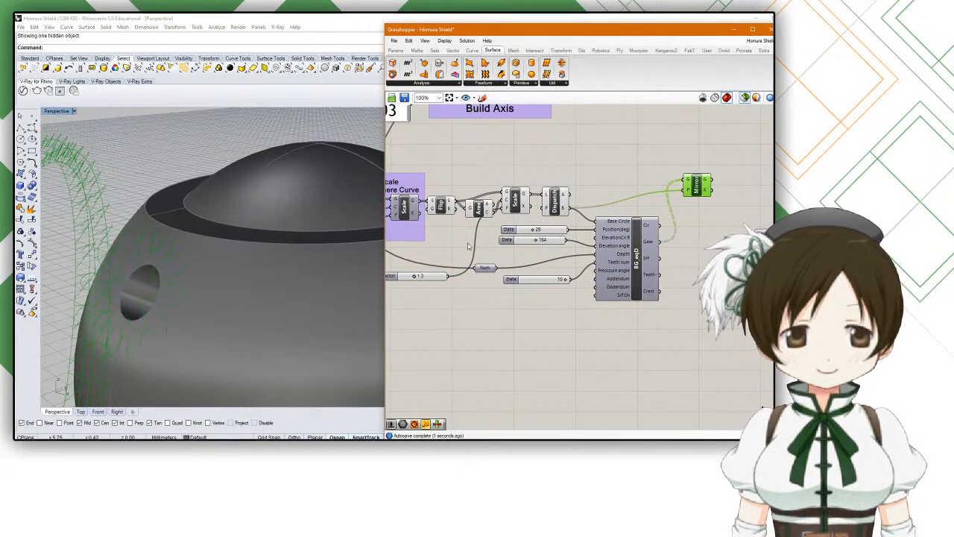
mouse_move(172, 268)
right_mouse_down()
mouse_move(248, 262)
mouse_move(252, 236)
right_mouse_up()
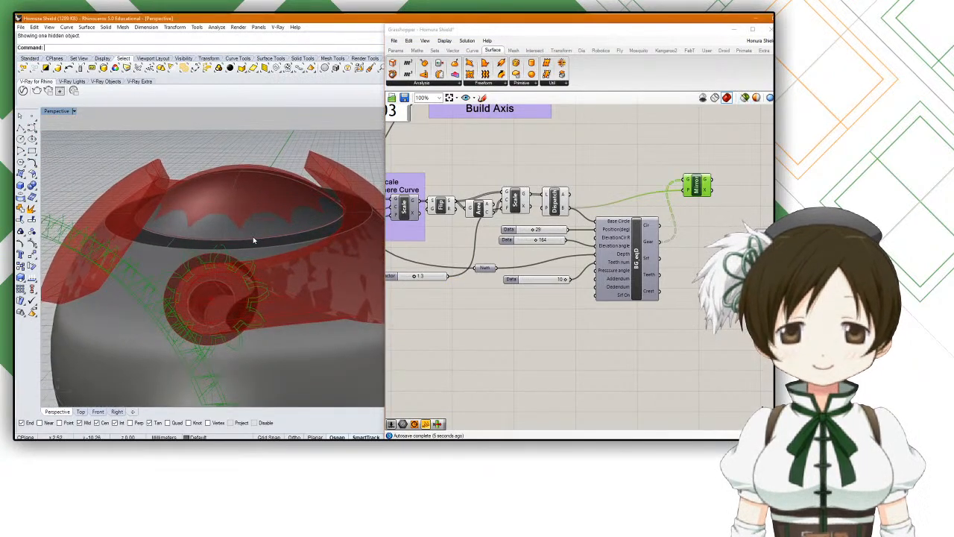
right_click_drag(443, 251, 485, 242)
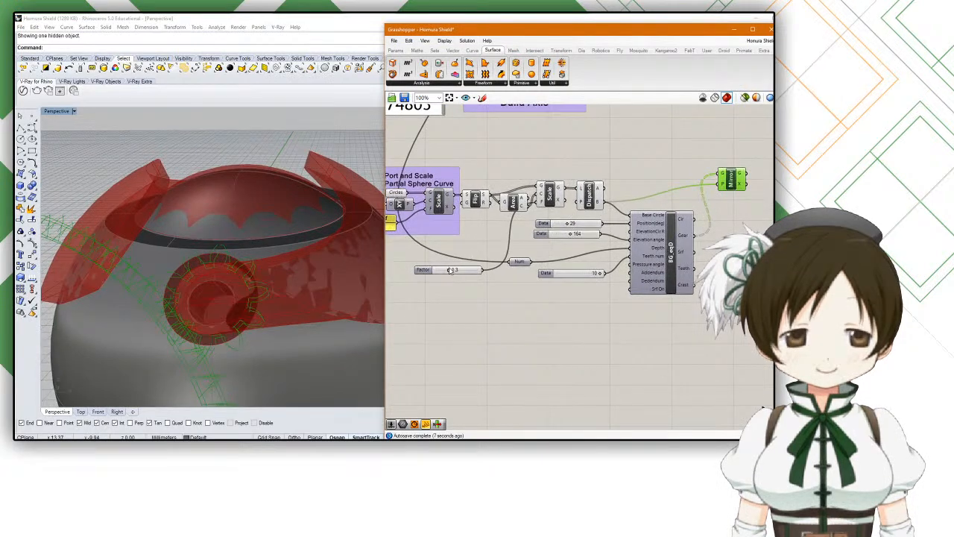
left_click_drag(449, 271, 463, 270)
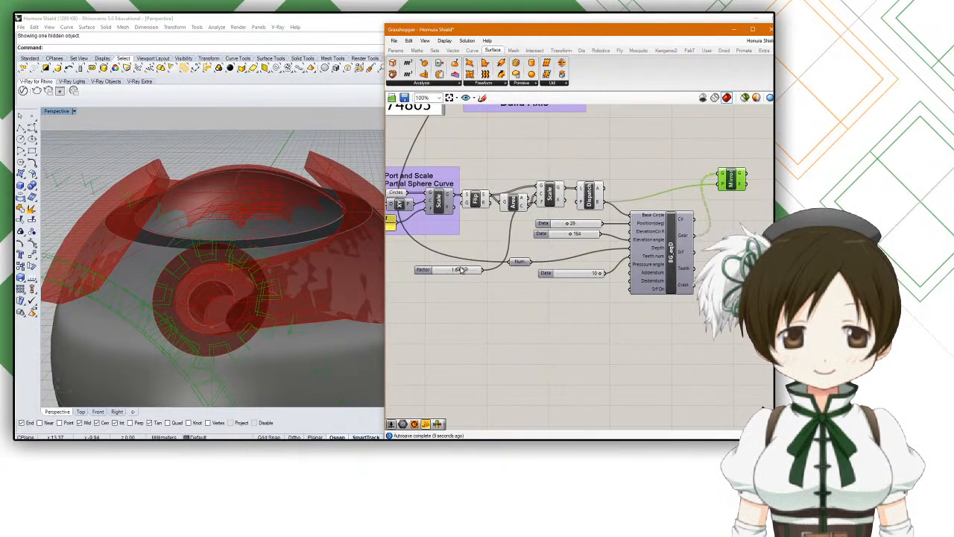
right_click_drag(255, 277, 264, 238)
right_click_drag(522, 219, 543, 235)
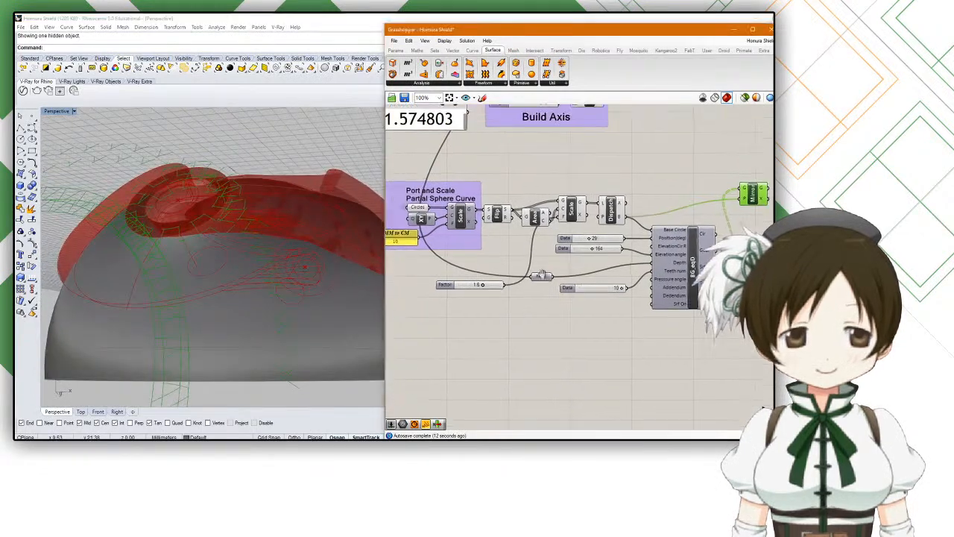
Step: Turn off the preview of the Circles, Flip, Area, Scale and Dispatch components that clutter the port
left_click(570, 213)
right_click_drag(293, 250, 279, 277)
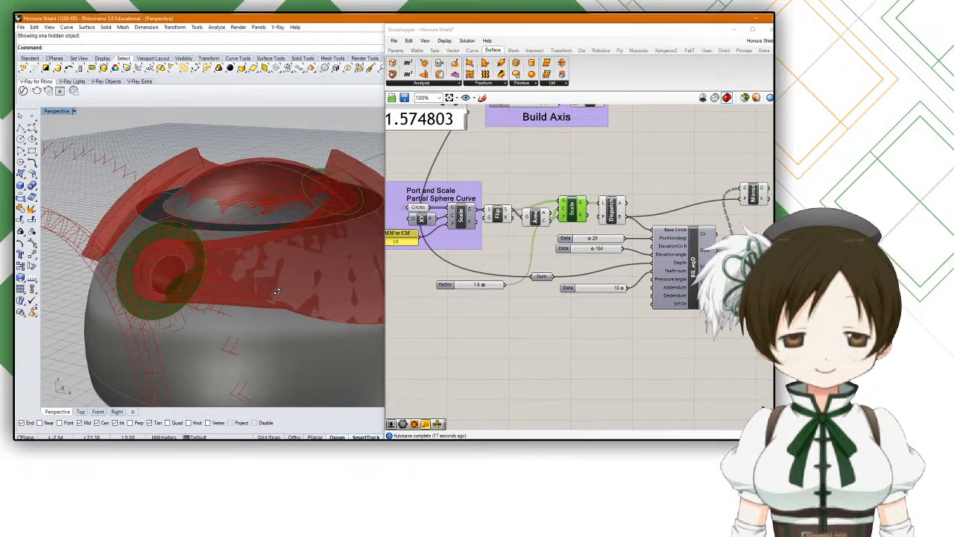
middle_click(498, 216)
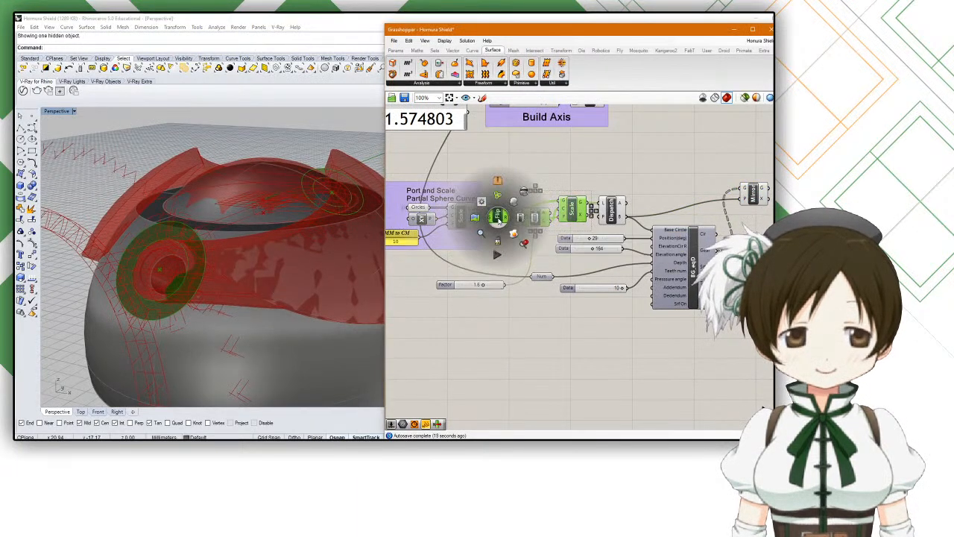
left_click(525, 192)
left_click(513, 338)
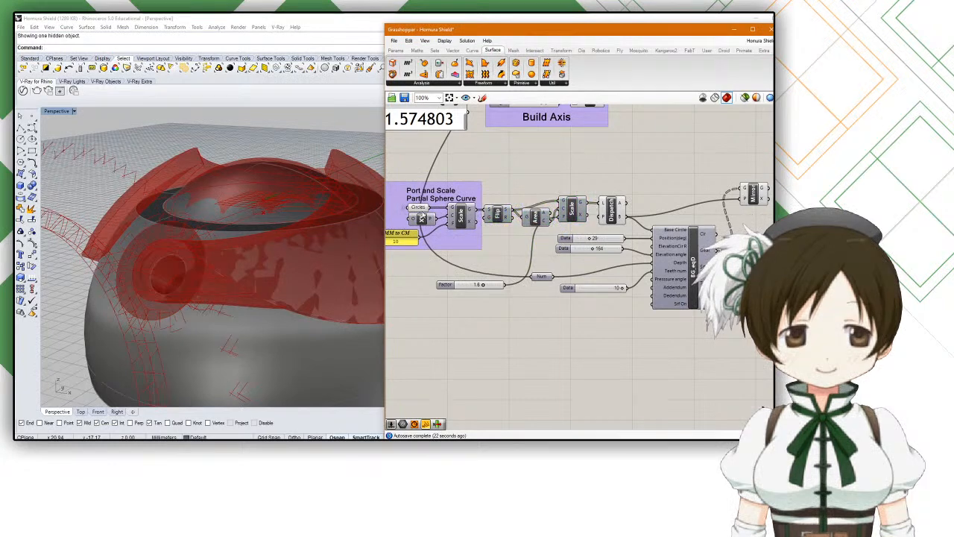
middle_click(423, 210)
left_click(607, 210)
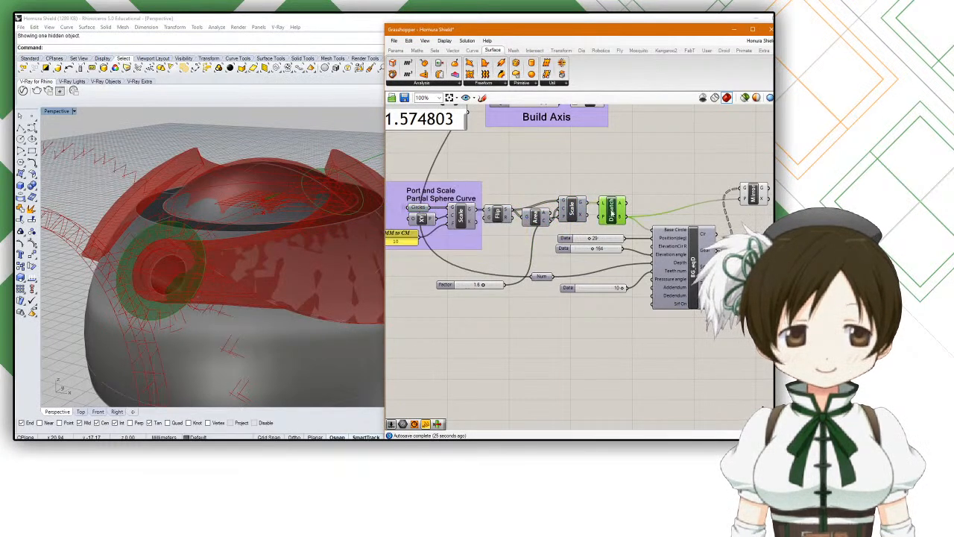
middle_click(610, 209)
left_click(634, 185)
mouse_move(291, 275)
right_mouse_down()
mouse_move(283, 286)
mouse_move(292, 278)
right_mouse_up()
Step: Nudge the Factor slider and Mirror component into line and recheck the gear with the factor at 1.6
left_click_drag(464, 285, 466, 279)
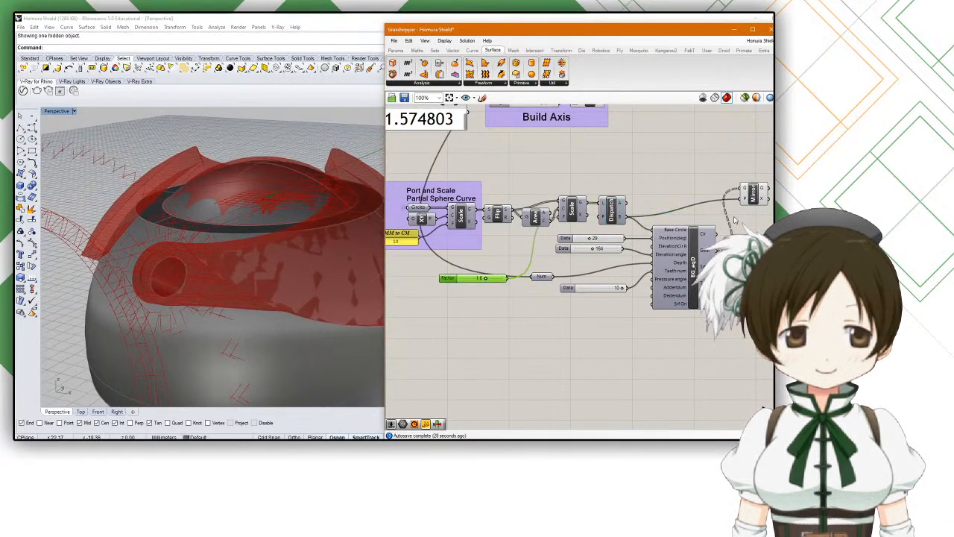
left_click_drag(753, 198, 754, 207)
scroll(490, 283, "up", 3)
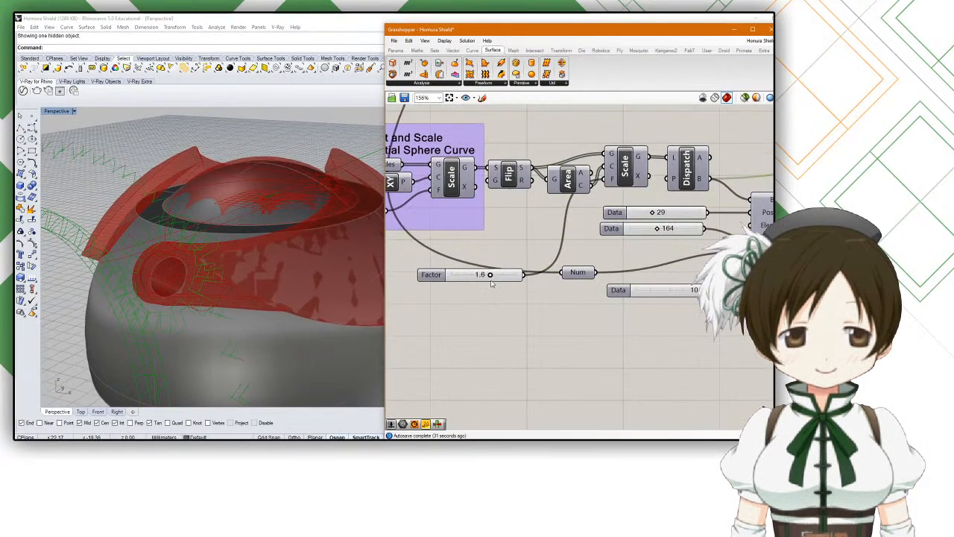
mouse_move(489, 276)
left_mouse_down()
mouse_move(503, 276)
mouse_move(490, 276)
left_mouse_up()
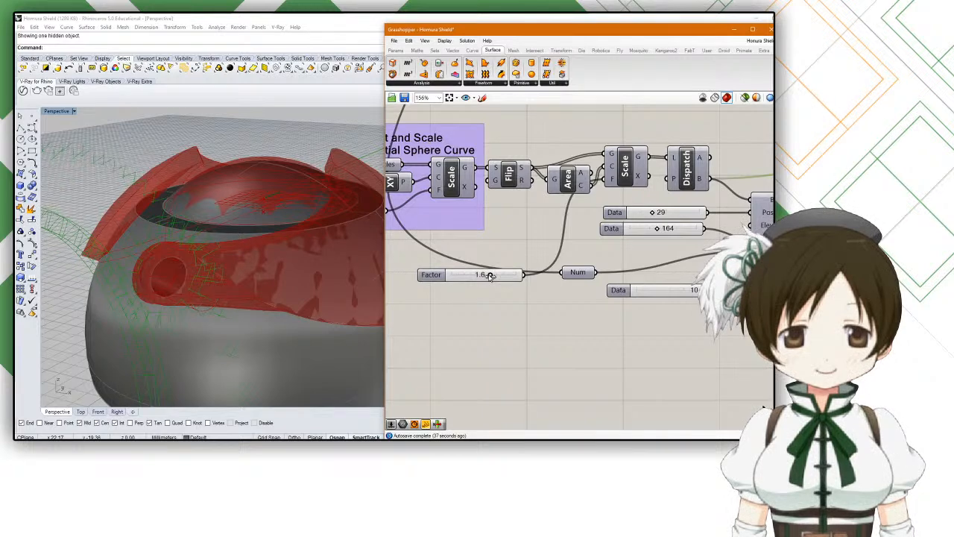
left_click(496, 339)
Step: Duplicate the Factor slider and place the copy below the teeth-number slider for the BG_eqD component
right_click_drag(536, 332, 469, 325)
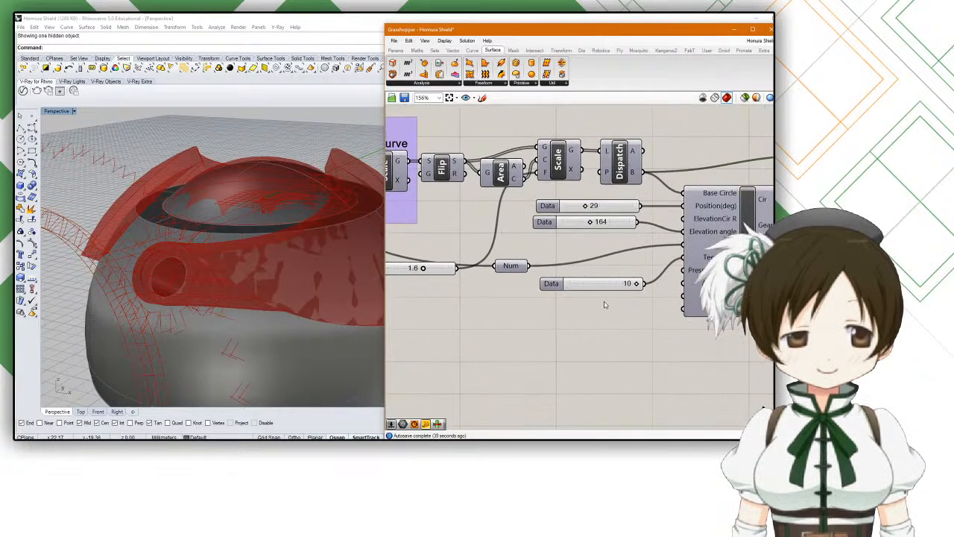
left_click(577, 286)
left_click(447, 272)
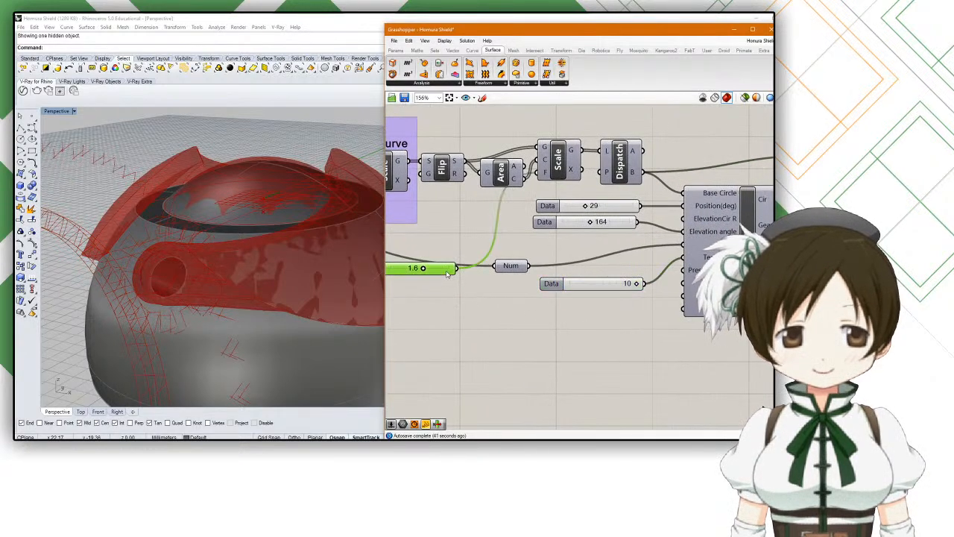
key("ctrl+c")
left_click(618, 362)
key("ctrl+v")
left_click_drag(440, 277, 683, 295)
Step: Wire the copied slider into BG_eqD's Dedendum input and set it to 1.0
left_click_drag(586, 336, 636, 337)
right_click_drag(297, 292, 322, 289)
left_click_drag(647, 340, 681, 296)
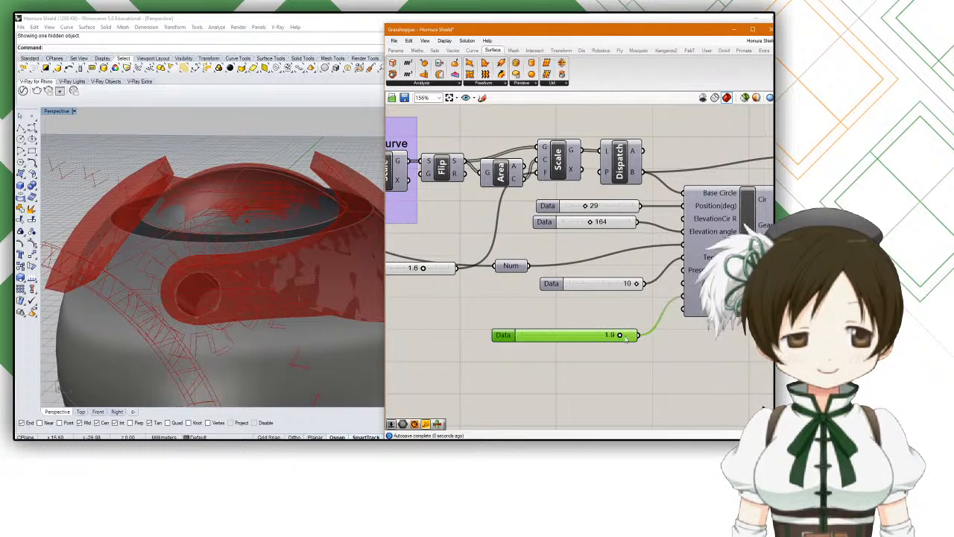
left_click_drag(619, 336, 494, 340)
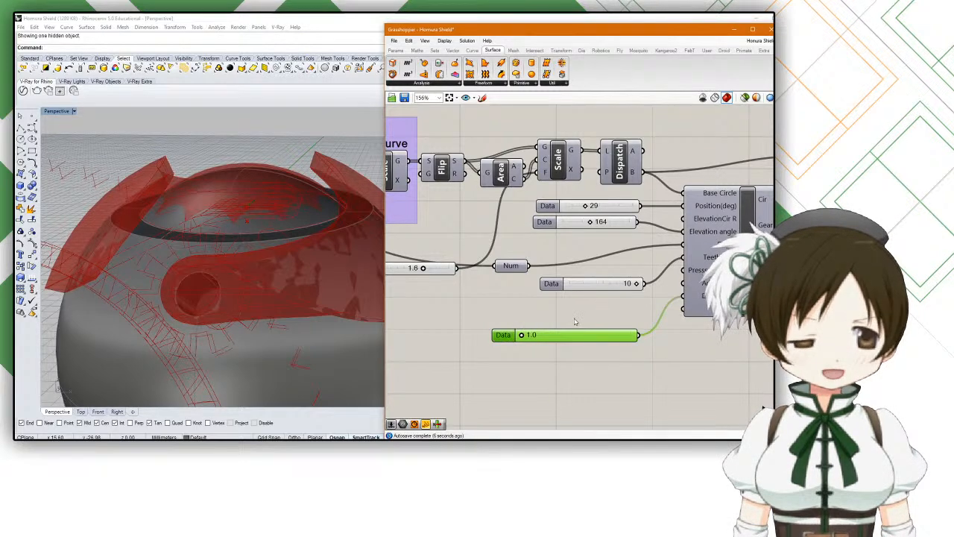
Step: Try the copied tooth slider up to 1.8 and set it to 1.1
left_click_drag(525, 337, 642, 340)
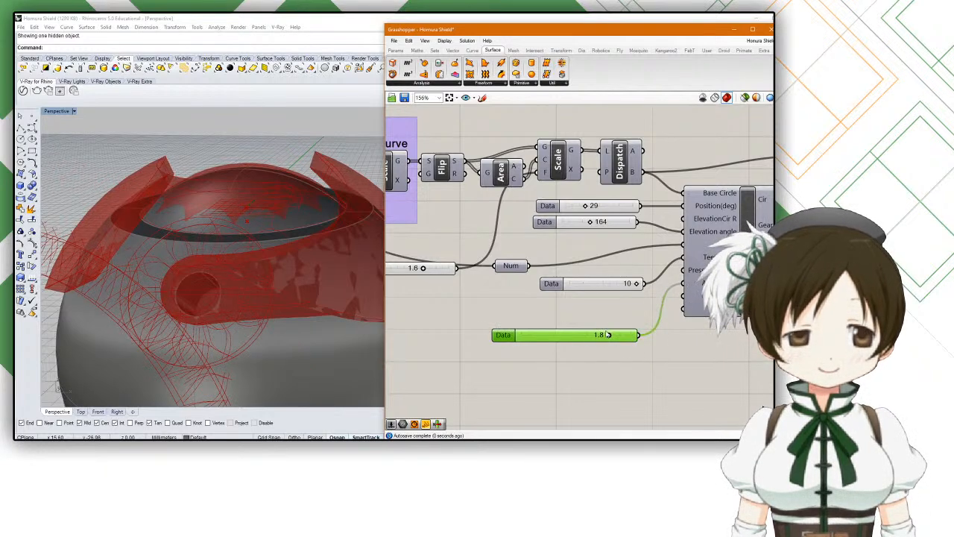
left_click_drag(609, 336, 533, 337)
right_click_drag(283, 298, 167, 296)
Step: Move the elevation-angle slider down and add a panel containing 3, wired into BG_eqD's ElevationCir R input
left_click_drag(568, 222, 568, 240)
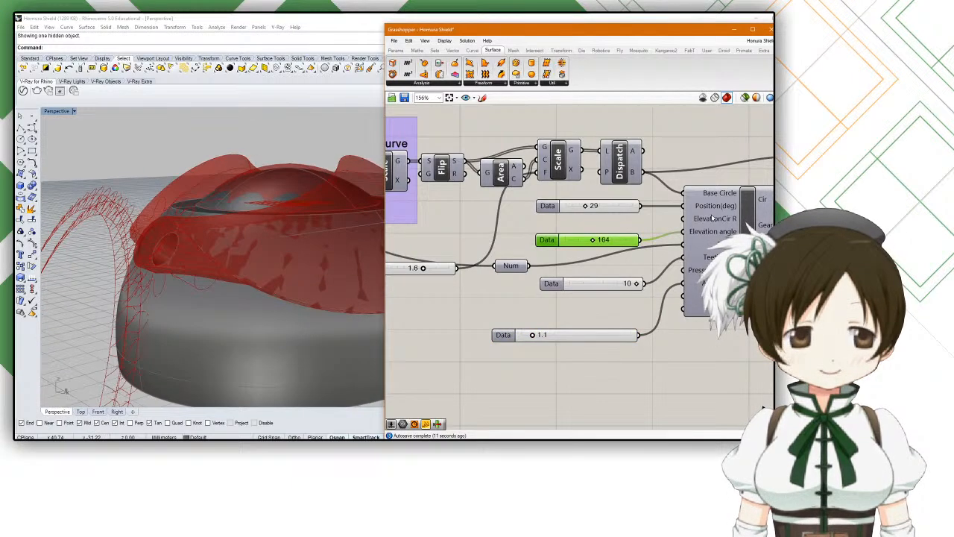
double_click(579, 226)
type("panel")
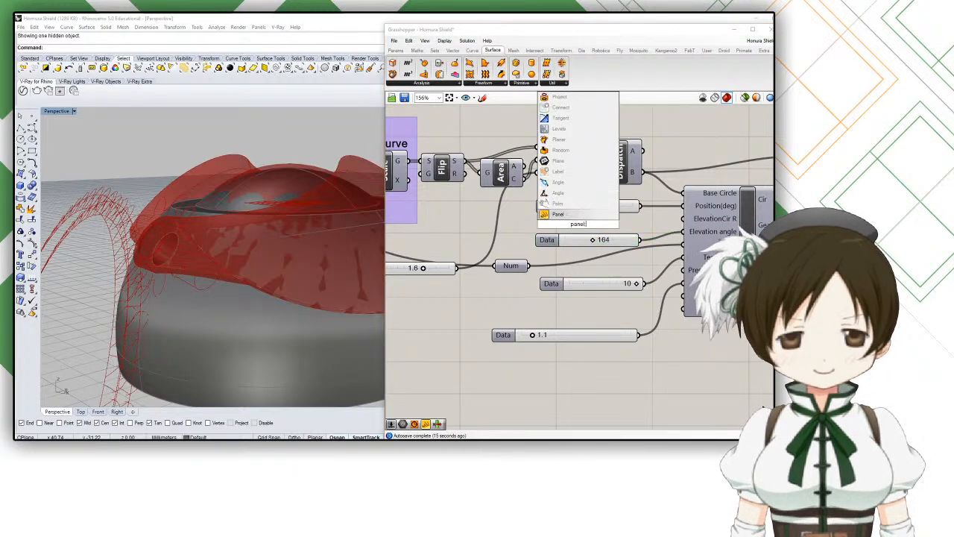
key("Return")
double_click(579, 227)
type("3")
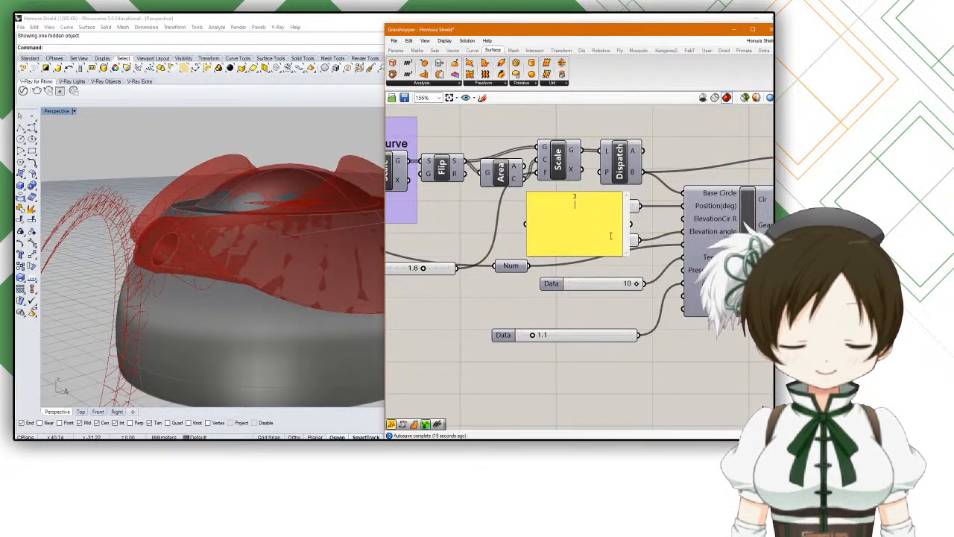
left_click(645, 350)
left_click_drag(601, 238, 682, 218)
scroll(255, 242, "down", 10)
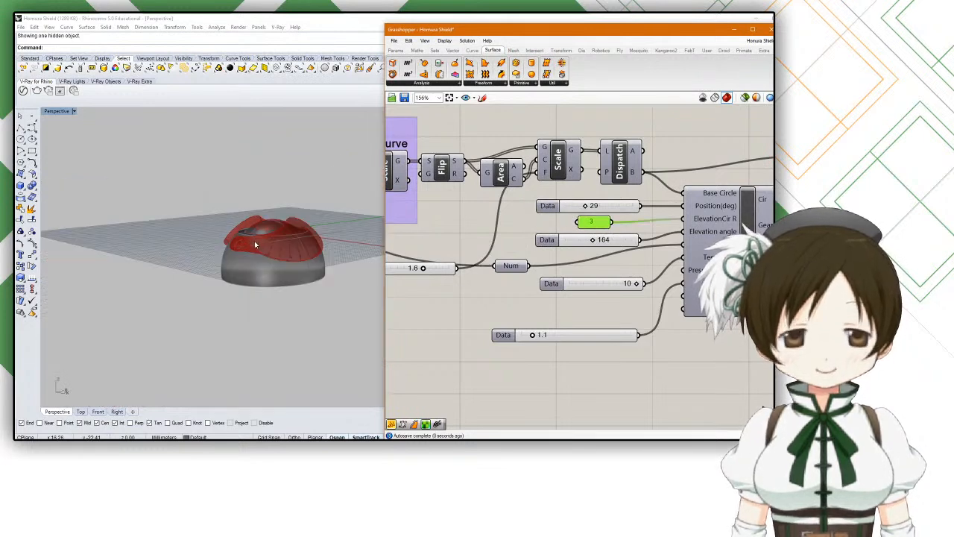
scroll(276, 230, "up", 5)
scroll(529, 336, "up", 1)
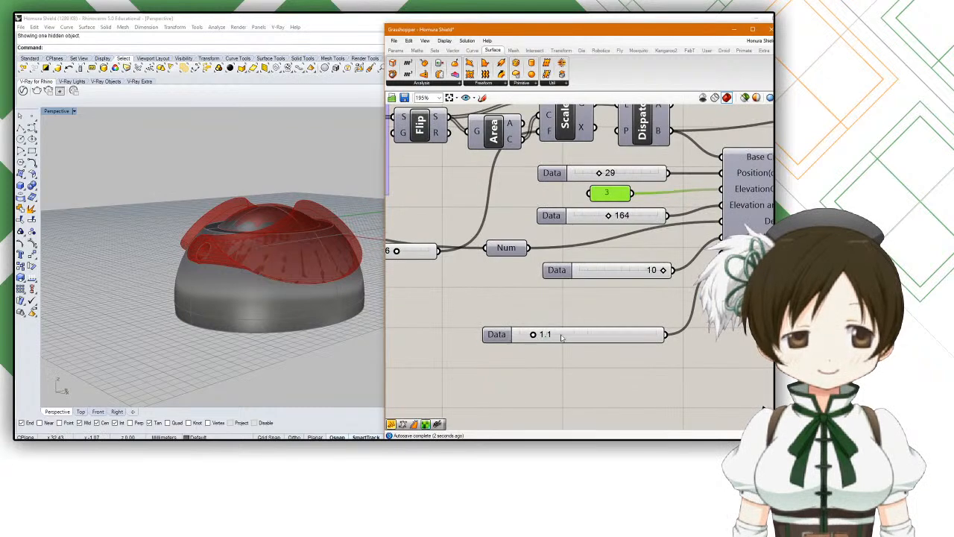
Step: Disconnect the 1.1 slider from BG_eqD and select the Mirror component to highlight its gear
left_click(574, 338)
left_click_drag(705, 272, 682, 284)
right_click_drag(709, 246, 526, 258)
left_click(742, 131)
left_click_drag(742, 131, 737, 138)
right_click_drag(553, 201, 552, 213)
right_click_drag(295, 223, 287, 243)
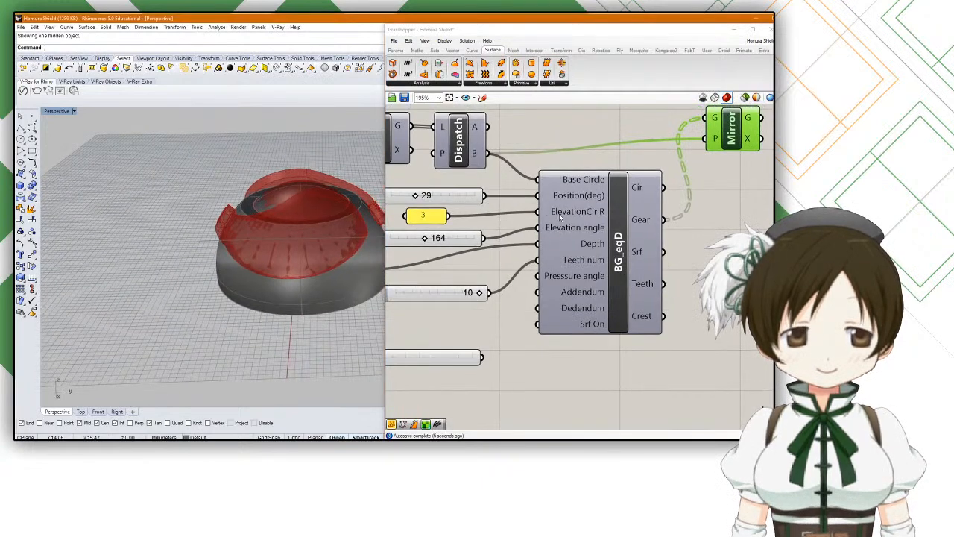
Step: Unplug the panel from ElevationCir R, set its value to 10 and wire it back in
left_click_drag(450, 216, 538, 212, "ctrl")
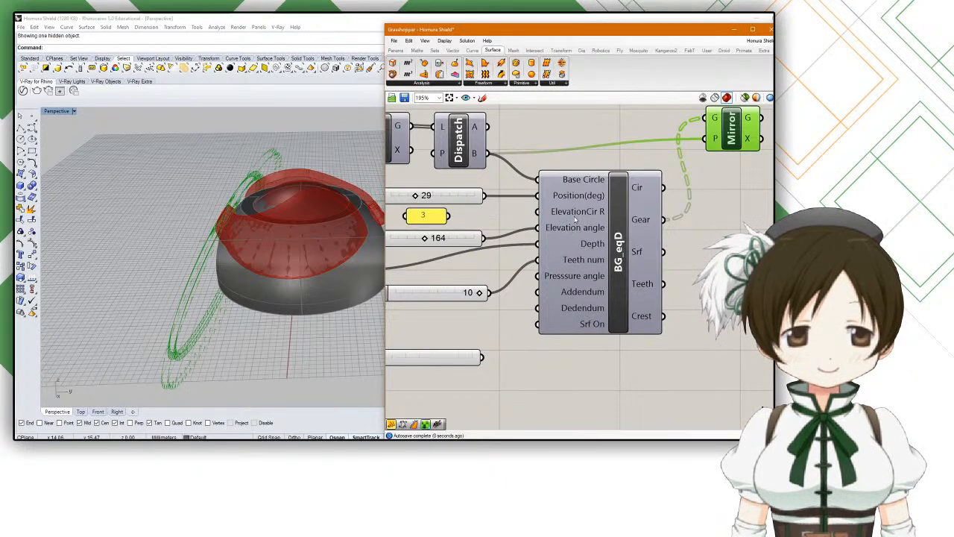
double_click(433, 218)
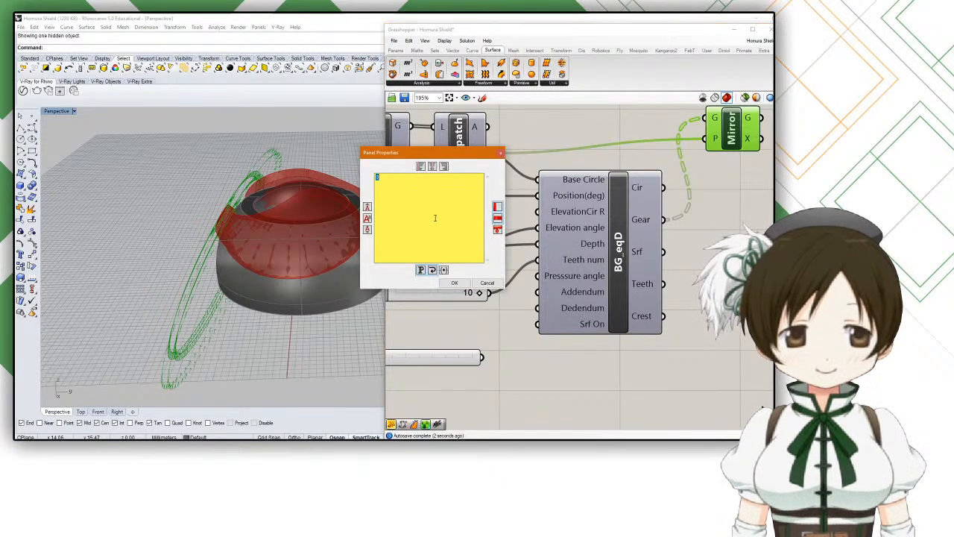
left_click(454, 282)
left_click_drag(450, 216, 539, 213)
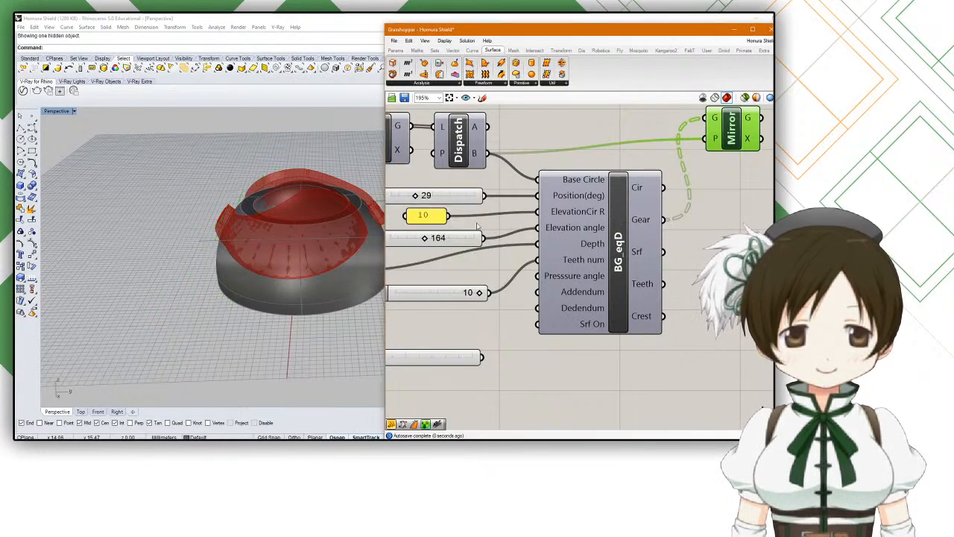
Step: Disconnect the Position, Elevation angle and Teeth num sliders and the ElevationCir R panel from BG_eqD
right_click_drag(495, 222, 543, 228)
left_click_drag(531, 201, 587, 202, "ctrl")
left_click_drag(531, 243, 586, 234, "ctrl")
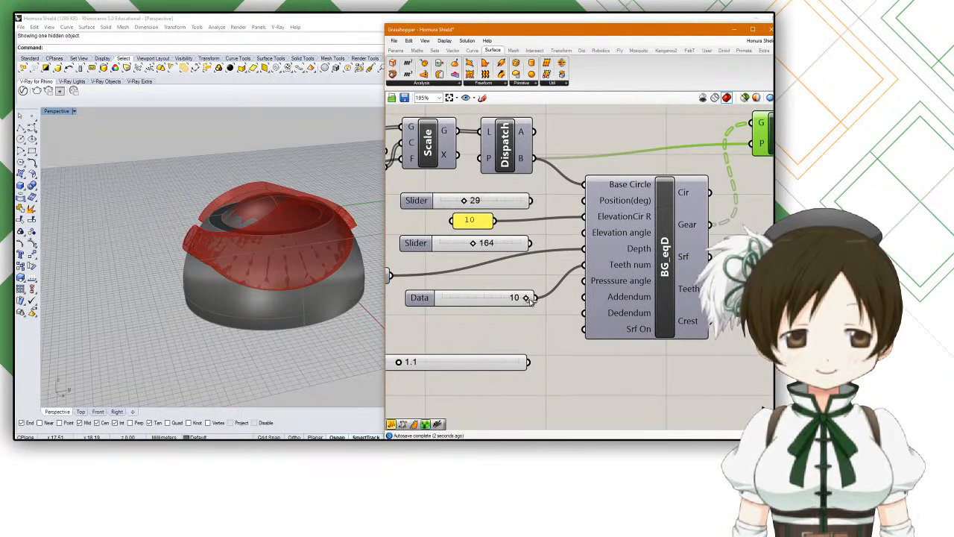
left_click_drag(535, 298, 582, 265)
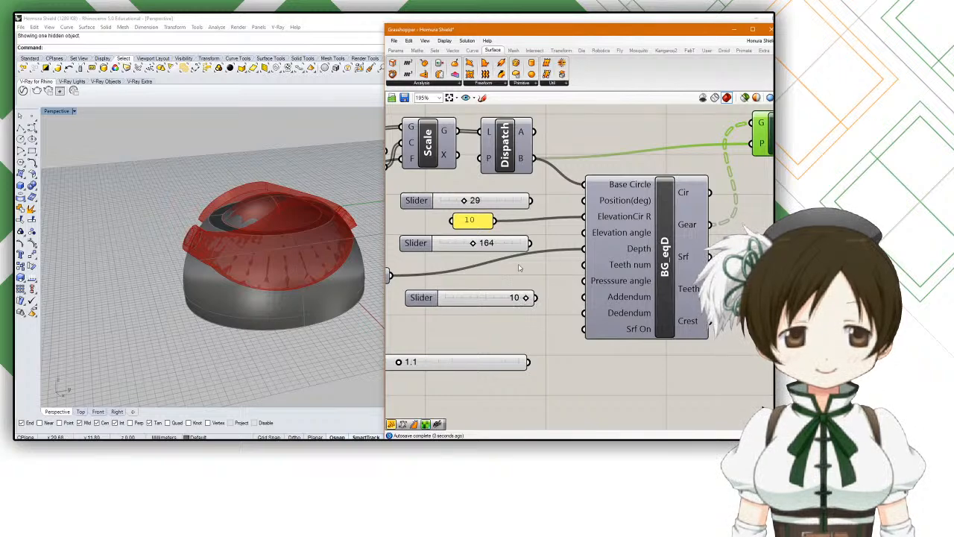
scroll(557, 262, "down", 2)
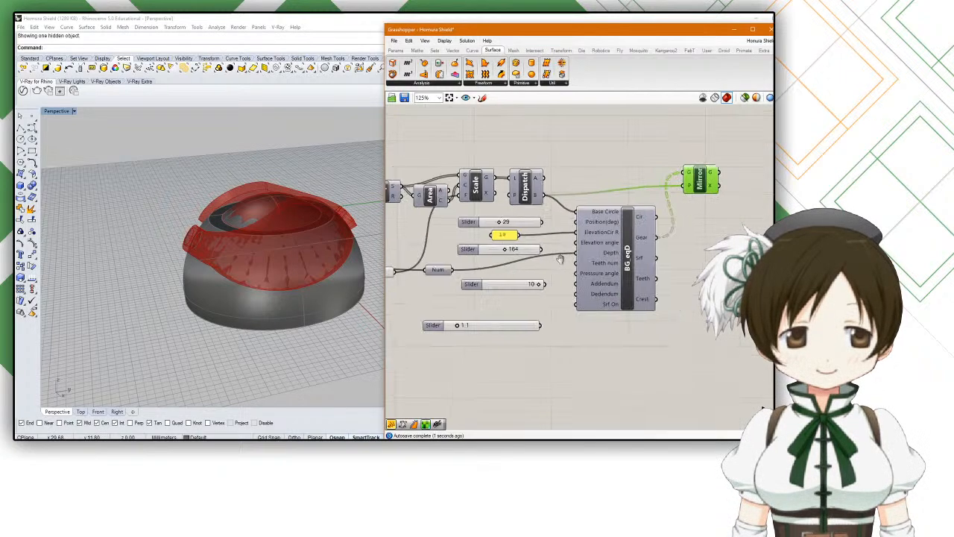
left_click(504, 232)
left_click_drag(516, 229, 584, 227)
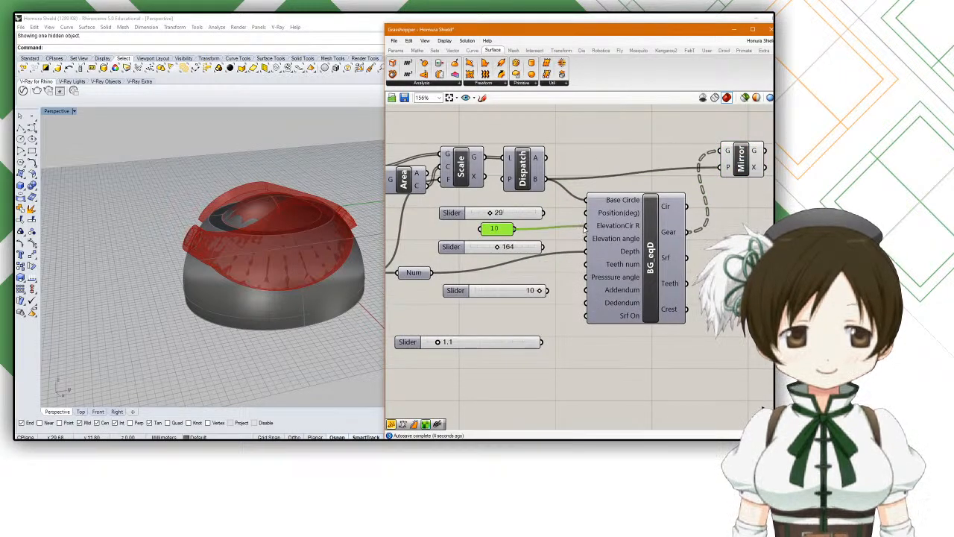
Step: Highlight the mirrored gear, reconnect the 29 slider to BG_eqD's Position(deg) input and raise it to 74
left_click(736, 167)
right_click_drag(261, 283, 203, 145)
right_click_drag(335, 181, 313, 207)
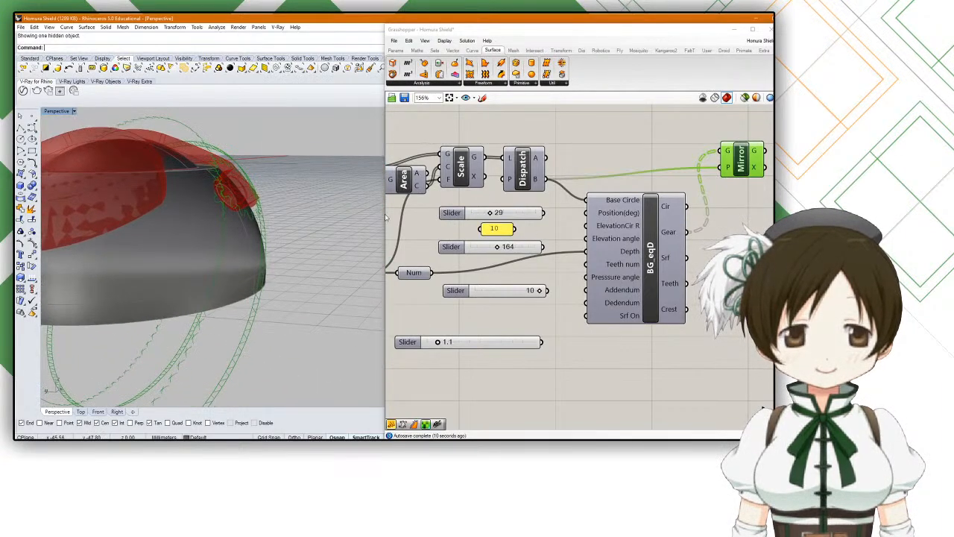
scroll(530, 227, "up", 1)
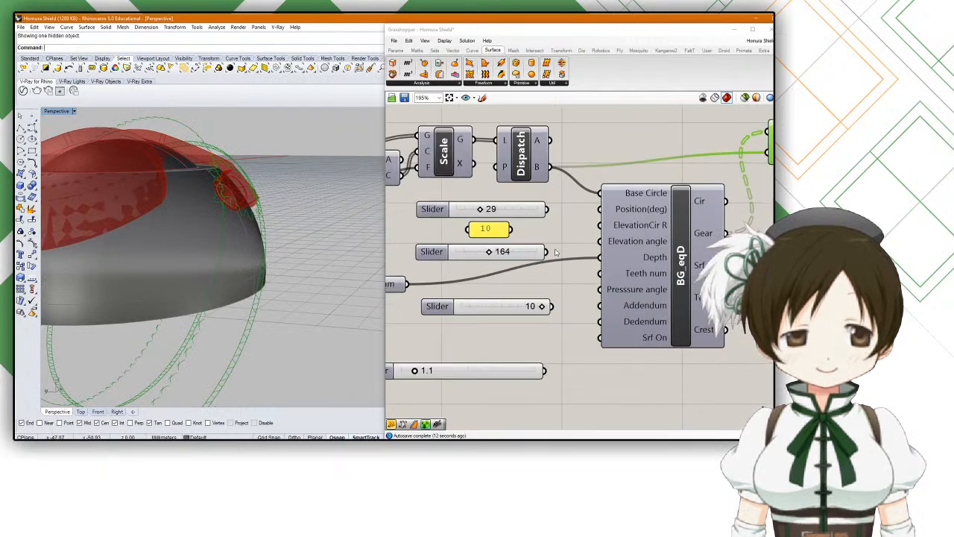
left_click_drag(547, 210, 599, 209)
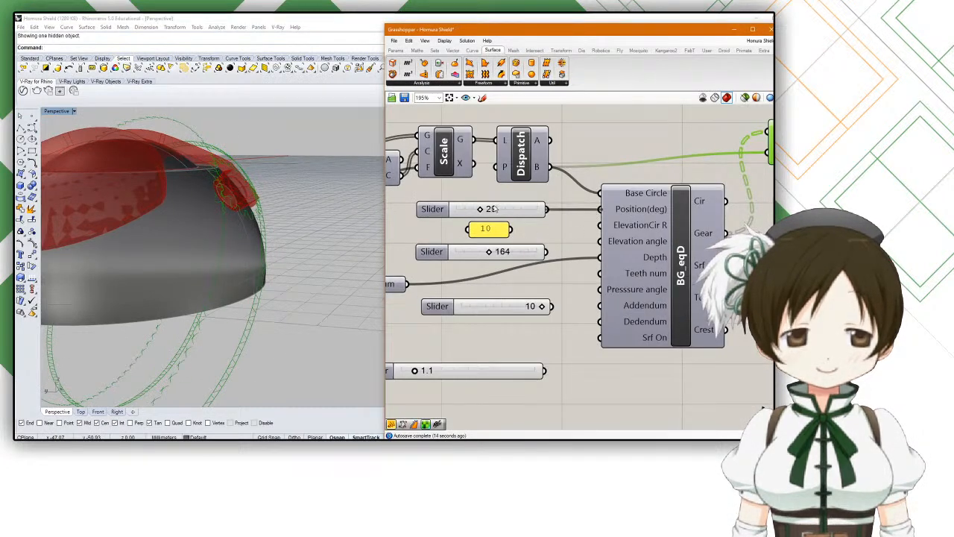
left_click_drag(485, 212, 512, 214)
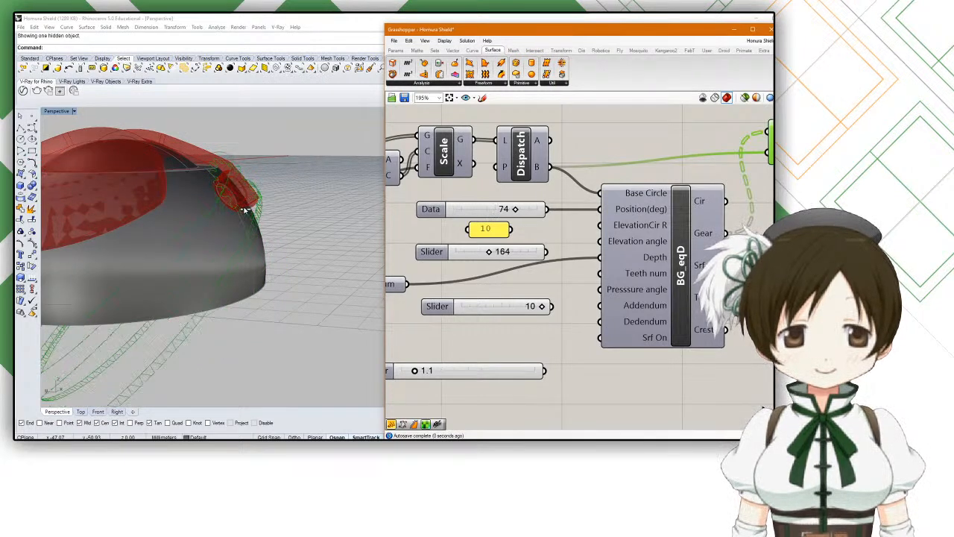
Step: Check the gear against the port and set the Position(deg) slider to 60
right_click_drag(267, 222, 238, 254)
scroll(265, 222, "up", 3)
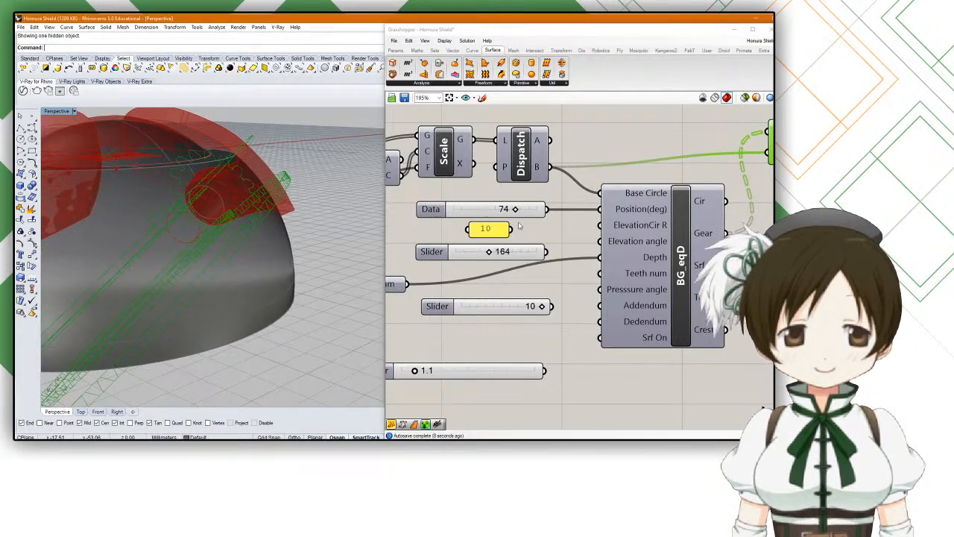
left_click_drag(516, 209, 499, 211)
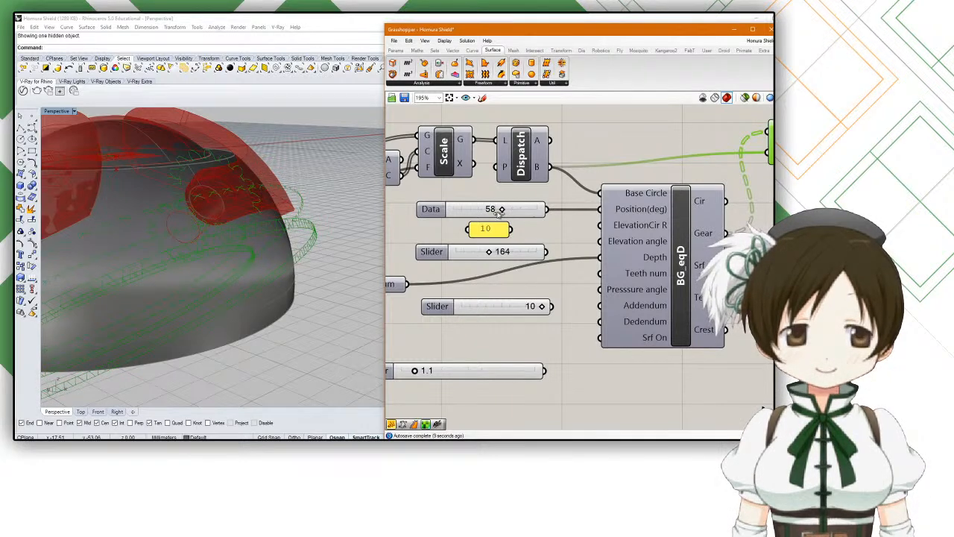
double_click(498, 211)
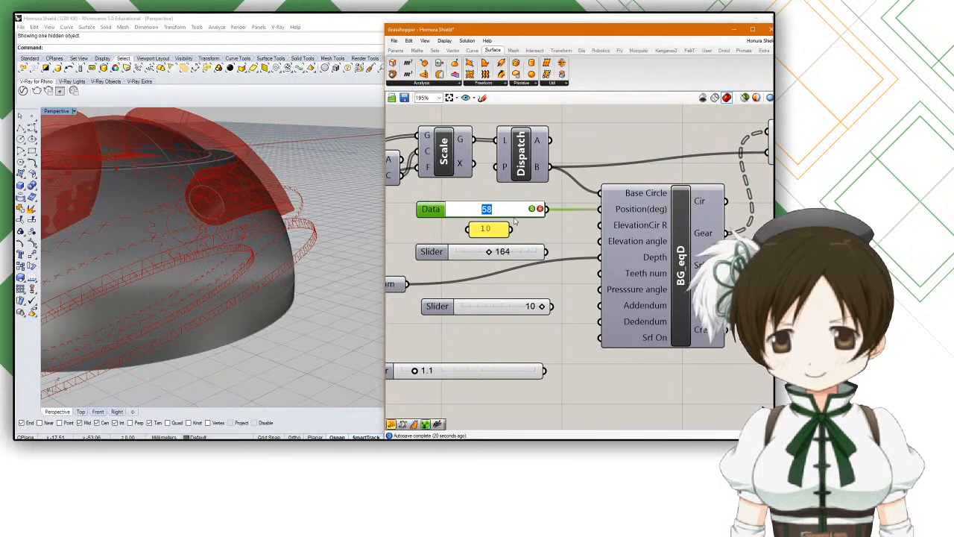
type("60")
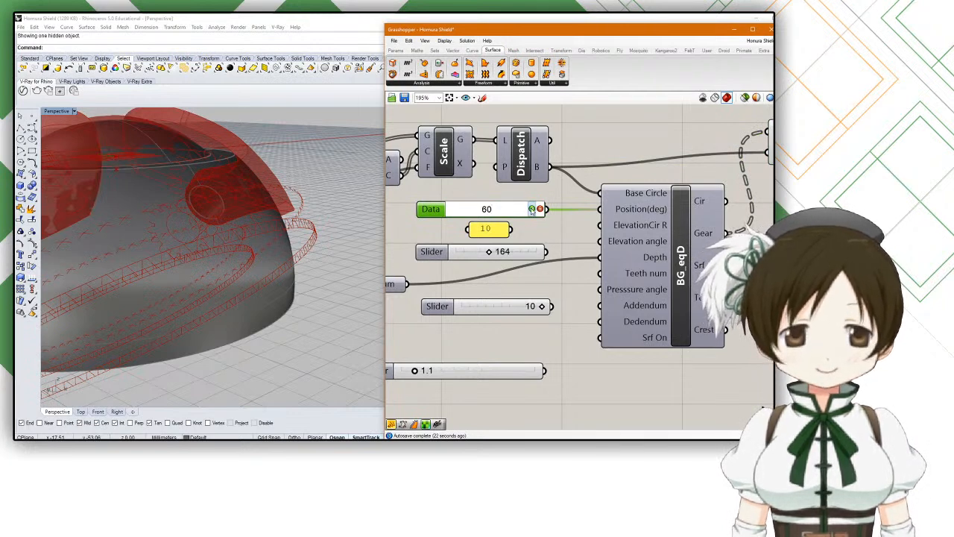
key("Return")
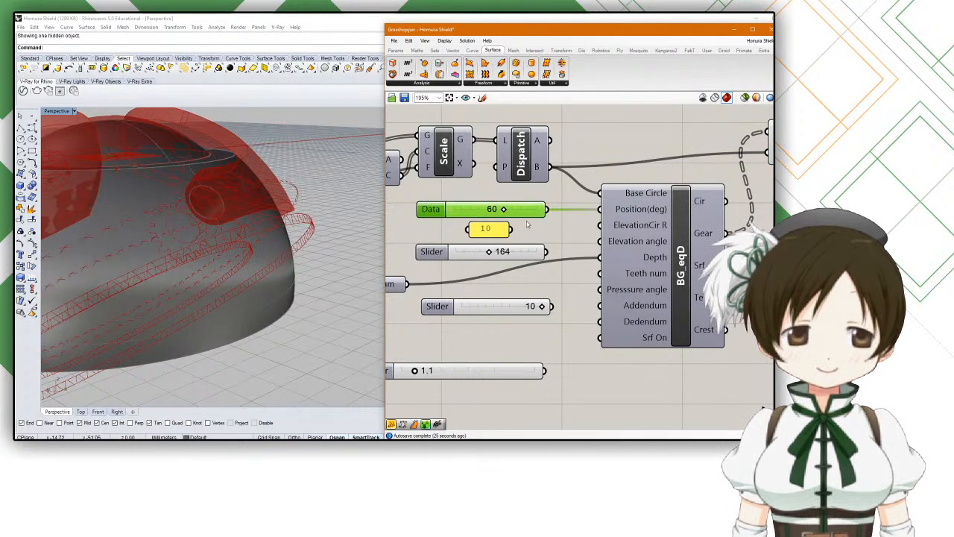
Step: Reconnect the 164 slider to BG_eqD's Elevation angle input and set it to 148
left_click_drag(547, 252, 600, 241)
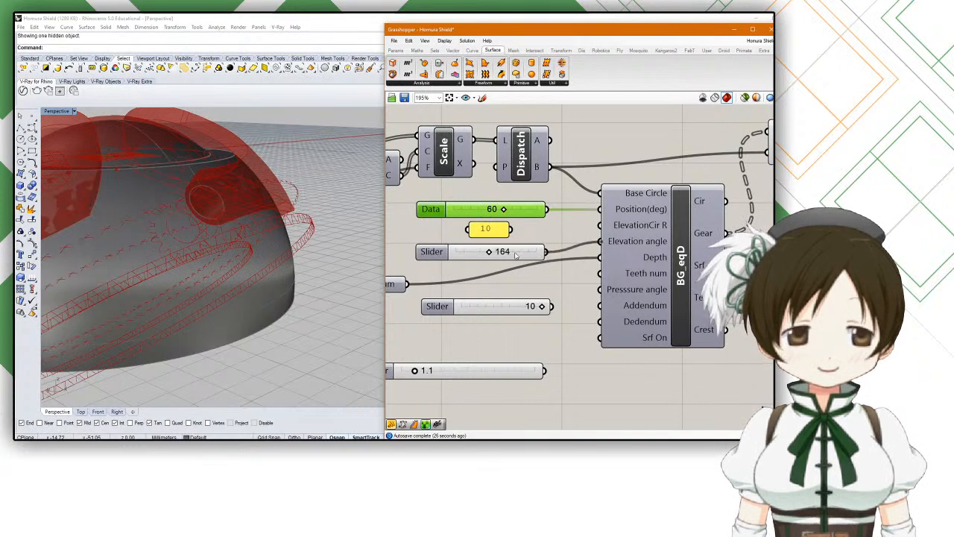
left_click_drag(485, 254, 484, 254)
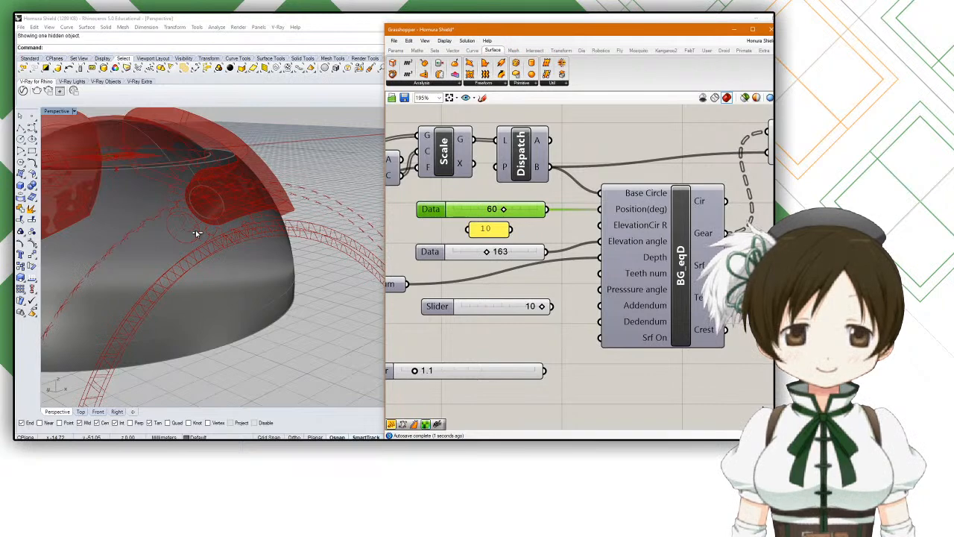
scroll(256, 361, "down", 7)
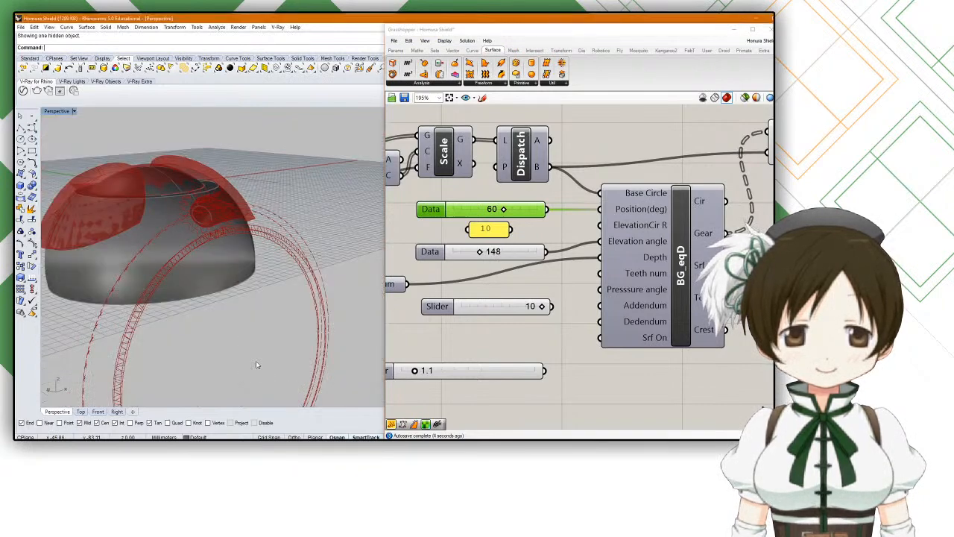
right_click_drag(257, 361, 290, 366)
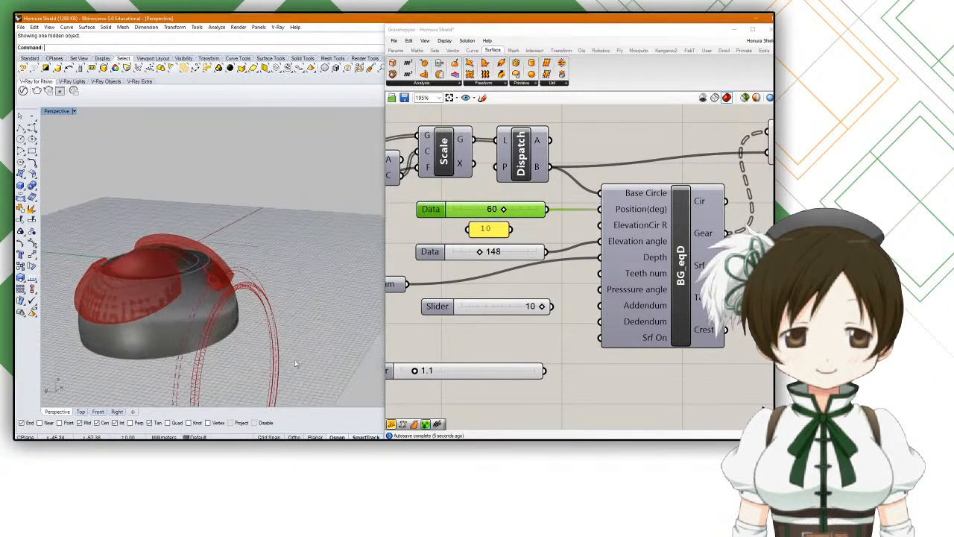
Step: Review the gear and BG_eqD's ports, then set the panel to 20 and connect it to ElevationCir R
right_click_drag(700, 237, 550, 257)
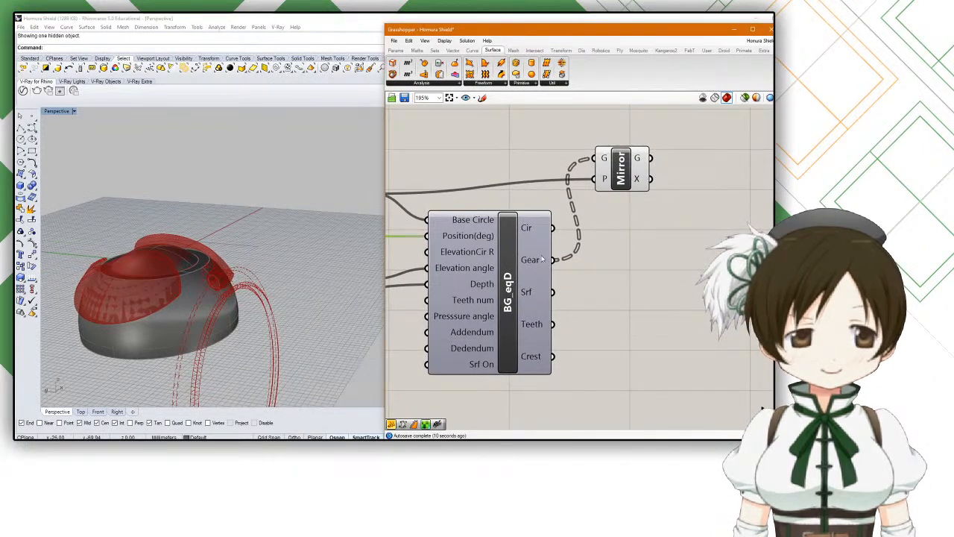
mouse_move(537, 261)
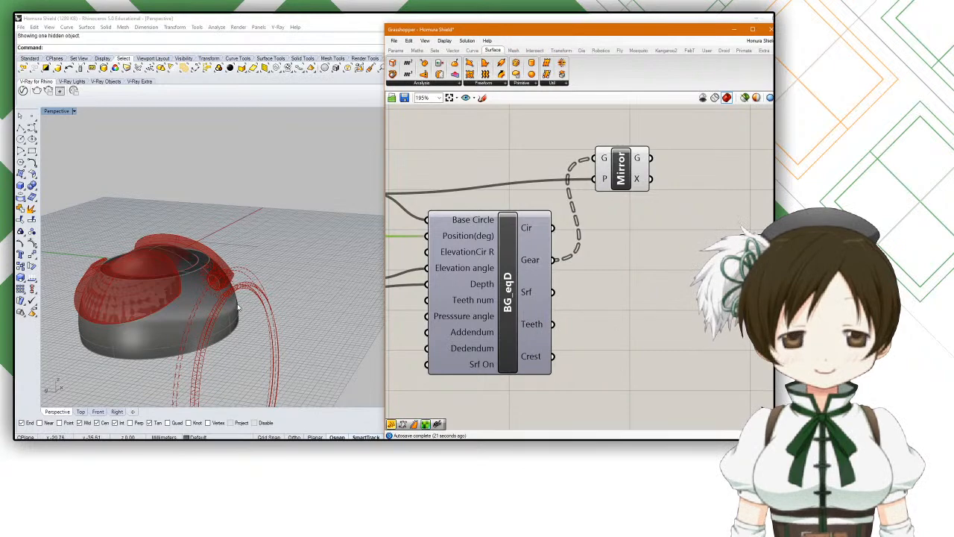
scroll(246, 294, "up", 6)
right_click_drag(255, 297, 260, 298)
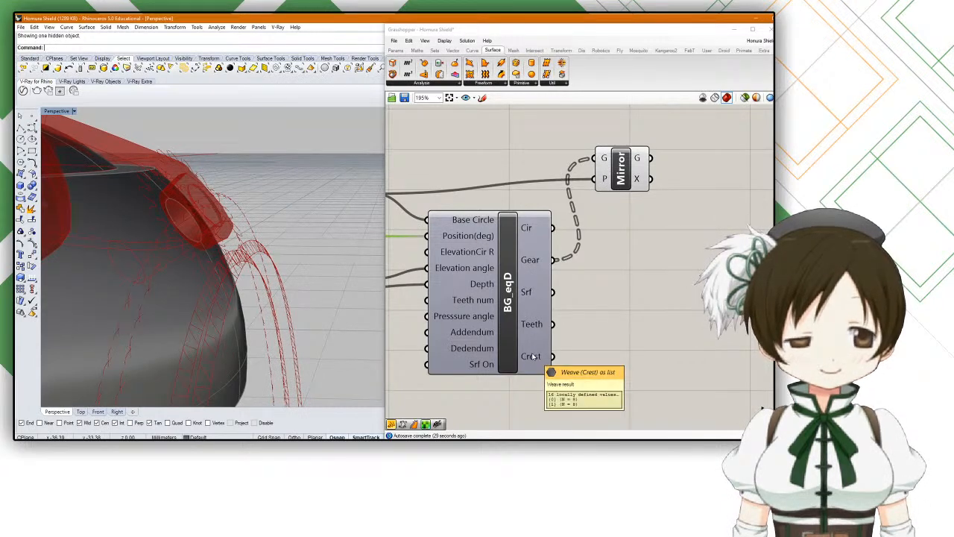
scroll(533, 356, "down", 1)
right_click_drag(533, 355, 657, 330)
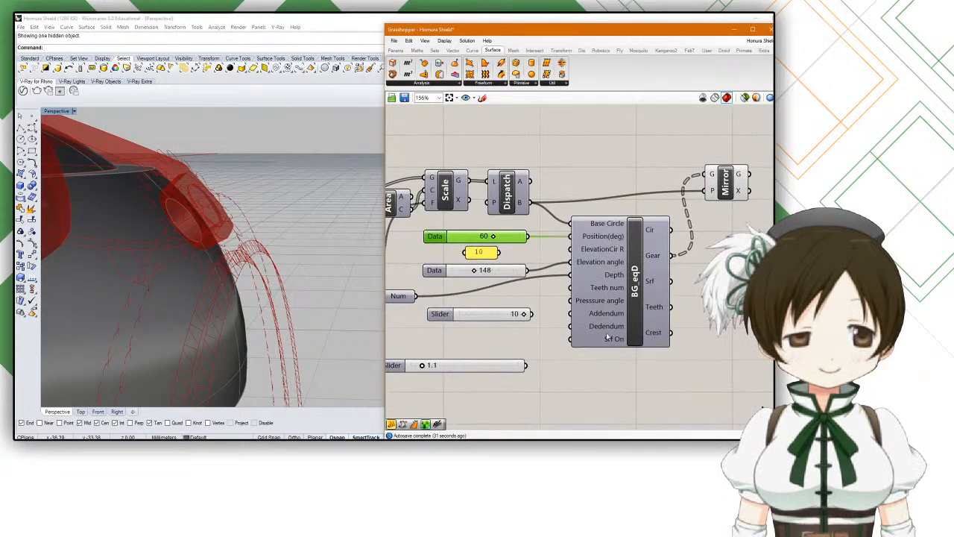
right_click_drag(588, 323, 603, 318)
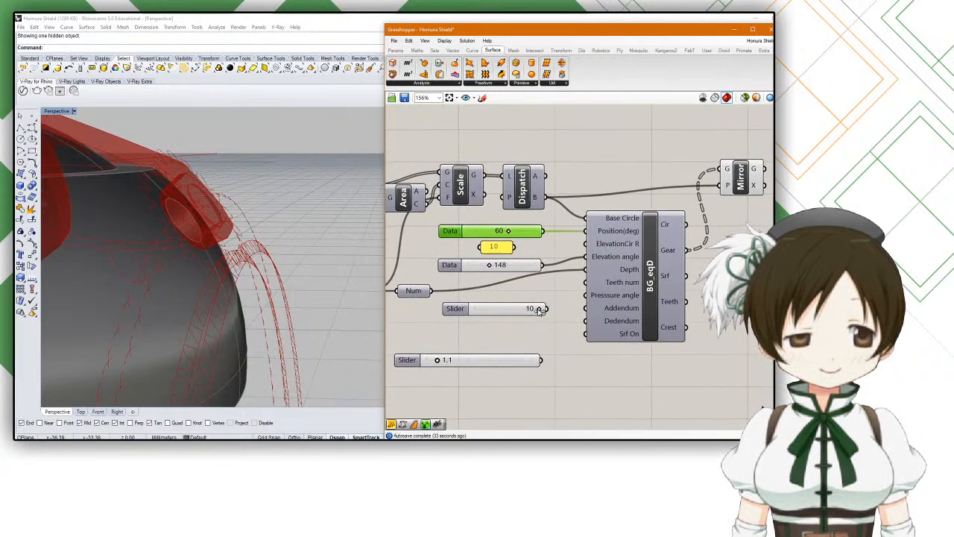
scroll(553, 306, "down", 2)
scroll(554, 306, "up", 2)
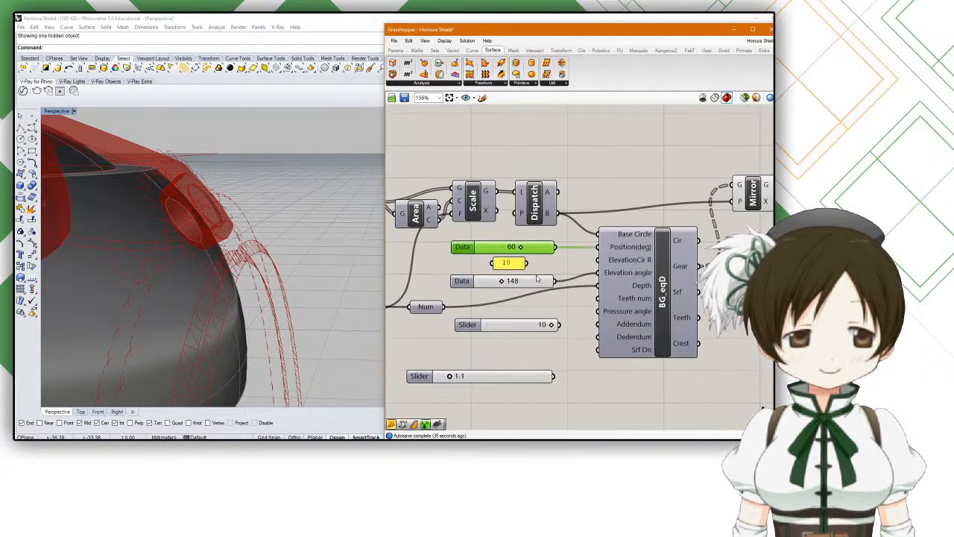
double_click(507, 262)
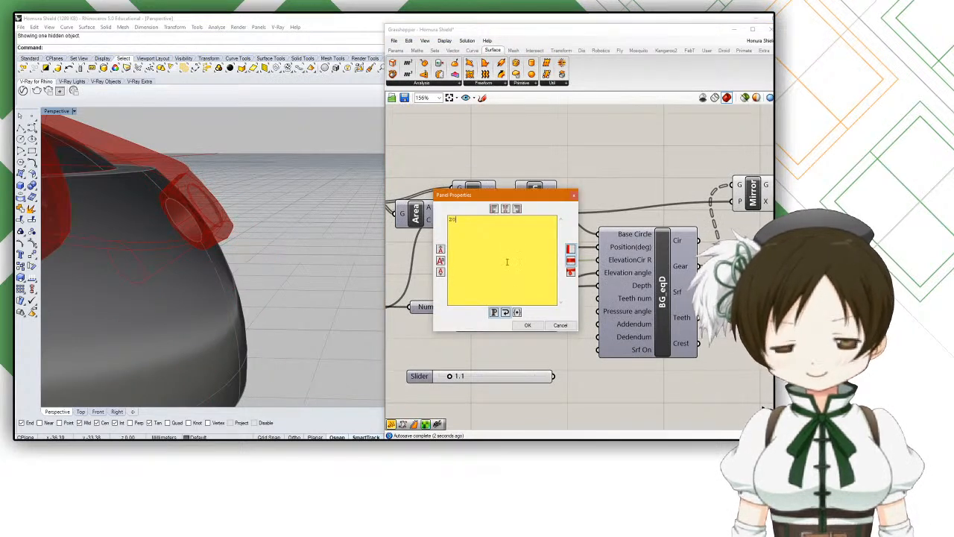
left_click(527, 325)
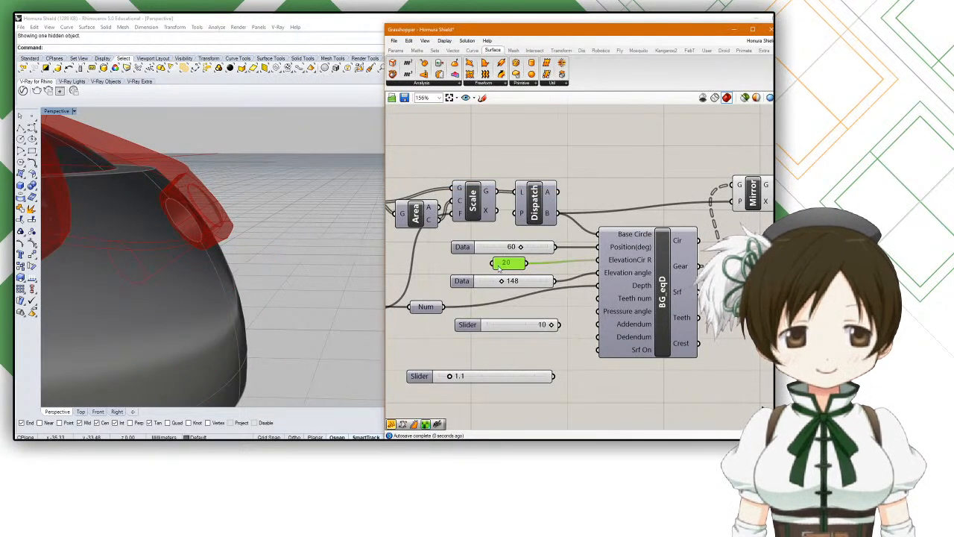
Step: Try 25 and 28 as the ElevationCir R panel value and highlight the mirrored gear to check its fit
double_click(507, 262)
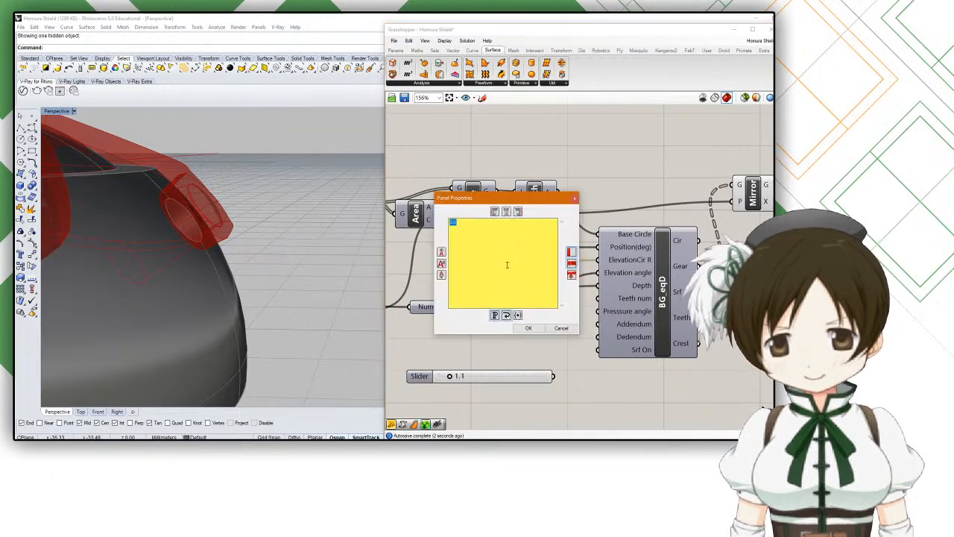
type("25")
left_click(528, 328)
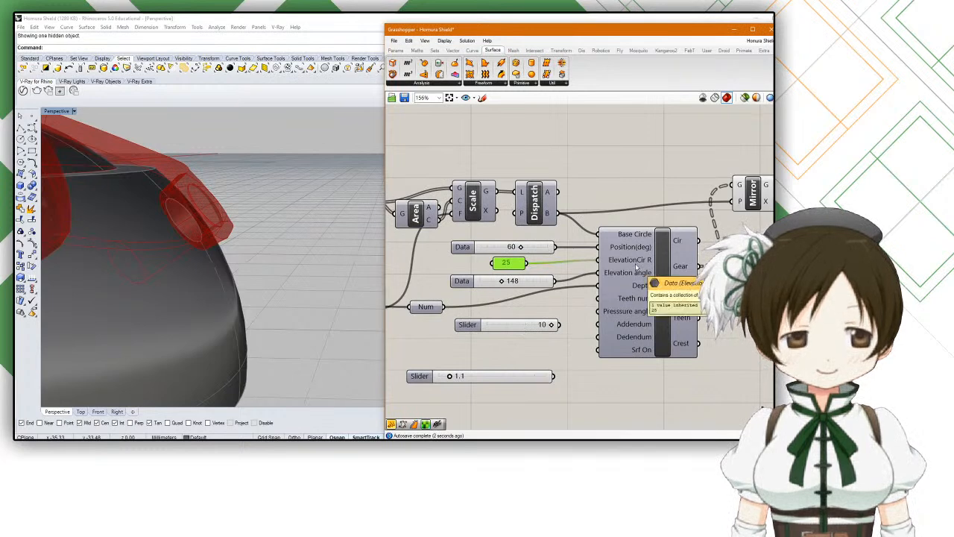
double_click(521, 264)
type("2")
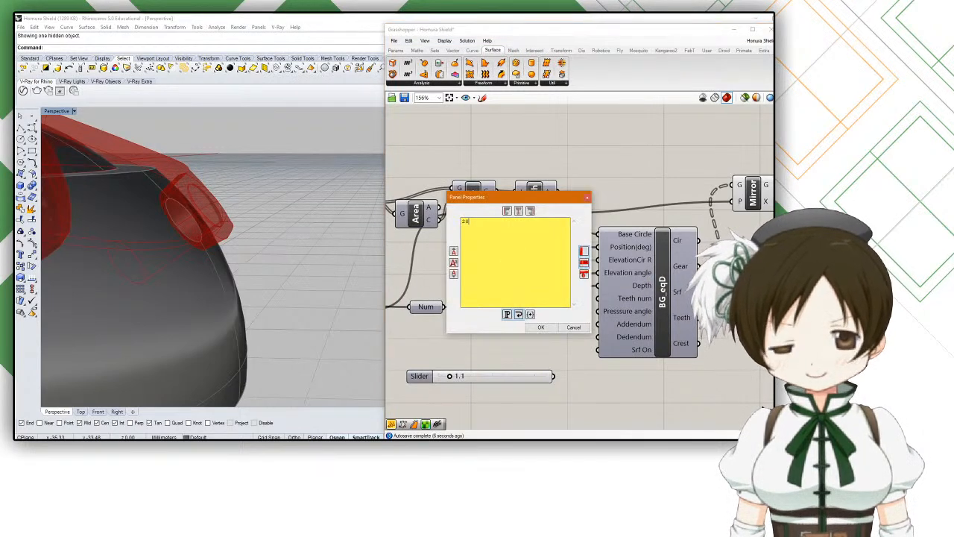
type("8")
left_click(541, 328)
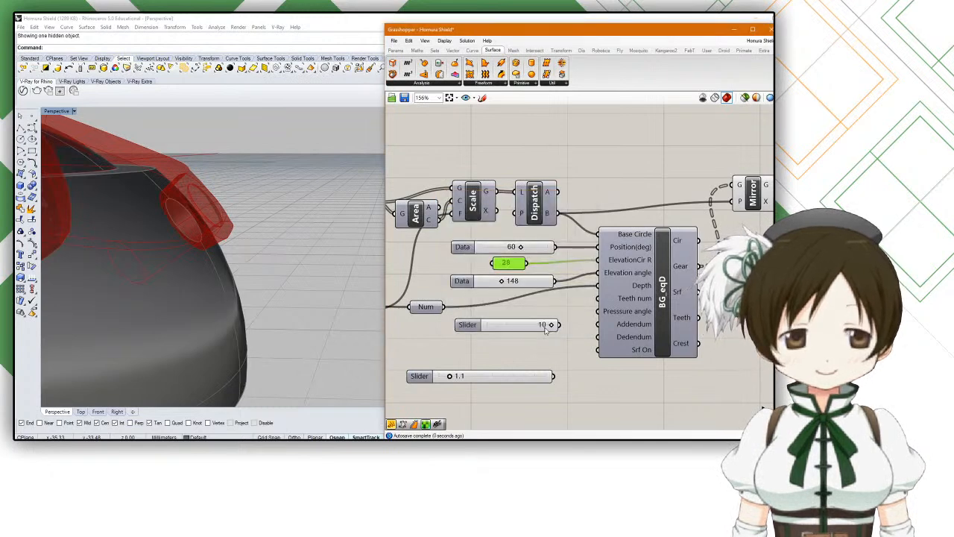
left_click(752, 197)
scroll(334, 251, "down", 10)
right_click_drag(335, 251, 320, 258)
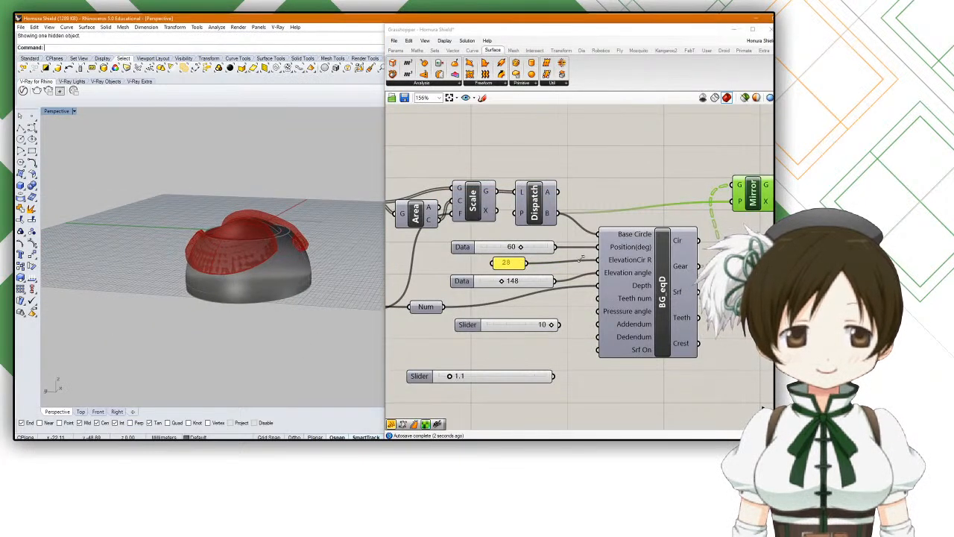
Step: Disconnect the number panel from BG_eqD's ElevationCir R input and delete the panel
scroll(619, 266, "up", 2)
left_click_drag(509, 262, 595, 258)
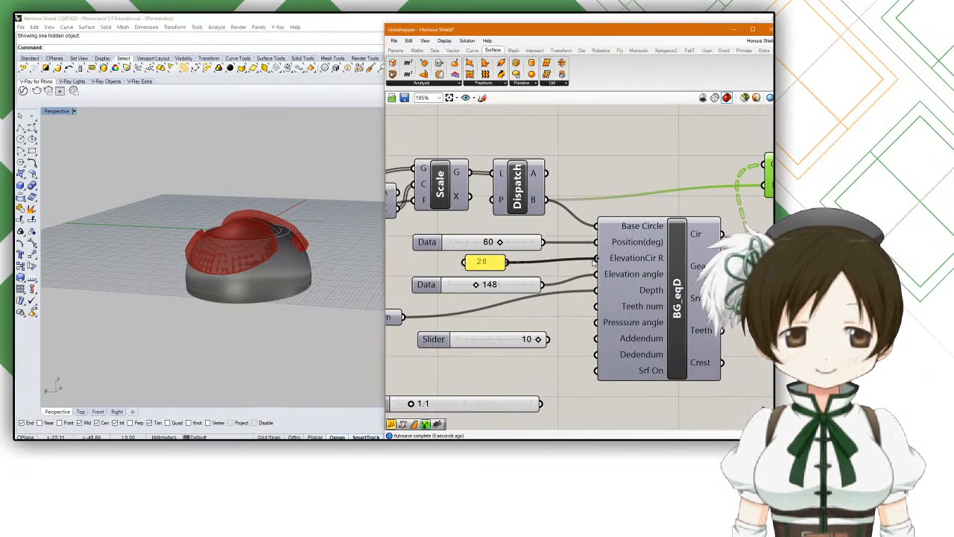
left_click(486, 264)
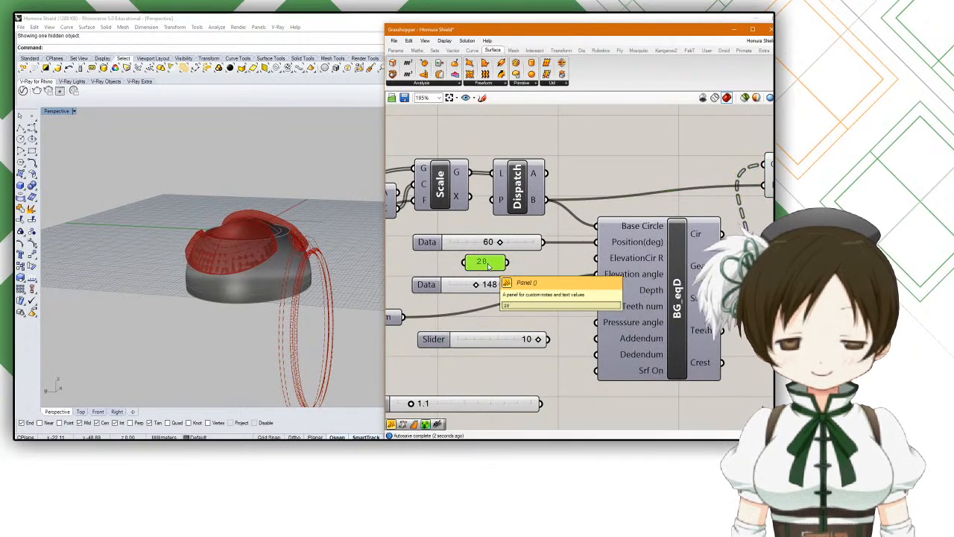
key("Delete")
scroll(160, 237, "up", 7)
scroll(217, 227, "down", 5)
right_click_drag(222, 225, 108, 240)
Step: Open the BG_eqD cluster and examine its triangle-solving components and input parameters
left_click(648, 286)
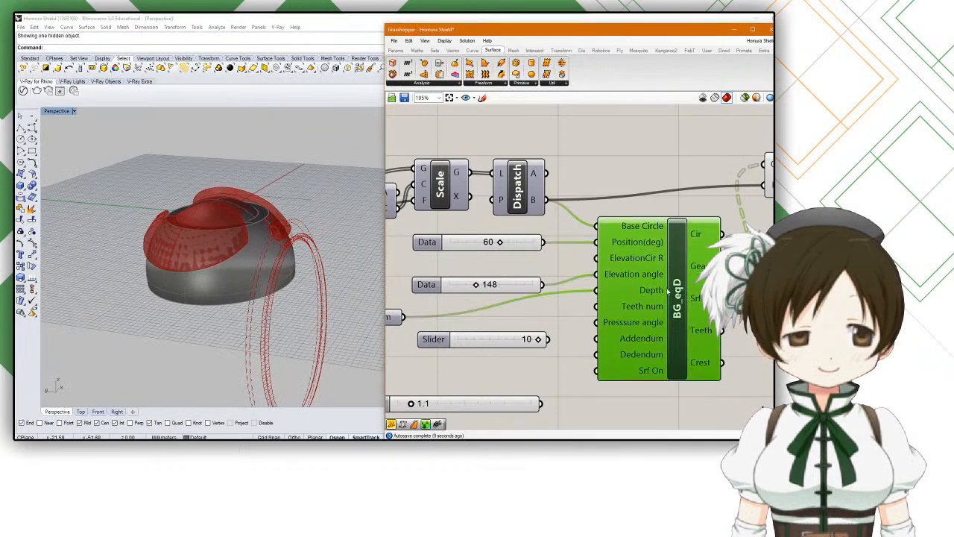
double_click(670, 293)
right_click(670, 273)
scroll(627, 285, "up", 6)
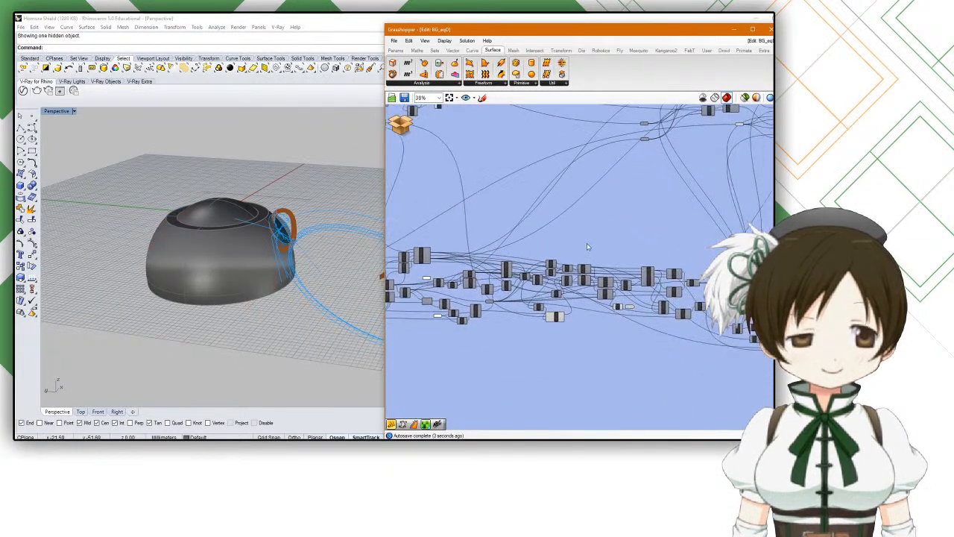
scroll(613, 257, "down", 8)
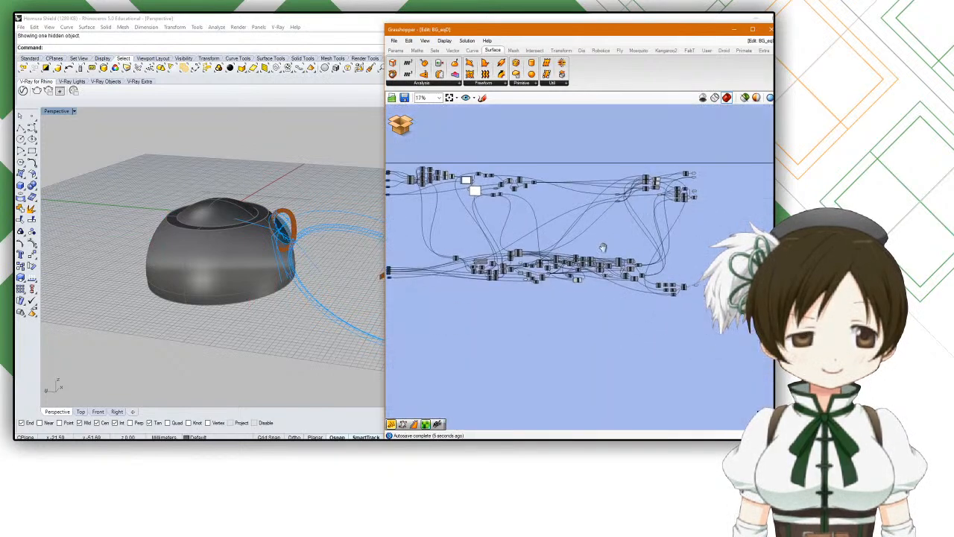
right_click_drag(599, 258, 674, 313)
scroll(546, 242, "up", 8)
right_click_drag(510, 240, 673, 284)
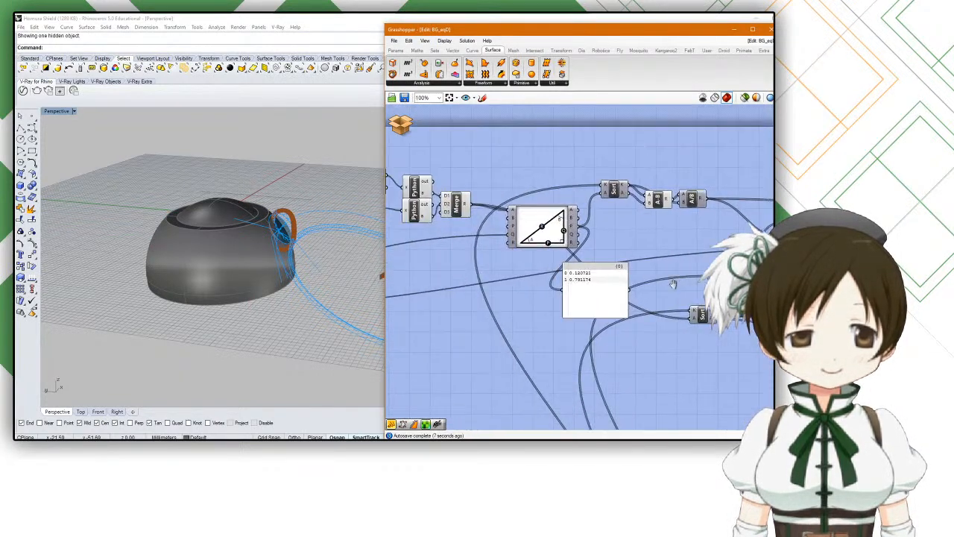
scroll(663, 284, "down", 6)
scroll(478, 270, "up", 6)
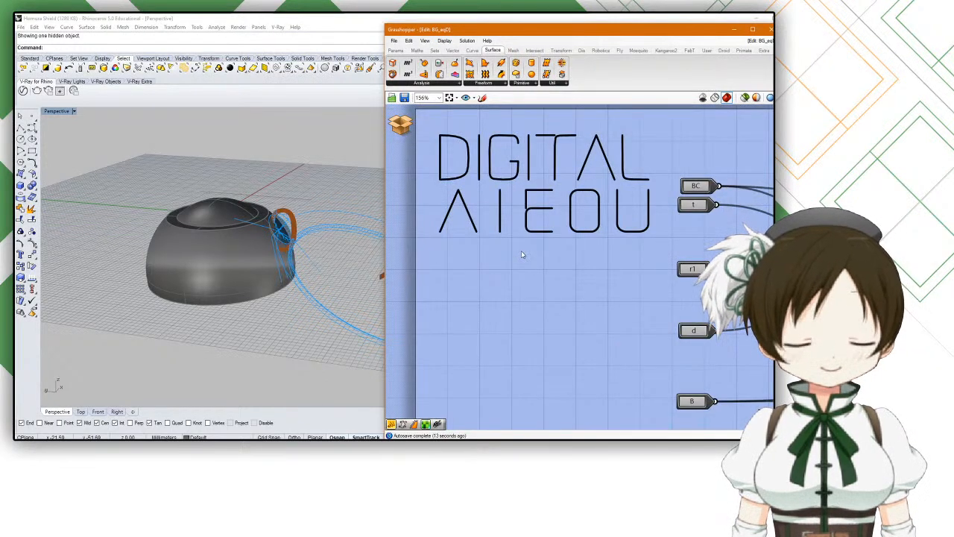
Step: Examine the cluster's Cull, Loft, Ungroup and Join section, and return to the parent definition
mouse_move(295, 245)
right_mouse_down()
mouse_move(312, 249)
mouse_move(238, 220)
mouse_move(291, 255)
right_mouse_up()
scroll(572, 294, "down", 6)
right_click_drag(688, 295, 477, 234)
scroll(693, 295, "down", 2)
right_click_drag(693, 296, 557, 264)
scroll(634, 186, "up", 9)
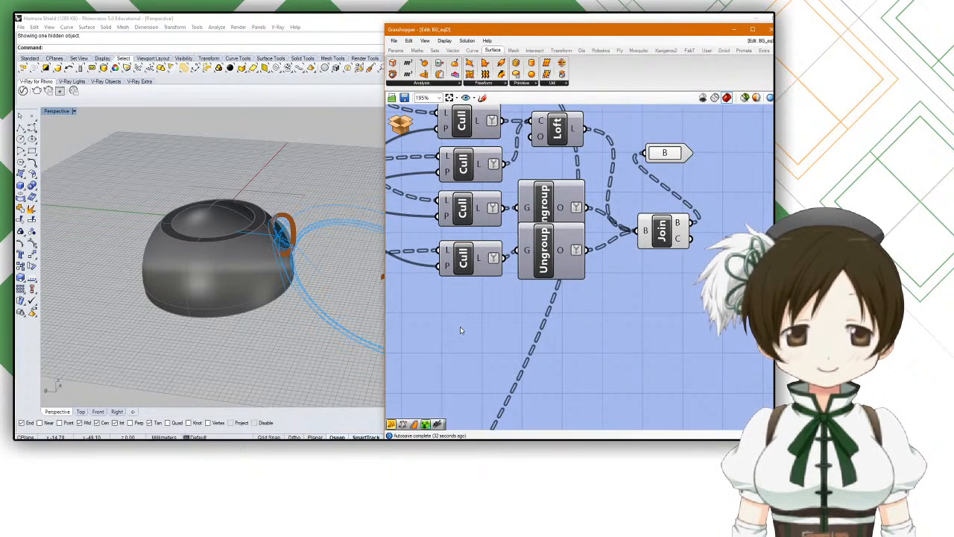
scroll(461, 330, "down", 12)
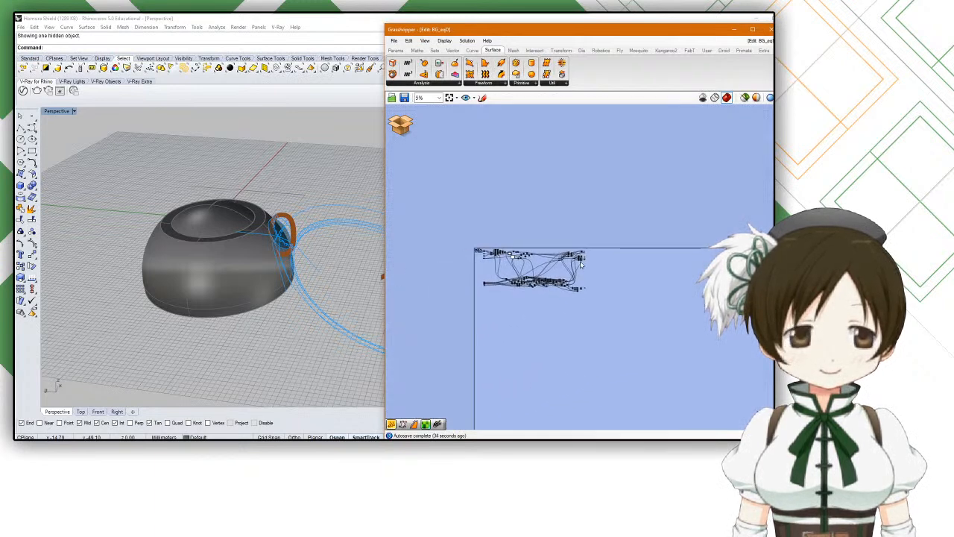
left_click(403, 125)
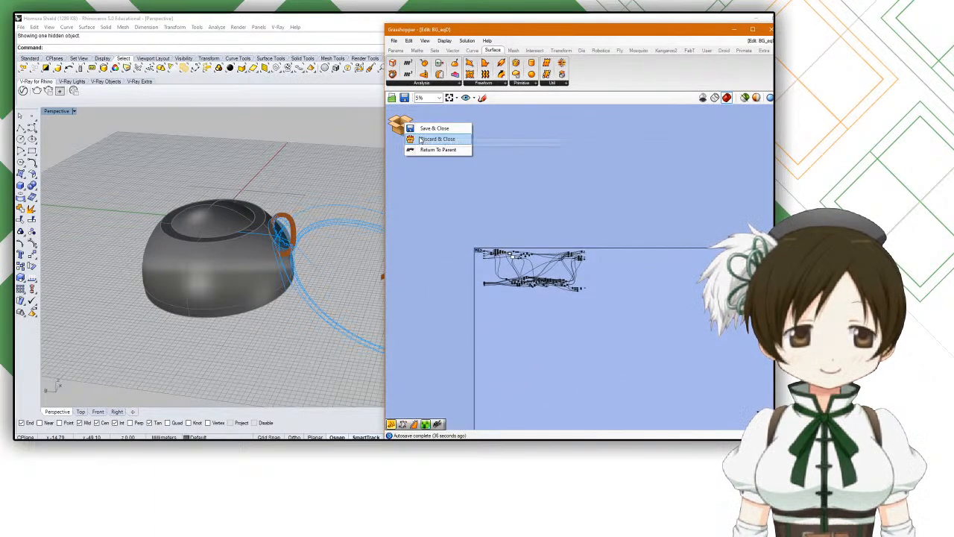
left_click(400, 127)
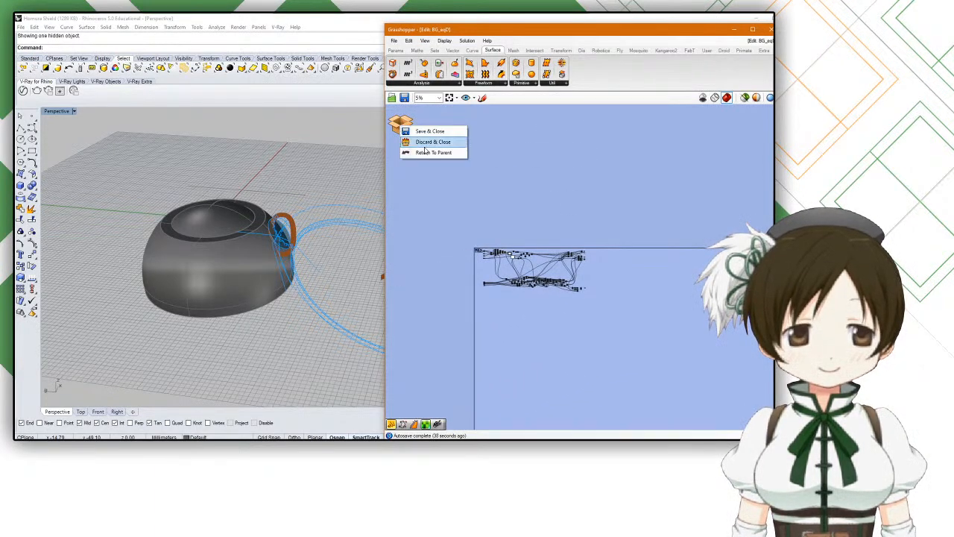
left_click(440, 153)
Step: Feed BG_eqD's Base Circle input from Dispatch's A output instead of B, checking the gear in the viewport
scroll(294, 253, "up", 6)
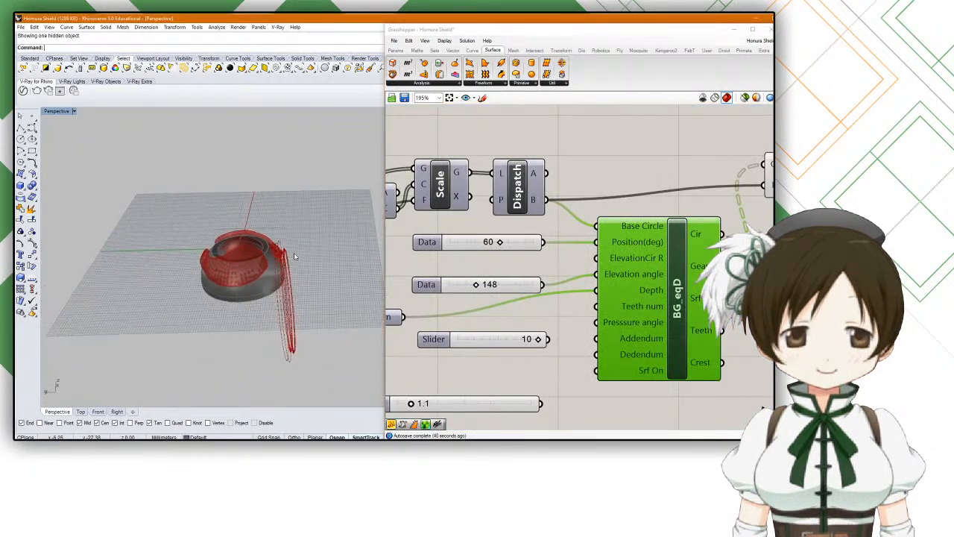
right_click_drag(293, 256, 252, 182)
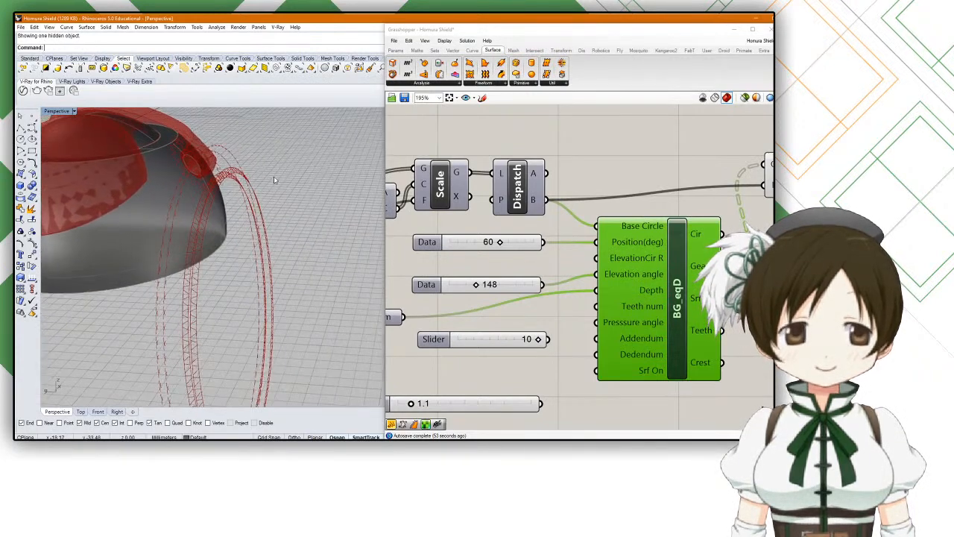
right_click_drag(517, 202, 536, 173)
left_click_drag(536, 173, 531, 173)
left_click_drag(561, 143, 607, 198)
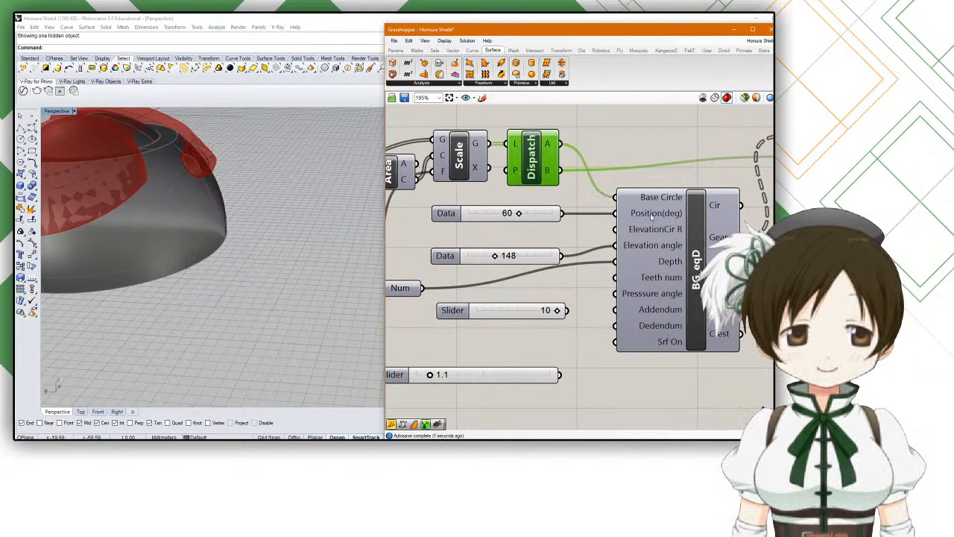
scroll(297, 194, "down", 10)
mouse_move(293, 181)
right_mouse_down()
mouse_move(290, 149)
mouse_move(298, 170)
right_mouse_up()
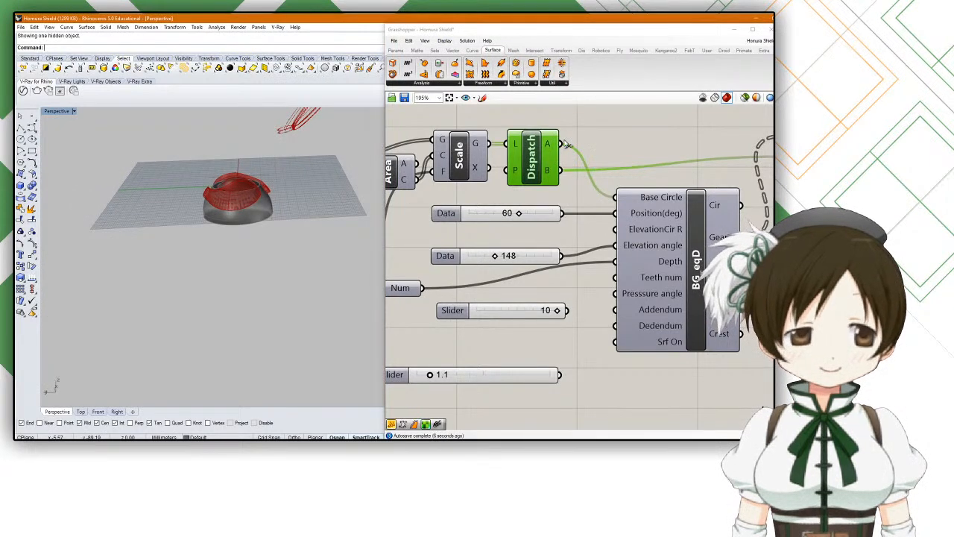
left_click_drag(567, 172, 612, 198)
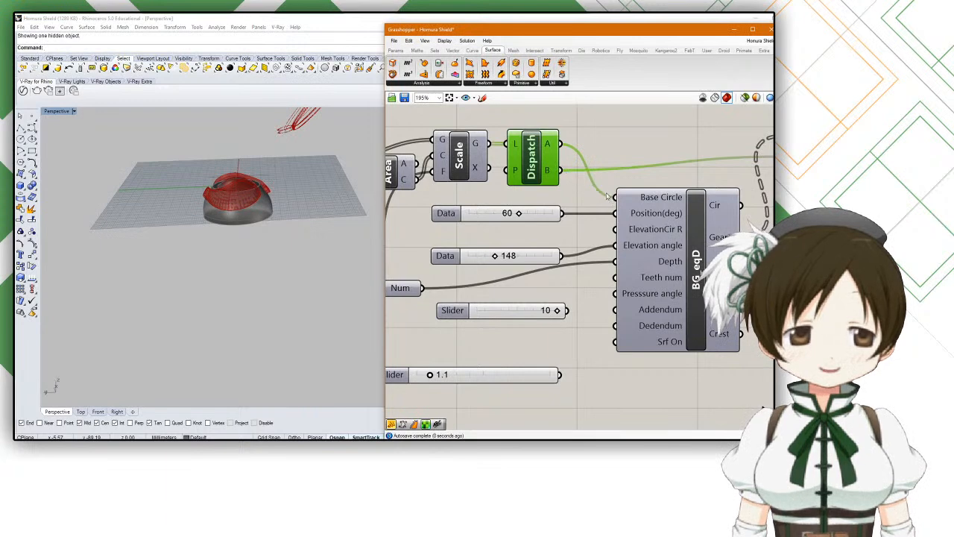
left_click_drag(566, 147, 602, 164)
Step: Connect Dispatch's A output to Mirror's P input and highlight the mirrored gear to inspect its position
right_click_drag(593, 158, 507, 188)
left_click_drag(476, 178, 697, 187)
left_click(719, 182)
scroll(229, 204, "up", 14)
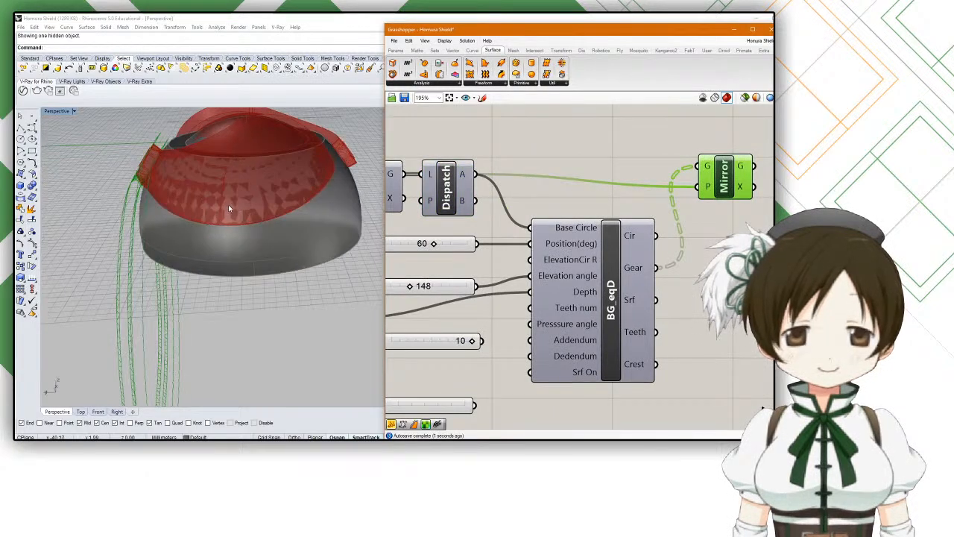
right_click_drag(177, 195, 199, 195)
scroll(563, 255, "down", 5)
scroll(626, 254, "up", 4)
Step: Try feeding Mirror's G output into the Solid component's Bevel Crv input, and remove that connection
left_click(626, 254)
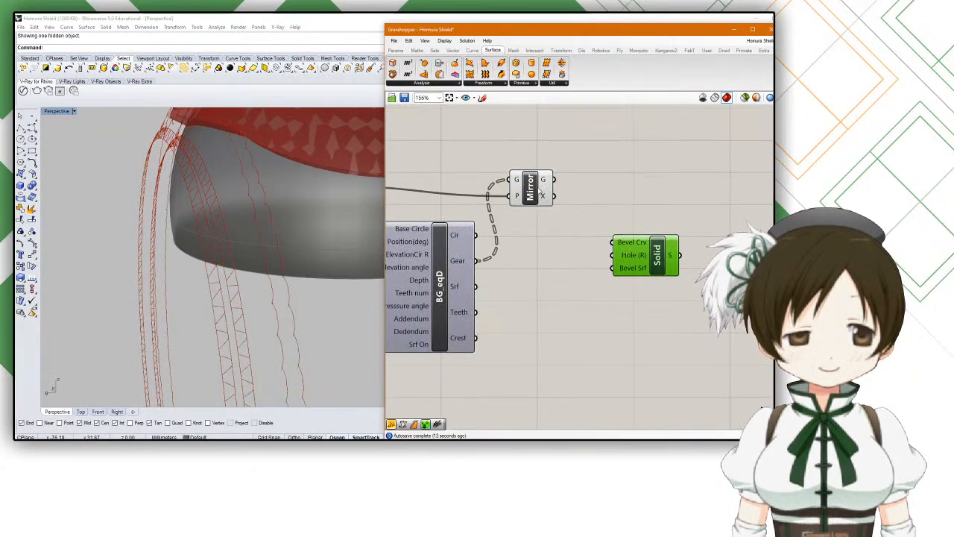
left_click_drag(541, 193, 536, 203)
mouse_move(628, 244)
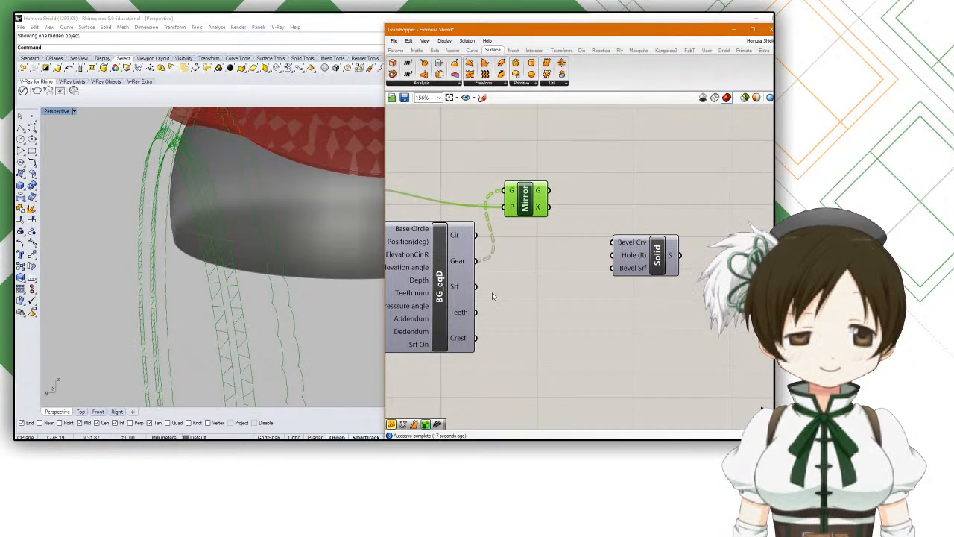
left_click_drag(548, 191, 600, 248)
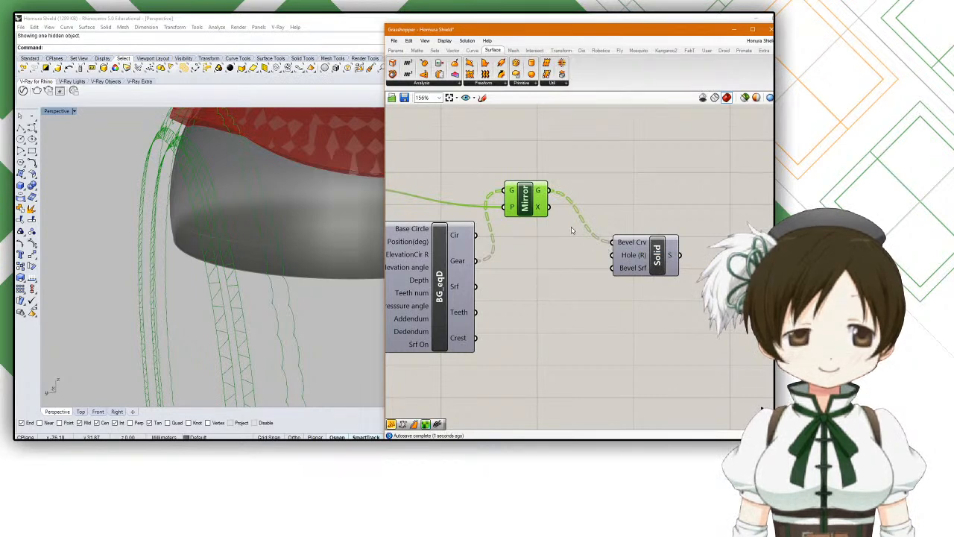
scroll(172, 222, "down", 10)
left_click_drag(611, 243, 552, 193, "ctrl")
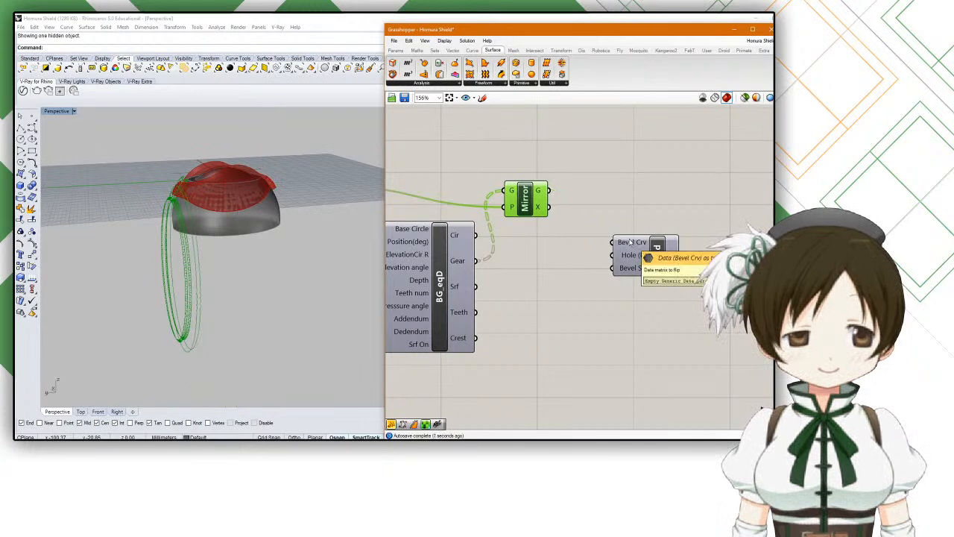
Step: Place the Solid component beside BG_eqD and connect BG_eqD's Srf output to its Bevel Srf input
left_click_drag(630, 242, 560, 294)
scroll(281, 217, "up", 4)
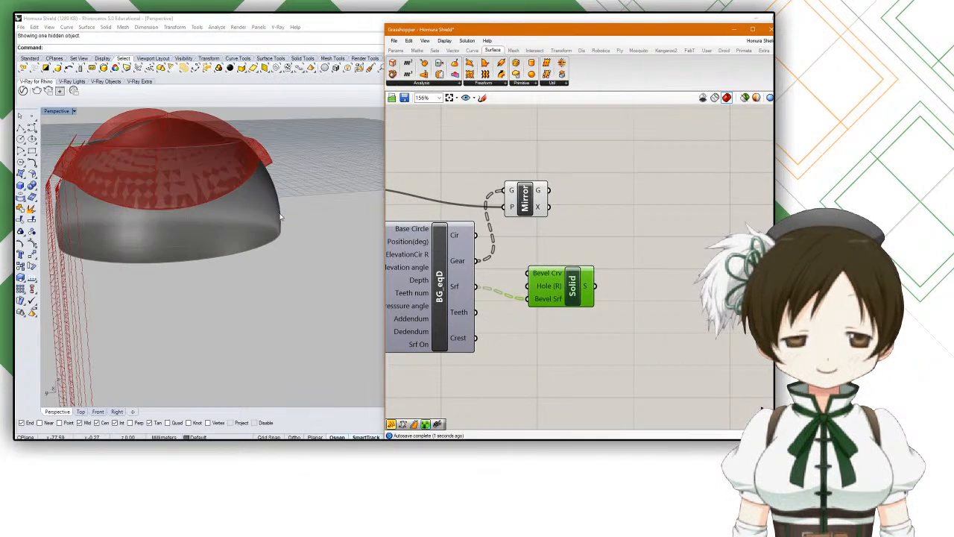
middle_click(585, 277)
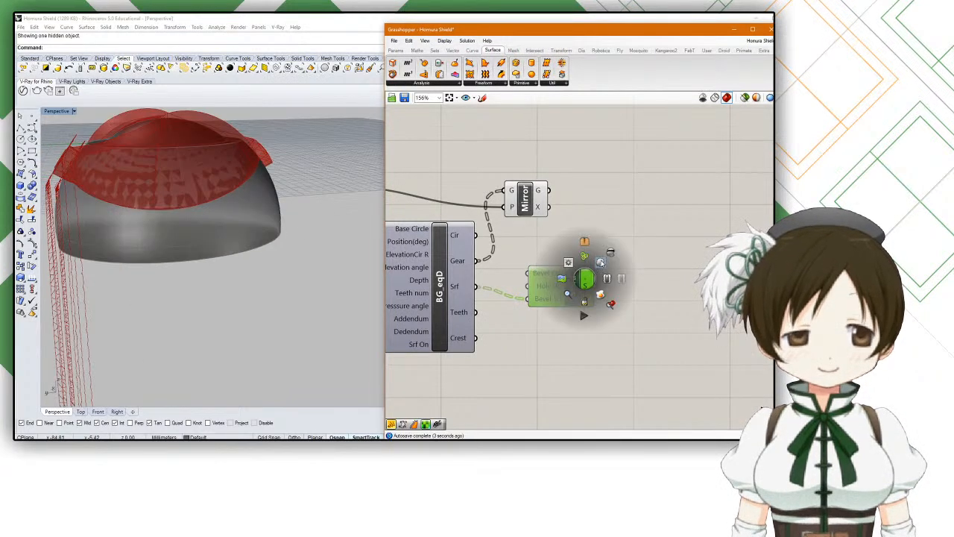
left_click(601, 262)
left_click_drag(567, 283, 580, 277)
middle_click(225, 246)
right_click_drag(283, 296, 309, 297)
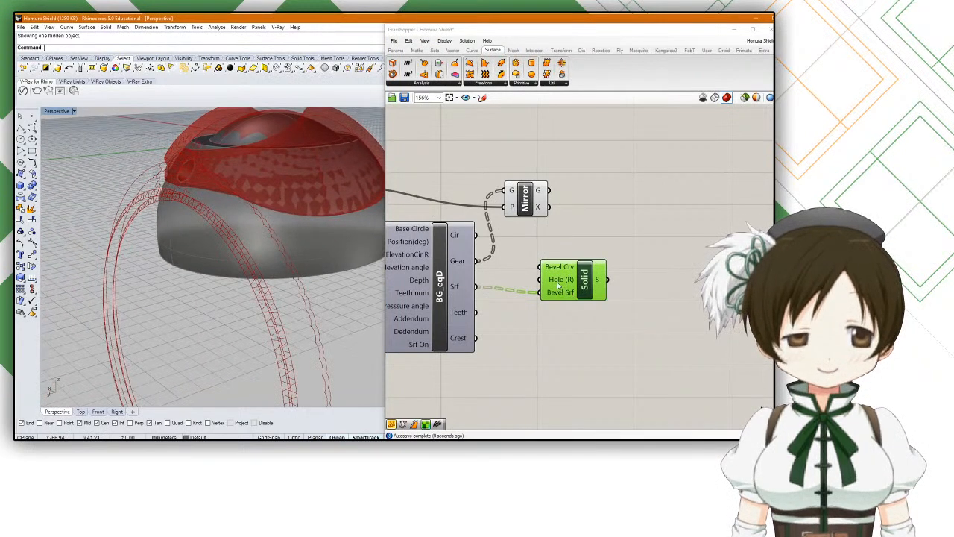
Step: Add a number slider set to 2 and connect it to the Solid component's Hole (R) input
double_click(512, 273)
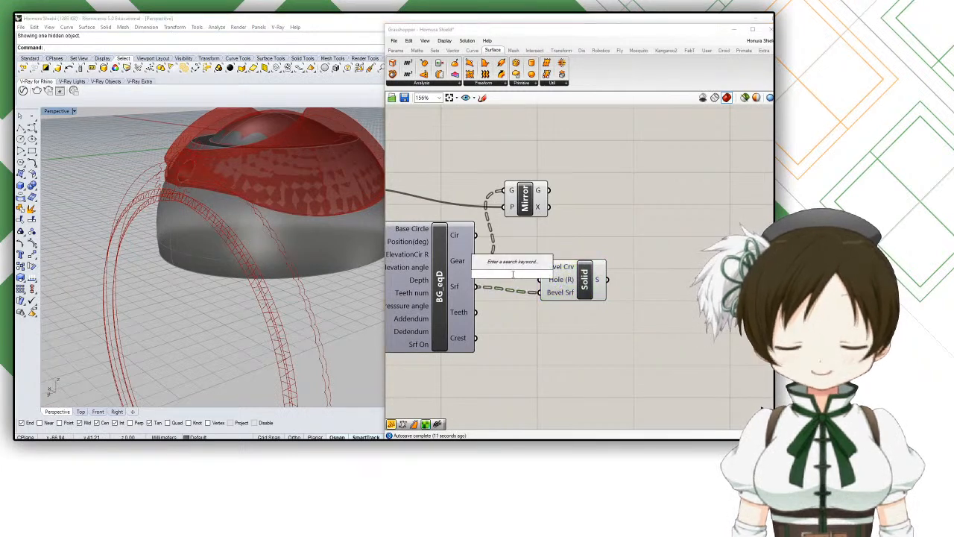
type("3")
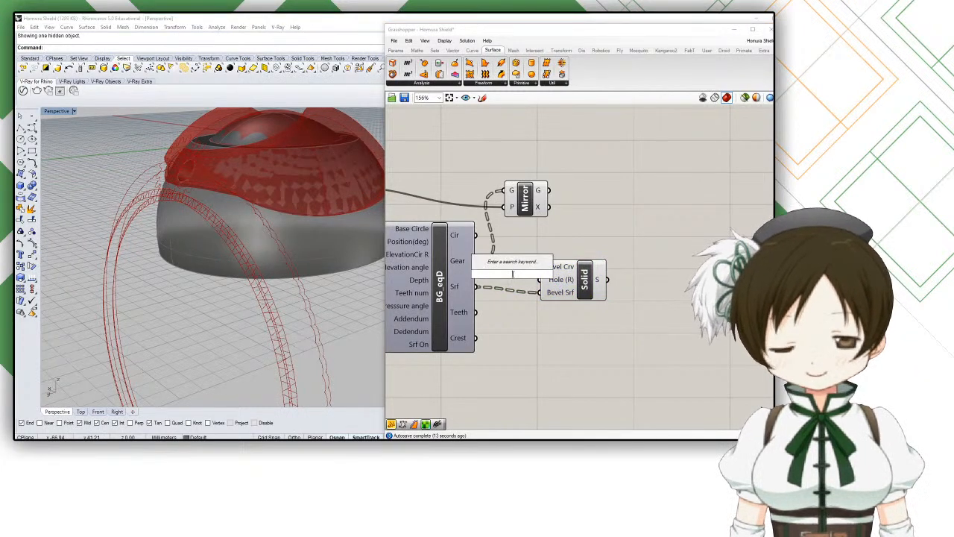
key("Return")
left_click_drag(543, 278, 574, 279)
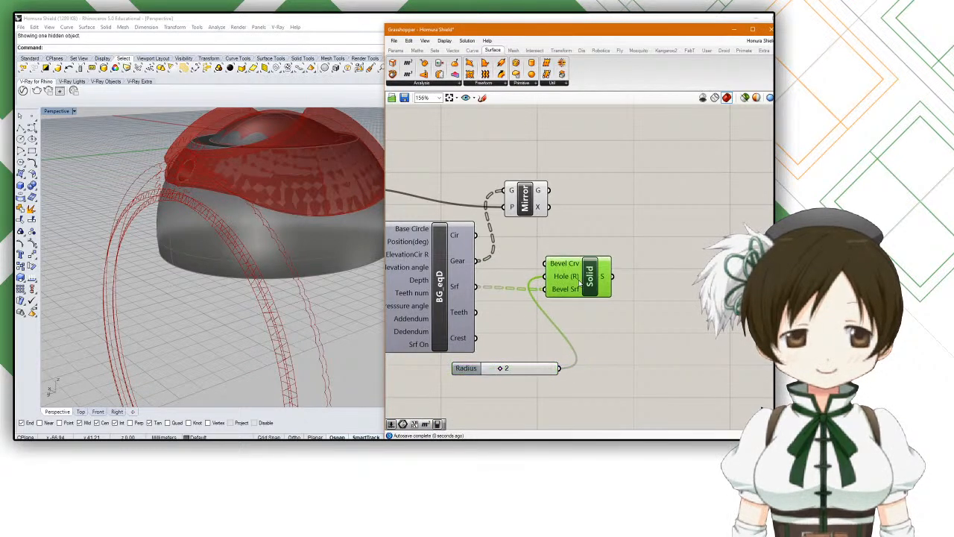
right_click_drag(324, 255, 301, 256)
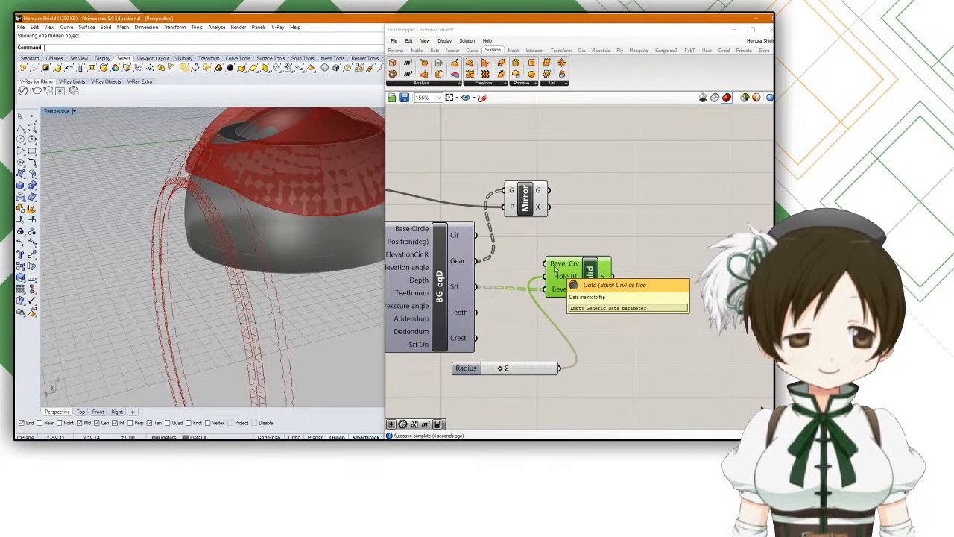
Step: Connect BG_eqD's Gear output to the Solid component's Bevel Crv input and inspect the gear in the viewport
right_click_drag(513, 262, 545, 259)
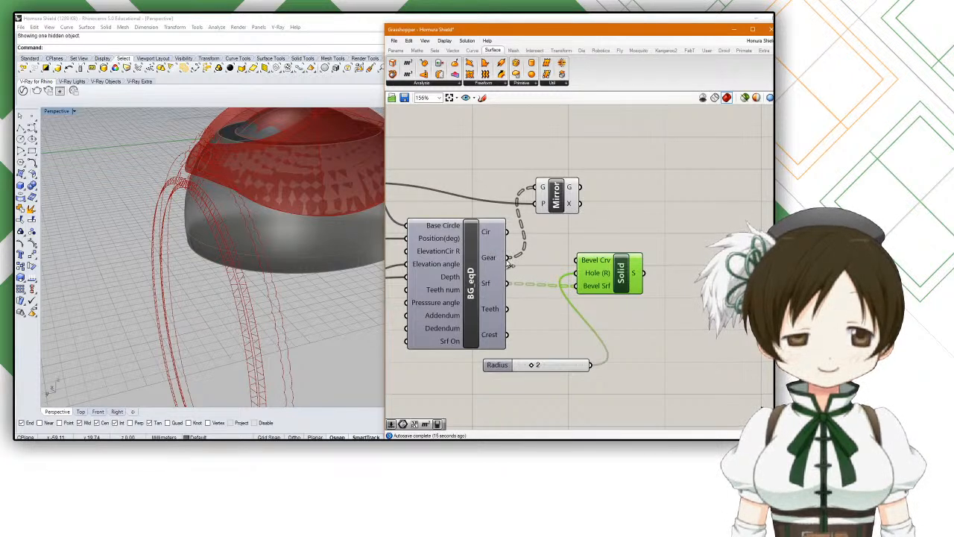
left_click_drag(509, 260, 583, 262)
scroll(270, 236, "down", 6)
right_click_drag(265, 237, 255, 257)
scroll(212, 237, "up", 6)
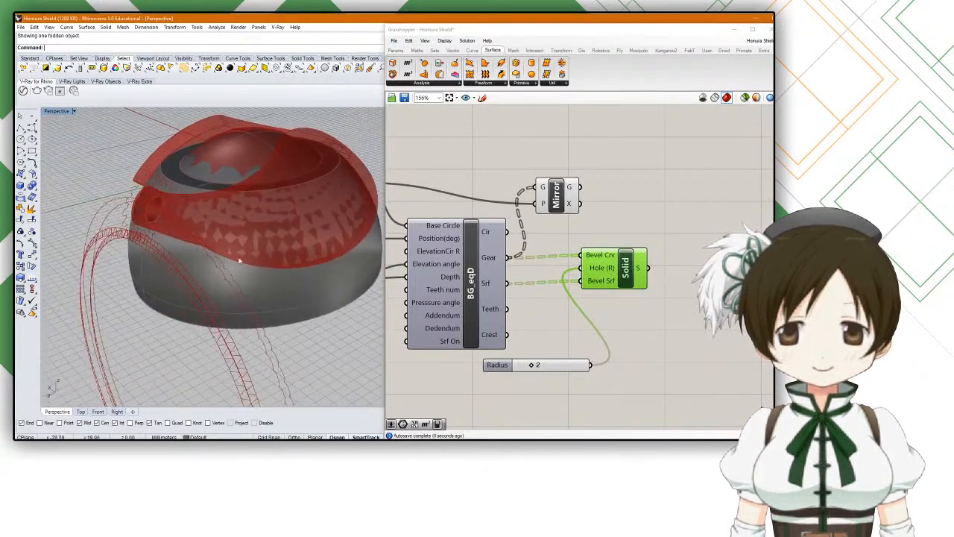
Step: Delete the Solid component and the Radius slider feeding its Hole (R) input
right_click_drag(171, 254, 192, 255)
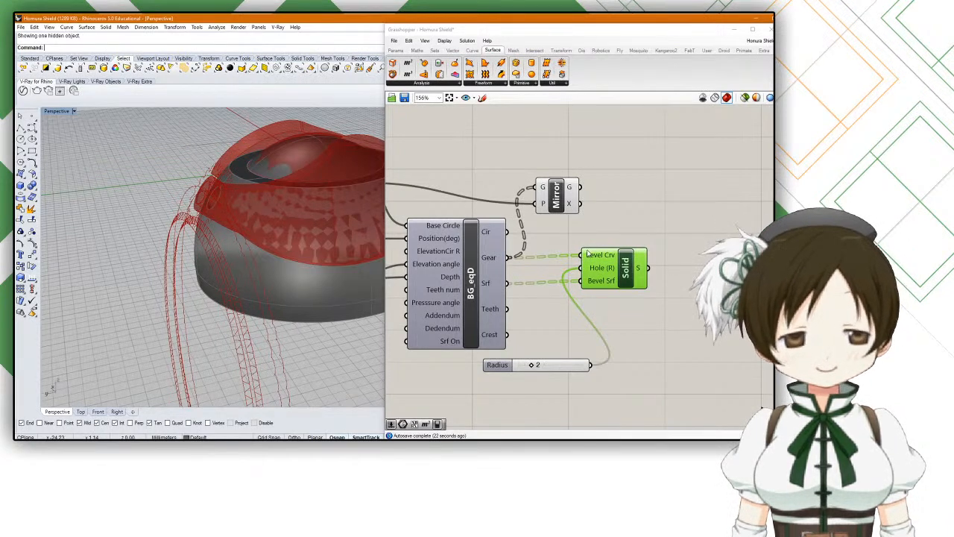
key("Delete")
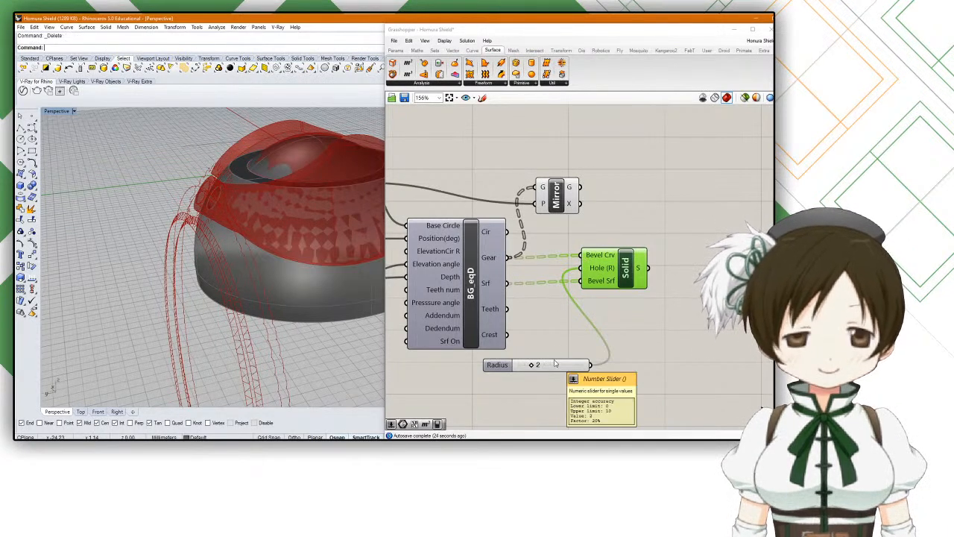
left_click(555, 365)
key("Delete")
key("Delete")
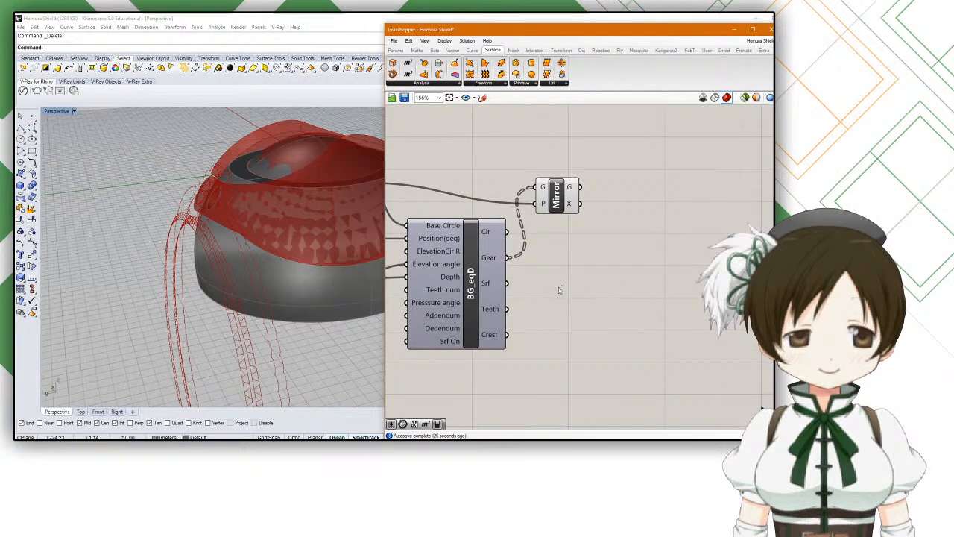
Step: Disconnect the slider set to 60 from BG_eqD's Position(deg) input and inspect the gear around the port
scroll(574, 283, "down", 2)
scroll(352, 250, "down", 1)
scroll(491, 261, "up", 3)
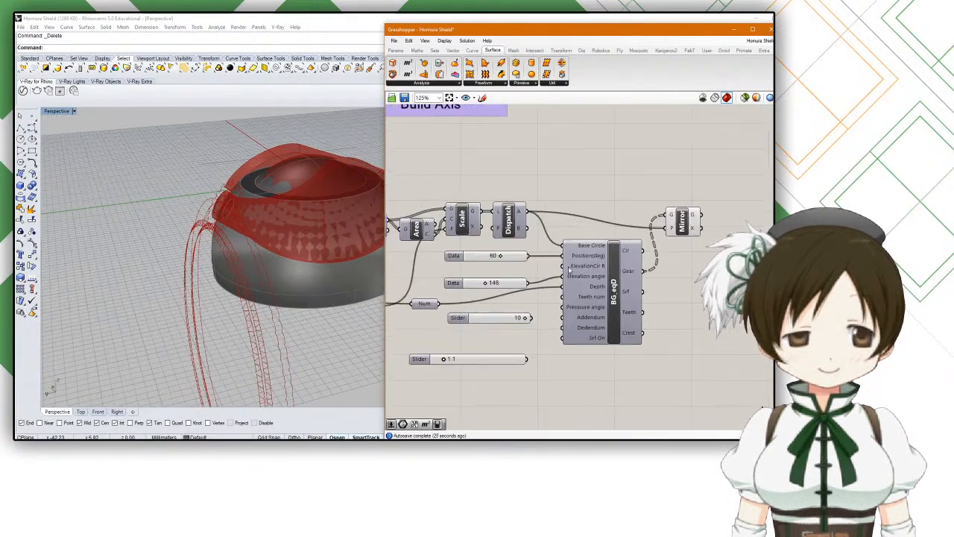
left_click(603, 266)
left_click_drag(499, 201, 502, 200)
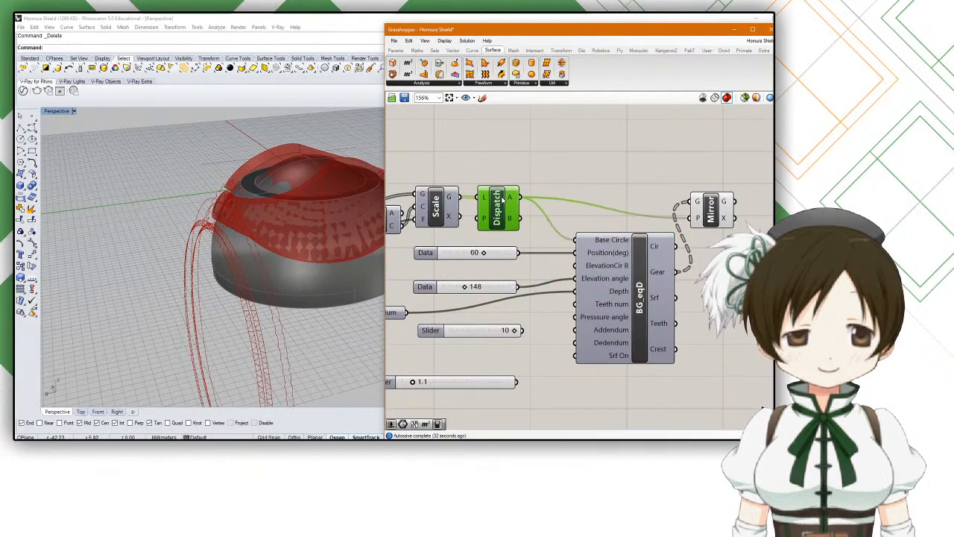
scroll(297, 219, "up", 2)
mouse_move(298, 219)
right_mouse_down()
mouse_move(325, 211)
mouse_move(302, 214)
right_mouse_up()
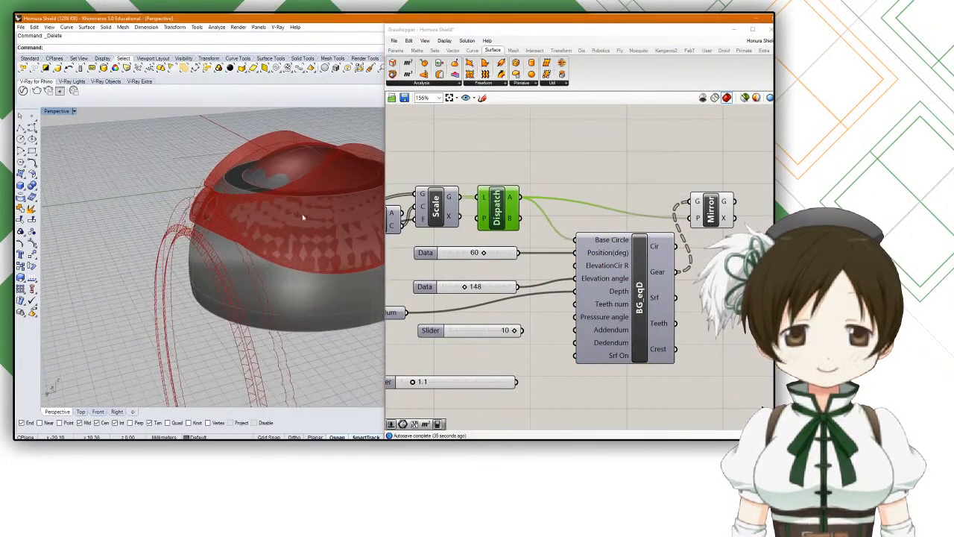
left_click_drag(521, 262, 575, 256)
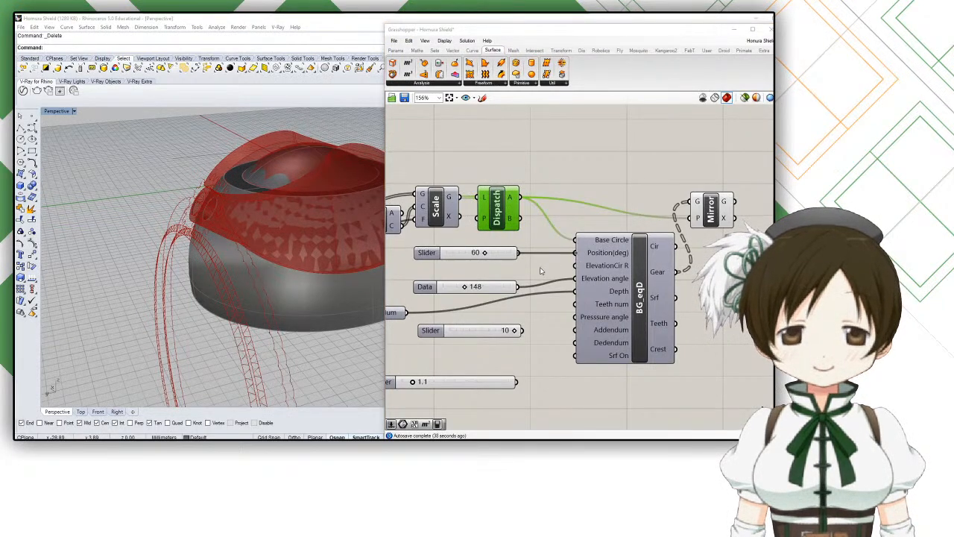
left_click(543, 267)
right_click_drag(380, 260, 340, 261)
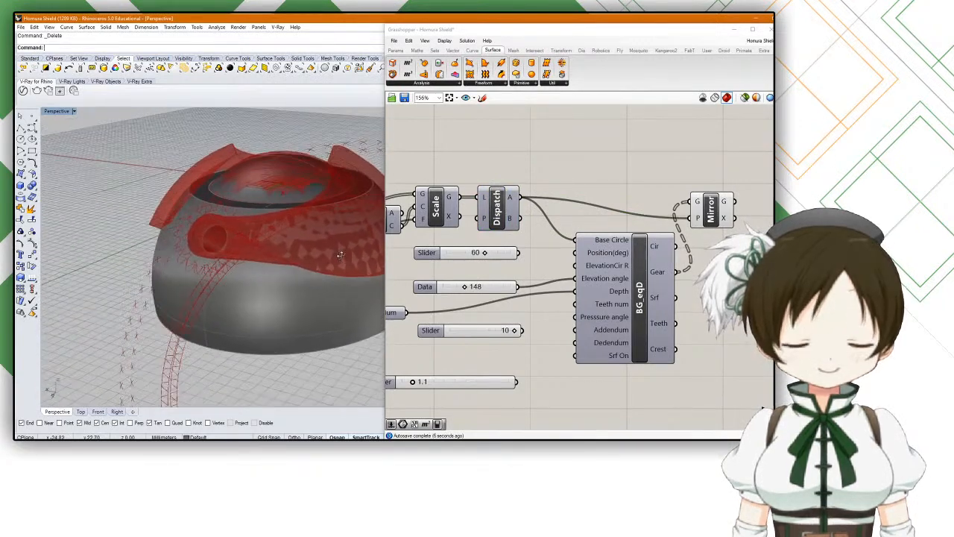
Step: Set BG_eqD's elevation angle slider to 90 and change its domain to 0 through 360
left_click(466, 287)
left_click_drag(438, 286, 440, 286)
right_click_drag(275, 274, 277, 240)
double_click(430, 286)
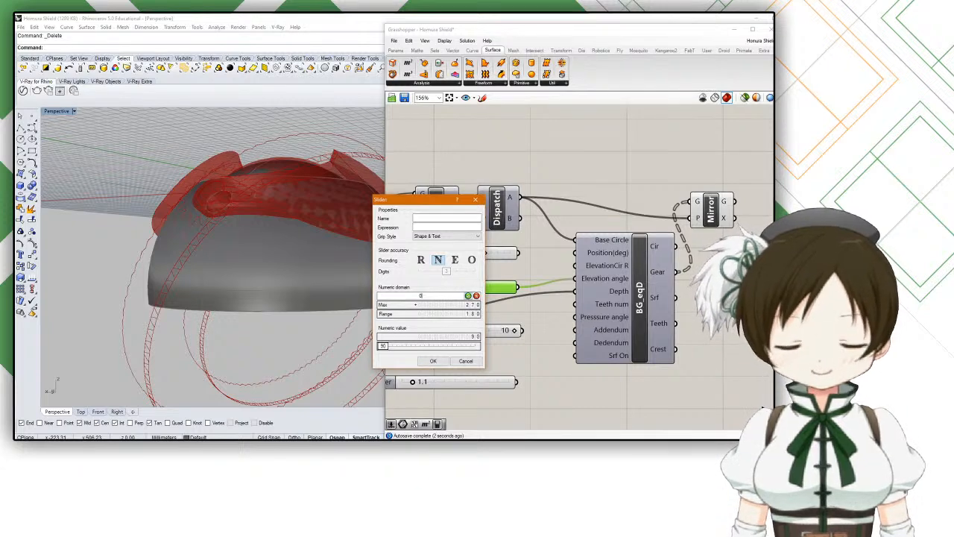
key("Tab")
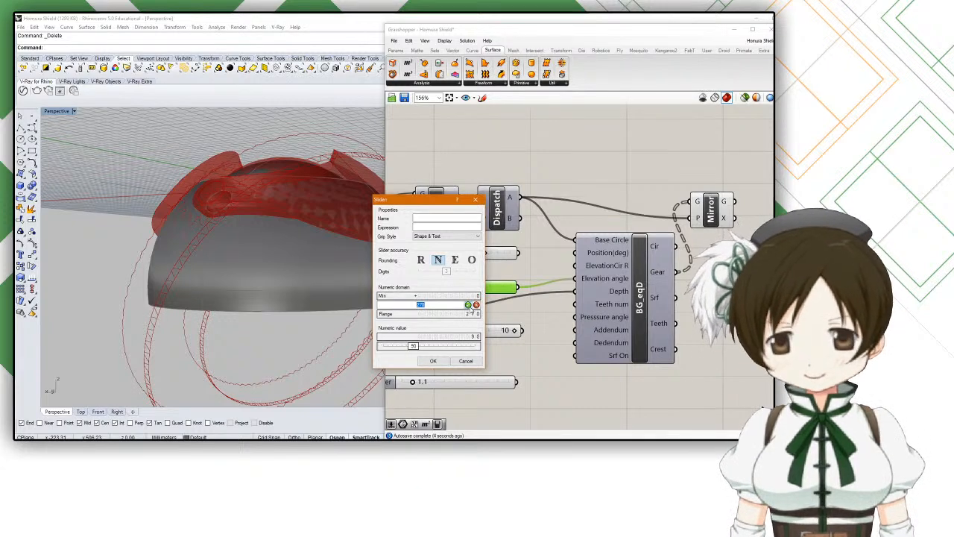
left_click(468, 305)
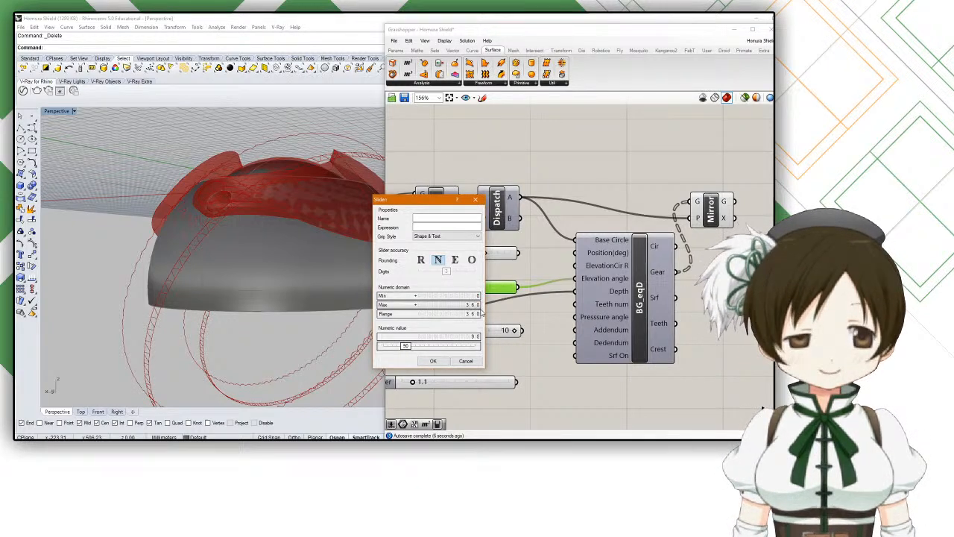
left_click(433, 361)
right_click_drag(252, 273, 257, 262)
Step: Try elevation angles of 66 and 110 for the gear and compare its tilt against the shield
left_click(459, 289)
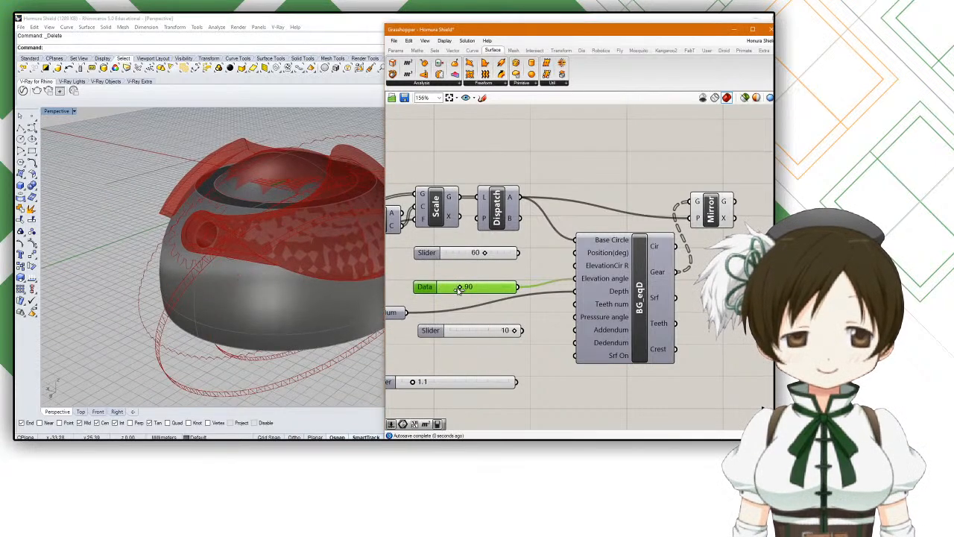
left_click_drag(457, 291, 453, 289)
right_click_drag(294, 247, 223, 244)
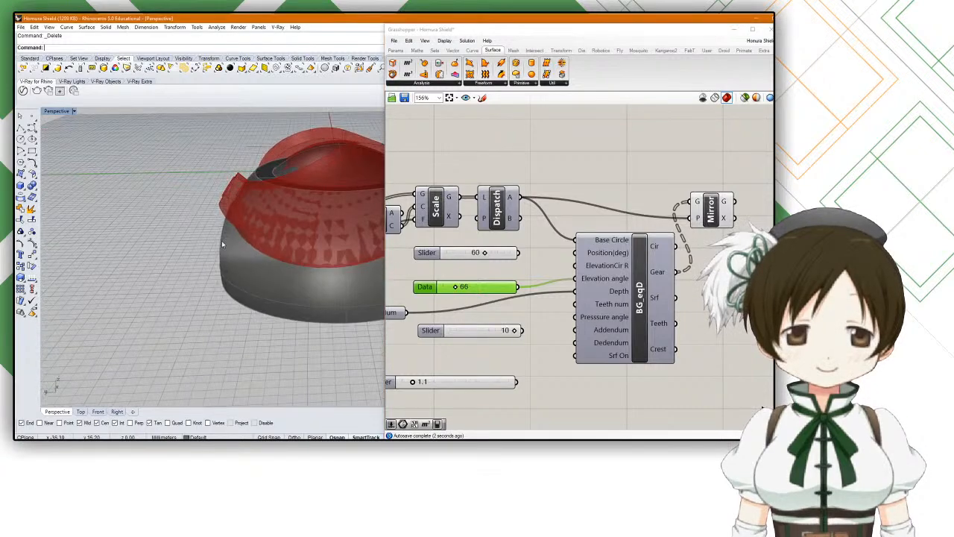
scroll(223, 245, "down", 6)
scroll(221, 240, "up", 8)
mouse_move(455, 288)
left_mouse_down()
mouse_move(441, 289)
mouse_move(465, 286)
left_mouse_up()
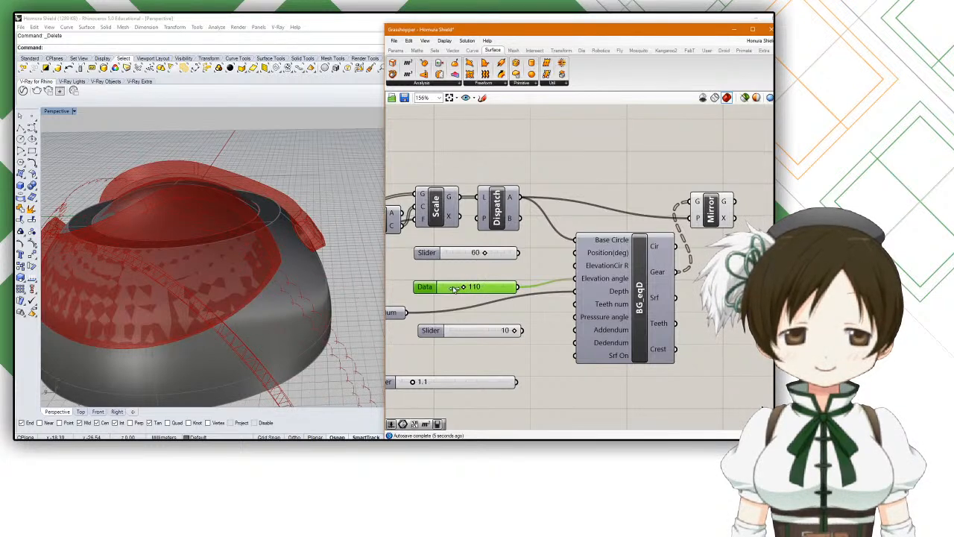
Step: Set the minimum of the elevation angle slider to 90
double_click(425, 288)
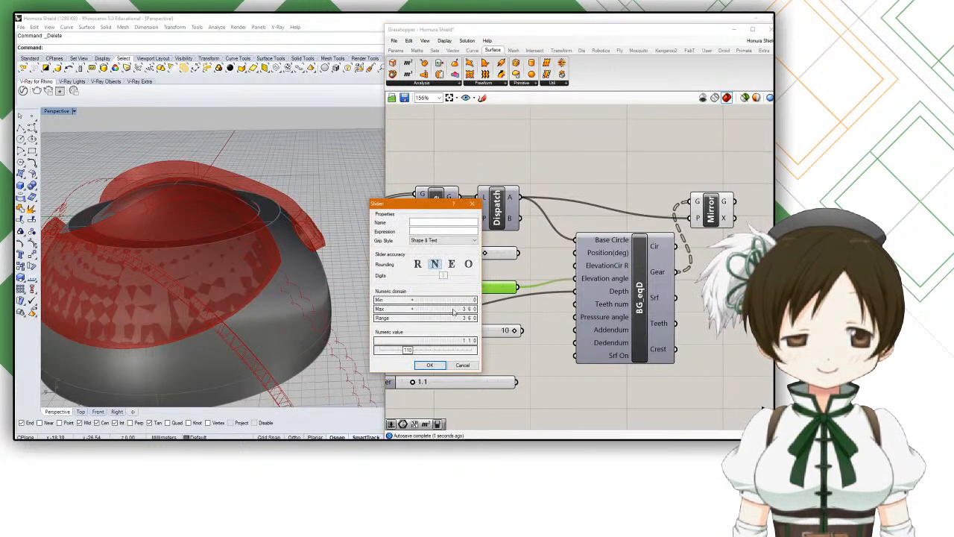
left_click(458, 301)
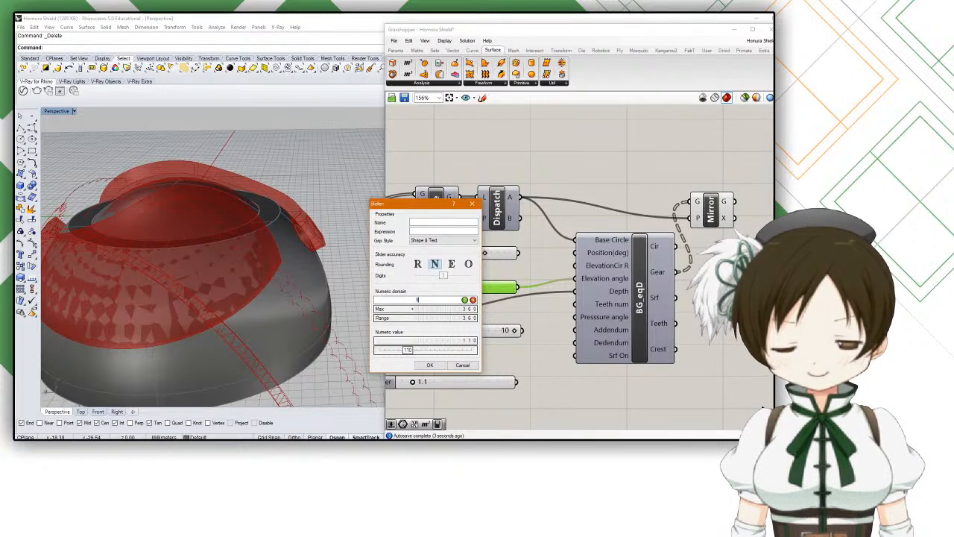
key("Return")
left_click(429, 364)
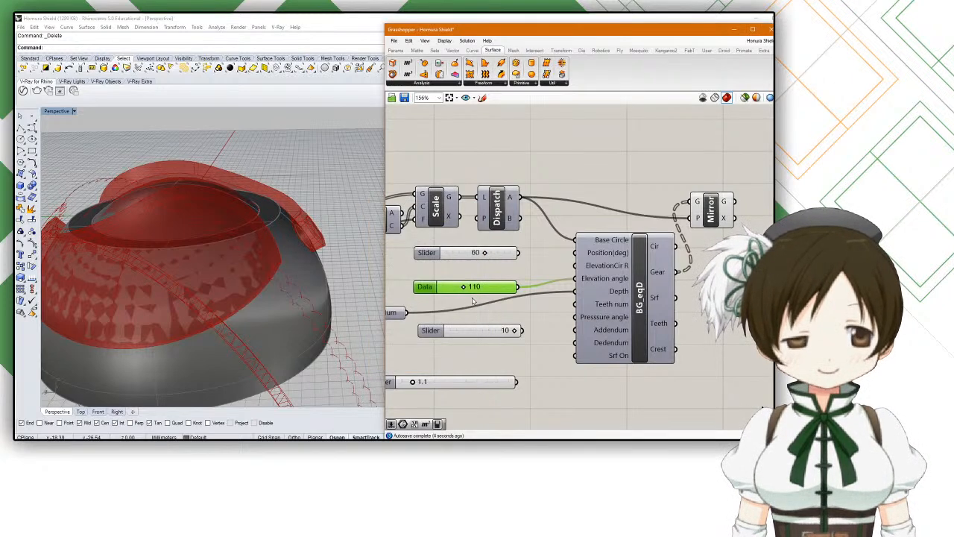
Step: Try elevation angles of 166, 204 and 169 for the gear
left_click_drag(453, 291, 463, 287)
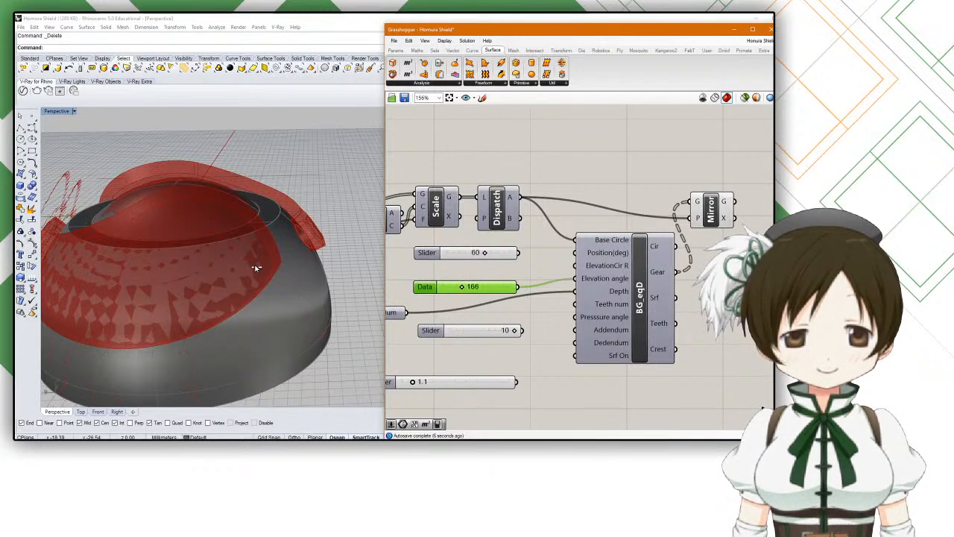
right_click_drag(255, 267, 392, 299)
left_click(467, 289)
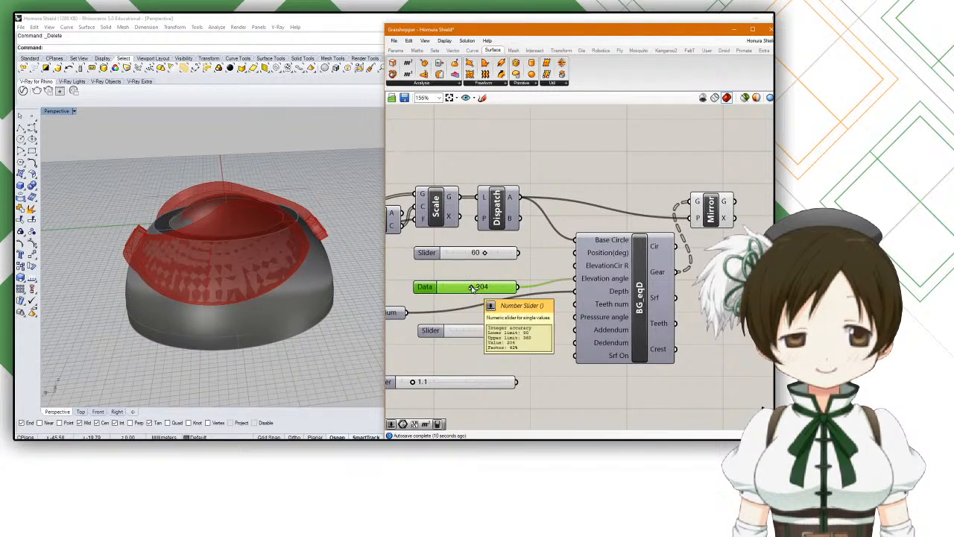
left_click_drag(473, 289, 429, 293)
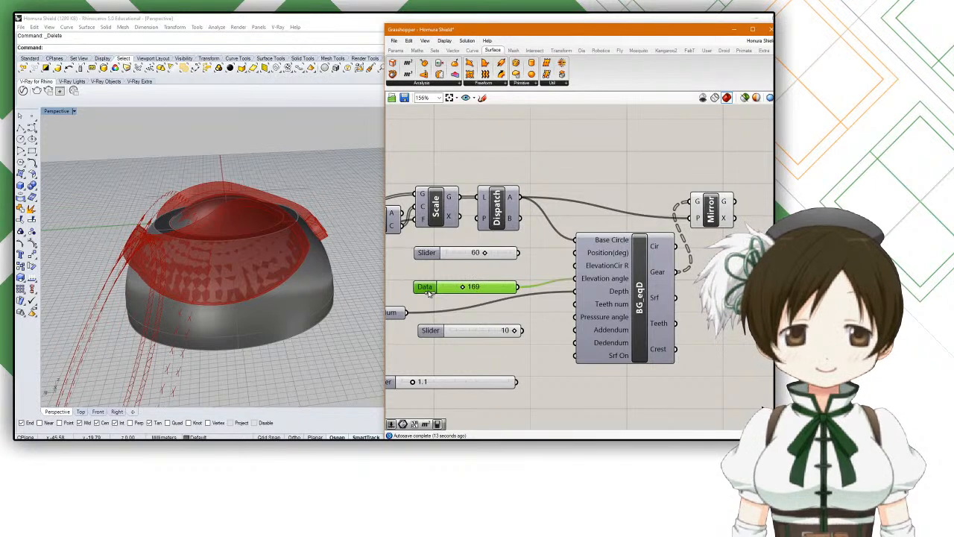
Step: Set the maximum of the elevation angle slider to 180
double_click(429, 293)
double_click(468, 314)
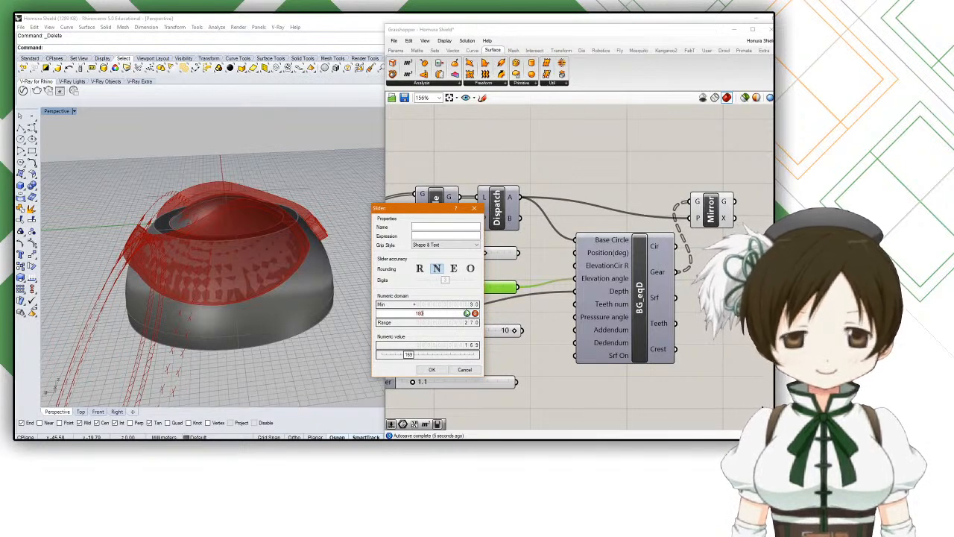
key("Return")
left_click(435, 369)
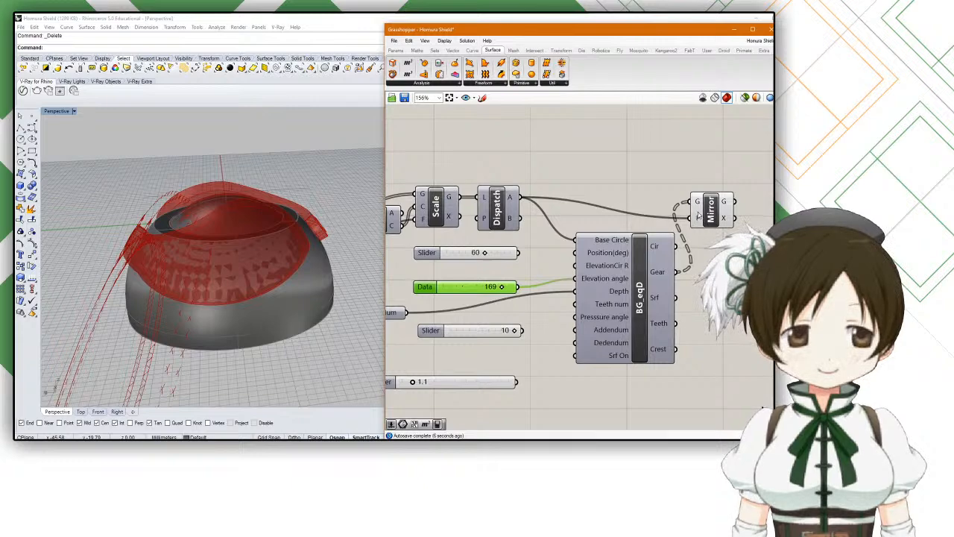
Step: Move Mirror slightly aside, turn on BG_eqD's preview and turn off Mirror's preview
left_click_drag(697, 216, 709, 210)
left_click(634, 263)
middle_click(634, 262)
left_click(650, 247)
left_click(717, 203)
middle_click(717, 203)
left_click(742, 177)
Step: Inspect the gear at the port and reposition BG_eqD, Mirror and the Num parameter on the canvas
right_click_drag(225, 260, 158, 196)
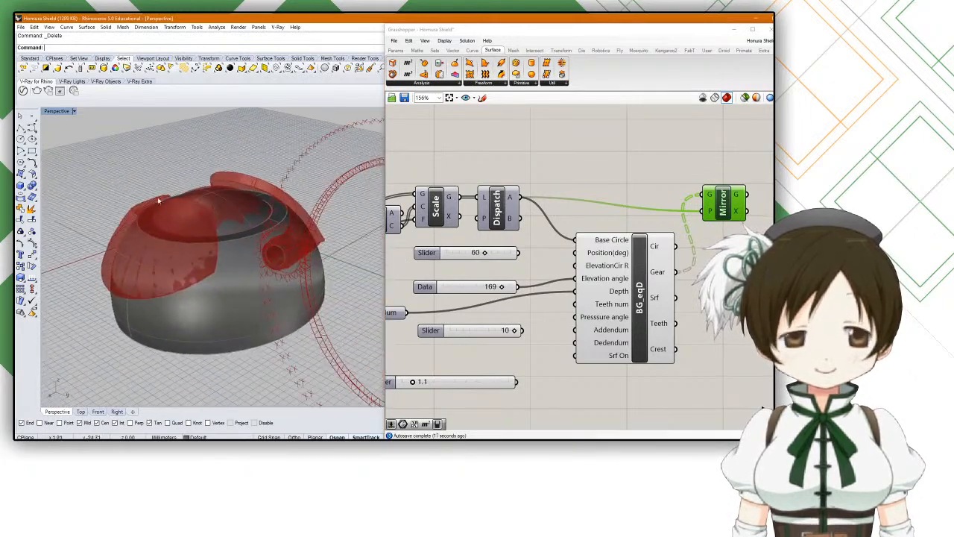
scroll(310, 233, "up", 8)
right_click_drag(310, 233, 232, 213)
scroll(258, 221, "down", 8)
left_click_drag(621, 260, 601, 271)
mouse_move(725, 213)
left_mouse_down()
mouse_move(708, 206)
mouse_move(709, 220)
left_mouse_up()
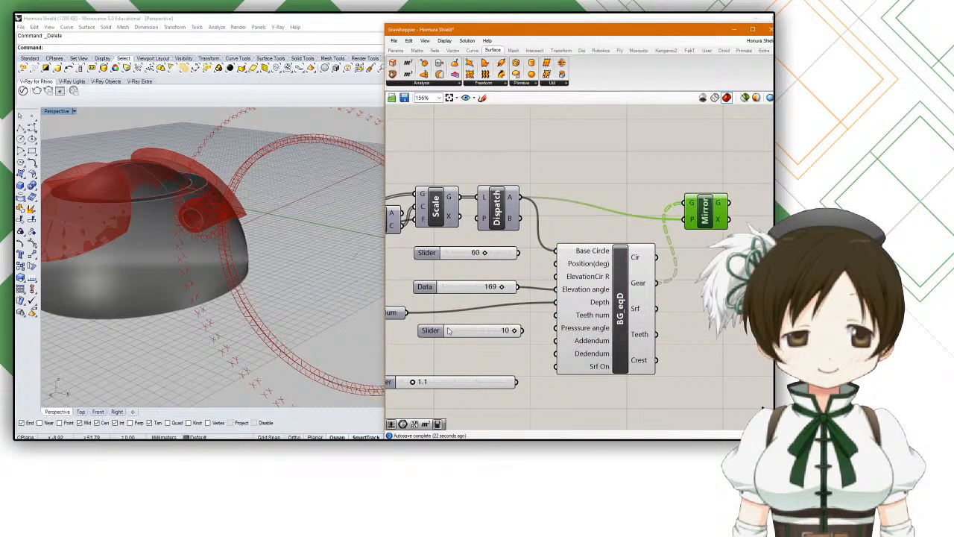
left_click_drag(394, 316, 469, 314)
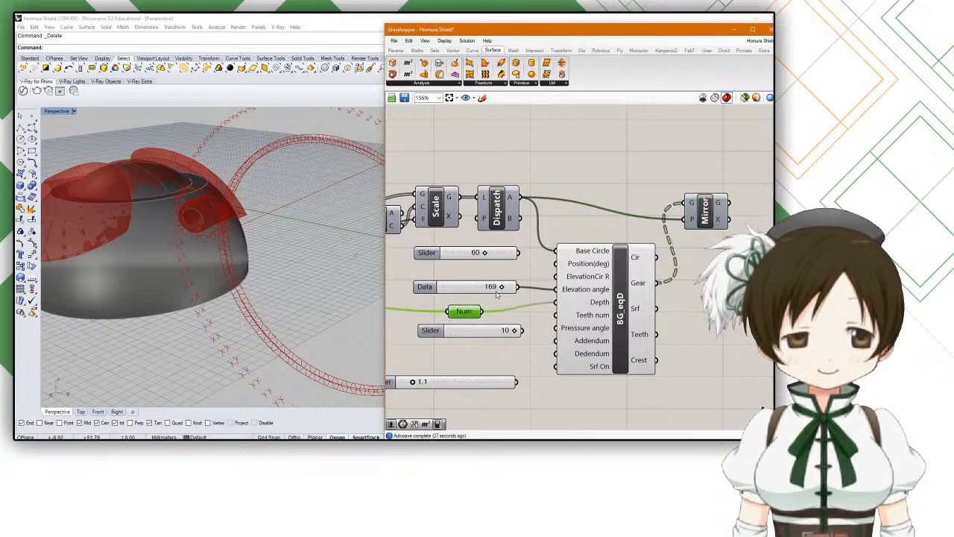
Step: Set the gear's elevation angle to 117
left_click_drag(485, 289, 465, 290)
left_click(475, 288)
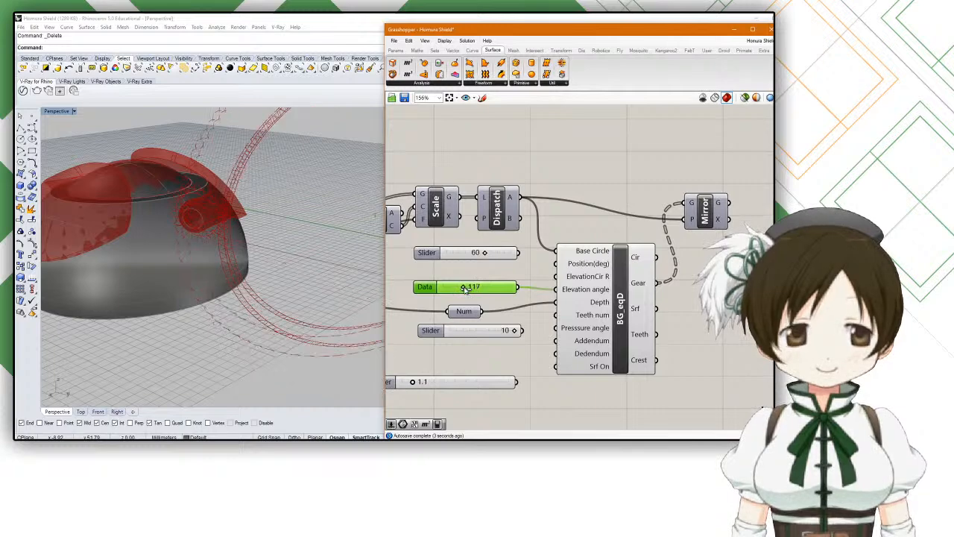
Step: Bypass Flip by connecting the first Scale's G output directly to the Area and second Scale G inputs, and delete Flip
scroll(464, 288, "down", 2)
scroll(439, 272, "up", 1)
right_click_drag(438, 269, 563, 284)
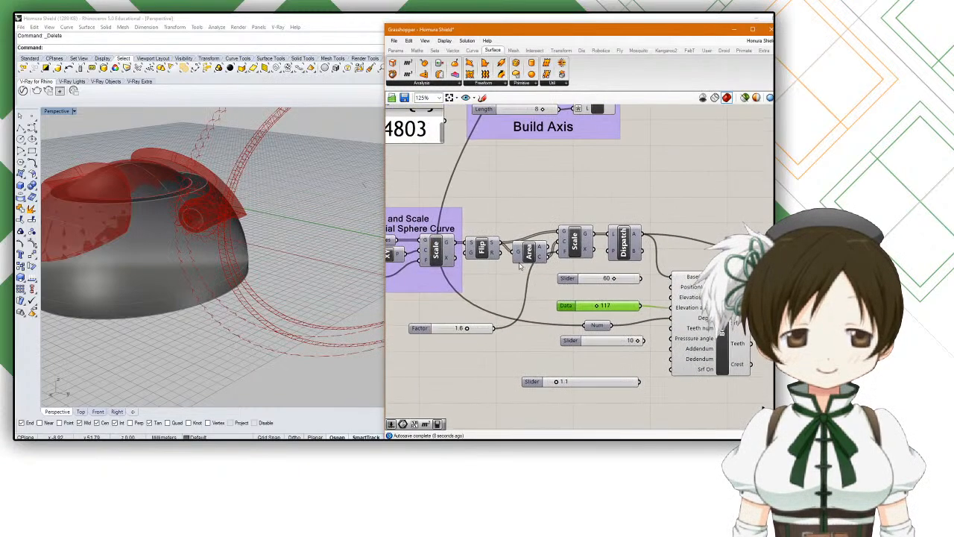
scroll(522, 266, "up", 1)
left_click(530, 252)
left_click_drag(482, 256, 482, 216)
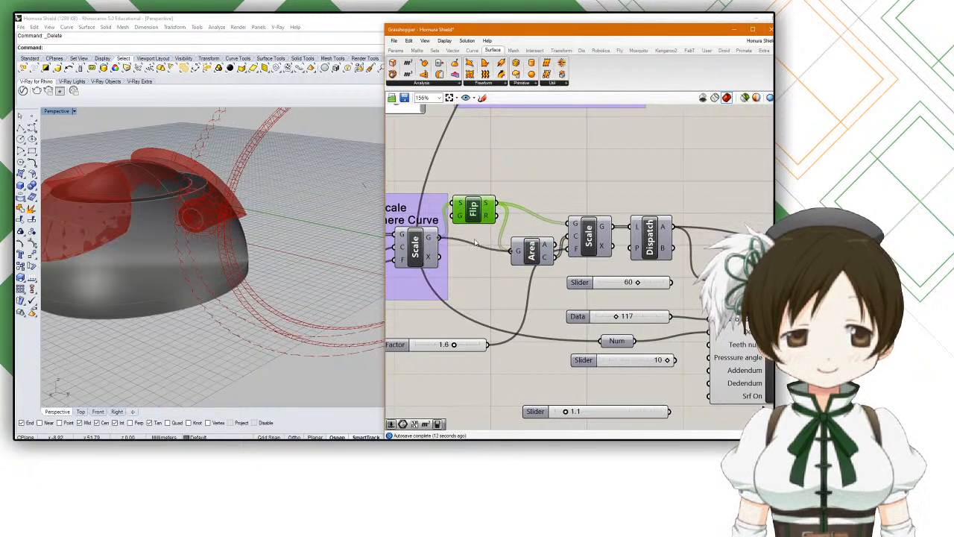
left_click_drag(441, 237, 568, 226)
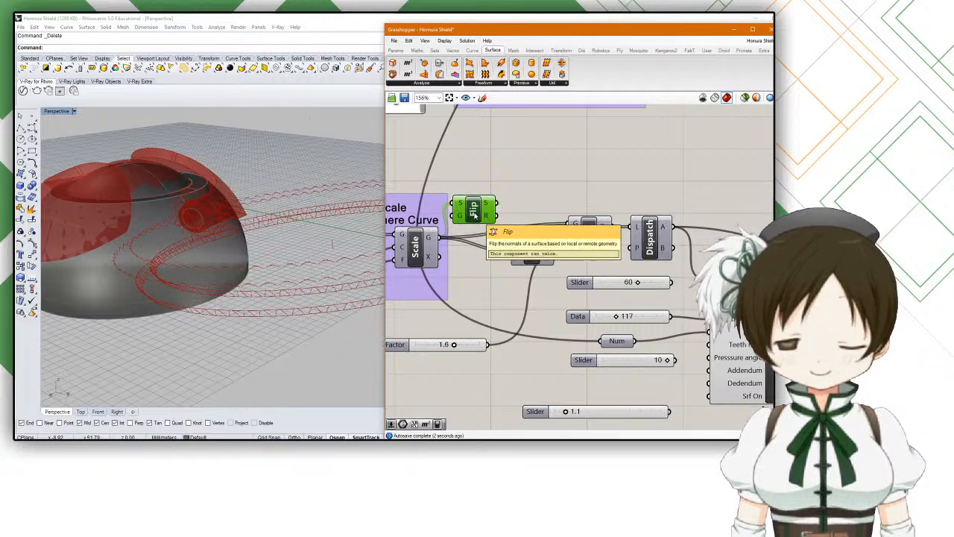
key("Delete")
Step: Examine how the gear rings sit against the port, toggling Mirror's preview on and back off
scroll(321, 225, "down", 6)
right_click_drag(319, 225, 174, 196)
scroll(245, 213, "up", 5)
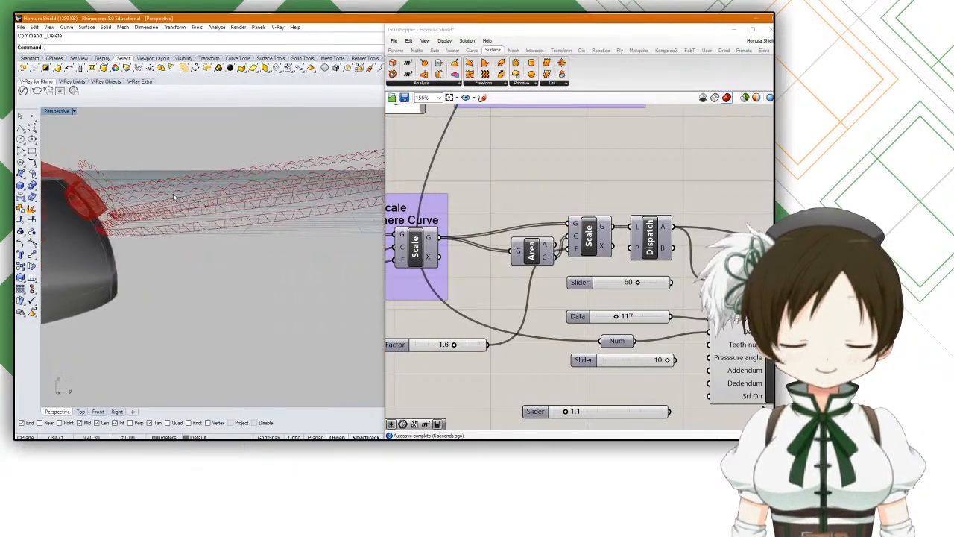
scroll(175, 197, "down", 1)
scroll(176, 197, "down", 2)
right_click_drag(670, 250, 501, 234)
scroll(500, 234, "down", 1)
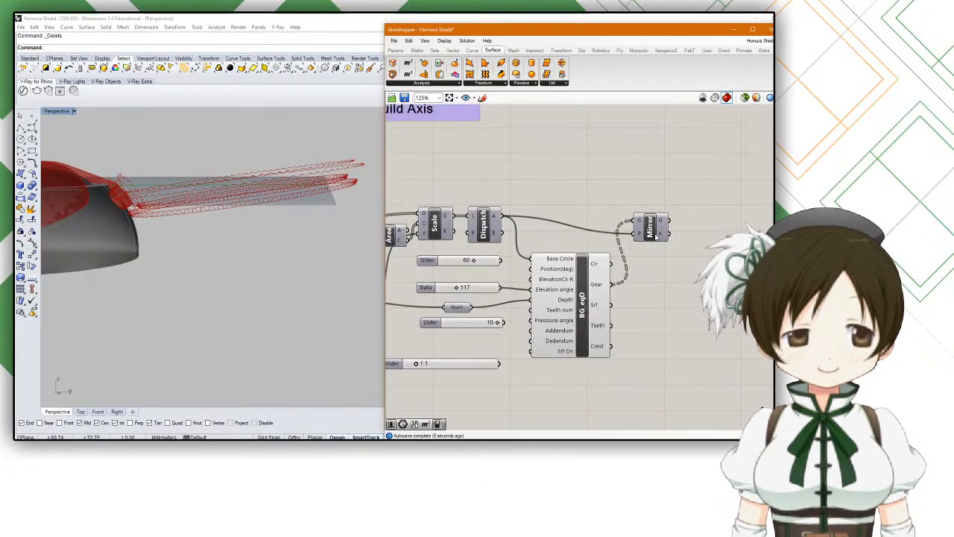
left_click(654, 233)
middle_click(655, 233)
left_click(670, 216)
middle_click(660, 221)
left_click(677, 205)
right_click_drag(206, 224, 256, 236)
Step: Respace Area, the second Scale and Dispatch along the row and nudge BG_eqD into place
scroll(256, 237, "up", 3)
scroll(279, 243, "down", 2)
right_click_drag(495, 274, 577, 277)
left_click_drag(471, 236, 436, 231)
left_click_drag(516, 231, 494, 231)
left_click(566, 237)
left_click_drag(567, 237, 552, 237)
left_click_drag(653, 283, 649, 277)
Step: Try an elevation angle of 100, check the gear from the side, and set the angle to 119
scroll(565, 293, "up", 3)
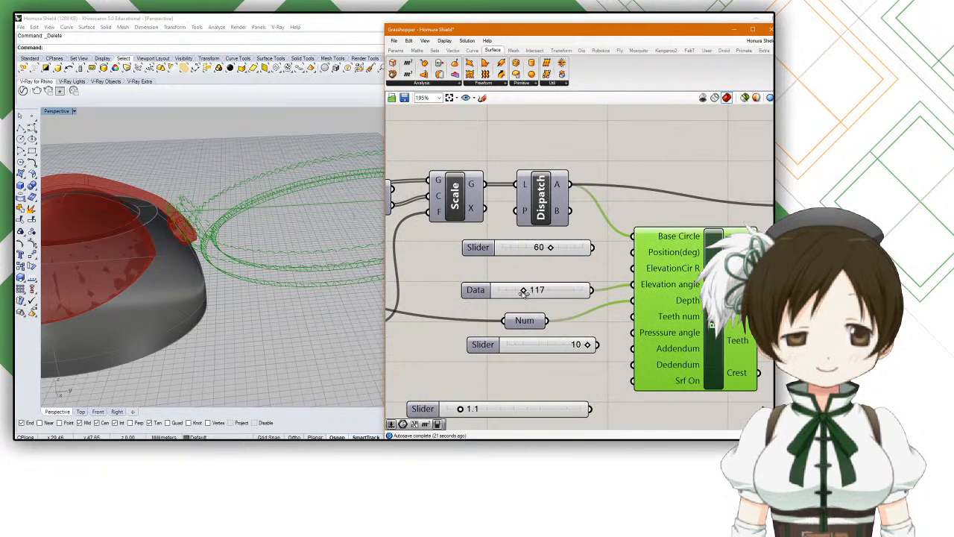
left_click_drag(520, 293, 497, 293)
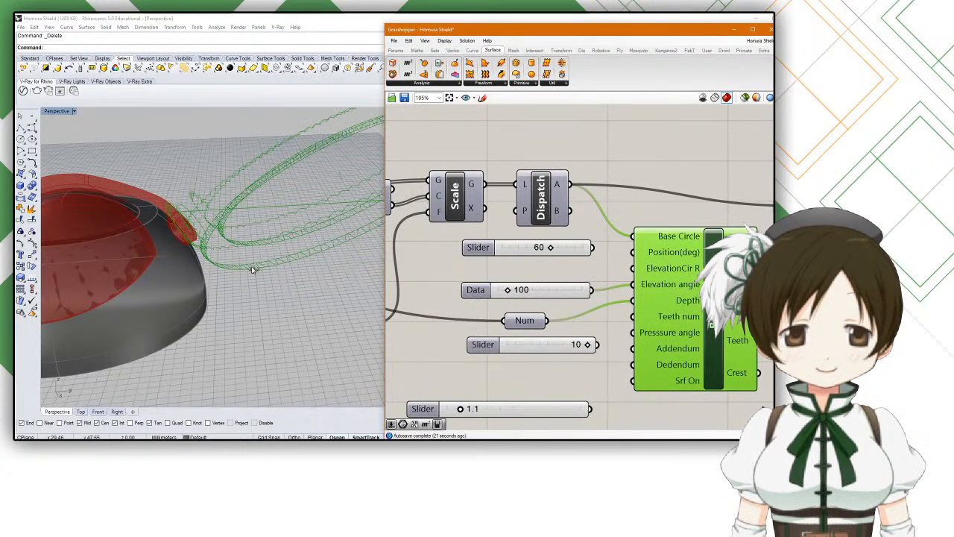
right_click_drag(252, 258, 216, 263)
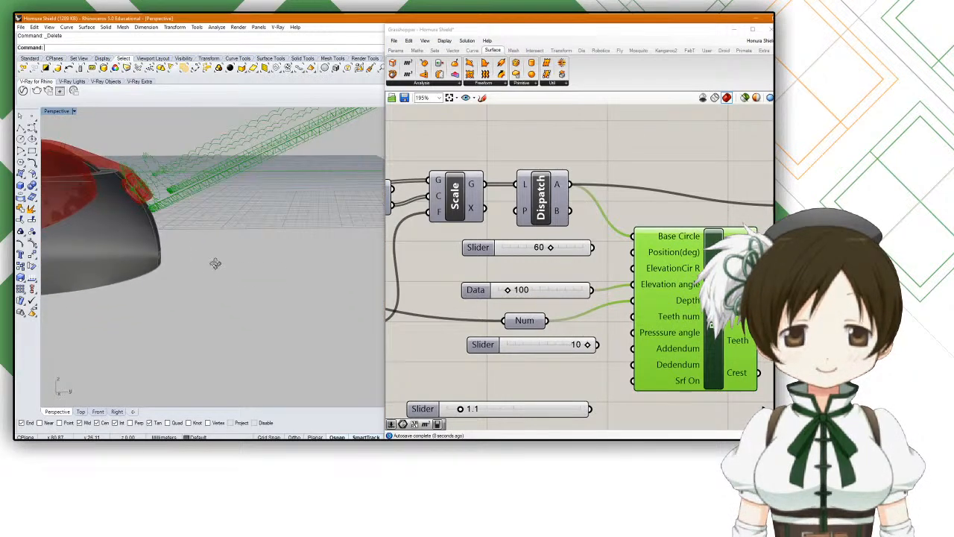
left_click(525, 292)
mouse_move(526, 292)
left_mouse_down()
mouse_move(509, 291)
mouse_move(519, 282)
left_mouse_up()
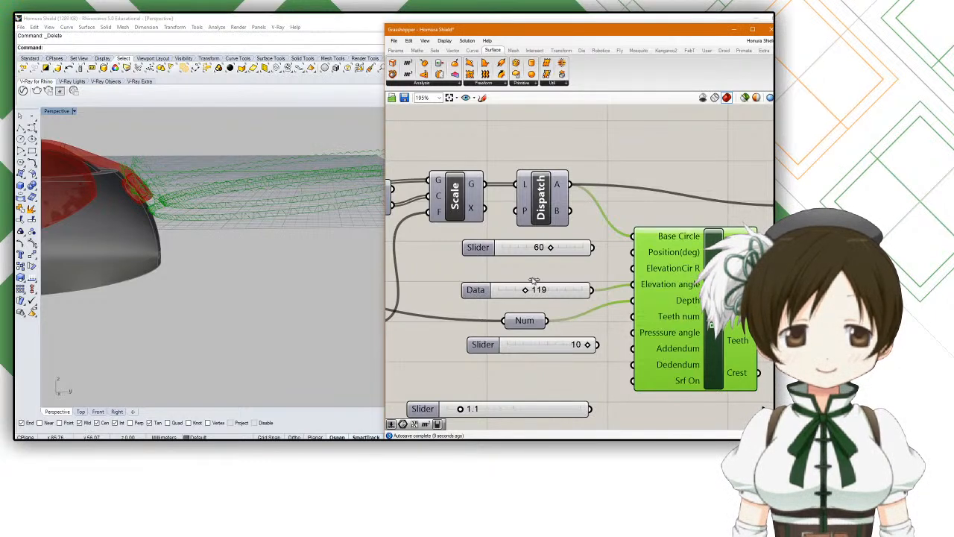
Step: Find a bevel gear component by searching for "gear", place BG, delete BG_eqD and move BG into its place
right_click_drag(541, 268, 431, 218)
double_click(594, 373)
type("gear")
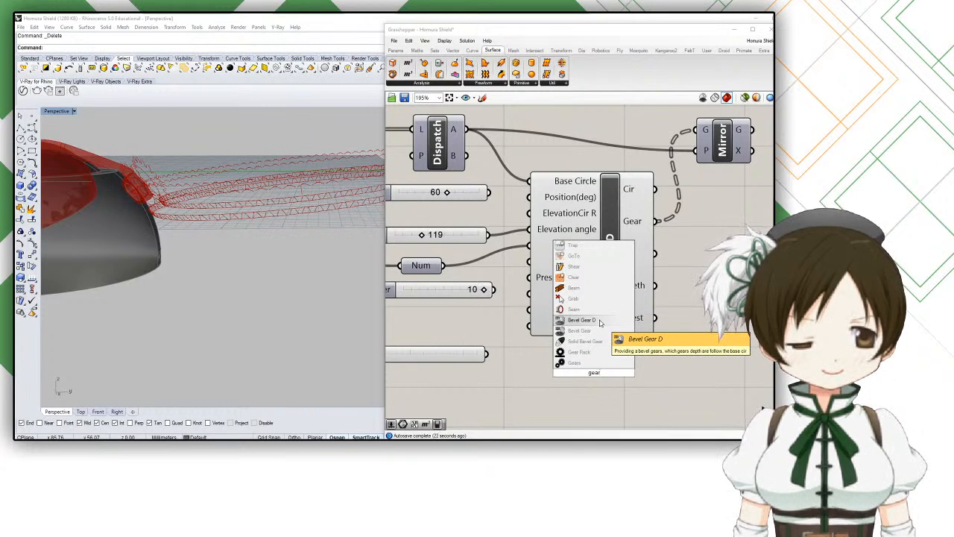
left_click(600, 322)
left_click_drag(590, 332, 638, 273)
left_click(561, 225)
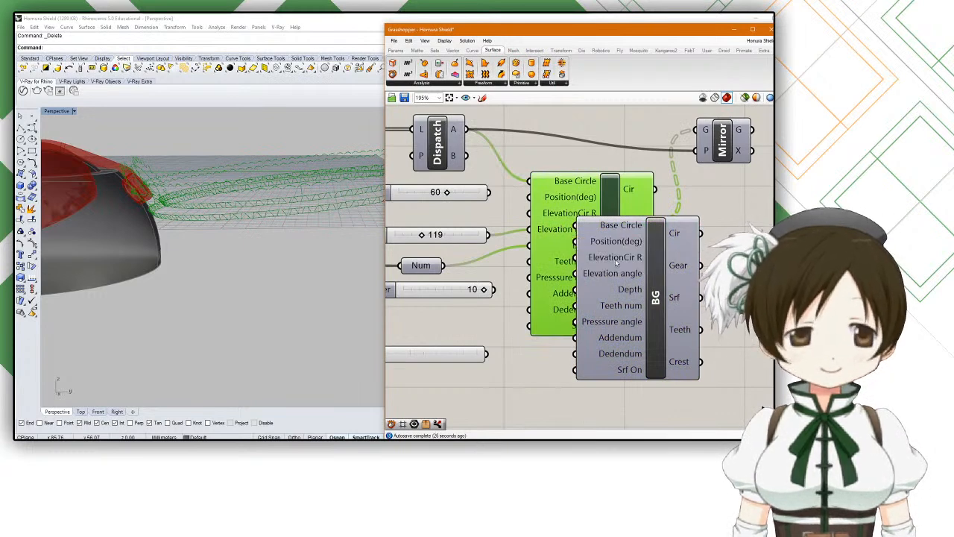
key("Delete")
left_click_drag(624, 275, 575, 217)
Step: Connect Dispatch's A output to BG's Base Circle, Num to Depth, and the 119 slider to Elevation angle
left_click_drag(465, 129, 527, 170)
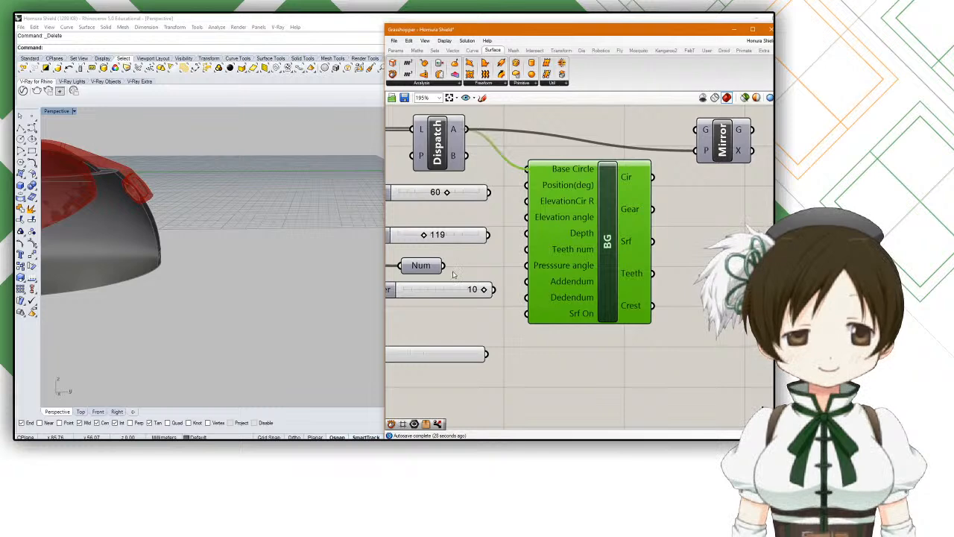
left_click_drag(444, 265, 517, 243)
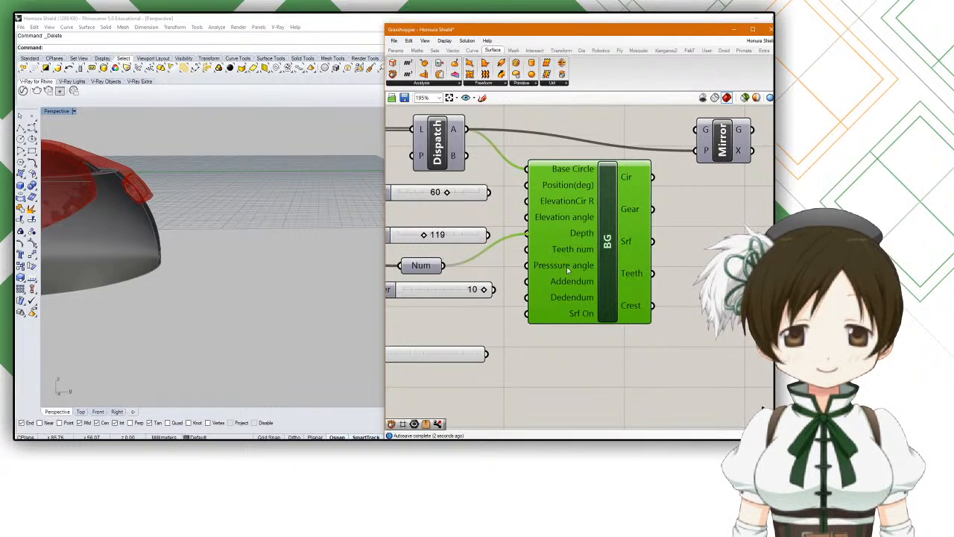
scroll(237, 245, "down", 8)
scroll(145, 234, "up", 6)
right_click_drag(146, 233, 254, 258)
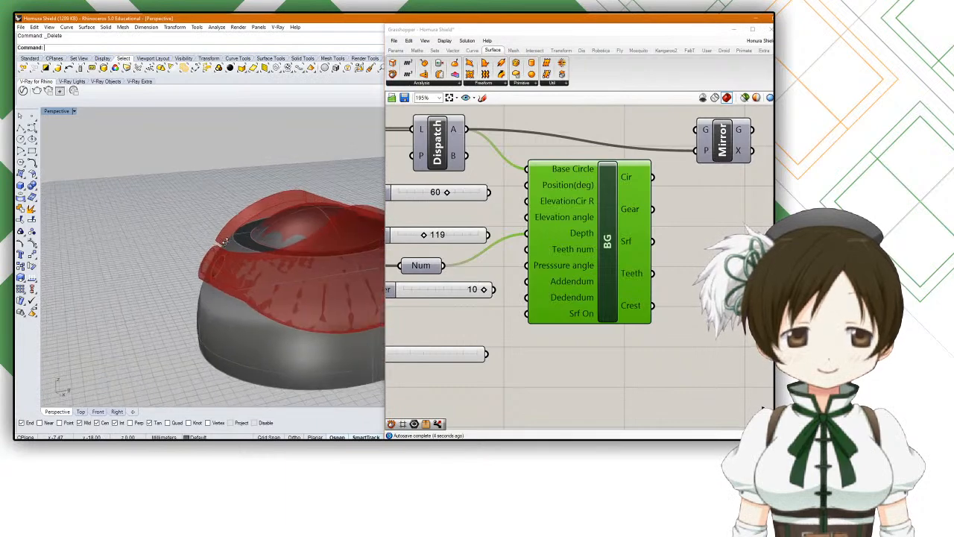
left_click(559, 288)
right_click_drag(559, 287, 608, 292)
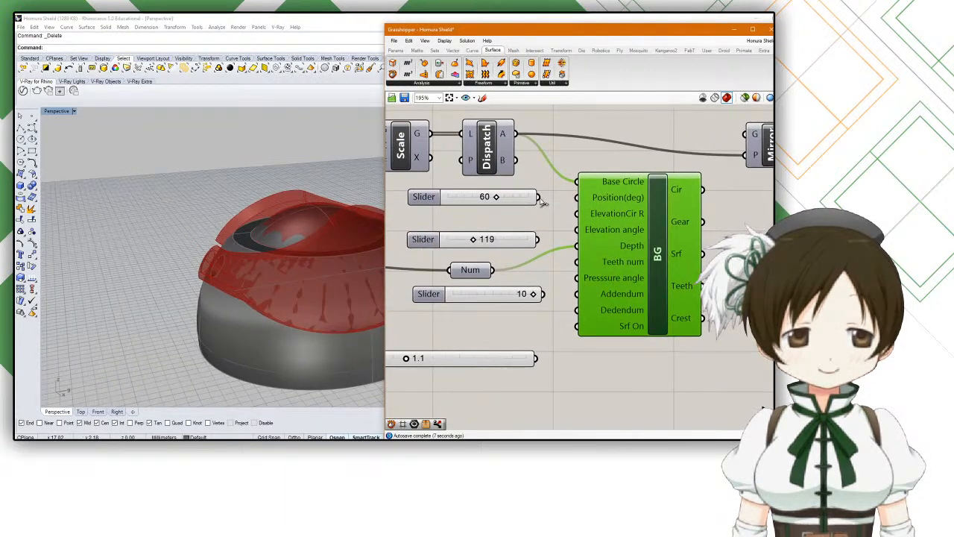
left_click_drag(538, 239, 577, 229)
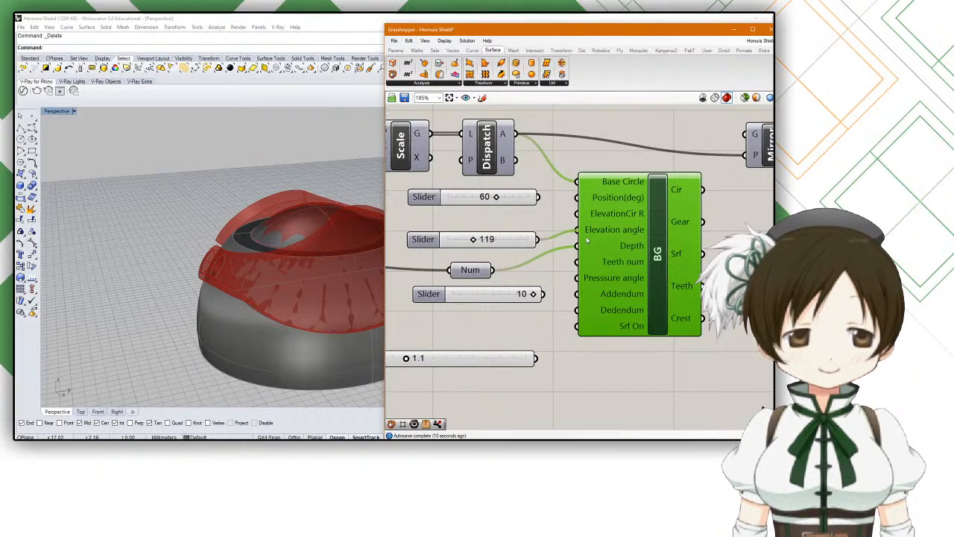
Step: Check BG's ElevationCir R input and try feeding the 10 slider into Teeth num
right_click_drag(595, 210, 580, 210)
mouse_move(584, 217)
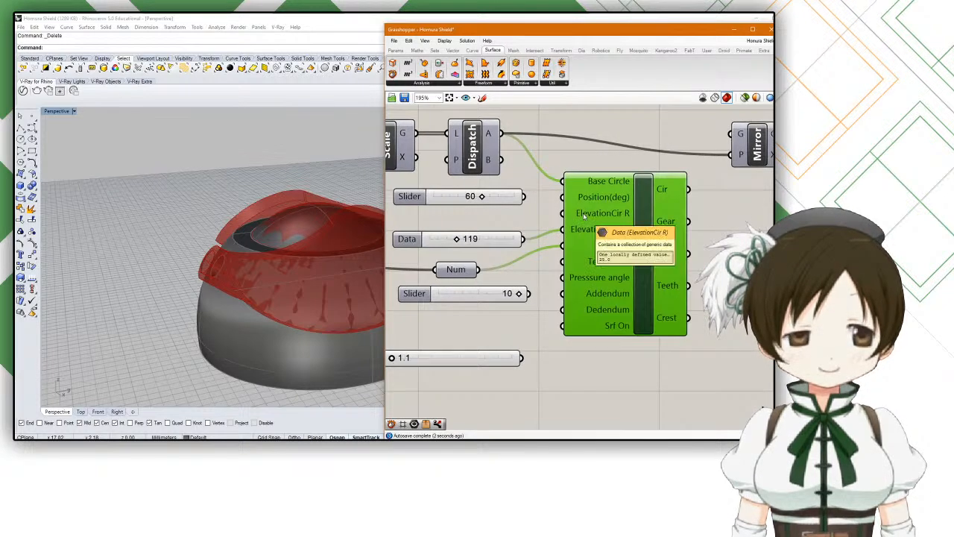
double_click(482, 214)
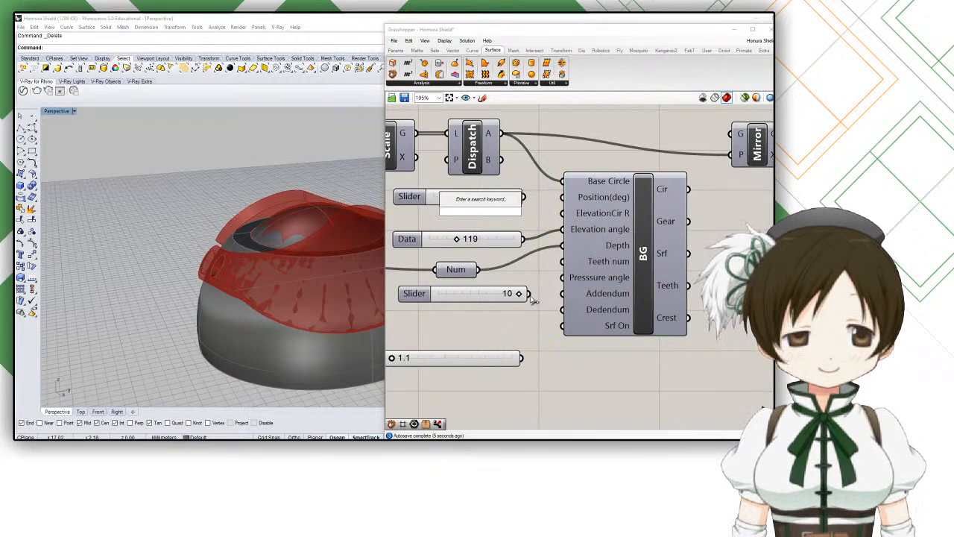
type("60")
key("Return")
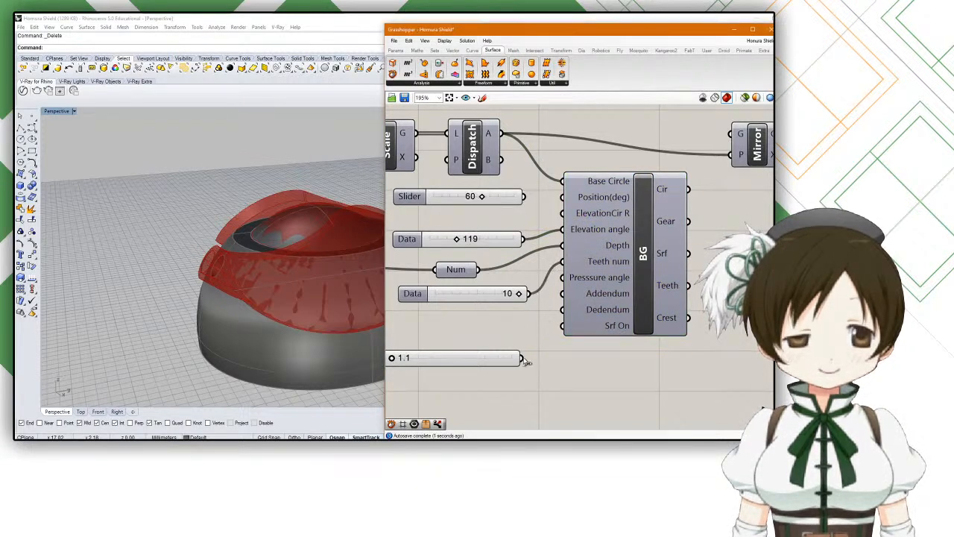
Step: Turn on BG's preview, disconnect the 10 slider from Teeth num, and inspect the gear around the port
left_click(596, 304)
middle_click(596, 302)
left_click(611, 283)
right_click_drag(293, 240, 417, 258, "shift")
left_click_drag(533, 296, 558, 267)
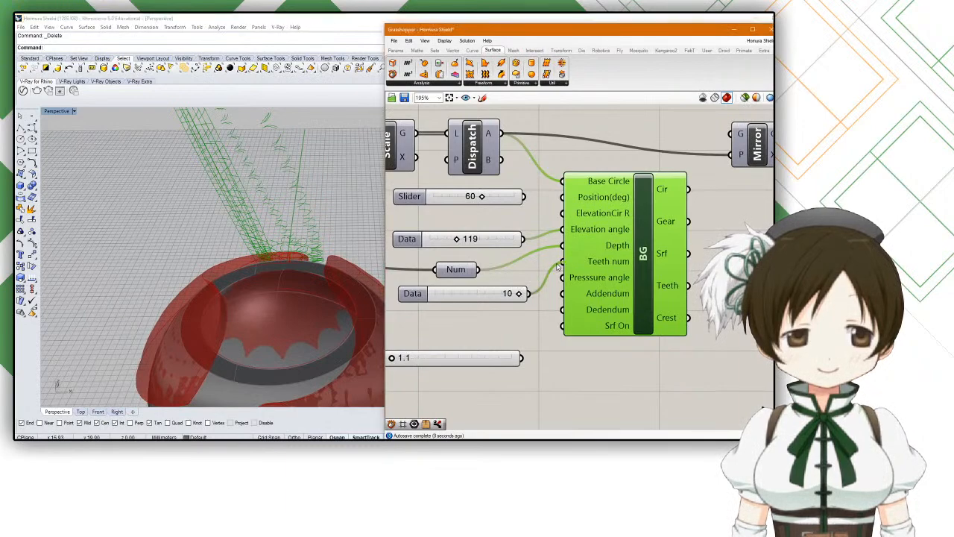
right_click_drag(358, 237, 186, 209)
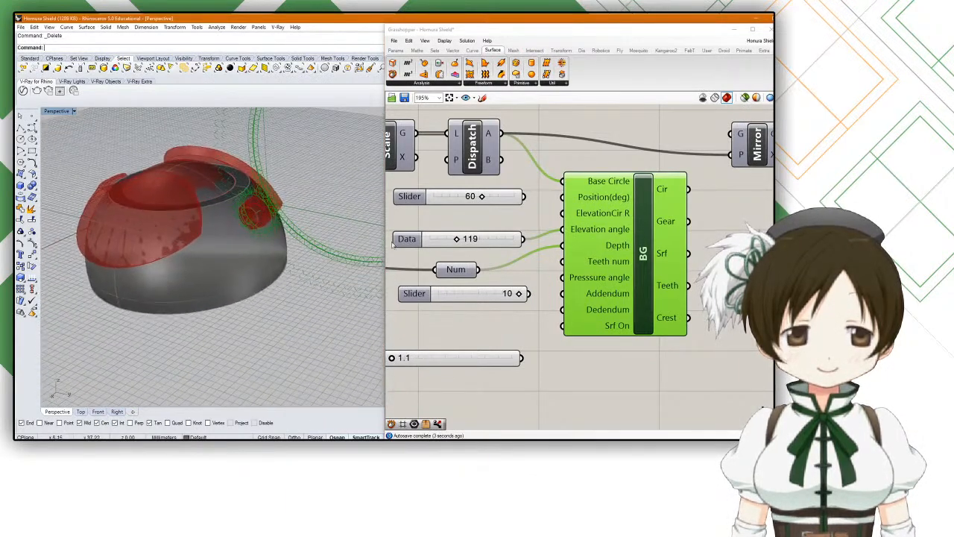
Step: Try elevation angles of 142 and 154, set the angle to 171, and check the gear against the shield
left_click(453, 241)
left_click_drag(446, 240, 480, 239)
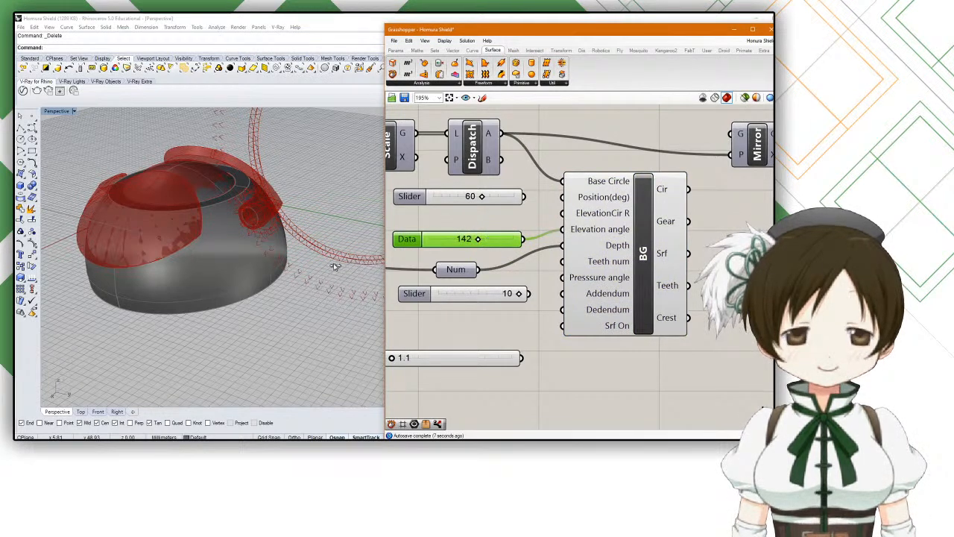
right_click_drag(291, 306, 273, 280)
scroll(263, 247, "up", 4)
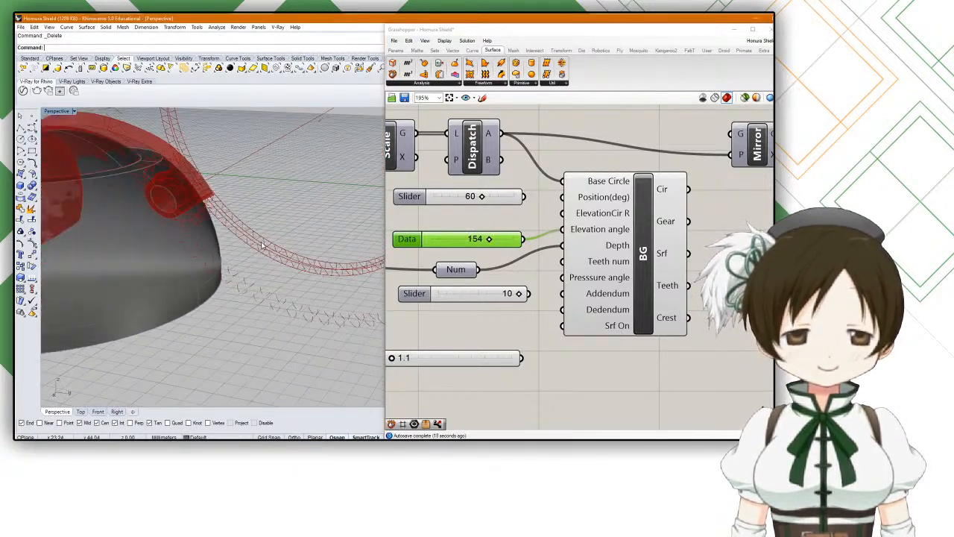
left_click(490, 239)
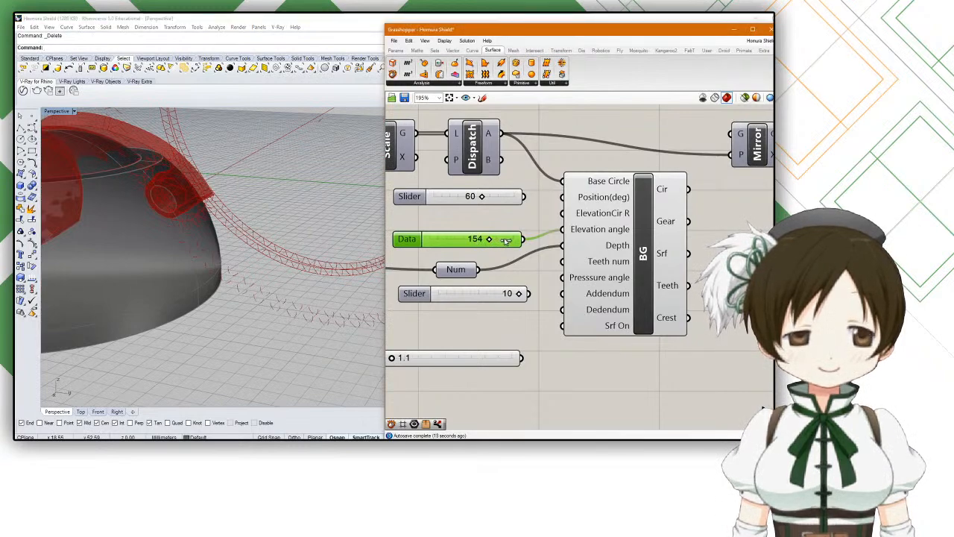
left_click_drag(505, 240, 499, 240)
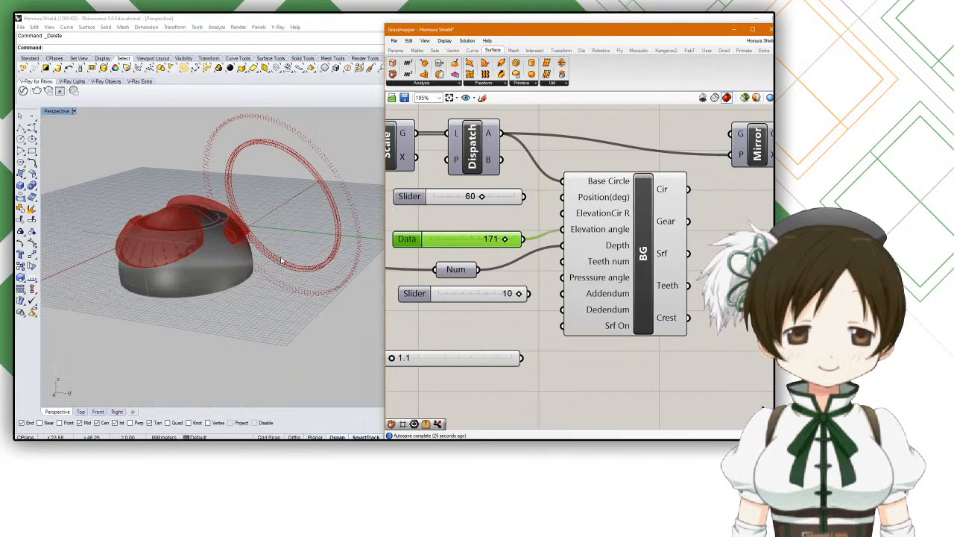
scroll(281, 260, "up", 7)
right_click_drag(281, 260, 291, 176)
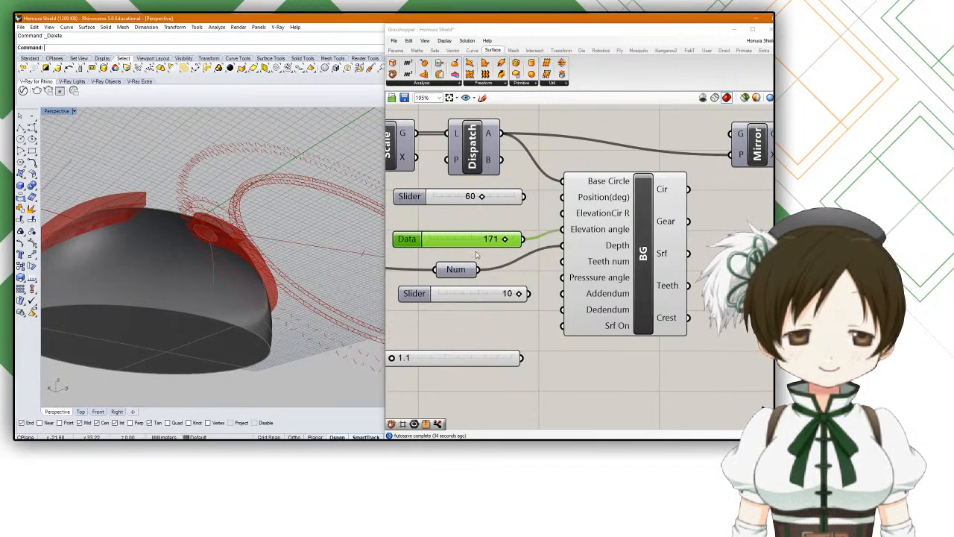
Step: Align the 171 slider with BG's Elevation angle input
right_click_drag(477, 255, 493, 257)
mouse_move(593, 238)
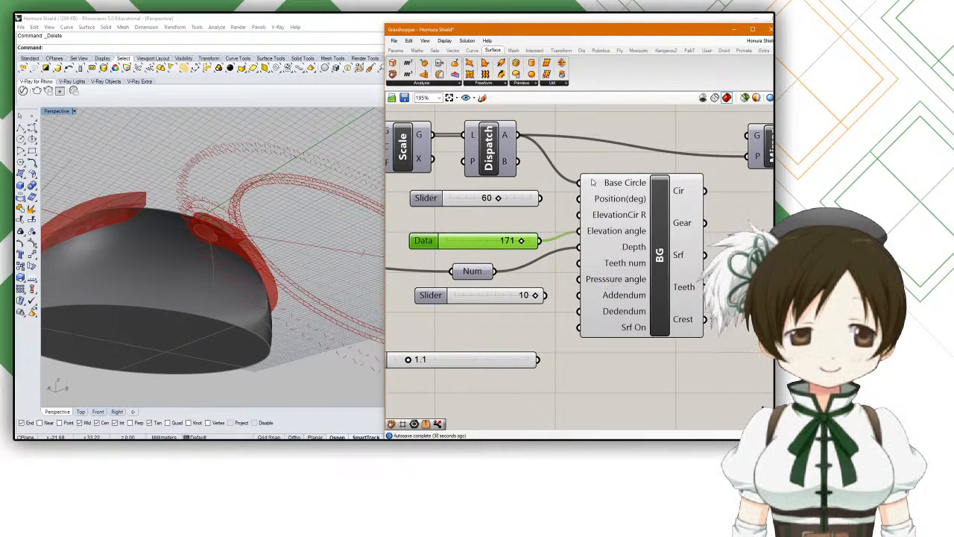
mouse_move(599, 183)
left_click_drag(526, 243, 518, 233)
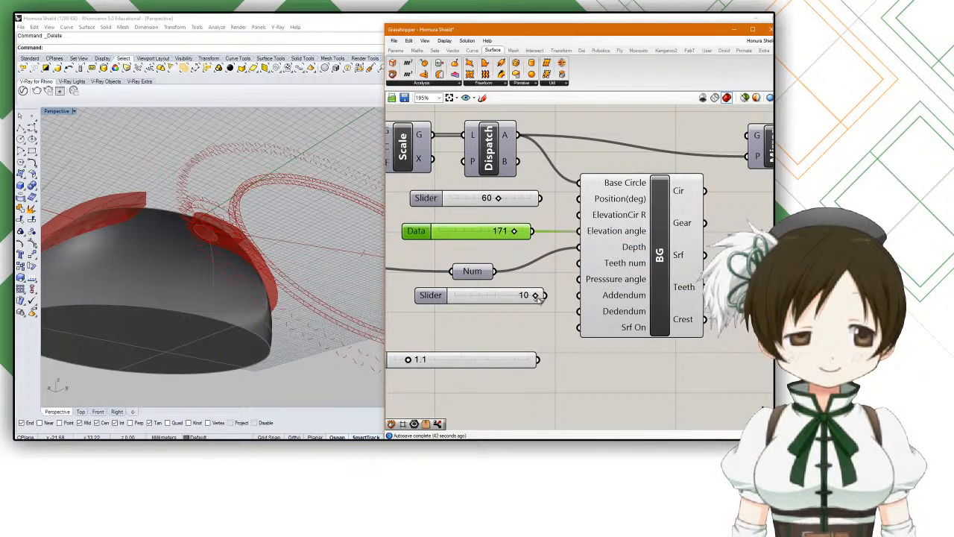
Step: Try the 10 slider on BG's Pressure angle, remove it, and try the 1.1 slider on Addendum
left_click_drag(546, 296, 568, 281)
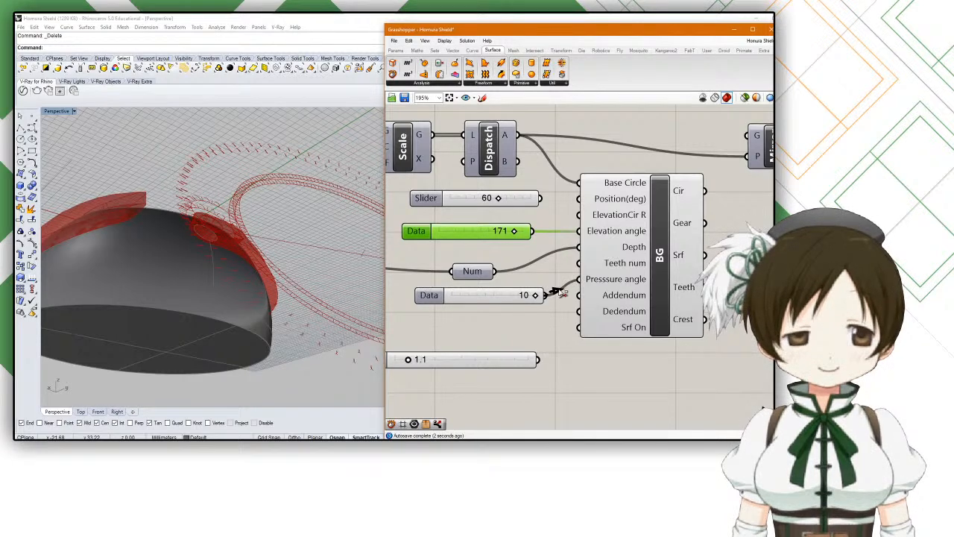
left_click_drag(542, 360, 585, 299)
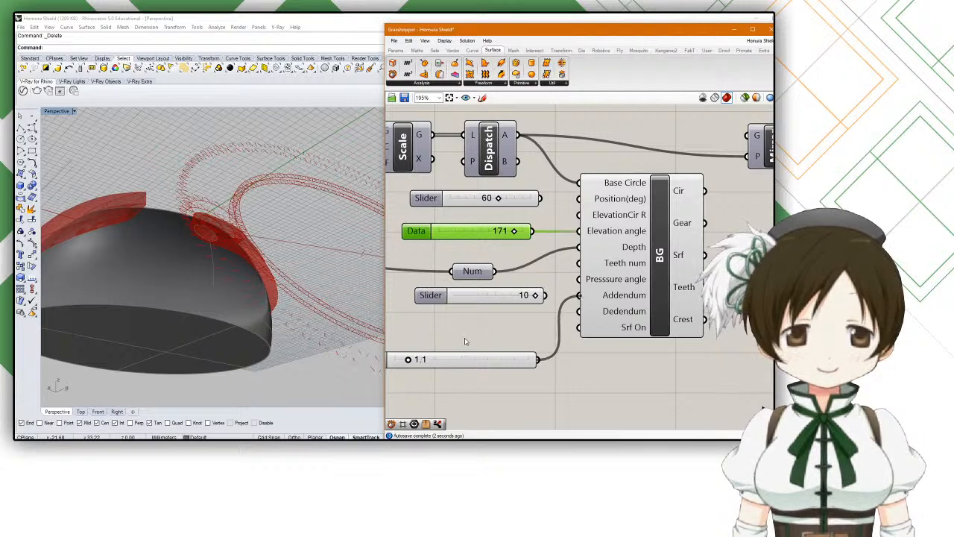
left_click_drag(456, 363, 467, 325)
right_click_drag(320, 246, 215, 280)
scroll(337, 314, "up", 1)
Step: Try an addendum of 2.0 and lower the slider to 1.7 while watching the teeth
left_click(421, 322)
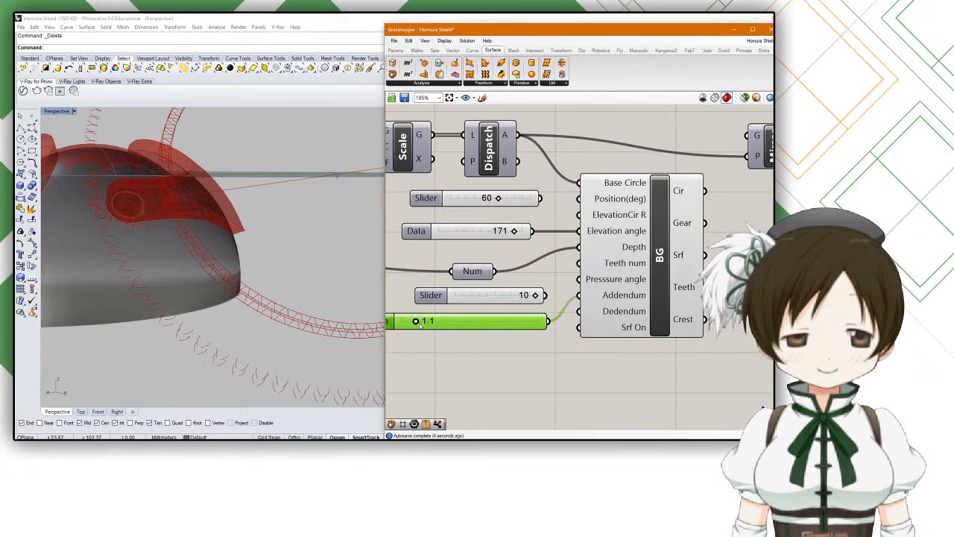
left_click_drag(447, 322, 558, 331)
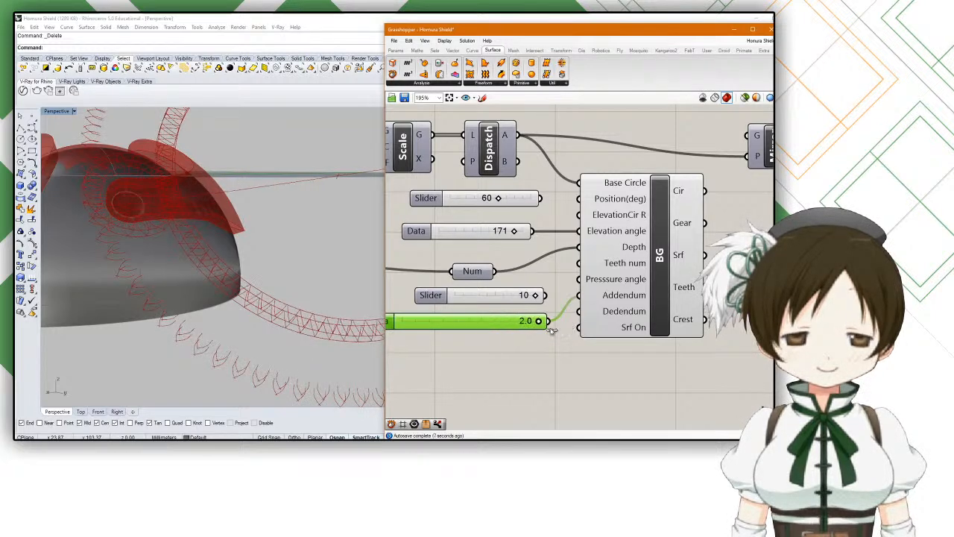
left_click(489, 321)
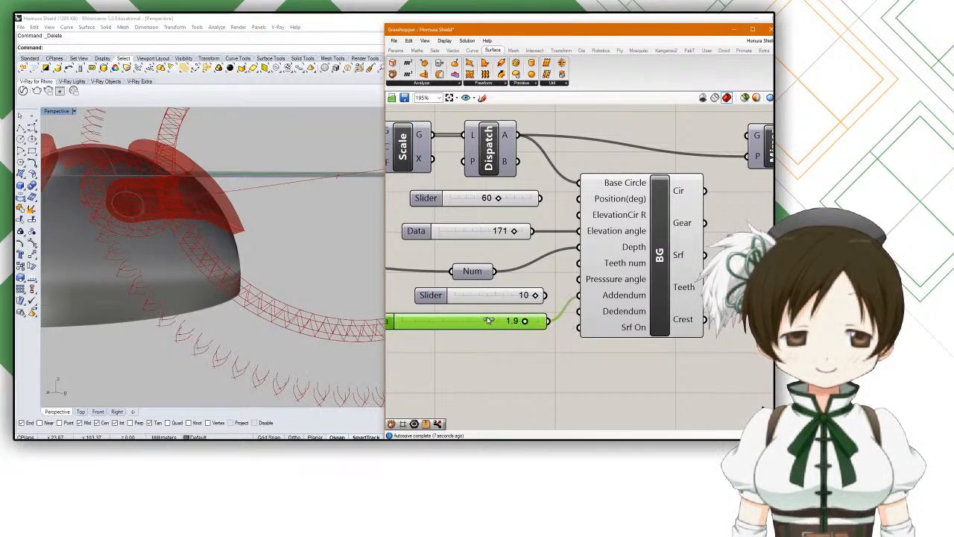
key("Left")
key("Left")
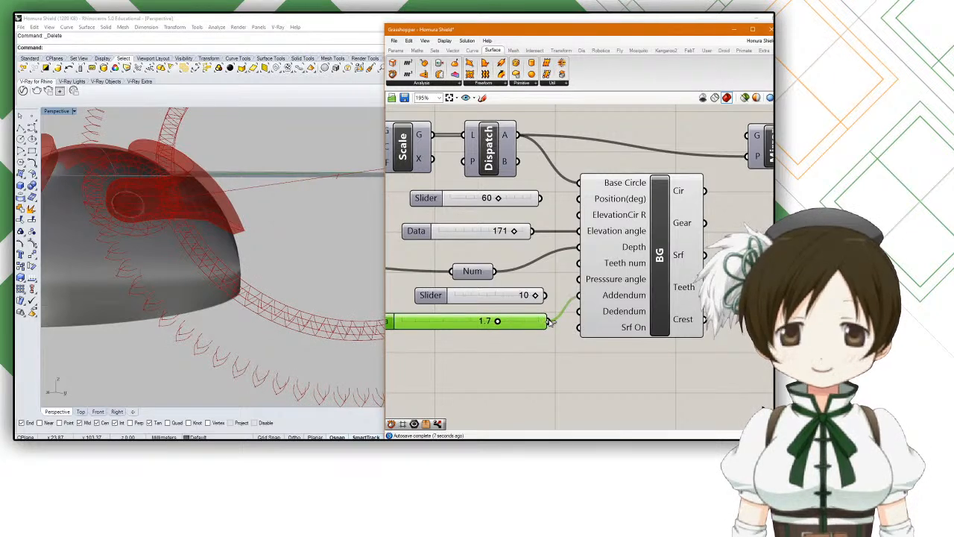
left_click(552, 340)
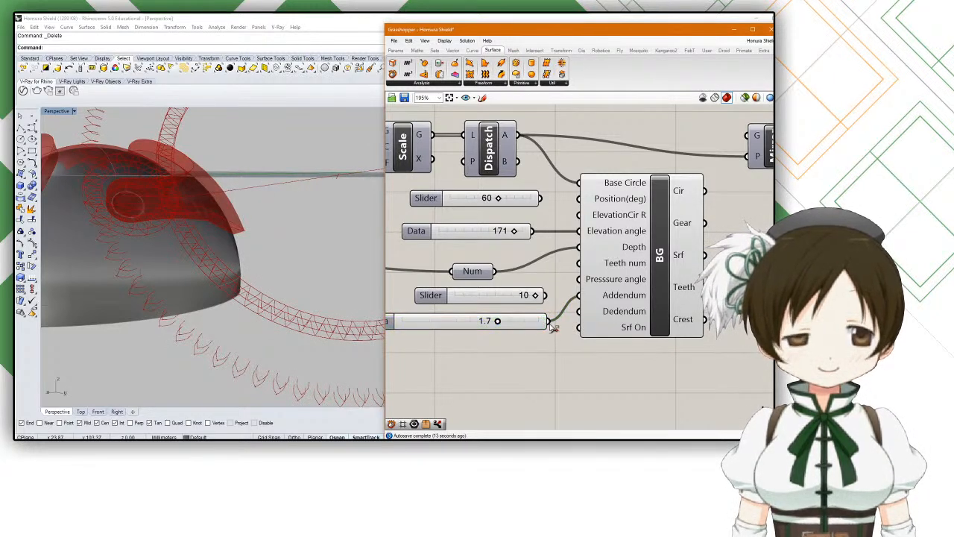
Step: Disconnect the 1.7 slider from Addendum and move both lower sliders down and Num up to make room
left_click_drag(471, 315, 465, 345)
left_click_drag(475, 301, 472, 332)
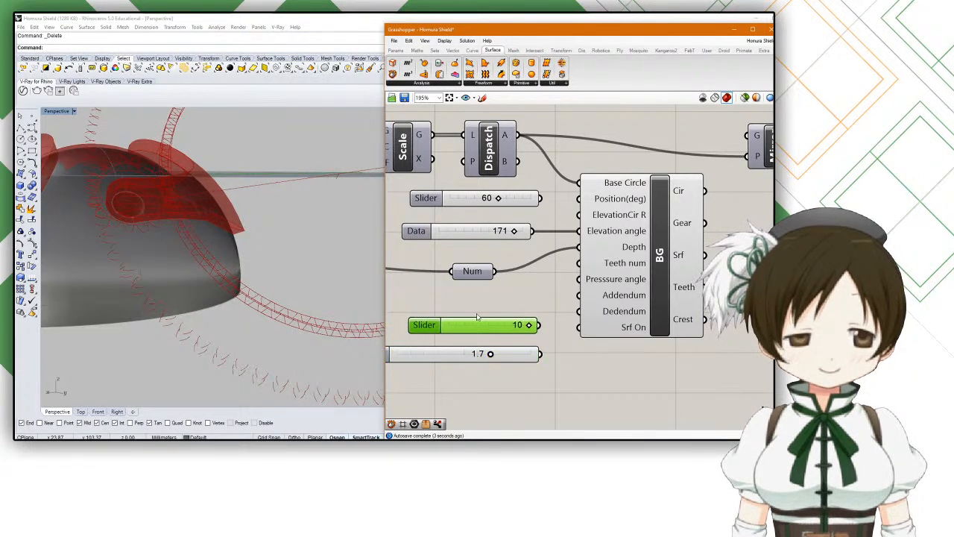
mouse_move(473, 273)
left_click_drag(472, 274, 460, 261)
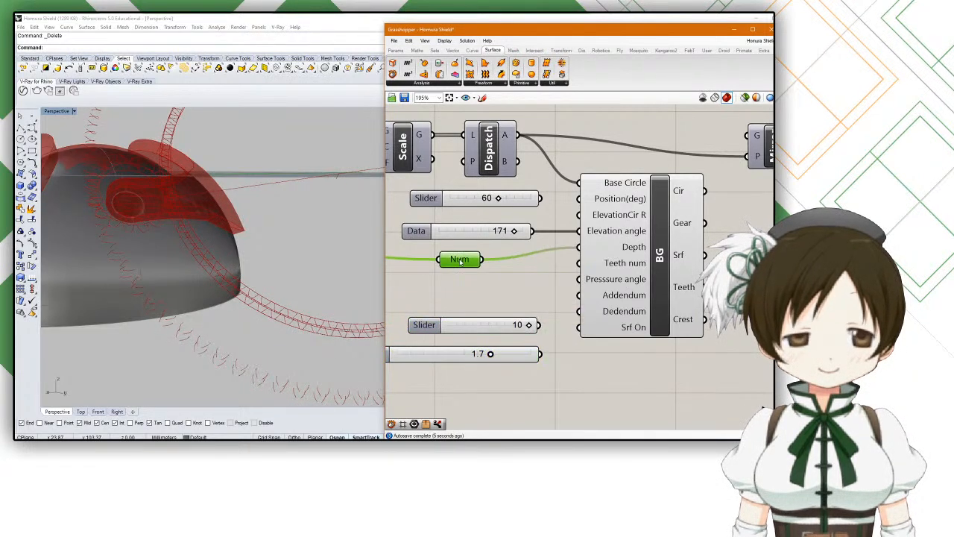
Step: Add a panel containing the value 3 below Num
scroll(177, 256, "down", 7)
right_click_drag(176, 256, 218, 237)
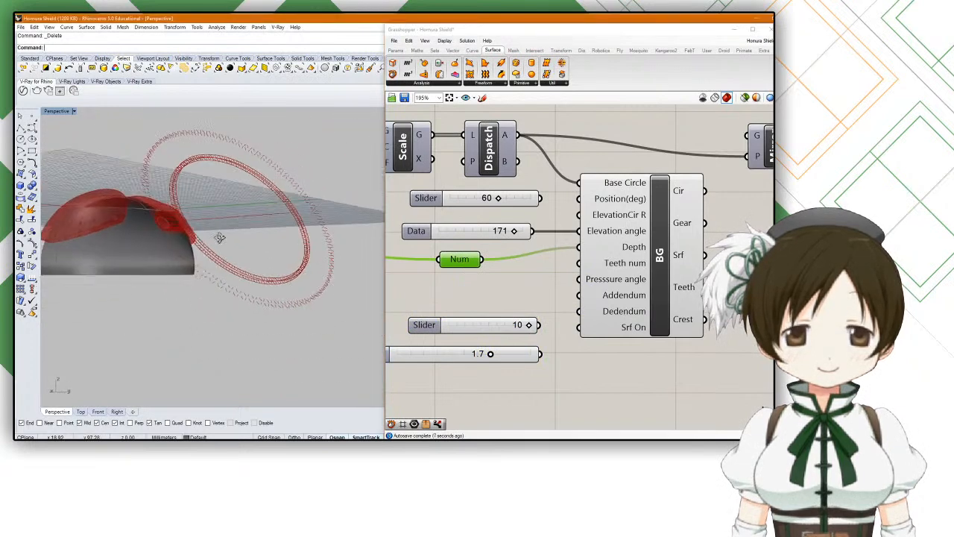
left_click(468, 299)
double_click(467, 298)
type("ppa")
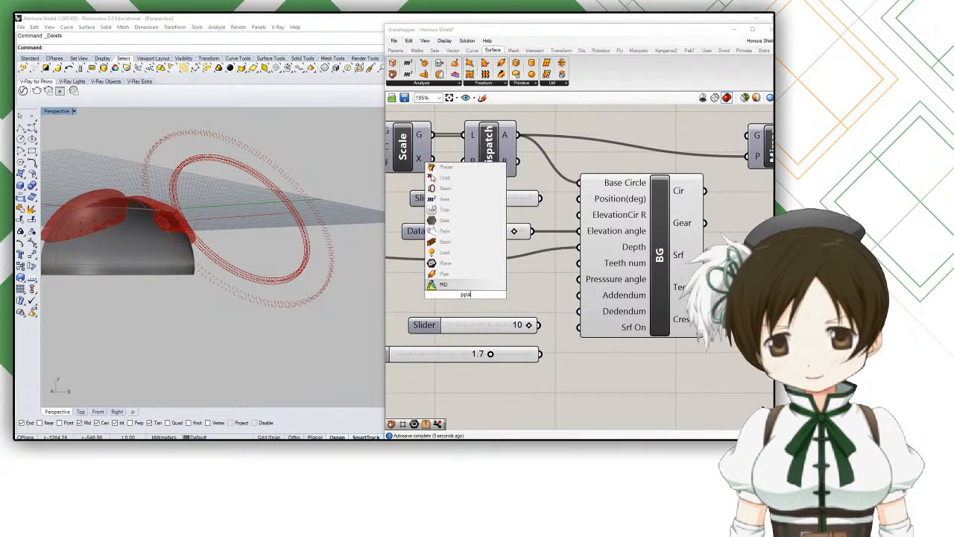
type("nel")
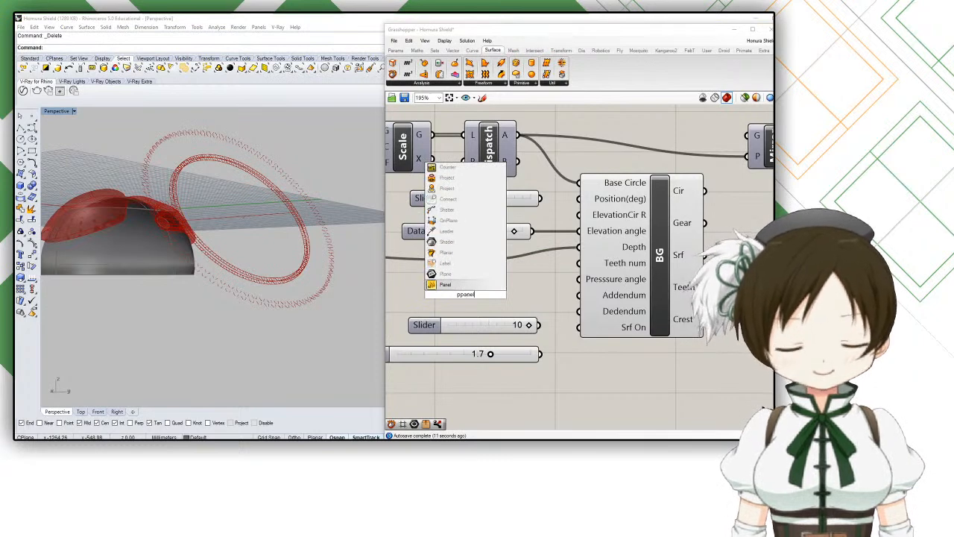
key("Return")
double_click(472, 293)
type("3")
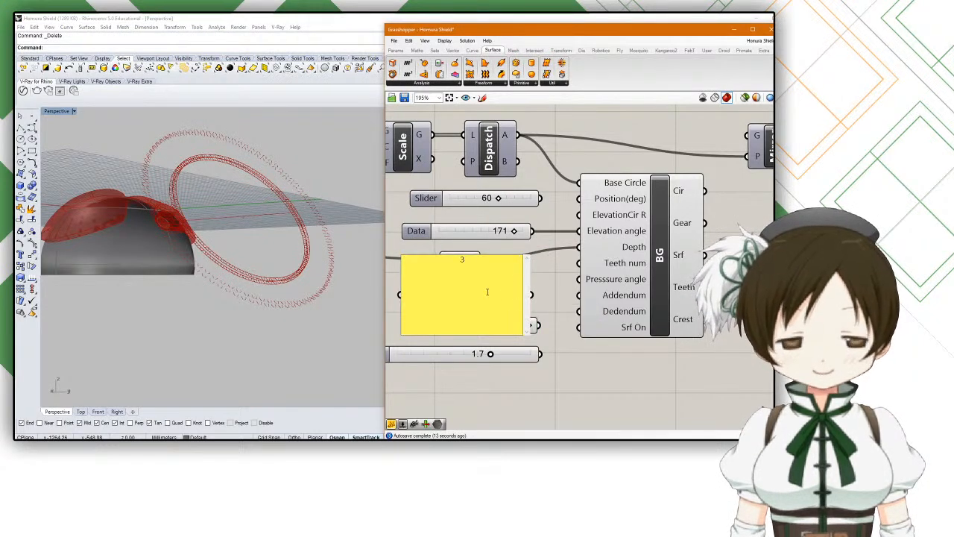
left_click(542, 287)
Step: Feed the panel into BG's Depth in place of Num and disconnect the 171 slider from Elevation angle
left_click_drag(534, 260, 586, 256)
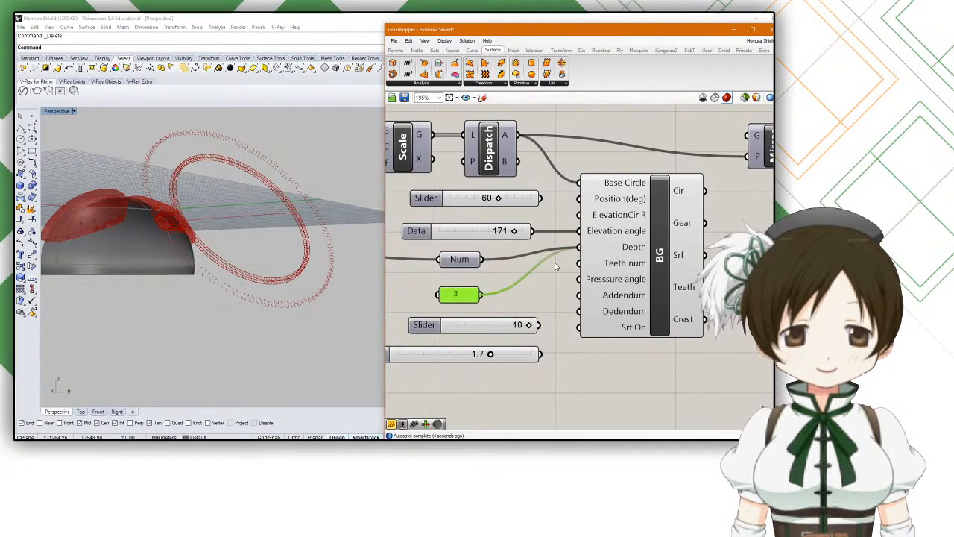
scroll(199, 283, "up", 5)
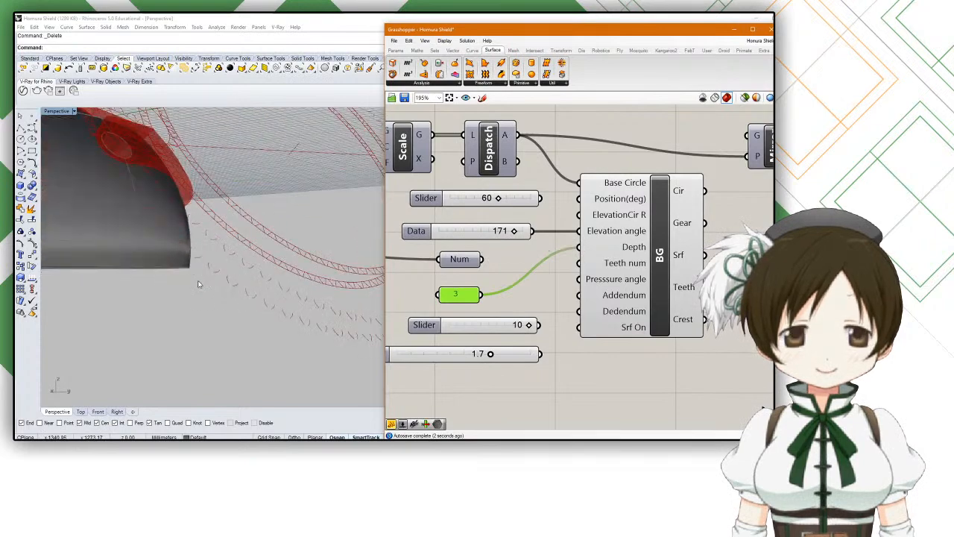
scroll(199, 283, "down", 3)
right_click_drag(199, 284, 176, 255)
right_click_drag(533, 289, 531, 297)
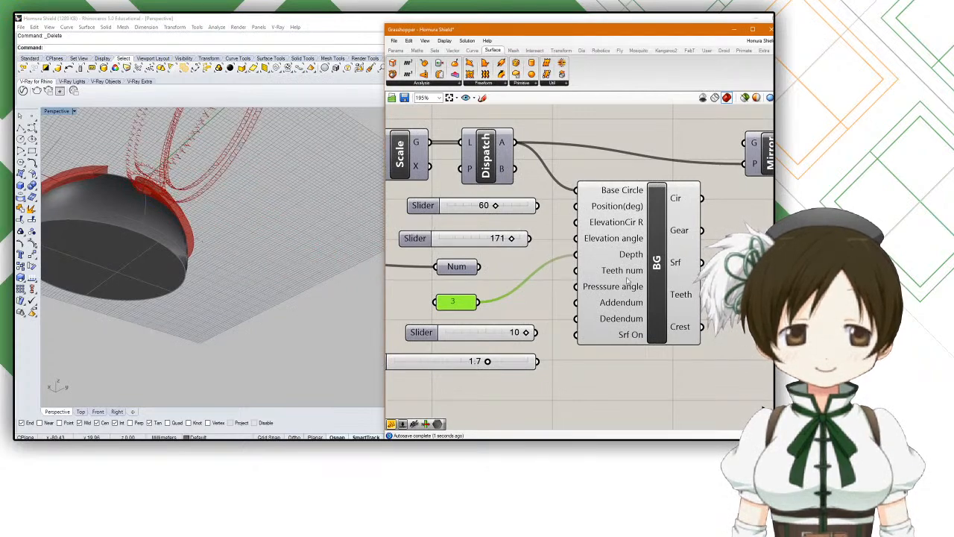
Step: Try feeding Dispatch's B output into BG's Base Circle in addition to output A
right_click_drag(269, 264, 212, 241)
right_click_drag(558, 255, 594, 276)
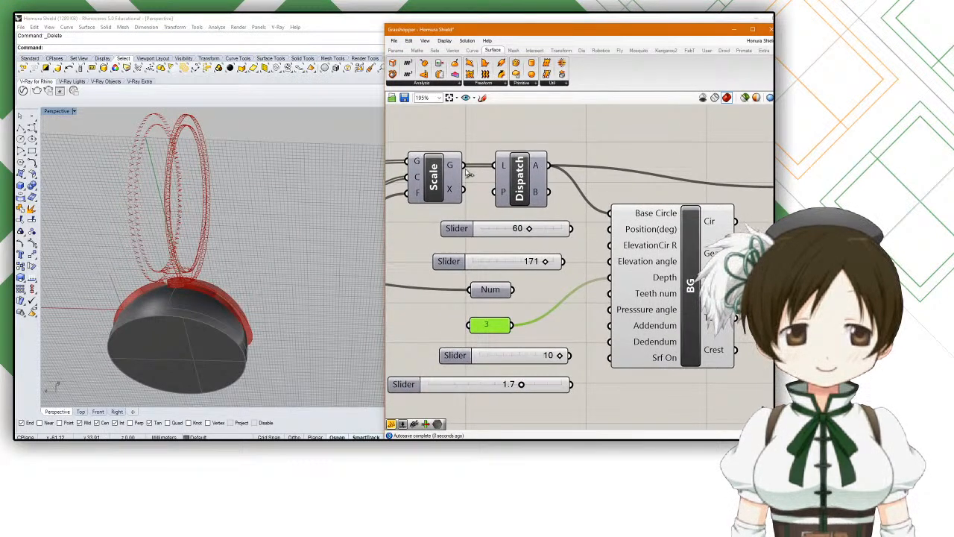
left_click_drag(527, 179, 605, 211)
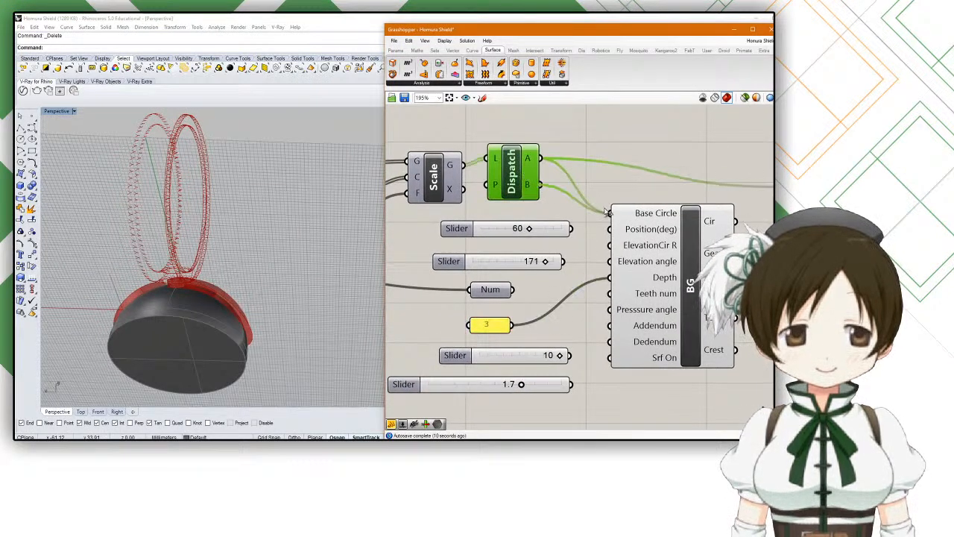
Step: Delete the BG component between Dispatch and Mirror
left_click(654, 255)
right_click_drag(262, 261, 361, 258)
right_click_drag(635, 270, 550, 274)
key("Delete")
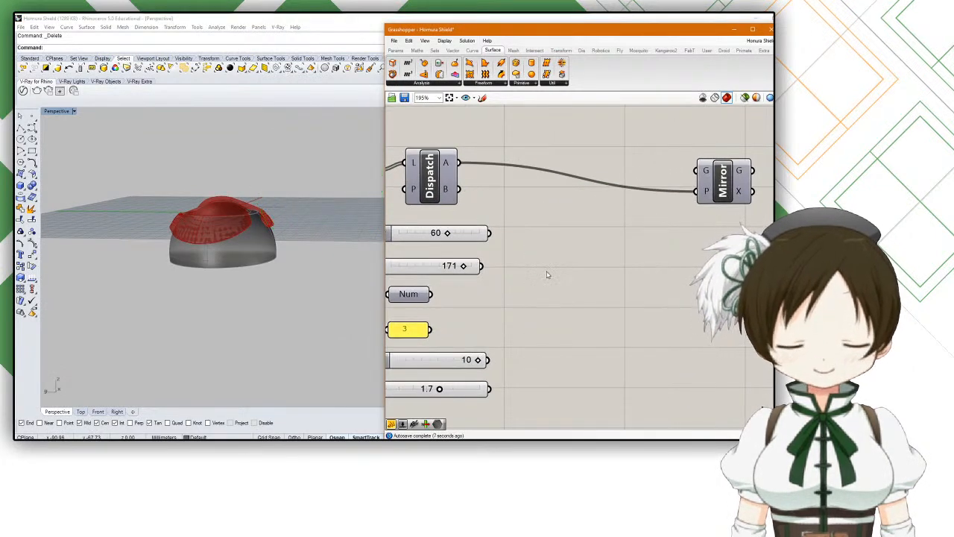
double_click(548, 280)
type("gear")
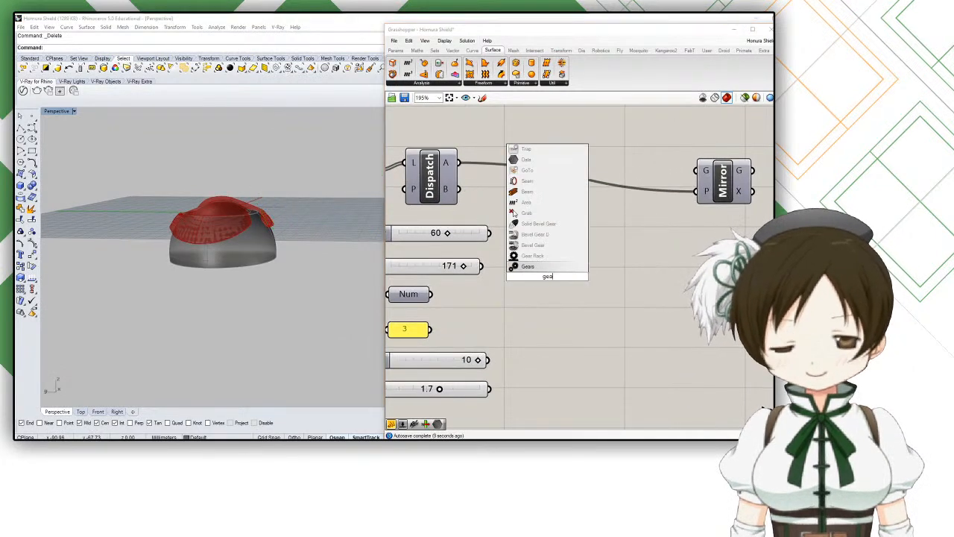
left_click(547, 268)
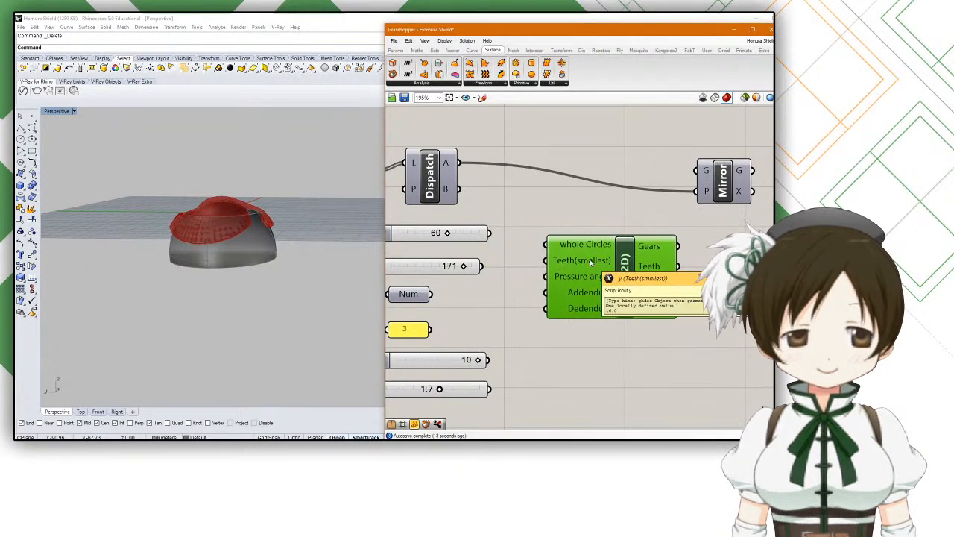
key("Delete")
double_click(590, 260)
type("gears")
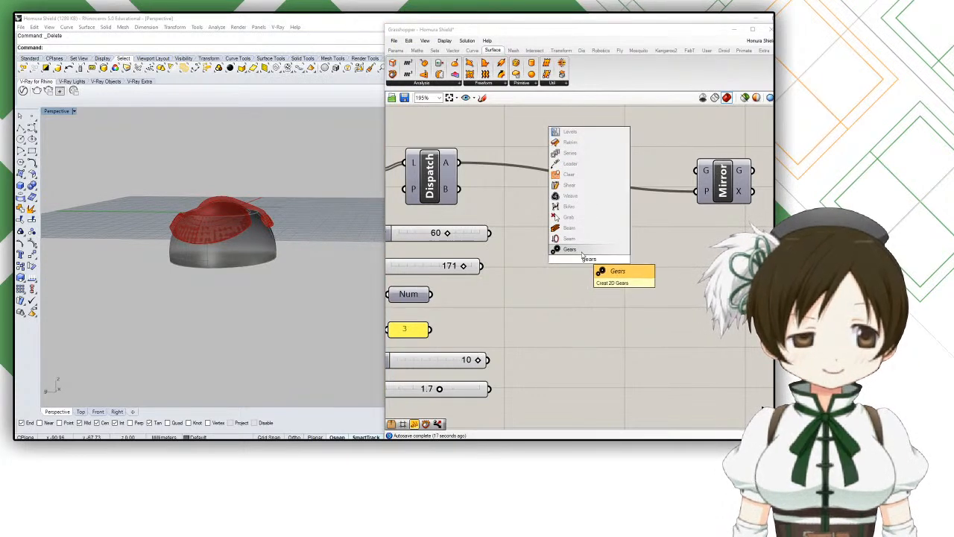
key("BackSpace")
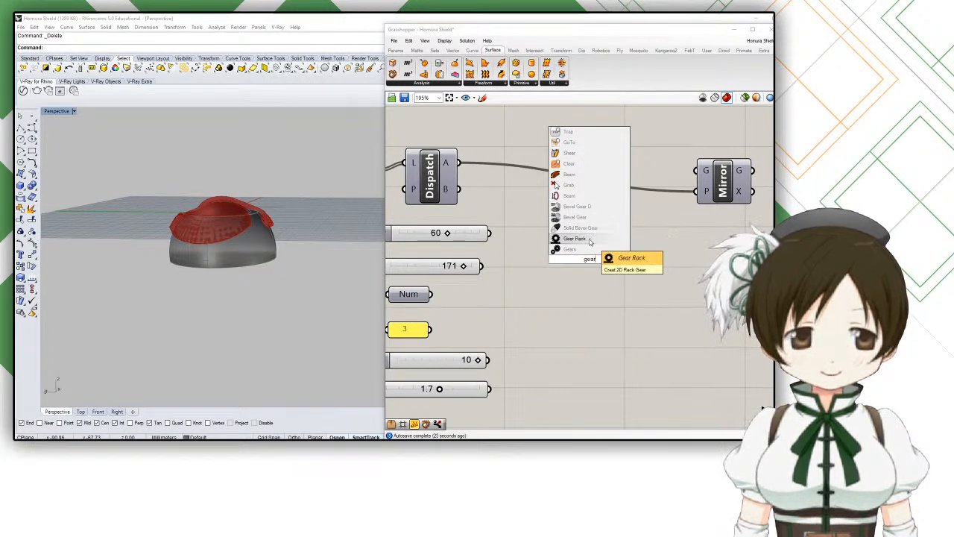
left_click(590, 240)
left_click(579, 240)
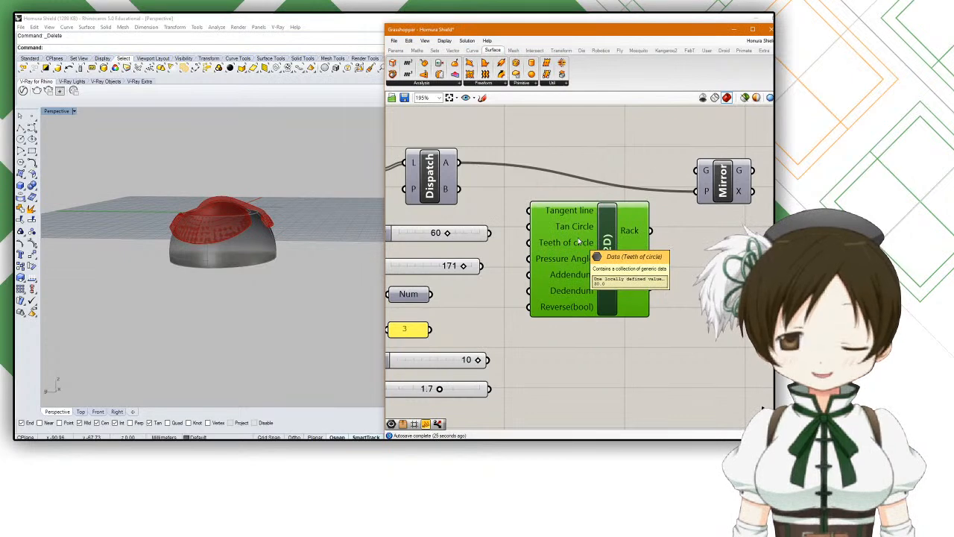
key("Delete")
Step: Add a new Bevel Gear (BG) component between Dispatch and Mirror and feed Dispatch's B output into its Base Circle
double_click(577, 237)
type("gear")
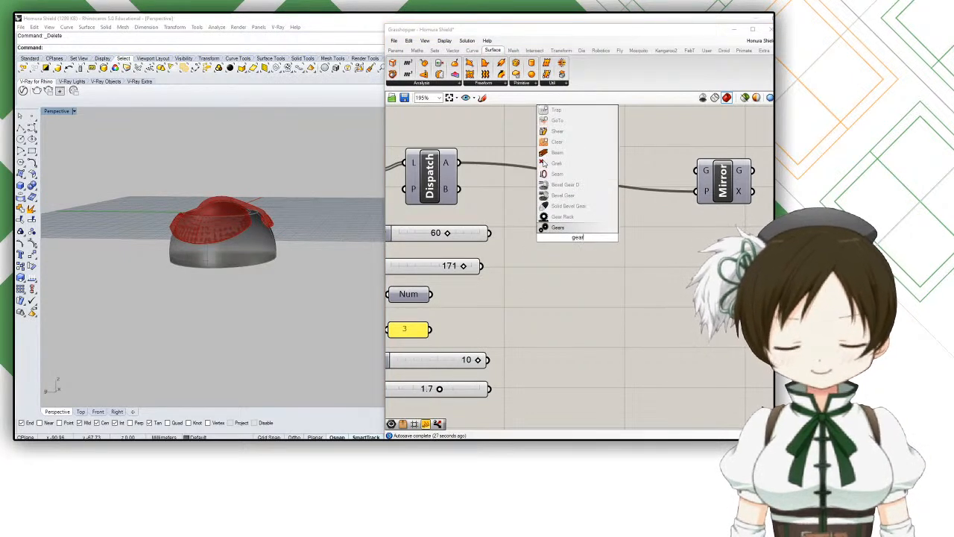
left_click(587, 189)
left_click_drag(566, 203, 580, 271)
mouse_move(465, 192)
left_mouse_down()
mouse_move(511, 213)
mouse_move(524, 237)
left_mouse_up()
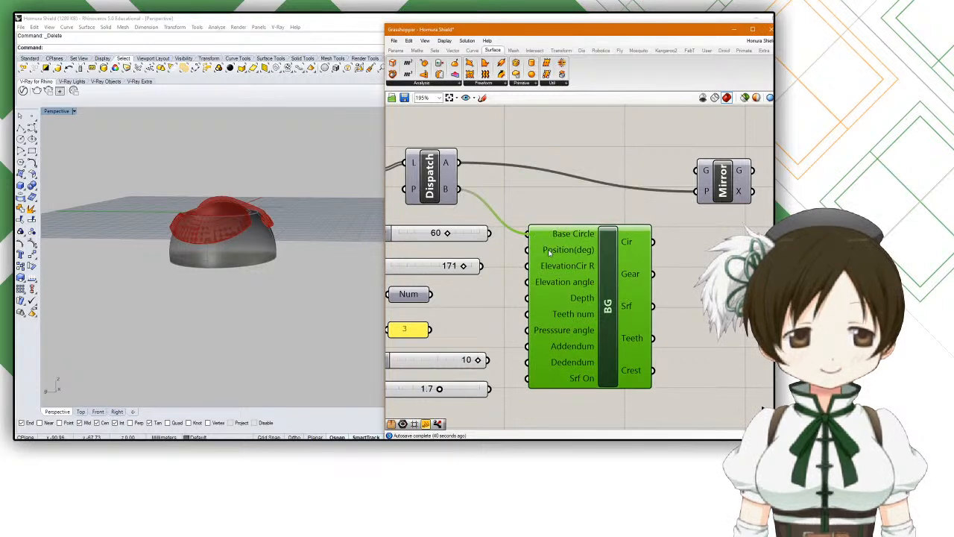
Step: Disconnect the Dispatch component's B output from the Base Circle input of the BG cluster
middle_click(550, 251)
left_click(566, 235)
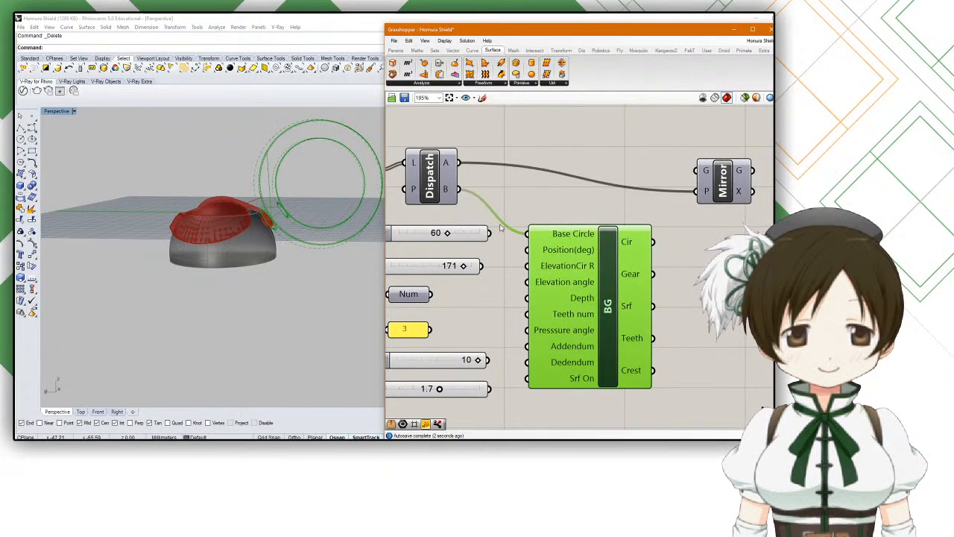
left_click_drag(460, 191, 525, 238, "ctrl")
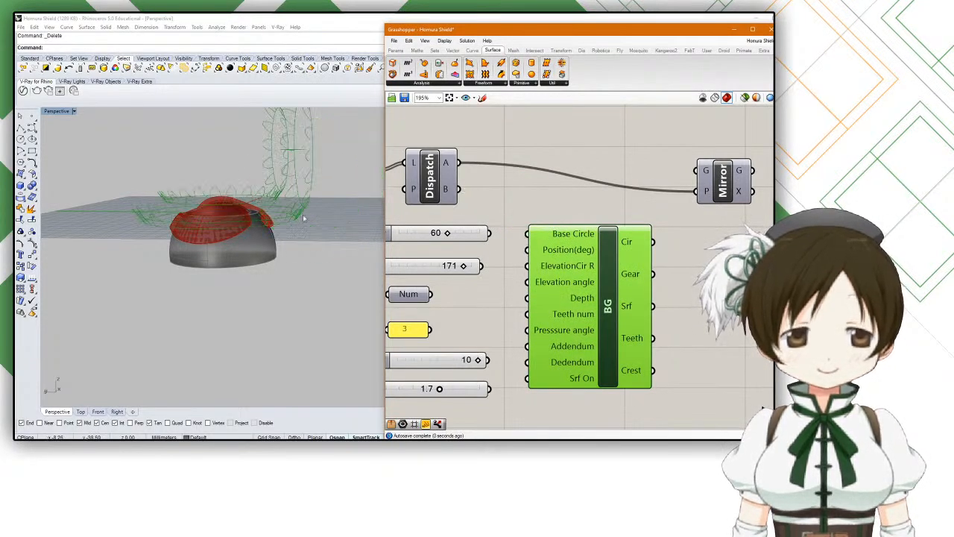
scroll(279, 214, "down", 2)
scroll(278, 214, "up", 5)
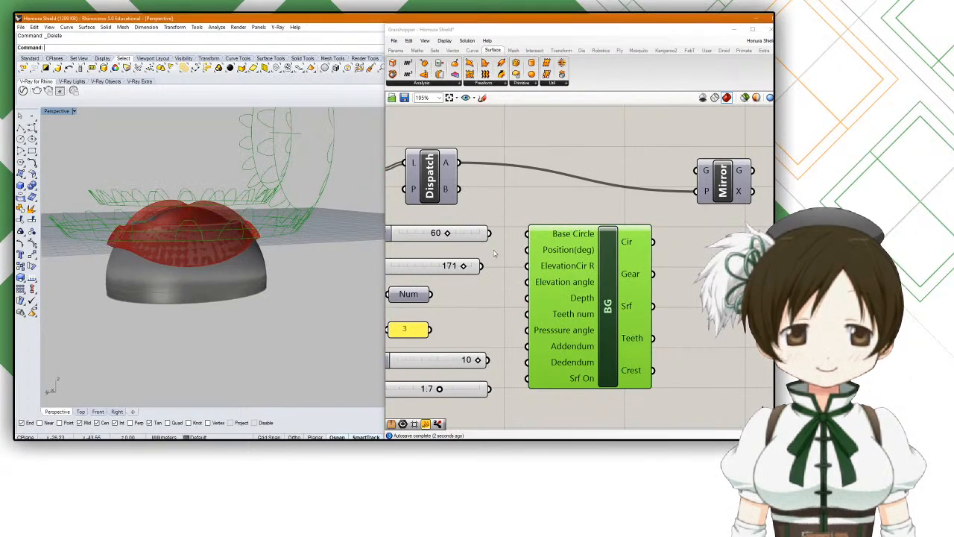
Step: Connect the Data slider set to 171 to the Elevation angle input of the BG cluster
right_click_drag(489, 251, 512, 231)
left_click_drag(508, 246, 553, 263)
right_click_drag(250, 221, 364, 249)
right_click_drag(312, 205, 348, 258)
Step: Open the BG cluster and examine how its internal gear-building components are wired together
double_click(610, 276)
scroll(656, 260, "down", 5)
scroll(627, 240, "up", 10)
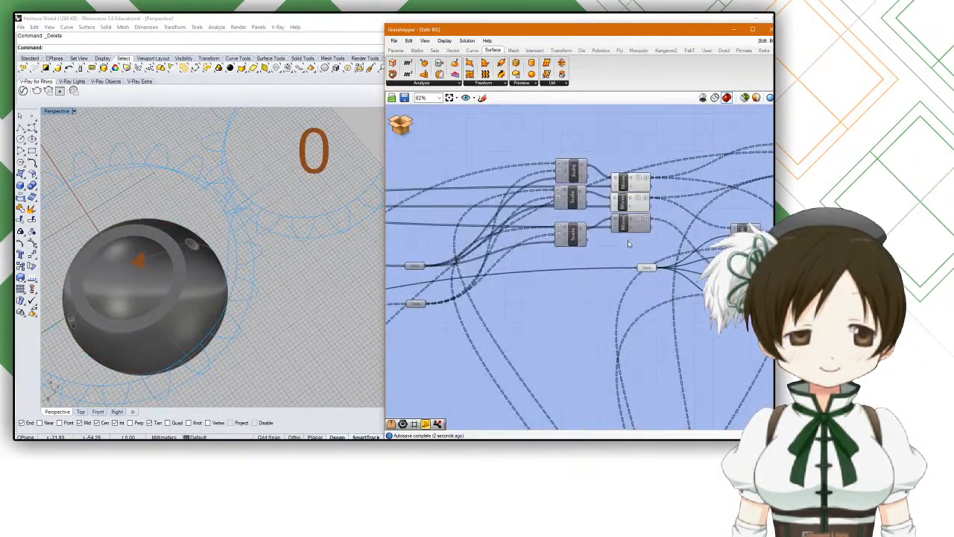
scroll(628, 240, "down", 4)
right_click_drag(628, 240, 545, 224)
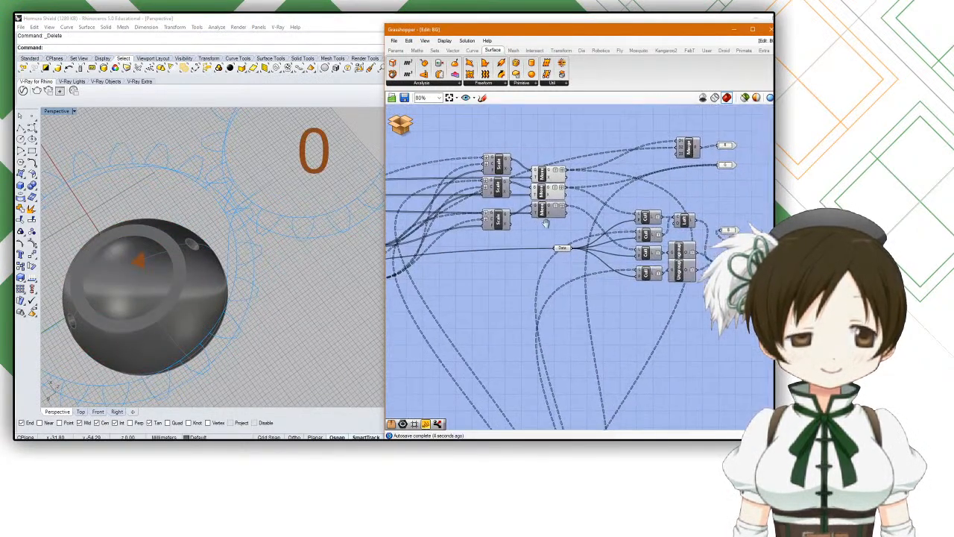
scroll(603, 210, "up", 3)
scroll(606, 211, "down", 5)
right_click_drag(582, 345, 573, 186)
scroll(593, 332, "up", 3)
scroll(593, 331, "up", 2)
scroll(618, 295, "down", 4)
scroll(498, 257, "up", 2)
right_click_drag(498, 257, 605, 291)
scroll(531, 282, "up", 3)
right_click_drag(529, 281, 582, 274)
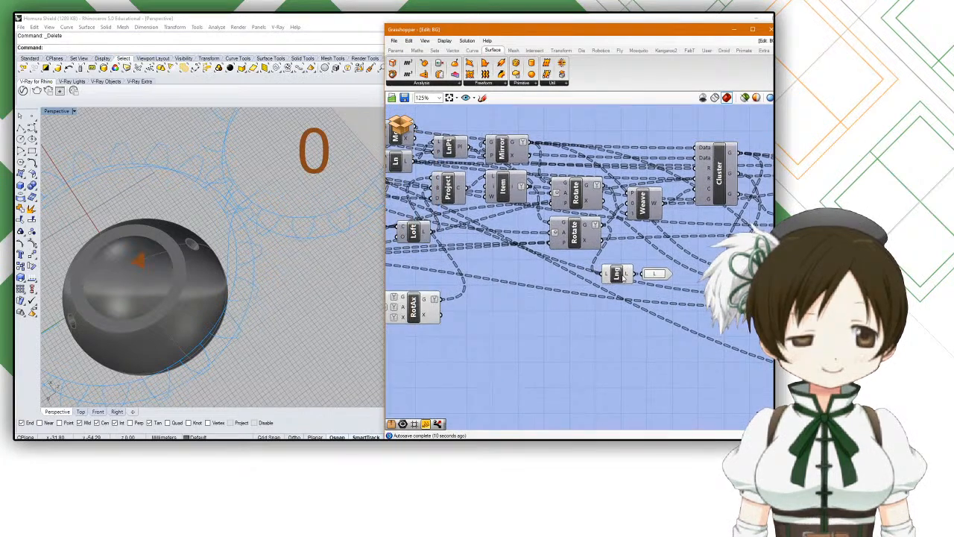
scroll(623, 275, "down", 6)
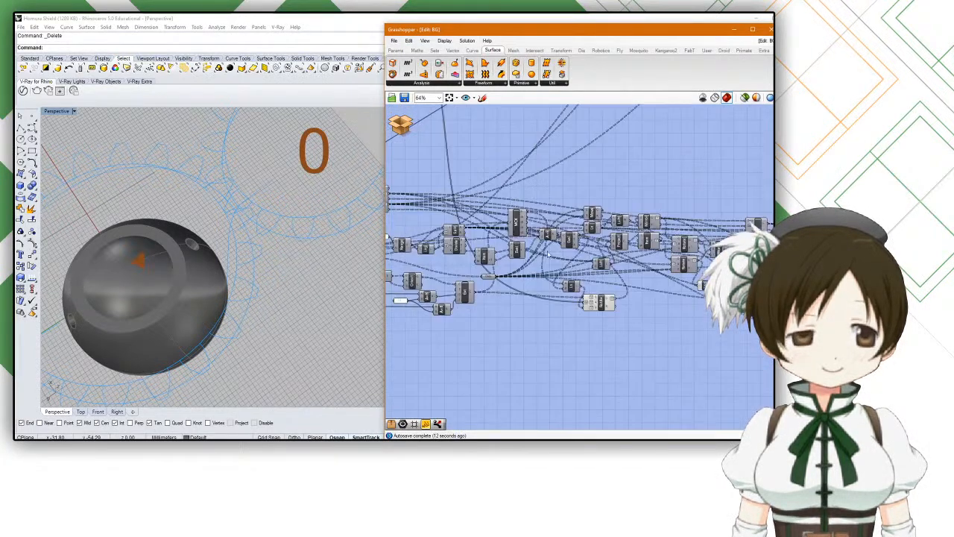
scroll(576, 249, "up", 6)
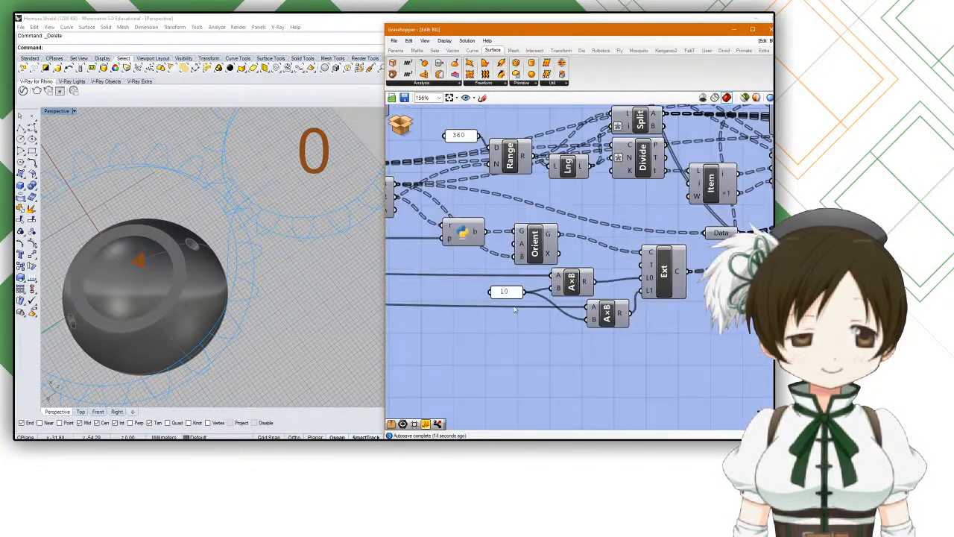
scroll(559, 231, "down", 4)
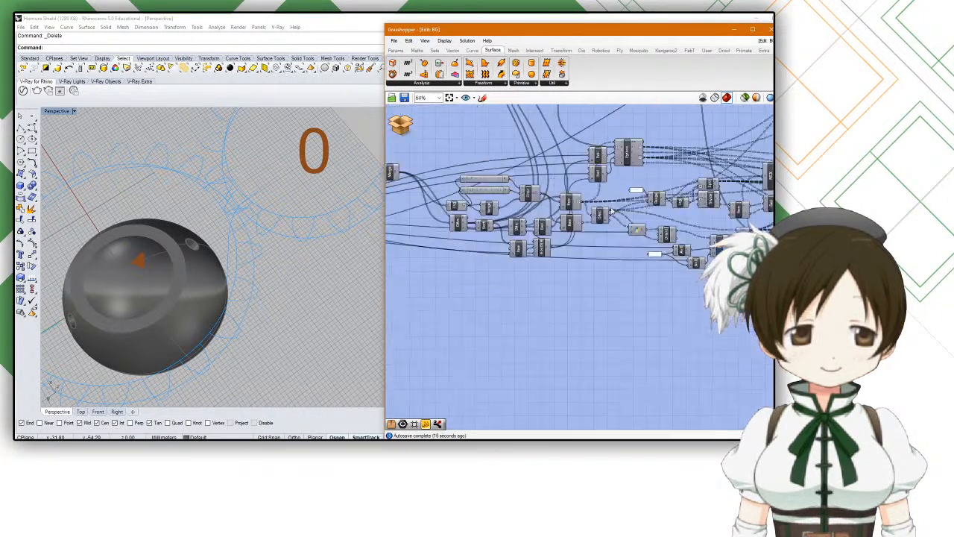
Step: Trace the cluster's early stages and examine the Right Trigonometry components fed by the Python scripts
right_click_drag(558, 226, 623, 292)
right_click_drag(499, 270, 656, 276)
scroll(478, 310, "up", 4)
scroll(478, 309, "down", 2)
scroll(477, 309, "down", 2)
right_click_drag(563, 293, 513, 431)
right_click_drag(586, 262, 573, 296)
scroll(479, 236, "up", 5)
scroll(521, 238, "down", 2)
right_click_drag(764, 261, 578, 249)
scroll(578, 249, "up", 3)
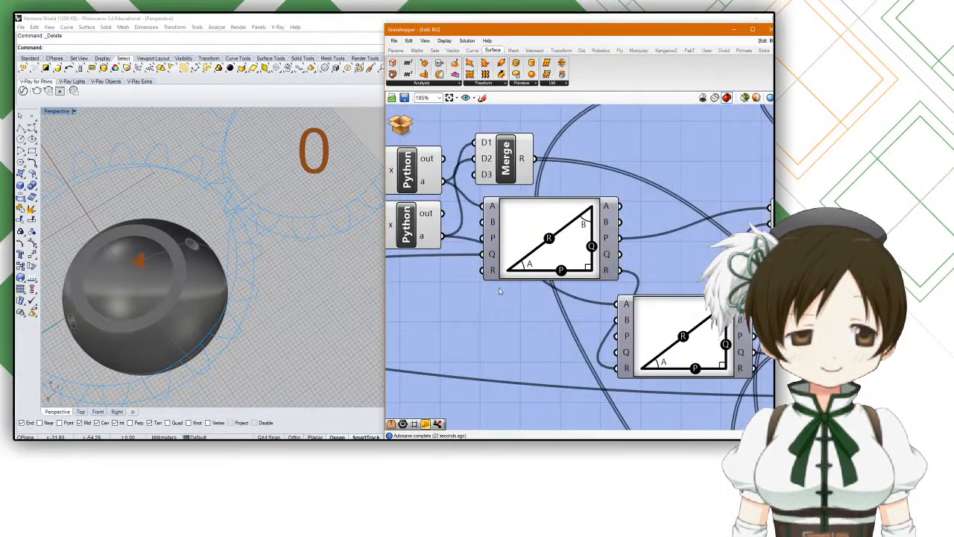
scroll(498, 293, "down", 1)
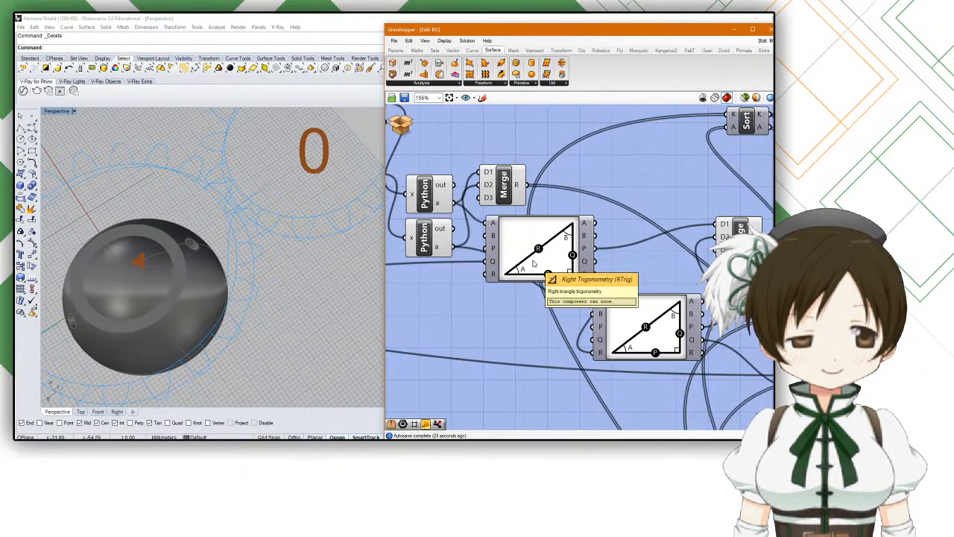
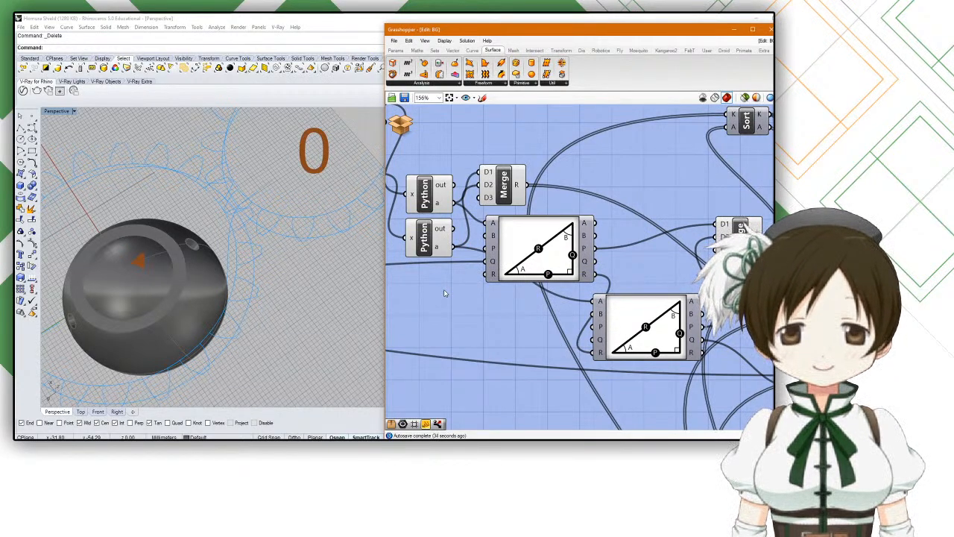
Step: Open the lower Python script beside the Right Trigonometry component, read its degree function and close it
double_click(431, 236)
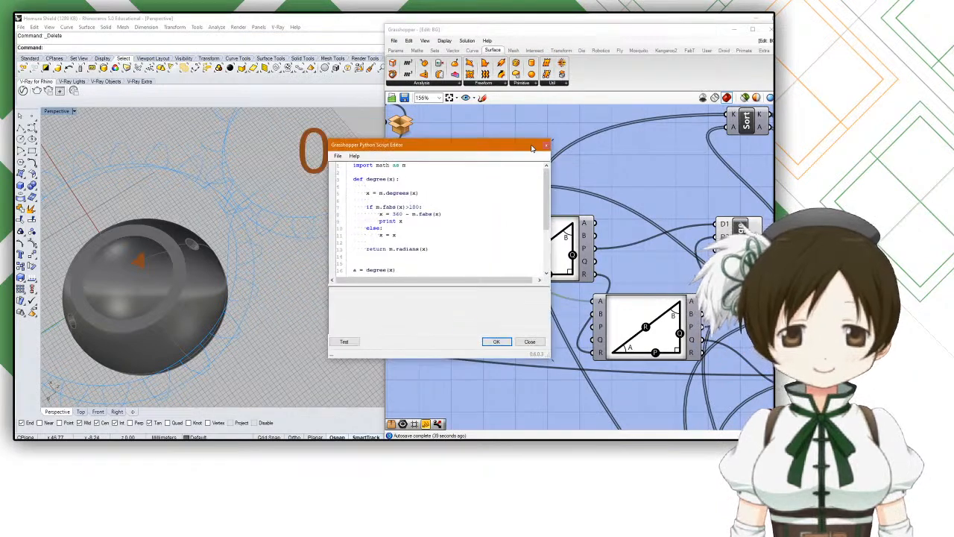
scroll(493, 197, "down", 4)
left_click_drag(431, 145, 511, 193)
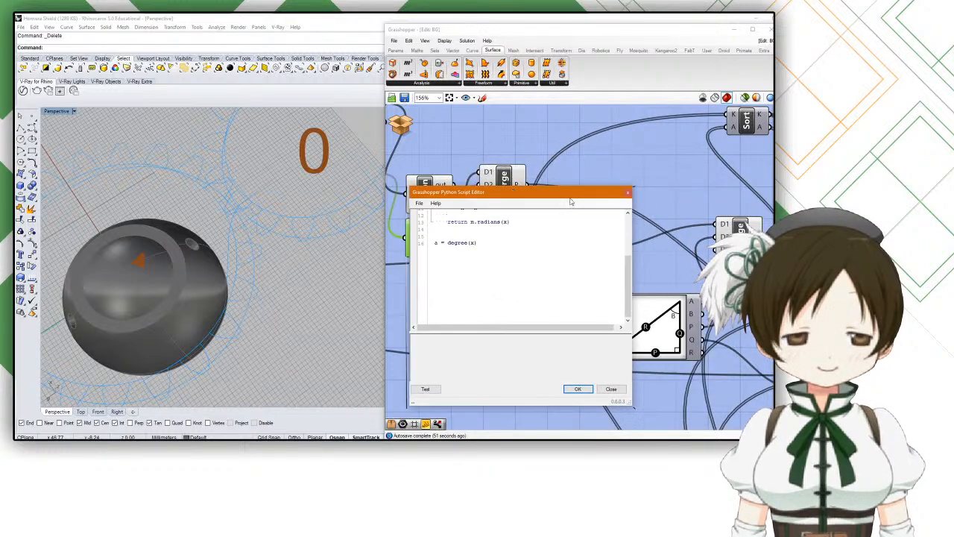
left_click(627, 193)
Step: Review the remaining components inside the BG cluster and return to the main definition
right_click_drag(614, 191, 424, 206)
right_click_drag(595, 234, 507, 277)
right_click_drag(595, 271, 502, 248)
scroll(457, 233, "down", 3)
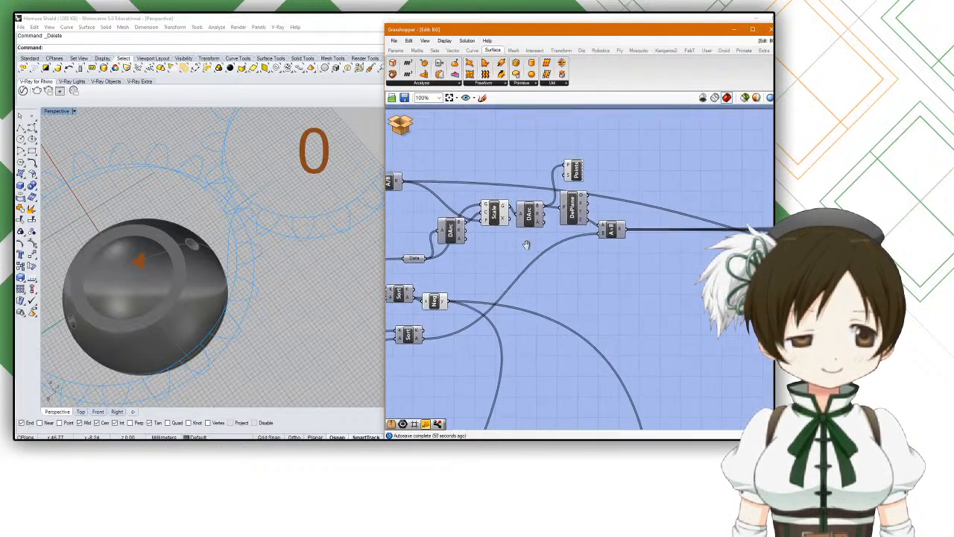
scroll(479, 233, "down", 1)
scroll(479, 233, "up", 6)
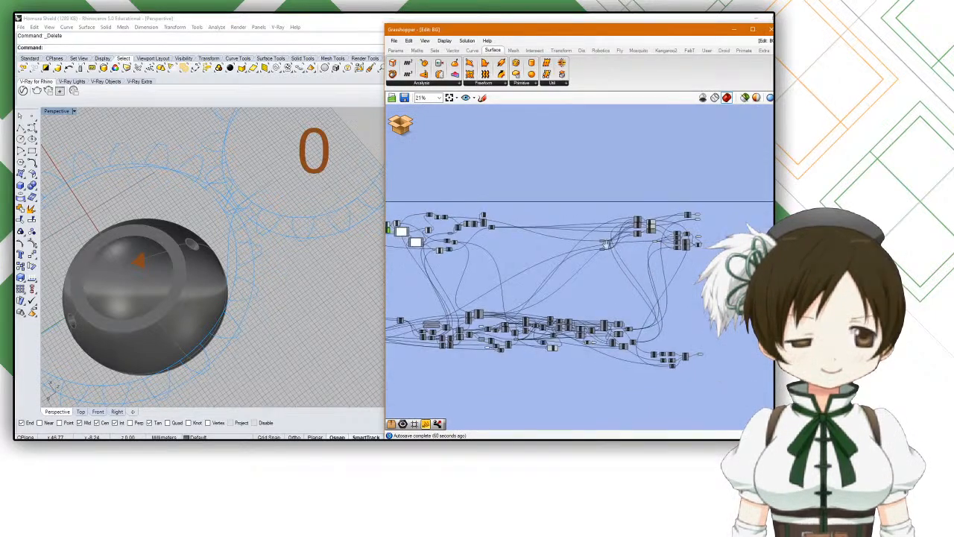
right_click_drag(554, 245, 448, 272)
left_click(401, 129)
left_click(434, 153)
Step: Try Dispatch output B as the BG cluster's Base Circle input, inspect the resulting gears and remove the connection
right_click_drag(231, 287, 190, 206)
right_click_drag(548, 222, 572, 224)
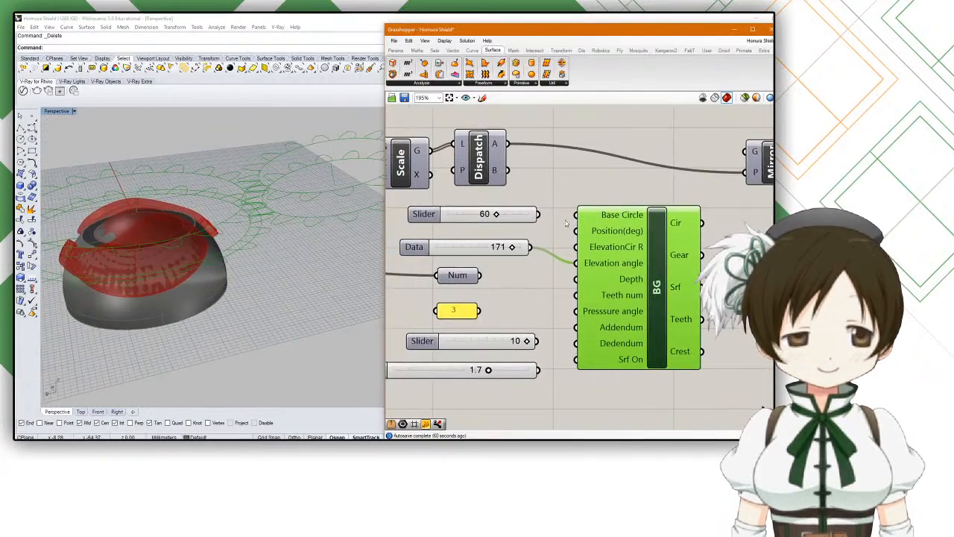
right_click_drag(261, 224, 254, 174)
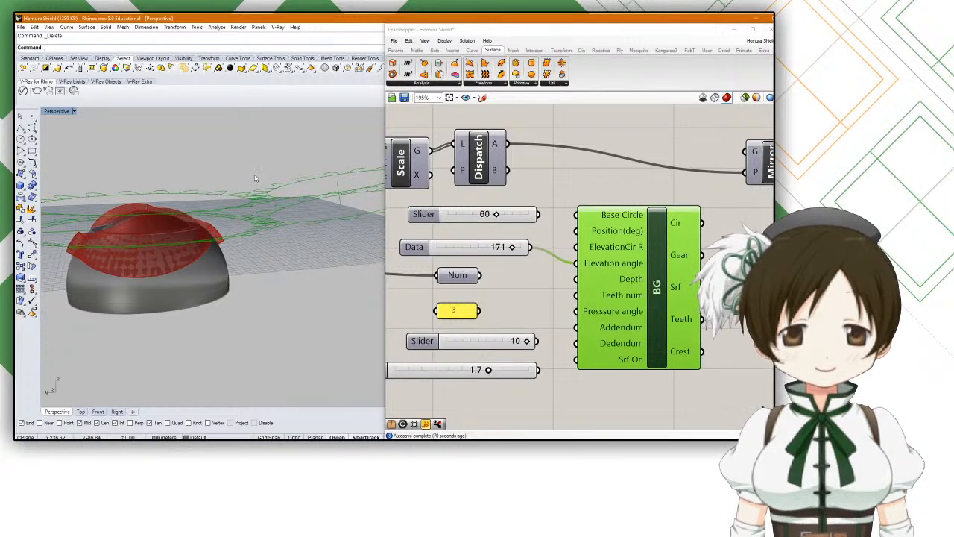
mouse_move(591, 217)
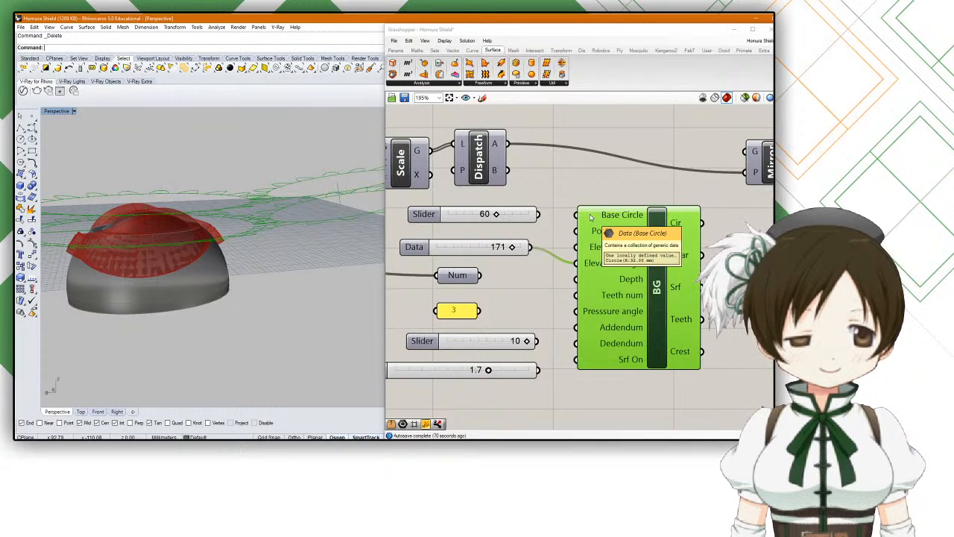
left_click_drag(508, 170, 578, 214)
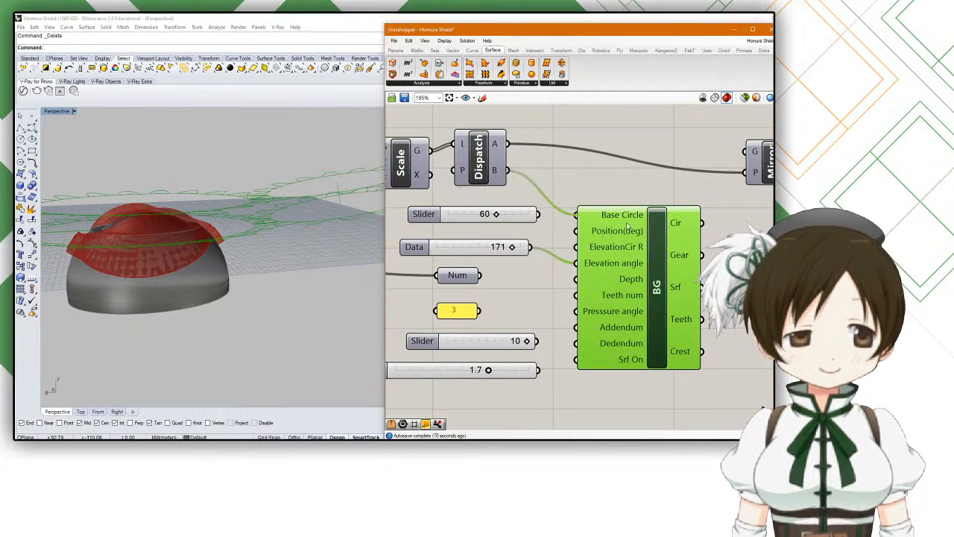
mouse_move(623, 222)
right_click_drag(287, 258, 230, 276)
left_click_drag(510, 172, 573, 217, "ctrl")
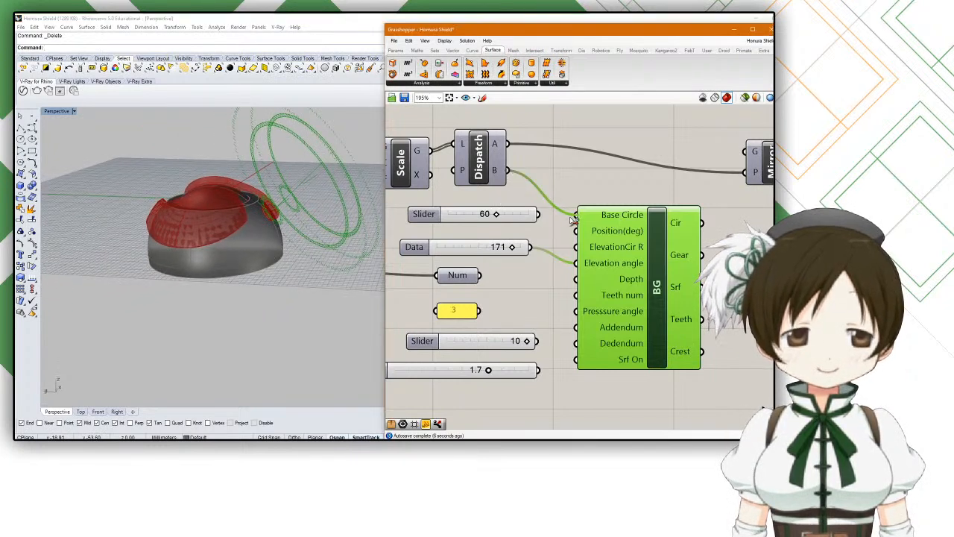
Step: Set the yellow number panel below the Num parameter to 4
double_click(468, 313)
type("4")
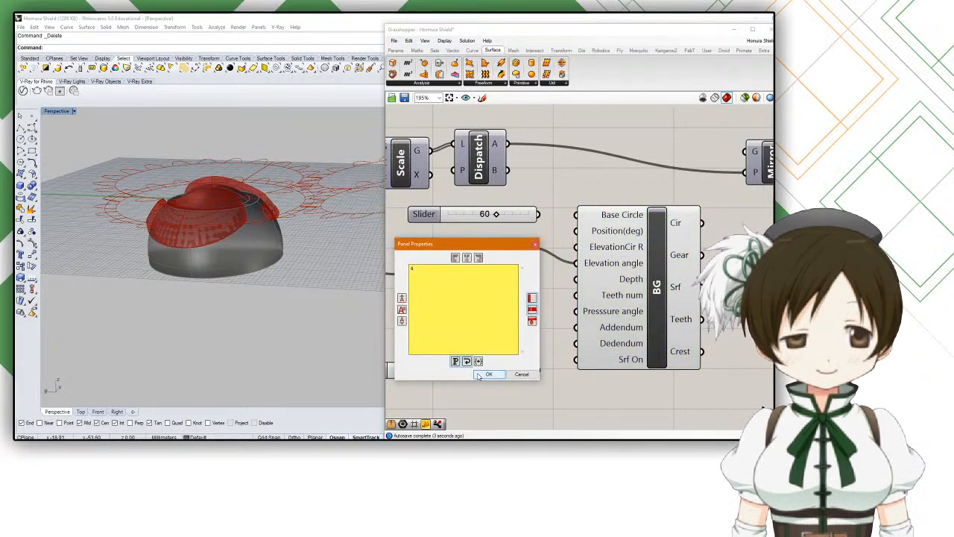
left_click(489, 373)
Step: Try the 4 panel as the BG cluster's ElevationCir R input, disconnect it and inspect the gear pair from several angles
left_click_drag(480, 310, 577, 247)
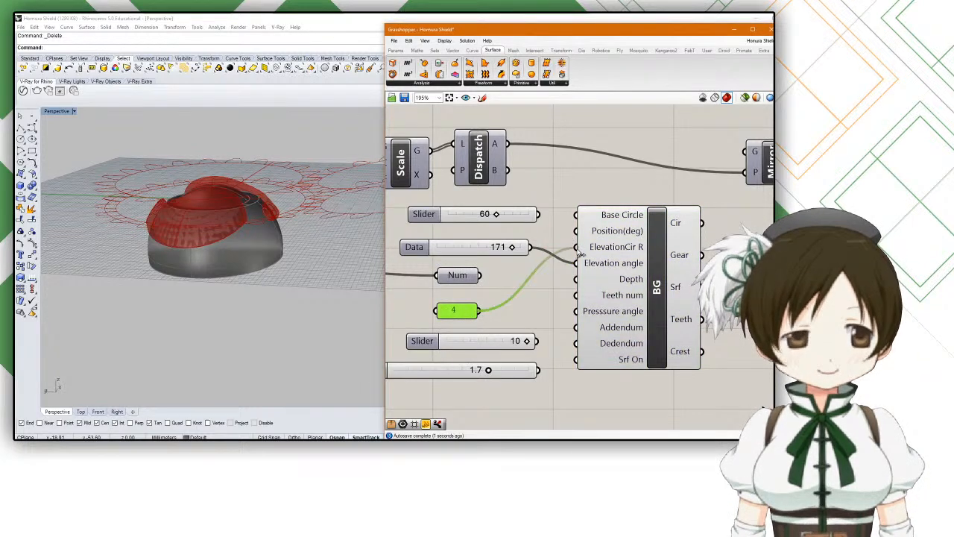
right_click_drag(253, 223, 298, 217)
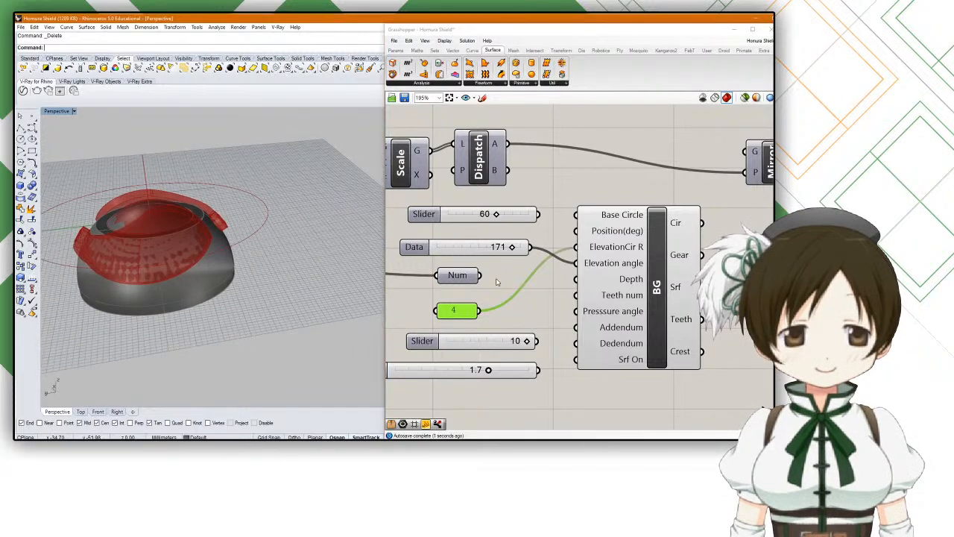
left_click_drag(482, 311, 575, 247, "ctrl")
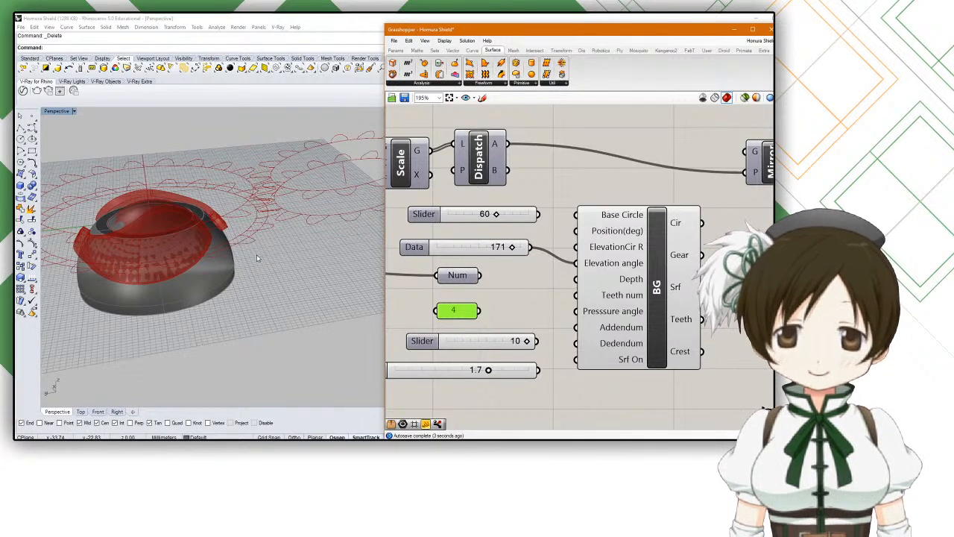
right_click_drag(243, 257, 273, 289)
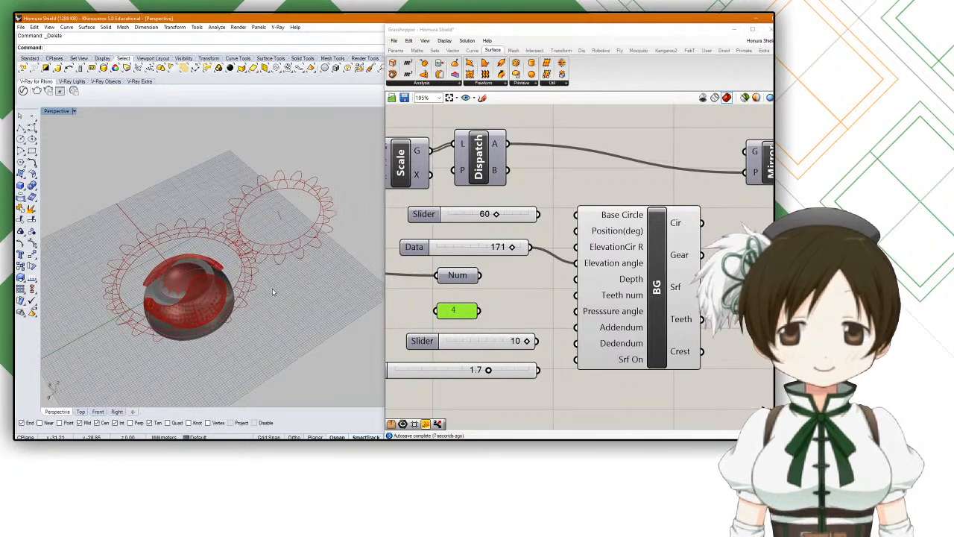
right_click_drag(273, 291, 234, 269)
scroll(234, 270, "up", 7)
scroll(233, 271, "down", 7)
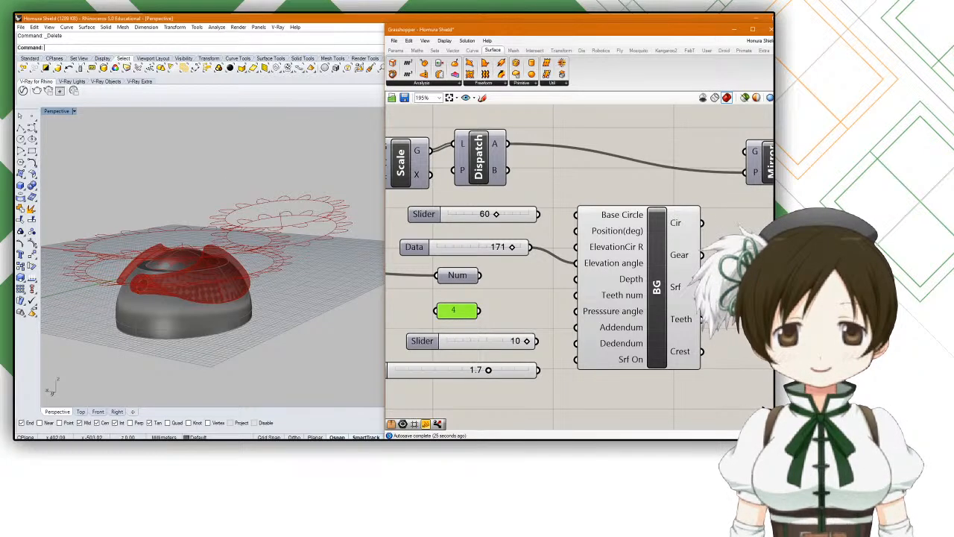
left_click(536, 286)
right_click_drag(307, 302, 273, 284)
Step: Check the MM to CM panel in the Port and Scale Partial Sphere Curve group without editing it
right_click_drag(520, 256, 643, 243)
scroll(642, 243, "down", 4)
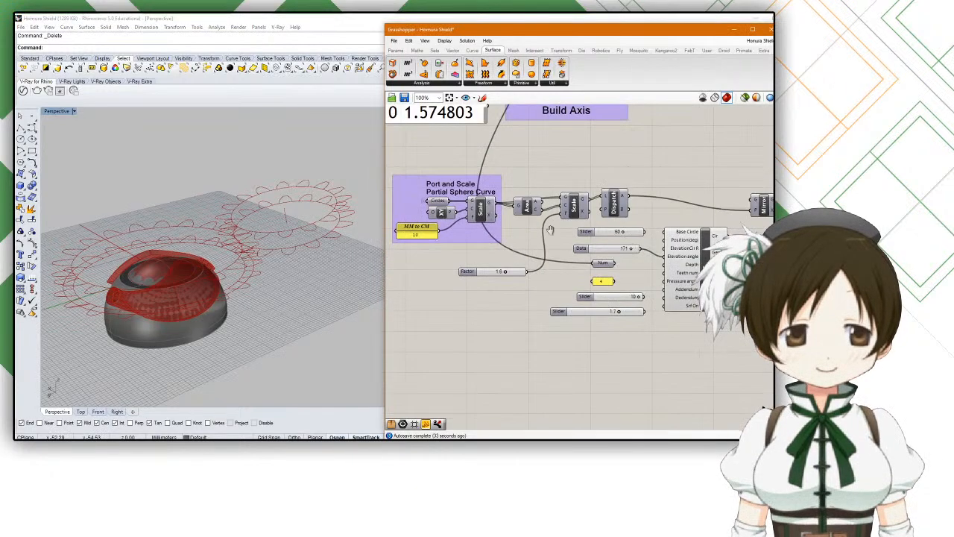
right_click_drag(573, 213, 601, 216)
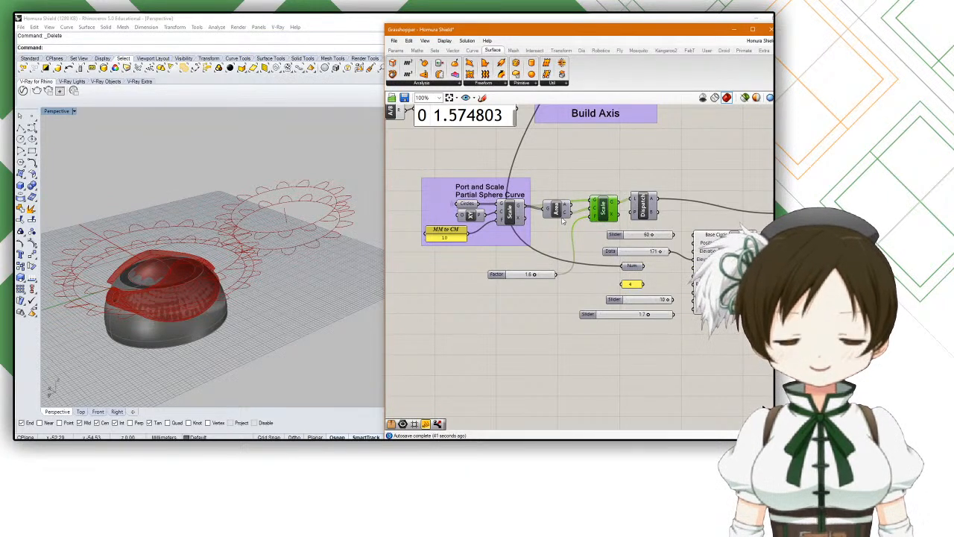
scroll(507, 237, "up", 2)
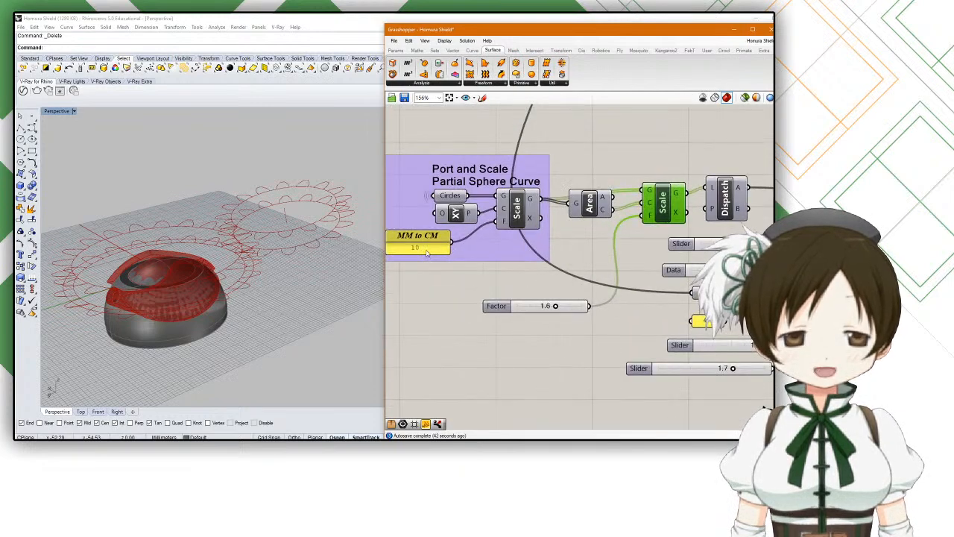
double_click(426, 251)
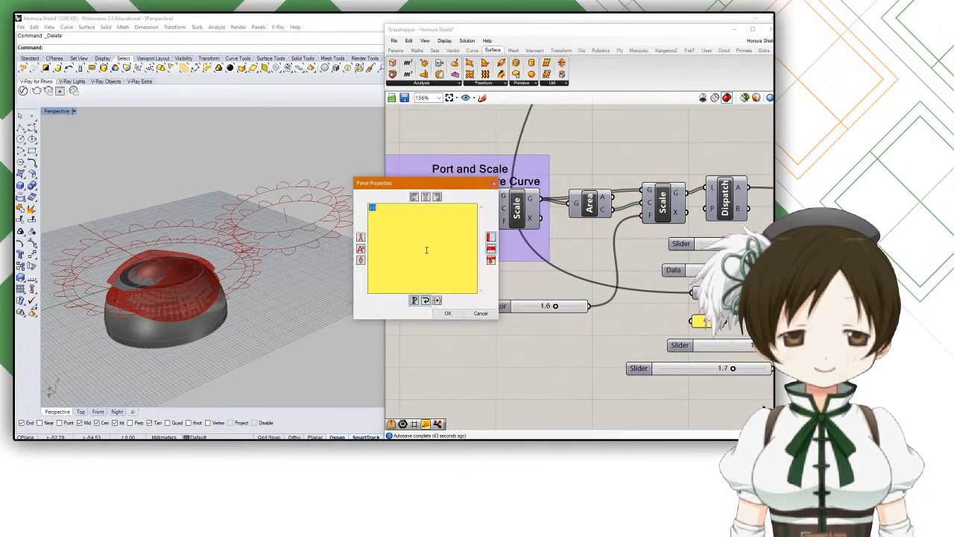
left_click(480, 313)
Step: Move the Factor slider farther from the Scale component and apply the expression x*10 to that component's F input
right_click_drag(593, 266, 541, 278)
left_click(512, 320)
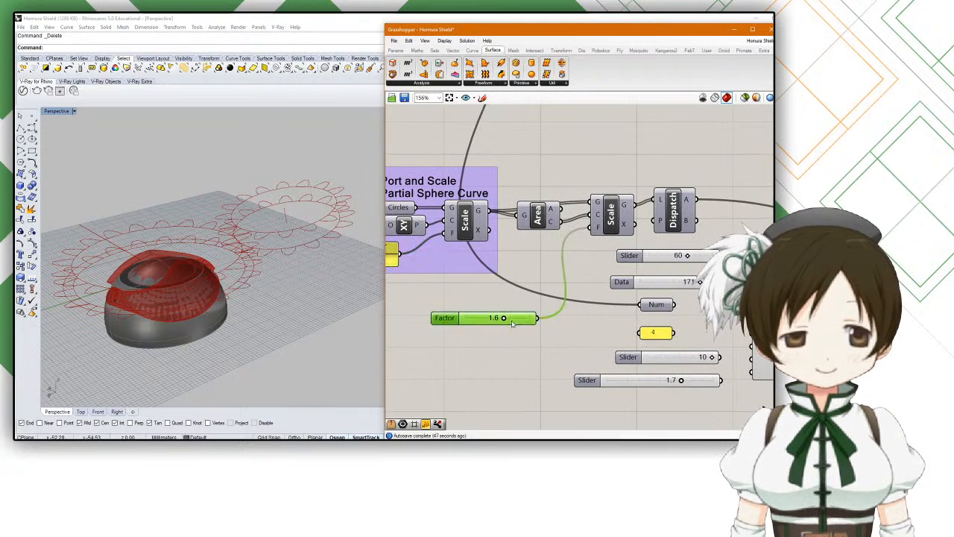
left_click_drag(520, 319, 490, 318)
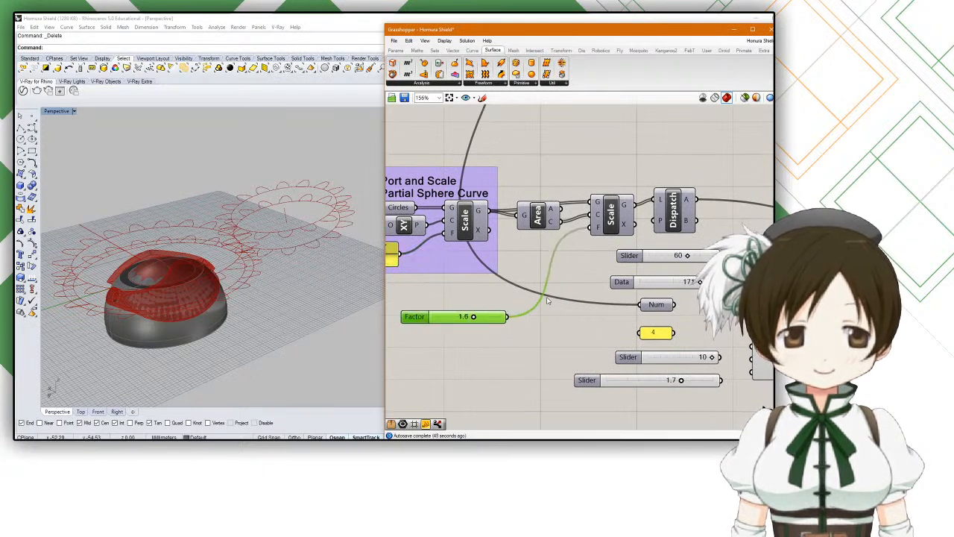
right_click(596, 231)
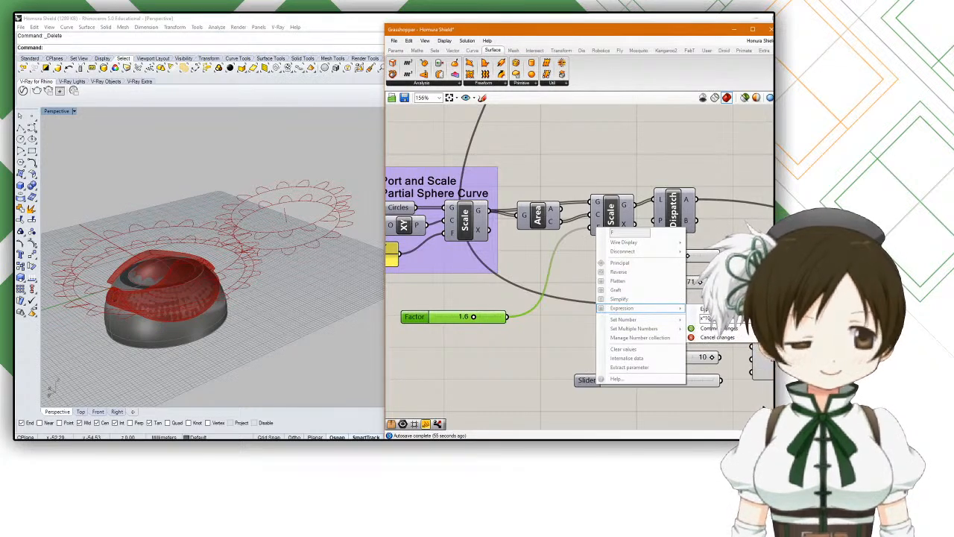
left_click(723, 332)
right_click_drag(561, 292, 428, 269)
right_click_drag(582, 244, 603, 248)
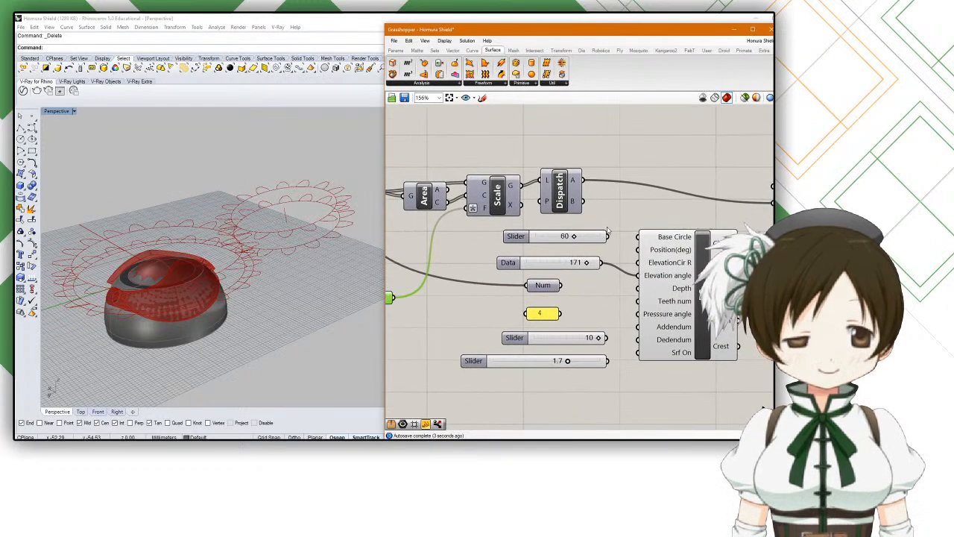
Step: Try the Dispatch component's B output as the BG cluster's Base Circle input and inspect the gears
left_click_drag(584, 202, 635, 238)
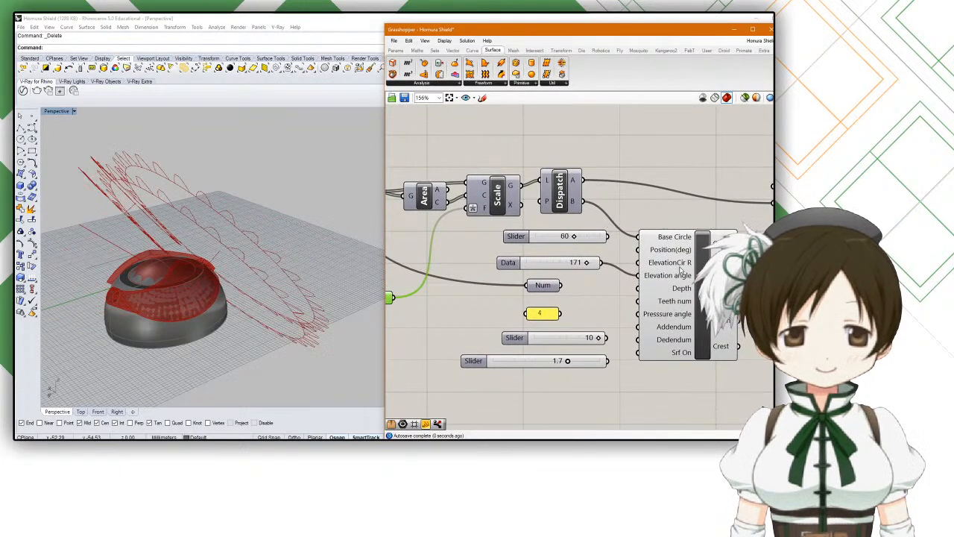
right_click_drag(248, 271, 135, 272)
right_click_drag(214, 259, 230, 283)
right_click_drag(705, 352, 546, 363)
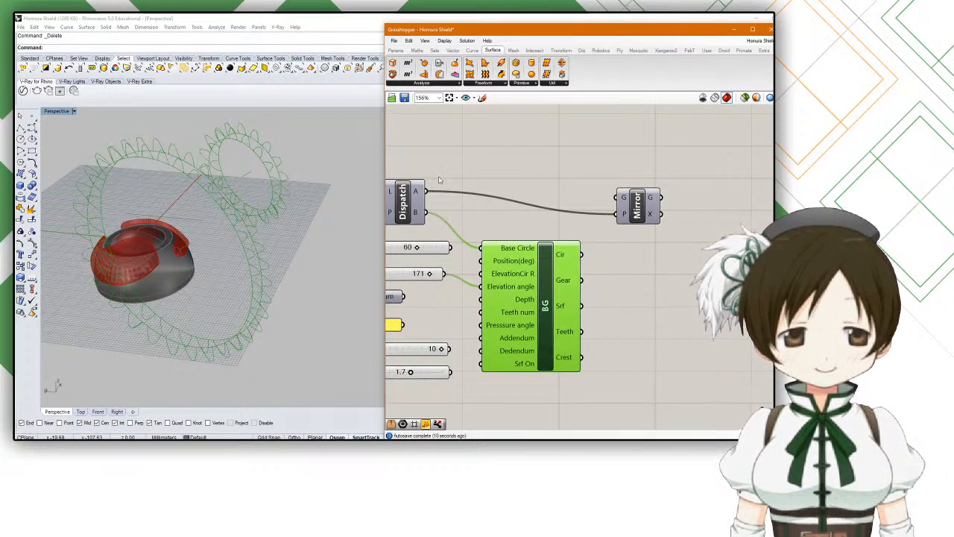
Step: Connect Dispatch's A output to BG's Base Circle input and BG's Cir output to the Mirror's G input
left_click_drag(425, 192, 481, 248)
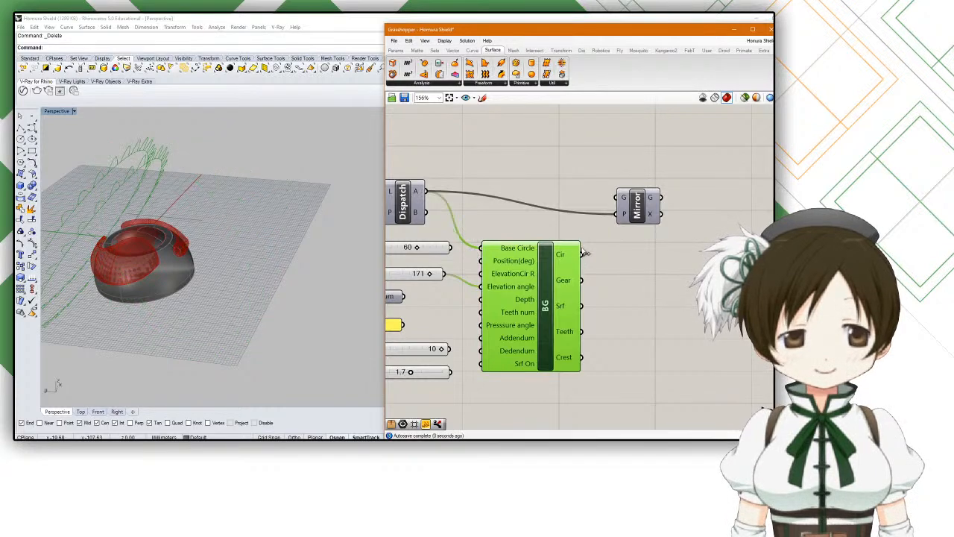
left_click_drag(587, 256, 638, 211)
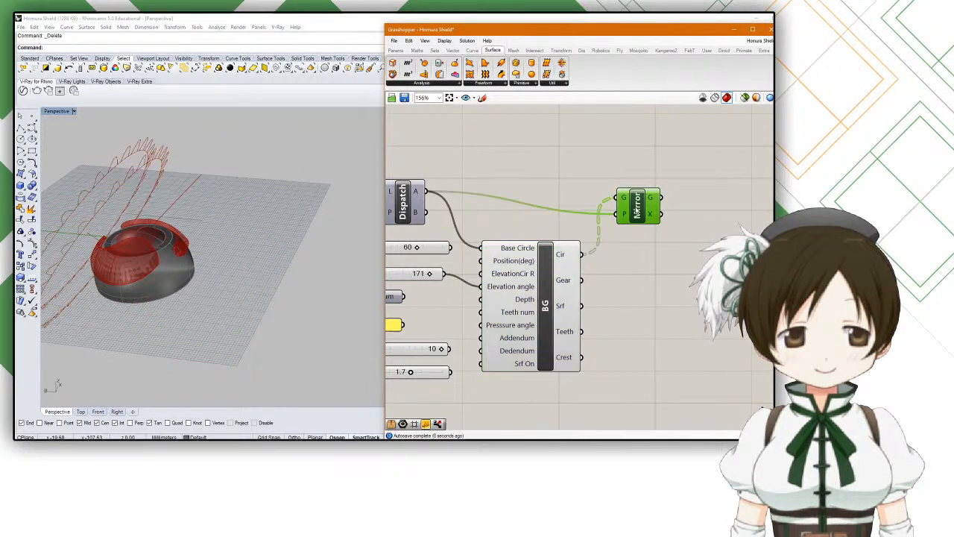
right_click_drag(313, 246, 223, 224)
Step: Hide the BG cluster's preview and show the Mirror component's preview
left_click(531, 298)
middle_click(531, 270)
left_click(565, 254)
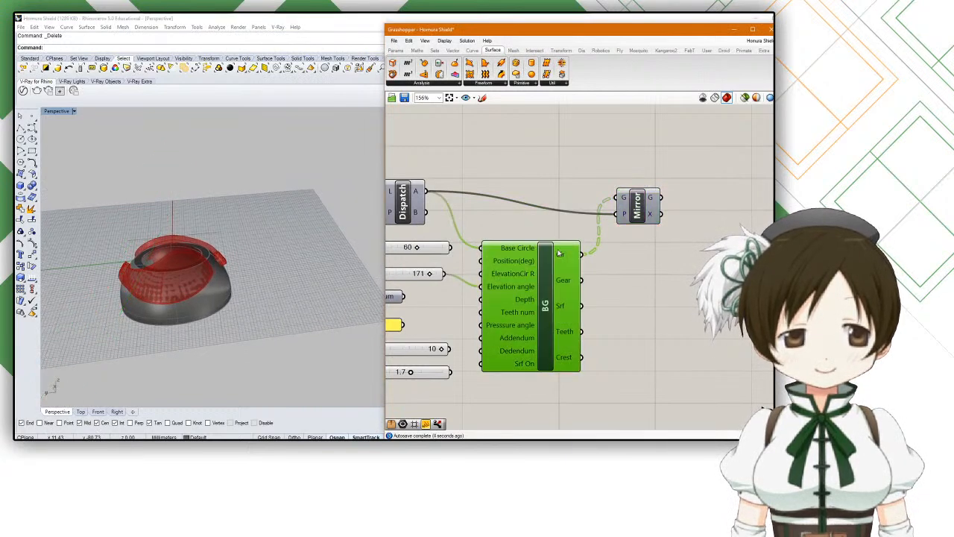
left_click(639, 206)
middle_click(638, 205)
left_click(653, 190)
scroll(320, 247, "down", 4)
right_click_drag(277, 255, 319, 215)
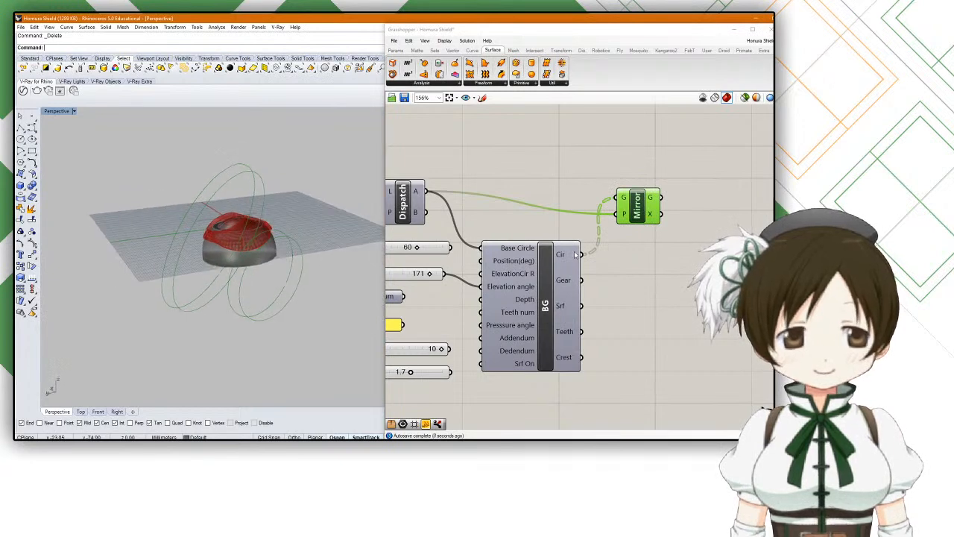
Step: Replace the Mirror's G input with BG's Gear output and check the ElevationCir R input's stored value
scroll(576, 255, "up", 1)
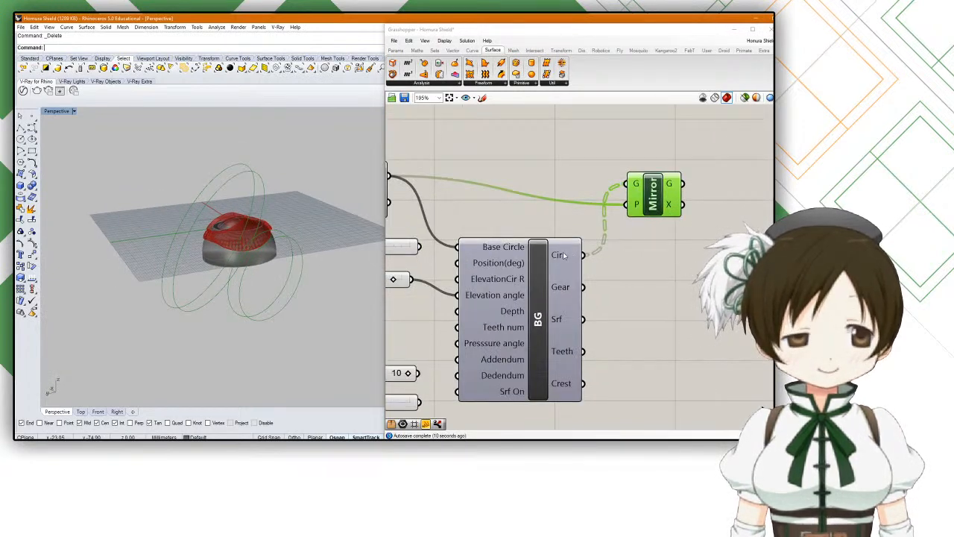
mouse_move(564, 256)
left_click_drag(584, 287, 628, 191)
right_click_drag(240, 237, 261, 188)
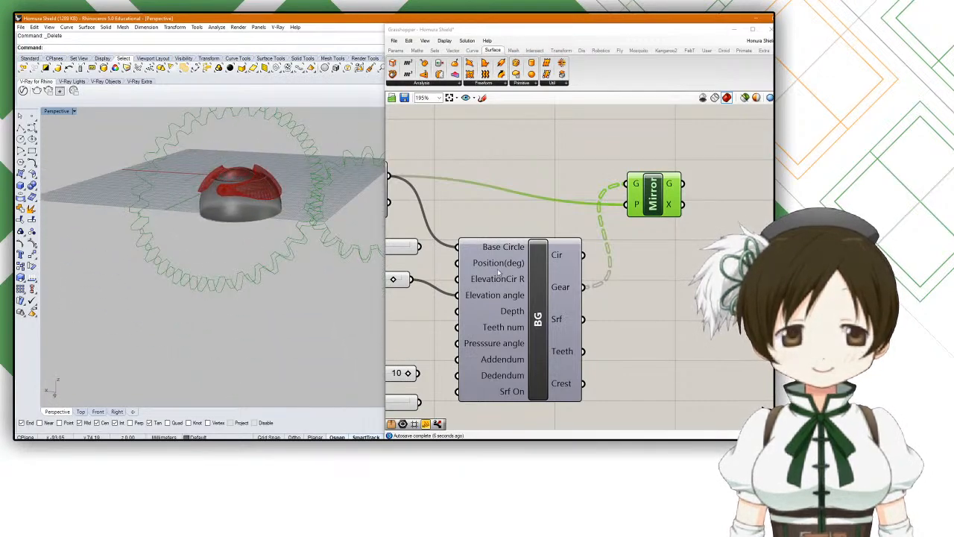
right_click_drag(497, 283, 608, 262)
mouse_move(608, 261)
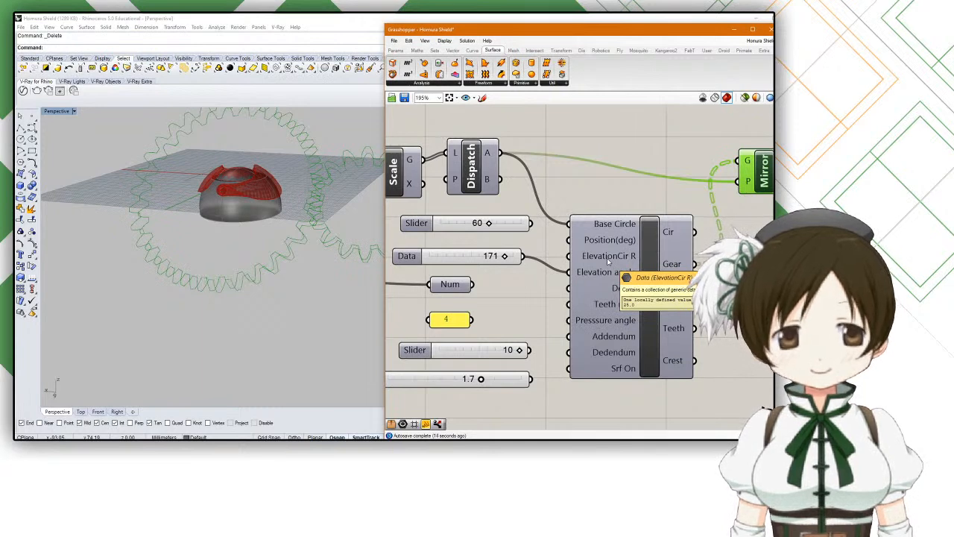
right_click_drag(693, 219, 586, 231)
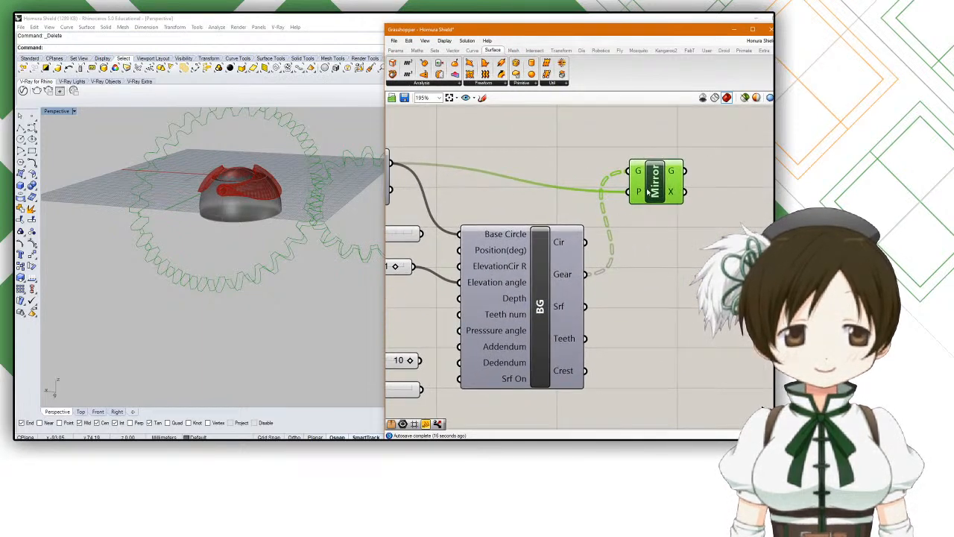
Step: Add a Scale component after the Mirror and connect the Mirror's G output to its G input
right_click_drag(725, 177, 691, 181)
double_click(705, 177)
type("scale")
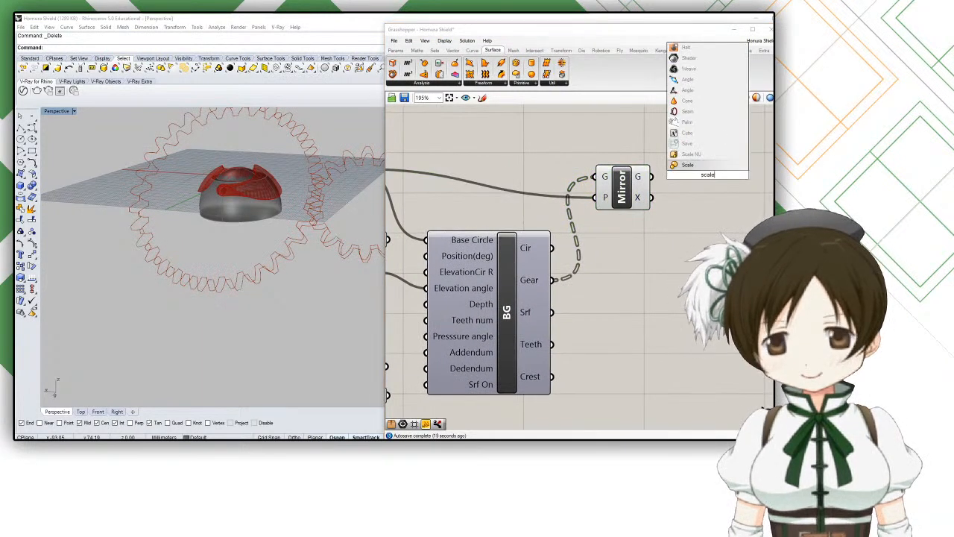
key("Return")
left_click_drag(652, 176, 680, 159)
Step: Review the F input expression on the Scale component that feeds the Dispatch
scroll(694, 178, "down", 4)
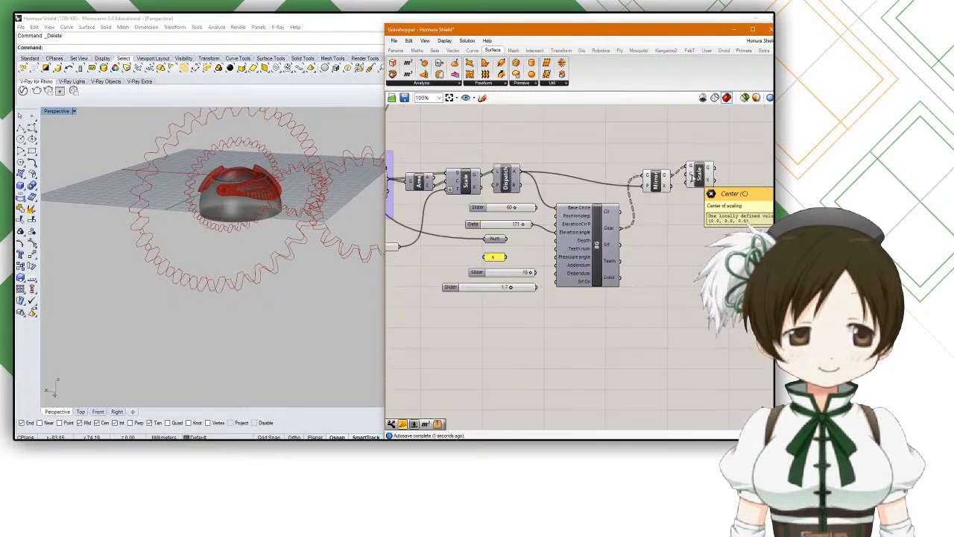
scroll(497, 213, "up", 2)
right_click_drag(489, 208, 540, 218)
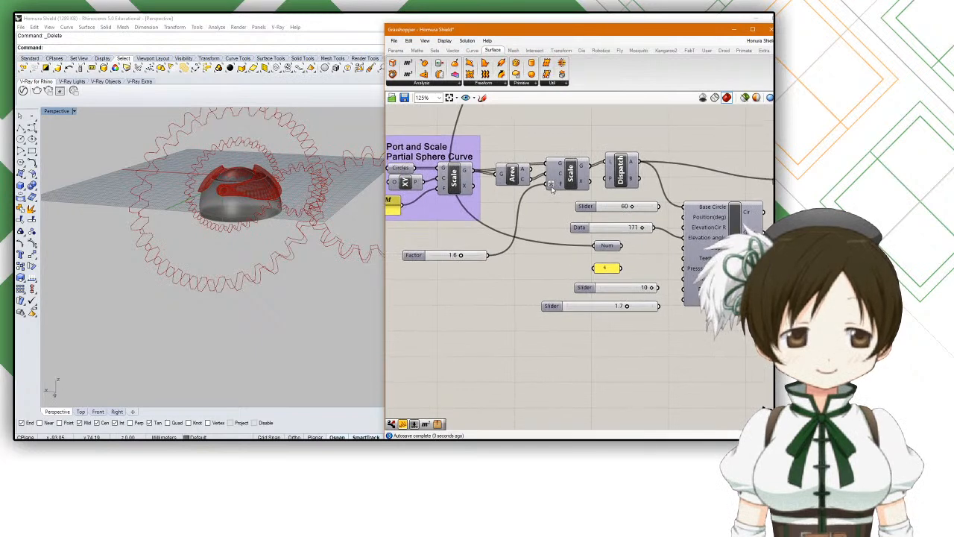
double_click(544, 208)
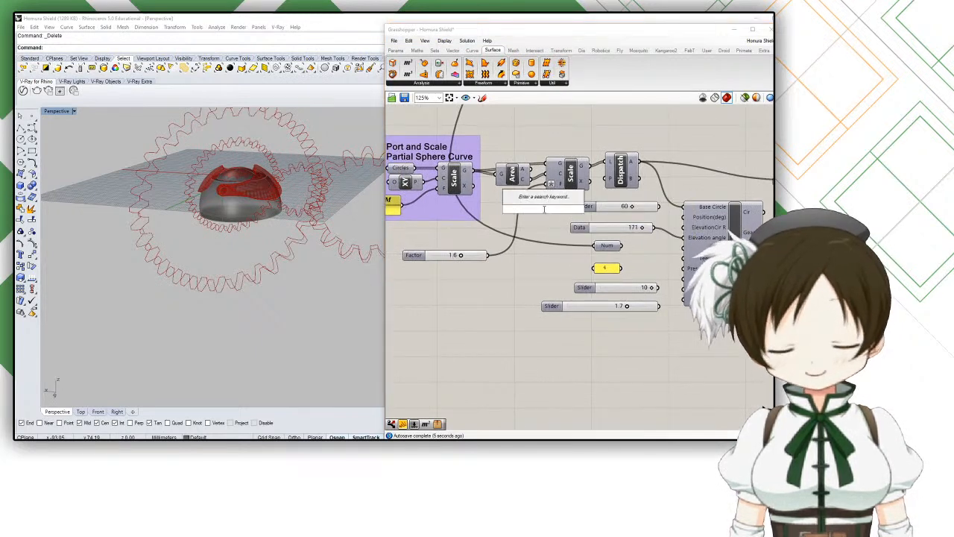
left_click(545, 219)
right_click_drag(587, 219, 483, 219)
right_click_drag(750, 170, 678, 174)
scroll(709, 179, "up", 2)
Step: Set a fixed number on the F input of the Scale component after the Mirror
left_click(681, 173)
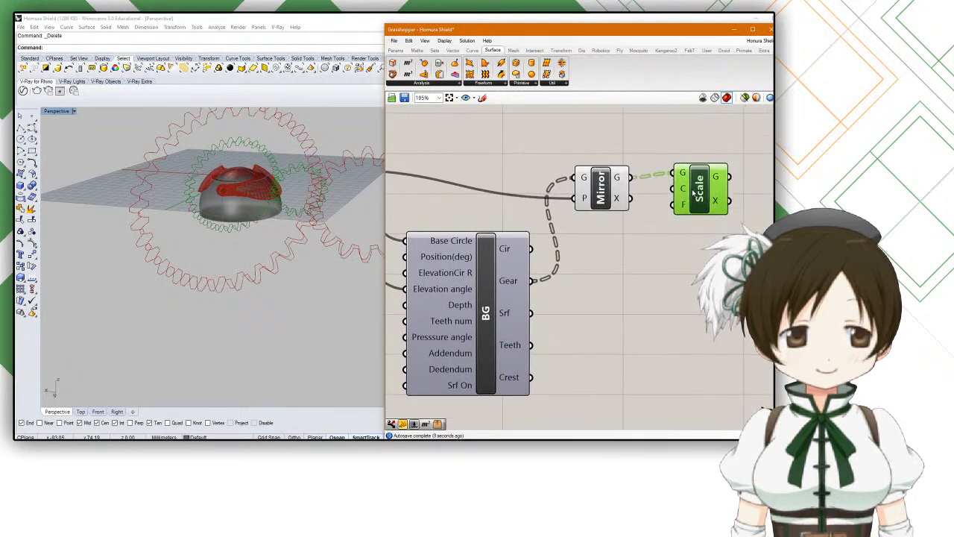
scroll(682, 192, "down", 3)
right_click_drag(438, 237, 470, 246)
right_click_drag(741, 212, 664, 218)
scroll(665, 217, "up", 4)
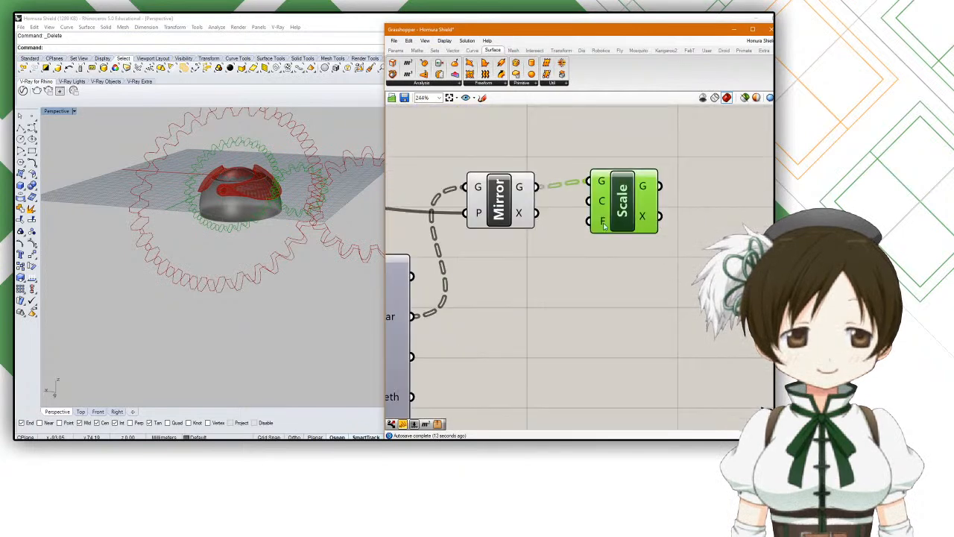
right_click(604, 223)
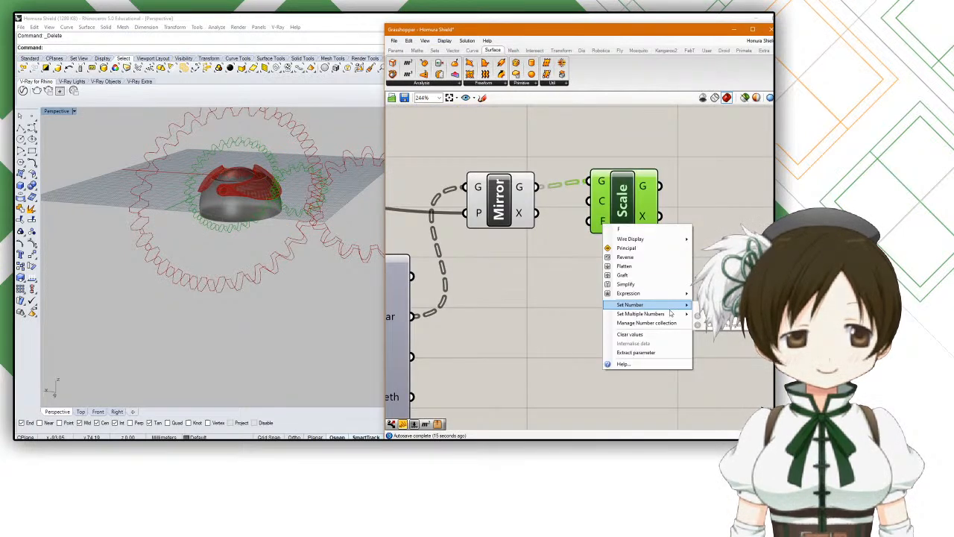
left_click(722, 305)
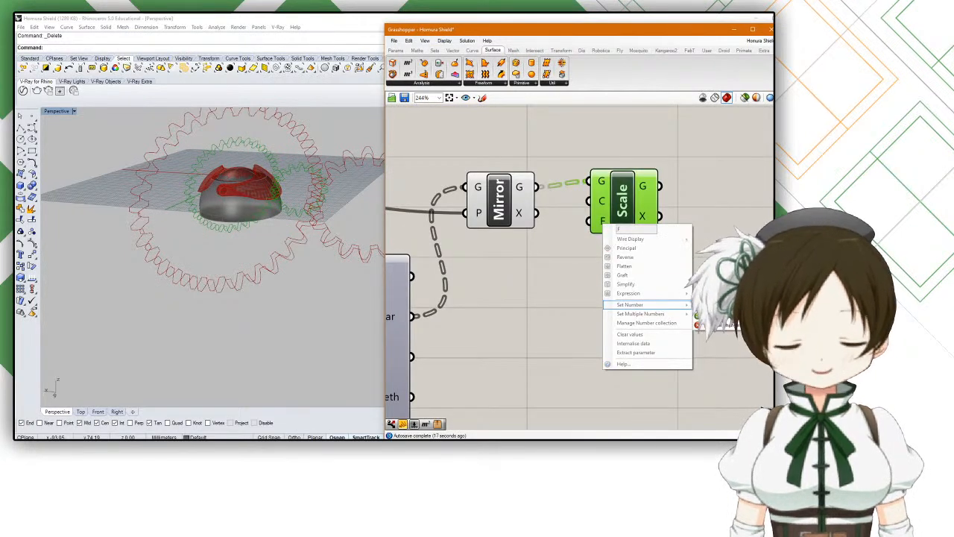
left_click(711, 315)
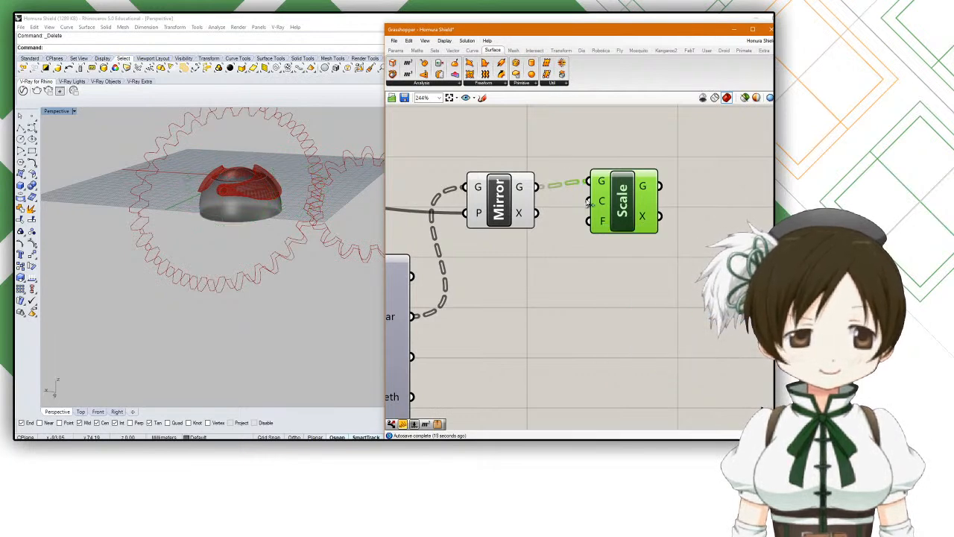
Step: Connect the Area component's C output to the new Scale's C input and hide the Mirror's preview
scroll(601, 202, "down", 5)
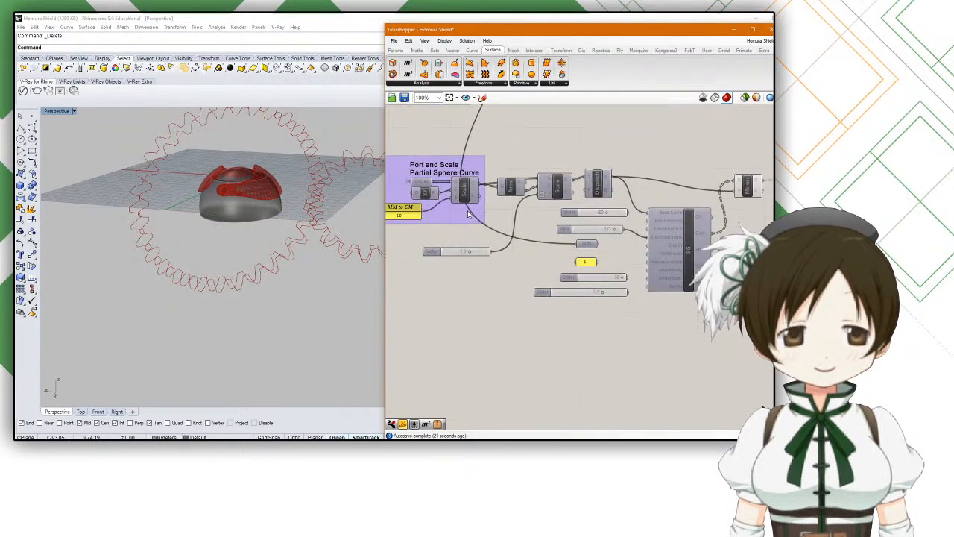
right_click_drag(542, 241, 537, 247)
right_click_drag(528, 210, 432, 212)
left_click(649, 203)
middle_click(661, 205)
left_click(681, 189)
scroll(240, 181, "up", 3)
scroll(239, 180, "up", 5)
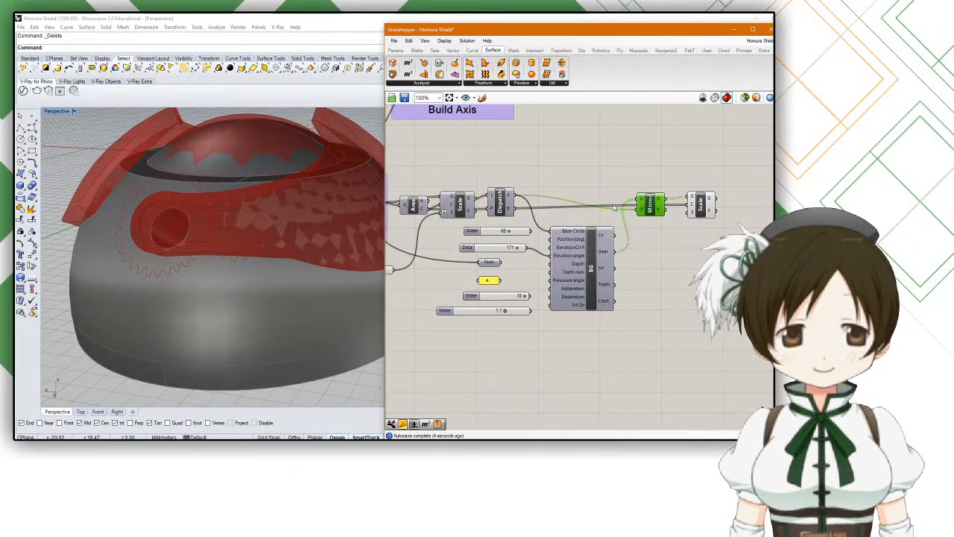
Step: Connect the yellow 4 panel to BG's Depth input and inspect the scaled gears at the shield's port
left_click(697, 210)
mouse_move(298, 287)
right_mouse_down()
mouse_move(339, 177)
mouse_move(328, 201)
mouse_move(284, 202)
mouse_move(280, 160)
mouse_move(281, 181)
mouse_move(219, 256)
mouse_move(284, 181)
mouse_move(286, 216)
mouse_move(198, 208)
mouse_move(201, 229)
right_mouse_up()
scroll(706, 220, "up", 3)
right_click_drag(535, 313, 622, 303)
left_click_drag(480, 320, 564, 295)
right_click_drag(301, 248, 369, 252)
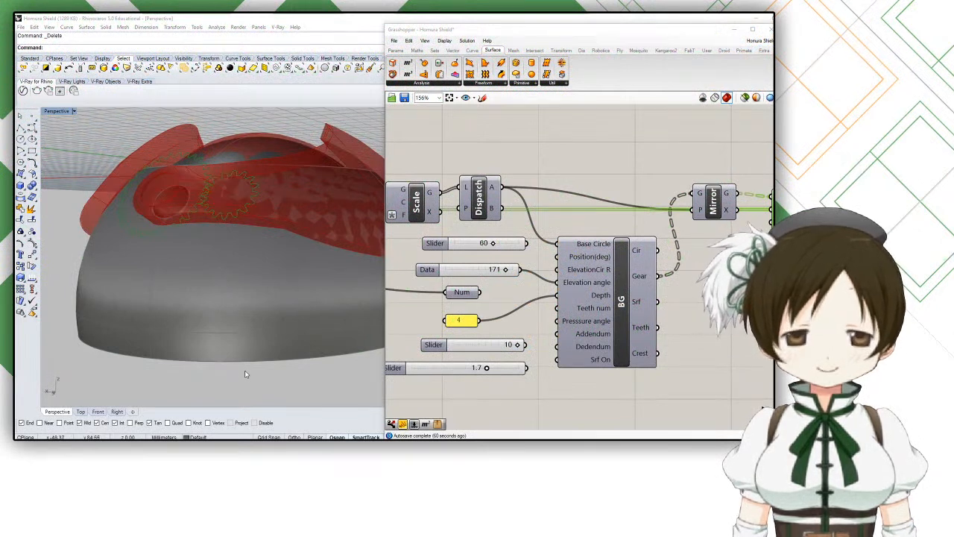
Step: Turn the Mirror component's preview back on
right_click(503, 271)
left_click(720, 268)
right_click_drag(723, 267, 595, 236)
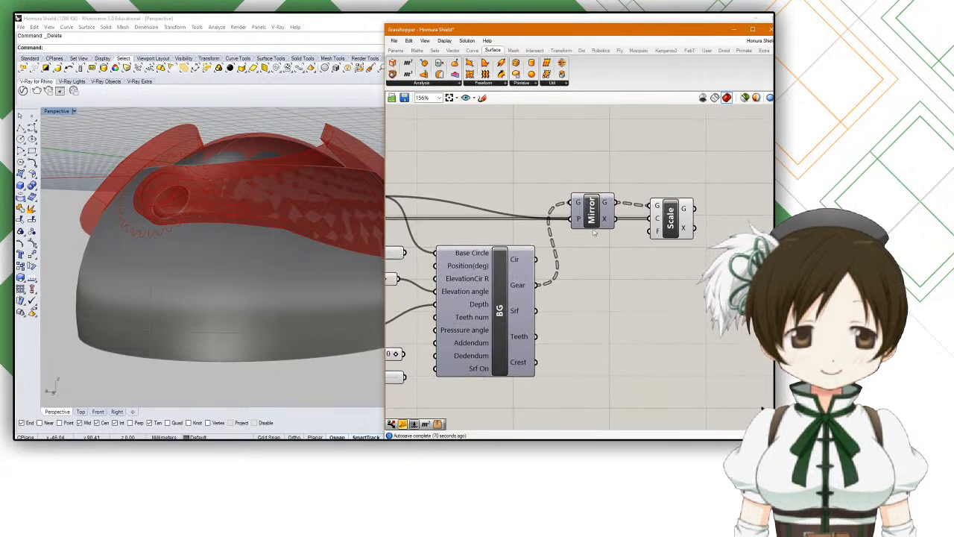
scroll(278, 271, "down", 5)
right_click_drag(279, 275, 238, 201)
scroll(242, 266, "up", 4)
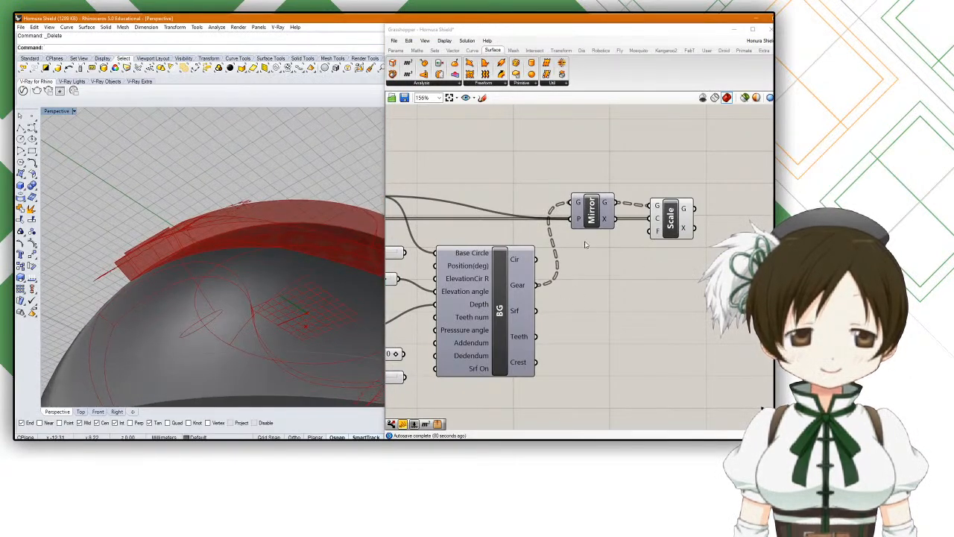
left_click(594, 220)
middle_click(592, 217)
left_click(609, 204)
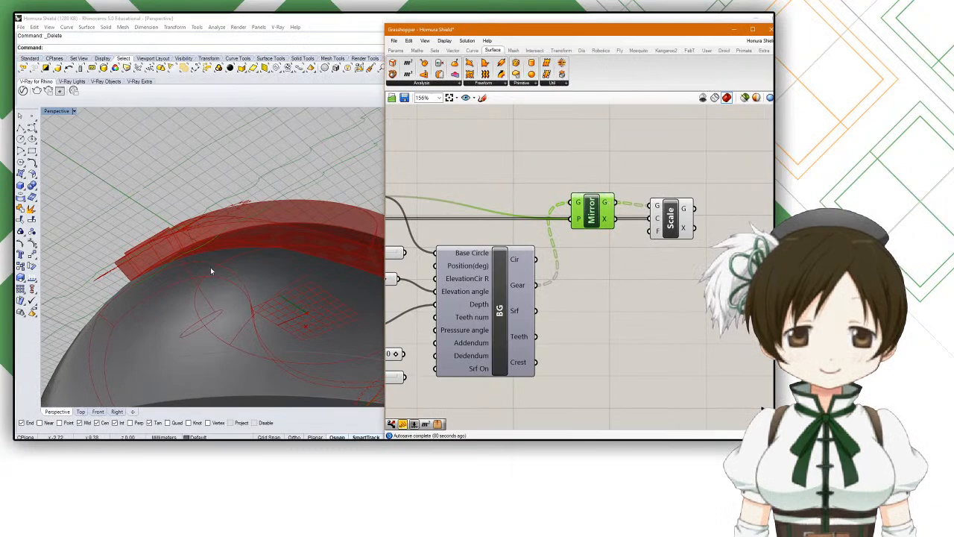
Step: Examine the mirrored gears' tilt and position relative to the shield from several angles
scroll(292, 258, "down", 5)
right_click_drag(200, 258, 239, 246)
left_click(587, 231)
left_click(588, 226)
right_click_drag(209, 286, 160, 290)
scroll(562, 298, "down", 5)
right_click_drag(525, 288, 329, 268)
scroll(552, 278, "up", 4)
mouse_move(528, 261)
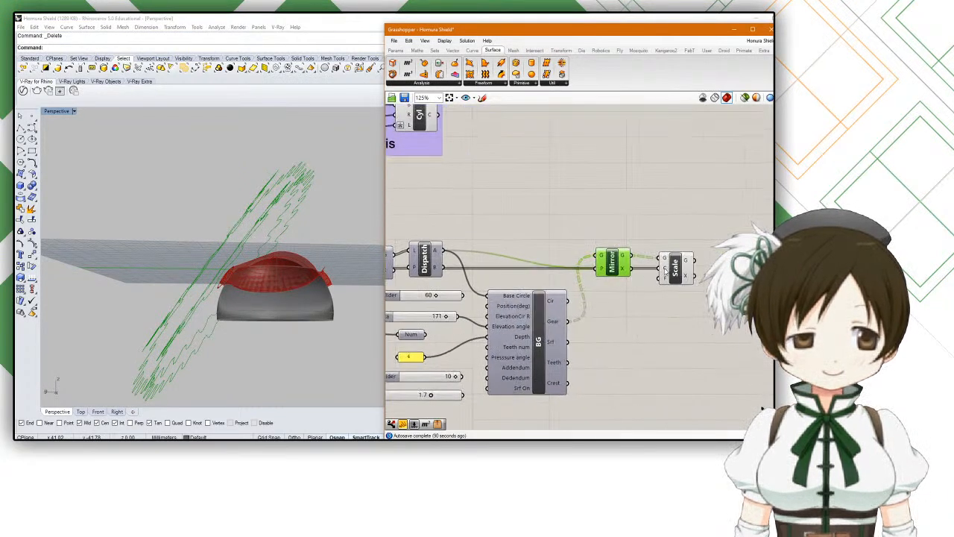
Step: Move the Scale down and the Mirror up, and place a Dispatch component below the Mirror
left_click_drag(675, 273, 680, 282)
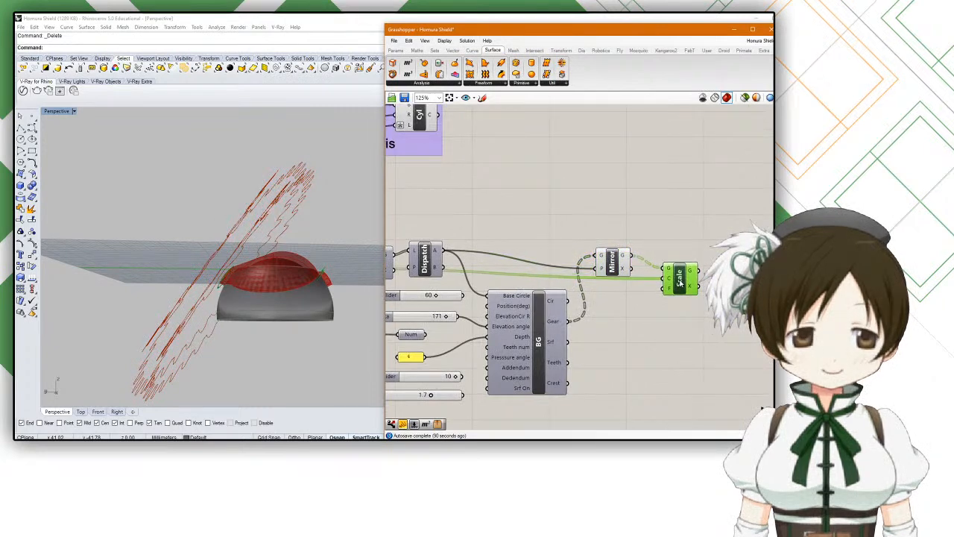
left_click_drag(618, 263, 618, 246)
double_click(612, 305)
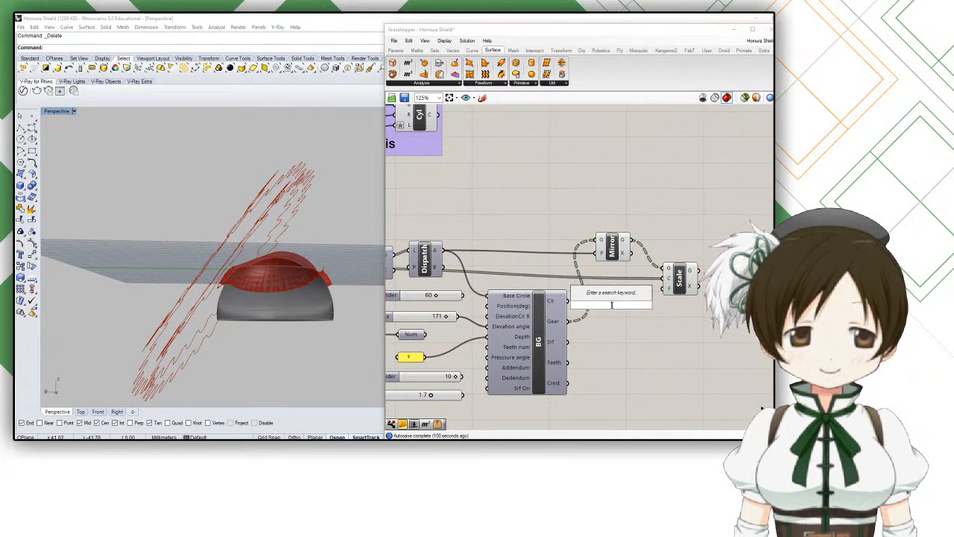
type("dispa")
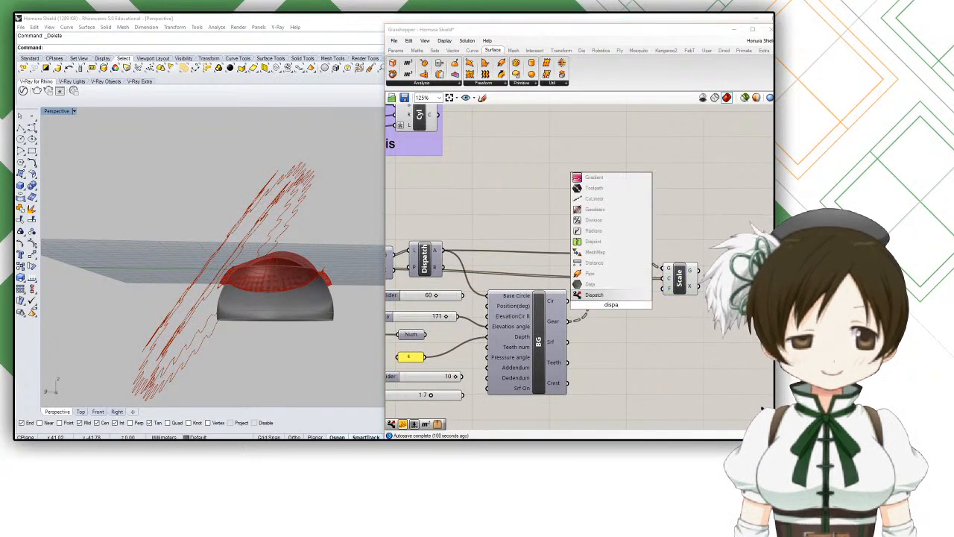
key("Return")
right_click_drag(612, 305, 730, 267)
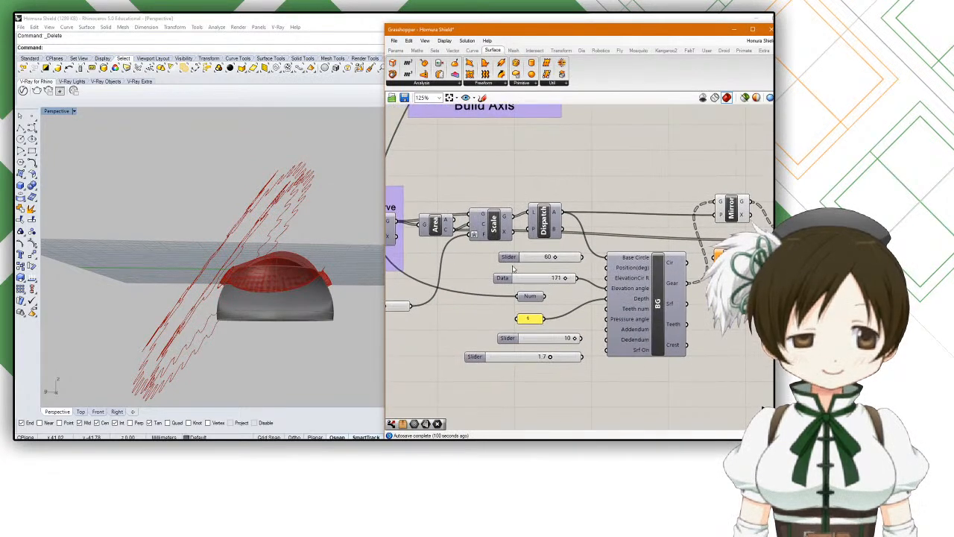
Step: Shift the Scale component beside the Area slightly up and the Mirror component slightly down
right_click_drag(514, 270, 551, 282)
mouse_move(519, 243)
left_mouse_down()
mouse_move(523, 224)
mouse_move(575, 236)
mouse_move(578, 223)
mouse_move(524, 228)
left_mouse_up()
left_click(532, 231)
right_click_drag(524, 228, 439, 231)
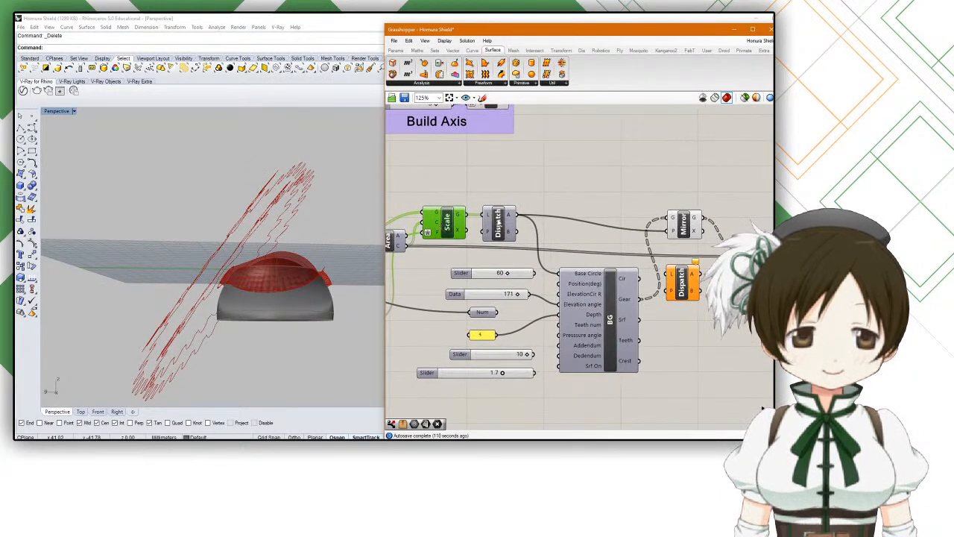
right_click_drag(719, 253, 712, 254)
left_click_drag(680, 237, 685, 246)
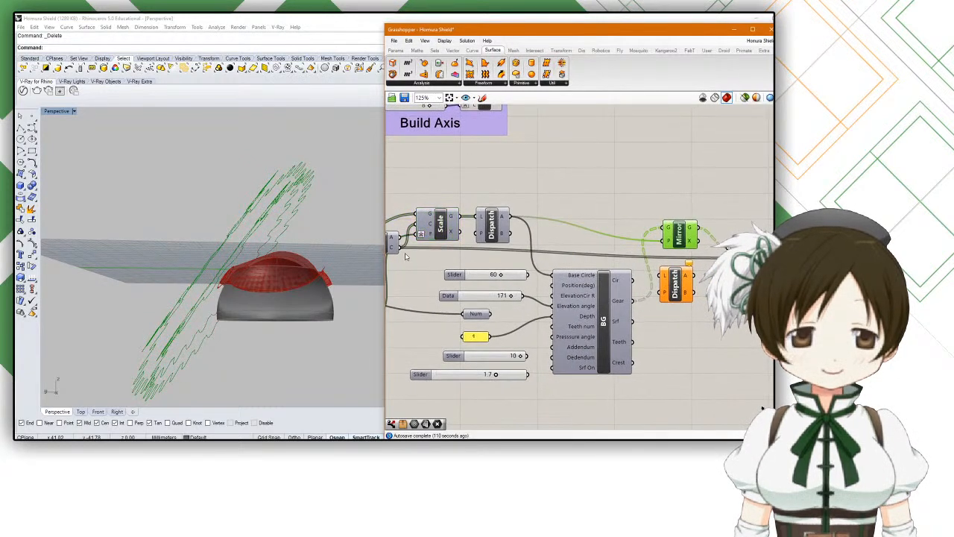
Step: Route Area's C output through the new Dispatch's L input and feed its A output to the last Scale's C input
left_click_drag(403, 251, 661, 284)
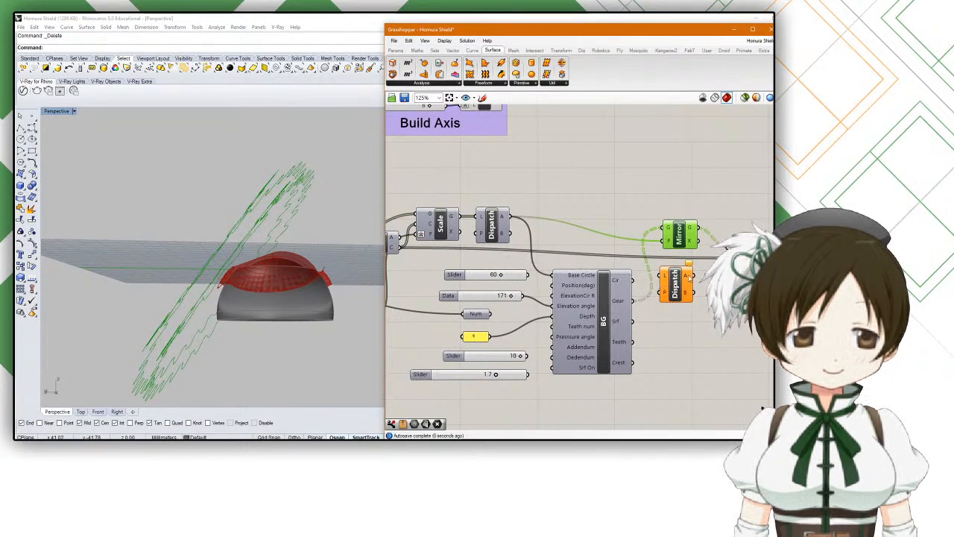
left_click_drag(401, 252, 732, 258)
left_click(749, 254)
scroll(226, 282, "up", 8)
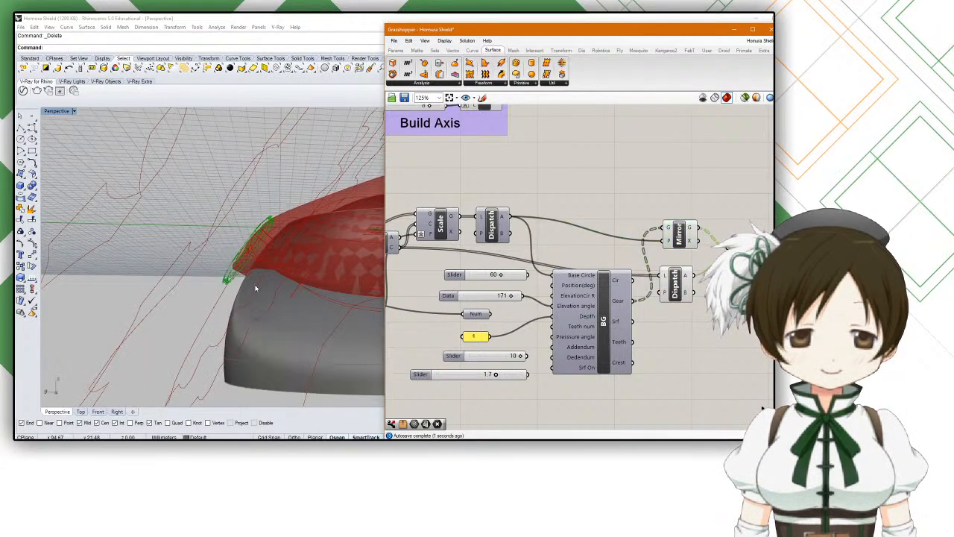
scroll(253, 289, "up", 5)
right_click_drag(245, 292, 269, 278)
scroll(217, 277, "down", 8)
scroll(139, 275, "up", 7)
scroll(237, 314, "up", 3)
Step: Hide the Mirror's preview and move the Mirror and the Dispatch below it closer together
left_click_drag(700, 321, 678, 236)
middle_click(665, 234)
left_click(683, 209)
left_click_drag(683, 277, 679, 265)
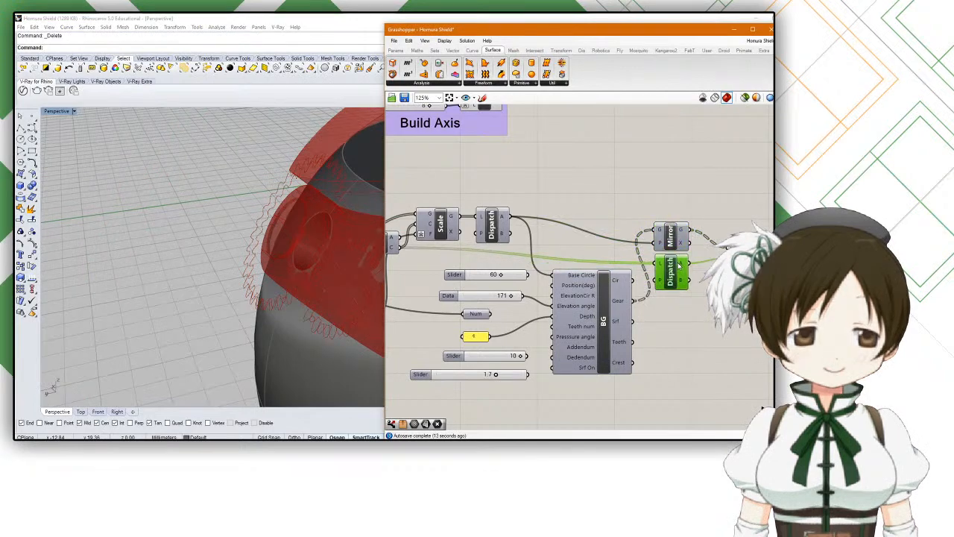
Step: Connect the Num parameter to the BG cluster's Depth input in place of the panel containing 4
left_click_drag(691, 205, 664, 241)
right_click_drag(313, 277, 224, 258)
left_click(749, 261)
scroll(587, 295, "up", 3)
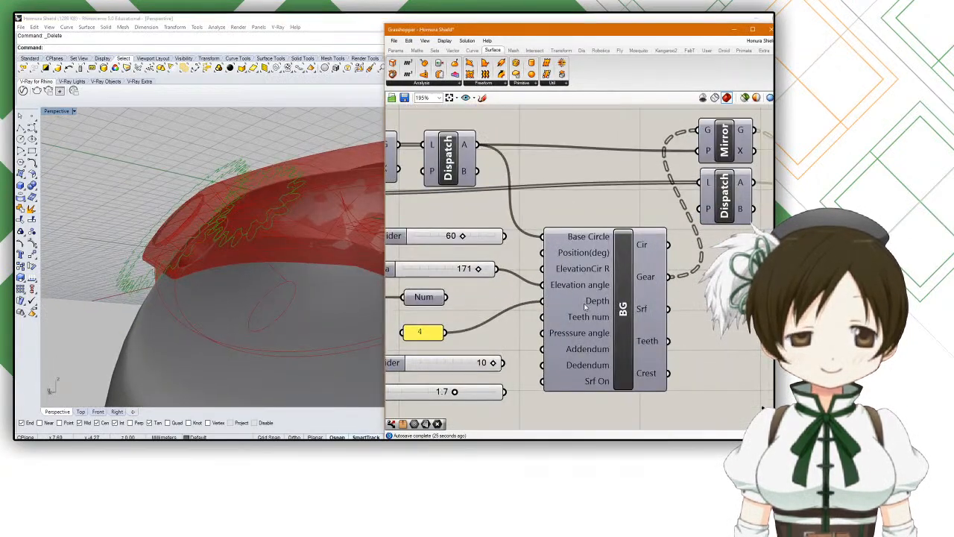
scroll(567, 307, "down", 3)
left_click_drag(475, 303, 542, 309)
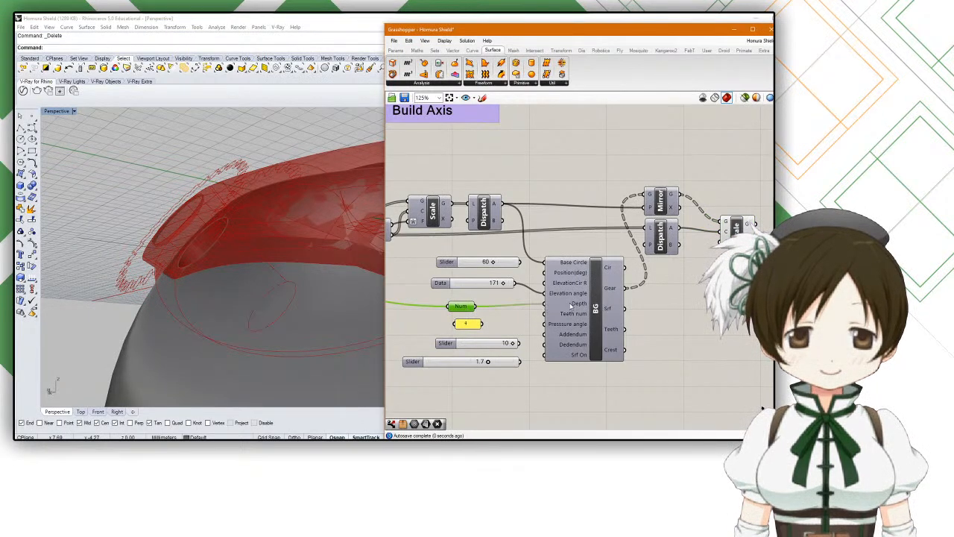
Step: Add an expression to the Num parameter feeding the BG cluster's Depth and commit it
right_click(575, 307)
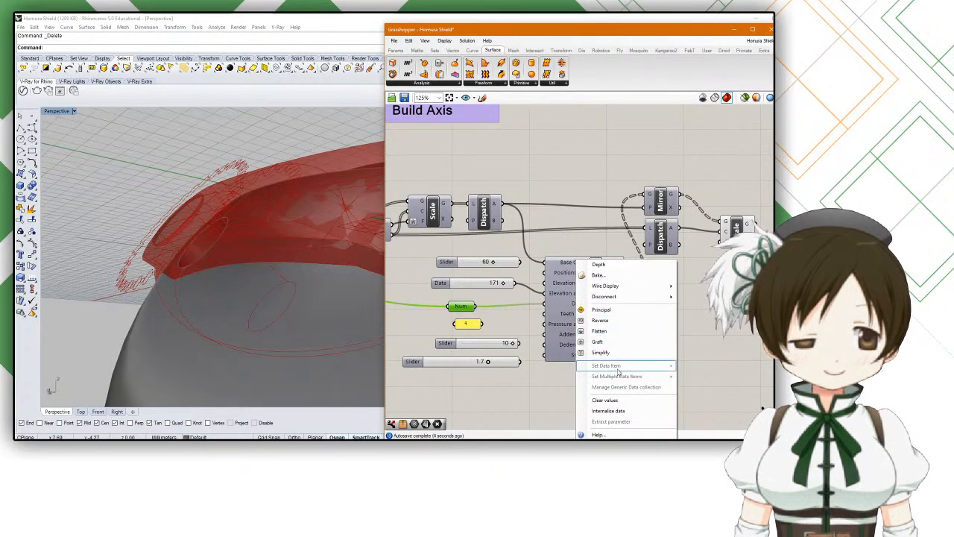
right_click(467, 308)
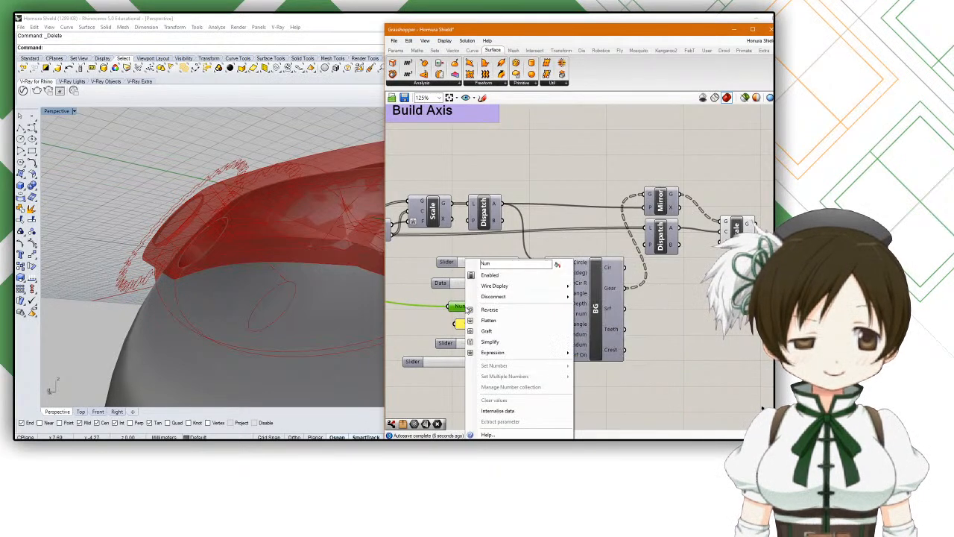
left_click(437, 319)
right_click(465, 307)
left_click(457, 307)
right_click(458, 307)
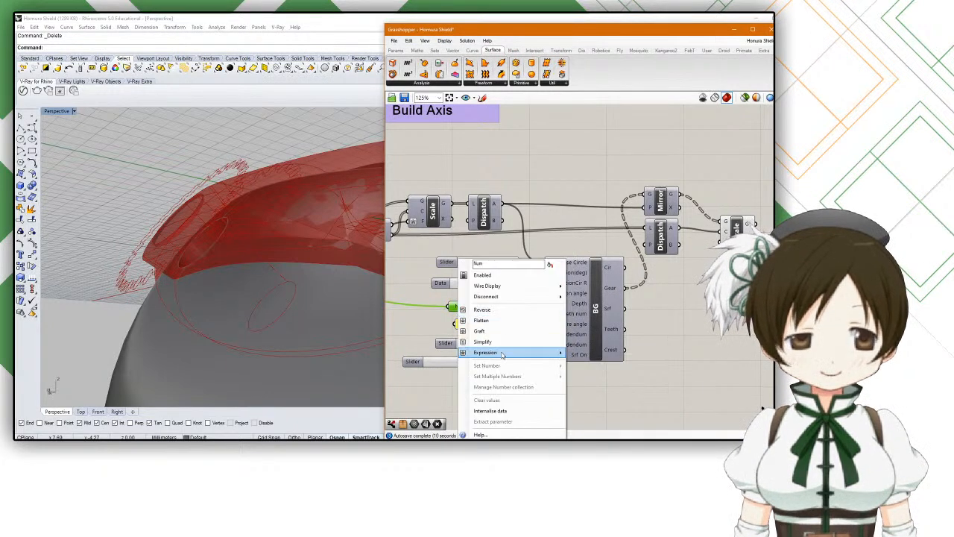
mouse_move(501, 353)
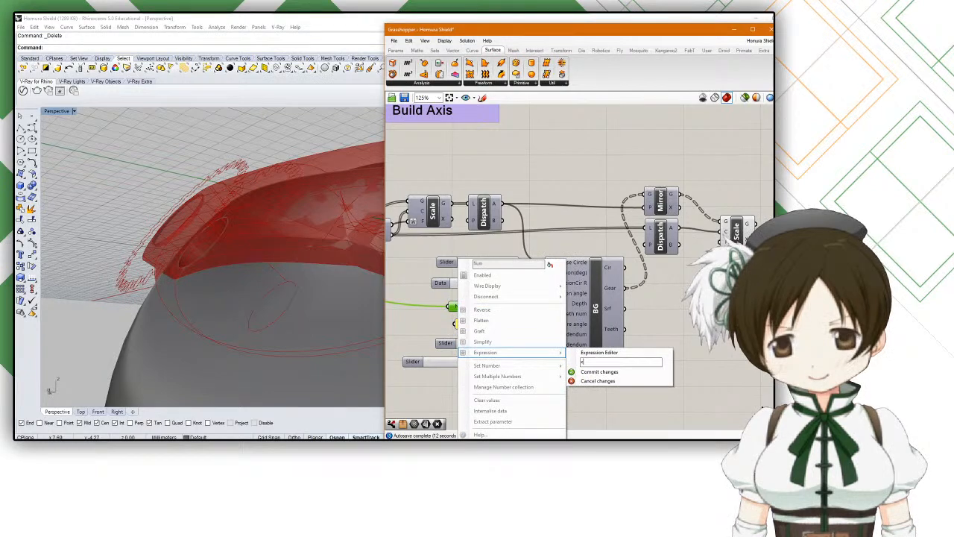
left_click(600, 371)
right_click_drag(221, 288, 246, 315)
scroll(481, 316, "up", 2)
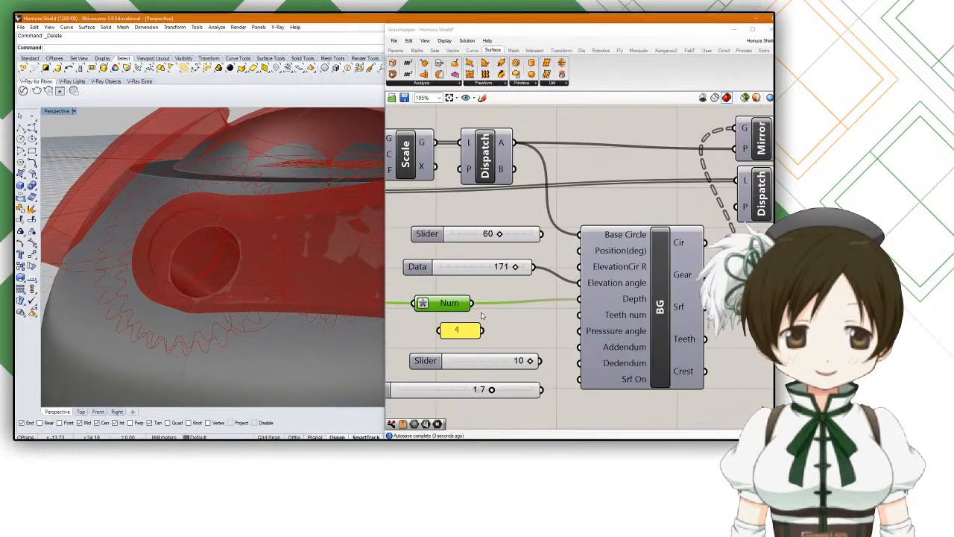
Step: Connect the uppermost unused slider to the BG cluster's Position(deg) input and set it to 60
left_click_drag(542, 234, 579, 252)
left_click_drag(499, 234, 468, 235)
double_click(467, 236)
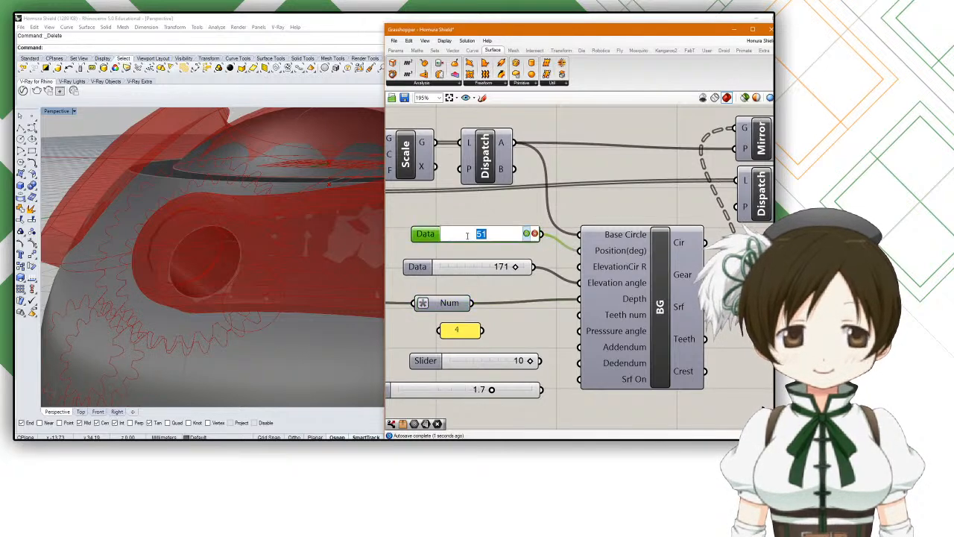
type("60")
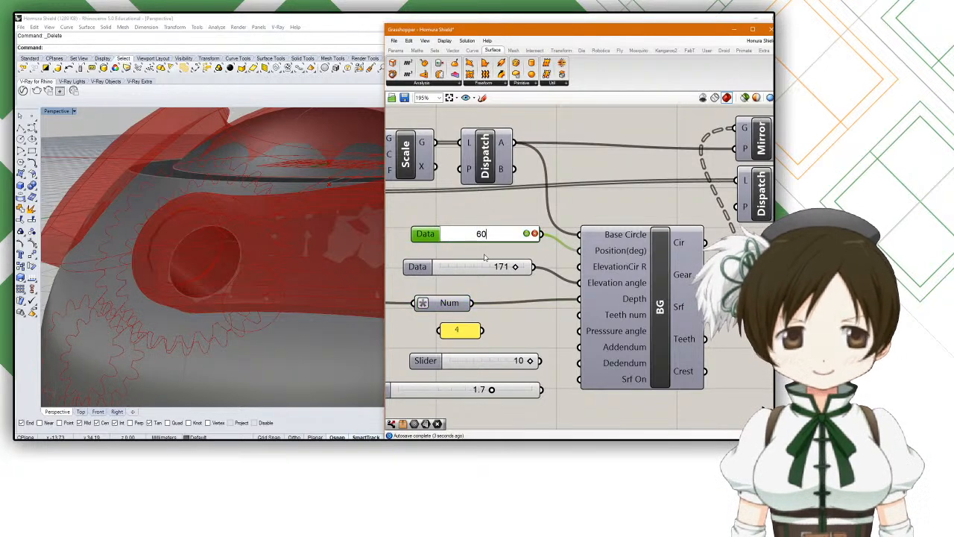
key("Return")
scroll(241, 259, "down", 5)
right_click_drag(241, 258, 274, 269)
scroll(520, 269, "down", 8)
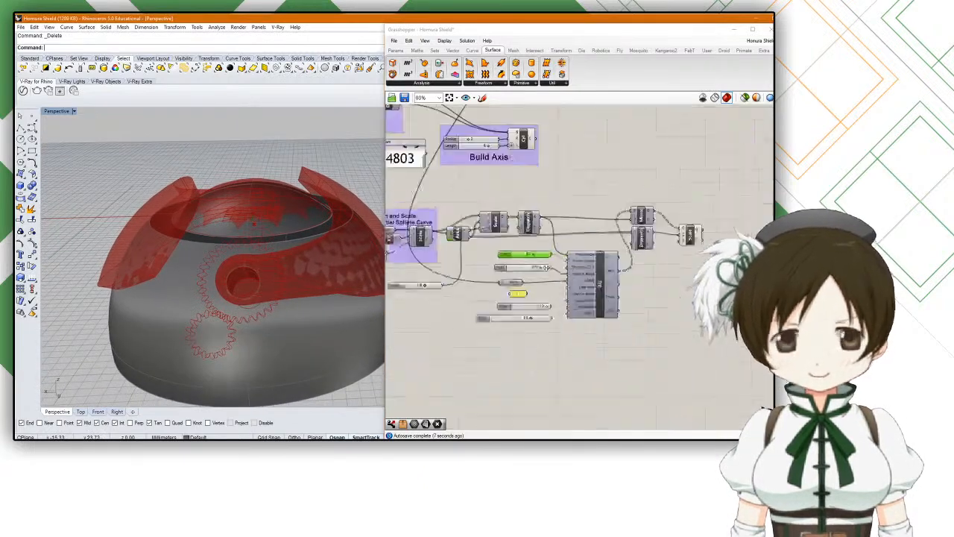
Step: Set the shield's Rotation Angle slider to 0
scroll(668, 281, "up", 4)
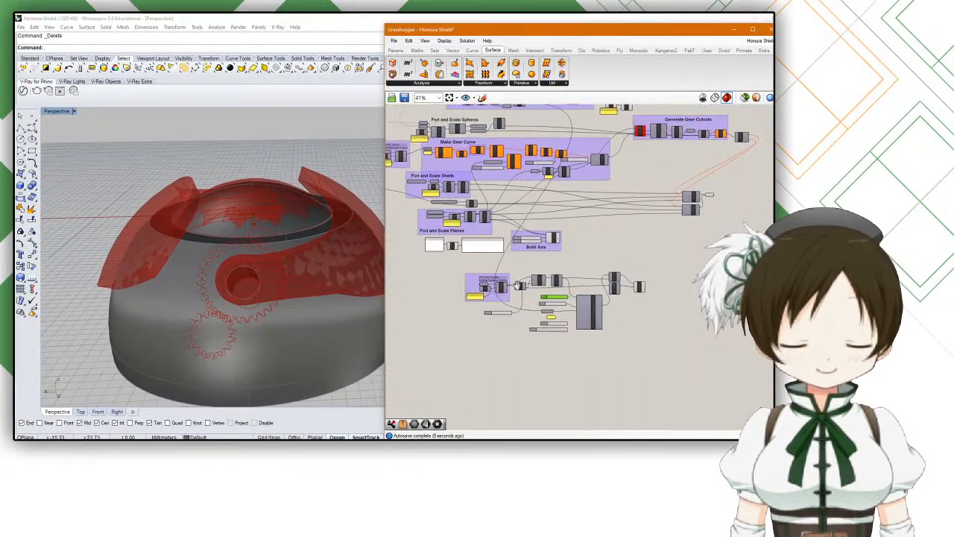
scroll(668, 281, "up", 3)
scroll(664, 279, "down", 4)
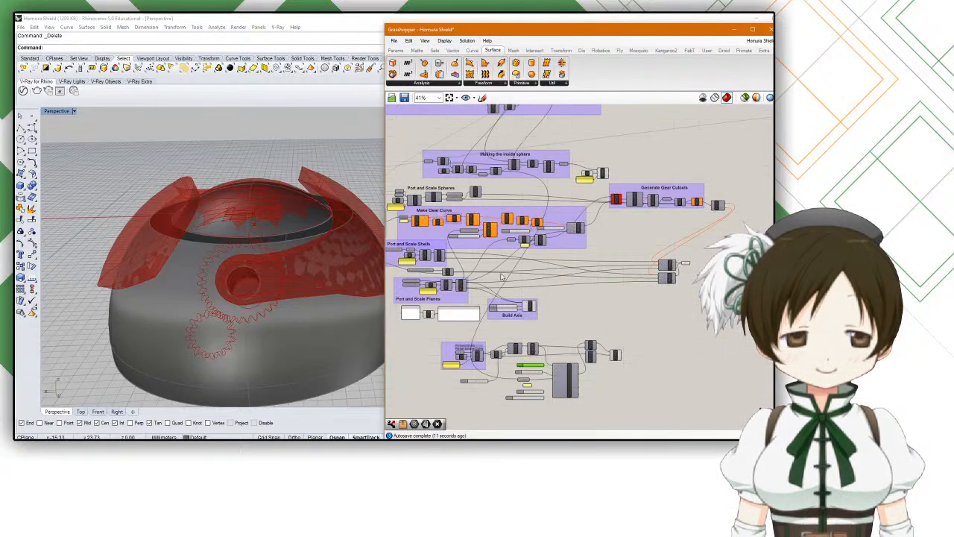
scroll(504, 275, "up", 4)
right_click_drag(508, 275, 836, 306)
scroll(490, 264, "up", 4)
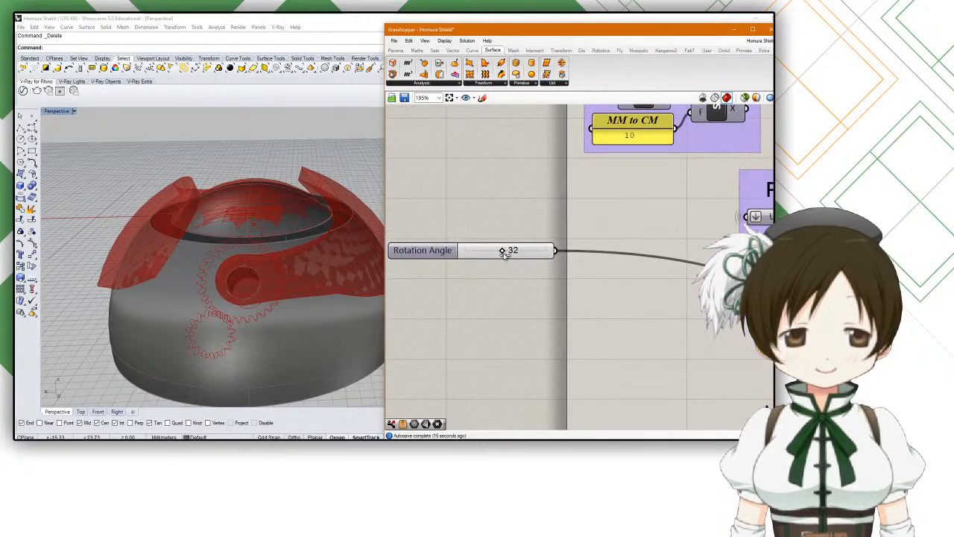
left_click_drag(497, 251, 441, 251)
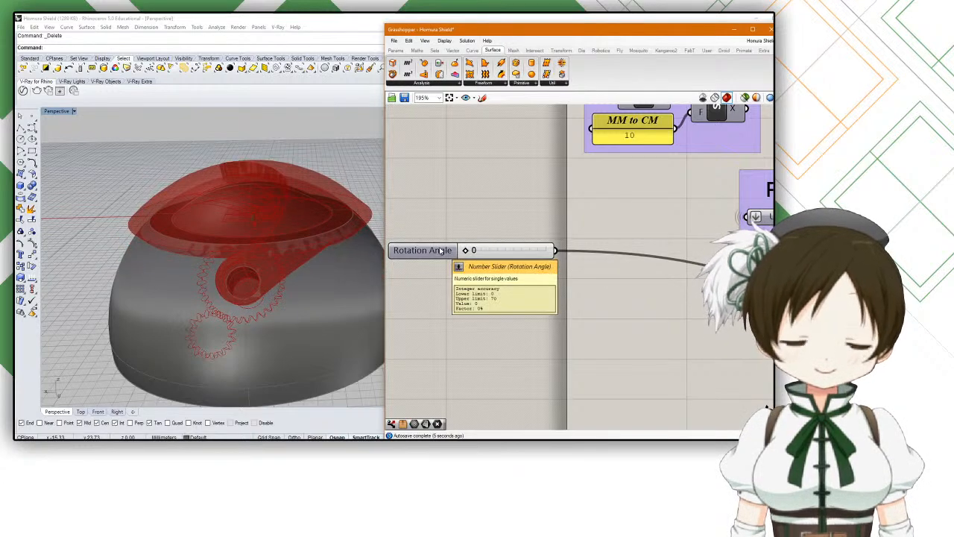
mouse_move(215, 253)
right_mouse_down()
mouse_move(213, 275)
mouse_move(203, 270)
mouse_move(211, 250)
right_mouse_up()
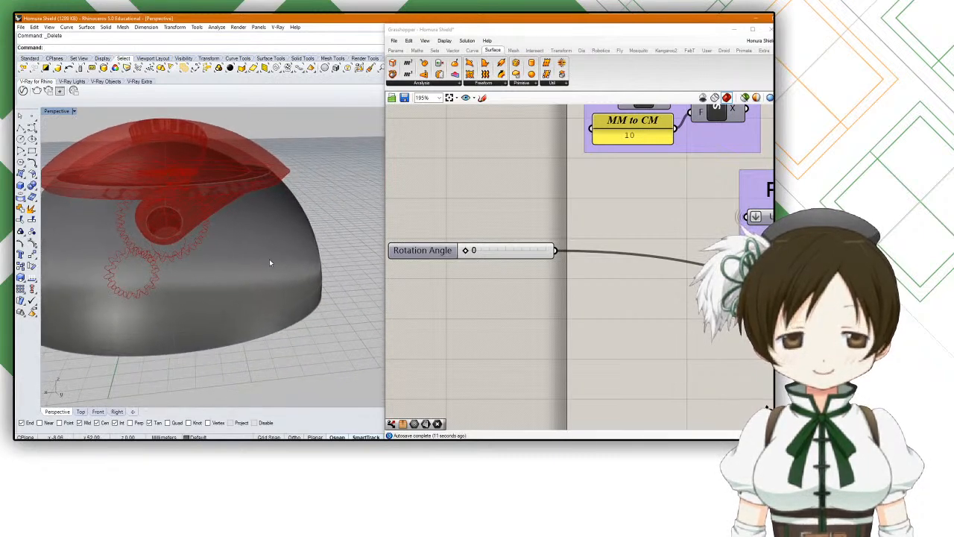
Step: Set the shield's Rotation Angle slider to 24
scroll(251, 258, "down", 3)
scroll(254, 259, "up", 2)
left_click_drag(465, 252, 492, 258)
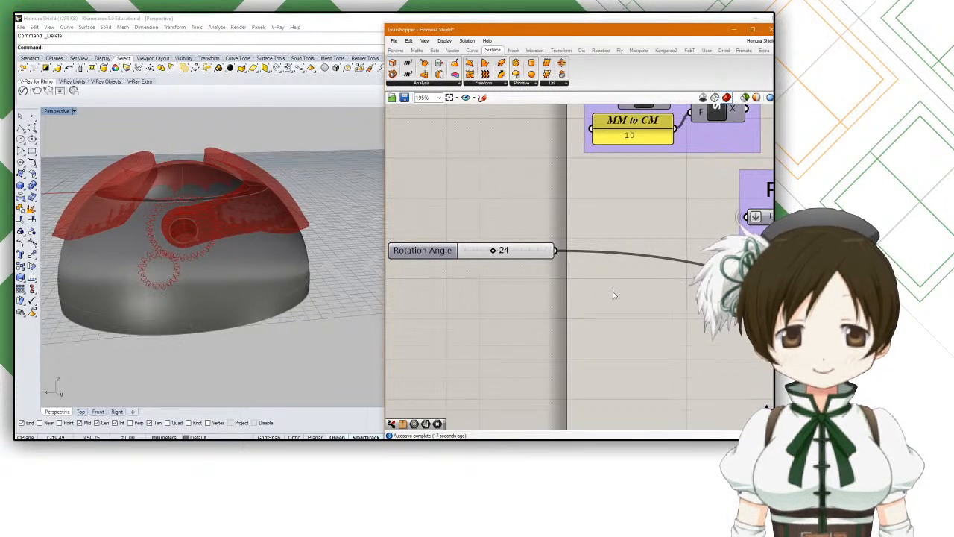
Step: Set the slider feeding the BG cluster's Position(deg) input to 41
scroll(492, 258, "down", 6)
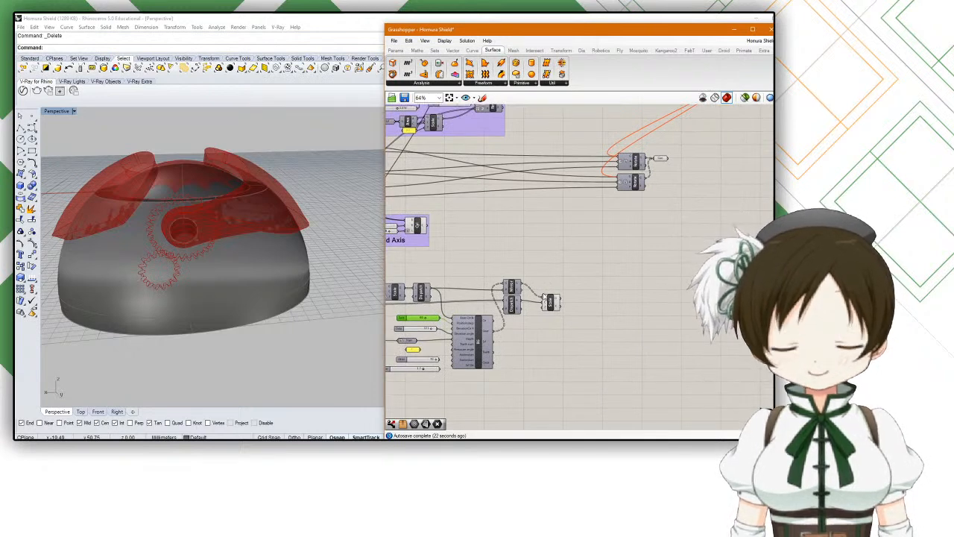
scroll(576, 289, "up", 6)
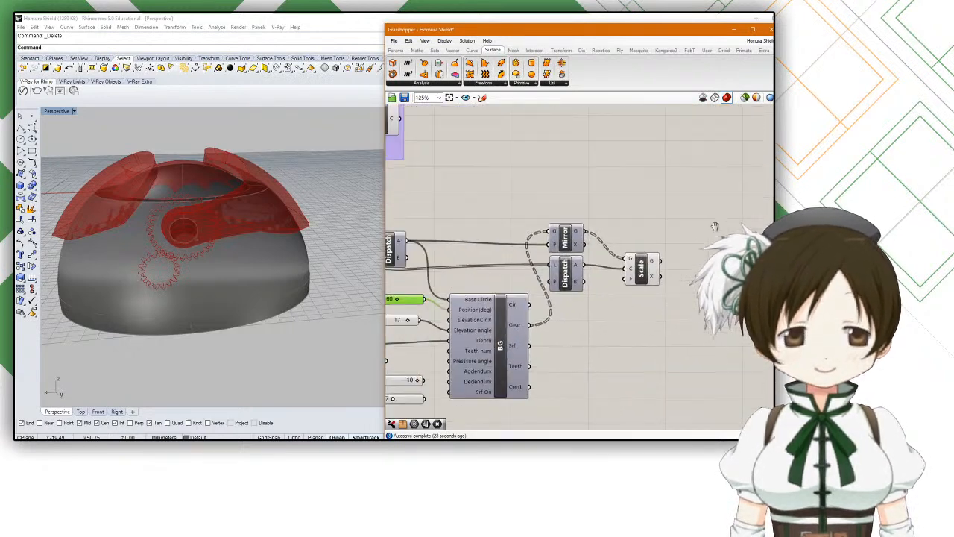
scroll(534, 205, "up", 3)
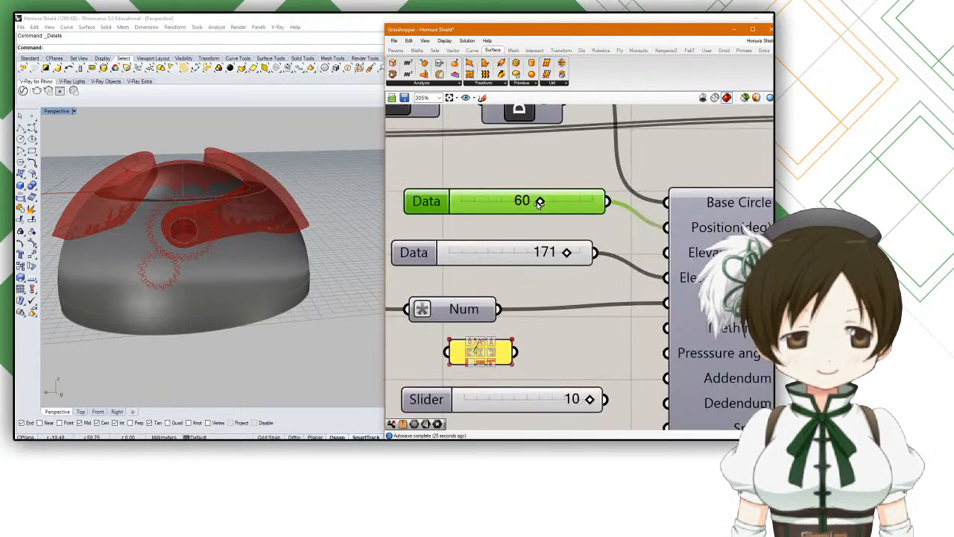
mouse_move(522, 200)
left_mouse_down()
mouse_move(580, 201)
mouse_move(501, 212)
mouse_move(513, 211)
left_mouse_up()
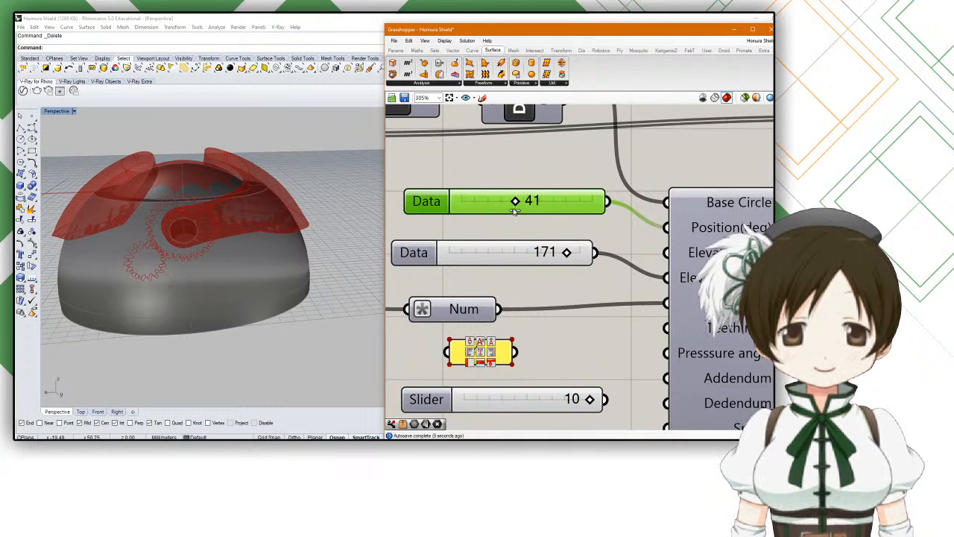
Step: Set the slider feeding the BG cluster's Elevation angle input to 162
right_click_drag(528, 236, 498, 193)
right_click_drag(495, 253, 489, 222)
right_click_drag(216, 298, 212, 164)
left_click_drag(535, 197, 523, 199)
right_click_drag(239, 202, 264, 336)
scroll(260, 329, "down", 6)
scroll(246, 339, "up", 5)
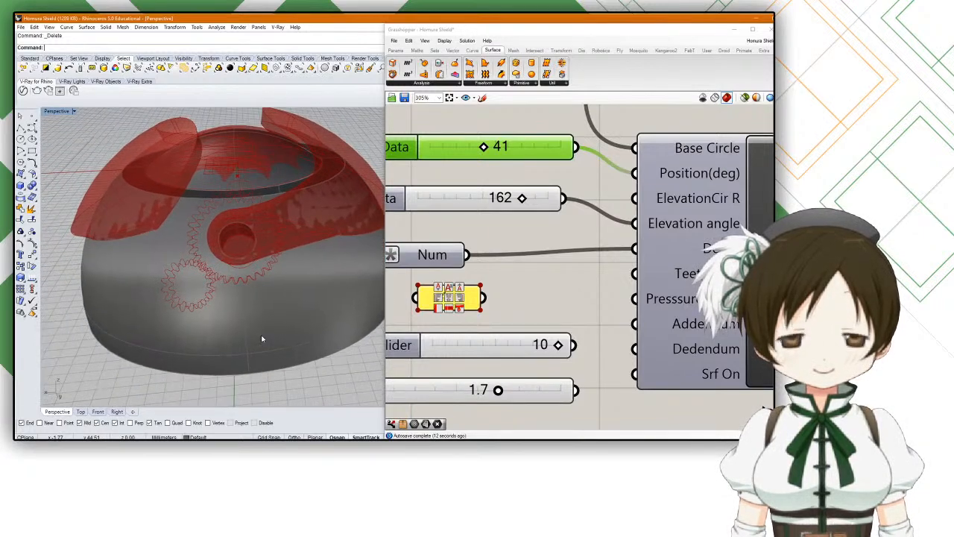
scroll(475, 236, "down", 4)
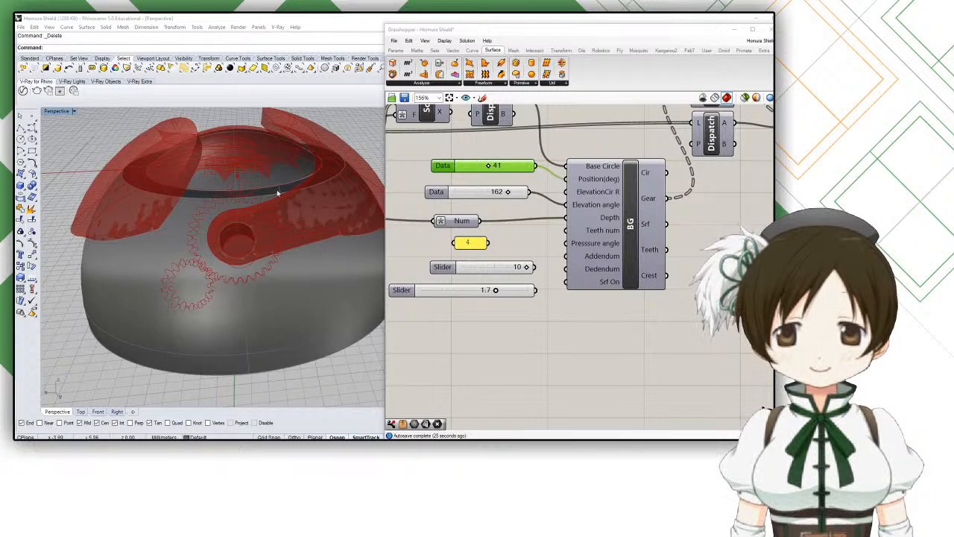
Step: Move the Num parameter slightly up and delete the unused panel containing 4 below it
left_click(552, 241)
scroll(556, 241, "up", 2)
left_click_drag(454, 217, 457, 208)
right_click_drag(280, 221, 233, 198)
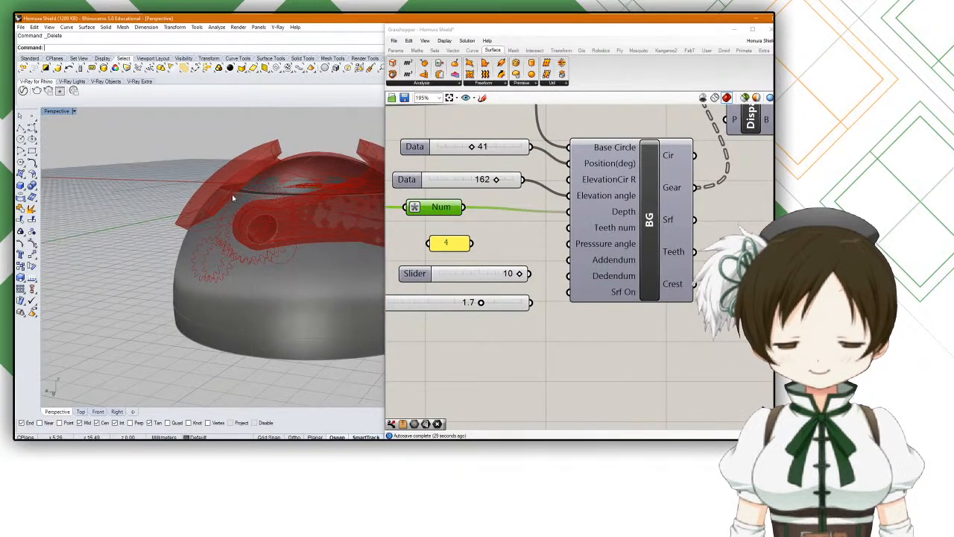
left_click(450, 243)
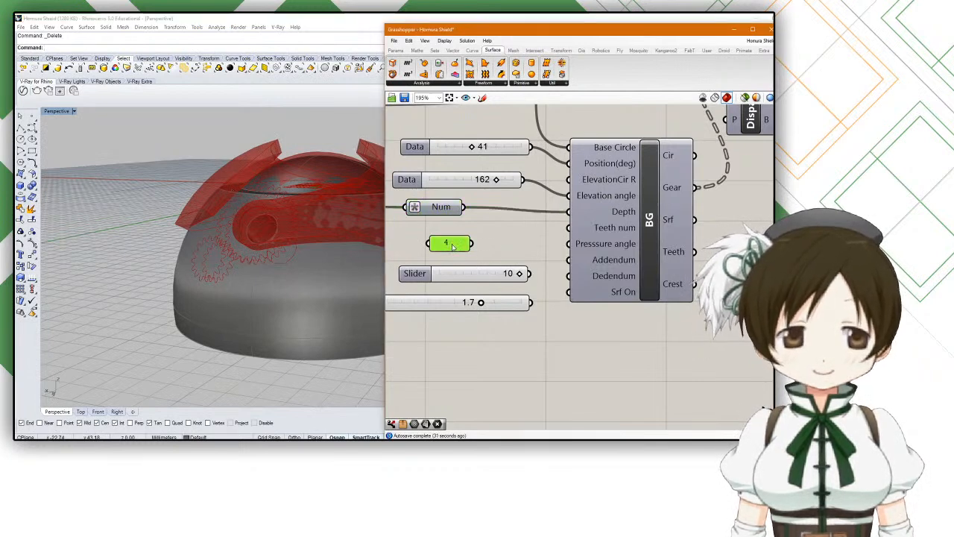
key("Delete")
Step: Move the slider set to 10 up below Num and connect it to the BG cluster's Teeth num input
left_click_drag(467, 267, 447, 233)
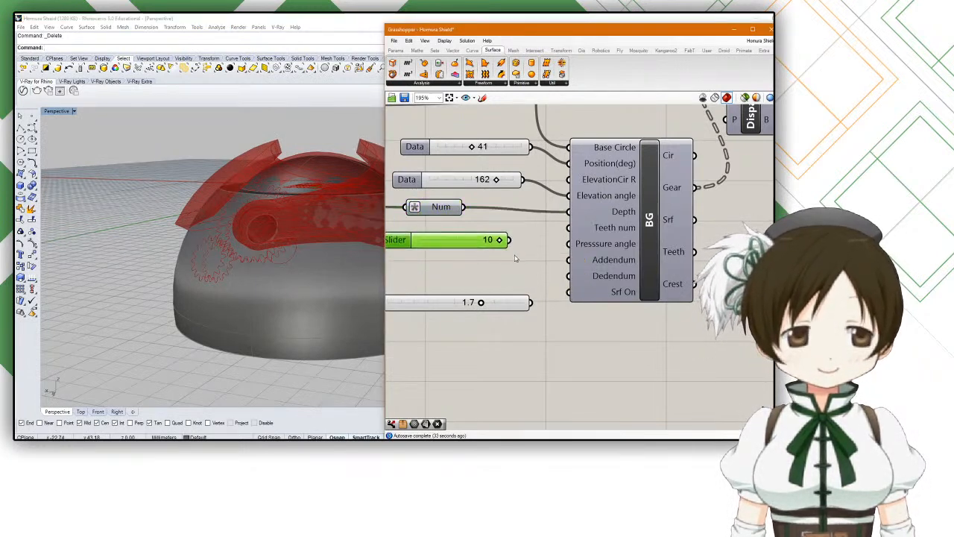
left_click_drag(509, 240, 568, 228)
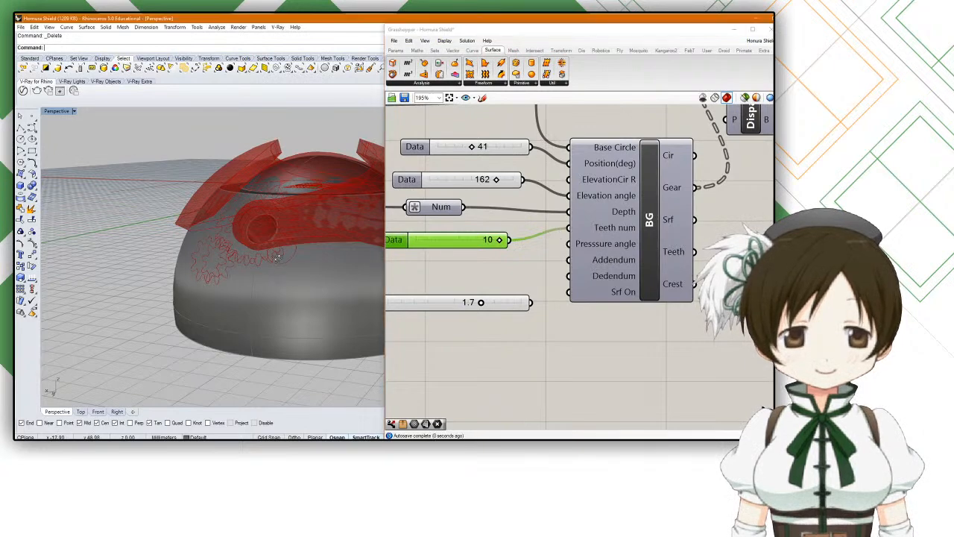
scroll(284, 264, "up", 5)
scroll(292, 276, "up", 3)
right_click_drag(255, 273, 236, 286)
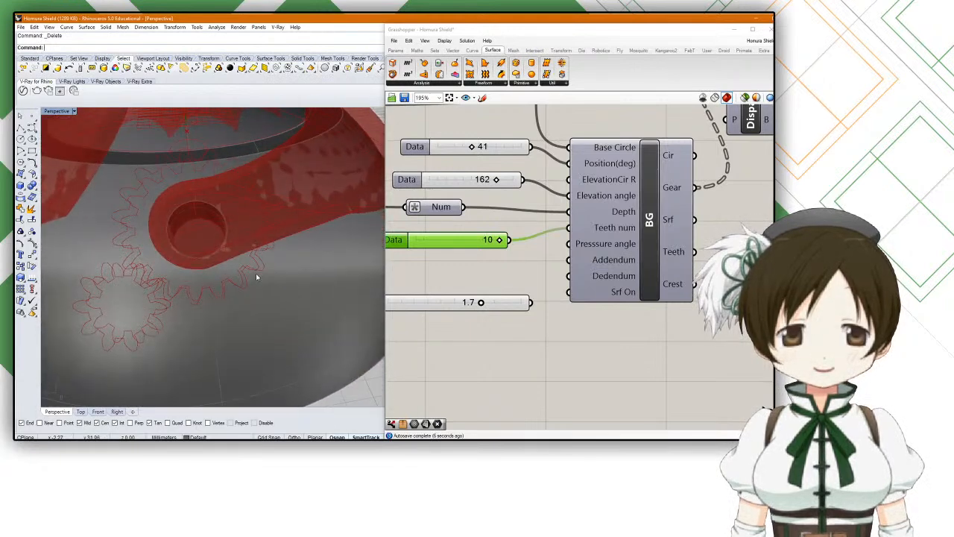
Step: Set the BG cluster's Teeth num slider to 5 and inspect how the two gears mesh in the Rhino viewport
scroll(256, 273, "down", 3)
left_click_drag(492, 241, 456, 241)
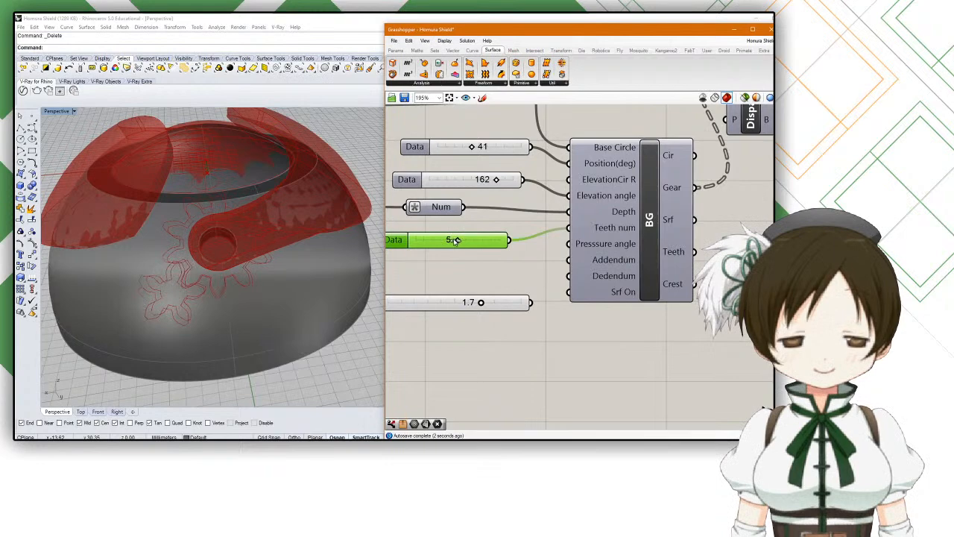
scroll(171, 240, "up", 5)
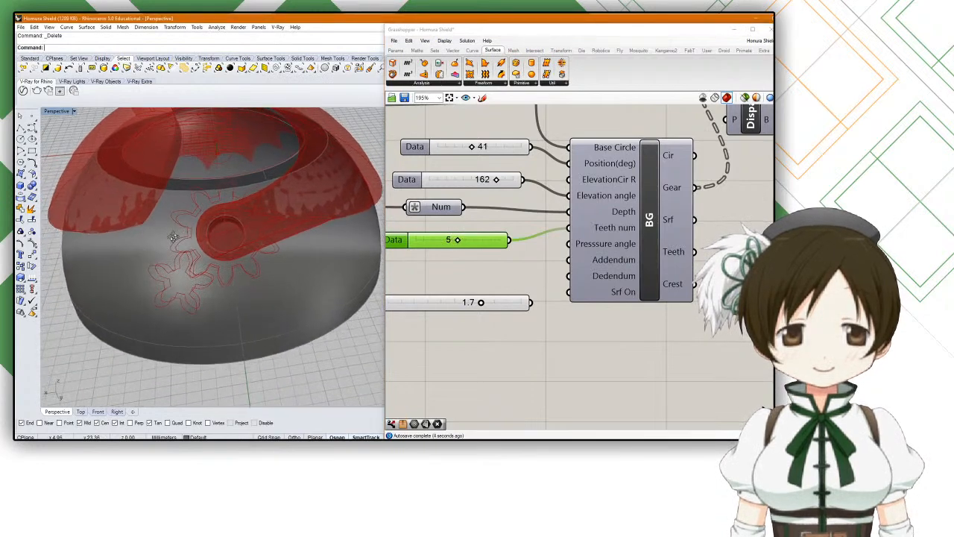
scroll(173, 240, "down", 2)
right_click_drag(190, 250, 197, 233)
scroll(198, 233, "up", 2)
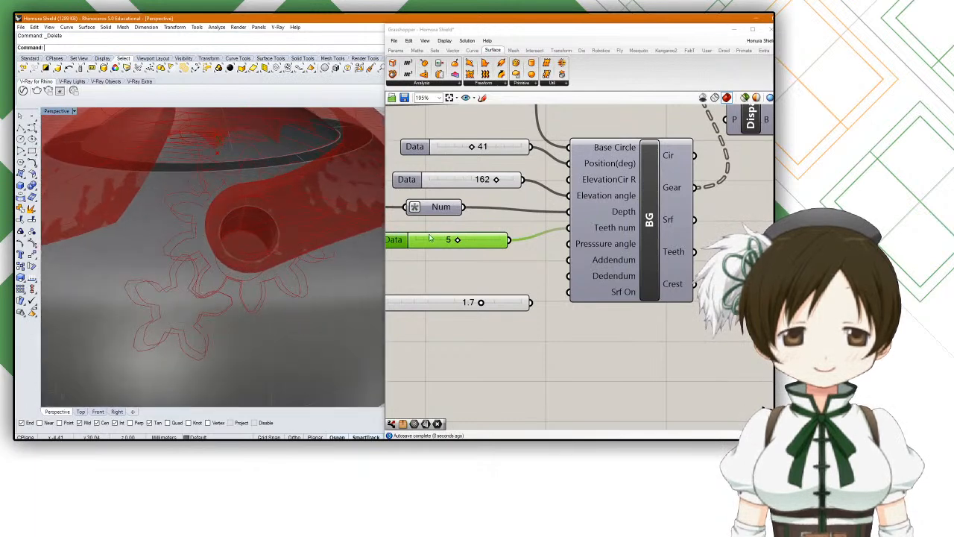
mouse_move(457, 241)
left_mouse_down()
mouse_move(466, 241)
mouse_move(458, 240)
left_mouse_up()
mouse_move(311, 250)
right_mouse_down()
mouse_move(296, 246)
mouse_move(295, 256)
right_mouse_up()
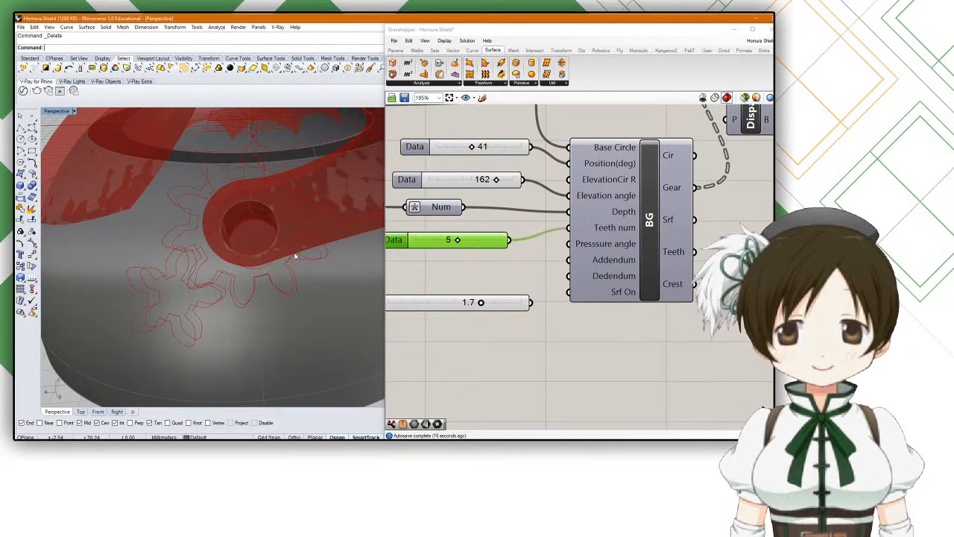
right_click_drag(295, 257, 272, 235)
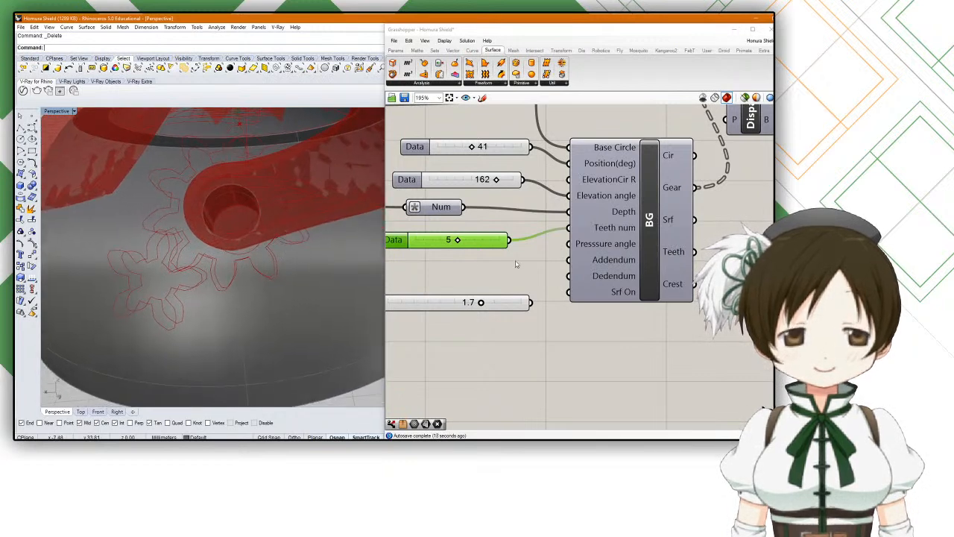
Step: Nudge the BG cluster slightly down and move the Elevation angle slider closer to Num, then inspect the Base Circle input's data
left_click_drag(611, 252, 613, 255)
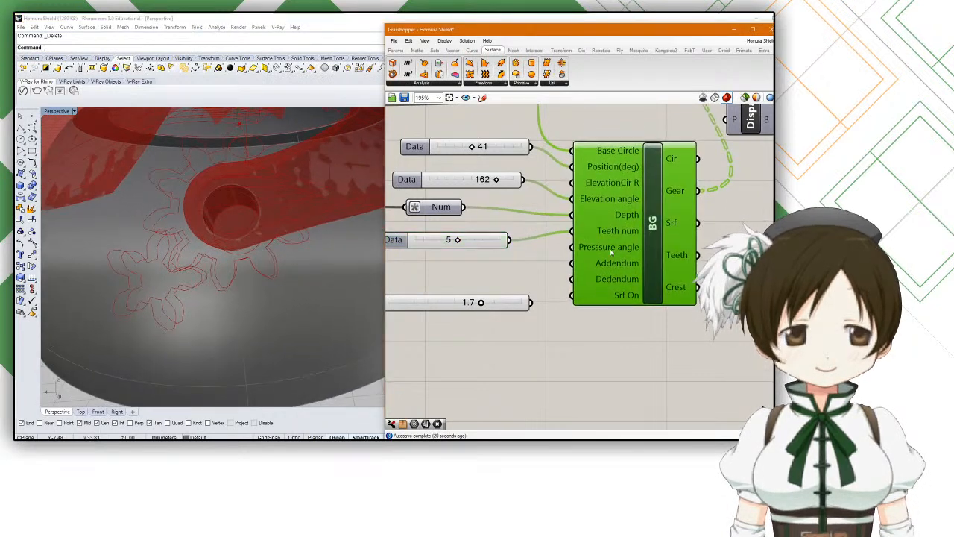
left_click_drag(444, 185, 424, 192)
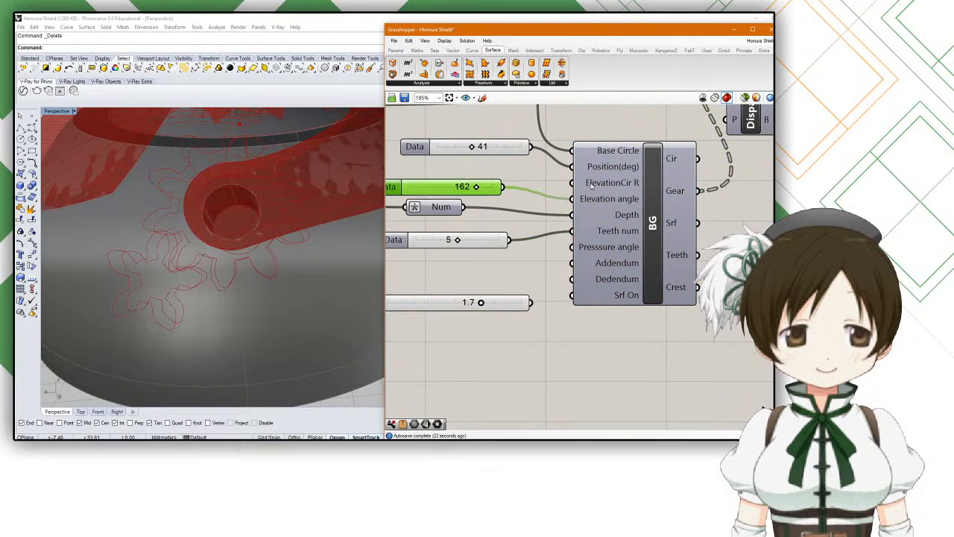
mouse_move(611, 157)
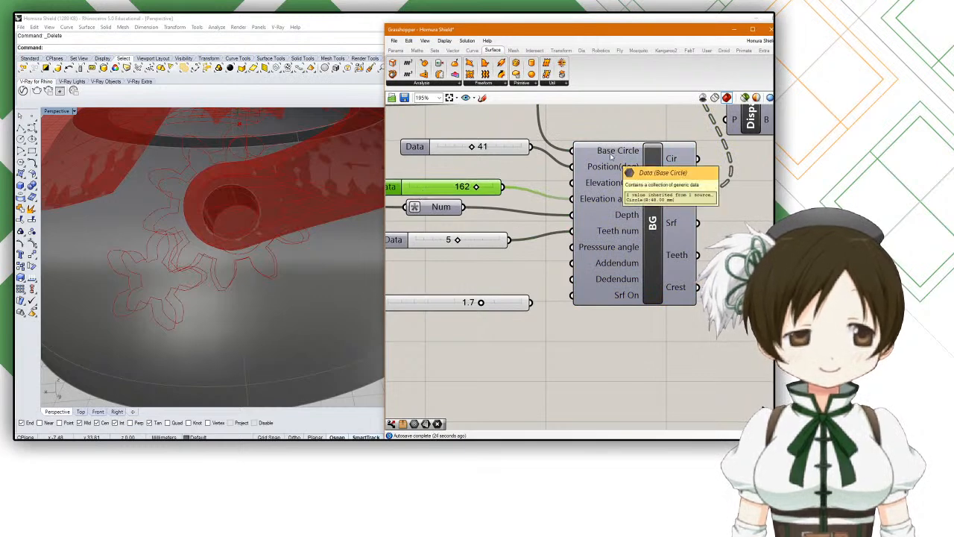
Step: Add a panel containing 48, shrink it and connect it to the BG cluster's ElevationCir R input
right_click_drag(462, 168, 492, 206)
double_click(488, 204)
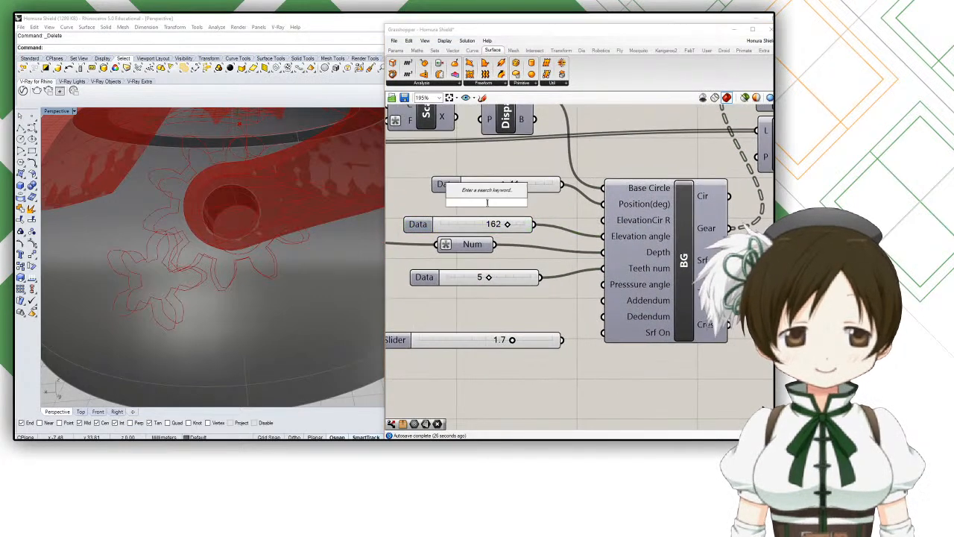
type("panel")
key("Return")
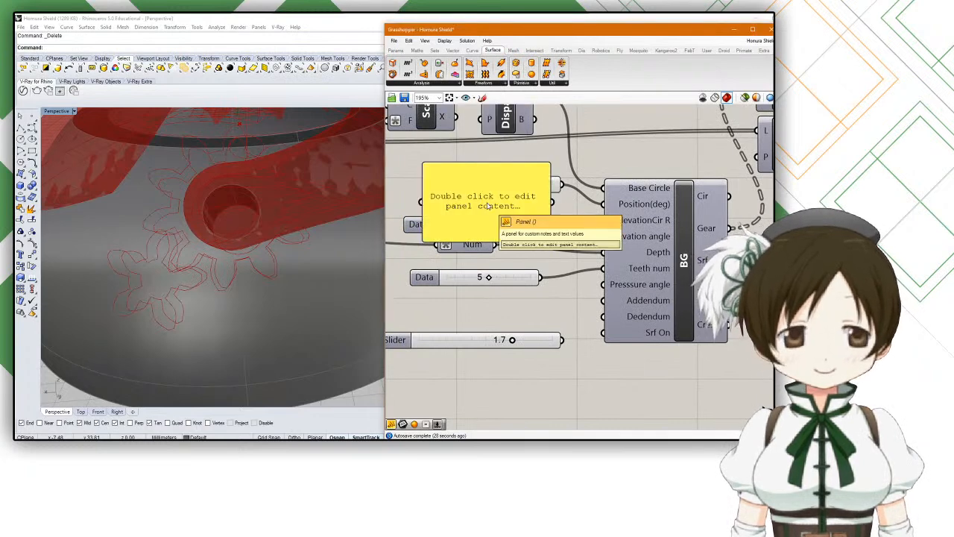
double_click(488, 202)
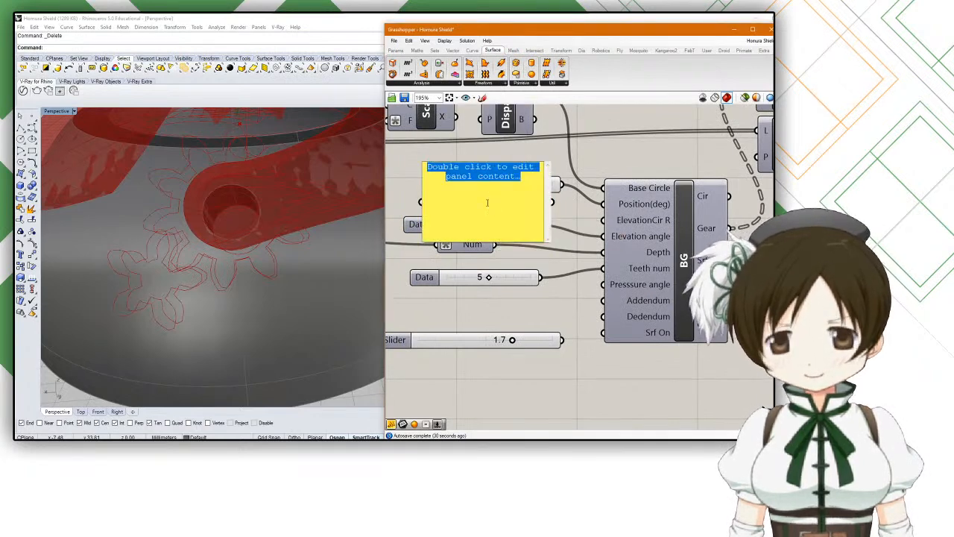
type("48")
left_click(526, 149)
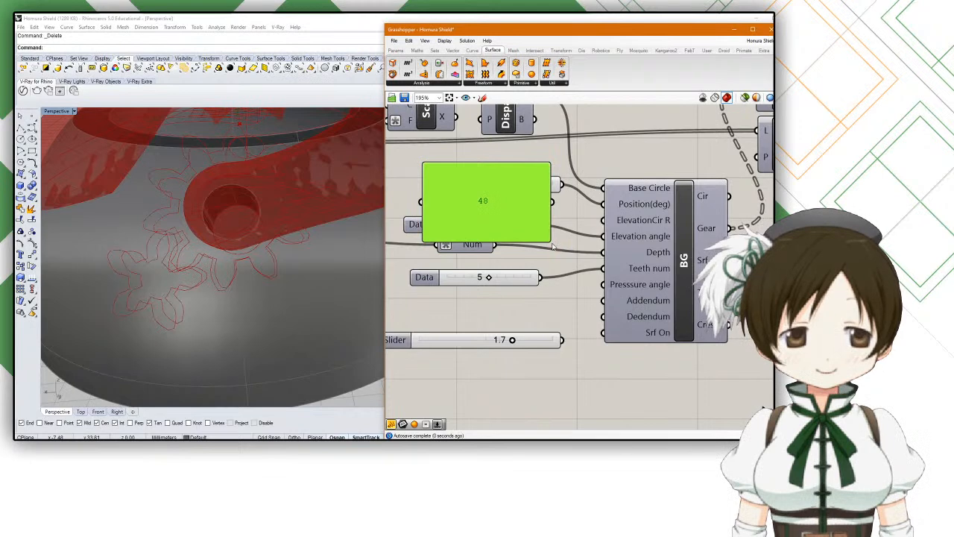
left_click_drag(545, 238, 604, 220)
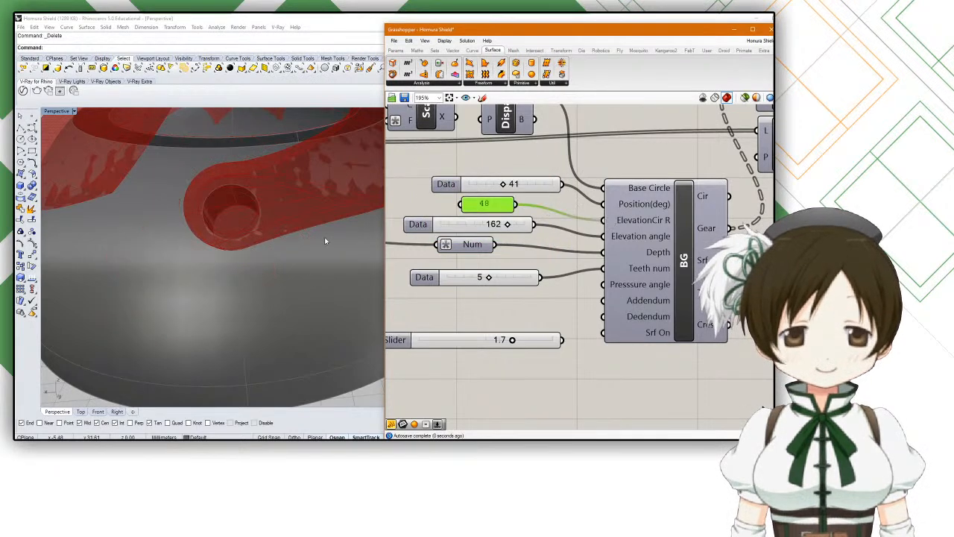
Step: Set the ElevationCir R panel to 50 and toggle its Multiline Data option off and back on
double_click(495, 206)
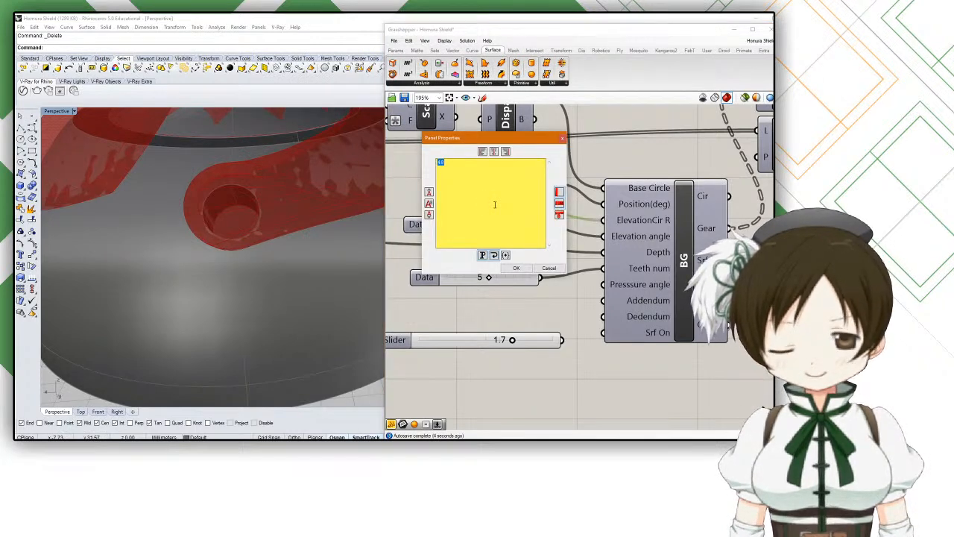
left_click(515, 267)
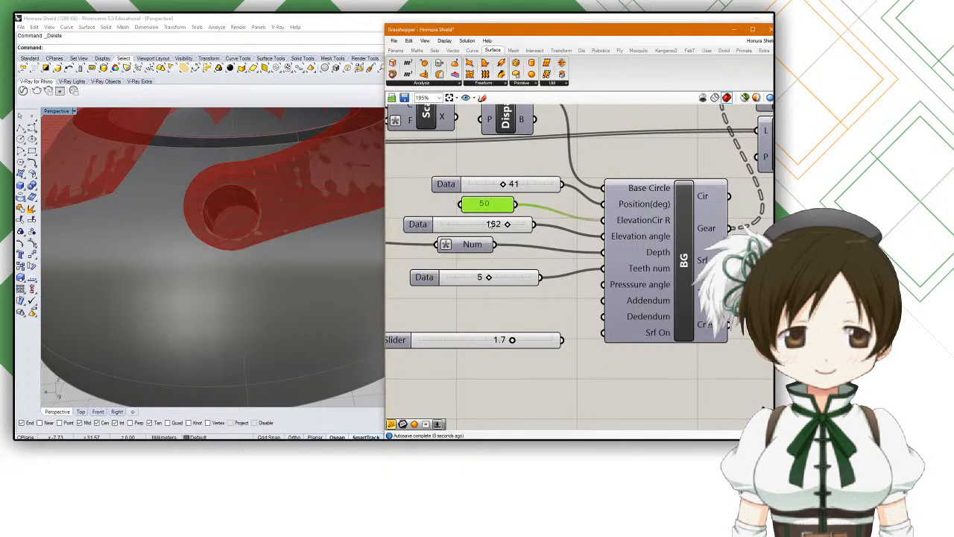
double_click(493, 205)
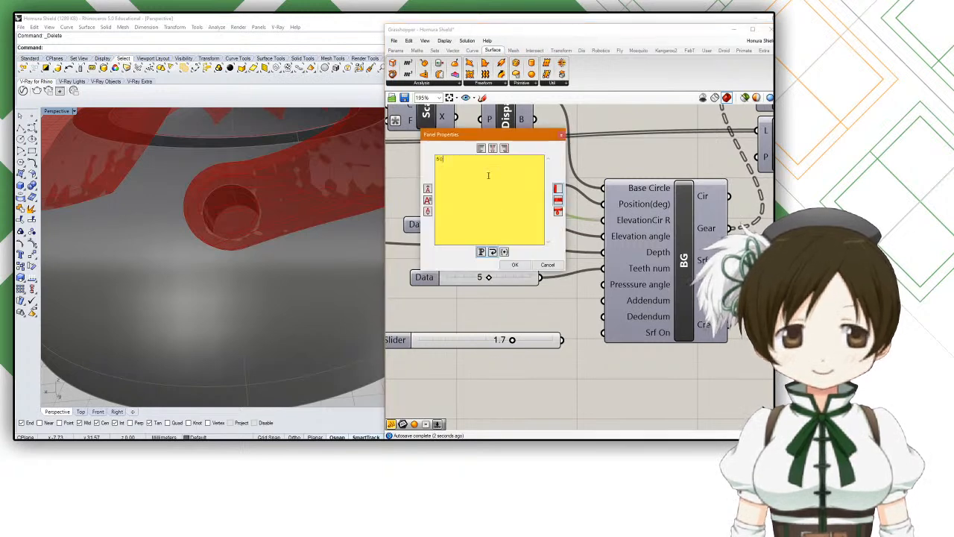
left_click(515, 264)
right_click(497, 205)
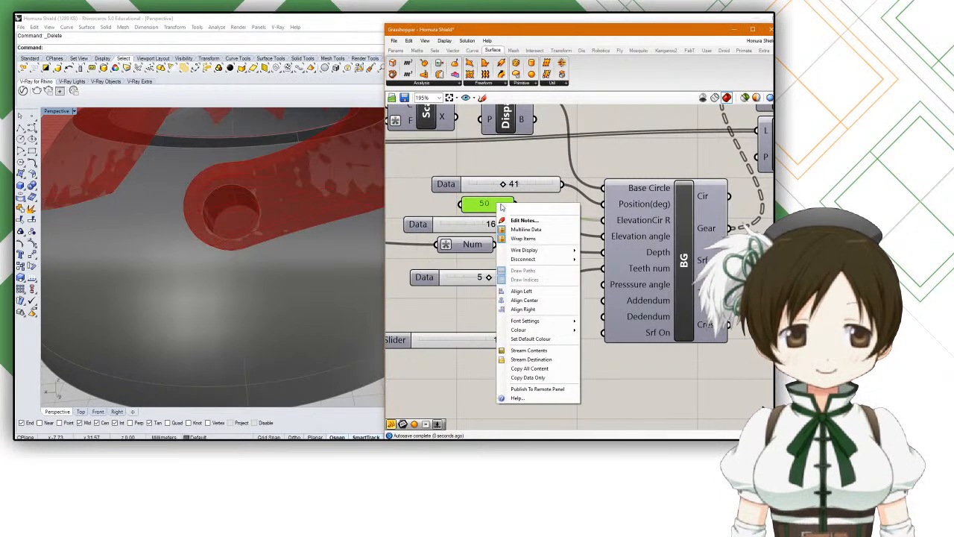
left_click(525, 229)
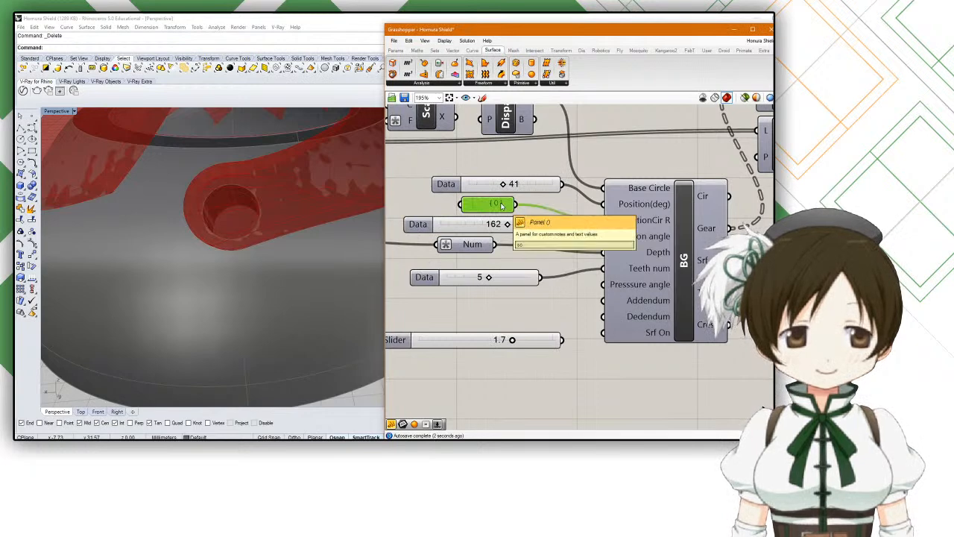
right_click(501, 207)
left_click(525, 229)
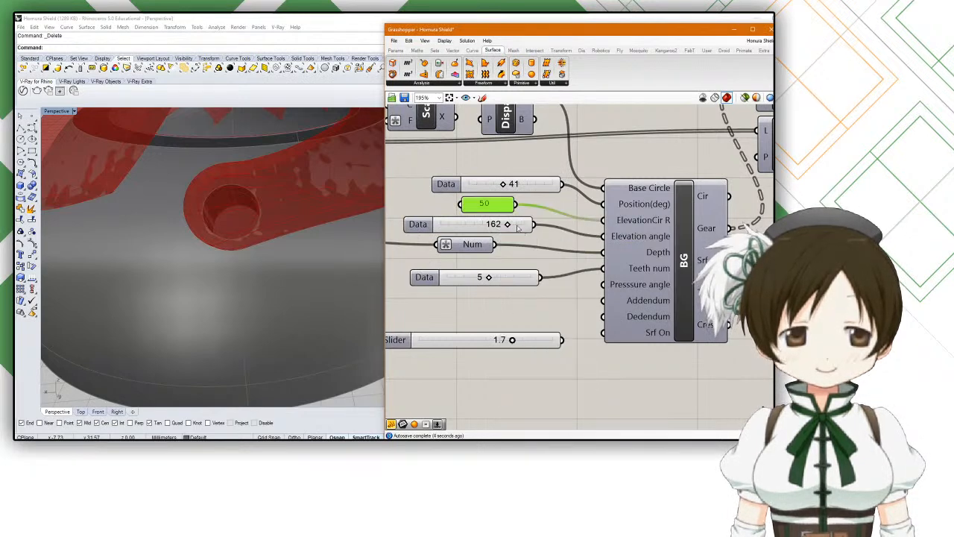
Step: Try 100 in the ElevationCir R panel and select the final Scale component to check its gear output
double_click(490, 205)
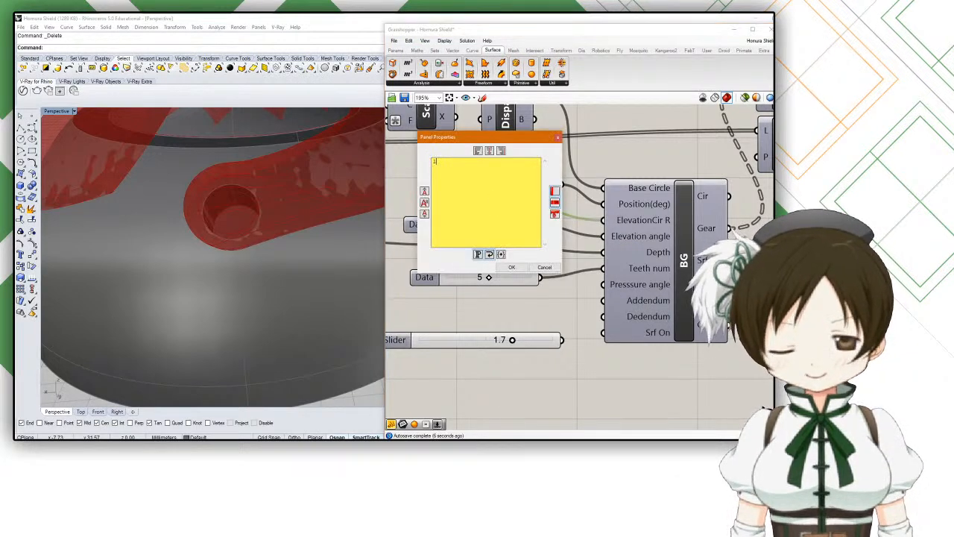
left_click(511, 267)
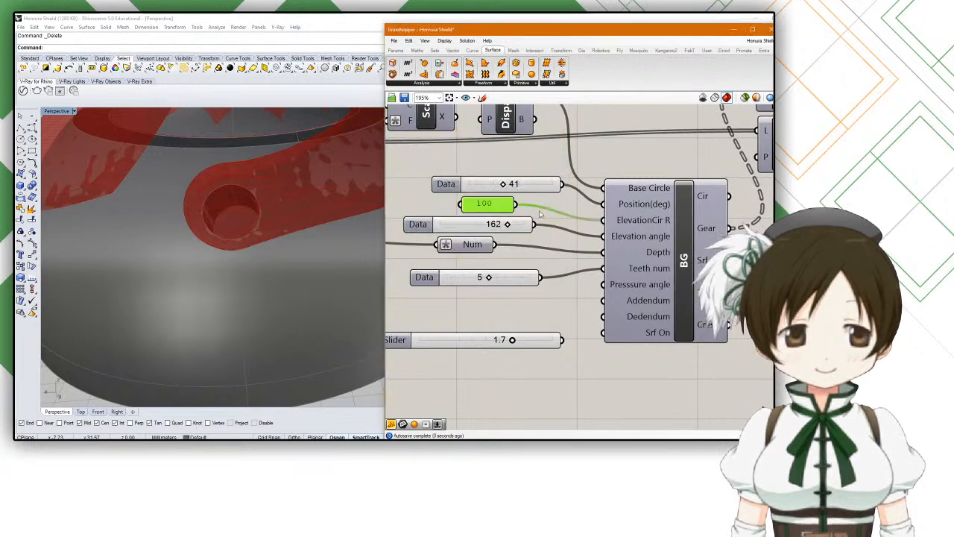
scroll(526, 210, "down", 4)
left_click(727, 171)
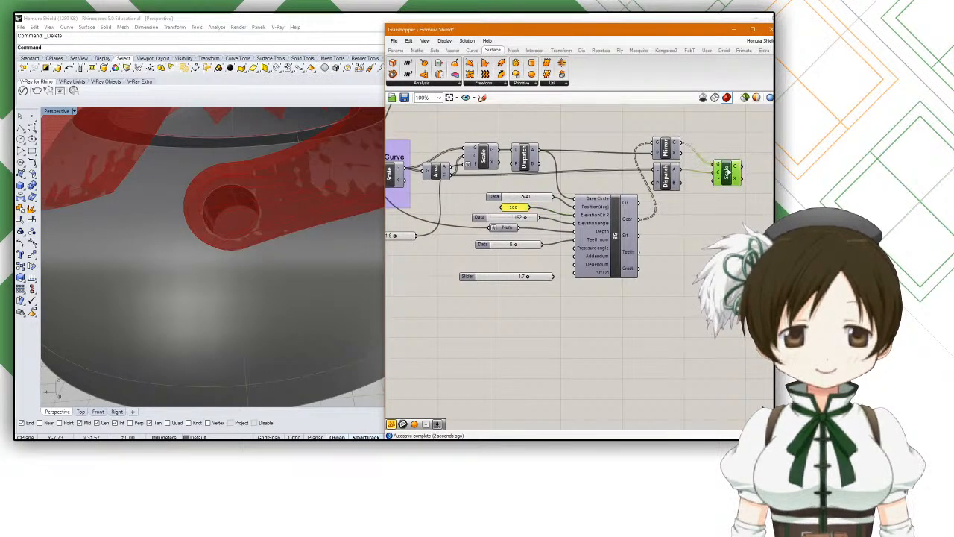
Step: Disconnect the panel from ElevationCir R, check the Scale component's gears again and inspect the input's default data
scroll(561, 203, "up", 4)
left_click(488, 214)
left_click_drag(497, 212, 584, 227, "ctrl")
scroll(583, 227, "down", 4)
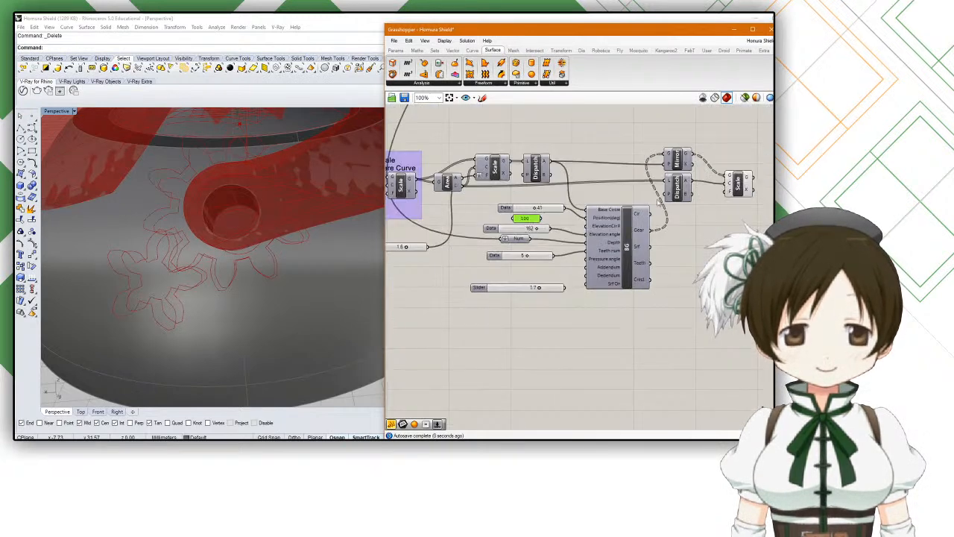
left_click(737, 182)
scroll(538, 247, "up", 4)
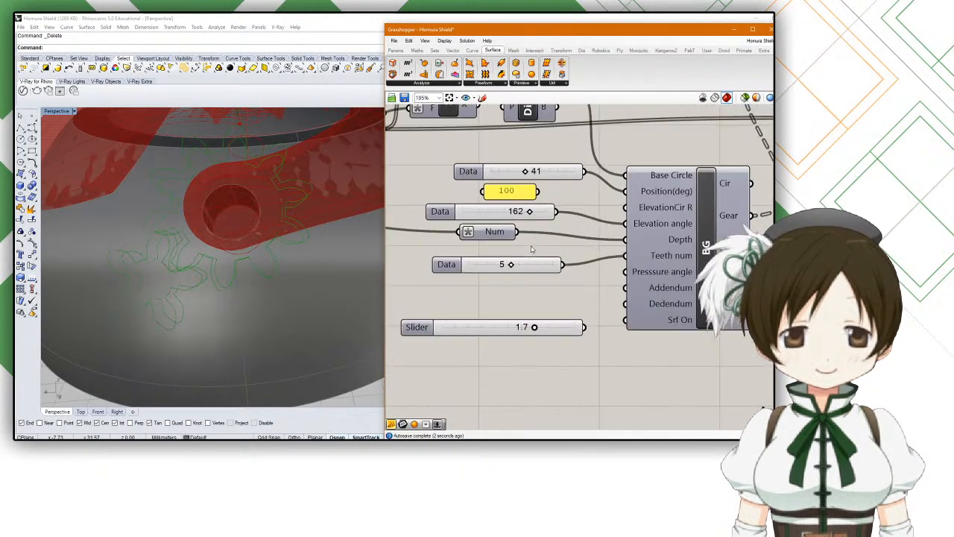
mouse_move(640, 206)
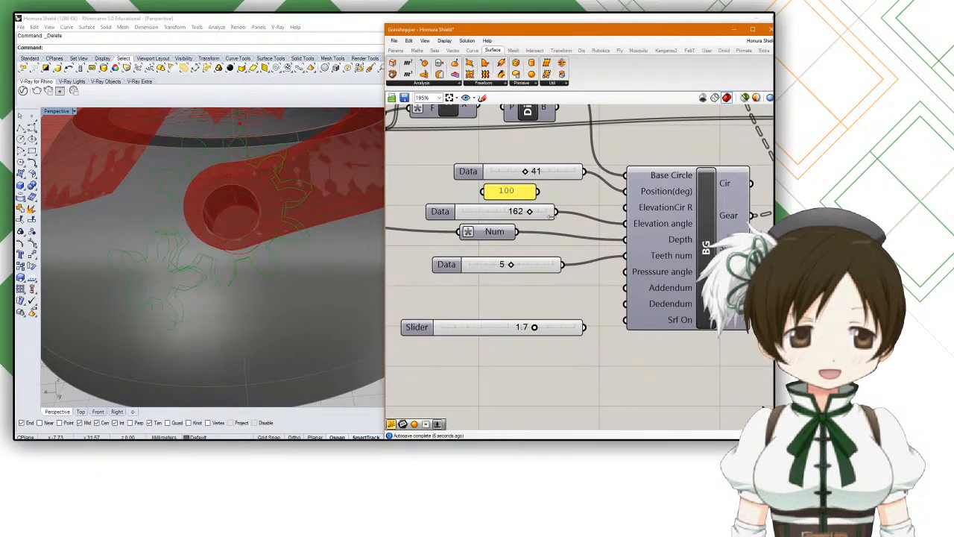
left_click_drag(584, 172, 625, 207)
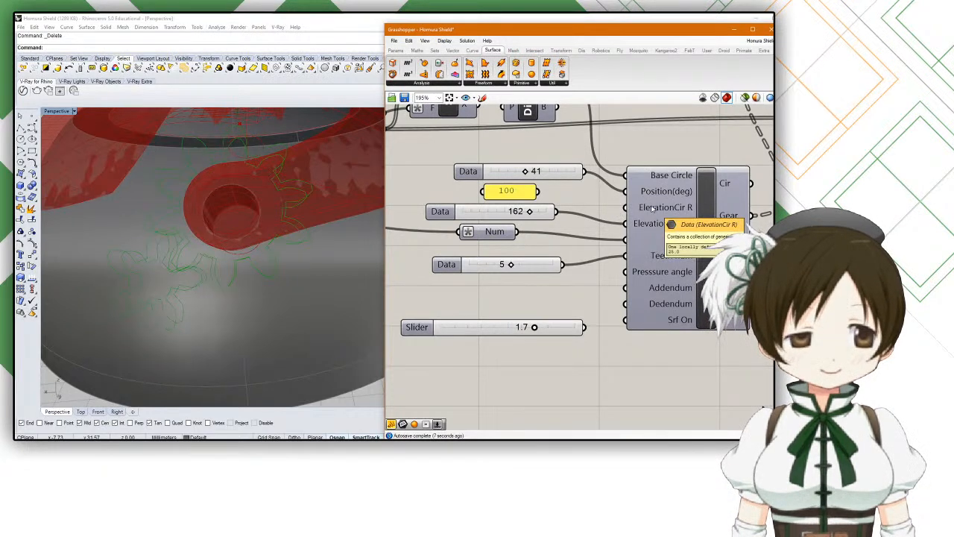
Step: Change the panel's content to 50 and reconnect it to the ElevationCir R input
double_click(509, 191)
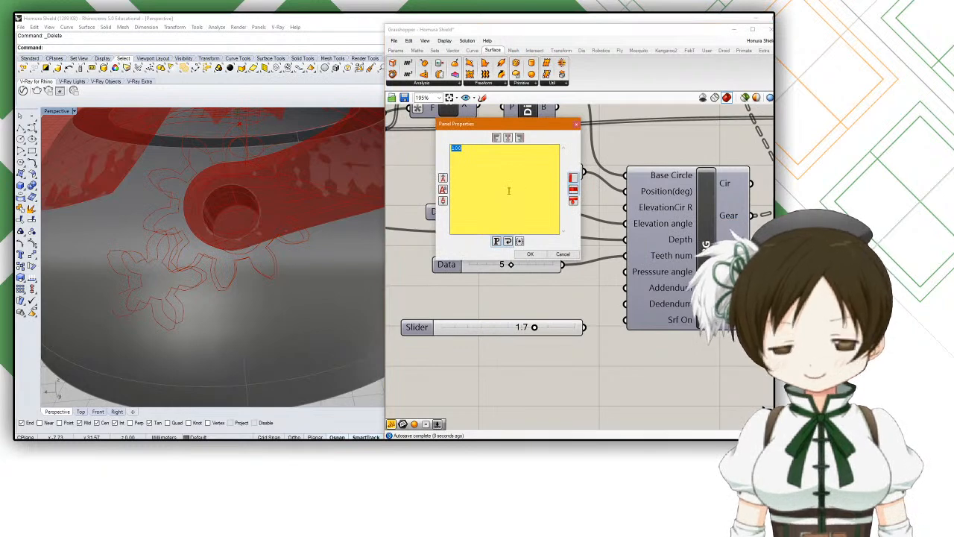
type("50")
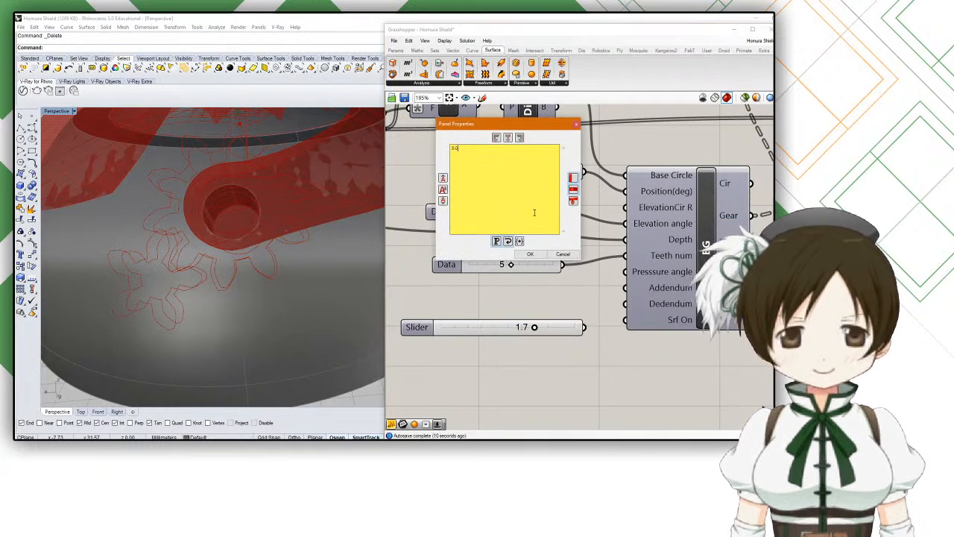
left_click(530, 254)
left_click_drag(537, 192, 625, 207)
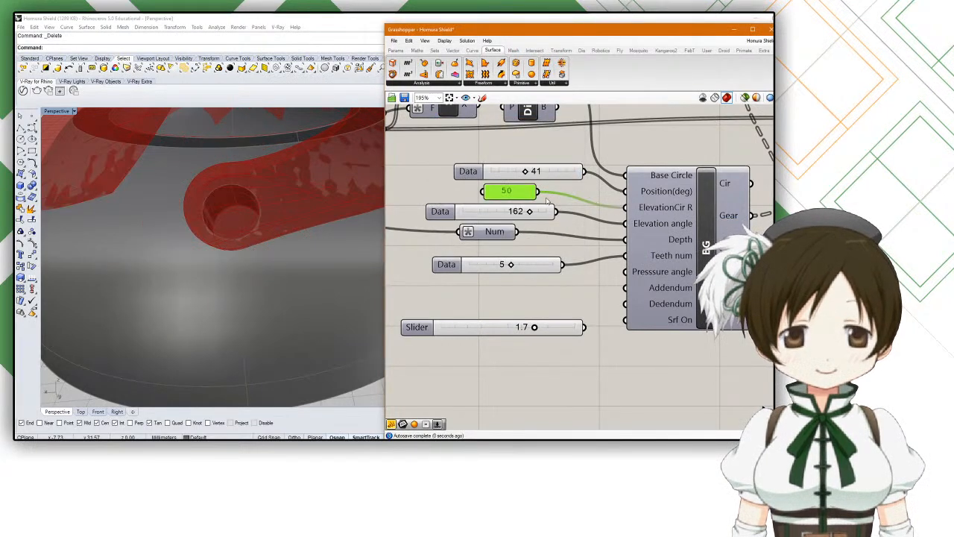
Step: Try the values 40 and 30 in the panel connected to ElevationCir R
double_click(513, 192)
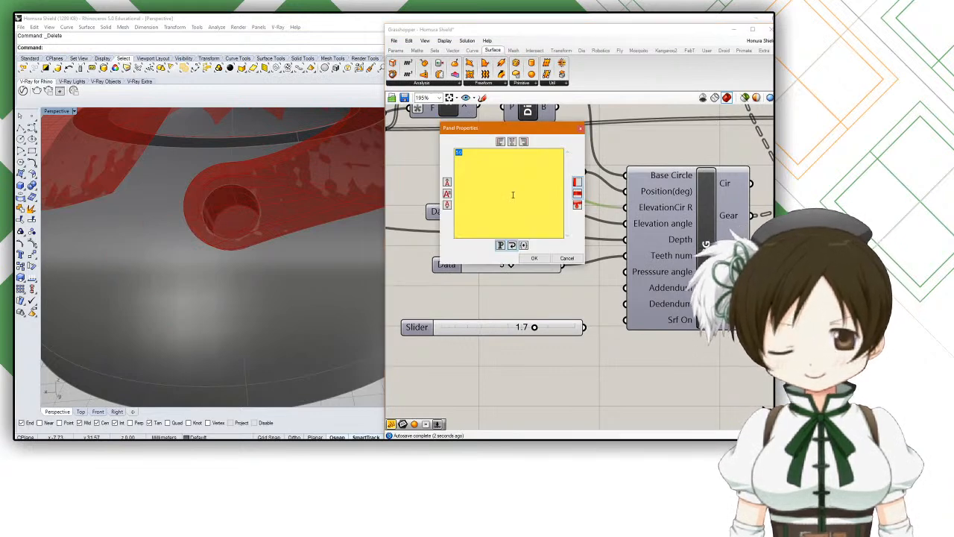
type("40")
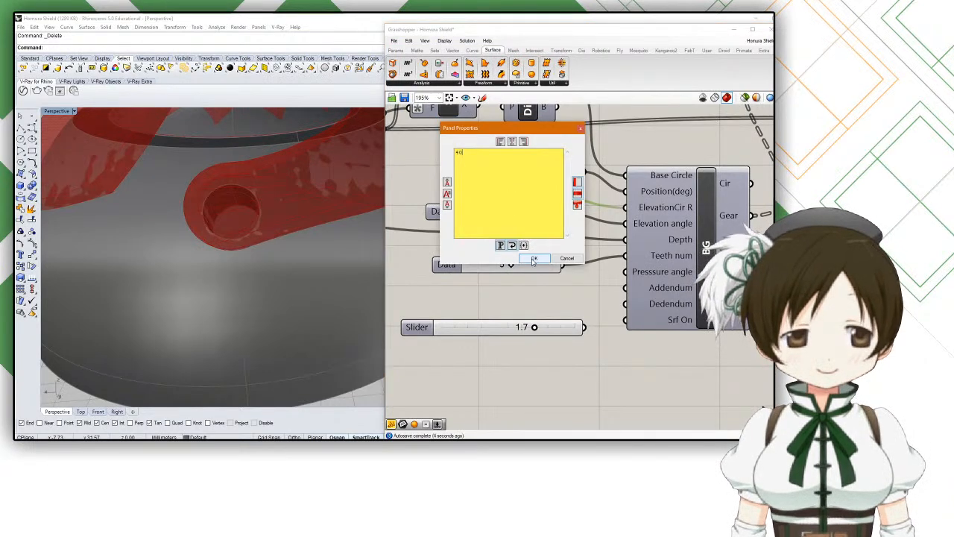
left_click(534, 258)
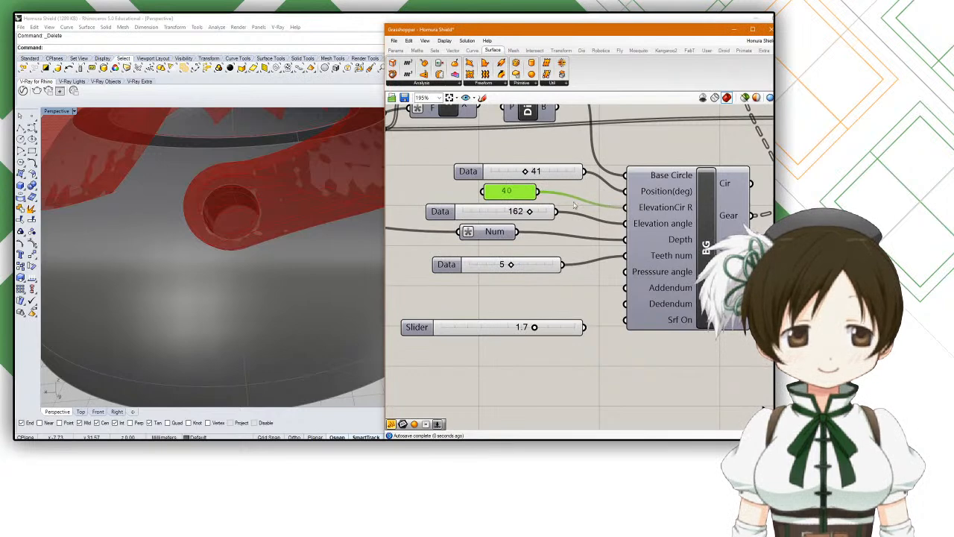
double_click(513, 194)
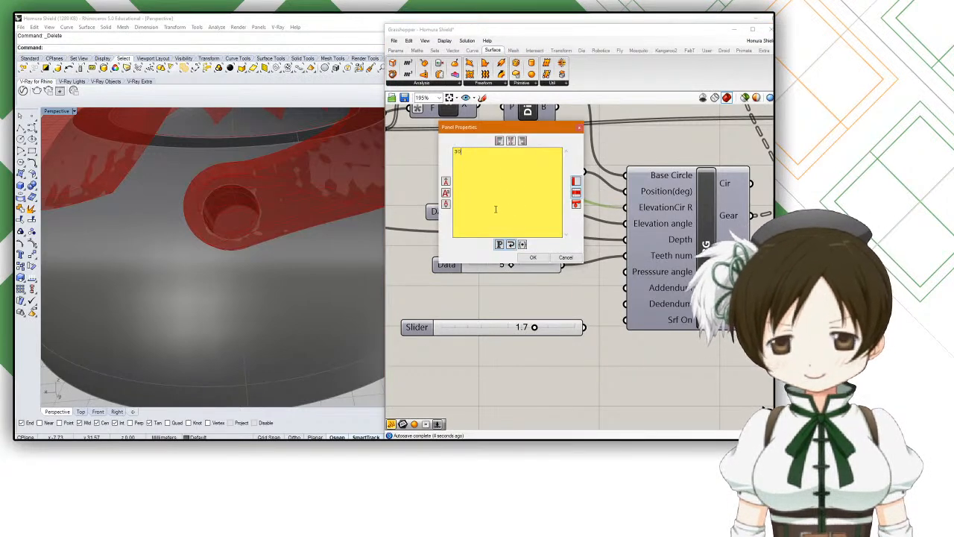
left_click(533, 257)
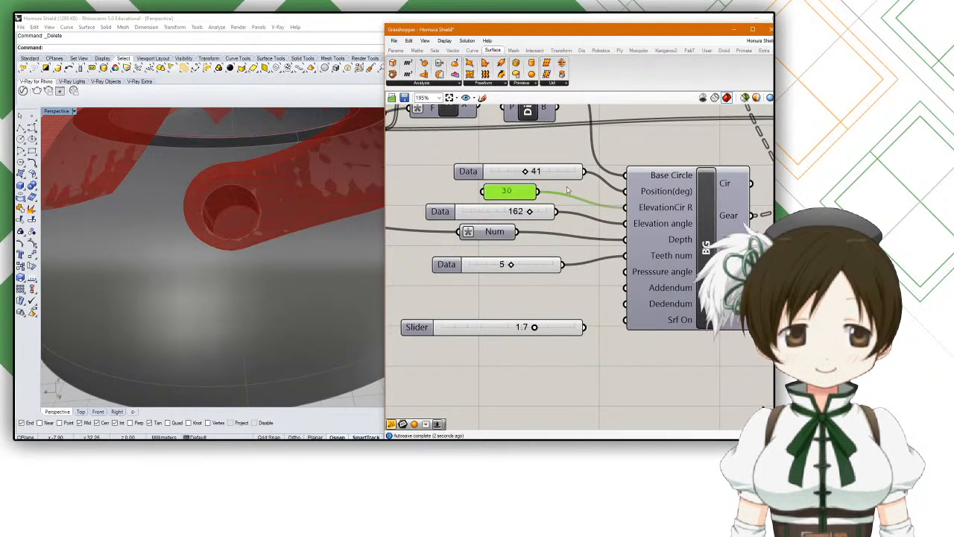
Step: Replace the panel with a number slider, connect it to ElevationCir R and set it to 32
key("Delete")
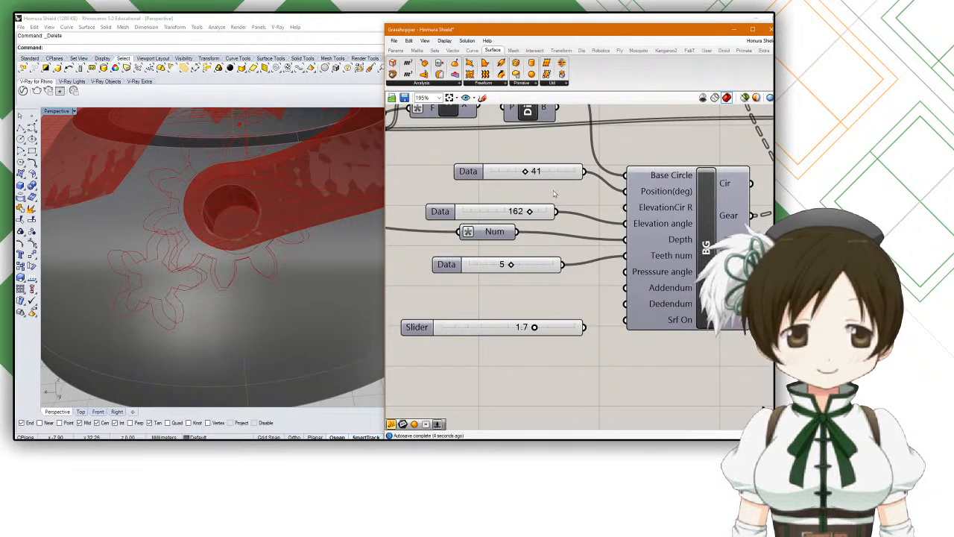
double_click(513, 193)
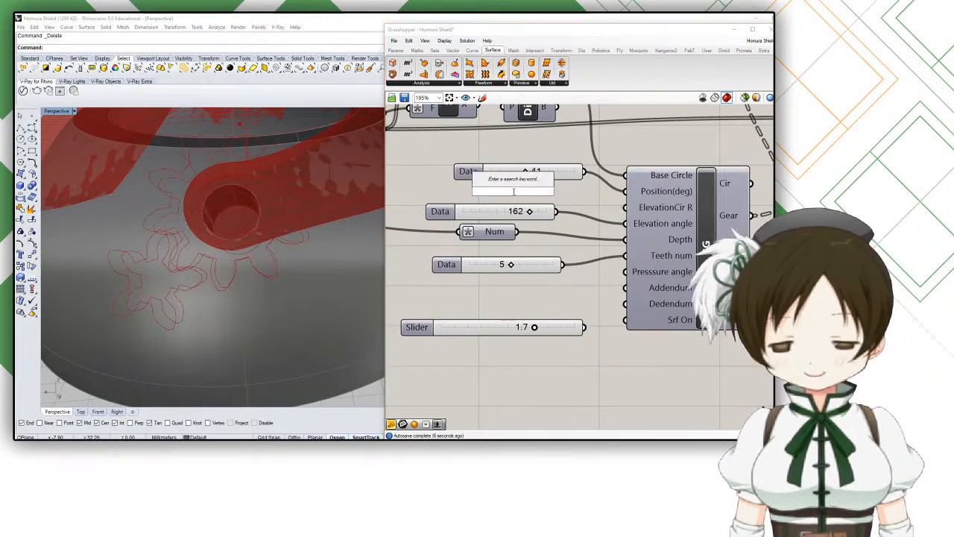
type("3")
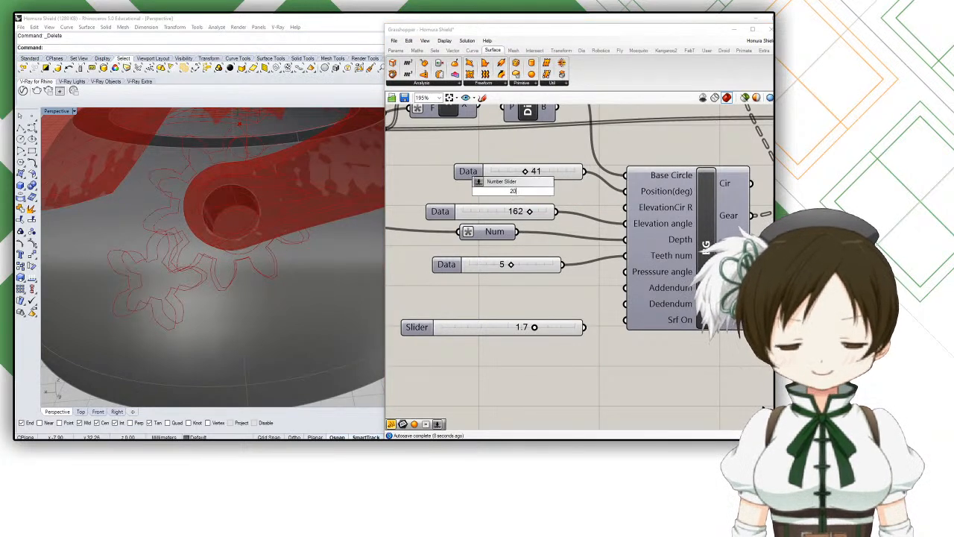
key("Return")
left_click_drag(579, 191, 625, 208)
left_click_drag(501, 191, 515, 192)
Step: Check the resized gears against the shield in the Rhino viewport and set the BG cluster's Teeth num slider to 8
scroll(221, 226, "down", 5)
right_click_drag(221, 227, 208, 216)
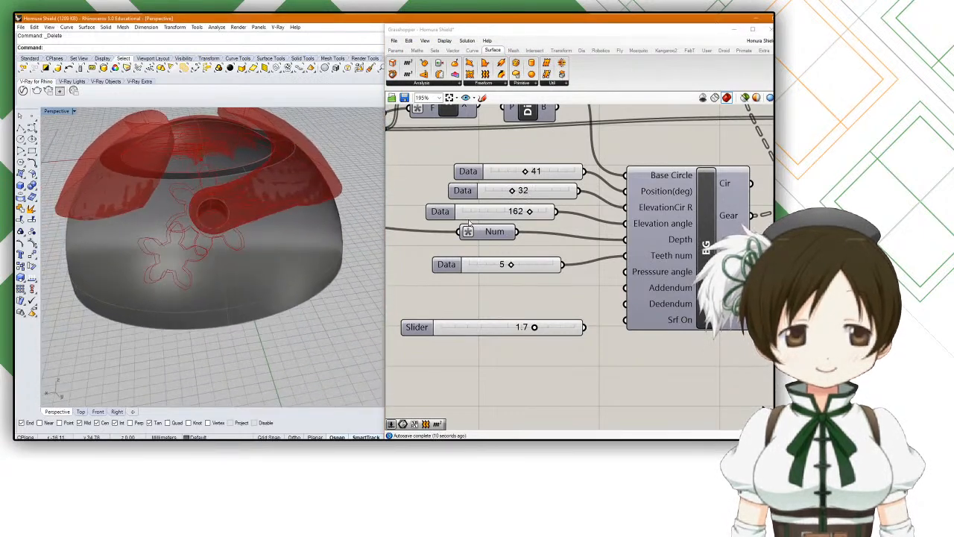
scroll(225, 219, "up", 3)
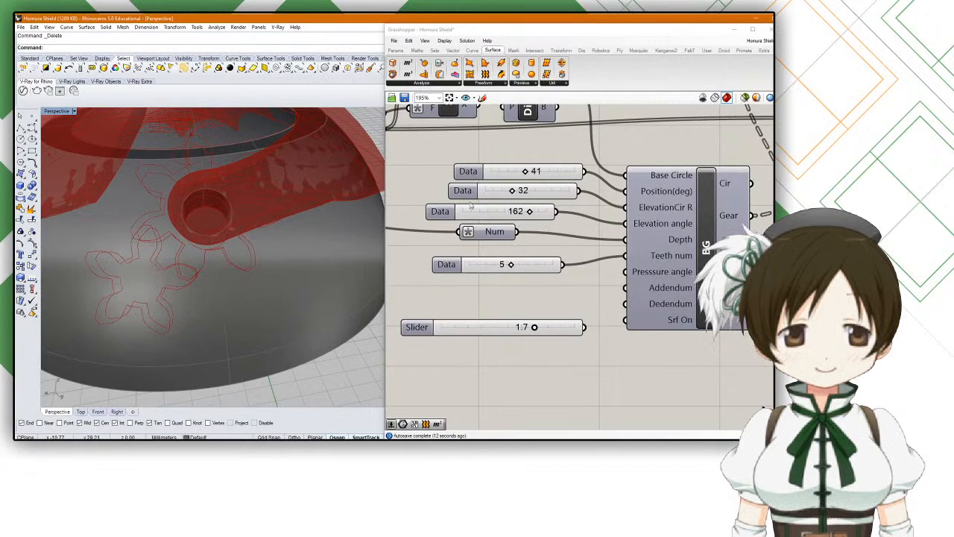
right_click_drag(348, 210, 296, 210)
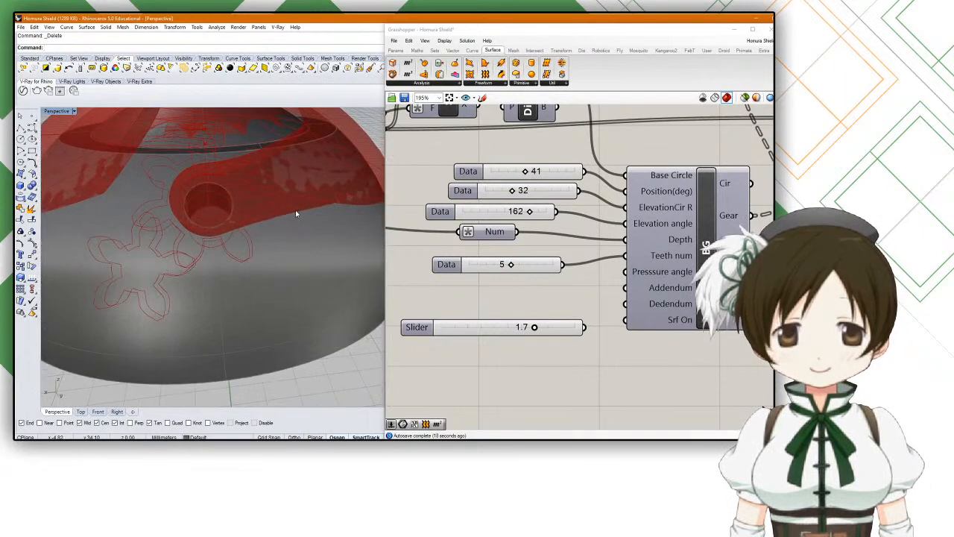
right_click_drag(200, 238, 270, 231)
scroll(219, 244, "down", 2)
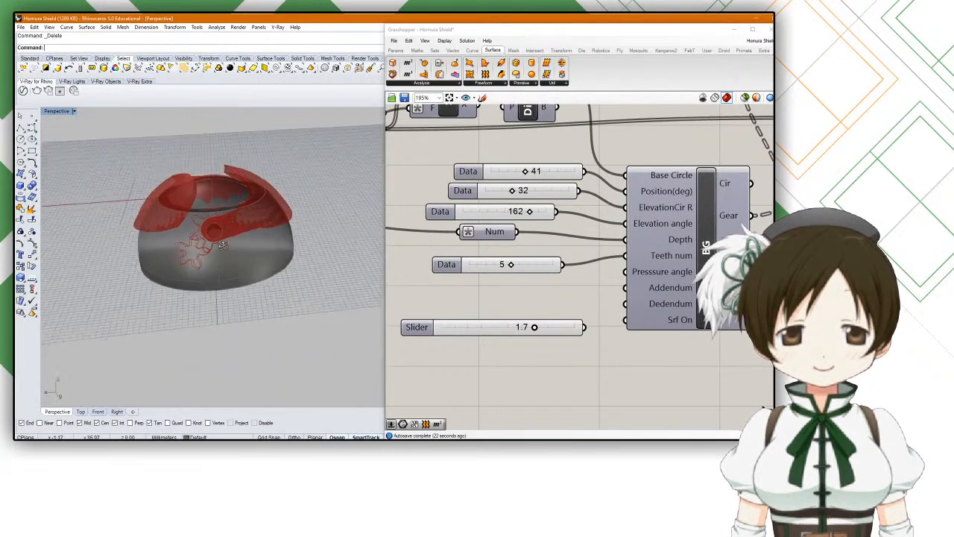
scroll(224, 249, "up", 5)
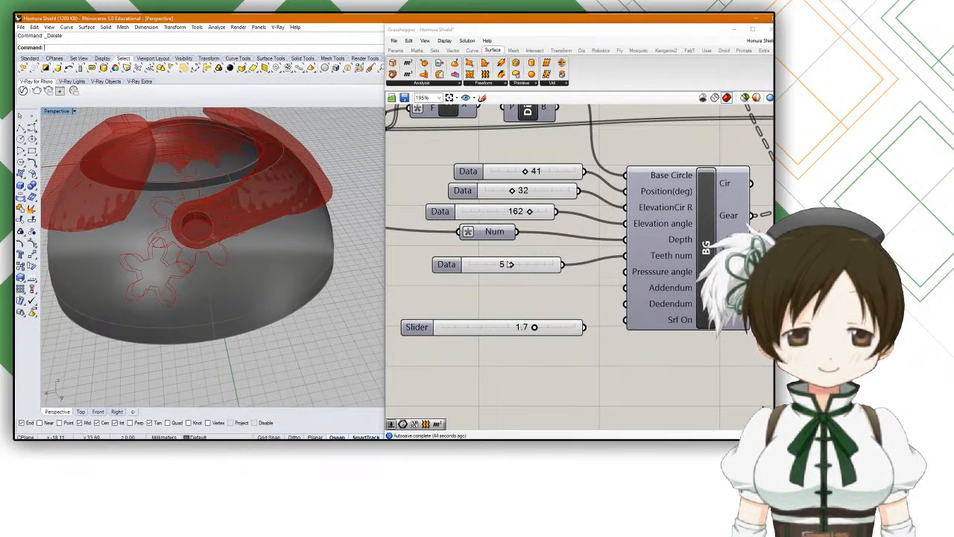
left_click_drag(513, 265, 542, 266)
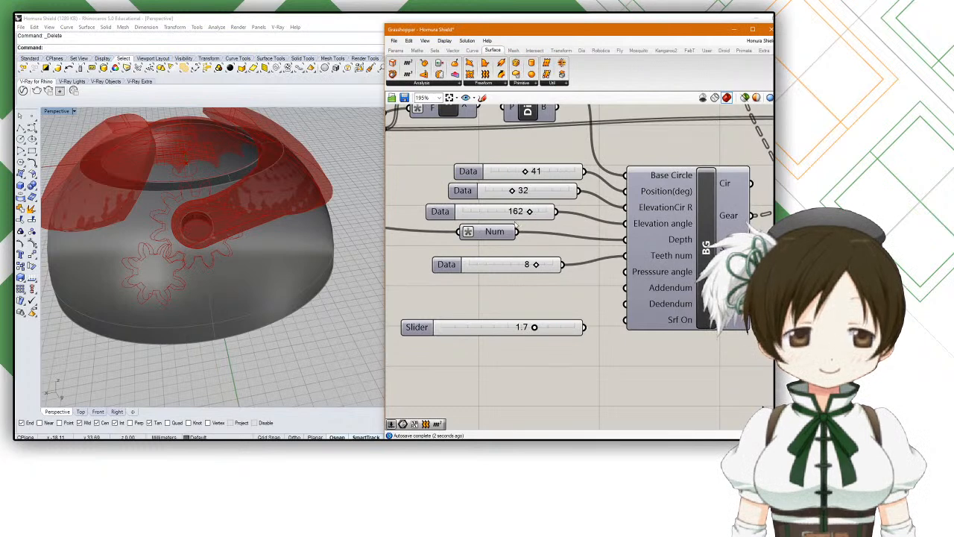
Step: Set the BG cluster's ElevationCir R to 45 and Teeth num to 7, and check the gears on the shield
mouse_move(513, 191)
left_mouse_down()
mouse_move(543, 191)
mouse_move(493, 198)
mouse_move(539, 193)
mouse_move(523, 192)
left_mouse_up()
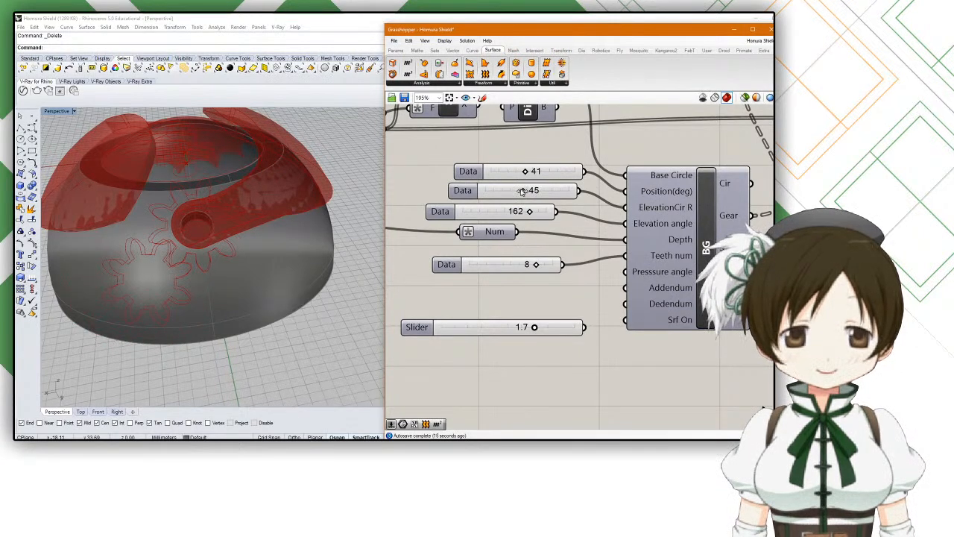
left_click_drag(535, 266, 527, 265)
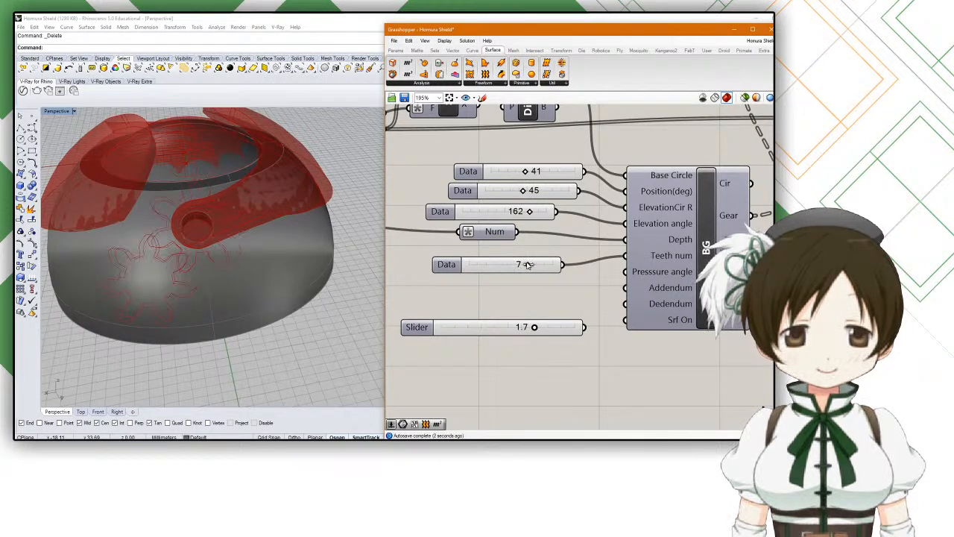
right_click_drag(241, 250, 208, 254)
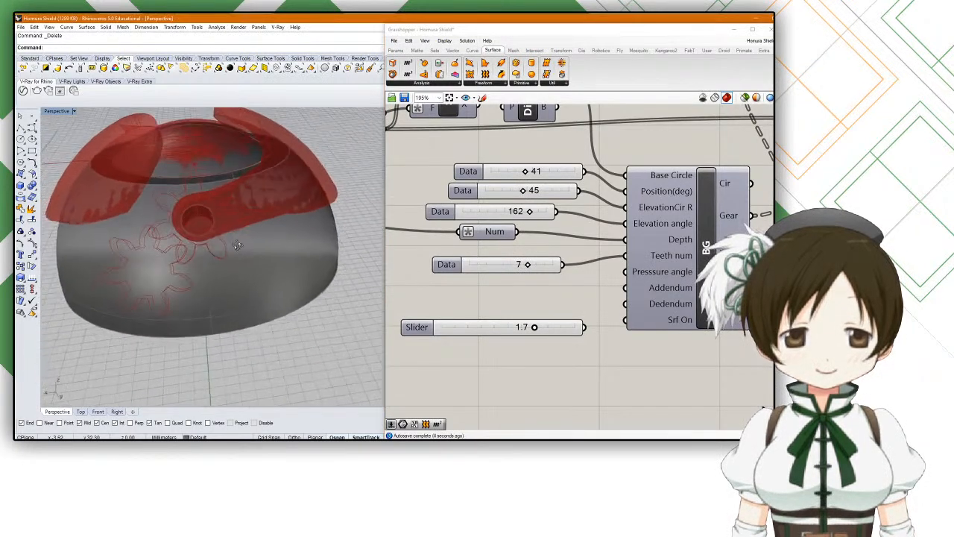
scroll(206, 260, "up", 5)
scroll(205, 259, "down", 5)
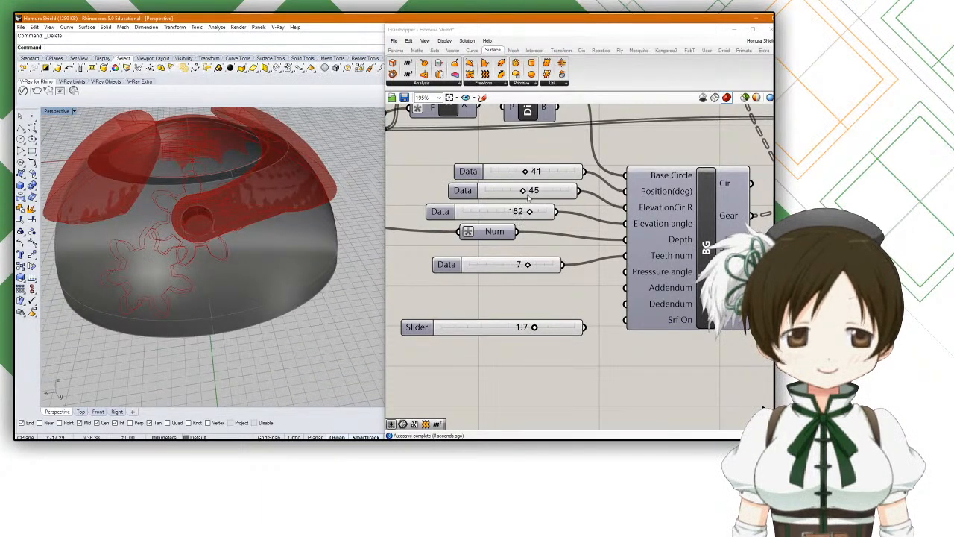
Step: Set the ElevationCir R slider to 56 and check the enlarged gears against the shield in the Rhino viewport
mouse_move(527, 192)
left_mouse_down()
mouse_move(555, 191)
mouse_move(534, 192)
left_mouse_up()
right_click_drag(257, 253, 264, 231)
scroll(255, 245, "down", 6)
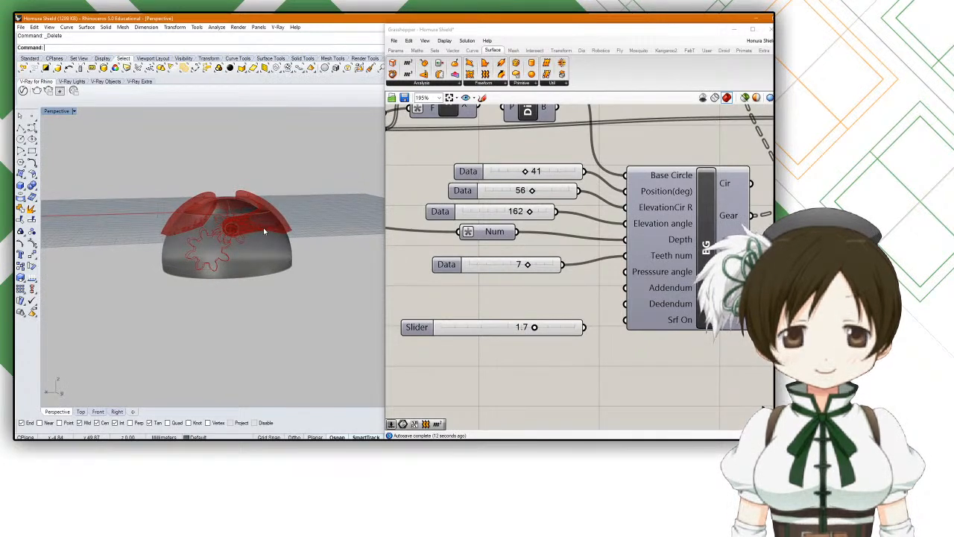
scroll(264, 232, "up", 5)
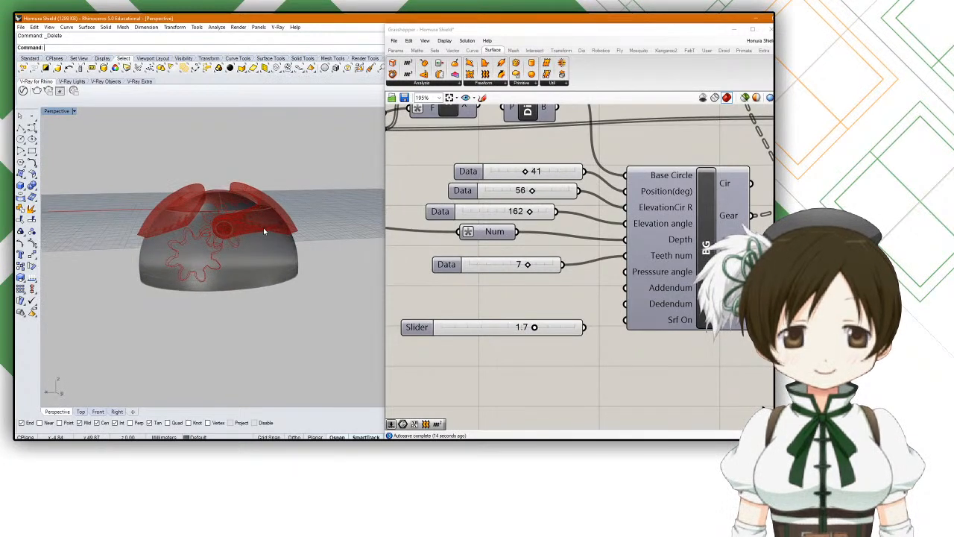
scroll(264, 232, "down", 3)
Step: Set the Rotation Angle slider to 26 and inspect the gears and shield plates from several sides in Rhino
scroll(446, 230, "down", 5)
right_click_drag(446, 230, 628, 269)
mouse_move(516, 232)
right_mouse_down()
mouse_move(558, 281)
mouse_move(529, 295)
right_mouse_up()
right_click_drag(481, 231, 594, 245)
scroll(462, 206, "up", 6)
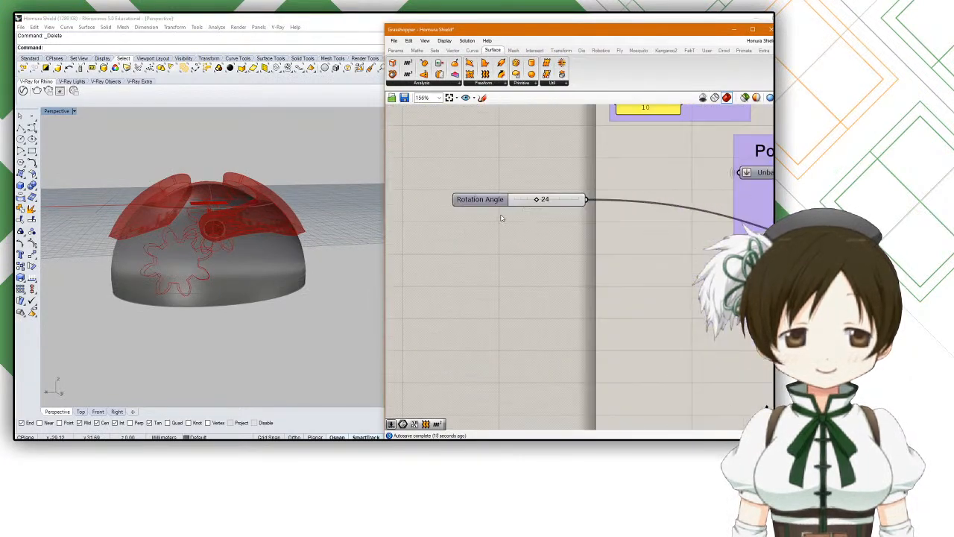
mouse_move(557, 195)
left_mouse_down()
mouse_move(512, 195)
mouse_move(543, 196)
left_mouse_up()
right_click_drag(212, 179, 260, 183)
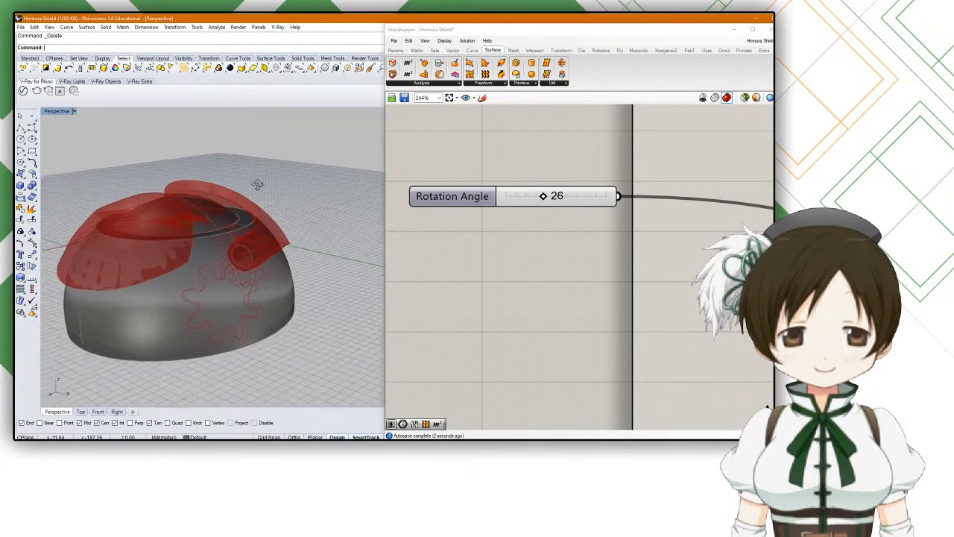
mouse_move(542, 195)
left_mouse_down()
mouse_move(523, 196)
mouse_move(553, 196)
mouse_move(543, 195)
left_mouse_up()
right_click_drag(315, 222, 295, 215)
scroll(260, 227, "down", 5)
scroll(261, 226, "up", 8)
scroll(533, 241, "down", 6)
Step: Delete the unconnected 1.7 slider beside the BG cluster and check the gear curves on the shield
right_click_drag(702, 300, 532, 218)
scroll(566, 274, "up", 4)
right_click_drag(568, 277, 596, 256)
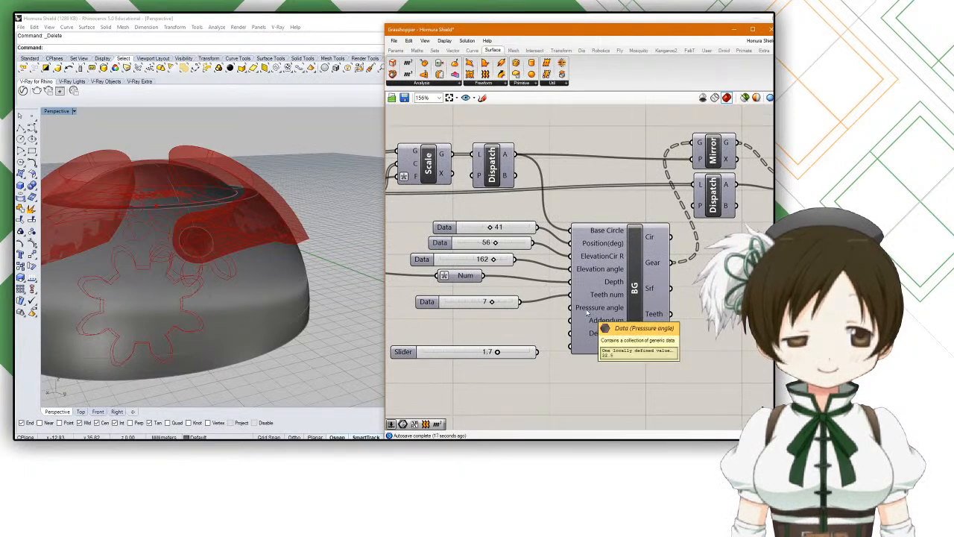
left_click(477, 351)
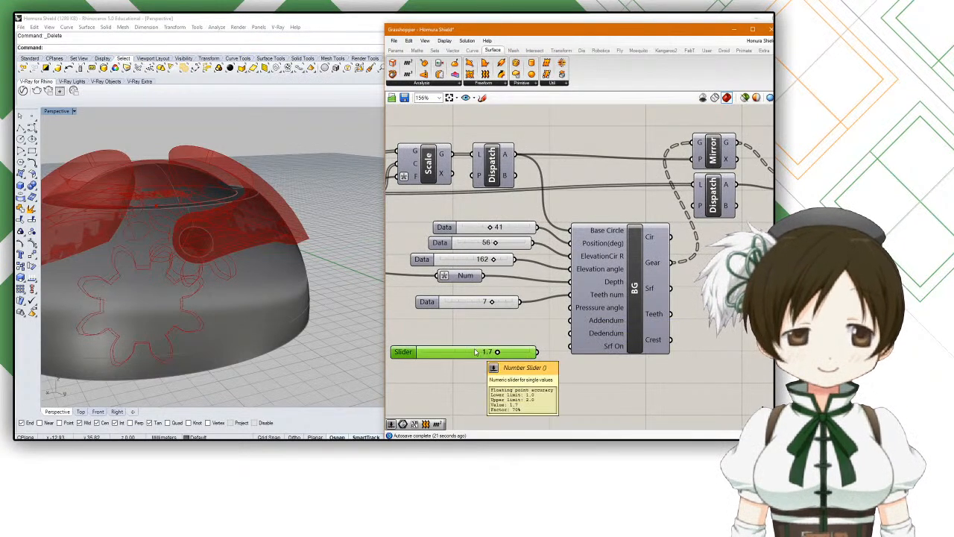
key("Delete")
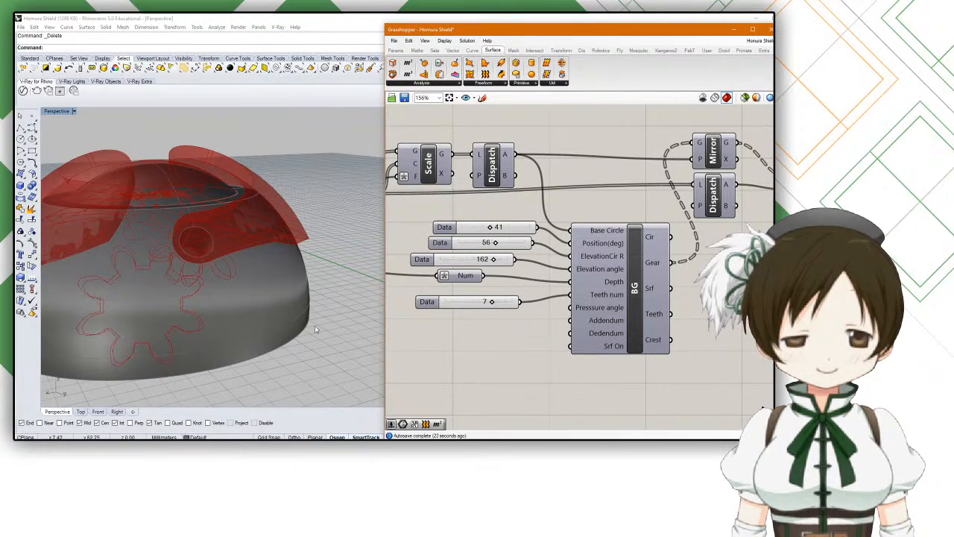
right_click_drag(241, 311, 227, 315)
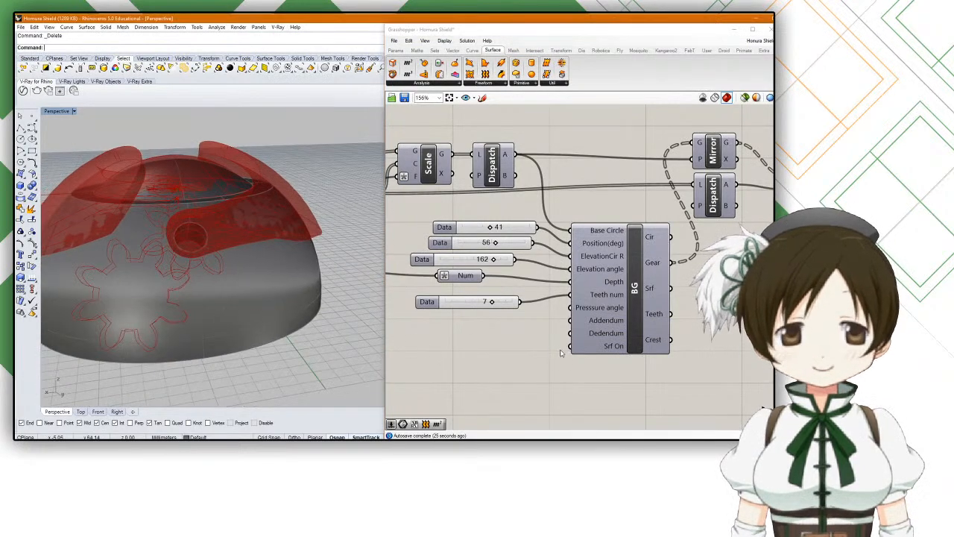
Step: Add a number slider with value 20 and connect it to the BG cluster's Pressure angle input
scroll(572, 361, "up", 3)
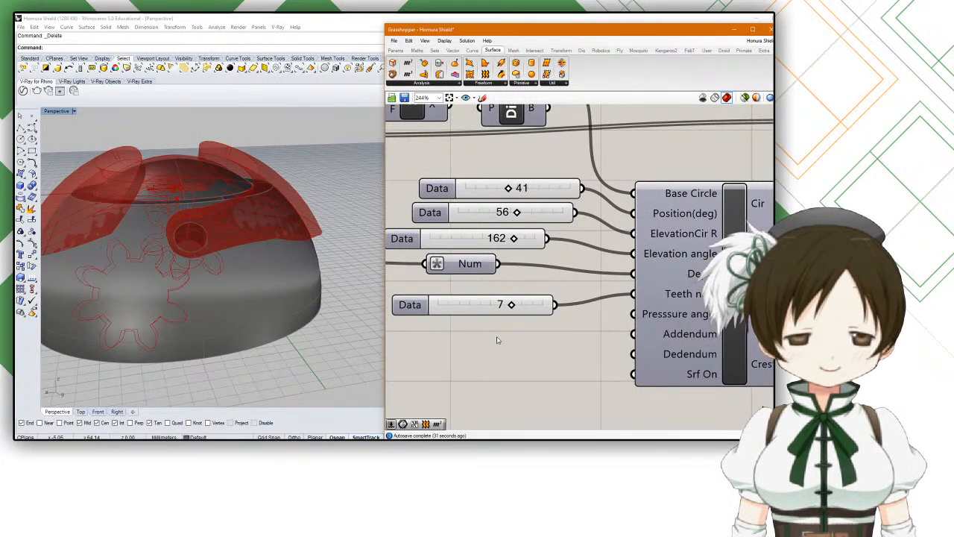
right_click_drag(658, 312, 522, 267)
scroll(516, 291, "up", 9)
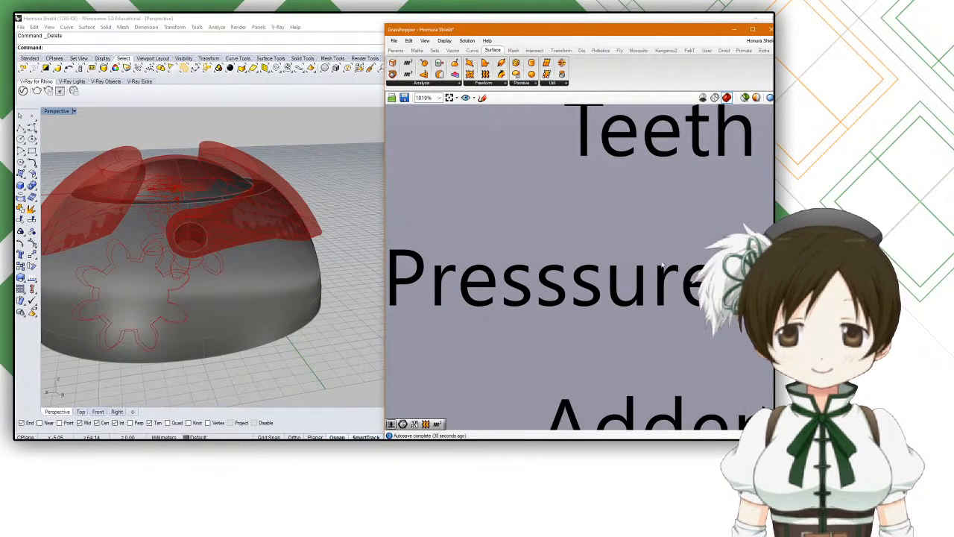
scroll(665, 264, "down", 10)
double_click(513, 294)
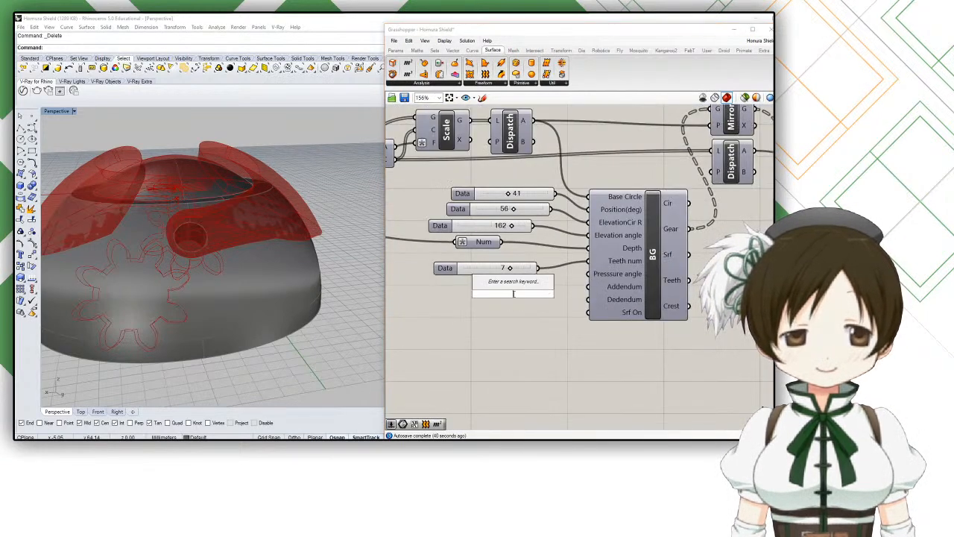
type("20")
key("Return")
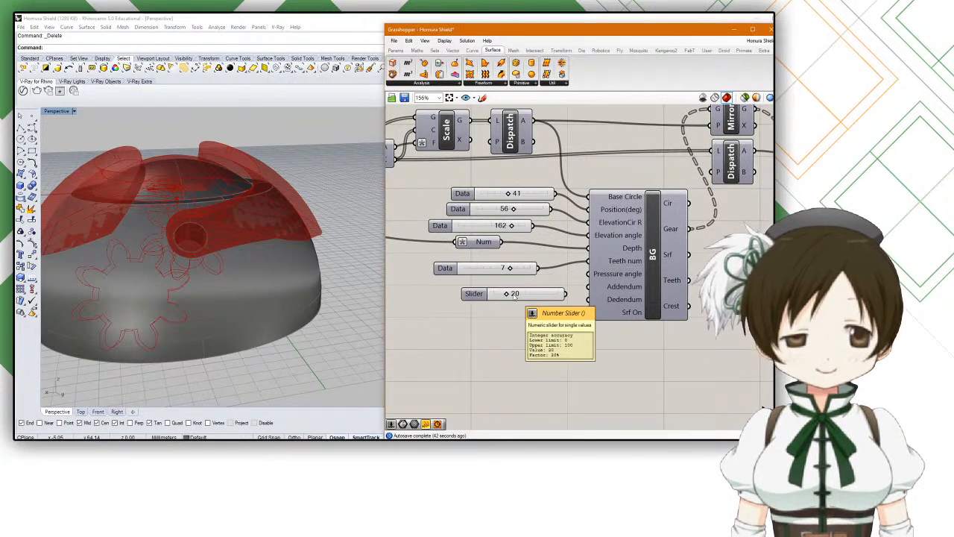
left_click_drag(536, 299, 588, 274)
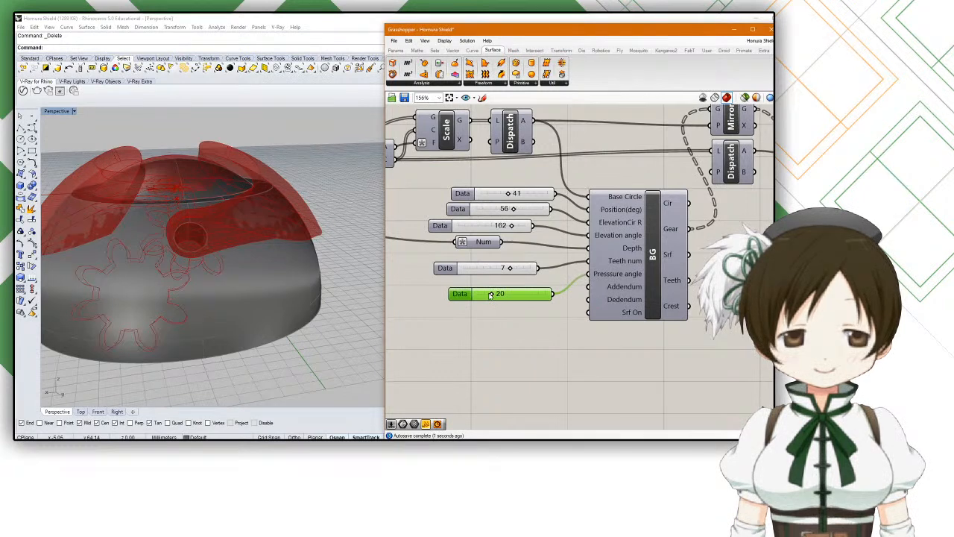
Step: Set the Pressure angle slider to 31, checking the gear tooth shape up close in the Rhino viewport
mouse_move(492, 294)
left_mouse_down()
mouse_move(509, 294)
mouse_move(459, 294)
mouse_move(512, 296)
mouse_move(494, 296)
left_mouse_up()
right_click_drag(155, 261, 135, 257)
scroll(122, 289, "up", 4)
left_click_drag(494, 295, 501, 297)
right_click_drag(276, 299, 215, 294)
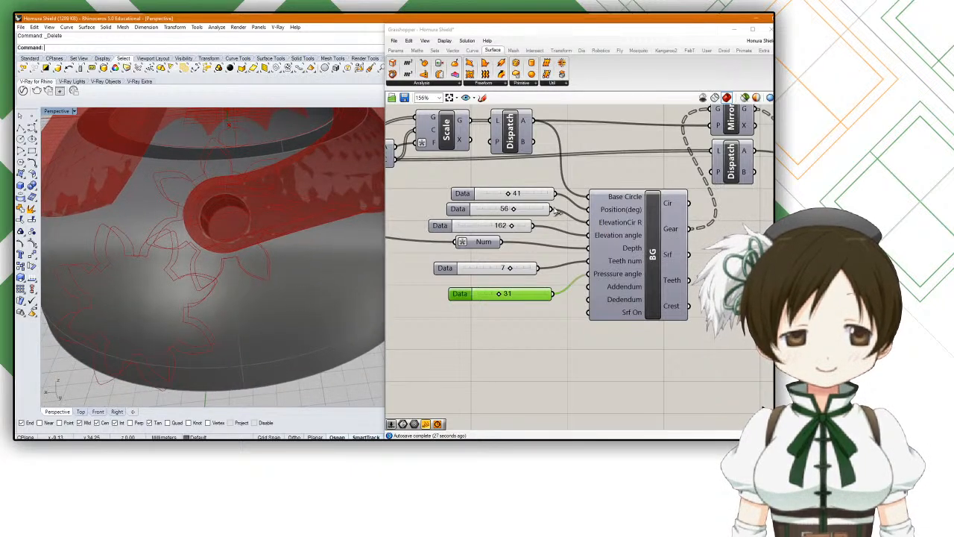
Step: Set the BG cluster's Position(deg) slider to 52 and check the gears' placement on the shield
left_click_drag(508, 194, 518, 195)
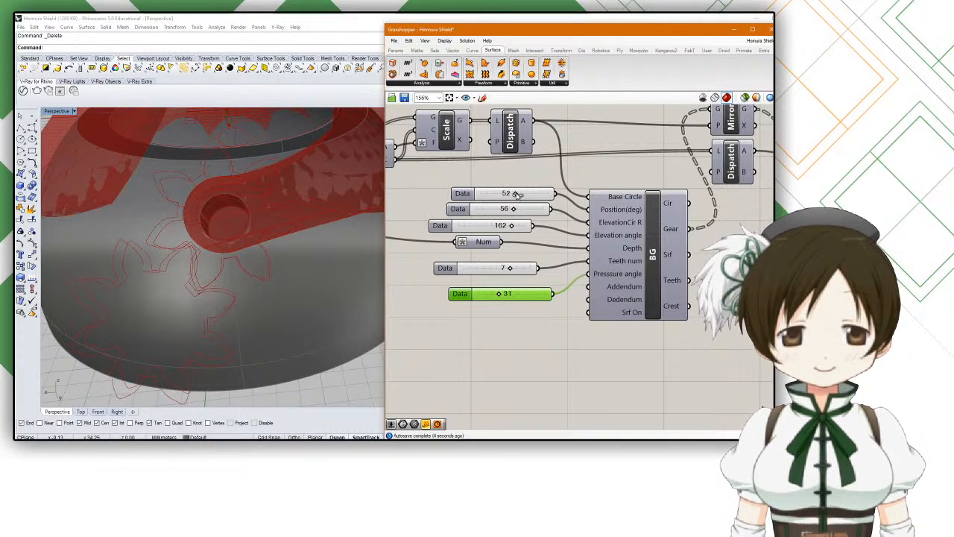
scroll(211, 224, "down", 5)
right_click_drag(206, 233, 218, 218)
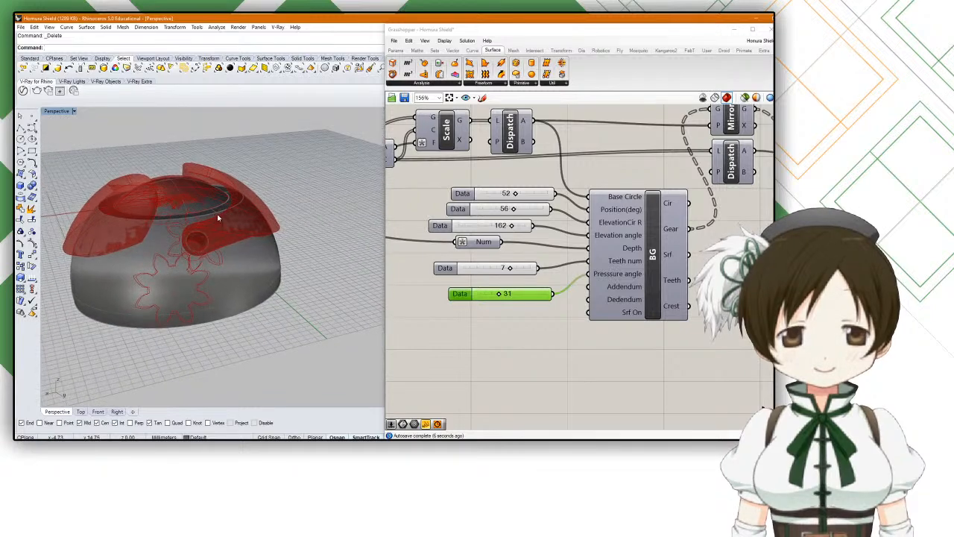
Step: Review the BG cluster's remaining inputs and examine the gear curves around the shield from different angles in Rhino
scroll(492, 270, "down", 5)
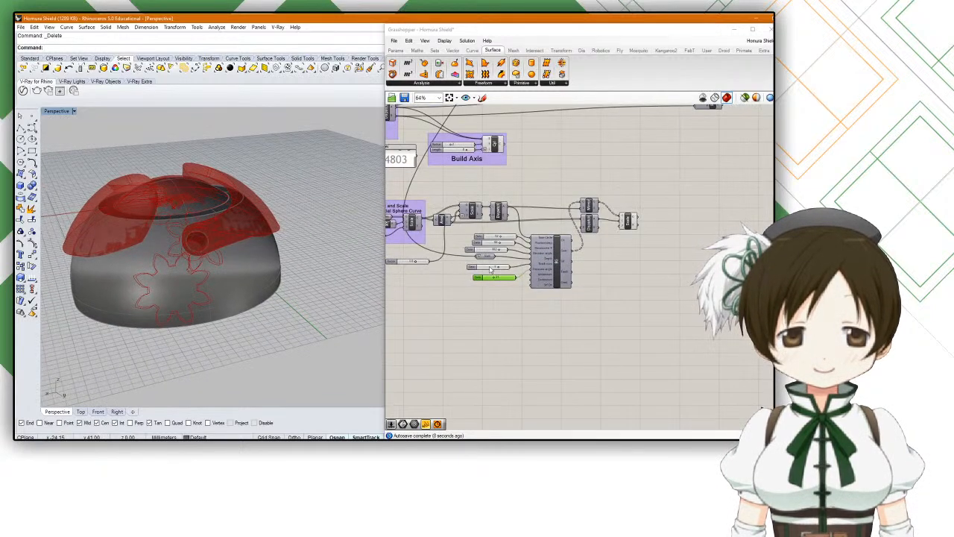
right_click_drag(441, 261, 554, 293)
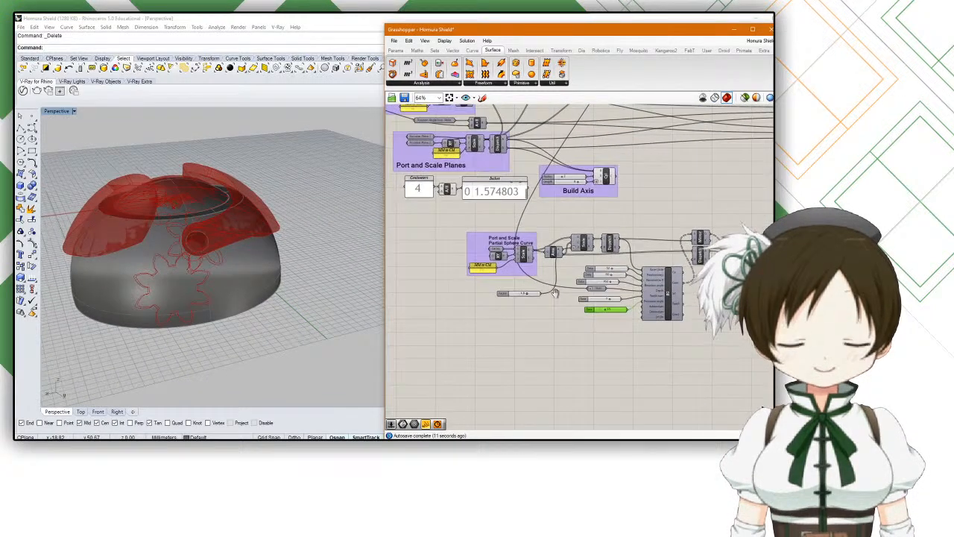
scroll(555, 293, "up", 7)
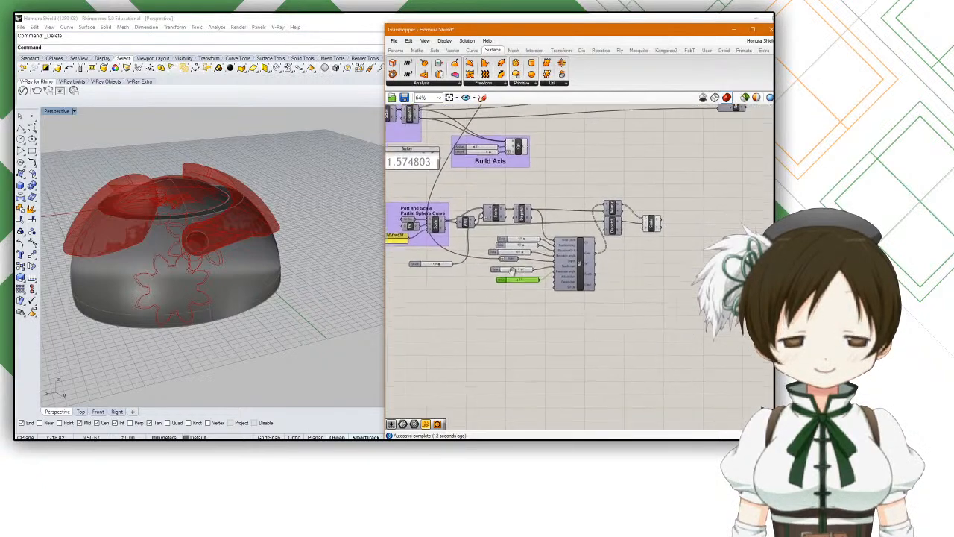
scroll(487, 268, "up", 3)
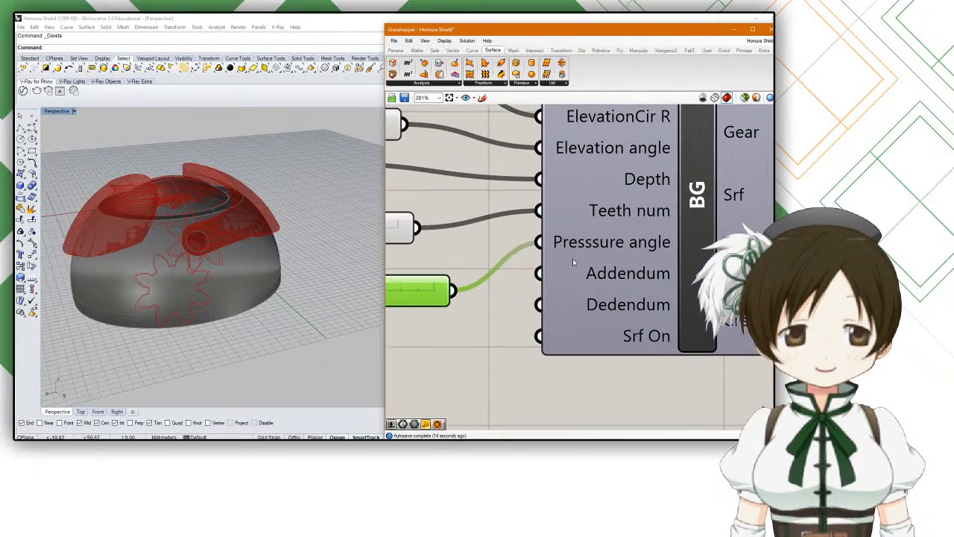
right_click_drag(224, 284, 229, 270)
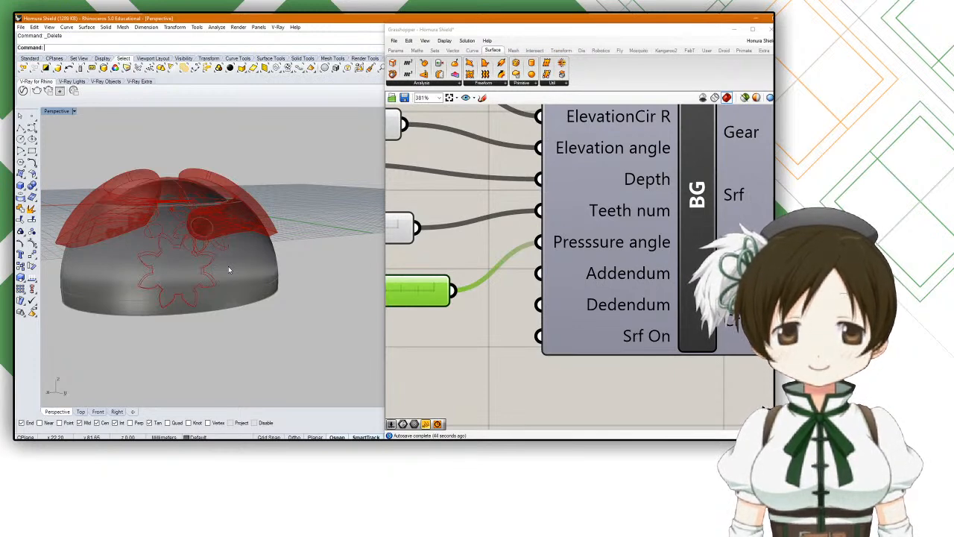
right_click_drag(228, 266, 324, 250)
right_click_drag(325, 253, 158, 234, "shift")
scroll(239, 232, "up", 5)
scroll(283, 243, "down", 10)
scroll(170, 252, "up", 6)
right_click_drag(243, 230, 112, 259, "shift")
scroll(459, 282, "down", 8)
Step: Add a Solid Bevel Gear component beside the BG cluster, below the Scale component fed by Mirror
right_click_drag(601, 284, 587, 306)
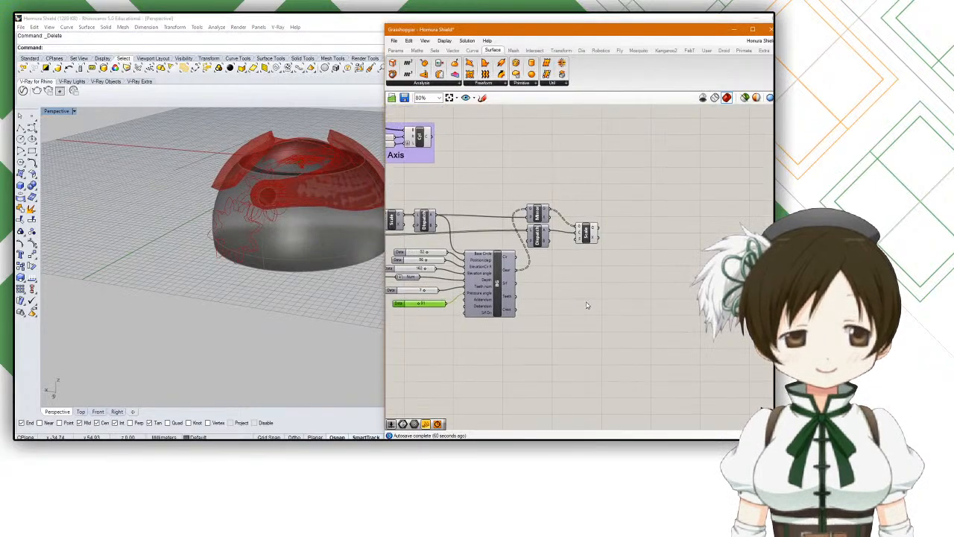
scroll(569, 296, "up", 4)
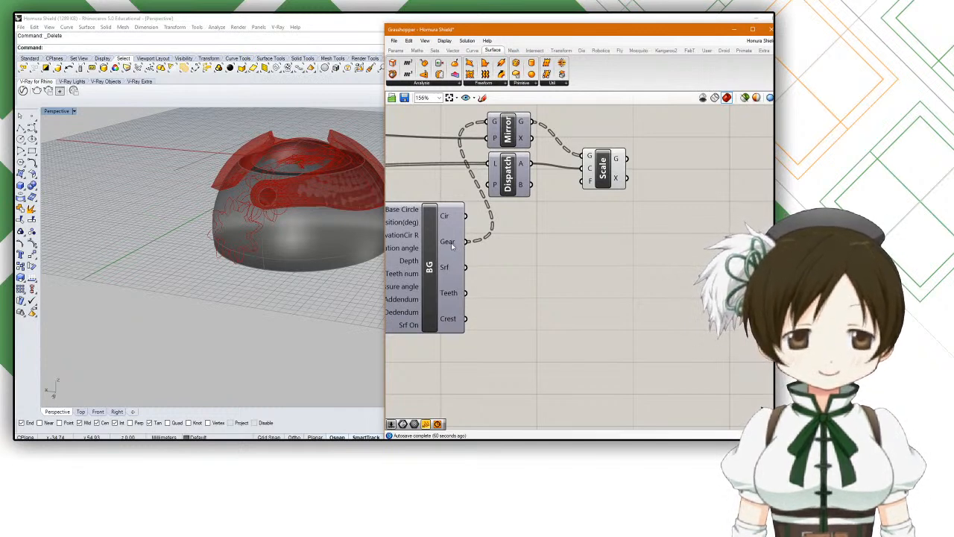
mouse_move(452, 245)
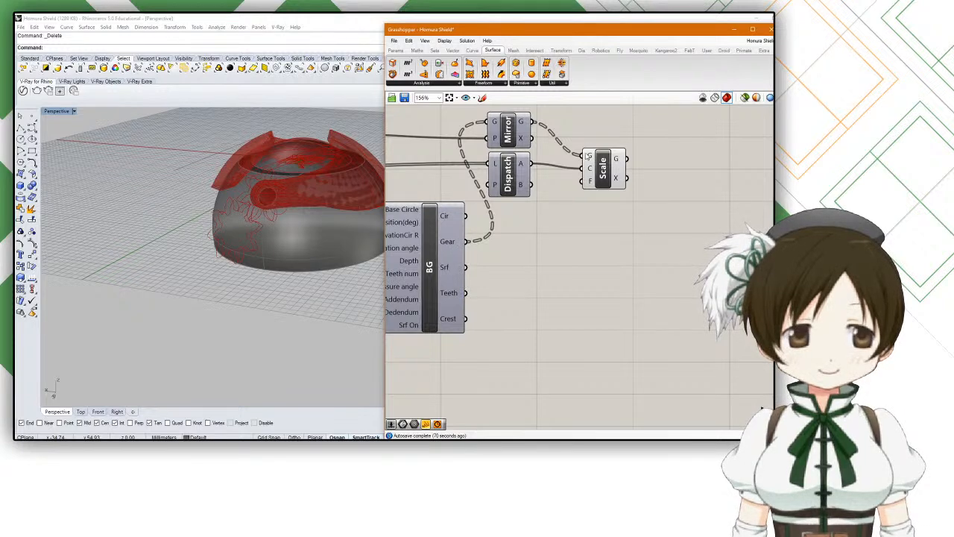
double_click(568, 251)
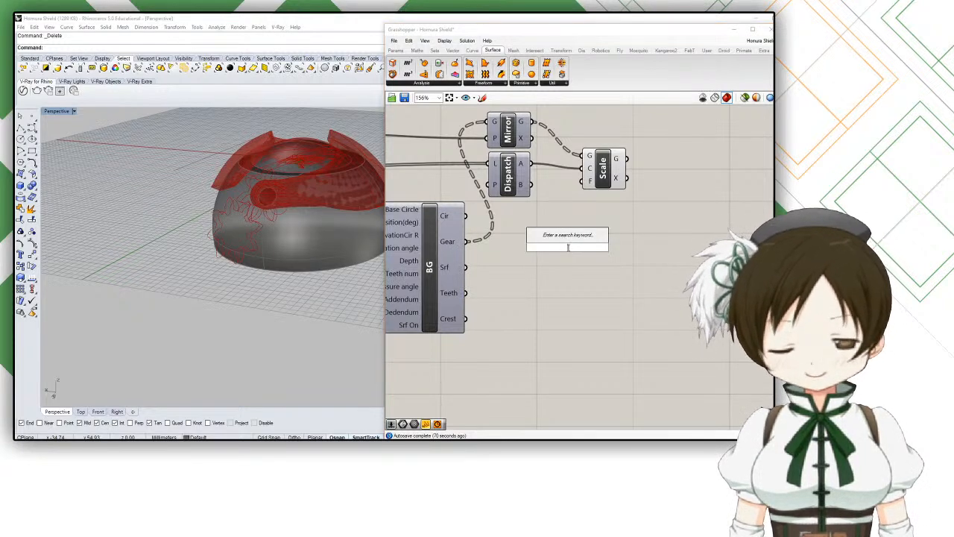
scroll(556, 280, "down", 5)
scroll(559, 280, "up", 4)
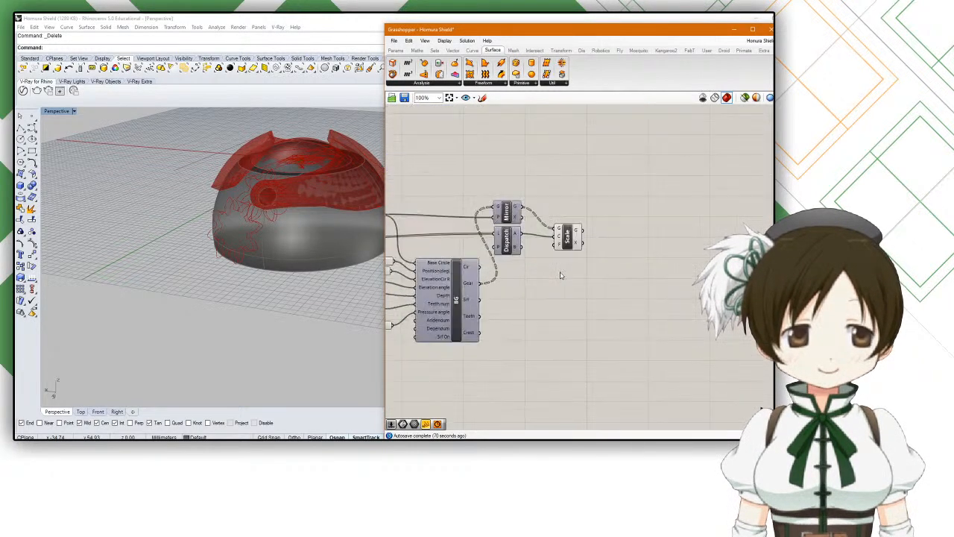
double_click(561, 279)
type("gear")
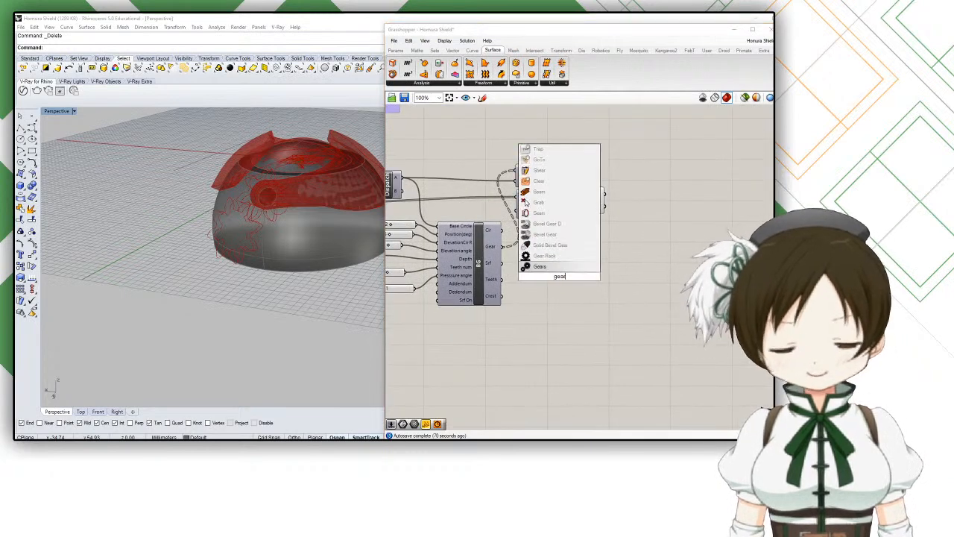
left_click(560, 245)
left_click_drag(554, 278, 591, 263)
scroll(585, 250, "up", 2)
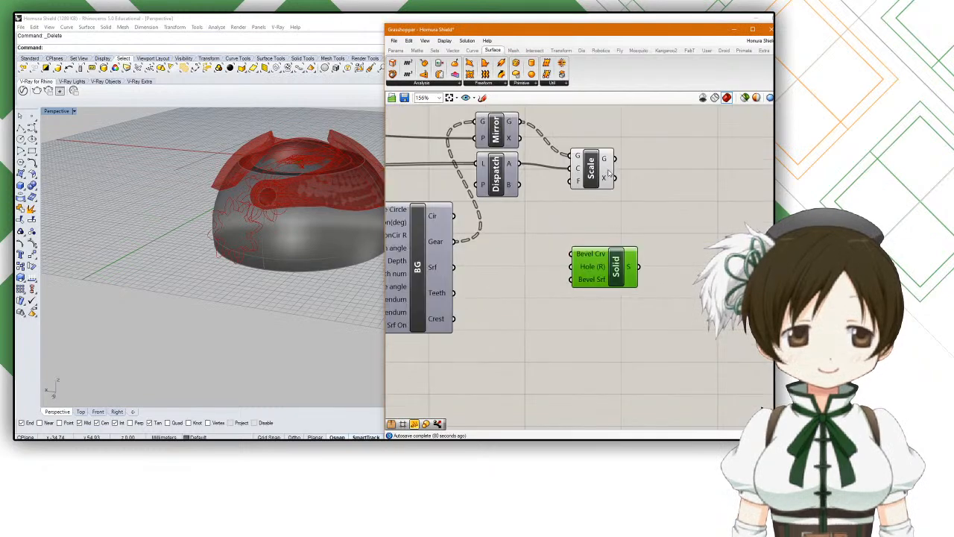
Step: Inspect the gears from the shield's side, move the Dispatch feeding Base Circle upward, and check the preceding Scale's Geometry output
right_click_drag(270, 210, 403, 206)
scroll(221, 237, "down", 5)
right_click_drag(221, 237, 263, 219)
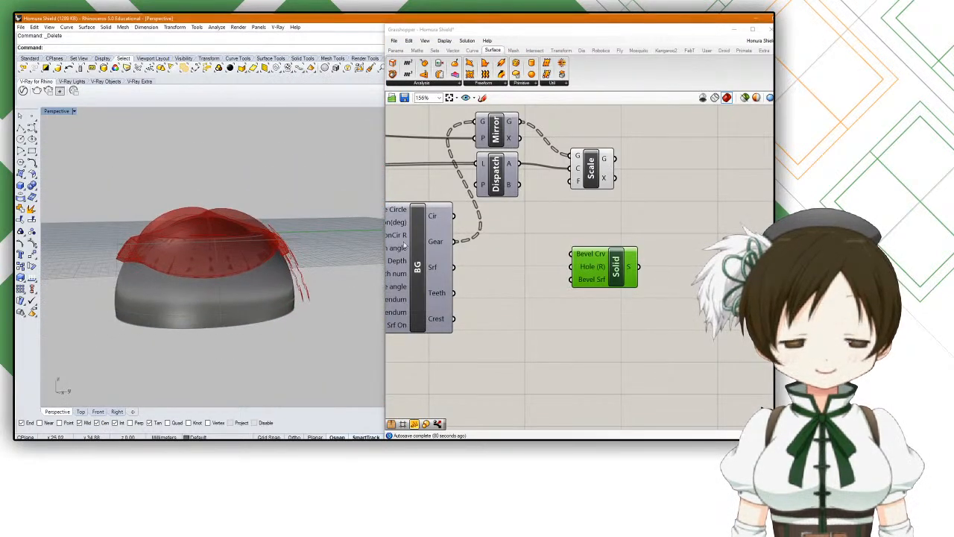
scroll(466, 239, "down", 3)
right_click_drag(443, 240, 502, 220)
scroll(453, 226, "up", 3)
left_click_drag(502, 192, 503, 141)
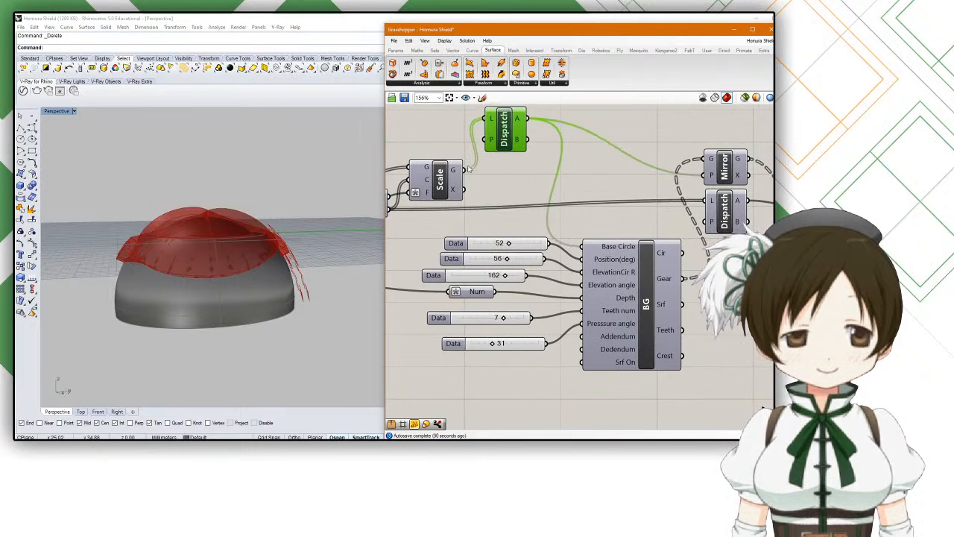
mouse_move(453, 170)
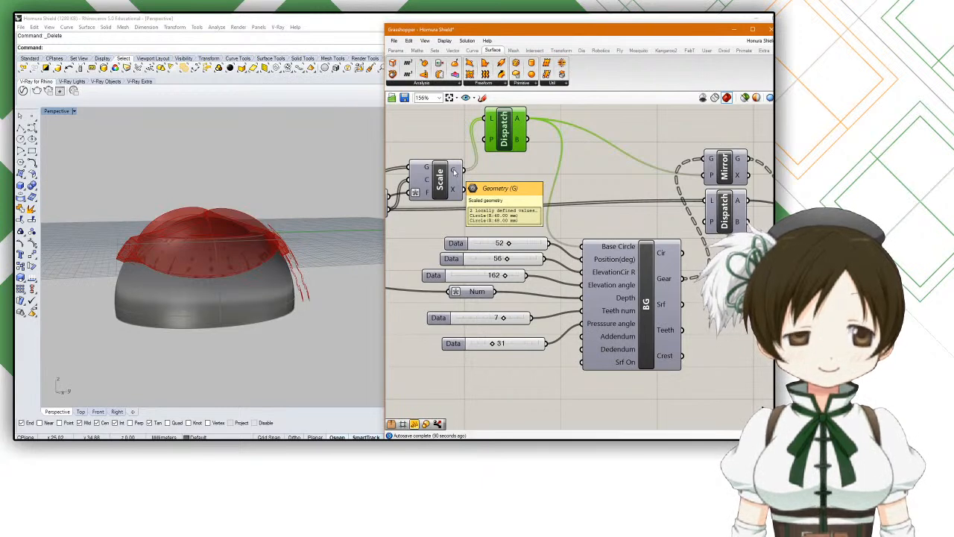
Step: Feed the BG cluster's Base Circle directly from the preceding Scale's Geometry output, replacing the Dispatch connection, and check the gear preview
left_click_drag(453, 171, 580, 248)
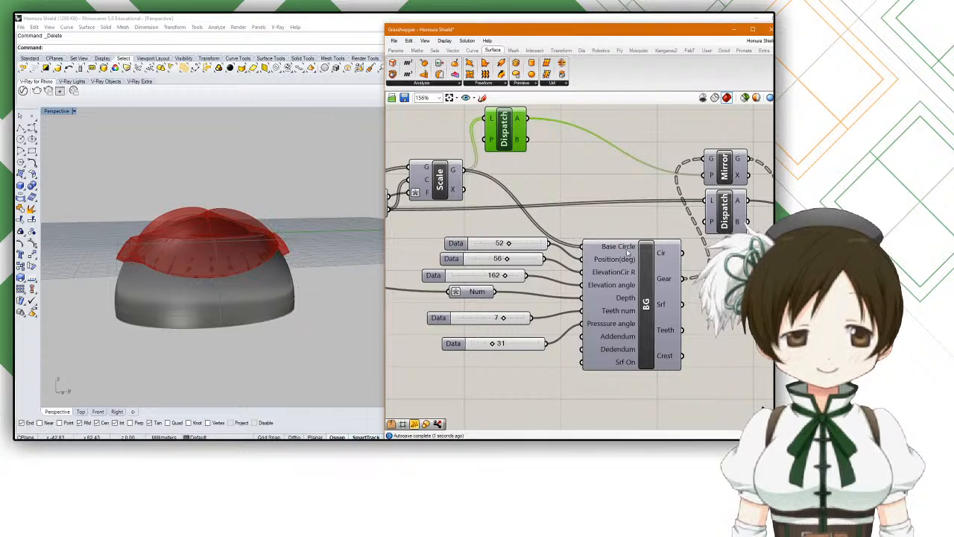
right_click_drag(628, 254, 519, 240)
left_click(544, 256)
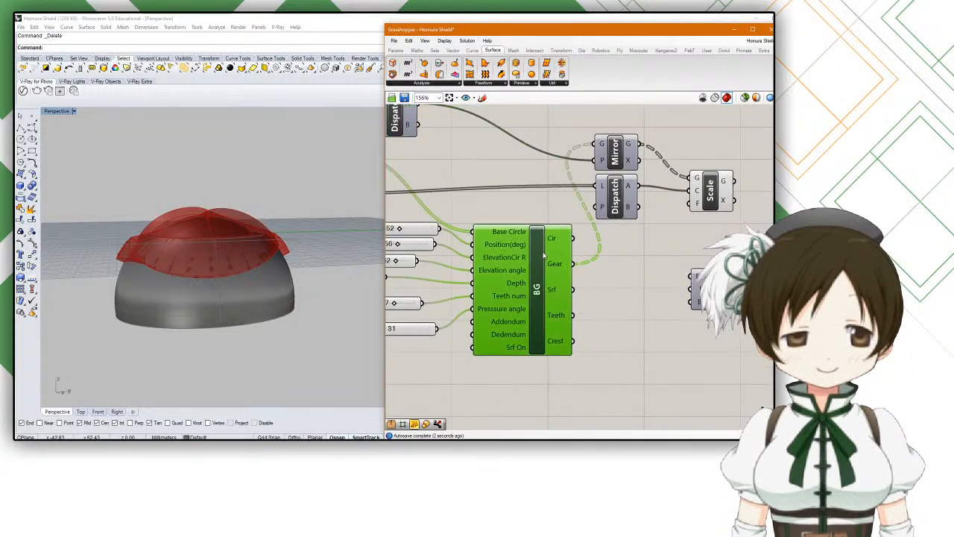
left_click(743, 99)
left_click(743, 99)
right_click_drag(446, 181, 550, 186)
left_click(548, 182)
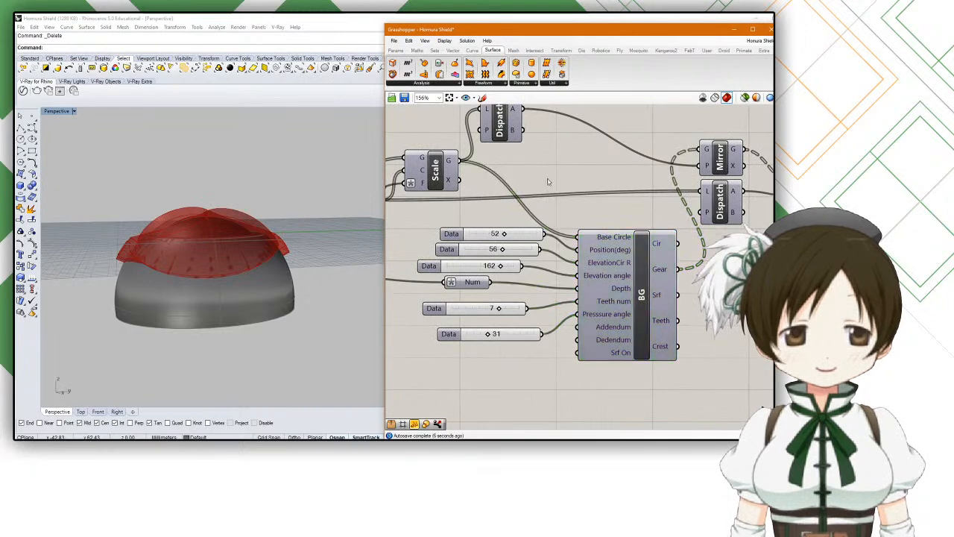
Step: Try grafting the BG cluster's Base Circle input and changing the data option on the Scale's Geometry output, and undo both changes
right_click(596, 240)
left_click(621, 319)
right_click_drag(257, 205, 237, 209)
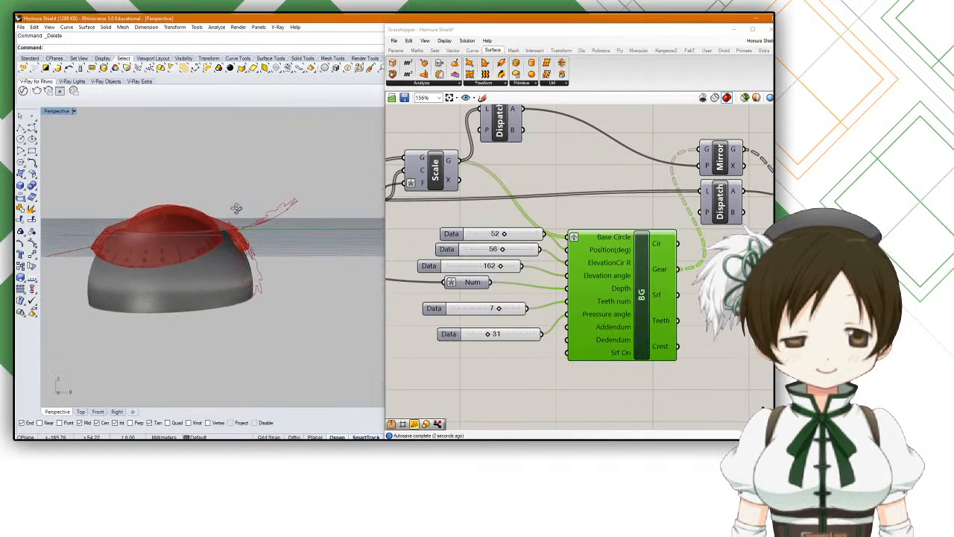
right_click(448, 161)
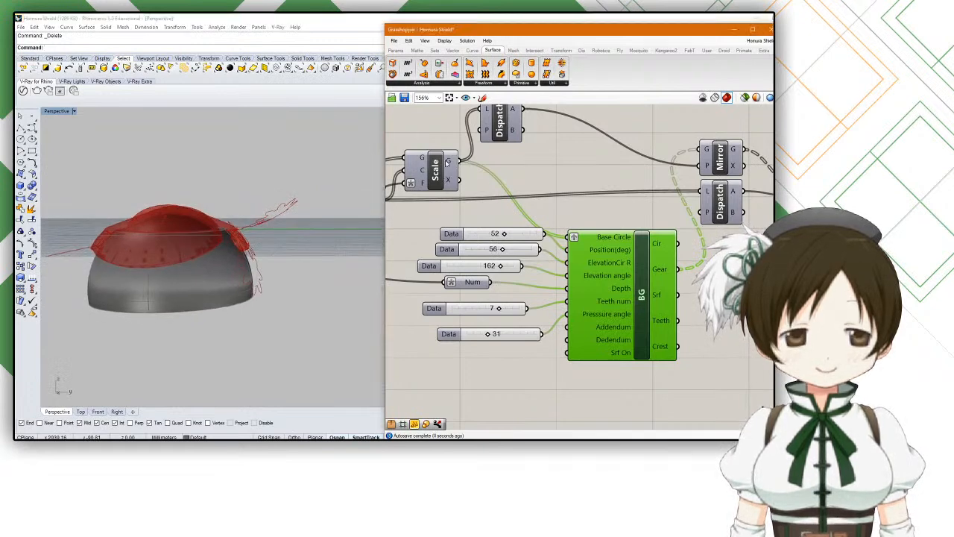
left_click(478, 205)
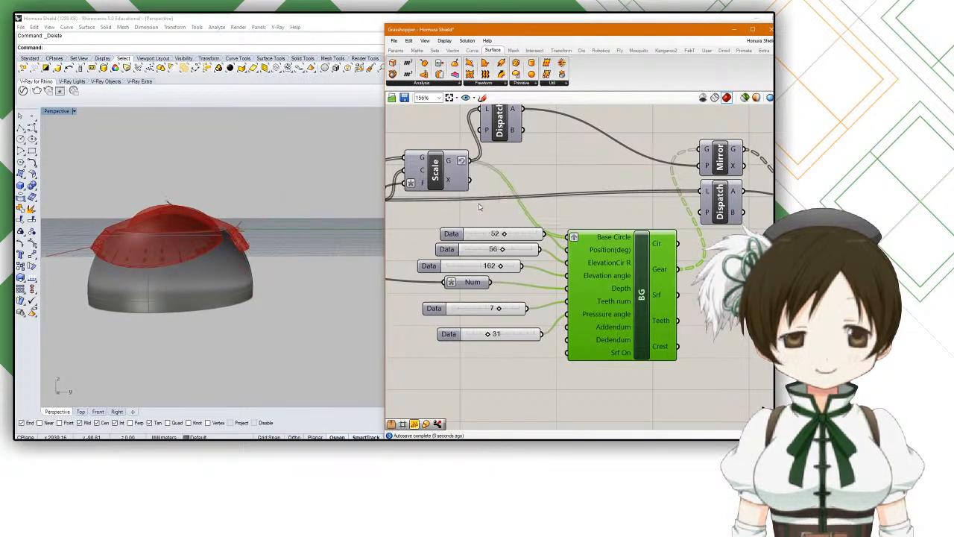
key("ctrl+z")
key("ctrl+z")
key("ctrl+z")
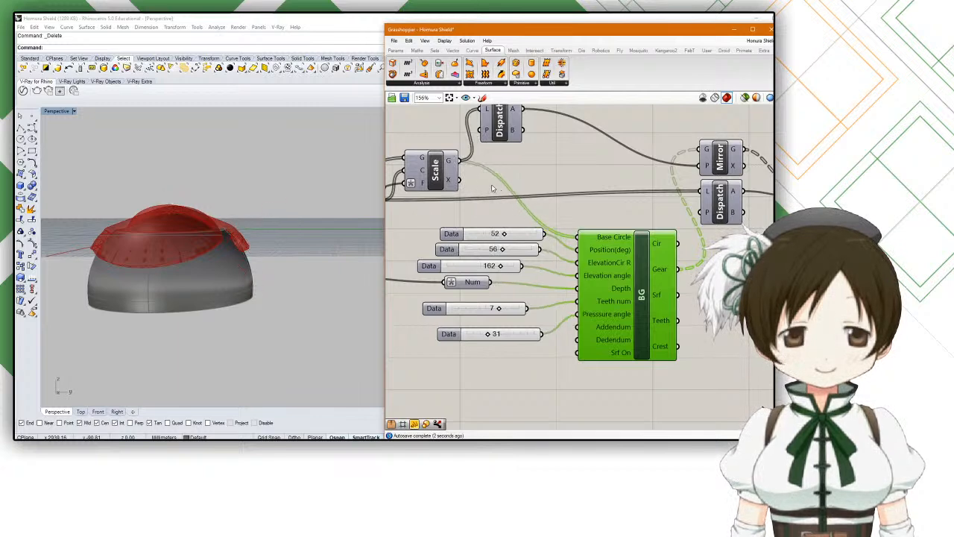
Step: Move the upper Dispatch down, place Solid below the second Scale, and connect that Scale's Geometry output to Bevel Crv
left_click_drag(502, 136, 502, 191)
right_click_drag(664, 246, 542, 236)
left_click_drag(715, 284, 688, 281)
right_click_drag(373, 222, 328, 260)
scroll(243, 296, "up", 7)
right_click_drag(243, 296, 171, 289)
right_click_drag(597, 243, 497, 237)
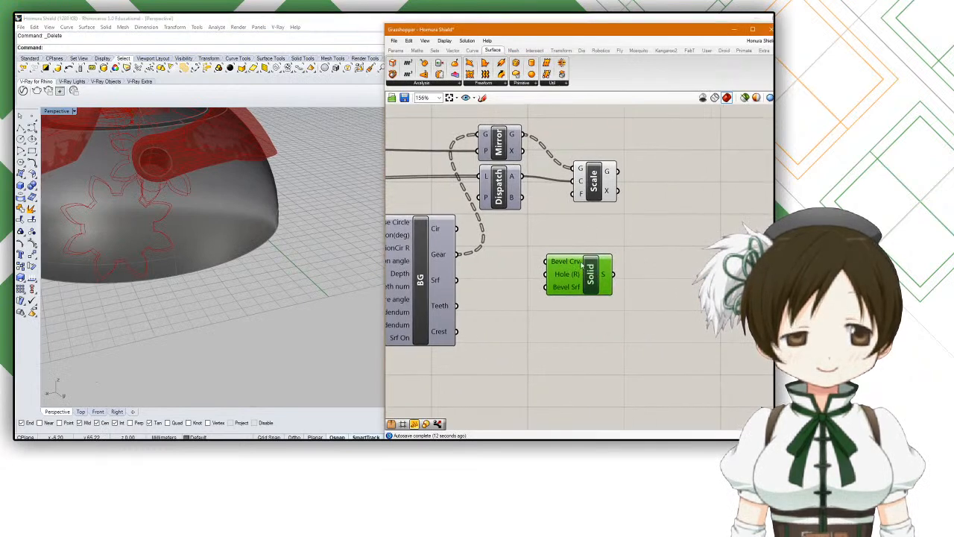
left_click_drag(582, 264, 656, 240)
left_click_drag(616, 172, 619, 236)
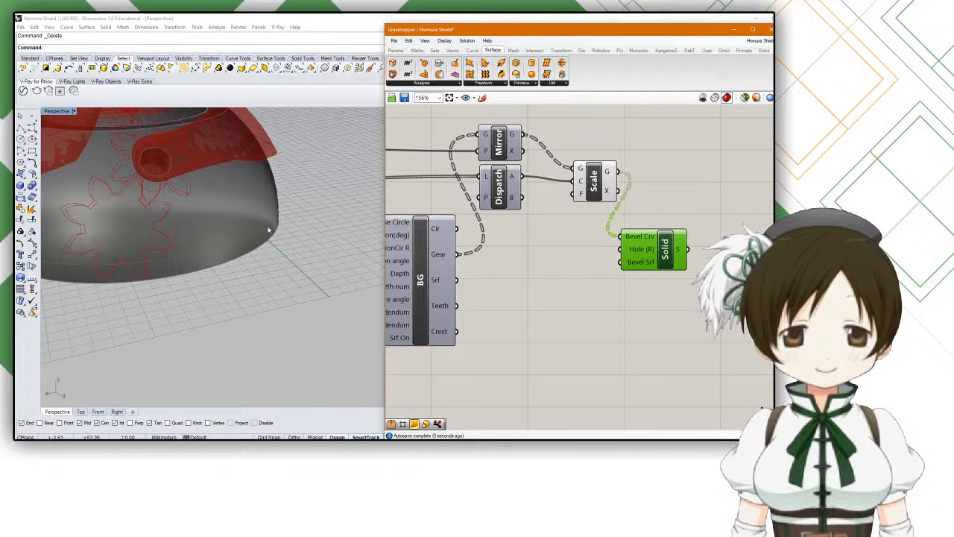
scroll(296, 228, "down", 5)
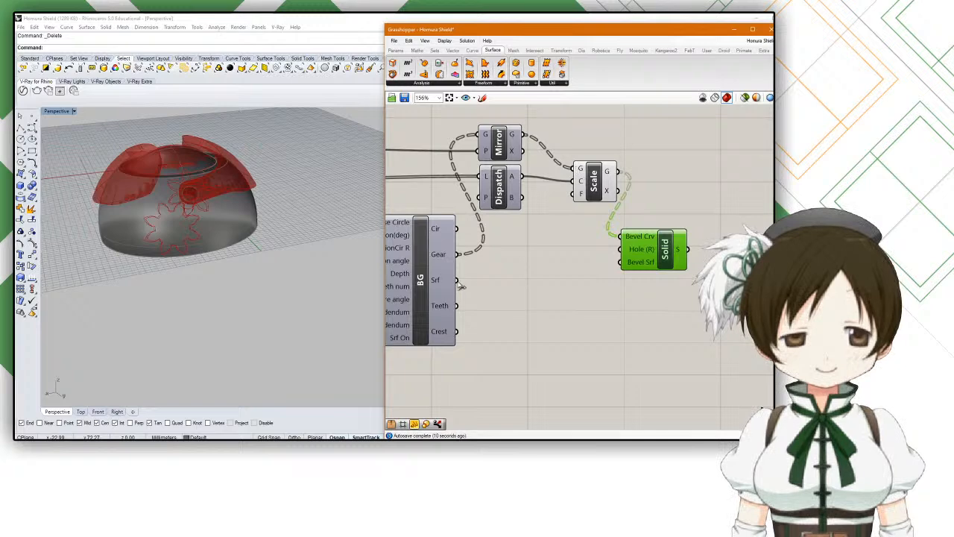
Step: Try routing the BG cluster's Srf and Cir outputs into Mirror, and reconnect the Gear output to Mirror's Geometry input
left_click_drag(457, 280, 479, 135)
scroll(570, 166, "up", 2)
left_click(594, 173)
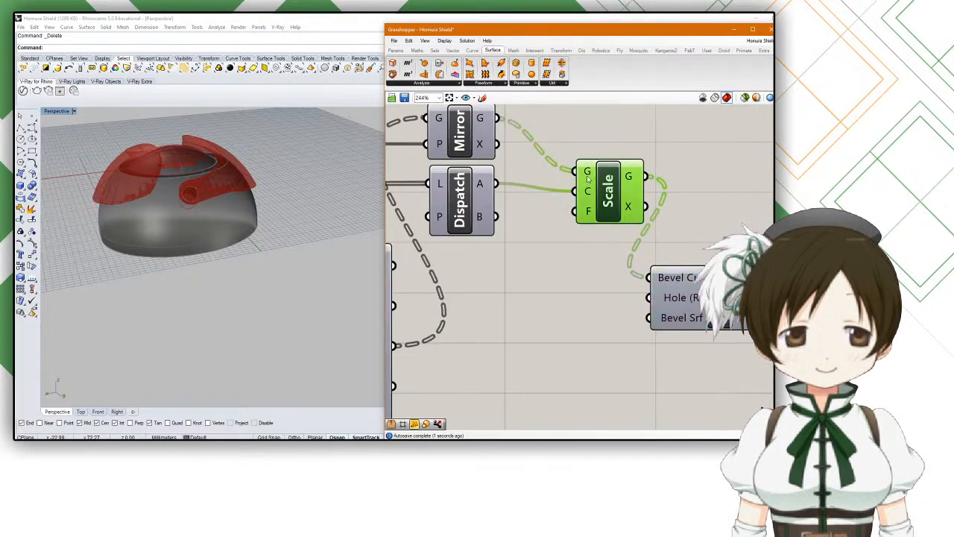
scroll(579, 179, "down", 2)
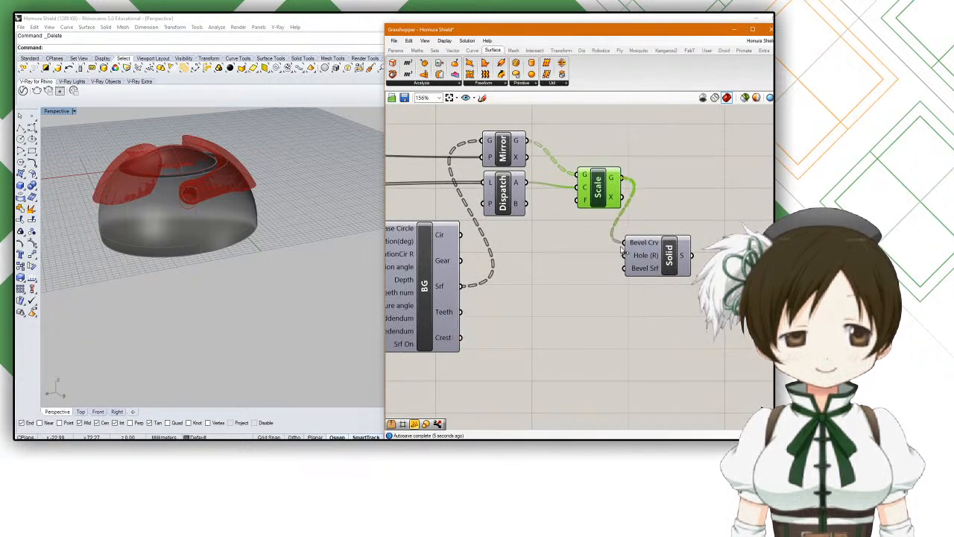
left_click_drag(462, 234, 486, 158)
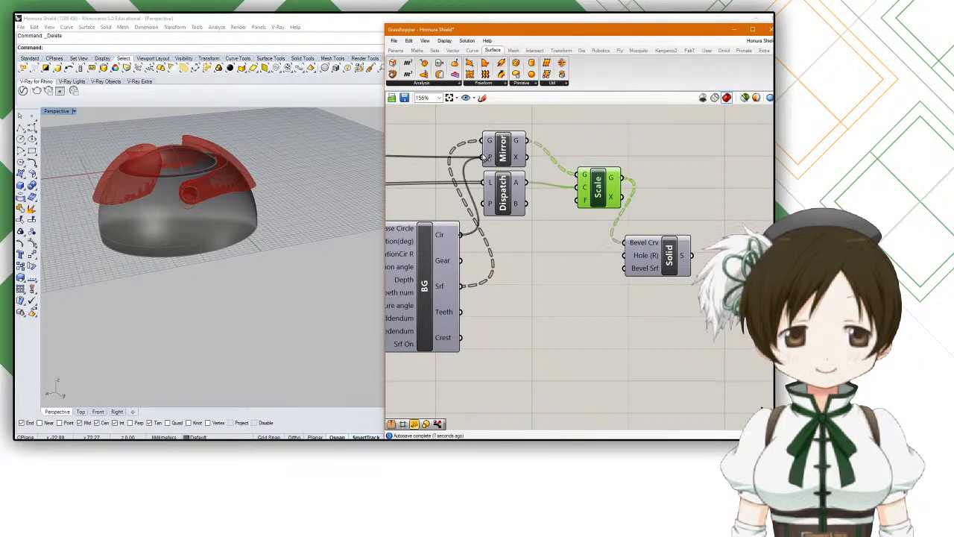
left_click_drag(462, 260, 488, 141)
Step: Examine the gear curves around the shield in Rhino and check the data reaching Solid's Bevel Crv input
scroll(197, 205, "up", 6)
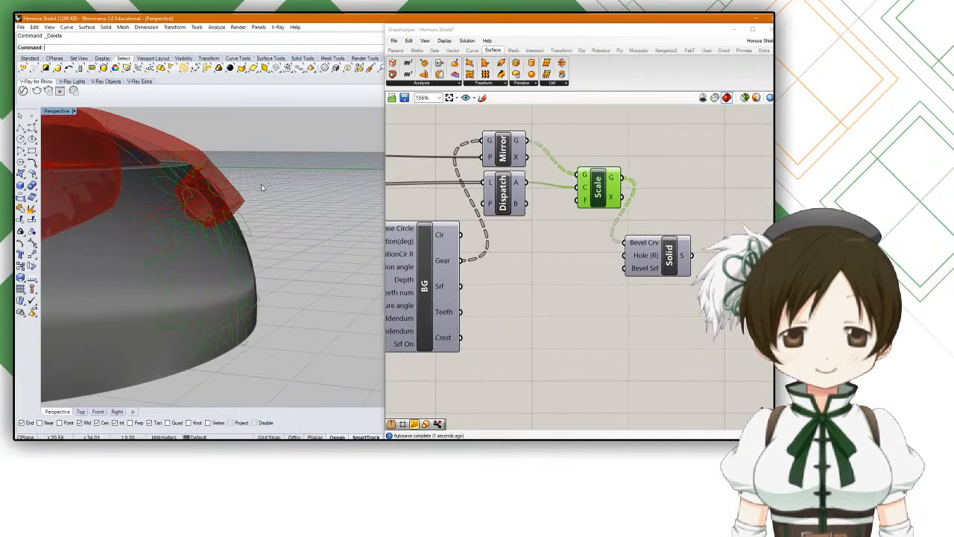
right_click_drag(261, 188, 263, 151)
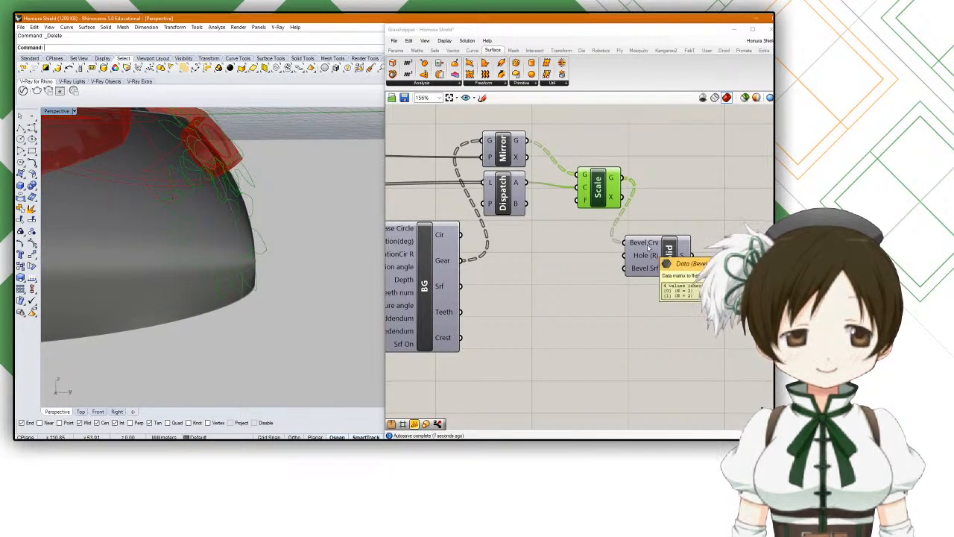
right_click_drag(273, 240, 247, 254)
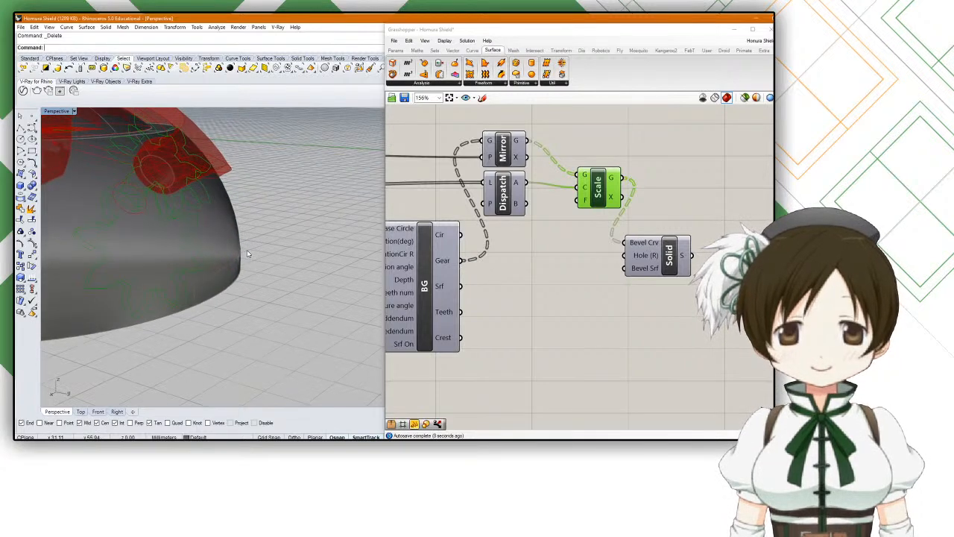
Step: Move Scale nearer to Mirror, connect the BG cluster's Srf output to Solid's Bevel Srf input, and check the gears in Rhino
left_click_drag(598, 186, 586, 170)
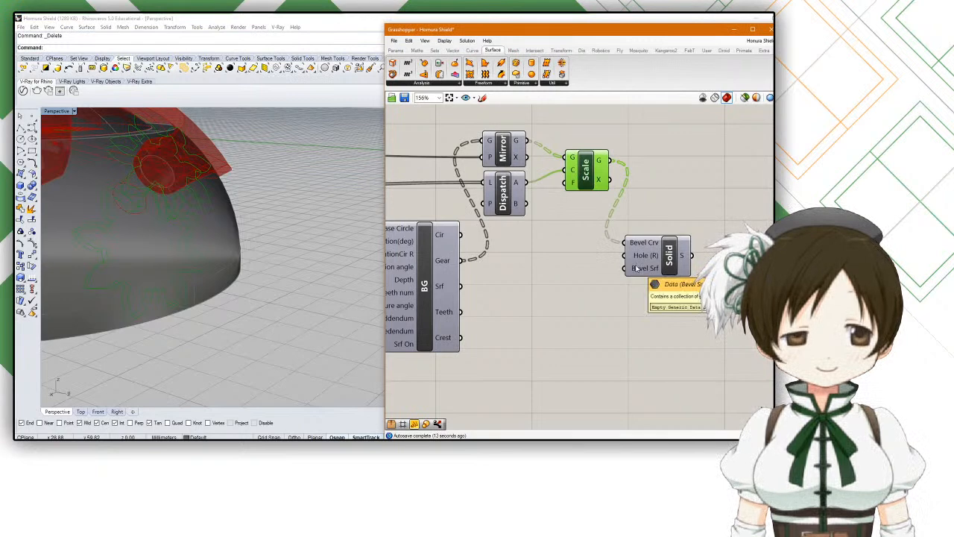
left_click_drag(461, 287, 624, 269)
left_click(646, 261)
scroll(255, 238, "down", 7)
scroll(276, 230, "up", 7)
middle_click(643, 247)
left_click(658, 231)
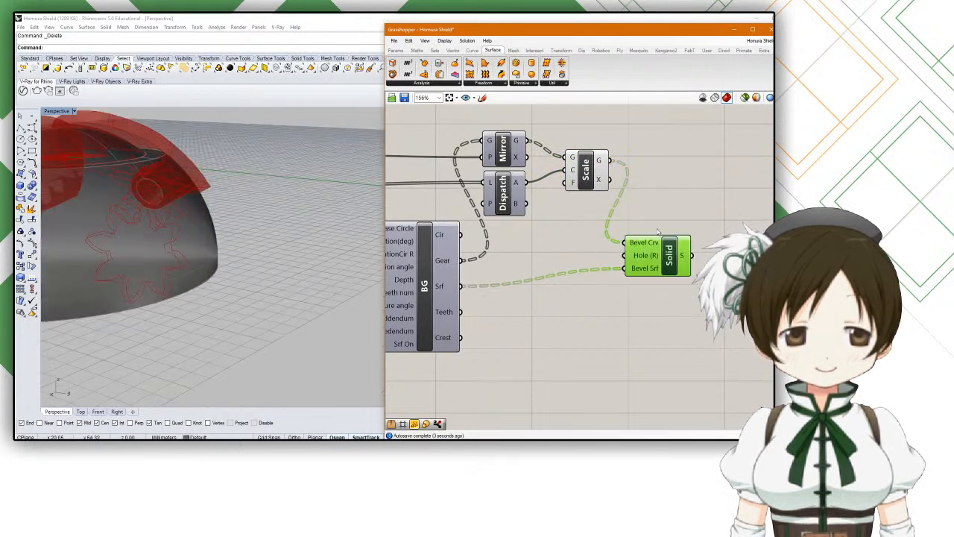
scroll(285, 265, "down", 5)
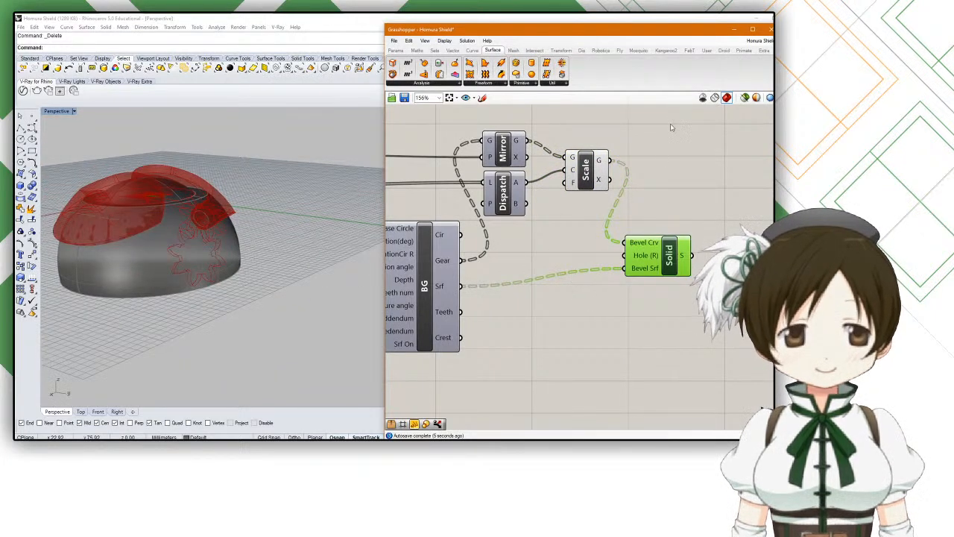
scroll(530, 290, "up", 2)
left_click(529, 289)
scroll(444, 290, "down", 2)
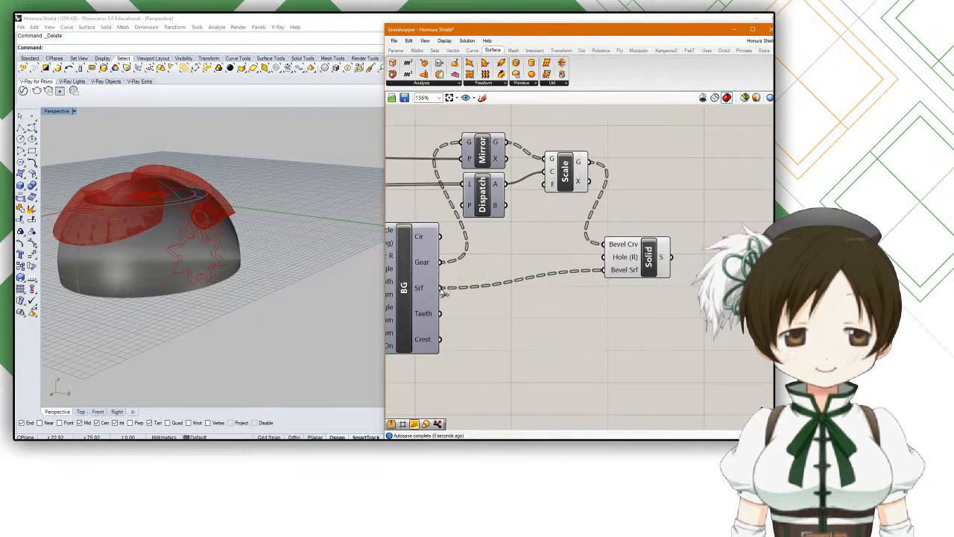
Step: Try feeding both the Srf and Cir outputs of the BG cluster into Mirror's Geometry input and inspect the mirrored surfaces
left_click_drag(440, 289, 468, 140)
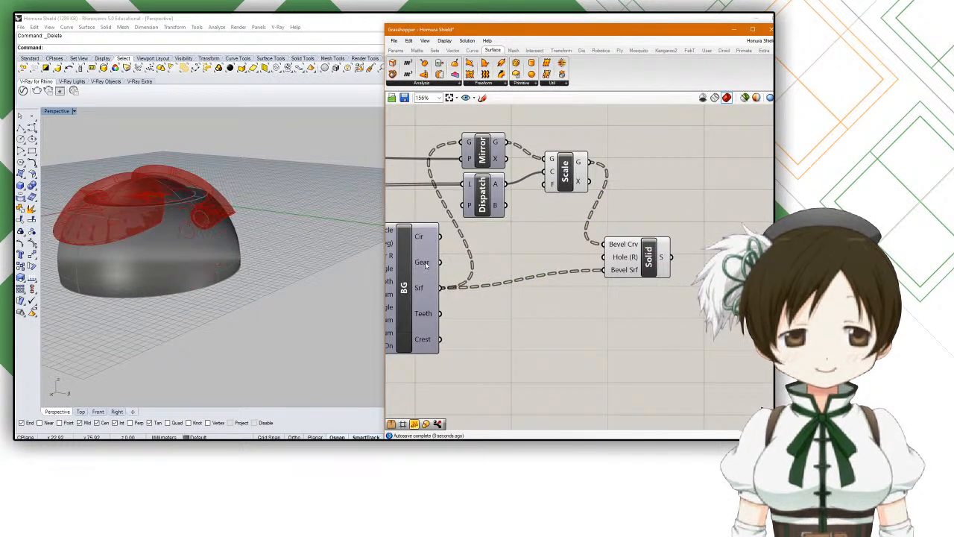
left_click_drag(440, 236, 468, 141, "shift")
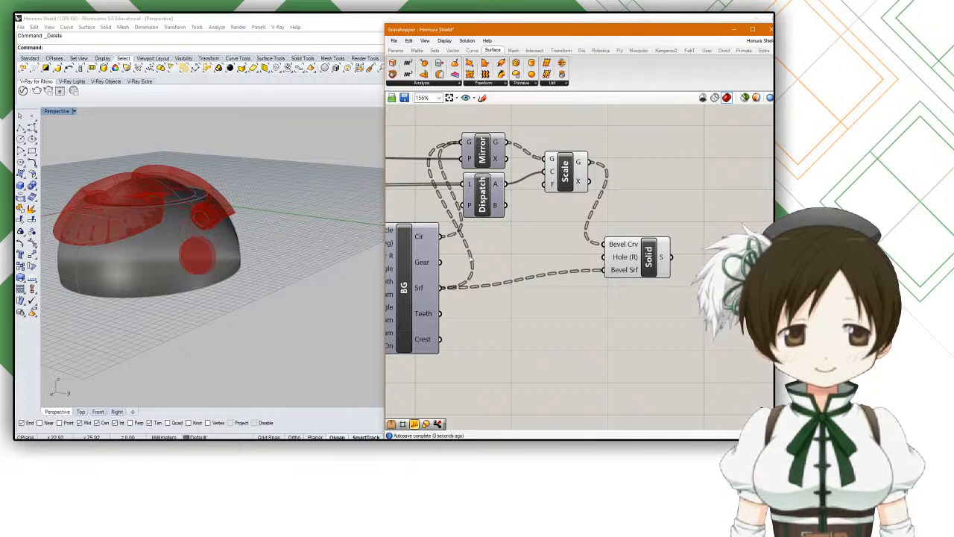
right_click_drag(335, 235, 299, 257)
key("ctrl+h")
key("ctrl+z")
Step: Feed the BG cluster's Gear and Srf outputs together into Mirror's Geometry input, and disconnect Srf from Solid's Bevel Srf
left_click_drag(440, 263, 468, 142)
left_click_drag(441, 287, 468, 143, "shift")
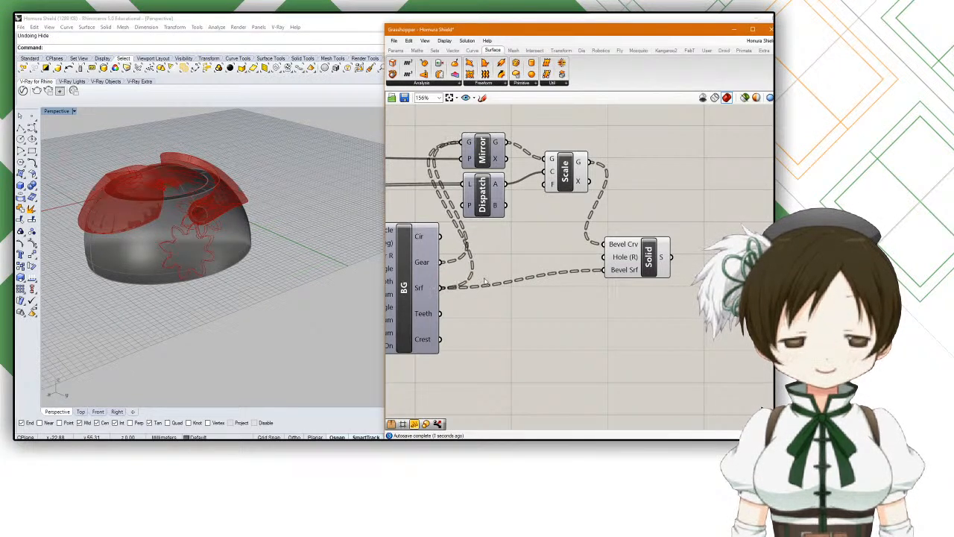
left_click_drag(440, 288, 610, 270, "ctrl")
Step: Move Scale closer to Mirror and Dispatch, and check the data structure at the Scale and Mirror Geometry outputs
mouse_move(569, 180)
left_mouse_down()
mouse_move(570, 188)
mouse_move(553, 185)
left_mouse_up()
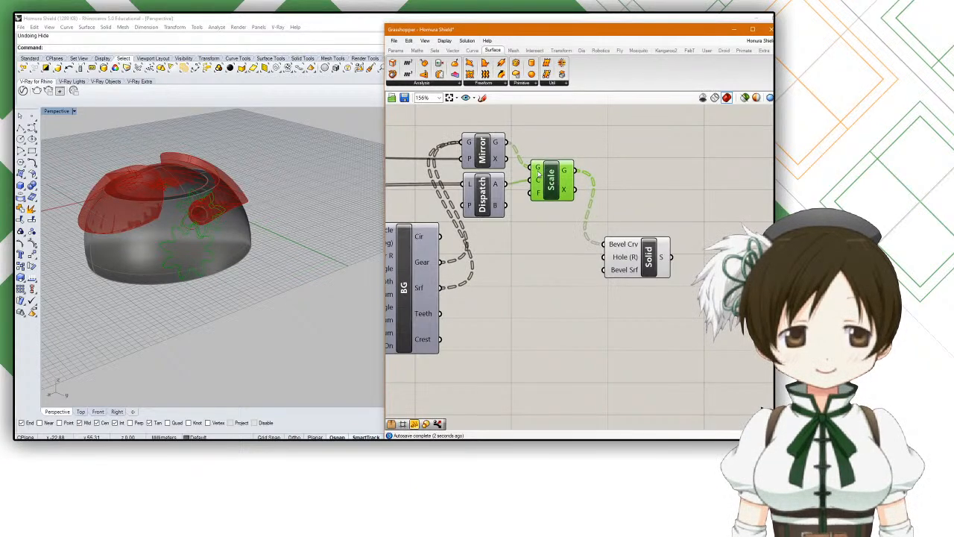
mouse_move(566, 172)
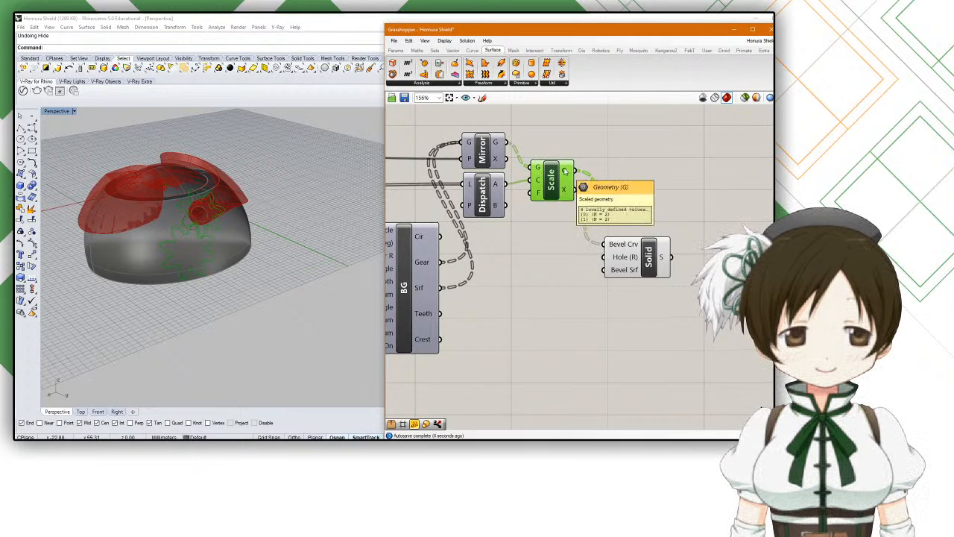
right_click_drag(555, 176, 513, 175)
left_click_drag(513, 175, 510, 179)
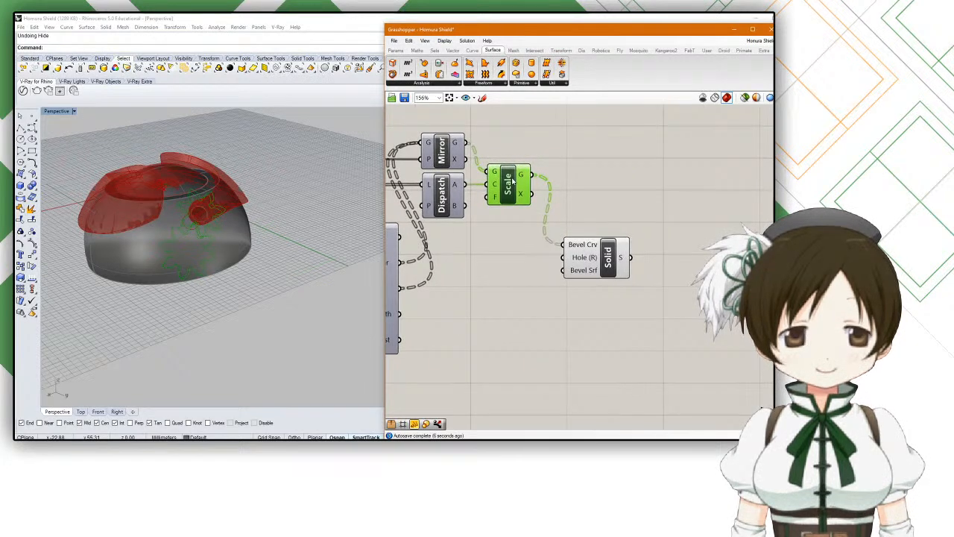
scroll(510, 179, "up", 2)
mouse_move(430, 132)
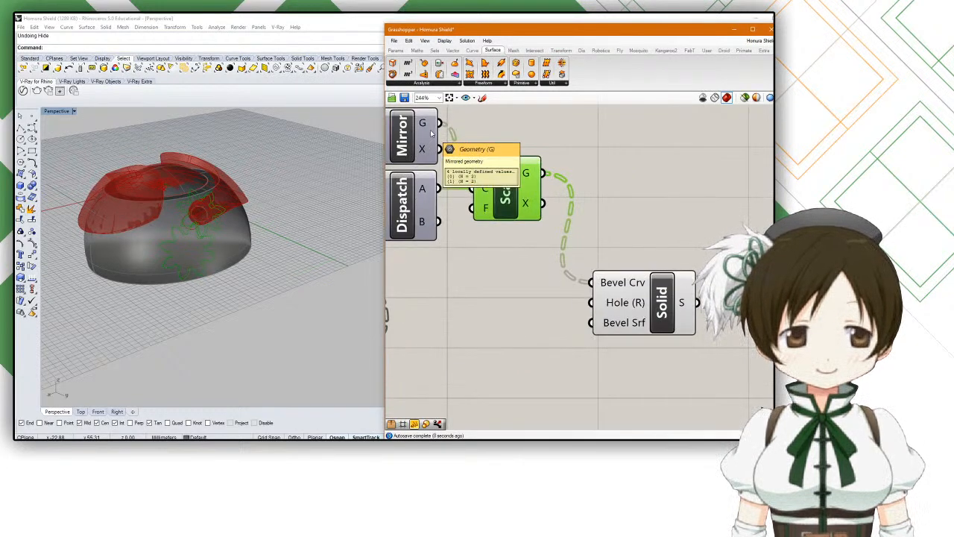
scroll(475, 136, "down", 1)
right_click_drag(475, 136, 527, 150)
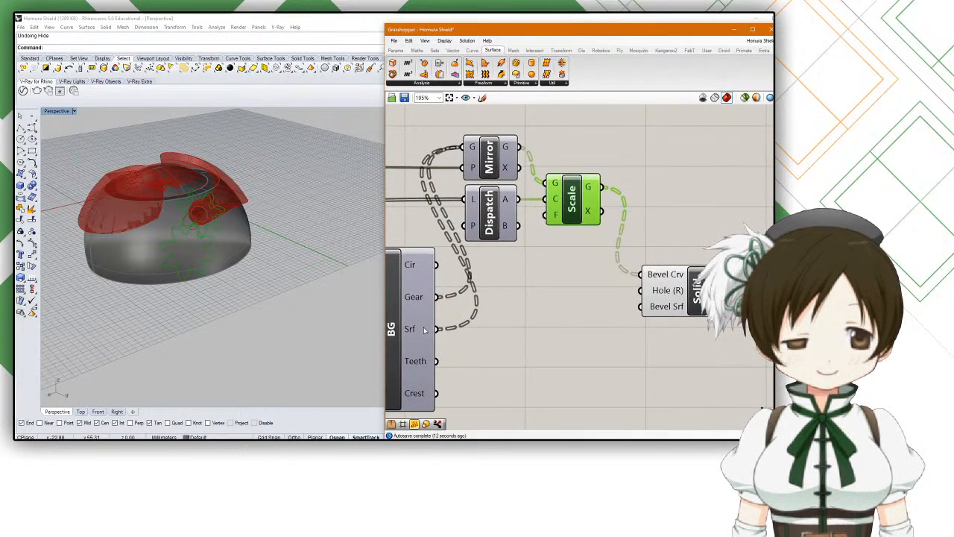
mouse_move(422, 334)
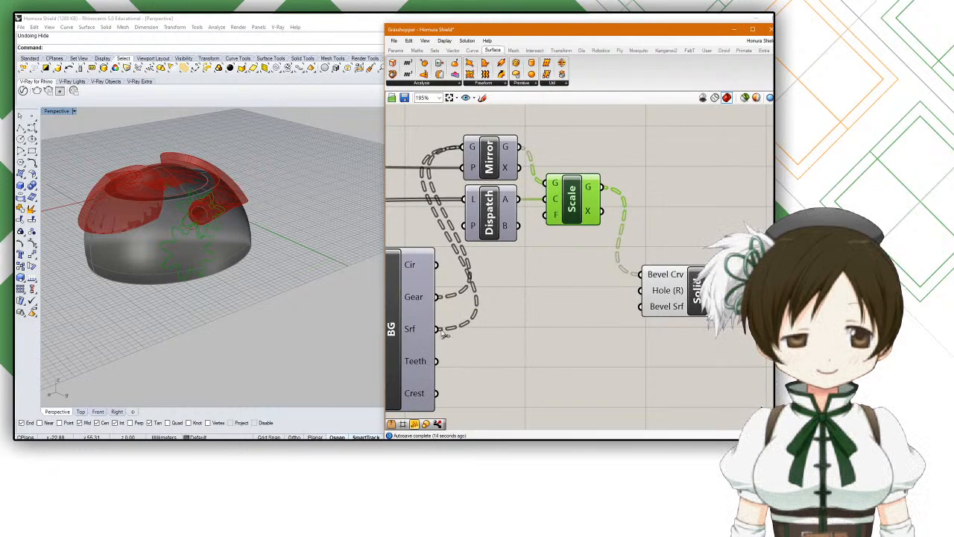
Step: Disconnect the BG cluster's Srf output from Mirror, and delete the Solid component after checking its inputs
left_click_drag(438, 330, 465, 149, "ctrl")
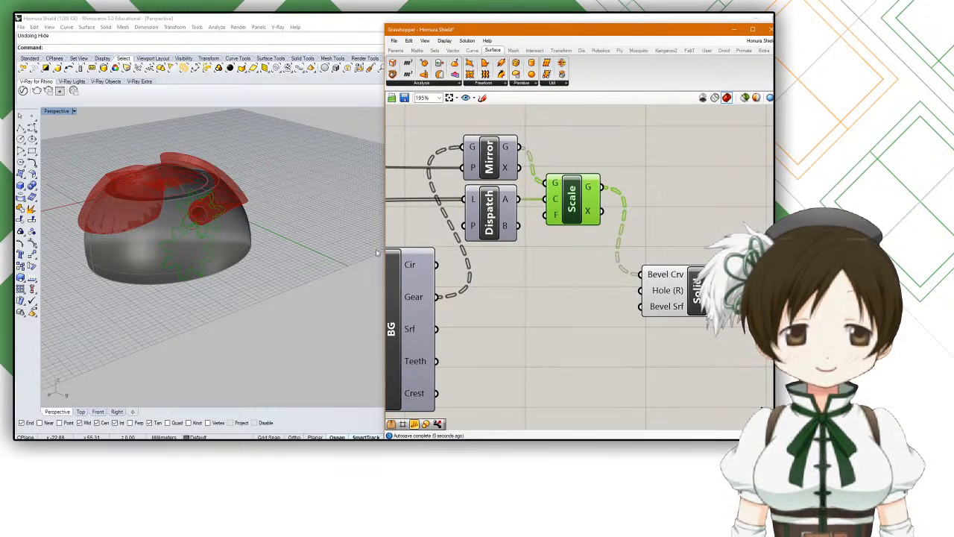
scroll(226, 268, "up", 6)
left_click(669, 294)
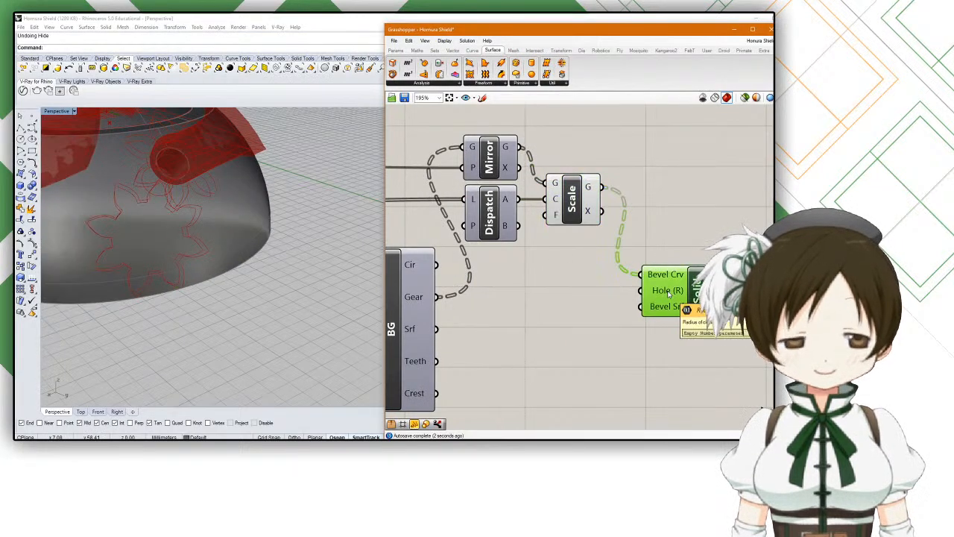
key("Delete")
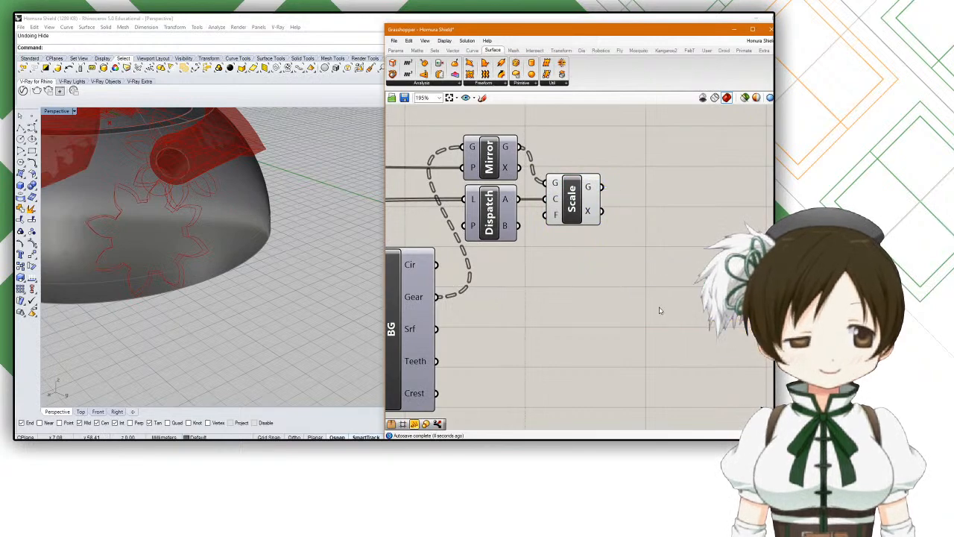
Step: Add a Loft component beside Scale and connect Scale's Geometry output to its Curves input to surface the gear teeth
scroll(218, 232, "down", 5)
right_click_drag(217, 232, 256, 229)
scroll(255, 230, "up", 6)
left_click(571, 198)
double_click(653, 199)
type("loft")
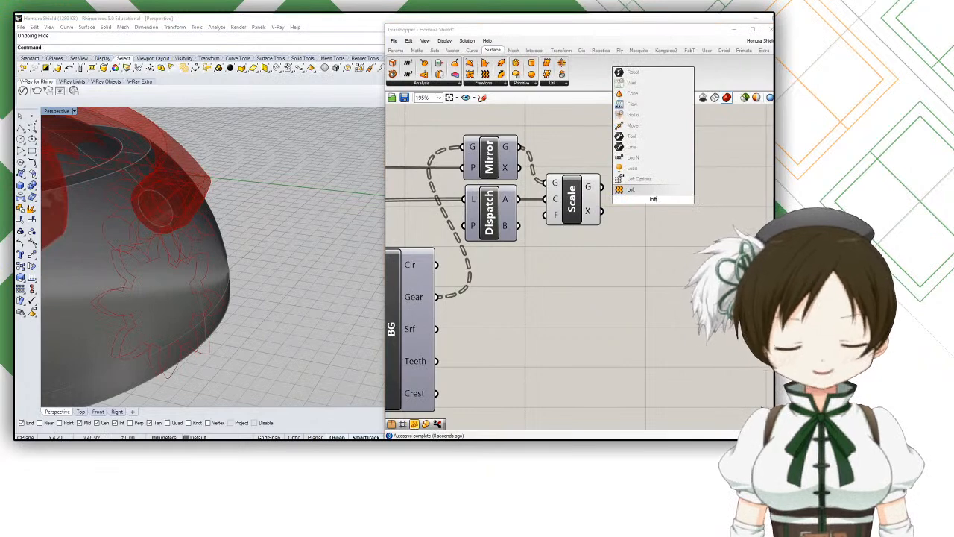
key("Return")
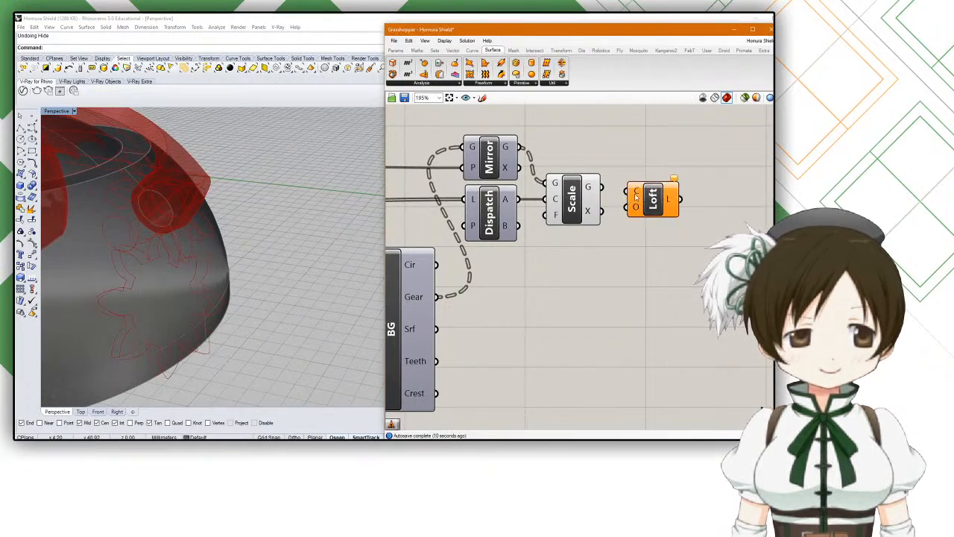
left_click_drag(602, 187, 667, 200)
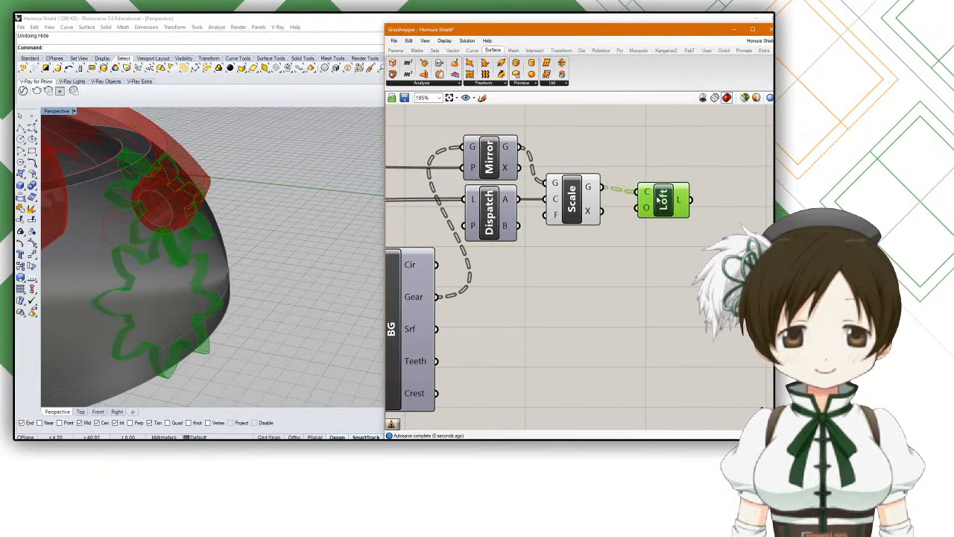
Step: Try closing the lofted gears with a Cap Holes component fed from Loft's output, and remove that component
double_click(720, 215)
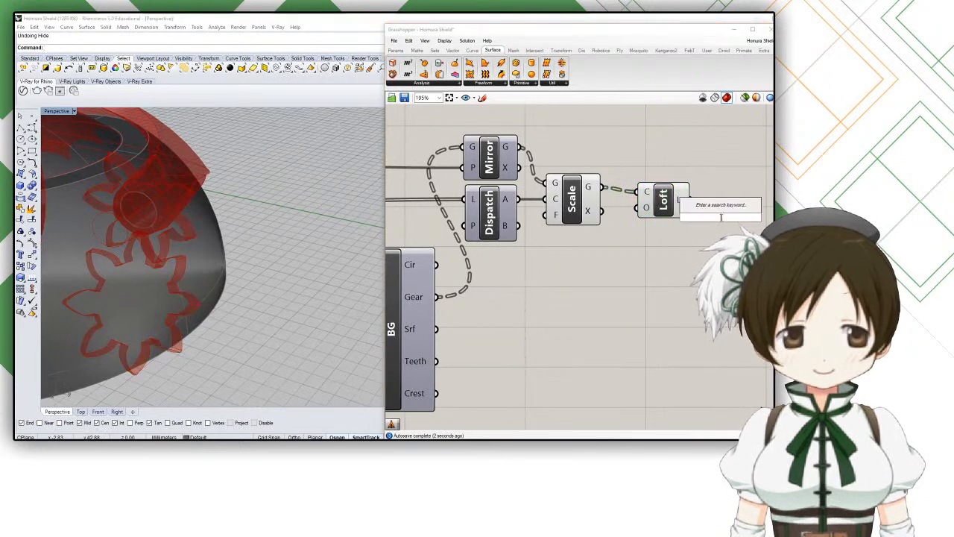
type("cap")
left_click(714, 208)
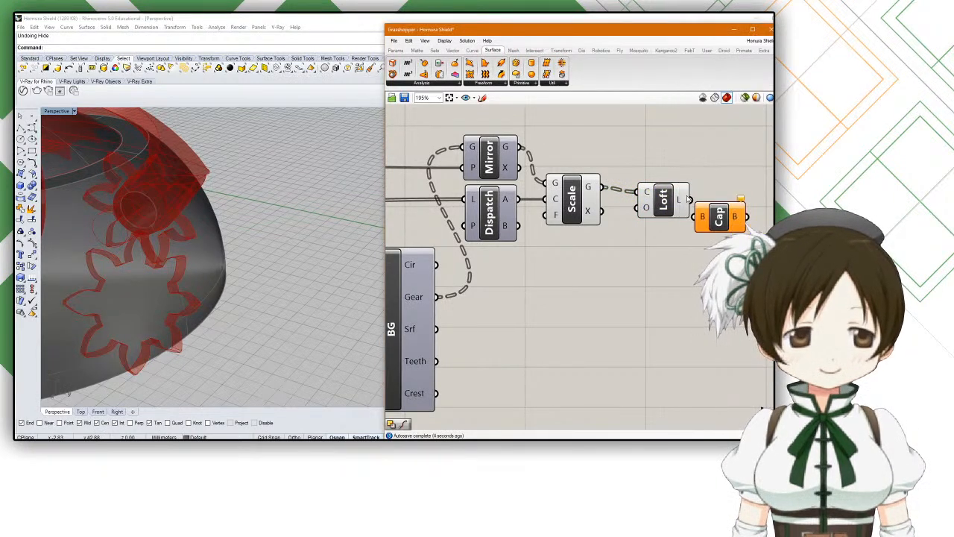
left_click_drag(692, 200, 720, 214)
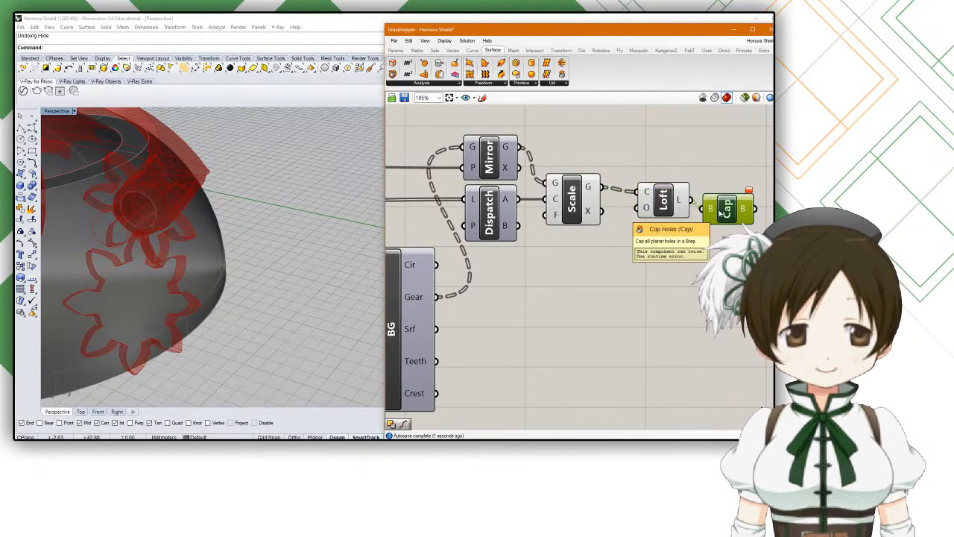
mouse_move(751, 194)
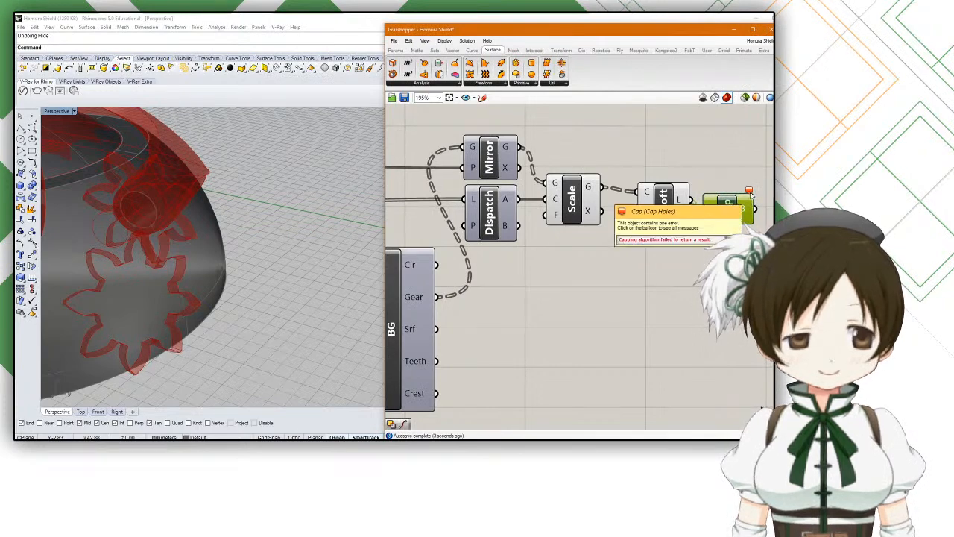
key("Delete")
Step: Examine the lofted gear teeth on the shield from several angles and distances in the Rhino viewport
right_click_drag(167, 278, 214, 262)
right_click_drag(345, 239, 283, 257)
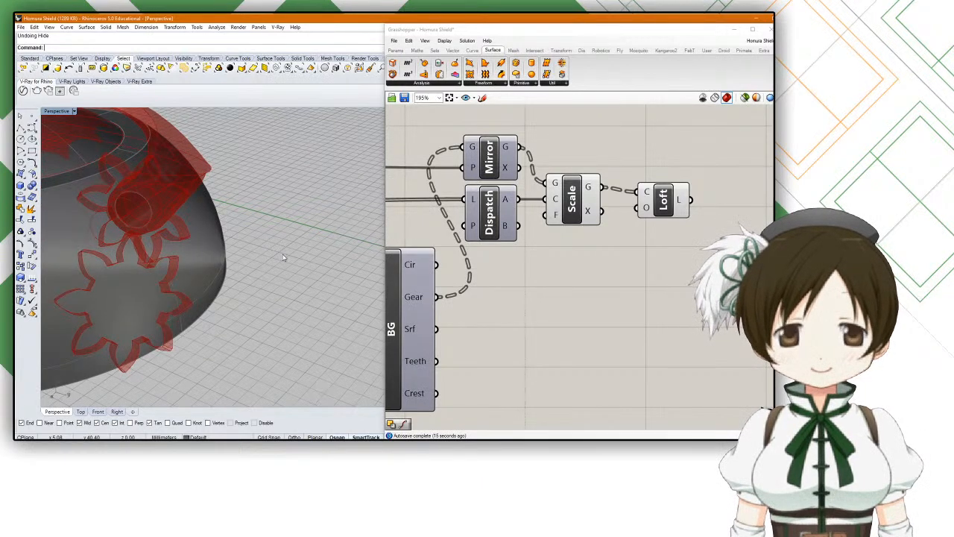
right_click_drag(198, 222, 129, 228)
right_click_drag(128, 226, 138, 228)
scroll(110, 217, "up", 7)
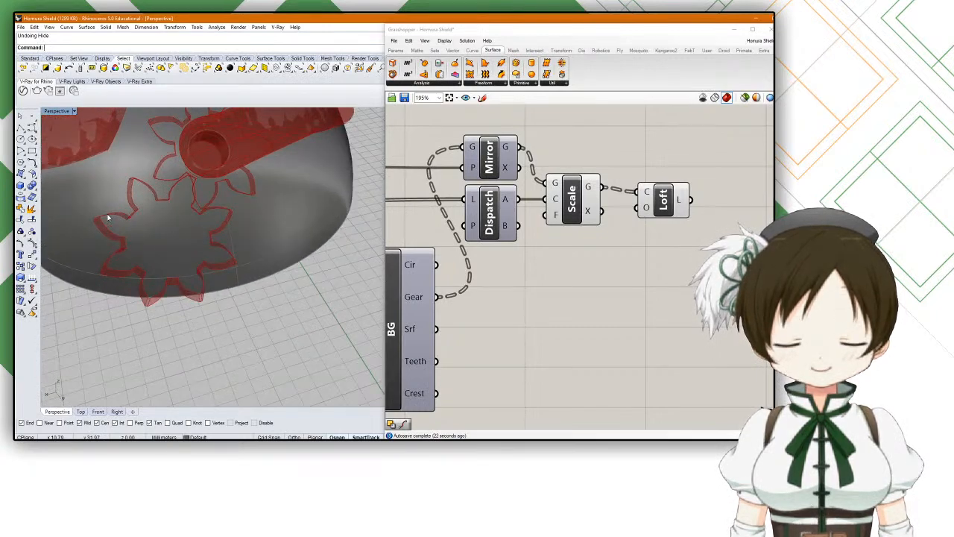
scroll(109, 217, "down", 4)
scroll(108, 217, "up", 3)
right_click_drag(108, 217, 158, 232)
scroll(130, 200, "down", 3)
scroll(187, 253, "up", 2)
Step: Try capping the lofted gears by adding a Cap Holes Ex component and connecting Loft's output to its Brep input
right_click_drag(649, 261, 546, 282)
left_click(536, 231)
right_click_drag(537, 232, 489, 234)
mouse_move(489, 234)
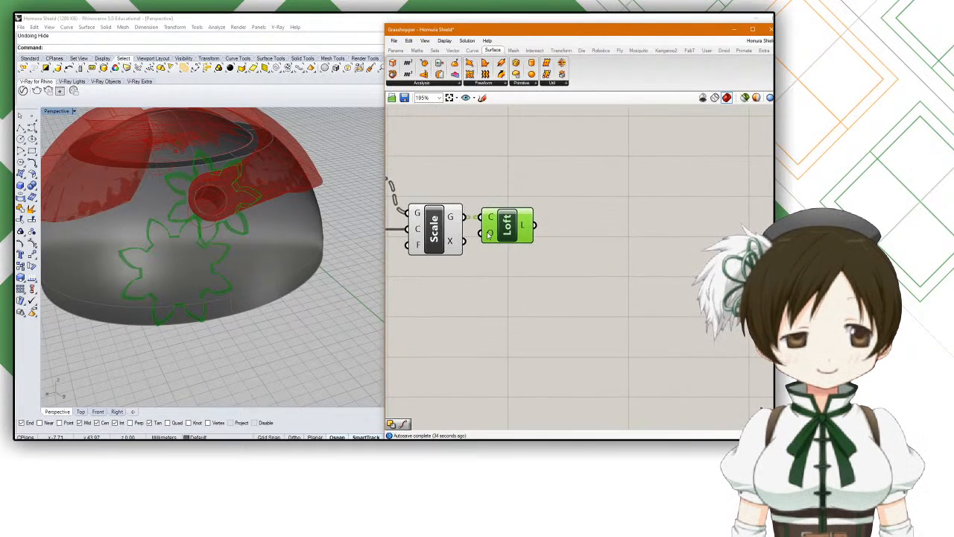
double_click(567, 215)
type("cap")
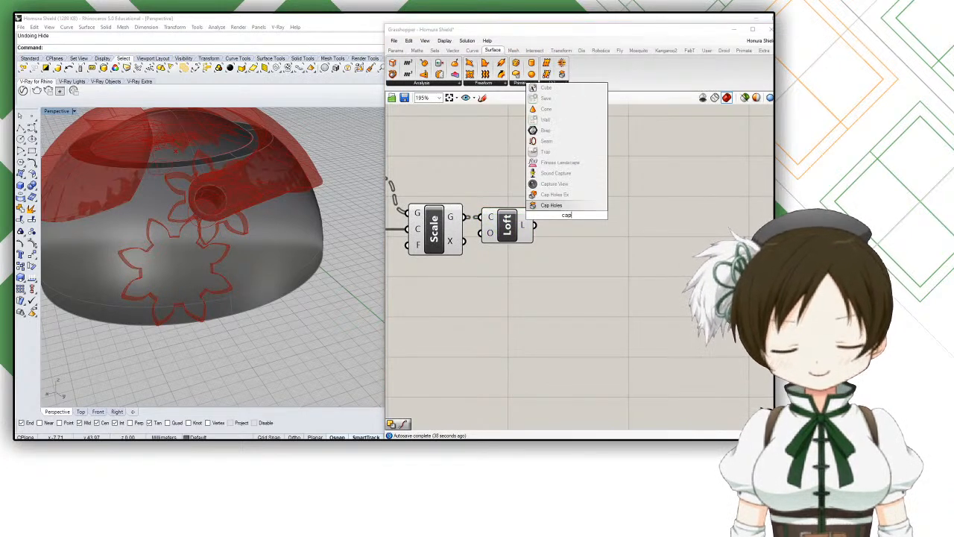
left_click(565, 195)
left_click_drag(534, 224, 561, 224)
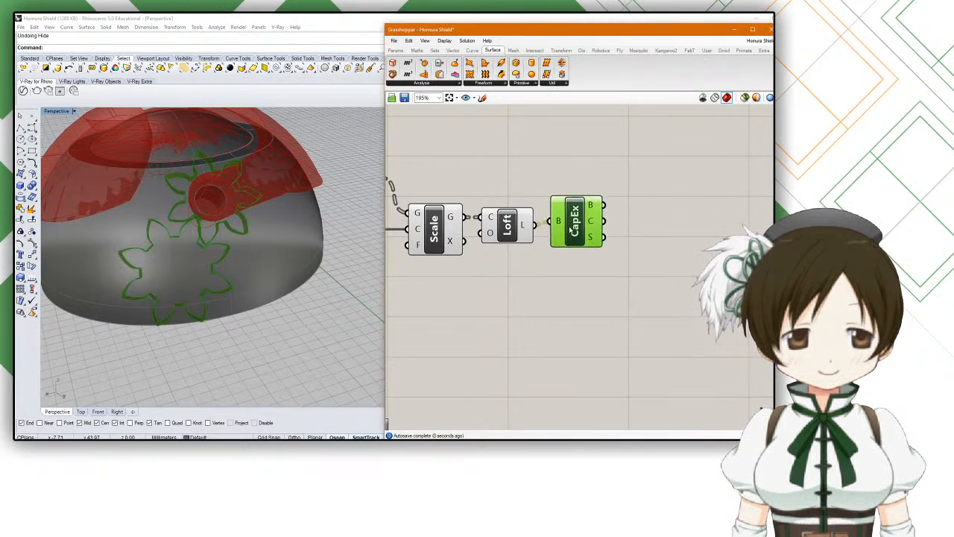
mouse_move(593, 214)
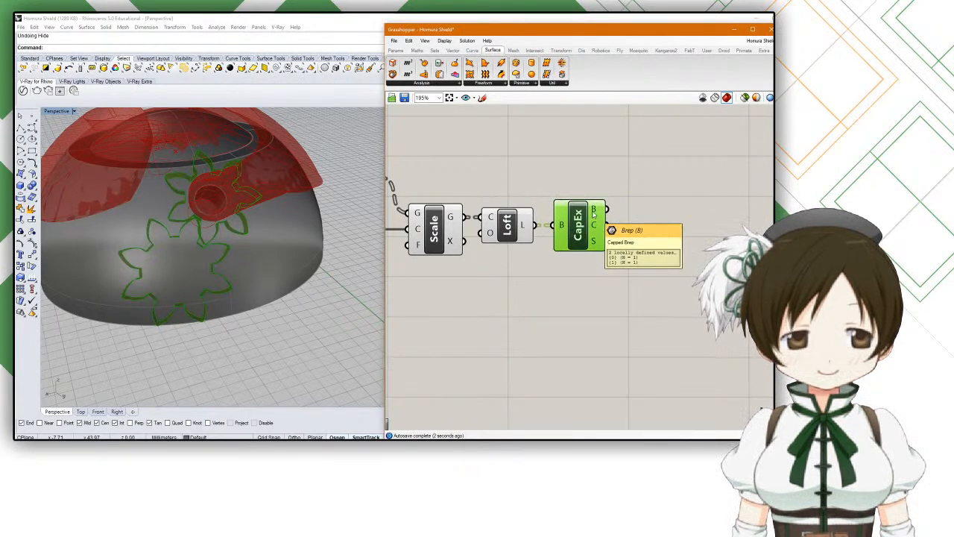
Step: Add a Brep parameter beside CapEx and feed it from CapEx's Brep output, replacing that with the Solid output
right_click_drag(644, 211, 625, 217)
double_click(629, 212)
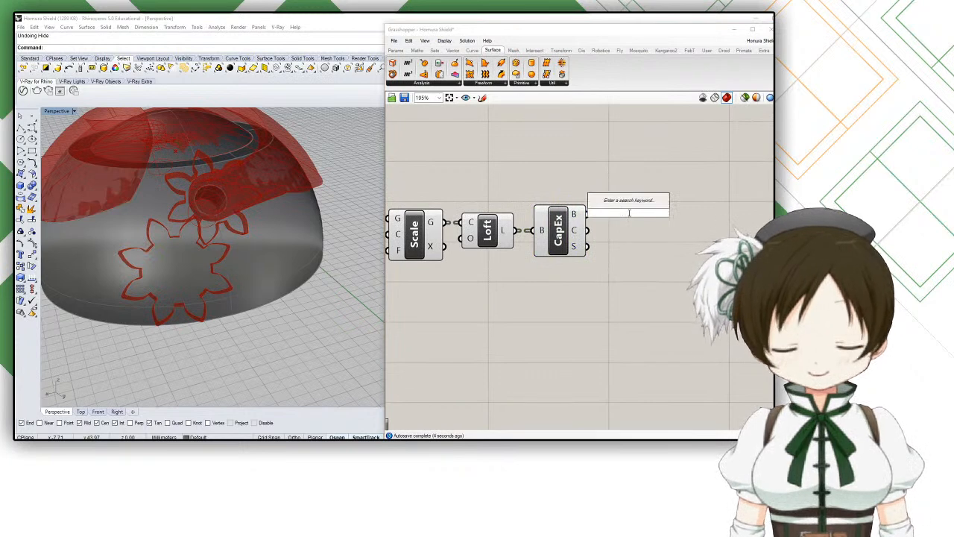
type("brep")
key("Return")
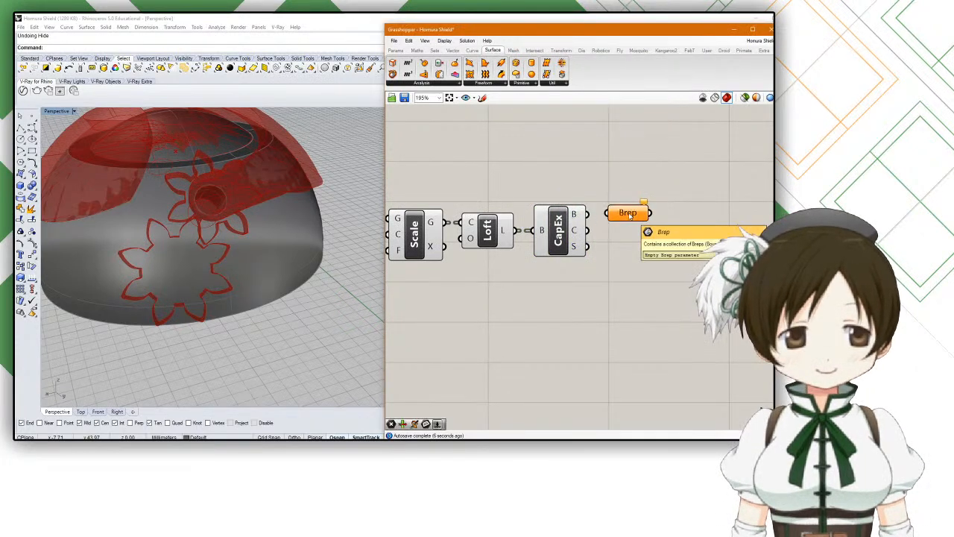
left_click_drag(587, 214, 609, 214)
scroll(622, 214, "up", 3)
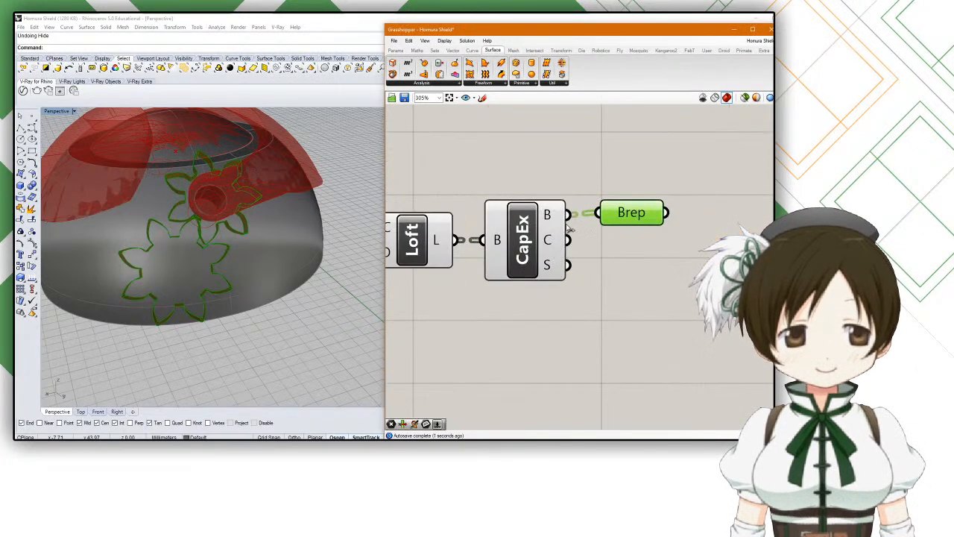
mouse_move(551, 240)
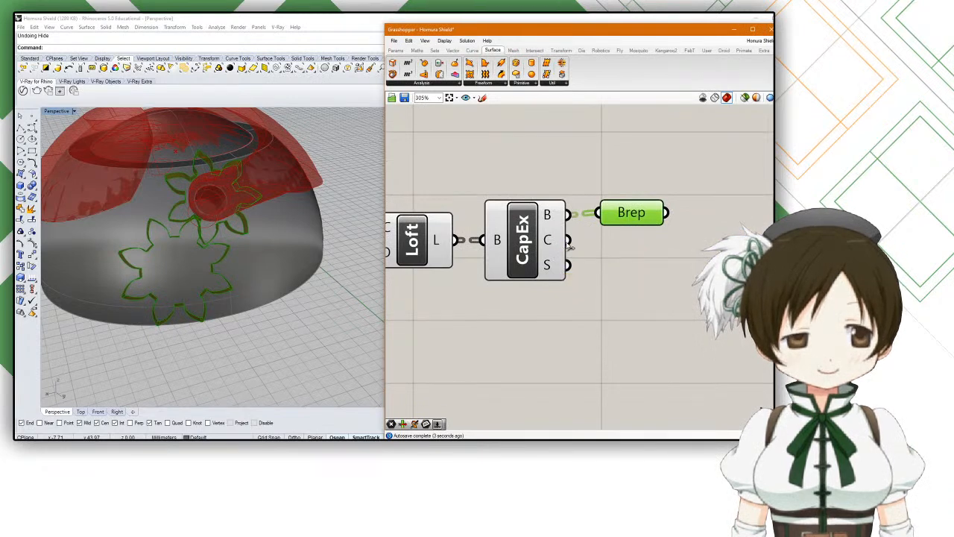
mouse_move(554, 270)
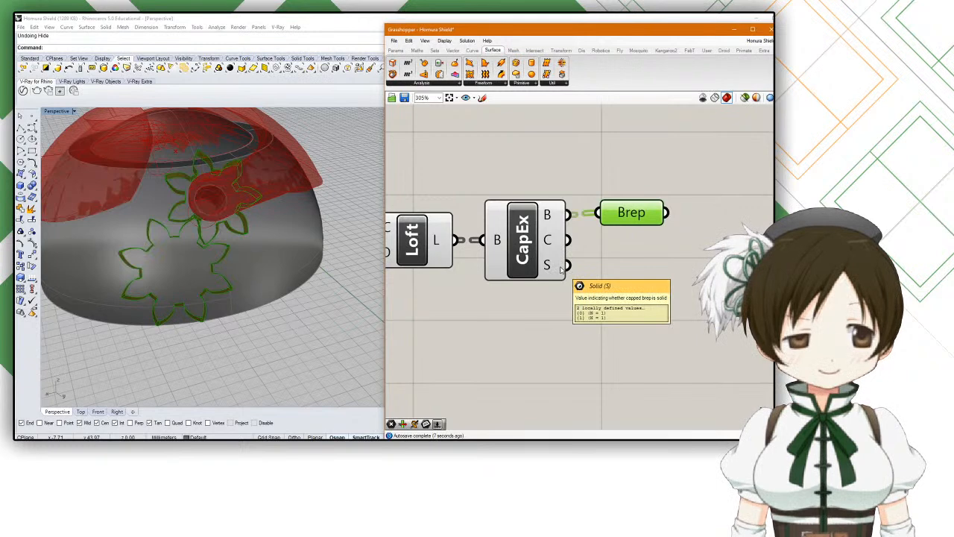
left_click_drag(568, 265, 601, 221)
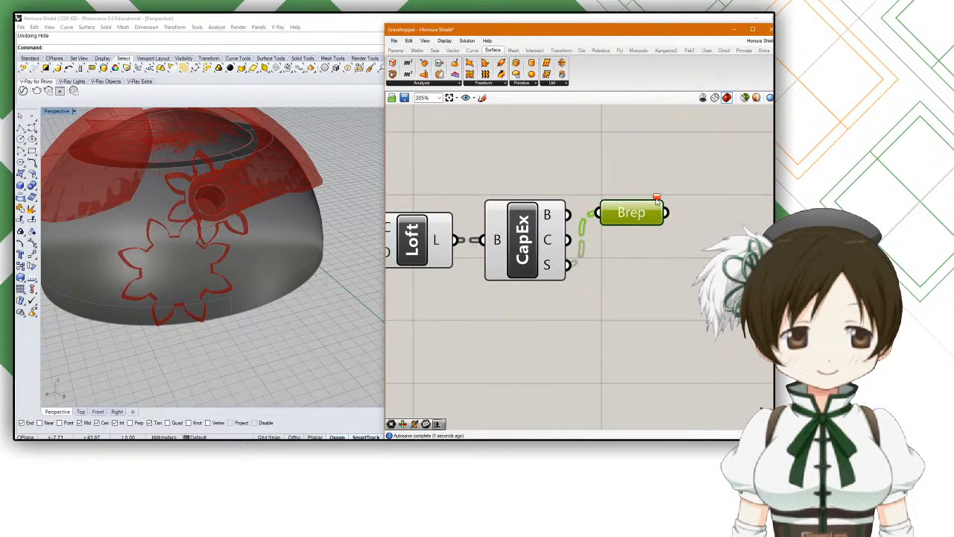
Step: Delete the CapEx and Brep components, and inspect the lofted gears in the Rhino viewport
left_click(532, 246)
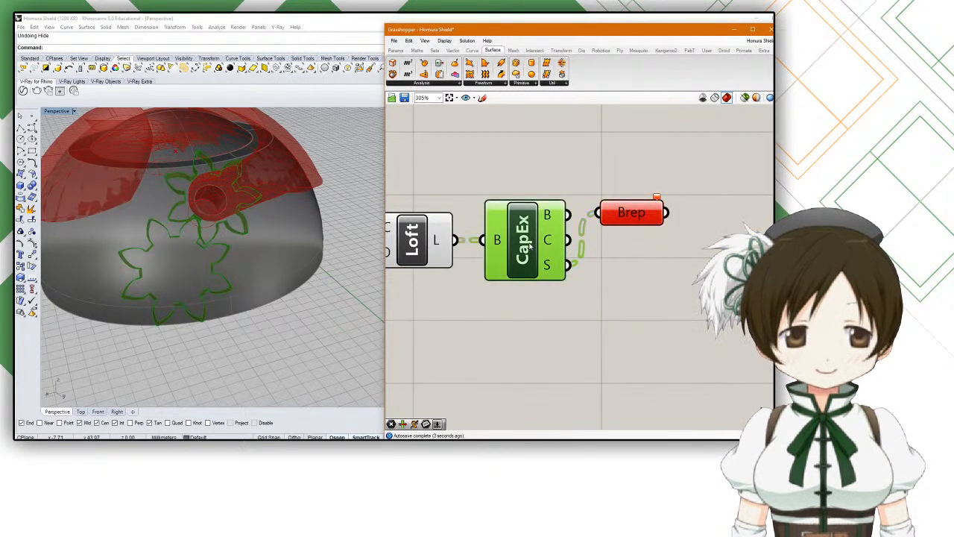
key("Delete")
left_click(618, 218)
key("Delete")
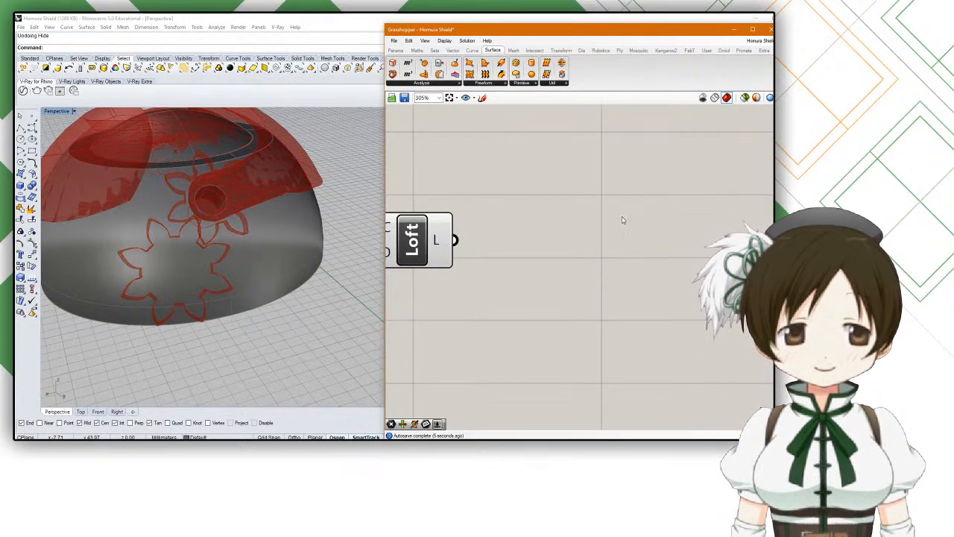
left_click(438, 247)
right_click_drag(283, 251, 179, 191)
scroll(224, 264, "up", 6)
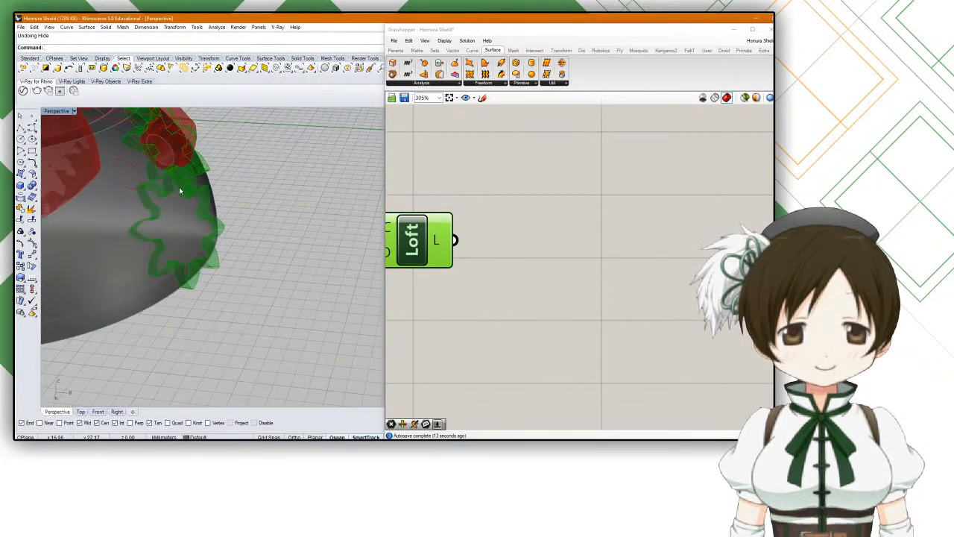
scroll(179, 191, "up", 2)
Step: Add a Solid Bevel Gear component below Scale and Loft
left_click_drag(517, 246, 596, 241)
scroll(597, 242, "down", 5)
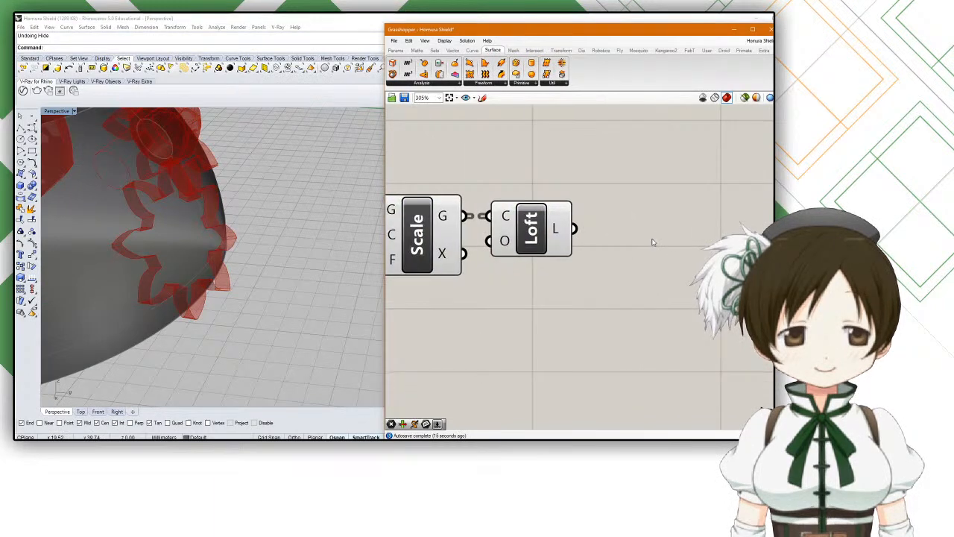
double_click(560, 286)
type("gear")
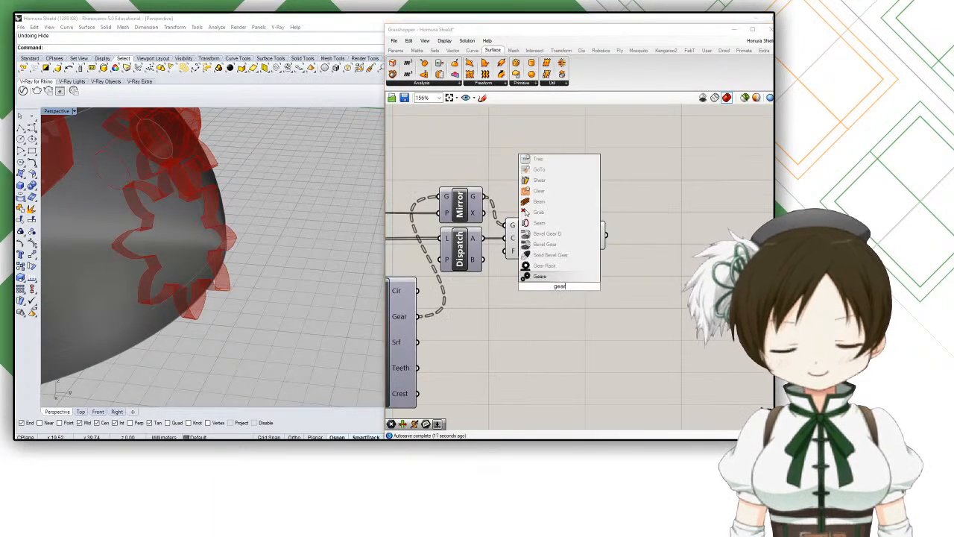
left_click(552, 255)
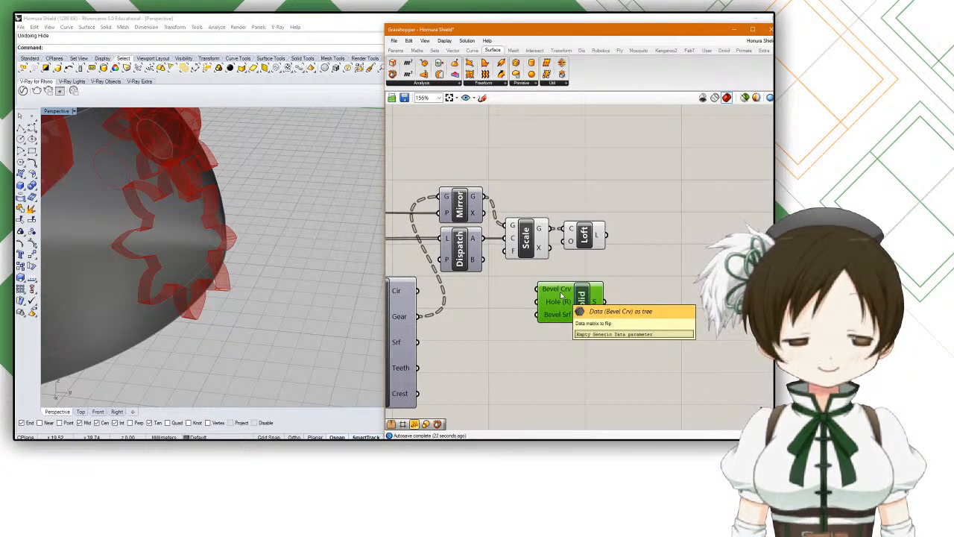
right_click_drag(245, 254, 232, 269)
right_click_drag(428, 331, 479, 301)
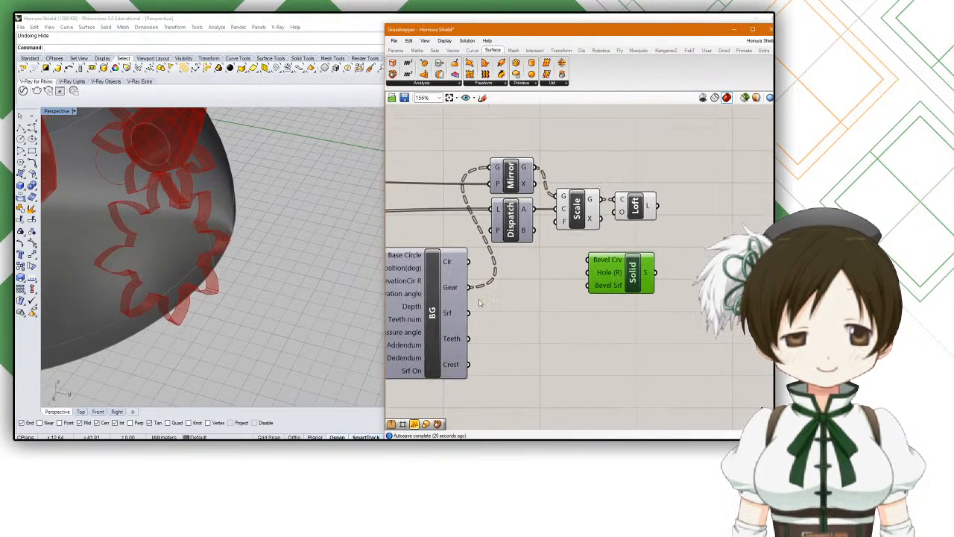
Step: Check the BG cluster's Srf output, and connect Scale's Geometry output to Solid's Bevel Crv and Loft's output to Bevel Srf
left_click(445, 316)
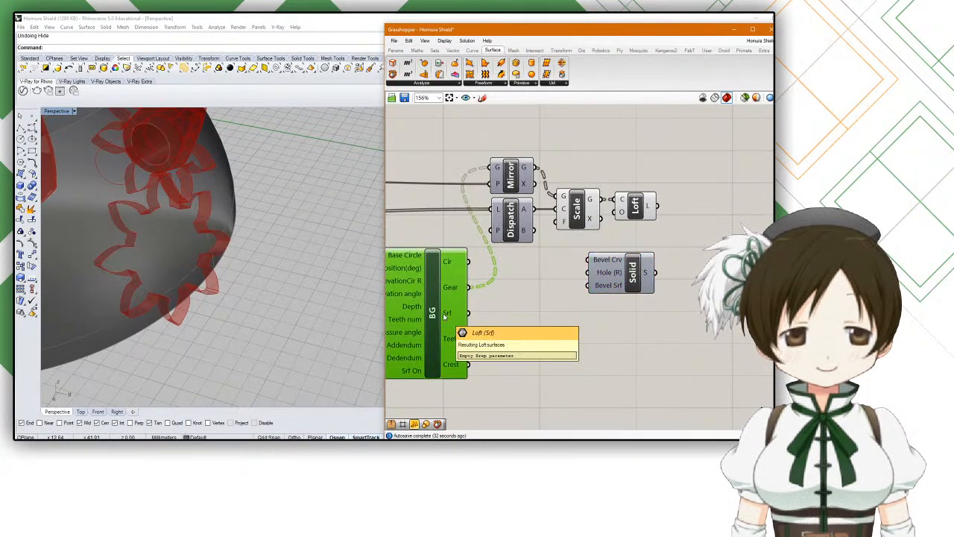
left_click_drag(634, 270, 625, 276)
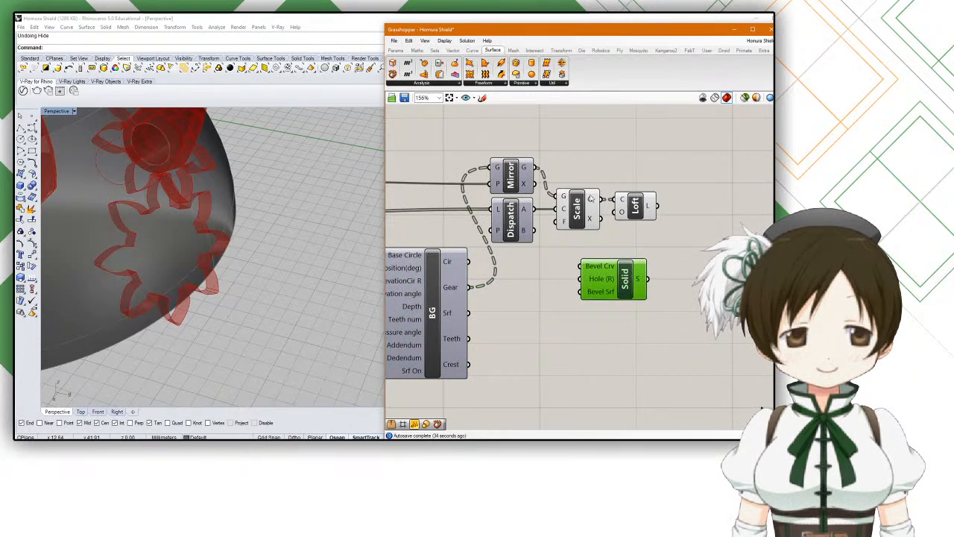
left_click_drag(589, 199, 581, 266)
left_click_drag(659, 207, 634, 308)
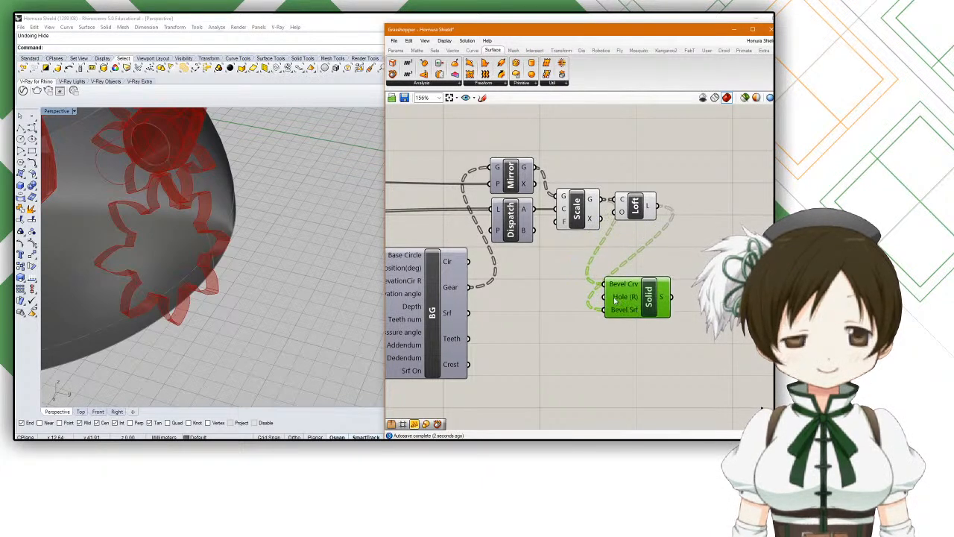
Step: Add a panel containing 2, connect it to Solid's Hole (R) input, and shrink the panel to fit its value
left_click(545, 301)
double_click(545, 301)
type("panel")
key("Return")
double_click(545, 302)
type("2")
left_click(560, 366)
left_click(560, 366)
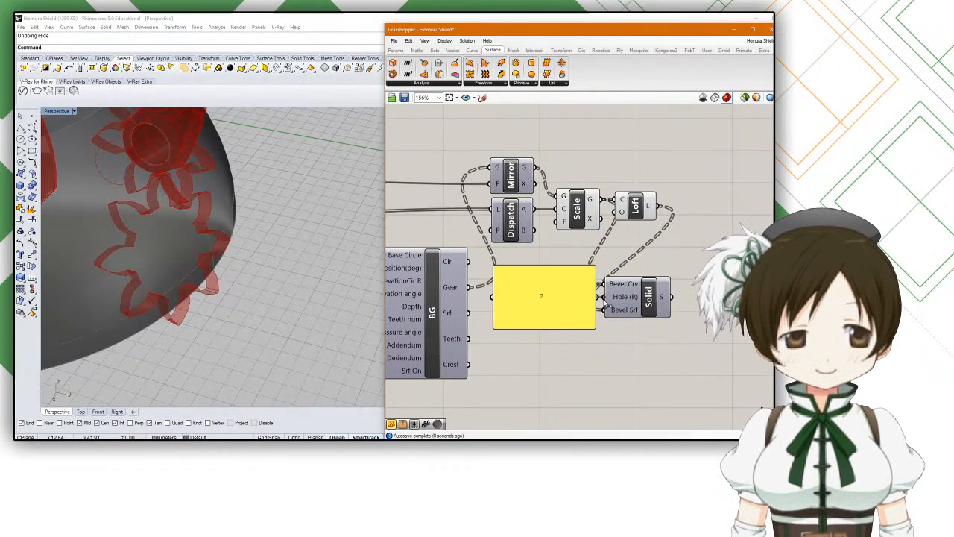
left_click(596, 327)
left_click_drag(593, 326, 555, 302)
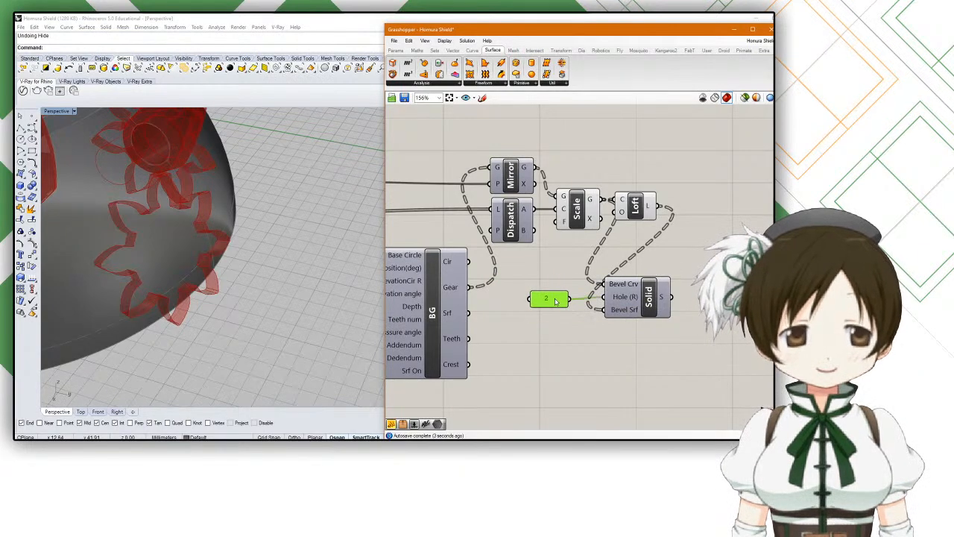
Step: Turn on the preview of the Solid component and view the whole shield with its gears
left_click(643, 298)
middle_click(645, 301)
left_click(666, 285)
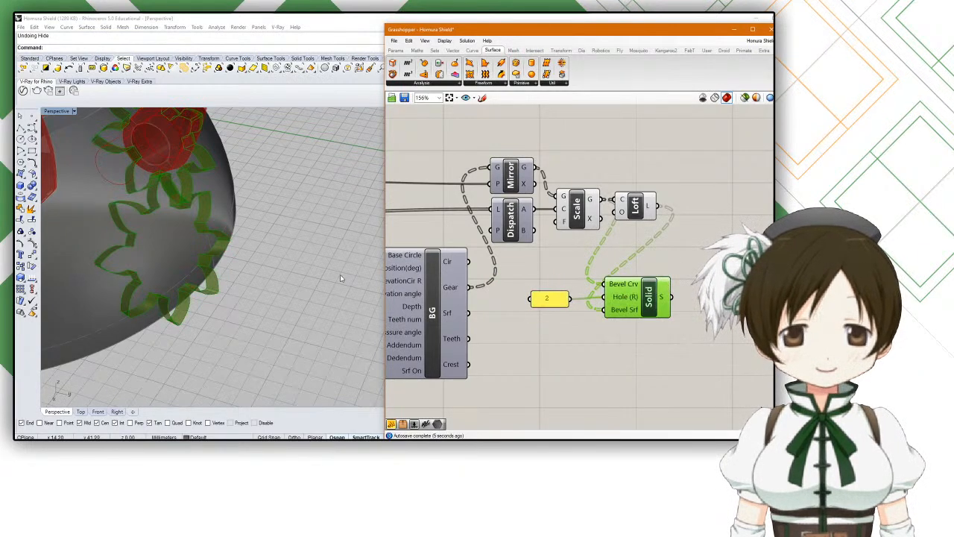
scroll(328, 259, "down", 10)
Step: Turn off the previews of the Scale and Loft components
left_click(636, 207)
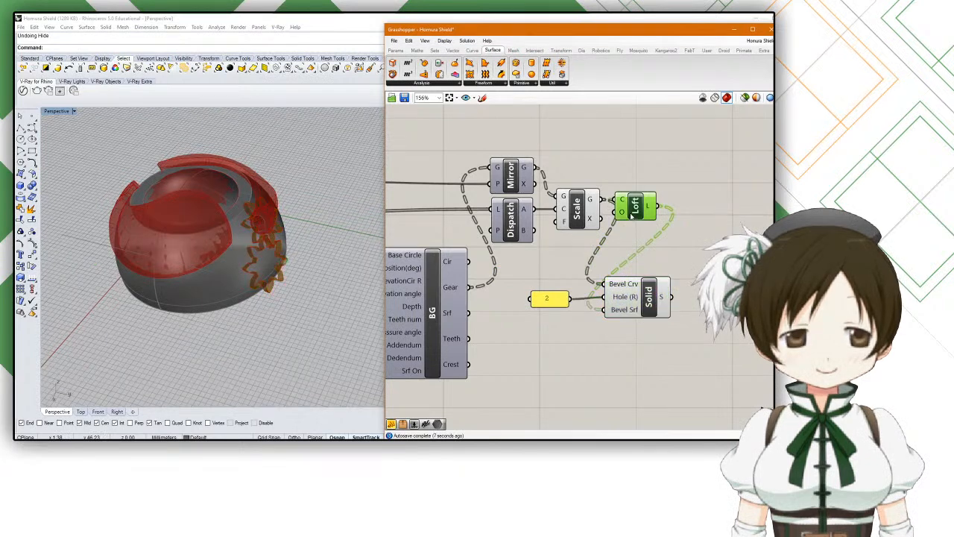
left_click_drag(649, 170, 575, 222)
middle_click(574, 223)
left_click(603, 198)
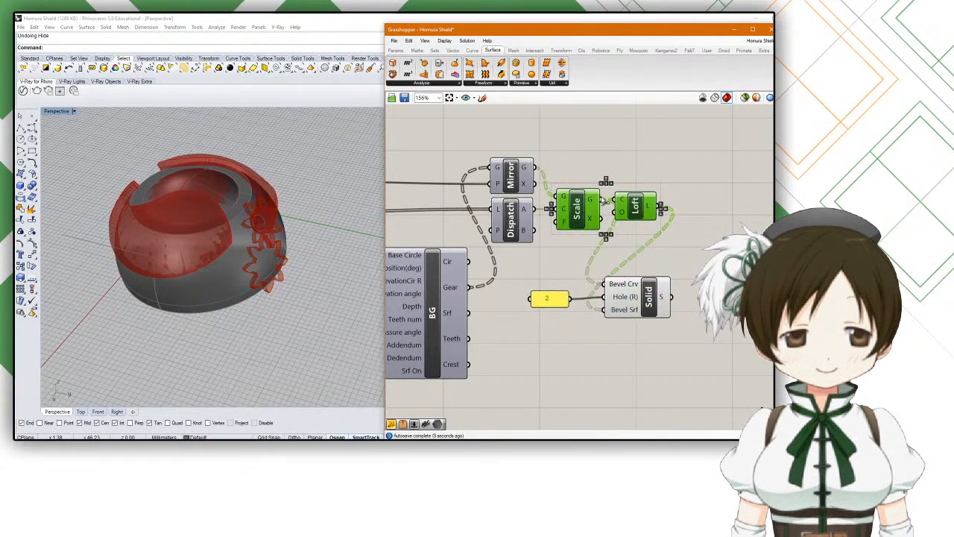
left_click(607, 239)
left_click(686, 259)
Step: Try reversing the data order of Loft's output feeding the Solid component
left_click(649, 296)
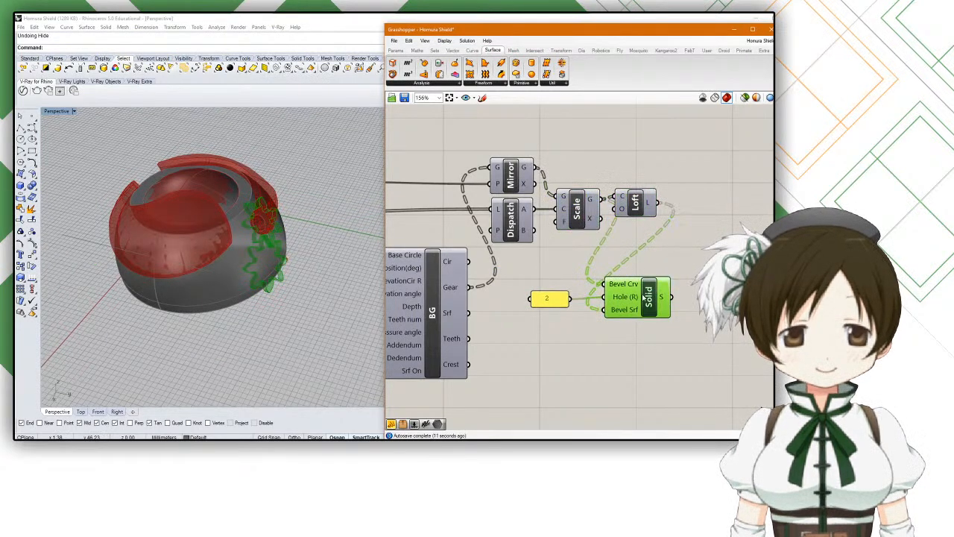
scroll(638, 270, "up", 2)
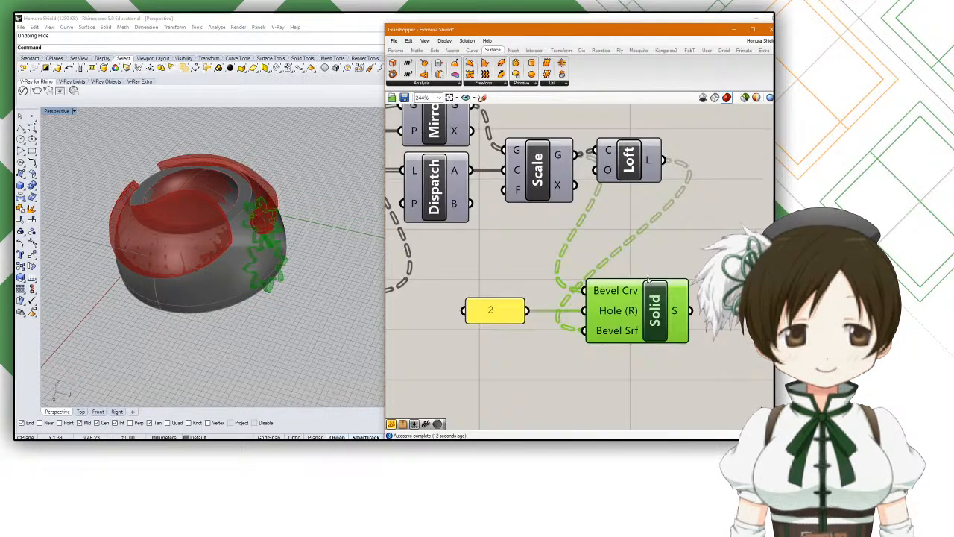
right_click(650, 165)
left_click(664, 204)
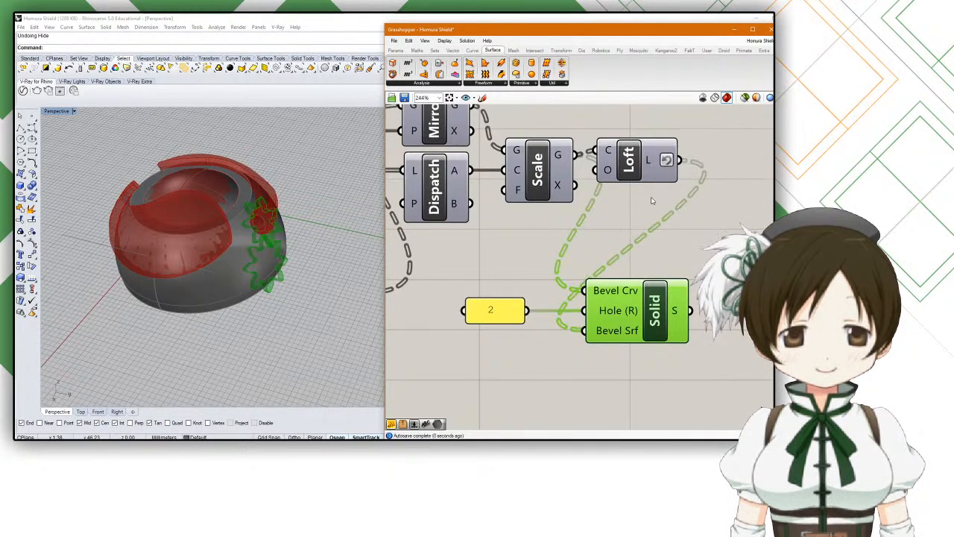
right_click(663, 162)
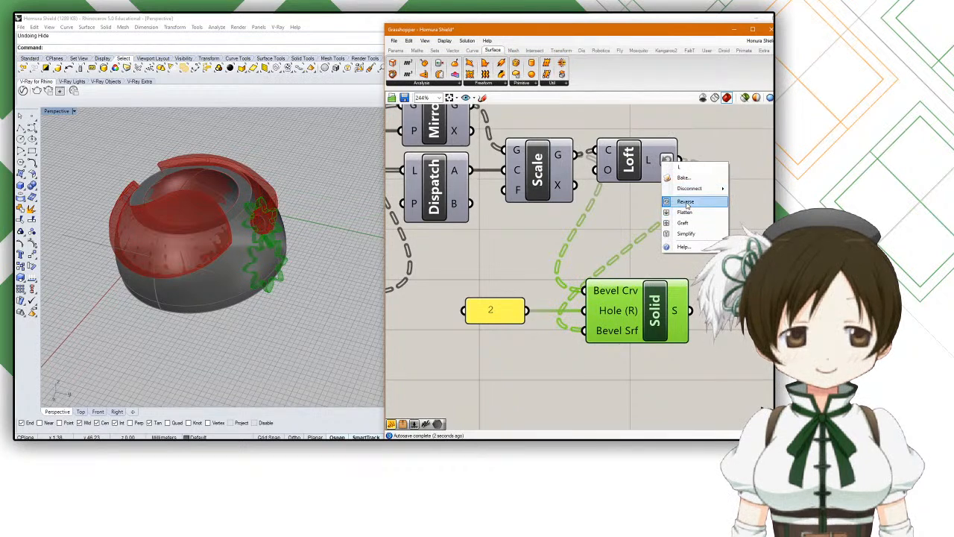
left_click(685, 201)
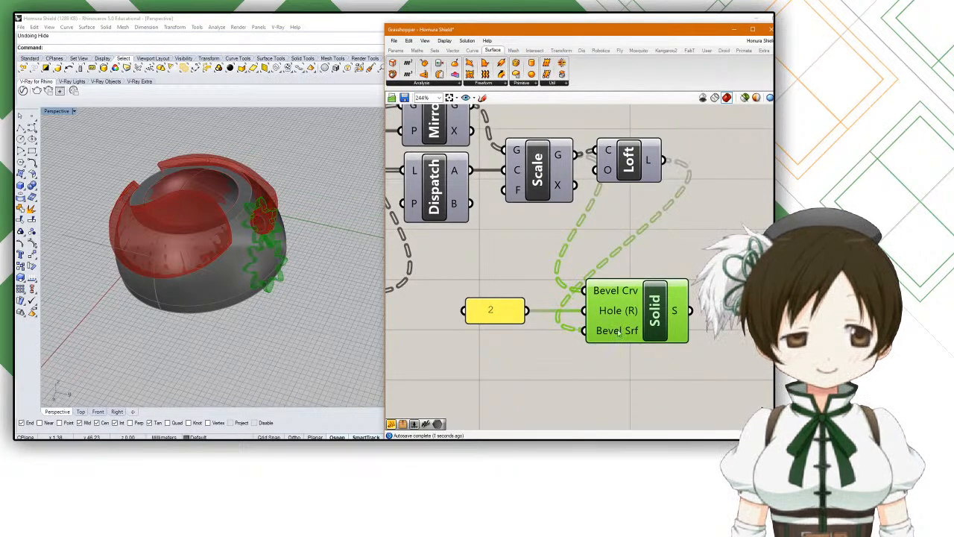
left_click(588, 384)
left_click_drag(622, 328, 617, 328)
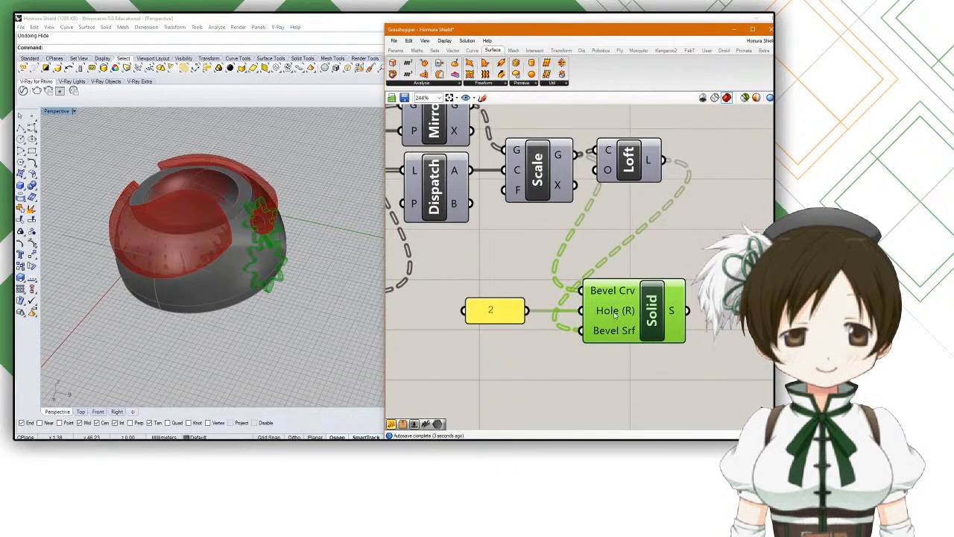
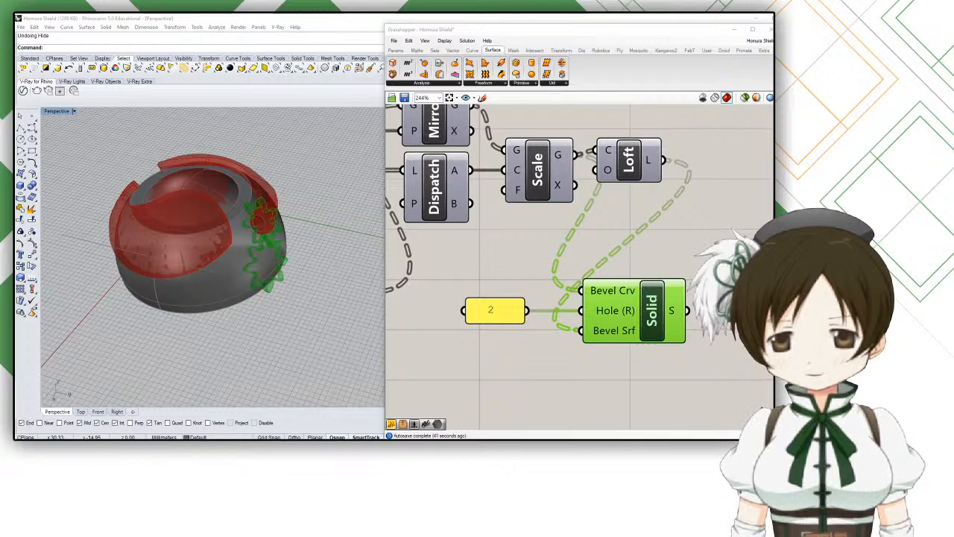
Step: Switch to the browser and look through the example images of the Gear plug-in on Food4Rhino, including the bevel gear definition
left_click_drag(17, 70, 466, 80)
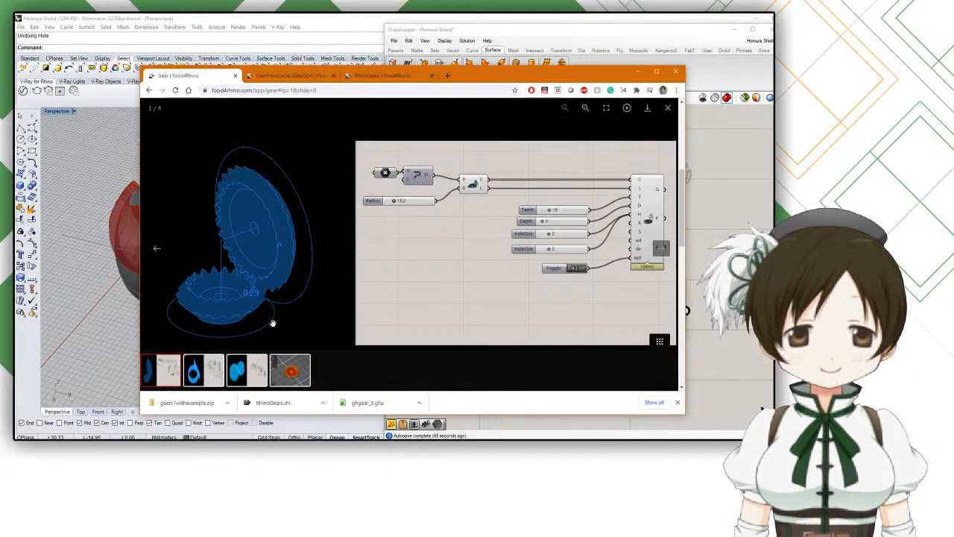
left_click(212, 375)
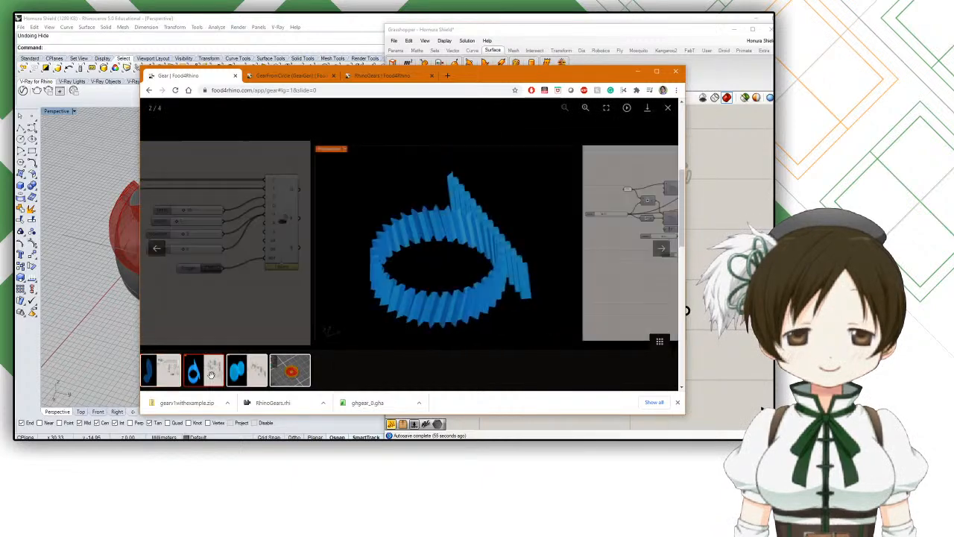
left_click(248, 370)
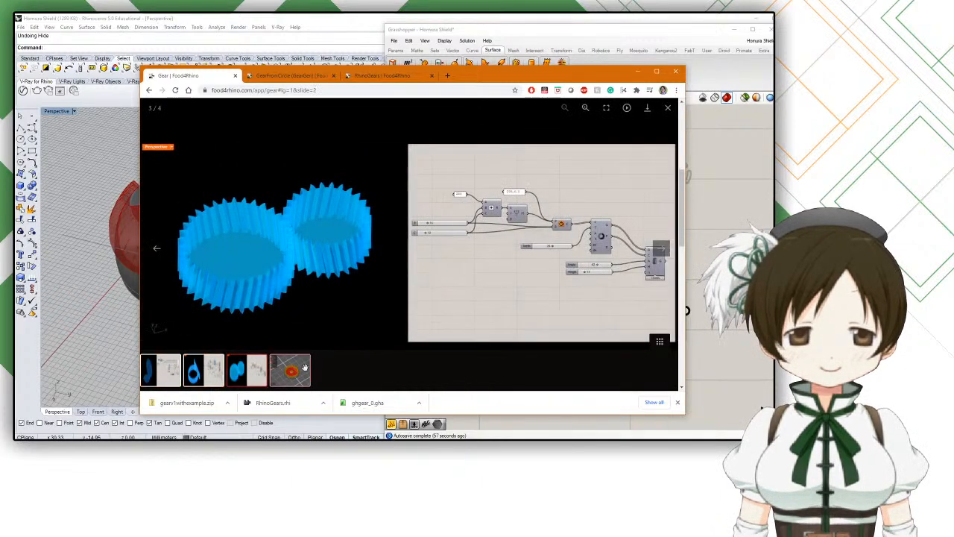
left_click(304, 368)
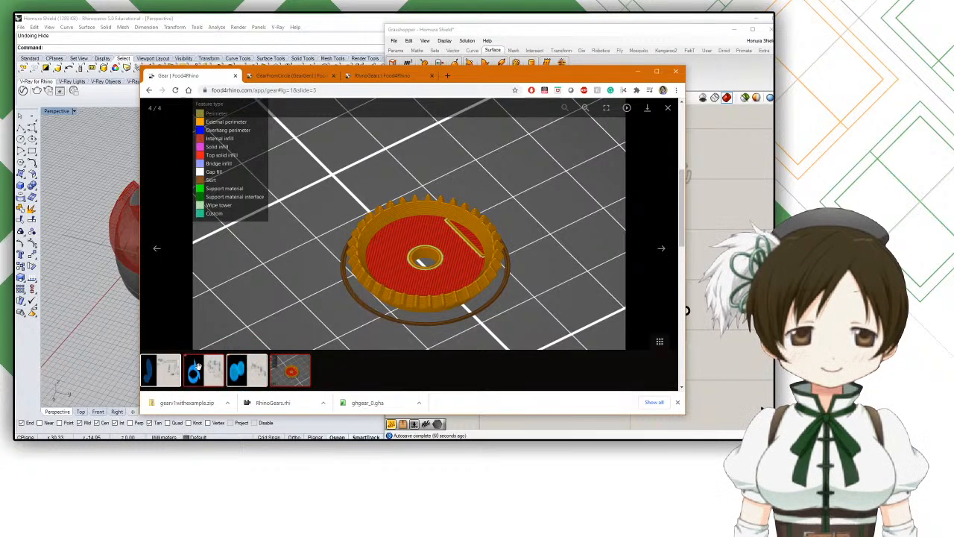
left_click(170, 367)
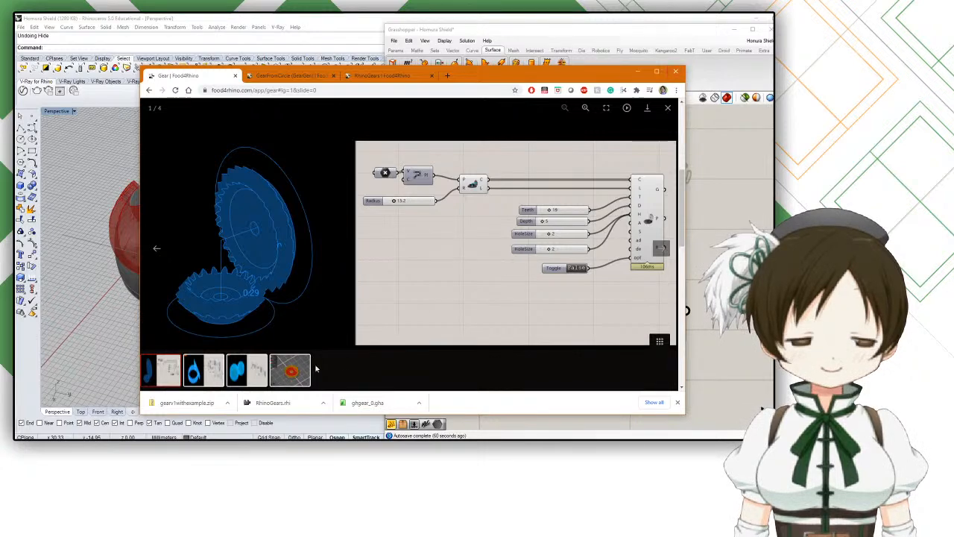
left_click(292, 370)
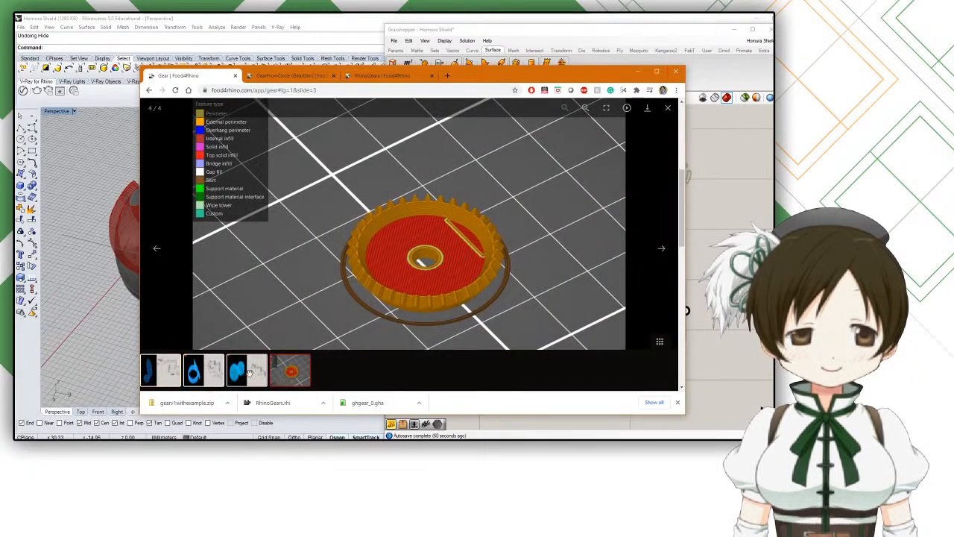
left_click(162, 376)
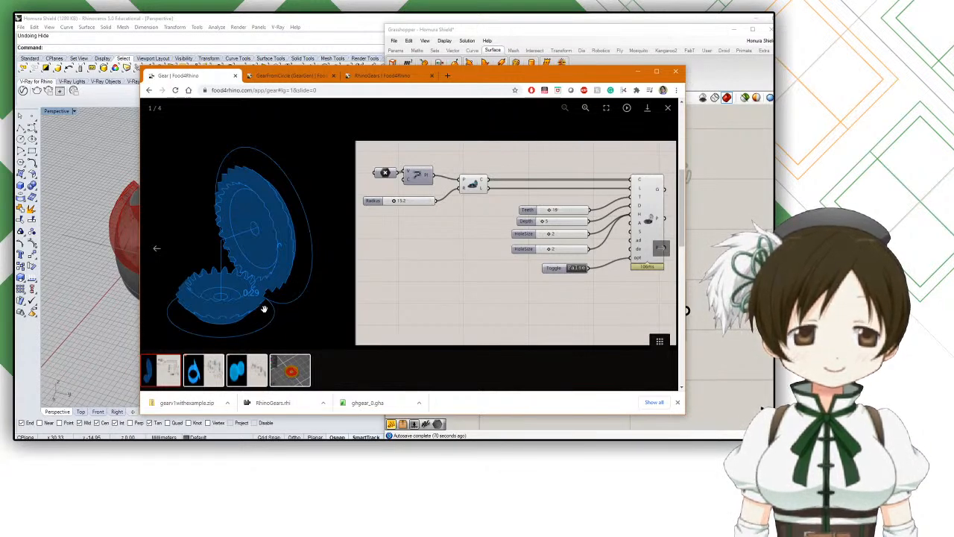
left_click(674, 72)
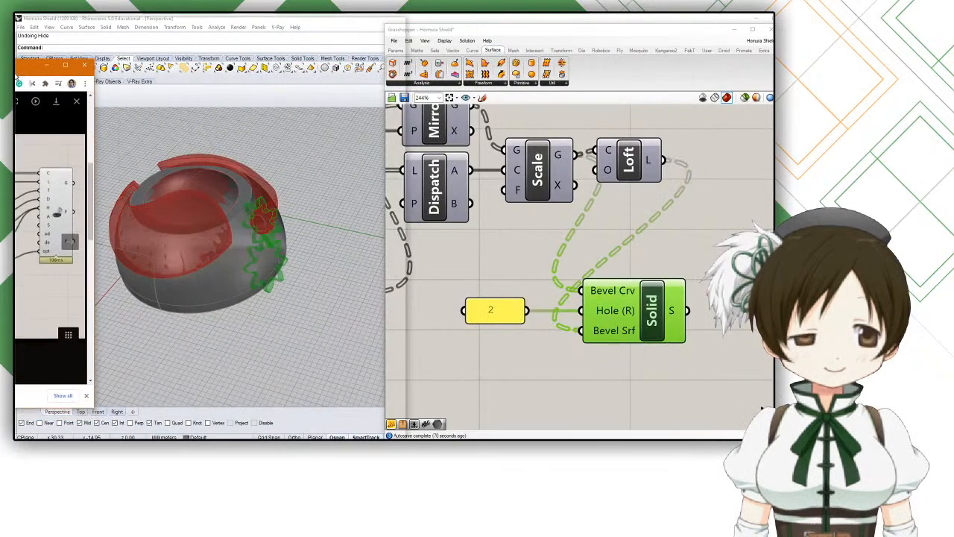
Step: Locate the BG component's input sliders and examine from the side how the solid gears follow the shield's curved surface
scroll(548, 242, "down", 3)
right_click_drag(531, 256, 695, 260)
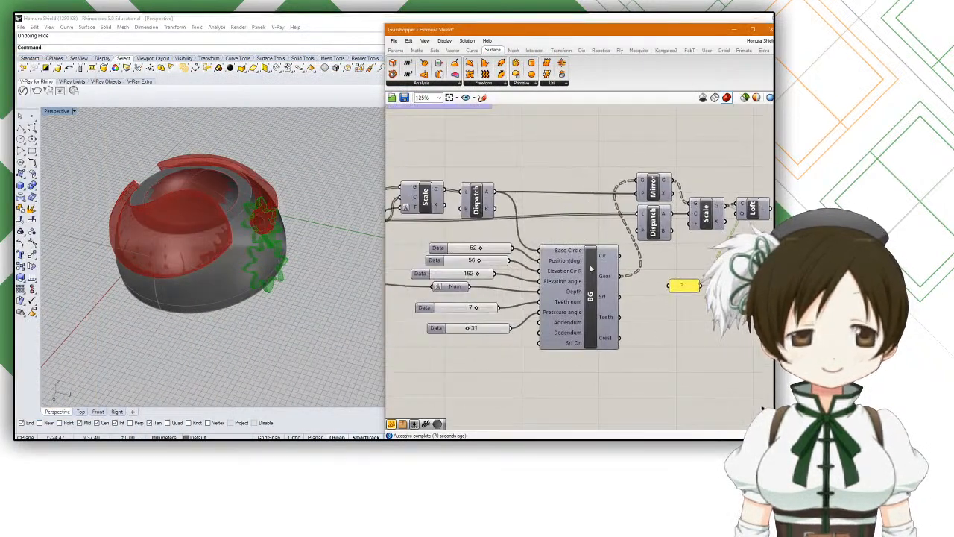
scroll(581, 264, "up", 3)
scroll(556, 274, "down", 2)
right_click_drag(462, 268, 567, 258)
scroll(528, 252, "up", 2)
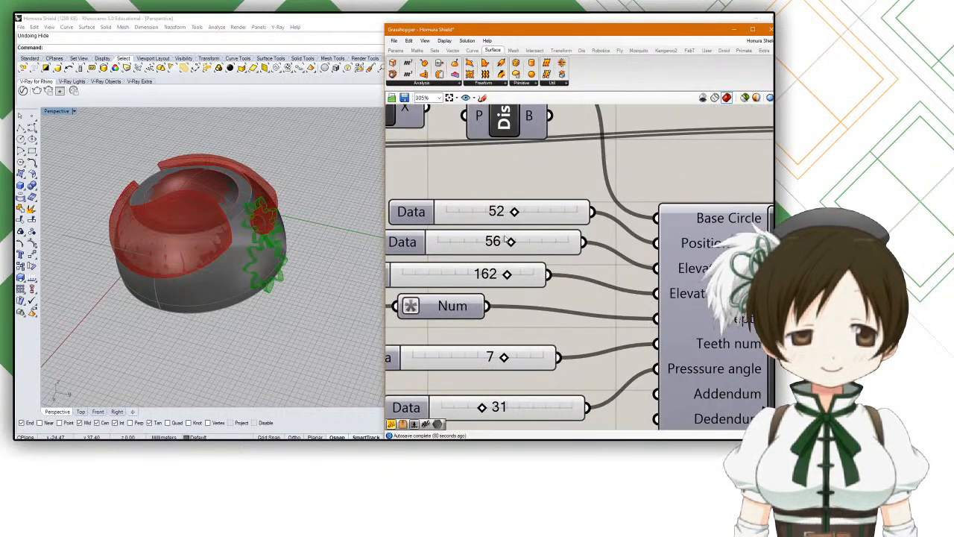
mouse_move(511, 242)
left_mouse_down()
mouse_move(540, 240)
mouse_move(511, 240)
left_mouse_up()
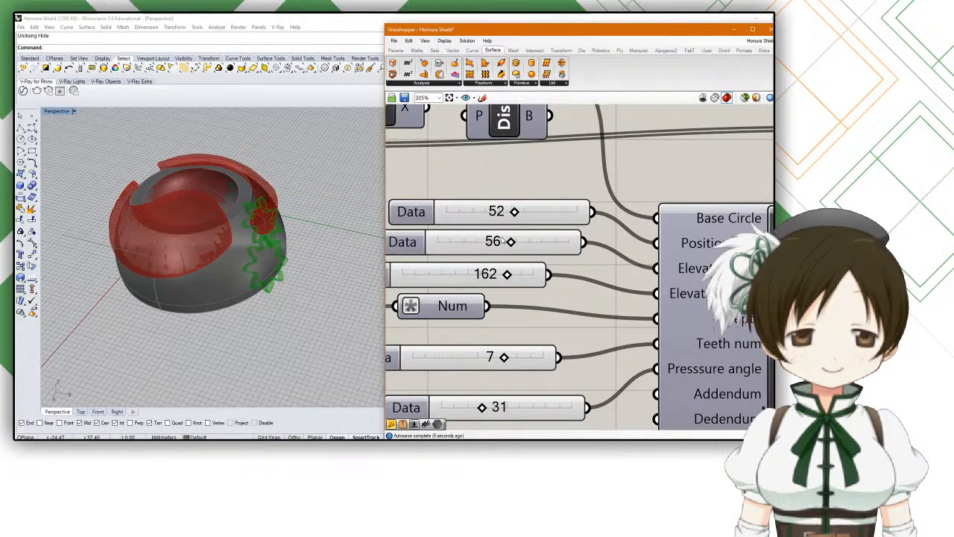
right_click_drag(373, 229, 317, 195)
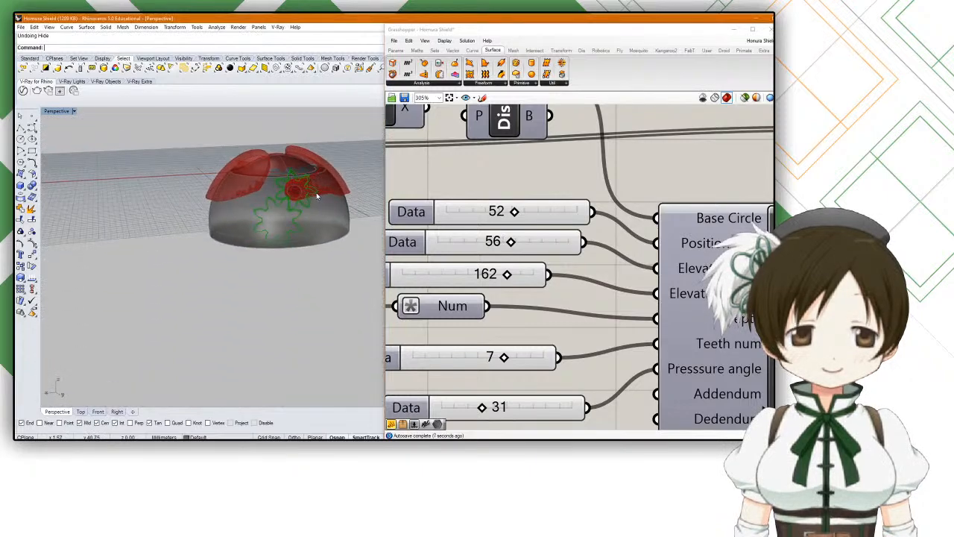
scroll(317, 195, "up", 5)
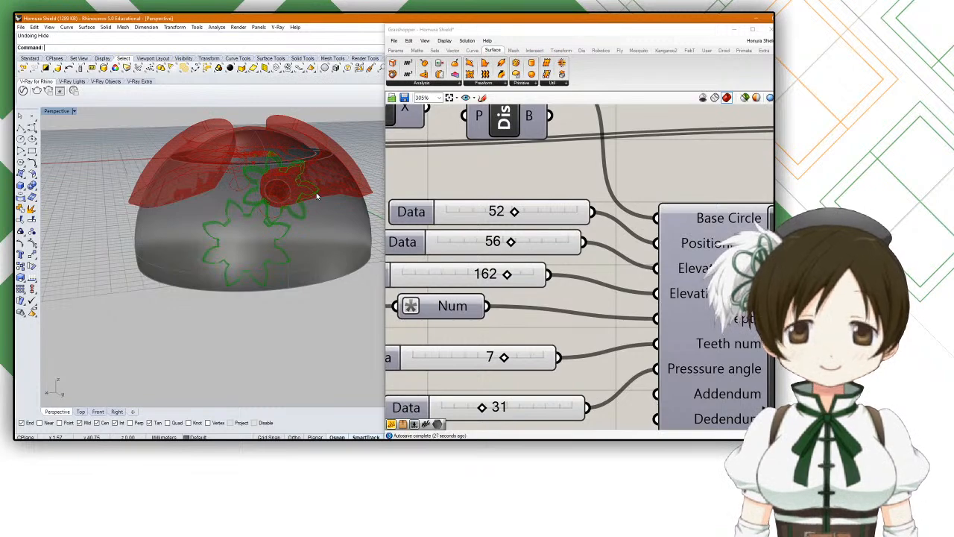
right_click_drag(316, 196, 383, 276)
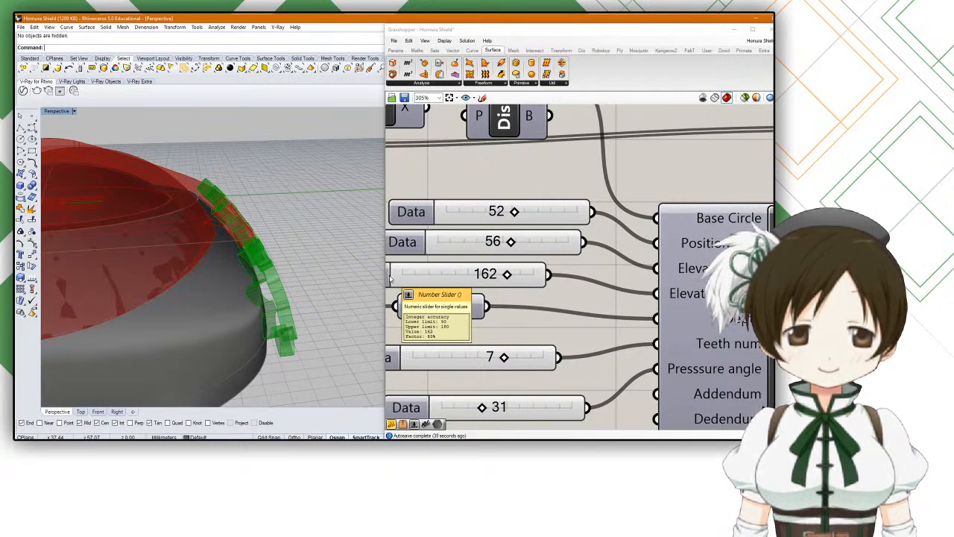
right_click_drag(172, 271, 174, 213)
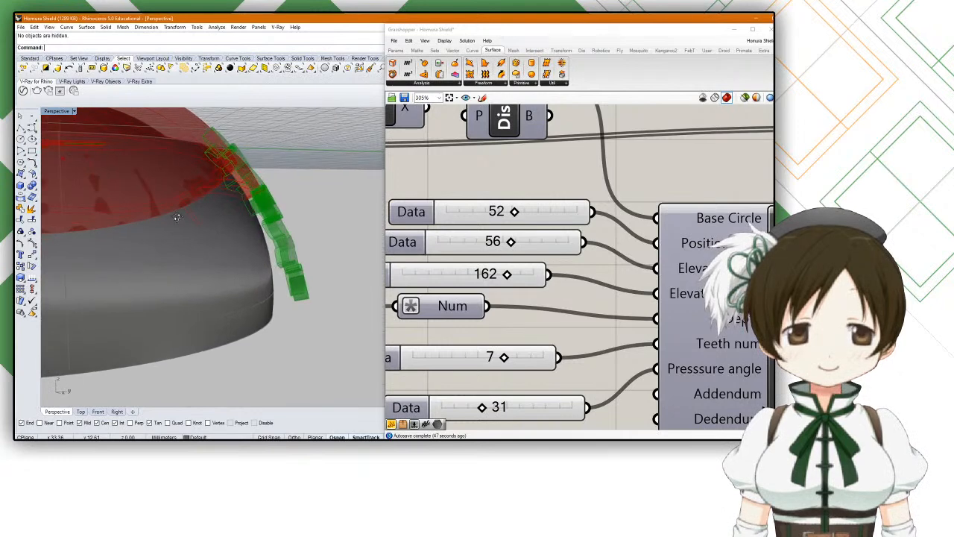
Step: Try lowering BG's Elevation angle gradually to 154 while checking the gears' tilt against the shield from the side
right_click_drag(572, 265, 575, 258)
scroll(575, 258, "down", 1)
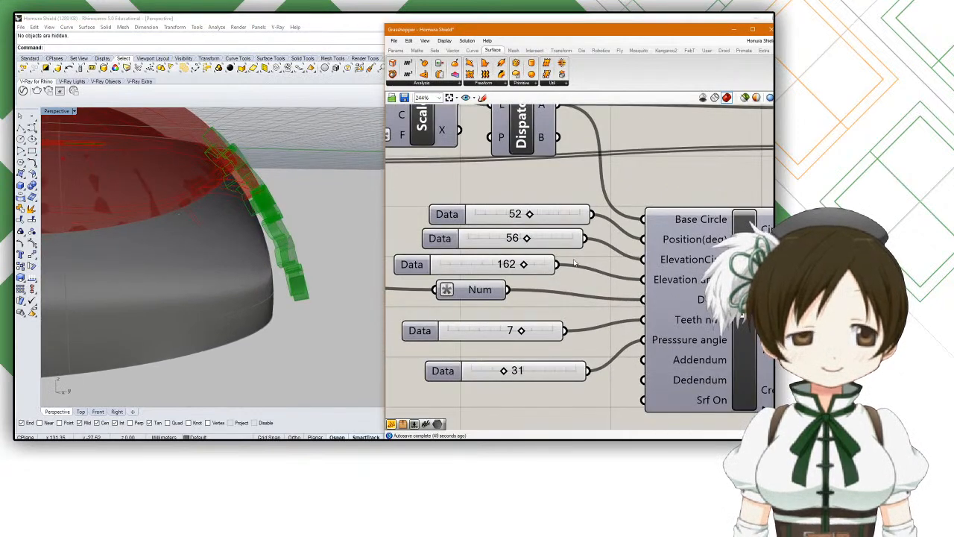
left_click_drag(525, 266, 522, 265)
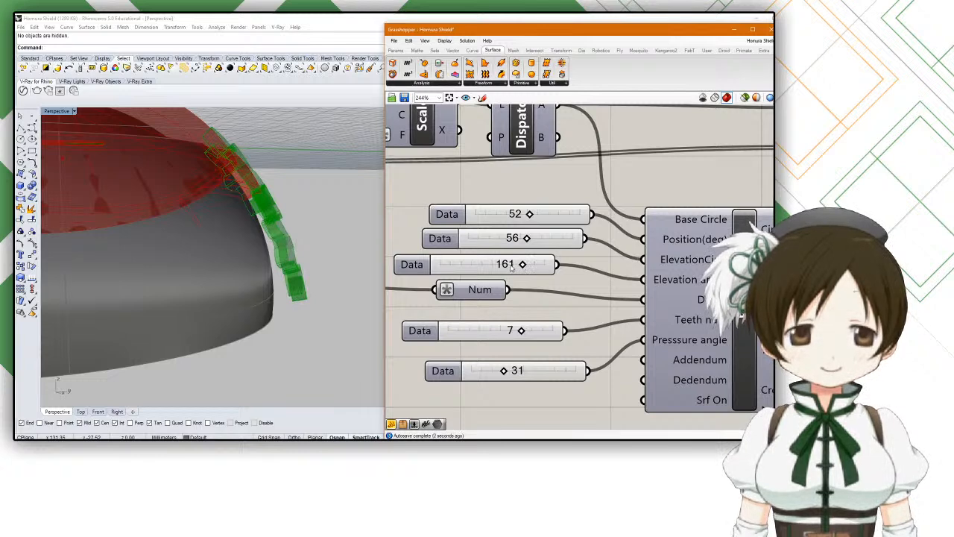
left_click_drag(521, 265, 519, 266)
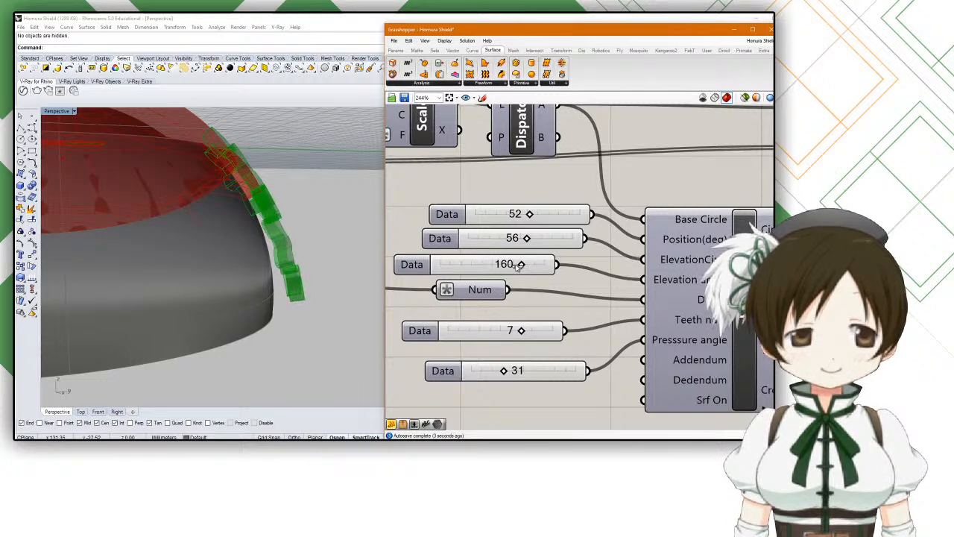
double_click(517, 266)
right_click_drag(304, 313, 319, 293)
left_click_drag(520, 267, 514, 267)
right_click_drag(348, 300, 340, 296)
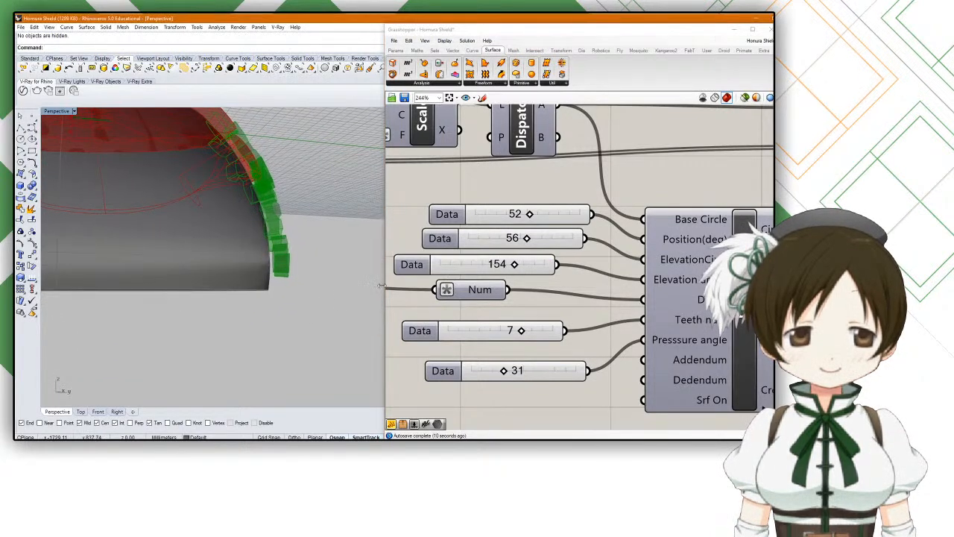
Step: Try Elevation angle values of 156 and 152 on BG, comparing the lower gear's gap to the shield edge
left_click_drag(513, 265, 517, 265)
right_click_drag(356, 296, 353, 301)
scroll(350, 302, "up", 4)
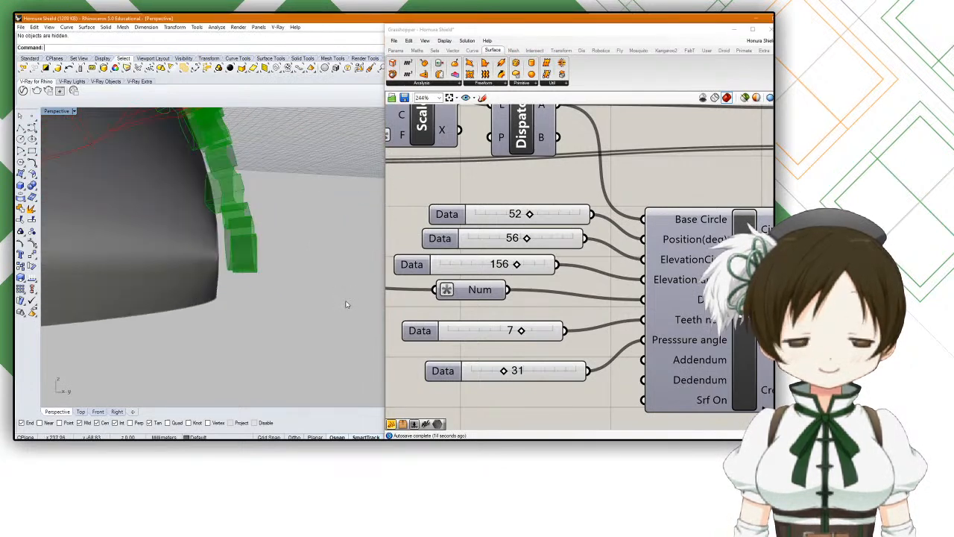
left_click_drag(517, 265, 512, 264)
right_click_drag(277, 296, 376, 297)
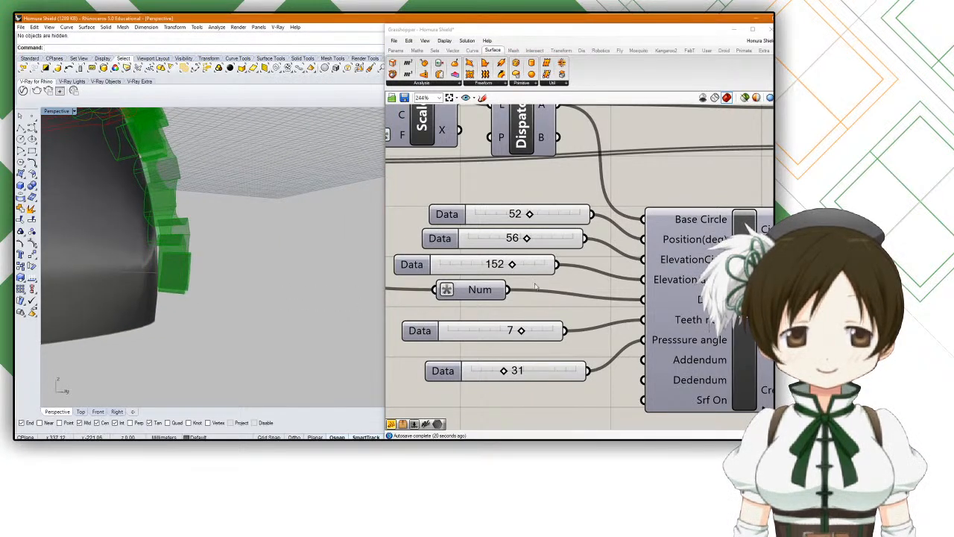
Step: Set BG's Elevation angle to 157 and check both gears on the shield from the front
left_click(513, 267)
left_click_drag(513, 267, 517, 269)
right_click_drag(298, 297, 77, 273)
scroll(253, 314, "down", 12)
right_click_drag(228, 257, 276, 275, "shift")
scroll(270, 263, "up", 11)
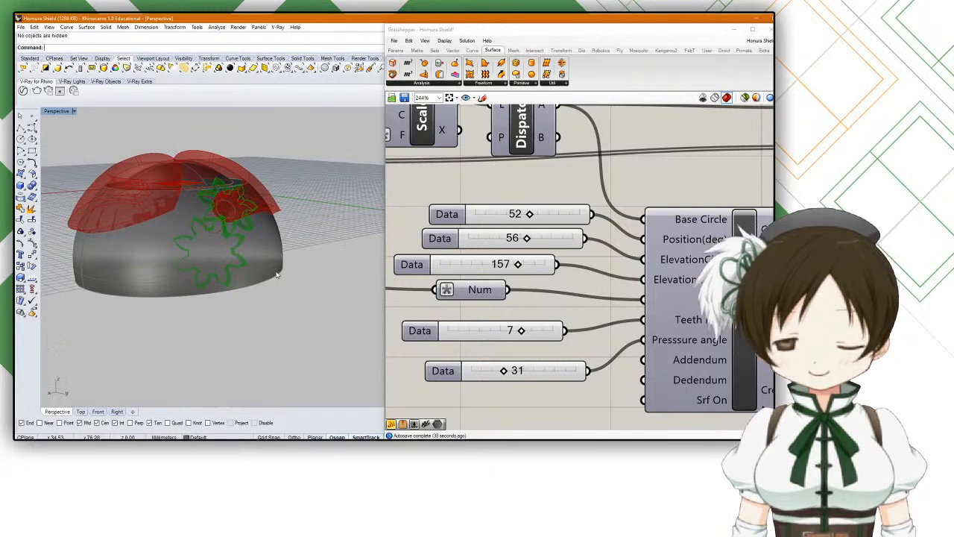
scroll(249, 227, "up", 5)
scroll(249, 227, "down", 3)
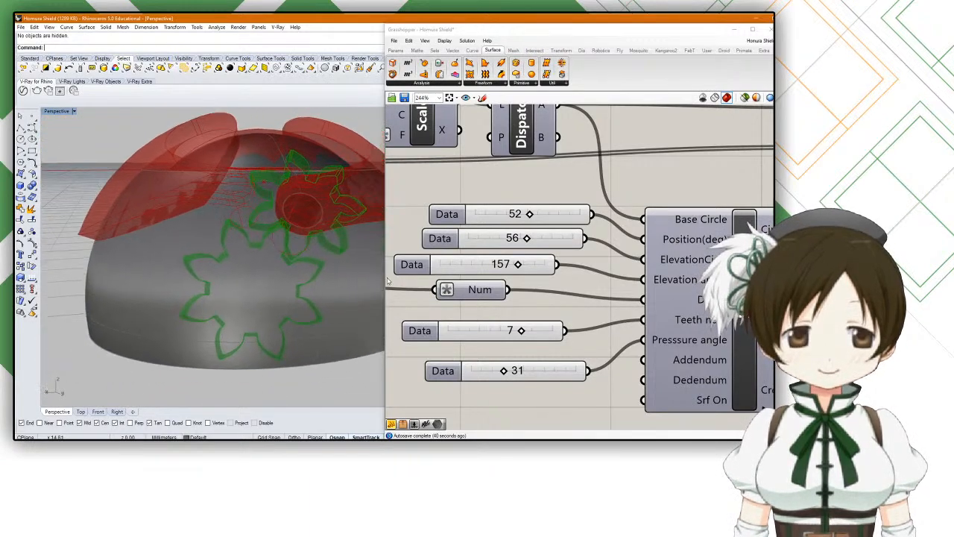
Step: Set the Factor slider below the partial sphere curve scaling group to 1.4 and check the gears' fit around the shield
scroll(405, 282, "down", 6)
scroll(548, 275, "up", 10)
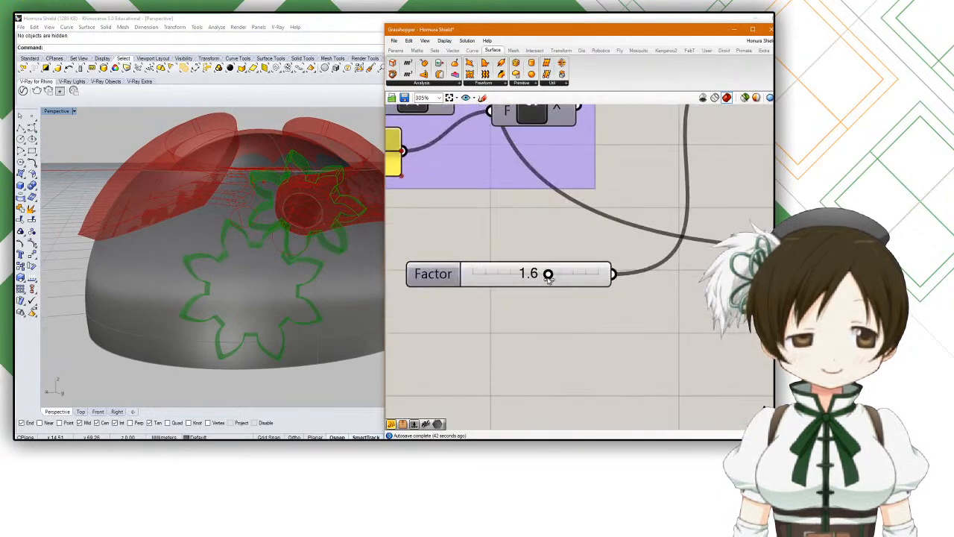
left_click_drag(548, 274, 525, 275)
right_click_drag(296, 238, 311, 290)
scroll(233, 320, "down", 4)
right_click_drag(196, 318, 270, 239)
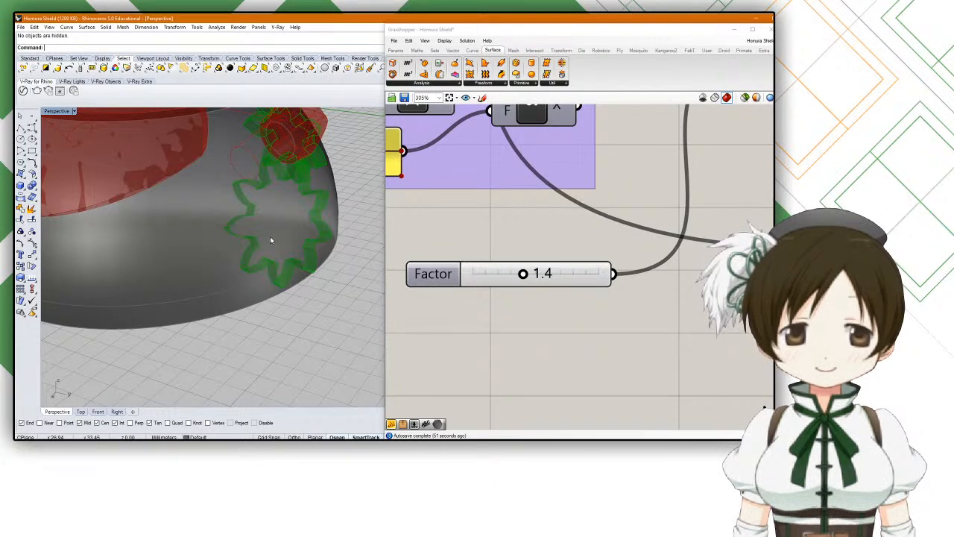
right_click_drag(270, 240, 276, 216)
right_click_drag(233, 175, 282, 271)
Step: Lower BG's ElevationCir R value and inspect the gears against the shield
scroll(242, 243, "up", 8)
scroll(550, 275, "down", 6)
scroll(668, 274, "up", 3)
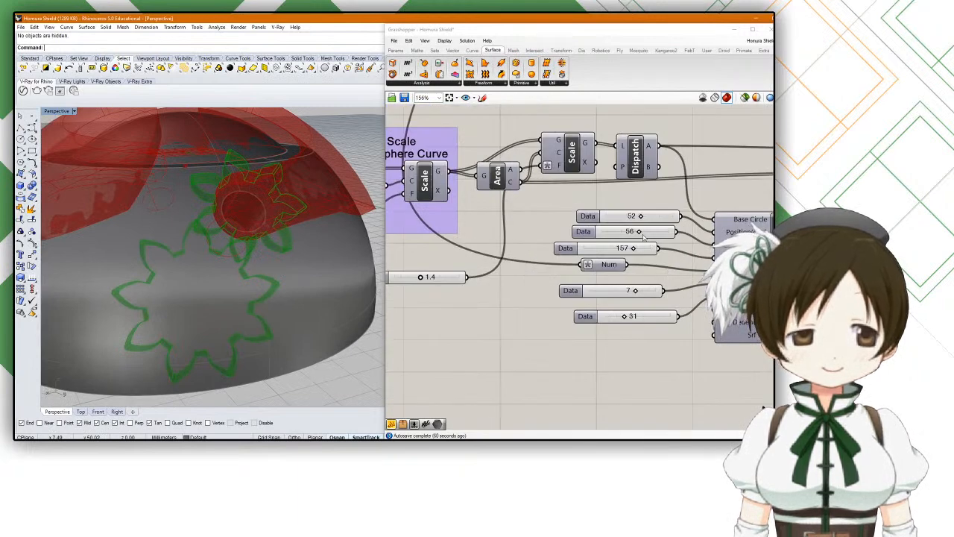
left_click_drag(639, 231, 631, 216)
right_click_drag(314, 258, 205, 217)
scroll(473, 257, "down", 7)
Step: Adjust the Rotation Angle slider up and back down, checking how the shells and gears sit together
right_click_drag(468, 268, 641, 296)
scroll(641, 296, "up", 3)
scroll(548, 255, "down", 1)
right_click_drag(477, 180, 504, 232)
scroll(503, 231, "up", 2)
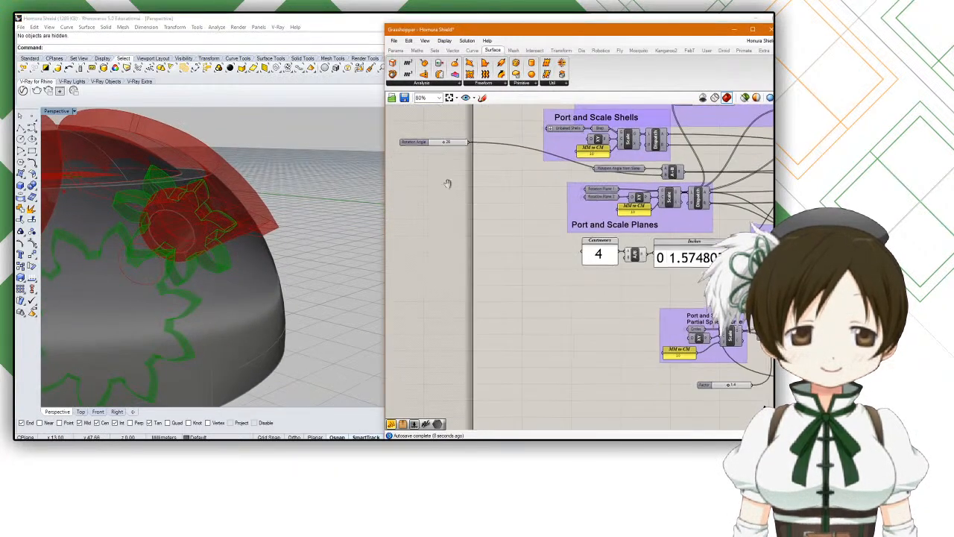
right_click_drag(444, 181, 497, 242)
left_click_drag(496, 202, 503, 202)
right_click_drag(185, 242, 270, 237)
mouse_move(503, 202)
left_mouse_down()
mouse_move(484, 202)
mouse_move(494, 202)
left_mouse_up()
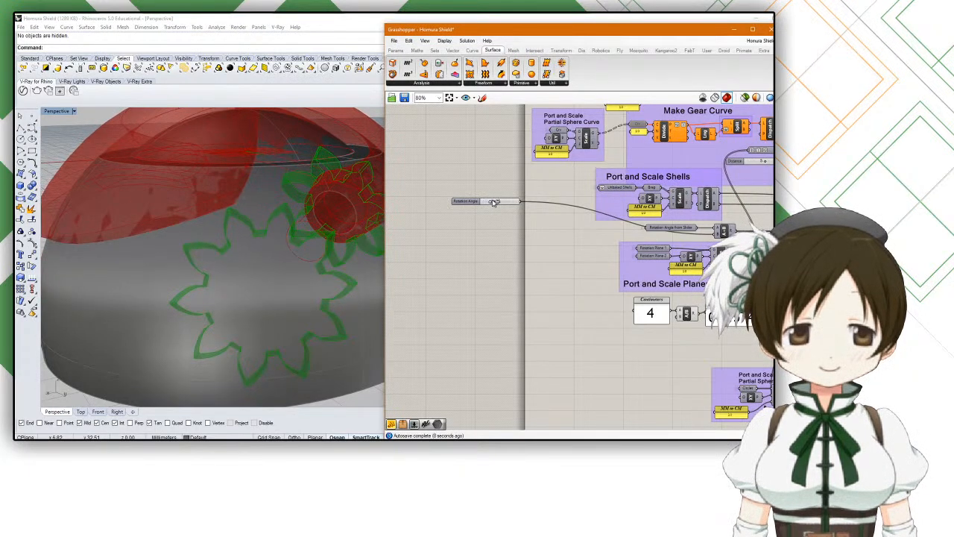
Step: Examine from the side and front how both bevel gears sit against the shield's curved surface
right_click_drag(177, 213, 233, 217)
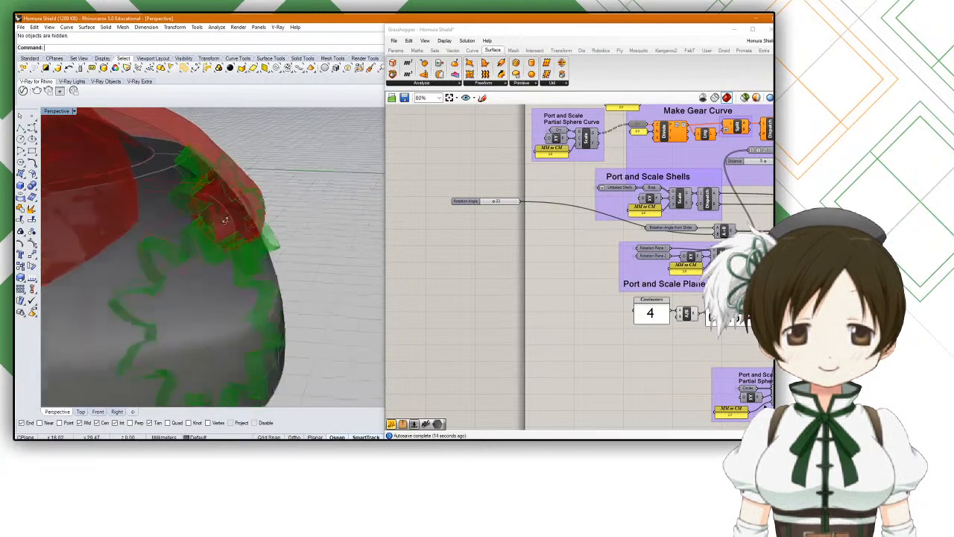
scroll(194, 213, "down", 5)
right_click_drag(163, 207, 159, 188)
right_click_drag(565, 309, 461, 238)
right_click_drag(622, 302, 522, 254)
scroll(541, 259, "up", 4)
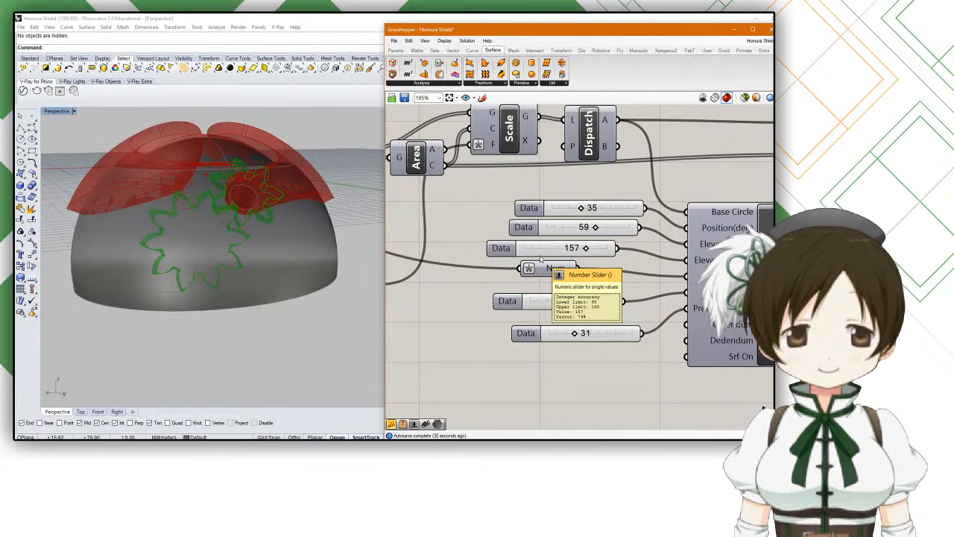
right_click_drag(159, 252, 313, 206)
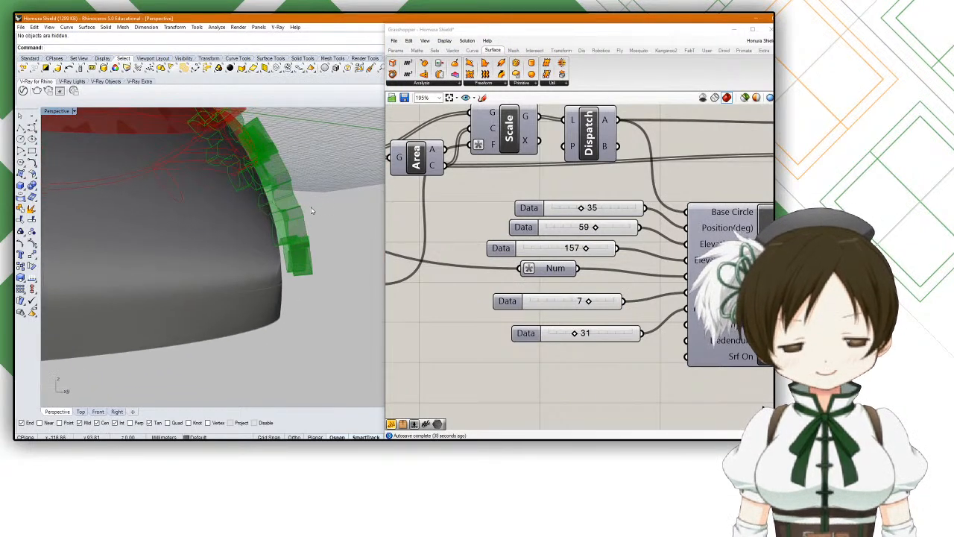
right_click_drag(311, 211, 231, 260)
scroll(175, 256, "up", 4)
scroll(477, 302, "down", 5)
Step: Turn on the preview of the Loft component that feeds the Solid component's Bevel Srf input
right_click_drag(693, 304, 554, 291)
scroll(553, 290, "up", 4)
scroll(554, 291, "up", 1)
right_click_drag(485, 298, 635, 313)
left_click(609, 302)
left_click(611, 282)
left_click(593, 314)
left_click(602, 143)
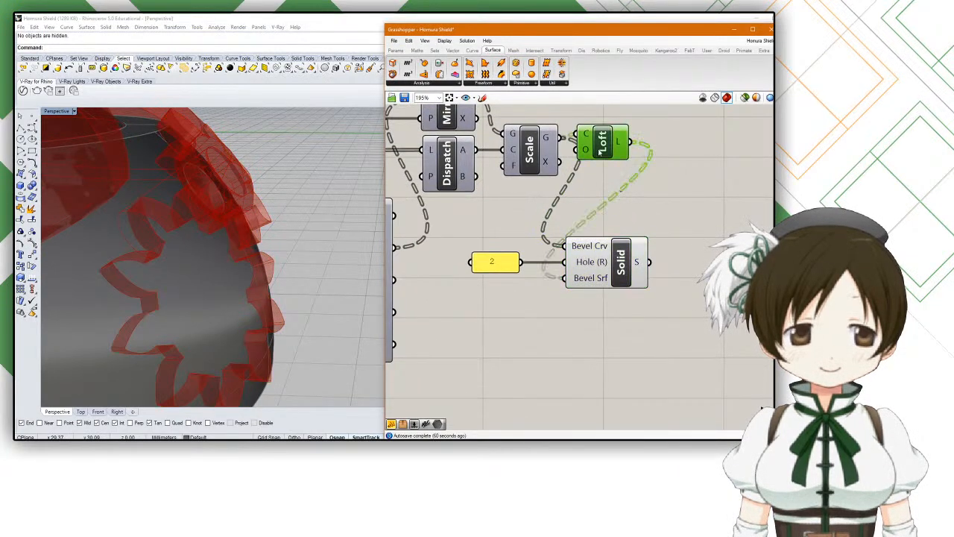
middle_click(600, 149)
left_click(615, 132)
left_click(627, 326)
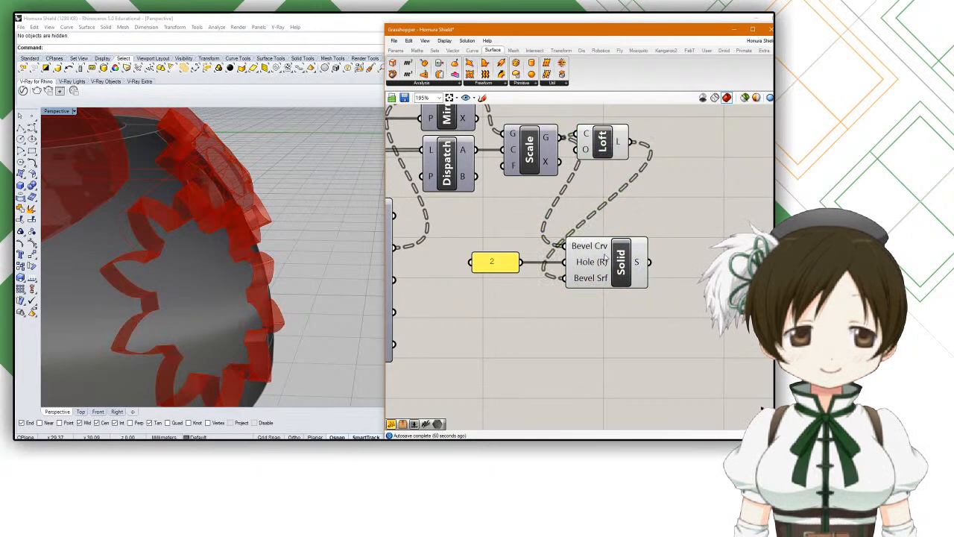
Step: Delete the Solid component and the panel with value 2 that feeds its Hole (R) input
left_click(605, 255)
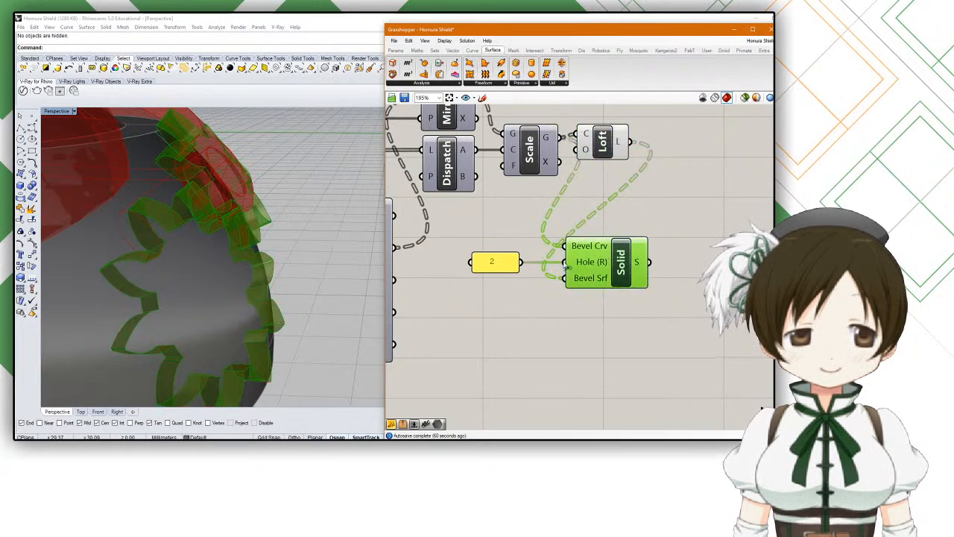
left_click(496, 267)
scroll(496, 269, "down", 3)
left_click_drag(556, 297, 478, 248)
left_click(541, 287)
left_click_drag(517, 305, 589, 279)
key("Delete")
key("Delete")
Step: Place a Solid Bevel Gear component and a BG_eqD bevel gear component in the empty canvas area below the Loft
scroll(593, 282, "down", 2)
scroll(593, 282, "down", 1)
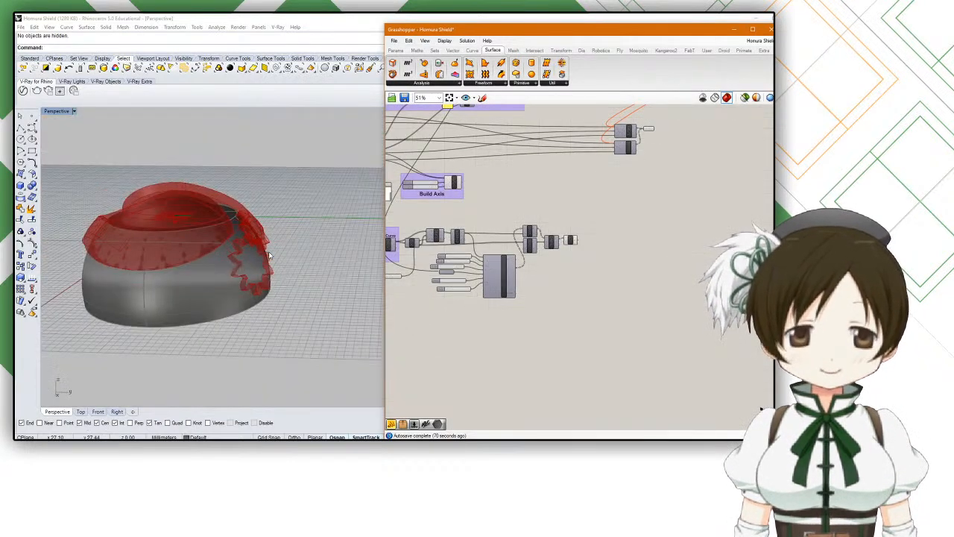
double_click(584, 299)
type("gear")
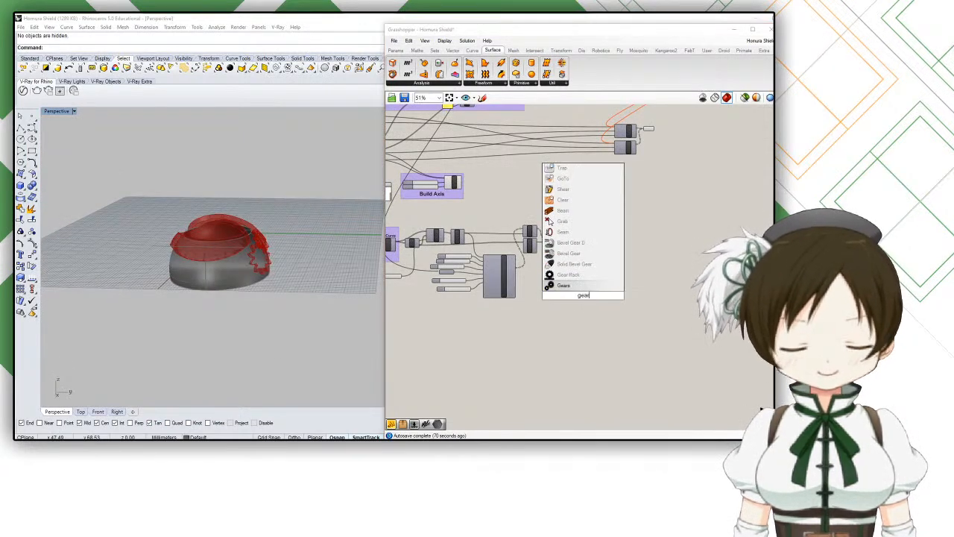
left_click(588, 265)
left_click_drag(581, 295, 645, 301)
double_click(597, 312)
type("gear")
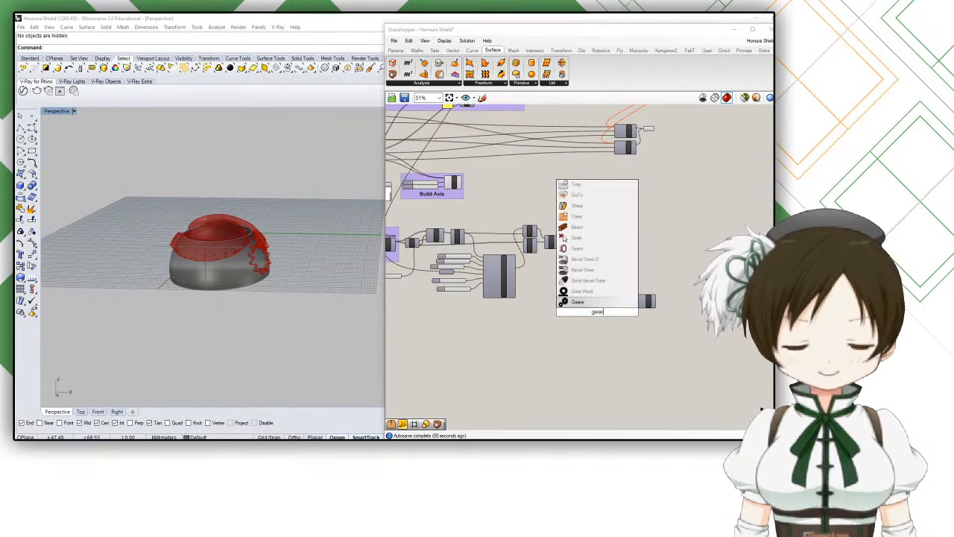
left_click(598, 270)
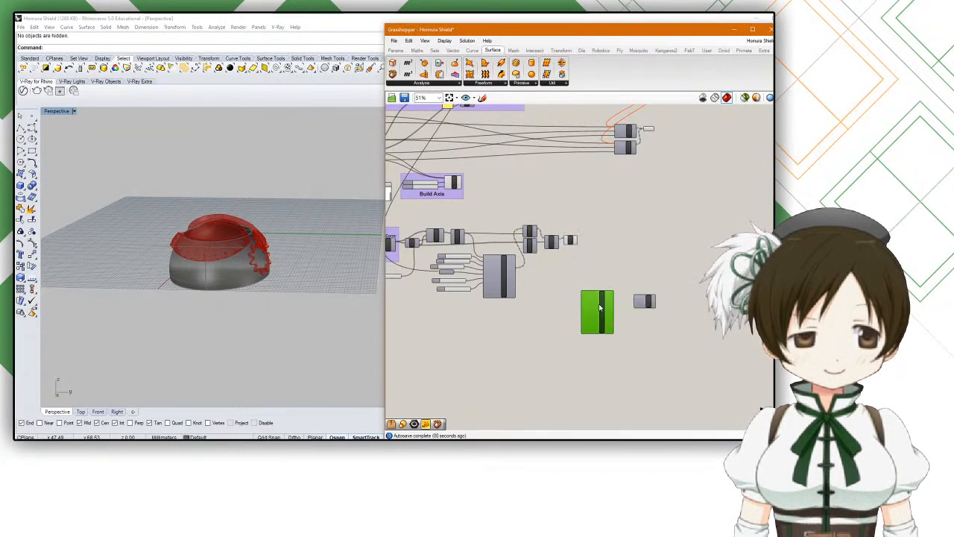
scroll(600, 307, "up", 5)
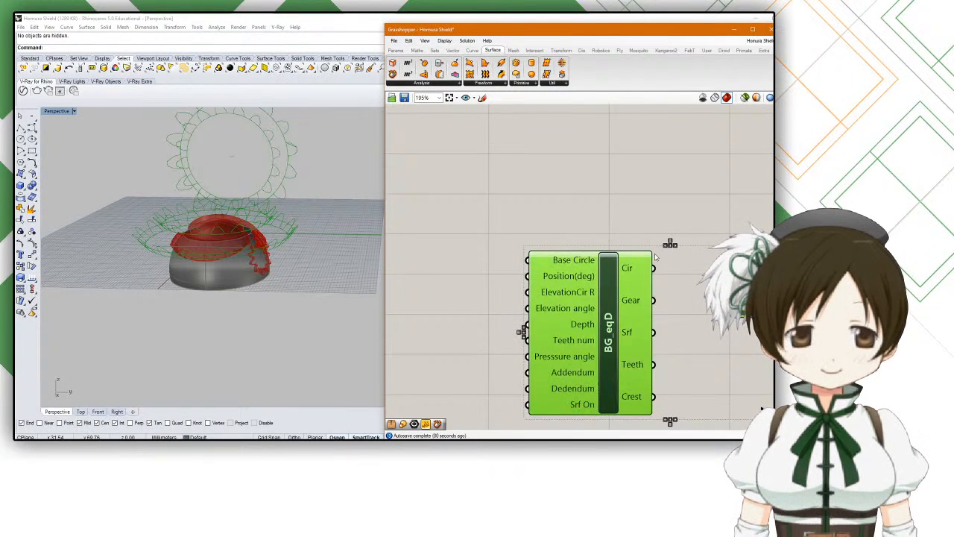
Step: Connect BG_eqD's Gear output to Solid's Bevel Crv input and its Srf output to Bevel Srf
right_click_drag(669, 252, 475, 231)
mouse_move(558, 251)
right_mouse_down()
mouse_move(527, 270)
mouse_move(571, 245)
right_mouse_up()
left_click(588, 209)
left_click_drag(604, 262, 583, 255)
left_click_drag(473, 272, 524, 240)
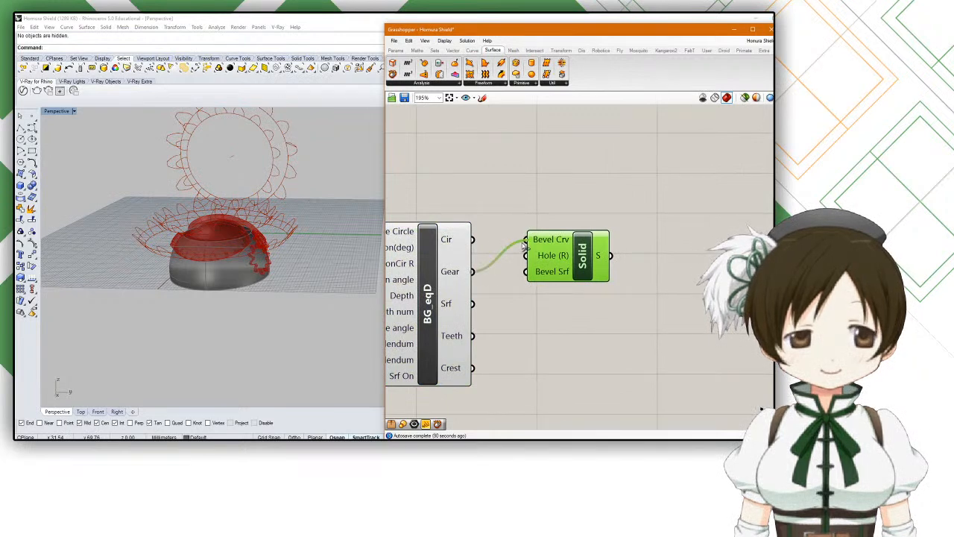
right_click_drag(505, 301, 564, 308)
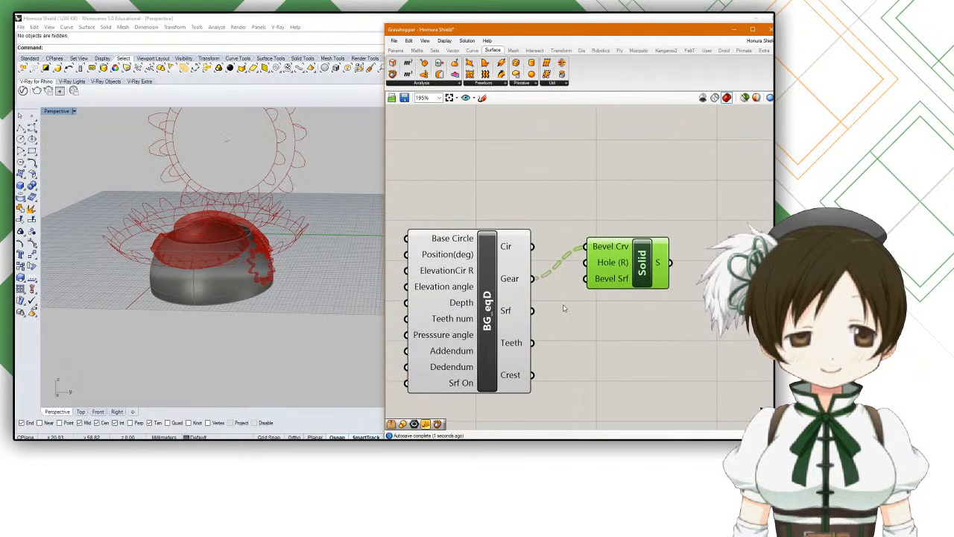
left_click_drag(533, 310, 608, 287)
Step: Add a panel with the value 20, connect it to Solid's Hole (R) input, and shrink it above BG_eqD
double_click(581, 205)
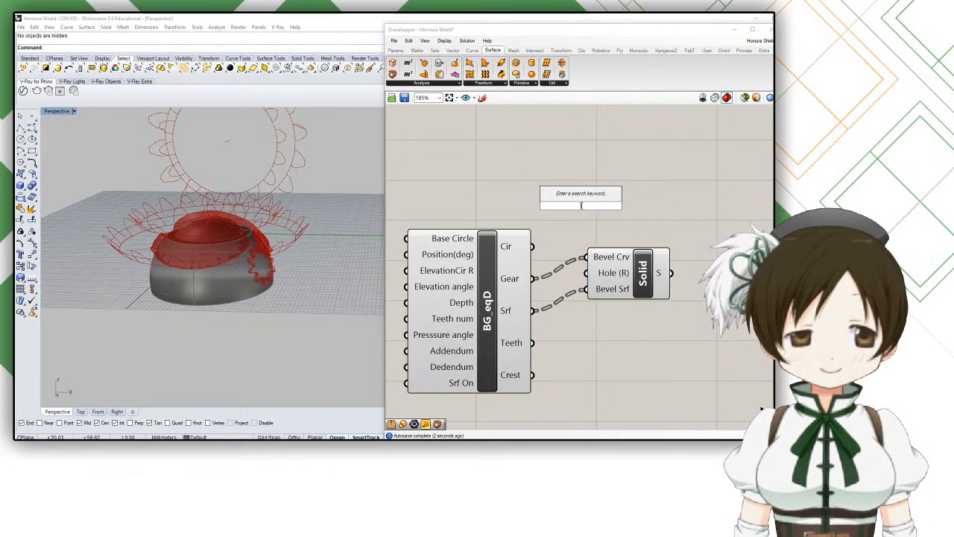
type("panel")
key("Return")
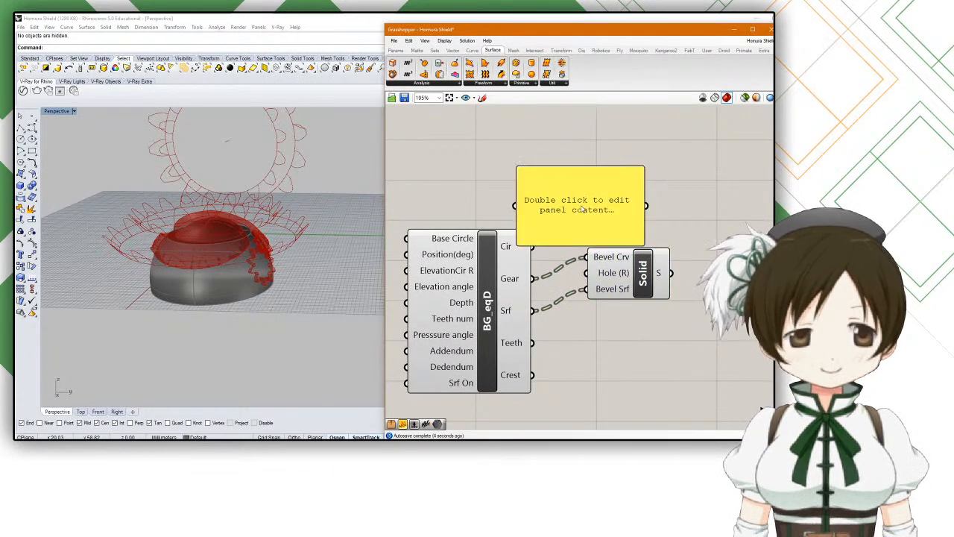
double_click(583, 211)
key("BackSpace")
type("20")
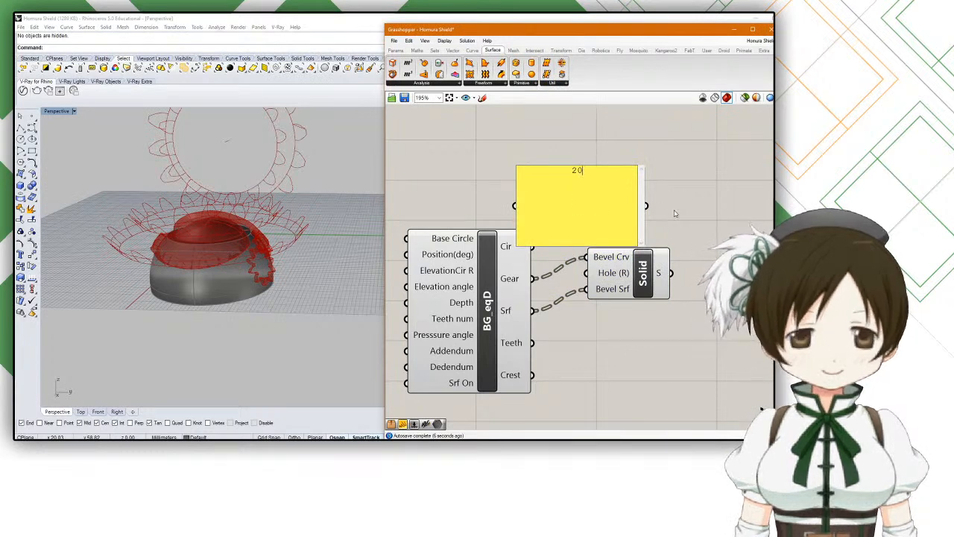
mouse_move(615, 216)
left_mouse_down()
mouse_move(508, 153)
mouse_move(586, 273)
left_mouse_up()
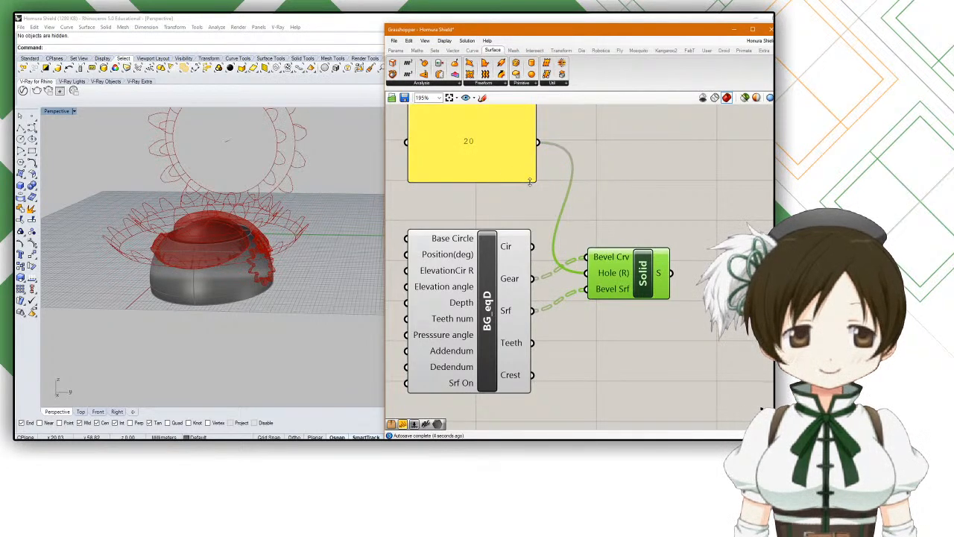
left_click_drag(529, 179, 502, 215)
left_click(609, 258)
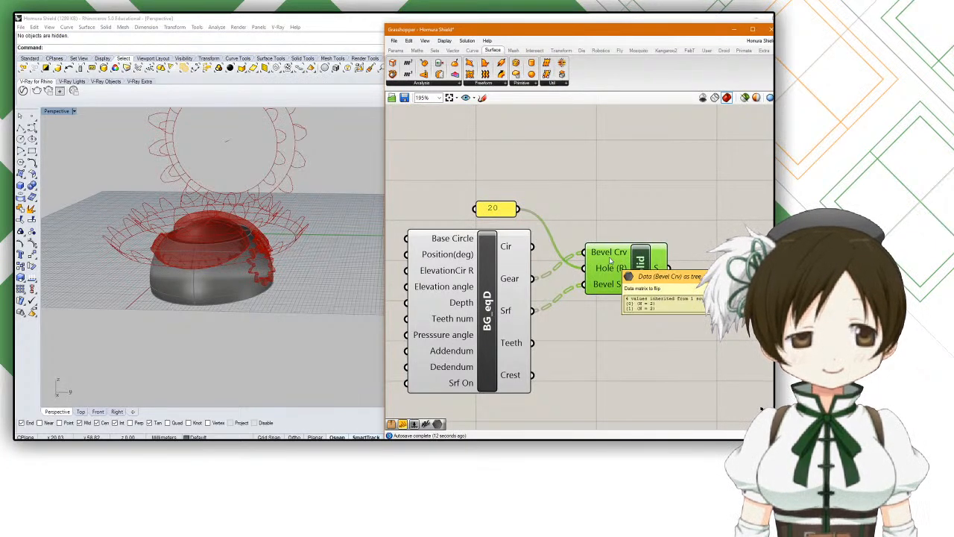
Step: Try BG_eqD's Cir, Teeth and Crest outputs in turn as Solid's Bevel Crv input, inspecting the resulting geometry
right_click_drag(295, 253, 273, 241)
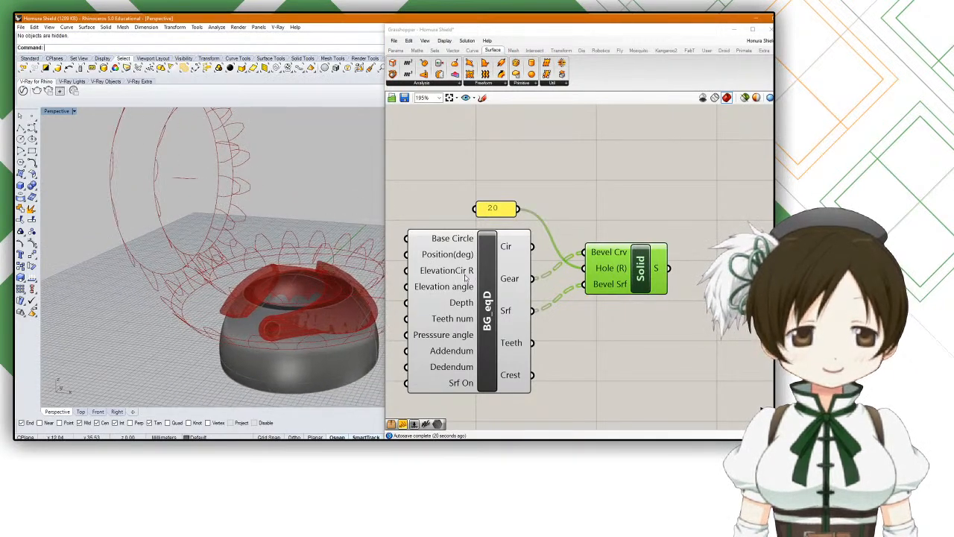
left_click_drag(532, 246, 584, 252)
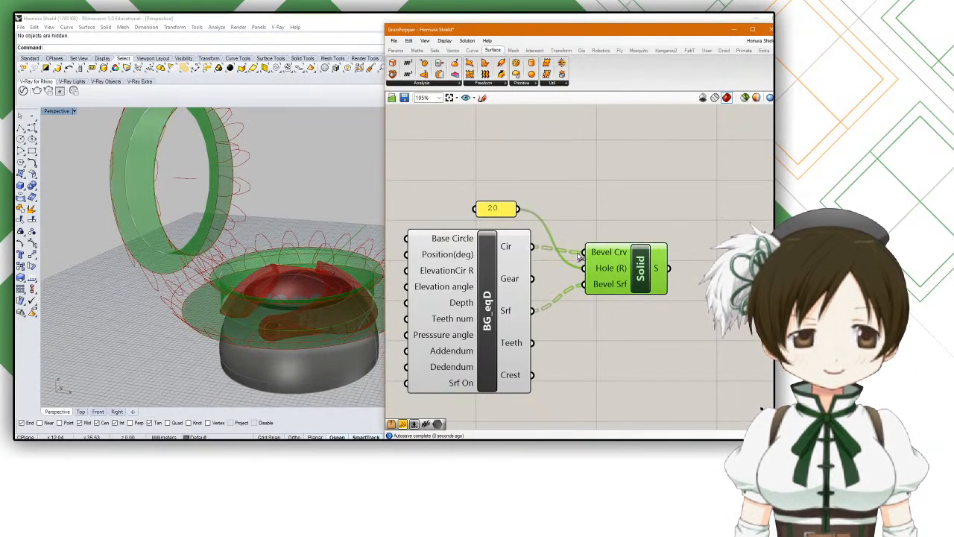
mouse_move(285, 256)
right_mouse_down()
mouse_move(280, 228)
mouse_move(286, 261)
mouse_move(285, 251)
right_mouse_up()
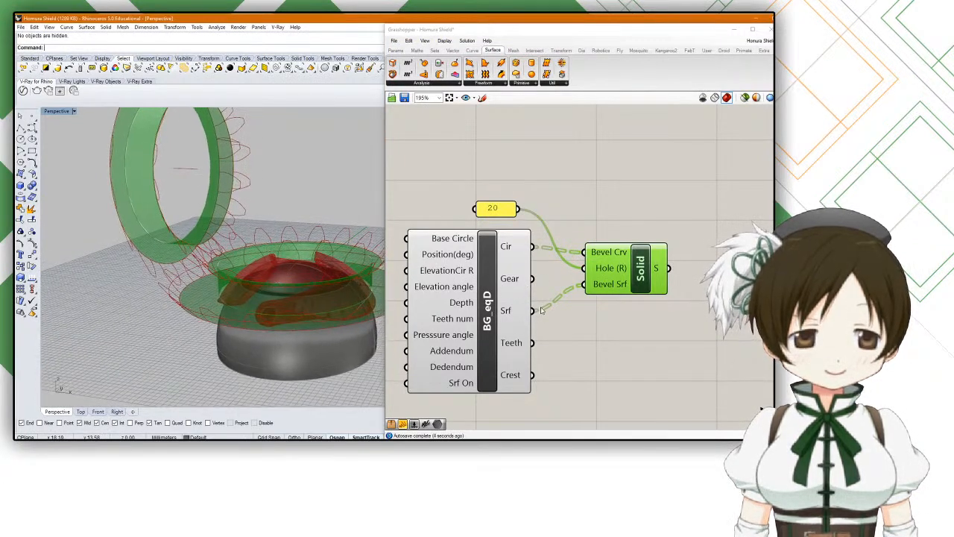
left_click_drag(534, 343, 583, 252)
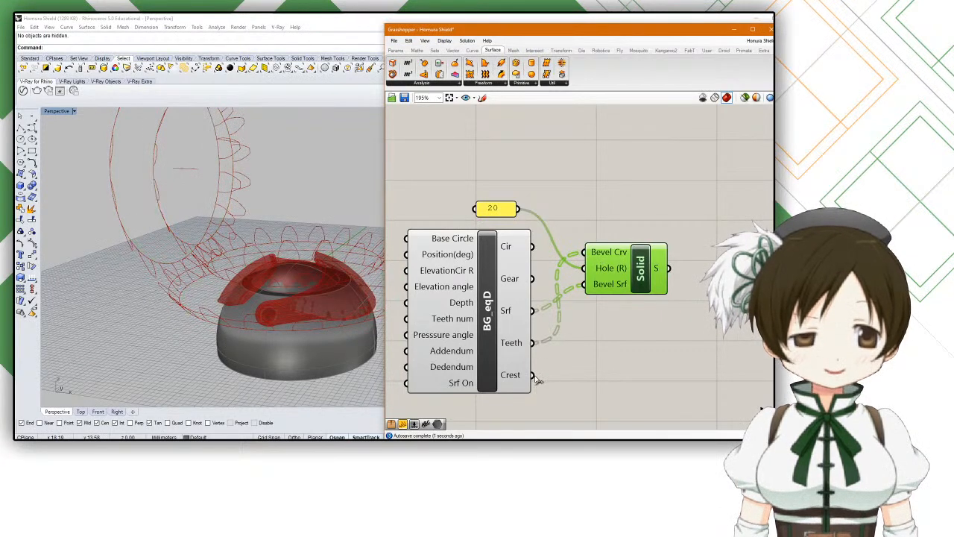
left_click_drag(533, 375, 584, 270)
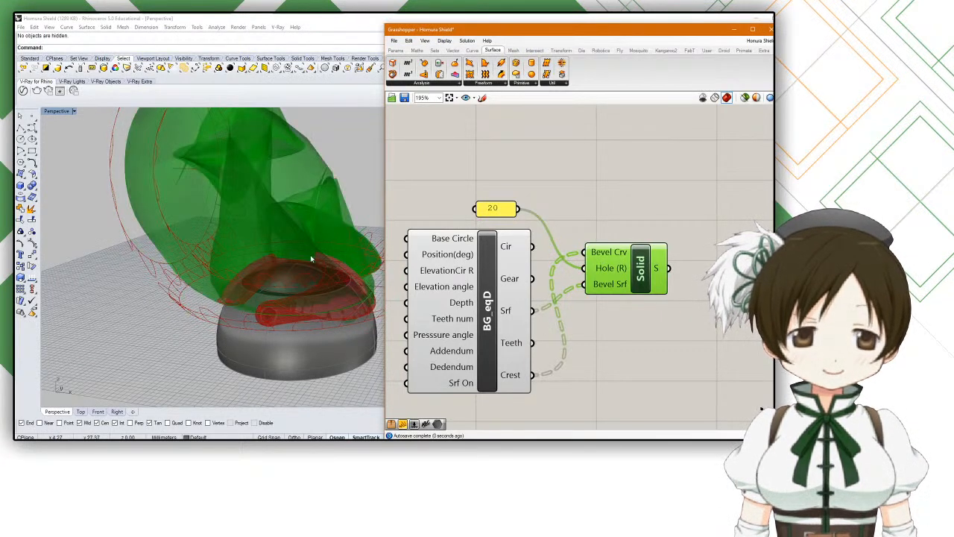
scroll(293, 254, "down", 3)
scroll(293, 254, "up", 3)
right_click_drag(293, 255, 257, 260)
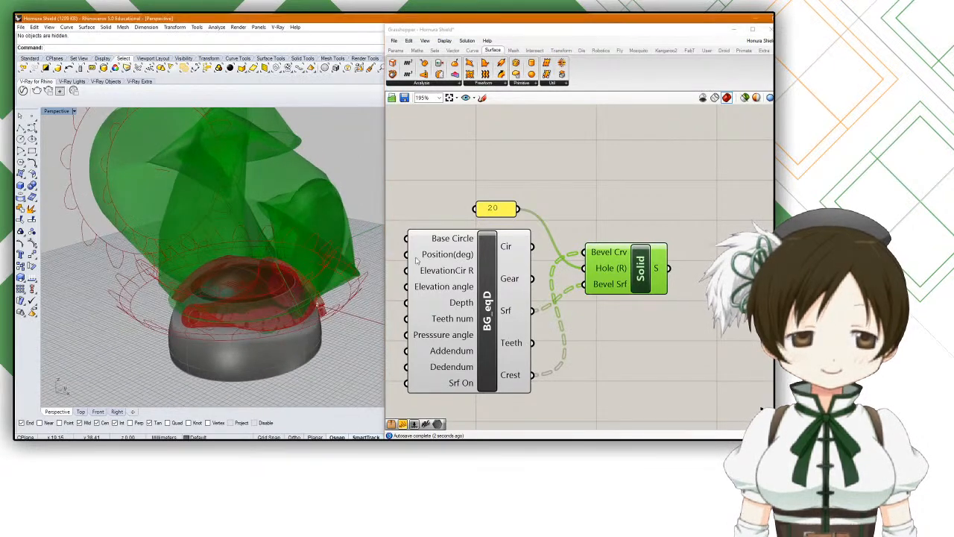
right_click_drag(319, 255, 332, 237)
mouse_move(506, 381)
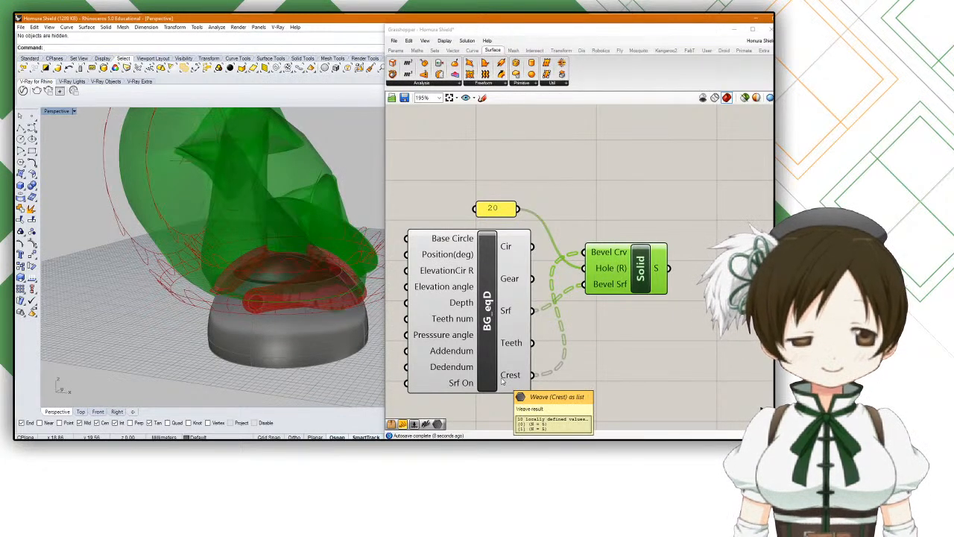
Step: Replace the Crest connection on Solid's Bevel Crv input with BG_eqD's Gear output and inspect the test gears
left_click(537, 383)
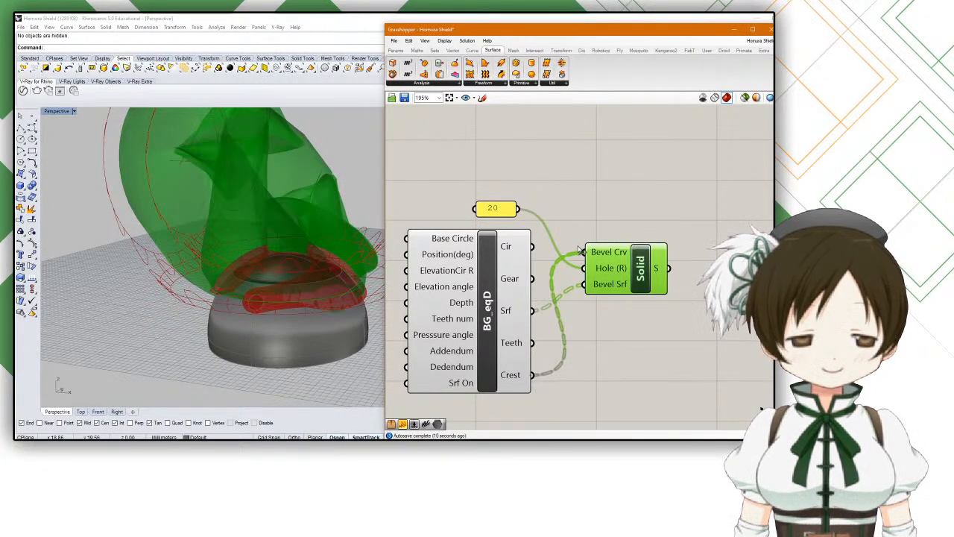
left_click_drag(533, 376, 584, 255, "ctrl")
left_click_drag(535, 280, 582, 259)
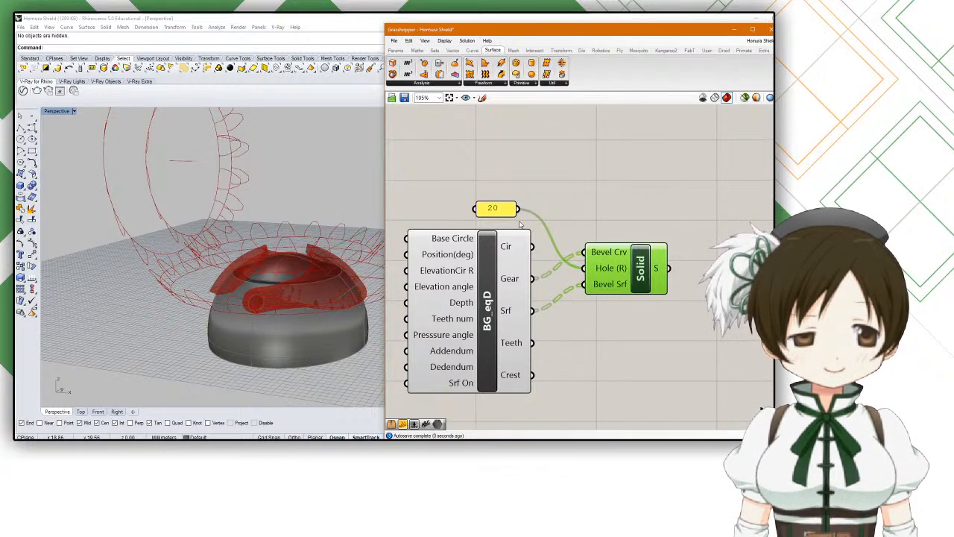
left_click(492, 209)
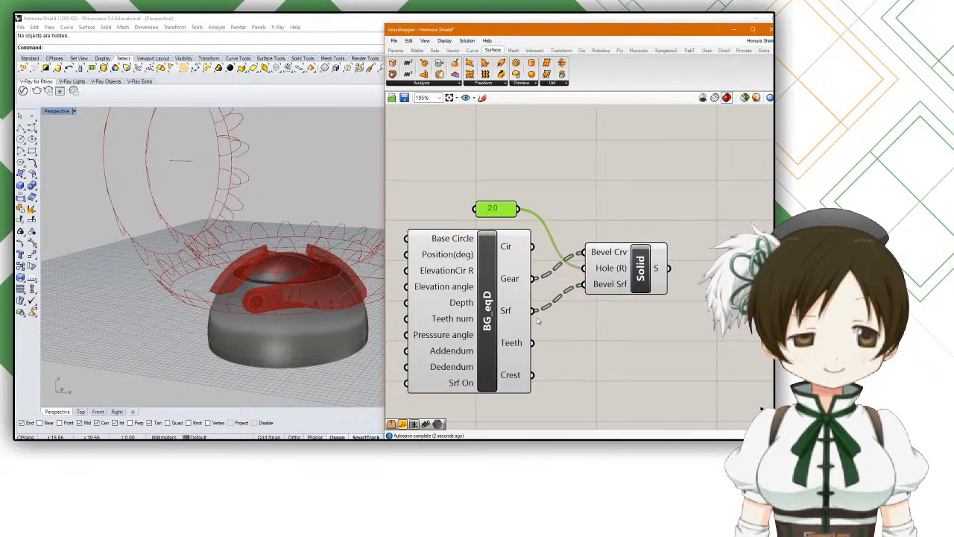
left_click(508, 313)
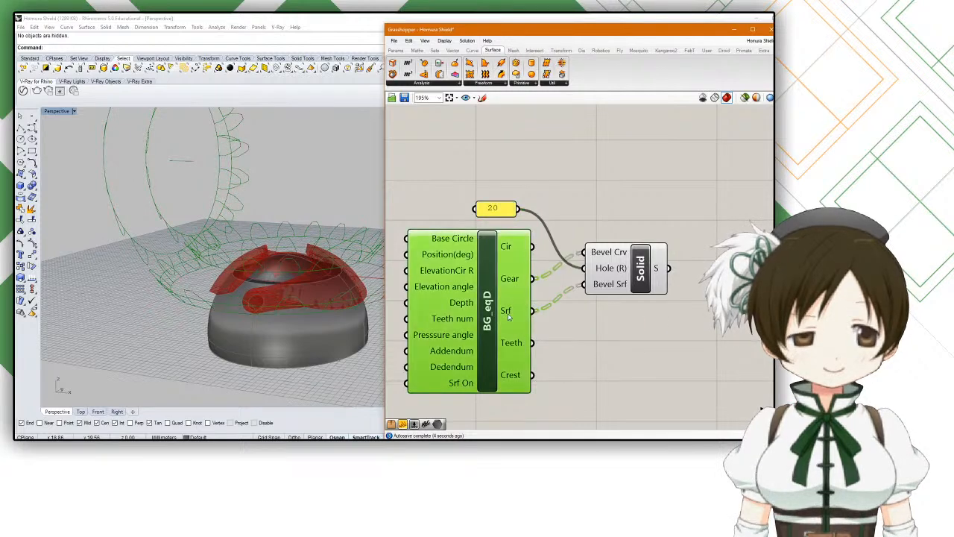
right_click_drag(316, 315, 257, 325)
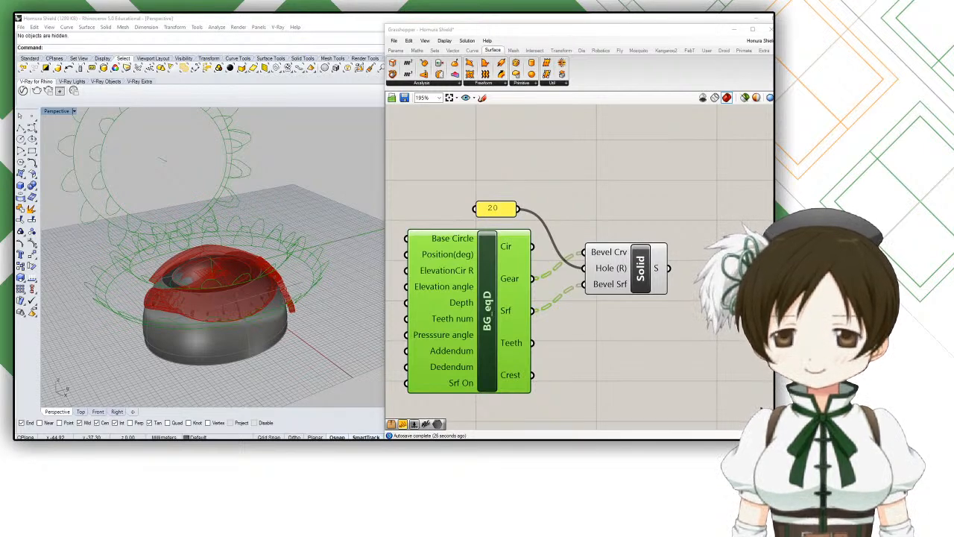
left_click(616, 255)
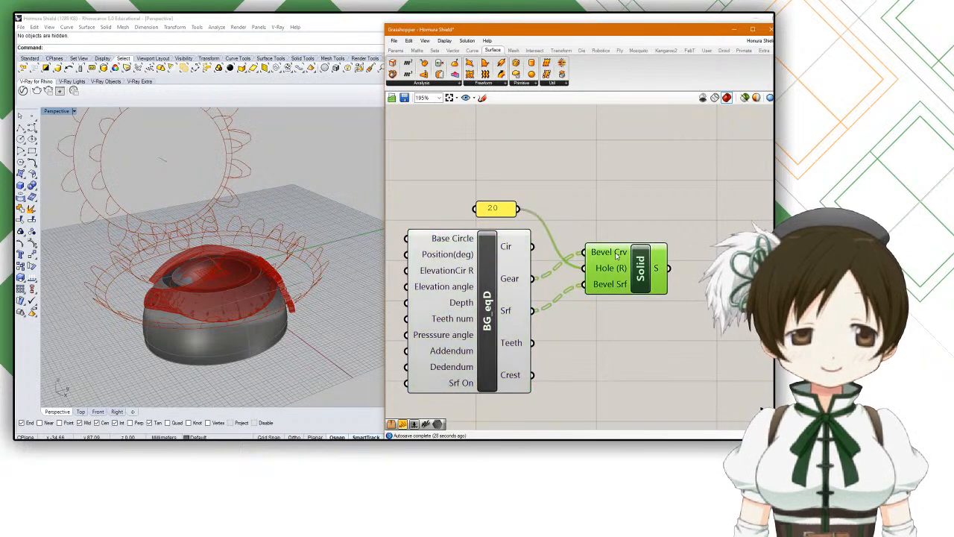
Step: Delete the test BG_eqD component, the Solid component and the panel with value 20
left_click_drag(621, 174, 472, 306)
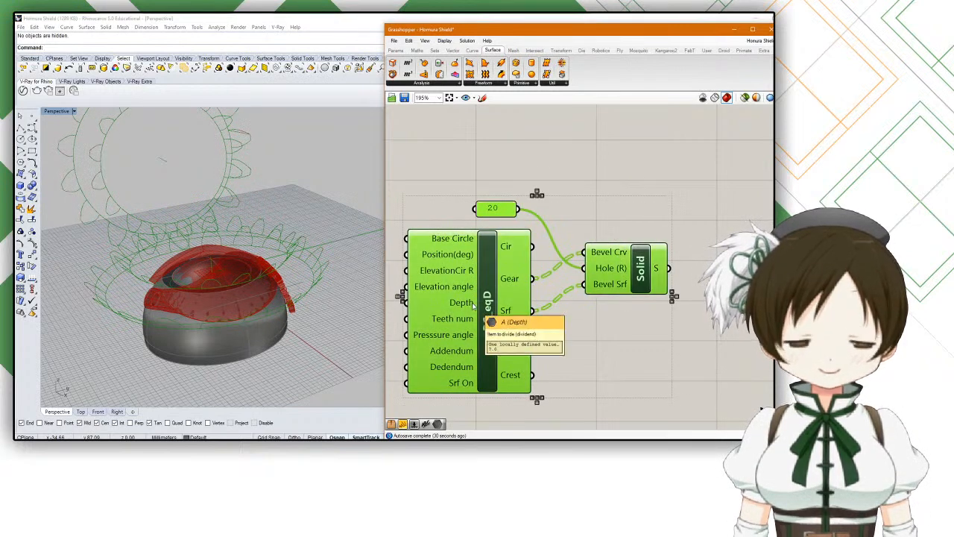
key("Delete")
scroll(473, 306, "down", 4)
Step: Select the Loft component and examine its gear surfaces against the shield from several angles
right_click_drag(473, 306, 637, 354)
scroll(572, 252, "up", 2)
scroll(573, 252, "up", 1)
left_click(574, 244)
right_click_drag(332, 274, 236, 305)
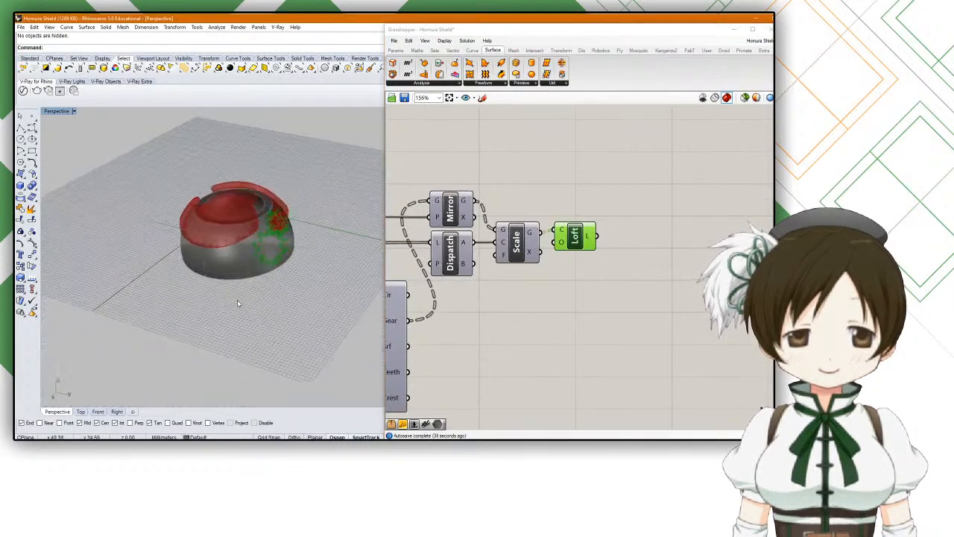
scroll(283, 257, "up", 8)
right_click_drag(283, 257, 394, 282)
scroll(144, 237, "up", 5)
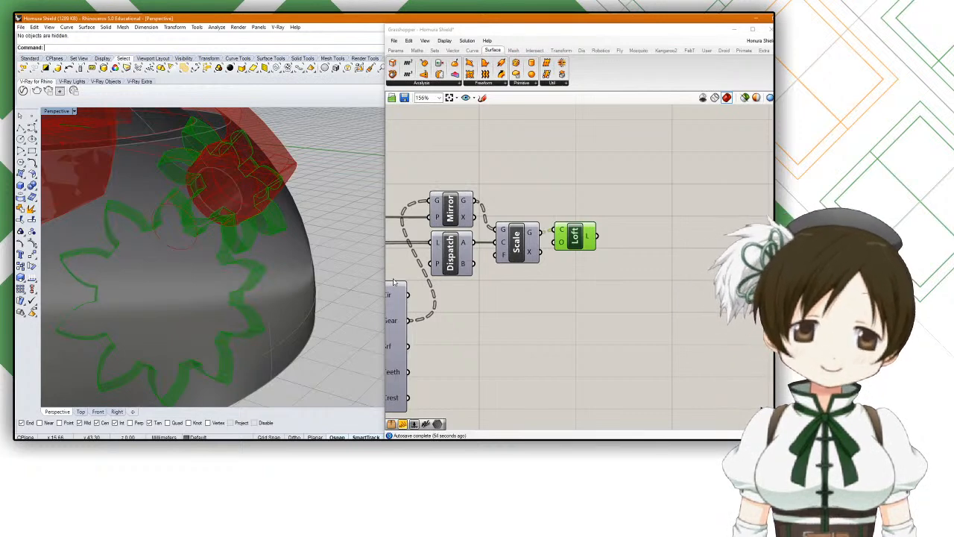
mouse_move(151, 233)
right_mouse_down()
mouse_move(136, 244)
mouse_move(144, 239)
right_mouse_up()
right_click_drag(471, 273, 512, 292)
right_click_drag(327, 256, 237, 249)
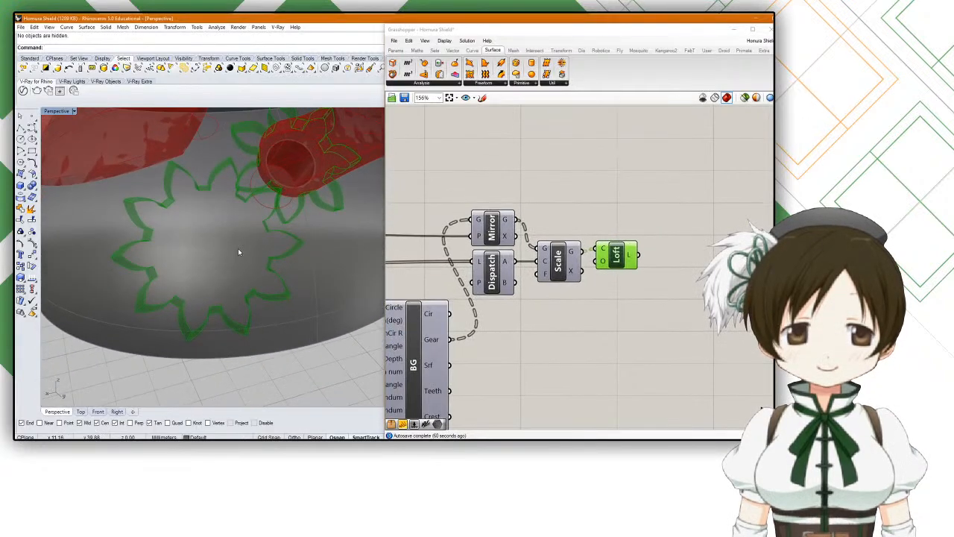
Step: Add an Edge Surface component to the canvas beyond the Loft component
scroll(238, 249, "down", 10)
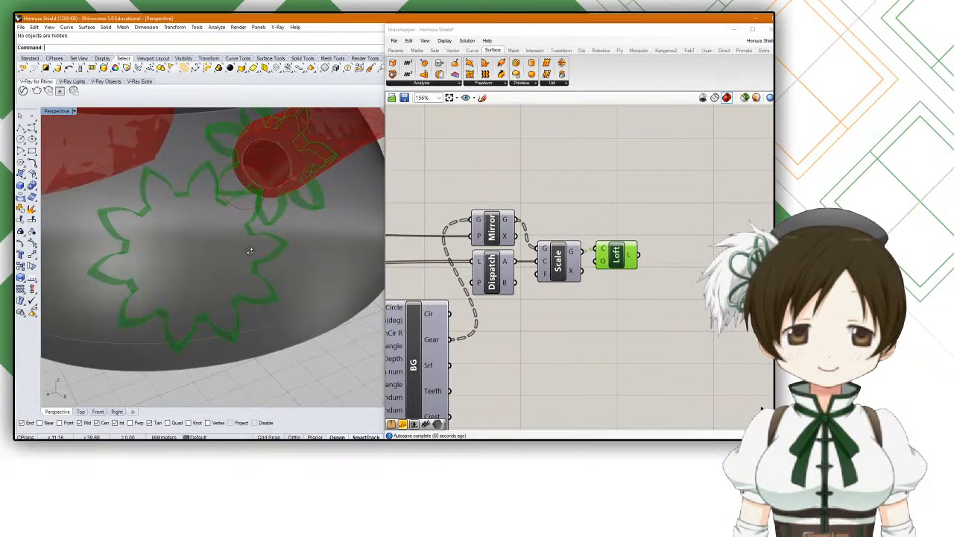
scroll(249, 254, "up", 10)
right_click_drag(249, 254, 275, 232)
scroll(647, 262, "up", 4)
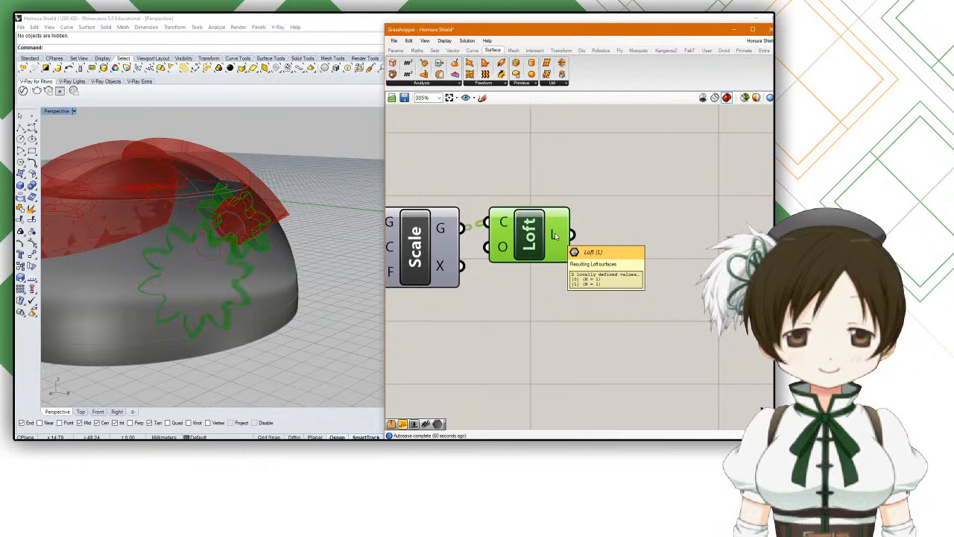
left_click(497, 86)
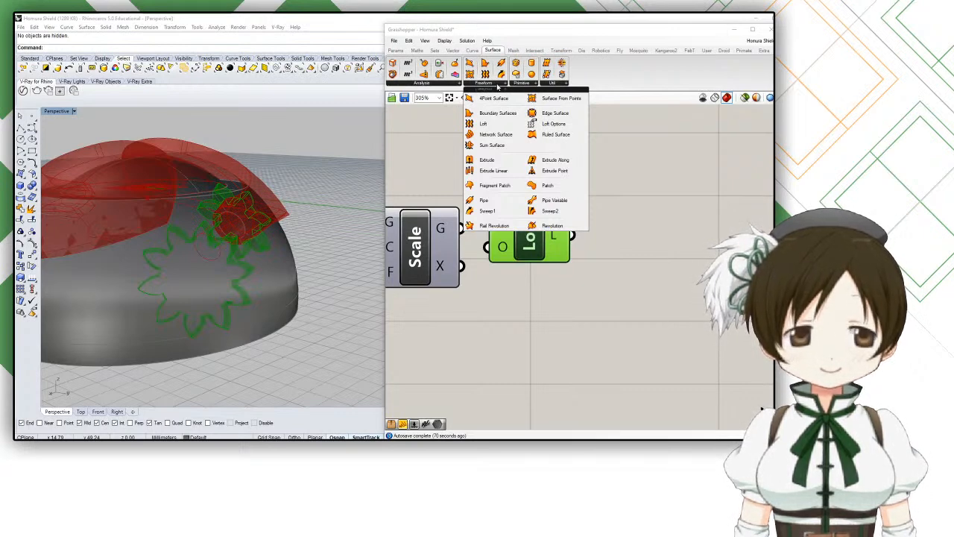
left_click(549, 114)
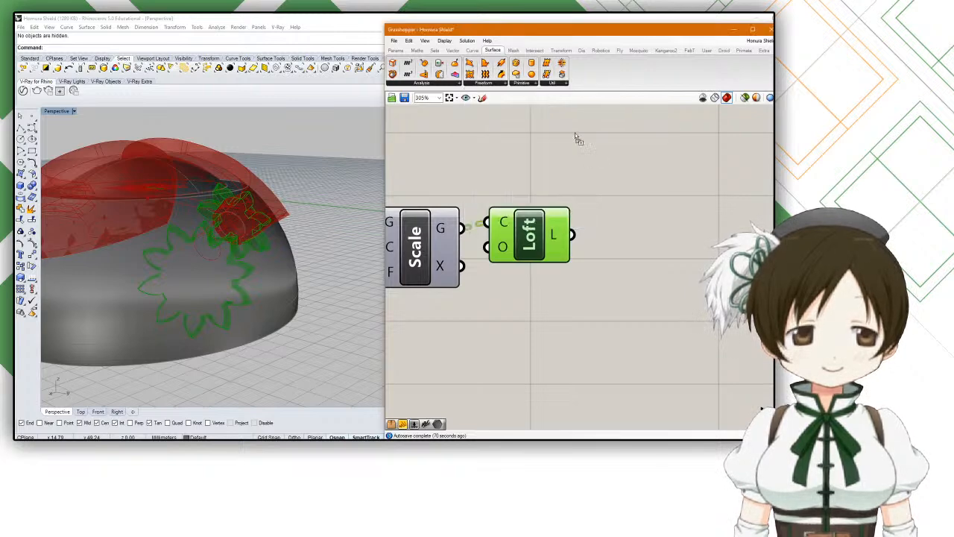
left_click(612, 166)
left_click_drag(612, 166, 664, 205)
right_click_drag(509, 219, 514, 190)
scroll(513, 189, "up", 2)
scroll(513, 189, "down", 1)
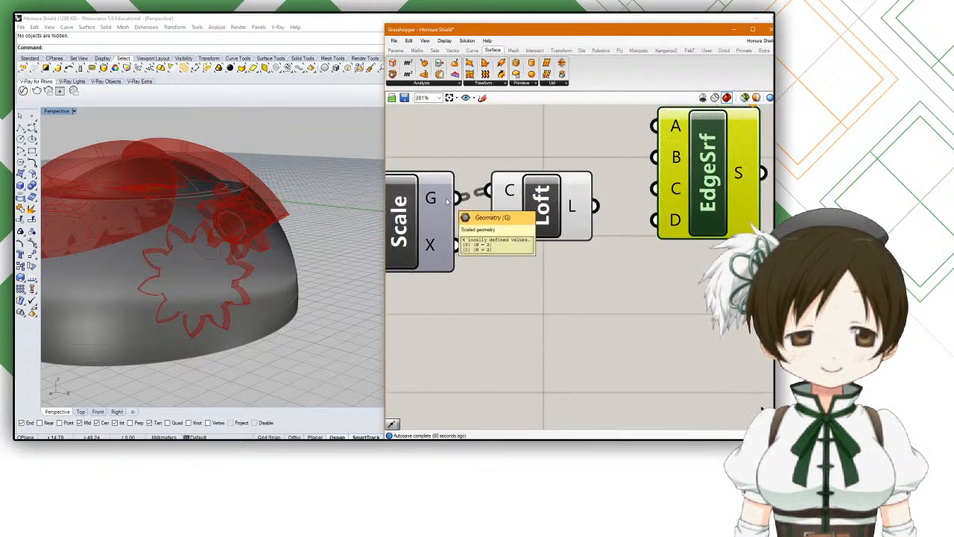
Step: Add a Curve parameter below Loft and feed it from Scale's Geometry output
double_click(509, 323)
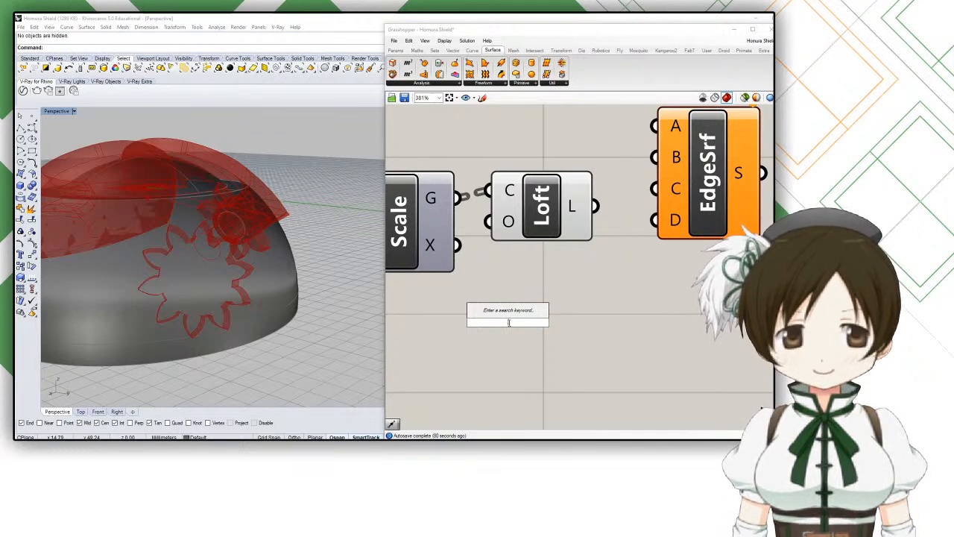
type("curve")
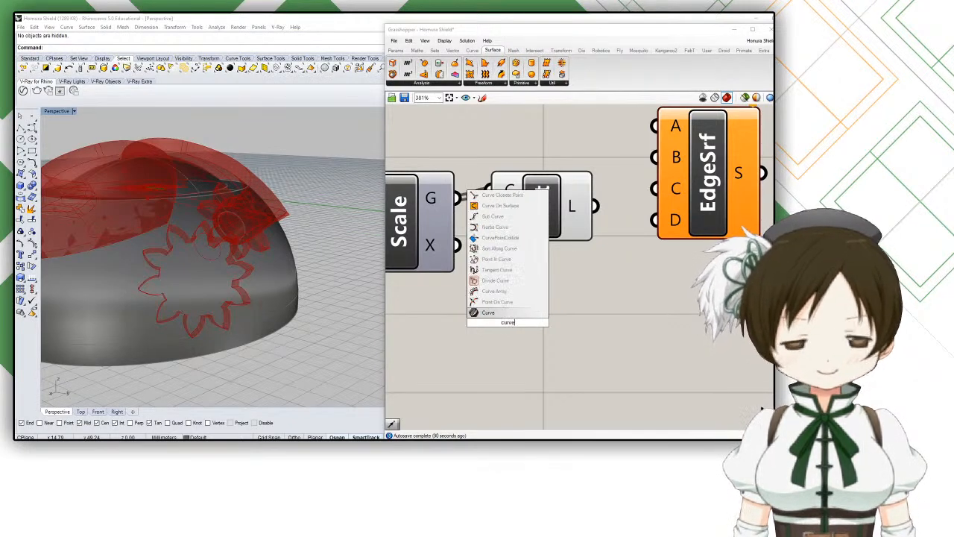
key("Return")
left_click_drag(457, 198, 531, 339)
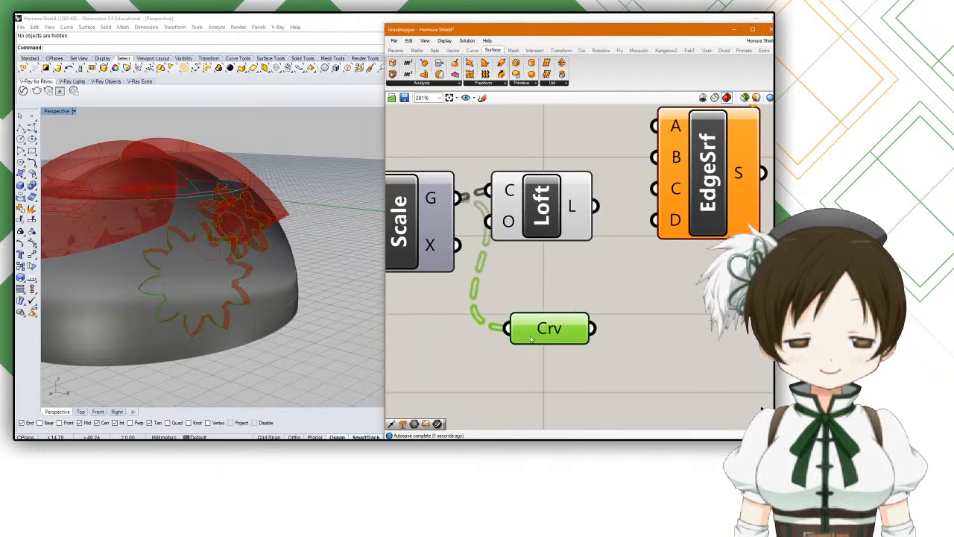
Step: Try wiring the Curve parameter into Edge Surface's A and B inputs, undo the connections and move the parameter away
right_click_drag(531, 339, 486, 309)
right_click_drag(549, 304, 534, 306)
left_click_drag(641, 203, 650, 328)
left_click_drag(535, 306, 581, 235)
left_click_drag(535, 302, 604, 262)
key("ctrl+z")
key("ctrl+z")
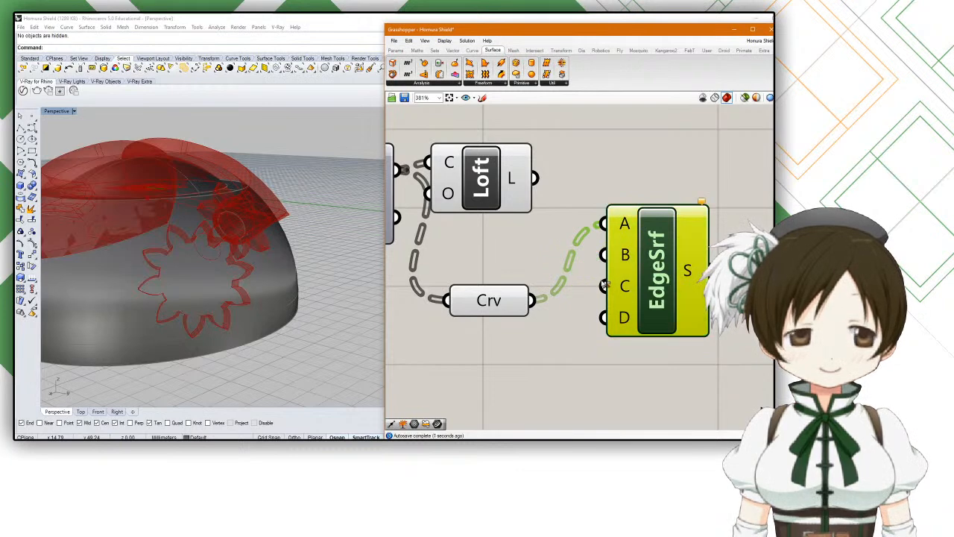
left_click_drag(531, 301, 463, 289)
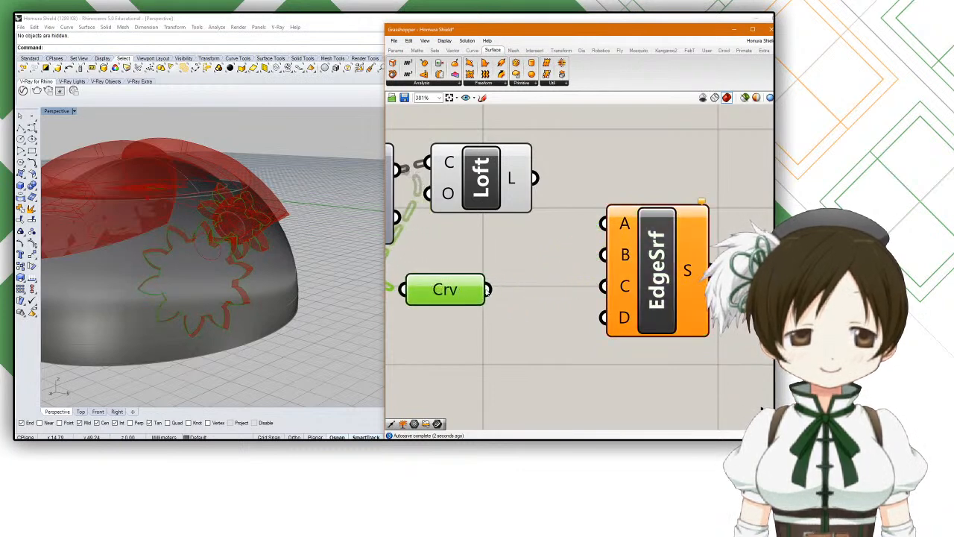
double_click(521, 299)
type("explo")
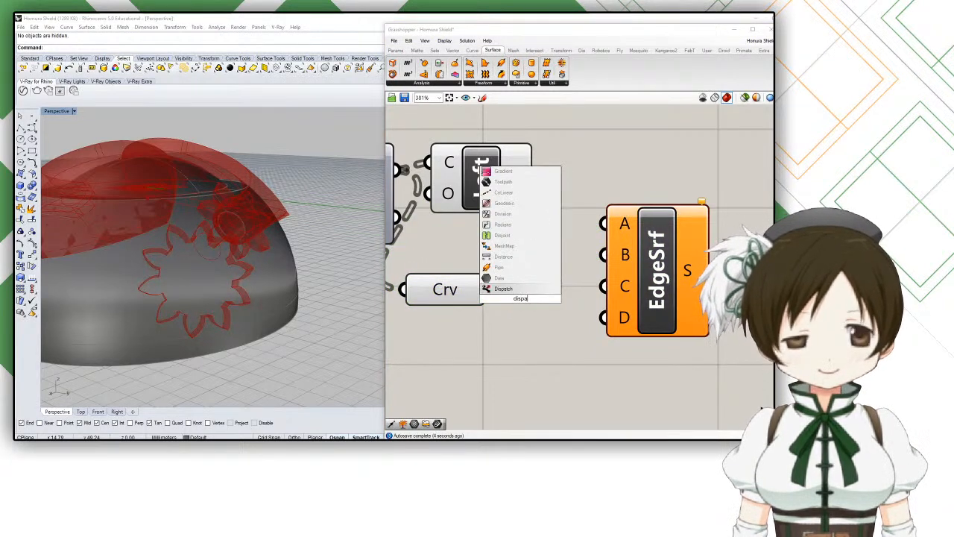
left_click(521, 311)
Step: Add an Explode component and connect the Curve parameter to its C input
double_click(520, 310)
type("explode")
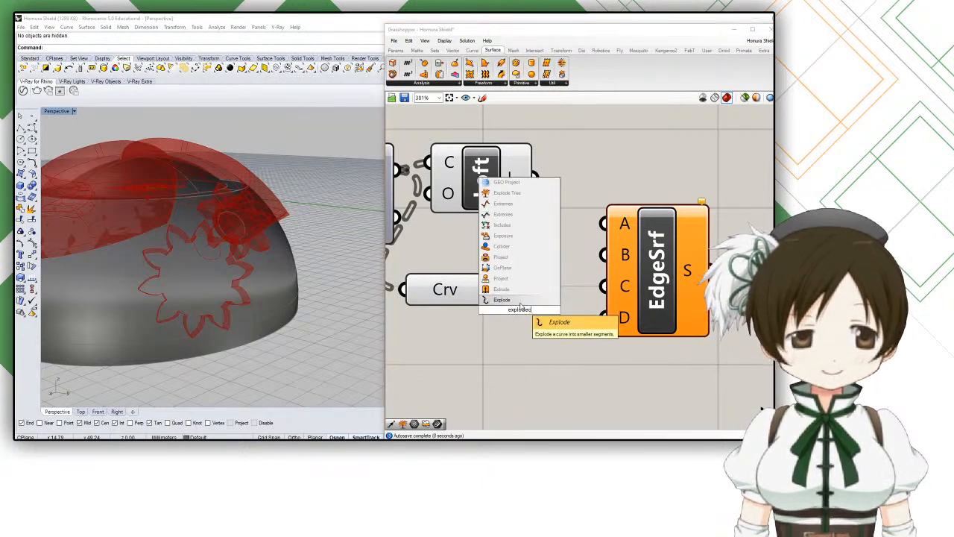
type(" curve")
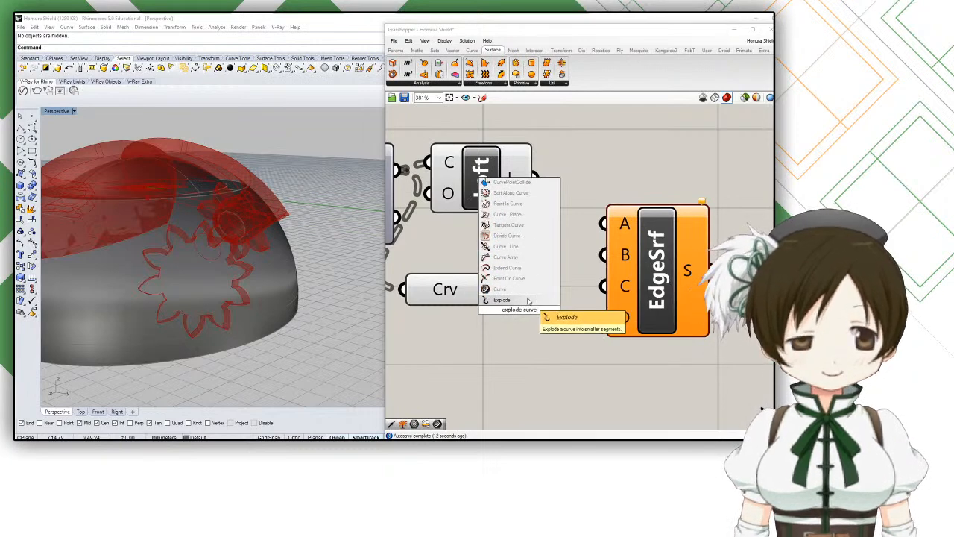
left_click(528, 300)
left_click_drag(528, 300, 585, 357)
left_click_drag(487, 289, 514, 343)
left_click_drag(646, 274, 701, 249)
left_click(606, 378)
Step: Inspect the exploded gear curves on the shield and the contents of Explode's Segments output
right_click_drag(283, 288, 249, 261)
scroll(249, 261, "up", 14)
scroll(264, 297, "down", 10)
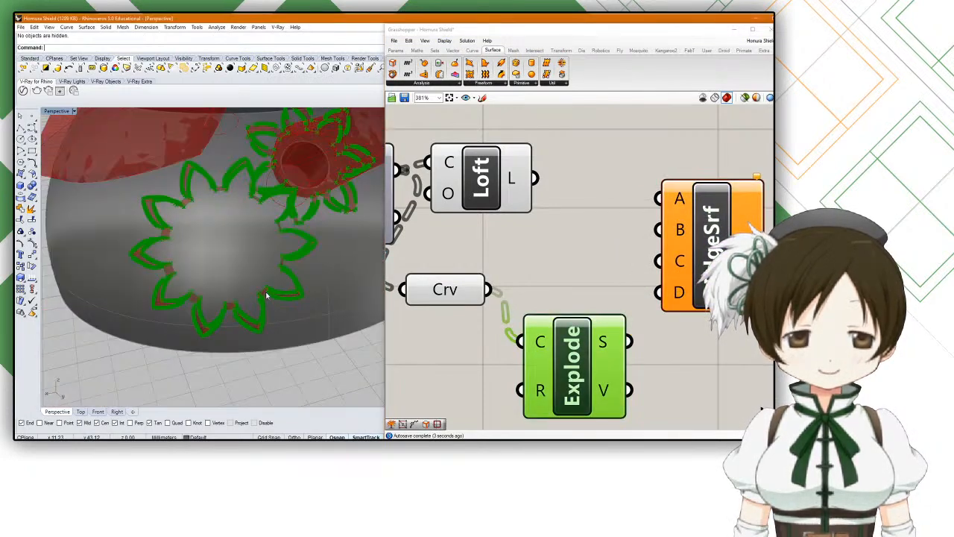
left_click_drag(608, 365, 597, 327)
mouse_move(601, 300)
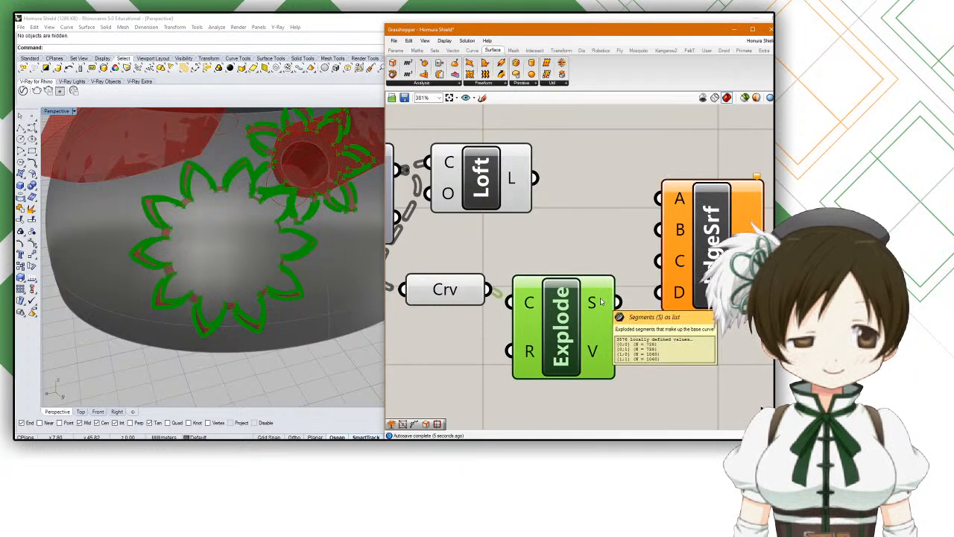
right_click_drag(601, 301, 553, 310)
left_click_drag(569, 312, 597, 344)
left_click_drag(633, 304, 687, 297)
left_click_drag(681, 299, 694, 301)
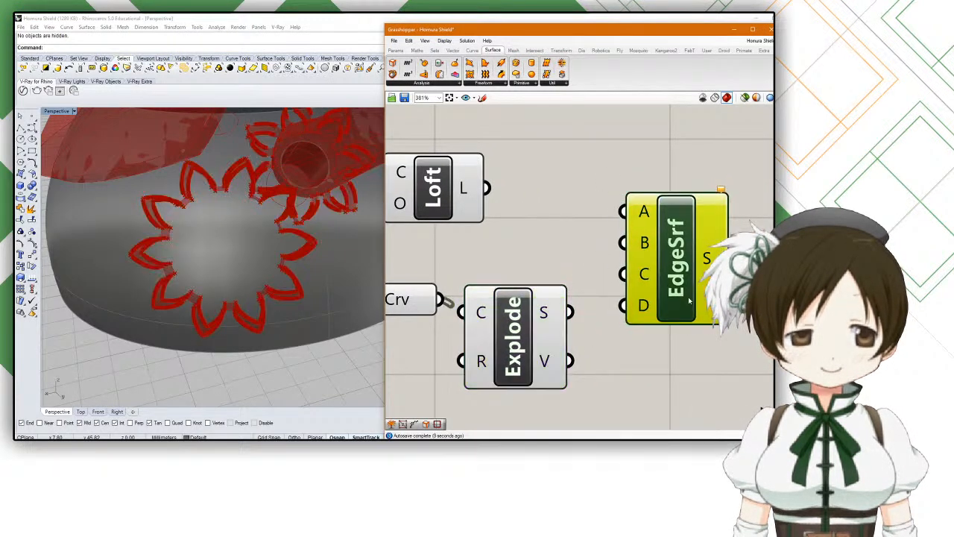
Step: Delete the Explode, Curve and Edge Surface components, keeping the Loft component
right_click_drag(559, 343, 578, 324)
left_click(547, 320)
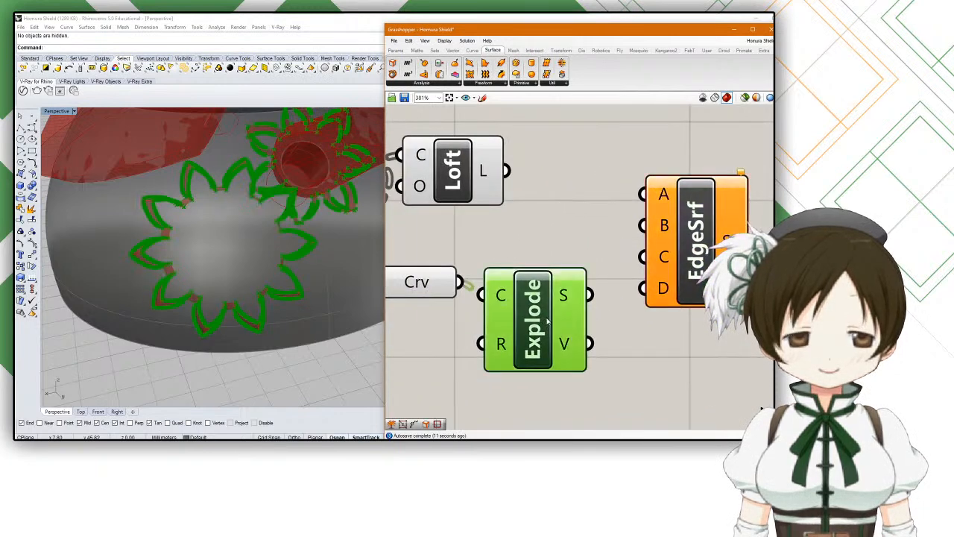
key("Delete")
scroll(571, 302, "down", 4)
left_click(537, 289)
key("Delete")
left_click(659, 272)
key("Delete")
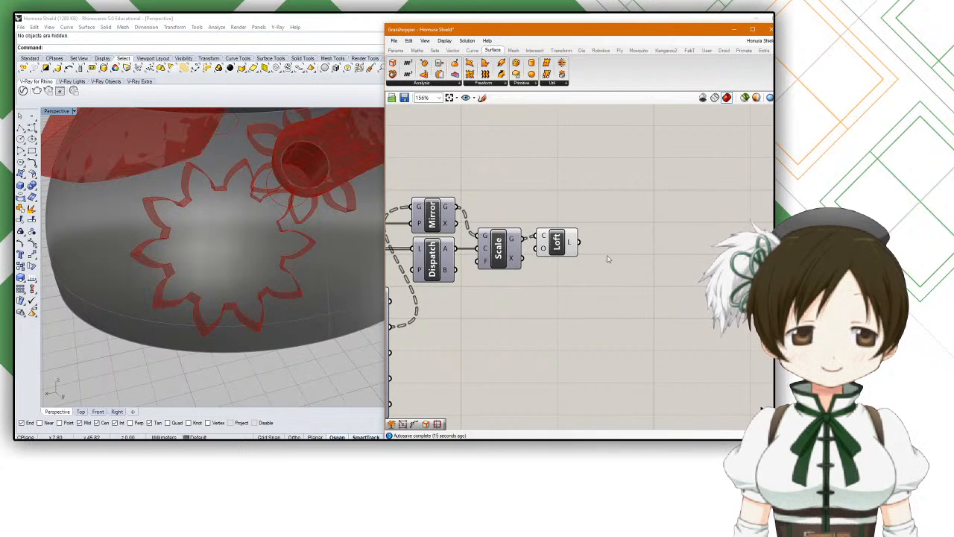
Step: Try a Network Surface with Scale's Geometry output as its U input, delete it and realign Loft with Scale
left_click(494, 83)
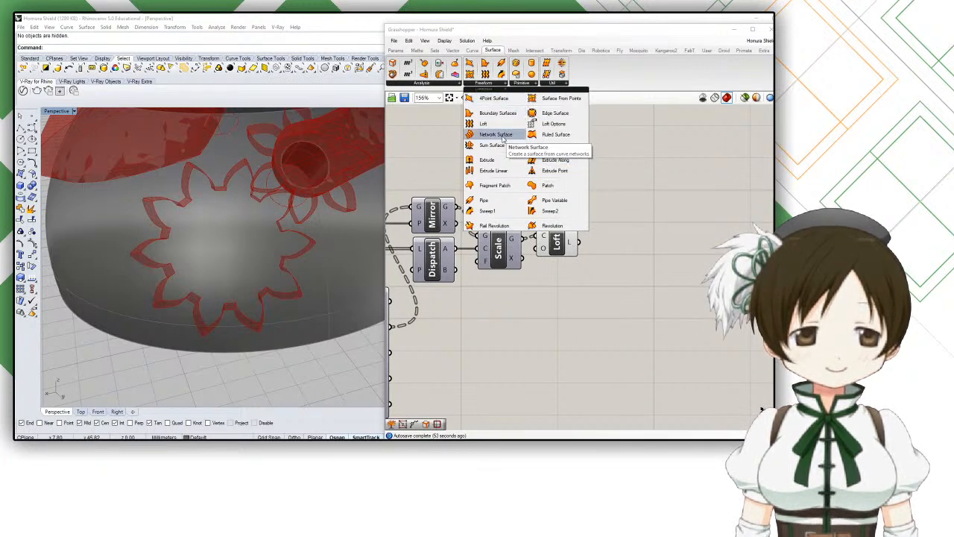
left_click(504, 138)
left_click(604, 200)
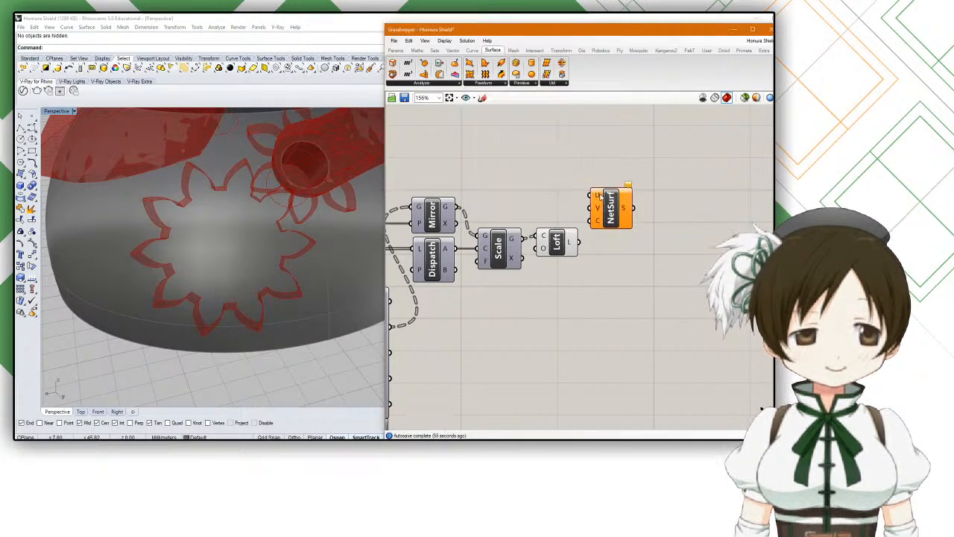
left_click_drag(600, 196, 574, 299)
left_click_drag(563, 248, 589, 243)
left_click_drag(514, 240, 565, 297)
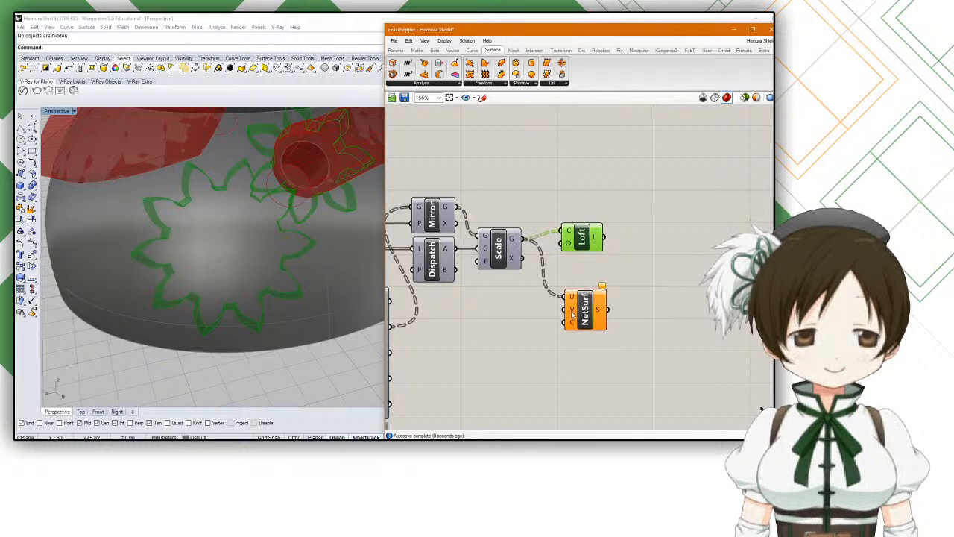
left_click(545, 319)
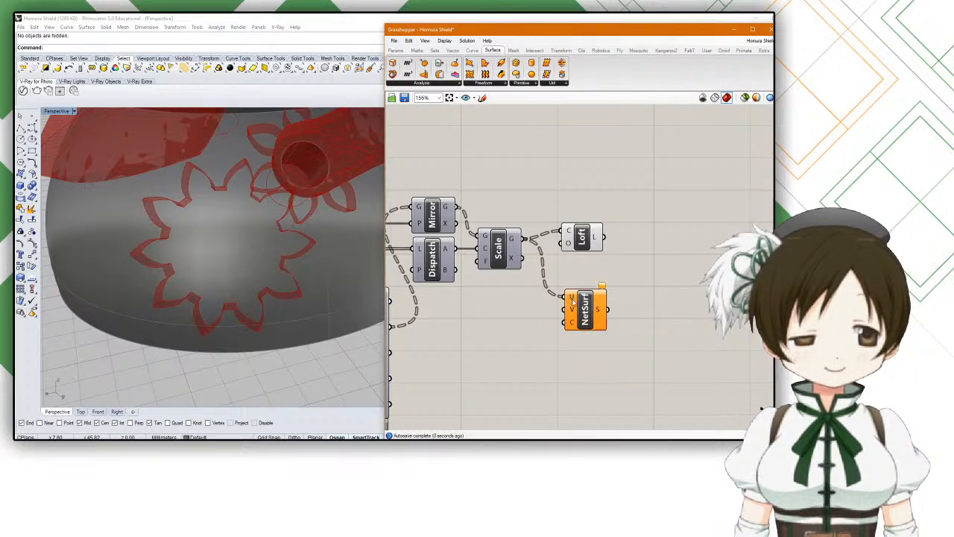
left_click(575, 302)
key("Delete")
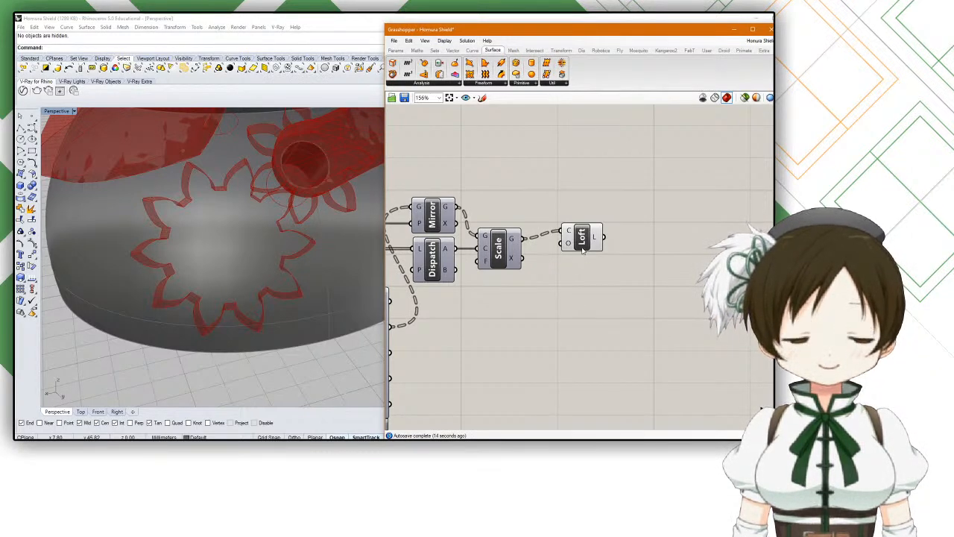
mouse_move(584, 243)
left_mouse_down()
mouse_move(571, 249)
mouse_move(580, 251)
left_mouse_up()
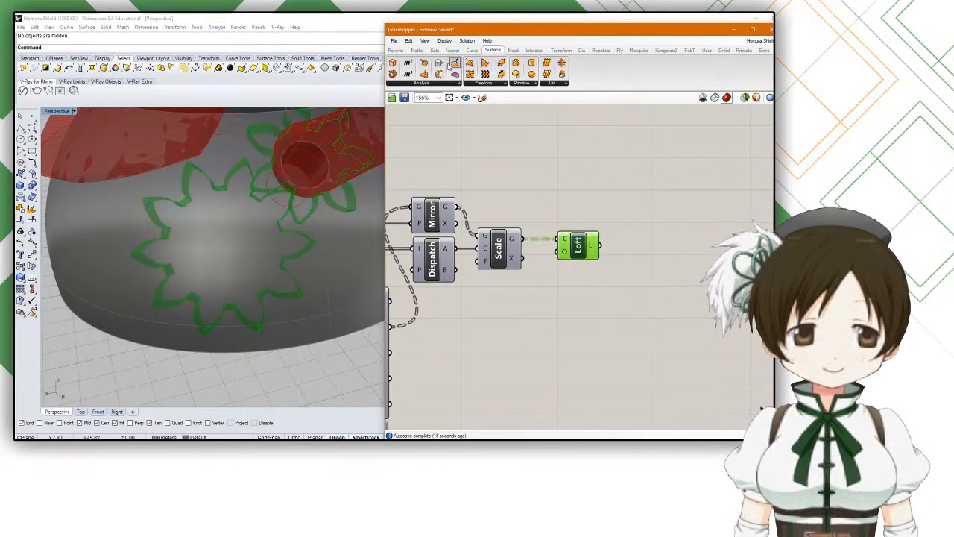
Step: Look through the surface analysis, freeform, primitive and utility components for one suited to the gear surfaces
left_click(439, 85)
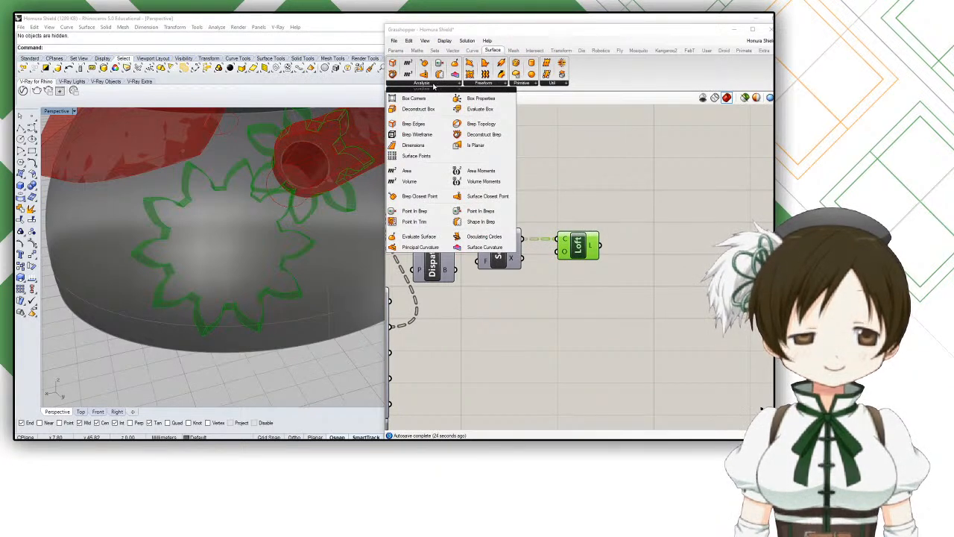
left_click(481, 84)
left_click(522, 85)
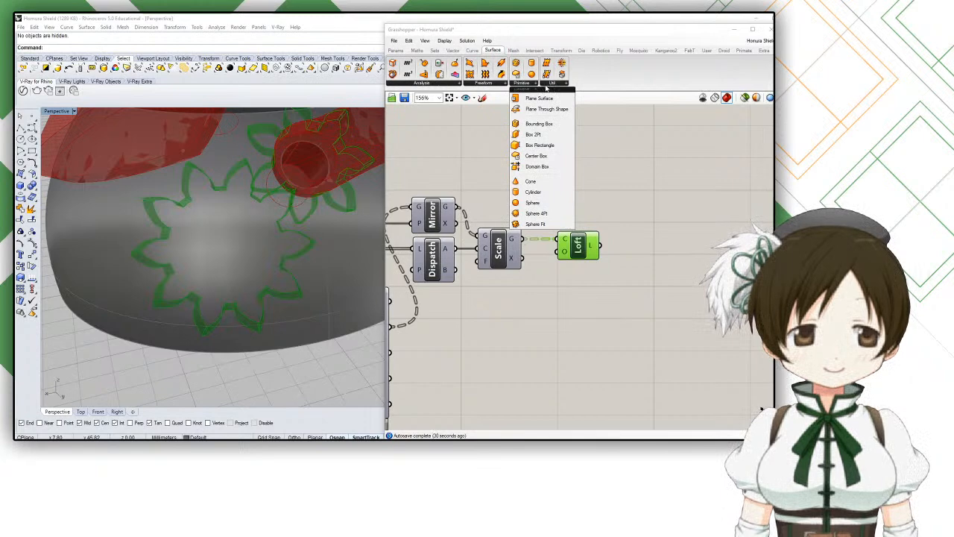
left_click(548, 86)
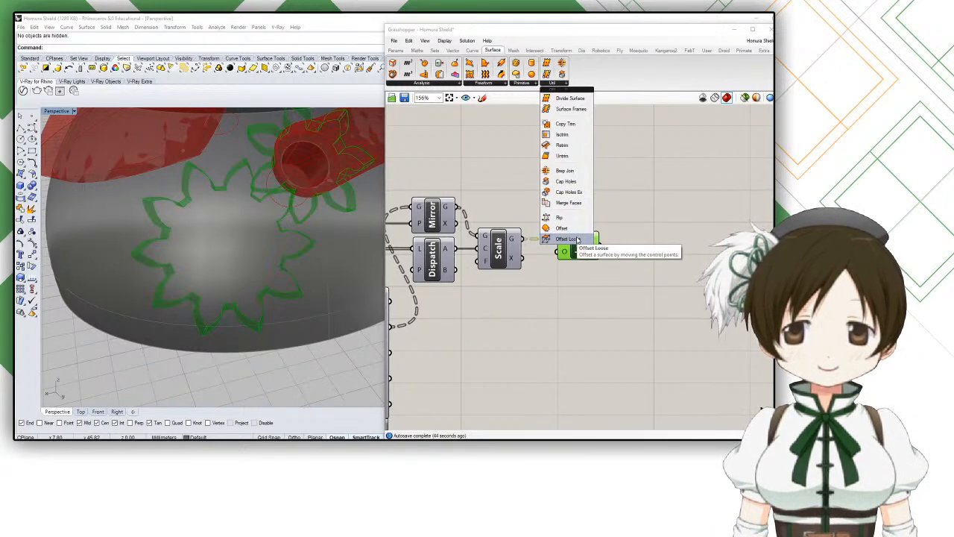
left_click(481, 170)
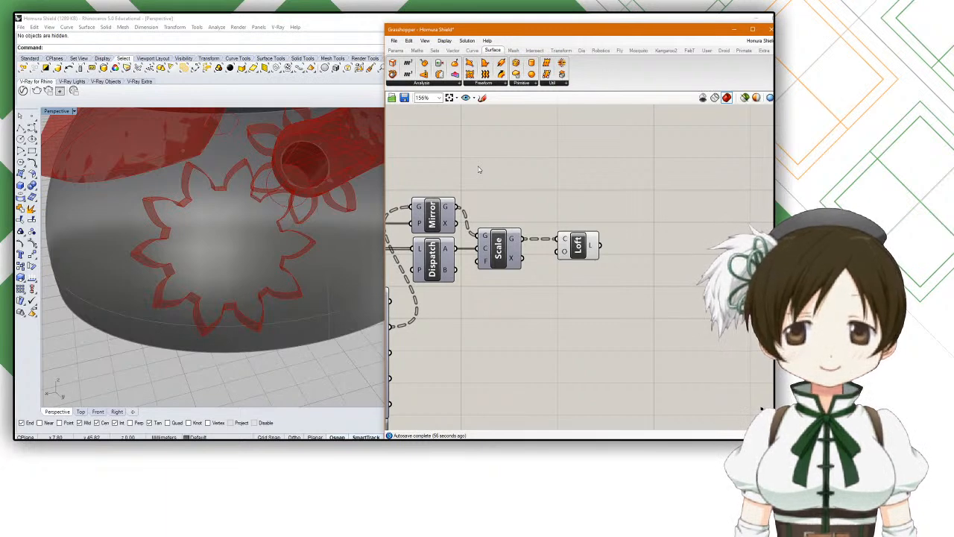
Step: Search the components for "project" and look through the vector and curve components for one suited to the gears
double_click(479, 168)
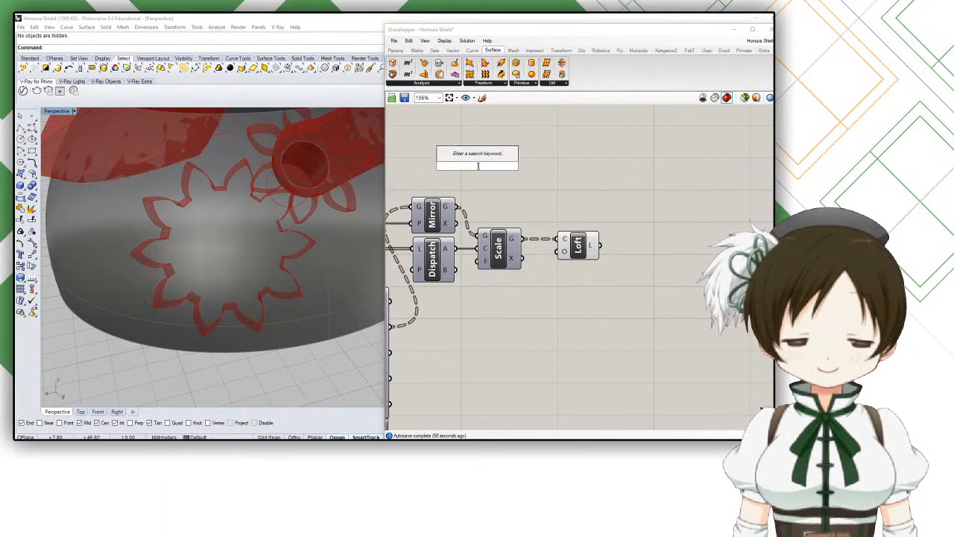
type("project")
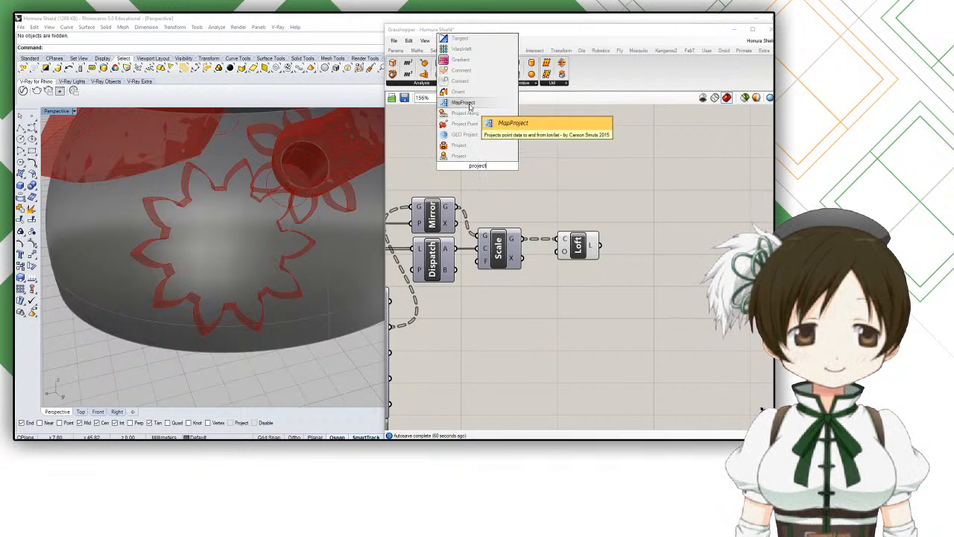
left_click(418, 50)
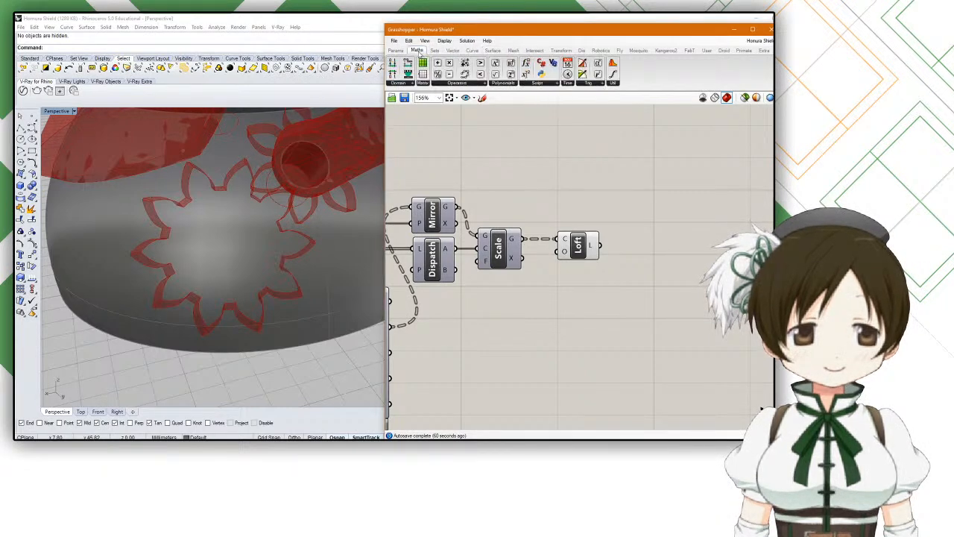
left_click(453, 50)
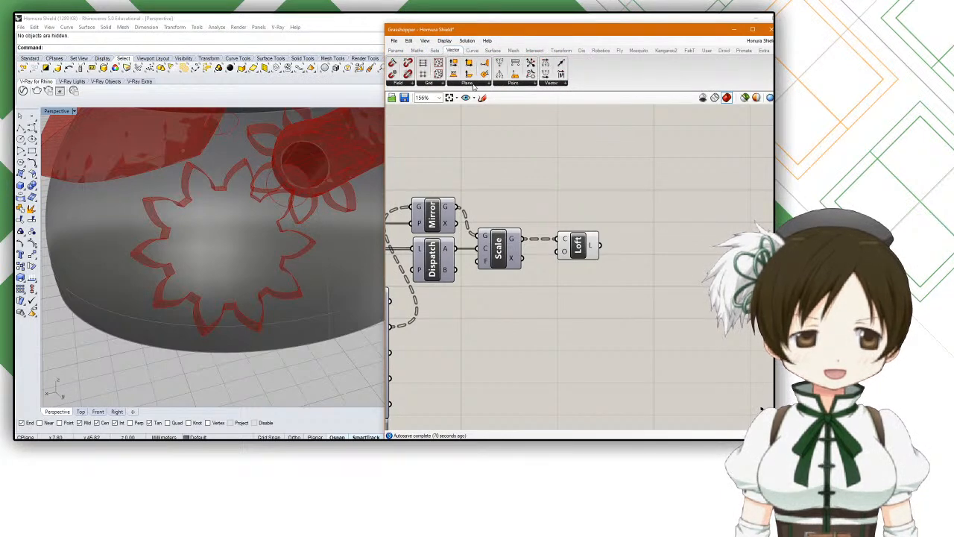
left_click(475, 51)
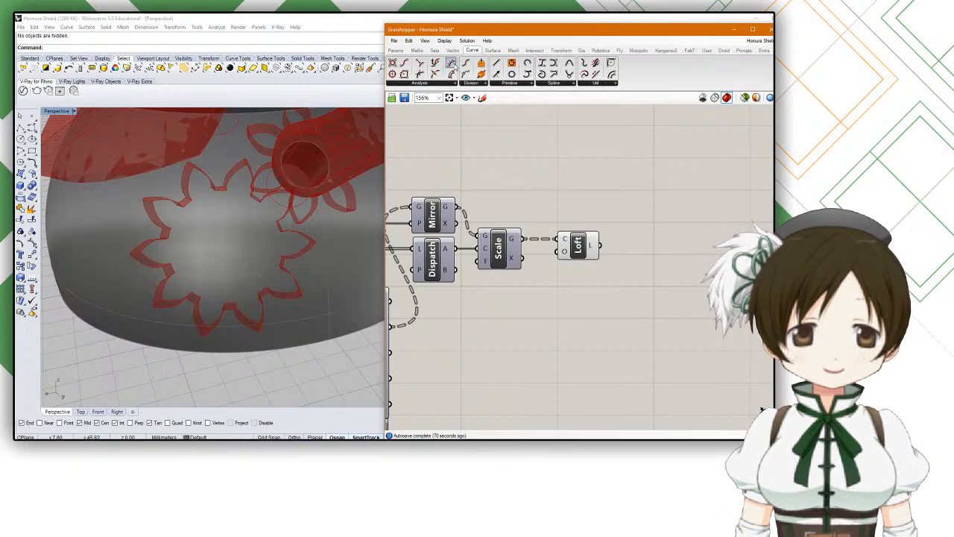
left_click(438, 83)
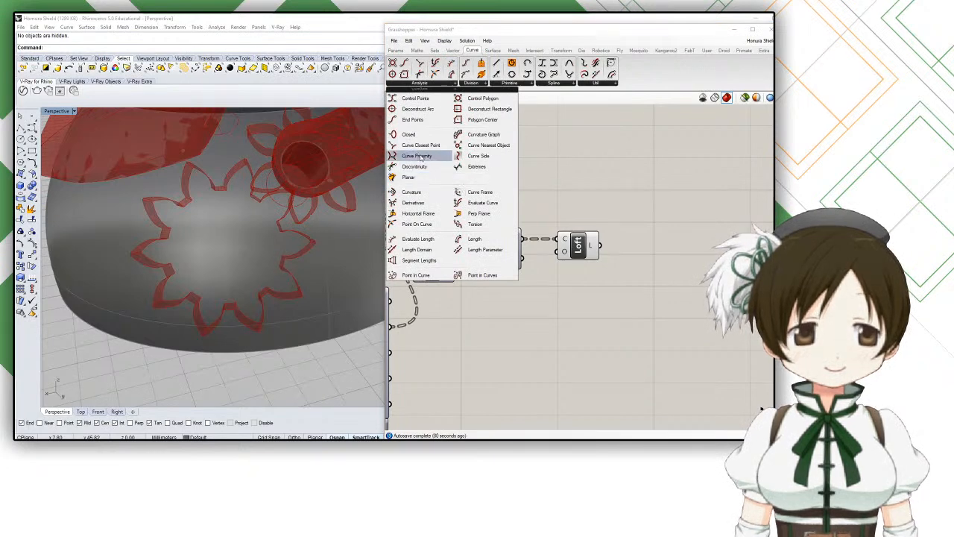
left_click(465, 84)
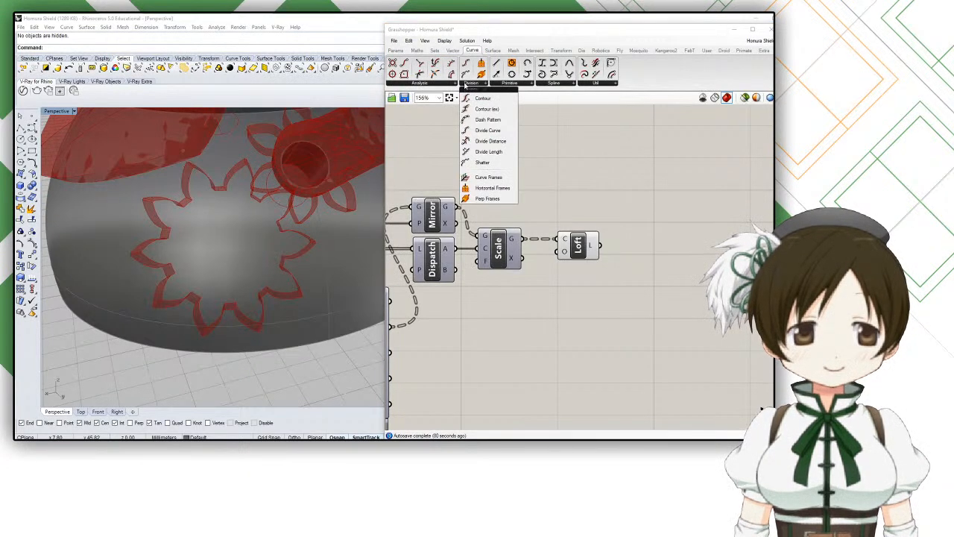
left_click(519, 84)
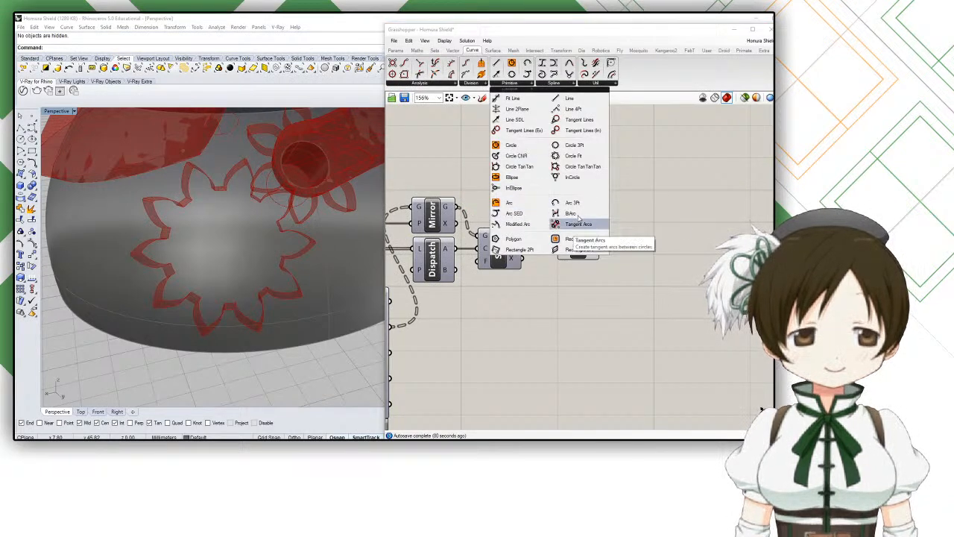
left_click(557, 86)
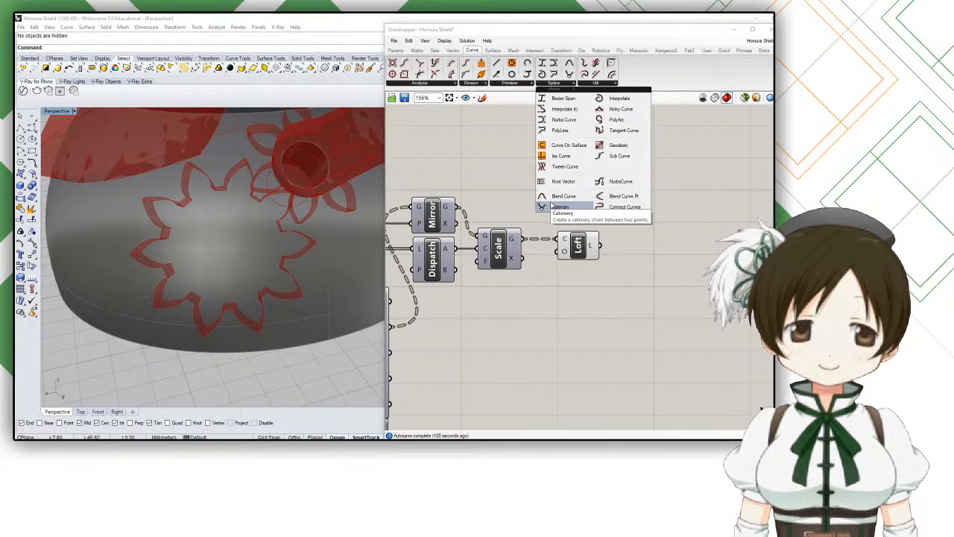
left_click(464, 162)
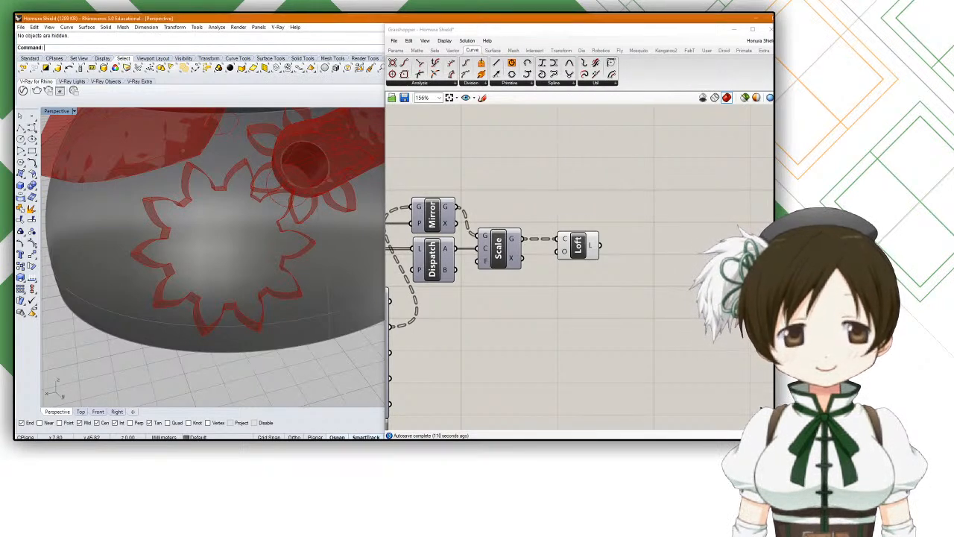
Step: Add a Tween Curve component below the Loft component
left_click(516, 85)
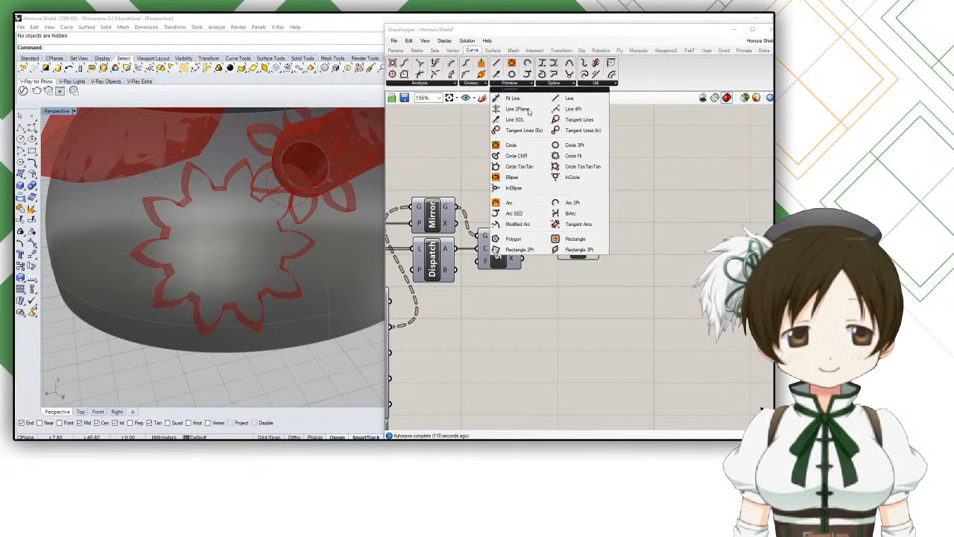
left_click(559, 84)
left_click(550, 167)
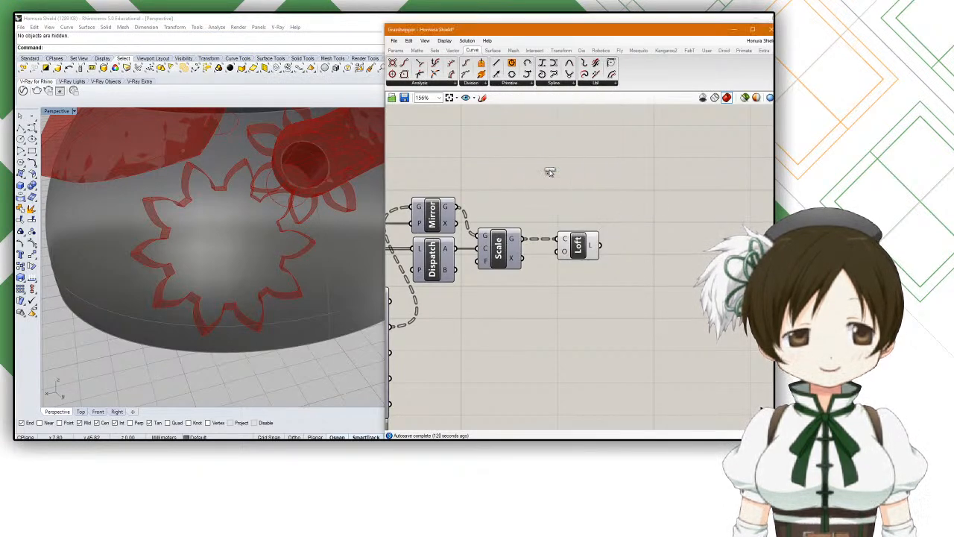
left_click(550, 171)
left_click_drag(543, 162, 577, 322)
scroll(577, 321, "down", 4)
right_click_drag(418, 312, 541, 296)
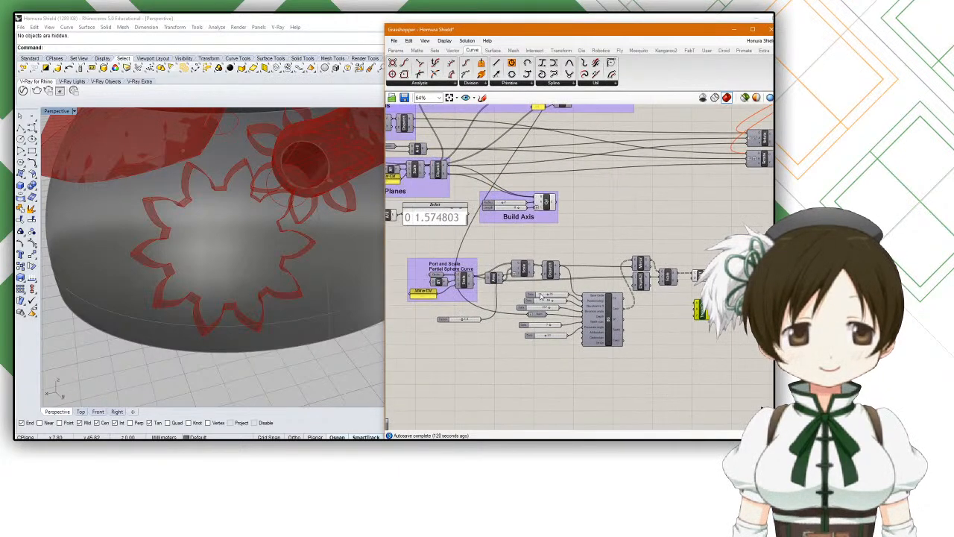
scroll(541, 297, "up", 3)
scroll(512, 295, "down", 2)
right_click_drag(677, 279, 527, 242)
scroll(527, 242, "up", 4)
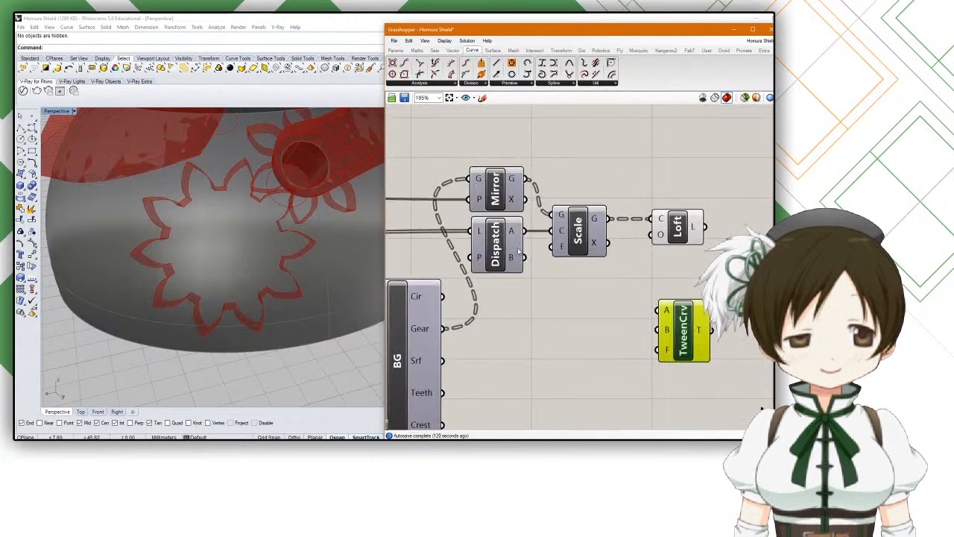
scroll(520, 253, "down", 2)
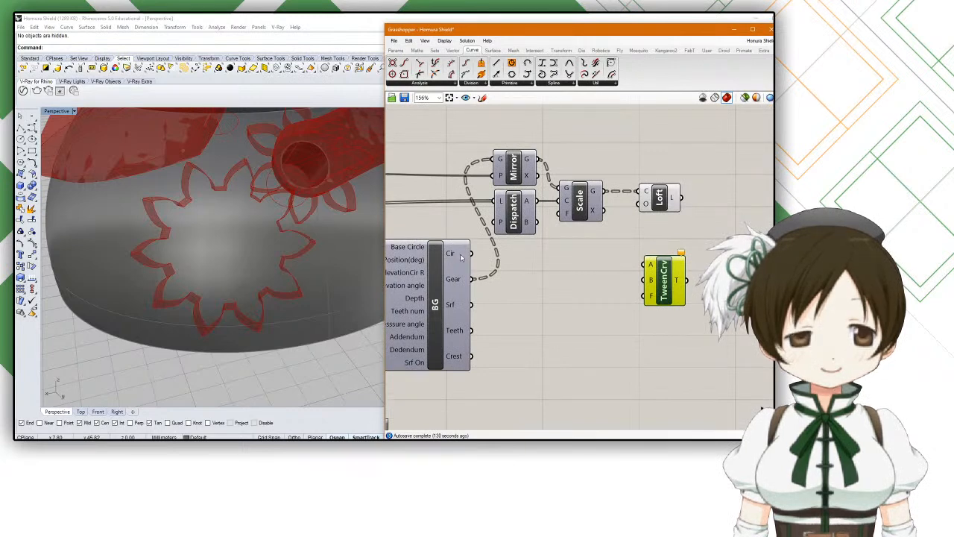
Step: Add a Circle parameter fed by BG's Cir output and inspect its circles around the shield
double_click(525, 314)
type("circle")
key("Return")
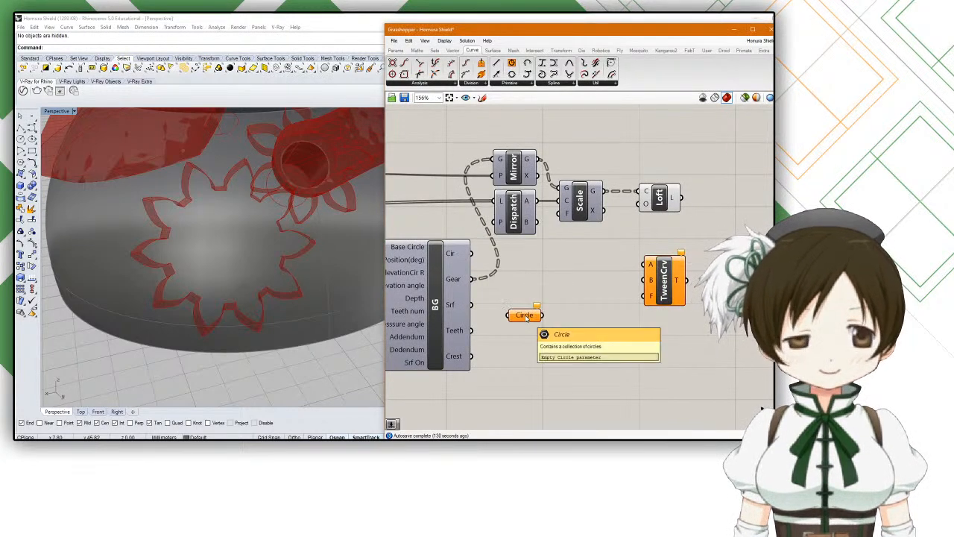
left_click_drag(471, 254, 551, 287)
scroll(237, 226, "down", 5)
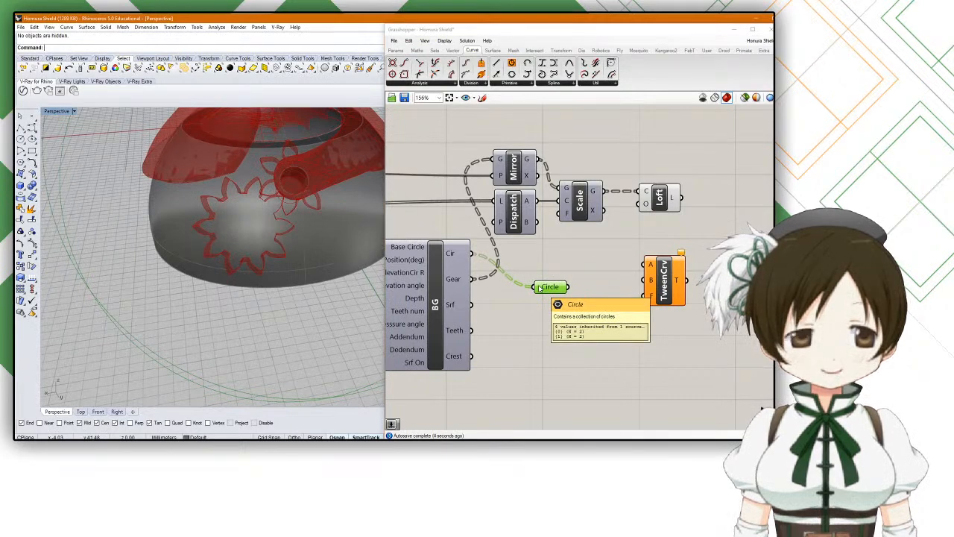
scroll(311, 214, "down", 6)
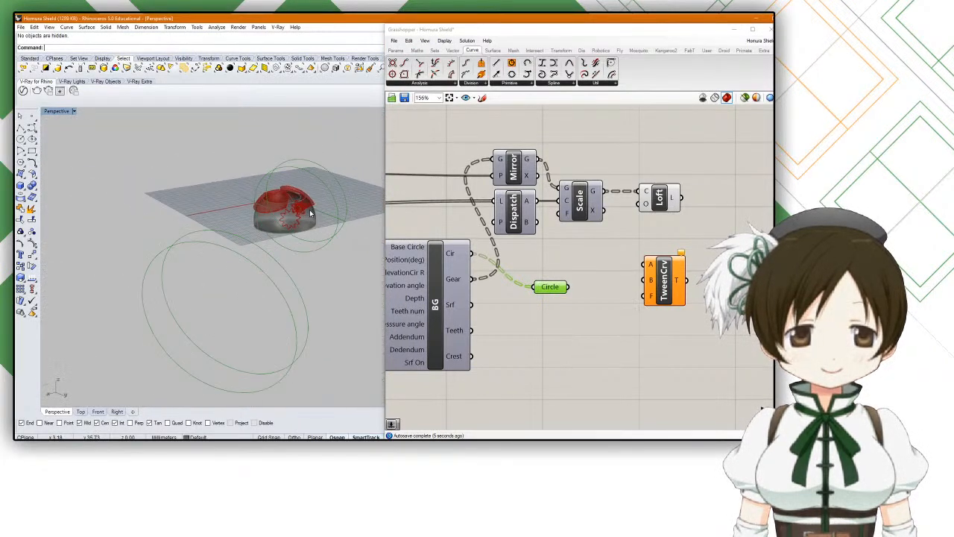
left_click_drag(545, 287, 572, 287)
right_click_drag(555, 293, 520, 306)
mouse_move(545, 302)
left_mouse_down()
mouse_move(536, 286)
mouse_move(509, 288)
mouse_move(539, 292)
left_mouse_up()
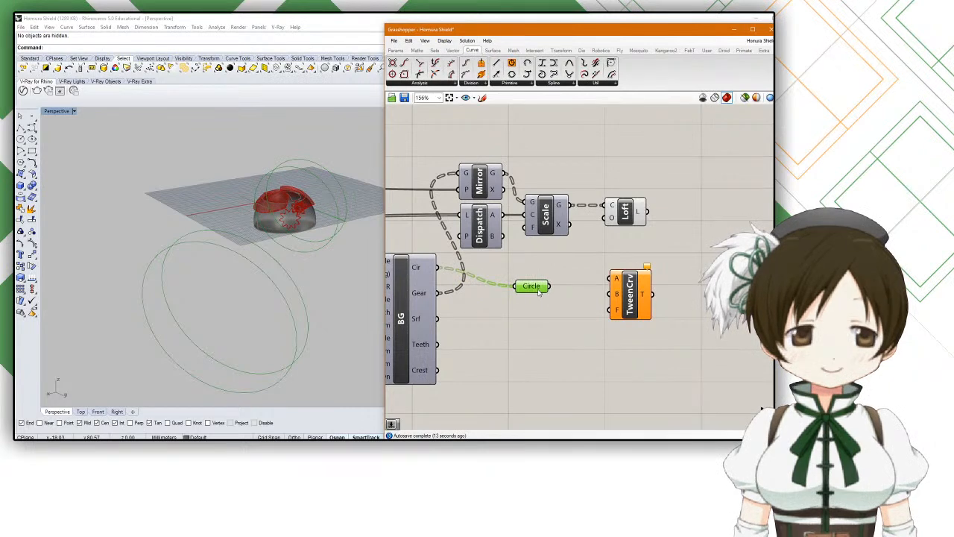
scroll(539, 293, "up", 2)
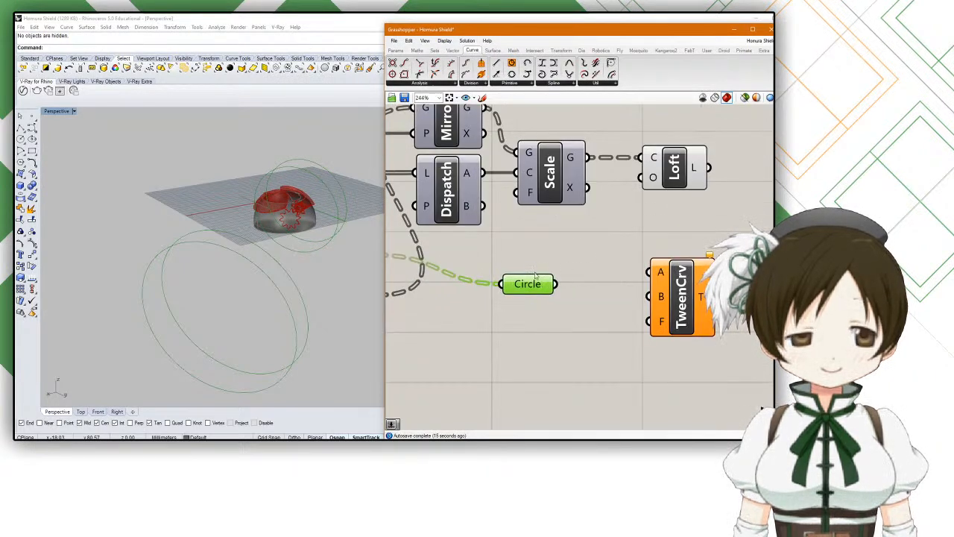
Step: Connect BG's Cir output to Mirror's Geometry input alongside Gear, and inspect the resulting Loft on the shield
scroll(528, 288, "down", 3)
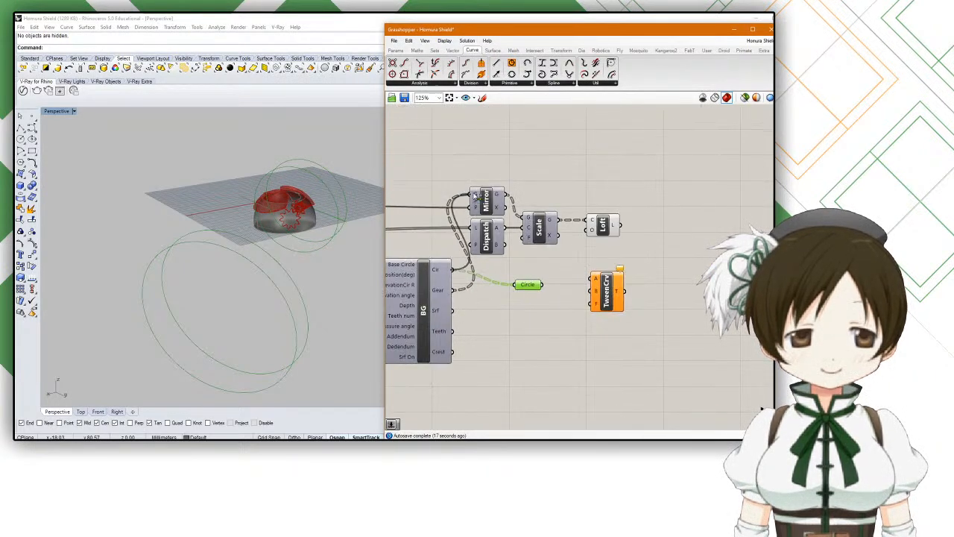
left_click_drag(535, 288, 568, 295)
left_click(602, 224)
scroll(231, 225, "up", 8)
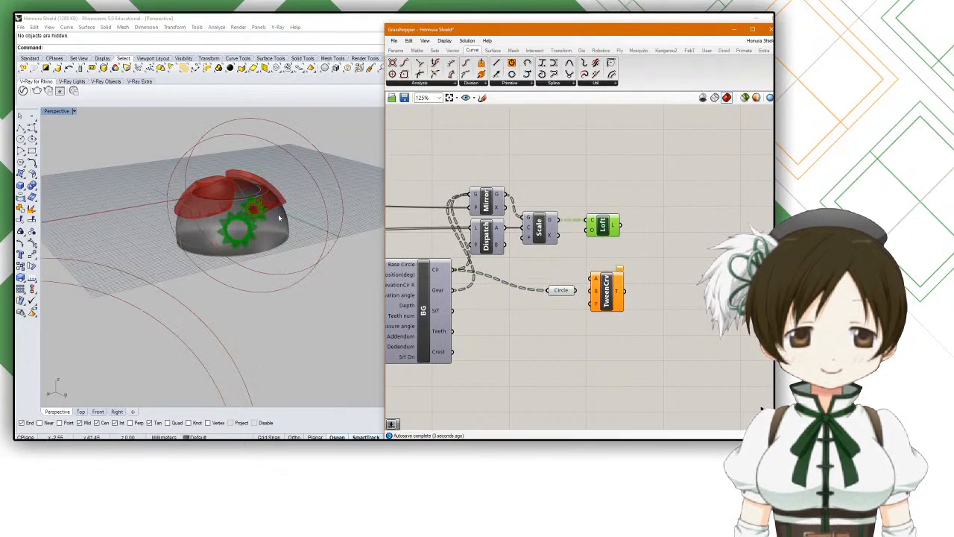
right_click_drag(231, 226, 214, 231)
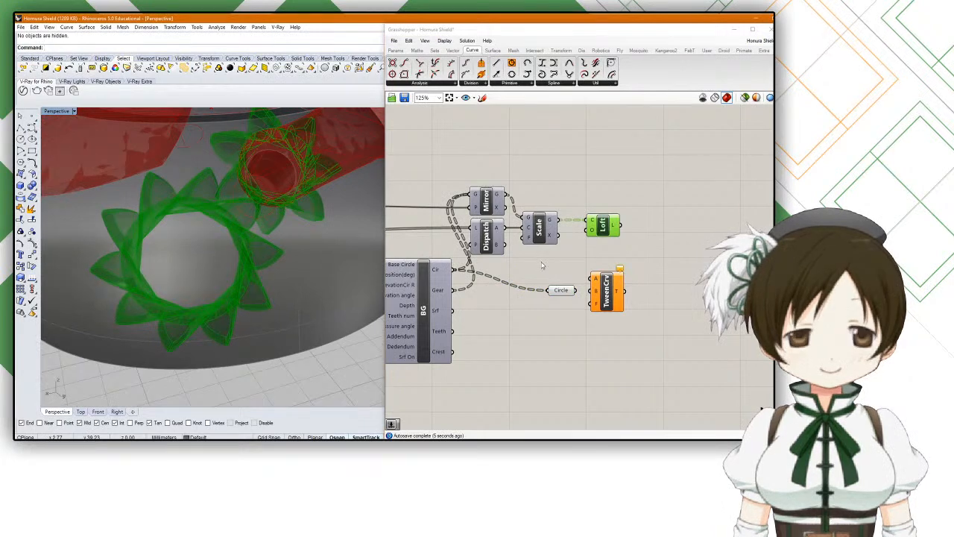
Step: Delete the Circle parameter, examine the lofted gear and move Loft farther from Scale
left_click(563, 296)
key("Delete")
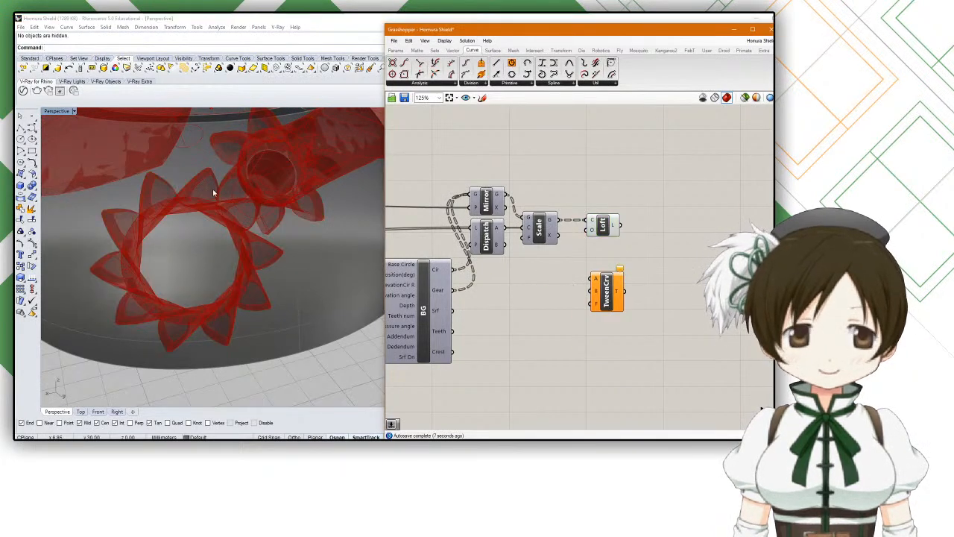
scroll(243, 185, "up", 3)
left_click(604, 225)
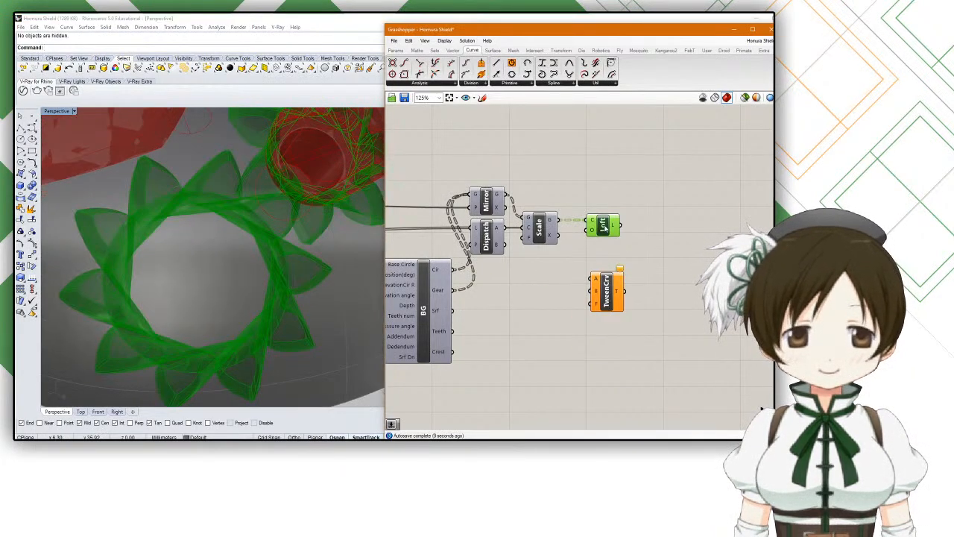
left_click_drag(605, 227, 630, 230)
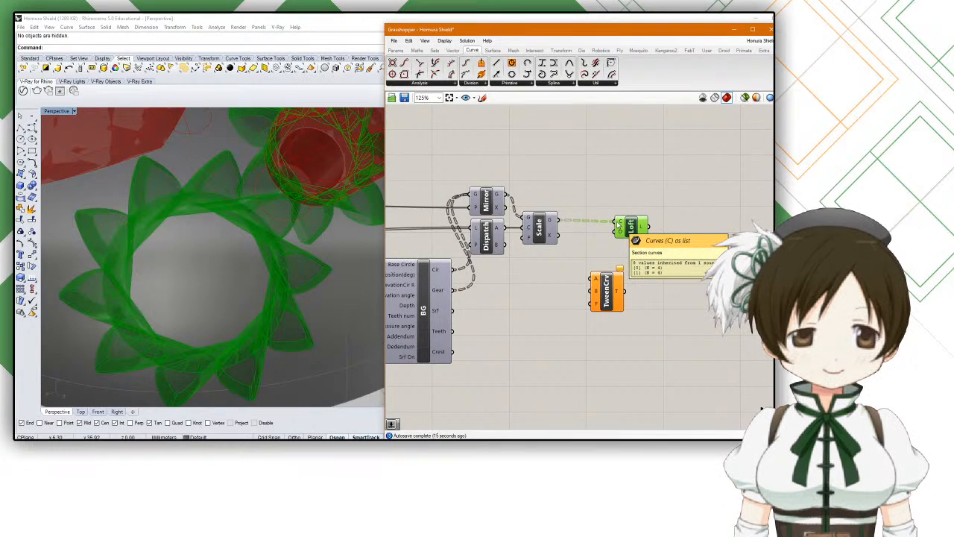
Step: Try reversing the list order of Scale's Geometry output, check the Loft and switch the reversal off again
right_click(554, 223)
left_click(578, 264)
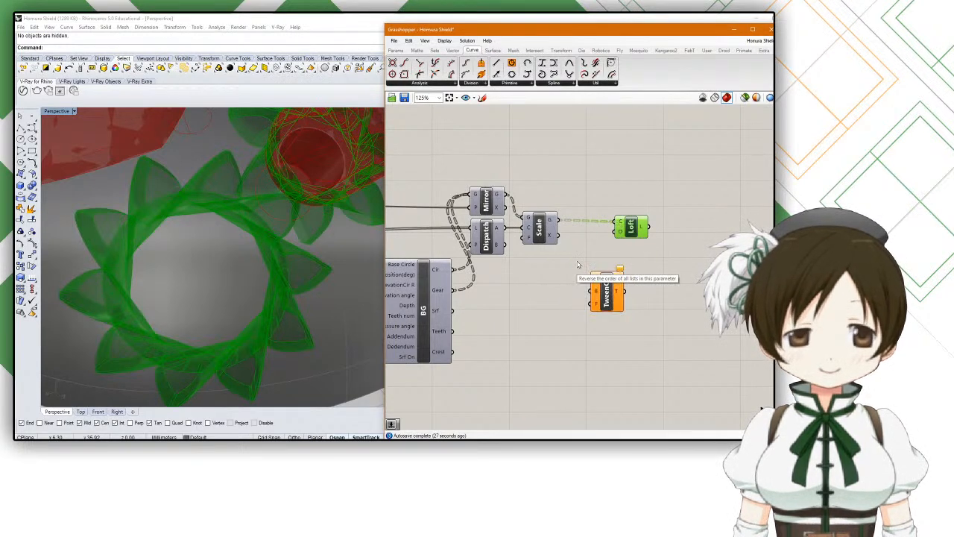
left_click(626, 254)
left_click(630, 230)
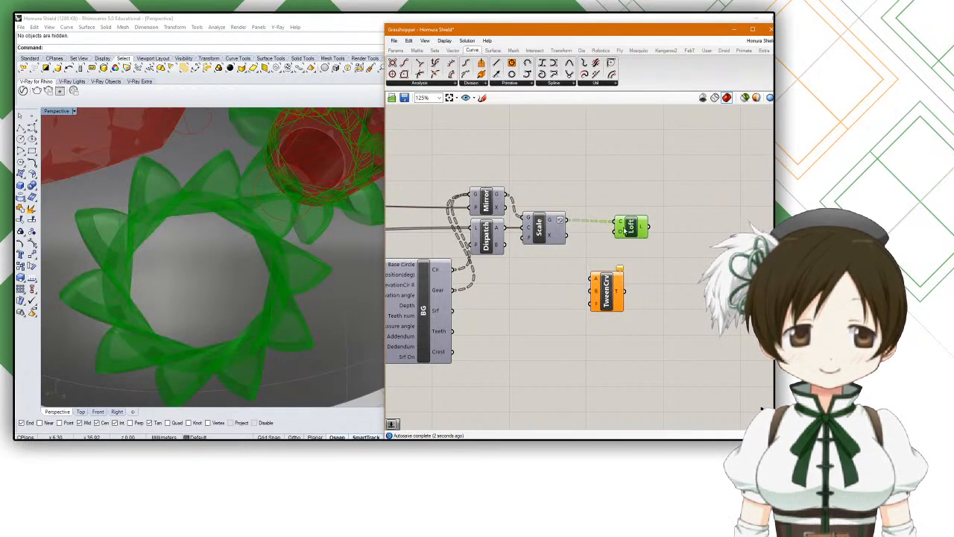
right_click(555, 222)
left_click(578, 262)
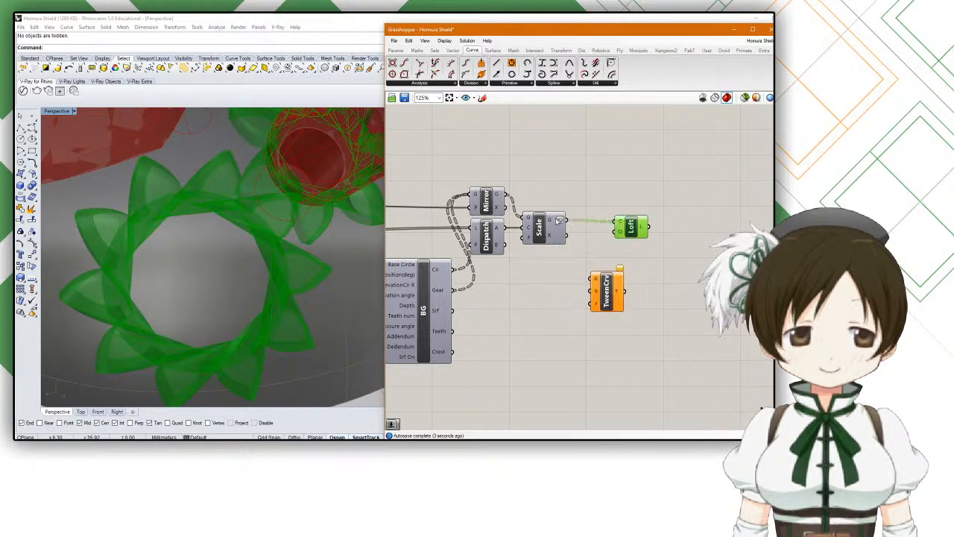
left_click_drag(631, 230, 639, 228)
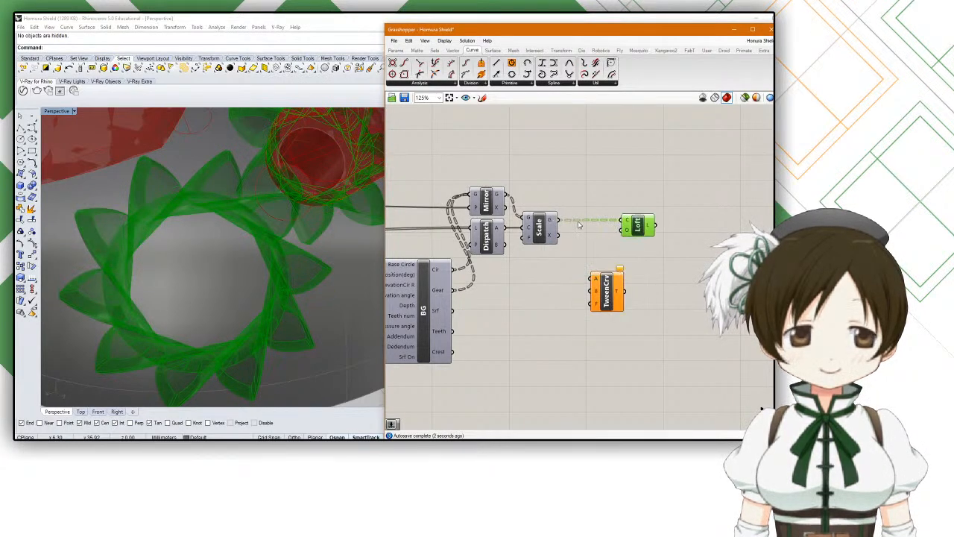
Step: Disconnect Loft from Scale's Geometry output and select the Scale component
left_click_drag(559, 221, 657, 237, "ctrl")
left_click(546, 227)
middle_click(546, 227)
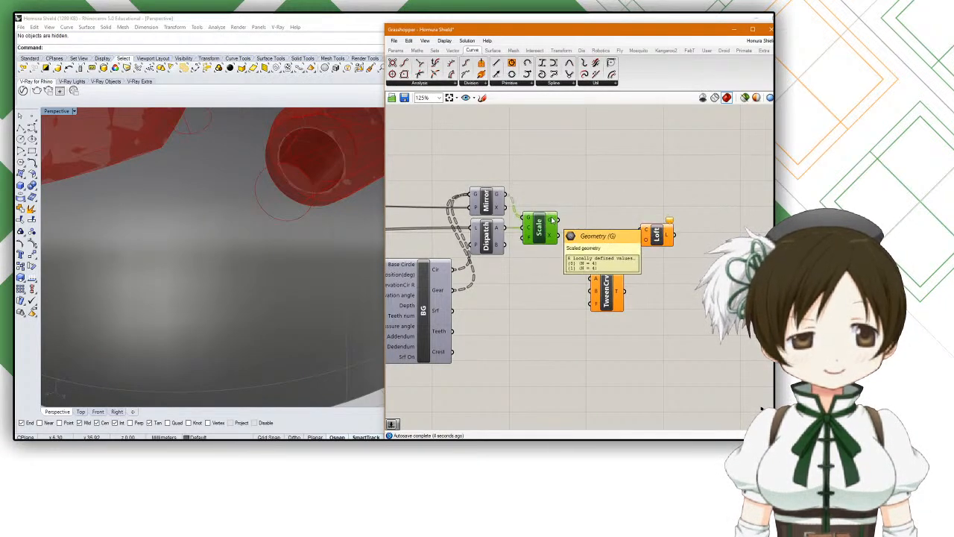
Step: Add an Explode Tree fed by Scale's Geometry output, match its outputs to the branches and place it between Scale and Loft
left_click(562, 189)
double_click(562, 188)
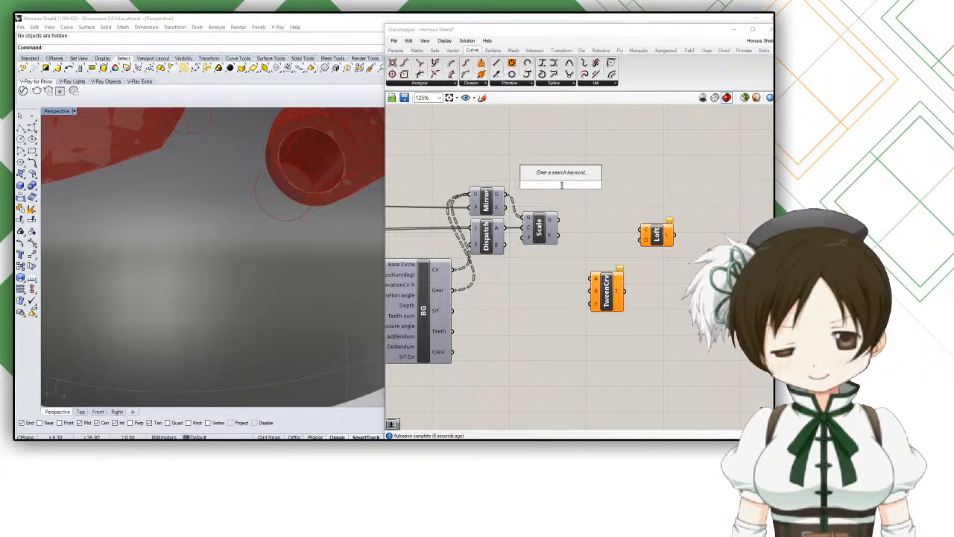
type("explode tree")
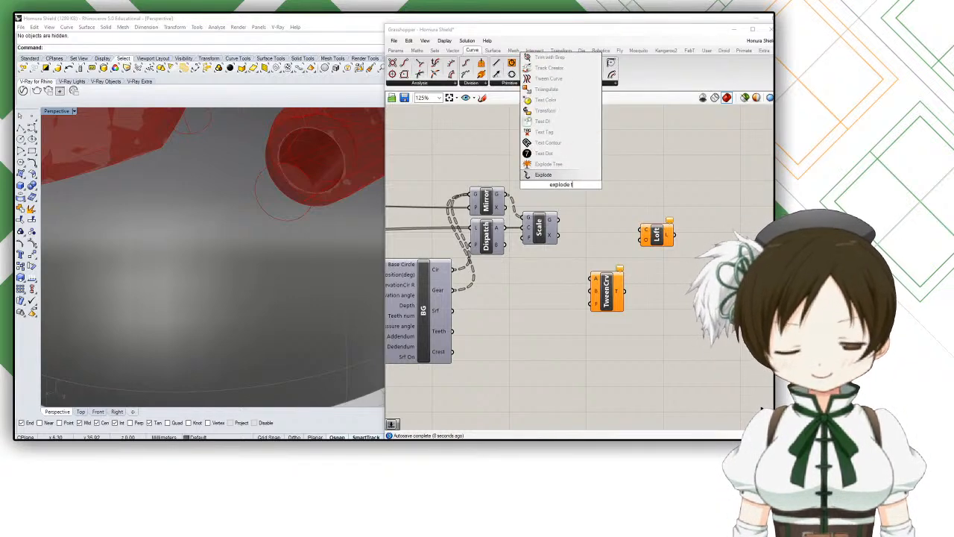
key("Return")
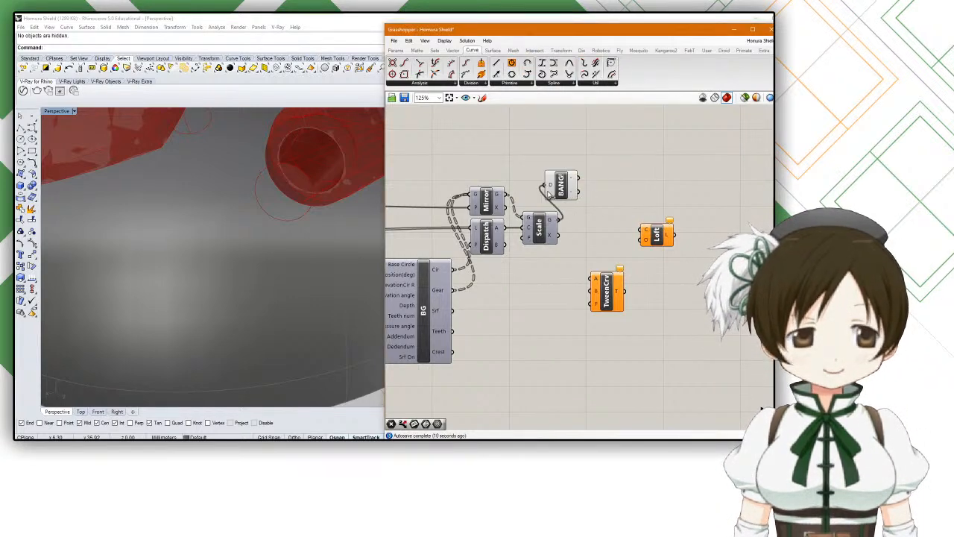
left_click_drag(562, 191, 595, 243)
right_click_drag(595, 243, 539, 227)
left_click_drag(553, 261, 588, 261)
left_click_drag(596, 228, 626, 246)
Step: Add a Curve parameter fed by Explode Tree's first output, examine its curves in the viewport and delete the parameter
double_click(599, 218)
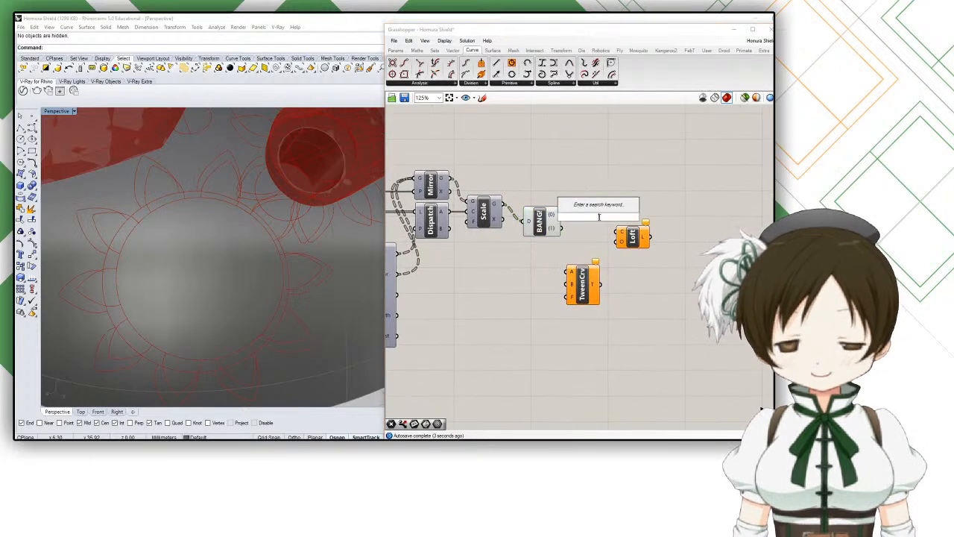
type("curve")
key("Return")
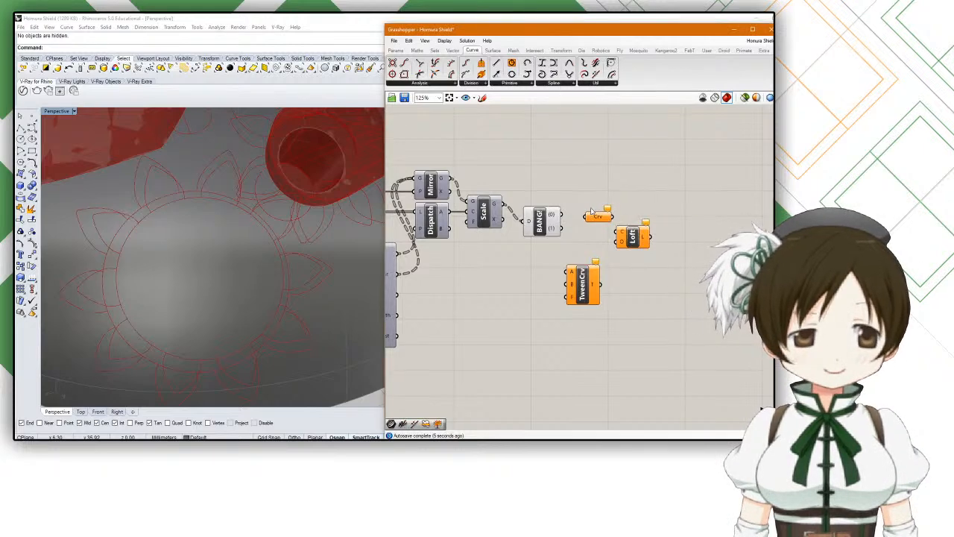
left_click_drag(565, 216, 591, 219)
left_click(594, 218)
right_click_drag(263, 197, 237, 248)
left_click_drag(595, 219, 610, 207)
mouse_move(591, 211)
key("Delete")
Step: Move Explode Tree away from Scale and insert a Flip Matrix between them, matching Explode Tree's outputs to the flipped branches
left_click_drag(547, 219, 583, 217)
left_click(531, 179)
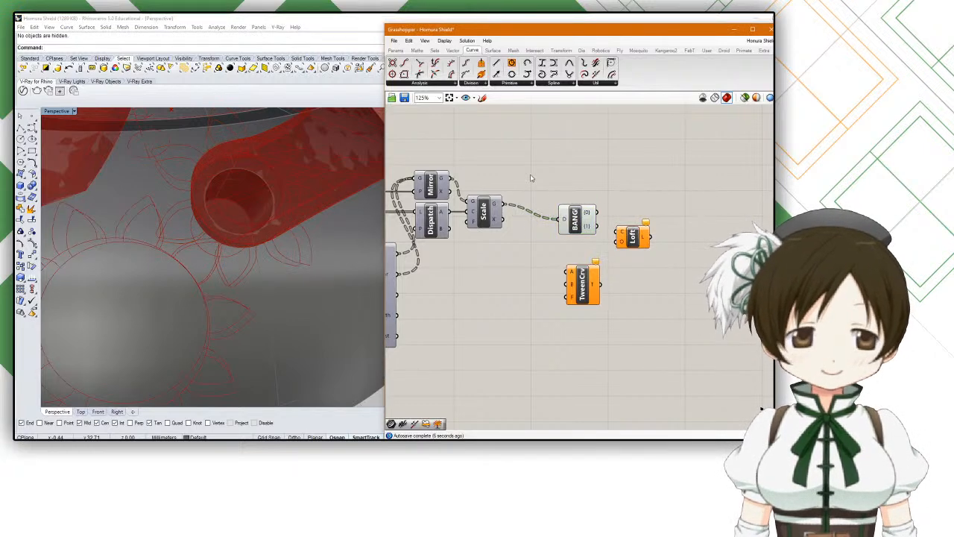
double_click(531, 178)
type("flip")
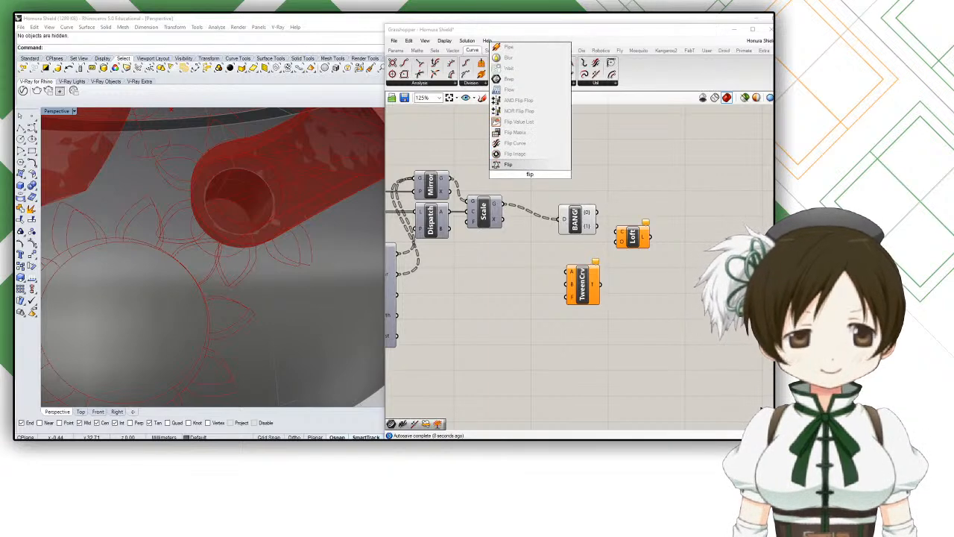
key("Return")
left_click_drag(503, 202, 561, 217)
left_click_drag(540, 181, 591, 214)
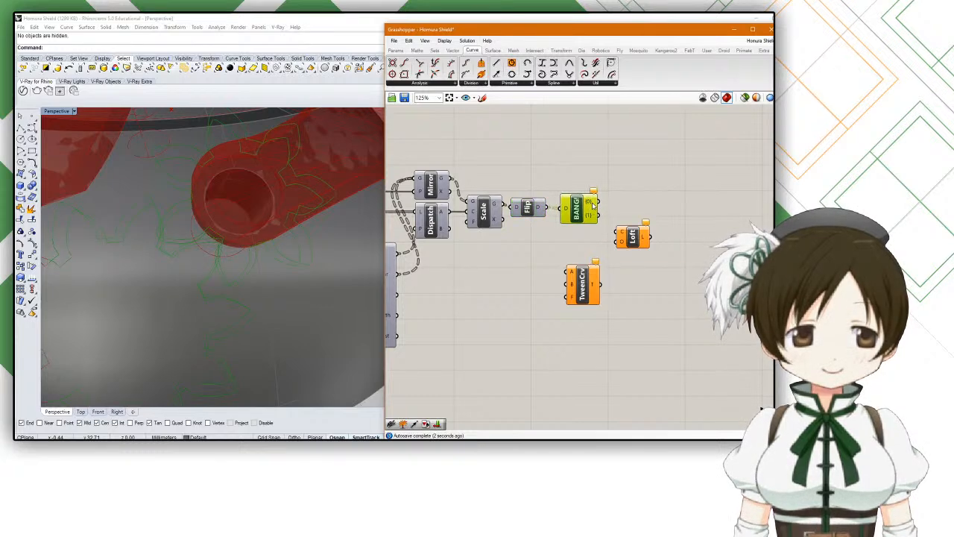
Step: Try lofting Explode Tree's first output, disconnect Loft again and select Explode Tree to examine its curves
mouse_move(589, 216)
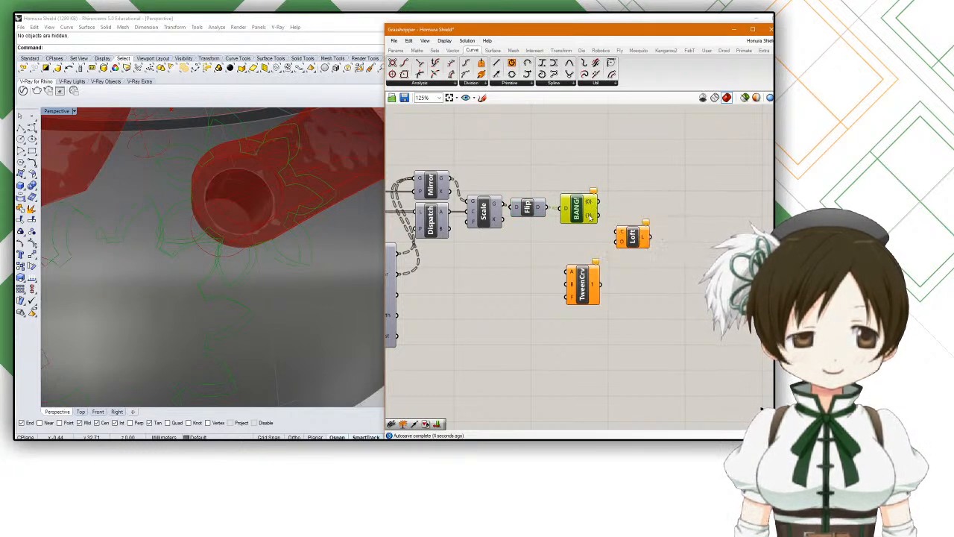
right_click_drag(589, 216, 554, 215)
left_click_drag(600, 241, 587, 225)
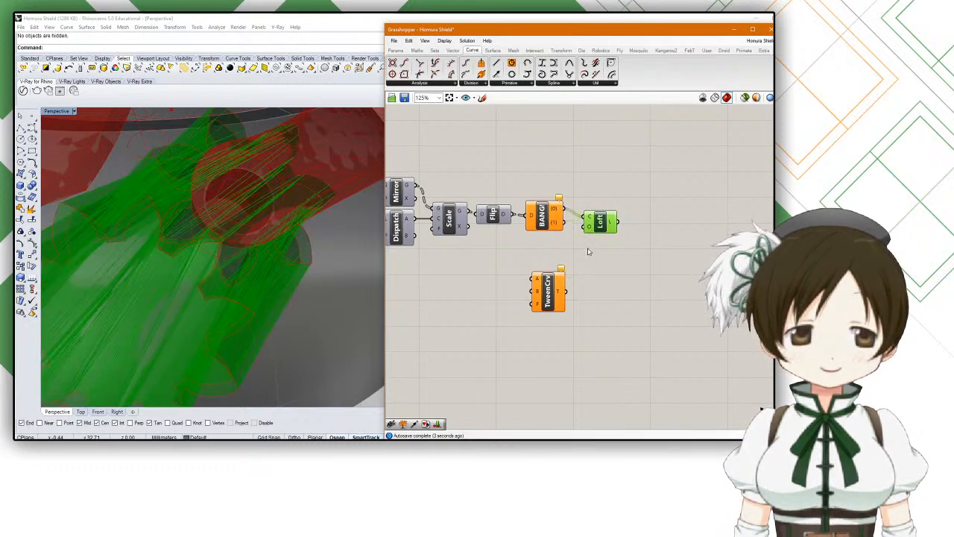
left_click(550, 216)
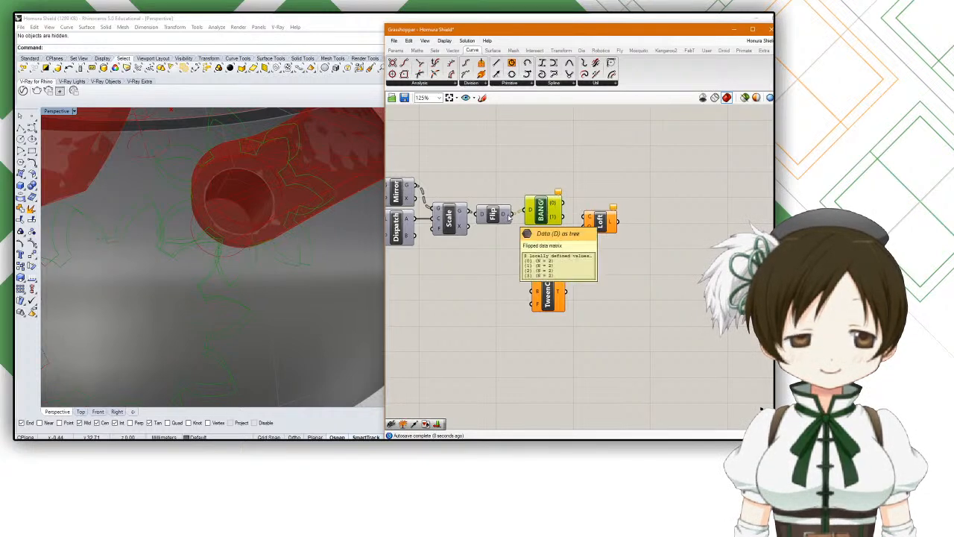
Step: Add a Curve parameter fed by Explode Tree's first output and examine its curves on the shield
double_click(588, 191)
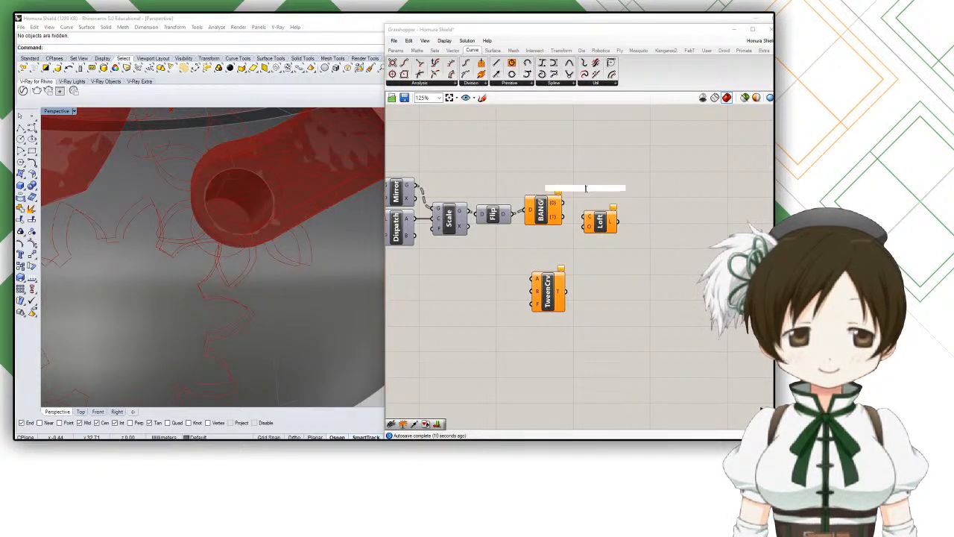
type("curve")
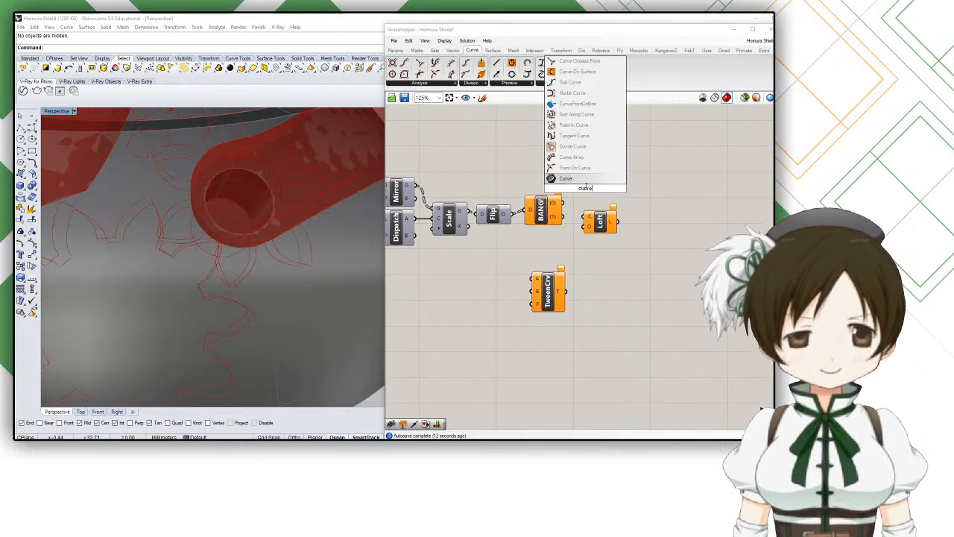
key("Return")
left_click_drag(572, 193, 573, 192)
left_click(583, 191)
right_click_drag(282, 231, 310, 245)
Step: Delete the Flip Matrix and connect Scale's Geometry output directly to Explode Tree
left_click(497, 218)
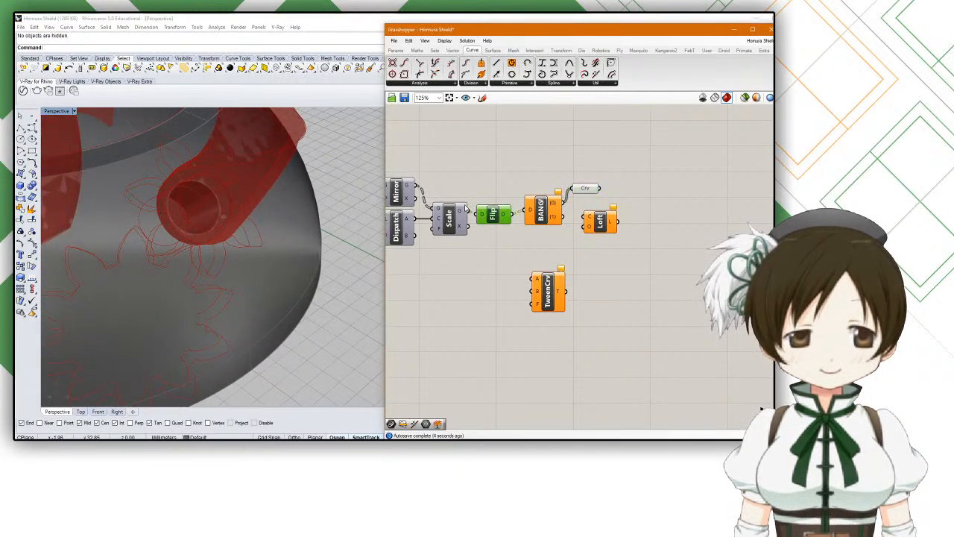
left_click_drag(470, 211, 498, 214)
key("Delete")
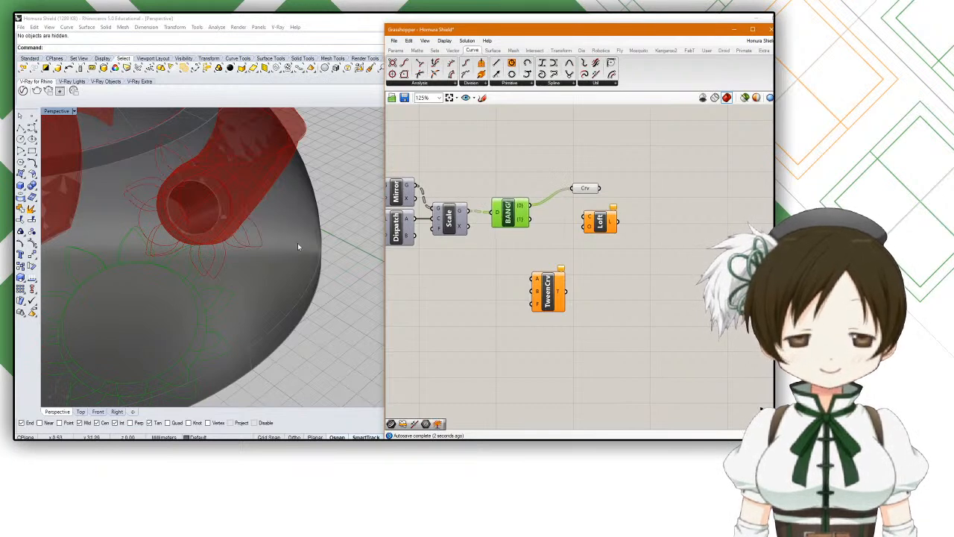
Step: Examine which gear curves the Curve parameter receives from Explode Tree's first output
right_click_drag(355, 241, 345, 249)
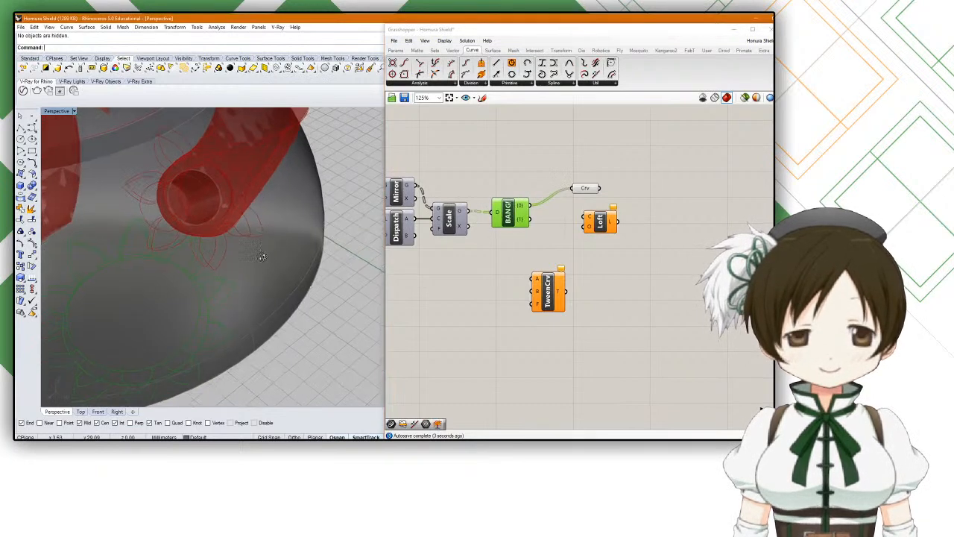
left_click(585, 191)
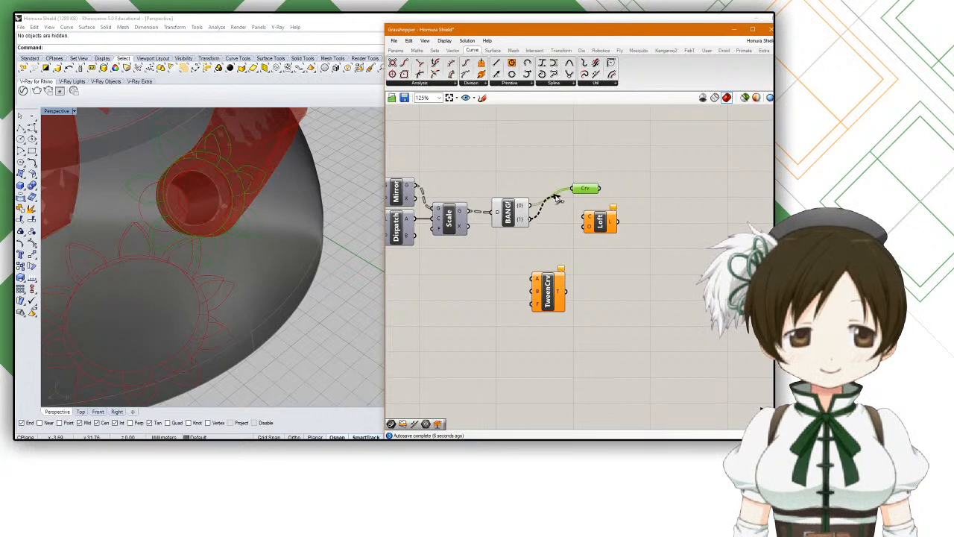
Step: Feed the Curve parameter from branch {1} of the Explode Tree component and place it above TweenCrv
mouse_move(525, 221)
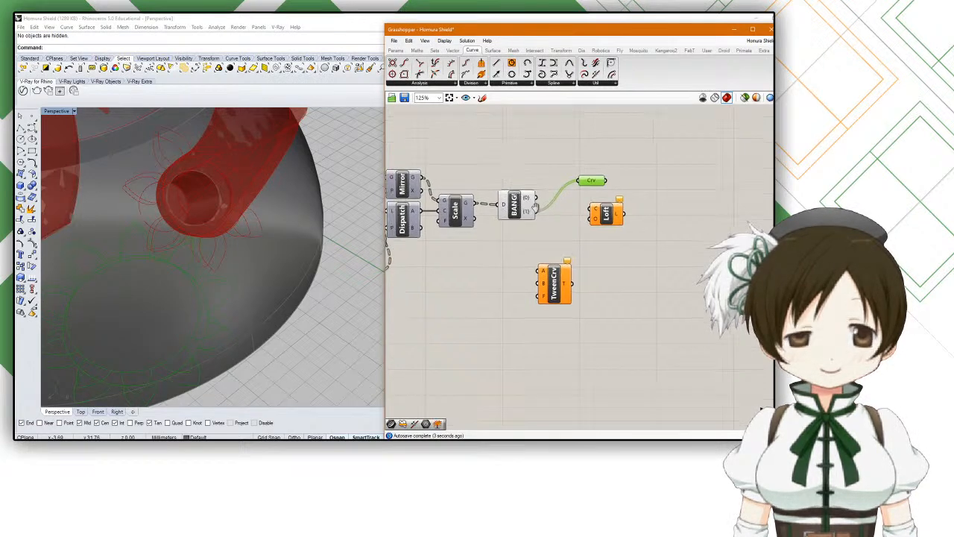
right_click_drag(556, 207, 606, 171)
left_click_drag(630, 156, 603, 211)
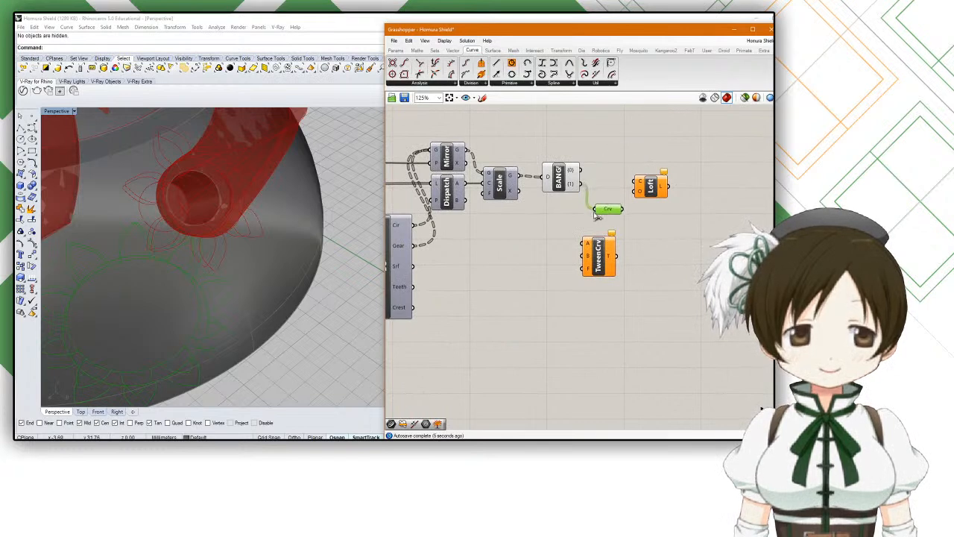
Step: Add a Circle parameter fed from branch {1} of the Explode Tree and arrange it below the Curve parameter
double_click(560, 218)
type("circle")
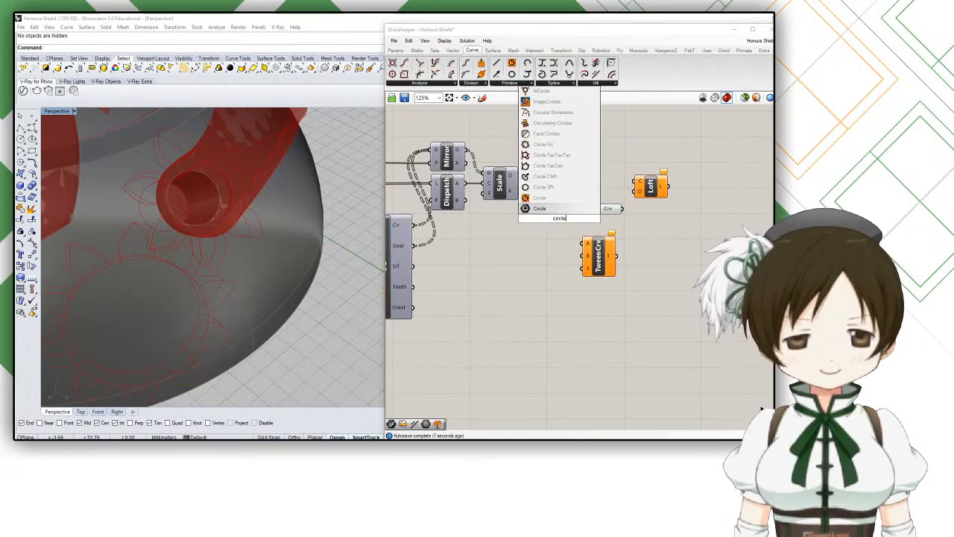
key("Return")
left_click_drag(581, 184, 606, 224)
left_click(562, 219)
left_click(579, 224)
right_click_drag(608, 221, 583, 217)
left_click_drag(622, 185, 627, 211)
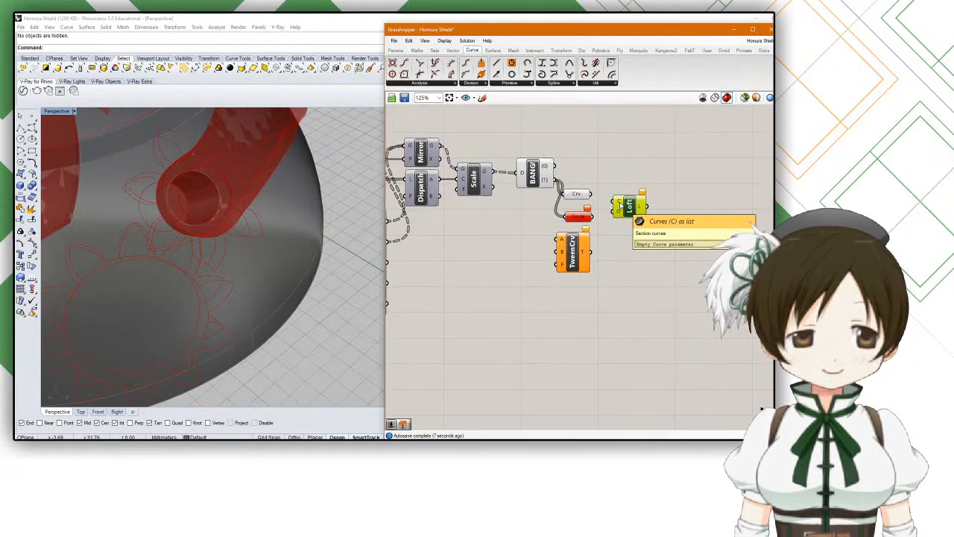
Step: Try to loft the Curve and Circle parameters together, and delete the Circle parameter
left_click(583, 195)
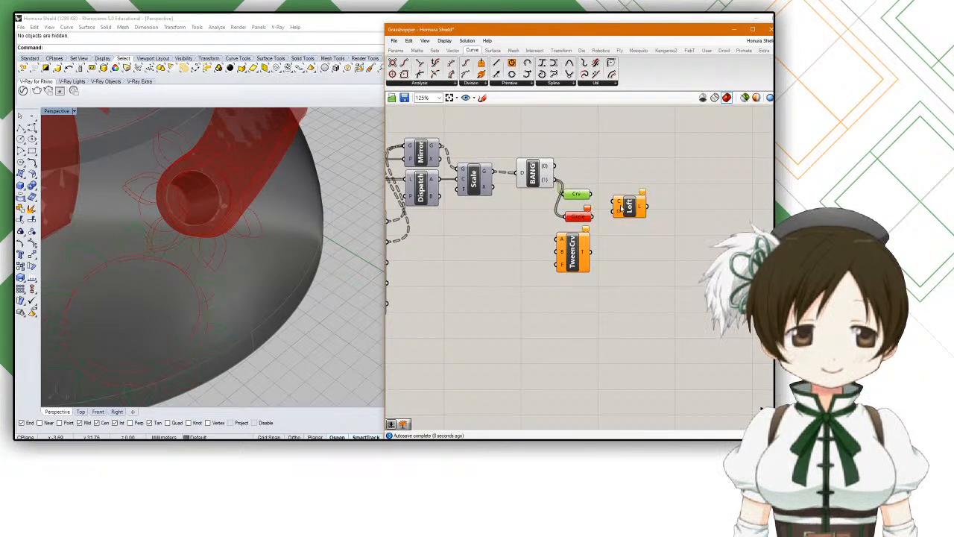
mouse_move(621, 208)
left_mouse_down()
mouse_move(591, 195)
mouse_move(615, 203)
left_mouse_up()
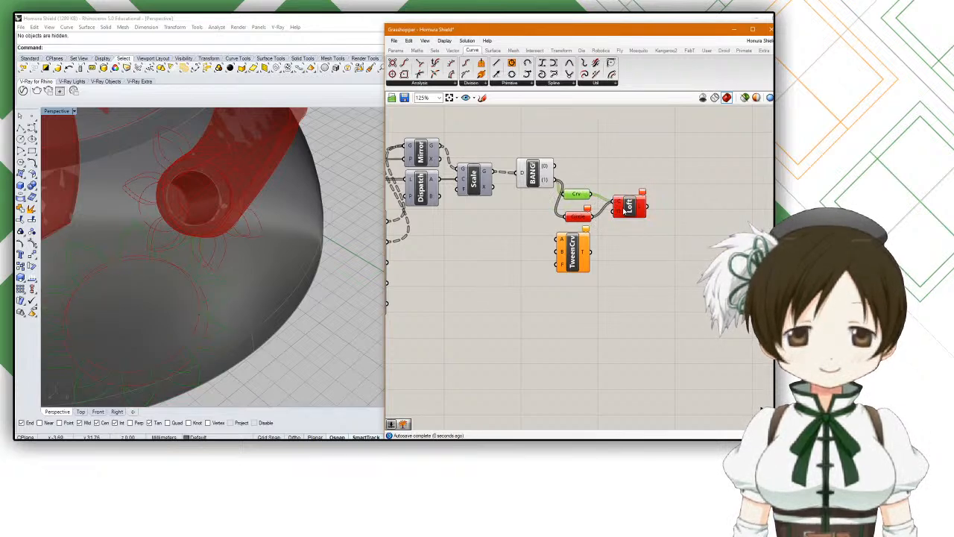
left_click(624, 210)
key("ctrl+z")
left_click(583, 219)
key("Delete")
Step: Add a second Explode Tree component fed from branch {1} of the first one, and graft its data input
double_click(575, 220)
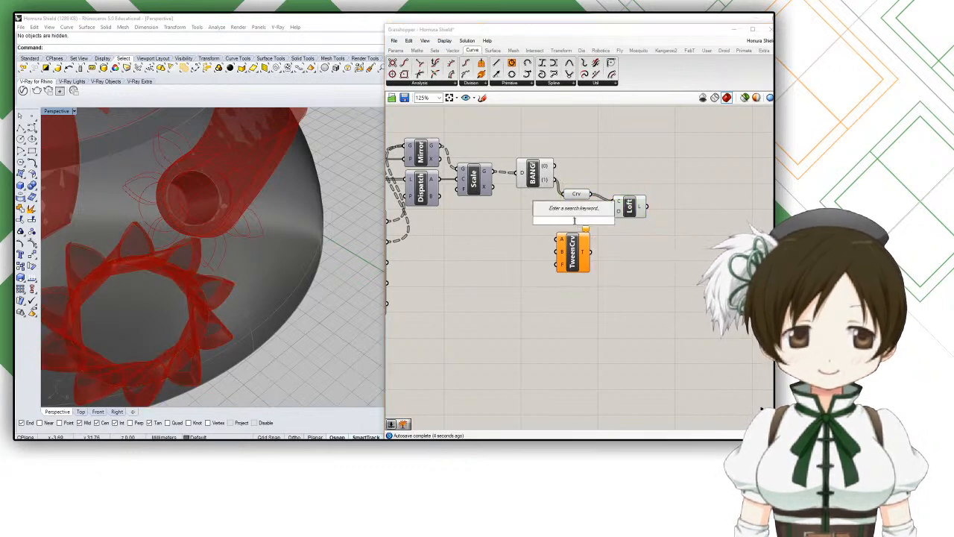
type("explode")
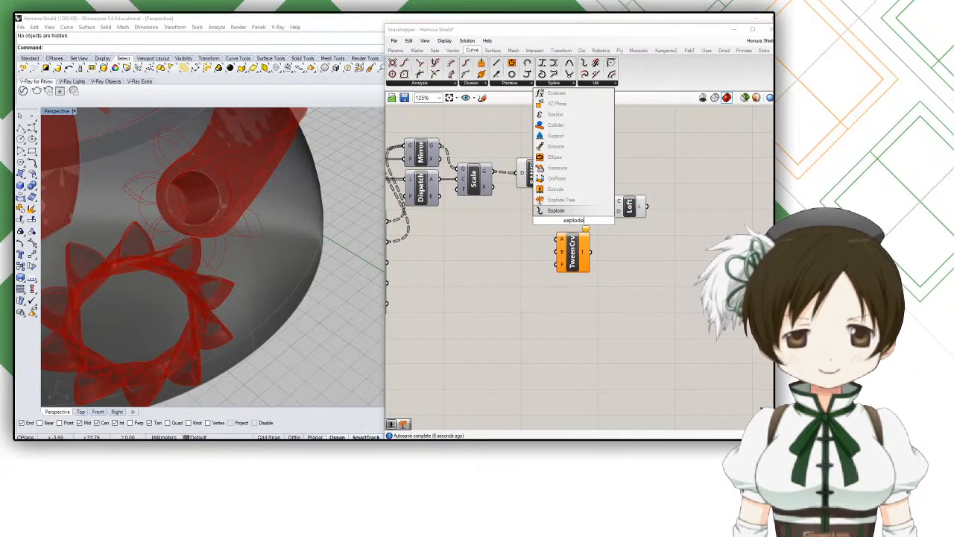
left_click(575, 210)
scroll(555, 197, "up", 3)
left_click_drag(546, 150, 550, 227)
scroll(555, 228, "up", 2)
right_click(561, 229)
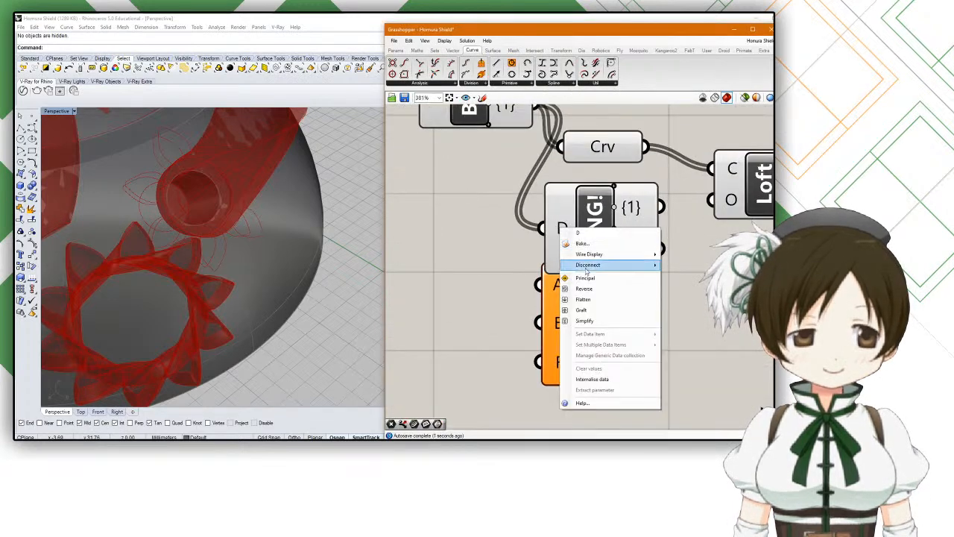
left_click(581, 309)
Step: Extend the second Explode Tree to four outputs, {1;0} to {1;3}, with TweenCrv moved clear below it
scroll(581, 309, "down", 2)
left_click_drag(574, 313, 596, 388)
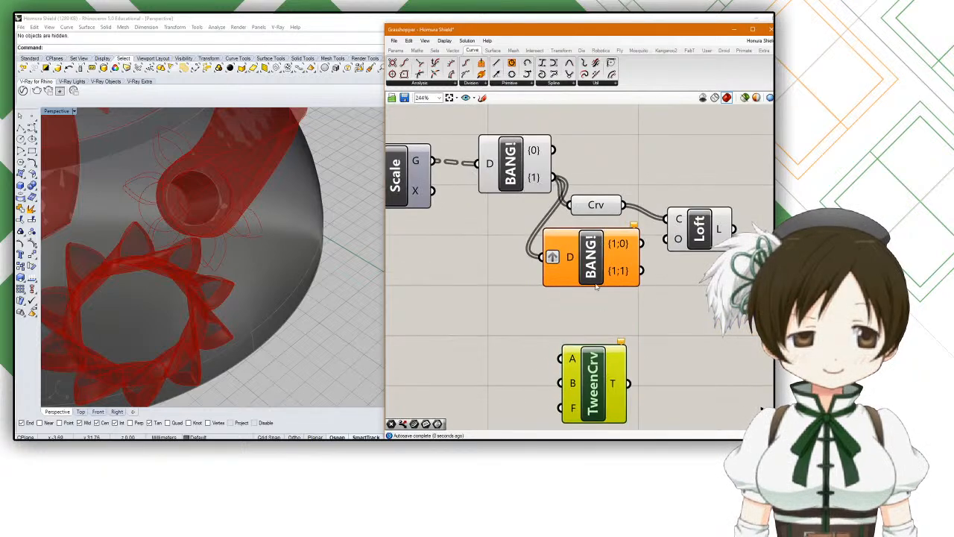
scroll(602, 281, "up", 3)
left_click(604, 292)
left_click(602, 297)
scroll(530, 325, "down", 3)
left_click_drag(555, 280, 566, 298)
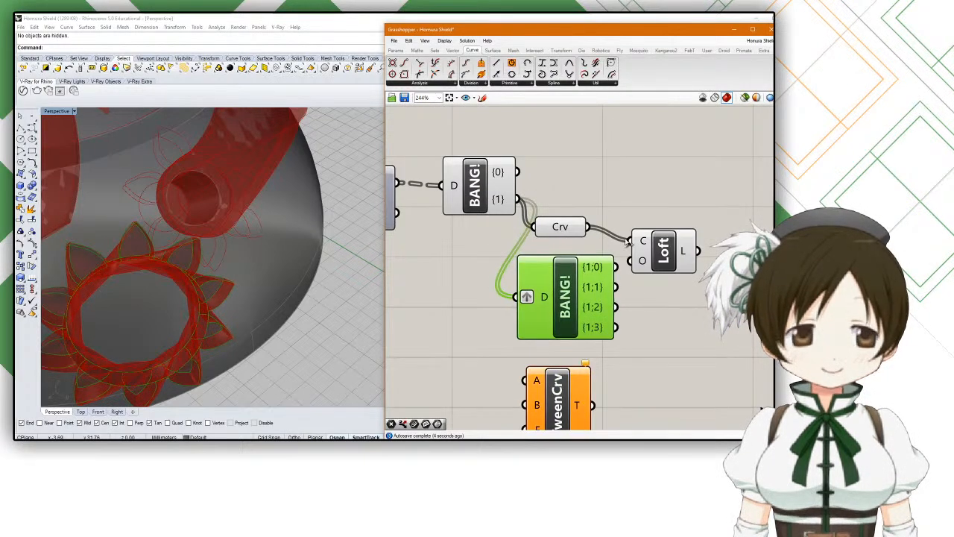
Step: Disconnect the Curve parameter from the Loft component's curves input and reposition both components
left_click(569, 230)
left_click_drag(664, 231, 687, 216)
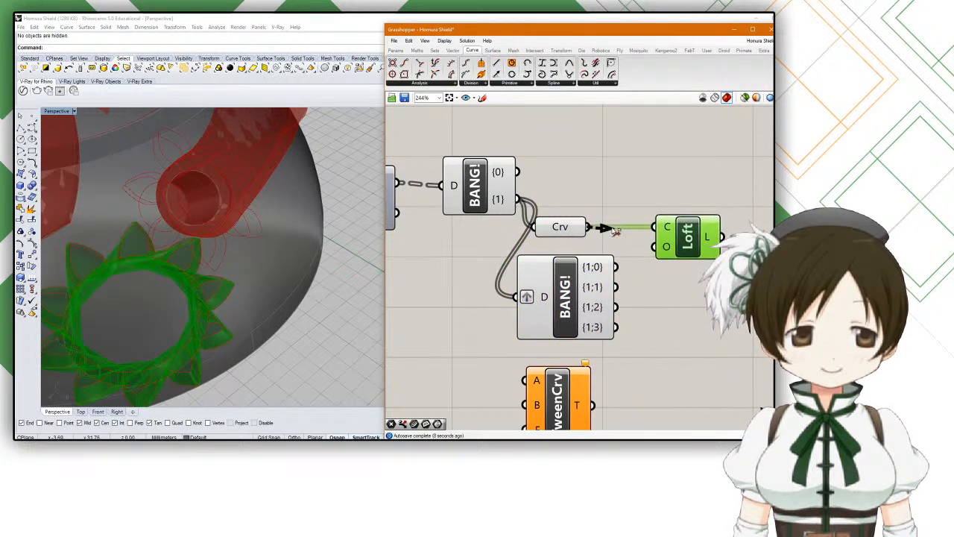
left_click_drag(588, 227, 655, 227, "ctrl")
left_click(562, 229)
left_click_drag(561, 229, 581, 223)
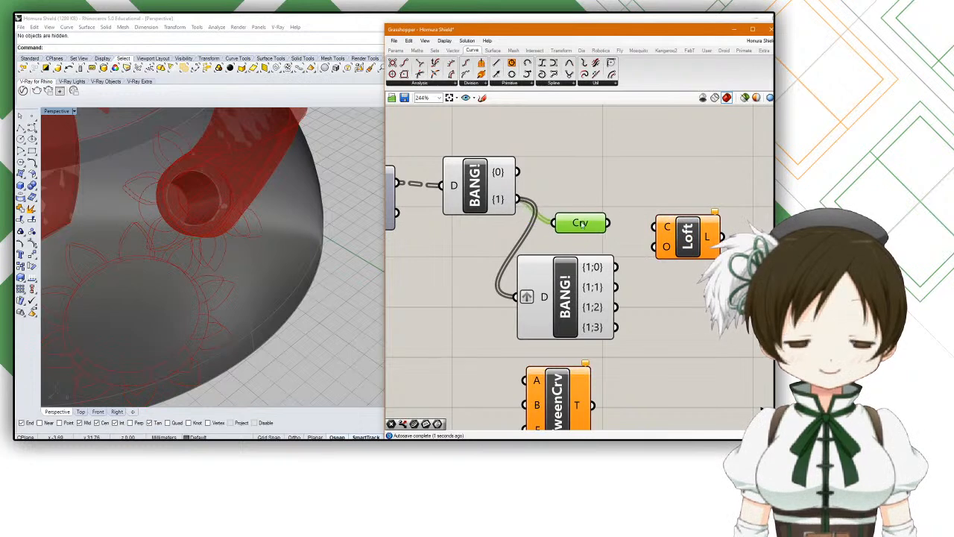
Step: Delete the Curve parameter and feed the grafted Explode Tree directly from the Scale component's geometry output
scroll(265, 215, "down", 5)
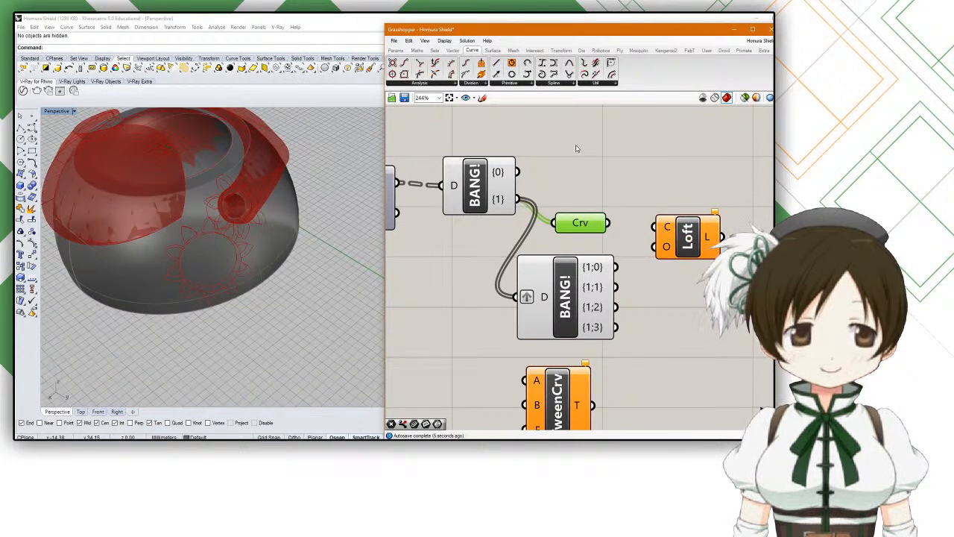
mouse_move(506, 176)
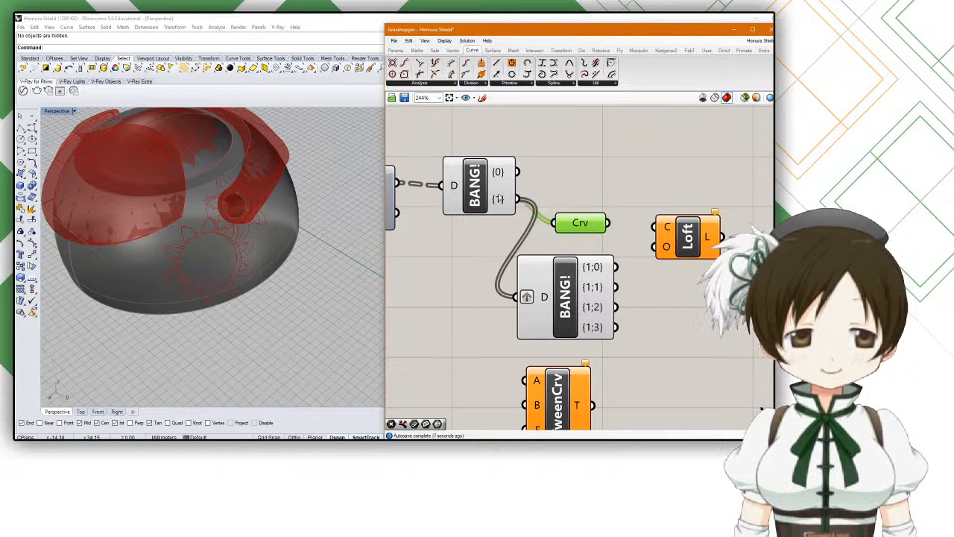
mouse_move(498, 199)
mouse_move(504, 176)
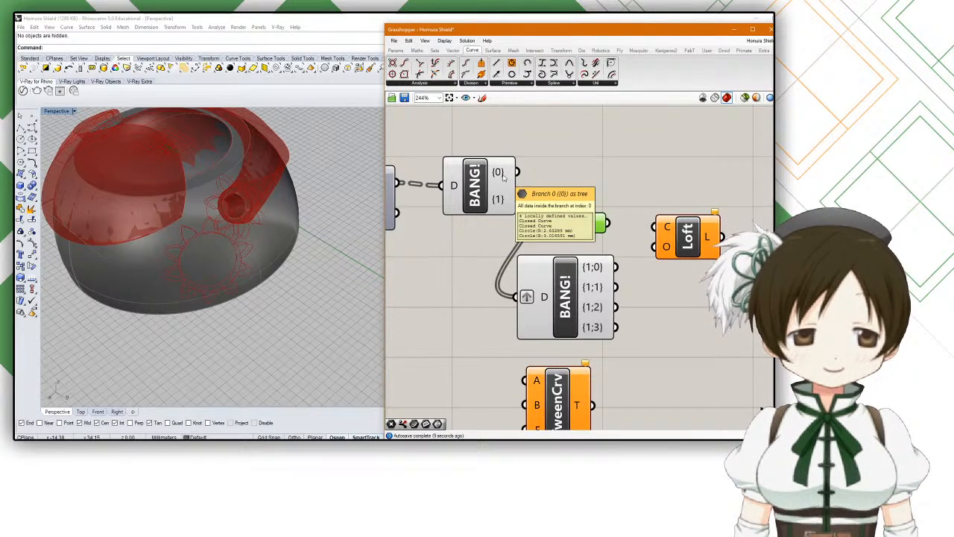
left_click(602, 239)
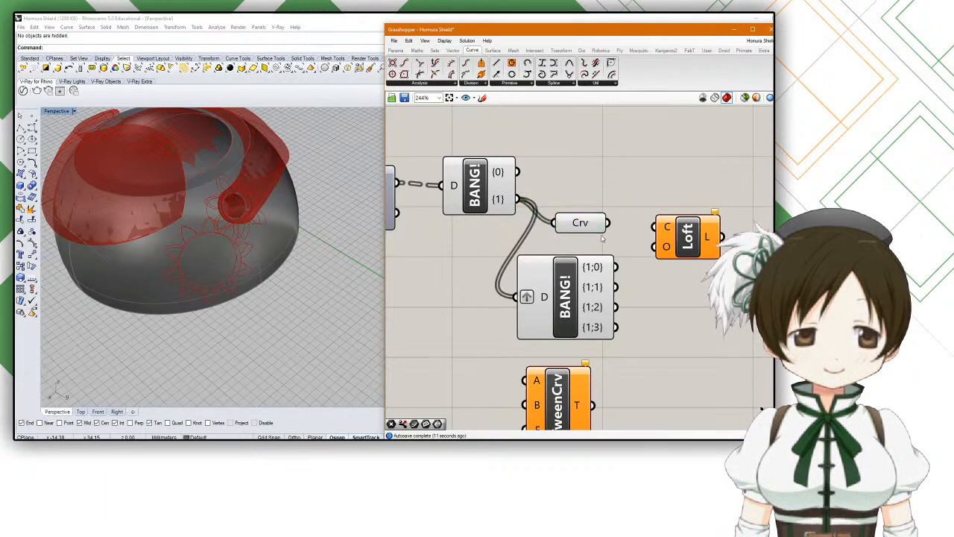
left_click(579, 224)
key("Delete")
left_click_drag(566, 275, 581, 249)
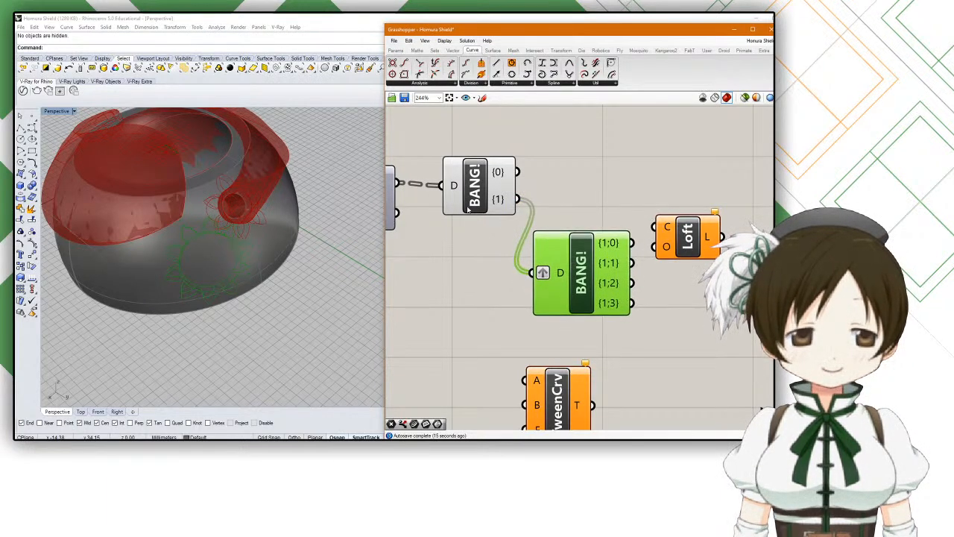
left_click_drag(399, 181, 555, 280)
Step: Extend the grafted Explode Tree to eight outputs covering branches {0;0} through {1;3}
scroll(555, 278, "up", 3)
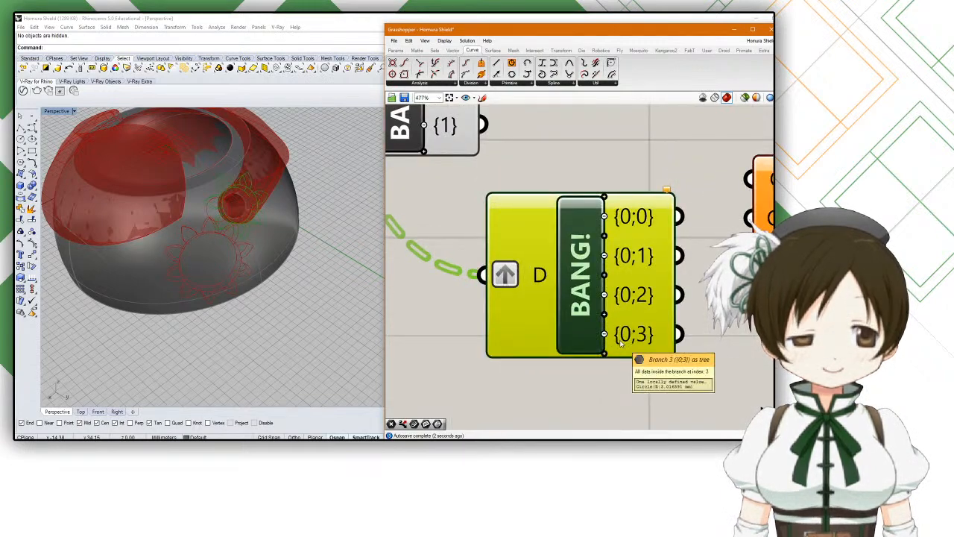
scroll(549, 300, "down", 2)
scroll(526, 257, "up", 1)
scroll(526, 257, "up", 1)
left_click(545, 282)
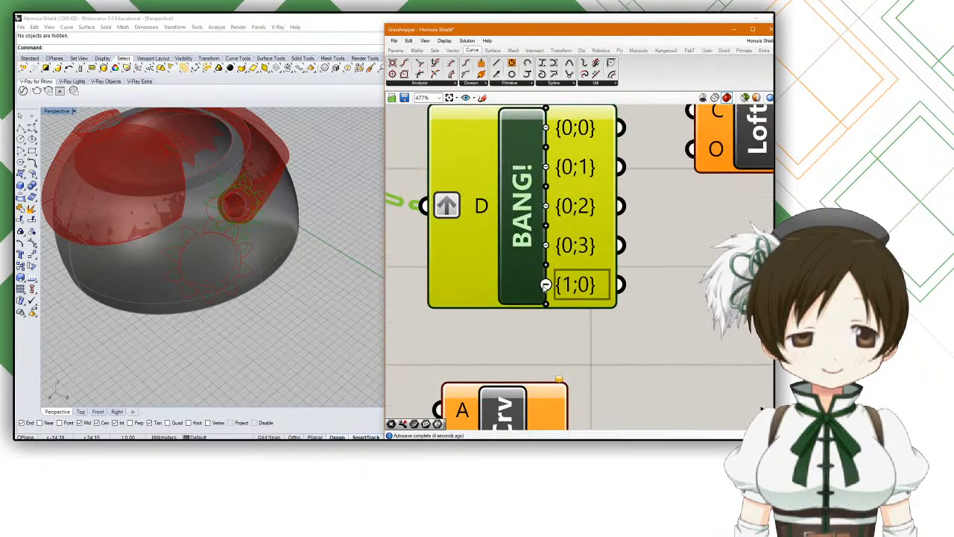
left_click(545, 302)
left_click(546, 324)
left_click(546, 343)
Step: Delete the original two-output Explode Tree and move the grafted one next to the Scale component
scroll(543, 339, "down", 3)
left_click(450, 187)
key("Delete")
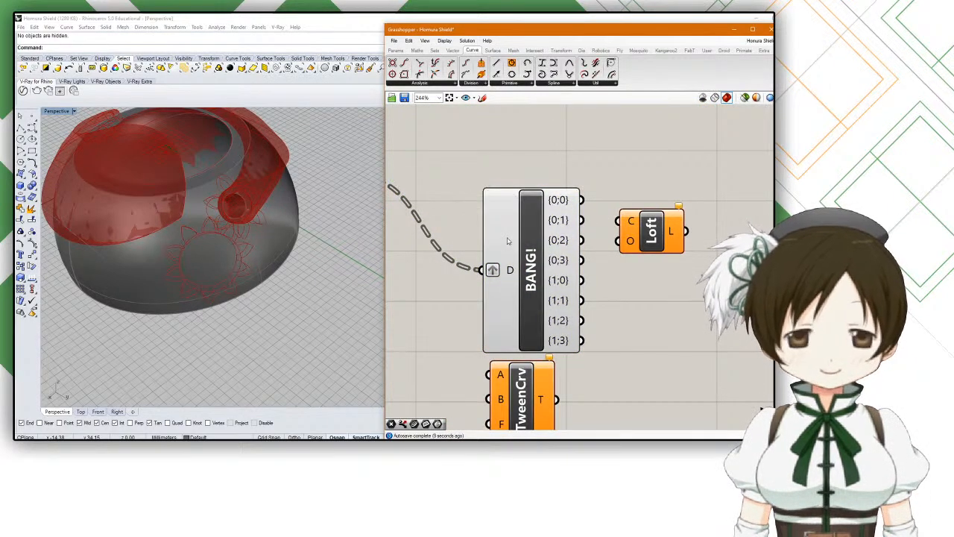
left_click_drag(502, 232, 459, 166)
scroll(522, 223, "down", 3)
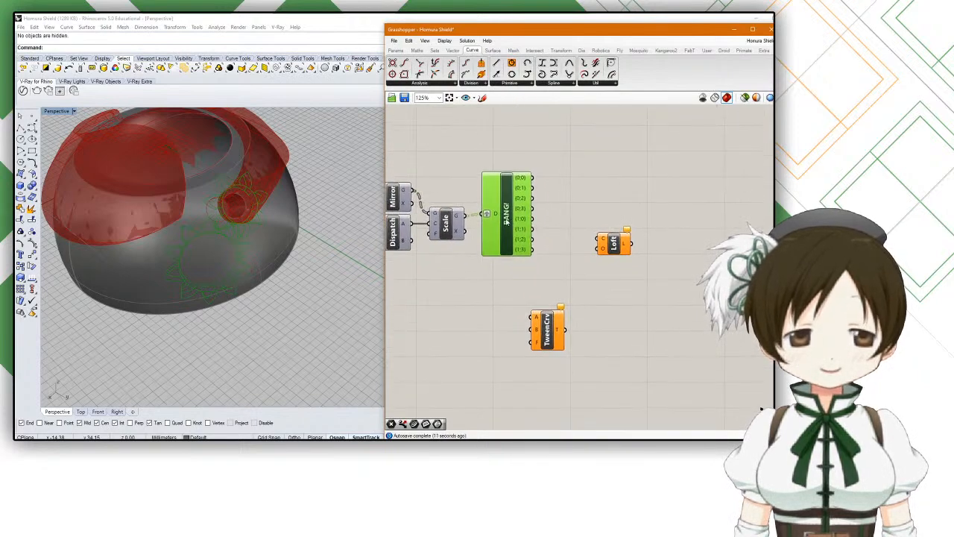
Step: Add a Curve parameter beside the Explode Tree and feed it from branch {0;0}
left_click(604, 243)
scroll(600, 237, "up", 3)
double_click(562, 137)
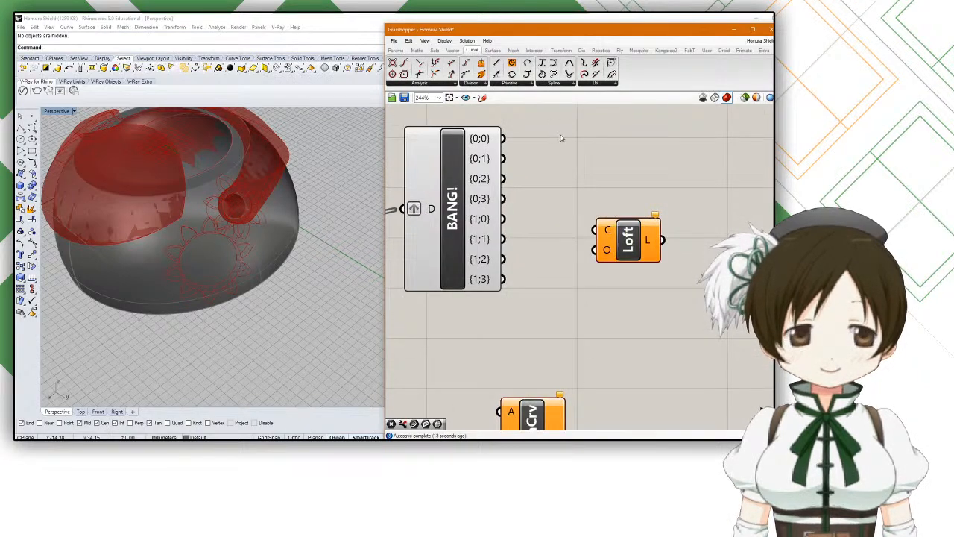
type("curve")
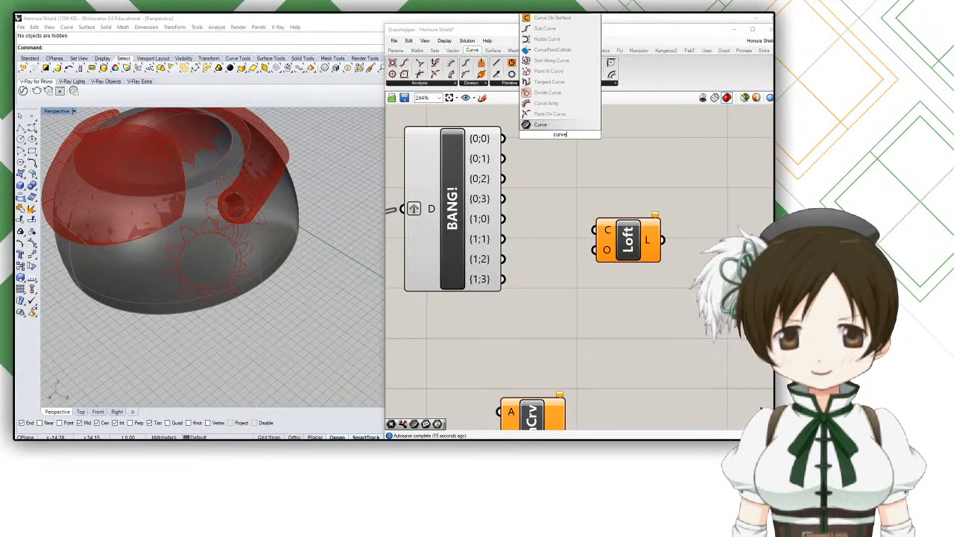
left_click(555, 144)
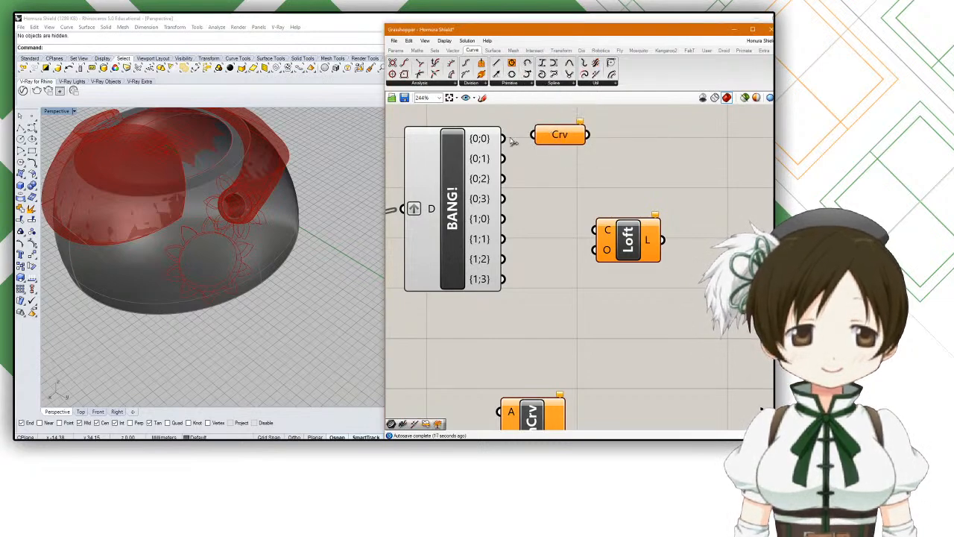
left_click_drag(560, 135, 564, 158)
scroll(274, 192, "up", 5)
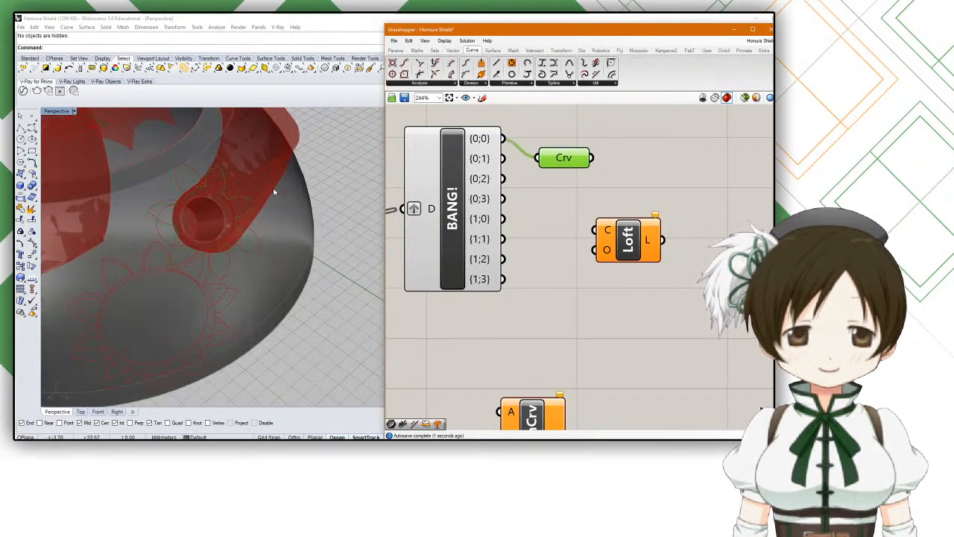
right_click_drag(274, 192, 306, 193)
Step: Wire branches {0;2}, {0;1} and {0;3}, in that order, into the Curve parameter alongside {0;0}
left_click_drag(504, 158, 542, 166)
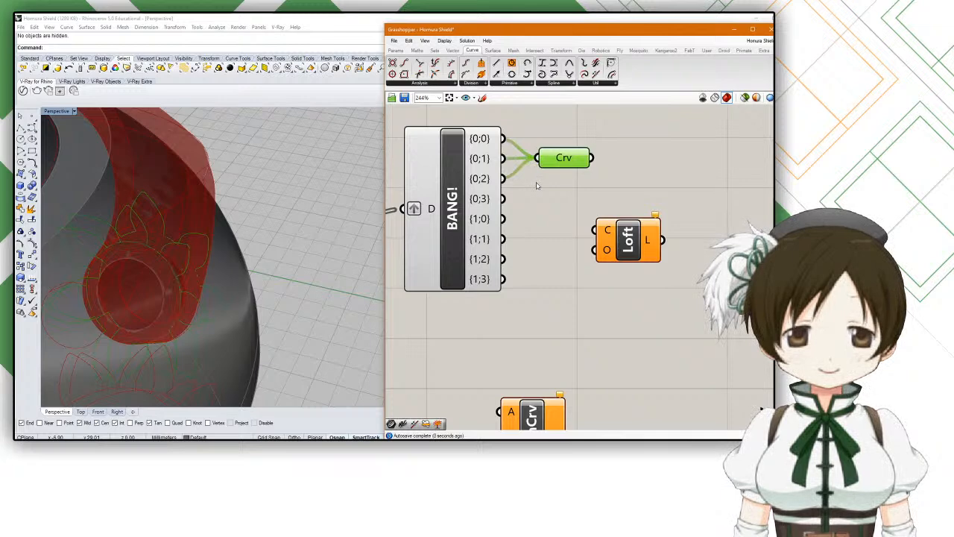
left_click(536, 185)
left_click(555, 166)
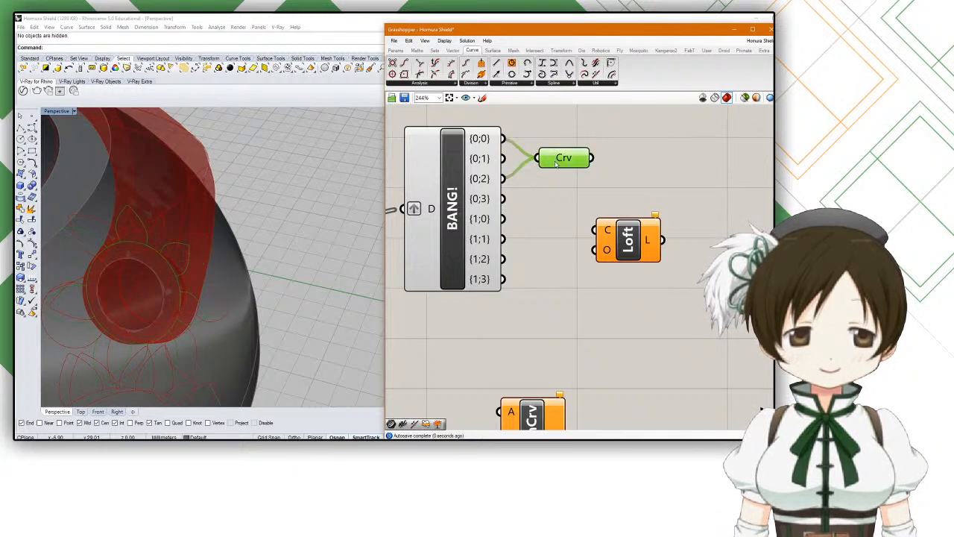
mouse_move(538, 202)
right_mouse_down()
mouse_move(550, 170)
mouse_move(550, 205)
right_mouse_up()
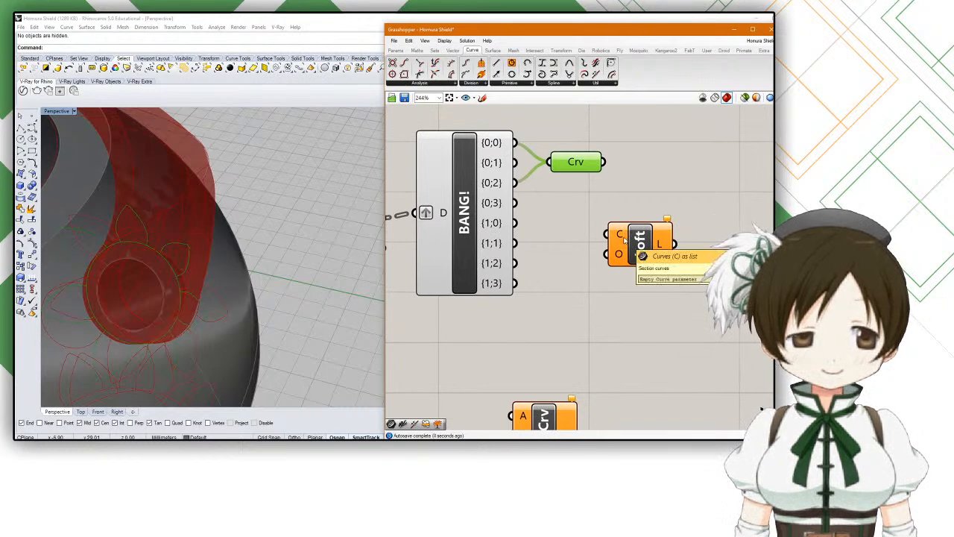
left_click_drag(625, 239, 632, 223)
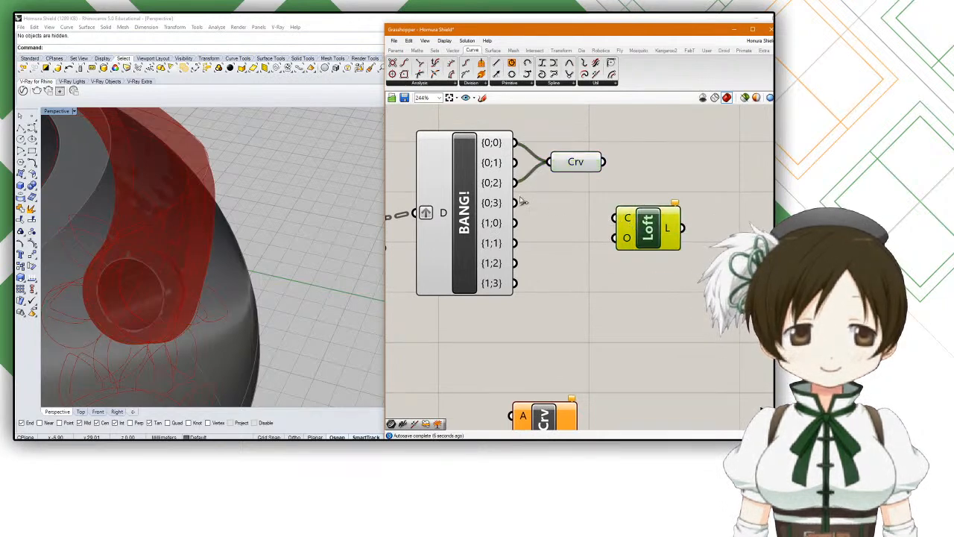
left_click_drag(515, 162, 546, 162)
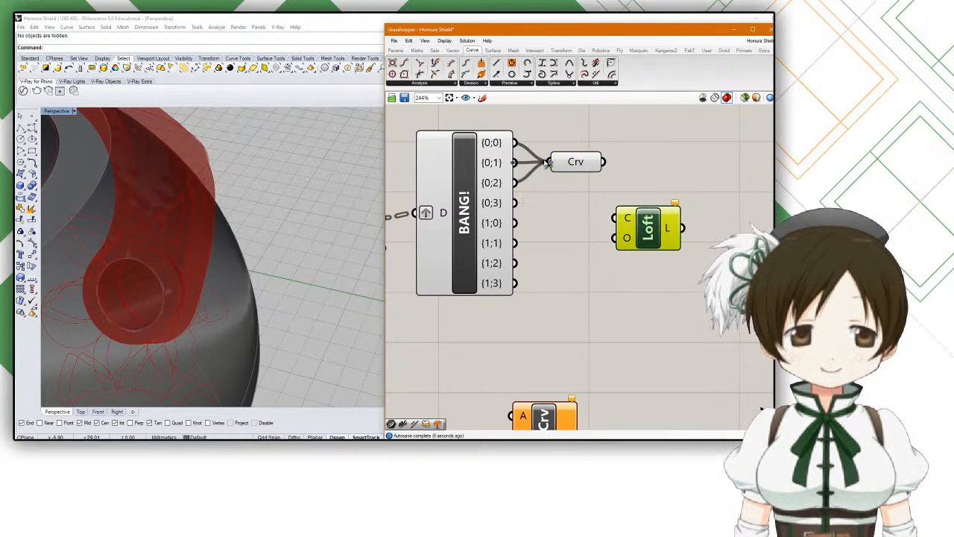
left_click_drag(514, 203, 548, 162, "shift")
Step: Connect the Curve parameter to the Loft component's curves input and flatten that input
left_click_drag(605, 162, 646, 231)
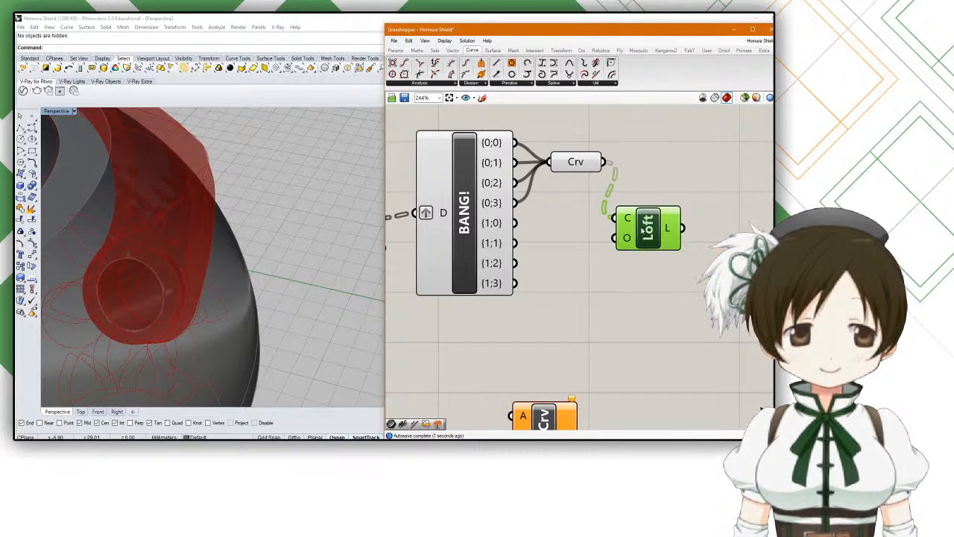
scroll(584, 230, "down", 4)
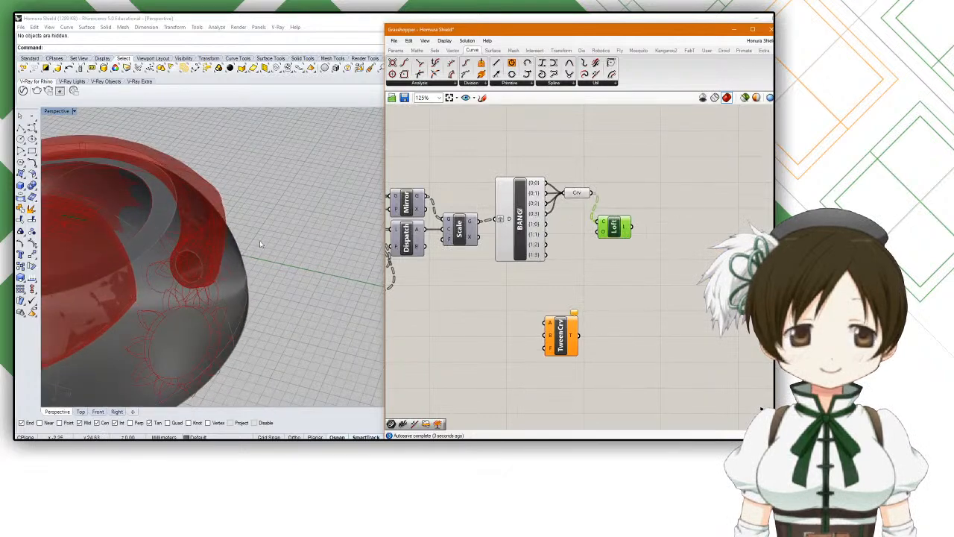
left_click_drag(608, 226, 622, 213)
scroll(623, 212, "up", 2)
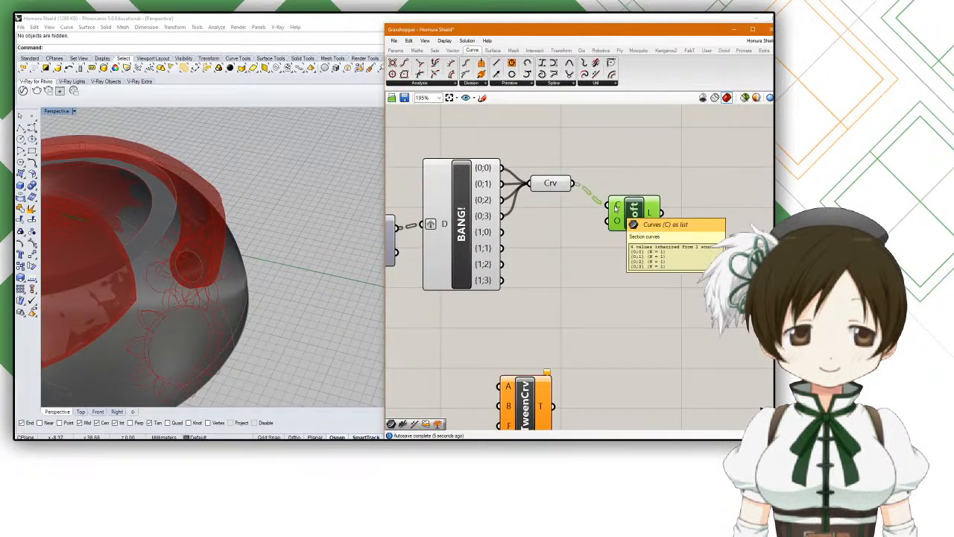
right_click(616, 209)
left_click(640, 277)
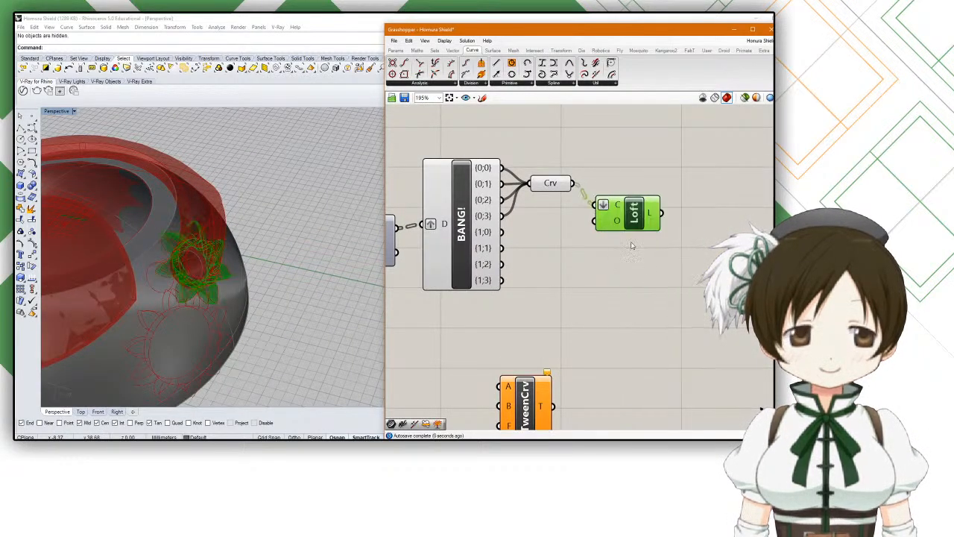
Step: Check the lofted gear preview up close and show the hidden objects in Rhino
scroll(236, 217, "up", 6)
right_click_drag(239, 219, 260, 214)
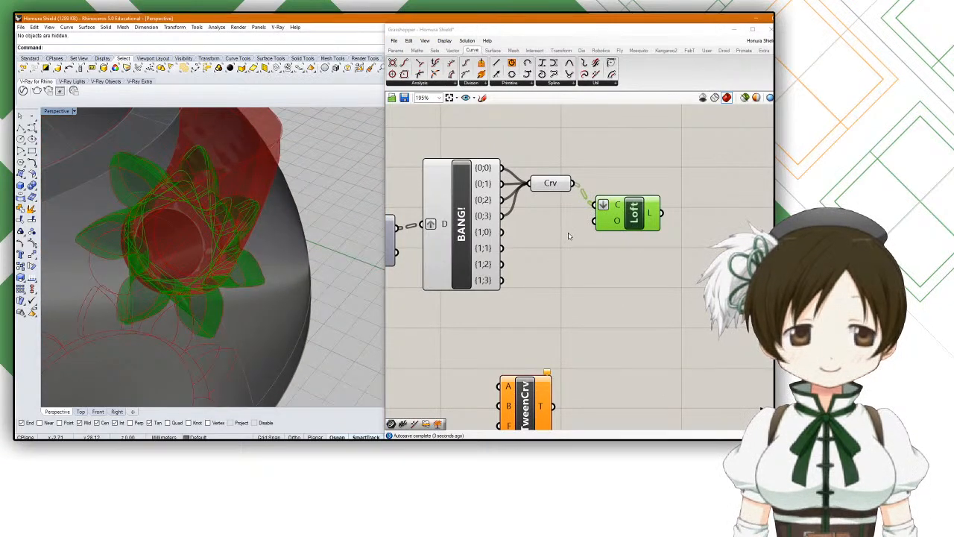
key("ctrl+z")
scroll(311, 249, "down", 5)
type("Show")
key("Return")
left_click(634, 279)
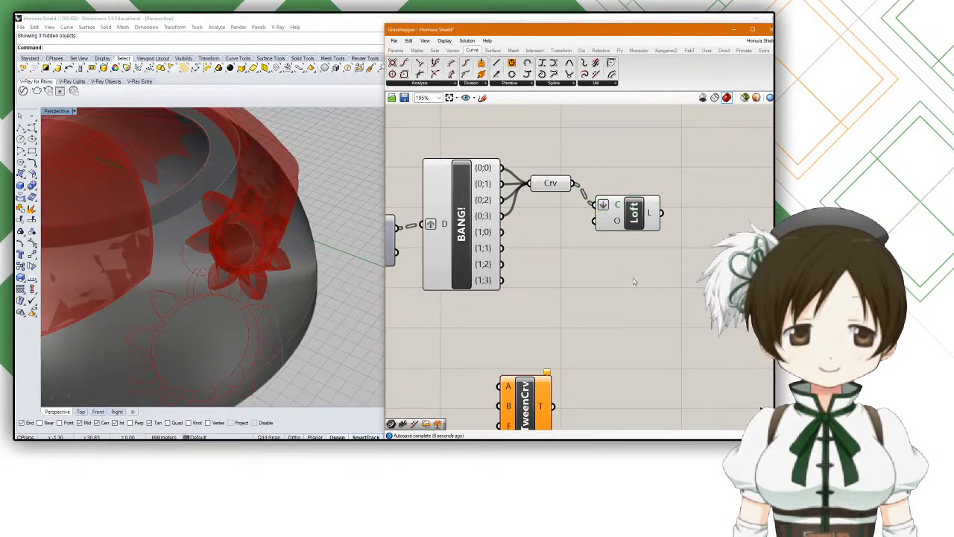
Step: Disconnect the Curve parameter from the Loft, move the Loft clear, and delete the Curve parameter
left_click_drag(628, 225, 642, 225)
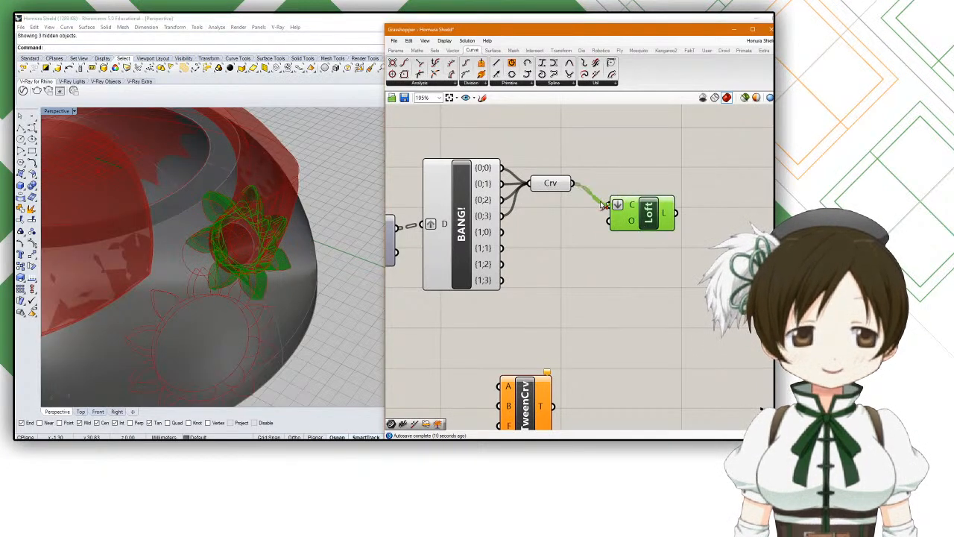
left_click_drag(573, 184, 610, 206, "ctrl")
left_click_drag(658, 228, 658, 214)
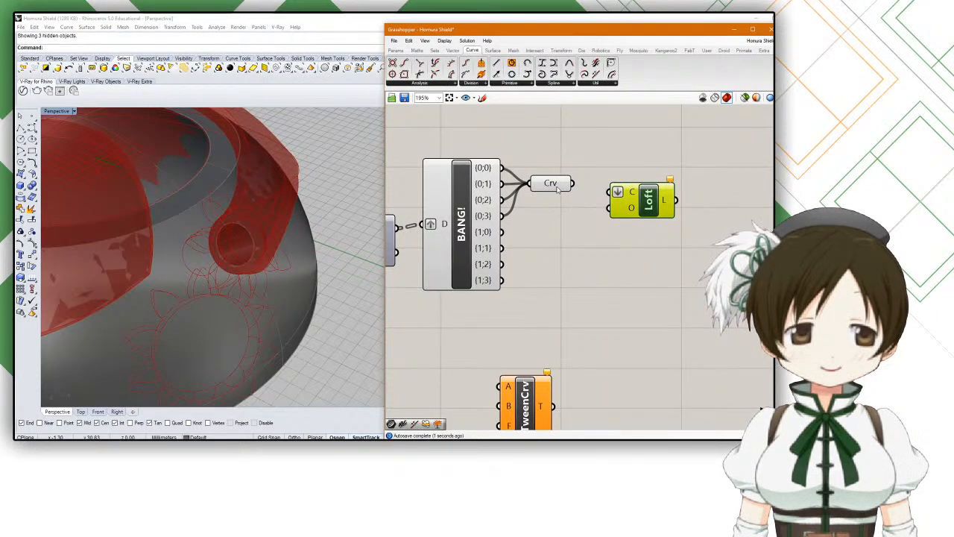
mouse_move(558, 191)
right_click_drag(556, 187, 511, 189)
left_click_drag(577, 202, 614, 227)
left_click(504, 185)
key("Delete")
double_click(503, 186)
type("const")
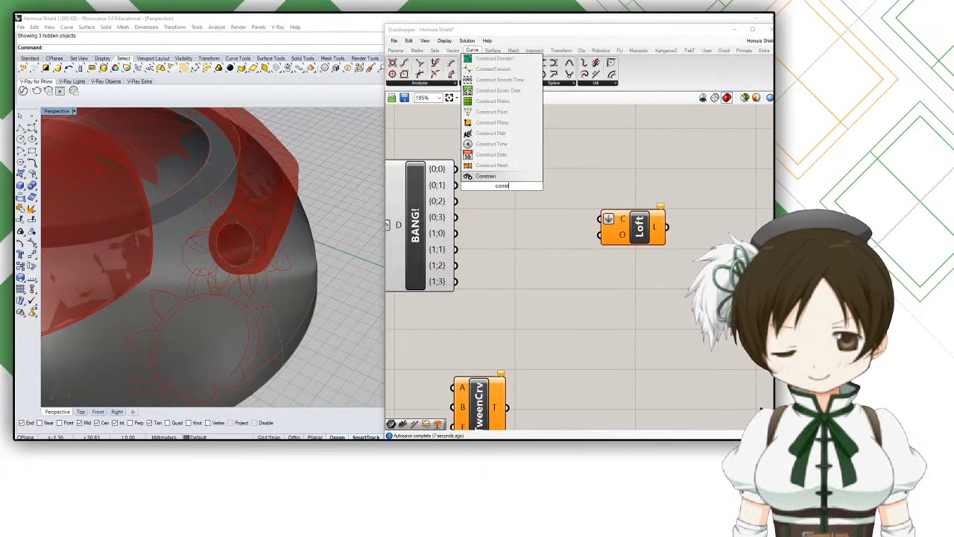
type("ruct tree")
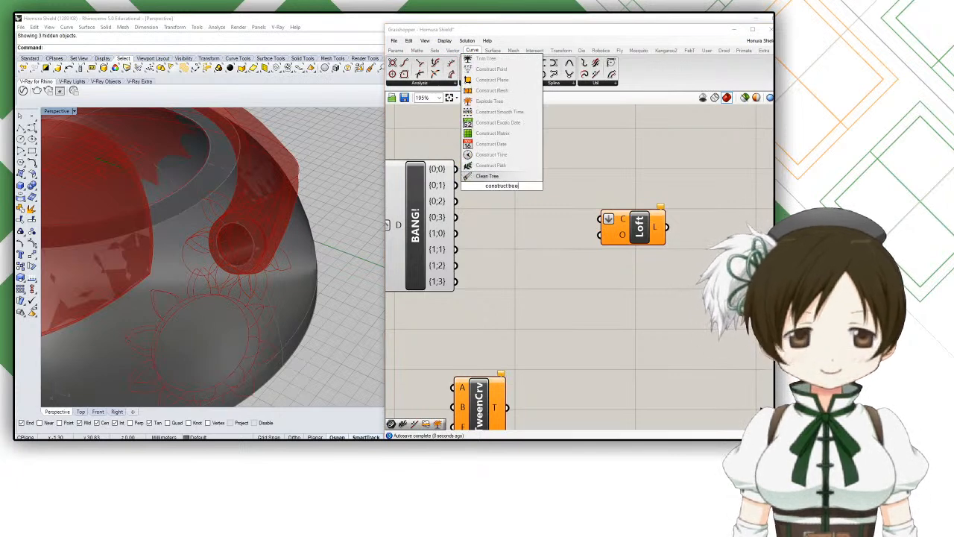
left_click(504, 167)
left_click(499, 184)
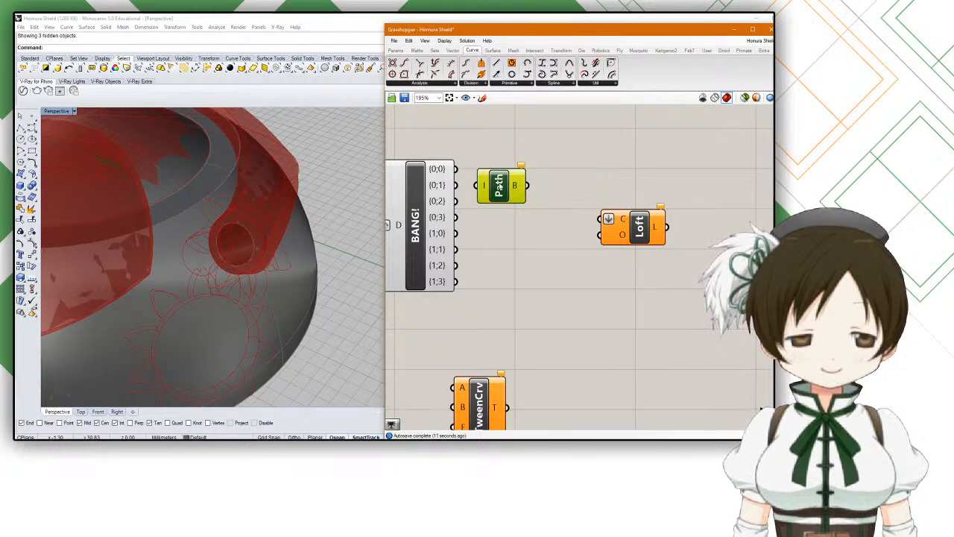
key("Delete")
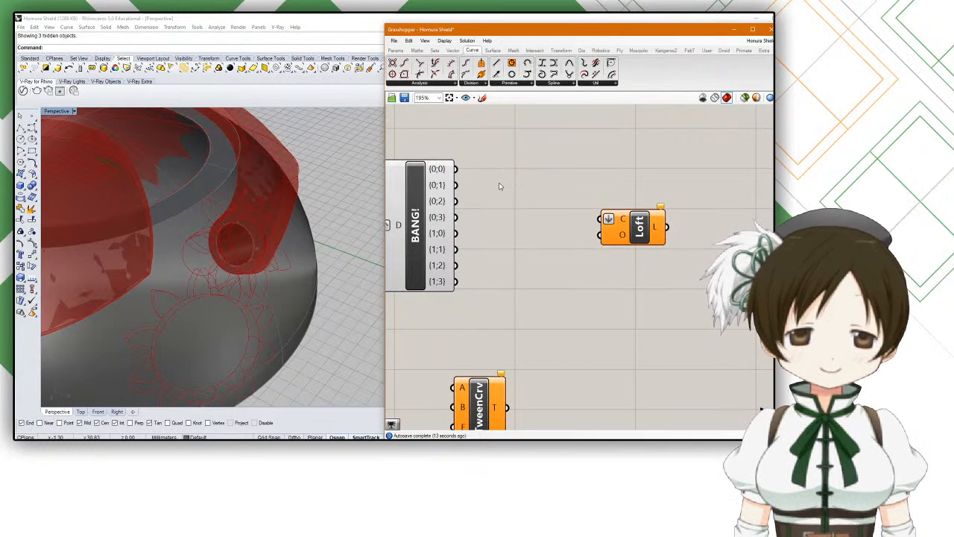
Step: Add a Weave component with four streams and wire branches {0;0}, {0;1}, {0;2} and {0;3} into streams 0 to 3
double_click(500, 185)
type("weave")
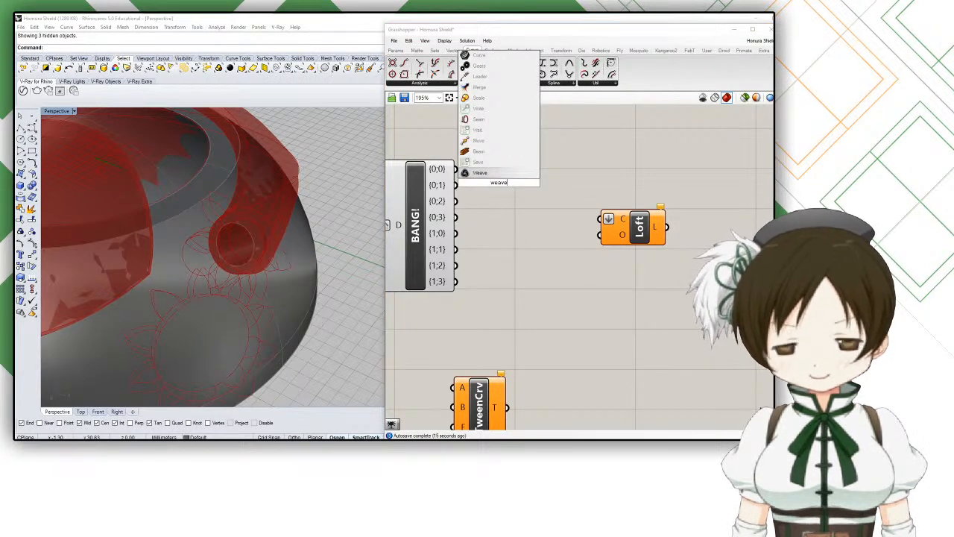
key("Return")
scroll(498, 182, "up", 2)
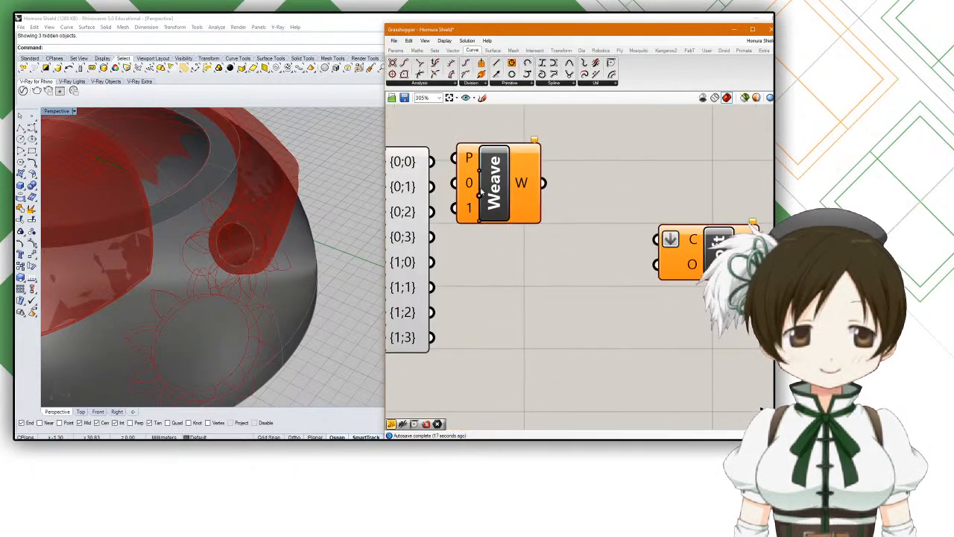
left_click_drag(488, 194, 517, 189)
left_click(509, 215)
left_click(509, 228)
left_click_drag(432, 162, 483, 153)
left_click_drag(432, 186, 482, 178)
left_click_drag(432, 211, 482, 203)
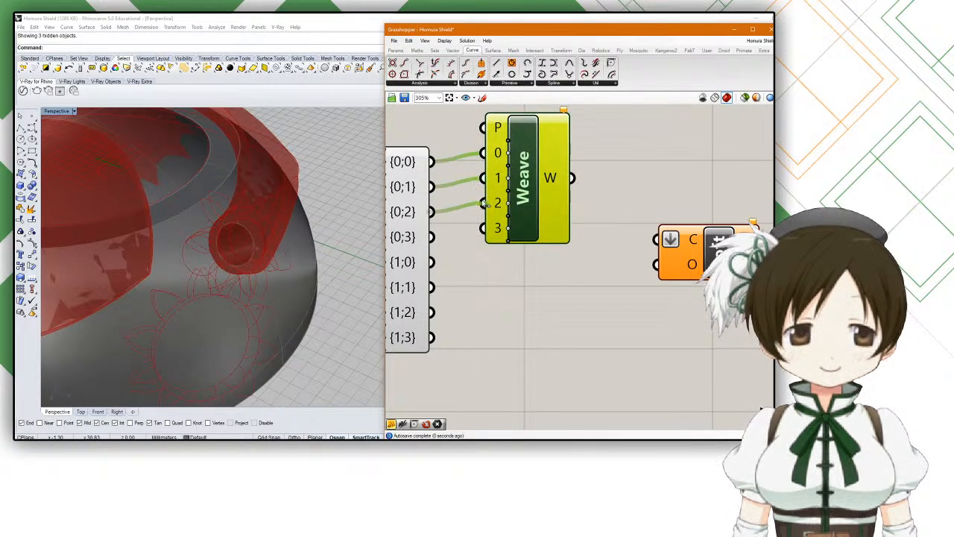
left_click_drag(431, 237, 483, 228)
Step: Try feeding the Weave output into the Loft's curves input, check the preview, and delete the Weave component
mouse_move(563, 177)
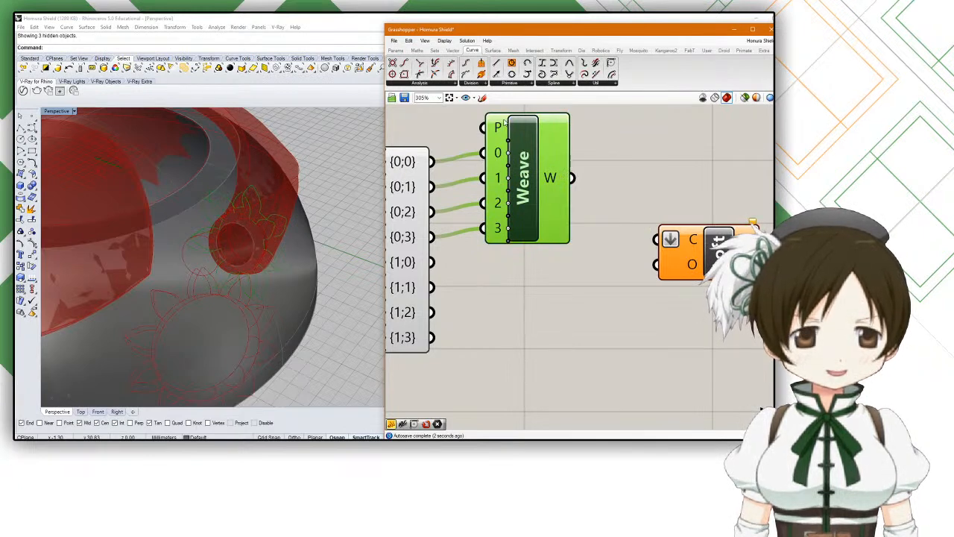
mouse_move(504, 126)
left_click_drag(571, 178, 657, 239)
right_click_drag(239, 216, 206, 192)
left_click_drag(526, 203, 524, 213)
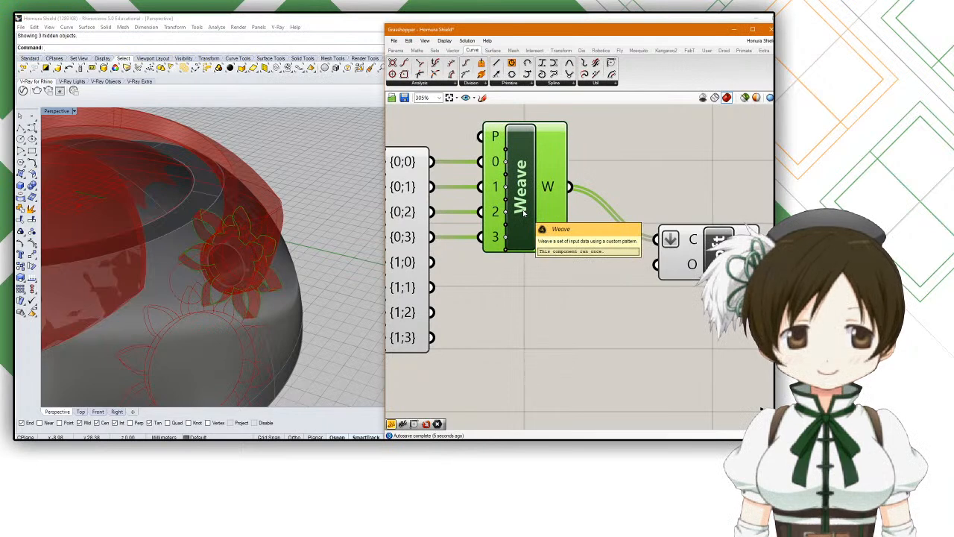
mouse_move(492, 157)
mouse_move(493, 138)
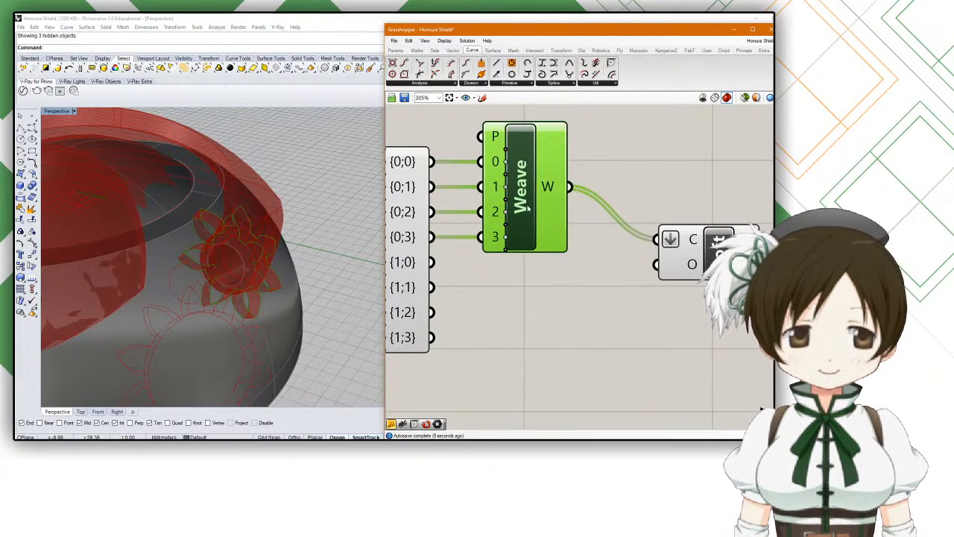
mouse_move(528, 210)
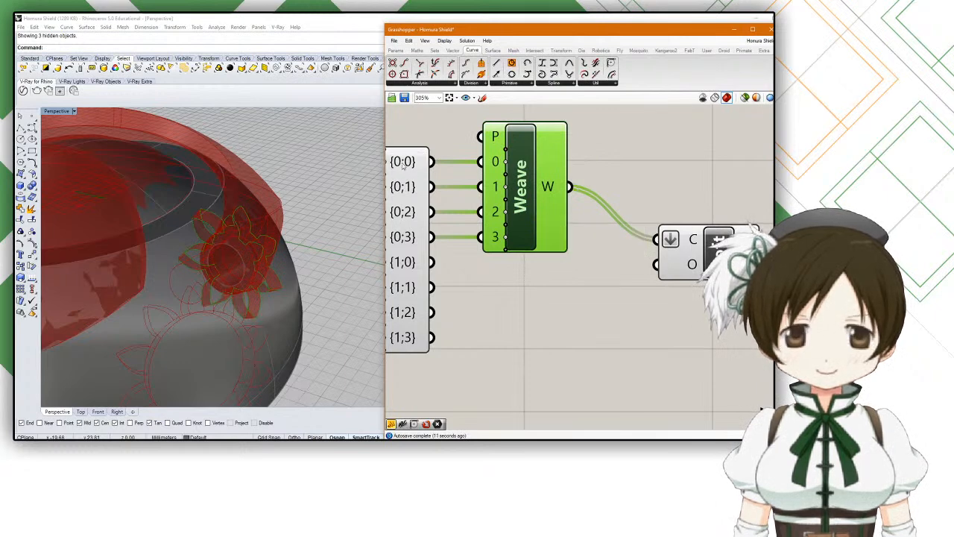
mouse_move(411, 198)
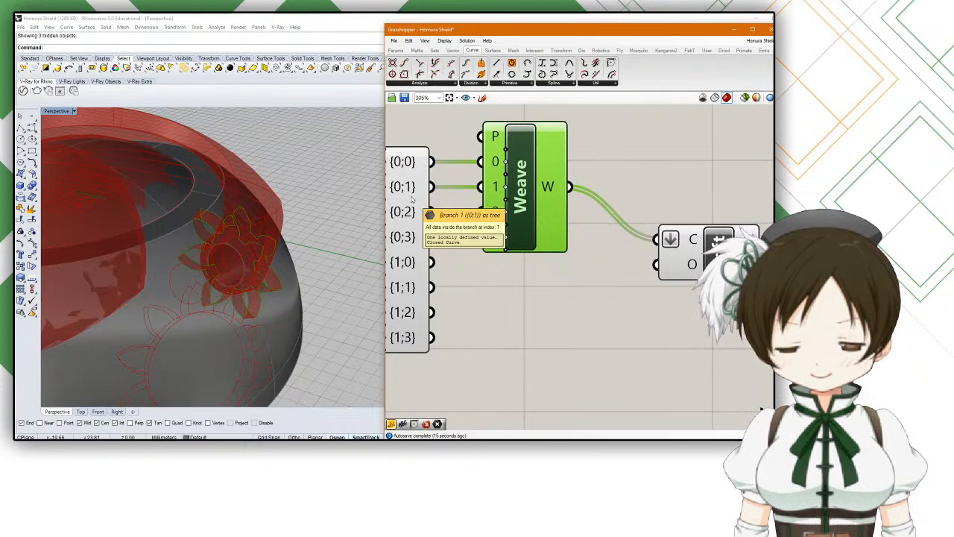
key("Delete")
Step: Add a Merge component beside the Explode Tree and place a copy of it directly below
double_click(515, 174)
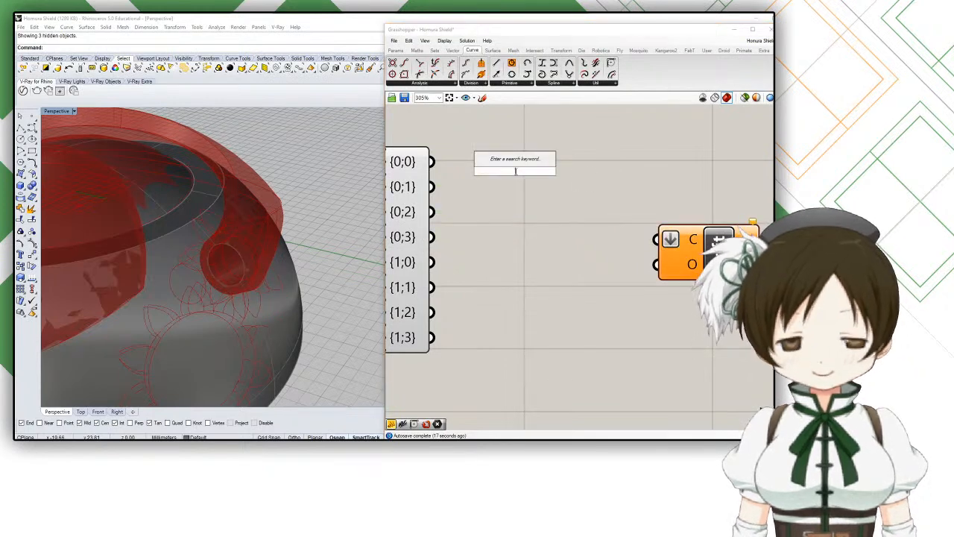
type("merge")
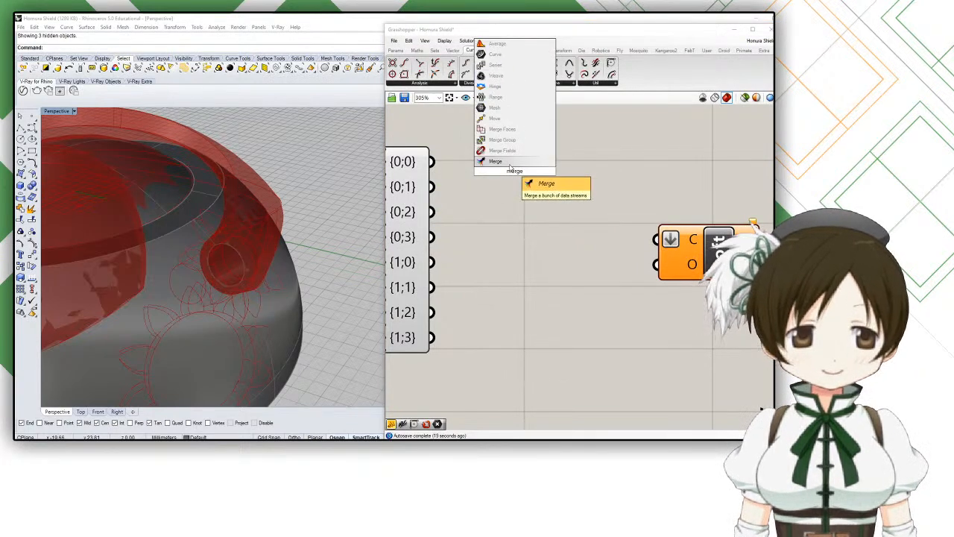
key("Return")
left_click(531, 160)
left_click_drag(531, 160, 531, 262, "alt")
Step: Wire branches {0;0} and {0;1} into the upper Merge and {0;2} and {0;3} into the lower Merge
left_click_drag(431, 161, 471, 144)
left_click_drag(431, 186, 470, 176)
left_click_drag(431, 212, 477, 257)
Step: Feed the results of both Merge components into the Loft's curves input and check the gear surface
left_click_drag(565, 160, 655, 238)
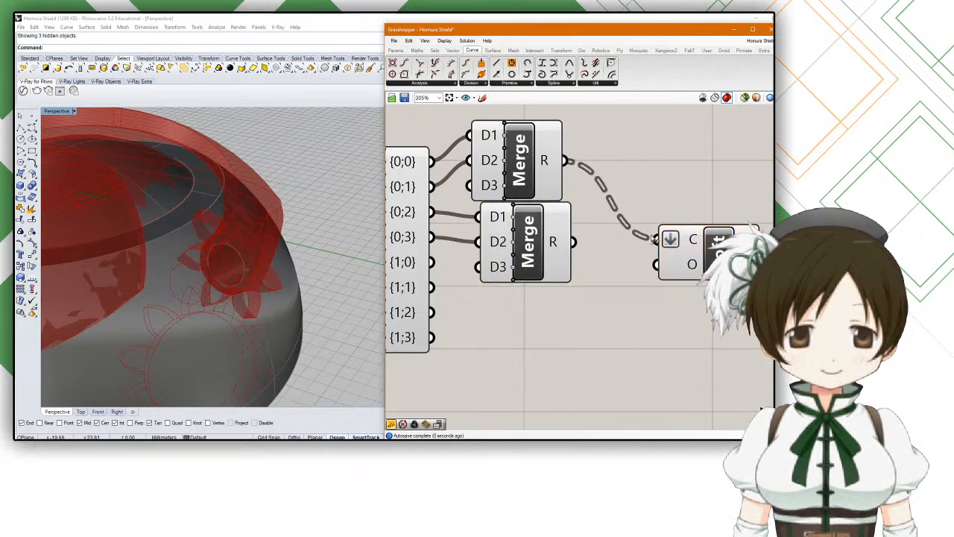
left_click_drag(574, 241, 656, 240)
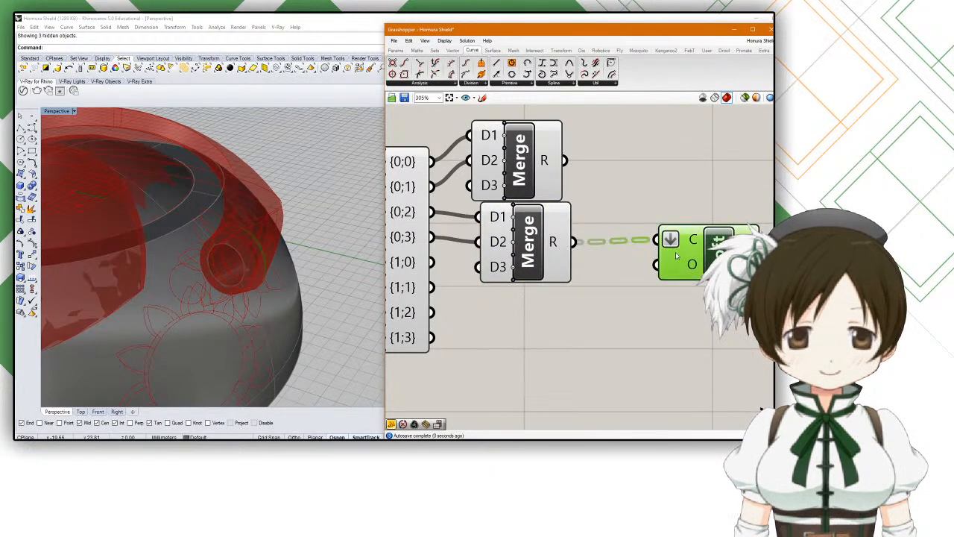
right_click_drag(263, 209, 277, 187)
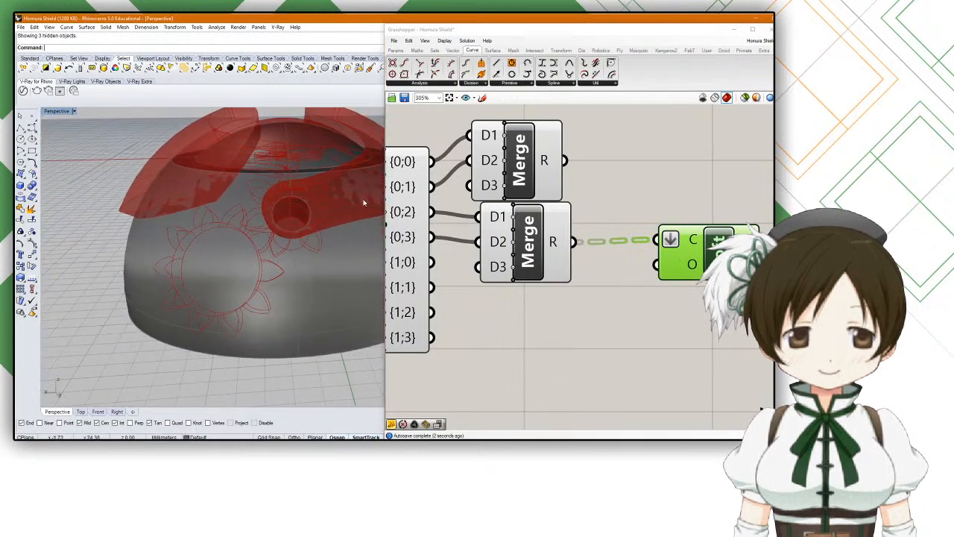
left_click_drag(527, 240, 514, 248)
left_click_drag(564, 160, 653, 240)
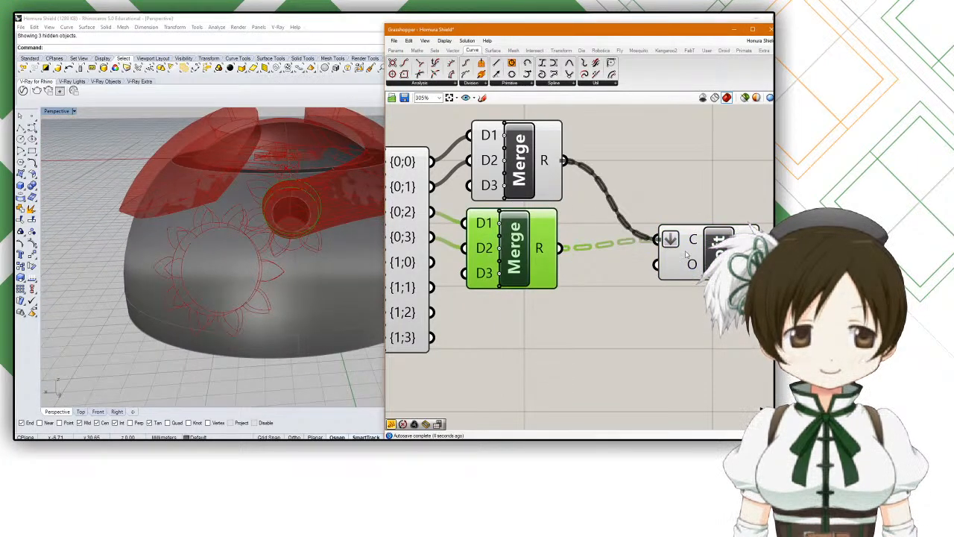
left_click(701, 255)
scroll(372, 223, "up", 6)
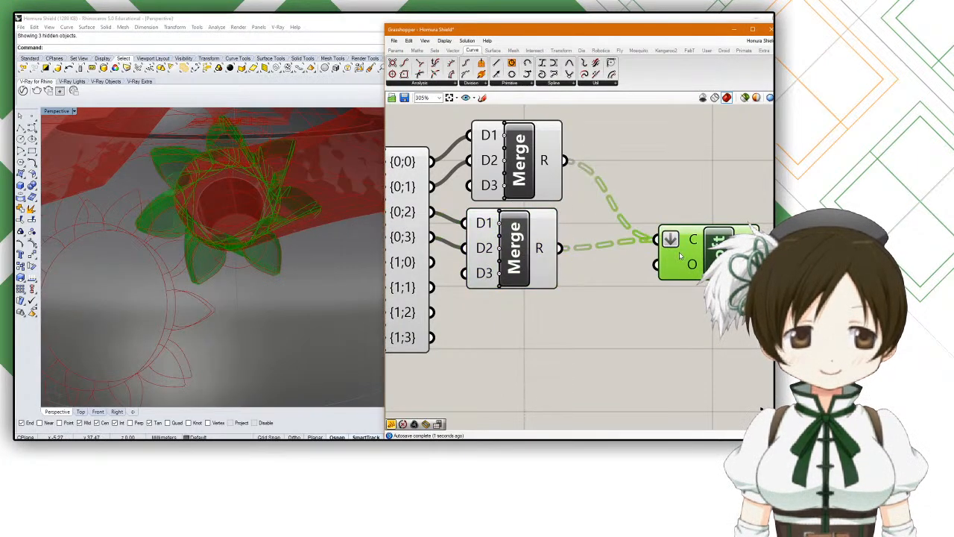
Step: Swap the middle branches so {0;2} feeds D2 of the upper Merge and {0;1} feeds D1 of the lower Merge
left_click_drag(522, 237, 550, 242)
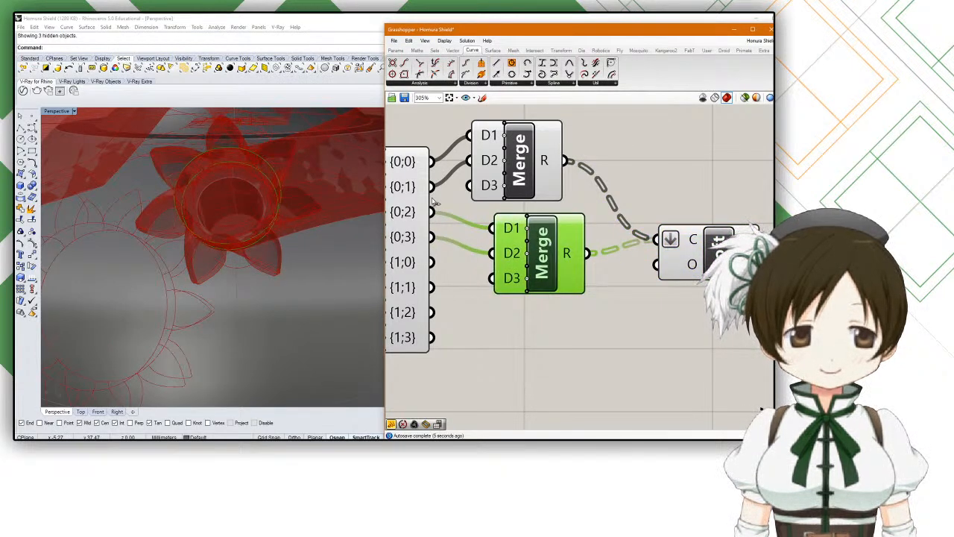
left_click_drag(432, 212, 468, 162)
left_click_drag(432, 189, 490, 230)
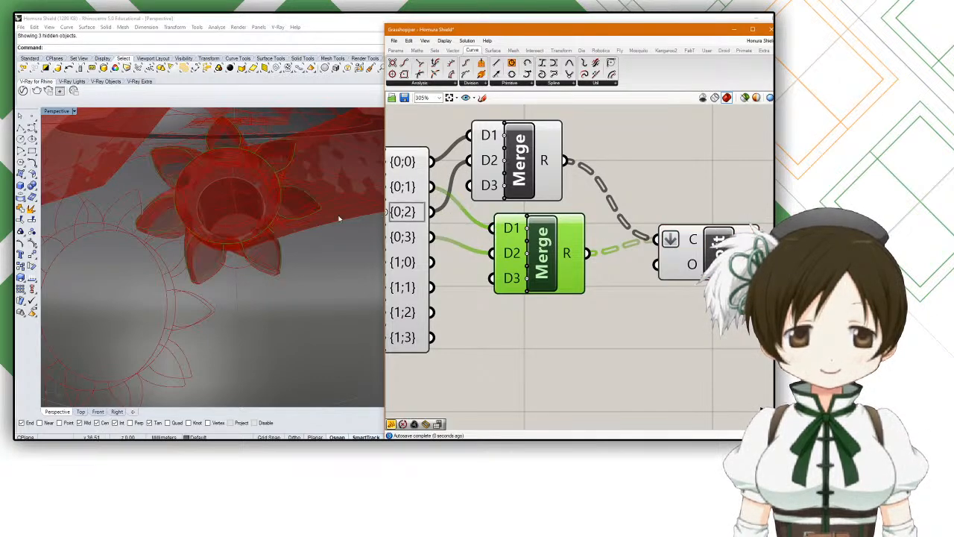
Step: Examine the lofted gear teeth and inner ring in the perspective view from several angles
left_click(298, 263)
right_click_drag(293, 269, 217, 263)
left_click(677, 262)
scroll(334, 255, "down", 2)
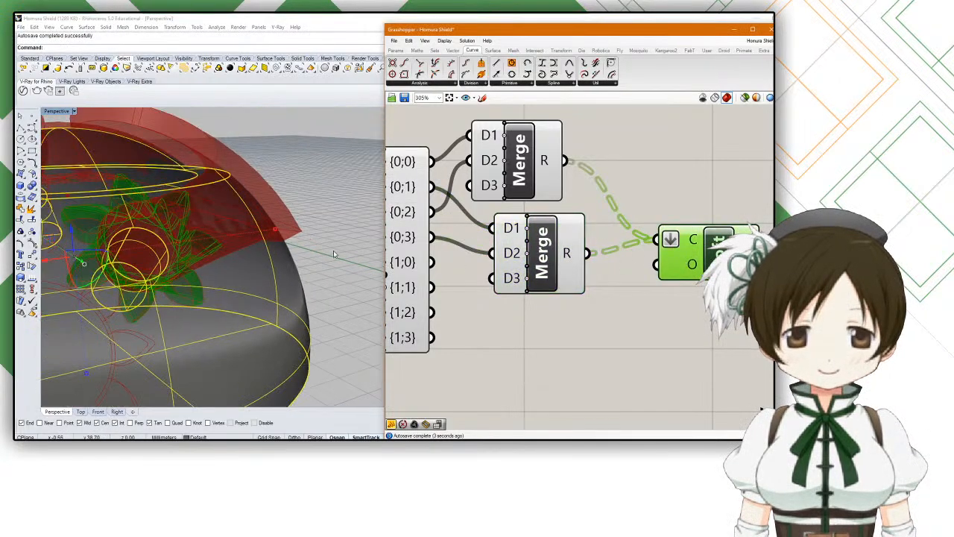
left_click(322, 232)
right_click_drag(322, 233, 328, 263)
scroll(139, 247, "up", 6)
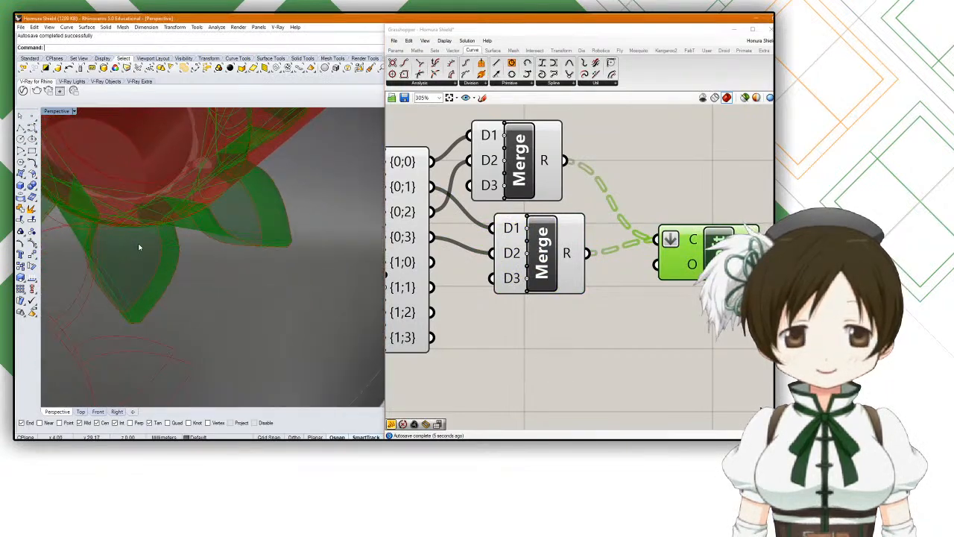
scroll(139, 248, "down", 4)
right_click_drag(140, 246, 229, 267)
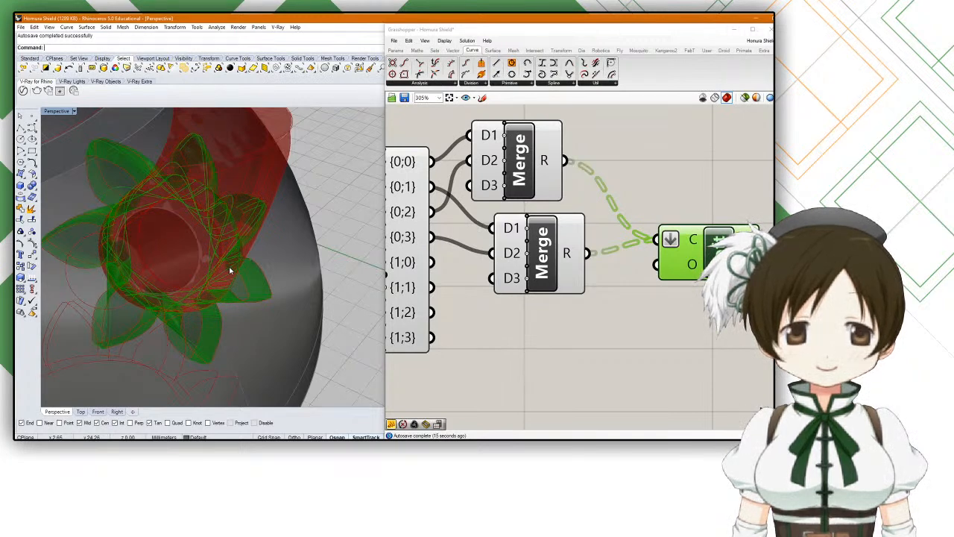
Step: Compare the curves previewed by the upper and lower Merge components
left_click_drag(565, 254, 547, 246)
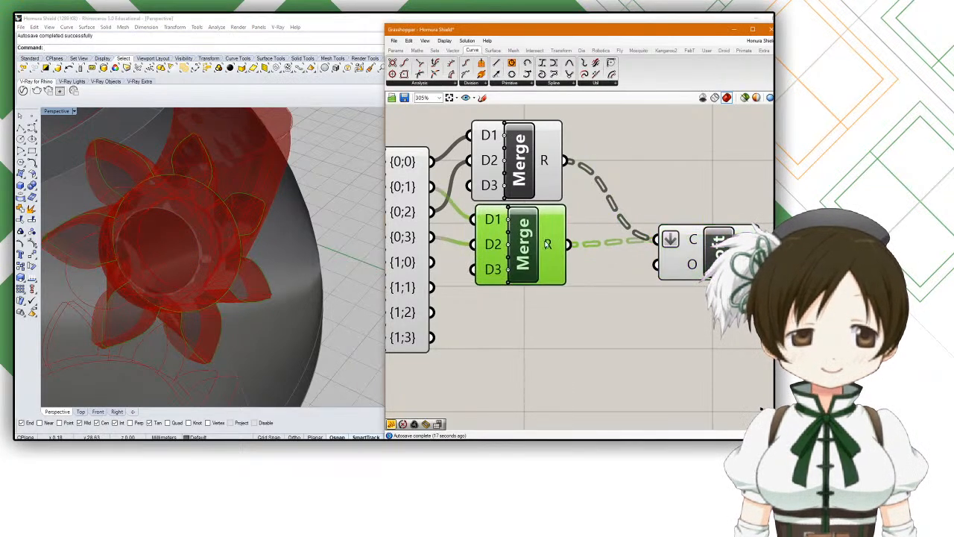
left_click(547, 193)
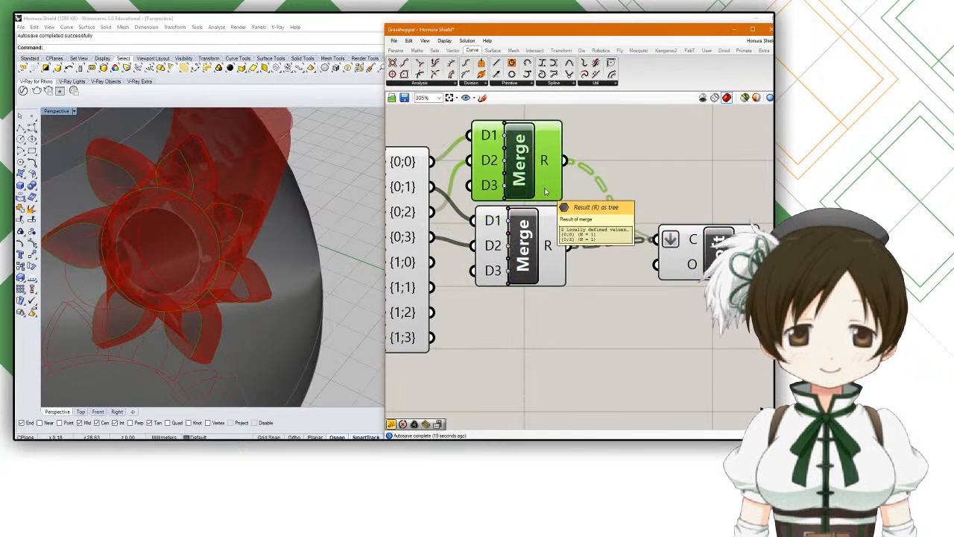
left_click(549, 240)
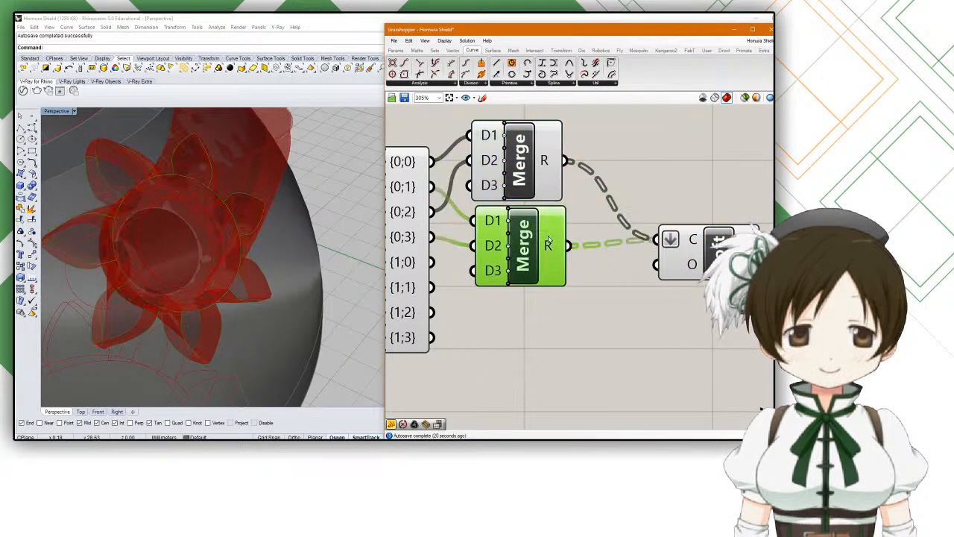
left_click(540, 192)
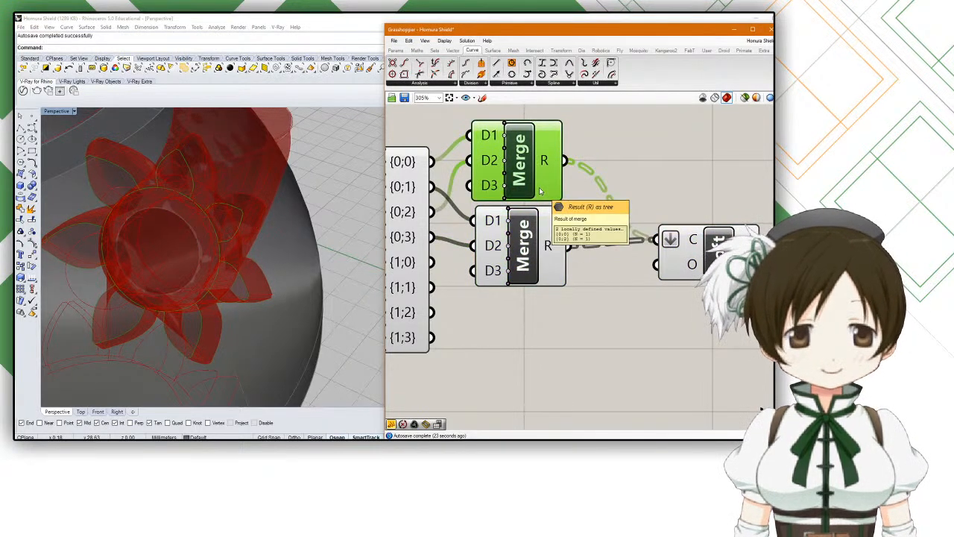
Step: Move the two Merge components and the Loft farther from the Explode Tree to make room between them
scroll(541, 192, "down", 5)
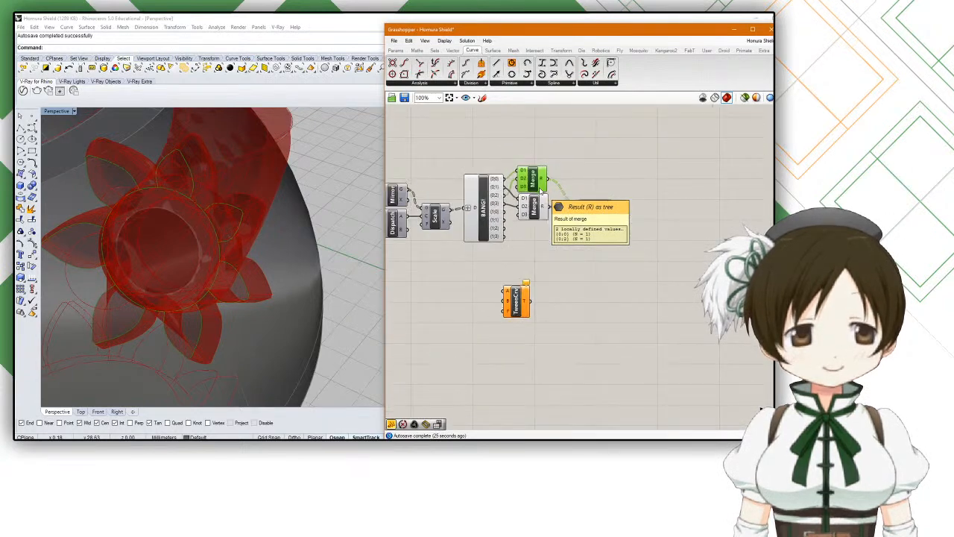
scroll(542, 191, "up", 3)
left_click_drag(618, 144, 583, 242)
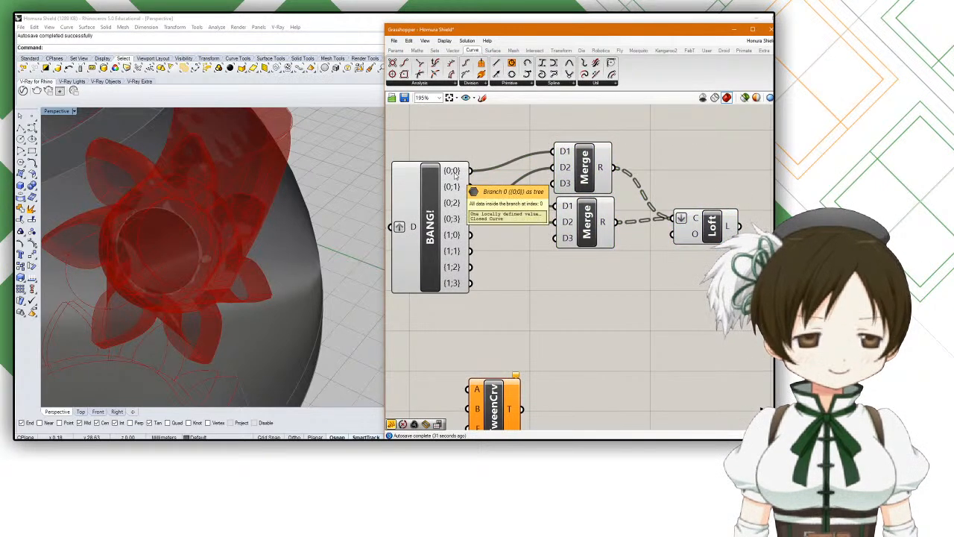
Step: Add an Area component above the Explode Tree
double_click(476, 143)
type("vol")
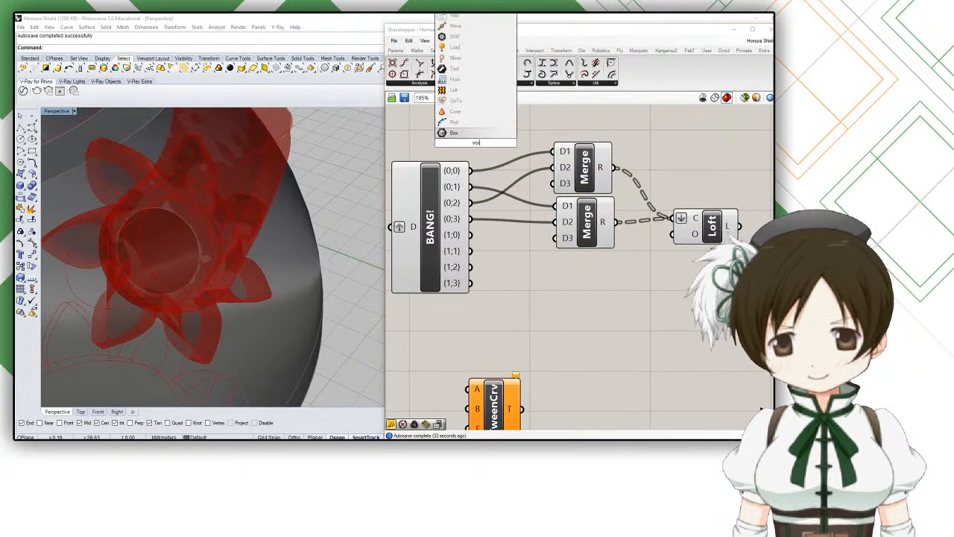
key("BackSpace")
key("BackSpace")
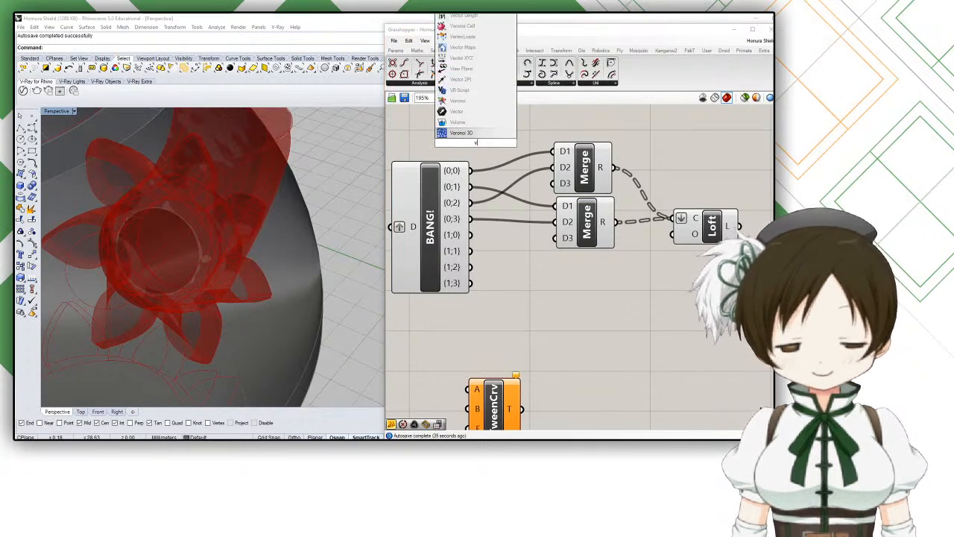
type("area")
key("Return")
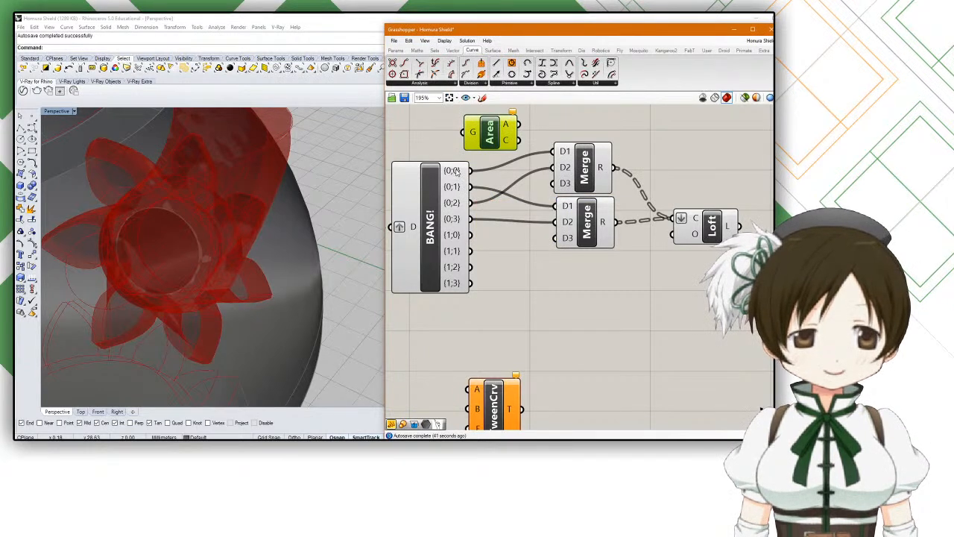
Step: Add a Curve parameter and preview the Explode Tree branches {0;0} to {0;3} through it one at a time
right_click_drag(456, 186, 543, 227)
double_click(566, 313)
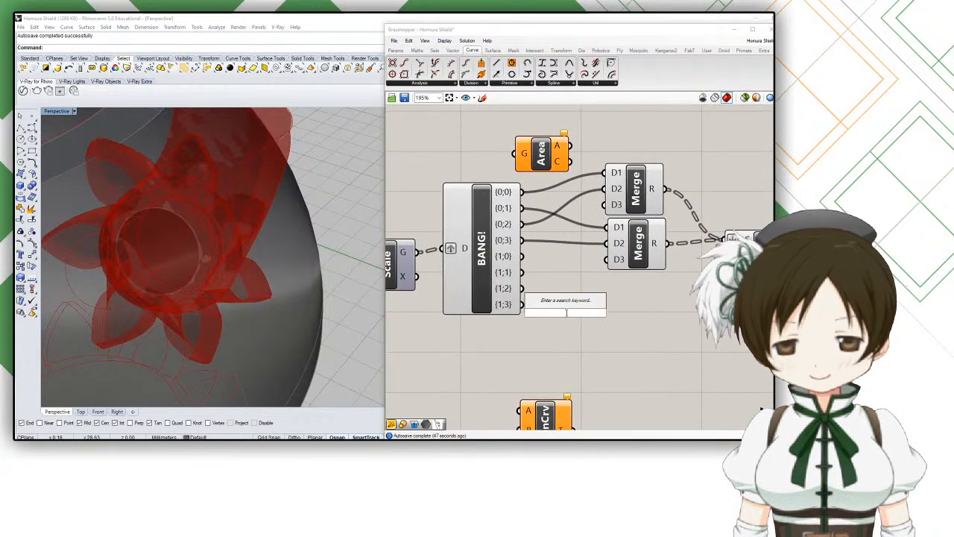
type("curve")
key("Return")
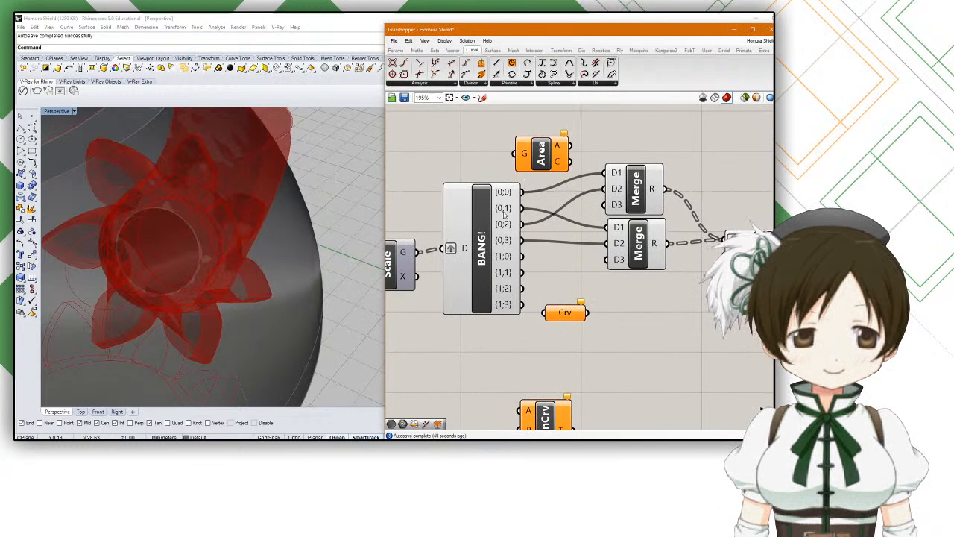
left_click_drag(523, 193, 591, 299)
left_click_drag(527, 214, 569, 299)
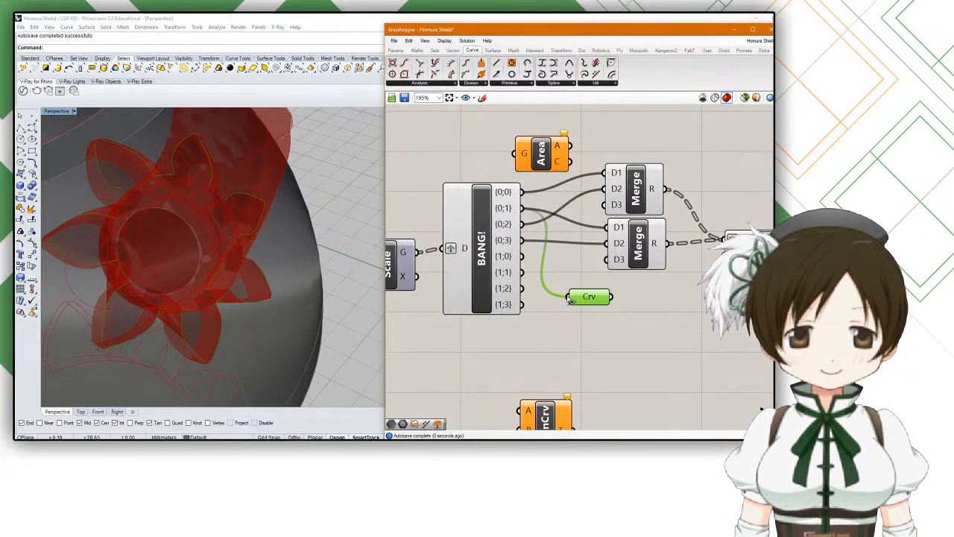
left_click_drag(524, 227, 558, 308)
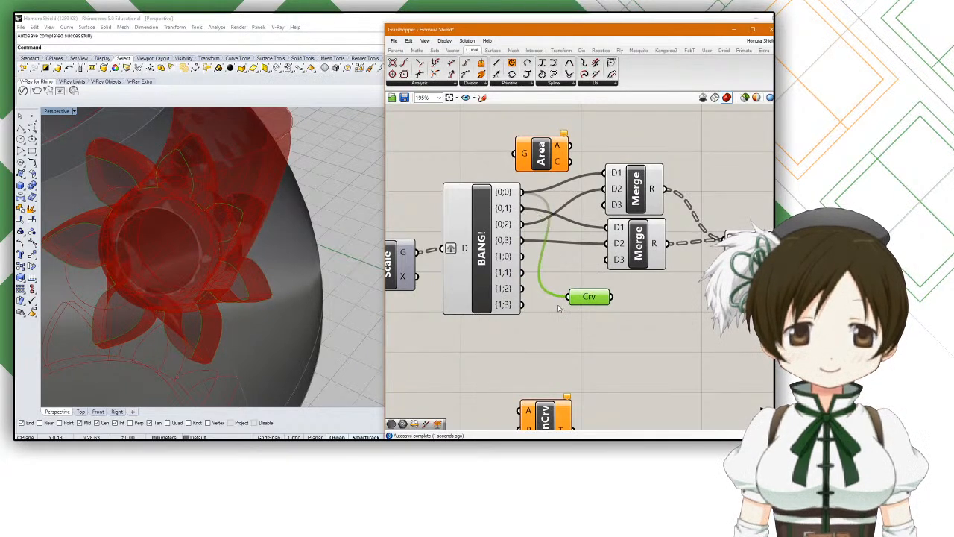
mouse_move(217, 243)
right_mouse_down()
mouse_move(233, 225)
mouse_move(211, 252)
right_mouse_up()
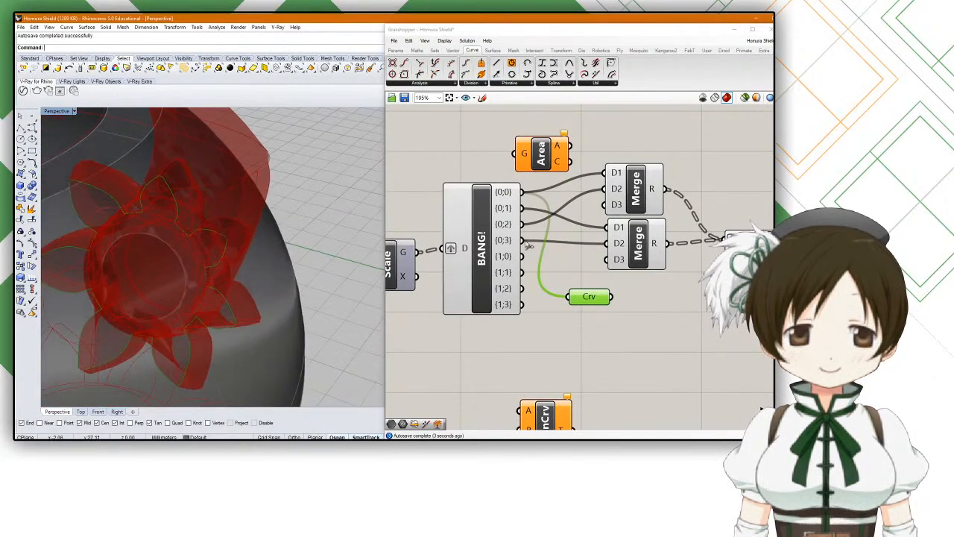
mouse_move(560, 296)
left_mouse_down()
mouse_move(536, 263)
mouse_move(563, 302)
left_mouse_up()
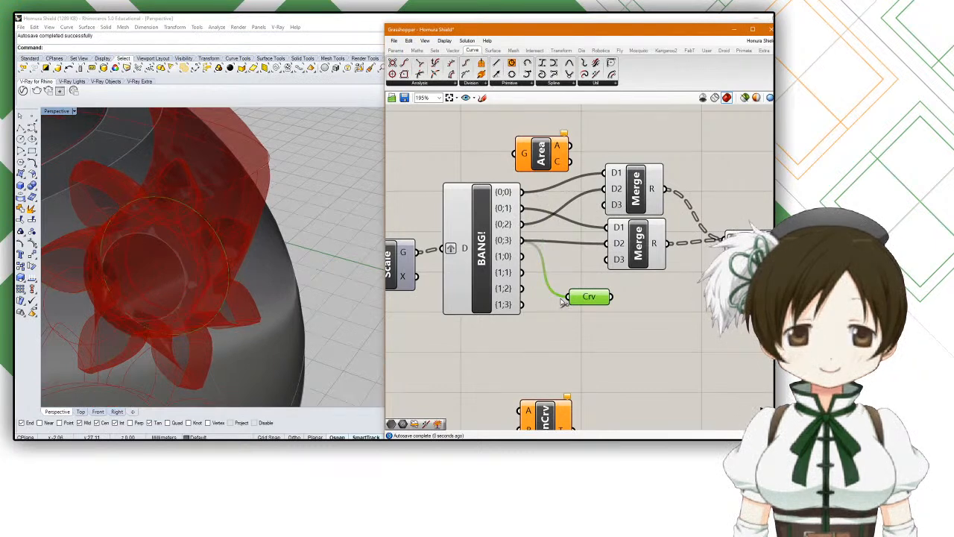
Step: Feed the circle branches {0;2}, {0;3}, {1;2} and {1;3} together into the G input of Area
left_click_drag(523, 224, 514, 153)
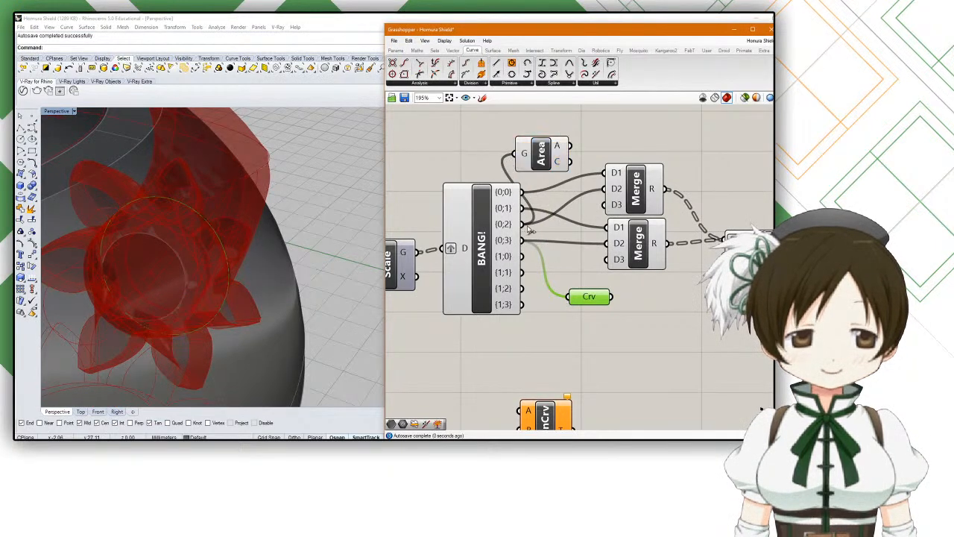
left_click_drag(529, 244, 514, 161, "shift")
left_click_drag(526, 287, 521, 153, "shift")
left_click_drag(524, 305, 522, 153, "shift")
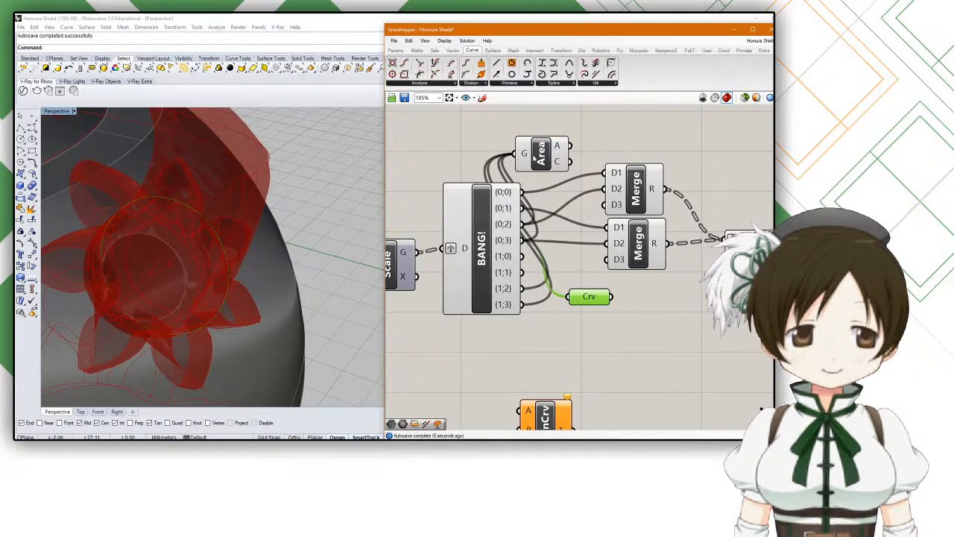
Step: Examine where the area centroids of the circles lie on both gears in the perspective view
left_click(536, 160)
scroll(262, 230, "down", 12)
scroll(248, 243, "up", 10)
right_click_drag(420, 225, 7, 219)
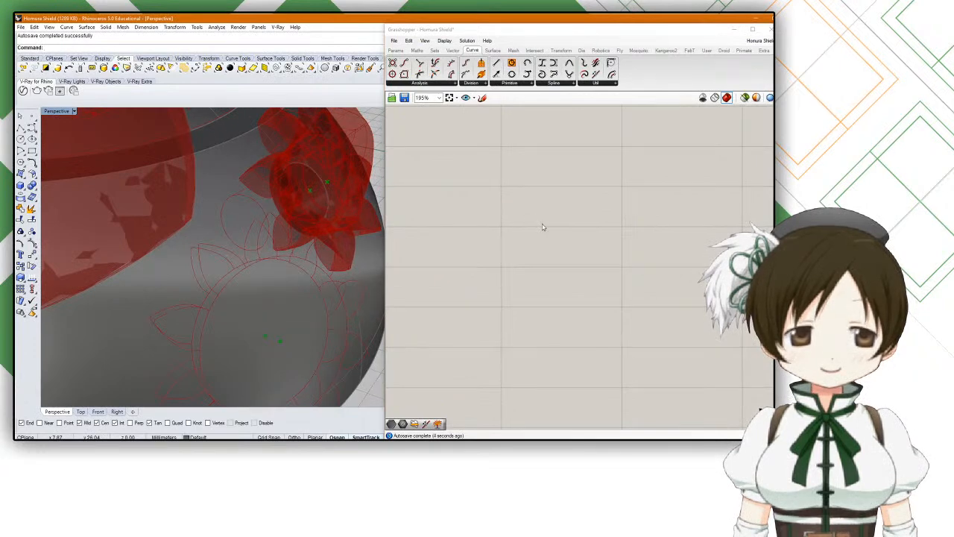
scroll(500, 267, "down", 9)
scroll(474, 248, "up", 9)
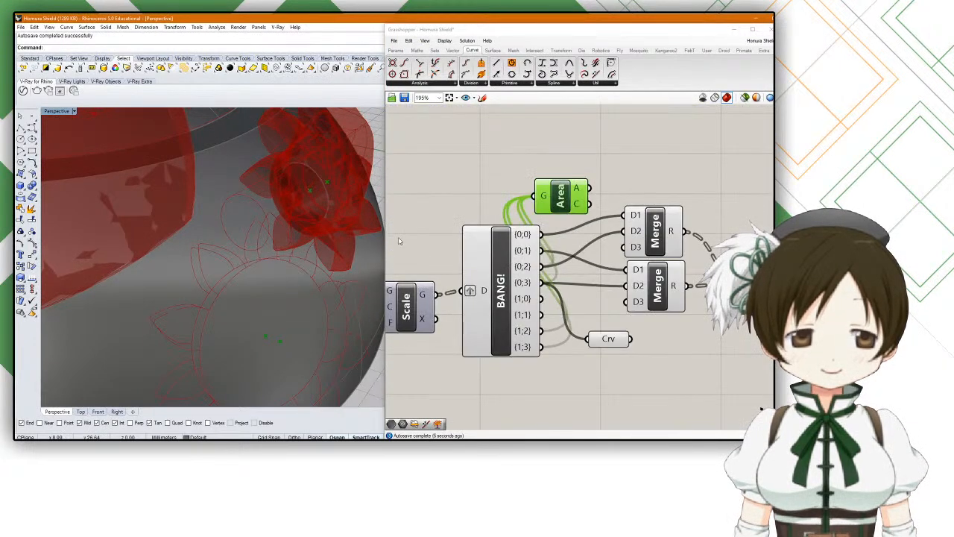
scroll(275, 239, "down", 2)
scroll(227, 215, "down", 3)
Step: Move the Area component below the Curve parameter, beneath the two Merge components
right_click_drag(548, 221, 507, 201)
left_click_drag(518, 188, 580, 373)
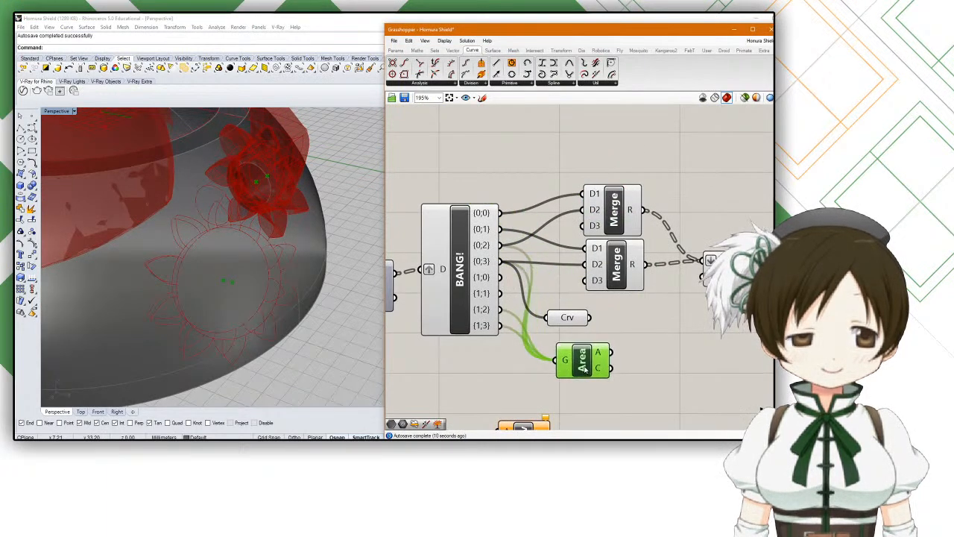
right_click_drag(580, 373, 475, 338)
left_click_drag(466, 287, 477, 281)
Step: Add a Scale component beside Area and arrange the two next to each other
double_click(564, 332)
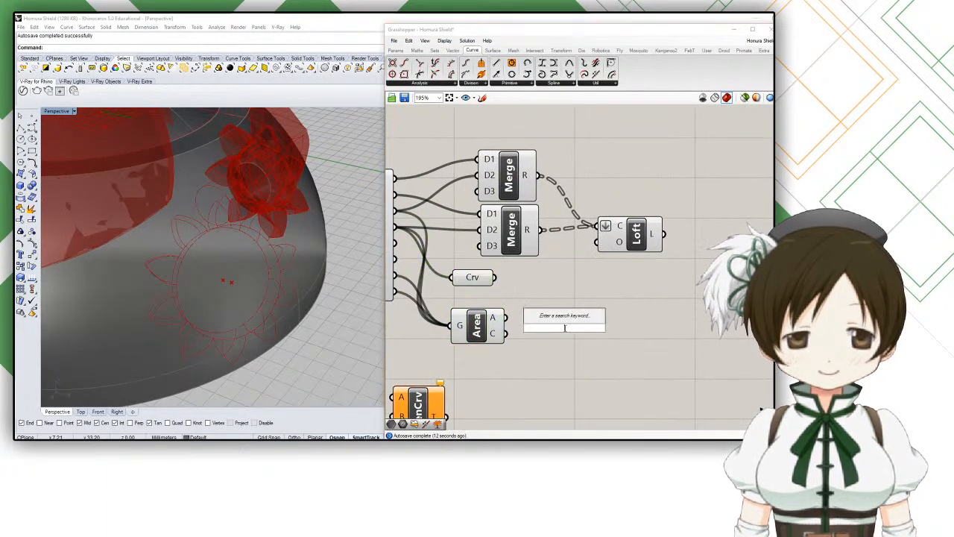
type("scale")
key("Return")
right_click_drag(573, 328, 667, 341)
mouse_move(574, 346)
left_mouse_down()
mouse_move(594, 328)
mouse_move(548, 314)
left_mouse_up()
Step: Feed branches {0;2}, {0;3}, {1;2} and {1;3} into Scale's G input and Area's centroids into its C input
left_click_drag(490, 223, 630, 326)
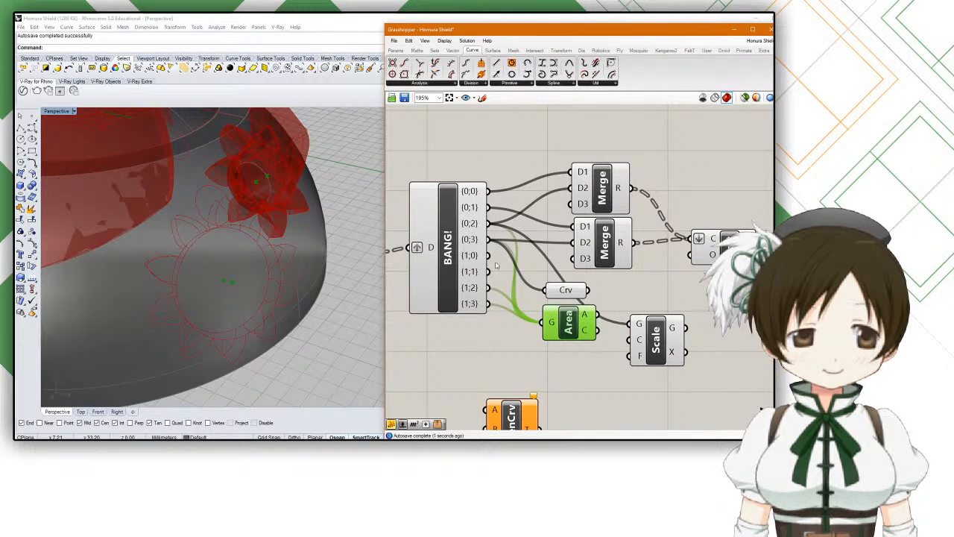
mouse_move(488, 239)
left_mouse_down()
mouse_move(567, 306)
mouse_move(639, 325)
left_mouse_up()
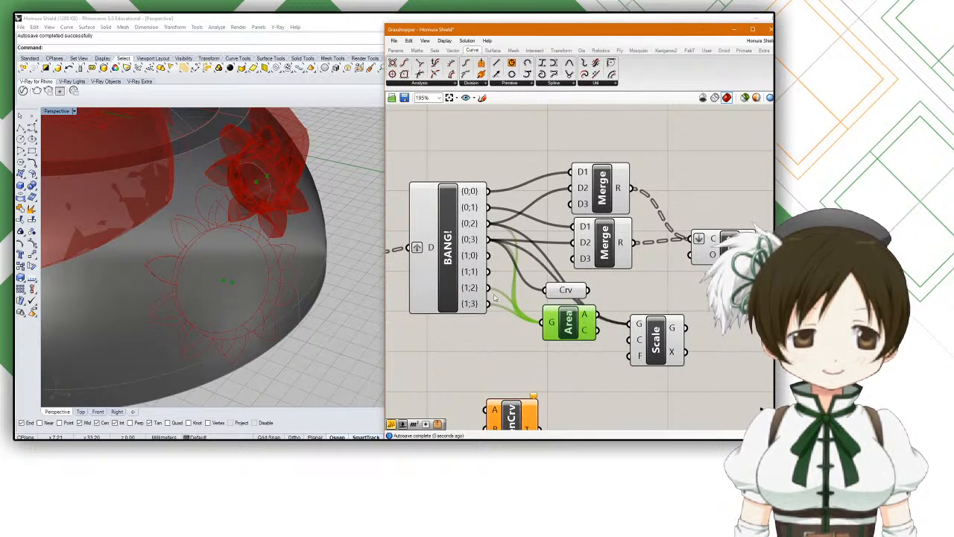
left_click_drag(490, 289, 630, 324, "shift")
left_click_drag(489, 304, 632, 326, "shift")
left_click_drag(577, 336, 656, 340)
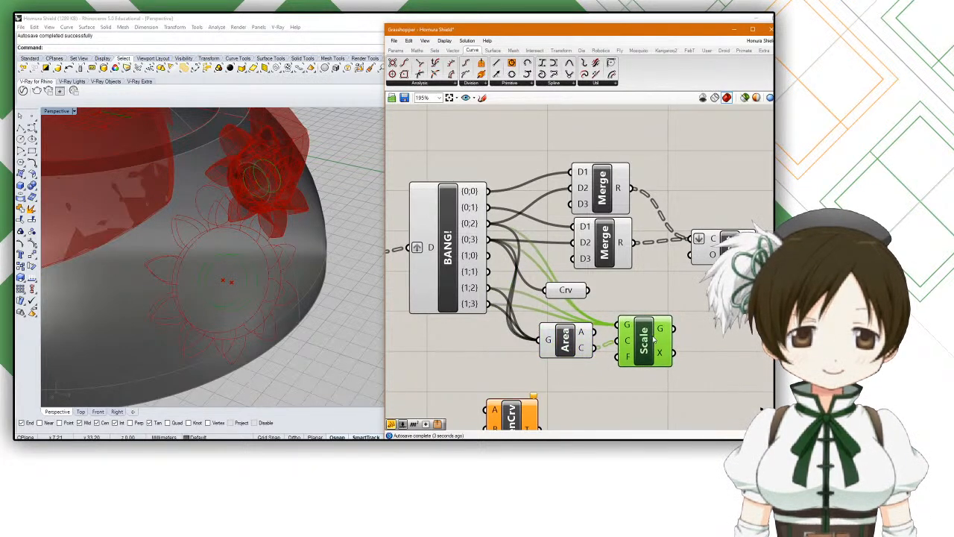
Step: Move Area and Scale closer to the Explode Tree and delete the Curve parameter
left_click_drag(649, 399, 558, 343)
left_click(649, 313)
left_click_drag(566, 291, 570, 287)
key("Delete")
left_click(619, 330)
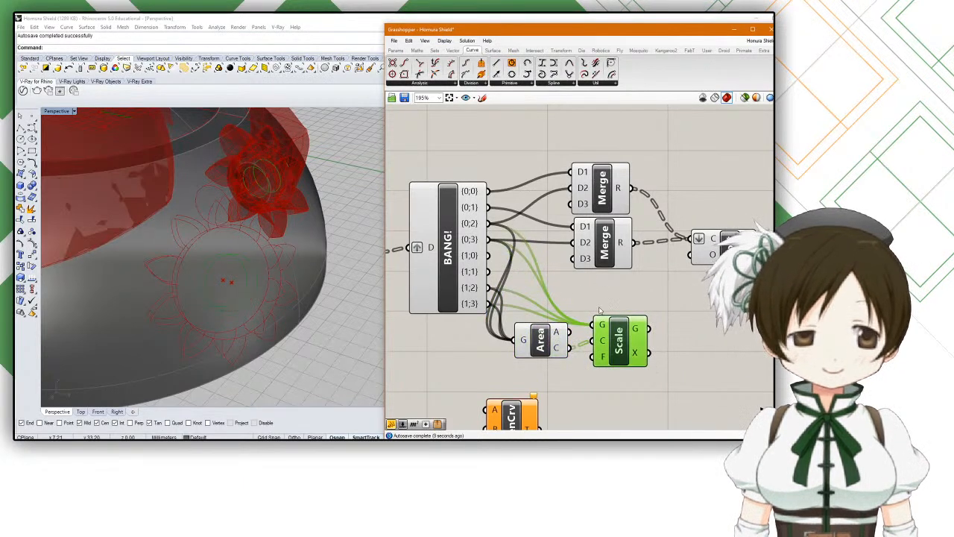
right_click_drag(617, 300, 586, 320)
Step: Offset the two Merge components so the upper one sits farther from the Explode Tree than the lower one
left_click(564, 260)
left_click(570, 215)
left_click_drag(574, 277, 574, 281)
left_click_drag(572, 217, 599, 219)
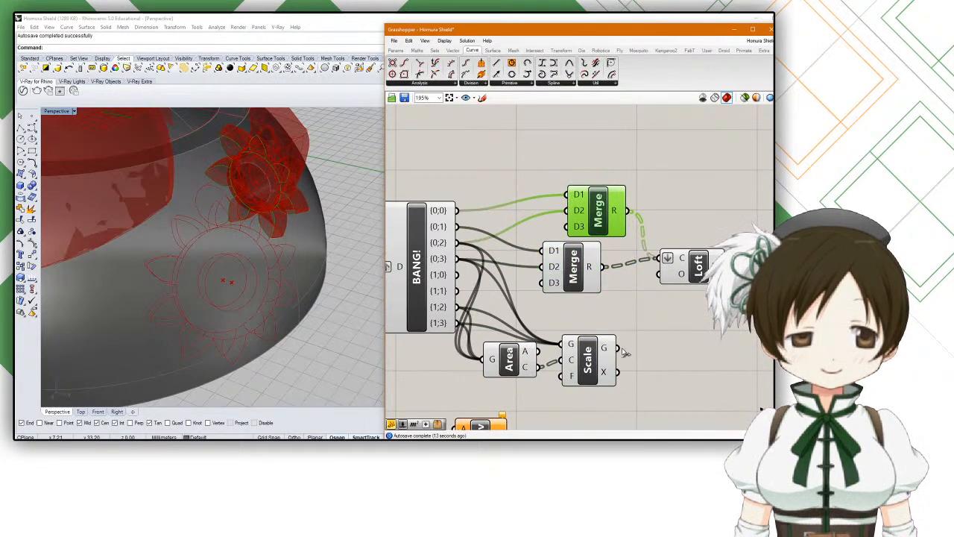
left_click(589, 340)
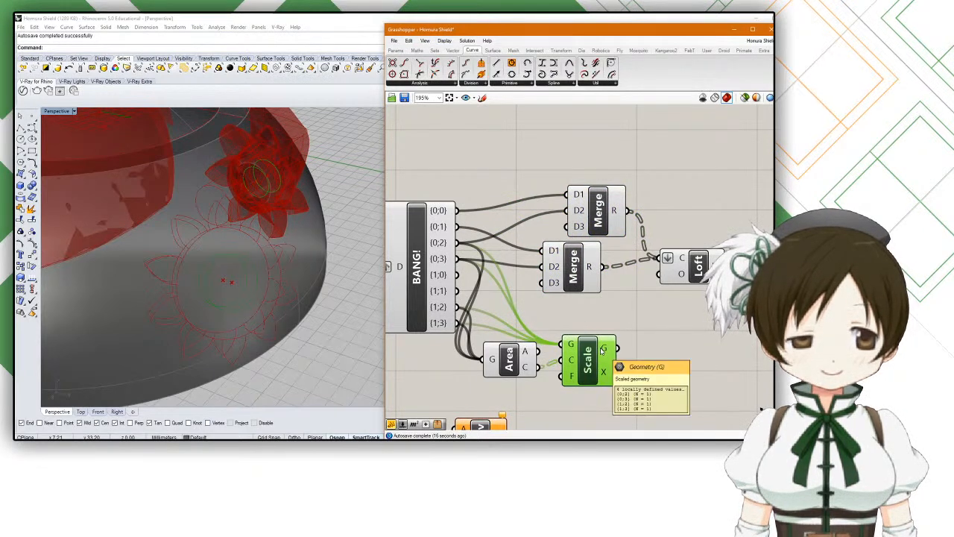
right_click_drag(625, 346, 580, 334)
double_click(589, 317)
type("explode")
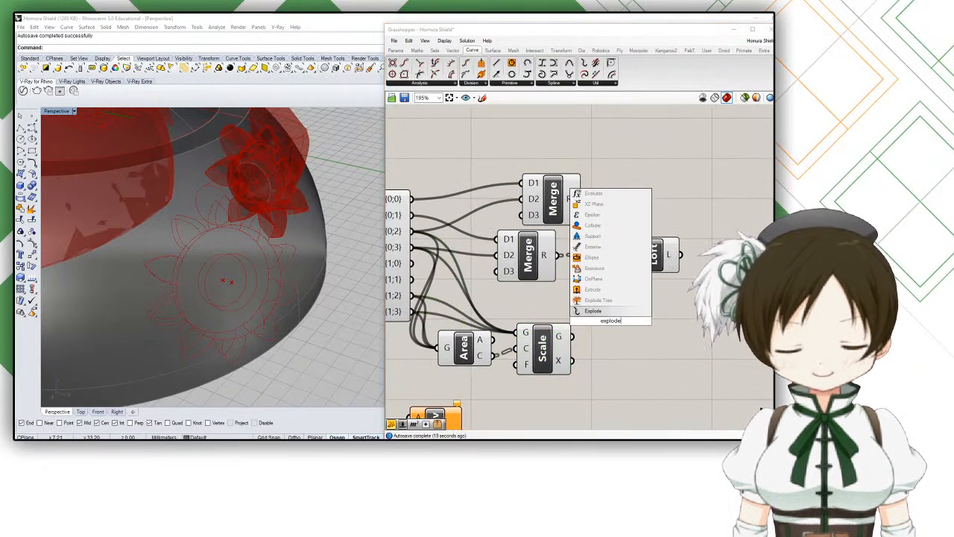
left_click(598, 300)
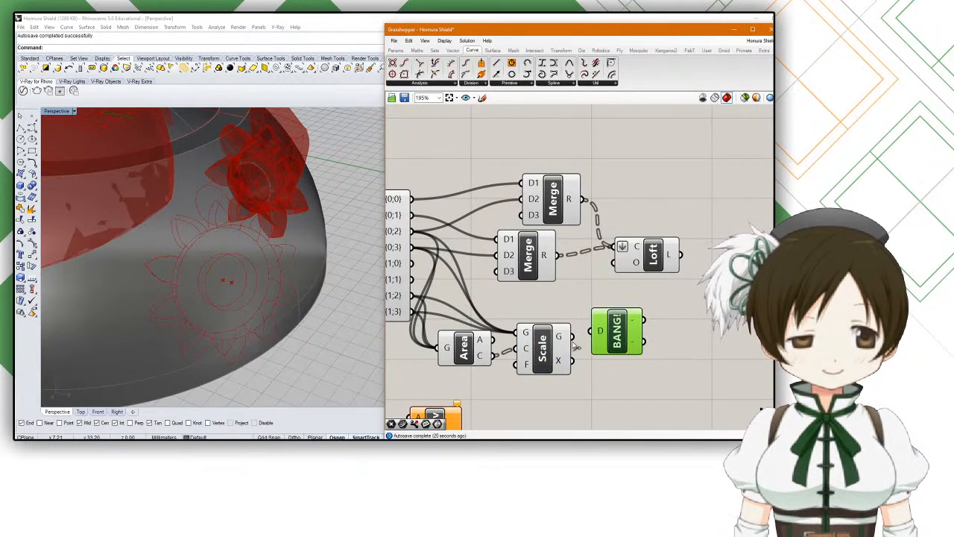
scroll(628, 357, "up", 2)
left_click(629, 353)
left_click(628, 361)
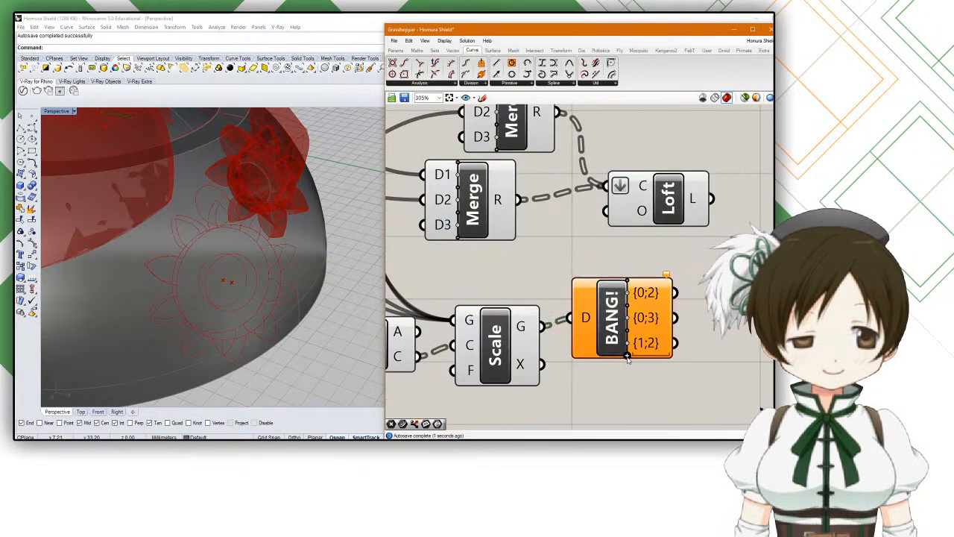
scroll(624, 354, "down", 2)
scroll(626, 357, "up", 2)
left_click(625, 361)
left_click(609, 300)
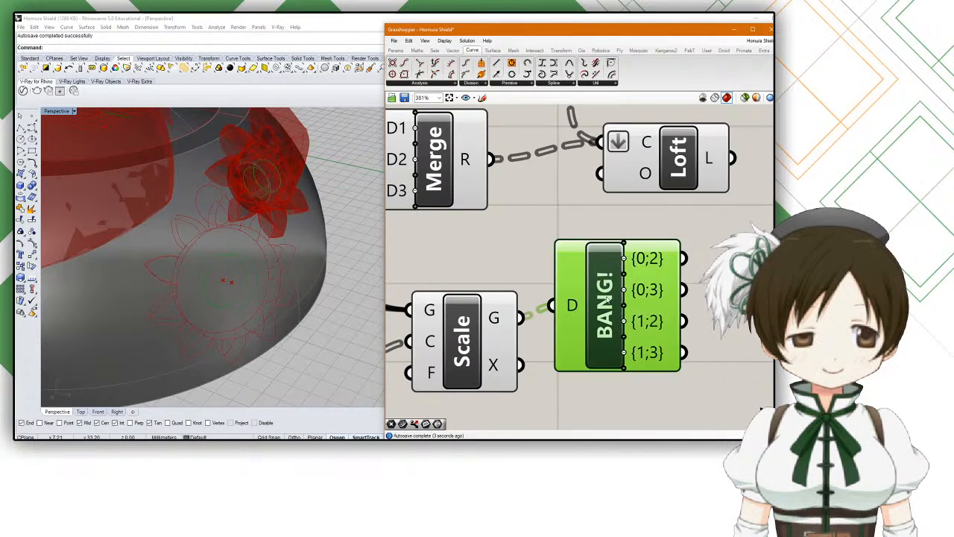
key("Delete")
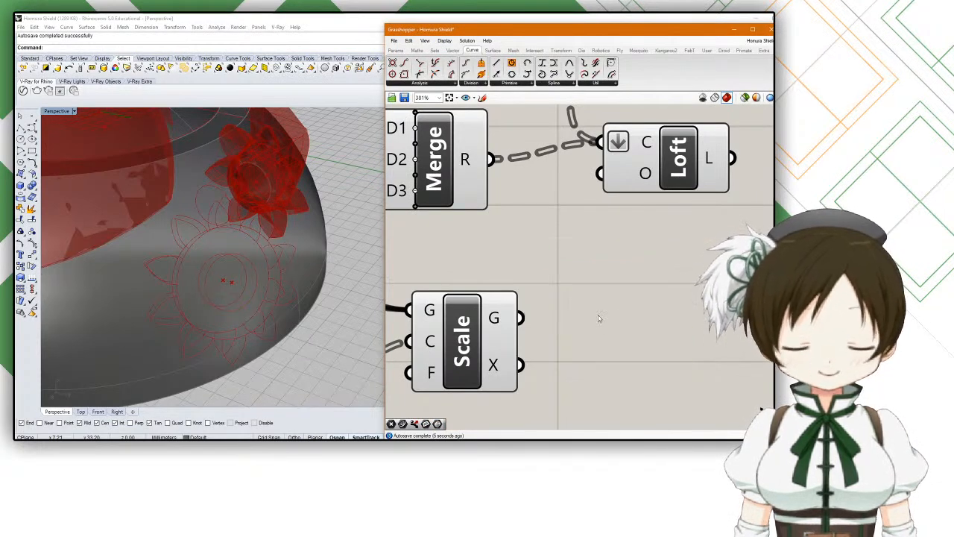
Step: Add an Explode Tree fed by Scale's G output and expand it to outputs {0;2}, {0;3}, {1;2} and {1;3}
double_click(598, 315)
type("explode")
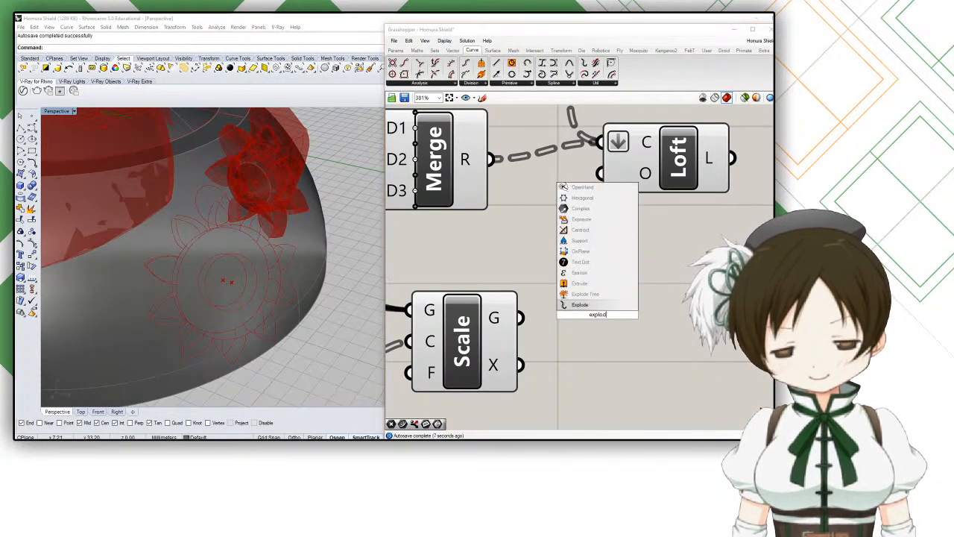
left_click(594, 295)
left_click_drag(519, 319, 546, 314)
scroll(590, 347, "up", 1)
left_click(624, 364)
left_click(625, 364)
scroll(620, 365, "down", 3)
Step: Compare the curves of the lower Merge and the new Explode Tree, and move the Loft farther from the Merges
left_click(510, 261)
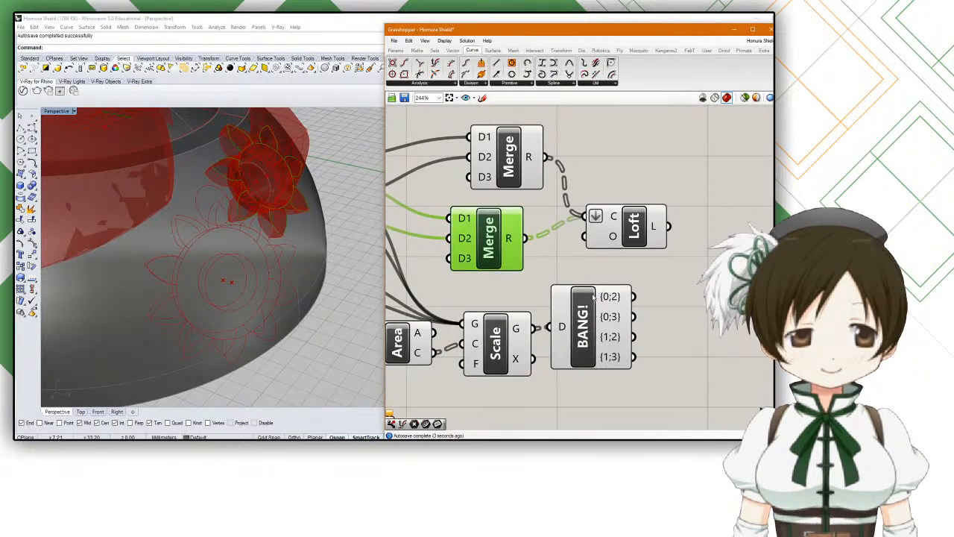
scroll(594, 296, "down", 2)
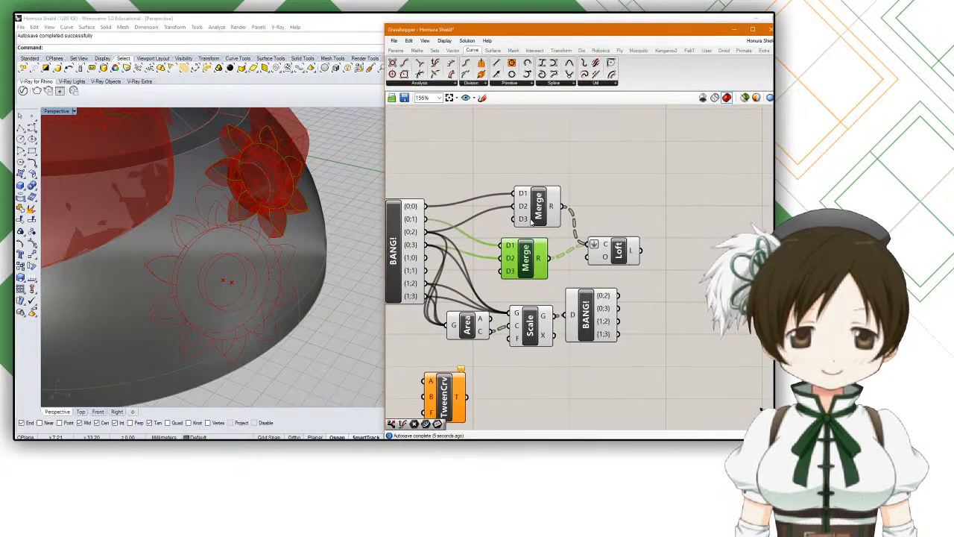
left_click(586, 309)
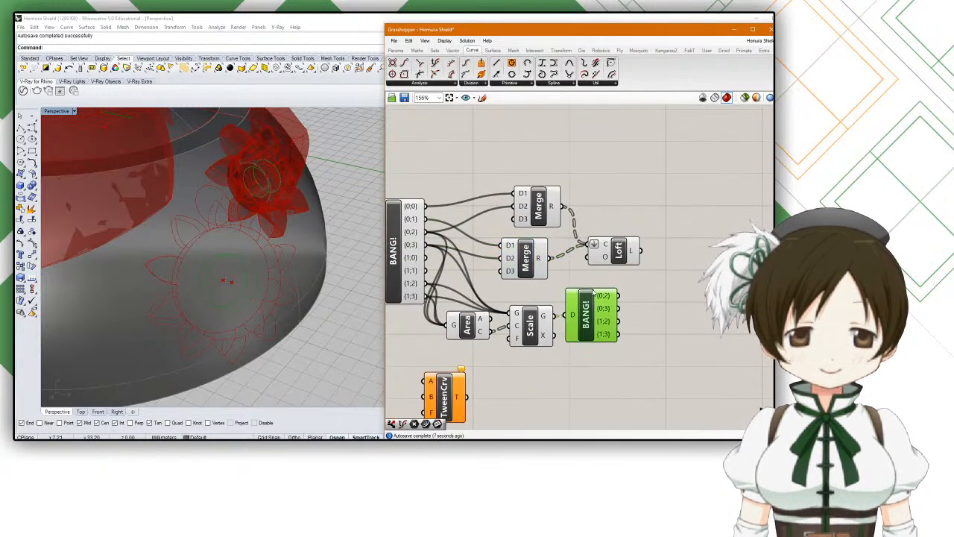
left_click_drag(618, 257, 642, 262)
left_click_drag(619, 296, 680, 264)
left_click_drag(618, 308, 659, 257, "shift")
key("ctrl+z")
key("ctrl+z")
key("ctrl+z")
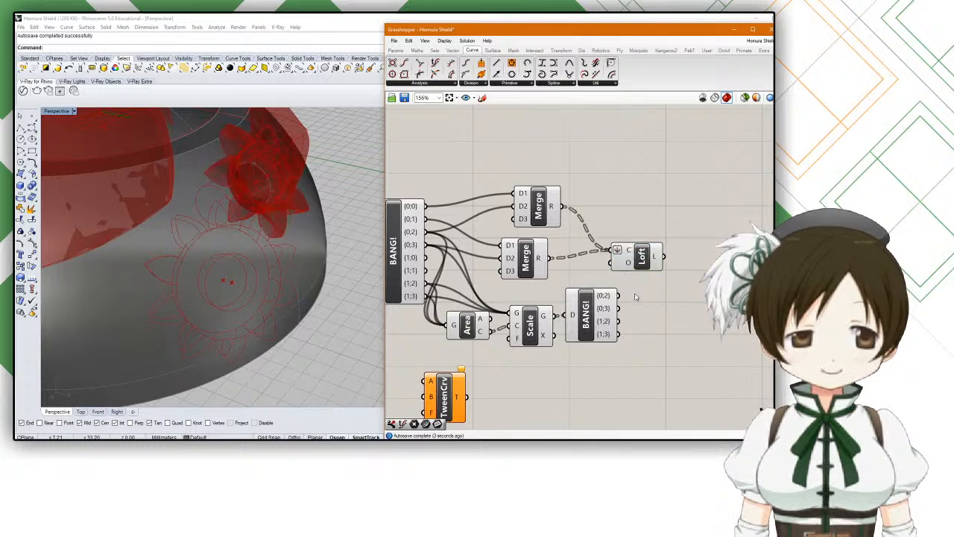
Step: Add a Curve parameter and use it to preview the scaled circle branches and the original {0;0} branch
double_click(634, 293)
type("curve")
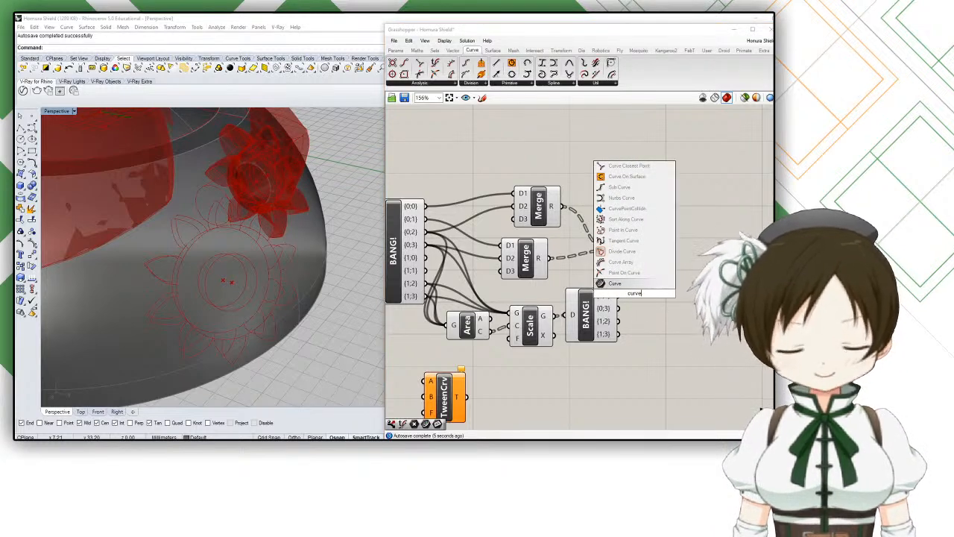
key("Return")
mouse_move(635, 297)
left_mouse_down()
mouse_move(664, 302)
mouse_move(652, 296)
left_mouse_up()
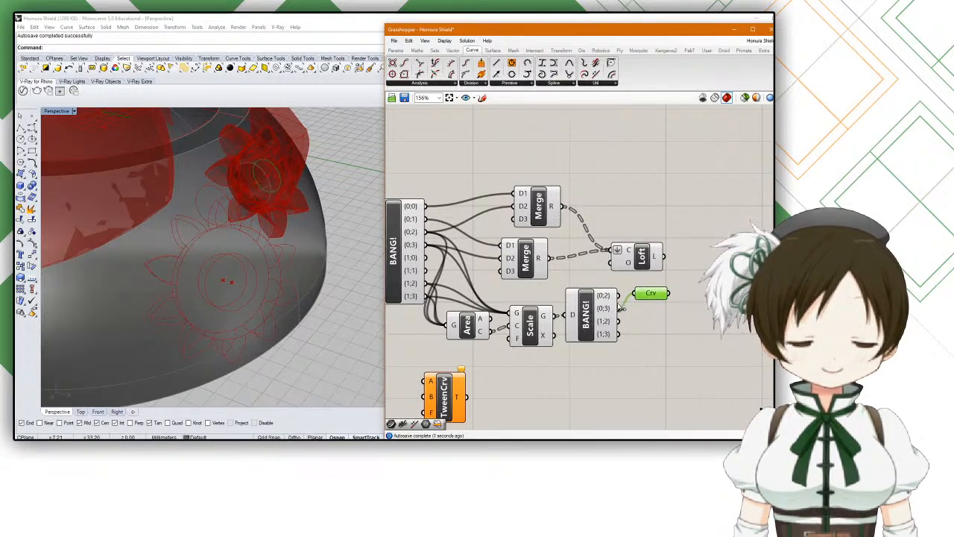
left_click_drag(441, 209, 462, 170)
Step: Feed the scaled {0;2} circle into D2 of the upper Merge and disconnect the lower Merge from the Loft
mouse_move(547, 223)
left_mouse_down()
mouse_move(628, 236)
mouse_move(557, 216)
left_mouse_up()
left_click(639, 257)
left_click_drag(639, 261, 682, 258)
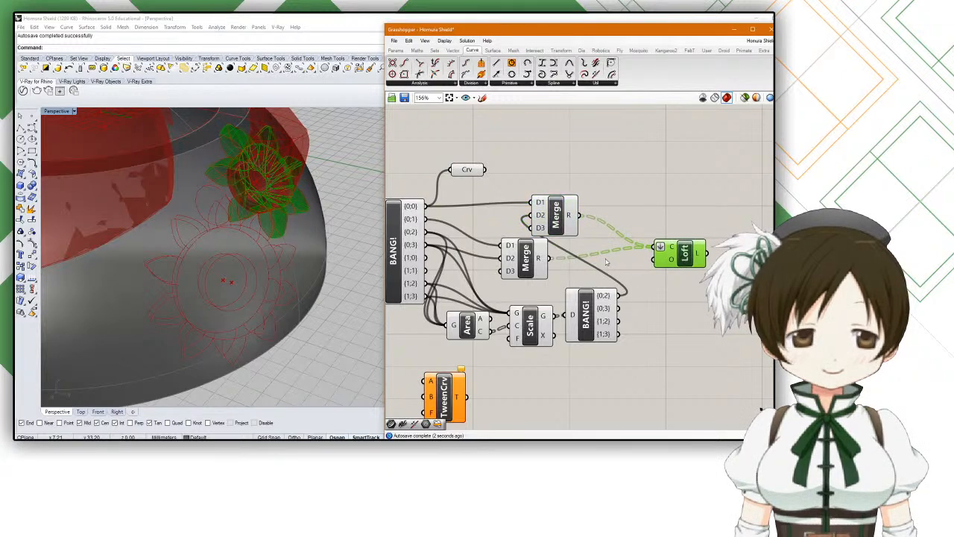
left_click_drag(551, 259, 653, 248, "ctrl")
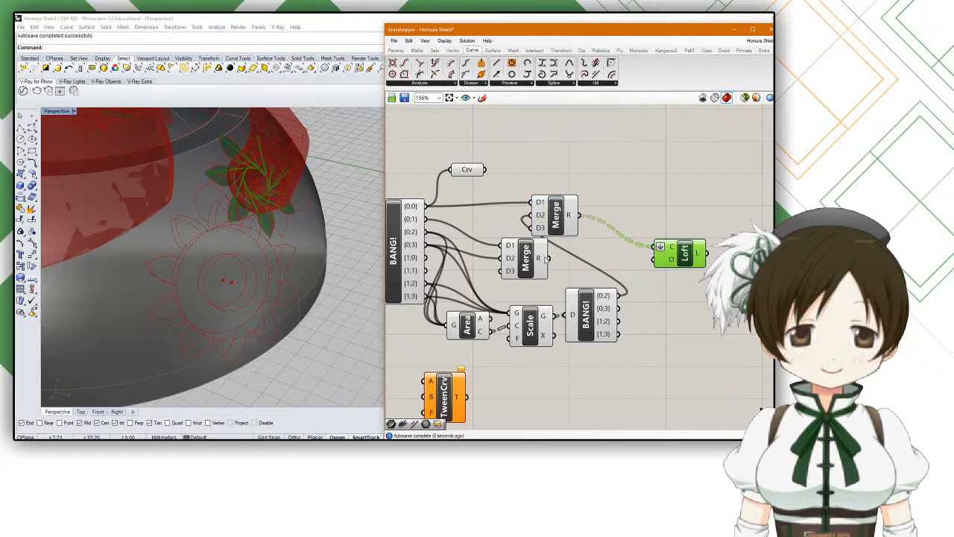
Step: Spread out the two Merge components and move the Loft up beside the upper Merge
left_click_drag(526, 258, 520, 270)
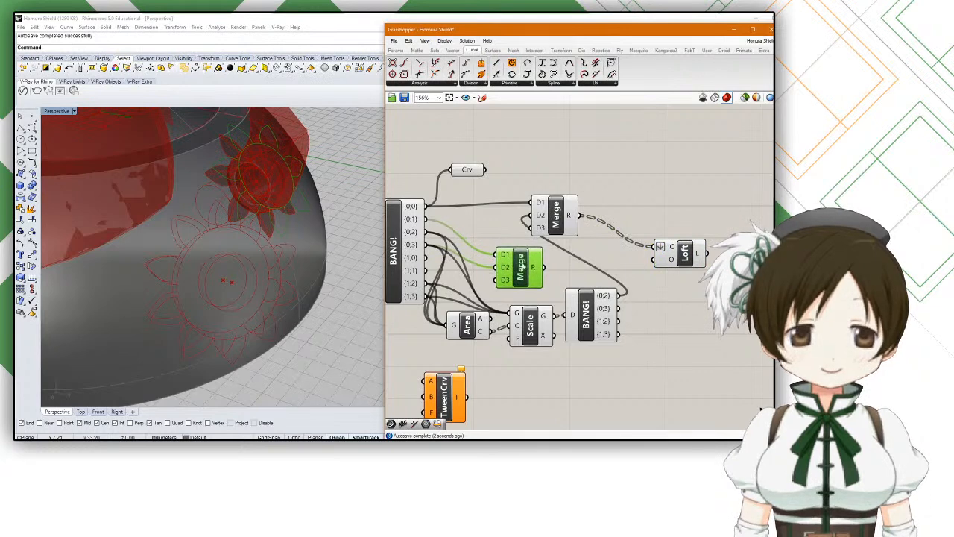
left_click_drag(561, 233, 592, 226)
left_click_drag(682, 254, 682, 205)
left_click_drag(584, 208, 617, 226)
left_click(682, 208)
Step: Examine the lofted gear in the Rhino viewport and compare the upper Merge's curves with the Loft's surface
right_click_drag(205, 240, 286, 214)
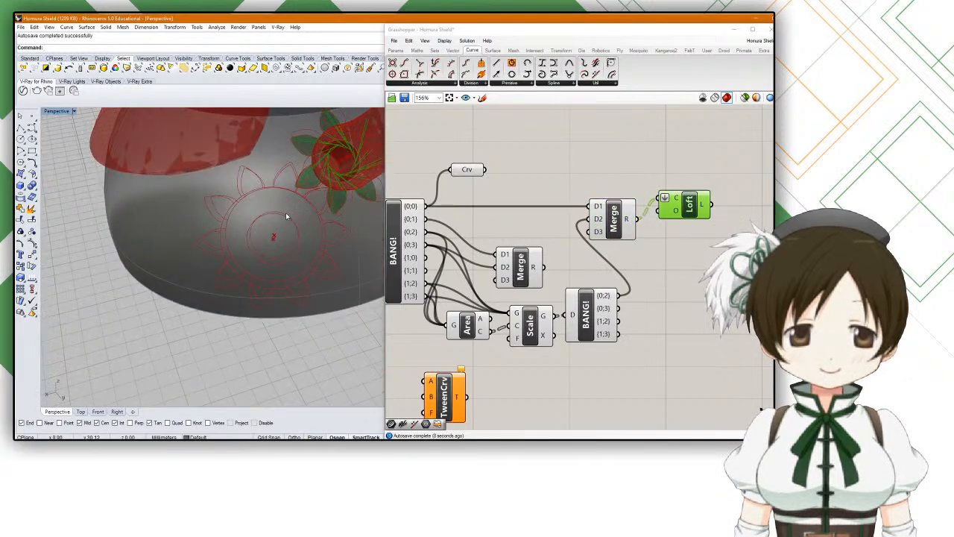
scroll(184, 219, "up", 8)
right_click_drag(196, 217, 165, 266, "shift")
scroll(122, 276, "down", 6)
right_click_drag(165, 267, 231, 240, "shift")
scroll(226, 258, "up", 6)
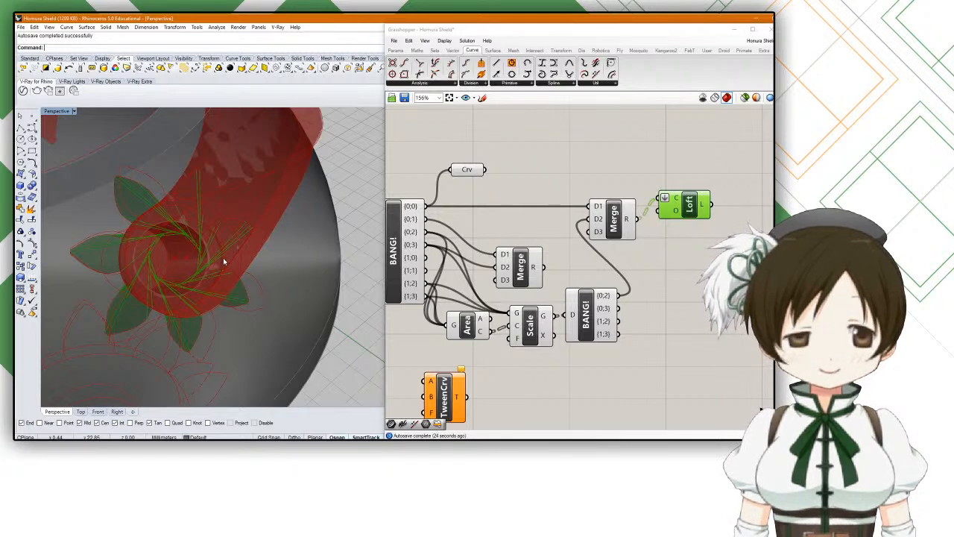
left_click(613, 218)
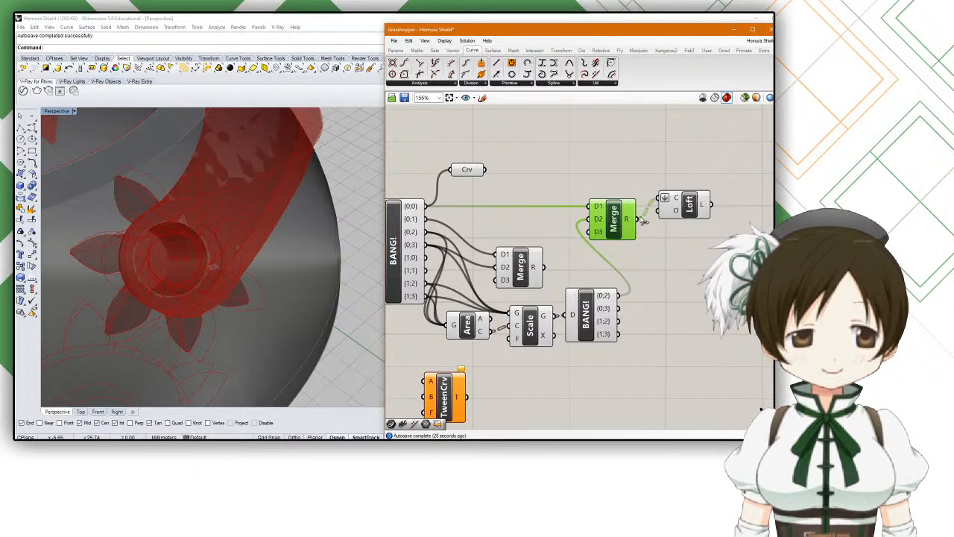
left_click(677, 208)
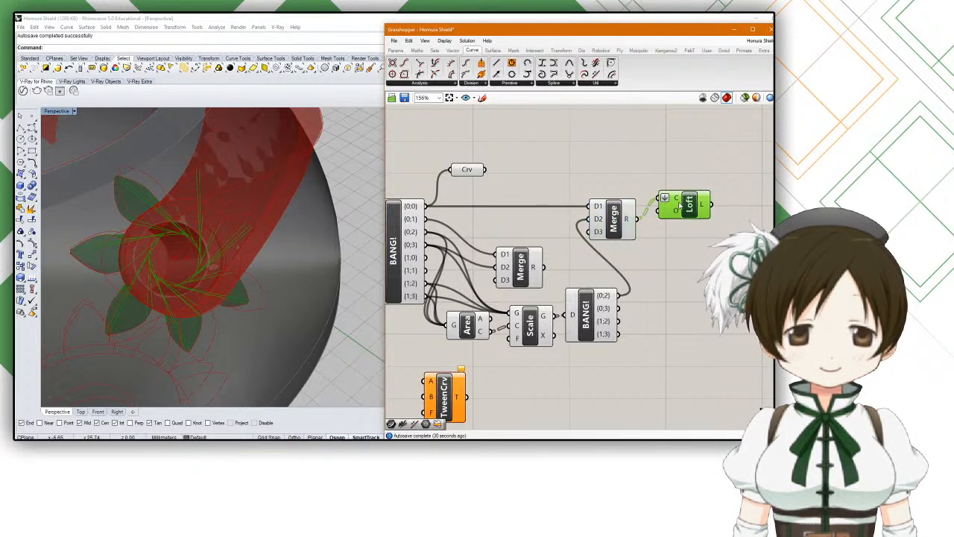
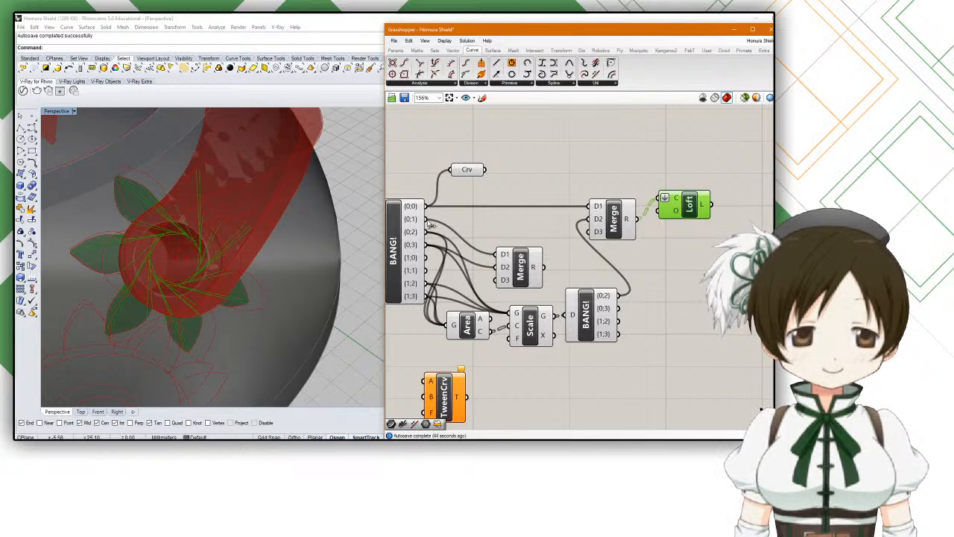
Step: Feed the original {0;1} curve into D3 and the scaled {0;3} circle into D4 of the upper Merge, and inspect the loft
left_click_drag(430, 224, 593, 240)
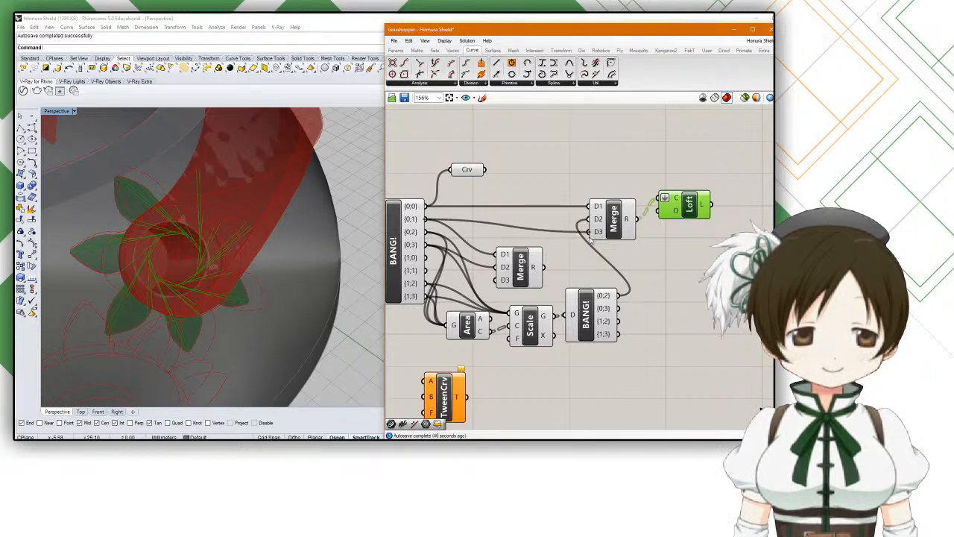
left_click_drag(619, 309, 589, 245)
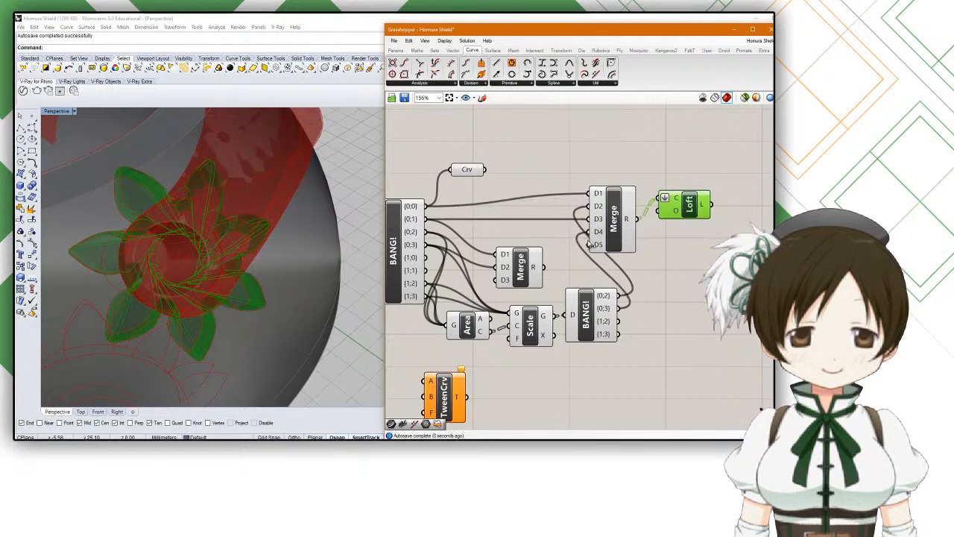
left_click(644, 257)
right_click_drag(304, 271, 249, 260)
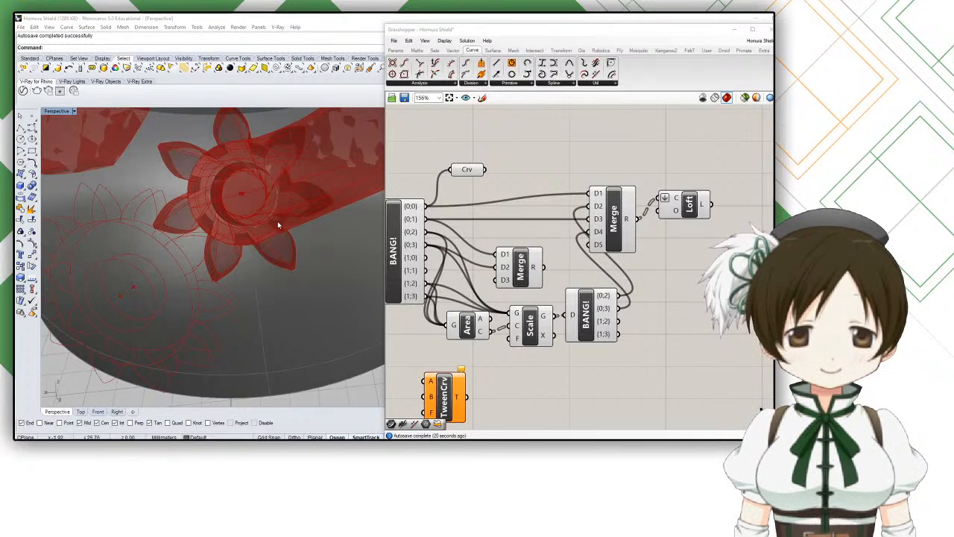
scroll(279, 224, "down", 8)
scroll(279, 225, "up", 8)
right_click_drag(279, 224, 324, 224)
scroll(324, 224, "down", 8)
Step: Move Area, Scale and the lower Explode Tree farther down, delete the unused Tween Curve, and shift the lower Merge upward
right_click_drag(576, 285, 590, 263)
left_click_drag(605, 294, 607, 304)
left_click(556, 304)
left_click_drag(481, 303, 481, 296)
left_click_drag(623, 358, 429, 332)
left_click(647, 359)
left_click_drag(434, 392, 661, 339)
key("Delete")
left_click_drag(545, 259, 526, 238)
Step: Nudge the upper Merge into line with its inputs and preview the lower Explode Tree's scaled circles
left_click(617, 195)
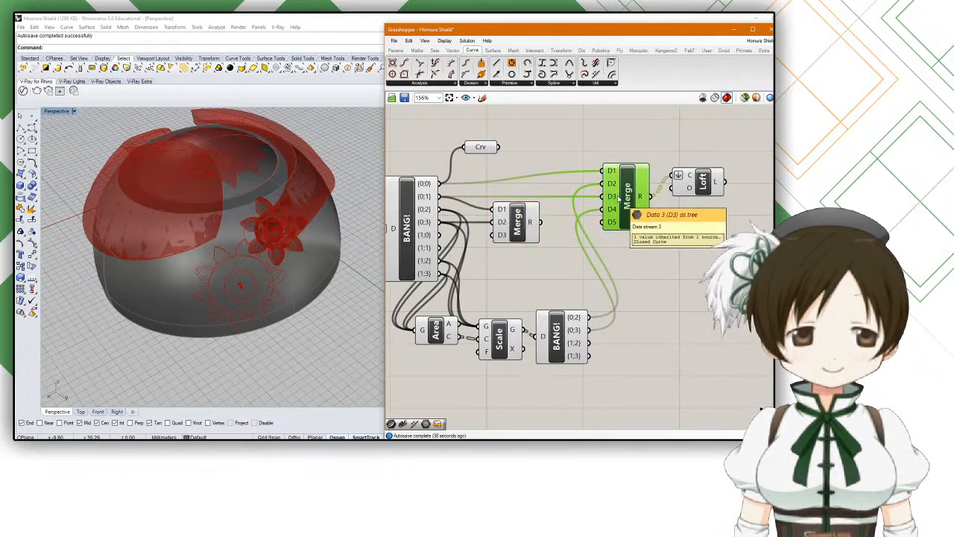
middle_click(618, 195)
left_click(646, 257)
left_click(631, 200)
left_click_drag(631, 200, 624, 210)
left_click(573, 321)
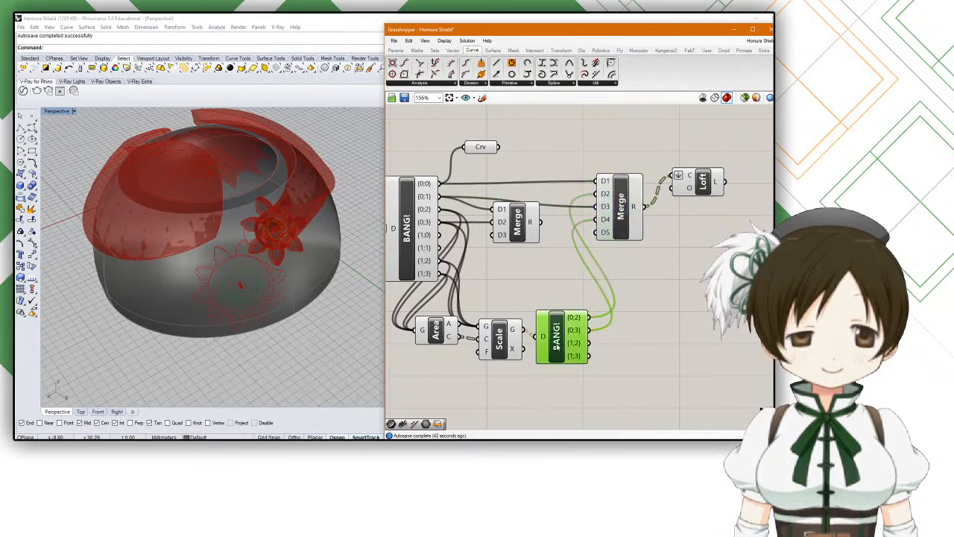
Step: Add a Curve parameter beside the lower Explode Tree and connect it to the scaled {0;2} output
scroll(275, 243, "up", 5)
right_click_drag(571, 252, 545, 255)
double_click(609, 298)
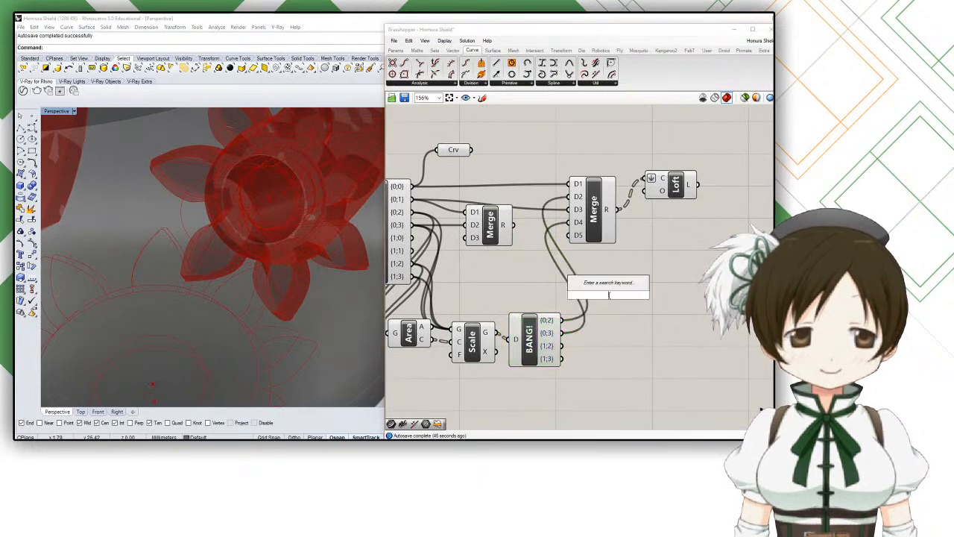
type("curve")
key("Return")
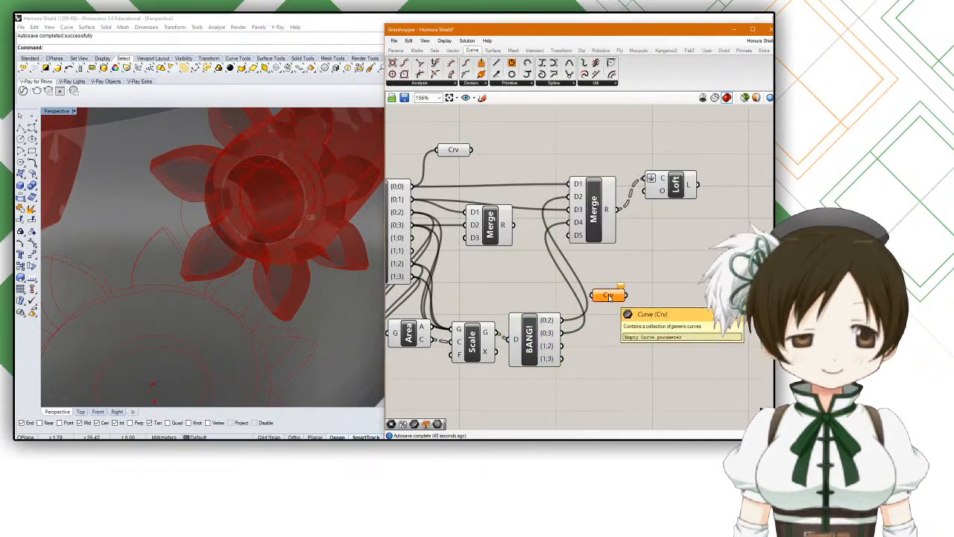
left_click_drag(563, 321, 593, 324)
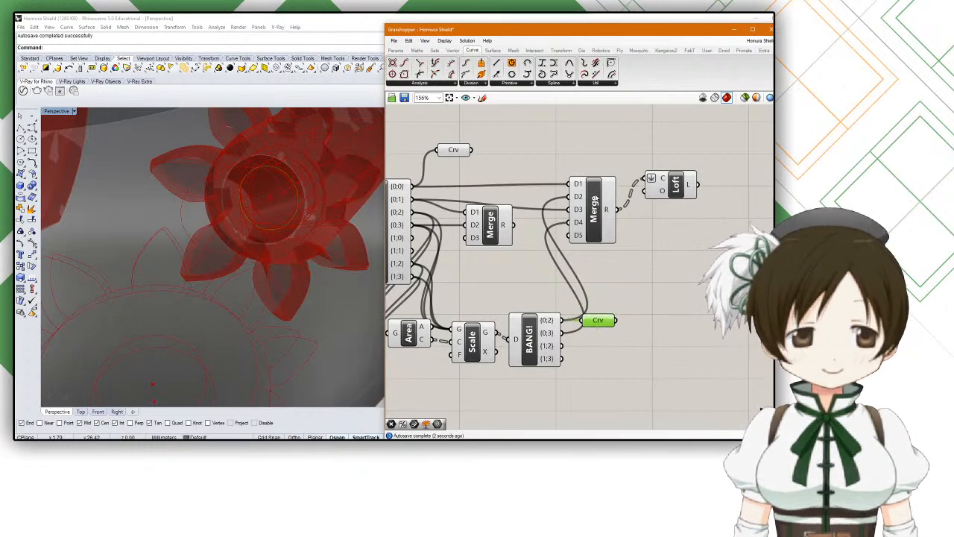
Step: Delete both Merge components
left_click(594, 199)
key("Delete")
left_click(506, 225)
key("Delete")
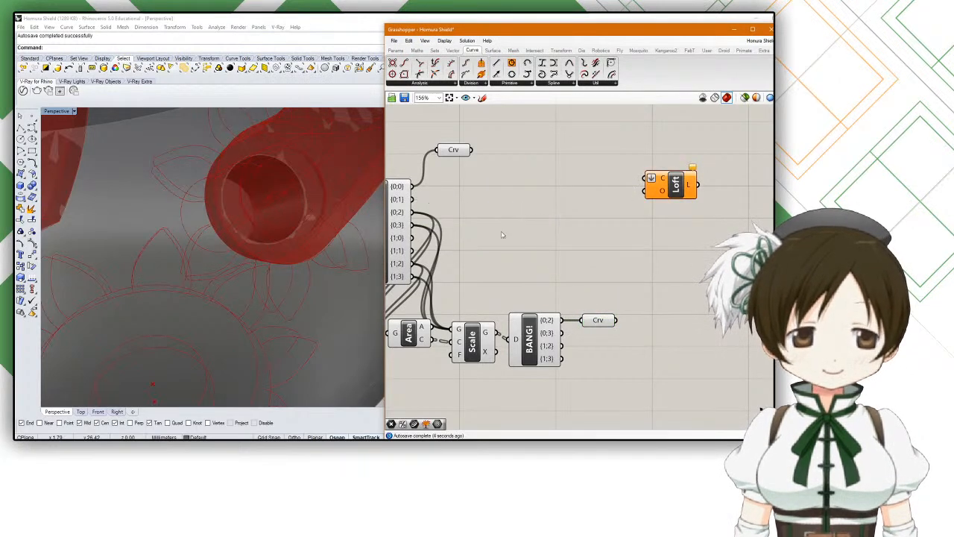
Step: Duplicate the Curve parameter for the scaled {0;3}, {1;2} and {1;3} outputs and preview each scaled circle
left_click(596, 323)
key("ctrl+c")
key("ctrl+v")
left_click(602, 352)
left_click_drag(604, 331, 594, 366)
left_click(594, 349)
key("ctrl+v")
key("ctrl+v")
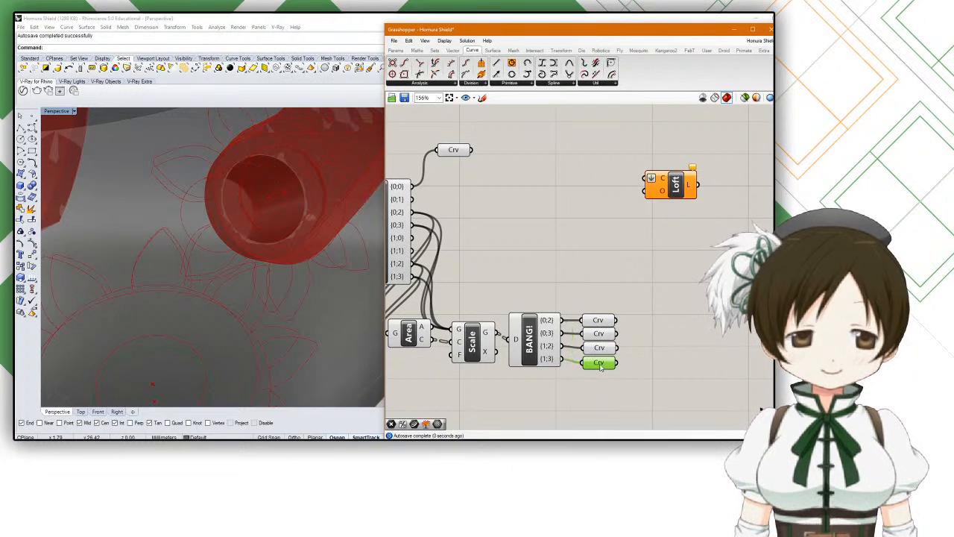
scroll(298, 300, "down", 3)
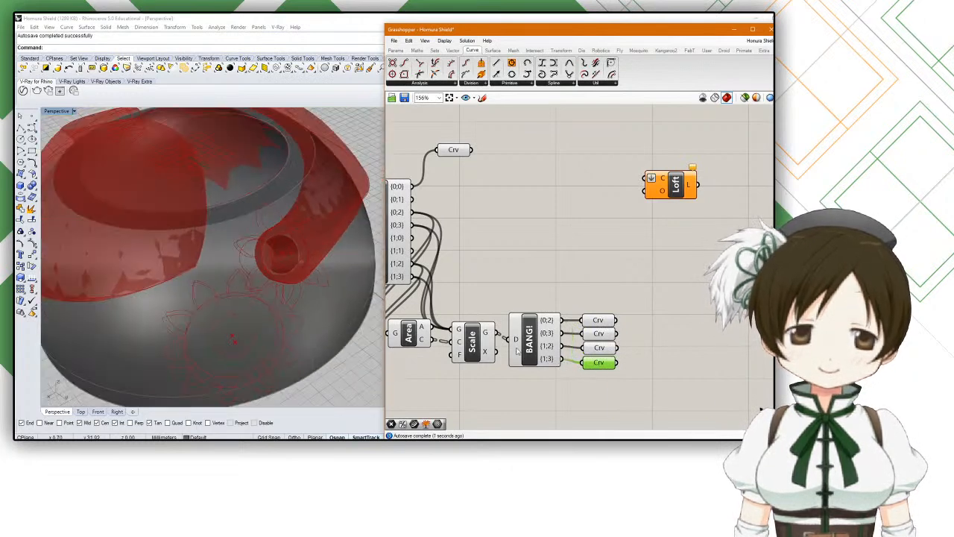
left_click(604, 348)
left_click(602, 334)
left_click(599, 320)
Step: Give the original {0;0}, {0;1}, {1;0} and {1;1} outputs their own Curve parameters, lined up beside the upper Explode Tree
right_click_drag(539, 325, 595, 311)
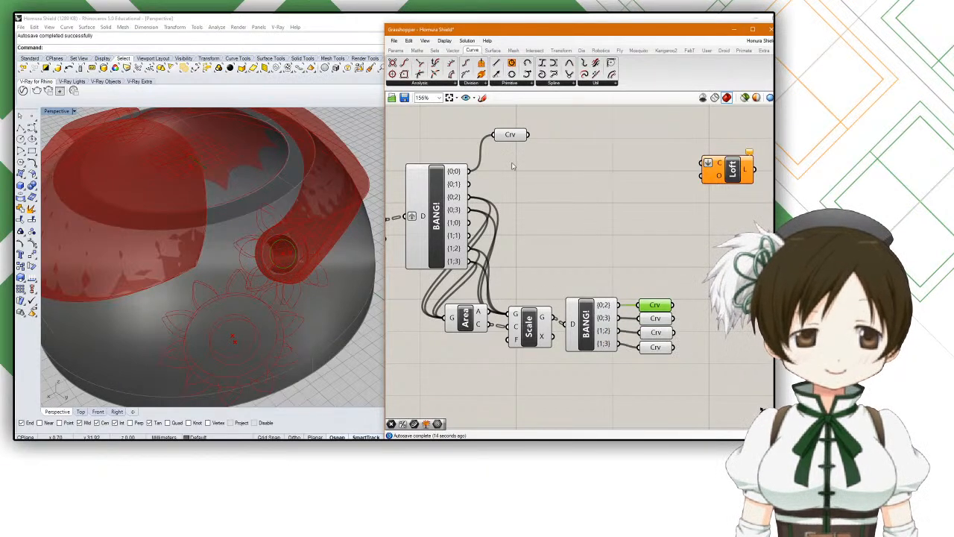
left_click_drag(512, 139, 531, 239)
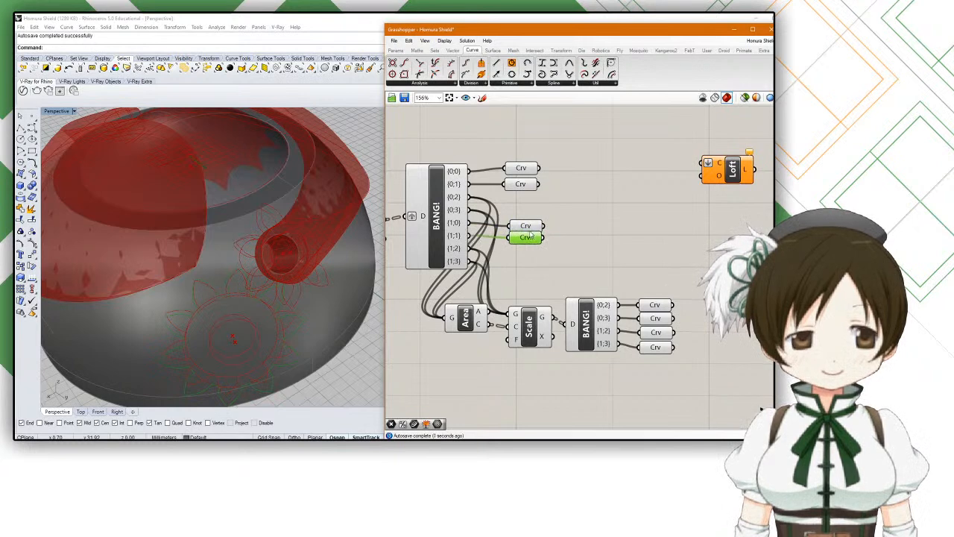
left_click(528, 226)
left_click(527, 237)
Step: Preview each of the original gear curves and scaled circles through its Curve parameter to identify it in the viewport
left_click(521, 169)
left_click(522, 185)
left_click(525, 223)
left_click(526, 238)
left_click(656, 306)
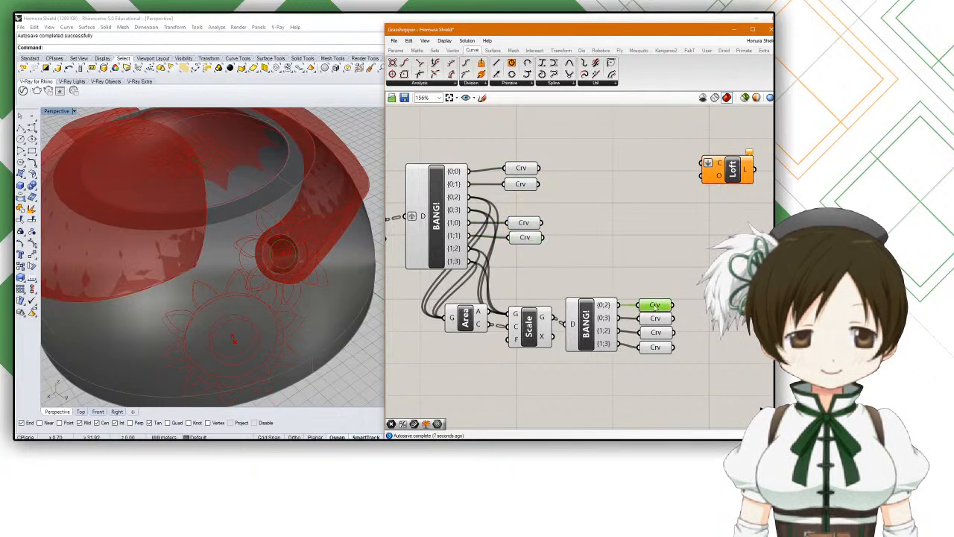
left_click(655, 319)
left_click(657, 333)
left_click(656, 347)
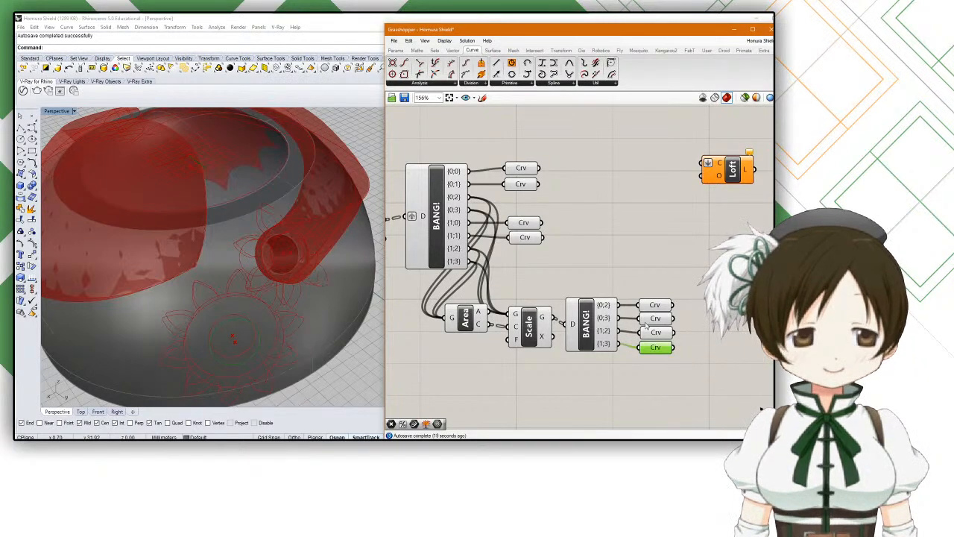
Step: Turn off Flatten on the Loft's C input and feed it the original {0;0} and {0;1} curves and scaled {0;2} and {0;3} circles
right_click(708, 163)
left_click(723, 235)
left_click_drag(727, 171, 712, 181)
left_click_drag(540, 168, 694, 173)
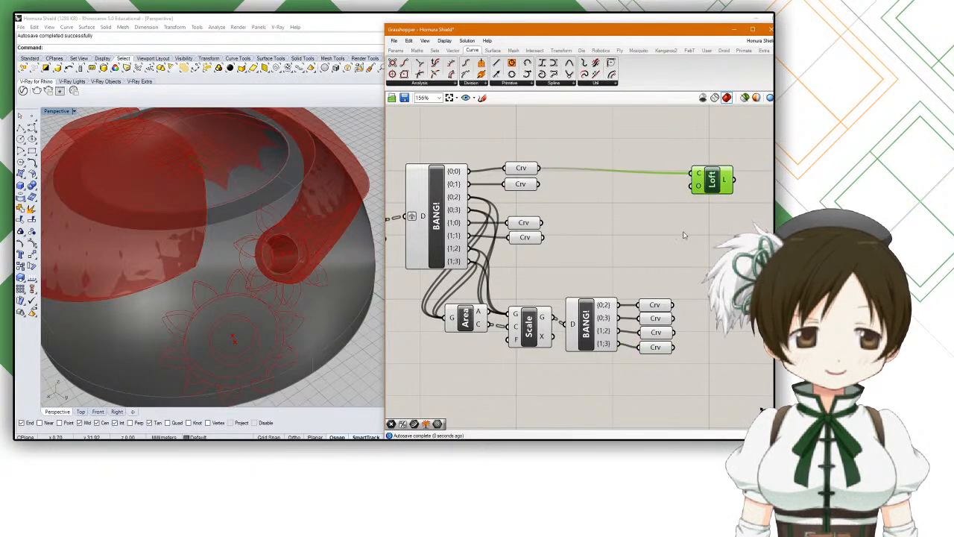
left_click_drag(675, 304, 696, 182, "shift")
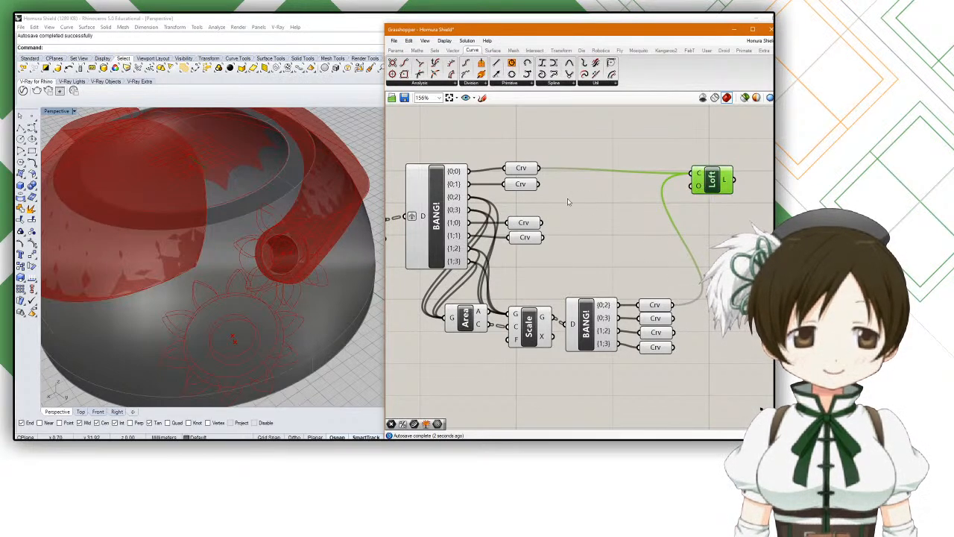
left_click_drag(541, 184, 696, 175, "shift")
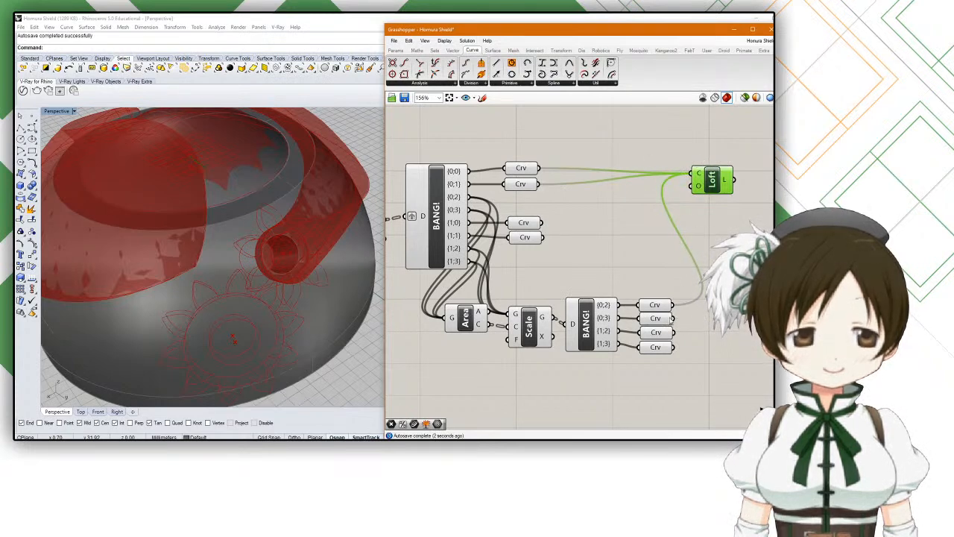
left_click_drag(689, 273, 698, 175, "shift")
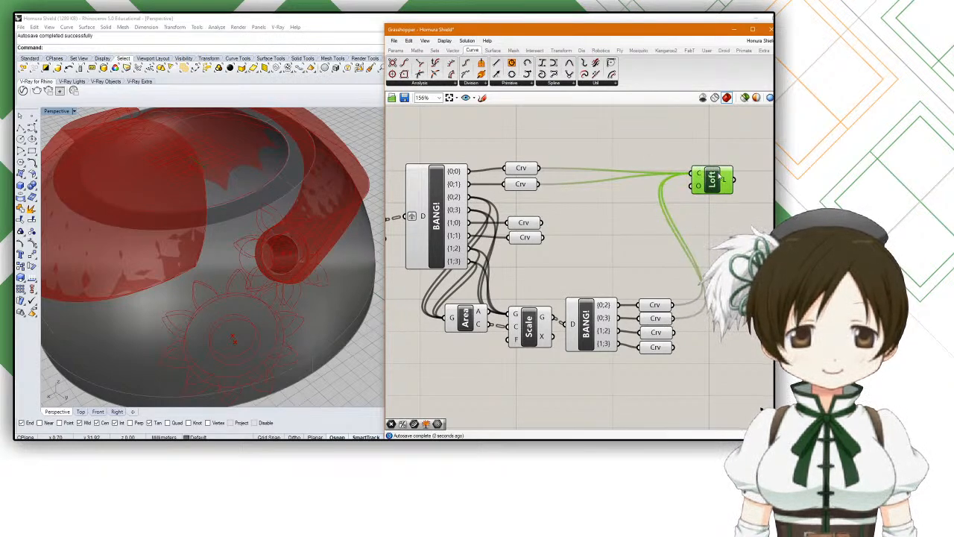
mouse_move(726, 176)
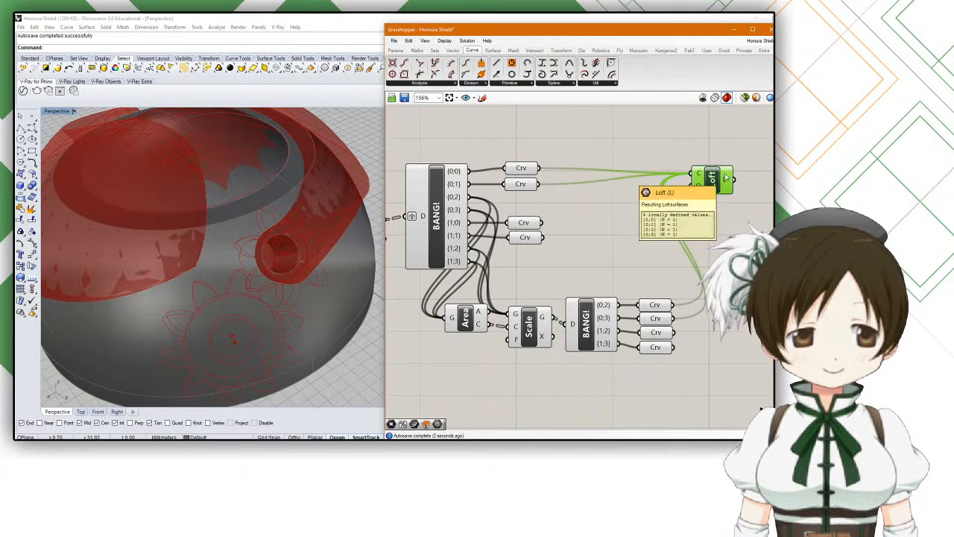
Step: Flatten the Loft's C input and restrict the Grasshopper preview to selected components to inspect the lofted gear
right_click(699, 174)
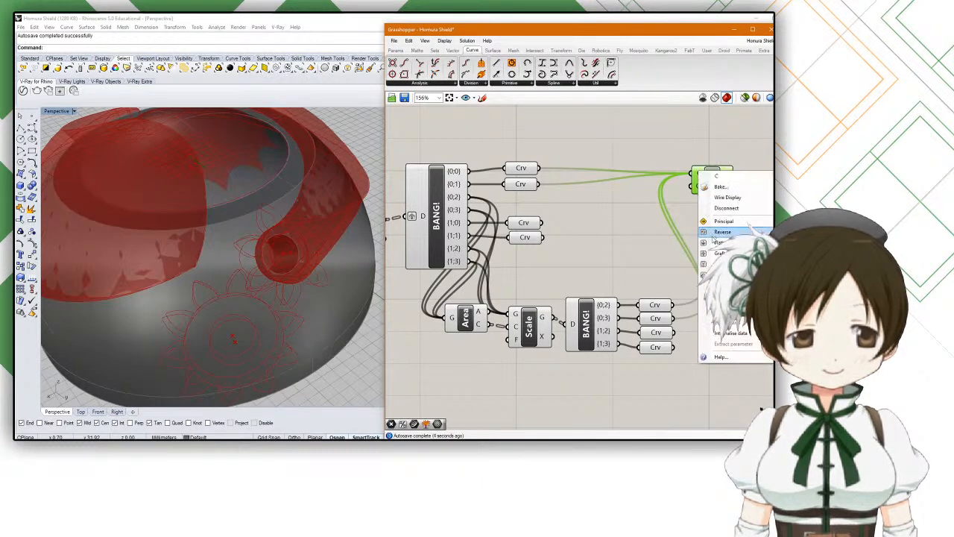
left_click(713, 243)
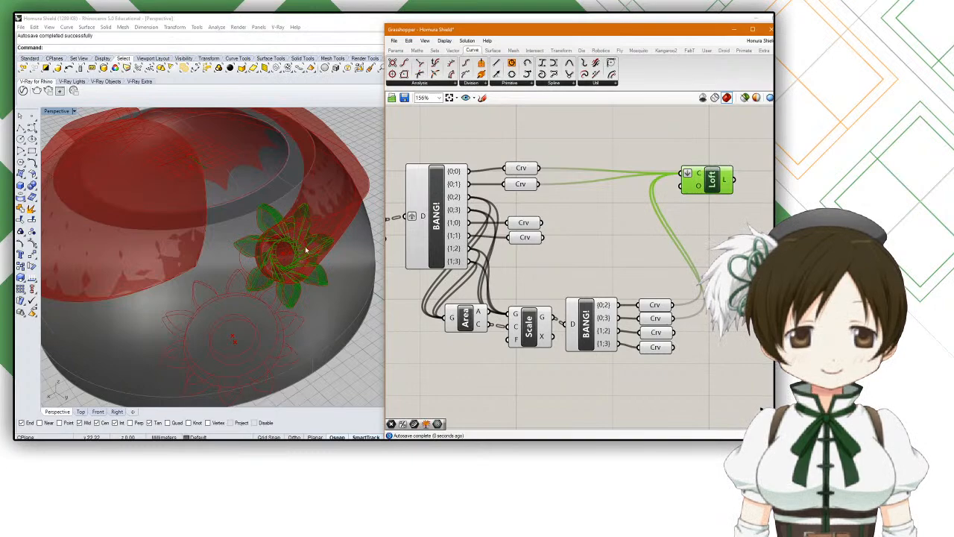
scroll(314, 249, "up", 8)
right_click_drag(231, 220, 283, 264)
left_click(745, 98)
right_click_drag(553, 227, 532, 236)
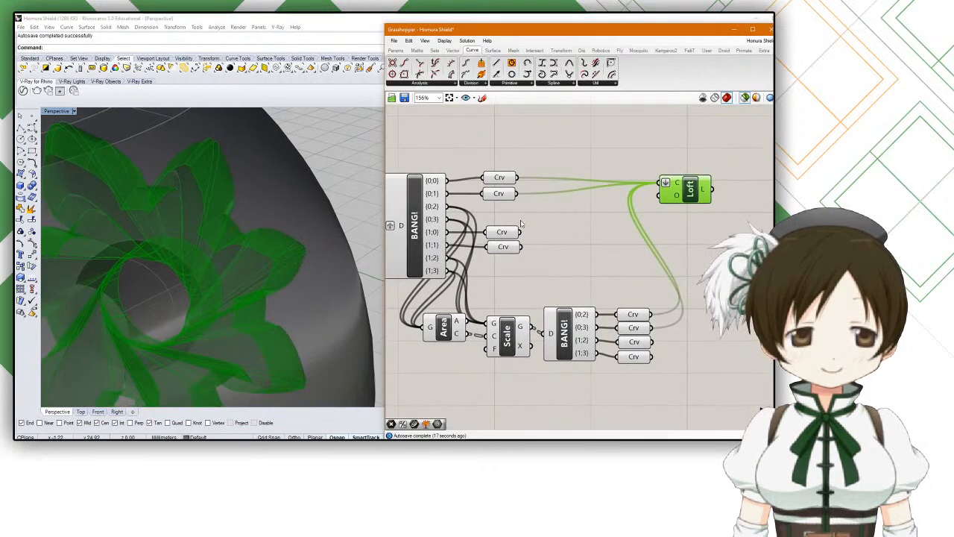
Step: Preview the four curves feeding the Loft and try replacing them with only the scaled {0;3} circle
left_click(501, 194)
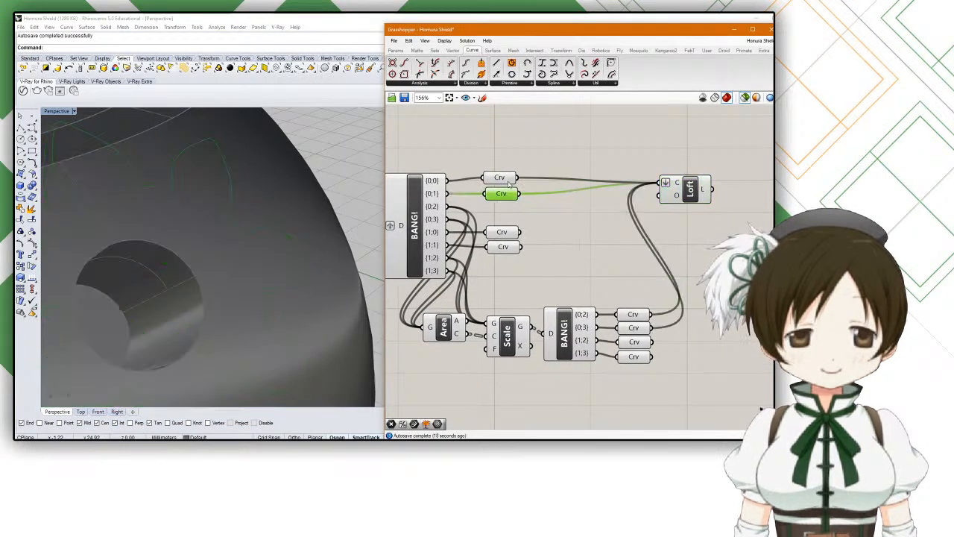
left_click(506, 177)
left_click(633, 314)
left_click(635, 326)
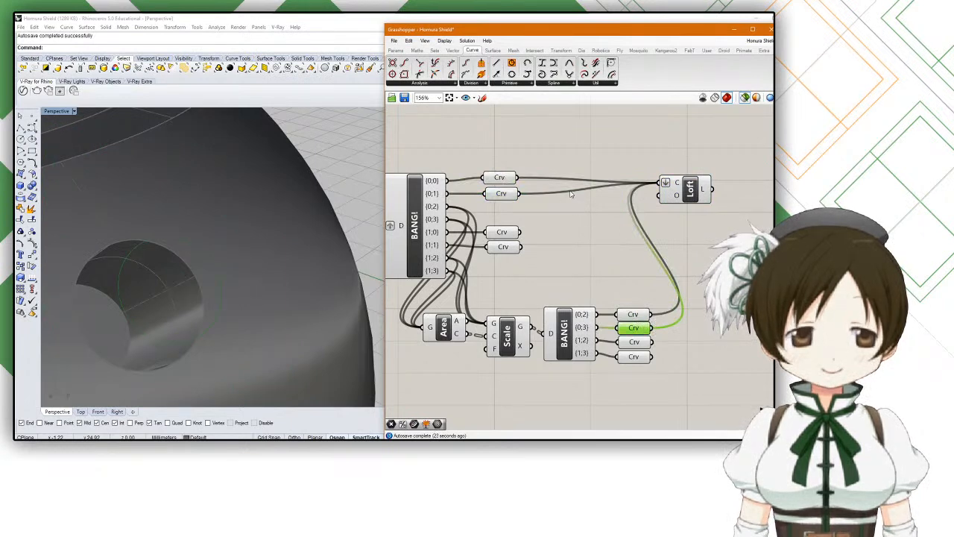
left_click_drag(654, 328, 664, 183)
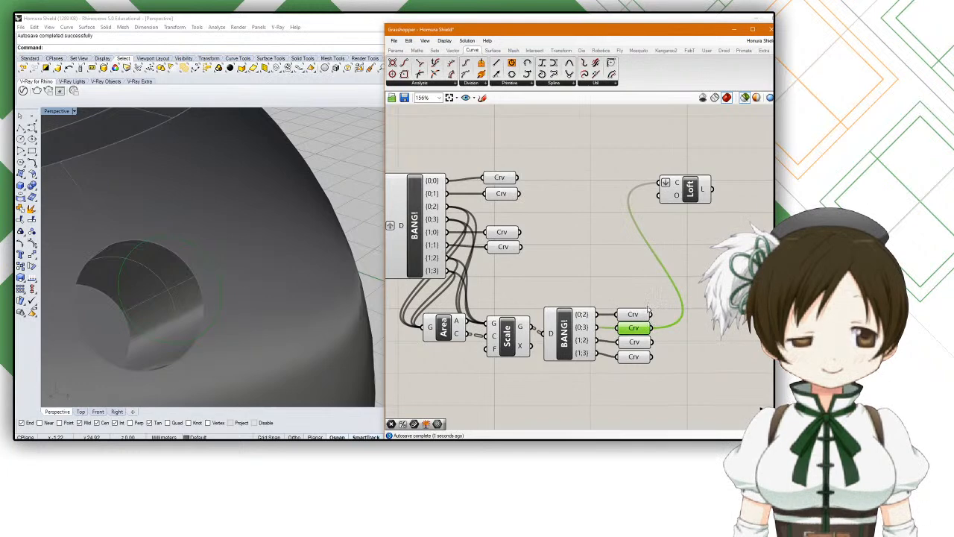
left_click(531, 194)
Step: Rewire the Loft's C input starting with the original {0;0} curve, adding the scaled {0;2} and {0;3} circles and the original {0;1} curve
left_click_drag(522, 180, 660, 183)
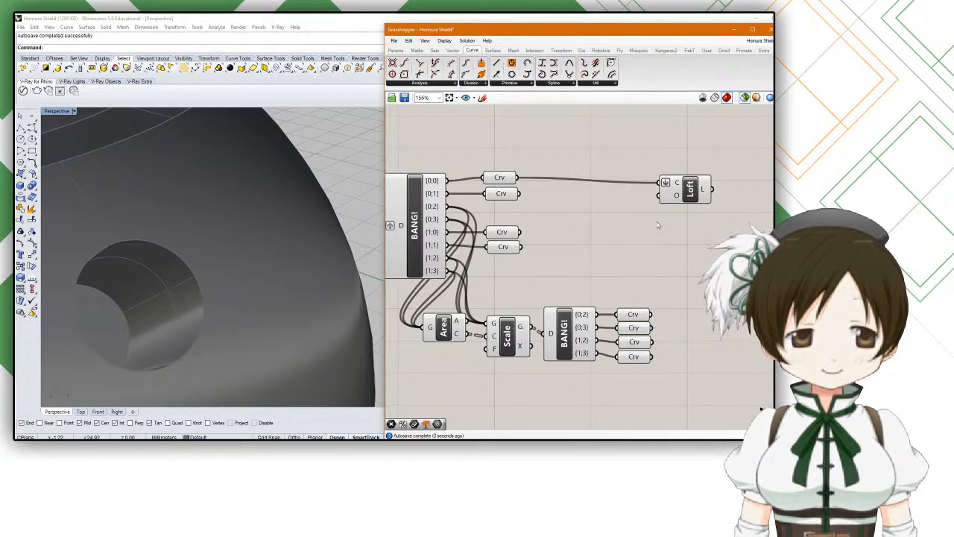
left_click(506, 179)
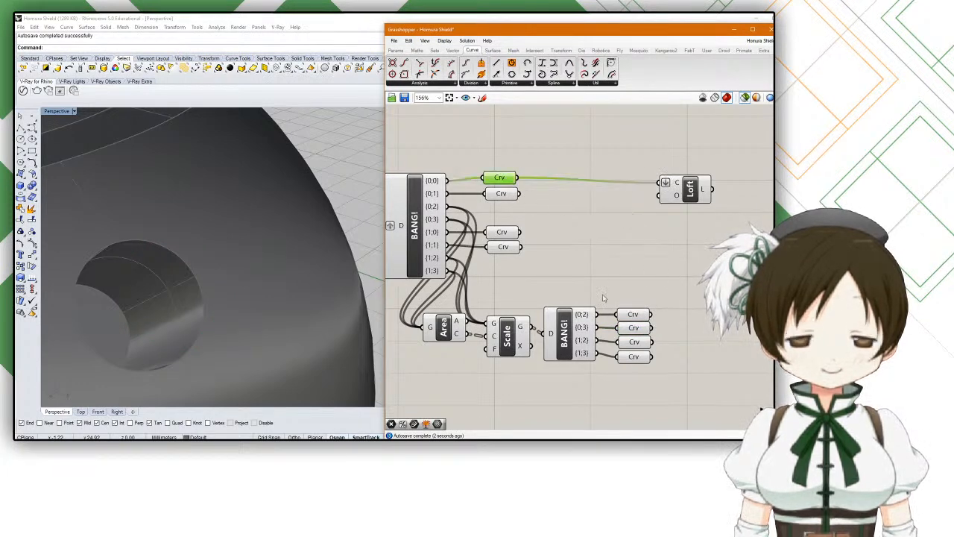
left_click(635, 314)
left_click_drag(654, 316, 660, 183)
left_click_drag(520, 193, 660, 183, "shift")
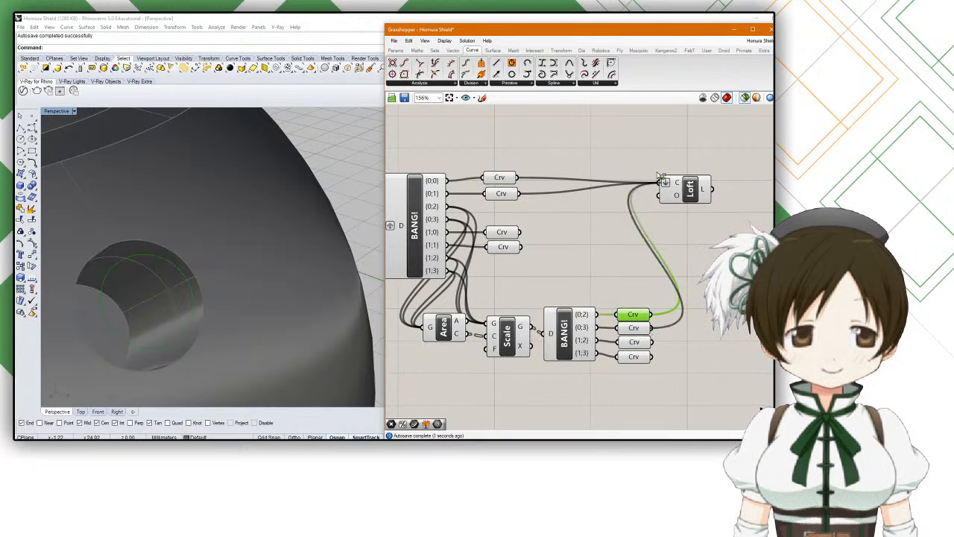
Step: Preview the rewired Loft on the shield and examine the list of section curves feeding its C input
left_click(666, 186)
scroll(265, 277, "up", 10)
right_click_drag(266, 278, 288, 254)
right_click_drag(627, 238, 604, 250)
left_click_drag(654, 214, 668, 206)
mouse_move(667, 191)
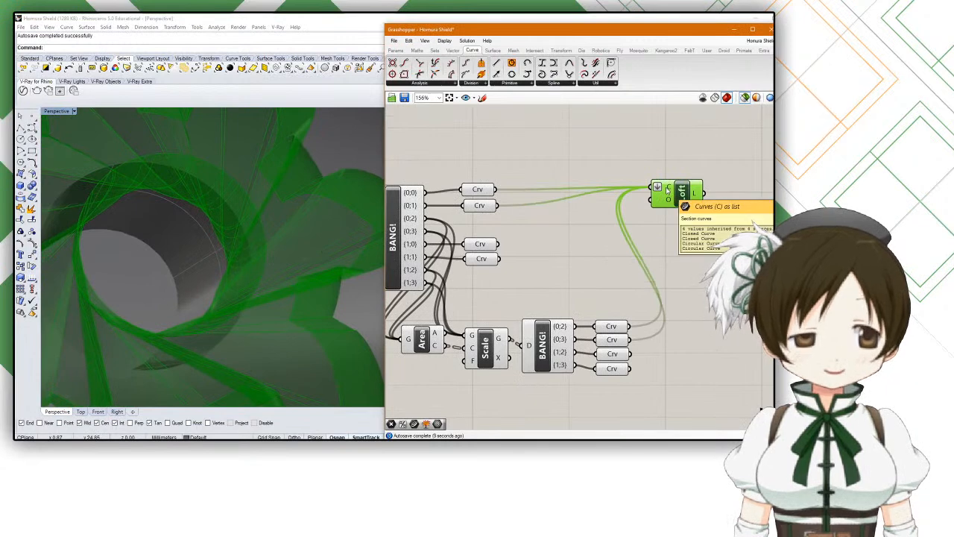
Step: Add a Weave component between the curves and the Loft and extend it to four streams, 0 to 3
double_click(571, 213)
type("weav")
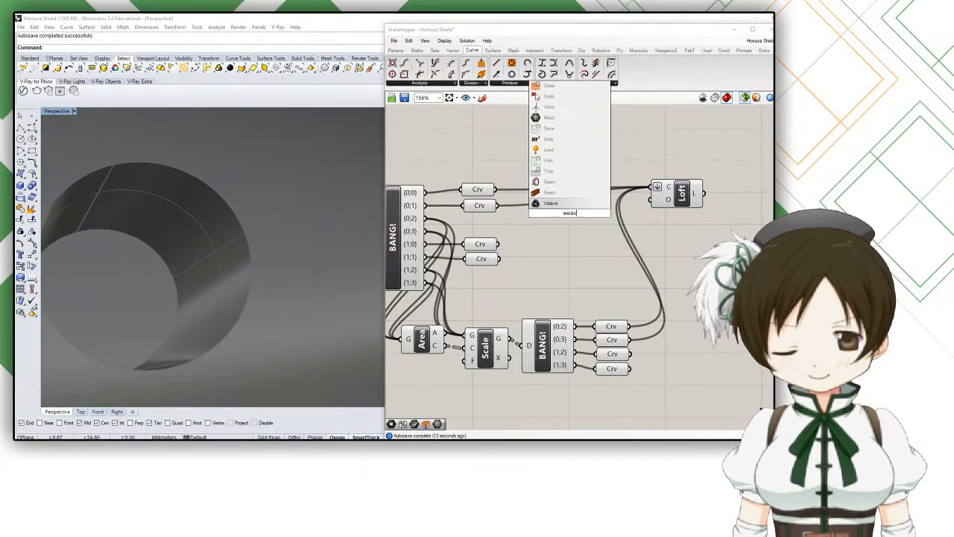
key("Return")
scroll(564, 243, "up", 5)
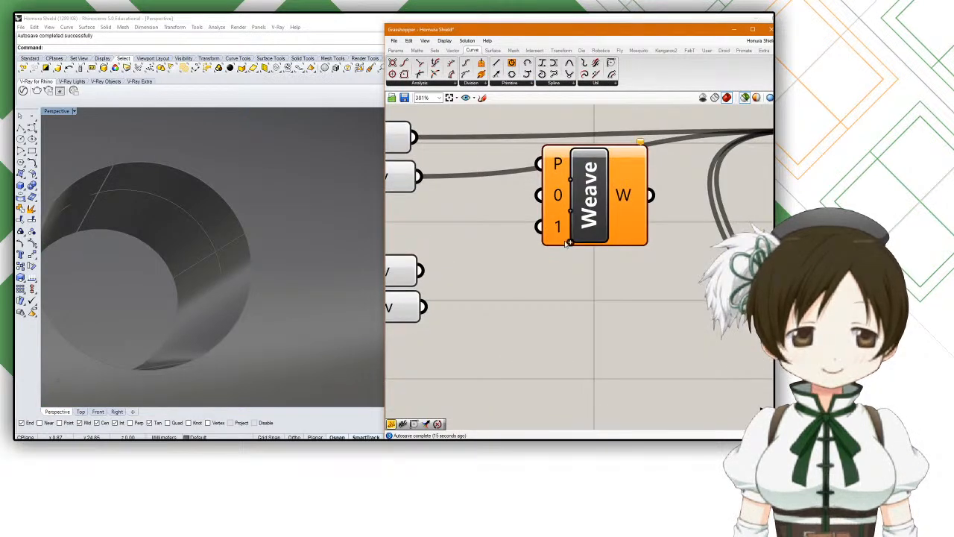
left_click(567, 242)
left_click(568, 255)
scroll(596, 235, "down", 2)
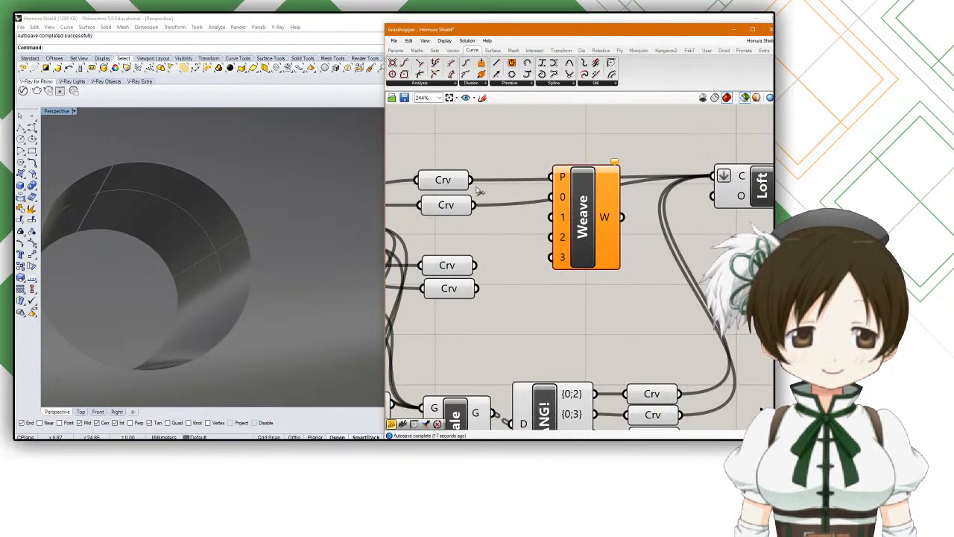
Step: Feed the original {0;0} and {0;1} curves into Weave streams 0 and 1 and the scaled {0;2} and {0;3} circles into 2 and 3
left_click_drag(474, 181, 548, 199)
left_click_drag(475, 205, 549, 218)
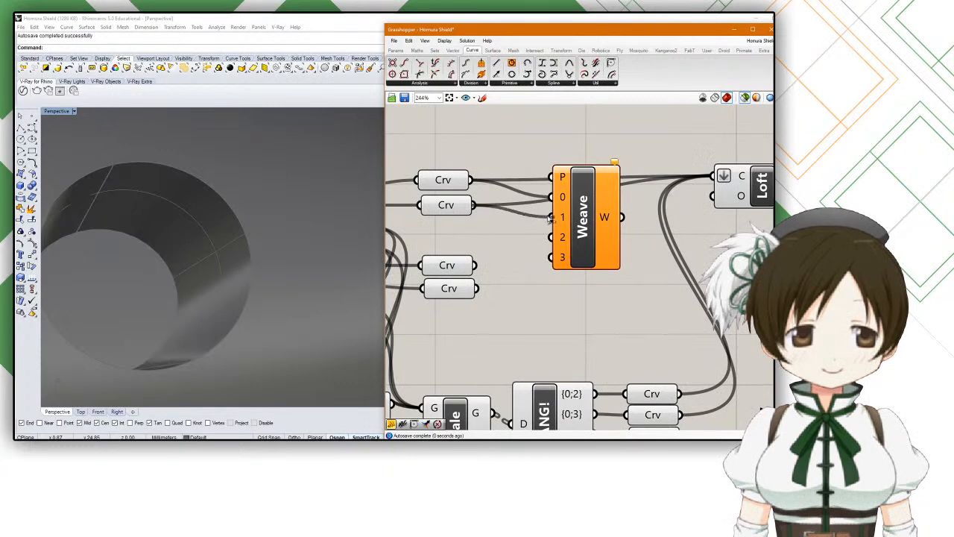
left_click_drag(683, 396, 551, 237)
left_click_drag(682, 415, 606, 157)
scroll(595, 219, "down", 4)
scroll(600, 227, "up", 3)
left_click(474, 189)
scroll(475, 192, "down", 2)
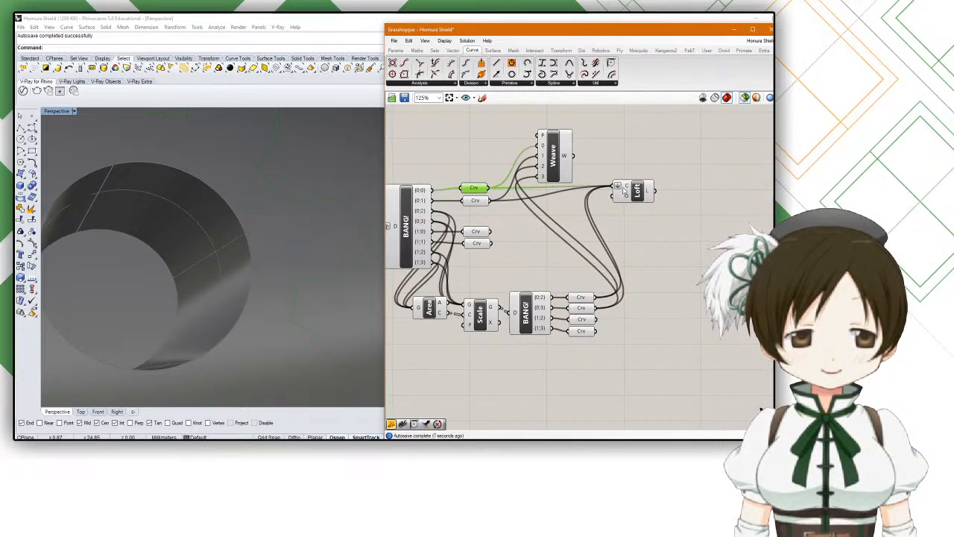
Step: Disconnect all curves from the Loft's C input and line the Weave up between the source curves and the Loft
right_click(623, 189)
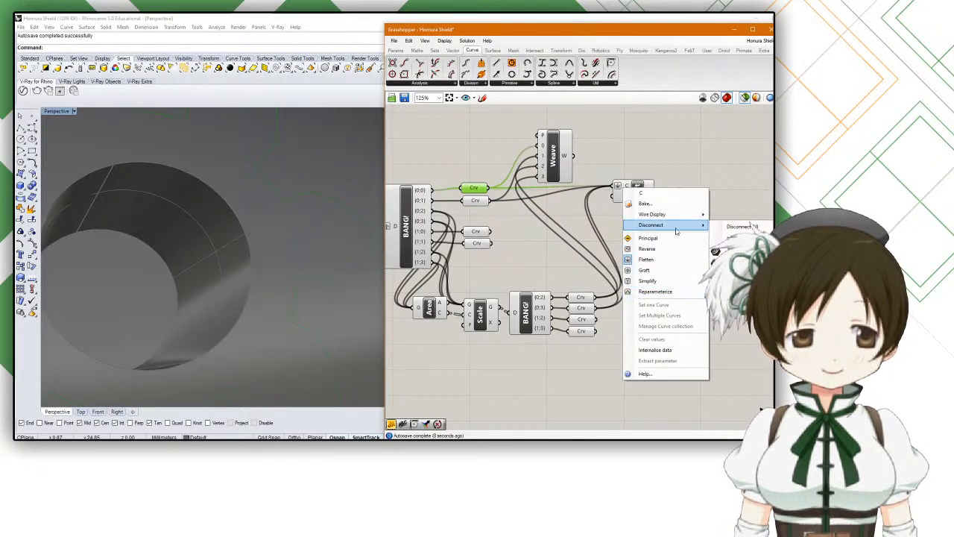
left_click(736, 226)
left_click_drag(619, 188, 640, 197)
left_click_drag(559, 172, 583, 216)
left_click(473, 188)
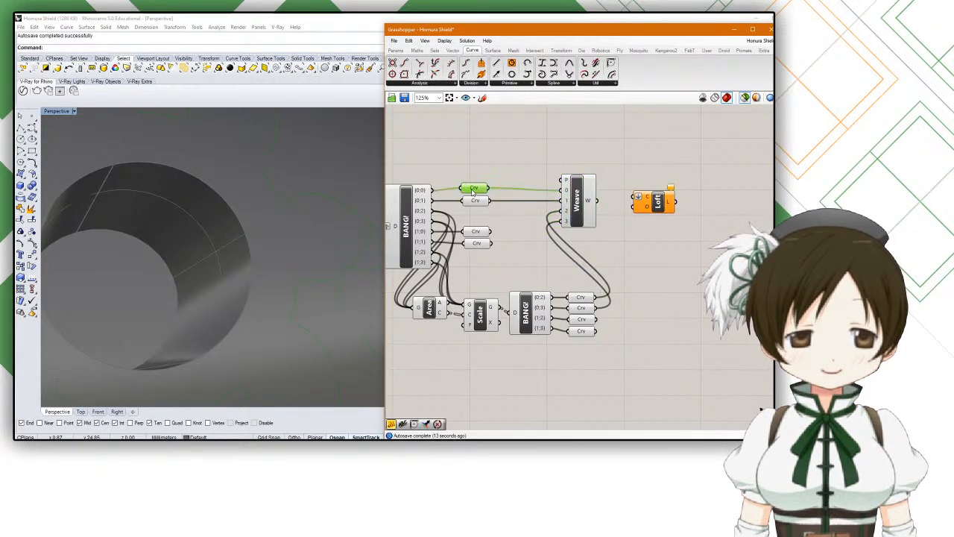
scroll(471, 186, "down", 1)
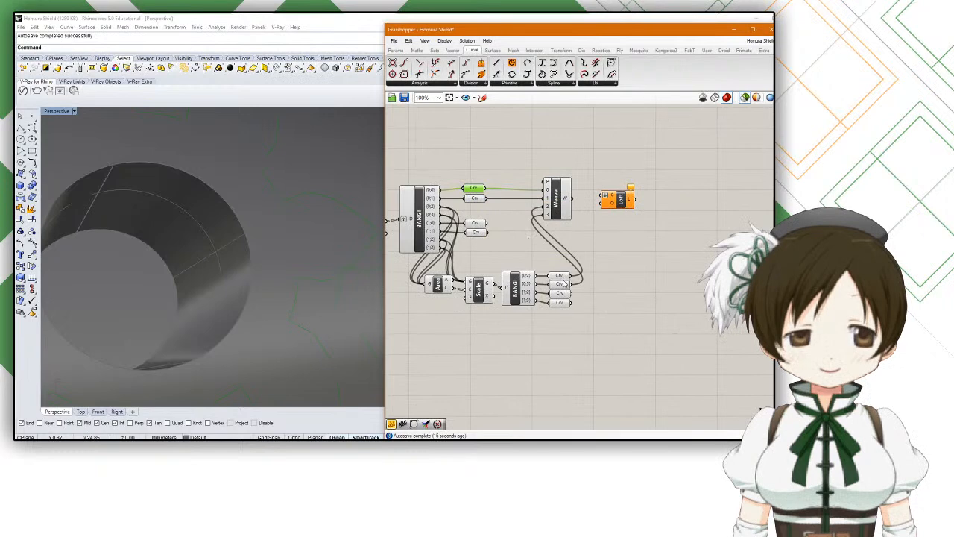
Step: Rewire the Weave with the scaled {0;2} circle in stream 1, the original {0;1} curve in stream 2 and the scaled {1;3} circle in stream 3
left_click(559, 278)
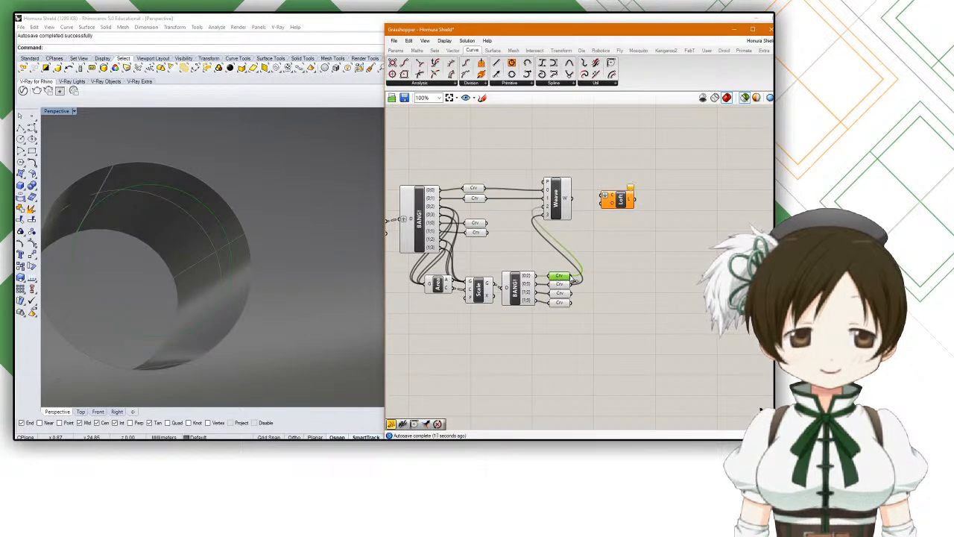
left_click_drag(573, 277, 546, 209)
left_click_drag(572, 304, 545, 215)
mouse_move(558, 214)
left_mouse_down()
mouse_move(568, 212)
mouse_move(552, 214)
left_mouse_up()
scroll(215, 198, "down", 5)
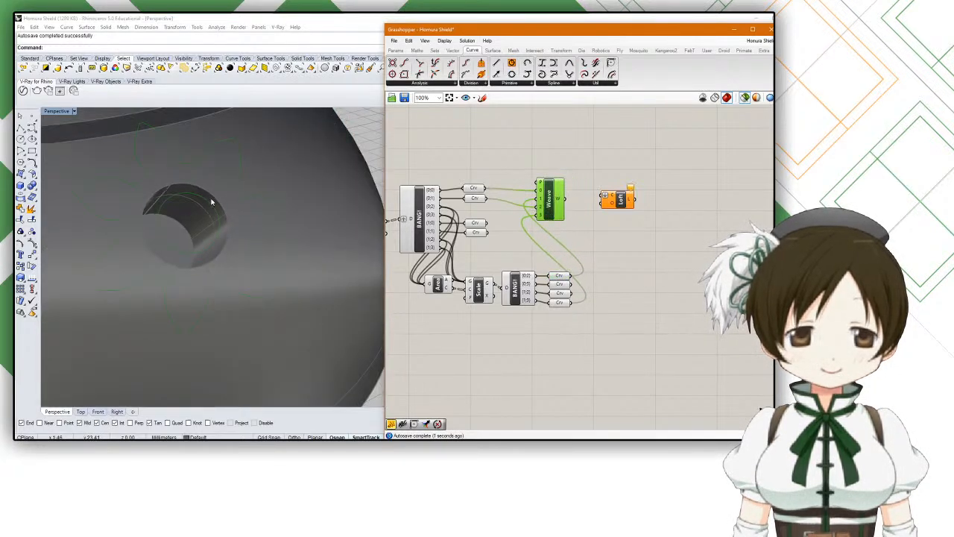
scroll(224, 195, "up", 2)
right_click_drag(233, 196, 268, 180)
left_click(556, 192)
scroll(556, 192, "up", 3)
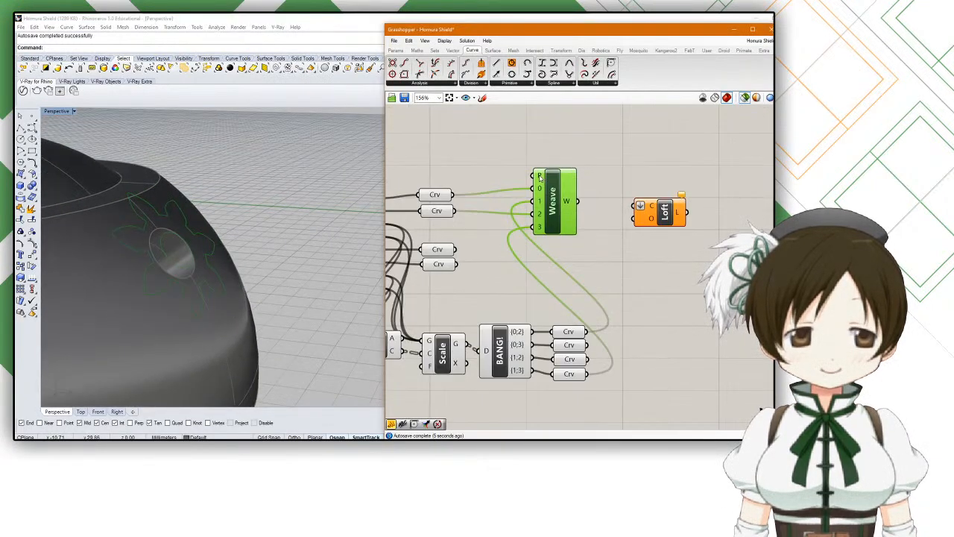
Step: Set the Weave's P pattern to multiple integers beginning with 0 and 1, one per line
right_click(539, 177)
mouse_move(573, 258)
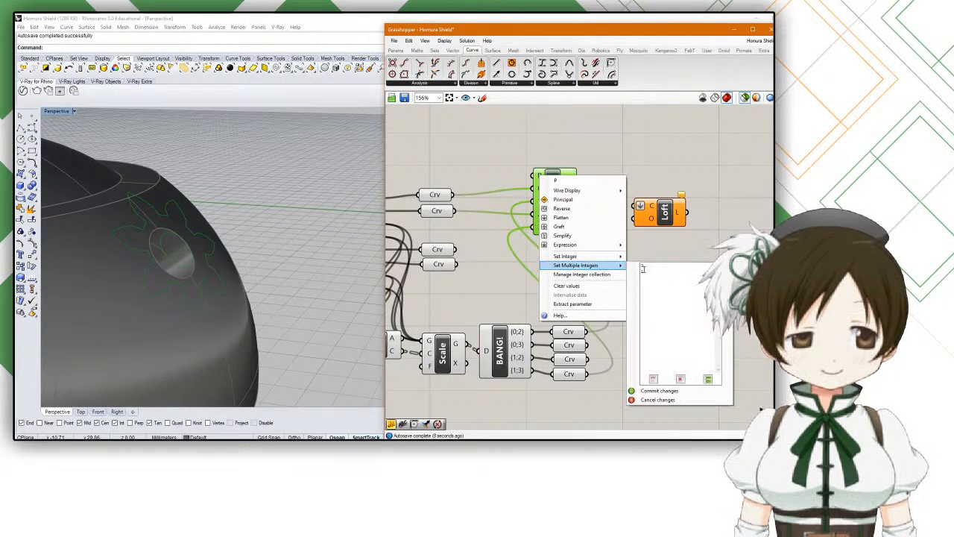
left_click(650, 269)
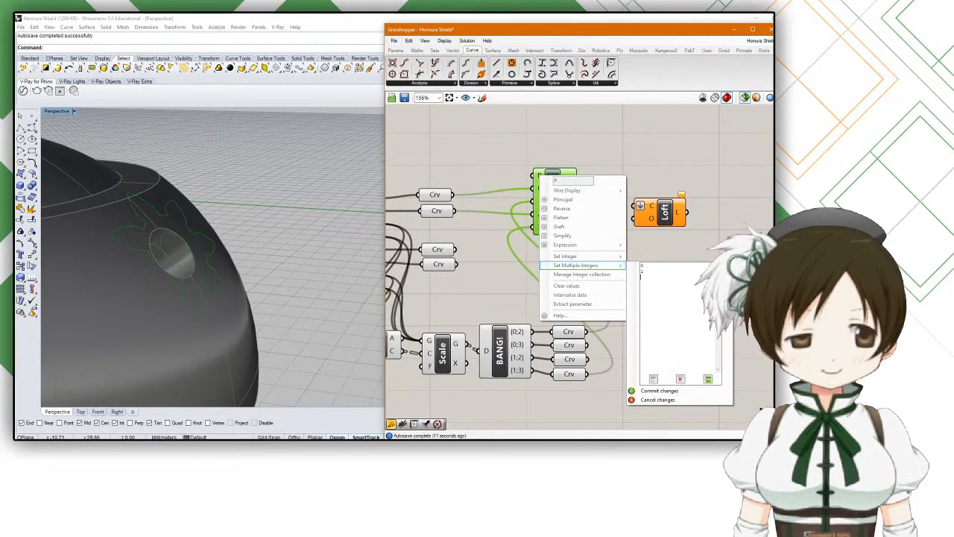
left_click(635, 391)
Step: Connect the Weave's W output to the Loft's C input and inspect the lofted gear
left_click_drag(638, 205, 634, 206)
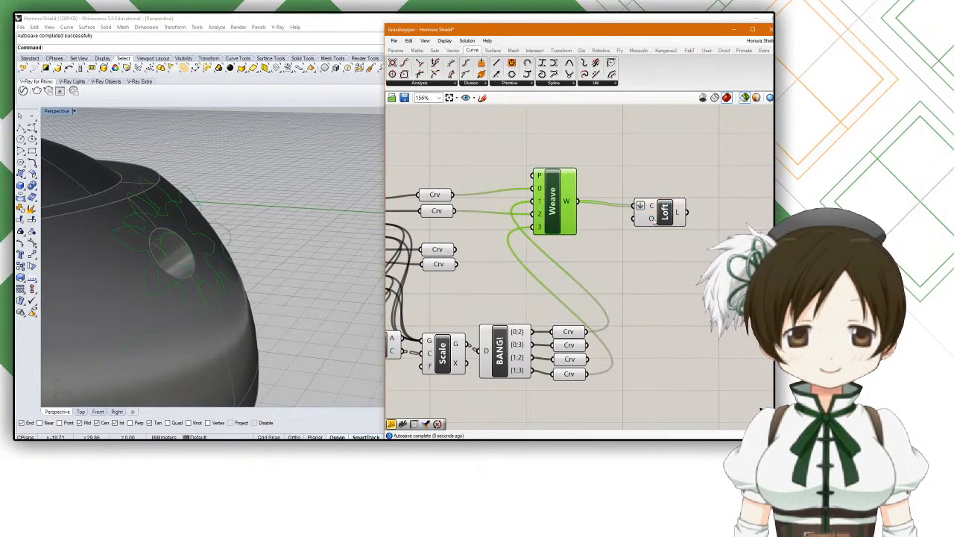
left_click(647, 205)
right_click_drag(206, 259, 160, 277)
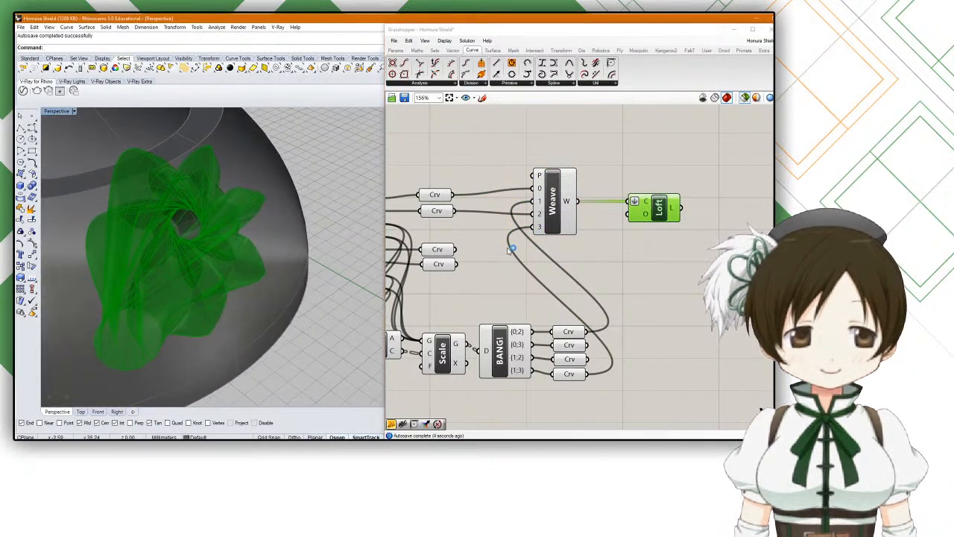
Step: Replace the scaled {1;3} circle in Weave stream 3 with the scaled {0;3} circle and inspect the loft
right_click_drag(505, 251, 530, 248)
left_click(572, 219)
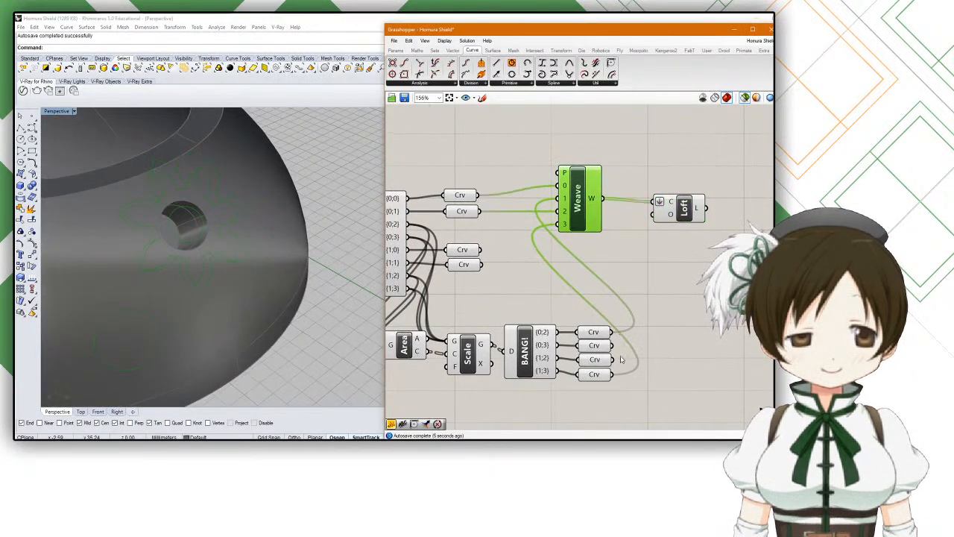
left_click_drag(613, 358, 557, 226, "shift")
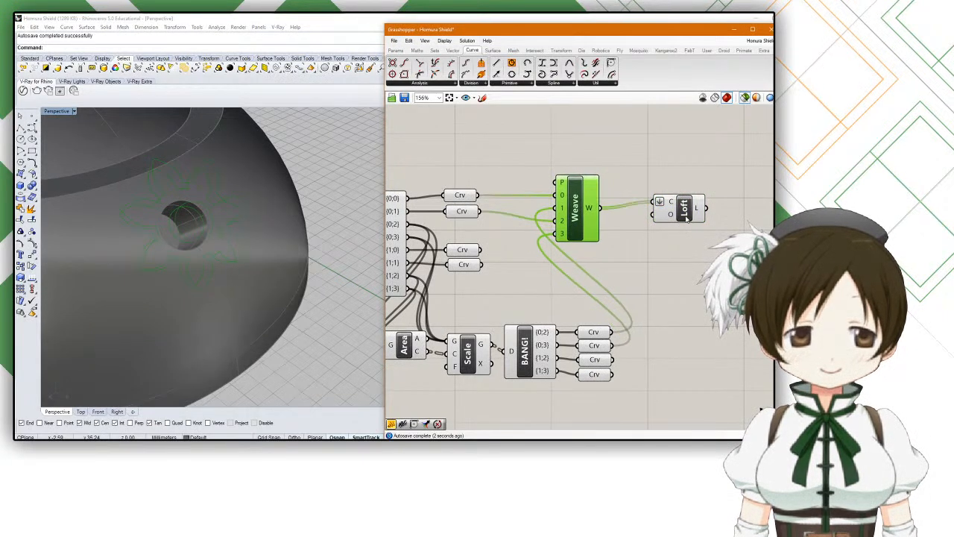
left_click(684, 216)
right_click_drag(261, 240, 295, 209)
scroll(209, 256, "up", 6)
right_click_drag(209, 256, 229, 267, "shift")
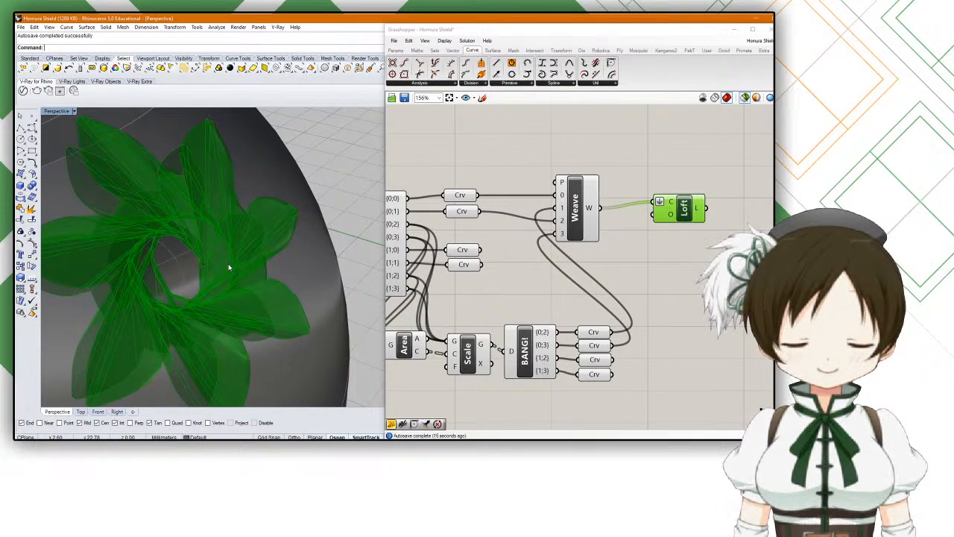
right_click_drag(228, 263, 284, 234)
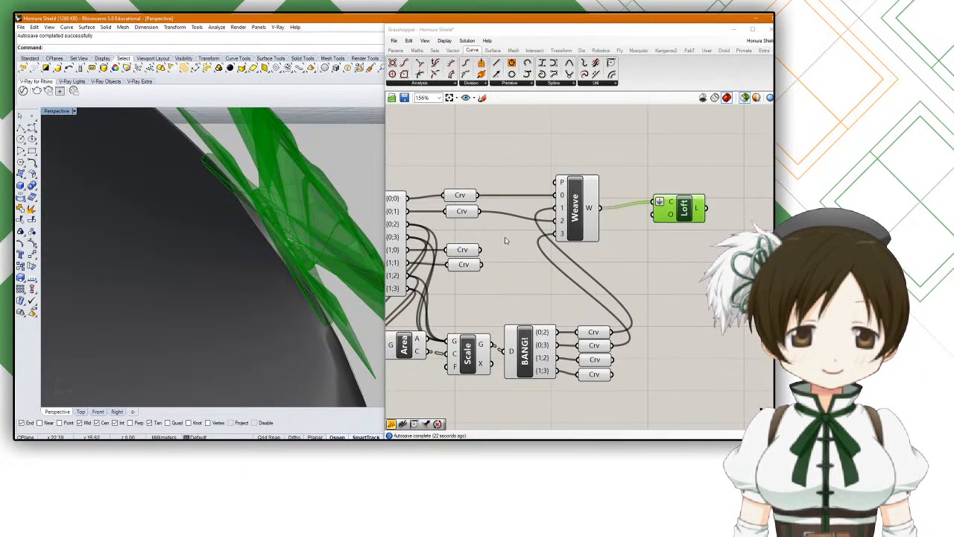
Step: Feed the original {0;1} curve into Weave stream 1 and the scaled {0;2} circle into stream 2, and inspect the loft
right_click_drag(505, 240, 500, 249)
left_click_drag(488, 205, 549, 217)
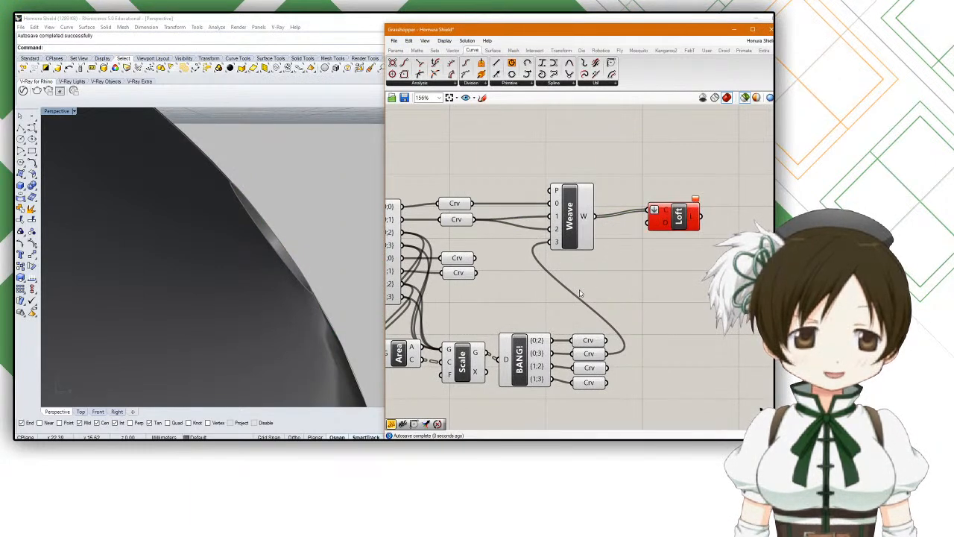
left_click_drag(606, 340, 549, 230)
left_click(676, 213)
scroll(242, 242, "down", 5)
right_click_drag(242, 242, 248, 220)
scroll(229, 238, "up", 6)
Step: Swap the order of the two scaled circles in Weave streams 2 and 3 and inspect the lofted gear
left_click_drag(609, 343, 553, 242)
right_click_drag(246, 221, 173, 259)
scroll(198, 240, "down", 7)
scroll(159, 248, "up", 5)
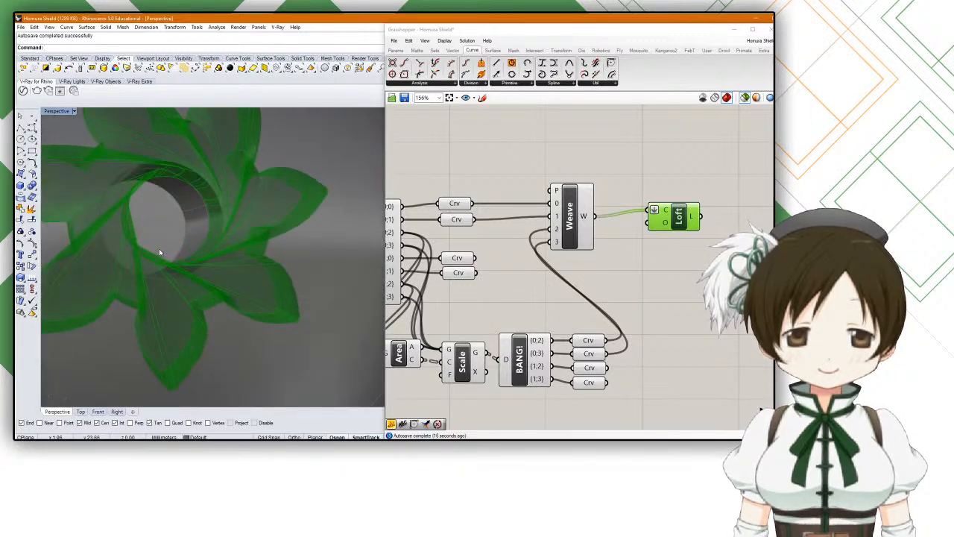
Step: Move the Loft closer to the Weave and bake its surface onto the Default layer
scroll(159, 249, "down", 3)
right_click_drag(680, 223, 653, 223)
left_click_drag(653, 222, 627, 227)
right_click(626, 225)
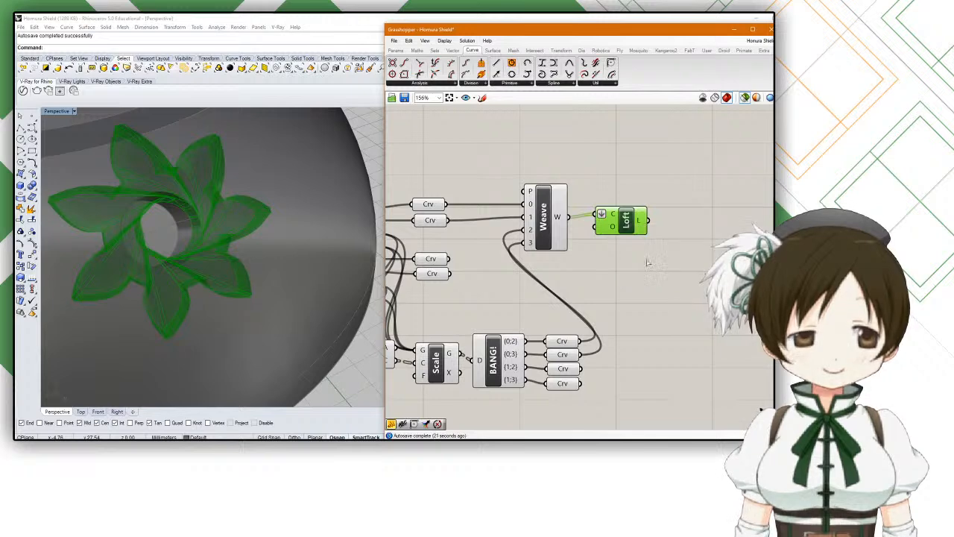
left_click(646, 261)
left_click(639, 204)
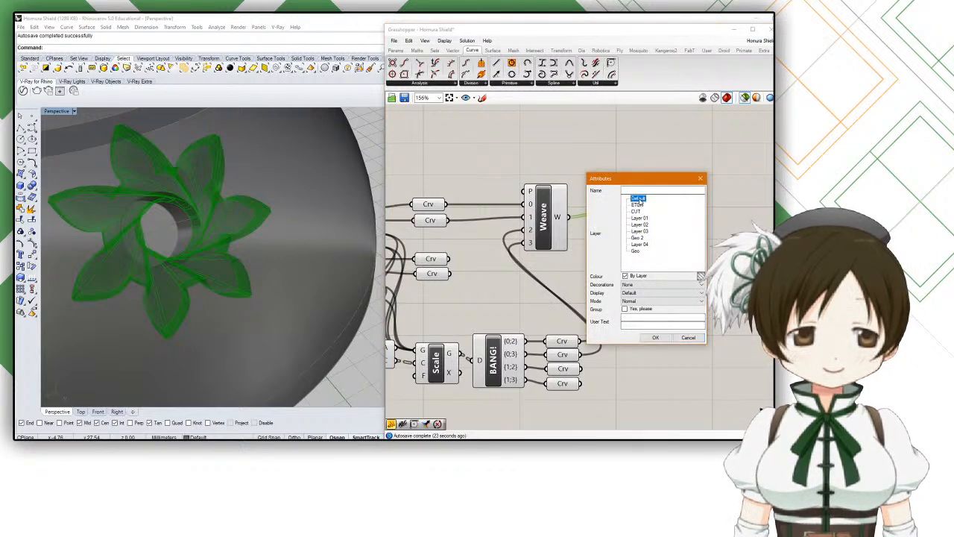
left_click(655, 337)
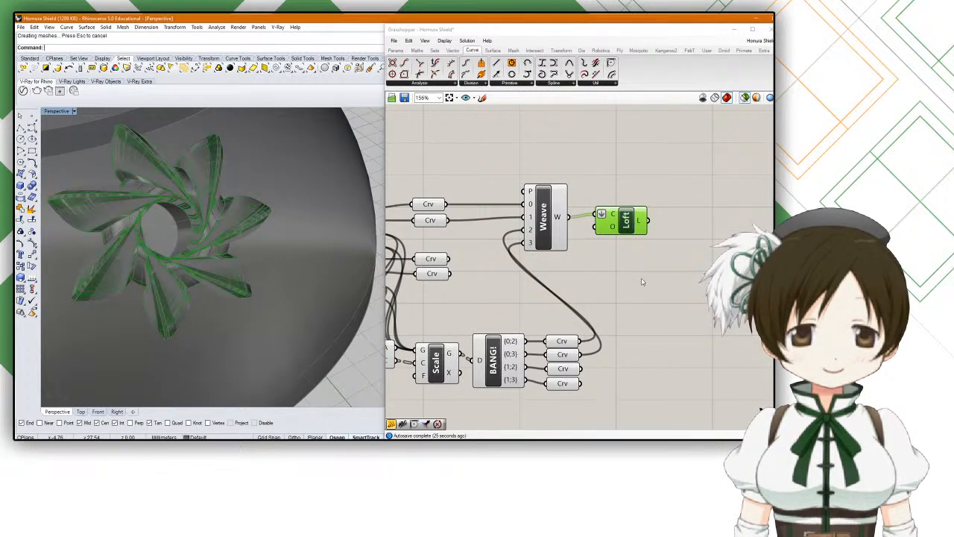
Step: Inspect the baked gear surface on the shield from another angle
left_click(648, 241)
left_click(246, 237)
right_click_drag(246, 236, 197, 192)
left_click(291, 197)
left_click(234, 212)
left_click(298, 193)
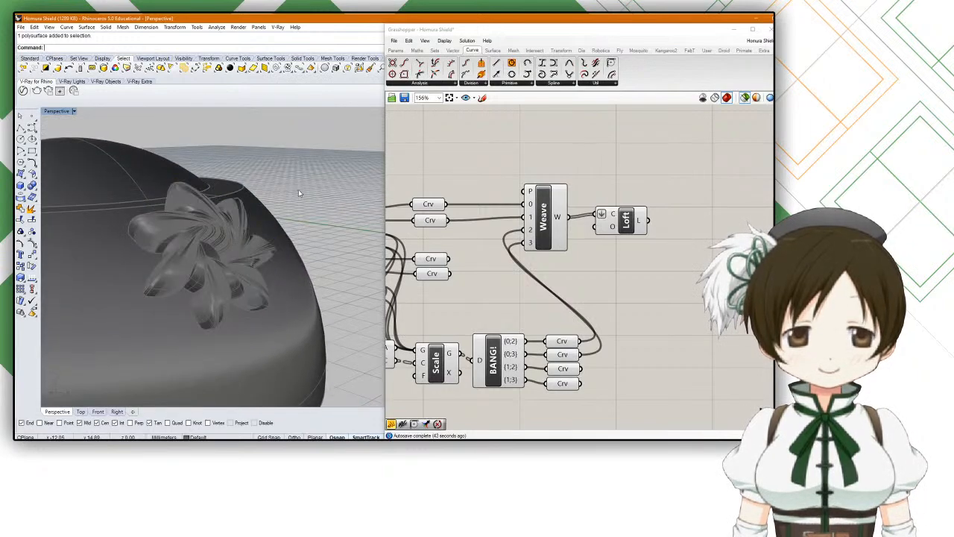
Step: Delete the baked gear and switch the Grasshopper preview back from selected components to all components
left_click(614, 229)
left_click(554, 257)
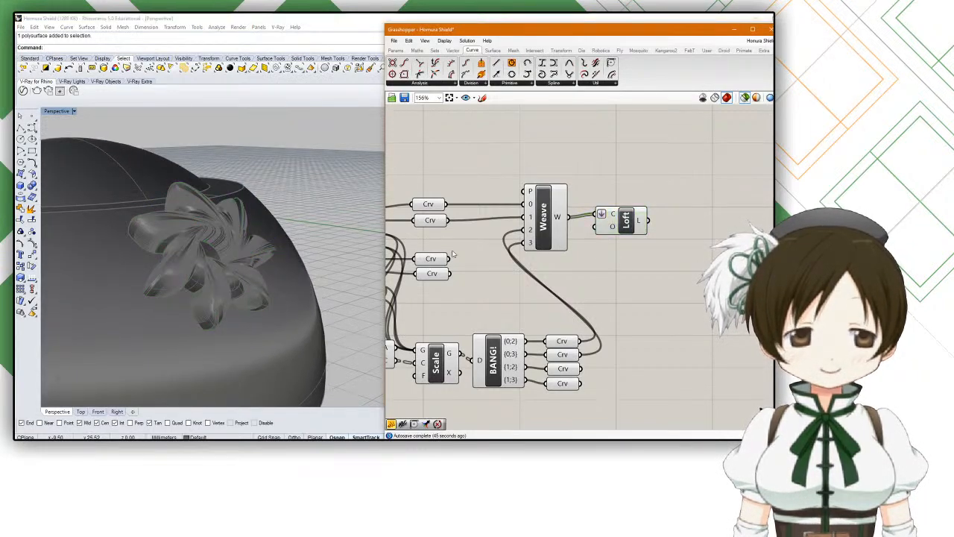
left_click(184, 275)
key("Delete")
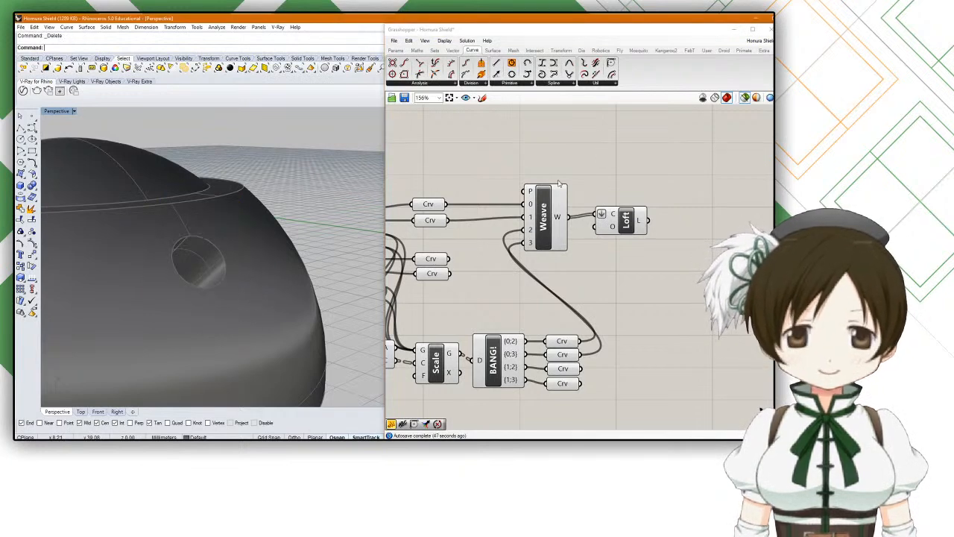
left_click(628, 216)
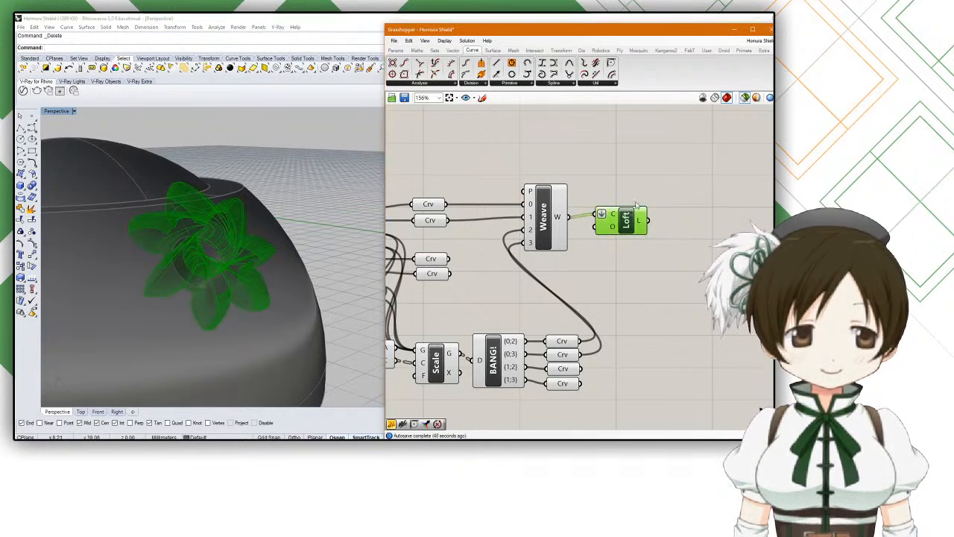
left_click(744, 98)
left_click_drag(627, 220, 614, 270)
key("ctrl+c")
left_click(624, 170)
key("ctrl+v")
right_click(614, 288)
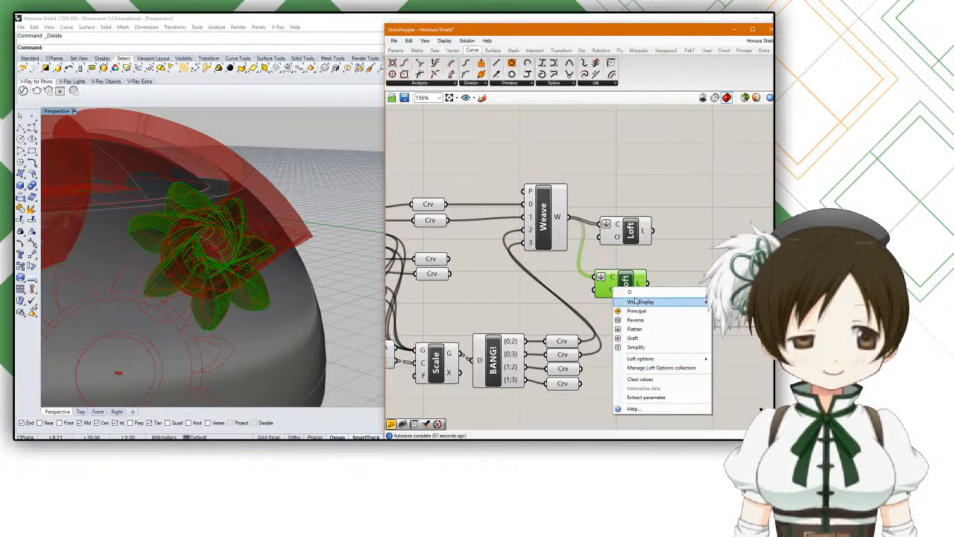
key("Escape")
key("Delete")
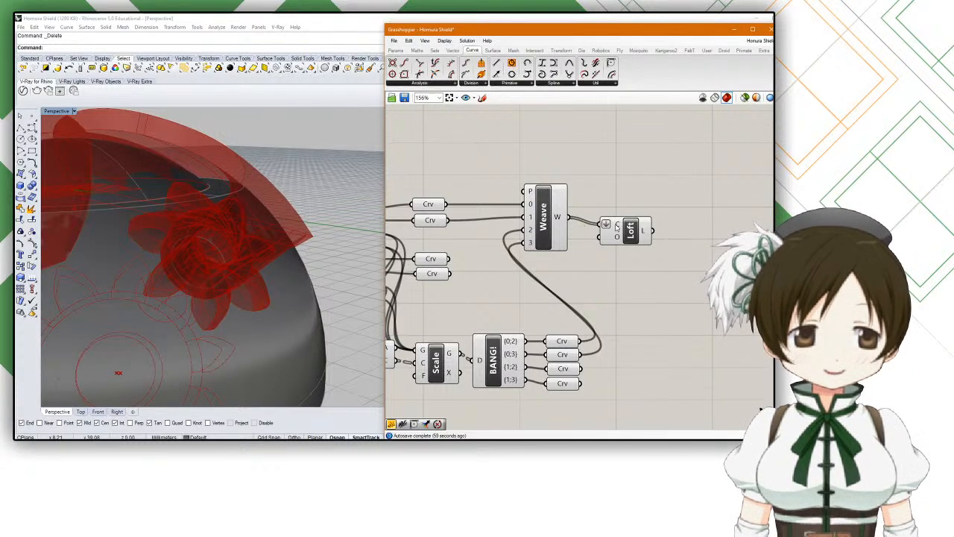
Step: Duplicate the Loft without Flatten or wires on its C input and place the copy beside the {1;0} and {1;1} curves
mouse_move(617, 228)
right_click_drag(567, 253, 653, 249)
left_click(629, 232)
left_click(712, 221)
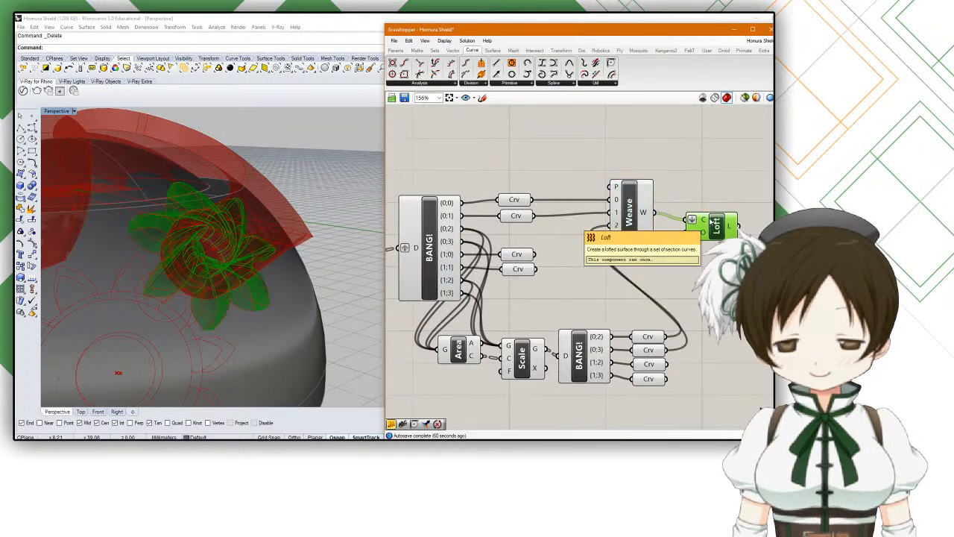
left_click(702, 271)
left_click_drag(700, 221, 706, 226)
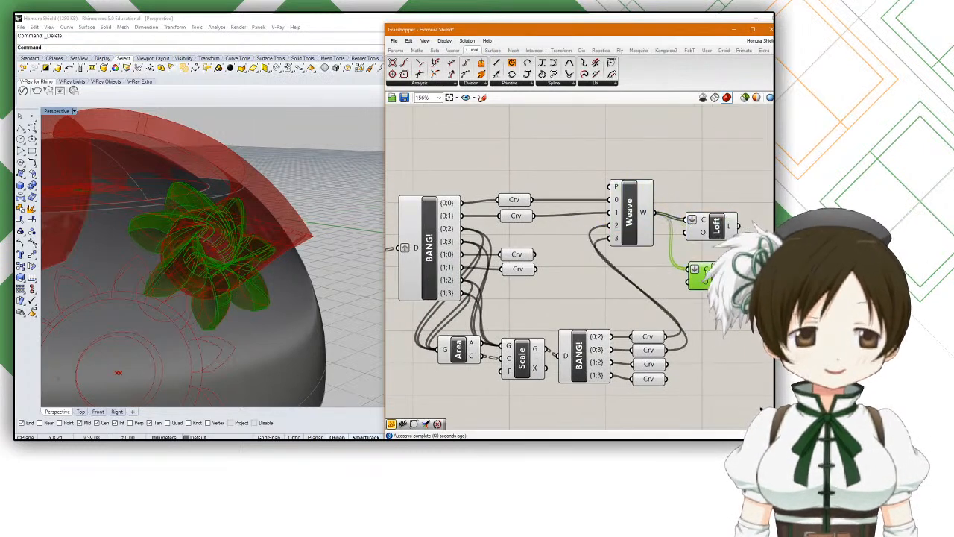
right_click(701, 273)
left_click(723, 320)
left_click_drag(717, 276, 587, 283)
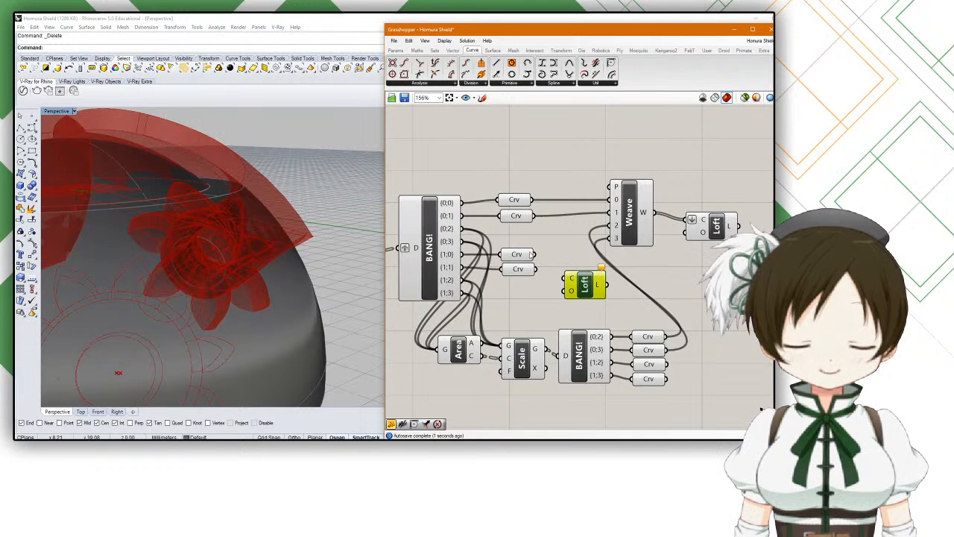
left_click(515, 200)
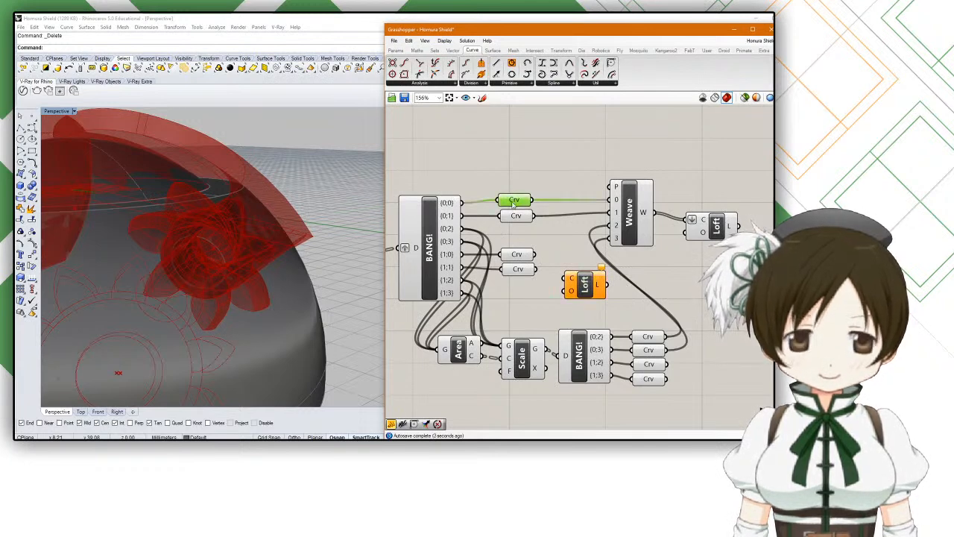
Step: Connect the {0;0} and {0;1} curves to the copied Loft's C input and graft that input
left_click(514, 216)
left_click_drag(535, 215, 558, 285)
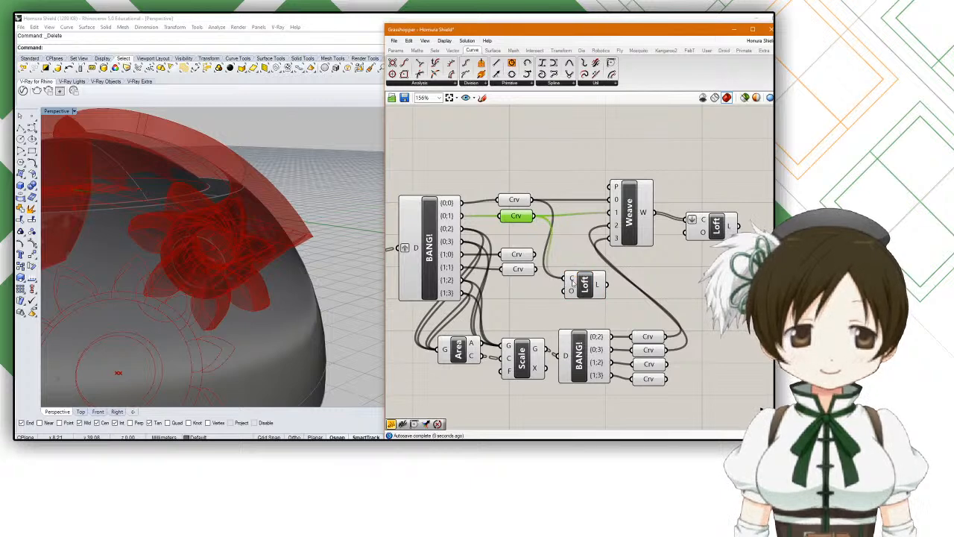
right_click(572, 281)
left_click(593, 333)
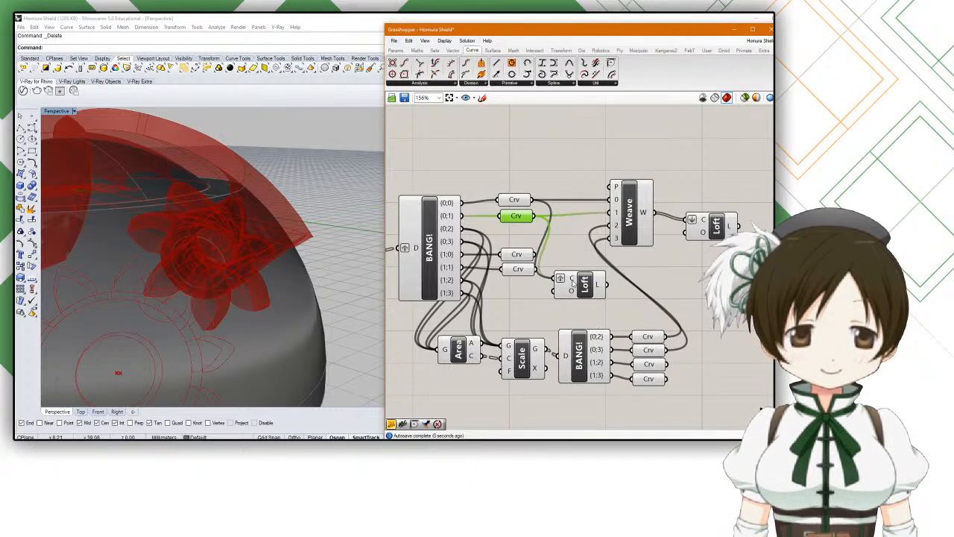
Step: Hide the preview of the Weave and the Loft connected to it
left_click_drag(738, 242, 606, 179)
middle_click(626, 235)
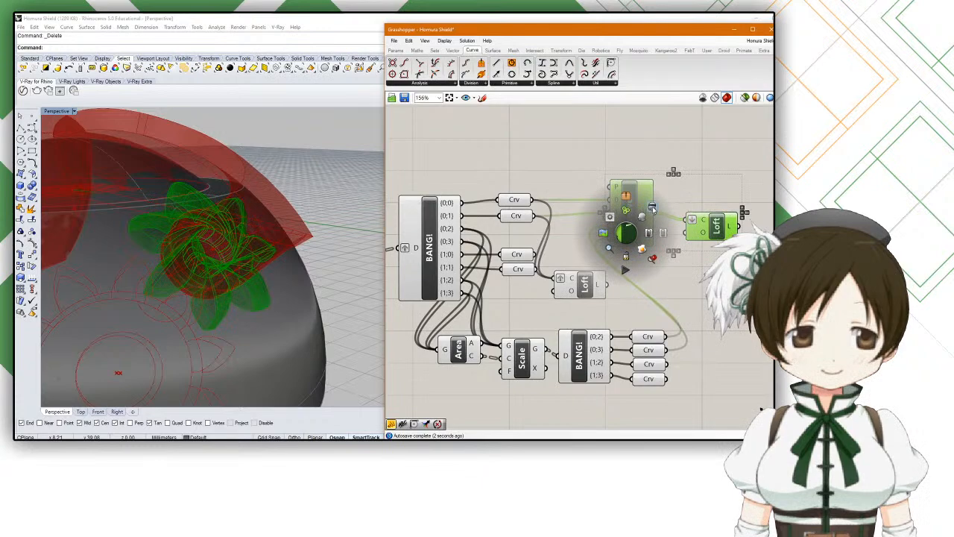
left_click(652, 207)
left_click(659, 209)
right_click_drag(299, 268, 339, 283)
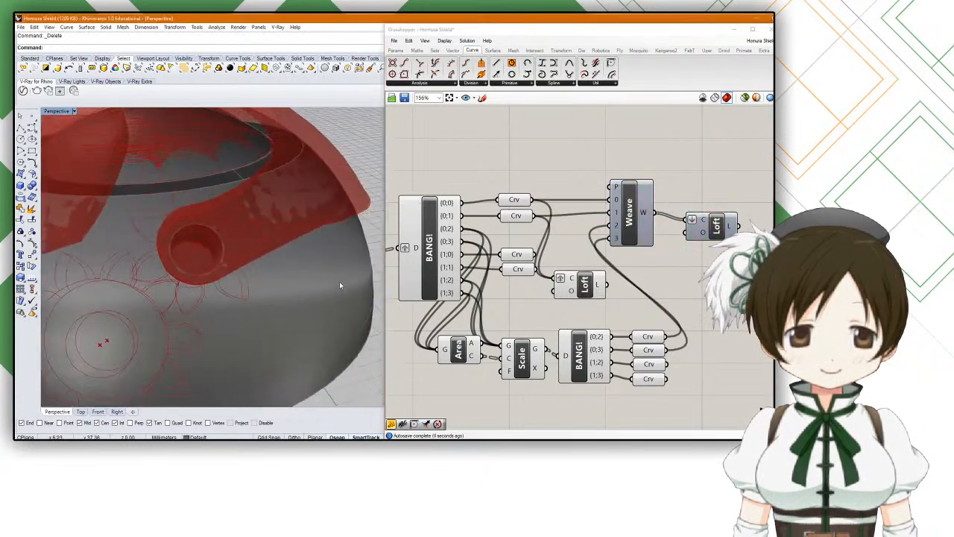
Step: Move the copied Loft slightly, check its source curves, and change its C input from Graft to Flatten
left_click_drag(580, 288, 582, 273)
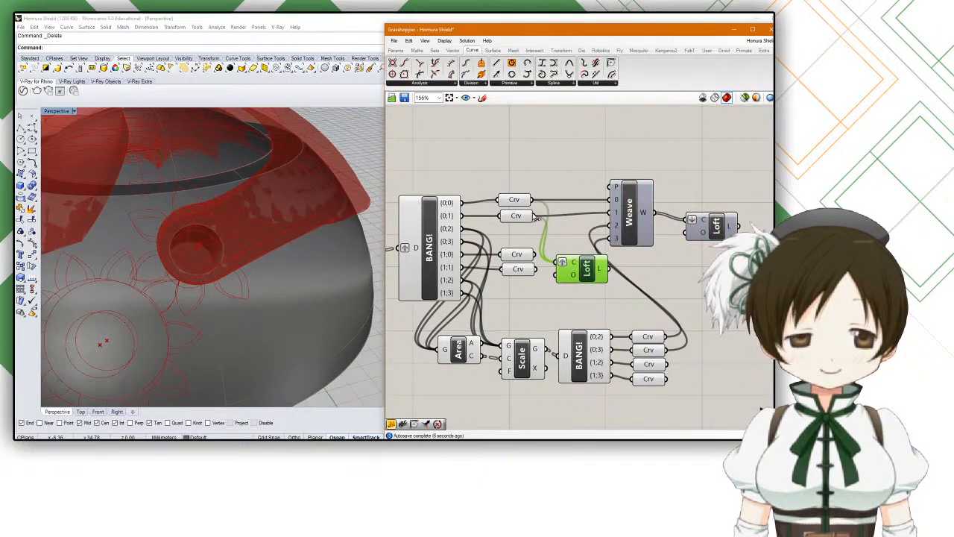
left_click(514, 200)
left_click(520, 217)
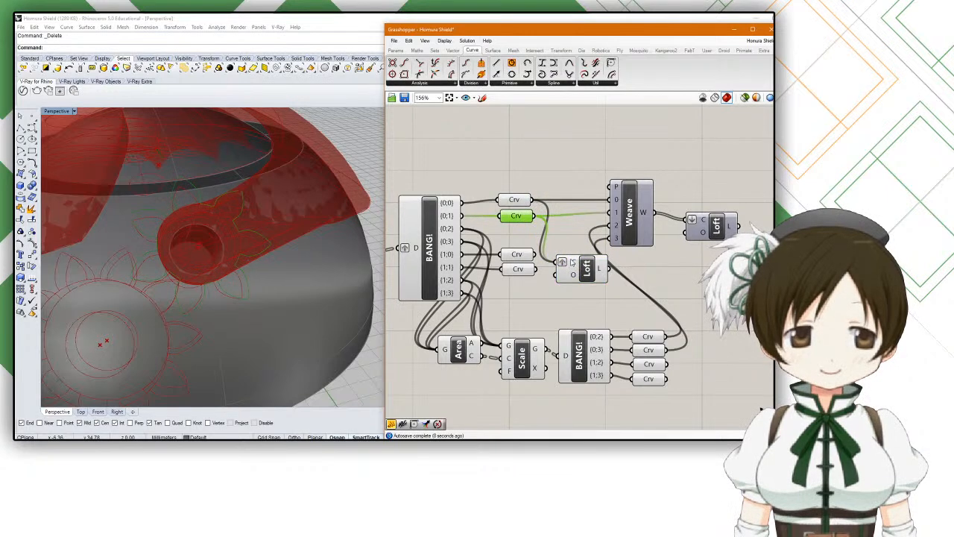
scroll(571, 261, "up", 2)
right_click(570, 251)
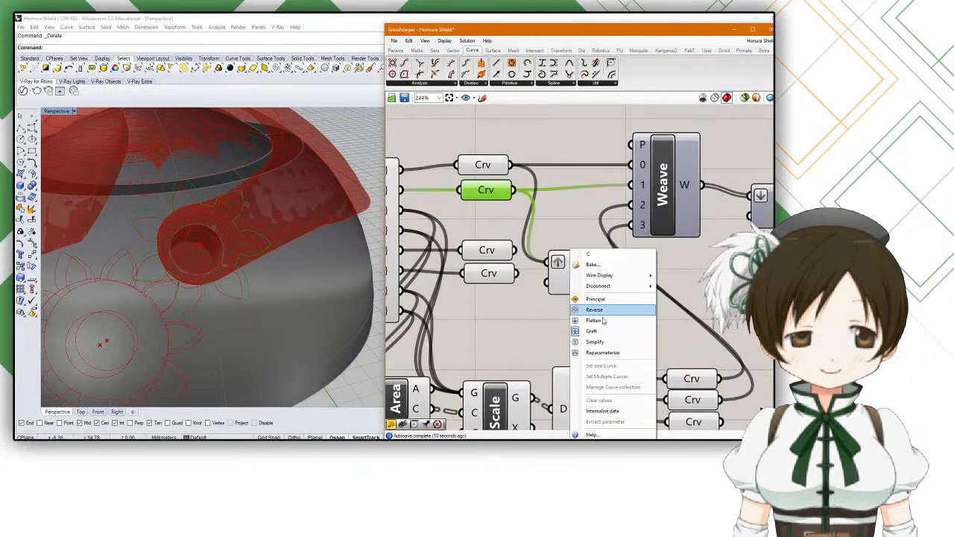
left_click(601, 331)
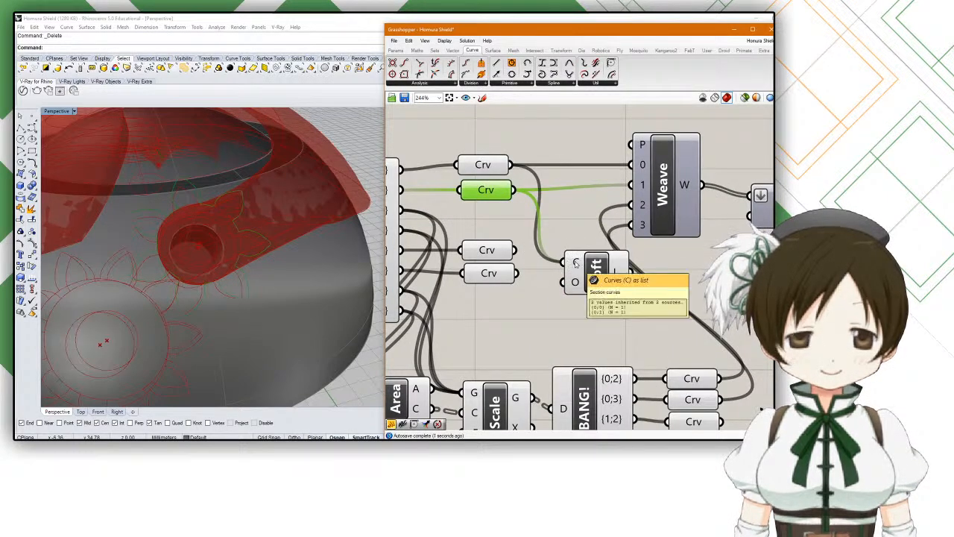
right_click(575, 261)
left_click(600, 320)
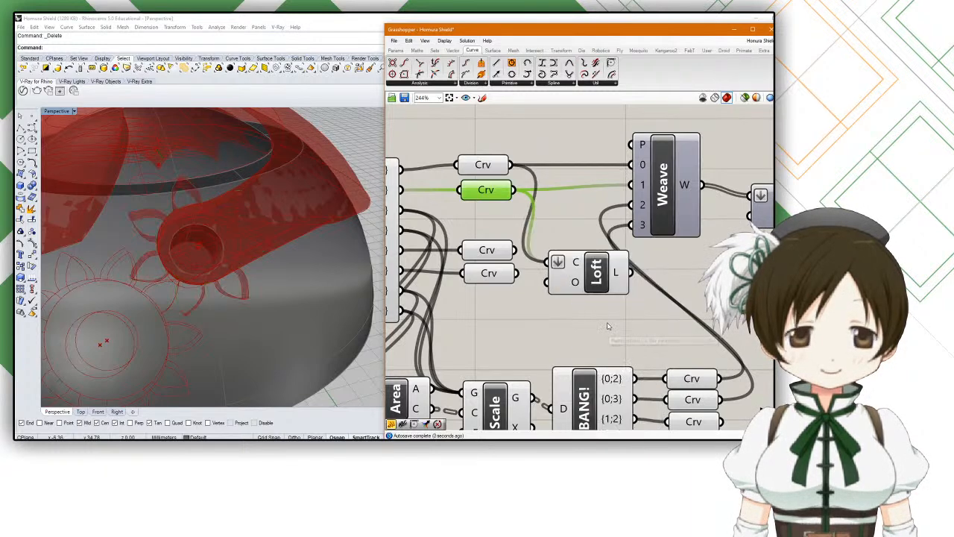
Step: Try the Closed loft option on the copied Loft, commit it, and read the component's message
right_click(594, 271)
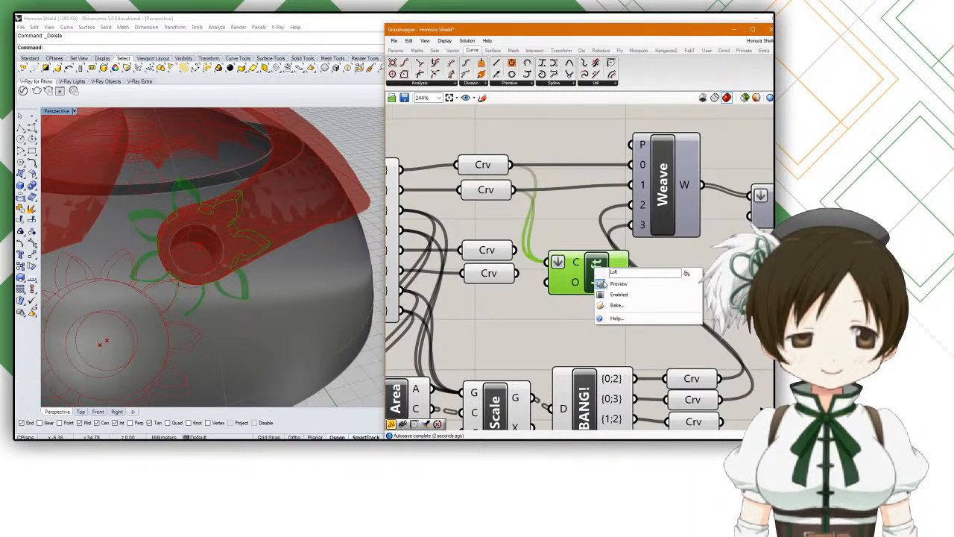
right_click(576, 285)
right_click(575, 285)
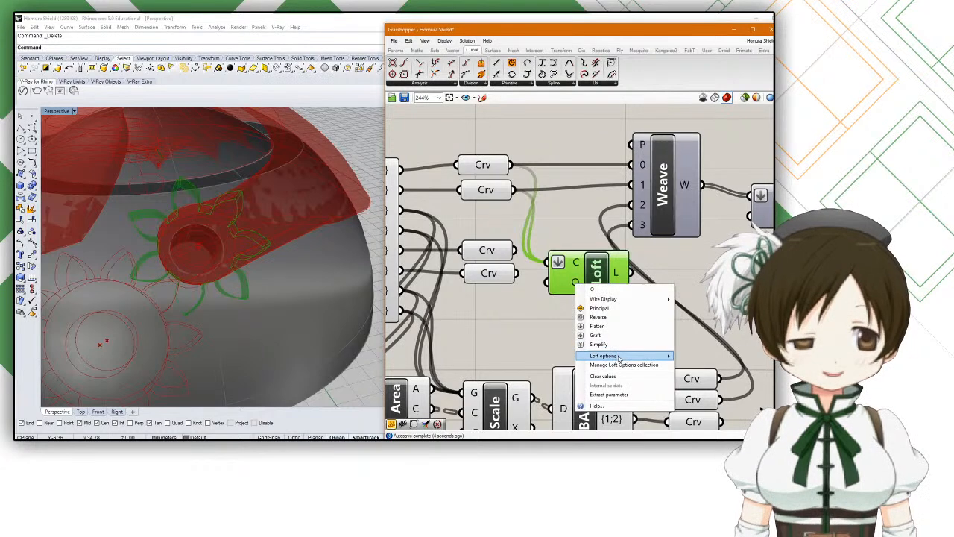
mouse_move(648, 359)
left_click(693, 357)
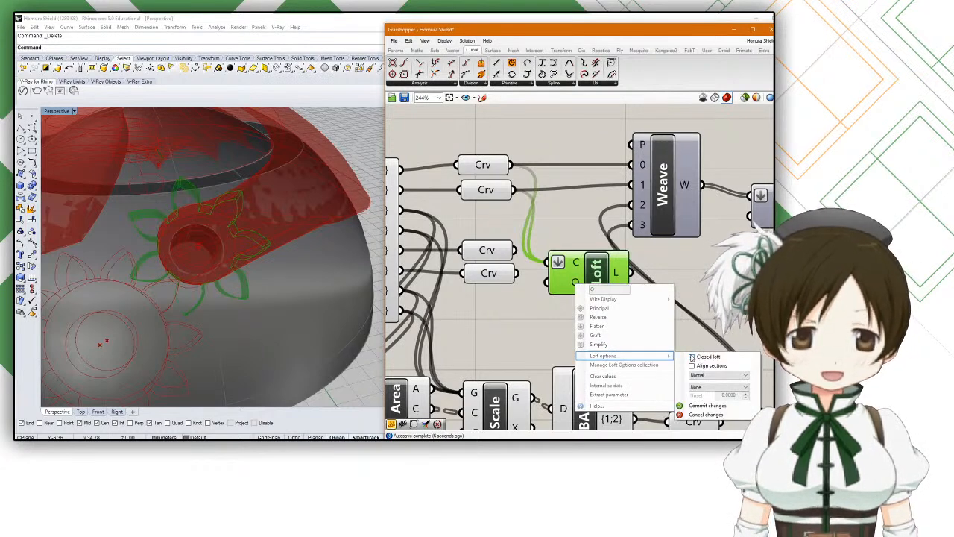
left_click(554, 328)
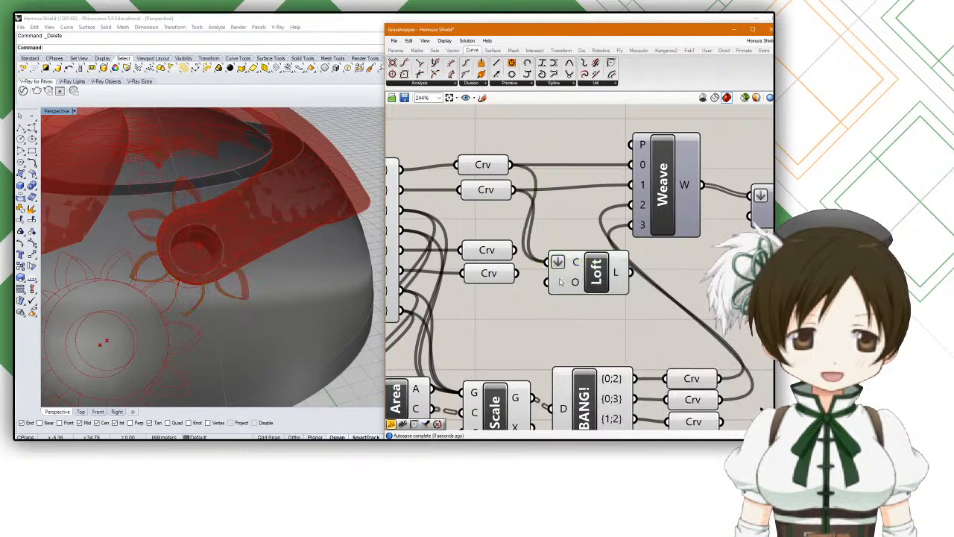
right_click(568, 284)
mouse_move(618, 355)
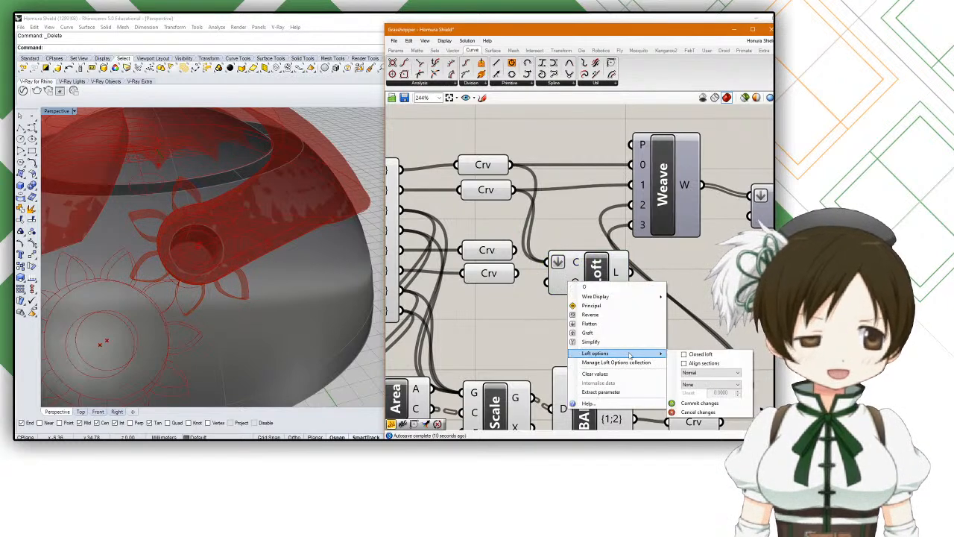
left_click(685, 355)
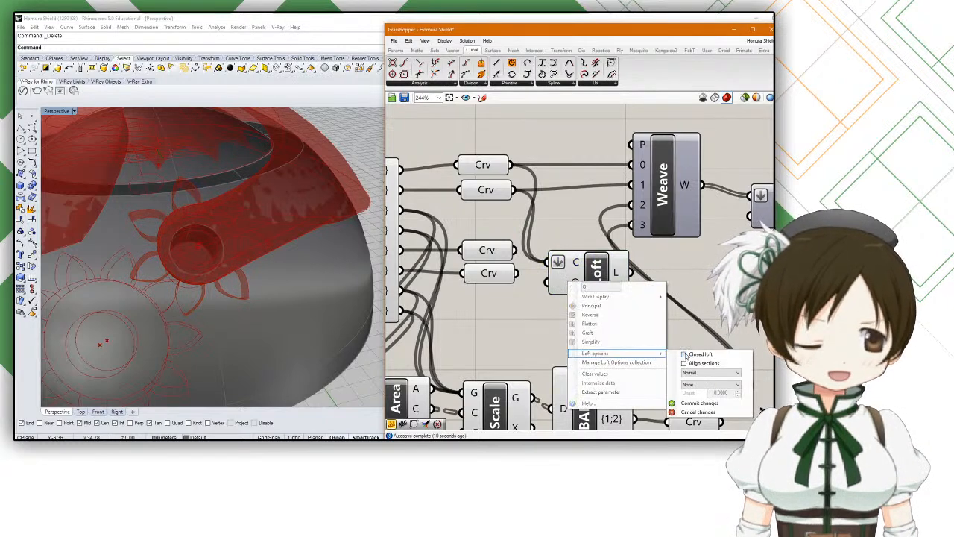
left_click(695, 403)
left_click(609, 276)
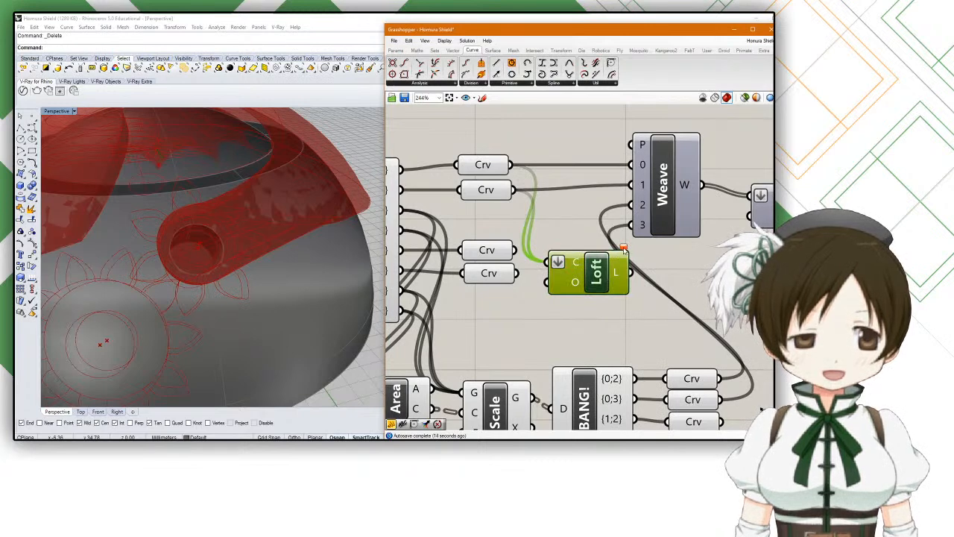
mouse_move(624, 249)
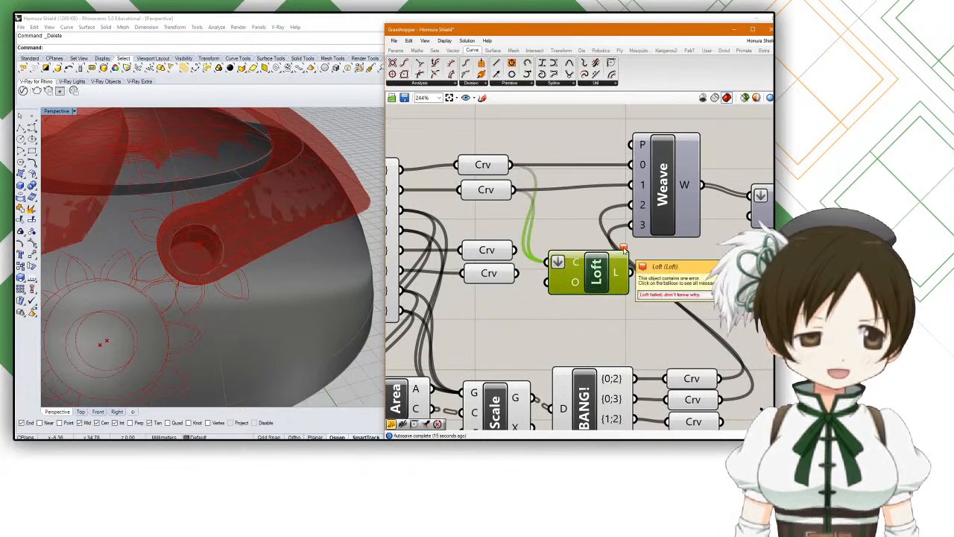
Step: Reposition the copied Loft and rewire its C input to the scaled curves {0;2} and {0;3}
mouse_move(571, 256)
left_mouse_down()
mouse_move(588, 237)
mouse_move(555, 248)
left_mouse_up()
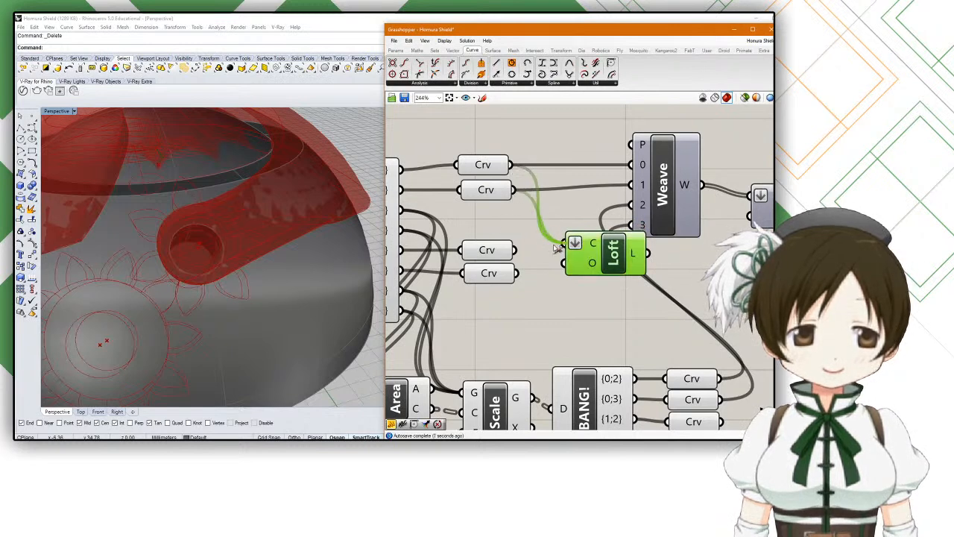
left_click_drag(611, 270, 605, 293)
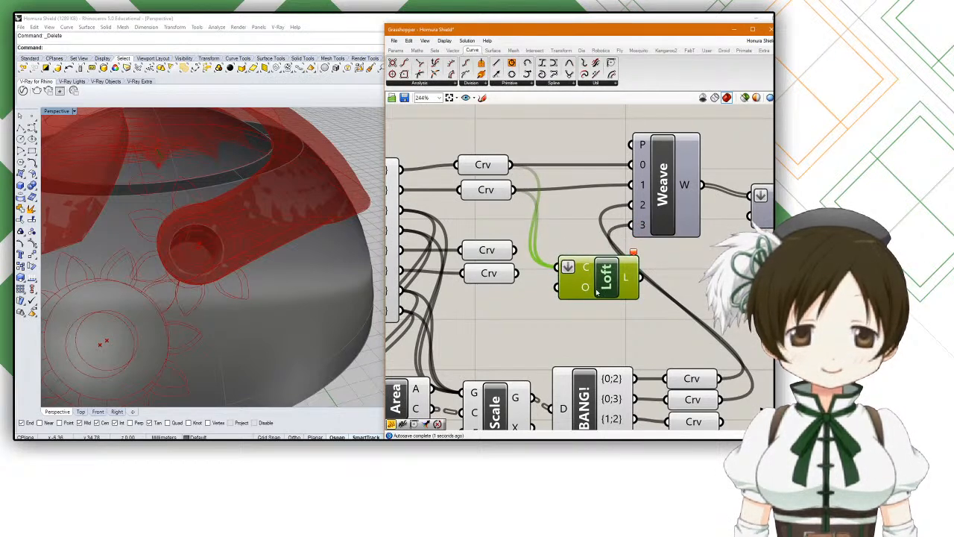
mouse_move(255, 230)
right_mouse_down()
mouse_move(278, 175)
mouse_move(259, 249)
mouse_move(249, 228)
right_mouse_up()
right_click_drag(592, 283, 556, 277)
left_click_drag(556, 277, 564, 275)
left_click_drag(692, 379, 531, 261)
left_click_drag(688, 395, 532, 260, "shift")
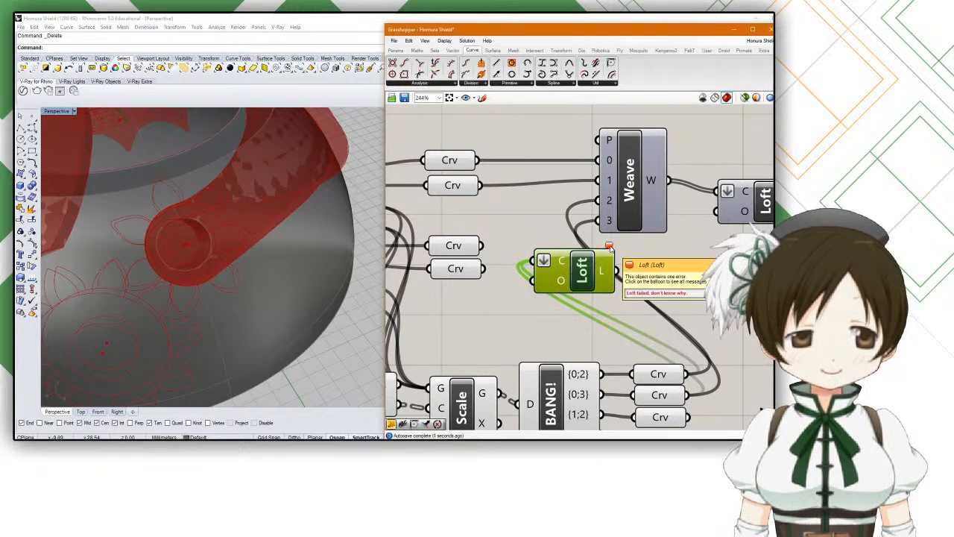
Step: Remove Flatten from the copied Loft's C input and place the component beside the scaled curves
right_click(546, 258)
left_click(568, 320)
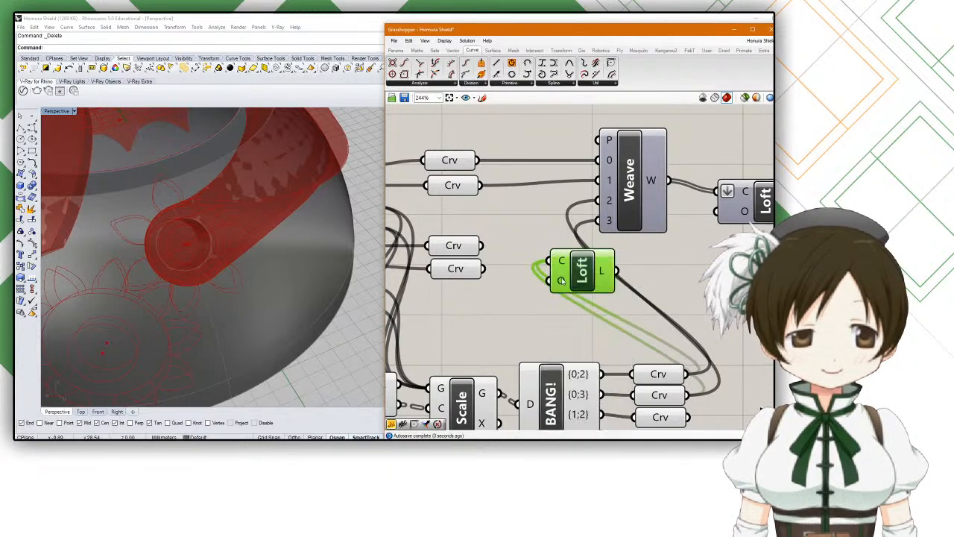
left_click_drag(594, 276, 633, 317)
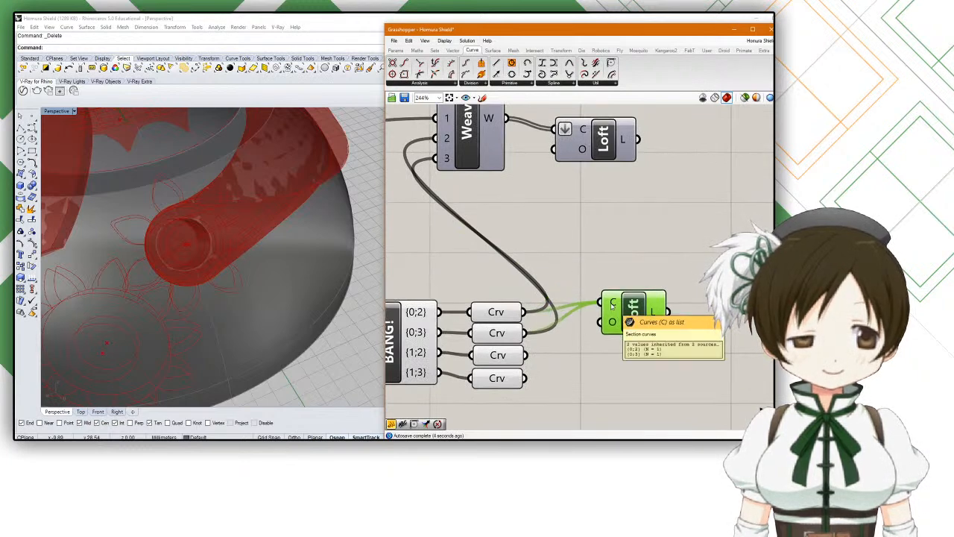
Step: Try Flatten and Simplify on the copied Loft's C input, and delete that Loft
right_click(612, 305)
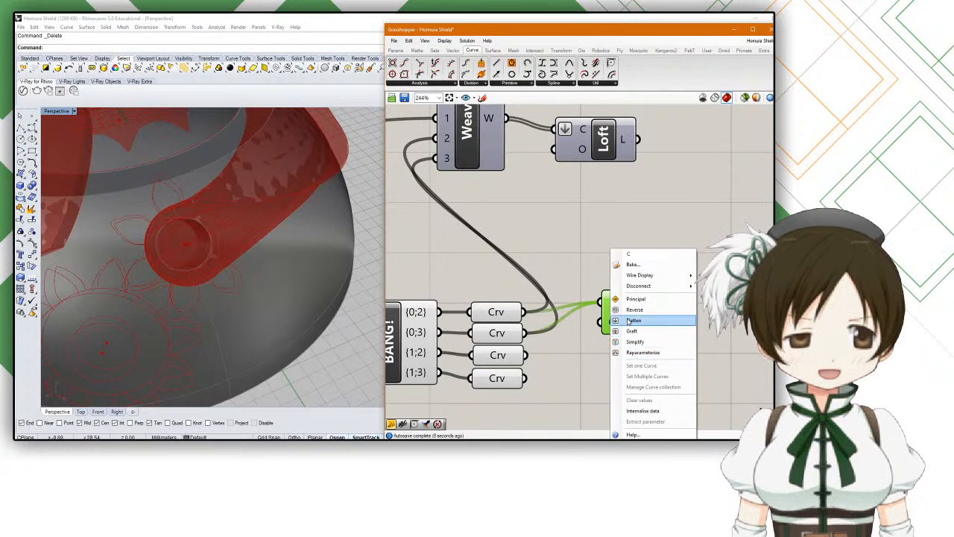
left_click(630, 320)
right_click(609, 306)
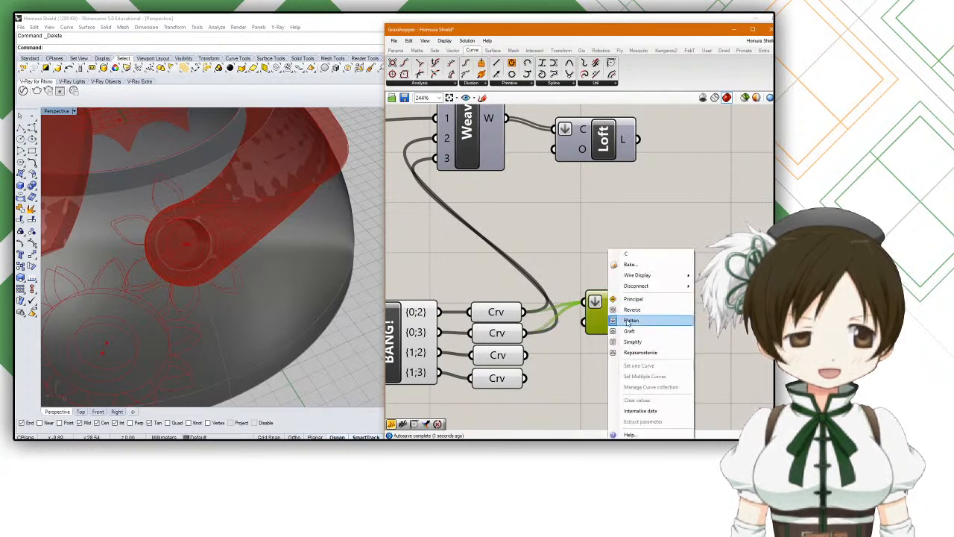
left_click(634, 339)
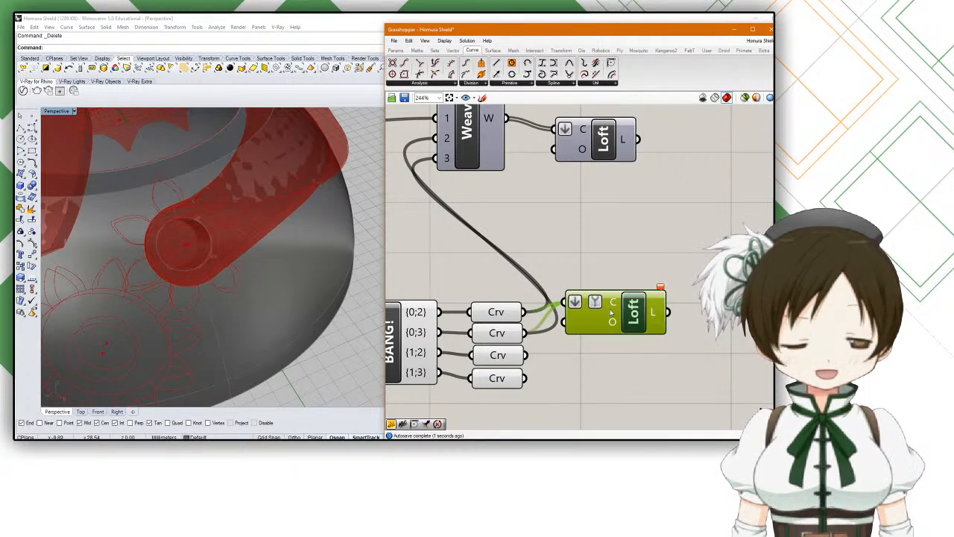
key("Delete")
Step: Show the preview of the Weave and its Loft to check the gear surface, and hide it again
right_click_drag(605, 247, 628, 299)
left_click(619, 194)
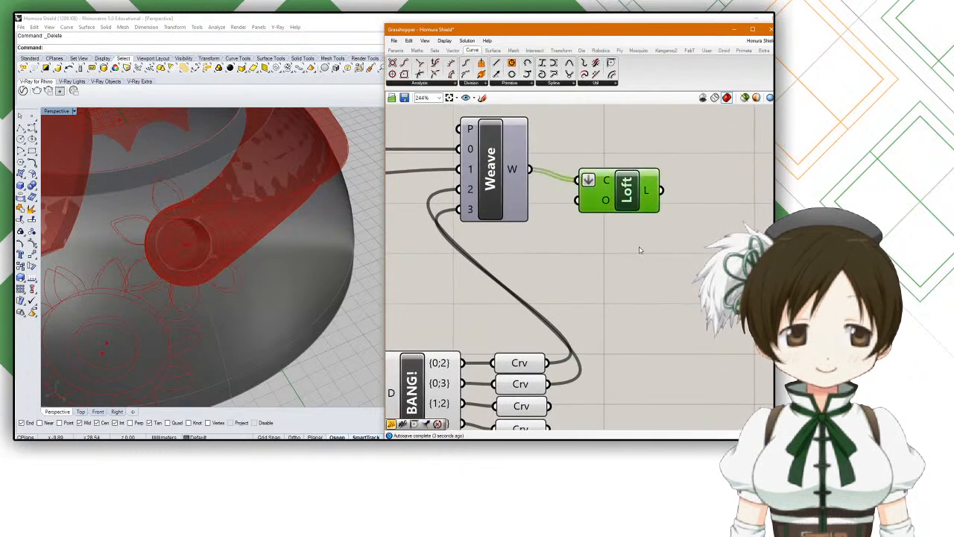
left_click_drag(641, 251, 490, 158)
key("space")
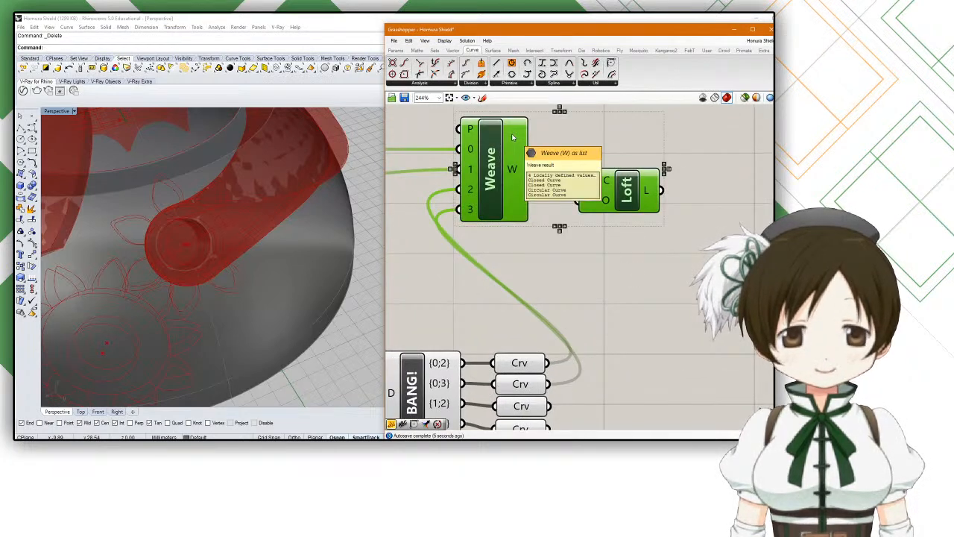
key("space")
left_click(530, 132)
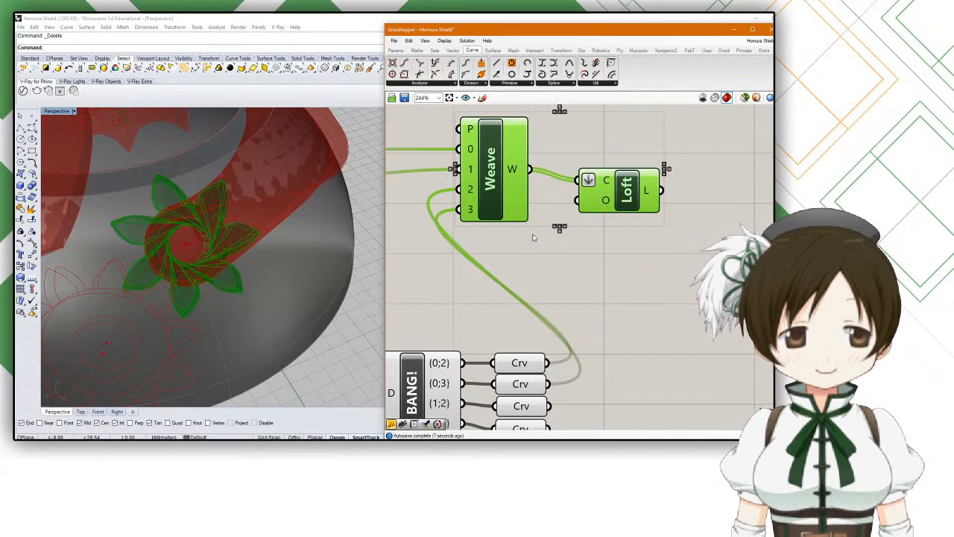
scroll(533, 239, "down", 4)
left_click(574, 241)
left_click(577, 220)
left_click(577, 248)
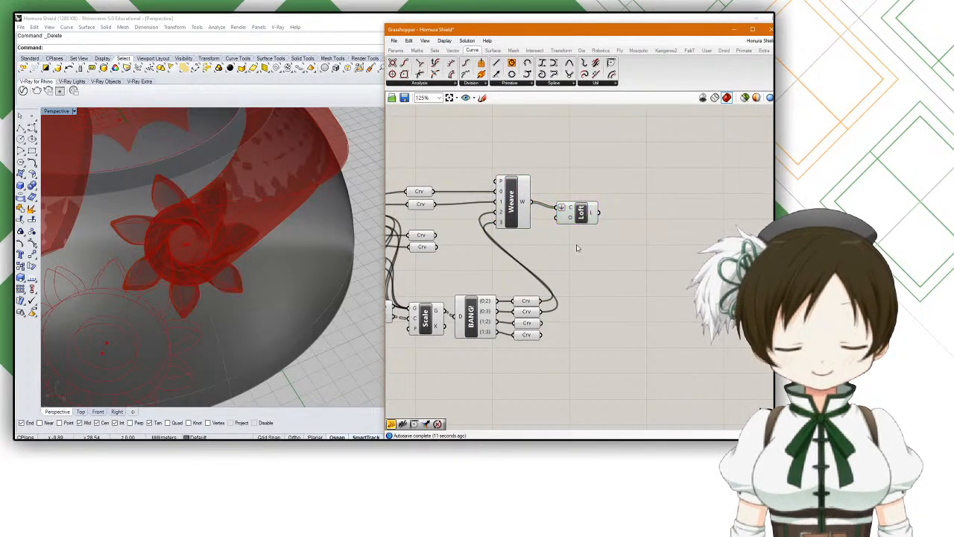
Step: Duplicate the flattened Loft connected to the Weave and place the copy below the original
left_click(576, 220)
key("ctrl+c")
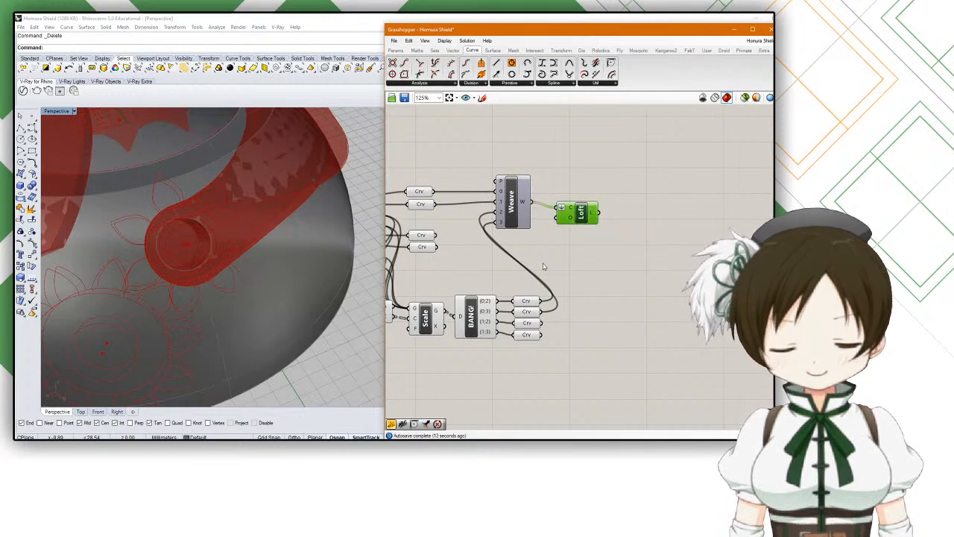
key("ctrl+v")
left_click_drag(580, 221, 577, 273)
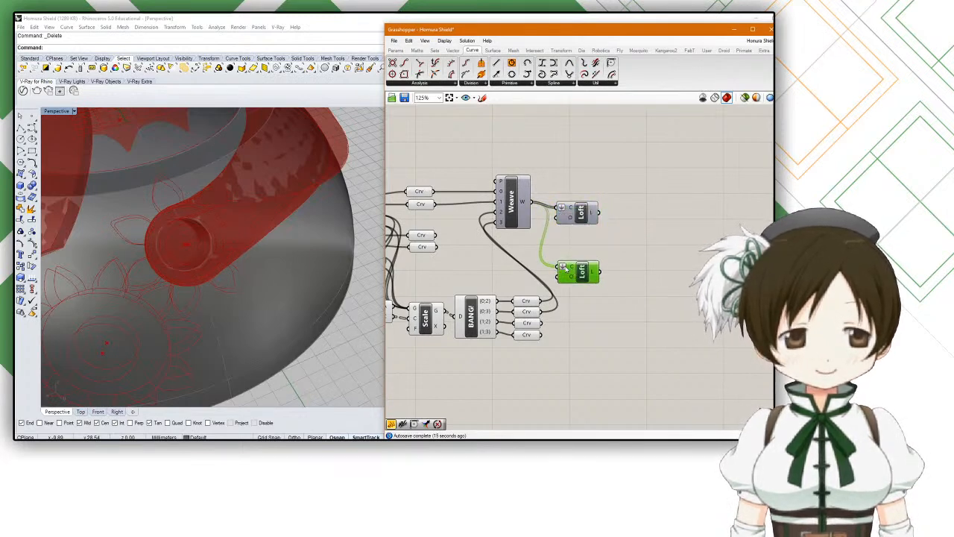
right_click(565, 268)
left_click(477, 237)
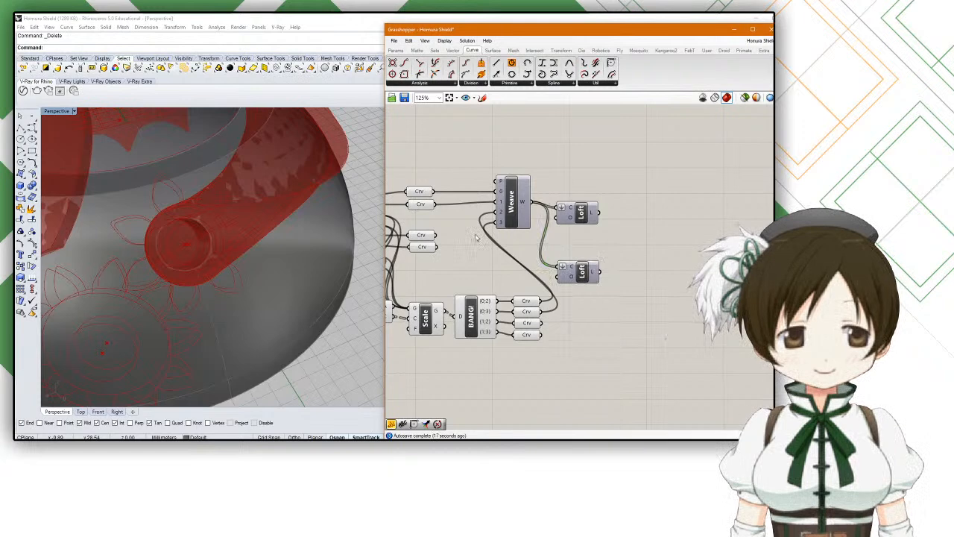
Step: Replace the Weave wire on the new Loft's C input with the {0;0} gear curve and the scaled {0;2} curve
right_click_drag(477, 237, 506, 234)
left_click(448, 188)
left_click_drag(464, 188, 587, 267)
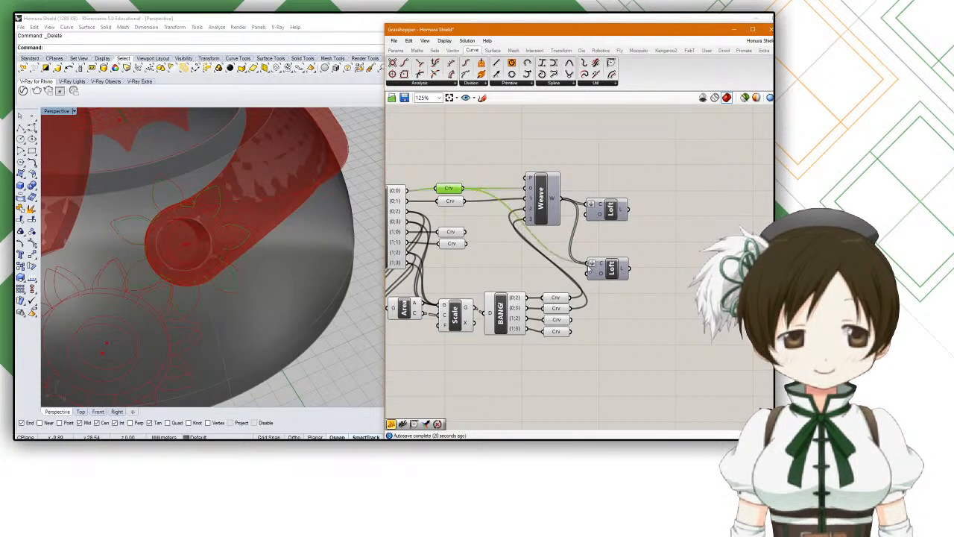
left_click(557, 298)
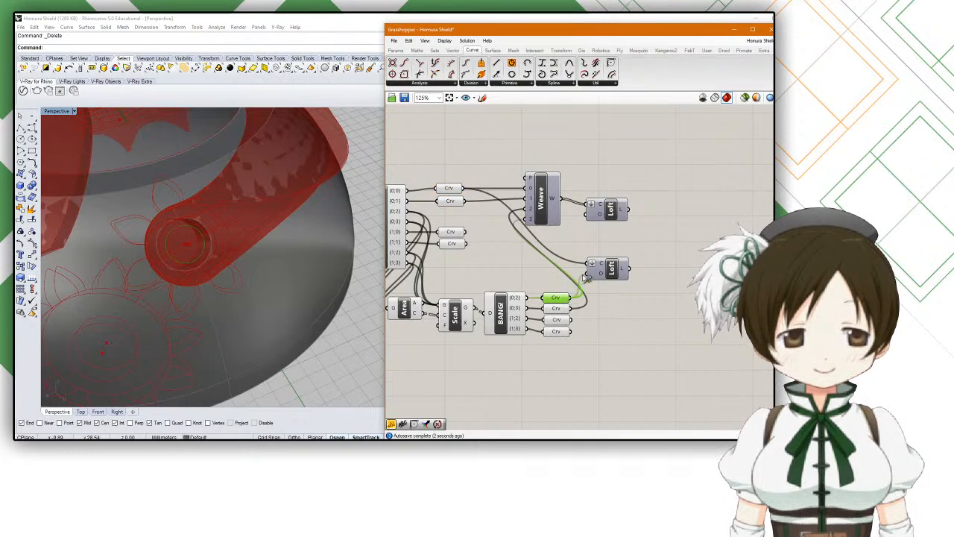
left_click(611, 272)
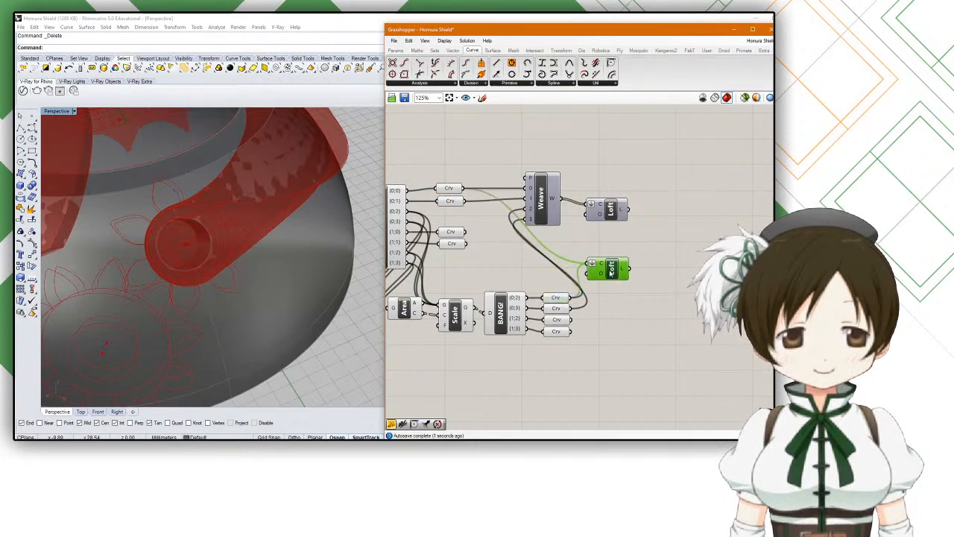
middle_click(605, 258)
left_click_drag(650, 179, 665, 241)
double_click(666, 240)
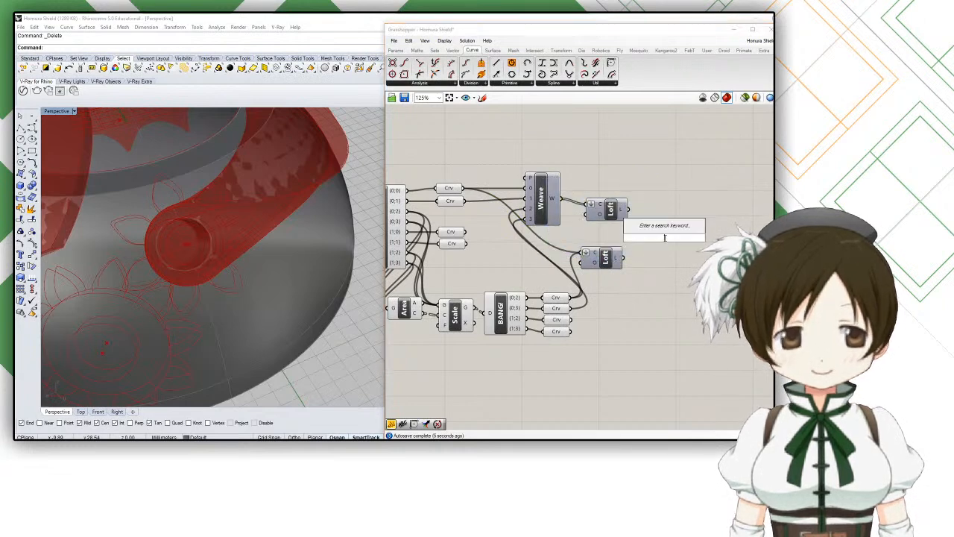
type("brep")
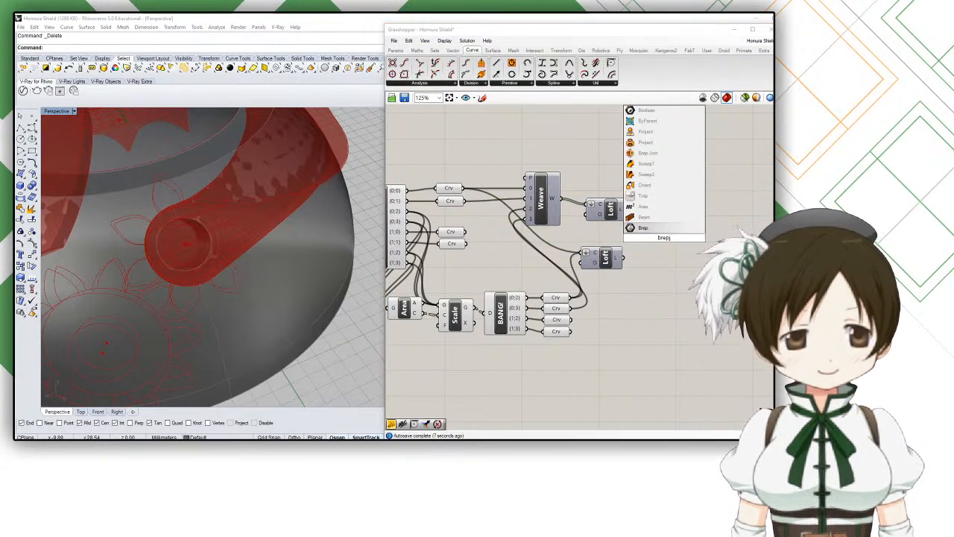
left_click(665, 163)
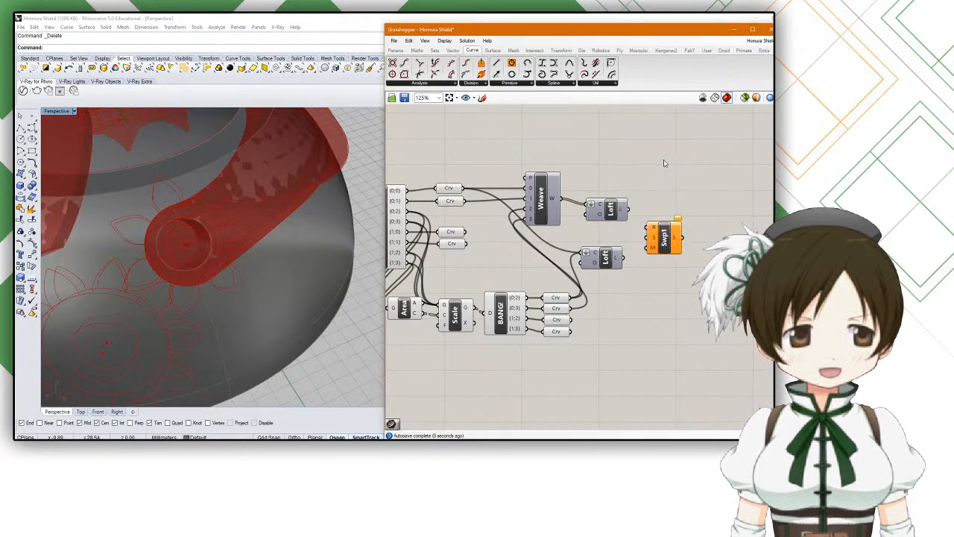
key("Delete")
Step: Add a Brep Join component beside the two Lofts and connect both Loft outputs to its B input
double_click(668, 234)
type("brepjoin")
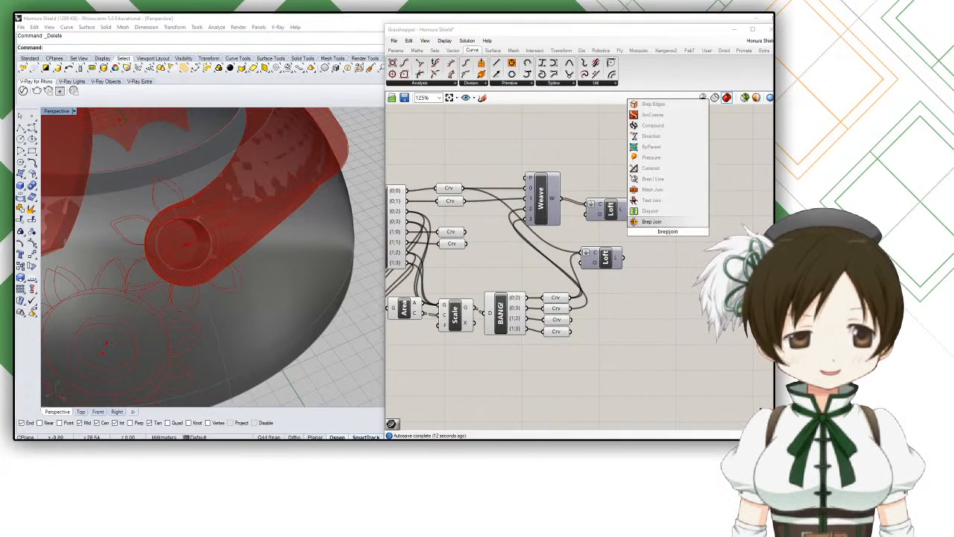
left_click(671, 221)
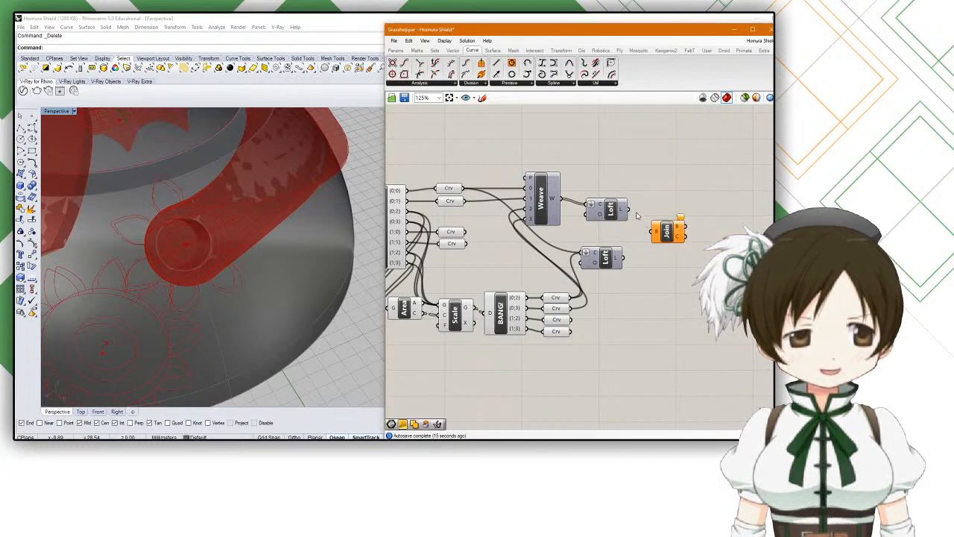
left_click_drag(640, 223, 607, 241)
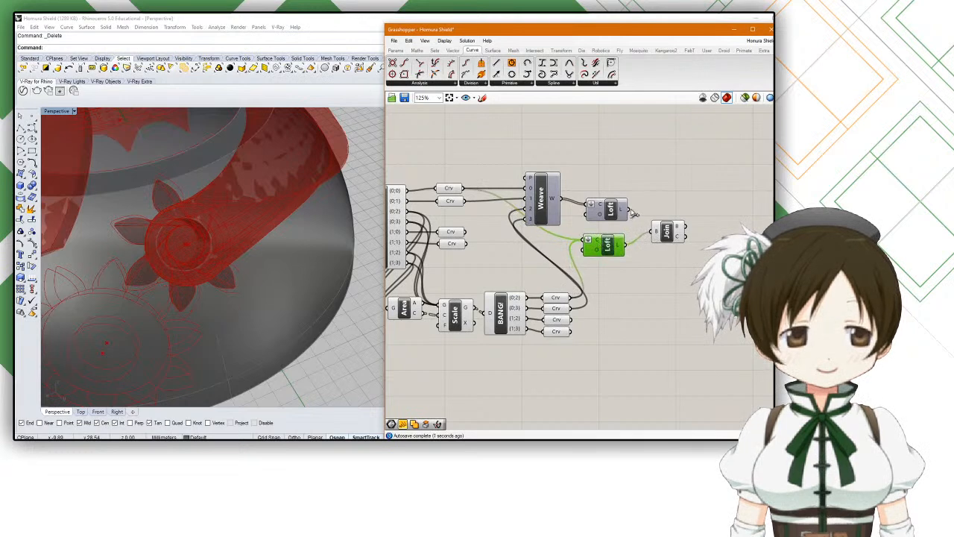
left_click_drag(663, 232, 664, 232, "shift")
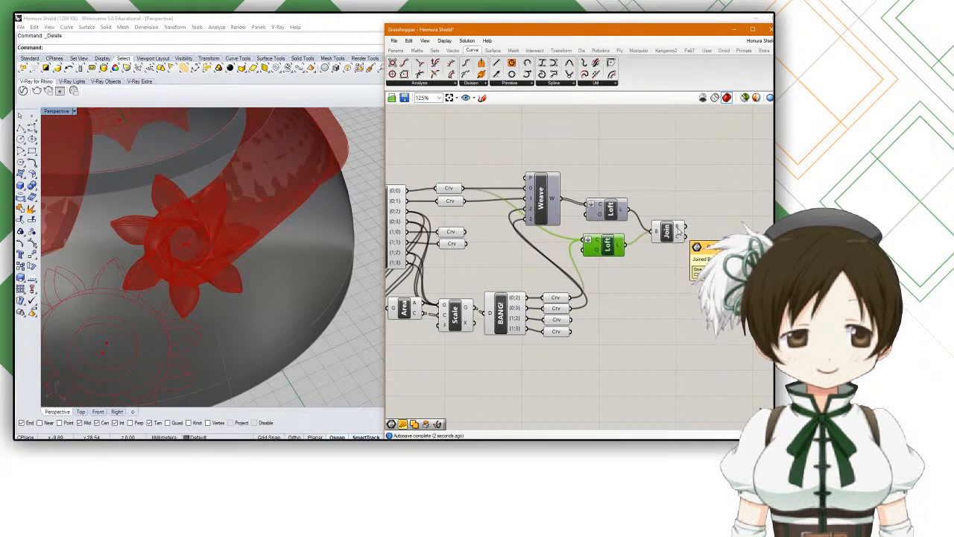
Step: Examine the joined gear surface in the viewport and the {0;0} and {0;1} curves that feed the Weave
left_click(670, 235)
mouse_move(272, 285)
right_mouse_down()
mouse_move(311, 230)
mouse_move(261, 283)
right_mouse_up()
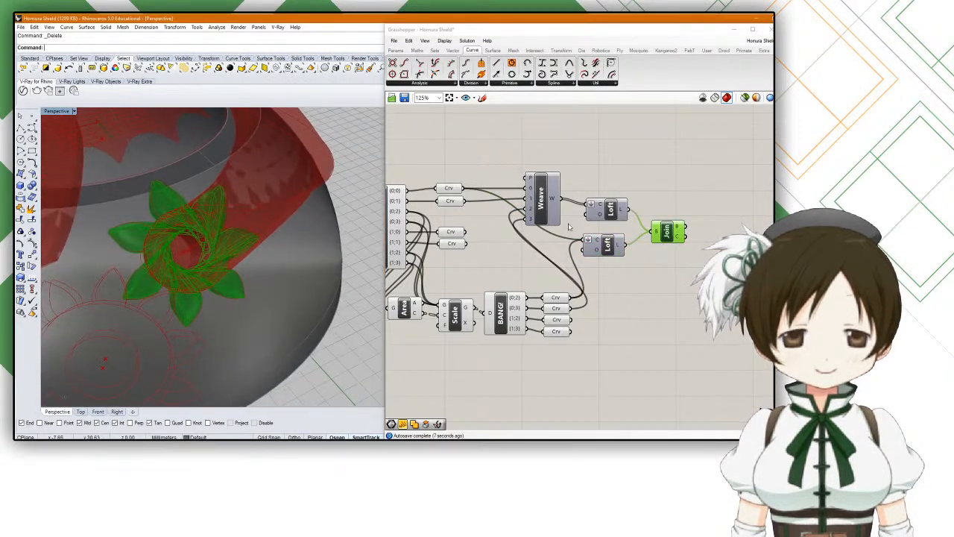
right_click_drag(221, 214, 210, 222)
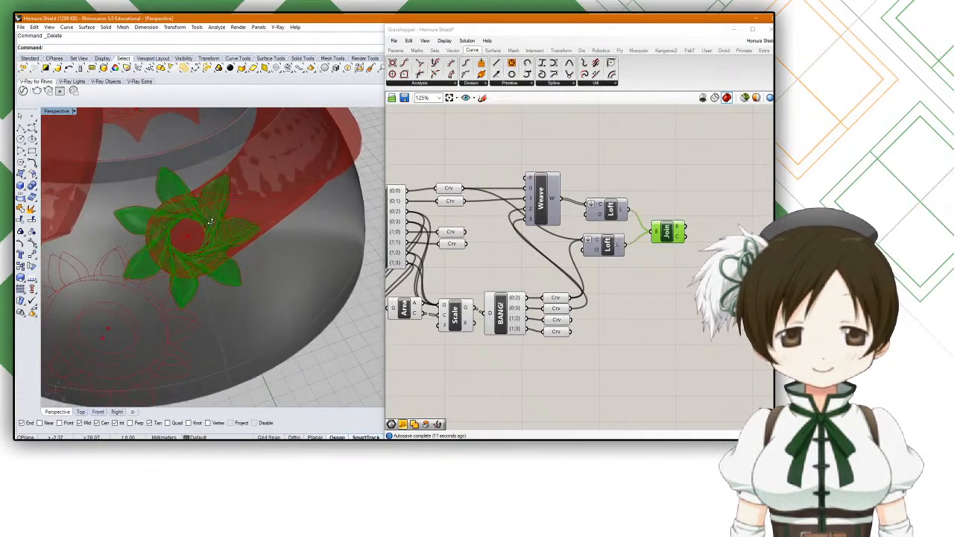
scroll(396, 207, "up", 3)
left_click(504, 196)
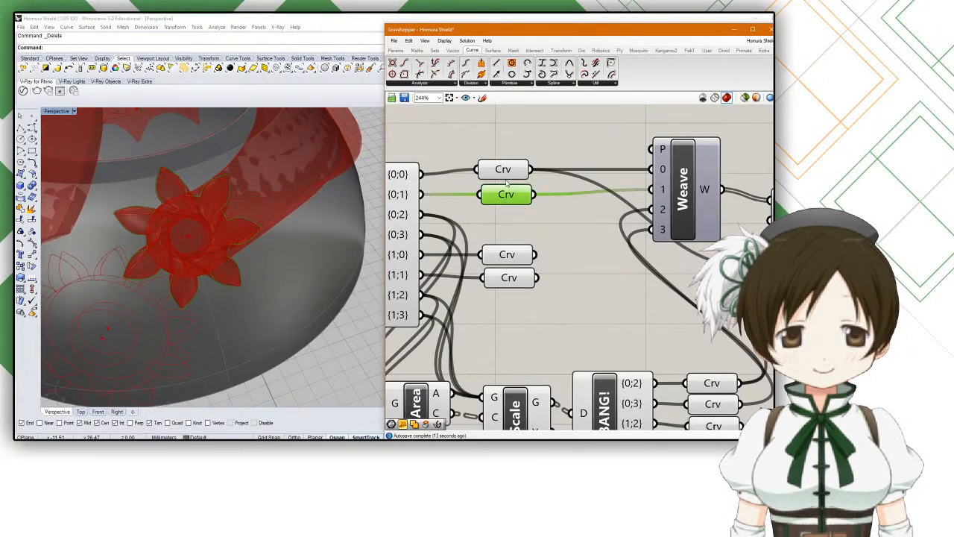
left_click(506, 174)
double_click(541, 145)
type("repa")
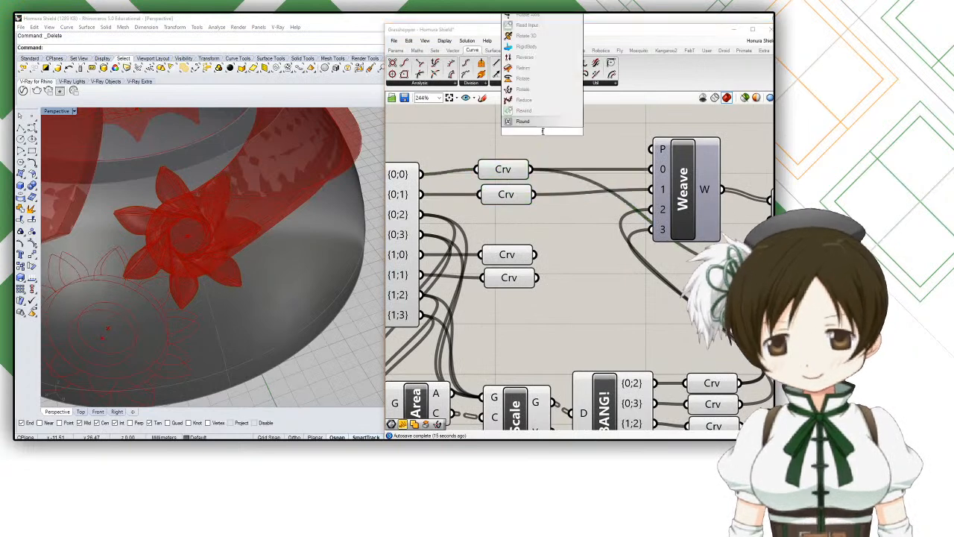
type("ra")
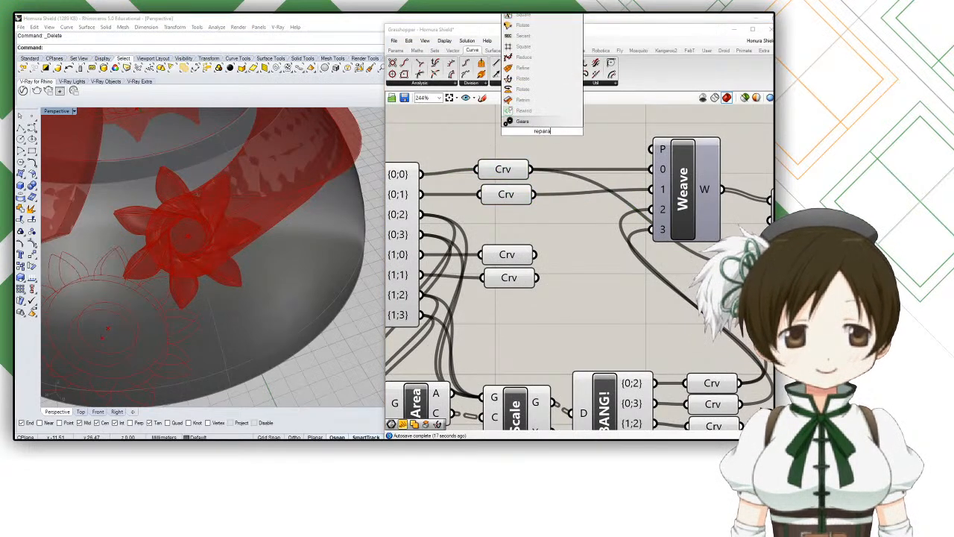
type("m")
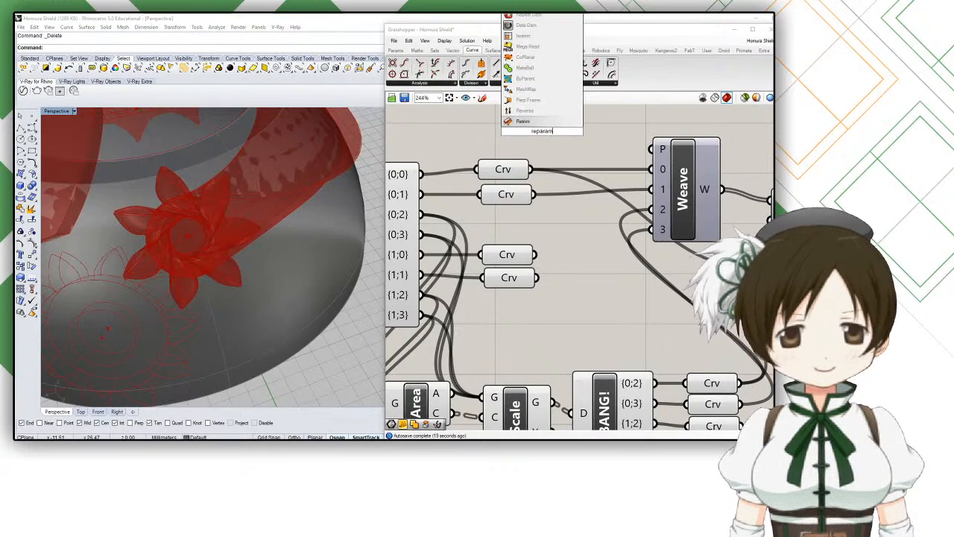
key("Escape")
Step: Try the Reparameterize option on the scaled {0;2} curve parameter
scroll(543, 175, "down", 3)
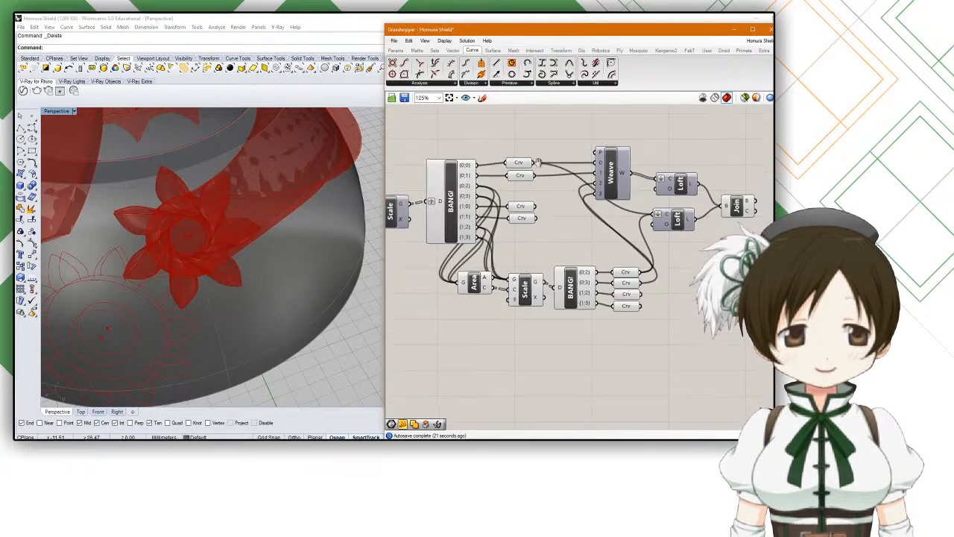
right_click_drag(564, 227, 528, 215)
scroll(568, 254, "up", 2)
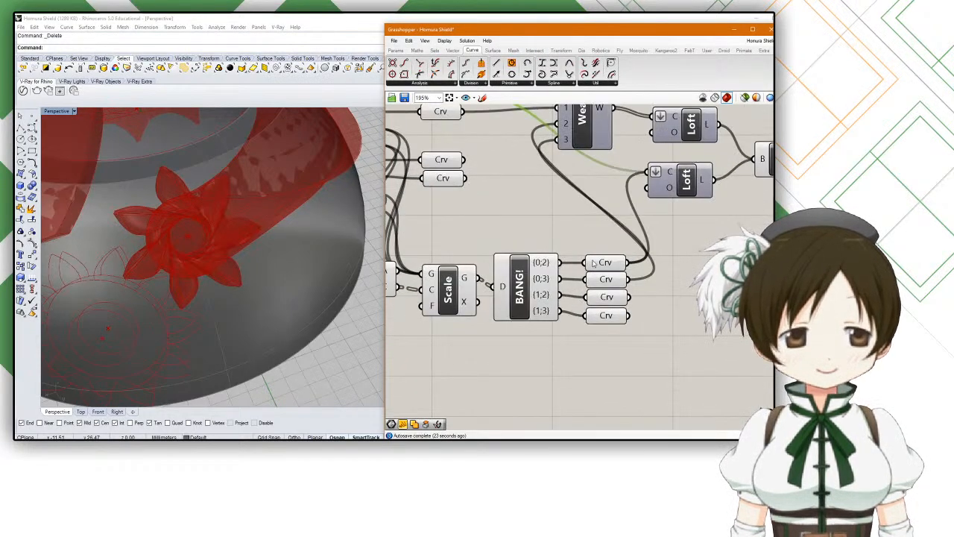
right_click(594, 263)
left_click(634, 353)
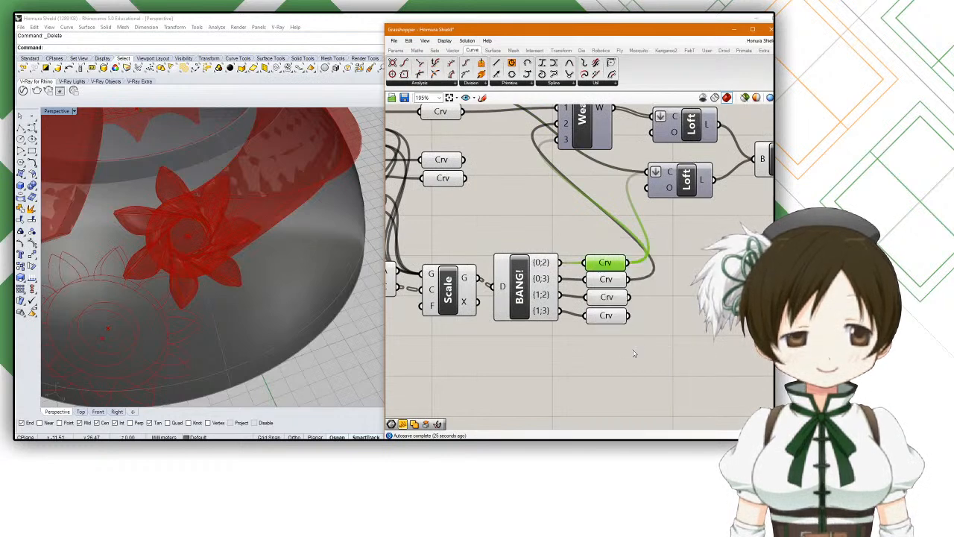
right_click_drag(616, 294, 580, 279)
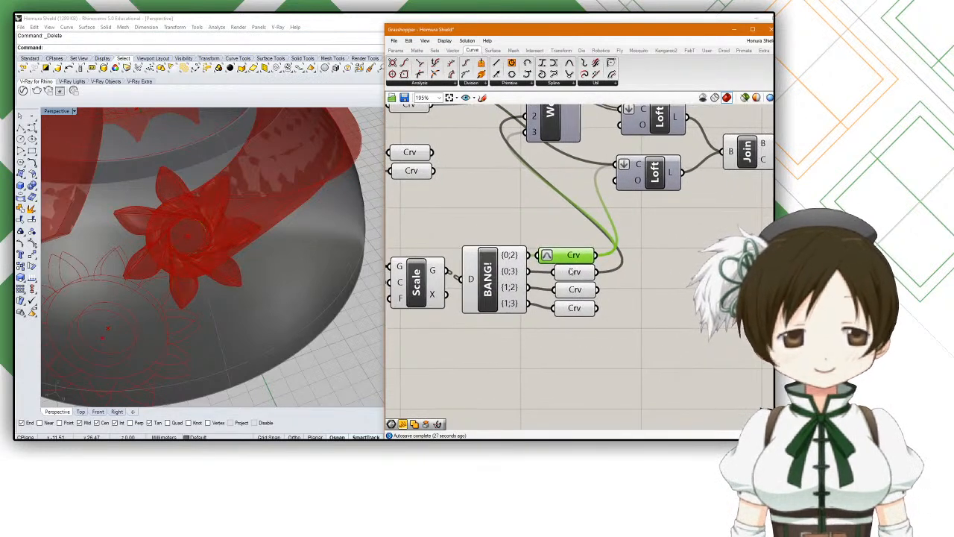
right_click(561, 262)
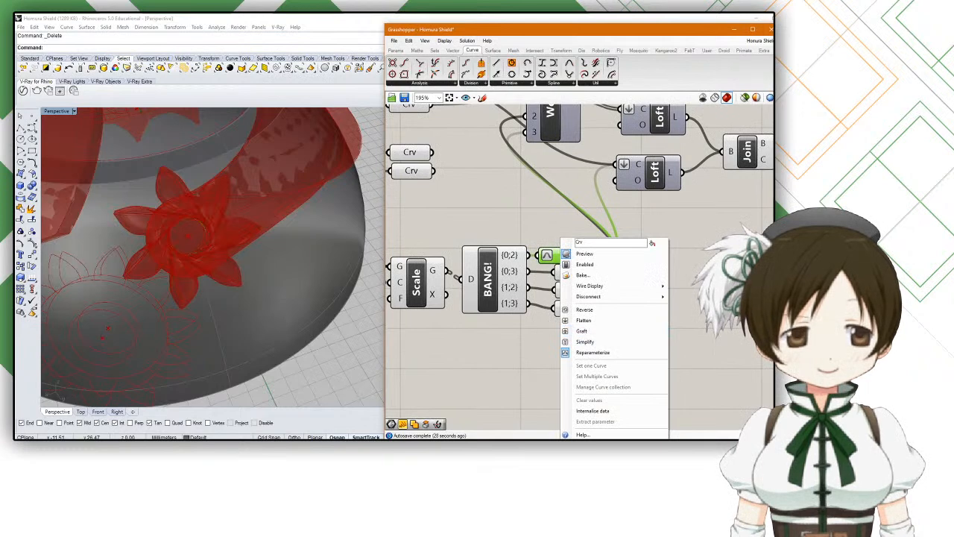
left_click(727, 328)
Step: Turn off Reparameterize on the scaled {0;2} curve parameter
right_click_drag(650, 277, 648, 291)
left_click(568, 287)
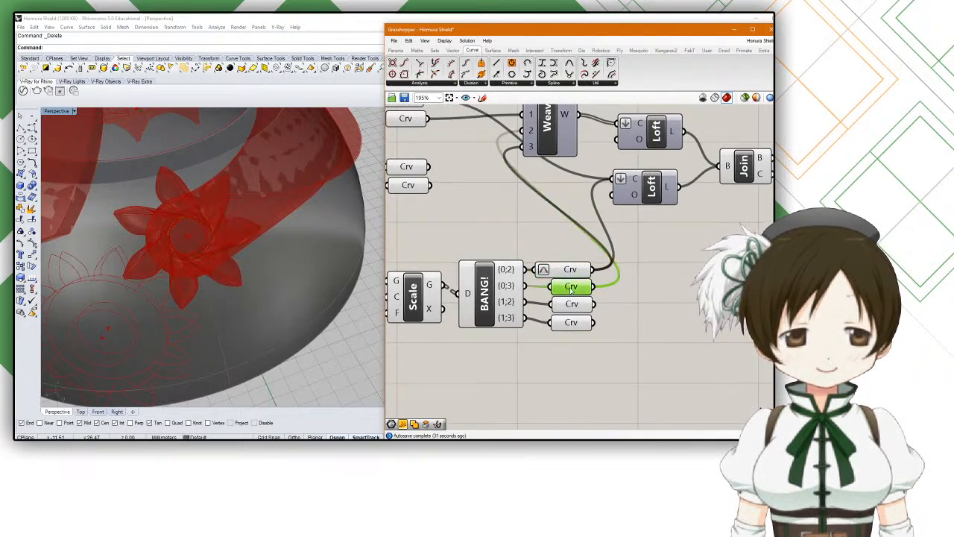
right_click(569, 286)
left_click(550, 246)
right_click(562, 272)
left_click(608, 350)
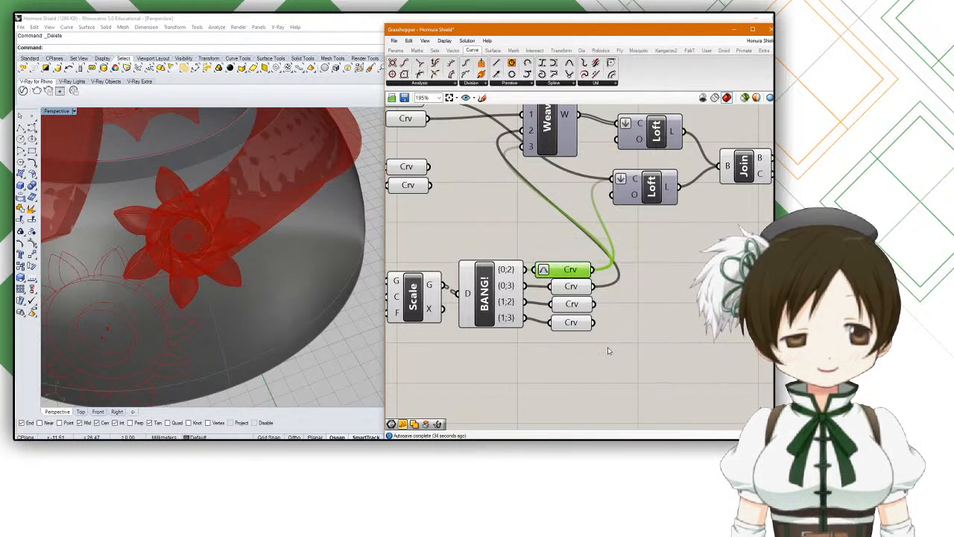
left_click(625, 303)
Step: Add a Rotate component below Scale, feed Scale's G output into its G input, and move the second BANG! aside
right_click_drag(617, 328, 684, 304)
scroll(582, 319, "down", 1)
scroll(574, 321, "up", 1)
double_click(539, 360)
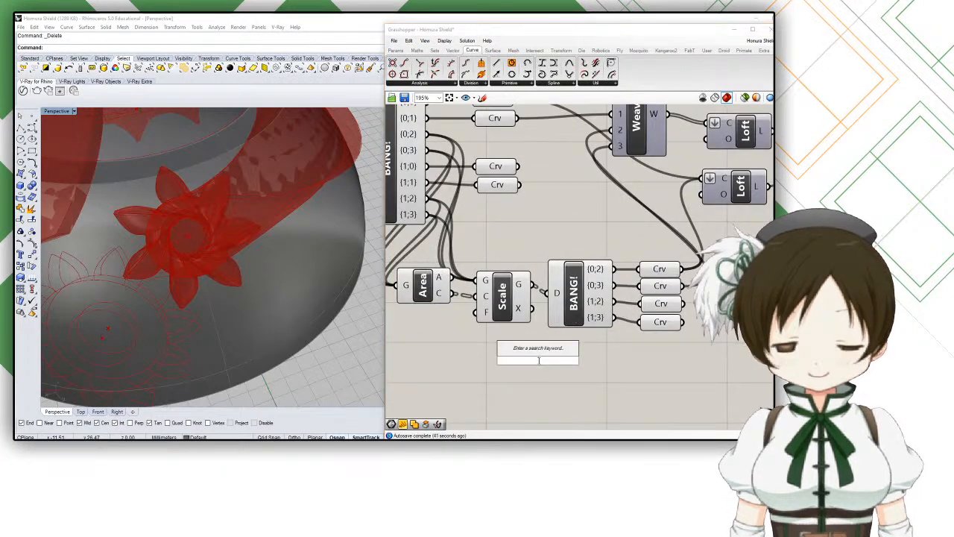
type("rotate")
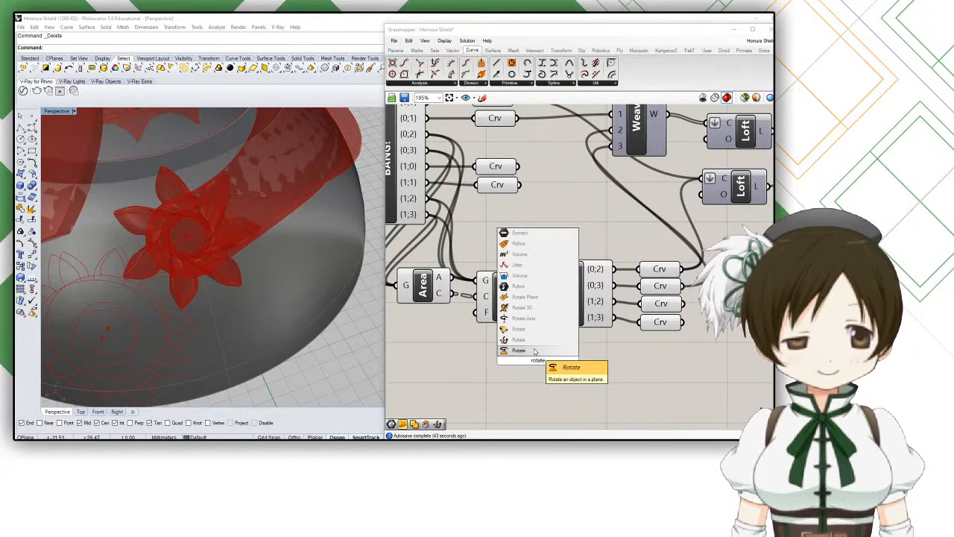
left_click(534, 350)
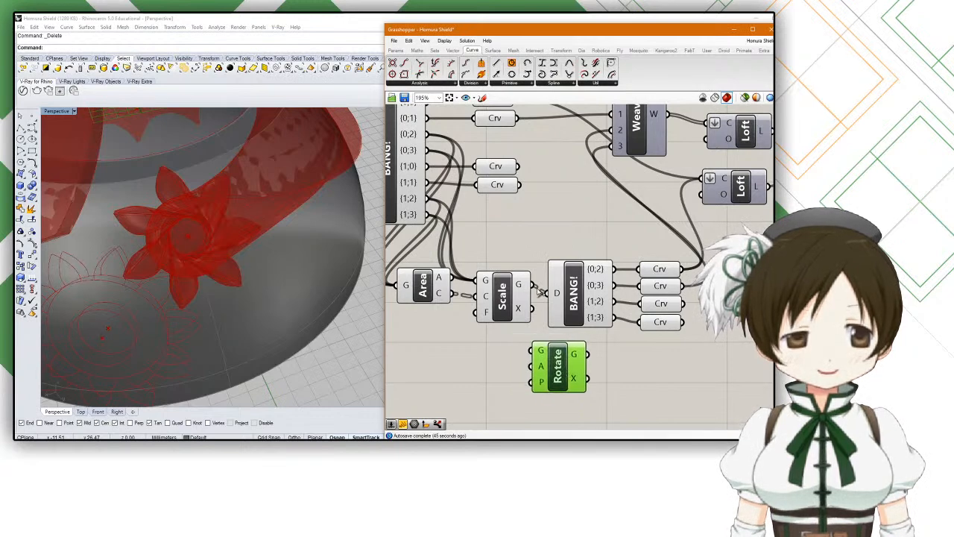
left_click_drag(670, 356, 595, 267)
left_click_drag(569, 302, 639, 296)
left_click_drag(576, 361, 613, 345)
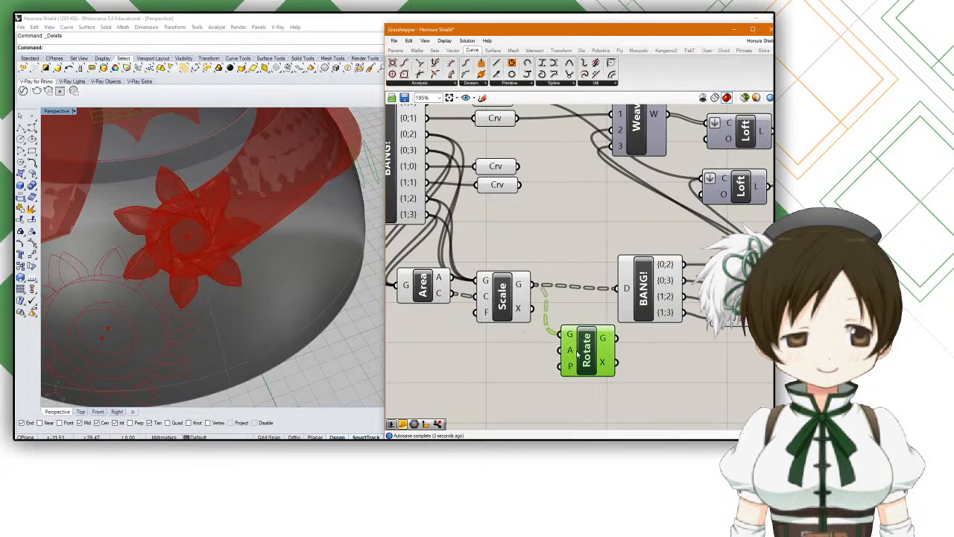
Step: Set Rotate's A input to degrees, and wire Scale's G to its P input and Rotate's G output to the second BANG!
right_click(571, 353)
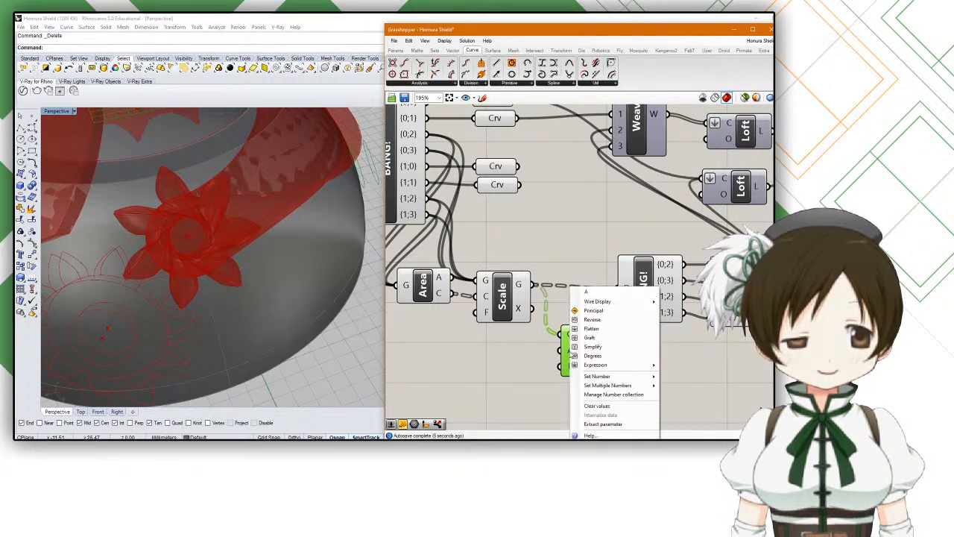
left_click(601, 356)
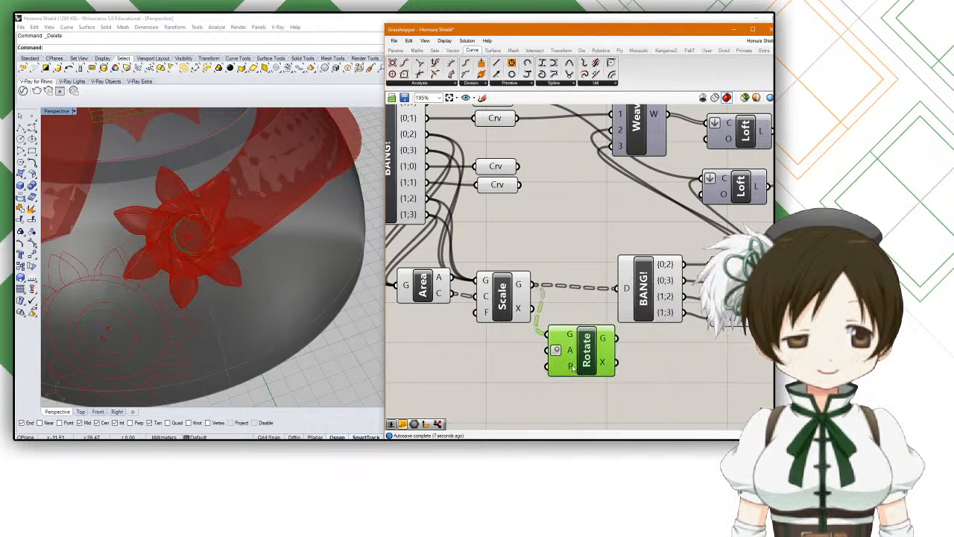
left_click_drag(566, 370, 564, 357)
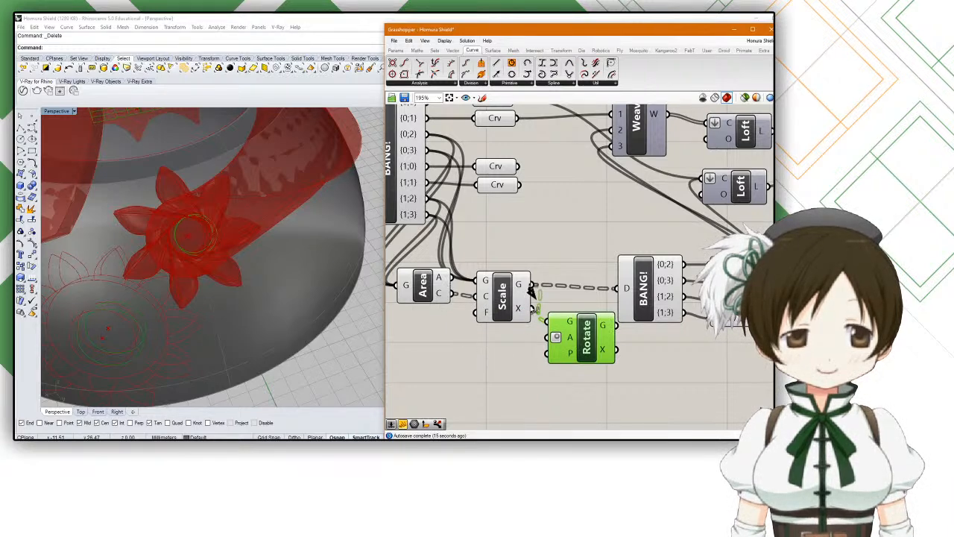
mouse_move(581, 356)
left_mouse_down()
mouse_move(571, 347)
mouse_move(583, 316)
mouse_move(585, 354)
left_mouse_up()
Step: Add a number slider set to 90 for Rotate's A input and check the lofted surface in the viewport
left_click(461, 339)
double_click(460, 339)
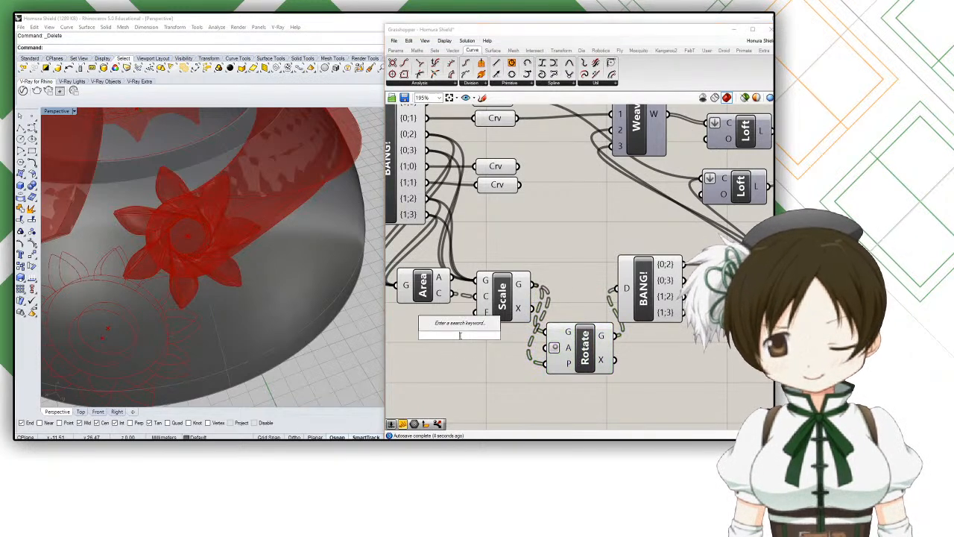
type("90")
key("Return")
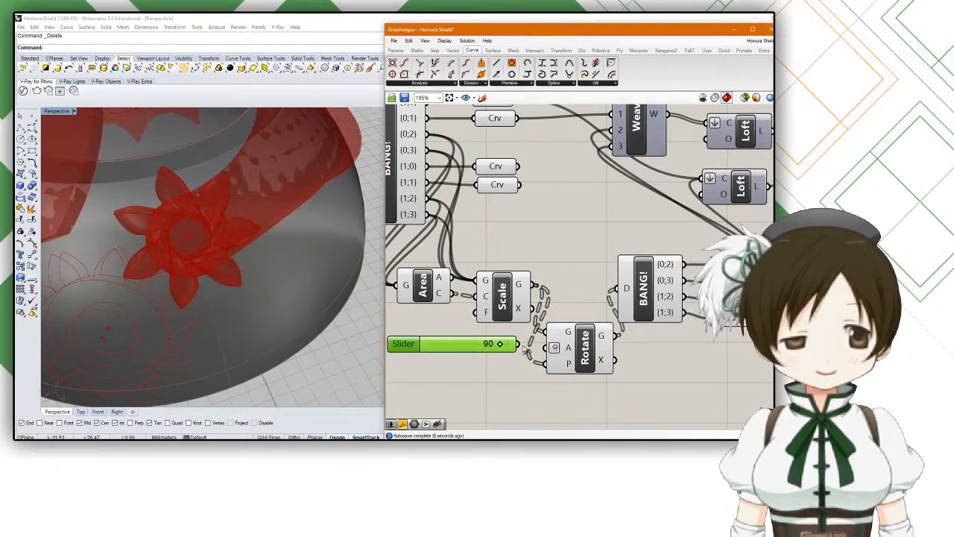
left_click_drag(535, 346, 554, 347)
scroll(507, 349, "down", 2)
scroll(243, 280, "up", 4)
right_click_drag(243, 280, 344, 252)
Step: Replace the angle slider with a panel containing 90 wired to Rotate's A input
double_click(464, 352)
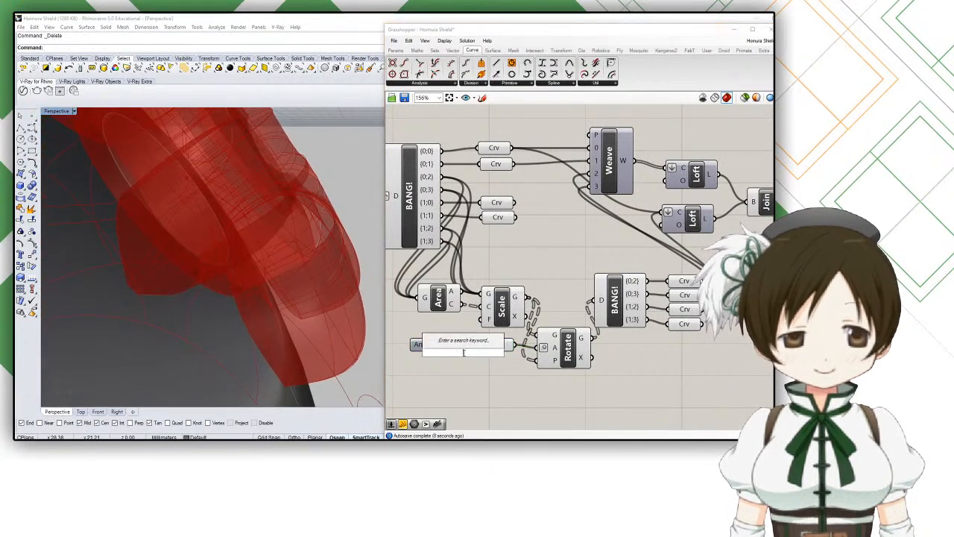
type("panel")
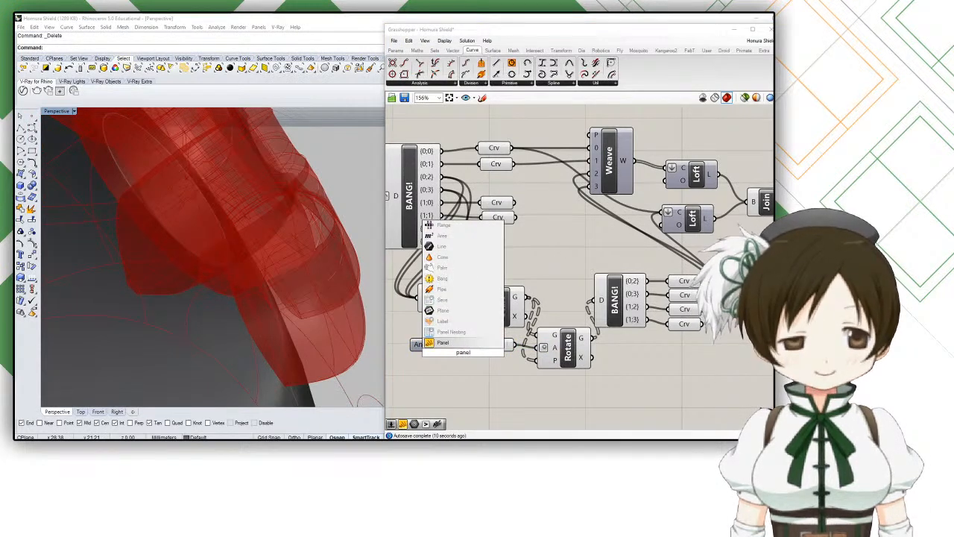
key("Return")
double_click(466, 349)
type("90")
left_click_drag(479, 375, 407, 340)
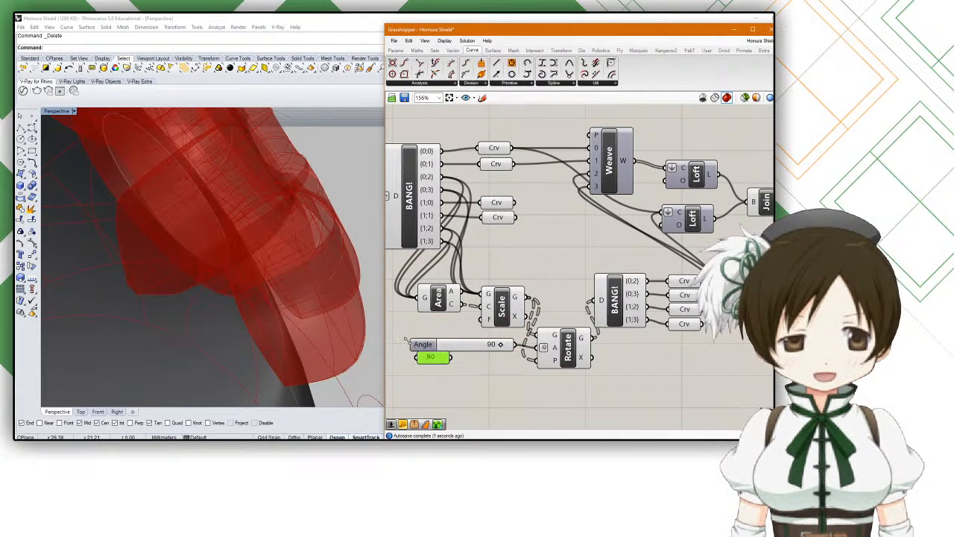
left_click(423, 346)
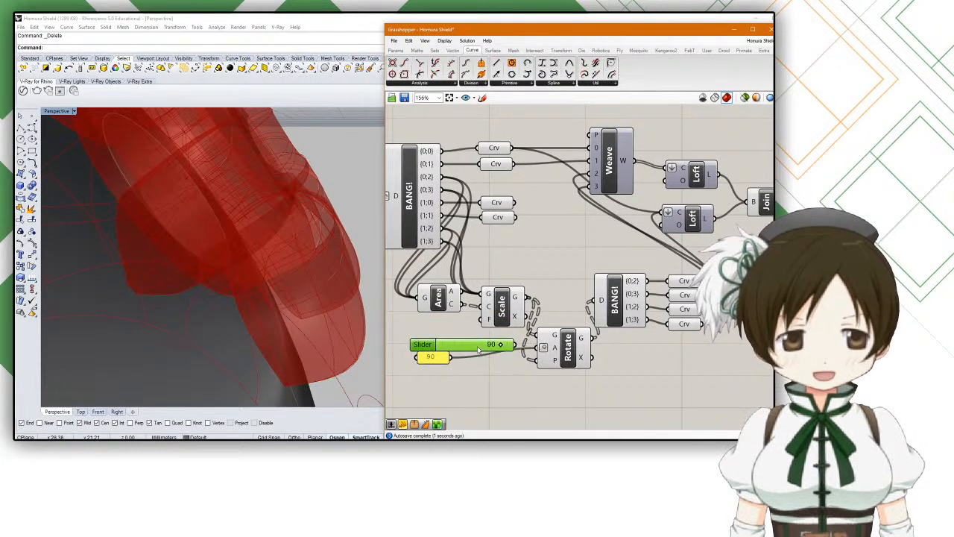
key("Delete")
left_click_drag(434, 358, 464, 349)
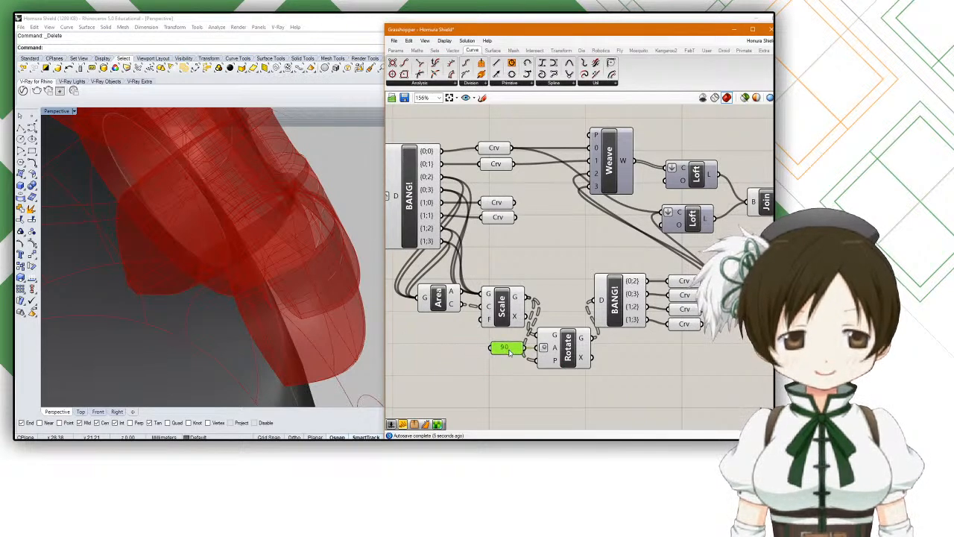
Step: Hide the previews of the Area, Scale, Rotate and both BANG! components together with their output curve parameters
scroll(509, 353, "down", 4)
left_click_drag(606, 383, 469, 306)
middle_click(468, 306)
left_click(490, 280)
left_click_drag(455, 242, 514, 332)
middle_click(501, 313)
left_click(528, 290)
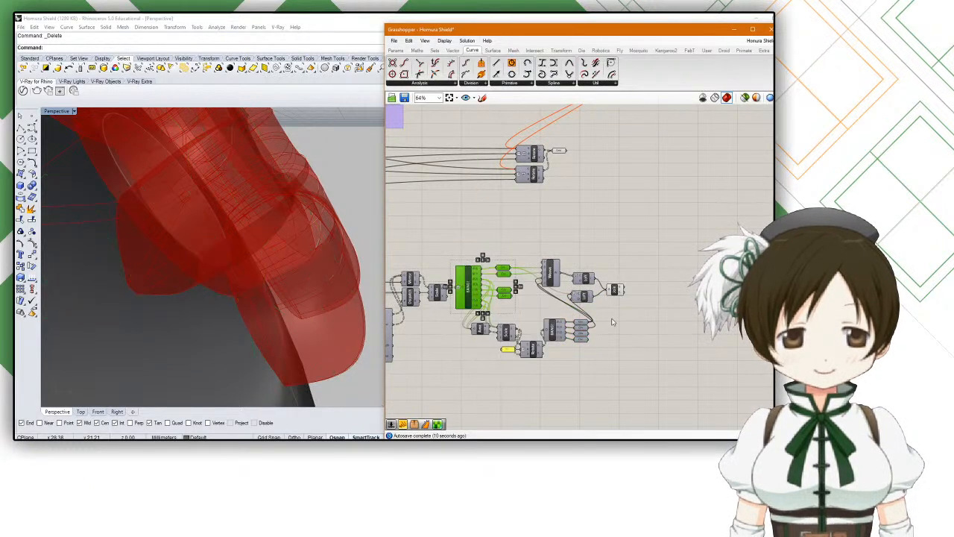
Step: Examine the Join component's gear surface on the shield from several angles
left_click(616, 294)
right_click_drag(295, 265, 252, 286)
scroll(242, 286, "down", 8)
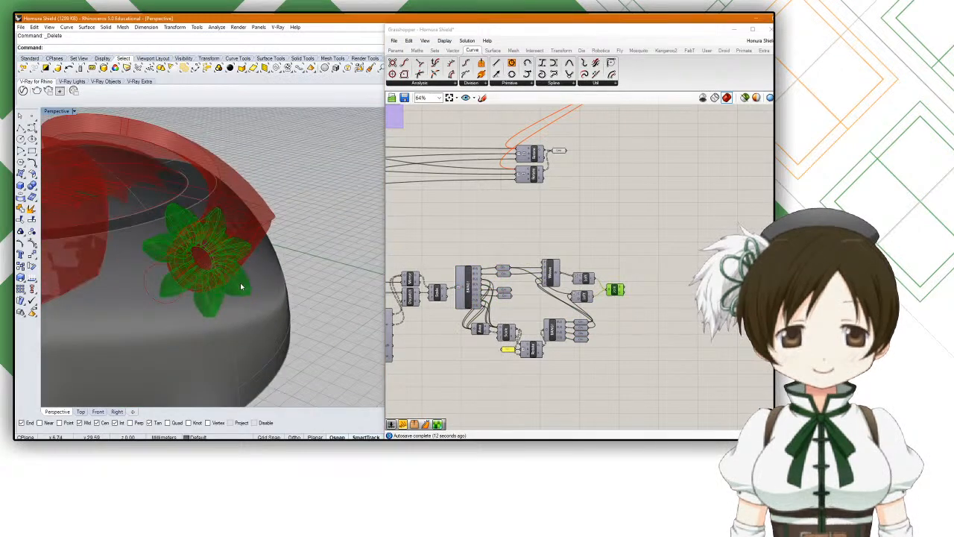
scroll(242, 280, "up", 6)
left_click(580, 246)
scroll(237, 253, "down", 8)
right_click_drag(236, 253, 277, 267)
scroll(201, 225, "up", 5)
scroll(216, 270, "up", 6)
Step: Bake the Join component's gear surface into the Rhino model, accepting the offered attributes
left_click(616, 290)
right_click_drag(230, 299, 374, 291)
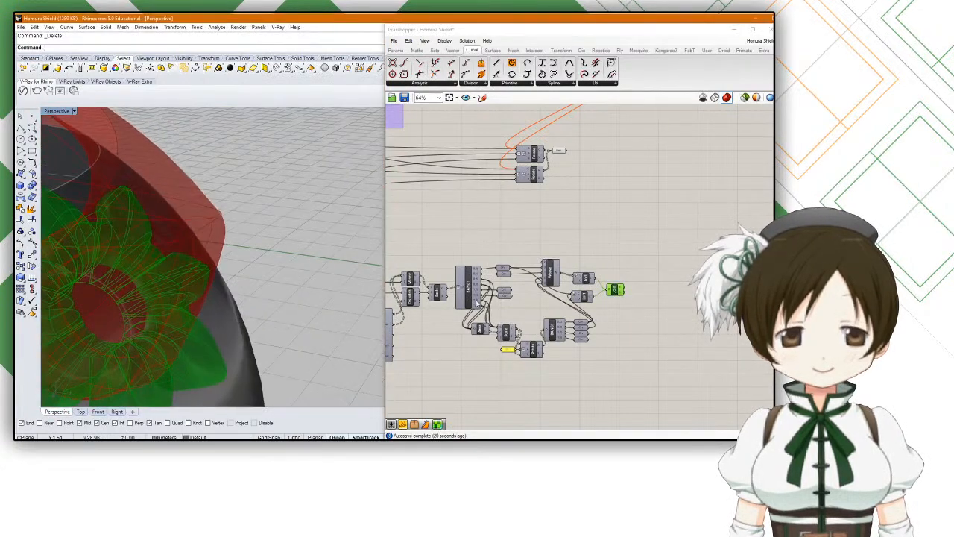
right_click(616, 291)
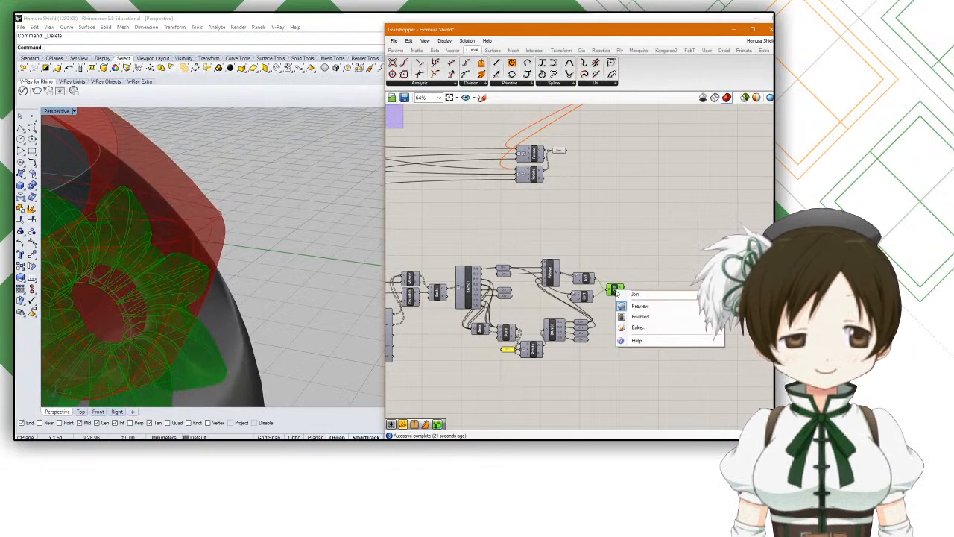
left_click(635, 327)
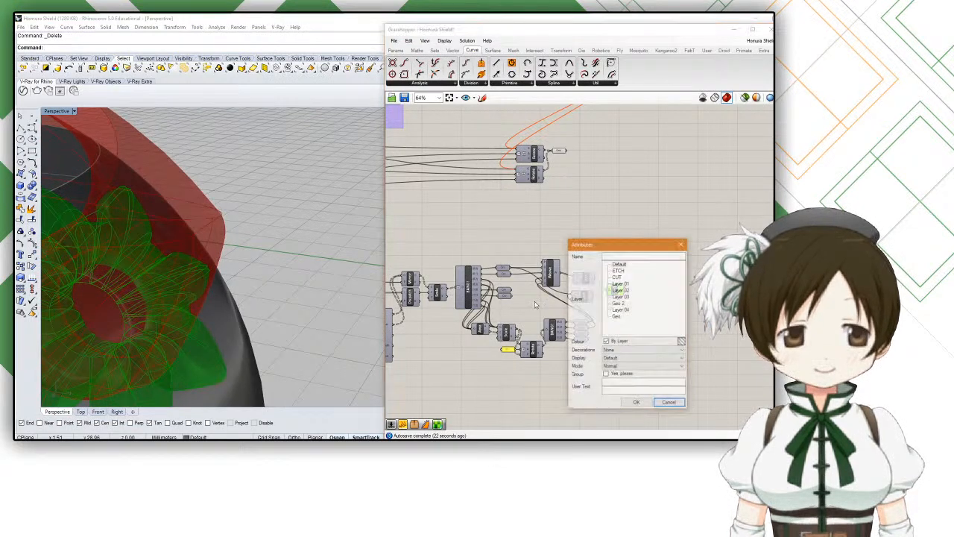
left_click(638, 403)
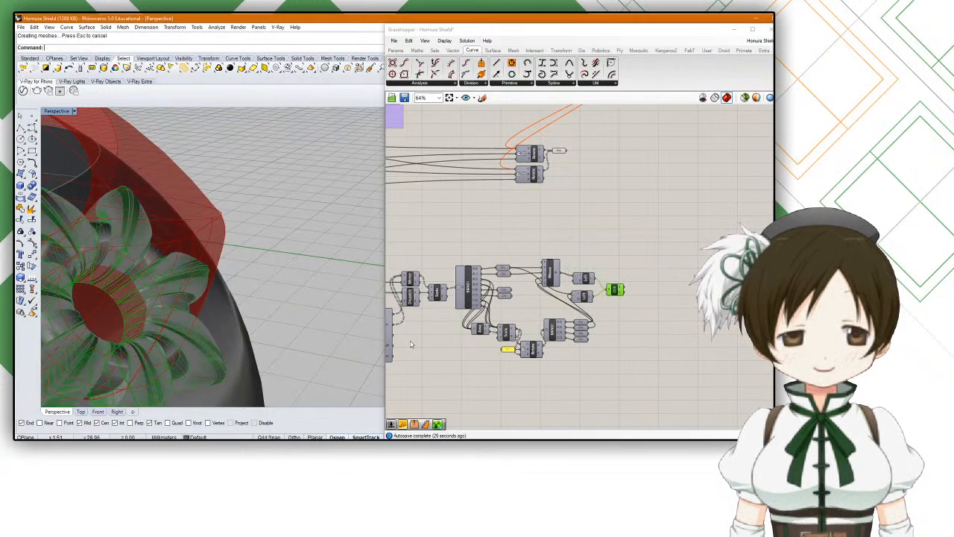
Step: Select the baked gear polysurface and move it up and away from the shield
scroll(267, 300, "down", 5)
left_click(224, 283)
scroll(224, 284, "down", 5)
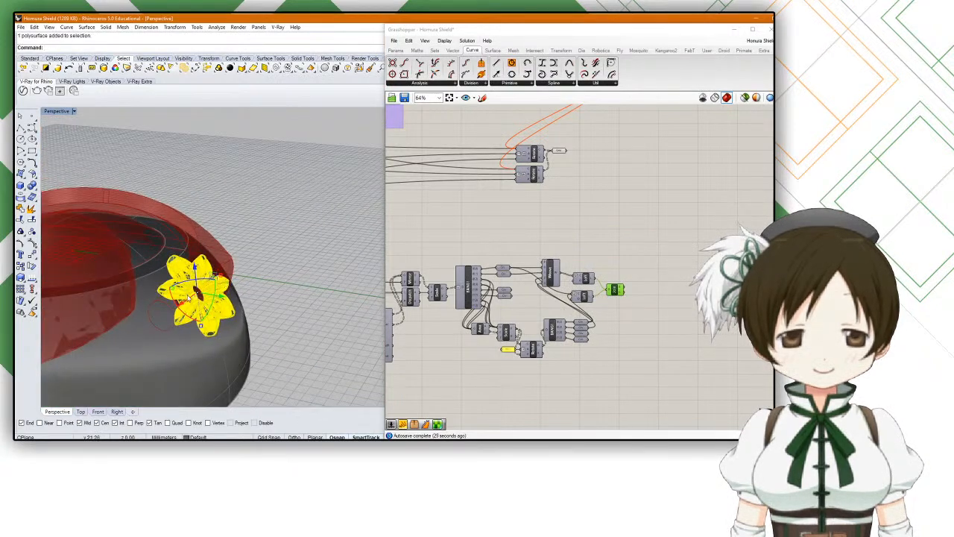
left_click_drag(223, 298, 323, 177)
Step: Examine the baked gear's petals, edges and centre hole up close from the front and back
scroll(311, 194, "up", 10)
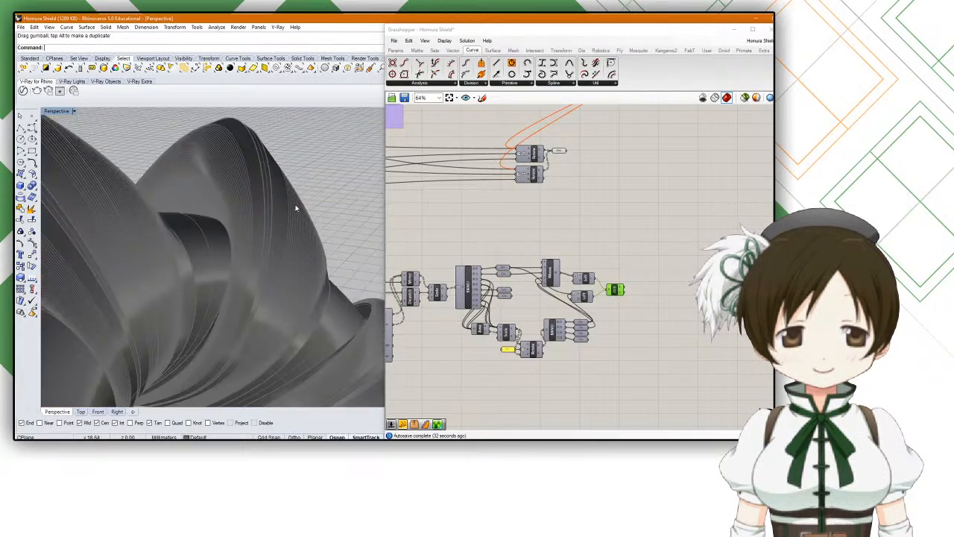
right_click_drag(234, 229, 238, 191)
scroll(299, 212, "down", 10)
scroll(252, 228, "up", 10)
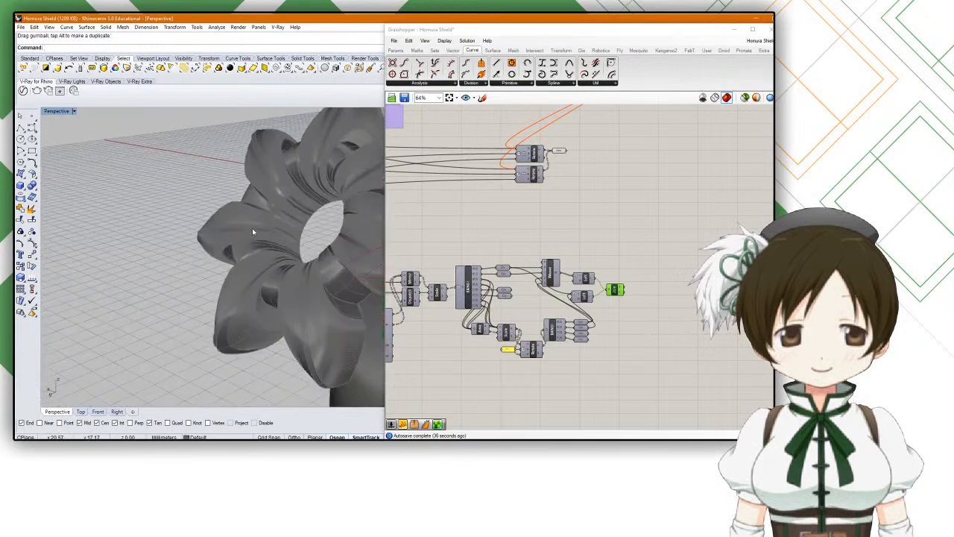
scroll(253, 228, "down", 10)
left_click_drag(253, 228, 159, 151)
key("Escape")
right_click_drag(171, 212, 83, 225)
scroll(188, 222, "up", 5)
scroll(188, 218, "up", 2)
scroll(189, 218, "down", 8)
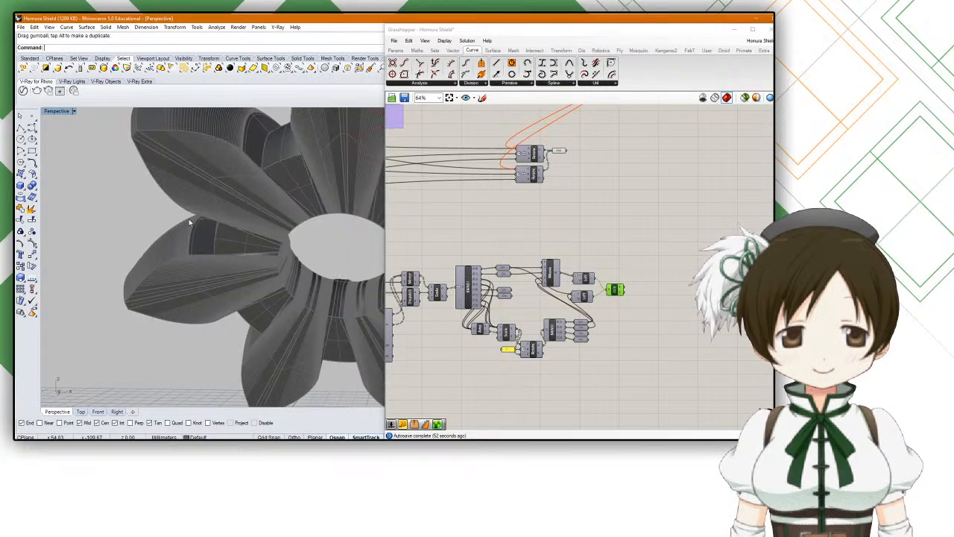
right_click_drag(189, 218, 275, 285)
right_click_drag(153, 274, 160, 237)
scroll(177, 251, "up", 3)
scroll(254, 227, "up", 2)
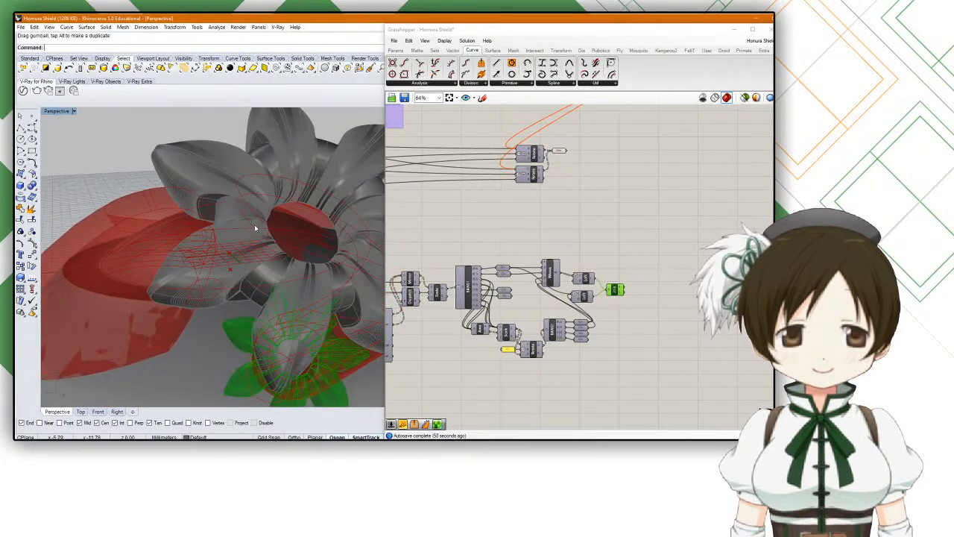
right_click_drag(255, 228, 296, 233)
scroll(282, 219, "down", 5)
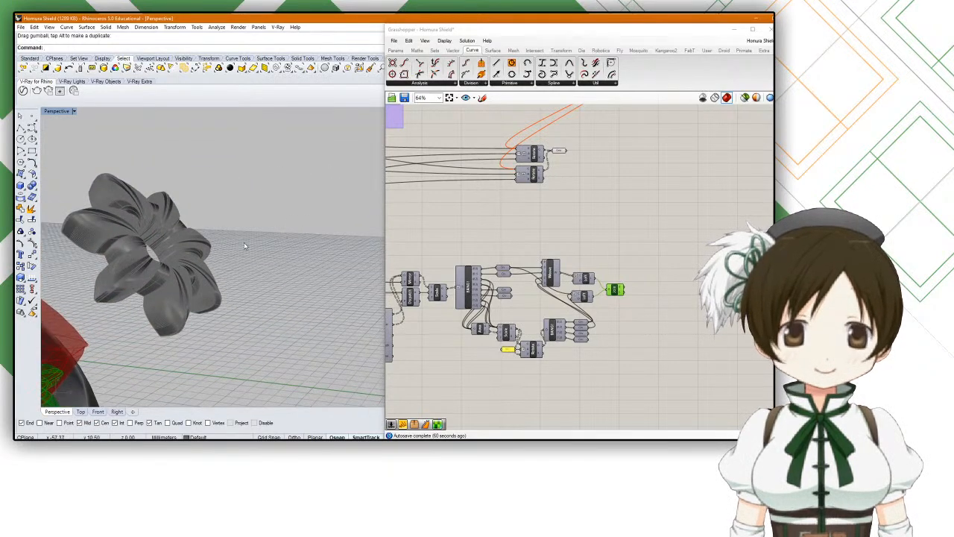
scroll(207, 253, "up", 6)
right_click_drag(191, 258, 251, 246)
scroll(166, 241, "up", 5)
scroll(166, 241, "down", 10)
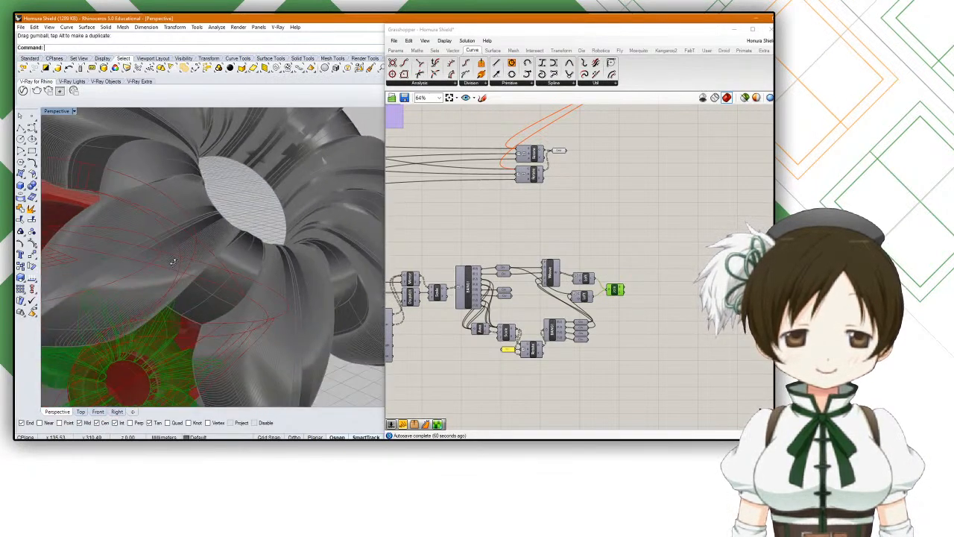
Step: Move the baked gear farther clear of the shield and the Grasshopper preview
left_click(191, 245)
left_click_drag(179, 229, 211, 142)
right_click_drag(211, 143, 262, 191)
left_click_drag(247, 183, 245, 143)
Step: Inspect the whole baked gear once more and delete it from the Rhino model
scroll(246, 145, "up", 12)
right_click_drag(279, 152, 293, 174)
scroll(272, 149, "up", 4)
left_click(268, 170)
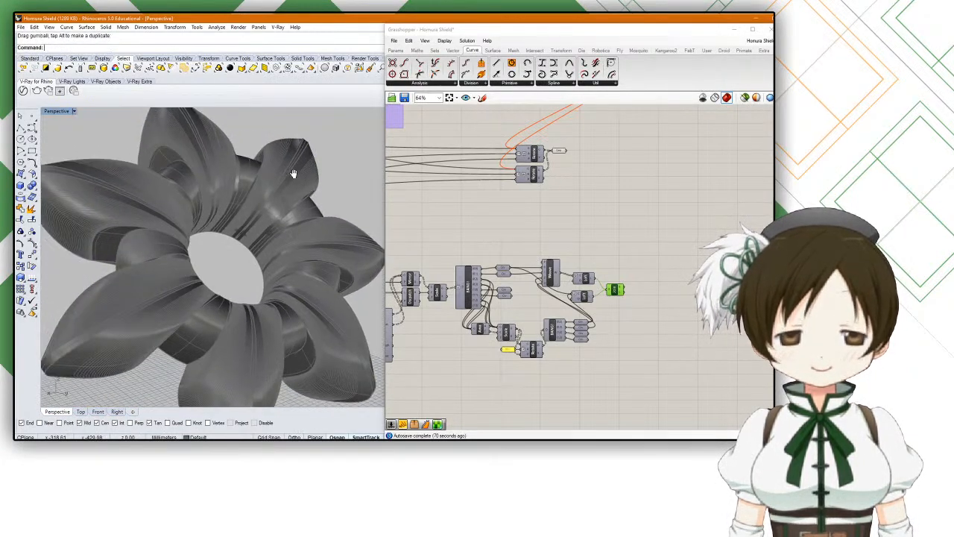
right_click_drag(135, 151, 186, 178)
scroll(176, 194, "down", 2)
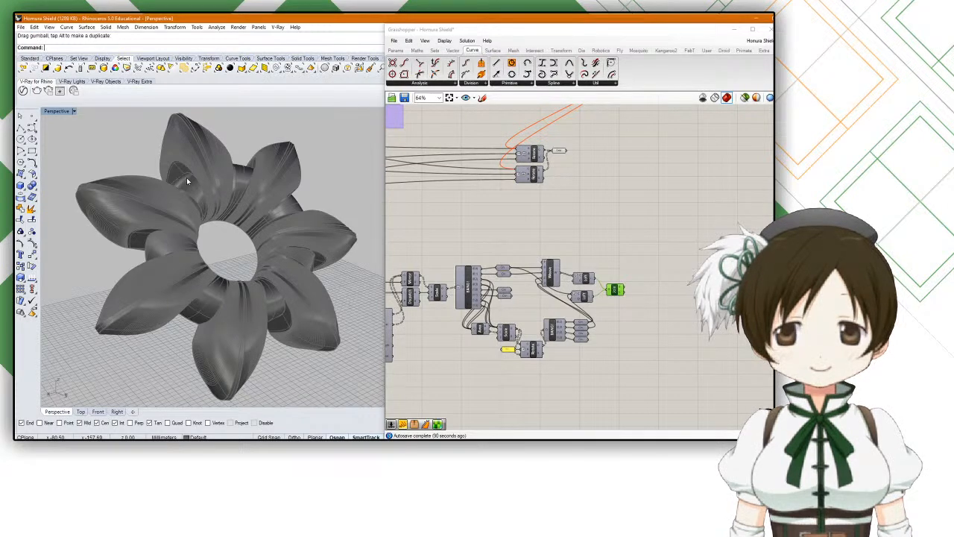
key("Delete")
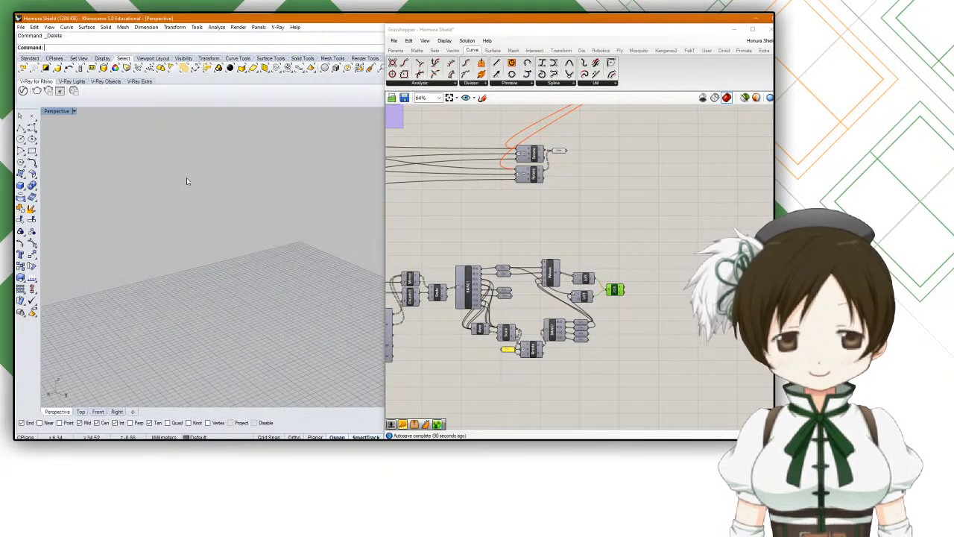
Step: Set the scaling factor to 0.25 on the Scale component fed by Area between the two BANG! components
scroll(190, 191, "down", 8)
right_click_drag(214, 337, 201, 211, "shift")
scroll(205, 323, "up", 3)
scroll(182, 217, "up", 5)
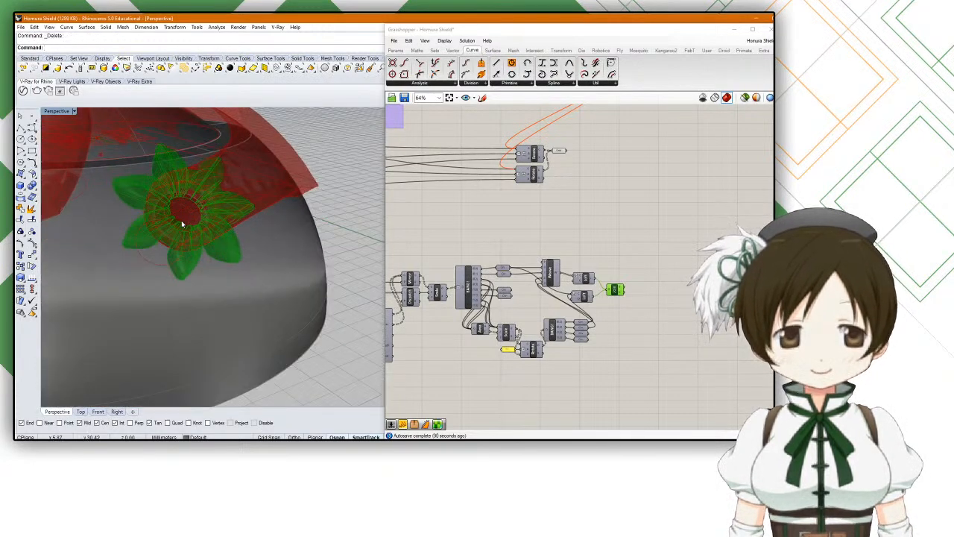
scroll(499, 299, "up", 5)
scroll(500, 298, "down", 5)
scroll(617, 278, "up", 6)
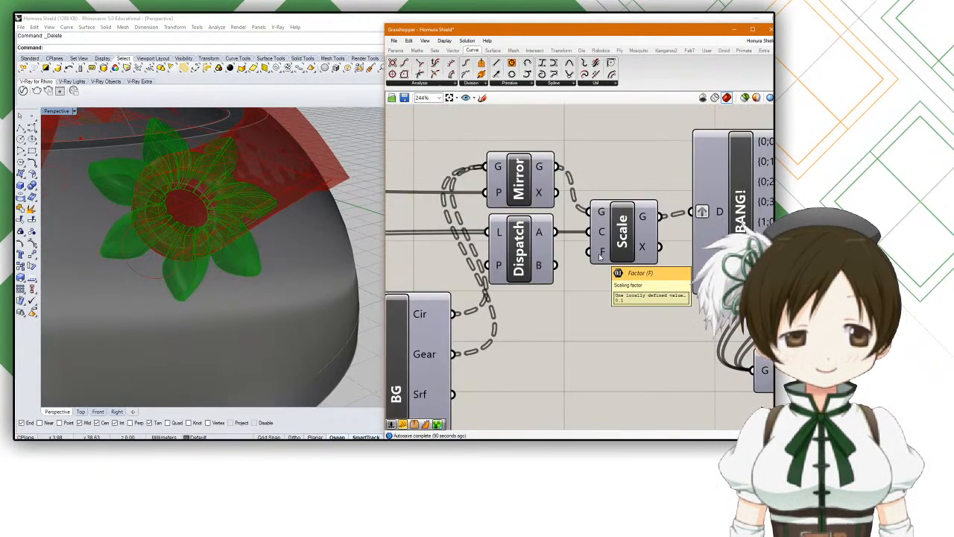
scroll(601, 268, "down", 5)
right_click_drag(602, 274, 515, 267)
scroll(548, 284, "up", 6)
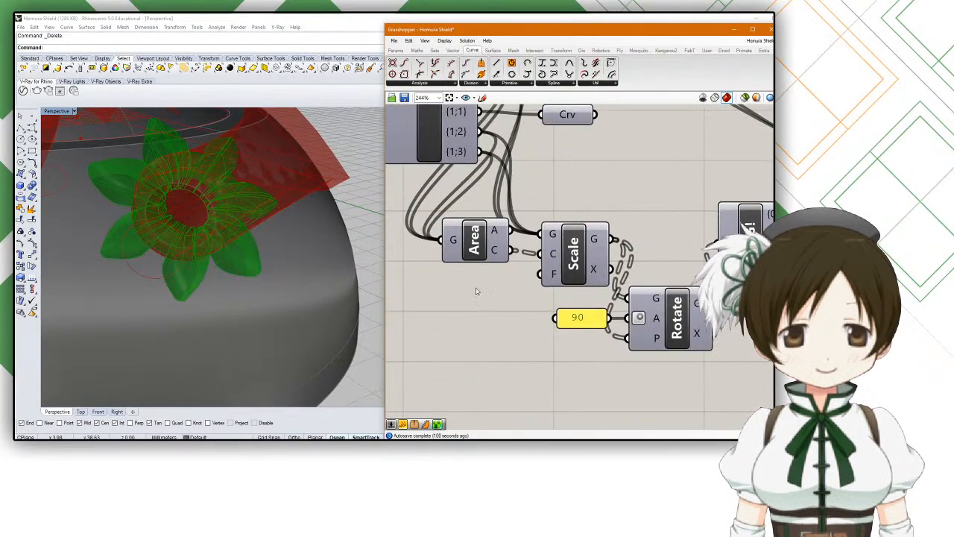
right_click(552, 277)
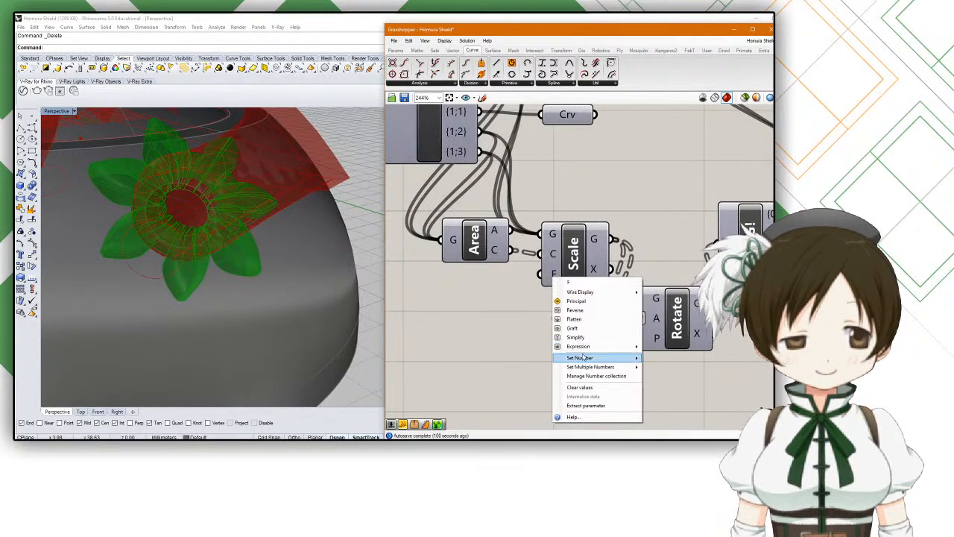
mouse_move(585, 357)
left_click(684, 360)
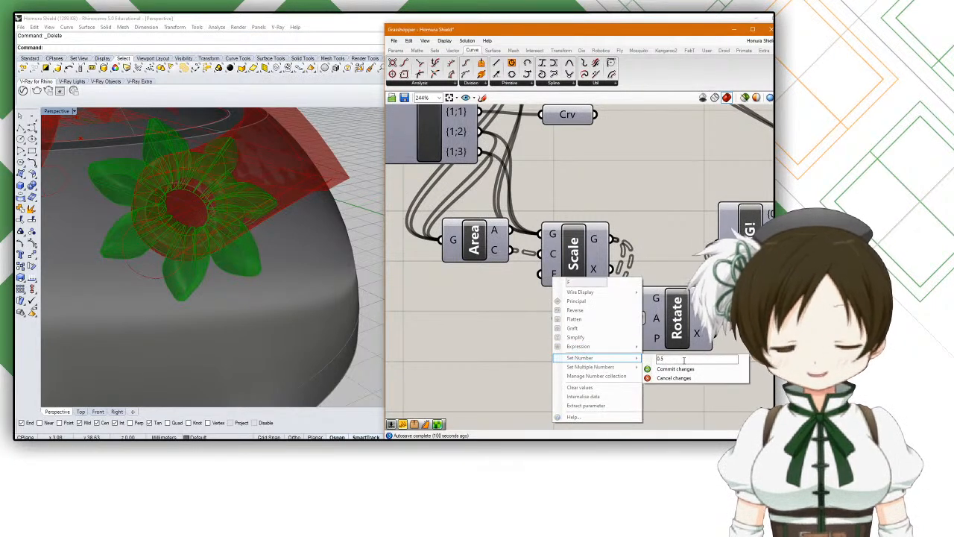
key("BackSpace")
type("25")
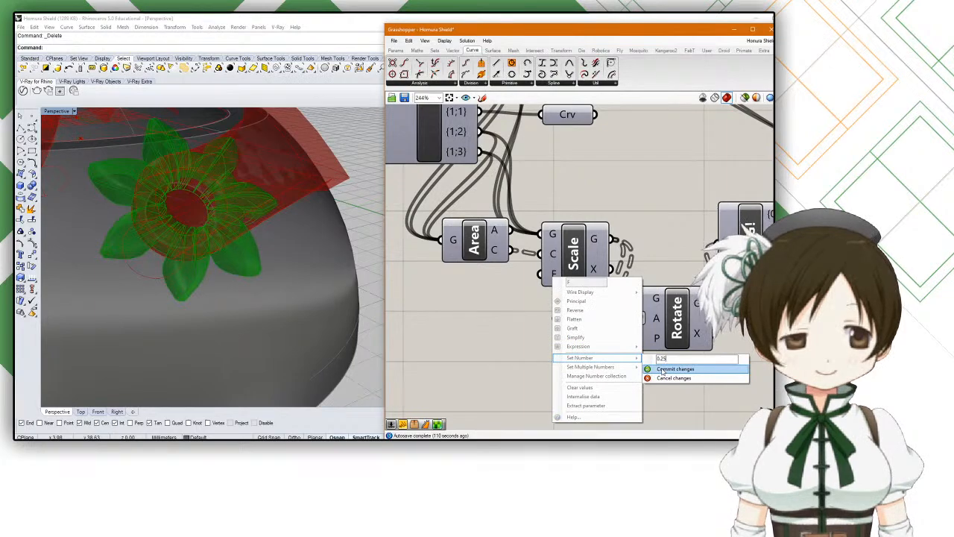
left_click(662, 372)
left_click(504, 344)
Step: Examine the rescaled centre opening of the gear preview in the Perspective viewport
right_click_drag(267, 266, 213, 284)
scroll(245, 258, "down", 3)
scroll(229, 231, "up", 6)
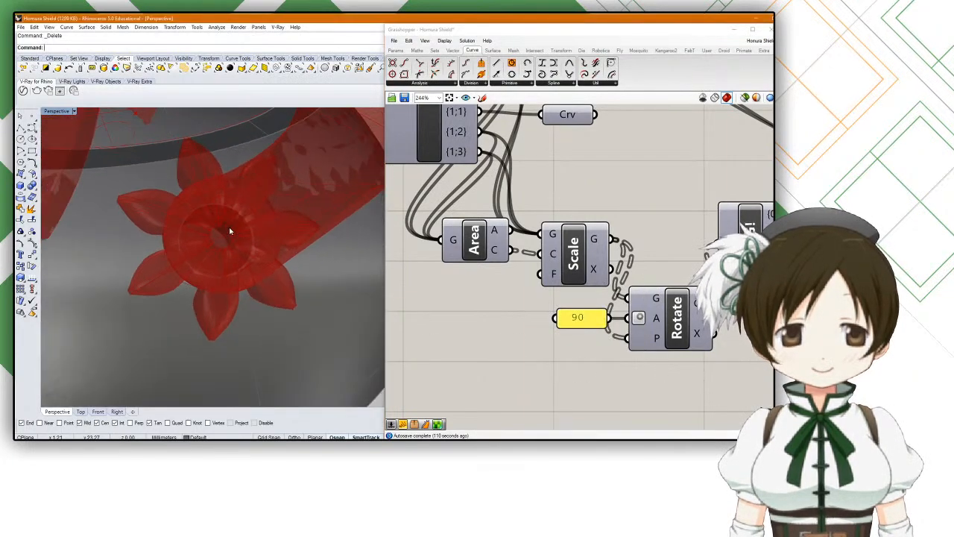
right_click_drag(231, 229, 249, 214)
scroll(249, 214, "down", 10)
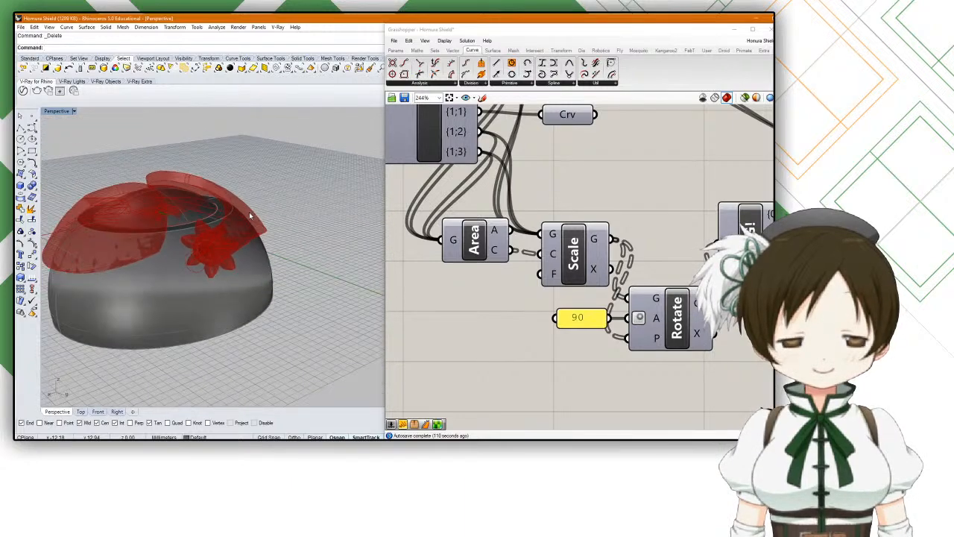
scroll(229, 225, "up", 8)
right_click_drag(189, 243, 247, 221)
scroll(233, 235, "down", 4)
scroll(232, 235, "up", 6)
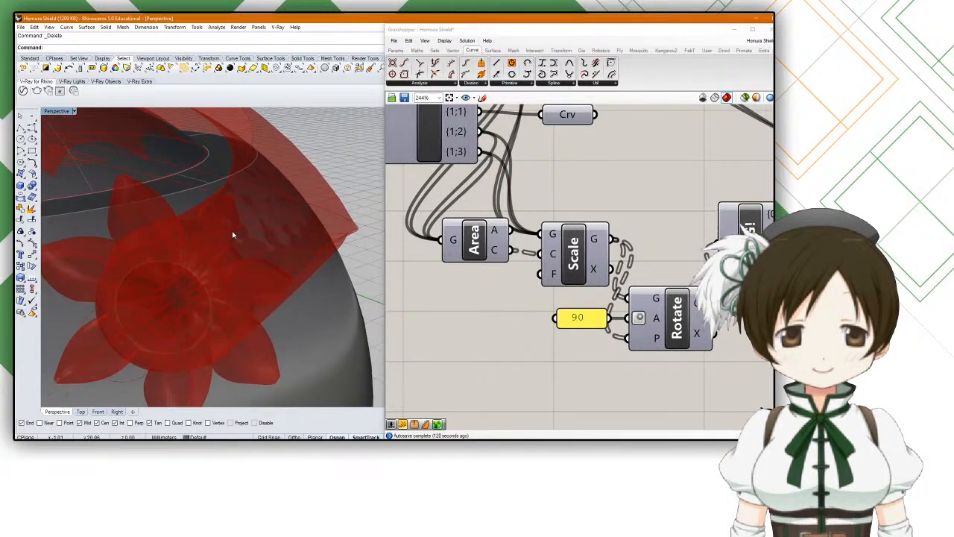
Step: Review the upstream Grasshopper definition, including the MM to CM scaling and the Build Axis radius and length sliders
scroll(488, 242, "down", 12)
right_click_drag(517, 247, 676, 241)
scroll(549, 257, "up", 10)
scroll(596, 286, "down", 3)
right_click_drag(543, 179, 557, 223)
scroll(557, 223, "up", 4)
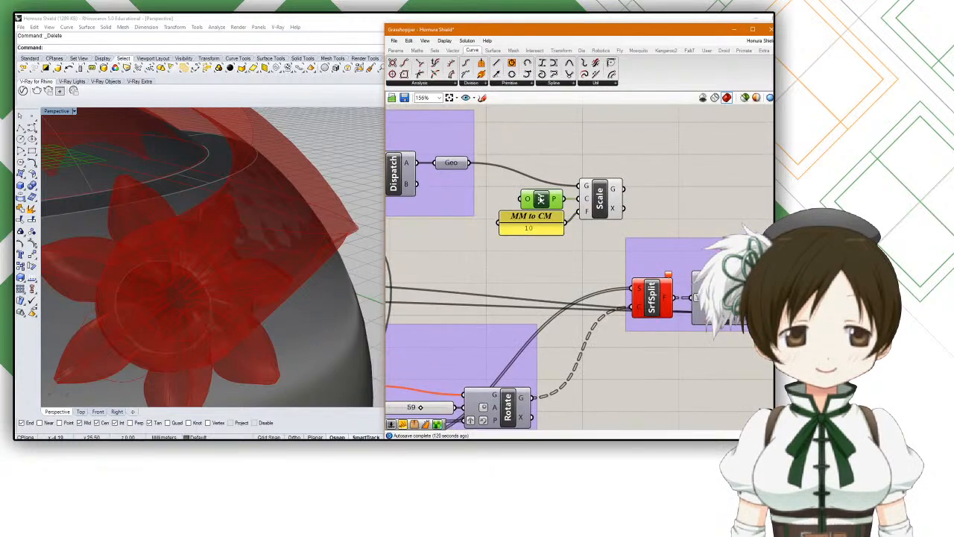
scroll(539, 194, "down", 4)
right_click_drag(494, 234, 669, 170)
right_click_drag(527, 271, 529, 260)
right_click_drag(591, 334, 550, 276)
scroll(550, 275, "up", 3)
scroll(549, 275, "up", 3)
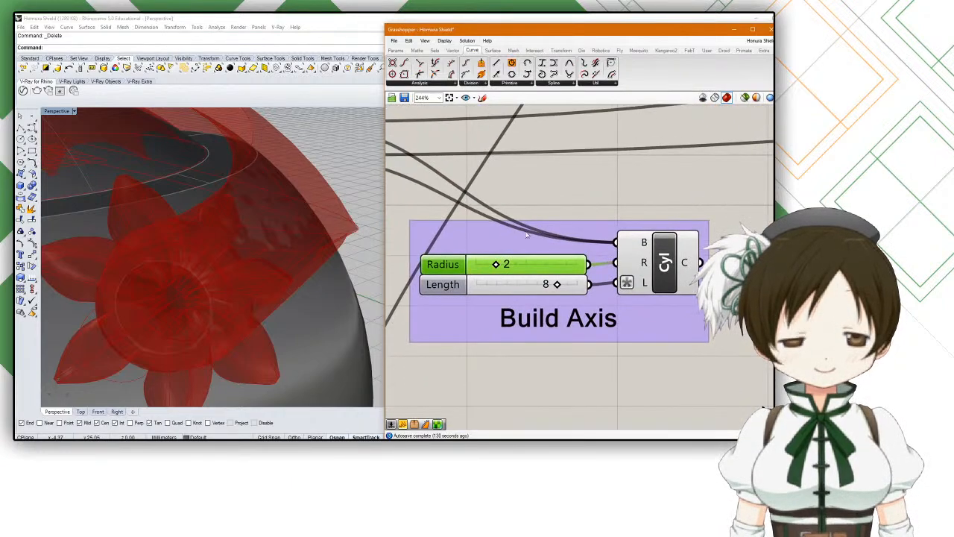
scroll(514, 237, "down", 8)
right_click_drag(564, 251, 525, 224)
scroll(624, 292, "up", 5)
scroll(627, 293, "down", 1)
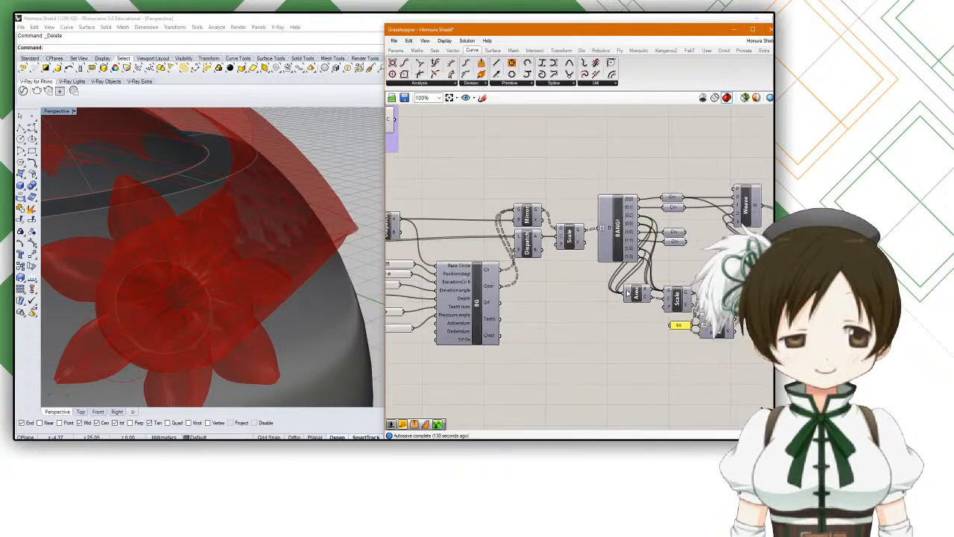
Step: Reopen the factor of the Scale component fed by Area and commit it at 0.25
scroll(638, 302, "down", 2)
right_click_drag(605, 300, 526, 239)
scroll(585, 240, "up", 8)
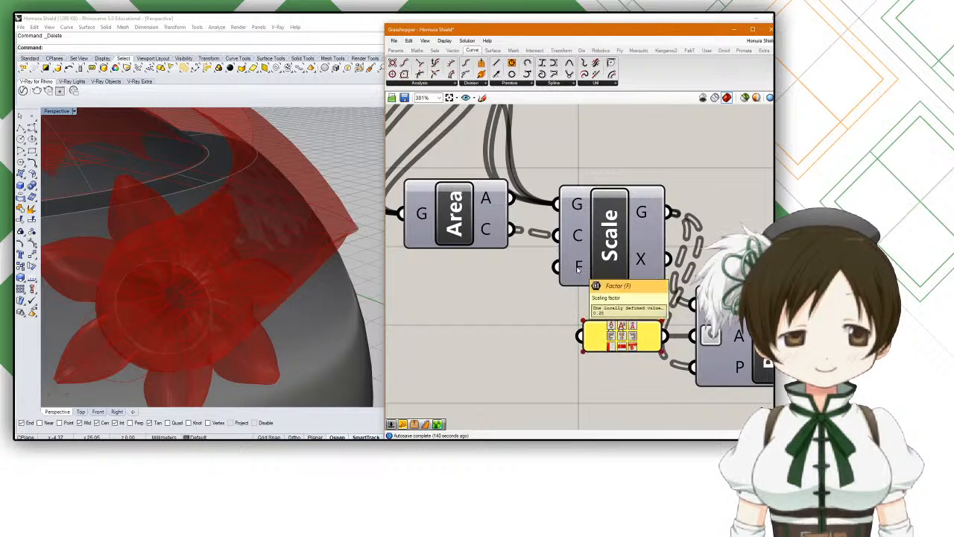
right_click(578, 269)
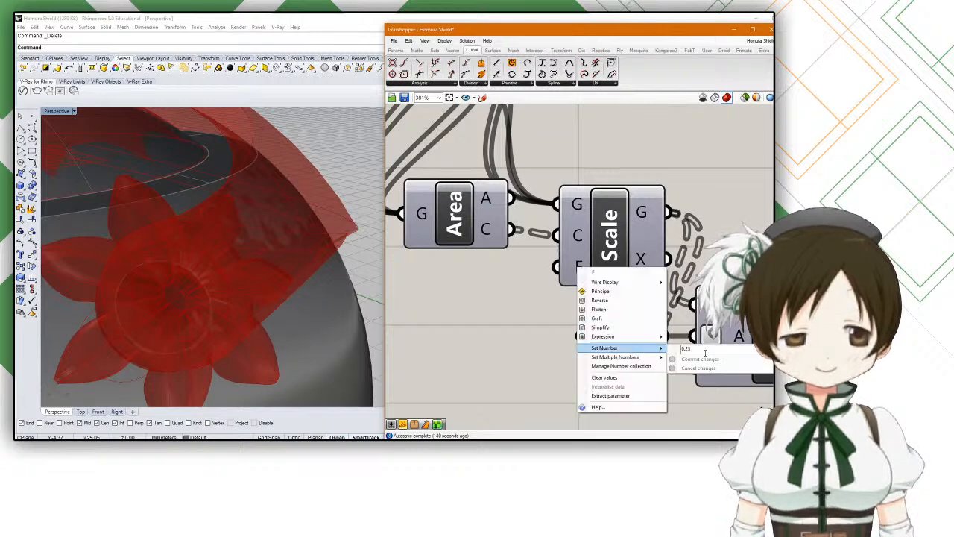
left_click(697, 351)
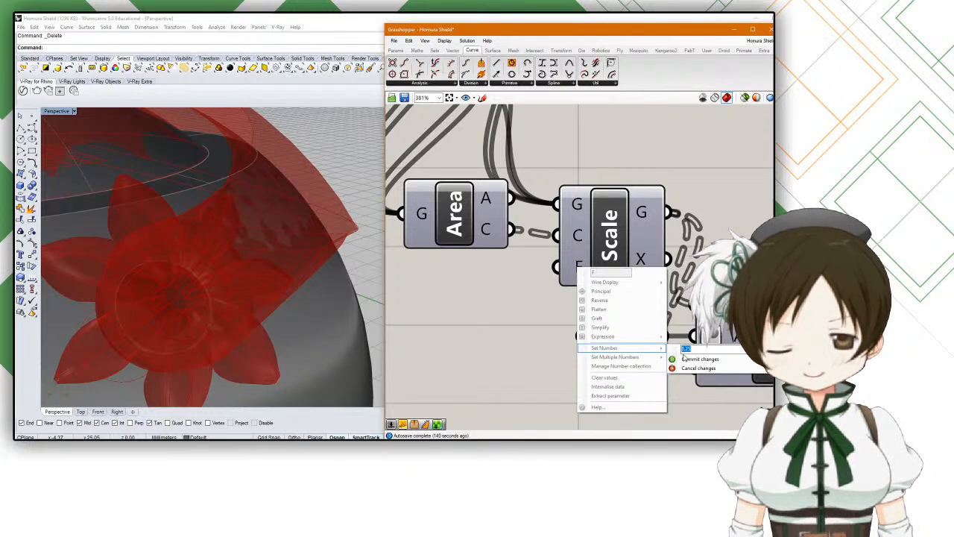
left_click(699, 359)
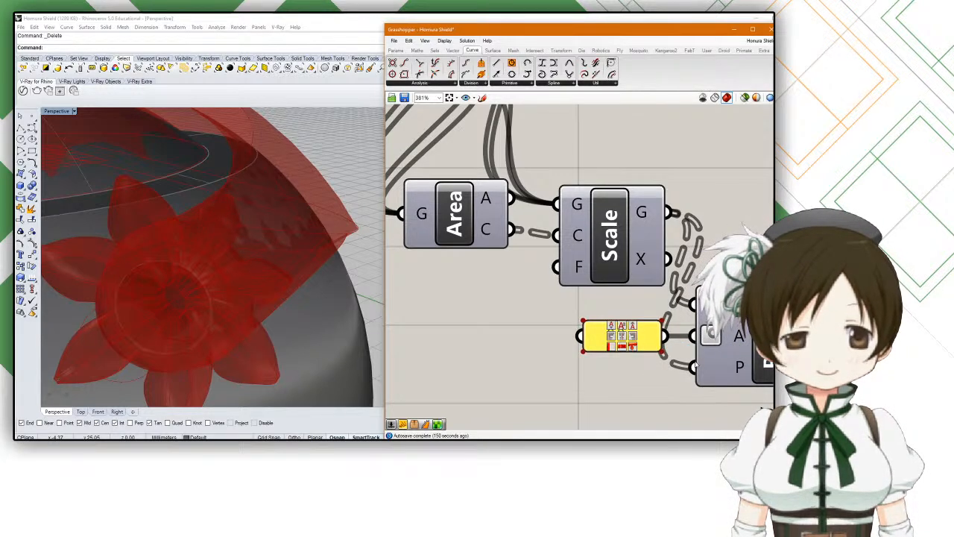
Step: Wire the 1.4 Factor slider to the F input of the Scale between the two BANG! components and check the gear preview
right_click_drag(276, 272, 180, 256)
scroll(181, 256, "up", 2)
scroll(435, 286, "down", 7)
right_click_drag(437, 287, 583, 280)
mouse_move(518, 274)
right_mouse_down()
mouse_move(605, 277)
mouse_move(662, 301)
right_mouse_up()
right_click_drag(547, 296, 601, 298)
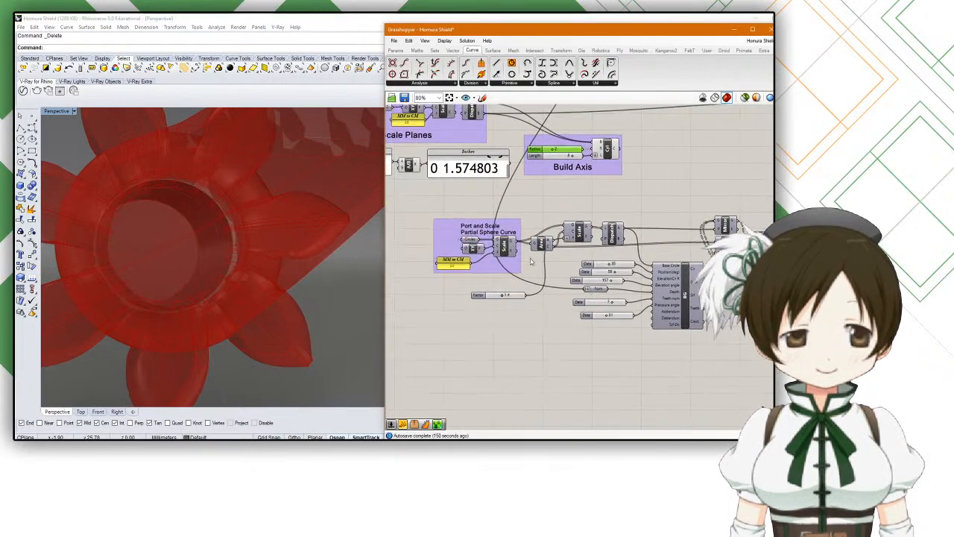
scroll(532, 256, "up", 3)
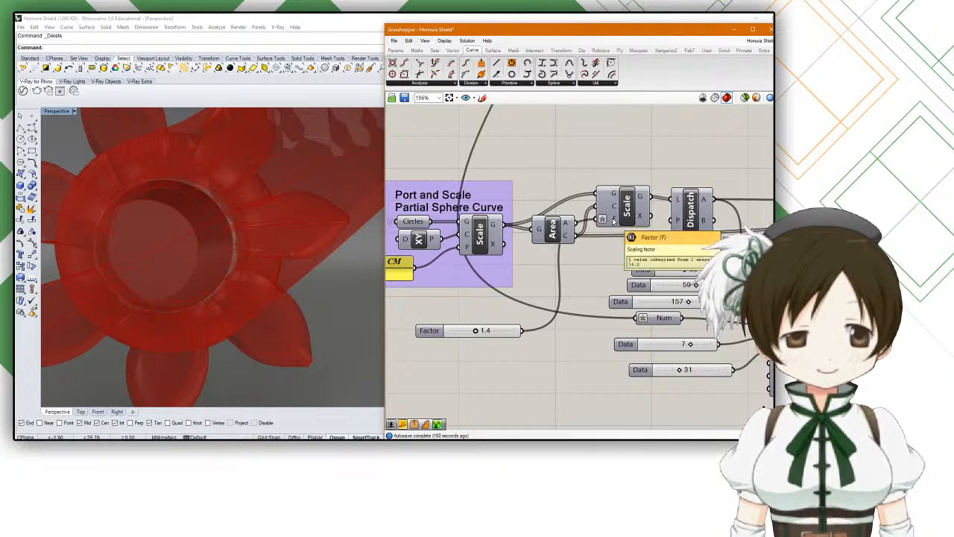
scroll(574, 254, "down", 4)
scroll(573, 252, "up", 1)
right_click_drag(573, 252, 464, 246)
scroll(464, 246, "down", 1)
left_click_drag(417, 257, 659, 258)
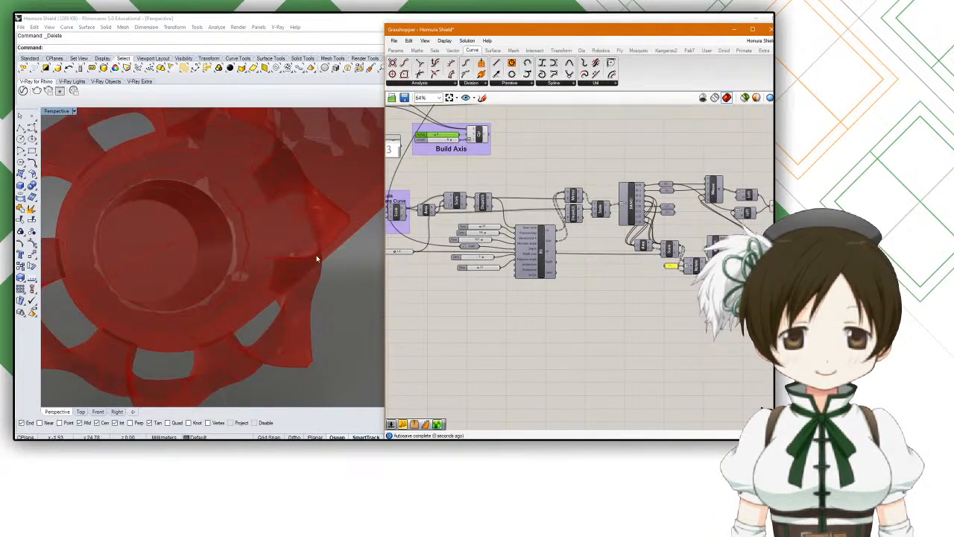
scroll(234, 255, "down", 4)
scroll(234, 255, "up", 3)
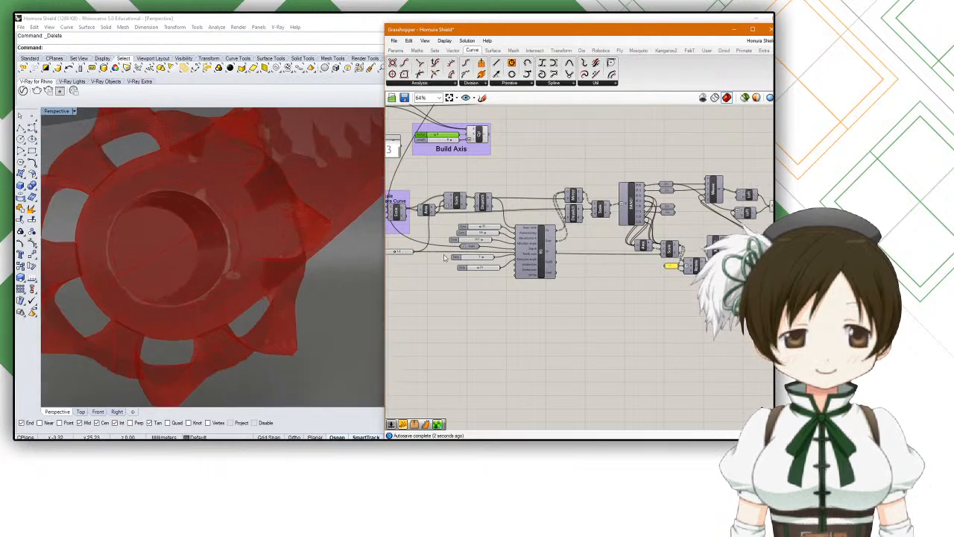
Step: Disconnect the Factor slider from the F input of the Scale between the two BANG! components, then wire it back
left_click_drag(417, 257, 666, 261)
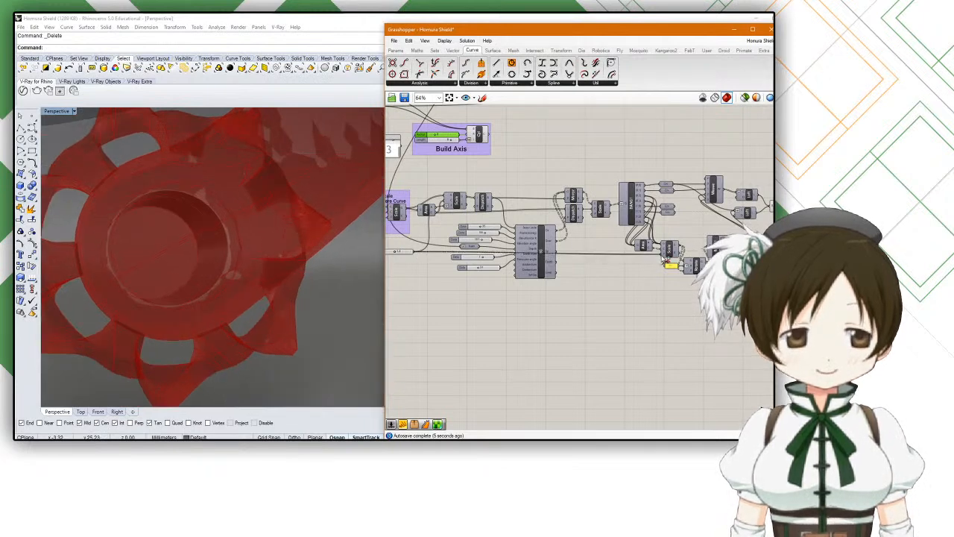
scroll(669, 255, "up", 5)
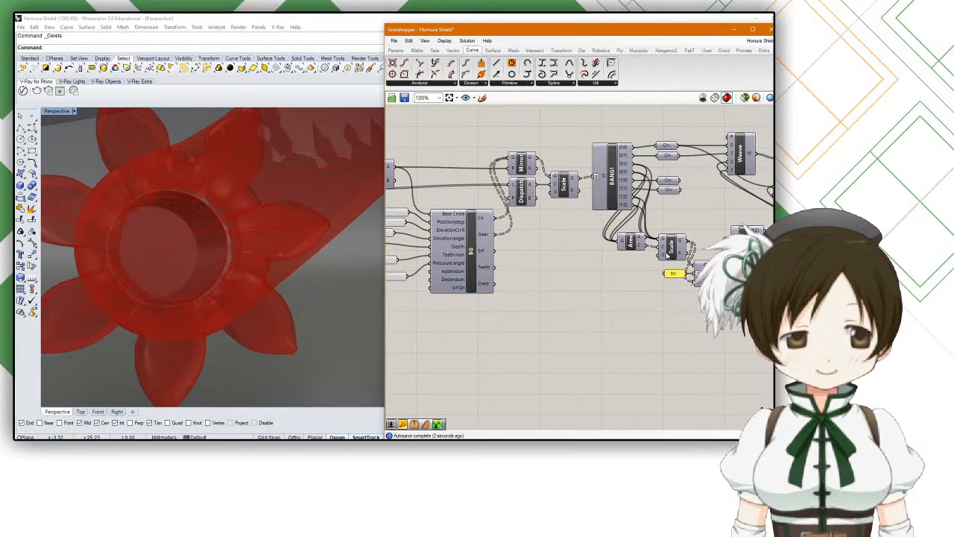
scroll(297, 246, "down", 3)
right_click_drag(297, 246, 630, 281)
scroll(498, 253, "down", 3)
double_click(542, 261)
right_click_drag(449, 249, 517, 256)
left_click_drag(492, 268, 741, 263)
right_click_drag(741, 270, 599, 275)
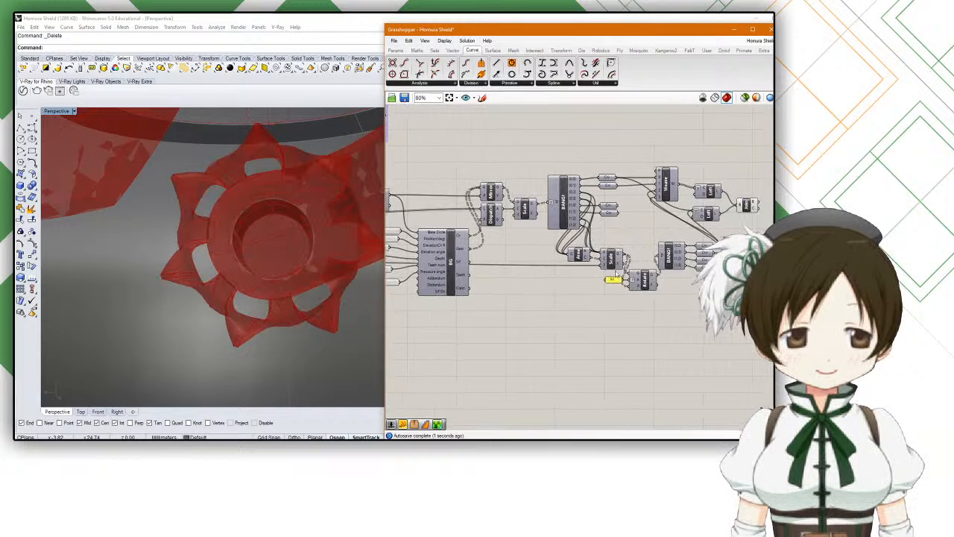
Step: Apply the expression 1/x to the F input of the Scale component fed by Area
scroll(598, 274, "up", 8)
right_click(511, 255)
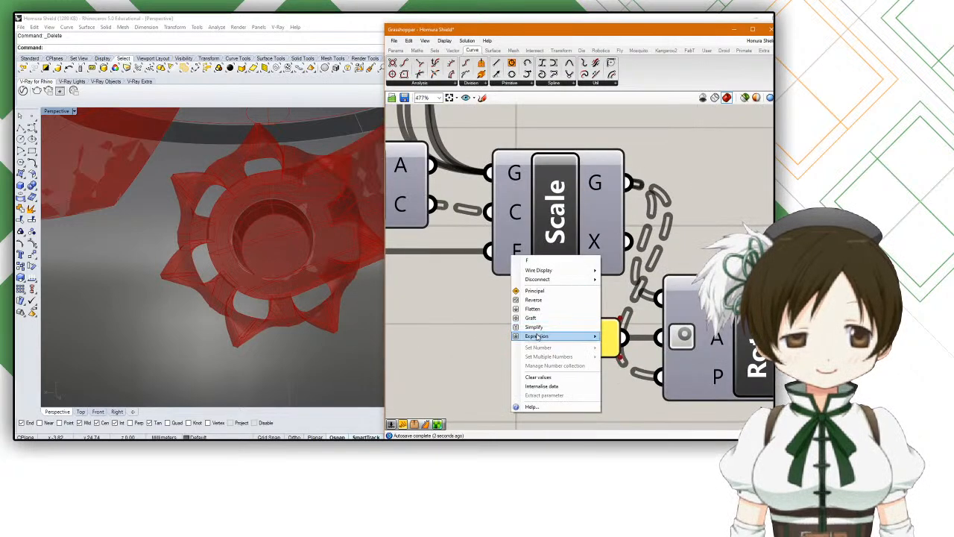
mouse_move(537, 337)
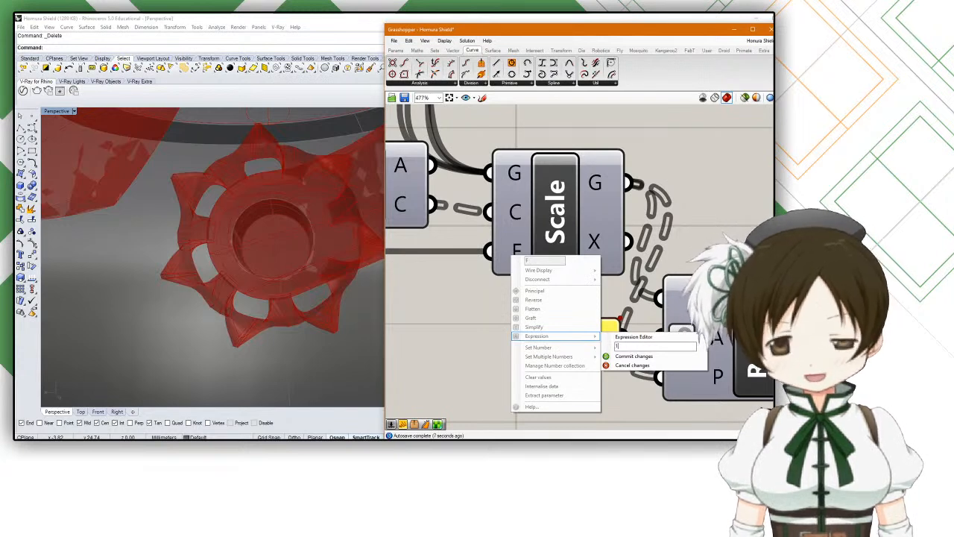
type("1/x")
left_click(634, 355)
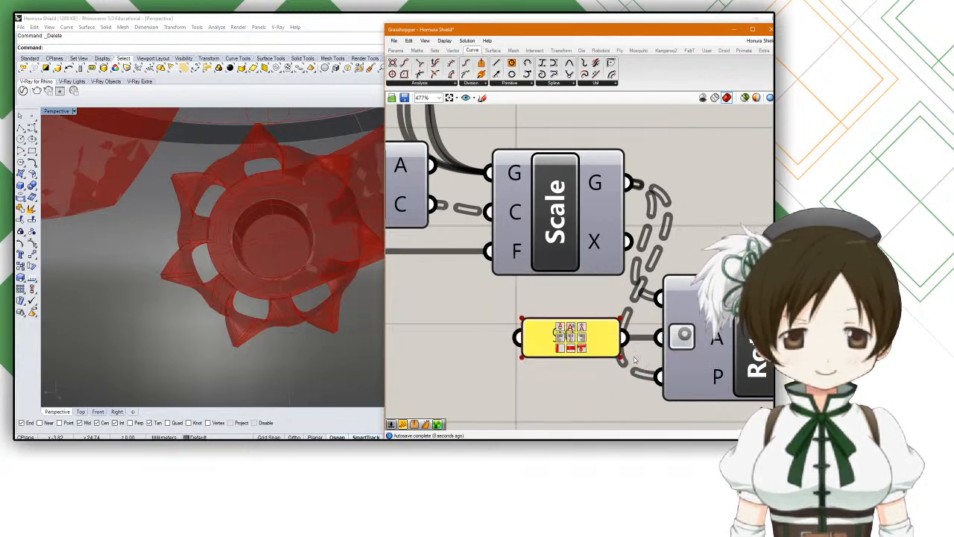
Step: Examine the gear with its inverted scale factor on the shield in the Perspective viewport and save the Grasshopper definition
right_click_drag(283, 276, 293, 270)
scroll(290, 269, "up", 2)
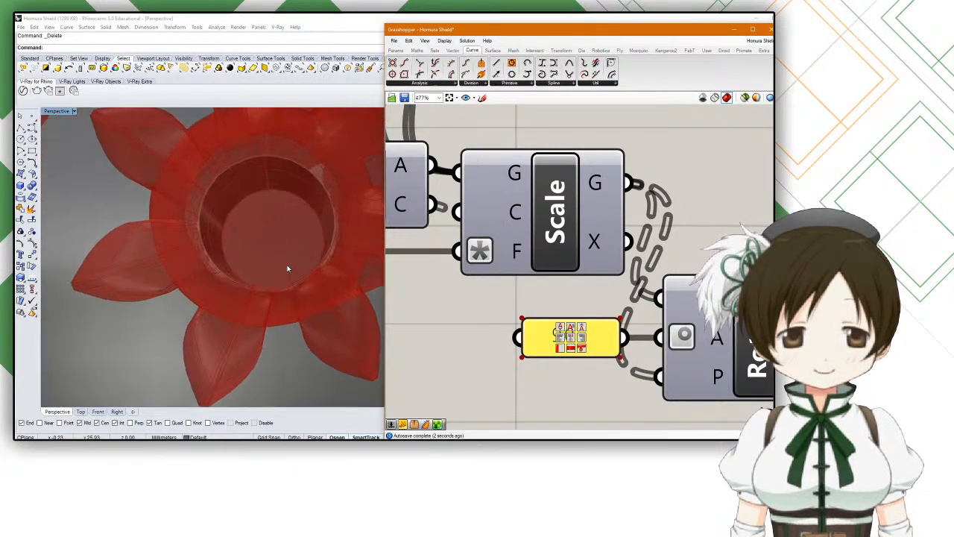
scroll(290, 267, "down", 5)
scroll(304, 264, "up", 6)
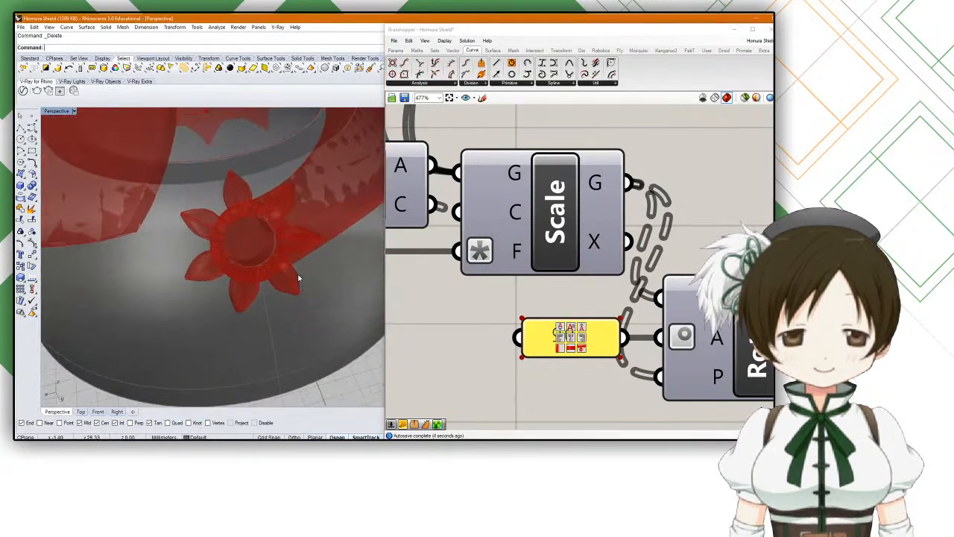
right_click_drag(278, 249, 251, 252)
scroll(251, 251, "down", 5)
scroll(251, 251, "up", 3)
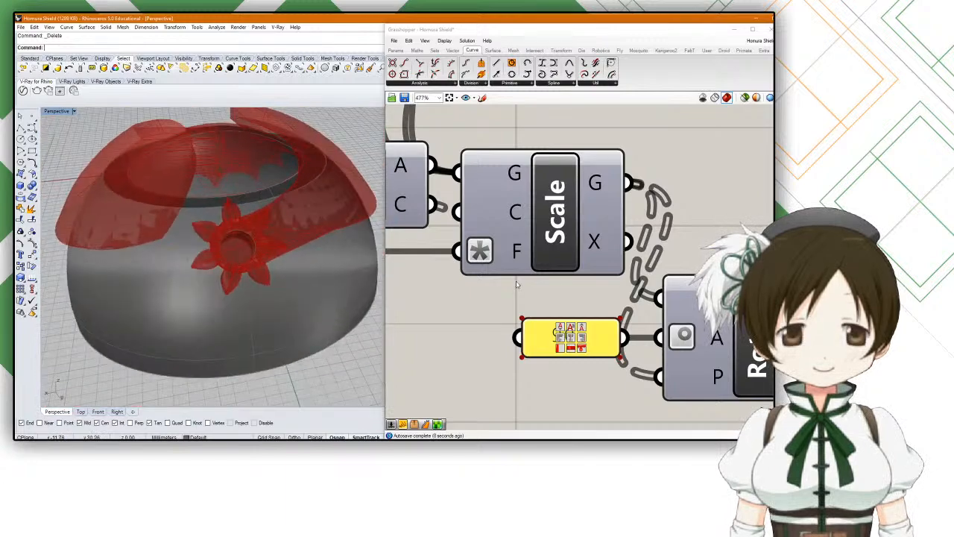
scroll(518, 285, "down", 8)
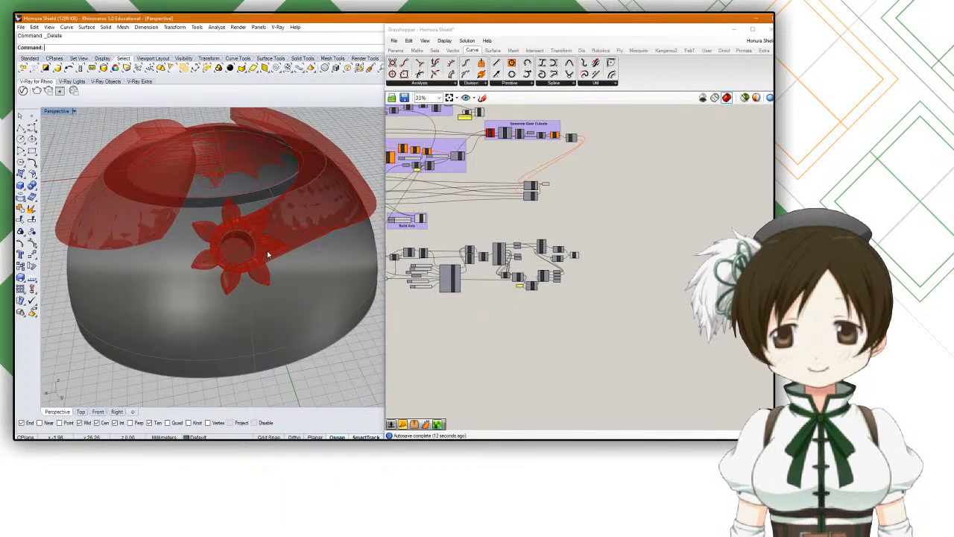
scroll(270, 255, "up", 4)
scroll(270, 255, "down", 2)
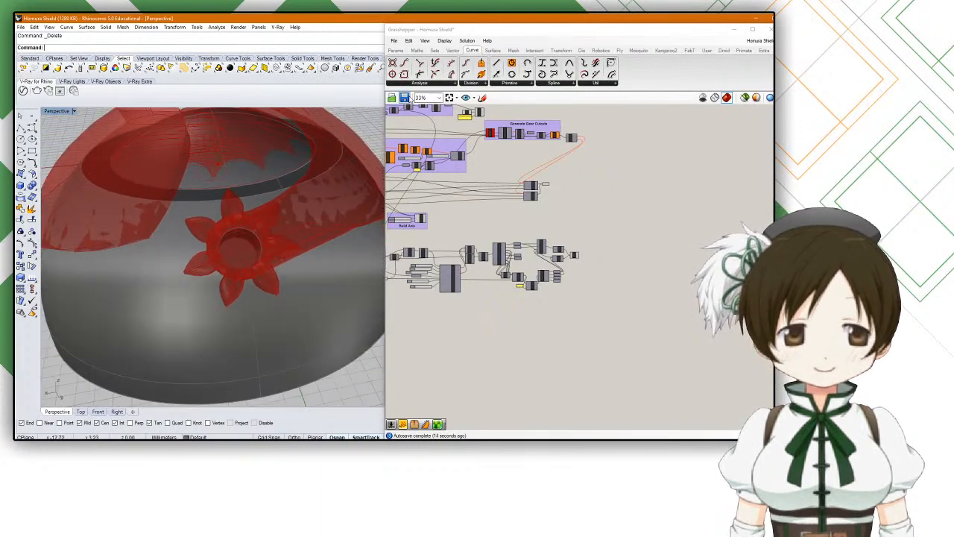
left_click(406, 98)
Step: Duplicate the Weave, both Loft components and the Join, and place the copies below the originals
scroll(524, 242, "up", 8)
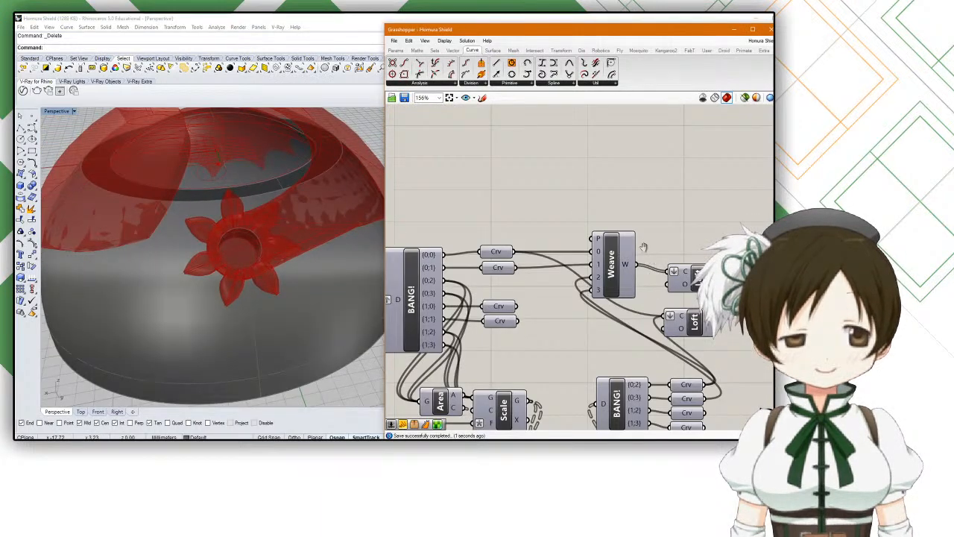
left_click(653, 236)
scroll(586, 252, "down", 3)
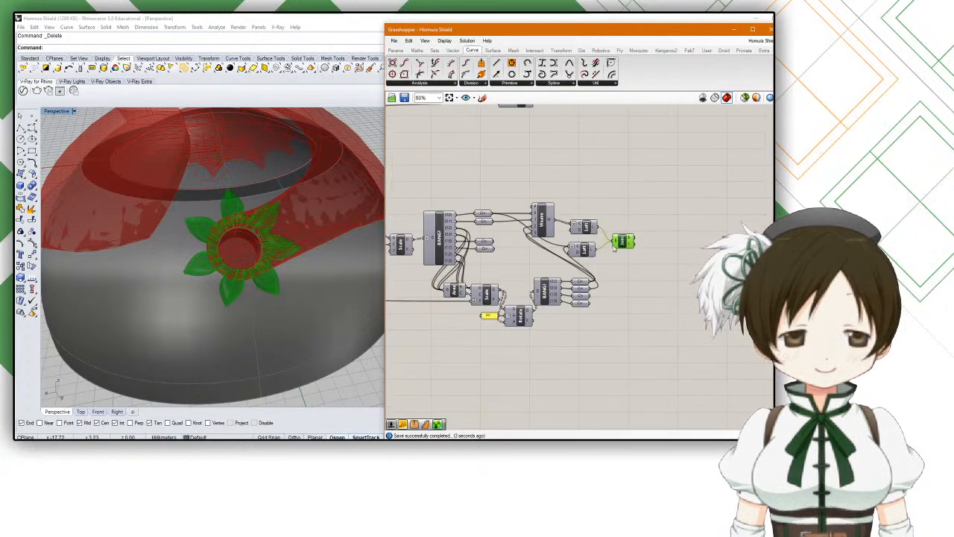
scroll(610, 240, "down", 2)
right_click_drag(518, 245, 714, 236)
scroll(569, 229, "up", 4)
scroll(567, 232, "down", 1)
right_click_drag(648, 250, 448, 232)
left_click(521, 191)
right_click_drag(647, 179, 574, 176)
left_click_drag(688, 143, 671, 193)
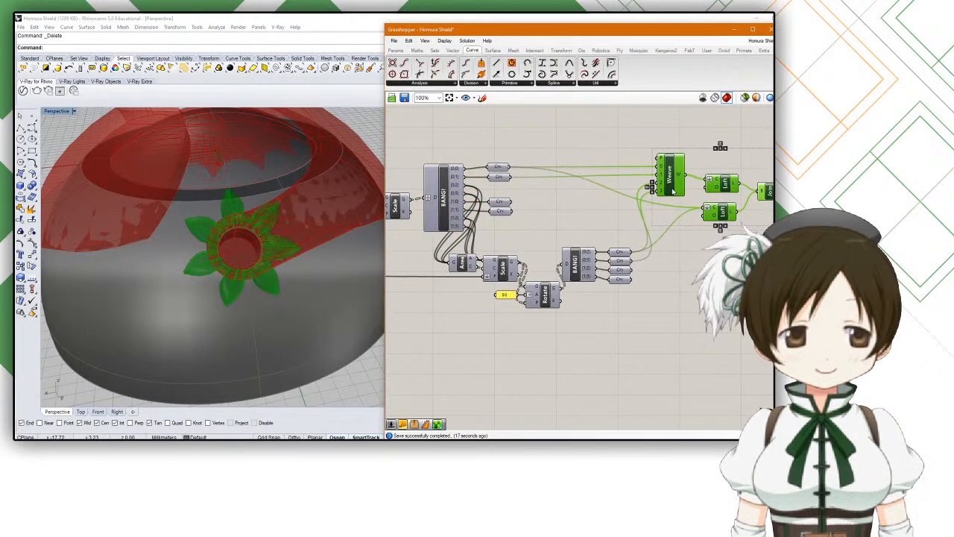
right_click_drag(670, 192, 589, 192)
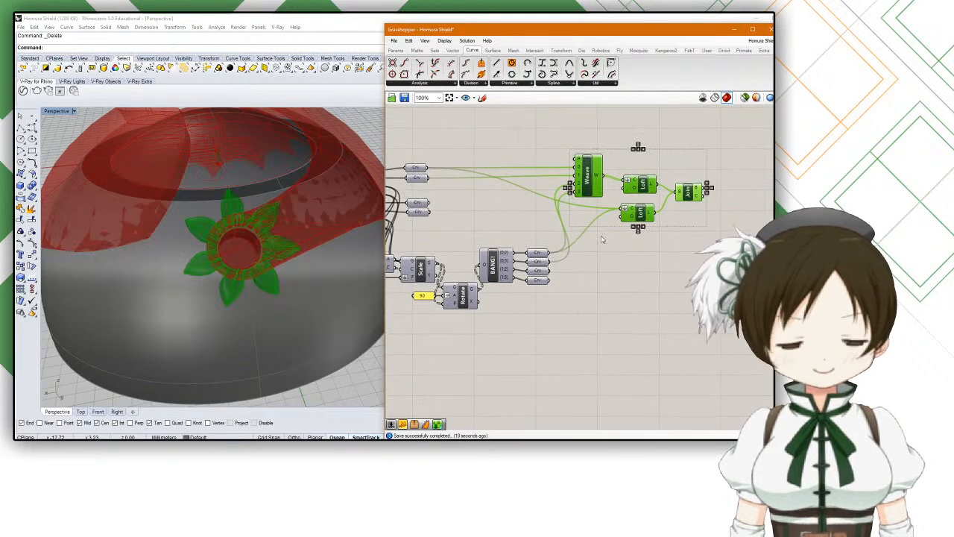
key("ctrl+c")
key("ctrl+v")
left_click_drag(589, 187, 594, 247)
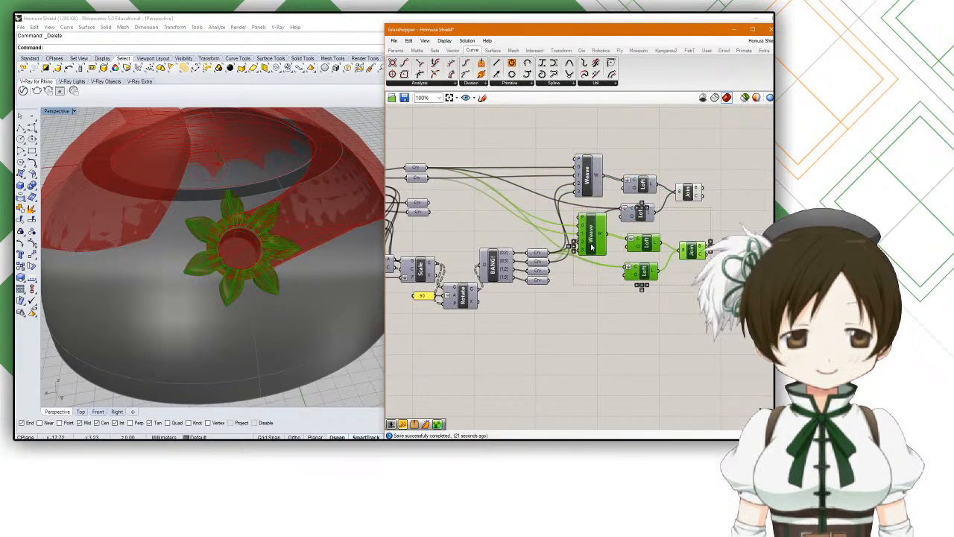
Step: Rewire the copied Weave with the first BANG!'s lower two Crv parameters to inputs 0 and 1 and the {1;2} and {1;3} curves to 2 and 3
left_click(474, 231)
scroll(476, 229, "up", 2)
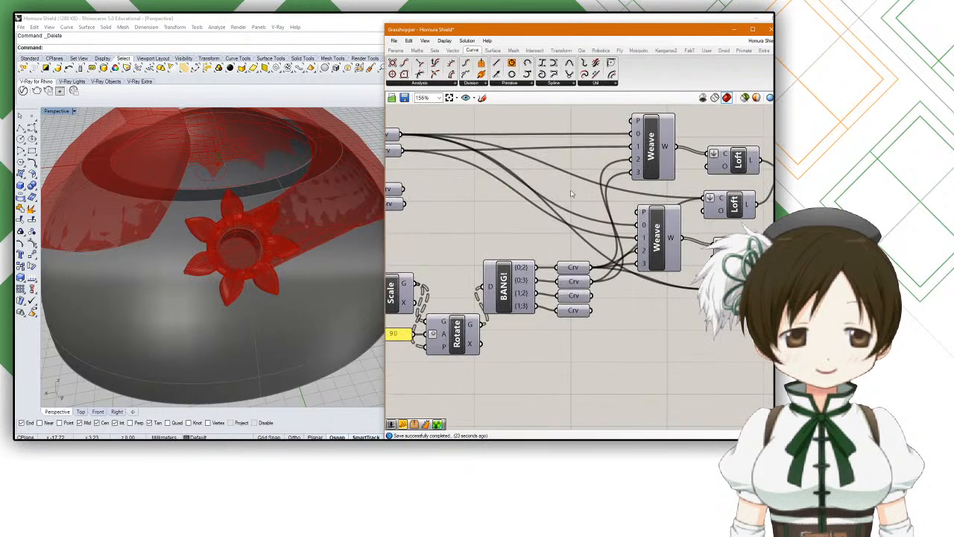
right_click_drag(421, 204, 455, 200)
left_click_drag(561, 204, 661, 234)
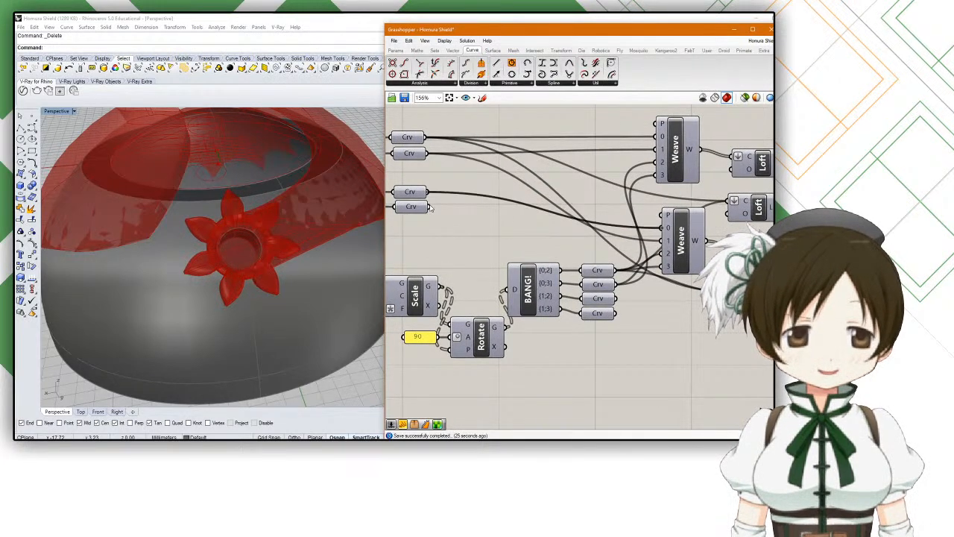
left_click_drag(430, 208, 669, 249)
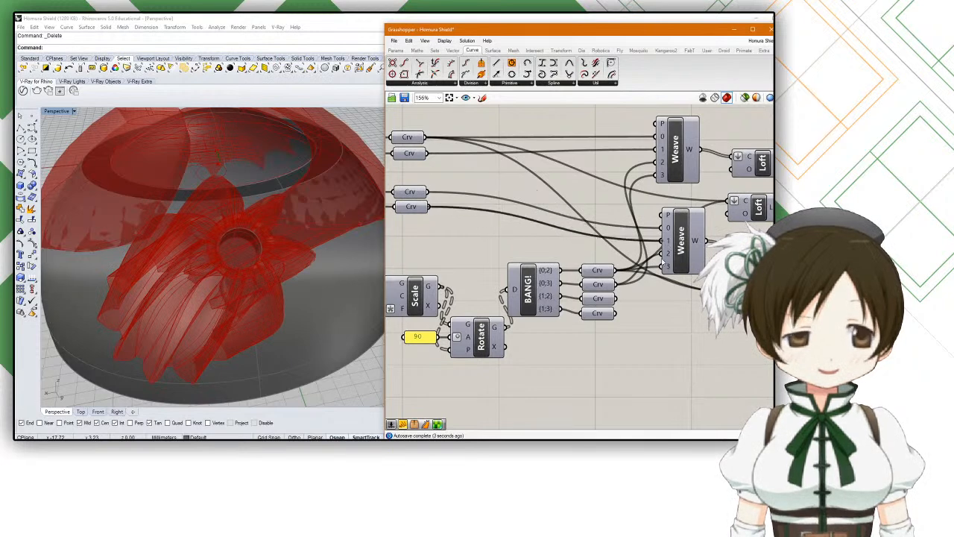
right_click_drag(637, 233, 577, 214)
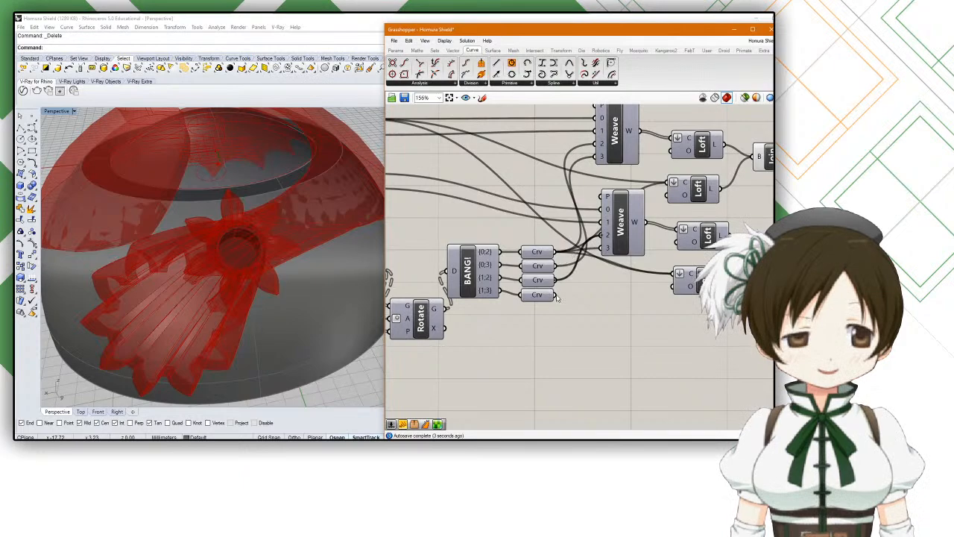
left_click_drag(598, 252, 600, 249)
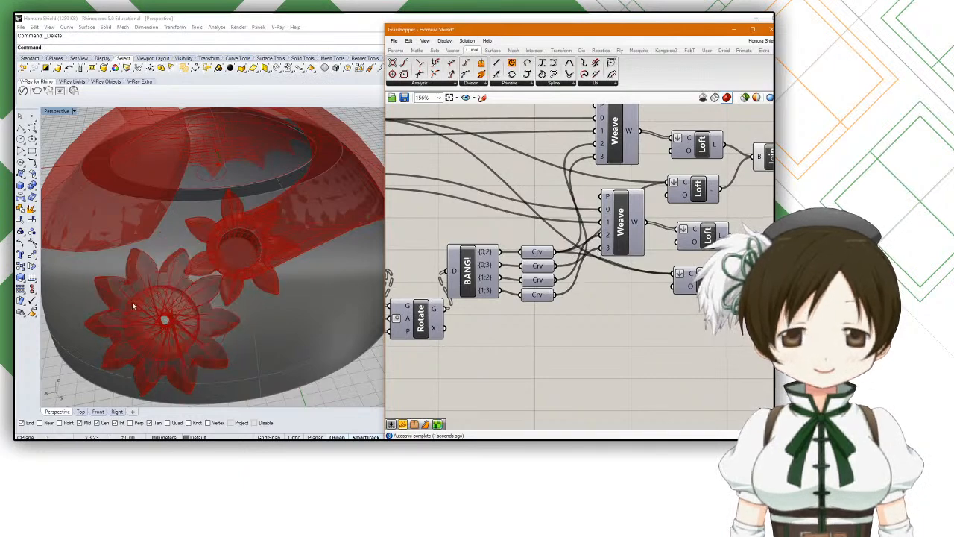
Step: Examine the second gear's teeth and centre surfaces up close in the Perspective viewport
scroll(167, 306, "up", 10)
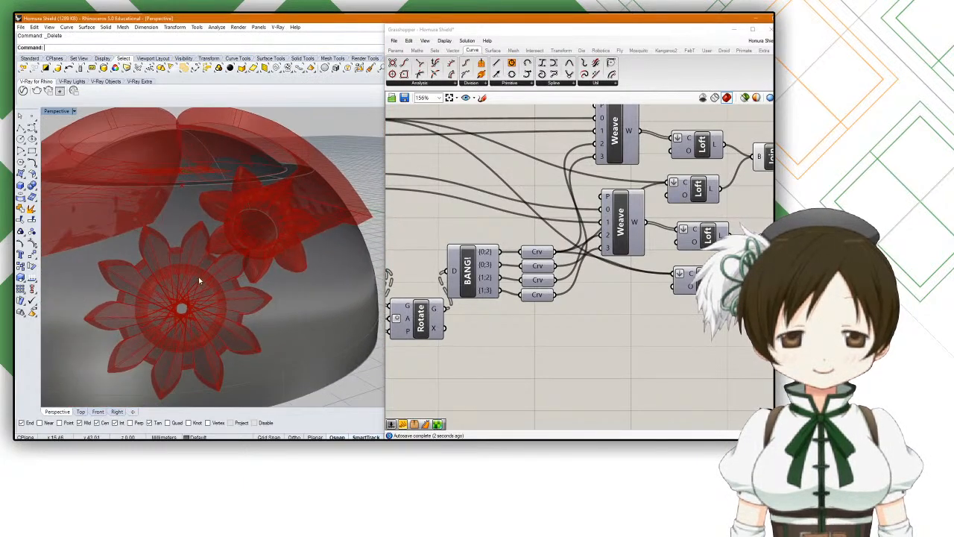
scroll(199, 281, "up", 8)
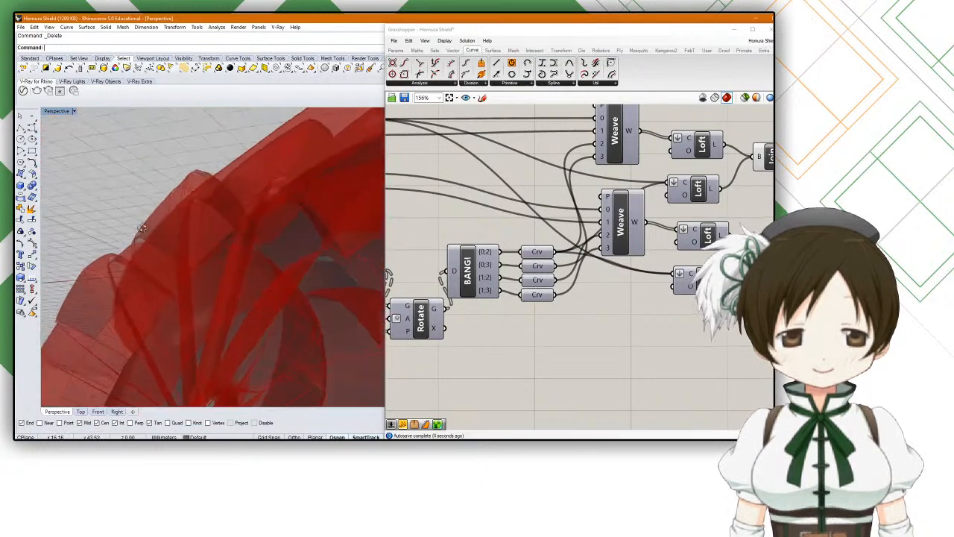
right_click_drag(208, 232, 213, 296)
scroll(219, 244, "down", 12)
scroll(213, 296, "up", 8)
scroll(213, 296, "up", 2)
Step: Try a rotation angle of -90 in the panel feeding the Rotate component and check both gears
right_click_drag(584, 318, 554, 303)
scroll(496, 302, "down", 3)
right_click_drag(496, 302, 566, 321)
scroll(559, 293, "up", 4)
scroll(547, 286, "down", 2)
scroll(531, 301, "up", 4)
double_click(533, 302)
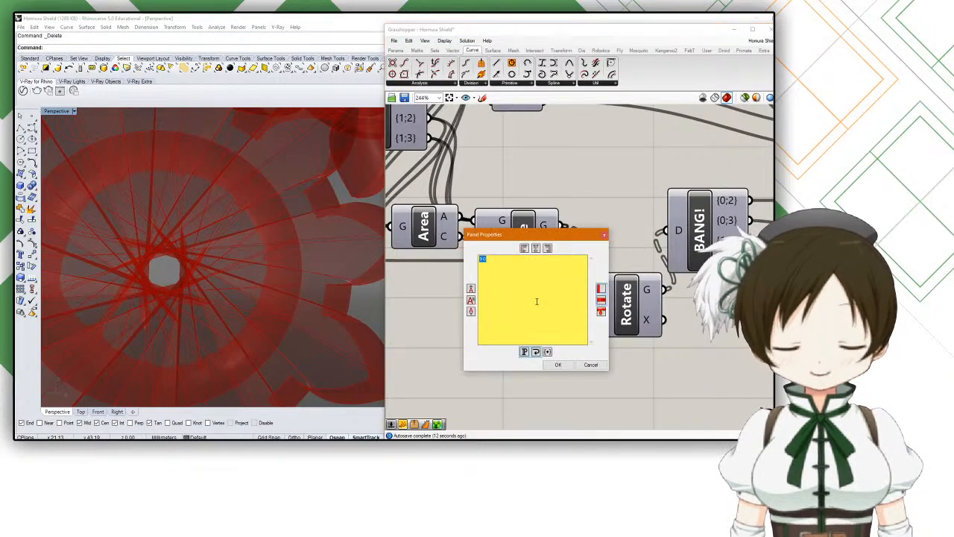
left_click(558, 364)
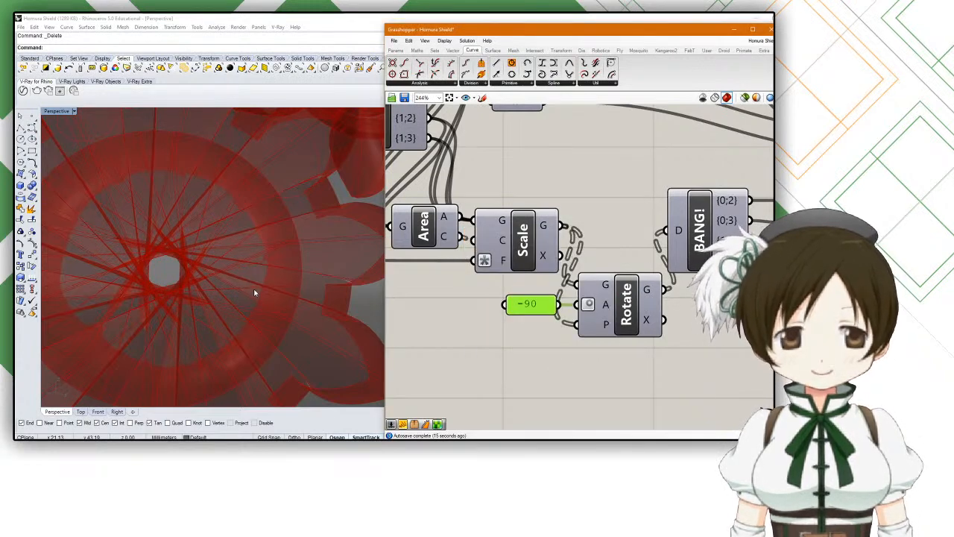
scroll(254, 292, "down", 5)
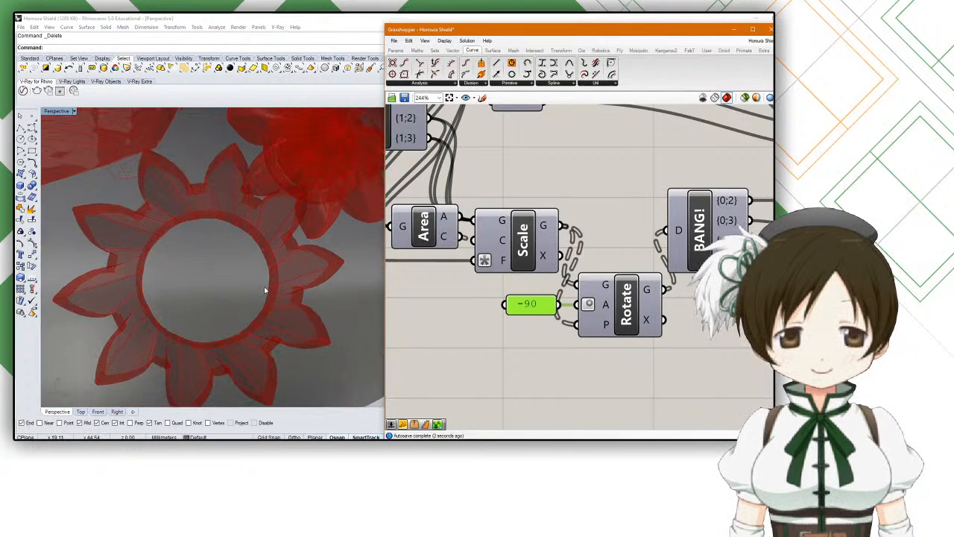
Step: Set the Rotate component's angle panel back to 90
double_click(524, 305)
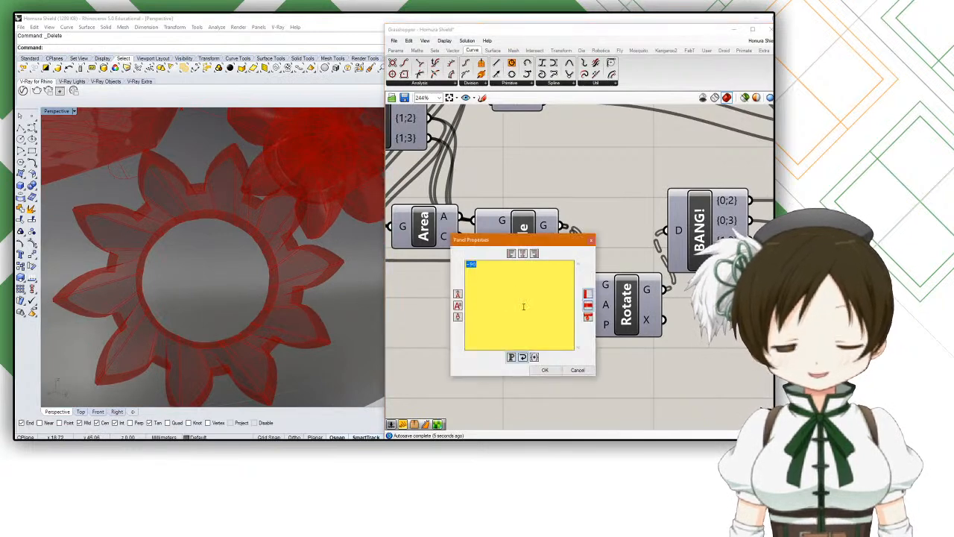
left_click(553, 370)
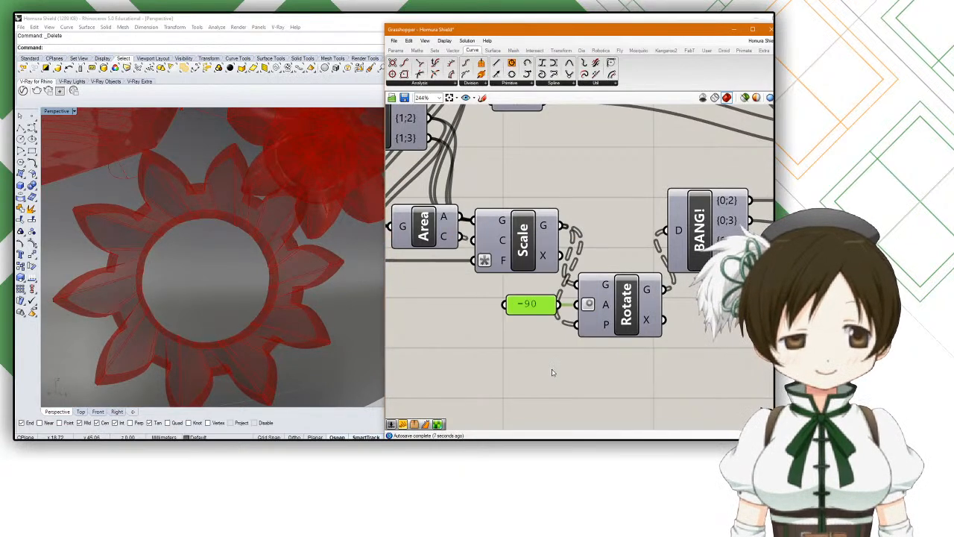
scroll(552, 372, "down", 4)
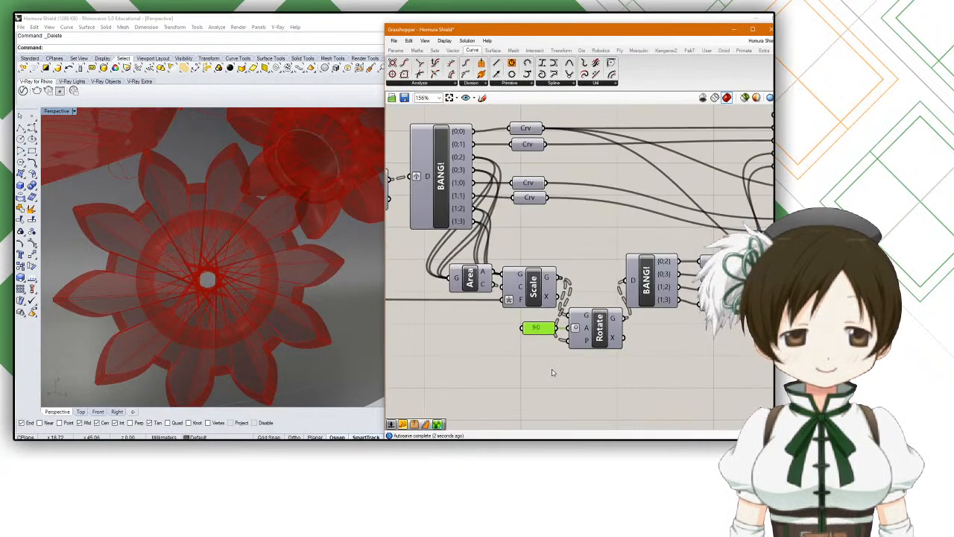
Step: Shift the copied Weave slightly and move the {1;2} and {1;3} Crv parameters down, away from the upper two
scroll(532, 282, "up", 2)
left_click_drag(532, 282, 541, 282)
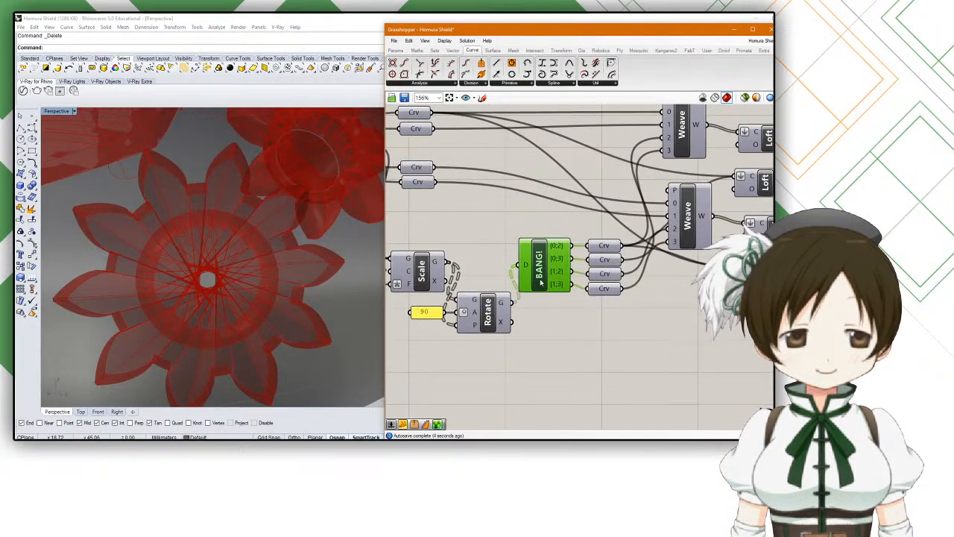
right_click_drag(541, 282, 501, 280)
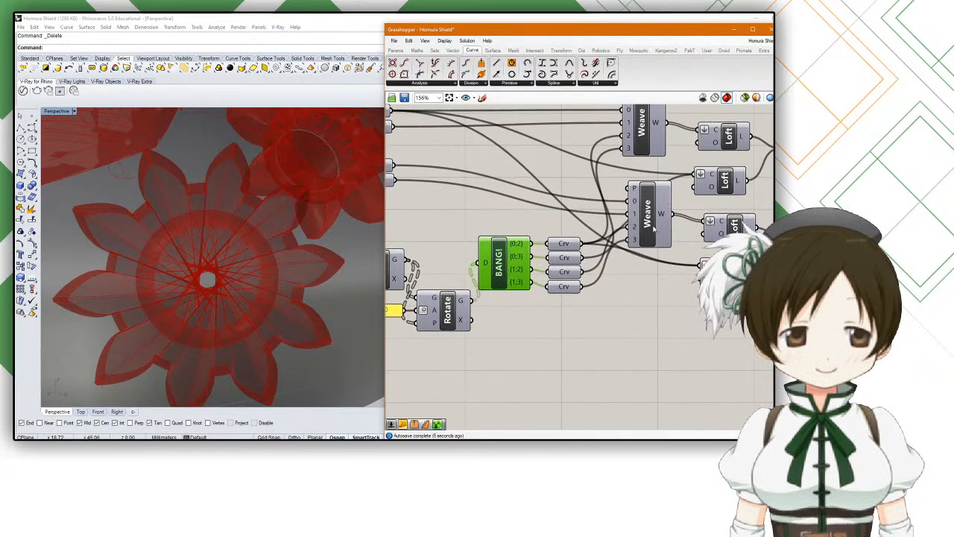
left_click_drag(654, 232, 658, 235)
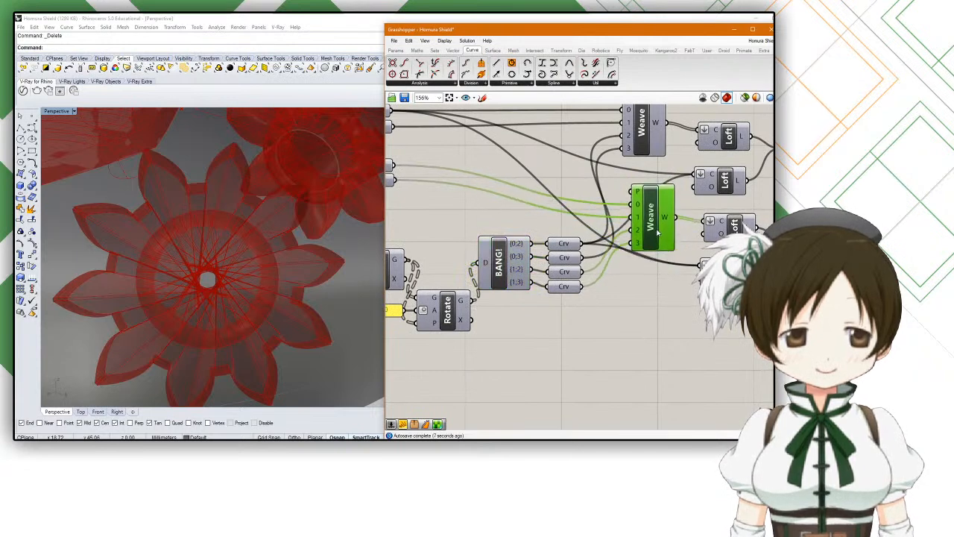
right_click_drag(597, 288, 643, 294)
left_click_drag(634, 316, 610, 292)
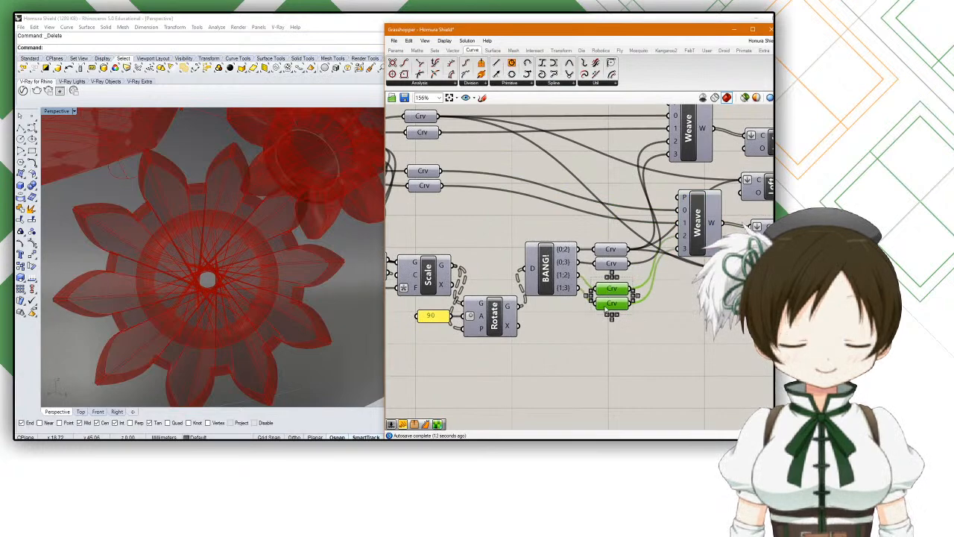
left_click(611, 296)
middle_click(610, 291)
Step: Duplicate the Rotate component with its 90 angle panel and place the copies below the {1;2} and {1;3} Crv parameters
right_click_drag(567, 343, 628, 312)
scroll(550, 328, "up", 2)
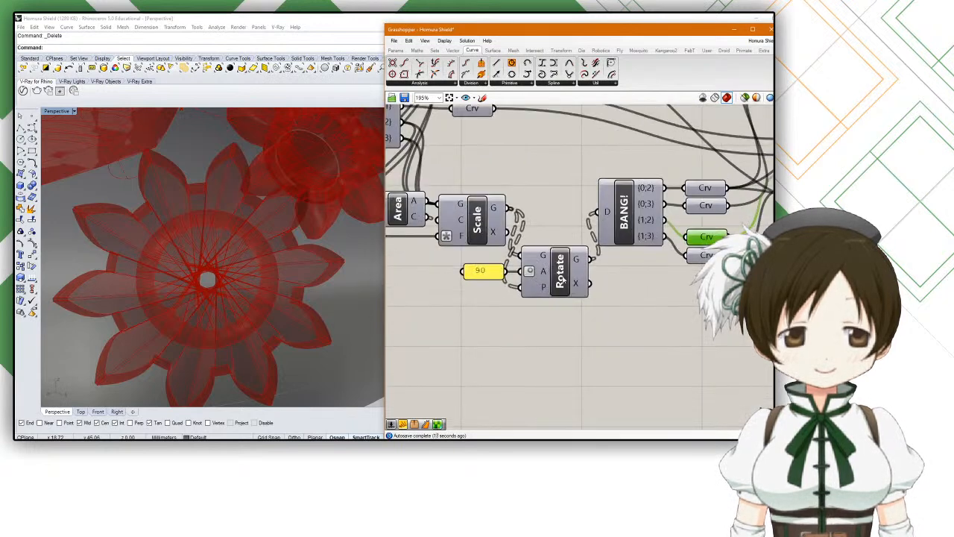
left_click(559, 275)
left_click_drag(566, 318, 480, 268)
right_click_drag(611, 316, 586, 314)
key("ctrl+v")
left_click_drag(474, 282, 676, 333)
left_click_drag(631, 298, 640, 250)
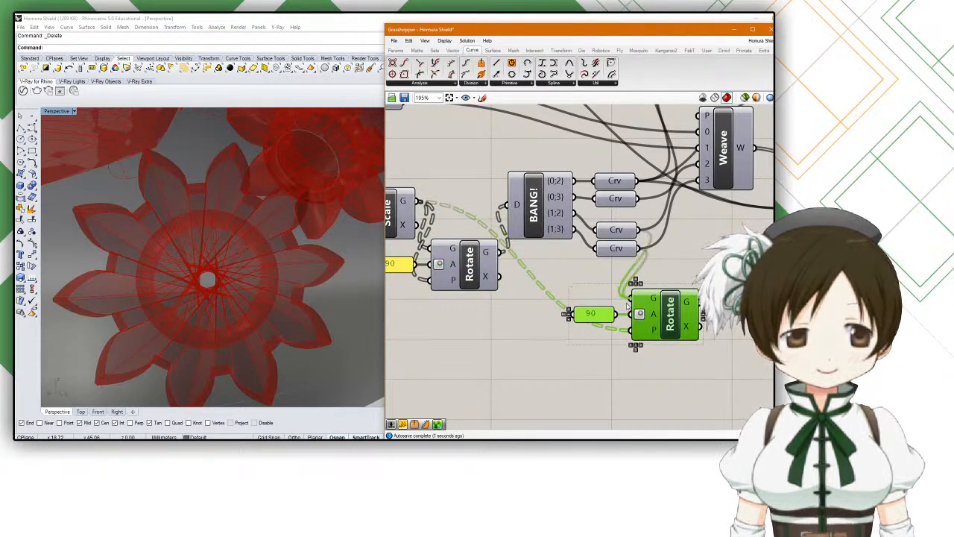
left_click_drag(671, 314, 689, 277)
right_click_drag(681, 270, 613, 266)
left_click_drag(613, 265, 602, 290)
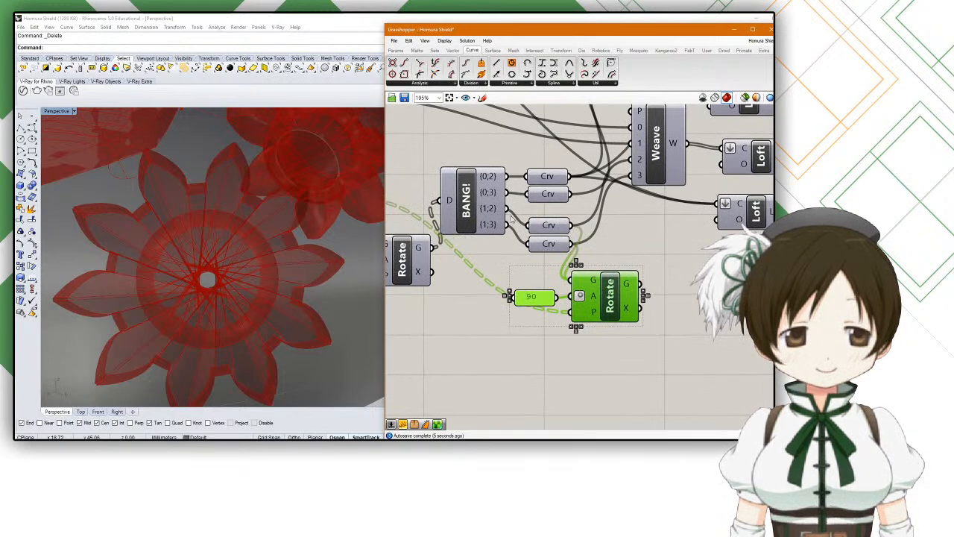
Step: Feed the BANG! outputs {1;2} and {1;3} into the copied Rotate's G input and move their two Crv parameters out of the way
left_click_drag(508, 210, 571, 281)
left_click_drag(508, 226, 535, 294, "shift")
left_click_drag(595, 262, 605, 234)
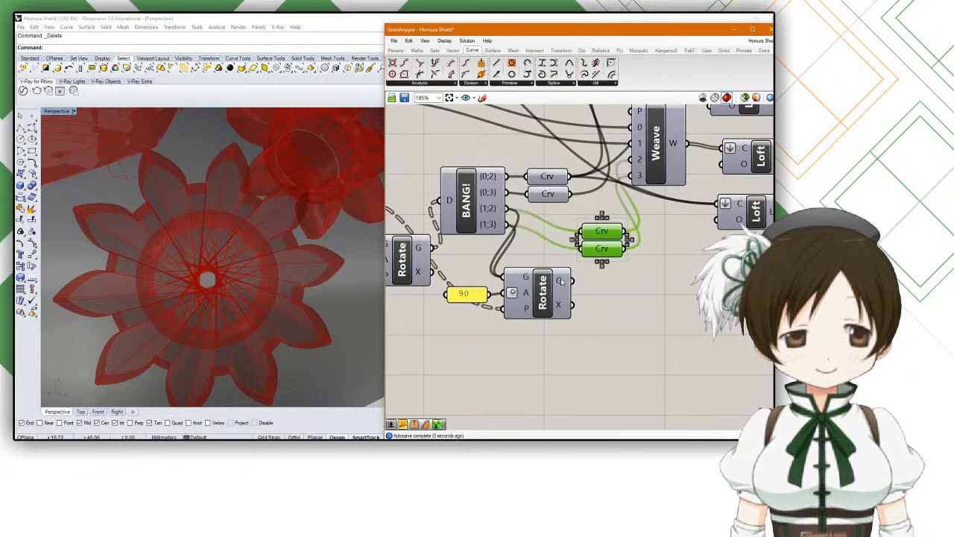
mouse_move(561, 281)
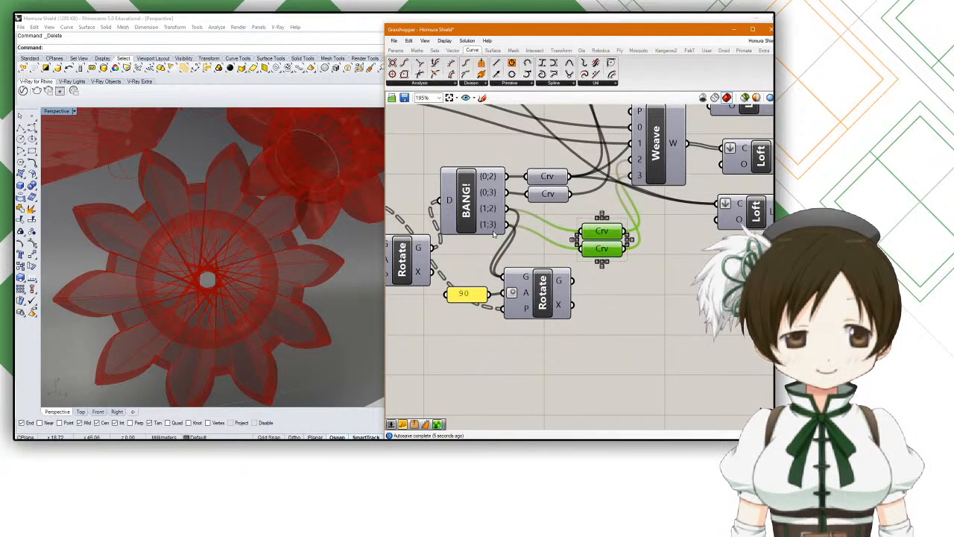
mouse_move(490, 215)
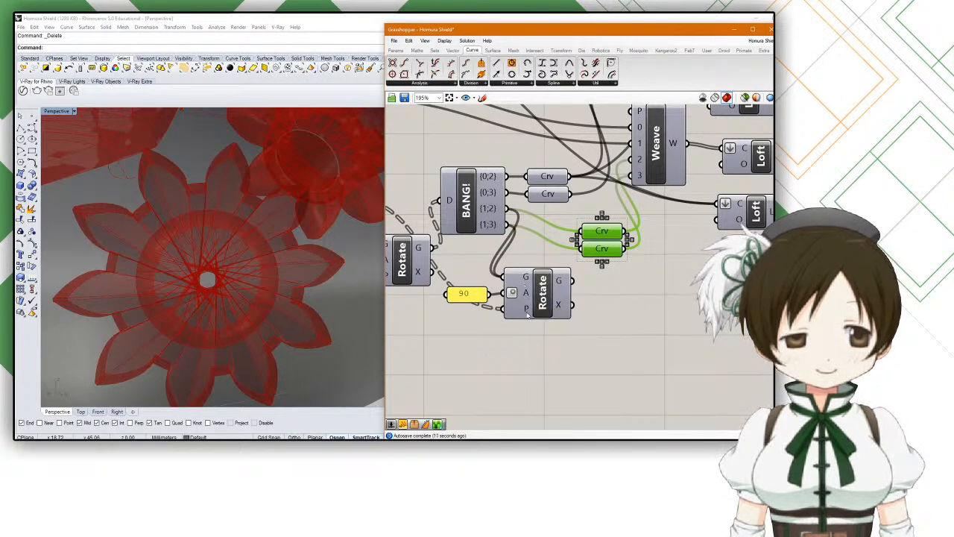
mouse_move(527, 314)
Step: Feed the BANG! outputs {1;2} and {1;3} into the copied Rotate's P input as its rotation plane
right_click_drag(527, 314, 624, 322)
left_click(645, 317)
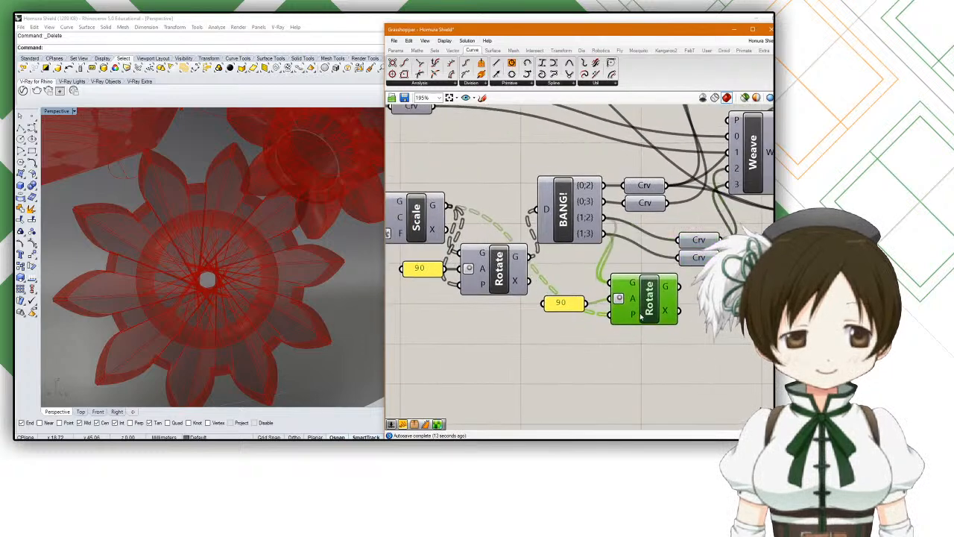
left_click_drag(645, 317, 660, 324)
left_click_drag(607, 224, 630, 328)
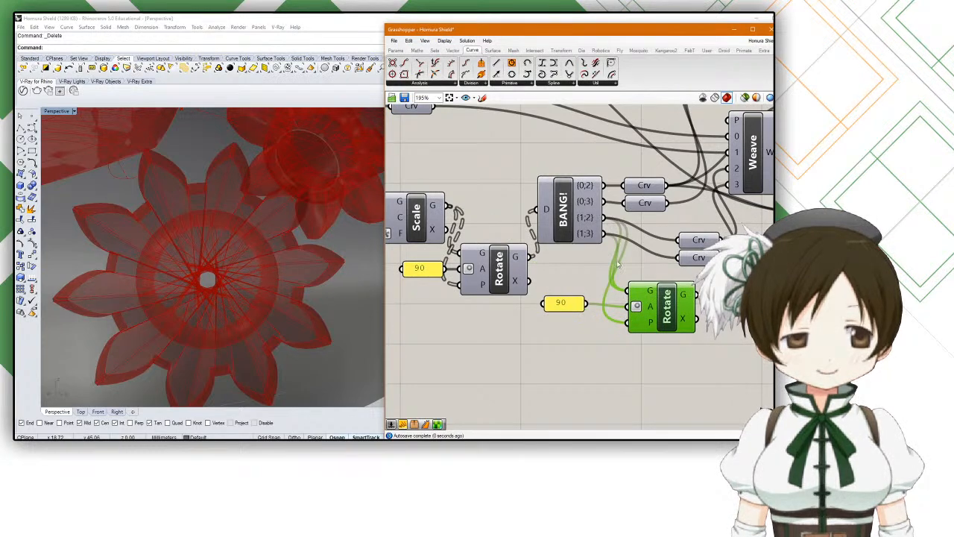
left_click_drag(604, 237, 628, 323, "shift")
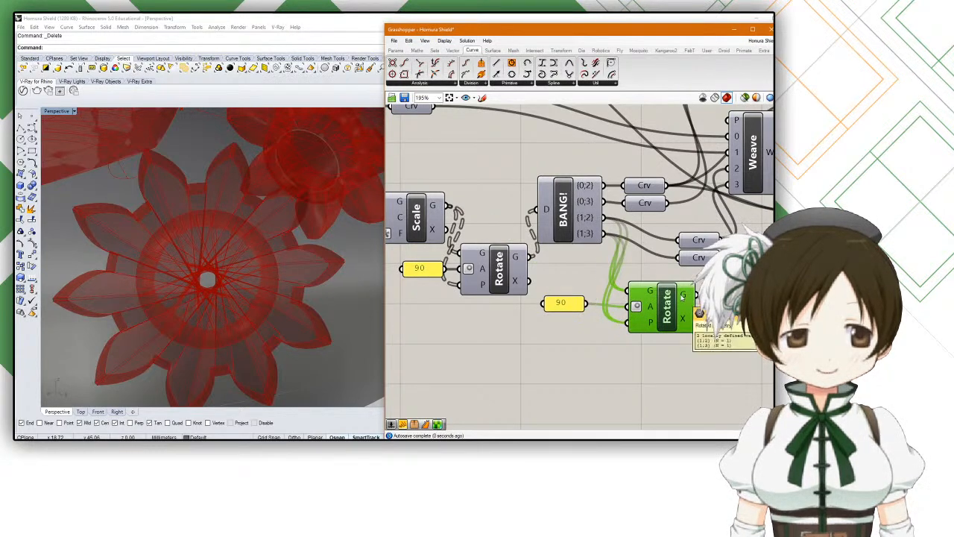
left_click_drag(681, 298, 664, 288)
Step: Add a Dispatch component, feed the copied Rotate's geometry output into its L input and flatten that input
right_click_drag(681, 293, 573, 293)
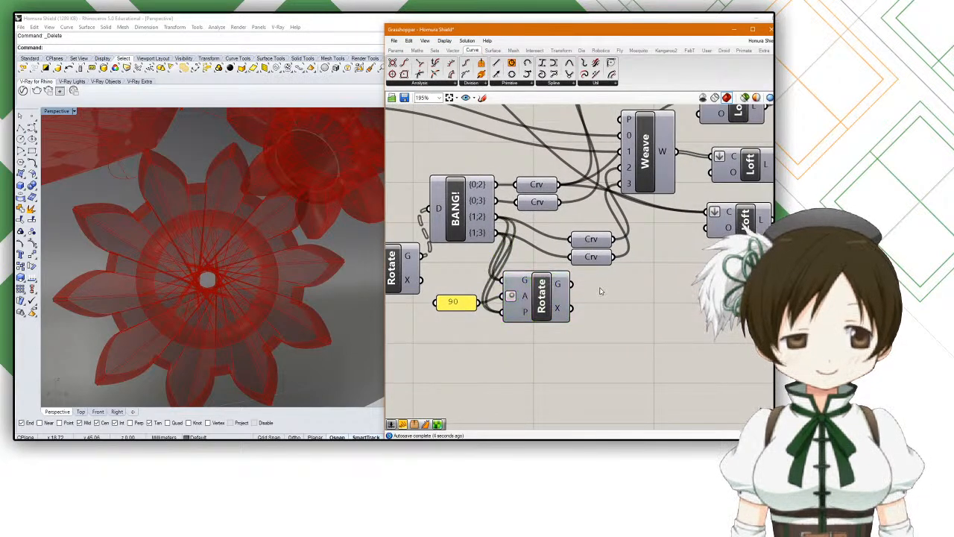
double_click(601, 290)
type("dispa")
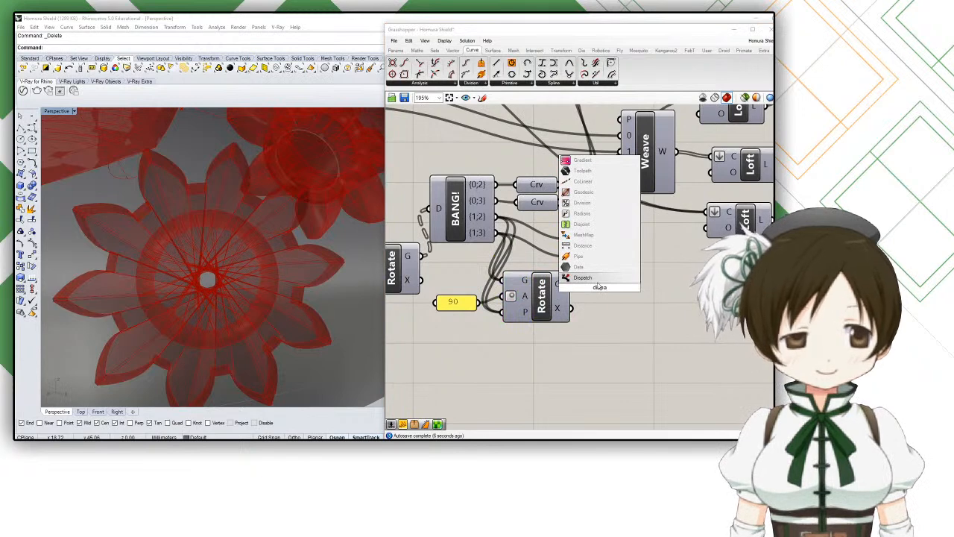
key("Return")
left_click_drag(572, 284, 589, 283)
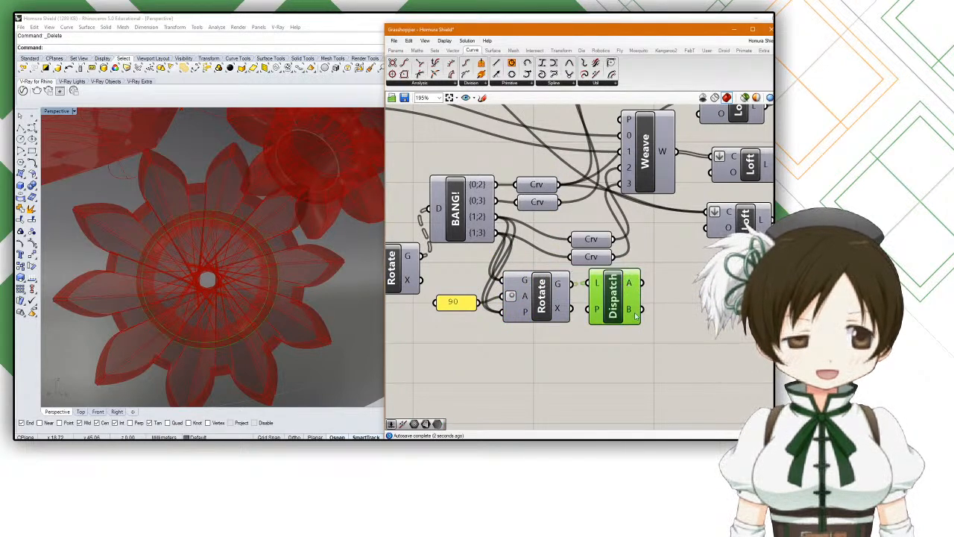
right_click(597, 283)
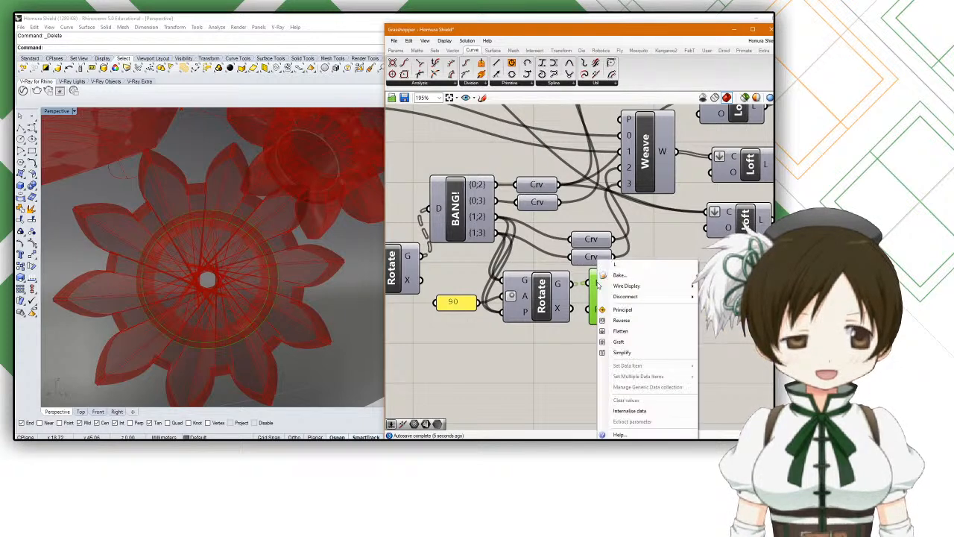
left_click(619, 331)
Step: Place the two lower Crv parameters beside Dispatch and feed them from its A and B outputs
left_click_drag(611, 363, 463, 288)
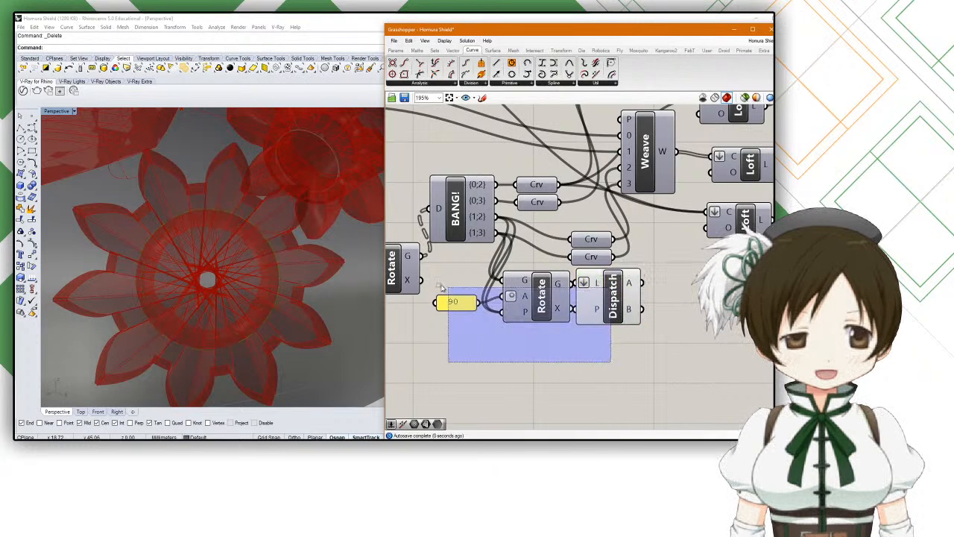
left_click_drag(614, 311, 586, 314)
left_click_drag(633, 227, 579, 261)
left_click_drag(585, 257, 634, 305)
left_click(634, 301)
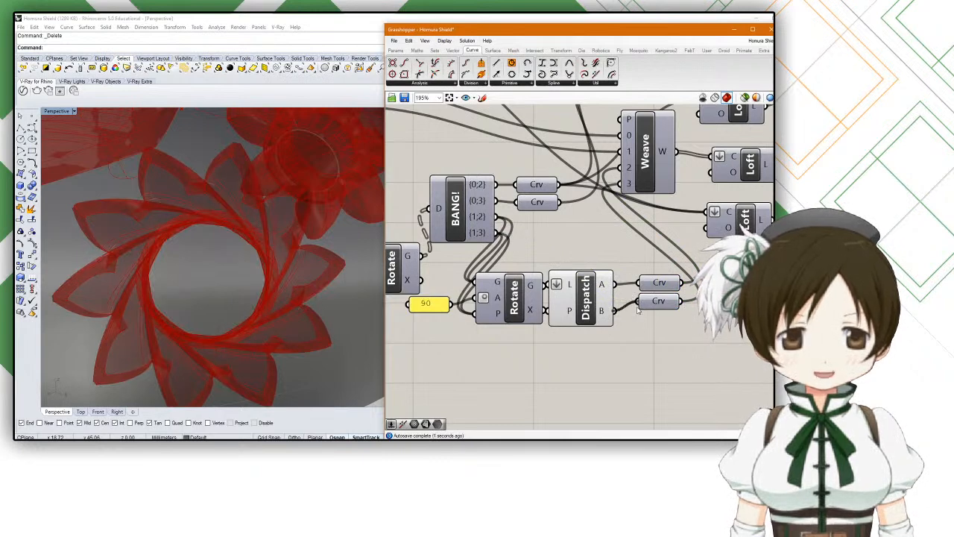
Step: Try rotation angles of -180 and -190 in the panel feeding the copied Rotate component and check the gear's loft
scroll(498, 313, "up", 3)
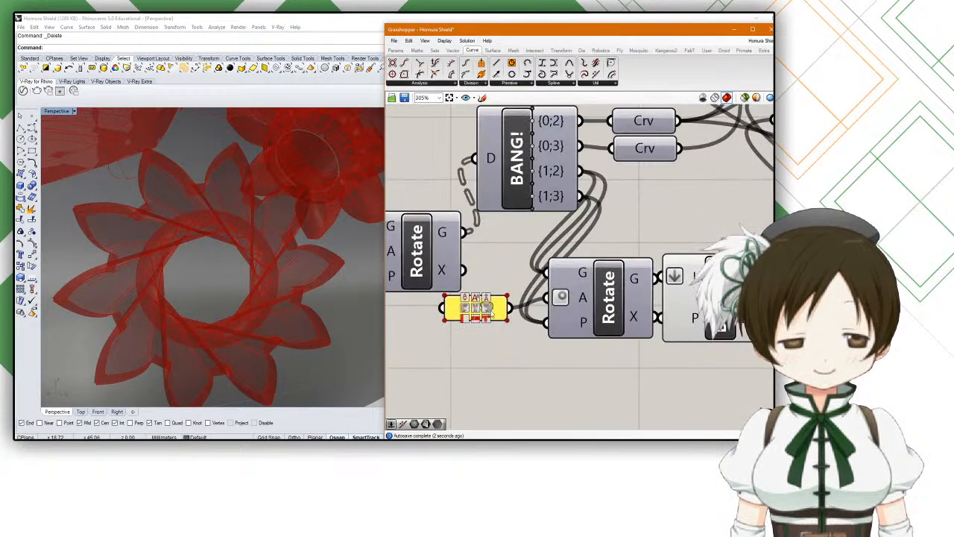
double_click(498, 313)
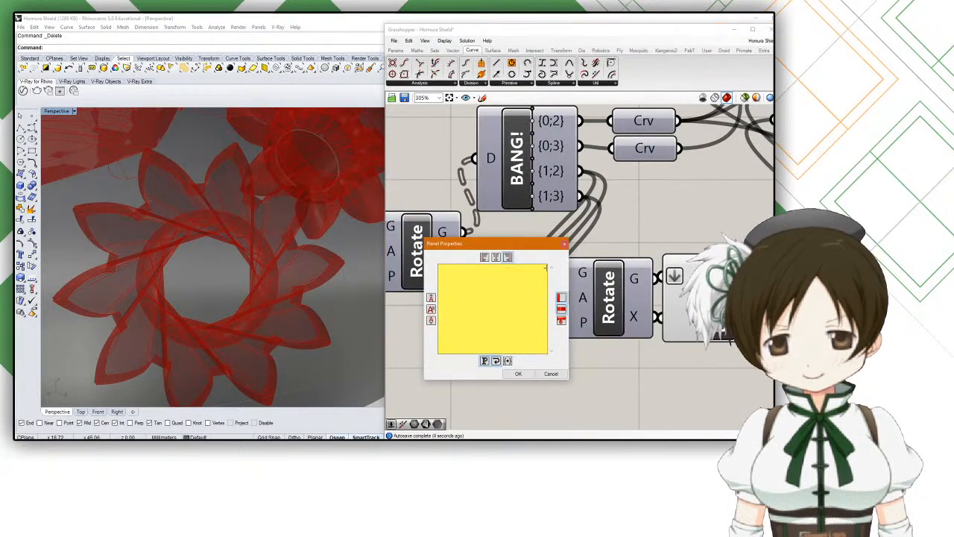
left_click(518, 374)
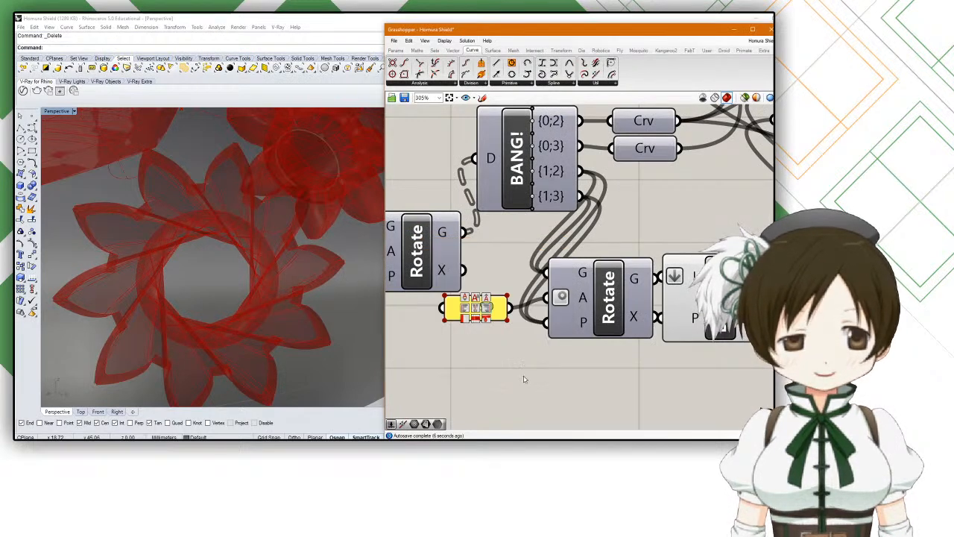
scroll(173, 266, "up", 3)
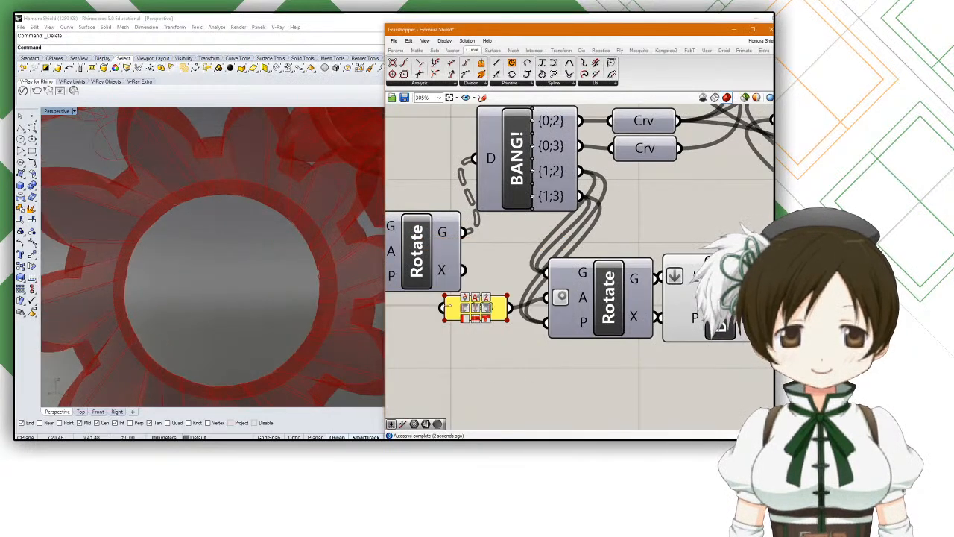
double_click(502, 311)
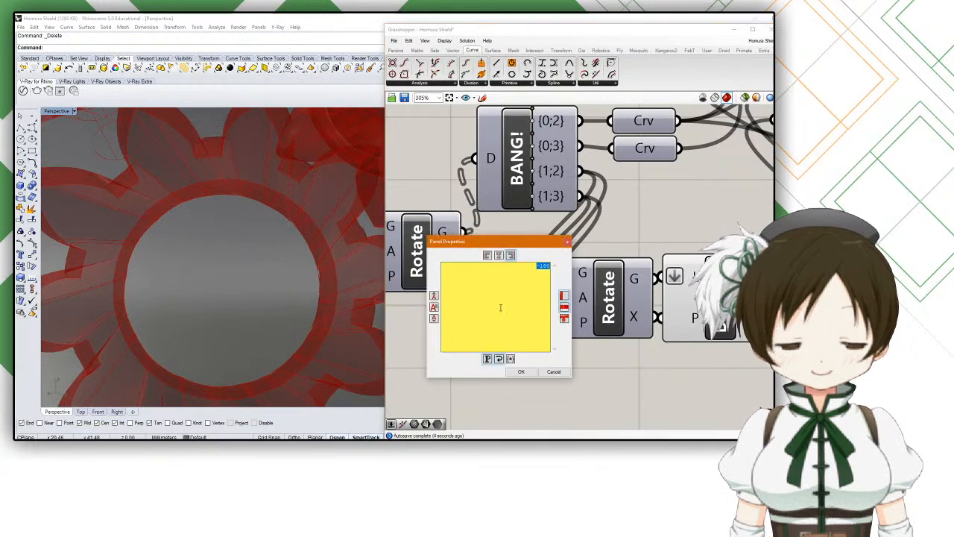
key("BackSpace")
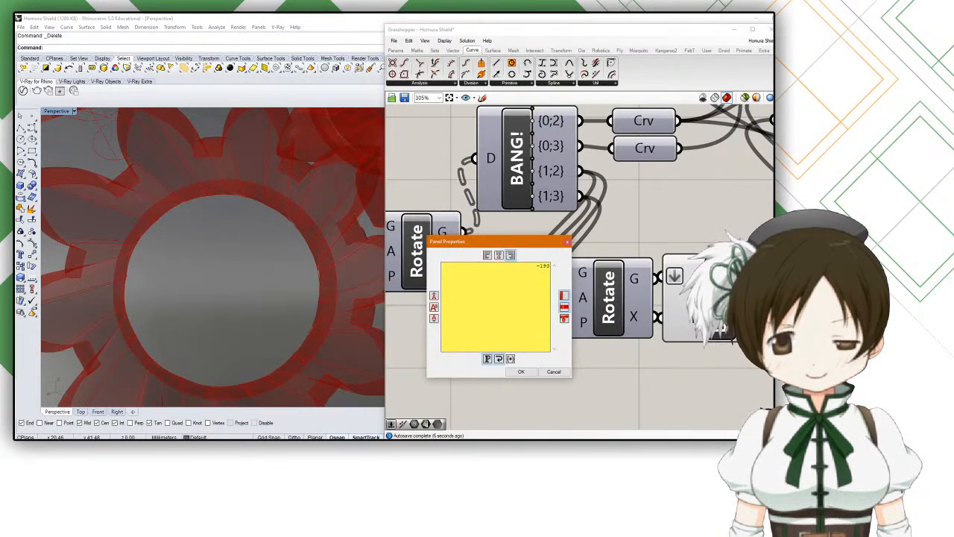
left_click(521, 371)
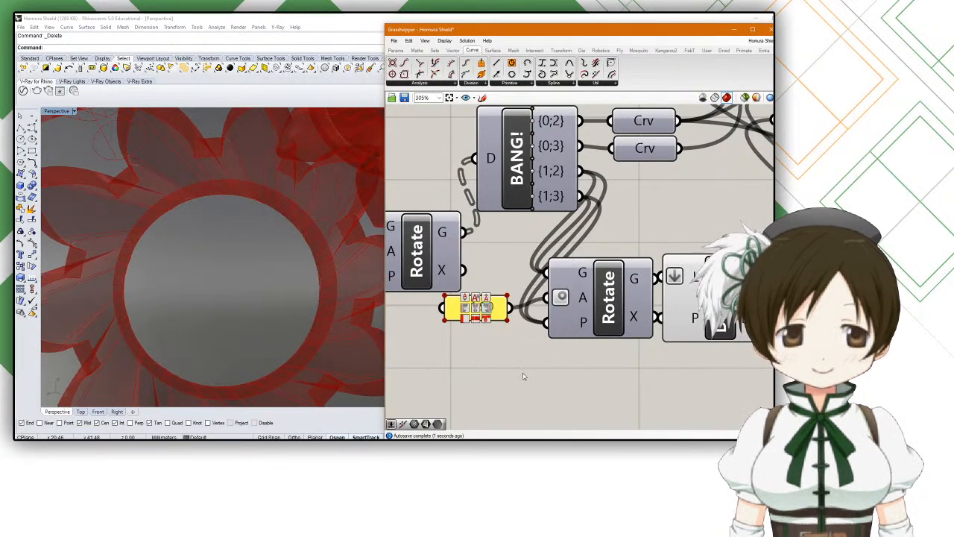
Step: Try a rotation angle of -170 in the copied Rotate's panel and inspect the large gear for twisting
double_click(501, 309)
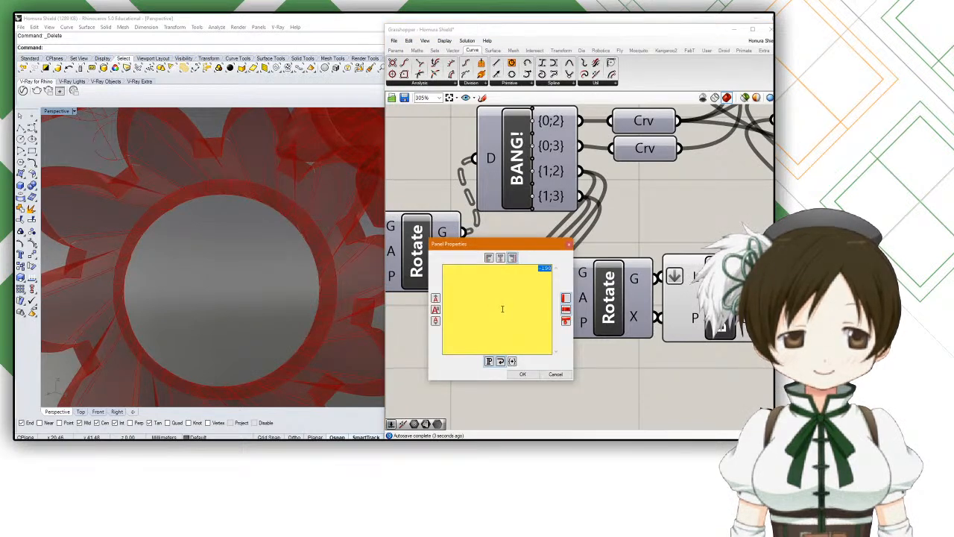
key("BackSpace")
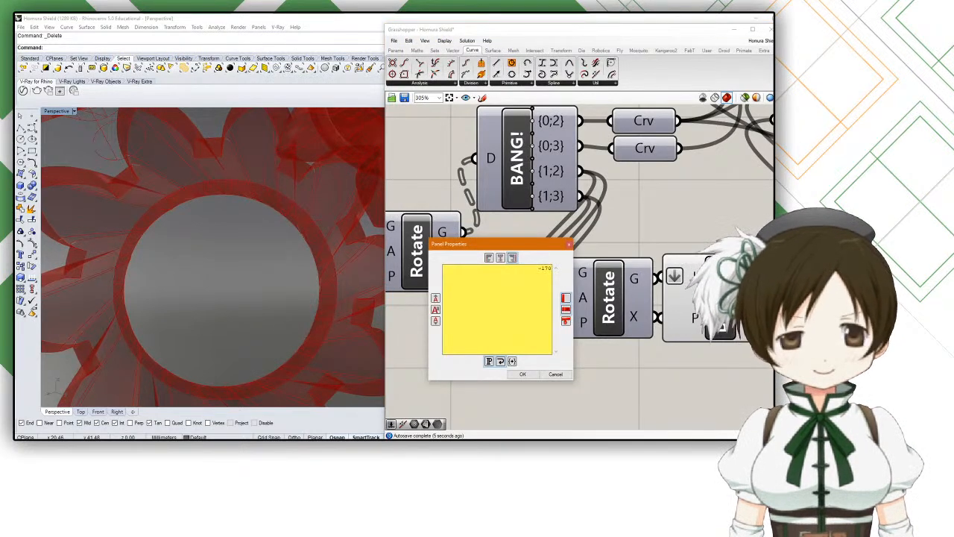
left_click(524, 372)
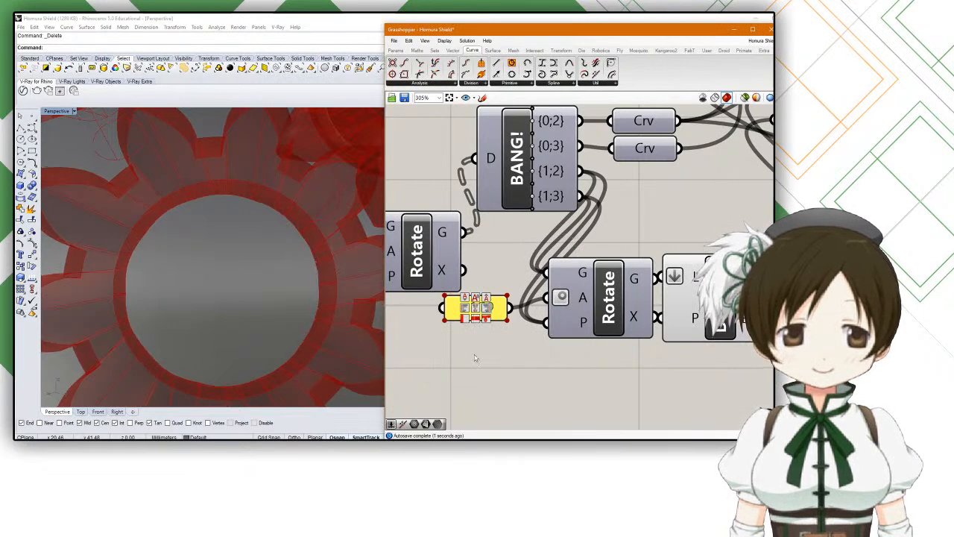
scroll(165, 274, "down", 6)
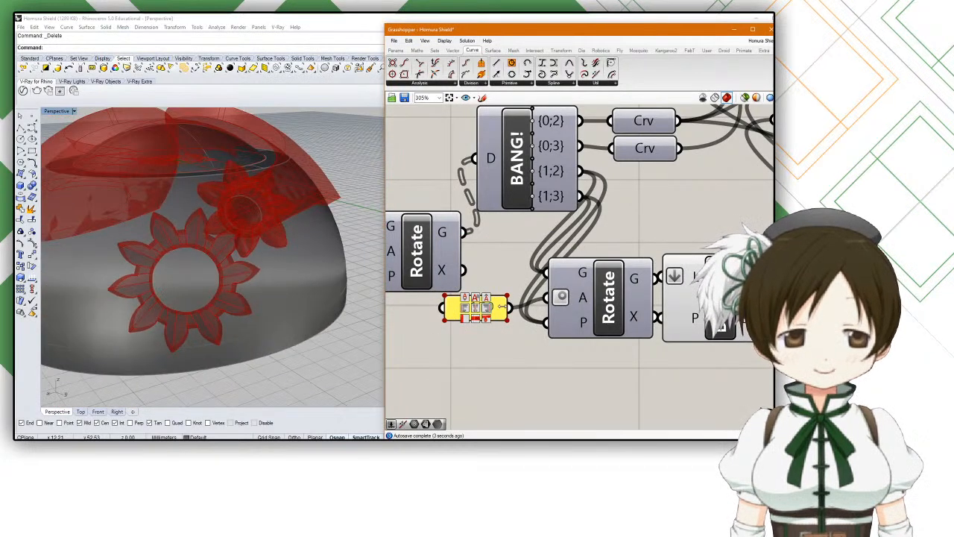
double_click(501, 307)
left_click(553, 264)
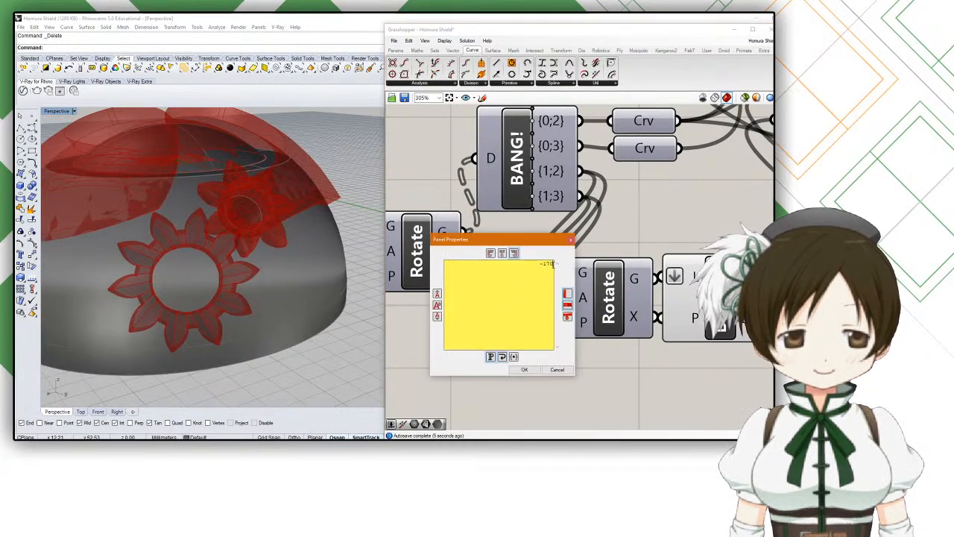
left_click(525, 369)
scroll(211, 278, "up", 8)
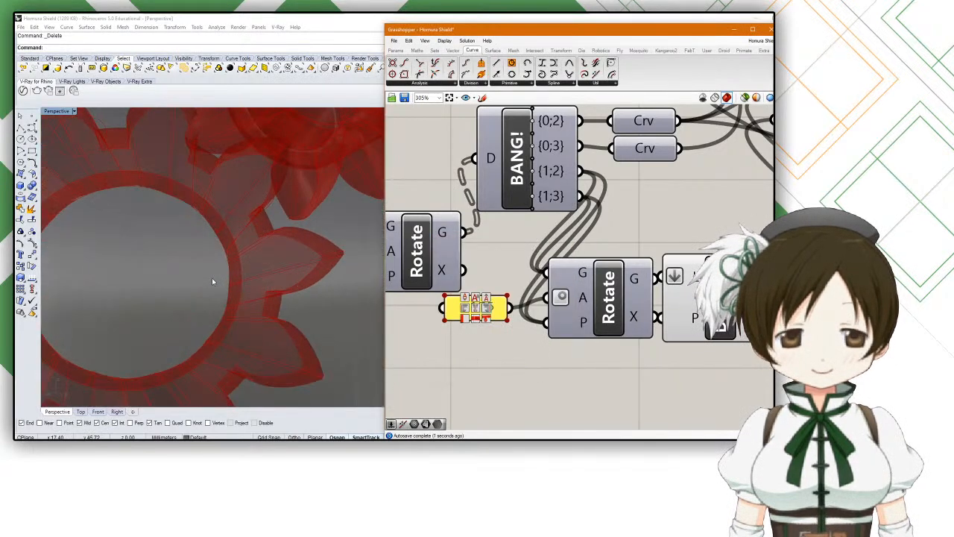
scroll(212, 277, "down", 3)
right_click_drag(211, 277, 207, 276)
Step: Set the copied Rotate's angle panel to -165 and check the large gear in the Perspective viewport
double_click(492, 307)
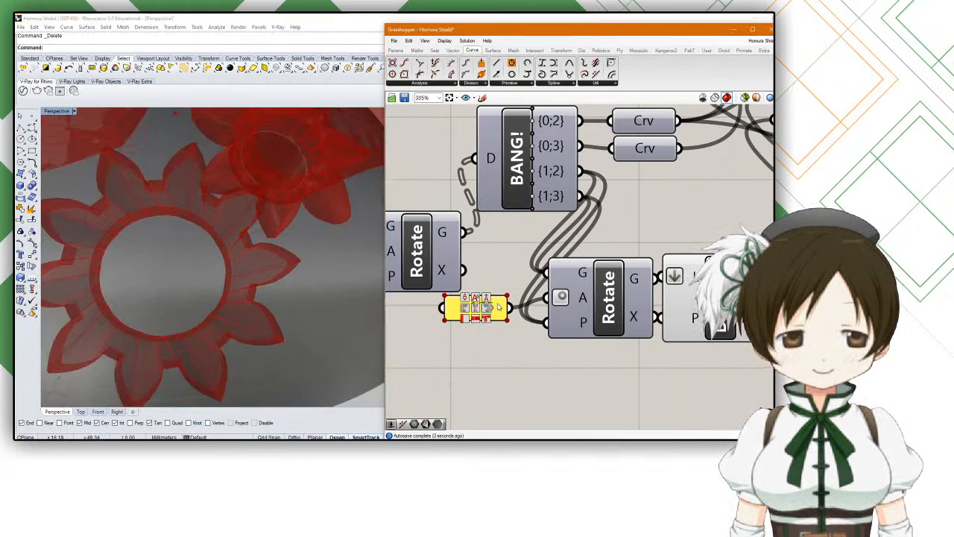
key("BackSpace")
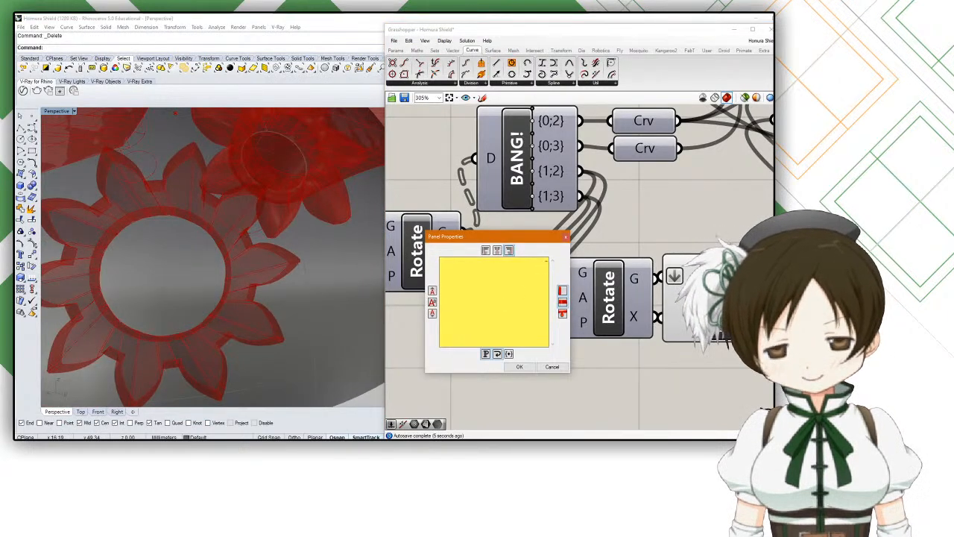
left_click(526, 367)
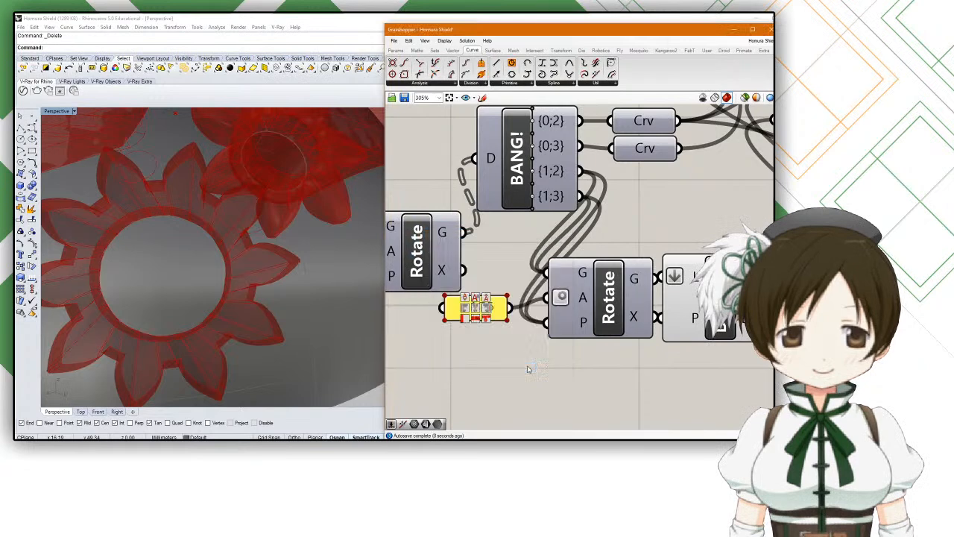
double_click(500, 312)
key("BackSpace")
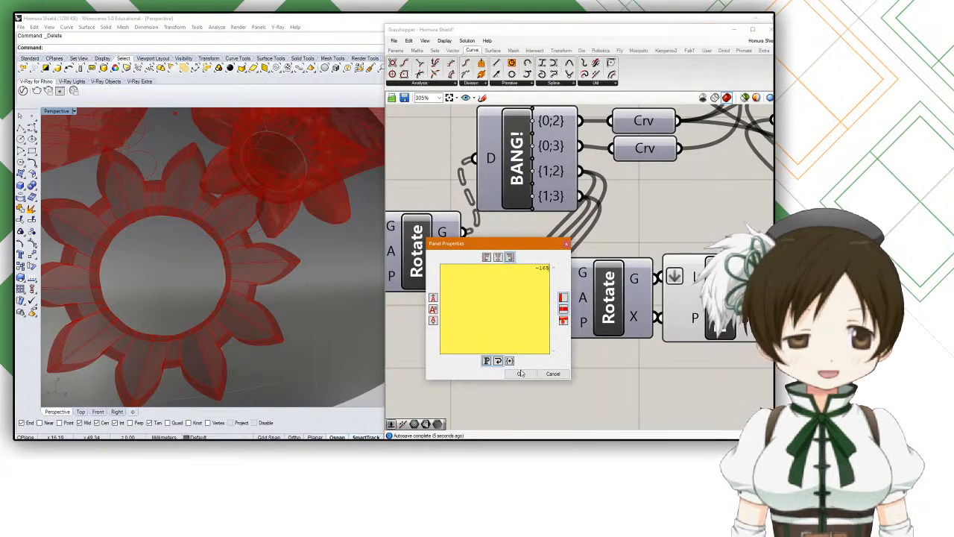
left_click(521, 373)
right_click_drag(209, 258, 253, 252)
scroll(507, 276, "down", 2)
Step: Nudge the lower Weave component toward its Loft and view both gears on the whole shield
scroll(555, 298, "down", 2)
left_click(558, 298)
scroll(581, 298, "down", 1)
middle_click(585, 298)
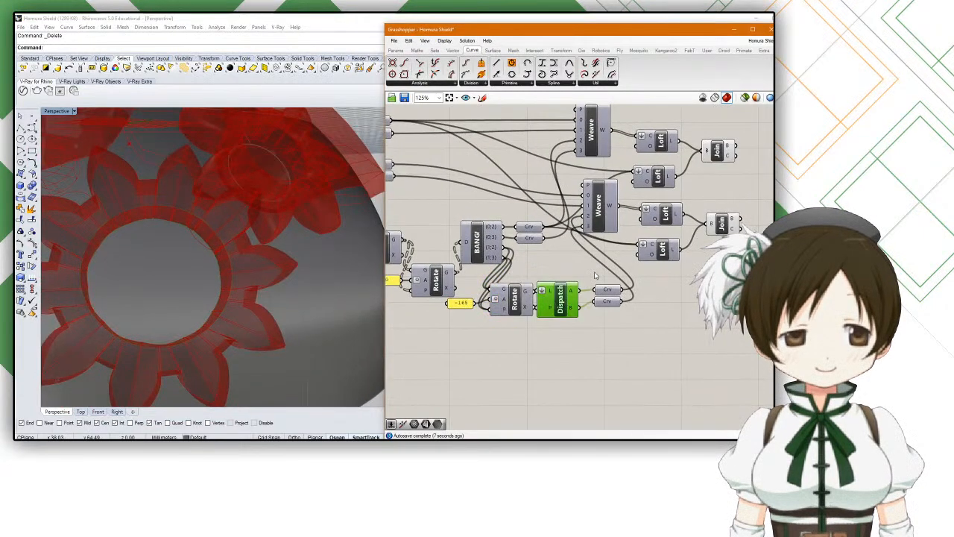
right_click_drag(588, 299, 571, 311)
left_click(585, 237)
left_click_drag(585, 237, 593, 240)
left_click(651, 273)
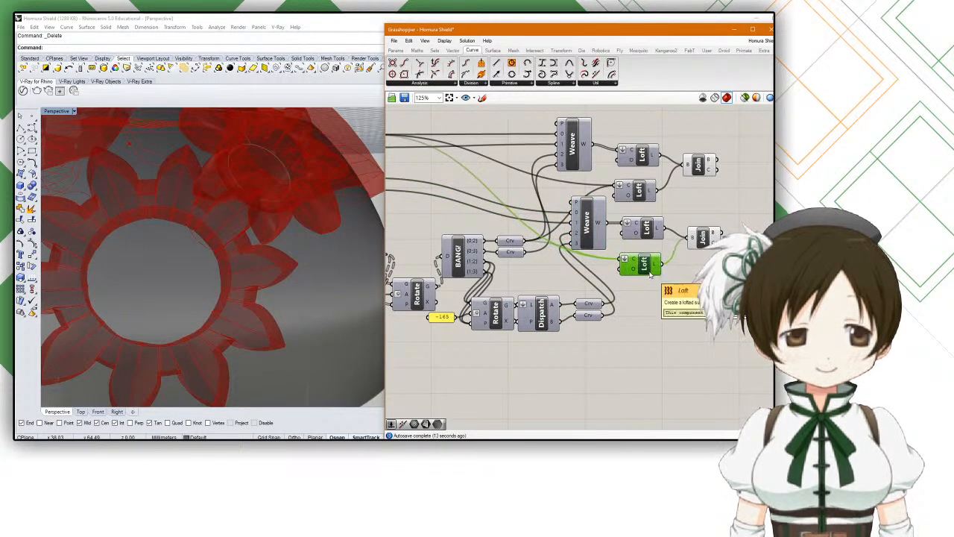
right_click_drag(650, 274, 652, 296)
scroll(203, 247, "down", 9)
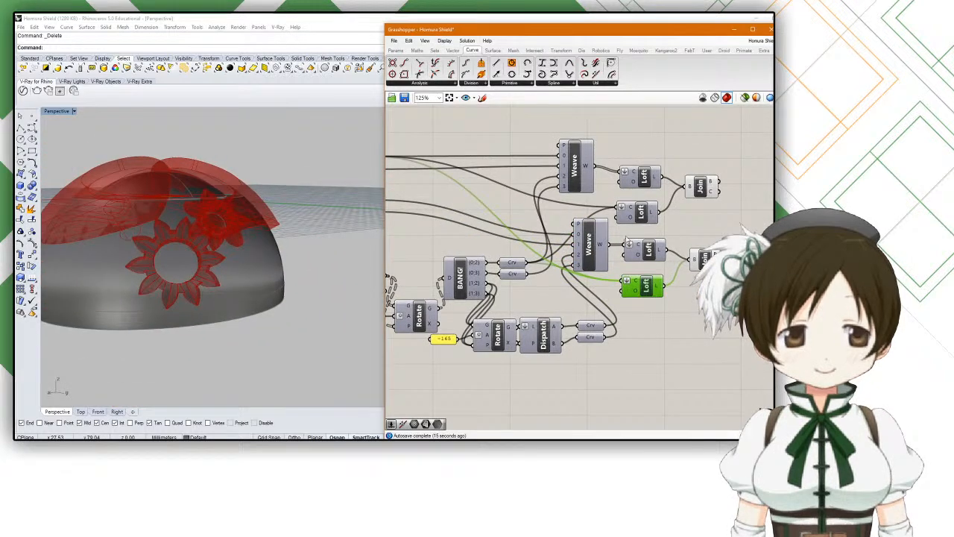
Step: Inspect the large gear's Join and its two Lofts against the model in the Perspective viewport
left_click(701, 258)
right_click_drag(242, 234, 192, 280)
scroll(232, 234, "up", 6)
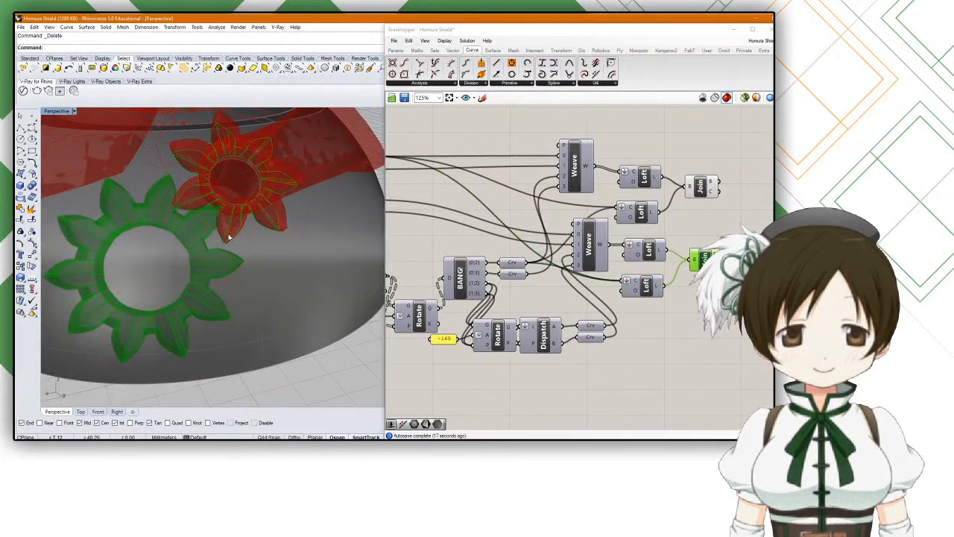
left_click(709, 259)
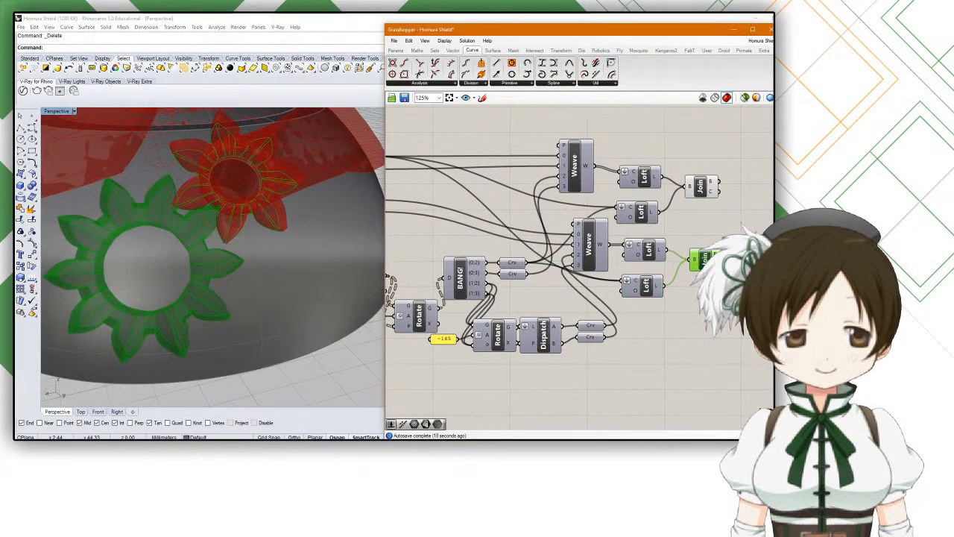
left_click(639, 252)
left_click(649, 285)
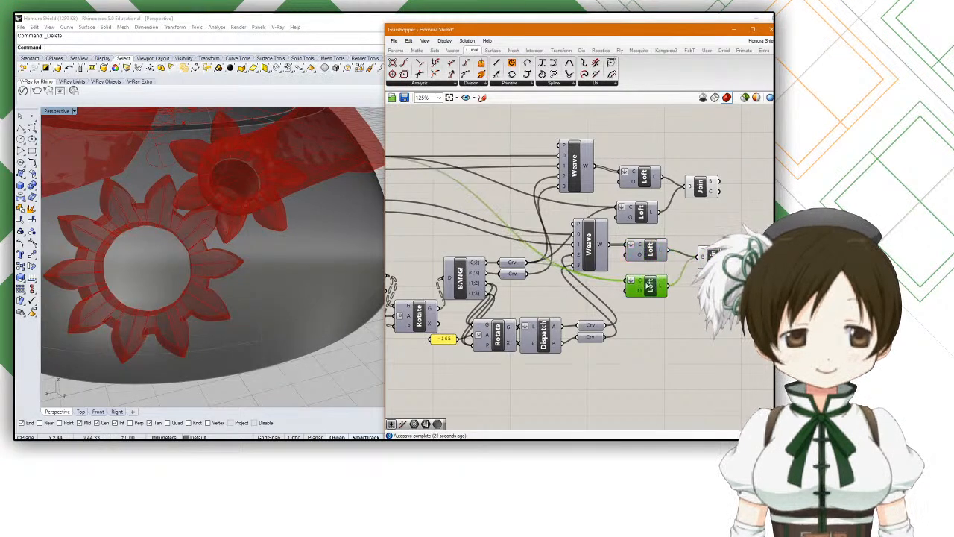
Step: Rewire the large gear's second Loft to the first Crv after the Dispatch and examine the joined gear
scroll(608, 281, "up", 1)
left_click_drag(624, 282, 629, 281)
left_click(708, 259)
scroll(304, 298, "down", 4)
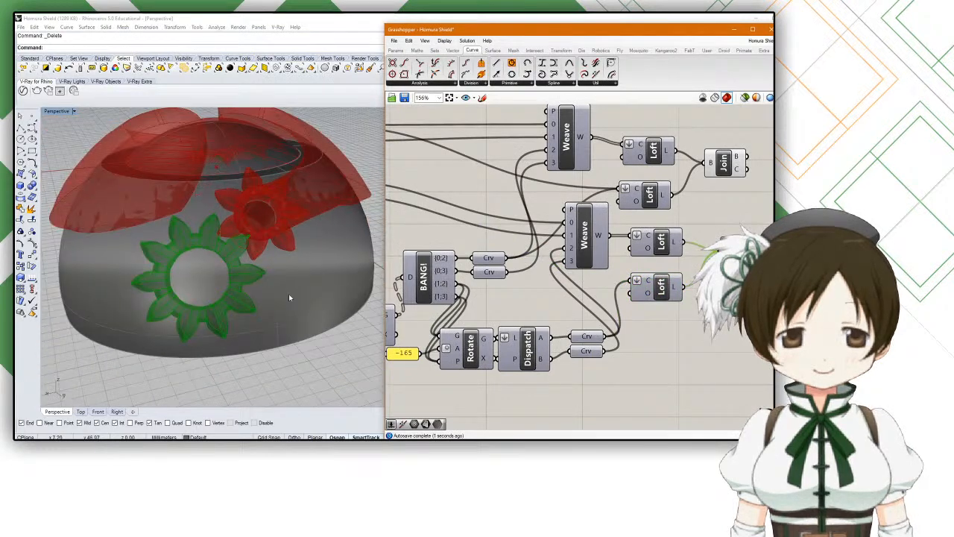
scroll(304, 298, "up", 5)
mouse_move(284, 287)
right_mouse_down()
mouse_move(337, 271)
mouse_move(363, 228)
mouse_move(275, 276)
right_mouse_up()
scroll(279, 274, "down", 5)
scroll(281, 273, "up", 3)
right_click_drag(516, 275, 441, 293)
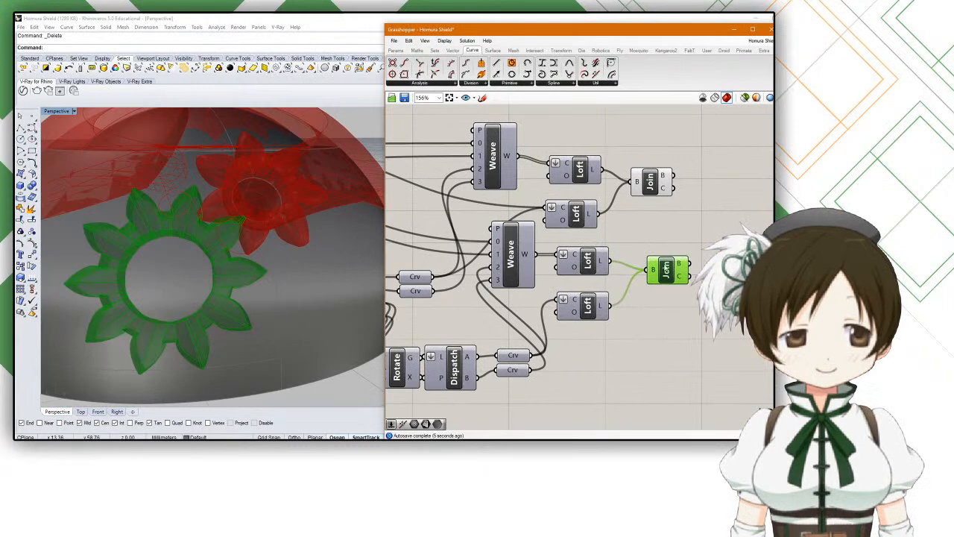
right_click_drag(543, 370, 567, 362)
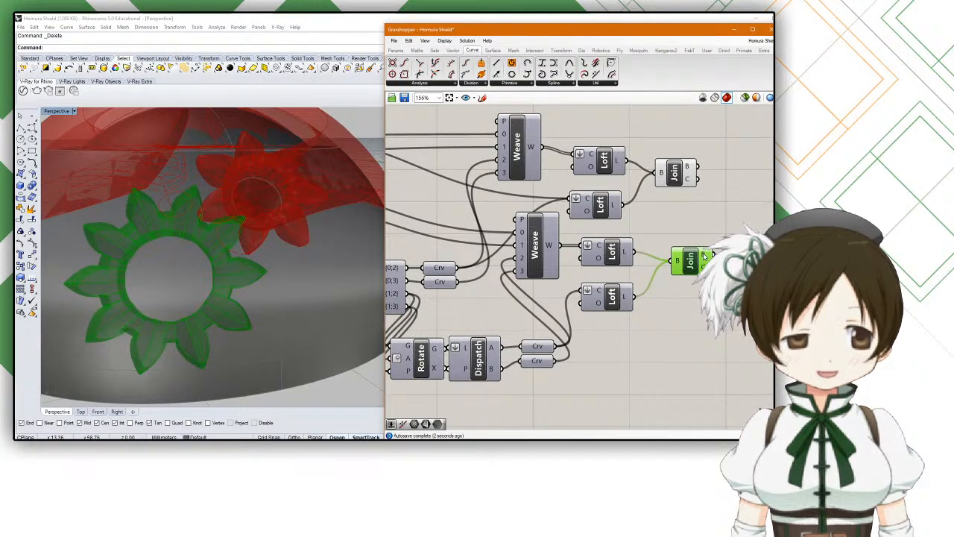
Step: Enable the preview of the large gear's second Loft and limit the Grasshopper preview to selected components
left_click(613, 306)
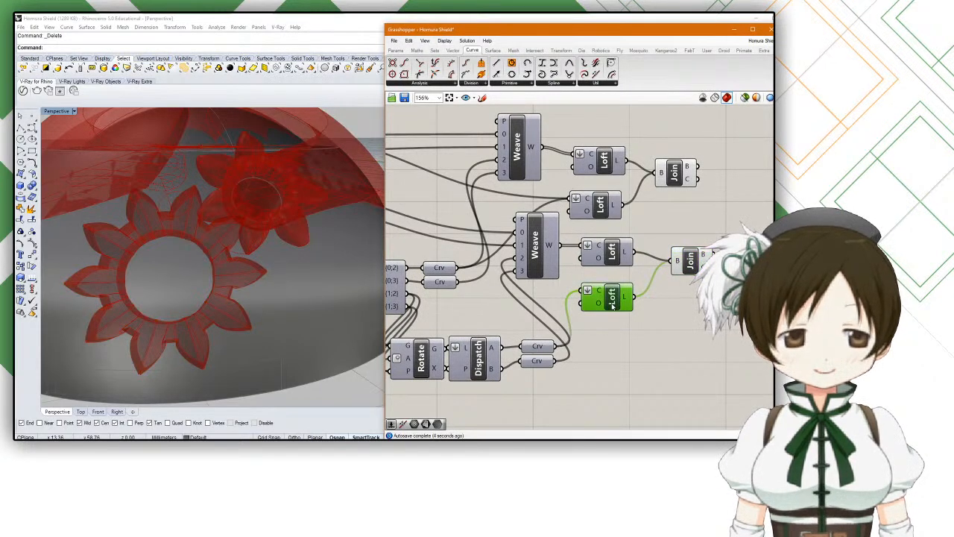
middle_click(613, 304)
left_click(631, 289)
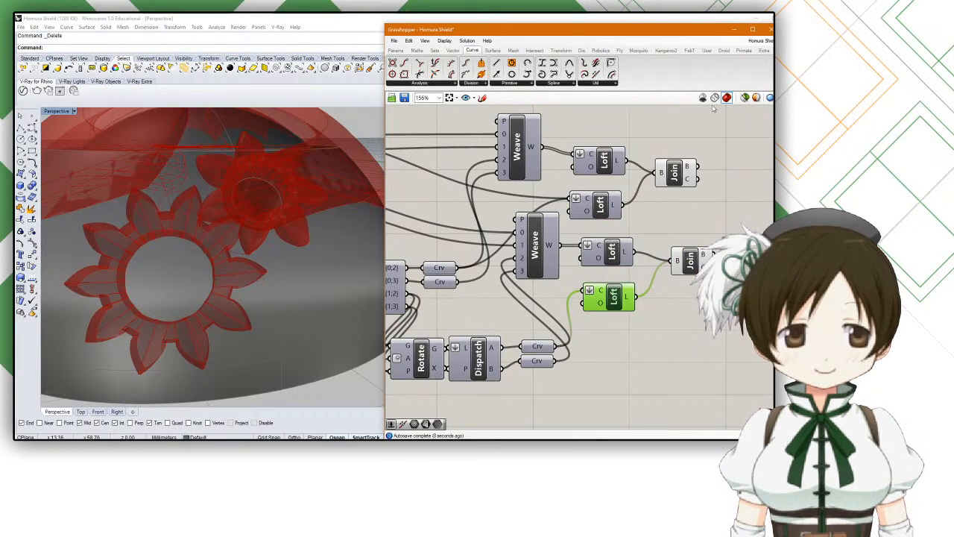
left_click(744, 97)
scroll(320, 244, "down", 3)
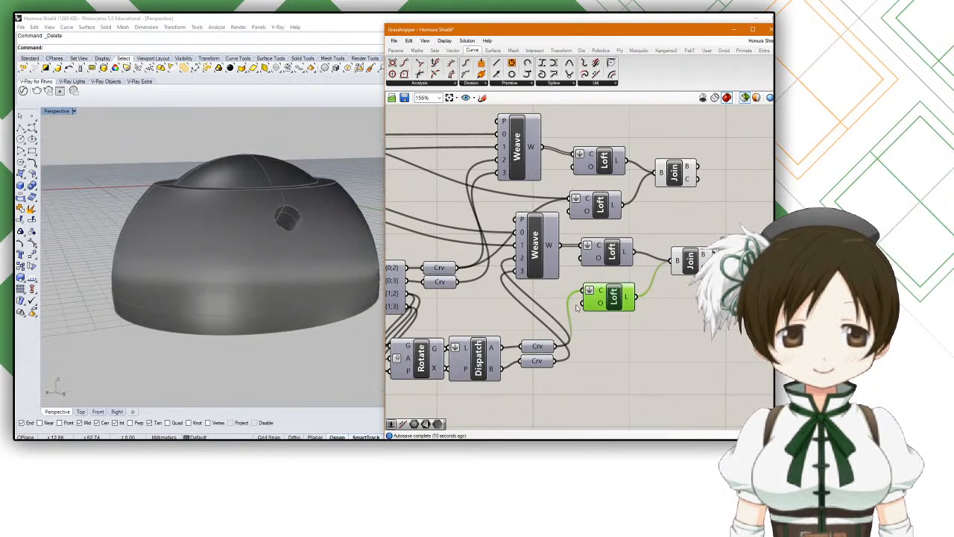
Step: Try adding the first Crv of the second BANG! component to the large gear's second Loft and inspect the surface
mouse_move(605, 298)
left_mouse_down()
mouse_move(616, 329)
mouse_move(606, 309)
left_mouse_up()
scroll(608, 311, "down", 2)
scroll(545, 302, "up", 2)
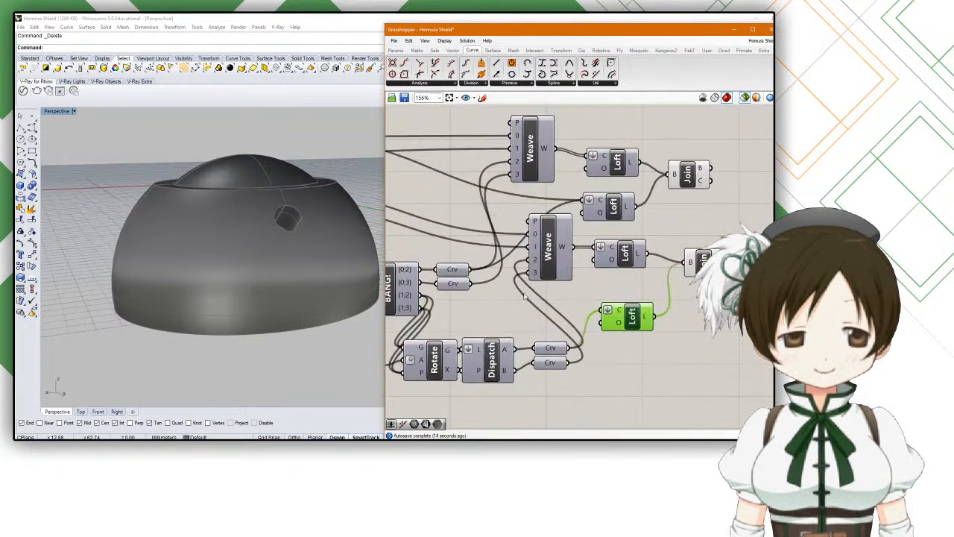
left_click_drag(469, 270, 622, 324)
right_click_drag(287, 265, 264, 289)
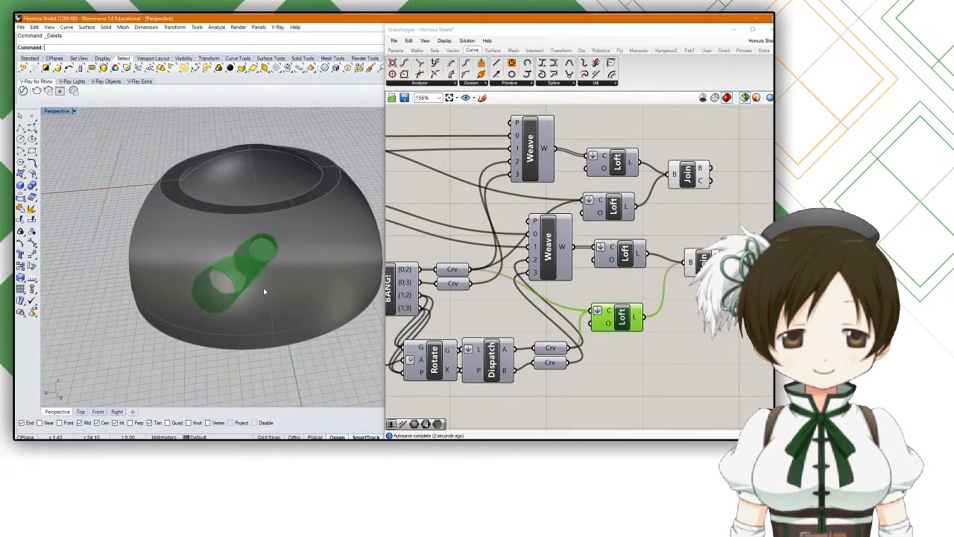
left_click_drag(612, 325, 627, 330)
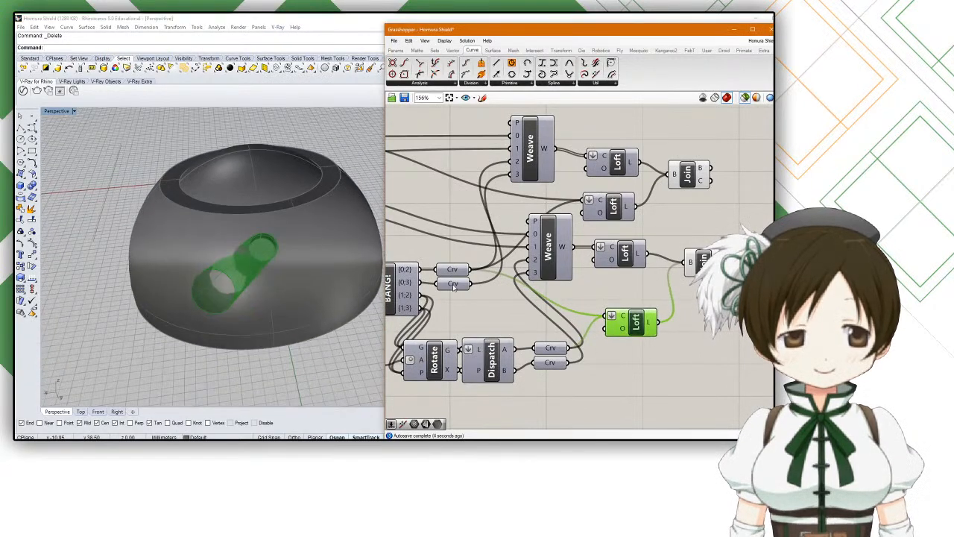
Step: Try feeding the second BANG!'s second Crv and the Dispatch's first Crv into that Loft, and preview the Dispatch circles
left_click_drag(471, 285, 610, 319)
left_click_drag(569, 347, 604, 317)
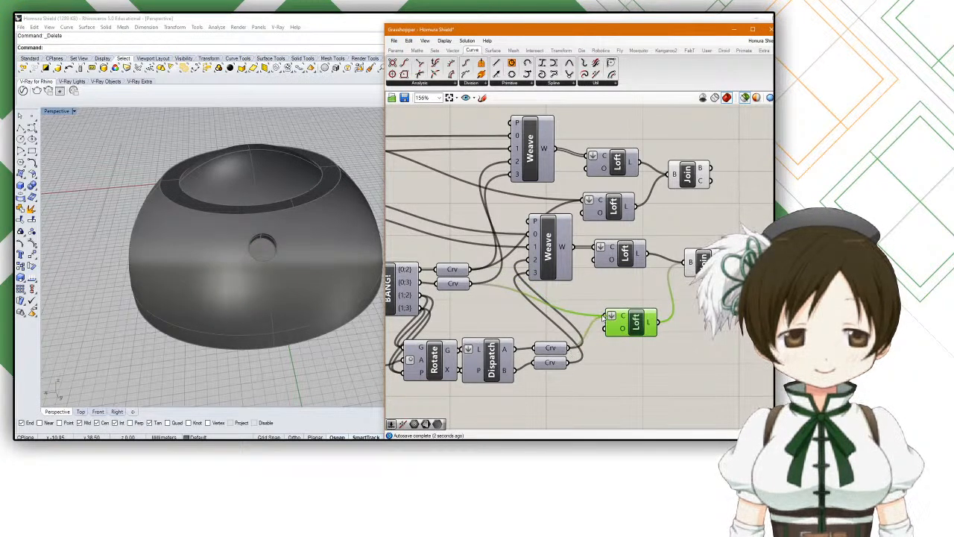
left_click(559, 349)
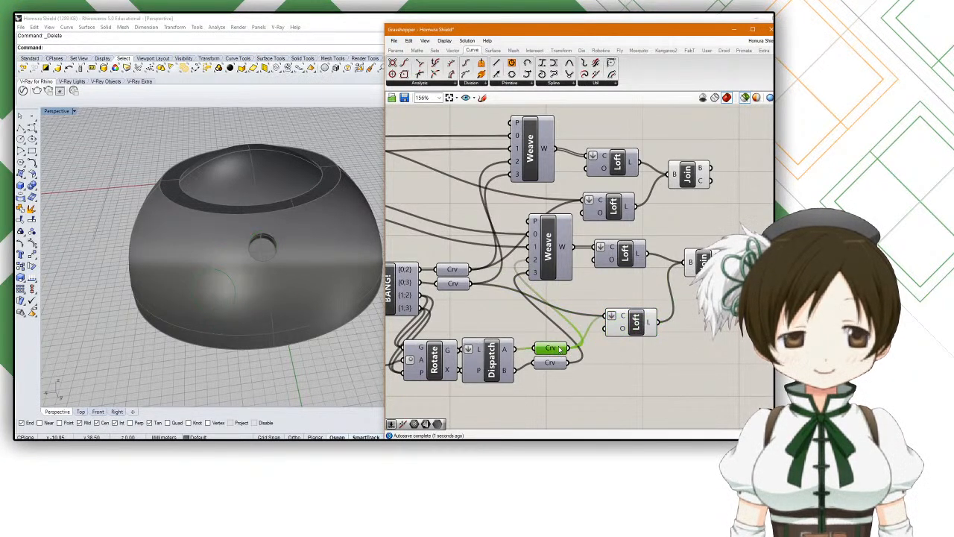
left_click(552, 364)
left_click(552, 349)
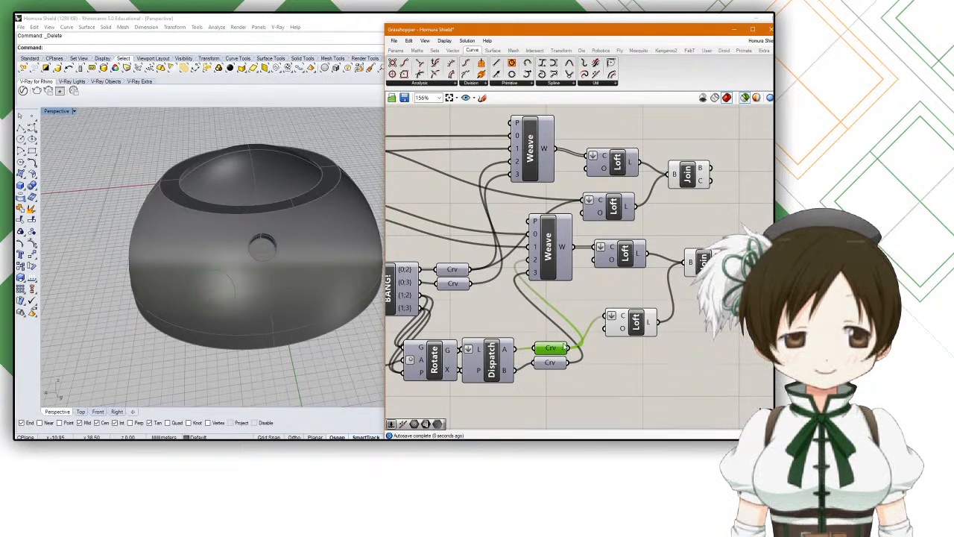
Step: Connect the large gear's first Crv, from BANG! output {1;0}, to the C input of its second Loft
right_click_drag(554, 317, 656, 326)
scroll(680, 331, "down", 1)
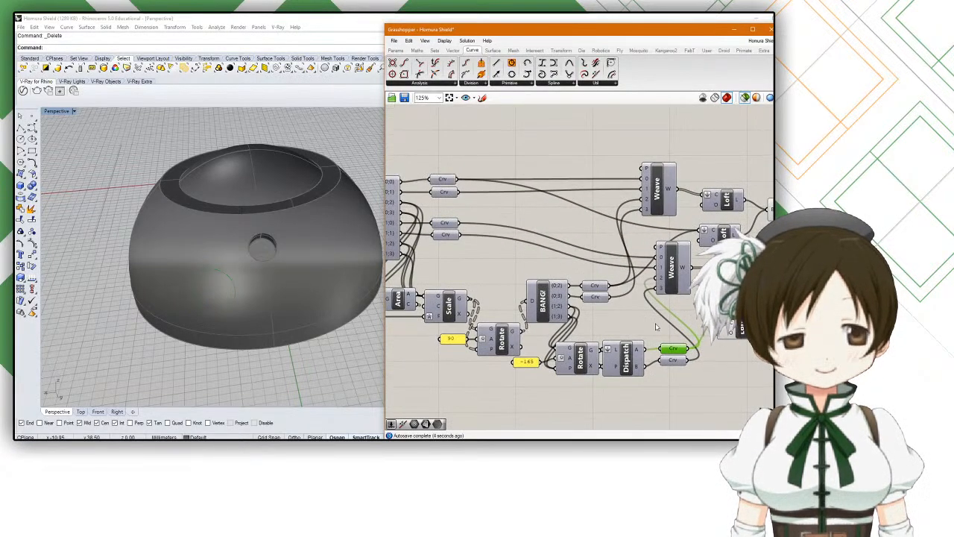
mouse_move(656, 327)
right_mouse_down()
mouse_move(673, 328)
mouse_move(664, 324)
right_mouse_up()
left_click(458, 225)
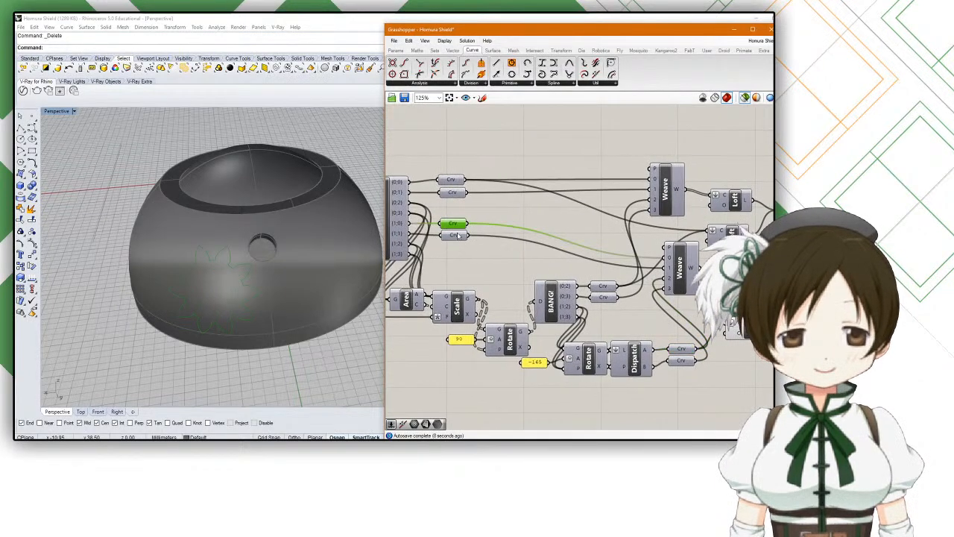
right_click_drag(458, 227, 420, 217)
left_click_drag(416, 210, 673, 308)
left_click(697, 315)
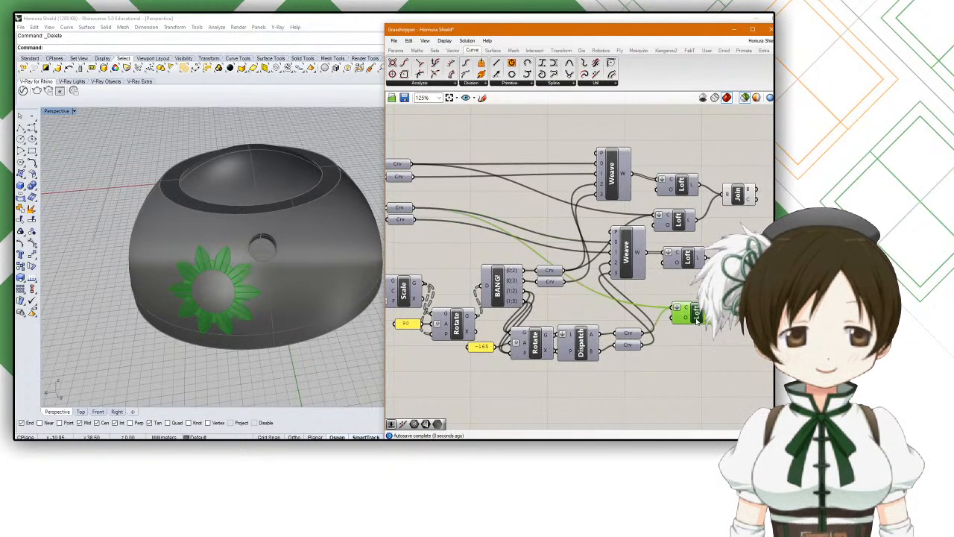
Step: Turn off the preview of the large gear's second Loft and move it back below the first Loft
middle_click(695, 317)
left_click(694, 281)
left_click_drag(697, 315, 689, 296)
Step: Preview the large gear's Join and the small gear's Join one at a time
left_click(697, 328)
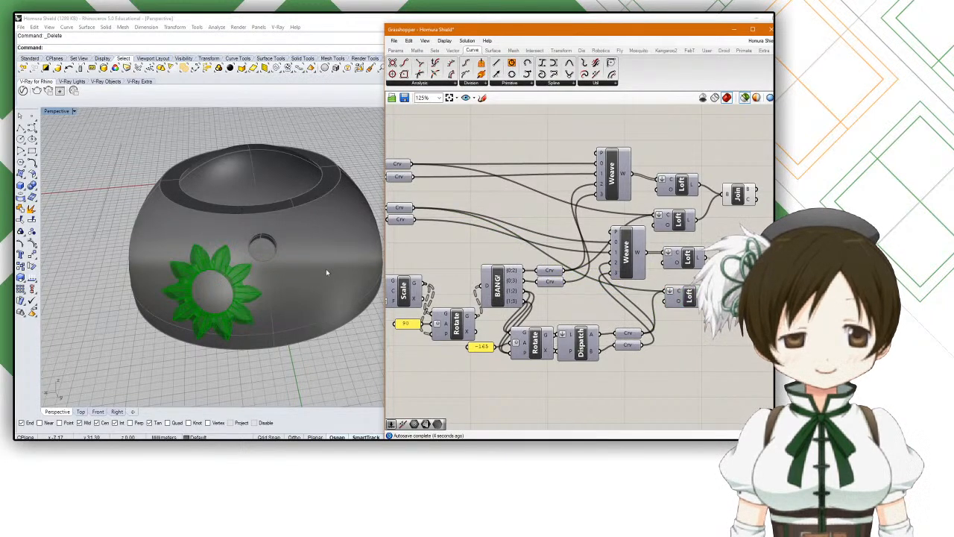
right_click_drag(669, 222, 599, 234)
left_click(676, 206)
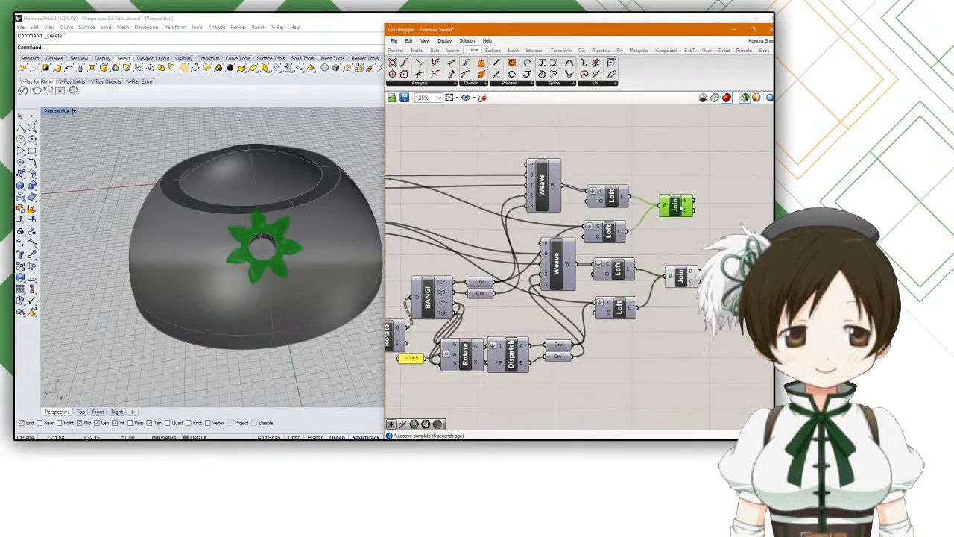
Step: Show the preview of all components again and examine both gears on the shield
left_click(744, 98)
mouse_move(231, 268)
right_mouse_down()
mouse_move(215, 263)
mouse_move(231, 276)
right_mouse_up()
scroll(215, 262, "down", 6)
left_click(183, 293)
right_click_drag(183, 294, 192, 299)
left_click(145, 333)
mouse_move(145, 334)
right_mouse_down()
mouse_move(243, 334)
mouse_move(134, 328)
right_mouse_up()
scroll(187, 307, "up", 12)
right_click_drag(187, 307, 200, 270)
scroll(165, 323, "down", 8)
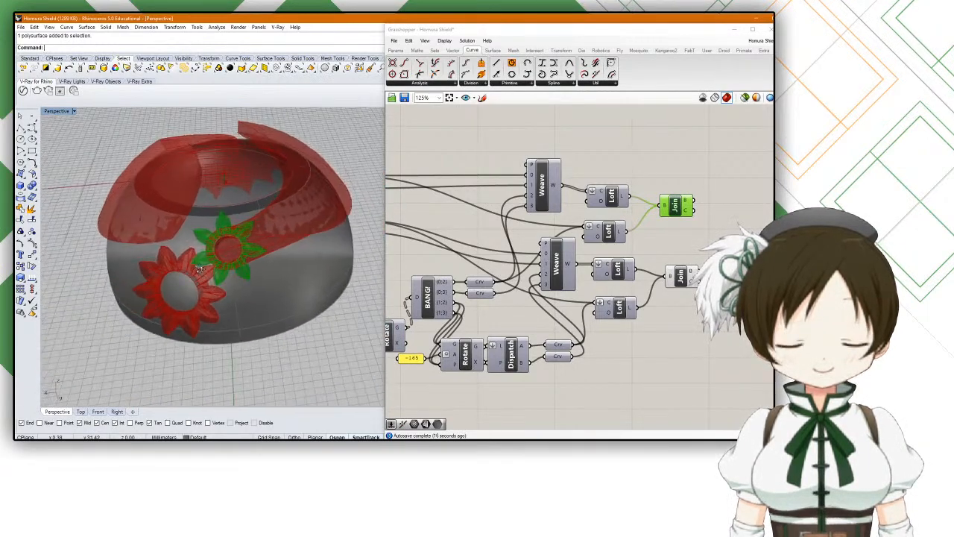
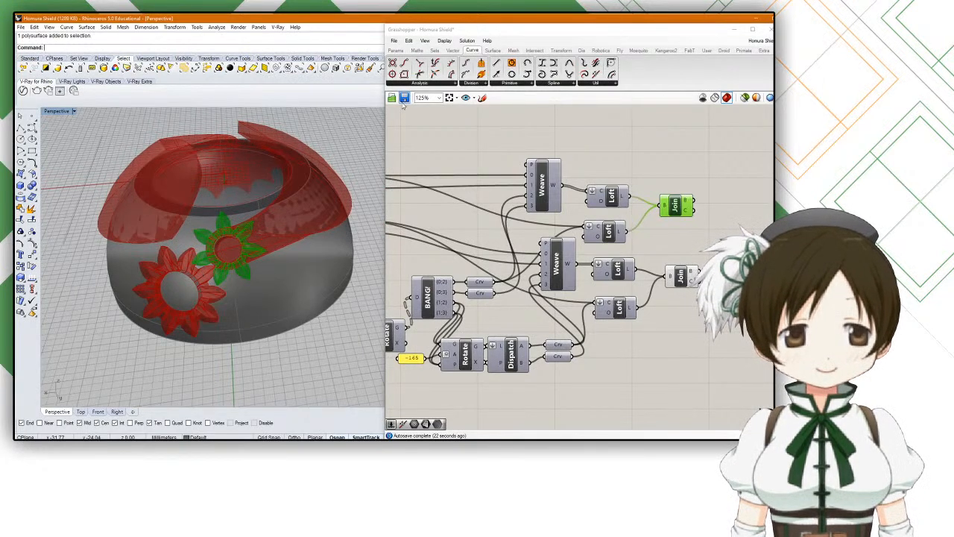
Step: Save the Grasshopper definition and examine the small gear's inner rim and the whole shield
left_click(404, 98)
scroll(290, 179, "down", 2)
scroll(232, 228, "up", 14)
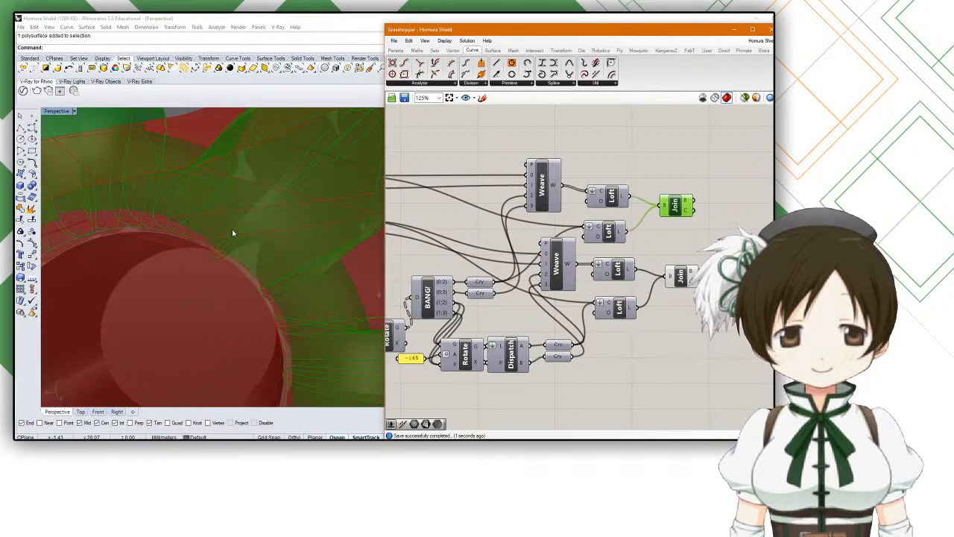
scroll(232, 229, "down", 9)
right_click_drag(232, 229, 238, 219)
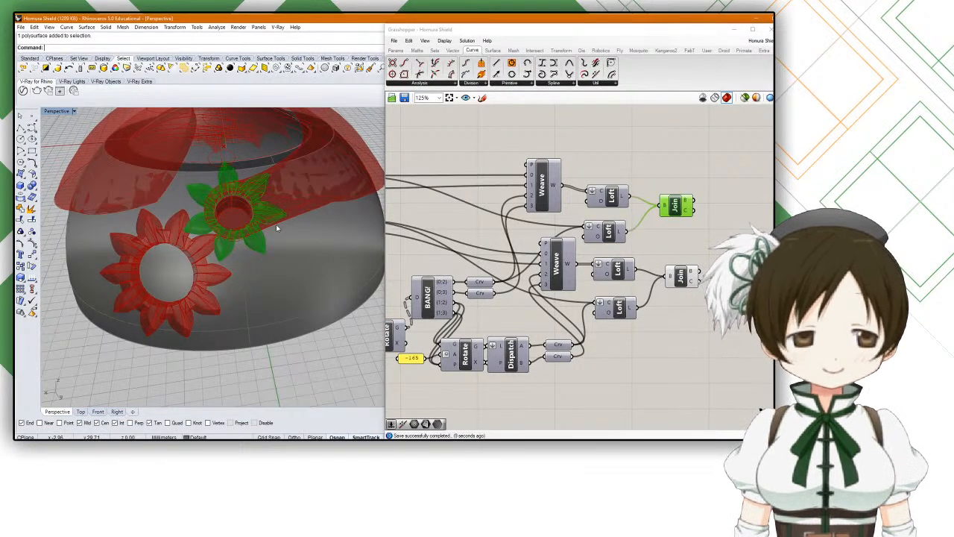
scroll(275, 225, "down", 6)
right_click_drag(272, 227, 272, 204)
scroll(296, 213, "up", 6)
scroll(296, 213, "down", 2)
scroll(272, 203, "up", 3)
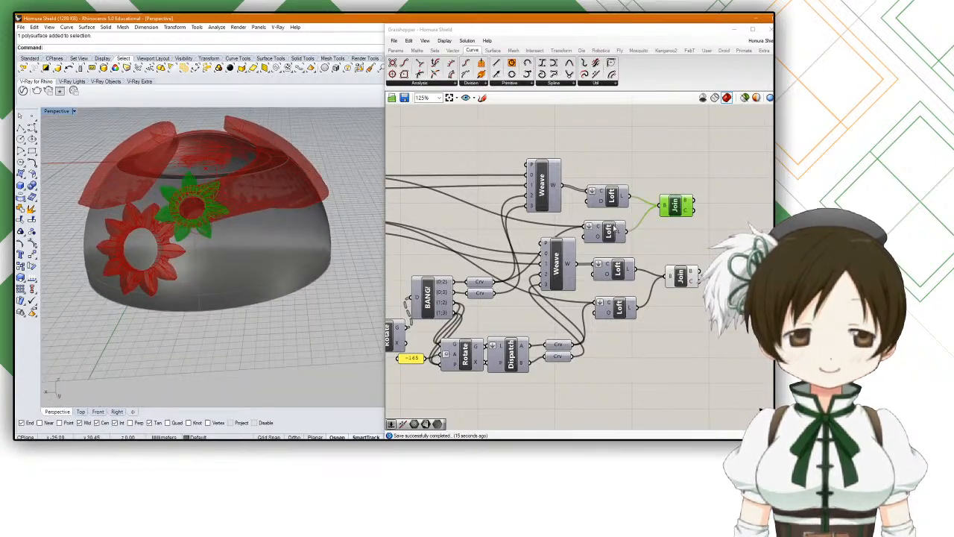
Step: Align the small gear's Join component vertically with the large gear's Join on the canvas
right_click_drag(647, 227, 608, 229)
left_click_drag(636, 211, 642, 213)
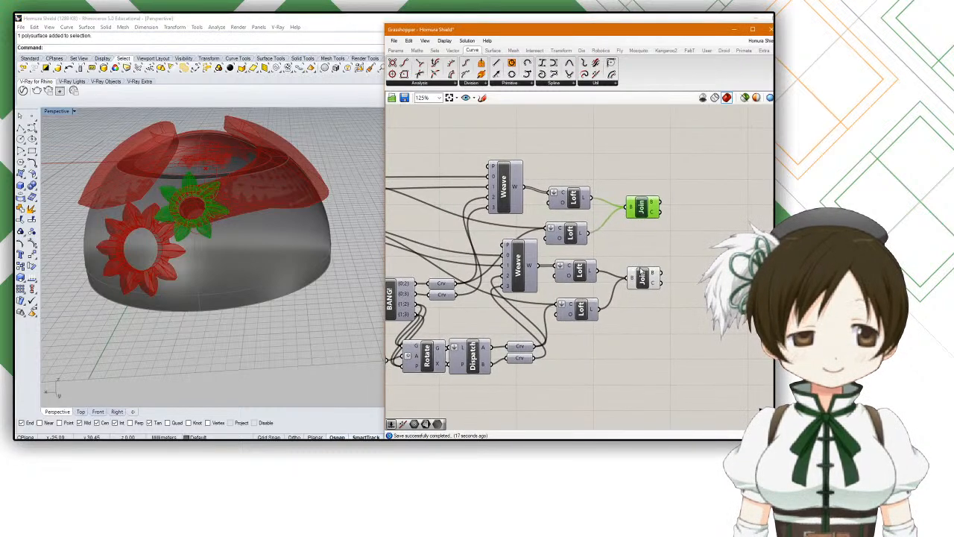
left_click(641, 274)
left_click(642, 209)
scroll(647, 210, "down", 4)
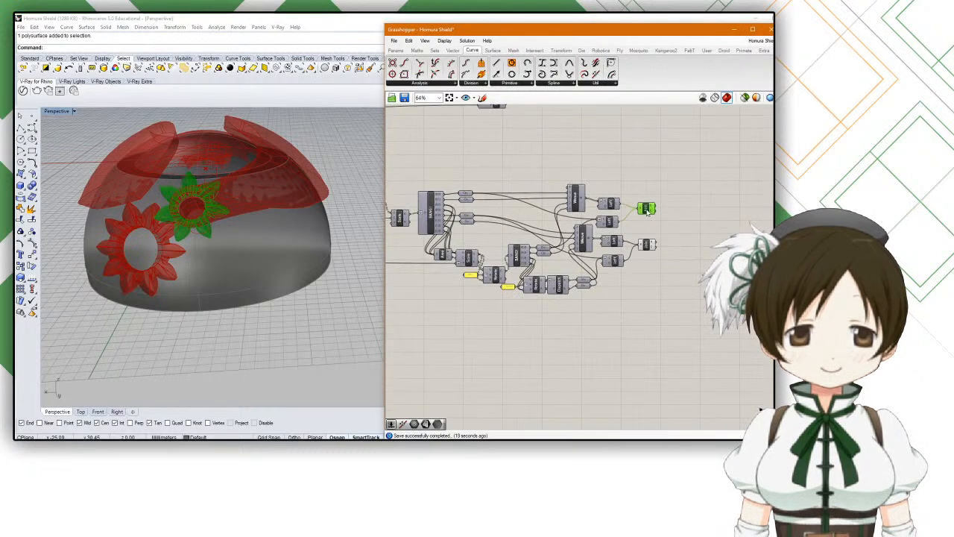
Step: Try a value of 8 on the slider feeding the BG component's Teeth num input
scroll(214, 216, "up", 7)
mouse_move(214, 219)
right_mouse_down()
mouse_move(223, 240)
mouse_move(222, 229)
right_mouse_up()
scroll(222, 229, "down", 6)
scroll(222, 229, "up", 4)
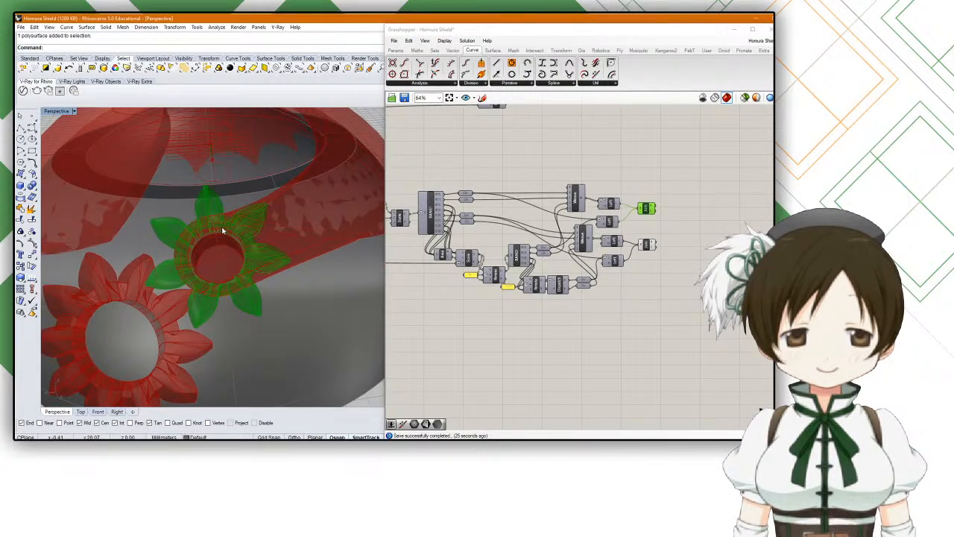
scroll(493, 261, "up", 6)
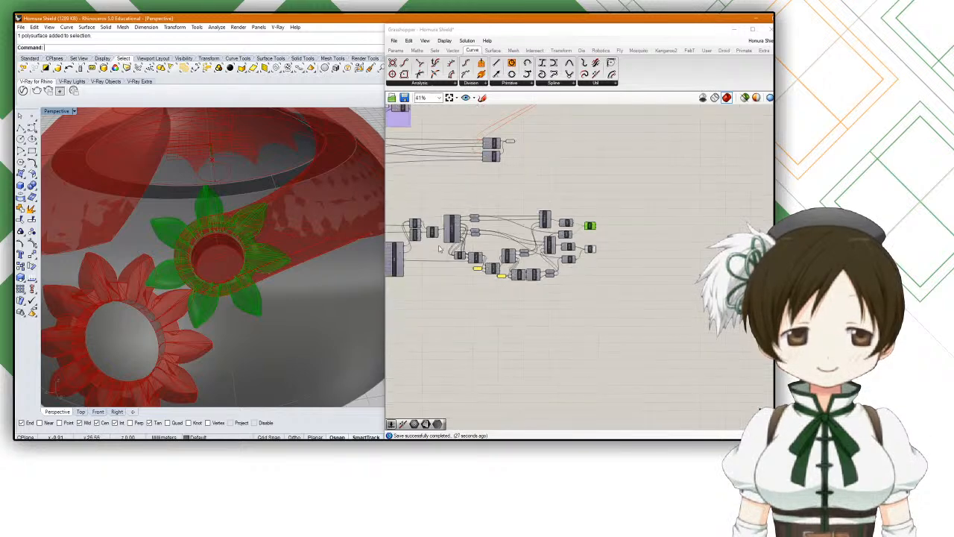
scroll(552, 270, "up", 4)
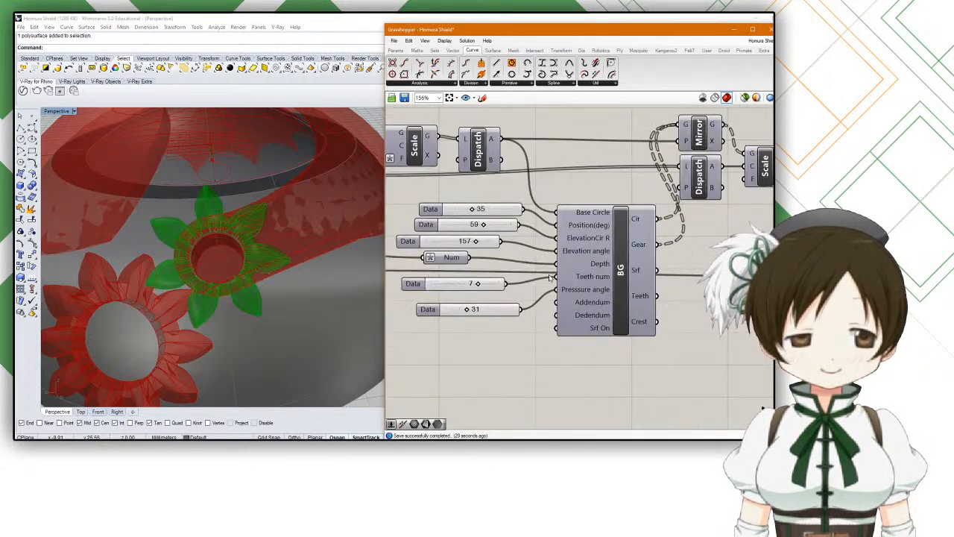
left_click_drag(460, 289, 465, 288)
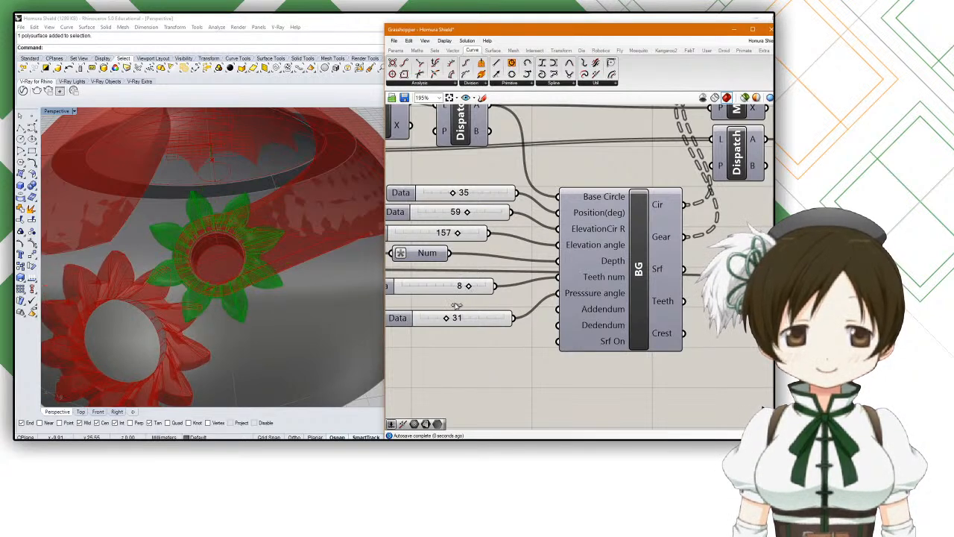
left_click(463, 289)
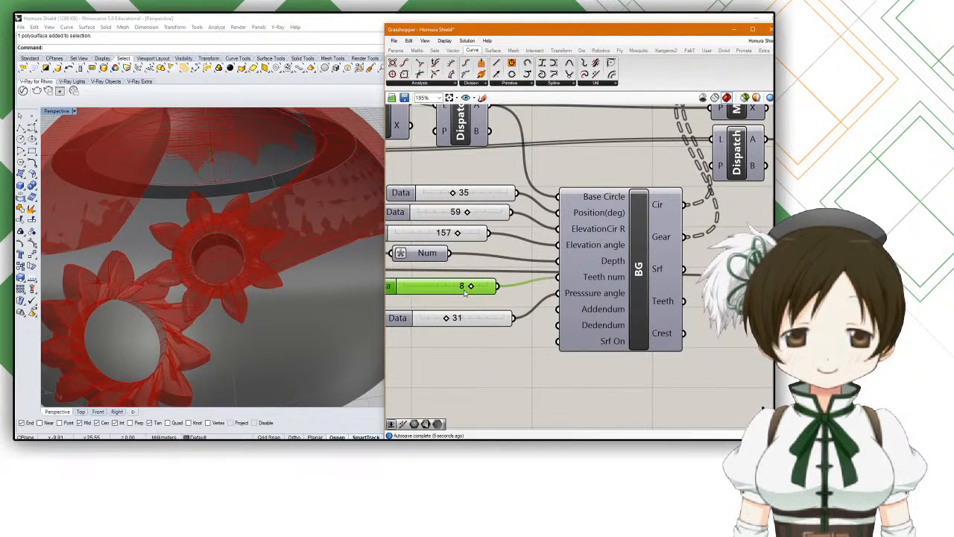
Step: Set the BG component's Teeth num slider to 6 and check the gears in the Perspective viewport
double_click(464, 290)
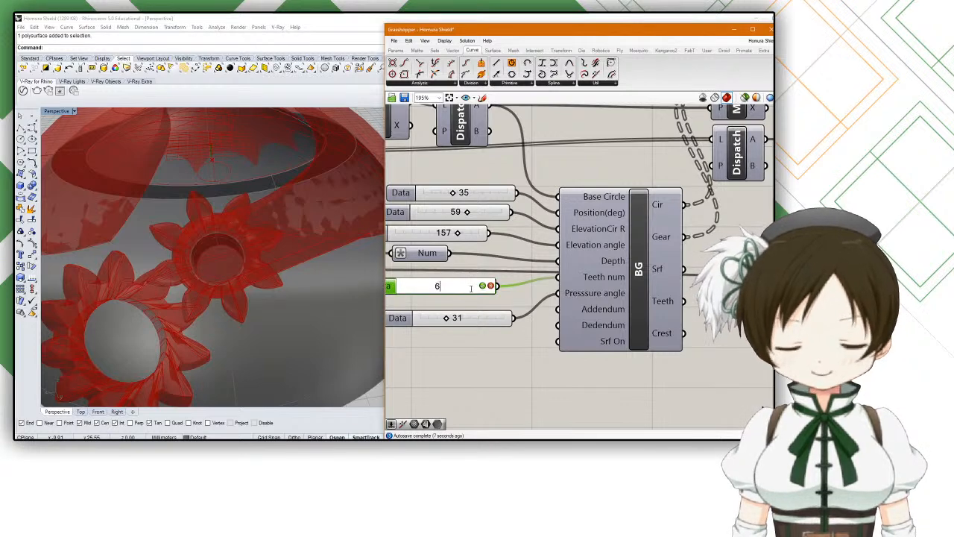
type("6")
key("Return")
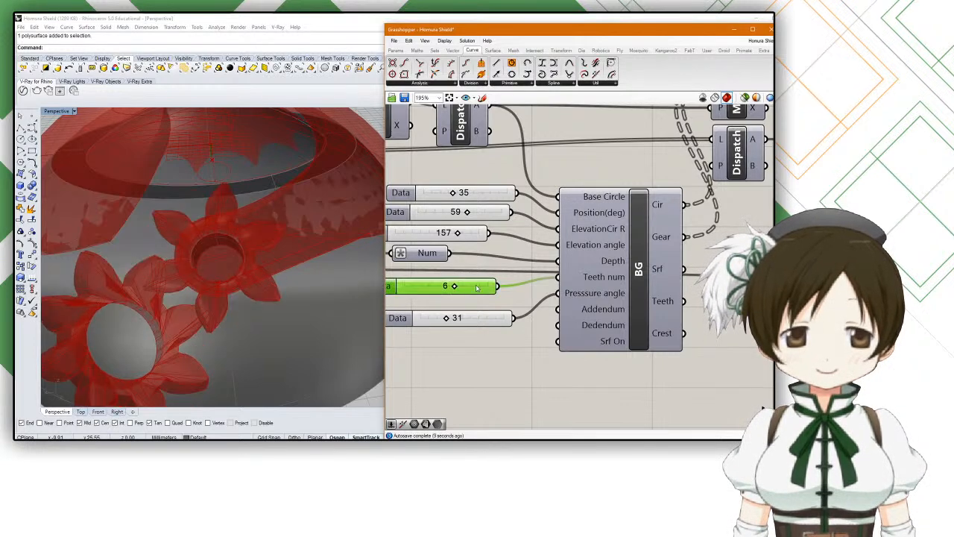
mouse_move(247, 299)
right_mouse_down()
mouse_move(263, 299)
mouse_move(250, 300)
mouse_move(252, 291)
mouse_move(249, 298)
mouse_move(252, 287)
right_mouse_up()
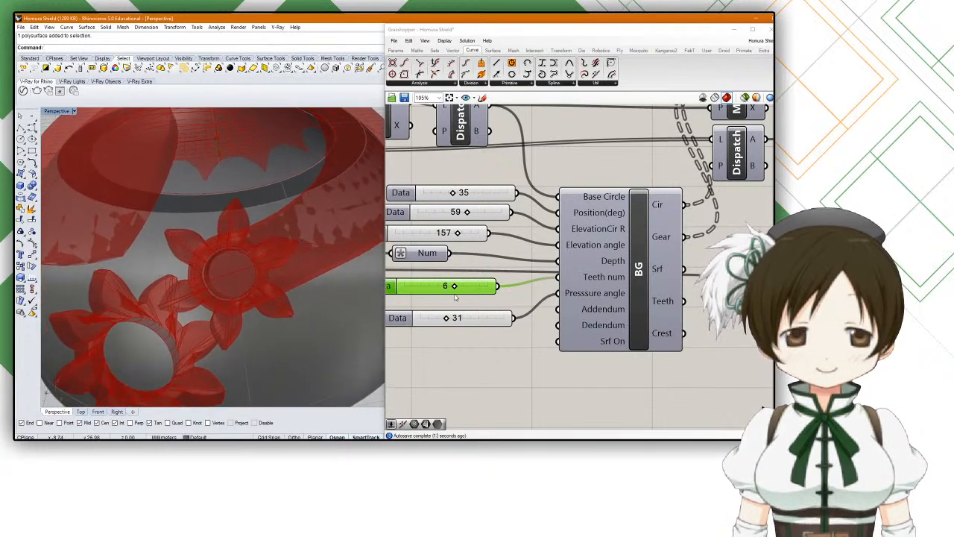
Step: Set the BG component's Teeth num slider to 7 and check both gears on the shield
double_click(447, 287)
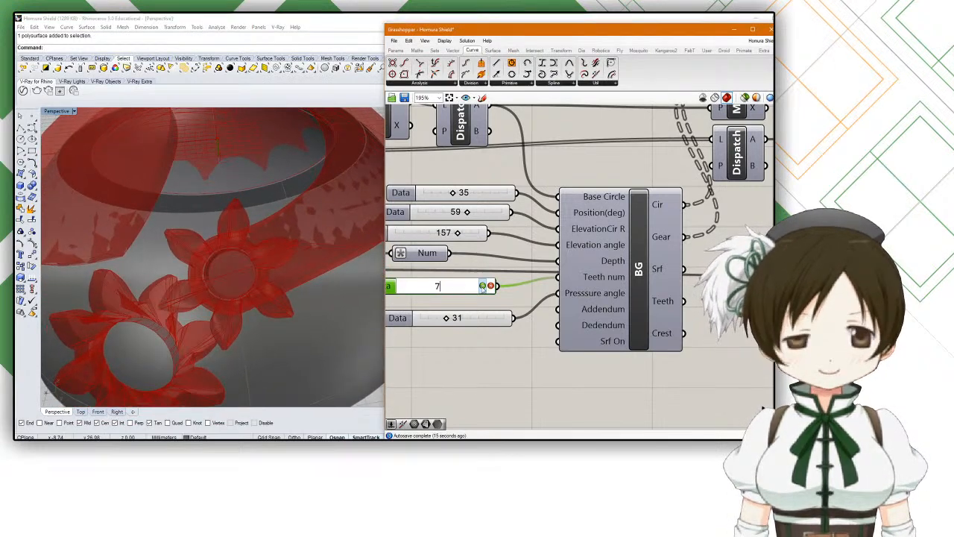
left_click(482, 286)
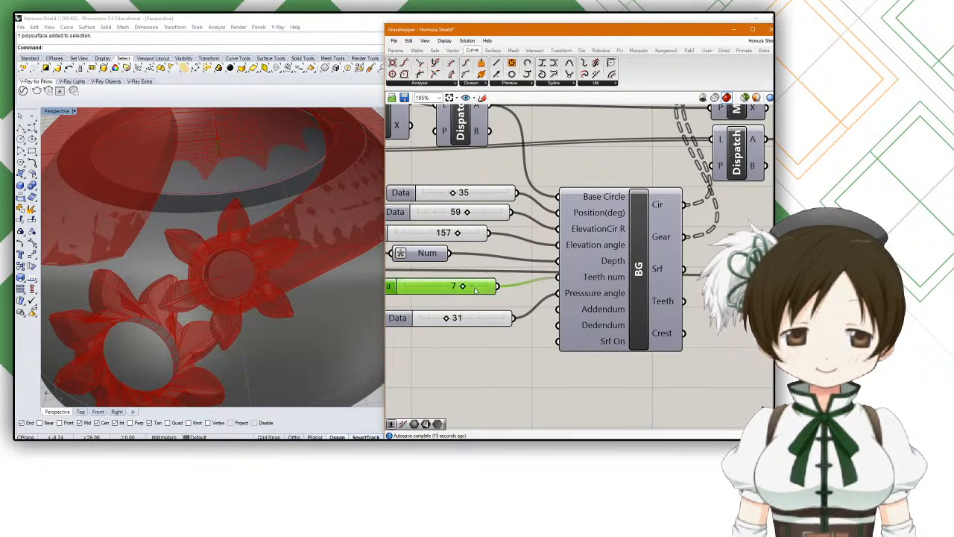
right_click_drag(287, 302, 287, 292)
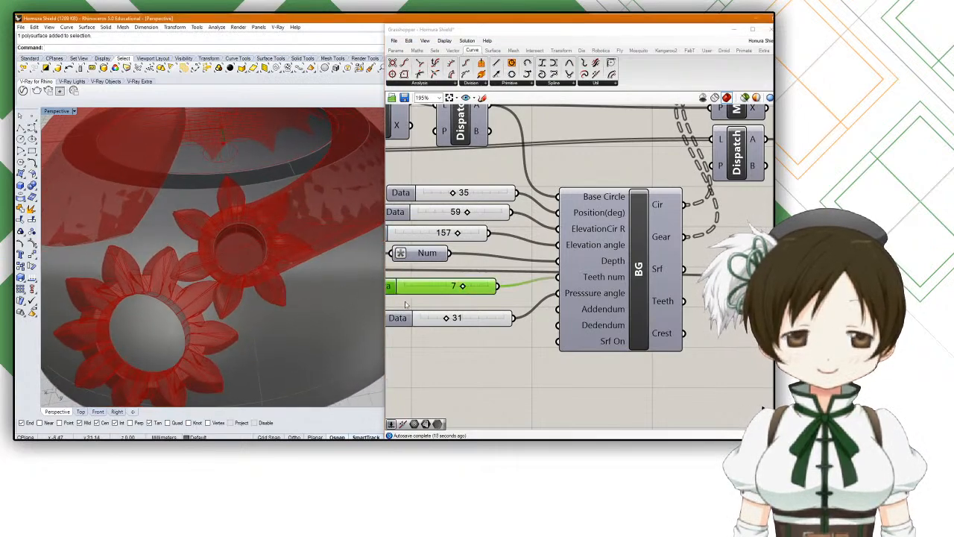
Step: Set the Factor slider to 1.5 and examine the small gear's teeth up close
scroll(622, 318, "down", 3)
scroll(477, 300, "up", 3)
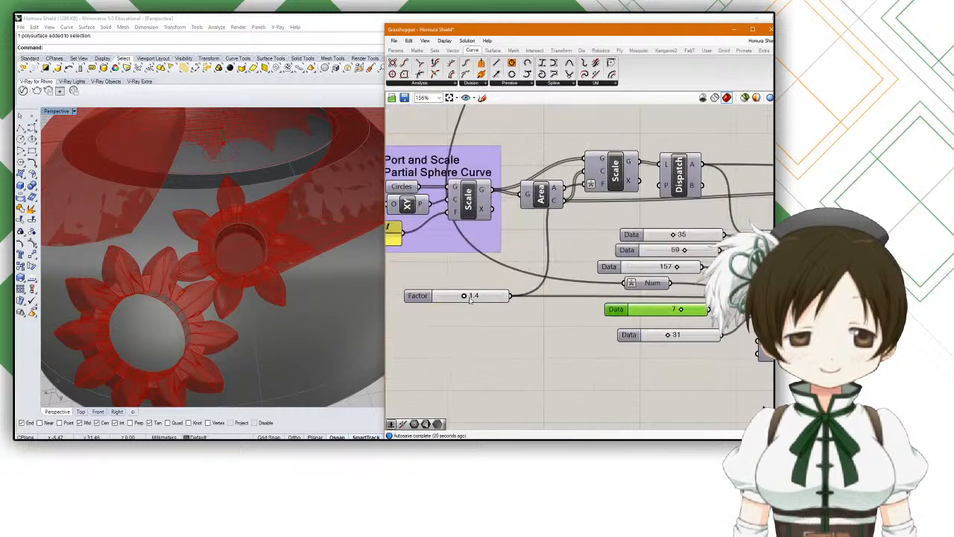
left_click_drag(470, 297, 469, 296)
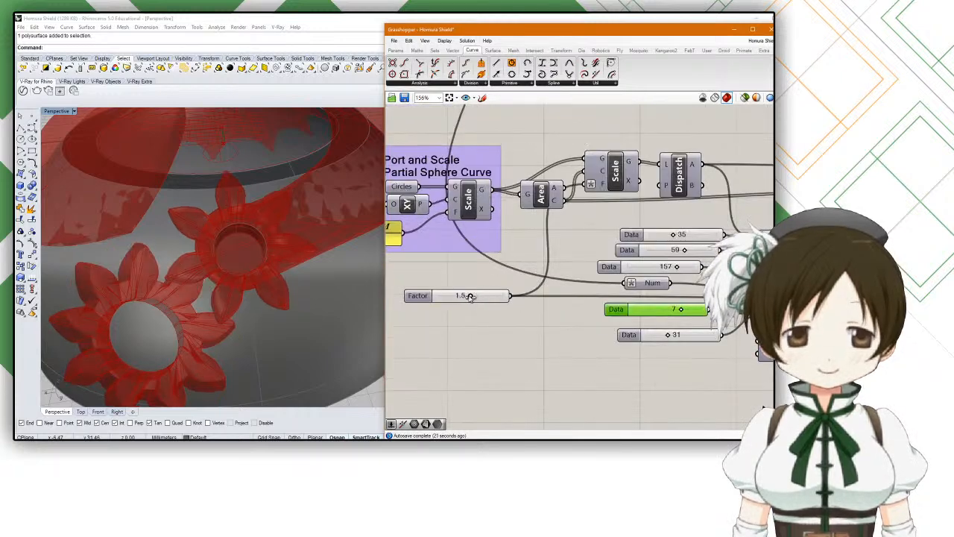
scroll(245, 314, "up", 7)
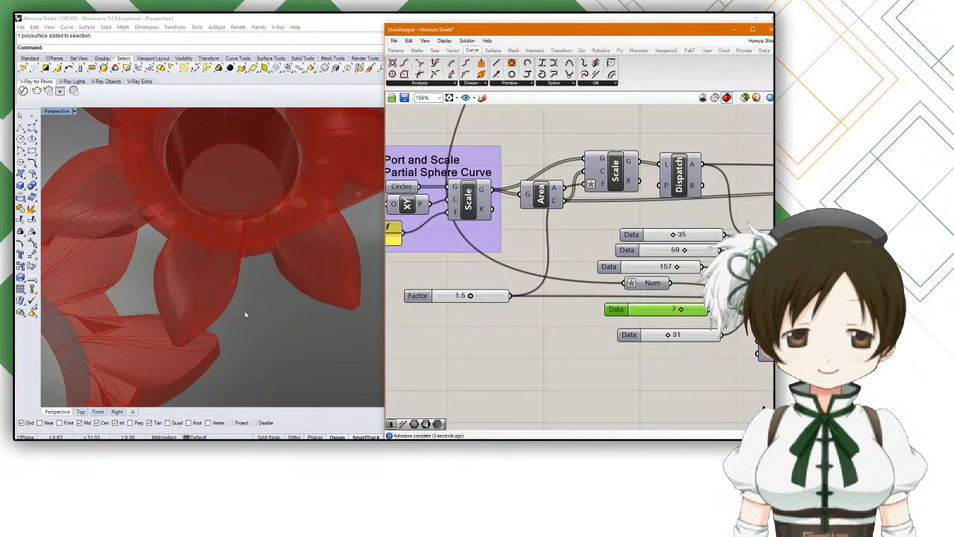
Step: Examine the two petal-shaped gears on the front of the shield body up close and from farther away
scroll(245, 314, "down", 7)
right_click_drag(245, 314, 244, 319)
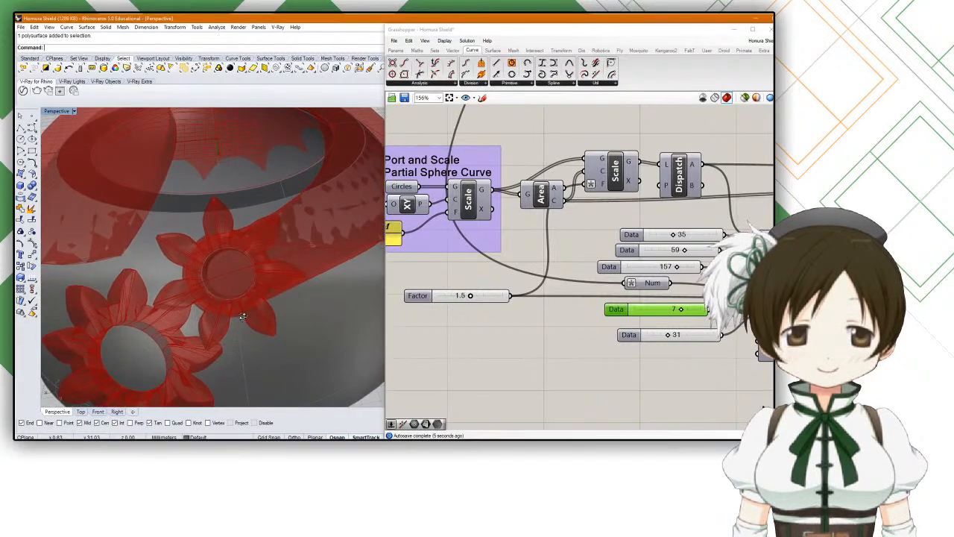
scroll(242, 319, "down", 5)
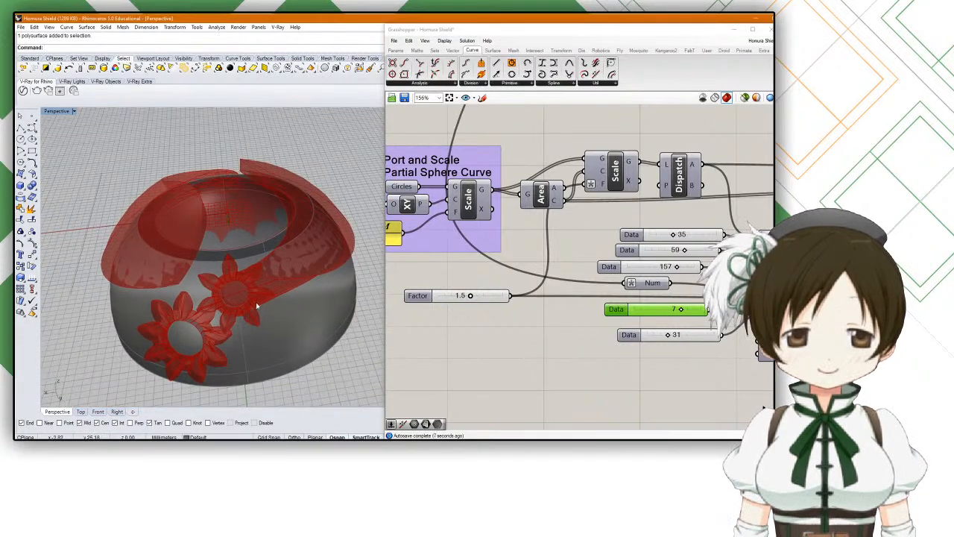
scroll(240, 302, "up", 5)
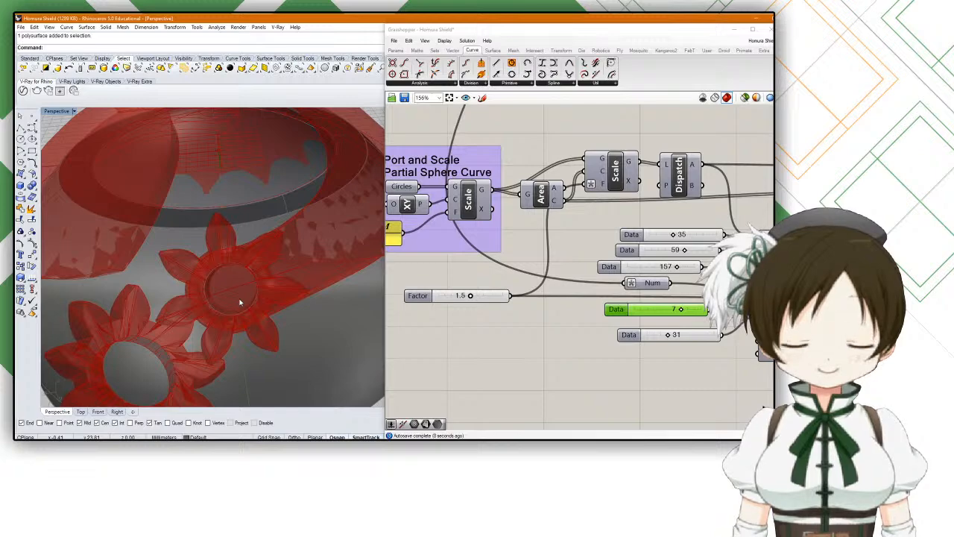
scroll(240, 302, "down", 5)
scroll(240, 302, "up", 3)
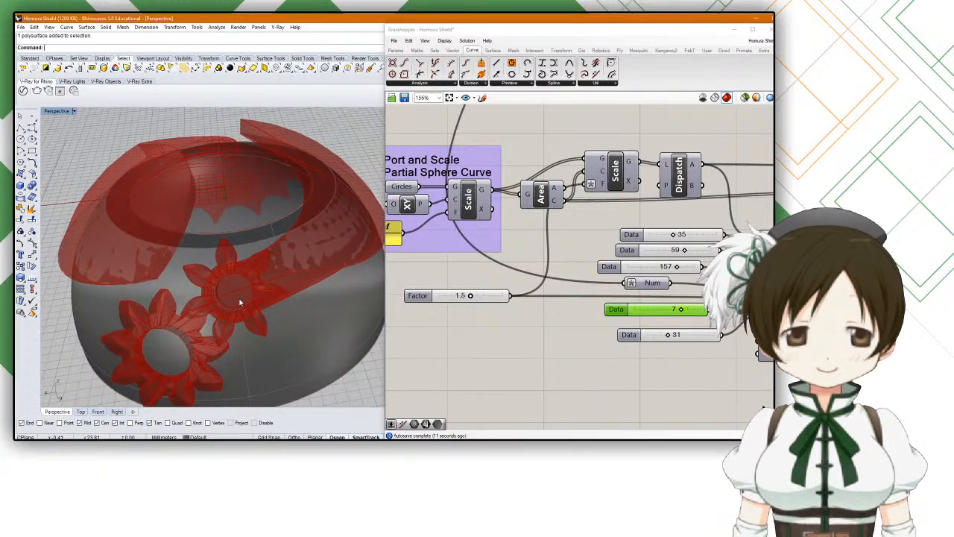
scroll(524, 298, "down", 4)
Step: Lower the number slider that drives the partial sphere shell until the red shell closes over the shield
right_click_drag(452, 203, 504, 264)
scroll(478, 225, "up", 4)
left_click_drag(450, 187, 411, 171)
scroll(453, 237, "down", 8)
scroll(472, 244, "up", 6)
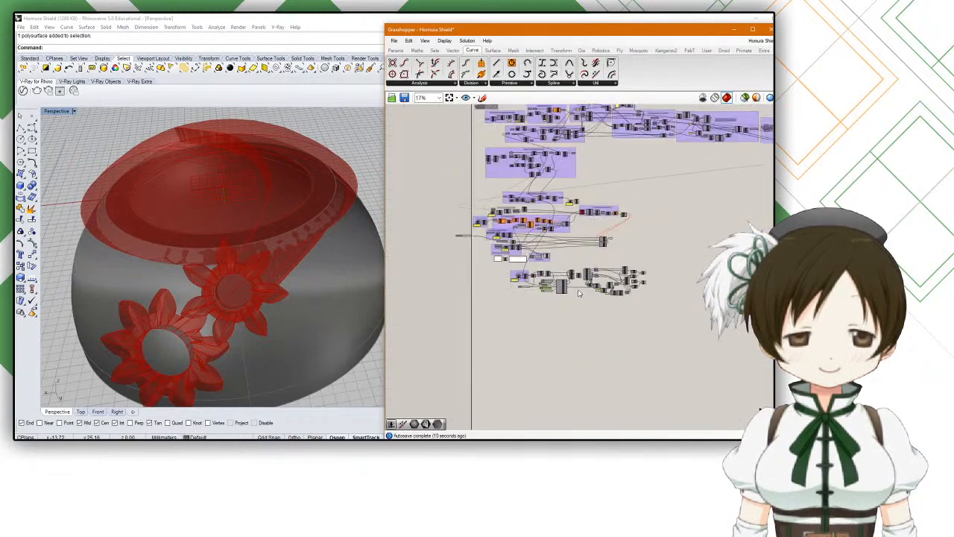
Step: Limit the preview to selected components and inspect the curve parameters that feed the Weave and Loft components
right_click_drag(531, 247, 569, 269)
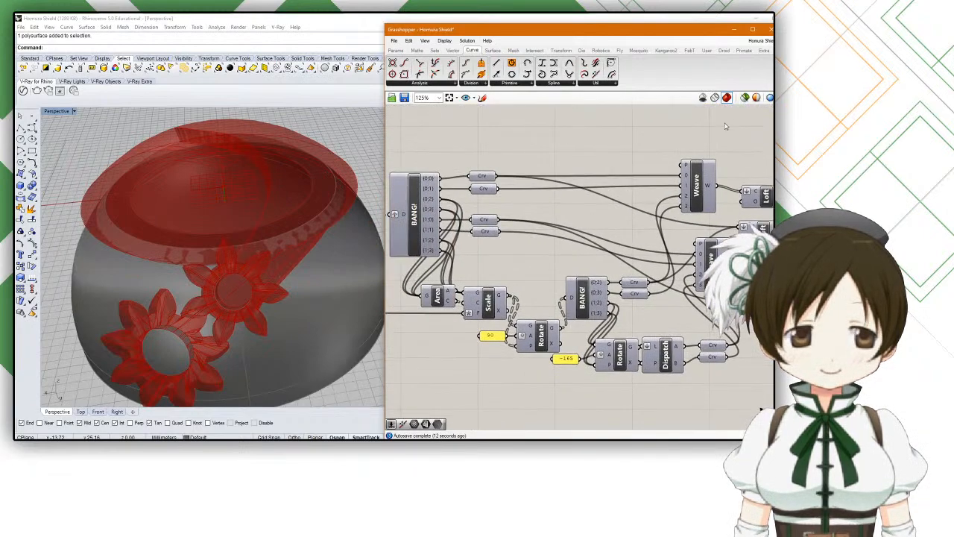
left_click(745, 98)
left_click(483, 177)
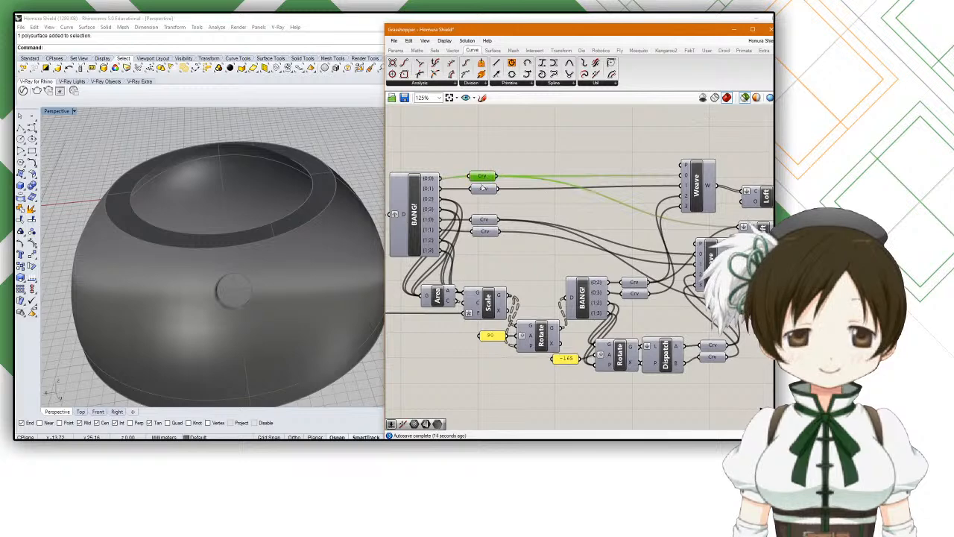
right_click_drag(616, 278, 553, 233)
left_click(601, 270)
left_click(643, 293)
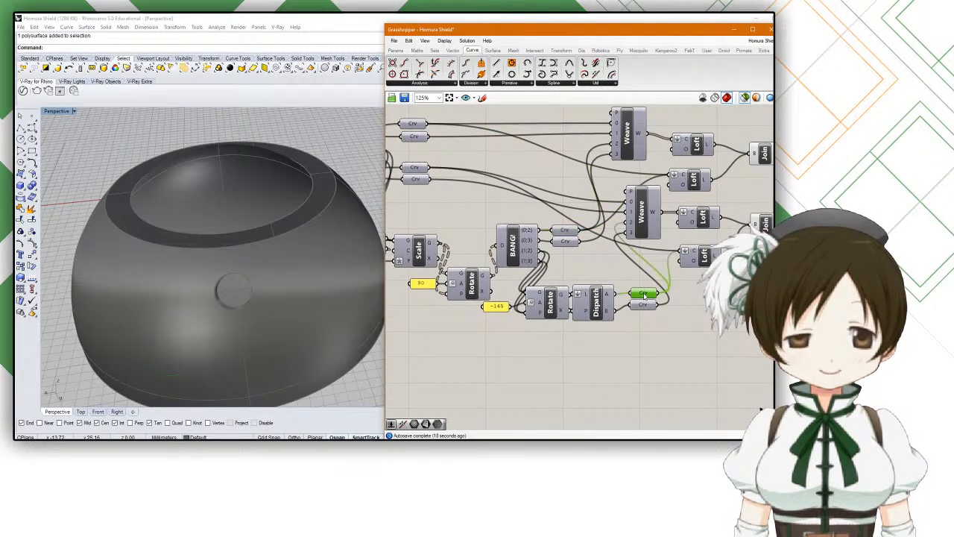
Step: Add a Rotate component beside the Join components and duplicate it, giving one for each gear
right_click_drag(651, 297, 568, 286)
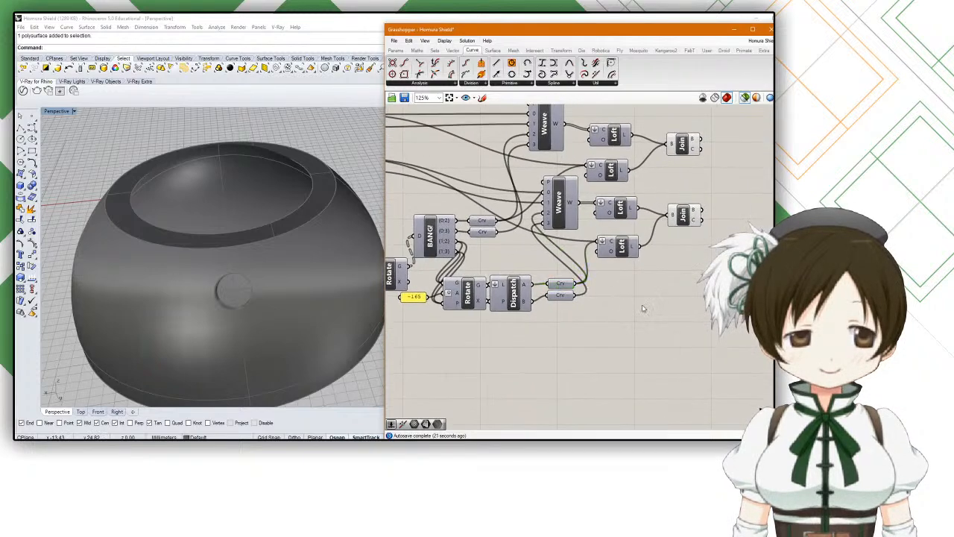
double_click(643, 304)
type("rotate")
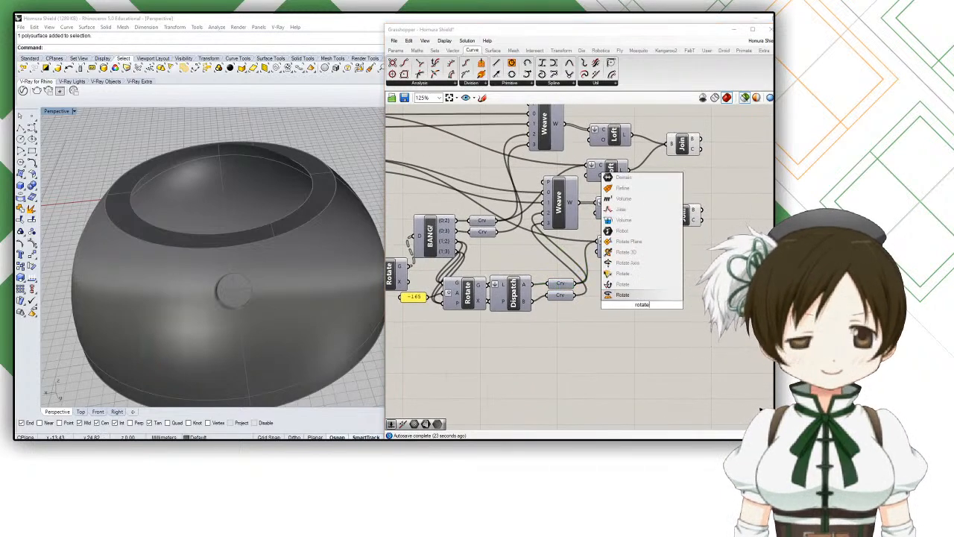
key("Return")
left_click_drag(641, 306, 675, 264)
key("ctrl+c")
key("ctrl+v")
Step: Connect each Join component's B output to the geometry input of its matching Rotate component
left_click_drag(634, 176, 665, 189)
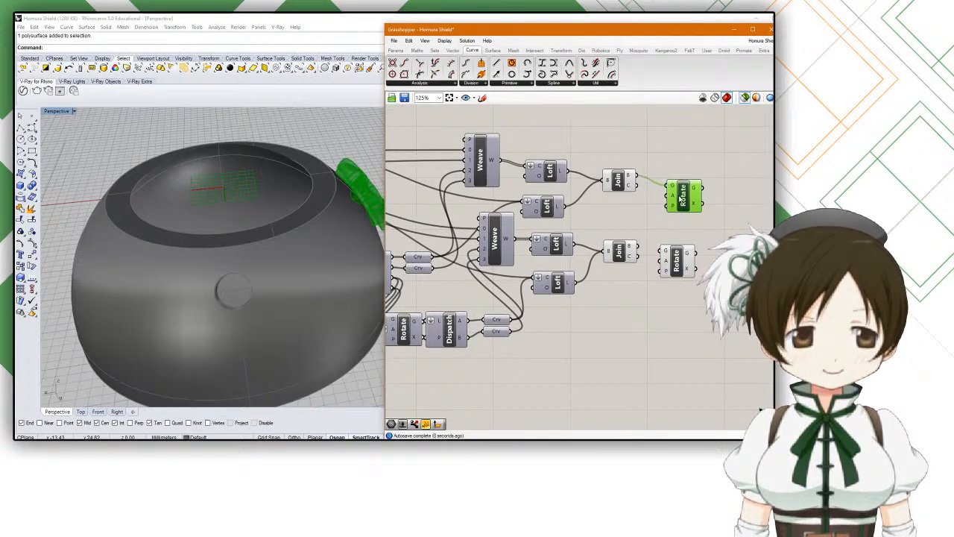
left_click_drag(635, 247, 662, 249)
left_click(668, 265)
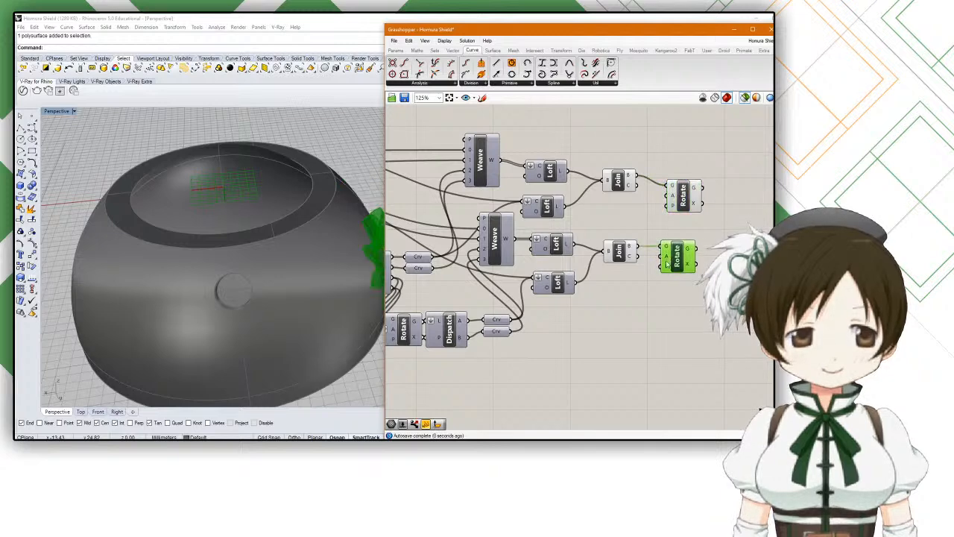
Step: Connect the first curve parameters after BANG! and Dispatch to the plane inputs of the upper and lower Rotate components respectively, and preview both
right_click_drag(456, 289, 522, 294)
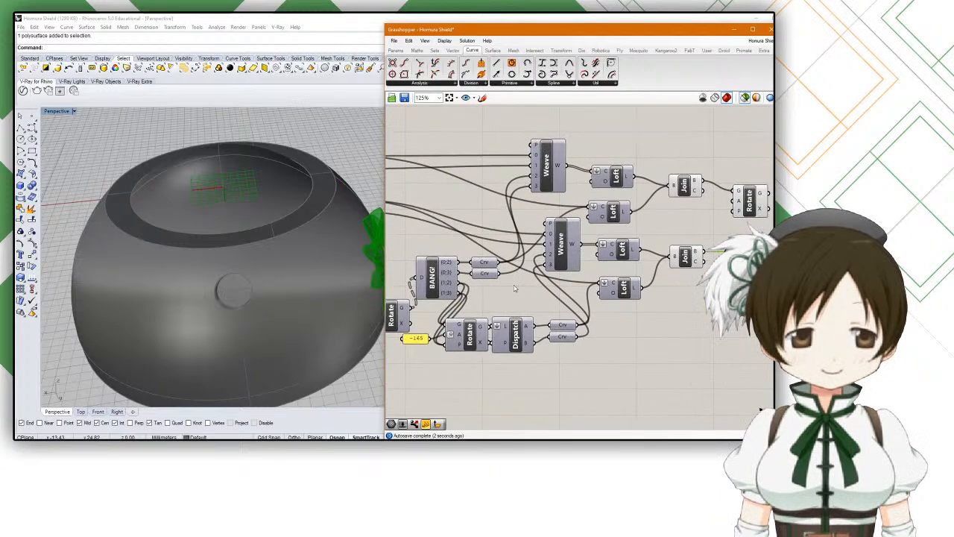
left_click(491, 264)
left_click_drag(504, 265, 738, 211)
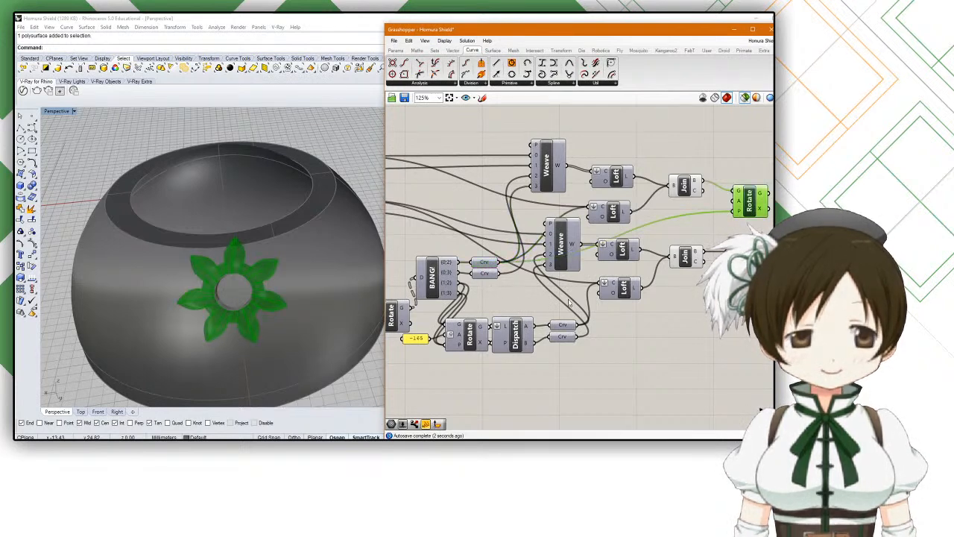
left_click(749, 260)
left_click(562, 328)
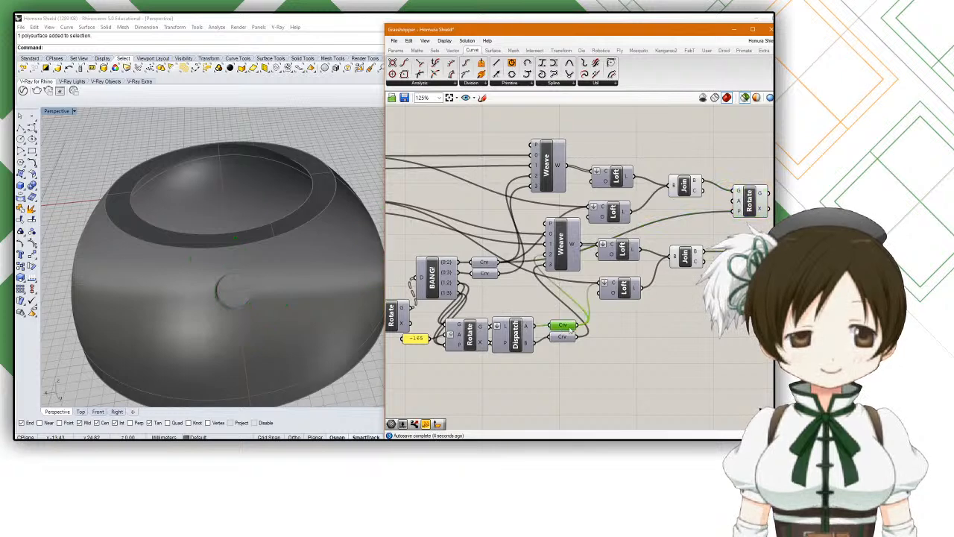
left_click_drag(586, 326, 745, 262)
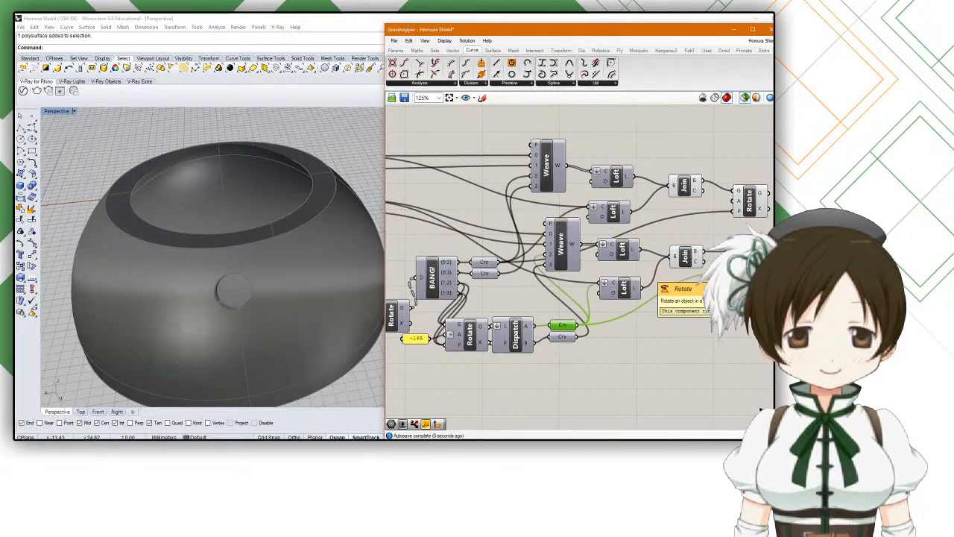
left_click(750, 262)
left_click(750, 200, "shift")
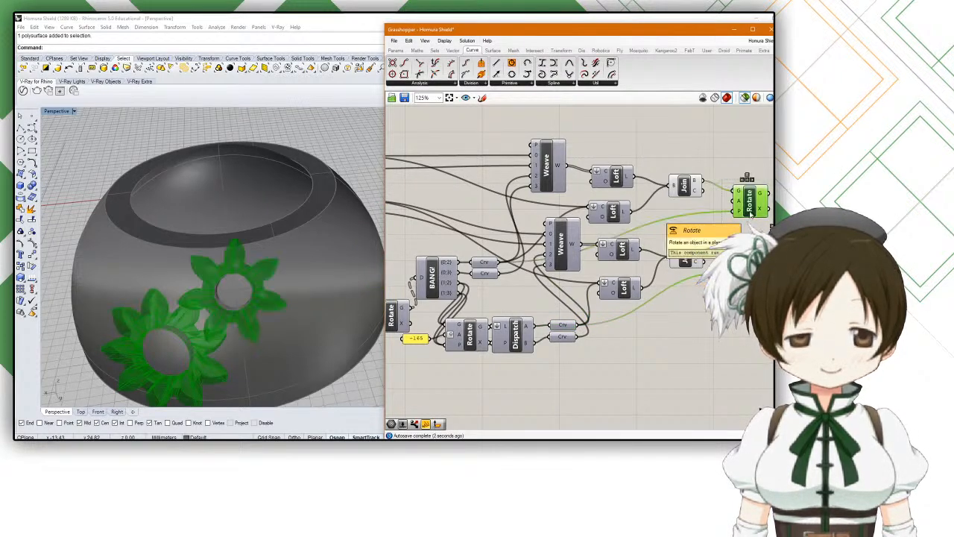
Step: Set the angle inputs of both Rotate components to degrees
scroll(746, 215, "down", 6)
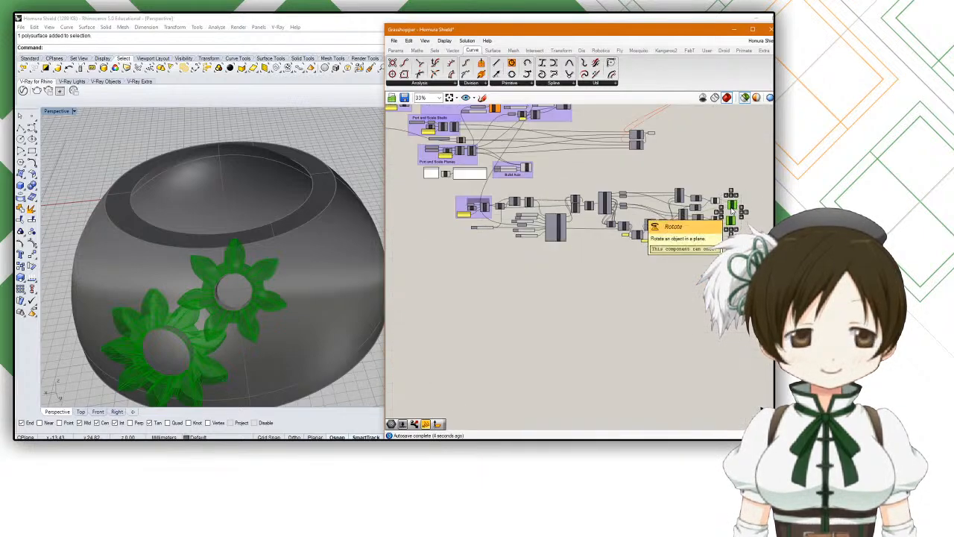
scroll(699, 213, "up", 8)
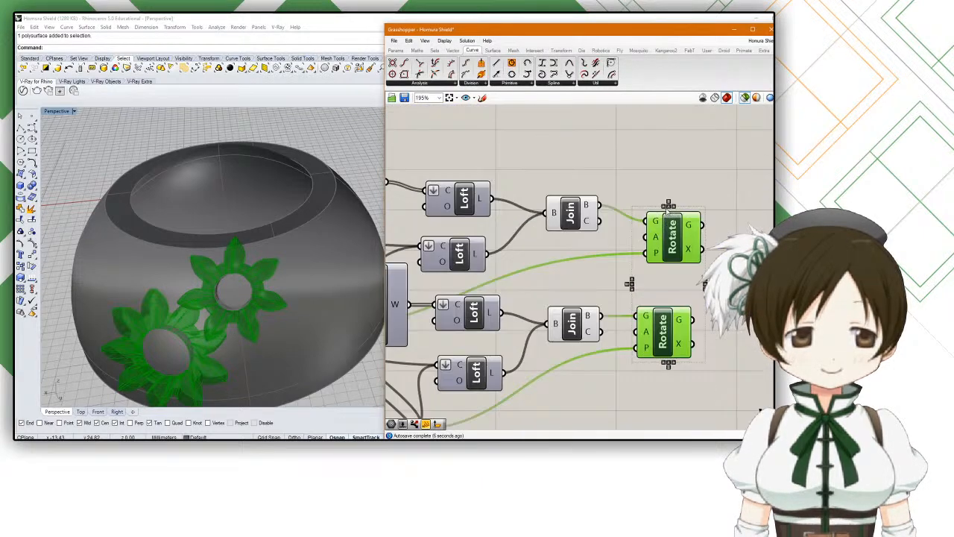
right_click(657, 237)
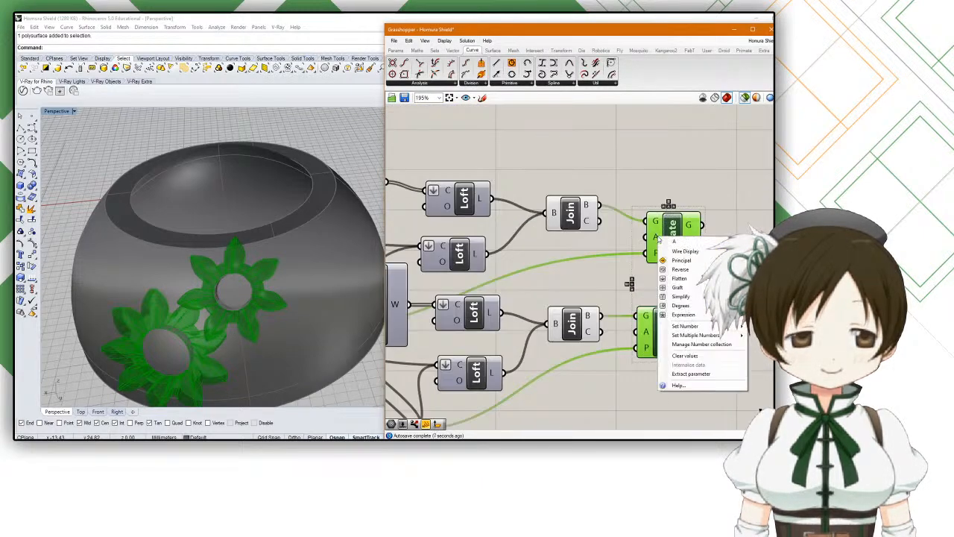
left_click(686, 312)
right_click(645, 333)
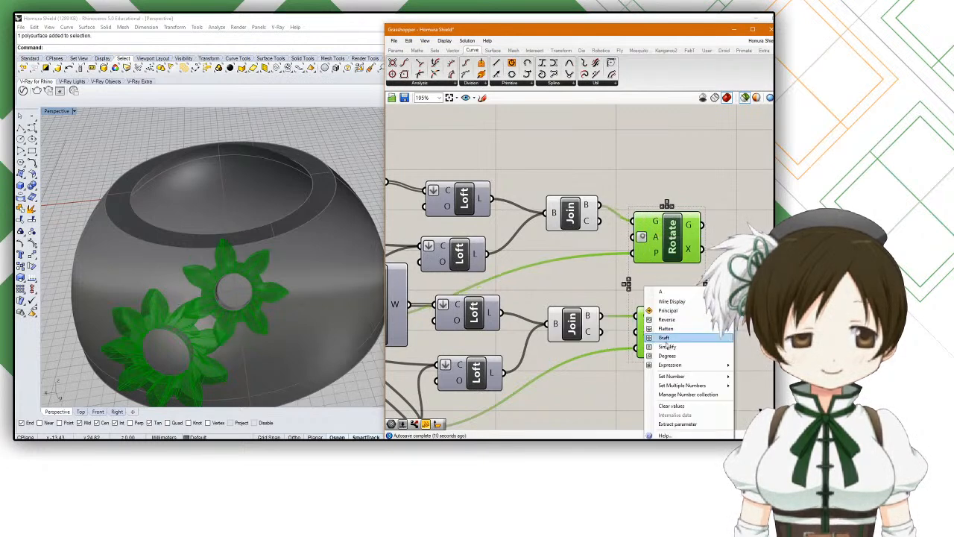
left_click(675, 367)
Step: Turn off the preview of both Join components and stop limiting the preview to selected components
left_click_drag(596, 171, 553, 343)
middle_click(555, 333)
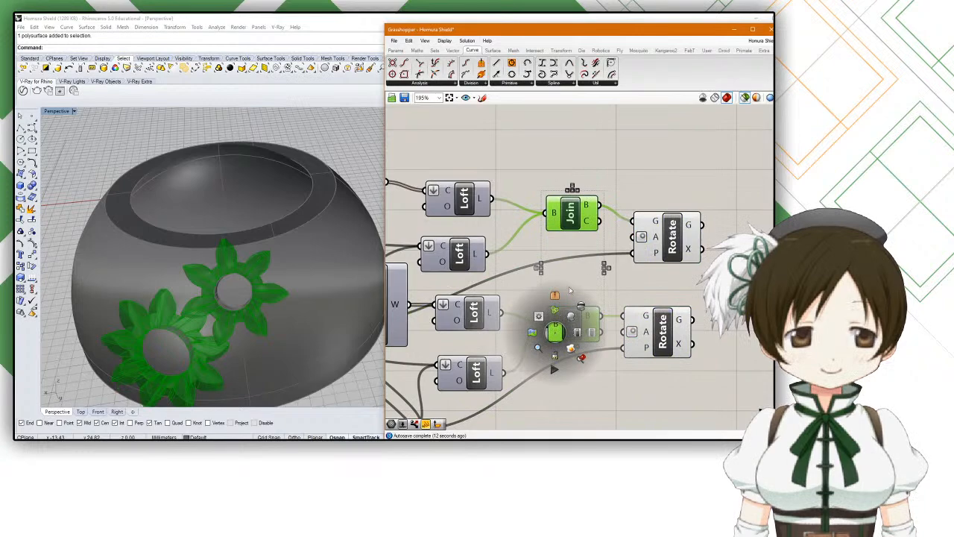
left_click(744, 98)
Step: Connect the number slider at the far left of the definition to the angle inputs of both Rotate components
scroll(677, 160, "down", 3)
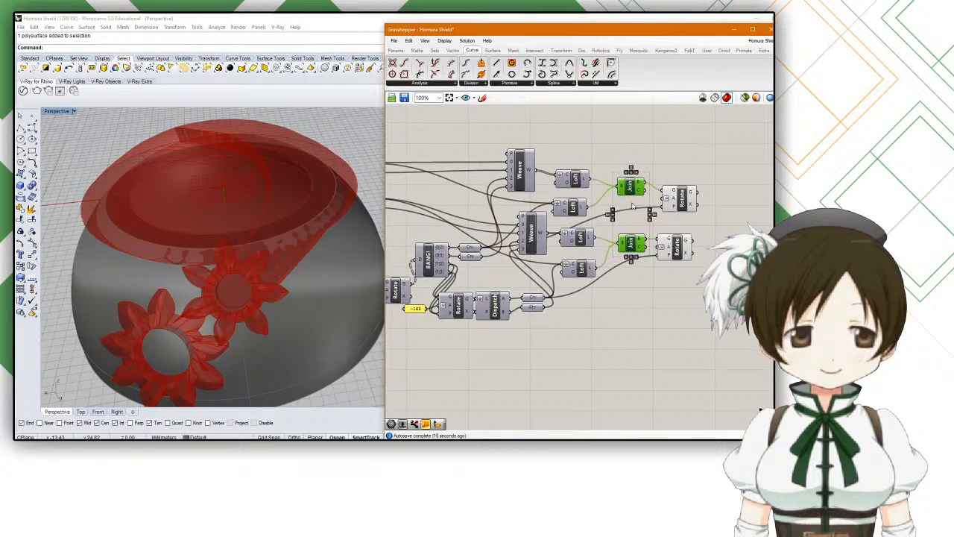
scroll(633, 207, "down", 8)
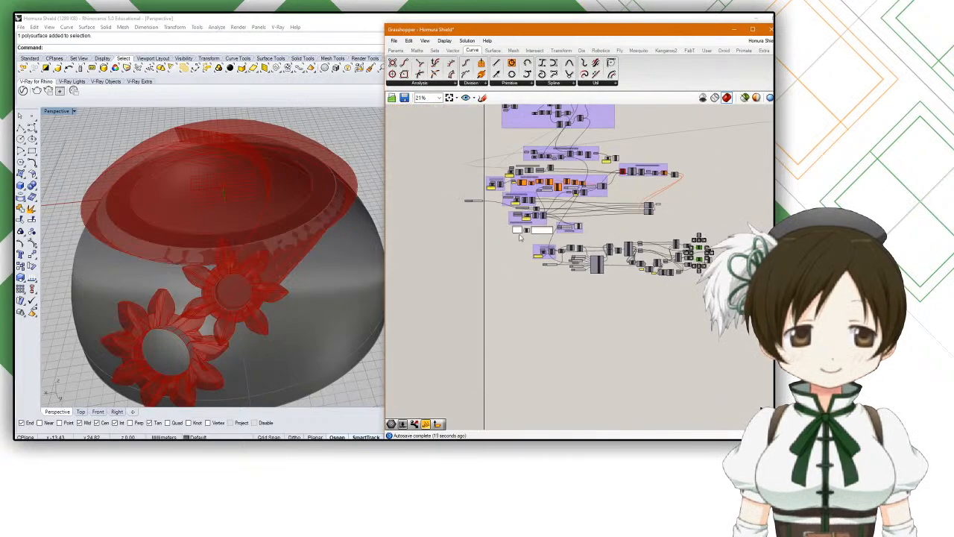
scroll(483, 205, "up", 2)
left_click_drag(475, 189, 761, 292)
scroll(693, 268, "up", 7)
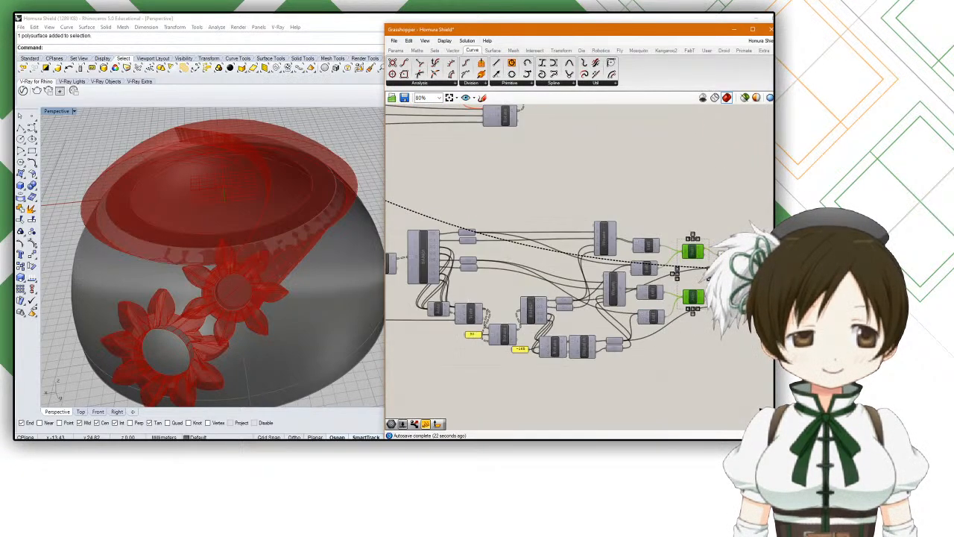
scroll(693, 269, "down", 9)
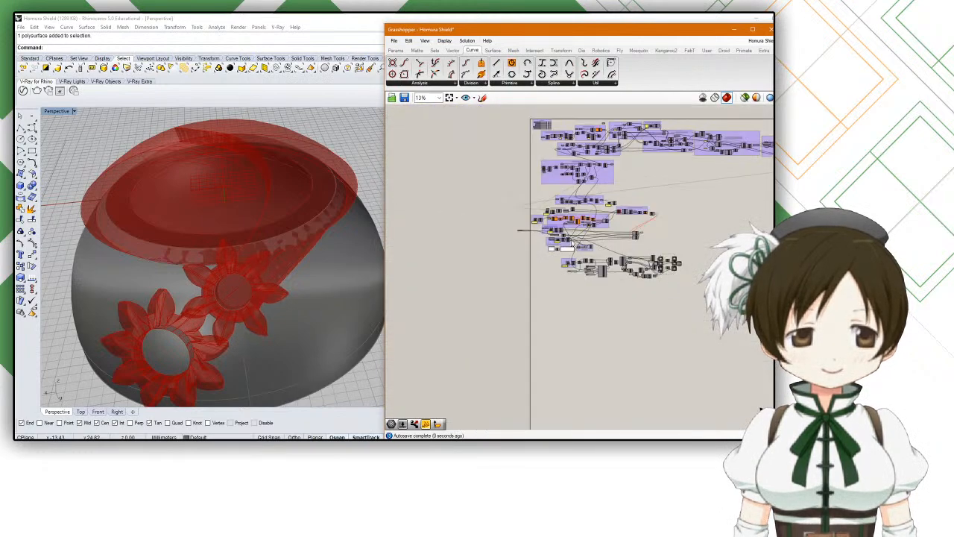
left_click_drag(525, 230, 672, 294)
scroll(739, 277, "up", 11)
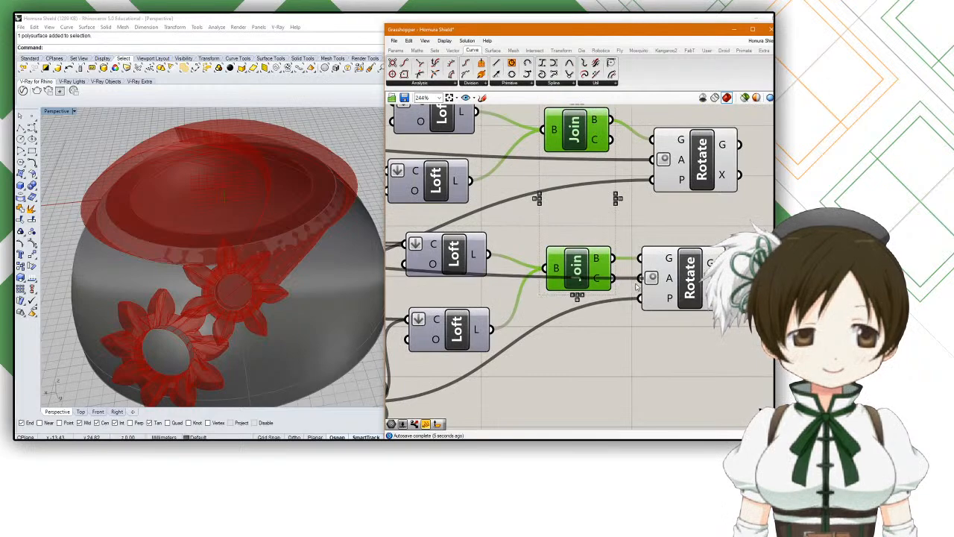
Step: Test the gear rotation by adjusting the slider linked to both Rotate components
scroll(671, 294, "down", 8)
scroll(452, 189, "up", 8)
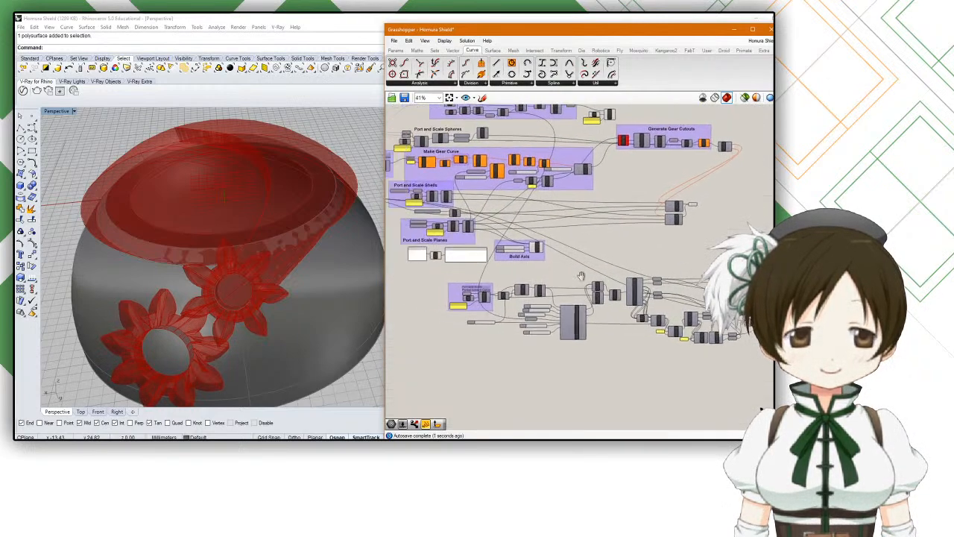
mouse_move(453, 189)
left_mouse_down()
mouse_move(478, 189)
mouse_move(436, 189)
left_mouse_up()
scroll(440, 273, "down", 4)
Step: Add an expression to the angle input of the upper Rotate component
scroll(439, 273, "down", 5)
right_click_drag(767, 328, 677, 294)
scroll(678, 293, "up", 6)
right_click_drag(498, 284, 592, 278)
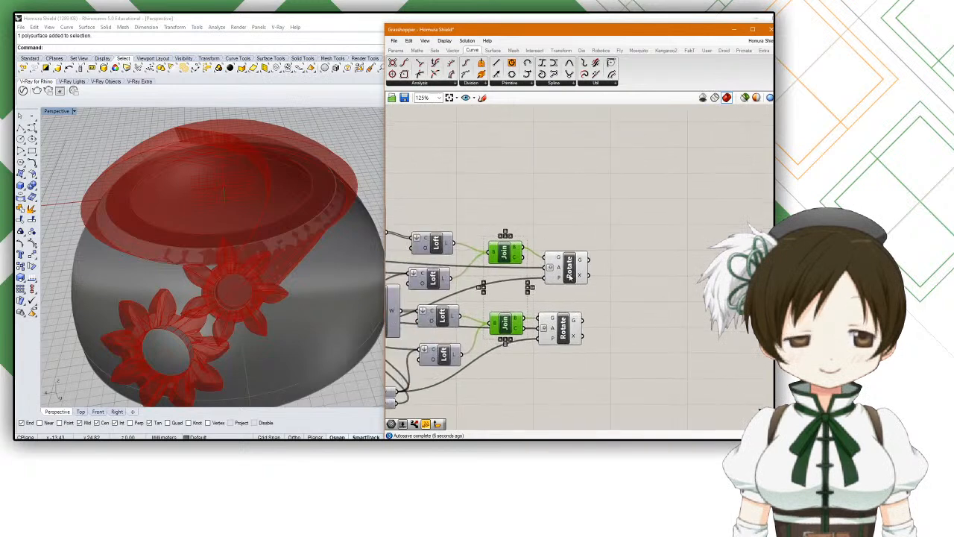
scroll(544, 277, "up", 3)
right_click(571, 265)
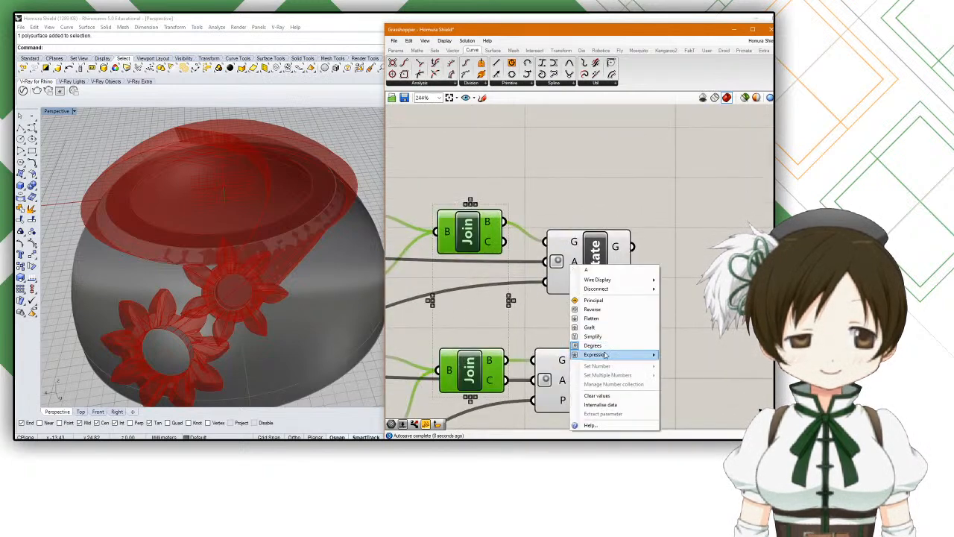
mouse_move(606, 355)
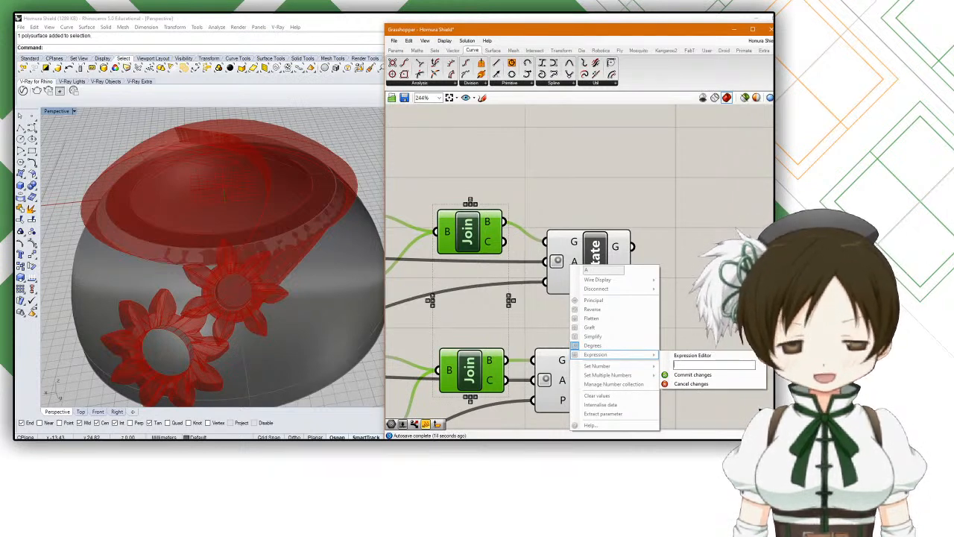
left_click(692, 374)
Step: Add an expression to the angle input of the lower Rotate component
right_click_drag(582, 369, 590, 343)
right_click(572, 359)
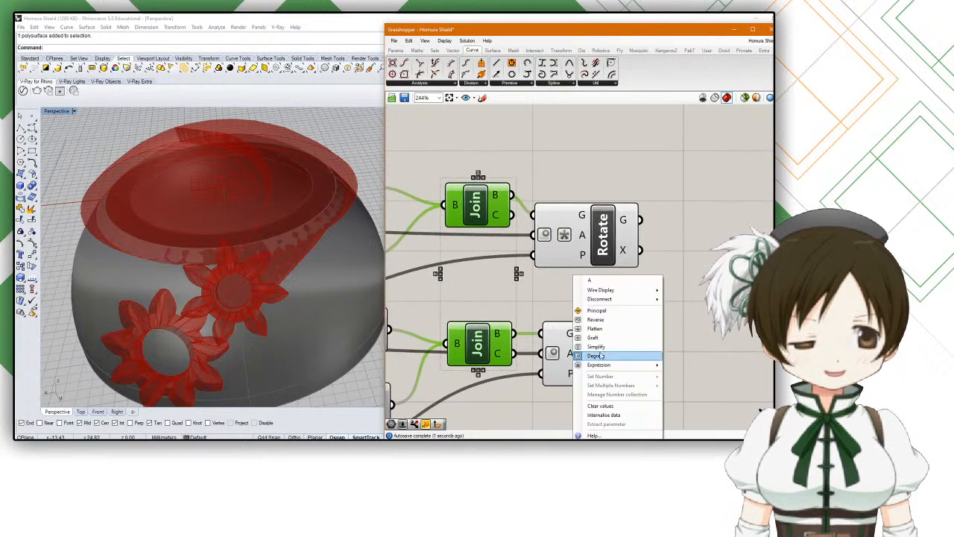
mouse_move(603, 365)
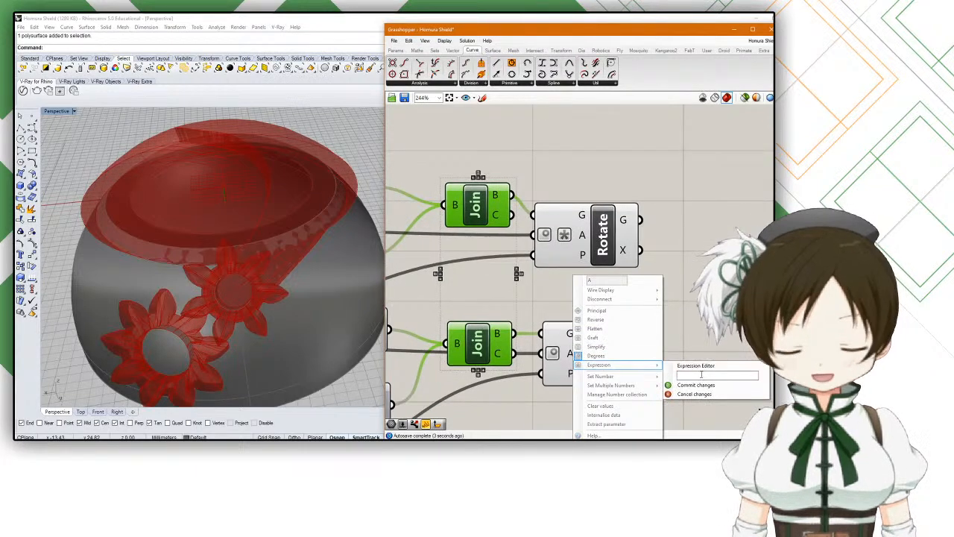
left_click(694, 385)
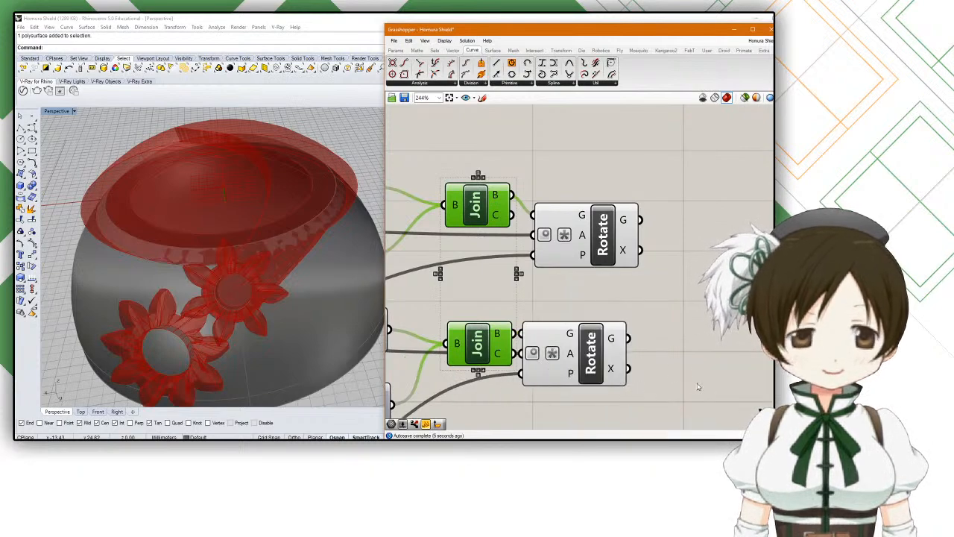
scroll(610, 329, "down", 5)
scroll(611, 329, "down", 5)
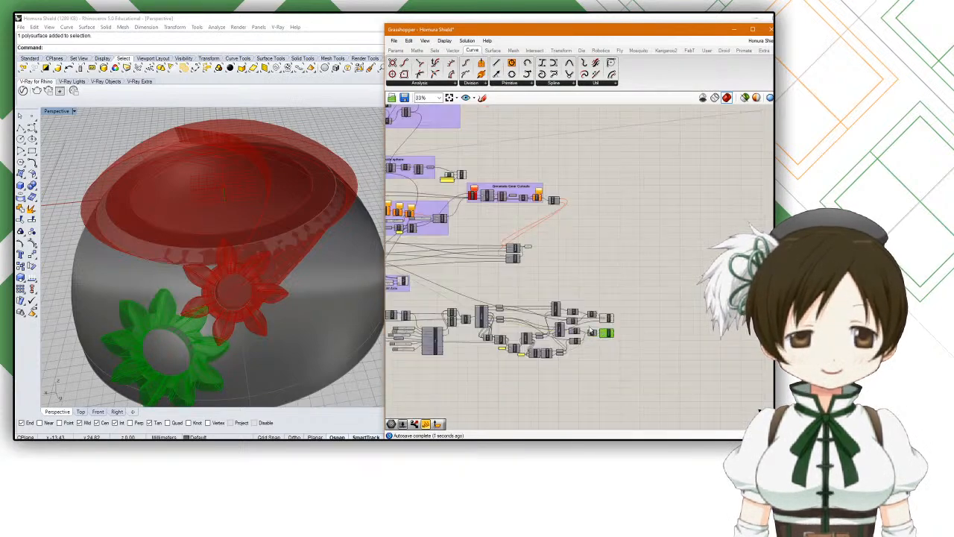
Step: Raise the Rotation Angle slider slightly to test how both gears turn with their angle expressions
scroll(511, 263, "up", 10)
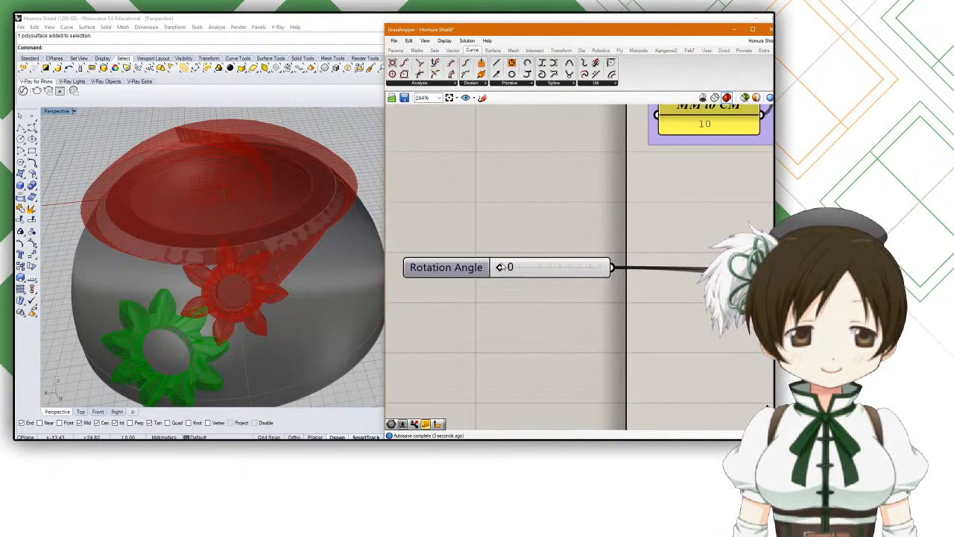
left_click_drag(504, 270, 517, 270)
Step: Remove the expression from the angle input of the lower Rotate component
scroll(520, 269, "down", 6)
scroll(520, 269, "down", 3)
scroll(649, 222, "up", 8)
right_click(650, 214)
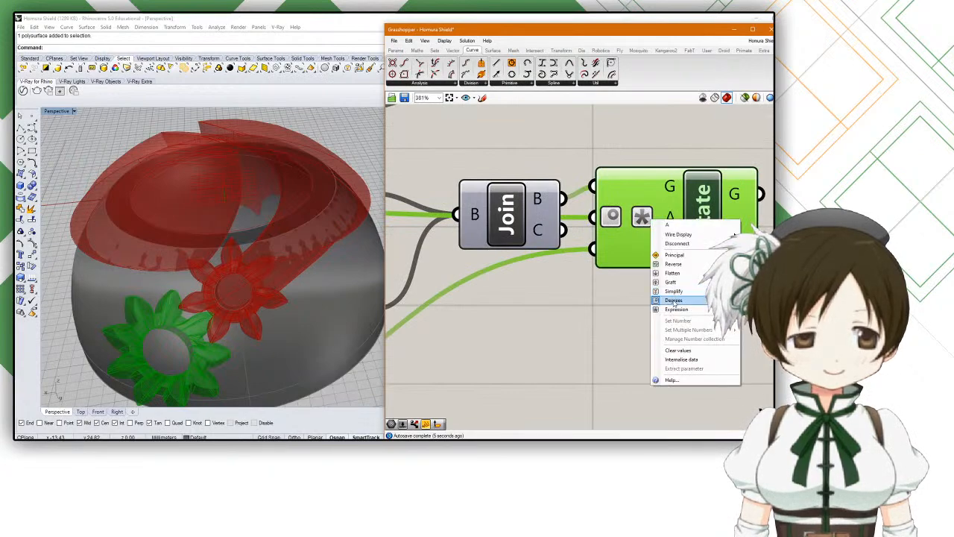
mouse_move(706, 311)
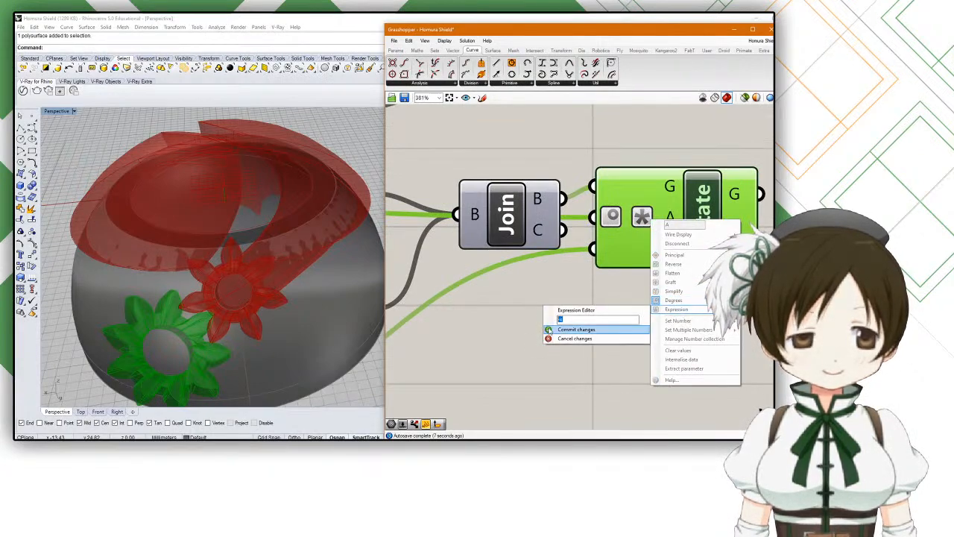
left_click(552, 331)
Step: Set the Rotation Angle slider to 18 to test the opposing gear rotation
scroll(564, 316, "down", 10)
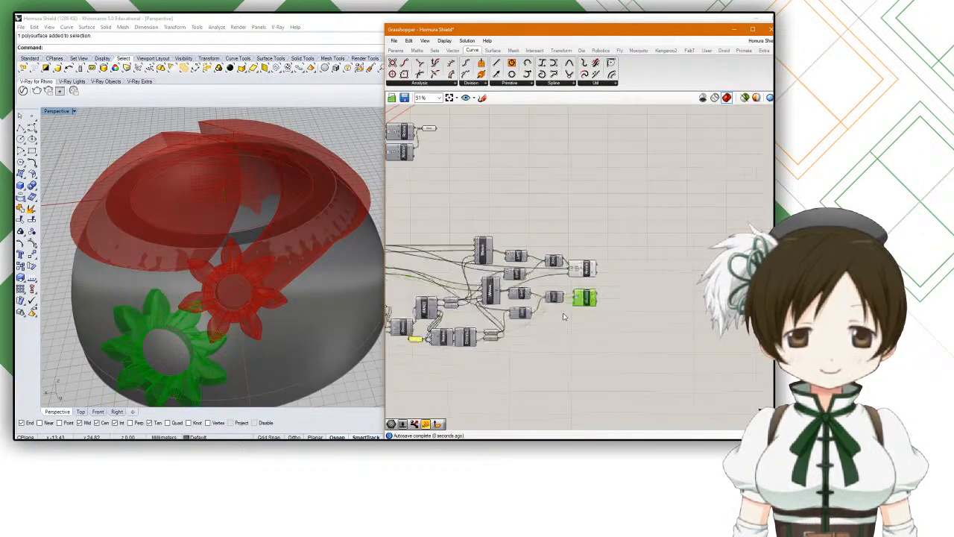
scroll(453, 211, "up", 10)
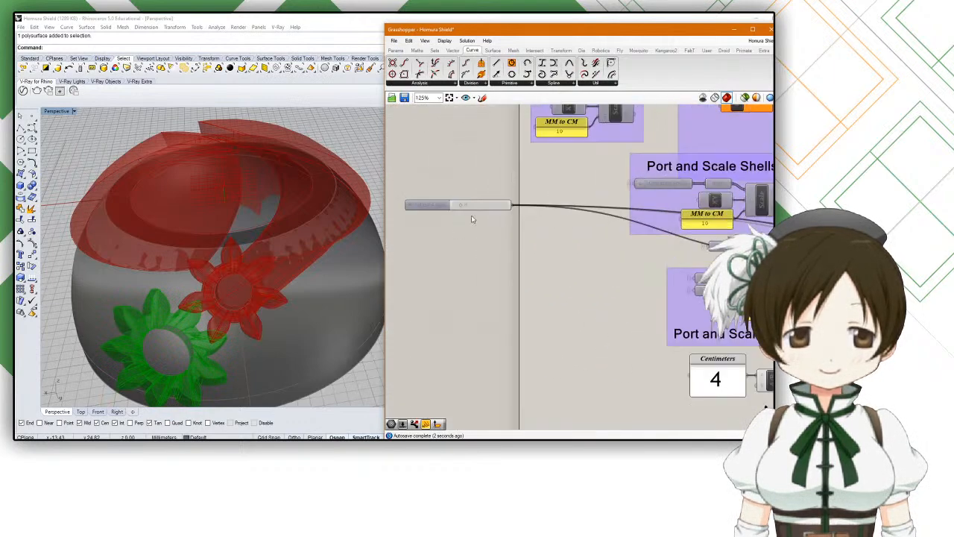
left_click_drag(449, 204, 469, 201)
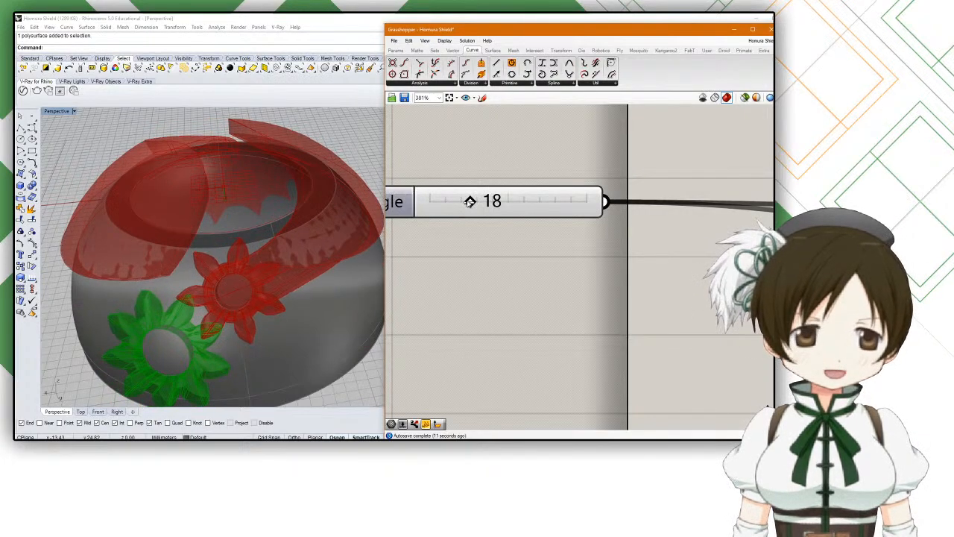
Step: Change the angle input expression of the upper Rotate component to -x + 15
scroll(470, 201, "down", 6)
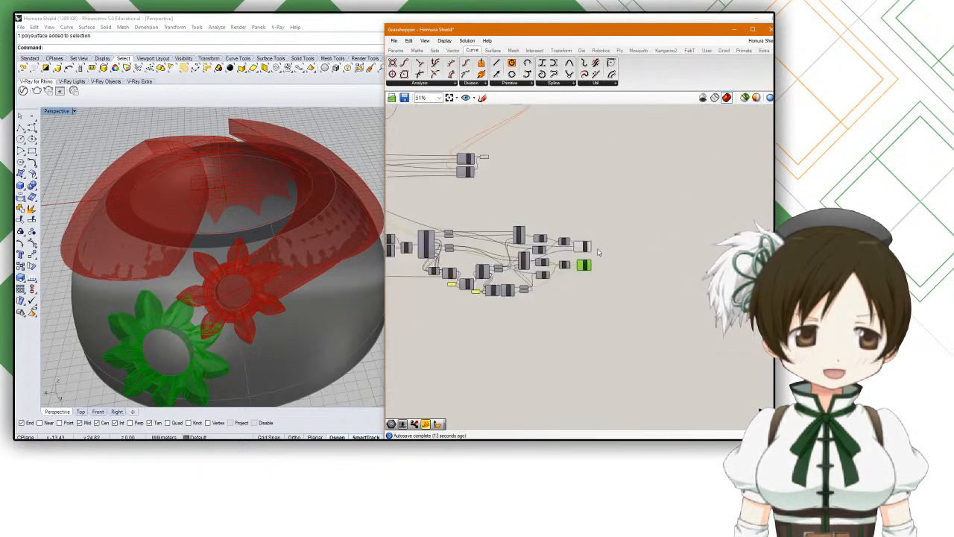
scroll(573, 246, "up", 4)
left_click(573, 246)
right_click(579, 244)
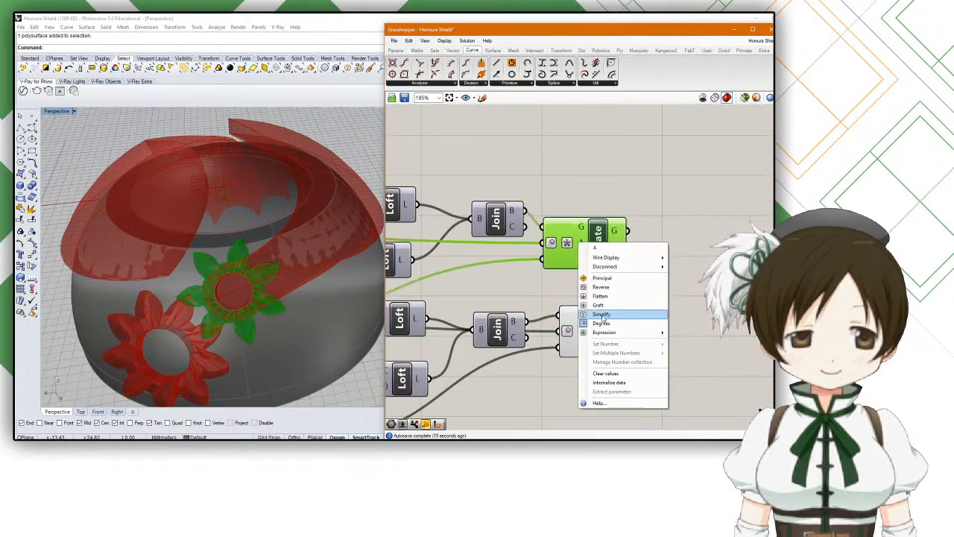
mouse_move(626, 332)
left_click(695, 346)
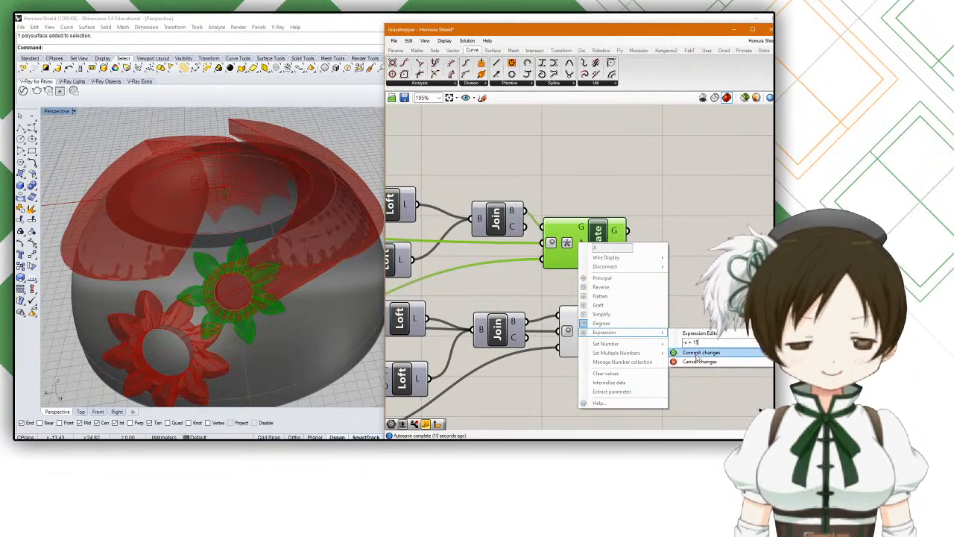
left_click(696, 354)
Step: Check how the gear petals mesh in the viewport and set the Rotation Angle slider to 11
scroll(304, 314, "up", 5)
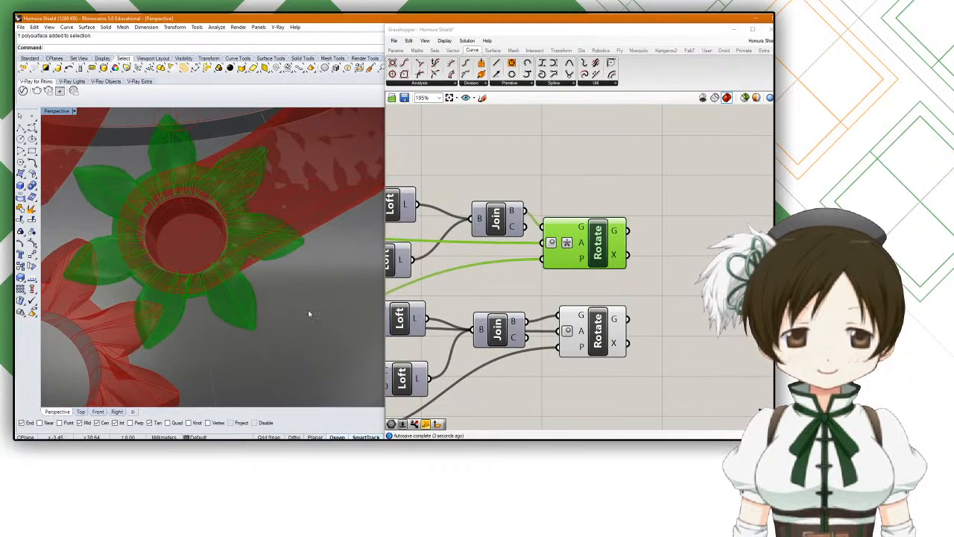
scroll(309, 316, "down", 5)
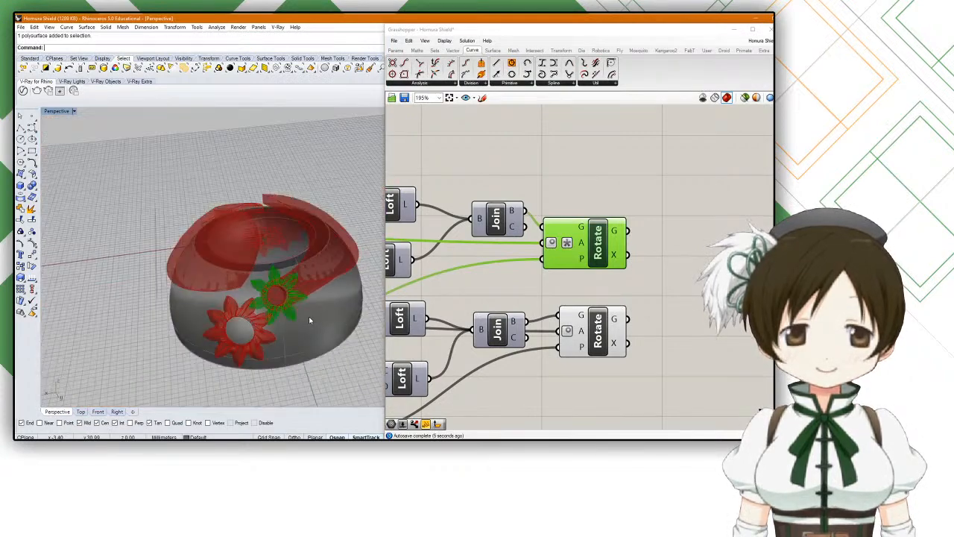
scroll(437, 306, "down", 3)
right_click_drag(436, 306, 607, 296)
scroll(452, 278, "down", 5)
scroll(447, 276, "up", 1)
right_click_drag(448, 261, 768, 270)
scroll(451, 216, "up", 10)
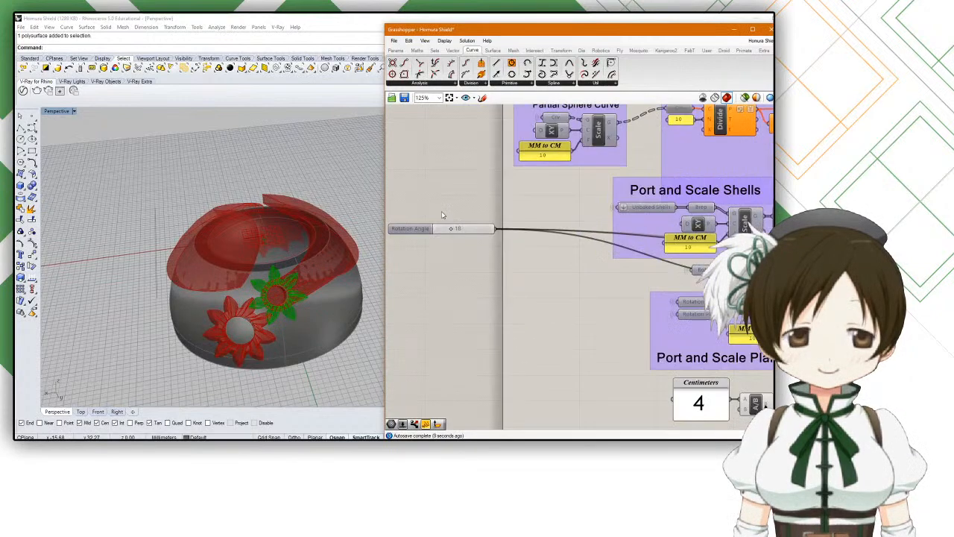
left_click_drag(477, 254, 452, 253)
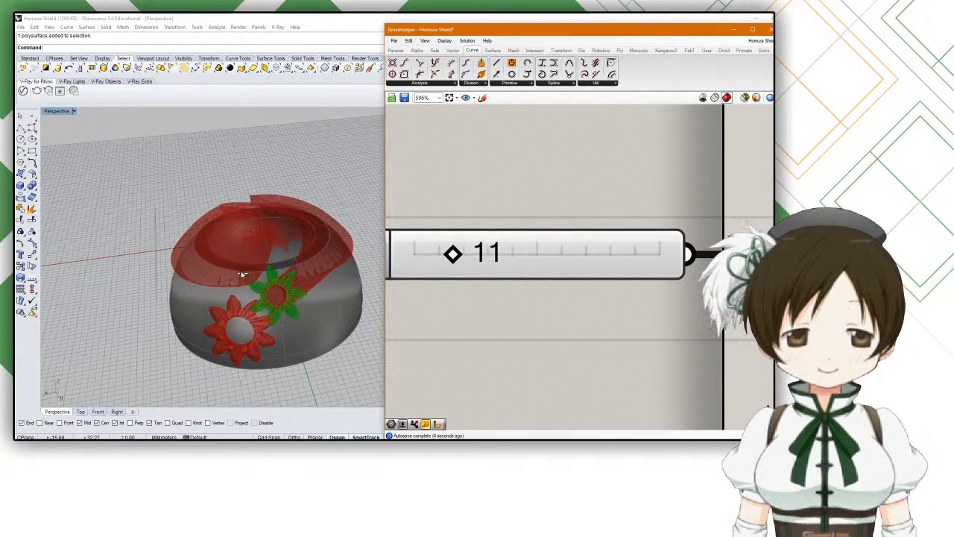
Step: Lower the Rotation Angle slider to 3 and finally 0, examining how the two gears mesh in the viewport
right_click_drag(245, 272, 240, 270)
right_click_drag(301, 299, 246, 278)
scroll(192, 266, "up", 10)
scroll(192, 266, "down", 10)
left_click_drag(453, 255, 425, 255)
right_click_drag(296, 262, 212, 210)
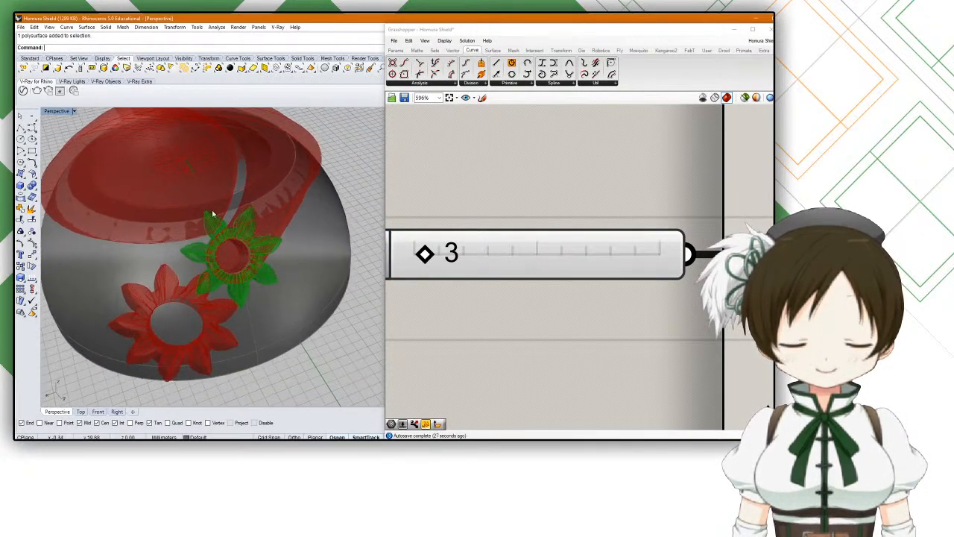
left_click_drag(424, 258, 391, 259)
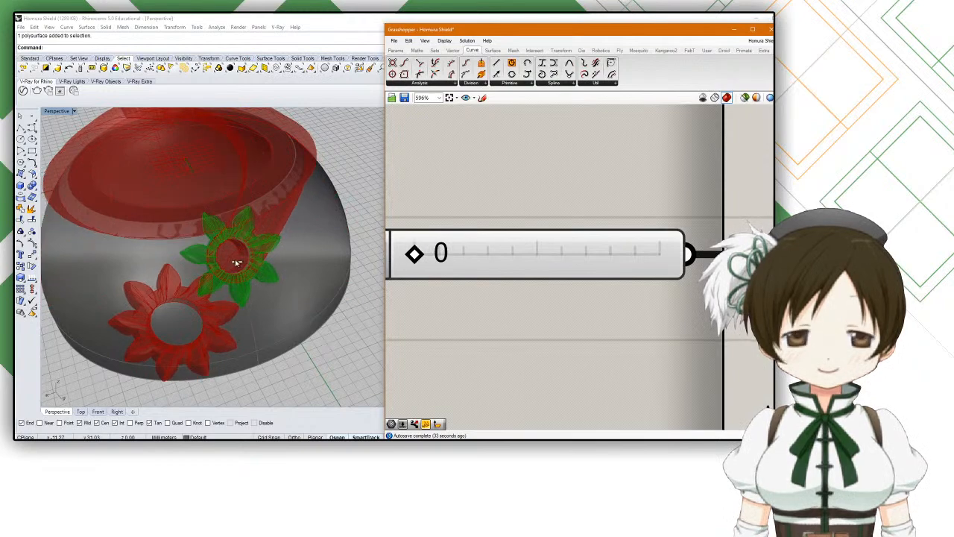
scroll(235, 261, "down", 5)
scroll(235, 261, "up", 3)
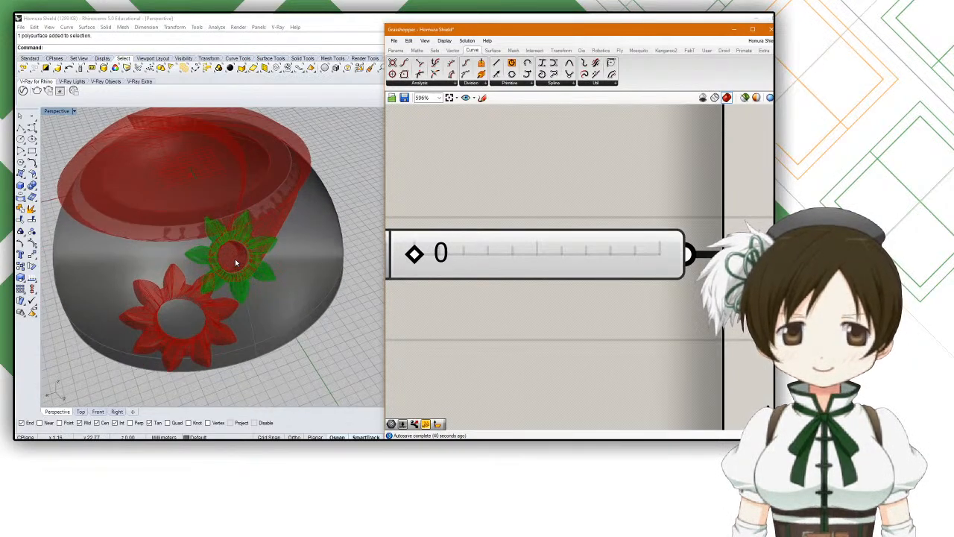
scroll(260, 257, "up", 2)
scroll(483, 294, "down", 5)
scroll(483, 295, "down", 5)
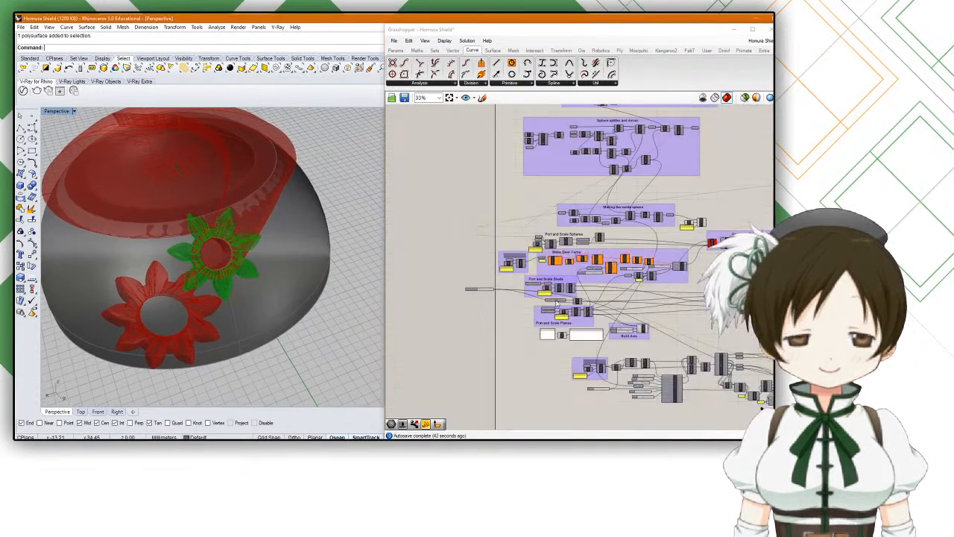
Step: Move the upper Rotate component farther from the upper Join component to free space on the canvas
scroll(649, 299, "up", 8)
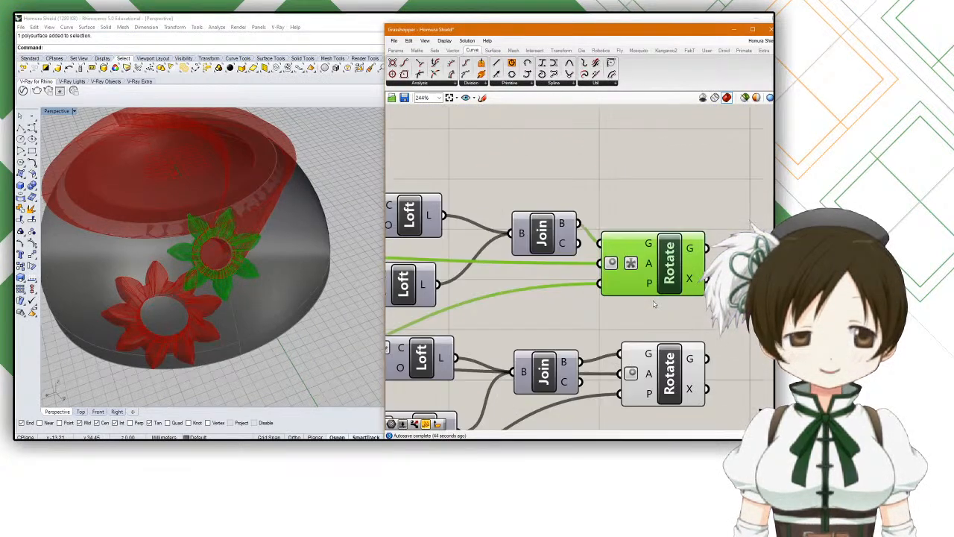
left_click_drag(593, 258, 627, 262)
left_click(480, 211)
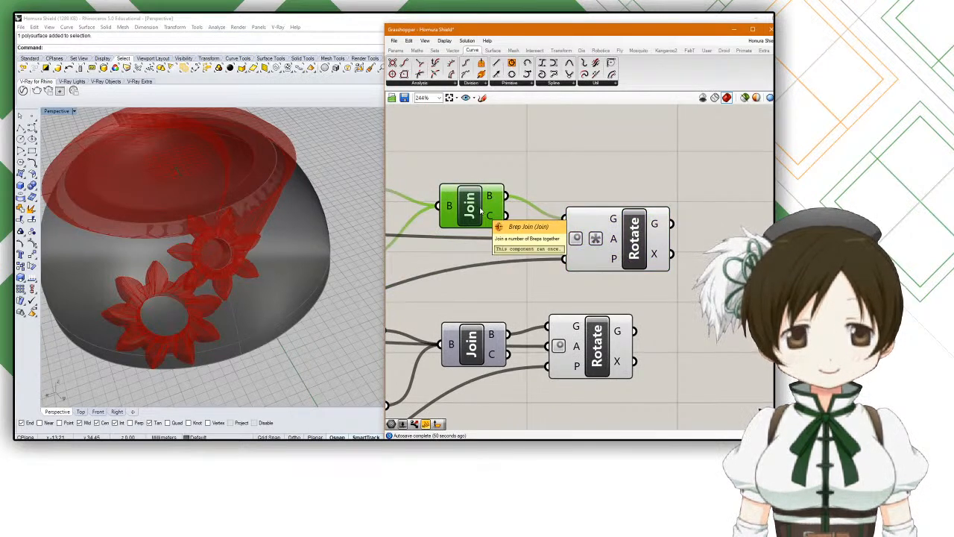
left_click_drag(574, 216, 589, 236)
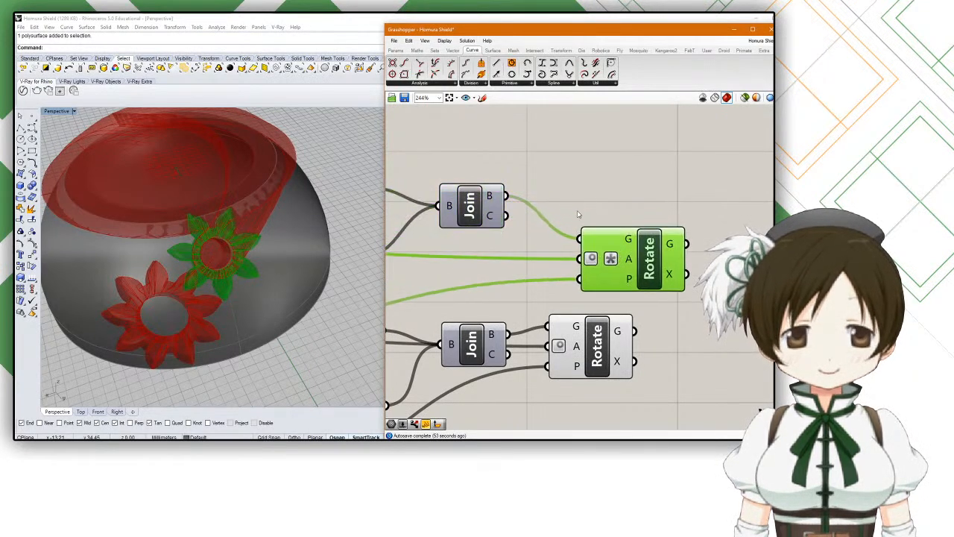
double_click(557, 175)
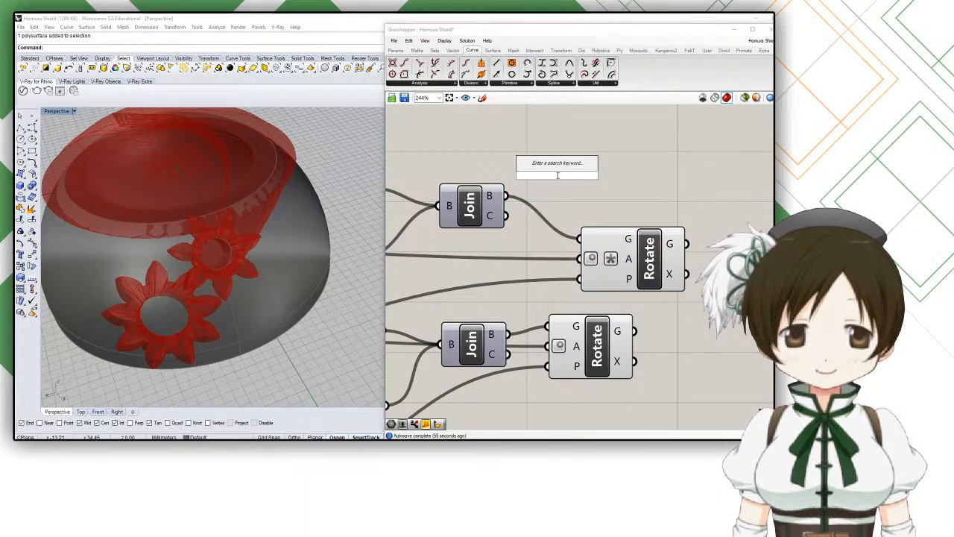
right_click_drag(349, 269, 310, 263)
double_click(528, 174)
type("solidin")
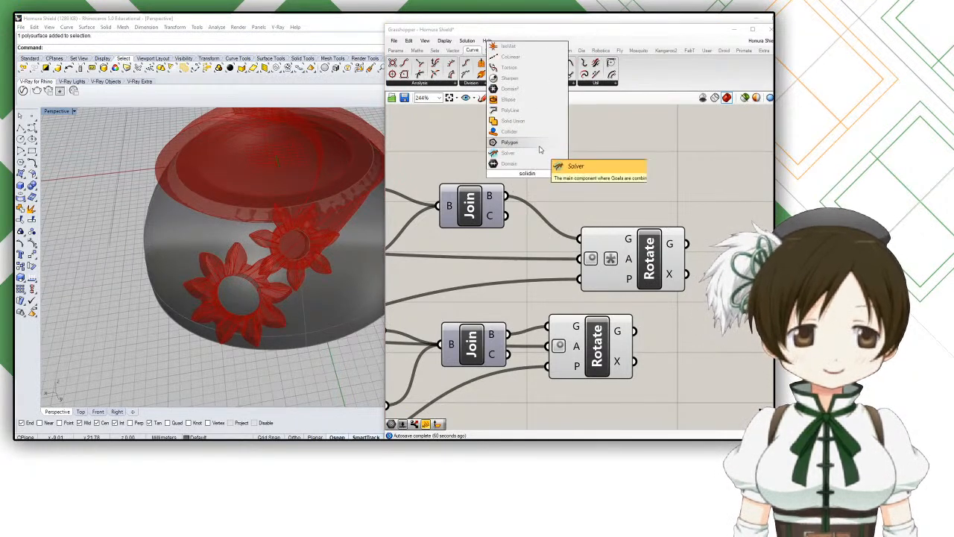
left_click(587, 155)
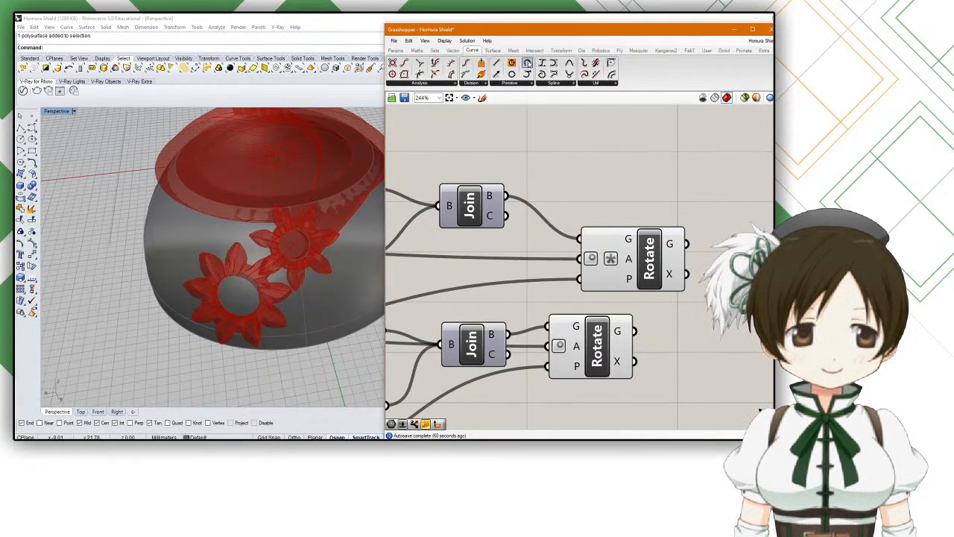
Step: Add a Solid Intersection component above the upper Rotate component
left_click(534, 50)
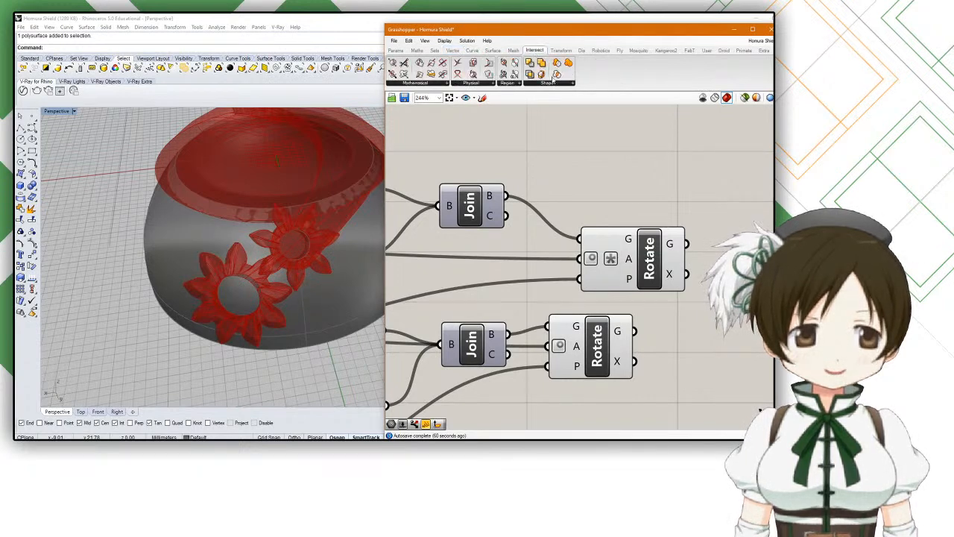
left_click(548, 82)
left_click(560, 120)
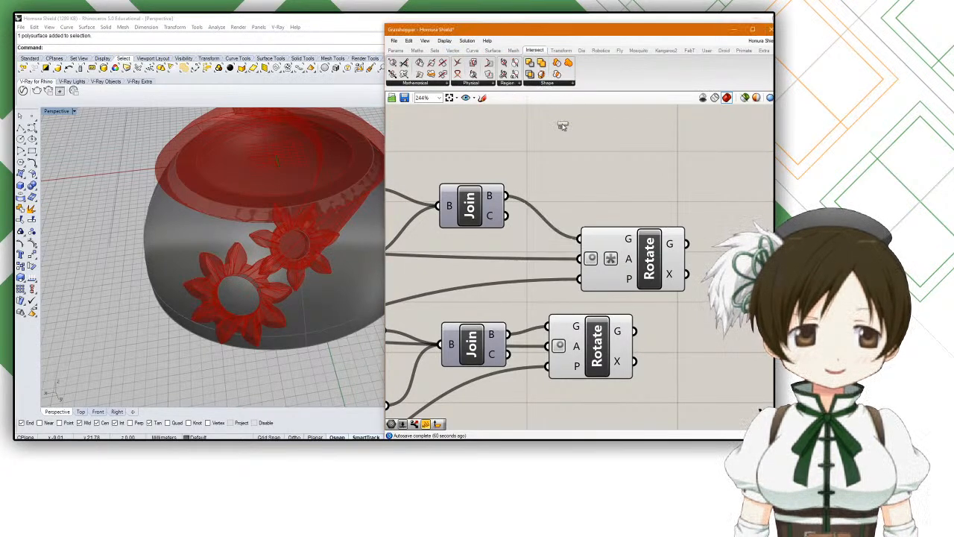
left_click(587, 153)
Step: Turn on the preview of the upper Join component to show the unrotated gear alongside the rotated one
right_click_drag(343, 223, 316, 231)
scroll(316, 231, "down", 2)
scroll(316, 231, "up", 1)
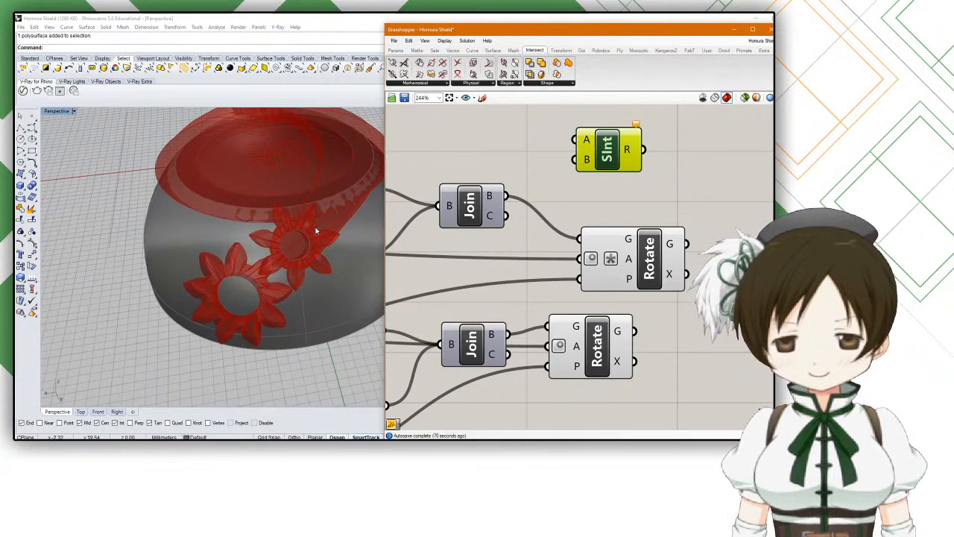
scroll(316, 232, "up", 1)
left_click(470, 206)
right_click_drag(469, 208, 451, 195)
middle_click(451, 196)
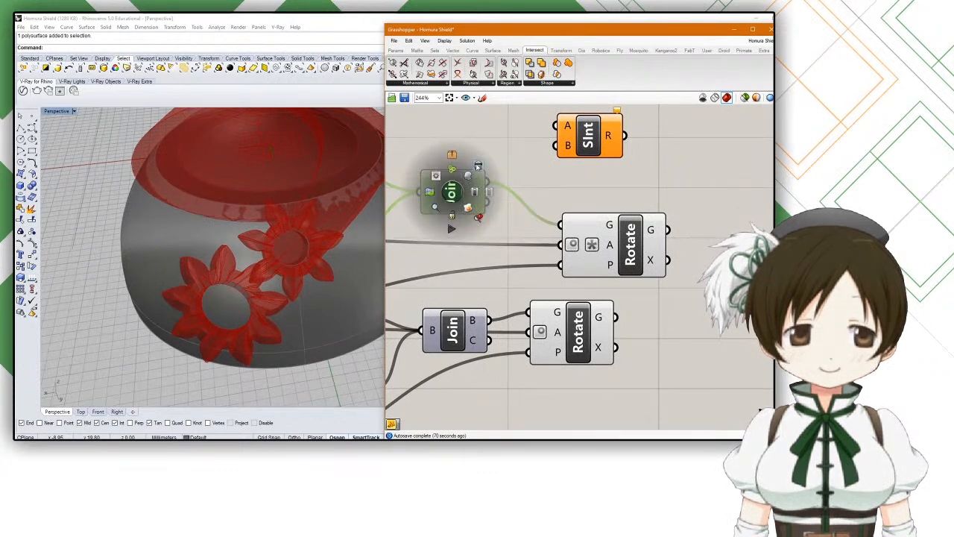
left_click(469, 176)
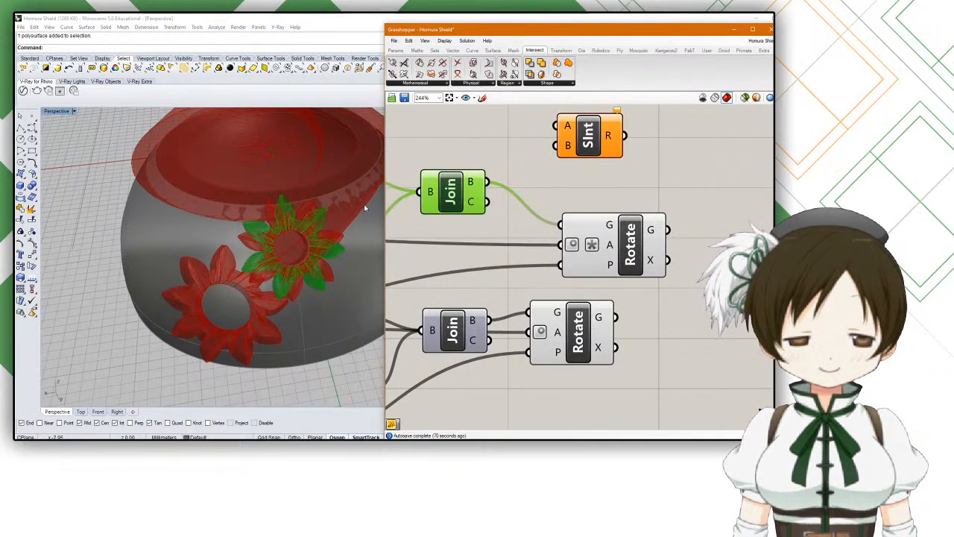
Step: Examine the geometry of the upper Join component and the Loft feeding it against the rotated gear in the viewport
middle_click(445, 192)
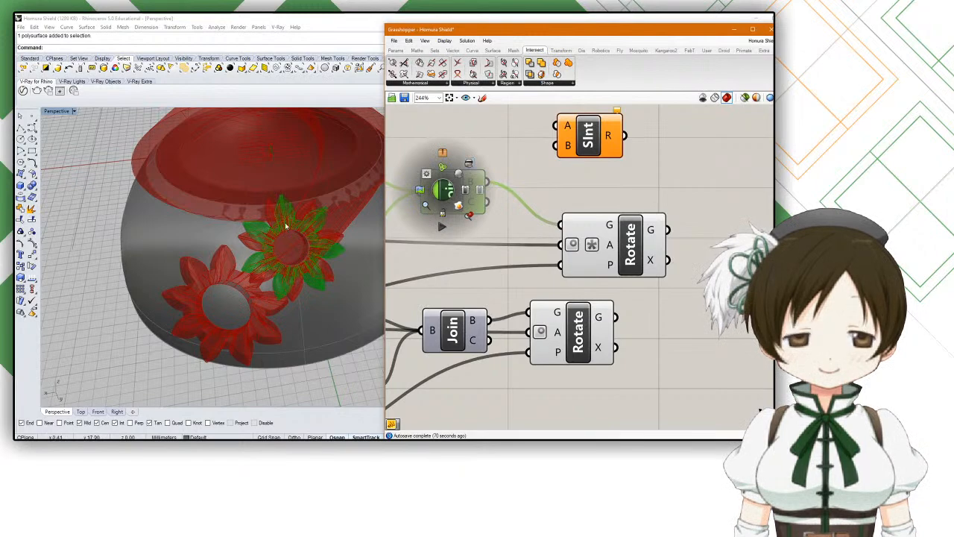
right_click_drag(328, 364, 225, 245)
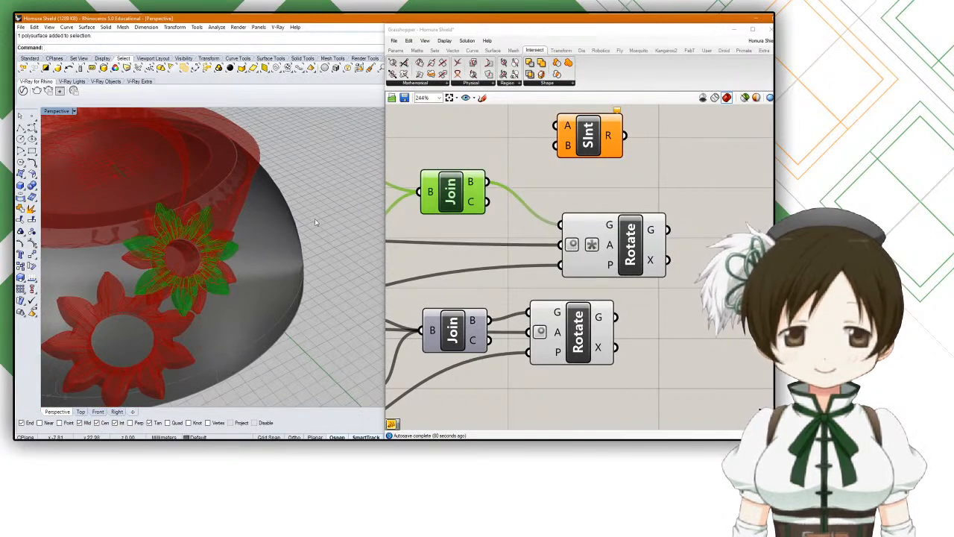
scroll(522, 199, "down", 5)
right_click_drag(452, 198, 495, 206)
scroll(495, 206, "up", 4)
left_click(496, 205)
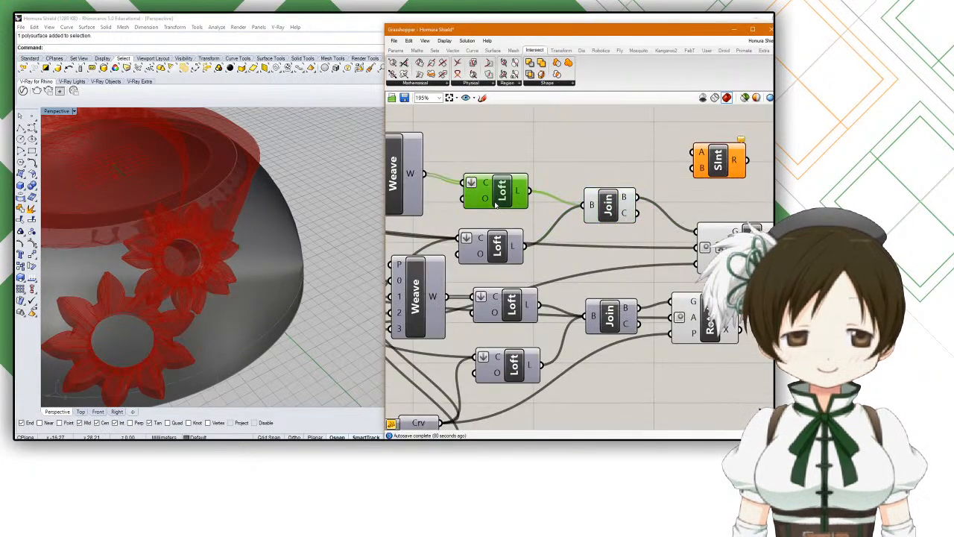
scroll(496, 205, "down", 3)
left_click(555, 206)
right_click_drag(295, 243, 231, 253)
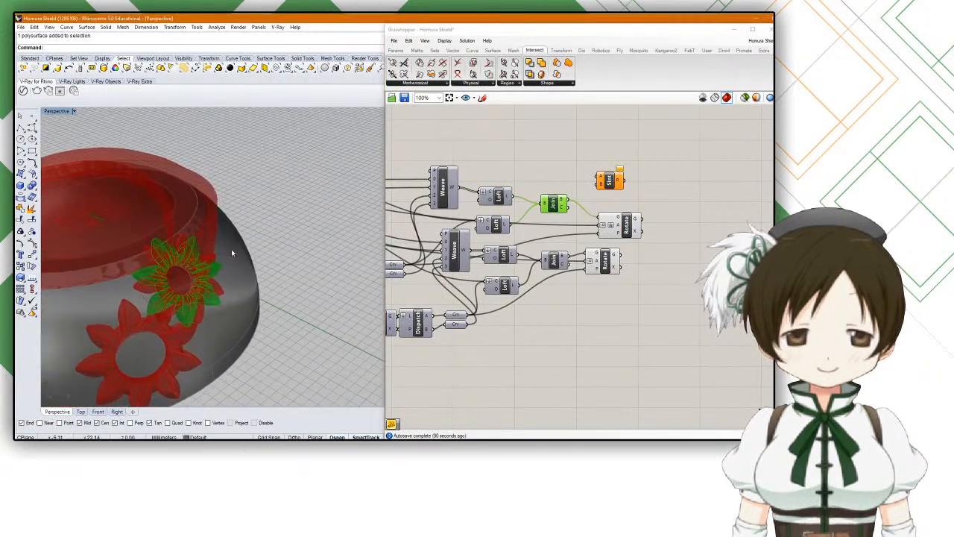
Step: Restrict the preview to selected objects and check the two topmost curve parameters feeding the Weave components
right_click_drag(493, 216, 630, 229)
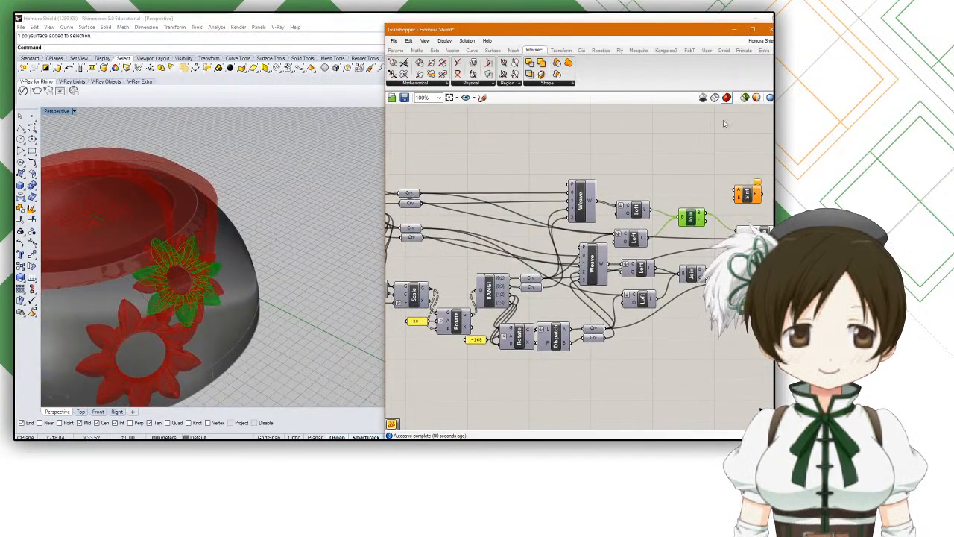
left_click(744, 98)
left_click(409, 194)
left_click(409, 203)
left_click(530, 282)
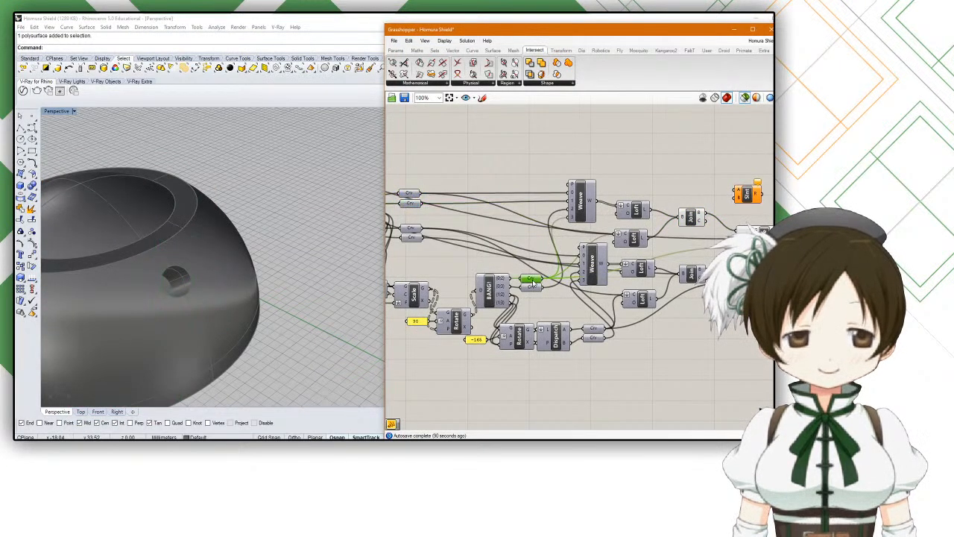
right_click(532, 282)
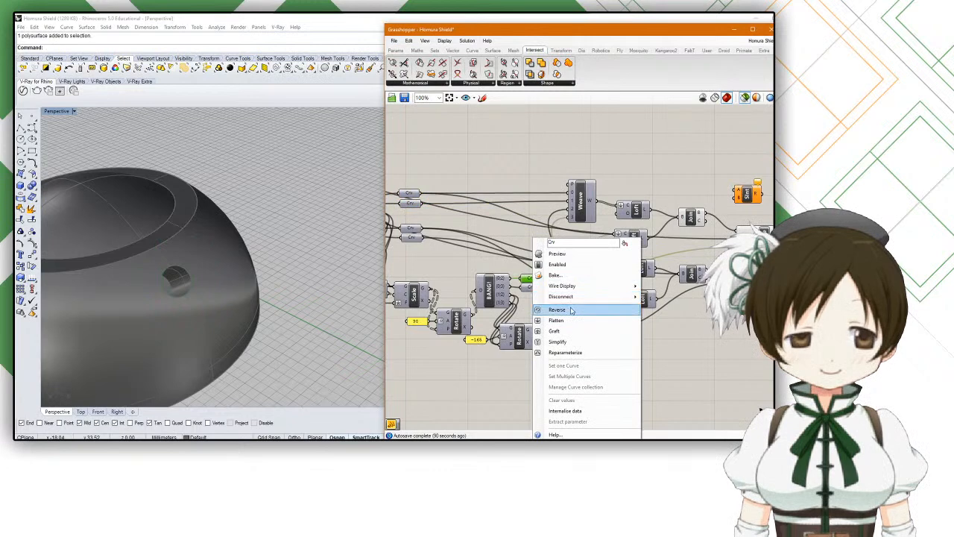
left_click(561, 276)
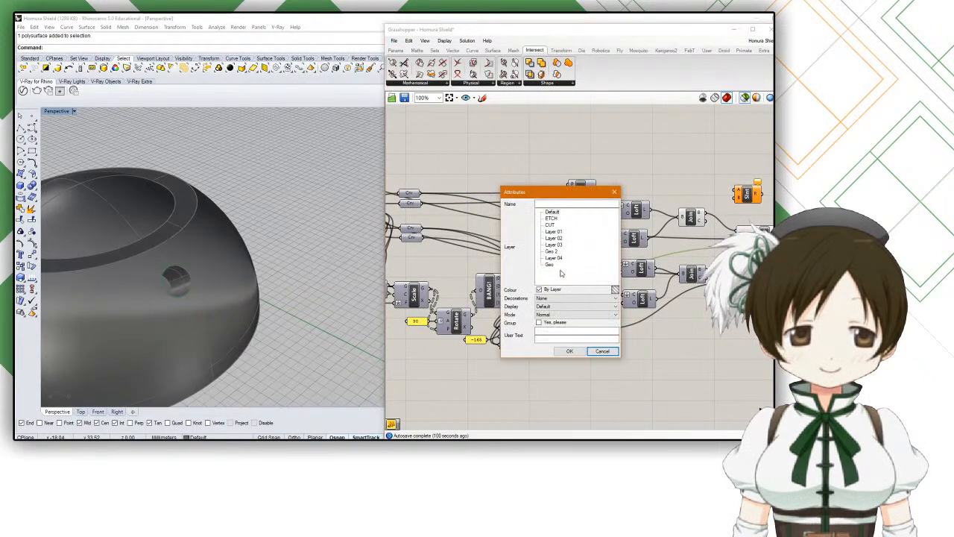
left_click(603, 352)
double_click(527, 162)
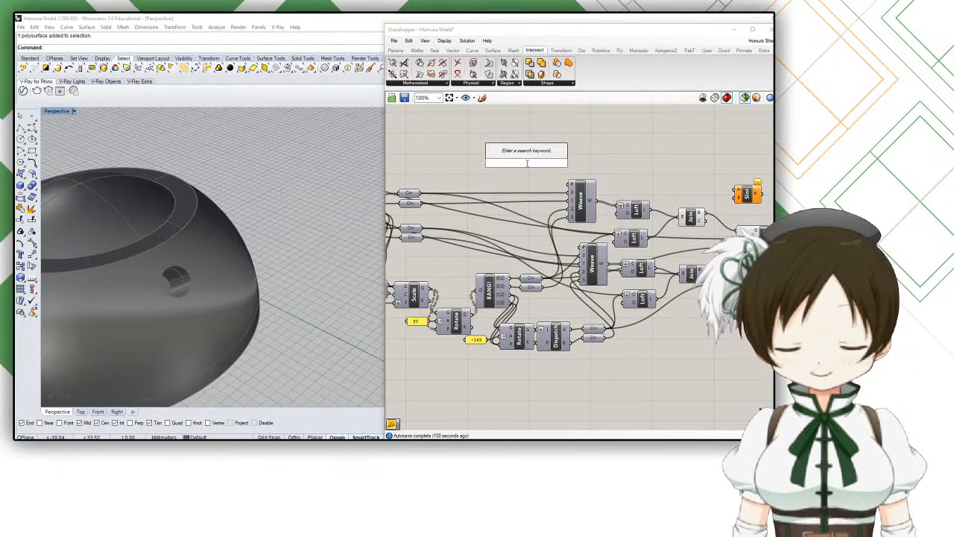
key("Escape")
Step: Bake the upper curve parameter fed by the BANG! component and select the baked circle in the Rhino viewport
left_click(530, 280)
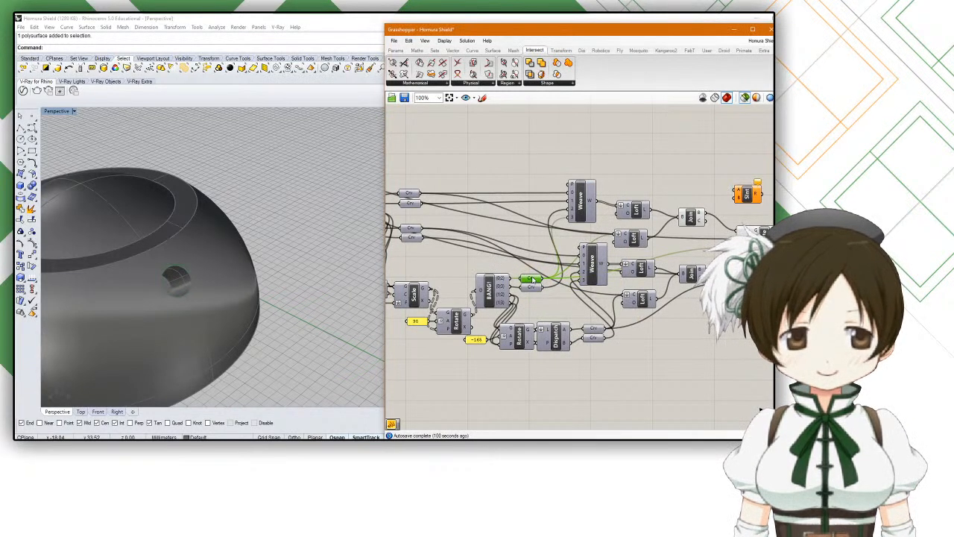
right_click(532, 279)
left_click(559, 277)
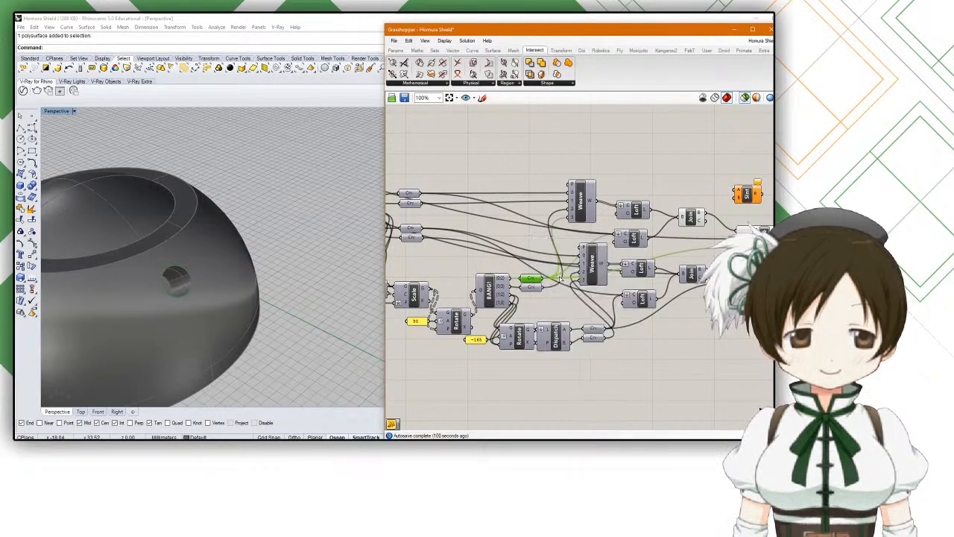
left_click(569, 355)
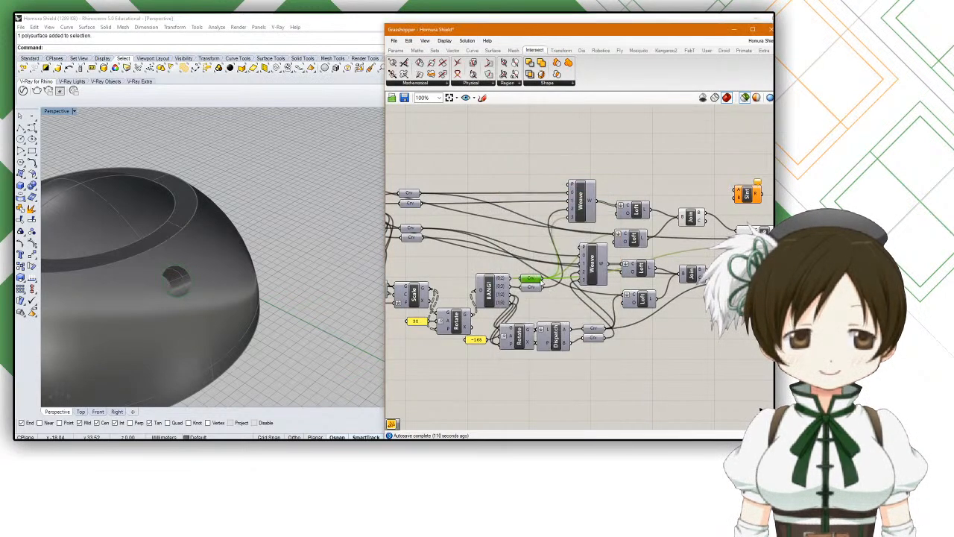
left_click(205, 276)
left_click(190, 277)
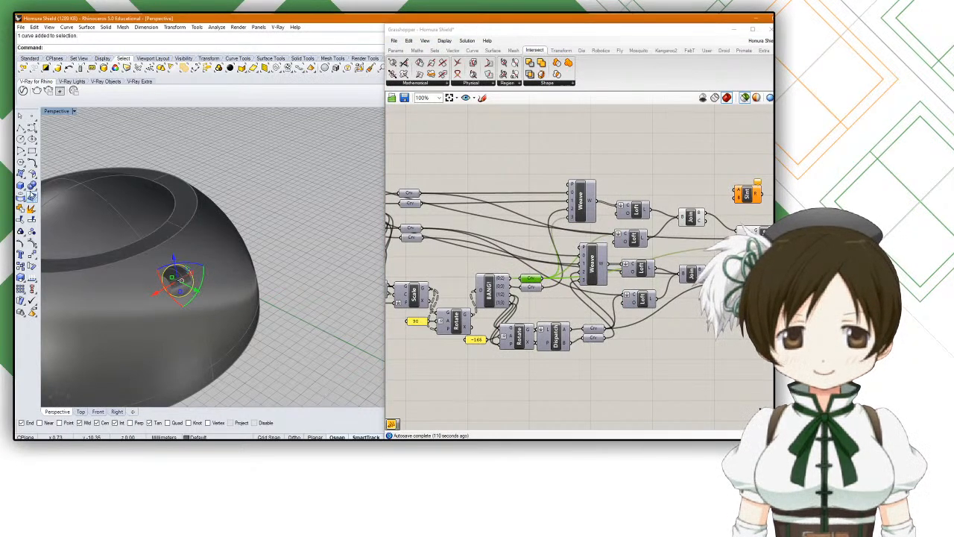
Step: Draw a solid cylinder outward from the shield, based on the centre and edge of the baked circle
left_click(25, 190)
left_click(45, 190)
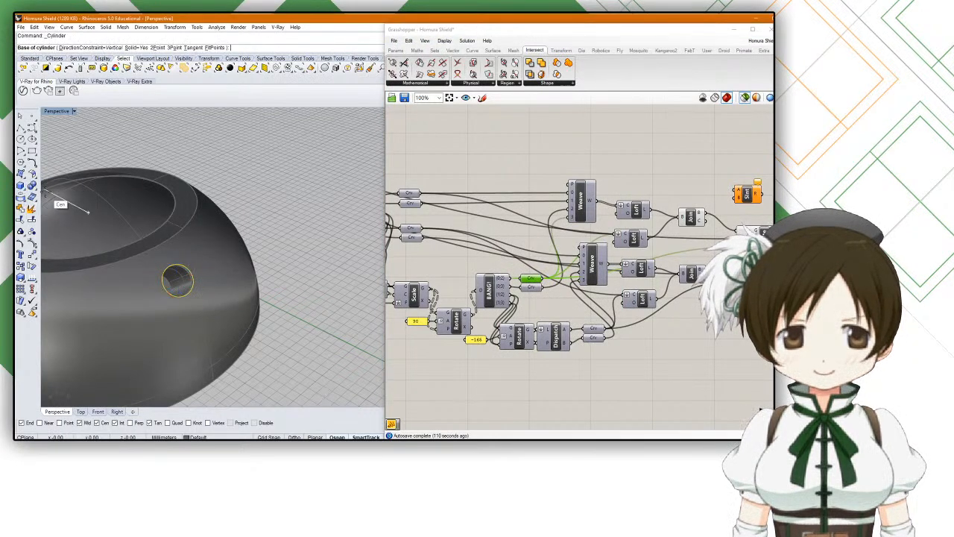
scroll(179, 279, "up", 2)
scroll(171, 262, "up", 1)
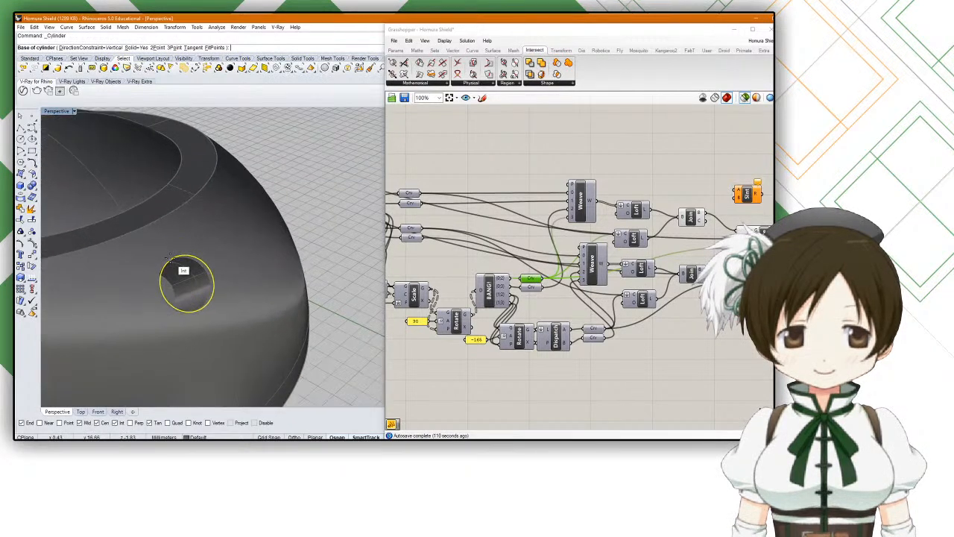
left_click(182, 249)
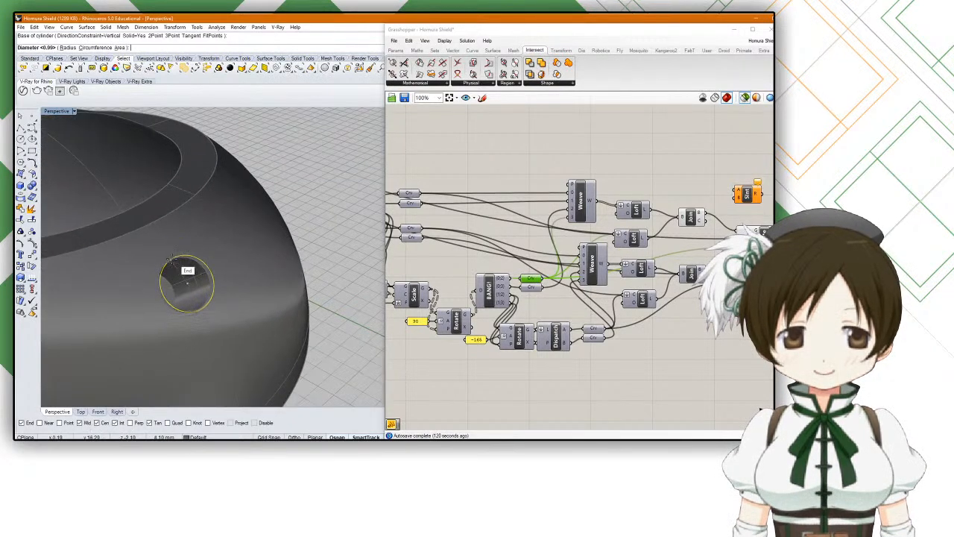
left_click(173, 259)
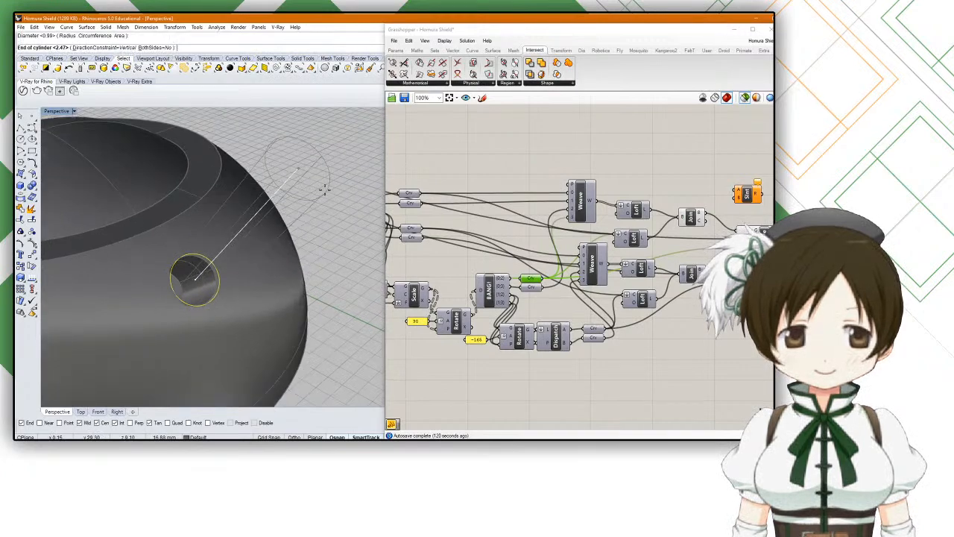
left_click(254, 226)
scroll(254, 226, "down", 6)
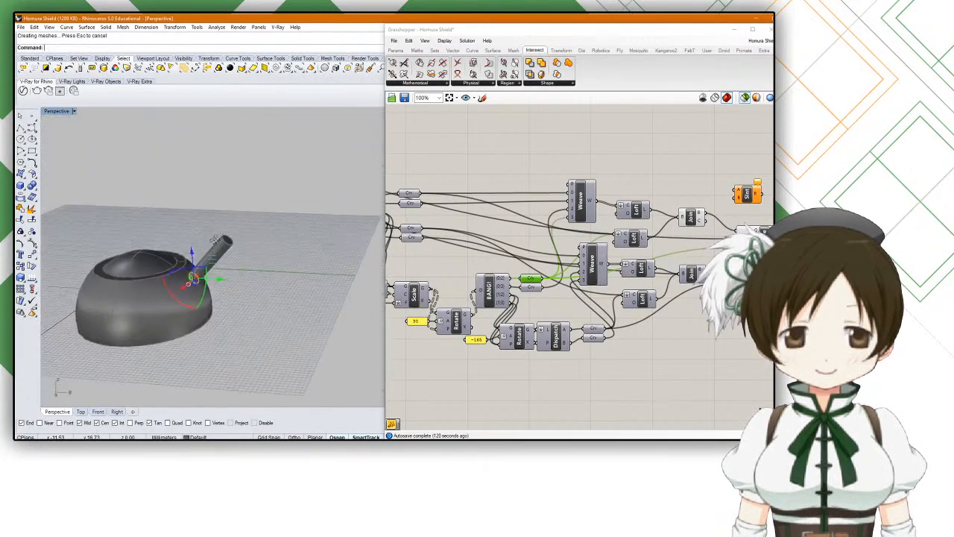
right_click_drag(249, 220, 217, 230)
scroll(232, 254, "up", 5)
Step: Select the new cylinder in Rhino and preview the upper Join component's gear around it
left_click(260, 267)
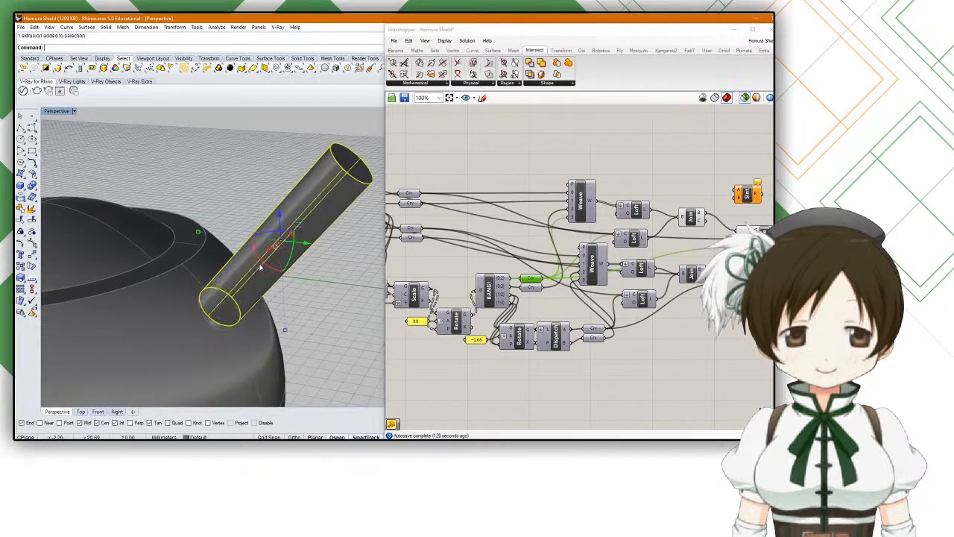
right_click_drag(260, 268, 213, 247)
scroll(196, 269, "down", 8)
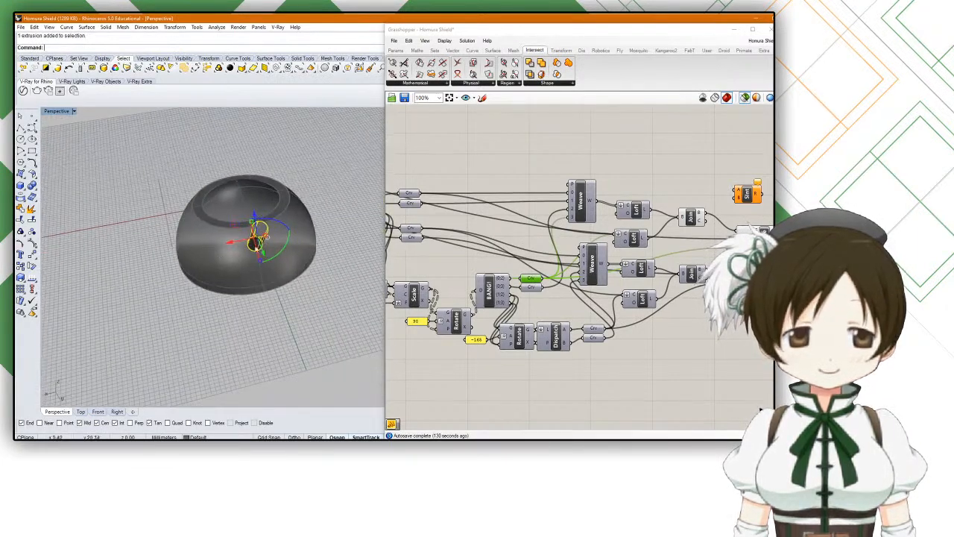
right_click_drag(575, 240, 577, 238)
scroll(705, 213, "up", 5)
left_click(671, 222)
scroll(316, 264, "up", 5)
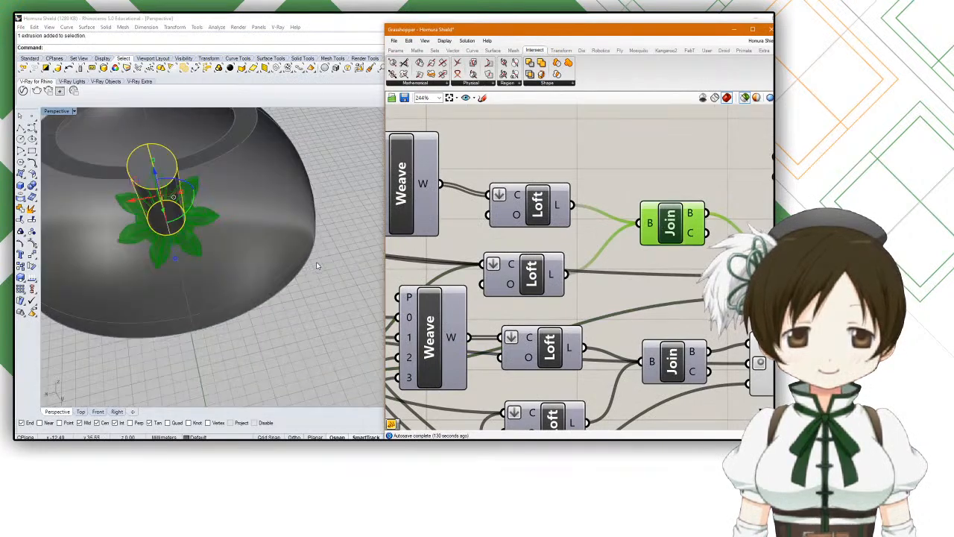
Step: Shift the cylinder away from the gear's centre hole with the gumball
right_click_drag(179, 247, 221, 264, "shift")
left_click_drag(190, 247, 185, 291)
right_click_drag(175, 289, 233, 267)
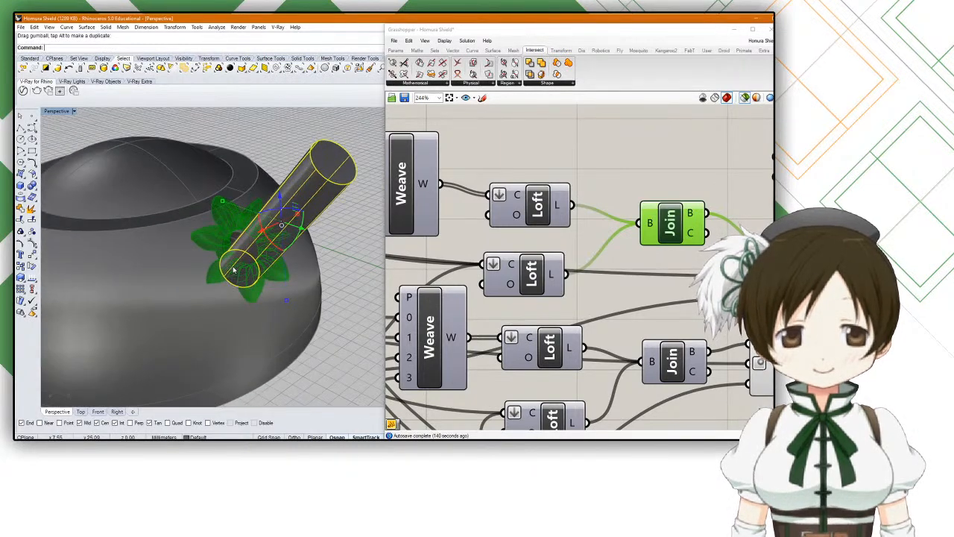
key("Return")
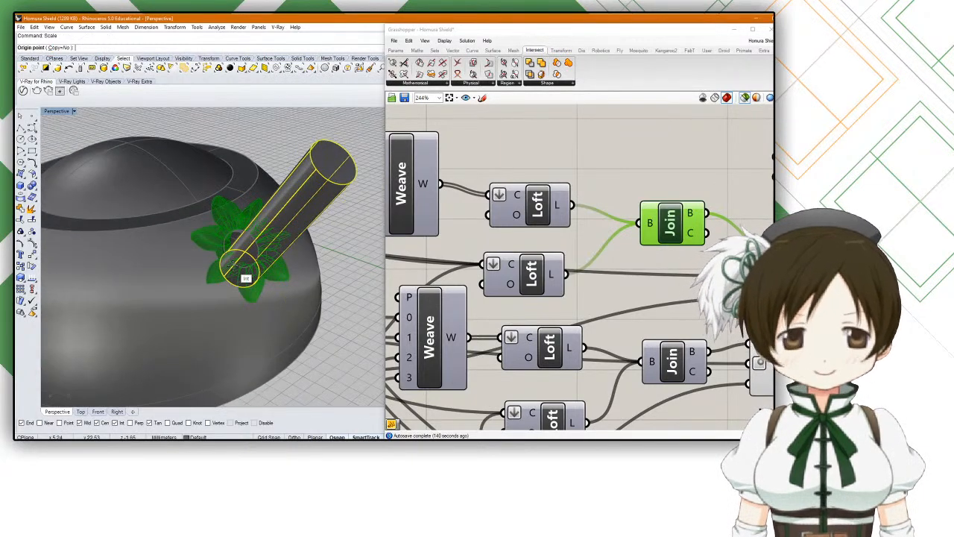
left_click(230, 291)
left_click(158, 313)
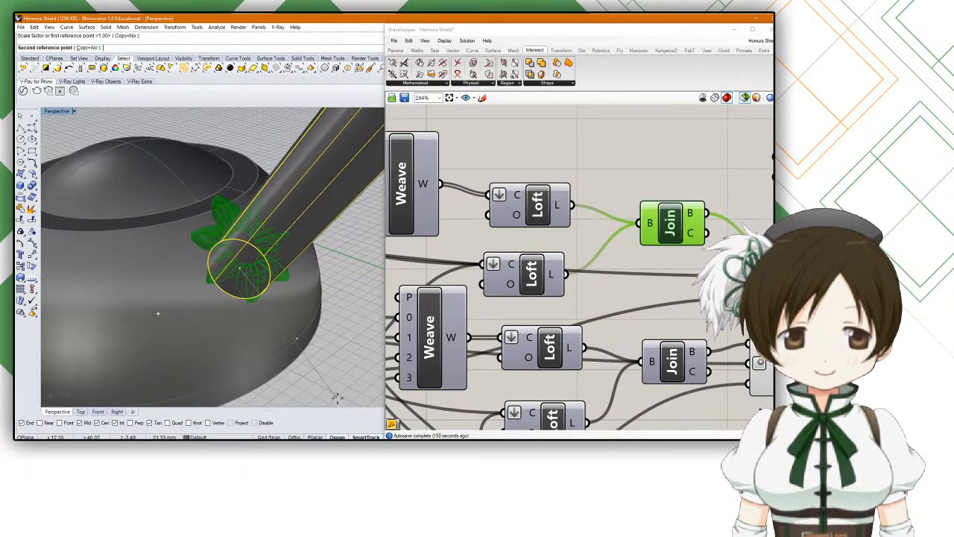
right_click_drag(343, 384, 300, 368)
scroll(296, 366, "down", 4)
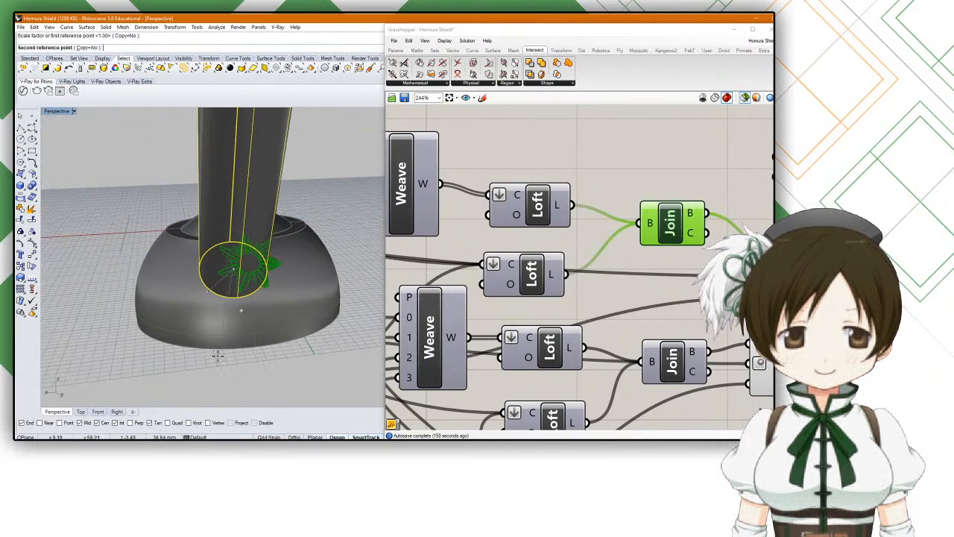
key("Escape")
key("space")
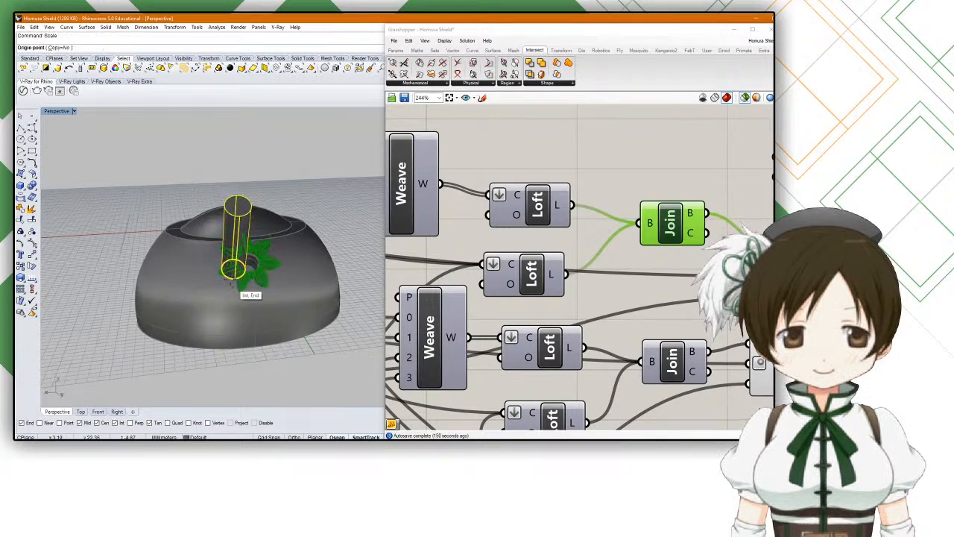
scroll(240, 283, "up", 5)
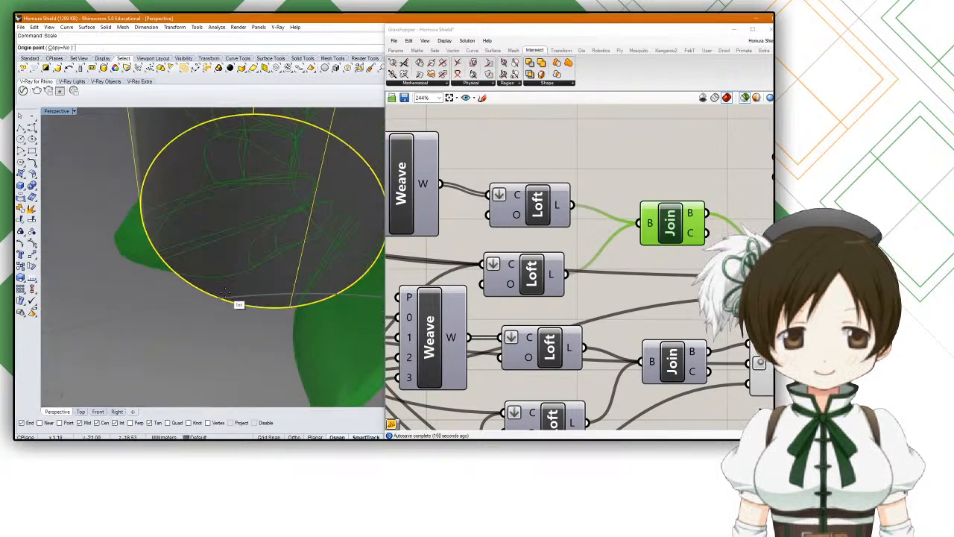
scroll(223, 292, "down", 8)
left_click(131, 347)
key("Escape")
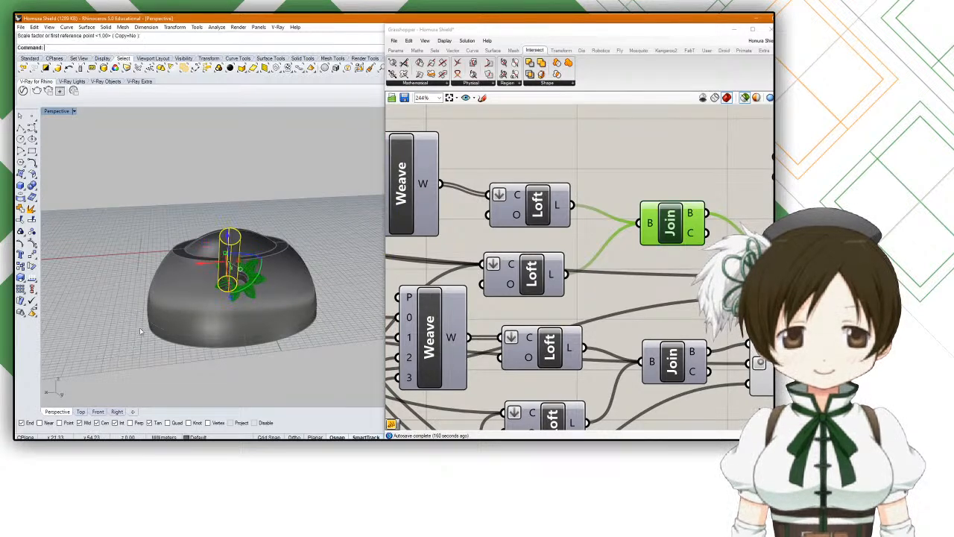
Step: Scale the cylinder up uniformly from the centre of its base circle
scroll(211, 299, "up", 10)
key("space")
scroll(272, 249, "down", 5)
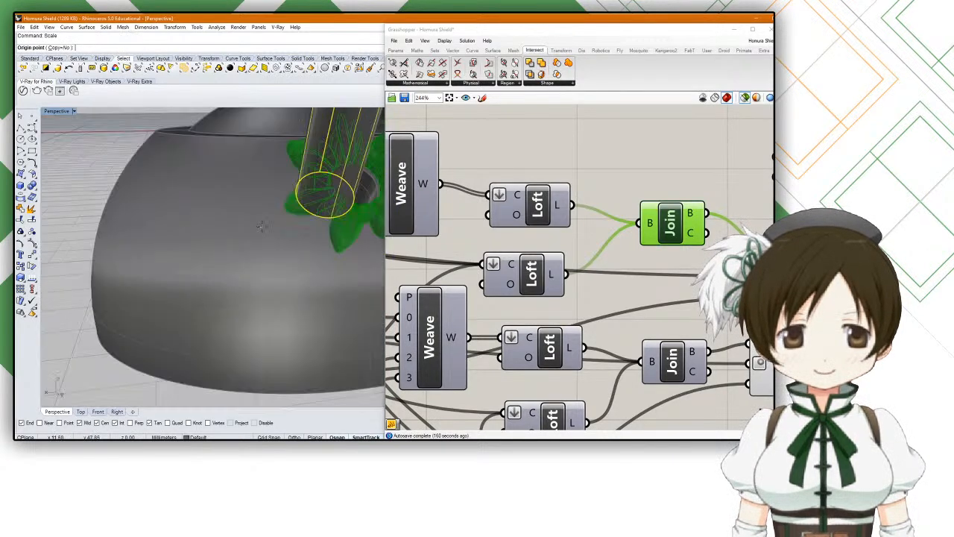
left_click(308, 213)
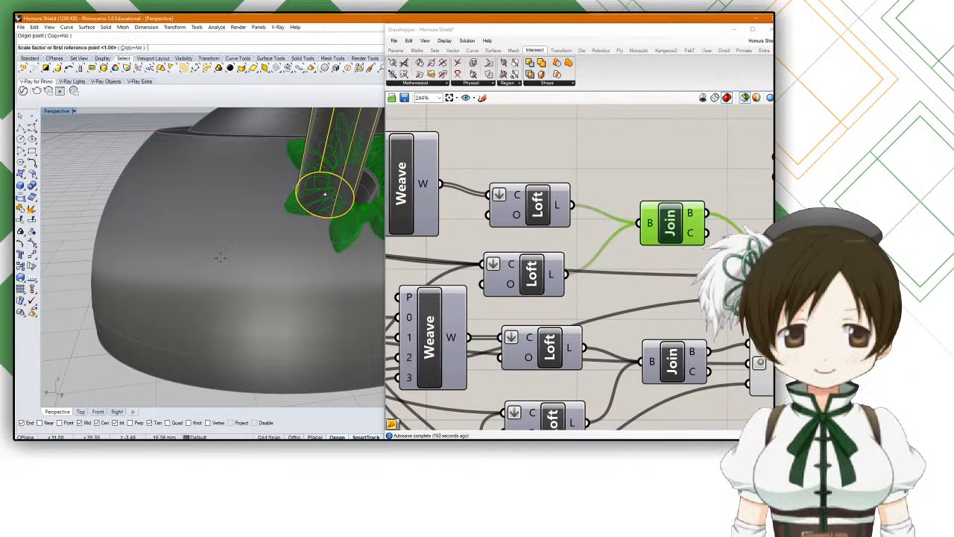
scroll(82, 317, "down", 5)
left_click(76, 322)
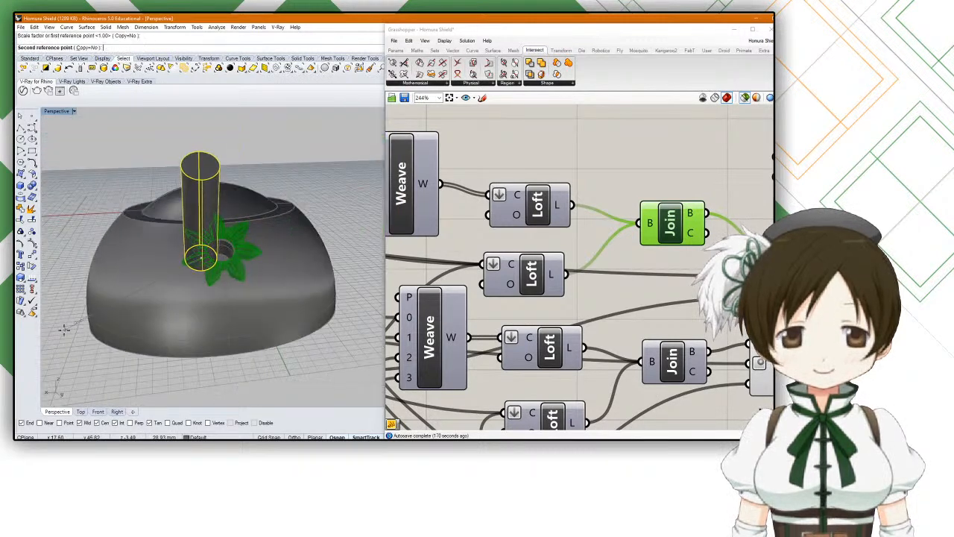
right_click_drag(74, 343, 116, 328, "shift")
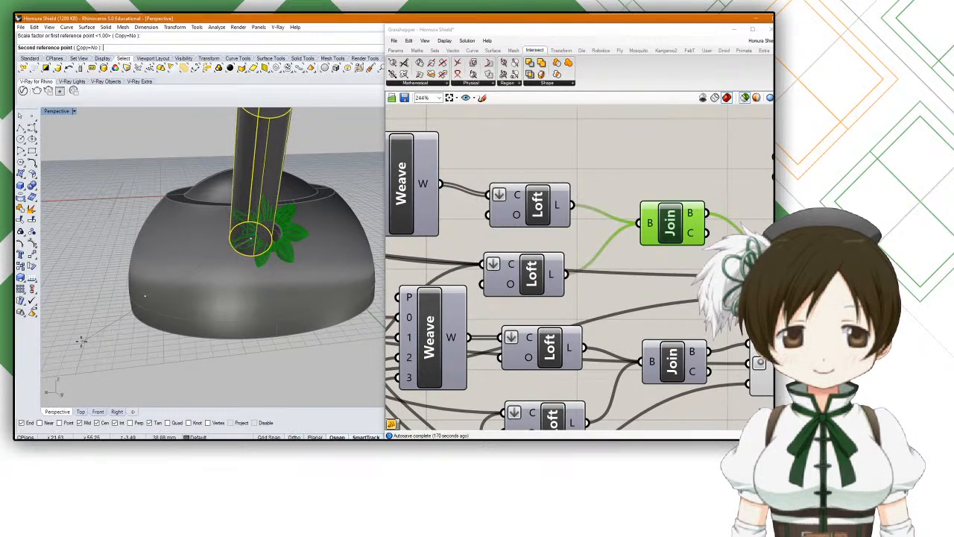
scroll(88, 351, "down", 5)
left_click(61, 367)
right_click_drag(164, 231, 201, 319)
scroll(201, 319, "up", 6)
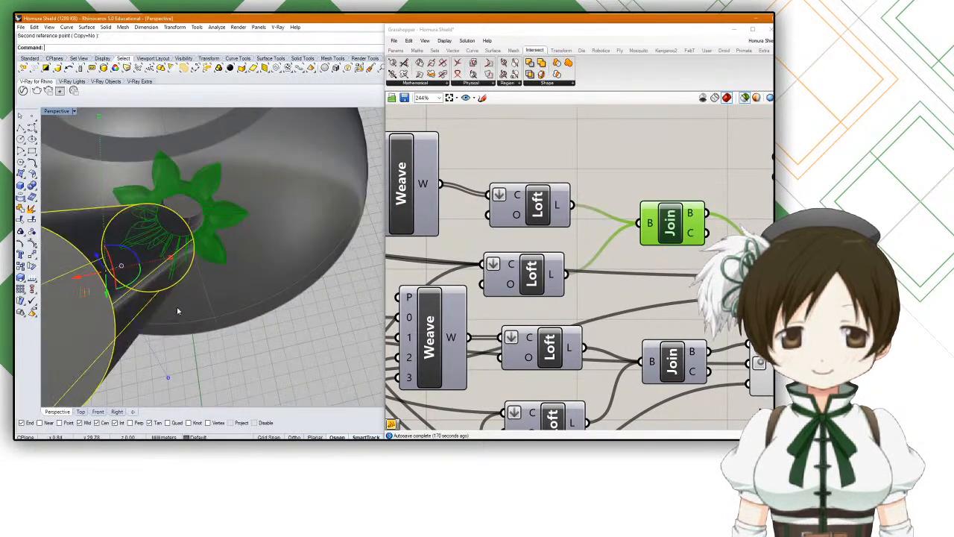
Step: Lower the enlarged cylinder toward the gear with the gumball, compare the two, and delete the cylinder
scroll(207, 256, "down", 2)
right_click_drag(208, 255, 268, 207)
scroll(269, 187, "down", 6)
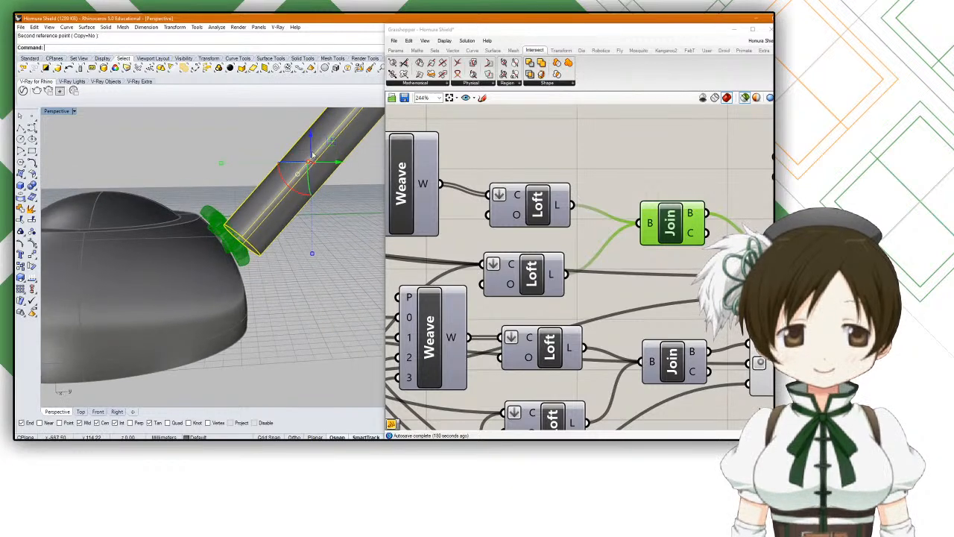
left_click_drag(311, 153, 311, 180)
scroll(312, 183, "down", 5)
right_click_drag(312, 183, 215, 232)
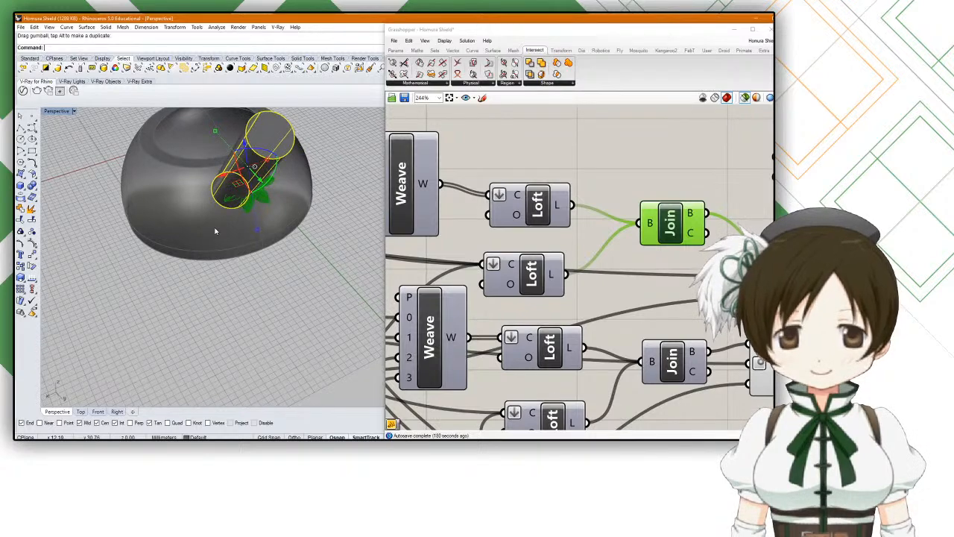
key("Delete")
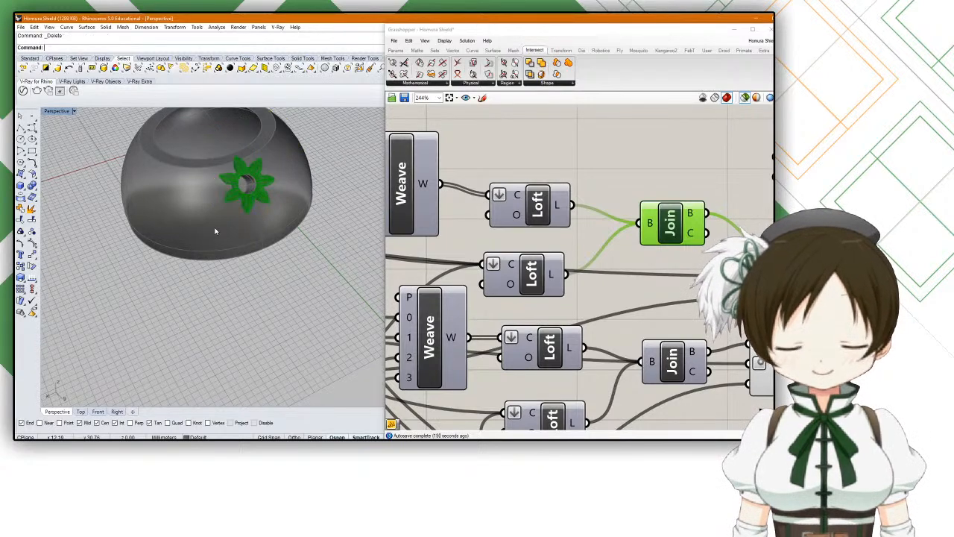
Step: Extrude the circle at the gear's centre hole outward into a solid cylinder with ExtrudeCrv
scroll(596, 230, "down", 5)
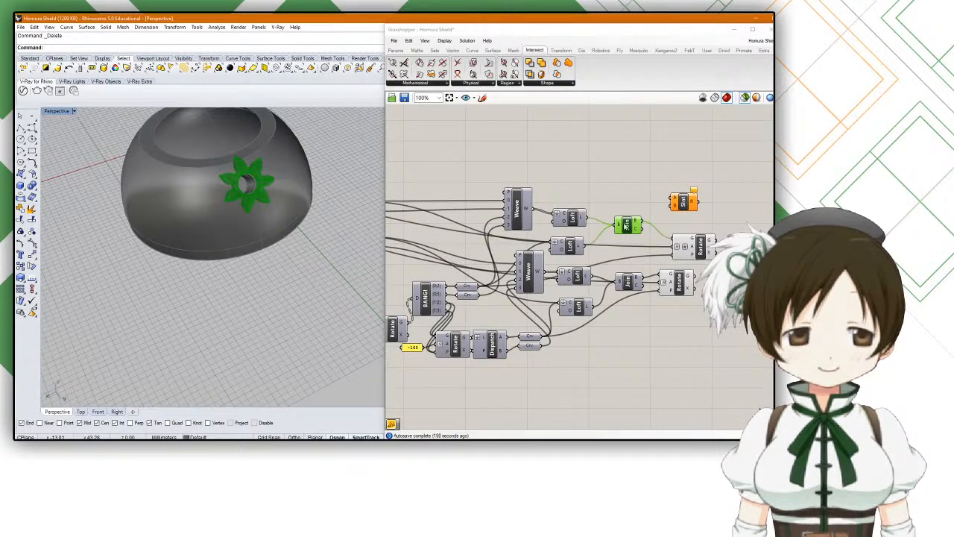
right_click_drag(493, 250, 562, 257)
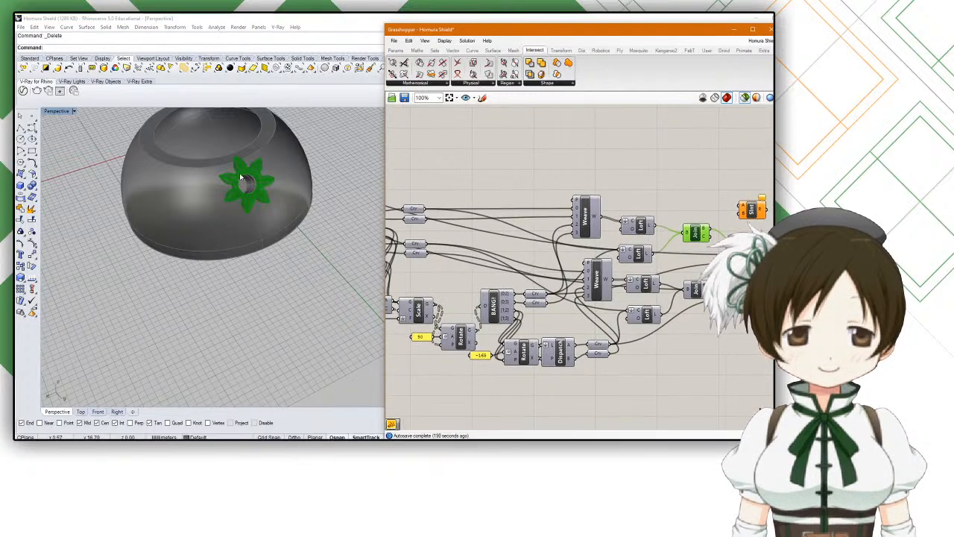
scroll(224, 186, "up", 5)
left_click(216, 204)
key("Escape")
right_click_drag(232, 214, 307, 183)
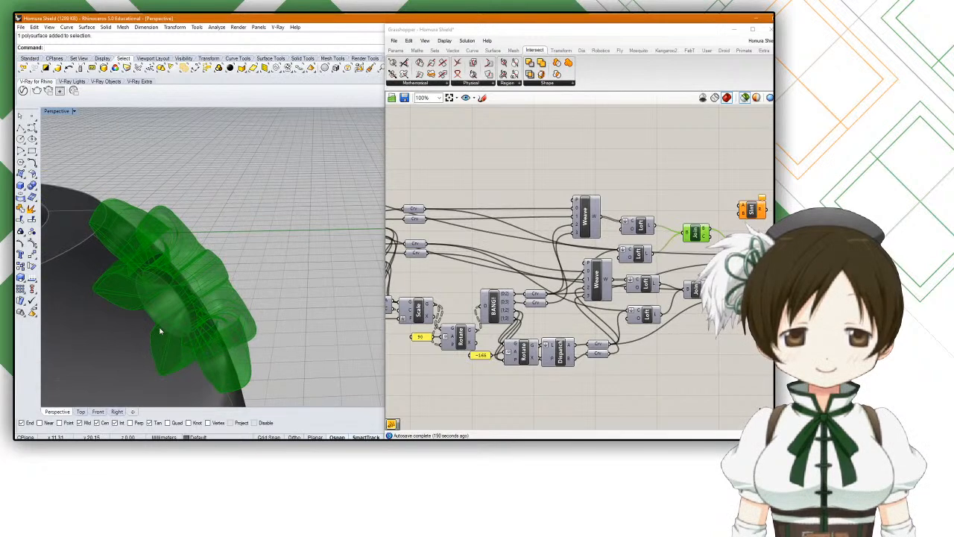
left_click(159, 330)
left_click(177, 288)
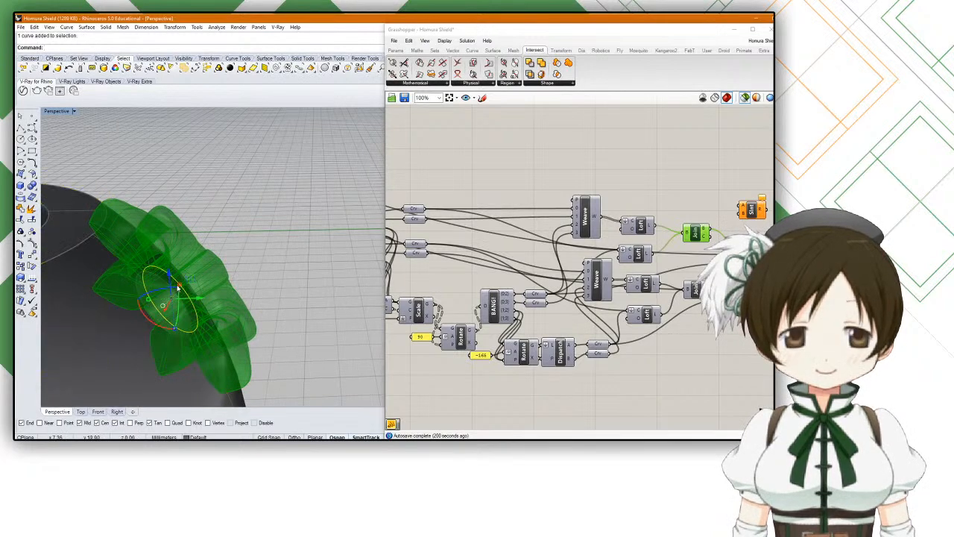
scroll(177, 288, "down", 5)
right_click_drag(177, 288, 218, 255, "shift")
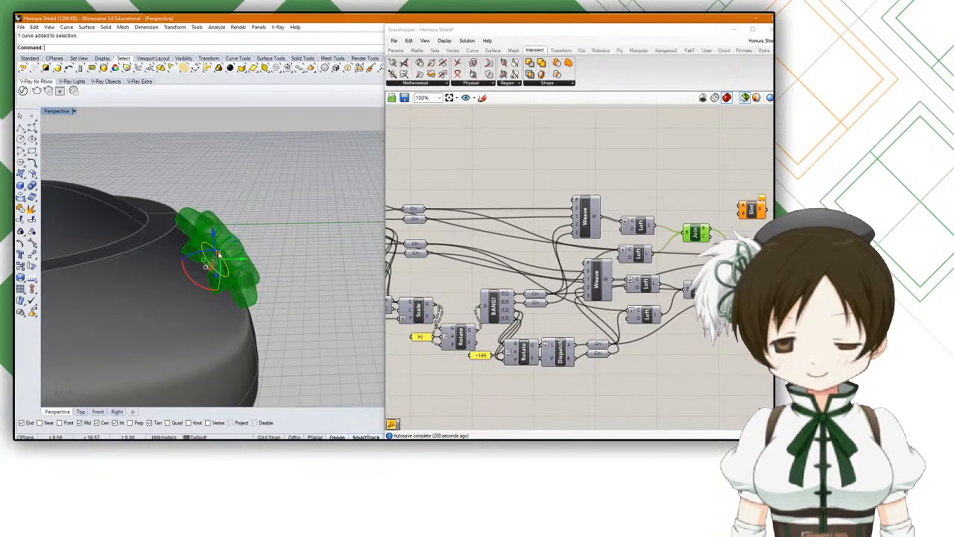
type("r")
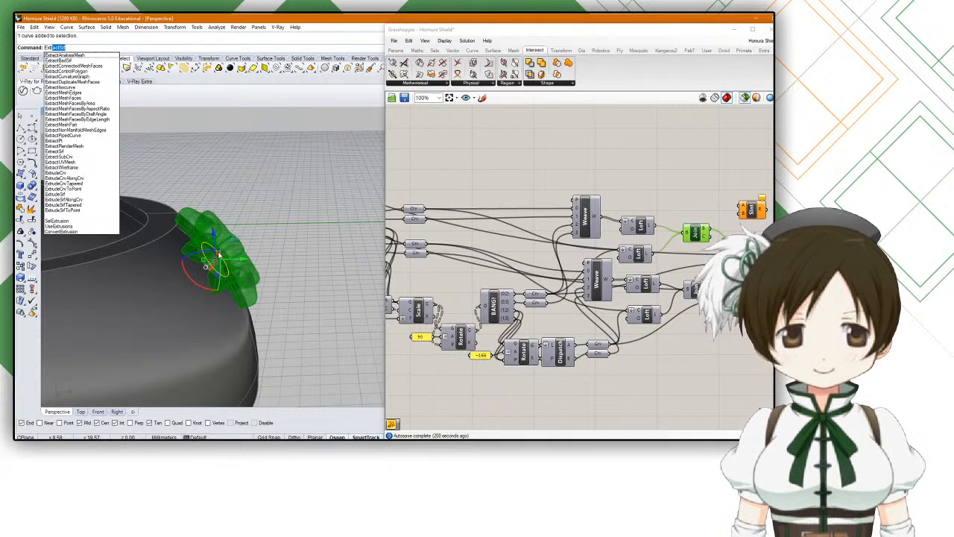
type("udecrv")
key("Return")
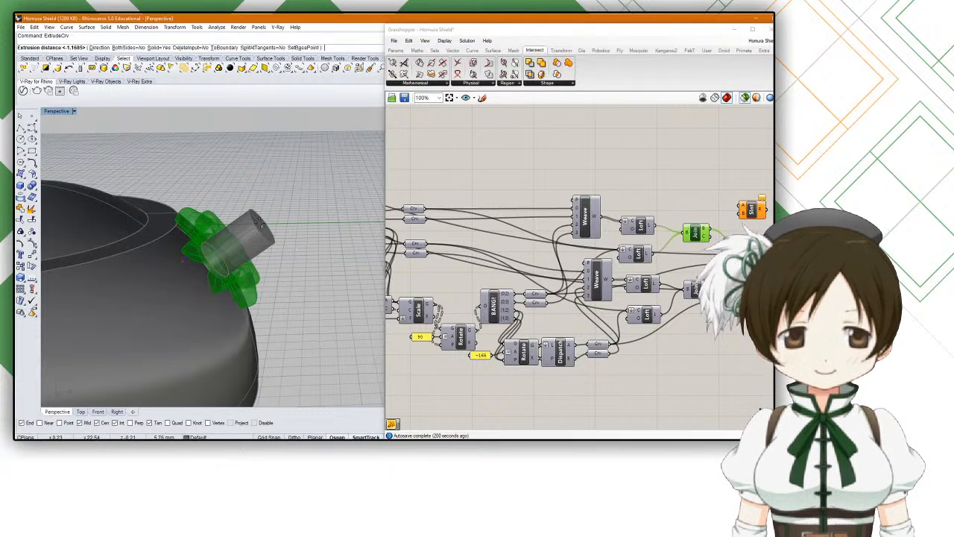
left_click(273, 241)
right_click_drag(273, 242, 252, 252)
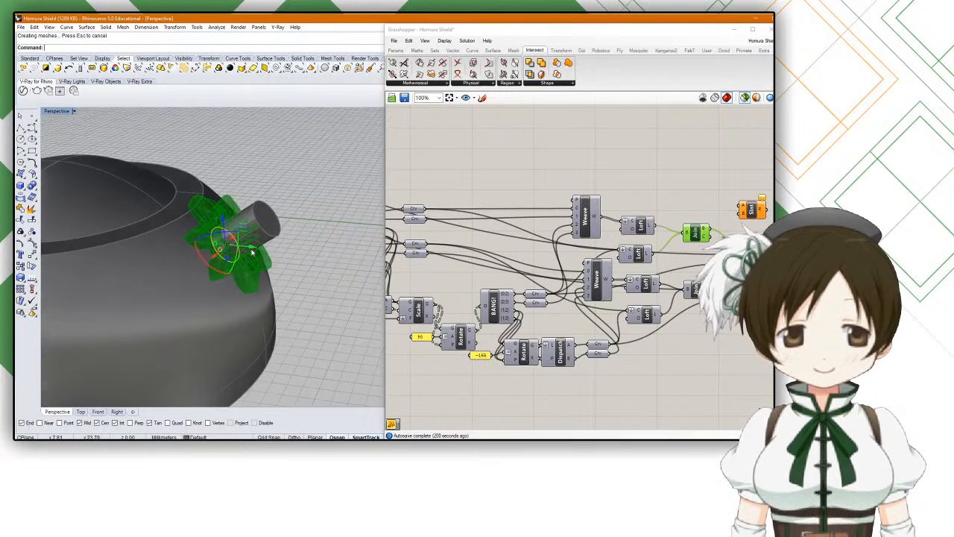
Step: Draw a line along the underside of the cylinder from its base edge to its free end
type("Line")
key("Return")
scroll(231, 250, "up", 3)
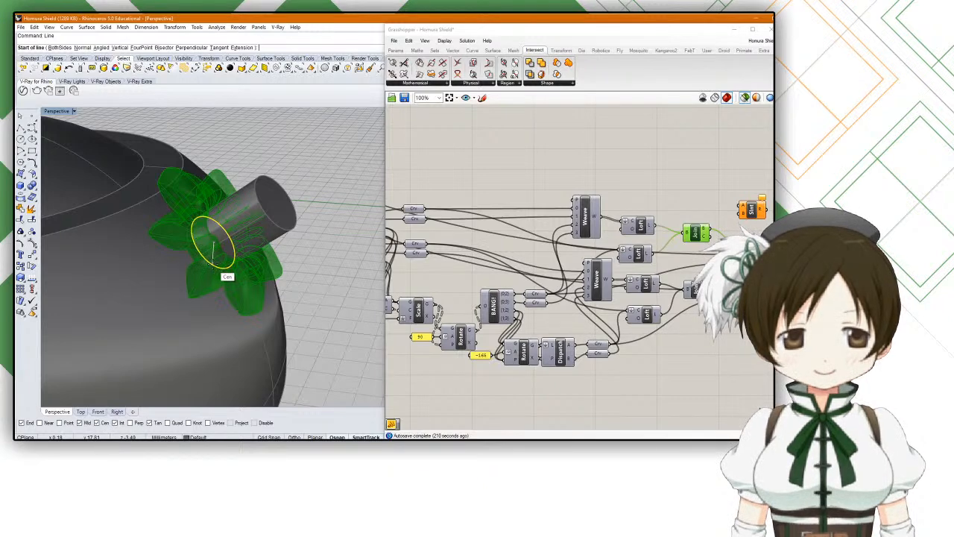
left_click(226, 267)
left_click(294, 228)
left_click(287, 236)
right_click(287, 236)
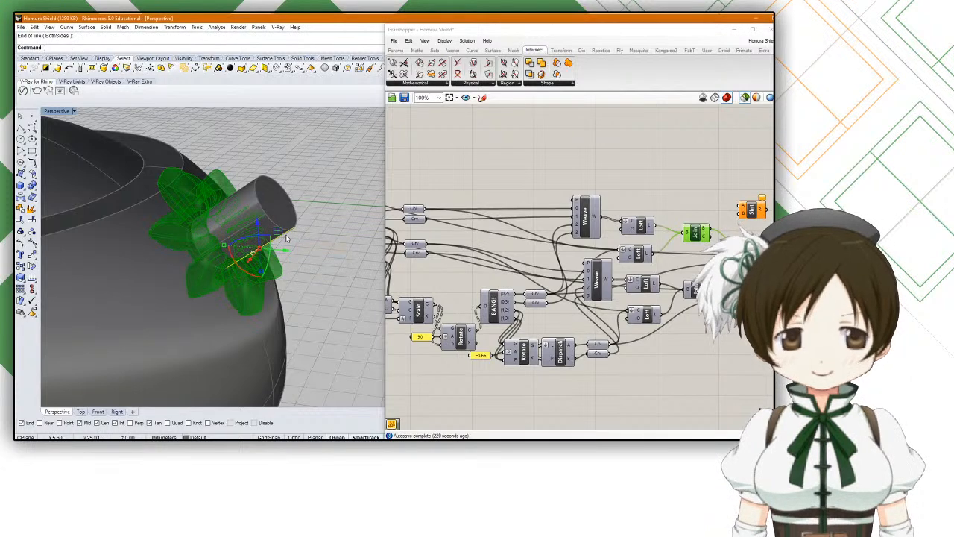
right_click_drag(286, 238, 253, 228)
type("Ex")
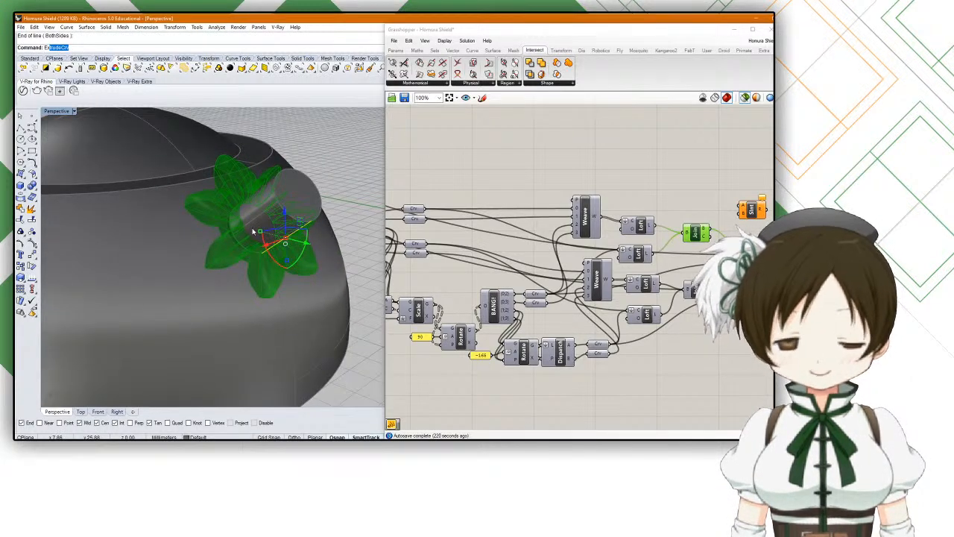
type("trude")
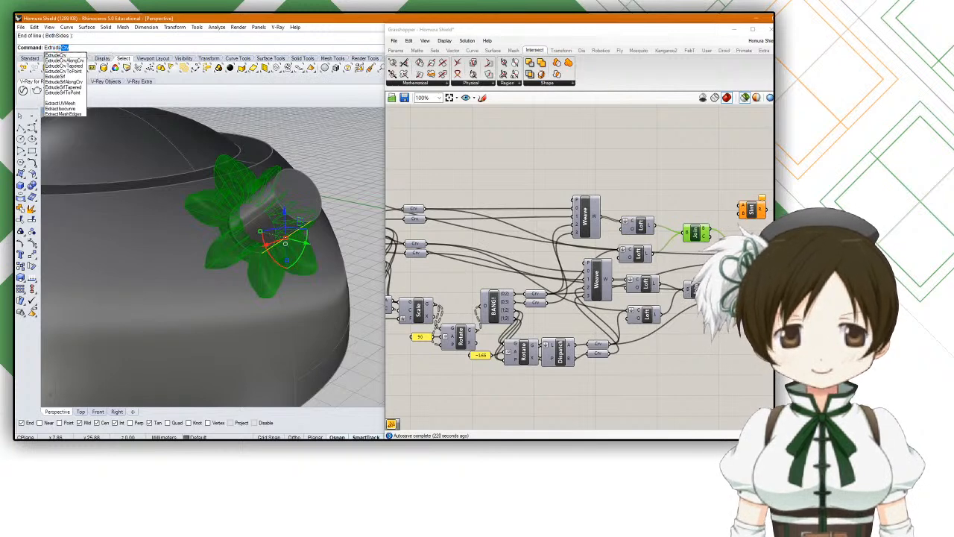
key("Down")
key("Down")
key("Down")
key("Down")
key("Down")
key("Up")
key("Up")
key("Up")
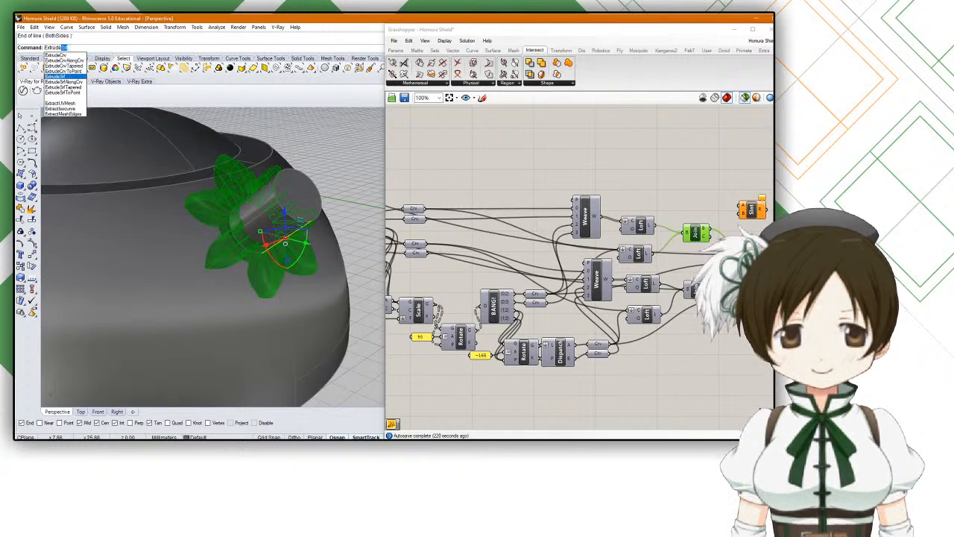
key("Up")
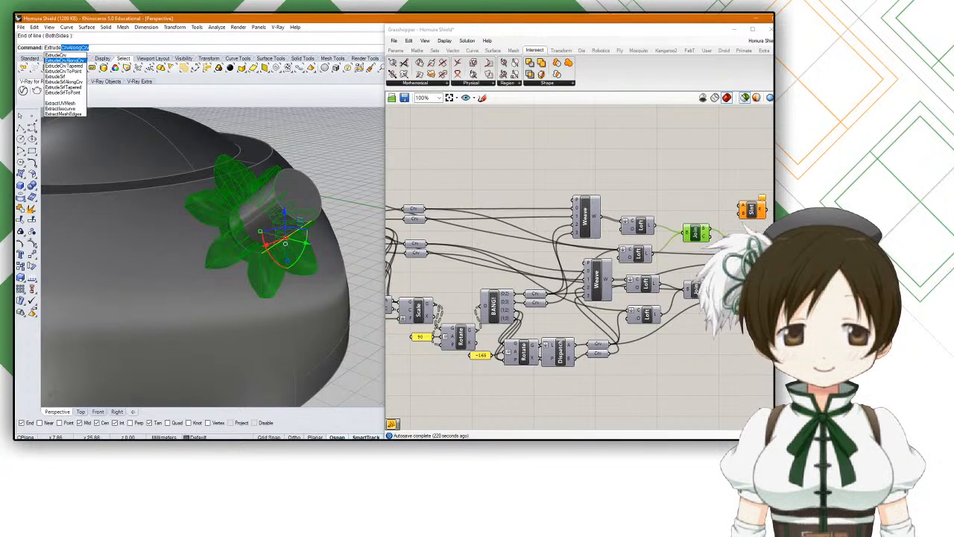
key("Escape")
Step: Rotate the line by -90 degrees in the Right view about its end at the cylinder's free end
right_click_drag(255, 228, 221, 214)
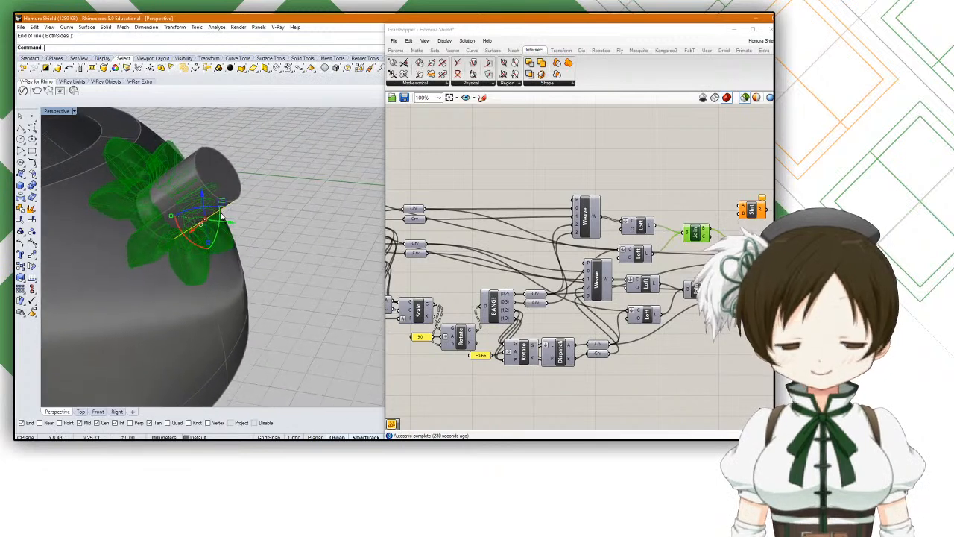
key("Return")
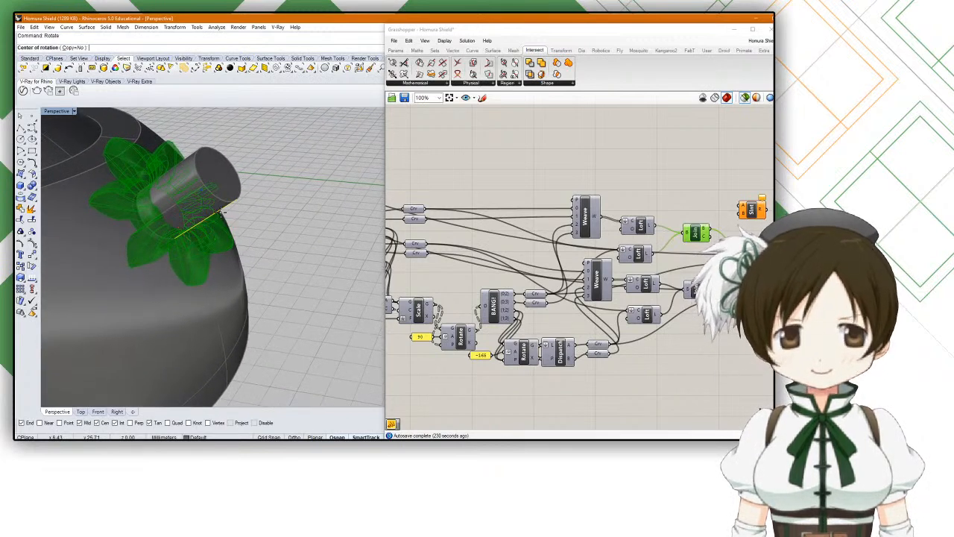
double_click(51, 112)
scroll(204, 295, "down", 6)
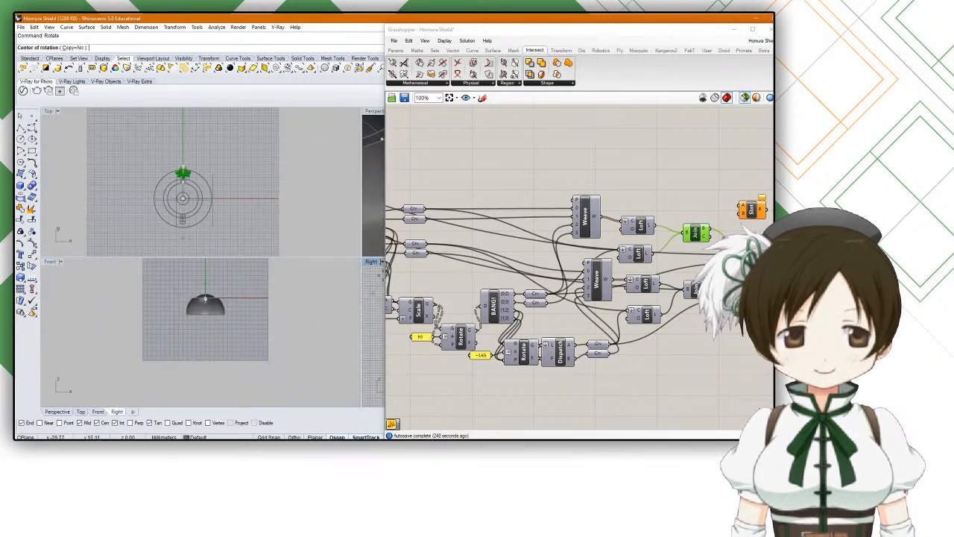
left_click_drag(522, 32, 151, 318)
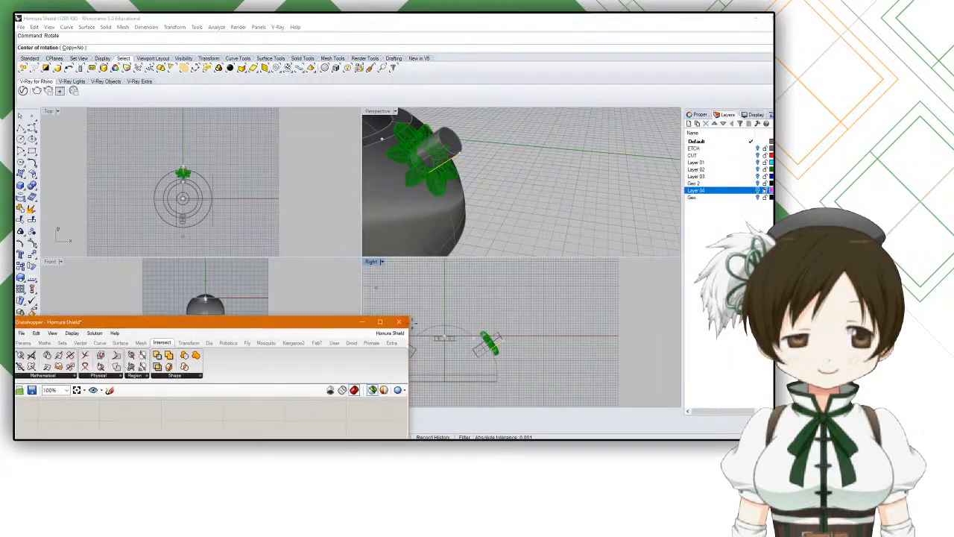
scroll(511, 352, "up", 4)
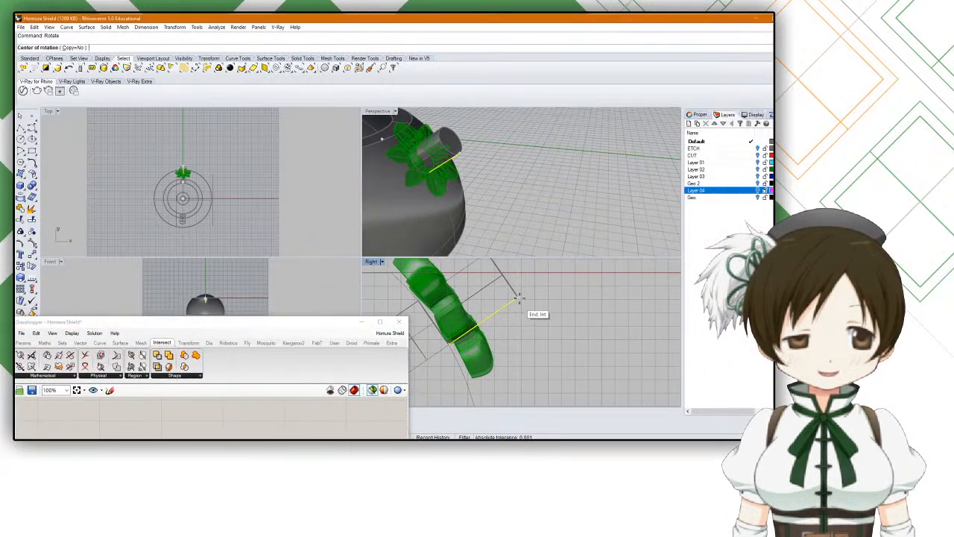
left_click(519, 297)
left_click(446, 343)
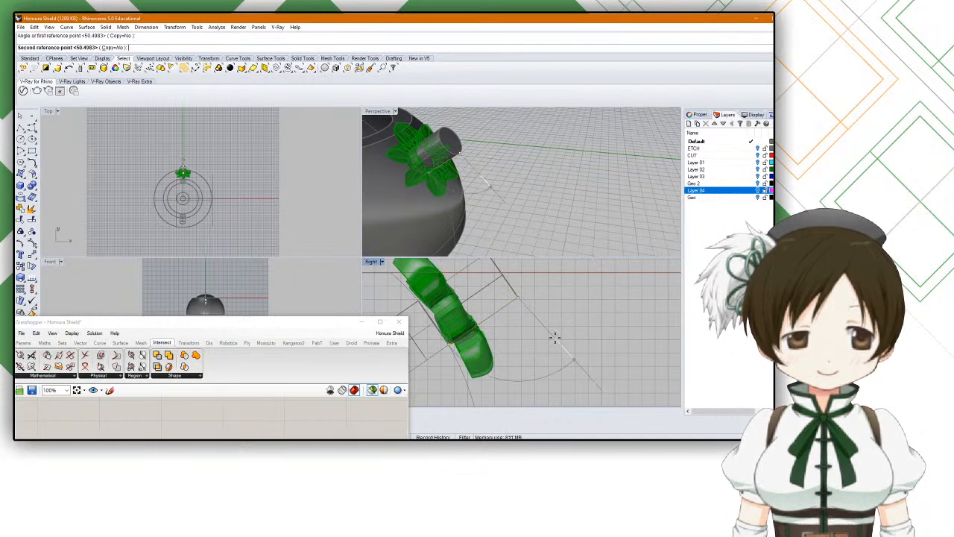
type("-90")
key("Return")
Step: Rotate the line a further 180 degrees about the cylinder's lower outer corner
key("Return")
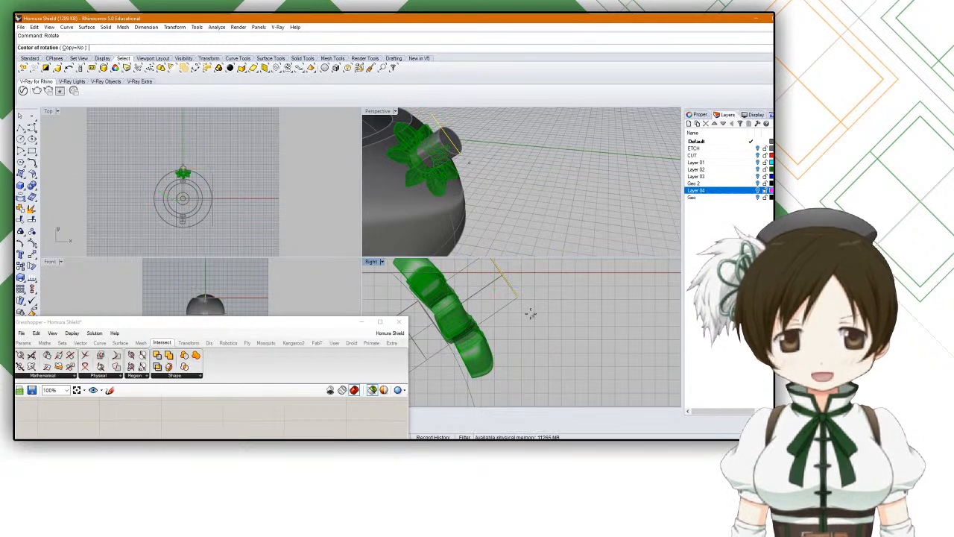
left_click(519, 298)
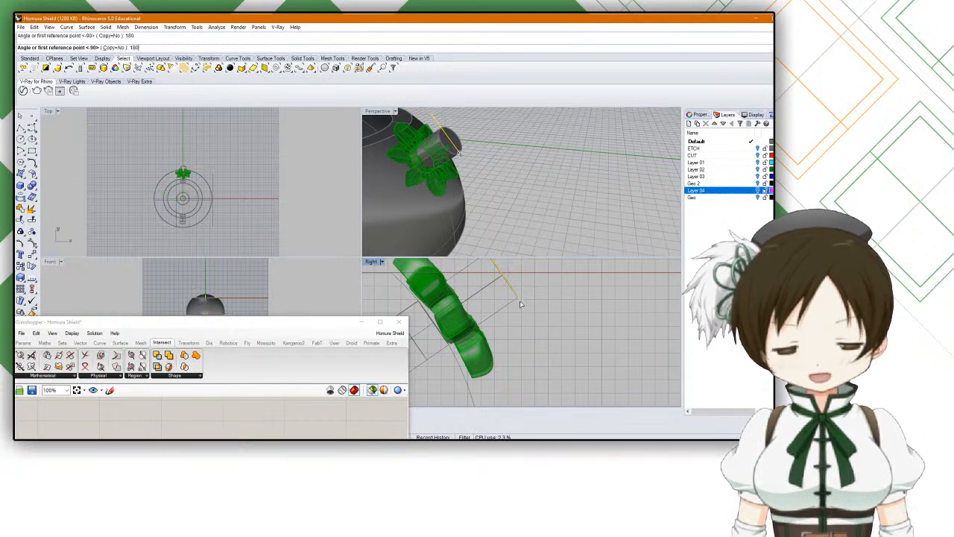
key("Return")
Step: Create a vertical plane in the Perspective view with the line as one edge, extending back toward the gear
left_click_drag(356, 319, 761, 109)
double_click(381, 114)
scroll(230, 202, "down", 4)
scroll(227, 203, "up", 6)
mouse_move(229, 203)
right_mouse_down()
mouse_move(228, 177)
mouse_move(227, 206)
right_mouse_up()
left_click(21, 172)
key("Escape")
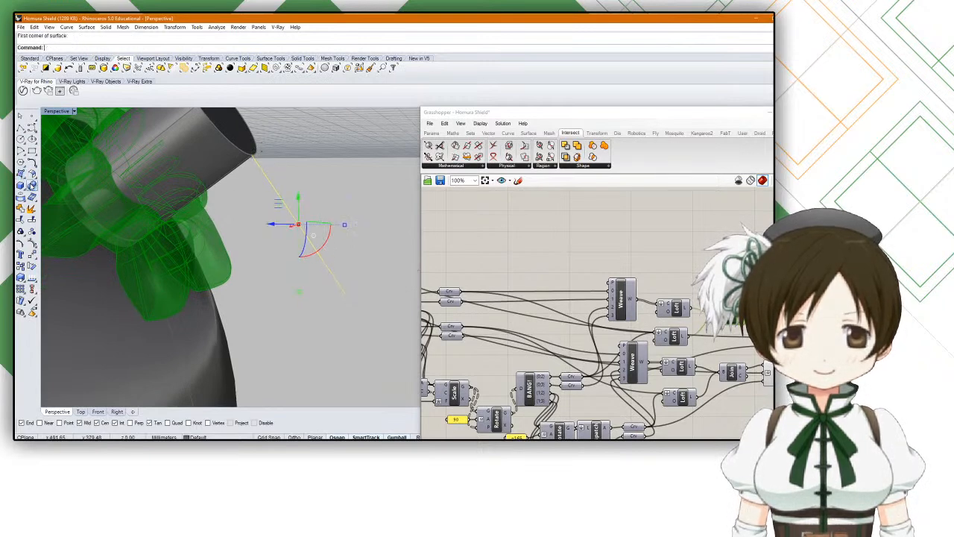
left_click(25, 176)
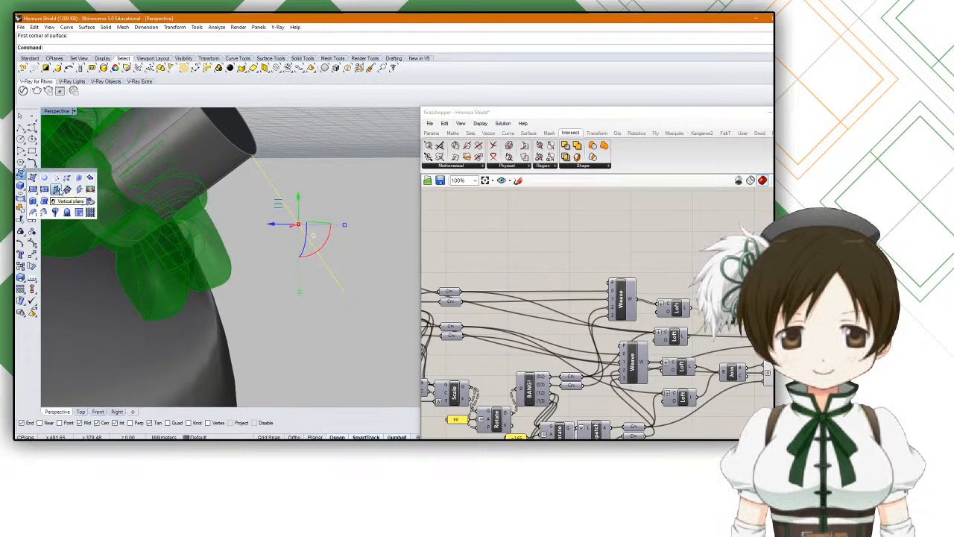
left_click(56, 190)
left_click(255, 155)
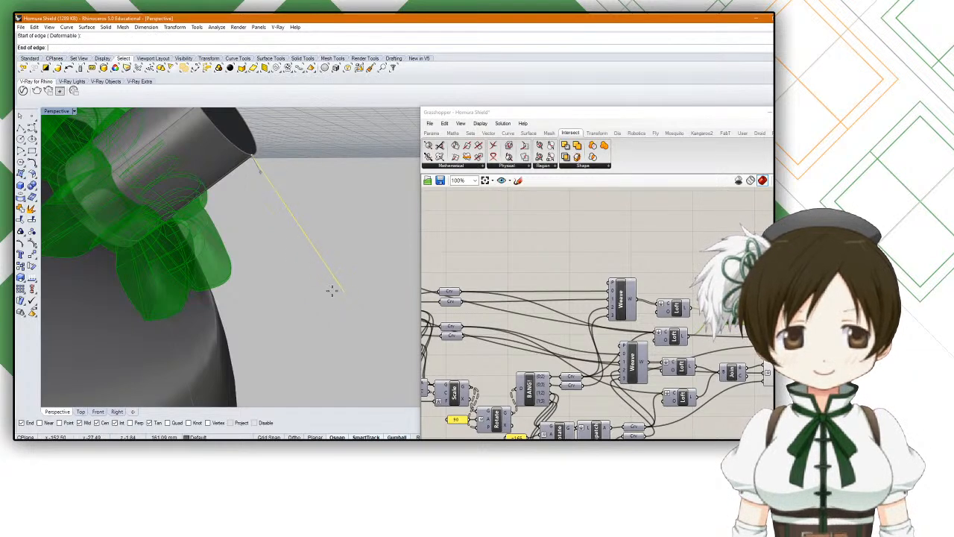
left_click(346, 292)
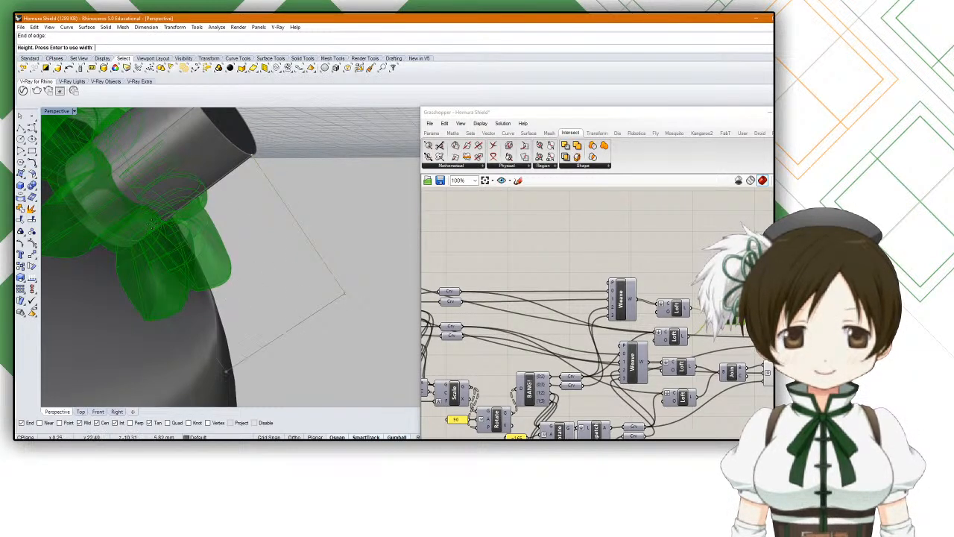
left_click(129, 245)
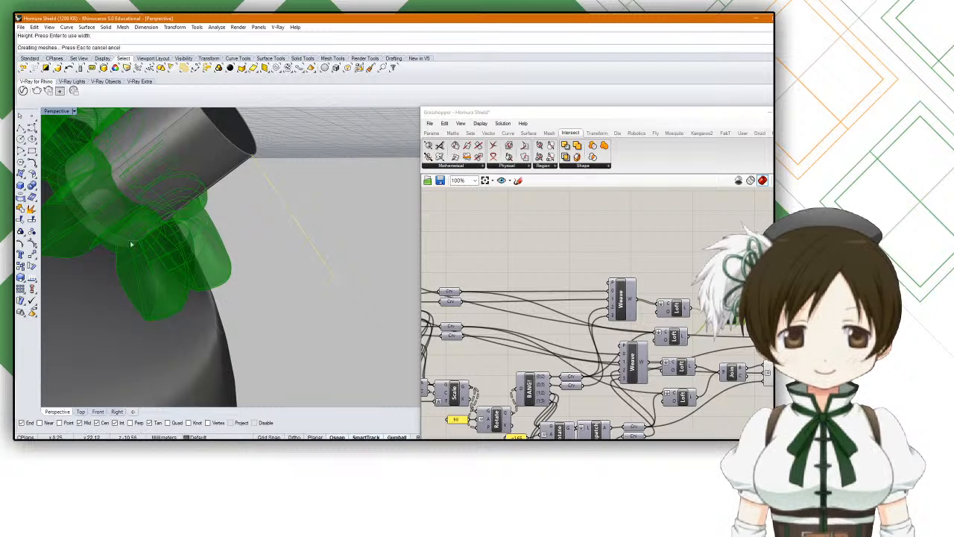
Step: Delete the guide line along the vertical plane's outer edge
key("Escape")
left_click(285, 203)
left_click(300, 219)
key("Delete")
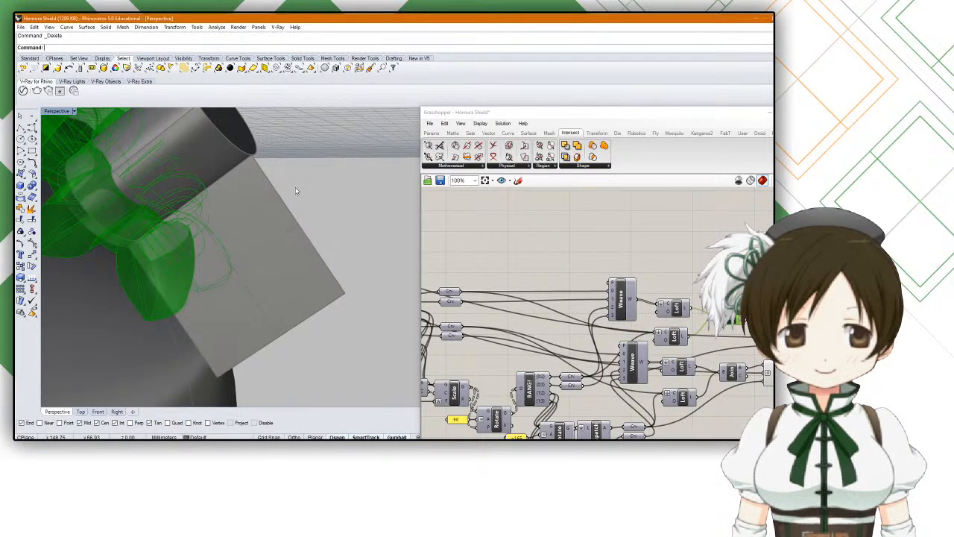
Step: Select the vertical plane below the cylinder, viewing it from the front of the gear
scroll(294, 193, "down", 7)
right_click_drag(292, 192, 249, 232)
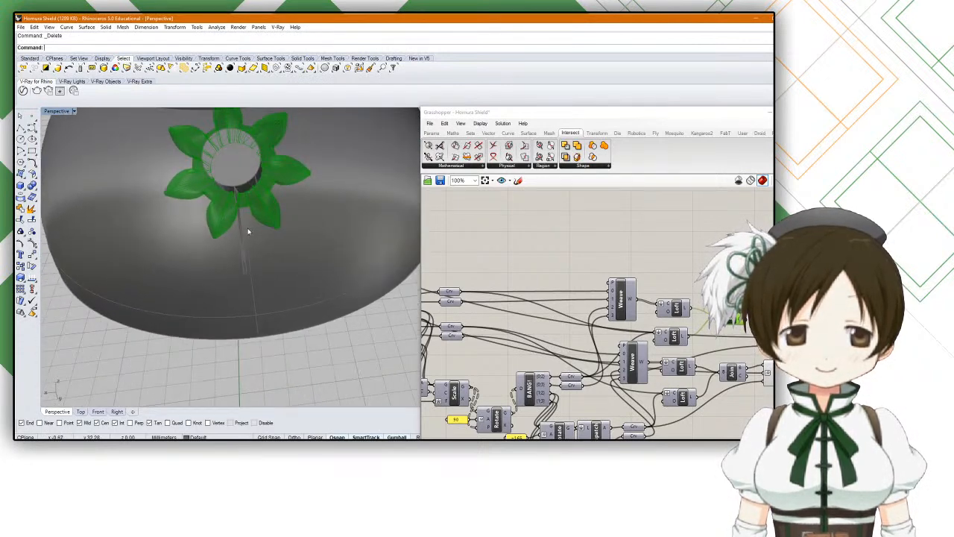
left_click(241, 238)
key("Return")
left_click(244, 176)
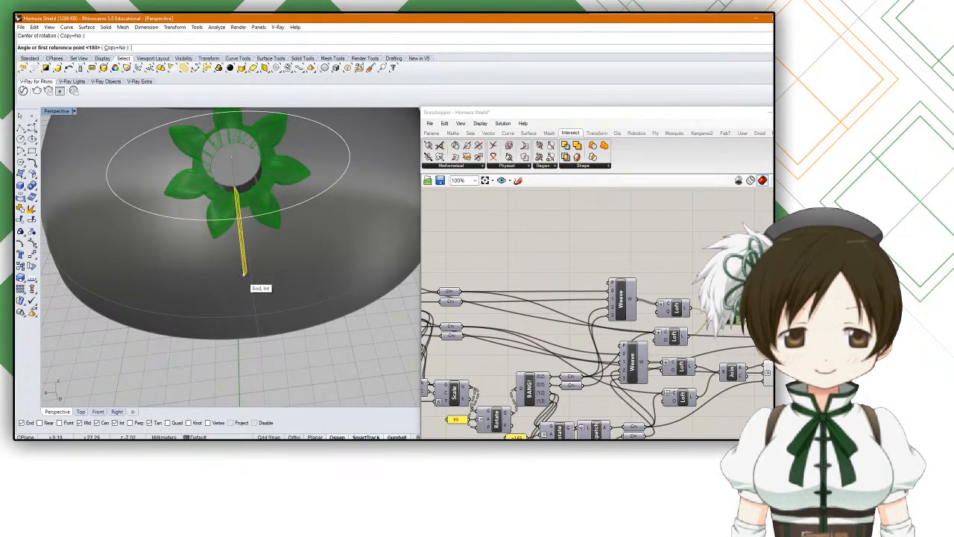
key("Escape")
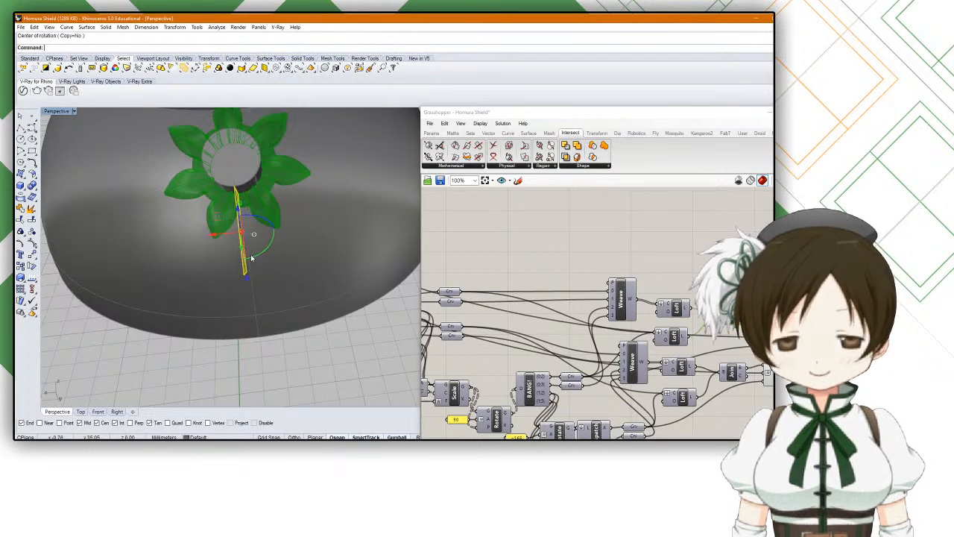
Step: Rotate the vertical plane about 347 degrees in 3D around the cylinder's central axis, swinging it toward the lower right petal
type("Rotate3D")
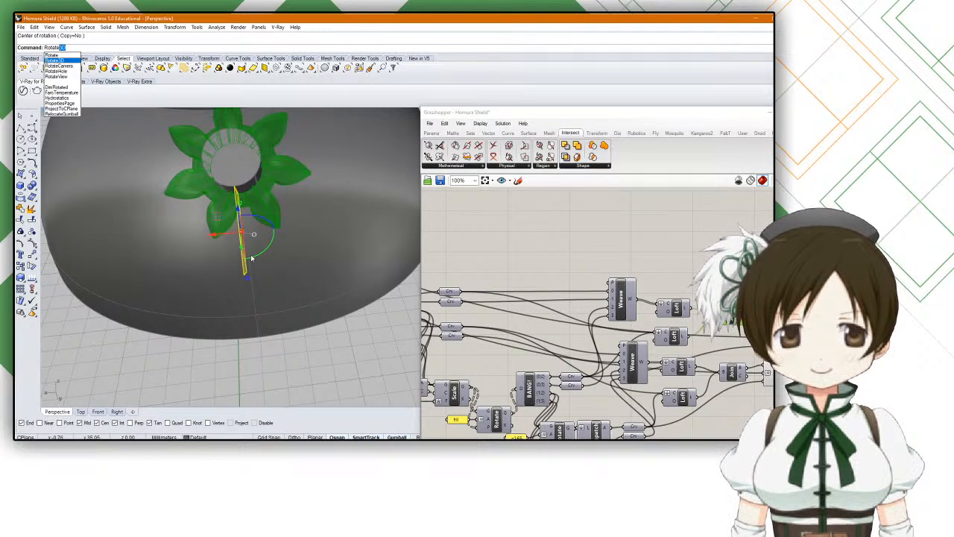
key("Return")
scroll(252, 258, "up", 3)
right_click_drag(252, 258, 313, 215)
left_click(147, 160)
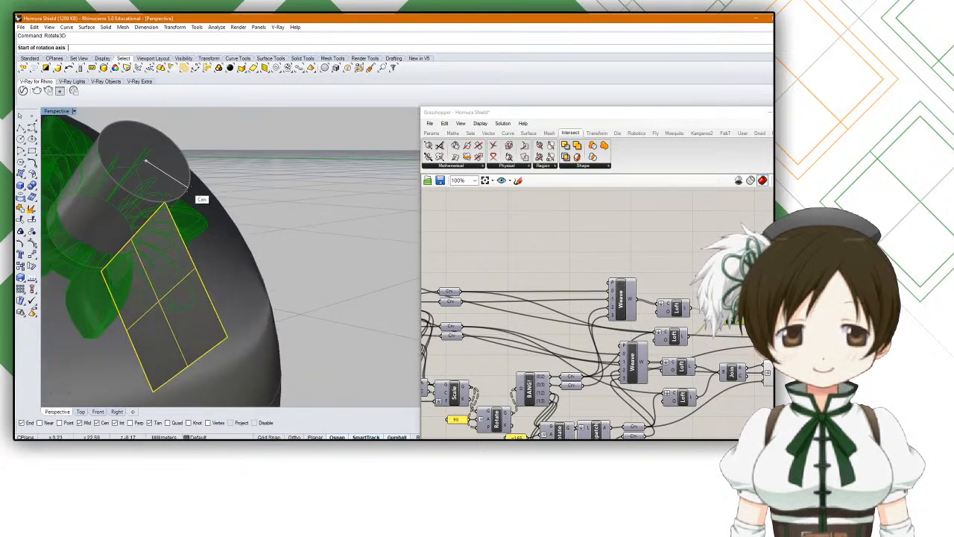
left_click(76, 262)
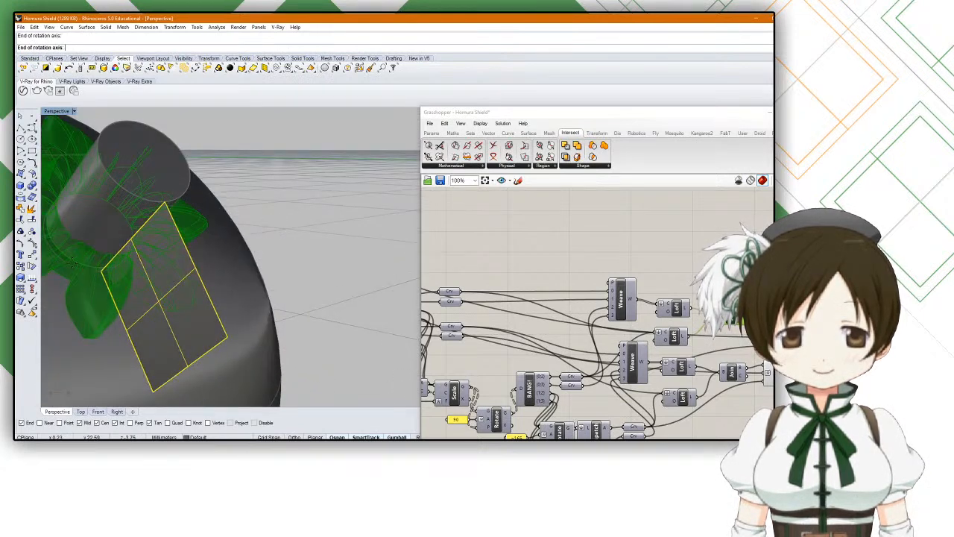
left_click(229, 338)
right_click_drag(229, 338, 240, 286)
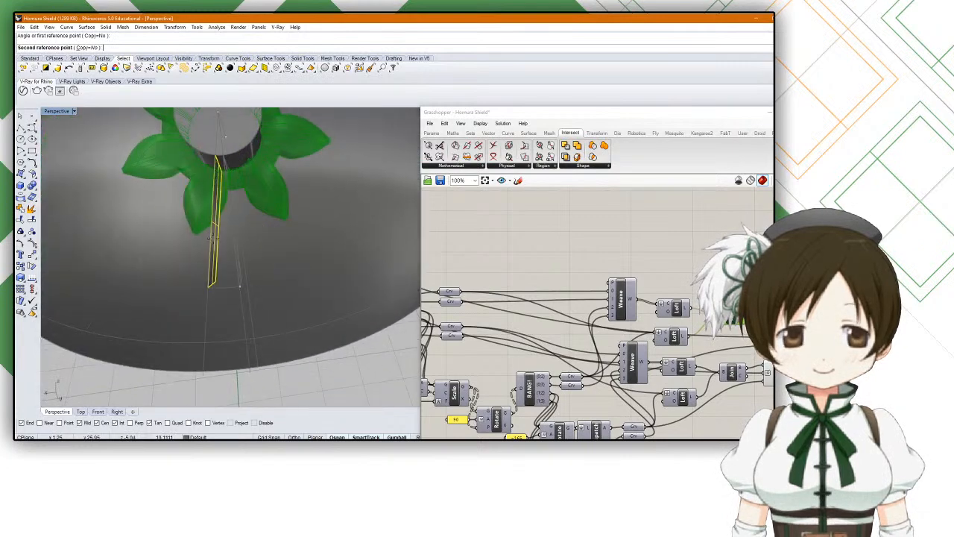
left_click(262, 239)
right_click_drag(262, 239, 265, 245)
Step: Make a copy of the plane rotated about 169 degrees around the cylinder's axis, beside the gear's top petal
right_click(270, 251)
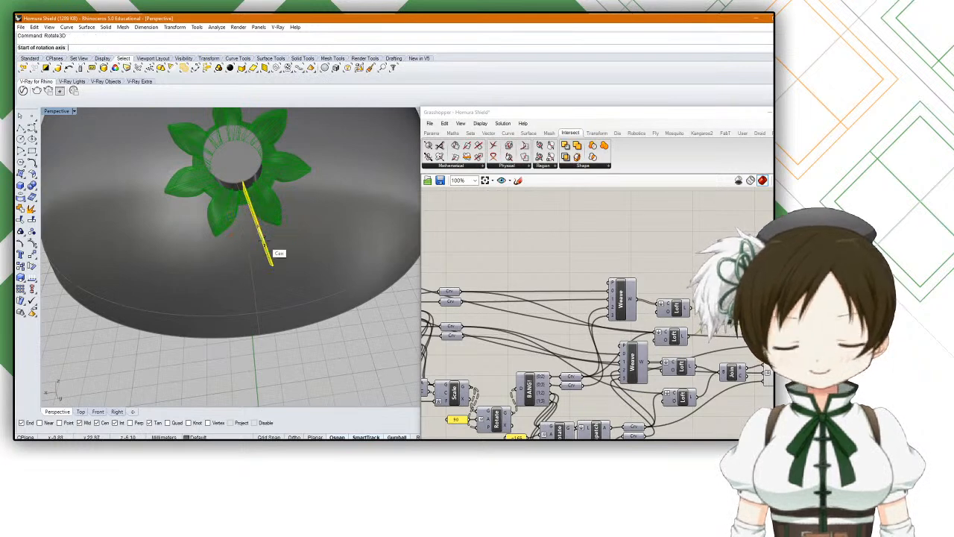
left_click(255, 166)
right_click_drag(254, 167, 293, 173)
scroll(309, 187, "up", 5)
left_click(349, 209)
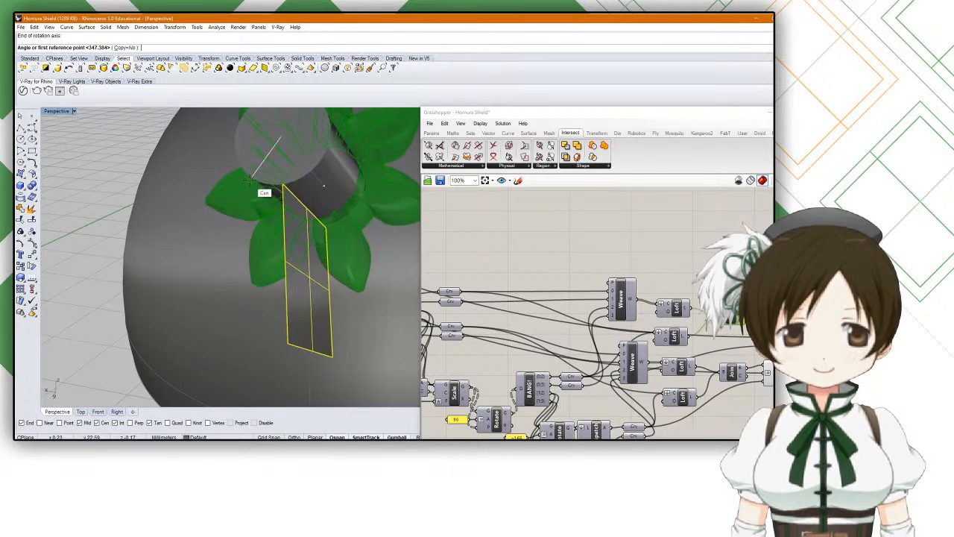
type("c")
key("Return")
left_click(292, 346)
scroll(292, 346, "down", 6)
right_click_drag(320, 320, 285, 289)
scroll(204, 196, "up", 5)
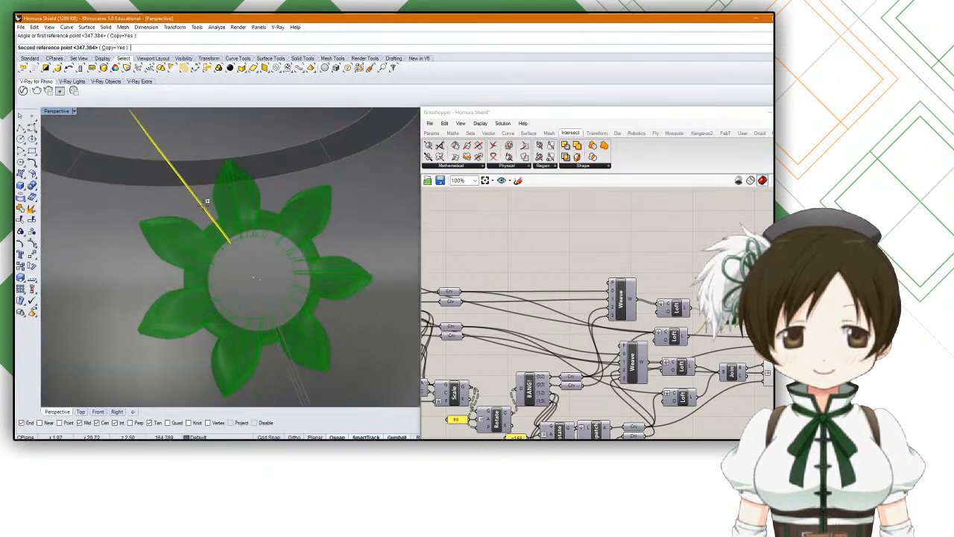
right_click_drag(203, 196, 209, 187)
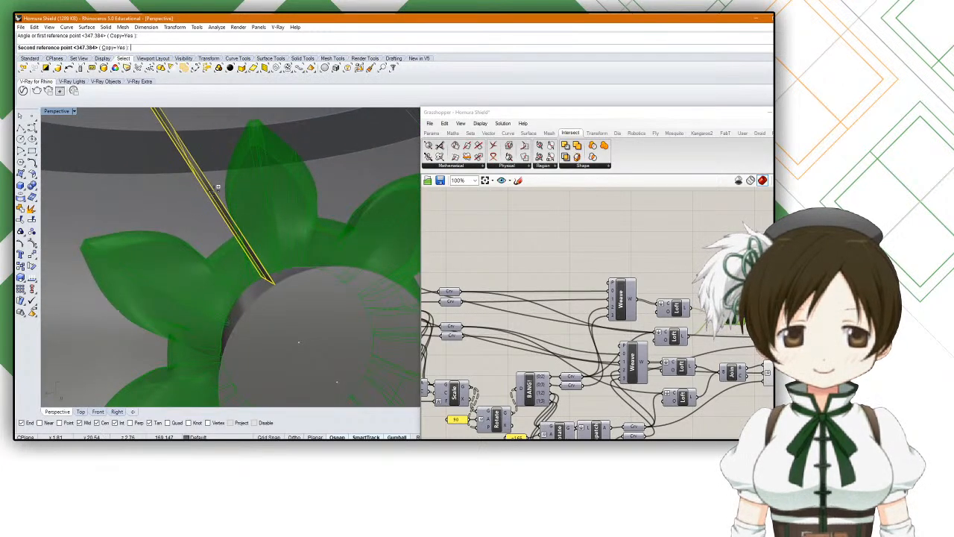
left_click(212, 193)
scroll(211, 194, "down", 6)
key("Return")
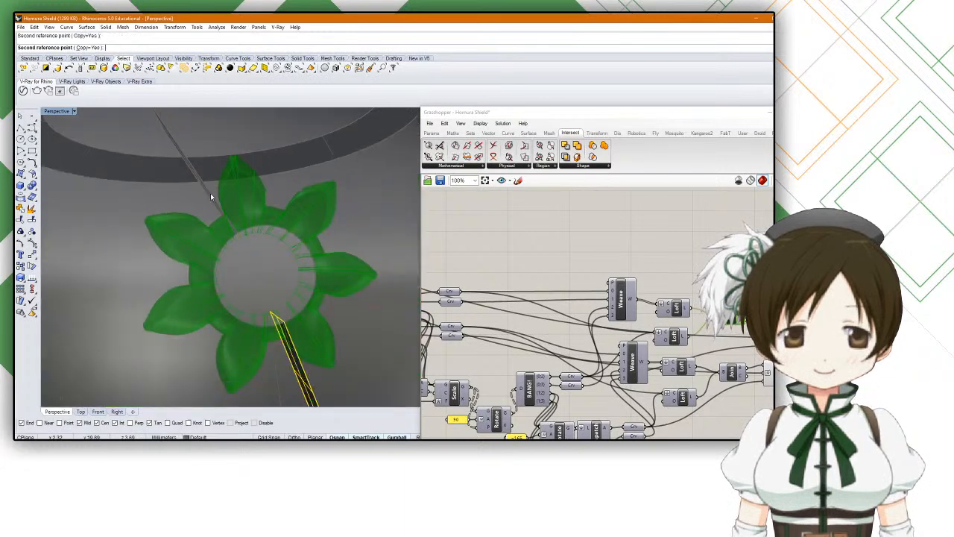
scroll(210, 194, "down", 6)
left_click(210, 193)
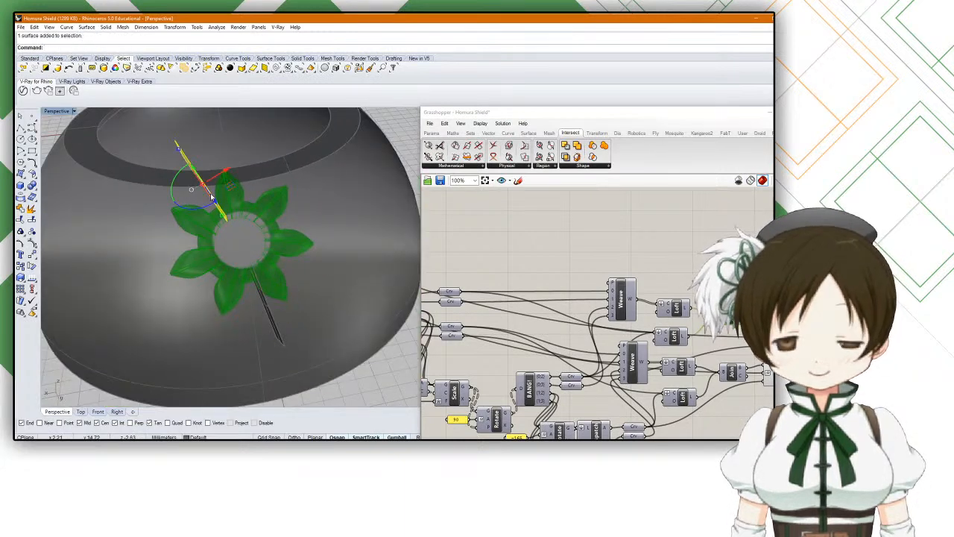
type("Revo")
key("Return")
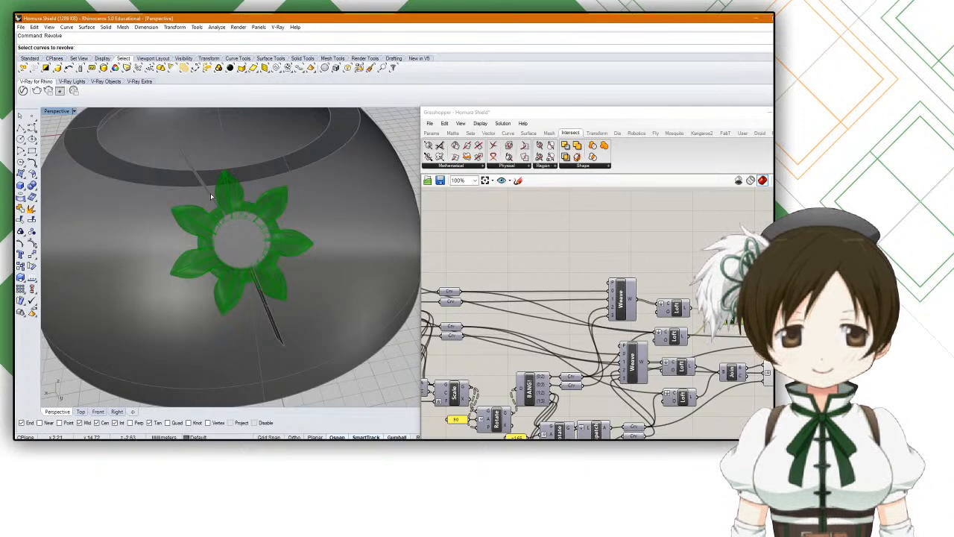
right_click_drag(210, 196, 241, 198)
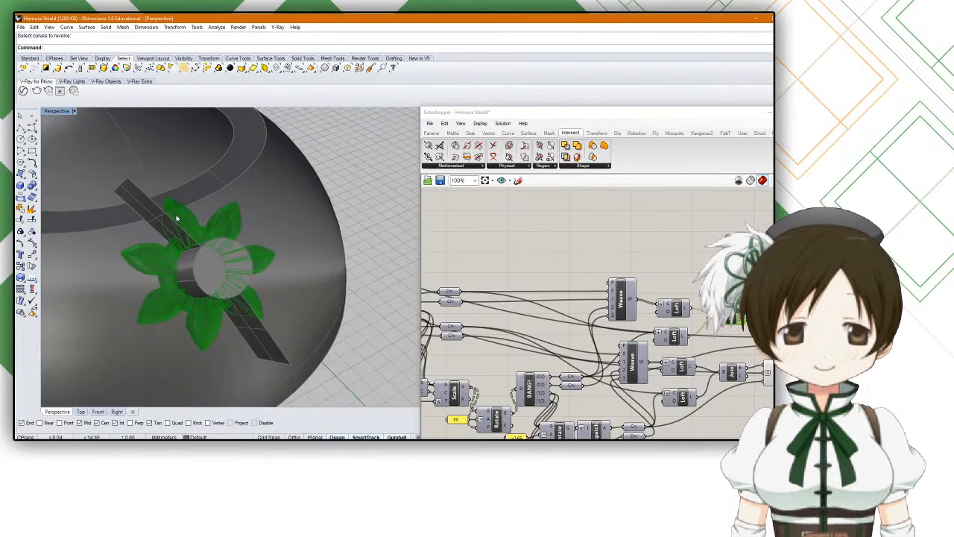
Step: Delete the test cylinder from the gear's centre
left_click(255, 322)
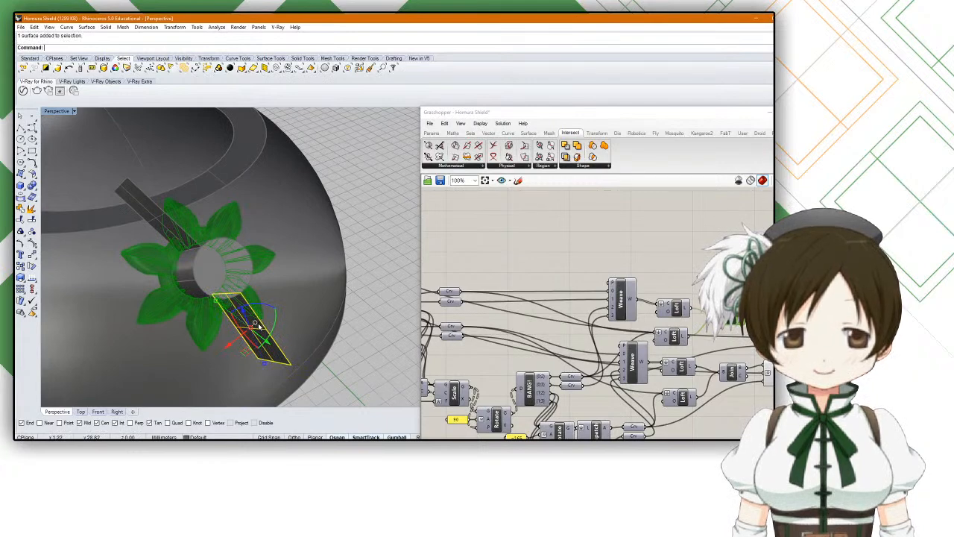
scroll(255, 322, "up", 3)
right_click_drag(254, 322, 228, 282)
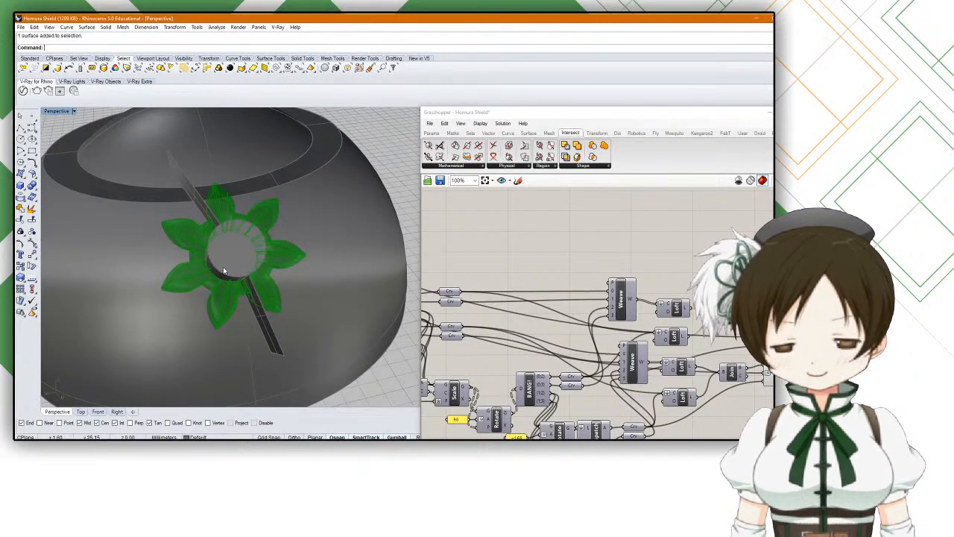
key("Delete")
mouse_move(224, 271)
right_mouse_down()
mouse_move(297, 244)
mouse_move(263, 299)
mouse_move(230, 271)
right_mouse_up()
scroll(220, 256, "up", 4)
scroll(214, 245, "down", 1)
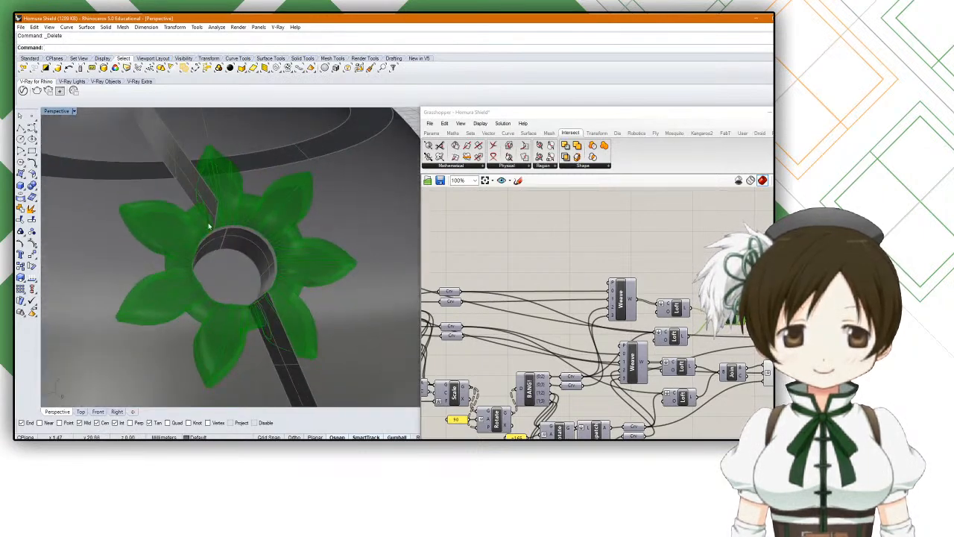
Step: Move the upper plane about 1.59 mm along its length toward the gear's central hole
left_click(194, 186)
scroll(194, 187, "down", 3)
type("ove")
key("Return")
scroll(207, 195, "up", 2)
left_click(188, 153)
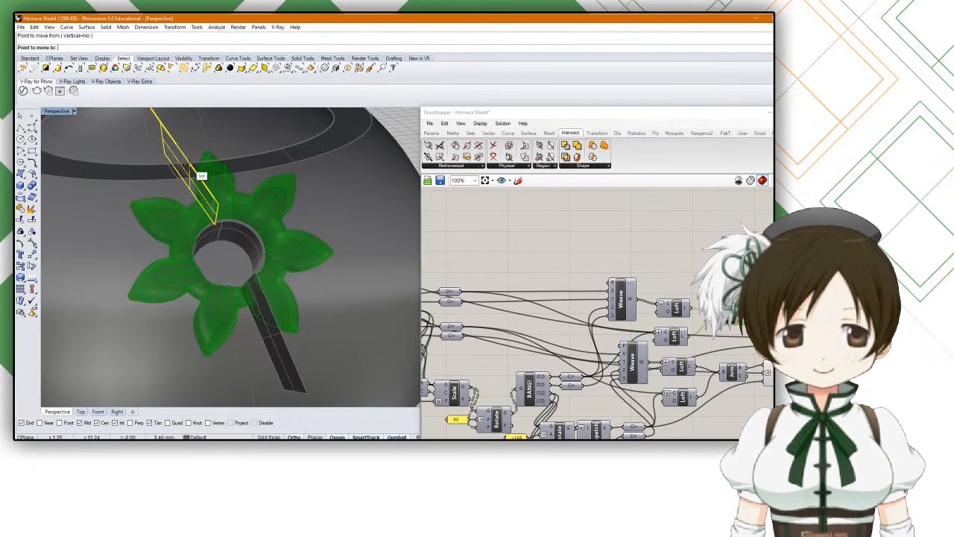
left_click(196, 173)
Step: Move the lower plane about 3.14 mm along its length toward the gear's central hole, using its outer corner as the base point
right_click_drag(192, 179, 276, 195)
right_click_drag(291, 328, 260, 223, "shift")
left_click(269, 271)
right_click(269, 271)
left_click(270, 272)
key("Escape")
right_click(277, 275)
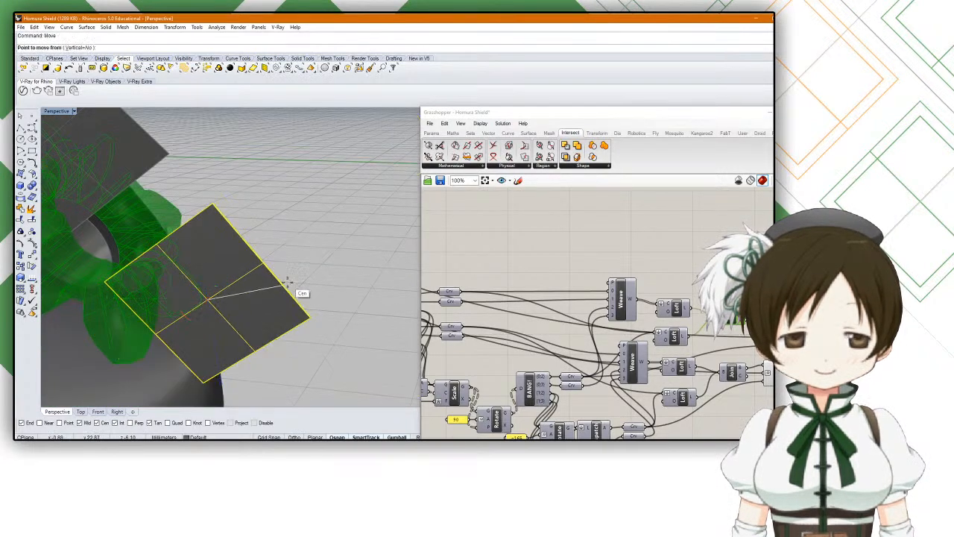
left_click(312, 316)
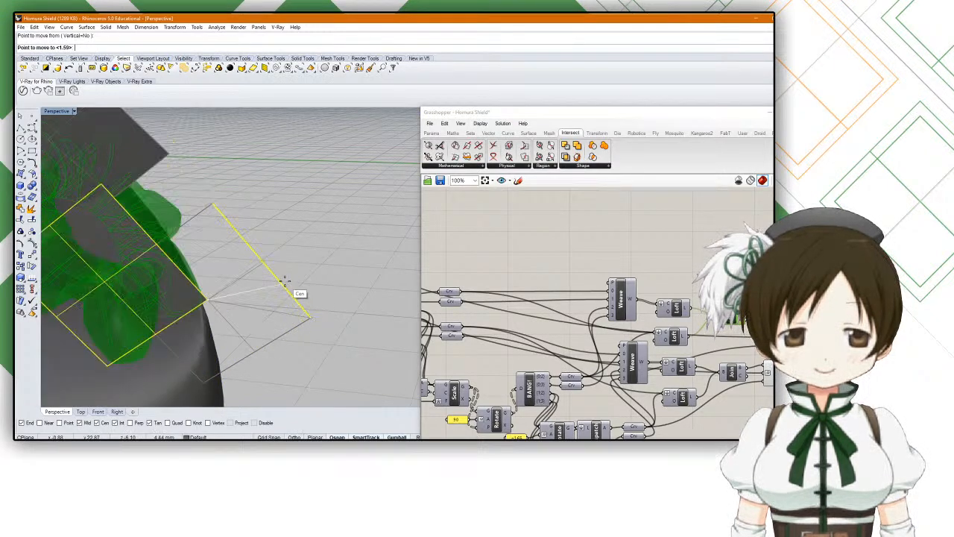
left_click(298, 296)
right_click(260, 257)
left_click(260, 257)
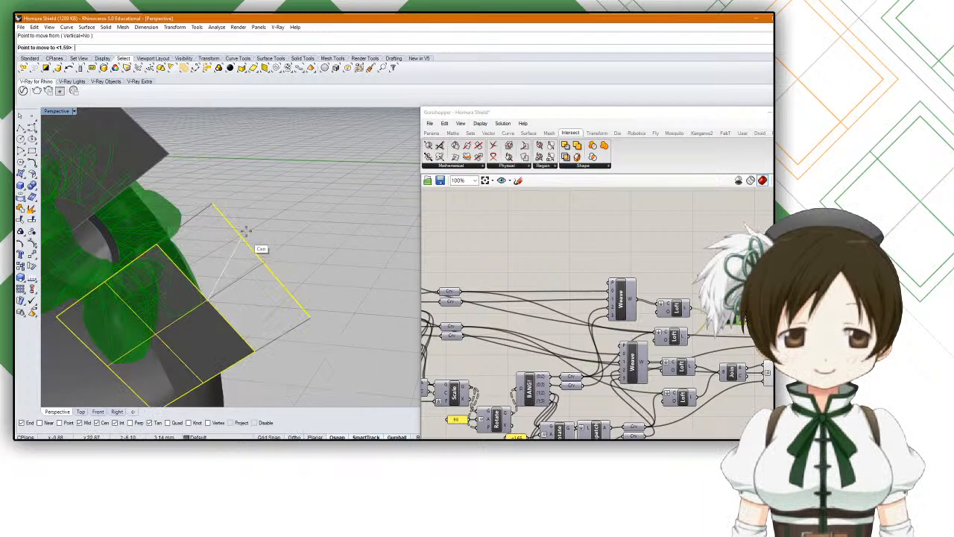
left_click(215, 202)
right_click_drag(215, 202, 267, 185)
Step: Select both planes and move them together about 1.18 mm along the gear's axis toward the shell
left_click(181, 198)
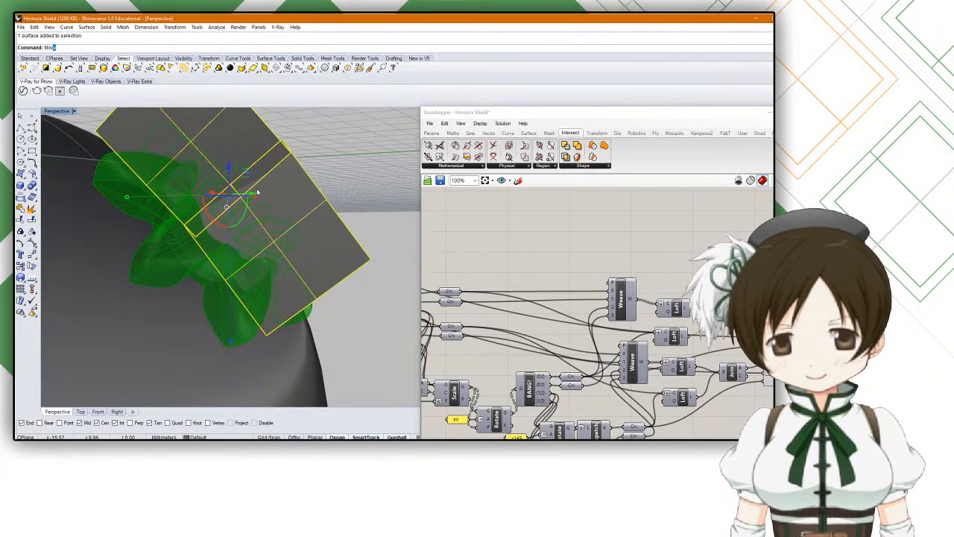
key("Escape")
left_click(273, 177)
type("Move")
key("Return")
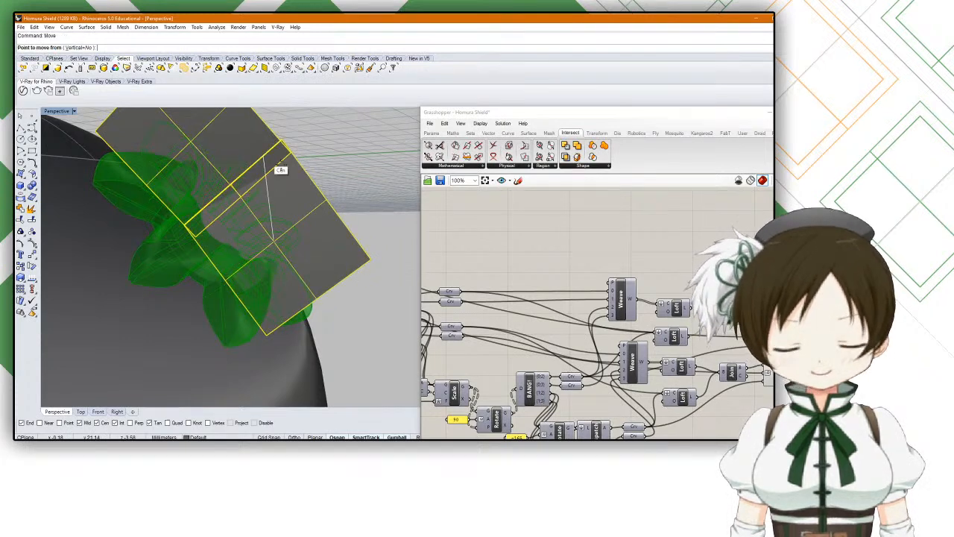
left_click(370, 260)
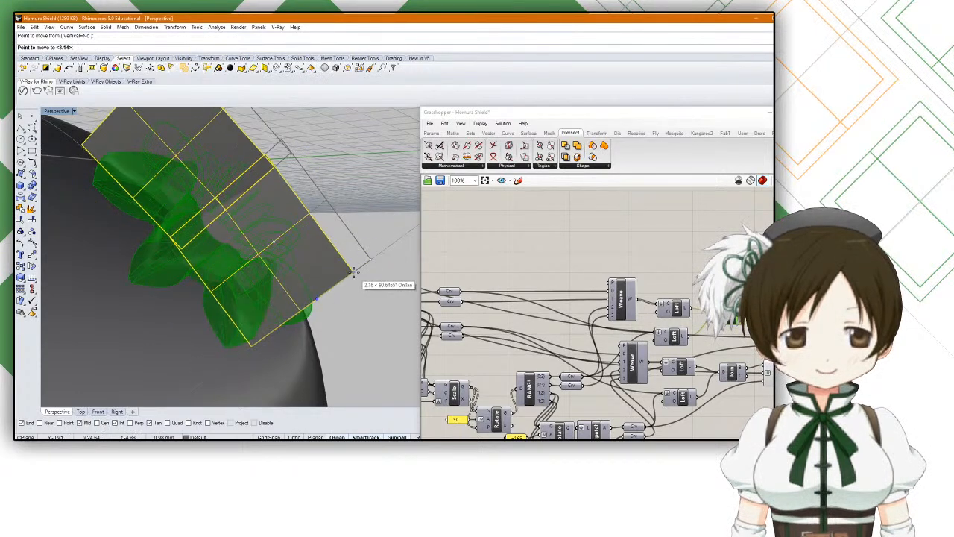
left_click(352, 276)
Step: Move the lower plane about 0.68 mm from its inner corner, along the edge shared with the upper plane
right_click_drag(349, 280, 183, 337)
left_click(388, 253)
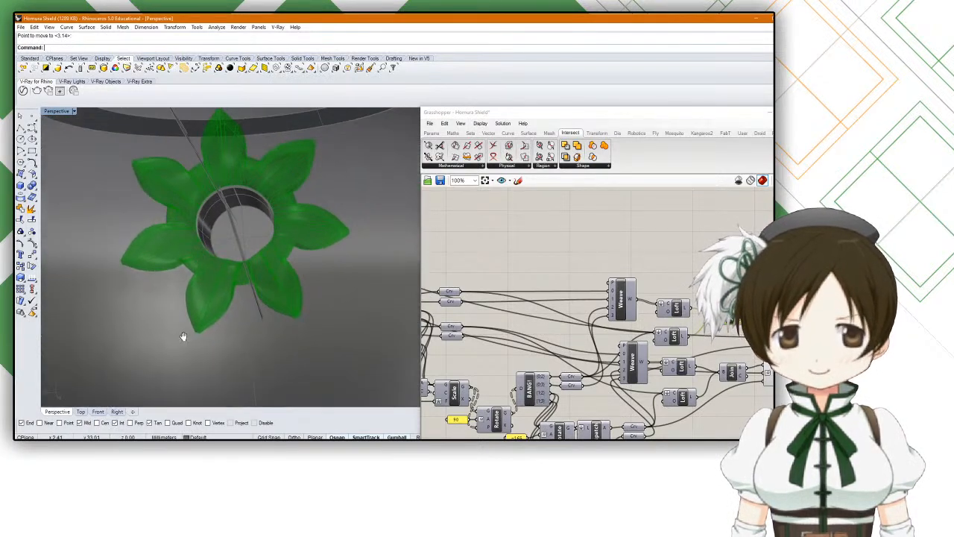
scroll(222, 282, "down", 4)
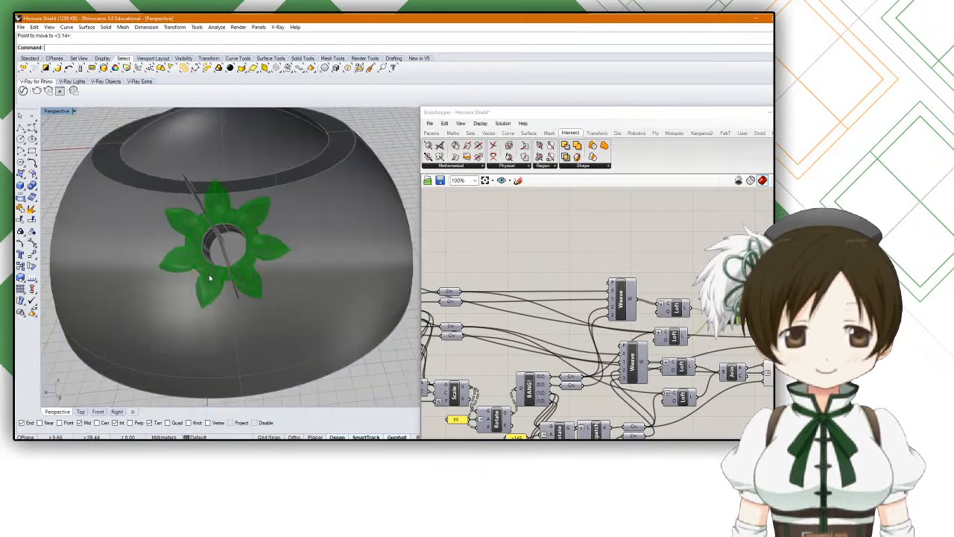
mouse_move(221, 244)
right_mouse_down()
mouse_move(258, 228)
mouse_move(233, 252)
right_mouse_up()
left_click(214, 264)
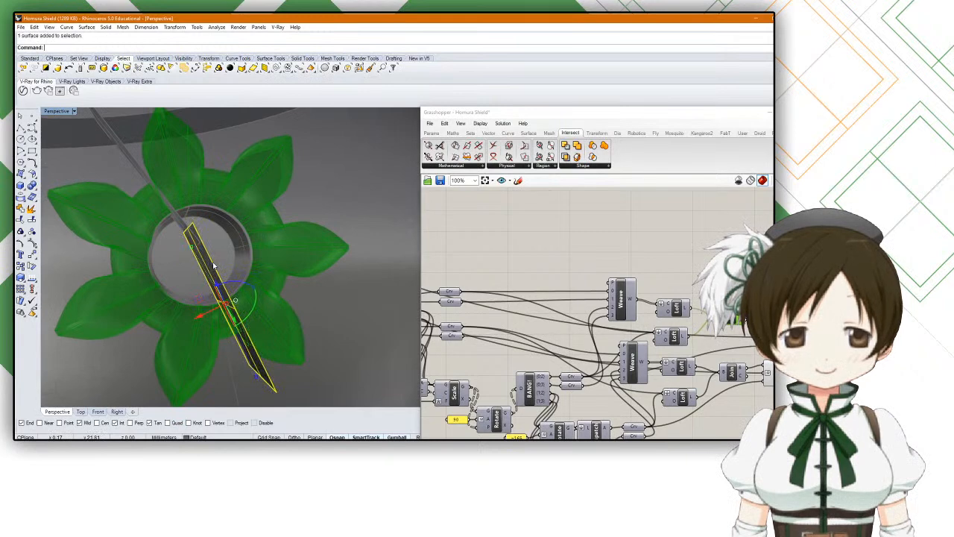
scroll(231, 258, "up", 3)
key("Return")
left_click(197, 243)
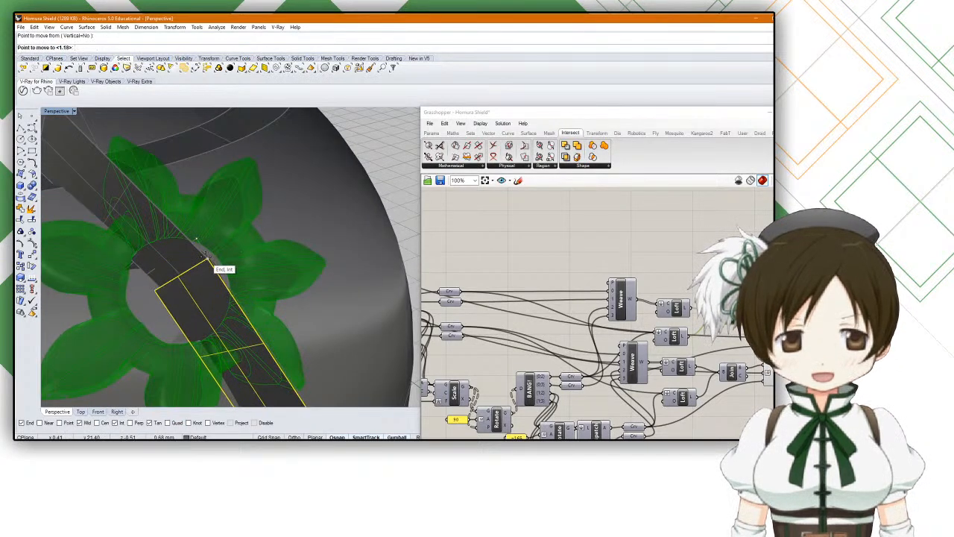
left_click(207, 257)
right_click_drag(243, 308, 221, 294)
Step: Examine the placement of both planes across the gear's hole and petals from several angles
left_click(202, 304)
left_click(222, 294)
left_click(190, 249, "shift")
scroll(189, 249, "down", 5)
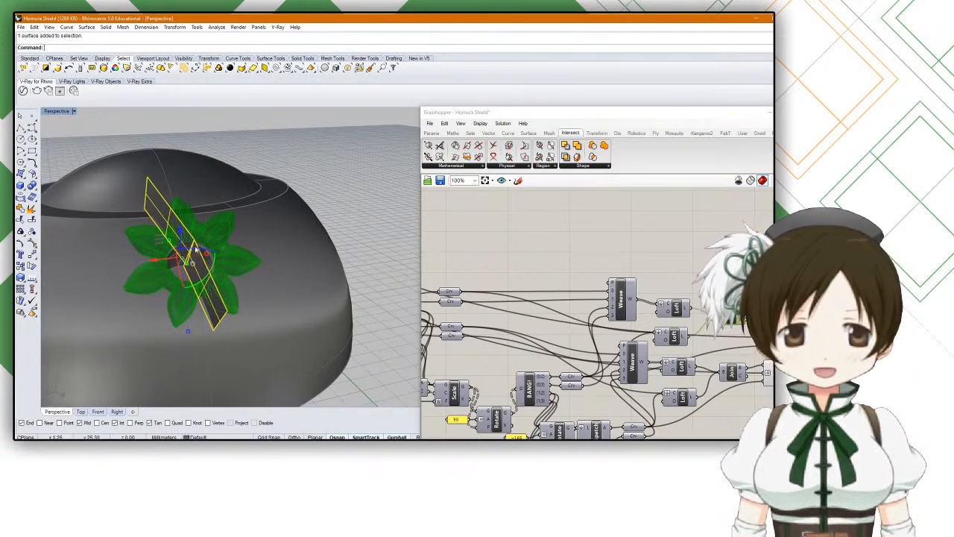
right_click_drag(199, 252, 216, 267)
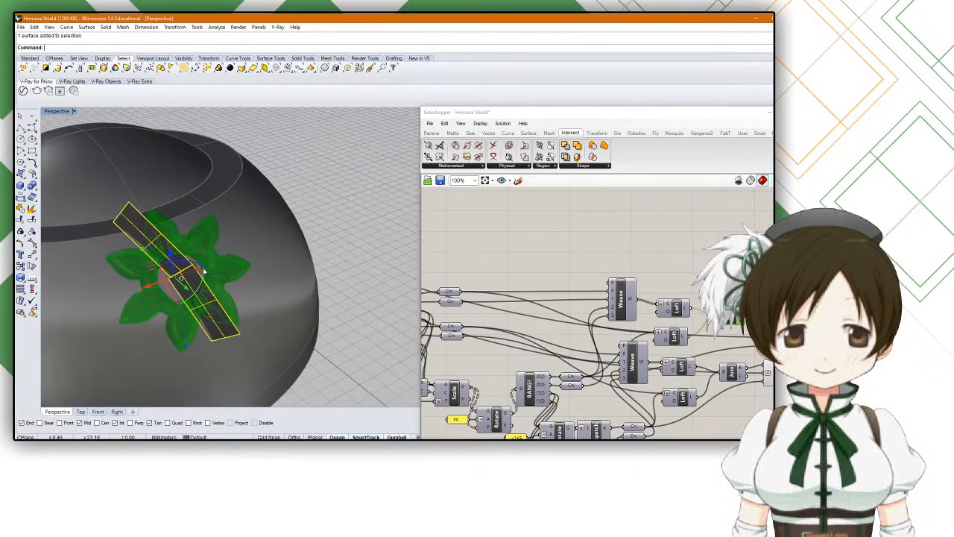
right_click_drag(203, 271, 155, 253)
scroll(188, 260, "up", 5)
key("Escape")
scroll(212, 252, "down", 8)
scroll(211, 250, "up", 10)
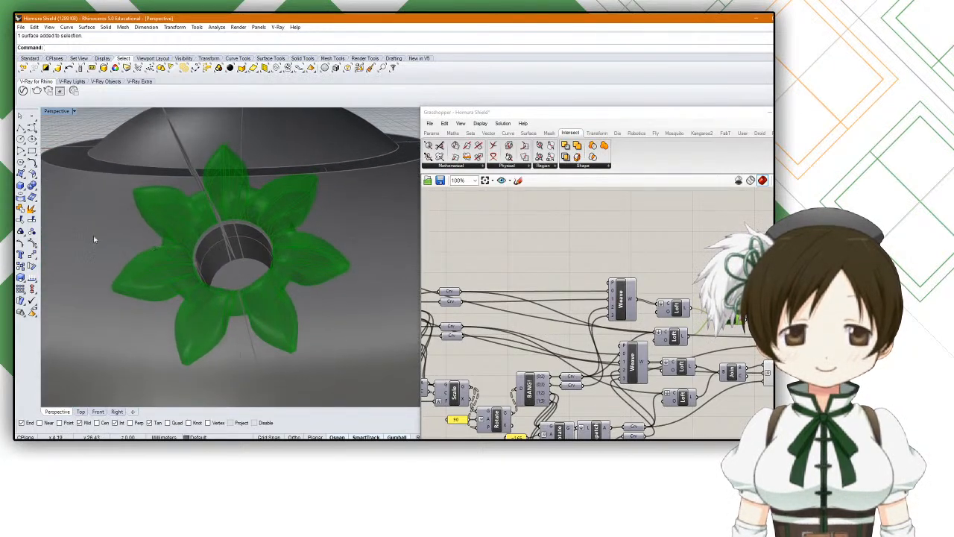
left_click(32, 173)
right_click_drag(256, 266, 188, 313)
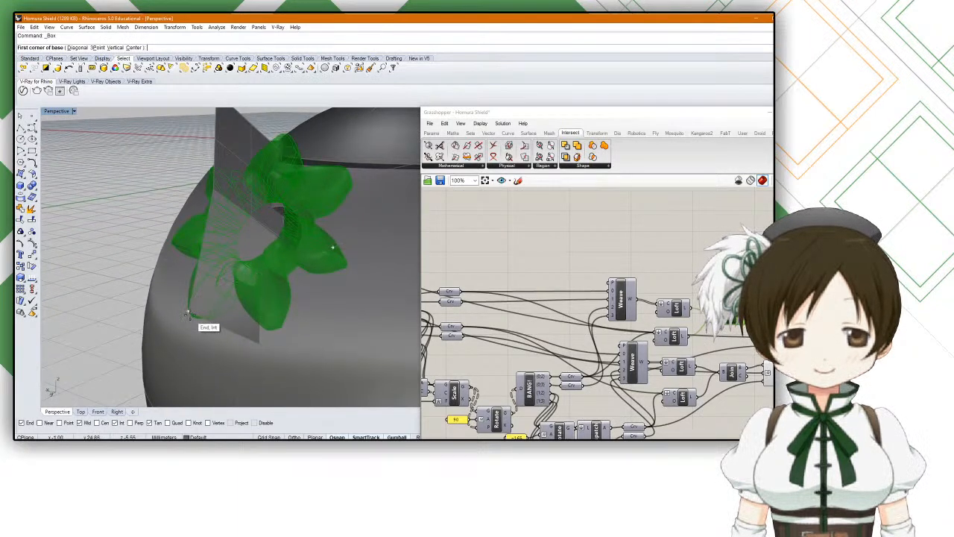
type("p")
key("Return")
left_click(188, 312)
left_click(261, 344)
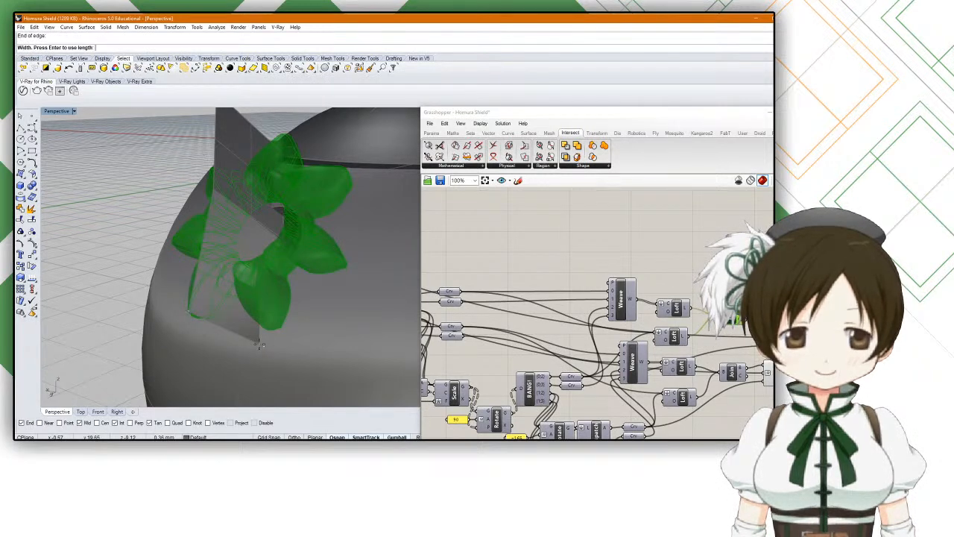
key("Escape")
Step: Try to build a three-point box with its first edge along the lower plane's outer end and its width along the planes
scroll(259, 344, "up", 5)
key("Return")
left_click(266, 344)
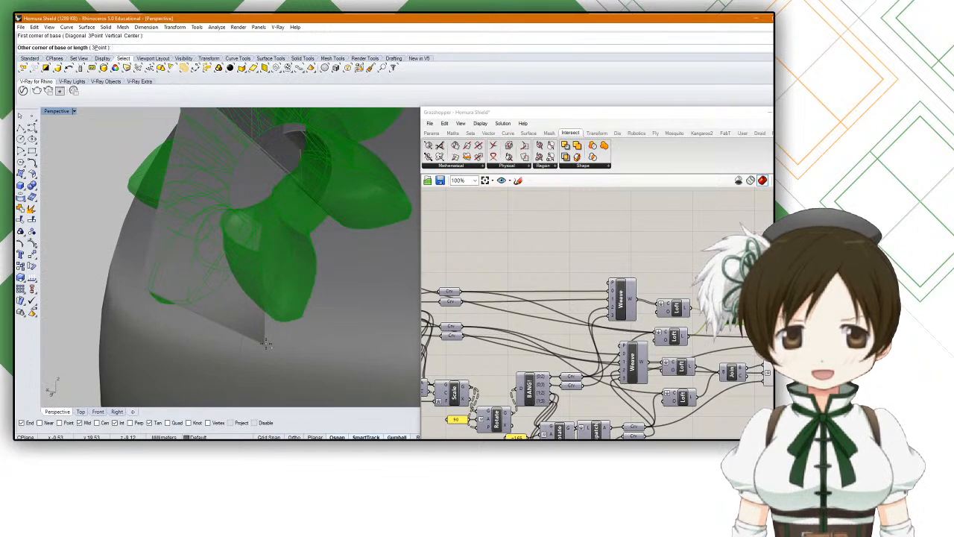
type("p")
key("Return")
left_click(137, 287)
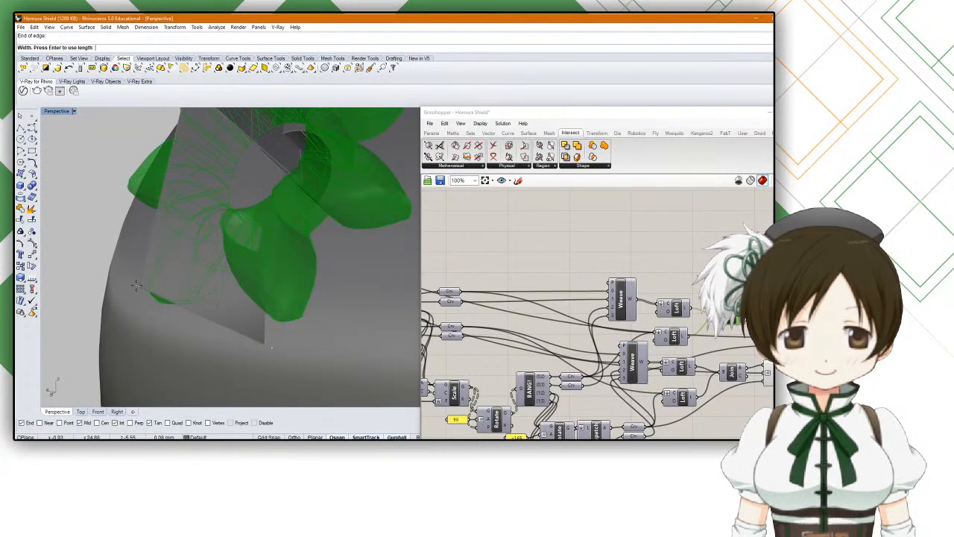
scroll(138, 287, "down", 3)
left_click(173, 145)
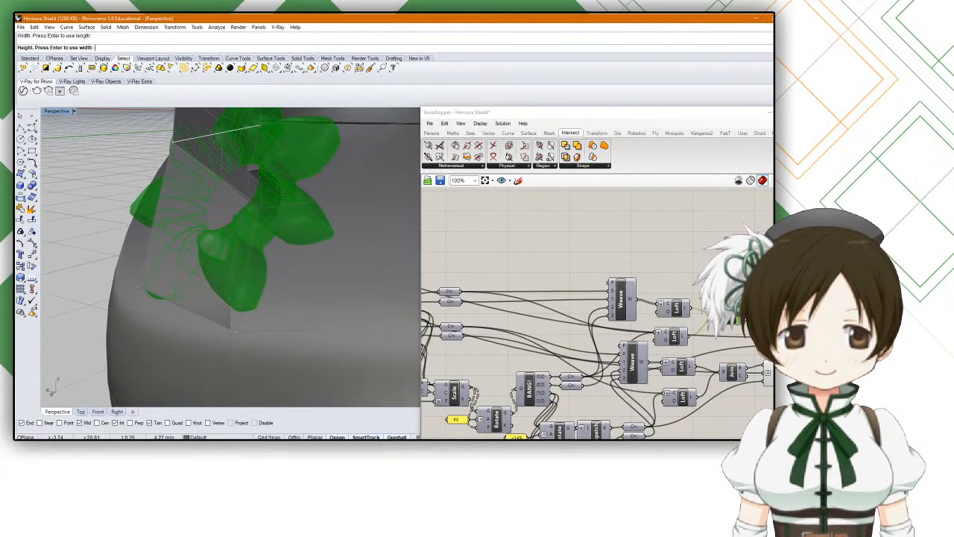
scroll(298, 217, "down", 3)
left_click(319, 223)
right_click_drag(252, 213, 289, 205)
key("ctrl+z")
right_click(297, 178)
key("Escape")
left_click(277, 203)
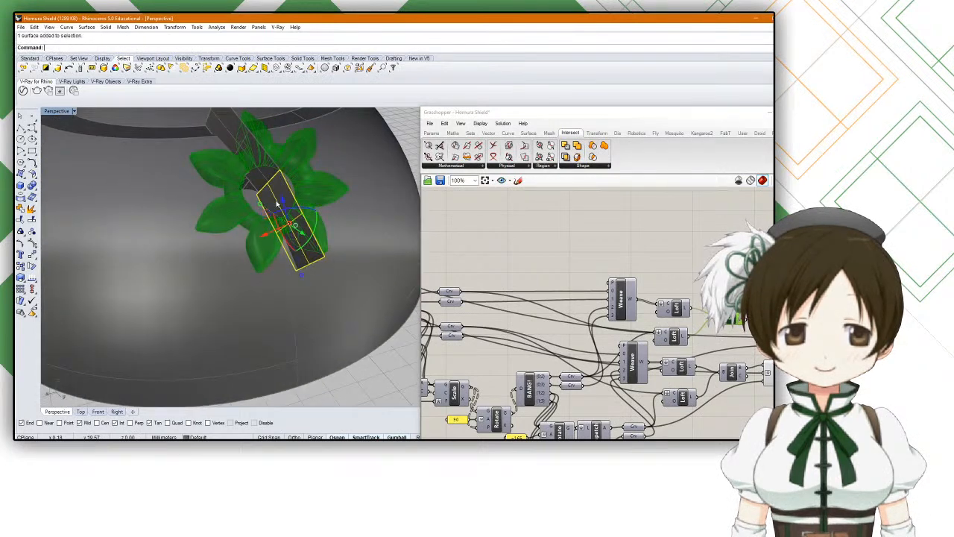
type("ExtrudeCrv")
key("Return")
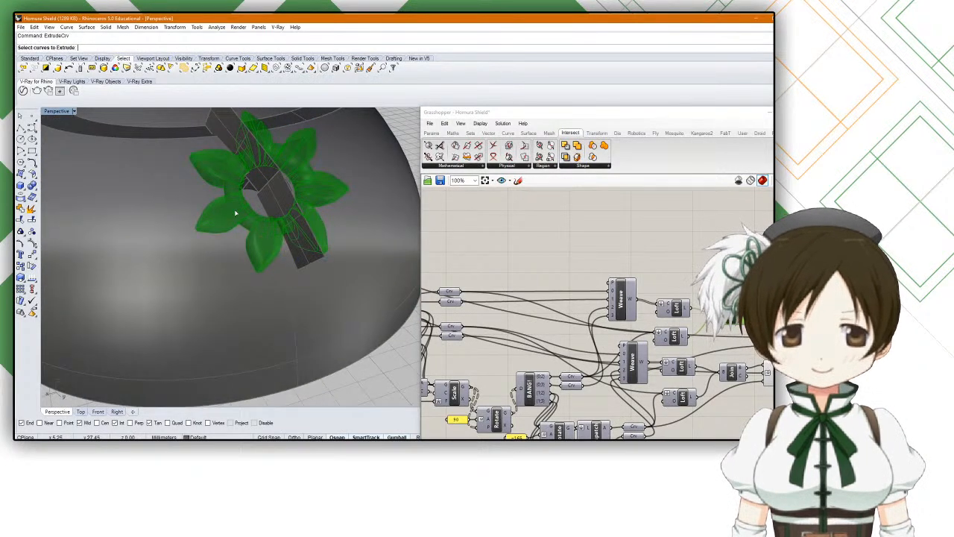
key("Escape")
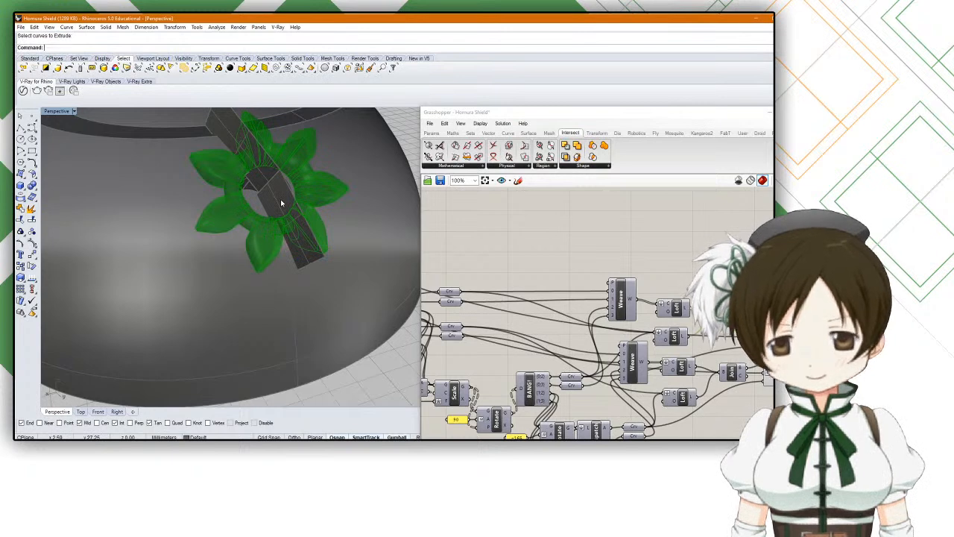
Step: Extrude the lower plane into a solid block about 7.88 mm deep, extending across the neighbouring petals
type("ExtrudeSrf")
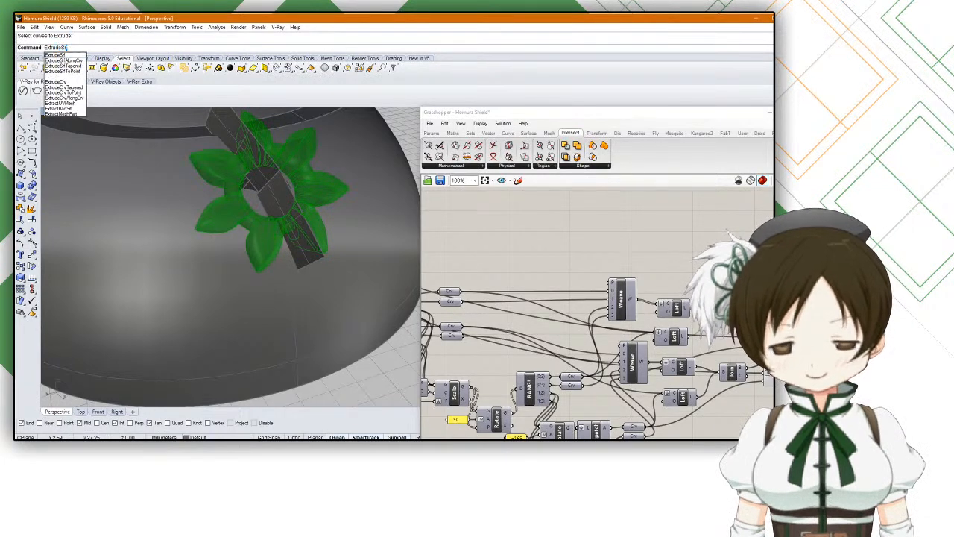
key("Return")
left_click(282, 203)
key("Return")
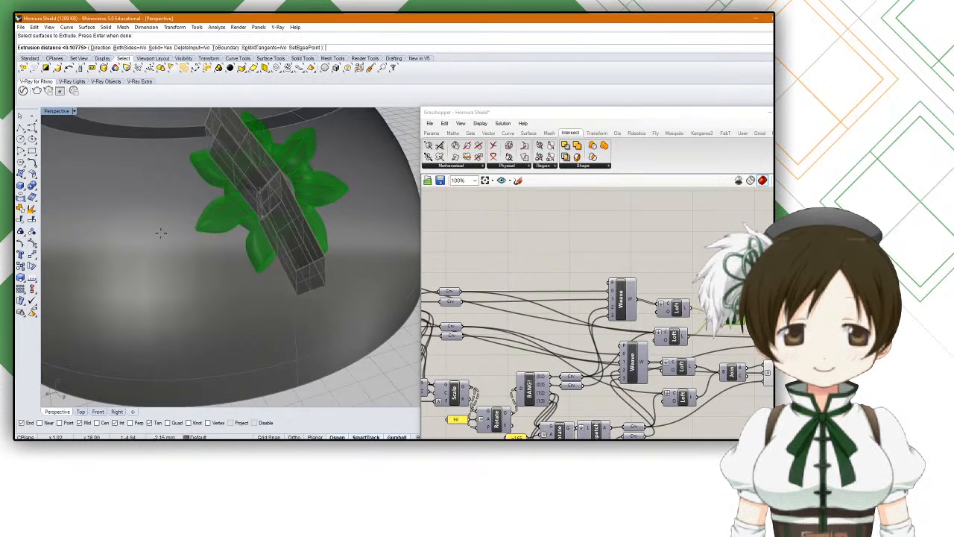
left_click(189, 246)
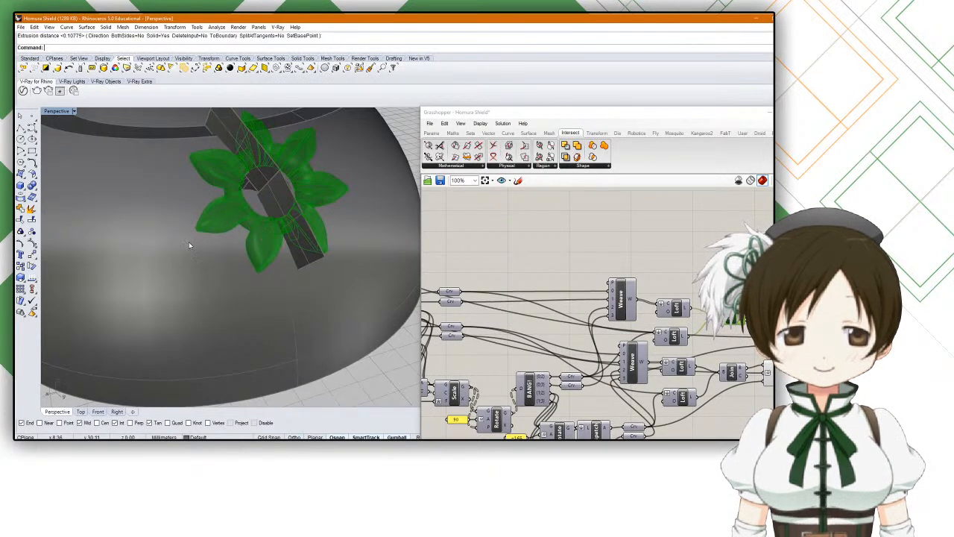
left_click(277, 181)
key("Return")
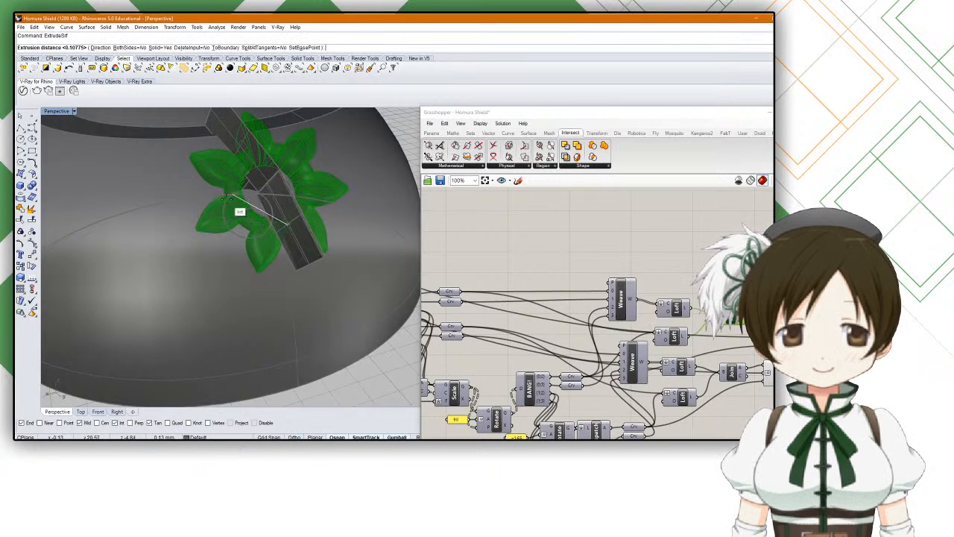
left_click(162, 239)
Step: Extrude the upper plane into a solid block in the same direction, overlapping the block made from the lower plane
left_click(229, 136)
key("Return")
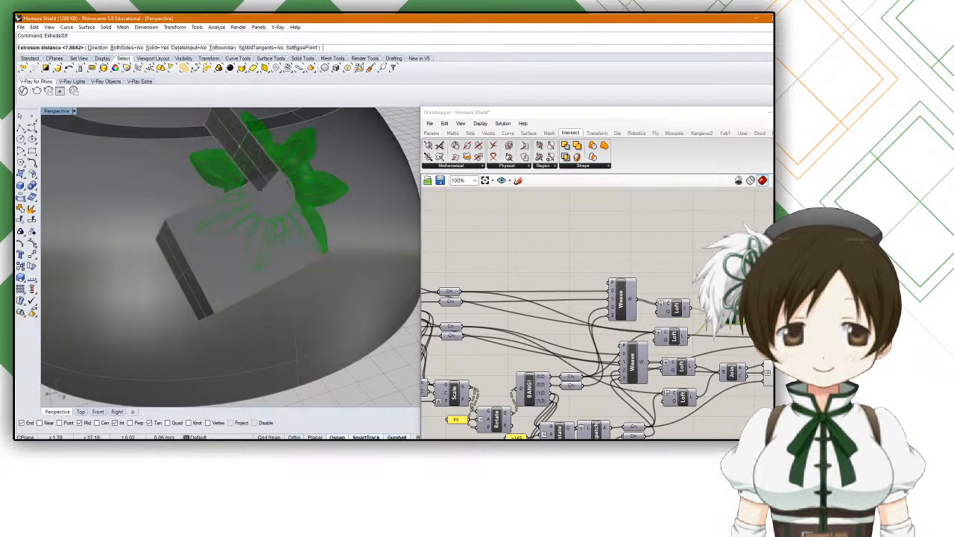
left_click(186, 199)
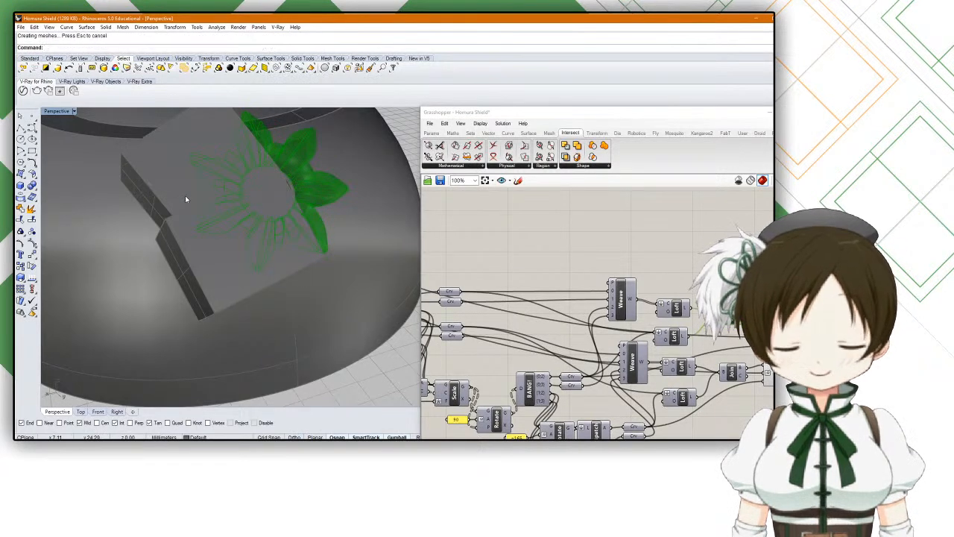
Step: Merge the two extruded blocks into one solid with BooleanUnion
type("BooleanUn")
key("Return")
left_click(185, 195)
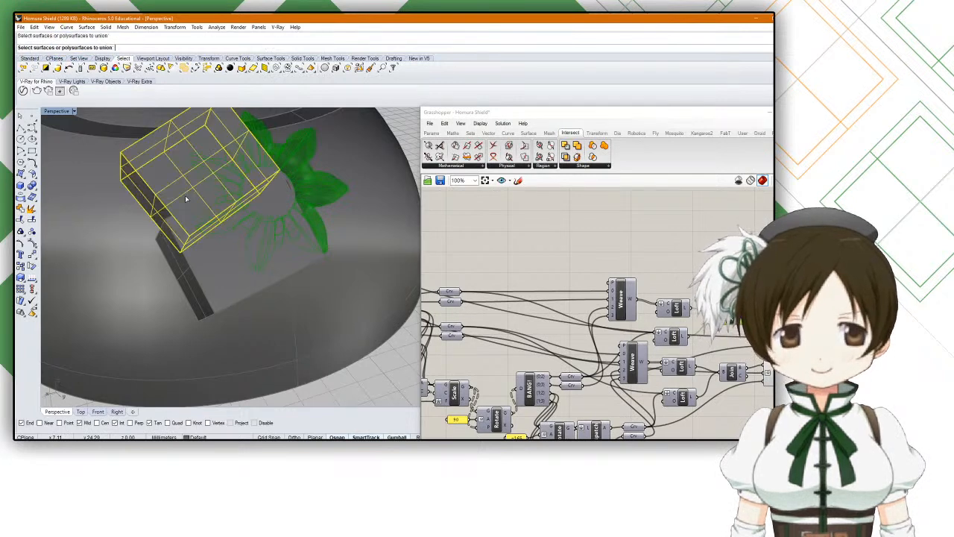
left_click(198, 229)
key("Return")
Step: Add a Brep parameter above the gear's Join component and reference the merged block in it
left_click(199, 233)
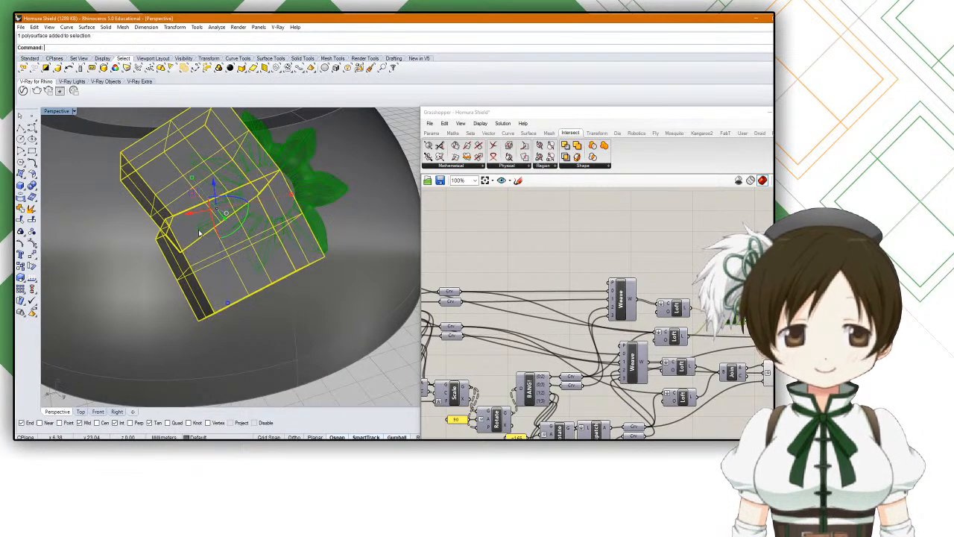
scroll(553, 264, "down", 3)
double_click(660, 270)
type("br")
left_click(653, 252)
scroll(671, 272, "up", 5)
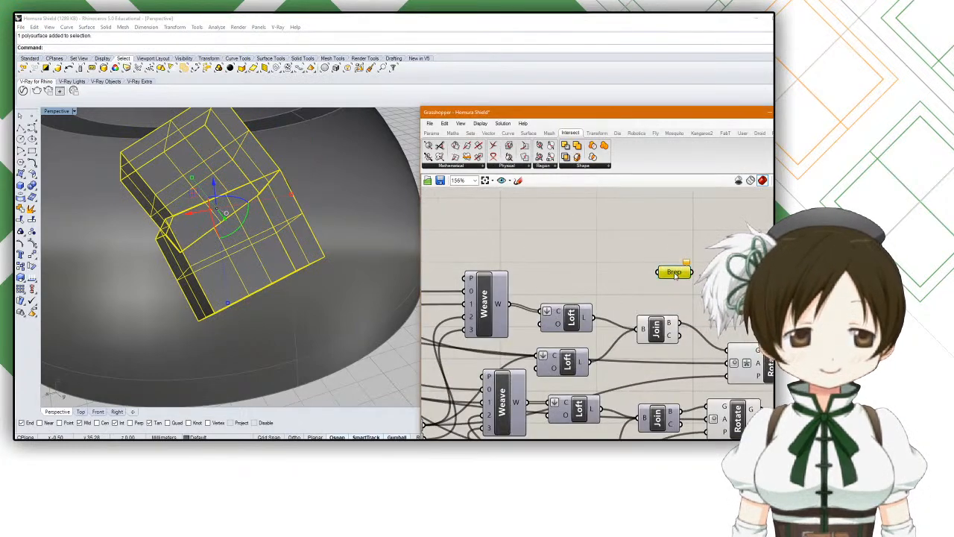
right_click(671, 273)
left_click(704, 366)
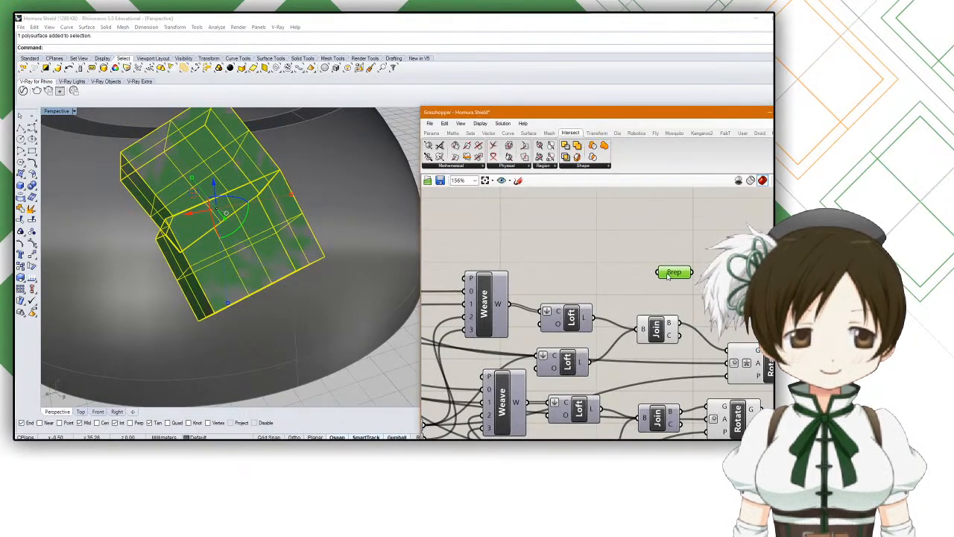
Step: Hide the merged block in the Rhino model
right_click(362, 375)
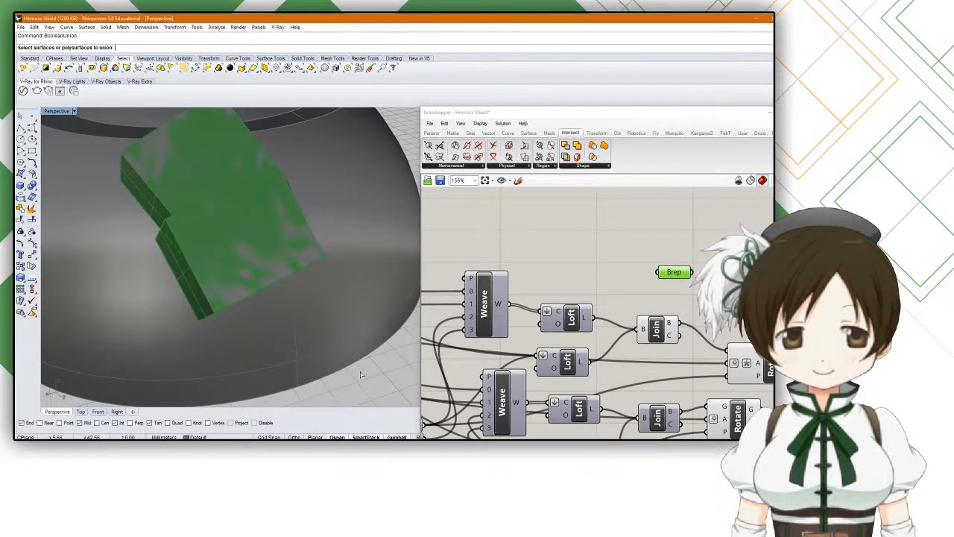
left_click(265, 223)
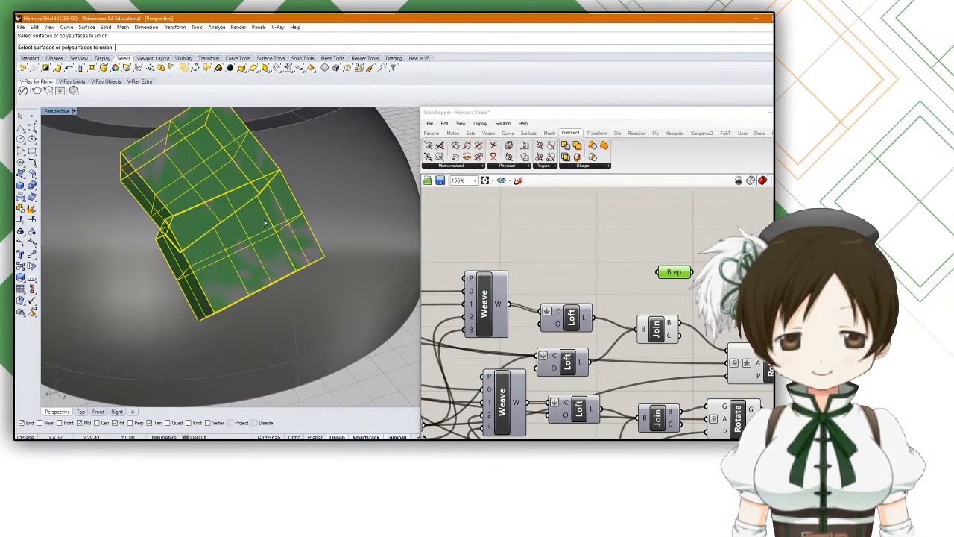
right_click(285, 281)
type("Hide")
key("Return")
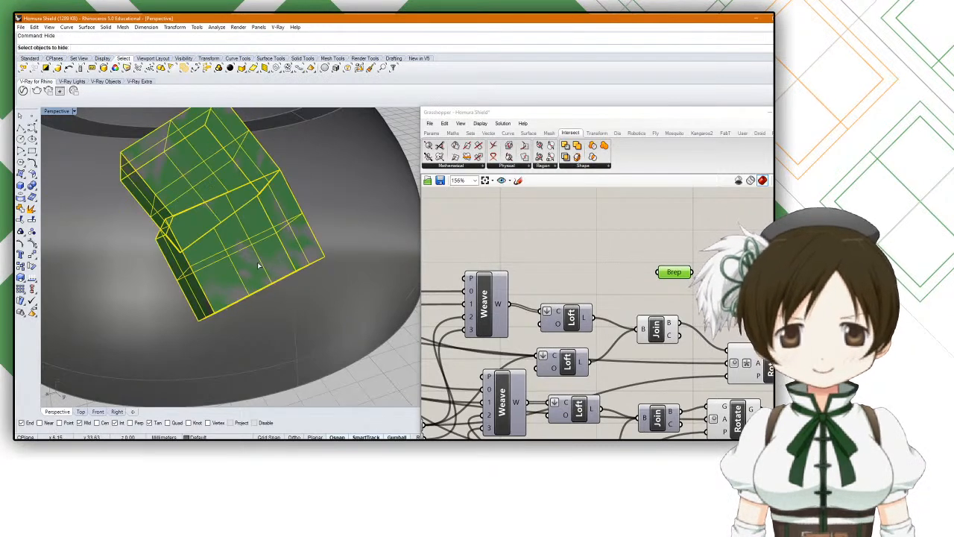
Step: Place a Solid Intersection component beside the Brep parameter
scroll(346, 248, "down", 2)
right_click_drag(599, 272, 548, 243)
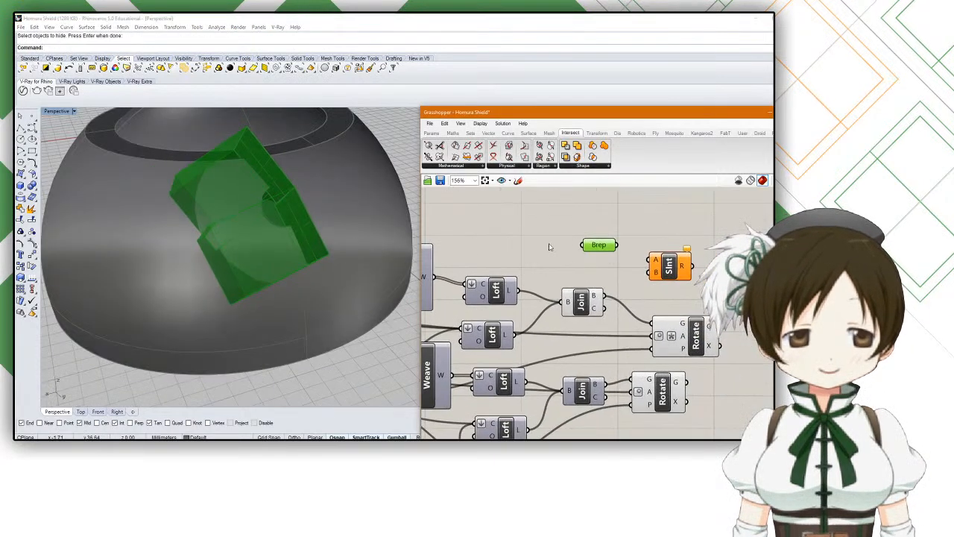
left_click(674, 270)
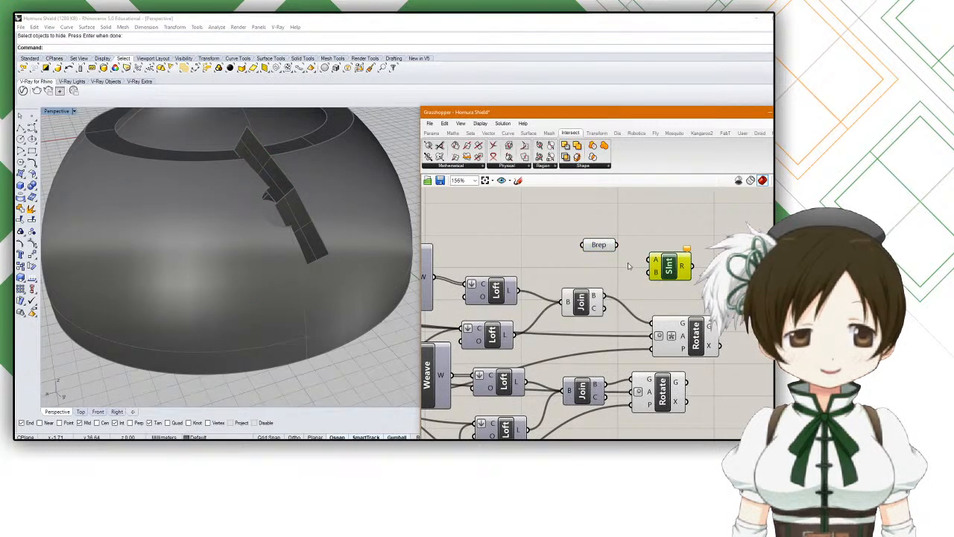
Step: Delete the two source planes from the Rhino model
left_click(285, 200)
key("Return")
right_click_drag(277, 182, 369, 207)
left_click_drag(591, 294, 653, 326)
right_click_drag(635, 305, 610, 311)
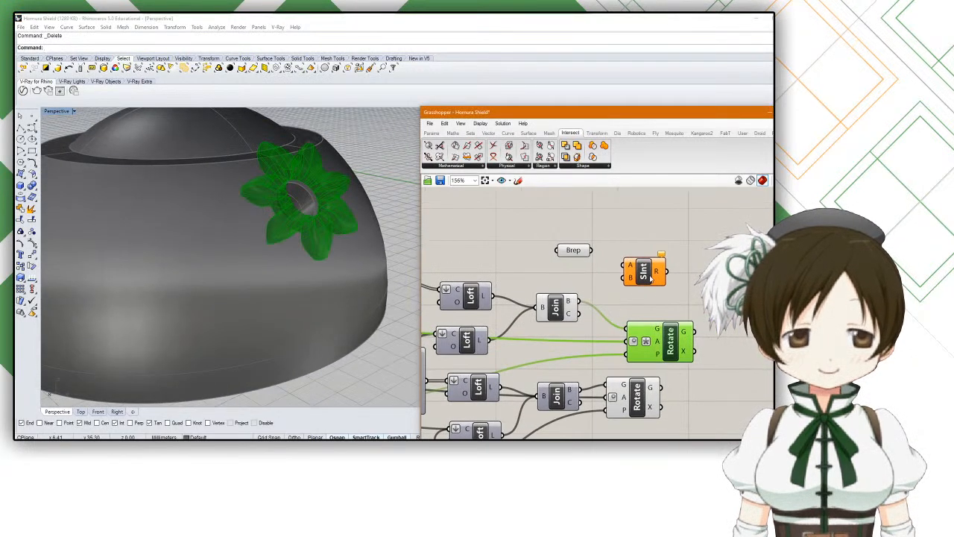
Step: Connect the Brep parameter to Solid Intersection input A and the smaller gear's Join output B to input B
left_click(568, 314)
left_click_drag(645, 266, 625, 278)
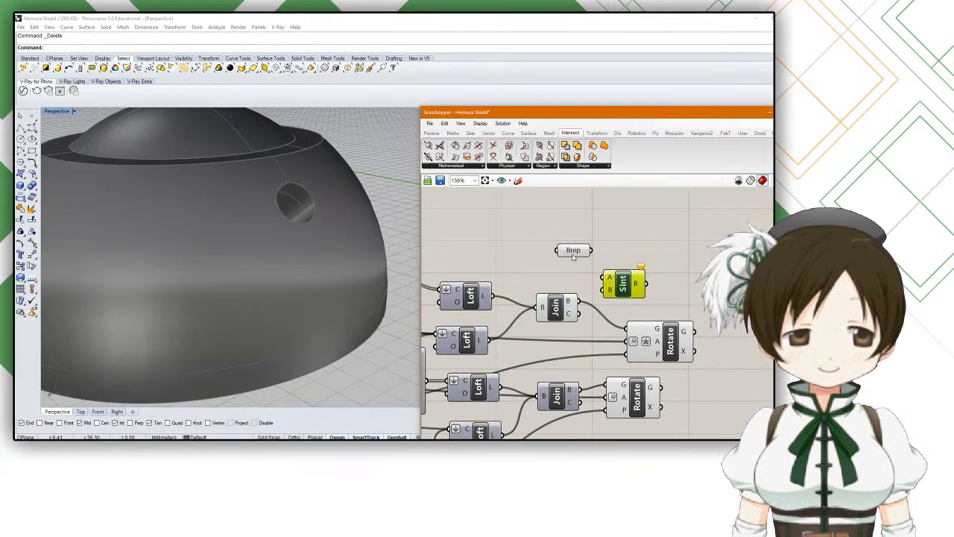
left_click(564, 251)
left_click_drag(564, 252, 565, 265)
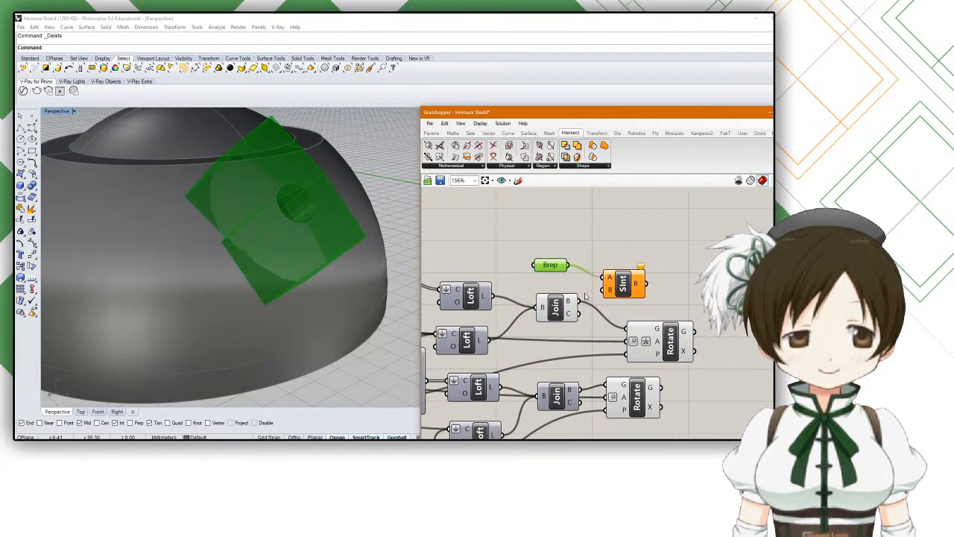
left_click_drag(592, 295, 605, 289)
left_click(623, 285)
Step: Feed the Solid Intersection result into the G input of the smaller gear's Rotate component and tuck the intersection component beside Join
right_click_drag(351, 231, 302, 264)
left_click_drag(646, 284, 622, 326)
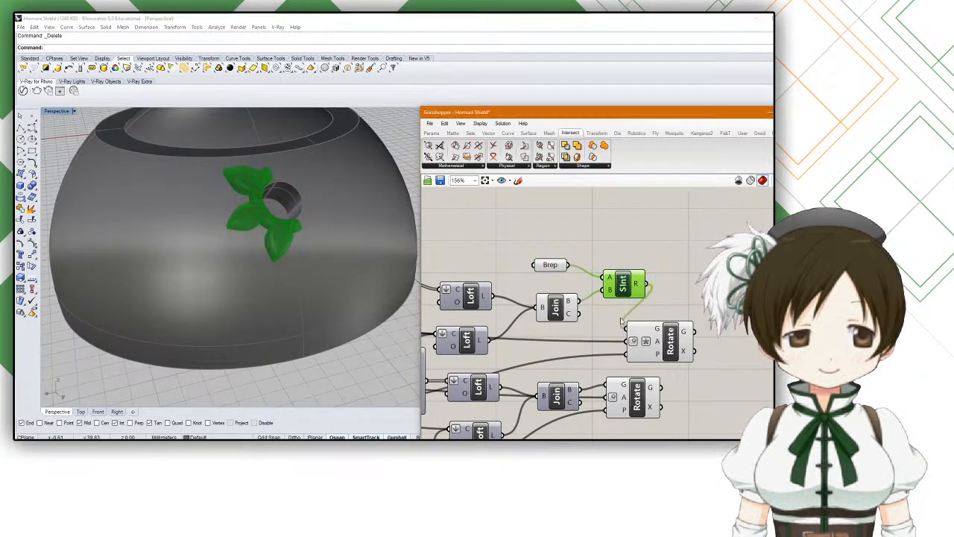
left_click_drag(624, 288, 611, 299)
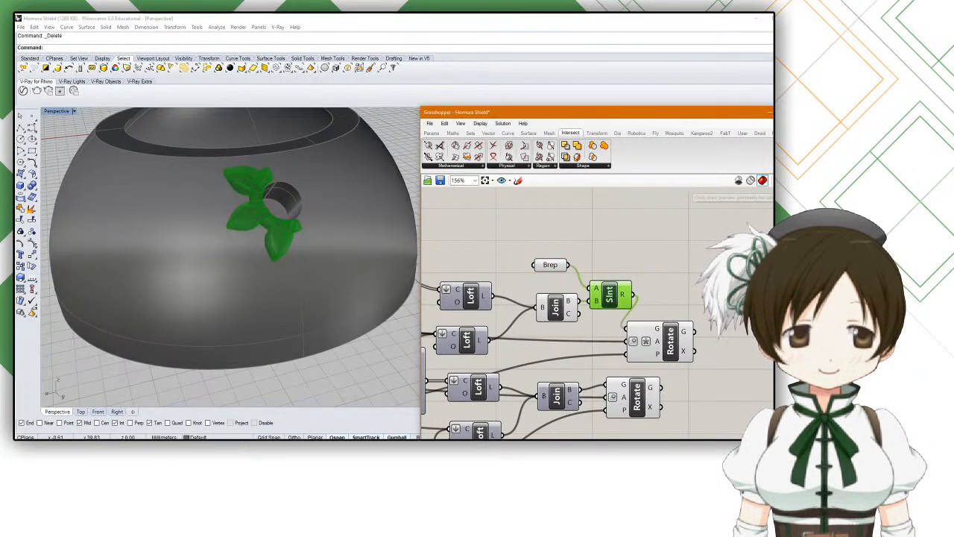
Step: Show the preview of the whole definition and turn off the preview of the Brep parameter
right_click_drag(375, 210, 359, 220)
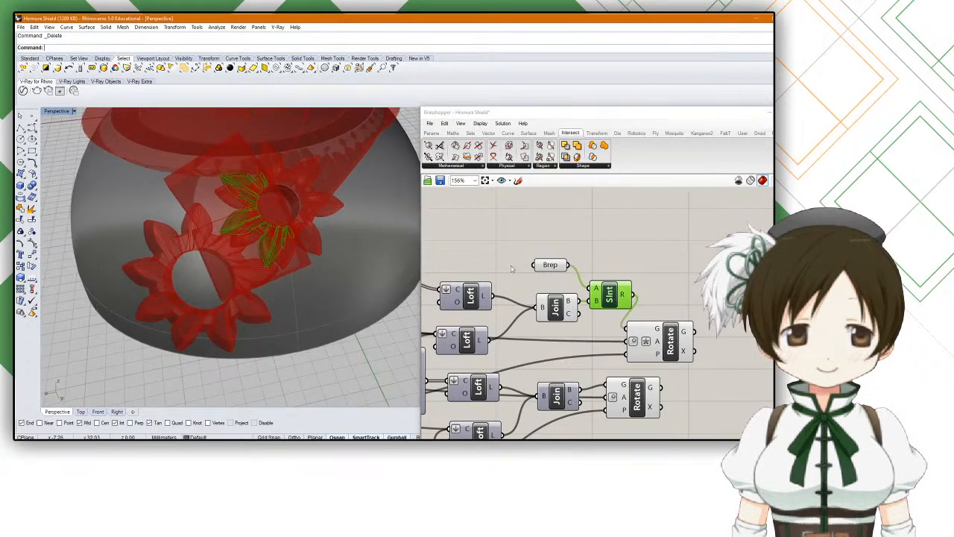
middle_click(559, 268)
left_click(545, 266)
middle_click(544, 264)
left_click(567, 238)
left_click(567, 234)
right_click_drag(350, 186, 297, 198)
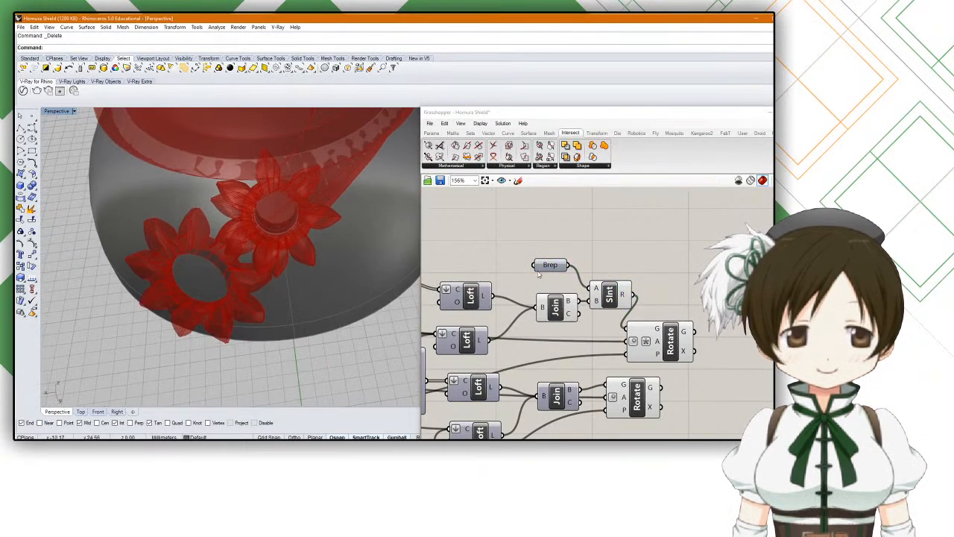
Step: Turn off the previews of the smaller gear's Join and Solid Intersection components
left_click(554, 306)
middle_click(553, 304)
left_click(577, 281)
left_click(468, 244)
mouse_move(356, 237)
right_mouse_down()
mouse_move(336, 273)
mouse_move(339, 252)
mouse_move(358, 243)
right_mouse_up()
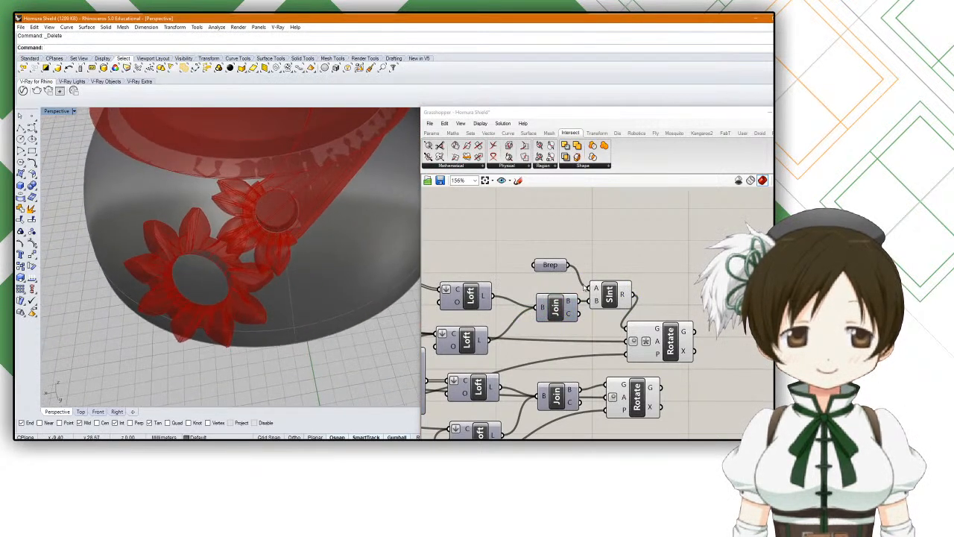
left_click(608, 294)
middle_click(609, 292)
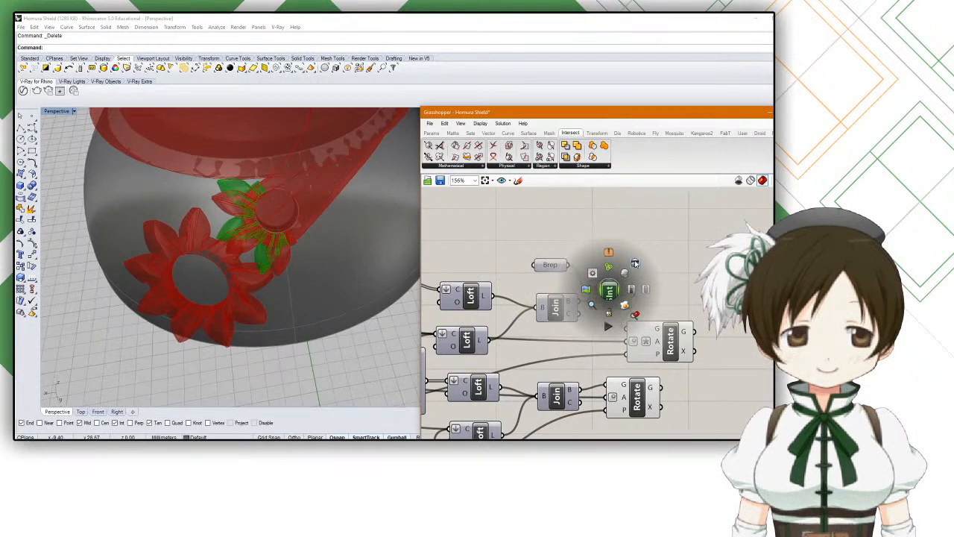
left_click(635, 263)
Step: Examine the smaller gear's trimmed petals from the Rotate component against the larger gear and the shell
left_click(670, 336)
right_click_drag(335, 266, 307, 237)
left_click(322, 332)
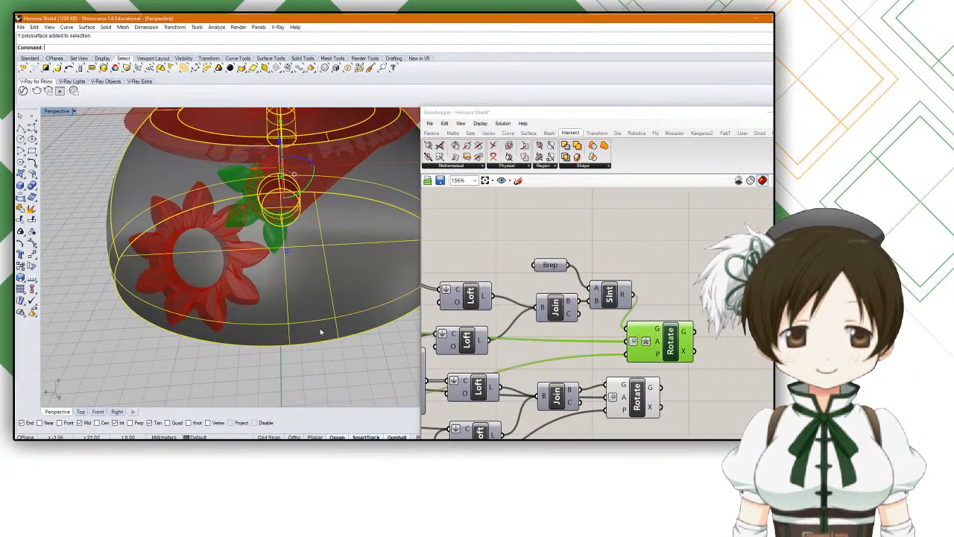
left_click(319, 350)
right_click_drag(320, 350, 331, 354)
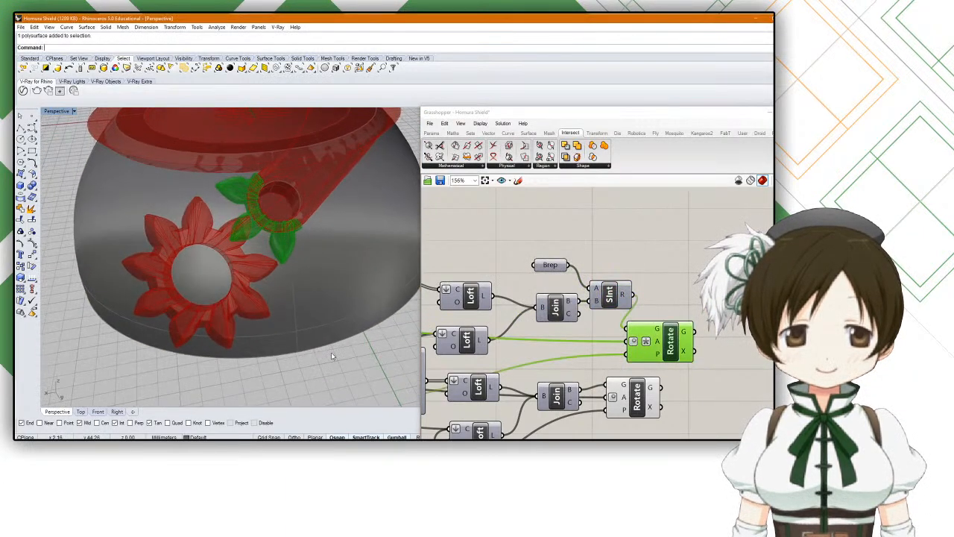
scroll(331, 354, "down", 2)
scroll(529, 309, "down", 1)
scroll(530, 309, "down", 1)
right_click_drag(665, 335, 660, 305)
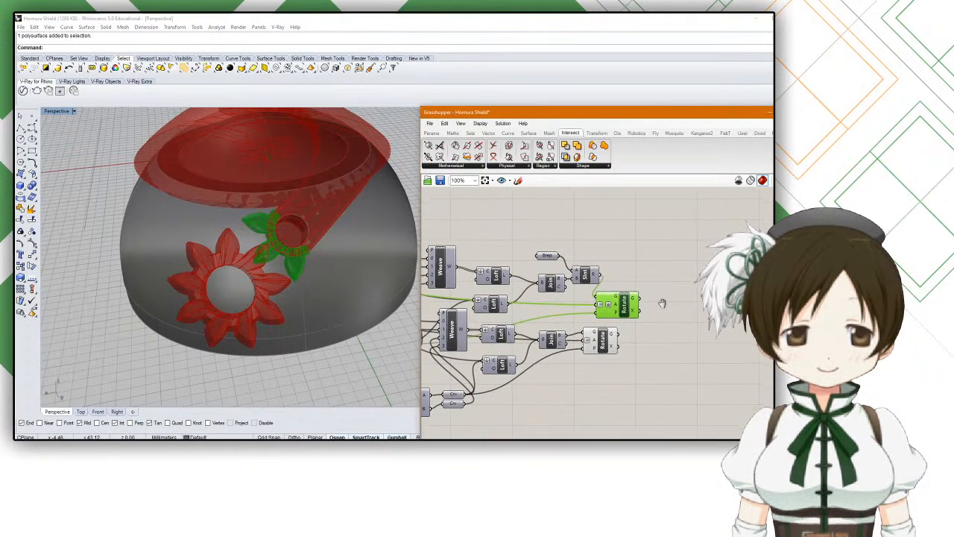
scroll(591, 344, "up", 4)
left_click_drag(590, 344, 592, 352)
right_click(594, 348)
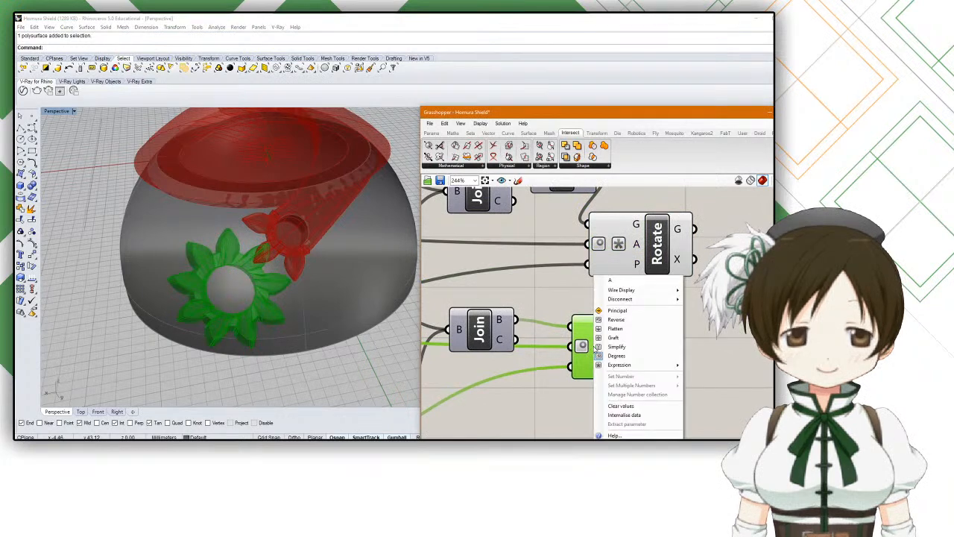
mouse_move(642, 364)
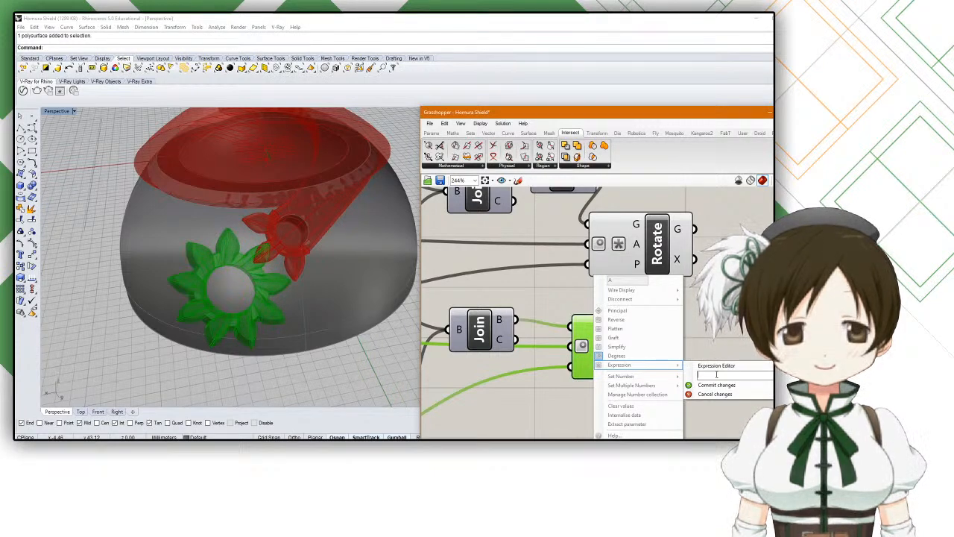
left_click(723, 338)
Step: Move the larger gear's Rotate component farther from its Join component, below the smaller gear's Rotate component
scroll(694, 313, "down", 5)
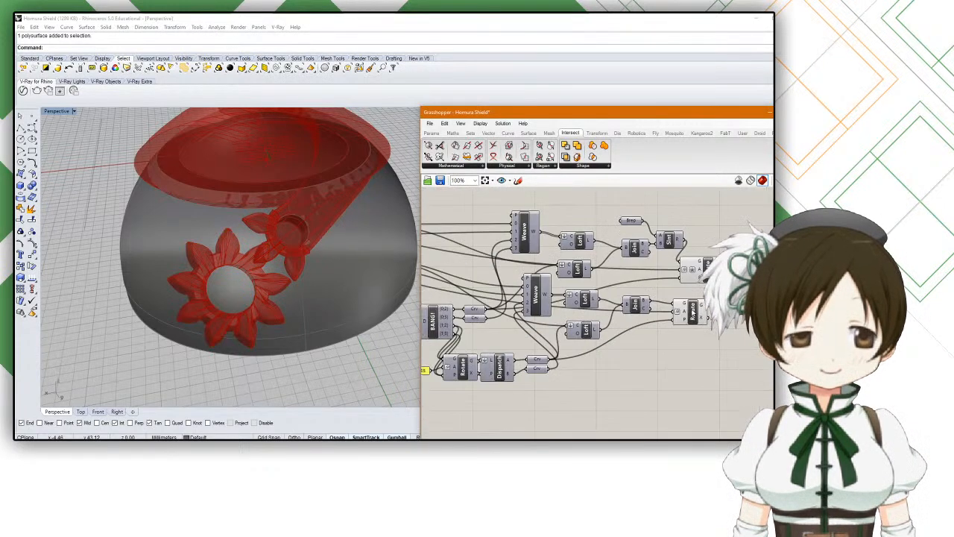
left_click_drag(682, 317, 698, 322)
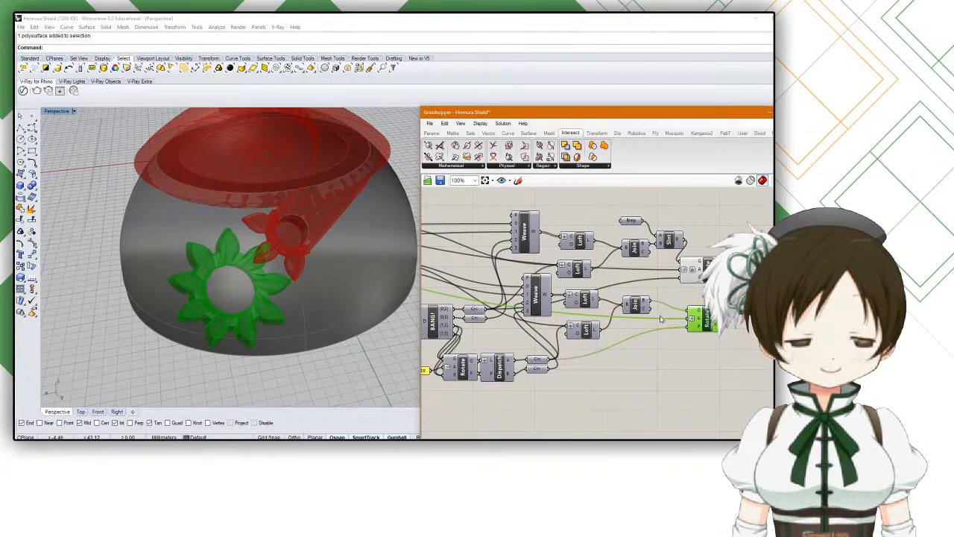
right_click_drag(654, 320, 702, 309)
scroll(701, 309, "down", 3)
scroll(702, 309, "up", 4)
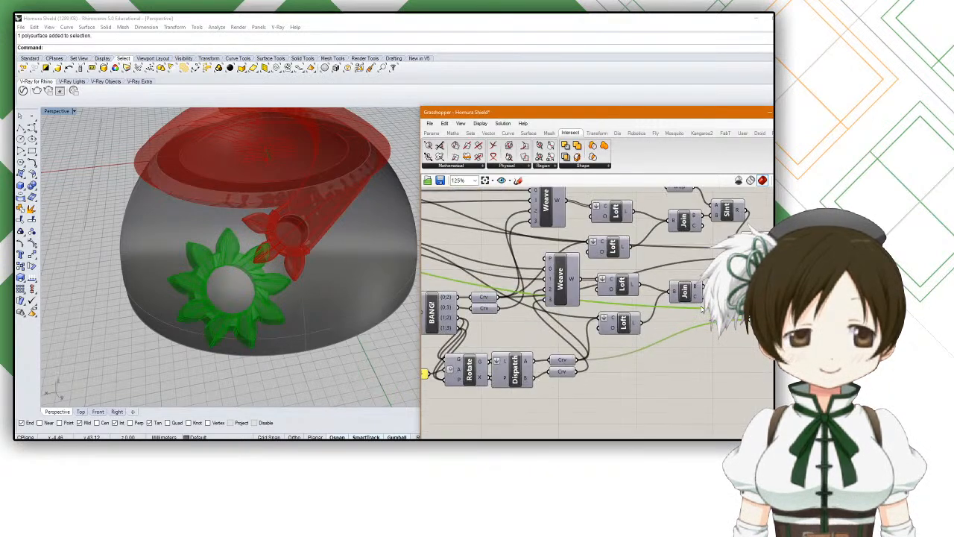
scroll(702, 308, "down", 3)
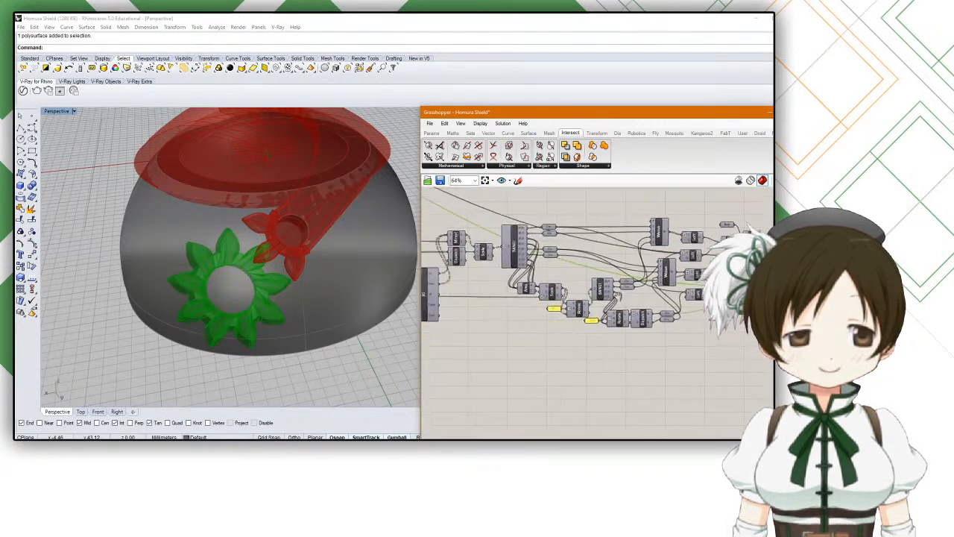
scroll(600, 294, "up", 2)
scroll(534, 273, "down", 2)
right_click_drag(536, 274, 534, 267)
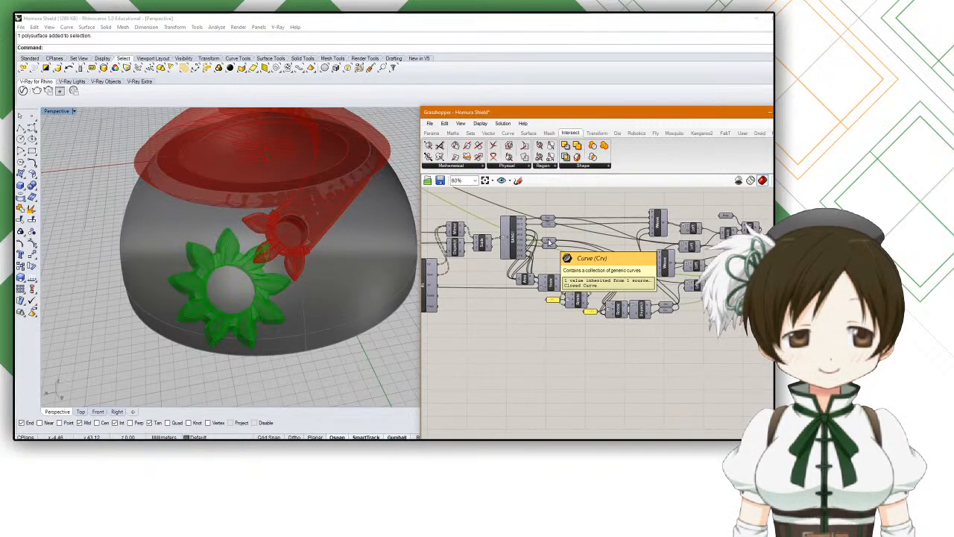
scroll(549, 241, "up", 4)
left_click(549, 240)
right_click_drag(549, 241, 526, 291)
scroll(521, 302, "down", 2)
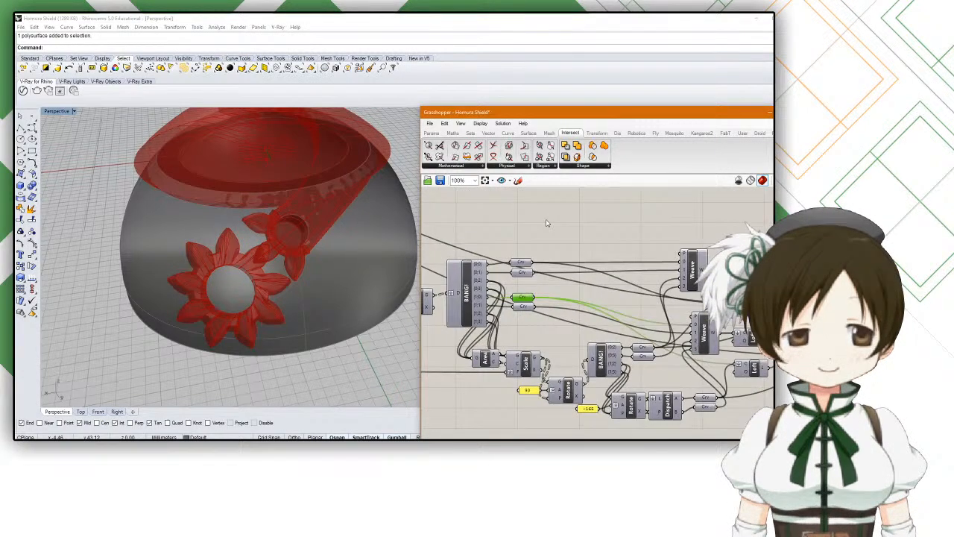
double_click(545, 221)
type("area")
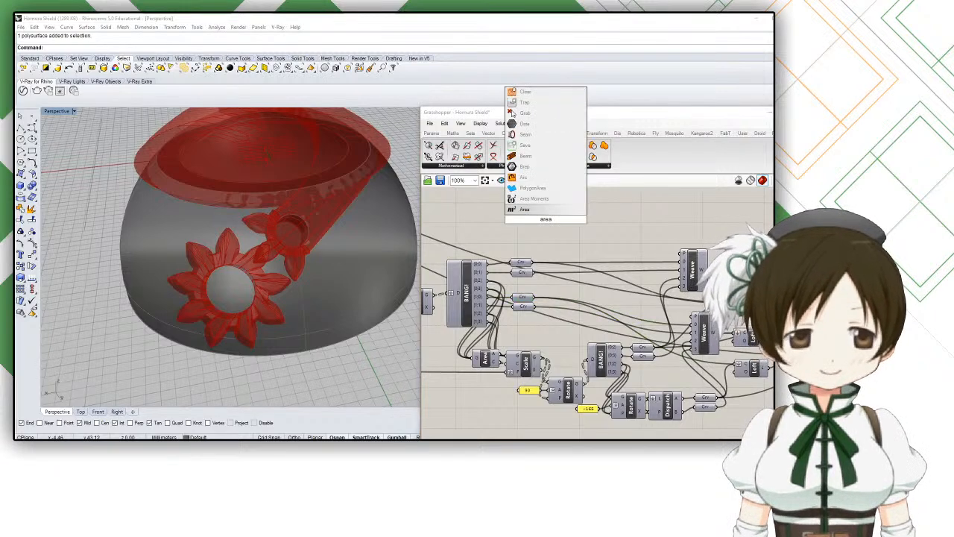
key("Escape")
left_click(523, 297)
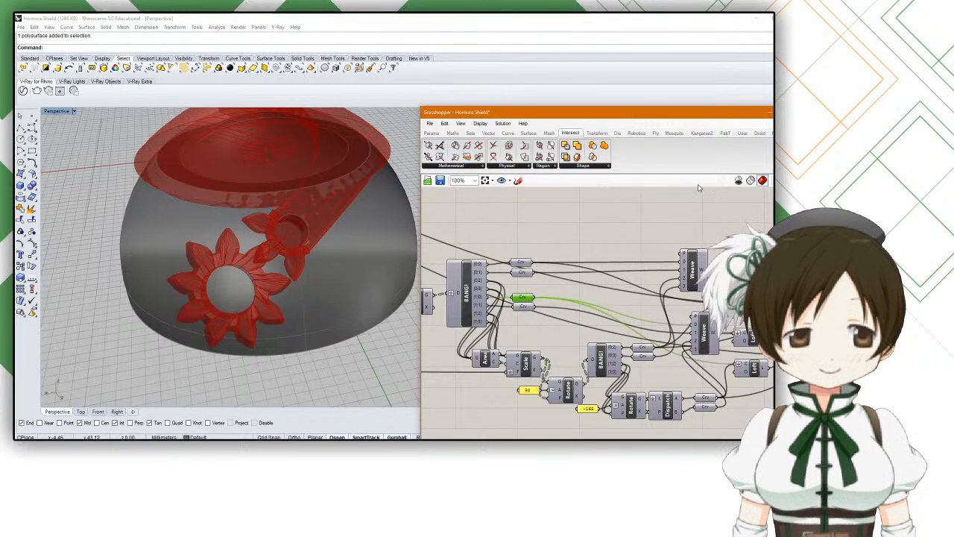
Step: Add an offset expression starting with x+ to the angle input of the larger gear's Rotate component
scroll(656, 281, "down", 4)
right_click_drag(238, 268, 217, 270)
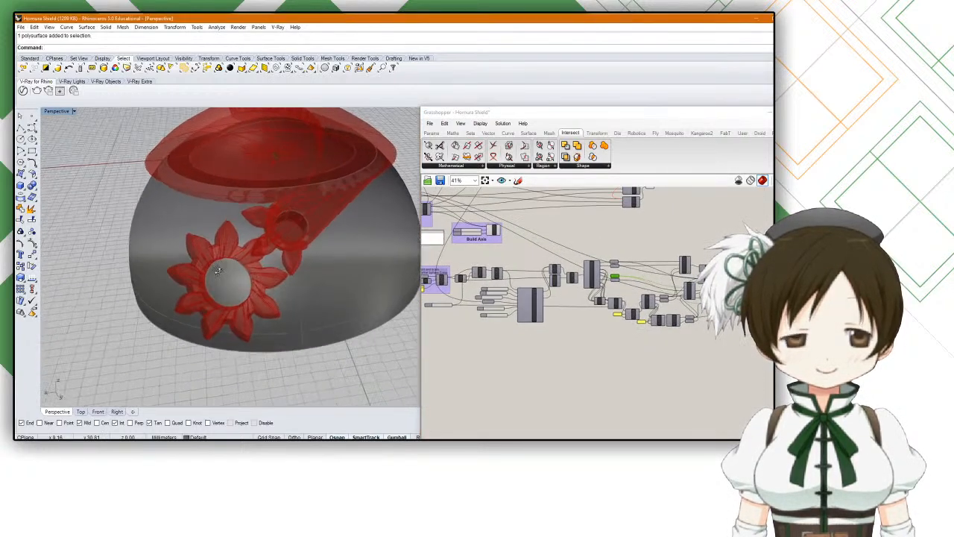
left_click(594, 291)
scroll(594, 291, "up", 8)
left_click(605, 300)
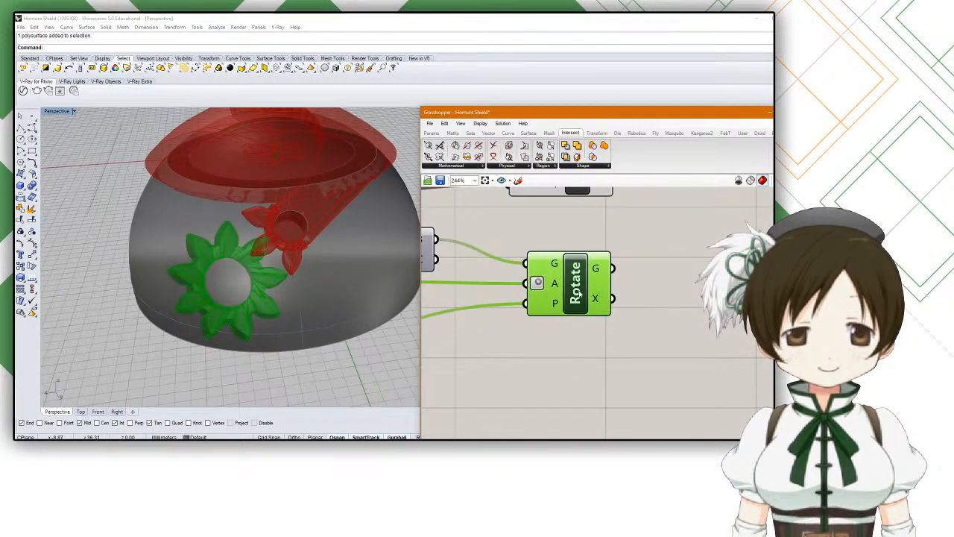
right_click(552, 278)
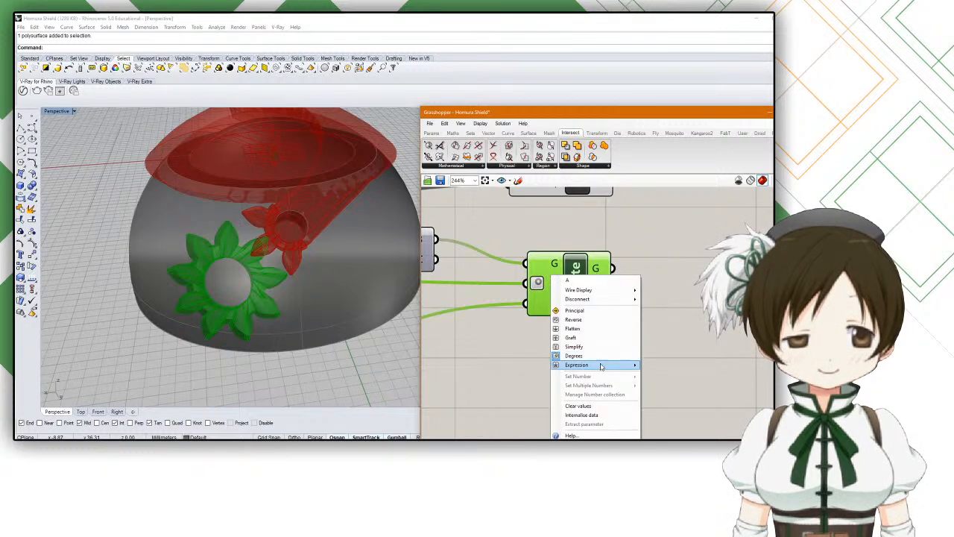
mouse_move(601, 364)
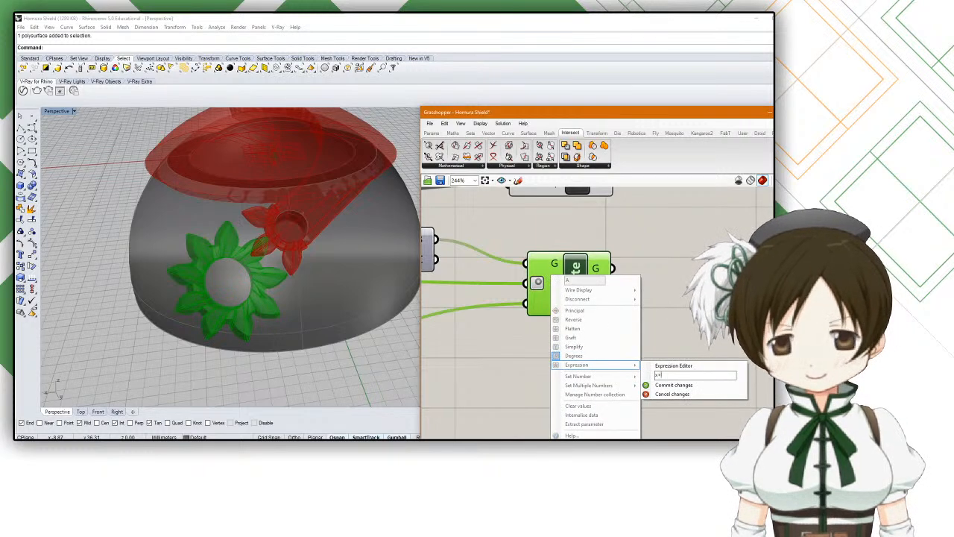
left_click(673, 385)
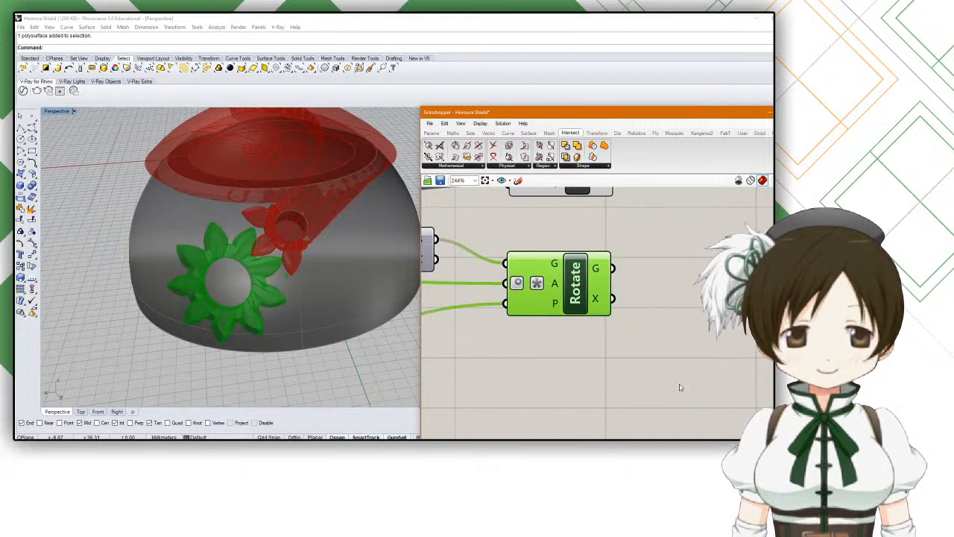
Step: Change the angle expression on the larger gear's Rotate component to x+2
right_click(554, 278)
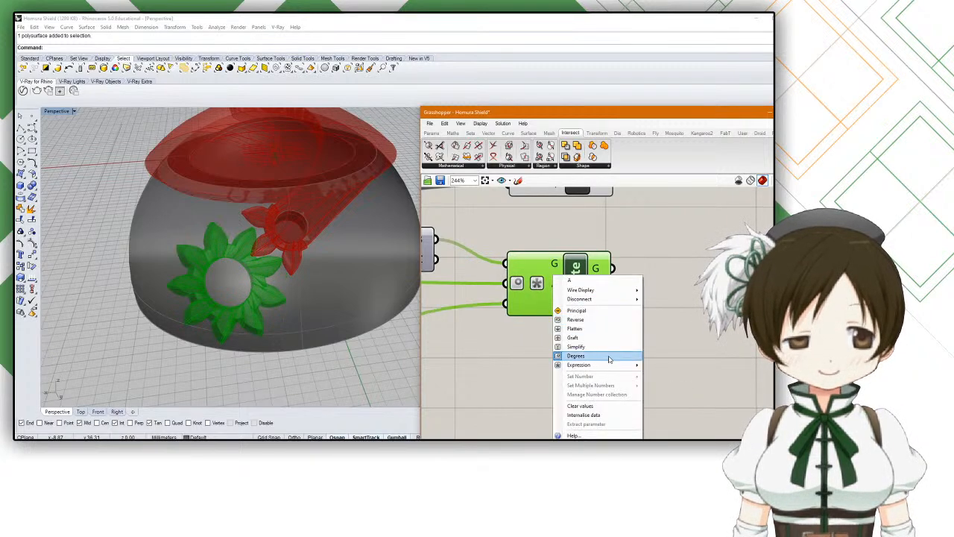
mouse_move(601, 365)
key("BackSpace")
key("BackSpace")
type("2")
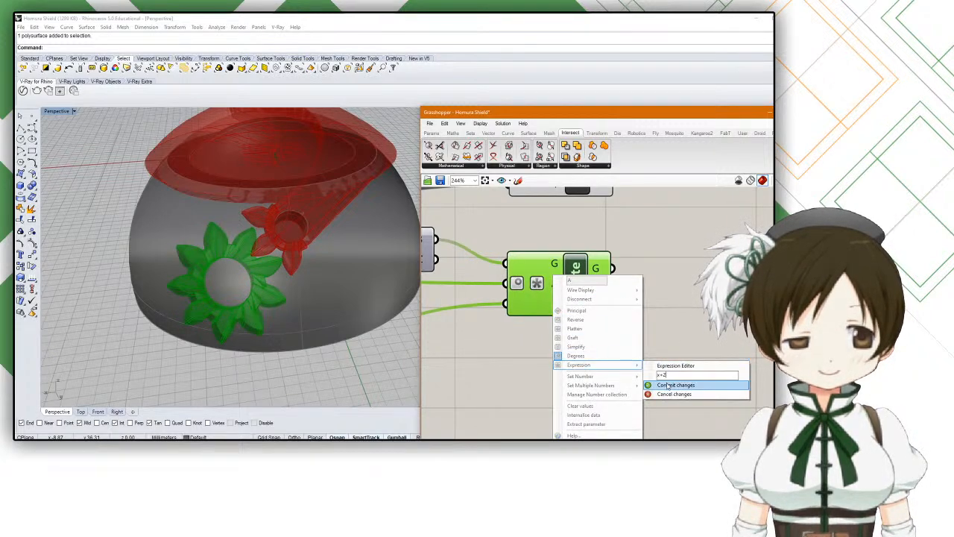
left_click(669, 385)
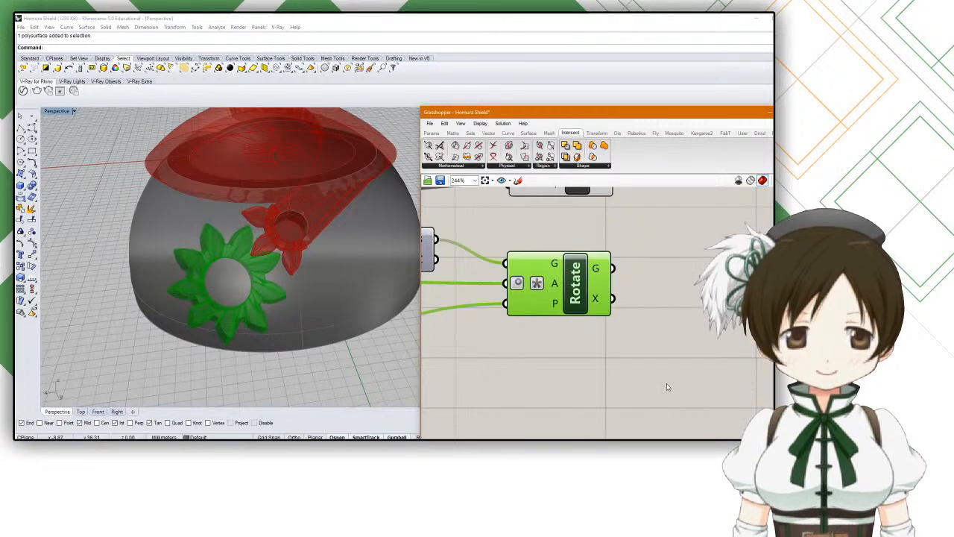
Step: Test how the two gears mesh by briefly moving the number slider that drives their rotation
left_click(513, 413)
scroll(515, 386, "down", 8)
right_click_drag(492, 377, 678, 387)
right_click_drag(448, 313, 813, 418)
scroll(514, 295, "up", 10)
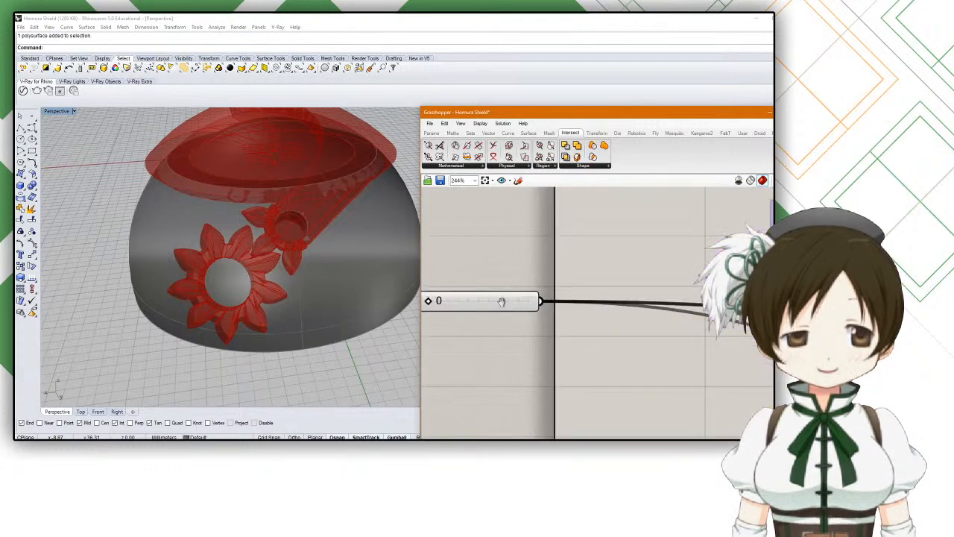
right_click_drag(440, 295, 508, 296)
mouse_move(564, 294)
left_mouse_down()
mouse_move(661, 294)
mouse_move(560, 293)
left_mouse_up()
scroll(555, 293, "down", 8)
right_click_drag(766, 336, 515, 241)
scroll(514, 241, "down", 4)
scroll(630, 316, "up", 4)
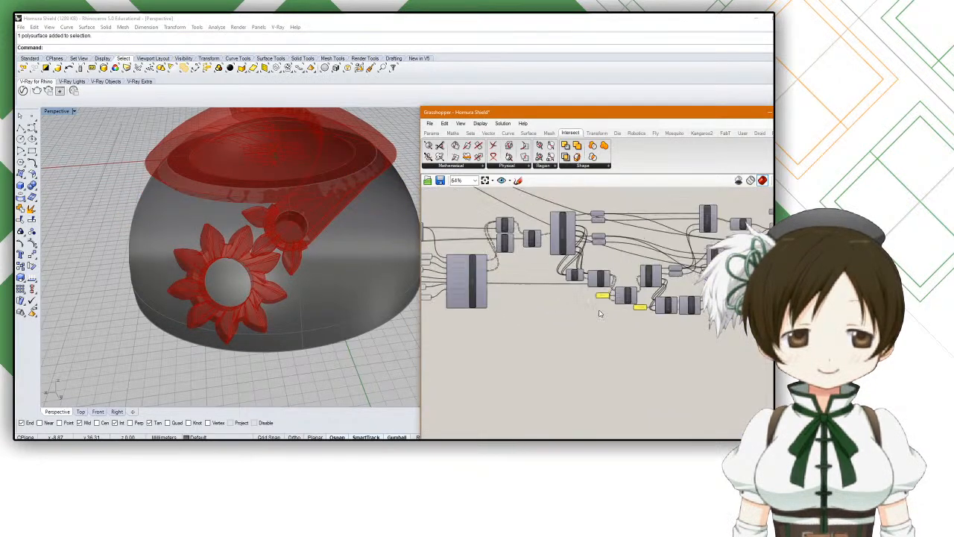
double_click(625, 339)
type("cir")
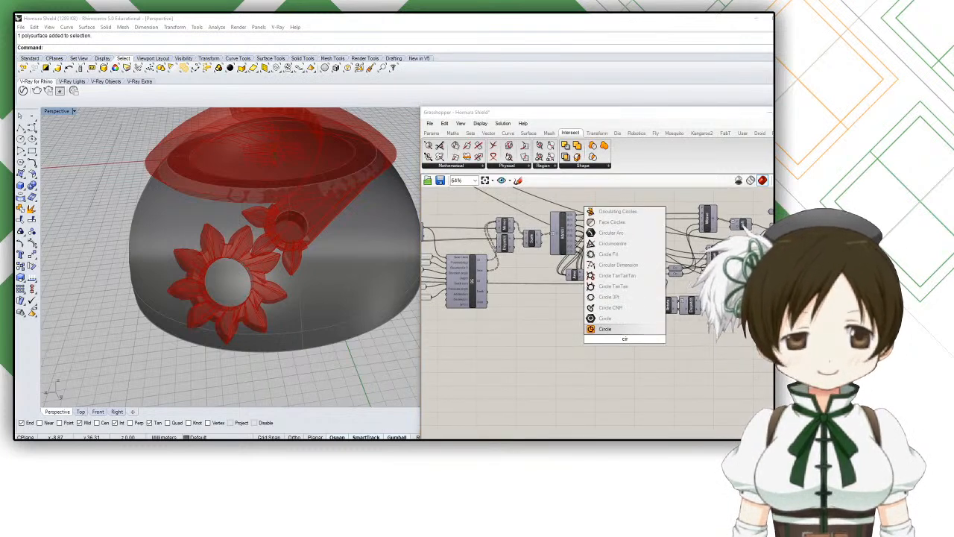
type("cun")
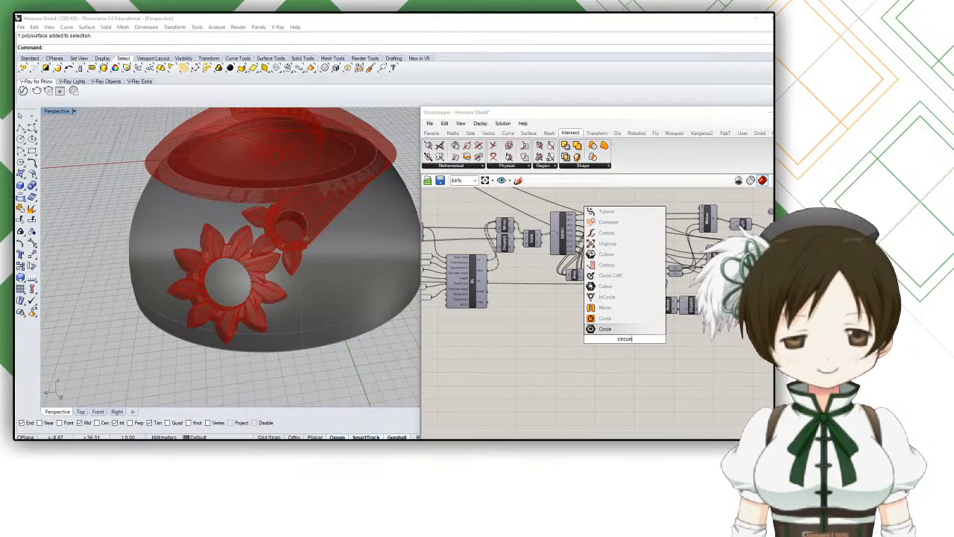
key("BackSpace")
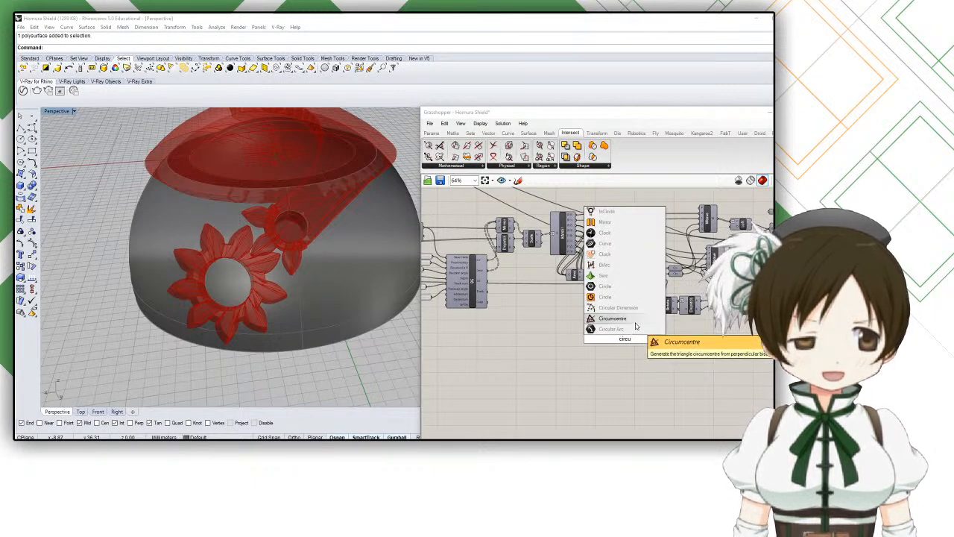
key("BackSpace")
key("BackSpace")
key("BackSpace")
key("BackSpace")
key("BackSpace")
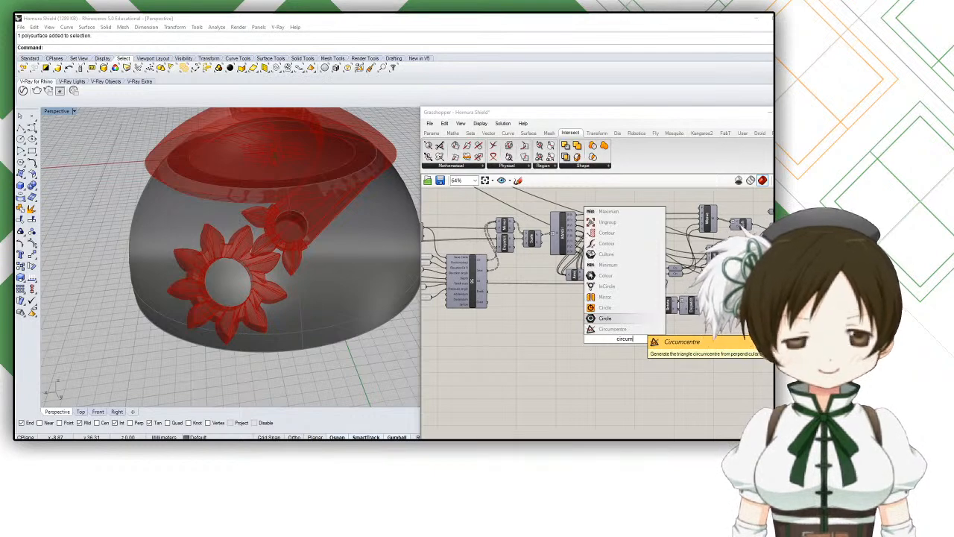
type("length")
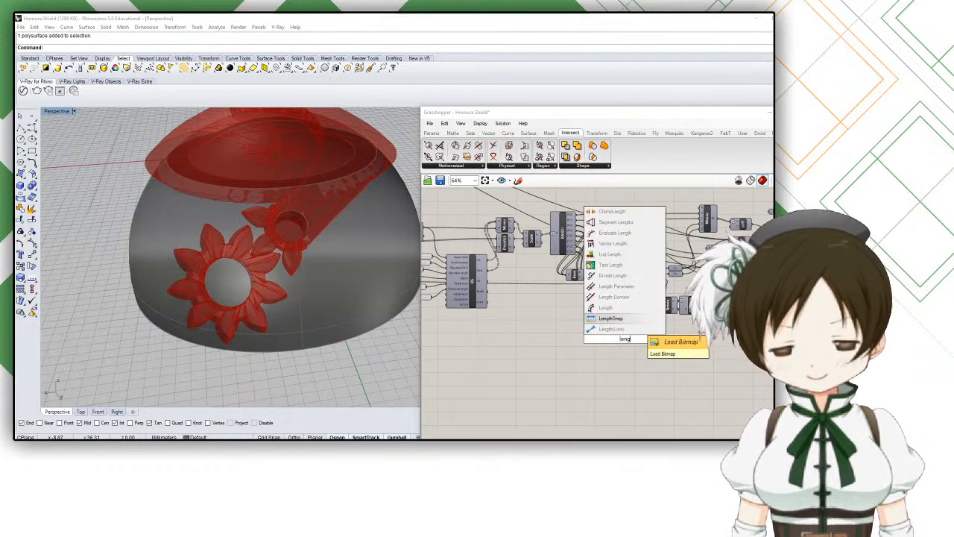
key("Return")
right_click_drag(616, 316, 511, 281)
scroll(511, 282, "up", 3)
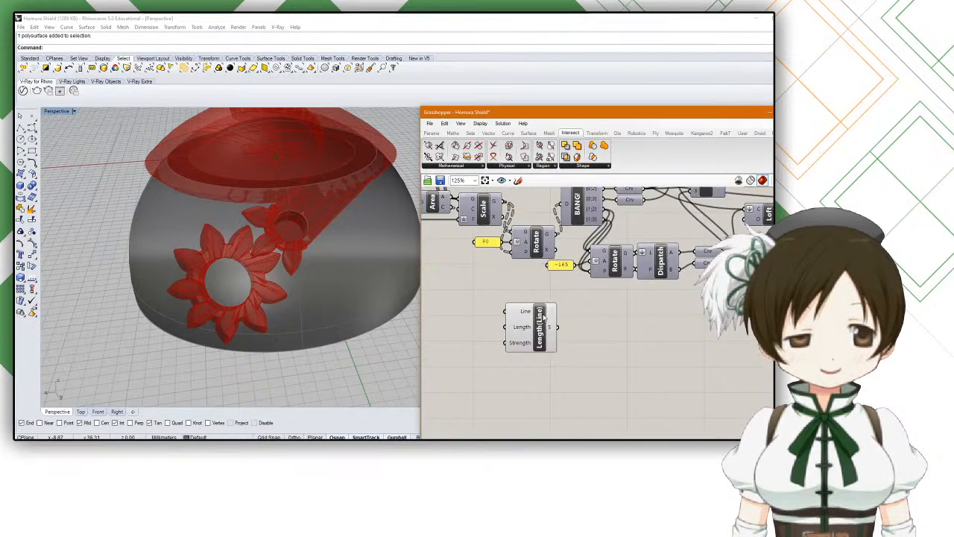
left_click(544, 321)
key("Delete")
Step: Add a curve Length component in the empty canvas area below the Dispatch component's Curve parameters
double_click(618, 318)
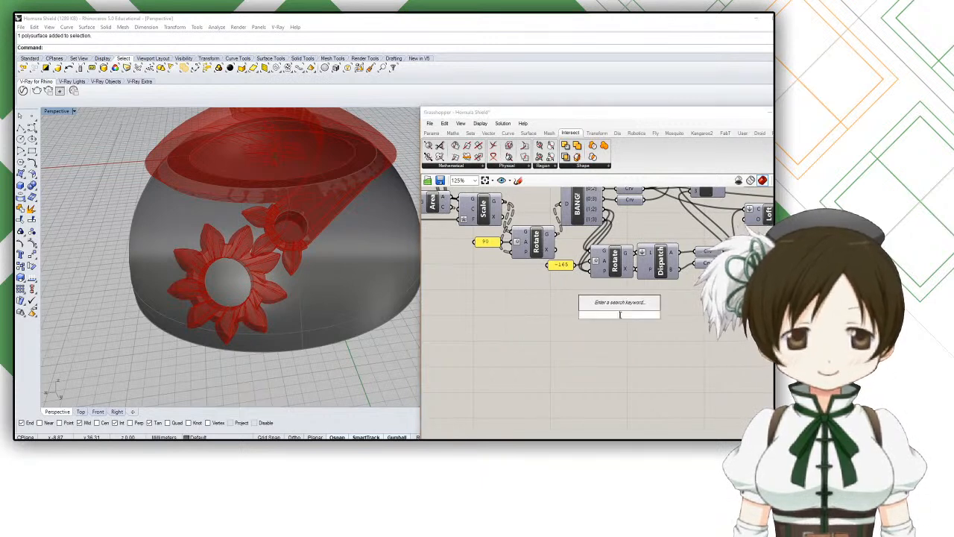
type("length")
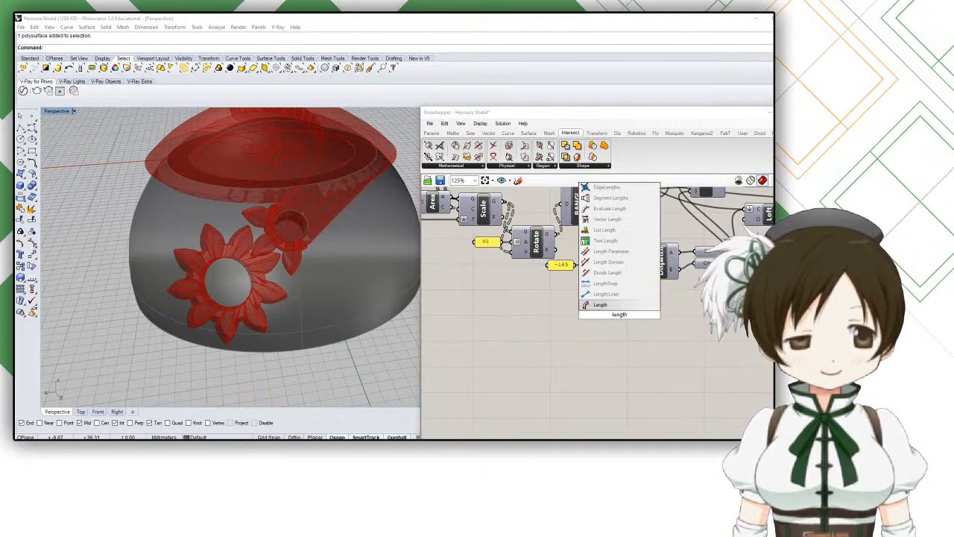
left_click(625, 306)
left_click_drag(622, 322, 713, 321)
right_click_drag(708, 323, 614, 367)
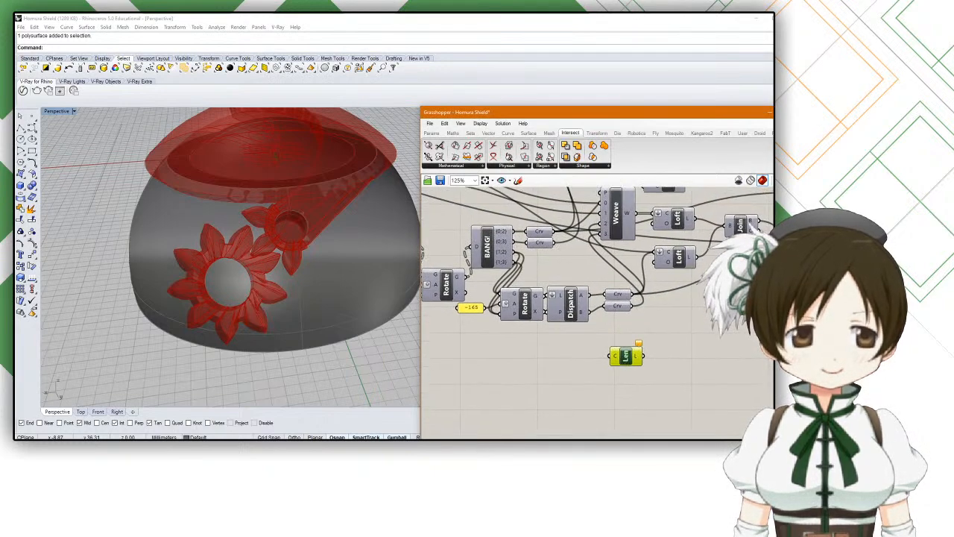
Step: Examine the Curve parameters after the second BANG! and Dispatch components to identify the gear curves to measure
left_click(540, 232)
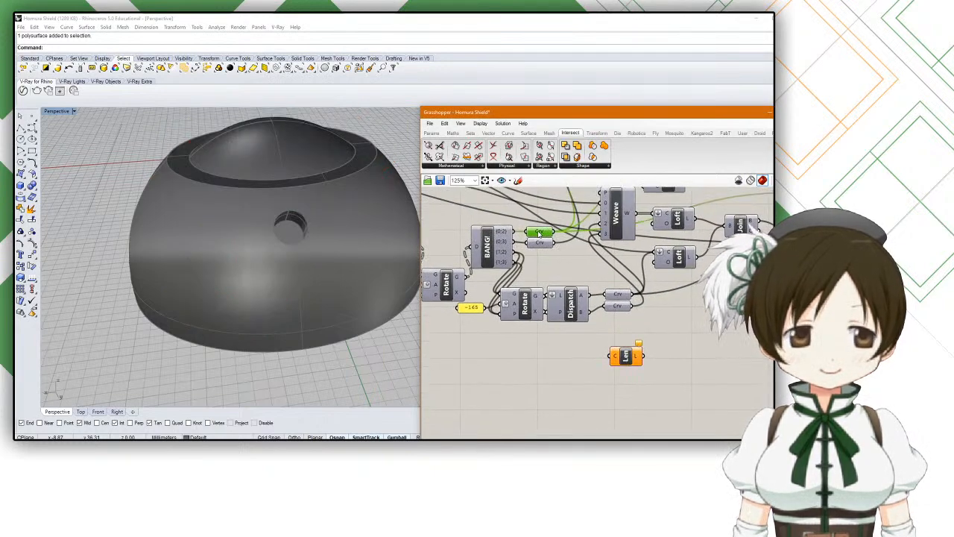
left_click(617, 296)
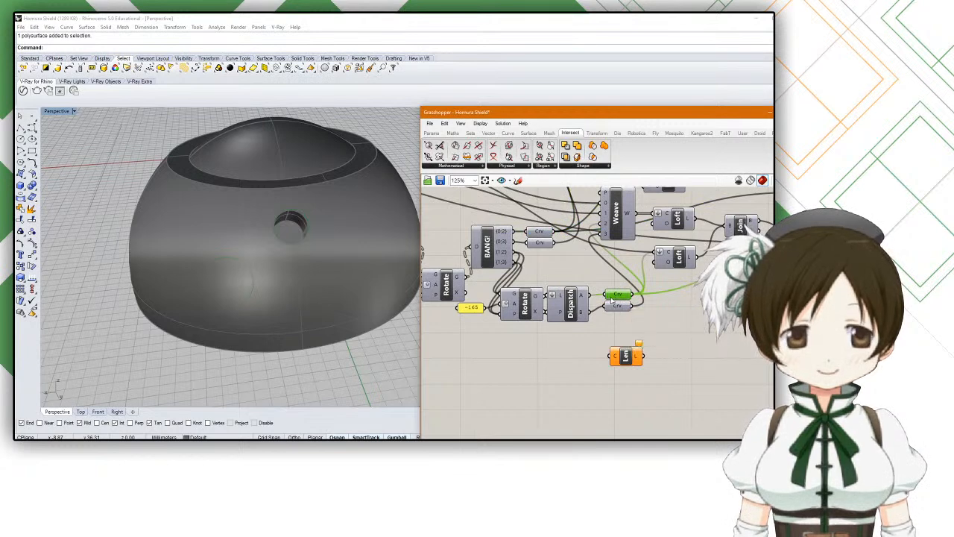
left_click(538, 233)
left_click(540, 244)
right_click_drag(634, 261, 625, 326)
left_click(543, 303)
right_click_drag(544, 304, 535, 288)
left_click(532, 299)
left_click(530, 287)
left_click(530, 299)
left_click(533, 288)
left_click(608, 349)
right_click_drag(591, 329, 576, 308)
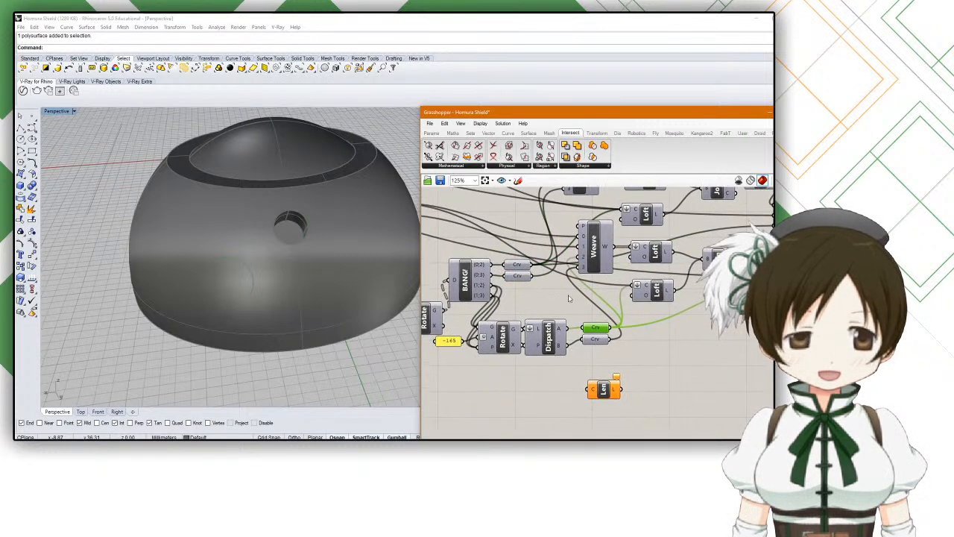
Step: Connect a BANG! Curve parameter and a Dispatch Curve parameter to separate Length components, duplicating Length for the second curve
left_click_drag(534, 273, 617, 401)
left_click_drag(612, 329, 620, 397)
right_click_drag(619, 398, 541, 342)
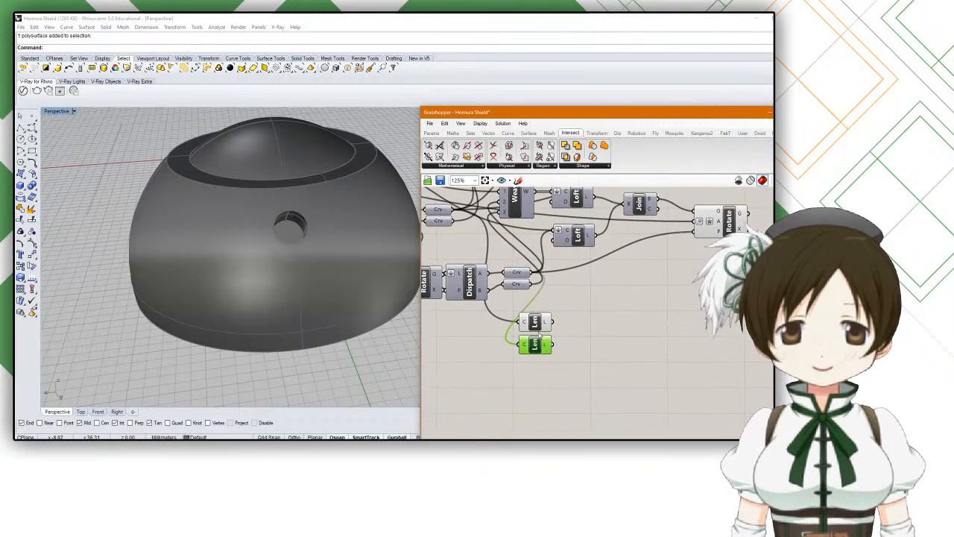
mouse_move(545, 322)
scroll(544, 321, "up", 3)
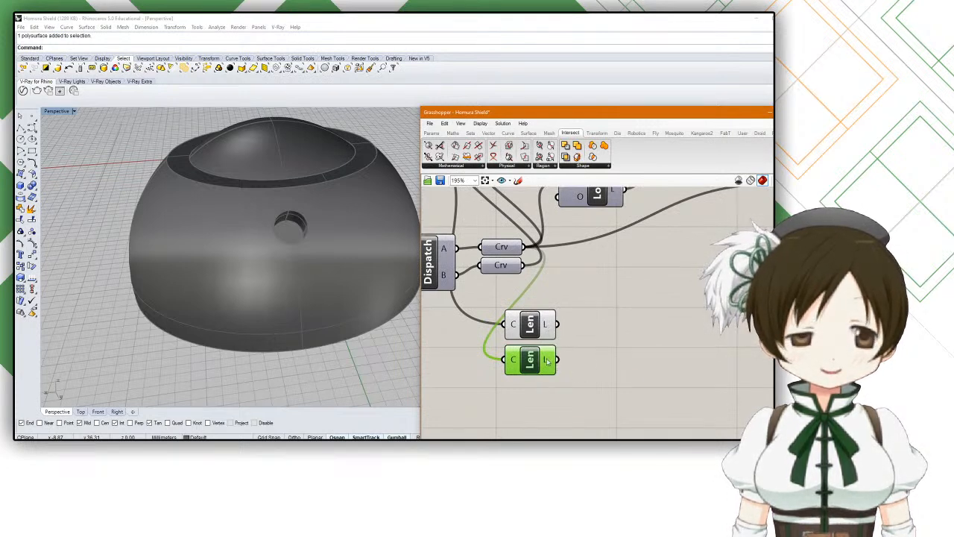
Step: Add a Division component and divide the upper Length output by the lower Length output
double_click(596, 341)
type("division")
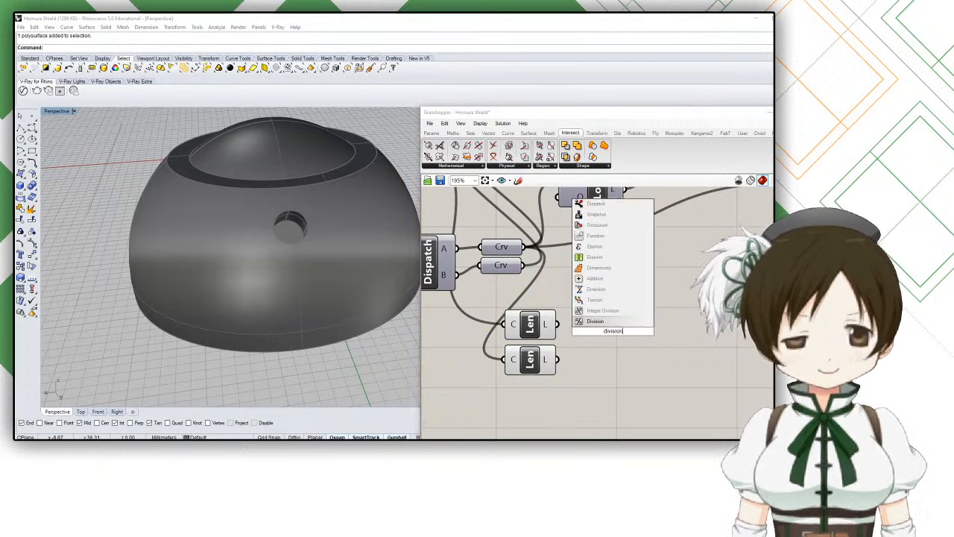
key("Return")
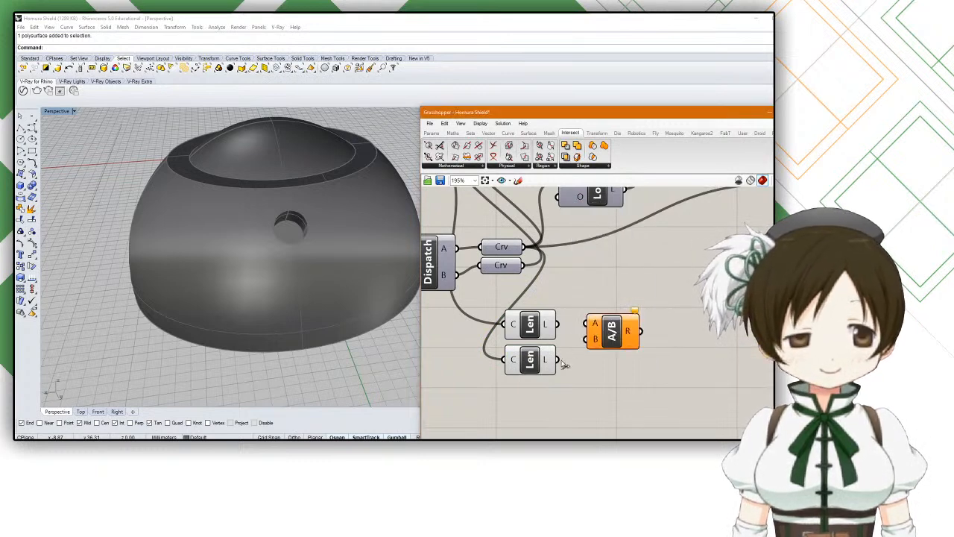
left_click_drag(544, 361, 587, 324)
scroll(589, 328, "down", 4)
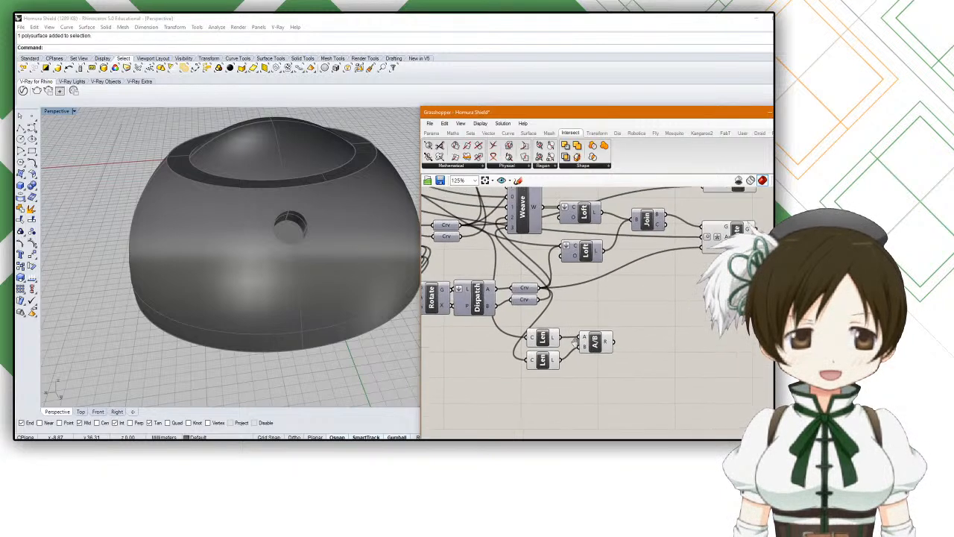
Step: Add a Multiplication component near the output of the Division component
double_click(641, 321)
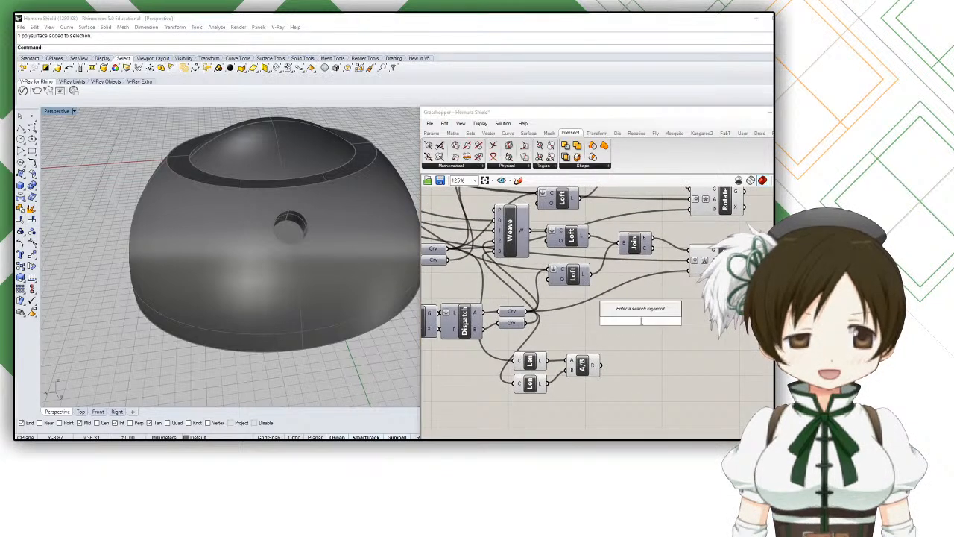
type("multipl")
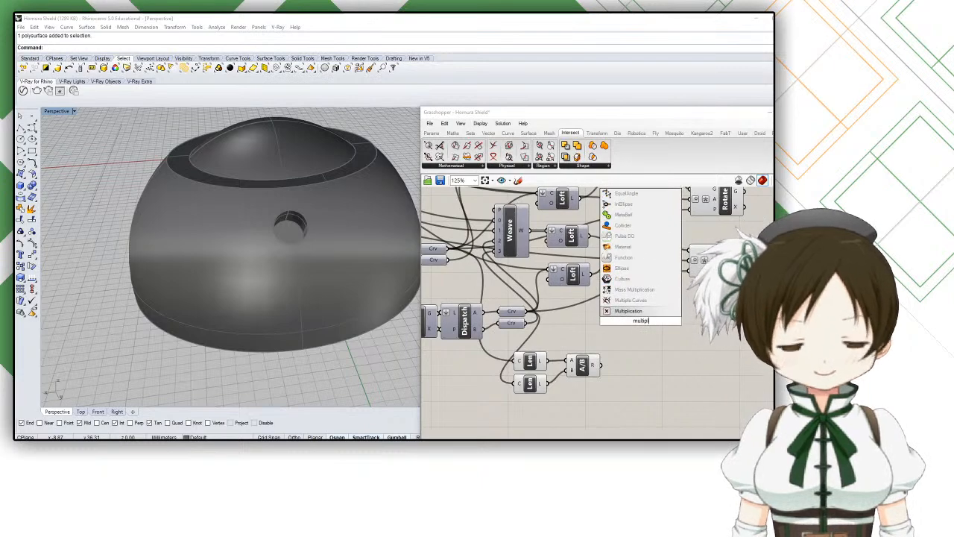
left_click(639, 315)
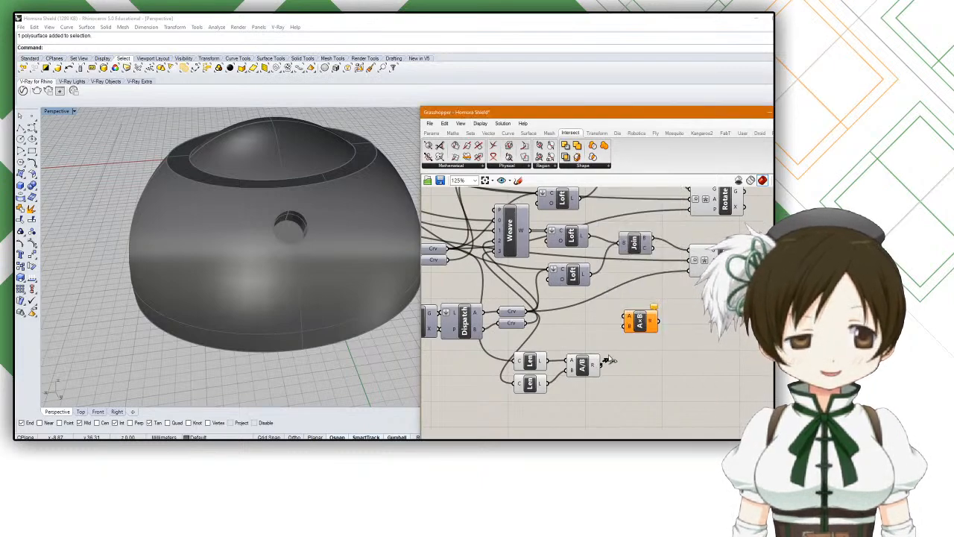
Step: Connect the Rotation Angle slider and the Division result to the Multiplication component, and feed its product to the gear's Rotate angle
scroll(625, 337, "down", 10)
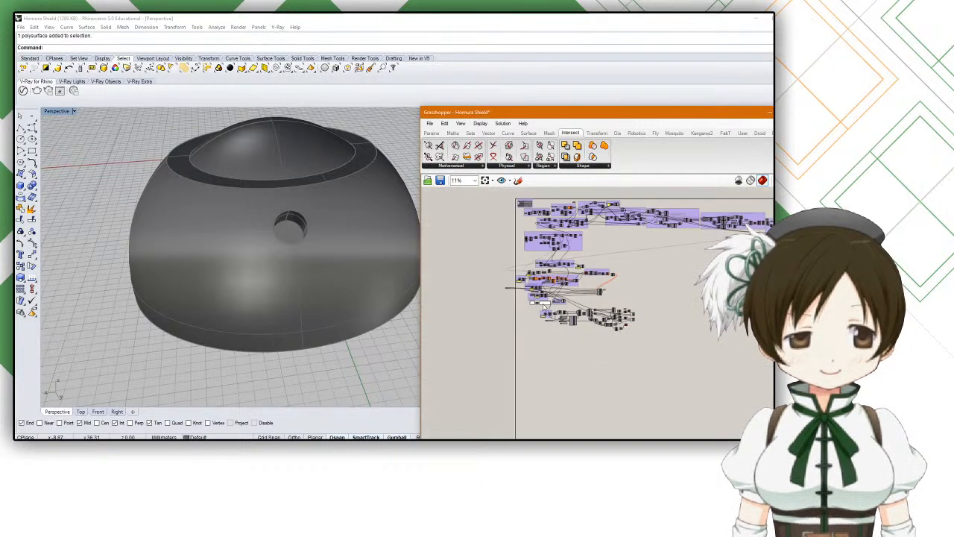
scroll(507, 288, "up", 3)
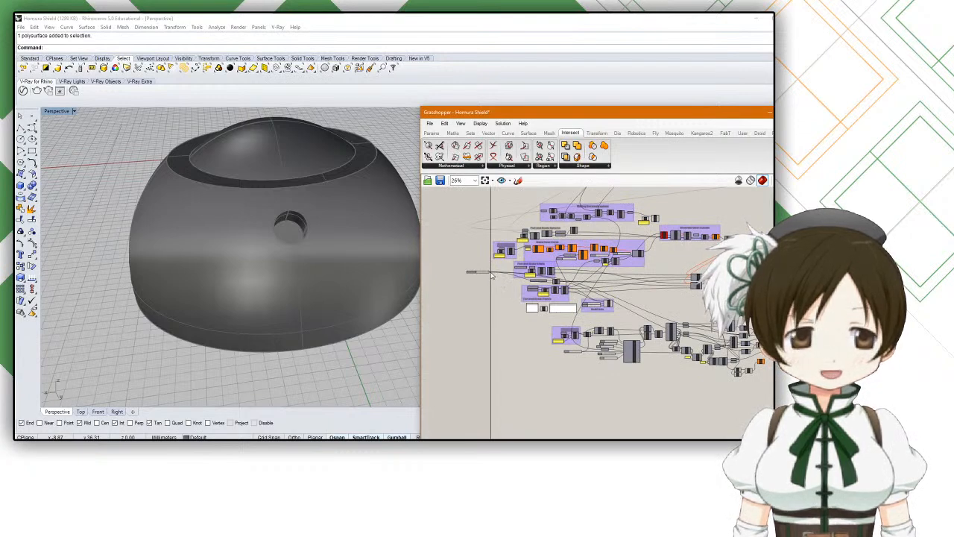
scroll(678, 360, "up", 8)
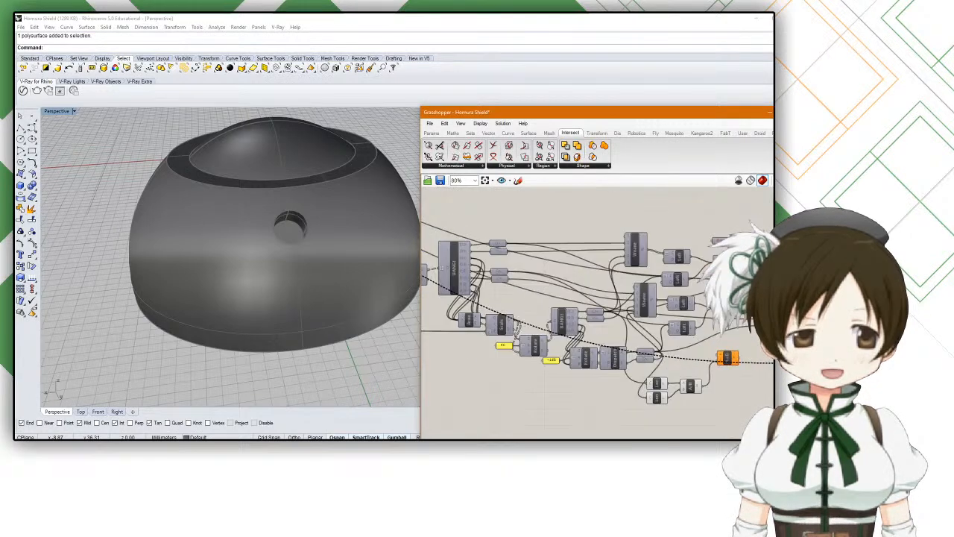
scroll(678, 360, "down", 3)
left_click(655, 336)
left_click_drag(656, 336, 658, 335)
scroll(712, 282, "down", 3)
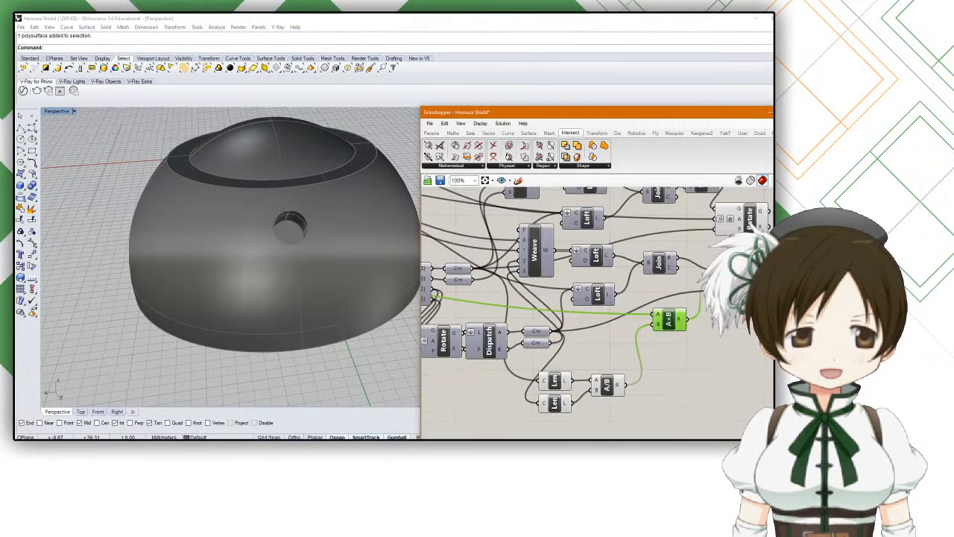
Step: Test the gear motion by varying the Rotation Angle slider and returning it to 0
scroll(709, 261, "down", 7)
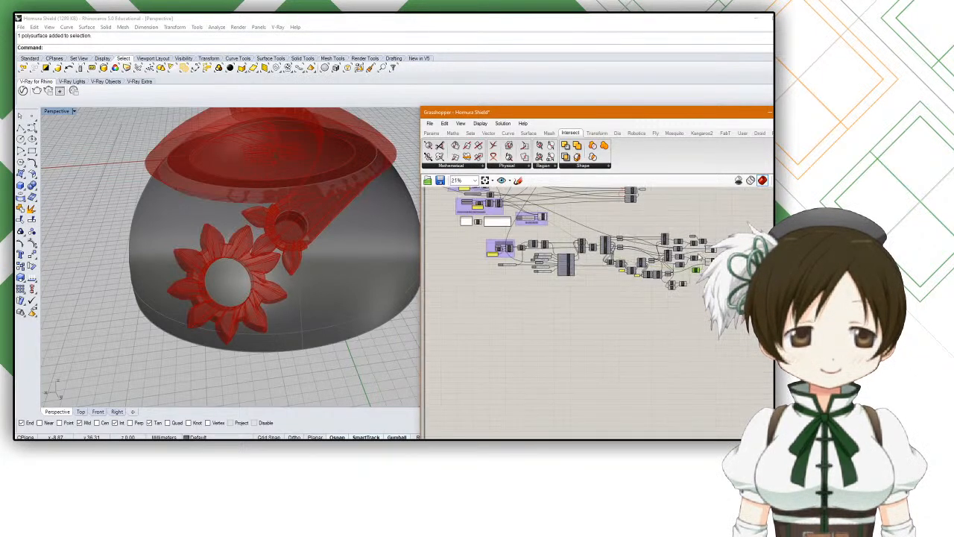
scroll(589, 238, "up", 4)
right_click_drag(588, 237, 555, 258)
scroll(554, 258, "up", 6)
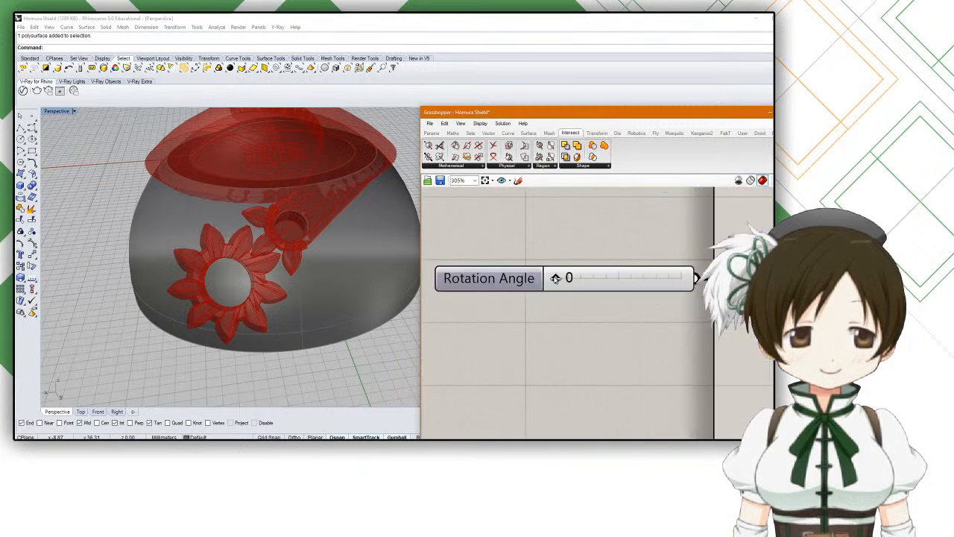
left_click_drag(556, 278, 513, 293)
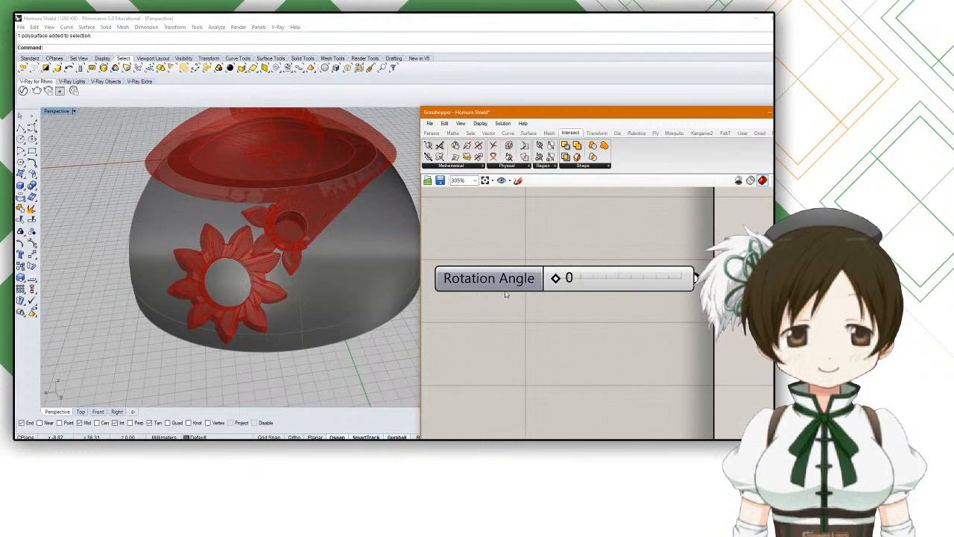
scroll(269, 293, "down", 3)
mouse_move(270, 293)
right_mouse_down()
mouse_move(291, 278)
mouse_move(284, 281)
right_mouse_up()
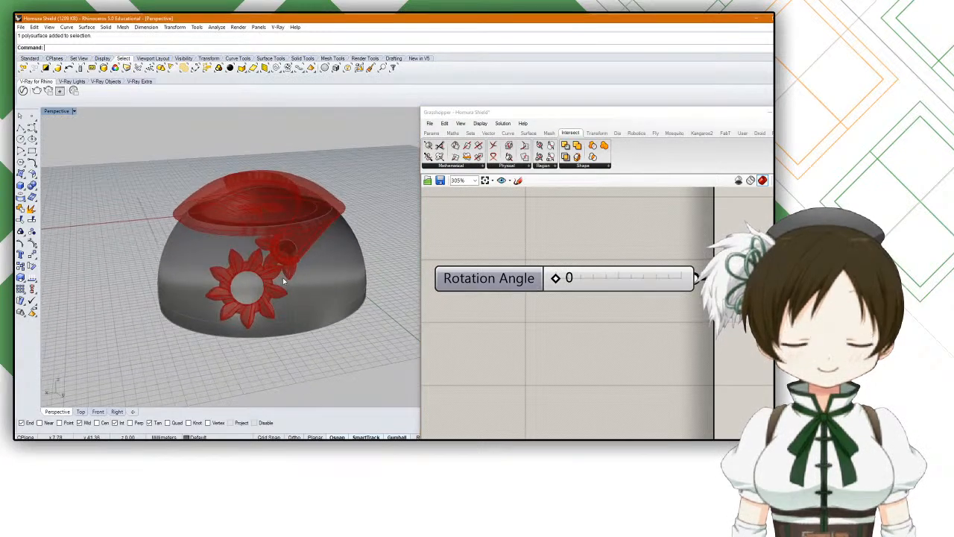
mouse_move(556, 279)
left_mouse_down()
mouse_move(688, 278)
mouse_move(548, 278)
left_mouse_up()
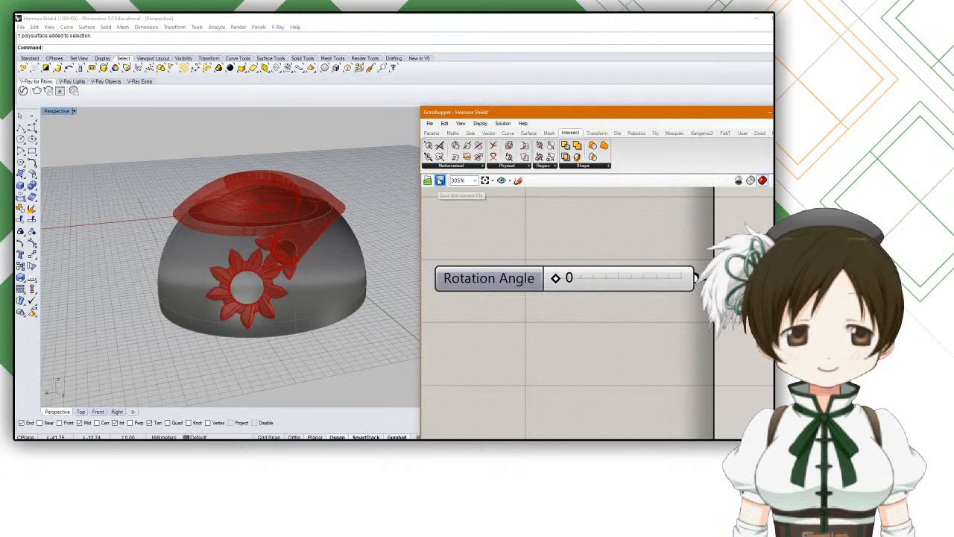
Step: Examine the gear mesh up close with the Rotation Angle at 59, and reset the angle to 0
left_click_drag(556, 278, 665, 290)
mouse_move(293, 276)
right_mouse_down()
mouse_move(348, 290)
mouse_move(342, 309)
mouse_move(287, 281)
right_mouse_up()
scroll(288, 281, "down", 5)
scroll(288, 284, "up", 10)
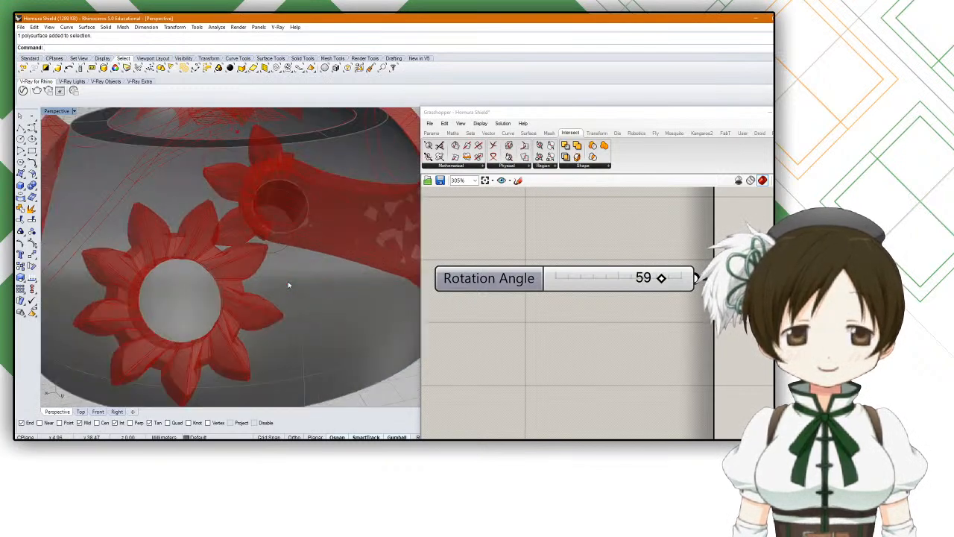
left_click_drag(649, 277, 509, 266)
mouse_move(280, 257)
right_mouse_down()
mouse_move(340, 264)
mouse_move(255, 237)
mouse_move(273, 249)
right_mouse_up()
scroll(274, 249, "down", 9)
scroll(274, 249, "up", 5)
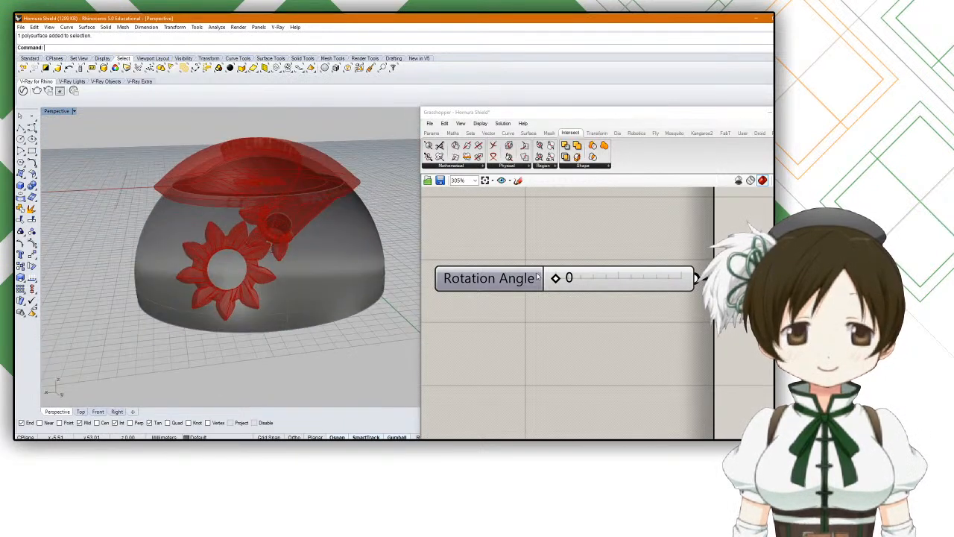
left_click_drag(559, 278, 527, 266)
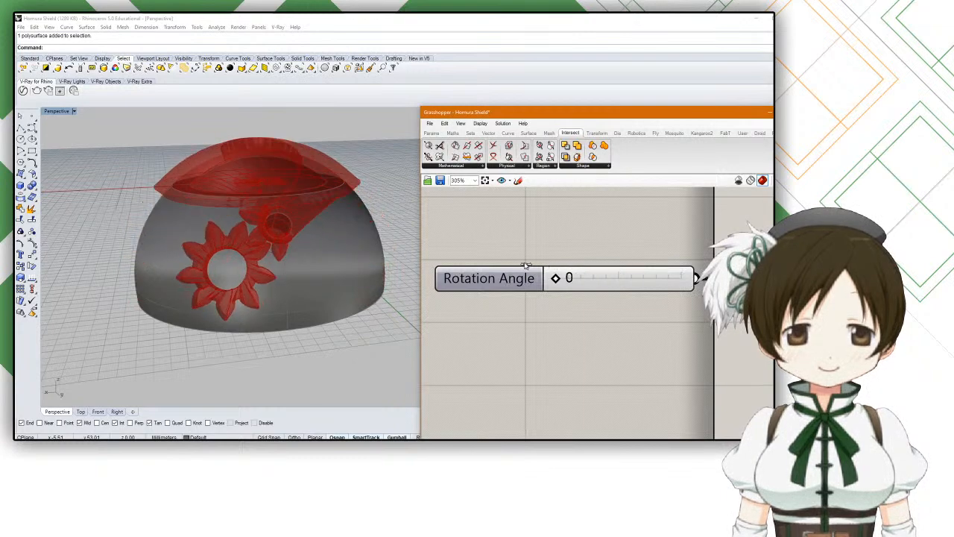
Step: Save the Grasshopper definition and inspect the shield's gears from another side
scroll(242, 252, "down", 12)
right_click_drag(230, 251, 316, 237)
scroll(255, 272, "up", 9)
left_click(441, 182)
scroll(264, 283, "down", 2)
scroll(263, 283, "up", 4)
right_click_drag(264, 283, 309, 258)
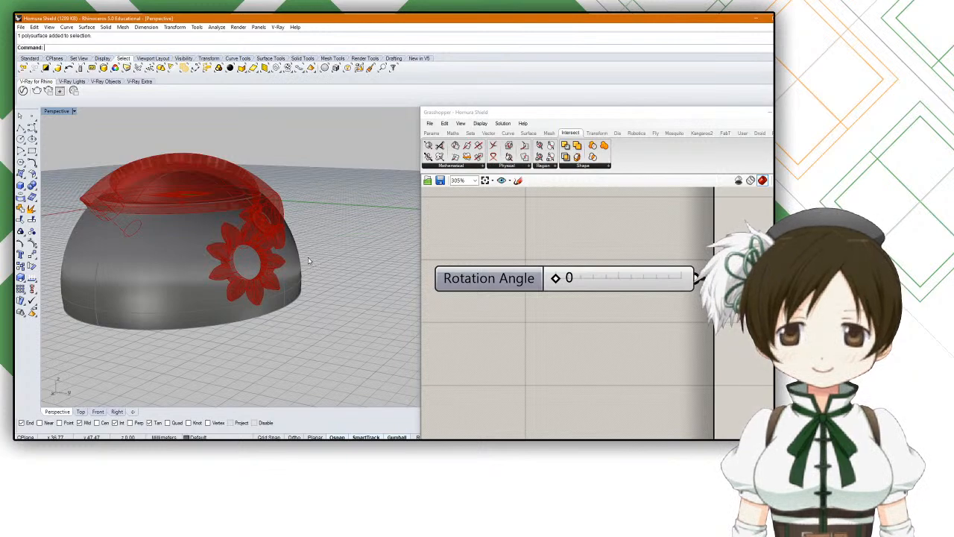
right_click_drag(309, 261, 275, 277)
Step: Select the upper Curve parameter after Dispatch, and turn the geometry preview off and back on to check the gear curves
scroll(527, 316, "down", 10)
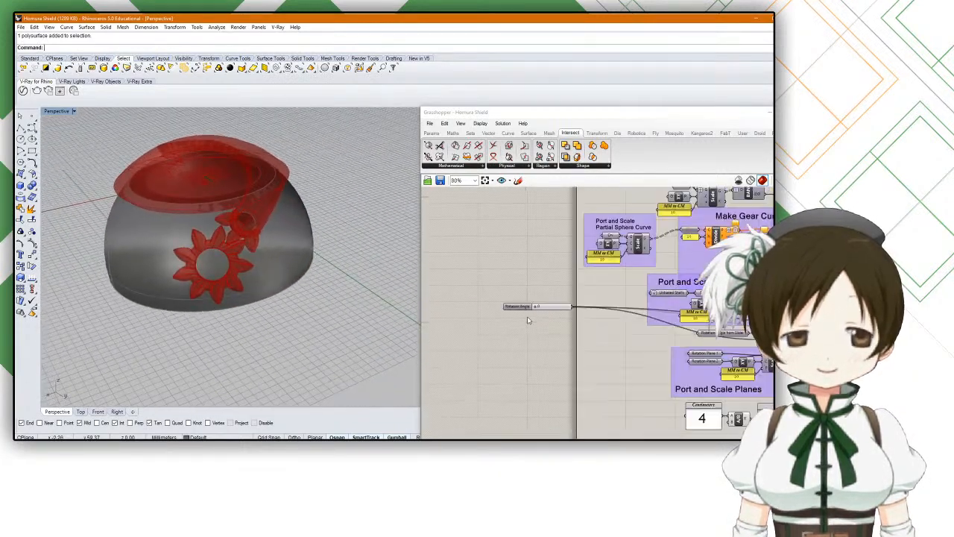
scroll(616, 336, "up", 6)
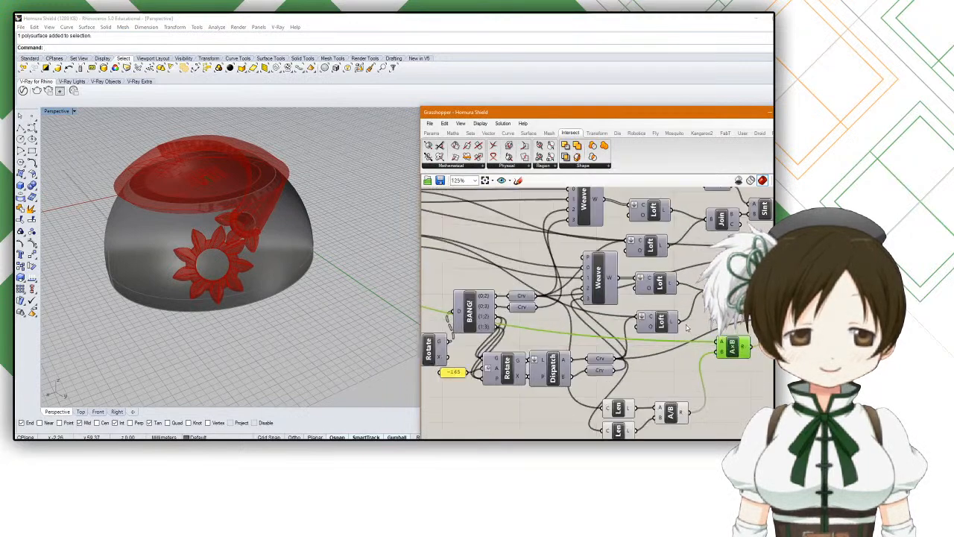
scroll(575, 301, "up", 1)
right_click_drag(575, 301, 562, 313)
scroll(562, 313, "down", 2)
right_click_drag(472, 317, 556, 315)
scroll(539, 316, "up", 1)
left_click(575, 321)
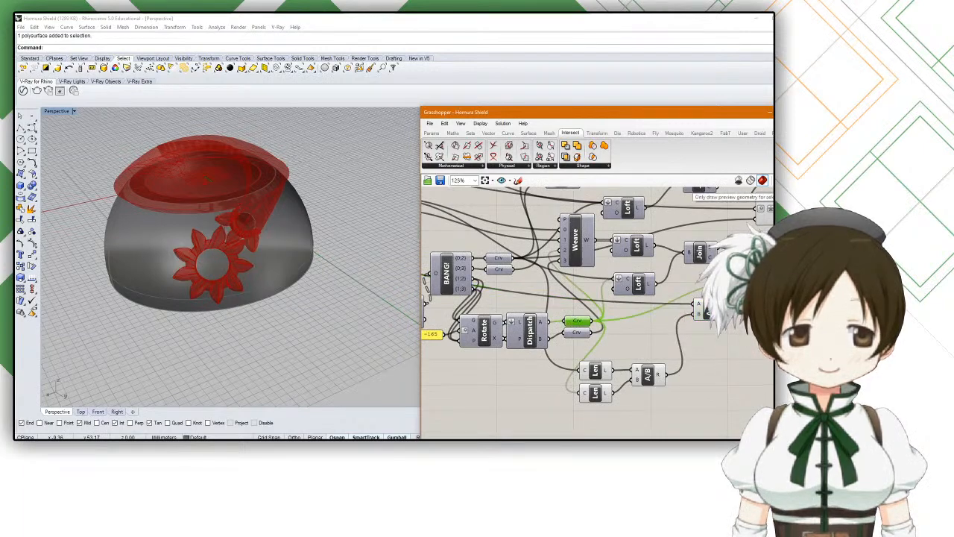
left_click(751, 180)
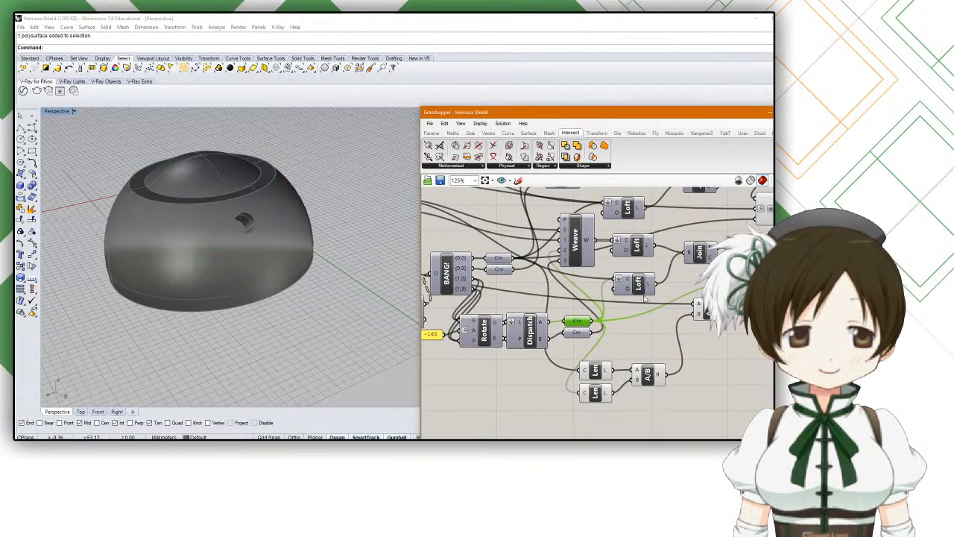
right_click_drag(646, 298, 633, 276)
left_click(778, 181)
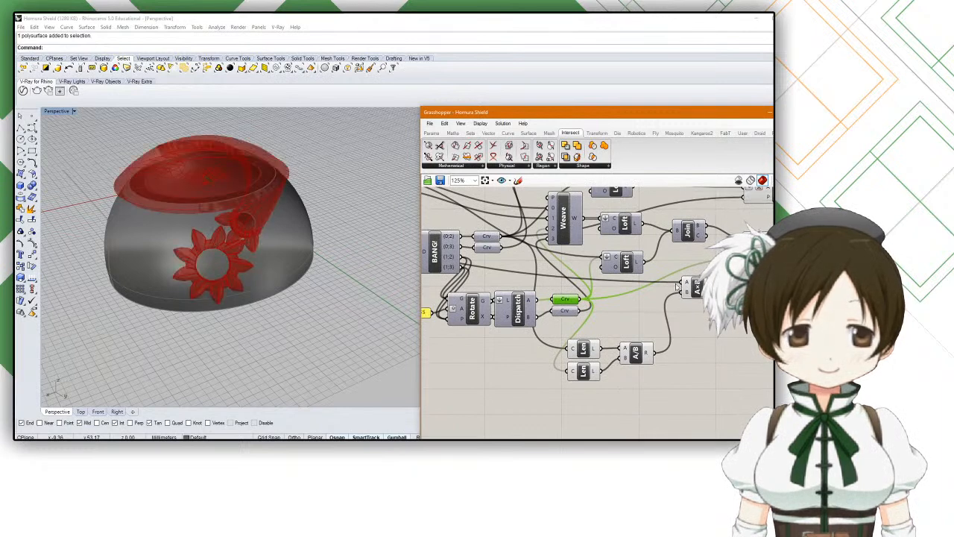
Step: Add an Extrude component beside the Multiplication component and connect the upper Dispatch Curve parameter to its base input
double_click(641, 311)
type("extrude")
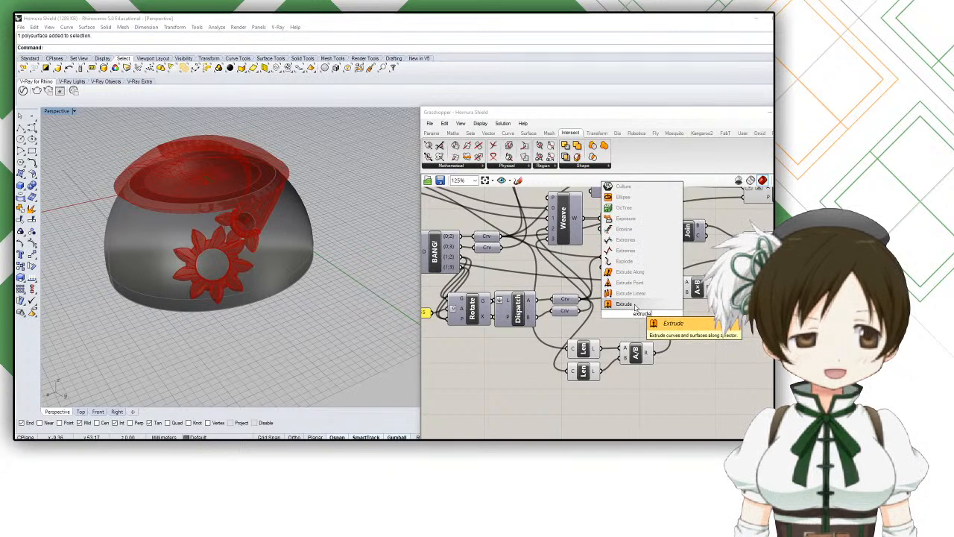
left_click(625, 305)
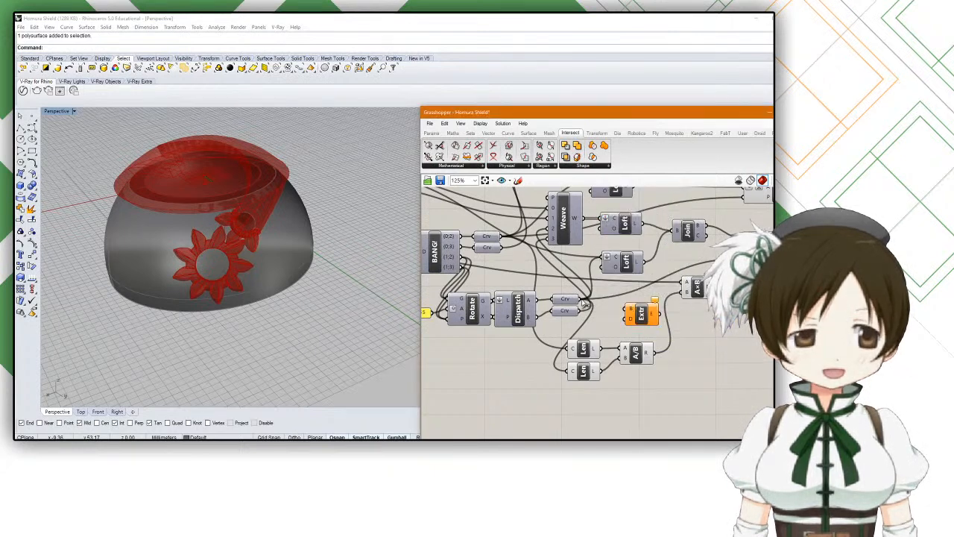
left_click_drag(632, 321, 727, 339)
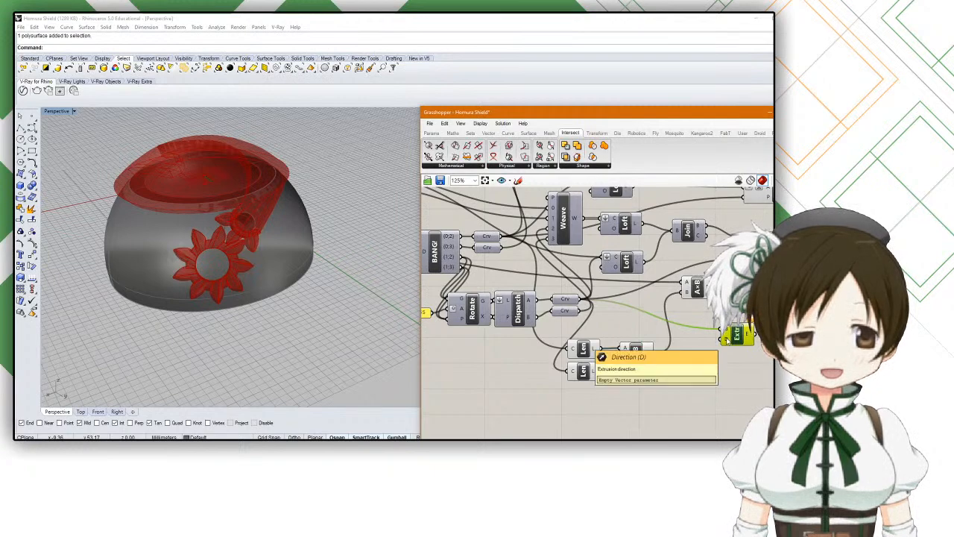
Step: Try to deconstruct the lower Curve parameter's plane with a Deconstruct Plane component, and delete the component
right_click_drag(320, 261, 336, 247)
right_click_drag(656, 340, 638, 320)
scroll(694, 328, "up", 2)
double_click(587, 306)
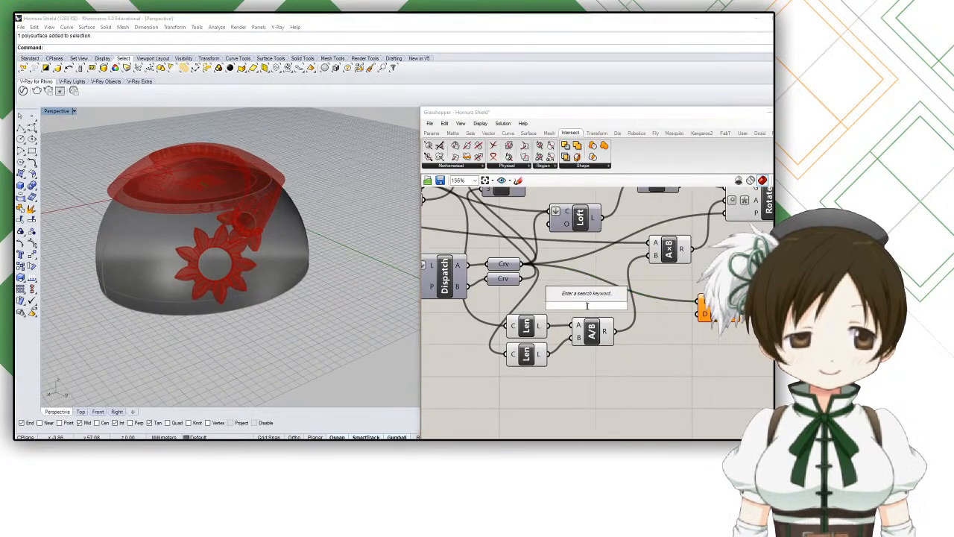
type("plane")
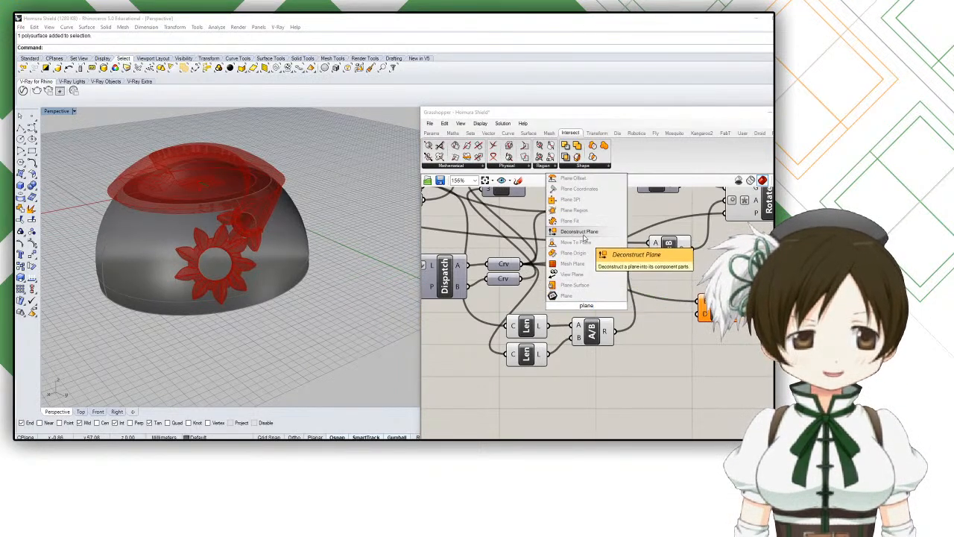
left_click(586, 233)
left_click_drag(583, 291, 660, 352)
left_click(514, 282)
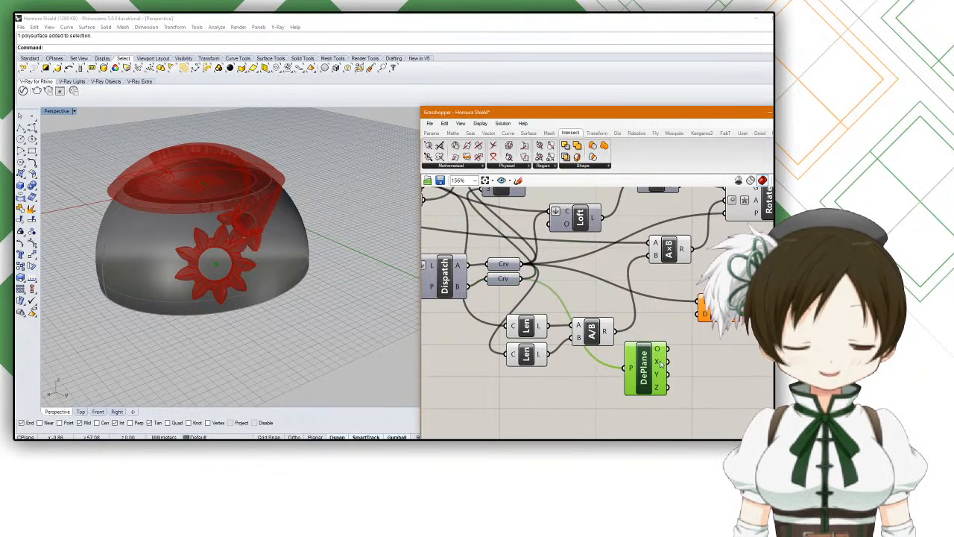
key("Delete")
double_click(608, 356)
type("normal")
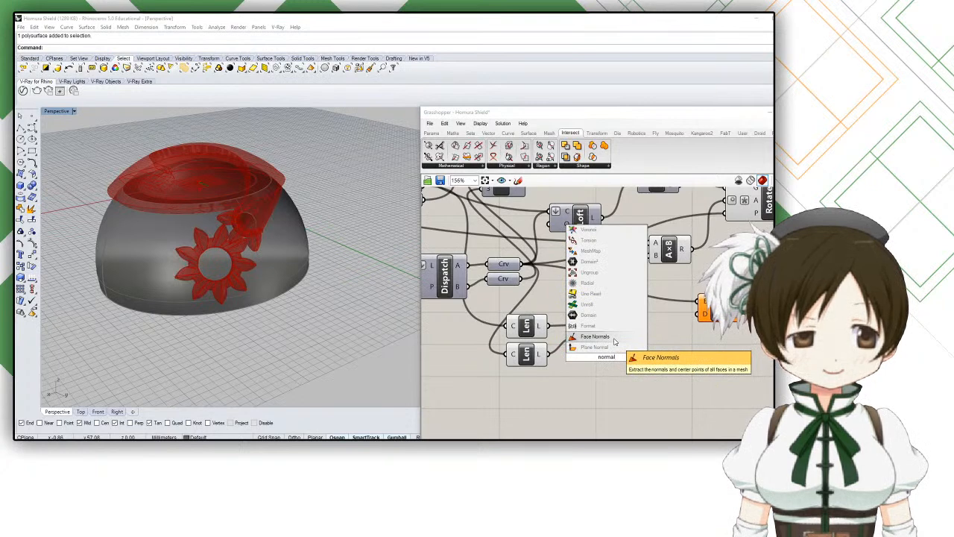
key("Escape")
double_click(625, 360)
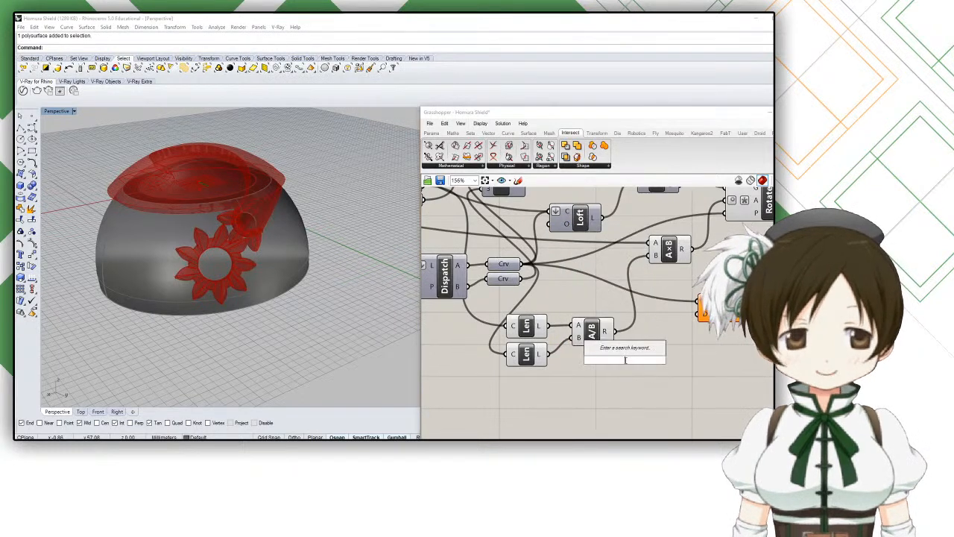
type("vector")
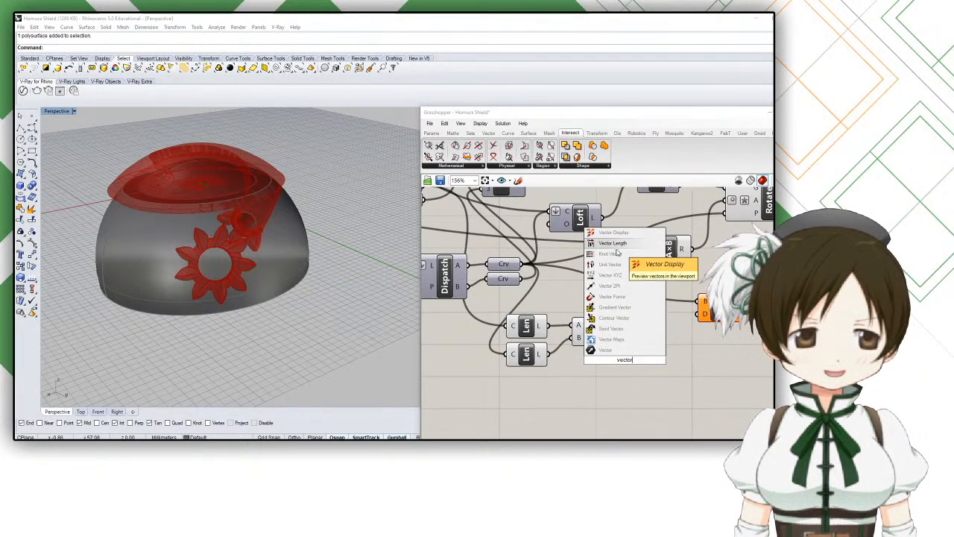
left_click_drag(642, 359, 594, 357)
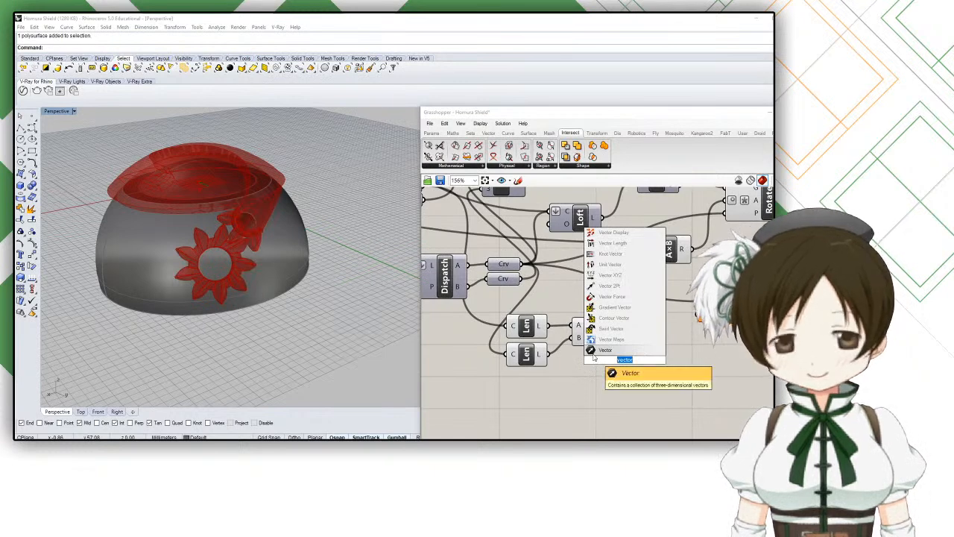
type("deconstru")
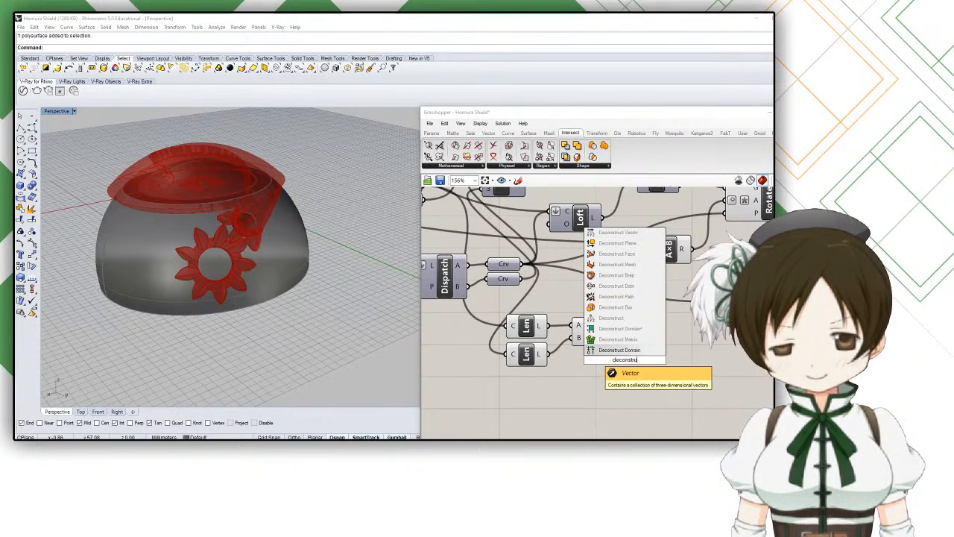
type("ct pl")
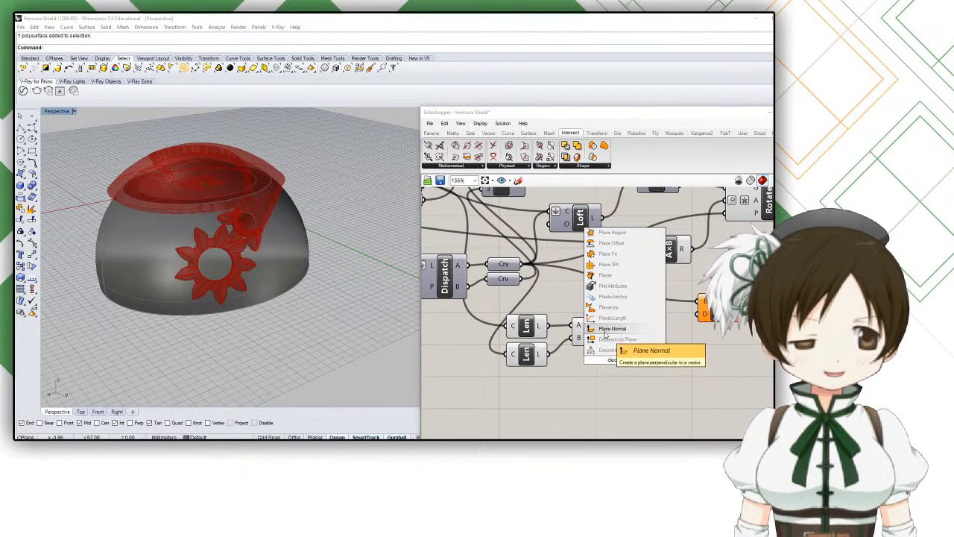
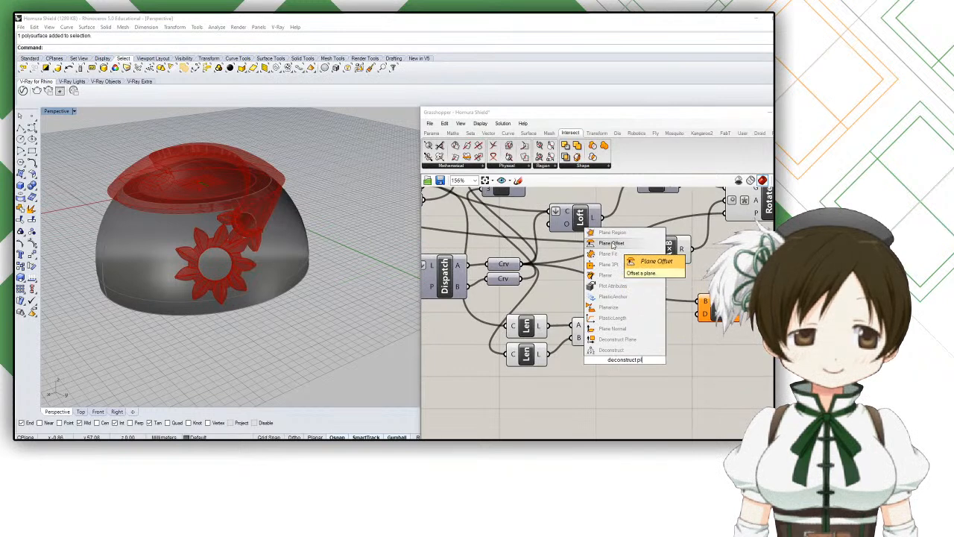
Step: Add a Deconstruct Plane component below the Division component and connect the lower Dispatch Curve parameter to its plane input
left_click(485, 134)
left_click(513, 165)
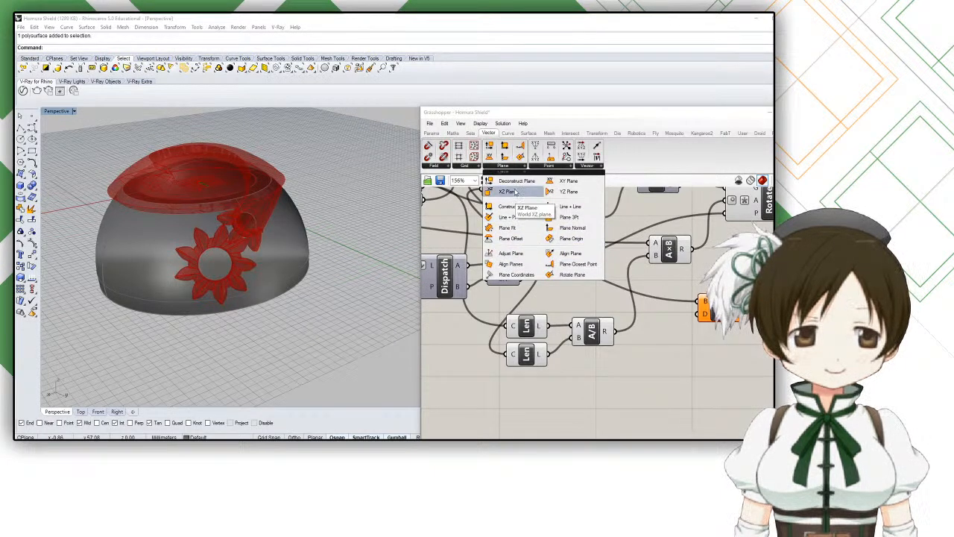
left_click_drag(517, 183, 639, 363)
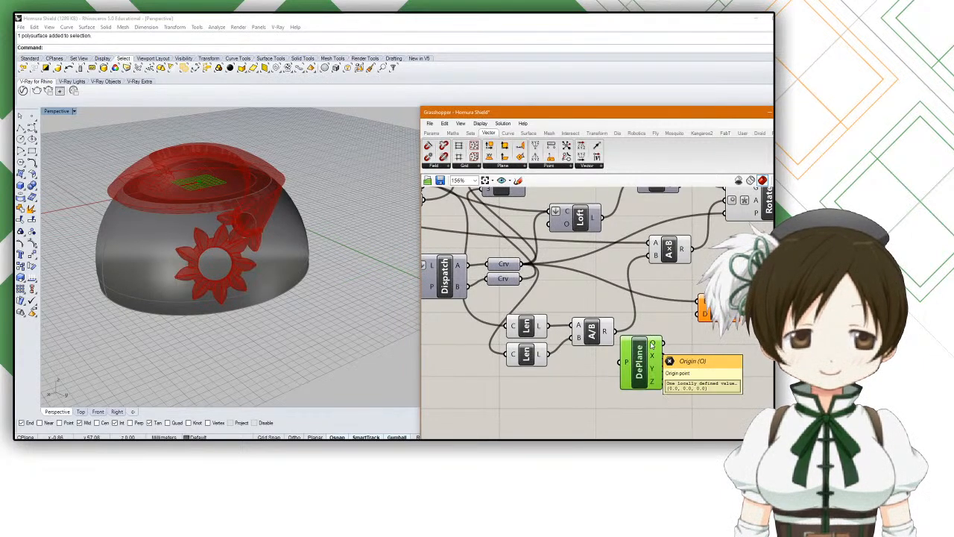
left_click_drag(623, 373, 624, 366)
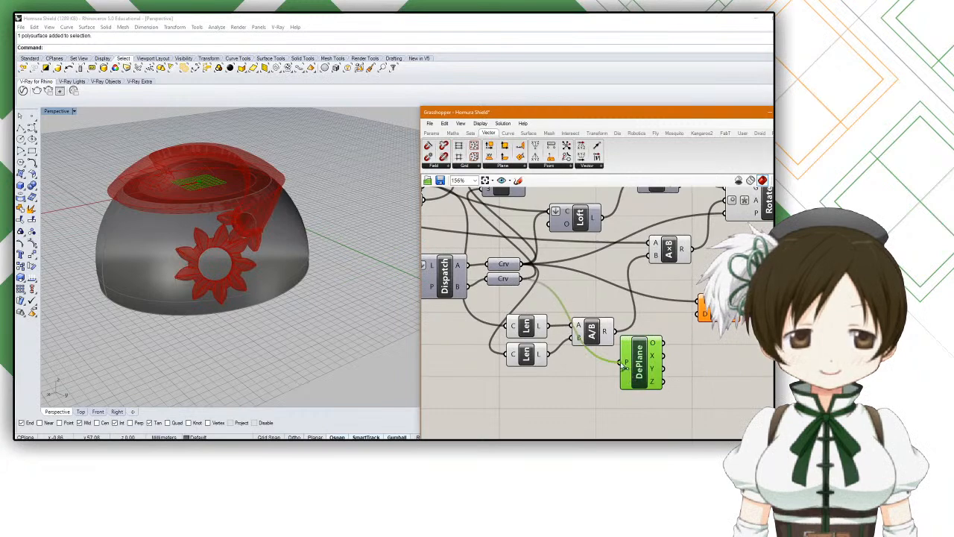
right_click_drag(262, 297, 297, 284)
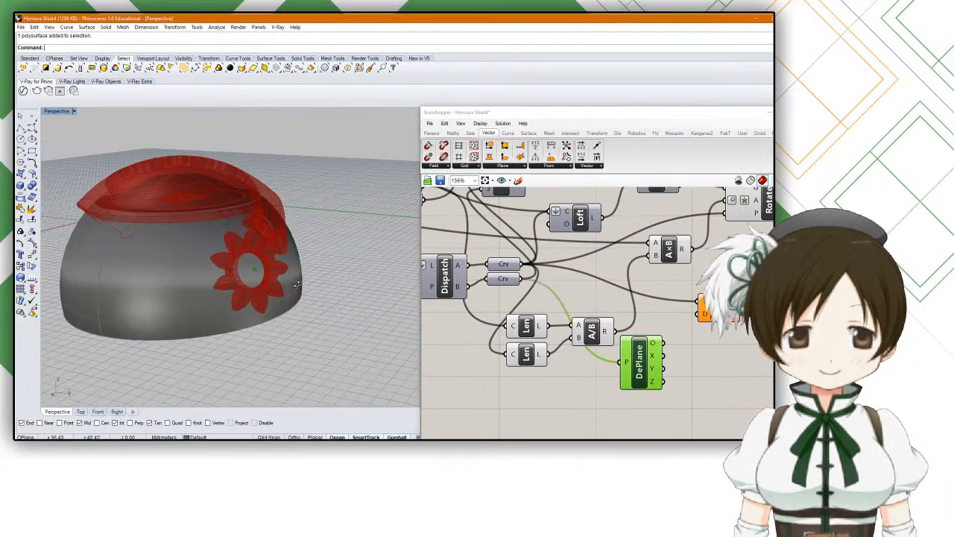
Step: Delete the Deconstruct Plane component below the Division component
left_click(638, 357)
key("Delete")
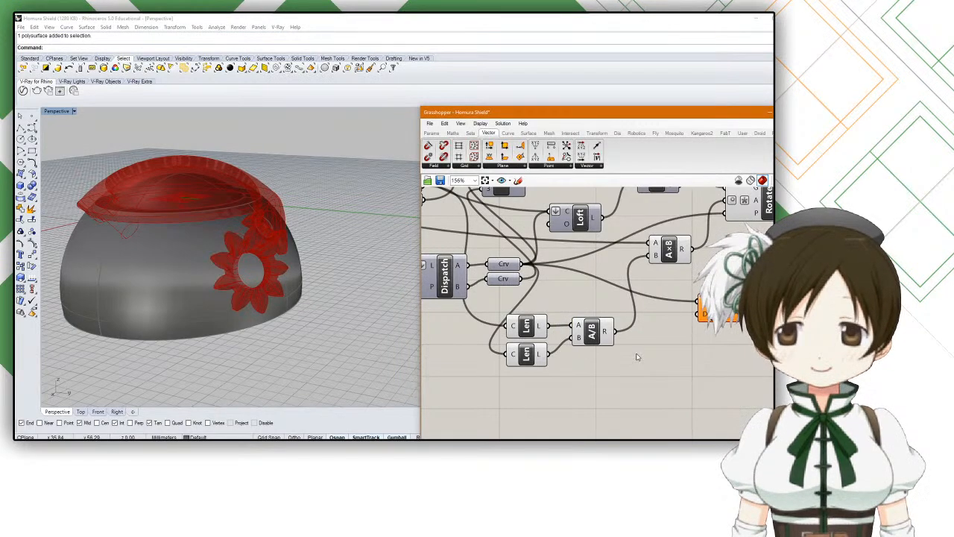
scroll(634, 350, "down", 3)
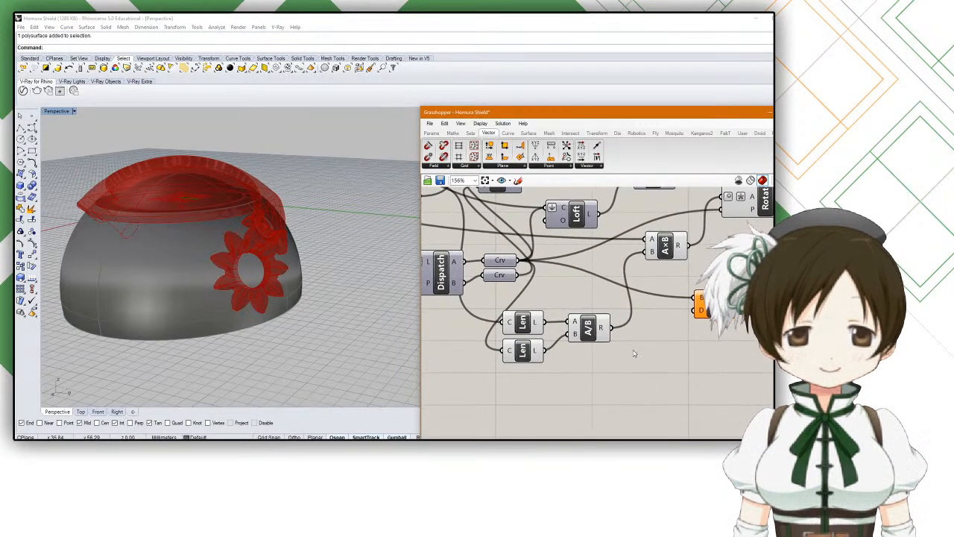
Step: Examine how the Cylinder component in the Build Axis group is wired to its planes and its Radius and Length sliders
scroll(322, 326, "down", 4)
right_click_drag(321, 326, 286, 334)
scroll(272, 297, "up", 9)
scroll(270, 296, "down", 4)
right_click_drag(270, 296, 381, 302)
scroll(592, 322, "down", 10)
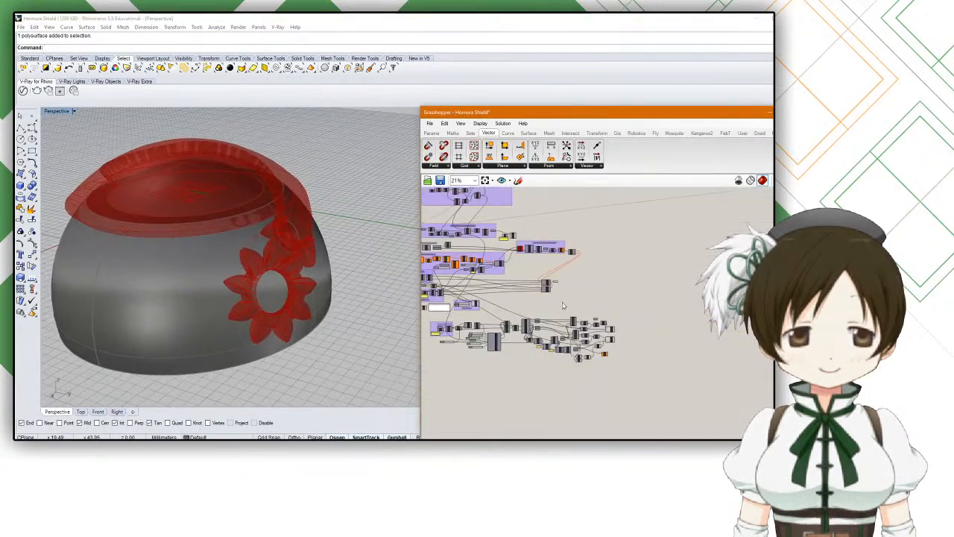
scroll(521, 315, "up", 6)
right_click_drag(609, 286, 687, 264)
scroll(637, 328, "up", 6)
right_click_drag(650, 321, 652, 310)
left_click(653, 301)
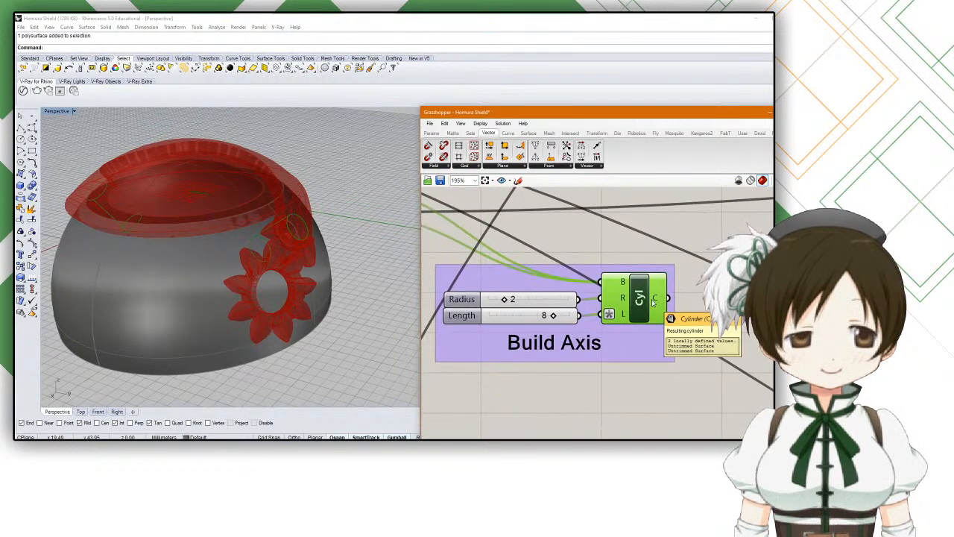
scroll(653, 301, "down", 8)
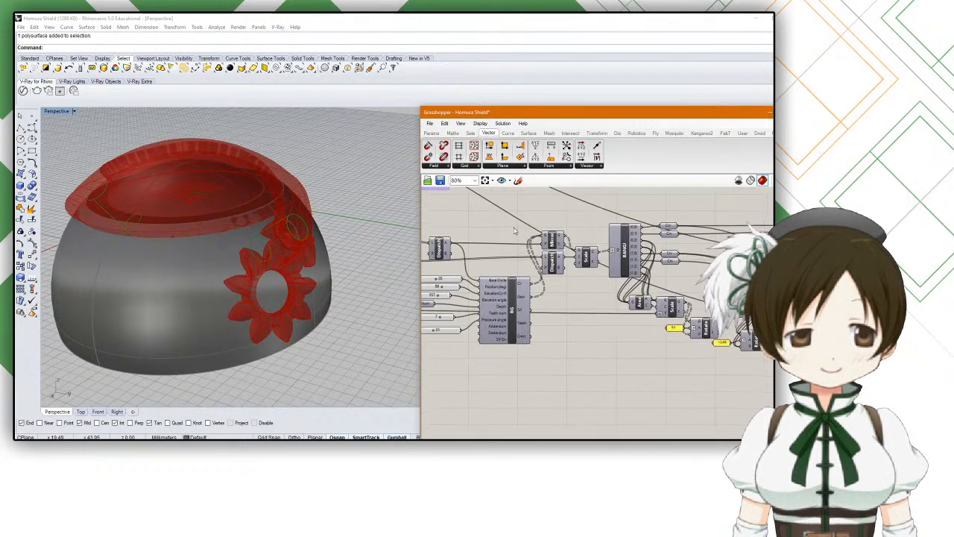
scroll(641, 313, "up", 7)
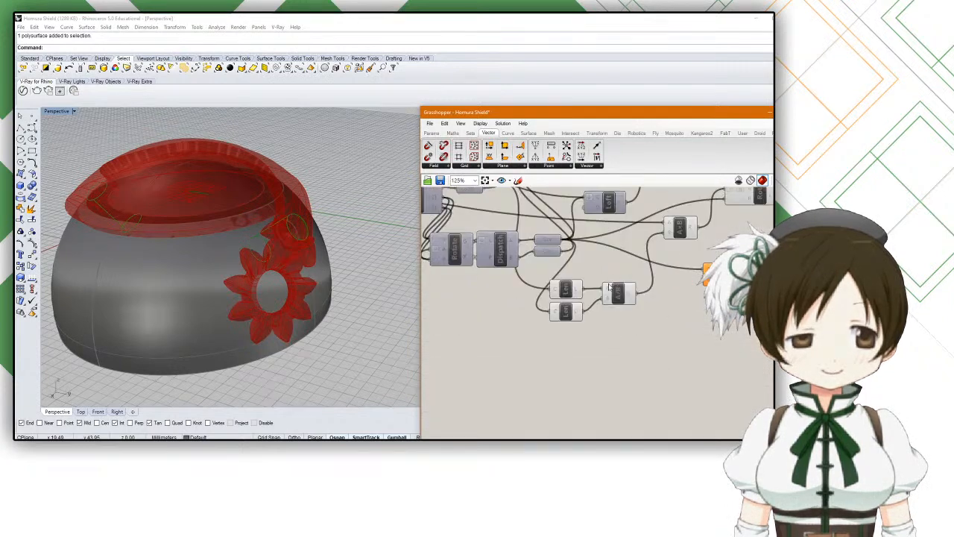
Step: Add a Cylinder component beside the Division component and connect the lower Dispatch Curve parameter to its base input
double_click(632, 329)
type("cyl")
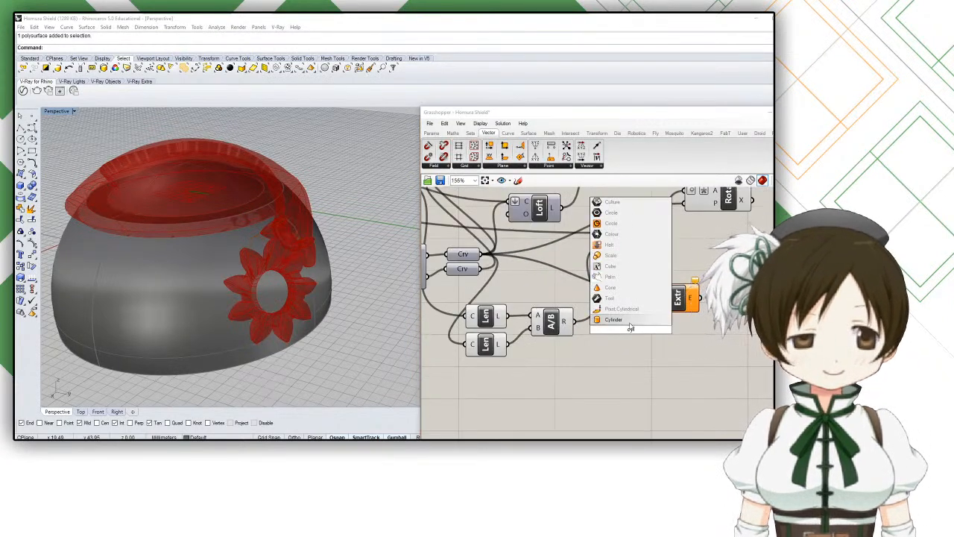
key("Return")
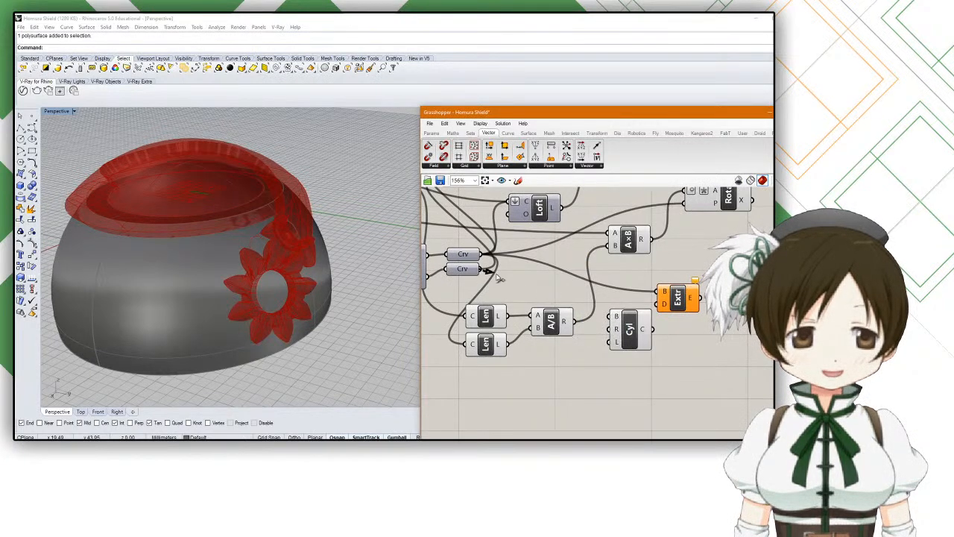
scroll(619, 331, "down", 4)
scroll(625, 334, "up", 3)
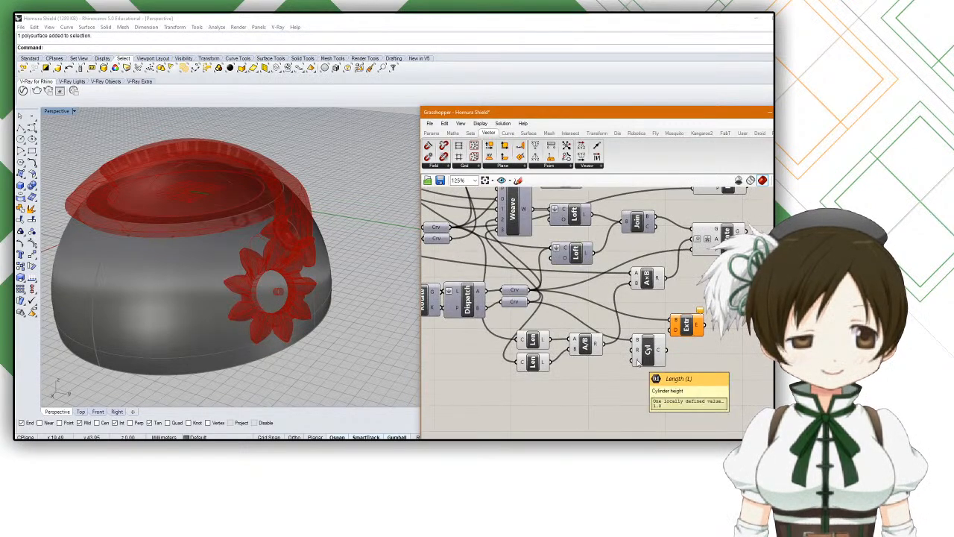
Step: Connect the Length slider of the Build Axis group to the new Cylinder's length input
scroll(639, 363, "down", 6)
right_click_drag(483, 251, 560, 224)
scroll(529, 289, "up", 4)
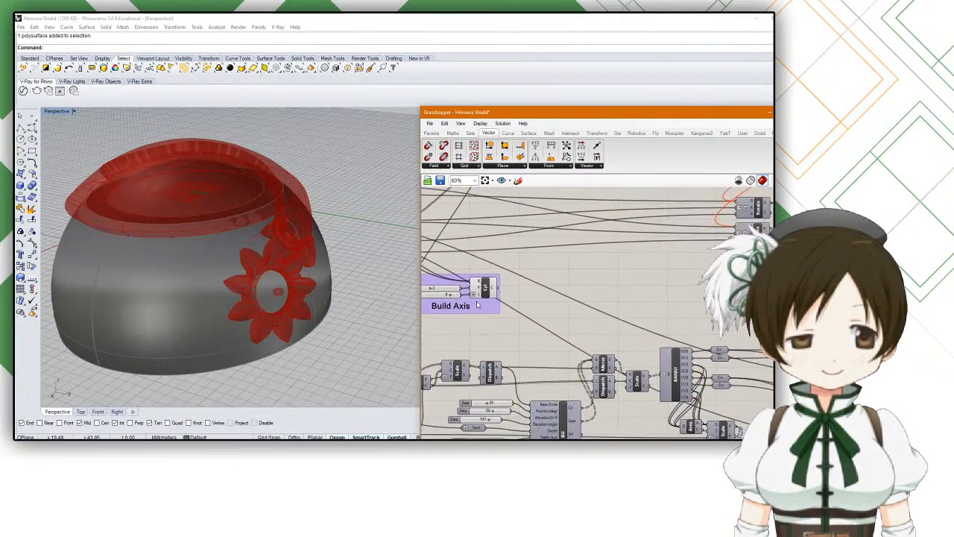
right_click_drag(686, 432, 548, 324)
right_click_drag(753, 377, 662, 339)
scroll(662, 339, "up", 4)
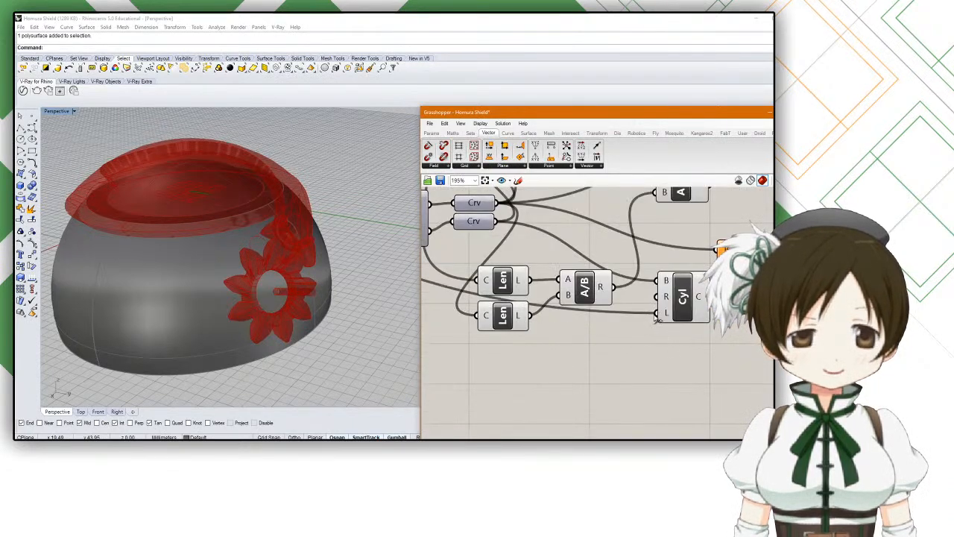
right_click_drag(660, 328, 636, 340)
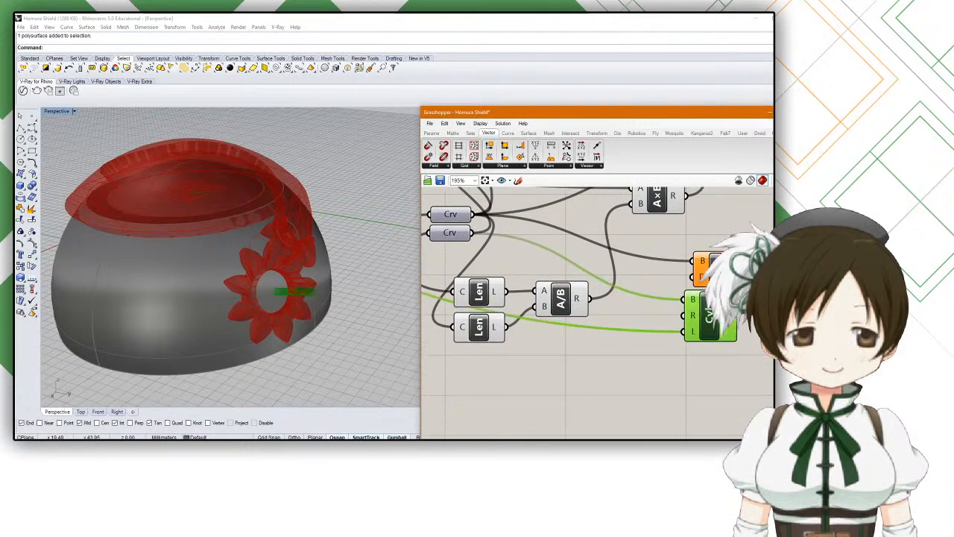
Step: Put the new Cylinder in place of the unused Extrude component and connect the Build Axis Radius slider to its radius input
left_click_drag(706, 296, 684, 247)
scroll(671, 272, "down", 3)
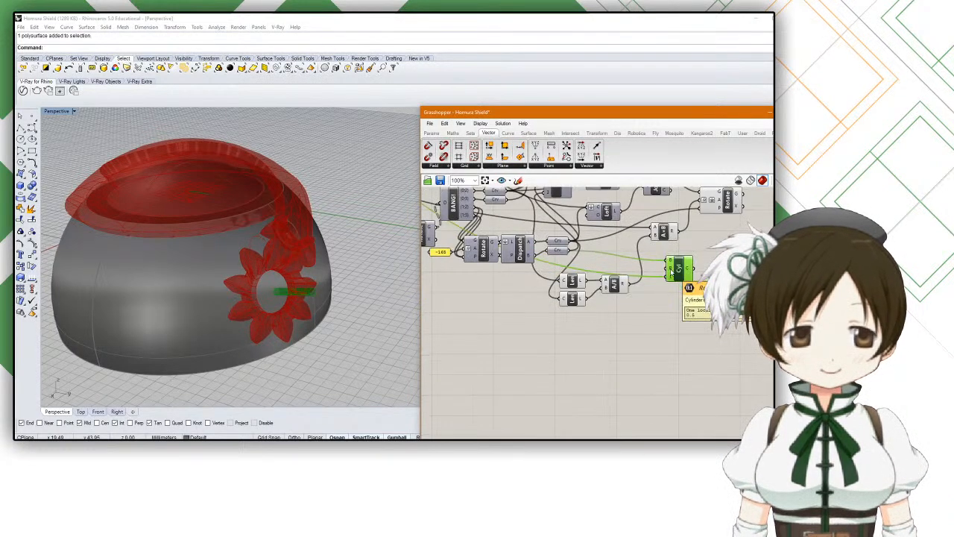
scroll(500, 269, "down", 5)
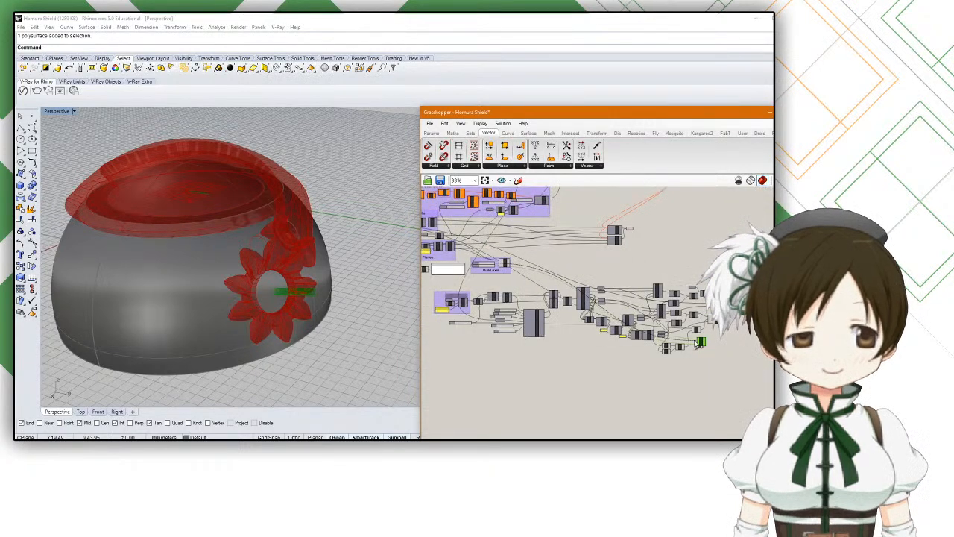
right_click_drag(365, 298, 341, 280)
scroll(639, 342, "up", 10)
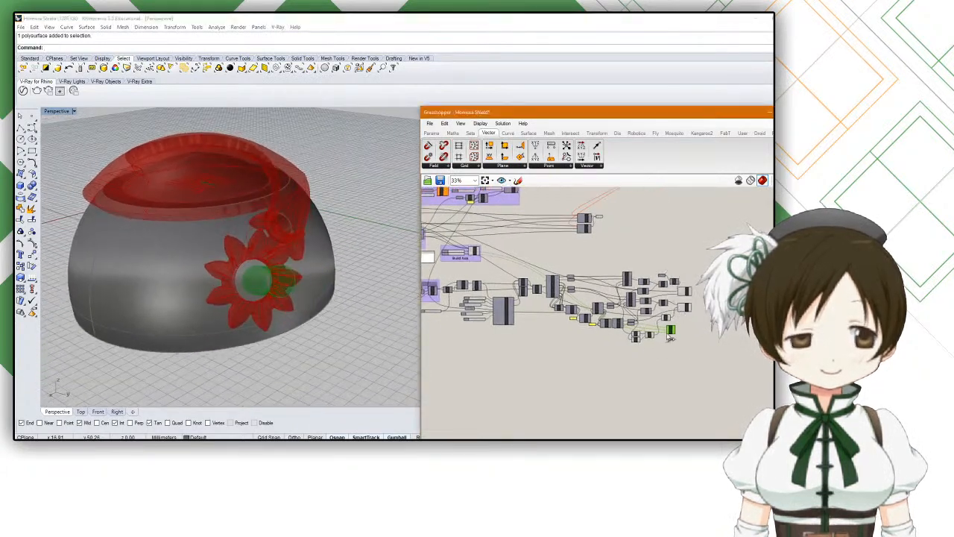
Step: Set the expression -x on the new Cylinder's length input to reverse its direction
right_click(603, 331)
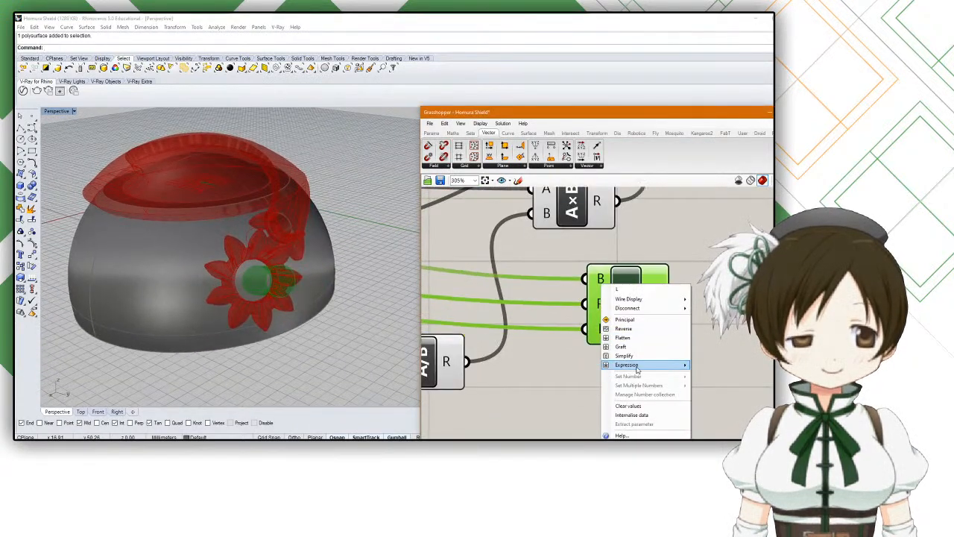
left_click(726, 374)
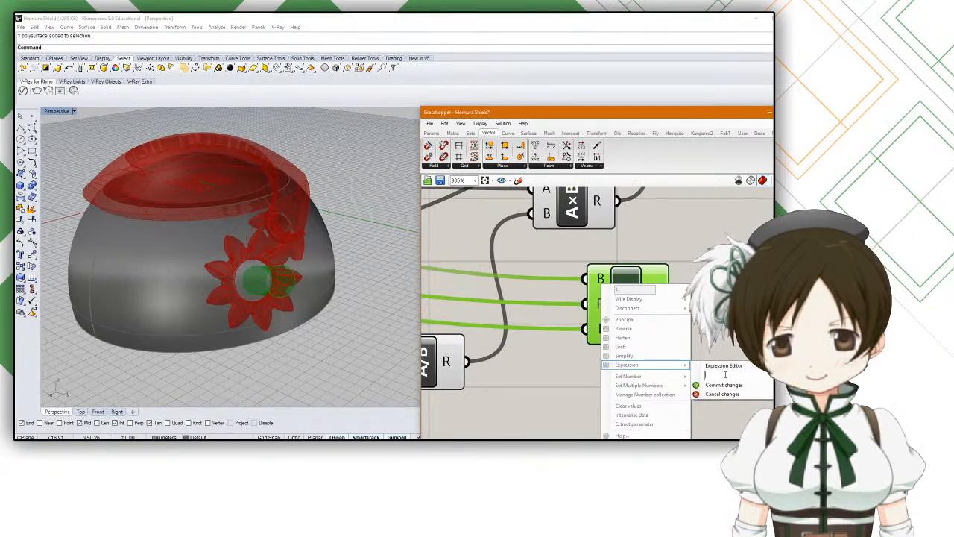
type("x")
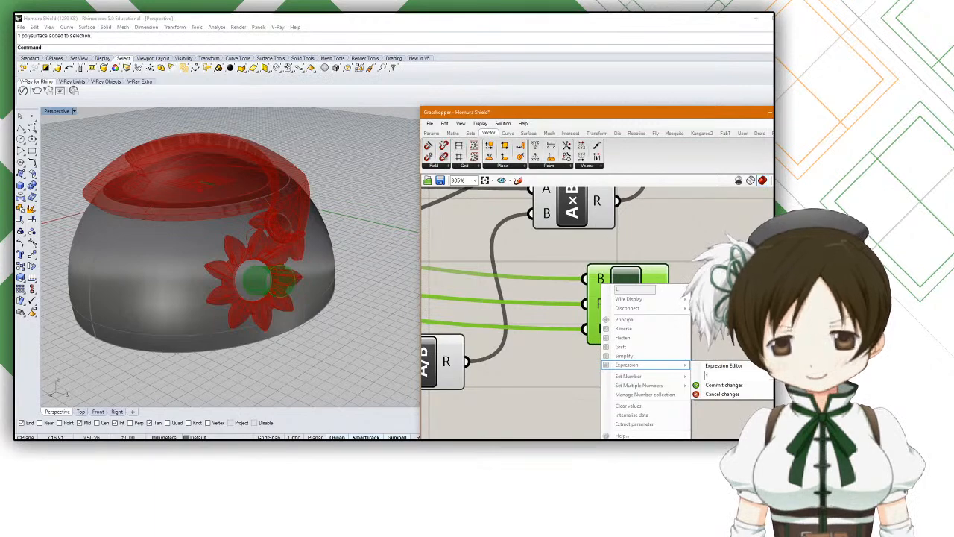
left_click(747, 387)
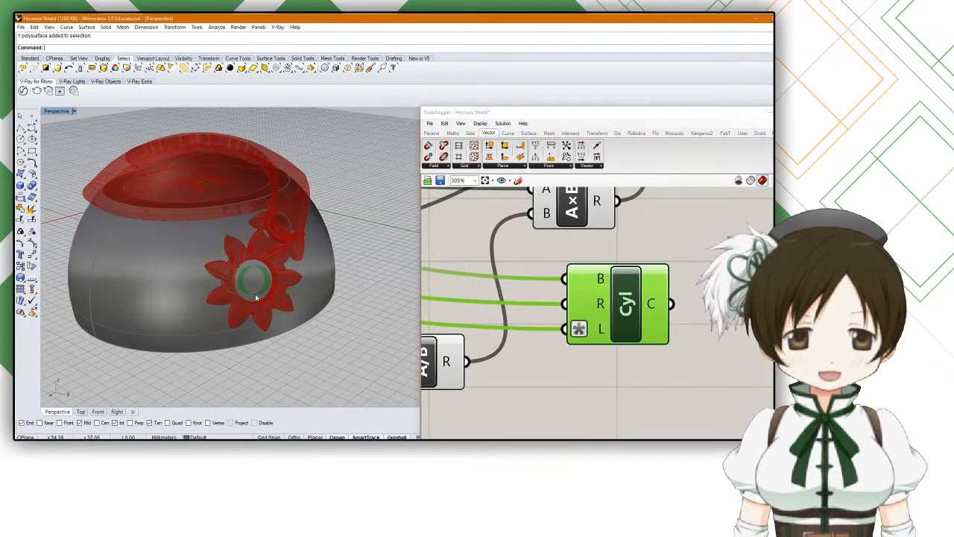
right_click_drag(255, 294, 314, 299)
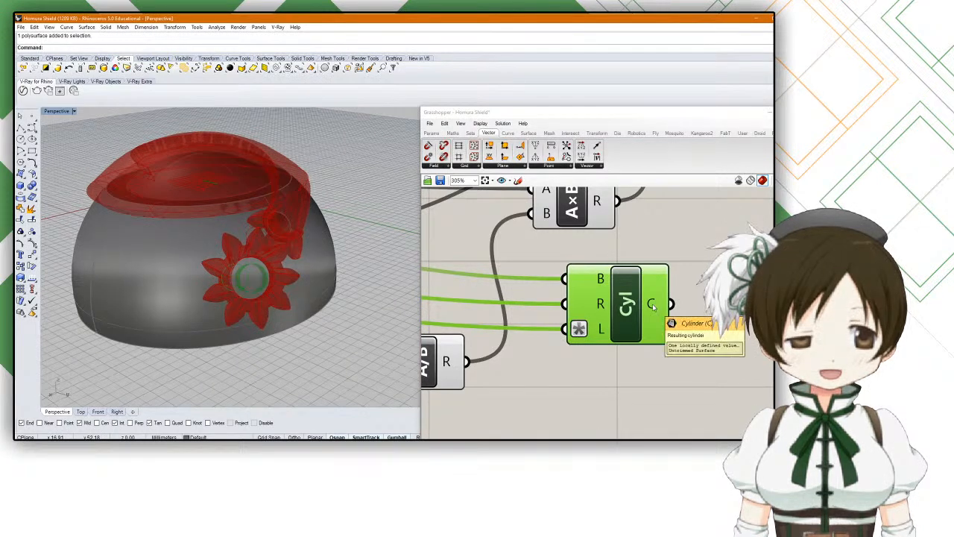
Step: Add a Cap Holes component beside the new Cylinder and connect the cylinder output to it
double_click(680, 288)
type("cap")
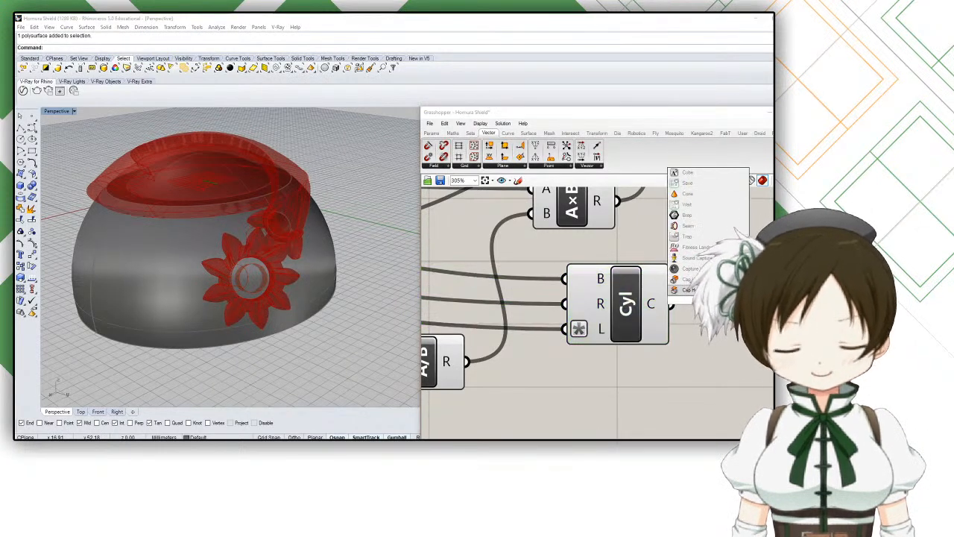
key("Return")
left_click(705, 299)
left_click_drag(705, 300, 735, 295)
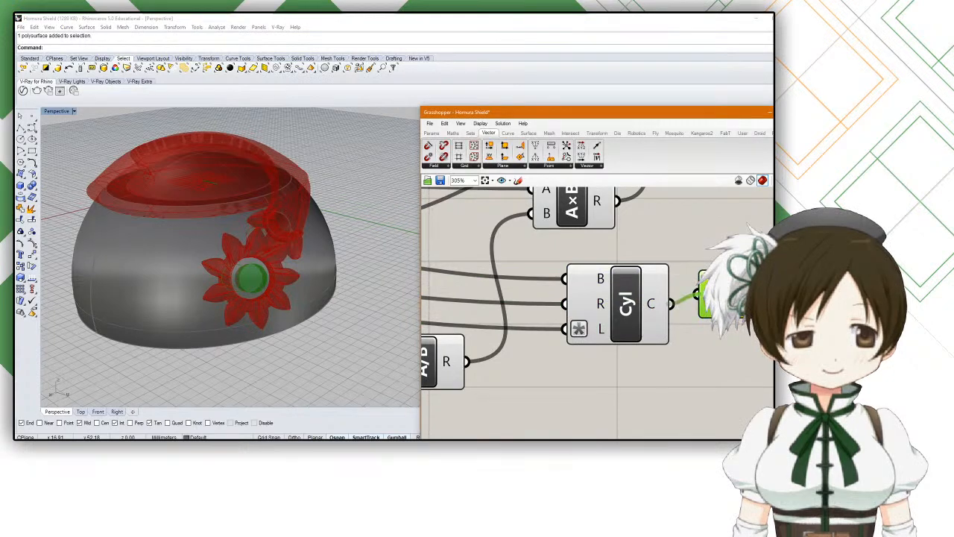
Step: Turn off the preview of the new Cylinder component that feeds Cap Holes
left_click(641, 304)
key("space")
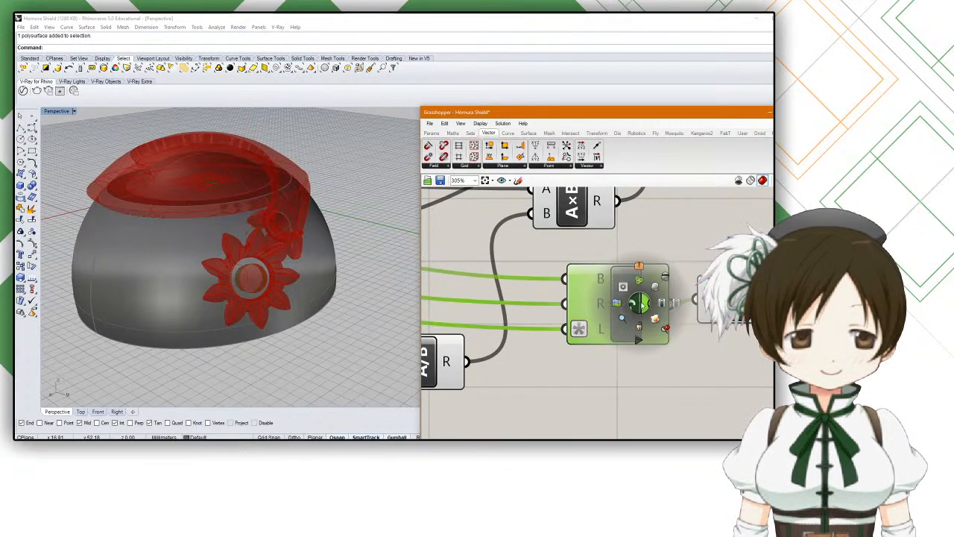
left_click(664, 281)
right_click_drag(336, 255, 345, 281)
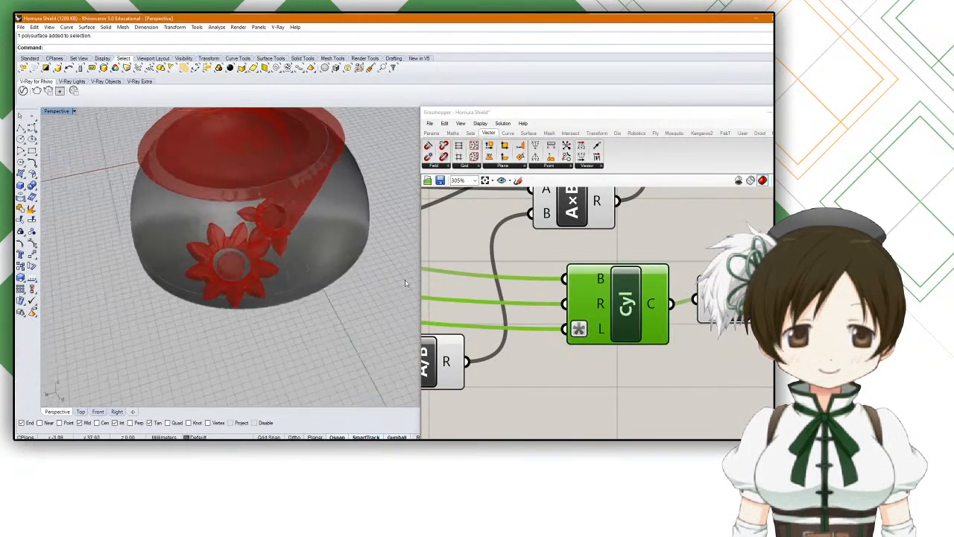
Step: Cap the Build Axis Cylinder with a Cap Holes component and add that component to the Build Axis group
scroll(547, 289, "down", 10)
right_click_drag(547, 289, 615, 363)
scroll(481, 343, "up", 8)
double_click(622, 269)
type("cap")
key("Return")
left_click_drag(578, 261, 604, 263)
right_click(565, 304)
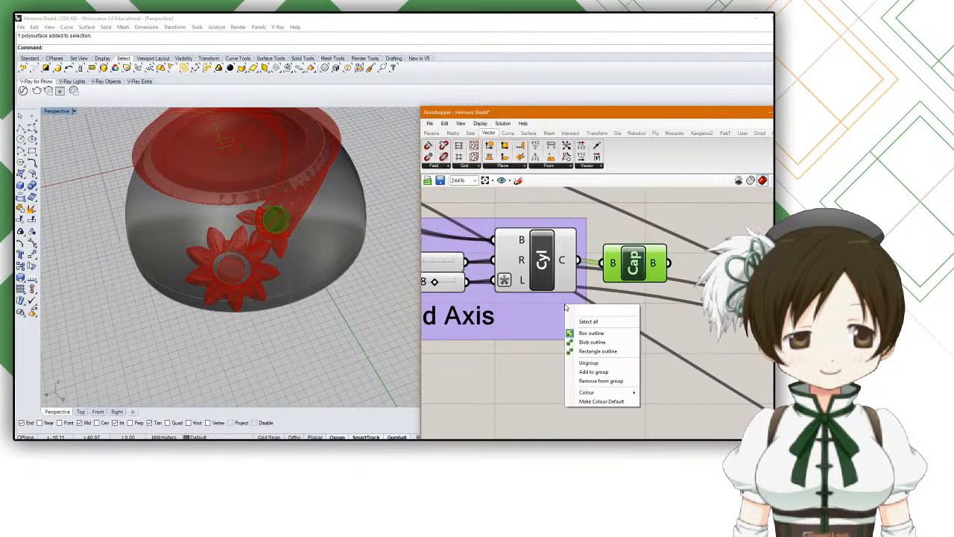
left_click(602, 372)
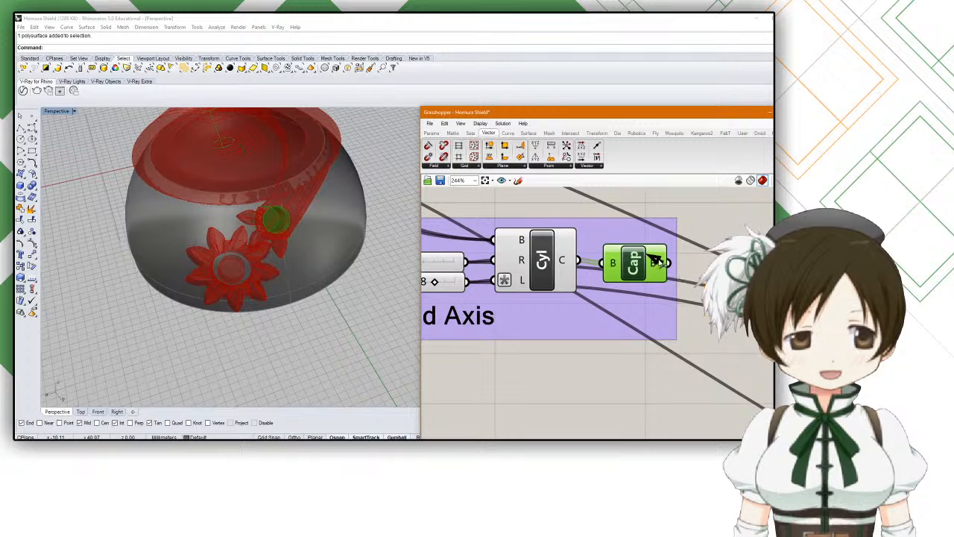
Step: Shift the Cap Holes component slightly within the Build Axis group and turn off the preview of the group's Cylinder
left_click_drag(650, 256, 658, 254)
left_click(542, 254)
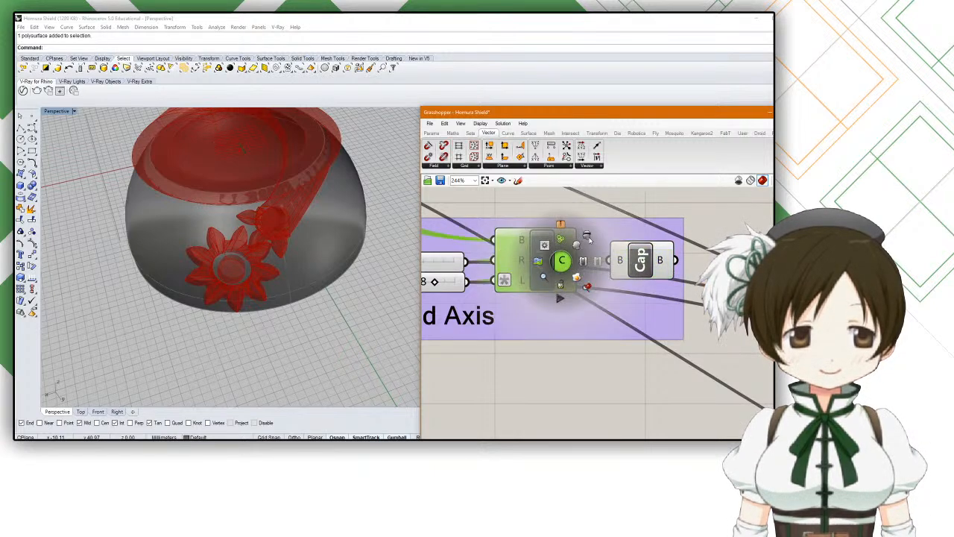
left_click(546, 364)
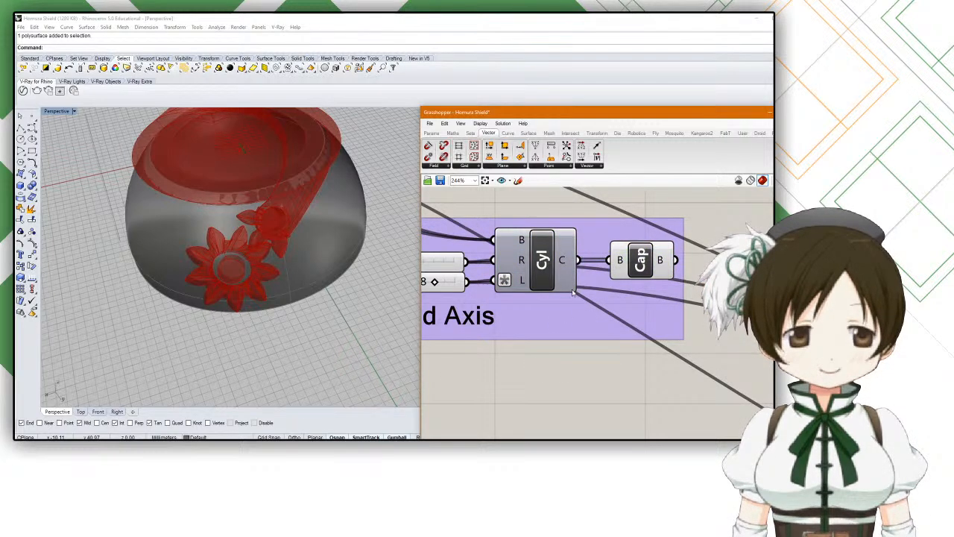
Step: Select the new Cap Holes component of the petal gear's axis and examine the capped axis against the gear and shield
scroll(614, 314, "down", 6)
scroll(640, 295, "up", 4)
left_click(601, 301)
right_click_drag(311, 252, 349, 181)
scroll(516, 282, "down", 5)
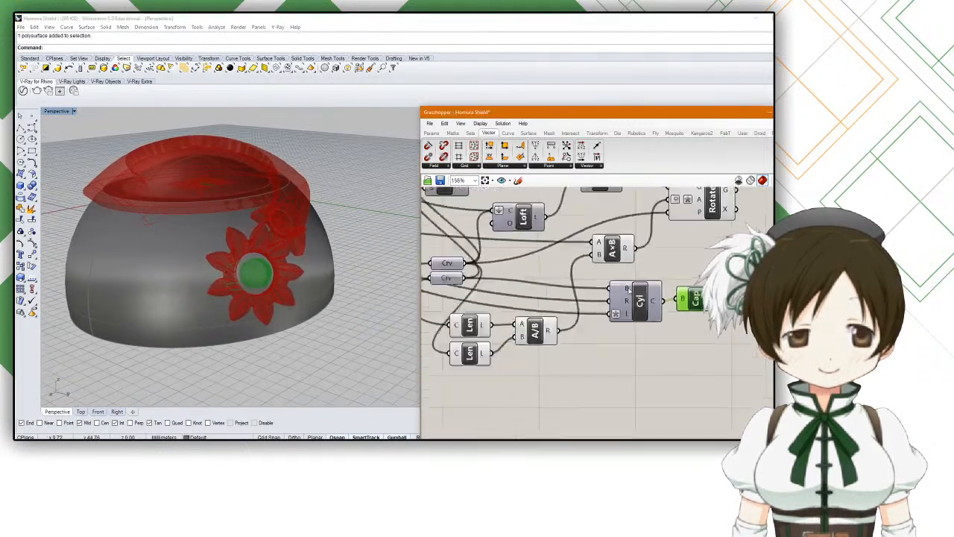
right_click_drag(592, 280, 593, 306)
scroll(587, 300, "down", 4)
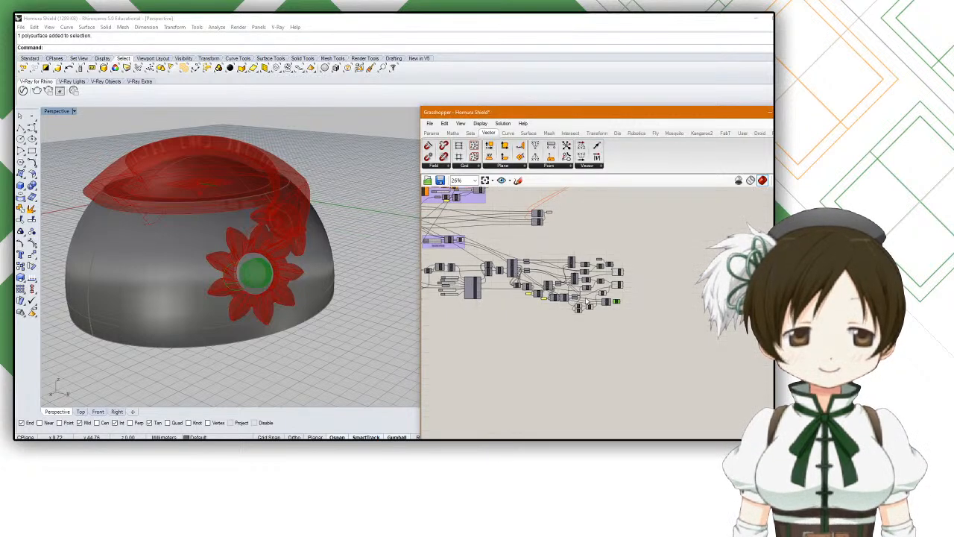
scroll(586, 300, "up", 4)
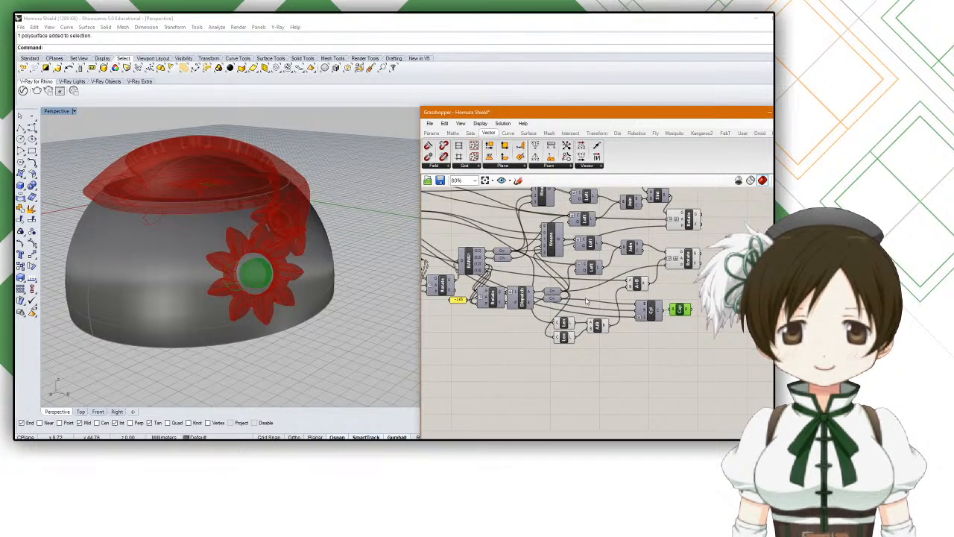
scroll(586, 301, "down", 3)
right_click_drag(350, 302, 309, 293)
scroll(569, 253, "up", 6)
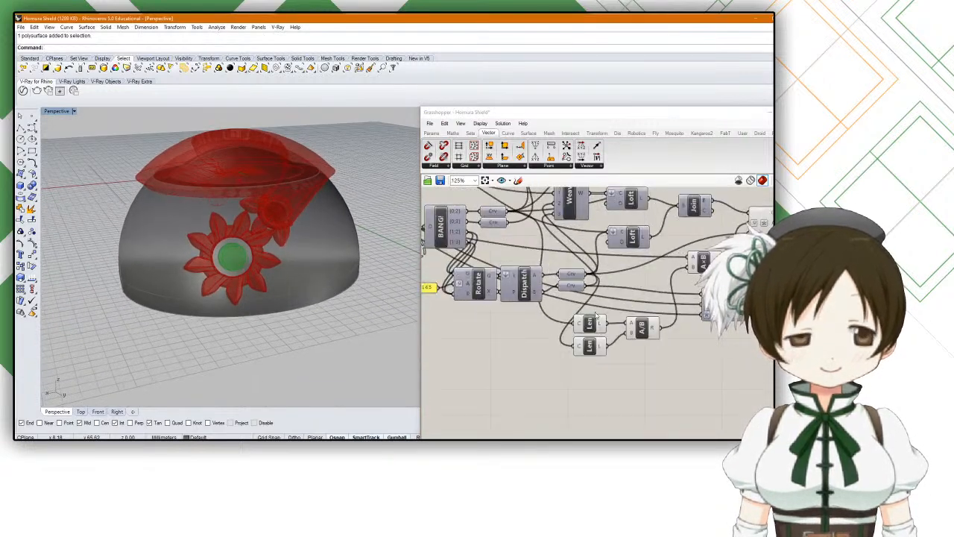
Step: Check the upper and lower Curve parameters after Dispatch with the geometry preview turned off
left_click(569, 254)
scroll(573, 265, "down", 2)
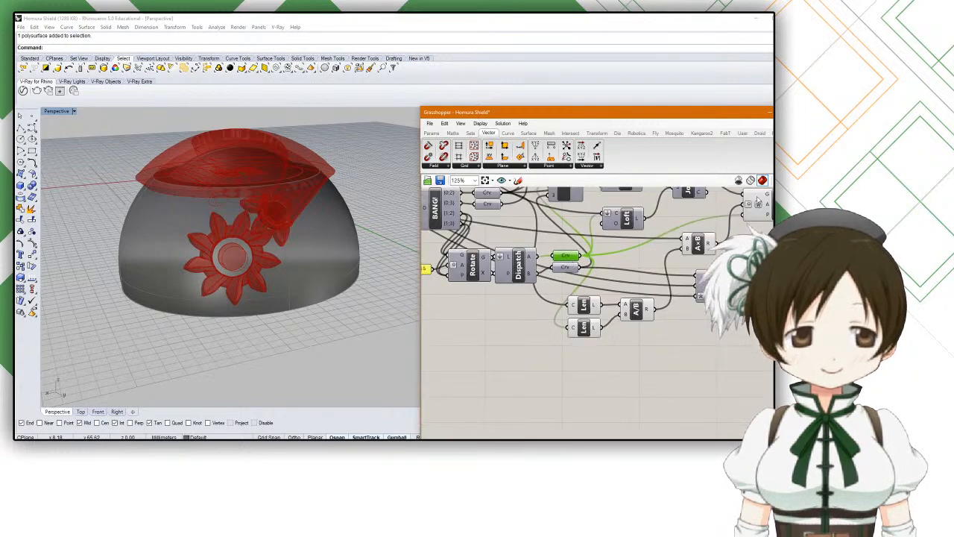
scroll(586, 248, "up", 2)
left_click(557, 282)
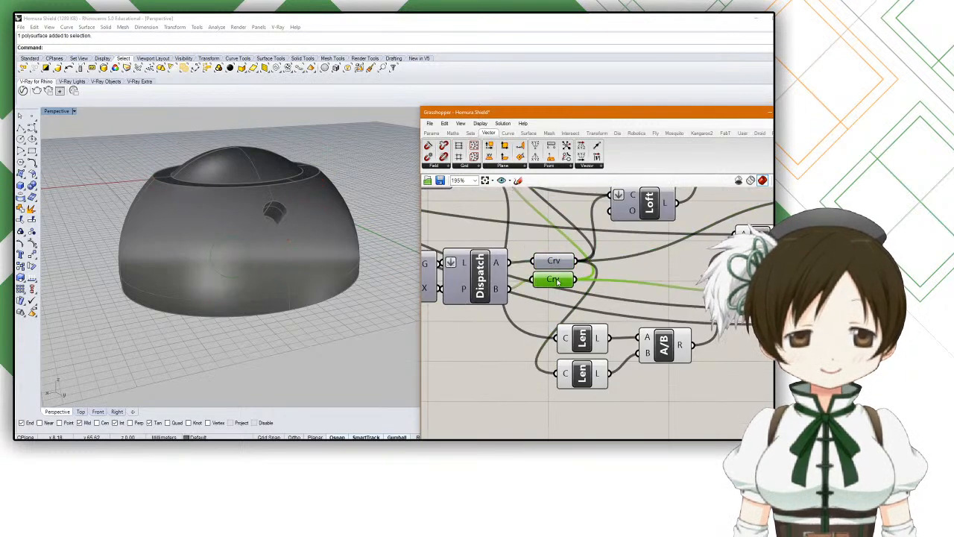
scroll(560, 265, "down", 2)
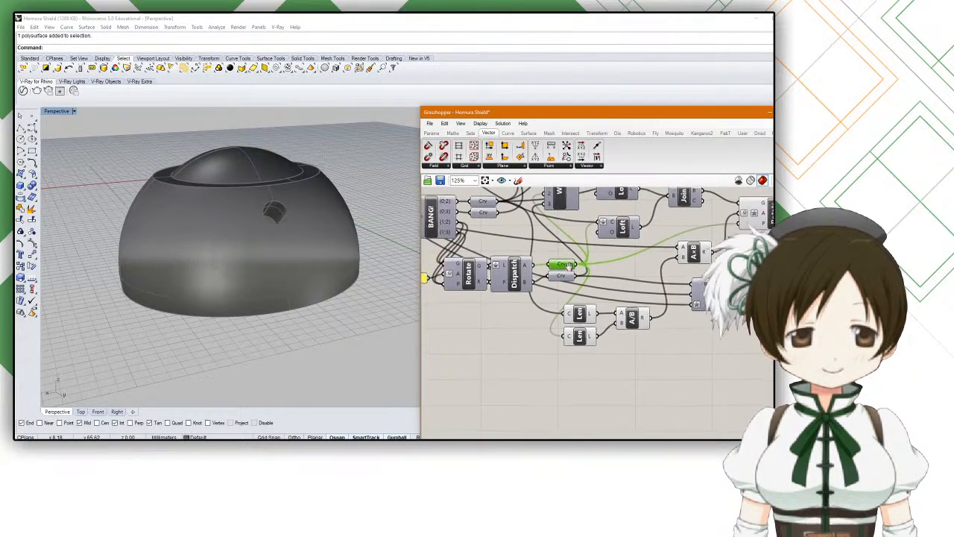
Step: Move the Dispatch component away from Rotate to make room between them, with the geometry preview turned back on
left_click_drag(525, 274, 535, 278)
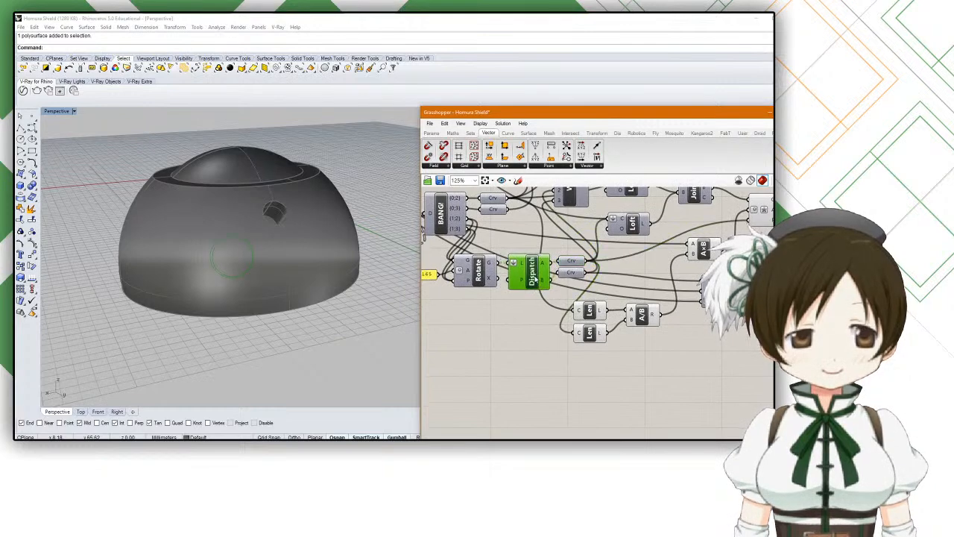
right_click_drag(479, 275, 552, 286)
scroll(533, 276, "up", 2)
scroll(534, 276, "down", 2)
left_click_drag(552, 285, 550, 285)
right_click_drag(649, 257, 617, 253)
left_click_drag(621, 247, 611, 283)
scroll(551, 305, "up", 3)
Step: Add a Scale component after the -165 Rotate and feed Rotate's geometry output into its geometry and center inputs
double_click(538, 313)
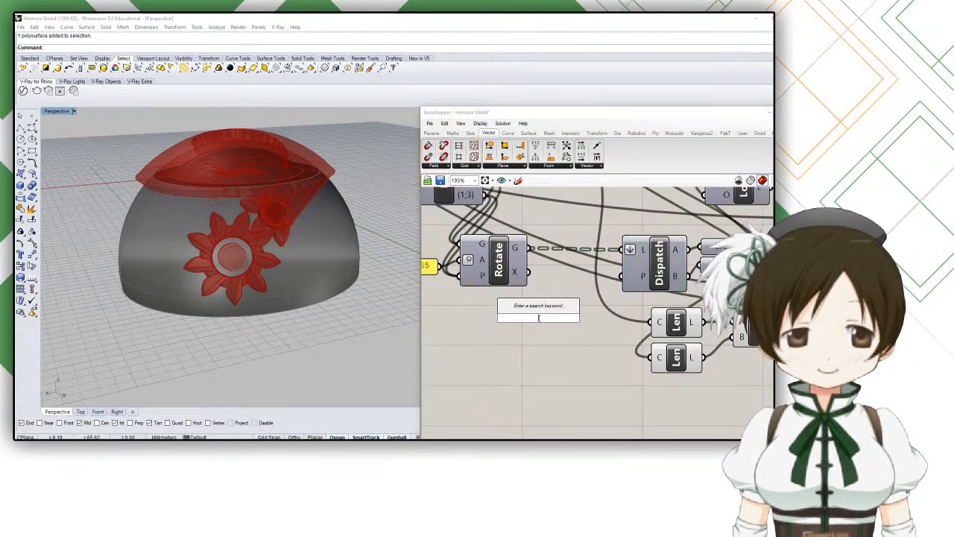
type("scale")
key("Return")
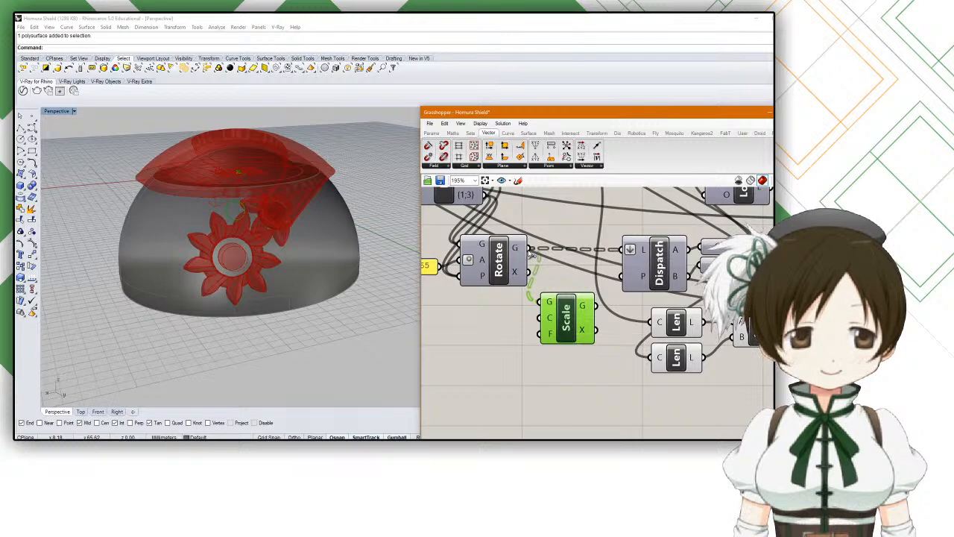
right_click_drag(252, 287, 299, 261)
scroll(299, 261, "up", 5)
right_click_drag(358, 265, 337, 269)
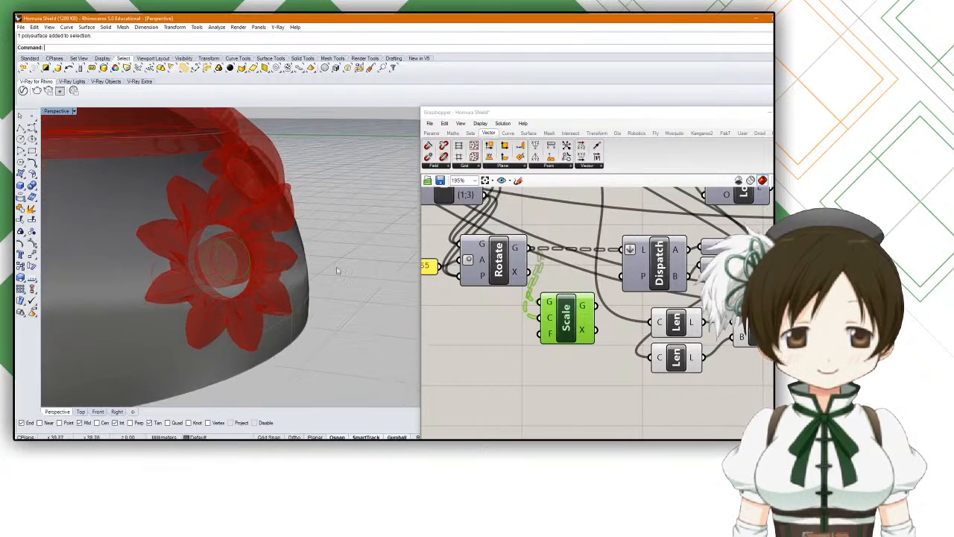
left_click(550, 337)
mouse_move(556, 321)
left_mouse_down()
mouse_move(563, 278)
mouse_move(570, 314)
left_mouse_up()
right_click_drag(497, 334, 539, 330)
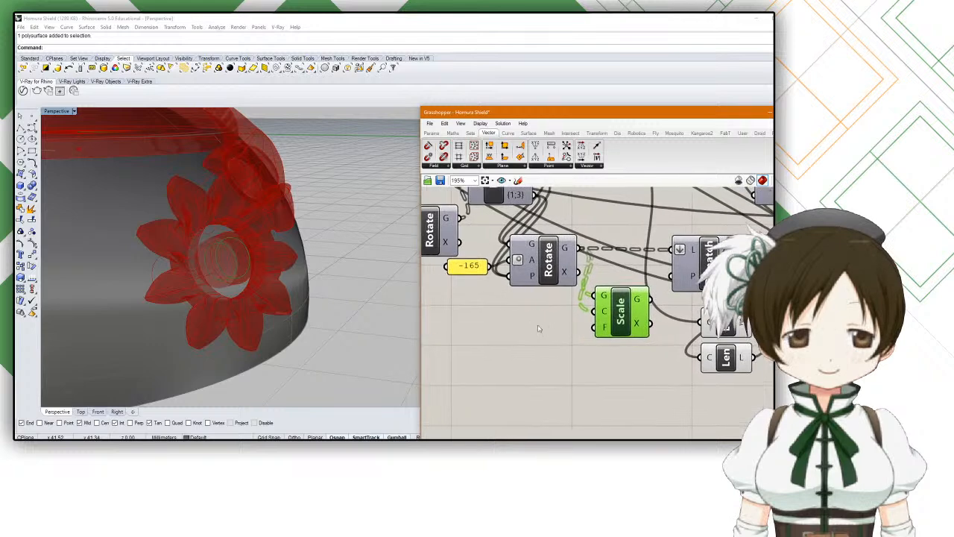
Step: Create a number slider beside Scale with one decimal digit, minimum 1 and maximum 2
double_click(511, 329)
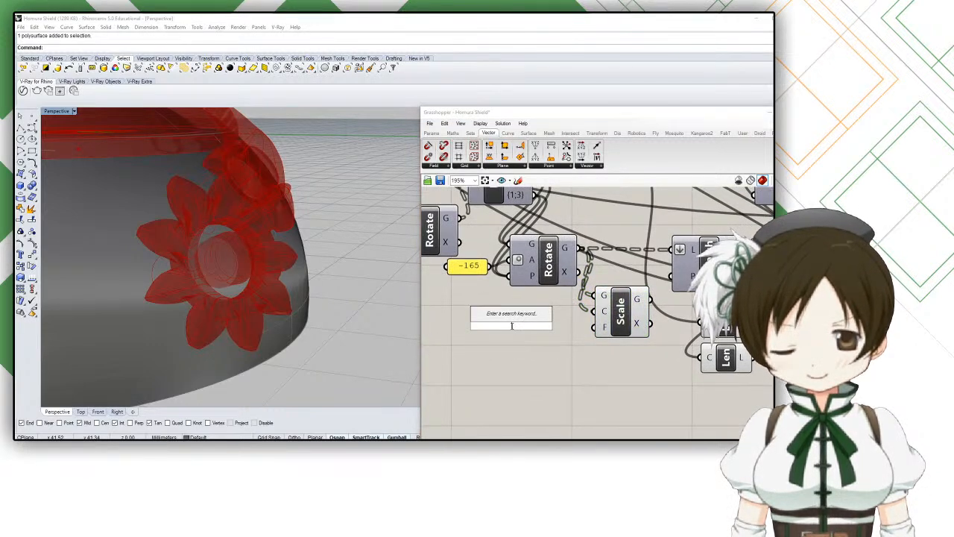
type("0.5")
key("Return")
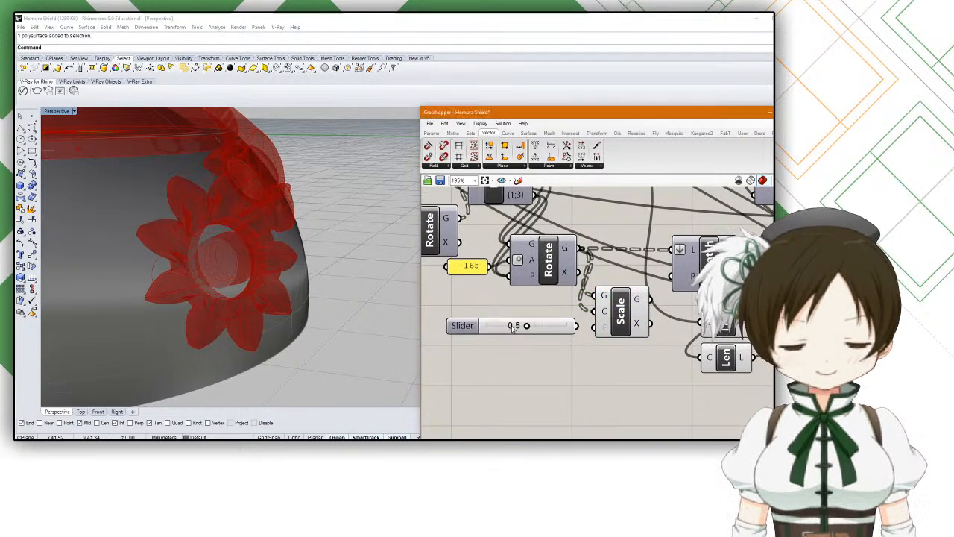
right_click(564, 330)
left_click(583, 362)
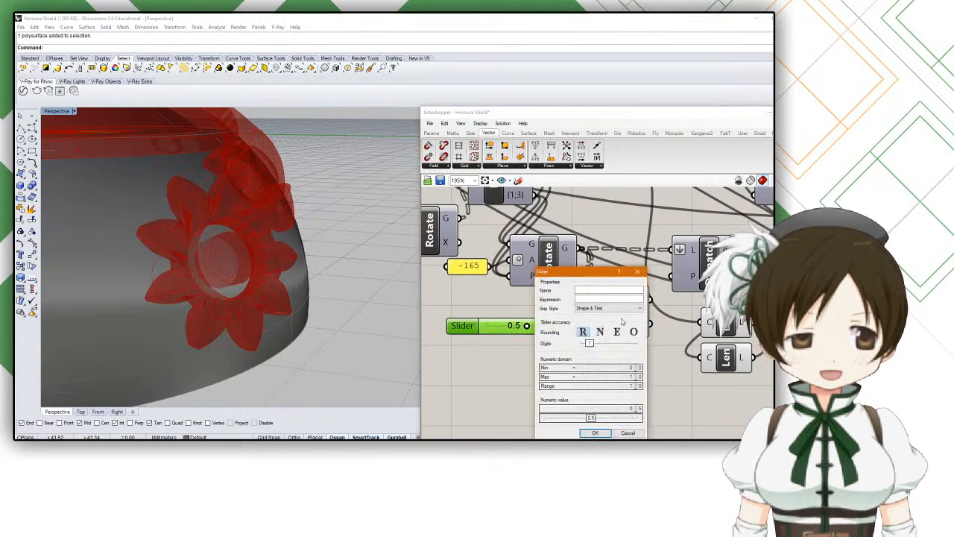
type("1")
key("Return")
double_click(629, 376)
type("2")
key("Return")
left_click(595, 432)
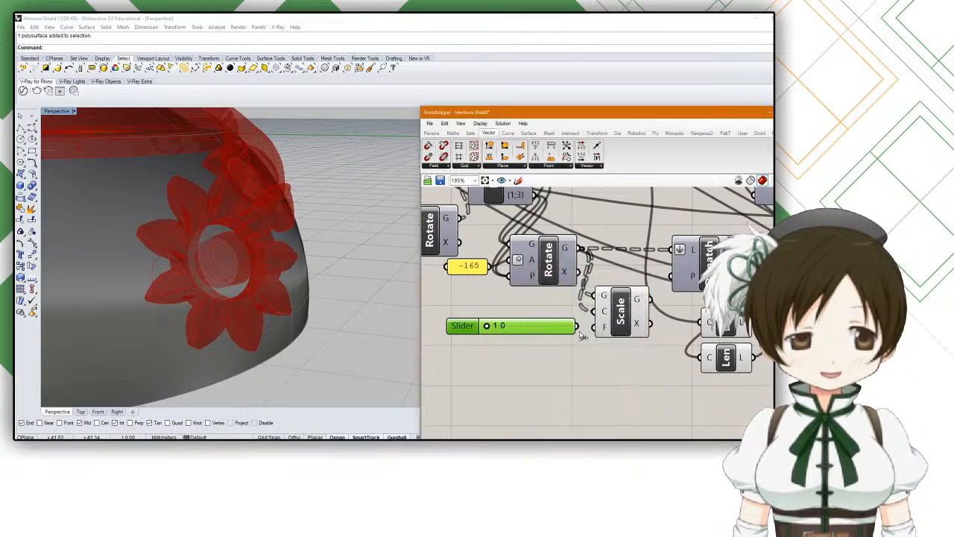
Step: Connect the slider to Scale's factor and Scale's geometry output to Dispatch's list input, placing Scale between Rotate and Dispatch
left_click_drag(578, 326, 597, 329)
left_click_drag(652, 298, 666, 259)
left_click_drag(638, 310, 635, 265)
Step: Set Scale's Factor slider to 1.6
scroll(525, 326, "up", 1)
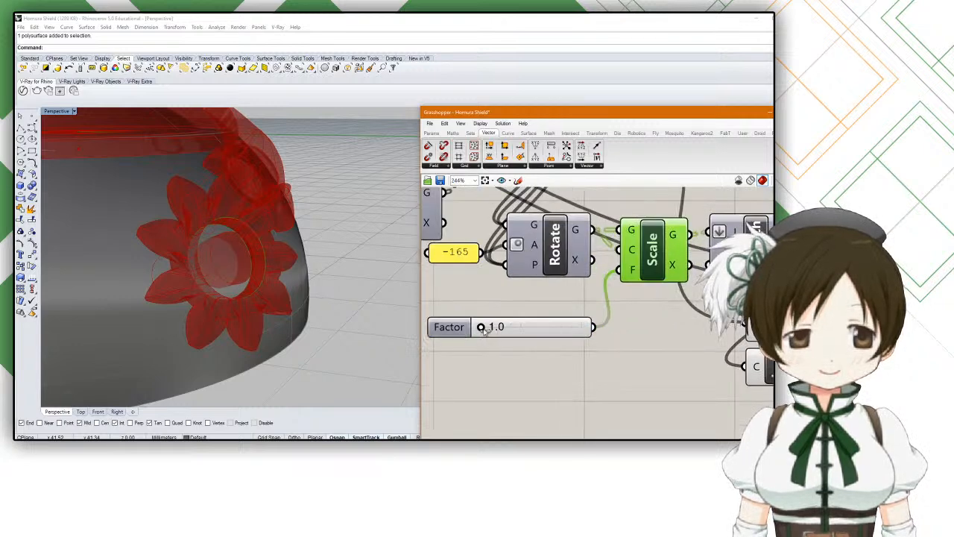
double_click(496, 326)
type("1.6")
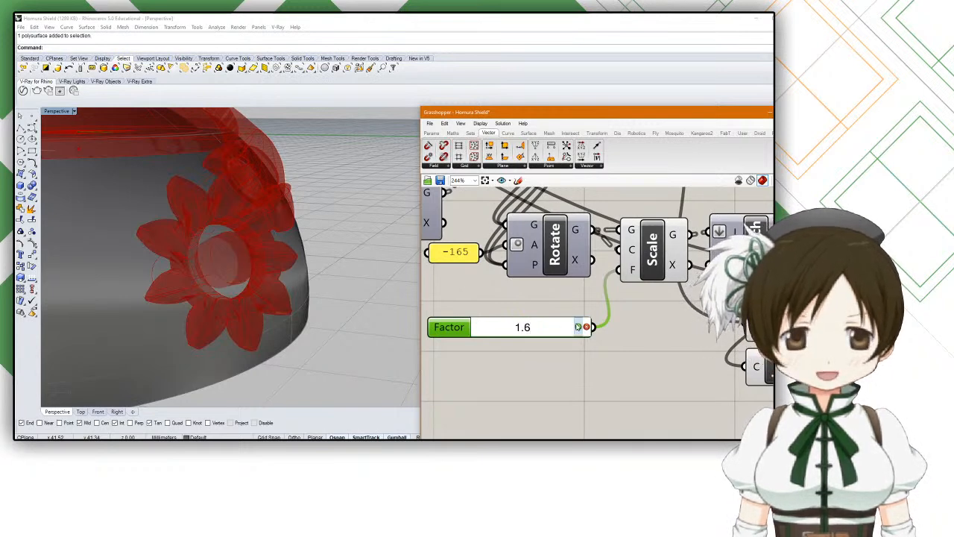
key("Return")
double_click(542, 330)
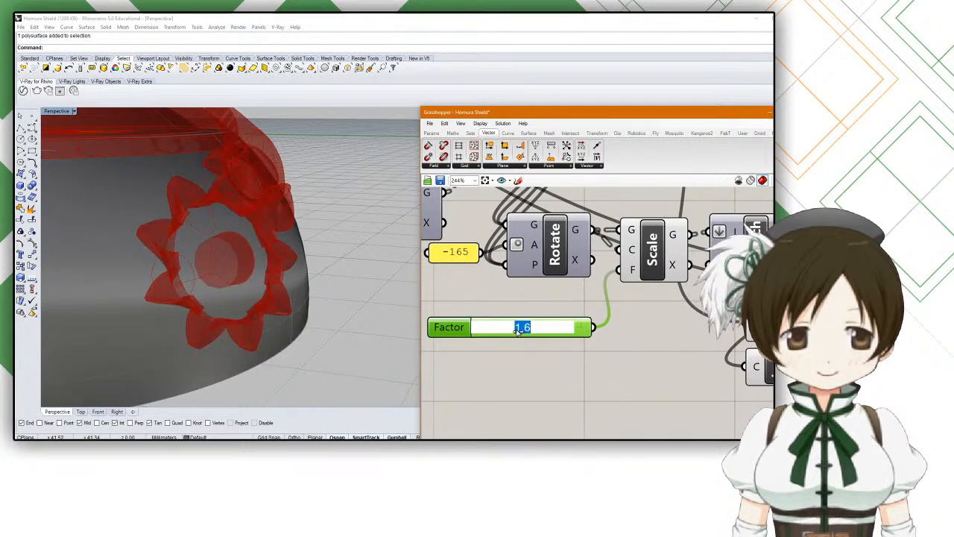
left_click(618, 319)
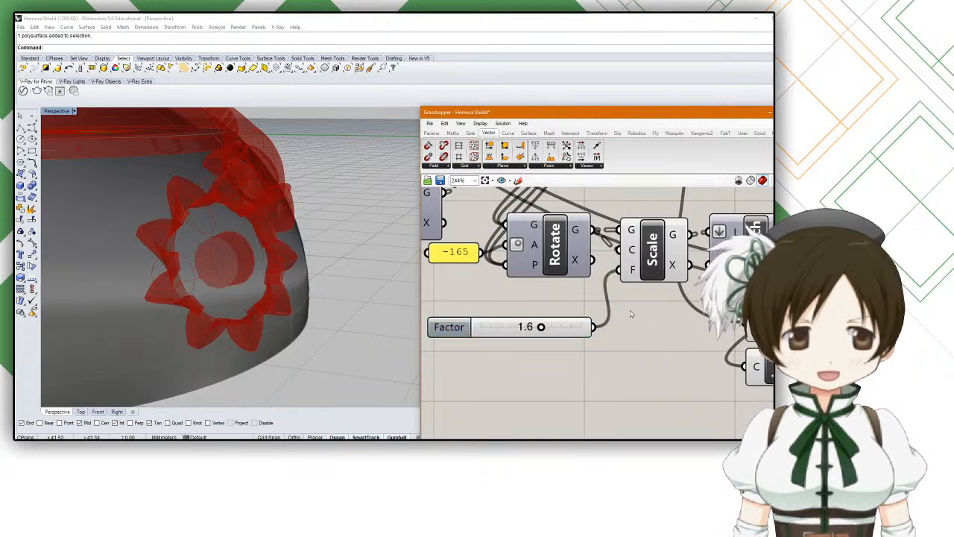
Step: Delete the Factor slider and check the options of Scale's factor input
left_click(564, 333)
key("Delete")
right_click(632, 271)
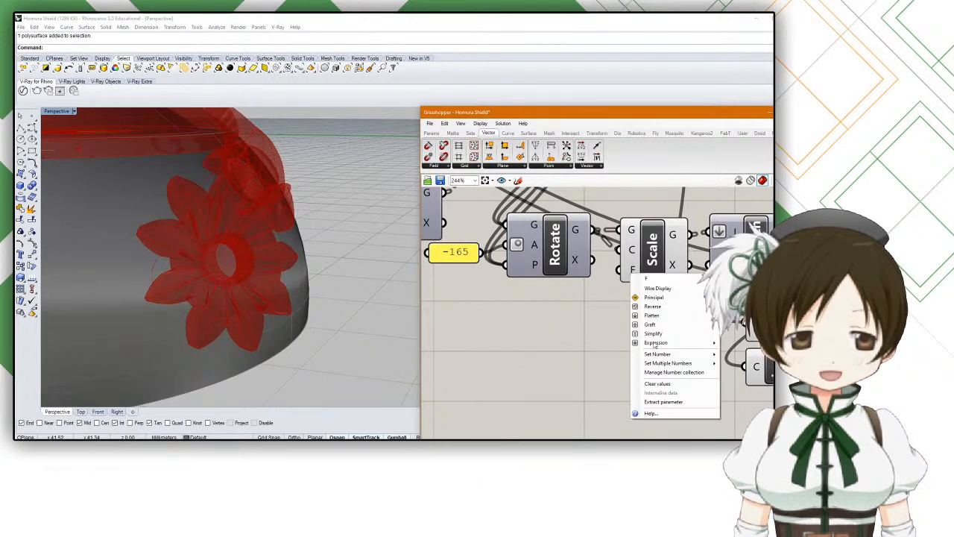
left_click(509, 323)
Step: Examine the scaled petal gear's inner opening and its axis up close and against the whole shield
right_click_drag(510, 323, 494, 326)
right_click_drag(349, 289, 269, 308)
right_click_drag(158, 255, 225, 270, "shift")
scroll(222, 285, "up", 10)
scroll(257, 268, "down", 8)
scroll(288, 269, "down", 5)
scroll(493, 305, "down", 6)
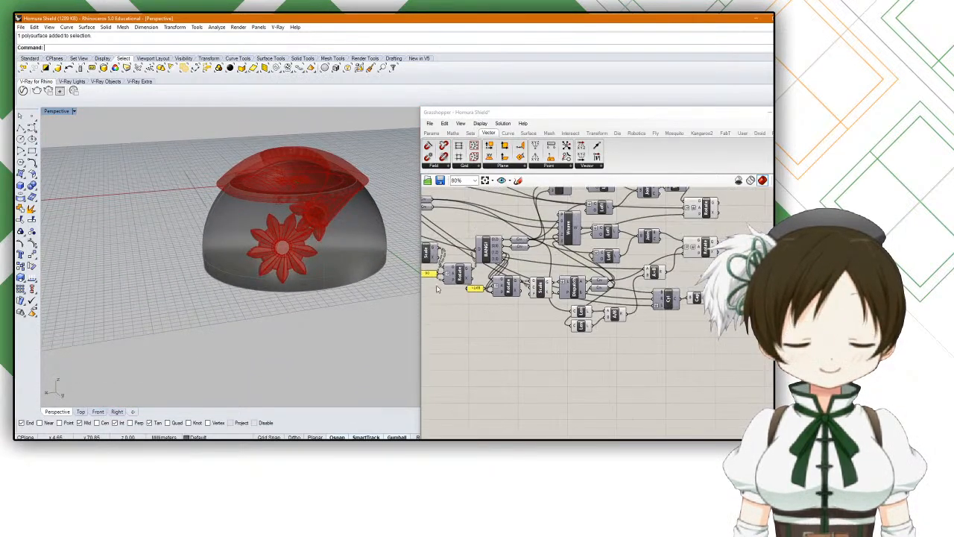
scroll(316, 258, "up", 8)
right_click_drag(334, 263, 294, 262)
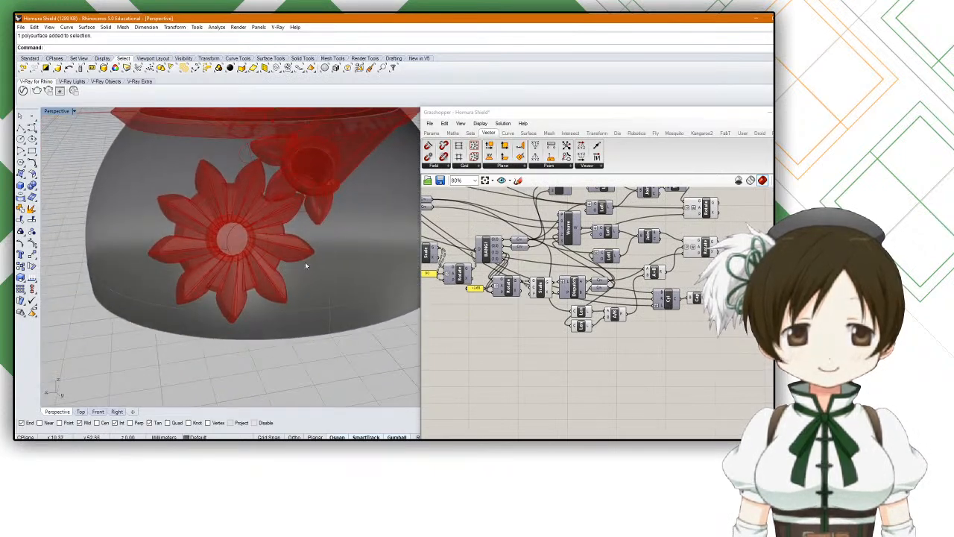
Step: Set the integer slider that feeds the Port and Scale groups to 0
scroll(611, 328, "down", 6)
scroll(489, 287, "up", 10)
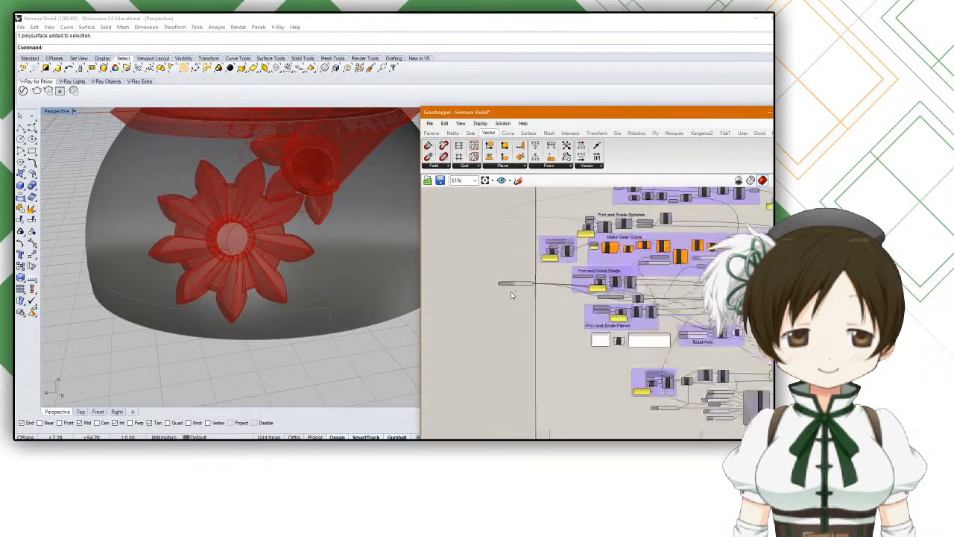
left_click_drag(464, 272, 436, 272)
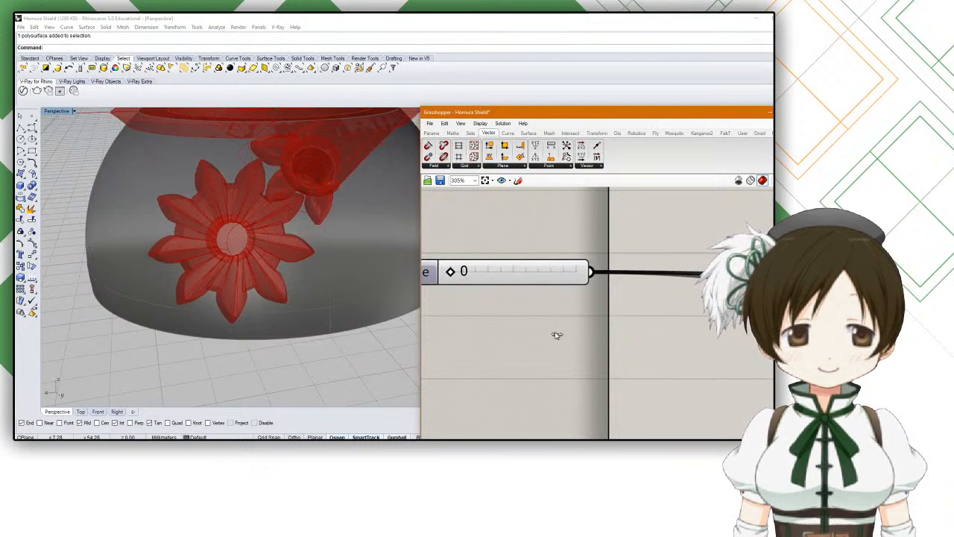
Step: Inspect the A/B division and the two curve Length components that feed it
scroll(554, 334, "down", 12)
scroll(575, 322, "up", 10)
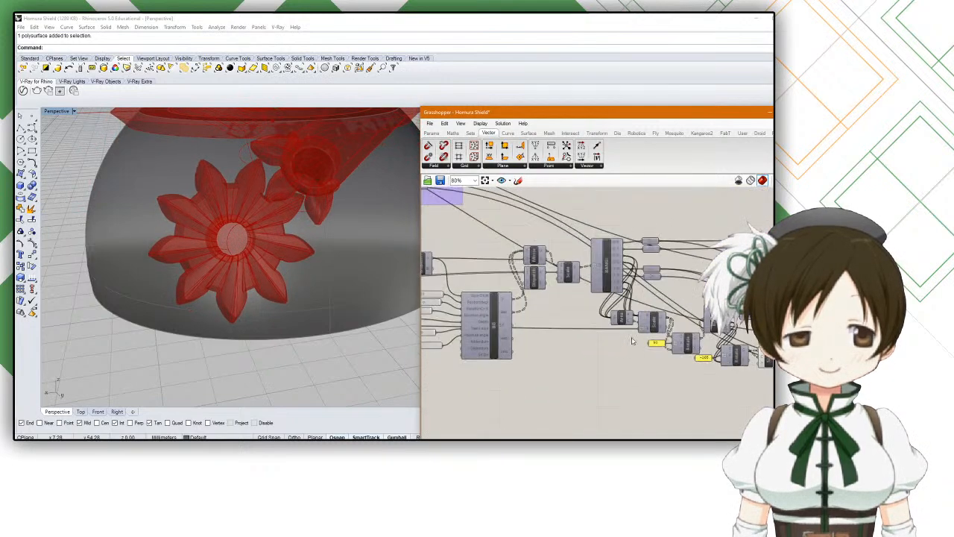
right_click_drag(600, 319, 560, 319)
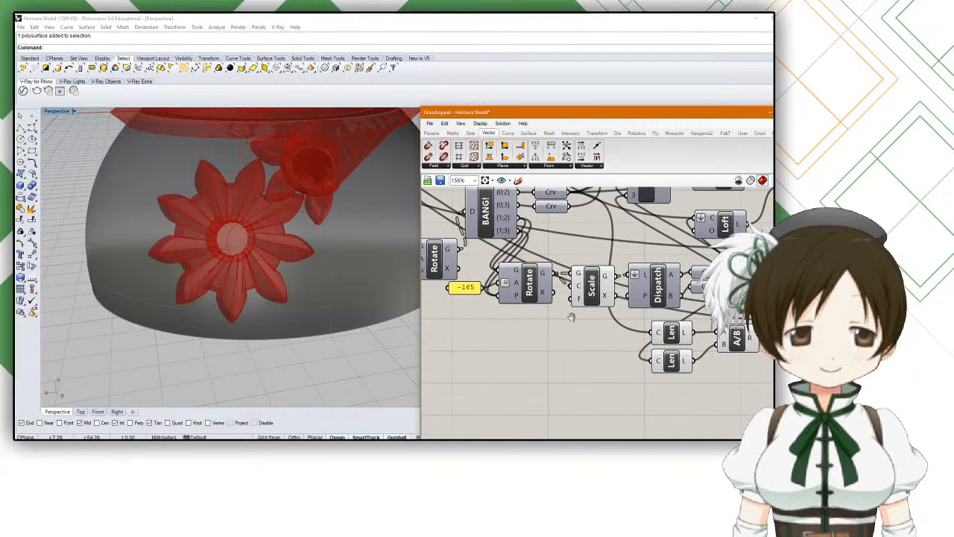
scroll(575, 322, "down", 3)
left_click(712, 257)
left_click(620, 345)
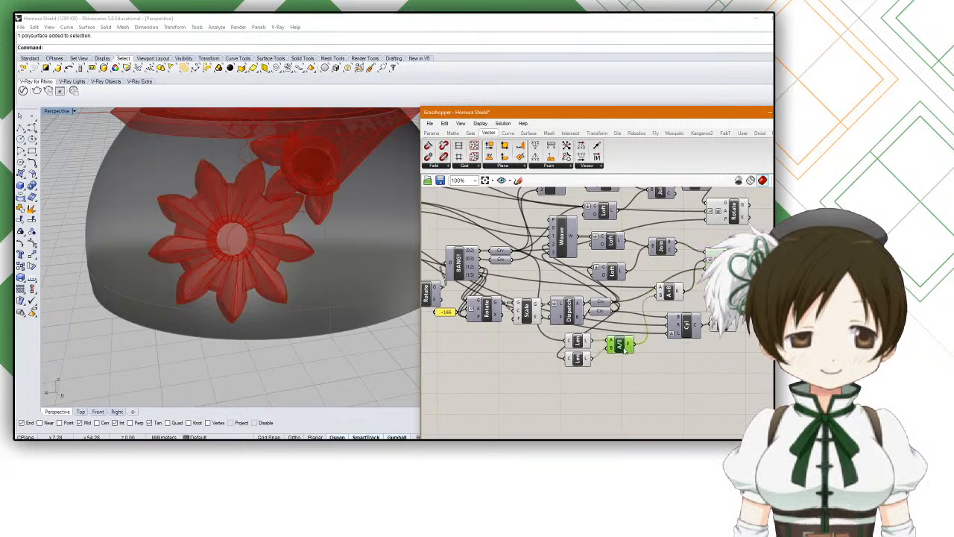
scroll(623, 351, "up", 3)
left_click(615, 365)
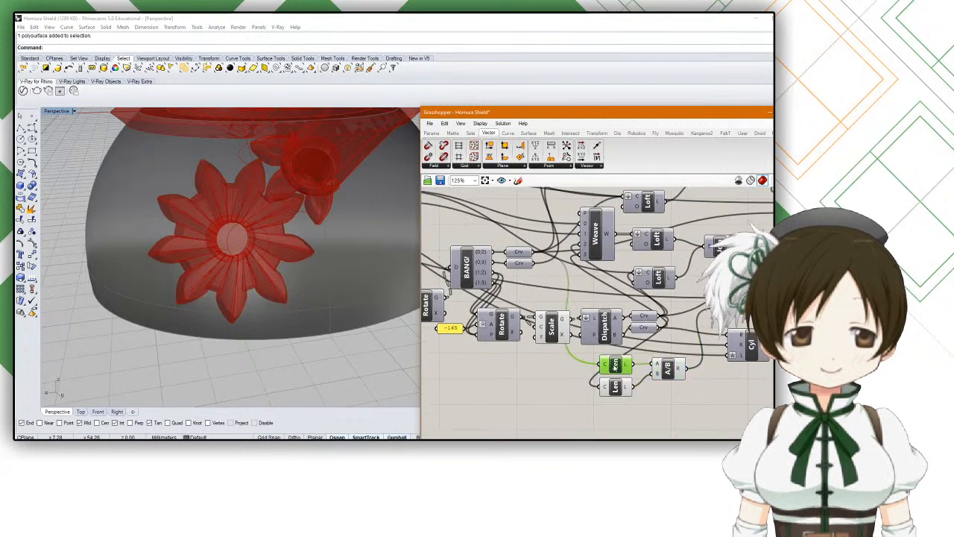
left_click(615, 388)
mouse_move(616, 385)
left_mouse_down()
mouse_move(630, 389)
mouse_move(617, 392)
left_mouse_up()
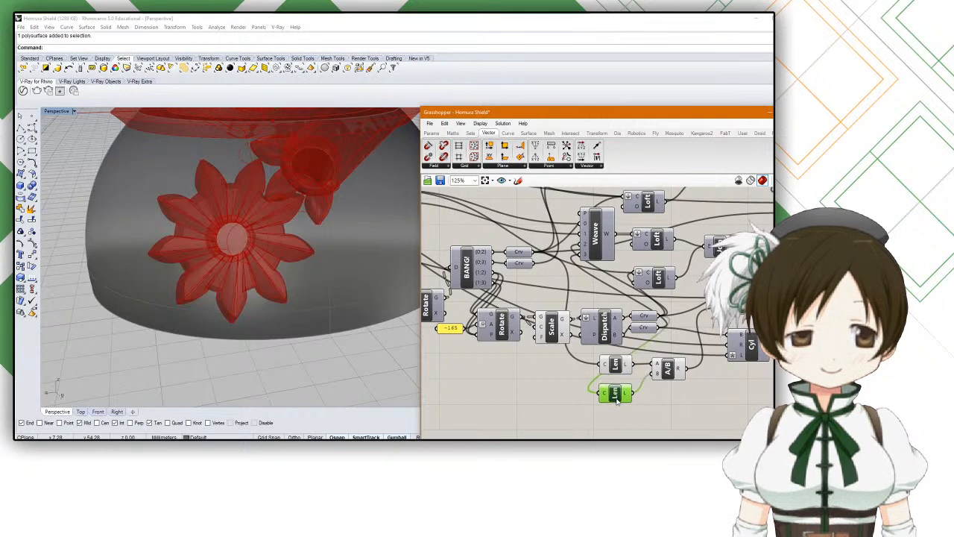
left_click(569, 387)
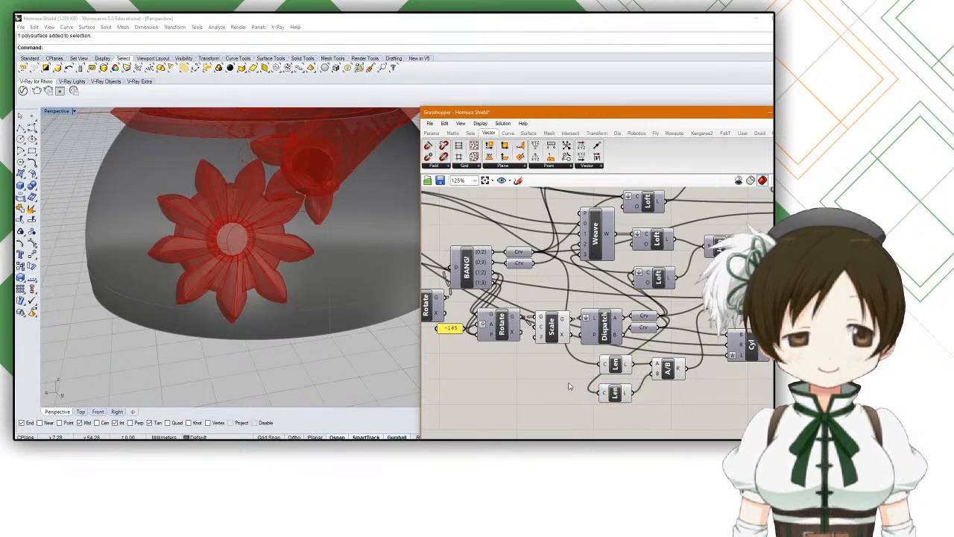
Step: Undo back to the unscaled gear curves and read the curve length from the lower Length component
key("ctrl+z")
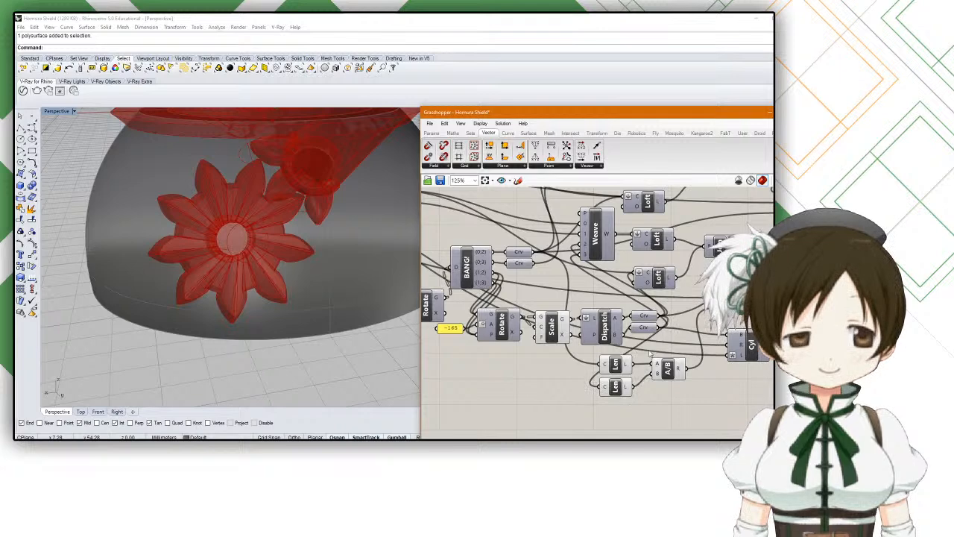
key("ctrl+z")
key("ctrl+z")
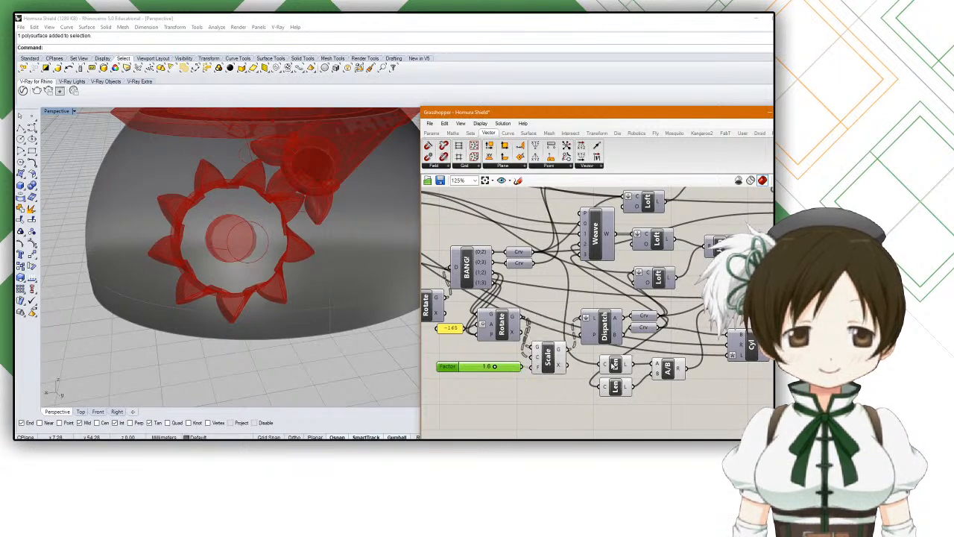
key("ctrl+z")
key("ctrl+z")
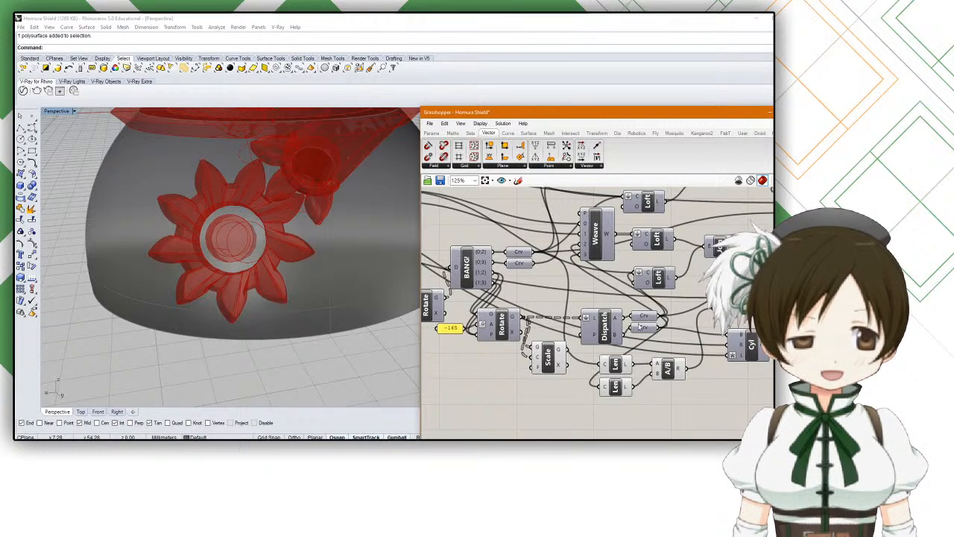
mouse_move(627, 387)
right_click_drag(627, 387, 619, 354)
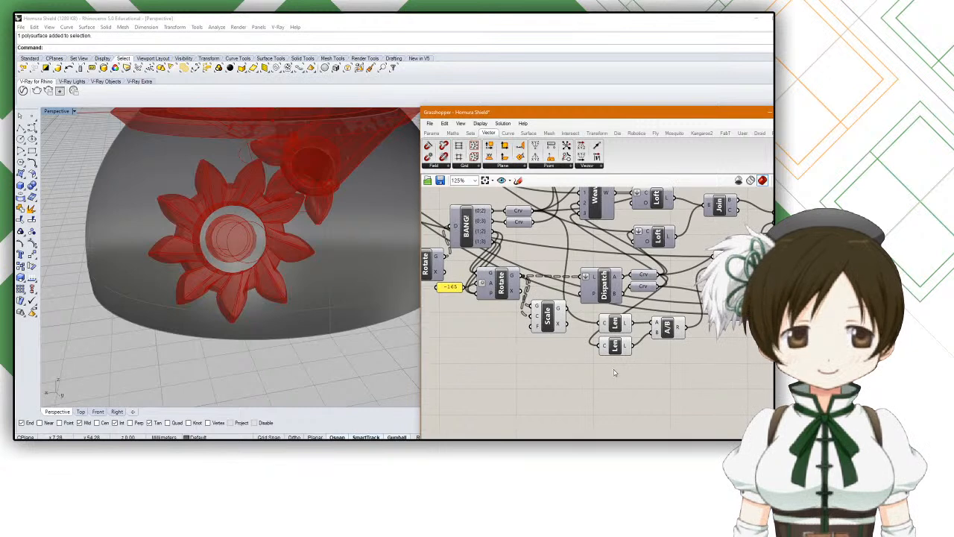
mouse_move(628, 348)
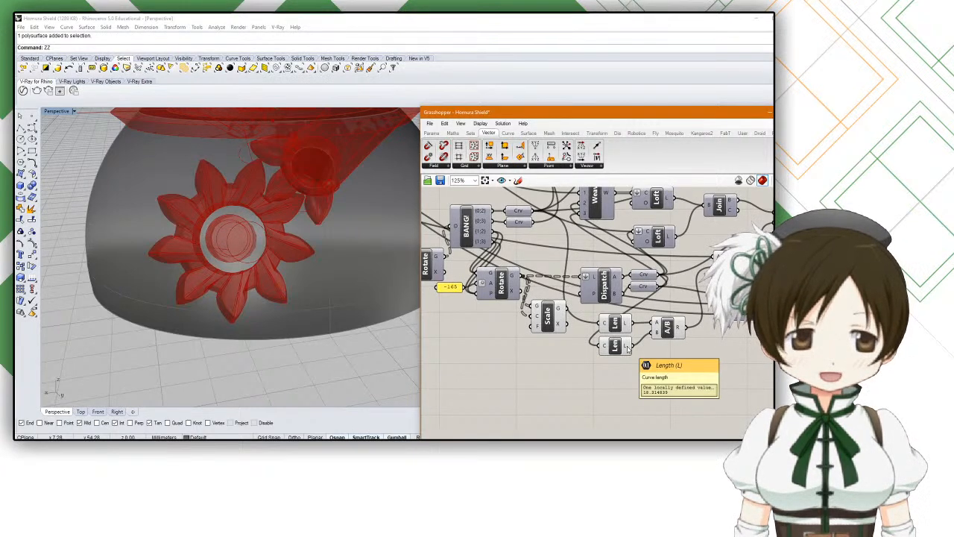
Step: Redo the undone changes until Scale sits between Rotate and Dispatch without its slider
key("ctrl+z")
key("ctrl+z")
key("ctrl+z")
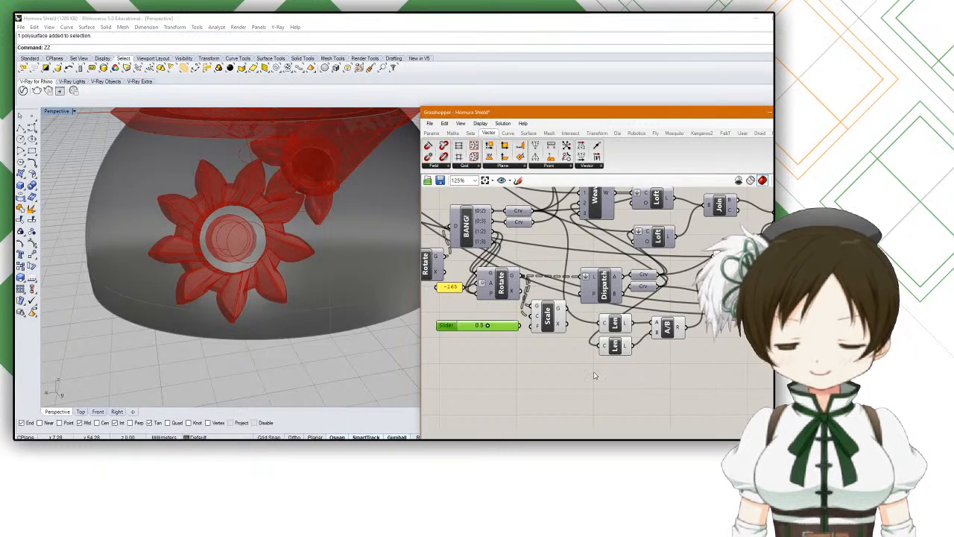
key("ctrl+z")
key("ctrl+z")
key("ctrl+z")
key("ctrl+z")
key("ctrl+z")
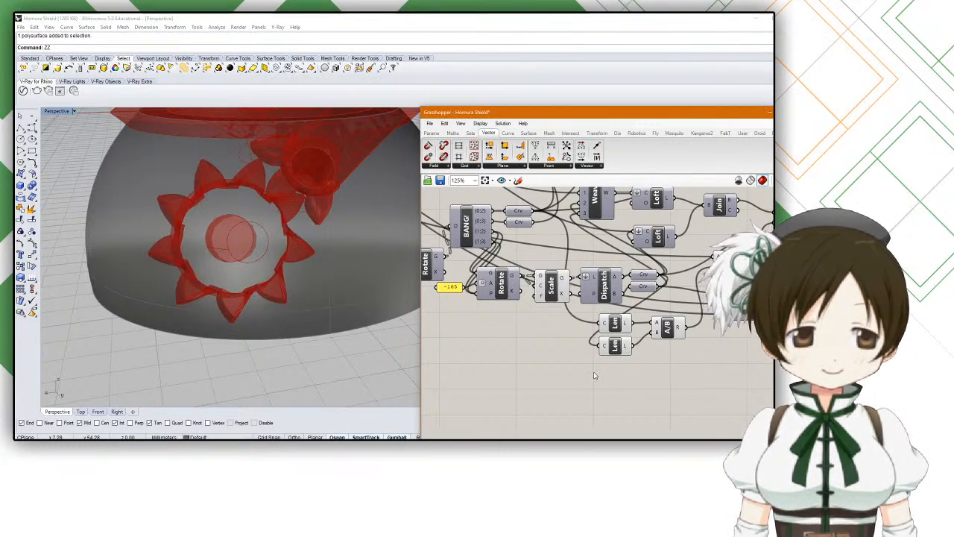
Step: Delete the lower Length component and add a Panel containing 10.314 in its place
left_click(613, 353)
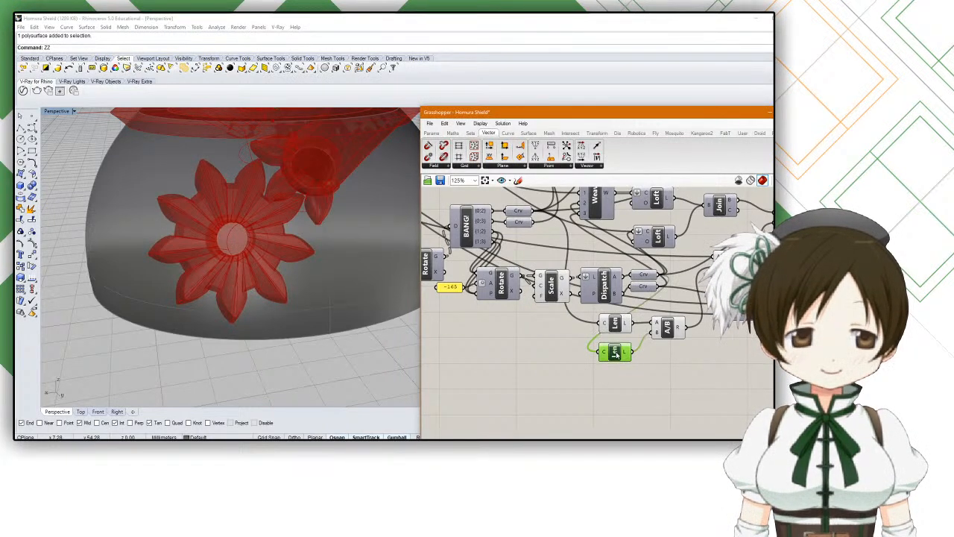
key("Delete")
double_click(612, 348)
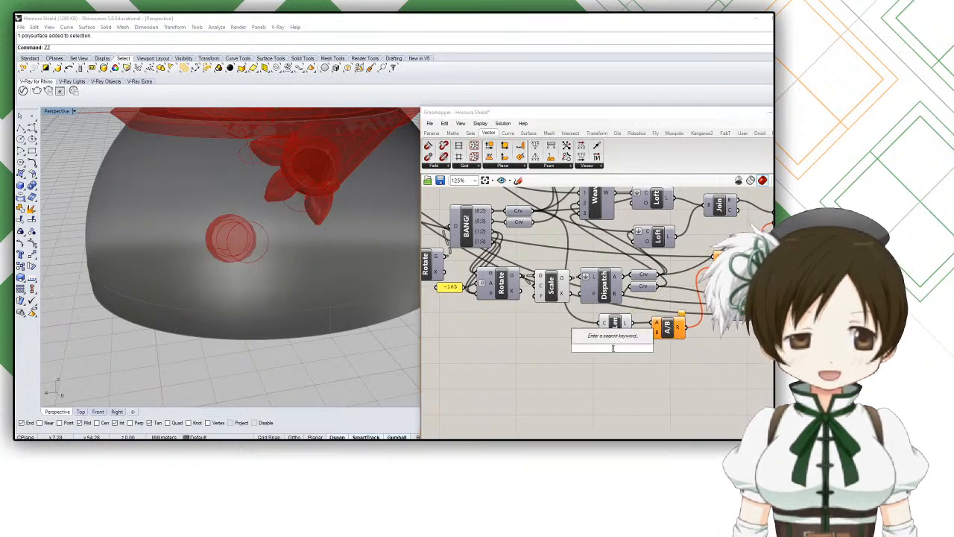
type("panel")
key("Return")
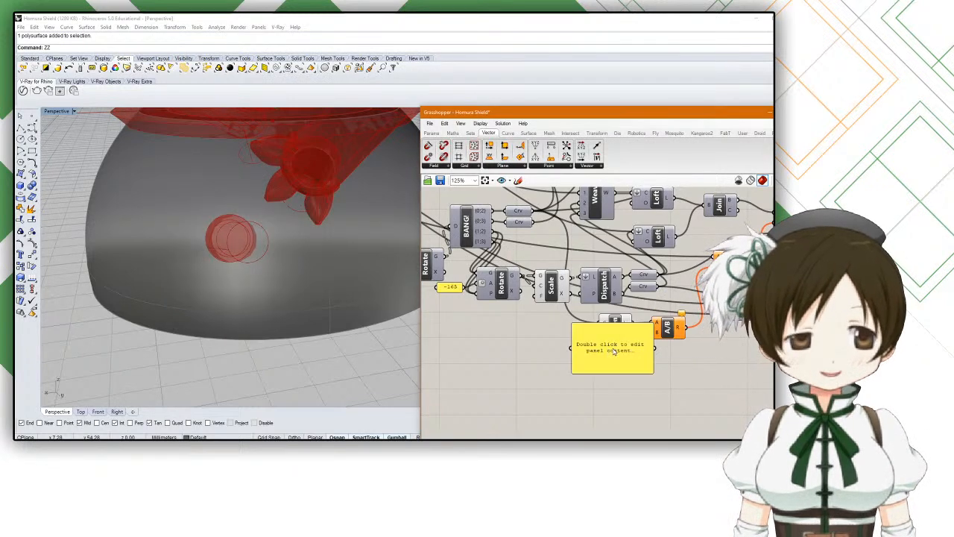
double_click(613, 352)
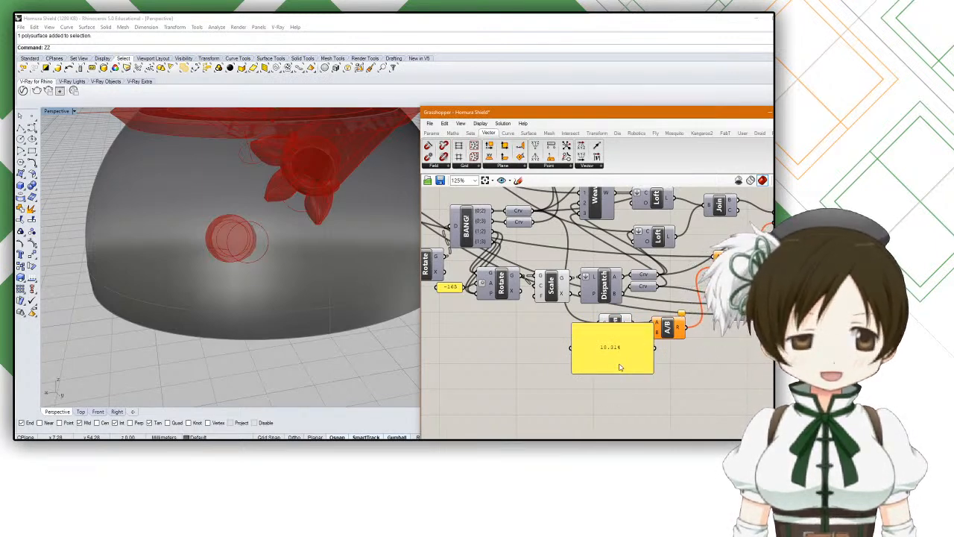
Step: Shrink the 10.314 Panel and connect it to the B input of the A/B division
left_click(633, 388)
left_click_drag(645, 388, 655, 335)
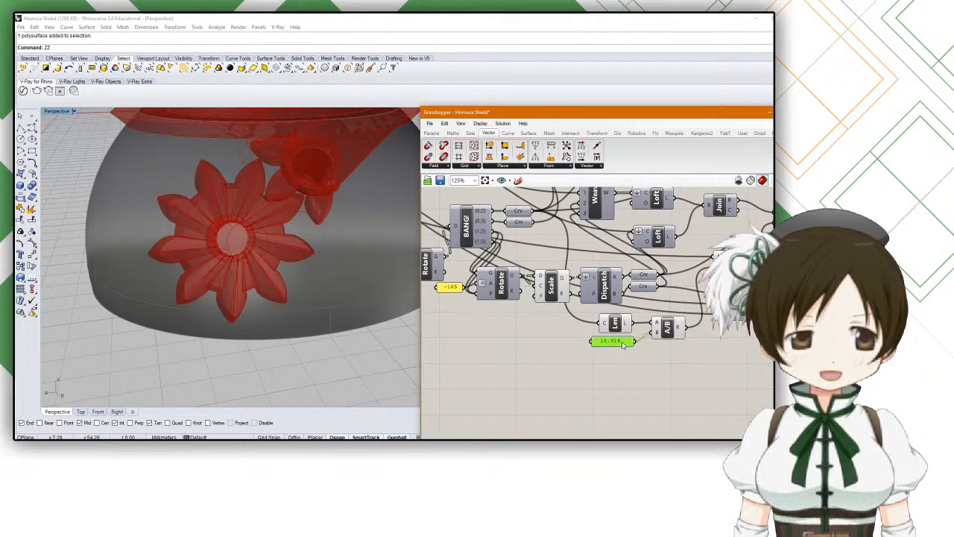
Step: Test the gears' motion with the Rotation Angle slider and return it to 0
scroll(595, 345, "down", 10)
scroll(591, 341, "up", 10)
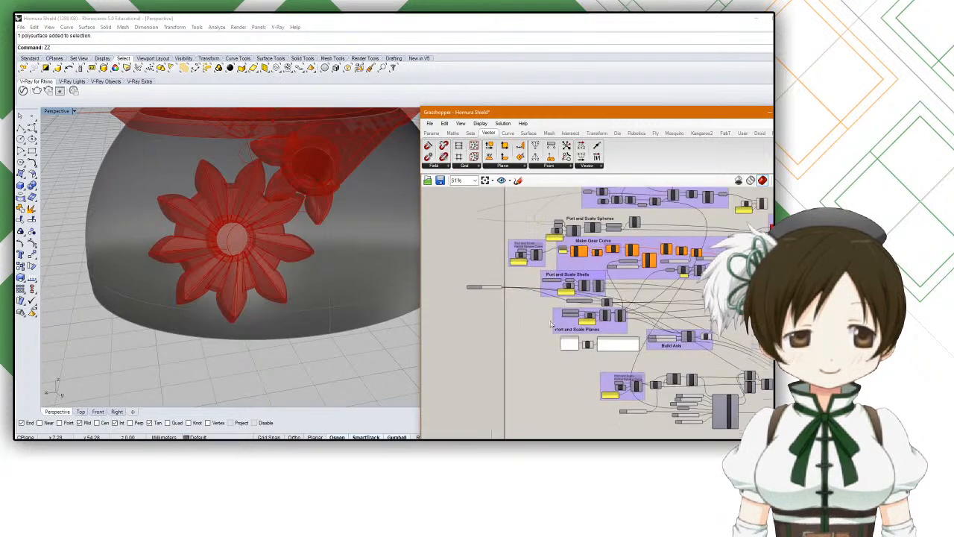
mouse_move(287, 255)
right_mouse_down()
mouse_move(285, 212)
mouse_move(378, 227)
mouse_move(379, 252)
mouse_move(343, 263)
mouse_move(292, 243)
mouse_move(289, 251)
right_mouse_up()
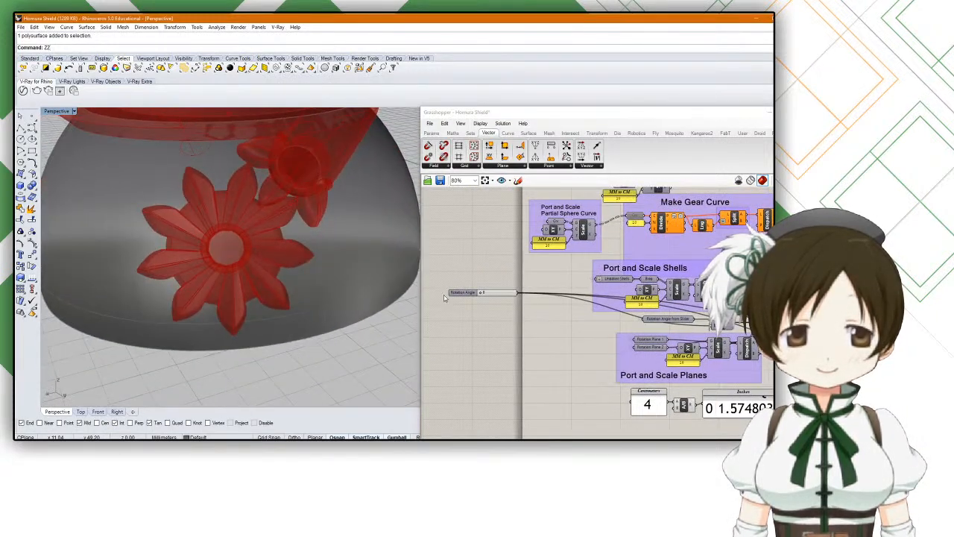
scroll(452, 295, "up", 3)
left_click_drag(509, 291, 478, 293)
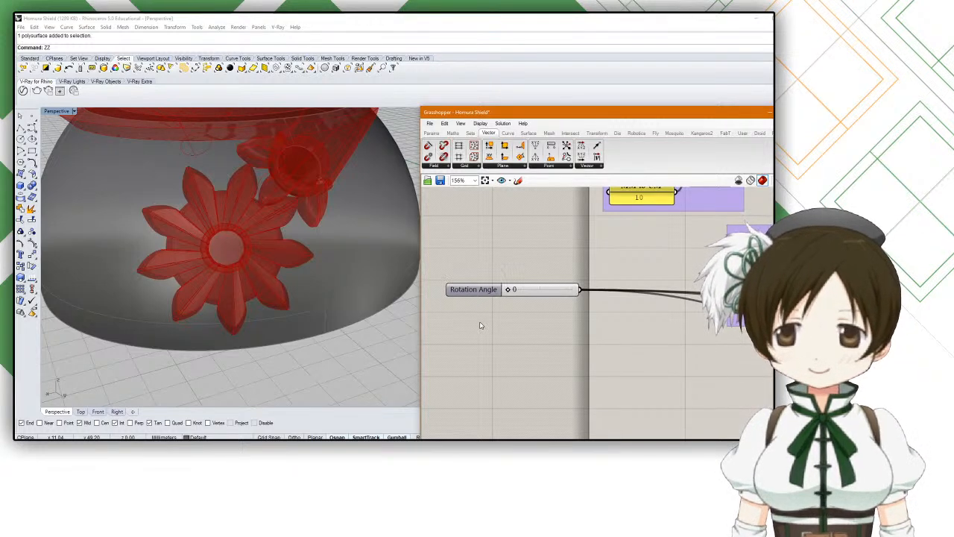
Step: Set the Elevation angle slider of the bevel gear (BG) component to 153 while checking the gears from the side
right_click_drag(406, 339, 345, 321)
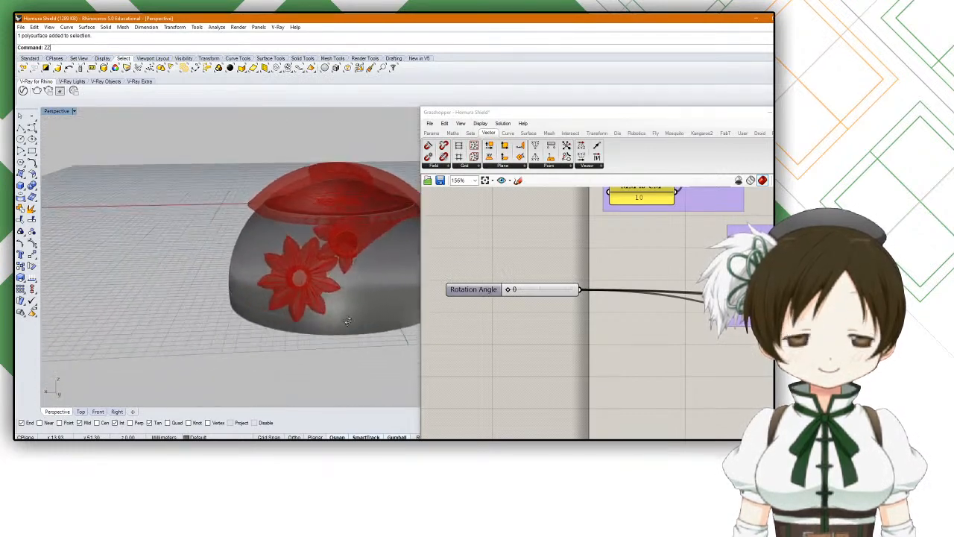
scroll(351, 317, "up", 10)
right_click_drag(415, 303, 477, 266)
scroll(487, 265, "down", 6)
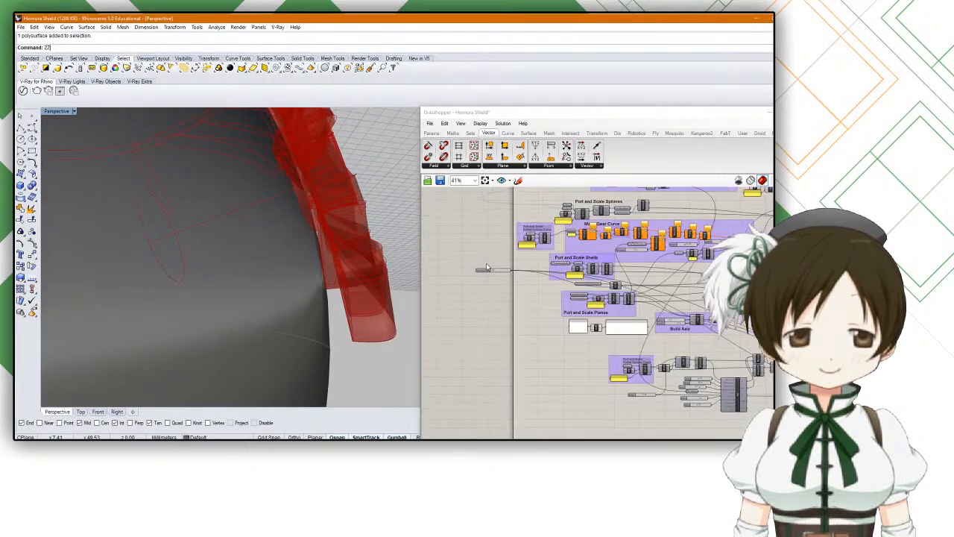
scroll(487, 267, "down", 3)
scroll(648, 308, "up", 10)
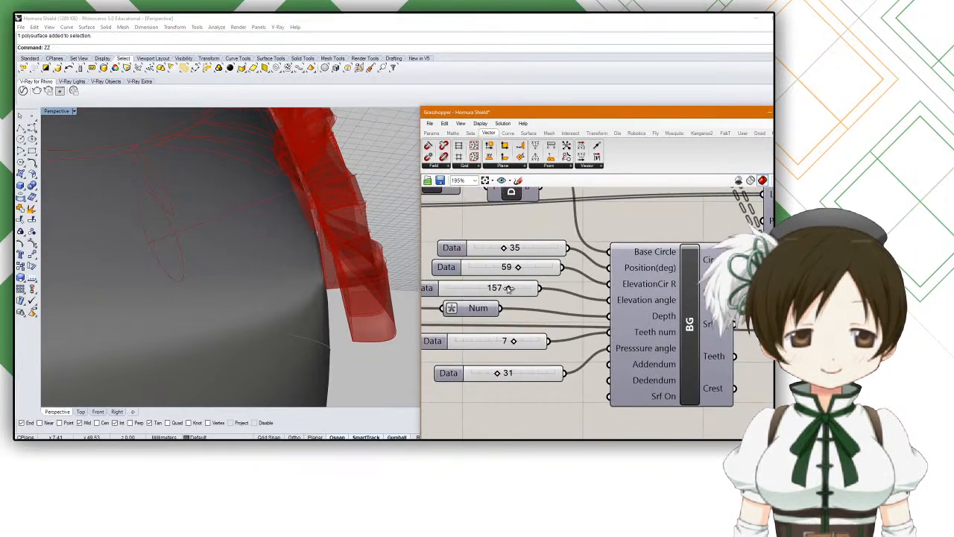
left_click_drag(509, 289, 497, 292)
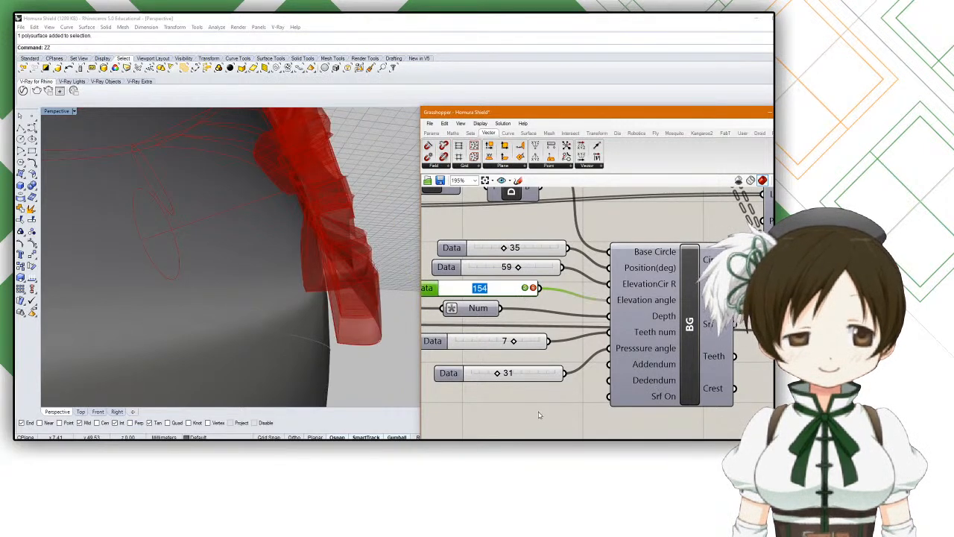
right_click_drag(380, 359, 314, 304)
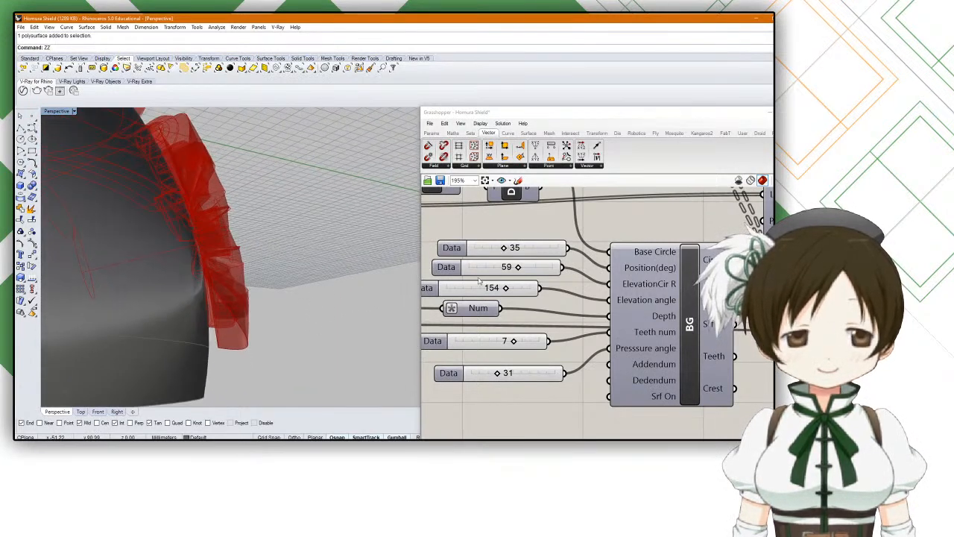
double_click(493, 288)
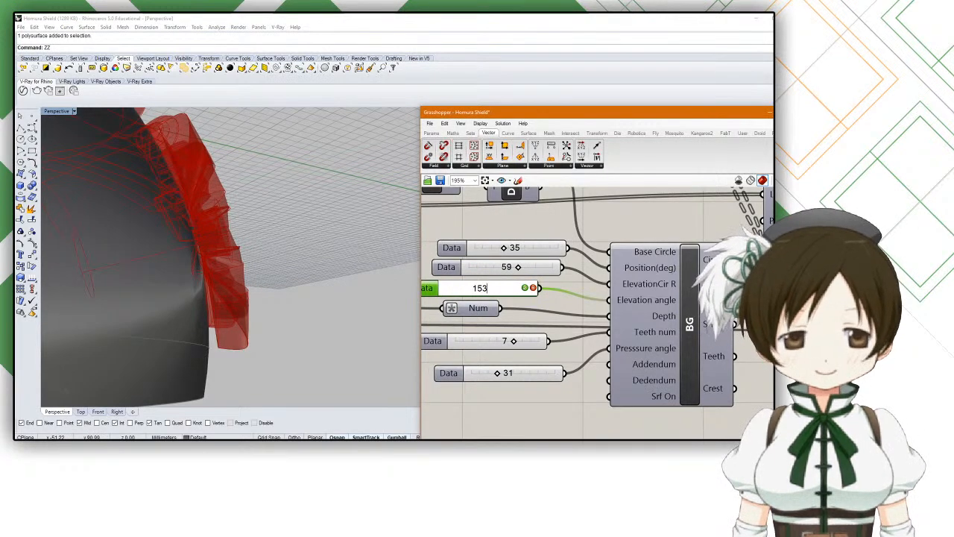
Step: Examine the petal gears' meshing and their fit against the dome from the front and around it
right_click_drag(345, 299, 221, 325)
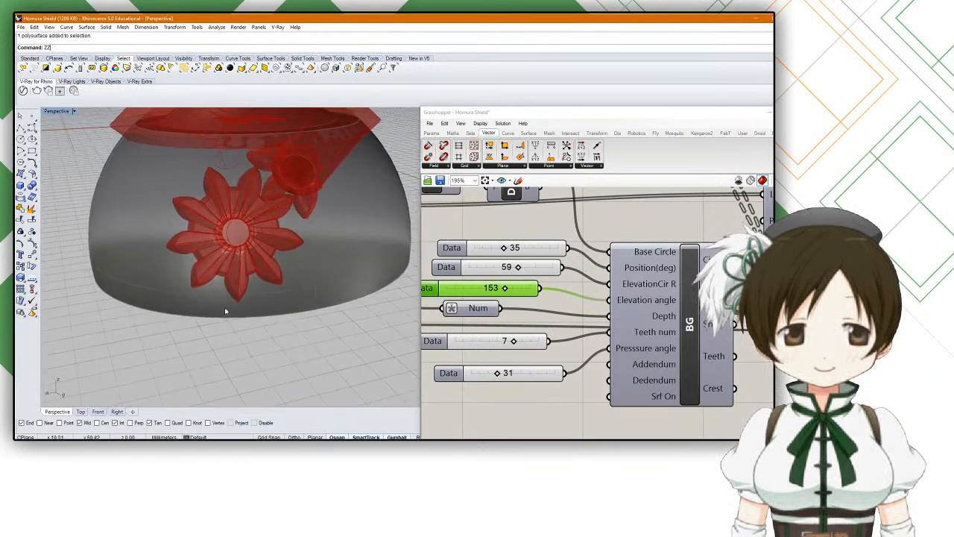
scroll(230, 291, "down", 6)
scroll(235, 270, "up", 8)
right_click_drag(236, 270, 152, 283)
scroll(230, 294, "down", 2)
scroll(274, 281, "down", 7)
scroll(252, 294, "up", 6)
right_click_drag(261, 292, 223, 281)
scroll(232, 285, "down", 1)
Step: Duplicate the BG gear component with its input connections and place the copy directly below the original
scroll(589, 297, "down", 7)
mouse_move(639, 291)
right_mouse_down()
mouse_move(542, 281)
mouse_move(638, 278)
right_mouse_up()
scroll(591, 285, "up", 3)
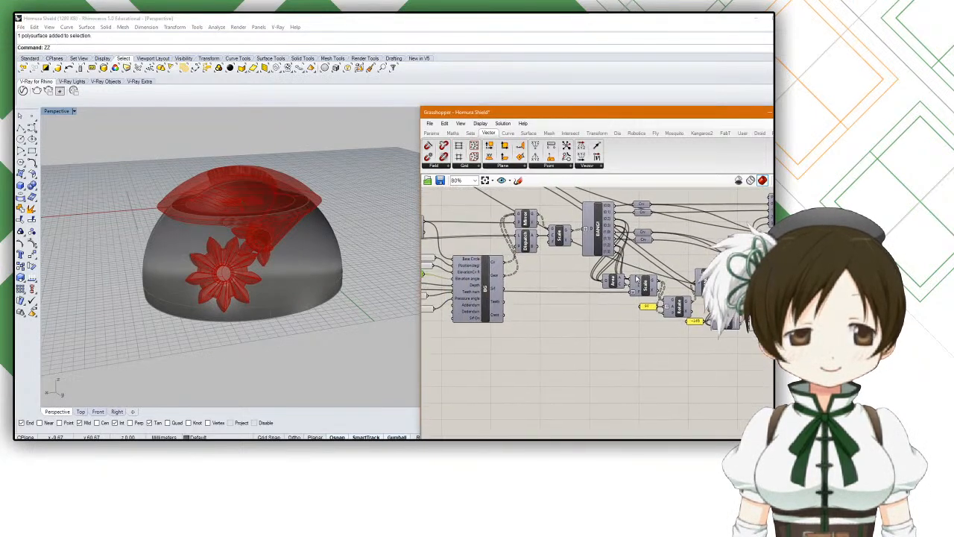
scroll(637, 280, "down", 3)
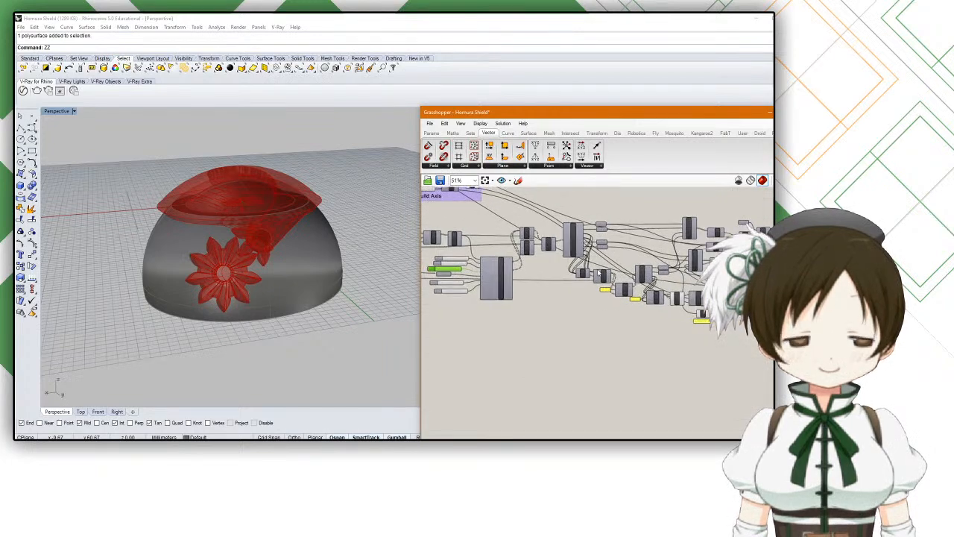
right_click_drag(599, 274, 694, 358)
scroll(551, 318, "up", 5)
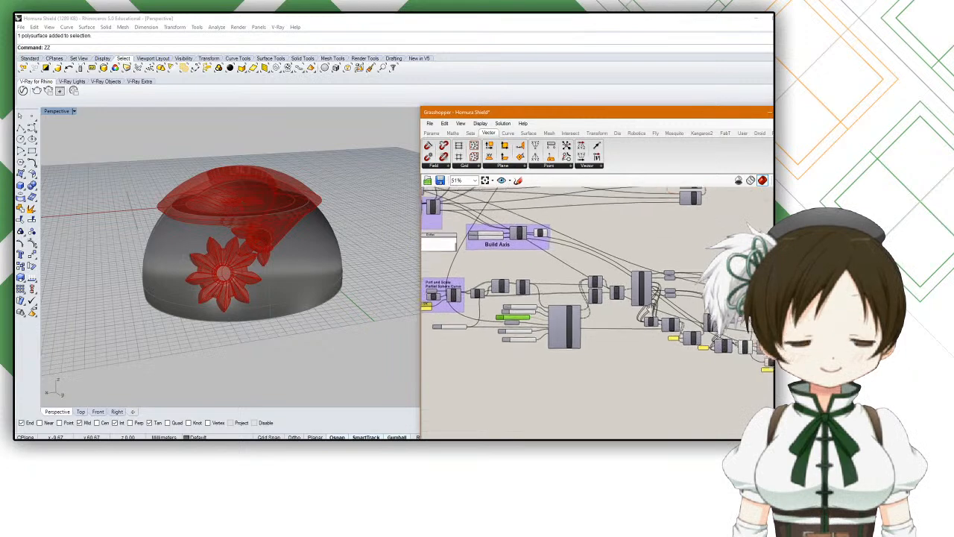
scroll(550, 318, "down", 2)
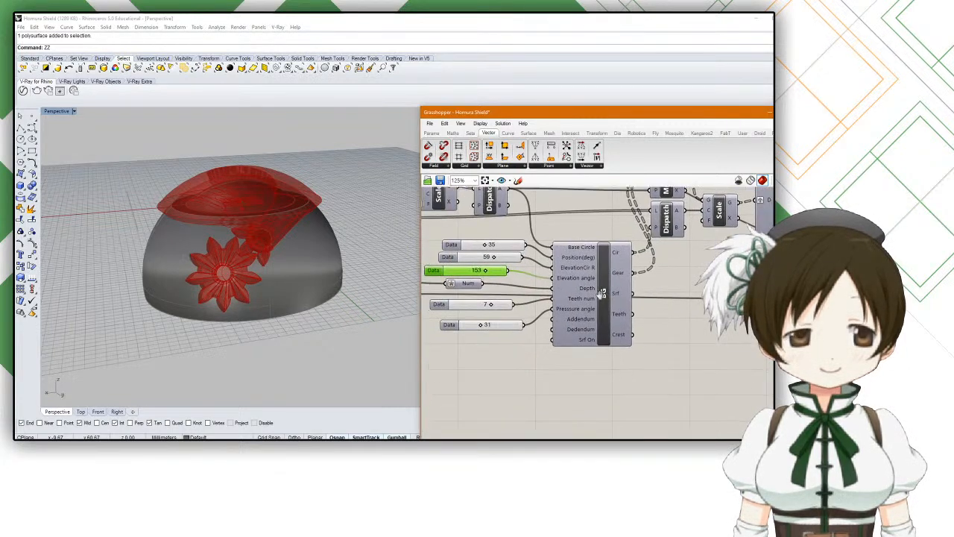
left_click_drag(620, 349, 615, 386)
left_click(616, 353)
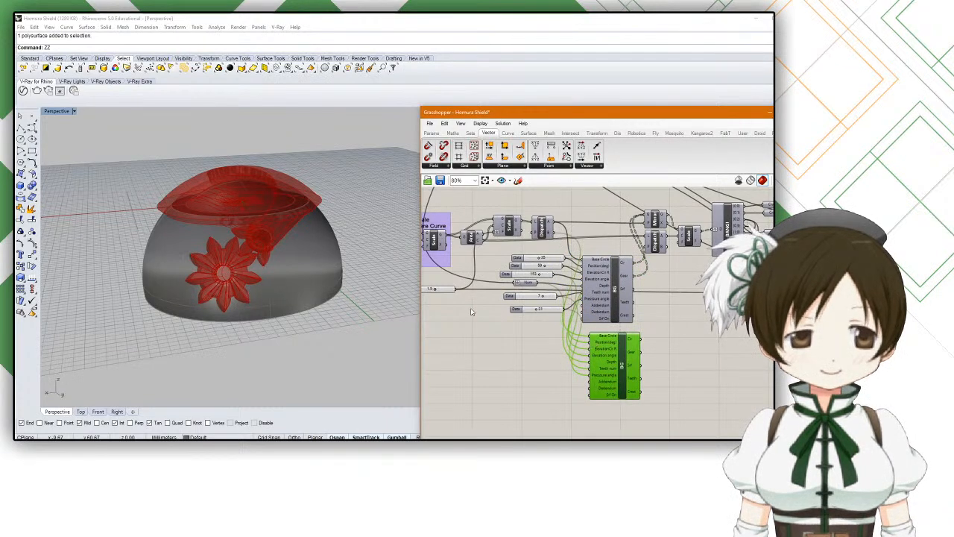
Step: Try copying the whole component chain from Mirror and Dispatch onward and placing it beside the duplicated BG component
scroll(319, 270, "up", 5)
scroll(323, 268, "down", 7)
right_click_drag(283, 255, 238, 214)
scroll(612, 352, "up", 3)
scroll(613, 353, "down", 2)
scroll(613, 355, "down", 3)
right_click_drag(646, 325, 583, 313)
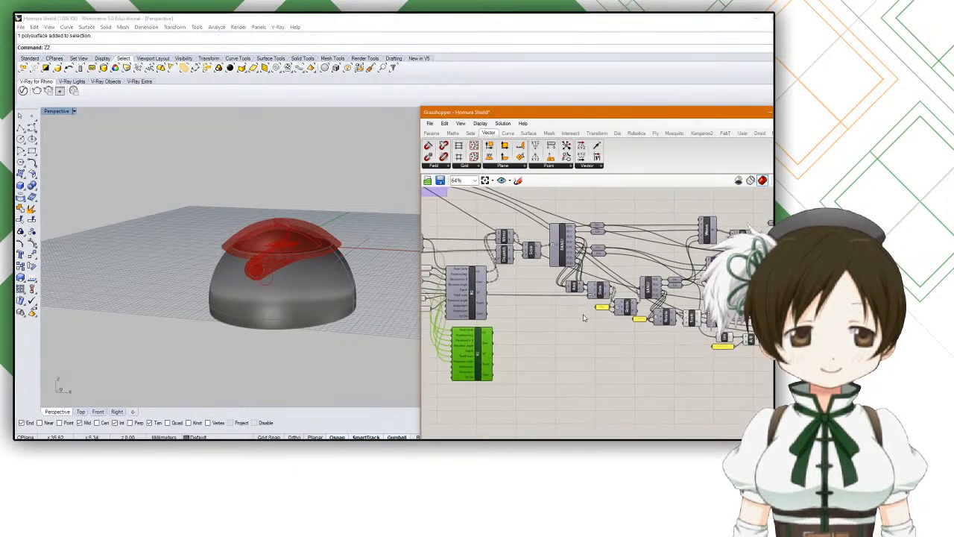
scroll(583, 317, "down", 2)
left_click_drag(757, 368, 530, 242)
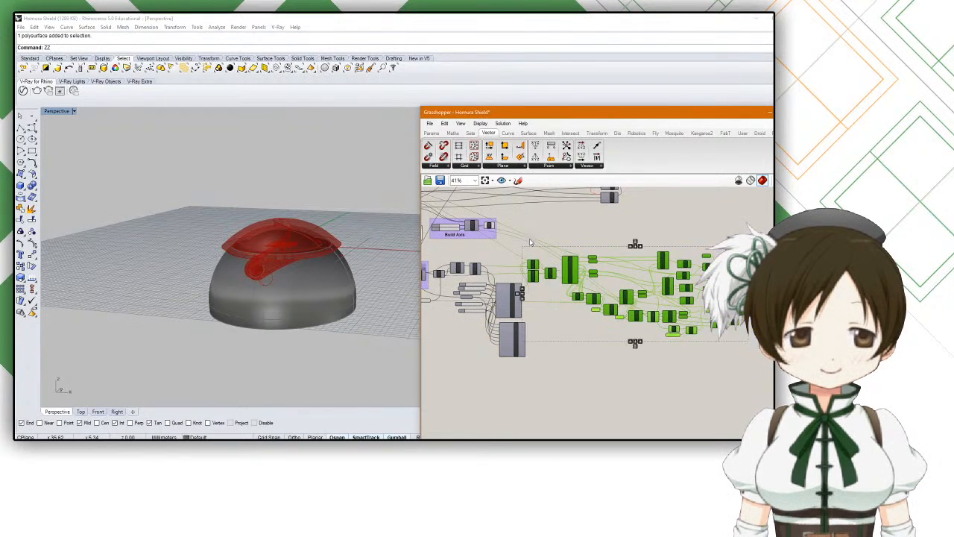
key("ctrl+c")
key("ctrl+v")
left_click_drag(536, 281, 540, 319)
Step: Connect the second BG's Cir and Gear outputs to the copied Mirror, and Dispatch output B to the copied Scale's center
scroll(551, 335, "up", 3)
scroll(554, 342, "up", 2)
right_click_drag(553, 315, 540, 237)
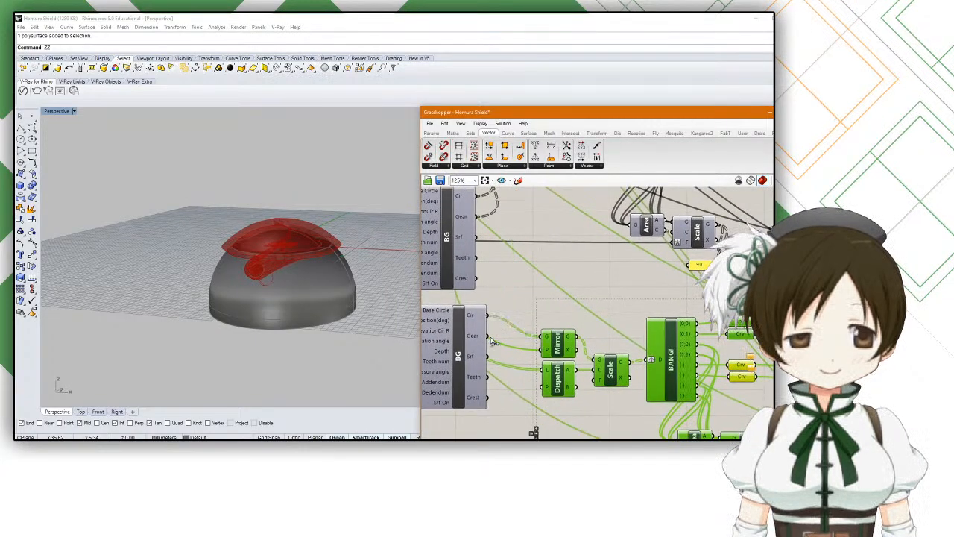
scroll(551, 336, "down", 3)
right_click_drag(556, 304, 571, 289)
scroll(545, 304, "up", 1)
scroll(545, 304, "up", 1)
scroll(545, 303, "down", 1)
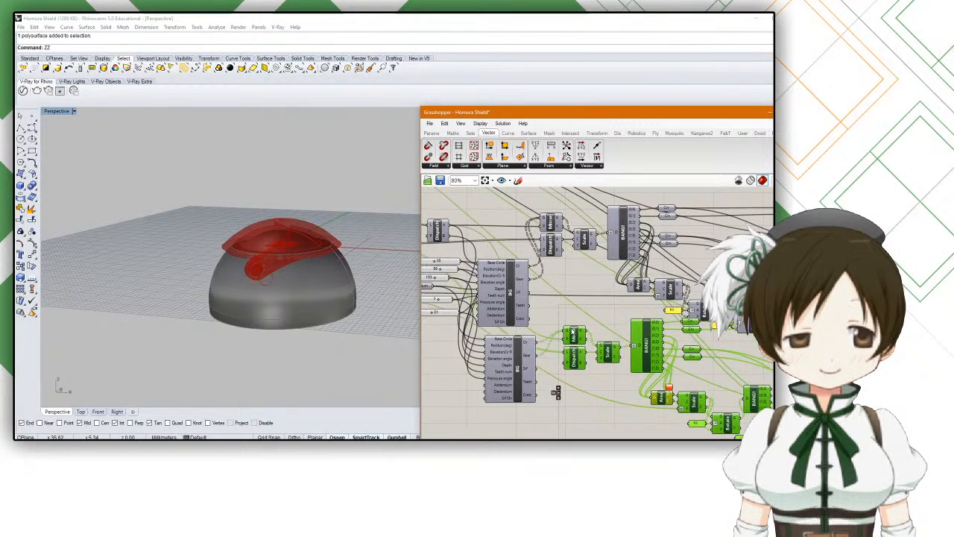
right_click_drag(581, 321, 608, 314)
scroll(608, 314, "up", 4)
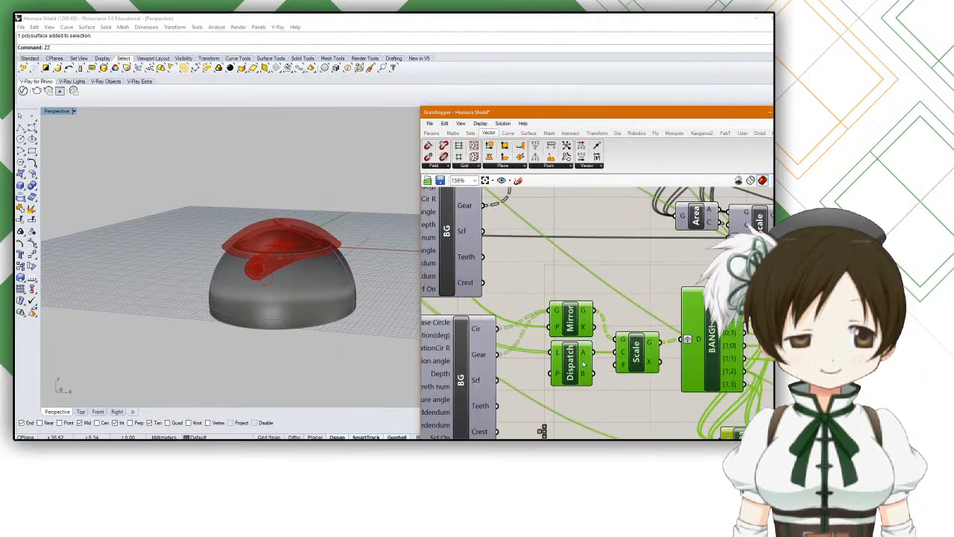
right_click_drag(595, 360, 561, 352)
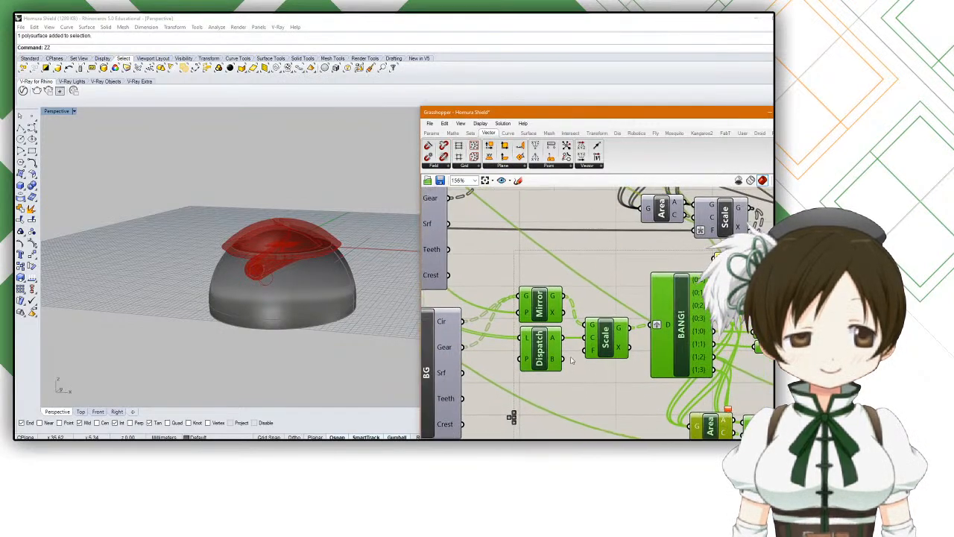
left_click(569, 366)
Step: Review the rewired chain's components and remove the copied chain
scroll(580, 345, "down", 4)
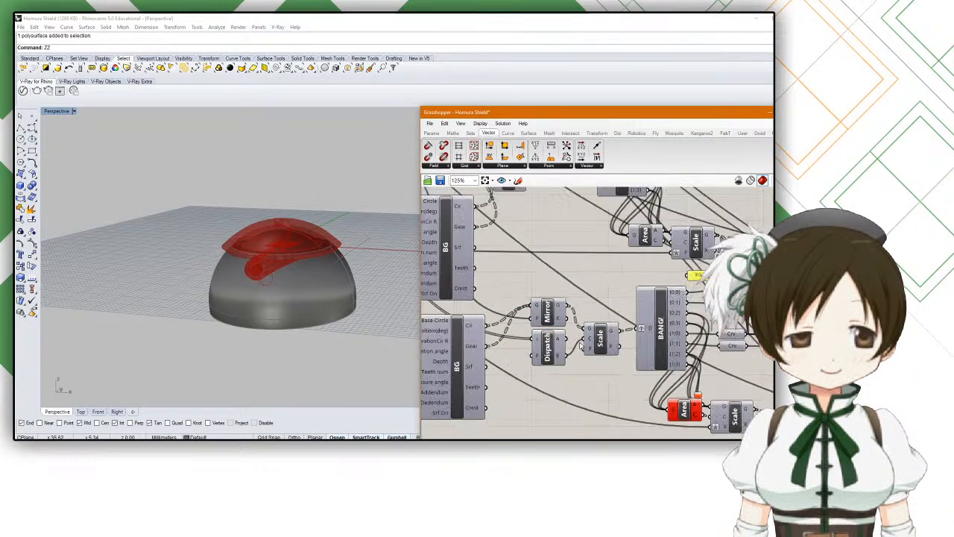
right_click_drag(283, 290, 323, 288)
scroll(542, 295, "down", 2)
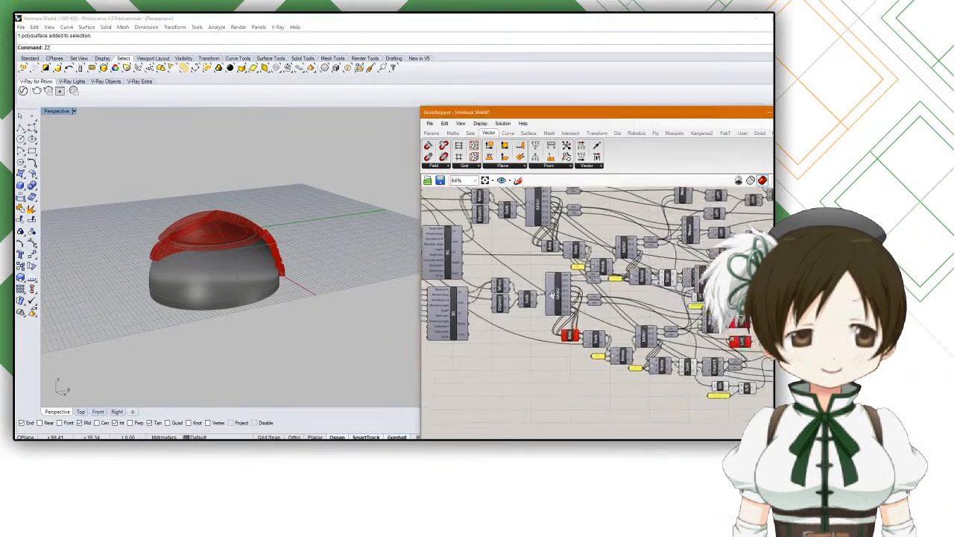
scroll(561, 361, "down", 3)
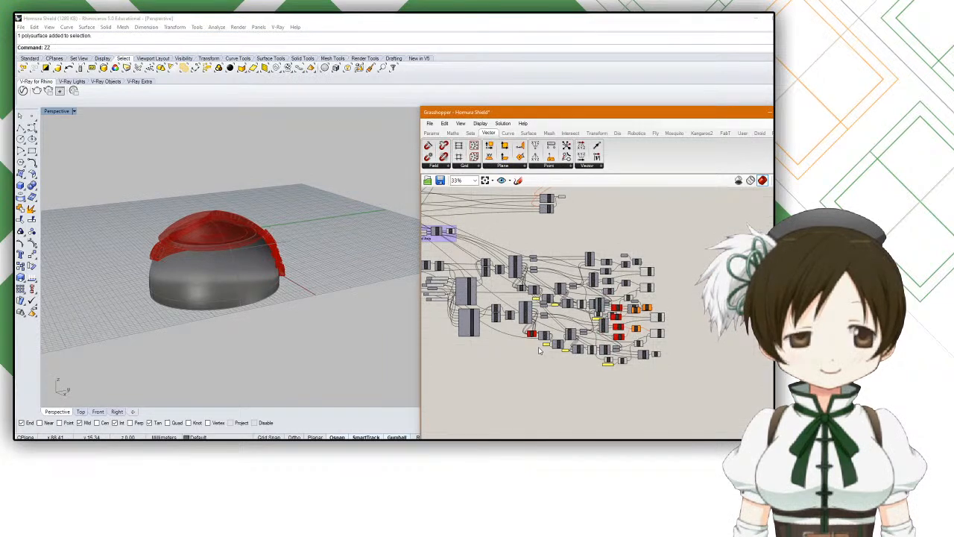
scroll(535, 350, "up", 3)
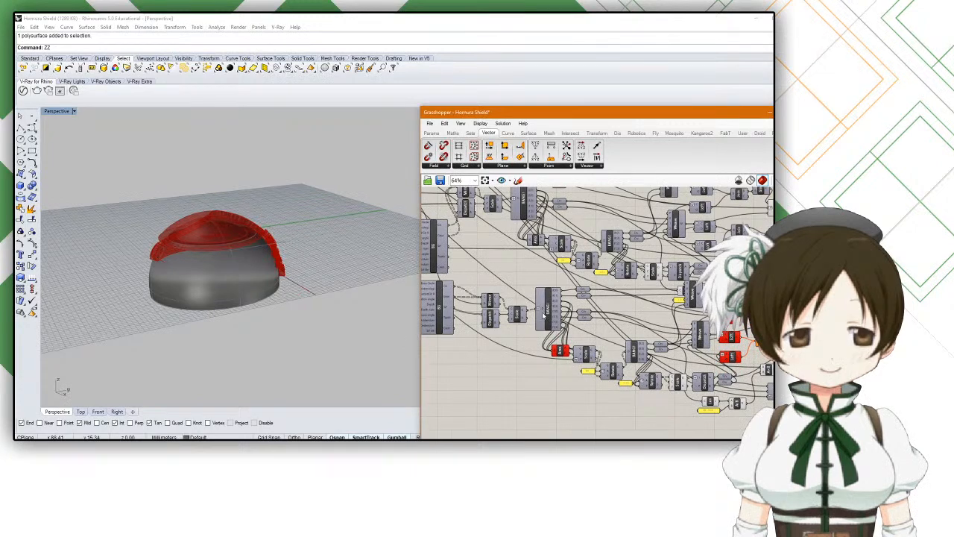
mouse_move(543, 315)
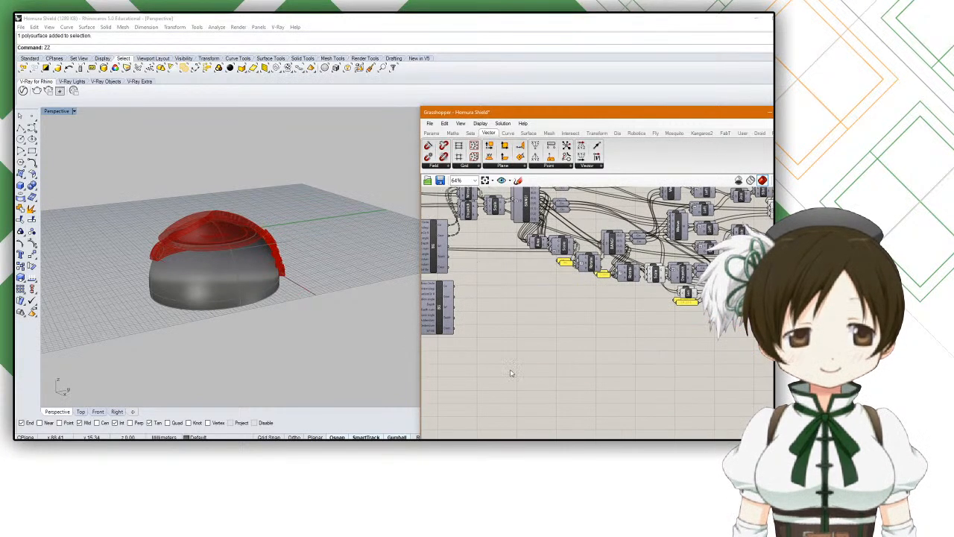
Step: Duplicate the full chain from Mirror and Dispatch onward again and place it below the second BG component
scroll(511, 373, "down", 2)
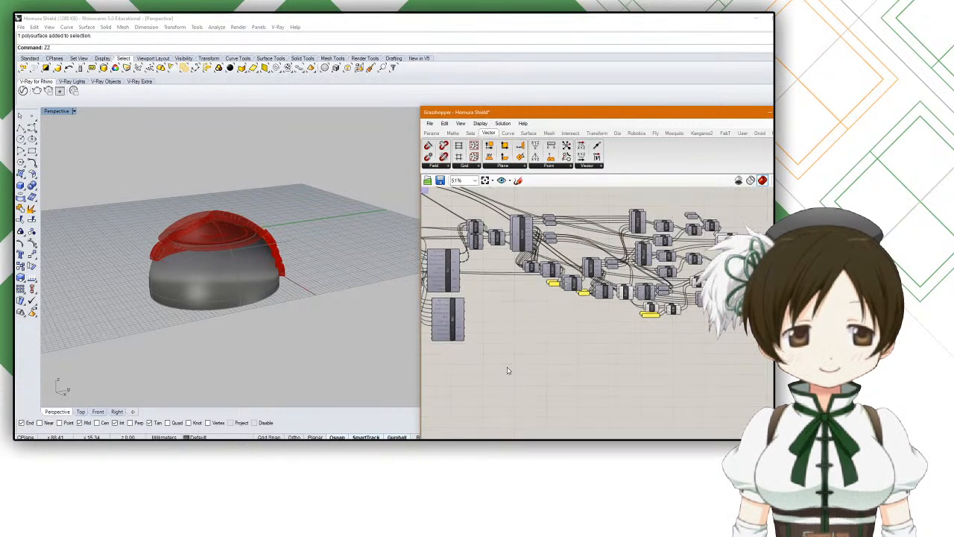
left_click_drag(735, 317, 473, 199)
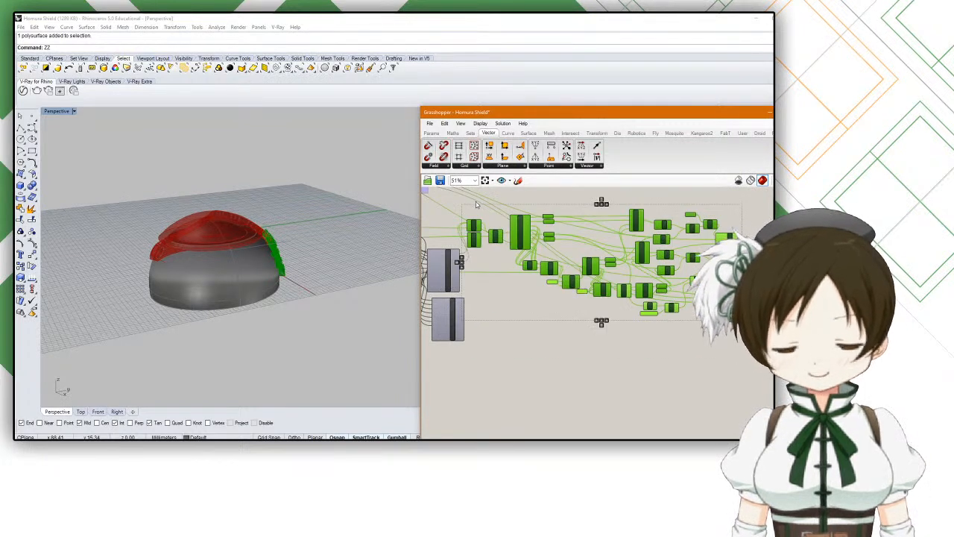
left_click_drag(524, 234, 559, 373, "alt")
left_click(540, 330)
Step: Connect the Cir and Gear outputs of the second BG component to the geometry input of the new Mirror copy
scroll(523, 302, "up", 3)
right_click_drag(513, 321, 567, 258)
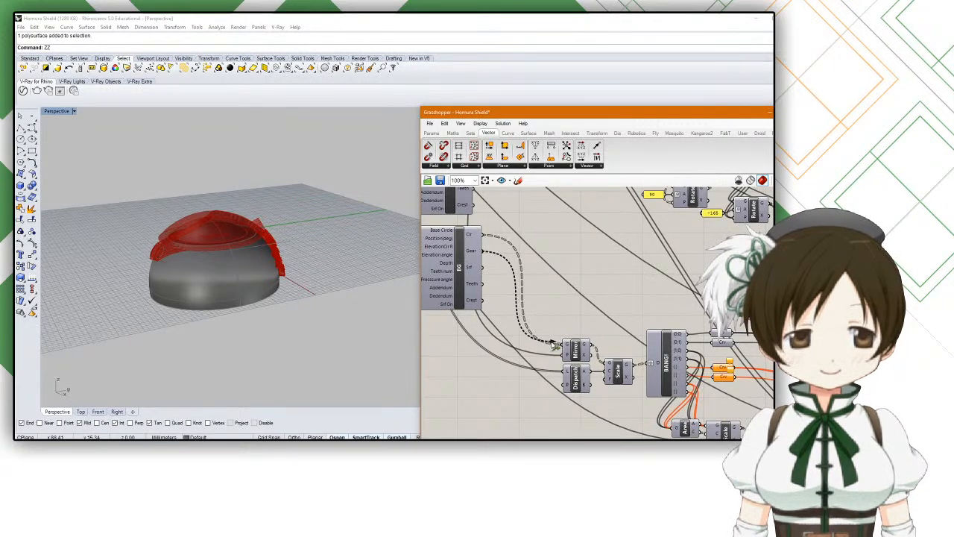
scroll(538, 329, "down", 2)
right_click_drag(564, 327, 595, 330)
scroll(553, 292, "up", 2)
scroll(554, 294, "down", 2)
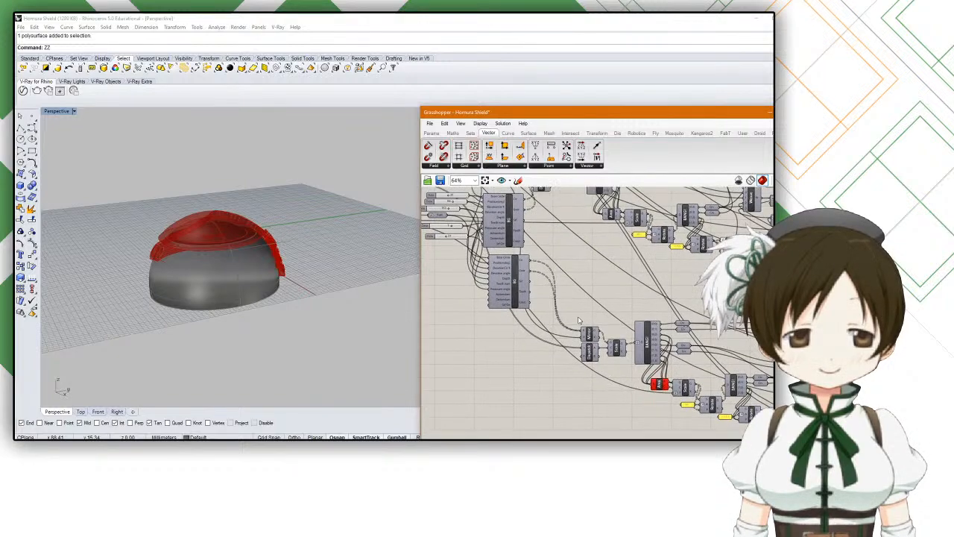
Step: Feed the copied Scale's center from Dispatch output B instead of A, and preview only the selected Scale's geometry
scroll(578, 314, "up", 4)
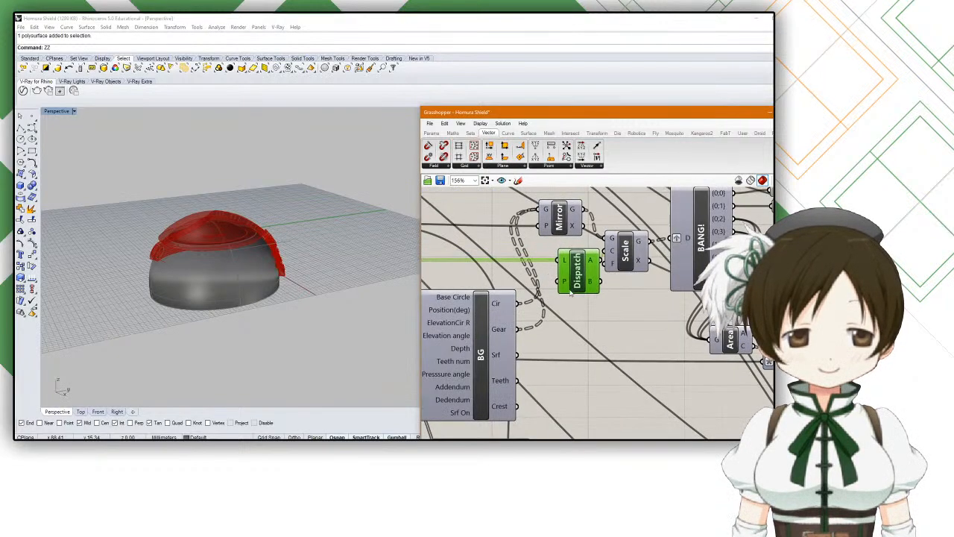
scroll(578, 295, "down", 3)
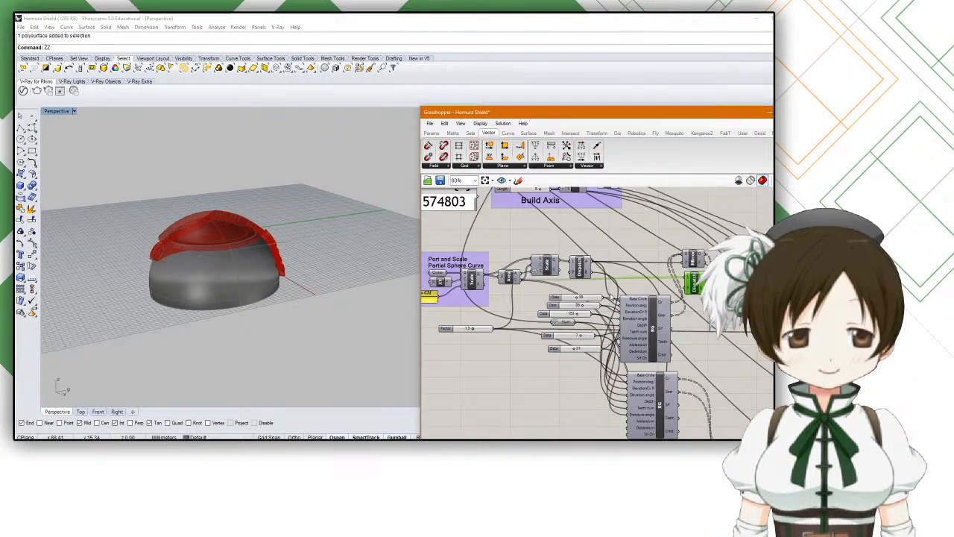
scroll(597, 299, "up", 1)
scroll(602, 304, "down", 1)
right_click_drag(651, 413, 456, 264)
scroll(571, 373, "up", 3)
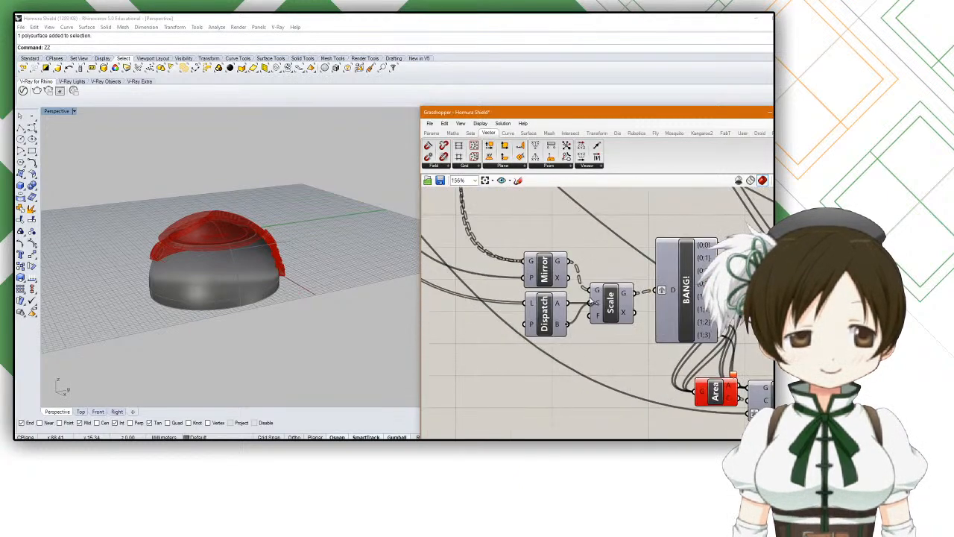
right_click_drag(368, 272, 317, 278)
left_click(777, 181)
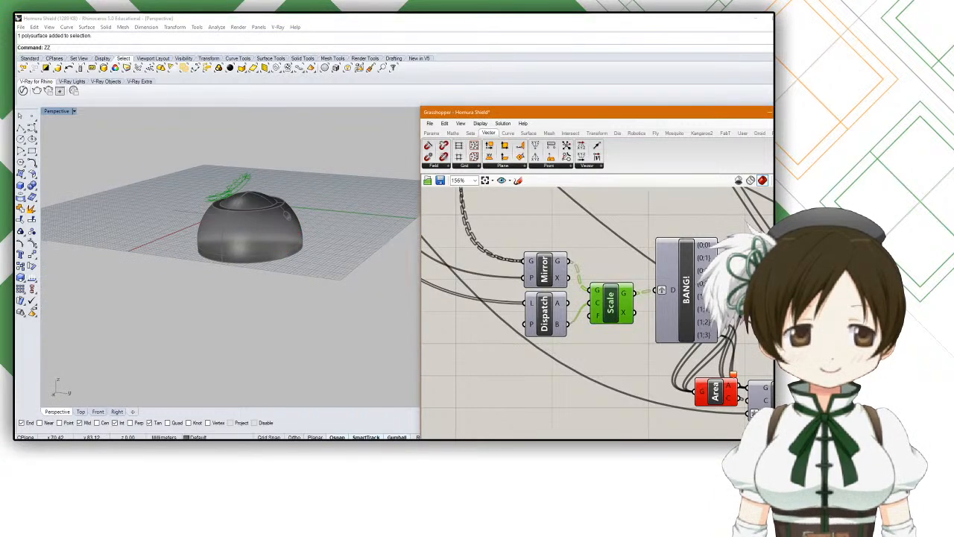
Step: Examine the Mirror copy's geometry and plane inputs, its connections to the second BG component, and its preview against the shield
right_click_drag(262, 247, 296, 243)
right_click_drag(673, 313, 632, 328)
left_click(505, 289)
right_click_drag(505, 289, 587, 341)
scroll(587, 341, "down", 4)
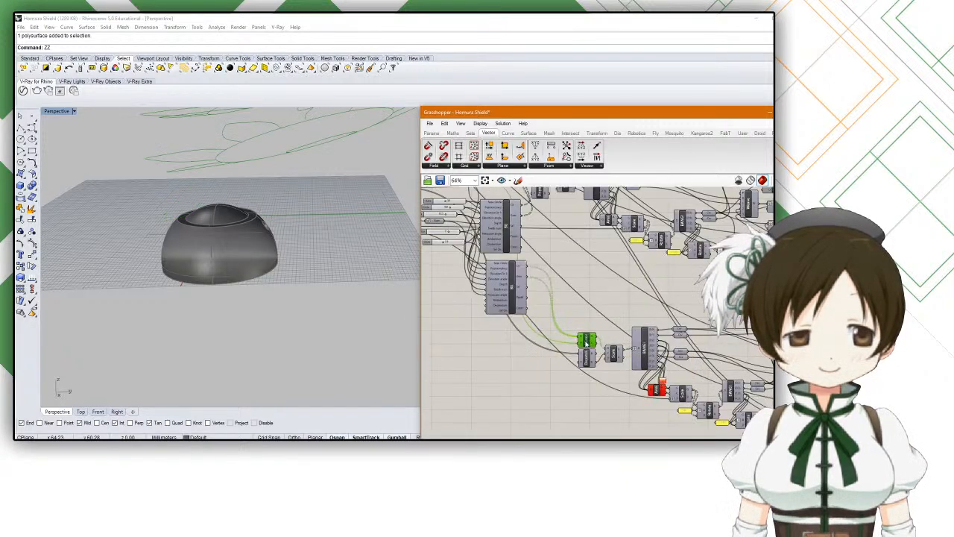
scroll(585, 341, "up", 1)
right_click_drag(579, 291, 589, 304)
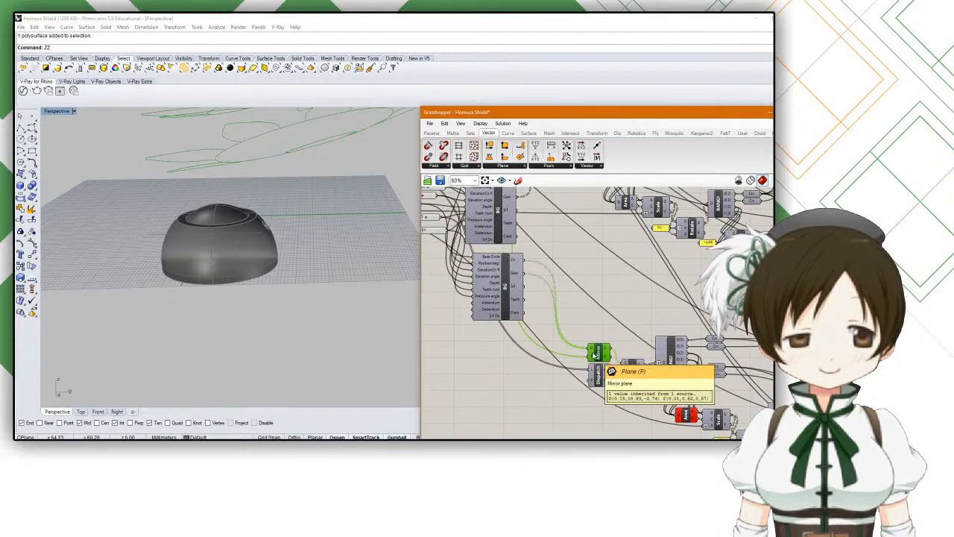
right_click_drag(594, 357, 641, 375)
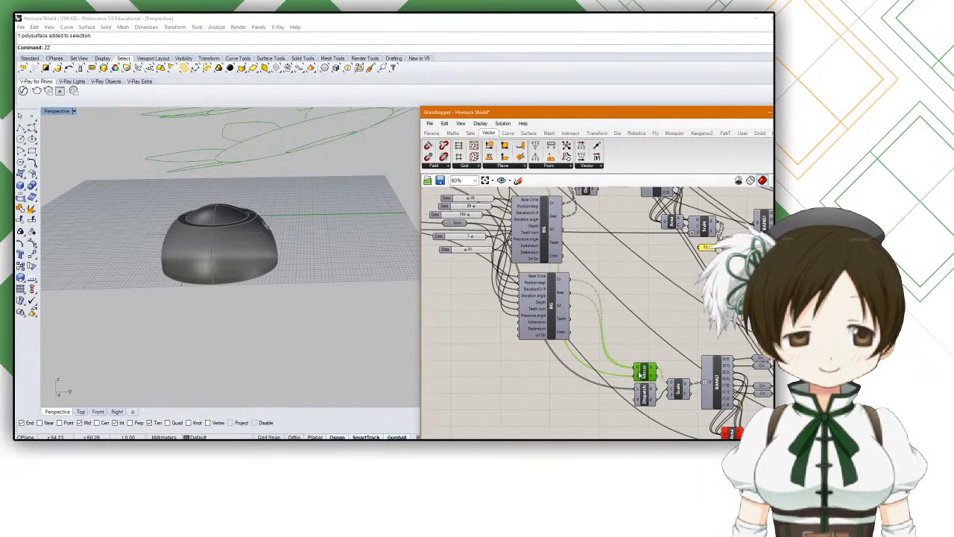
scroll(640, 375, "down", 1)
right_click_drag(618, 277, 628, 322)
scroll(598, 249, "up", 3)
scroll(590, 273, "down", 2)
right_click_drag(571, 297, 535, 246)
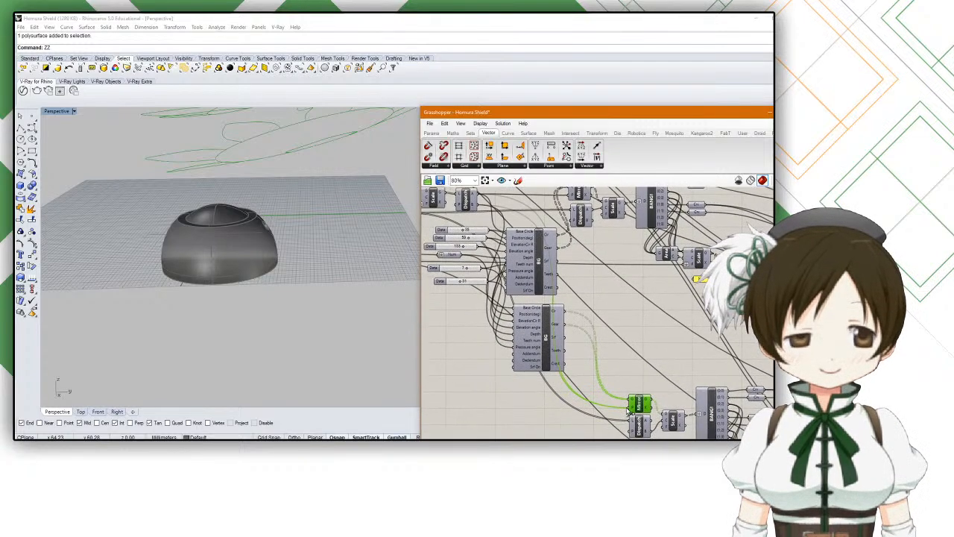
right_click_drag(617, 391, 504, 281)
scroll(507, 282, "down", 4)
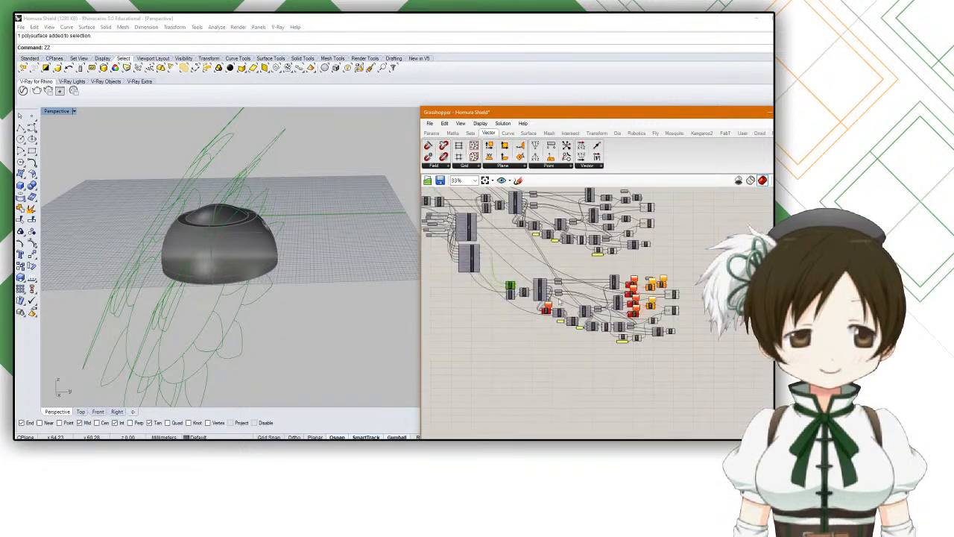
Step: Delete the second BG component together with the whole copied chain below the original one
left_click_drag(677, 370, 502, 267)
middle_click(517, 283)
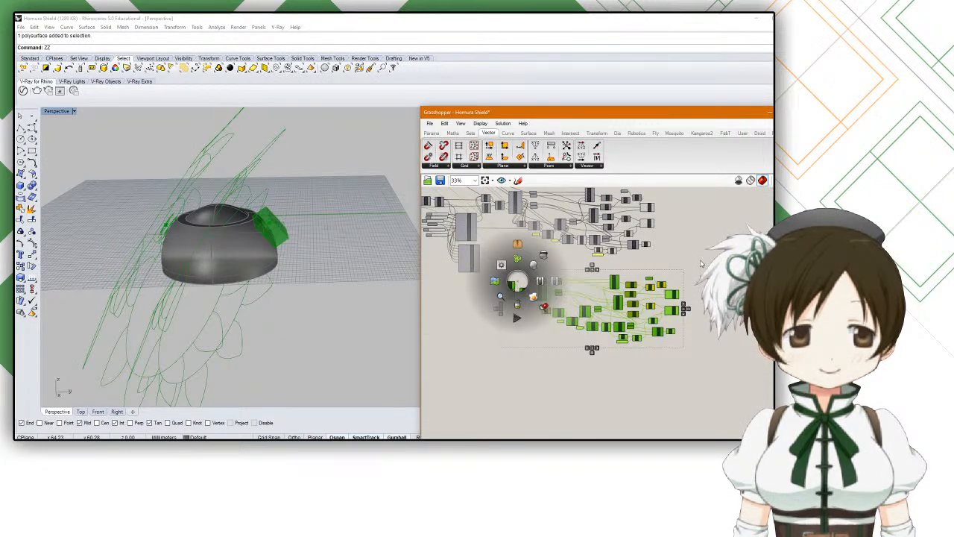
left_click_drag(712, 362, 462, 259)
key("Delete")
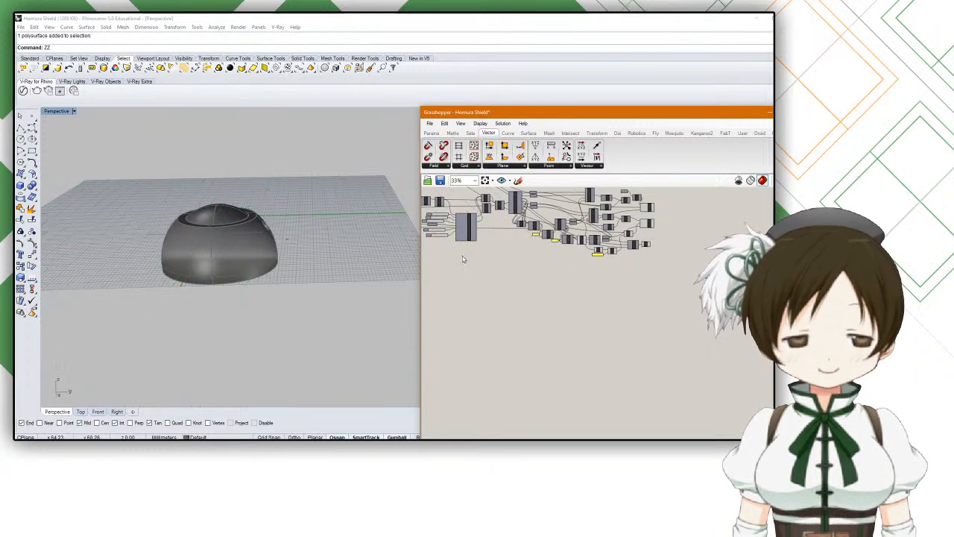
Step: Inspect the petal gears on the shield and the two Rotate components that end the original chain
right_click_drag(313, 233, 253, 281)
scroll(325, 221, "up", 6)
right_click_drag(545, 280, 532, 303)
scroll(627, 281, "up", 5)
scroll(693, 262, "up", 3)
right_click_drag(693, 263, 633, 358)
scroll(611, 283, "down", 4)
left_click(612, 270)
left_click(609, 225)
right_click_drag(641, 214, 580, 223)
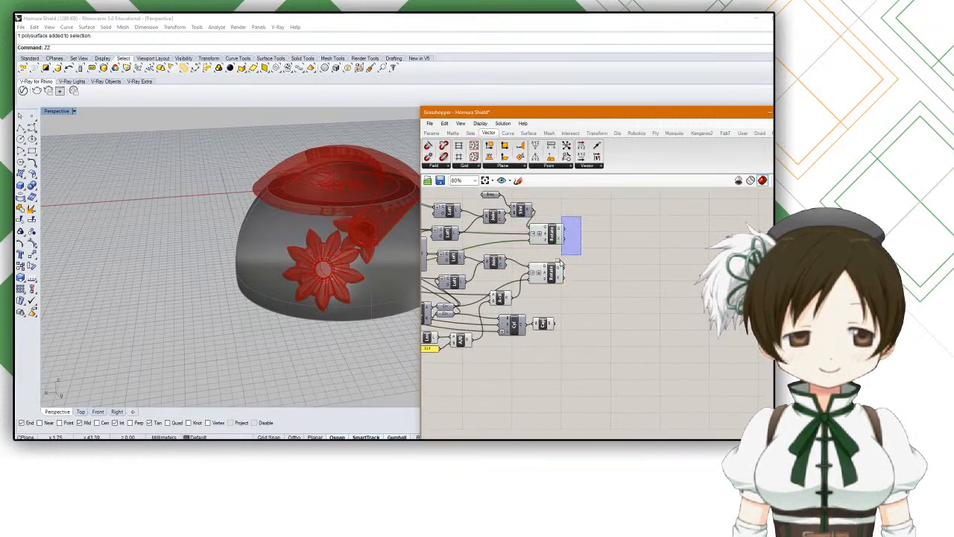
Step: Add a Rotate component after the original chain's two final Rotate components, with an XY Plane component in front of it
double_click(604, 261)
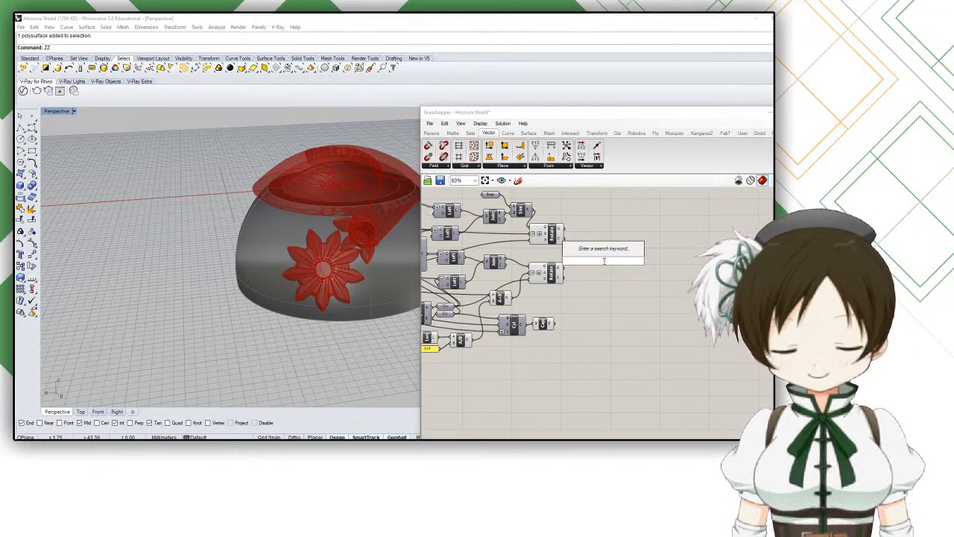
type("rotat")
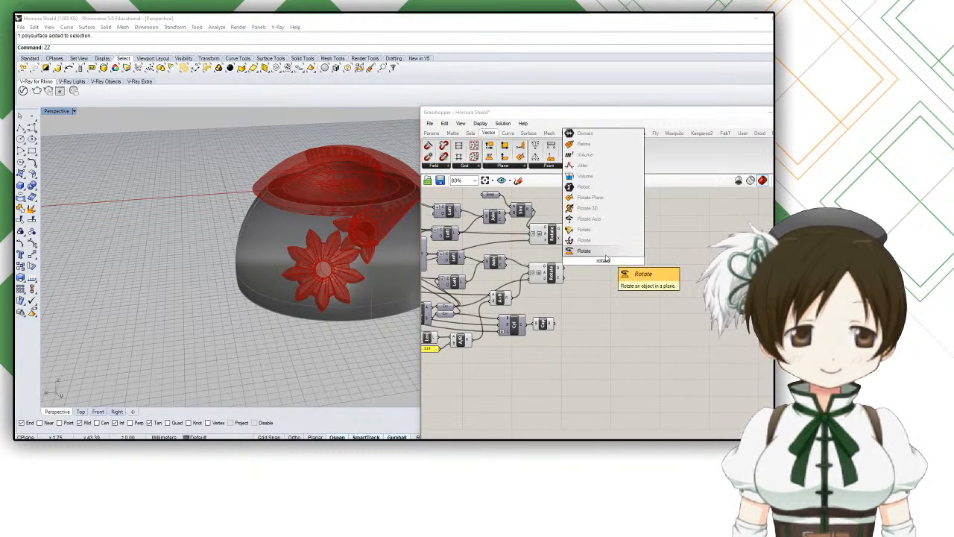
key("Return")
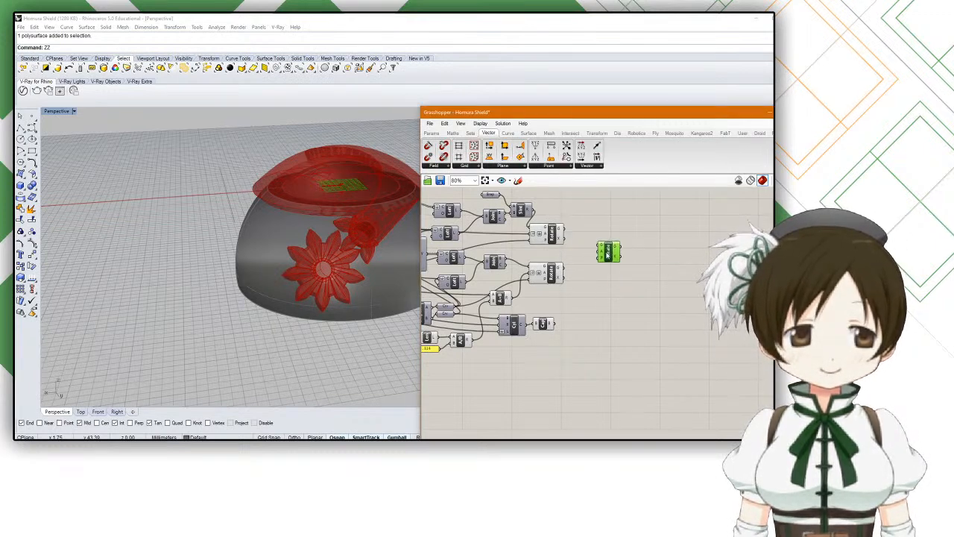
double_click(572, 253)
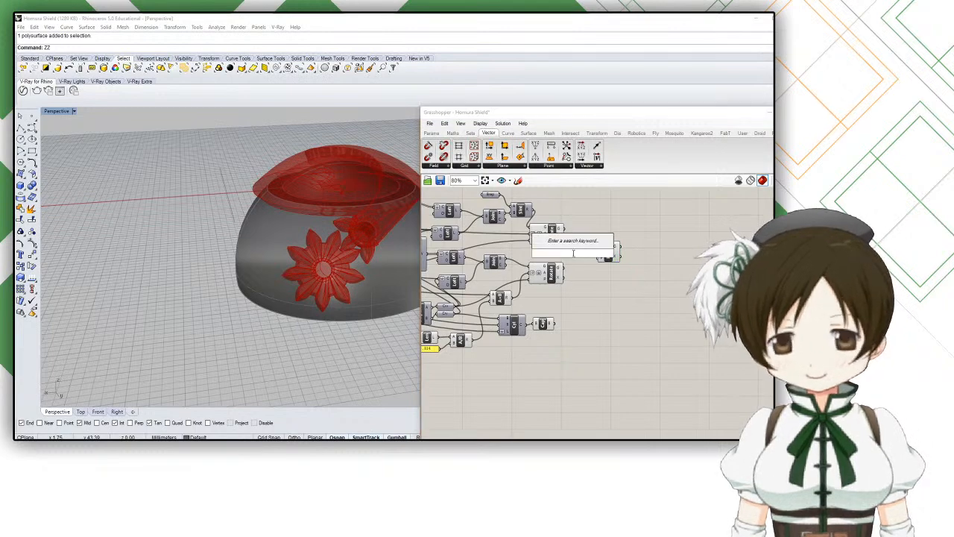
type("xy")
key("Return")
scroll(597, 262, "up", 5)
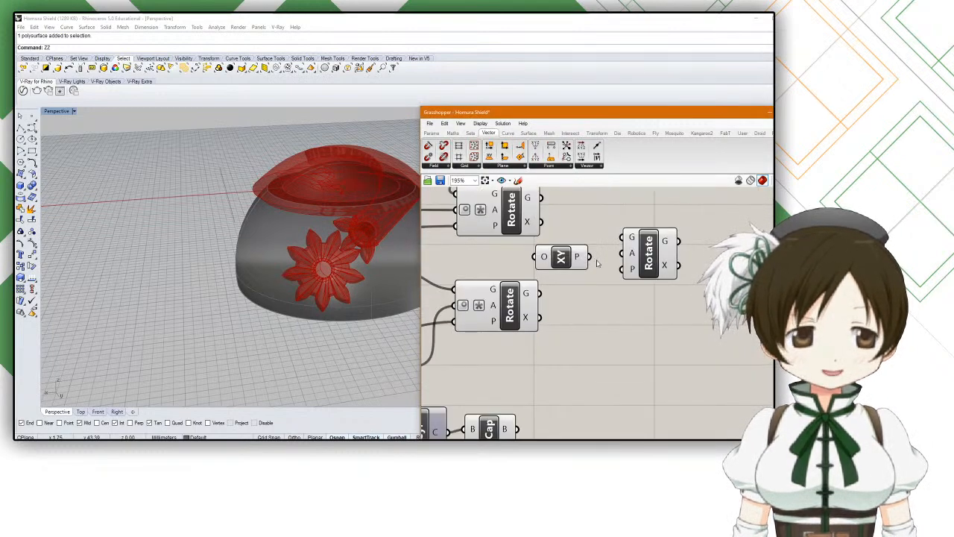
Step: Feed the XY plane into the new Rotate component's plane input and set its angle to 180 in degrees
left_click_drag(577, 259, 594, 273)
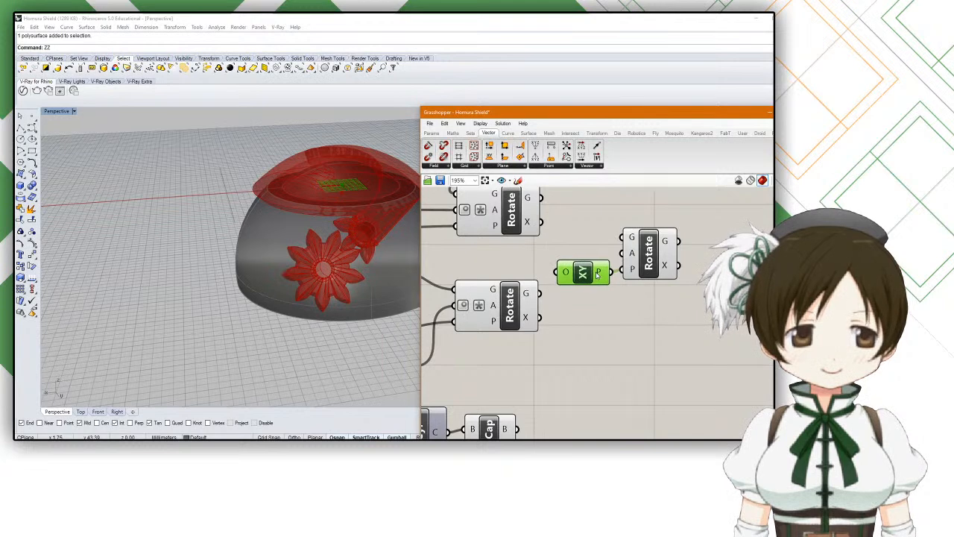
right_click(632, 258)
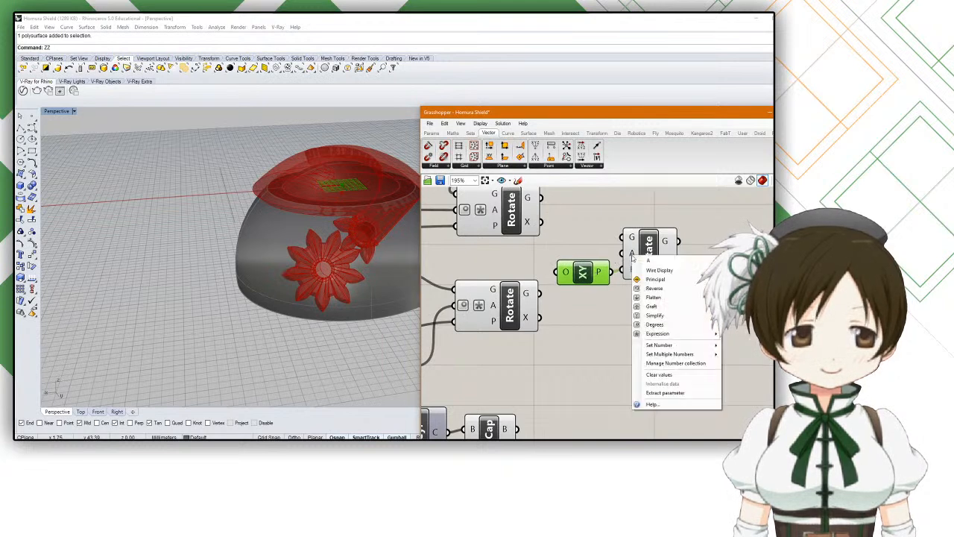
left_click(665, 325)
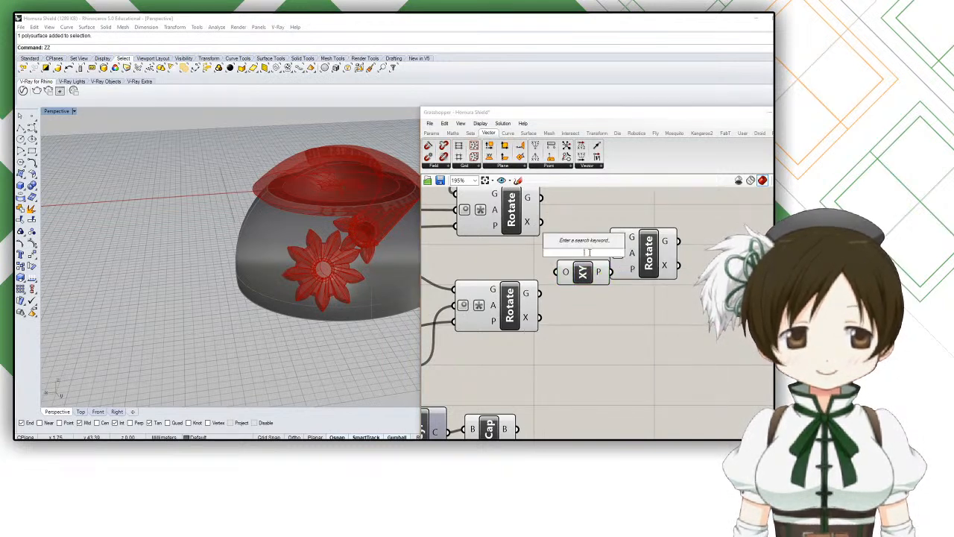
right_click(632, 255)
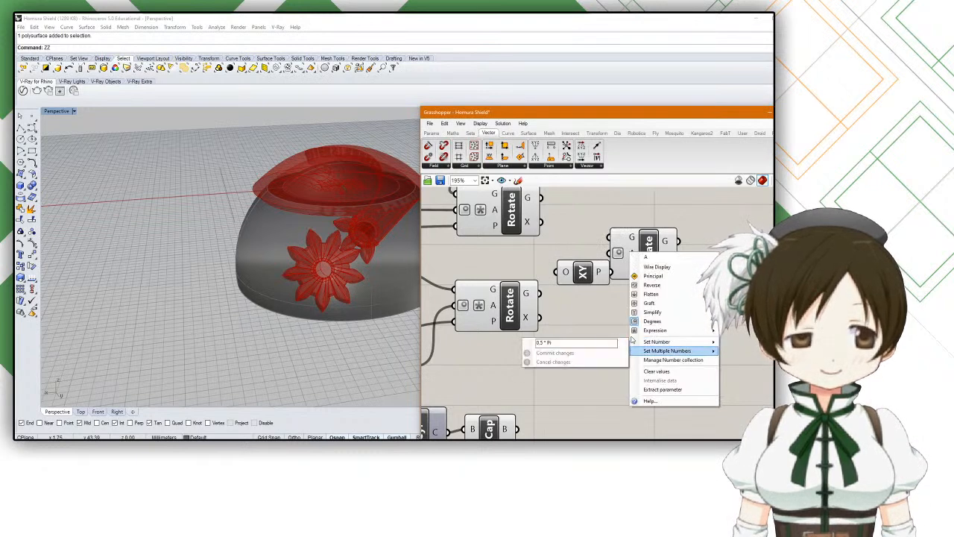
mouse_move(671, 350)
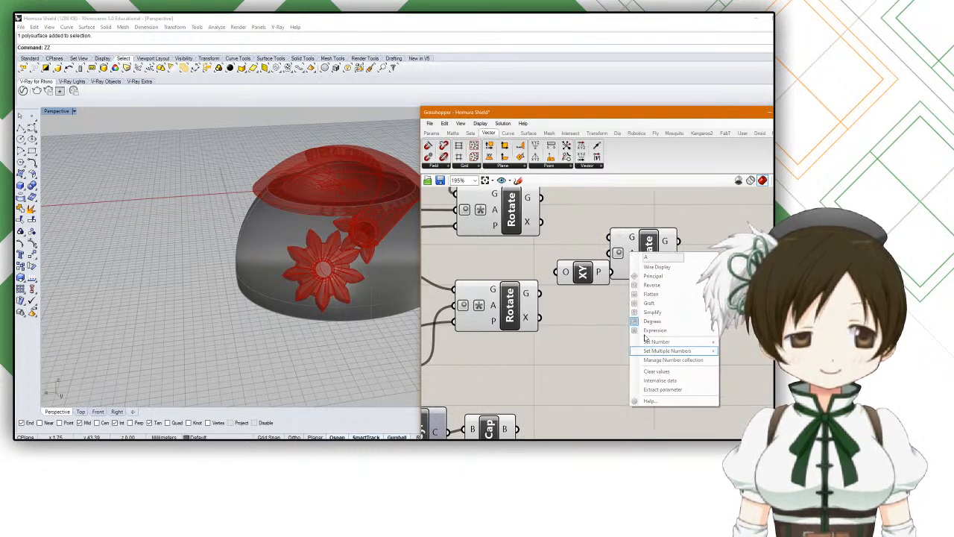
left_click_drag(583, 273, 566, 270)
right_click(624, 258)
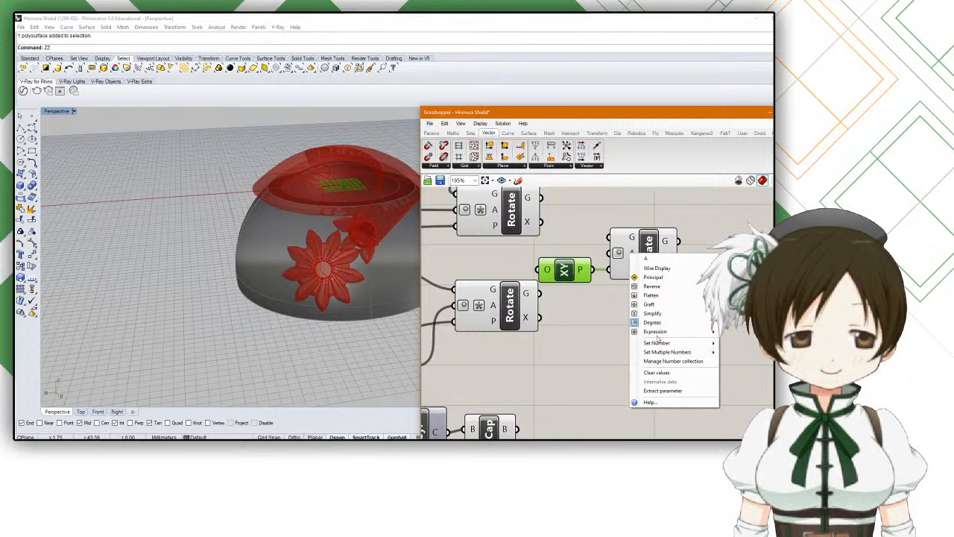
mouse_move(663, 348)
left_click(580, 343)
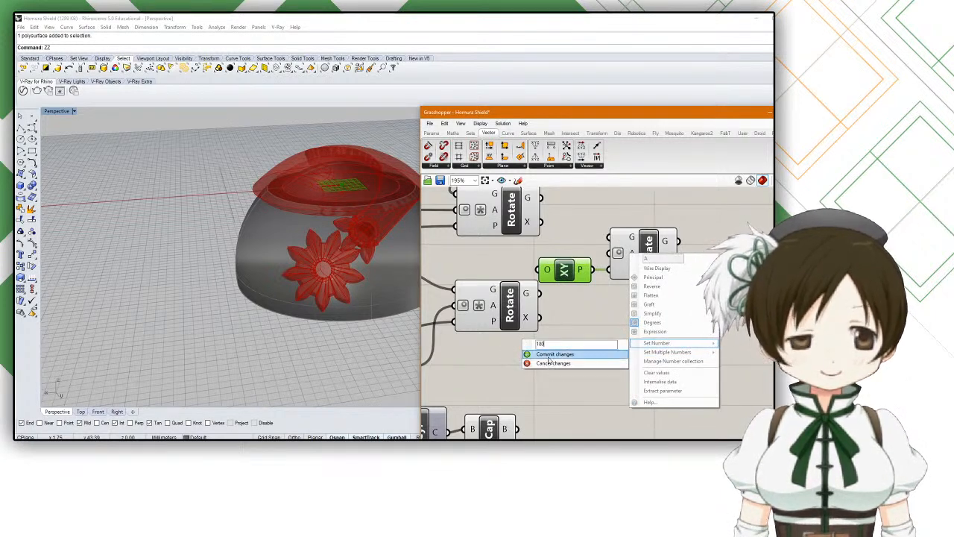
left_click(552, 354)
Step: Connect the geometry outputs of both existing Rotate components to the new Rotate's geometry input and check its preview on the dome
right_click_drag(564, 222, 563, 244)
left_click_drag(538, 219, 607, 259)
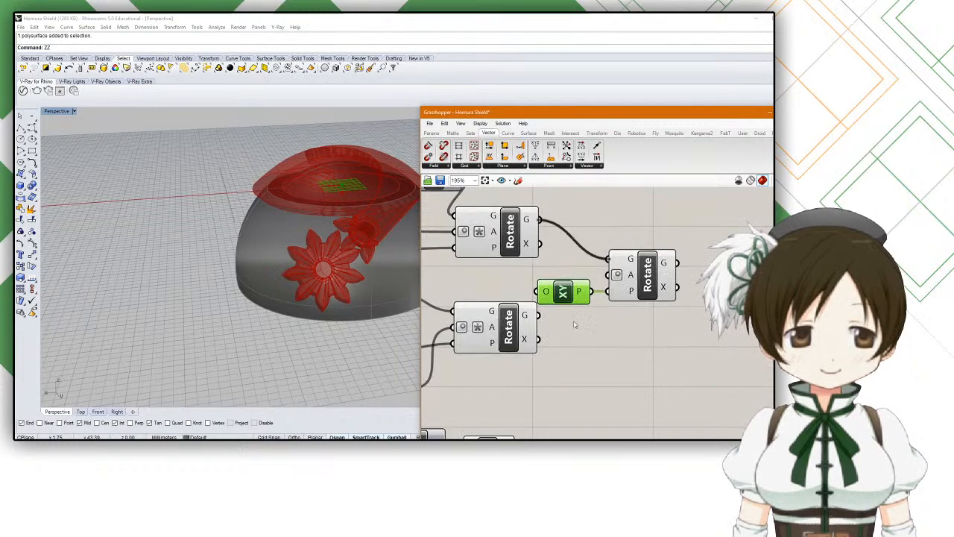
left_click(634, 280)
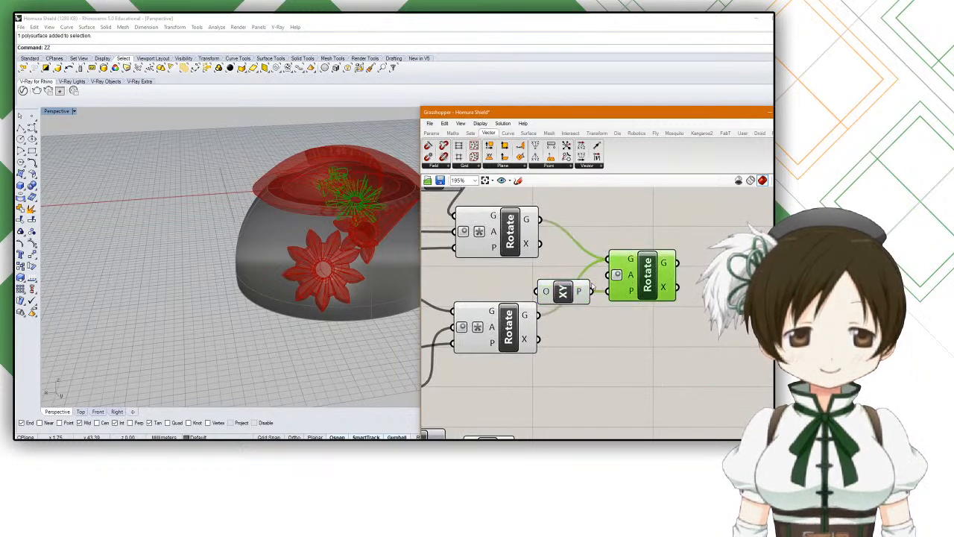
scroll(287, 243, "down", 2)
right_click_drag(288, 242, 528, 216)
right_click_drag(305, 310, 280, 240, "shift")
scroll(279, 238, "down", 3)
scroll(603, 326, "down", 10)
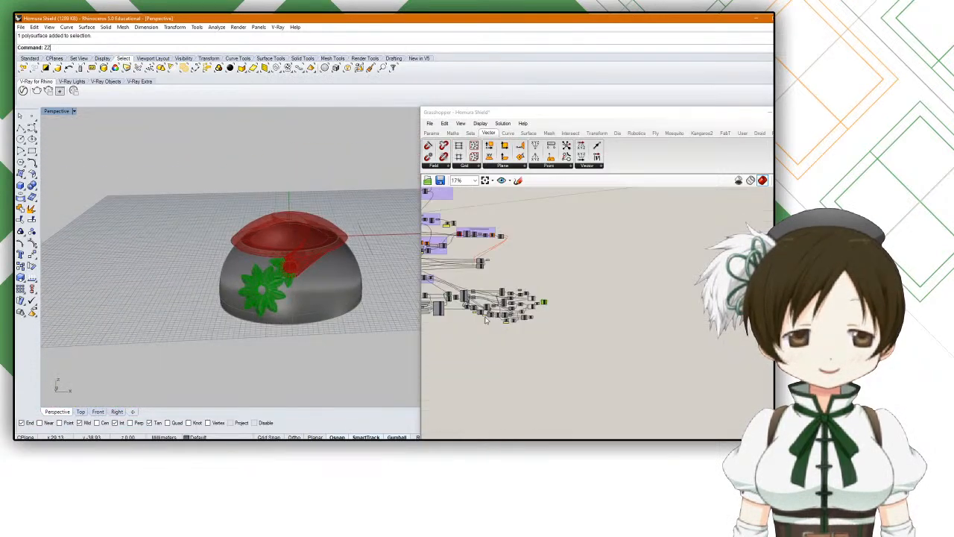
Step: Add the capped cylinder to the new Rotate component's geometry input
scroll(478, 273, "up", 10)
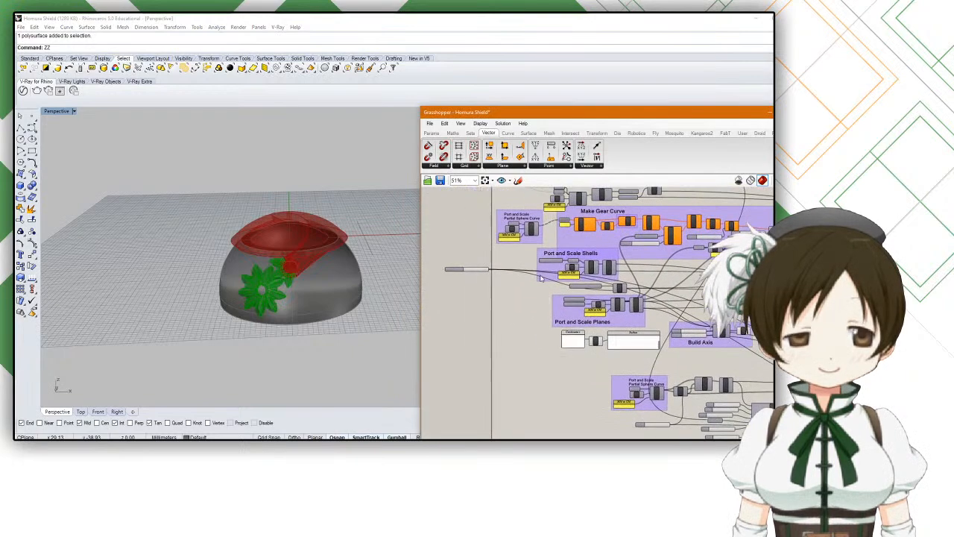
scroll(477, 273, "up", 7)
mouse_move(475, 285)
left_mouse_down()
mouse_move(530, 289)
mouse_move(458, 282)
left_mouse_up()
scroll(558, 289, "down", 10)
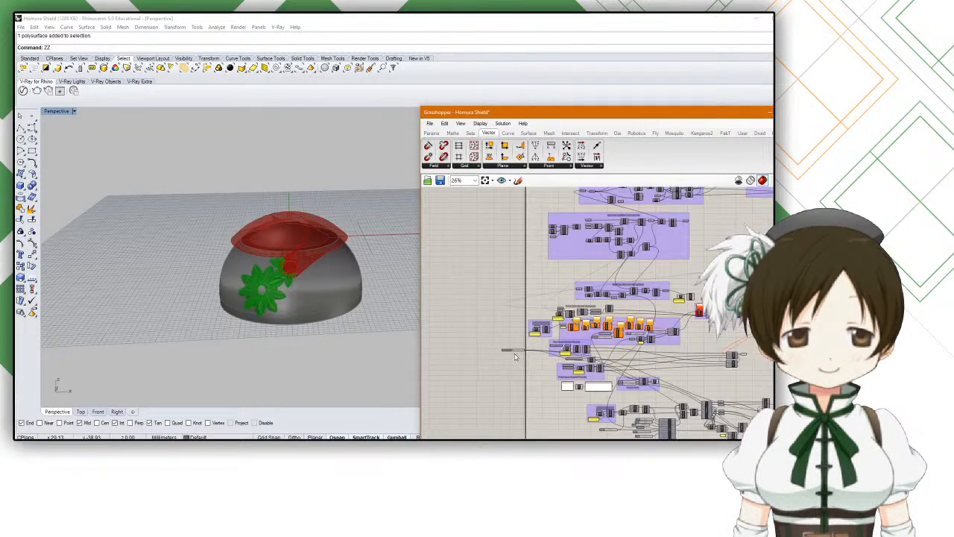
scroll(557, 290, "up", 6)
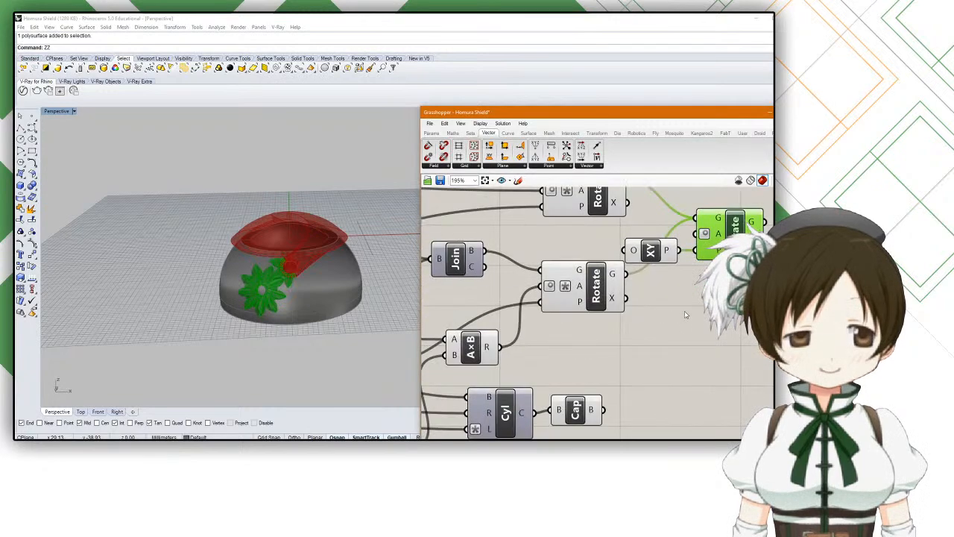
left_click_drag(633, 374, 693, 254)
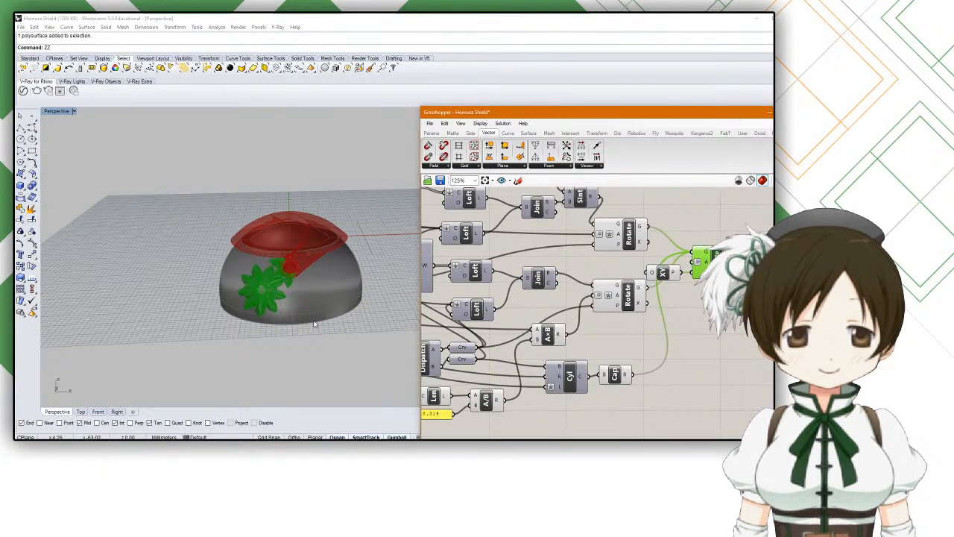
Step: Examine the rotated flower gears around the dome and how they sit against its edge profile
right_click_drag(315, 351, 486, 307)
left_click_drag(730, 307, 733, 261)
left_click(709, 313)
scroll(709, 313, "down", 5)
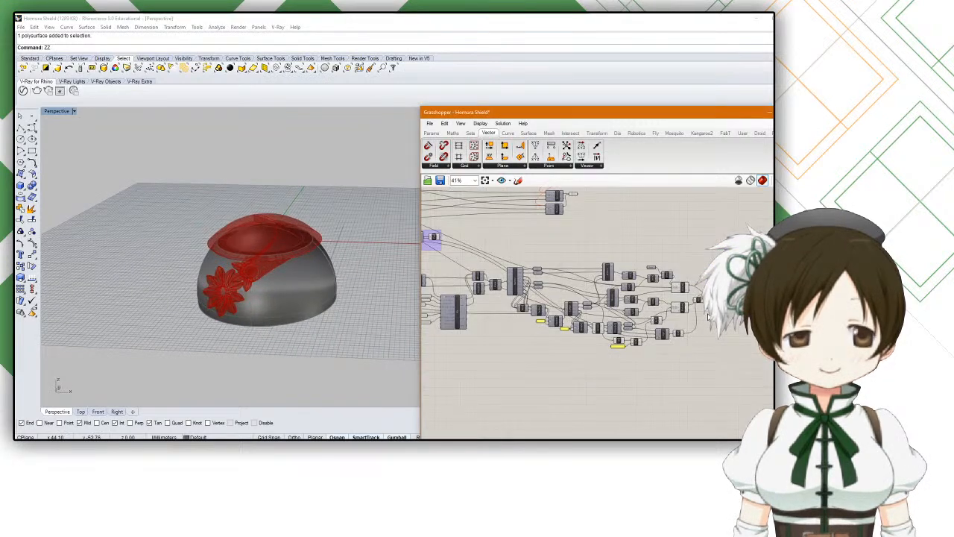
right_click_drag(276, 255, 188, 314)
scroll(273, 311, "up", 6)
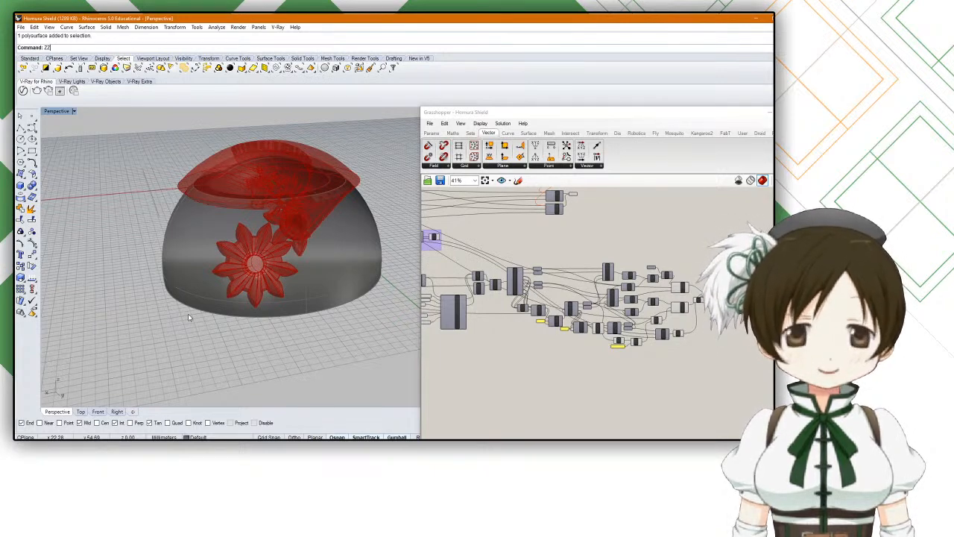
scroll(189, 317, "down", 3)
right_click_drag(188, 317, 370, 208)
scroll(255, 234, "up", 8)
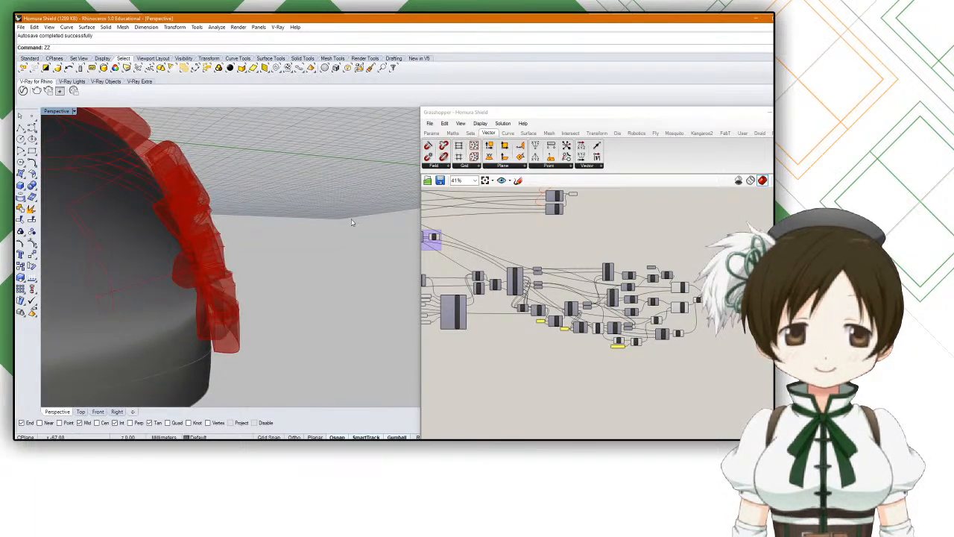
Step: Restore the earlier view of the whole dome and compare the flower gears on both sides and from above
key("Home")
key("Home")
key("Home")
key("Home")
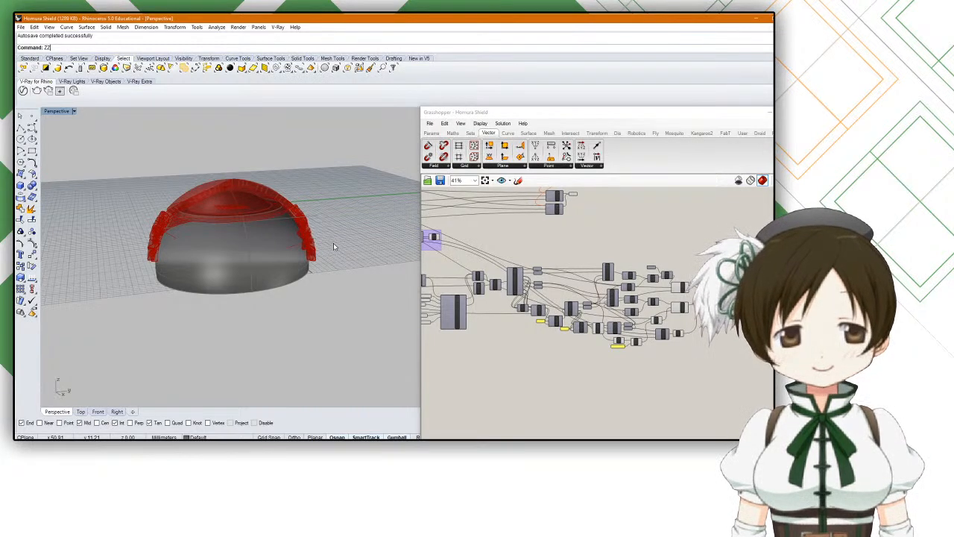
right_click_drag(334, 247, 204, 250)
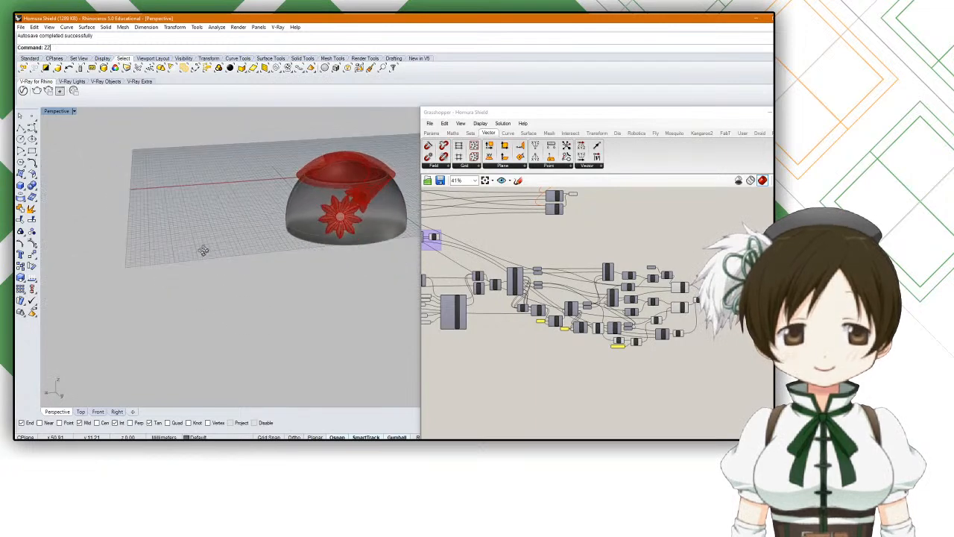
right_click_drag(266, 224, 314, 254)
scroll(314, 253, "up", 3)
scroll(314, 254, "down", 2)
scroll(526, 308, "down", 5)
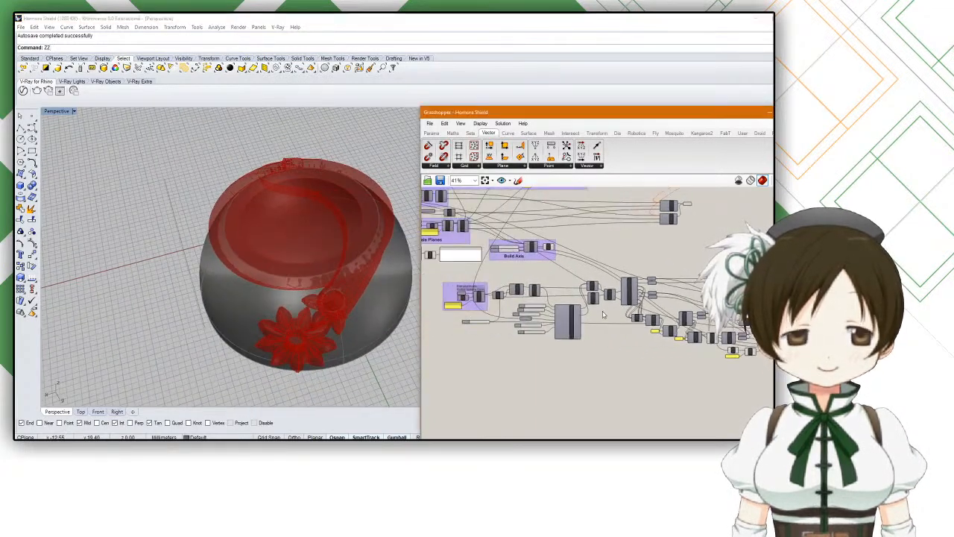
Step: Test the shell opening with the Rotation Angle slider at 70 and return the slider to 0
scroll(524, 307, "up", 10)
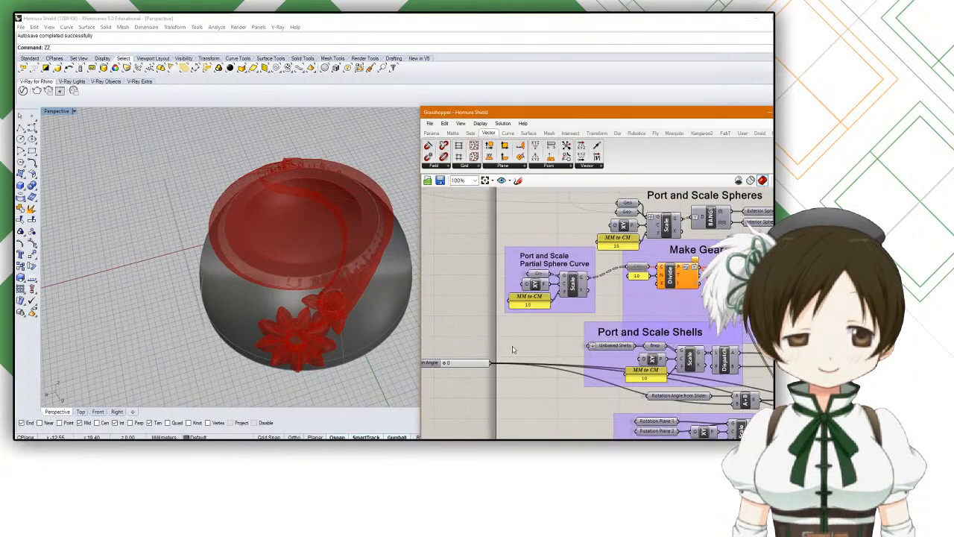
scroll(491, 325, "up", 1)
left_click(465, 326)
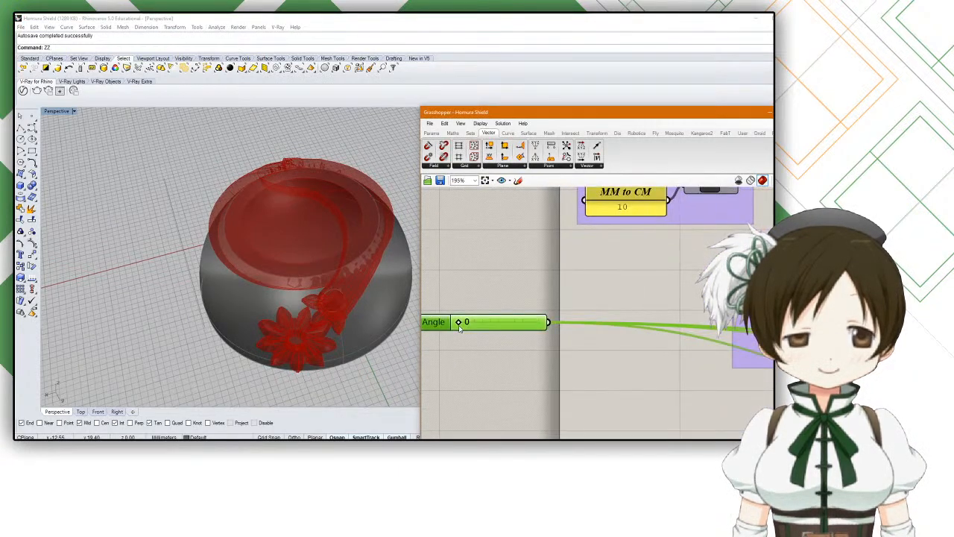
left_click_drag(471, 323, 548, 325)
right_click_drag(346, 322, 328, 277)
mouse_move(540, 322)
left_mouse_down()
mouse_move(471, 321)
mouse_move(538, 323)
left_mouse_up()
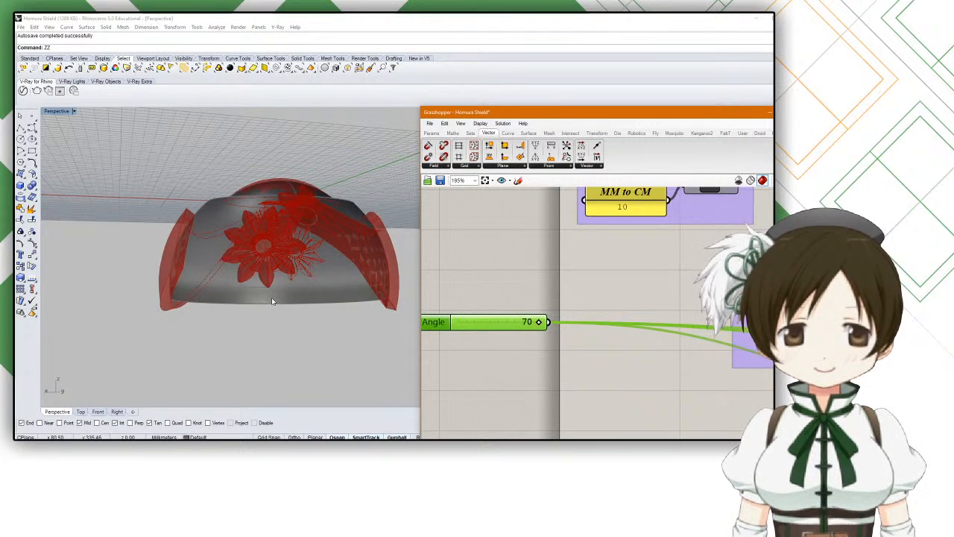
left_click_drag(539, 322, 442, 328)
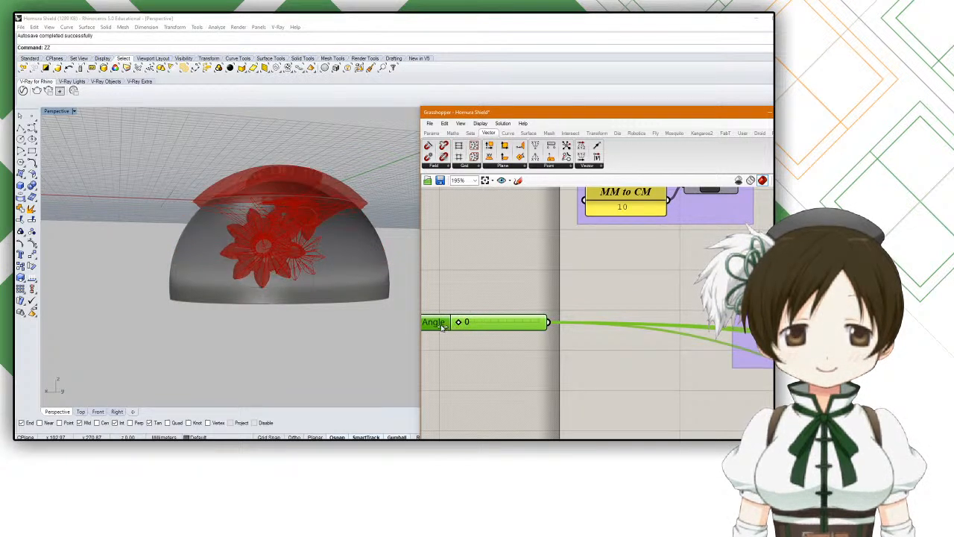
Step: Try a Teeth num of 6 on the gear component and set it back to 7
right_click_drag(471, 313, 507, 305)
scroll(259, 292, "up", 2)
scroll(251, 296, "up", 2)
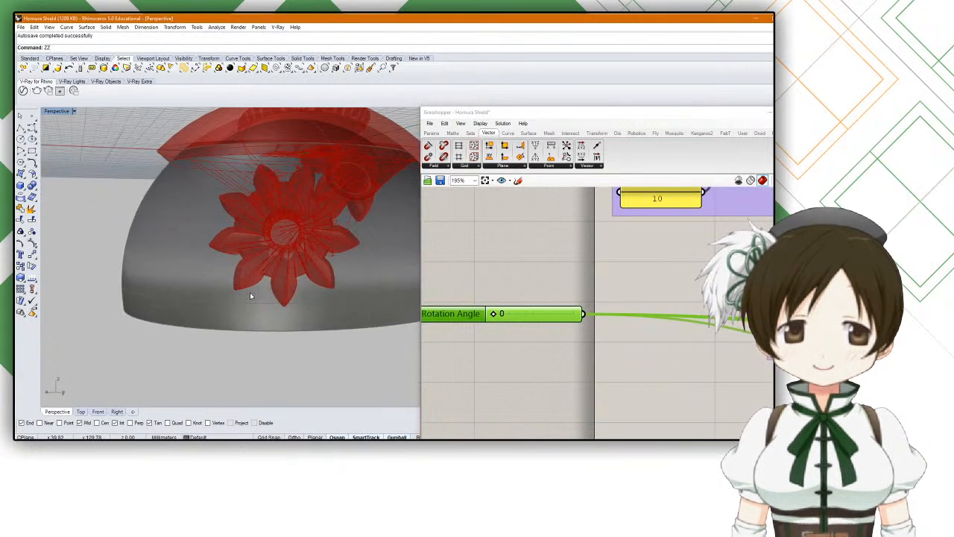
scroll(250, 292, "down", 4)
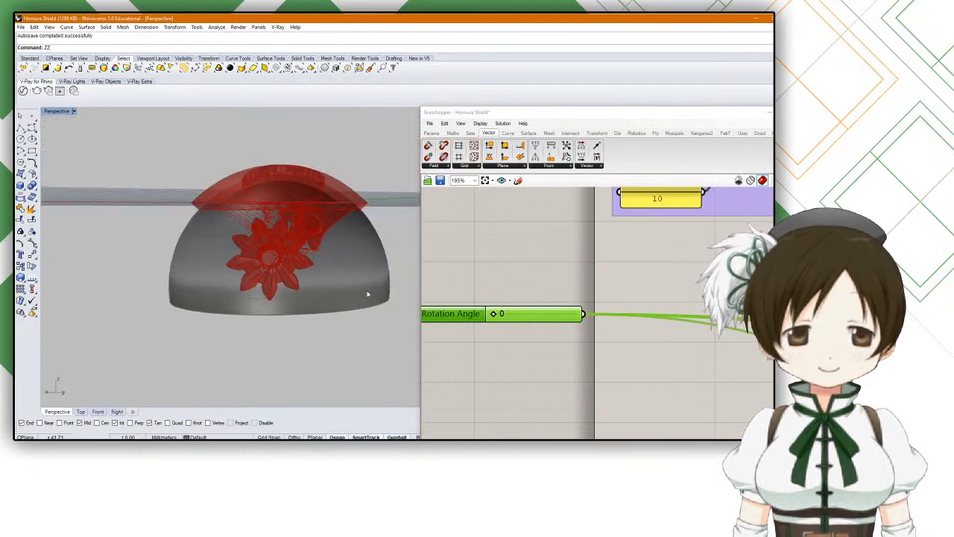
scroll(589, 322, "down", 6)
scroll(588, 314, "up", 6)
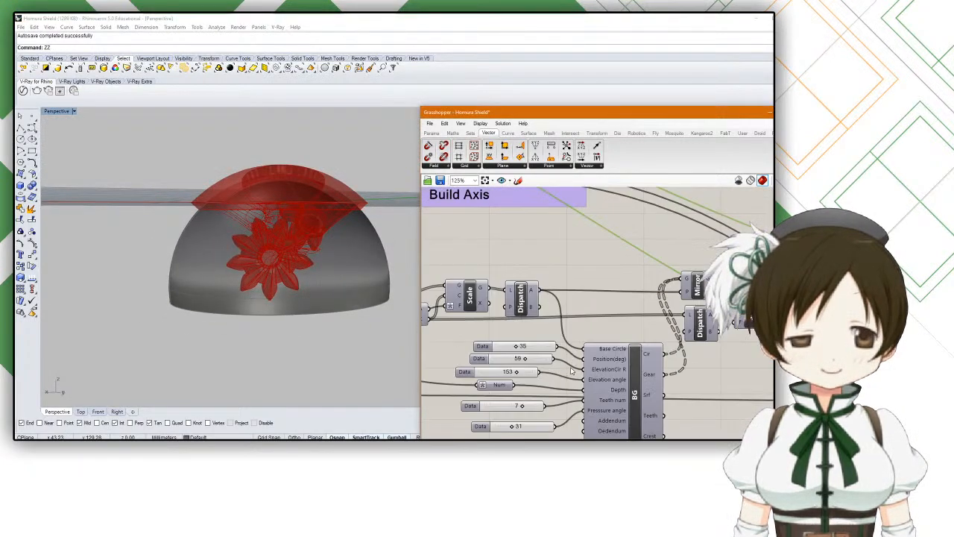
right_click_drag(588, 299, 618, 282)
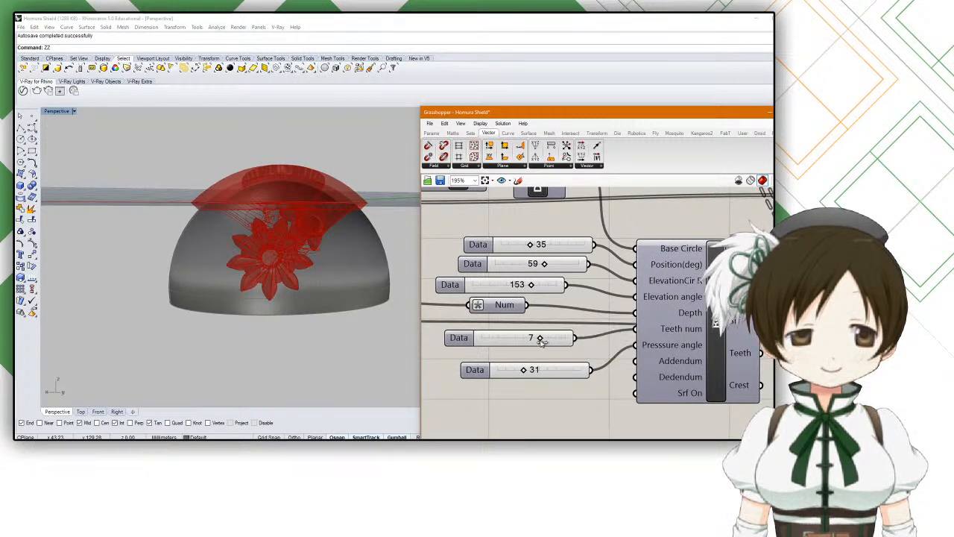
left_click_drag(539, 339, 532, 340)
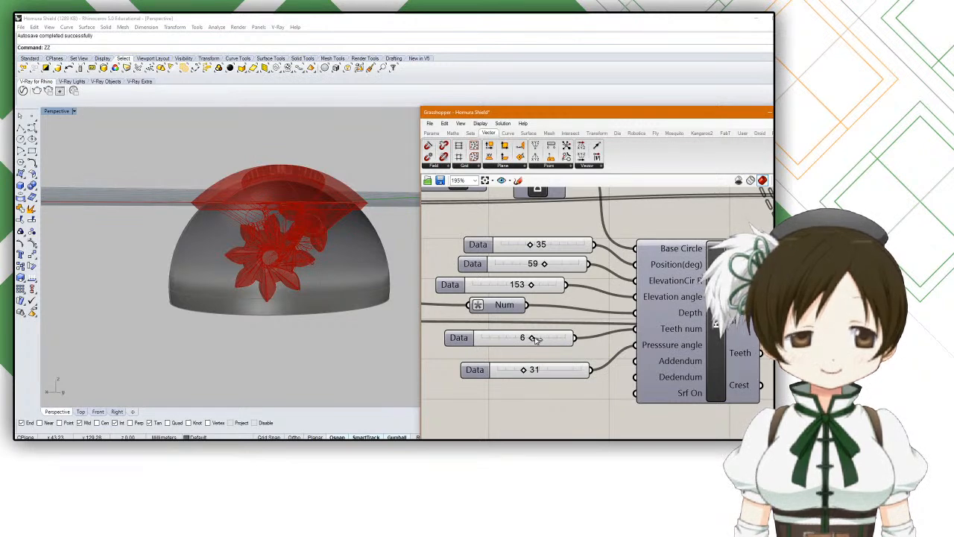
left_click_drag(534, 339, 541, 339)
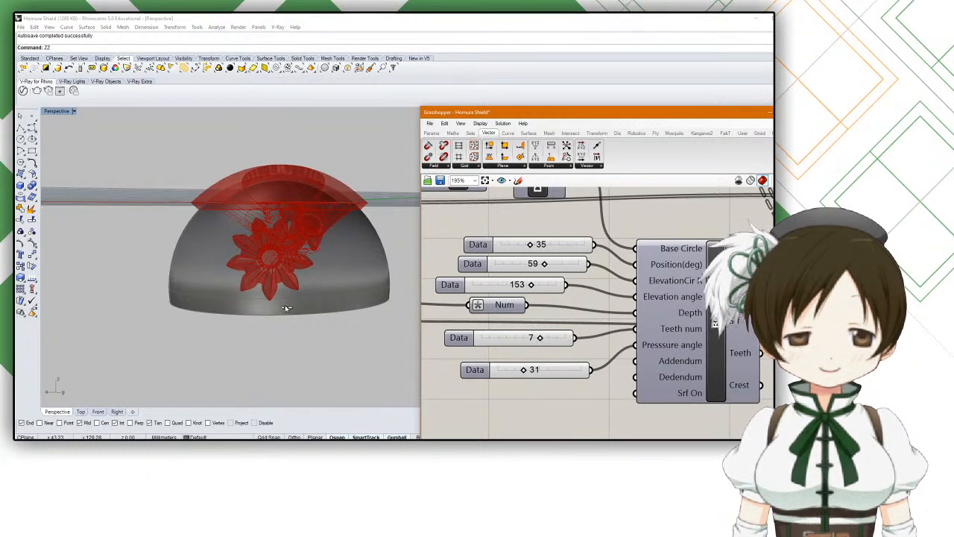
Step: Set the slider feeding the gear component's ElevationCir R to 36 and check the resulting flower shapes on the dome
right_click_drag(290, 301, 296, 298)
scroll(299, 305, "up", 5)
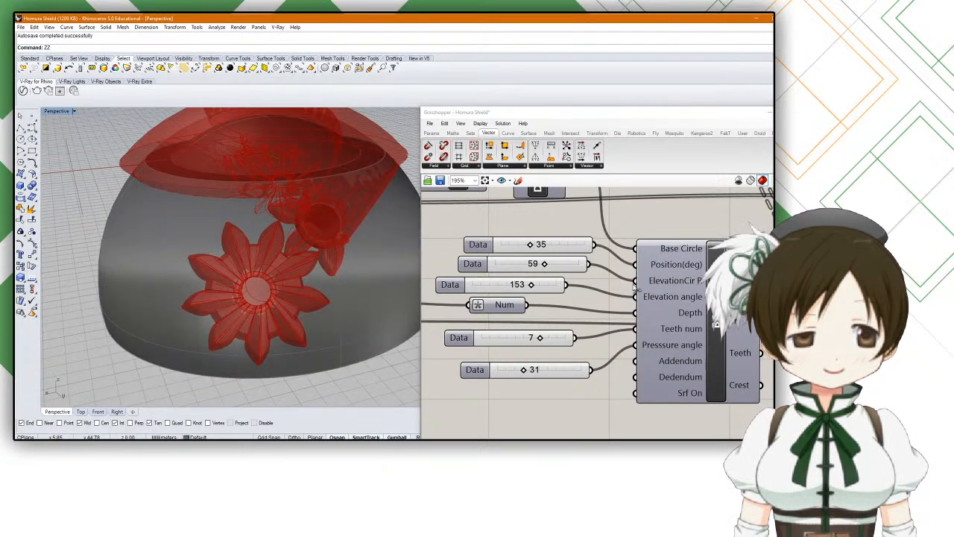
left_click(535, 267)
left_click_drag(536, 267, 514, 267)
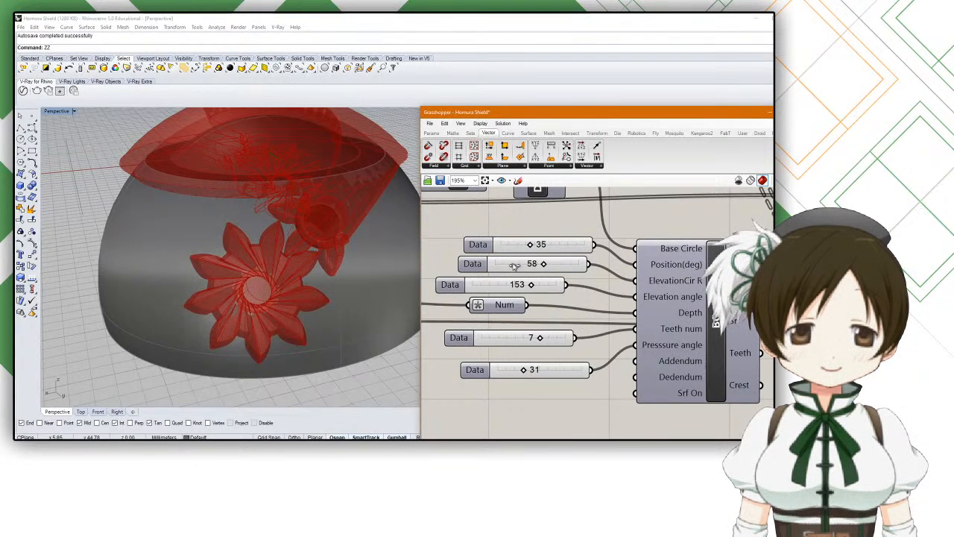
left_click_drag(514, 267, 513, 268)
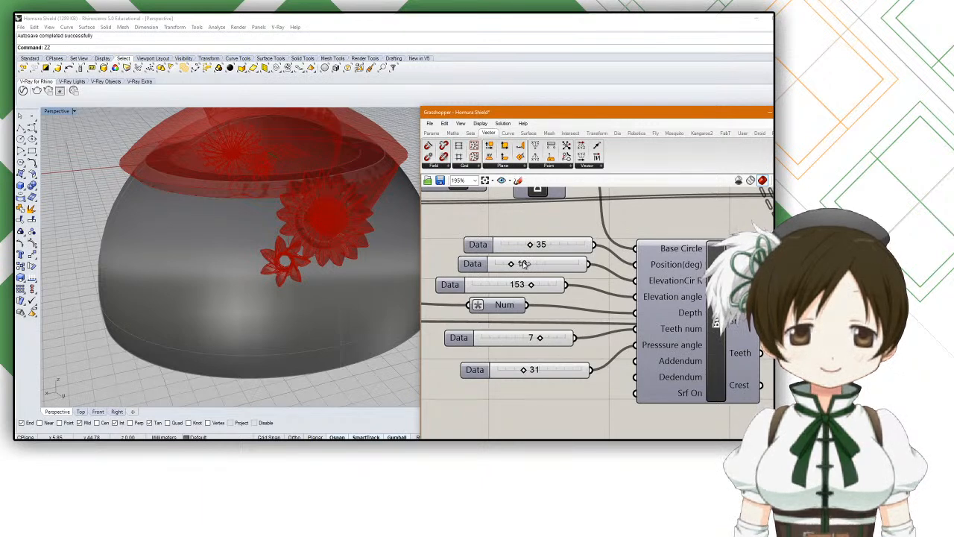
left_click_drag(511, 264, 524, 265)
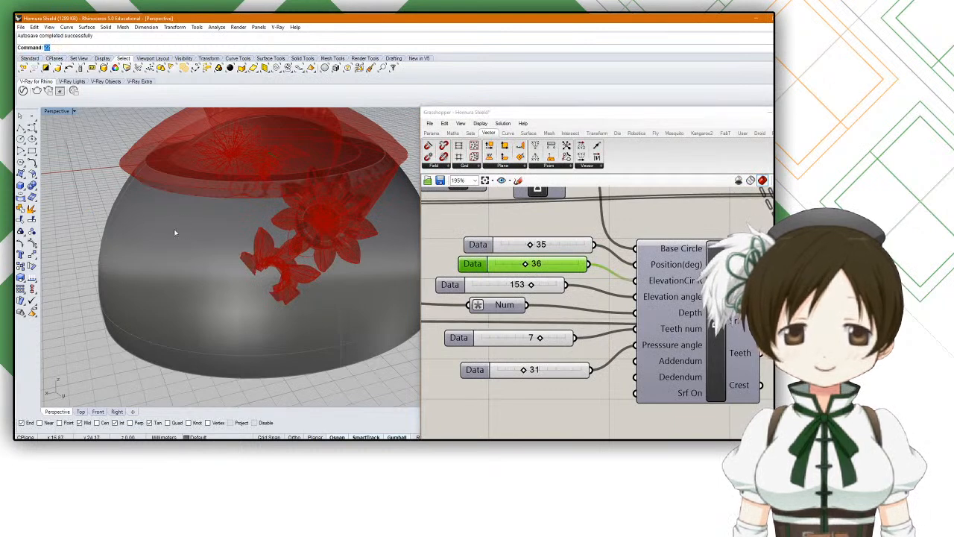
right_click_drag(410, 323, 392, 331)
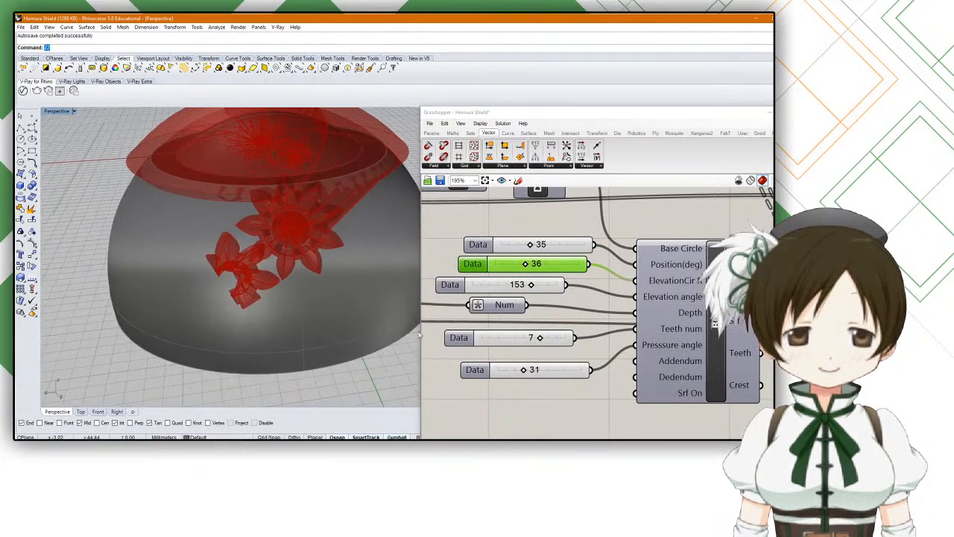
Step: Undo the recent changes to the slider feeding ElevationCir R and lock the Grasshopper solver
left_click(514, 408)
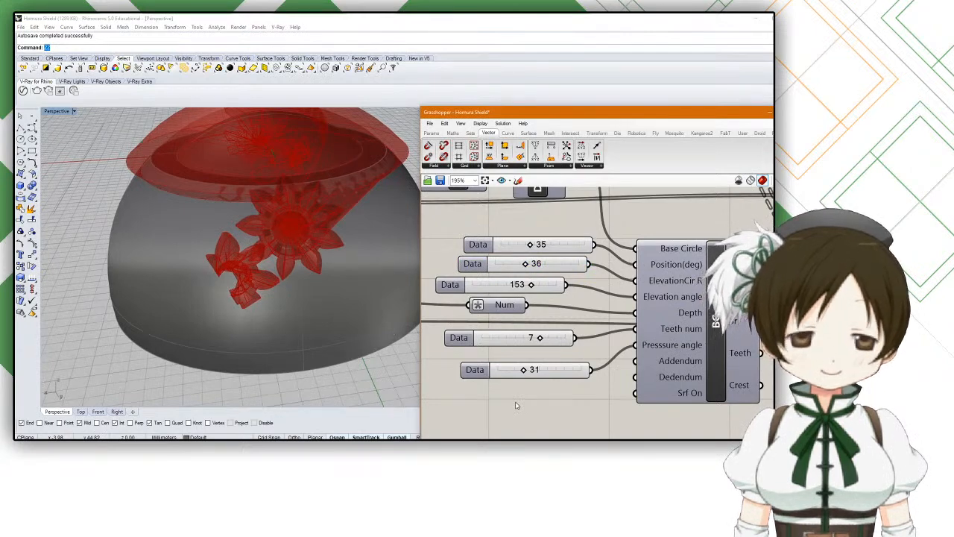
key("ctrl+z")
key("ctrl+z")
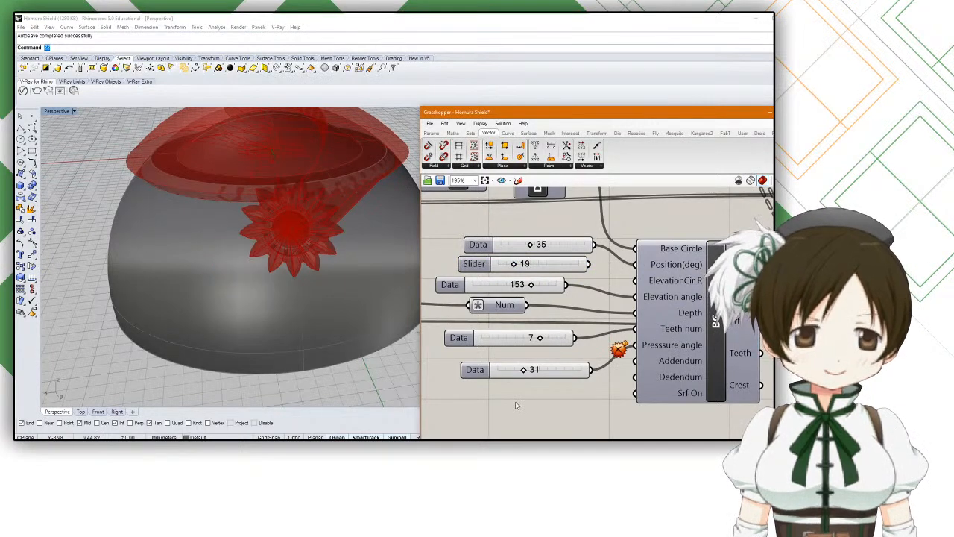
key("ctrl+z")
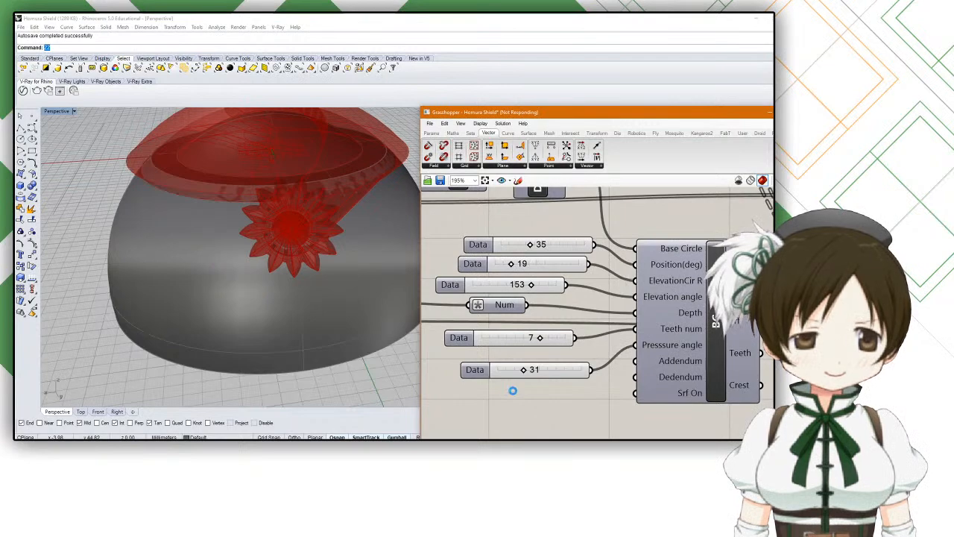
middle_click(515, 395)
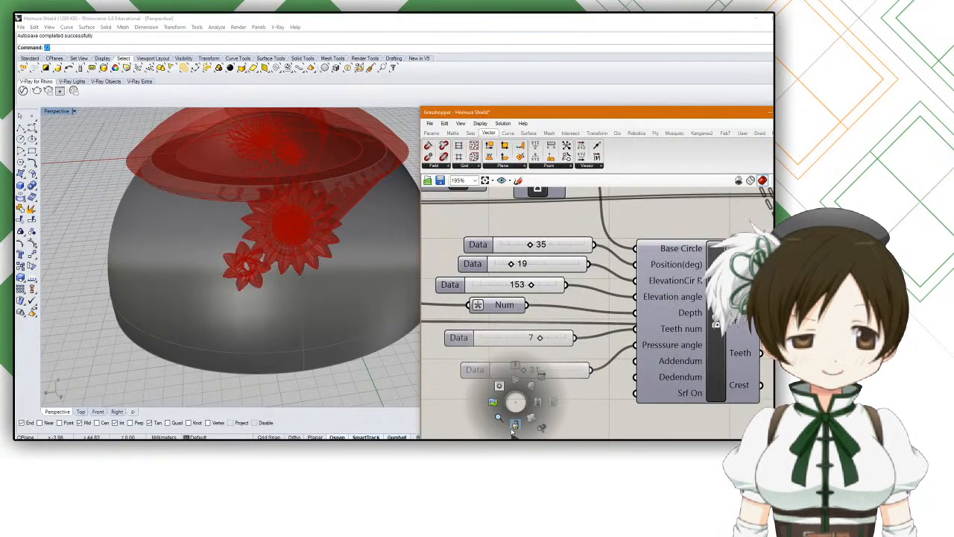
left_click(513, 430)
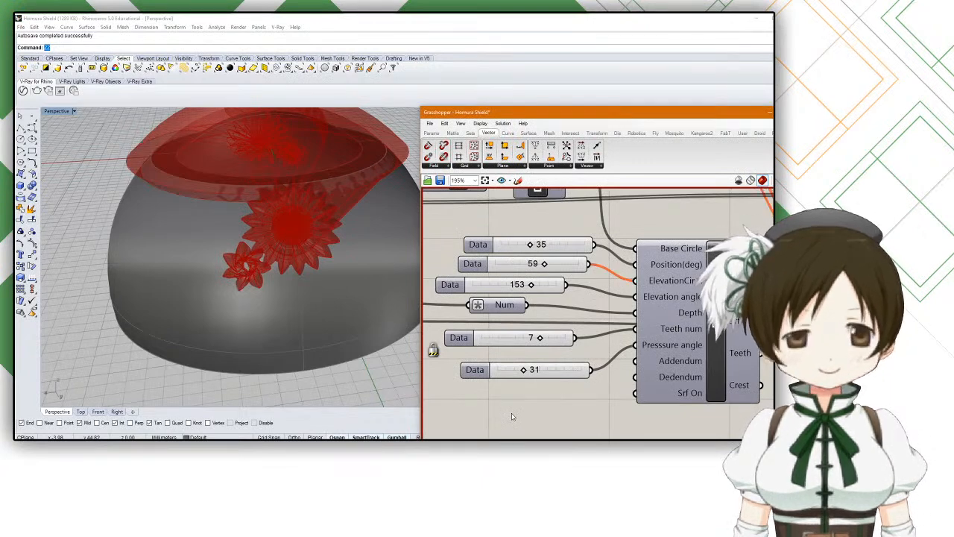
Step: Set the Teeth num slider to 7, recompute the locked definition and inspect the flower gears
double_click(535, 341)
type("7")
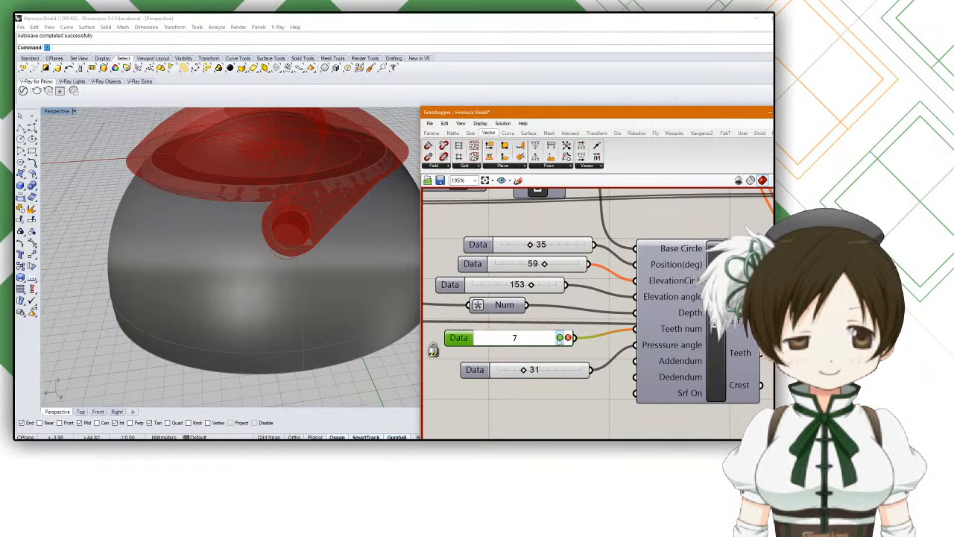
key("Return")
middle_click(540, 395)
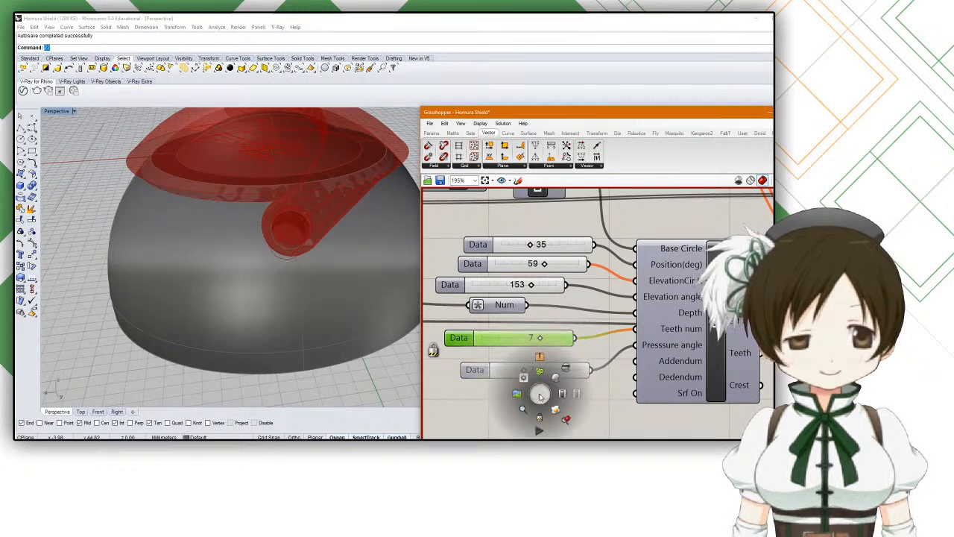
left_click(539, 431)
right_click_drag(277, 332, 289, 318)
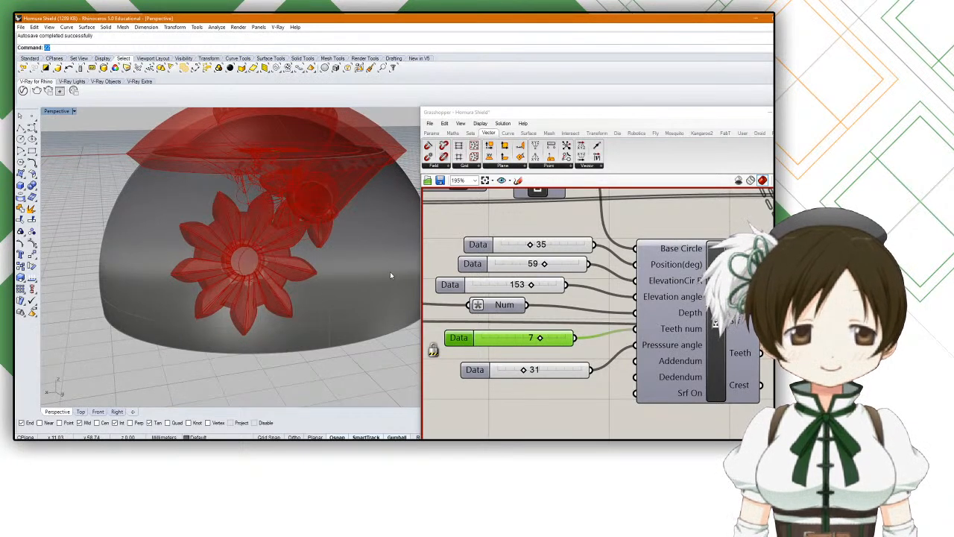
Step: Add a small note panel containing 59 beside the slider feeding ElevationCir R
right_click_drag(550, 316, 626, 325)
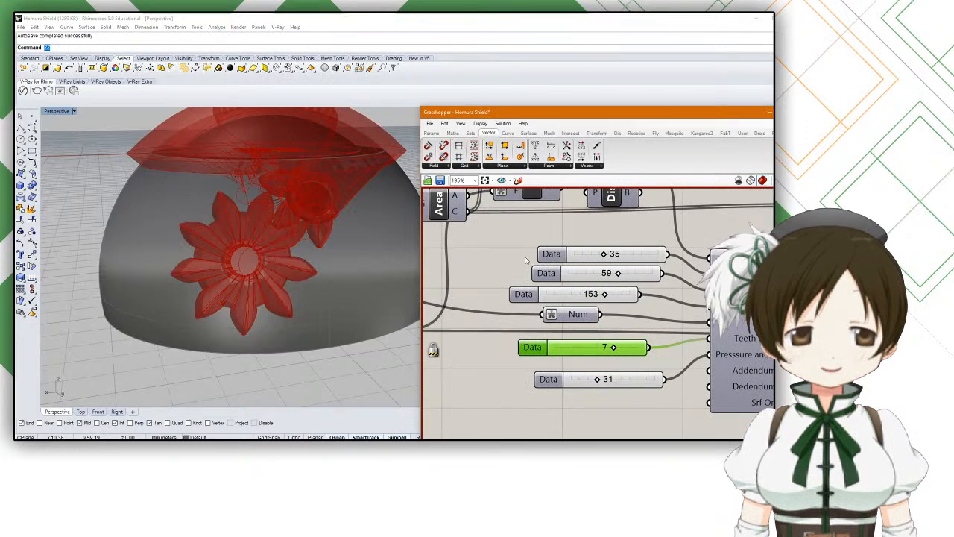
double_click(492, 250)
type("panel")
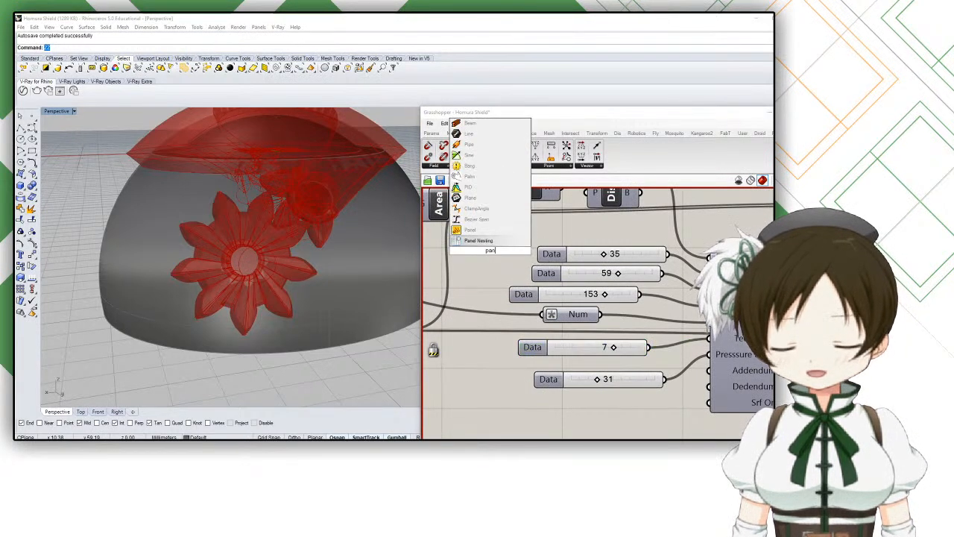
key("Return")
double_click(491, 253)
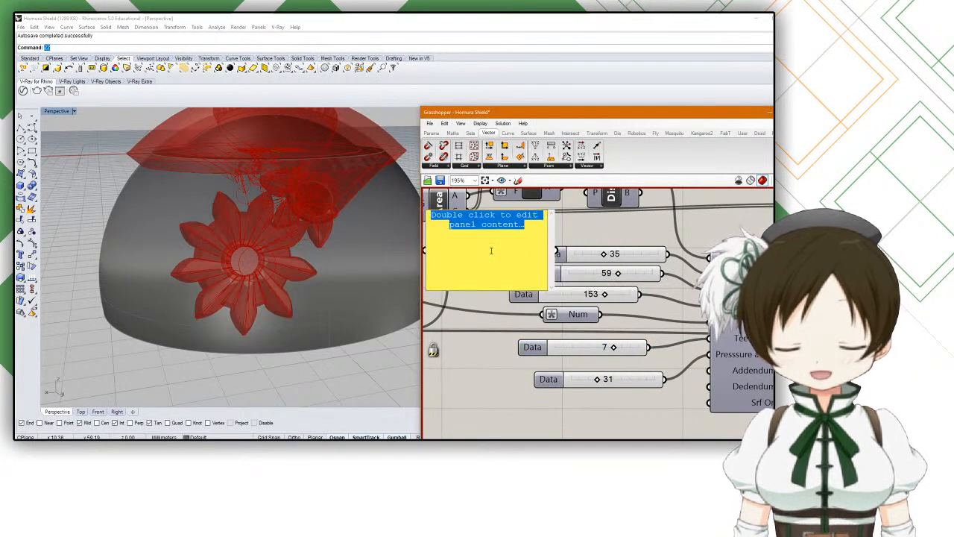
type("59")
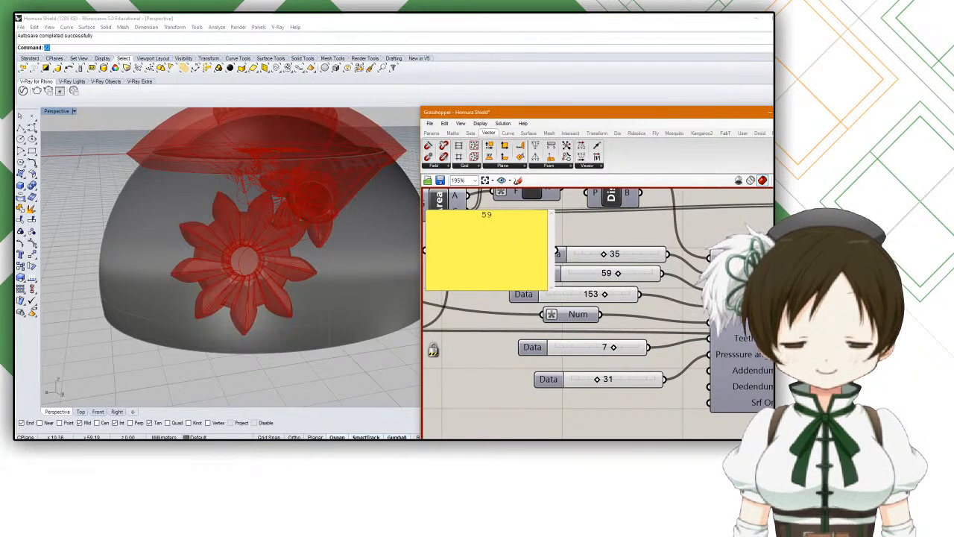
left_click(566, 236)
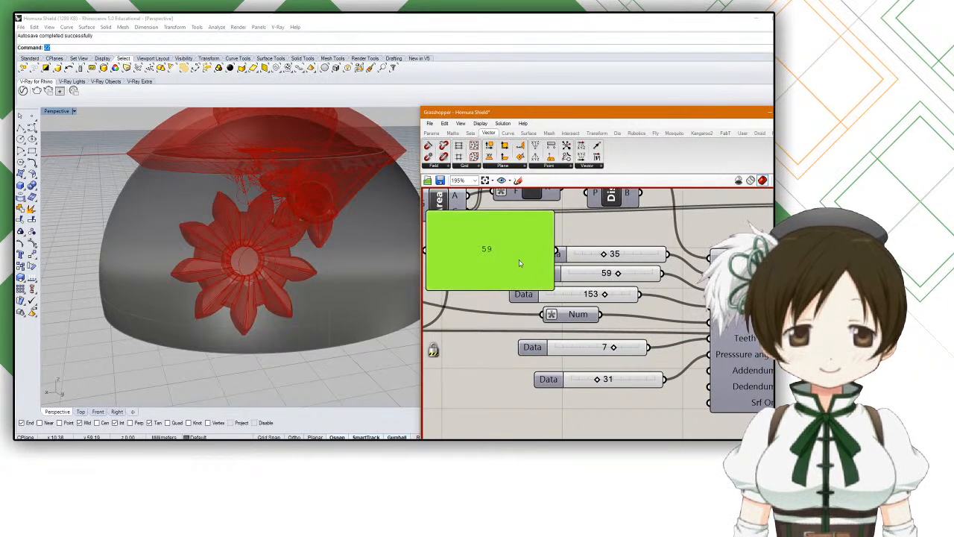
left_click_drag(550, 285, 513, 277)
Step: Try a value of 42 on the ElevationCir R slider, recompute and inspect the gear shapes on the dome
right_click_drag(576, 286, 530, 287)
double_click(553, 275)
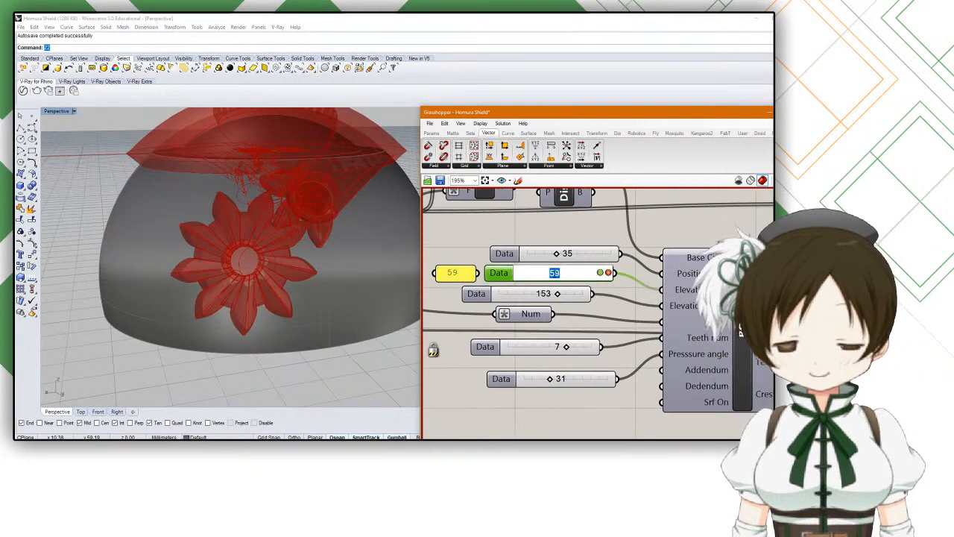
type("42")
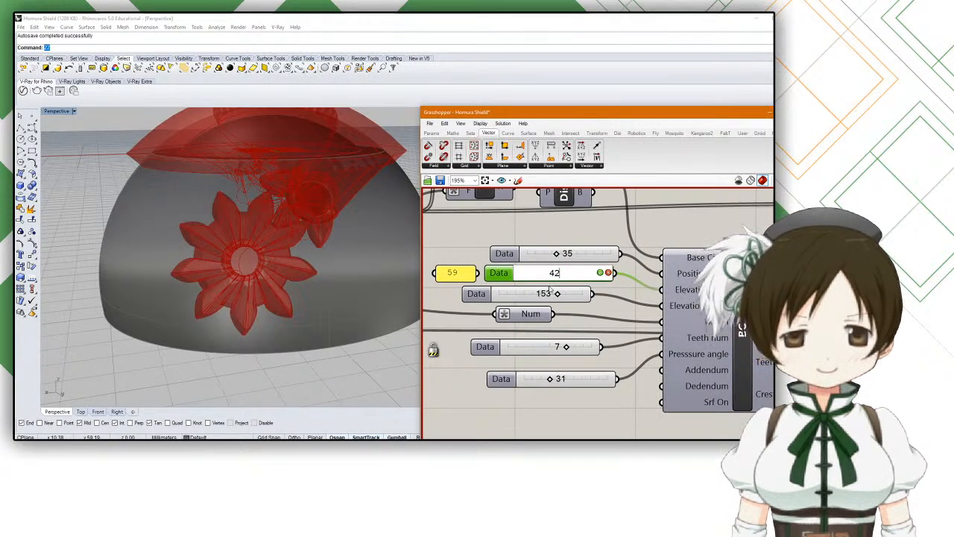
left_click(600, 276)
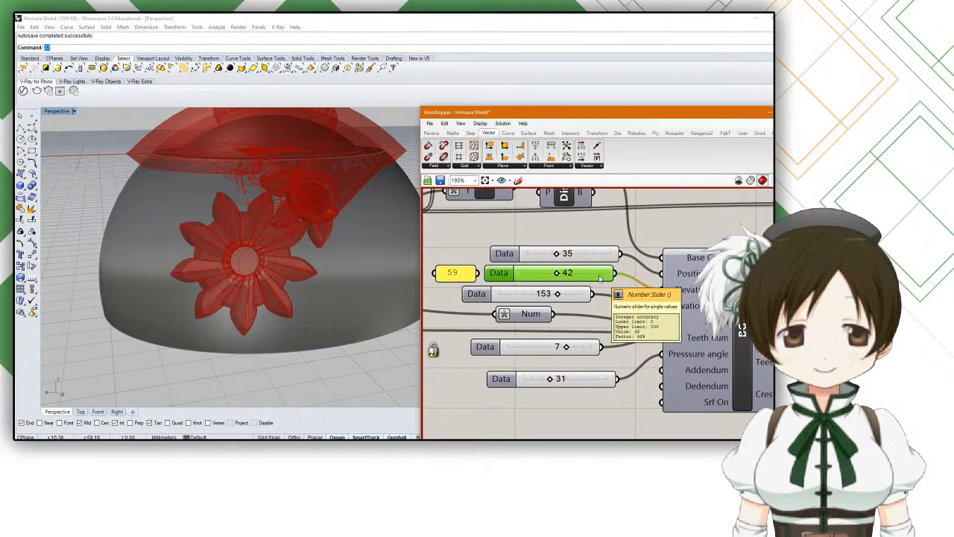
right_click_drag(564, 292, 561, 273)
middle_click(554, 400)
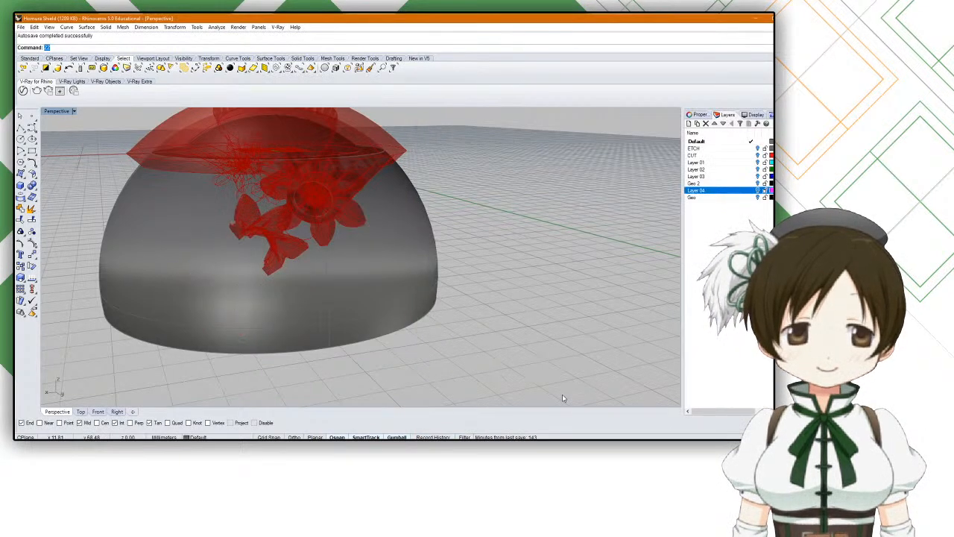
right_click_drag(542, 372, 481, 317)
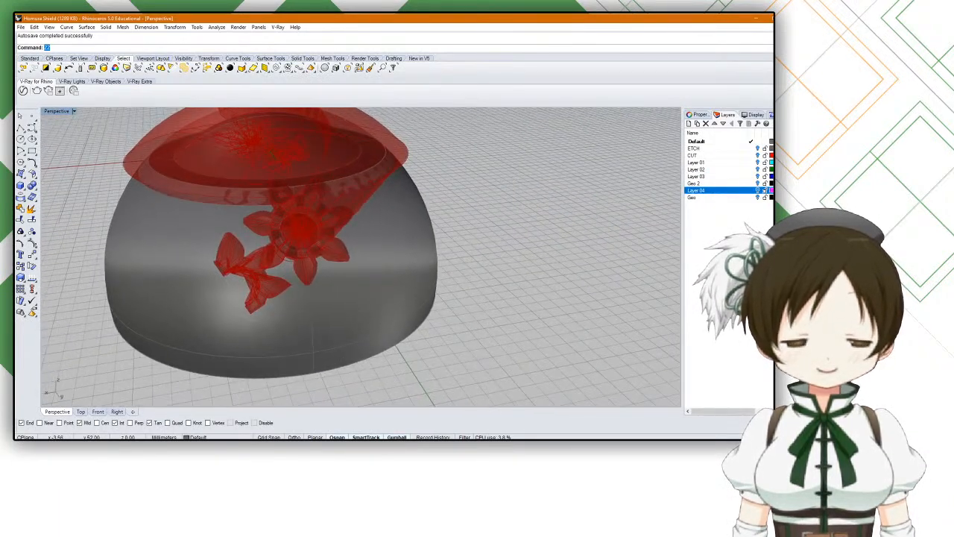
Step: Set the ElevationCir R slider back to the noted 59, recompute the definition and view the whole dome
left_click(508, 447)
left_click(508, 447)
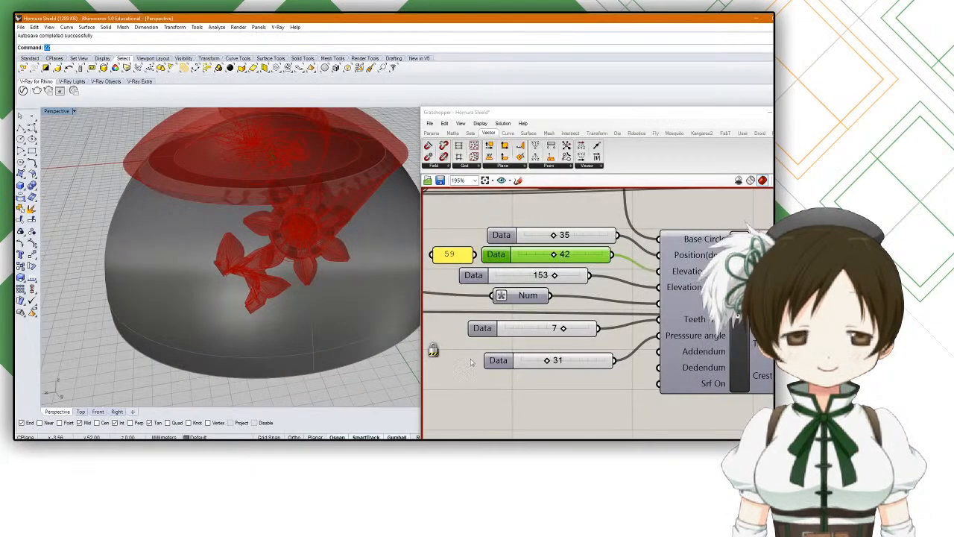
left_click(471, 389)
double_click(522, 255)
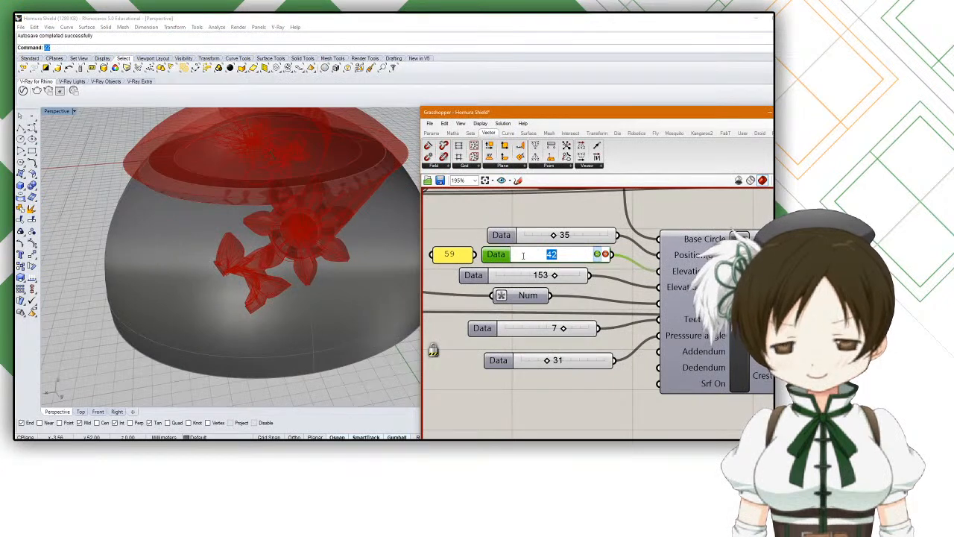
type("59")
key("Return")
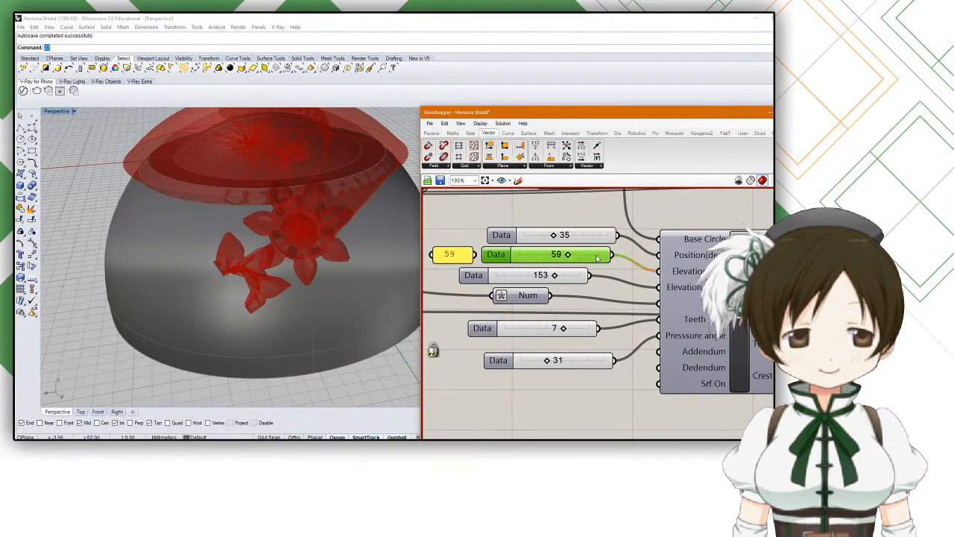
middle_click(547, 390)
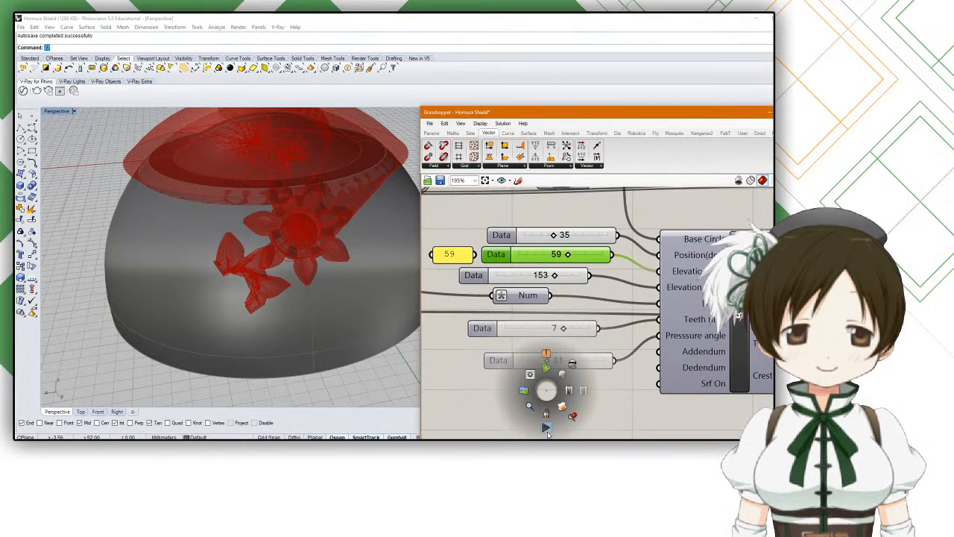
left_click(546, 430)
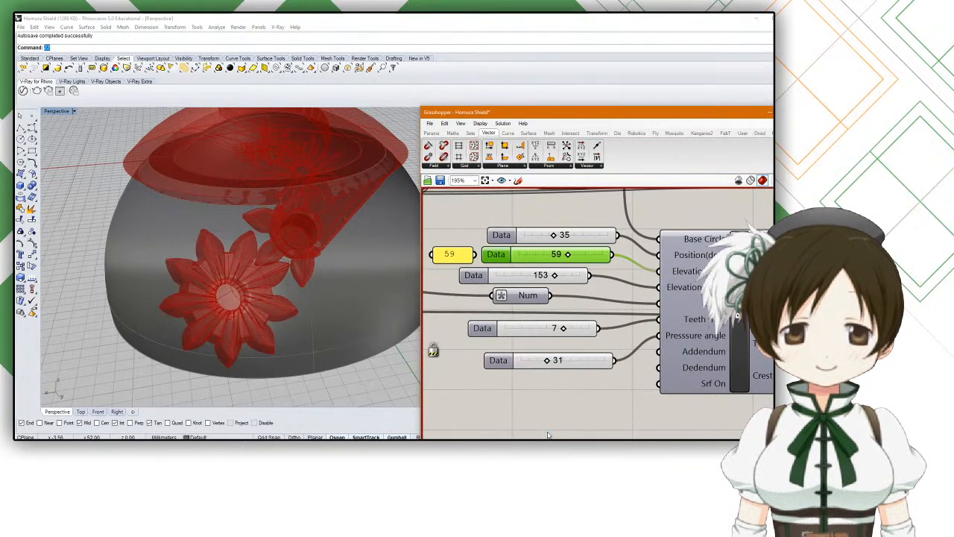
scroll(263, 322, "down", 10)
right_click_drag(262, 323, 248, 296)
scroll(236, 314, "up", 4)
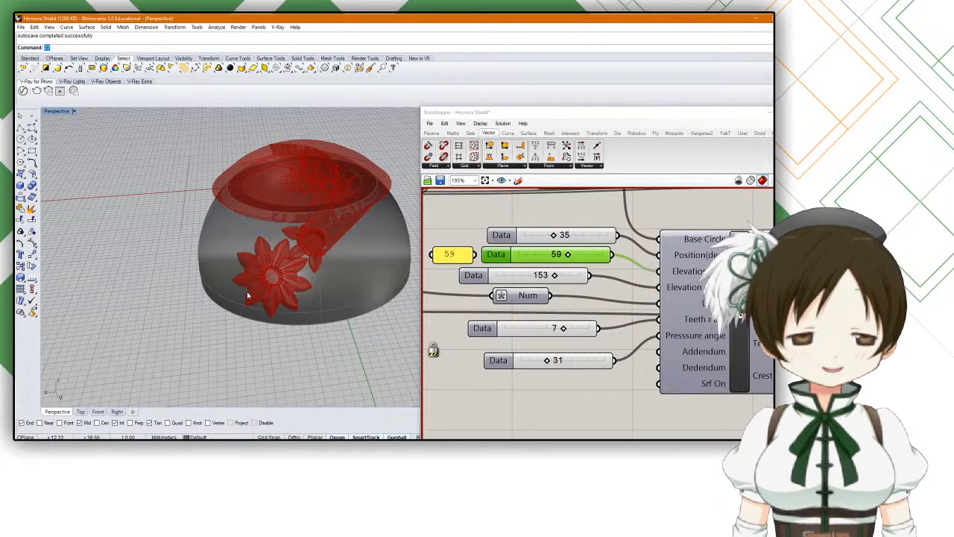
Step: Unlock the solver and set the Rotation Angle slider to 70 to open the shield shell
scroll(594, 295, "down", 6)
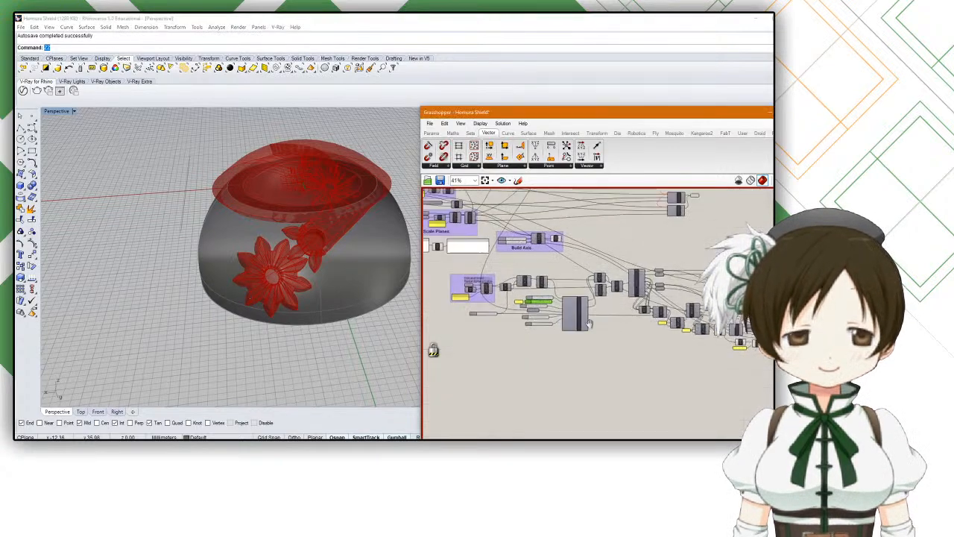
scroll(562, 287, "up", 8)
mouse_move(491, 260)
left_mouse_down()
mouse_move(501, 262)
mouse_move(486, 261)
left_mouse_up()
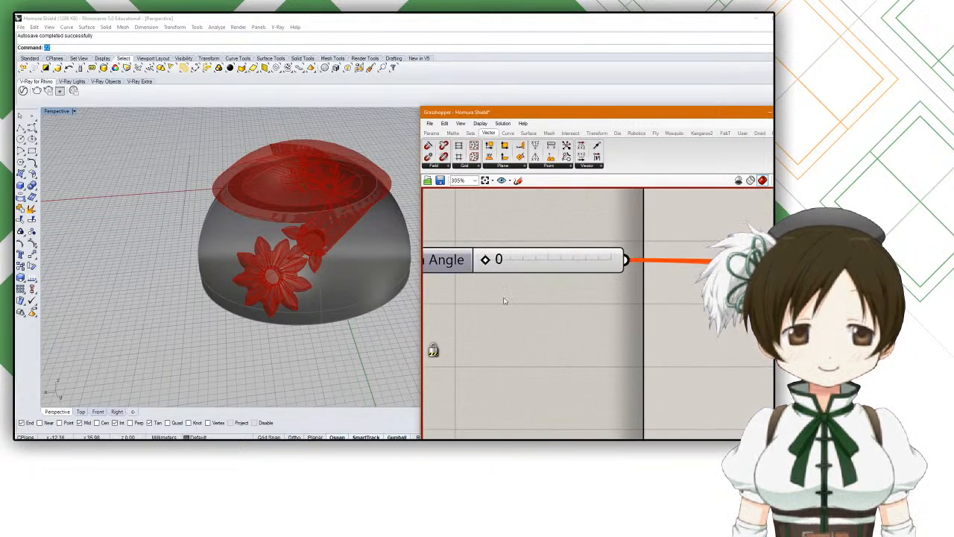
middle_click(504, 297)
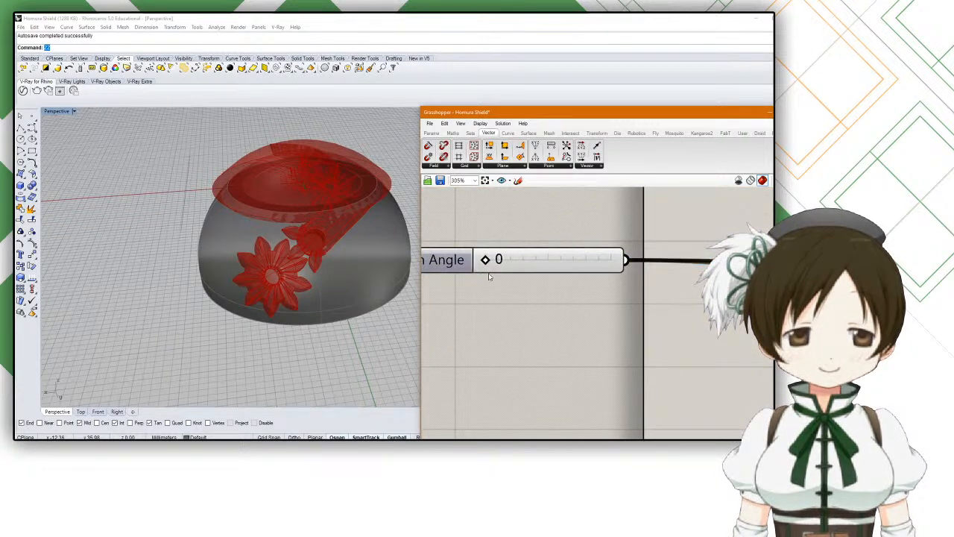
left_click_drag(488, 262, 658, 265)
right_click_drag(296, 245, 357, 259)
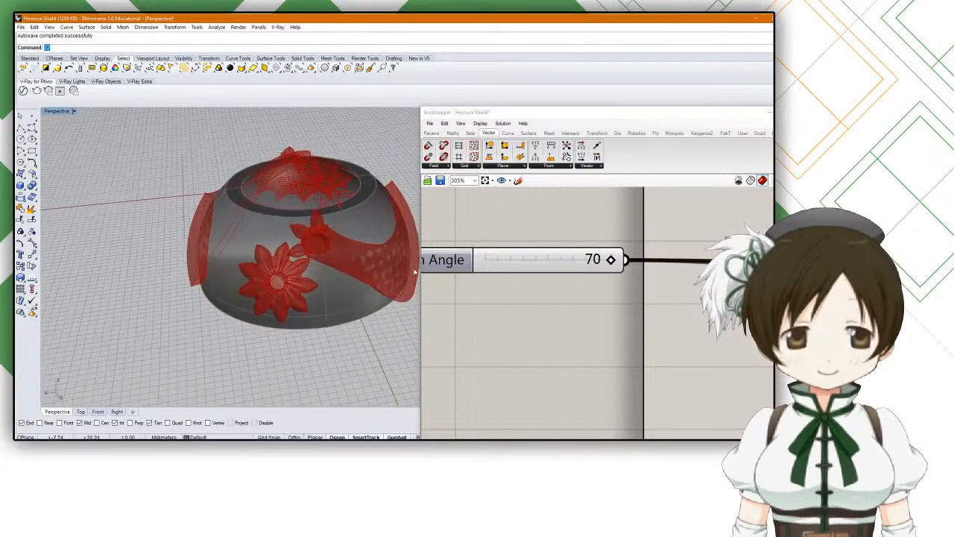
Step: Turn off the preview of the XY plane component before the final Rotate and of the components building the cylinder
scroll(515, 287, "down", 8)
right_click_drag(553, 294, 591, 310)
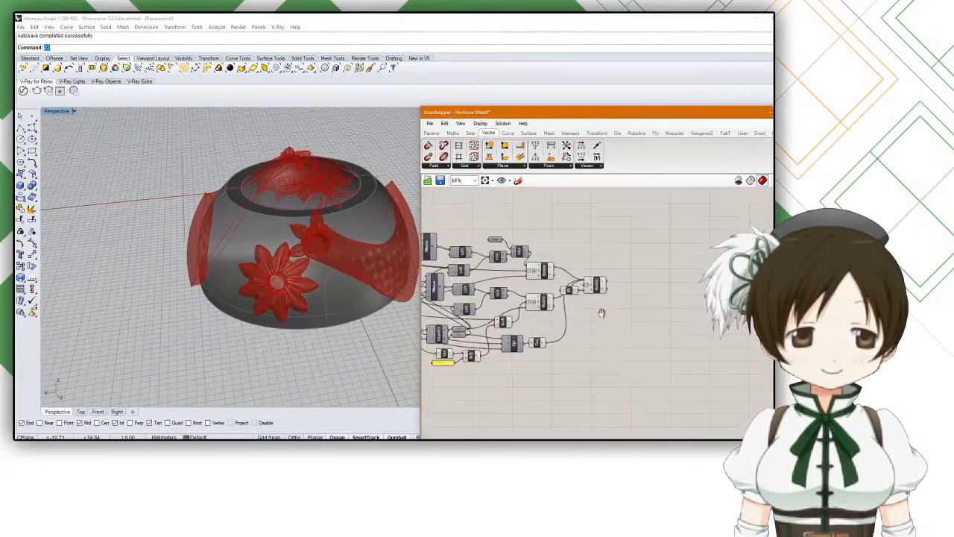
scroll(546, 275, "up", 5)
left_click(545, 272)
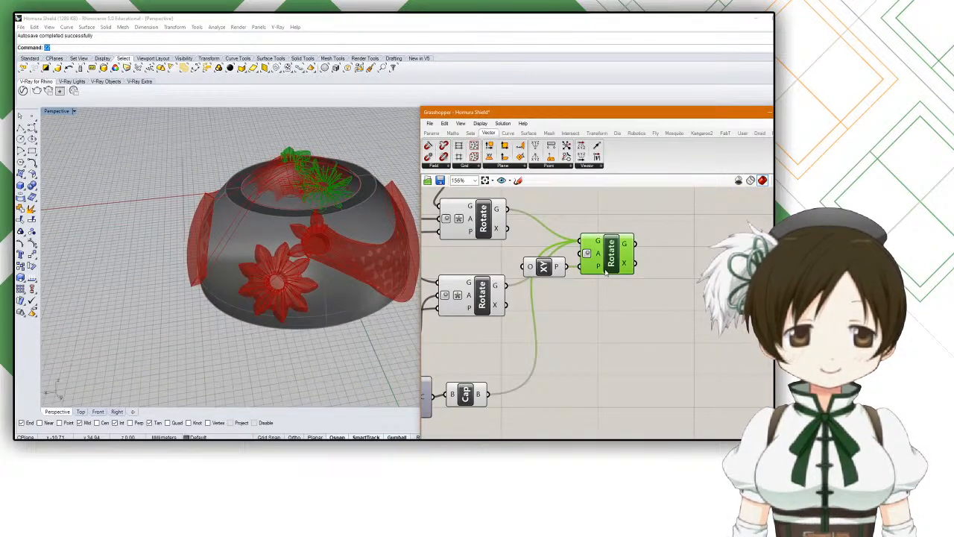
middle_click(546, 273)
left_click(590, 307)
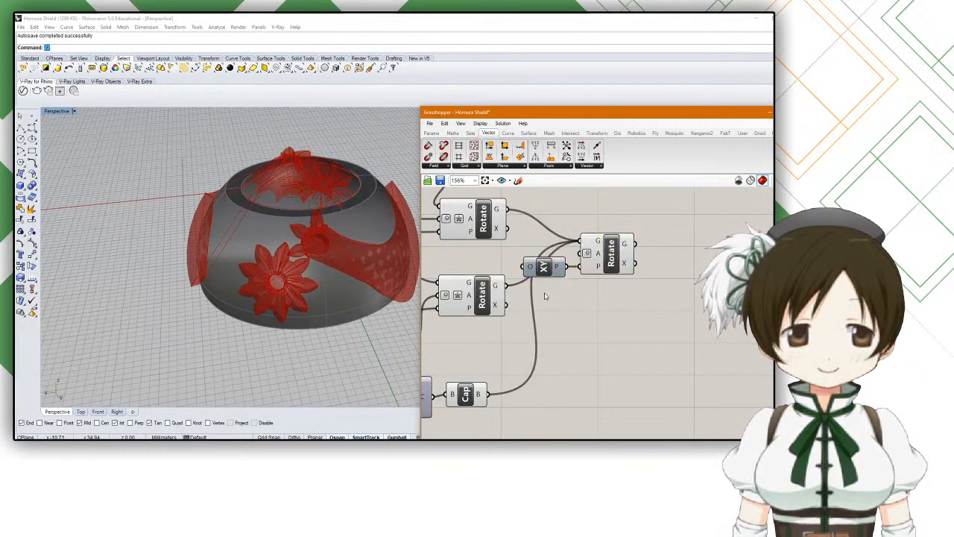
scroll(552, 313, "down", 4)
mouse_move(547, 404)
left_mouse_down()
mouse_move(464, 326)
mouse_move(425, 318)
left_mouse_up()
middle_click(464, 337)
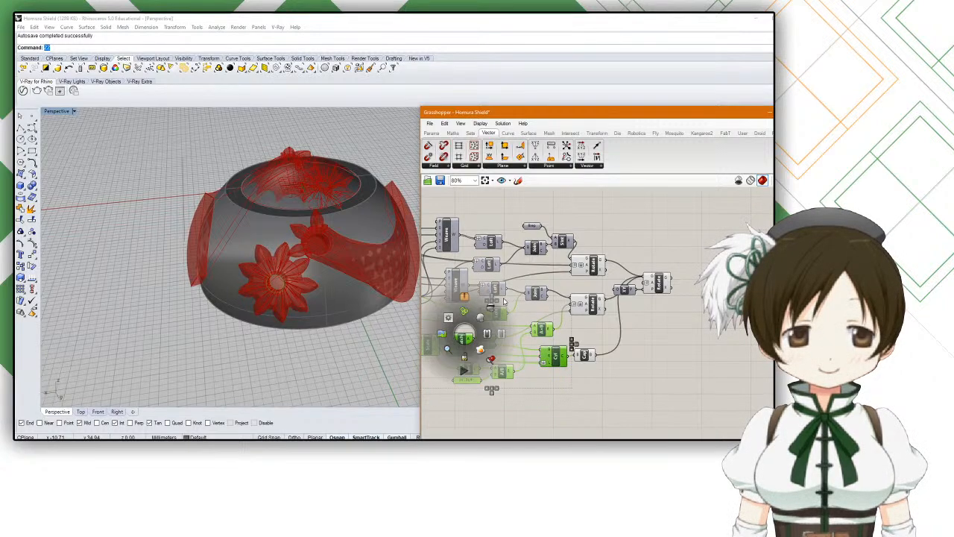
Step: Turn off the preview of the MM to CM Scale component that follows the inside sphere's Dispatch and Geo container
scroll(656, 354, "down", 4)
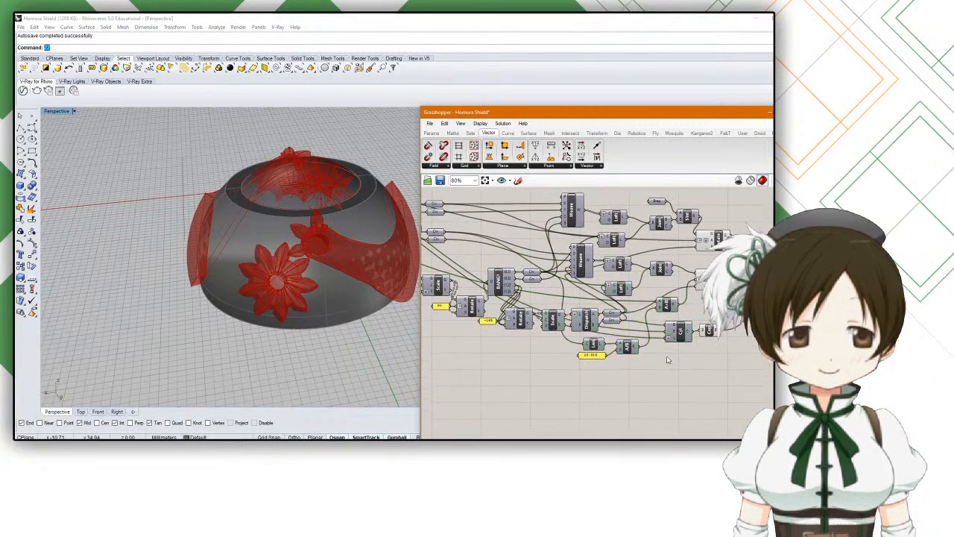
scroll(655, 355, "up", 4)
left_click(588, 262)
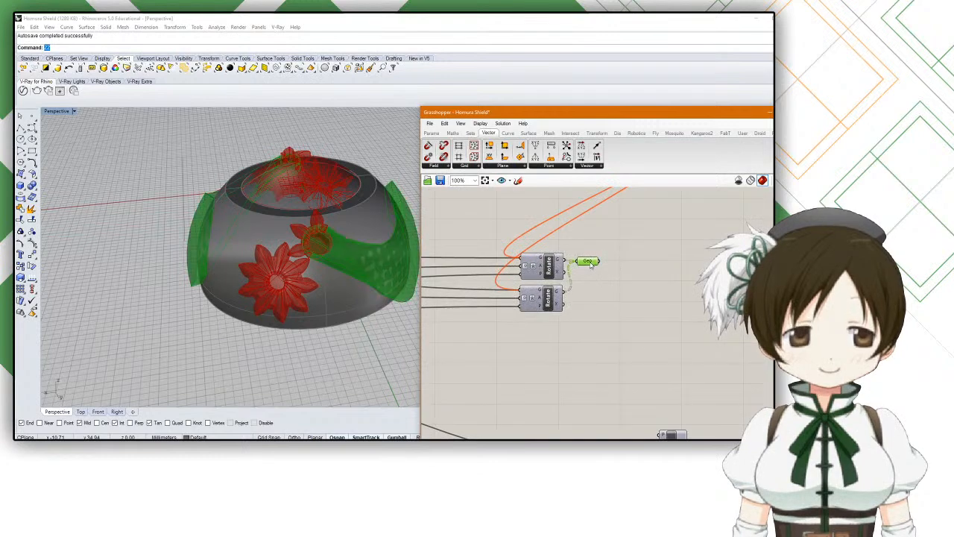
scroll(672, 276, "down", 4)
right_click_drag(673, 275, 747, 267)
scroll(515, 310, "up", 5)
left_click(569, 331)
scroll(567, 332, "down", 5)
right_click_drag(648, 284, 622, 347)
scroll(664, 239, "up", 5)
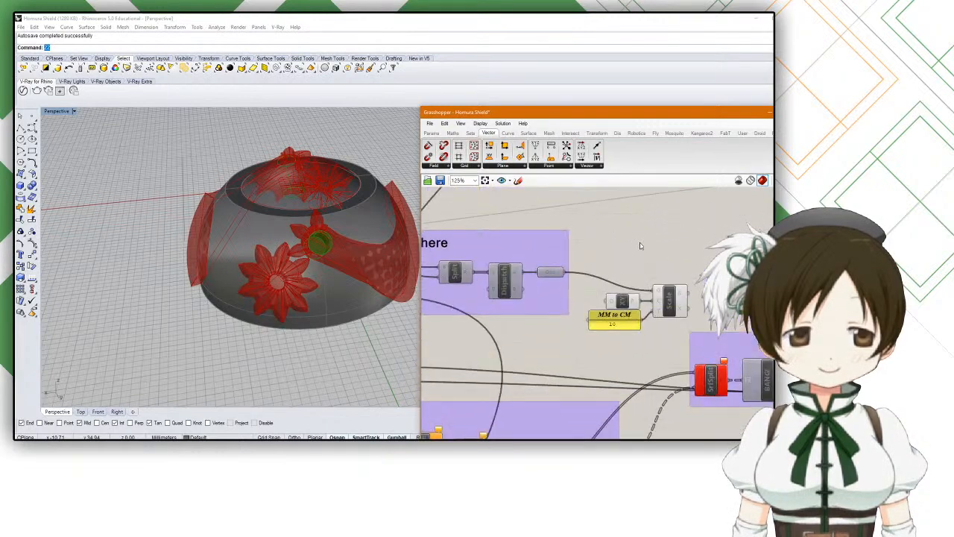
left_click(678, 308)
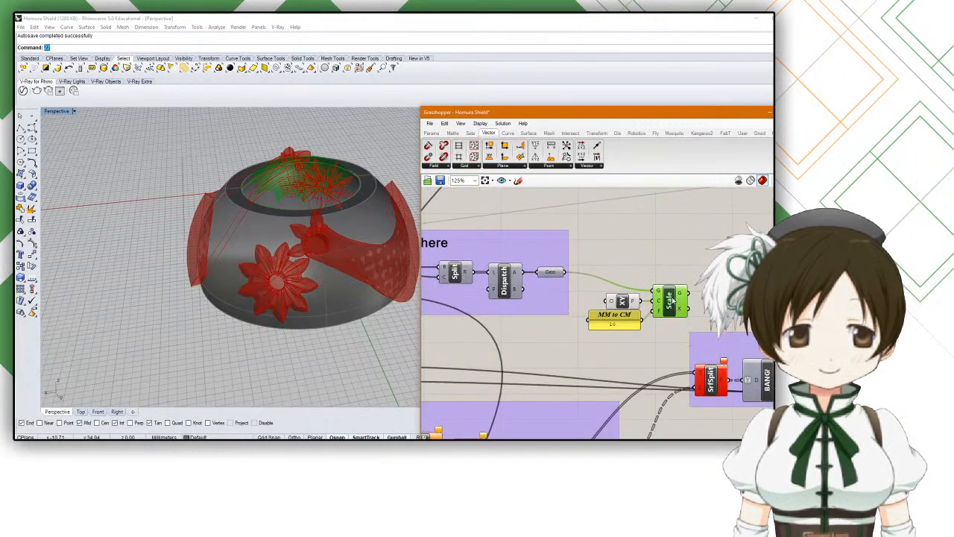
middle_click(672, 302)
left_click(696, 273)
left_click(622, 249)
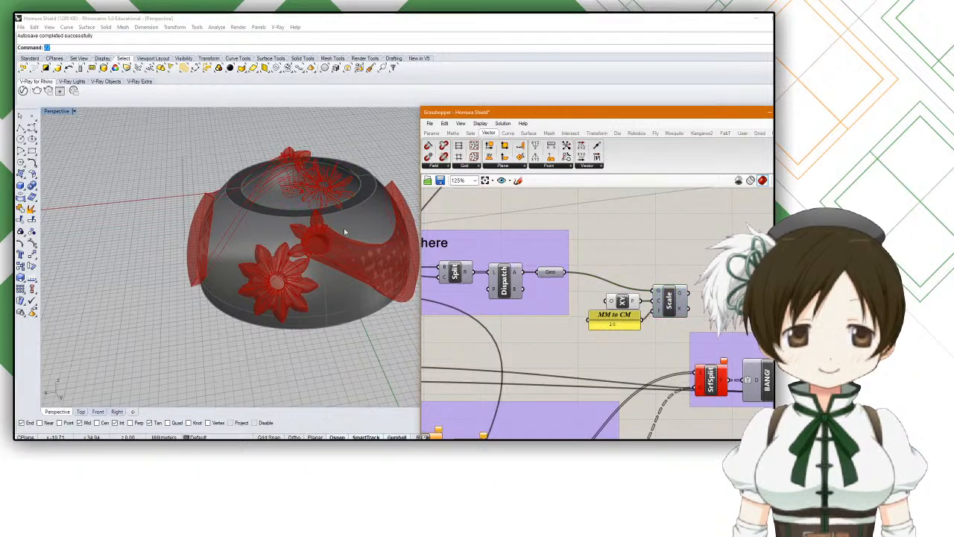
Step: Examine the dome's interior and trace which components in the definition produce the previews still displayed there
scroll(244, 224, "down", 3)
right_click_drag(245, 228, 308, 232)
scroll(270, 215, "up", 5)
scroll(568, 286, "down", 7)
mouse_move(635, 248)
right_mouse_down()
mouse_move(673, 269)
mouse_move(613, 329)
mouse_move(472, 349)
right_mouse_up()
right_click_drag(650, 335, 545, 333)
mouse_move(699, 345)
right_mouse_down()
mouse_move(611, 339)
mouse_move(629, 341)
right_mouse_up()
right_click(625, 340)
scroll(597, 321, "up", 5)
scroll(585, 347, "up", 1)
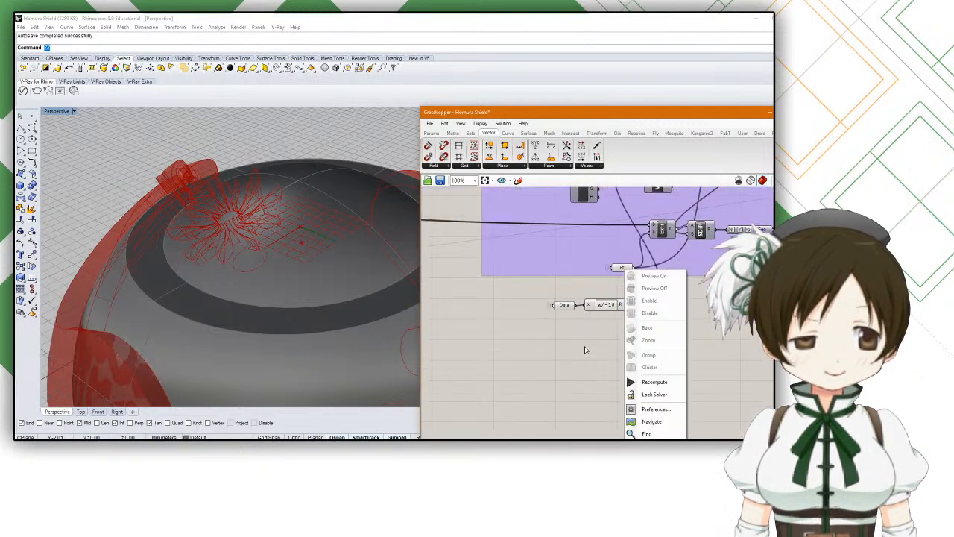
left_click(584, 347)
scroll(564, 310, "down", 8)
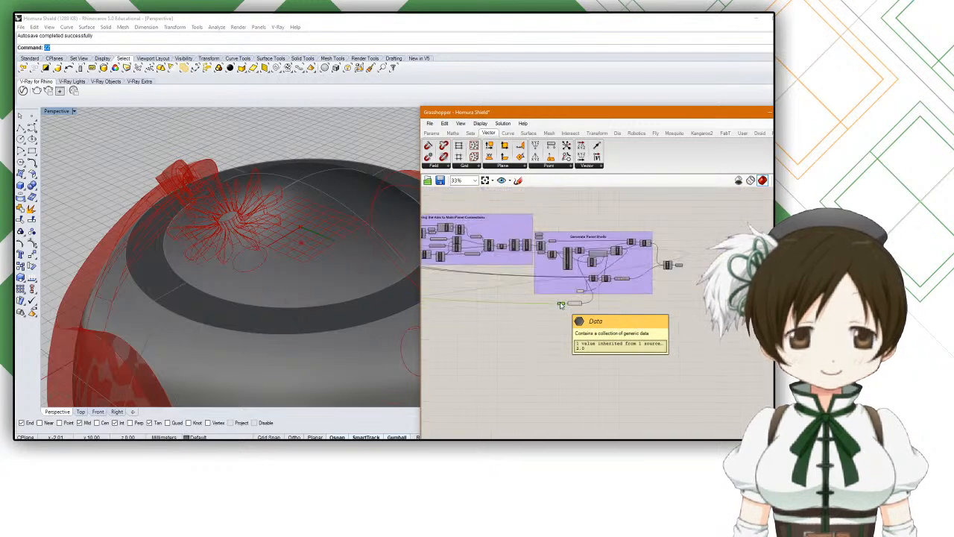
scroll(627, 304, "up", 4)
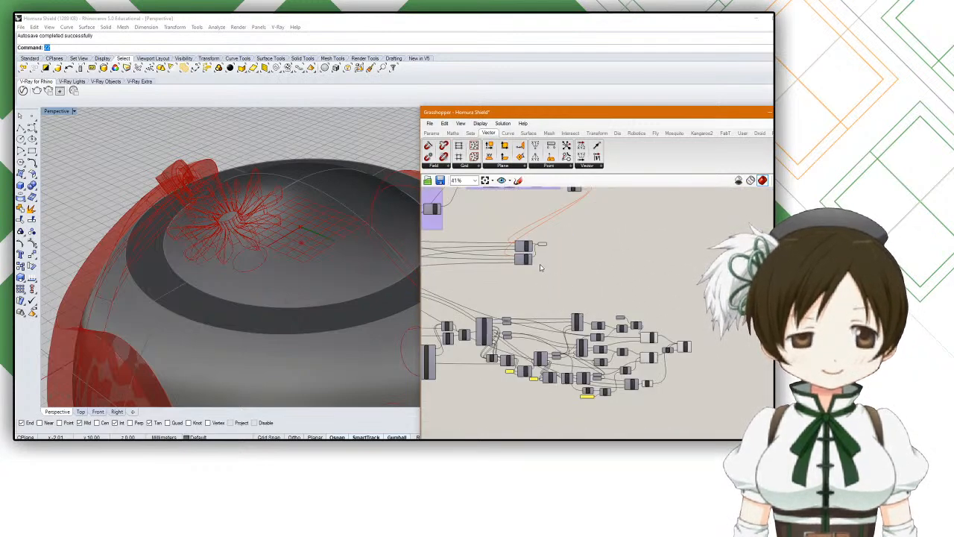
scroll(580, 308, "up", 3)
left_click(548, 229)
right_click_drag(551, 271, 583, 422)
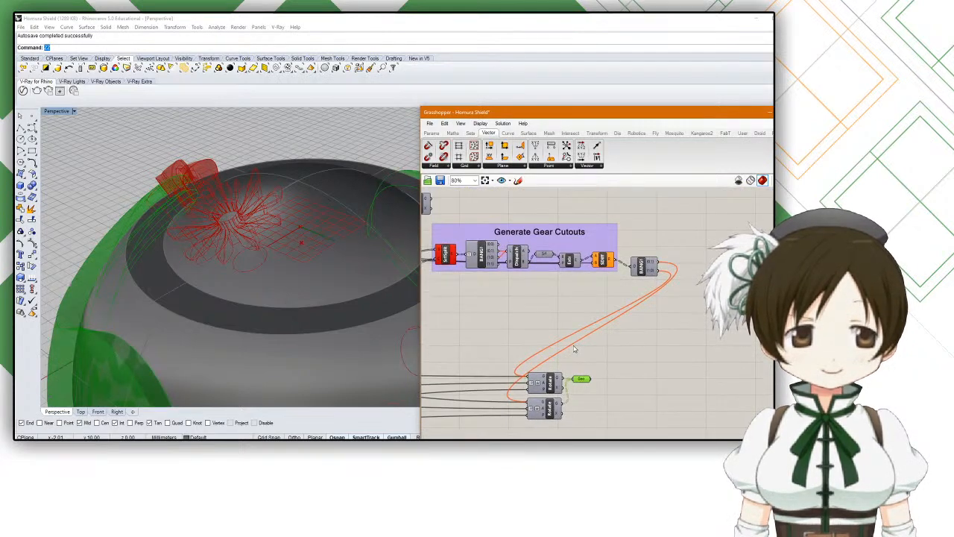
right_click_drag(575, 348, 680, 345)
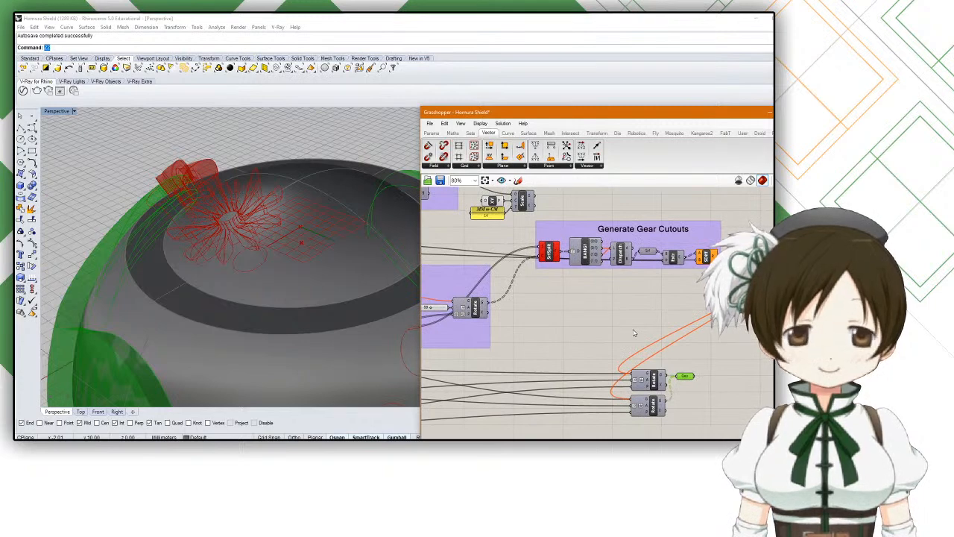
Step: Turn off the preview of the XY plane component feeding the inside sphere's MM to CM Scale
scroll(634, 331, "down", 2)
right_click_drag(654, 321, 731, 297)
scroll(675, 334, "up", 2)
right_click_drag(589, 328, 677, 312)
scroll(674, 334, "down", 3)
scroll(675, 290, "up", 2)
scroll(675, 289, "up", 4)
middle_click(705, 237)
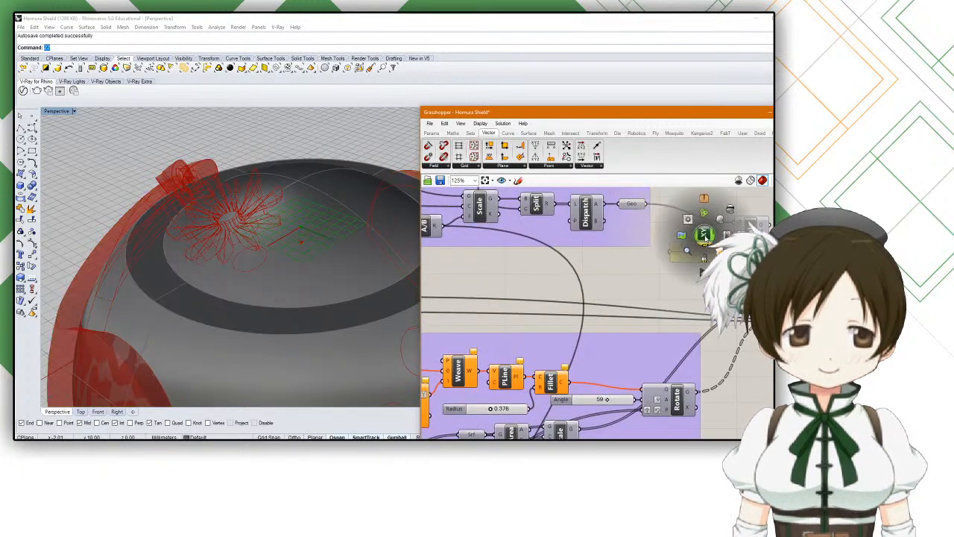
left_click(730, 211)
scroll(647, 283, "down", 4)
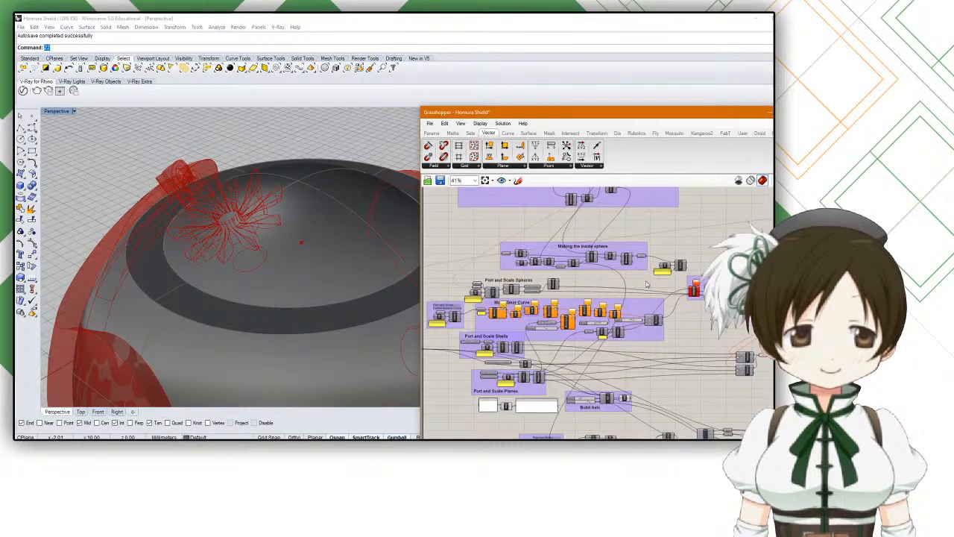
Step: Set the Rotation Angle slider to 0 to close the shield shell and view the whole dome
scroll(647, 283, "down", 2)
scroll(277, 277, "down", 5)
right_click_drag(276, 277, 268, 261)
scroll(268, 260, "up", 4)
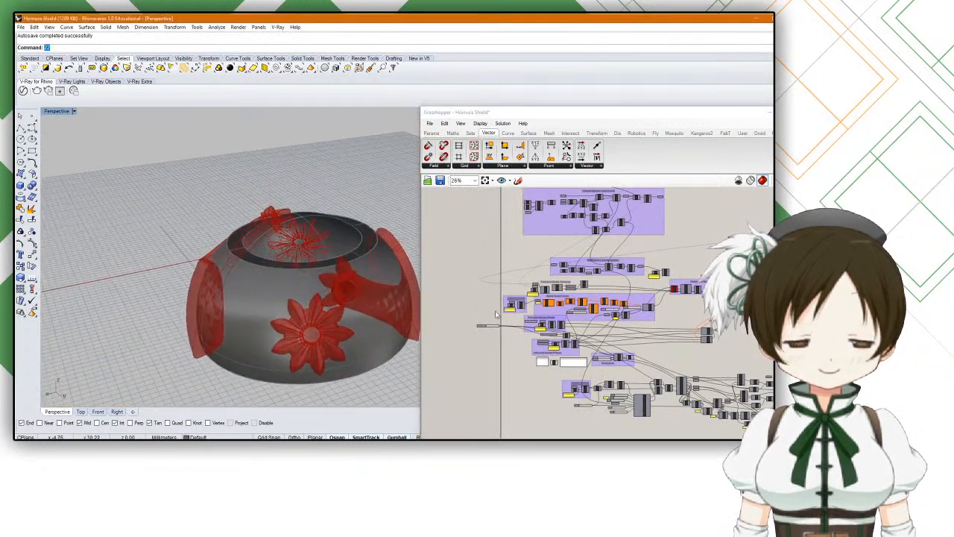
scroll(469, 319, "up", 7)
left_click_drag(520, 307, 439, 310)
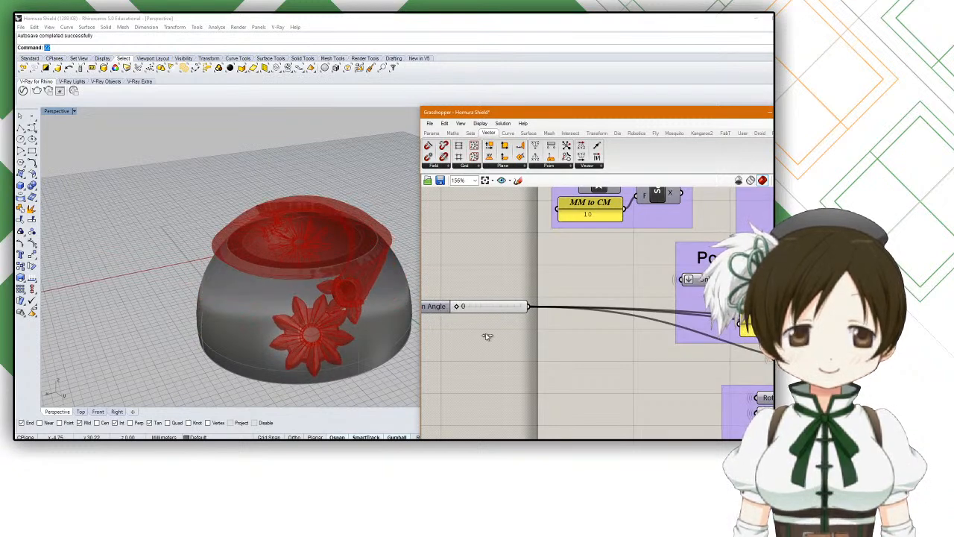
scroll(593, 372, "down", 5)
right_click_drag(657, 345, 582, 273)
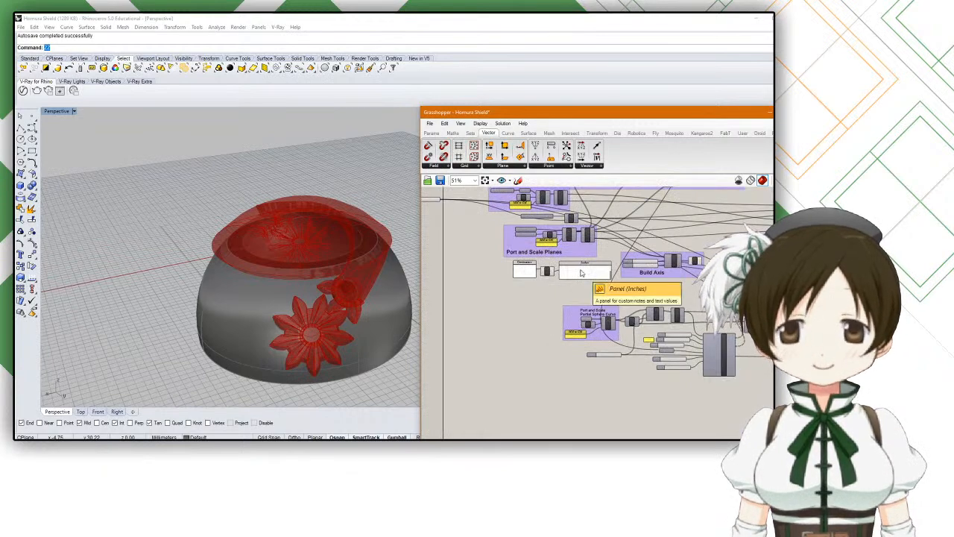
scroll(582, 273, "down", 3)
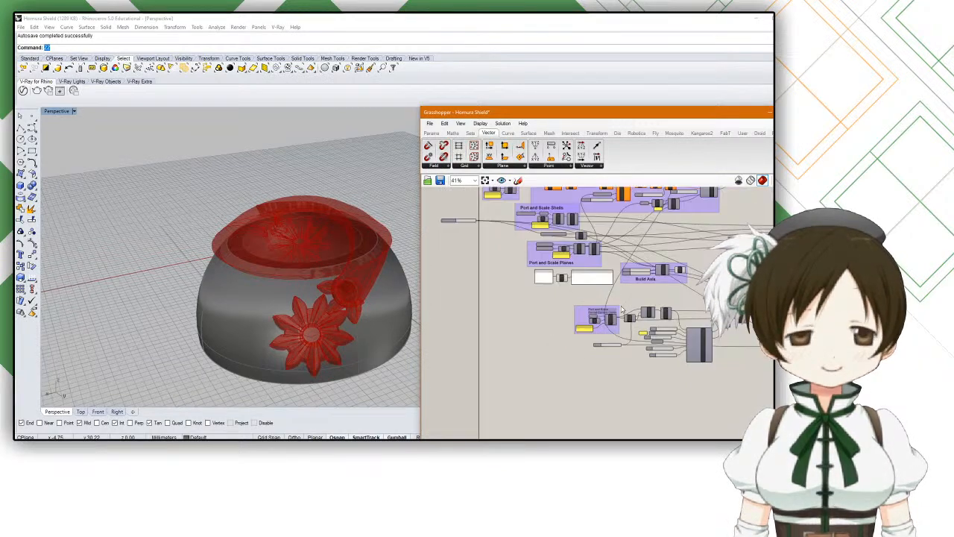
scroll(328, 360, "down", 4)
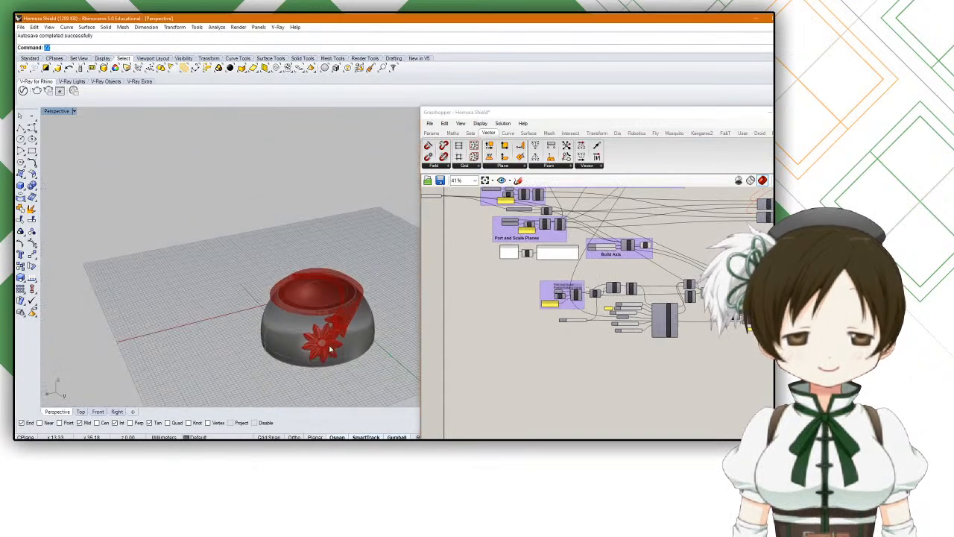
right_click_drag(328, 361, 295, 321, "shift")
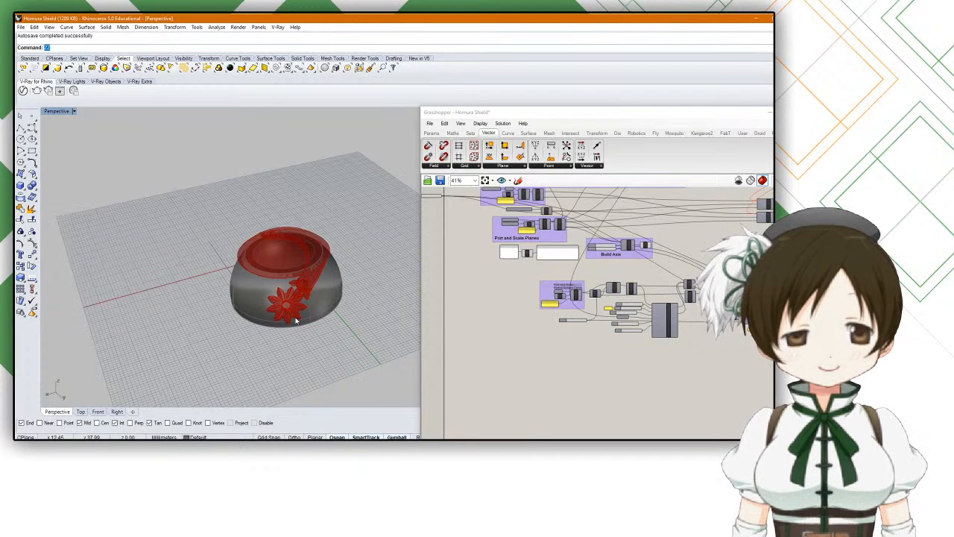
Step: Delete the Generate Gear Cutouts group and the BANG! component directly after it, keeping the nearby MM to CM Scale
scroll(528, 318, "down", 5)
right_click_drag(590, 264, 566, 301)
scroll(564, 295, "up", 5)
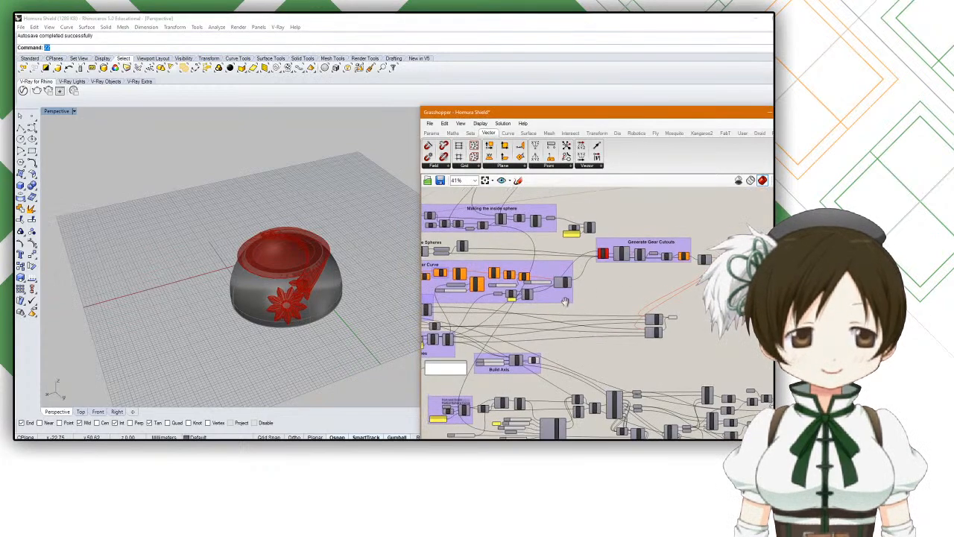
scroll(626, 270, "up", 4)
scroll(581, 242, "down", 3)
left_click_drag(719, 207, 566, 273)
scroll(565, 272, "down", 2)
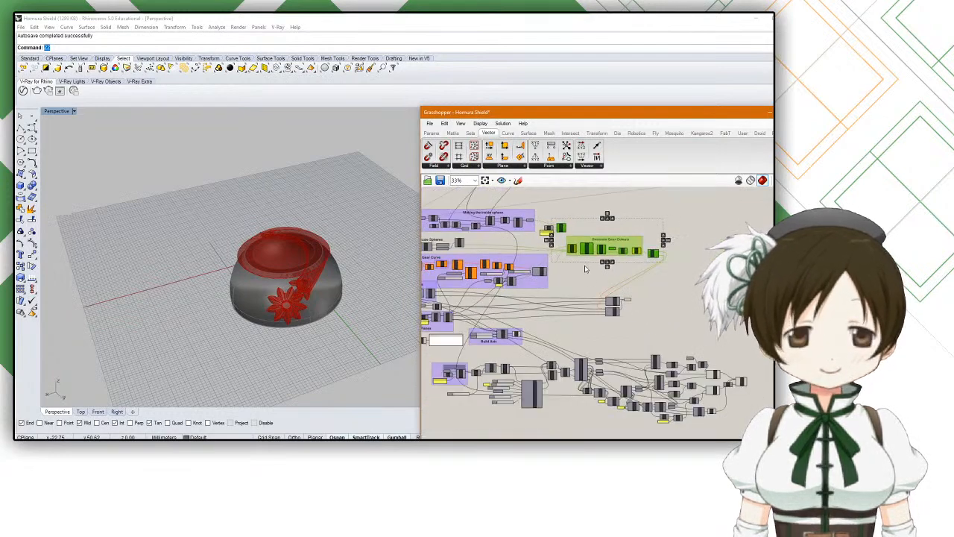
left_click(587, 266)
scroll(615, 249, "up", 2)
left_click_drag(698, 217, 543, 273)
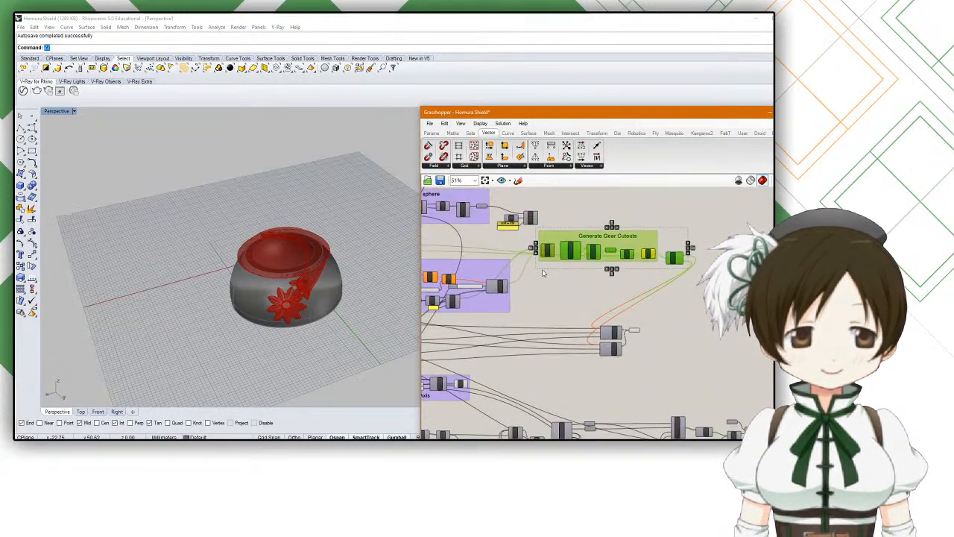
key("Delete")
Step: Try deleting the Make Gear Curve group together with the overlapping Port and Scale Spheres components, and undo that deletion
right_click_drag(568, 260, 674, 258)
left_click_drag(724, 230, 474, 275)
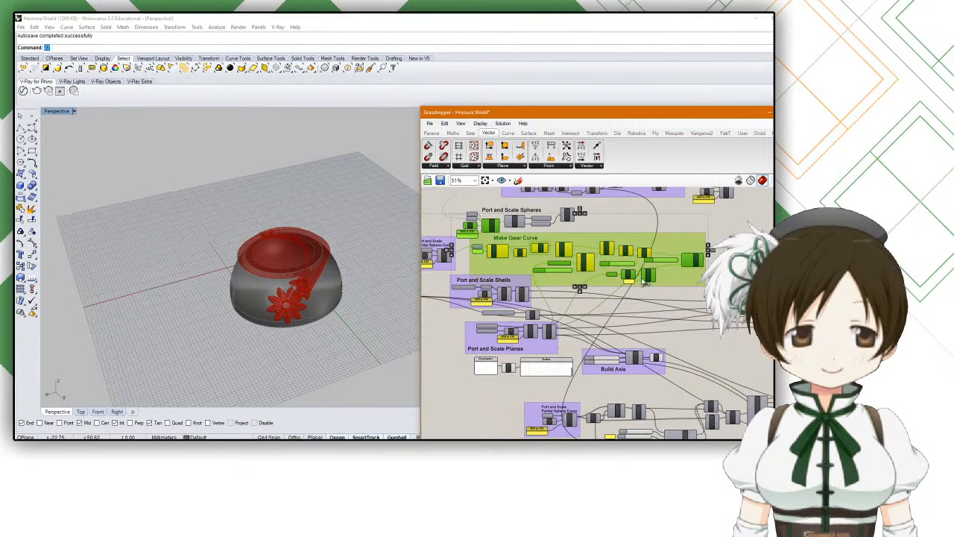
key("Delete")
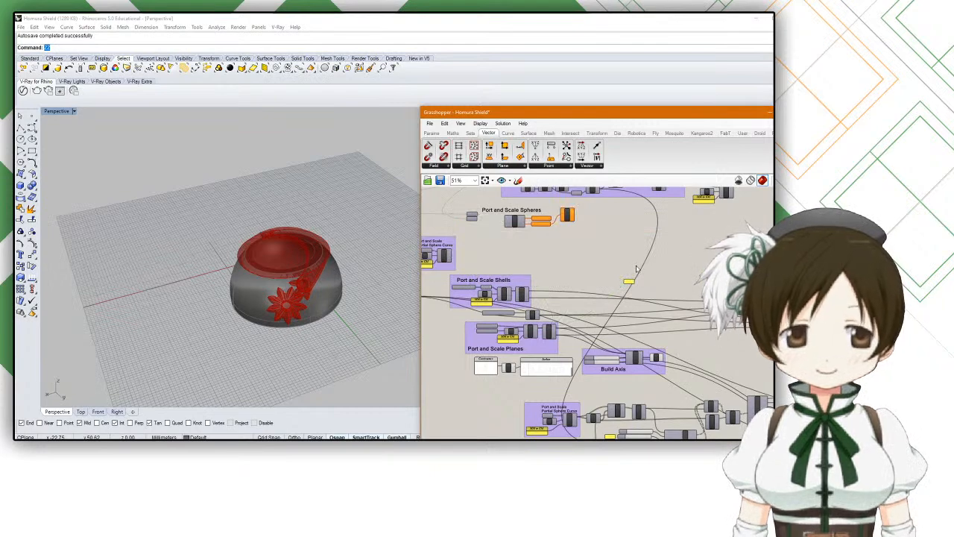
key("ctrl+z")
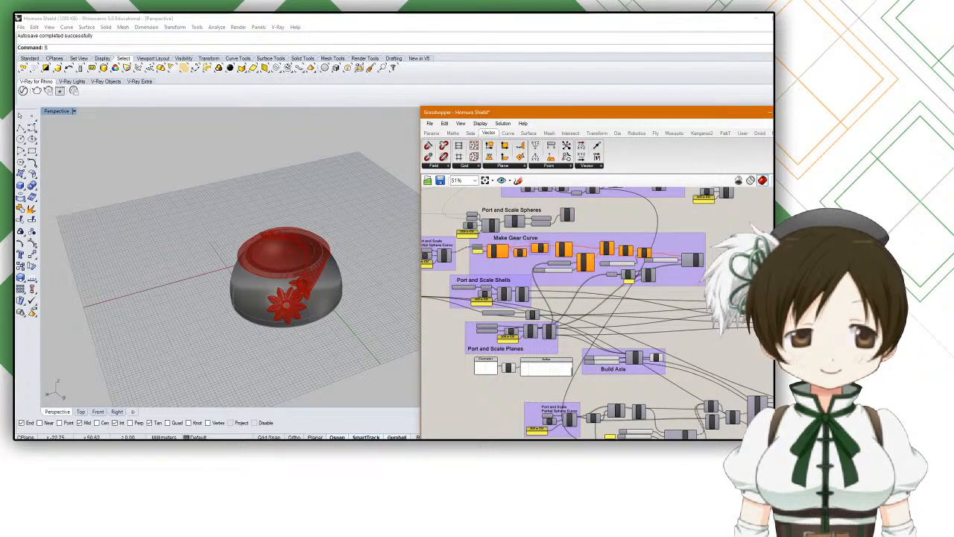
Step: Delete the Make Gear Curve components and the separate Port and Scale Partial Sphere Curve group below Port and Scale Spheres
left_click_drag(668, 276, 482, 254)
key("Delete")
scroll(482, 254, "up", 2)
key("Delete")
scroll(482, 253, "up", 1)
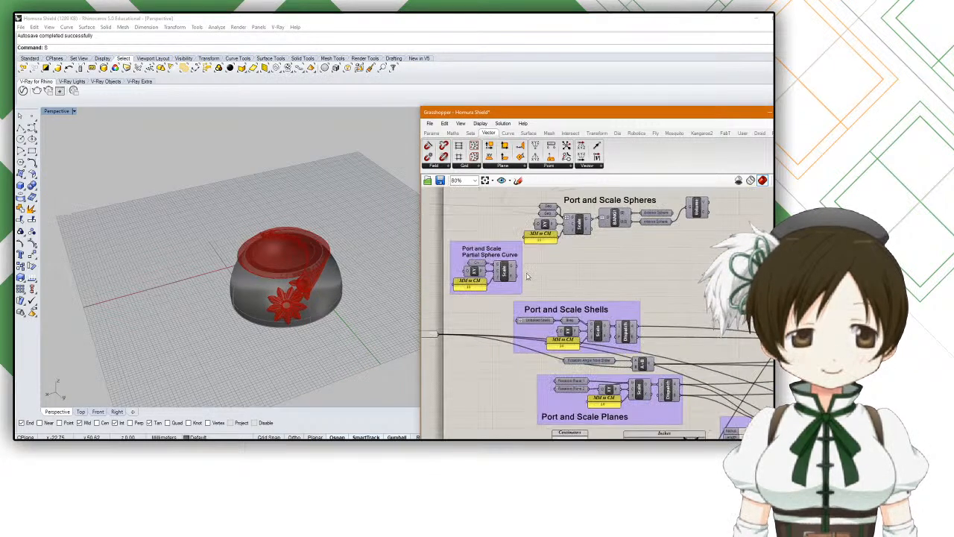
left_click_drag(537, 287, 450, 255)
key("Delete")
scroll(569, 273, "down", 3)
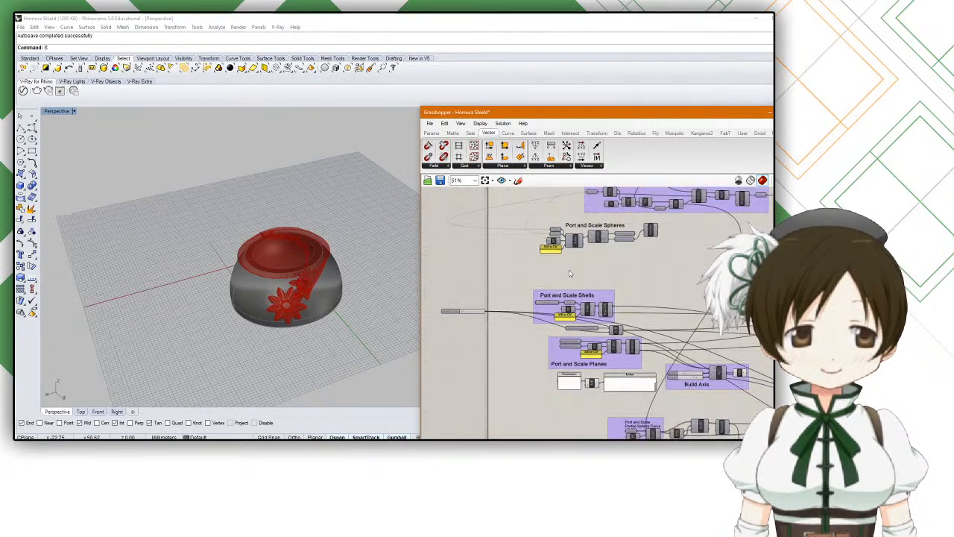
Step: Inspect the Volume component and the Exterior Sphere and Interior Sphere containers in the Port and Scale Spheres section
middle_click(651, 231)
scroll(650, 232, "up", 4)
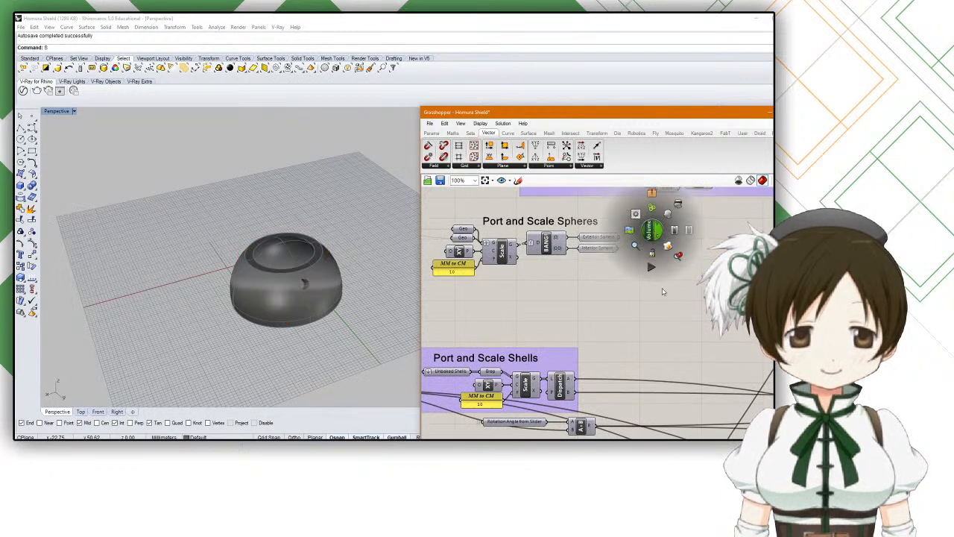
left_click(651, 232)
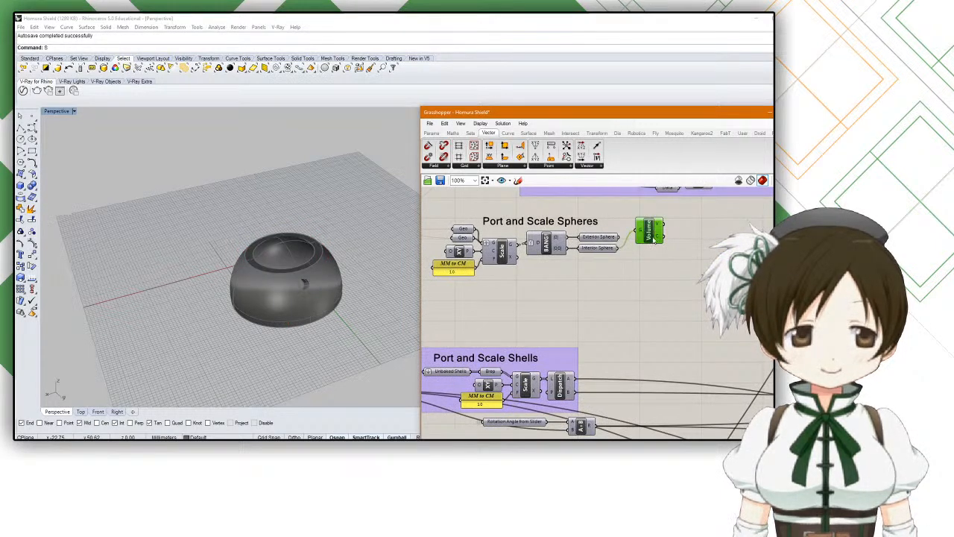
left_click(599, 238)
left_click(600, 247)
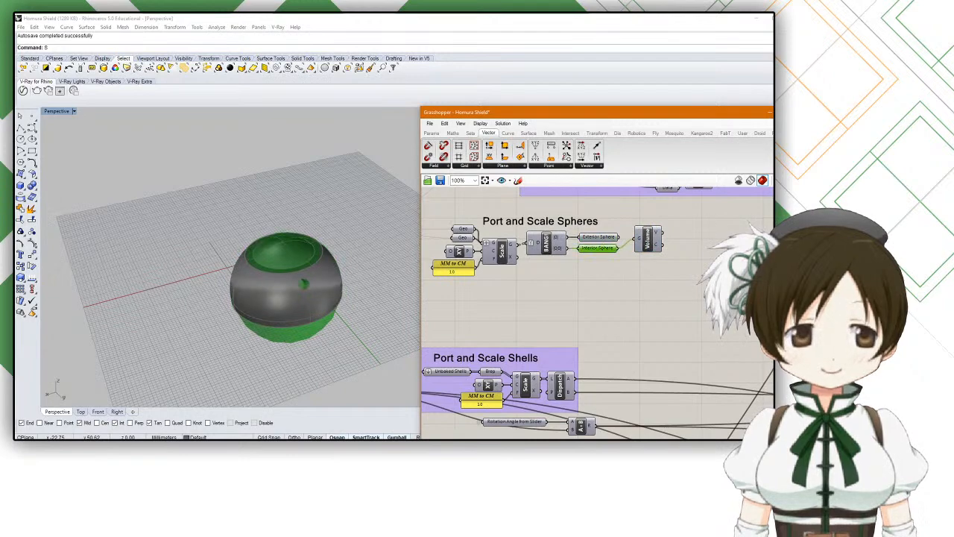
scroll(656, 291, "down", 1)
left_click(648, 252)
right_click_drag(635, 322, 576, 254)
left_click(566, 285)
middle_click(570, 275)
scroll(494, 252, "down", 3)
left_click(578, 254)
Step: Move the two shell Rotate components and their Geo container close to the Port and Scale Shells and Planes groups
scroll(675, 249, "up", 5)
left_click(650, 300)
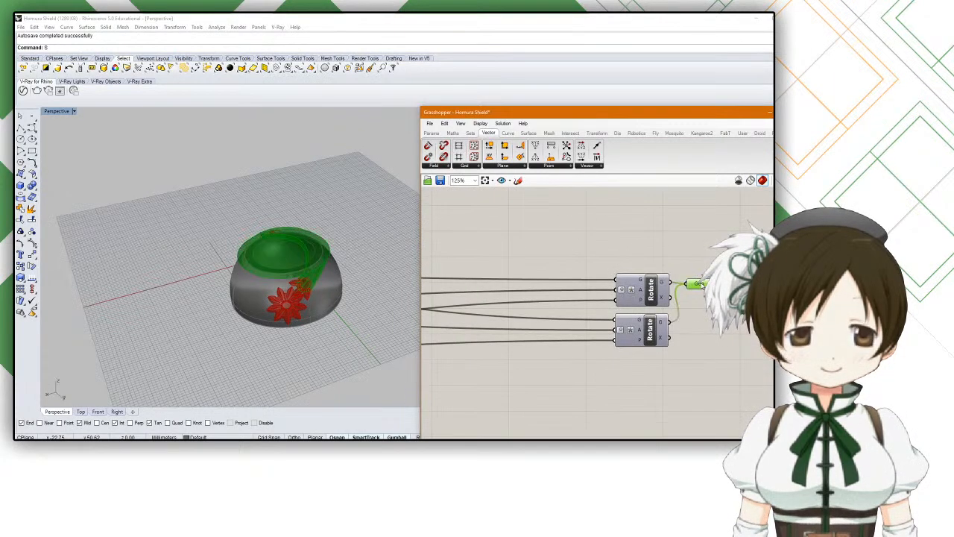
left_click(647, 324)
scroll(641, 324, "down", 6)
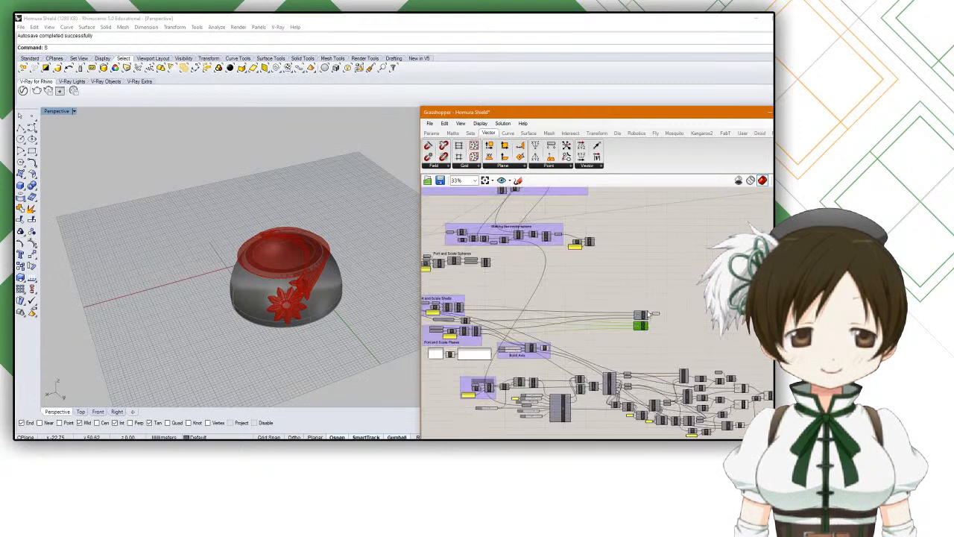
left_click_drag(668, 293, 501, 317)
left_click(624, 298)
scroll(624, 298, "up", 6)
left_click(603, 296)
scroll(604, 298, "down", 4)
Step: Review the tidied definition and examine the closed shield with its flower gears from several angles
scroll(287, 249, "up", 9)
scroll(288, 249, "down", 5)
right_click_drag(288, 249, 284, 227)
scroll(563, 288, "down", 4)
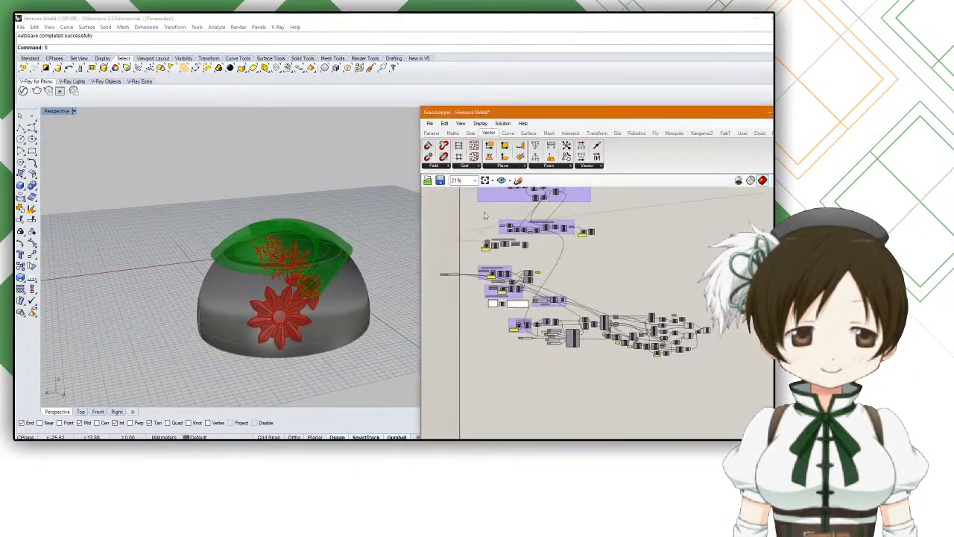
scroll(563, 287, "up", 8)
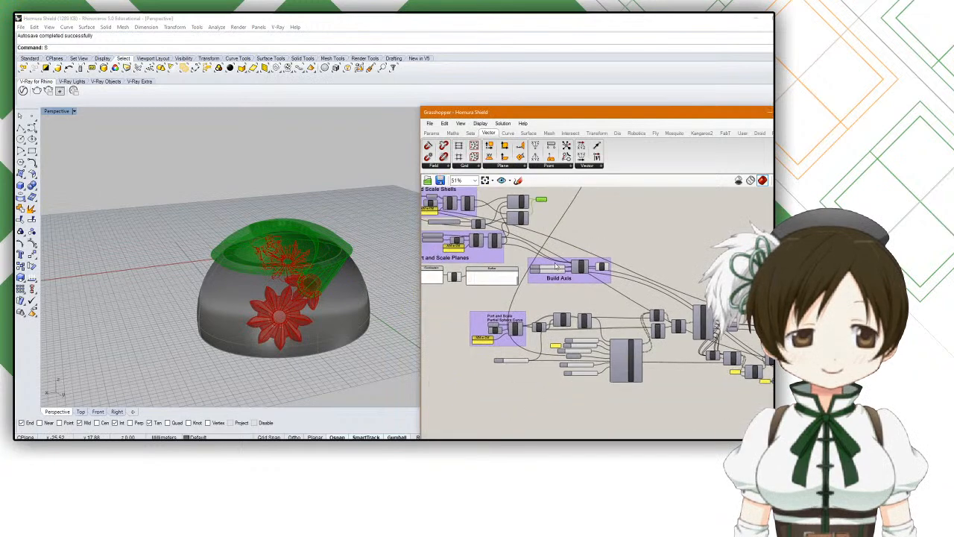
scroll(506, 291, "down", 3)
right_click_drag(646, 296, 609, 285)
right_click_drag(316, 303, 321, 328)
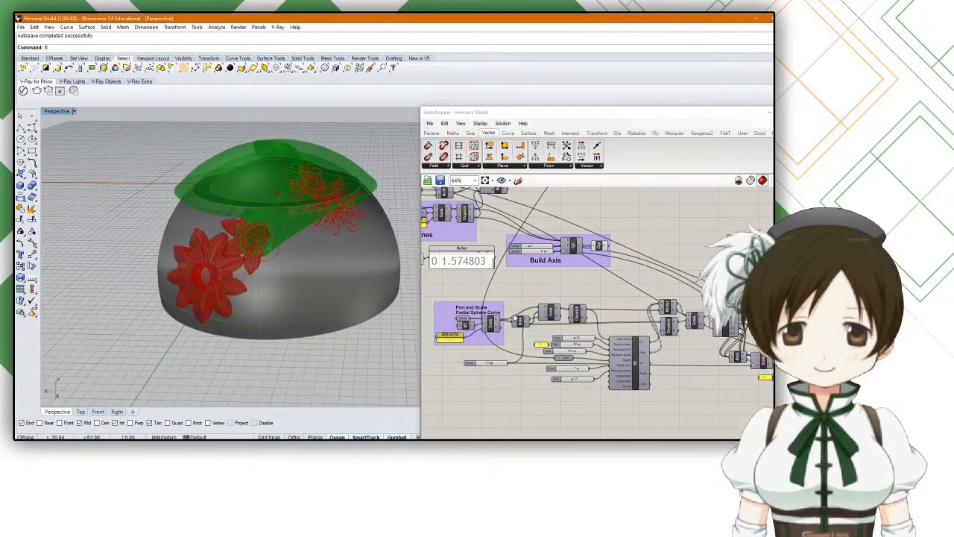
scroll(515, 317, "down", 4)
right_click_drag(319, 368, 358, 322)
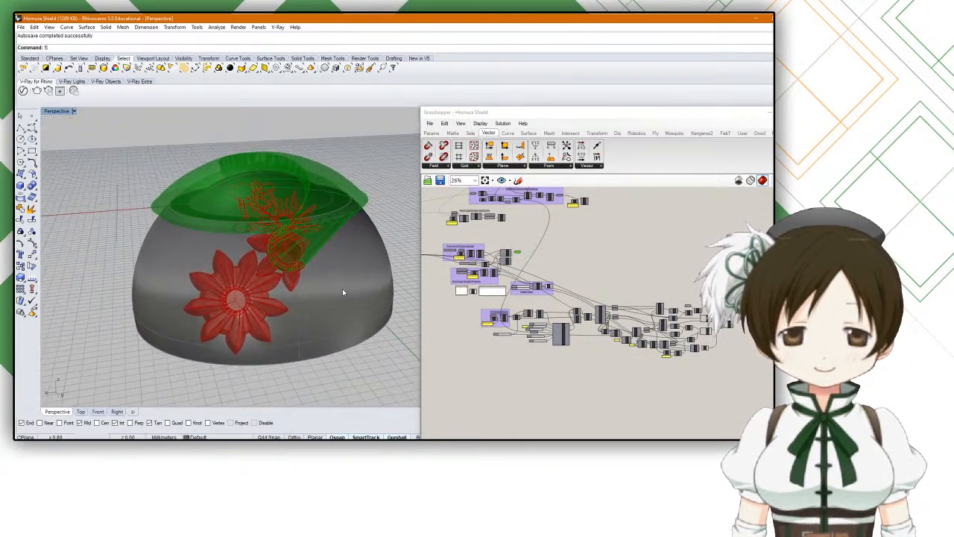
Step: Reposition the Grasshopper window and examine the end of the definition, the flower gears and the rim around the shield's base
scroll(647, 312, "up", 4)
scroll(647, 312, "down", 3)
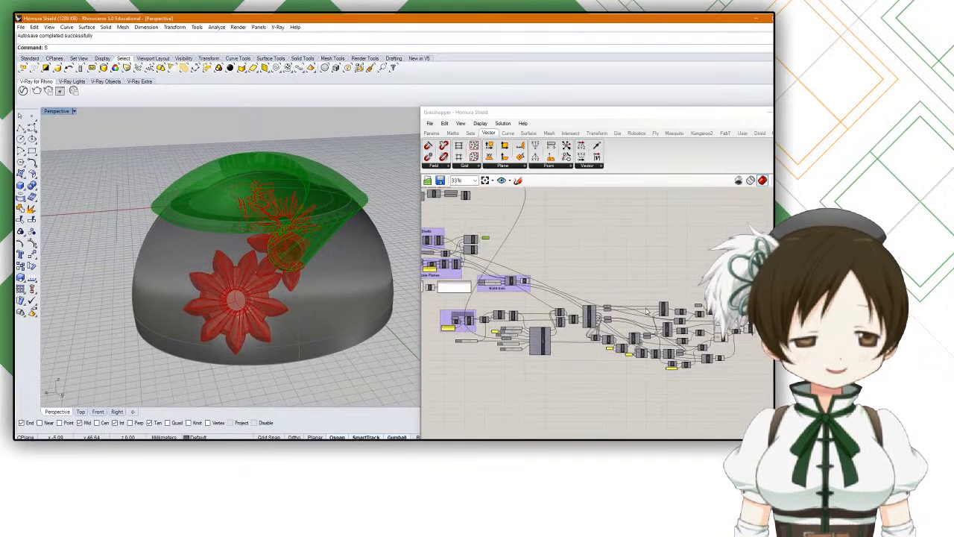
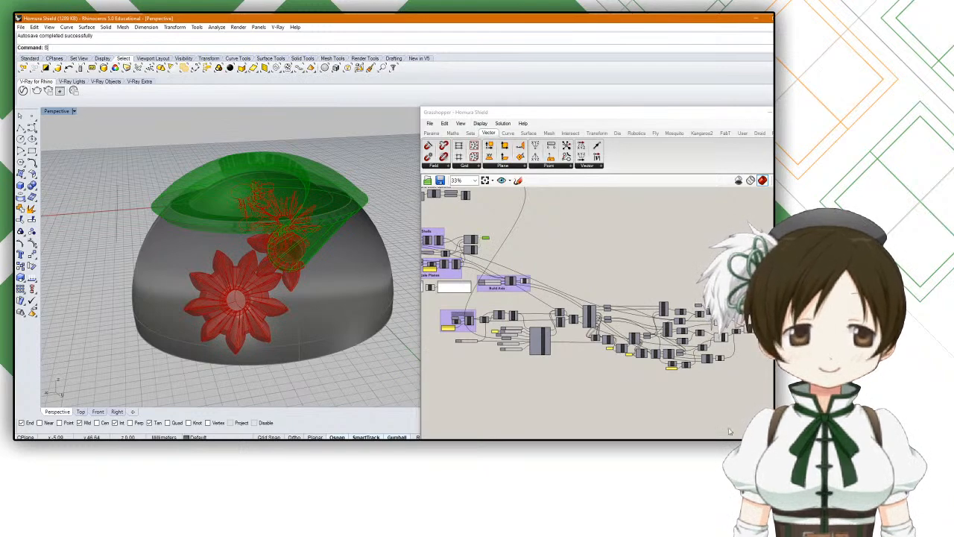
left_click_drag(622, 115, 550, 79)
right_click_drag(585, 256, 513, 218)
right_click_drag(232, 235, 245, 256)
scroll(259, 290, "down", 6)
scroll(254, 279, "up", 6)
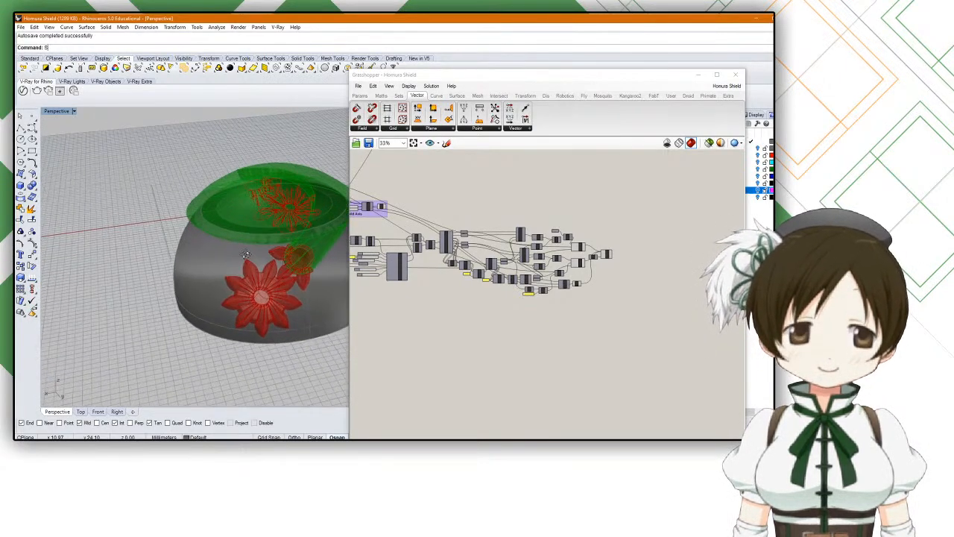
scroll(260, 307, "down", 6)
scroll(278, 327, "up", 8)
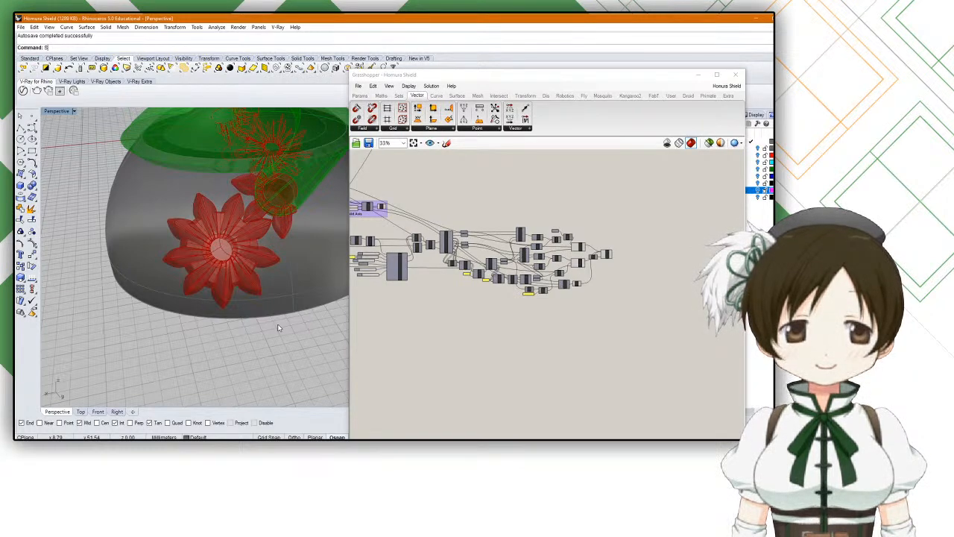
scroll(279, 328, "down", 3)
right_click_drag(277, 333, 318, 271, "shift")
scroll(247, 300, "up", 4)
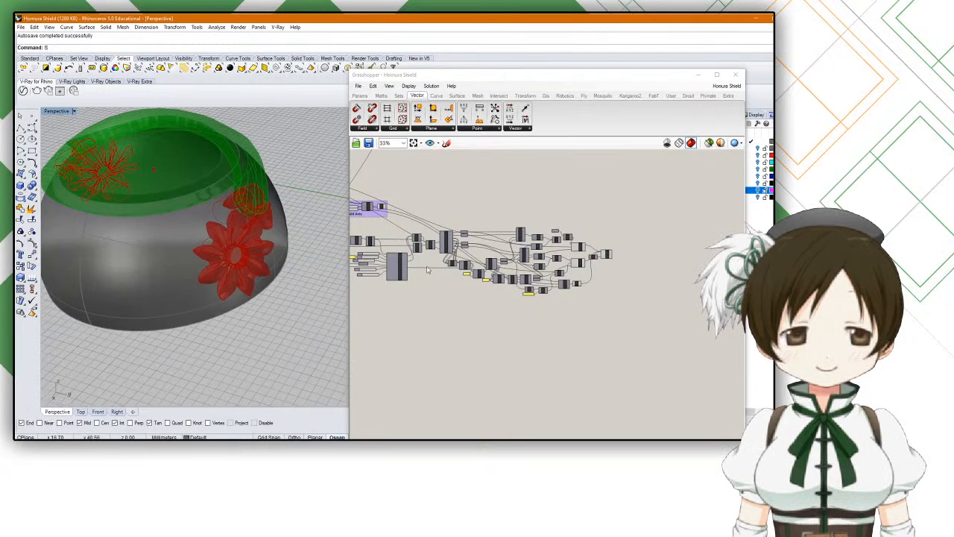
scroll(555, 270, "up", 5)
right_click_drag(553, 294, 568, 311)
right_click_drag(278, 303, 249, 242)
Step: Turn on the centre snap and try to draw a tube centred on the shield's base with its radii just outside the rim
left_click(30, 186)
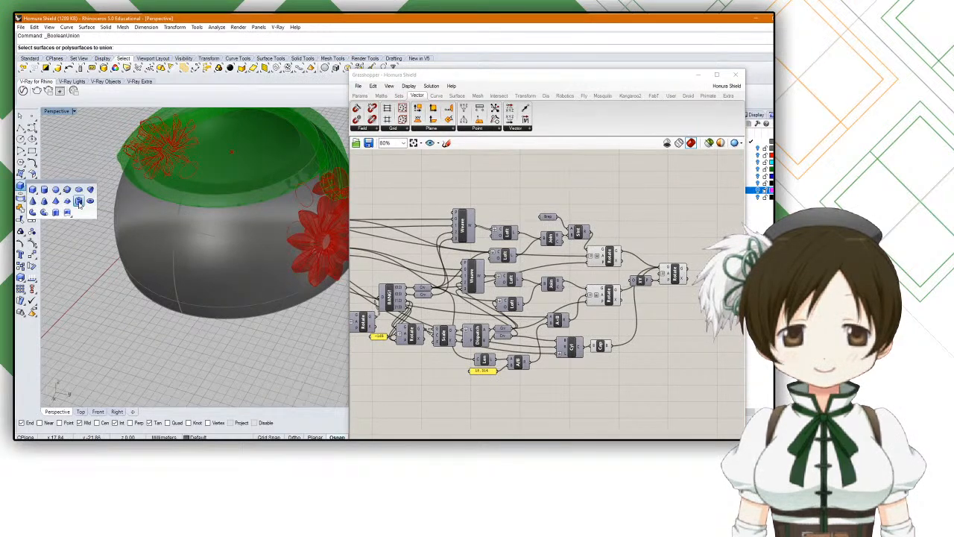
left_click(79, 202)
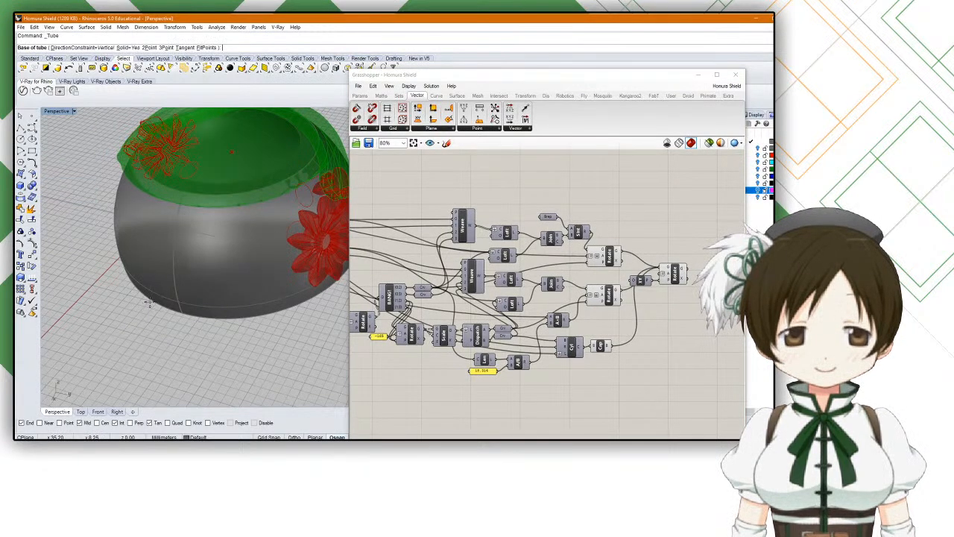
right_click_drag(155, 300, 139, 389)
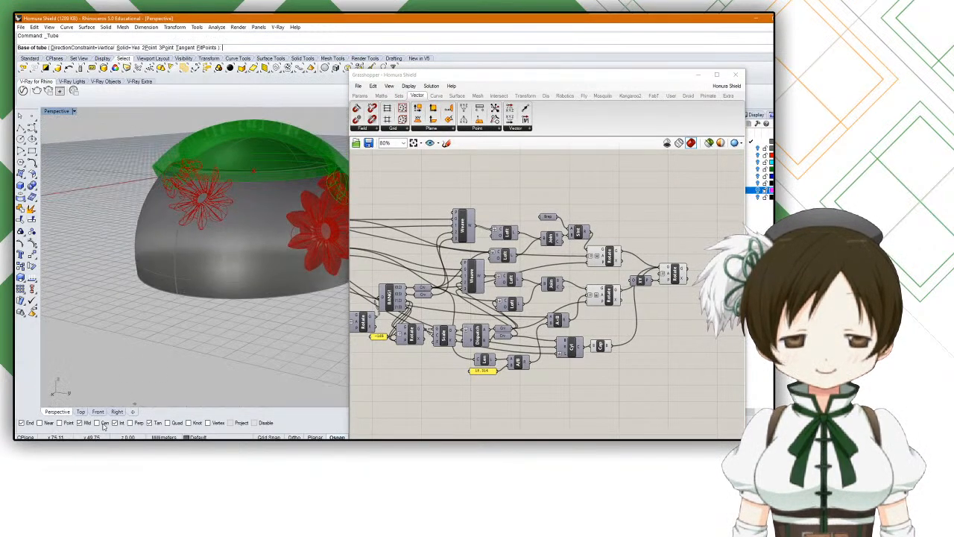
left_click(212, 307)
right_click_drag(209, 313, 269, 305)
scroll(279, 299, "up", 10)
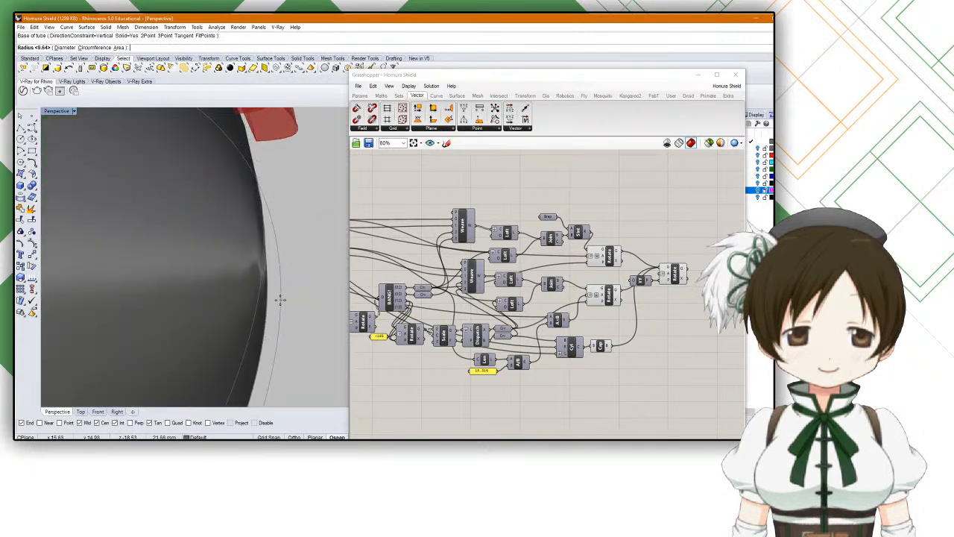
left_click(291, 298)
scroll(292, 296, "down", 5)
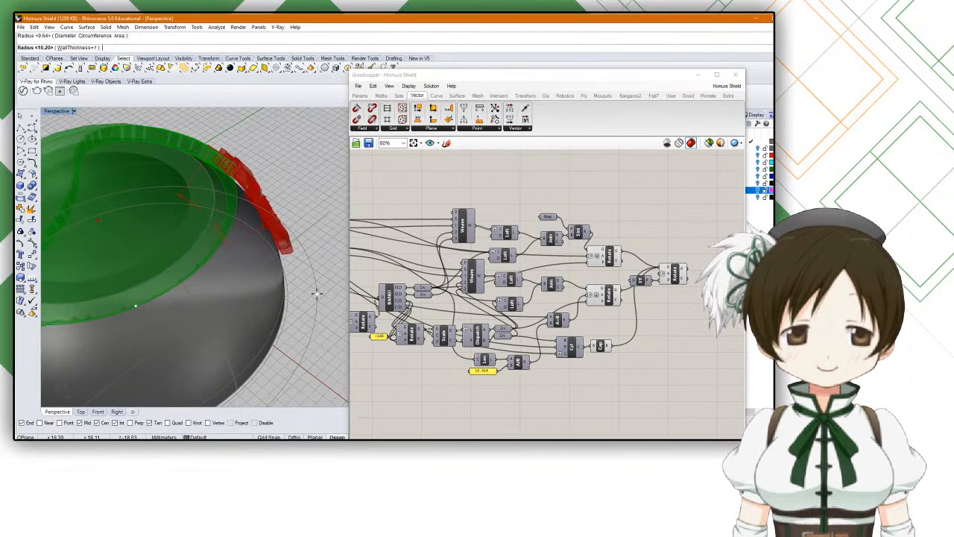
left_click(302, 295)
right_click_drag(301, 232, 310, 199)
key("Escape")
Step: Try the tube again from the shield's base centre, picking its radius beside the flower gear in the Top view
key("Return")
left_click(302, 295)
right_click_drag(305, 280, 291, 209)
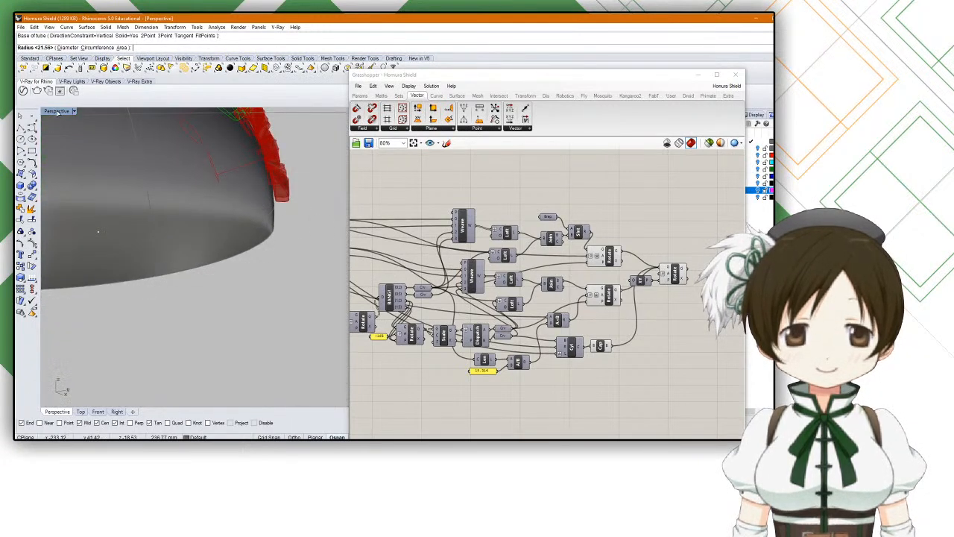
double_click(58, 112)
double_click(46, 112)
scroll(213, 202, "up", 6)
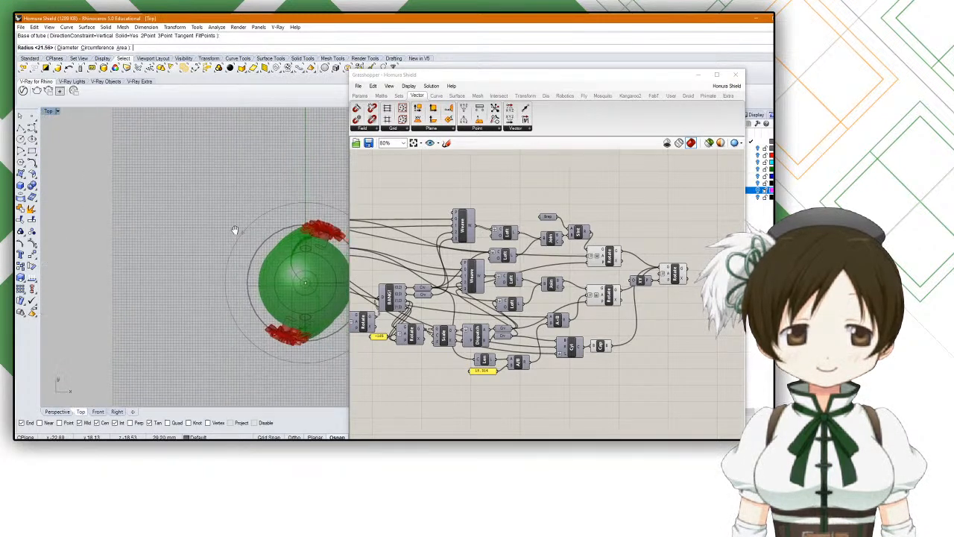
scroll(284, 201, "up", 4)
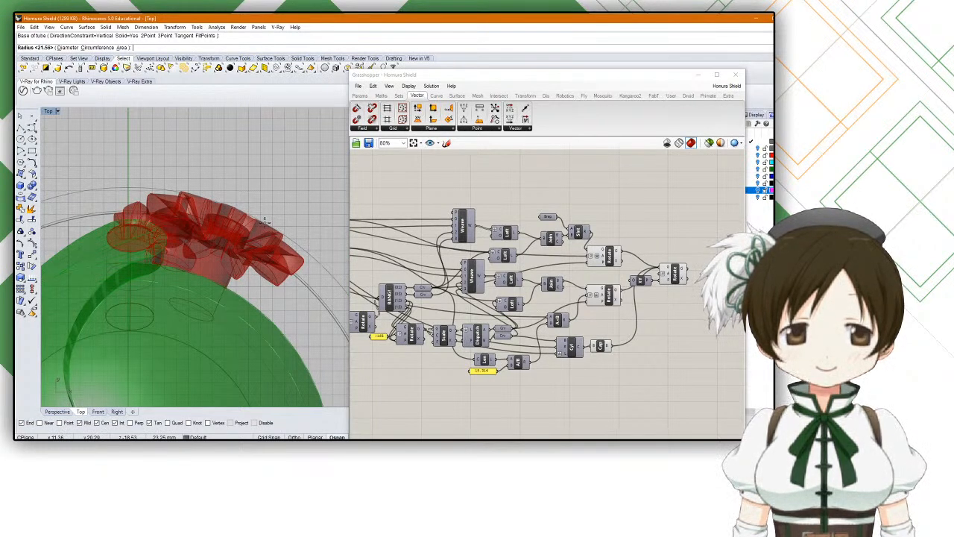
left_click(265, 222)
key("Escape")
Step: Draw a circle with a radius of about 23.28 mm centred on the shield's base, just outside the flower gear
right_click(289, 203)
scroll(287, 201, "down", 7)
left_click(21, 140)
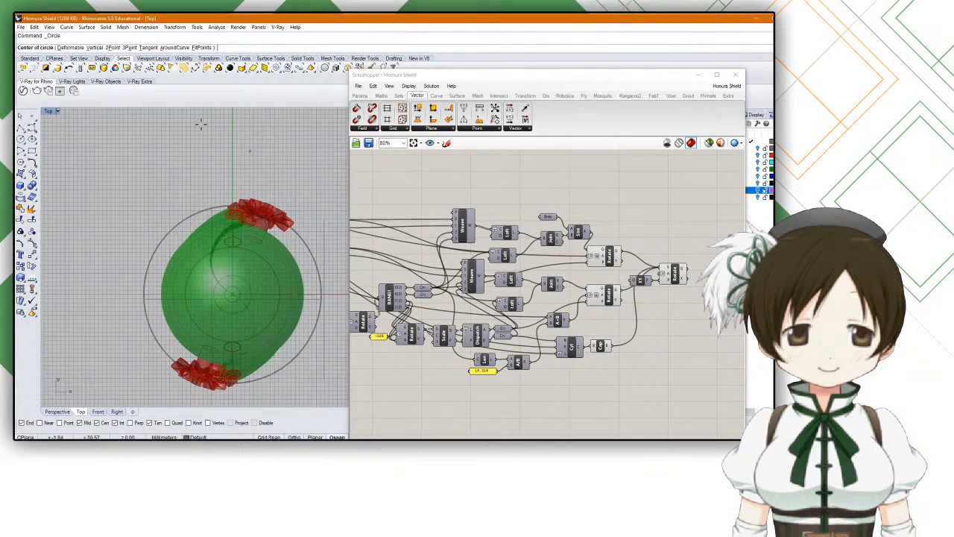
double_click(46, 112)
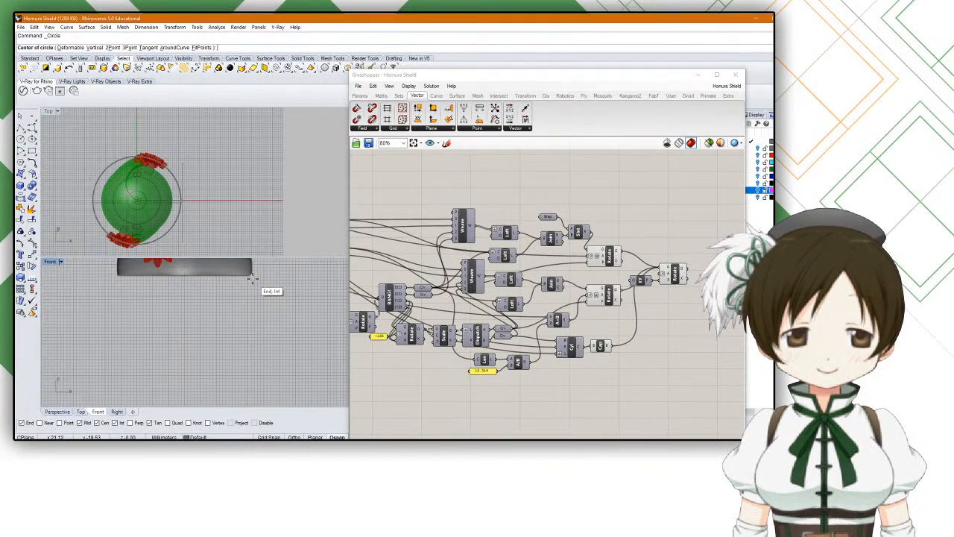
left_click(251, 280)
scroll(201, 175, "up", 3)
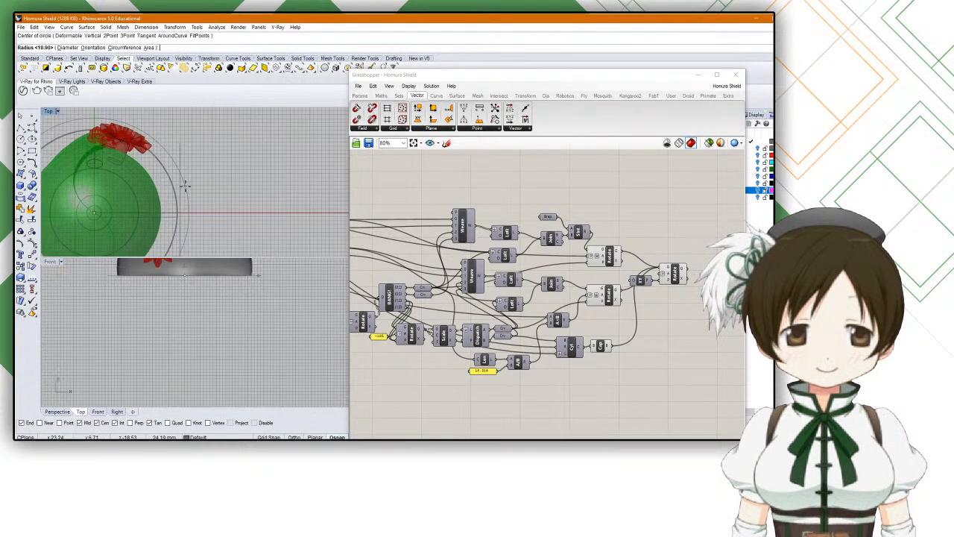
scroll(205, 174, "up", 5)
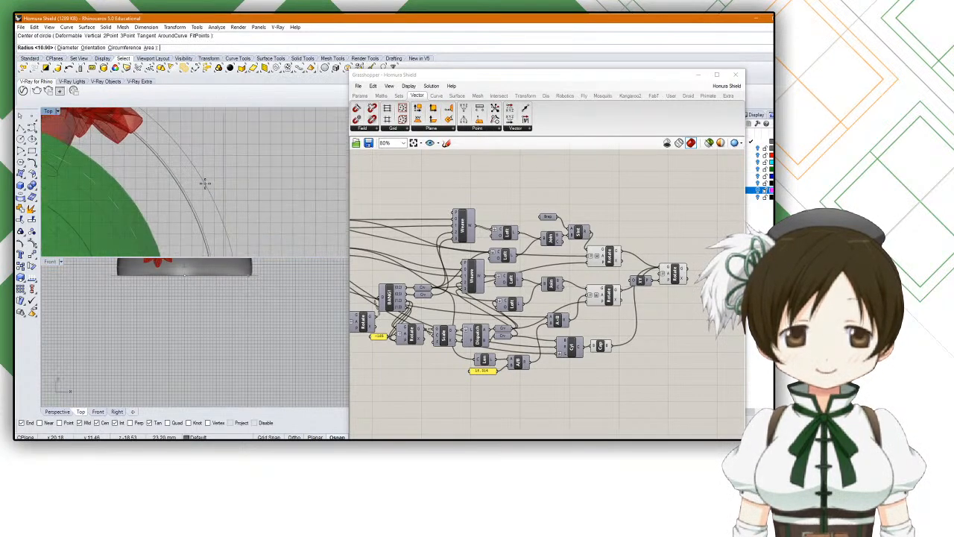
scroll(212, 194, "up", 2)
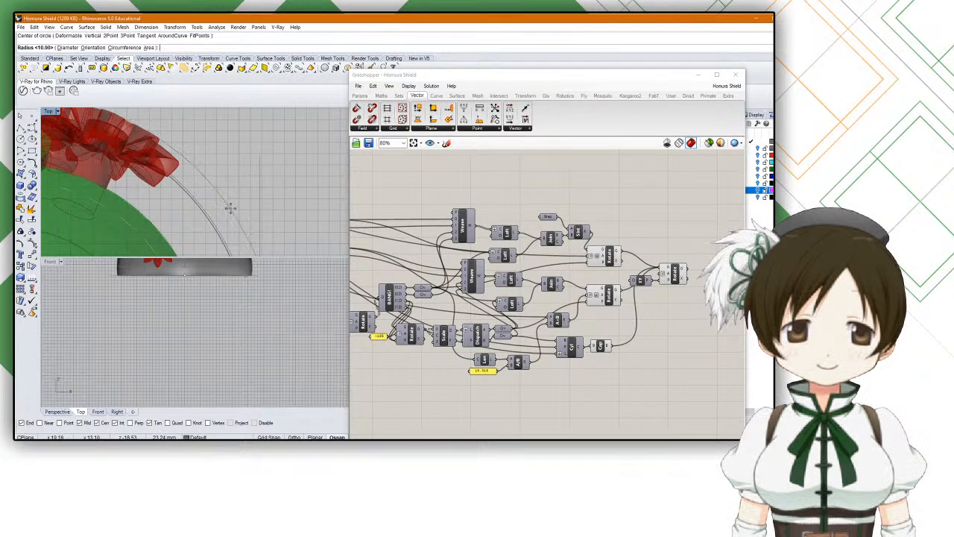
left_click(230, 206)
Step: Try a second concentric circle with a radius of about 21.3 mm close to the shield's rim, and undo it
right_click(231, 203)
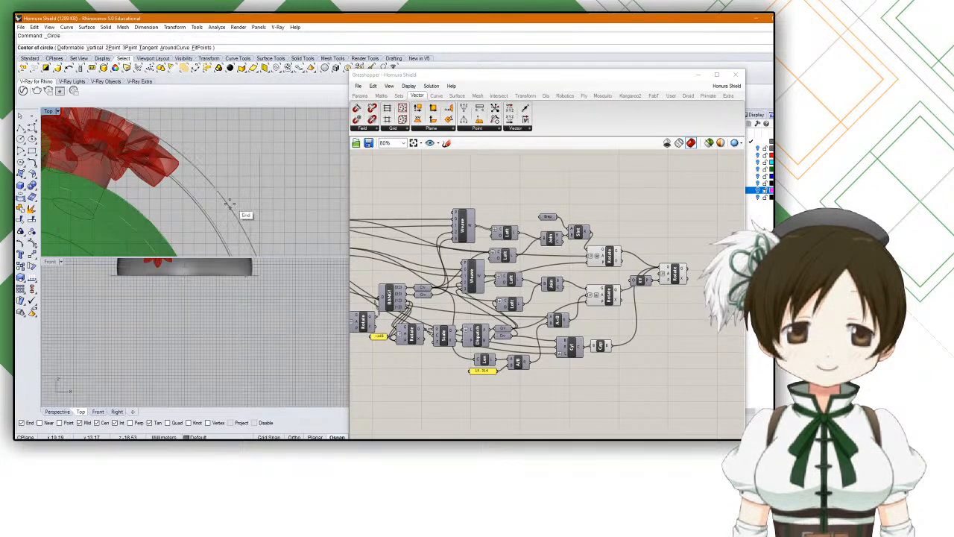
left_click(233, 200)
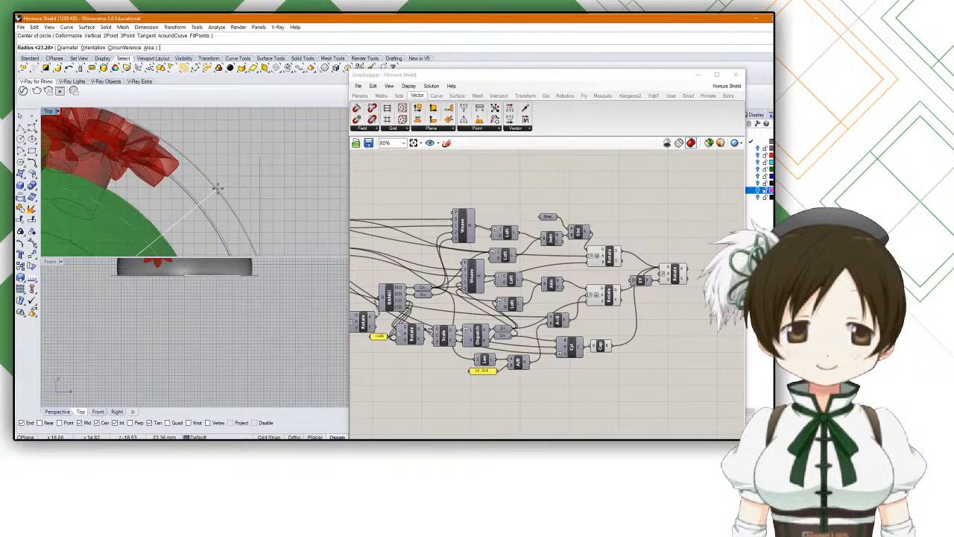
scroll(239, 138, "down", 3)
scroll(239, 137, "down", 2)
scroll(242, 165, "up", 6)
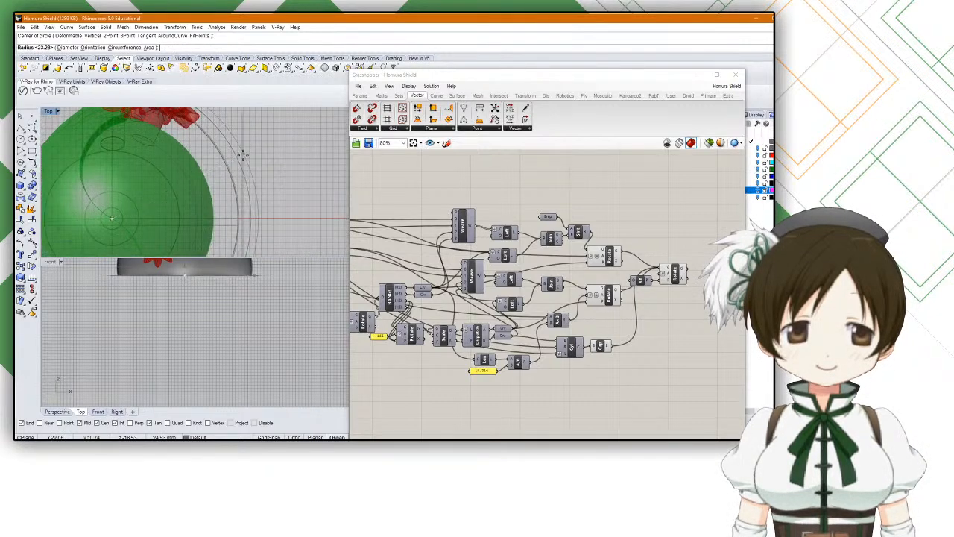
right_click_drag(228, 160, 238, 226)
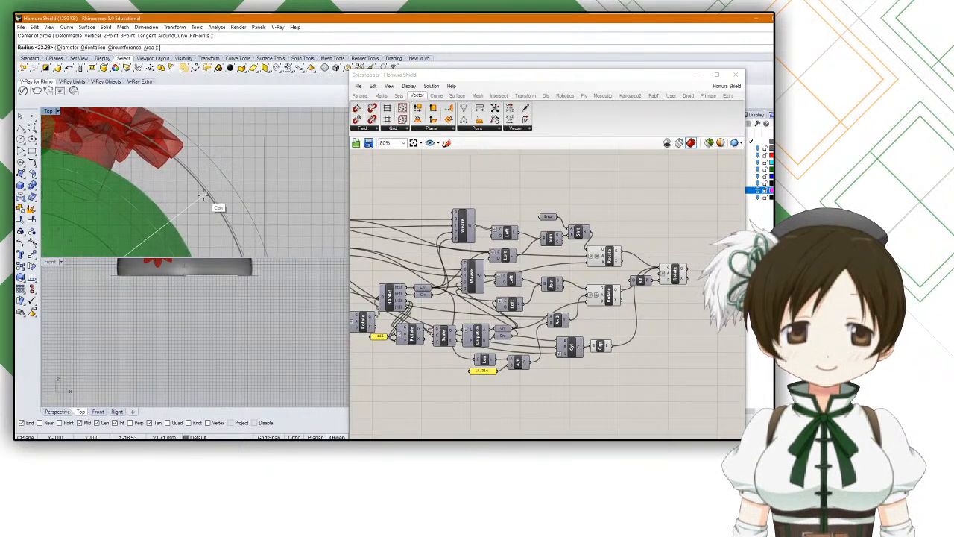
scroll(212, 185, "up", 3)
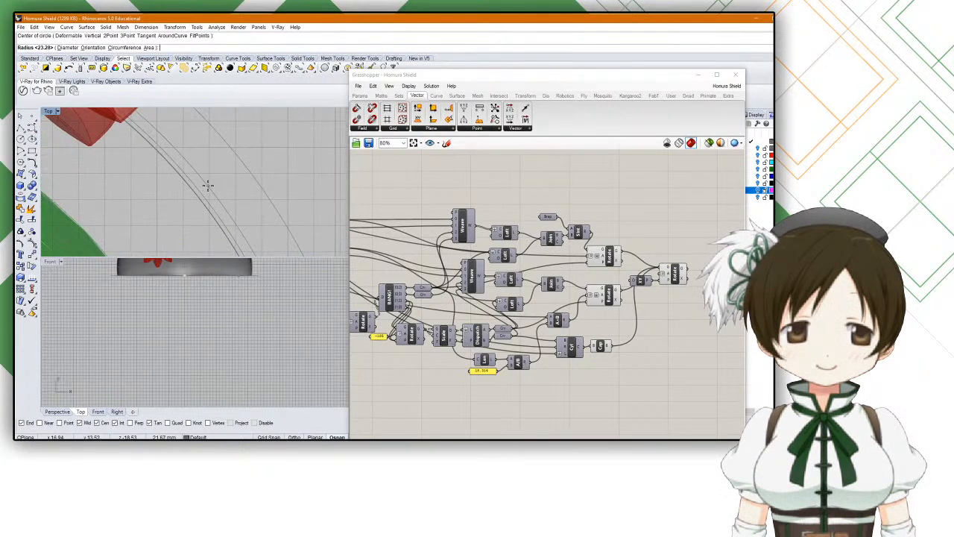
scroll(207, 187, "up", 3)
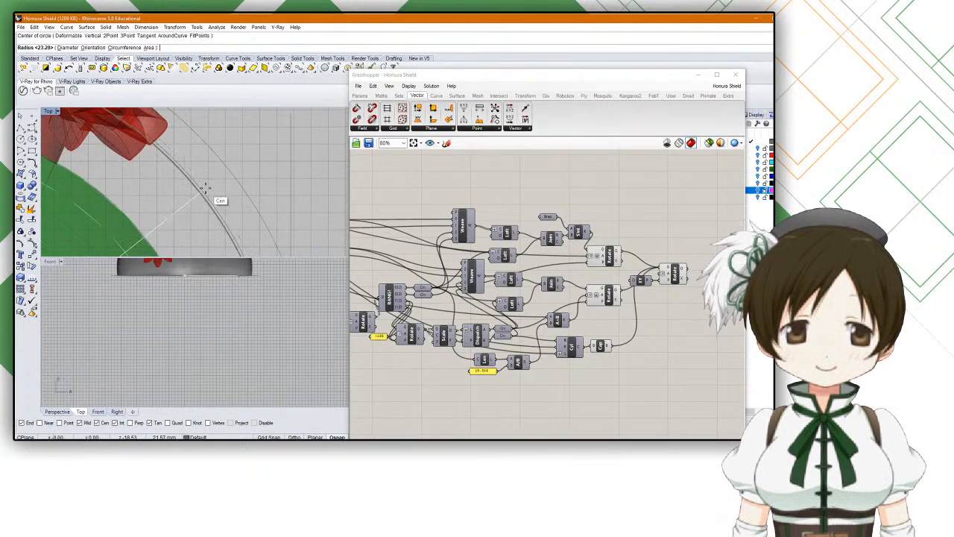
scroll(202, 187, "up", 4)
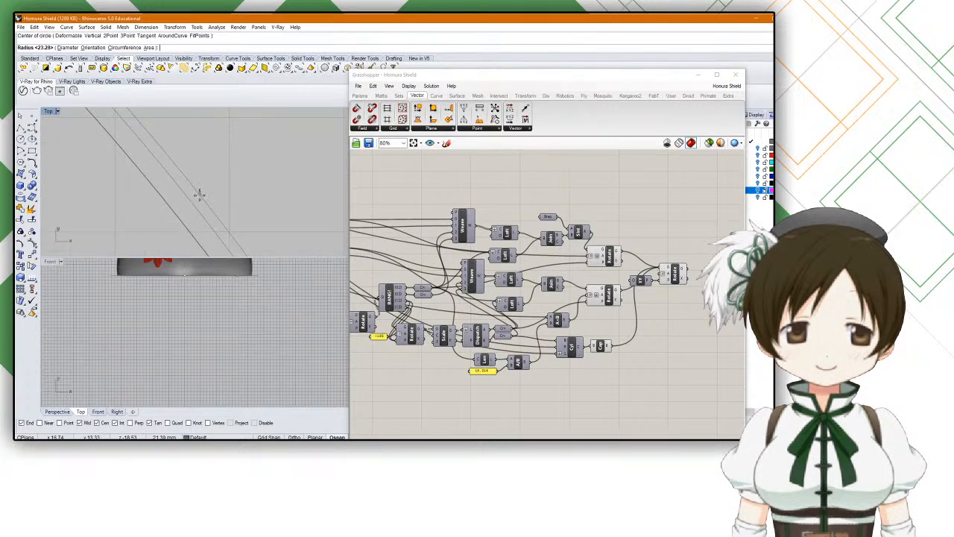
scroll(179, 211, "up", 3)
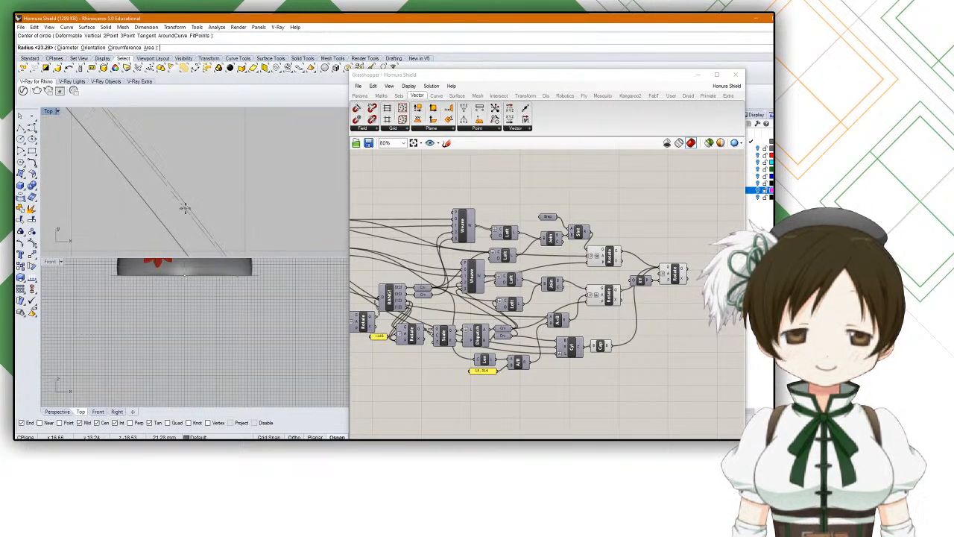
left_click(188, 210)
scroll(191, 209, "down", 5)
left_click(196, 212)
left_click(207, 230)
left_click(207, 218)
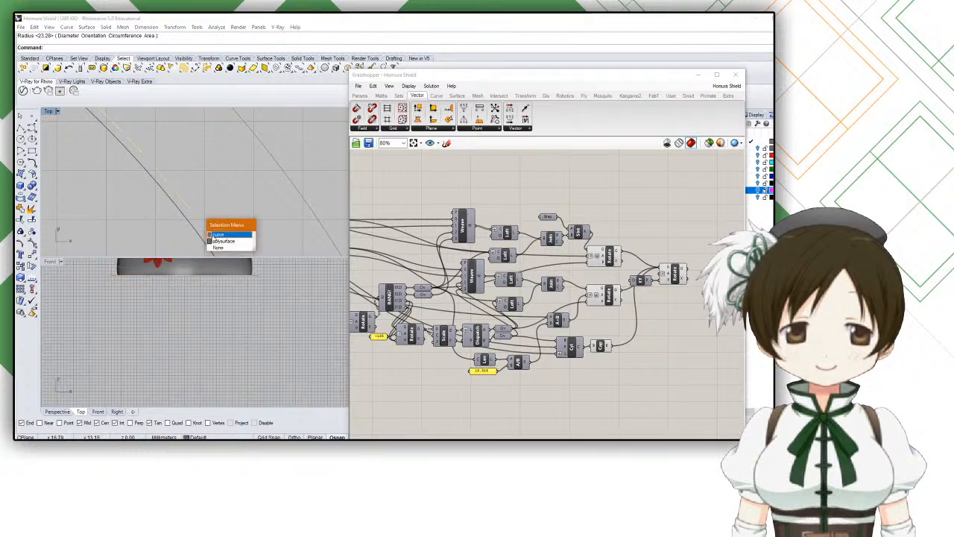
left_click(234, 245)
key("ctrl+z")
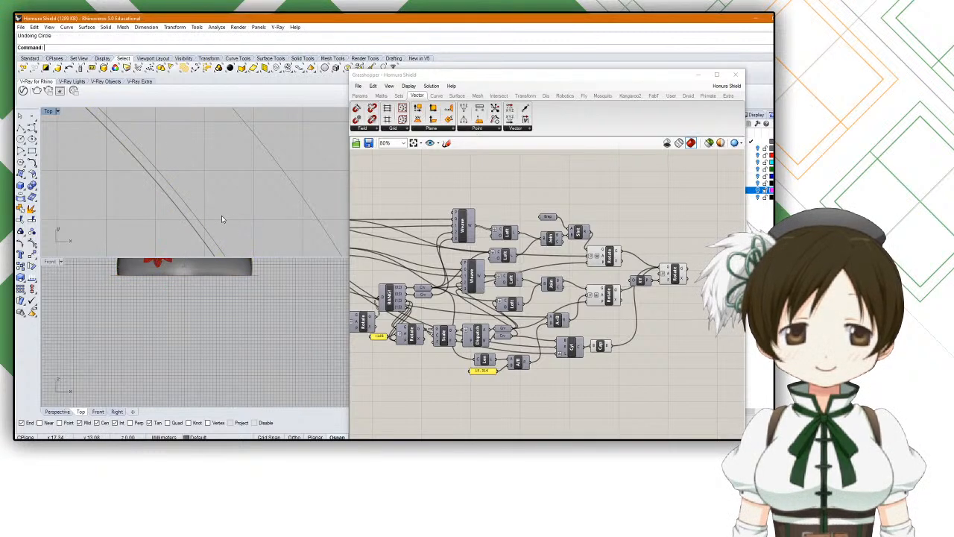
Step: Draw a concentric inner circle with a radius of about 21.4 mm, leaving a small clearance outside the shield's rim
scroll(221, 216, "down", 14)
right_click(222, 212)
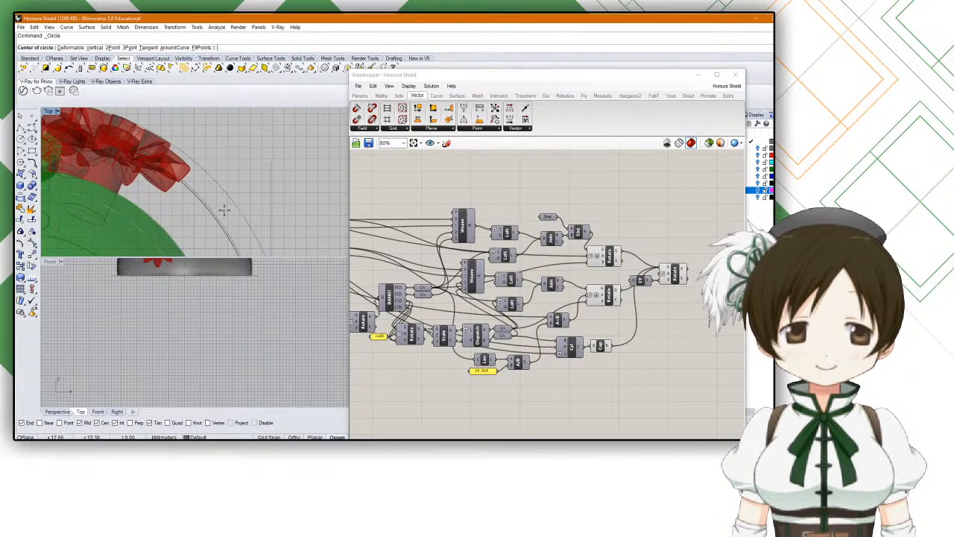
scroll(230, 203, "up", 5)
left_click(234, 201)
scroll(224, 209, "up", 3)
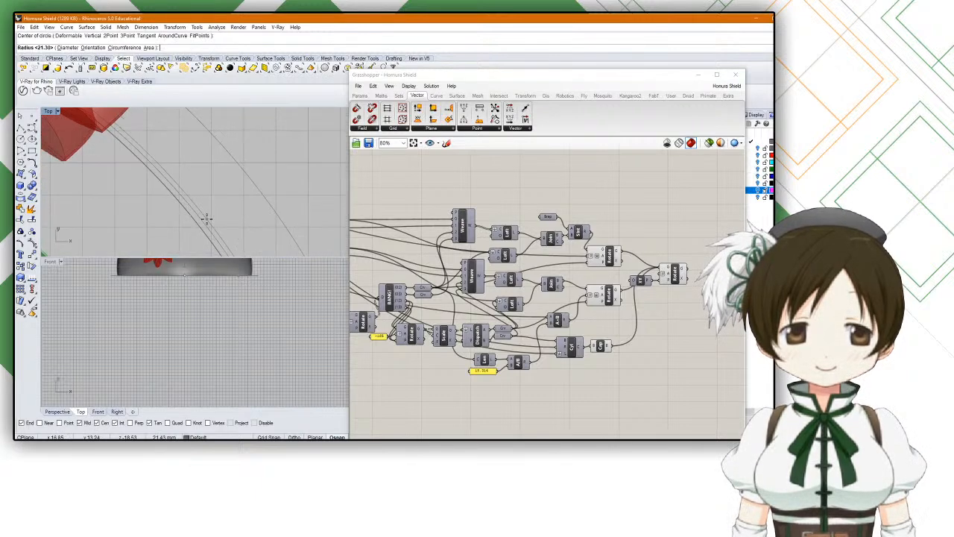
left_click(209, 218)
Step: Select both concentric circles, maximize the Top view, and move the Grasshopper window to leave free canvas beside the final Rotate component
left_click(210, 213)
left_click(264, 196, "shift")
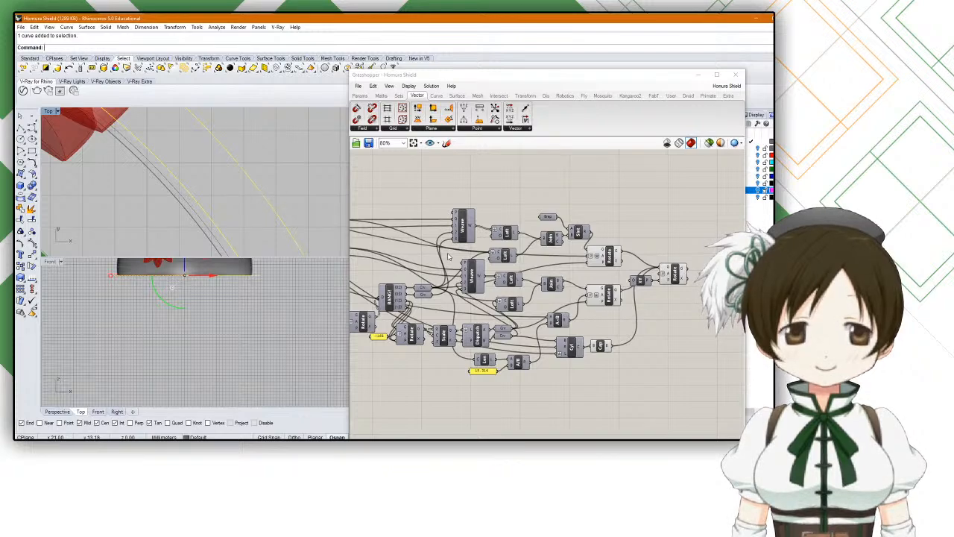
scroll(445, 255, "down", 4)
scroll(446, 255, "up", 3)
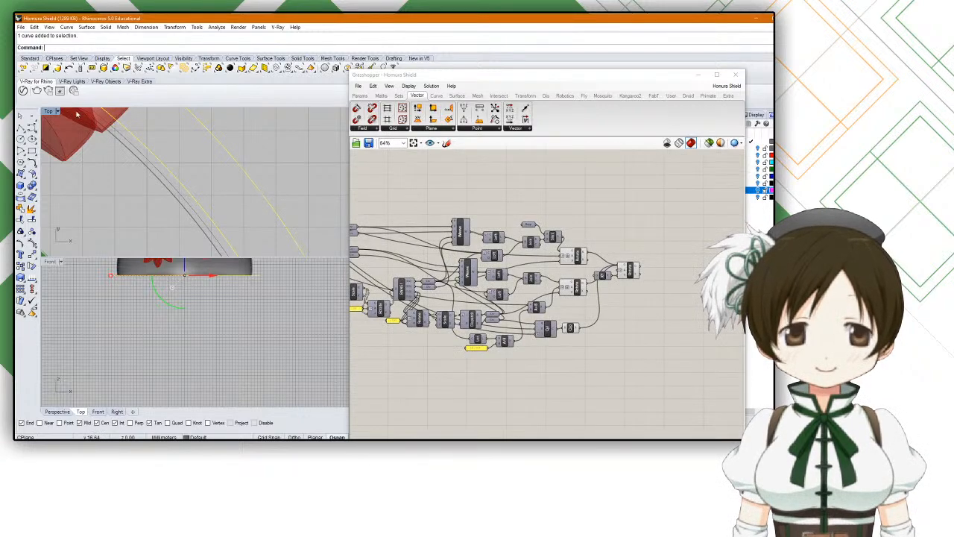
double_click(48, 111)
scroll(224, 224, "down", 5)
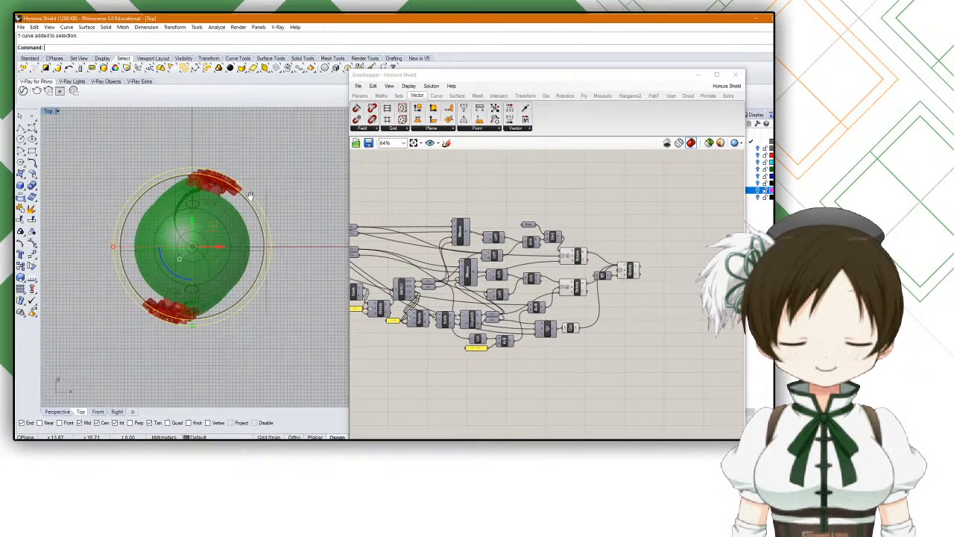
right_click_drag(246, 201, 249, 191)
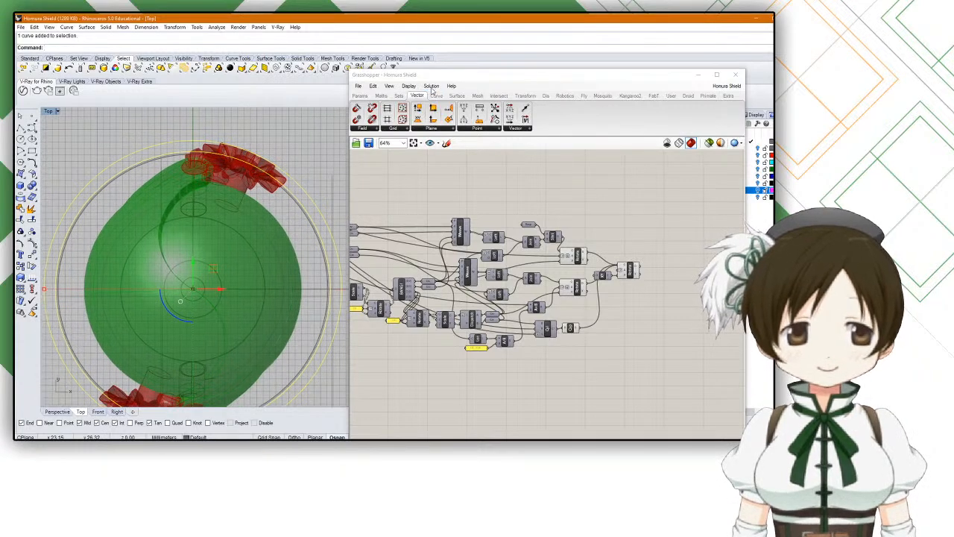
left_click_drag(437, 78, 303, 35)
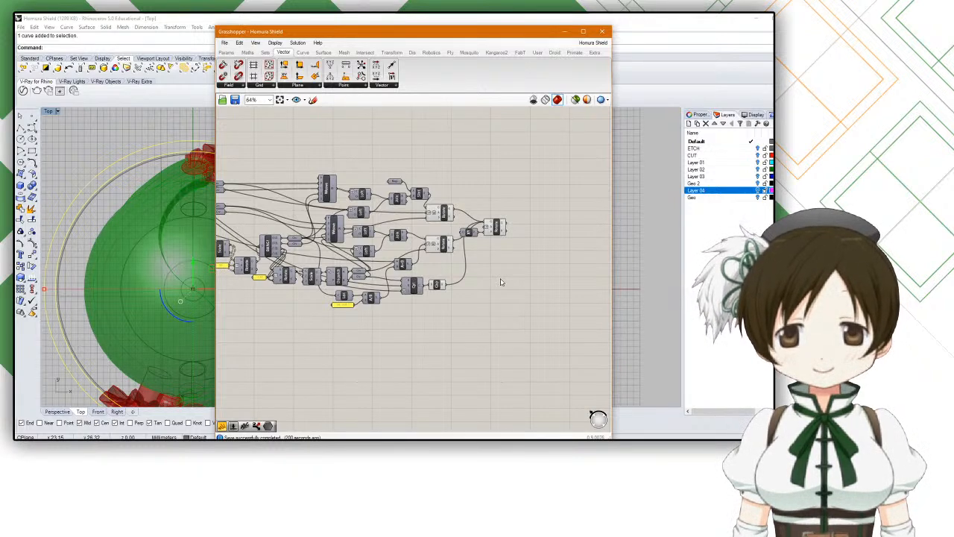
Step: Place a Circle parameter below the final Rotate component and start referencing multiple circles for it
scroll(501, 282, "up", 4)
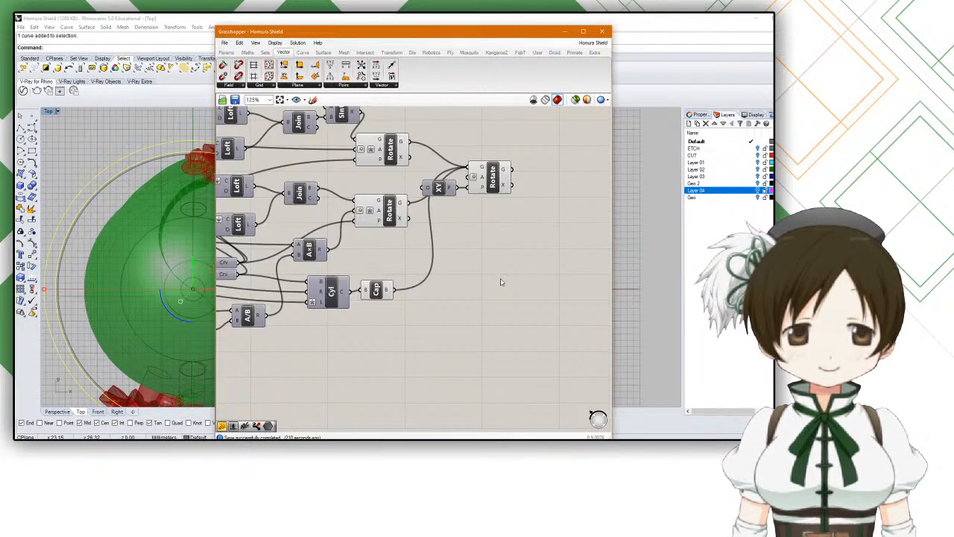
double_click(468, 244)
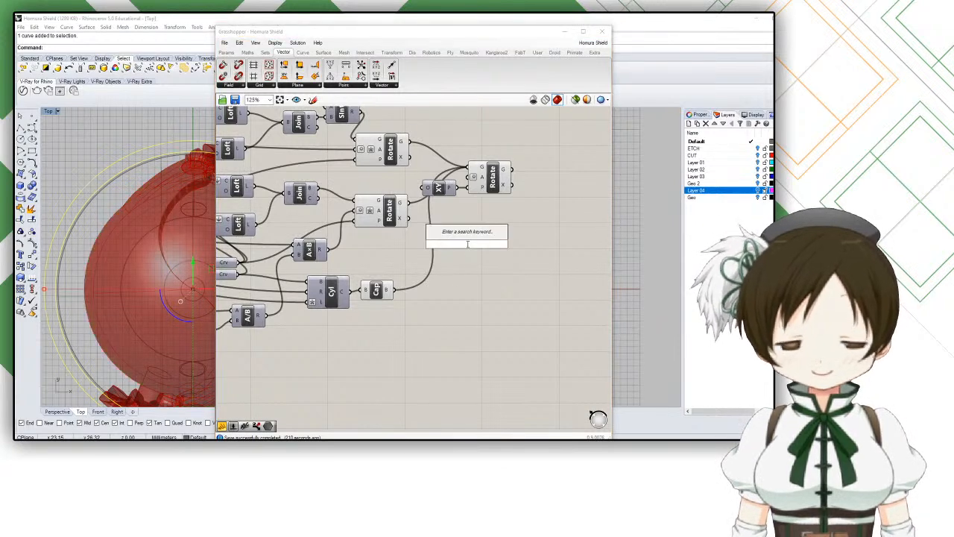
type("circle")
key("Return")
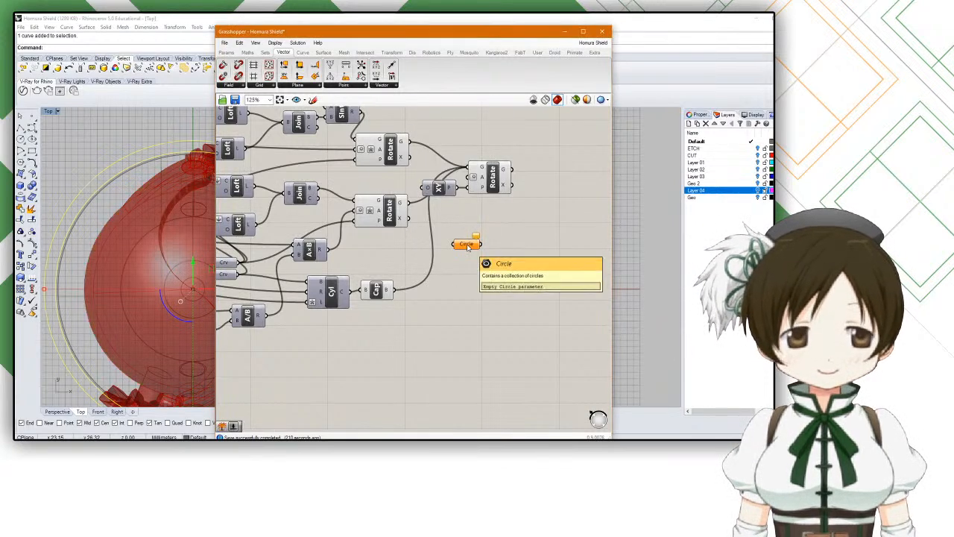
right_click(467, 244)
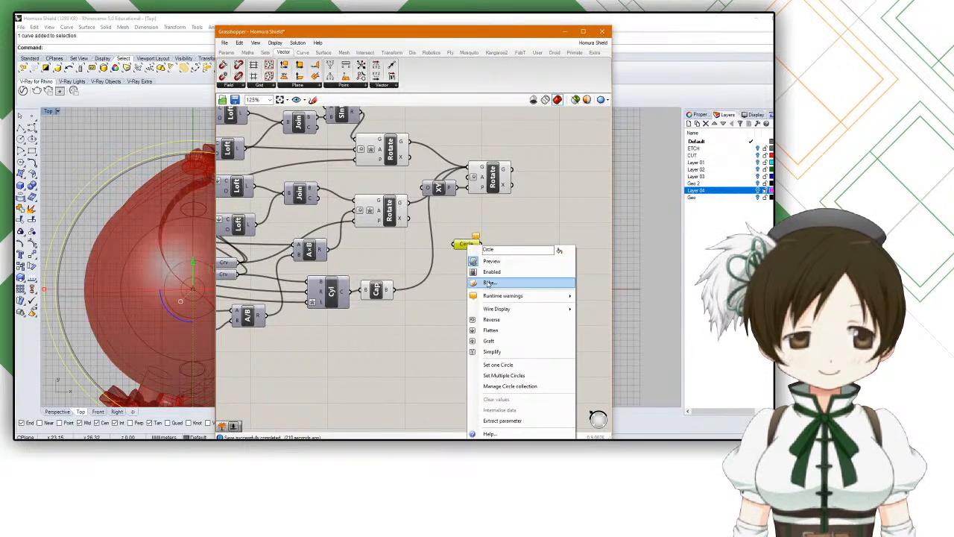
left_click(499, 375)
Step: Try to trace the two concentric ring circles from the shield's centre as the parameter's circle set
left_click(344, 273)
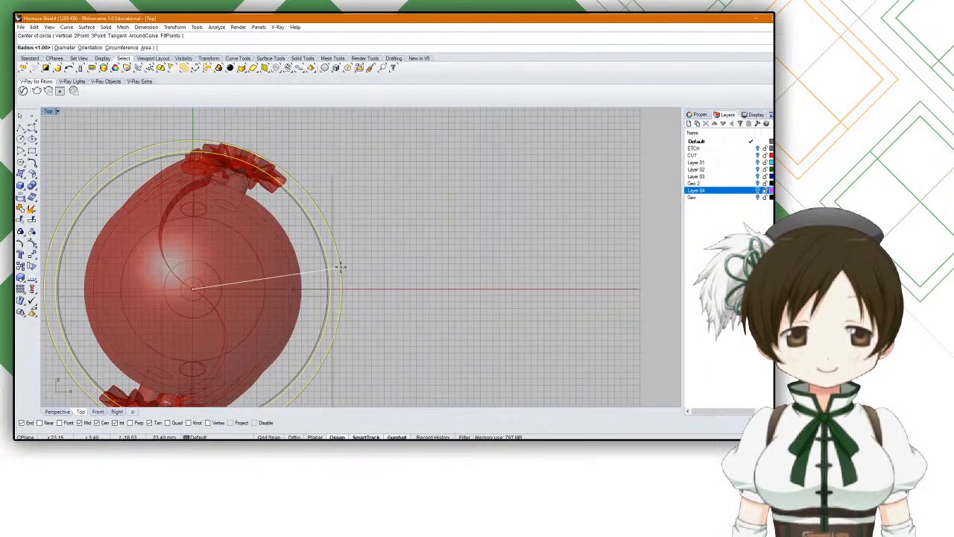
scroll(326, 224, "up", 3)
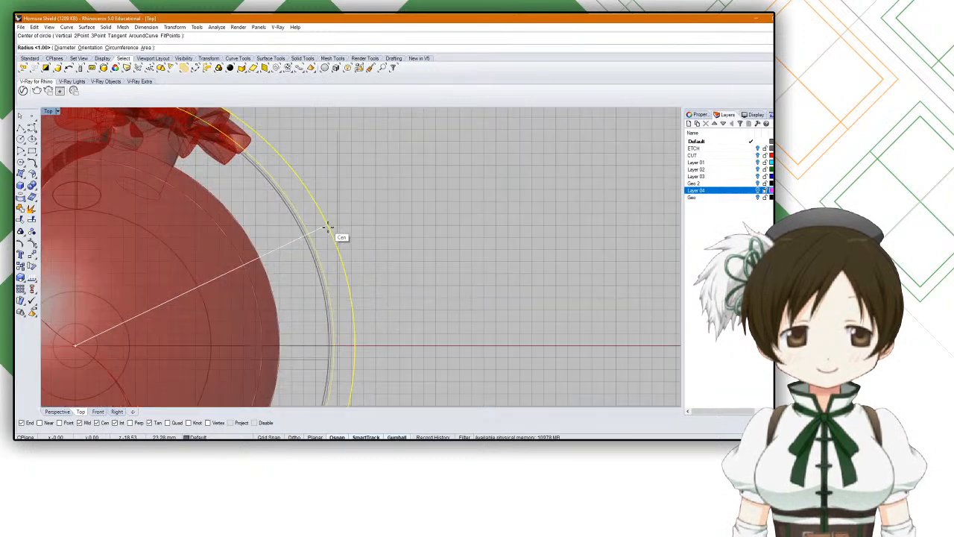
left_click(347, 262)
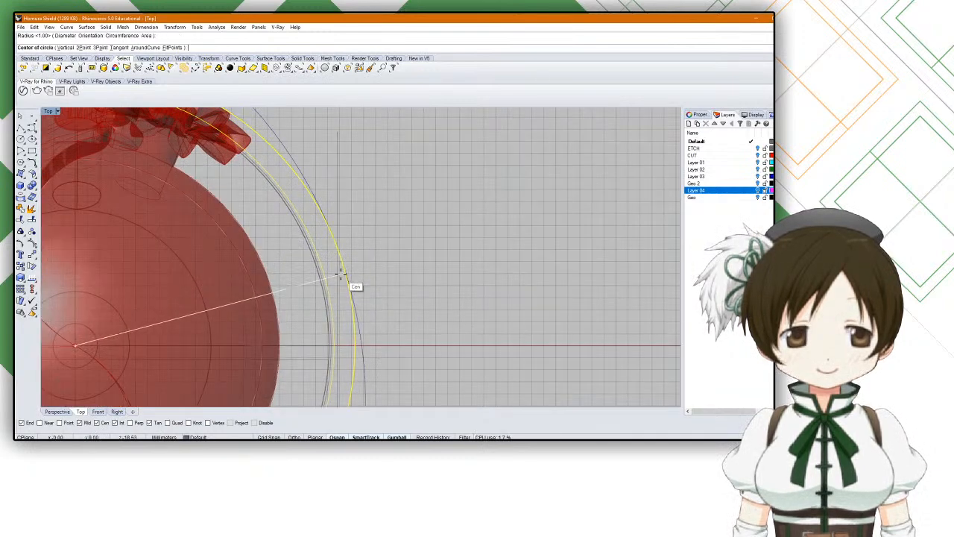
left_click(341, 275)
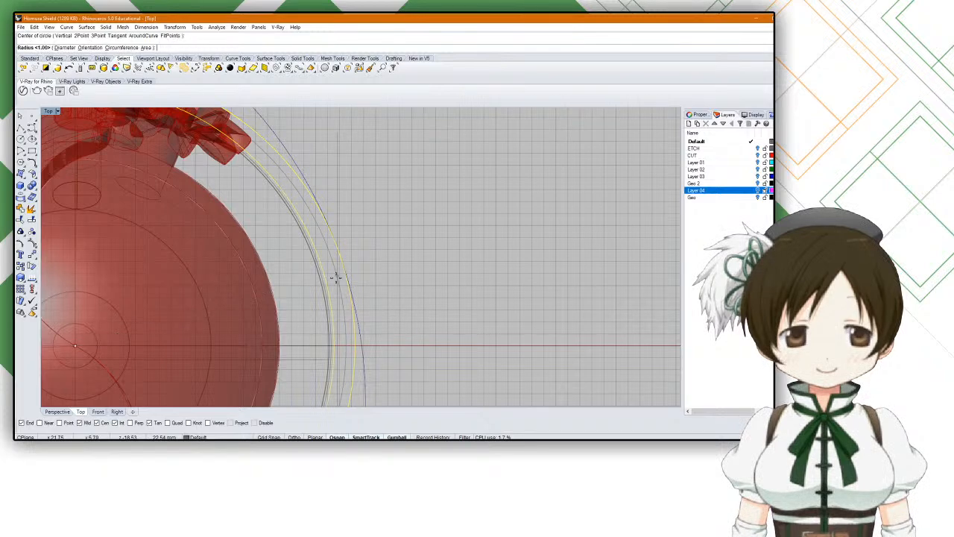
scroll(335, 343, "up", 1)
scroll(335, 342, "up", 2)
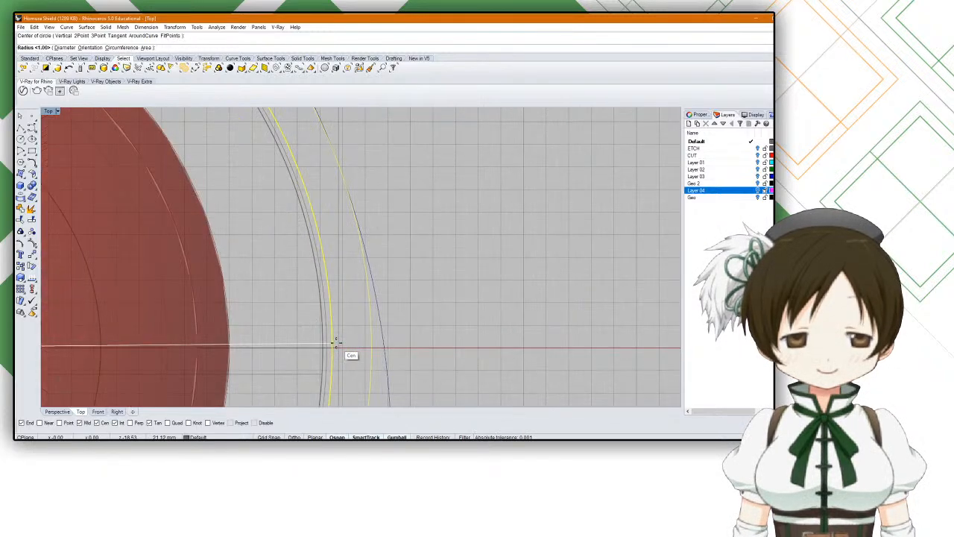
scroll(331, 298, "up", 2)
scroll(331, 299, "up", 3)
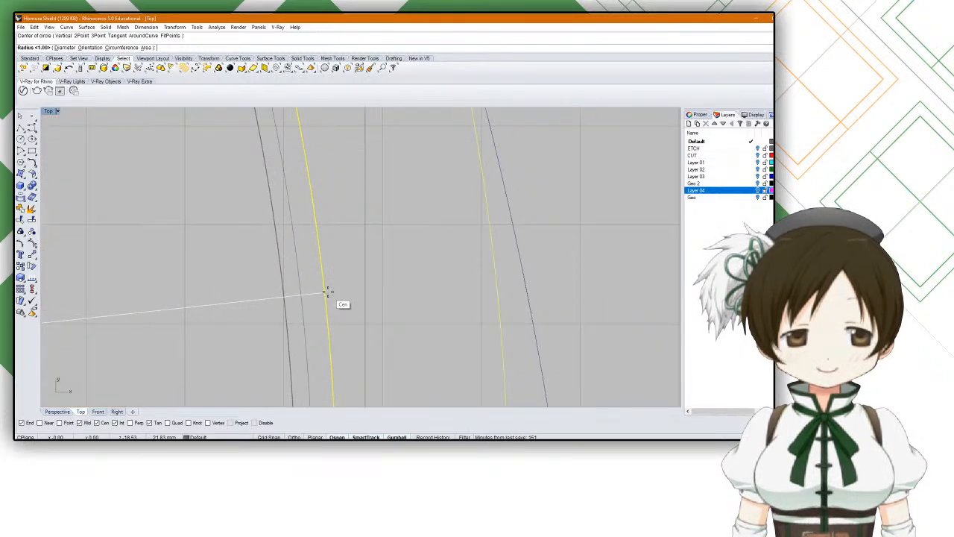
scroll(329, 286, "up", 1)
left_click(328, 286)
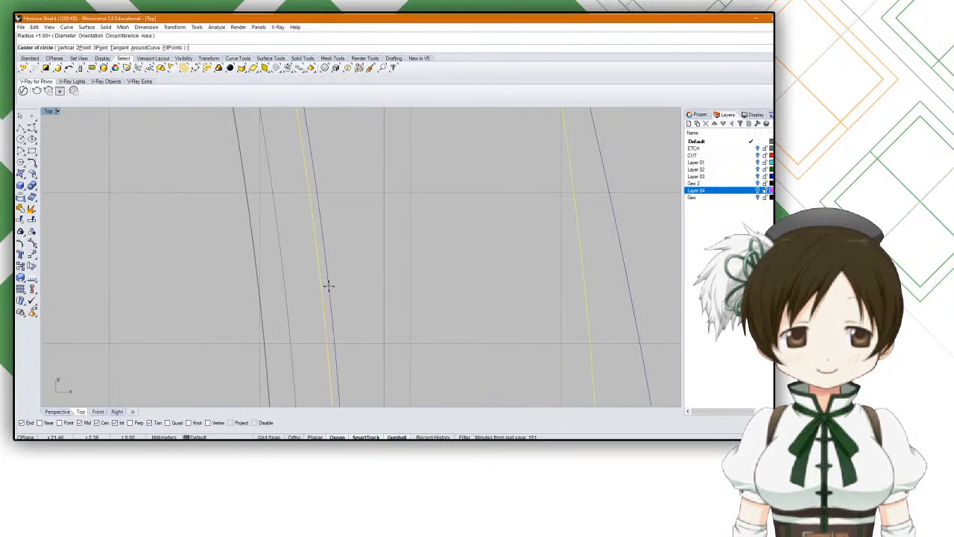
scroll(371, 271, "down", 10)
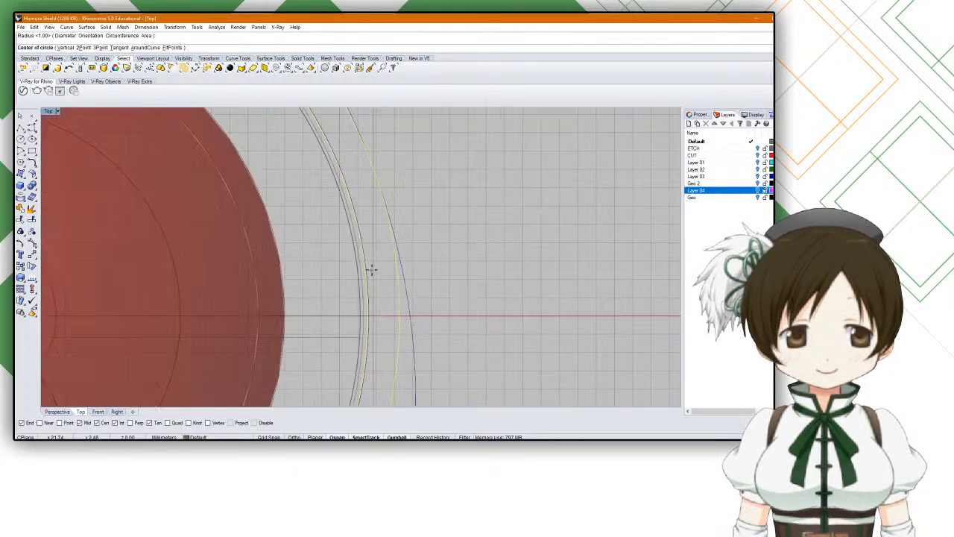
key("Return")
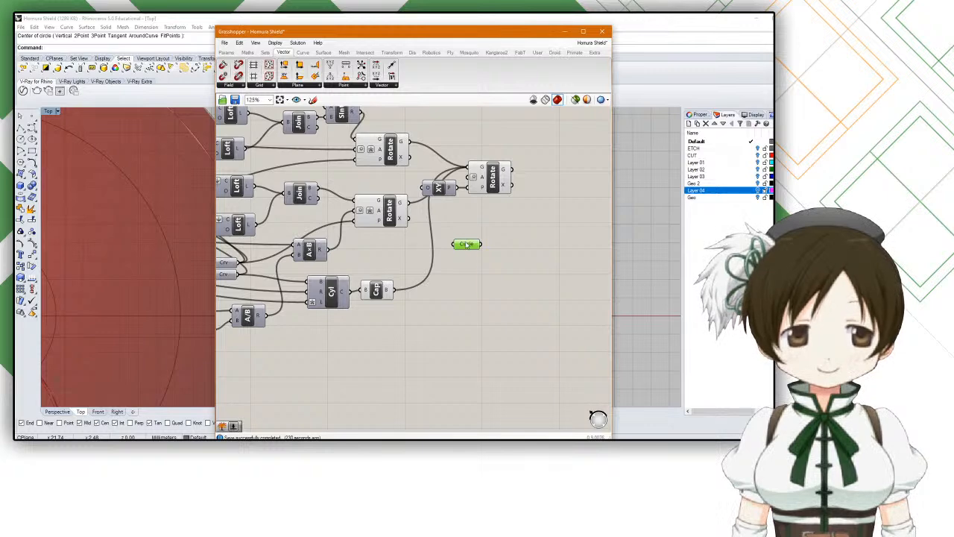
Step: Move the Grasshopper window off the shield and delete the two originally drawn concentric circles from the model
left_click_drag(357, 33, 490, 97)
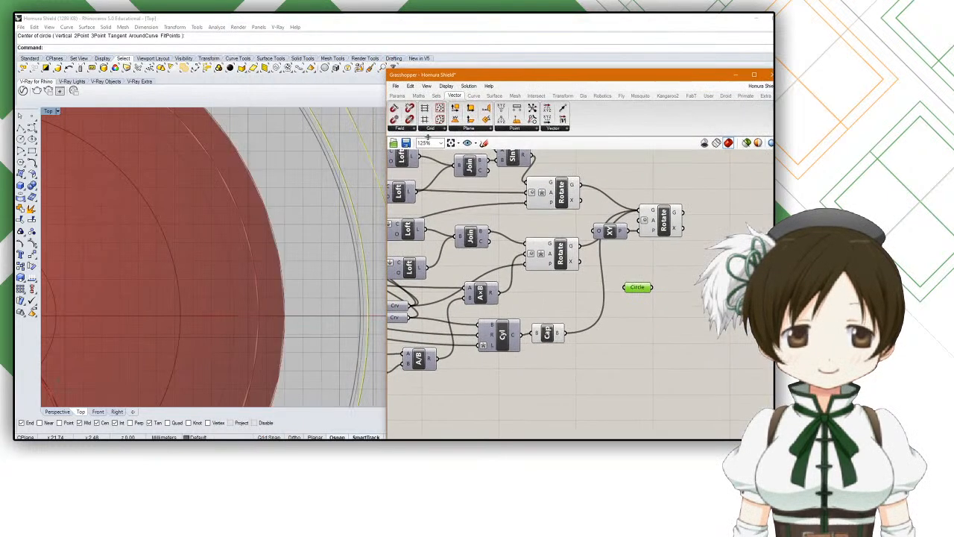
left_click(354, 210)
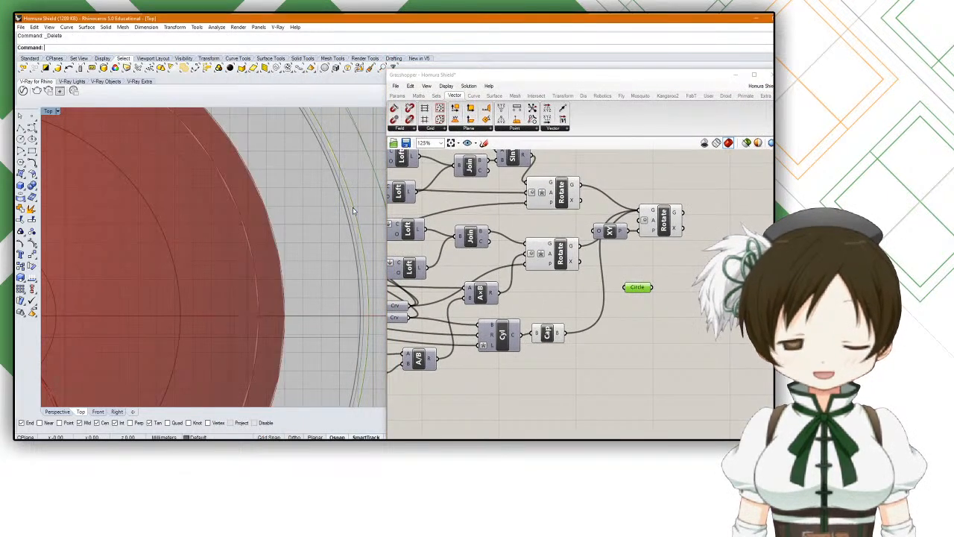
key("Delete")
right_click_drag(354, 210, 336, 203)
scroll(336, 194, "down", 6)
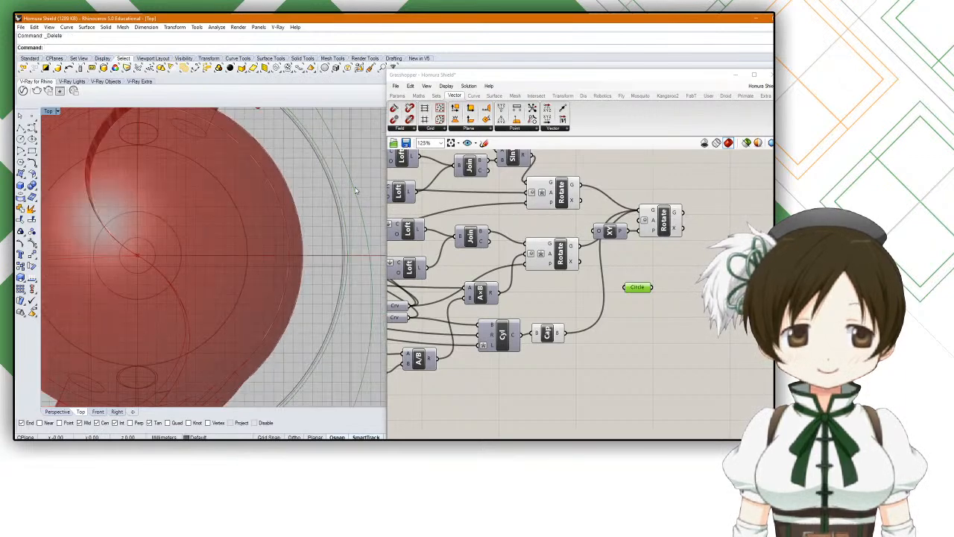
right_click_drag(315, 202, 296, 208)
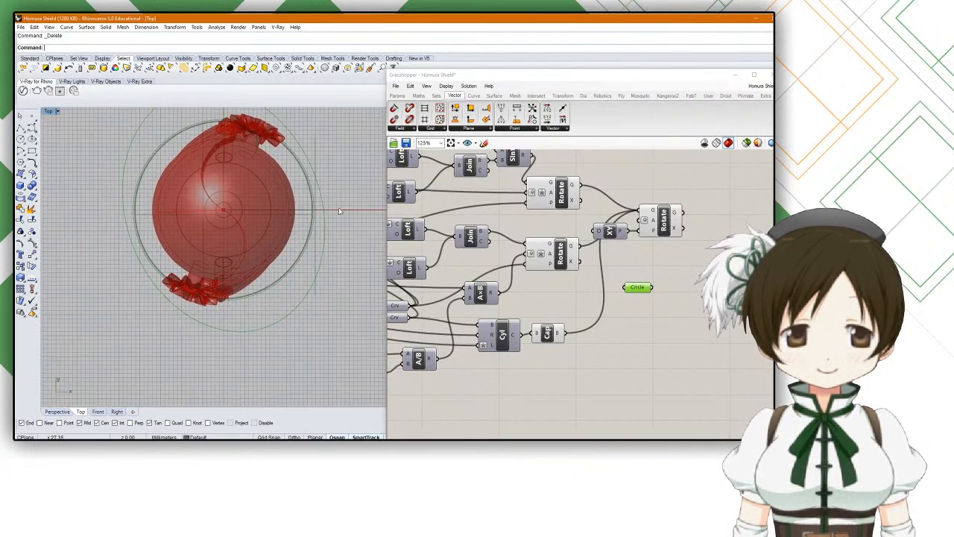
Step: Delete the Circle parameter that holds both circles and clear the stray circle command entry
left_click(637, 285)
key("Delete")
type("Circle")
left_click(621, 292)
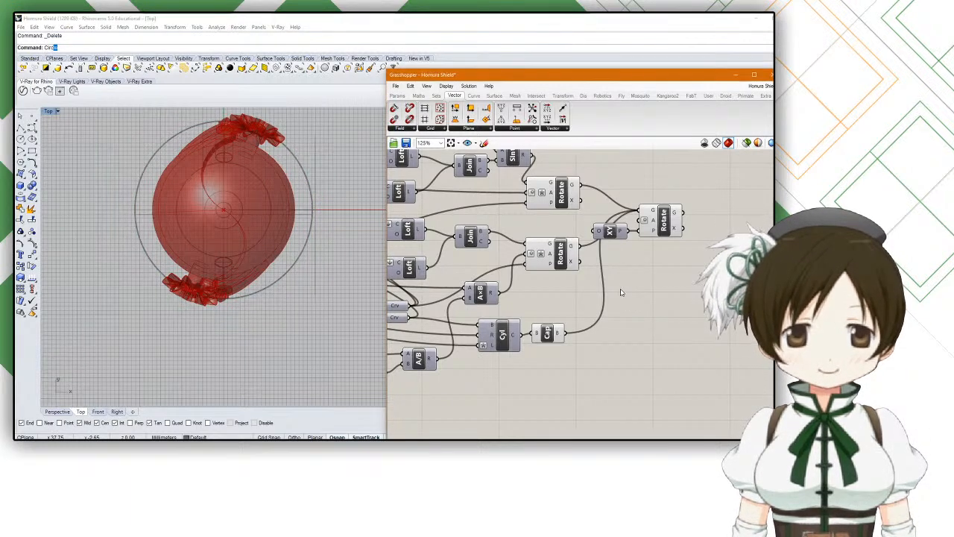
left_click(179, 301)
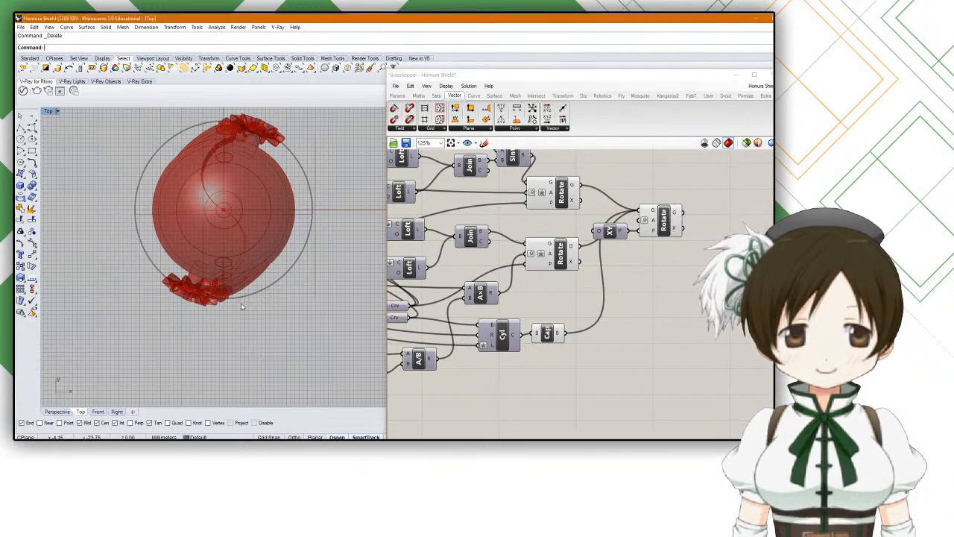
Step: Add a Circle parameter below the final Rotate component and place a copy directly beneath it
double_click(599, 290)
type("circle")
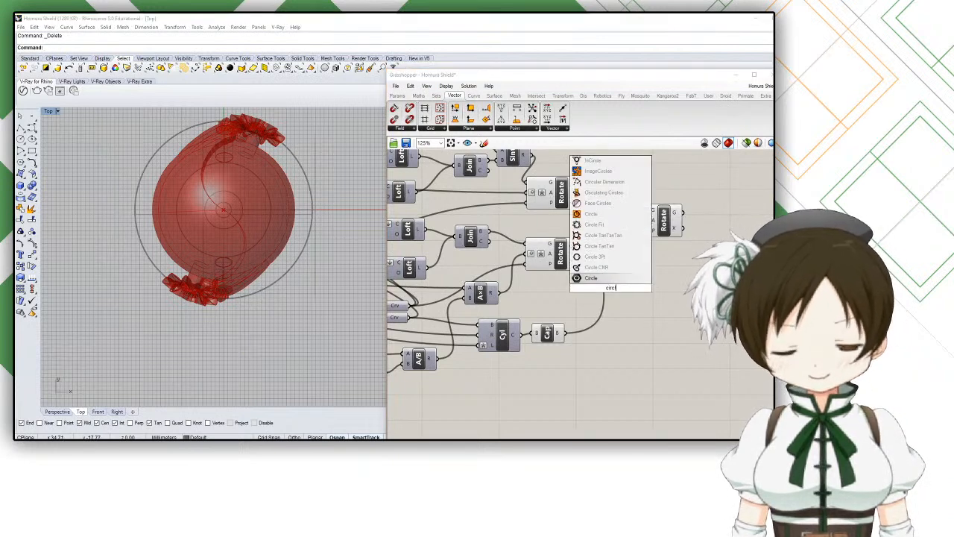
key("Return")
mouse_move(611, 290)
left_mouse_down()
mouse_move(622, 292)
mouse_move(619, 307)
left_mouse_up()
key("ctrl+c")
key("ctrl+v")
Step: Set one circle in the lower Circle parameter, centred on the shield and passing just outside the flower gears
right_click(619, 307)
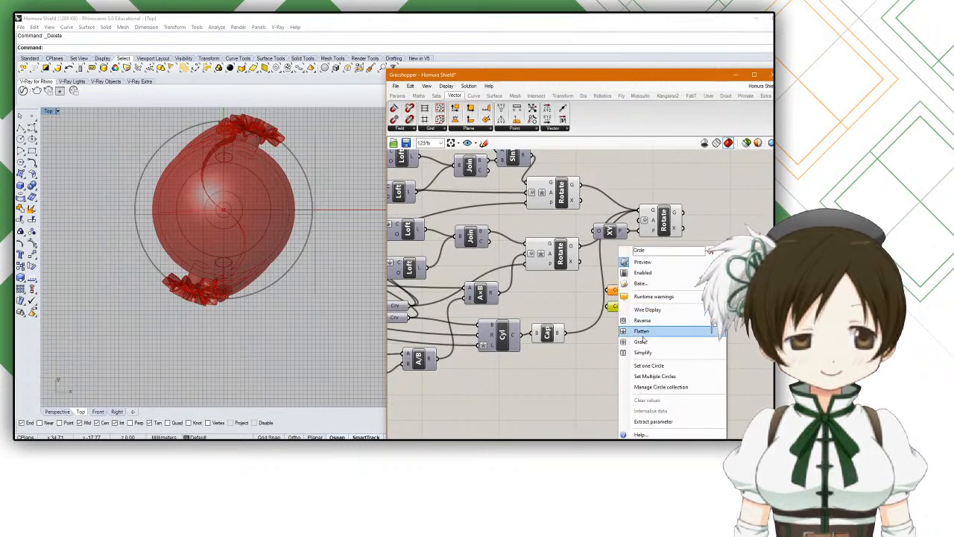
left_click(649, 365)
scroll(356, 261, "up", 3)
left_click(278, 255)
right_click_drag(298, 213, 314, 292)
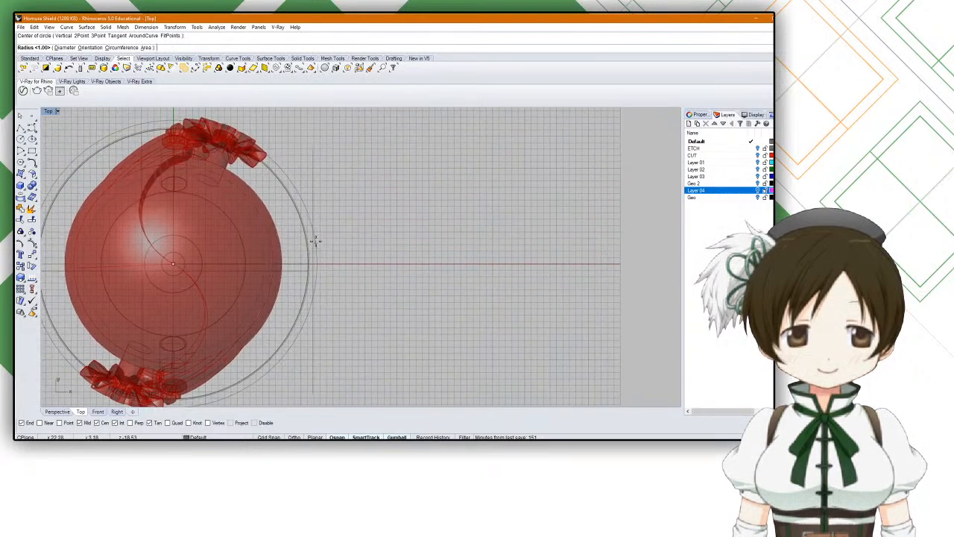
scroll(316, 244, "up", 1)
scroll(279, 170, "up", 3)
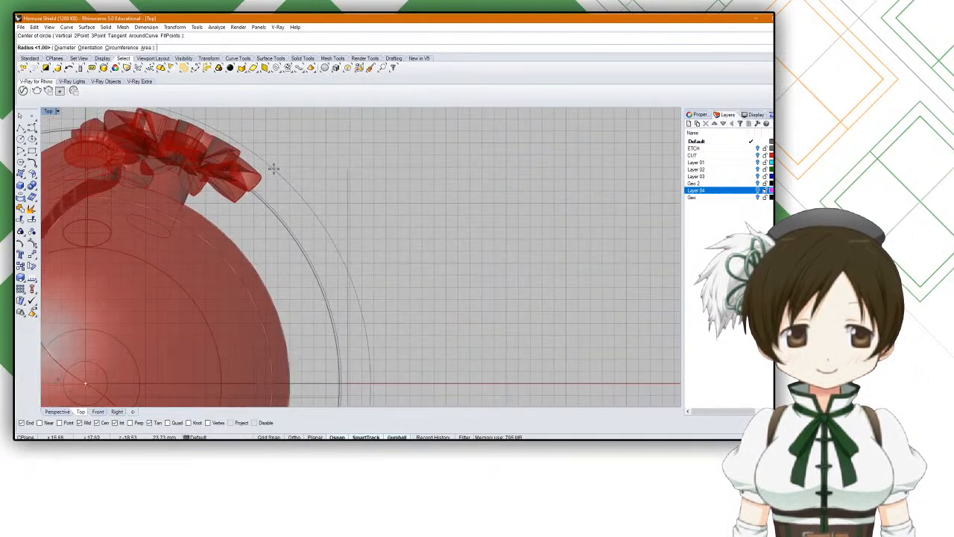
left_click(315, 218)
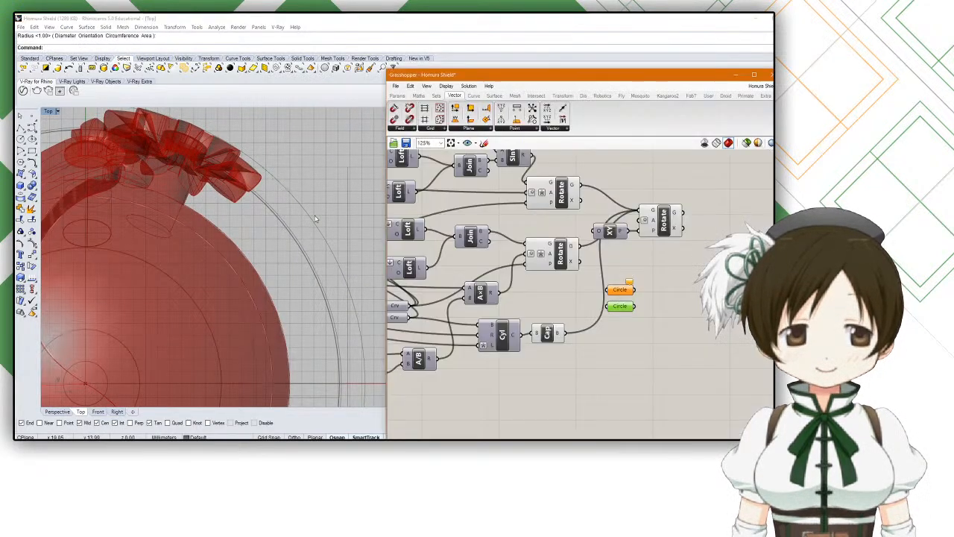
Step: Set one circle in the upper Circle parameter, concentric with the outer circle and just clear of the shield's rim
left_click(636, 309)
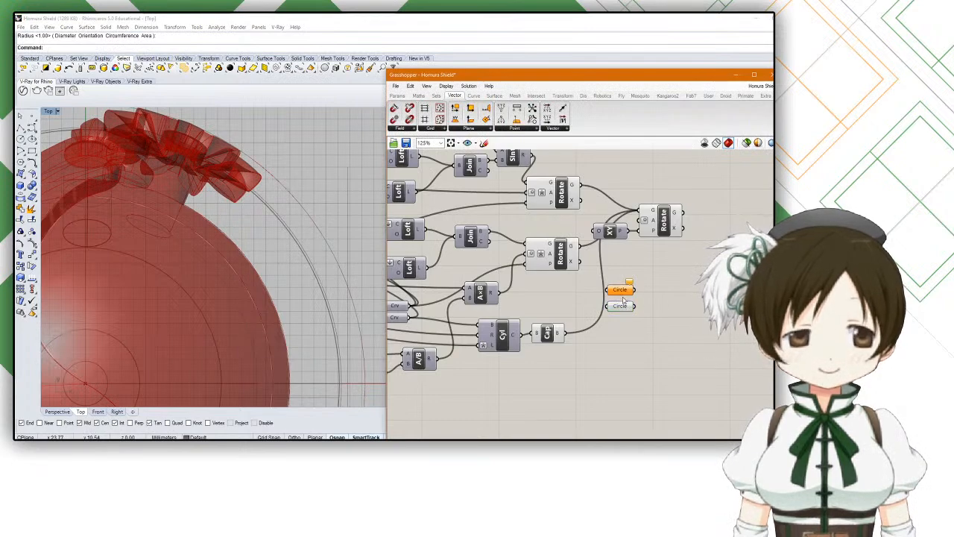
right_click(621, 297)
left_click(641, 364)
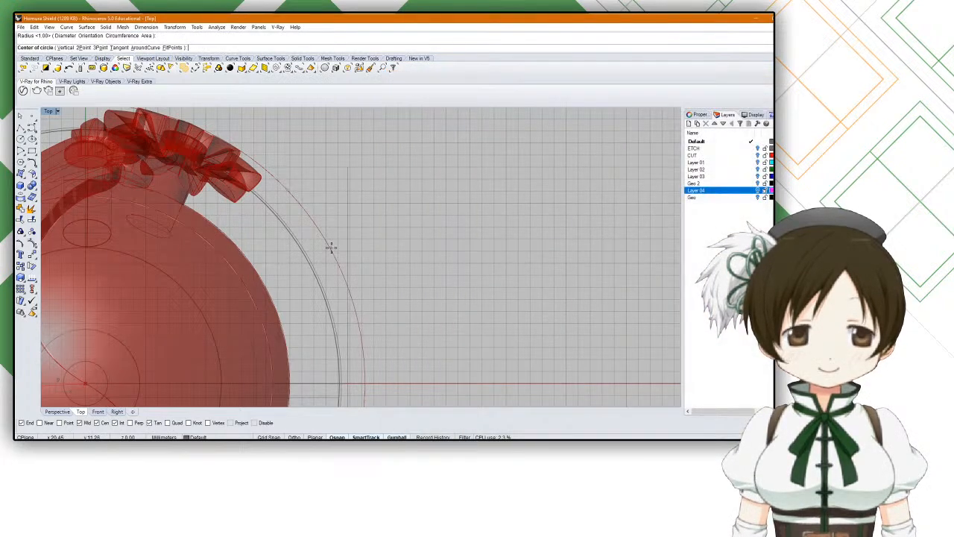
left_click(320, 265)
scroll(313, 257, "up", 2)
left_click(306, 256)
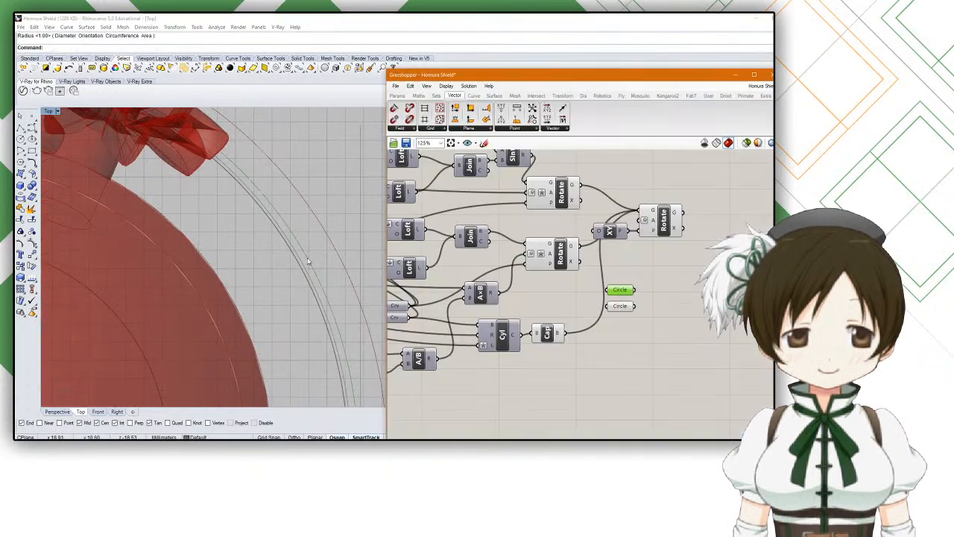
scroll(308, 261, "down", 3)
scroll(308, 261, "down", 2)
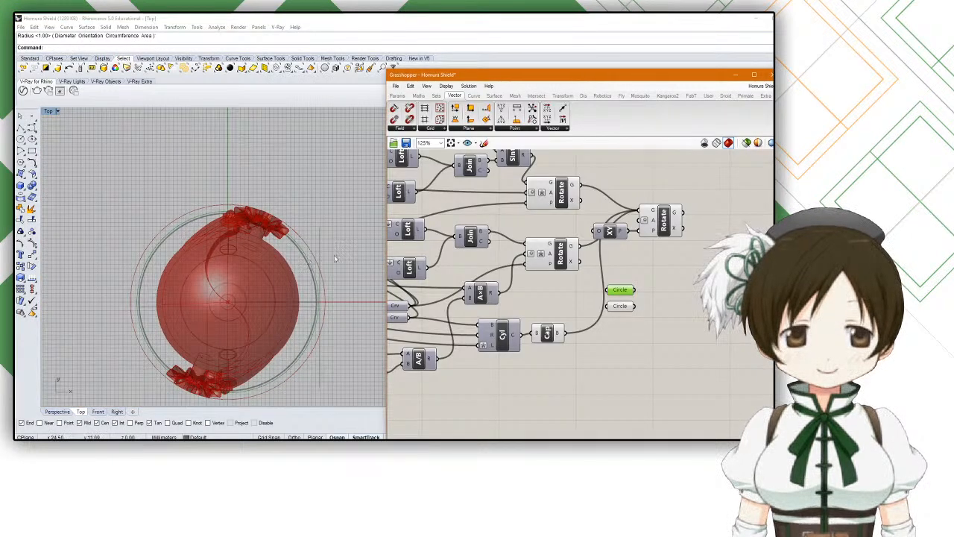
Step: Select the lower Circle parameter, maximize the Perspective view in place of the Top view, and move the Grasshopper window beside the shield
left_click(623, 309)
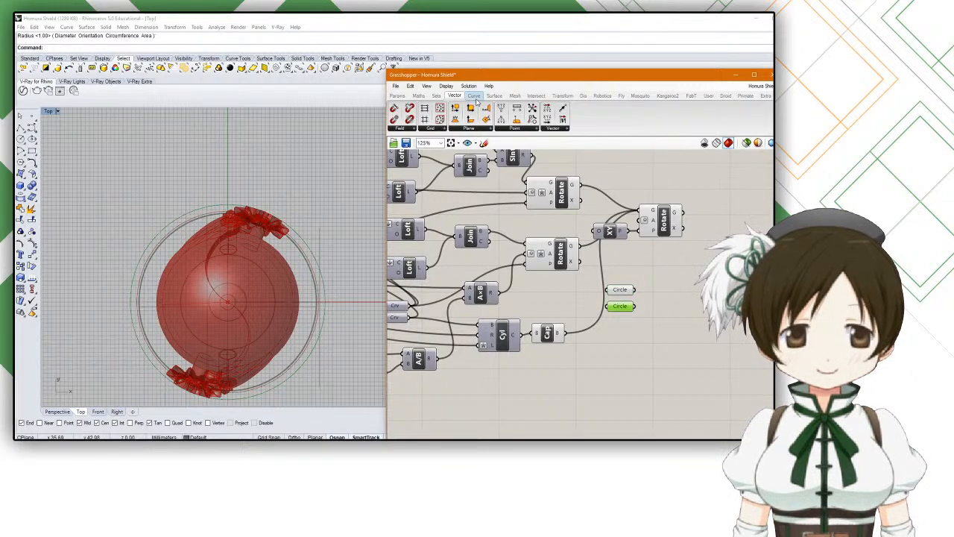
left_click_drag(481, 78, 504, 156)
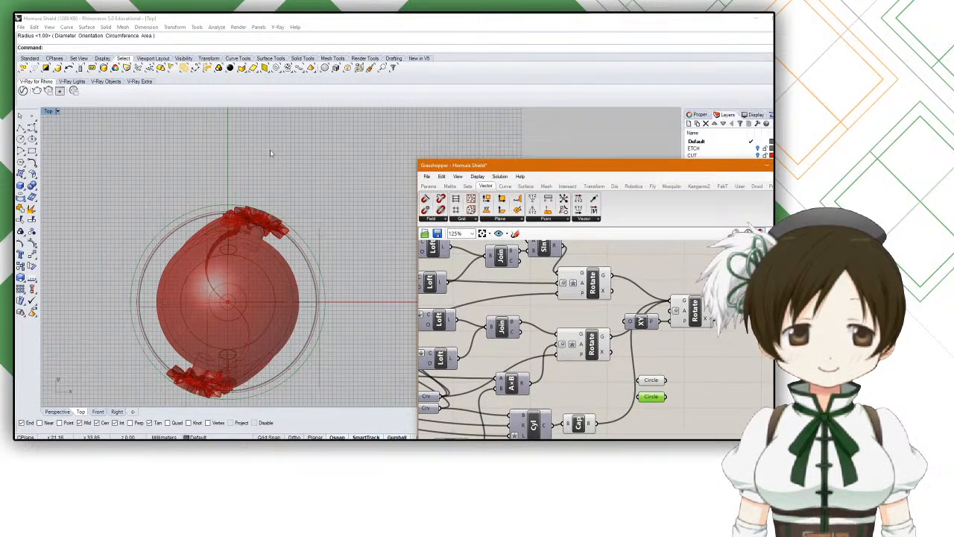
left_click_drag(570, 173, 430, 183)
double_click(48, 111)
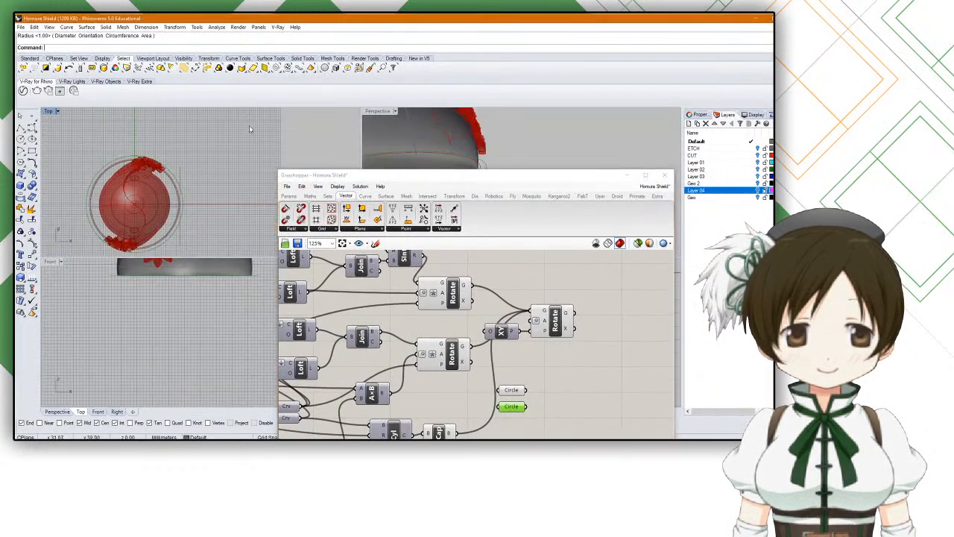
double_click(375, 116)
left_click_drag(356, 179, 456, 30)
Step: Examine the two concentric circles around the shield's rim in perspective, and highlight the inner one through its Circle parameter
scroll(222, 152, "down", 9)
right_click_drag(221, 152, 320, 200)
scroll(319, 200, "up", 8)
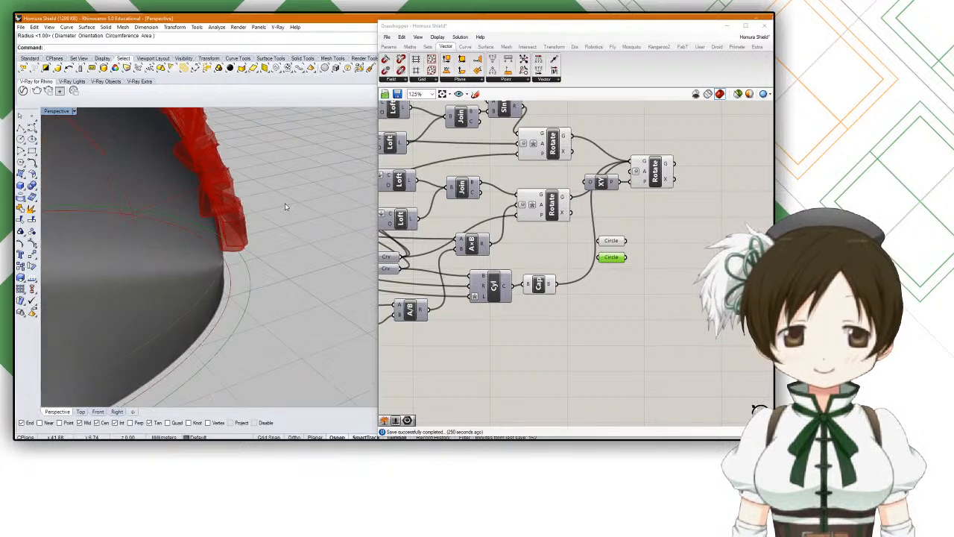
right_click_drag(285, 204, 256, 225)
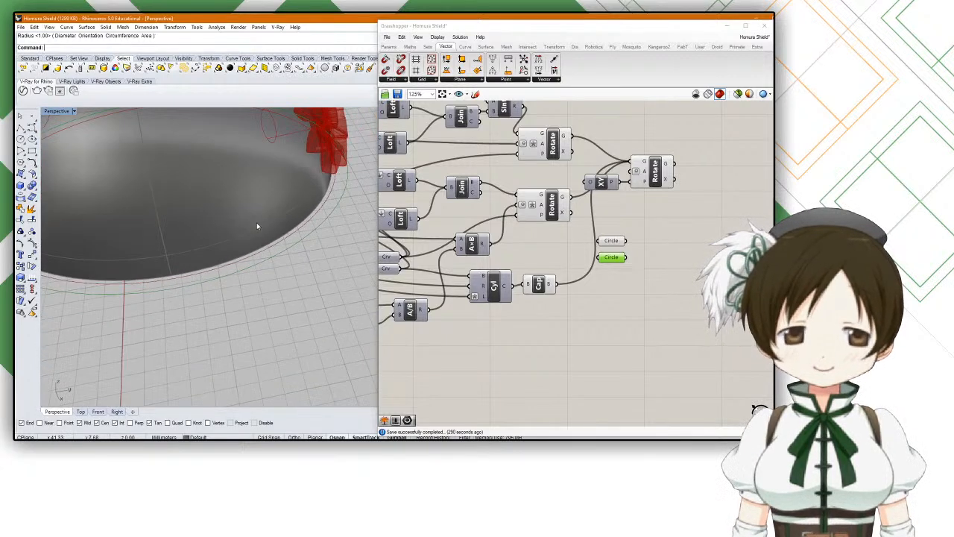
right_click_drag(607, 287, 555, 310)
scroll(555, 310, "up", 2)
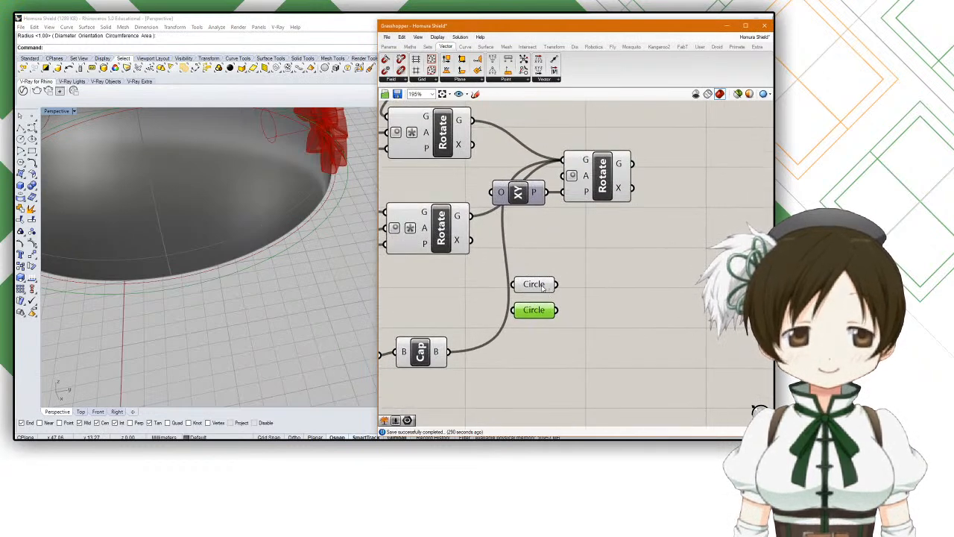
left_click(545, 288)
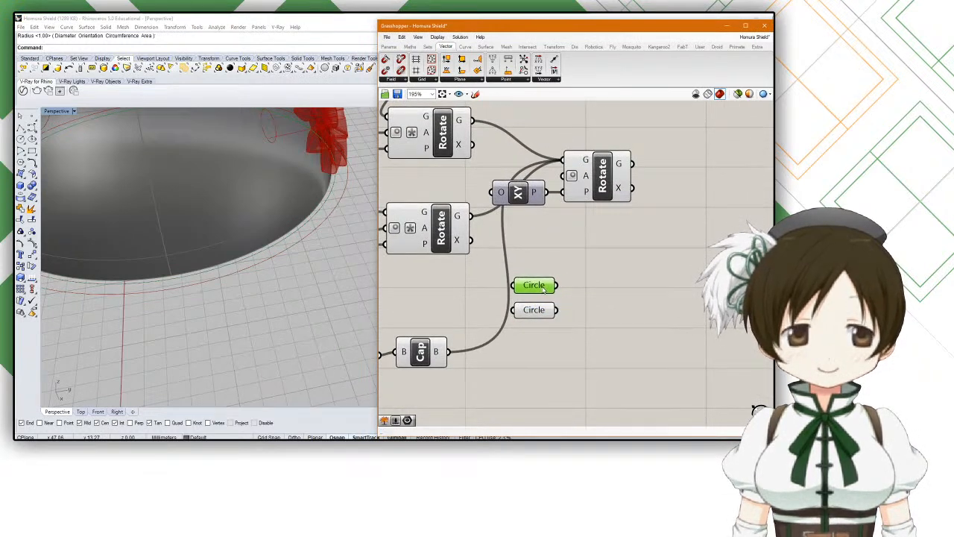
double_click(586, 276)
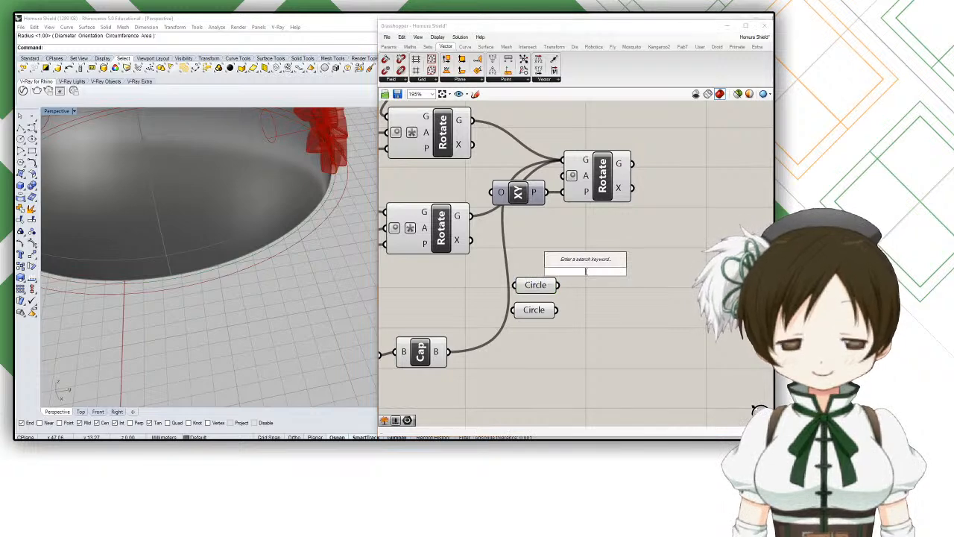
type("parame")
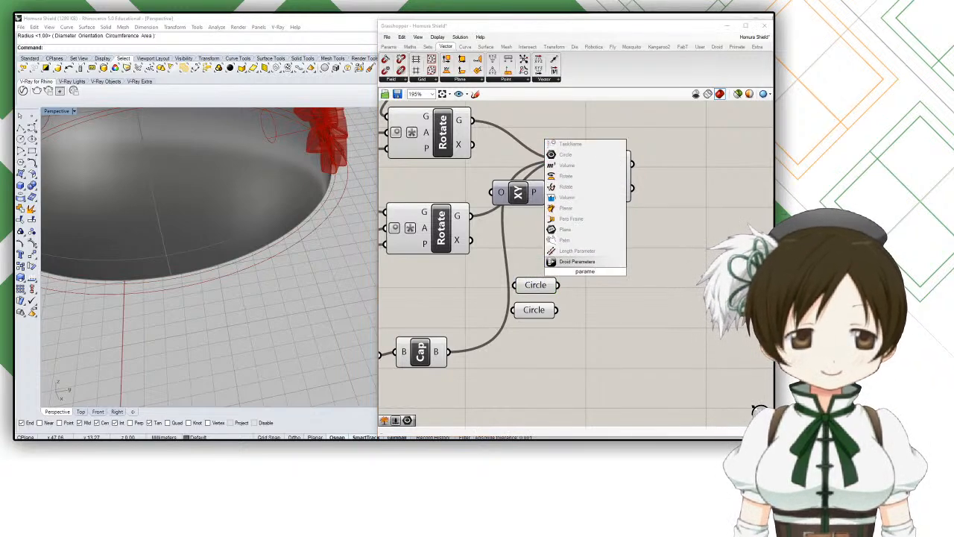
key("Escape")
double_click(594, 271)
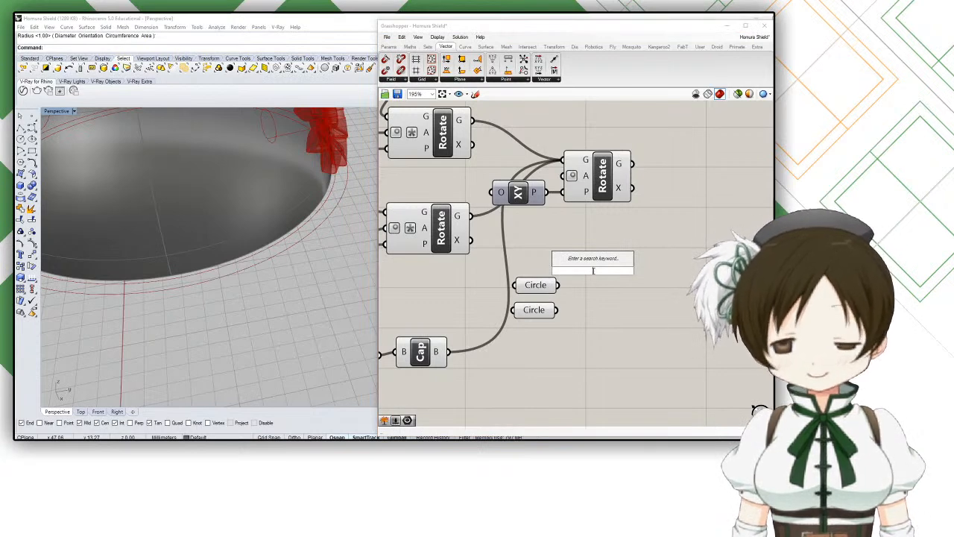
key("Escape")
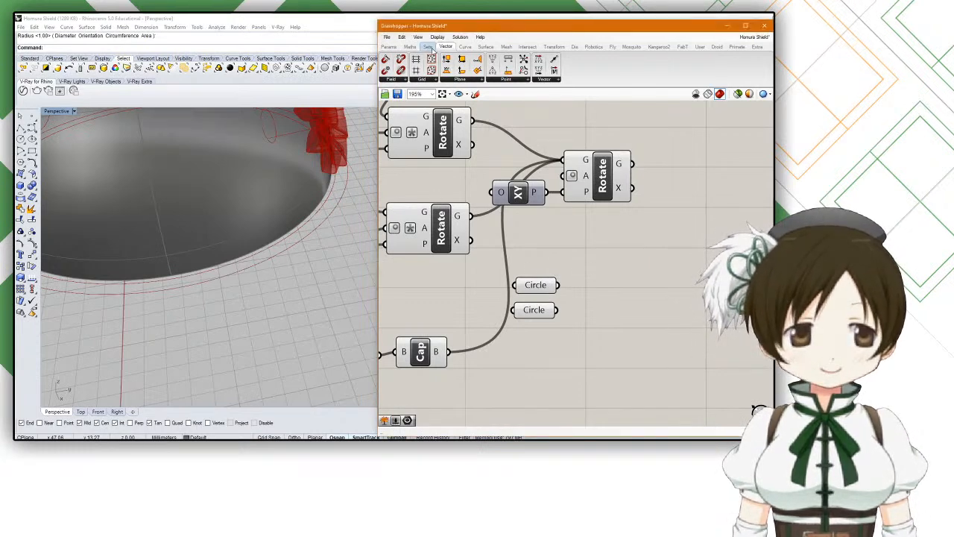
Step: Add a Divide Curve component beside the two Circle parameters and feed both circles into its curve input
mouse_move(430, 48)
left_click(464, 46)
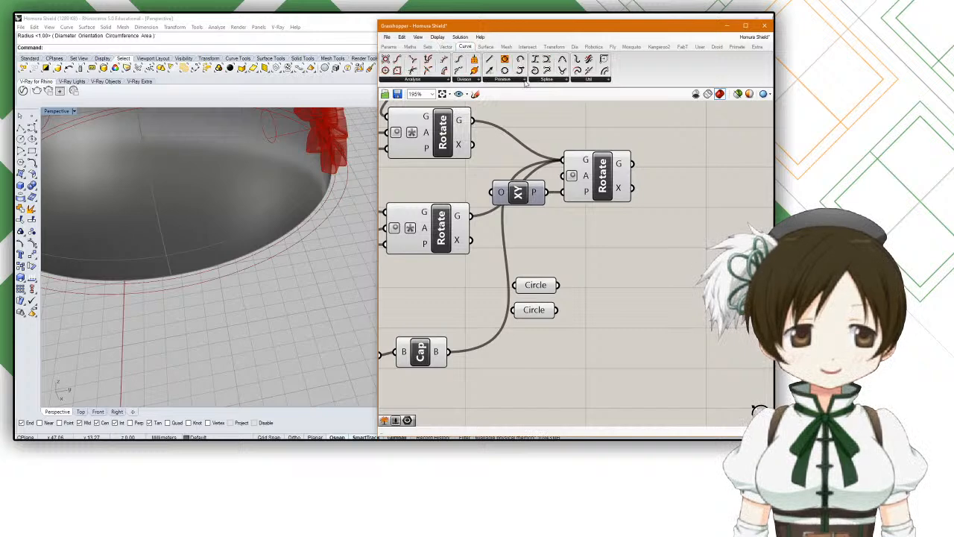
left_click(588, 80)
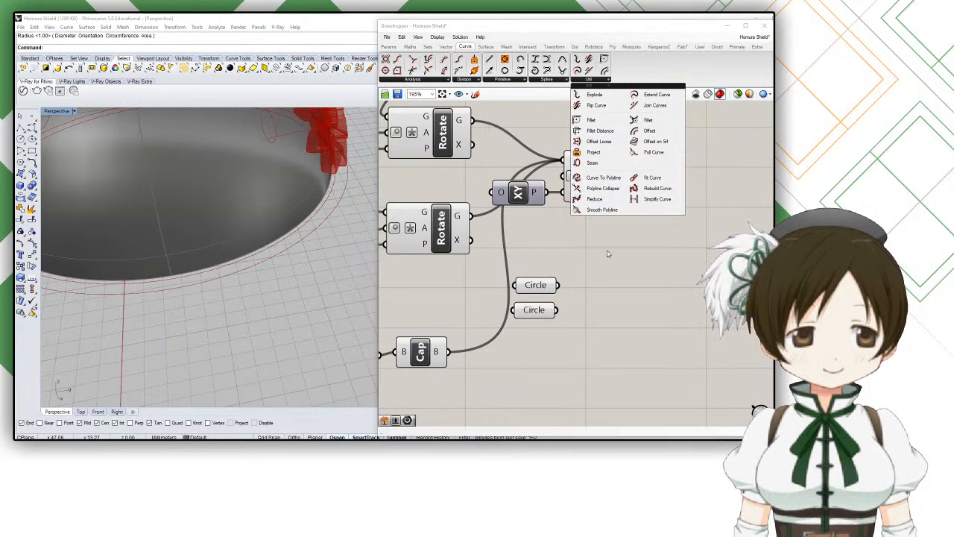
left_click(538, 81)
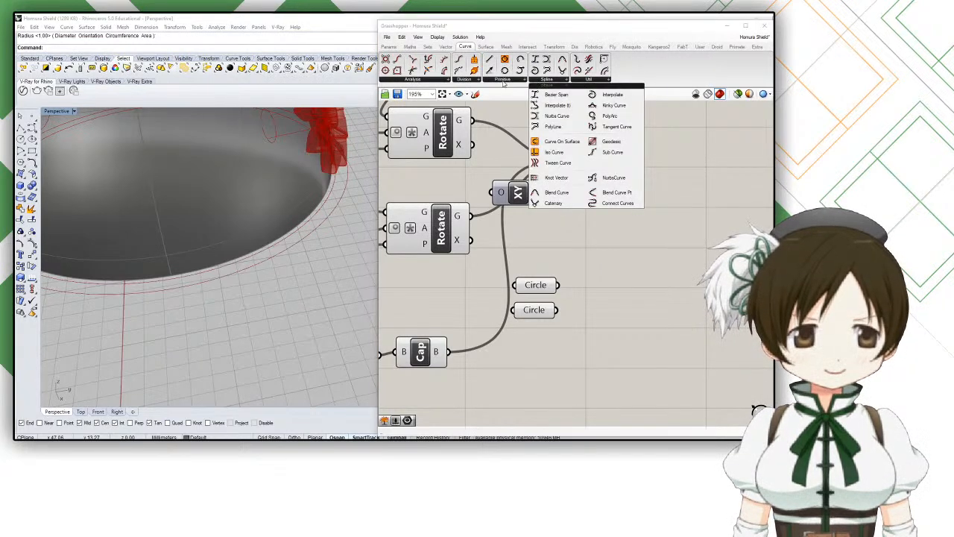
left_click(465, 80)
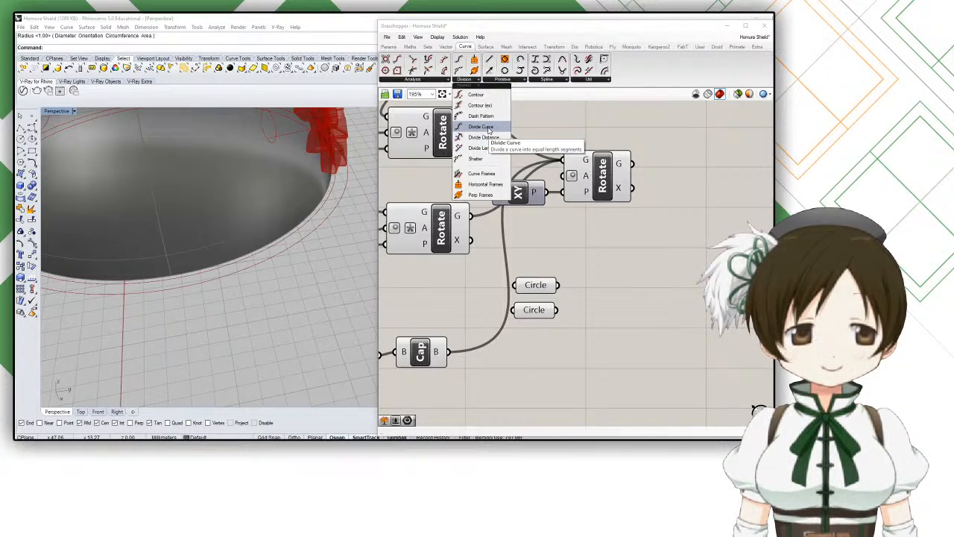
left_click(481, 128)
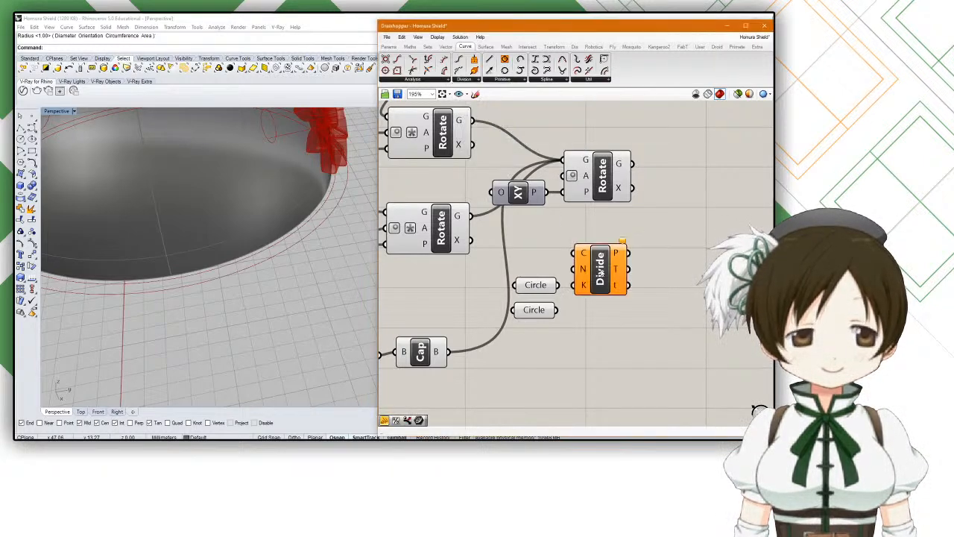
left_click(611, 294)
left_click_drag(579, 278, 625, 328)
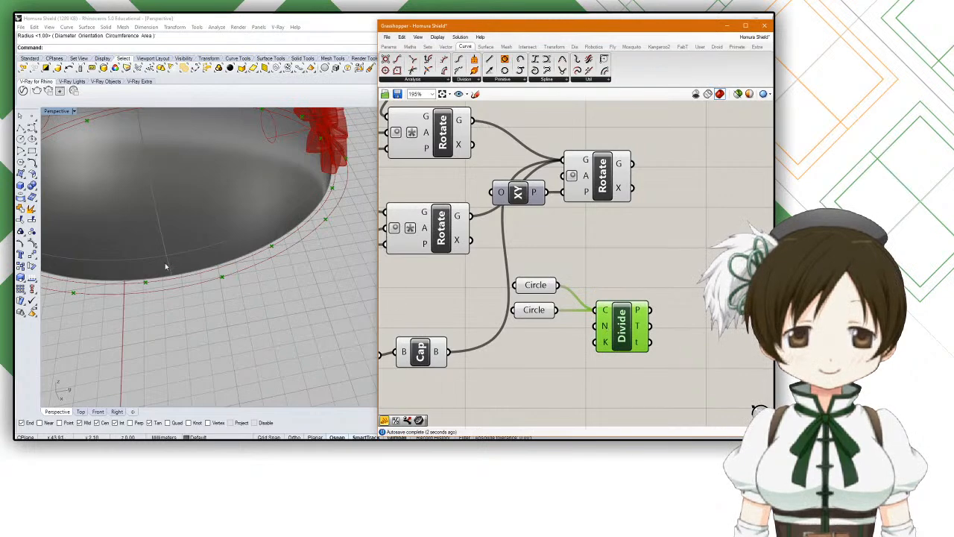
Step: Create a number slider with the value 40 and connect it to the Divide component's count input
scroll(172, 264, "down", 6)
right_click_drag(209, 251, 142, 249)
right_click_drag(220, 227, 153, 216)
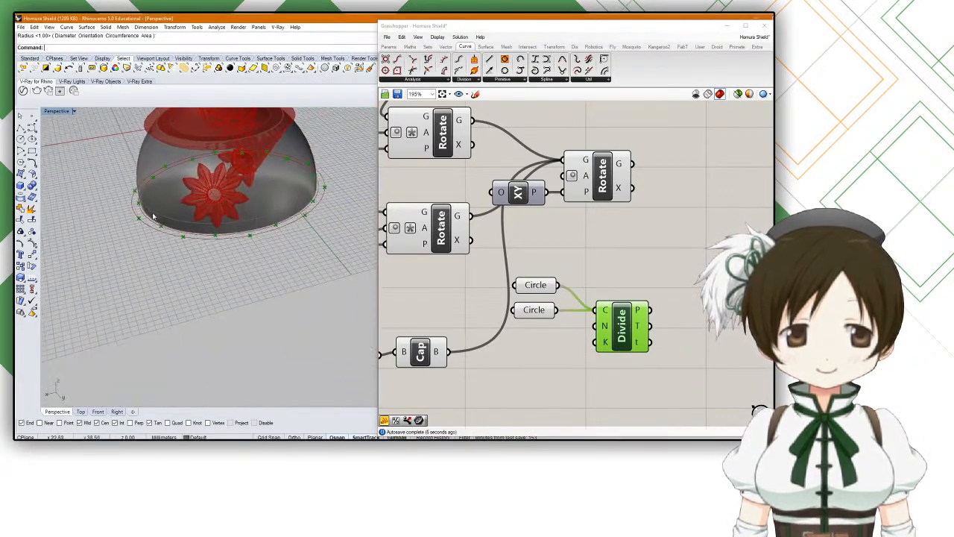
scroll(276, 205, "up", 5)
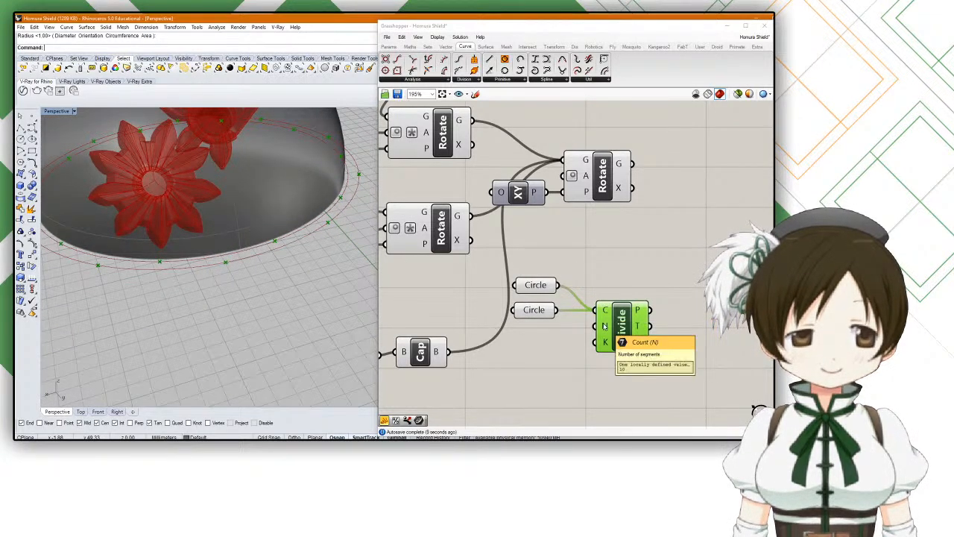
left_click_drag(605, 317, 617, 312)
double_click(545, 341)
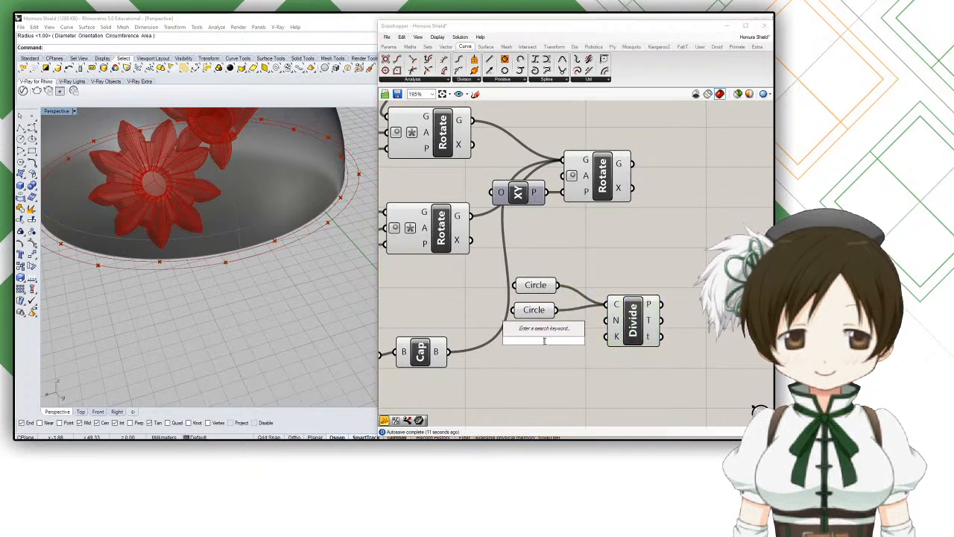
type("40")
key("Return")
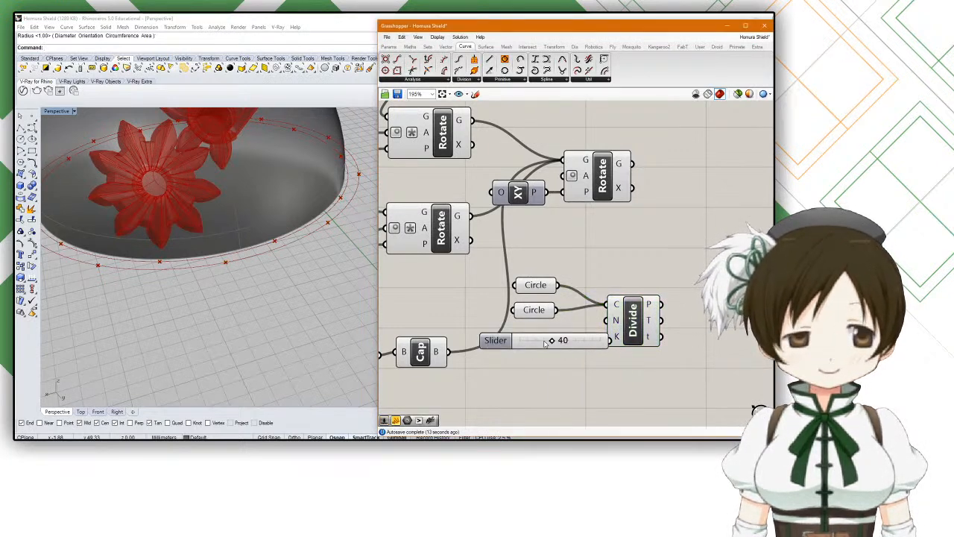
left_click_drag(599, 340, 576, 322)
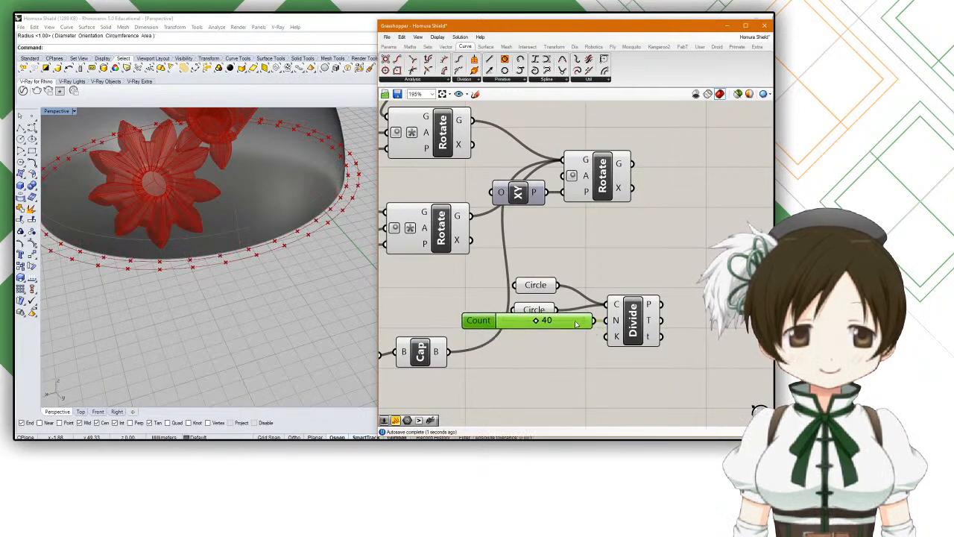
Step: Position the Count slider below the two Circle parameters and shift the Divide component clear of them
right_click_drag(312, 295, 325, 318)
left_click_drag(634, 321, 647, 320)
mouse_move(631, 340)
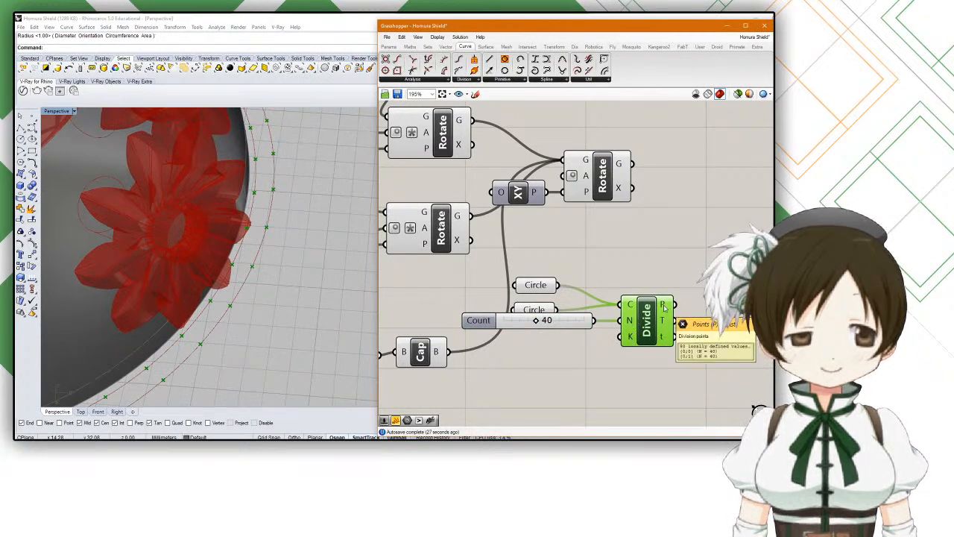
right_click_drag(664, 307, 633, 304)
left_click_drag(530, 320, 532, 337)
left_click_drag(625, 335, 637, 336)
Step: Add a Rotate component with the upper Circle as geometry and plane, and route its output into Divide in place of that circle
left_click(507, 287)
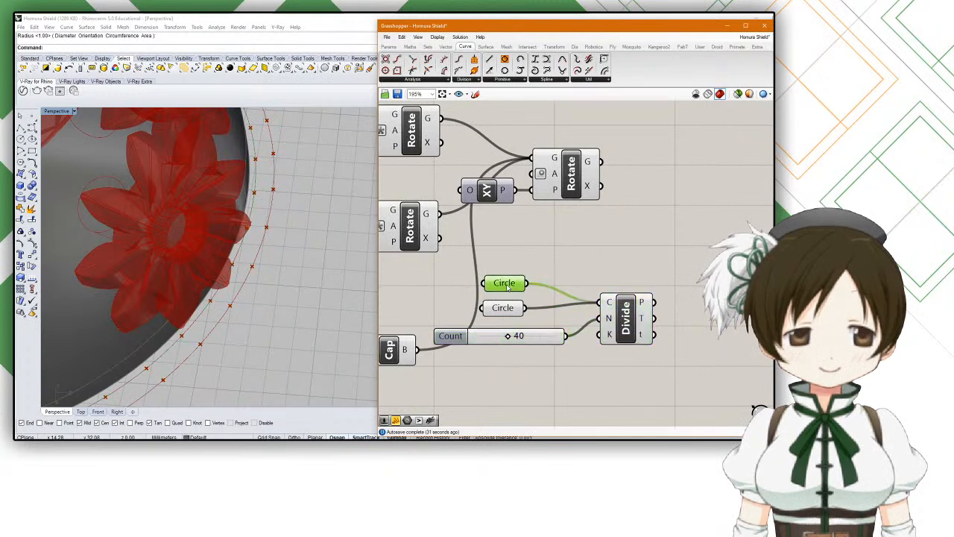
double_click(553, 260)
type("rot")
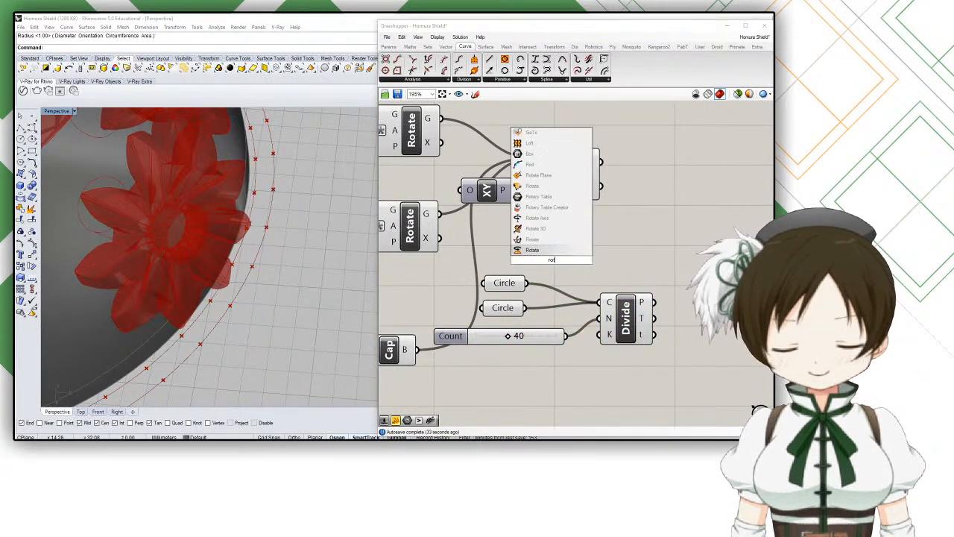
key("Return")
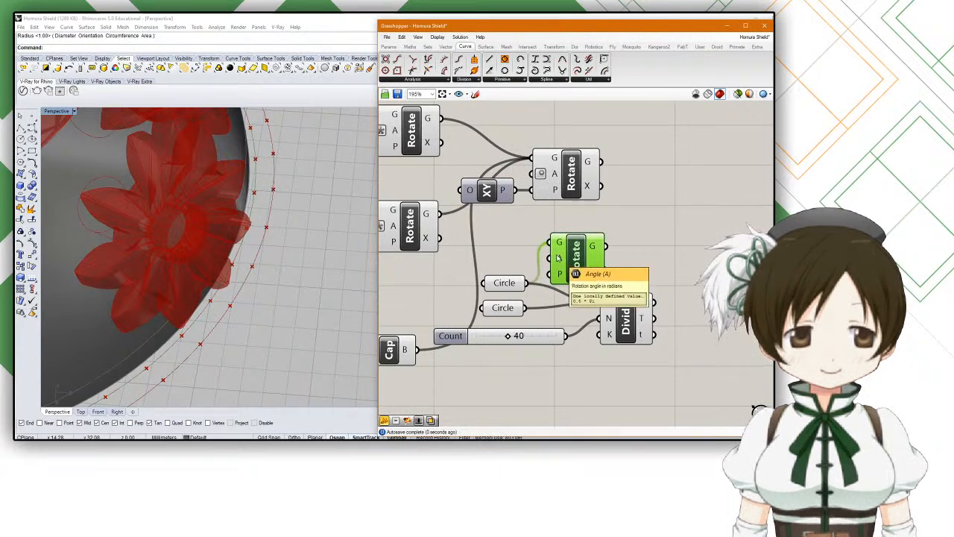
left_click_drag(577, 272, 664, 326)
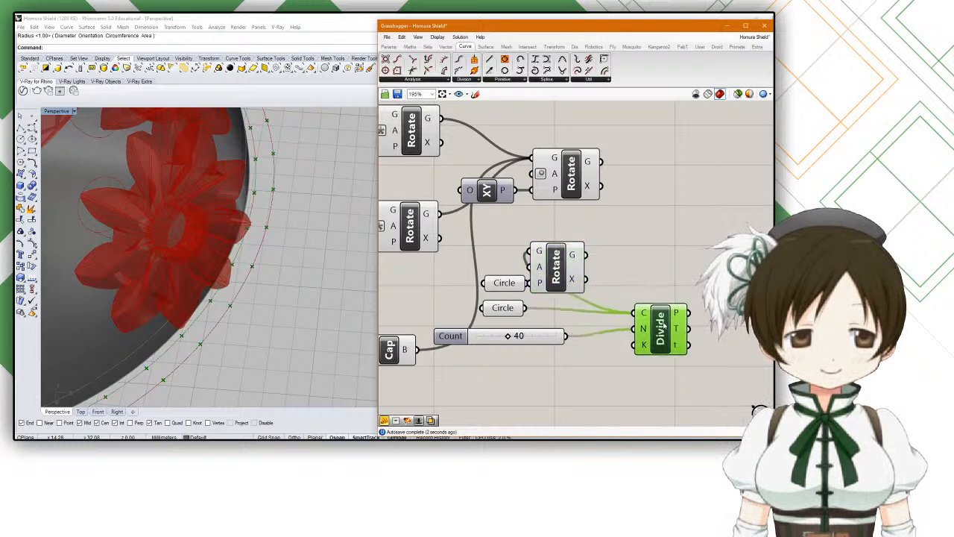
left_click_drag(512, 285, 634, 314)
left_click_drag(586, 255, 632, 317)
left_click_drag(556, 269, 631, 316)
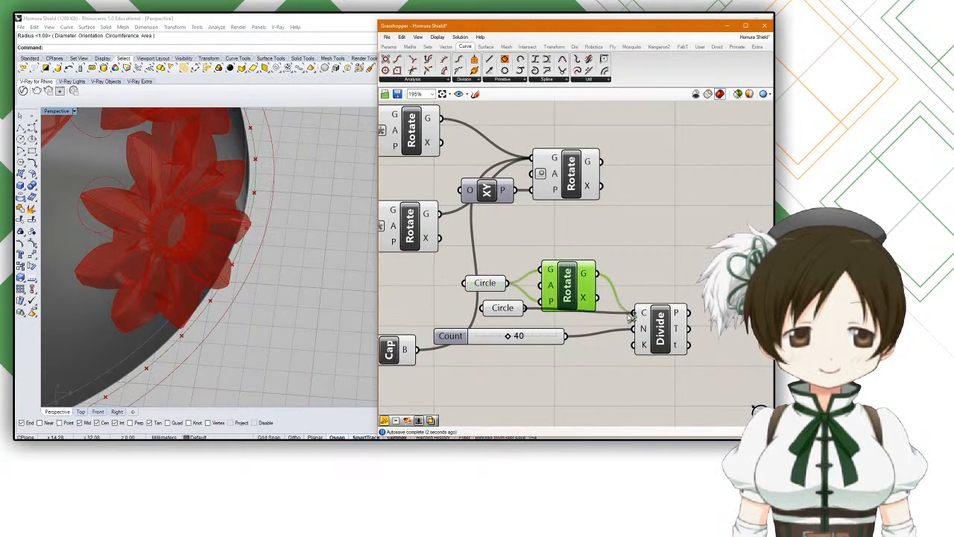
Step: Restore the four-viewport layout with the Top view close on the division points, and switch Rotate's angle input to degrees
right_click_drag(361, 273, 121, 165)
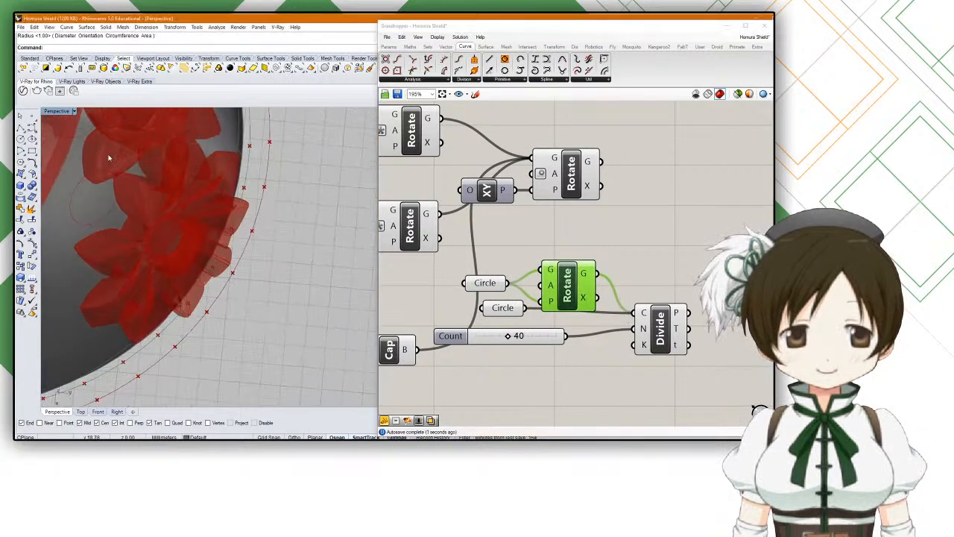
double_click(64, 112)
scroll(162, 196, "up", 8)
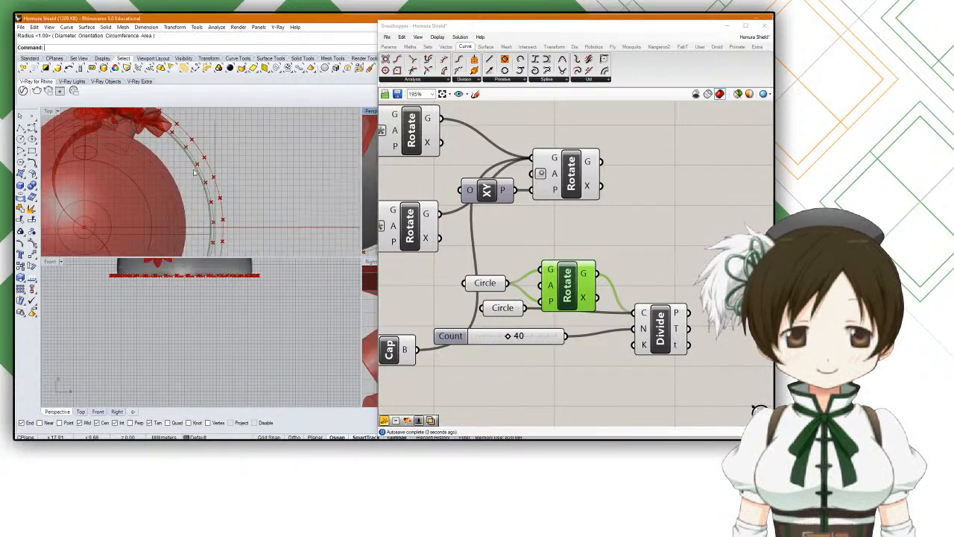
left_click_drag(581, 291, 602, 283)
right_click(607, 252)
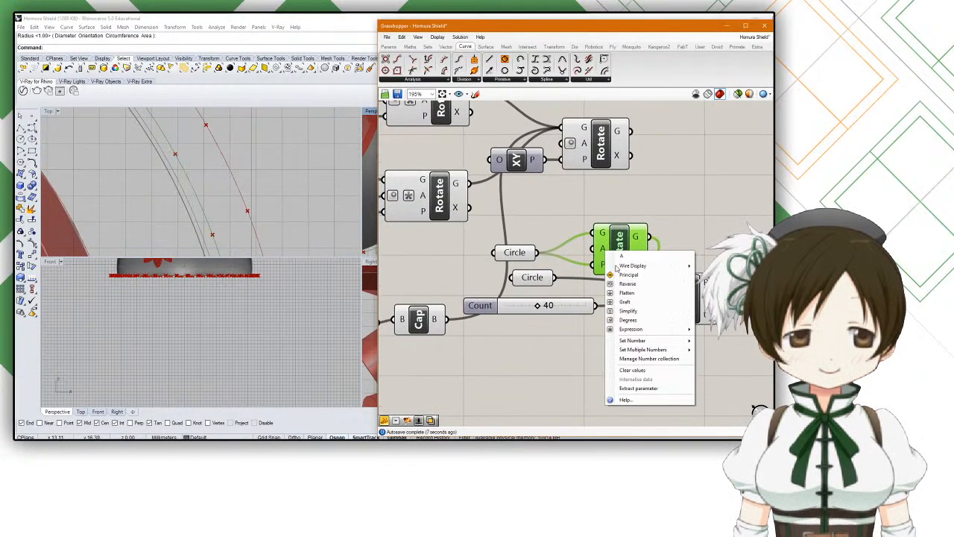
left_click(639, 324)
Step: Add an integer number slider, connect it to Rotate's angle input, and set it to 5 degrees
left_click(554, 353)
double_click(554, 354)
type("10")
key("Return")
left_click_drag(618, 349, 580, 249)
left_click_drag(604, 350, 571, 352)
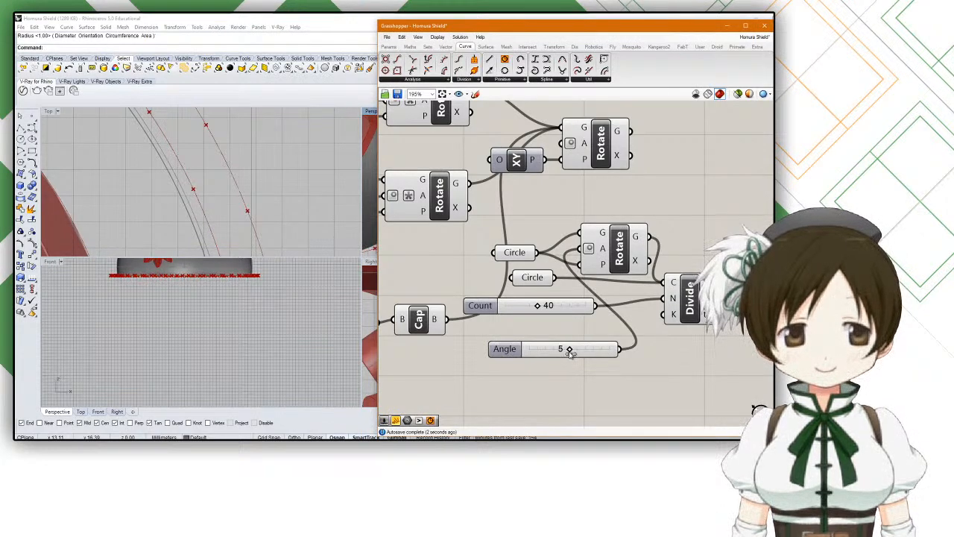
left_click(595, 350)
Step: Select all the ring components and move them as a group clear of the rest of the shield definition
scroll(615, 301, "down", 5)
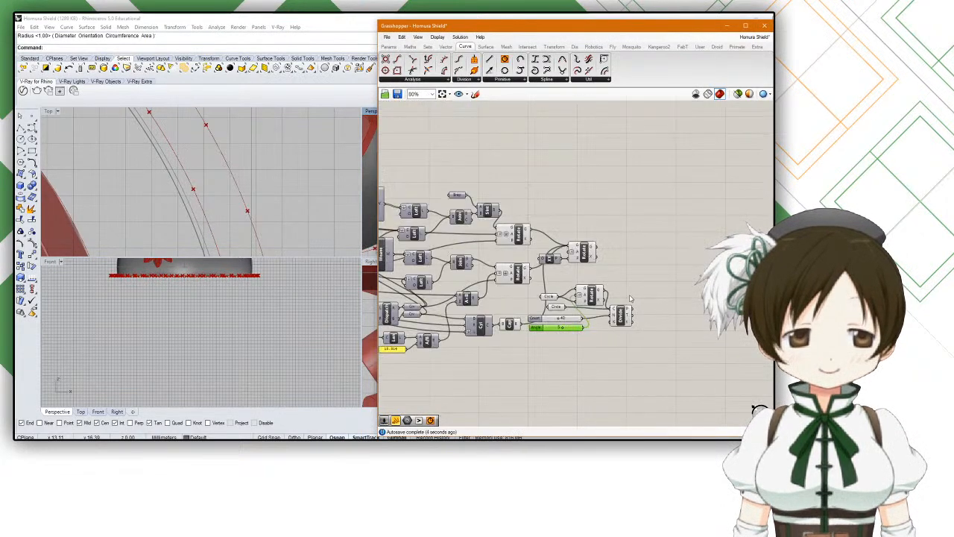
left_click_drag(640, 283, 549, 331)
scroll(656, 262, "down", 4)
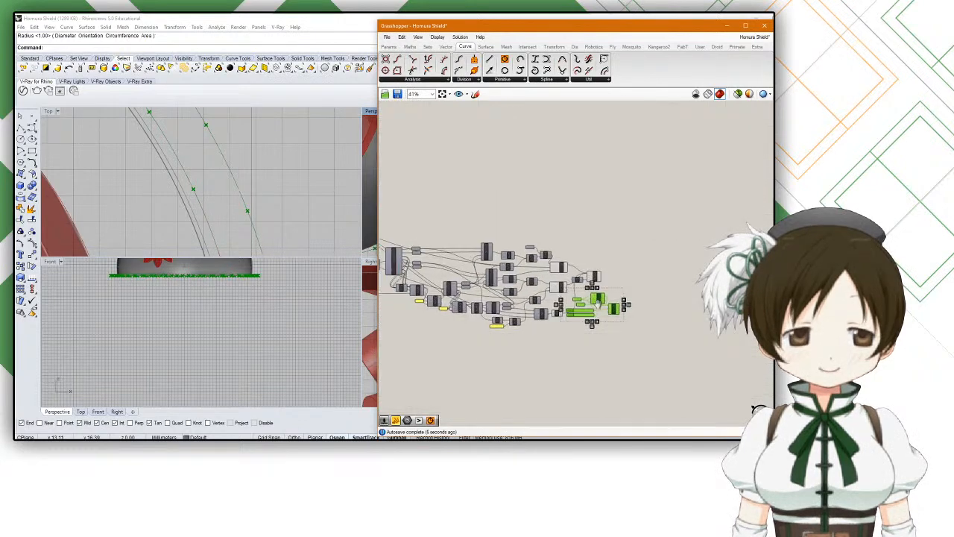
left_click_drag(656, 262, 499, 329)
left_click(582, 364)
Step: Spread out the ring components, placing Rotate and both Circle parameters above the sliders and Divide beyond them
scroll(476, 333, "up", 8)
left_click_drag(573, 275, 583, 217)
left_click_drag(479, 277, 488, 212)
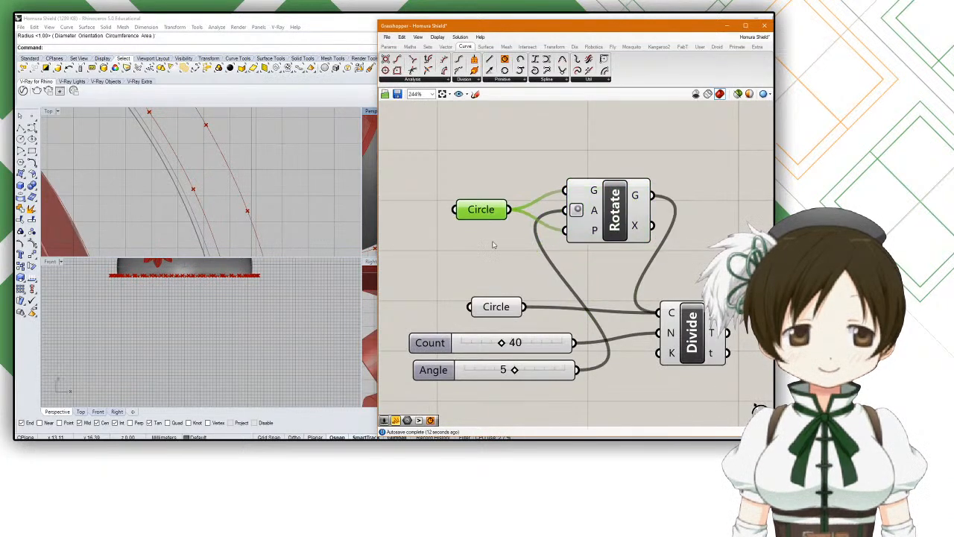
left_click_drag(677, 324, 639, 338)
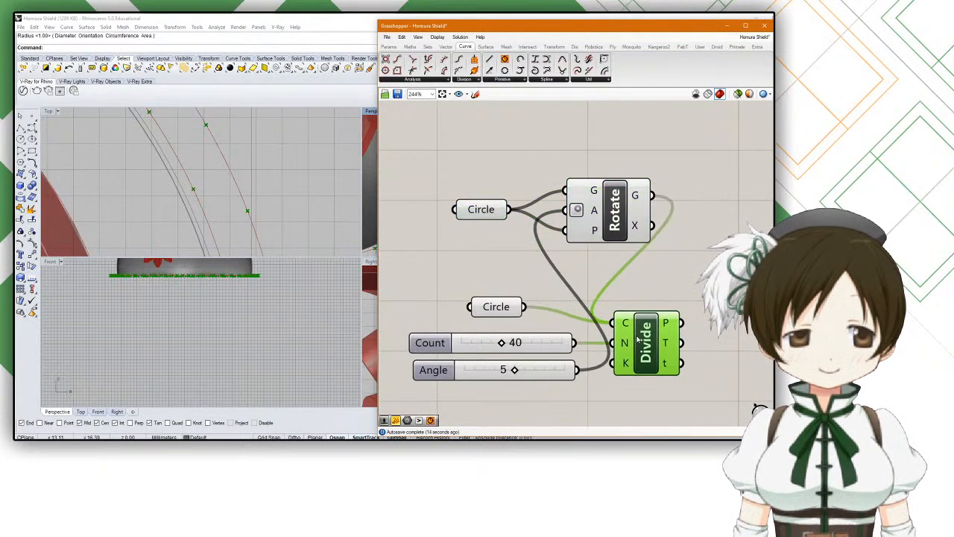
left_click_drag(499, 306, 492, 237)
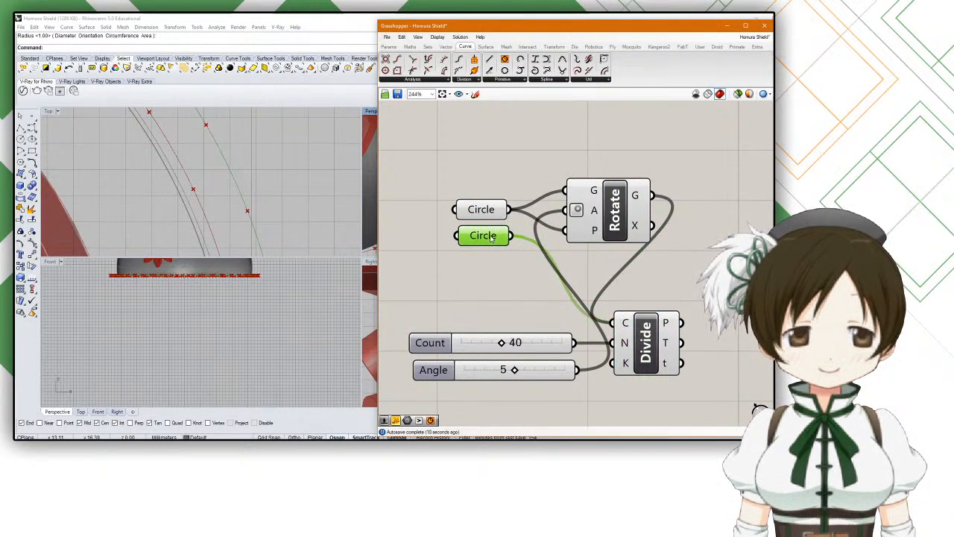
left_click(593, 217)
left_click_drag(662, 359, 727, 312)
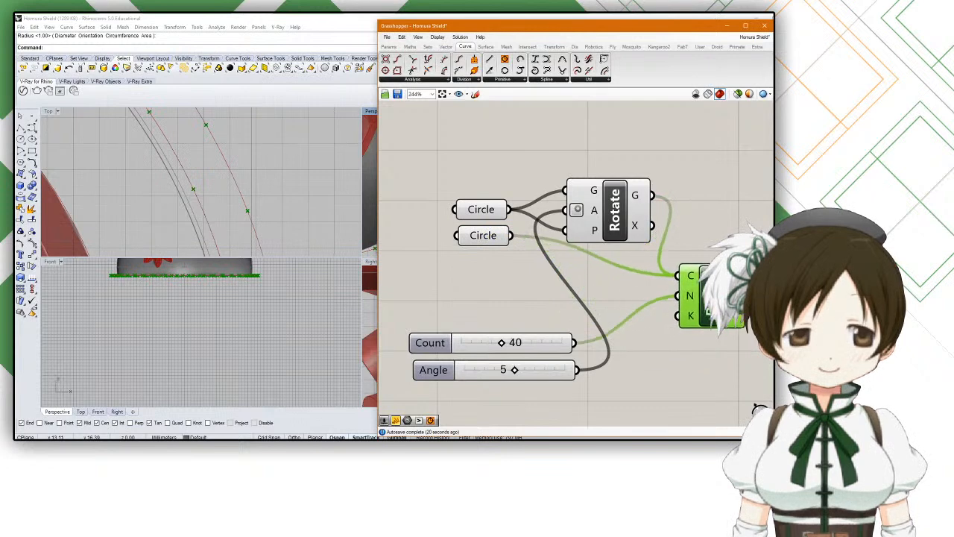
Step: Place the Angle slider level with Rotate's angle input and the lower Circle level with Divide's curve input
right_click_drag(622, 347, 607, 348)
left_click_drag(531, 379, 478, 190)
left_click_drag(498, 223, 474, 277)
Step: Set the Count slider to 48 and check the spacing of the division points around the ring in the Top view
left_click_drag(514, 344, 494, 340)
scroll(268, 213, "down", 4)
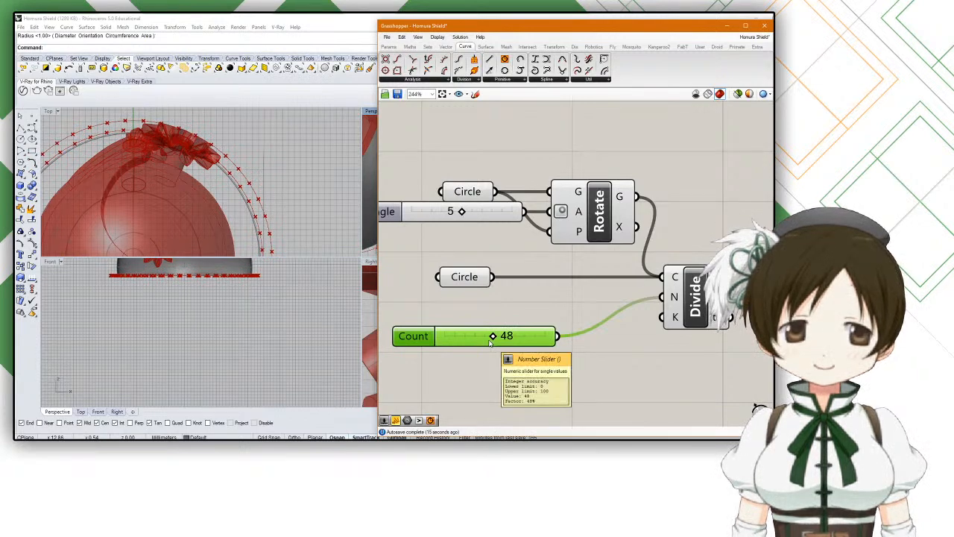
scroll(190, 192, "down", 3)
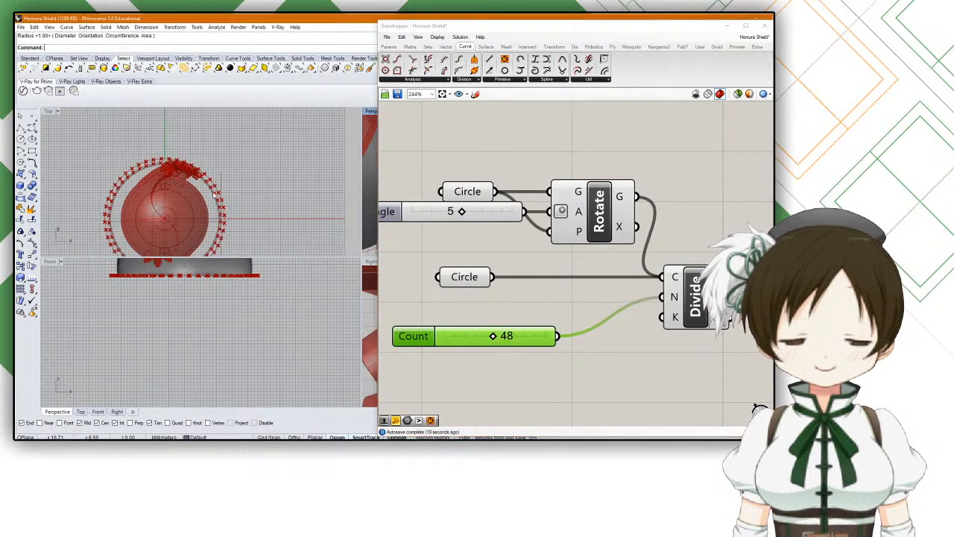
scroll(223, 172, "up", 8)
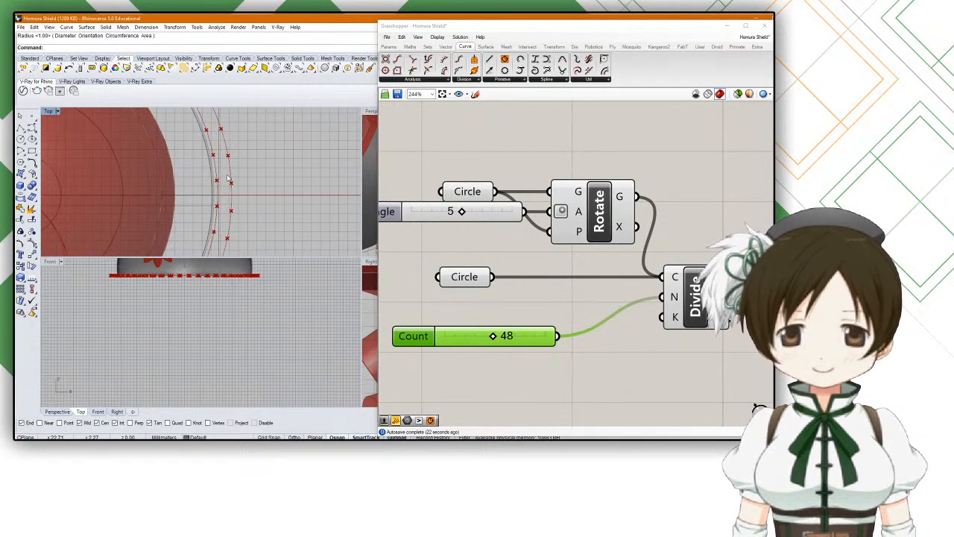
scroll(229, 179, "down", 1)
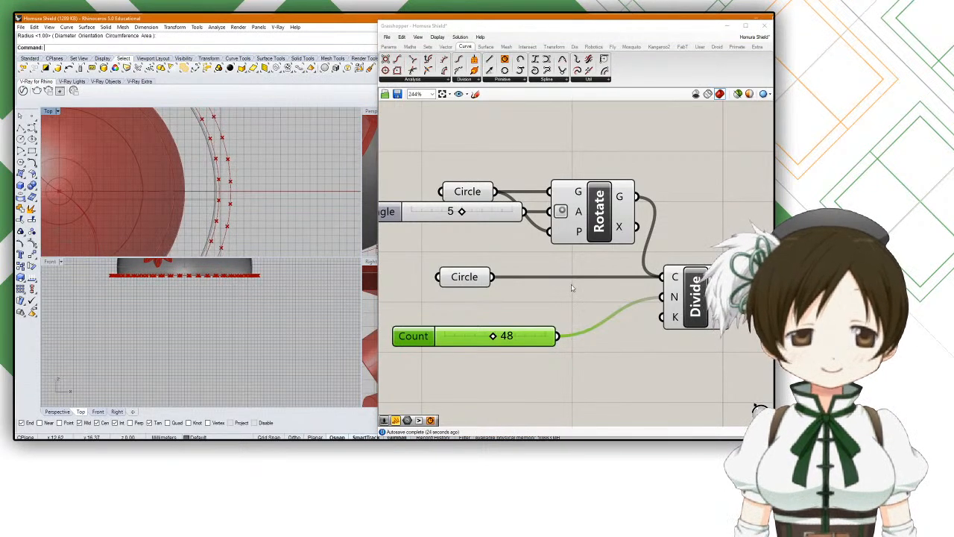
Step: Add an Explode Tree component beyond Divide, feed it Divide's points output and give it one output per branch
right_click_drag(571, 287, 568, 286)
left_click(455, 211)
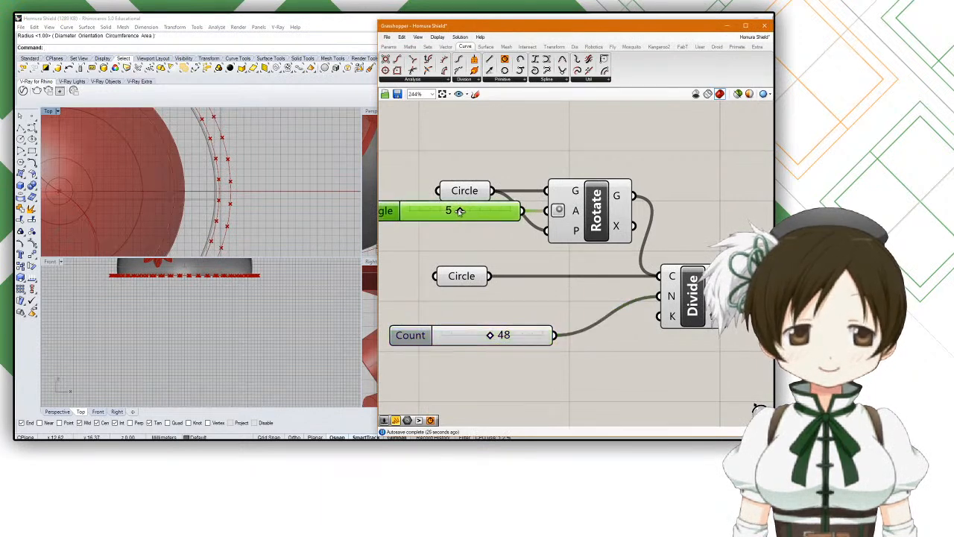
right_click_drag(704, 280, 540, 280)
left_click(653, 270)
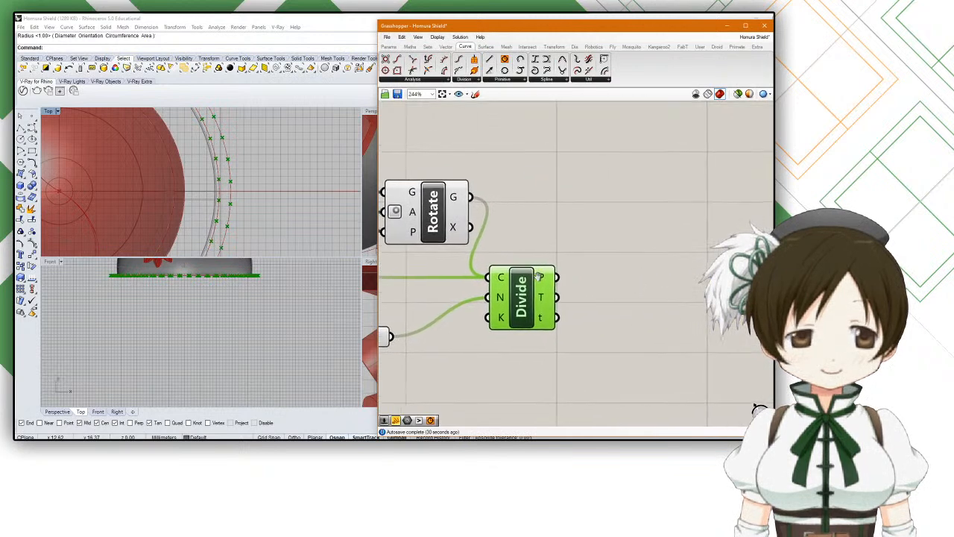
double_click(606, 266)
type("explode tre")
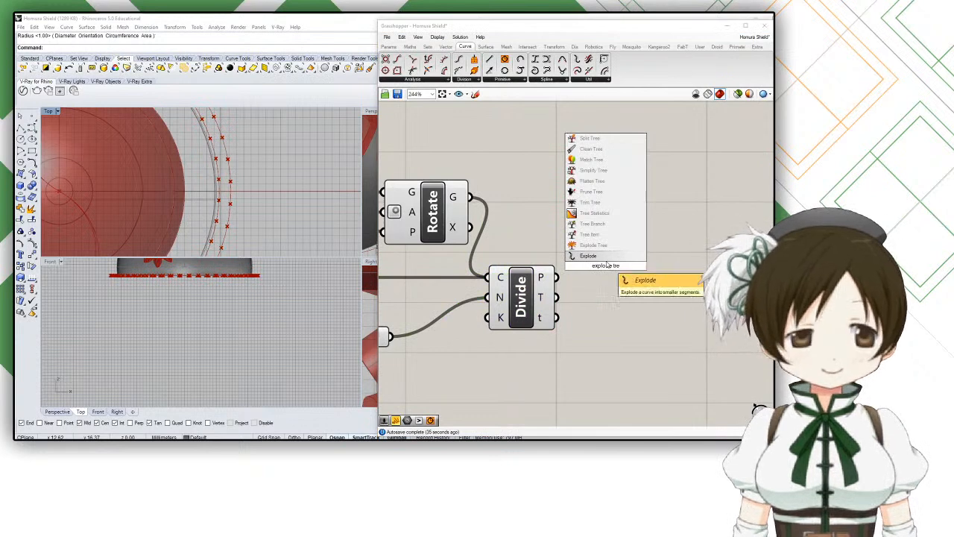
key("Return")
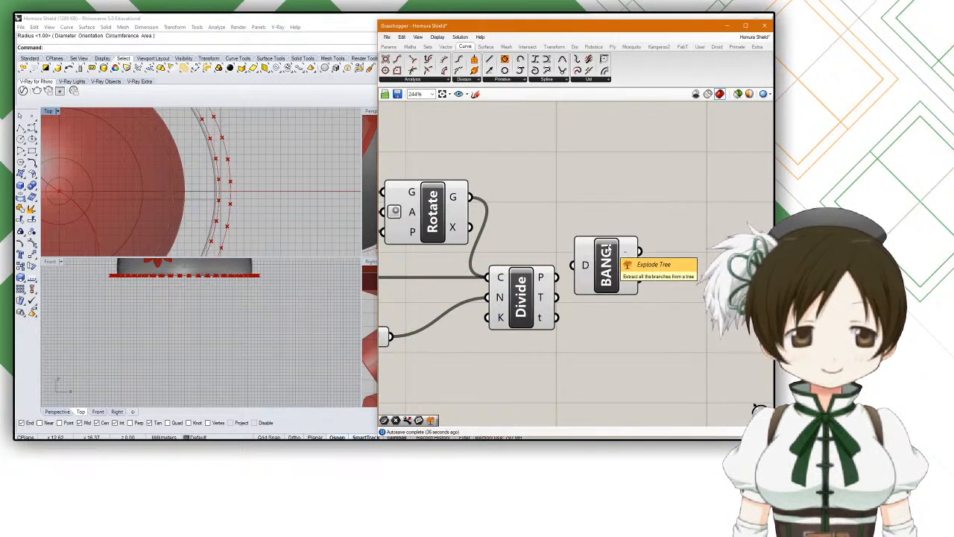
scroll(567, 269, "up", 4)
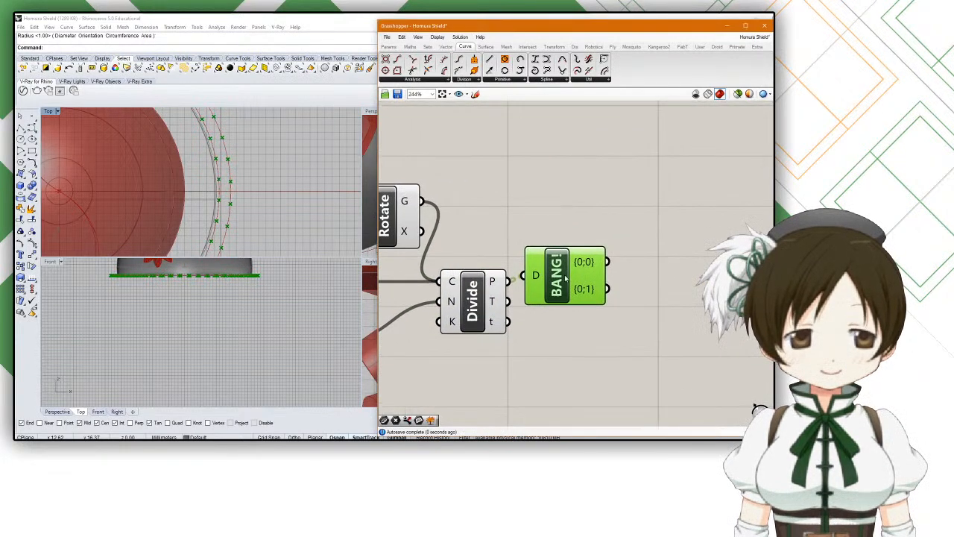
Step: Simplify the data input of the Explode Tree component
right_click(526, 256)
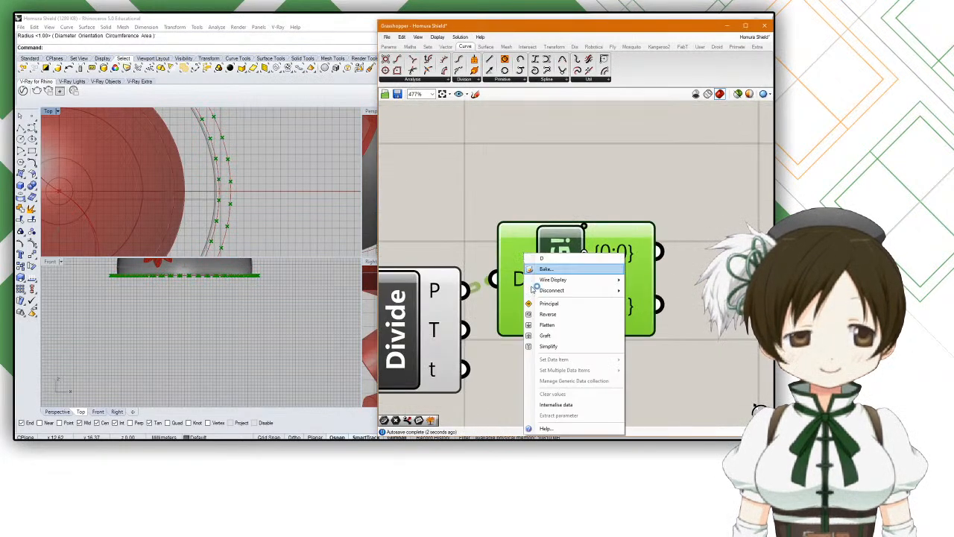
left_click(552, 345)
scroll(556, 311, "down", 3)
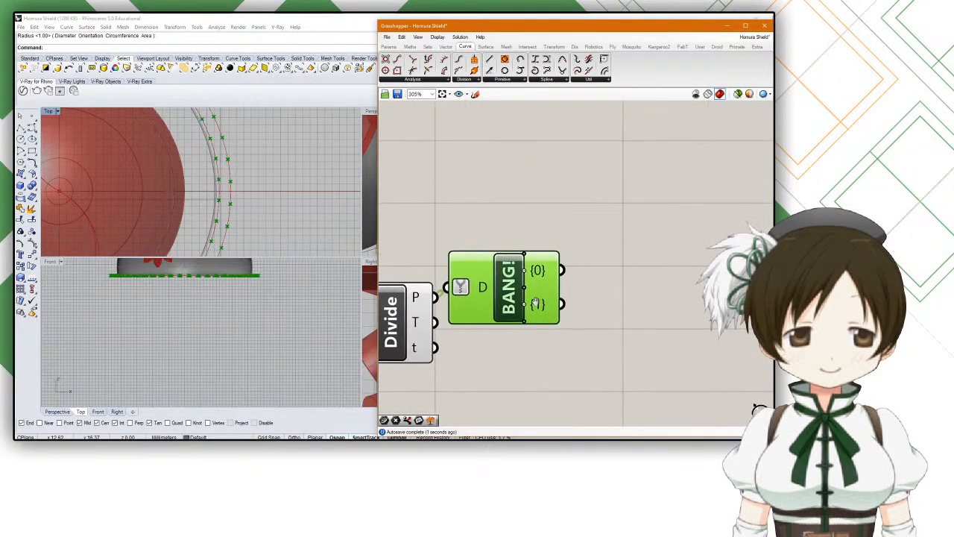
Step: Add a Weave component and connect the two Explode Tree branches to its 0 and 1 inputs, leaving the pattern input unwired
double_click(619, 267)
type("eave")
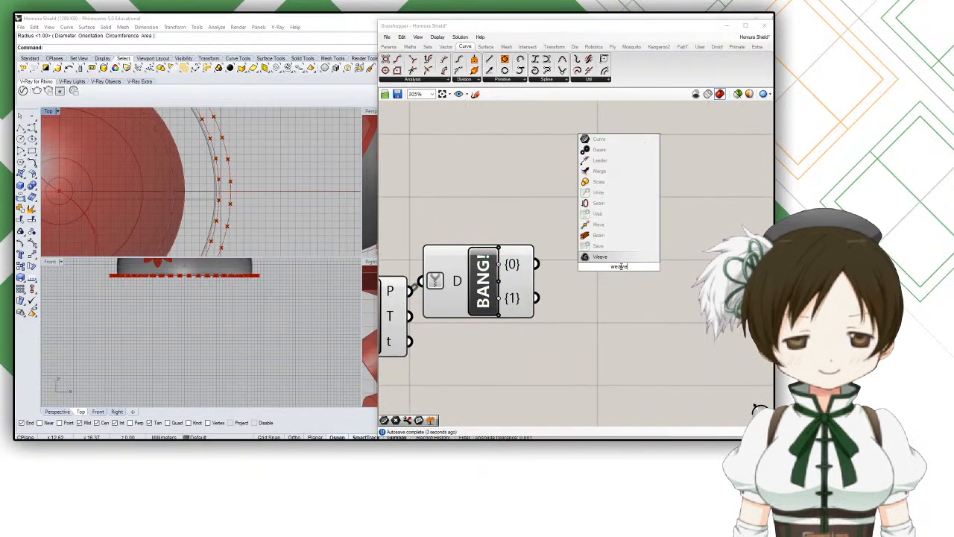
key("Return")
left_click_drag(542, 270, 581, 252)
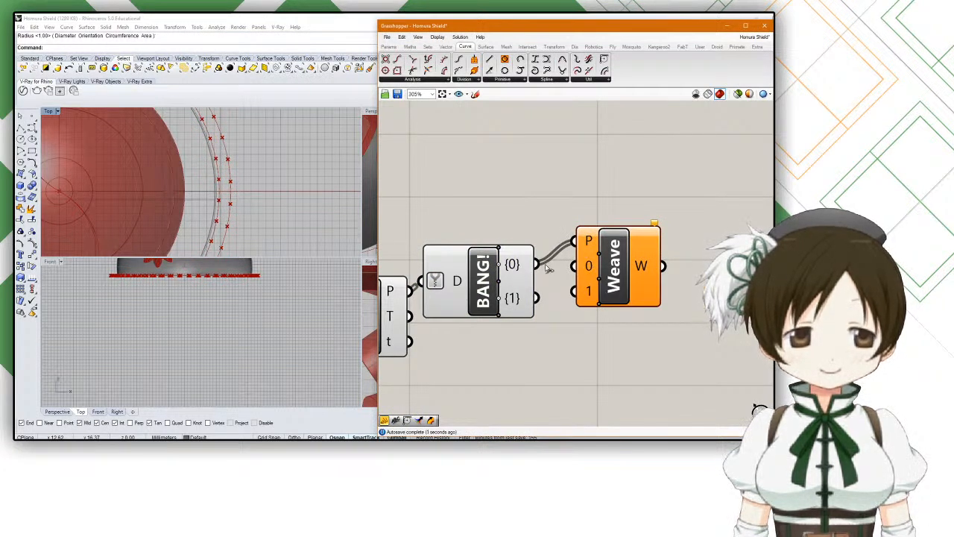
left_click_drag(537, 264, 573, 266)
left_click_drag(538, 298, 574, 291)
left_click_drag(539, 264, 582, 244, "ctrl")
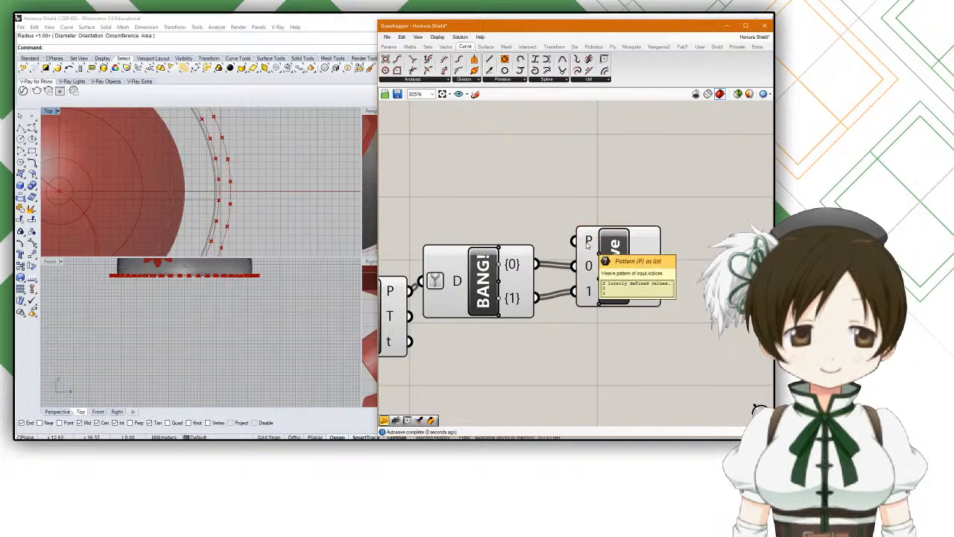
Step: Add a PolyLine component and connect Weave's output to its vertices input
right_click_drag(654, 270, 564, 264)
double_click(591, 260)
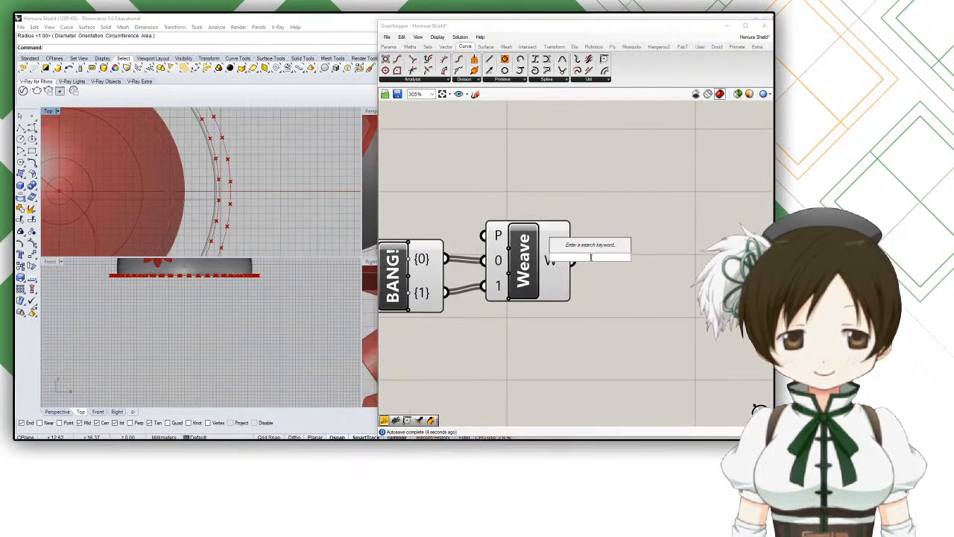
type("polyl")
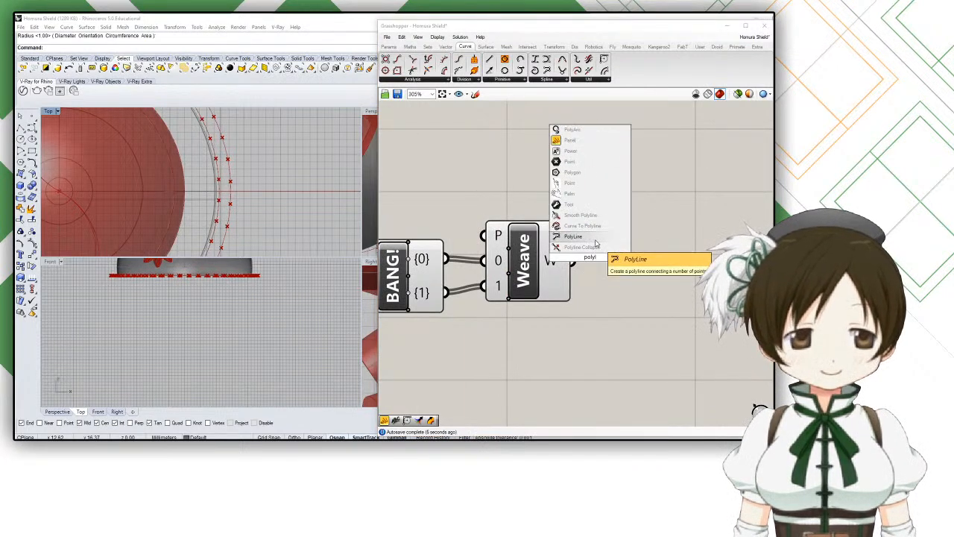
left_click(574, 237)
left_click_drag(572, 260, 608, 249)
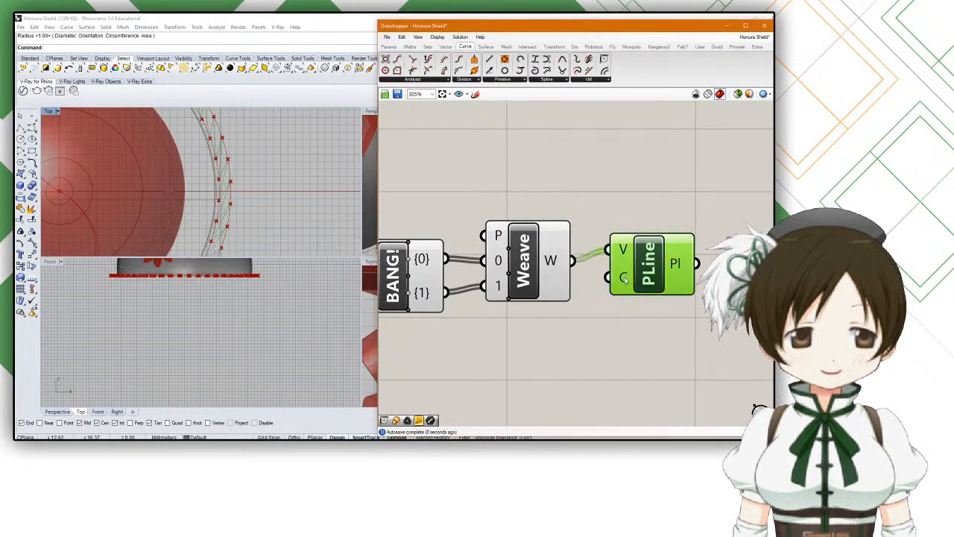
right_click(625, 280)
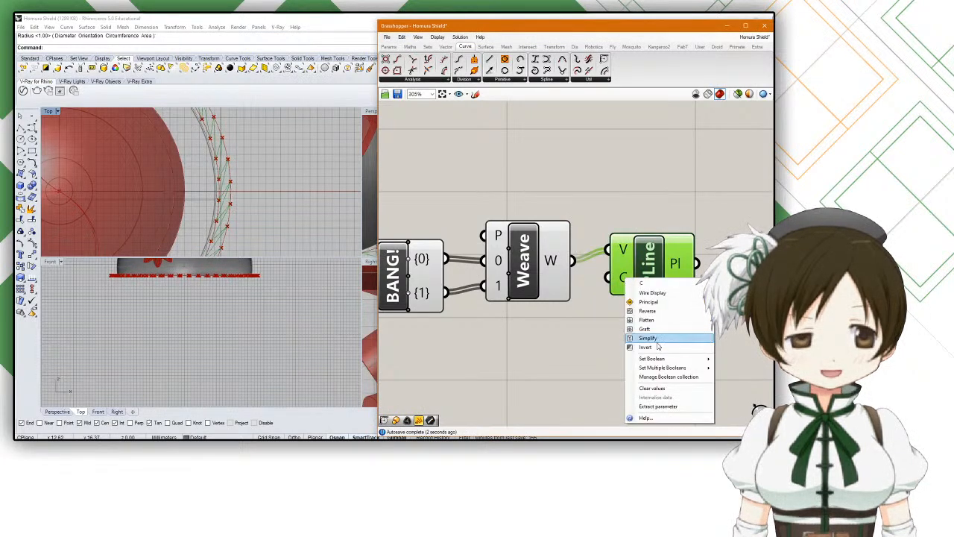
left_click(733, 369)
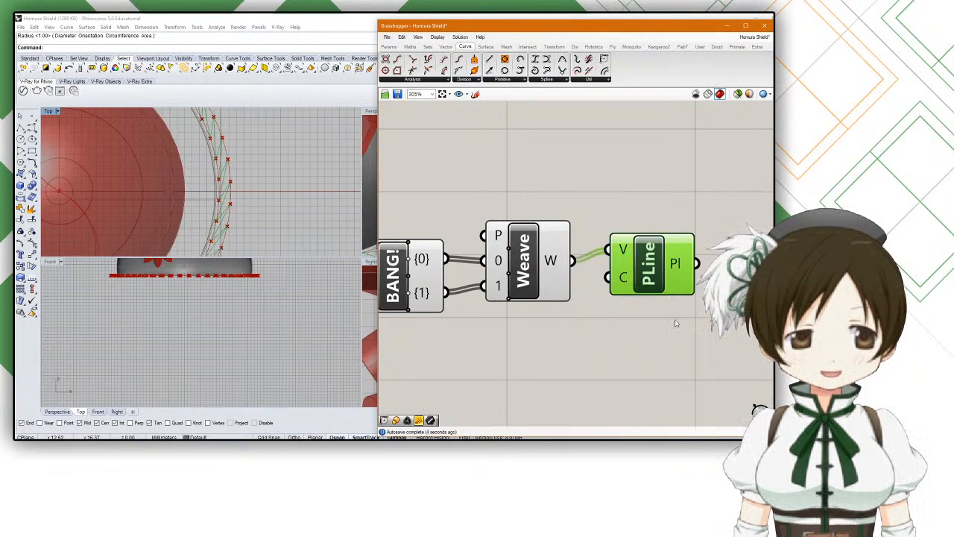
Step: Try a rotation angle of 10 on the Angle slider to see how the zigzag polyline changes
scroll(241, 171, "up", 2)
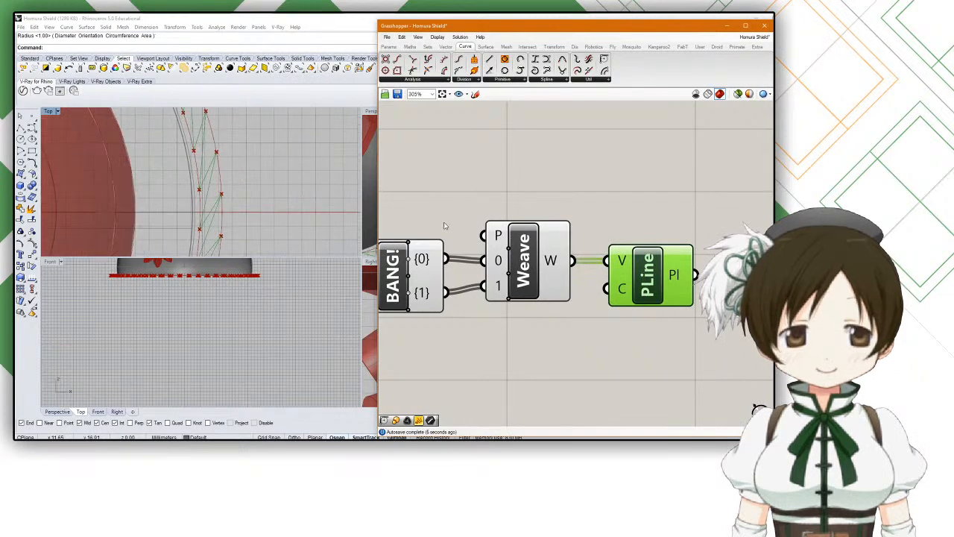
scroll(445, 225, "down", 3)
scroll(446, 217, "up", 4)
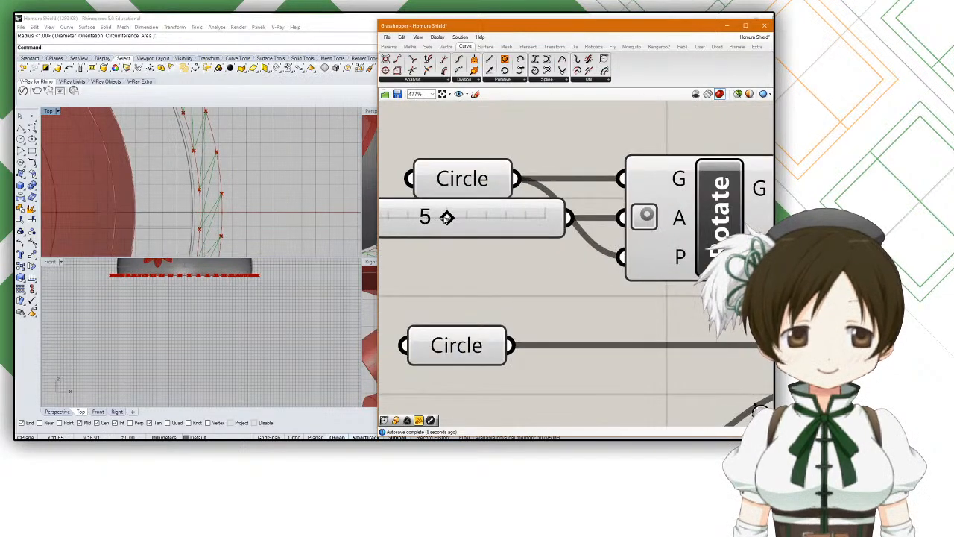
left_click_drag(440, 217, 543, 218)
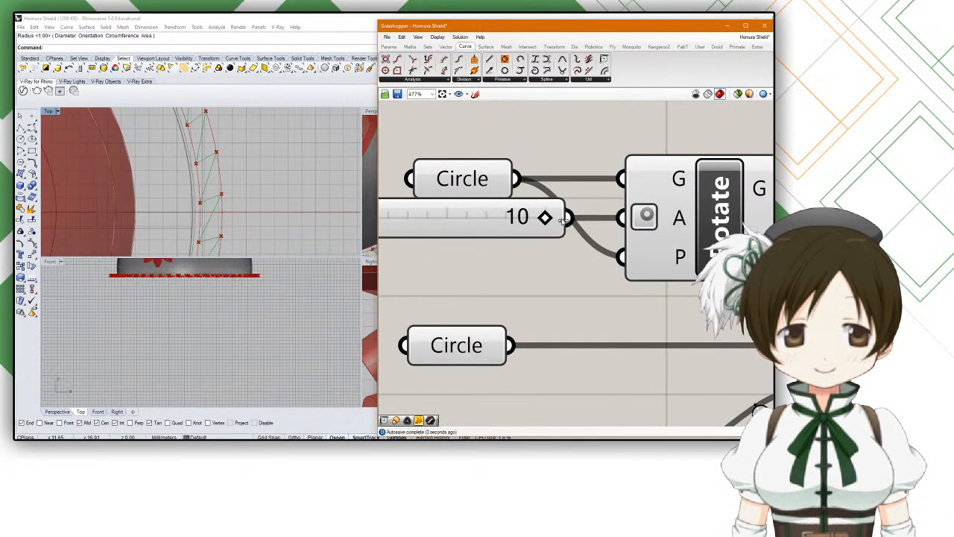
Step: Raise the Angle slider's maximum to 30
left_click(489, 221)
right_click(489, 221)
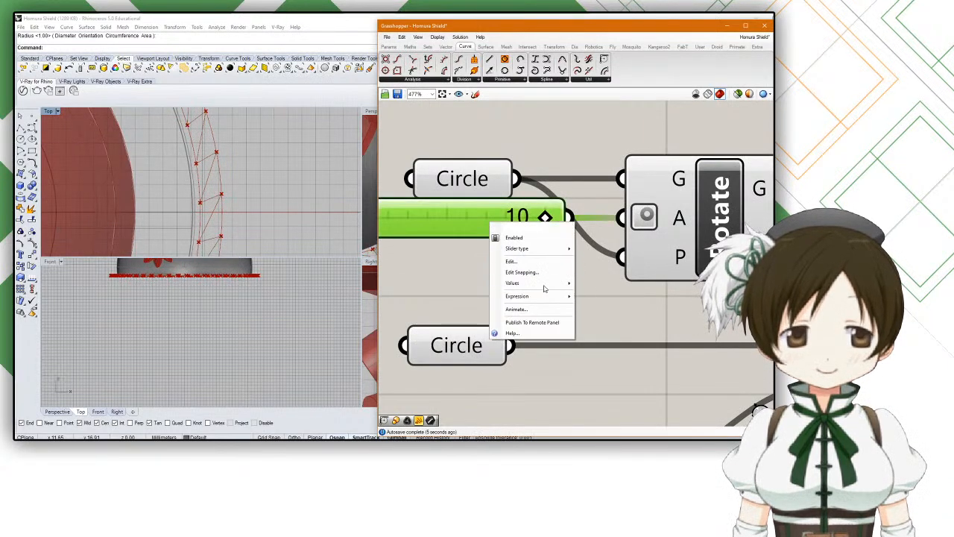
mouse_move(543, 252)
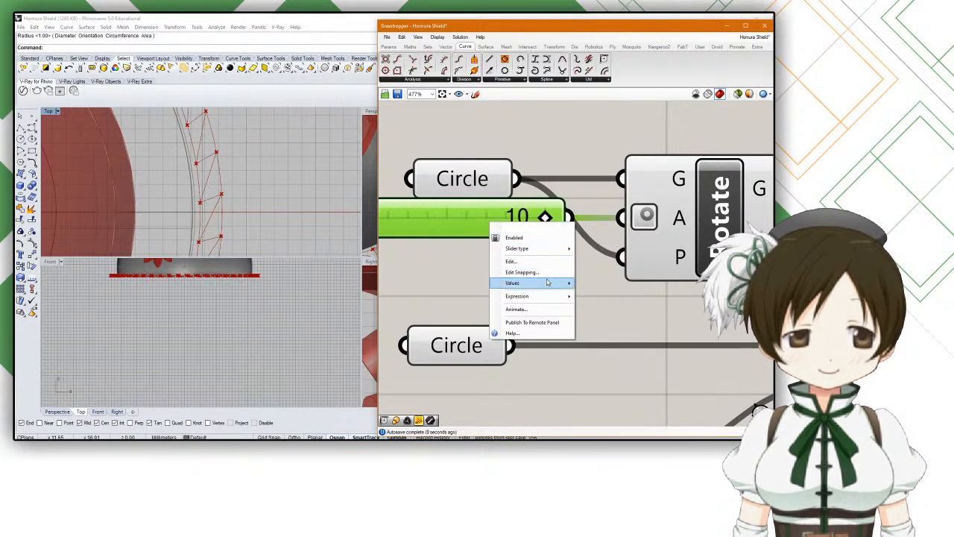
left_click(447, 269)
right_click_drag(447, 269, 556, 272)
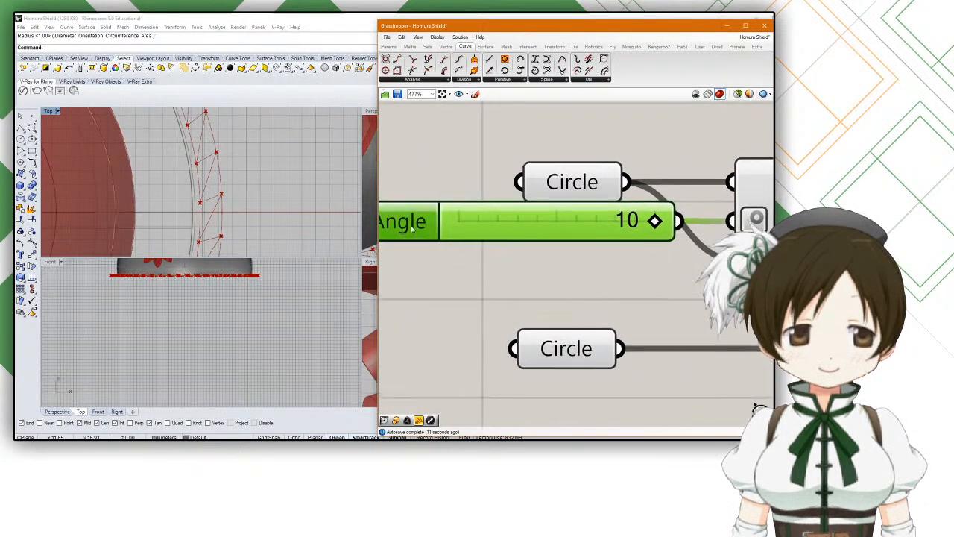
double_click(410, 231)
left_click(450, 258)
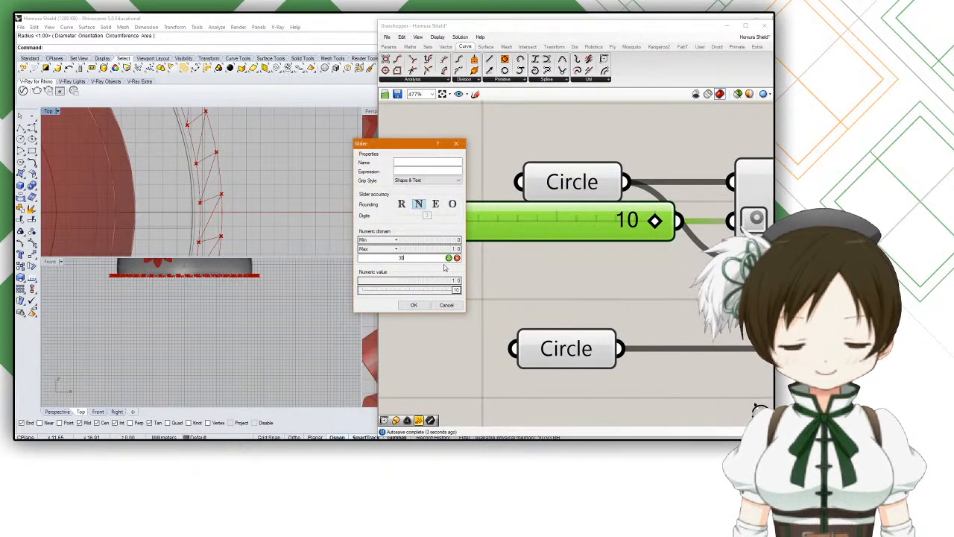
left_click(414, 305)
Step: Set the Angle slider to 15 and check the zigzag ring in the Top view and a maximized Perspective view
left_click_drag(524, 221, 557, 221)
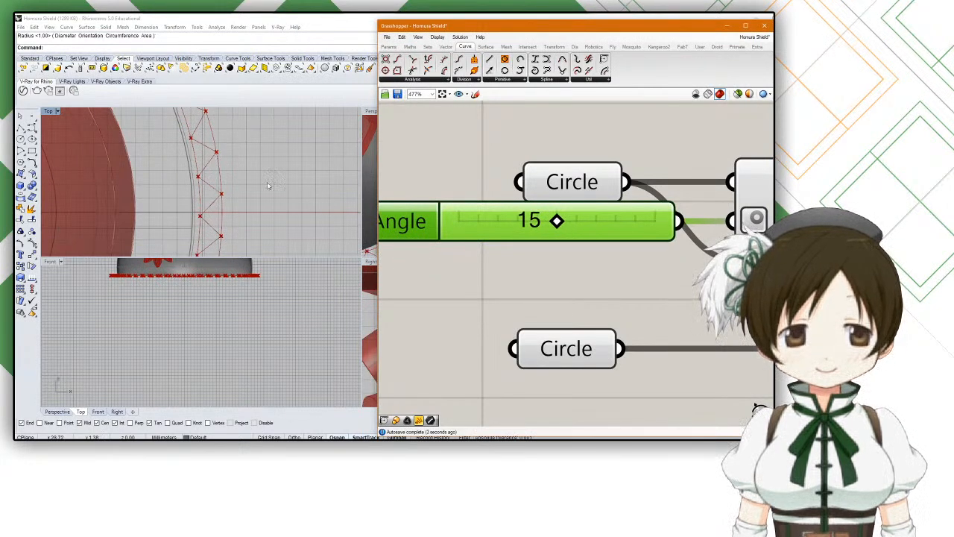
scroll(322, 200, "down", 5)
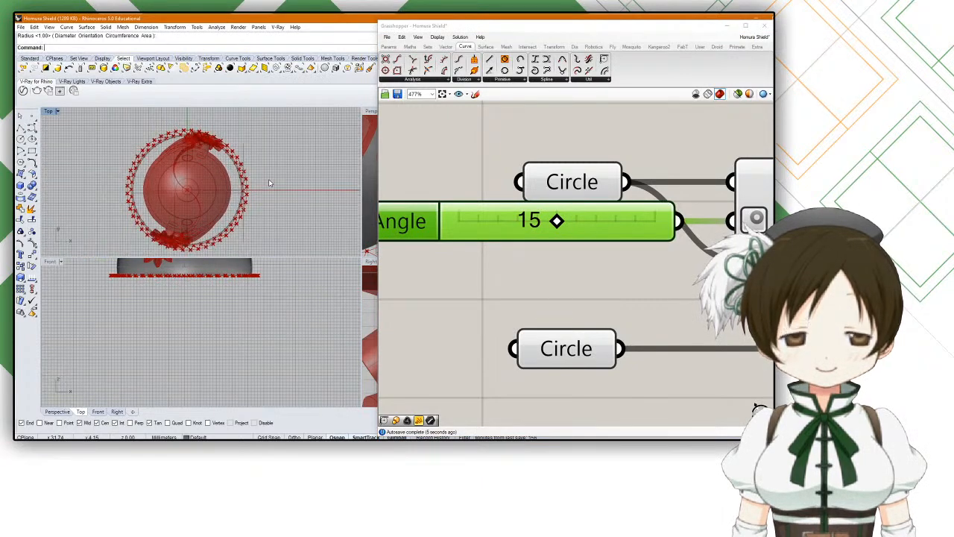
scroll(539, 295, "down", 4)
scroll(264, 176, "up", 1)
double_click(365, 112)
right_click_drag(299, 178, 292, 154)
scroll(501, 254, "down", 3)
Step: Add a Fillet component with a radius input after PolyLine and connect the polyline to its curve input
right_click_drag(746, 278, 504, 239)
scroll(631, 257, "up", 4)
scroll(504, 240, "up", 3)
double_click(576, 236)
type("fil")
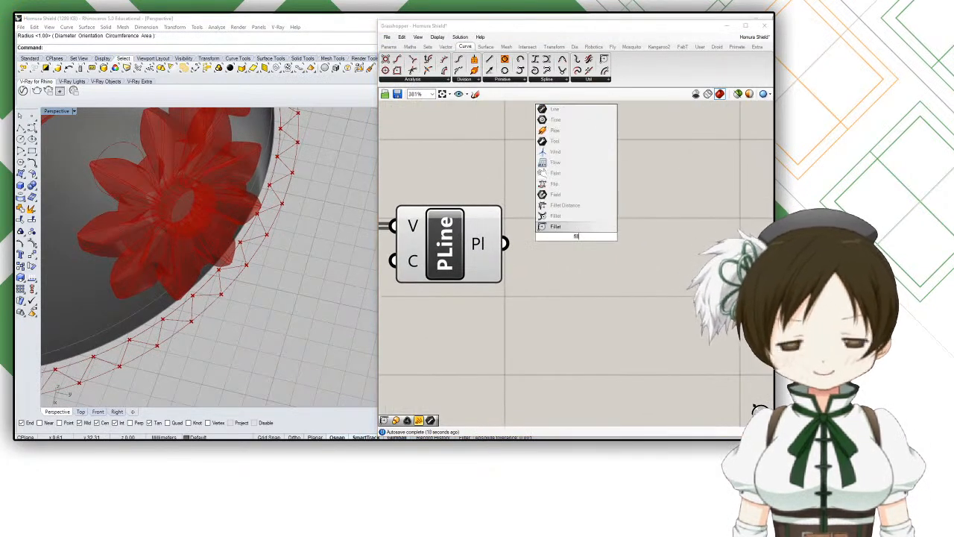
left_click(576, 228)
left_click_drag(509, 244, 572, 267)
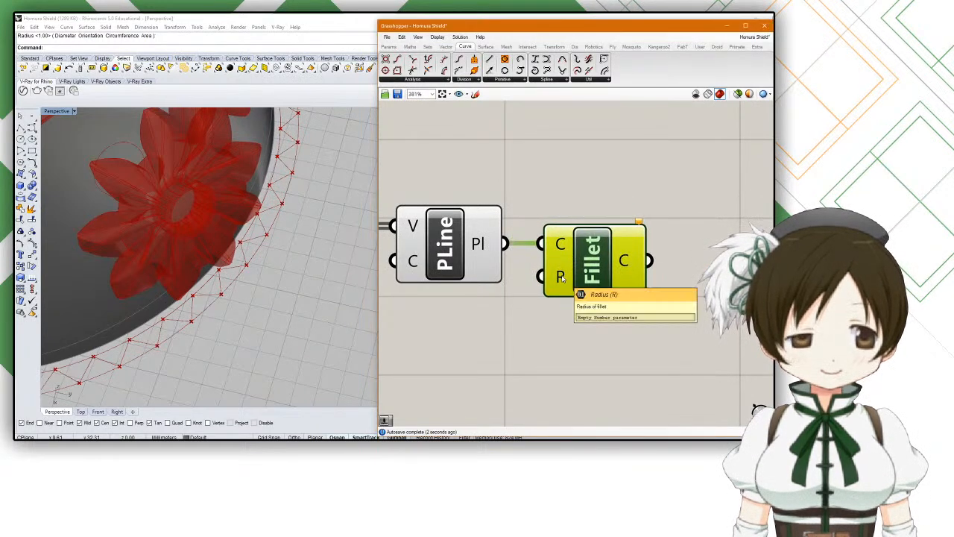
Step: Add a number slider with value 5 and connect it to Fillet's radius input
double_click(443, 327)
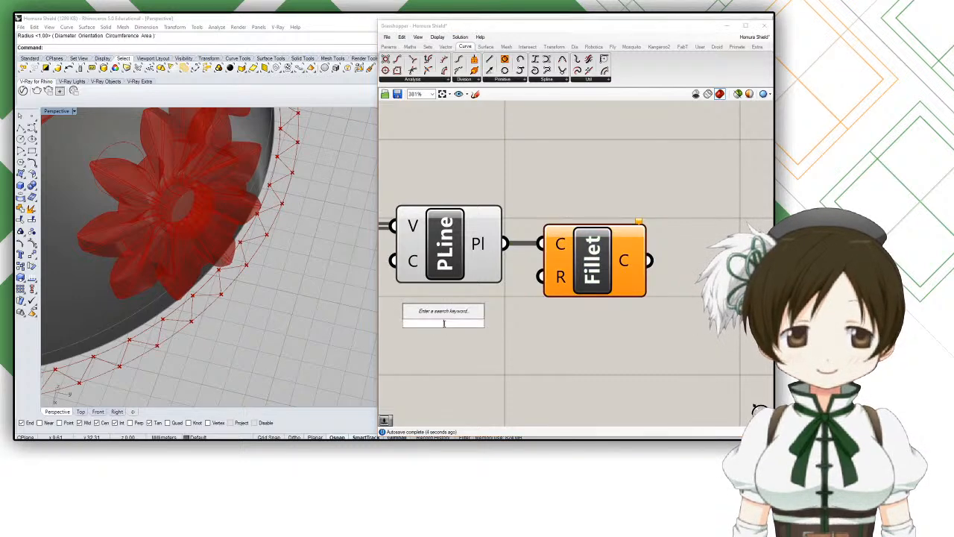
type("pan")
key("BackSpace")
key("BackSpace")
key("BackSpace")
type("5")
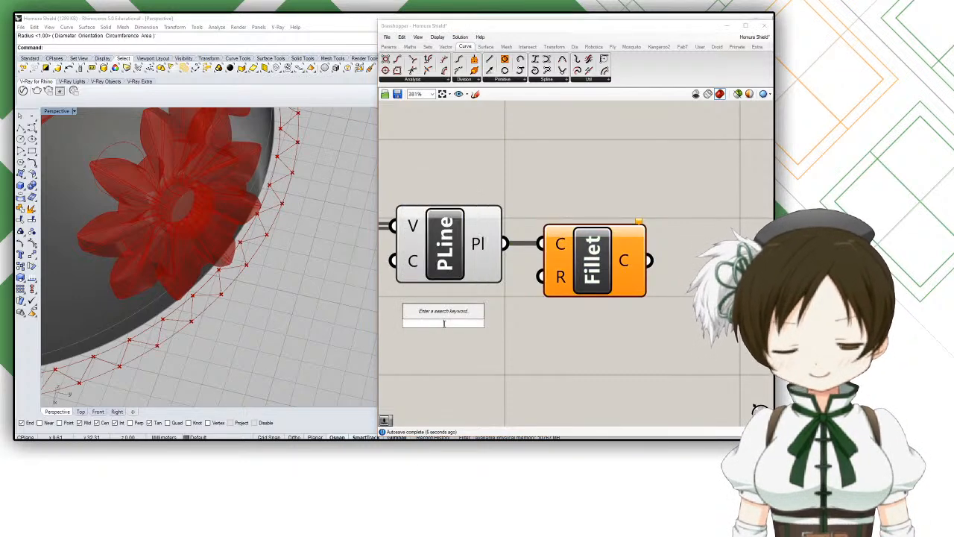
key("Return")
left_click_drag(572, 322, 550, 290)
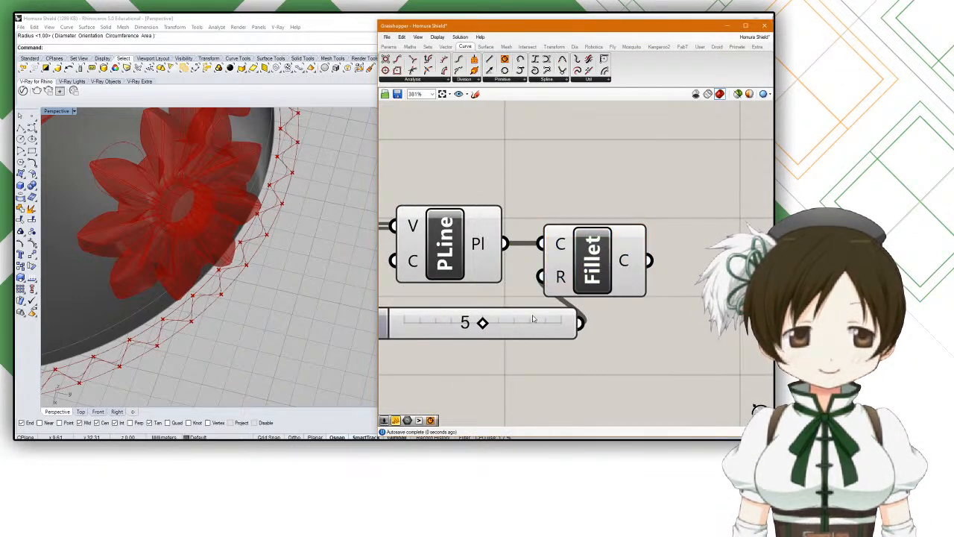
Step: Try a fillet radius of 6 and delete the radius slider
mouse_move(491, 322)
left_mouse_down()
mouse_move(412, 322)
mouse_move(494, 323)
left_mouse_up()
left_click(506, 326)
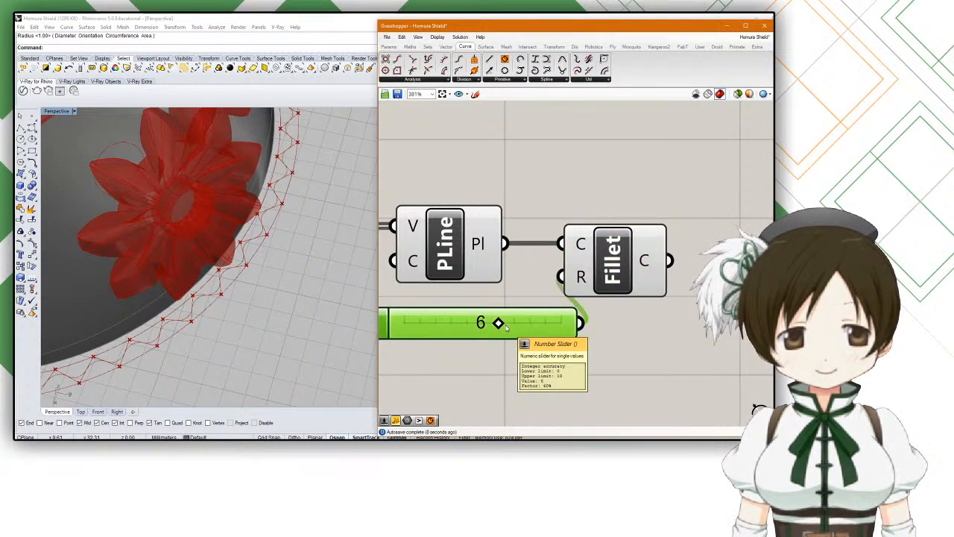
key("Delete")
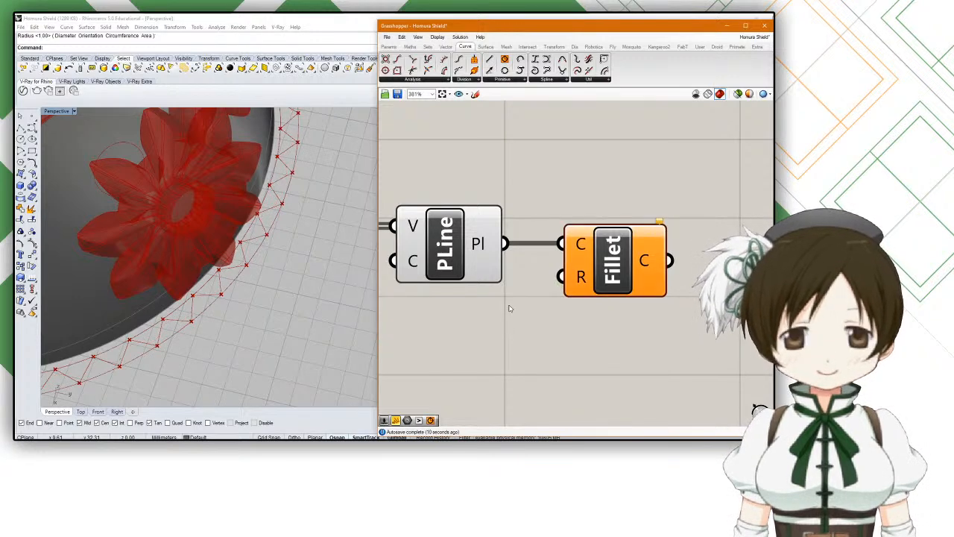
Step: Create a new number slider with value 5 for Fillet's radius and move Fillet farther from PolyLine
left_click(591, 273)
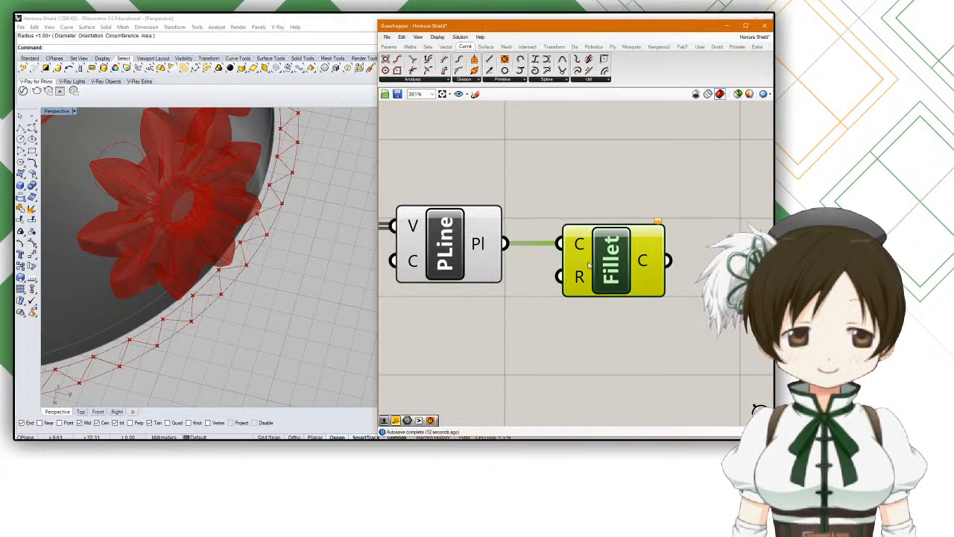
double_click(501, 296)
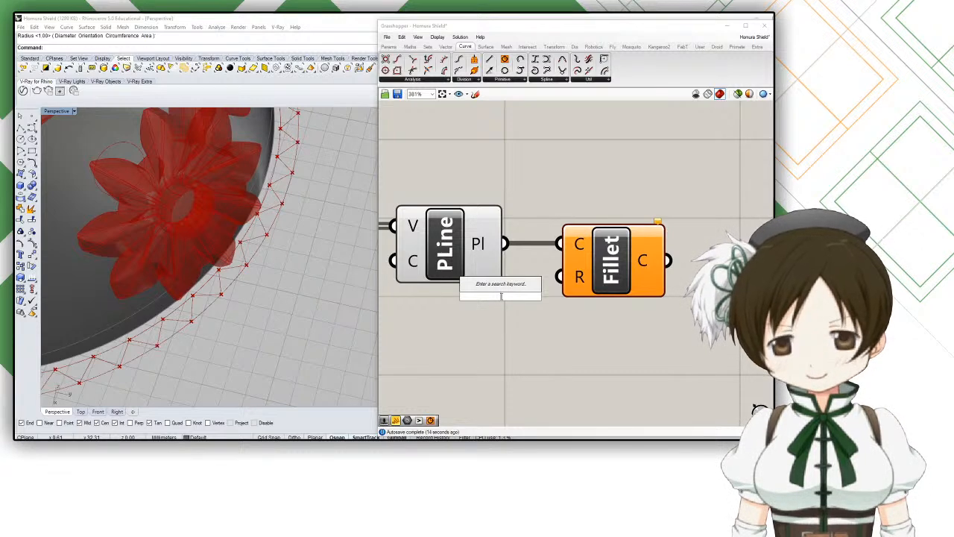
type("5")
key("Return")
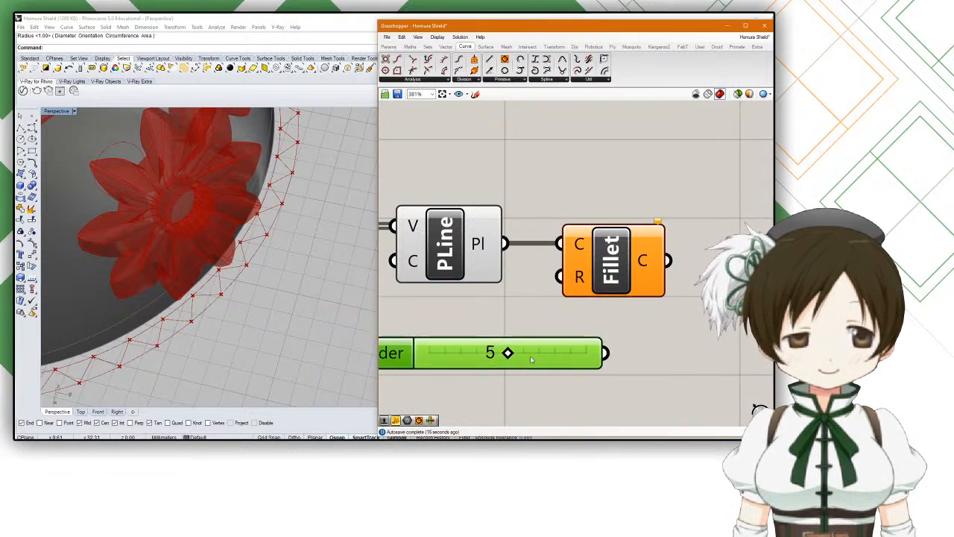
left_click_drag(607, 361, 677, 285)
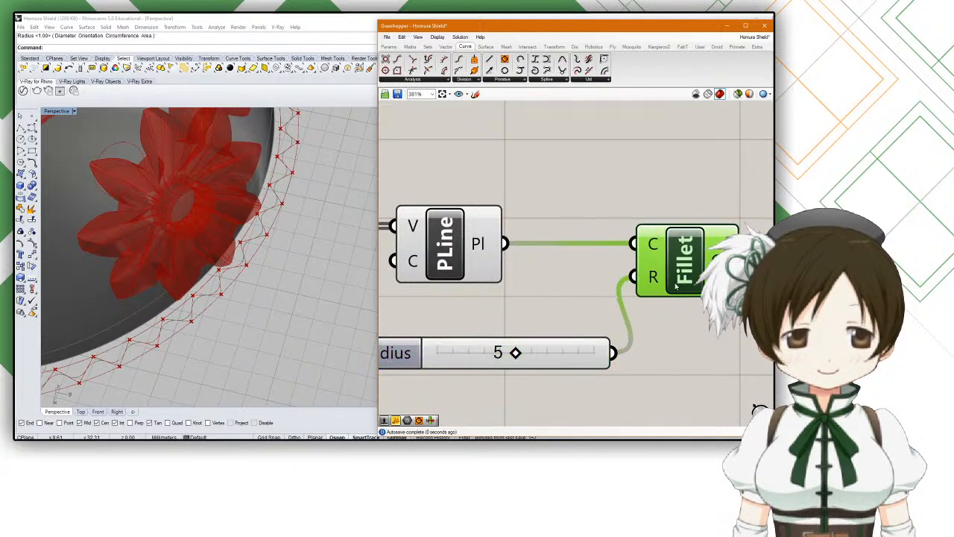
Step: Replace Fillet's radius slider with a new number slider of value 0.5, connect it, and lower the radius to 0.4
left_click_drag(520, 355, 452, 354)
left_click(522, 353)
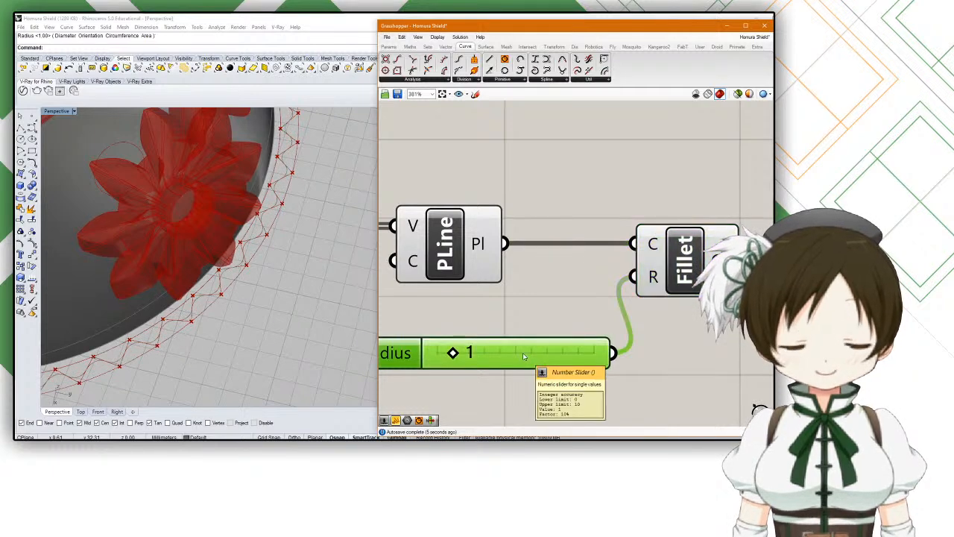
key("Delete")
double_click(522, 353)
type("0.5")
key("Return")
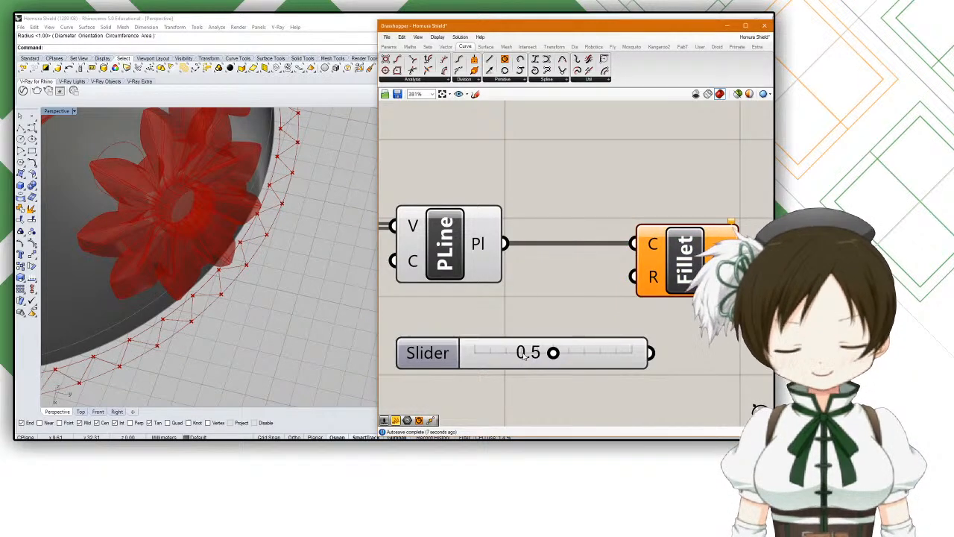
left_click_drag(644, 351, 634, 276)
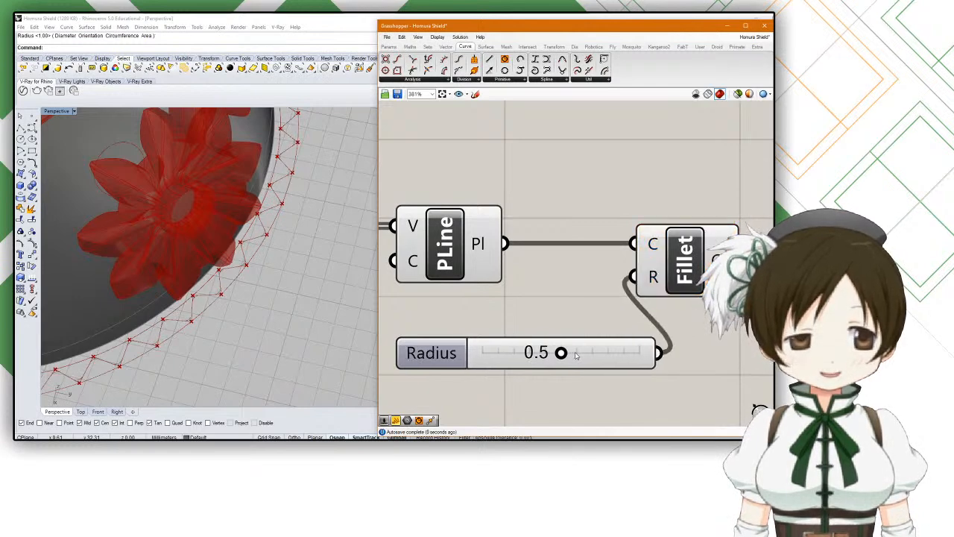
mouse_move(560, 353)
left_mouse_down()
mouse_move(529, 353)
mouse_move(545, 353)
left_mouse_up()
Step: Turn off the preview of the PolyLine component so only the filleted curve is drawn
left_click(472, 240)
middle_click(471, 238)
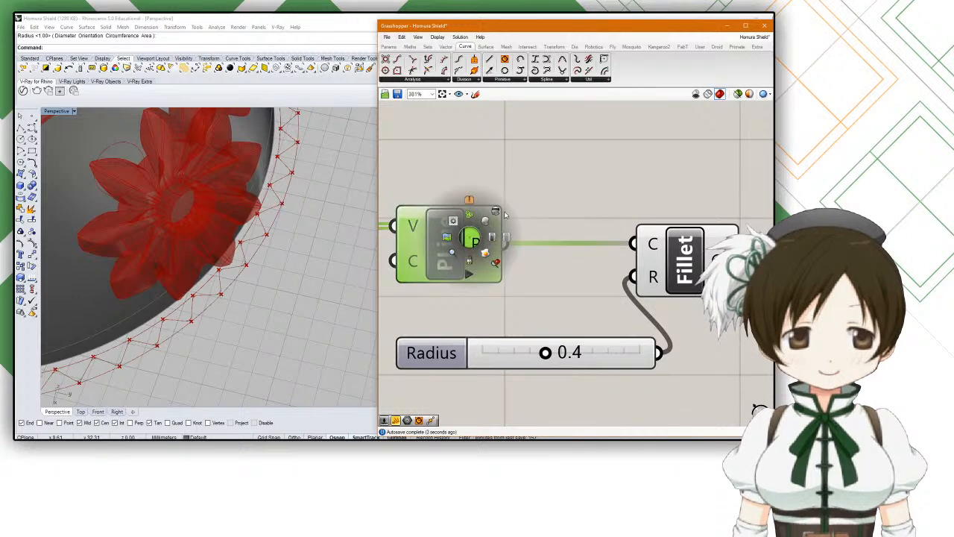
left_click(497, 213)
scroll(284, 258, "up", 4)
mouse_move(284, 258)
right_mouse_down()
mouse_move(258, 234)
mouse_move(280, 232)
mouse_move(296, 266)
right_mouse_up()
scroll(296, 266, "down", 3)
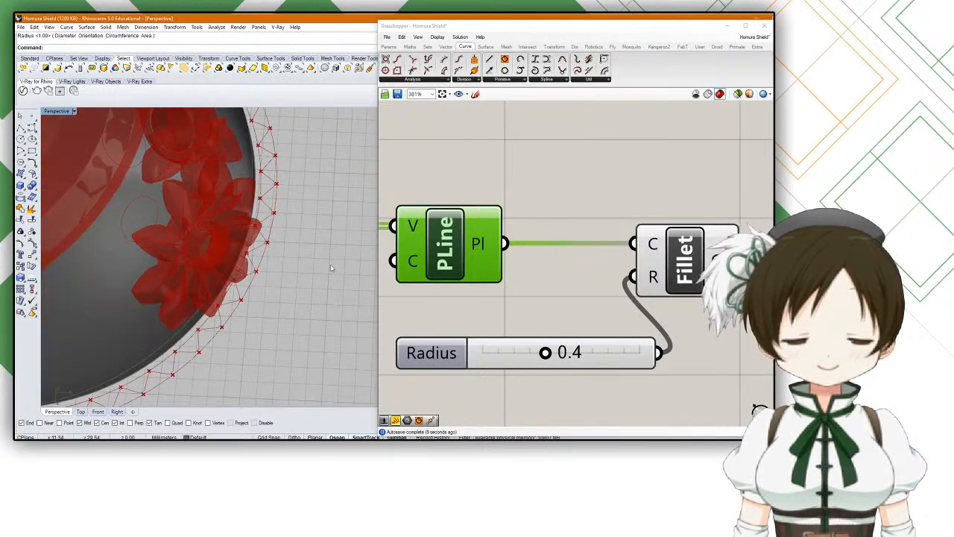
Step: Examine the two Circle parameters against the viewport to identify which ring circle each one holds
scroll(429, 276, "down", 5)
mouse_move(483, 290)
right_mouse_down()
mouse_move(568, 294)
mouse_move(536, 306)
mouse_move(494, 301)
mouse_move(553, 309)
mouse_move(534, 310)
mouse_move(515, 289)
mouse_move(551, 287)
mouse_move(411, 218)
mouse_move(436, 216)
mouse_move(493, 243)
right_mouse_up()
scroll(516, 299, "up", 1)
left_click(492, 236)
scroll(489, 237, "up", 2)
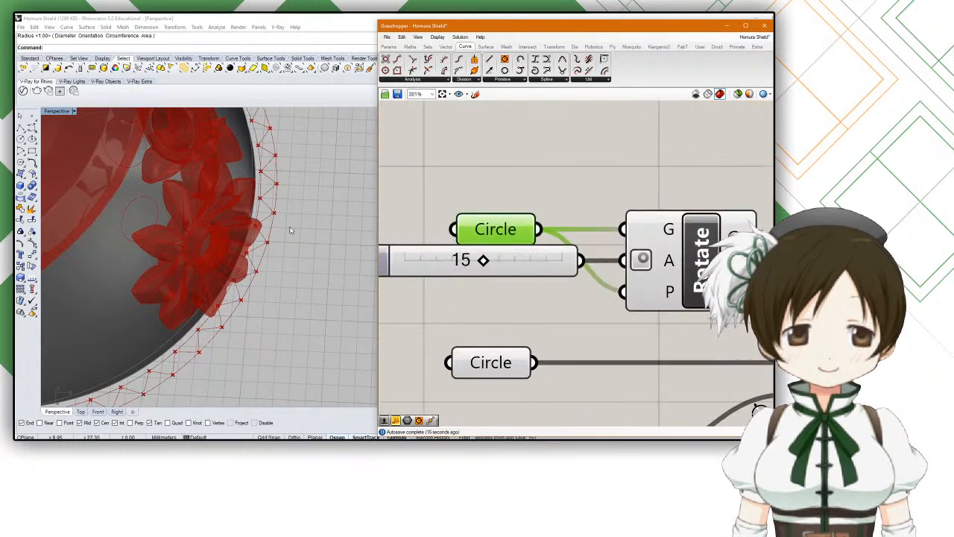
scroll(470, 228, "up", 2)
scroll(457, 220, "down", 1)
scroll(457, 219, "down", 1)
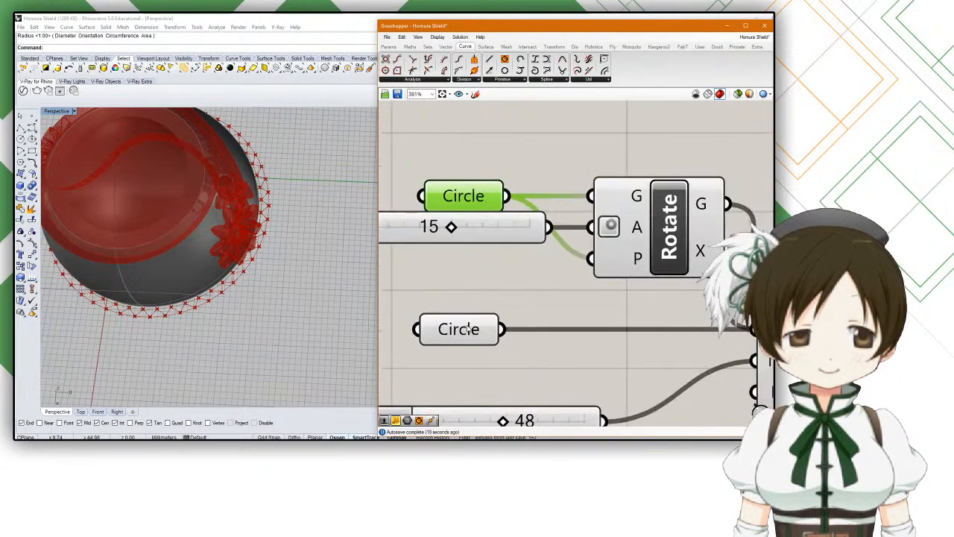
left_click(455, 322)
scroll(453, 312, "down", 2)
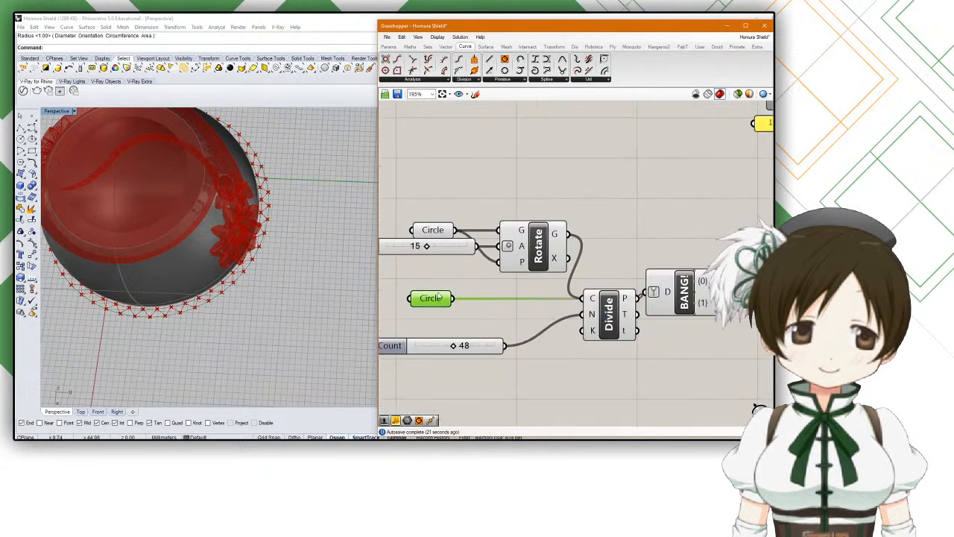
Step: Make room beside the unrotated Circle parameter, add a Scale component, and connect the circle to its geometry and center inputs
left_click_drag(440, 298, 426, 298)
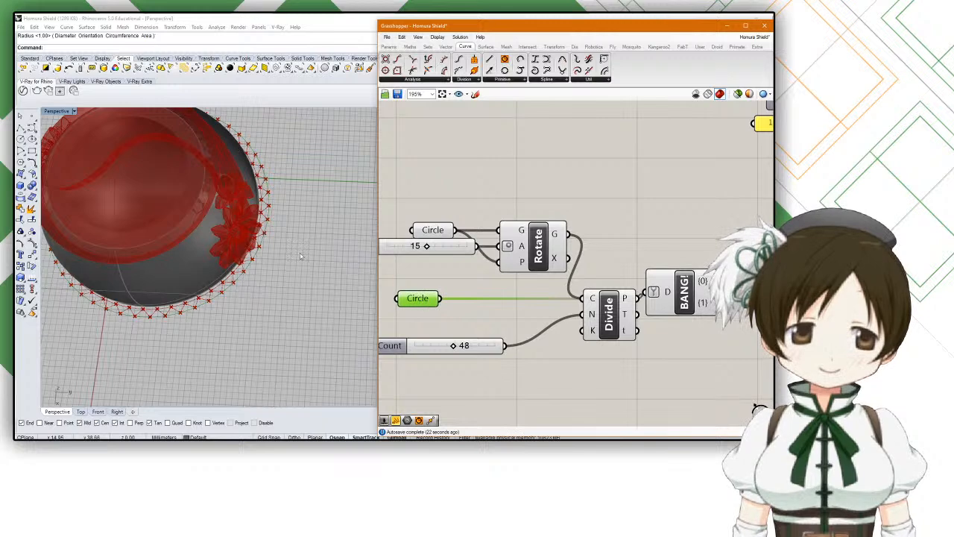
scroll(259, 246, "up", 3)
mouse_move(259, 246)
right_mouse_down()
mouse_move(283, 209)
mouse_move(274, 237)
right_mouse_up()
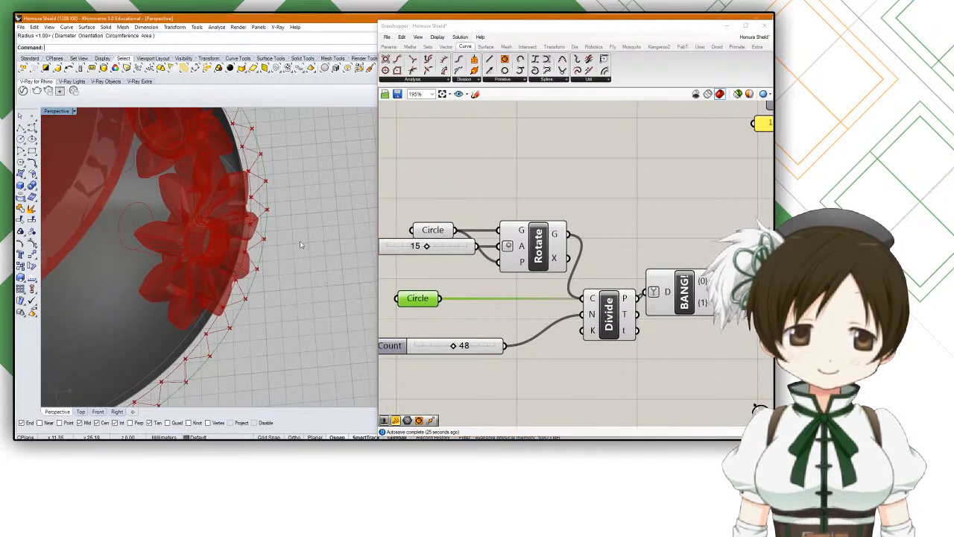
double_click(471, 314)
type("sca")
key("Return")
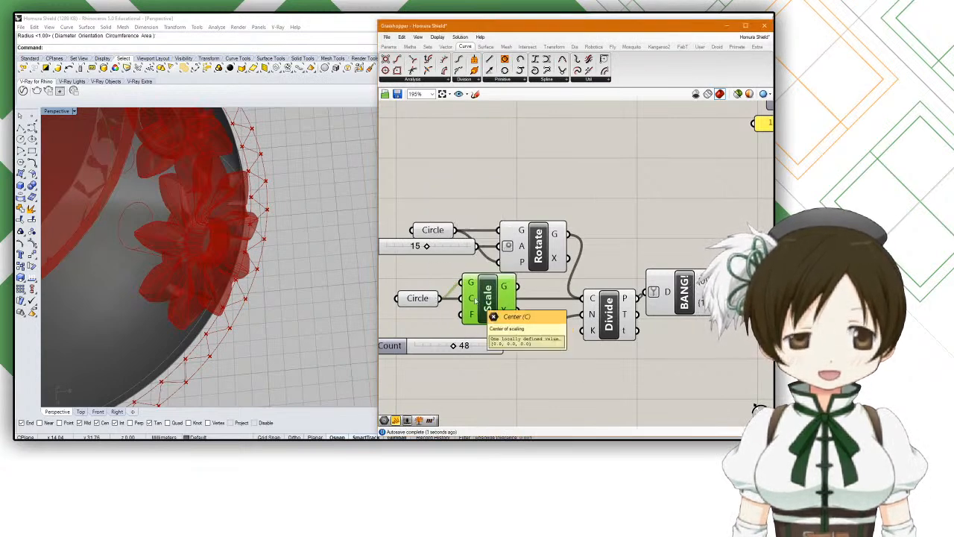
left_click_drag(440, 299, 462, 301)
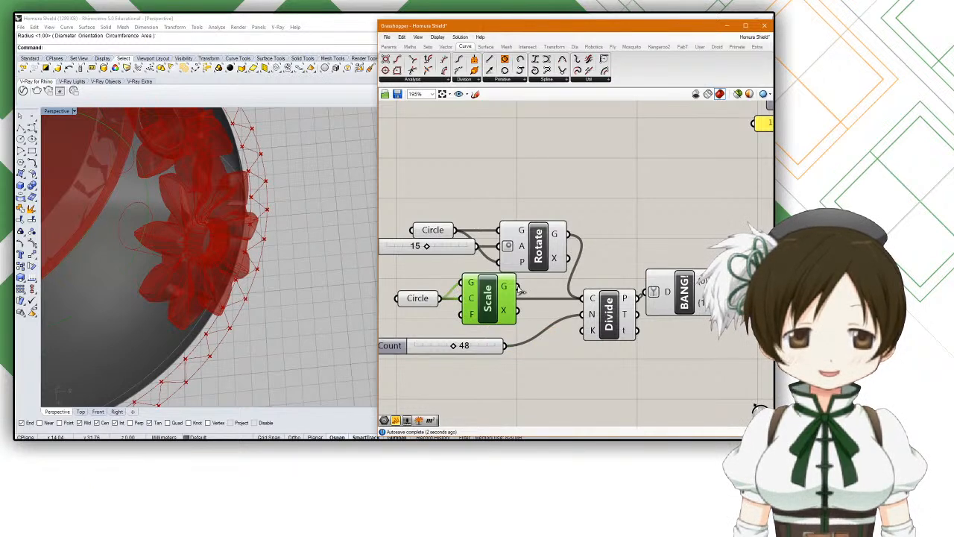
Step: Feed Scale's geometry output into Divide Curve in place of the unscaled circle and align the surrounding components
mouse_move(604, 320)
left_mouse_down()
mouse_move(594, 322)
mouse_move(600, 314)
left_mouse_up()
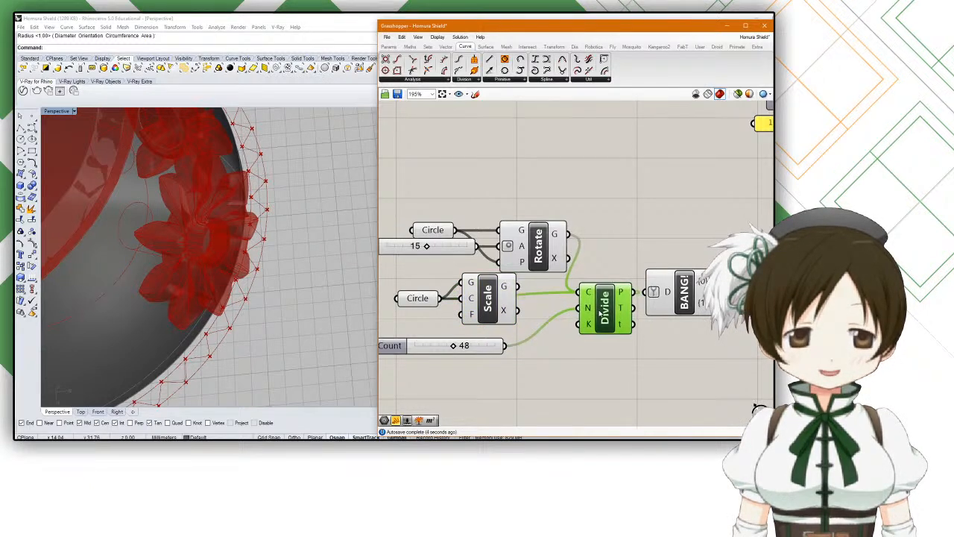
left_click_drag(571, 245, 582, 293)
left_click_drag(497, 303, 501, 313)
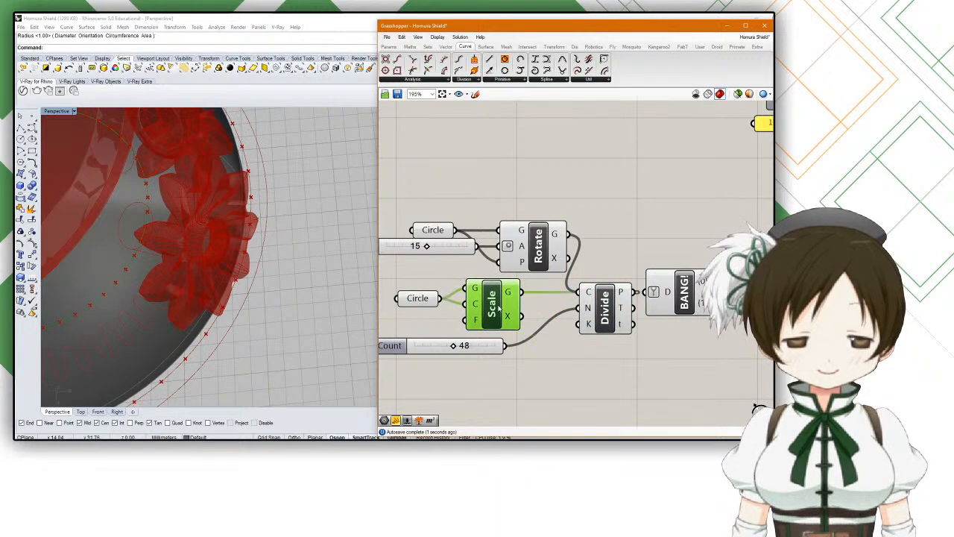
right_click_drag(422, 299, 451, 292)
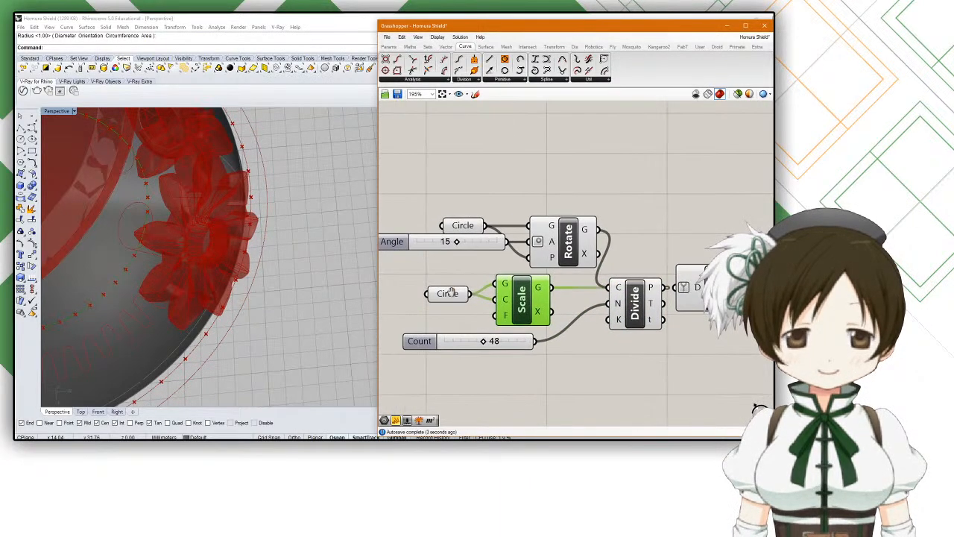
scroll(451, 292, "up", 2)
left_click_drag(451, 293, 450, 283)
scroll(451, 284, "down", 1)
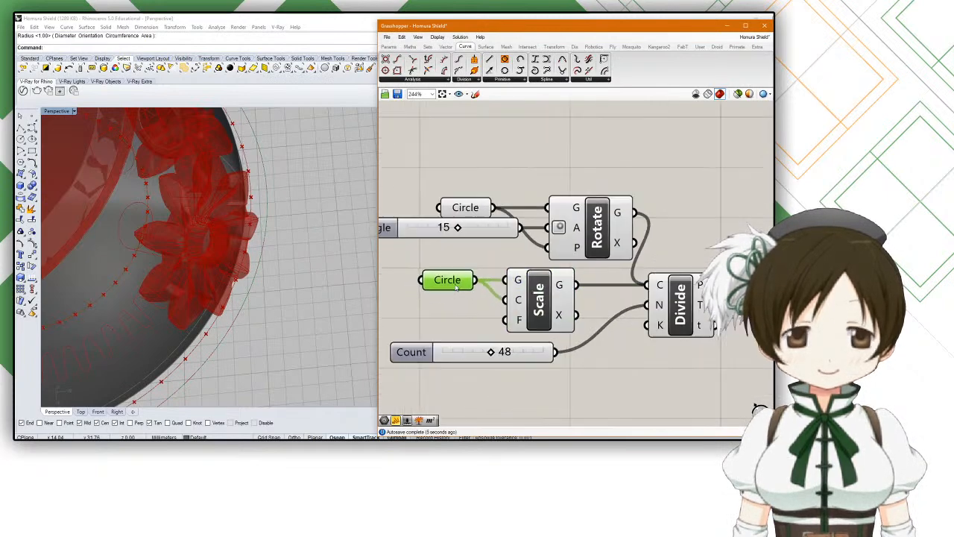
right_click_drag(465, 284, 554, 268)
double_click(510, 300)
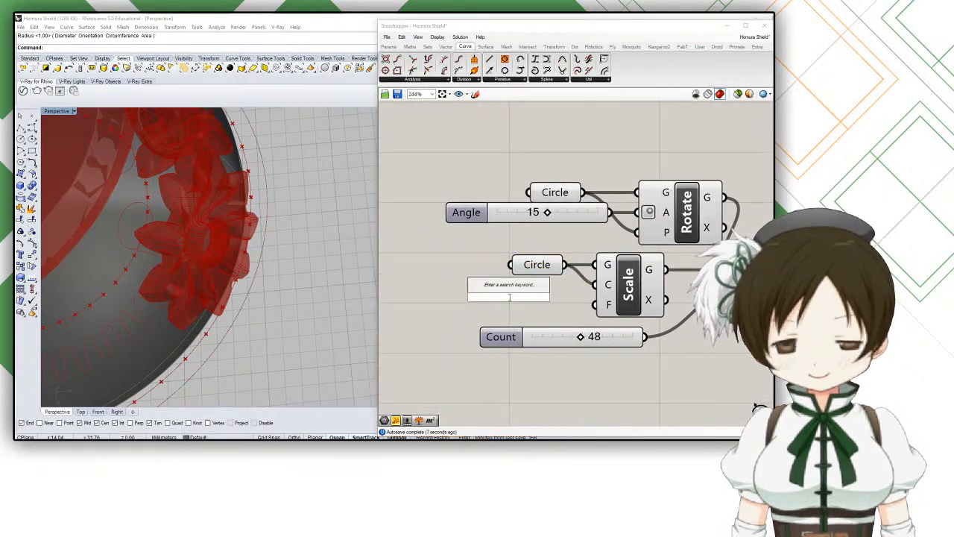
type("2")
key("Return")
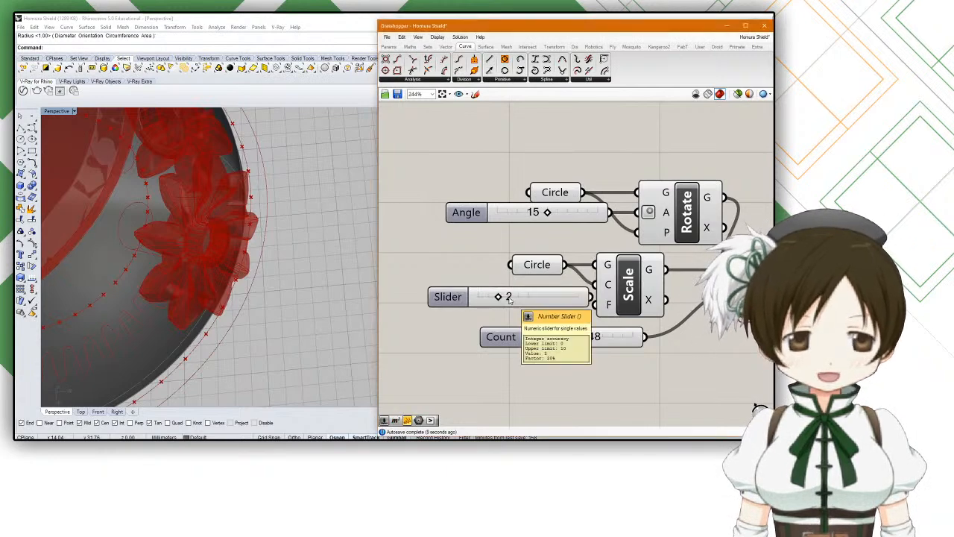
left_click(510, 299)
key("Delete")
Step: Create a one-decimal number slider beside Scale and set its range from 1 to 2
double_click(510, 298)
type("1.5")
key("Return")
mouse_move(510, 297)
left_mouse_down()
mouse_move(498, 298)
mouse_move(511, 297)
left_mouse_up()
double_click(559, 298)
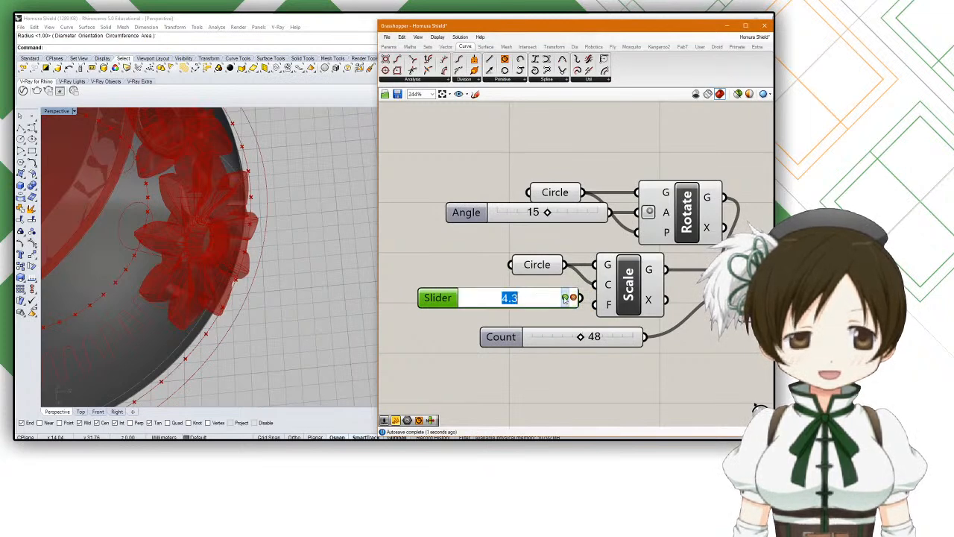
double_click(449, 297)
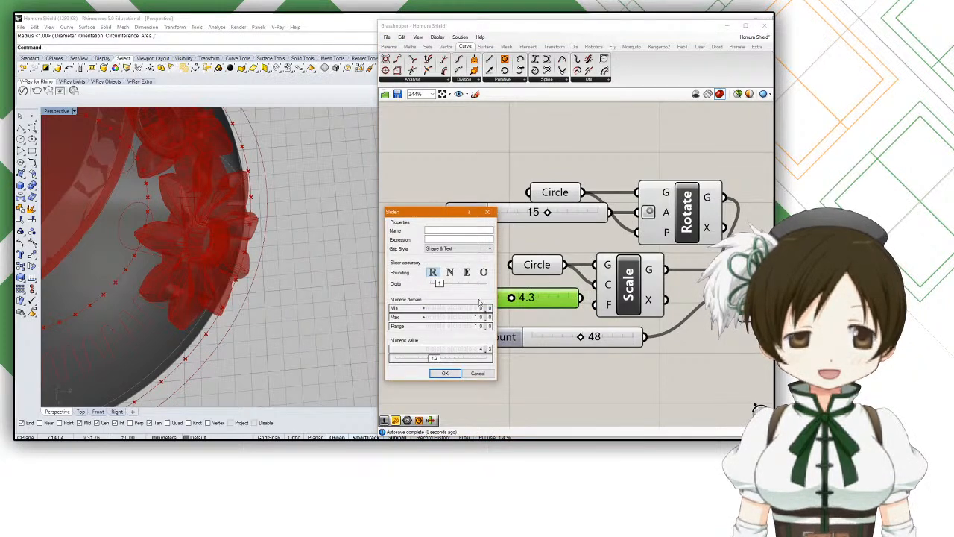
double_click(478, 312)
double_click(477, 317)
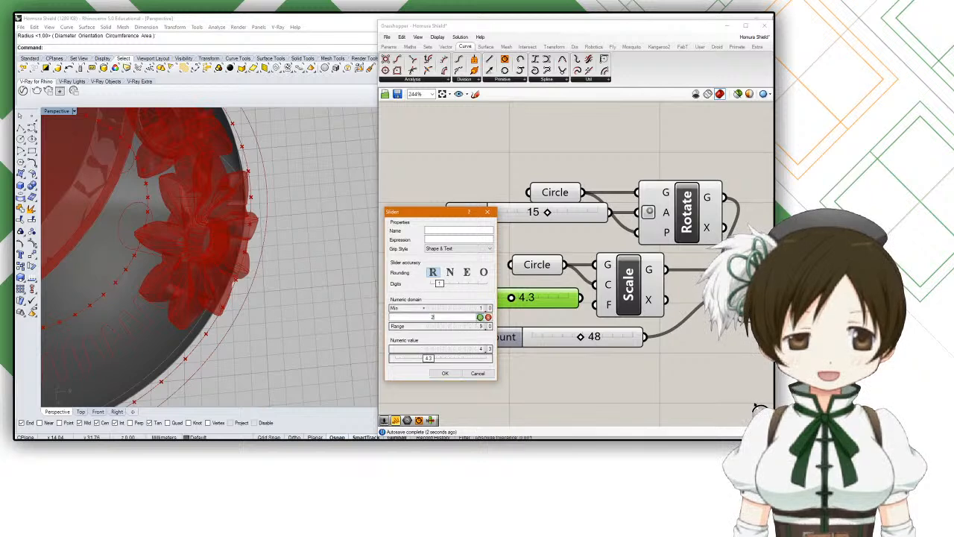
left_click(447, 373)
Step: Connect the new slider to Scale's factor input and set the factor to 1.1
left_click_drag(580, 301, 596, 305)
left_click_drag(528, 305, 475, 305)
double_click(498, 304)
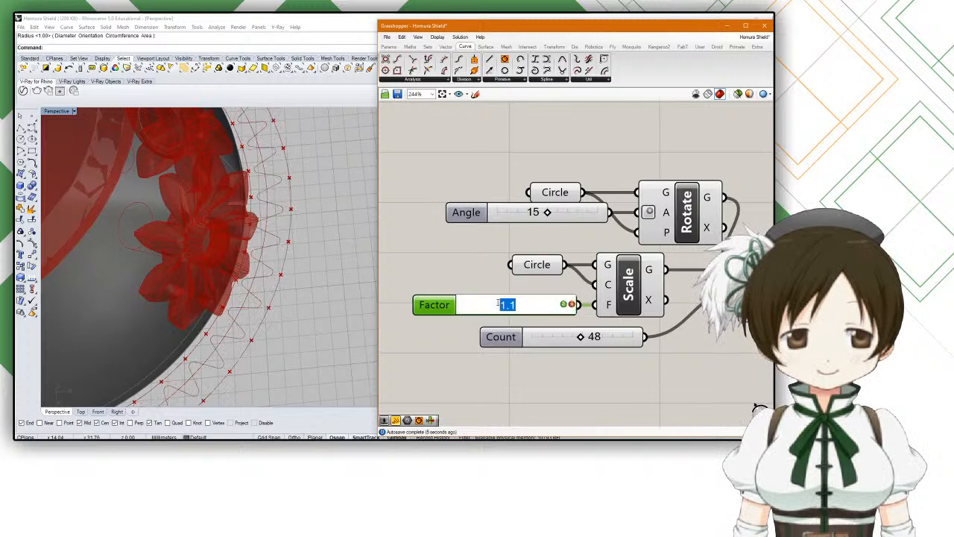
Step: Configure the Factor slider with two decimal digits and a maximum of 1.5, trying a factor of 1.14
double_click(448, 303)
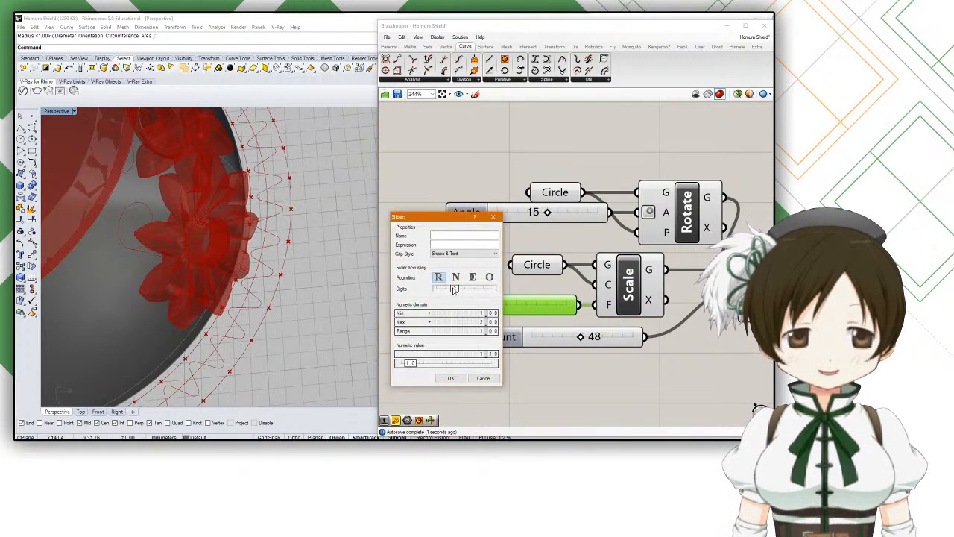
left_click(450, 378)
left_click_drag(479, 311, 490, 309)
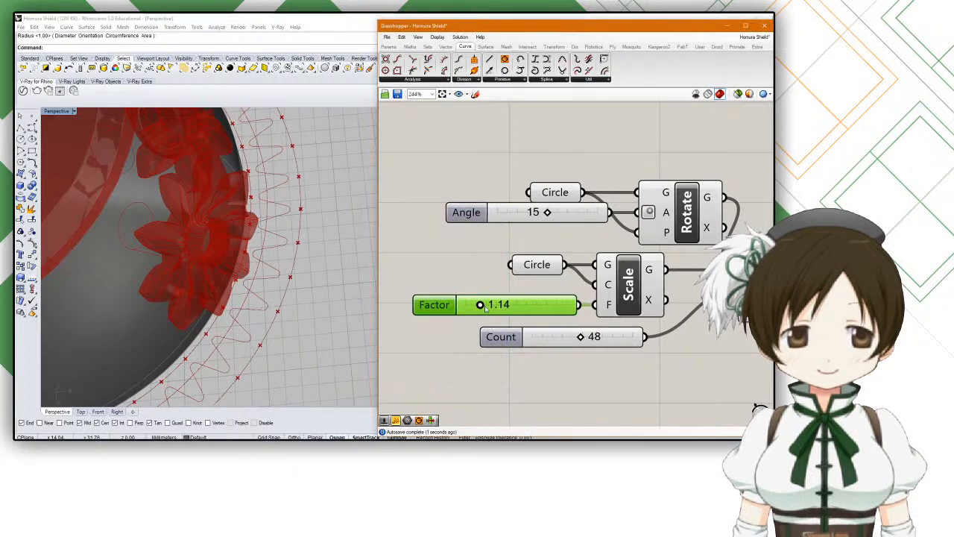
double_click(449, 306)
double_click(485, 326)
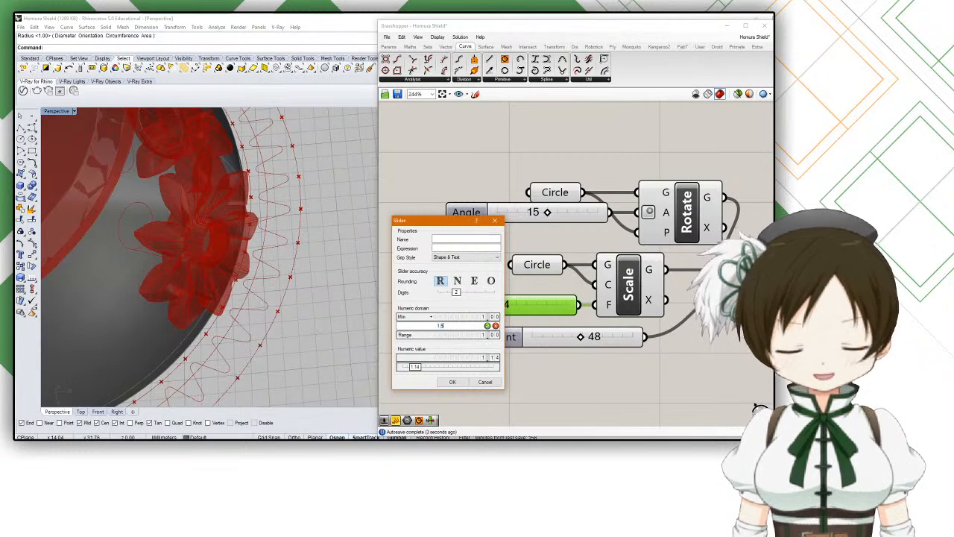
type("1.5")
left_click(451, 382)
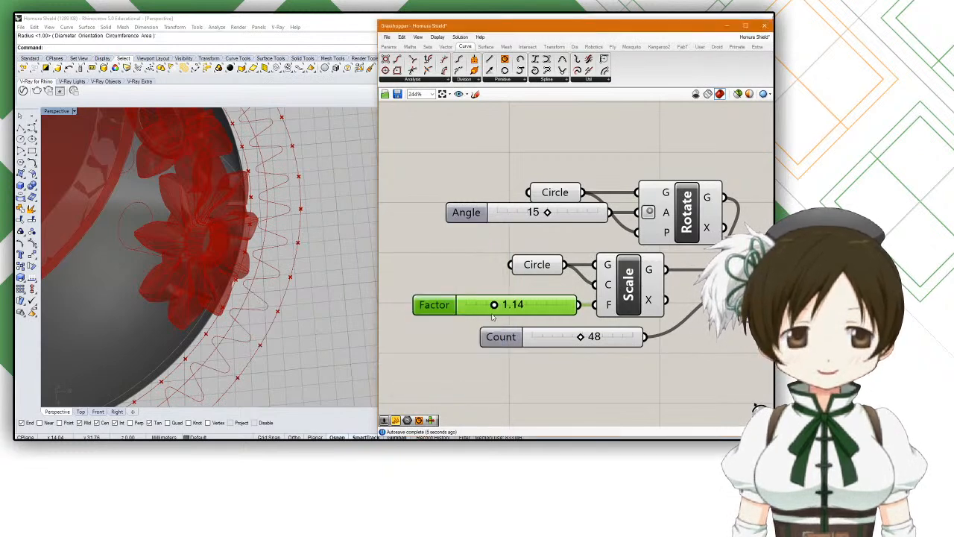
Step: Lower the scale factor of the outer circle to 1.07
mouse_move(494, 306)
left_mouse_down()
mouse_move(509, 306)
mouse_move(482, 306)
left_mouse_up()
right_click_drag(293, 282, 260, 280)
scroll(260, 281, "up", 4)
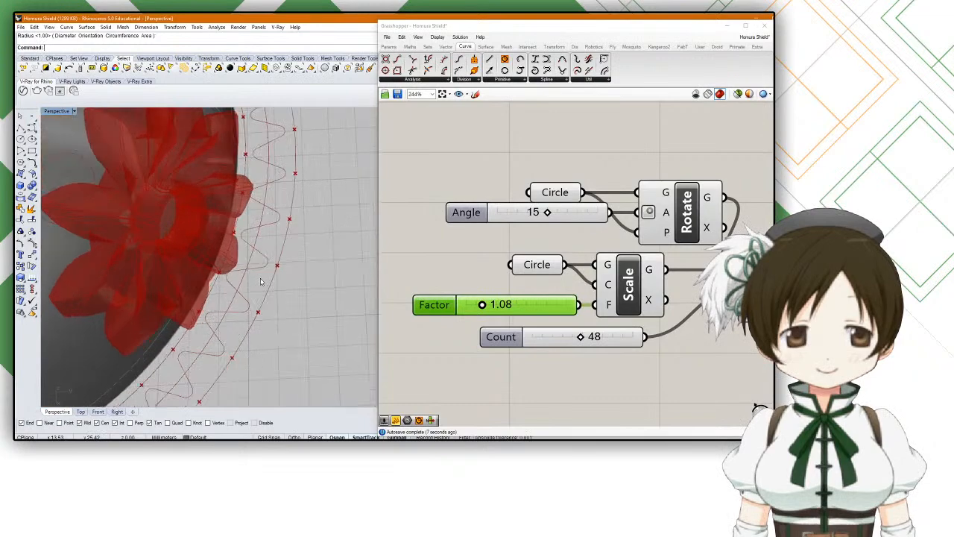
left_click_drag(483, 305, 480, 305)
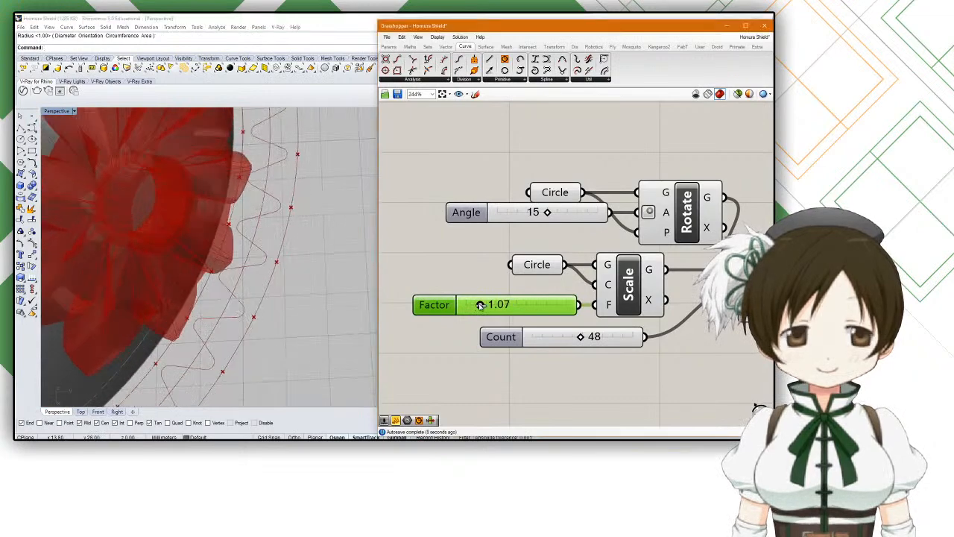
Step: Examine the filleted zigzag curve around the shield's rim with the Fillet component selected
scroll(291, 277, "down", 3)
mouse_move(291, 277)
right_mouse_down()
mouse_move(274, 267)
mouse_move(296, 268)
right_mouse_up()
right_click_drag(294, 273, 289, 224)
scroll(289, 225, "down", 2)
scroll(557, 290, "down", 3)
right_click_drag(545, 285, 254, 231)
scroll(598, 237, "up", 5)
left_click(629, 233)
right_click_drag(305, 258, 245, 236)
scroll(277, 257, "up", 8)
scroll(245, 237, "down", 4)
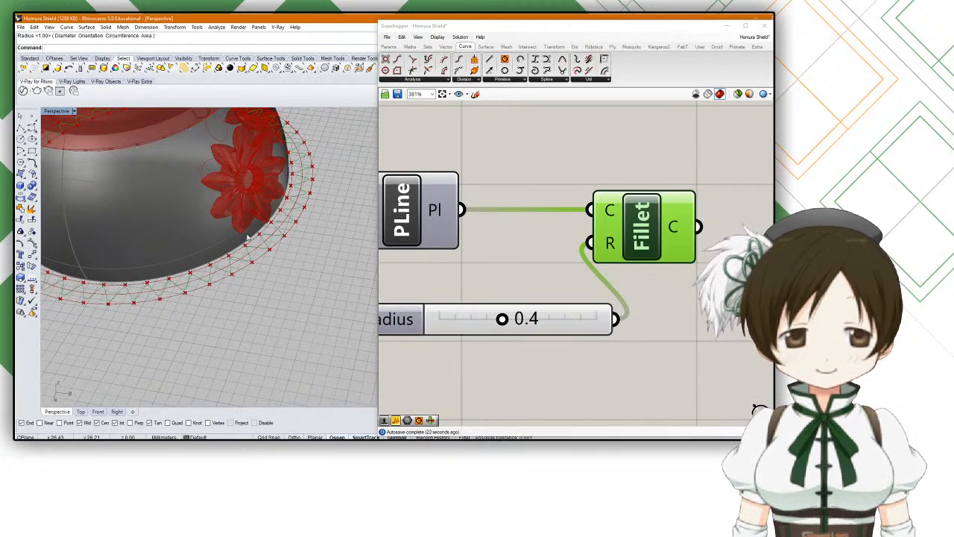
Step: Move the fillet radius slider slightly away from Fillet and select Fillet to highlight its curve
left_click_drag(450, 317, 433, 304)
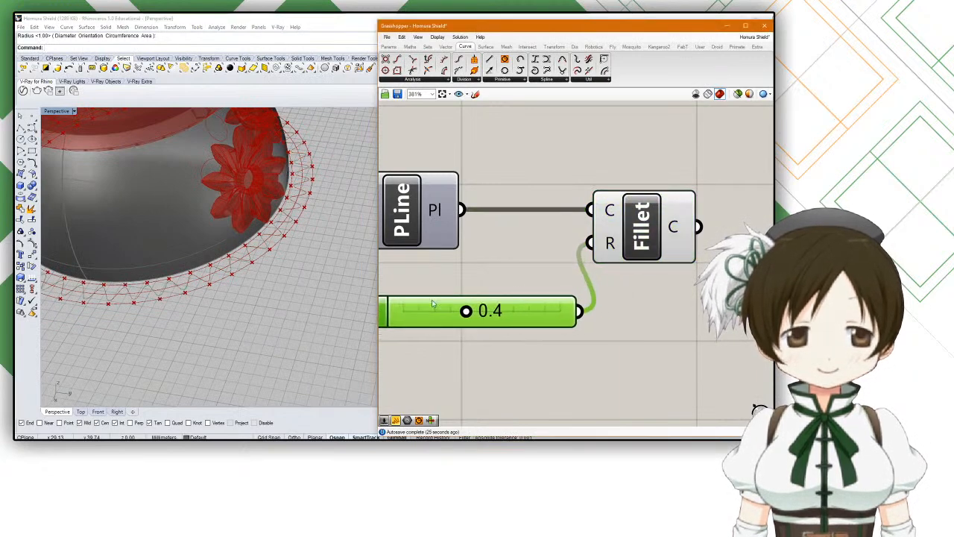
left_click(641, 242)
scroll(641, 242, "down", 3)
scroll(566, 246, "up", 2)
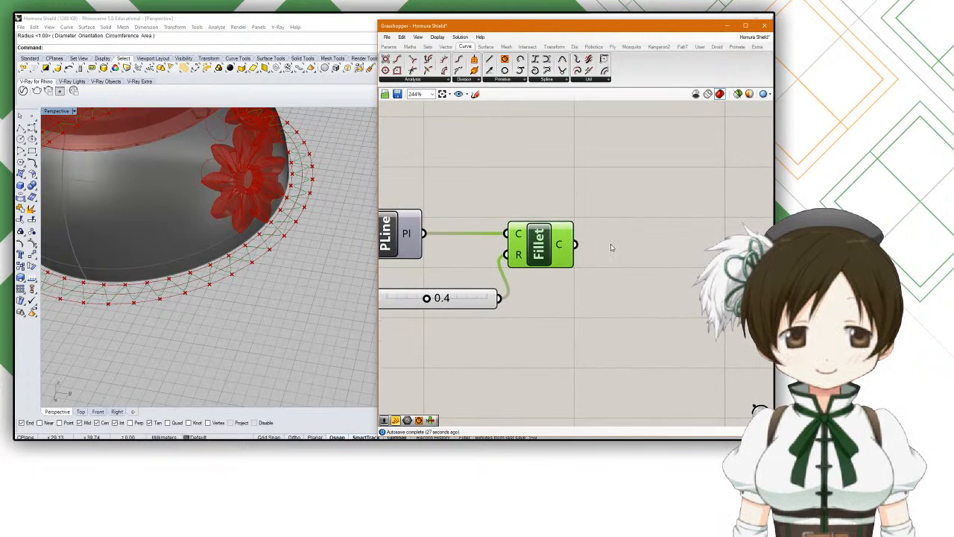
mouse_move(319, 215)
right_mouse_down()
mouse_move(356, 176)
mouse_move(320, 187)
mouse_move(330, 210)
right_mouse_up()
scroll(451, 244, "down", 4)
Step: Try a Divide Curve count of 56 for the ring and reduce the count to 37
right_click_drag(450, 245, 660, 292)
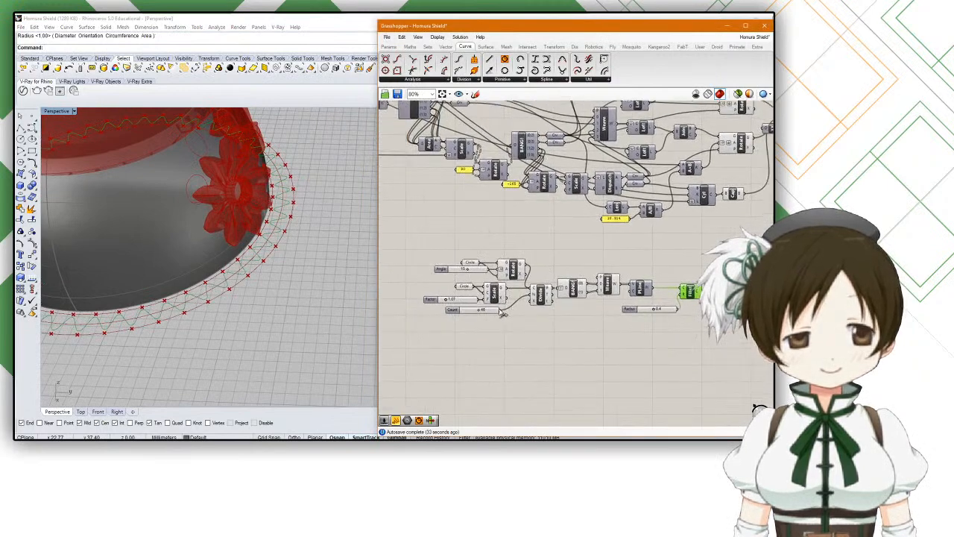
scroll(462, 313, "up", 7)
scroll(481, 318, "down", 3)
right_click_drag(481, 318, 513, 316)
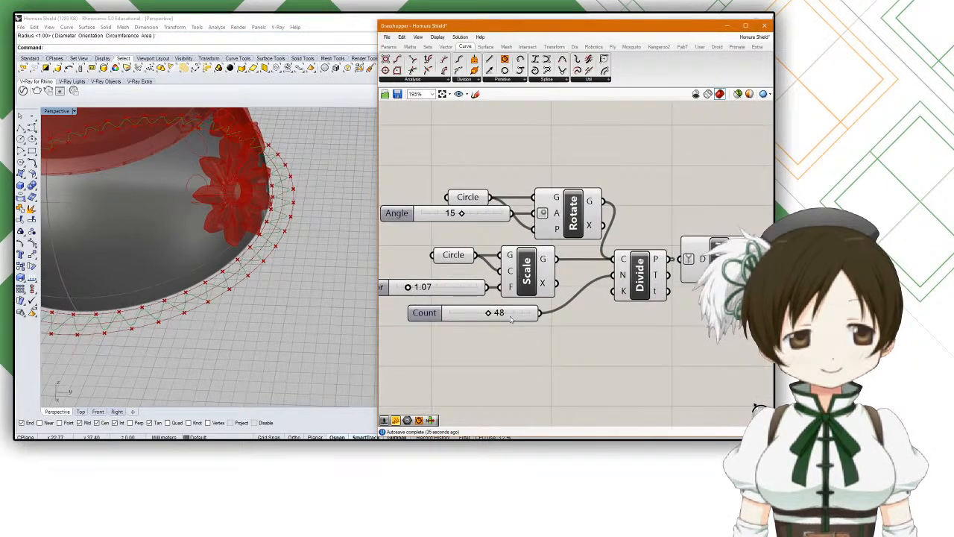
scroll(495, 315, "up", 3)
left_click_drag(479, 313, 491, 314)
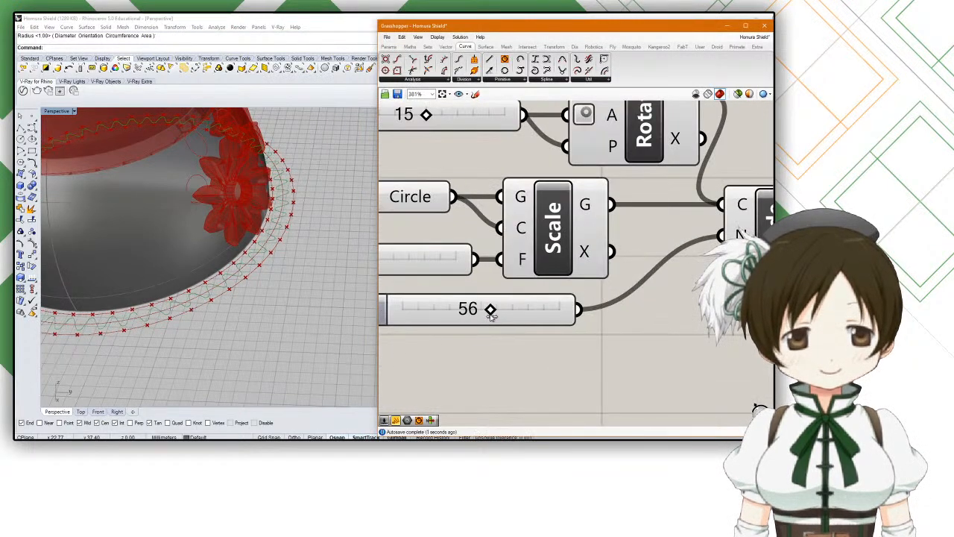
right_click_drag(276, 267, 261, 287)
scroll(259, 289, "down", 10)
scroll(277, 249, "up", 15)
right_click_drag(276, 249, 253, 259)
left_click_drag(491, 309, 460, 312)
right_click_drag(272, 293, 262, 251)
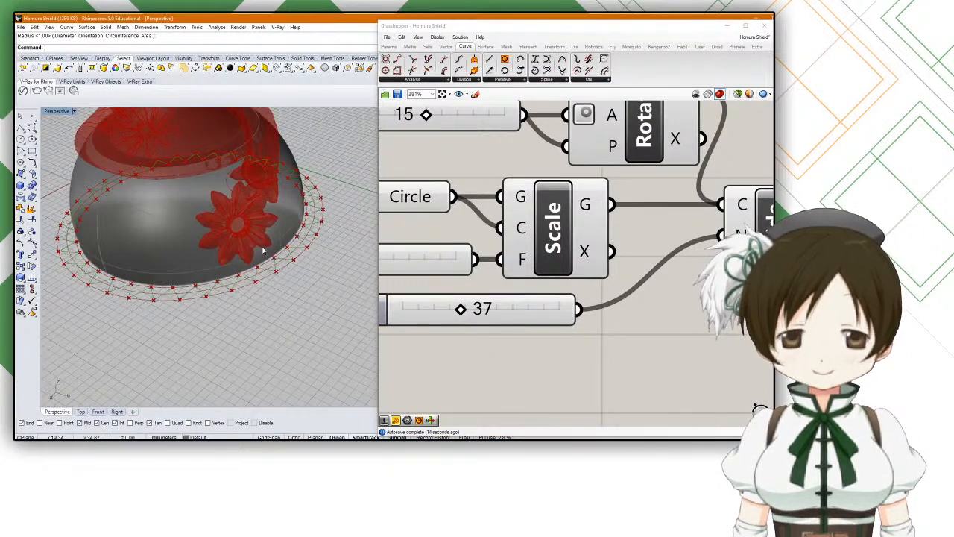
Step: Examine the zigzag ring's component chain from Divide Curve through Explode Tree and Weave to Fillet
scroll(263, 251, "down", 2)
scroll(578, 296, "down", 5)
right_click_drag(608, 300, 530, 289)
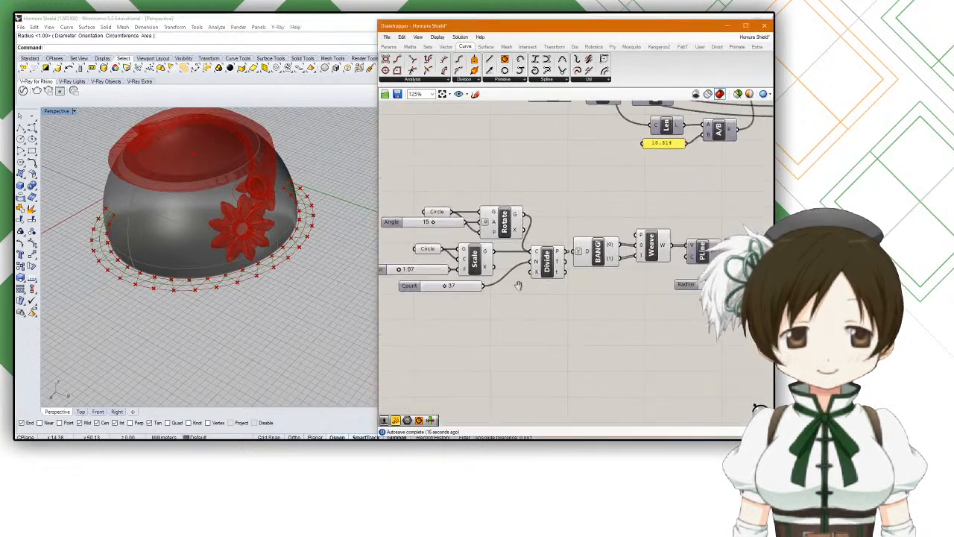
right_click_drag(643, 312, 528, 293)
right_click_drag(594, 300, 472, 295)
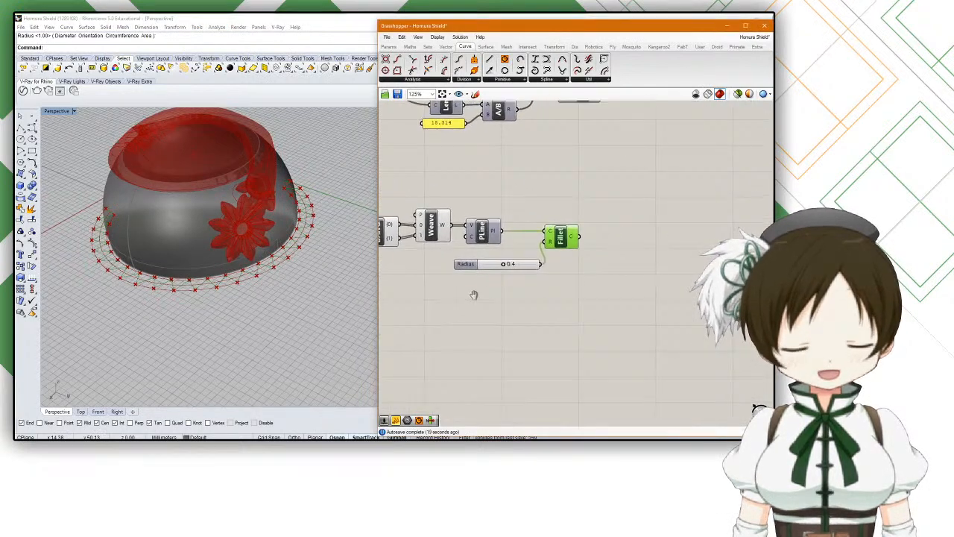
scroll(570, 255, "up", 3)
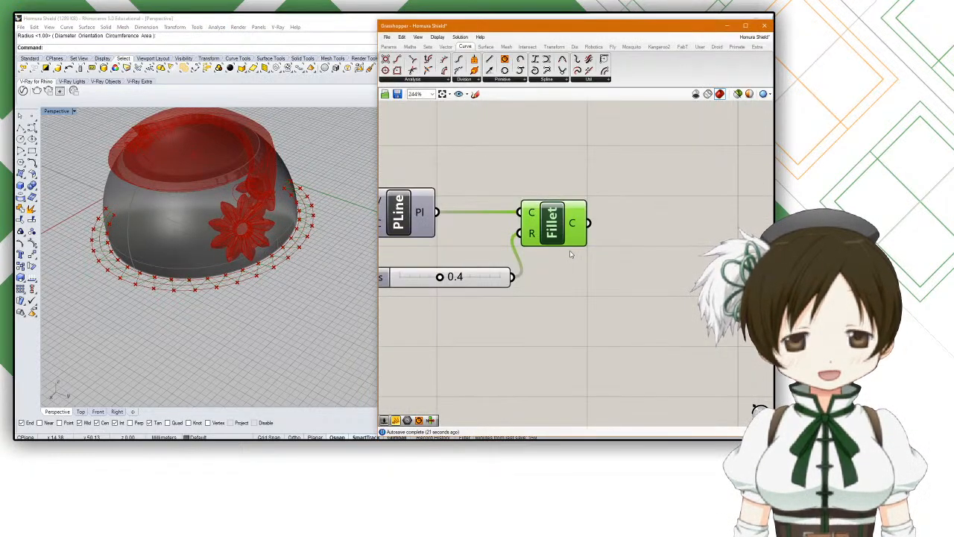
scroll(570, 254, "up", 2)
right_click_drag(565, 269, 649, 292)
scroll(649, 291, "down", 4)
right_click_drag(536, 268, 619, 254)
left_click(493, 252)
right_click_drag(486, 253, 648, 247)
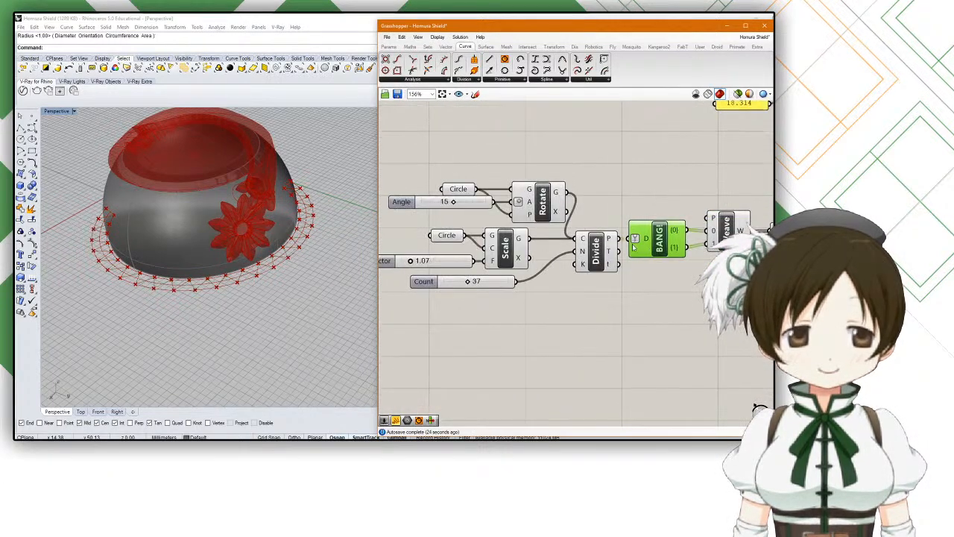
Step: Preview only selected components to inspect the Circle parameters feeding Rotate and Scale, and restore the full preview
scroll(507, 240, "down", 2)
left_click(736, 94)
scroll(482, 217, "up", 4)
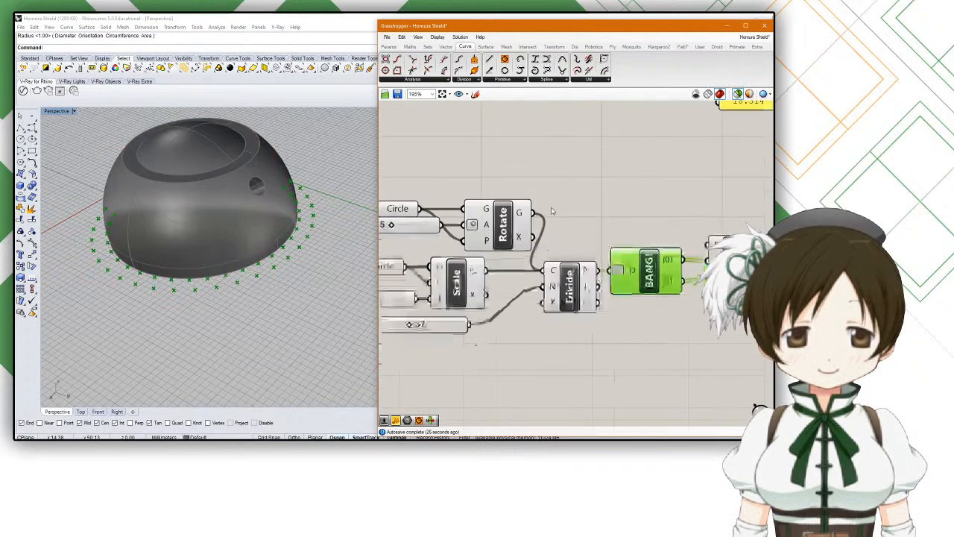
right_click_drag(468, 193, 513, 192)
left_click(513, 193)
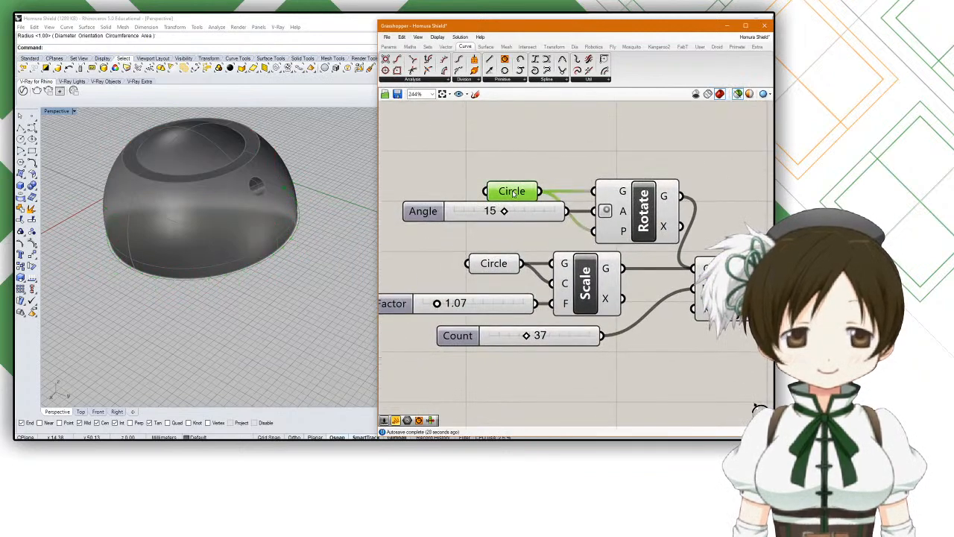
left_click(492, 264)
left_click(737, 94)
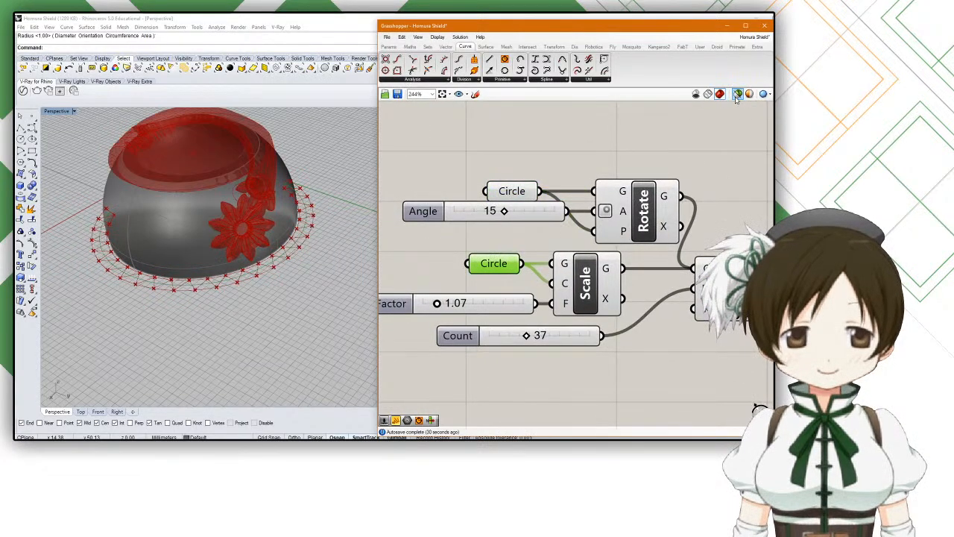
Step: Add a new Scale component below the ring's Divide Curve component
scroll(492, 255, "up", 2)
scroll(505, 263, "down", 3)
right_click_drag(572, 272, 439, 218)
left_click(499, 255)
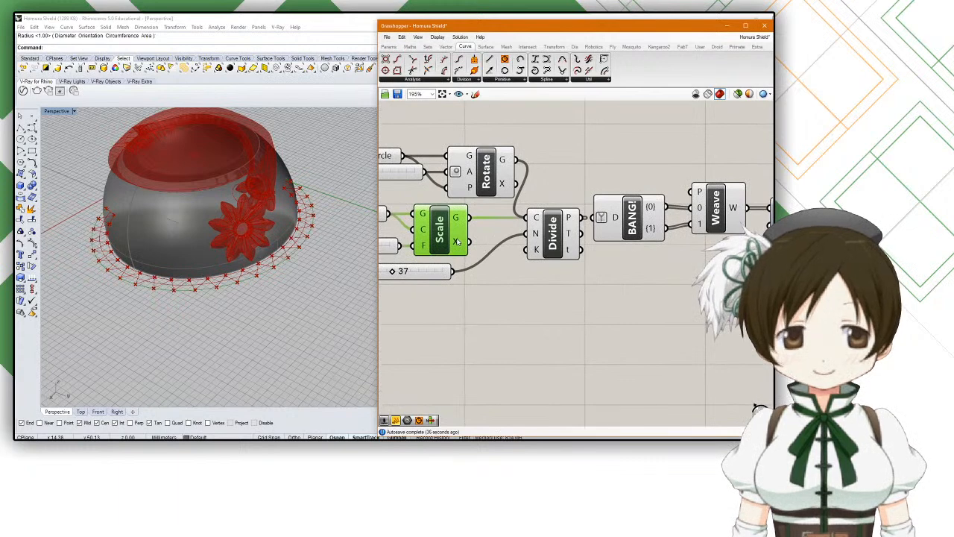
double_click(538, 309)
type("sca")
key("Return")
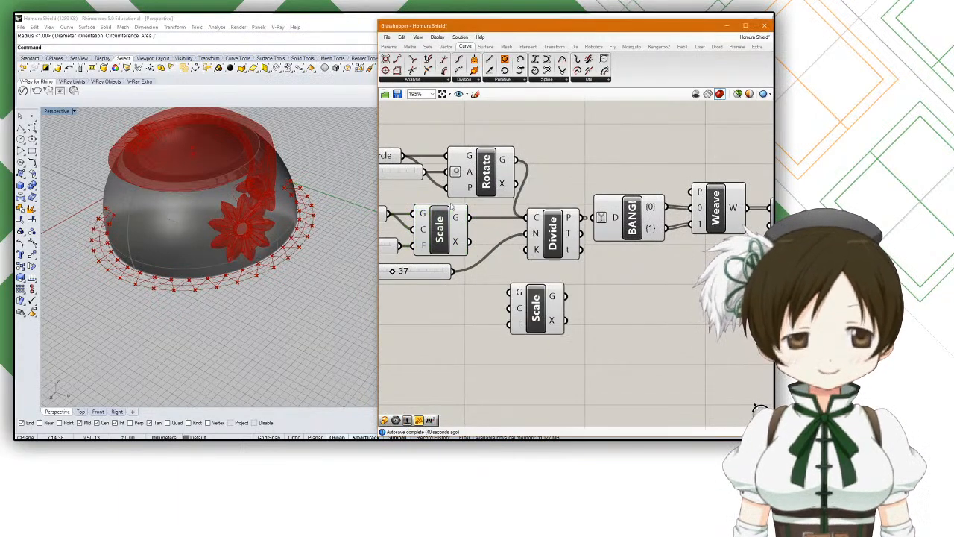
Step: Feed the existing scaled circle into the new Scale's geometry and center inputs and place the component below Fillet
left_click_drag(471, 216, 513, 310)
scroll(537, 314, "down", 5)
left_click_drag(464, 283, 660, 292)
right_click_drag(660, 290, 639, 288)
scroll(608, 287, "up", 3)
scroll(559, 299, "down", 3)
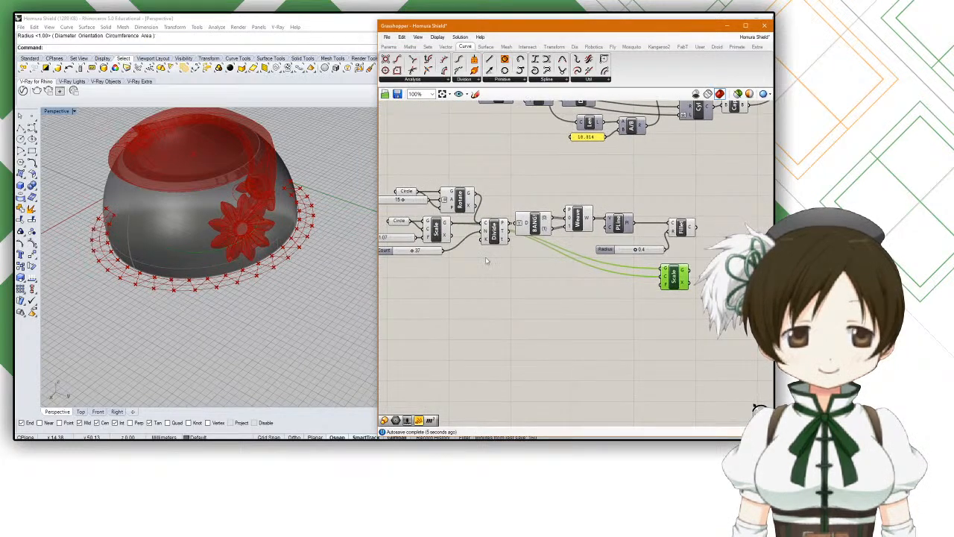
Step: Duplicate the circle's Factor slider, connect the copy to the new Scale's factor input and set it to 1.10
double_click(627, 290)
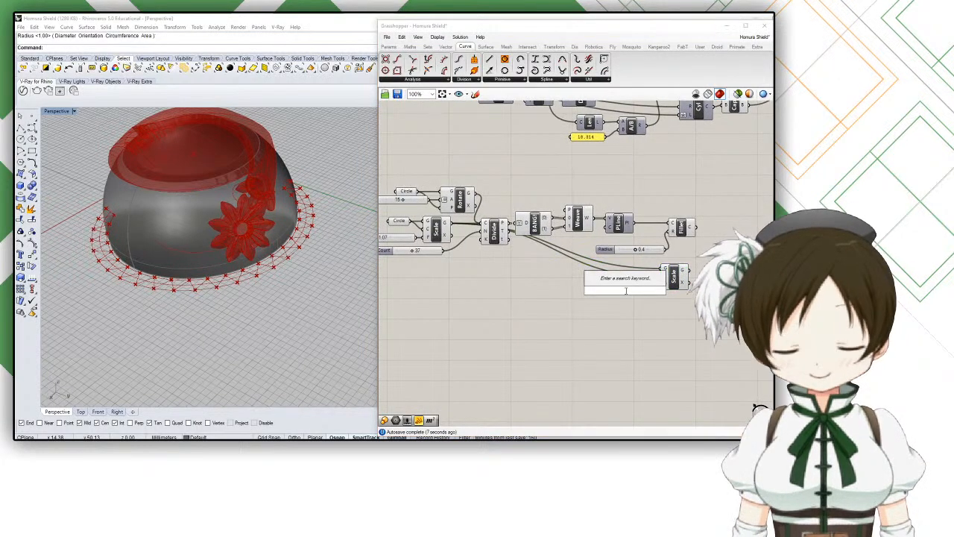
key("Escape")
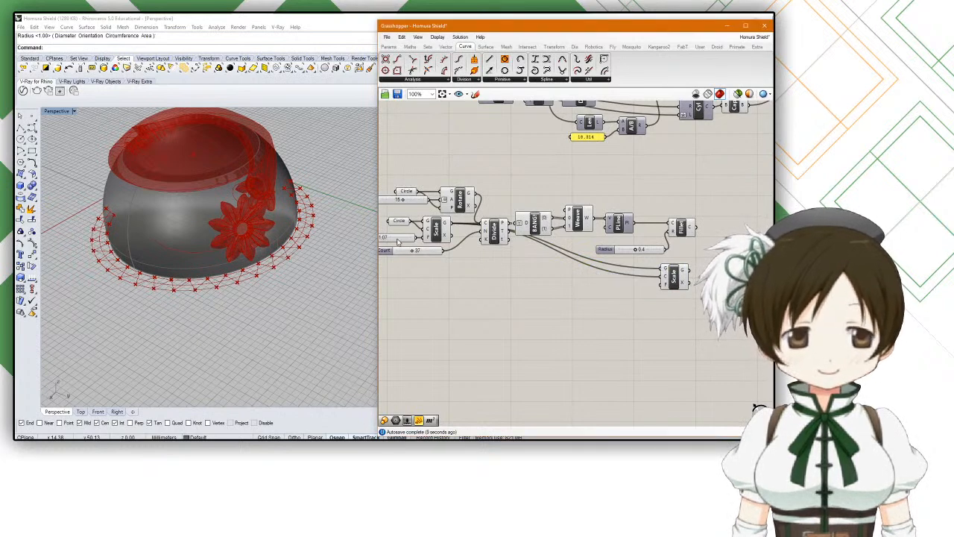
left_click_drag(407, 243, 663, 283)
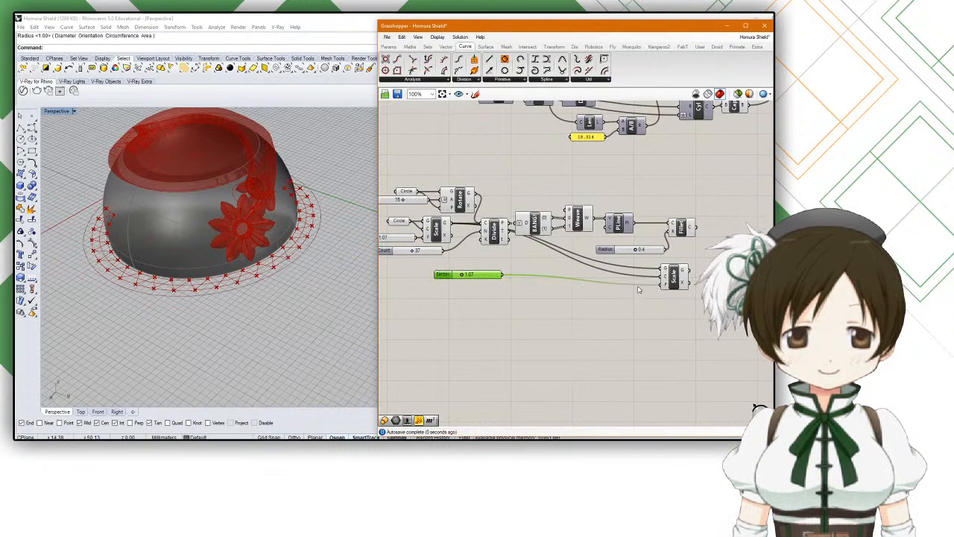
scroll(583, 284, "up", 3)
right_click_drag(629, 284, 632, 295)
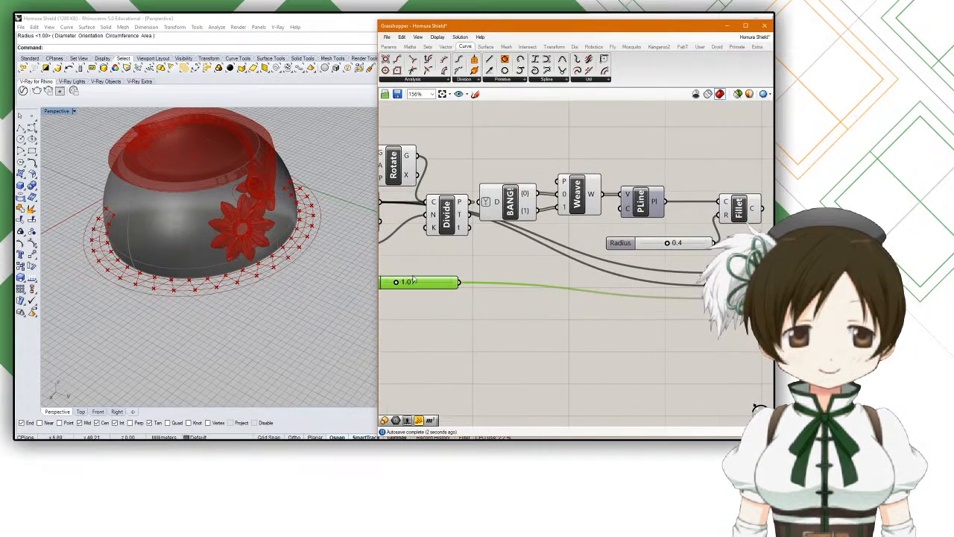
left_click_drag(397, 282, 467, 285)
right_click_drag(298, 233, 322, 276)
right_click_drag(585, 301, 551, 283)
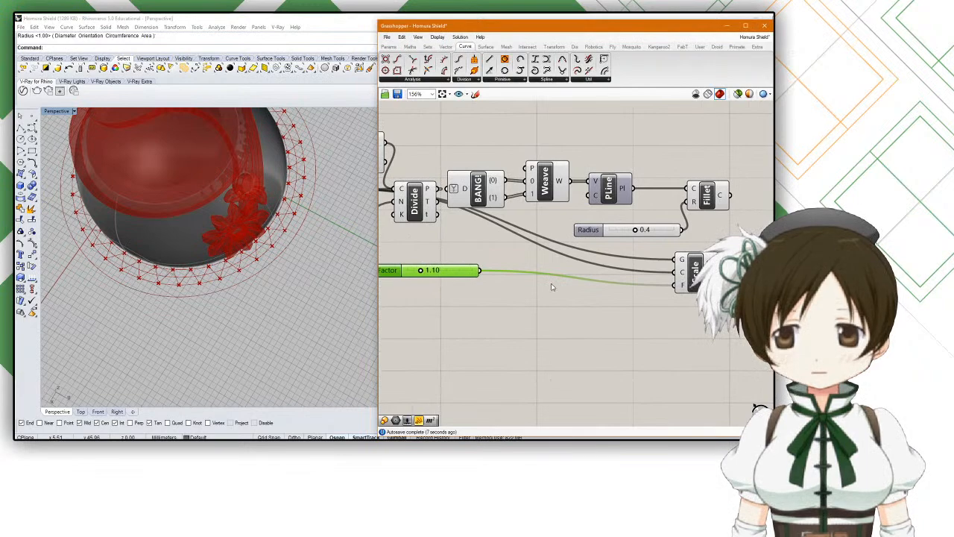
Step: Reposition the new Scale component beneath the fillet Radius slider
right_click_drag(555, 275, 485, 272)
scroll(585, 267, "up", 2)
left_click_drag(626, 279, 566, 284)
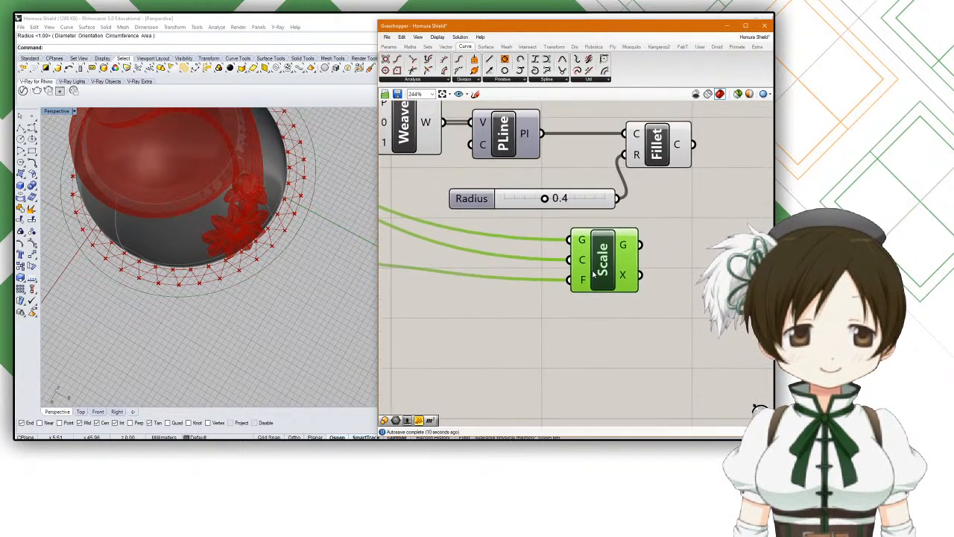
scroll(589, 272, "down", 5)
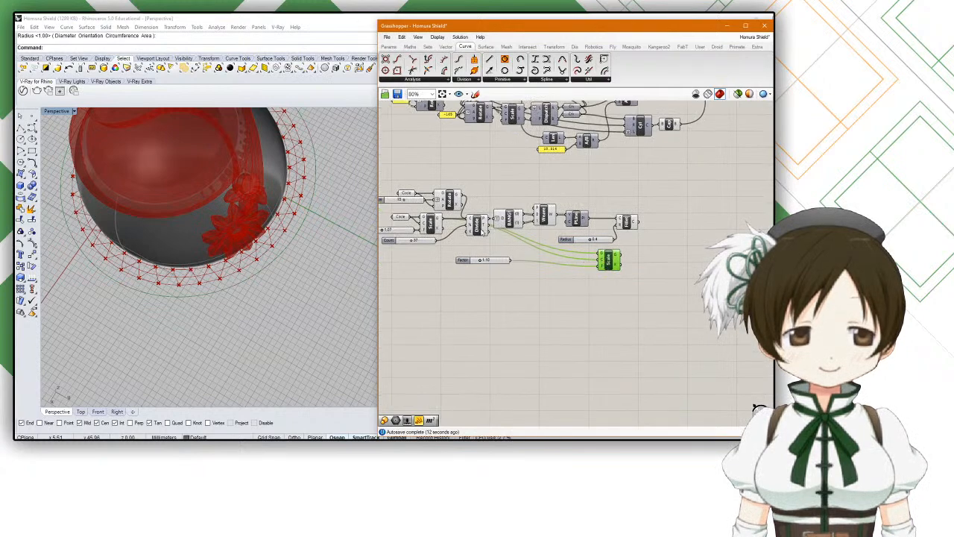
Step: Duplicate the ring's Divide Curve beside the new Scale and connect the newly scaled circle to its curve input
left_click(479, 226)
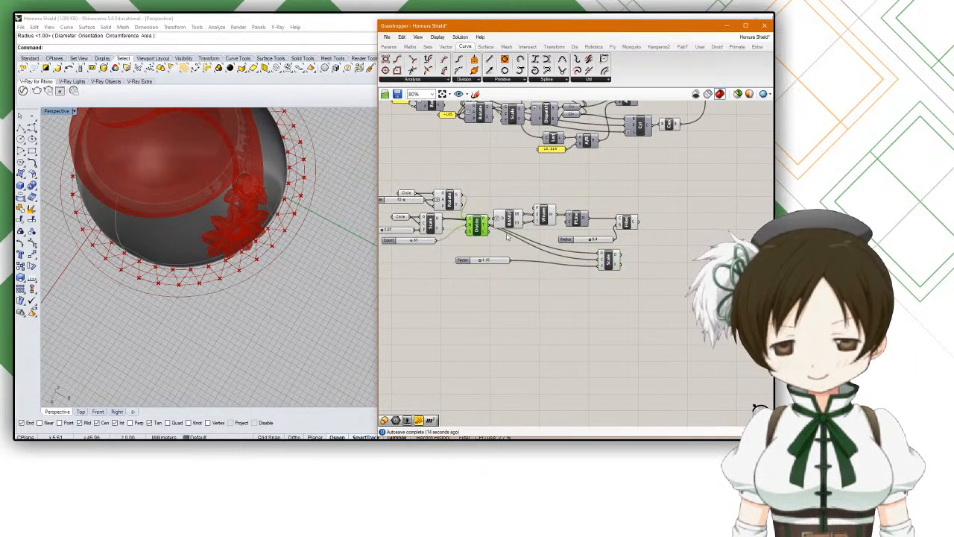
key("ctrl+v")
scroll(654, 276, "up", 4)
scroll(427, 199, "down", 3)
right_click_drag(389, 197, 498, 217)
scroll(498, 217, "down", 1)
left_click_drag(457, 208, 619, 260)
scroll(607, 254, "up", 4)
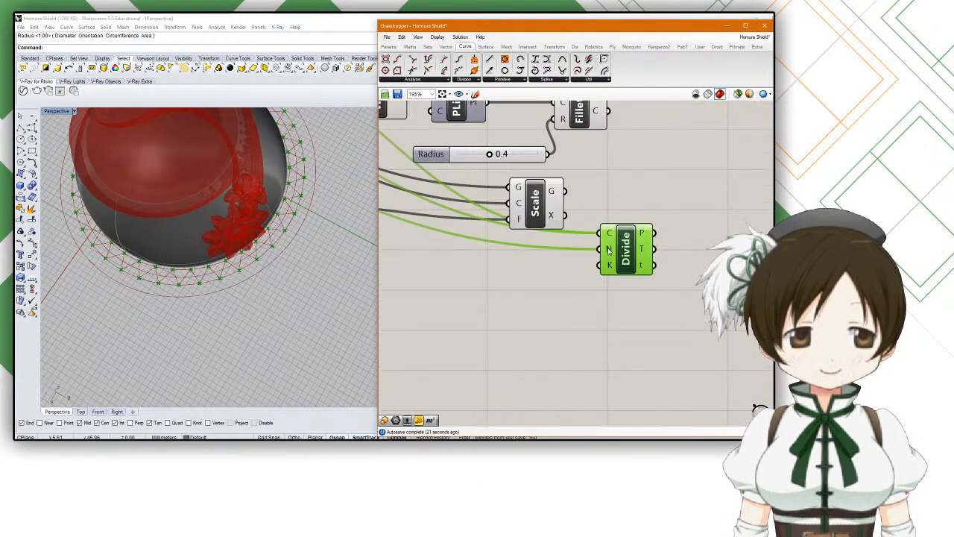
left_click_drag(565, 192, 614, 249)
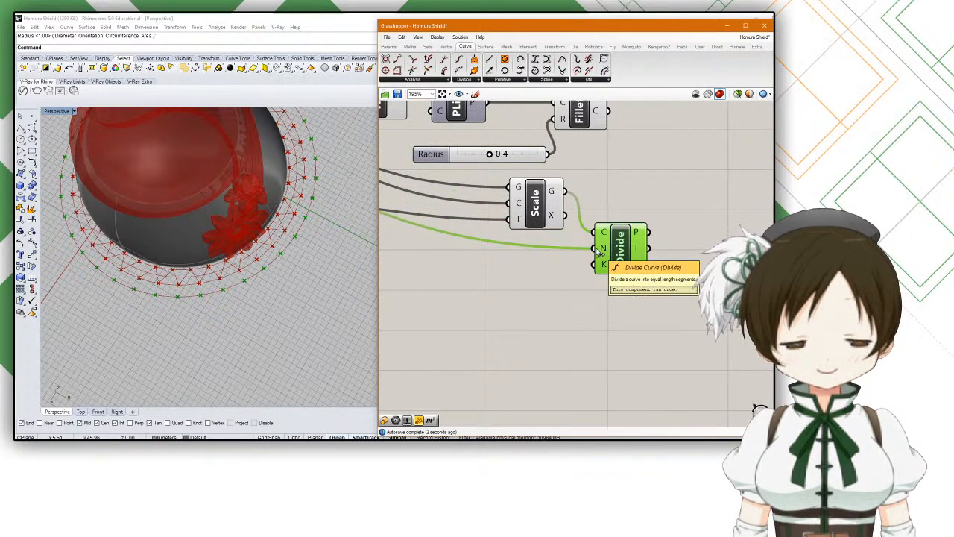
Step: Duplicate the Scale with factor 1.10 and feed the original's scaled circle into the copy's geometry input
scroll(601, 253, "down", 3)
right_click_drag(601, 254, 655, 260)
left_click(617, 227)
key("ctrl+c")
key("ctrl+v")
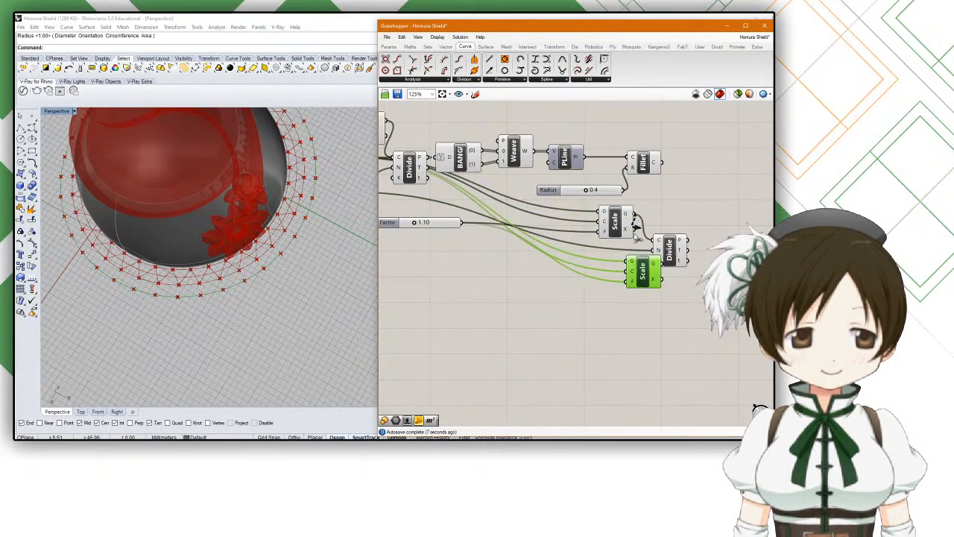
left_click_drag(629, 259, 636, 221)
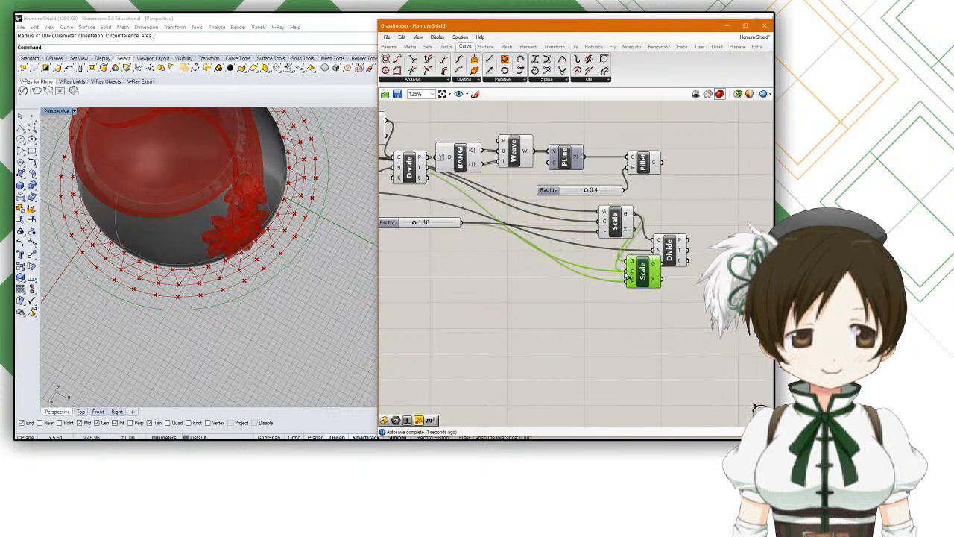
Step: Arrange the second Scale ahead of the new Divide Curve and add its output circle to the curve input
left_click_drag(669, 251, 686, 249)
mouse_move(644, 277)
left_mouse_down()
mouse_move(652, 267)
mouse_move(632, 264)
left_mouse_up()
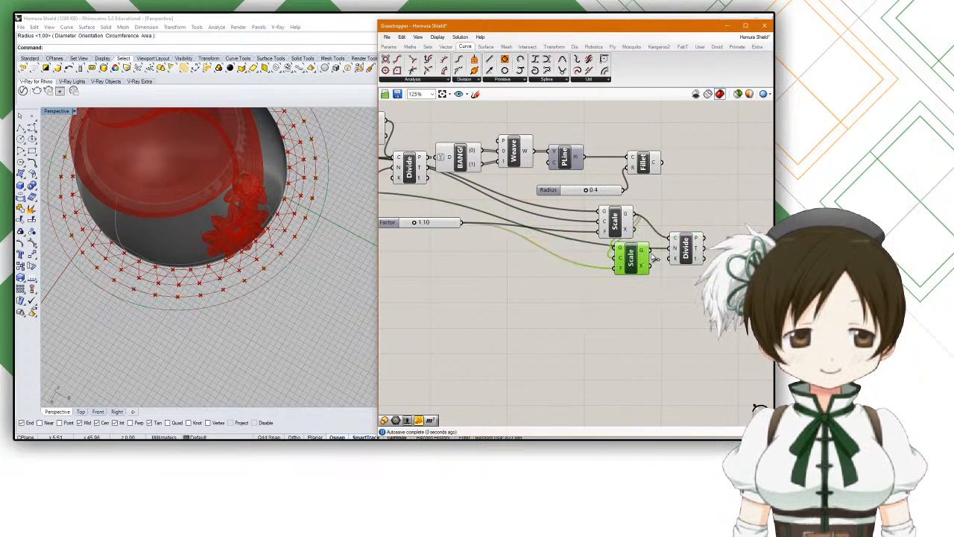
right_click_drag(651, 241, 567, 263)
scroll(570, 261, "up", 1)
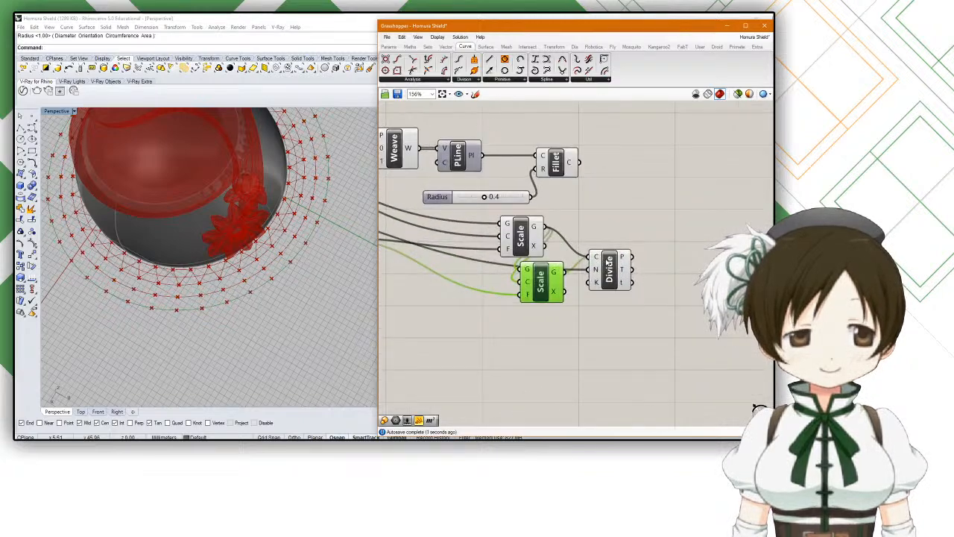
Step: Duplicate Explode Tree and Weave after the new Divide Curve and connect its division points to the copied Explode Tree
scroll(602, 260, "down", 3)
mouse_move(505, 203)
right_mouse_down()
mouse_move(548, 204)
mouse_move(517, 193)
right_mouse_up()
left_click_drag(518, 175, 481, 204)
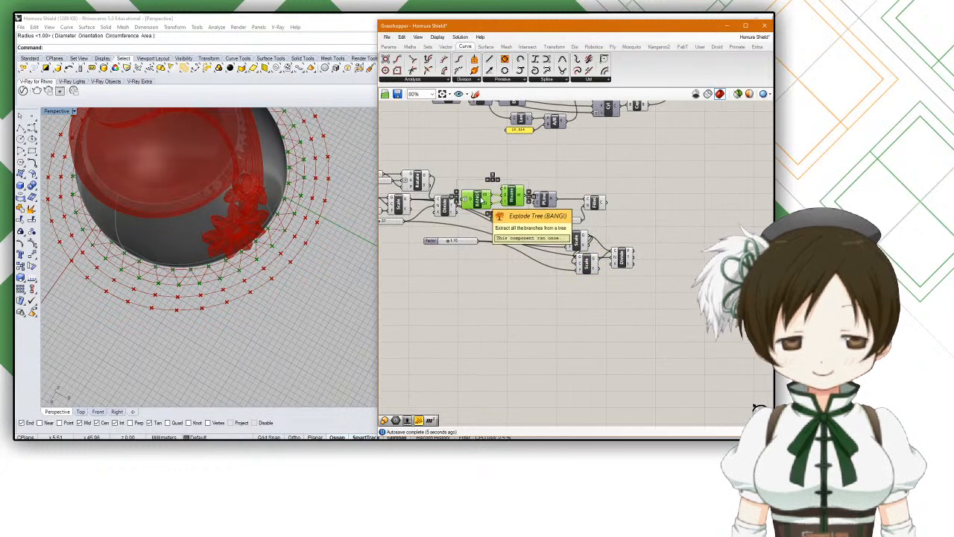
scroll(668, 243, "up", 1)
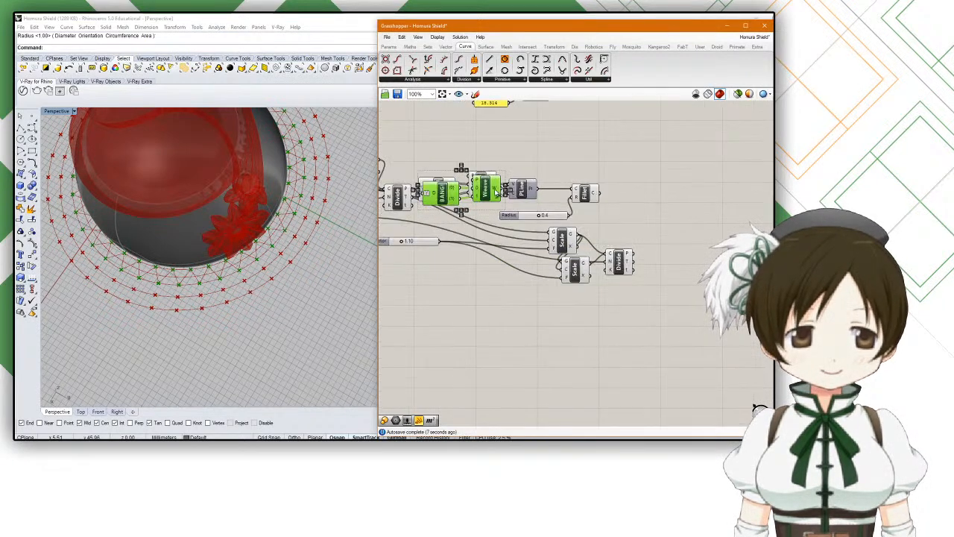
left_click_drag(496, 193, 725, 246)
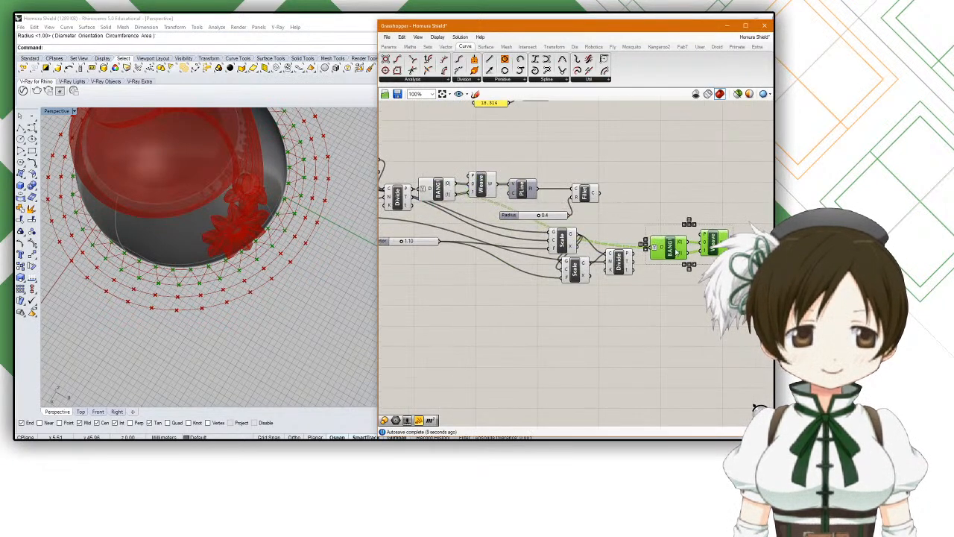
left_click_drag(653, 253, 652, 251)
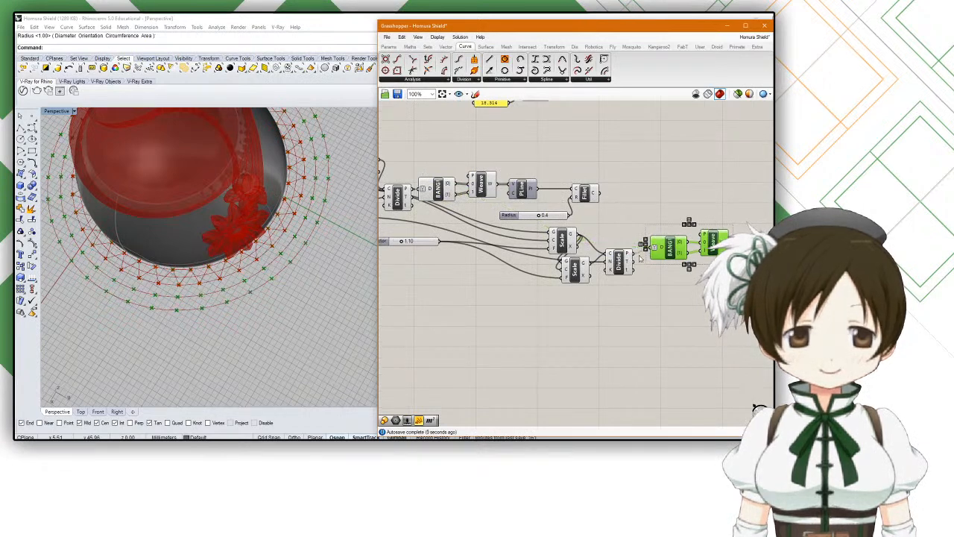
right_click_drag(627, 282, 638, 282)
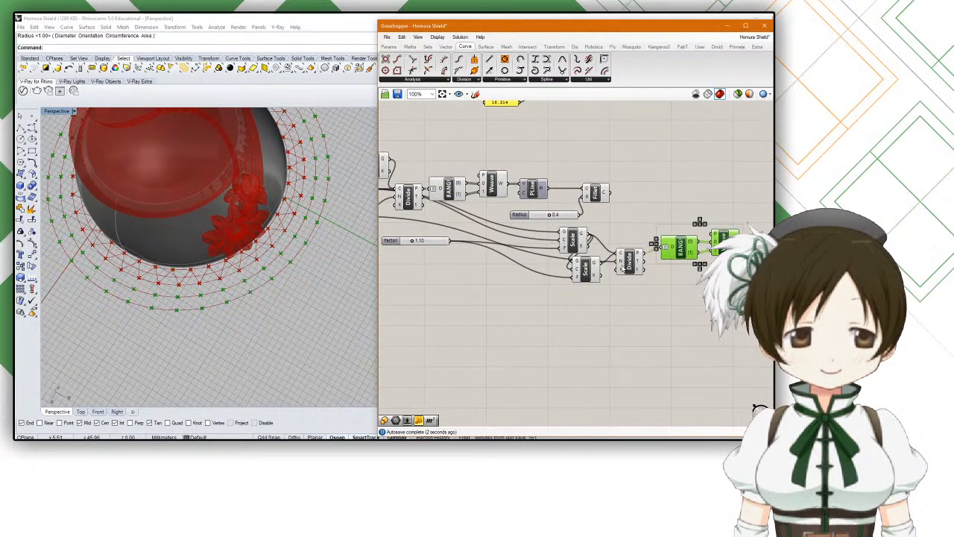
Step: Position the outer ring's Divide Curve and disconnect the shared count from its number input
left_click_drag(628, 265, 633, 263)
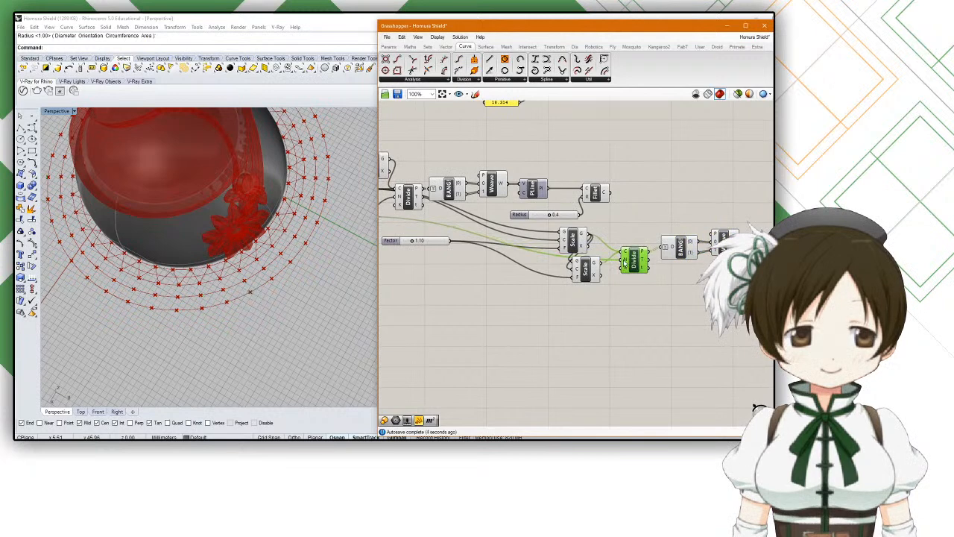
right_click(625, 261)
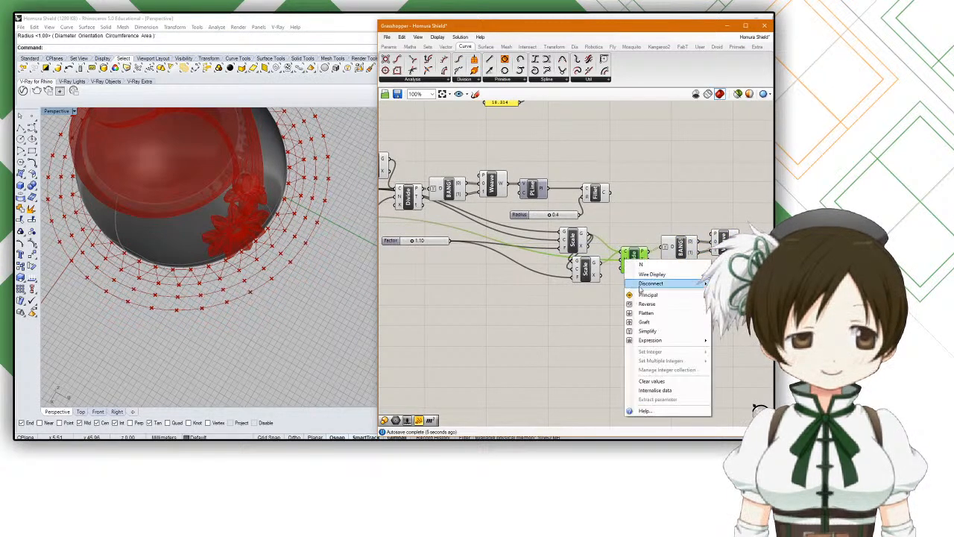
left_click(646, 331)
scroll(625, 262, "up", 3)
right_click(638, 256)
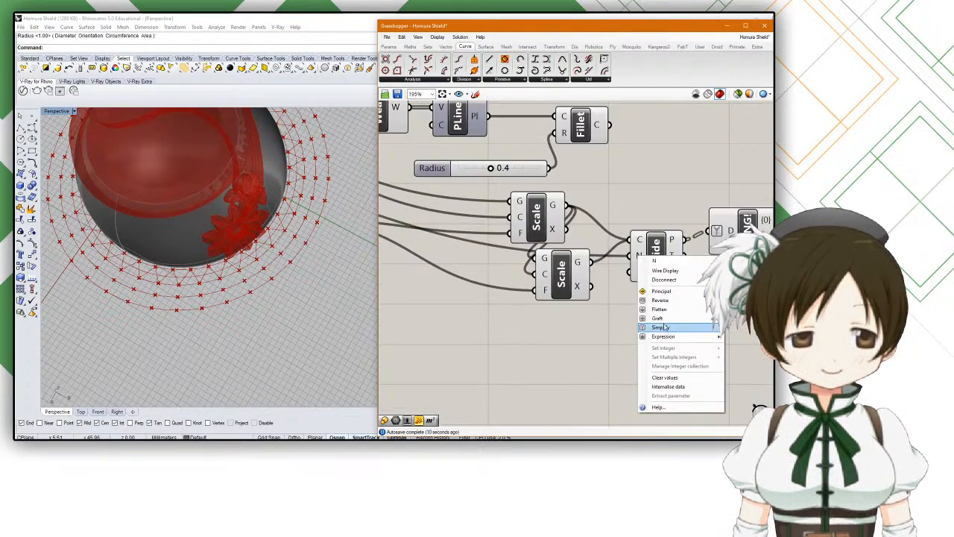
left_click(620, 325)
right_click(633, 258)
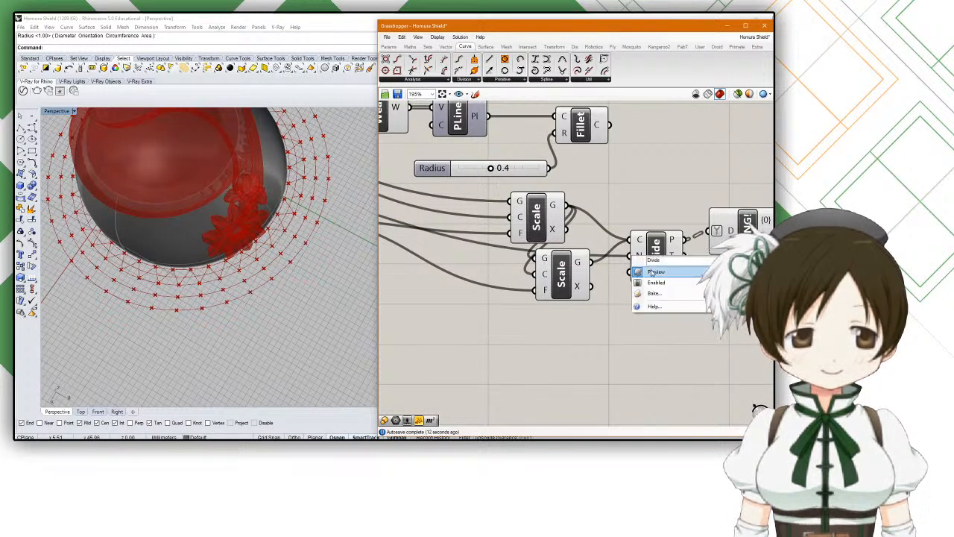
left_click(624, 255)
right_click(639, 257)
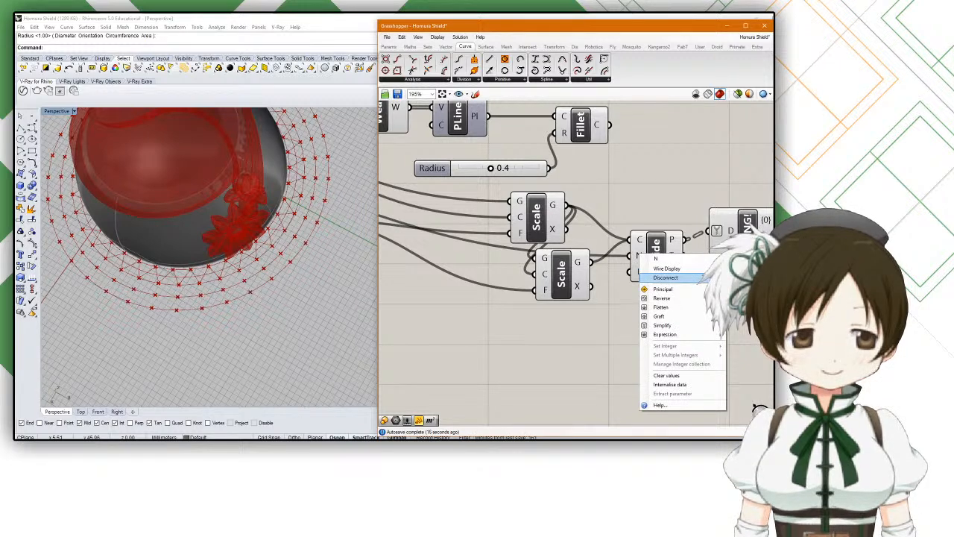
left_click(666, 277)
Step: Set the outer ring's Divide Curve to 75 segments
right_click(638, 257)
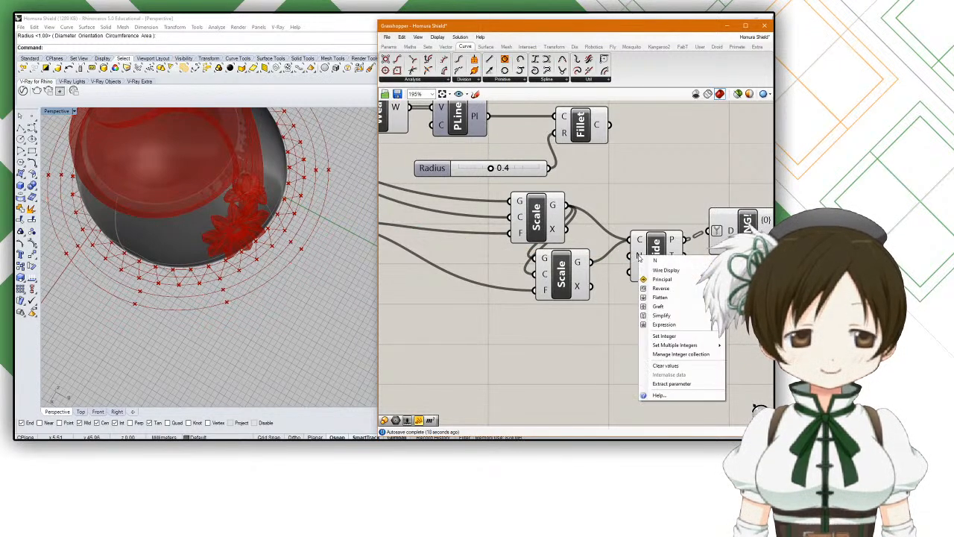
mouse_move(676, 336)
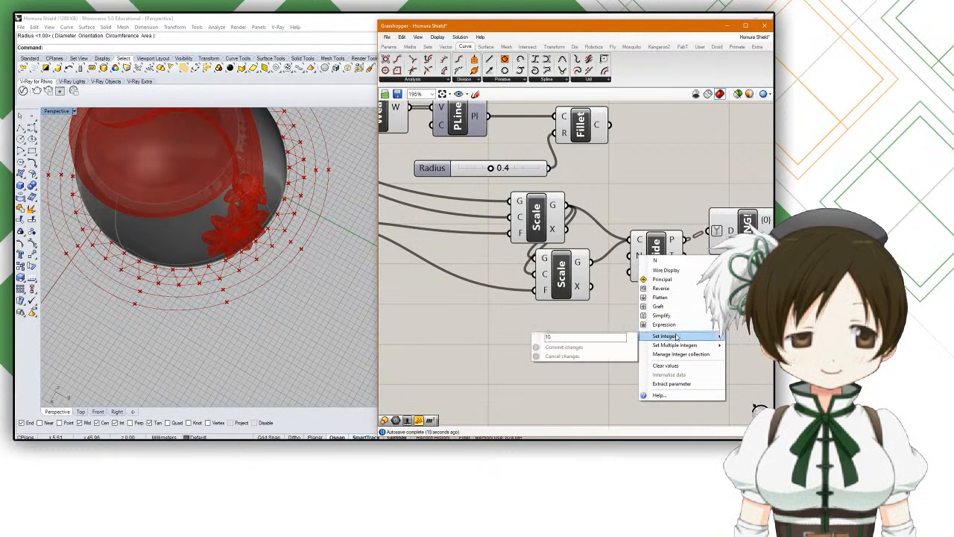
left_click(585, 337)
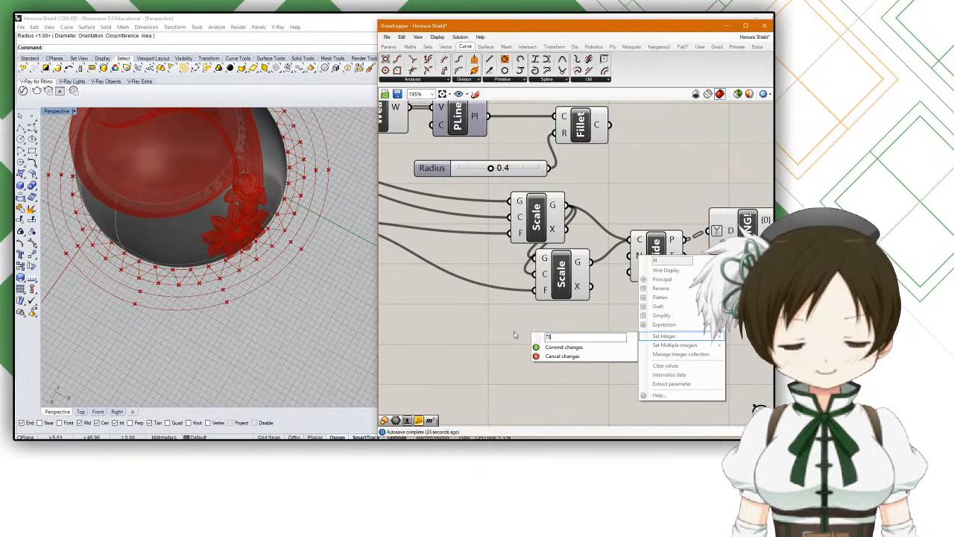
type("75")
left_click(553, 347)
scroll(315, 263, "up", 6)
right_click_drag(317, 263, 322, 243)
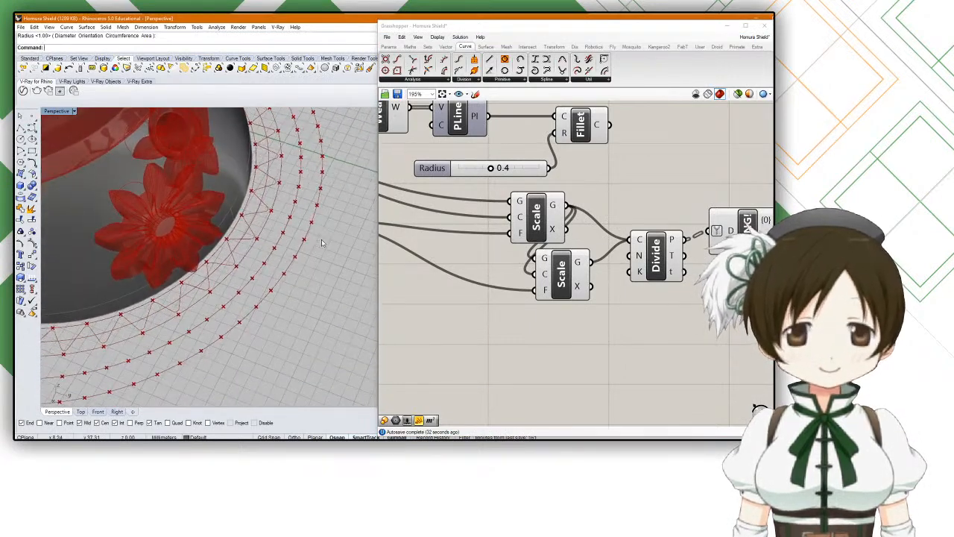
scroll(472, 305, "down", 3)
right_click_drag(614, 288, 578, 284)
scroll(612, 273, "up", 4)
left_click(627, 262)
left_click_drag(623, 260, 624, 255)
right_click_drag(624, 256, 585, 252)
double_click(674, 241)
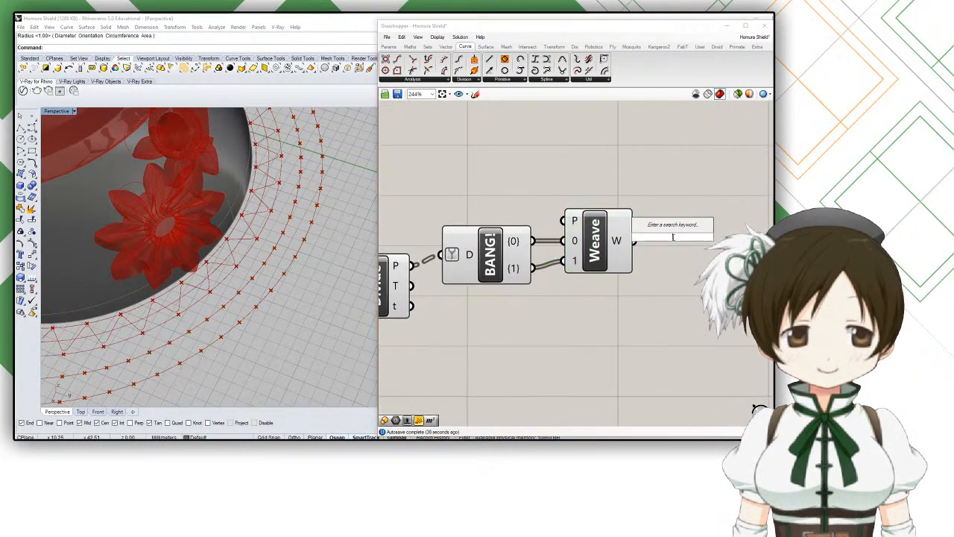
type("poly")
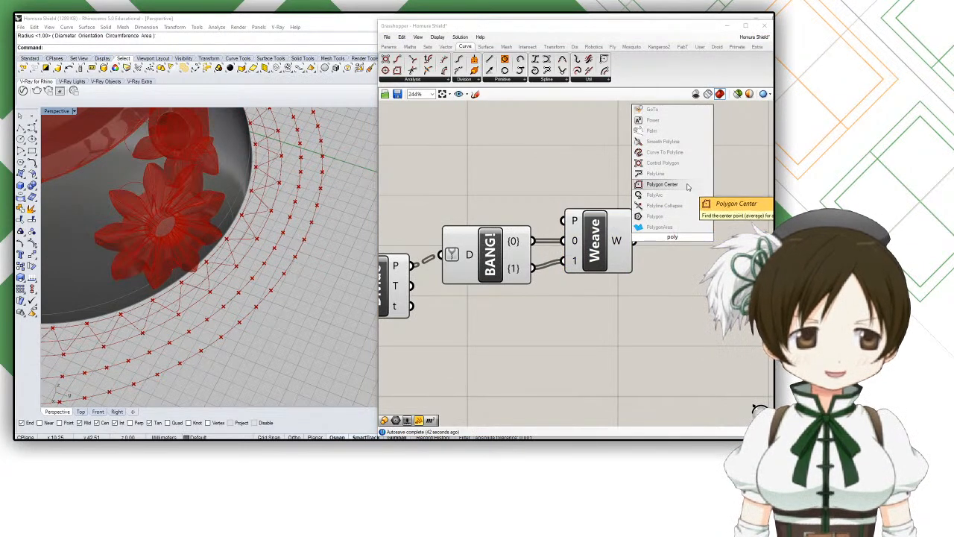
key("Escape")
Step: Duplicate the PolyLine component after the outer ring's Weave, feed it the woven points and turn on its preview
scroll(671, 157, "down", 5)
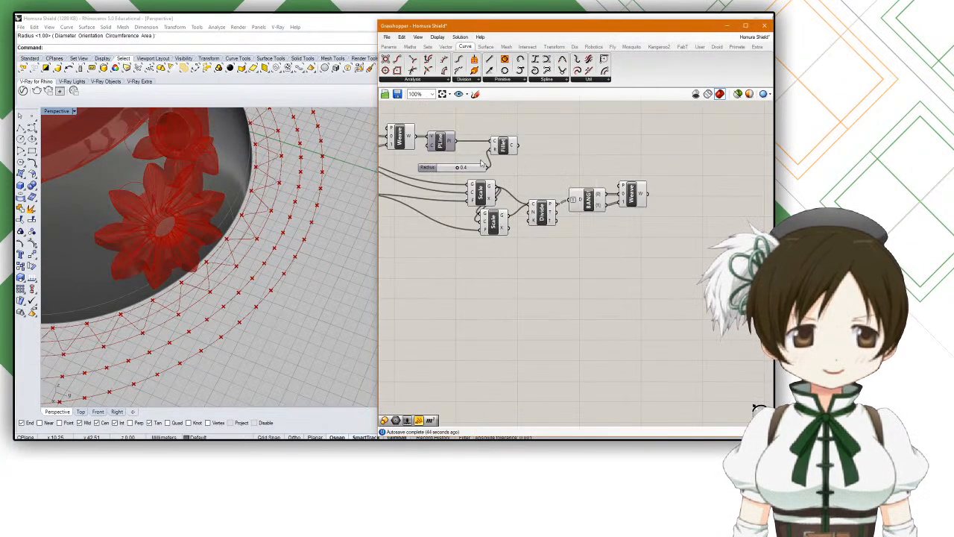
key("ctrl+c")
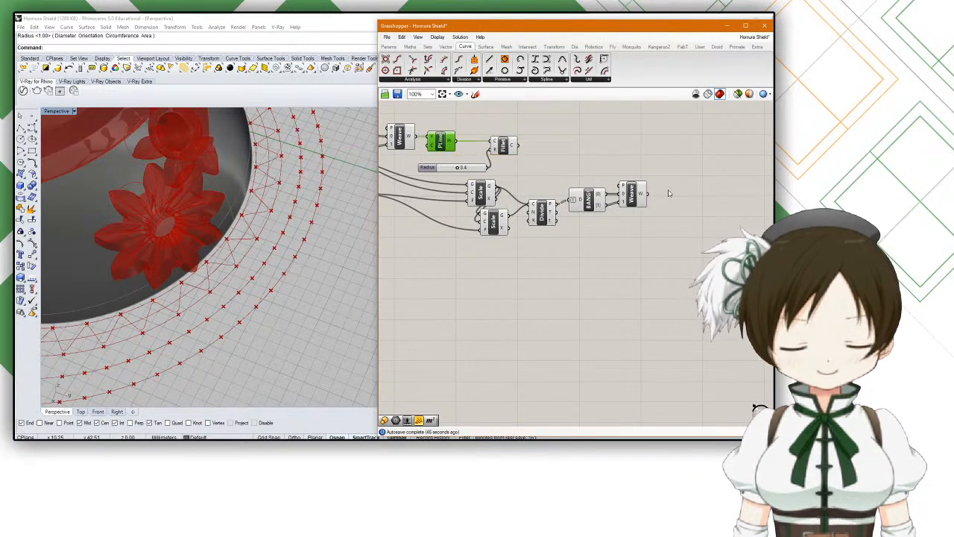
key("ctrl+v")
left_click_drag(451, 146, 673, 199)
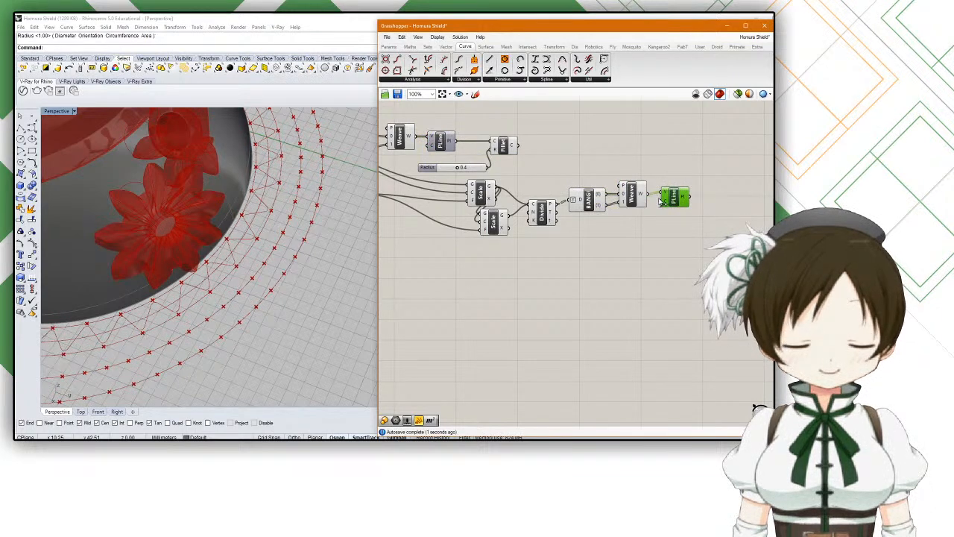
scroll(660, 200, "down", 2)
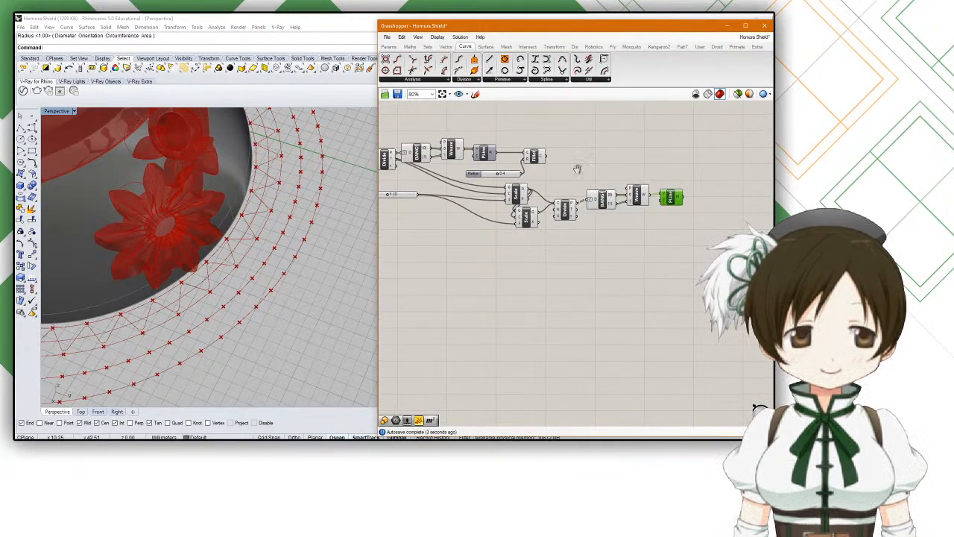
right_click_drag(580, 172, 535, 183)
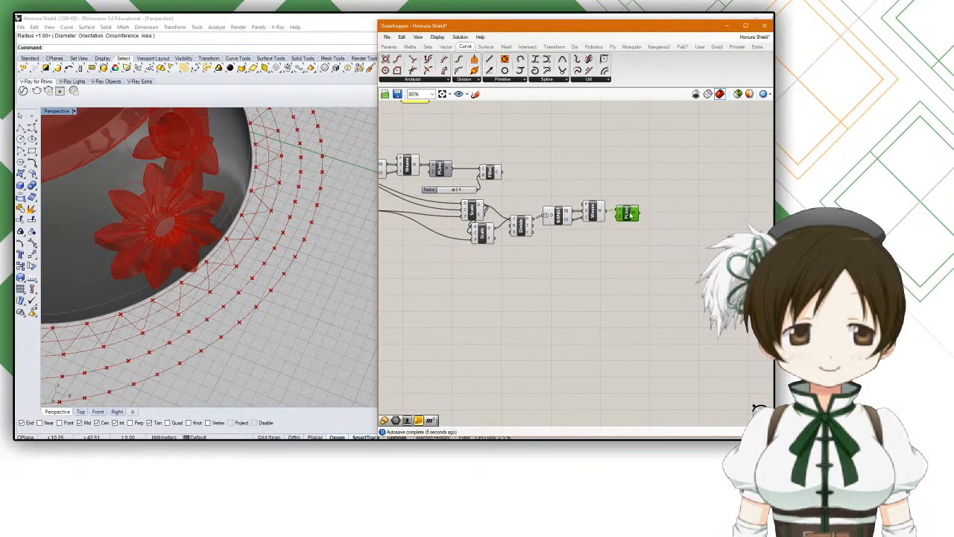
middle_click(628, 214)
scroll(632, 215, "up", 3)
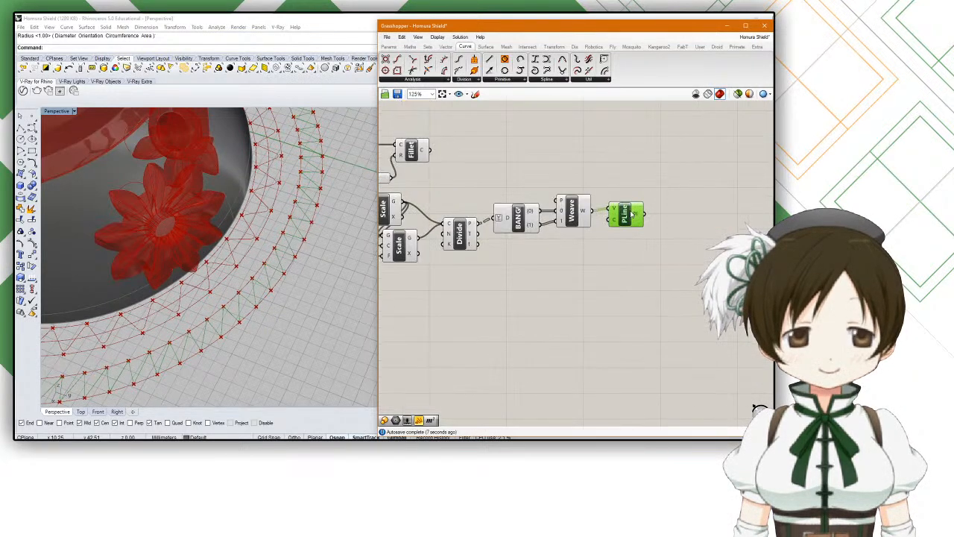
Step: Duplicate the Fillet with its radius slider and connect the outer ring's polyline to the copy's curve input
left_click(416, 152)
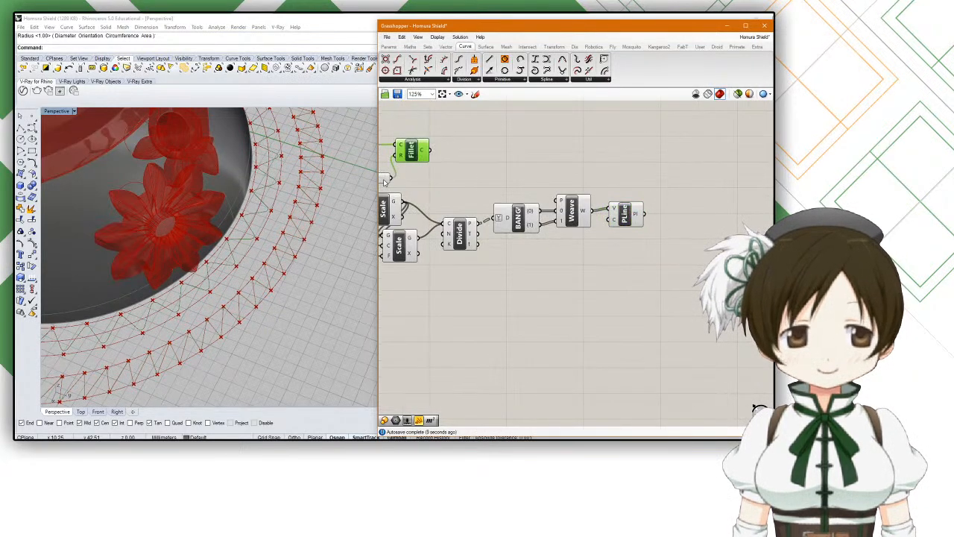
left_click(385, 180, "shift")
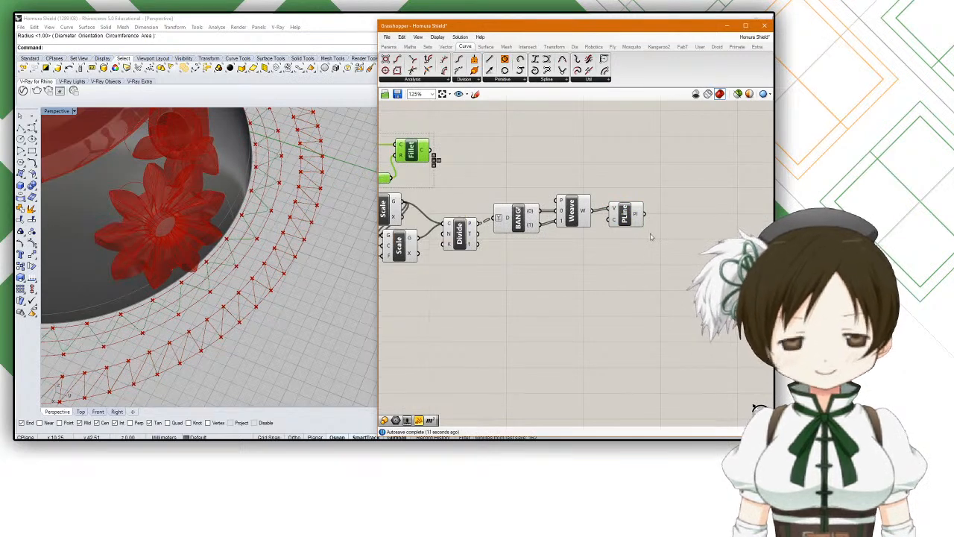
left_click_drag(416, 153, 668, 233)
scroll(646, 244, "up", 3)
Step: Hide the previews of the outer ring's Scale, Divide Curve, Explode Tree, Weave and PolyLine components
left_click_drag(616, 157, 429, 222)
middle_click(430, 218)
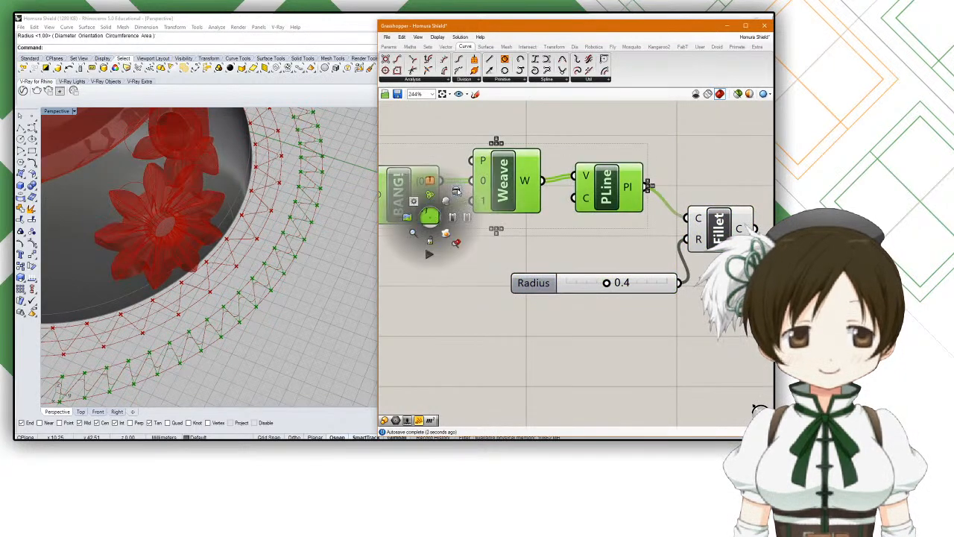
scroll(475, 193, "down", 4)
left_click_drag(574, 255, 498, 201)
middle_click(503, 203)
left_click(522, 227)
Step: Align the outer ring's Fillet and radius slider with its PolyLine and set the radius to 0.5
right_click_drag(508, 257, 454, 262)
right_click_drag(572, 251, 533, 249)
scroll(636, 241, "up", 5)
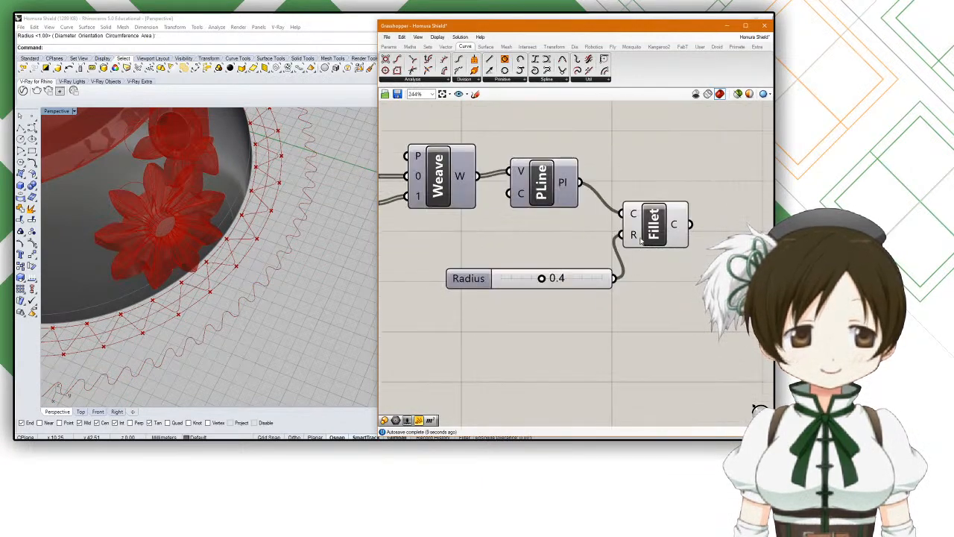
left_click_drag(641, 238, 641, 211)
left_click_drag(527, 282, 534, 238)
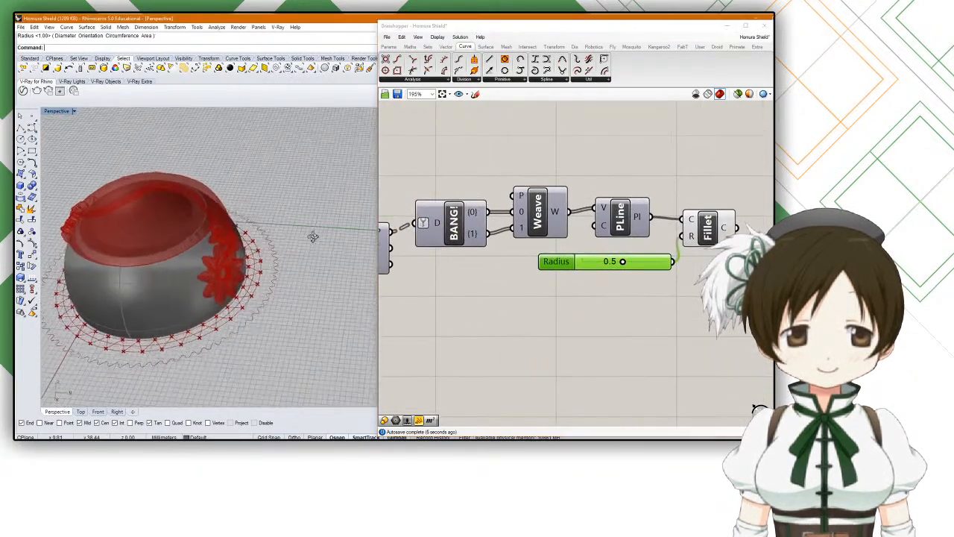
right_click_drag(313, 237, 295, 287)
Step: Hide the previews of the inner ring's Divide Curve, Explode Tree and Weave components
right_click_drag(495, 274, 583, 302)
scroll(587, 282, "down", 3)
scroll(533, 233, "up", 4)
left_click(561, 238)
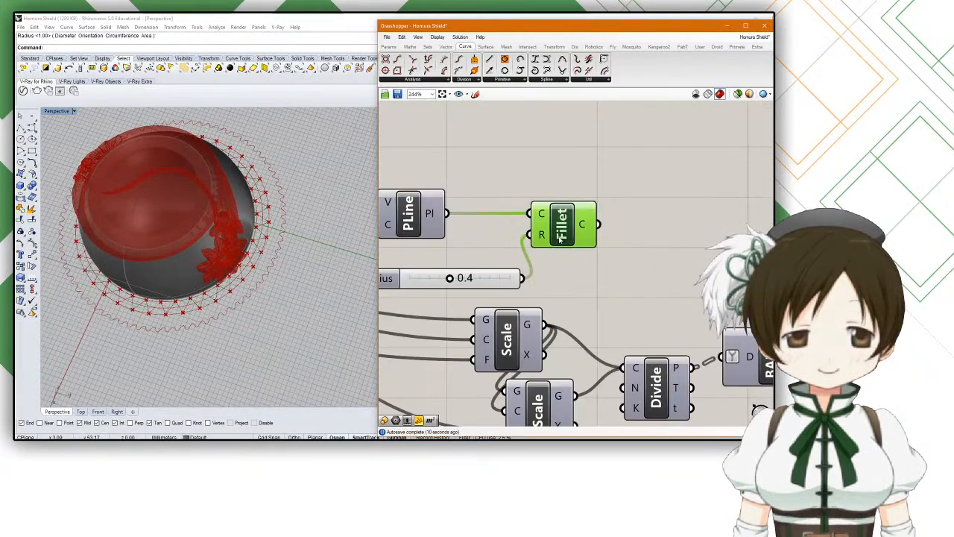
scroll(561, 238, "down", 3)
right_click_drag(525, 253, 652, 273)
right_click_drag(572, 209, 603, 207)
scroll(603, 207, "up", 2)
left_click_drag(569, 208, 422, 307)
middle_click(423, 292)
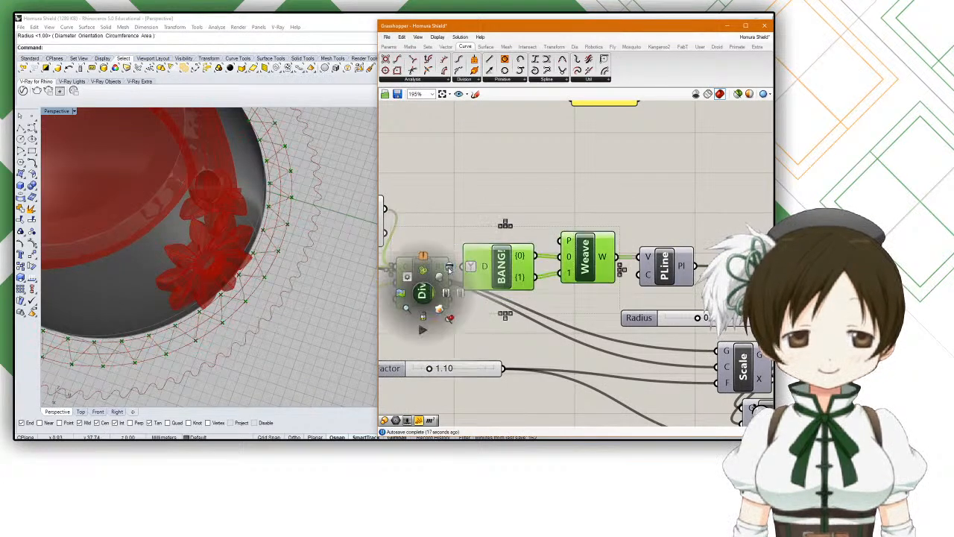
left_click(449, 269)
Step: Hide the previews of the inner ring's Rotate and Scale components
right_click_drag(437, 230, 654, 205)
scroll(652, 203, "down", 3)
left_click_drag(630, 173, 515, 281)
middle_click(520, 252)
left_click(541, 230)
left_click(544, 267)
scroll(287, 268, "down", 8)
right_click_drag(287, 268, 275, 237)
Step: Set the rotation angle of the inner ring's circle to 14
scroll(273, 237, "up", 8)
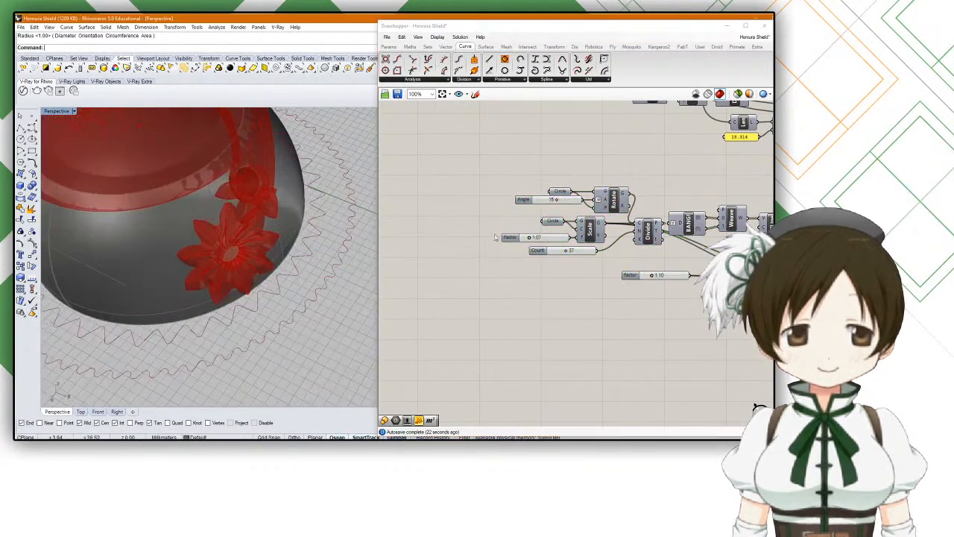
scroll(558, 205, "up", 5)
left_click(559, 188)
left_click_drag(559, 189, 555, 189)
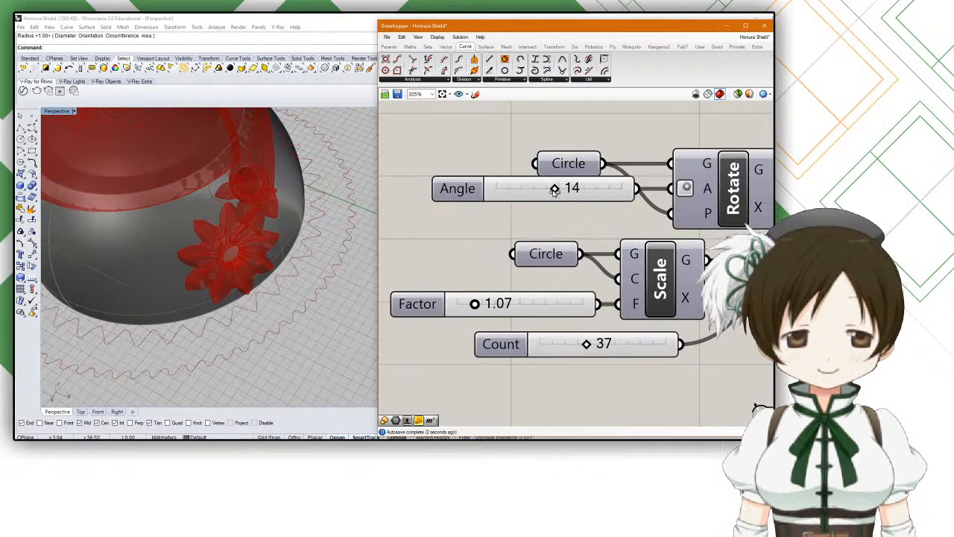
right_click_drag(186, 238, 223, 228)
scroll(224, 228, "down", 8)
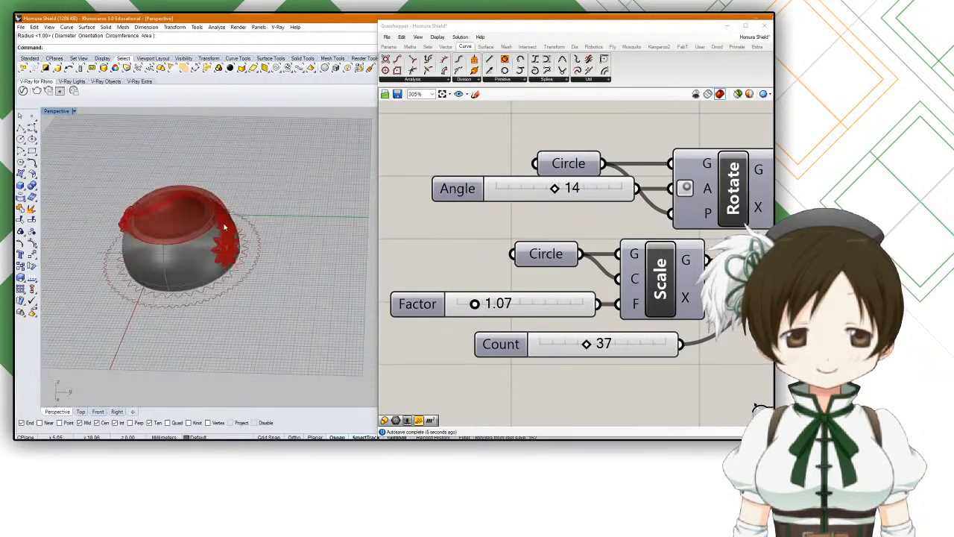
scroll(228, 226, "up", 6)
scroll(507, 234, "down", 4)
Step: Try a fillet radius of 0.4 on the outer ring, and settle on 1.0
right_click_drag(651, 254, 548, 225)
scroll(578, 232, "down", 1)
right_click_drag(715, 254, 596, 236)
scroll(589, 238, "up", 7)
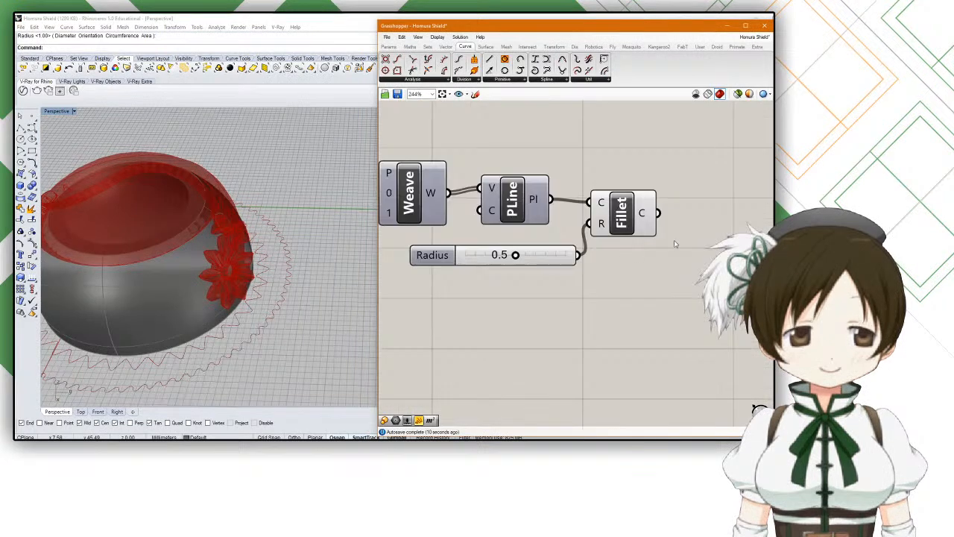
left_click_drag(496, 257, 413, 258)
scroll(555, 258, "up", 3)
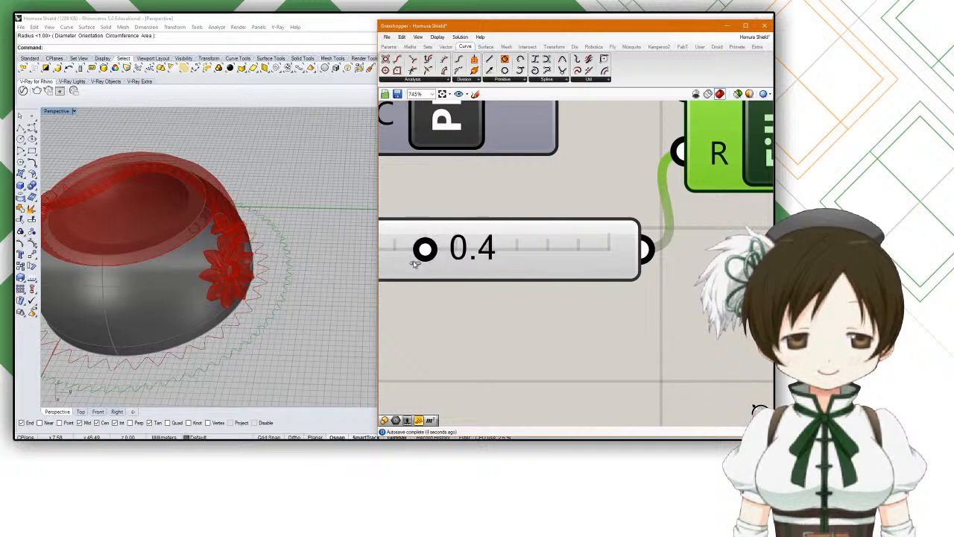
scroll(604, 284, "down", 3)
left_click_drag(563, 272, 671, 272)
right_click_drag(370, 328, 351, 339)
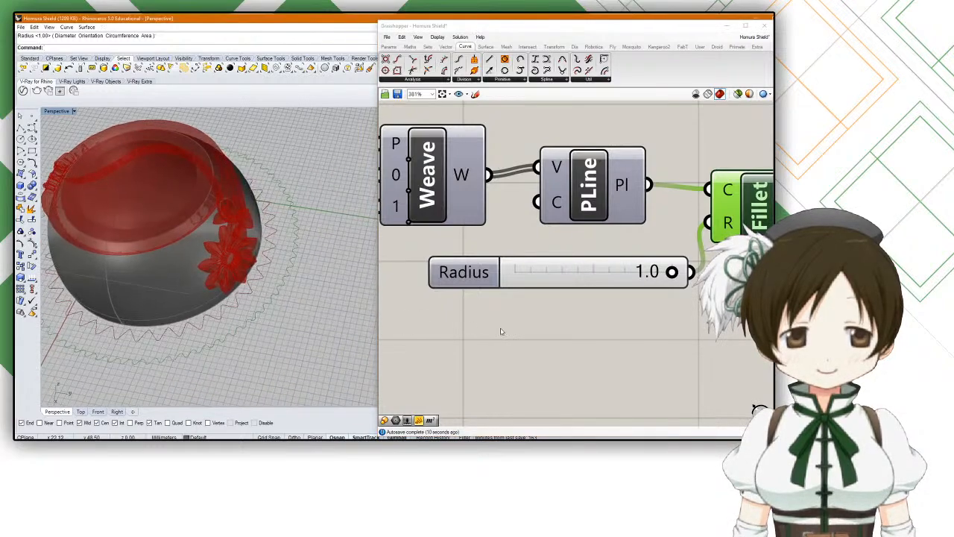
left_click(501, 330)
scroll(242, 280, "down", 6)
right_click_drag(242, 280, 265, 278)
scroll(501, 274, "down", 3)
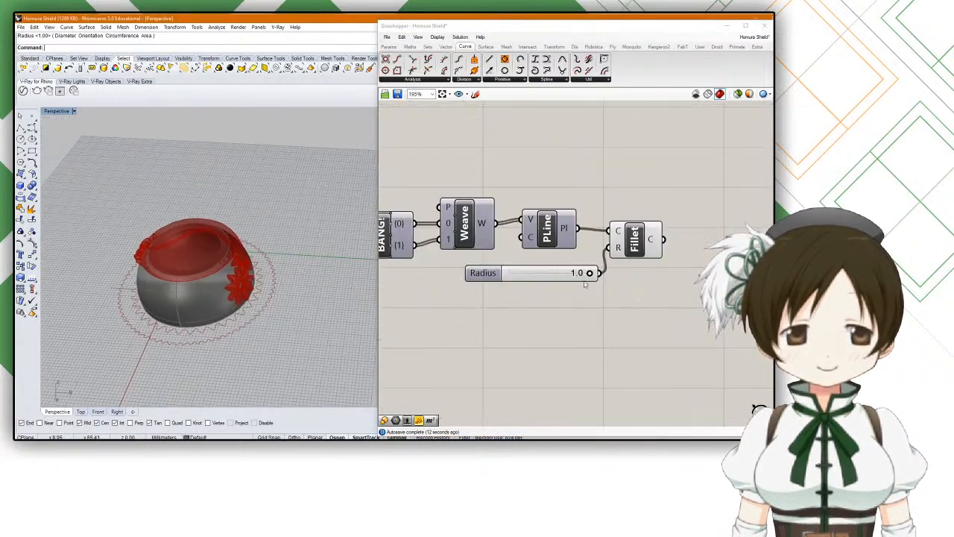
Step: Add a Loft component and connect the filleted curves of both the outer and inner rings to its curve input
right_click_drag(641, 281, 505, 296)
scroll(540, 282, "up", 2)
double_click(576, 217)
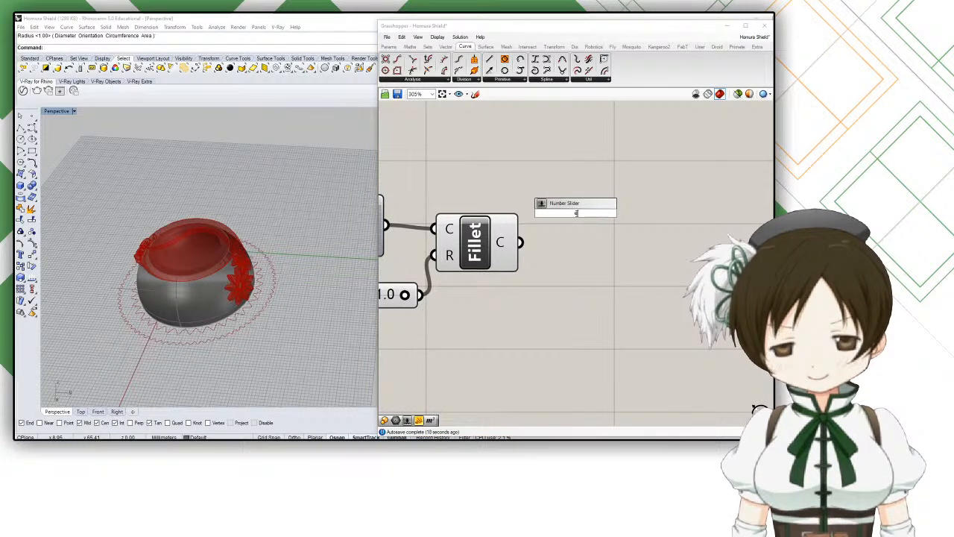
type("loft")
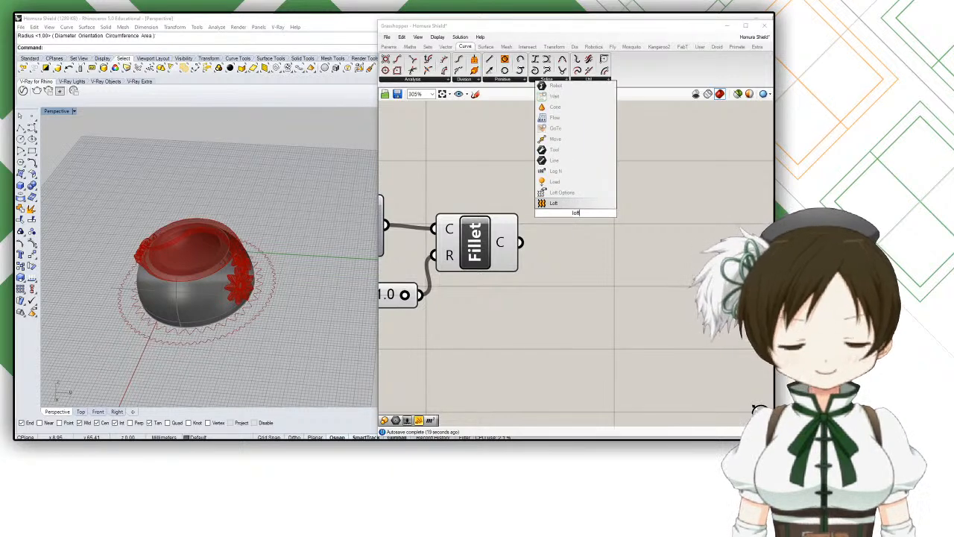
left_click(585, 203)
left_click_drag(521, 243, 559, 208)
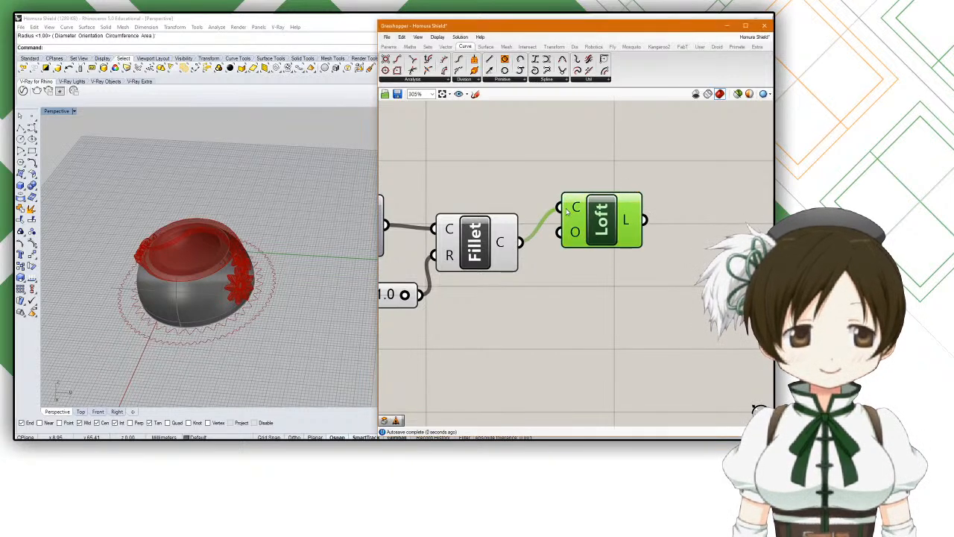
scroll(618, 243, "down", 5)
left_click_drag(438, 205, 619, 239)
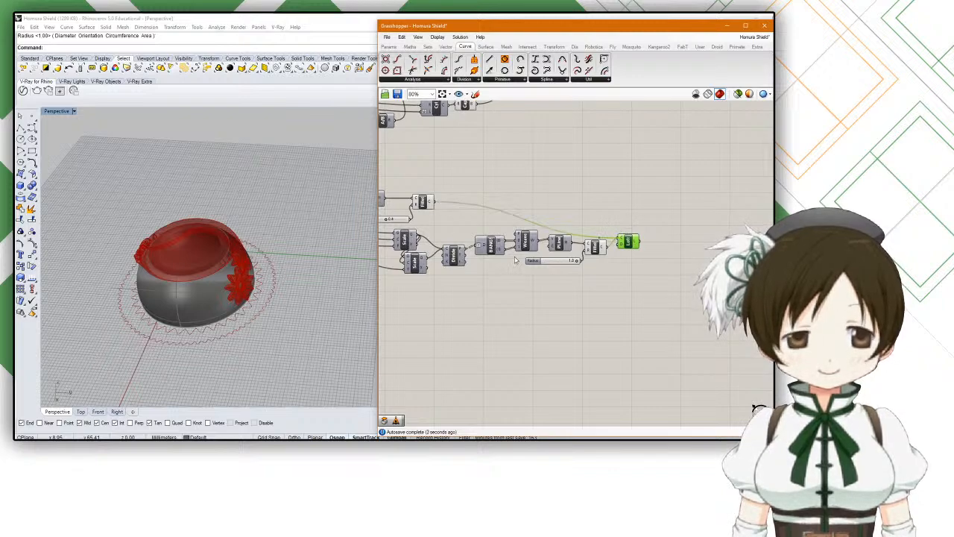
Step: Add an Extrude component after the Loft and connect the lofted surface to its base input
scroll(302, 304, "up", 5)
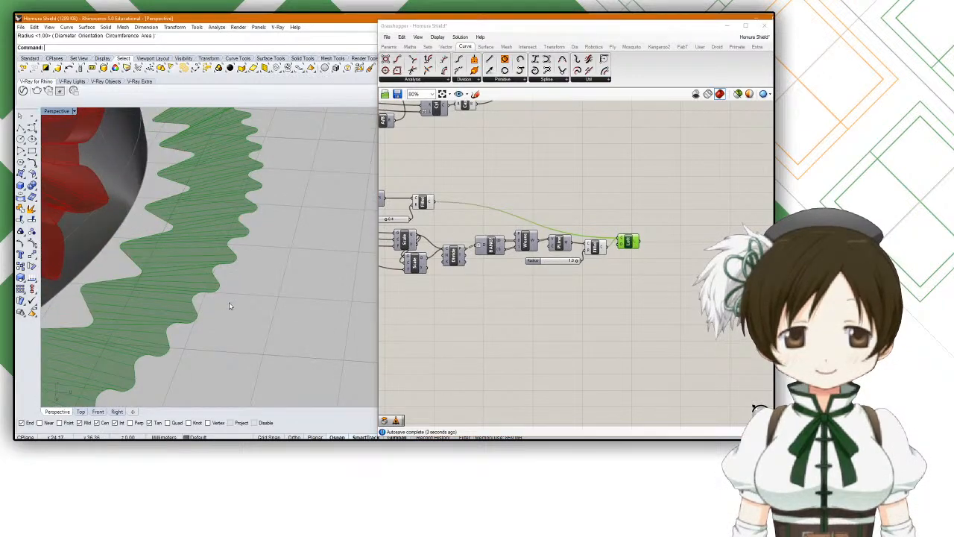
scroll(209, 264, "up", 5)
scroll(210, 264, "down", 7)
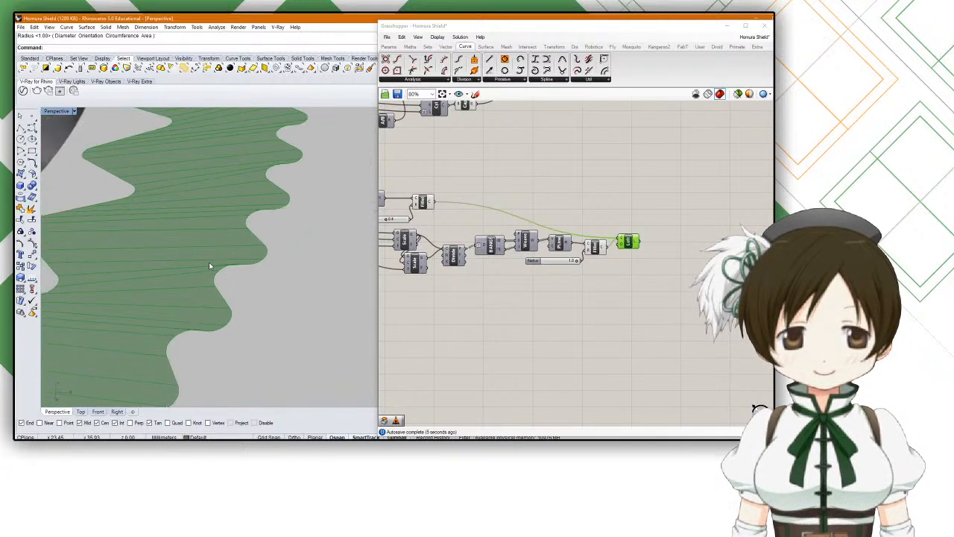
scroll(209, 266, "down", 7)
right_click_drag(210, 266, 194, 198)
scroll(656, 246, "up", 4)
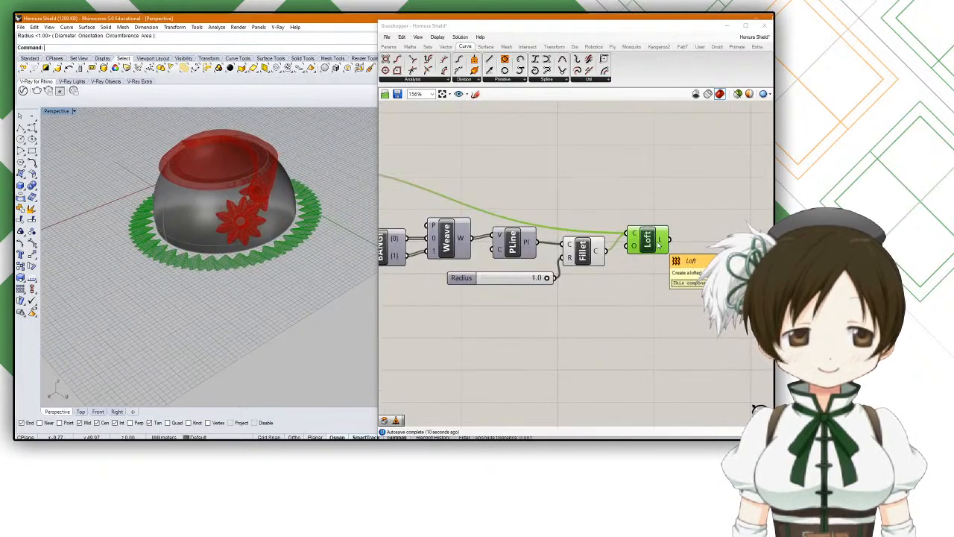
right_click_drag(661, 243, 558, 264)
double_click(611, 258)
type("e")
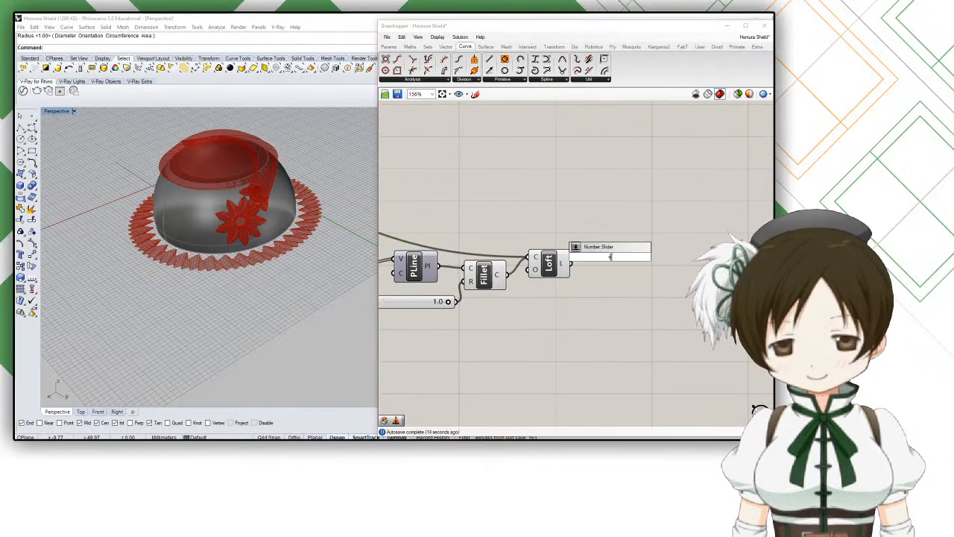
type("xtrude")
left_click(608, 249)
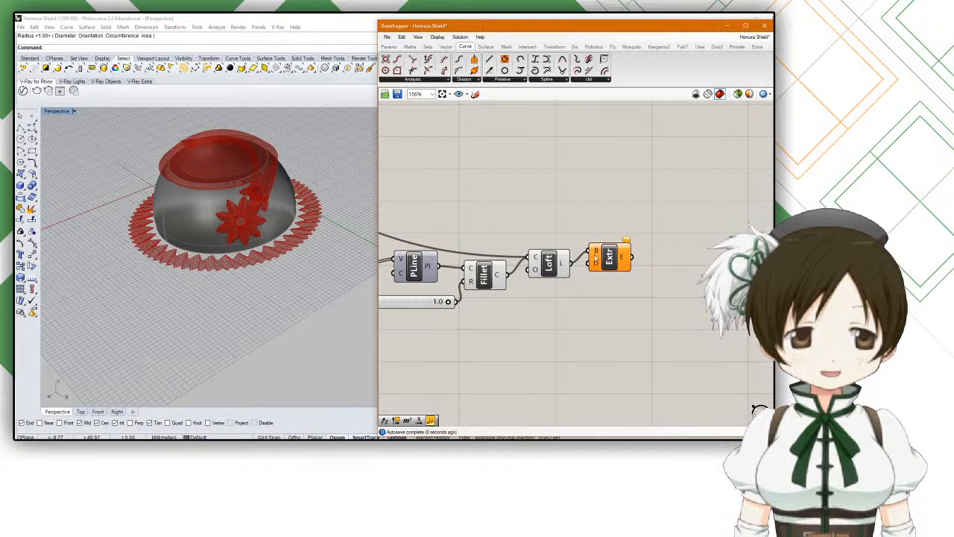
left_click_drag(602, 255, 610, 269)
Step: Add a Unit Z vector as the Extrude component's direction and save the definition
double_click(574, 295)
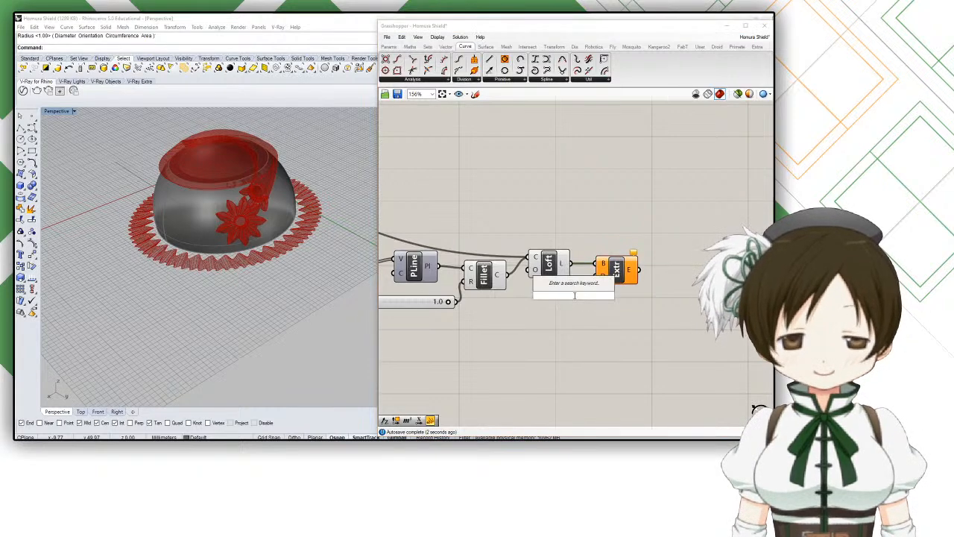
type("unit z")
key("Return")
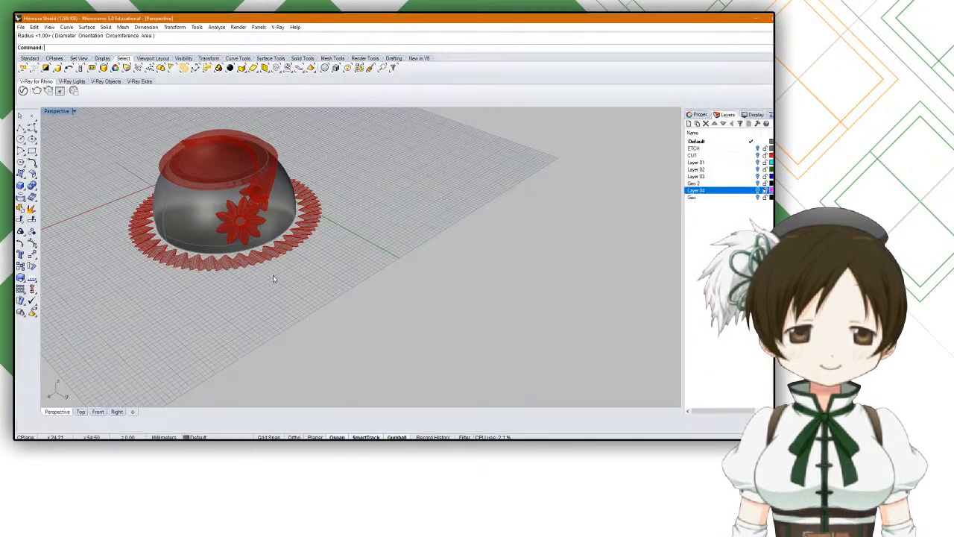
scroll(274, 279, "up", 10)
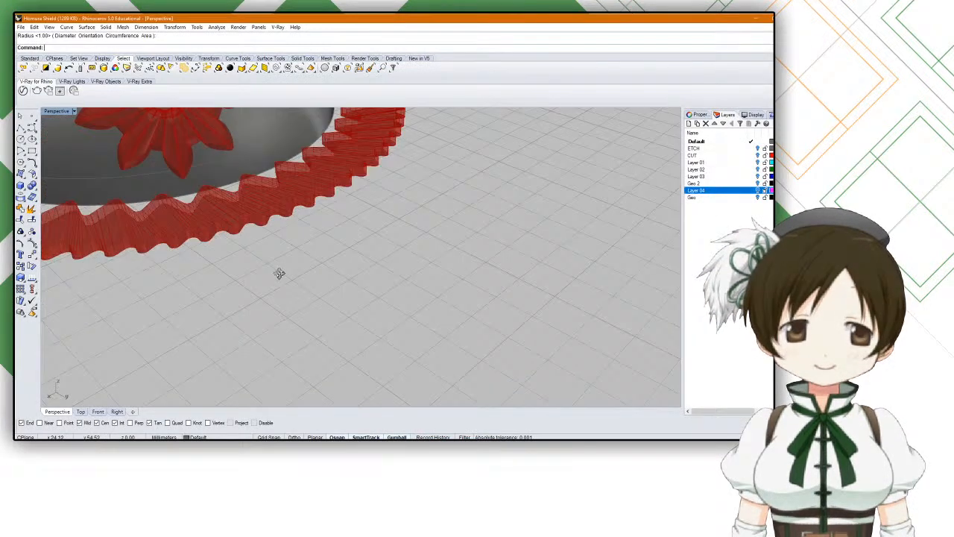
mouse_move(320, 260)
right_mouse_down()
mouse_move(341, 253)
mouse_move(332, 263)
right_mouse_up()
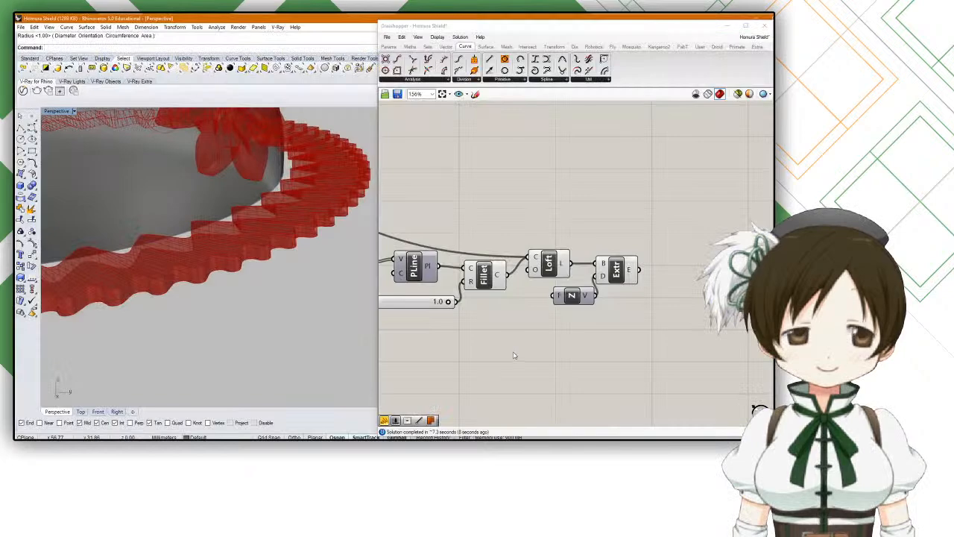
left_click(398, 93)
Step: Add a panel containing 5, shrink it, and connect it to the Unit Z factor input
right_click_drag(335, 240, 237, 280)
scroll(555, 285, "up", 3)
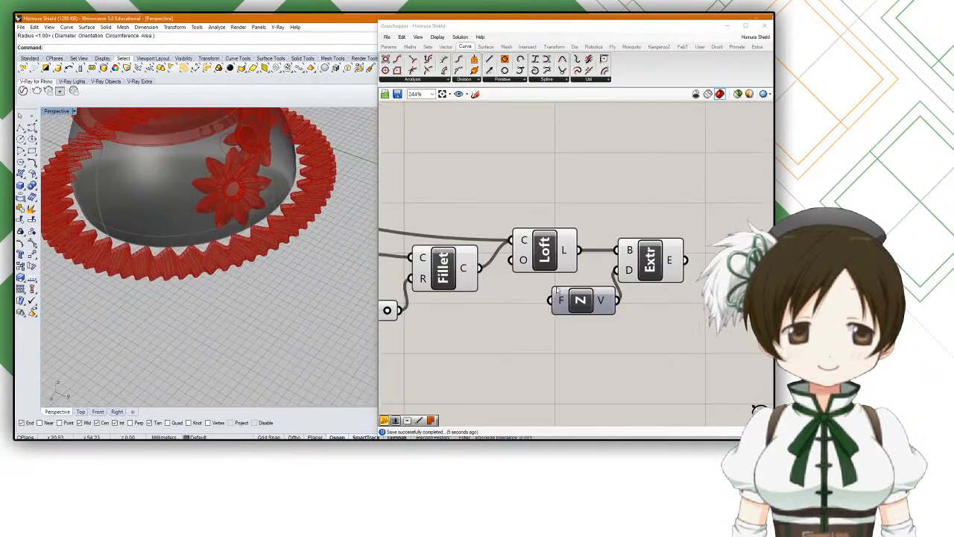
double_click(527, 307)
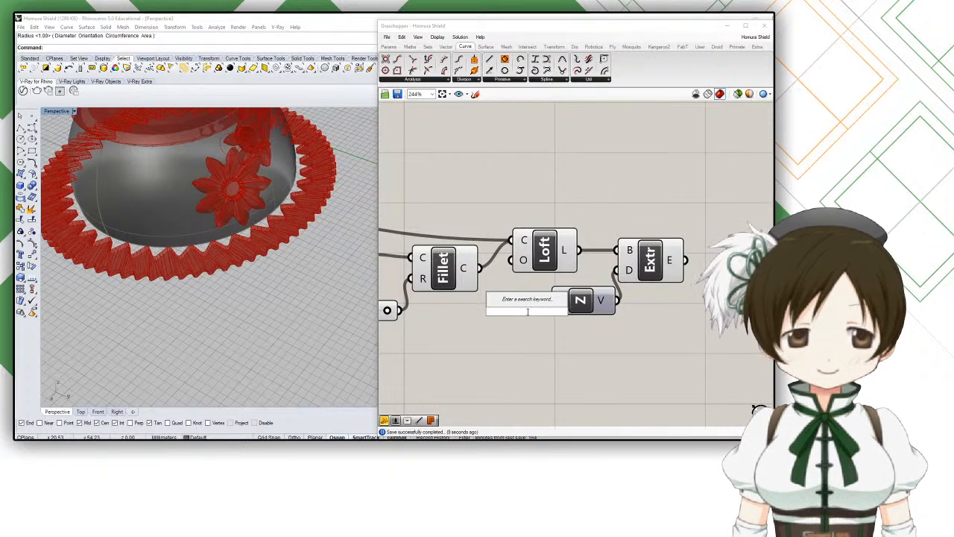
type("panel 5")
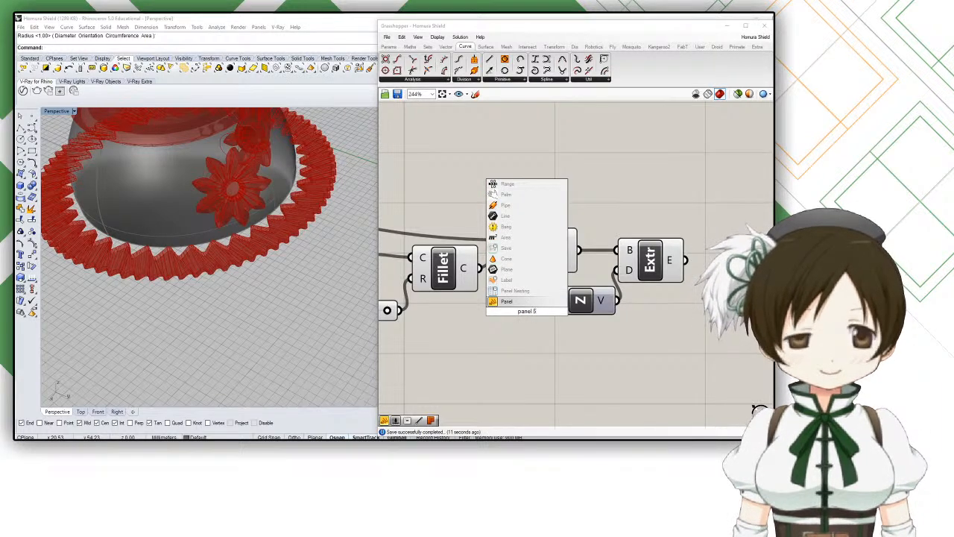
key("Return")
double_click(526, 316)
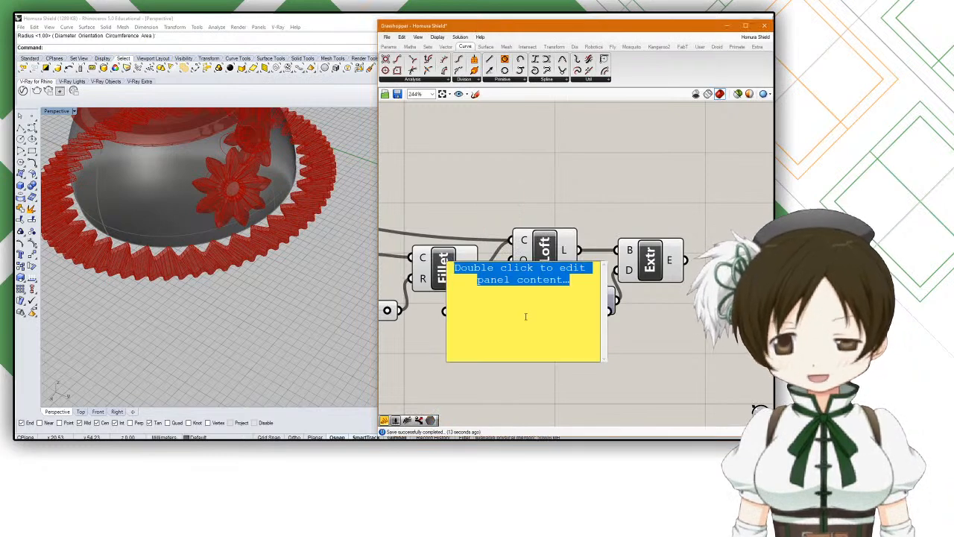
type("5")
left_click(613, 368)
left_click(601, 358)
left_click_drag(603, 359, 552, 301)
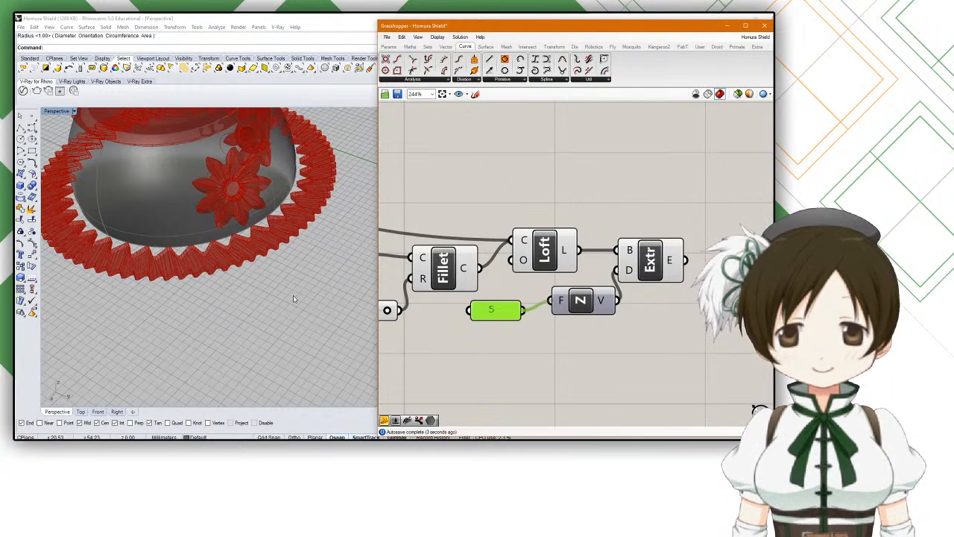
Step: Tidy the layout by lining up the extrusion height panel with the Unit Z component beneath the Loft
left_click(328, 265)
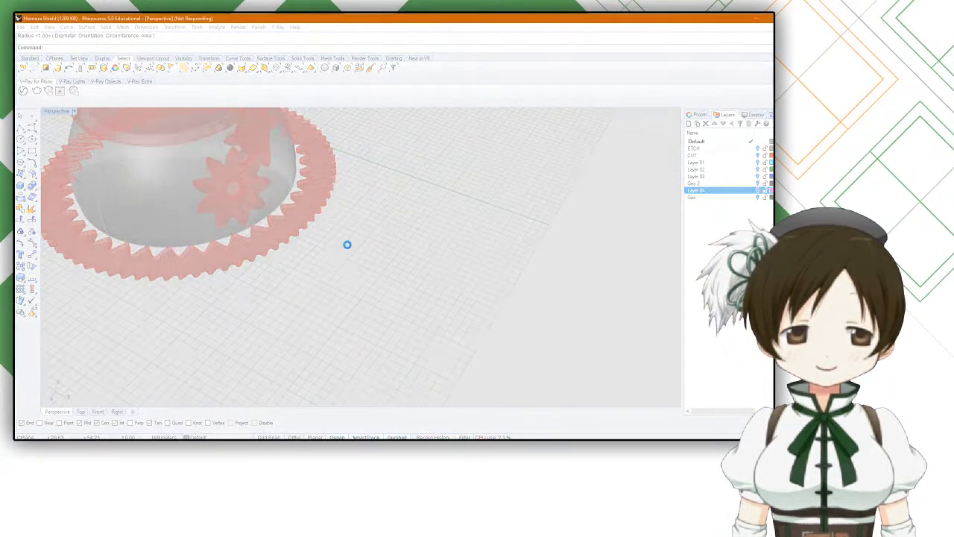
right_click_drag(324, 250, 274, 217)
scroll(251, 197, "up", 5)
scroll(292, 213, "up", 6)
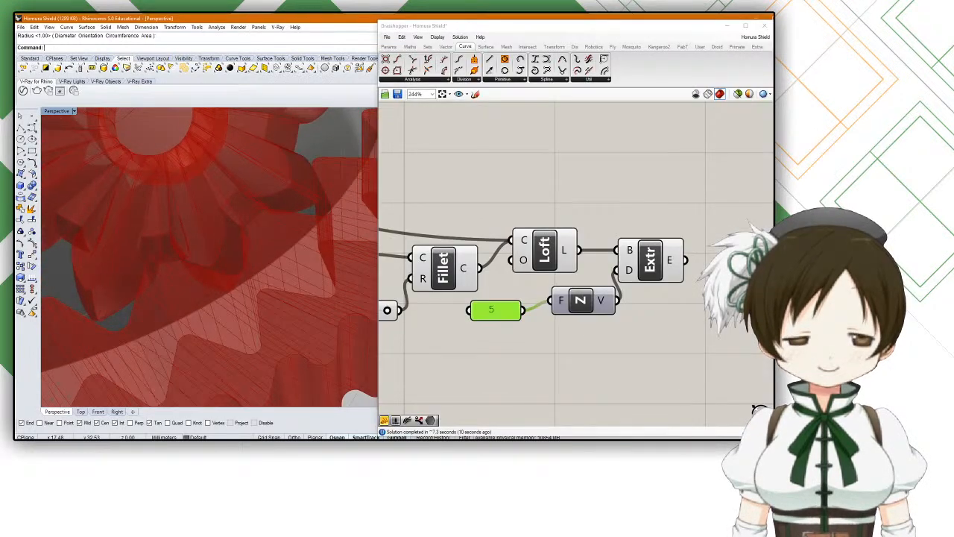
scroll(513, 354, "down", 2)
scroll(548, 341, "down", 2)
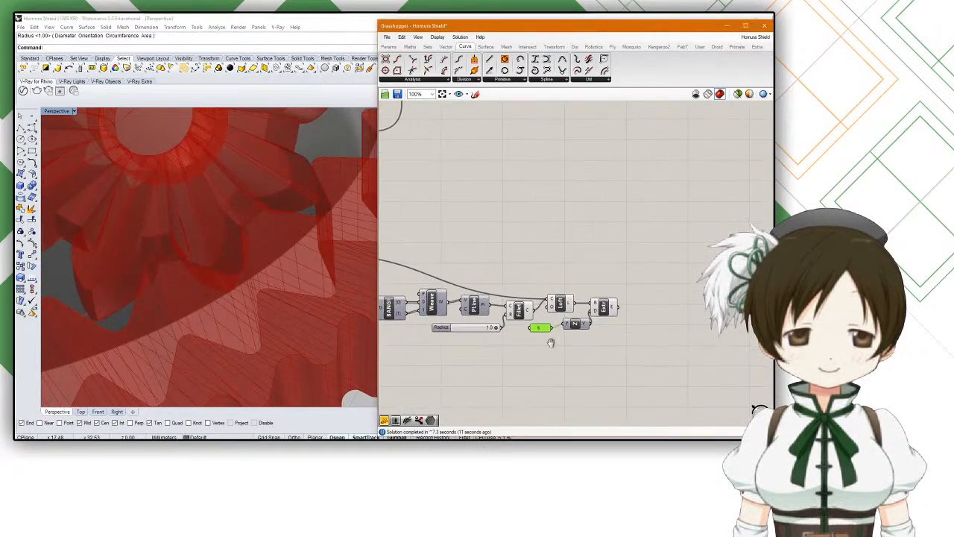
scroll(647, 335, "up", 2)
scroll(684, 313, "up", 3)
left_click(676, 309)
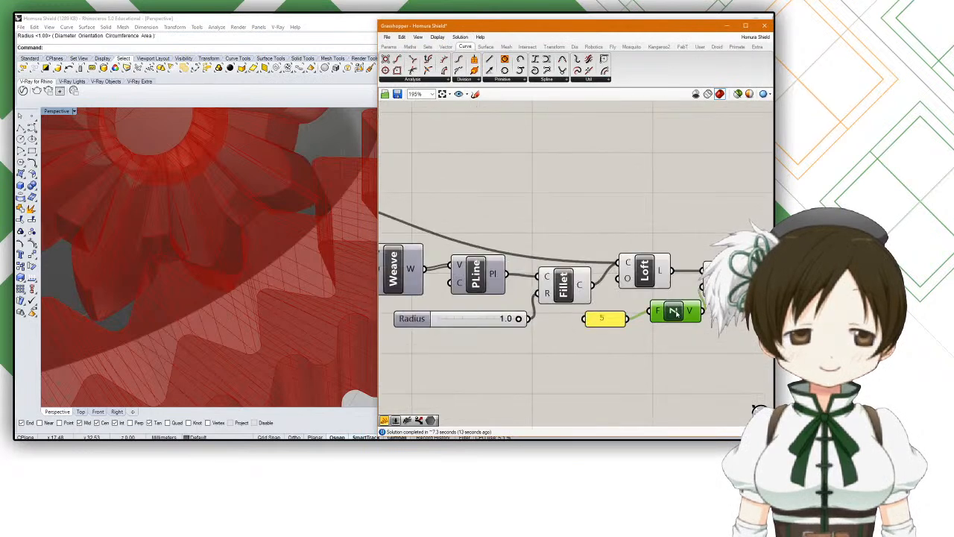
left_click_drag(618, 321, 627, 310)
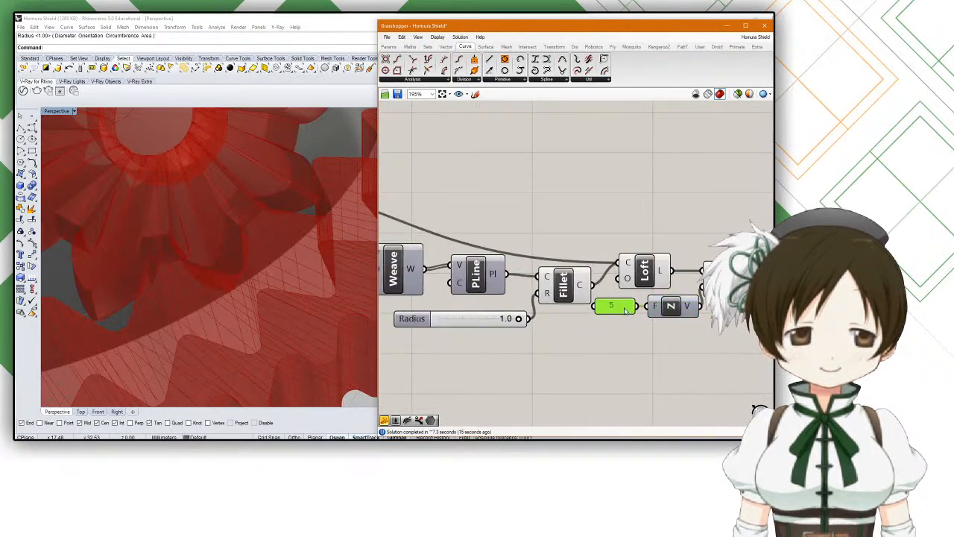
double_click(623, 309)
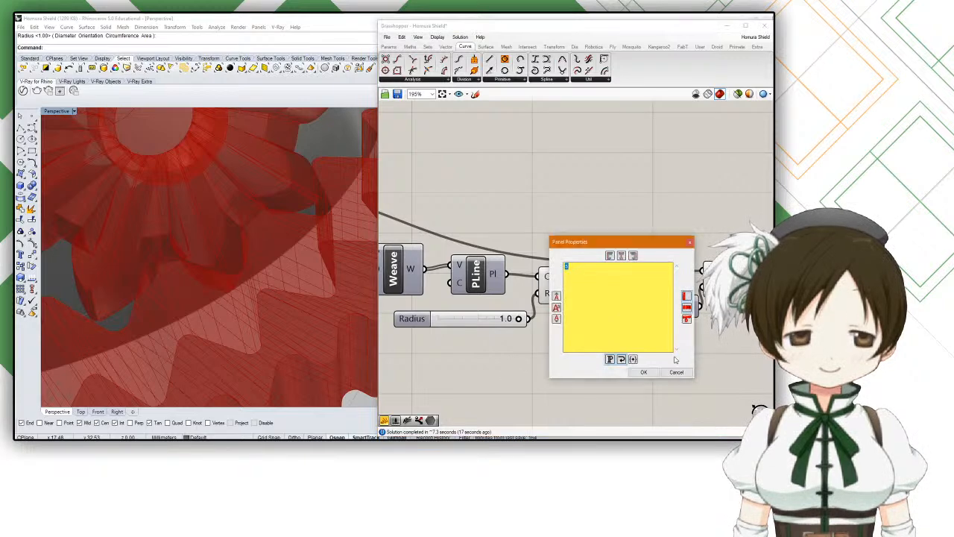
left_click(677, 373)
Step: Lock the solver and set the extrusion height panel to 3
middle_click(563, 358)
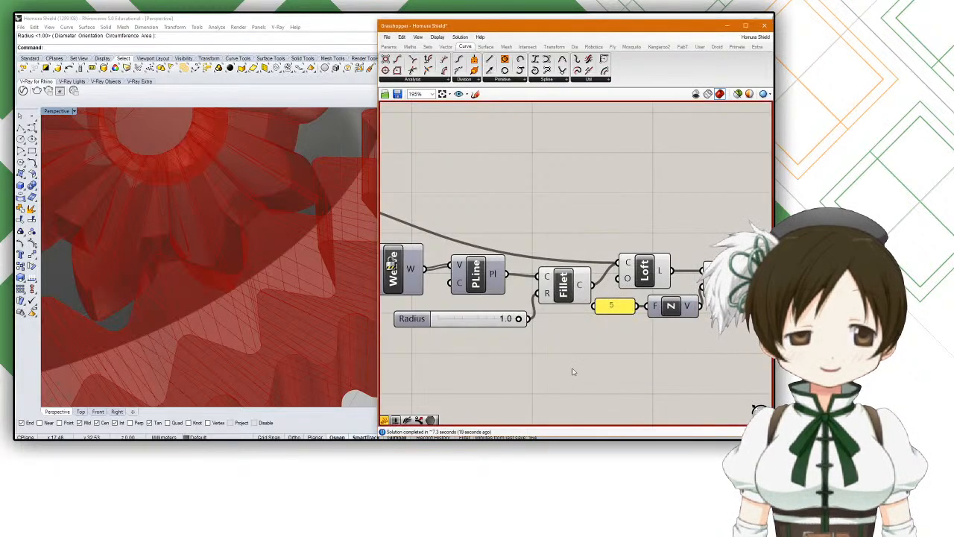
scroll(314, 273, "down", 8)
right_click_drag(314, 273, 276, 222)
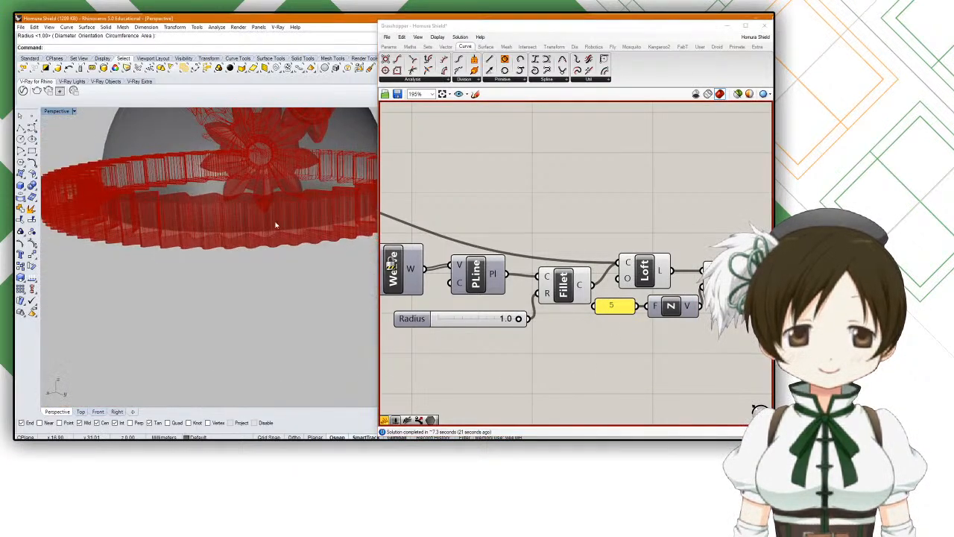
double_click(617, 304)
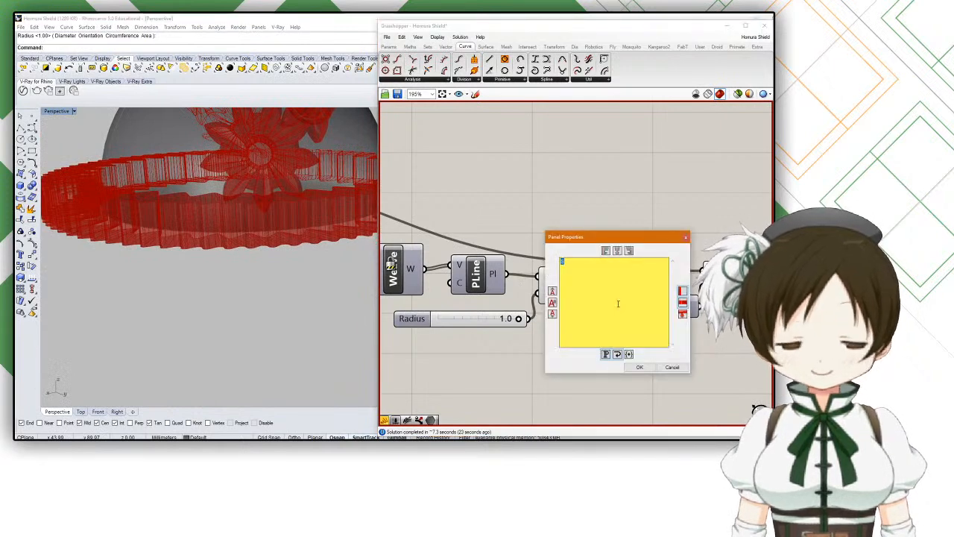
type("3")
left_click(639, 367)
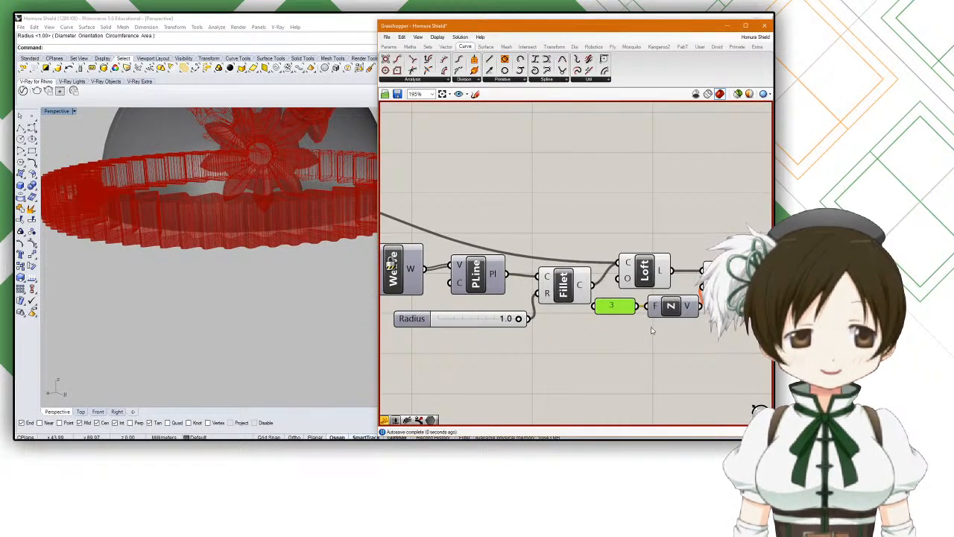
Step: Set the Count slider feeding the first ring's Divide component to 28 and recompute the locked solution
scroll(288, 221, "up", 6)
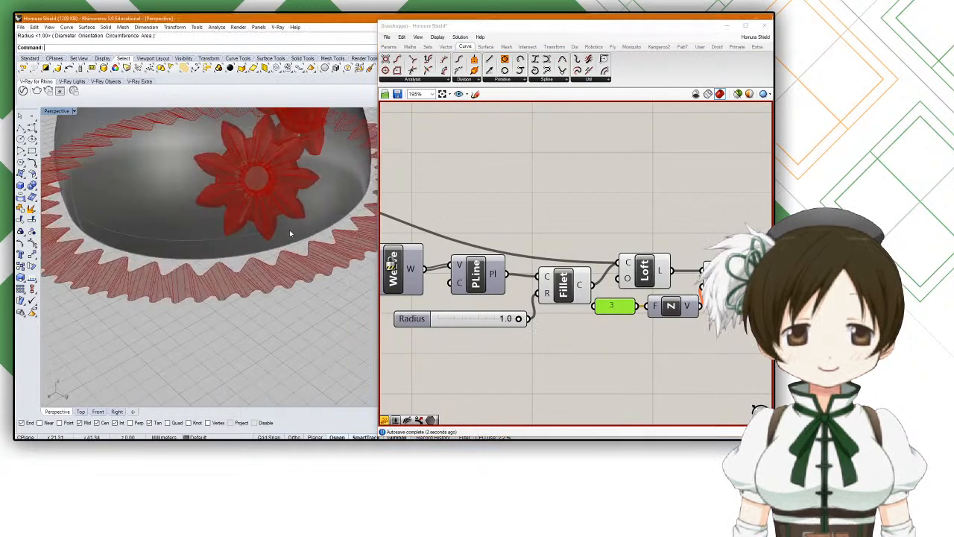
right_click_drag(289, 221, 292, 251)
scroll(448, 280, "down", 4)
scroll(543, 264, "up", 5)
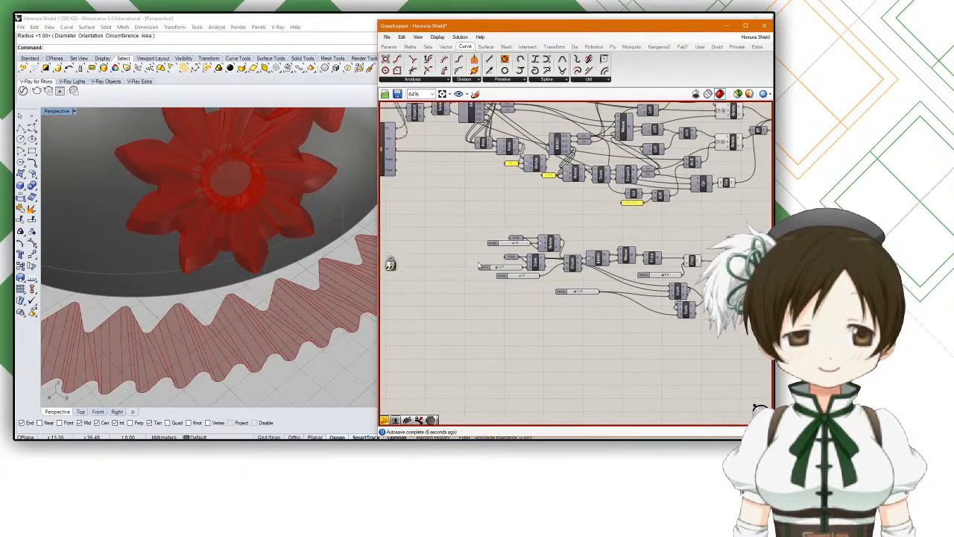
scroll(530, 299, "up", 5)
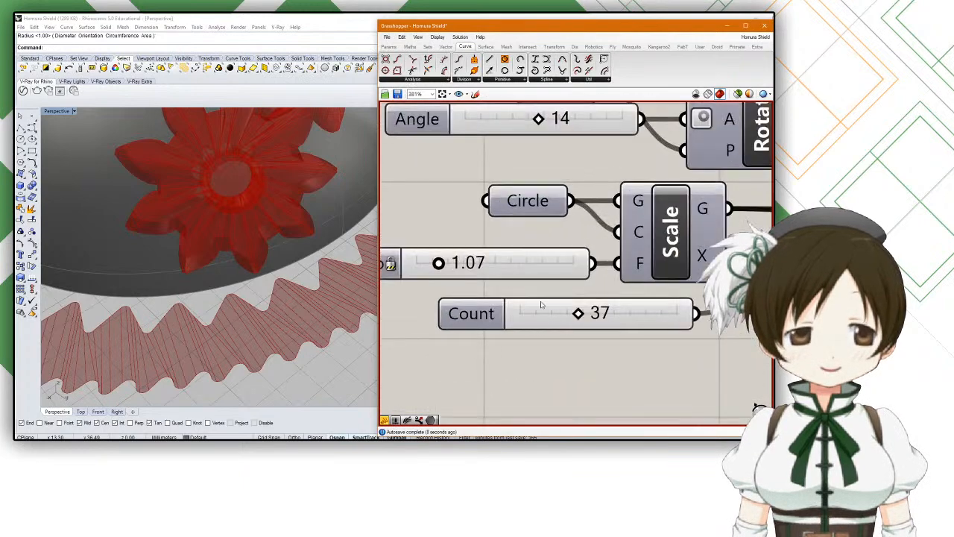
left_click_drag(579, 314, 523, 307)
scroll(436, 281, "down", 2)
middle_click(520, 335)
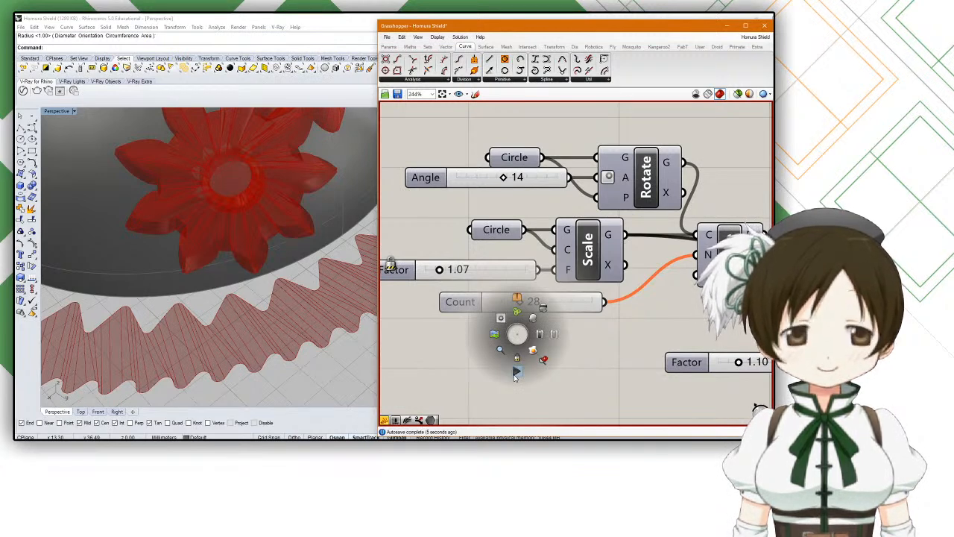
left_click(515, 373)
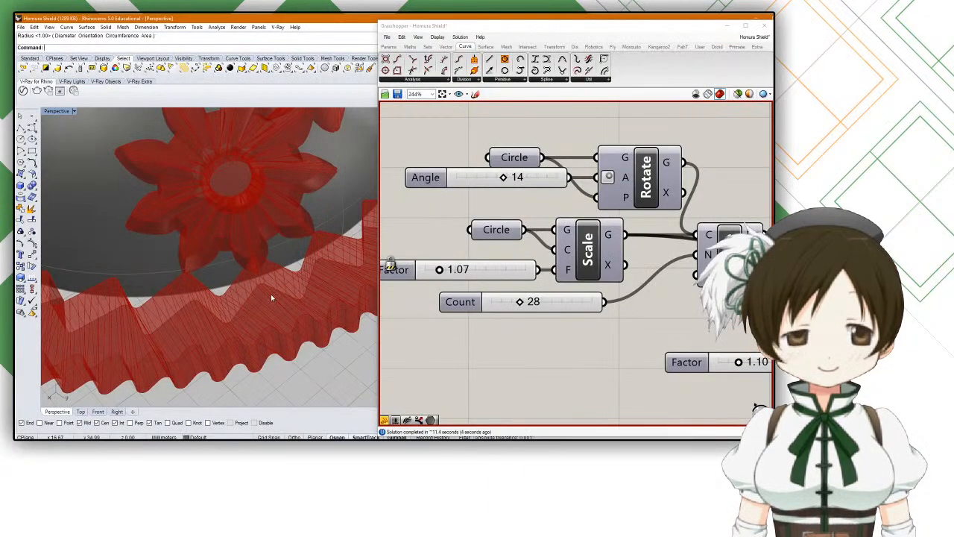
mouse_move(271, 296)
right_mouse_down()
mouse_move(251, 313)
mouse_move(270, 310)
right_mouse_up()
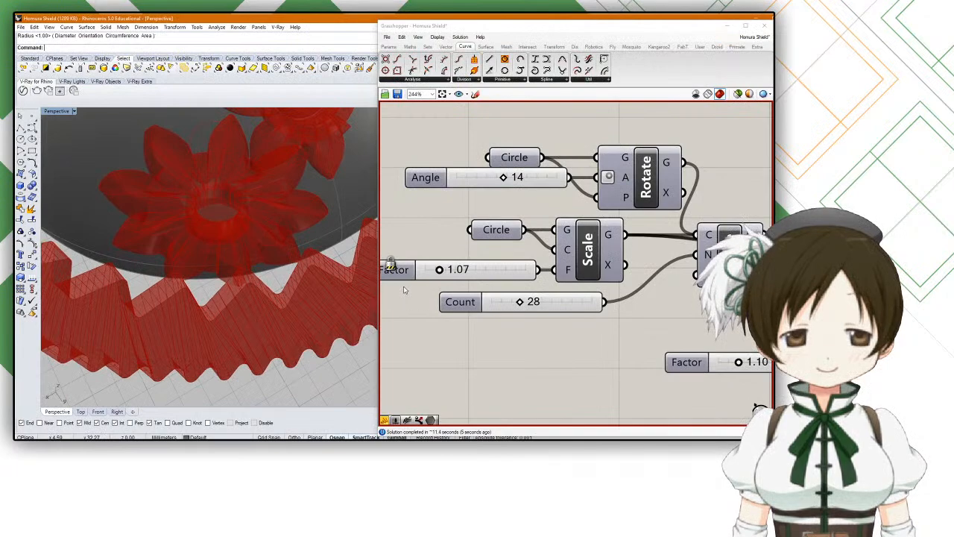
Step: Try hiding the previews of the outer ring's Fillet, Loft and Extrude components
scroll(435, 295, "down", 2)
scroll(592, 326, "down", 2)
right_click_drag(661, 321, 518, 287)
right_click_drag(645, 290, 503, 252)
left_click_drag(661, 217, 535, 289)
middle_click(549, 251)
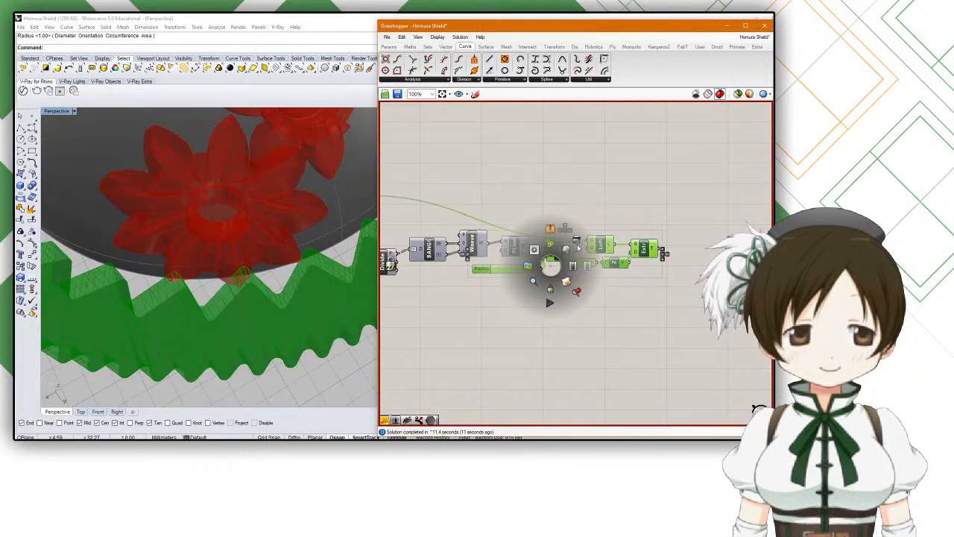
left_click(578, 246)
right_click_drag(467, 268, 604, 297)
scroll(604, 296, "down", 5)
scroll(514, 269, "up", 9)
scroll(514, 269, "up", 2)
middle_click(504, 331)
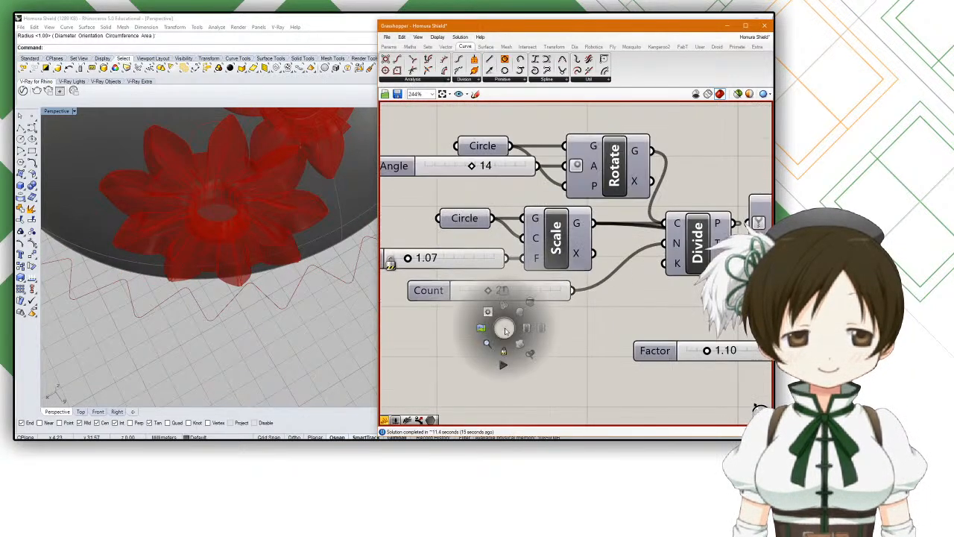
Step: Disable the outer ring's Fillet, Loft, Unit Z and Extrude components to suspend the toothed solid's calculation
scroll(512, 347, "down", 5)
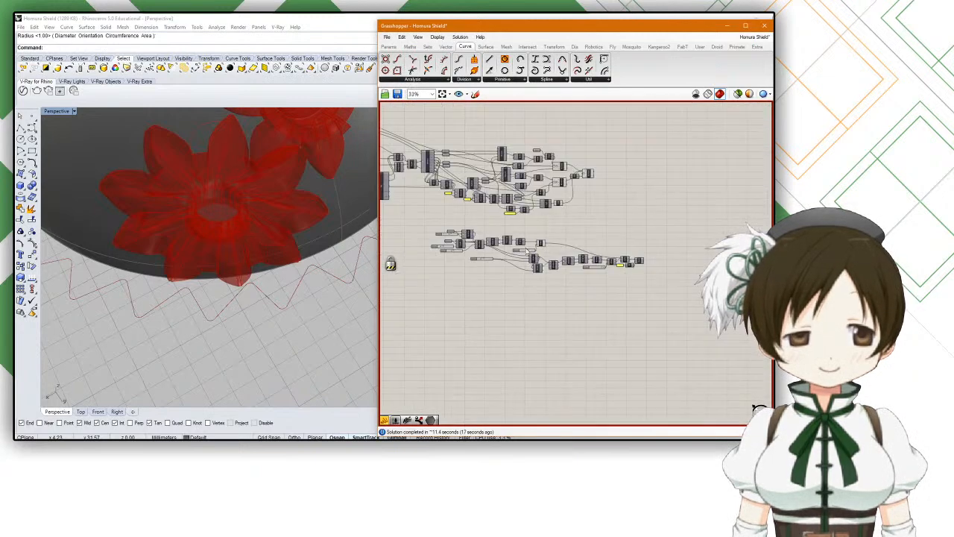
scroll(652, 260, "up", 4)
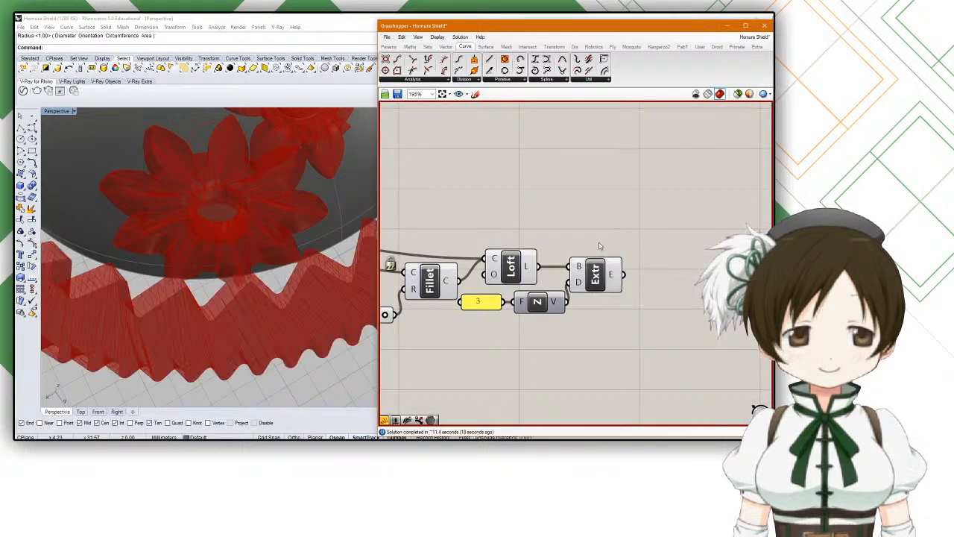
left_click_drag(610, 228, 418, 336)
middle_click(441, 315)
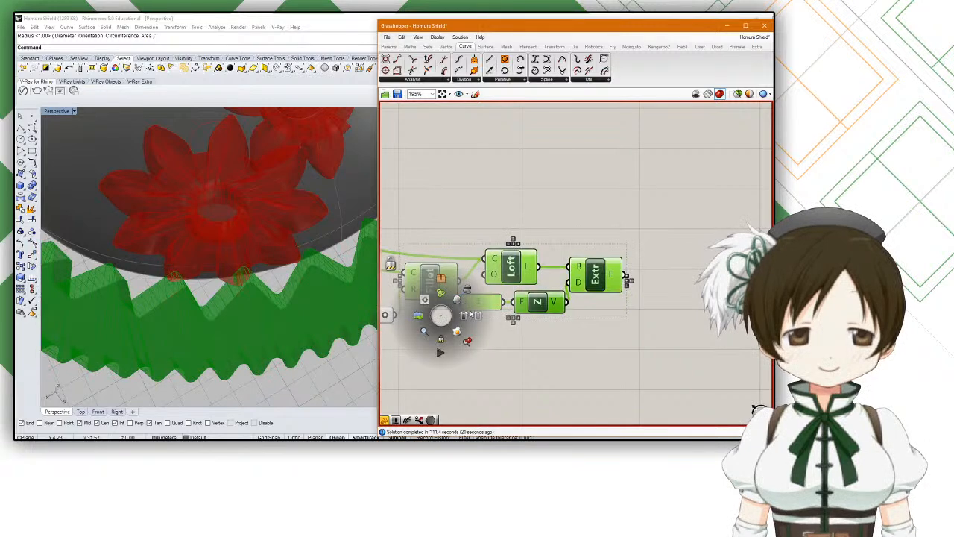
left_click(467, 311)
scroll(437, 345, "down", 5)
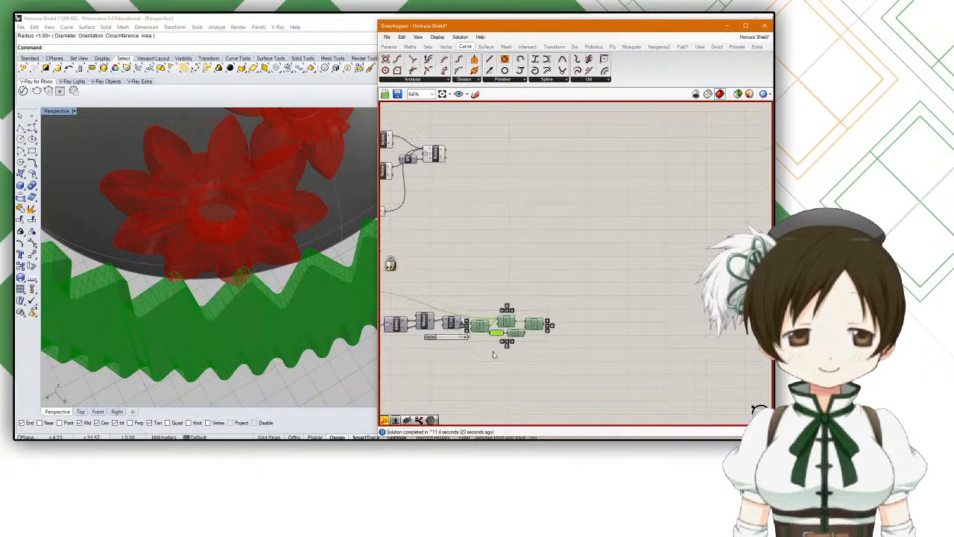
middle_click(437, 345)
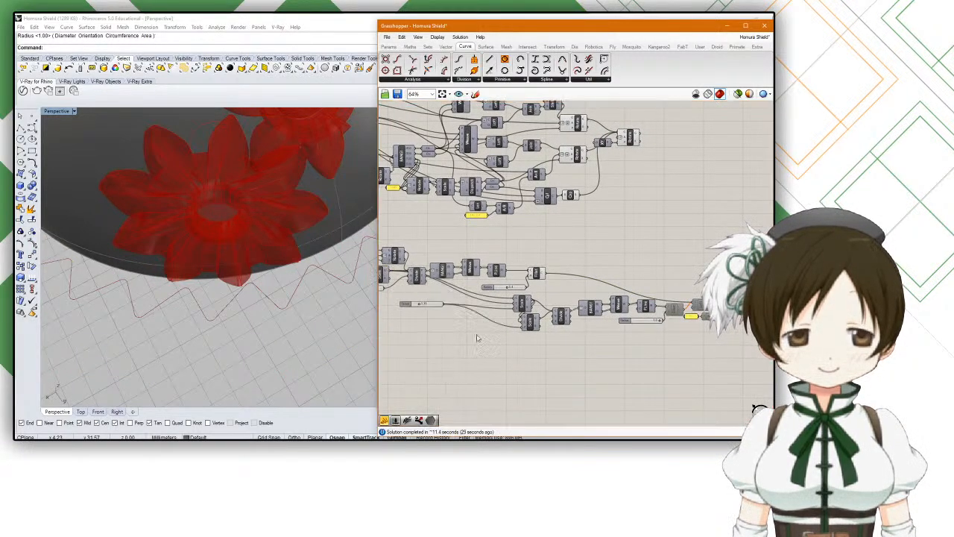
Step: Set the Count slider feeding the first ring's Divide component to 31 and the Rotate component's Angle slider to 13
scroll(574, 295, "up", 5)
scroll(583, 291, "up", 3)
left_click_drag(547, 299, 549, 298)
right_click_drag(483, 257, 494, 319)
left_click_drag(530, 171, 525, 171)
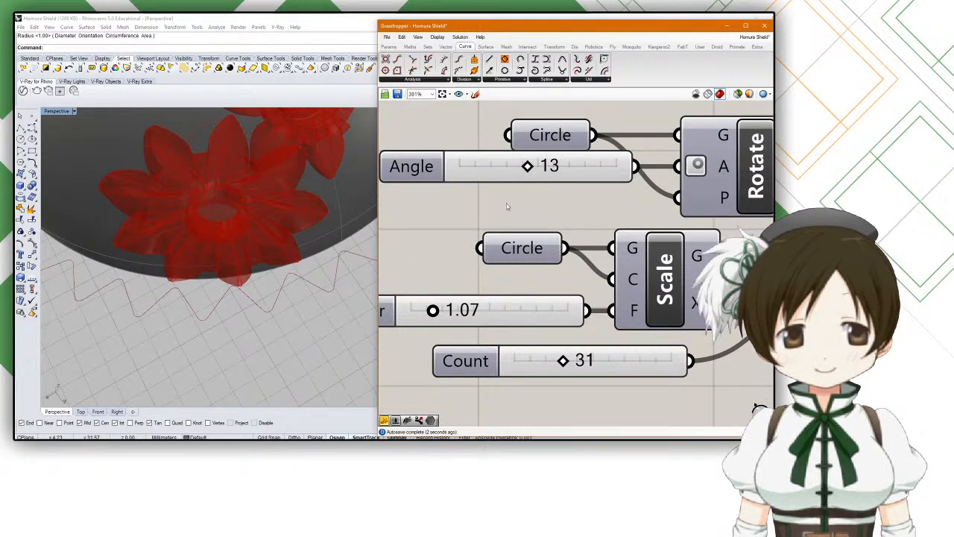
Step: Re-enable the outer ring's Fillet, Loft, Unit Z and Extrude components so the toothed solid is rebuilt
scroll(511, 193, "down", 6)
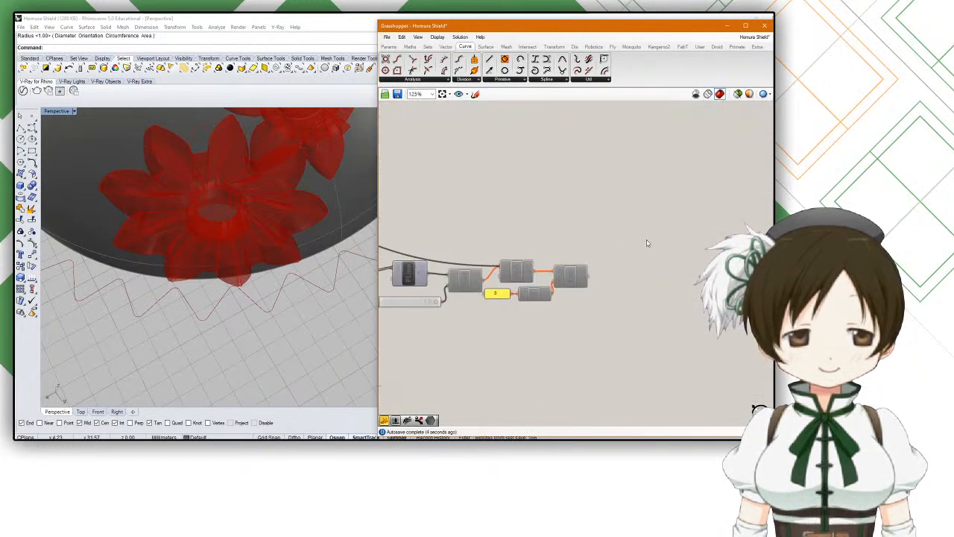
left_click_drag(566, 234, 471, 313)
middle_click(477, 289)
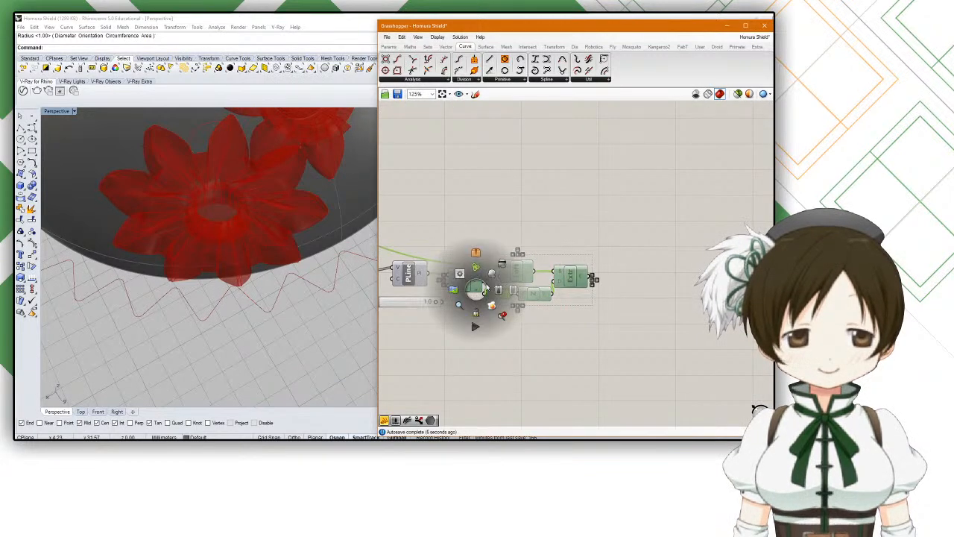
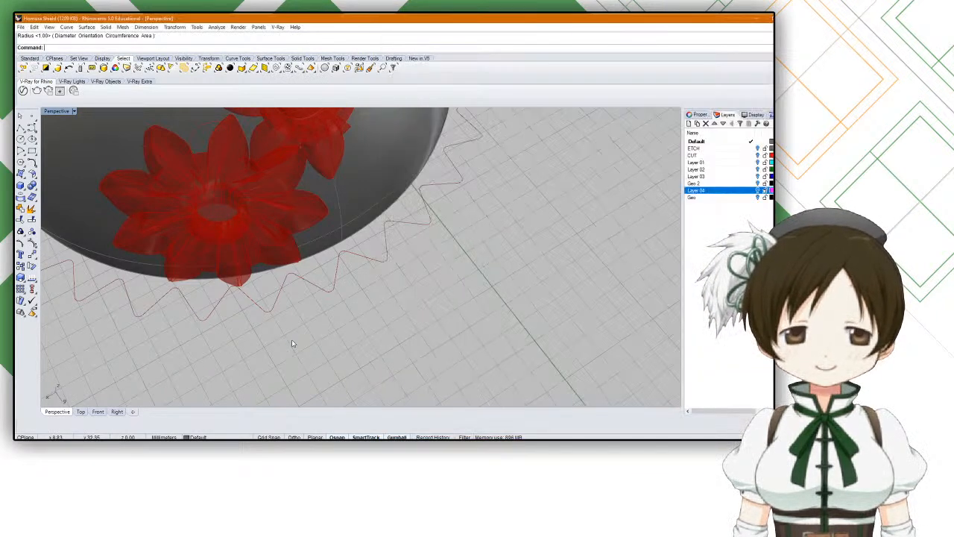
Step: Examine the rebuilt toothed ring around the shield's base from a distance and close up
right_click_drag(300, 316, 157, 251)
scroll(323, 277, "down", 8)
scroll(284, 235, "up", 7)
scroll(300, 255, "up", 4)
scroll(260, 244, "down", 10)
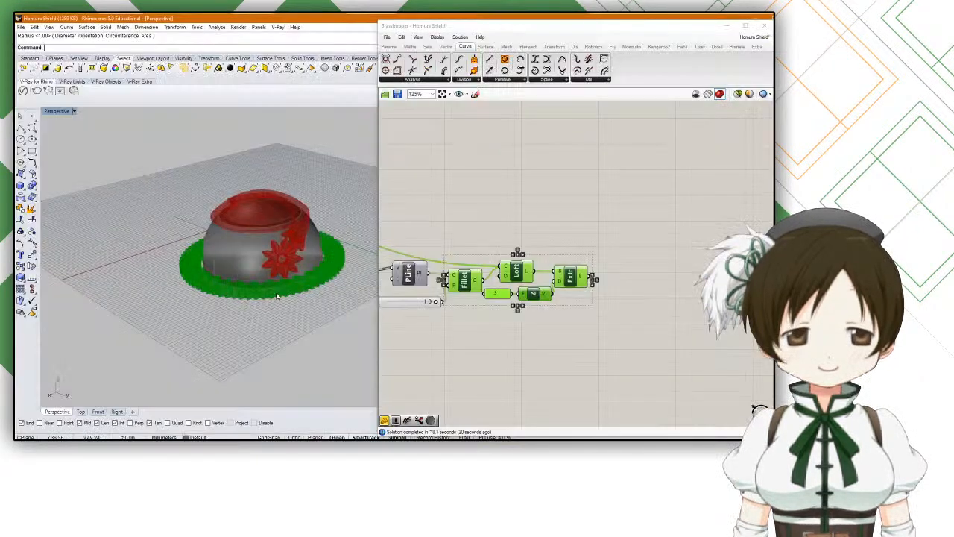
right_click_drag(342, 334, 271, 309)
scroll(274, 306, "up", 10)
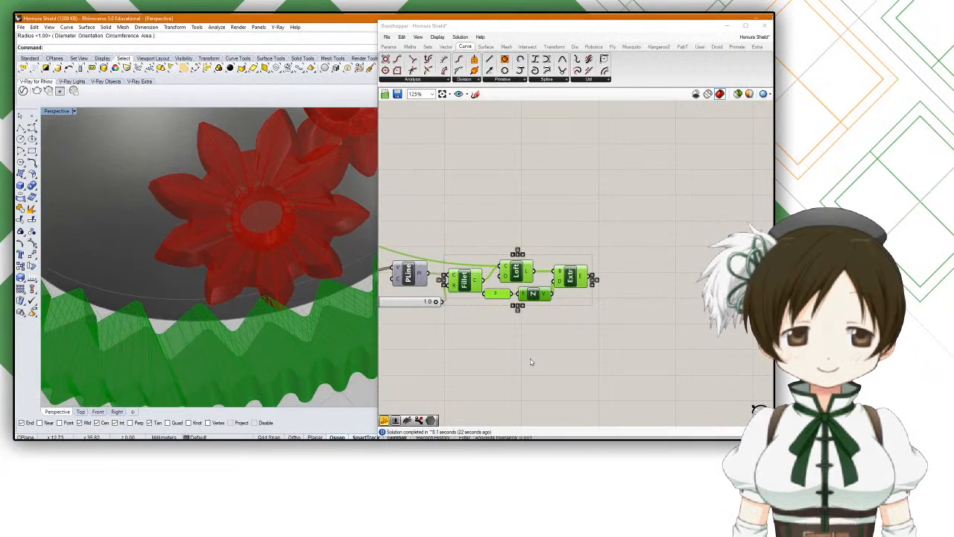
Step: Select only the Extrude component and examine its highlighted ring against the dome and flowers from several angles
left_click(528, 362)
left_click(568, 283)
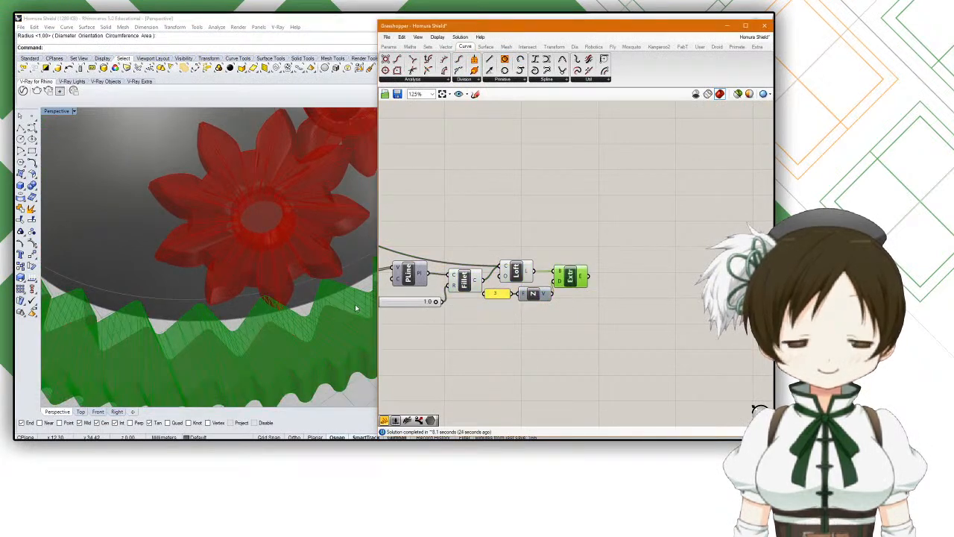
scroll(338, 308, "down", 3)
scroll(478, 311, "down", 1)
right_click_drag(502, 315, 514, 335)
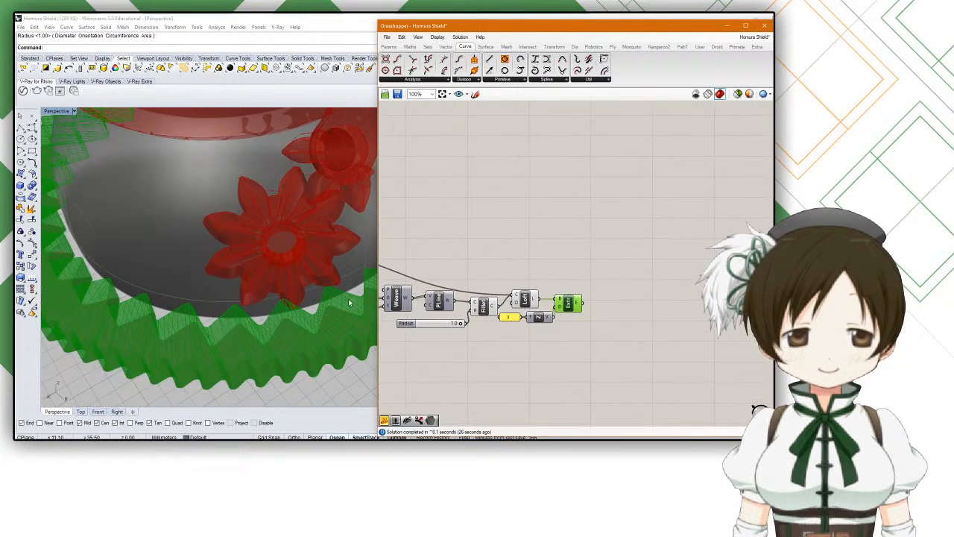
scroll(287, 286, "down", 6)
scroll(287, 281, "up", 4)
scroll(288, 282, "up", 4)
scroll(288, 282, "down", 8)
right_click_drag(288, 281, 280, 231)
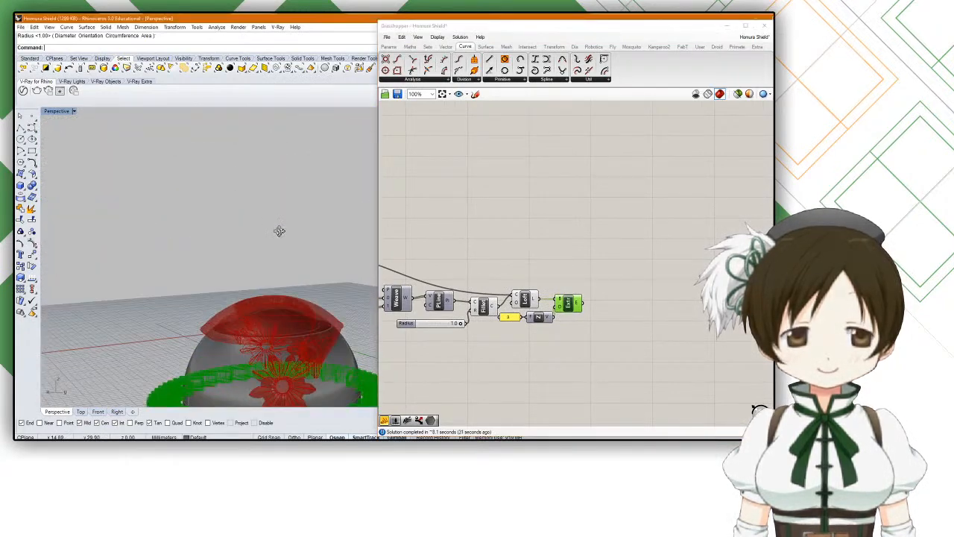
Step: Add a Move component to the canvas beyond the Extrude component
scroll(280, 258, "down", 8)
scroll(284, 280, "up", 8)
right_click_drag(284, 283, 277, 178, "shift")
right_click_drag(276, 239, 303, 193, "shift")
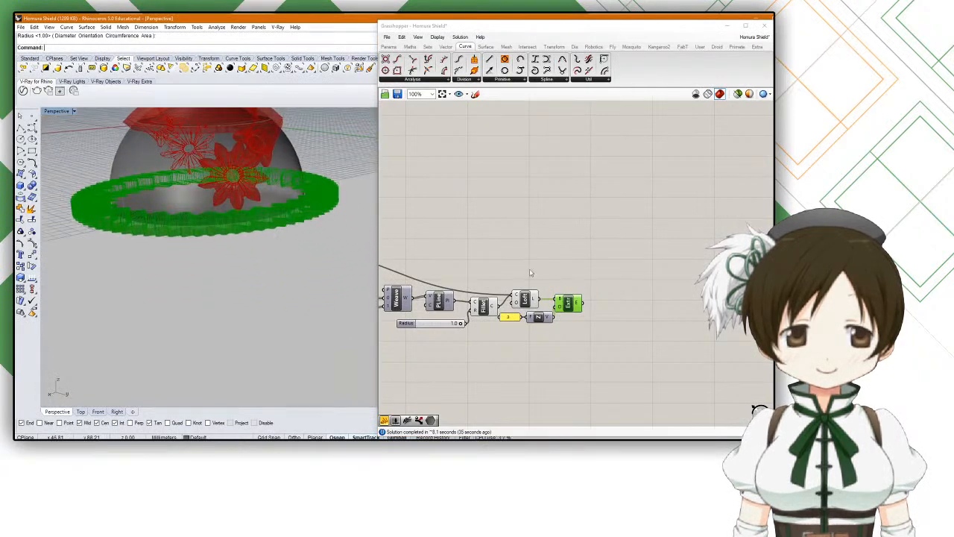
left_click(567, 294)
scroll(566, 294, "up", 5)
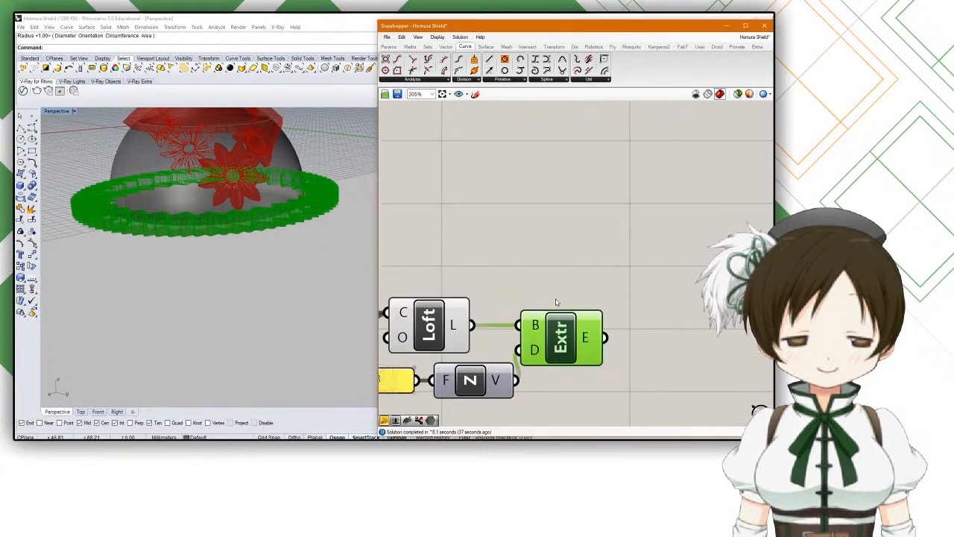
right_click_drag(555, 301, 555, 309)
scroll(556, 311, "down", 4)
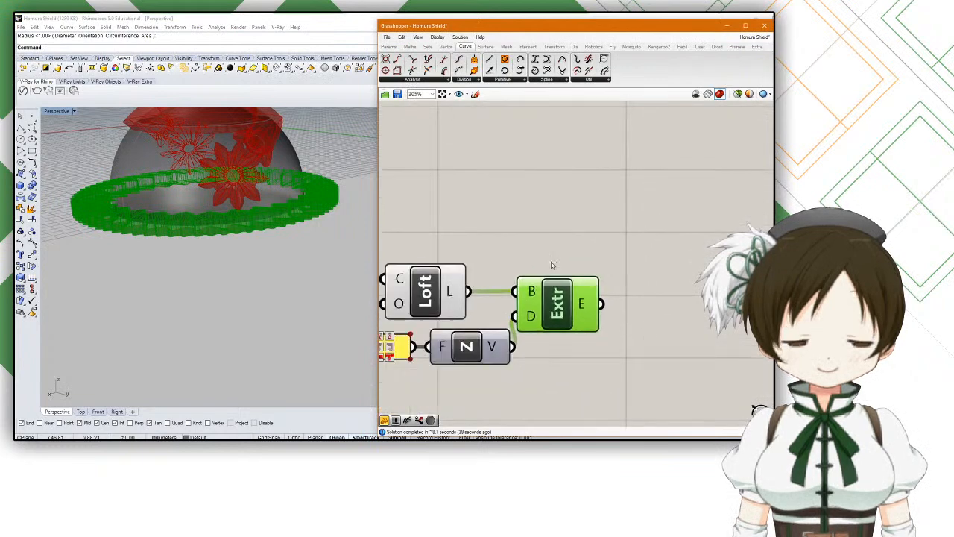
double_click(589, 262)
type("move")
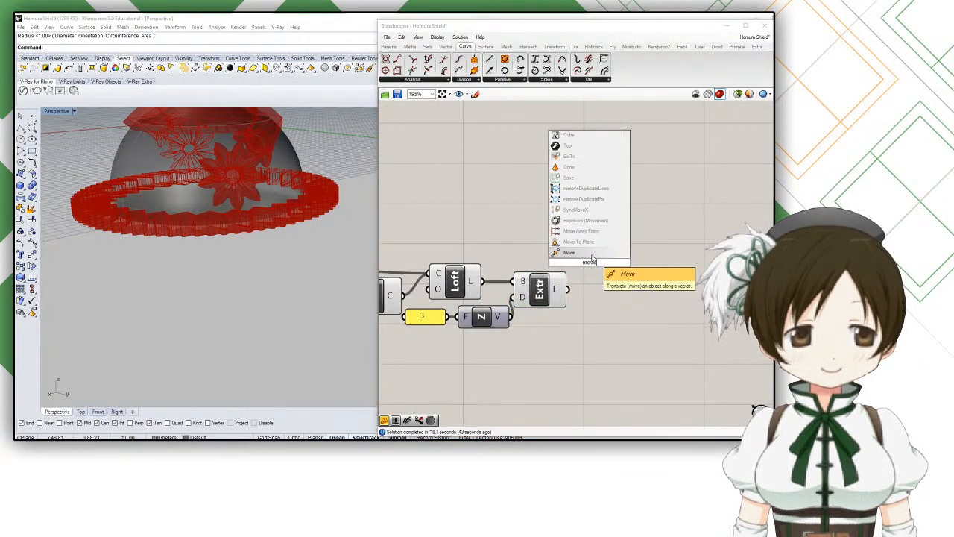
left_click(594, 252)
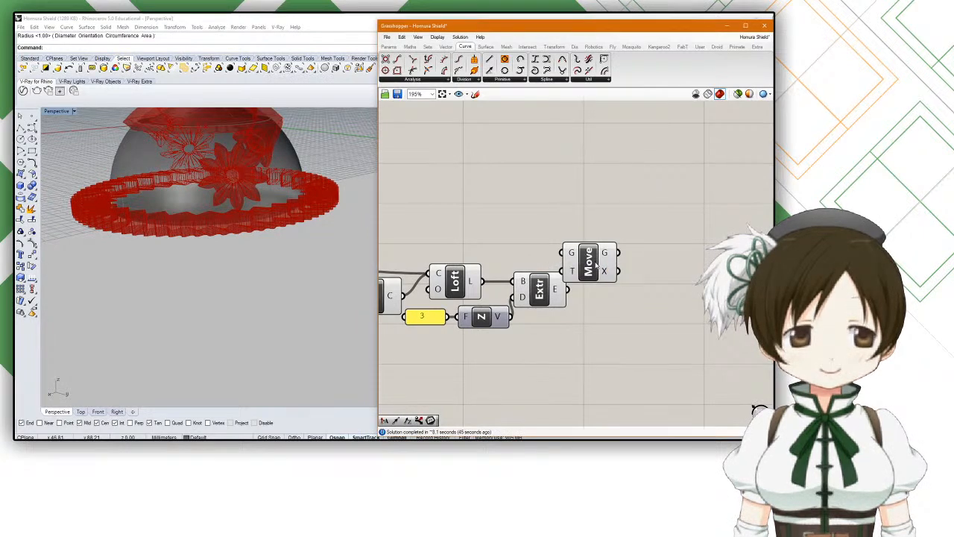
left_click_drag(595, 262, 694, 258)
Step: Add a Unit Z vector component and feed it into the Move component's translation input
double_click(640, 295)
type("z")
key("Return")
left_click_drag(640, 293, 657, 302)
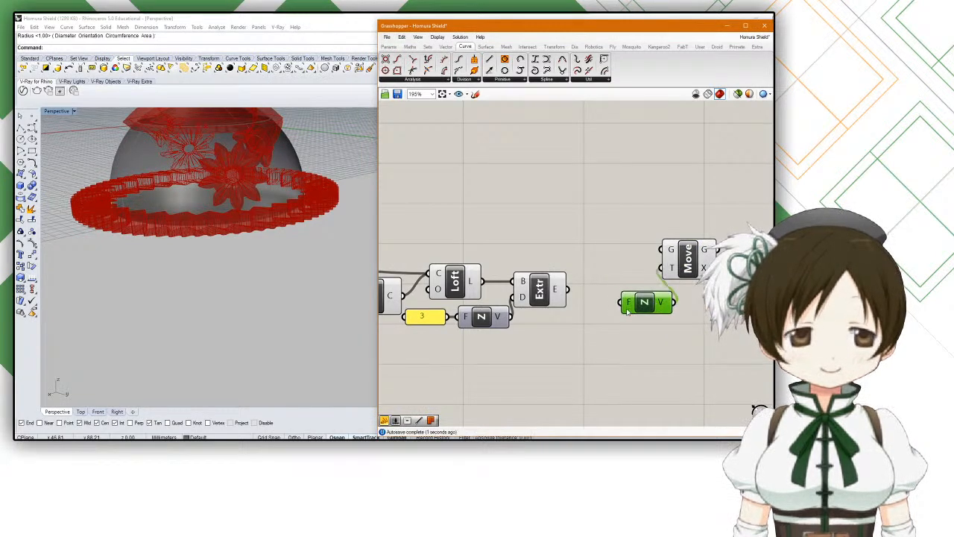
Step: Duplicate the value panel, set the copy to 2 and feed it into the new Unit Z factor
left_click(425, 319)
left_click(607, 351)
key("ctrl+v")
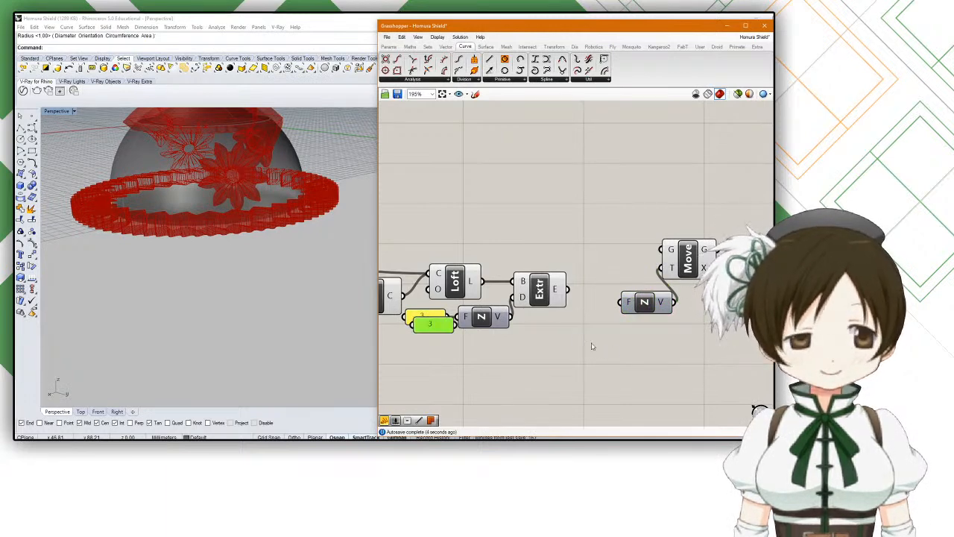
left_click_drag(420, 317, 576, 318)
double_click(589, 321)
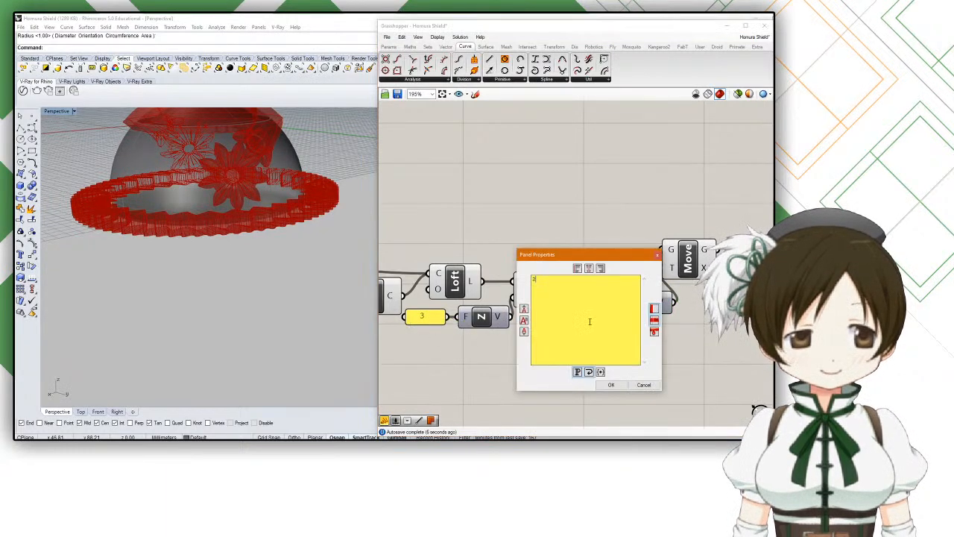
left_click(622, 386)
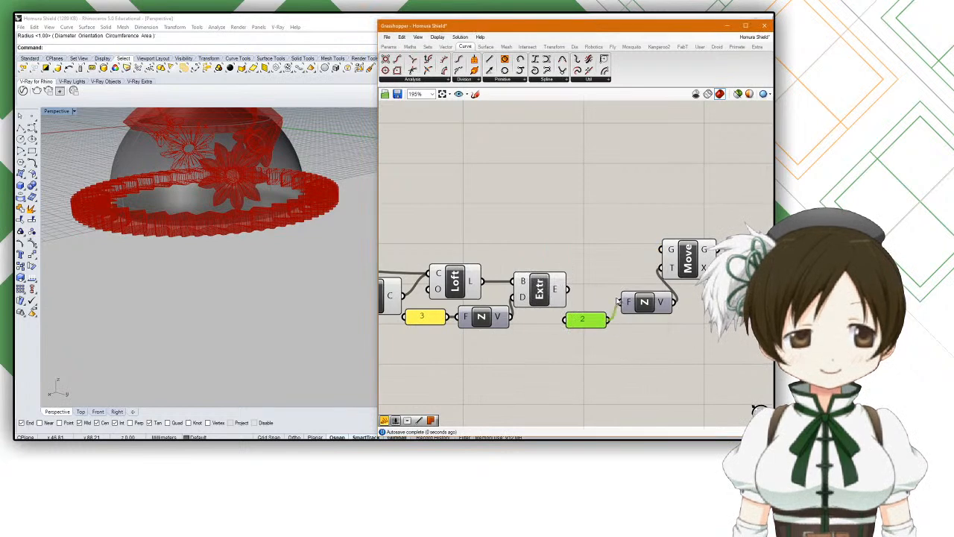
left_click_drag(598, 320, 605, 304)
Step: Shift the Move component, its Unit Z vector and the value panel 2 together lower on the canvas
right_click_drag(190, 245, 246, 231)
scroll(242, 223, "up", 4)
scroll(236, 234, "up", 3)
right_click_drag(630, 262, 599, 249)
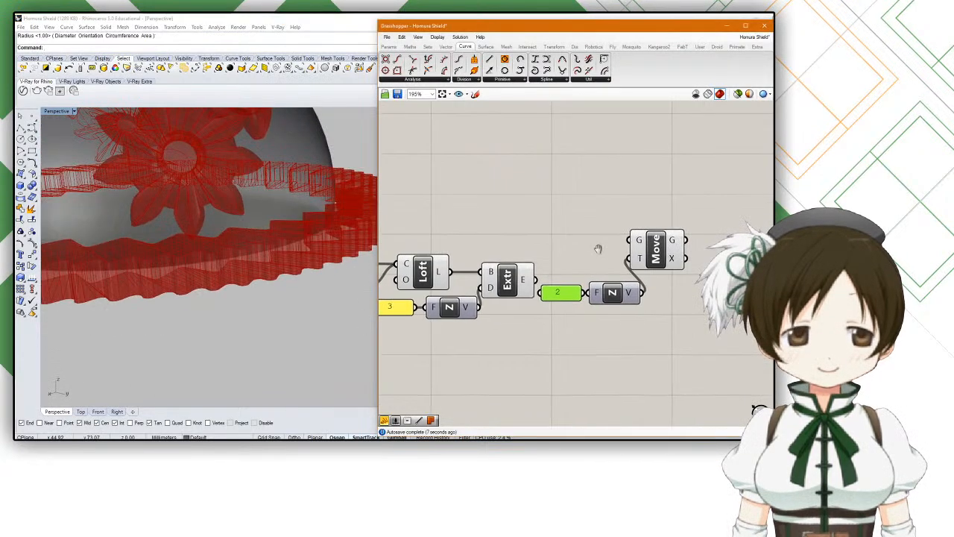
left_click_drag(663, 323, 540, 228)
left_click_drag(647, 255, 645, 301)
Step: Turn off the previews of the Extrude and Loft components and connect the extrusion to Move's geometry input
left_click(507, 280)
middle_click(521, 276)
left_click(546, 250)
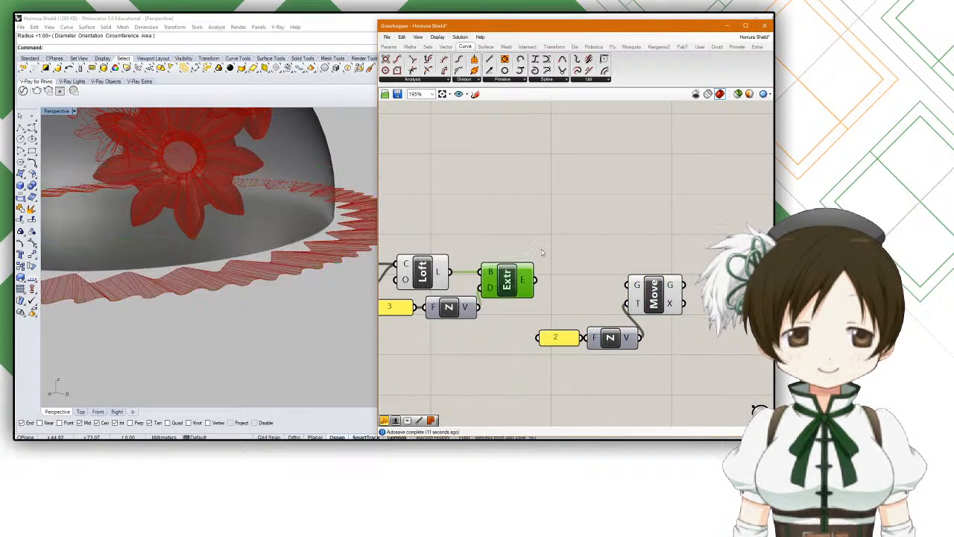
left_click(431, 270)
middle_click(429, 269)
left_click(456, 244)
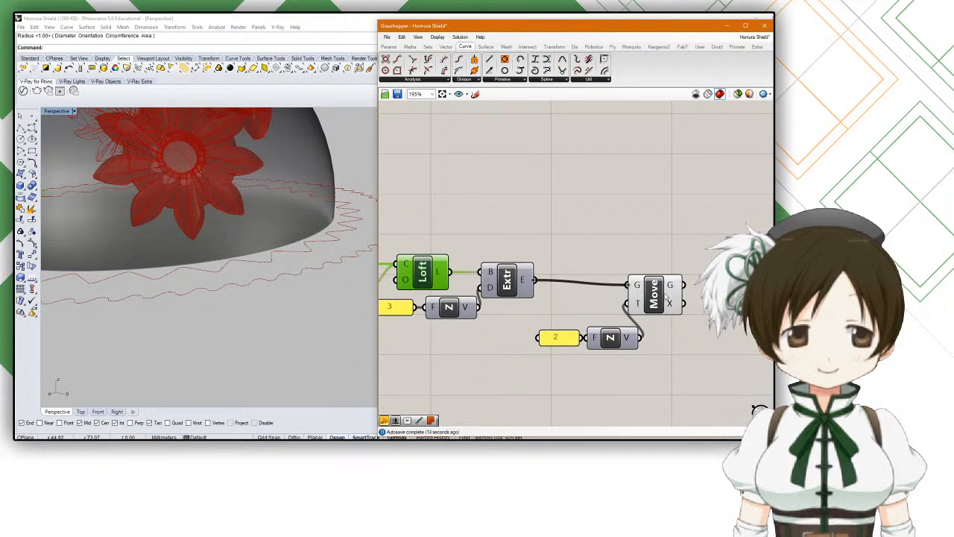
Step: Draw a vertical solid cylinder at the dome's base, reaching under the toothed ring and ending at the ring's underside
right_click_drag(228, 252, 261, 246)
left_click(54, 189)
right_click_drag(189, 335, 211, 314)
left_click(199, 199)
right_click_drag(208, 249, 245, 298)
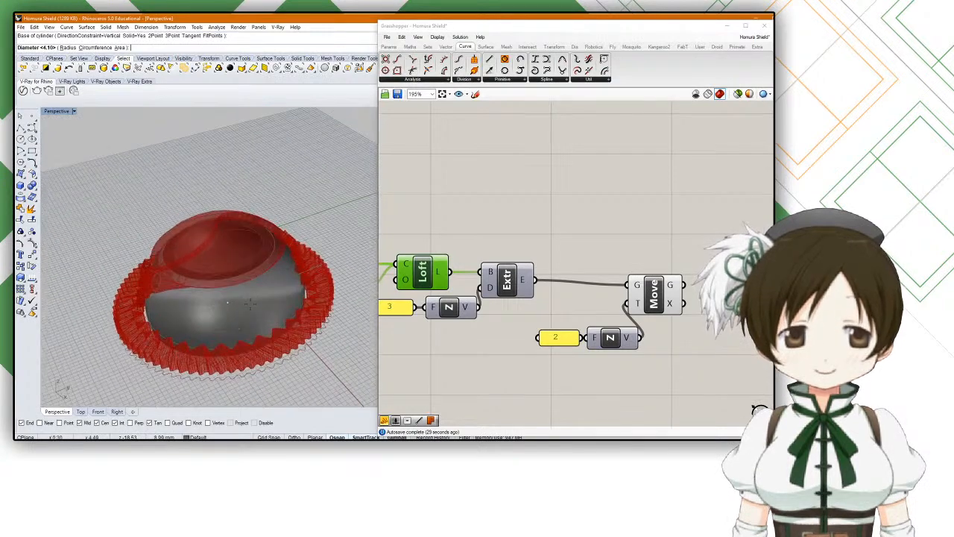
scroll(245, 298, "up", 10)
right_click_drag(336, 365, 297, 295, "shift")
left_click(290, 299)
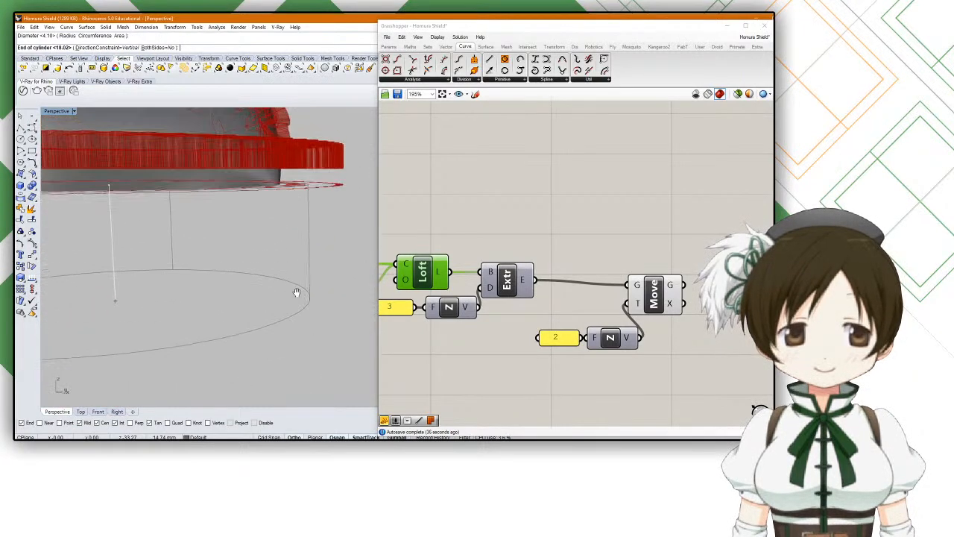
double_click(55, 112)
right_click_drag(256, 288, 262, 319, "shift")
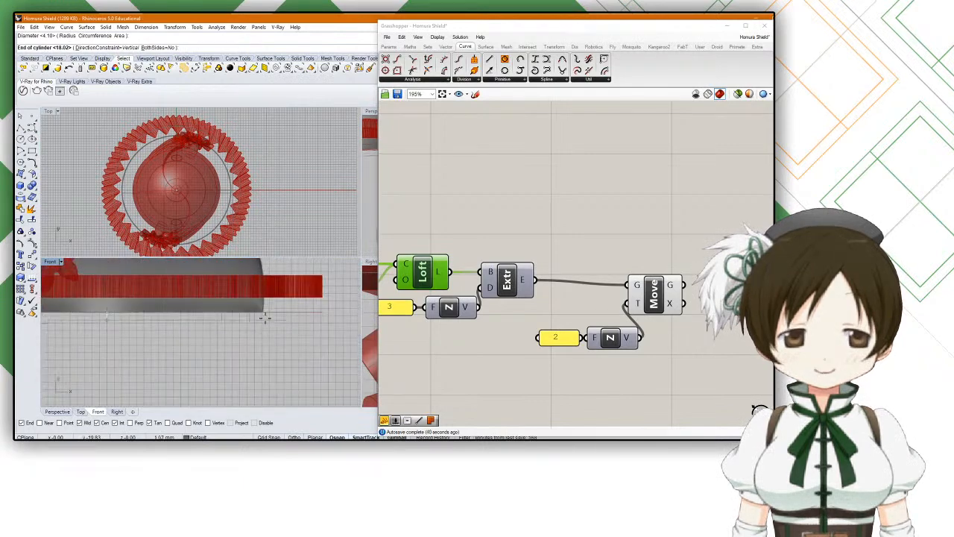
scroll(268, 308, "up", 4)
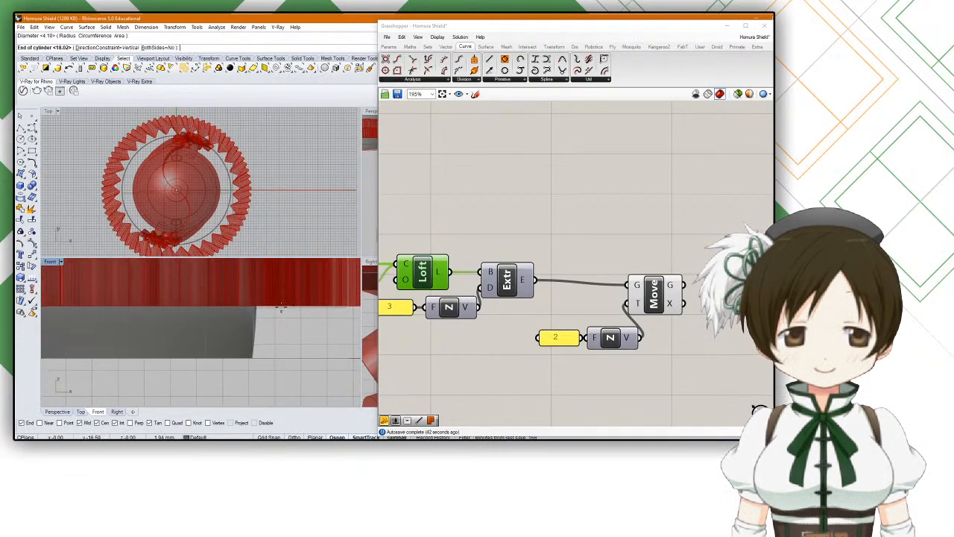
left_click(281, 310)
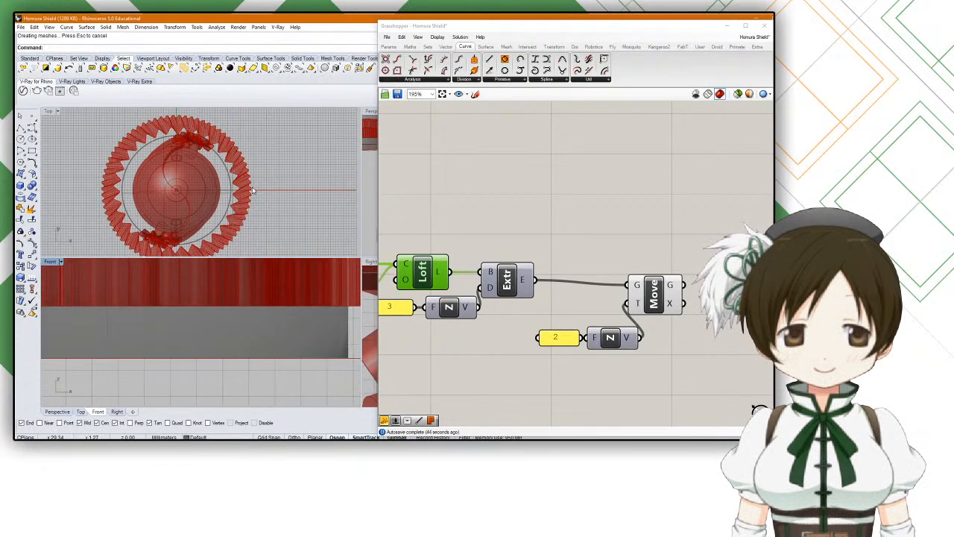
Step: Save the Grasshopper definition and minimize its window, returning to the Rhino model in a maximized Perspective view
left_click(397, 94)
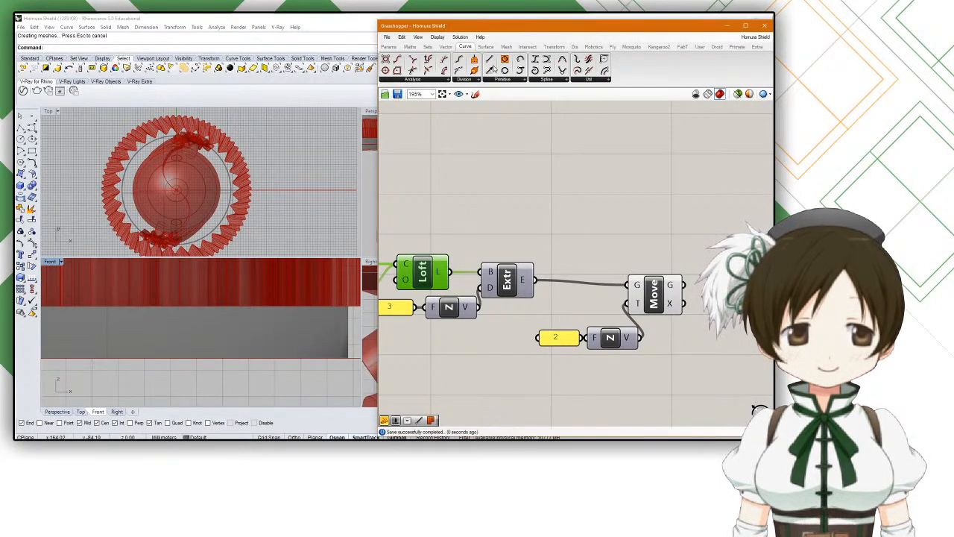
left_click(727, 27)
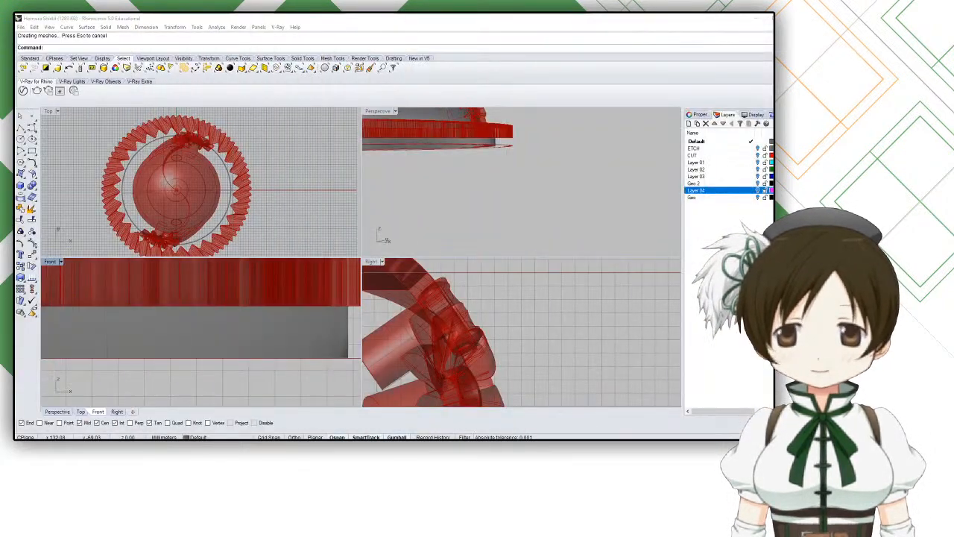
double_click(376, 112)
right_click_drag(375, 113, 320, 199)
Step: Combine the dome body and the new base cylinder with a Boolean union
left_click(321, 199)
left_click(321, 240, "shift")
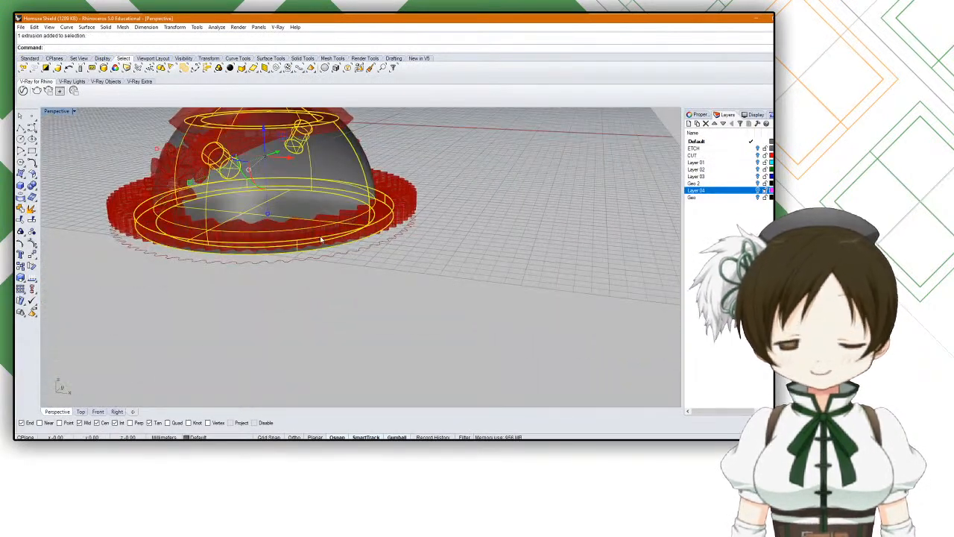
type("Uni")
key("Return")
left_click(320, 240)
left_click(368, 326)
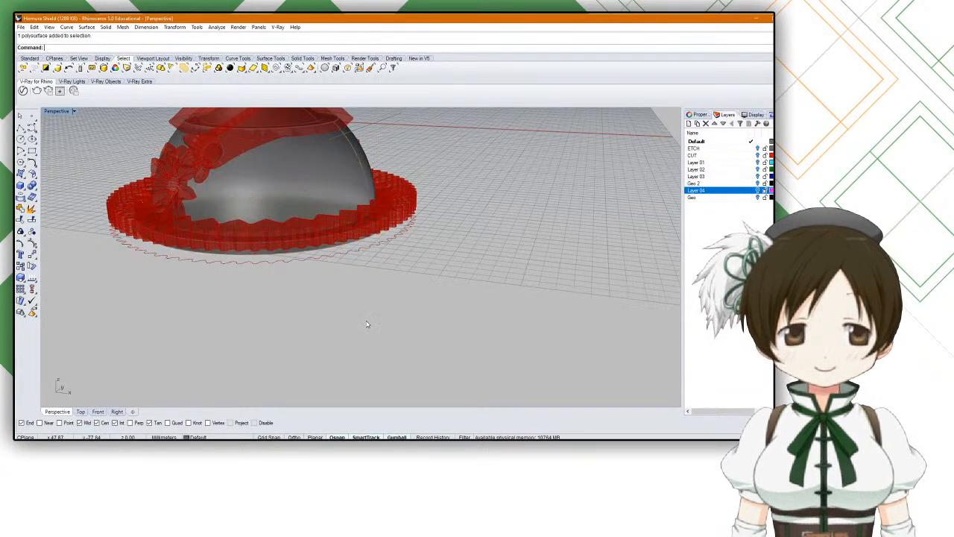
Step: Bake the previewed flowers, cap and toothed ring into the Rhino model as real geometry
scroll(368, 326, "down", 7)
scroll(358, 294, "up", 7)
right_click_drag(359, 297, 421, 287)
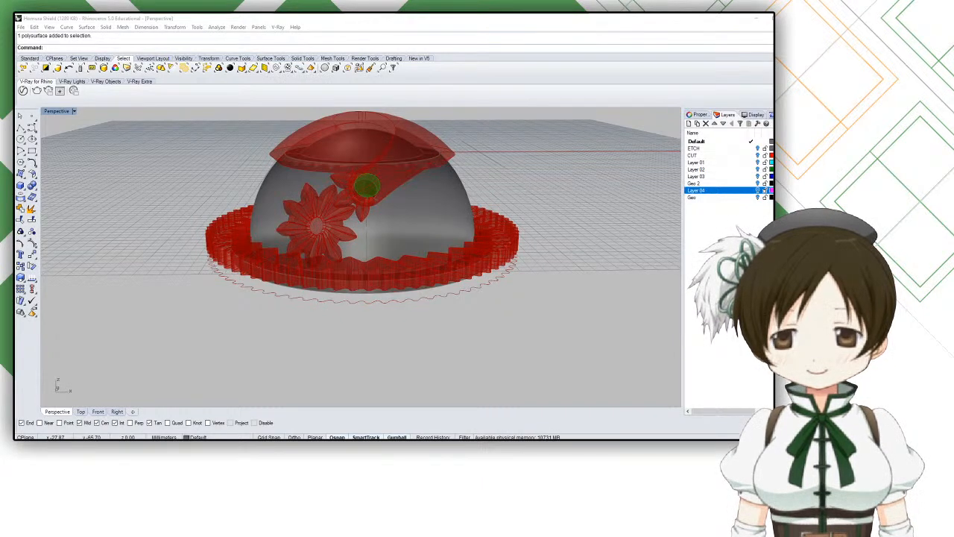
mouse_move(416, 278)
right_mouse_down()
mouse_move(234, 255)
mouse_move(288, 277)
mouse_move(413, 283)
right_mouse_up()
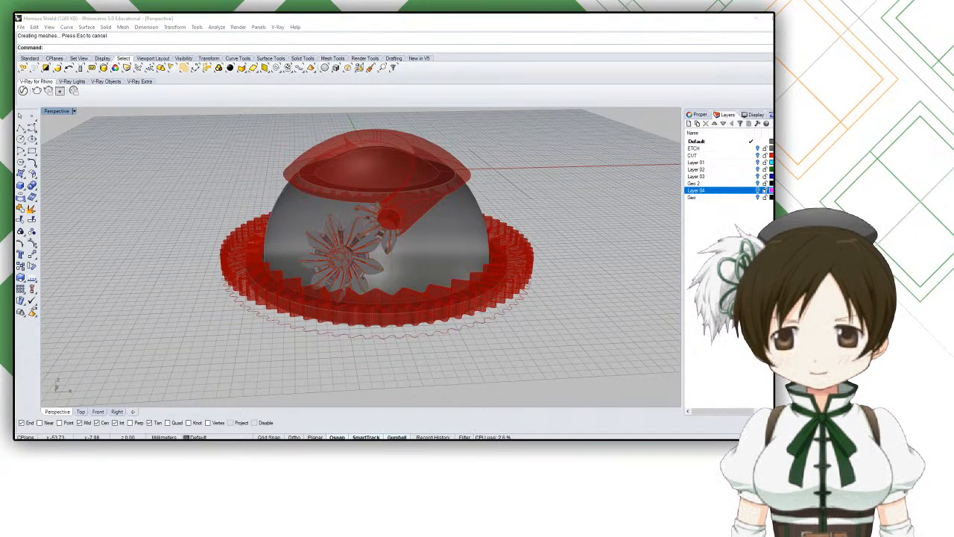
right_click_drag(255, 309, 311, 279)
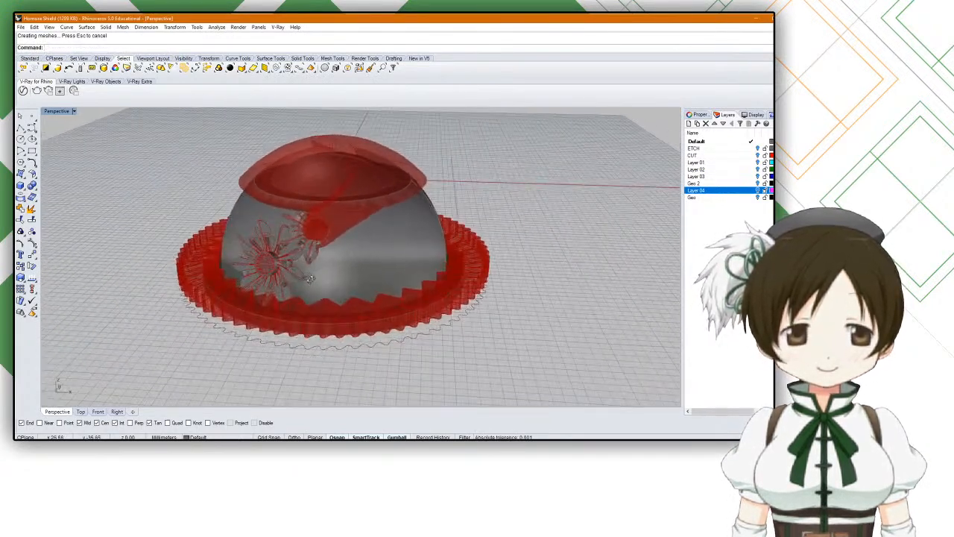
scroll(293, 282, "up", 3)
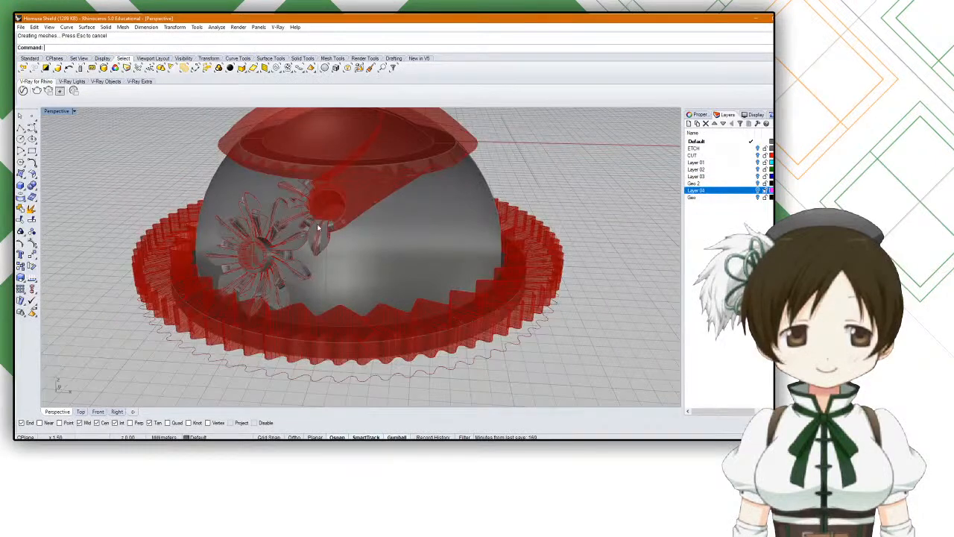
left_click(319, 223)
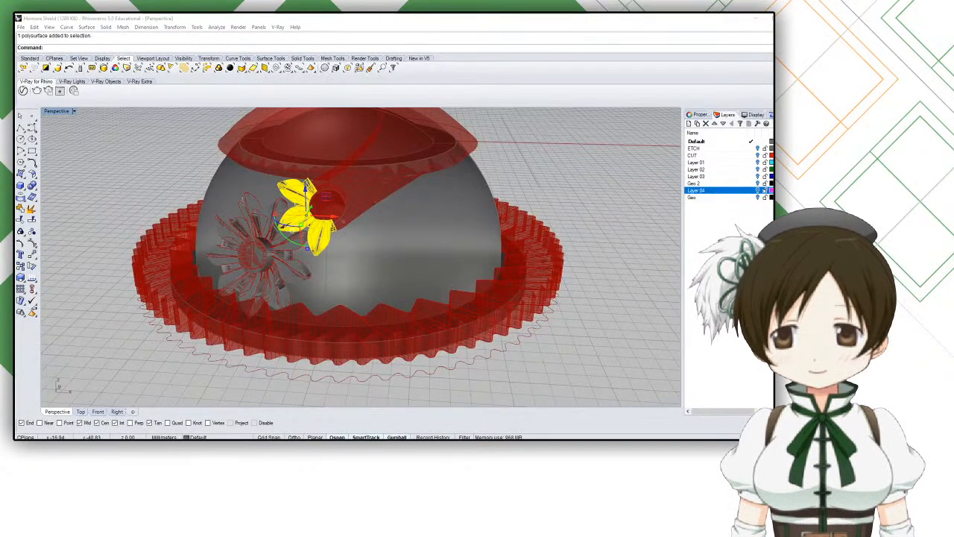
left_click(328, 204, "shift")
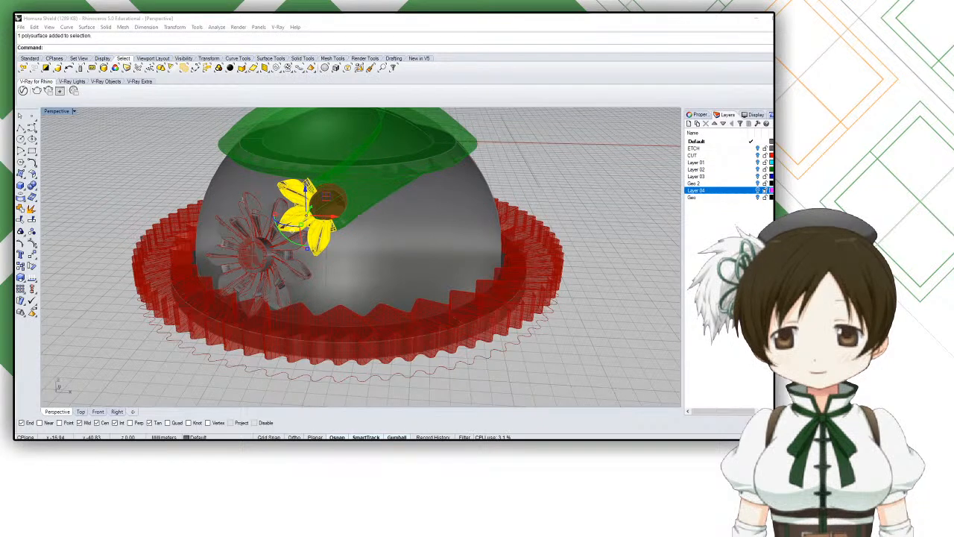
left_click(306, 277)
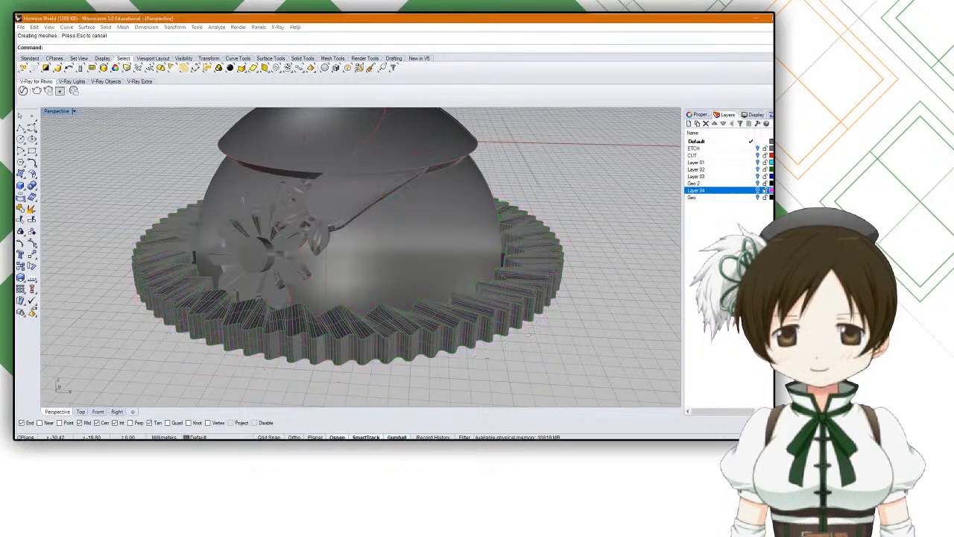
Step: Examine the cylindrical peg passing through the dome wall and the baked parts around it
scroll(397, 230, "down", 6)
right_click_drag(397, 229, 271, 245)
scroll(339, 234, "up", 8)
left_click(335, 236)
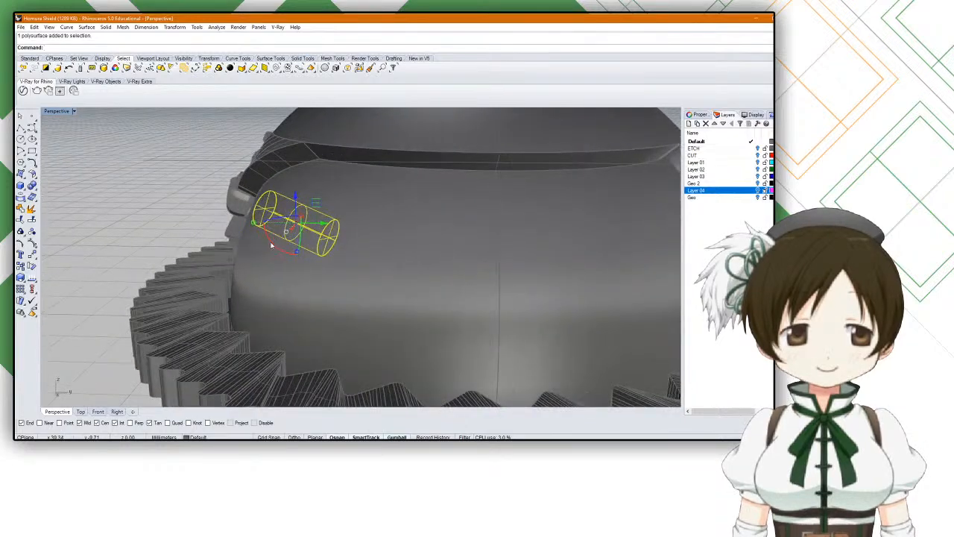
scroll(272, 246, "down", 10)
right_click_drag(485, 244, 419, 257)
scroll(419, 257, "up", 5)
scroll(410, 258, "down", 3)
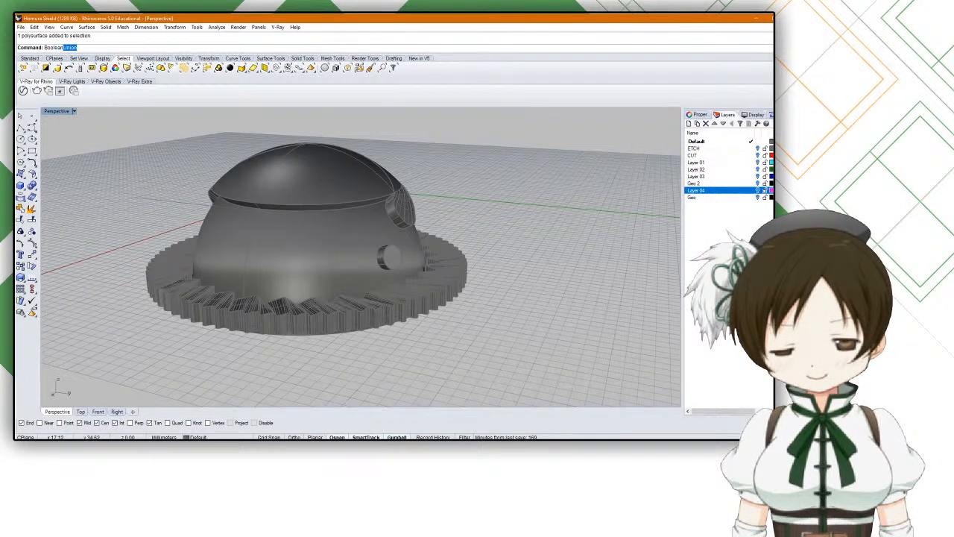
Step: Run a Boolean difference on the dome body, using the round peg solids at the flowers as cutters
type("D")
key("Return")
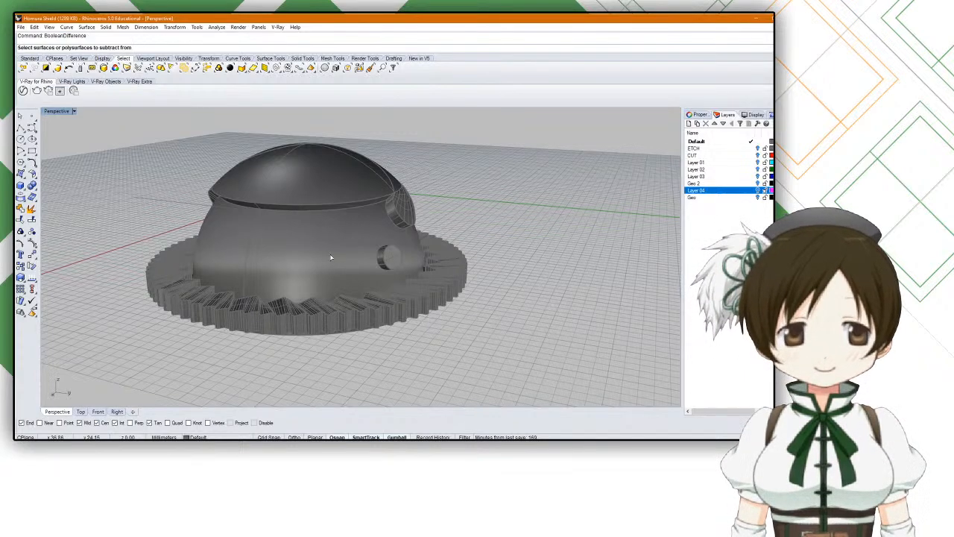
left_click(341, 256)
key("Return")
left_click(384, 259)
right_click_drag(384, 259, 341, 264)
left_click(338, 271)
left_click(338, 271)
key("Return")
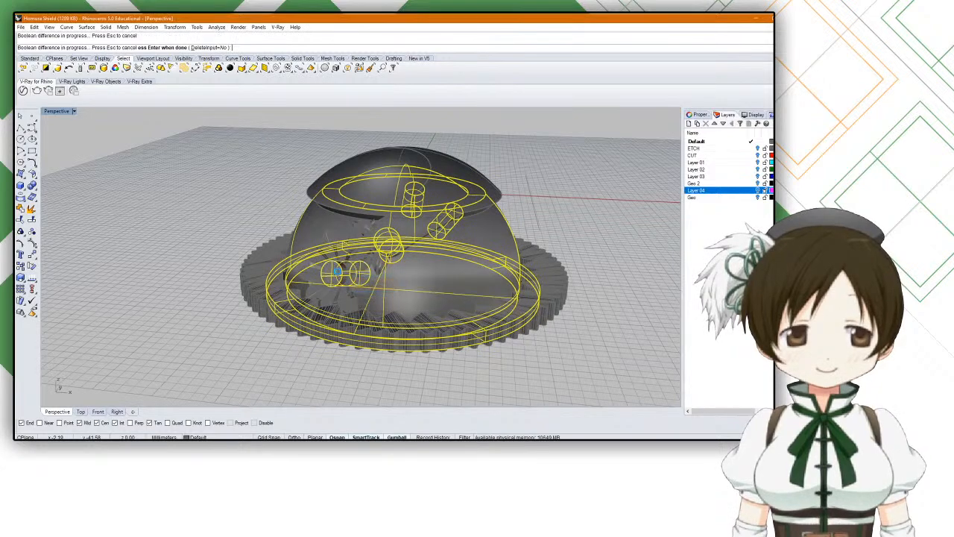
Step: Temporarily move the curved cap and strap polysurface away from the dome along X for inspection, and undo the move
left_click(377, 252)
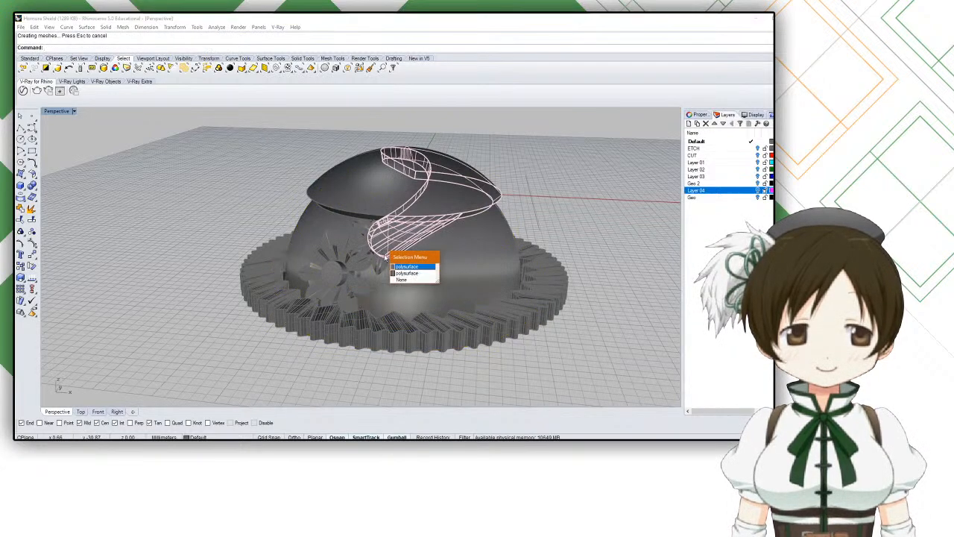
left_click(401, 267)
right_click_drag(396, 228, 337, 255)
left_click(313, 205)
left_click(313, 203)
left_click(337, 256)
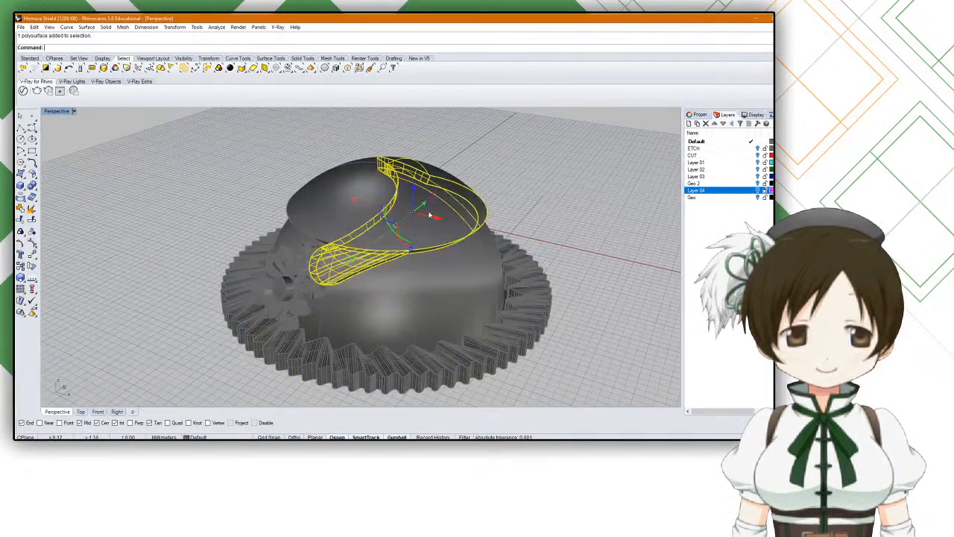
left_click_drag(437, 220, 534, 245)
left_click(249, 231)
right_click_drag(249, 230, 78, 217)
key("ctrl+z")
Step: Examine the flowers at the dome's edge and the round peg passing through the large flower, from several angles
left_click(377, 321)
right_click_drag(376, 320, 563, 278)
scroll(341, 271, "up", 10)
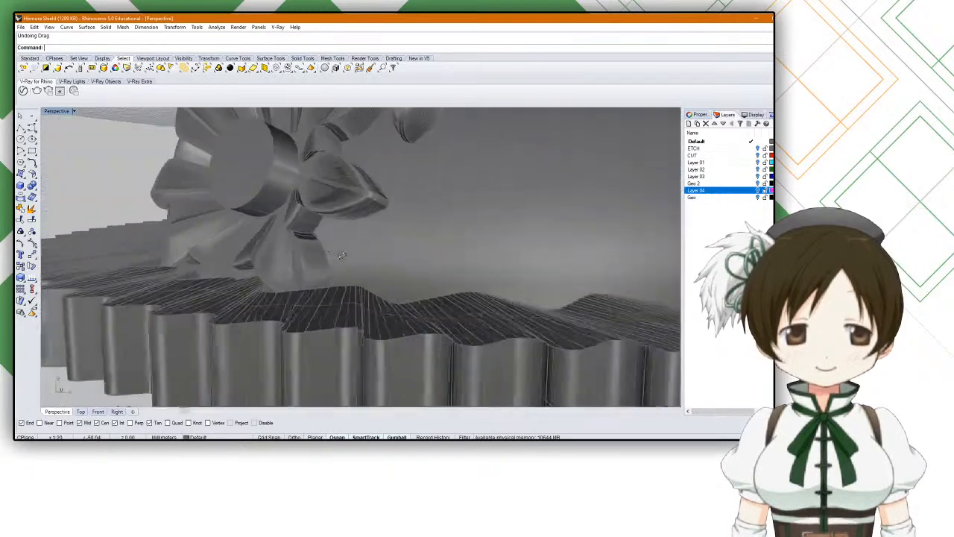
left_click(186, 272)
scroll(155, 269, "down", 6)
right_click_drag(142, 258, 246, 257)
key("Escape")
left_click(210, 289)
key("Escape")
scroll(205, 288, "up", 3)
scroll(204, 284, "down", 3)
left_click(248, 265)
left_click(268, 251)
scroll(255, 258, "down", 5)
scroll(243, 264, "up", 6)
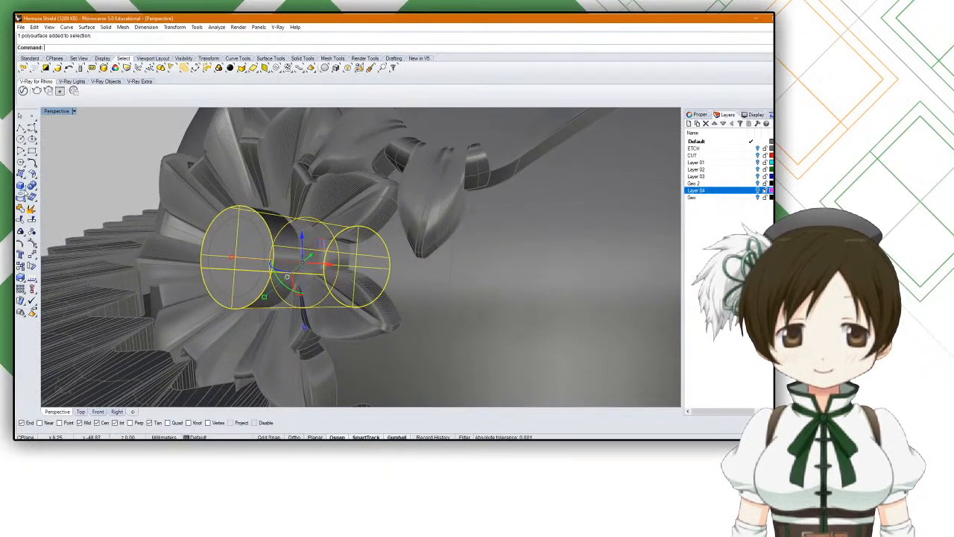
left_click(22, 190)
left_click(44, 199)
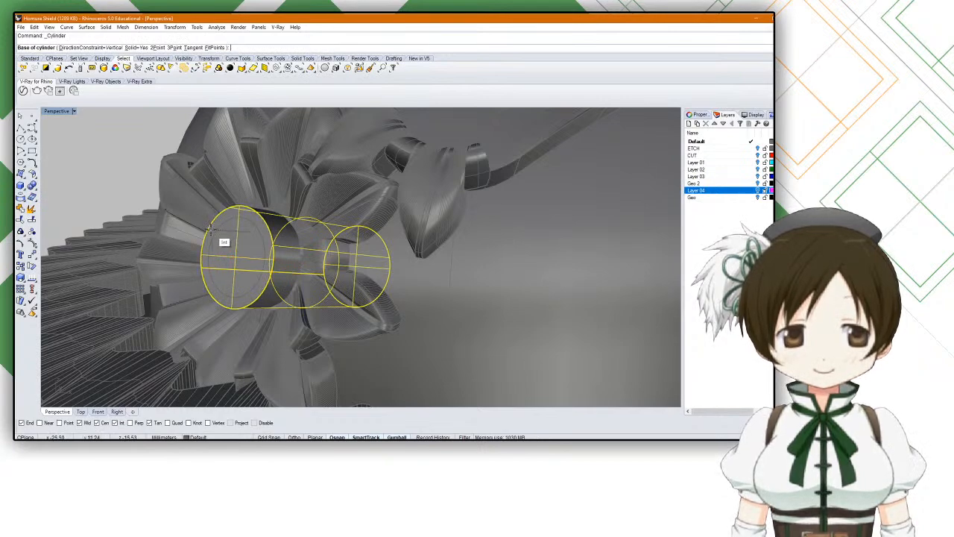
right_click_drag(233, 210, 298, 207)
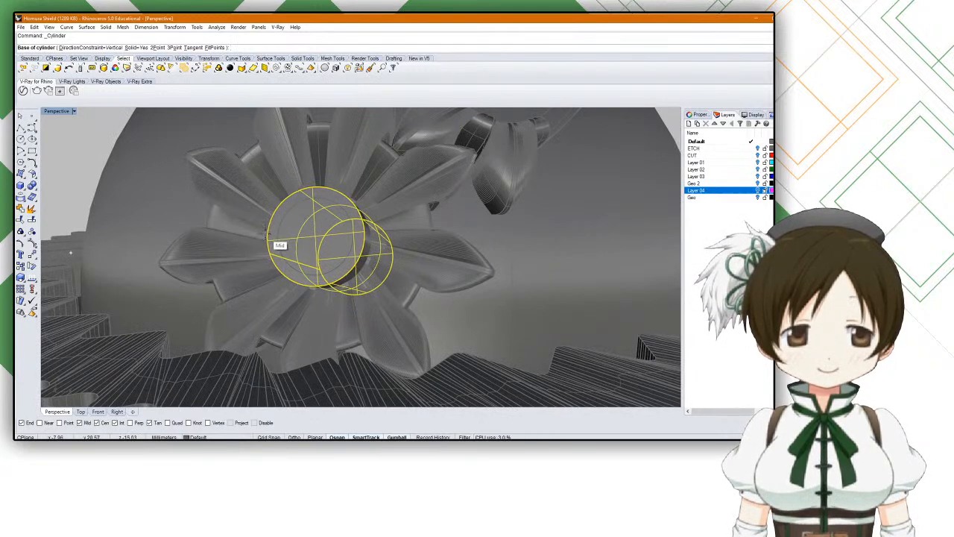
scroll(283, 276, "up", 2)
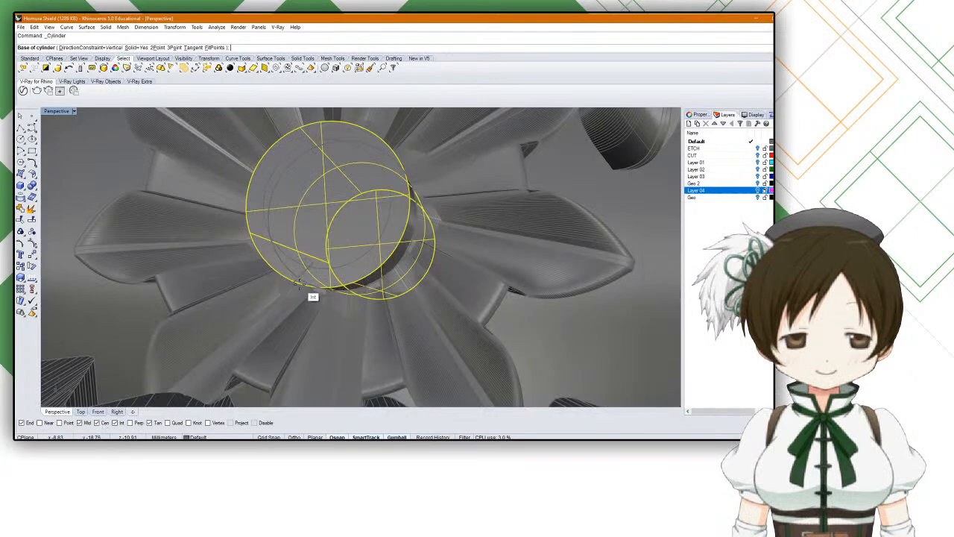
right_click_drag(287, 282, 200, 242)
key("Escape")
key("Delete")
key("Return")
key("Escape")
key("ctrl+z")
key("Return")
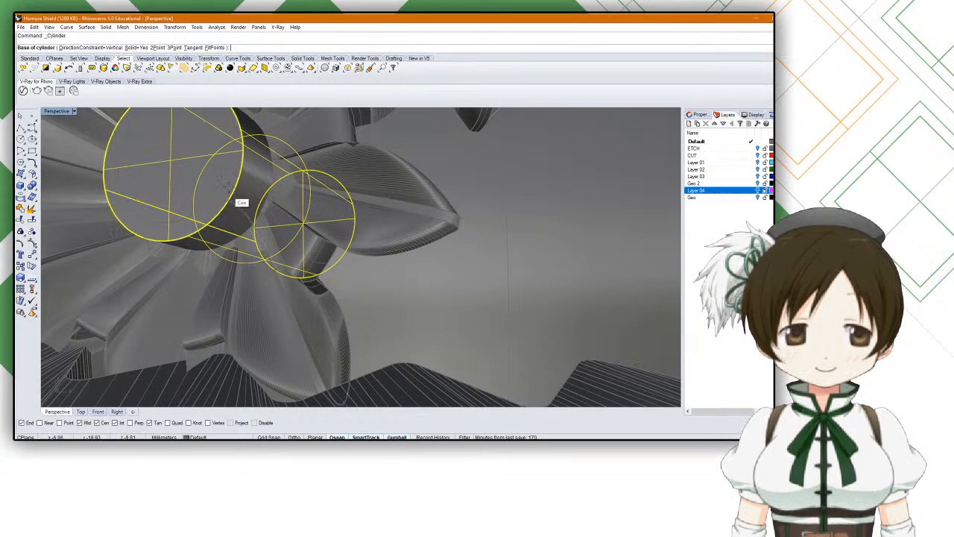
key("Escape")
Step: Start a vertical solid cylinder with its base point at the outer end of the flower's peg, using the Radius option for its size
scroll(237, 179, "down", 5)
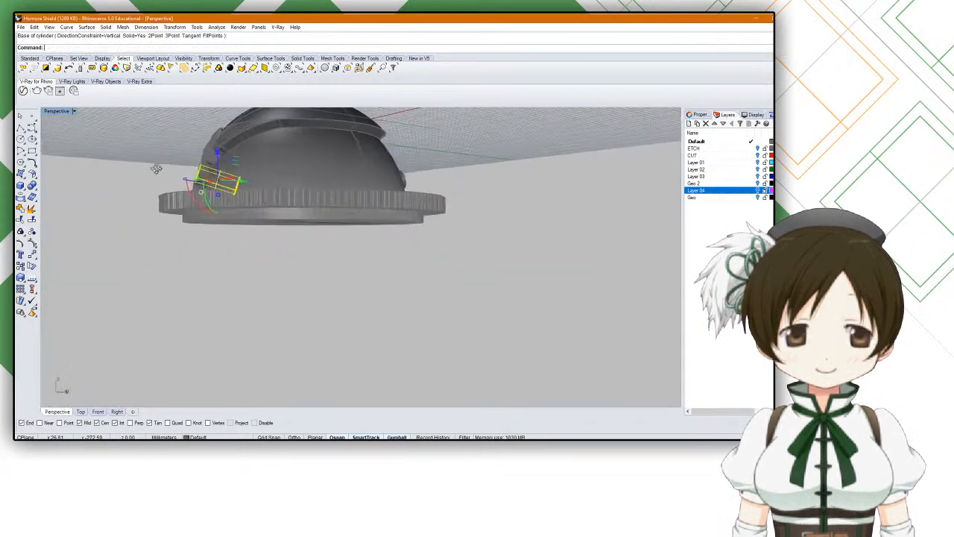
scroll(180, 172, "up", 5)
right_click_drag(180, 172, 301, 184)
key("Return")
scroll(301, 185, "up", 2)
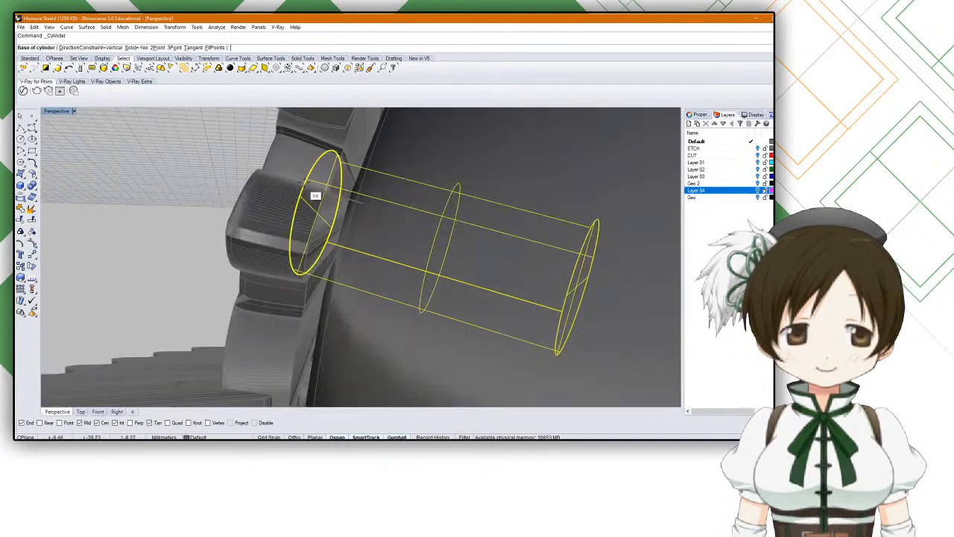
left_click(313, 173)
right_click_drag(285, 164, 320, 203)
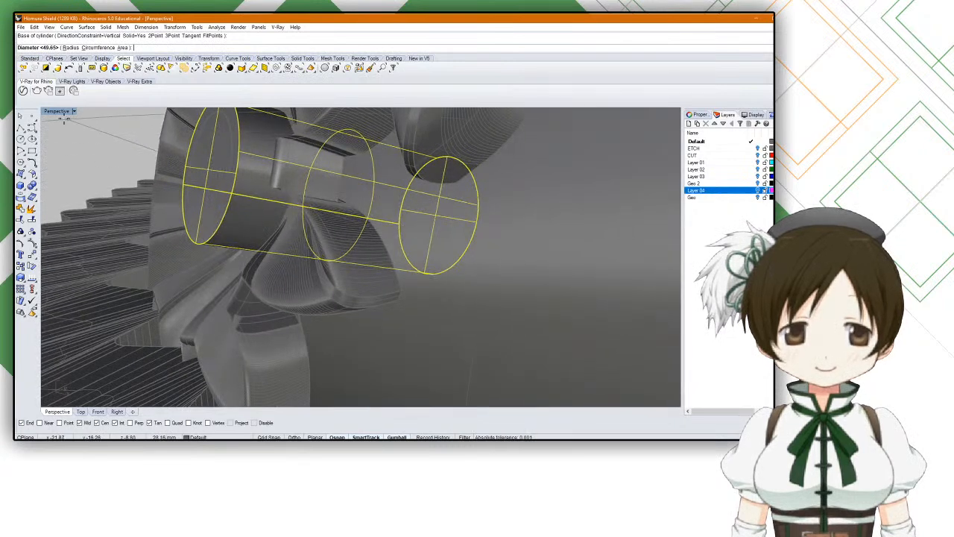
double_click(60, 112)
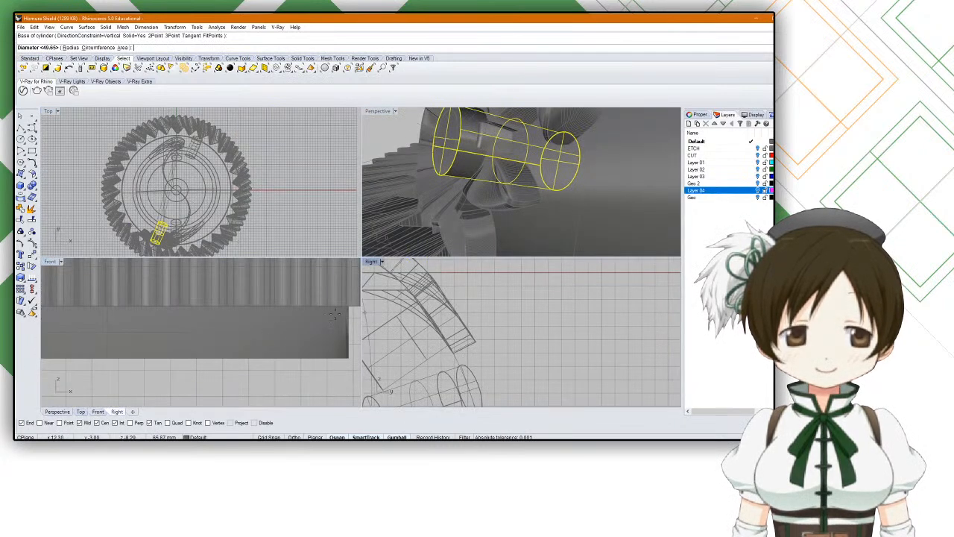
scroll(257, 330, "down", 8)
scroll(158, 300, "up", 10)
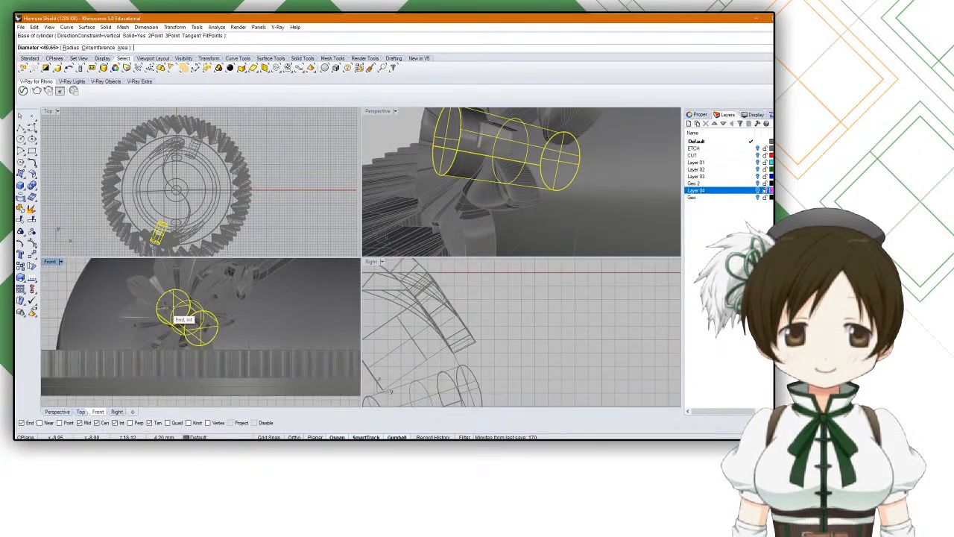
type("r")
key("Return")
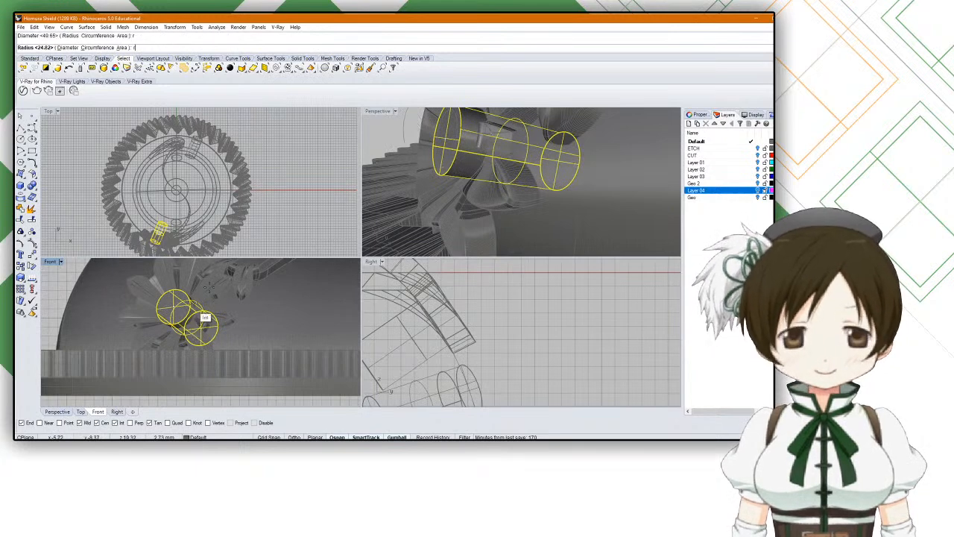
Step: Set the cylinder's base radius by eye in the Top view, making it larger than the peg
right_click_drag(482, 185, 458, 194)
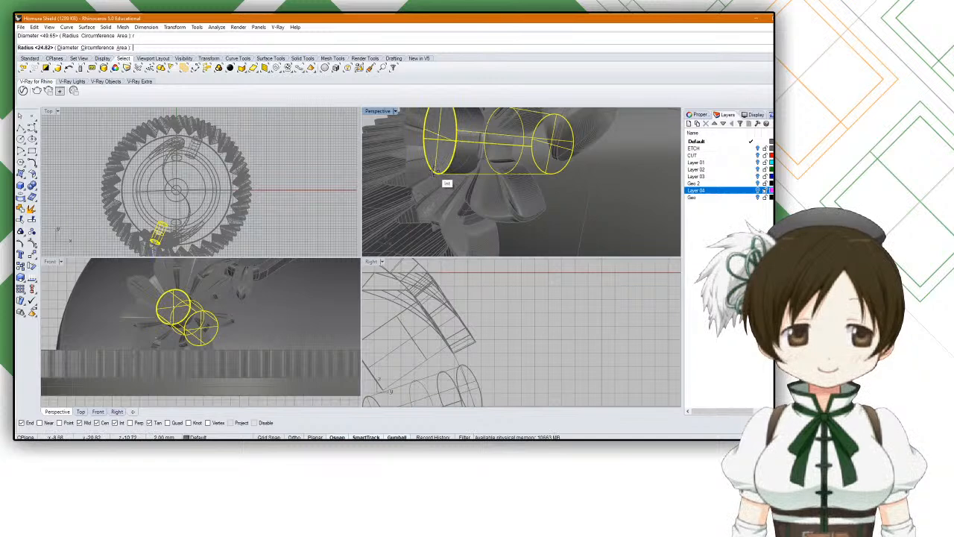
right_click_drag(439, 171, 565, 150)
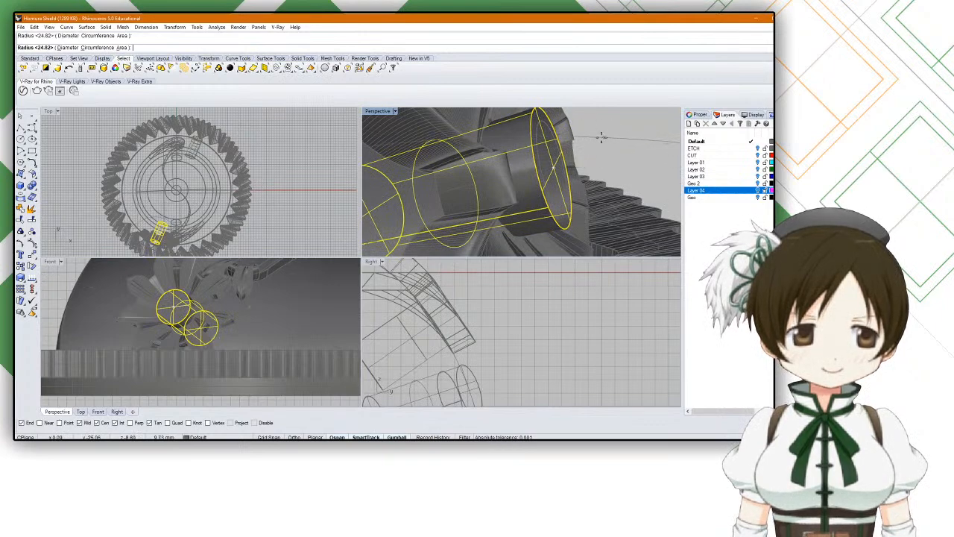
scroll(602, 137, "down", 5)
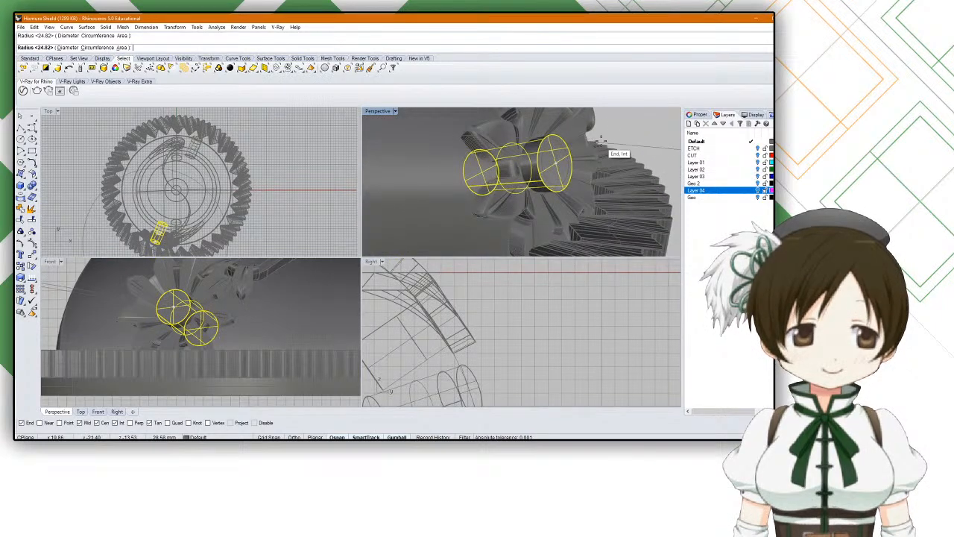
right_click_drag(589, 139, 533, 151)
right_click_drag(234, 193, 243, 145)
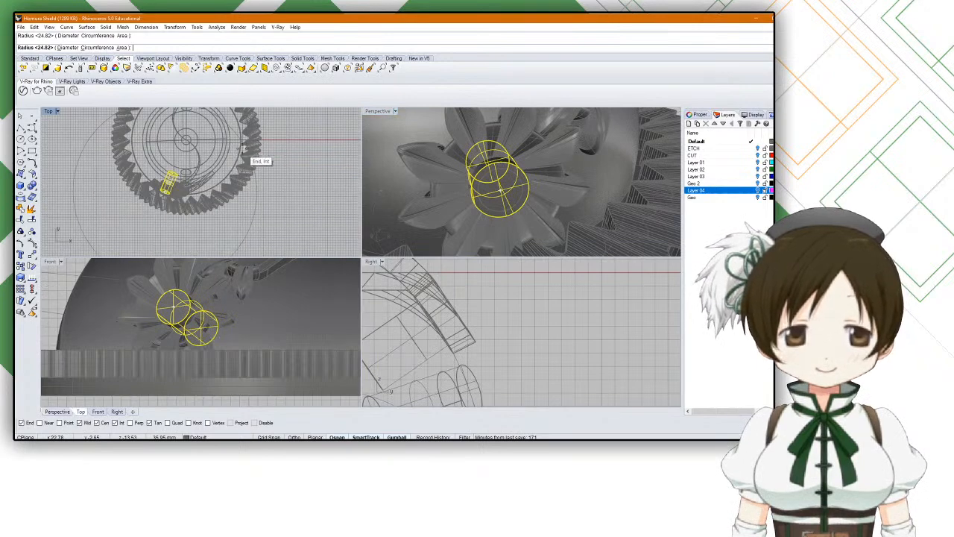
scroll(183, 185, "up", 12)
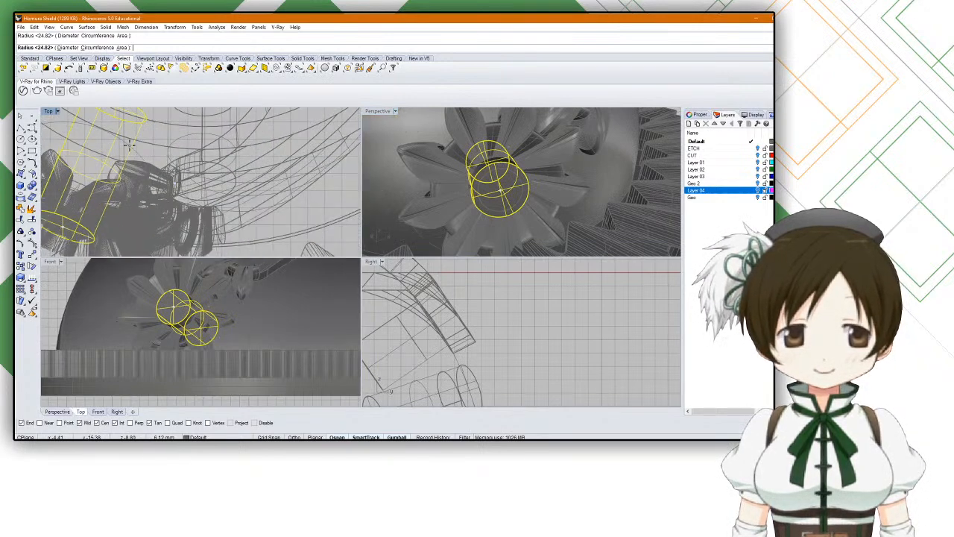
right_click_drag(128, 145, 188, 151)
left_click(153, 164)
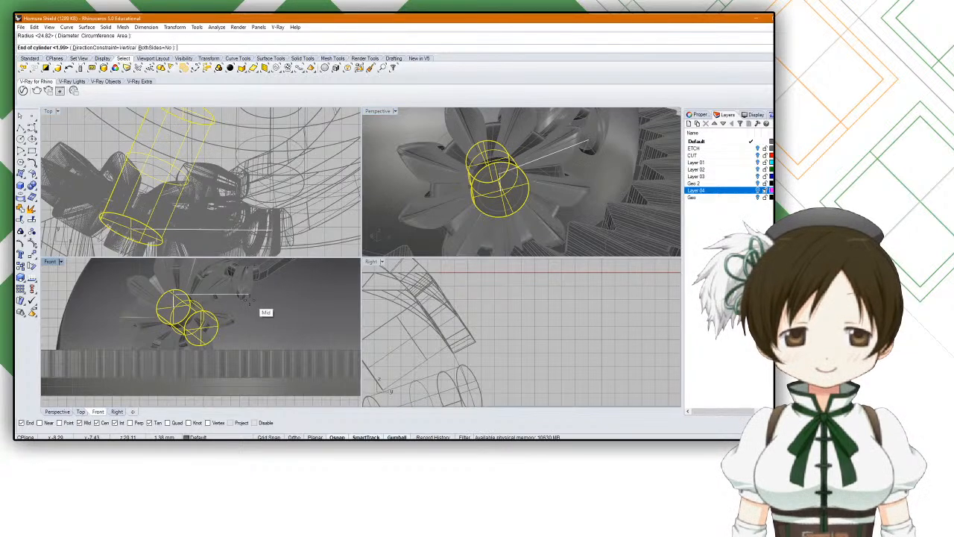
Step: Set the cylinder's height in the Right view and select the finished solid
right_click_drag(235, 300, 215, 298)
scroll(502, 305, "down", 6)
right_click_drag(503, 305, 618, 337)
scroll(618, 337, "down", 3)
scroll(536, 337, "up", 8)
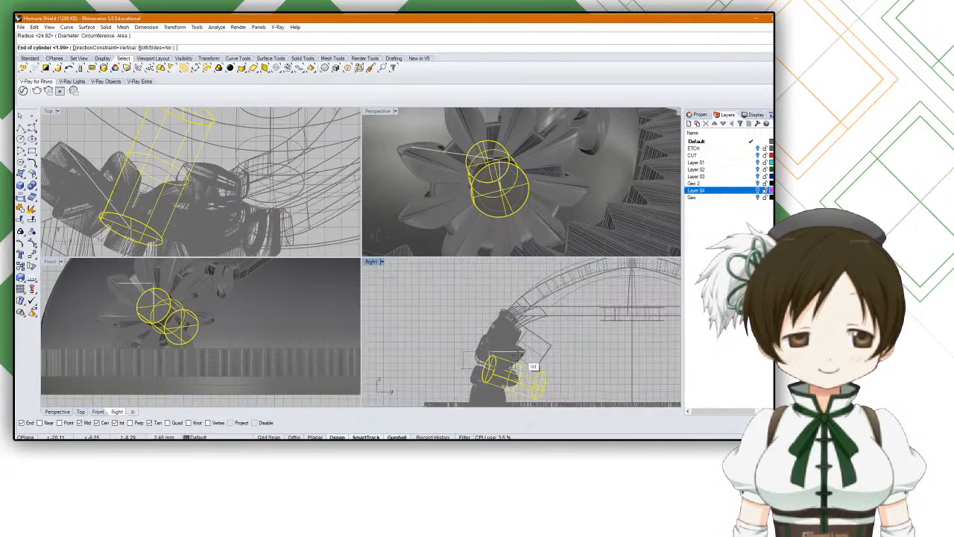
left_click(451, 310)
left_click(469, 321)
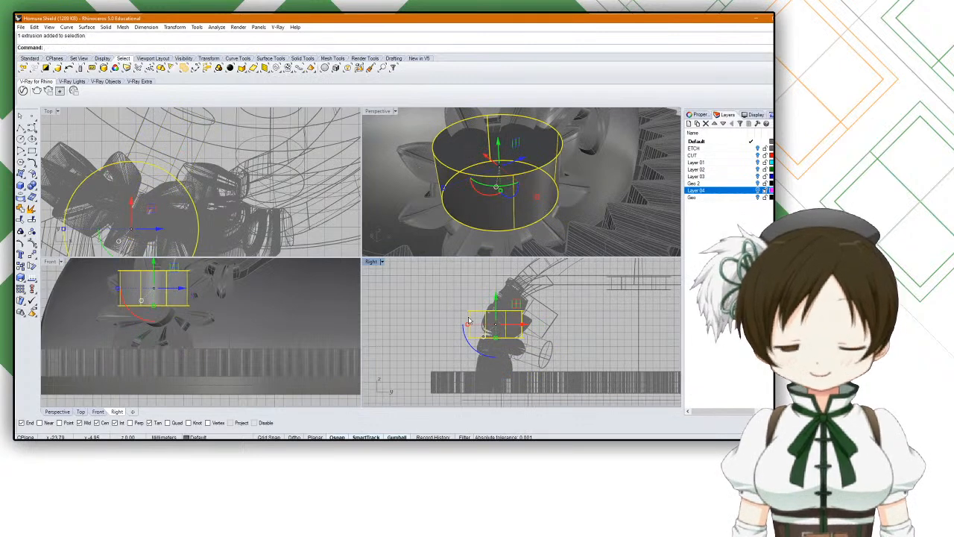
Step: Rotate the wide cylinder in the Right view about a point at its base, tilting it roughly in line with the peg through the flower
type("Rotate")
key("Return")
scroll(469, 316, "up", 4)
left_click(471, 304)
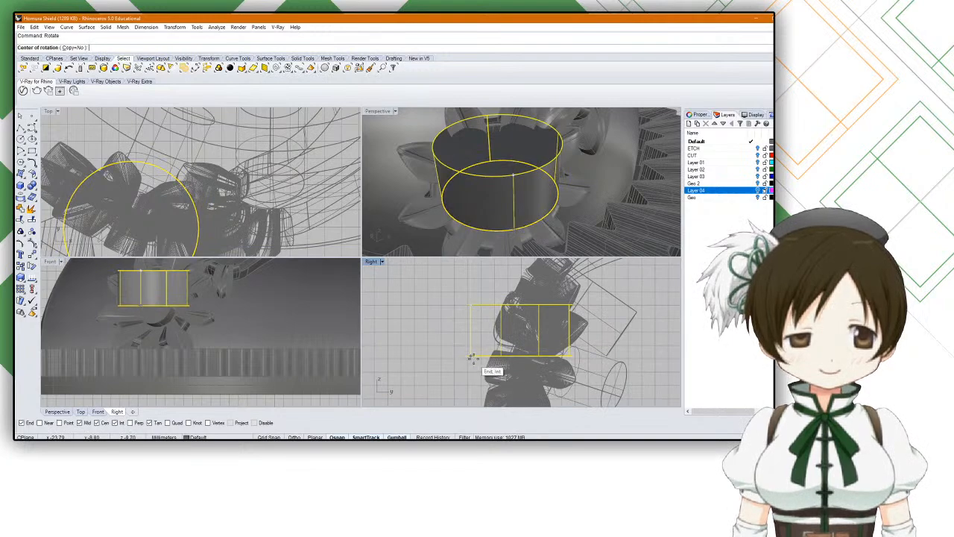
scroll(468, 364, "up", 5)
left_click(478, 349)
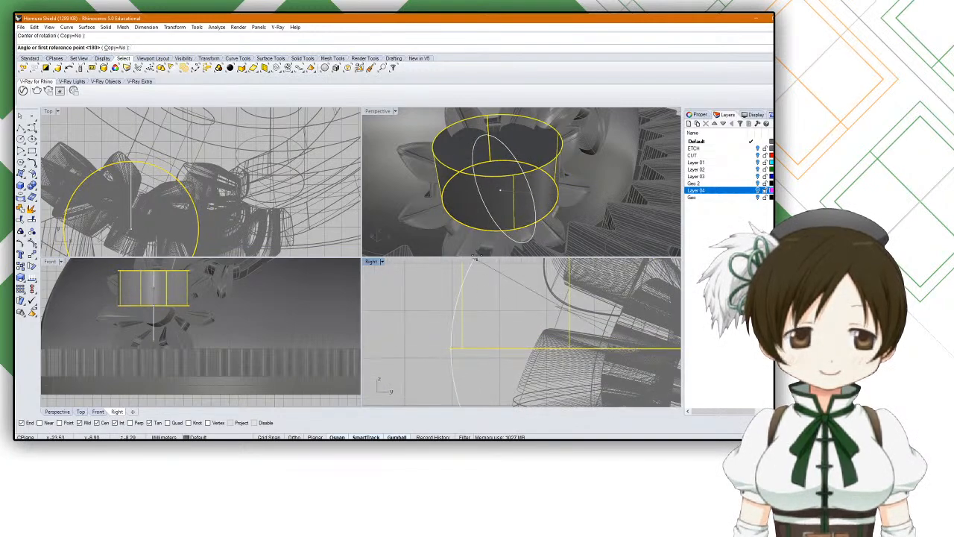
scroll(188, 217, "down", 3)
scroll(477, 359, "down", 2)
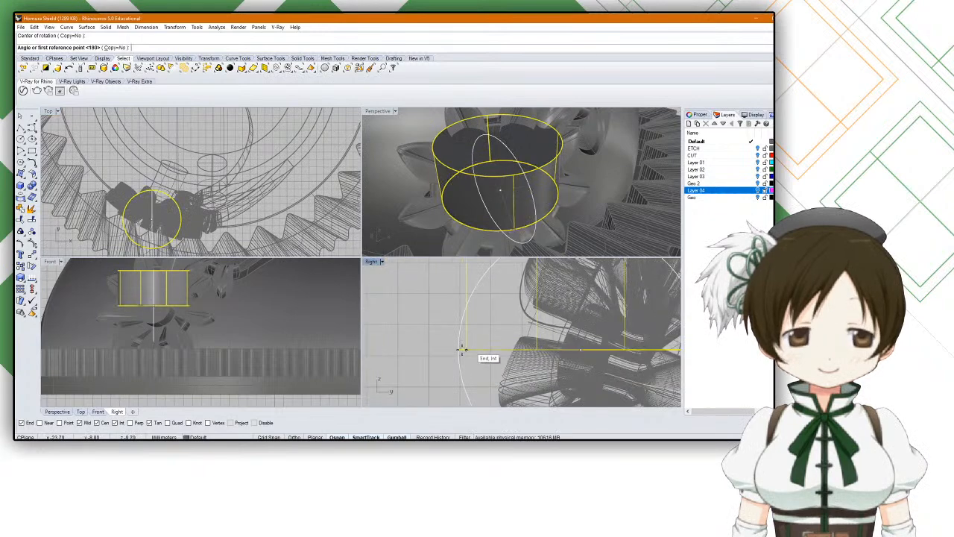
left_click(473, 362)
scroll(422, 319, "down", 3)
scroll(422, 319, "down", 2)
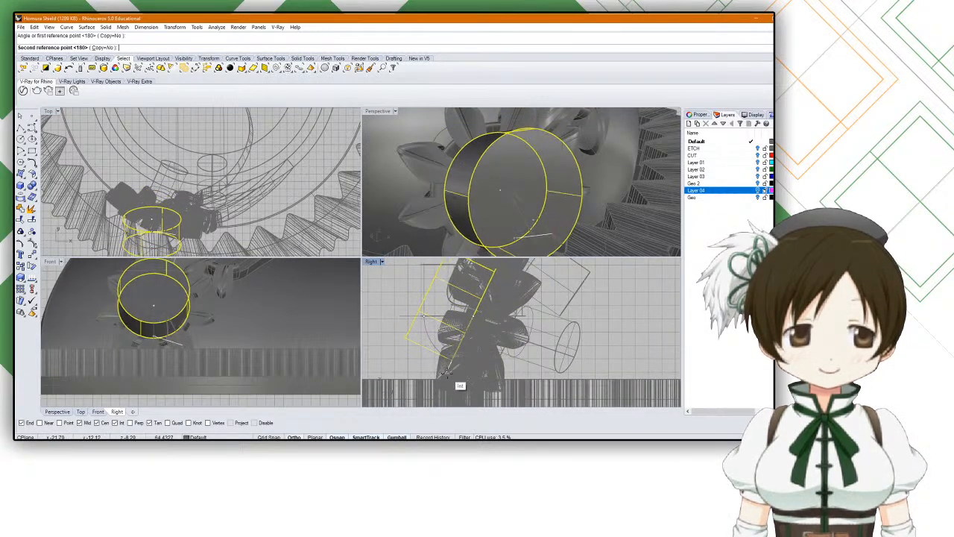
scroll(441, 386, "down", 3)
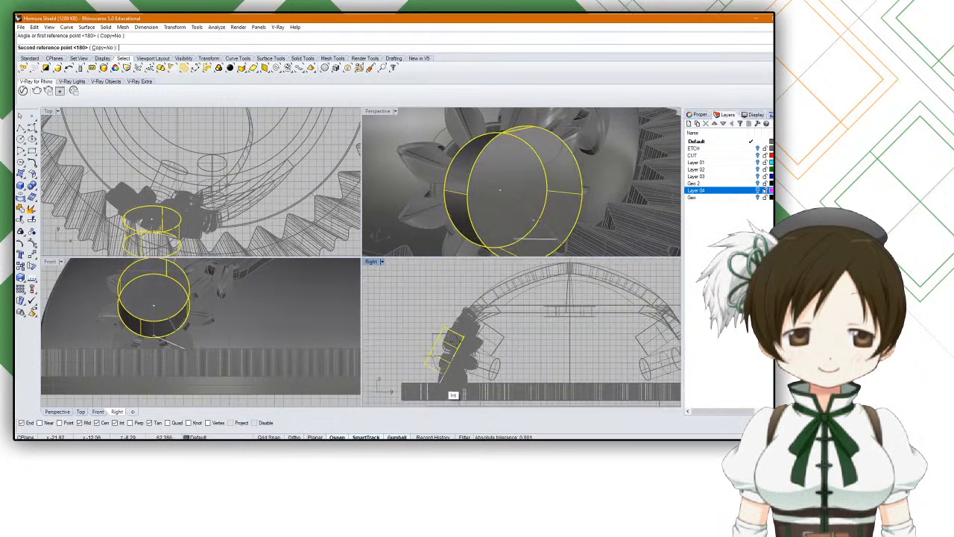
scroll(496, 197, "down", 4)
right_click_drag(407, 184, 413, 179)
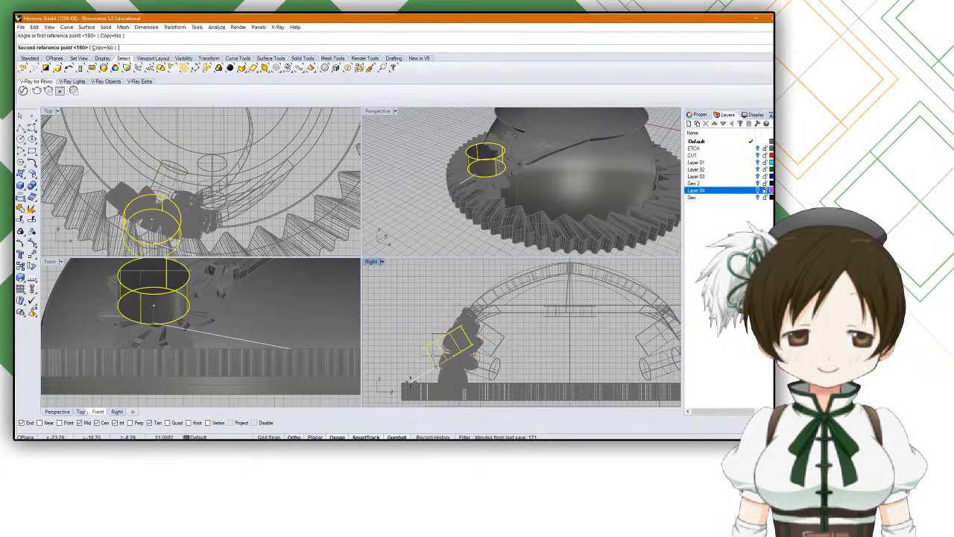
right_click_drag(412, 387, 433, 310)
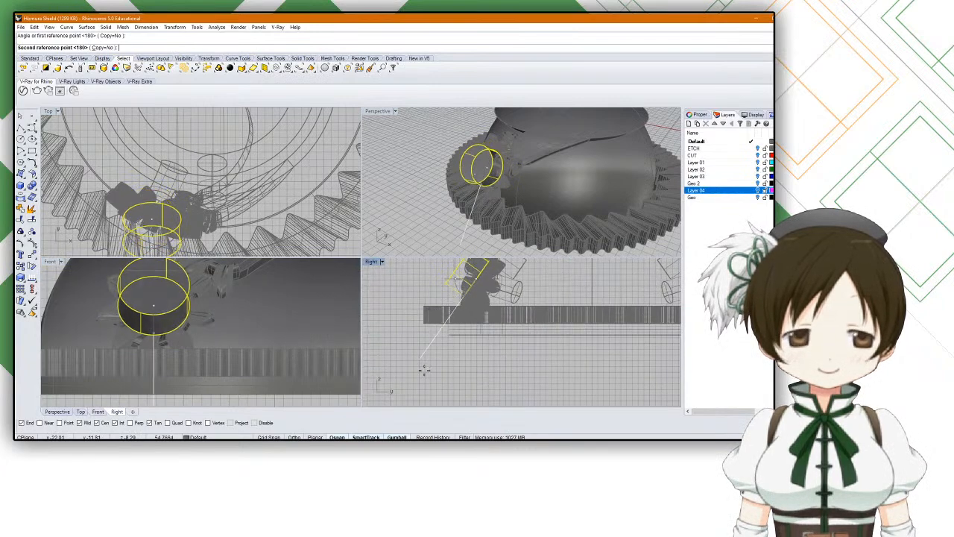
left_click(448, 379)
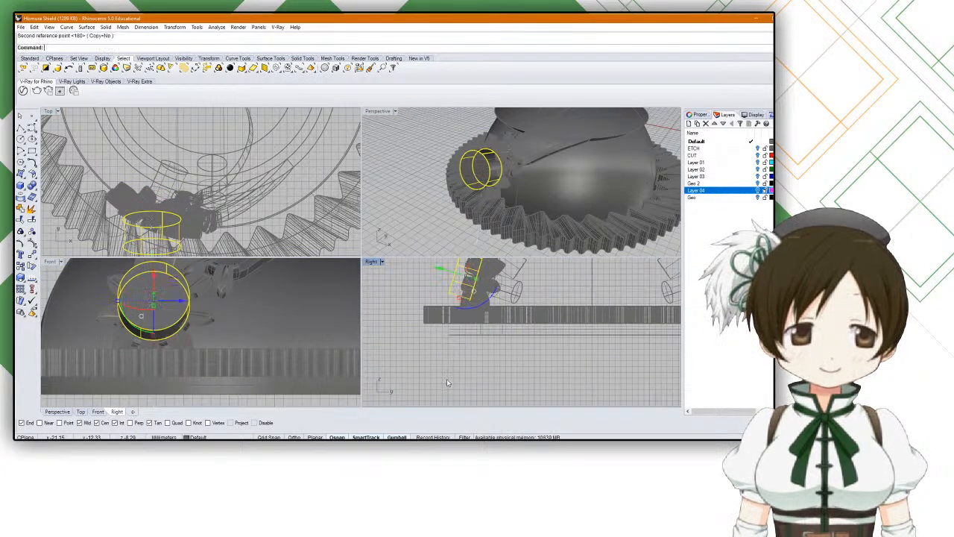
Step: Inspect the tilted cylinder against the flower, undo its rotation and delete the cylinder
right_click_drag(494, 172, 555, 203)
key("Escape")
scroll(533, 177, "up", 5)
left_click(556, 203)
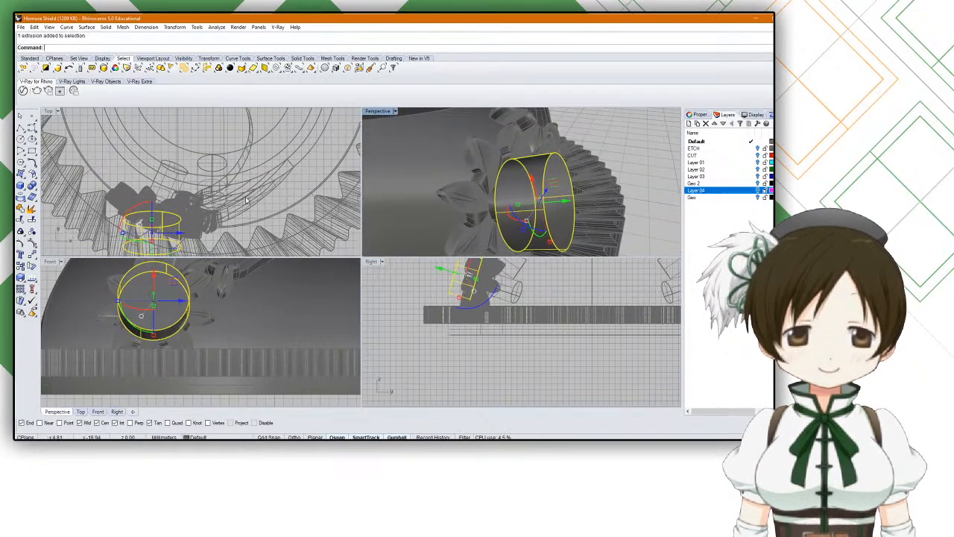
key("Return")
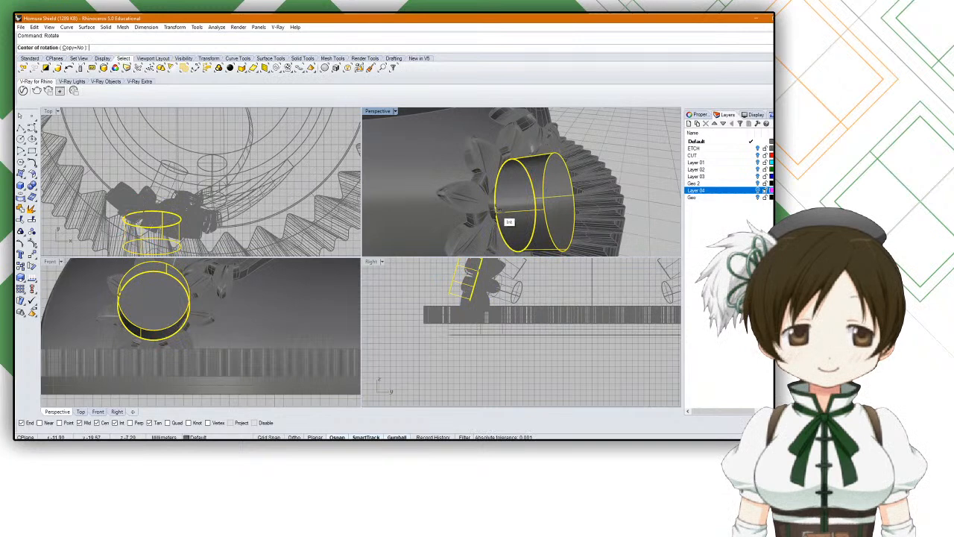
key("ctrl+z")
right_click_drag(506, 224, 441, 194)
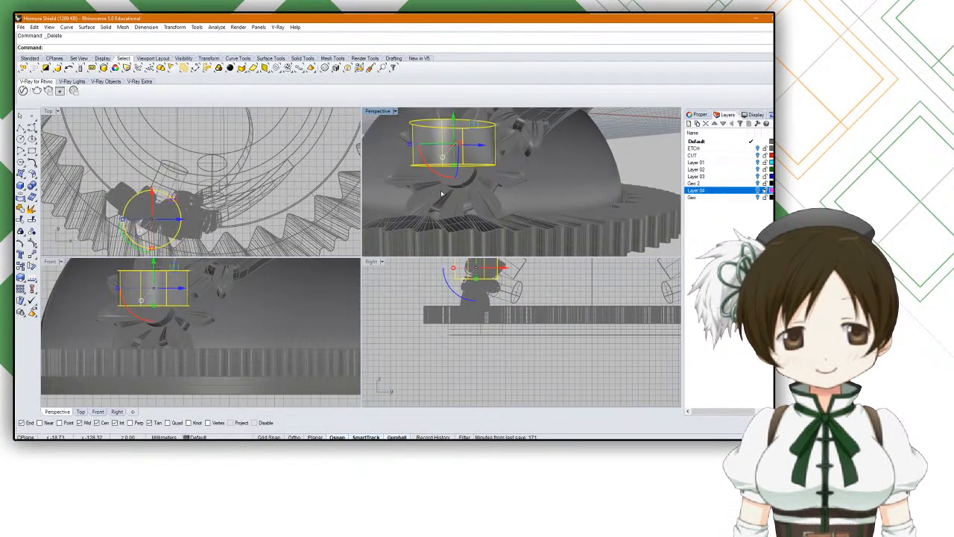
key("Delete")
Step: Check the baked toothed ring and the large flower for naked edges with an edge analysis
scroll(441, 192, "up", 5)
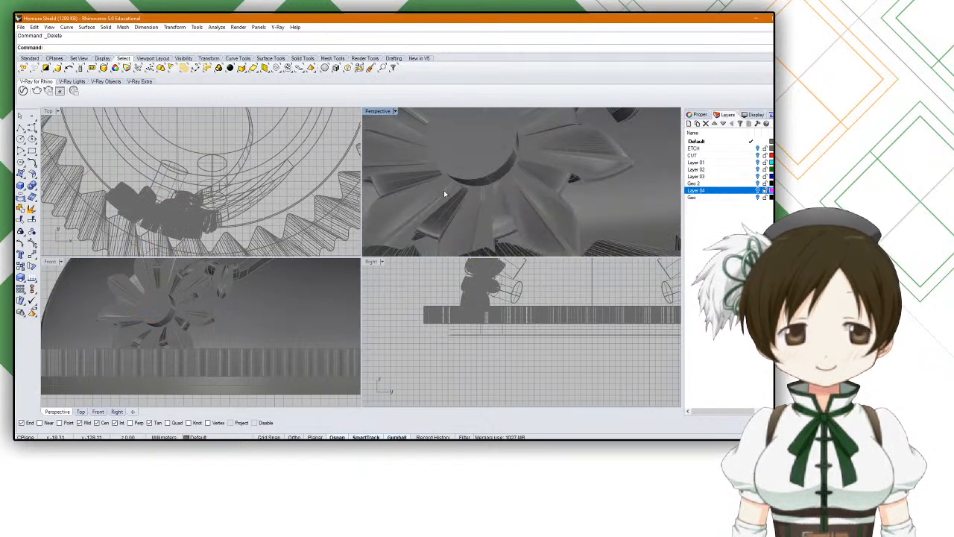
left_click(477, 208)
scroll(477, 207, "down", 8)
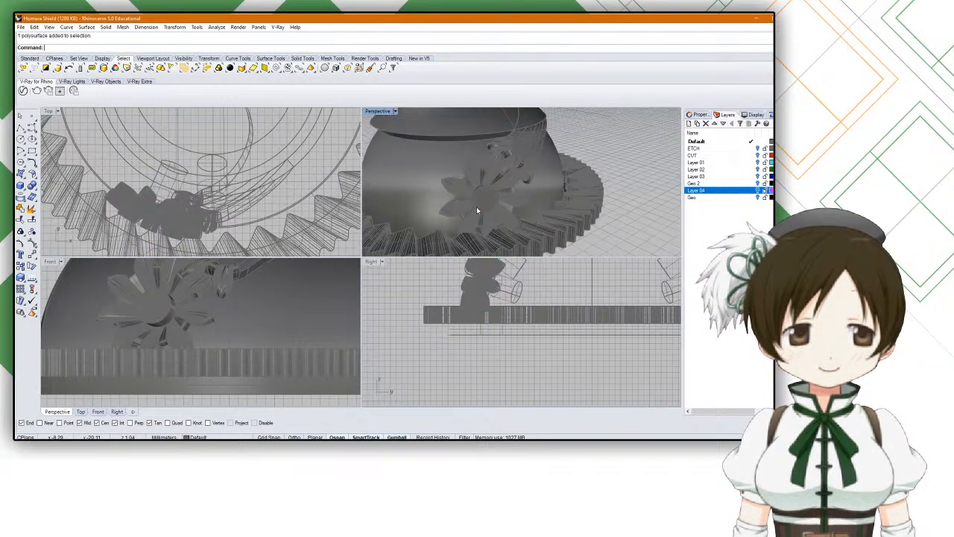
left_click(523, 212)
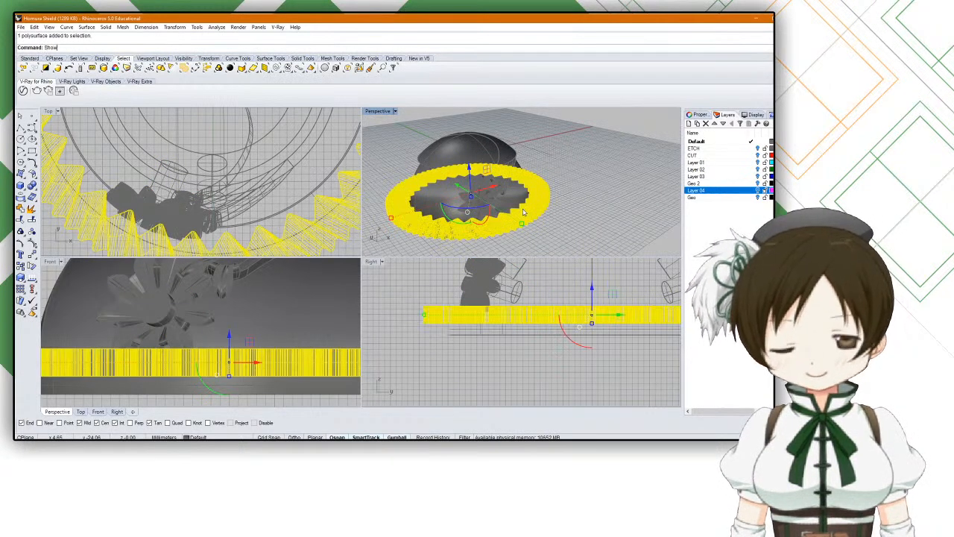
type("Show")
key("Return")
left_click(482, 198)
key("Return")
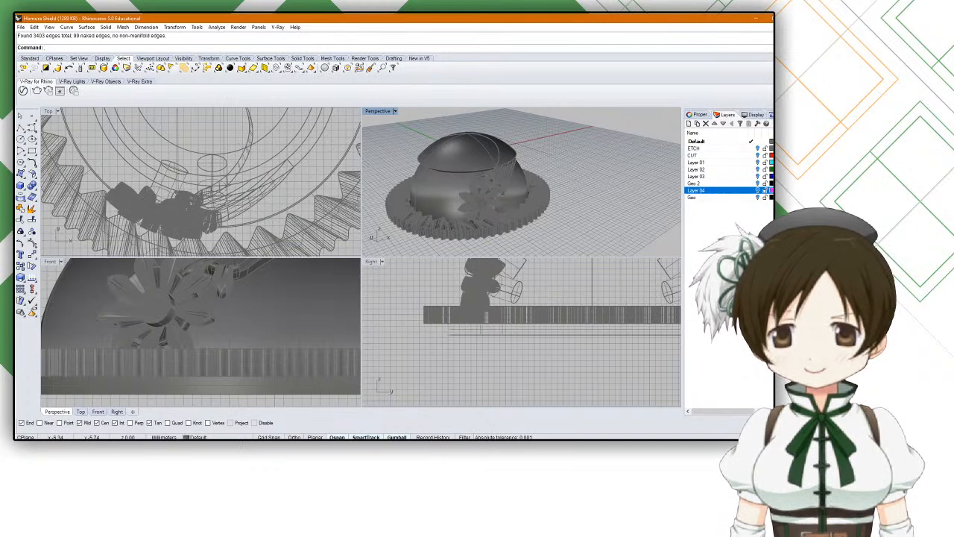
Step: Examine the naked edges highlighted on the large flower's centre up close and from around the dome
scroll(481, 213, "up", 10)
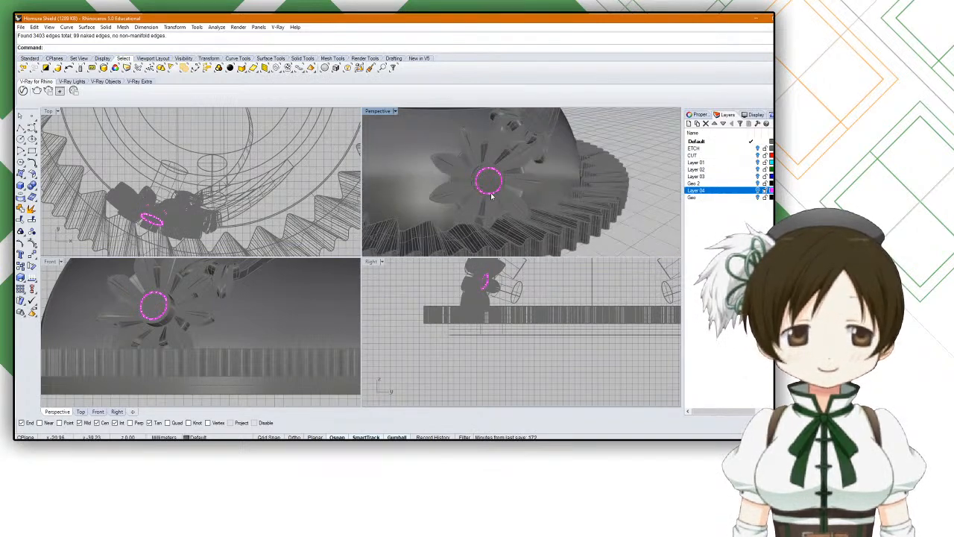
scroll(513, 213, "down", 5)
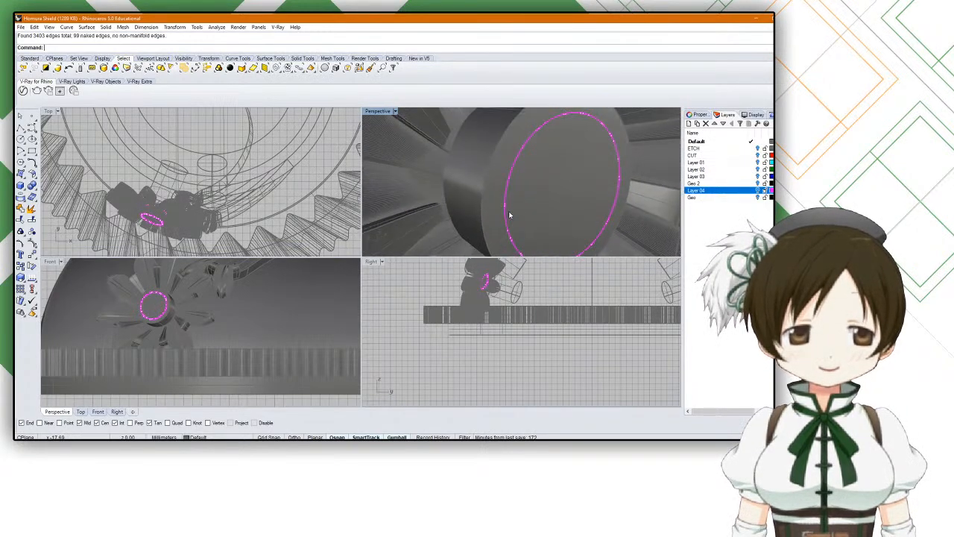
left_click(508, 214)
left_click(507, 214)
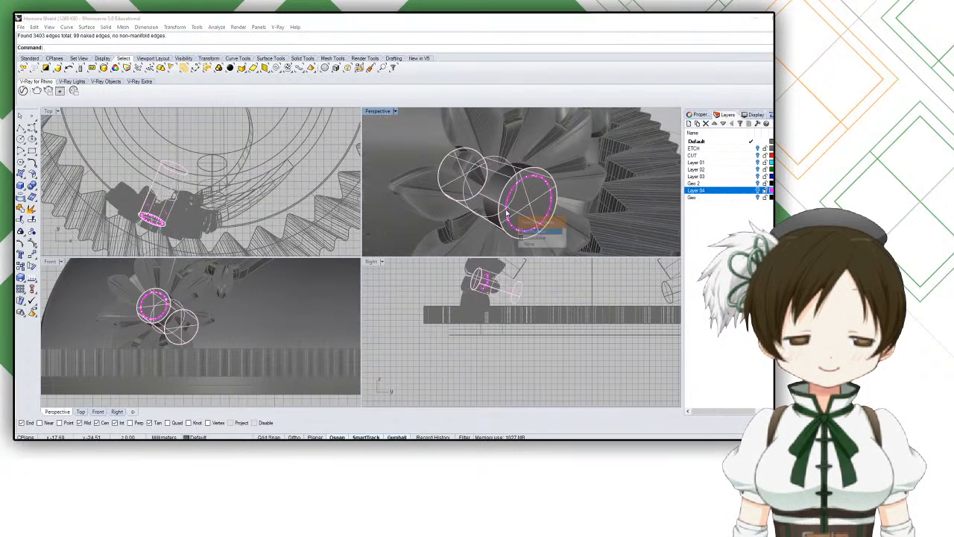
left_click(506, 213)
left_click(454, 184)
right_click_drag(454, 184, 425, 170)
key("Escape")
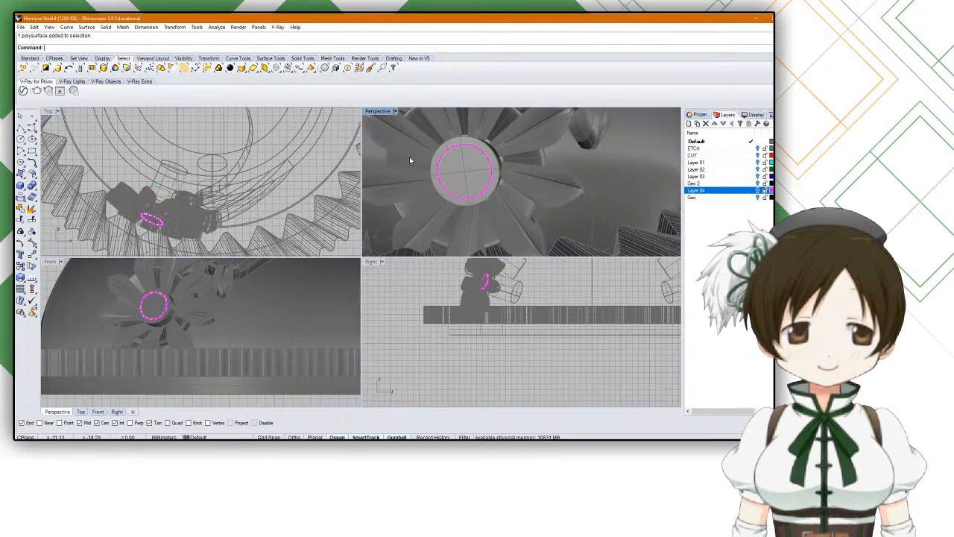
scroll(409, 156, "down", 4)
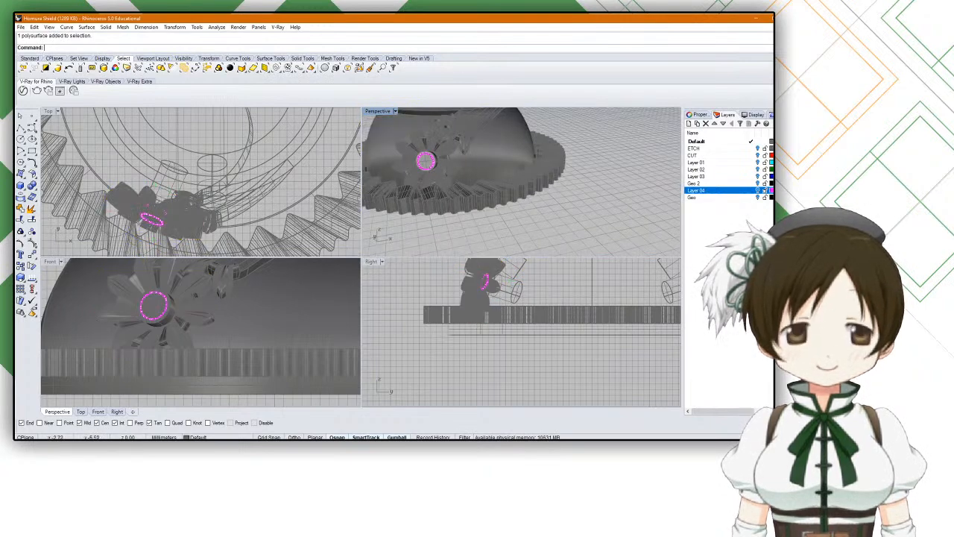
scroll(450, 193, "up", 3)
Step: Copy the large flower, paste a duplicate and move it away from the shield onto the empty grid
left_click(457, 202)
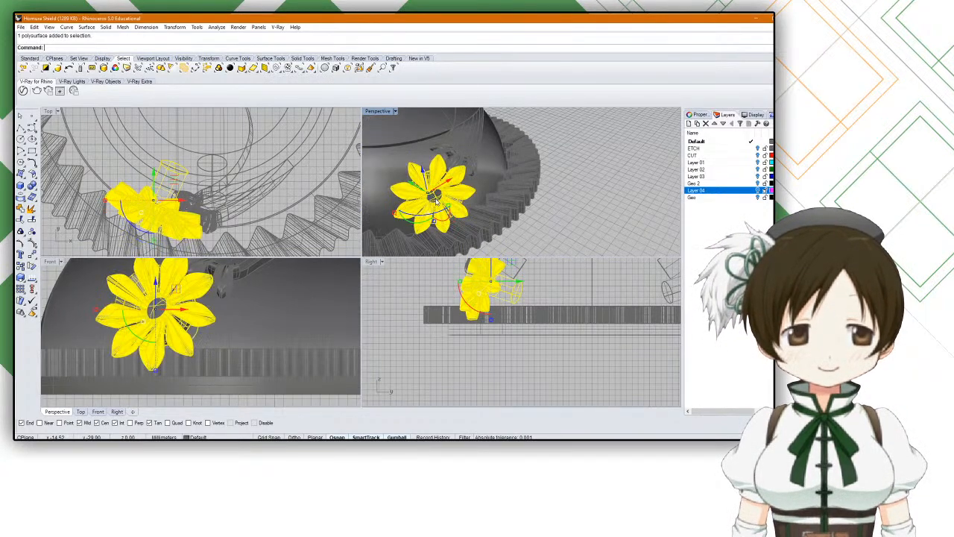
scroll(565, 132, "down", 3)
key("ctrl+v")
left_click_drag(563, 133, 567, 130)
left_click(589, 153)
right_click_drag(455, 152, 512, 132)
scroll(509, 130, "up", 10)
scroll(491, 154, "down", 12)
Step: Copy the toothed ring, paste a duplicate and move it off the dome beside the flower's duplicate
left_click(483, 203)
right_click_drag(483, 195, 461, 234)
right_click_drag(486, 163, 492, 215, "shift")
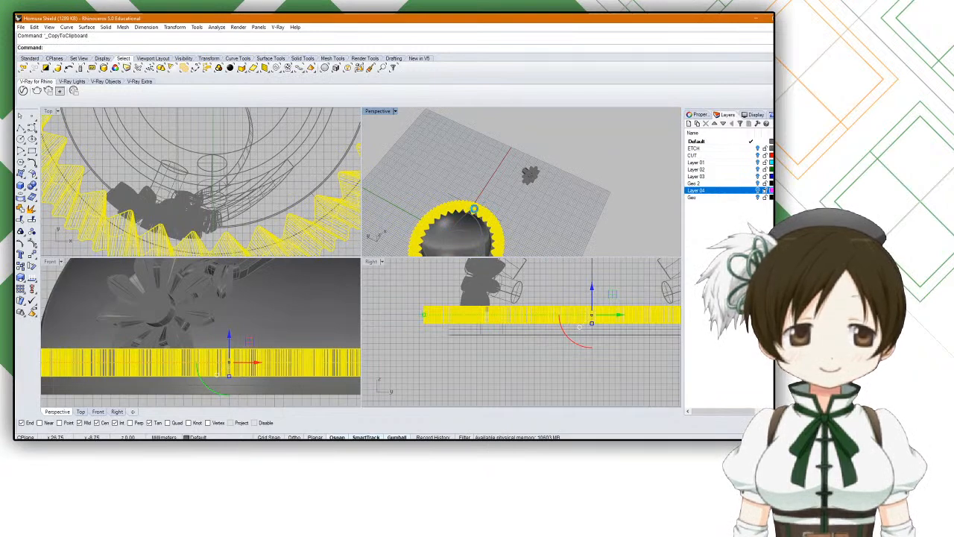
left_click_drag(471, 221, 582, 119)
left_click(550, 215)
right_click_drag(547, 220, 506, 157)
Step: Delete the original large flower from the side of the dome
scroll(475, 169, "up", 7)
left_click(577, 163)
scroll(505, 155, "up", 1)
scroll(506, 151, "down", 6)
scroll(509, 167, "up", 6)
left_click(510, 170)
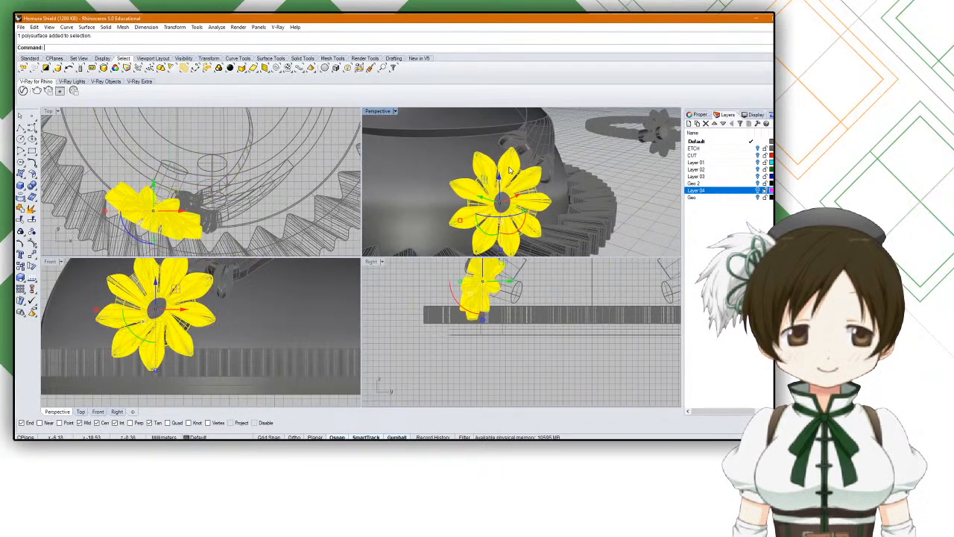
key("Delete")
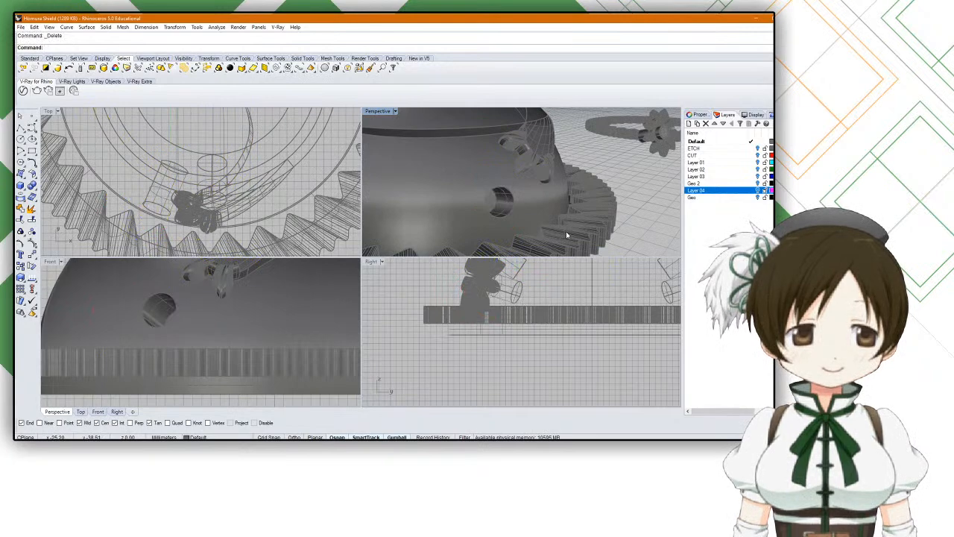
Step: Delete the original toothed ring from around the dome's base
left_click(566, 234)
key("Delete")
mouse_move(564, 234)
right_mouse_down()
mouse_move(551, 215)
mouse_move(576, 241)
right_mouse_up()
scroll(553, 215, "down", 4)
left_click(505, 183)
right_click_drag(505, 183, 493, 152)
key("Delete")
Step: Hide the small petal cluster and the curved ribbon pieces lying over the dome
scroll(511, 192, "up", 6)
left_click(491, 149)
left_click(467, 157, "shift")
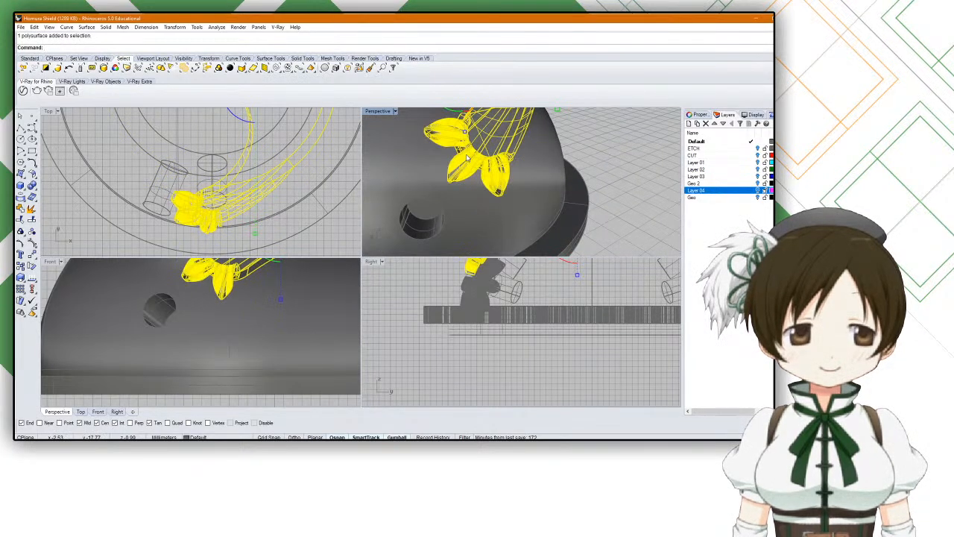
scroll(468, 158, "down", 8)
type("H")
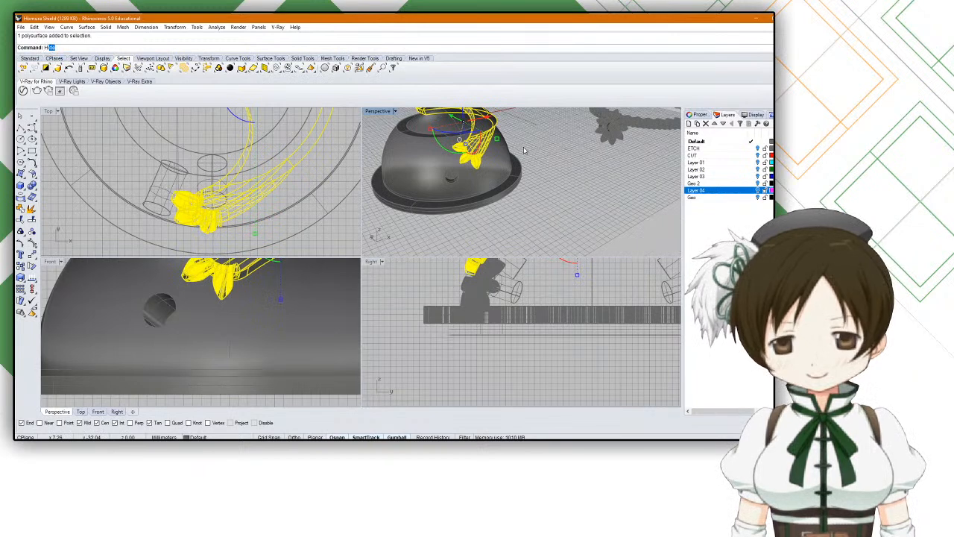
type("ide")
key("Return")
Step: Draw a solid cylinder at the dome's upper hole, centred on the round peg end and extending along the hole's axis
scroll(523, 152, "up", 8)
right_click_drag(524, 152, 566, 147)
type("Cy")
key("Return")
scroll(565, 143, "up", 3)
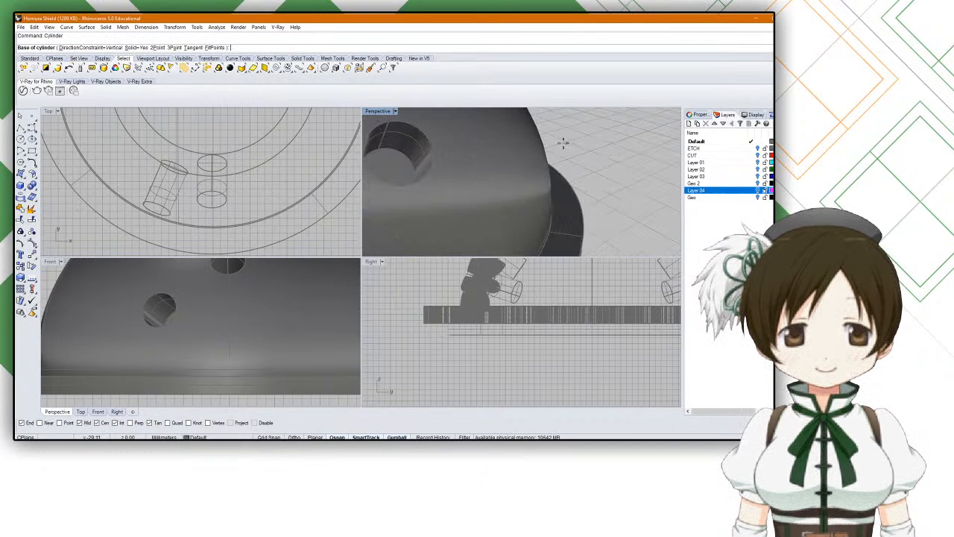
left_click(397, 154)
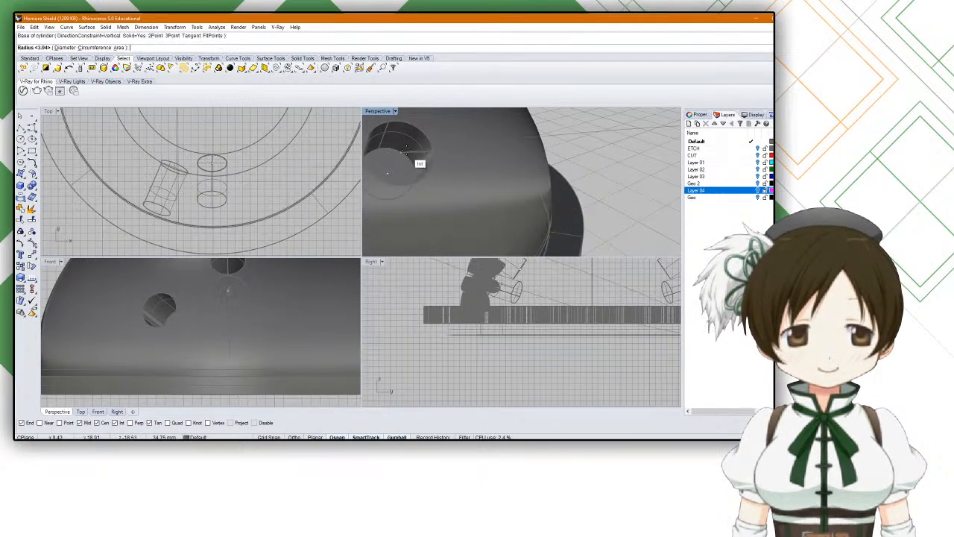
left_click(379, 152)
scroll(492, 153, "down", 5)
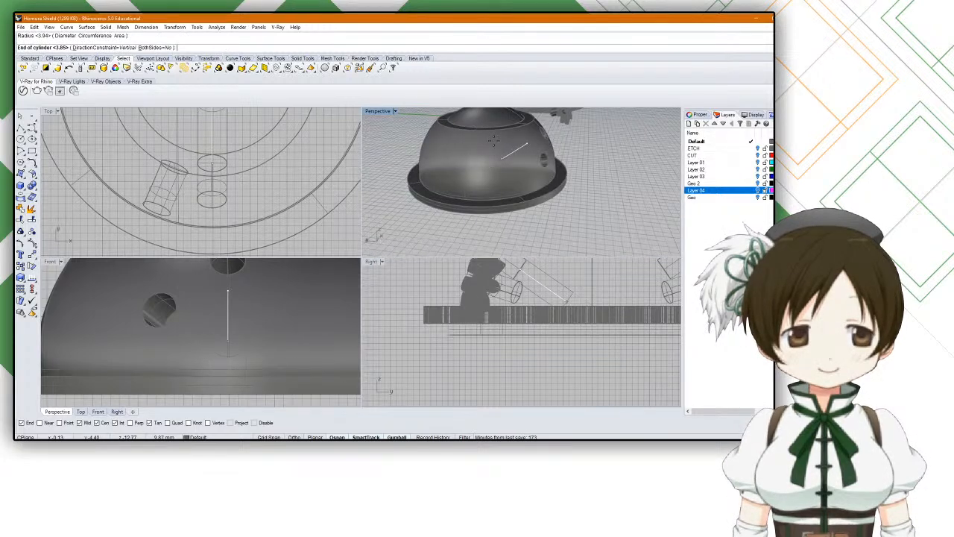
left_click(558, 136)
right_click_drag(562, 141, 479, 154)
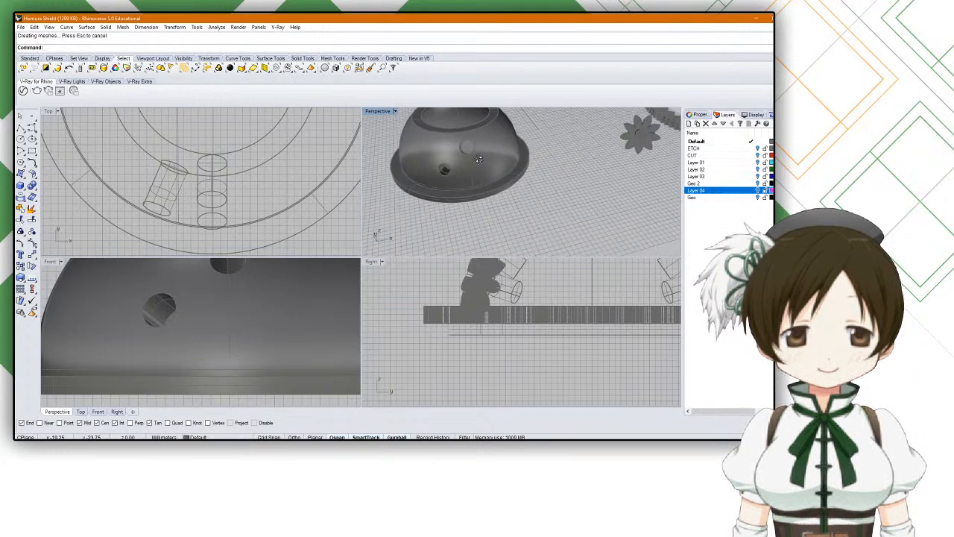
Step: Check the new cylinder against the dome's upper hole and show the hidden petals and ribbon again
left_click(467, 151)
scroll(249, 214, "down", 3)
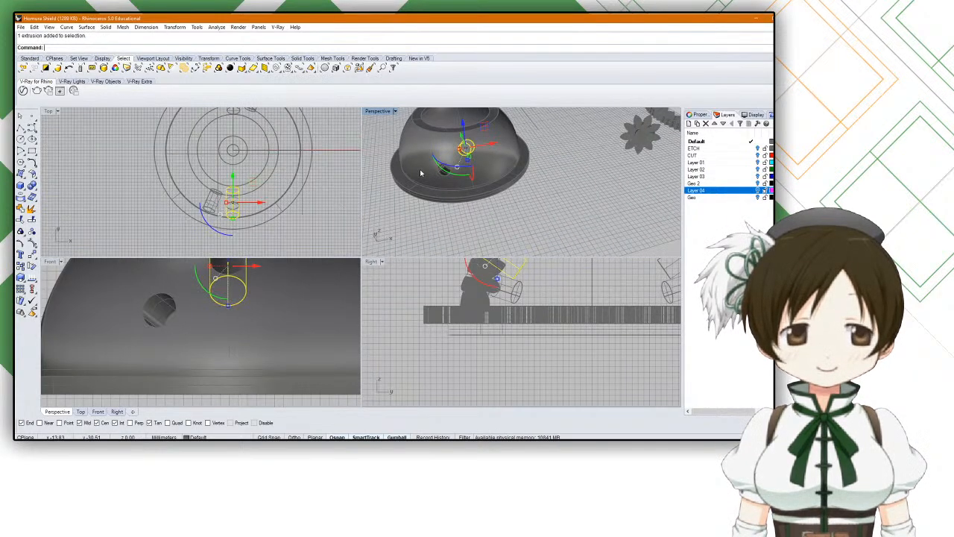
left_click(538, 195)
right_click_drag(540, 195, 583, 188)
left_click(513, 151)
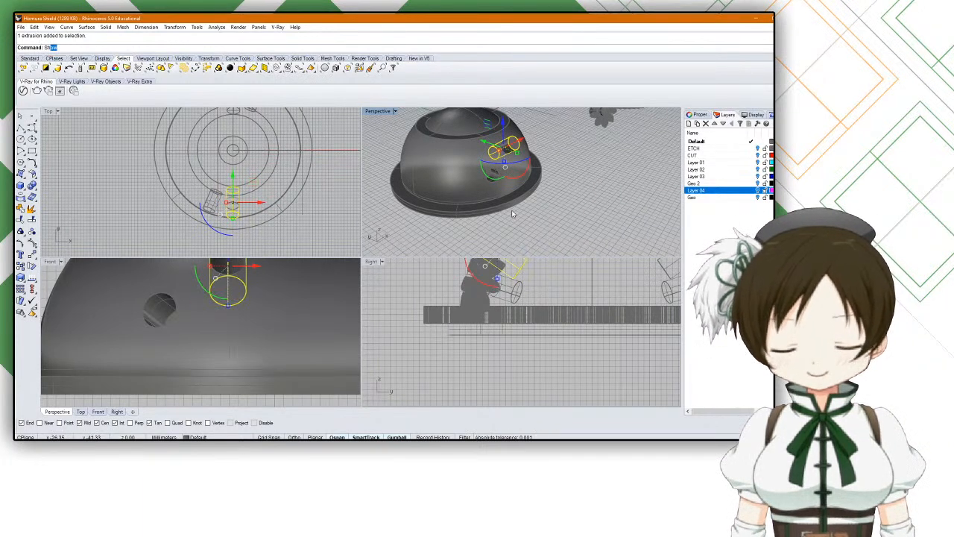
type("Show")
key("Return")
Step: Copy the petal cluster and curved ribbon pieces, paste duplicates and move them away from the shield
scroll(507, 214, "up", 5)
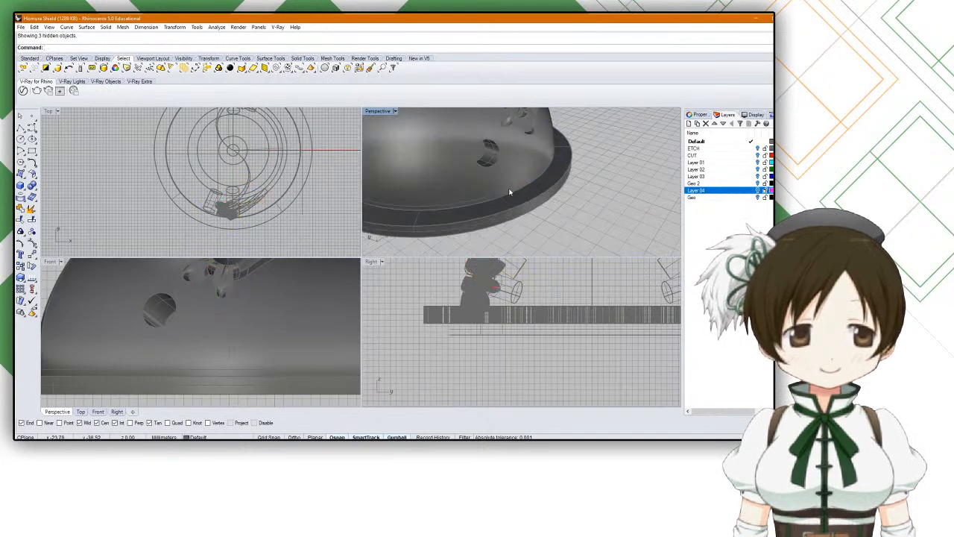
left_click(486, 210)
left_click(494, 182, "shift")
left_click(501, 142, "shift")
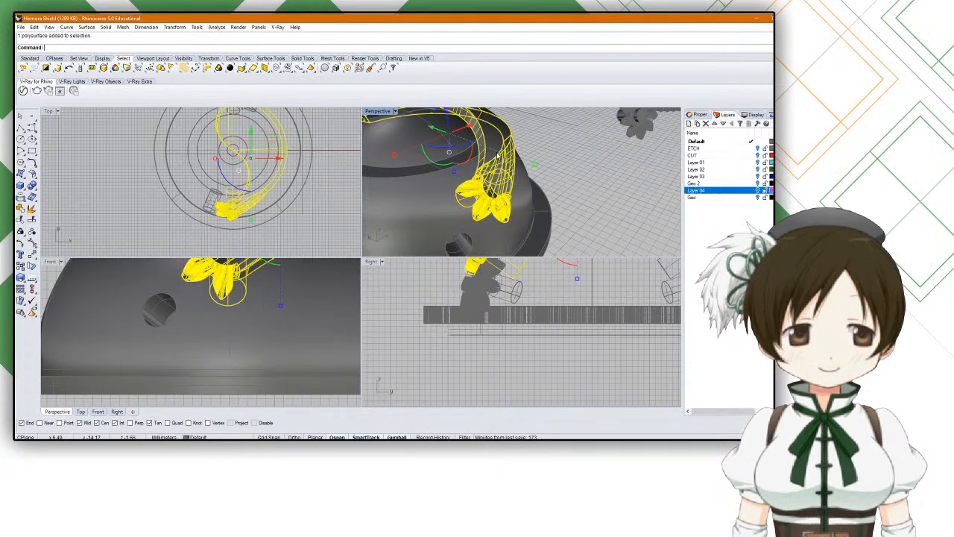
scroll(501, 142, "down", 5)
key("Delete")
key("ctrl+z")
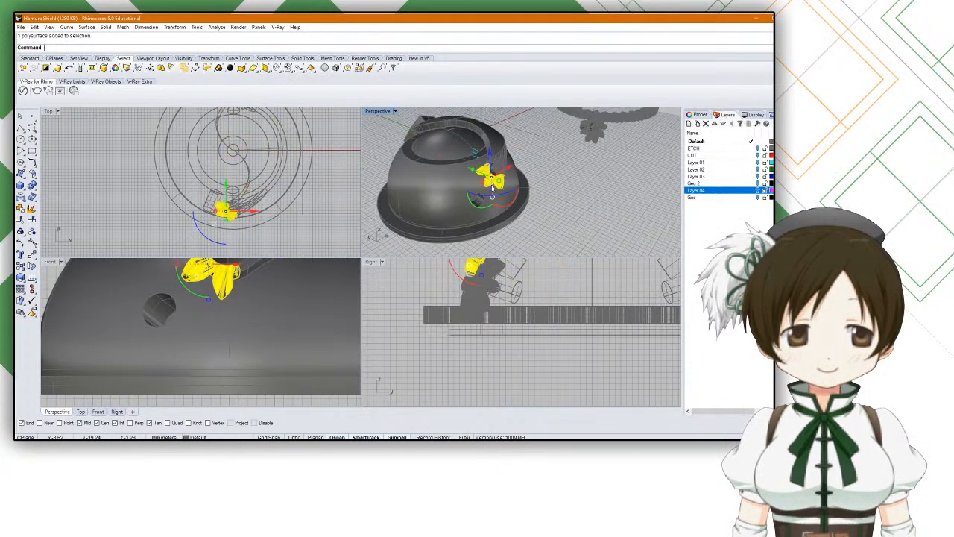
scroll(502, 147, "down", 6)
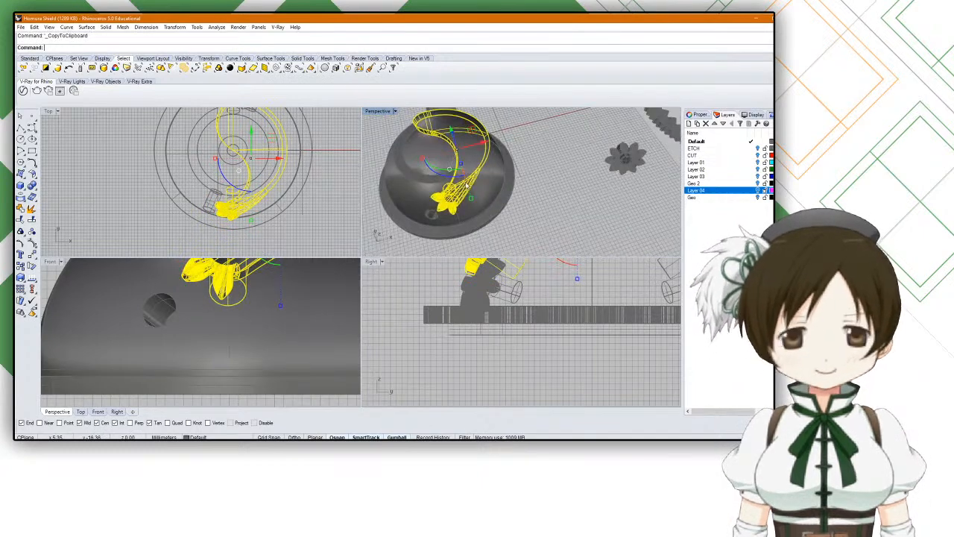
key("ctrl+v")
left_click_drag(491, 160, 549, 143)
left_click(557, 192)
right_click_drag(557, 195, 588, 151)
scroll(487, 188, "up", 10)
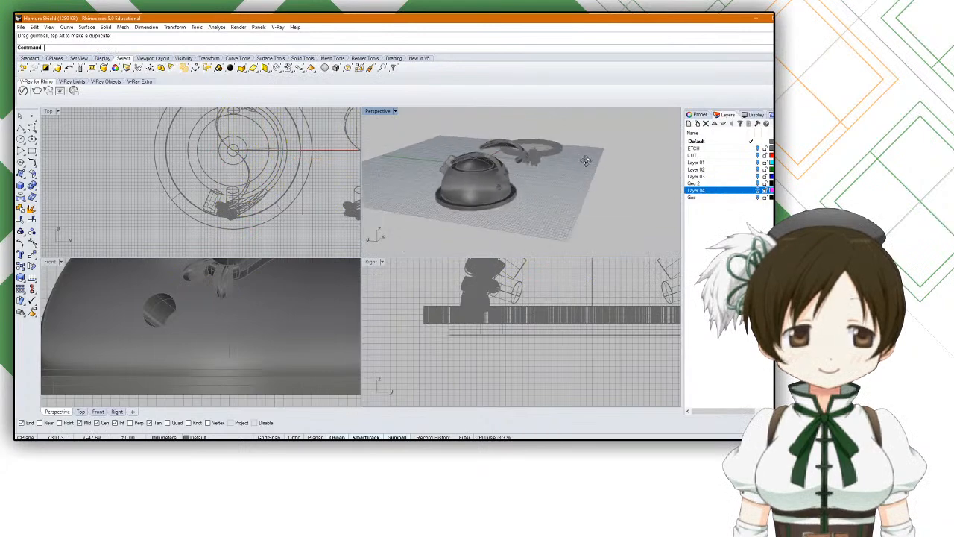
Step: Delete the original petal clusters and curved ribbon pieces from the dome
left_click(487, 189)
scroll(488, 192, "down", 7)
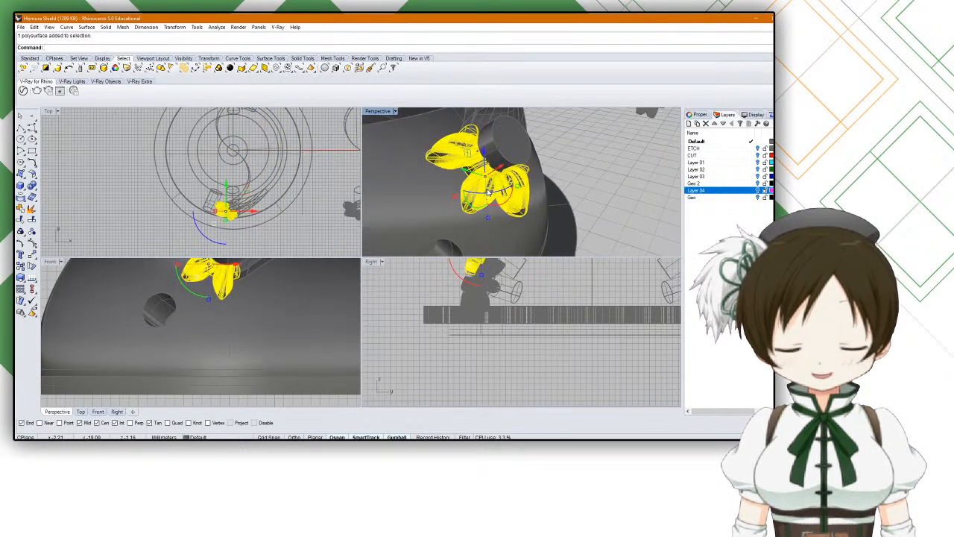
key("Delete")
left_click(489, 170)
key("Delete")
left_click(493, 157)
right_click_drag(493, 157, 421, 216)
left_click(407, 197)
key("Delete")
left_click(408, 218)
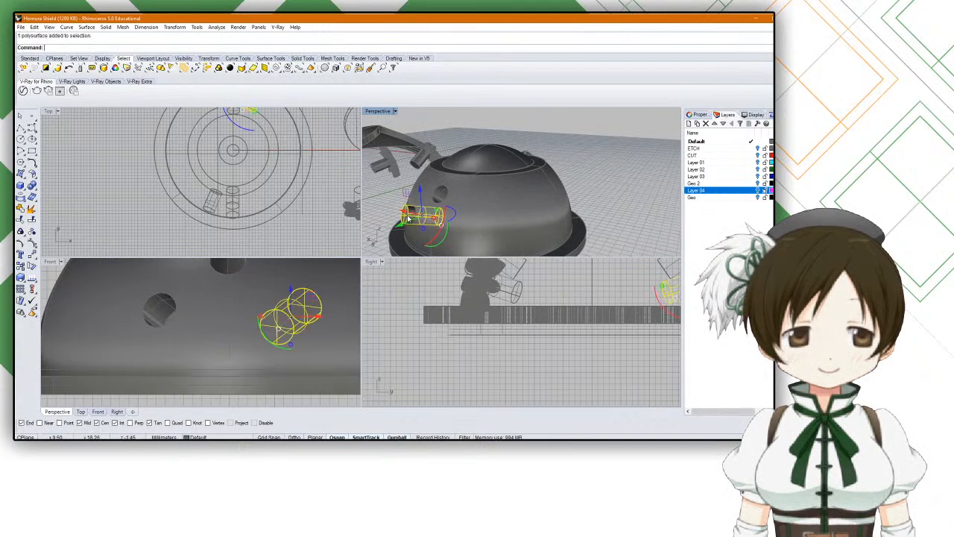
right_click_drag(530, 188, 493, 213)
left_click(503, 179, "shift")
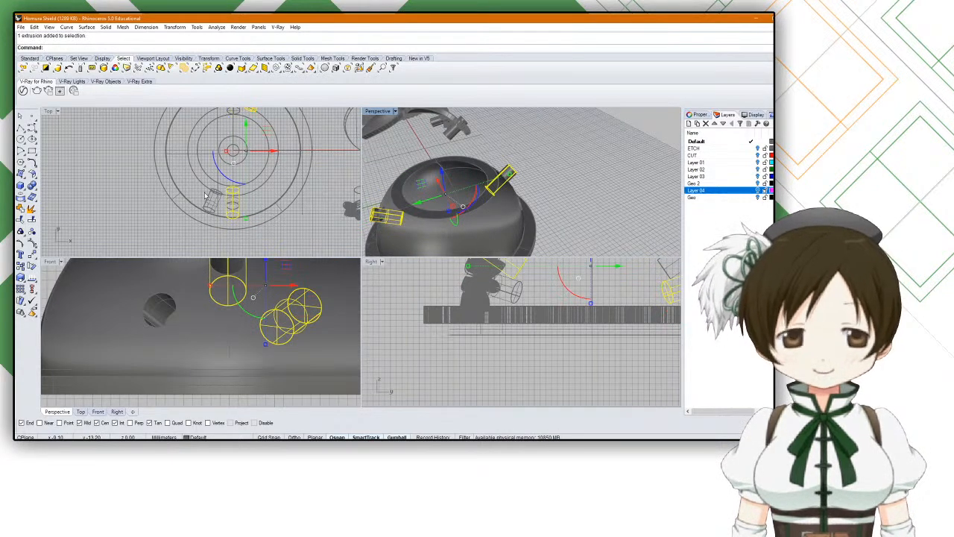
type("Rotate")
key("Return")
right_click_drag(554, 234, 535, 168)
key("Escape")
right_click_drag(502, 206, 585, 172)
key("Escape")
left_click(428, 197)
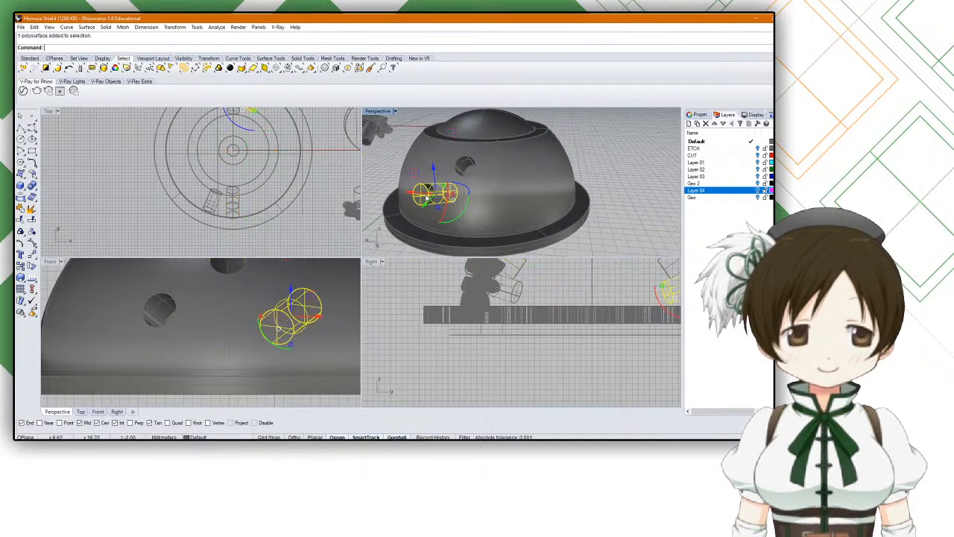
type("Scale")
key("Return")
scroll(427, 197, "up", 5)
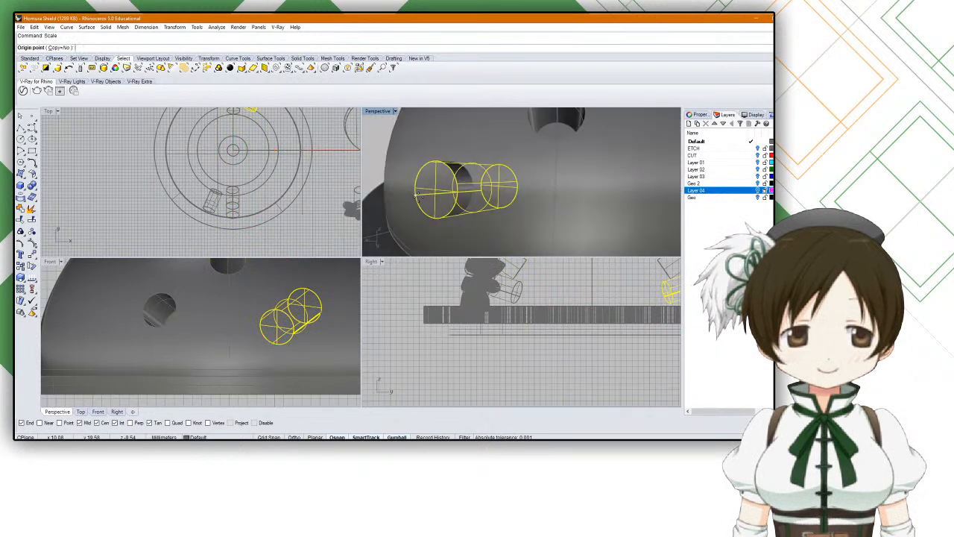
left_click(429, 197)
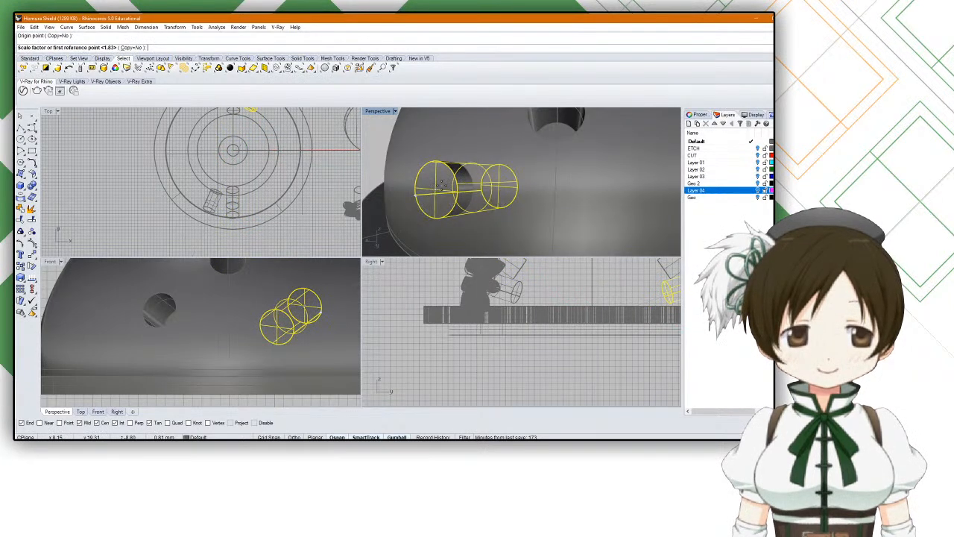
scroll(442, 186, "down", 5)
scroll(443, 186, "up", 2)
scroll(446, 186, "down", 4)
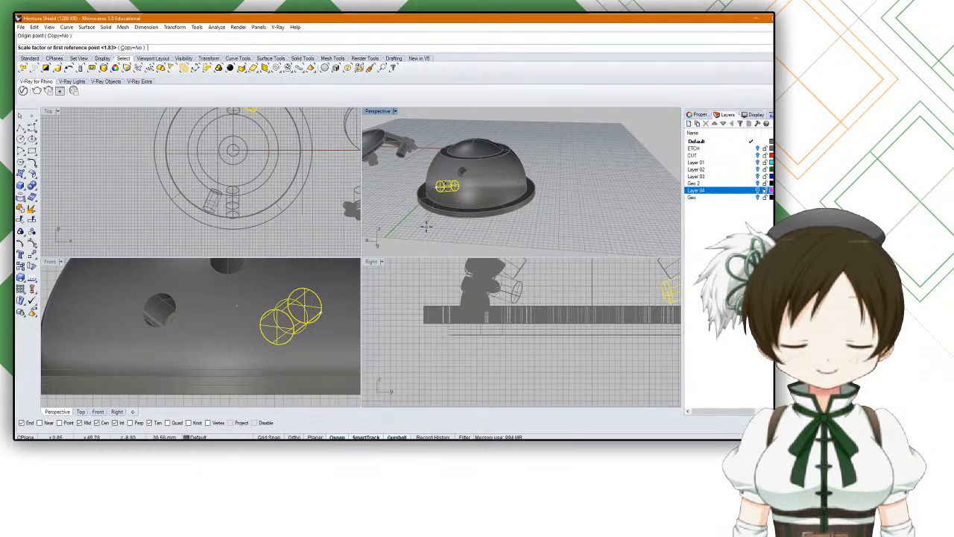
scroll(458, 195, "up", 8)
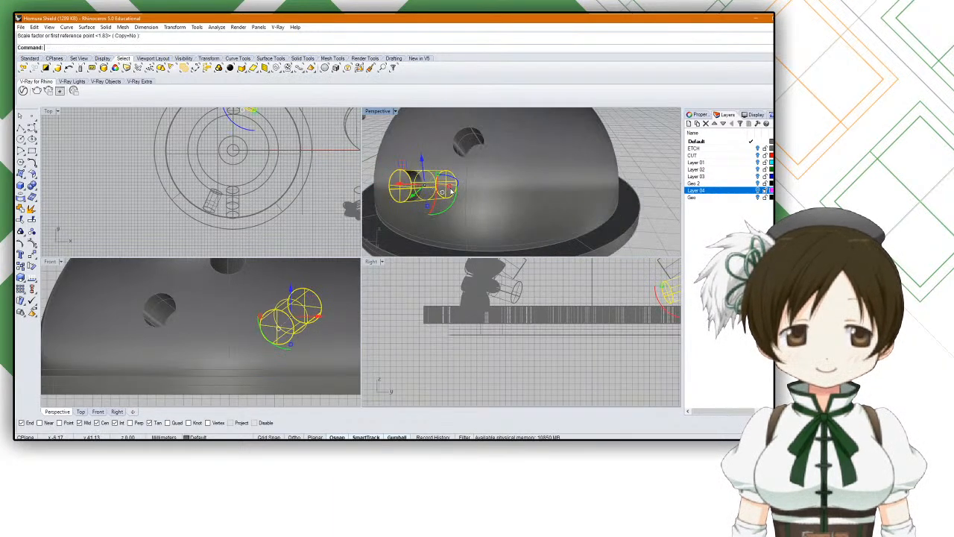
Step: Scale the cylinder in the hole on the opposite side of the dome by 1.05 about its end face's centre
scroll(468, 180, "down", 7)
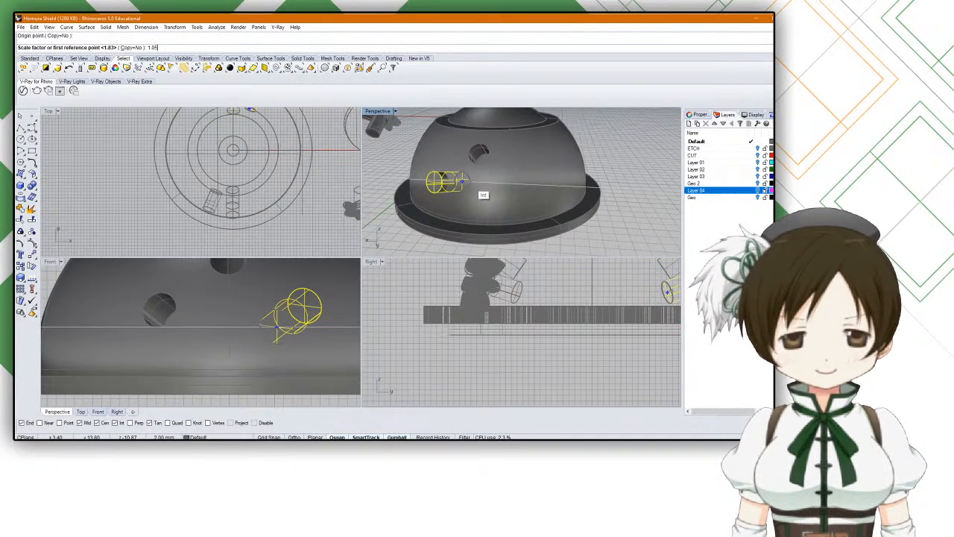
key("Return")
key("Escape")
Step: Scale the newly drawn cylinder at the upper hole by 1.05 about the centre of its end face
key("Return")
right_click_drag(470, 182, 445, 179)
left_click(445, 177)
key("Return")
left_click(415, 219)
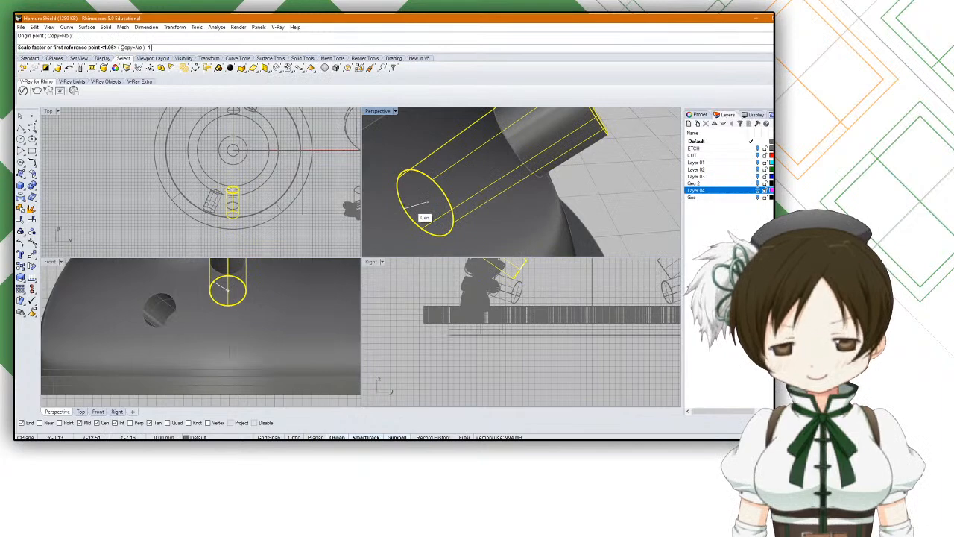
type("1.05")
key("Return")
Step: Rotate the two enlarged peg cylinders on opposite sides of the dome 180 degrees about the dome's centre
scroll(410, 209, "down", 5)
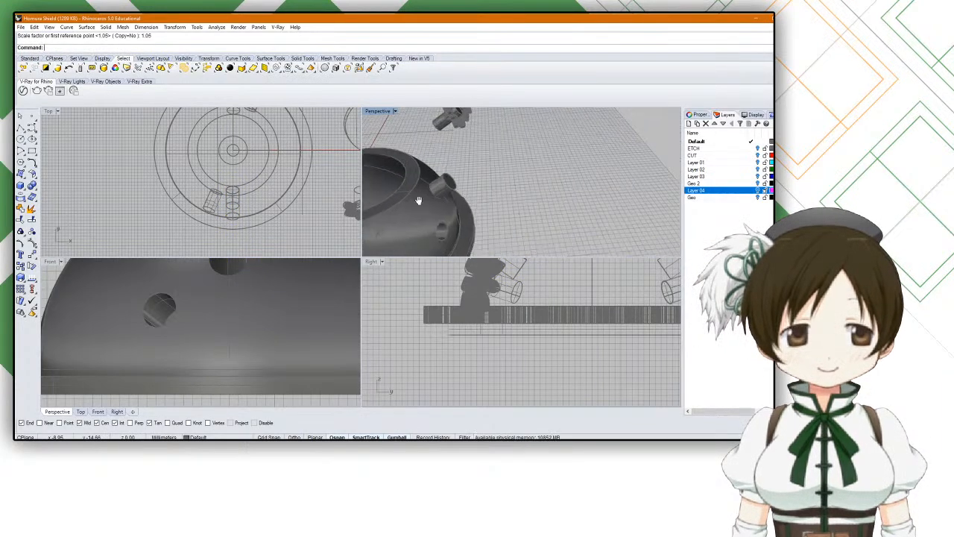
scroll(498, 169, "down", 3)
left_click(519, 154)
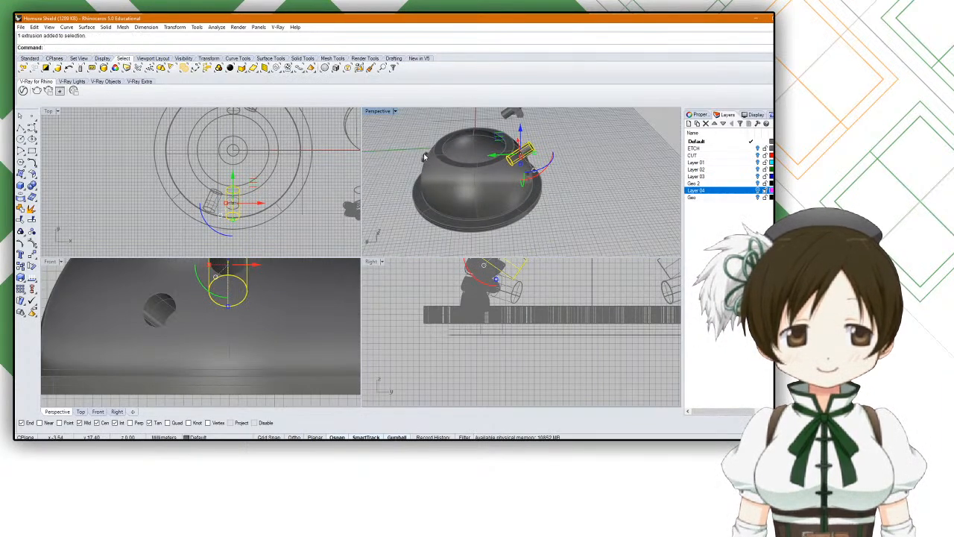
left_click(424, 158, "shift")
key("Return")
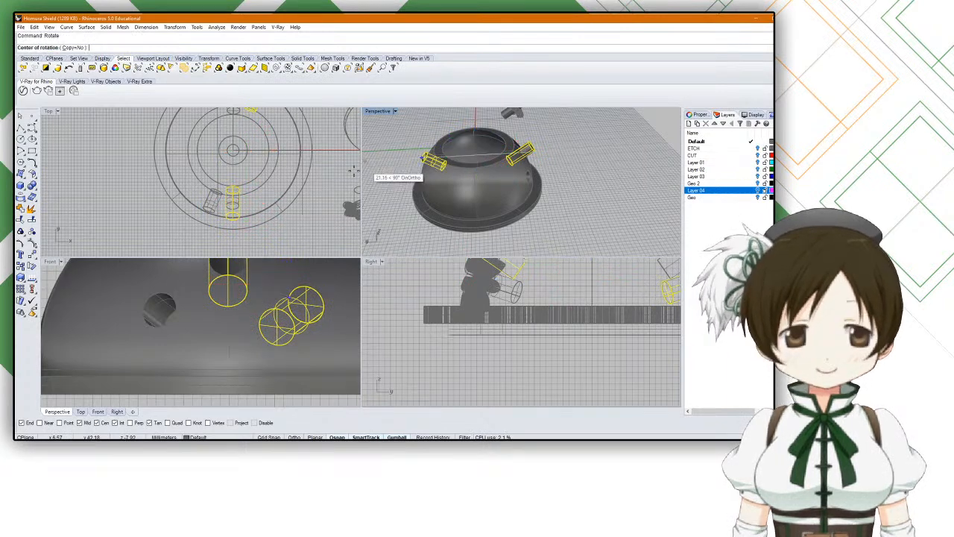
left_click(446, 225)
type("180")
key("Return")
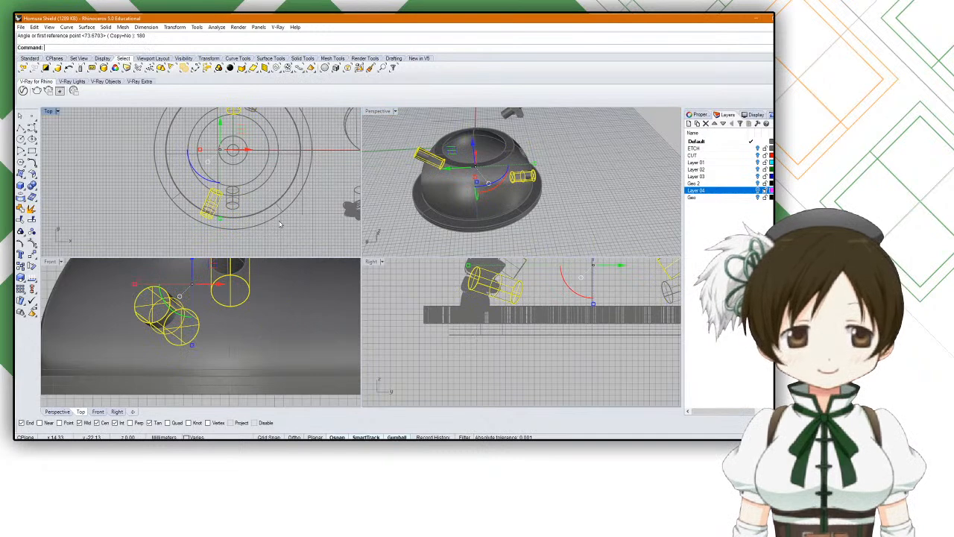
Step: Make rotated copies of both peg cylinders at 180 degrees about the dome's centre, with Copy set to Yes
key("Return")
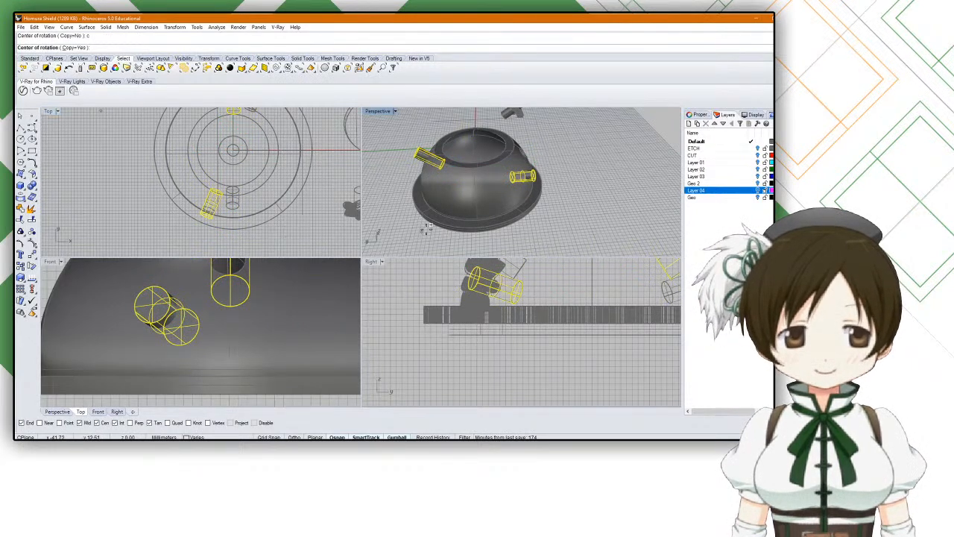
left_click(426, 226)
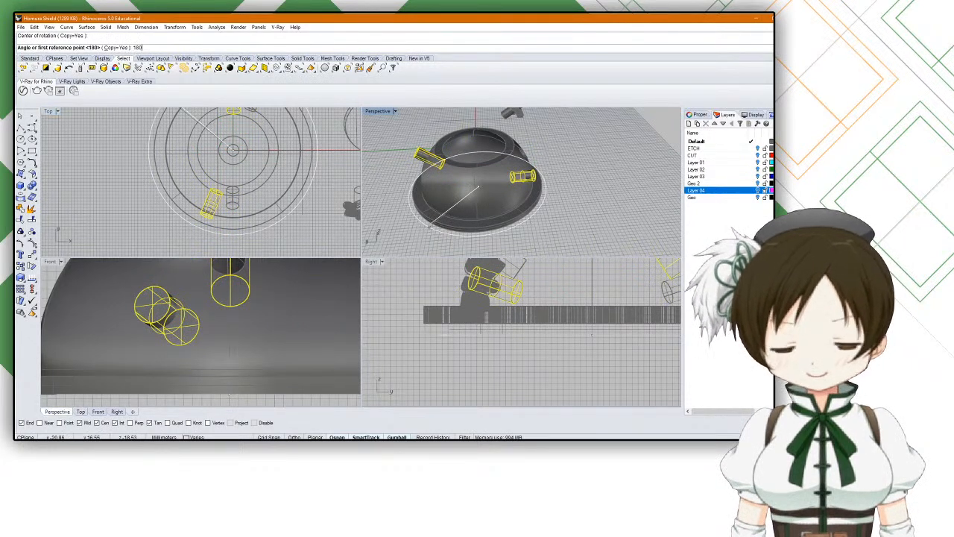
key("Return")
key("Escape")
key("Escape")
Step: Subtract the four peg cylinders from the dome with Boolean Difference, using DeleteInput=No
right_click_drag(445, 222, 504, 203)
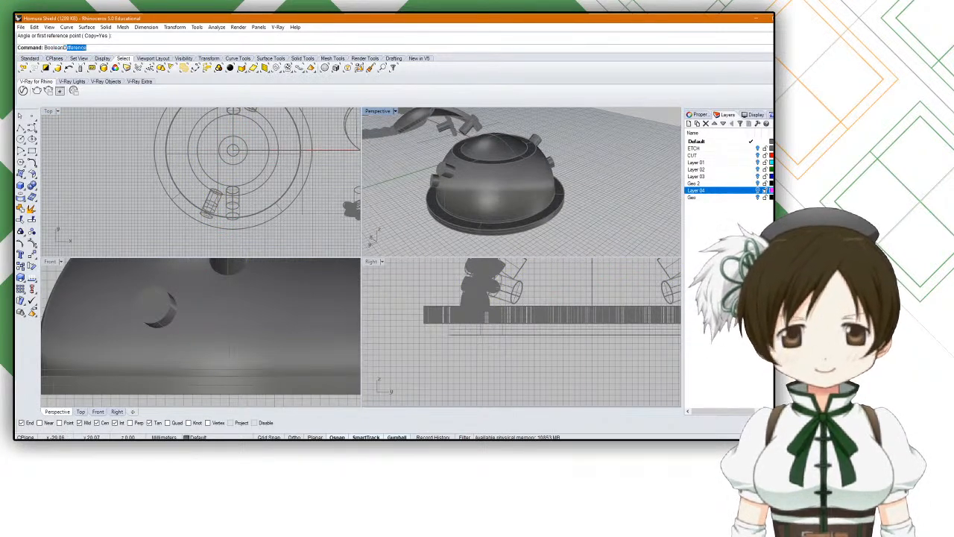
left_click(507, 201)
key("Return")
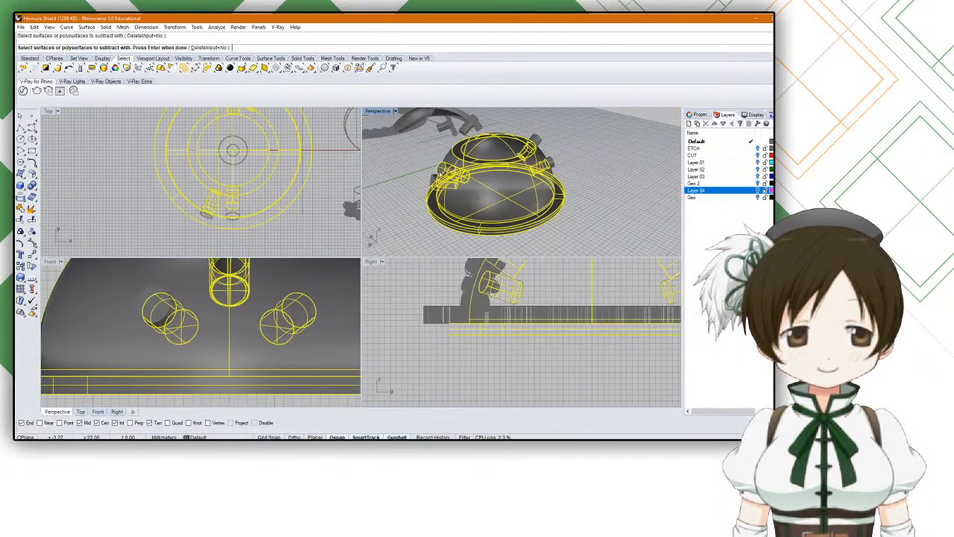
left_click(510, 152)
key("Return")
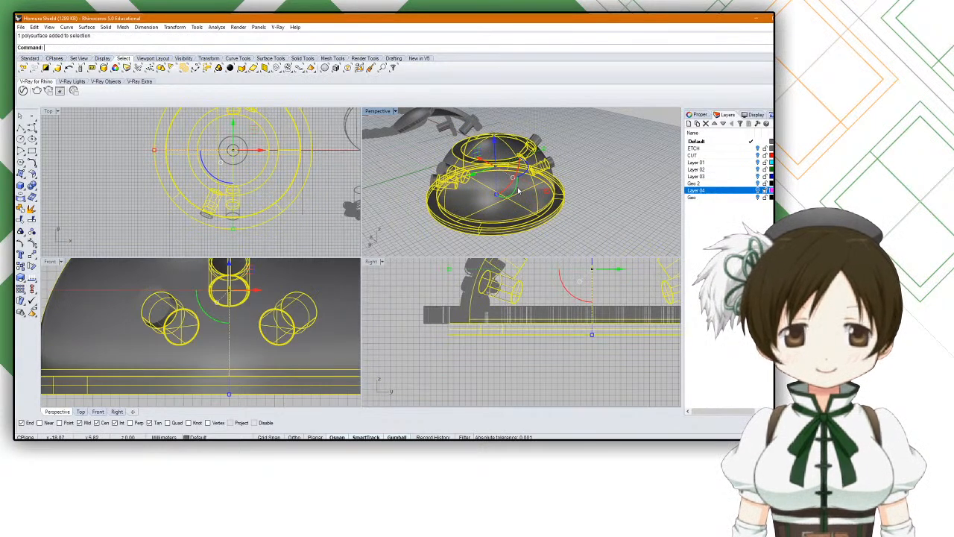
Step: Hide the four peg cylinders that were used to cut the holes in the dome
scroll(518, 191, "up", 6)
left_click(518, 191)
scroll(518, 190, "down", 4)
right_click_drag(519, 191, 471, 187)
left_click(606, 184)
left_click(537, 156)
left_click(538, 136, "shift")
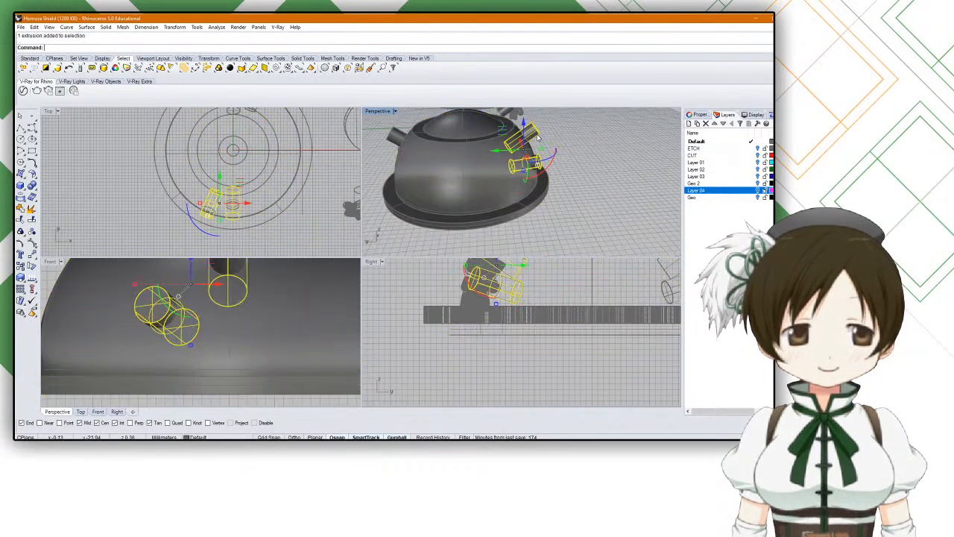
right_click_drag(538, 135, 598, 141)
left_click(419, 196)
right_click_drag(509, 162, 533, 135)
left_click(534, 134, "shift")
left_click(551, 168, "shift")
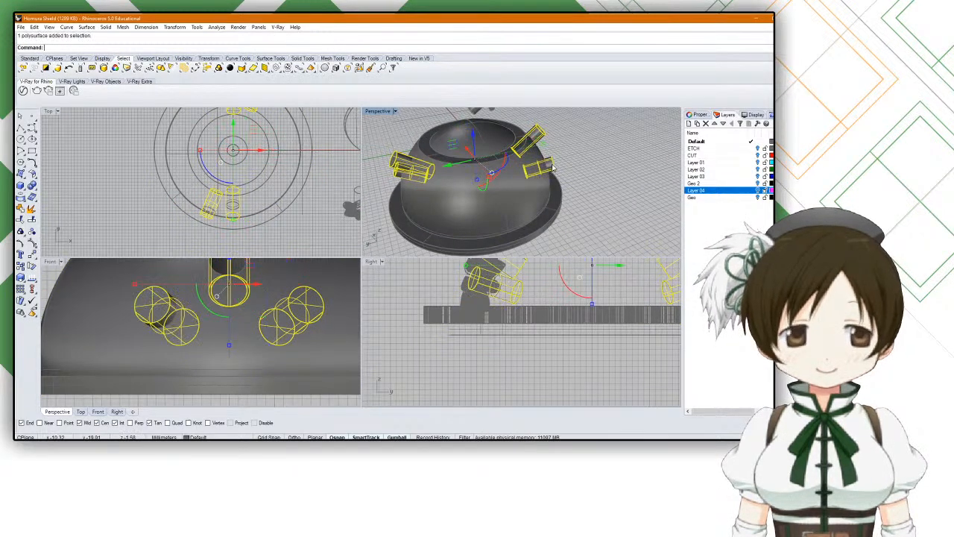
type("Hide")
key("Return")
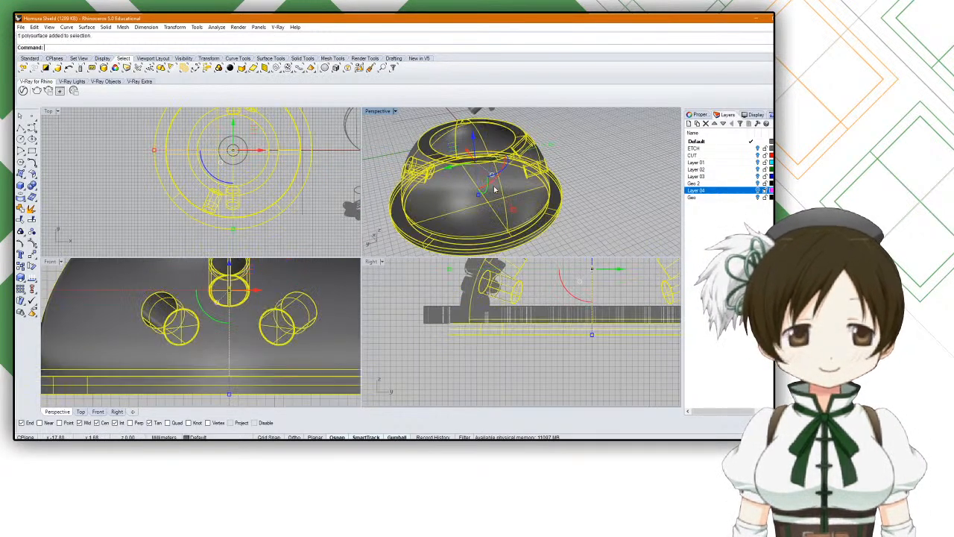
Step: Maximize the Perspective view and inspect the cut dome, the petal clusters and their pegs
scroll(484, 172, "down", 4)
right_click_drag(441, 164, 411, 128)
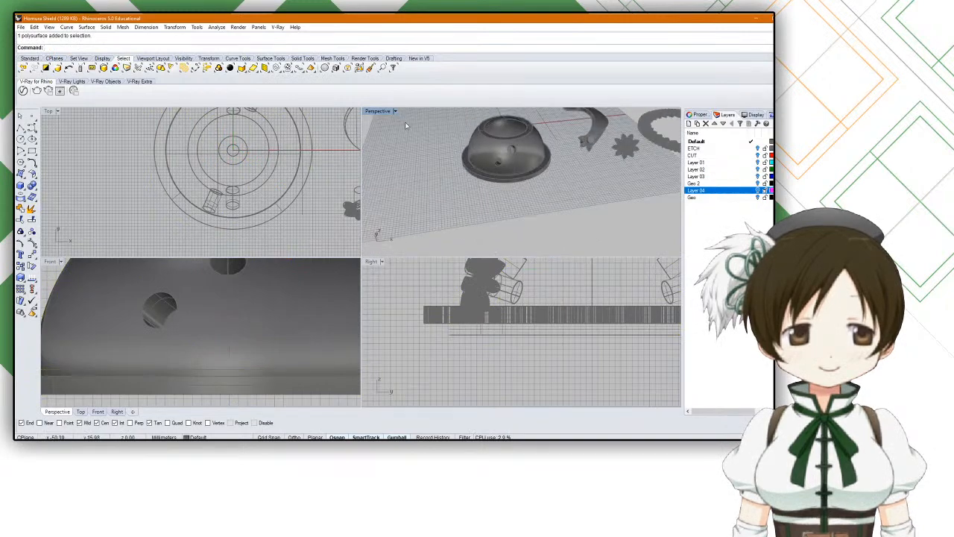
double_click(379, 112)
right_click_drag(375, 154, 445, 172)
scroll(490, 206, "up", 4)
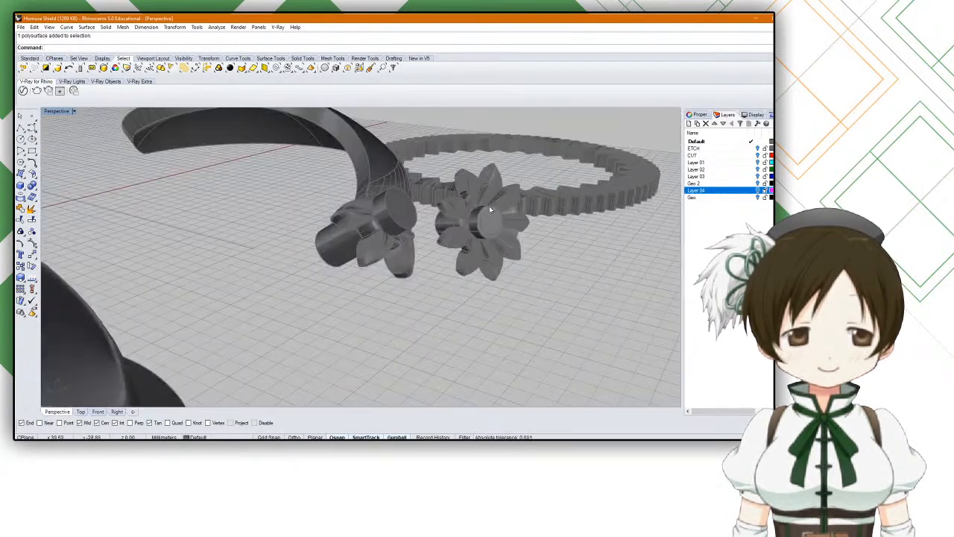
right_click_drag(388, 222, 333, 234)
scroll(316, 234, "down", 6)
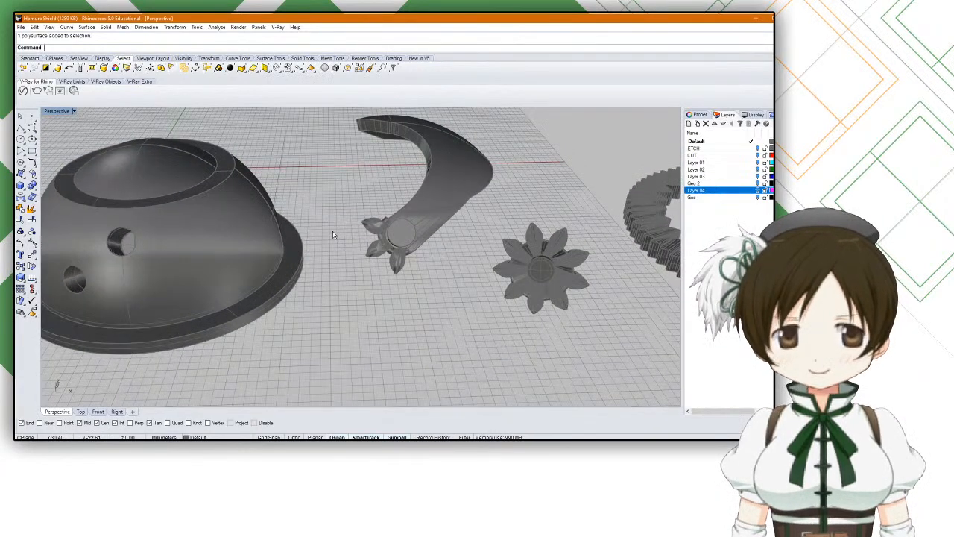
Step: Combine the curved ribbon piece with its attached petal cluster and peg using Boolean Union
type("Union")
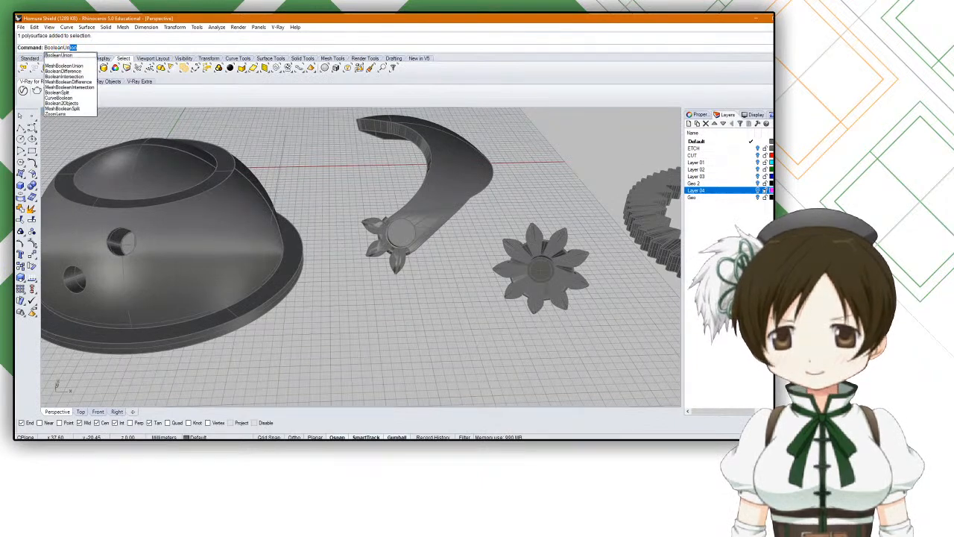
key("Return")
scroll(450, 217, "down", 4)
right_click_drag(450, 217, 409, 208)
scroll(449, 217, "up", 6)
left_click(425, 172)
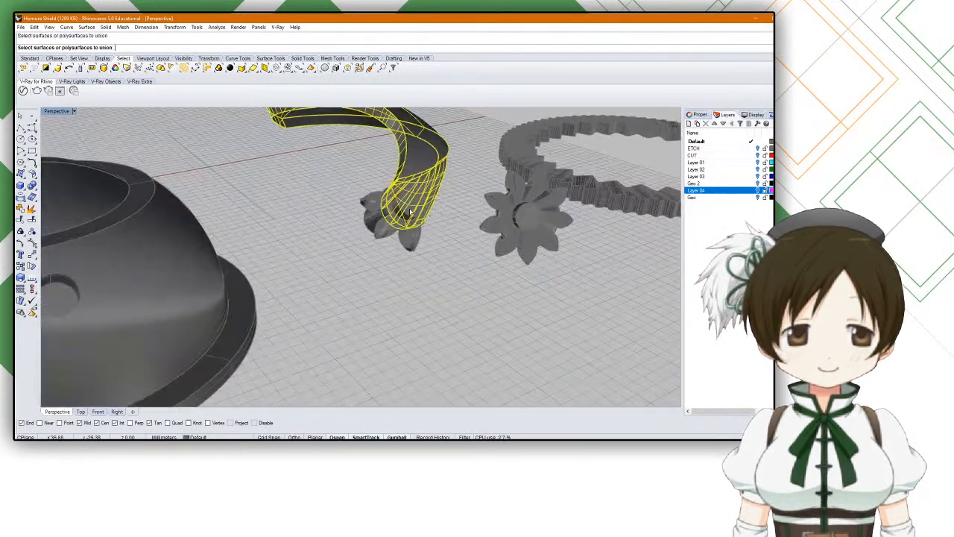
left_click(393, 213)
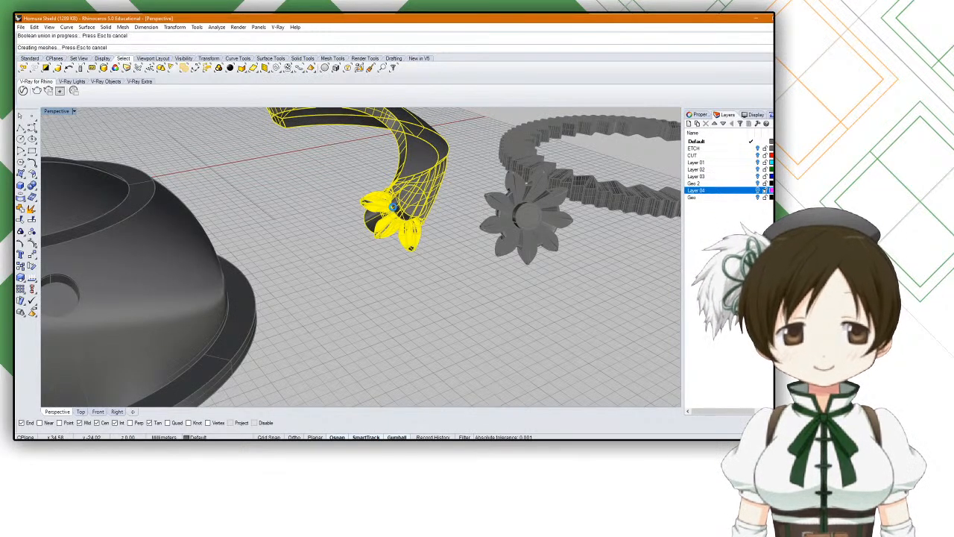
left_click(394, 211)
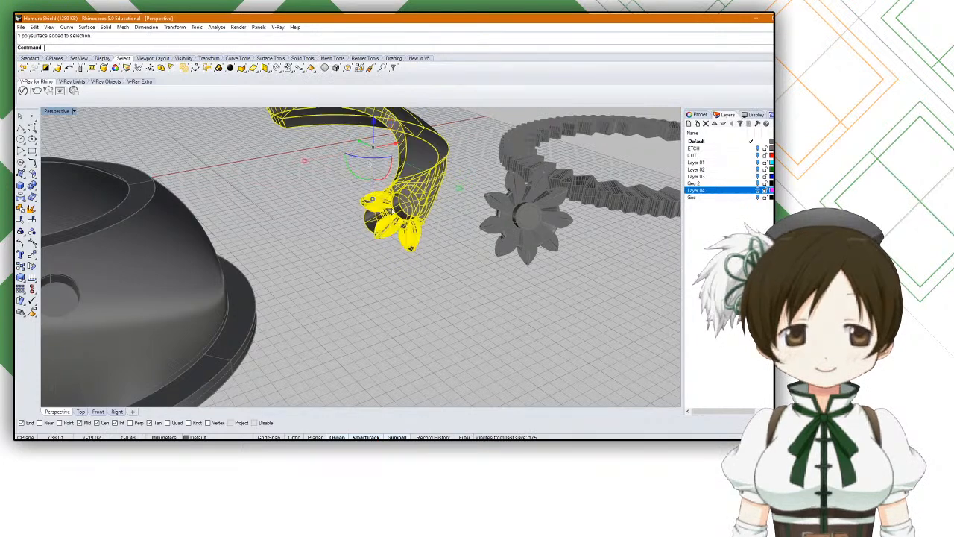
scroll(393, 212, "down", 4)
key("Escape")
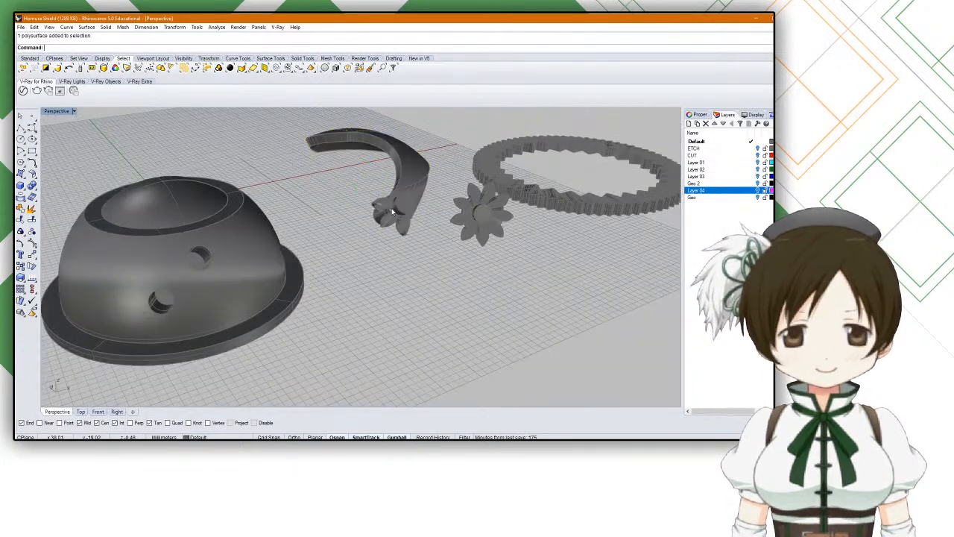
Step: Check the joined ribbon piece, the dome and the gear ring for naked and non-manifold edges
right_click_drag(393, 214, 422, 196)
left_click(422, 196)
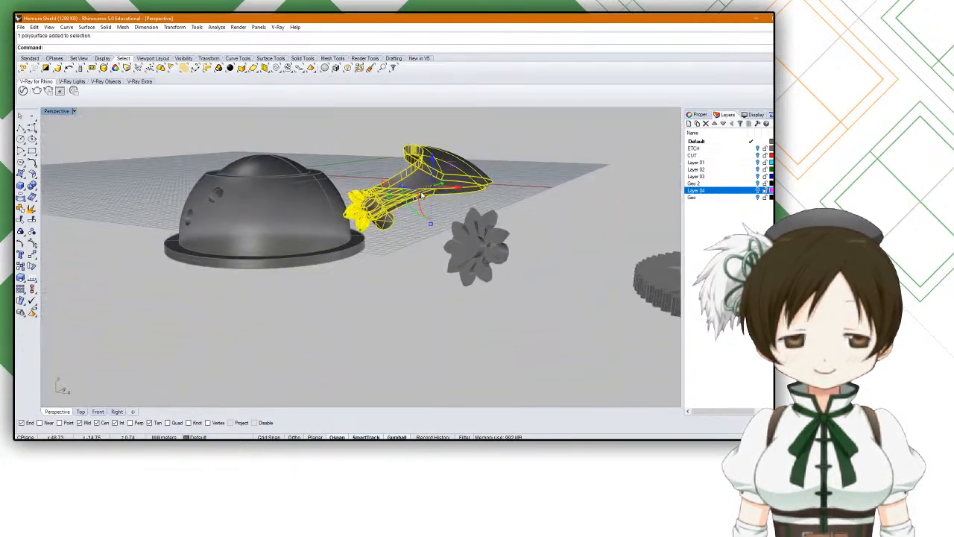
key("Return")
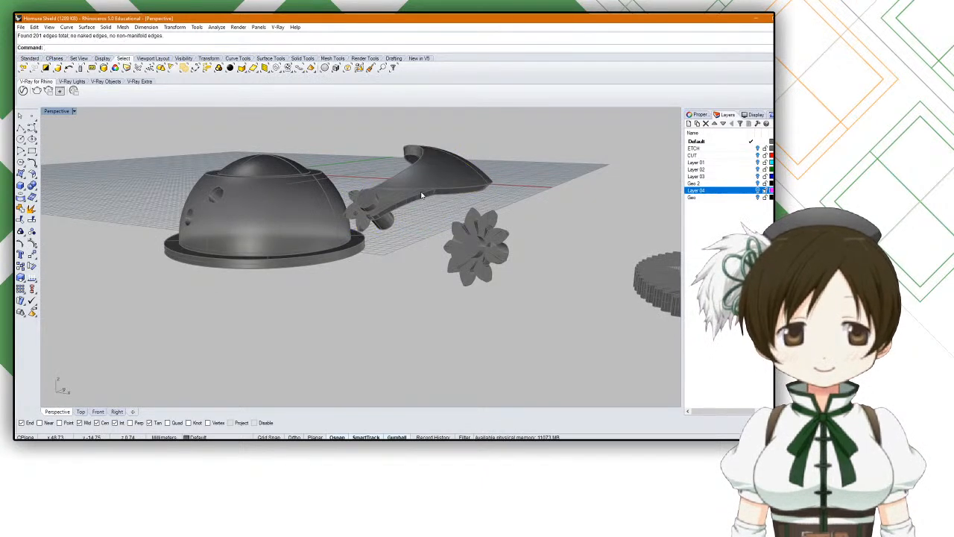
right_click_drag(90, 168, 170, 236)
left_click(170, 235)
right_click(170, 236)
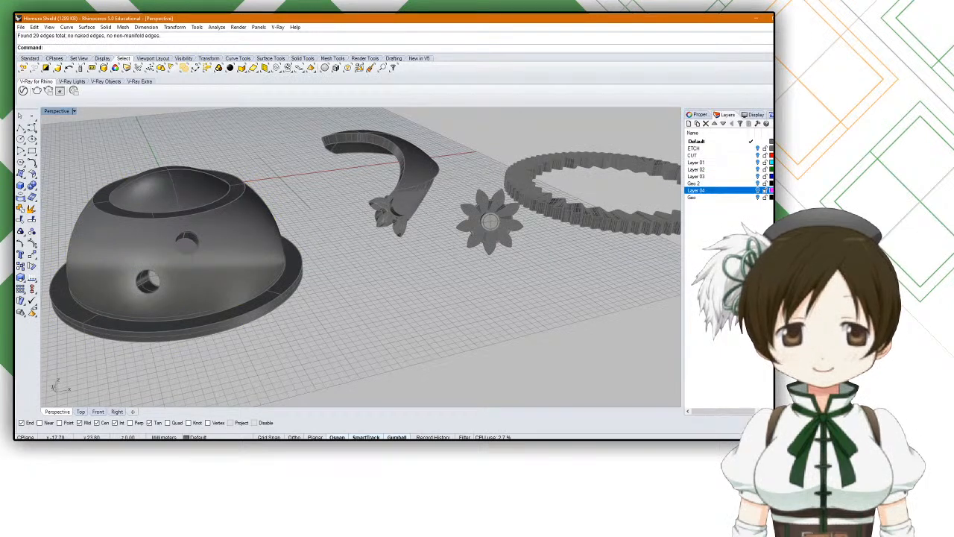
left_click(526, 185)
right_click(527, 185)
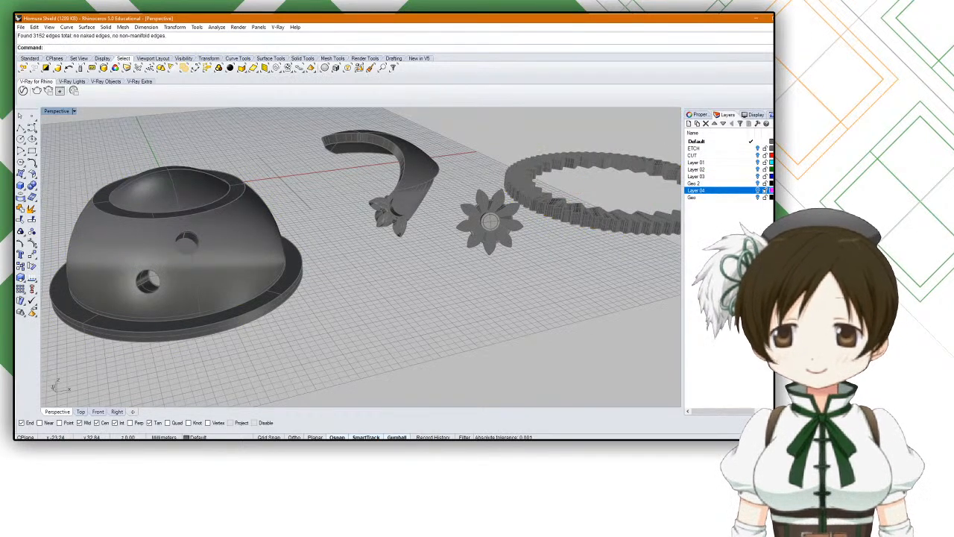
Step: Examine the joined ribbon piece and the separate petal flower closely from several angles
right_click_drag(399, 185, 441, 200)
scroll(384, 197, "up", 6)
scroll(385, 198, "down", 5)
left_click(431, 210)
right_click_drag(440, 203, 337, 255)
scroll(431, 210, "up", 7)
scroll(431, 209, "down", 6)
left_click(497, 191)
scroll(337, 255, "up", 3)
Step: Duplicate the peg cylinder of the separate petal flower in place
left_click(340, 295)
right_click_drag(340, 294, 391, 244)
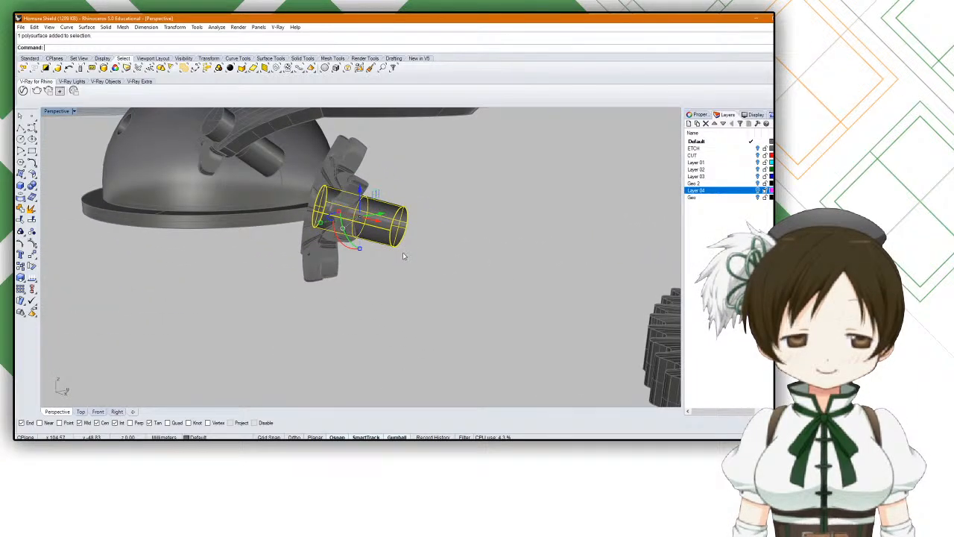
type("copy")
key("Return")
right_click_drag(393, 250, 337, 282)
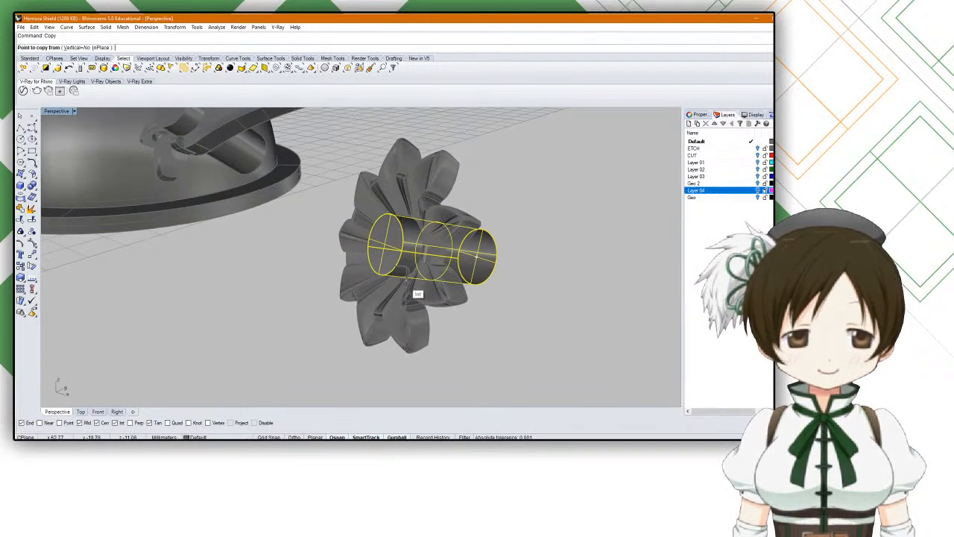
key("Escape")
key("ctrl+v")
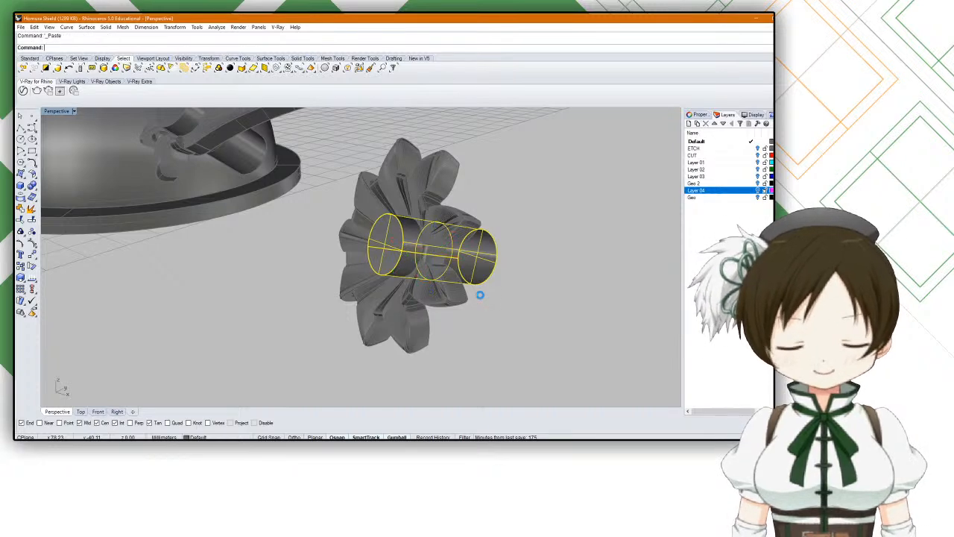
type("scale")
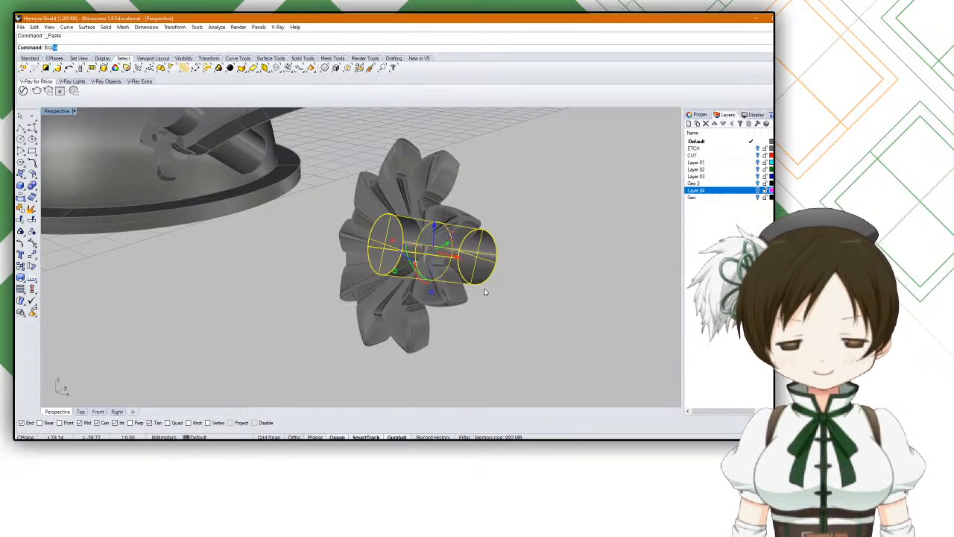
key("Return")
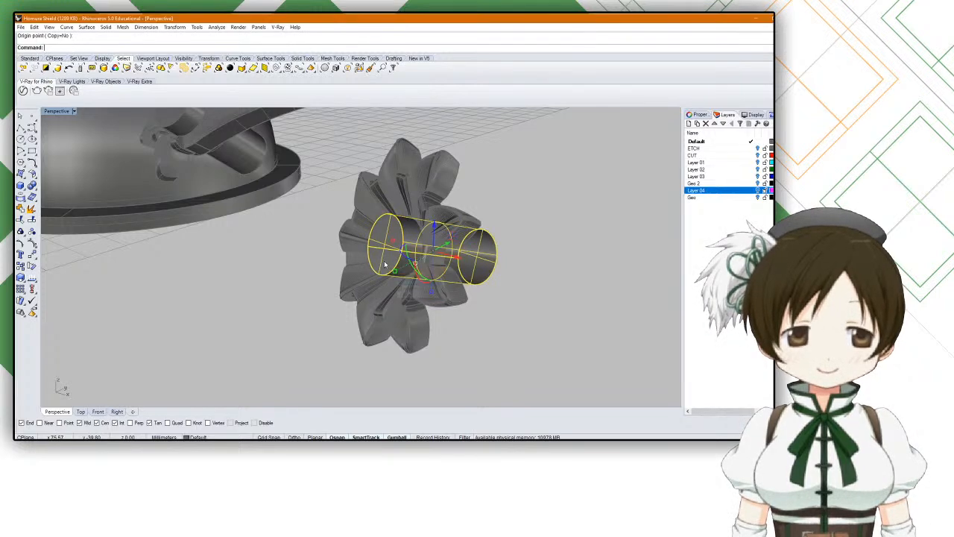
scroll(385, 261, "up", 2)
scroll(385, 262, "up", 2)
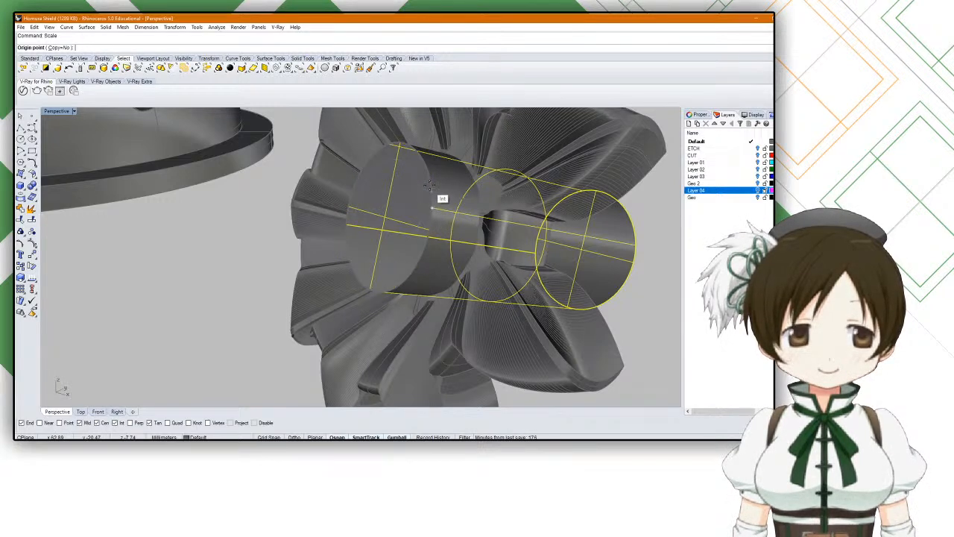
key("Escape")
right_click_drag(430, 180, 171, 214)
scroll(181, 193, "up", 14)
right_click(171, 214)
left_click(128, 264)
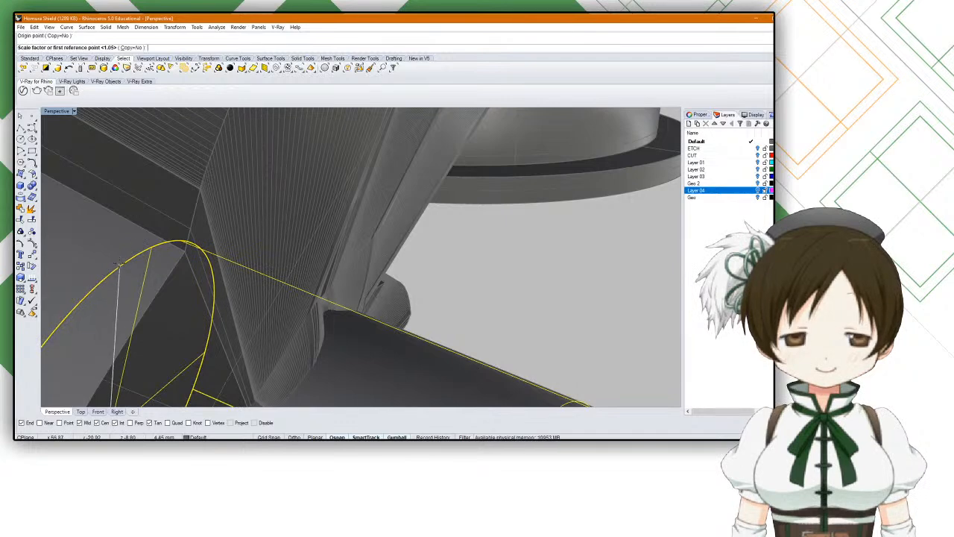
scroll(149, 253, "down", 10)
right_click_drag(212, 246, 388, 247)
right_click_drag(481, 256, 431, 251)
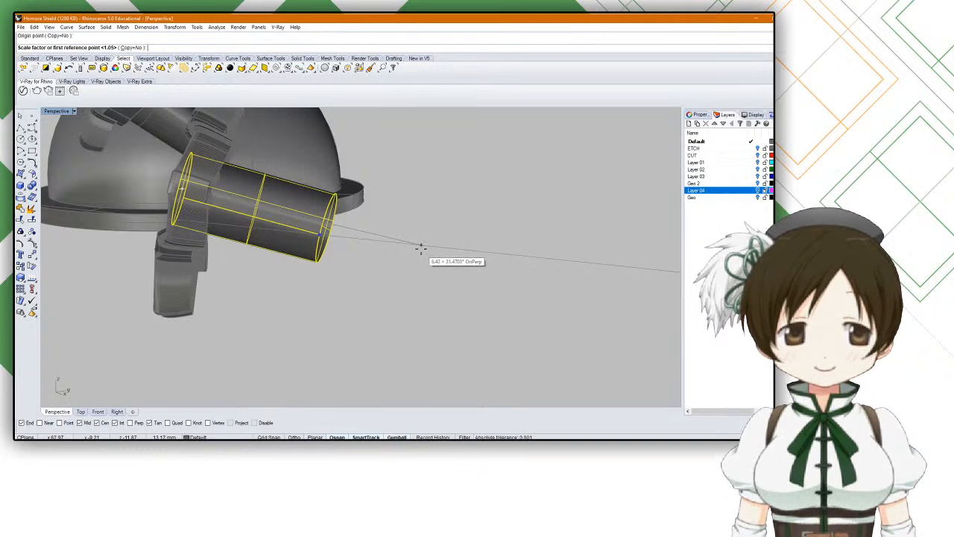
key("Escape")
right_click(418, 249)
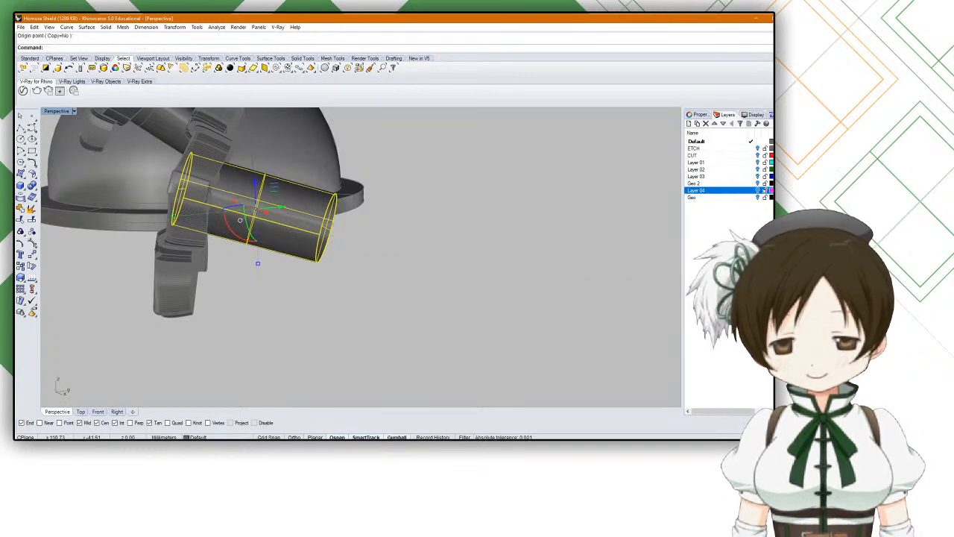
key("Return")
right_click_drag(418, 249, 295, 241)
scroll(187, 192, "up", 5)
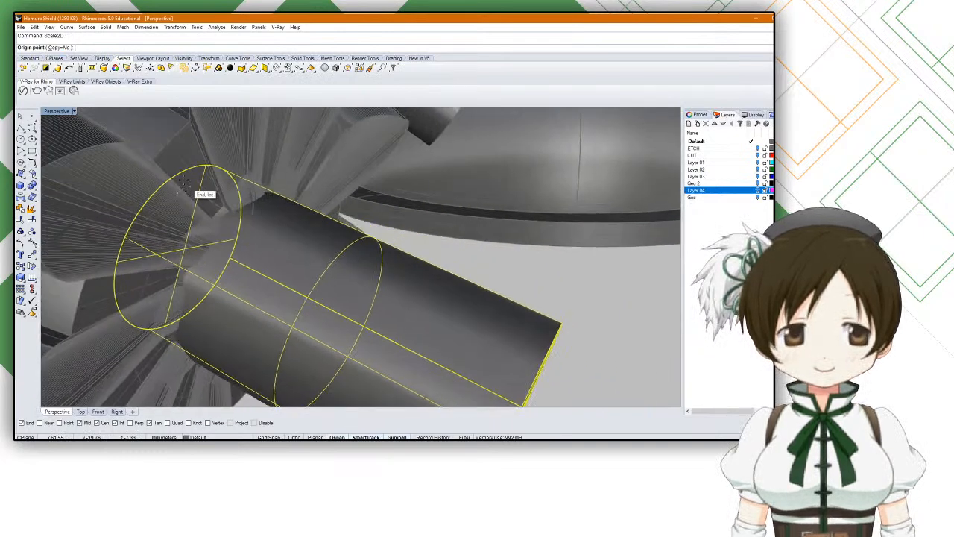
left_click(191, 180)
left_click(560, 331)
key("Escape")
right_click_drag(368, 243, 319, 222)
right_click(209, 188)
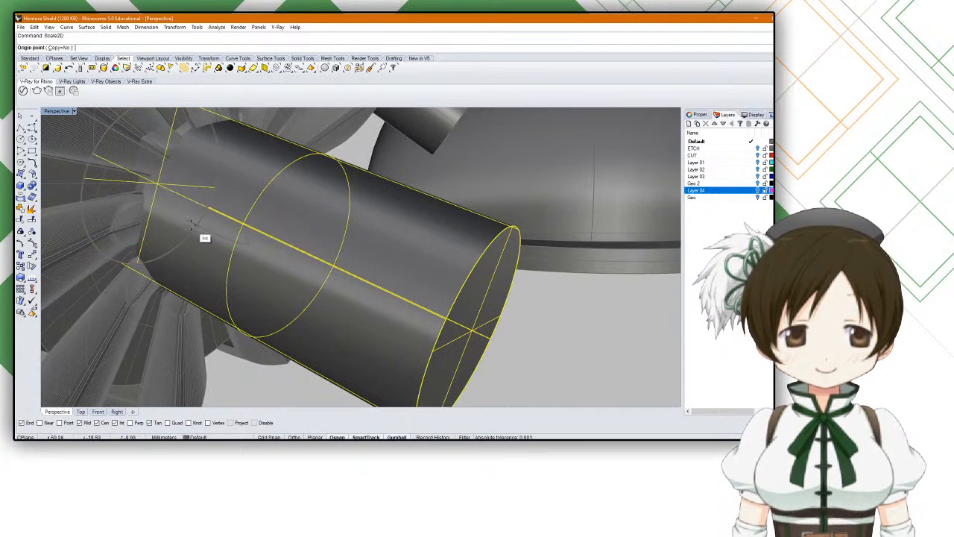
left_click(195, 220)
left_click(468, 273)
scroll(436, 267, "up", 2)
scroll(436, 267, "down", 6)
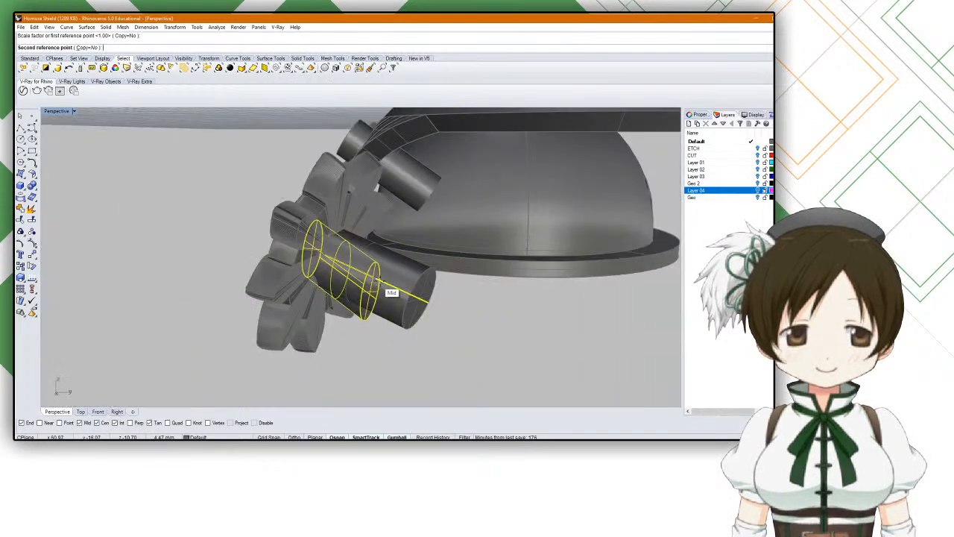
key("Escape")
right_click(471, 309)
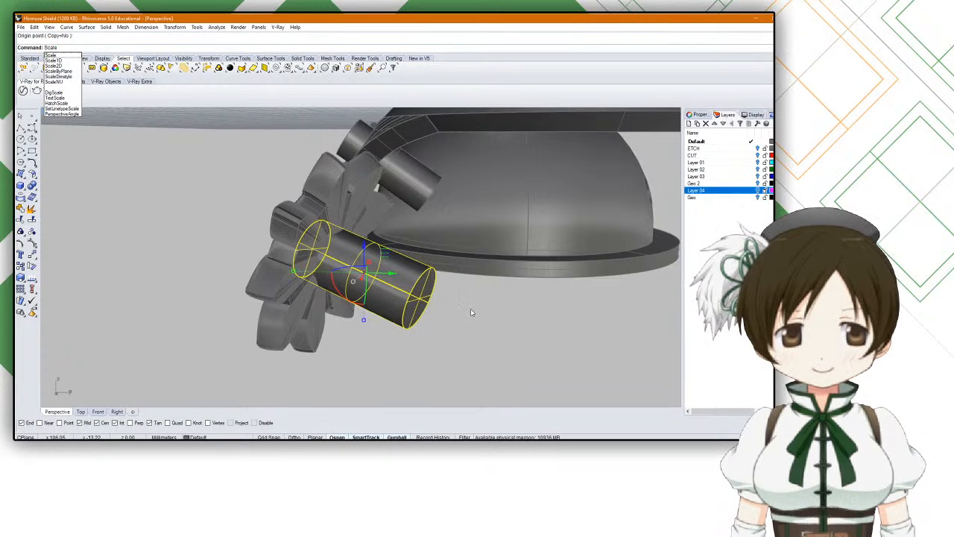
Step: Shorten the duplicated peg cylinder along its axis with Scale1D, leaving a short disc at the flower end
key("Return")
scroll(345, 273, "up", 2)
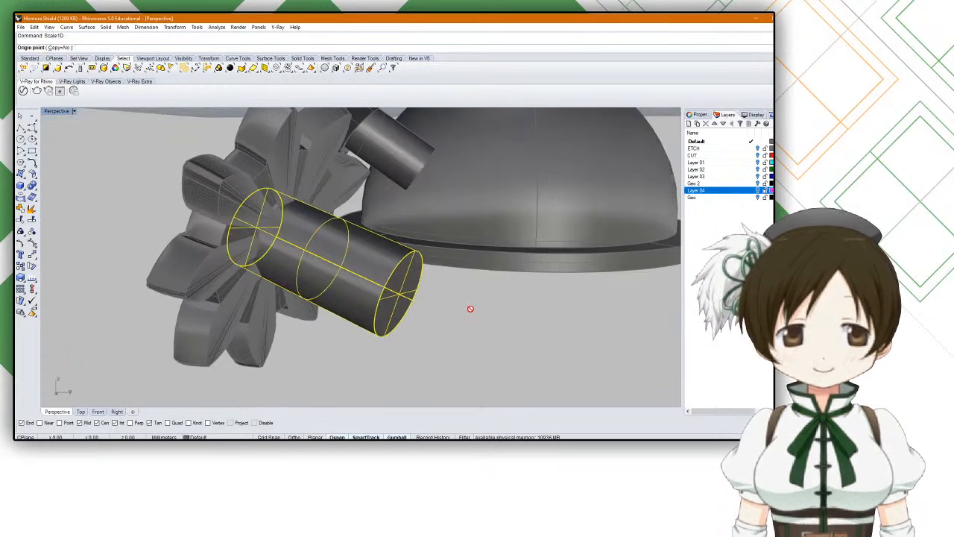
scroll(266, 219, "up", 3)
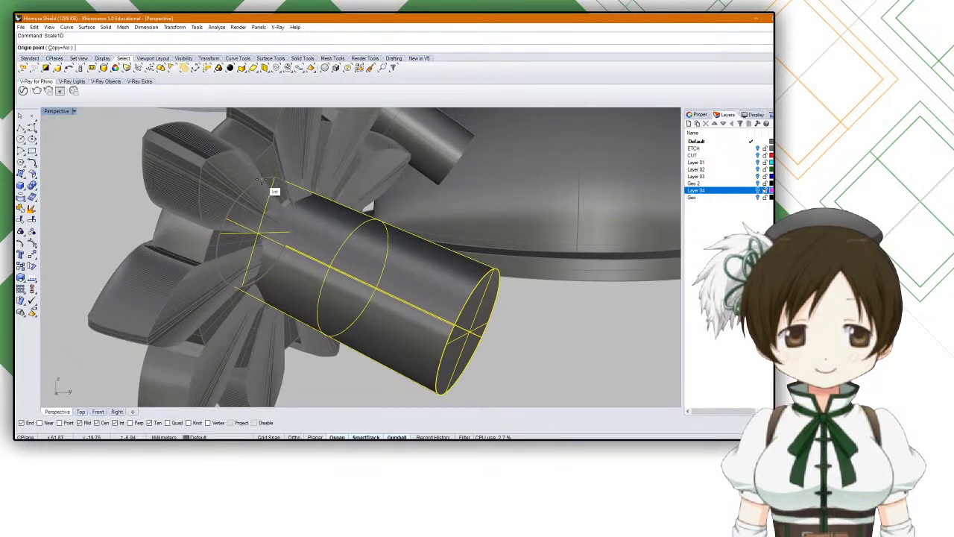
scroll(273, 178, "up", 4)
right_click_drag(272, 178, 254, 179)
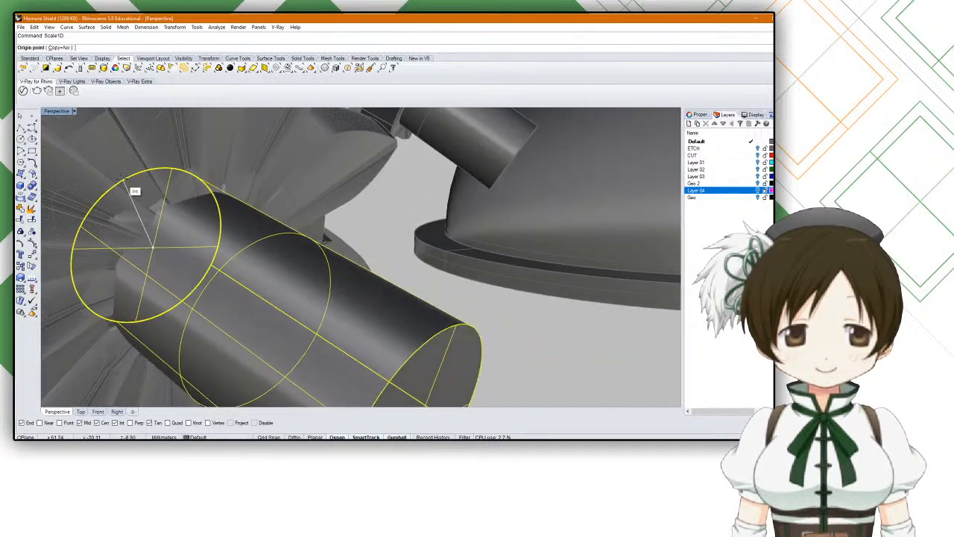
left_click(129, 176)
left_click(436, 342)
scroll(266, 268, "down", 6)
right_click_drag(263, 266, 307, 279)
scroll(316, 283, "up", 5)
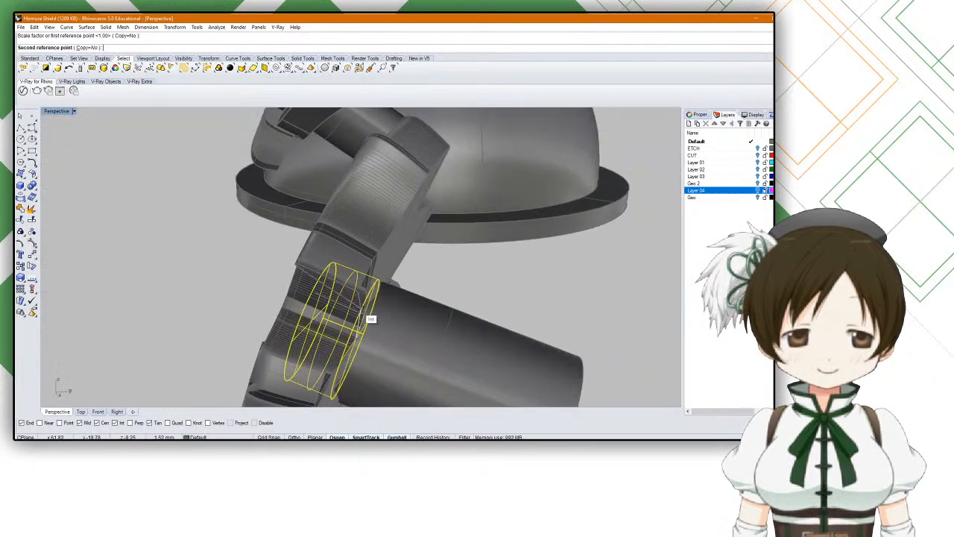
left_click(366, 318)
Step: Enlarge the short disc uniformly with Scale from the centre of its end face, making it wider than the peg
right_click_drag(384, 292, 422, 270)
left_click(422, 270)
left_click(439, 276)
left_click(561, 317)
left_click(439, 268)
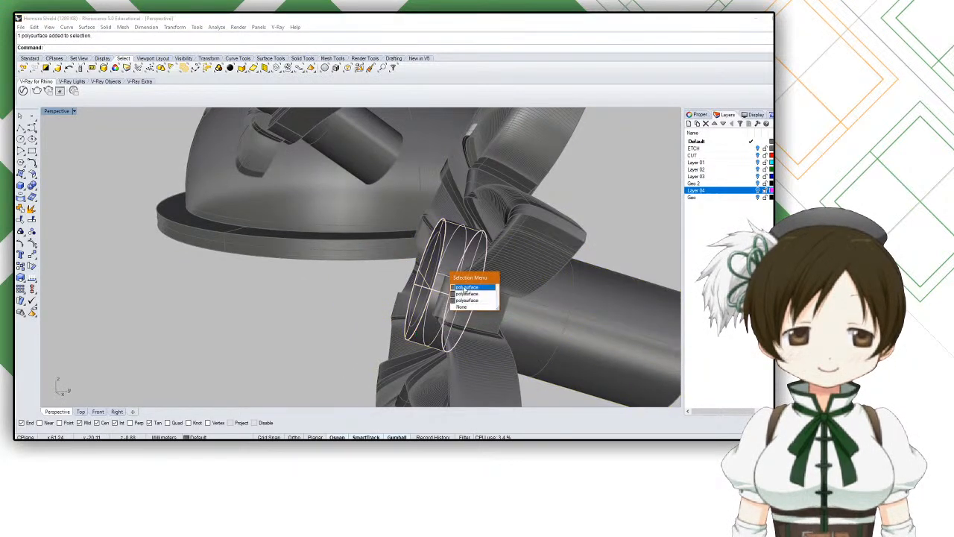
left_click(465, 287)
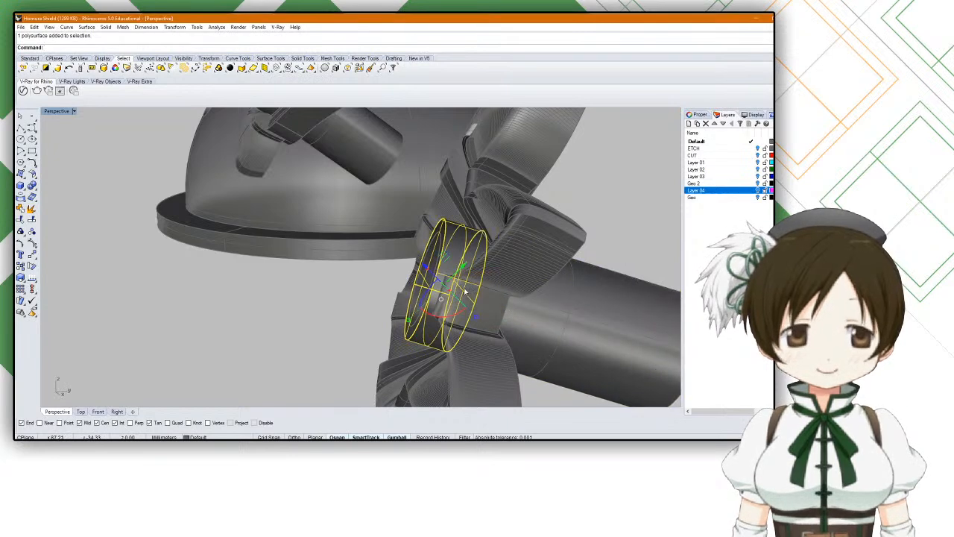
right_click_drag(425, 272, 280, 200)
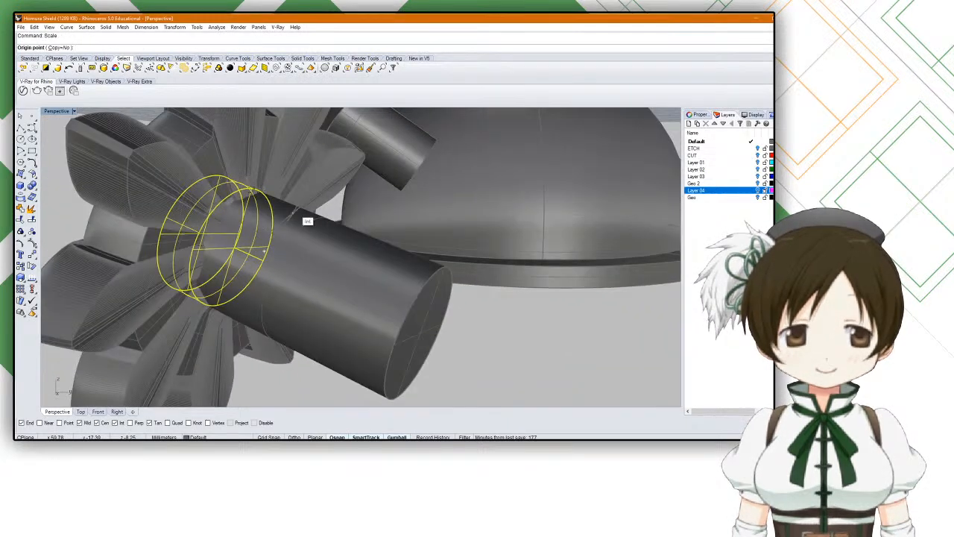
scroll(236, 192, "up", 5)
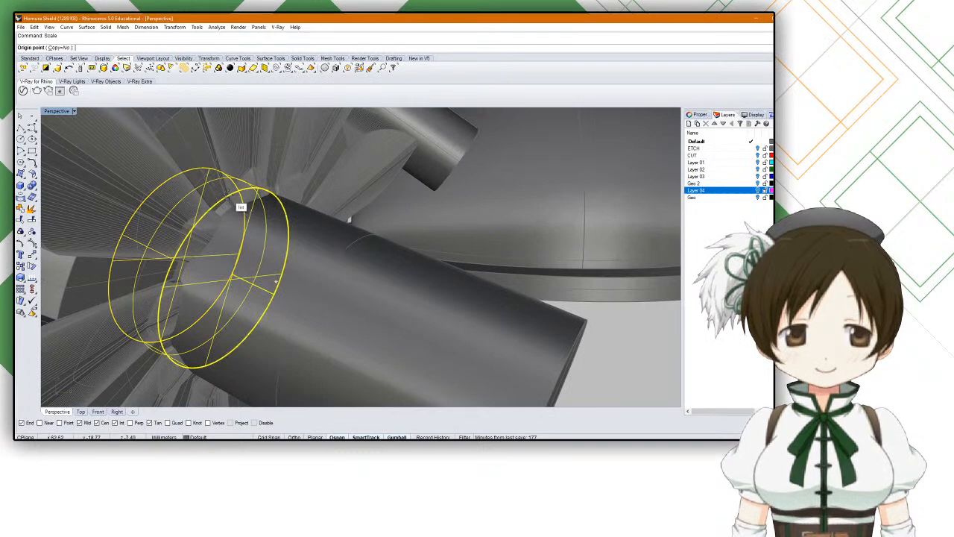
scroll(270, 192, "up", 5)
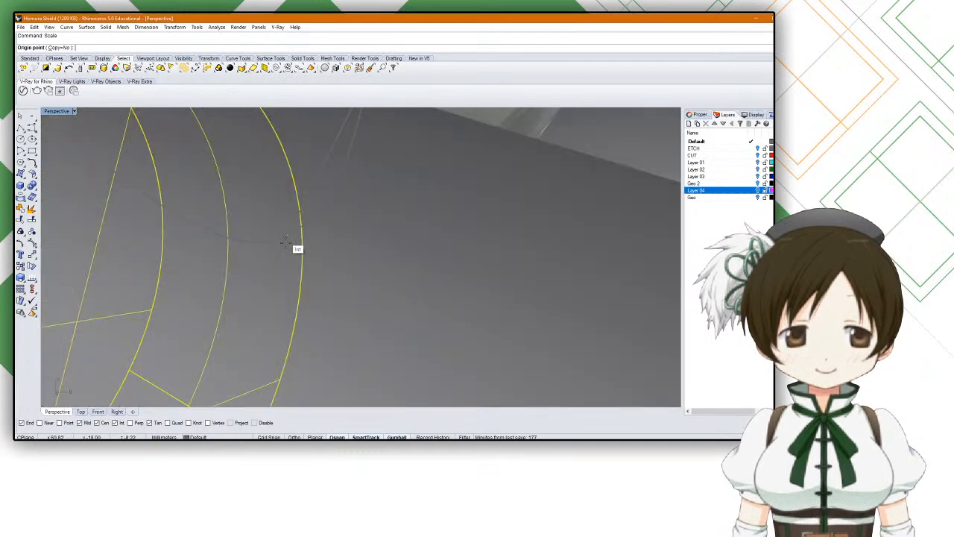
right_click(302, 267)
left_click(302, 267)
scroll(302, 267, "down", 10)
right_click_drag(320, 261, 369, 296)
left_click(371, 314)
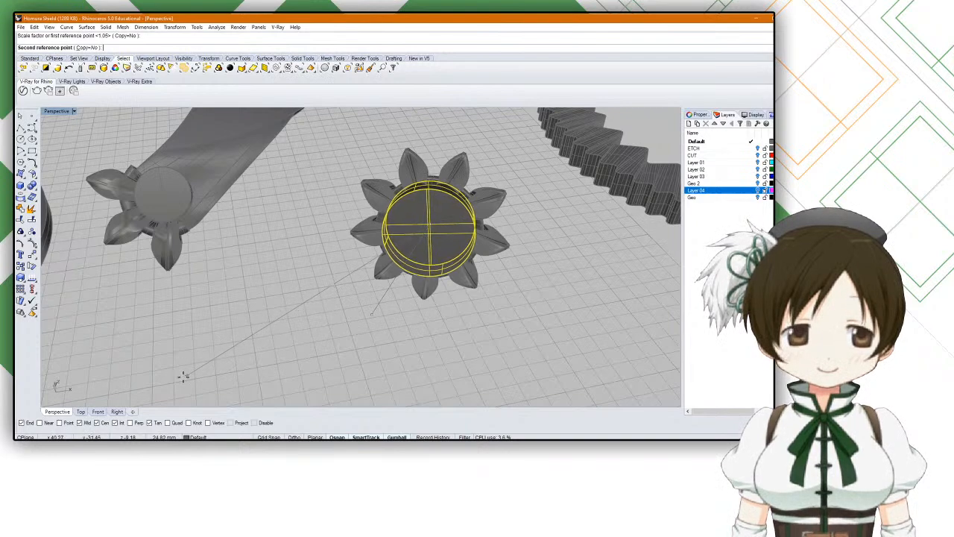
right_click_drag(417, 335, 446, 255)
left_click(393, 235)
scroll(384, 226, "up", 3)
left_click(517, 290)
right_click_drag(517, 290, 350, 306)
left_click(427, 292)
right_click_drag(427, 293, 431, 301)
type("Scal")
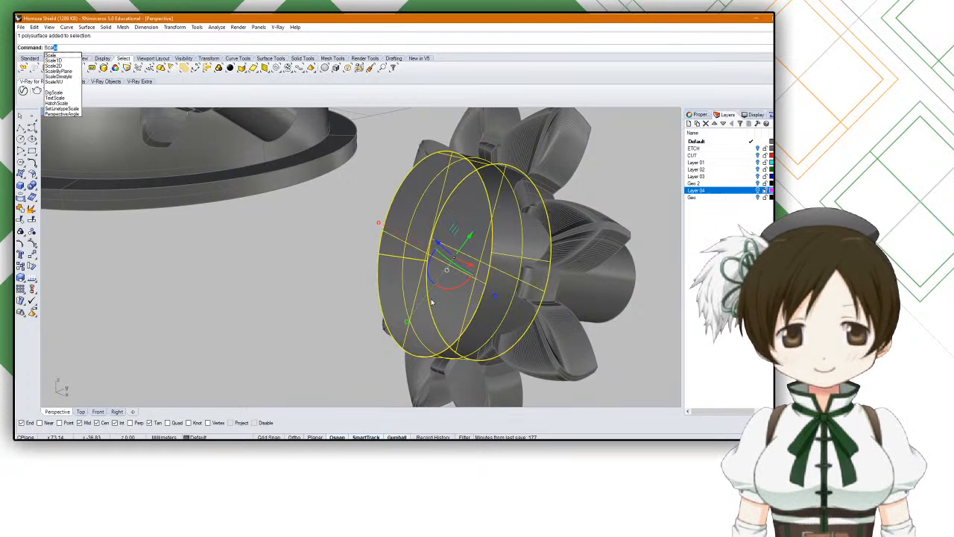
left_click(65, 61)
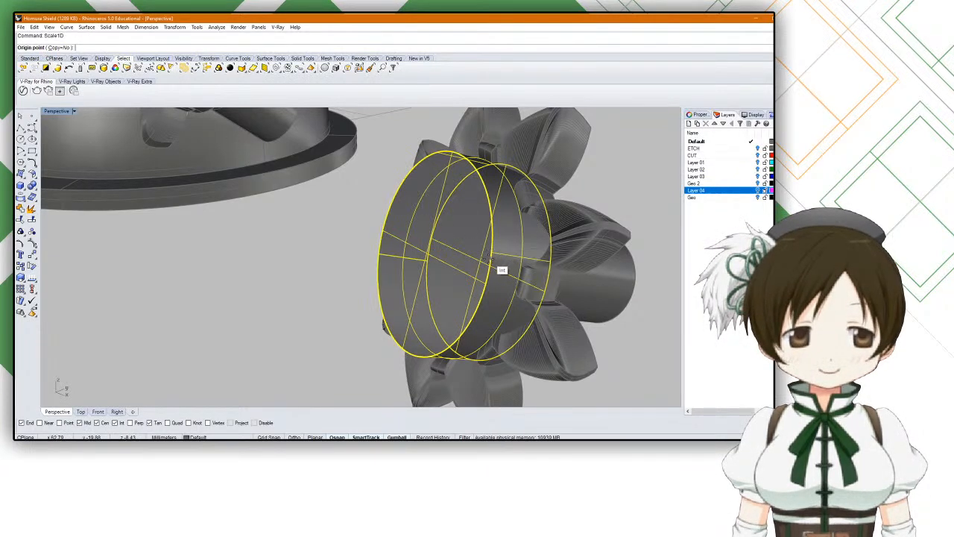
right_click_drag(484, 269, 427, 261)
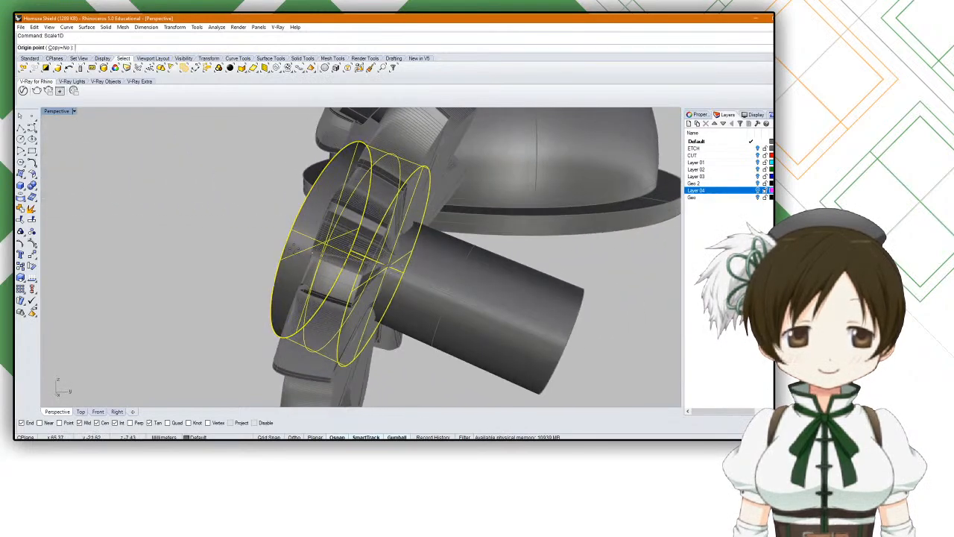
right_click_drag(283, 240, 291, 261)
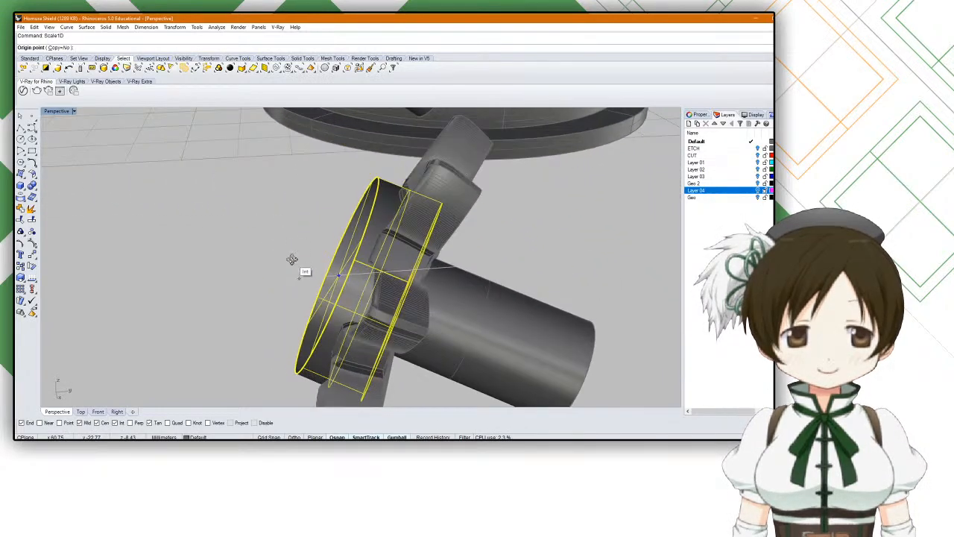
left_click(322, 275)
right_click_drag(410, 307, 501, 282)
scroll(556, 216, "up", 4)
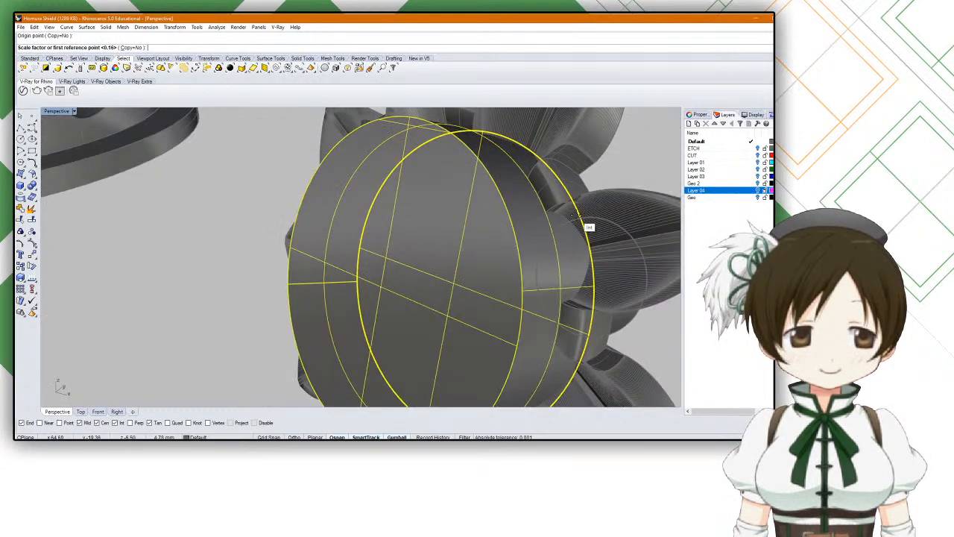
left_click(586, 219)
scroll(586, 220, "down", 5)
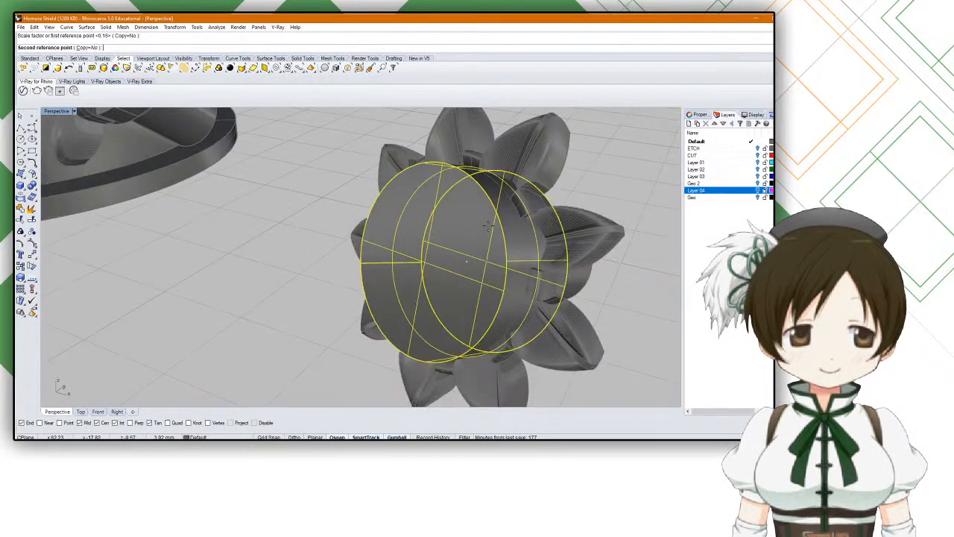
right_click_drag(456, 219, 411, 224)
left_click(395, 221)
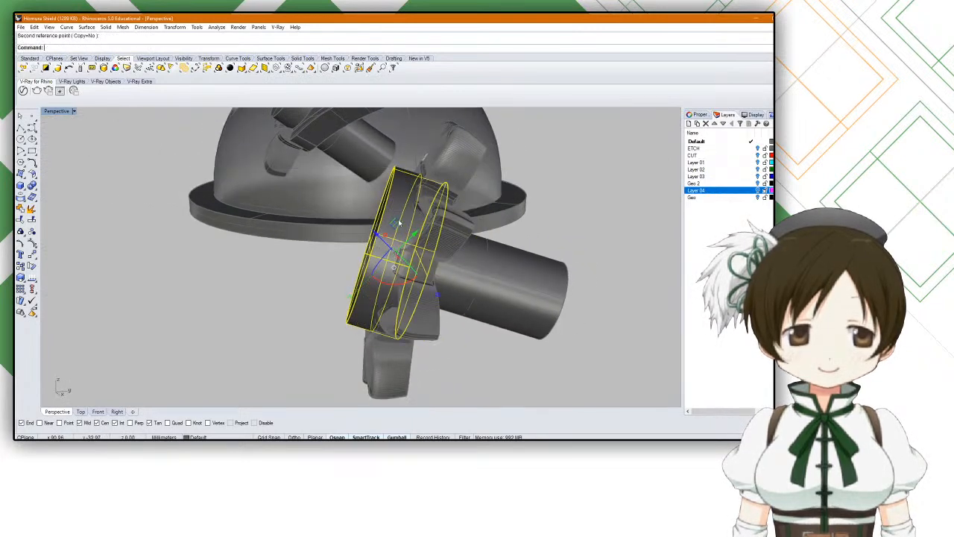
Step: Thin the enlarged disc along its axis with Scale1D so that it fits within the depth of the petals
scroll(436, 218, "up", 4)
key("Return")
scroll(471, 209, "up", 3)
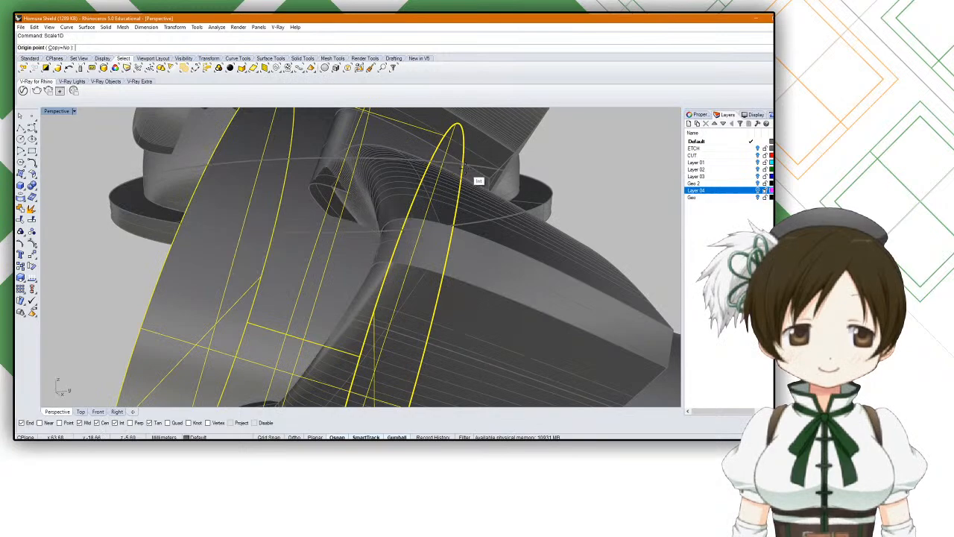
scroll(484, 179, "up", 2)
right_click_drag(487, 177, 551, 168)
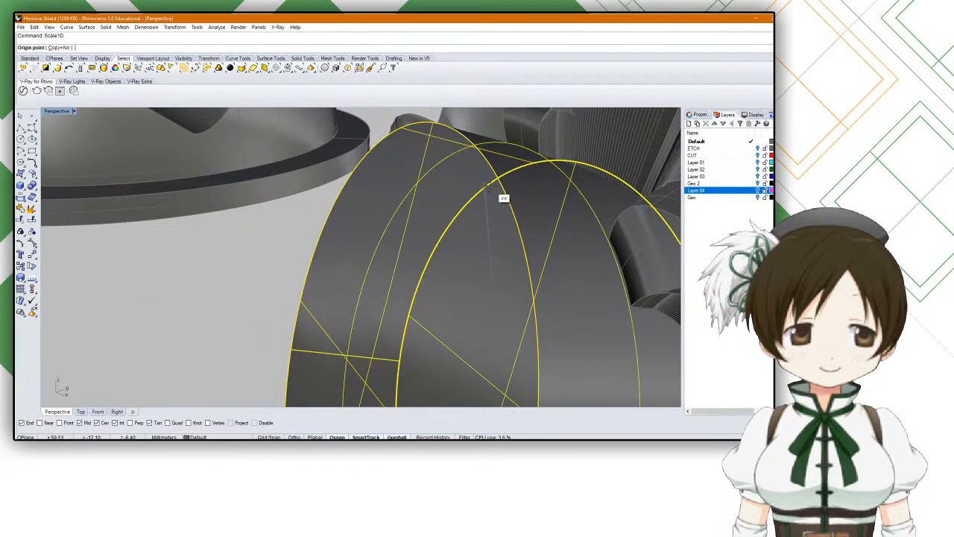
left_click(492, 184)
left_click(395, 156)
scroll(407, 164, "down", 6)
right_click_drag(407, 164, 382, 169)
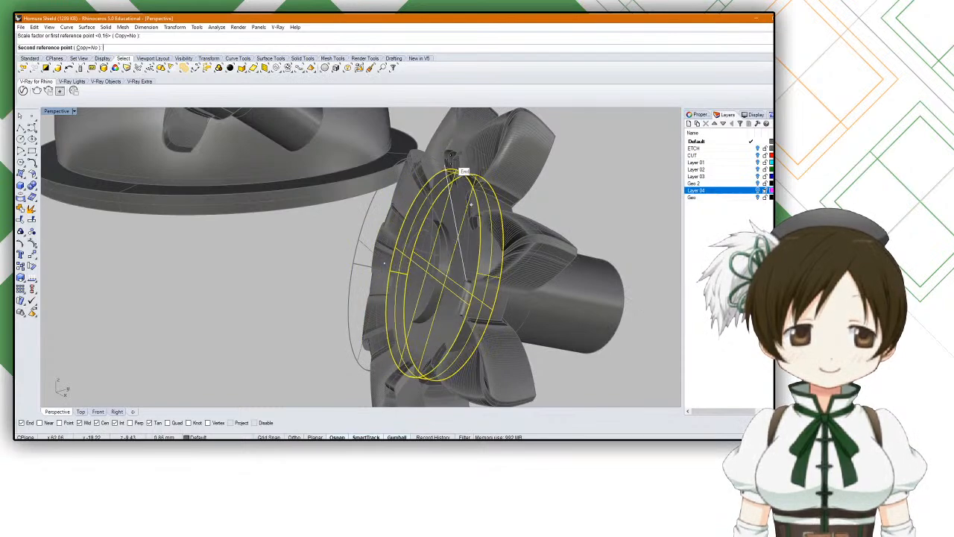
left_click(453, 161)
Step: Lengthen the flower's peg along its axis with Scale1D so that its end extends through the back of the petals
left_click(542, 191)
right_click_drag(546, 192, 545, 220)
left_click(542, 221)
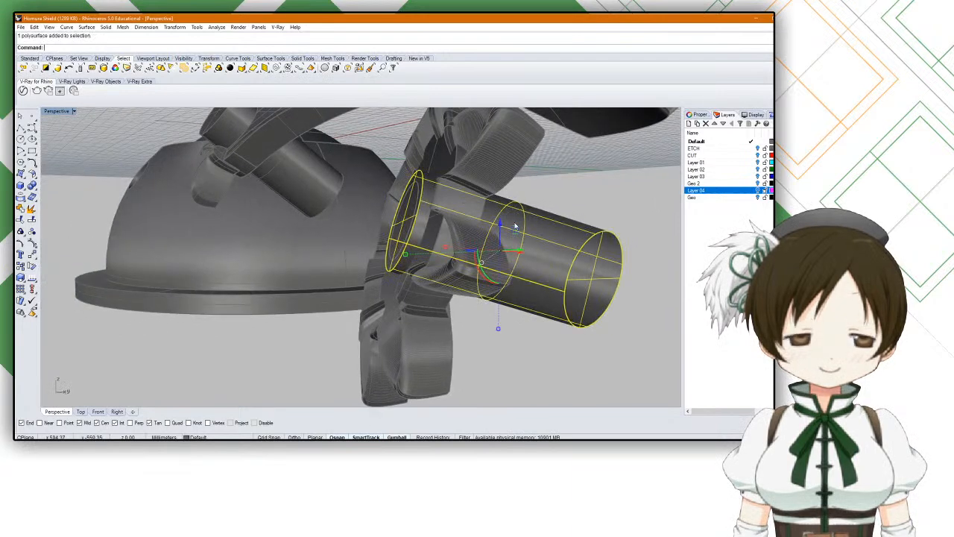
left_click(414, 217)
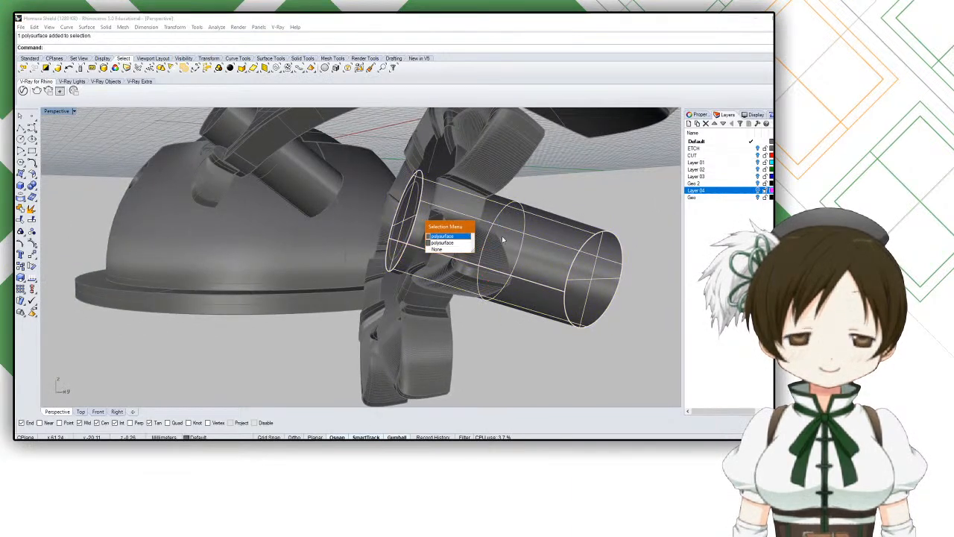
key("Return")
type("Scale1D")
key("Return")
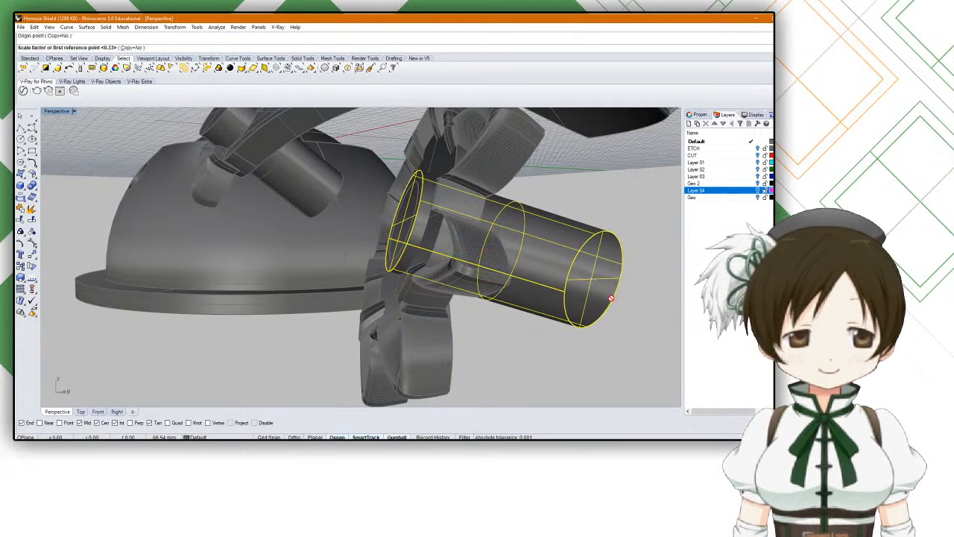
left_click(396, 272)
right_click_drag(401, 276, 339, 267)
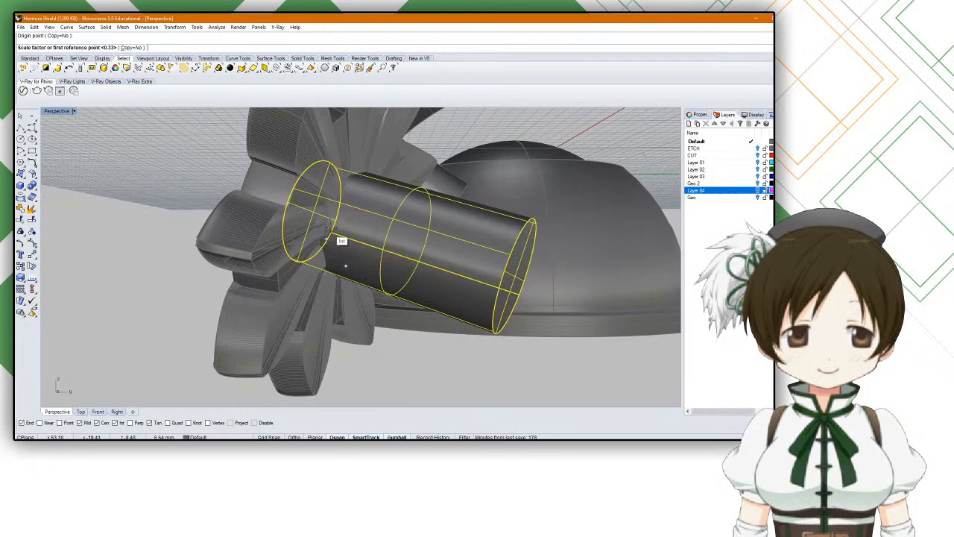
scroll(332, 186, "up", 5)
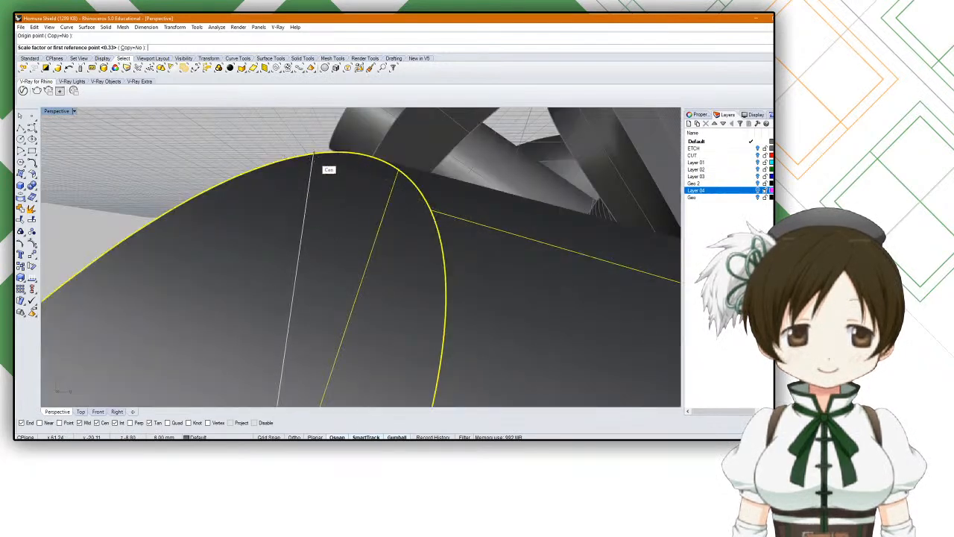
left_click(313, 154)
scroll(331, 164, "down", 8)
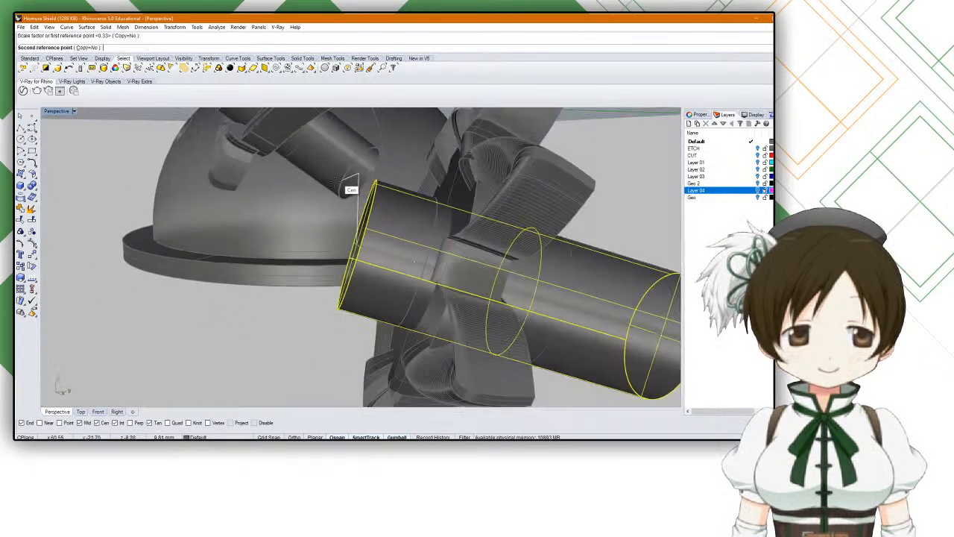
right_click_drag(328, 200, 322, 170)
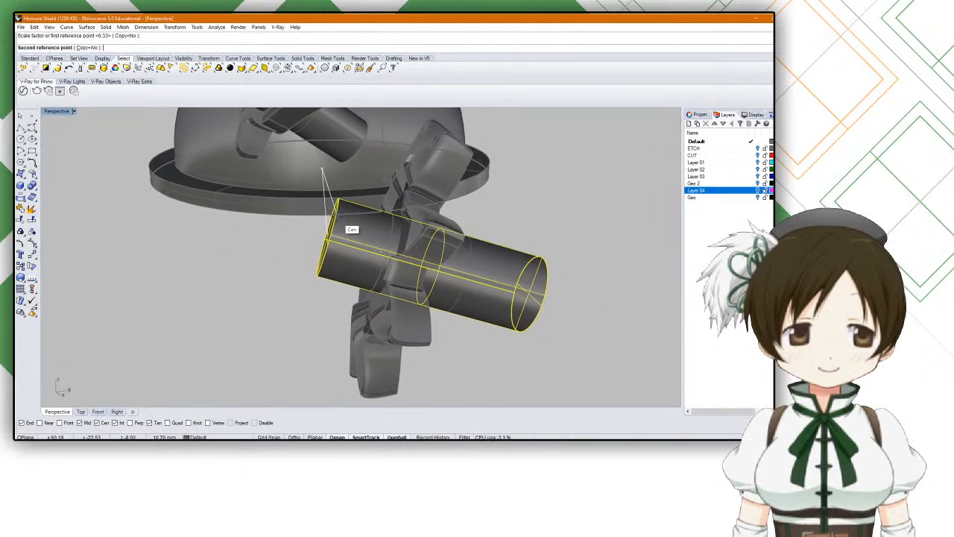
left_click(333, 223)
Step: Try to join the petal flower and its lengthened peg with Boolean Union
left_click(536, 219)
scroll(540, 218, "down", 5)
scroll(540, 219, "down", 5)
right_click_drag(540, 219, 521, 256)
scroll(520, 256, "up", 7)
left_click(519, 254)
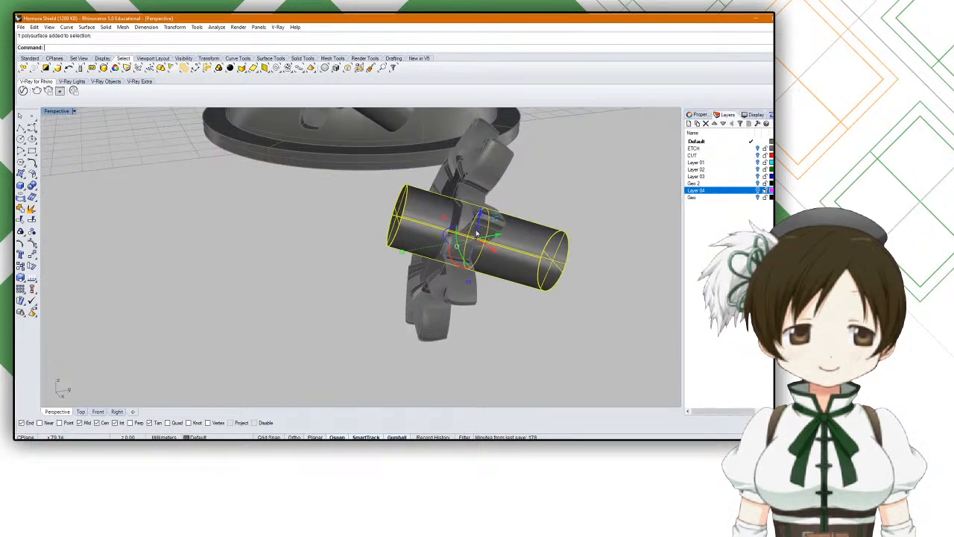
left_click(461, 229, "shift")
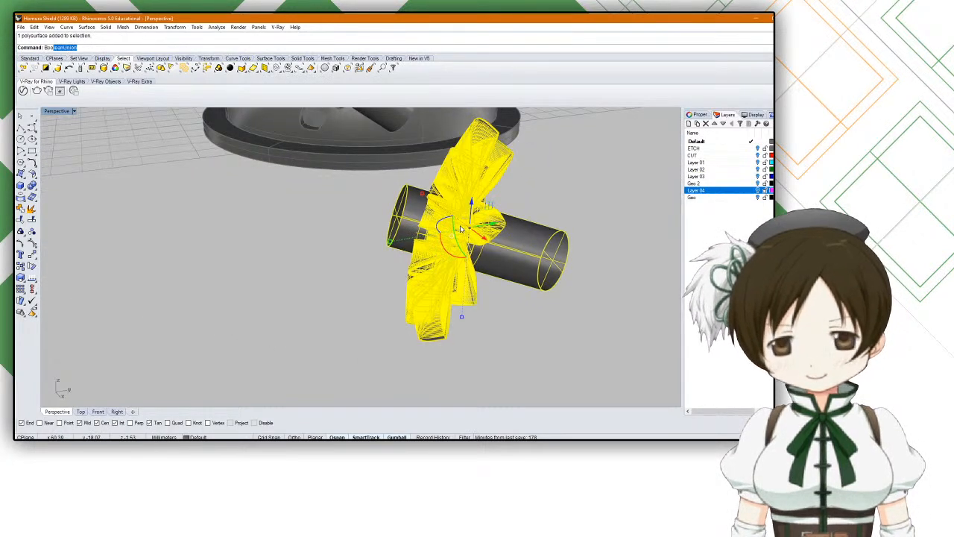
key("Return")
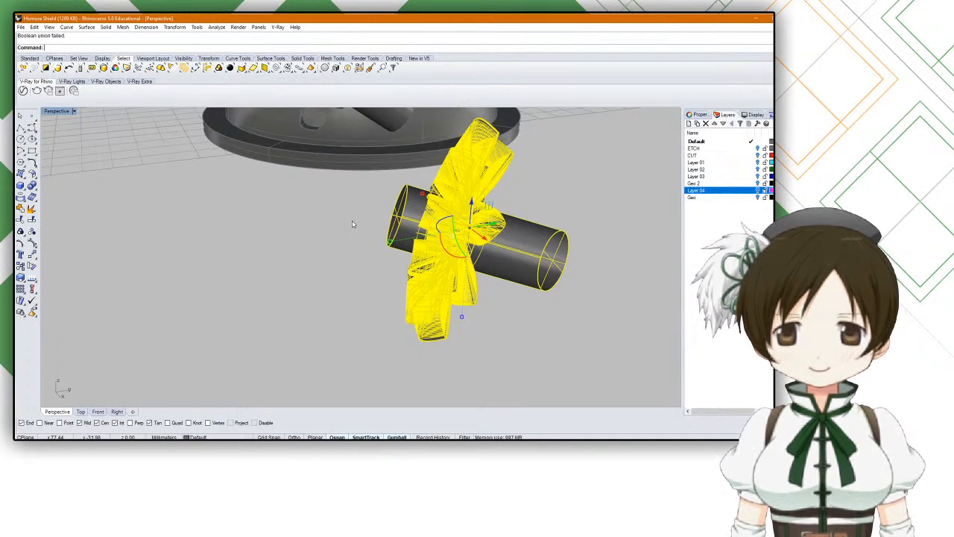
Step: Join the wide centre disc and the petal flower with Boolean Union, leaving the long peg separate
left_click(354, 224)
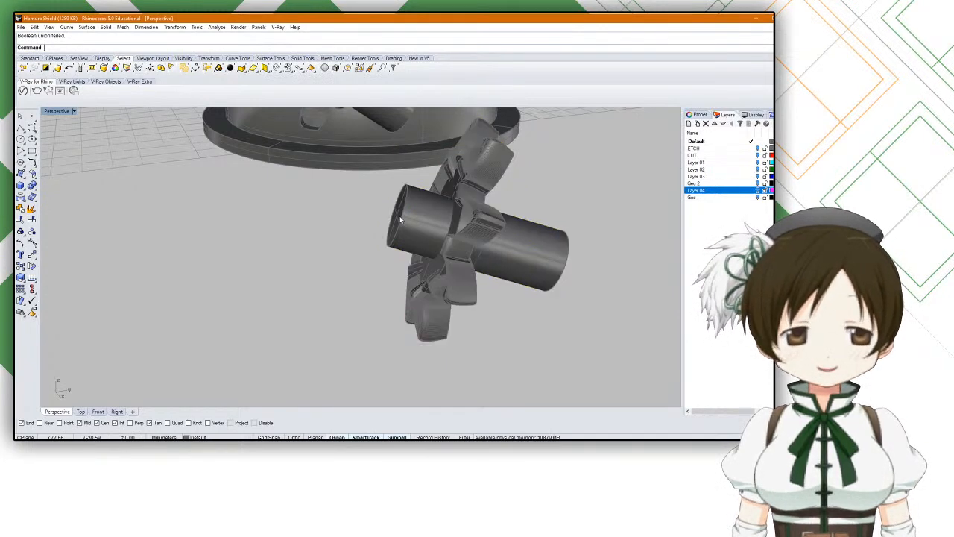
right_click_drag(402, 219, 425, 214)
scroll(460, 252, "up", 6)
left_click(459, 252)
scroll(460, 252, "down", 5)
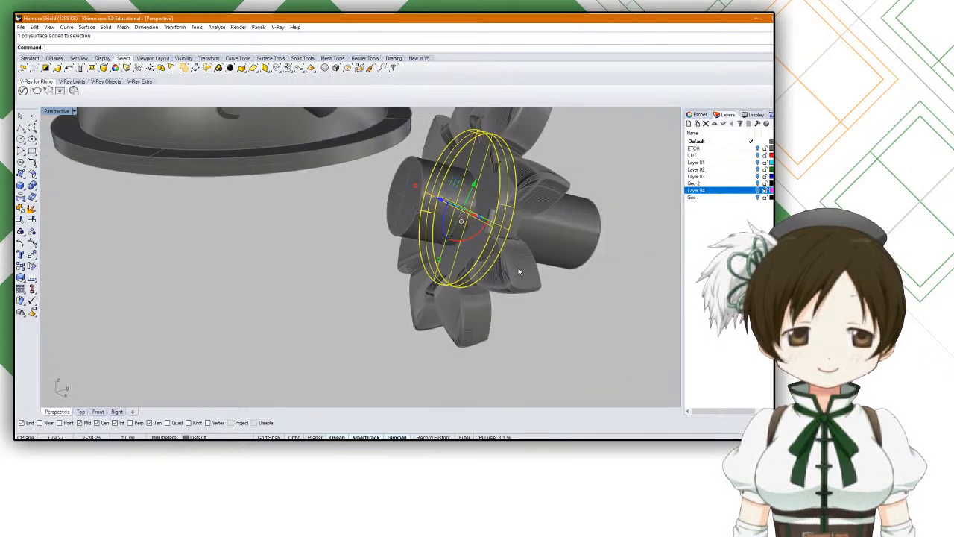
left_click(518, 269, "shift")
right_click(518, 267)
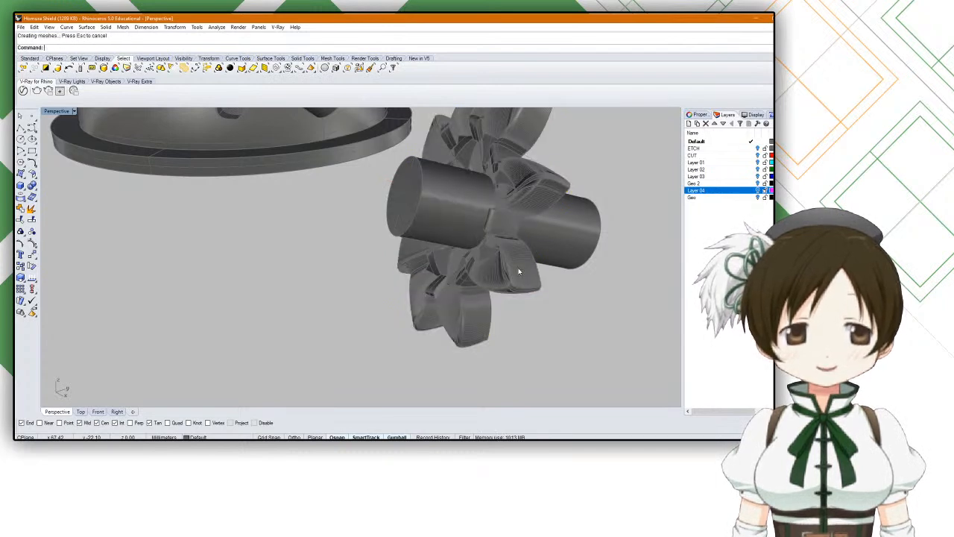
Step: Run ShowEdges on the joined petals and disc and zoom to the naked edges
left_click(520, 271)
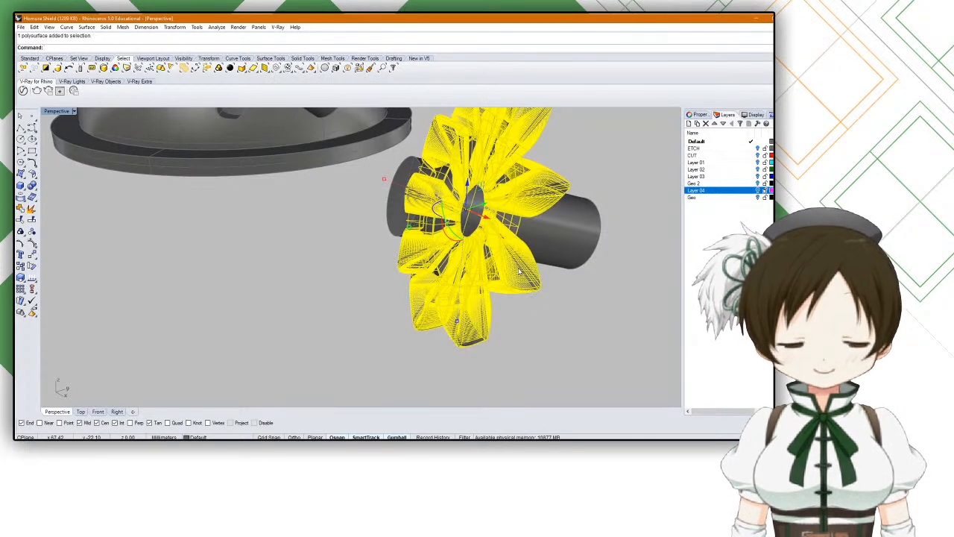
type("ShowEdges")
key("Return")
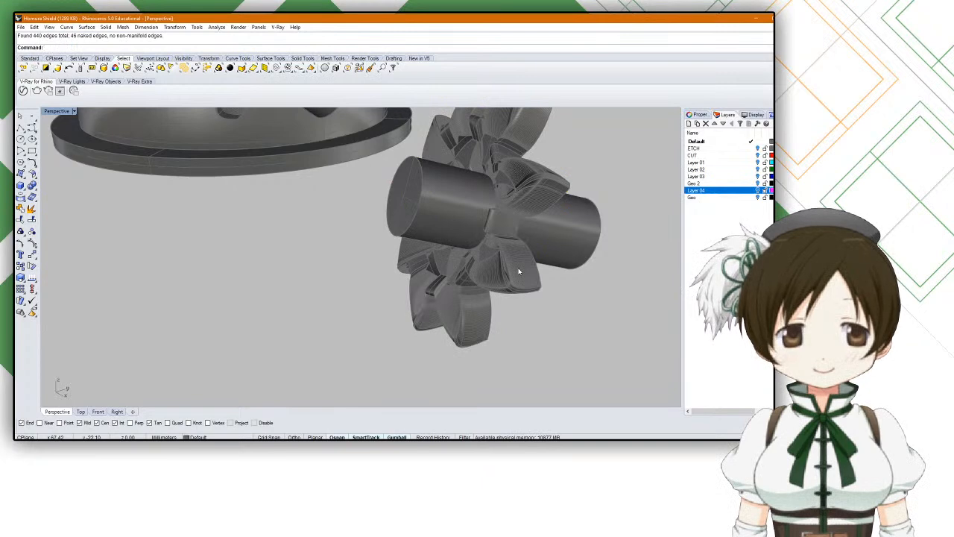
right_click_drag(520, 272, 589, 263)
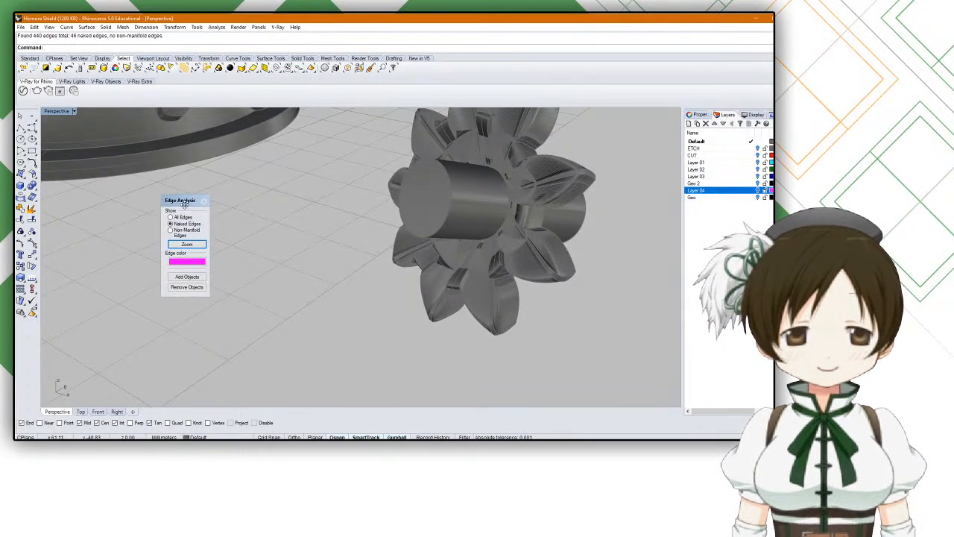
left_click(186, 244)
scroll(281, 249, "down", 4)
Step: Try to join the long peg to the combined petals and disc with Boolean Union
right_click_drag(281, 249, 260, 227)
right_click(260, 228)
left_click(277, 227)
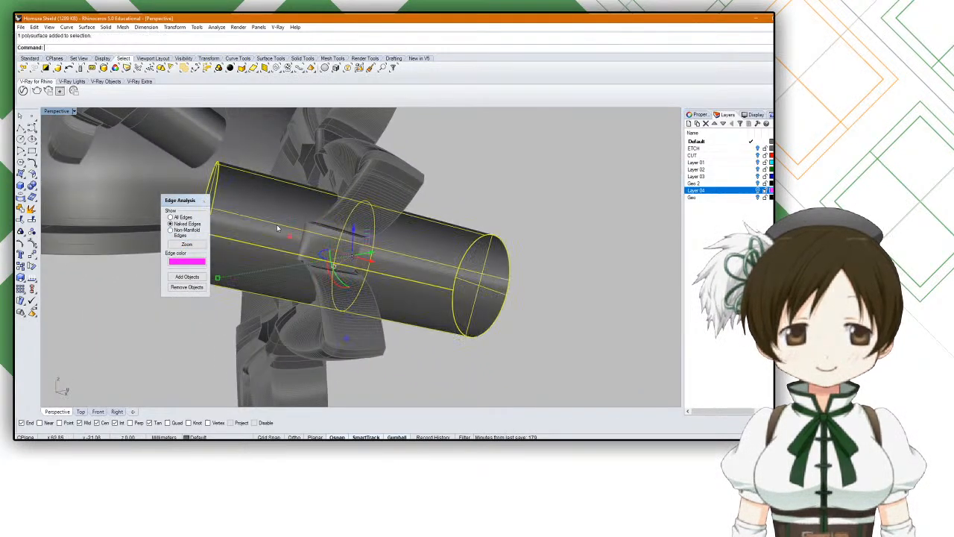
left_click(345, 211, "shift")
type("BooleanUnion")
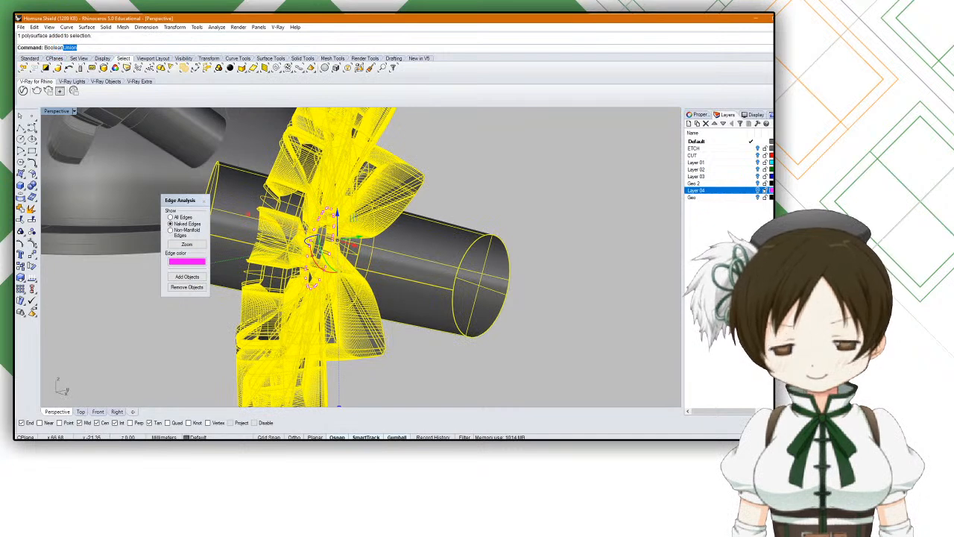
key("Return")
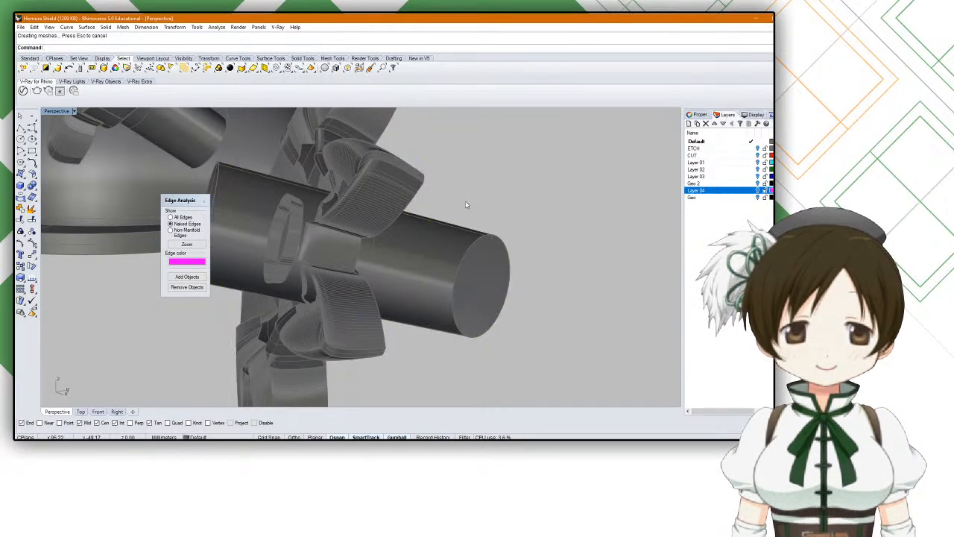
Step: Undo the Boolean Union of the peg with the flower and select the parts to check them
left_click(461, 257)
right_click_drag(461, 257, 483, 231)
left_click(492, 252)
key("ctrl+z")
left_click(539, 190)
left_click(507, 214)
left_click(482, 232)
left_click(461, 254)
left_click(423, 295)
scroll(422, 294, "down", 5)
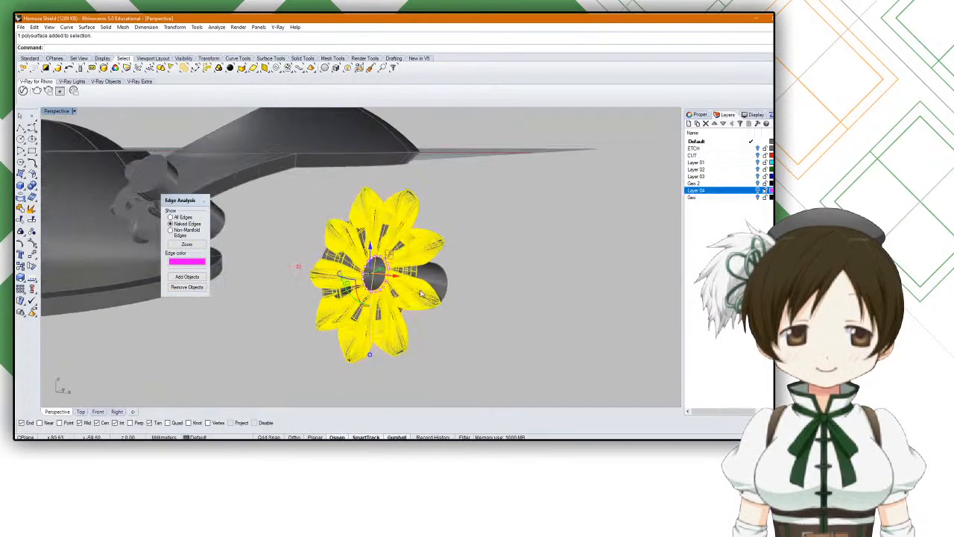
Step: Move the peg out of the flower to inspect the centre from behind, and undo the move
left_click(449, 258)
left_click_drag(436, 282, 575, 252)
left_click(466, 313)
right_click_drag(465, 314, 479, 265)
key("ctrl+z")
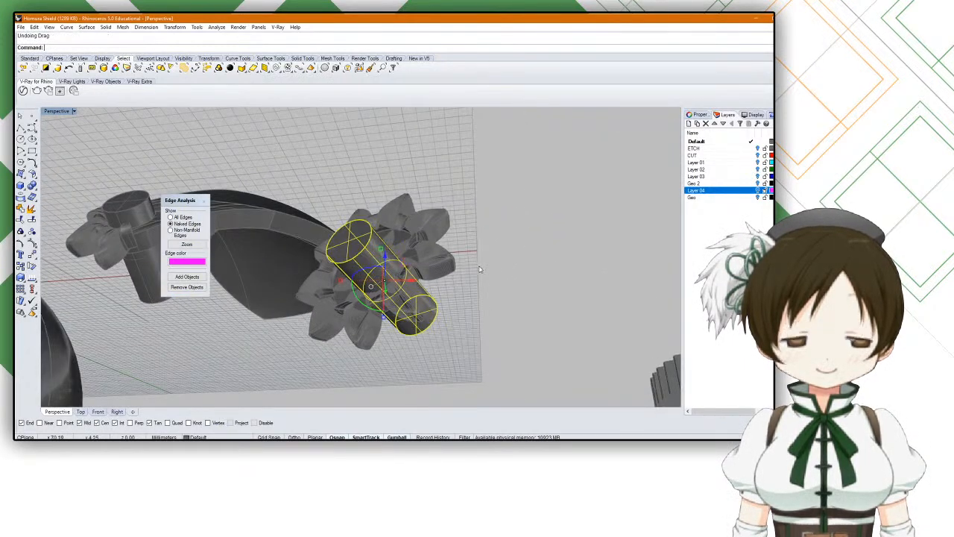
Step: Undo the union of disc and petals to check the separate disc, and redo that union
key("ctrl+z")
left_click(477, 282)
left_click(382, 281)
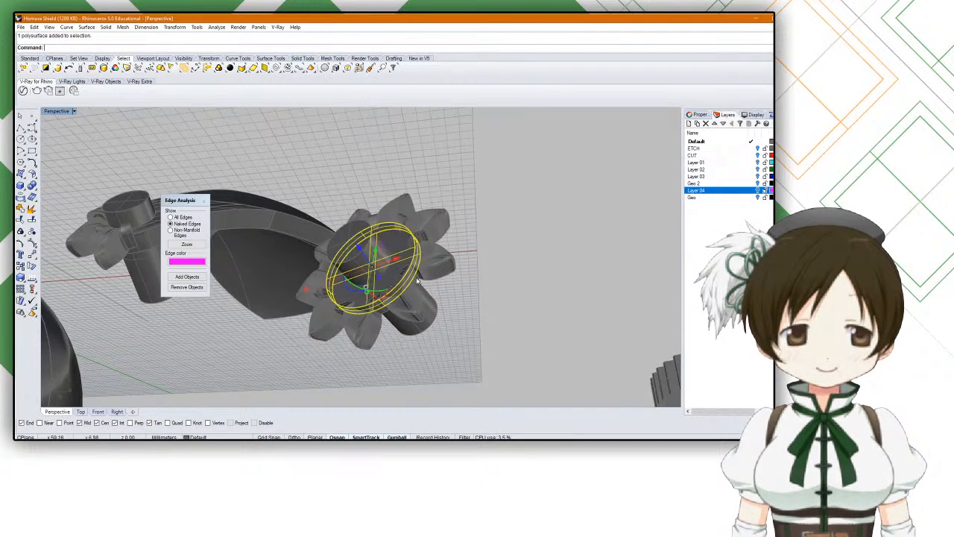
left_click(499, 258)
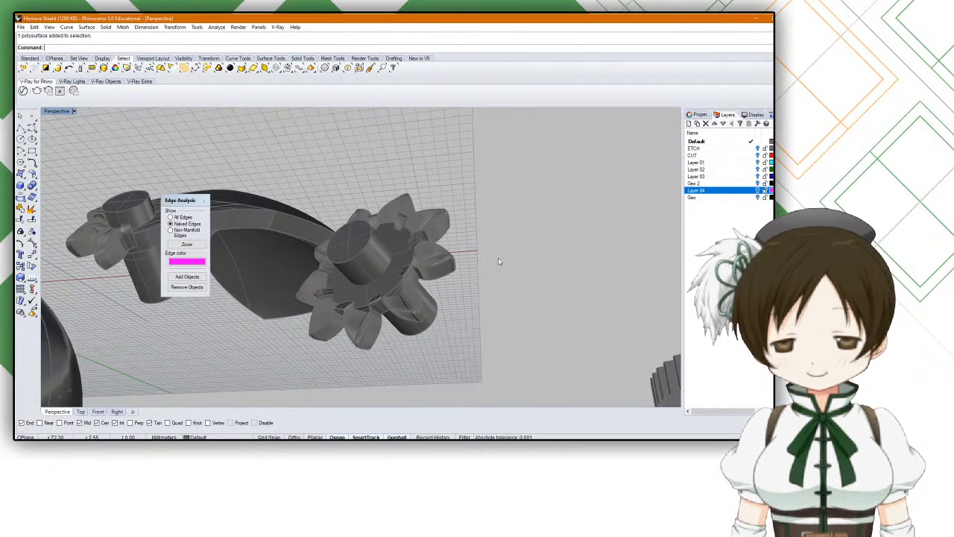
key("ctrl+y")
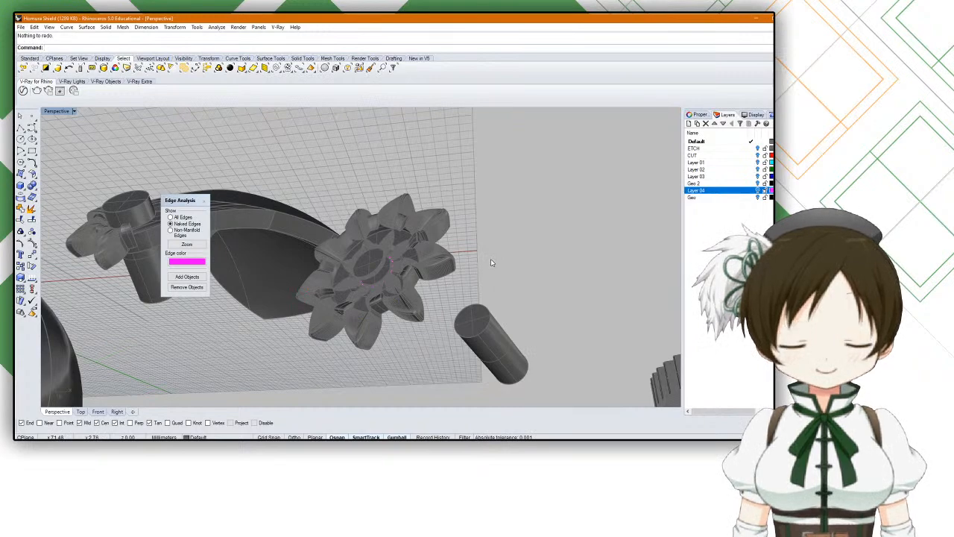
key("ctrl+z")
Step: Move the peg aside to inspect the flower's back, and undo both the move and the union of disc and petals
left_click_drag(432, 310, 554, 293)
left_click(481, 315)
right_click_drag(473, 312, 312, 254)
scroll(440, 292, "up", 5)
key("ctrl+z")
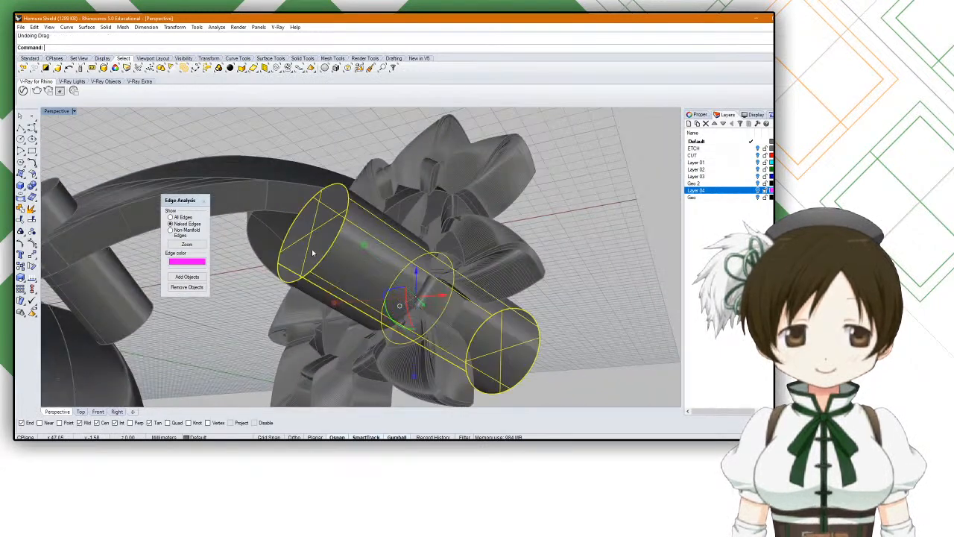
left_click(548, 219)
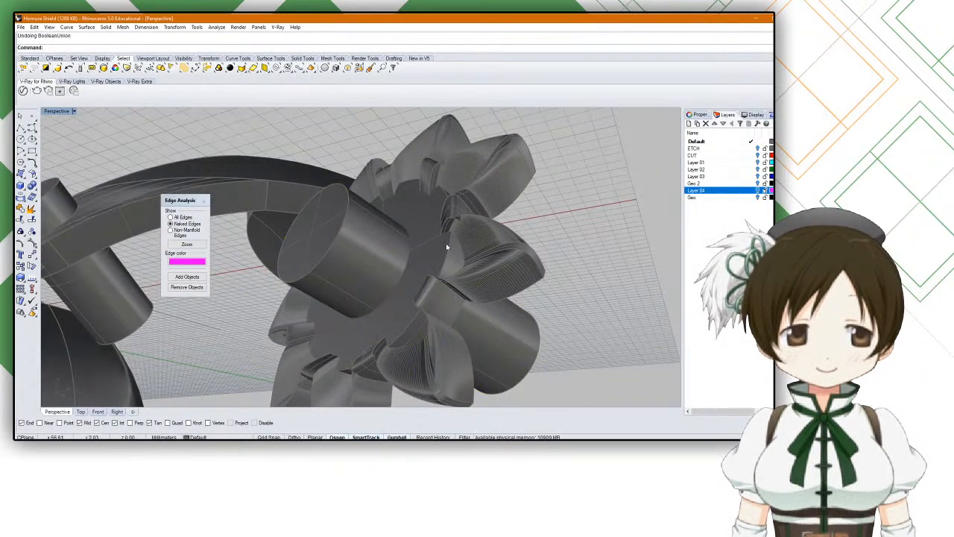
Step: Select the separate disc and petal flower, and check the petals for naked edges with Edge Analysis
left_click(446, 243)
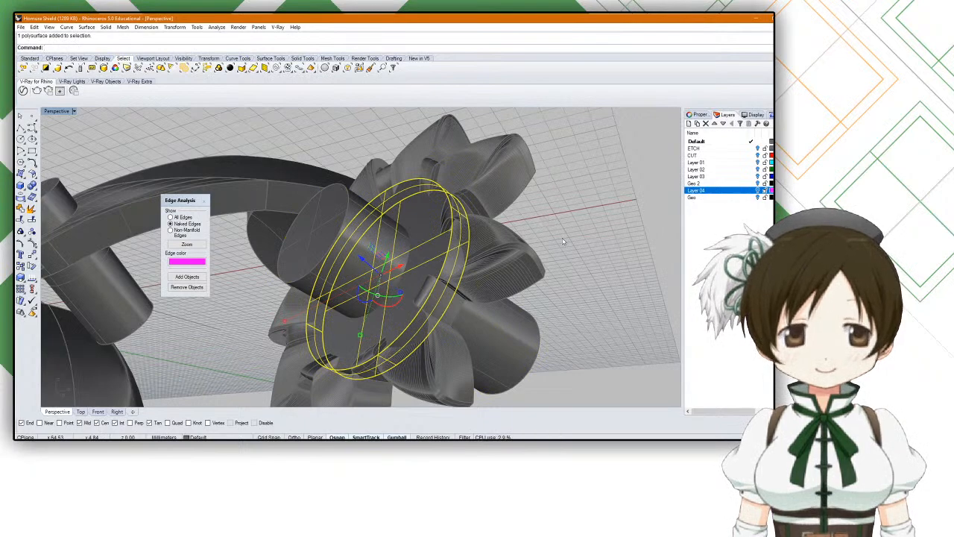
left_click(514, 257)
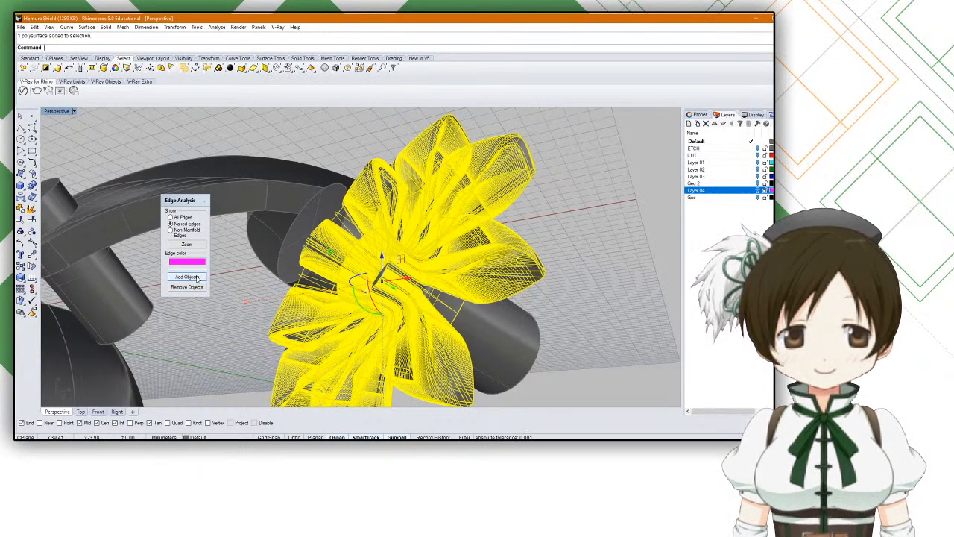
left_click(614, 249)
right_click_drag(528, 255, 457, 277)
Step: Try to join the long peg directly to the petal flower with Boolean Union, and undo it
left_click(514, 247)
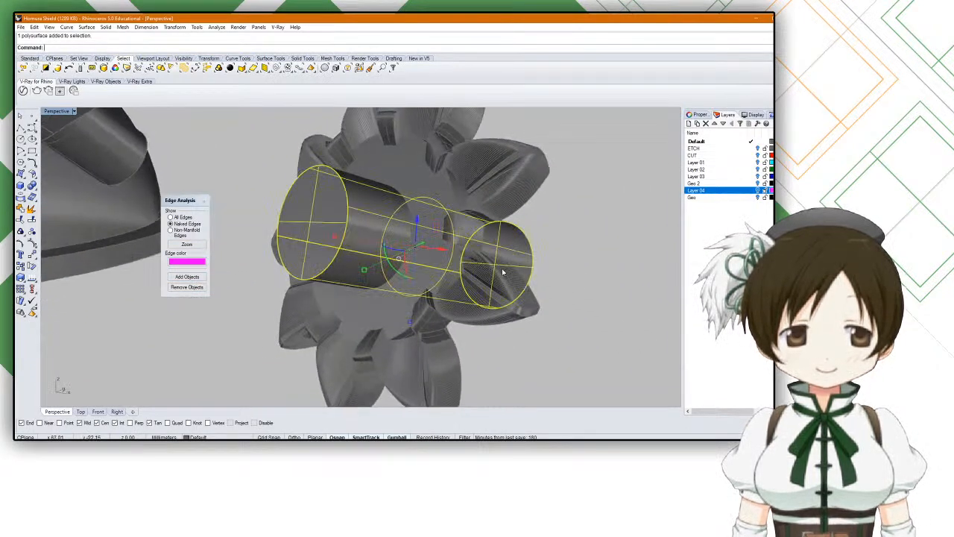
left_click(503, 272, "shift")
type("Boo")
key("Return")
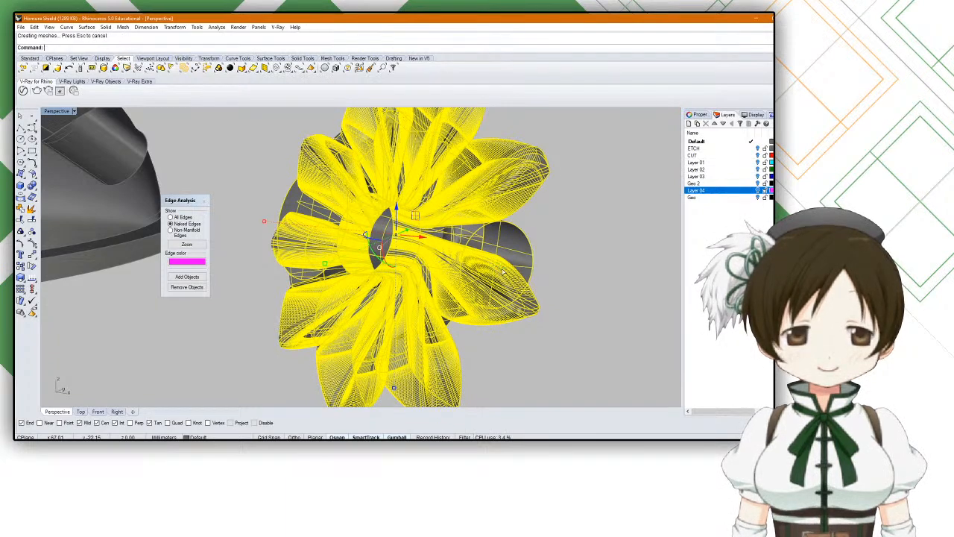
right_click_drag(502, 269, 522, 285)
key("ctrl+z")
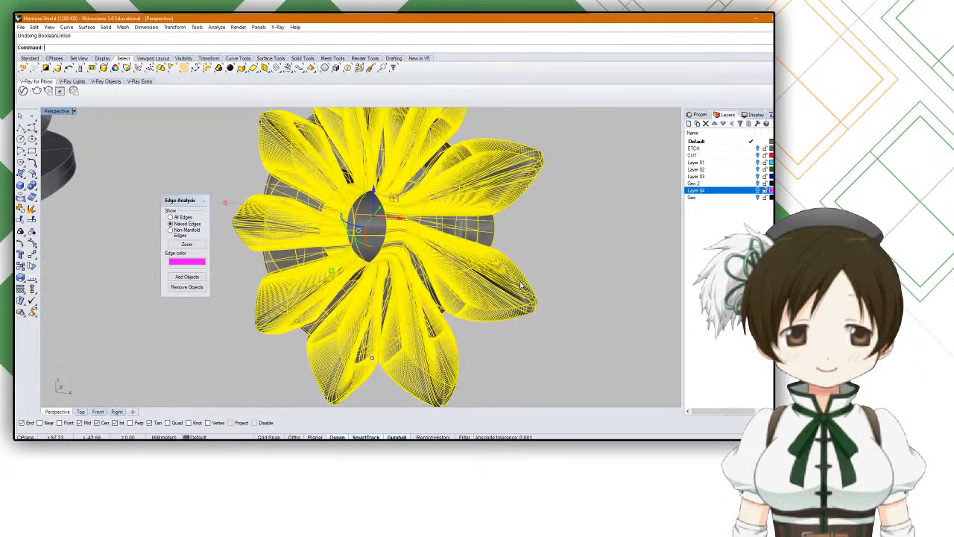
Step: Cap the openings of the petal flower with the Cap command
left_click(562, 245)
right_click_drag(562, 245, 501, 218)
left_click(490, 214)
left_click(566, 225)
left_click(501, 218)
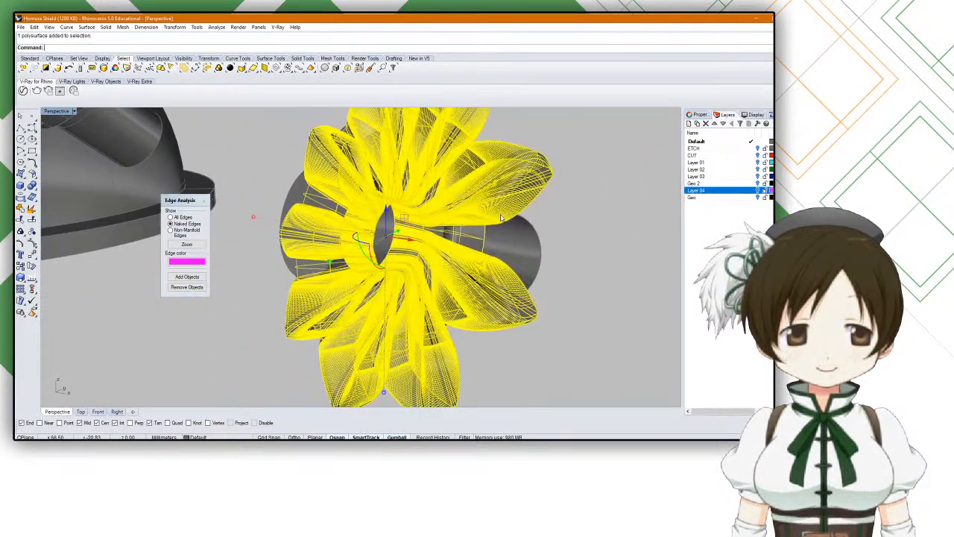
type("cap")
key("Return")
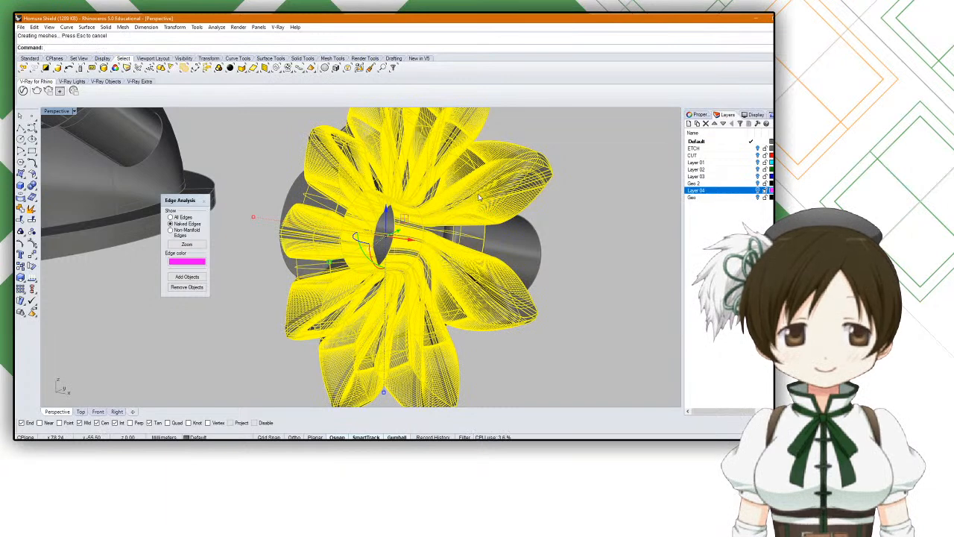
Step: Delete the petal flower temporarily to check the parts behind it, and restore it
left_click(517, 184)
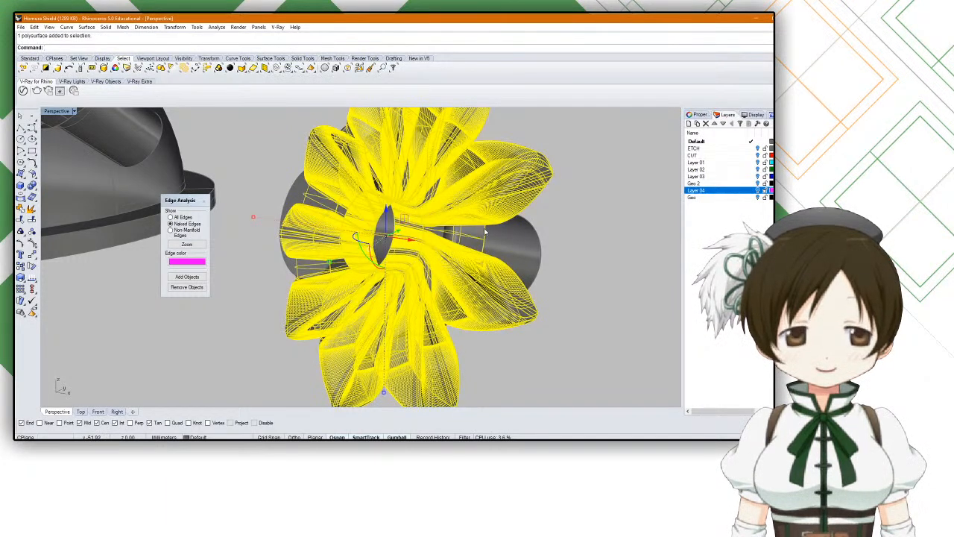
key("Delete")
right_click_drag(484, 233, 362, 211)
key("ctrl+z")
key("Delete")
key("ctrl+z")
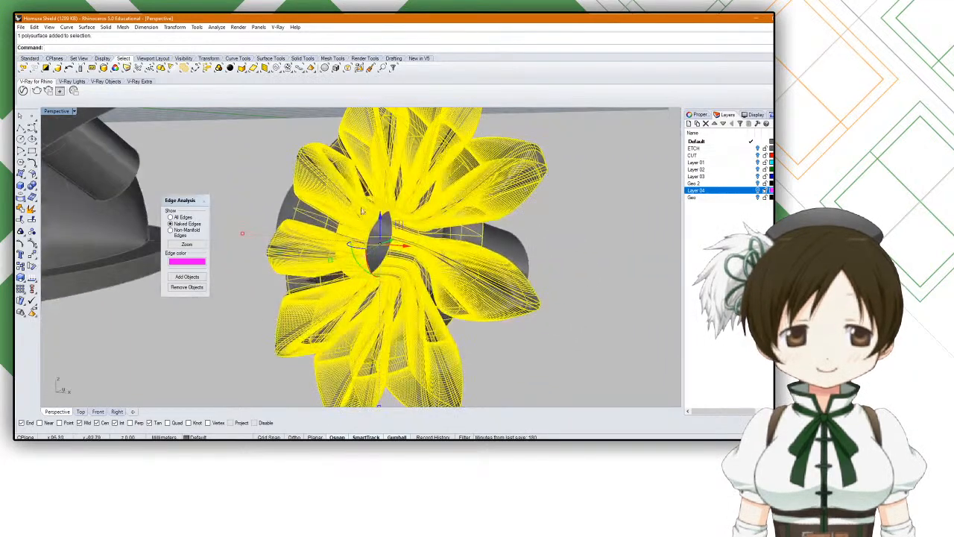
Step: Add the petal flower to Edge Analysis to check for naked edges, and end the analysis
left_click(196, 276)
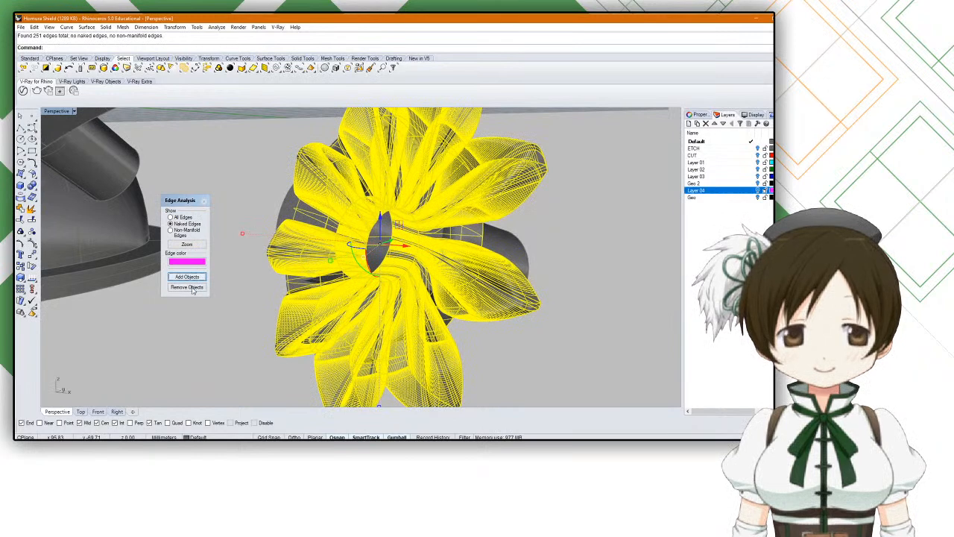
left_click(203, 200)
Step: Join the wide centre disc and the capped petal flower with Boolean Union
right_click_drag(217, 179, 352, 191)
scroll(221, 170, "down", 3)
left_click(313, 209)
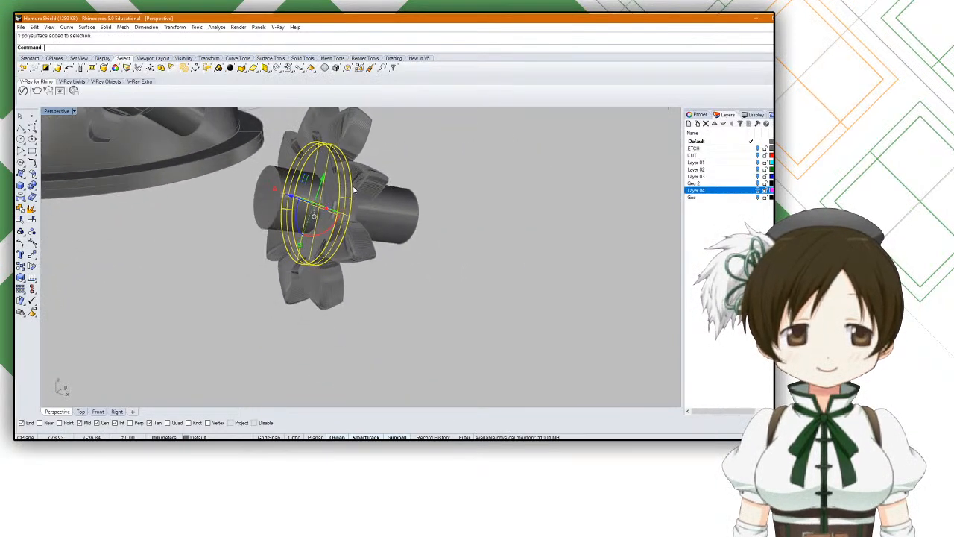
left_click(355, 191, "shift")
type("BooleanUnion")
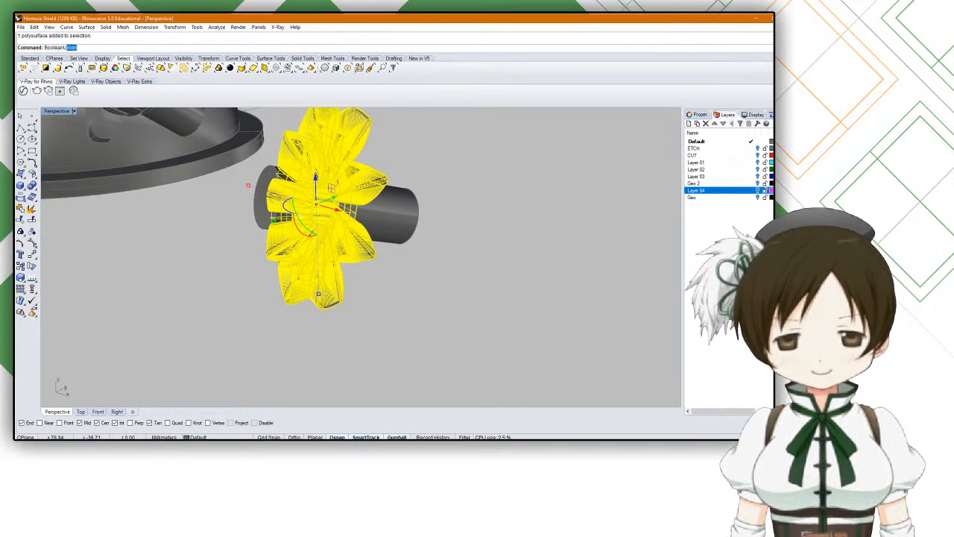
key("Return")
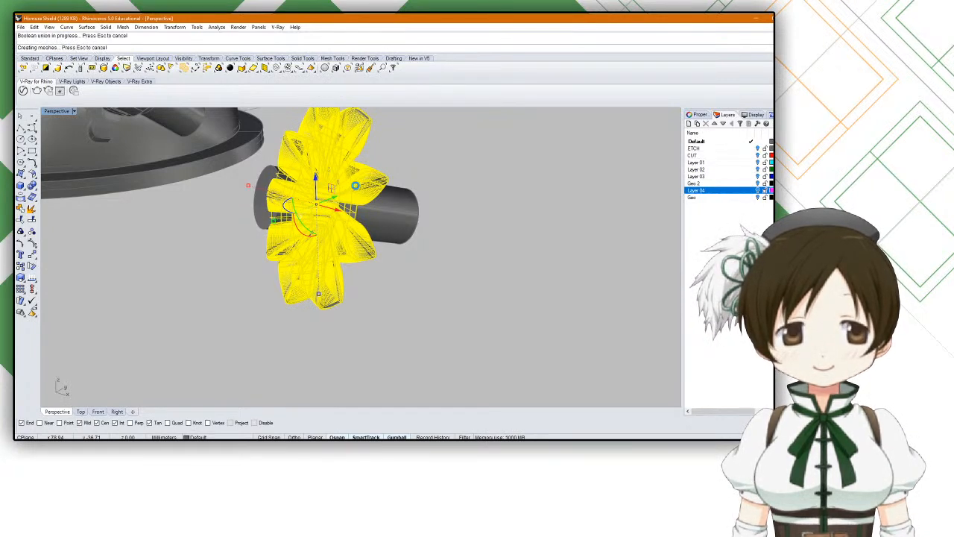
Step: Join the combined petals and disc to the long peg with Boolean Union
left_click(356, 189)
left_click(382, 207, "shift")
key("Return")
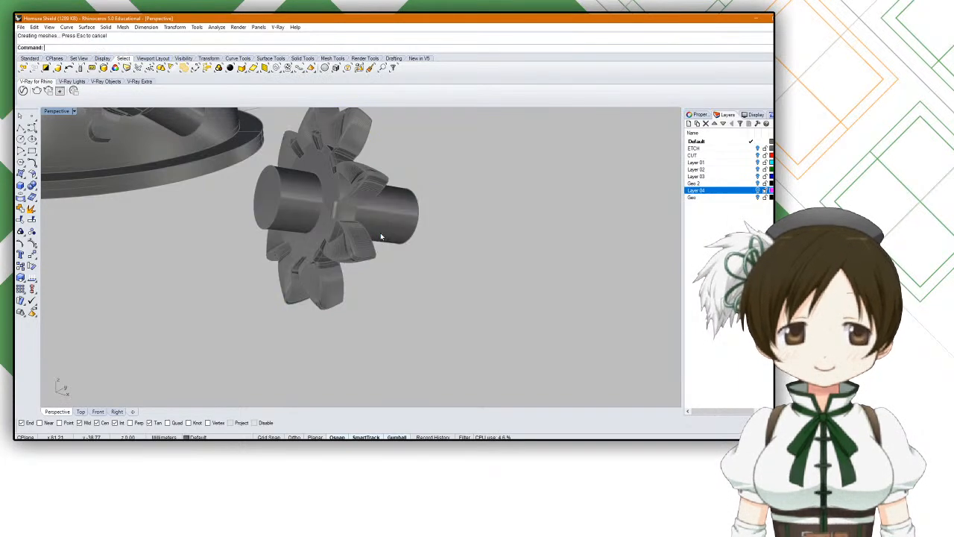
Step: Run ShowEdges on the completed flower with its peg to check for naked edges, and end the analysis
right_click_drag(409, 271, 426, 282)
scroll(426, 281, "down", 10)
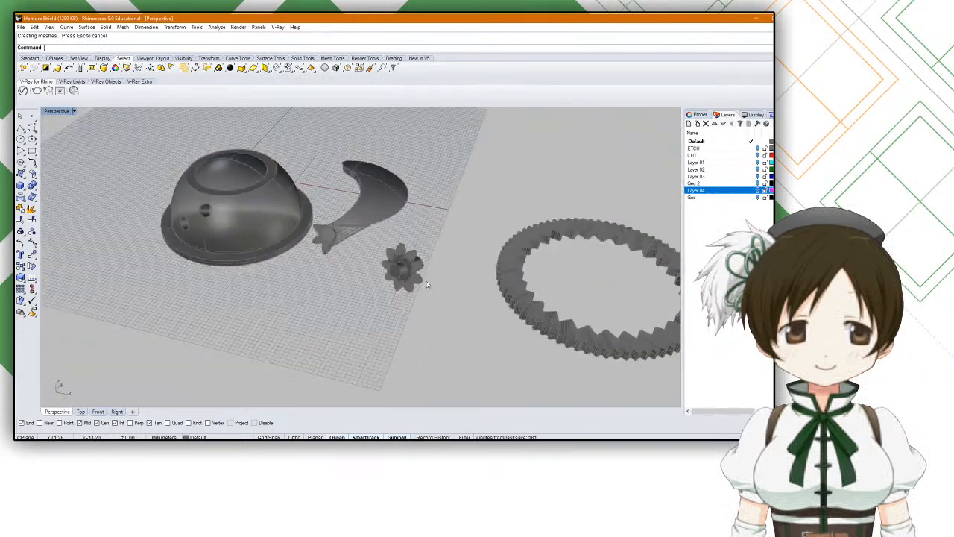
scroll(359, 258, "up", 6)
scroll(359, 258, "up", 8)
right_click_drag(341, 251, 336, 223)
scroll(372, 233, "up", 5)
left_click(378, 234)
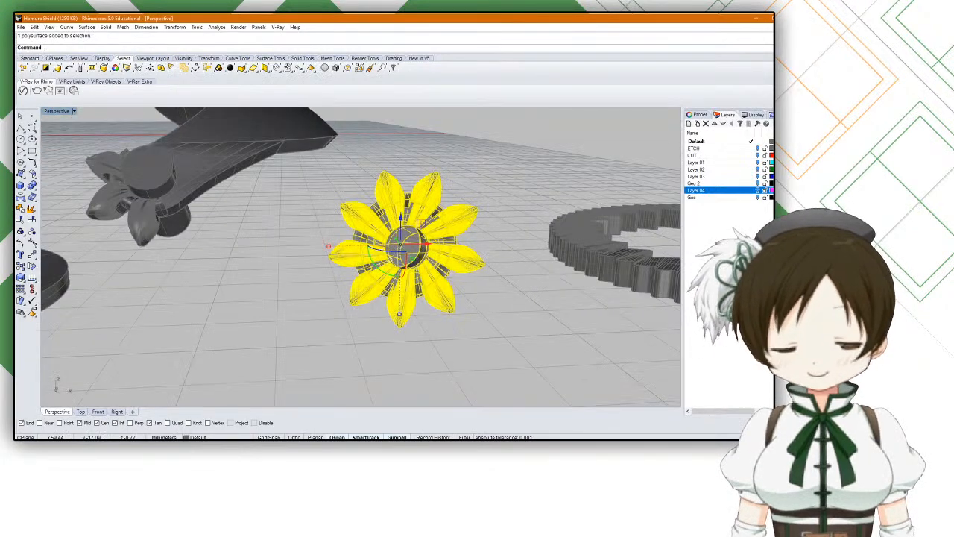
type("Show")
key("Return")
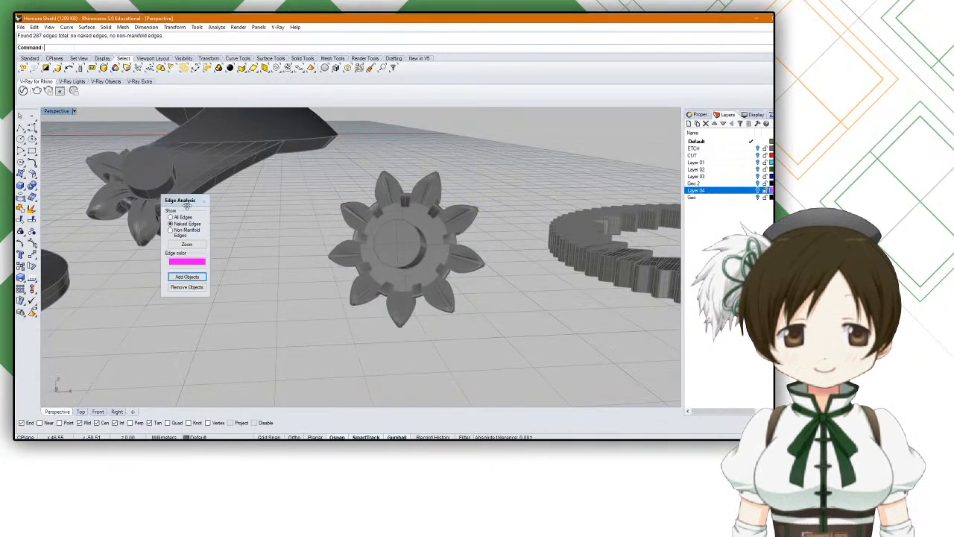
left_click(205, 202)
Step: Copy and paste the shield dome in place, and undo the paste
right_click_drag(389, 251, 398, 276)
scroll(441, 283, "down", 12)
scroll(432, 273, "up", 8)
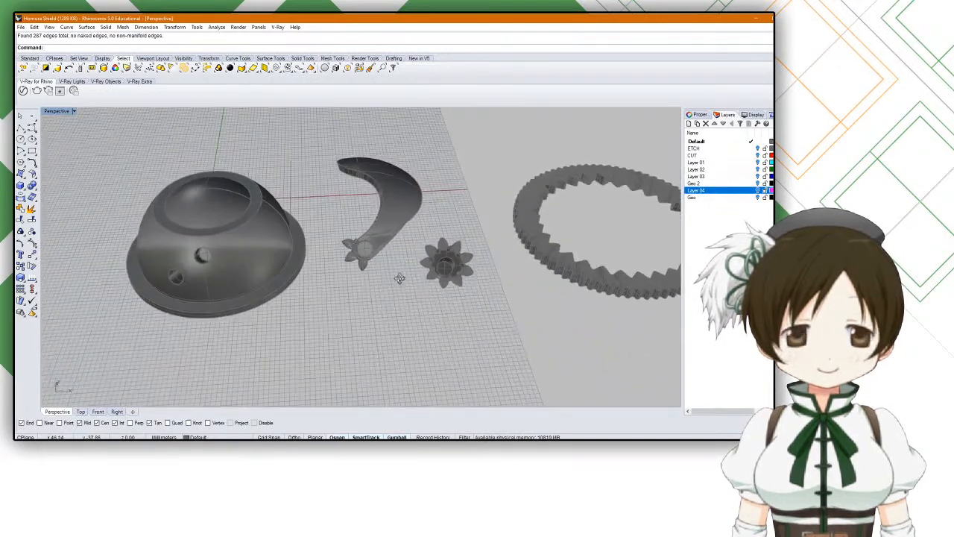
scroll(281, 259, "down", 3)
left_click(262, 248)
key("ctrl+c")
key("ctrl+v")
right_click_drag(269, 248, 273, 232, "shift")
key("ctrl+z")
Step: Duplicate all the shield parts with copy and paste, and place the copied set in the empty area beside the originals
left_click(292, 244)
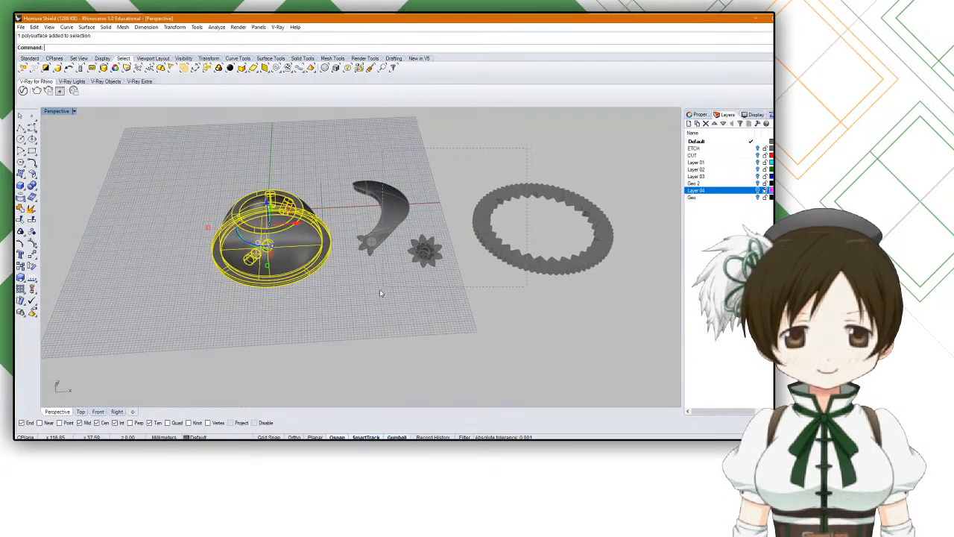
key("ctrl+a")
key("ctrl+c")
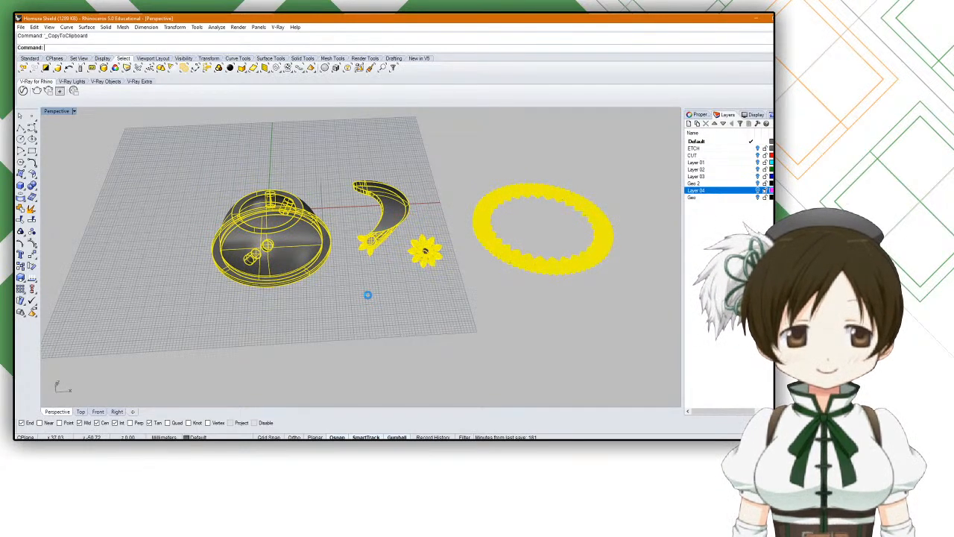
key("ctrl+v")
right_click_drag(366, 251, 355, 211)
left_click_drag(352, 210, 512, 279)
right_click_drag(437, 236, 375, 177, "shift")
left_click_drag(373, 166, 453, 202)
left_click(492, 313)
Step: Move the copied curved arm from its peg's end centre to the matching hole in the copied dome
scroll(492, 313, "up", 5)
left_click(469, 162)
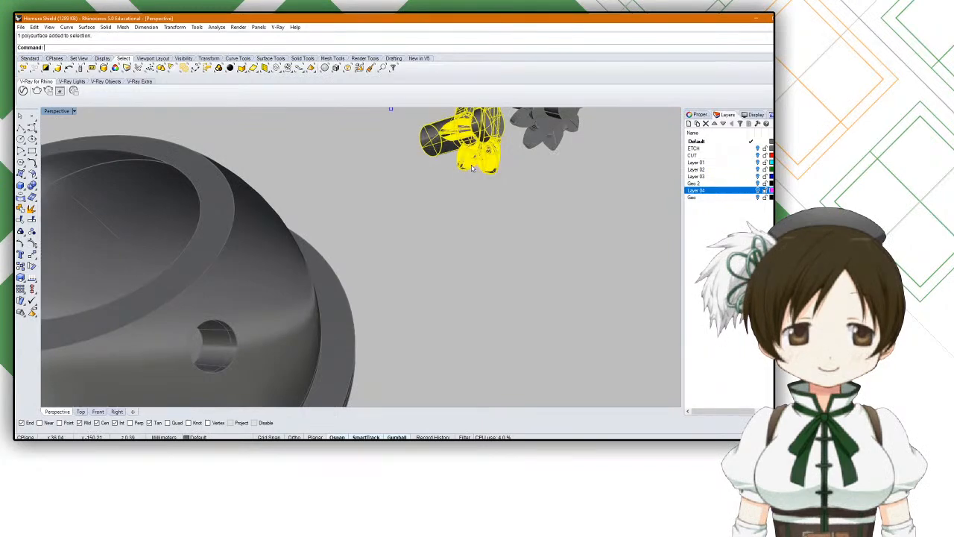
scroll(472, 168, "down", 3)
type("move")
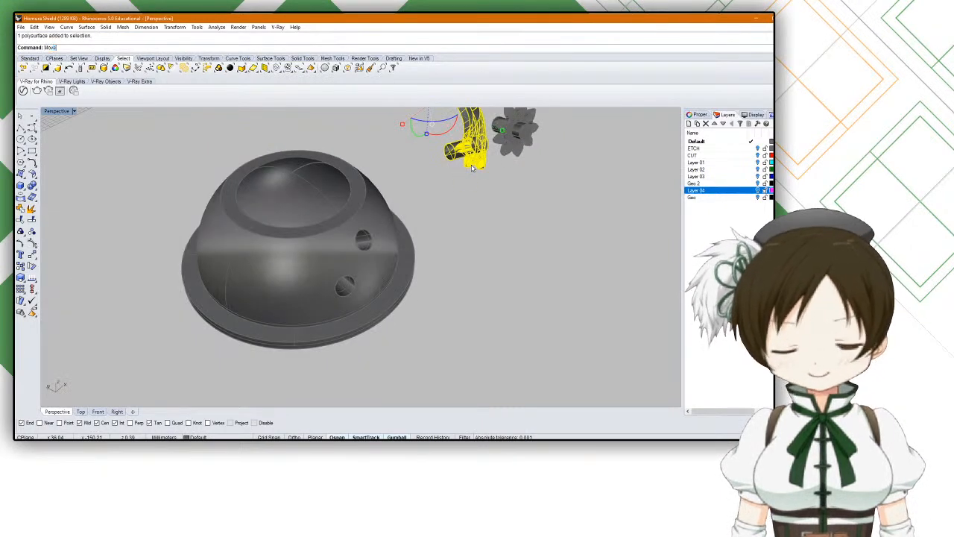
key("Return")
scroll(462, 150, "up", 7)
left_click(415, 171)
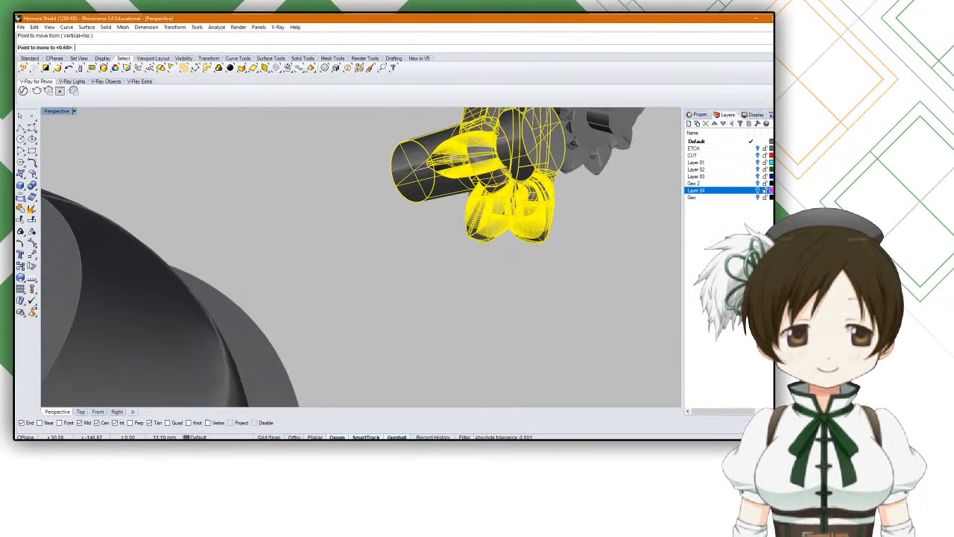
scroll(402, 194, "down", 5)
middle_click(298, 183)
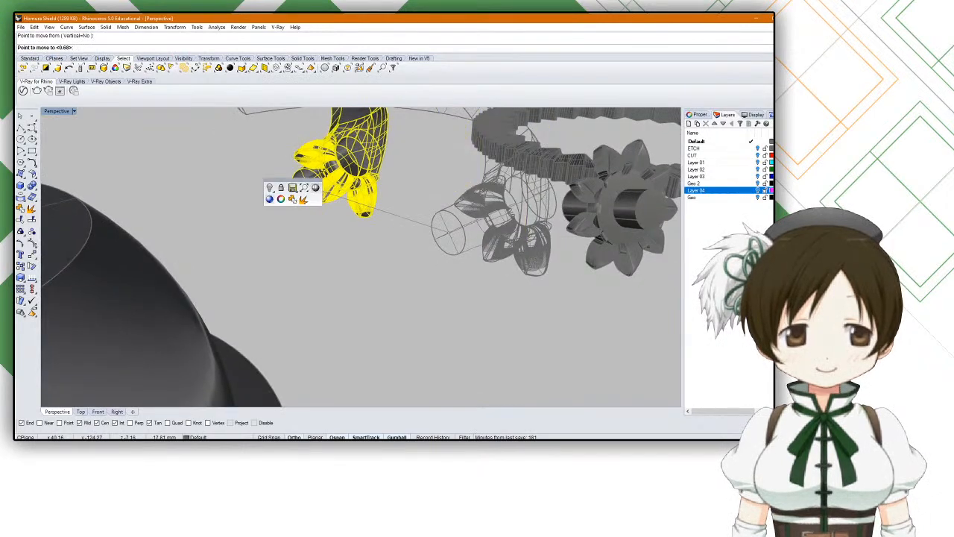
scroll(296, 251, "up", 5)
scroll(283, 224, "down", 4)
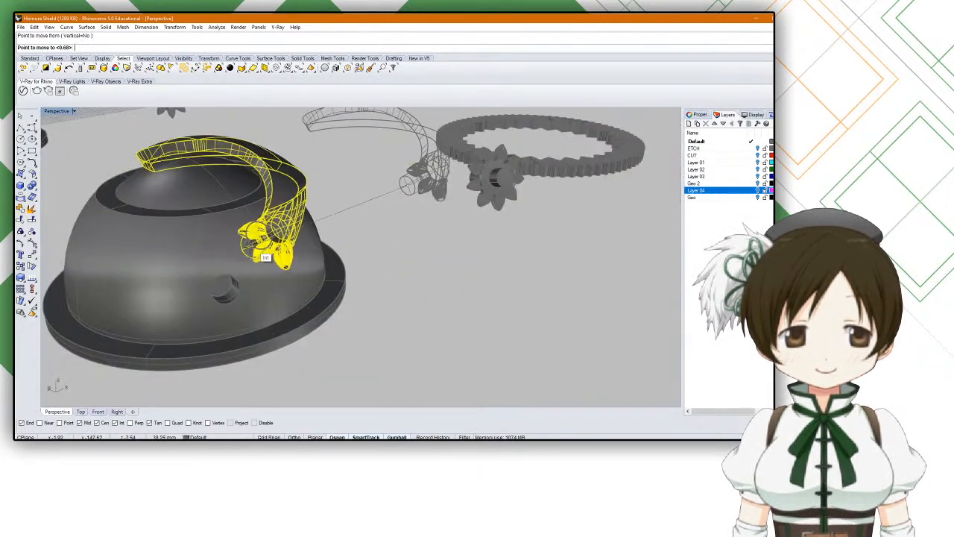
scroll(261, 240, "up", 7)
left_click(261, 240)
scroll(253, 246, "up", 3)
scroll(239, 254, "down", 3)
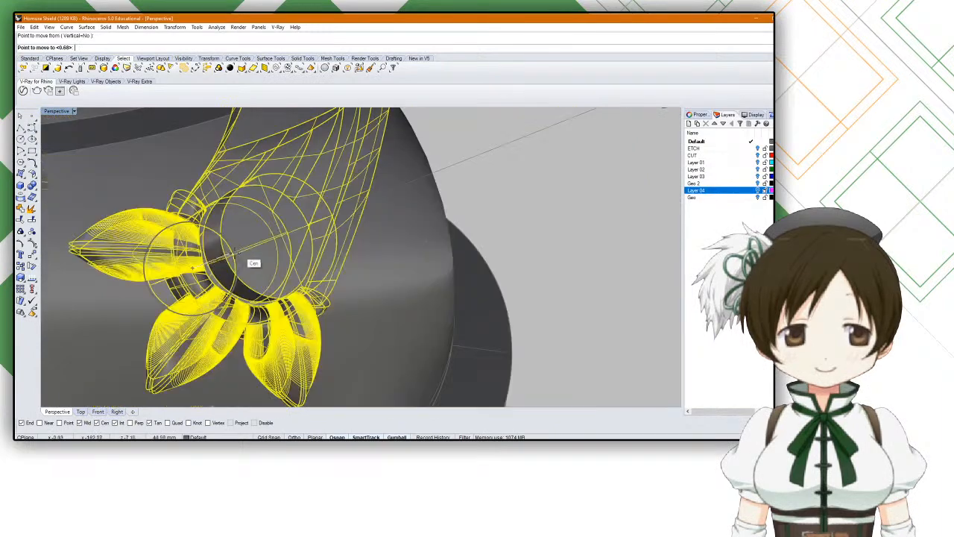
scroll(233, 257, "down", 8)
left_click(330, 234)
Step: Move the copied flower from its peg's end centre into the remaining hole below the curved arm
right_click_drag(331, 234, 532, 230)
left_click(478, 204)
right_click(297, 166)
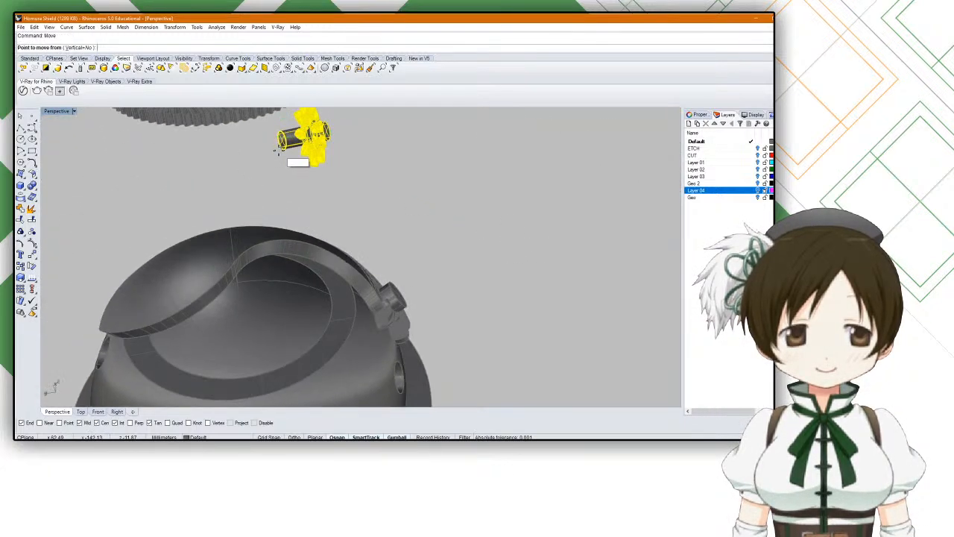
left_click(272, 145)
right_click_drag(272, 145, 194, 124)
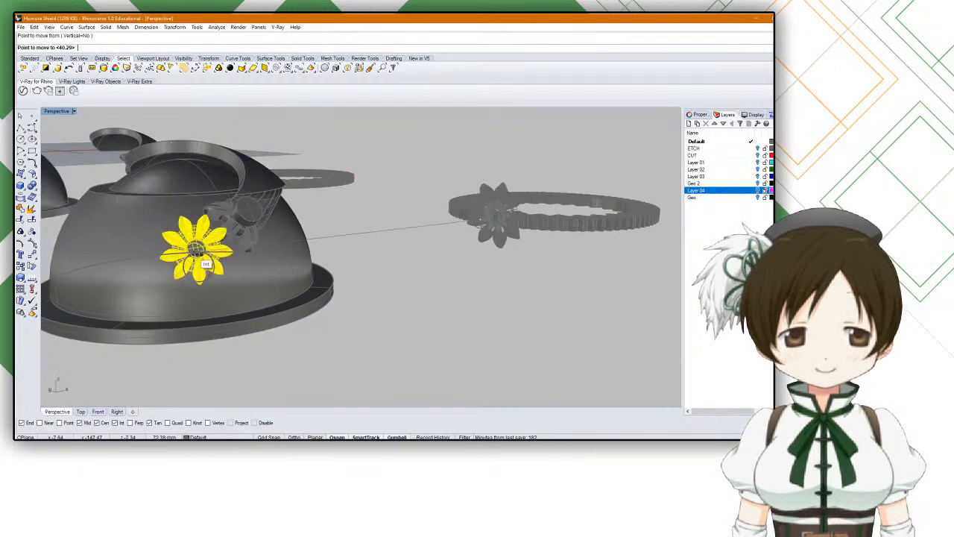
scroll(198, 298, "up", 5)
scroll(192, 246, "up", 3)
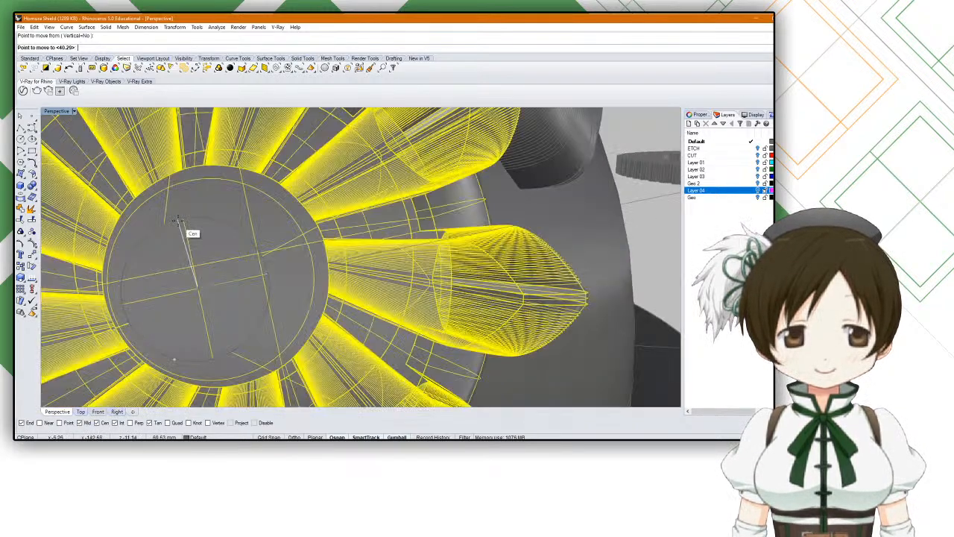
left_click(180, 218)
scroll(181, 221, "down", 10)
left_click(327, 262)
Step: Run ShowEdges on the flower placed on the dome to check for naked edges, and close the analysis
right_click_drag(327, 263, 323, 297)
right_click_drag(339, 275, 444, 273)
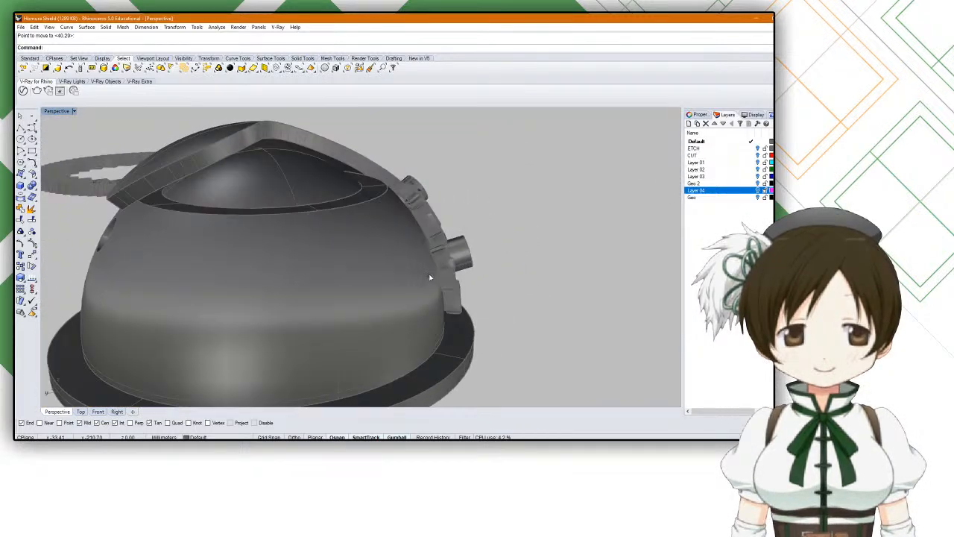
left_click(444, 273)
type("ShowEdges")
key("Return")
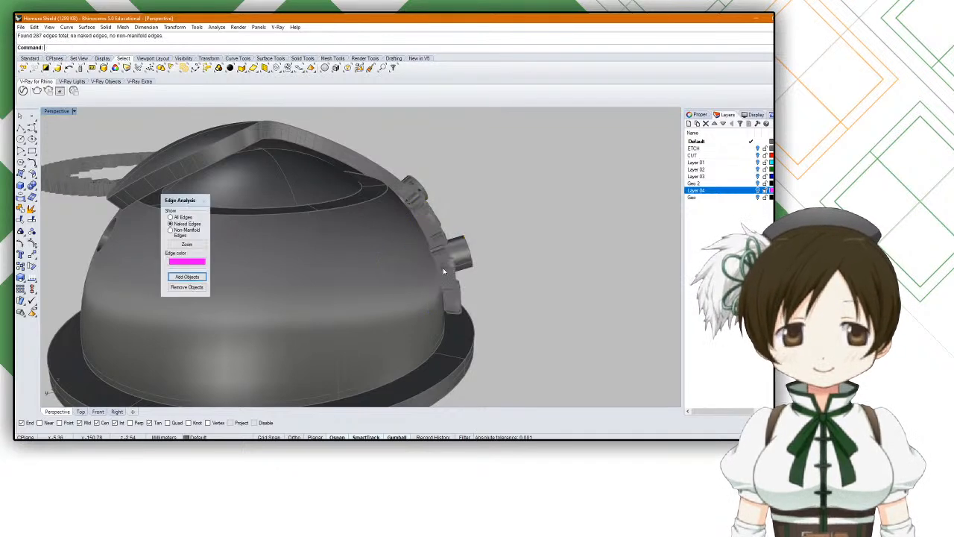
left_click(204, 201)
Step: Delete the leftover loose flower beside the copied toothed ring
right_click_drag(205, 203, 393, 221)
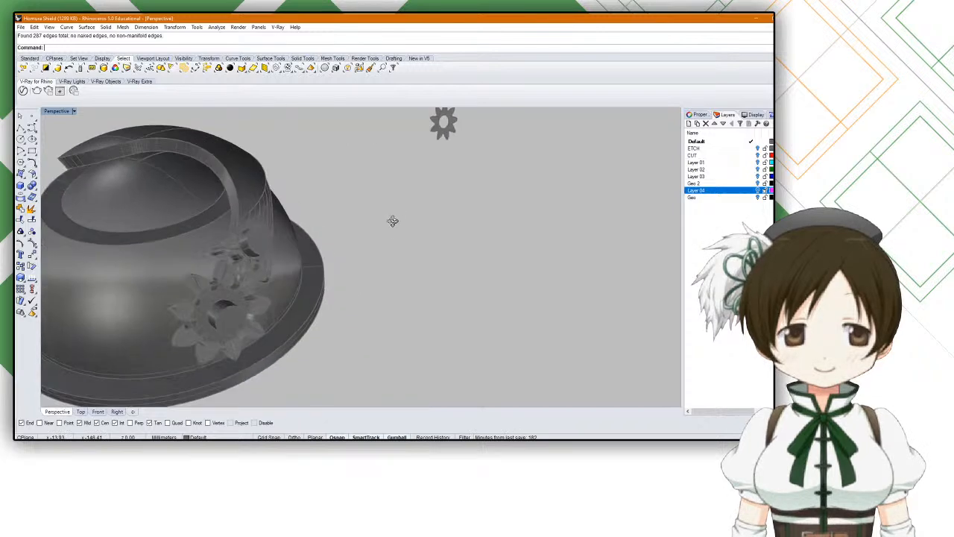
left_click(444, 138)
right_click_drag(414, 158, 326, 228, "shift")
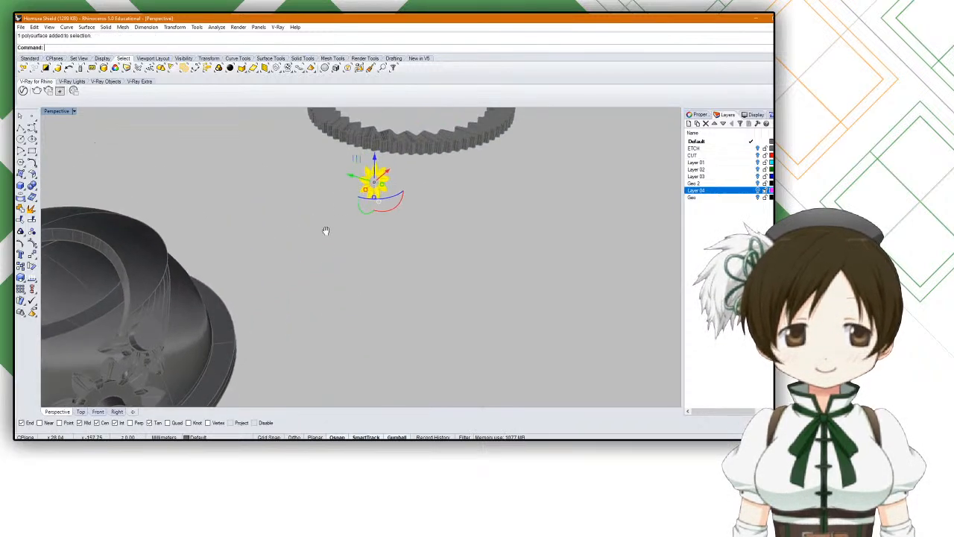
scroll(366, 185, "up", 12)
key("Delete")
scroll(363, 187, "down", 10)
right_click_drag(363, 187, 387, 186, "shift")
scroll(387, 187, "up", 5)
left_click(400, 148)
key("Return")
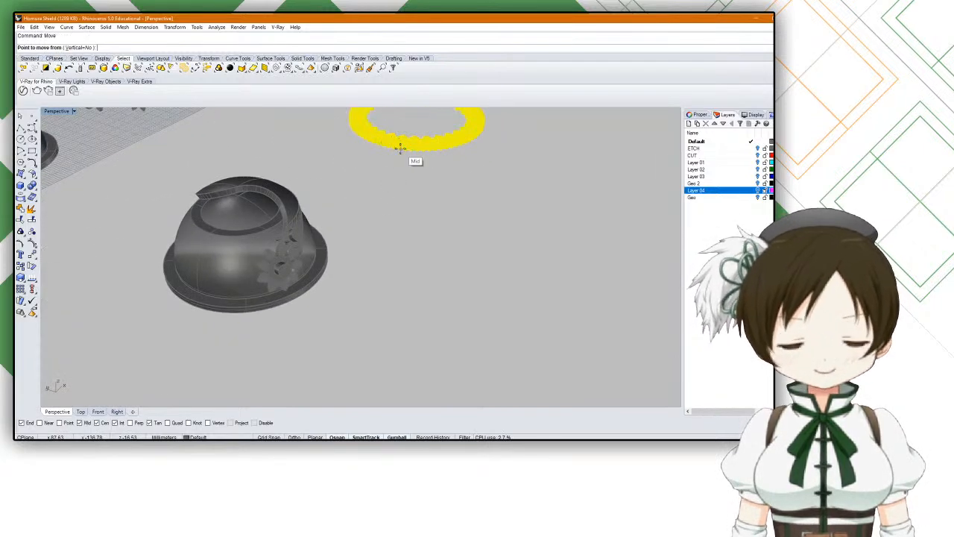
key("Escape")
right_click_drag(398, 153, 347, 191)
scroll(350, 188, "down", 8)
right_click_drag(446, 157, 404, 207, "shift")
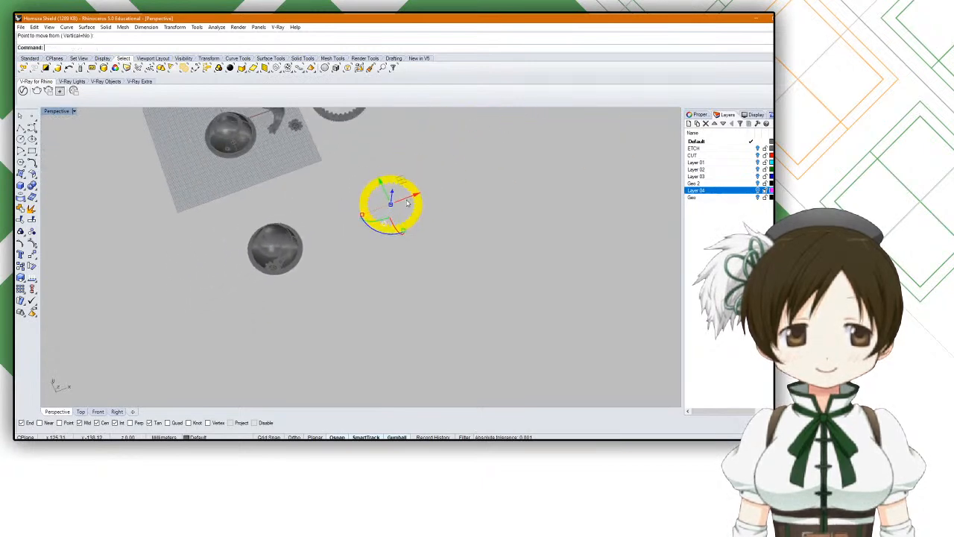
scroll(405, 205, "up", 8)
key("Escape")
type("Circle")
key("Return")
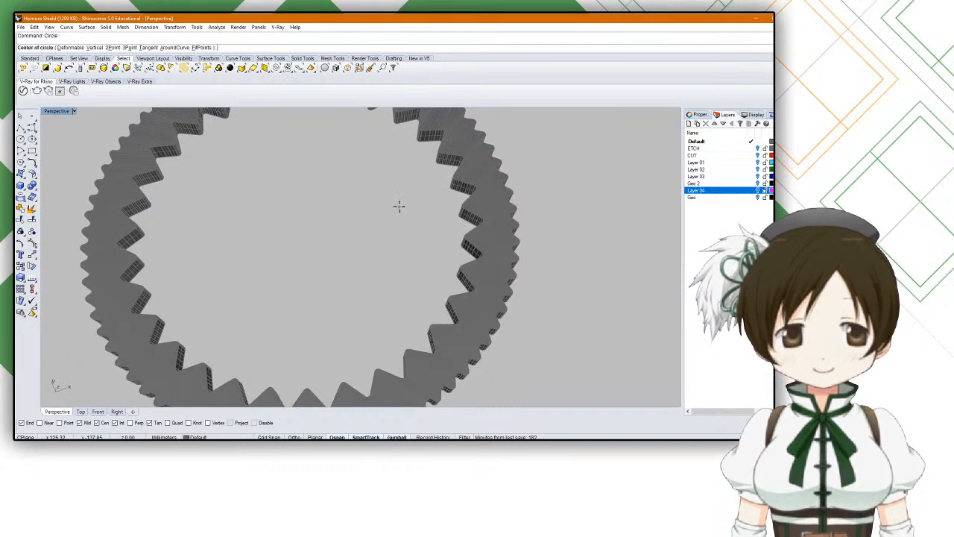
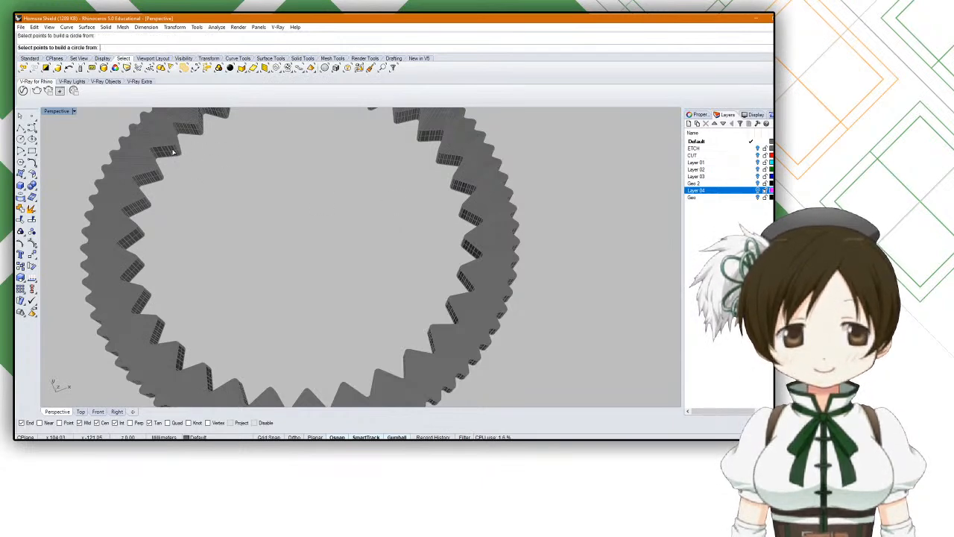
scroll(172, 152, "down", 5)
scroll(186, 152, "up", 5)
right_click_drag(185, 151, 306, 181)
Step: Move the copied toothed ring onto the assembled dome and centre it around the dome in the Top view
scroll(311, 184, "down", 10)
left_click_drag(318, 189, 313, 272)
double_click(49, 113)
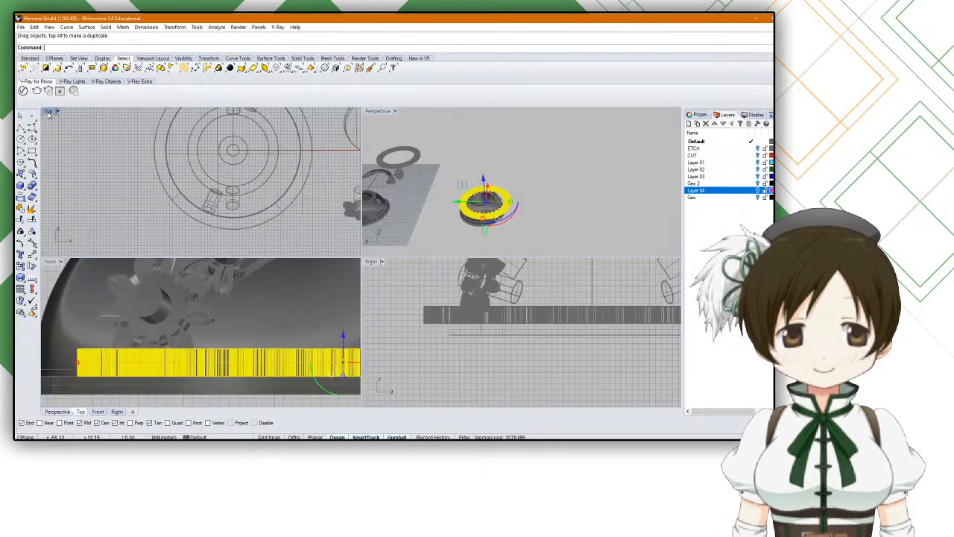
double_click(49, 113)
scroll(118, 159, "down", 3)
scroll(194, 238, "up", 10)
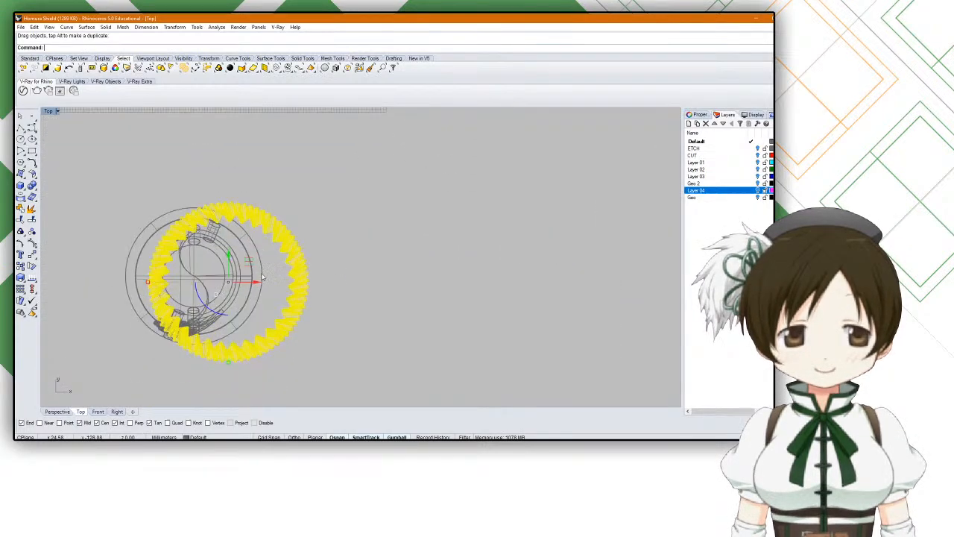
left_click_drag(216, 224, 182, 237)
key("ctrl+z")
left_click(337, 238)
right_click_drag(182, 236, 239, 246)
mouse_move(208, 218)
left_mouse_down()
mouse_move(208, 234)
mouse_move(207, 219)
left_mouse_up()
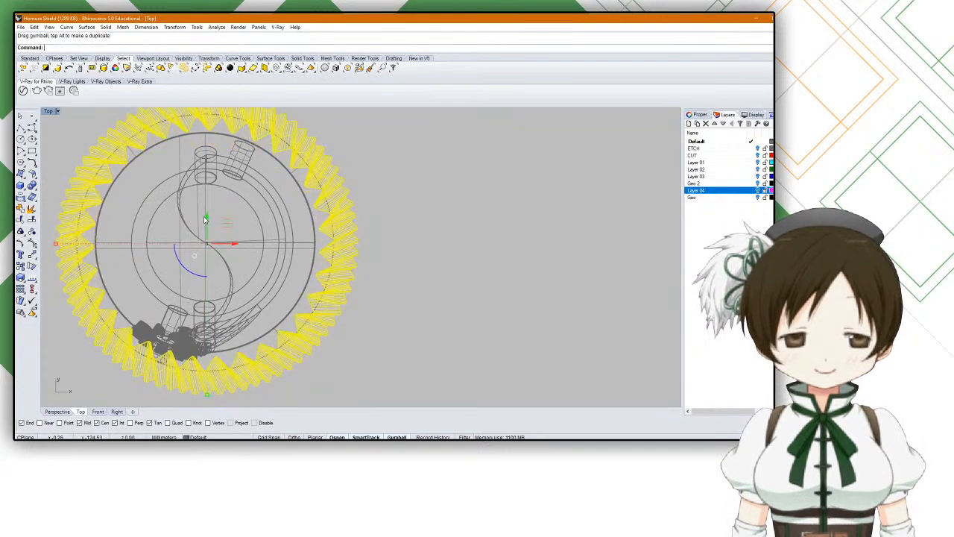
scroll(205, 220, "up", 2)
left_click_drag(209, 228, 209, 227)
left_click_drag(237, 257, 237, 259)
scroll(232, 257, "down", 2)
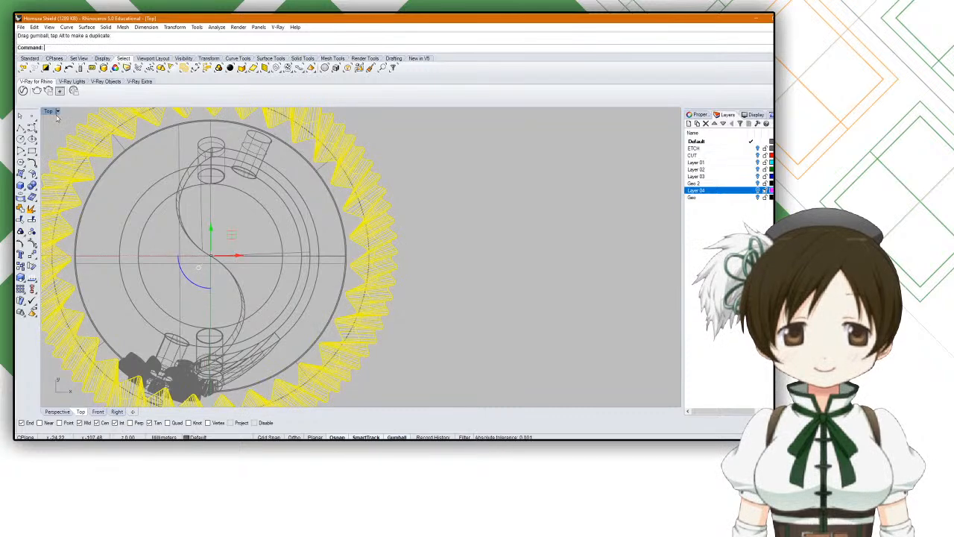
Step: Examine the ring's fit around the assembled dome in the Perspective view
double_click(50, 111)
left_click(492, 192)
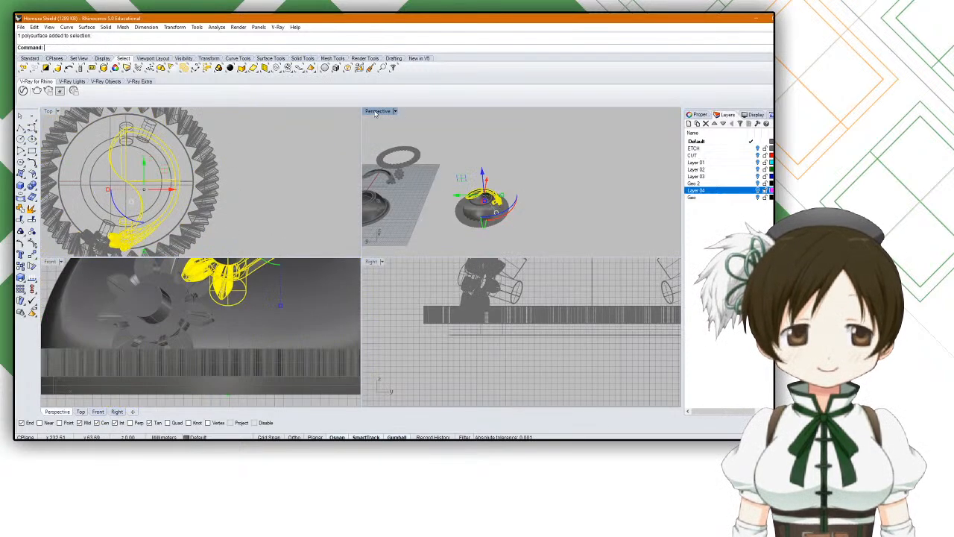
double_click(376, 113)
right_click_drag(365, 209, 321, 198)
left_click(321, 199)
scroll(277, 211, "up", 10)
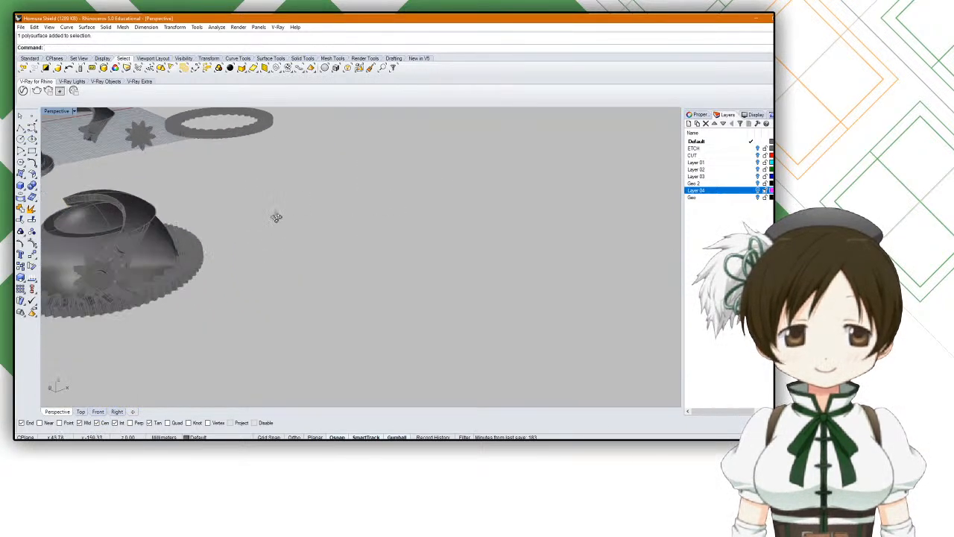
scroll(291, 246, "down", 5)
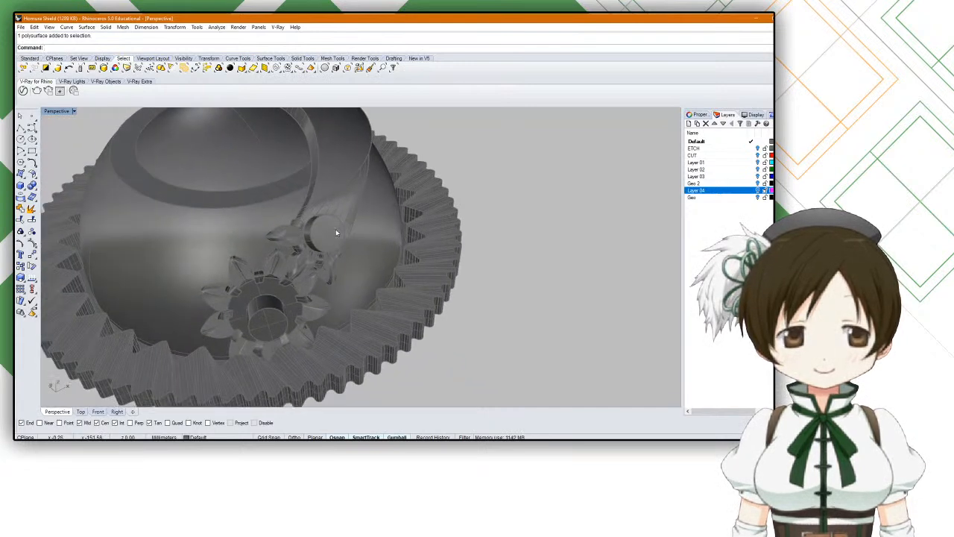
Step: Create a copy of the curved arm and flower rotated 180 degrees about the dome's centre
left_click(321, 249)
type("rotate")
key("Return")
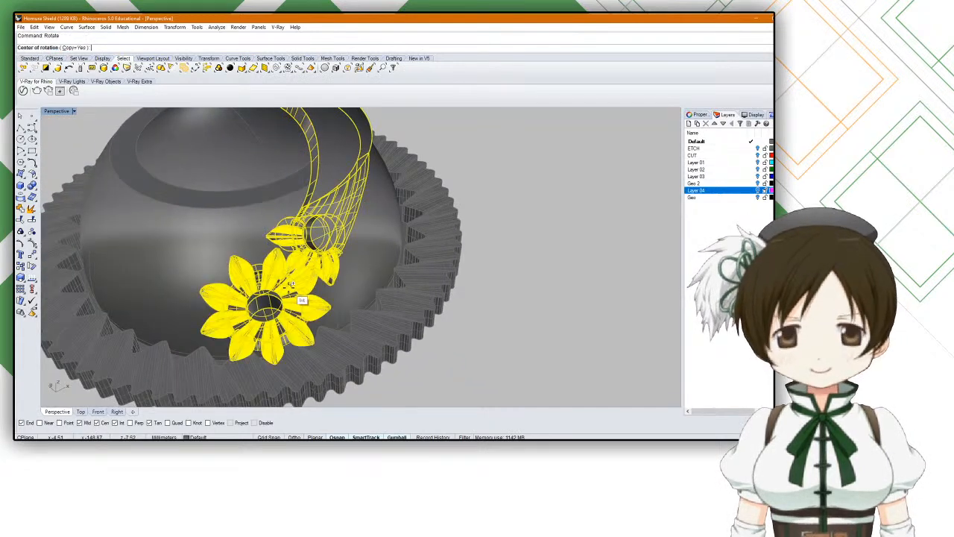
left_click(165, 211)
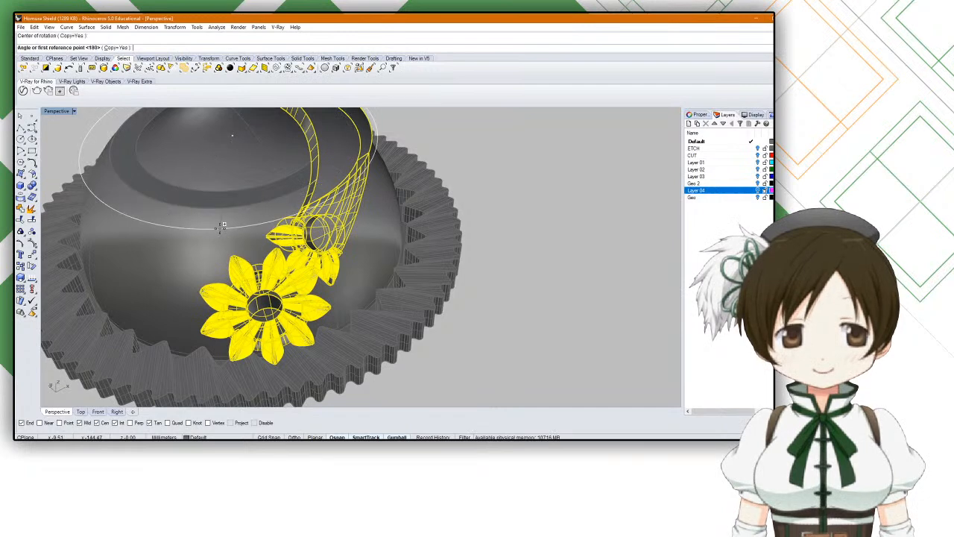
scroll(240, 205, "down", 3)
type("c")
key("Return")
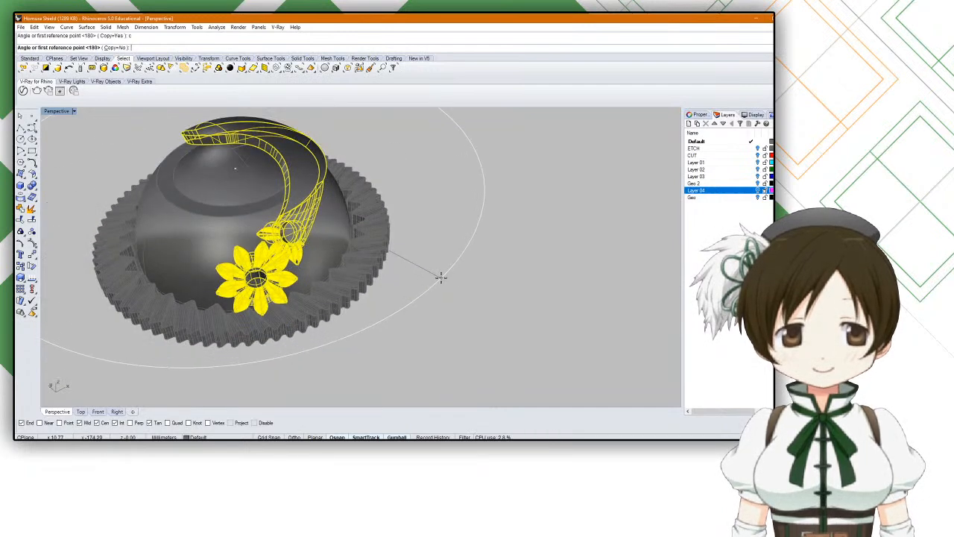
type("180")
key("Return")
key("Escape")
key("Escape")
right_click_drag(441, 281, 468, 251)
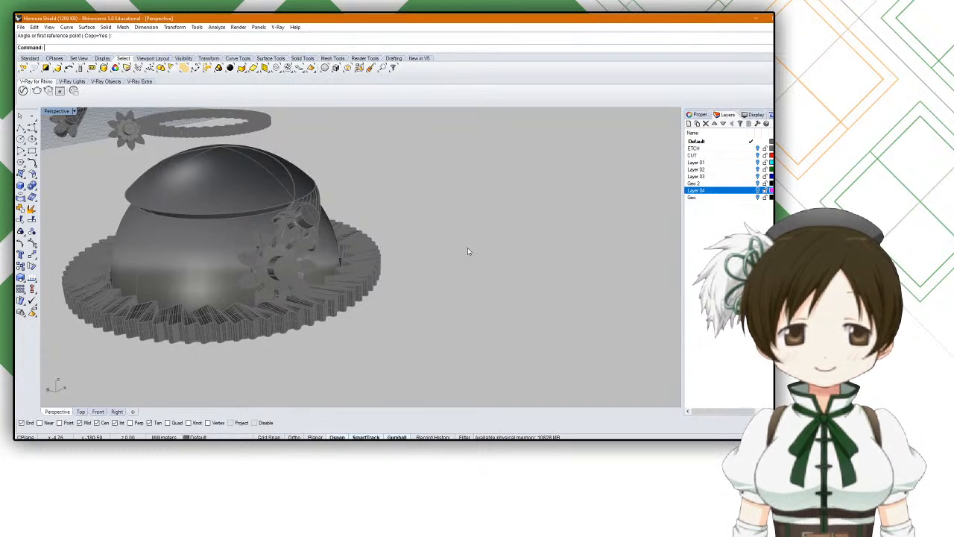
right_click_drag(468, 251, 358, 239)
left_click(295, 222)
scroll(295, 223, "up", 5)
scroll(295, 222, "down", 5)
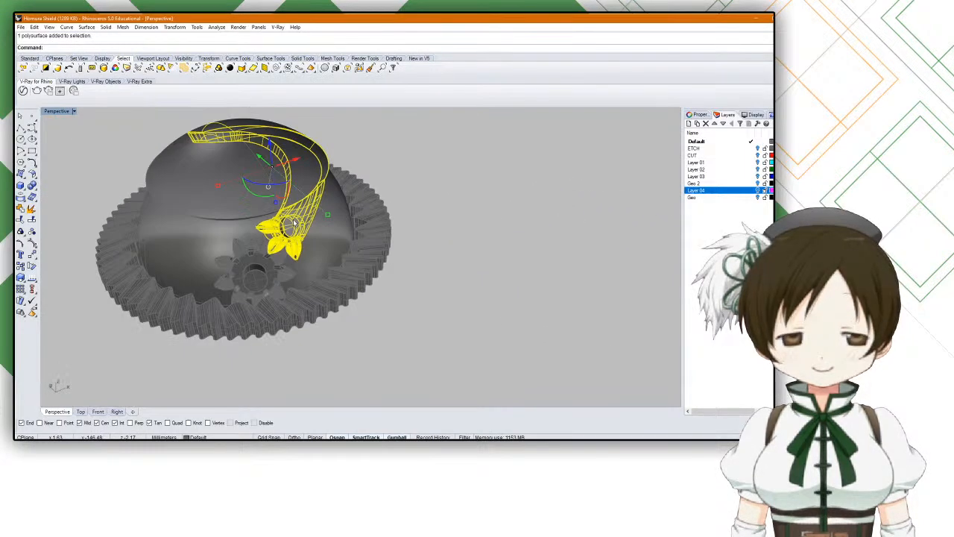
scroll(294, 222, "up", 2)
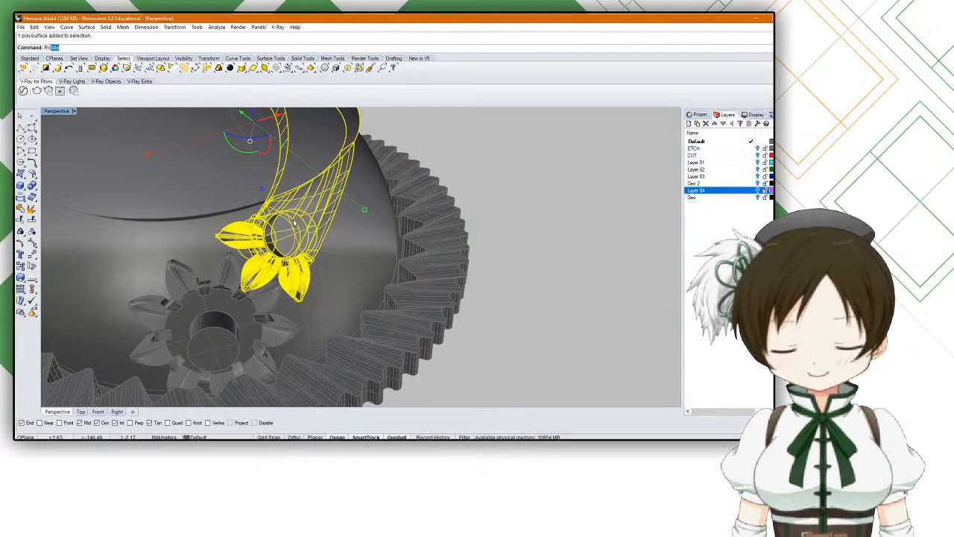
scroll(296, 214, "up", 5)
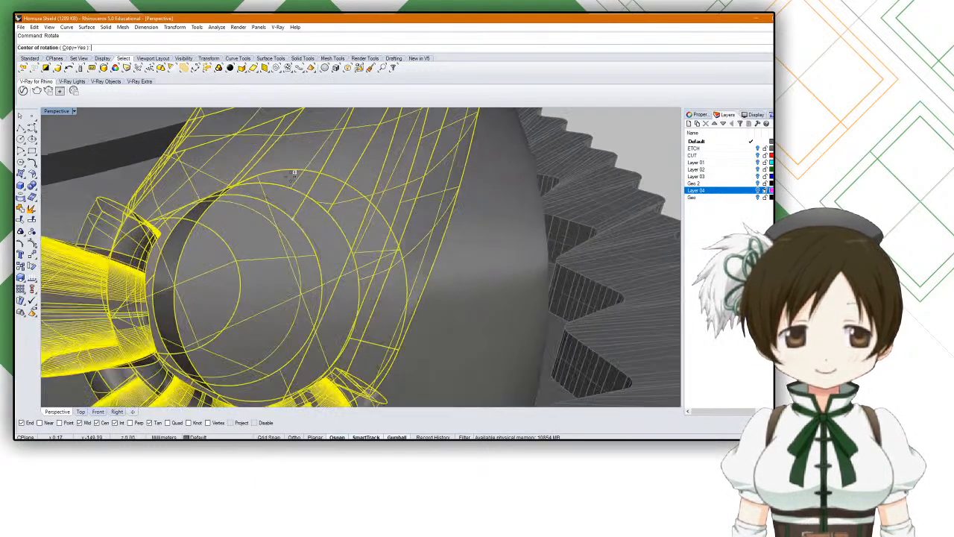
left_click(295, 170)
scroll(295, 170, "down", 8)
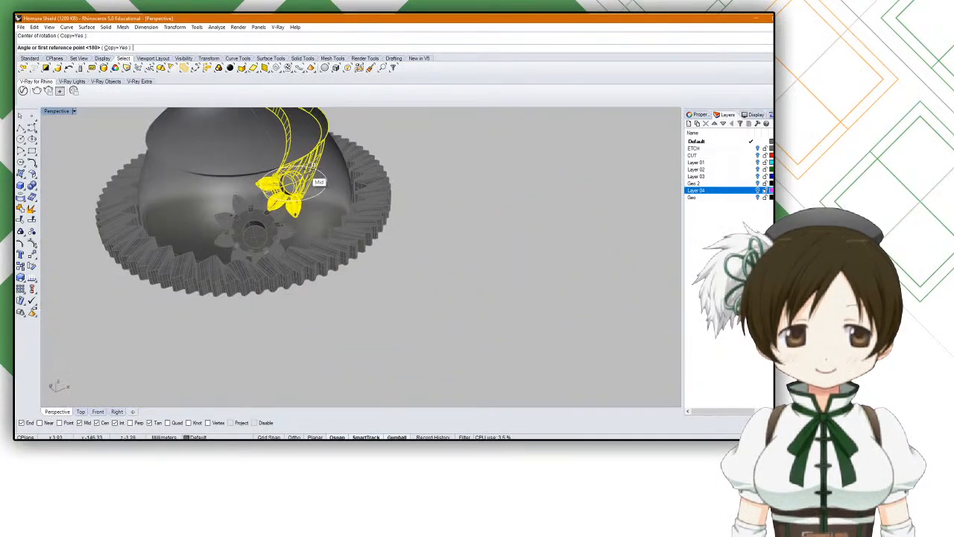
scroll(309, 170, "up", 8)
key("Escape")
Step: Try to create a rotated copy of the curved arm and its flower in 3D about the flower hub's axis
key("Return")
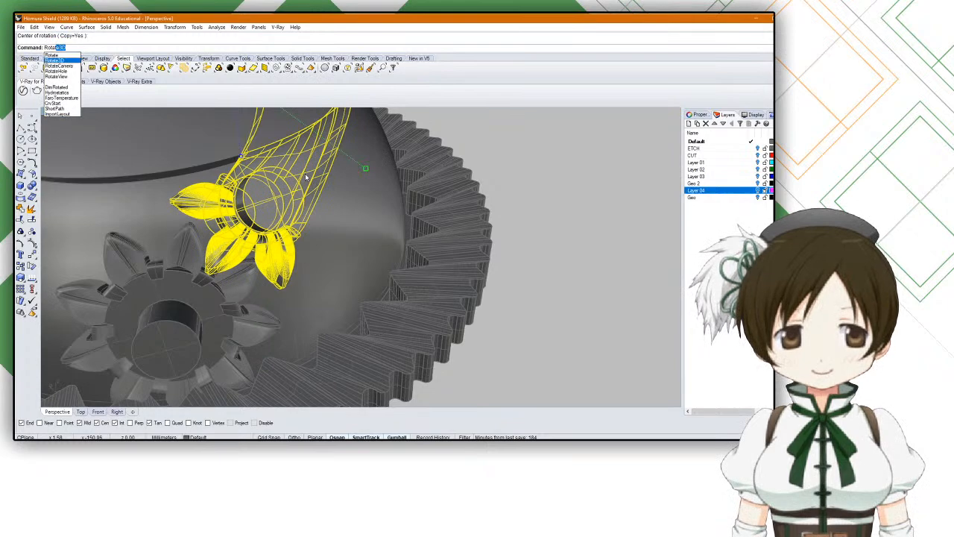
key("Return")
scroll(268, 186, "up", 5)
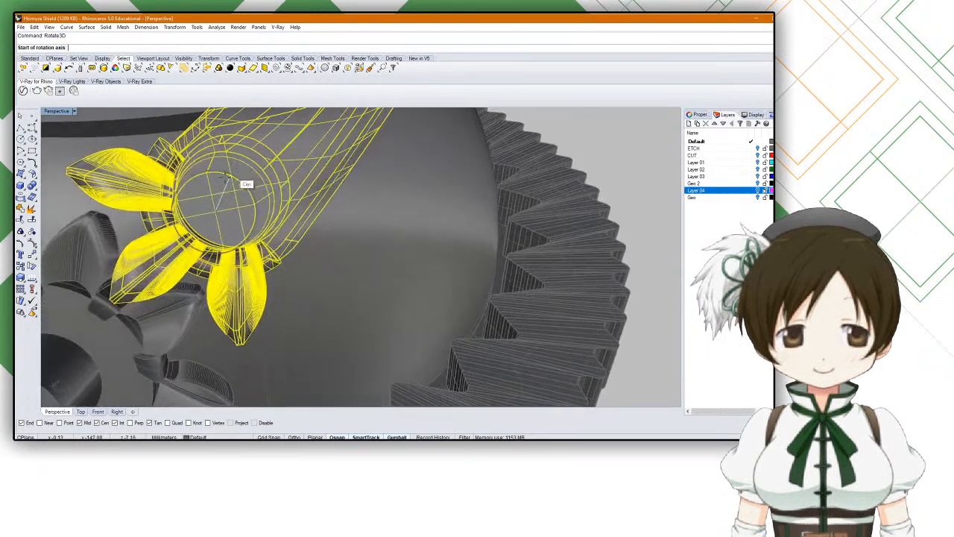
scroll(232, 176, "up", 3)
left_click(202, 186)
right_click_drag(202, 186, 269, 159)
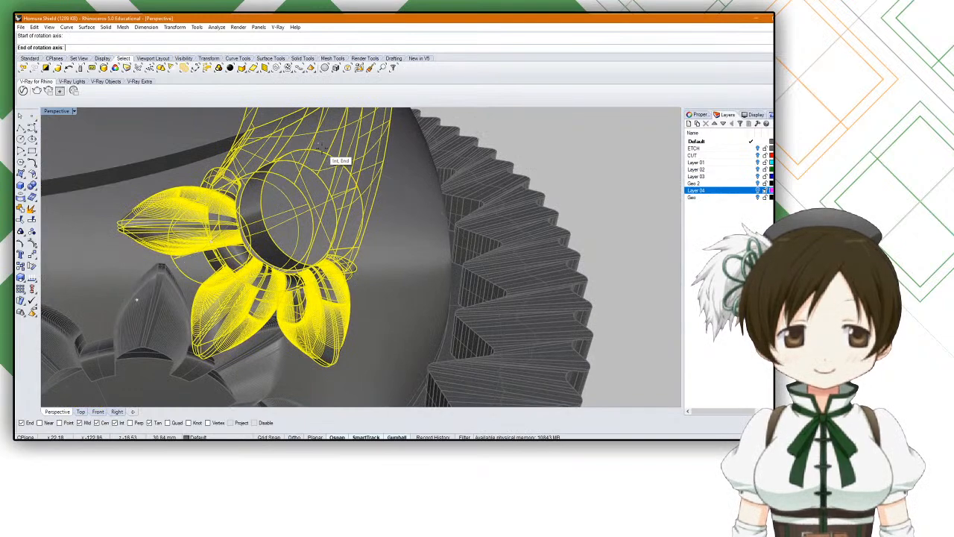
left_click(334, 162)
scroll(377, 175, "down", 4)
scroll(359, 168, "down", 4)
right_click_drag(433, 181, 414, 210)
left_click(458, 183)
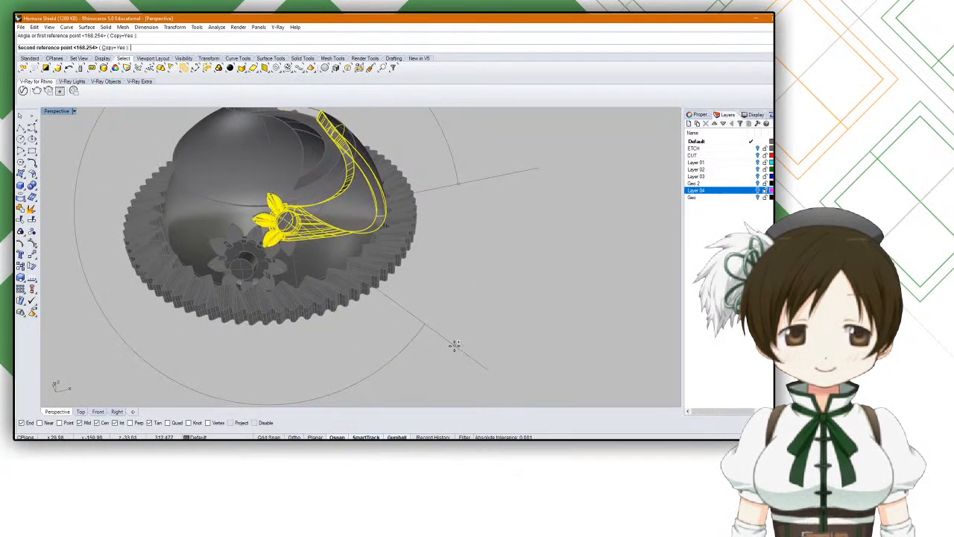
left_click(435, 354)
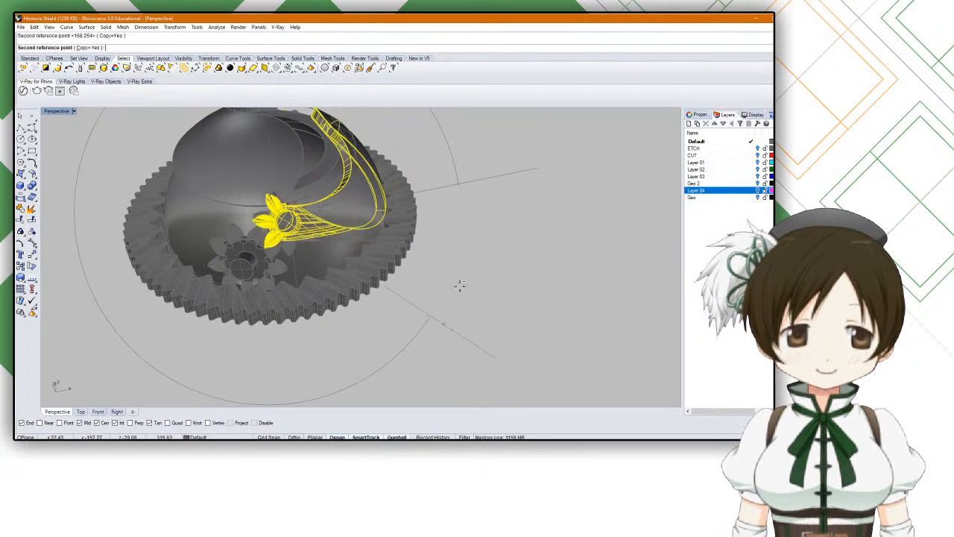
key("Escape")
key("Escape")
Step: Delete the extra rotated copies of the curved arm and flower from the assembled dome
right_click_drag(432, 255, 411, 217)
left_click(348, 173)
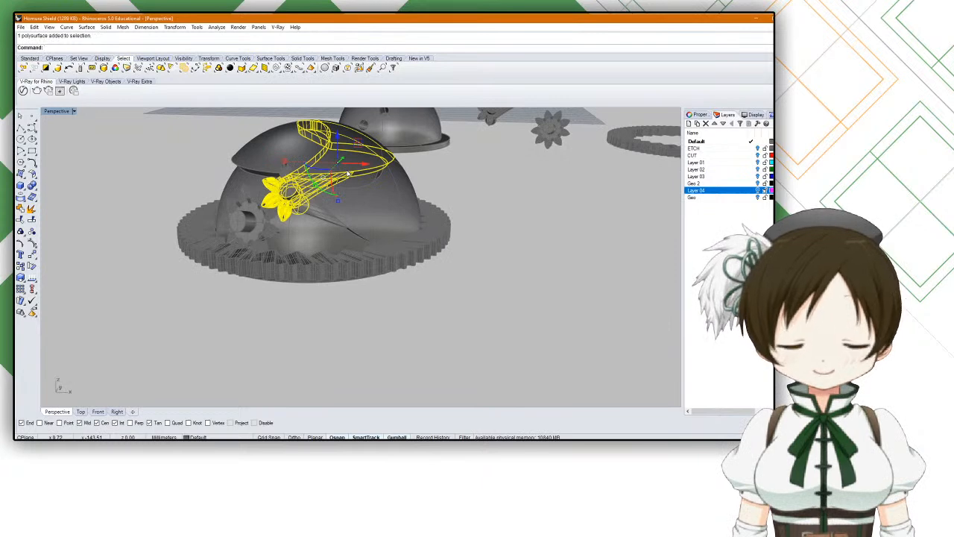
key("Delete")
left_click(305, 158)
key("Delete")
Step: Move the toothed ring off the assembled dome to the empty space beside it
right_click_drag(306, 155, 394, 296)
left_click(396, 295)
scroll(395, 291, "down", 3)
left_click(463, 275)
right_click_drag(463, 276, 441, 266)
left_click(432, 251)
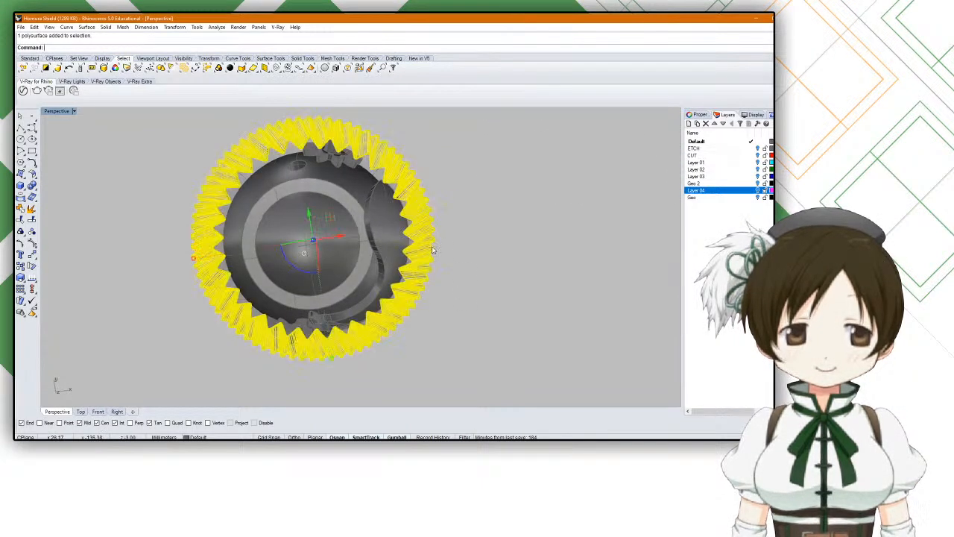
left_click_drag(433, 248, 664, 263)
Step: Place a point object on an inner tooth tip of the detached toothed ring
right_click_drag(605, 253, 443, 103, "shift")
scroll(411, 231, "up", 6)
left_click(388, 259)
left_click(363, 232)
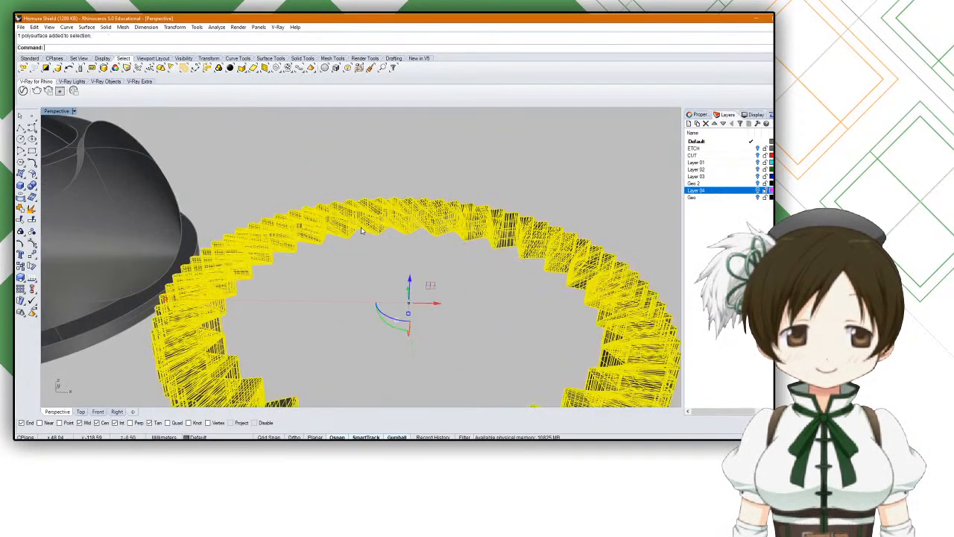
type("Point")
key("Return")
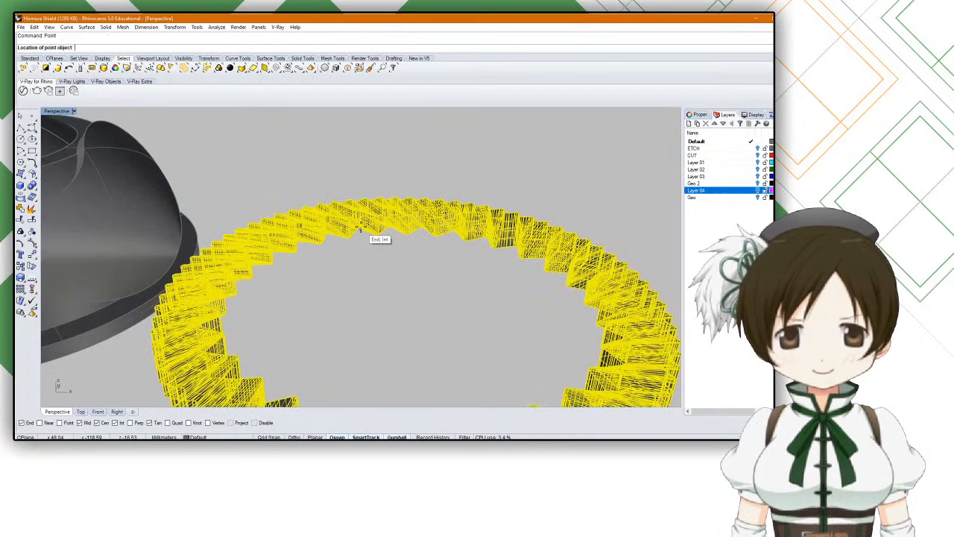
scroll(367, 239, "up", 5)
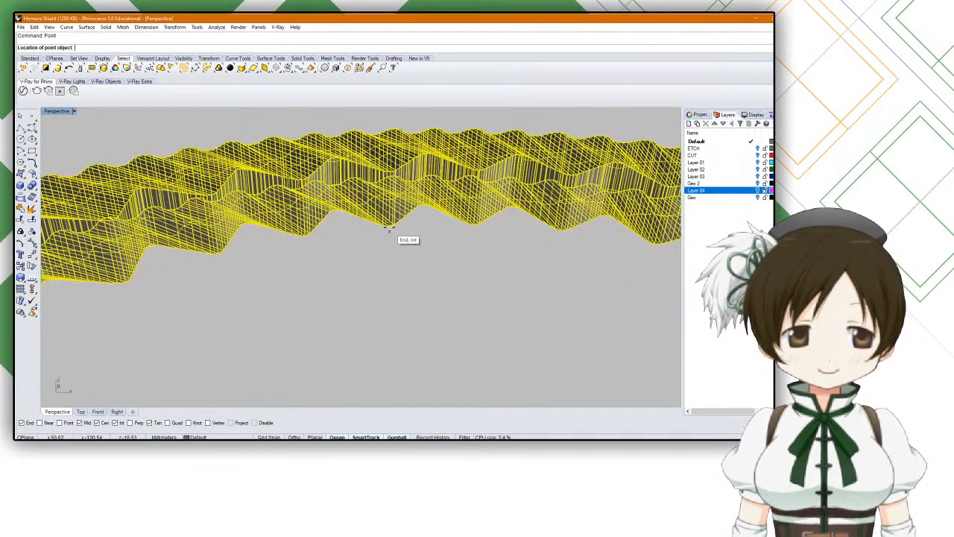
scroll(392, 256, "down", 5)
left_click(392, 256)
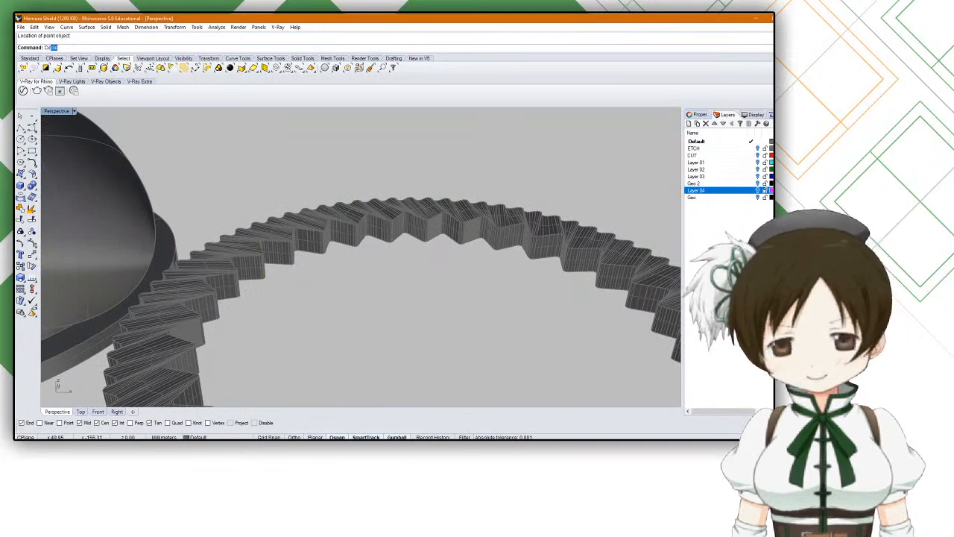
type("Ci")
key("Return")
type("f")
key("Return")
scroll(396, 265, "up", 3)
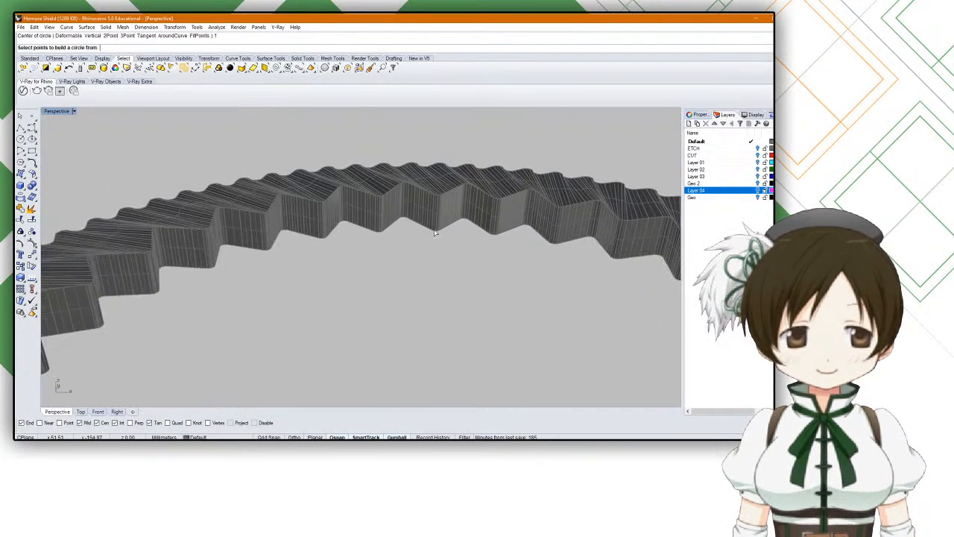
key("Escape")
Step: Draw a three-point circle through the lower inner tooth tips of the toothed ring
key("Return")
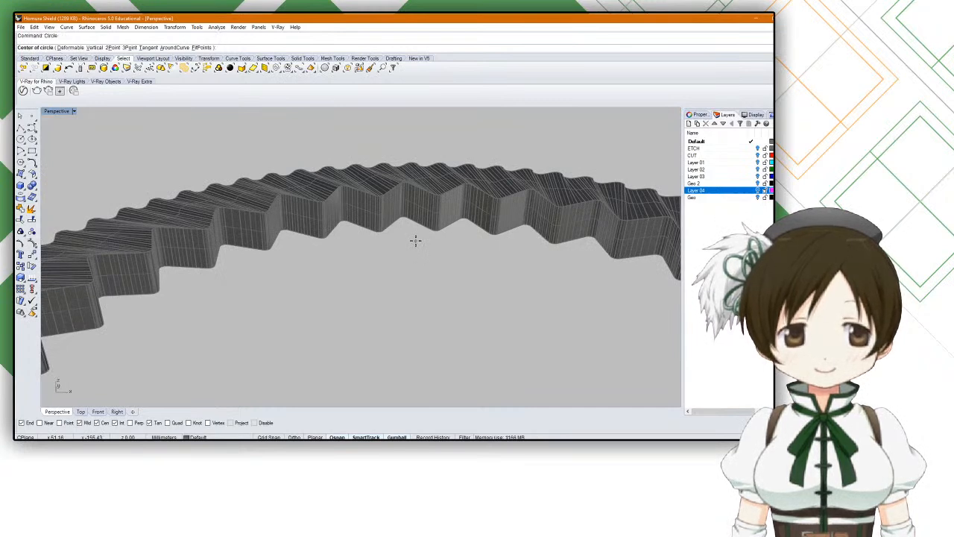
type("3")
key("Return")
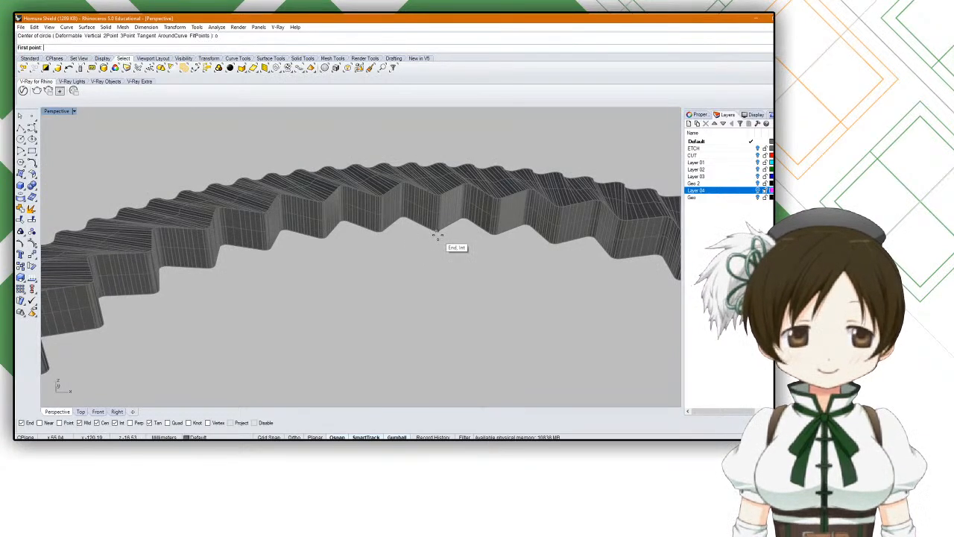
left_click(439, 236)
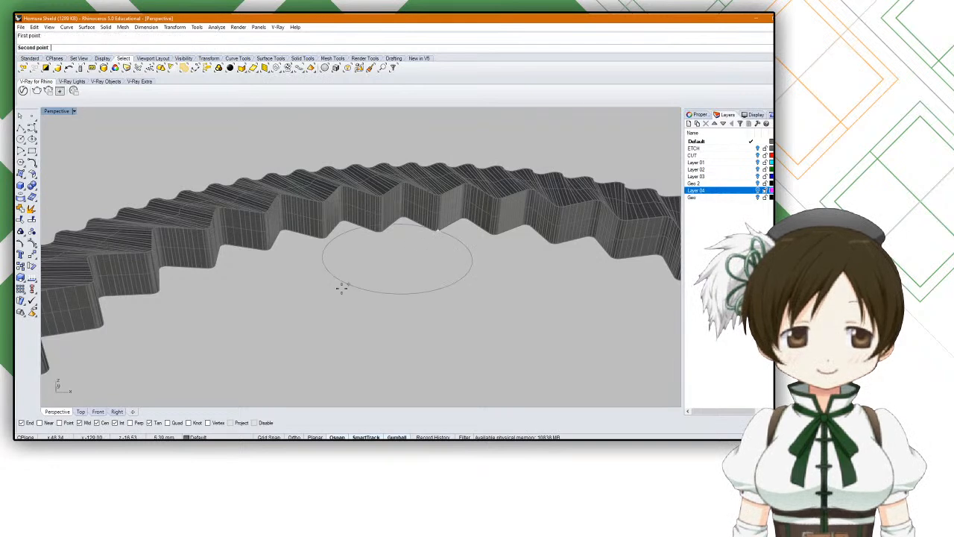
scroll(298, 306, "down", 2)
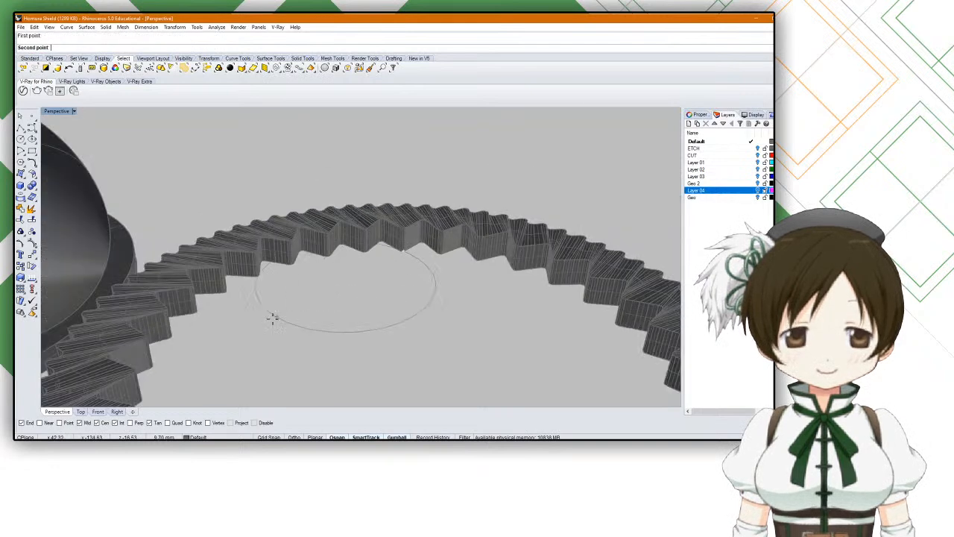
left_click(175, 340)
right_click_drag(307, 363, 398, 229)
scroll(398, 187, "up", 2)
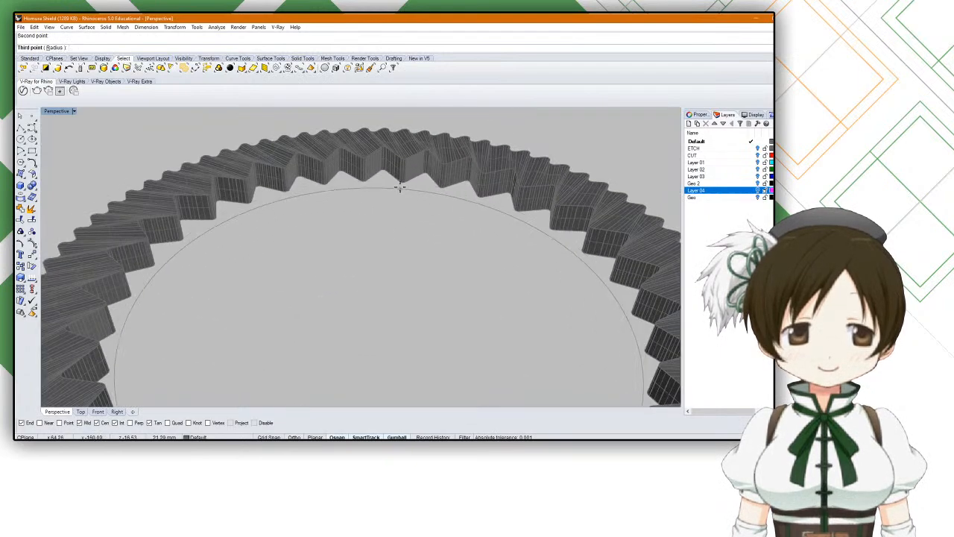
scroll(375, 183, "up", 2)
left_click(356, 185)
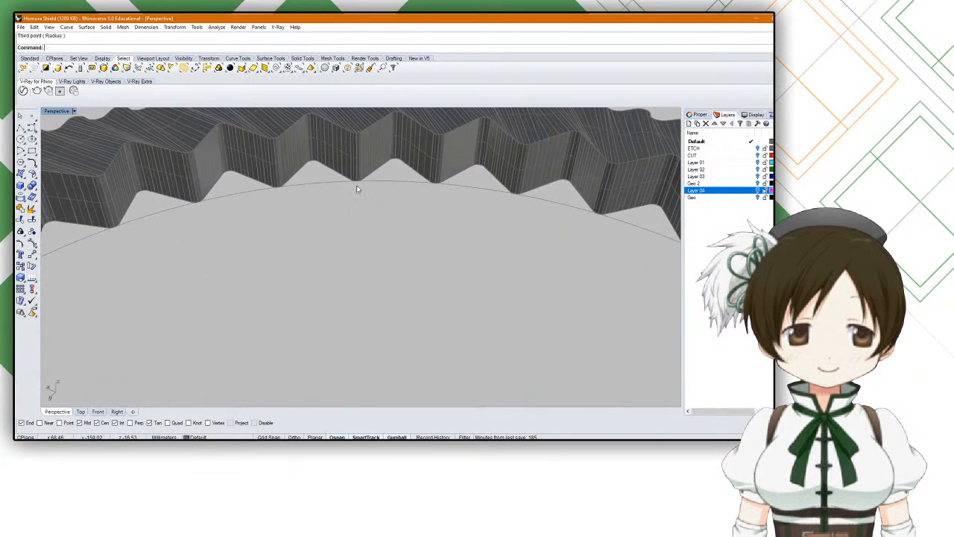
Step: Move the toothed ring and its inner circle from the circle's centre onto the centre of the dome's base
scroll(356, 185, "down", 4)
scroll(356, 185, "down", 5)
scroll(390, 205, "up", 5)
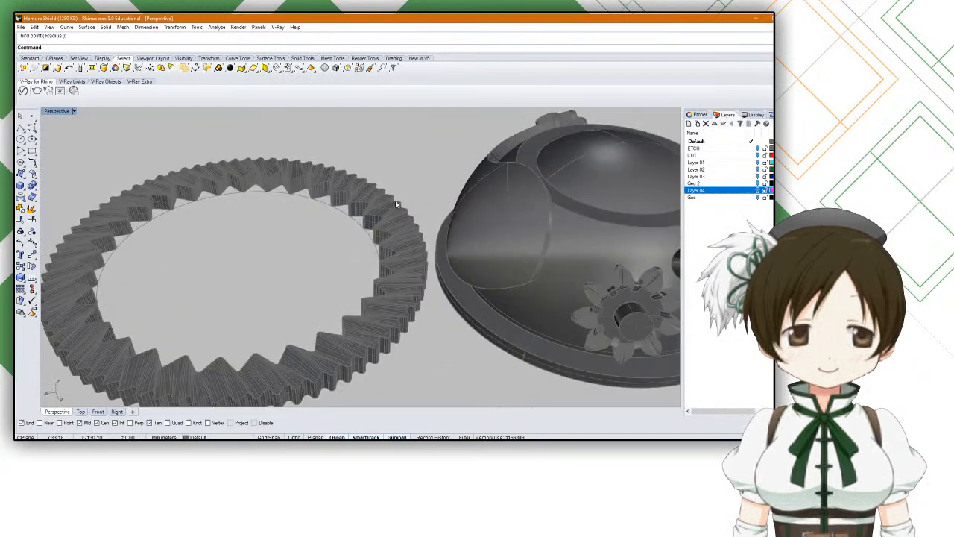
left_click(390, 206)
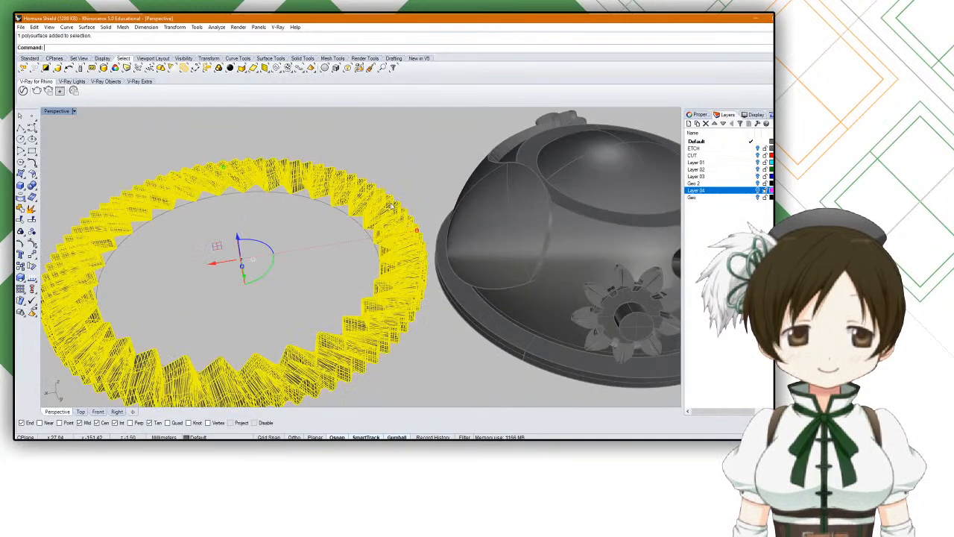
left_click(354, 220, "shift")
right_click_drag(353, 220, 350, 239)
type("move")
key("Return")
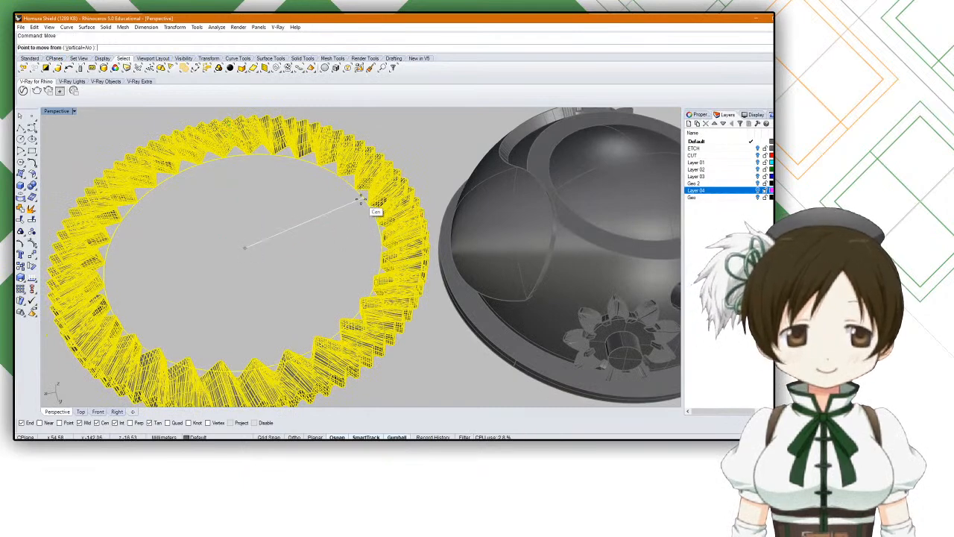
left_click(360, 197)
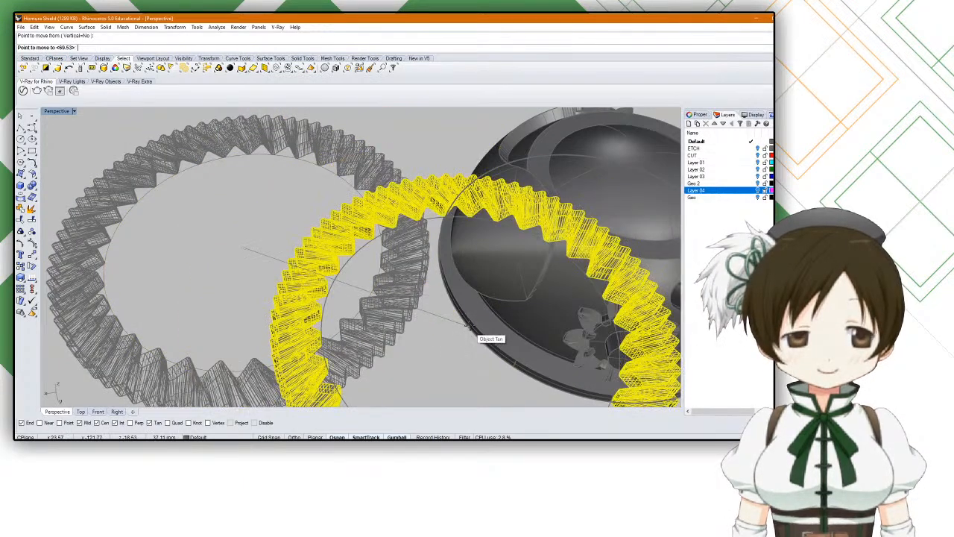
right_click_drag(479, 317, 324, 254)
scroll(446, 290, "up", 5)
right_click_drag(447, 291, 388, 279, "shift")
Step: Raise the toothed ring slightly and nudge its position around the dome with the gumball
left_click_drag(398, 267, 397, 245)
right_click_drag(397, 246, 396, 279)
left_click_drag(423, 216, 438, 216)
scroll(370, 242, "down", 10)
left_click(280, 297)
Step: Try to draw a vertical cylinder from the dome's base centre with a radius of about 25 mm, reaching a ring tooth tip
right_click_drag(296, 307, 416, 382)
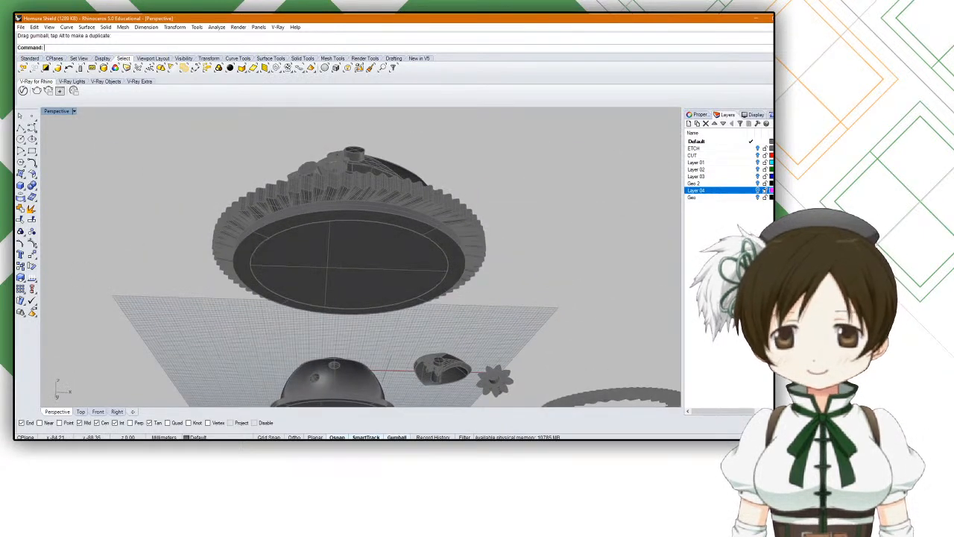
left_click(23, 187)
left_click(44, 190)
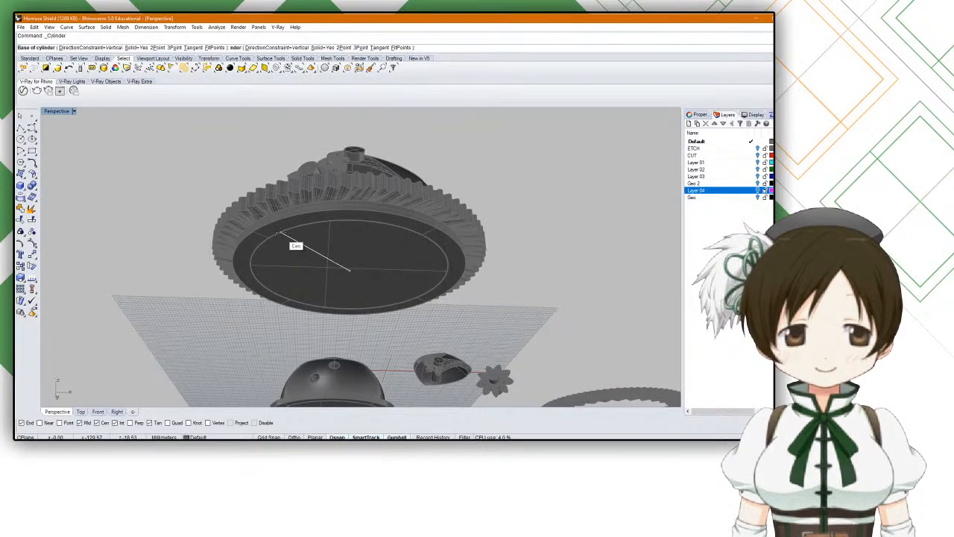
scroll(302, 231, "up", 5)
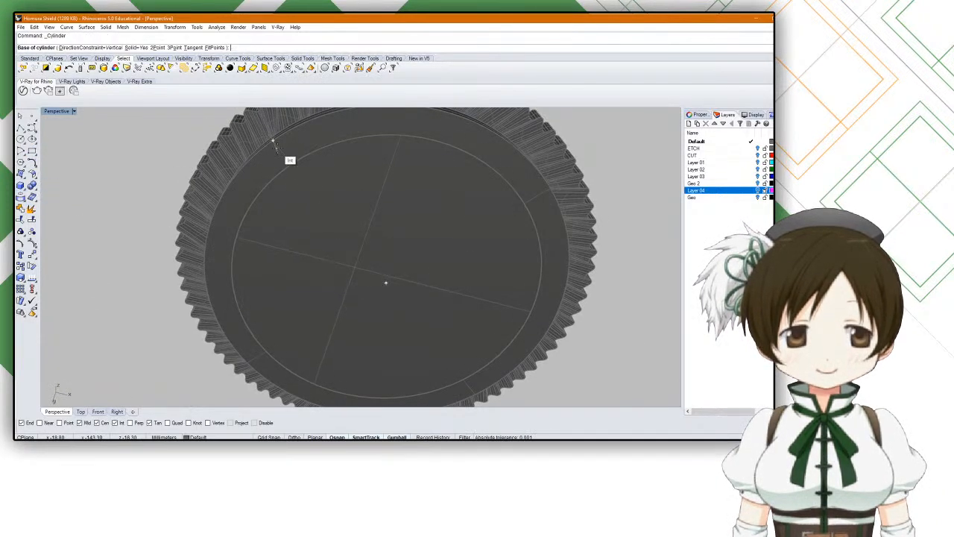
left_click(281, 173)
right_click_drag(241, 187, 231, 284)
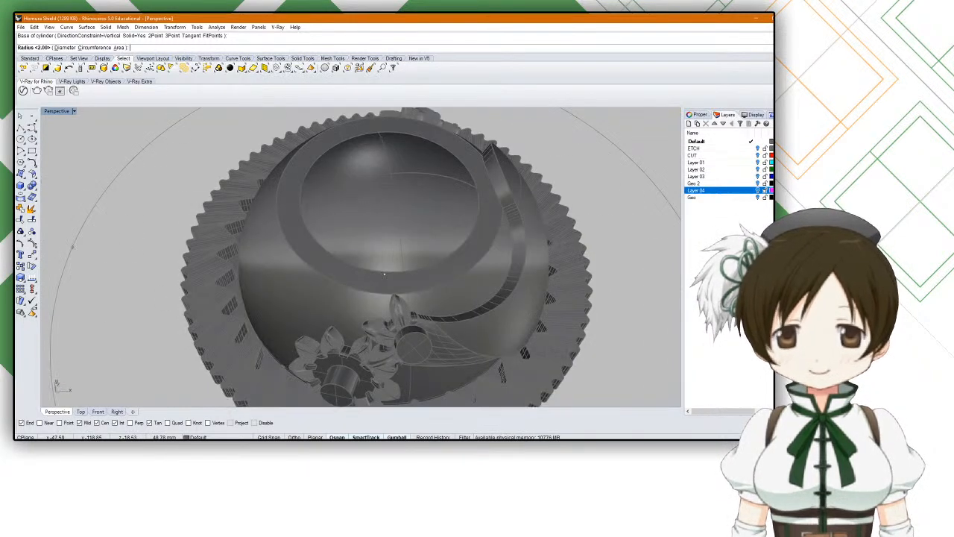
double_click(60, 111)
double_click(47, 111)
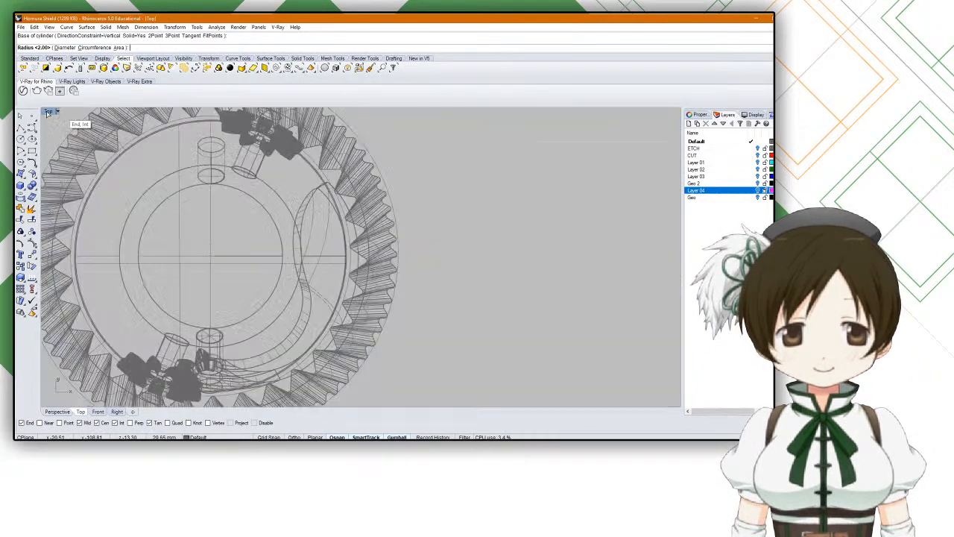
scroll(227, 190, "up", 8)
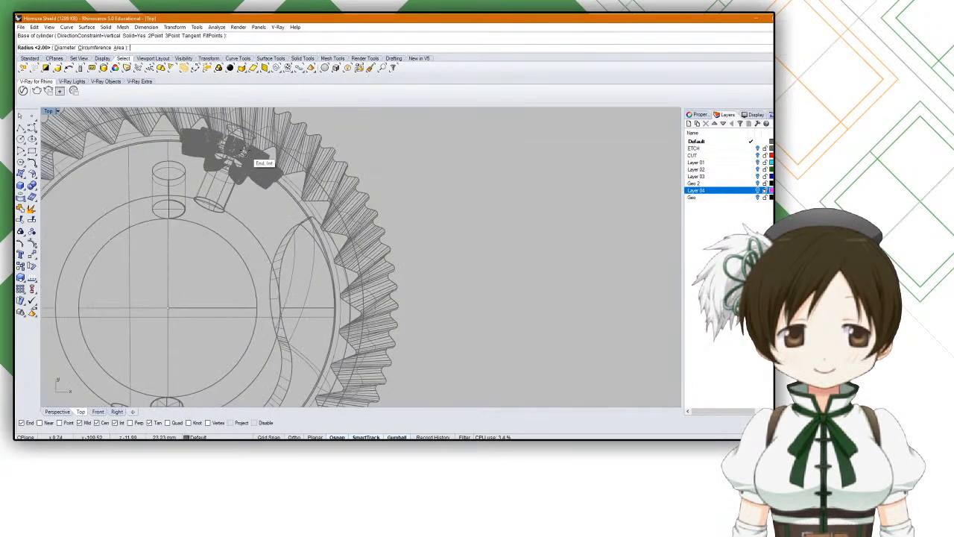
scroll(252, 187, "up", 3)
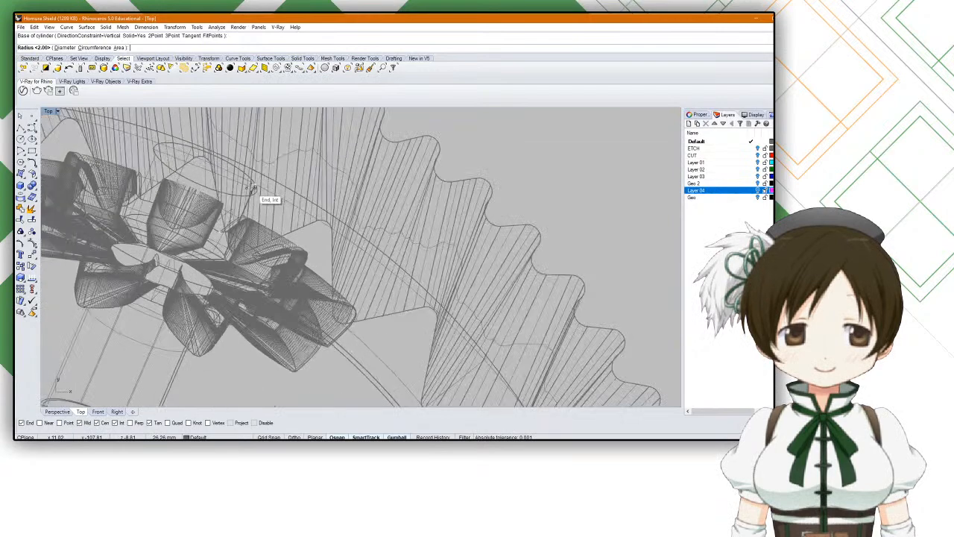
left_click(325, 224)
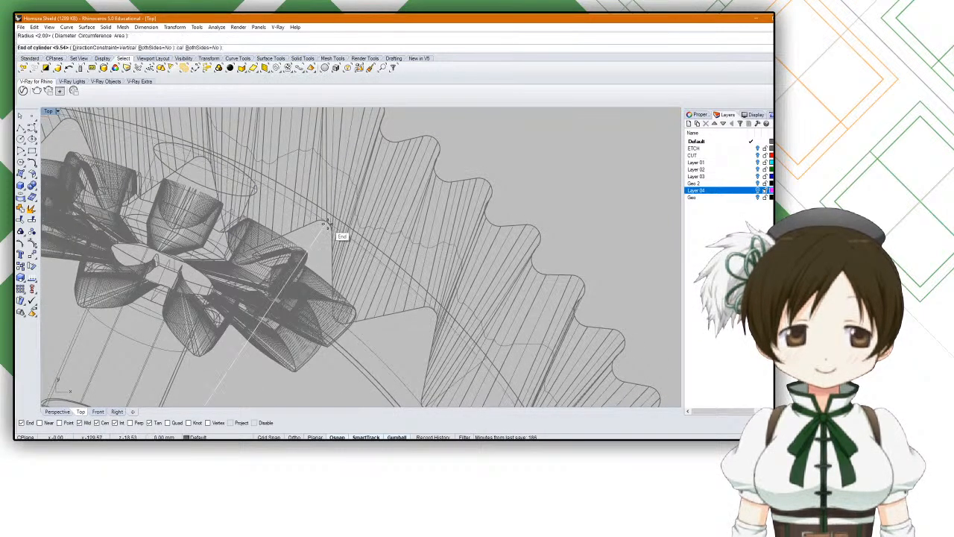
scroll(332, 231, "down", 5)
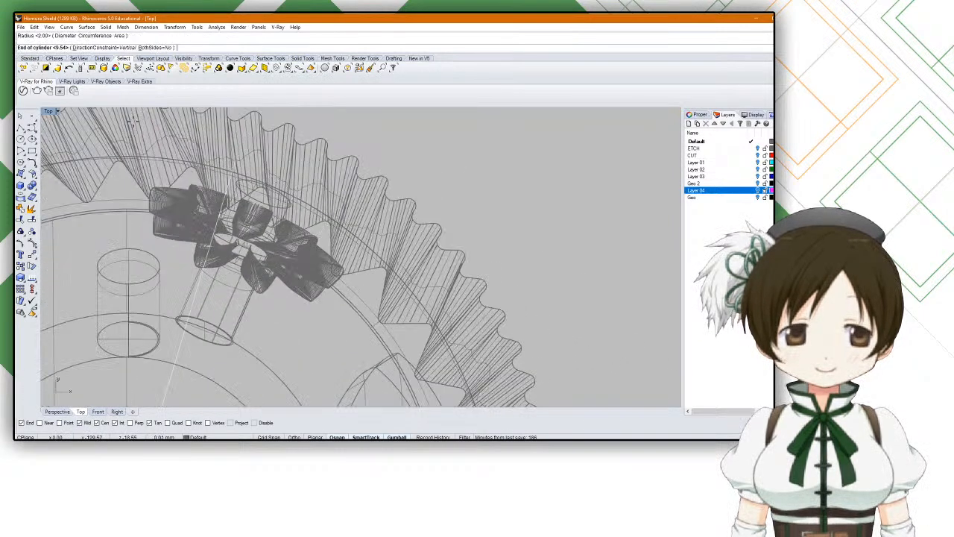
double_click(49, 112)
left_click(377, 115)
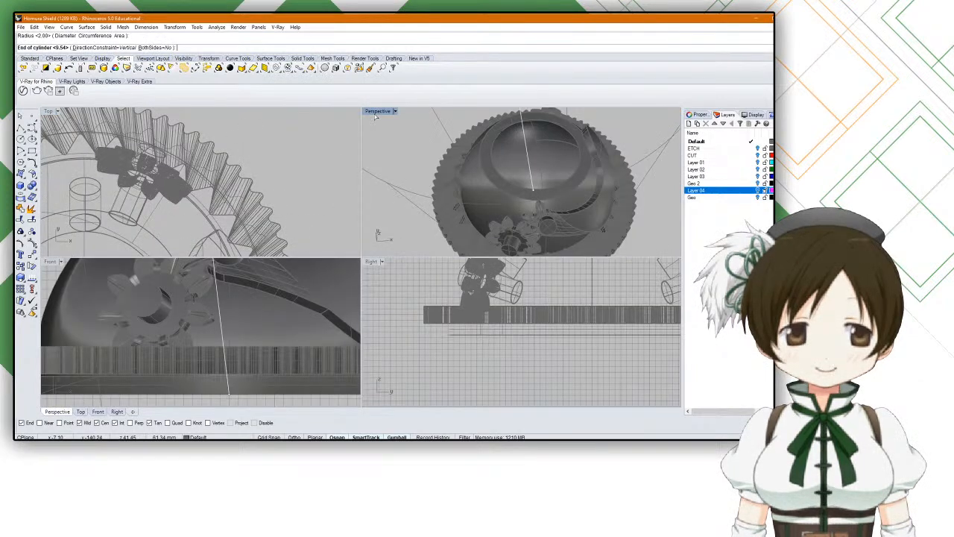
double_click(377, 112)
right_click_drag(442, 221, 437, 151)
right_click_drag(538, 196, 498, 159)
key("Escape")
Step: Draw a vertical solid cylinder from the dome's base centre, wide enough to enclose the dome and rising above it
right_click(421, 311)
right_click_drag(421, 312, 250, 352)
left_click(335, 335)
left_click(250, 351)
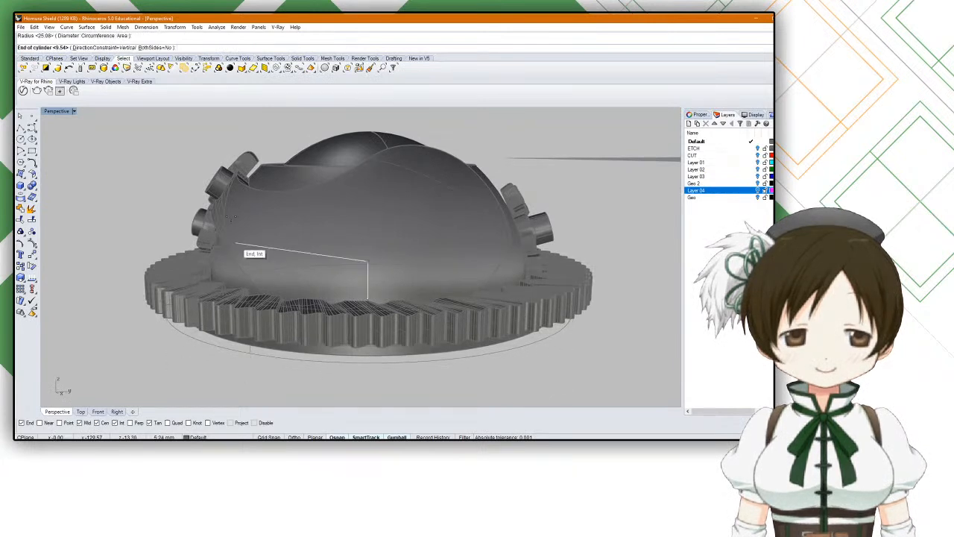
left_click(235, 109)
right_click_drag(243, 129, 253, 211)
Step: Scale the cylinder down slightly about its base centre so the ring's outer teeth extend beyond its wall
left_click(241, 283)
right_click_drag(241, 283, 284, 153)
scroll(268, 205, "down", 3)
type("Scale")
key("Return")
right_click_drag(307, 229, 228, 292)
left_click(242, 240)
scroll(227, 293, "up", 3)
left_click(192, 299)
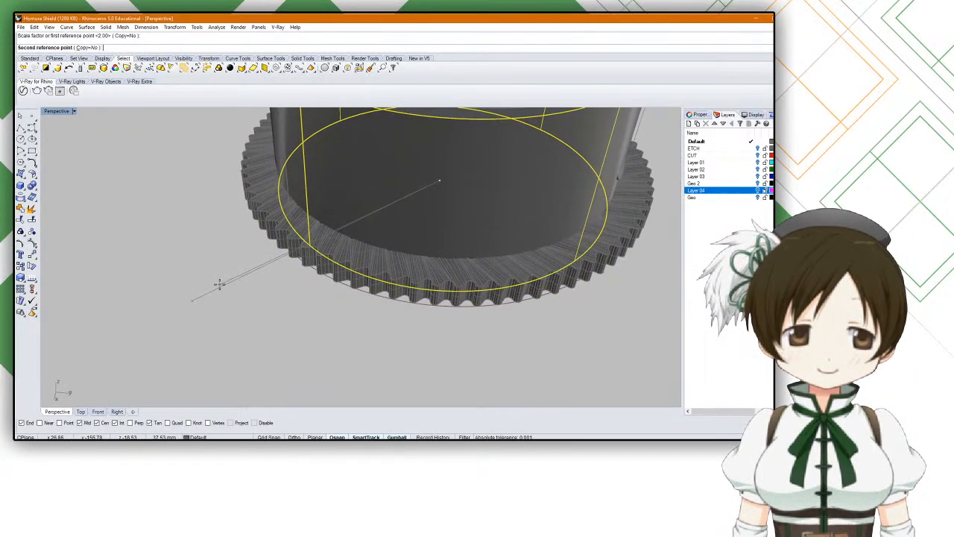
left_click(214, 287)
left_click(243, 276)
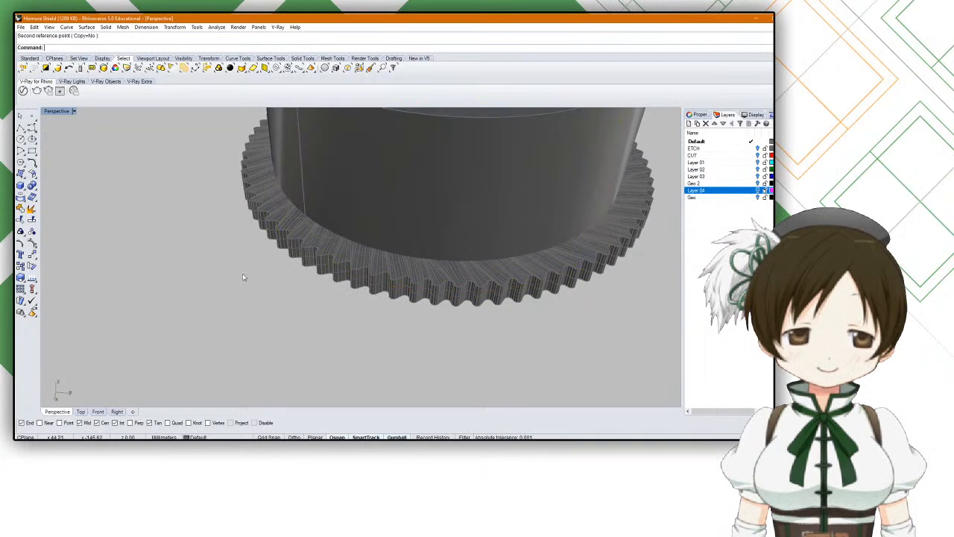
scroll(244, 277, "down", 7)
right_click_drag(252, 264, 314, 249)
left_click(314, 249)
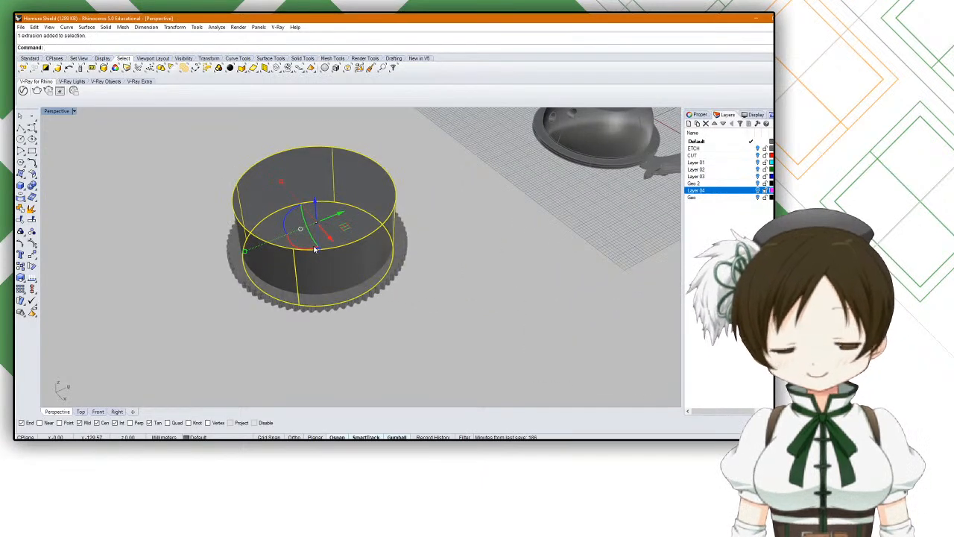
key("Return")
right_click_drag(322, 245, 369, 279)
key("ctrl+z")
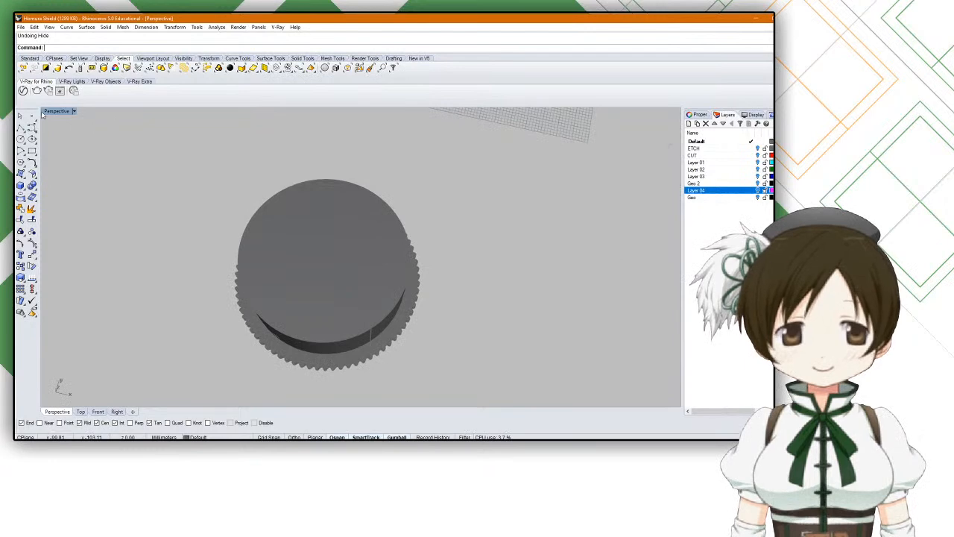
Step: Set the Perspective viewport's display mode to Ghosted so the parts inside the cylinder can be seen
left_click(73, 111)
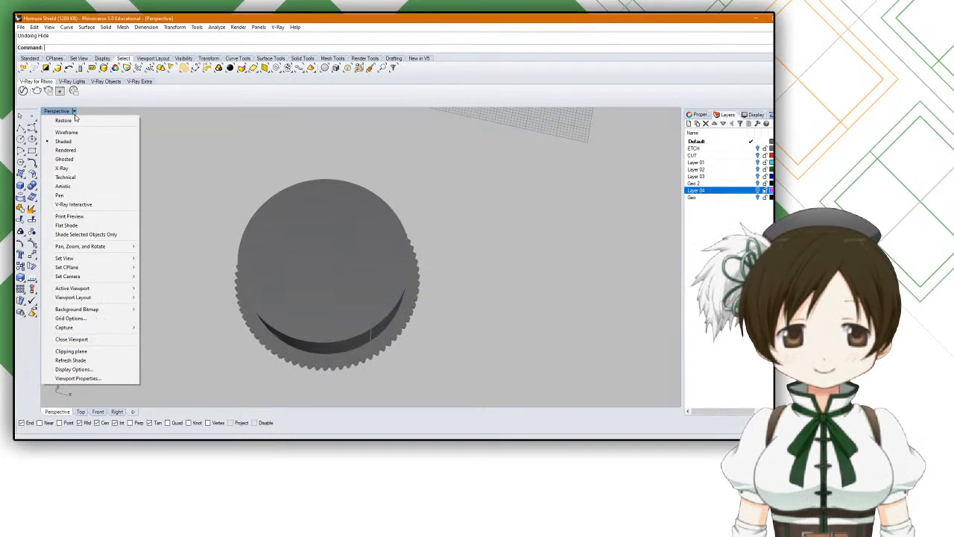
left_click(83, 157)
right_click_drag(210, 217, 156, 163)
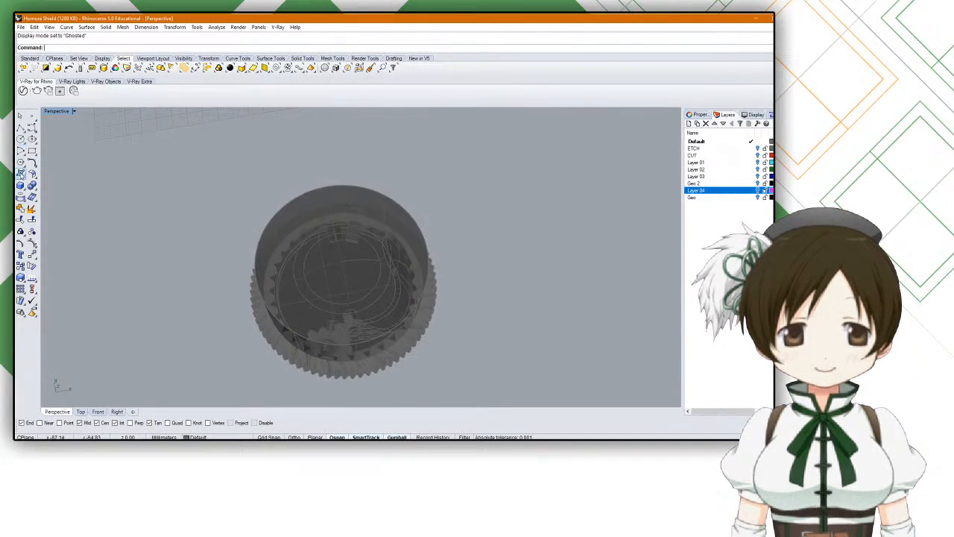
Step: Draw a tall solid box beside the toothed ring in the Top view, with its long side parallel to the Y axis
double_click(59, 112)
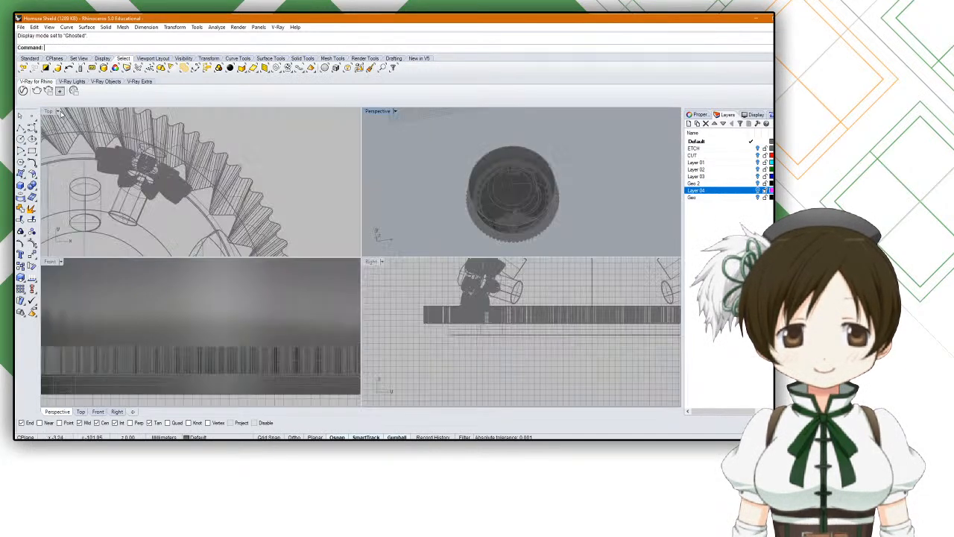
double_click(49, 112)
scroll(187, 268, "down", 3)
scroll(186, 268, "up", 5)
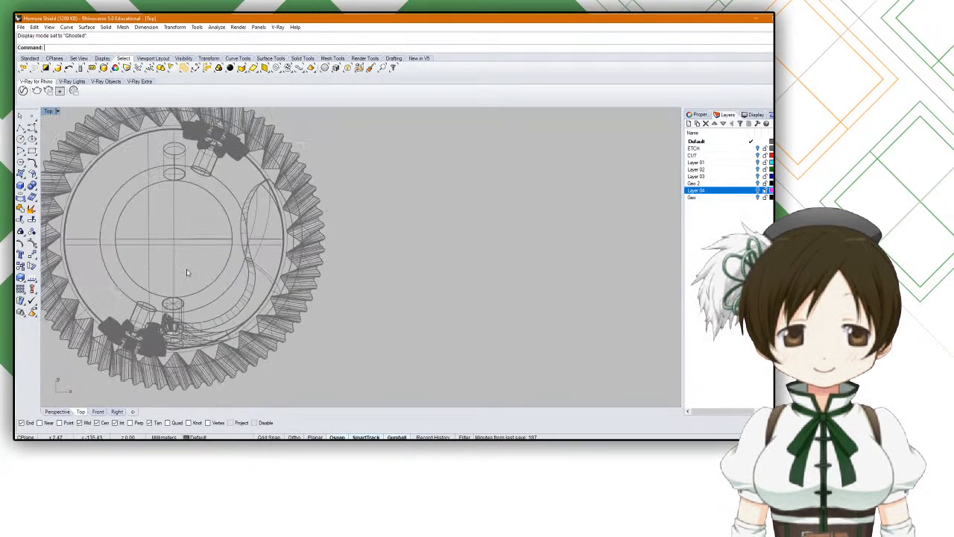
scroll(123, 220, "down", 3)
left_click(20, 185)
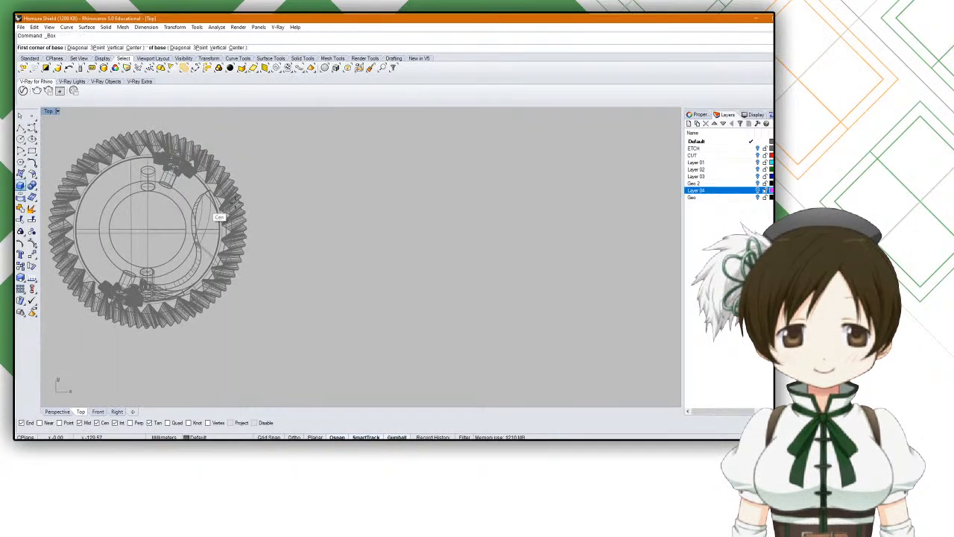
left_click(259, 165)
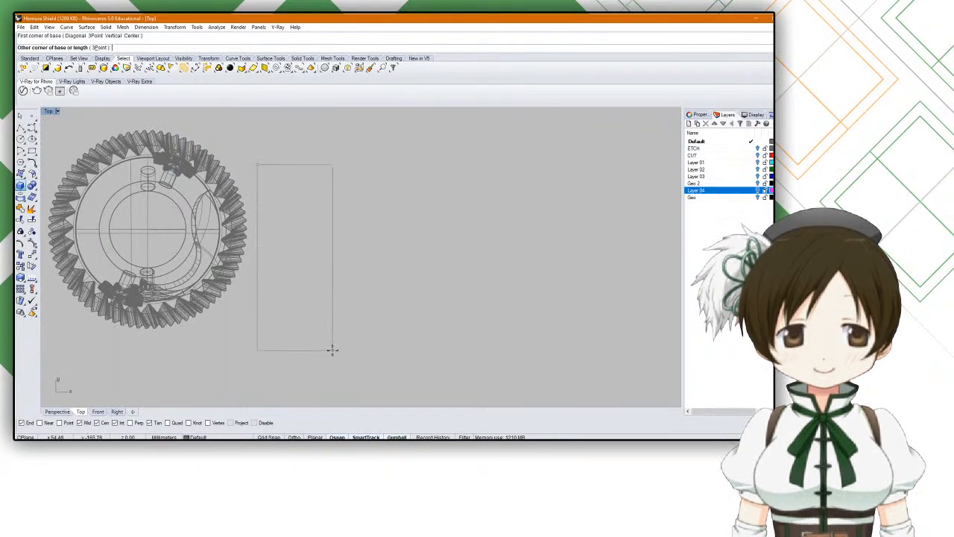
key("Return")
left_click_drag(328, 279, 330, 258)
Step: Lower the box vertically so it extends both above and below the cylinder and ring
double_click(51, 113)
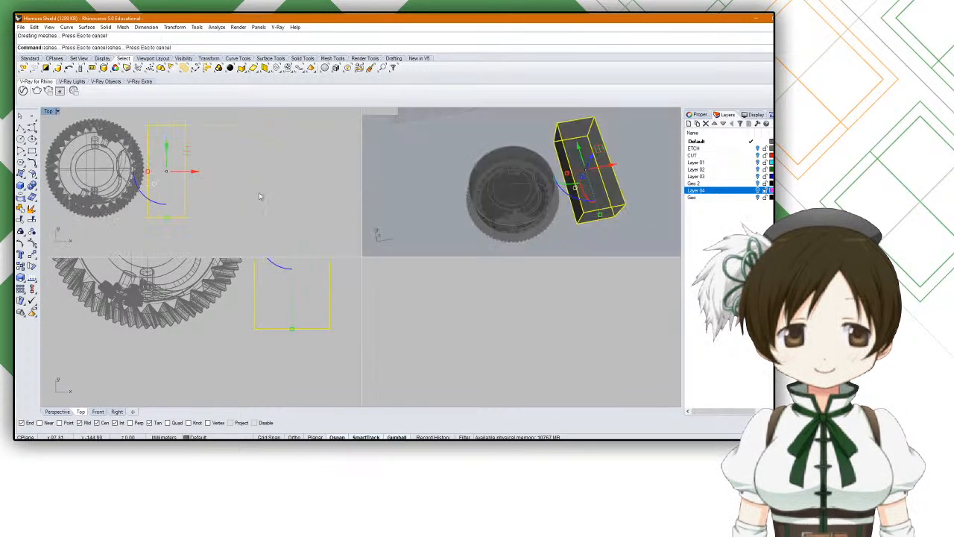
scroll(260, 196, "down", 2)
right_click_drag(504, 194, 501, 129)
left_click_drag(570, 155, 569, 206)
right_click_drag(570, 206, 522, 228)
scroll(194, 179, "up", 10)
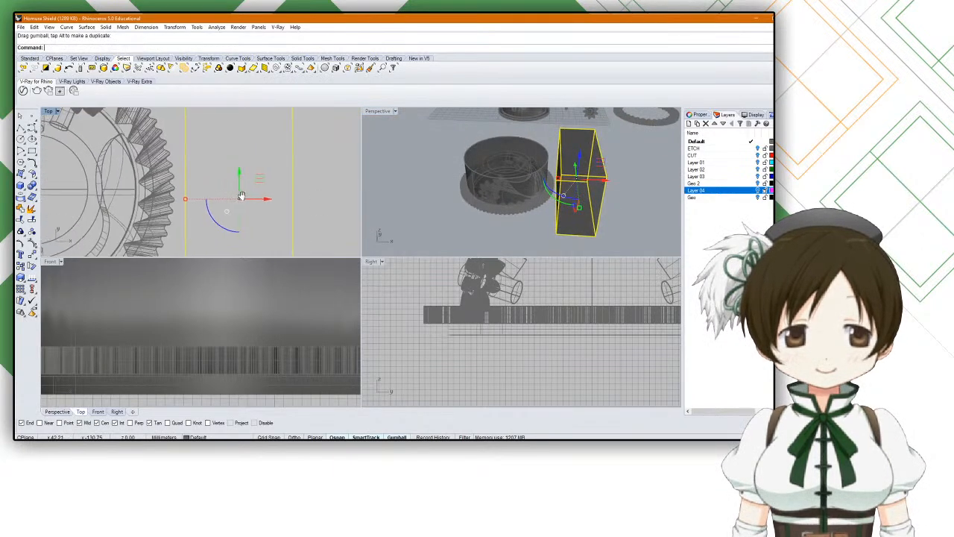
Step: Slide the box along X until its inner face cuts through the side of the cylinder and ring
right_click_drag(546, 198, 550, 215)
left_click(545, 183)
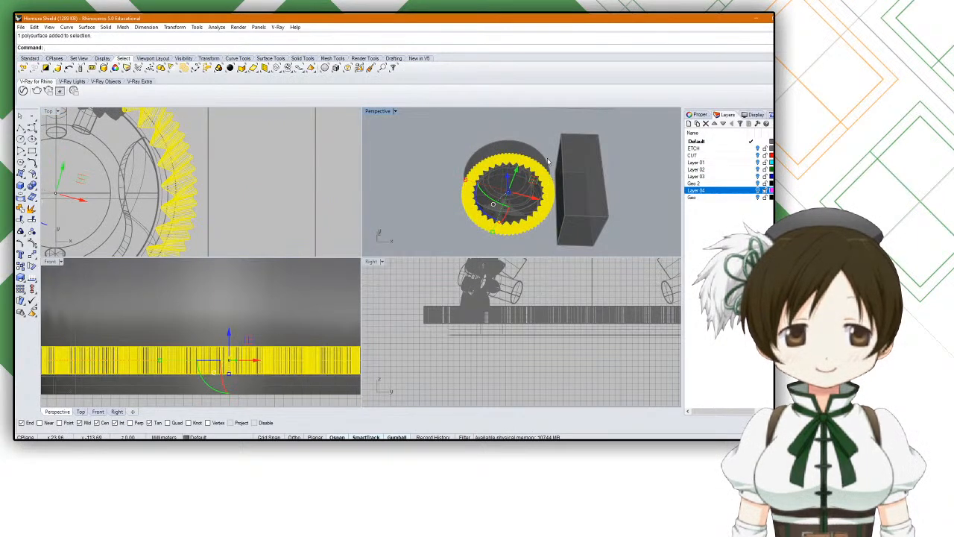
left_click(546, 160)
scroll(220, 155, "down", 3)
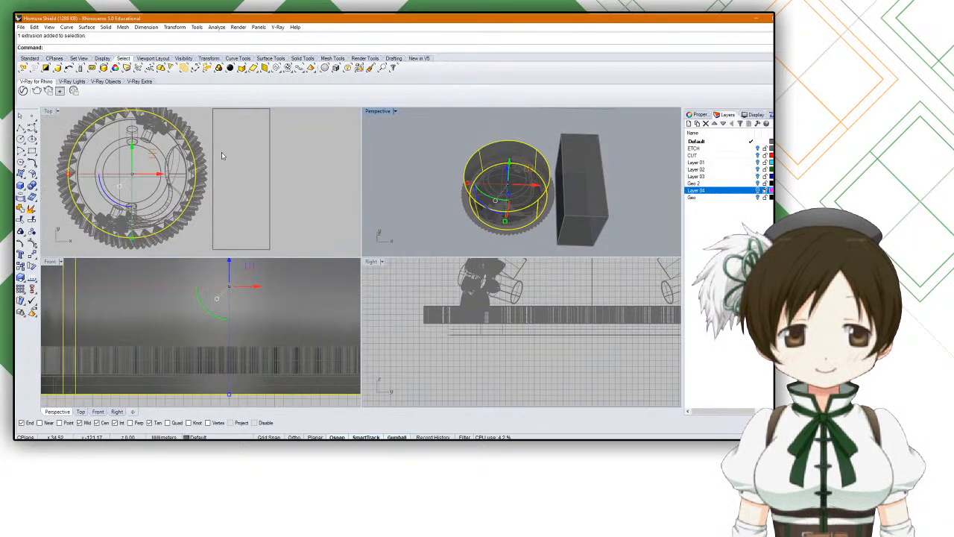
left_click(270, 177)
left_click_drag(270, 176, 252, 175)
scroll(129, 165, "up", 3)
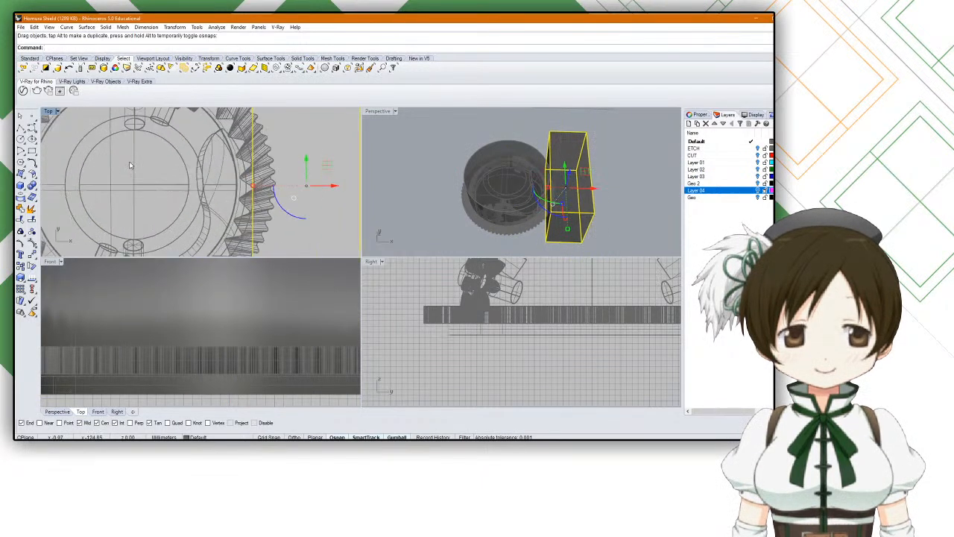
scroll(215, 170, "down", 3)
left_click(515, 150)
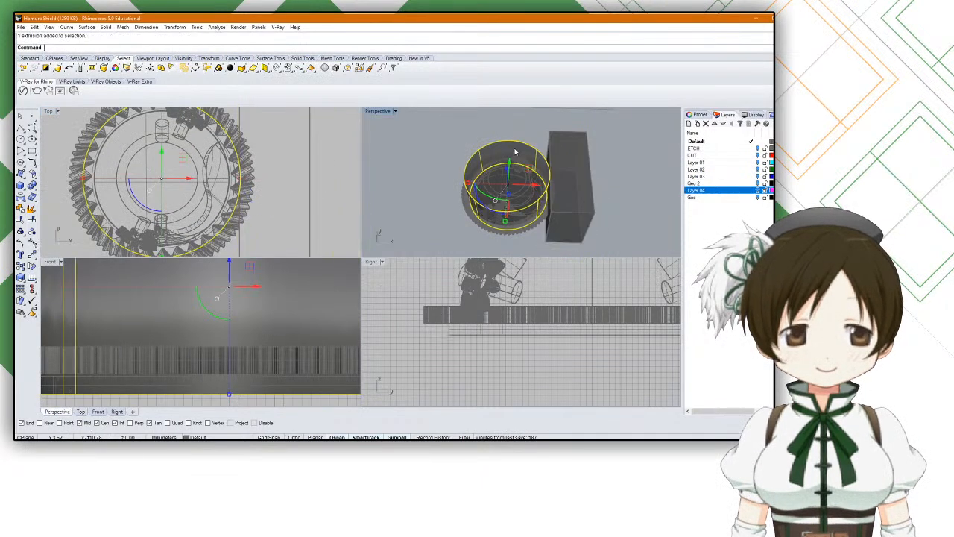
left_click(585, 165)
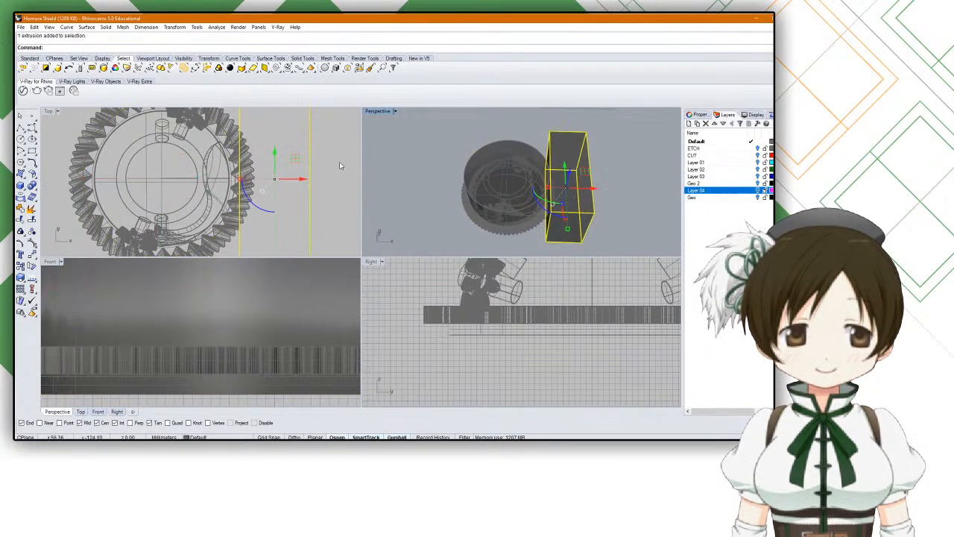
left_click_drag(304, 180, 270, 177)
Step: Rotate a copy of the box 180 degrees about the cylinder's centre to place a matching box on the opposite side
scroll(270, 176, "down", 5)
left_click(415, 193)
right_click_drag(415, 193, 468, 141)
left_click(573, 158)
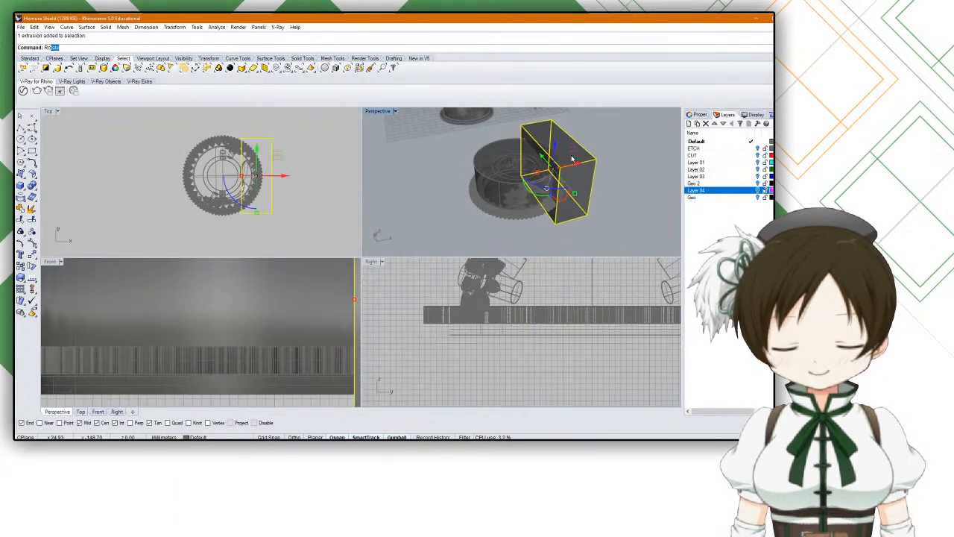
scroll(574, 151, "up", 3)
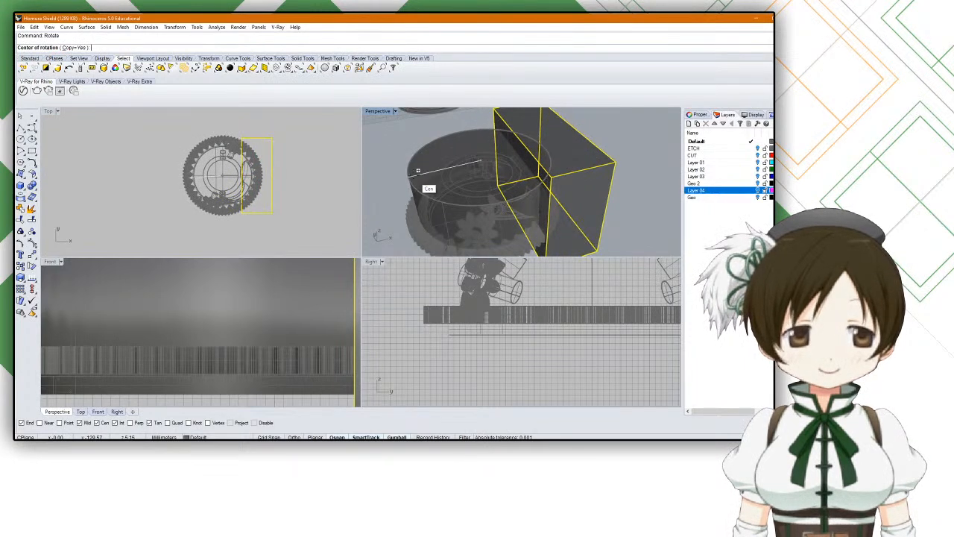
left_click(415, 159)
type("180")
key("Return")
key("Return")
key("Escape")
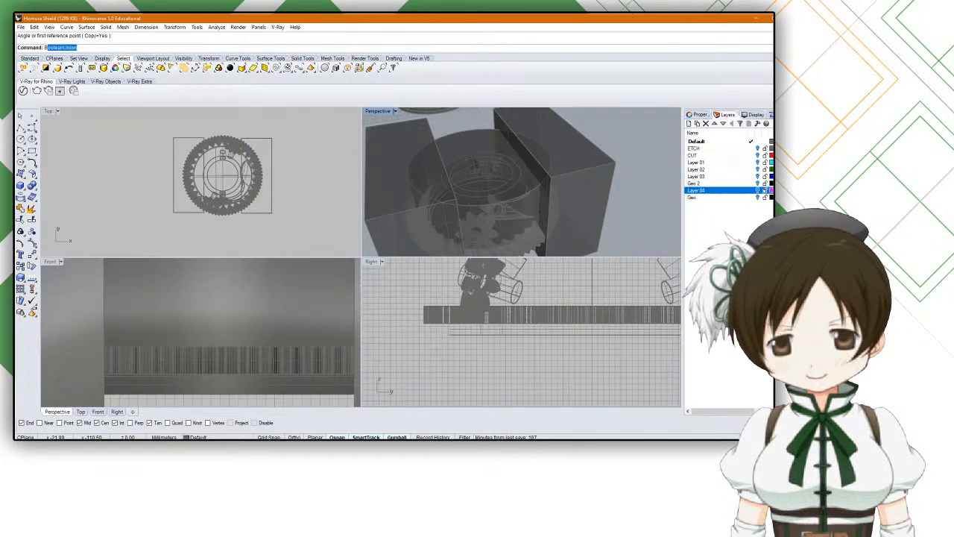
Step: Subtract both boxes from the cylinder to give it two flat sides, and delete the boxes
left_click(450, 149)
key("Return")
left_click(423, 152)
left_click(541, 136)
key("Return")
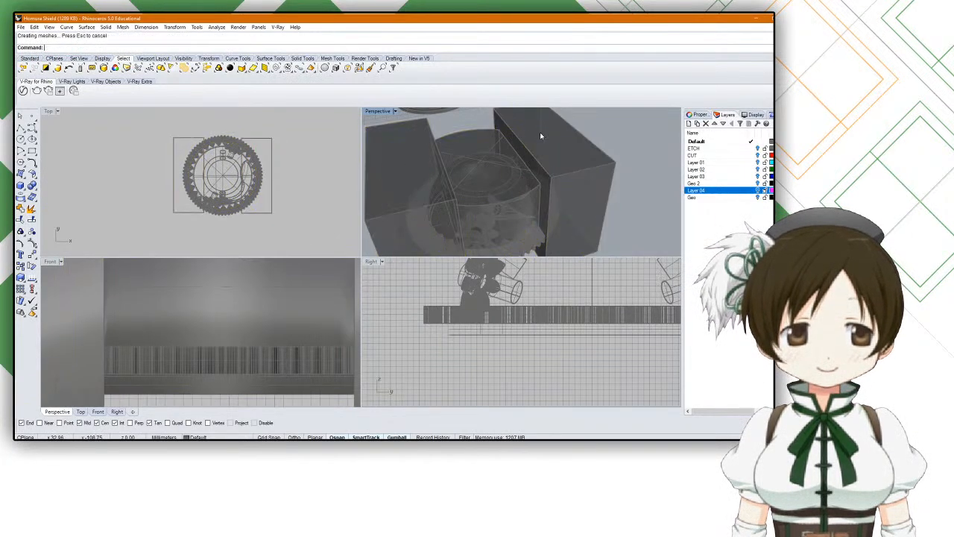
left_click(540, 132)
key("Delete")
Step: Try to subtract the flat-sided cylinder from the toothed ring with BooleanDifference
right_click_drag(467, 155, 487, 153)
key("Return")
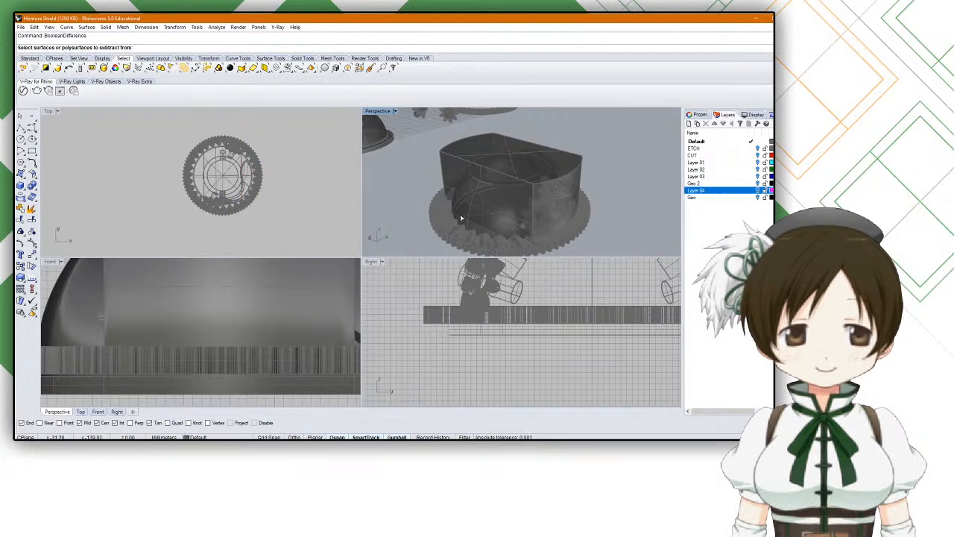
left_click(440, 223)
left_click(448, 169)
key("Return")
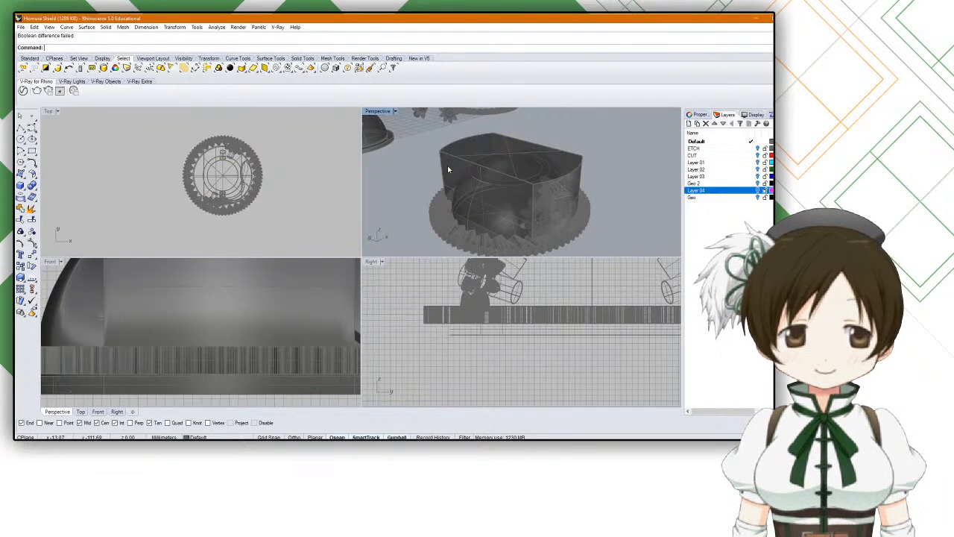
left_click(448, 169)
key("Return")
right_click_drag(447, 166, 506, 173)
key("ctrl+z")
left_click(529, 202)
scroll(530, 202, "up", 4)
left_click(570, 197)
left_click(541, 191)
key("Escape")
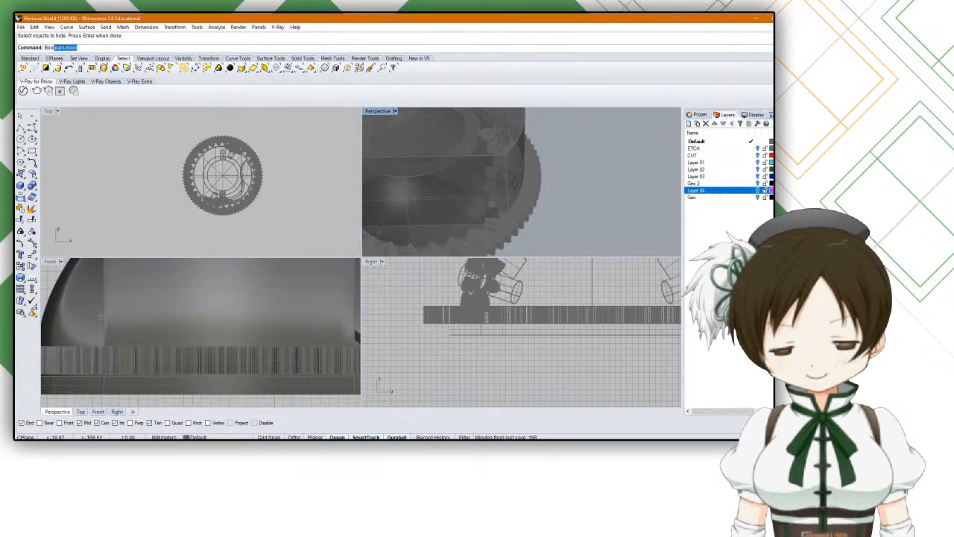
Step: Retry BooleanDifference on the toothed ring, leaving the flower out and using only the flat-sided cylinder as the cutter
left_click(548, 186)
key("Return")
left_click(505, 173)
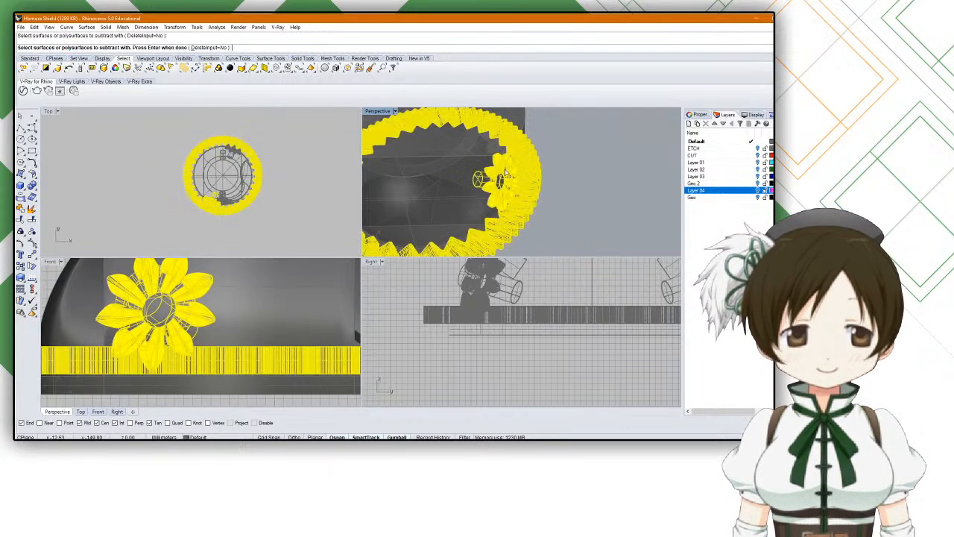
left_click(494, 171, "ctrl")
left_click(478, 161)
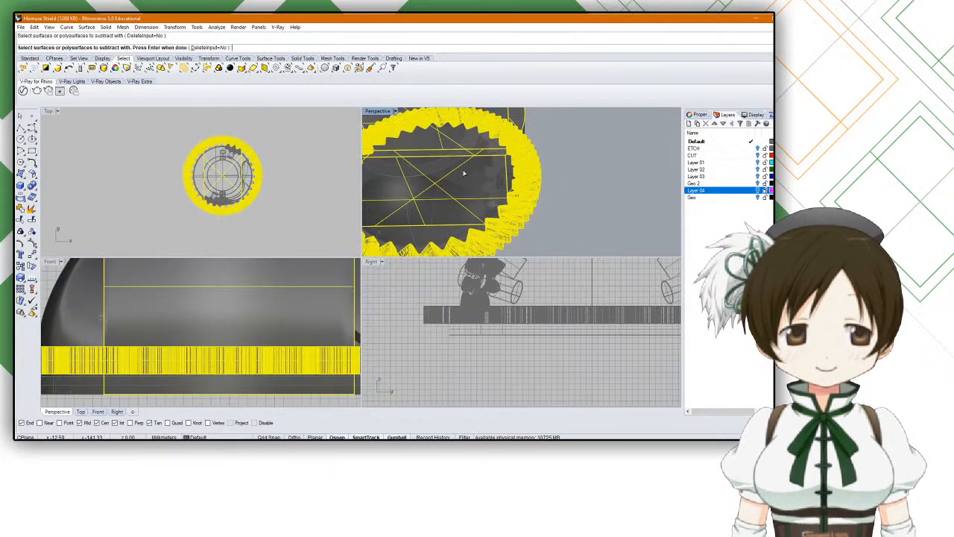
scroll(450, 146, "down", 3)
scroll(449, 140, "down", 2)
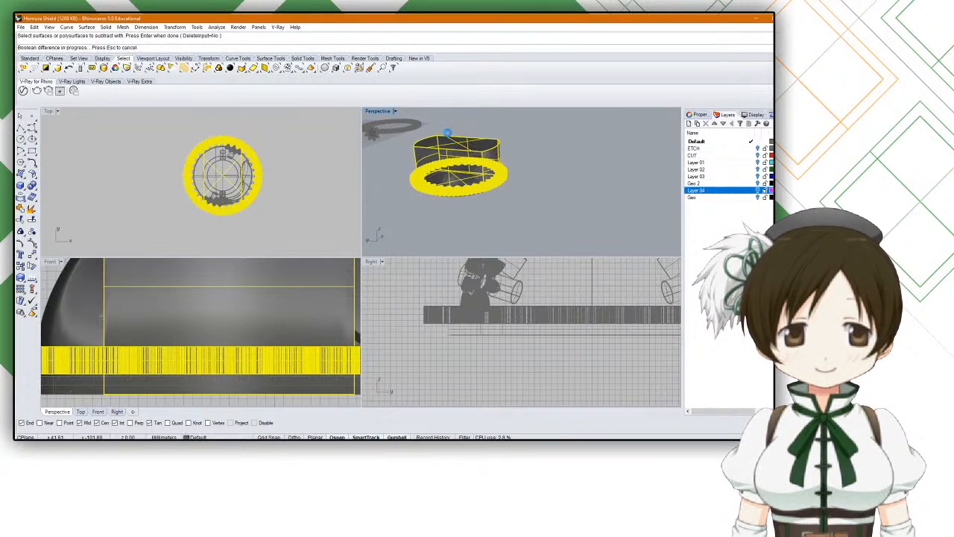
key("Return")
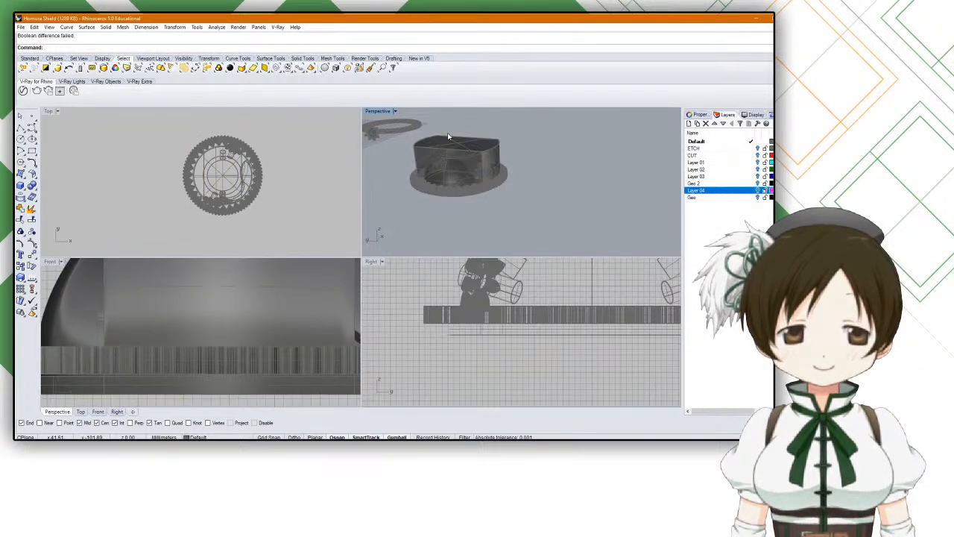
Step: Move the flat-sided cylinder straight down so it extends well below the toothed ring
scroll(448, 136, "up", 6)
right_click_drag(448, 137, 478, 134)
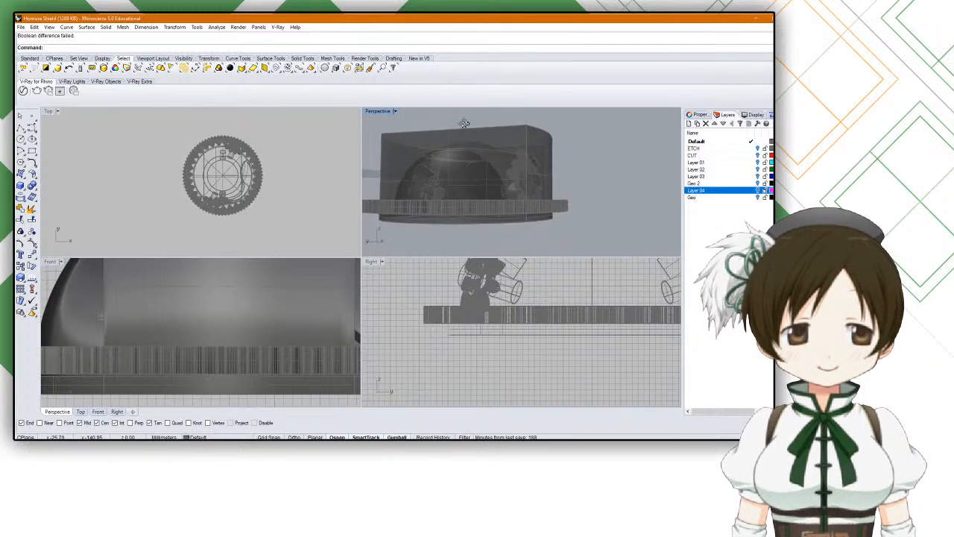
left_click(478, 128)
left_click_drag(473, 148, 473, 177)
left_click(585, 223)
right_click_drag(585, 223, 574, 90)
left_click(538, 147)
left_click(567, 162)
right_click_drag(567, 161, 587, 188)
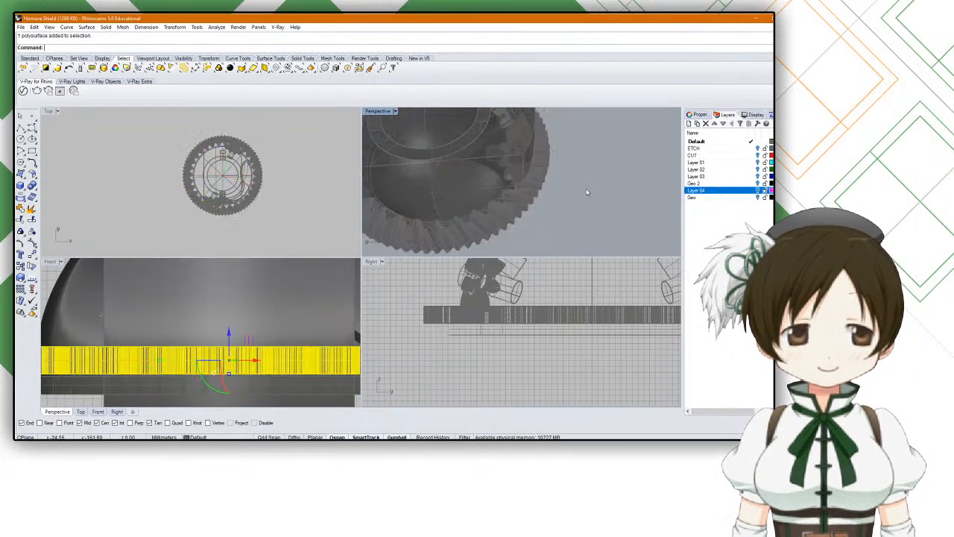
left_click(533, 131)
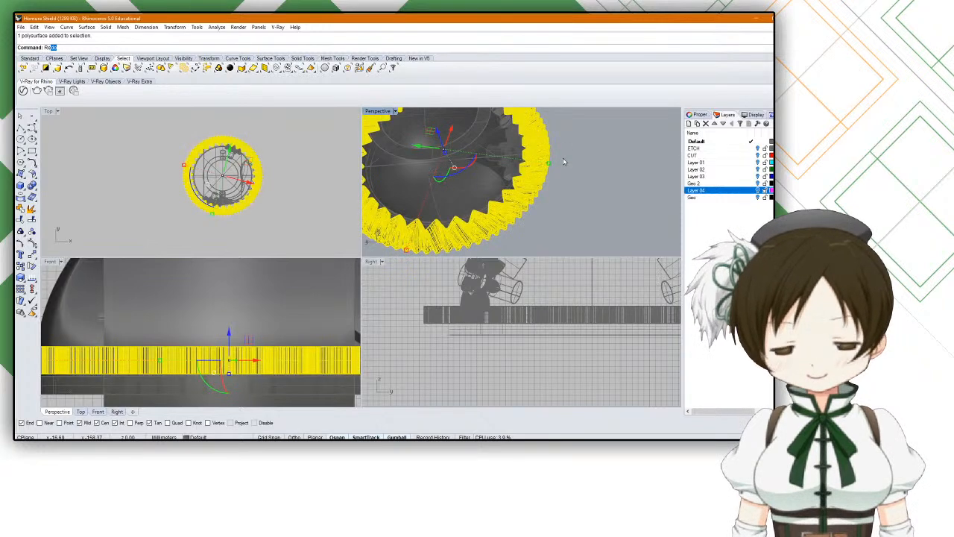
key("Return")
key("Escape")
left_click(548, 164)
key("Escape")
right_click_drag(548, 165, 482, 218)
right_click_drag(518, 248, 532, 140)
Step: Try a BooleanIntersection between the toothed ring and the lowered flat-sided cylinder
type("BooleanI")
key("Return")
left_click(547, 181)
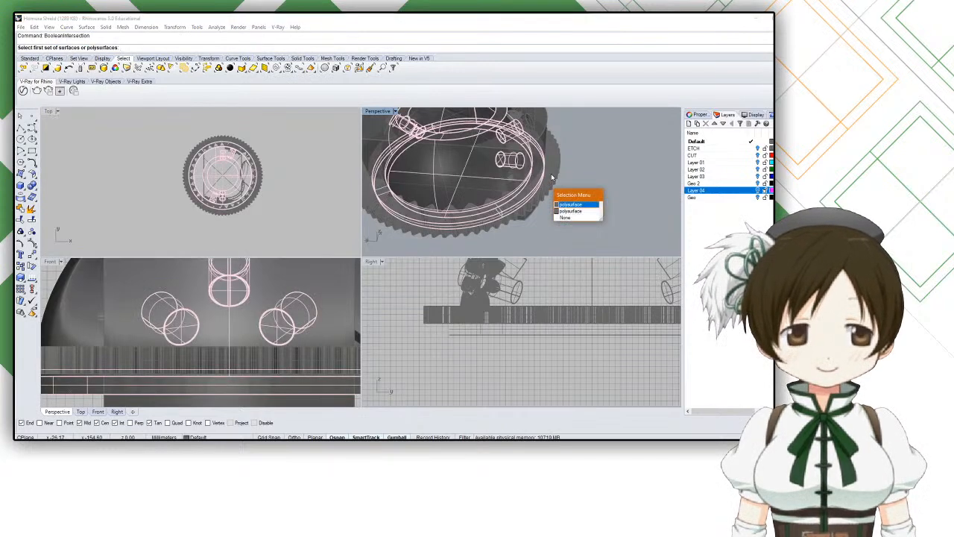
left_click(570, 211)
right_click_drag(557, 172, 544, 137)
left_click(543, 138)
key("Return")
key("Return")
Step: Repeat BooleanIntersection with the toothed ring as the first set and the flat-sided cylinder as the second
key("Return")
left_click(557, 196)
key("Return")
left_click(541, 133)
key("Return")
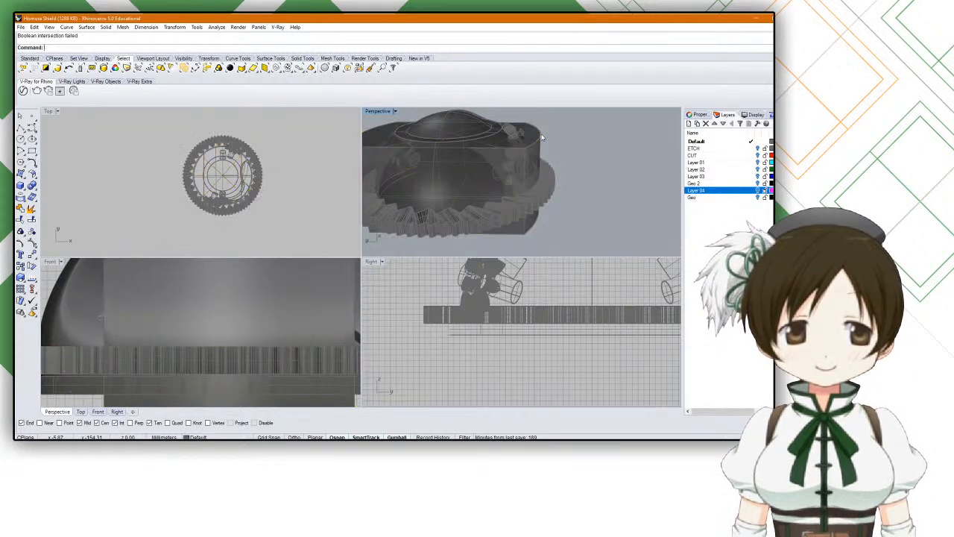
Step: Check the toothed ring for naked edges with ShowEdges, and close the edge analysis
left_click(554, 179)
type("ShowEdges")
key("Return")
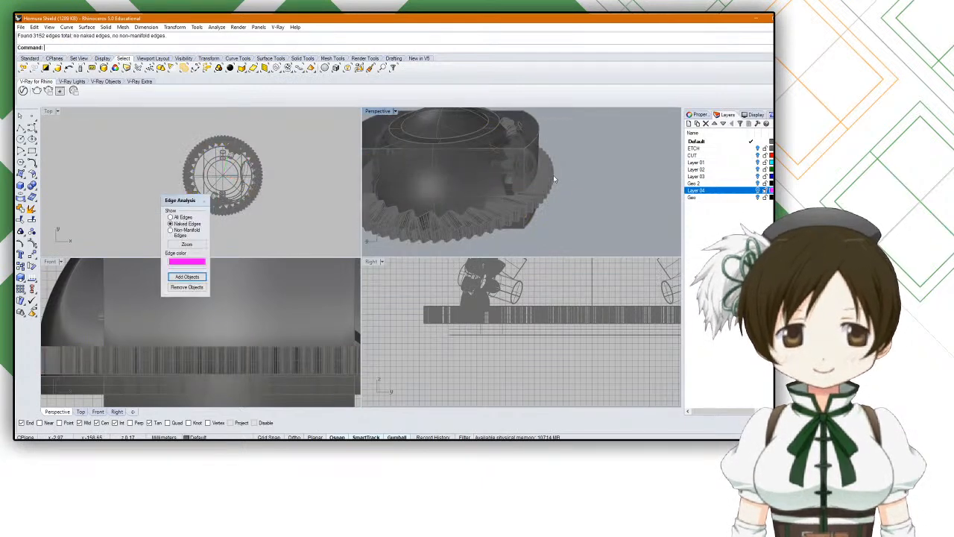
left_click(204, 201)
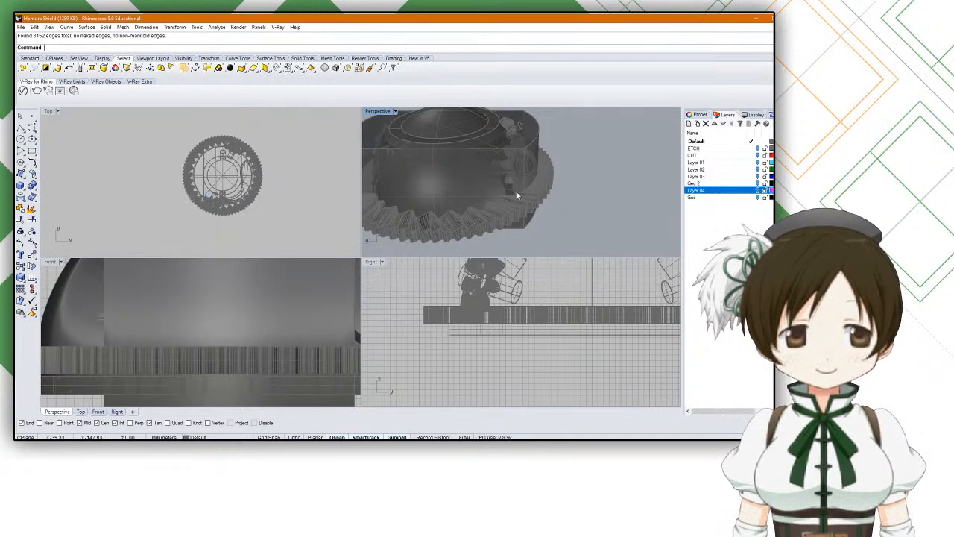
Step: Examine the toothed ring's object description with What for geometry validity and edge details
left_click(547, 182)
key("Return")
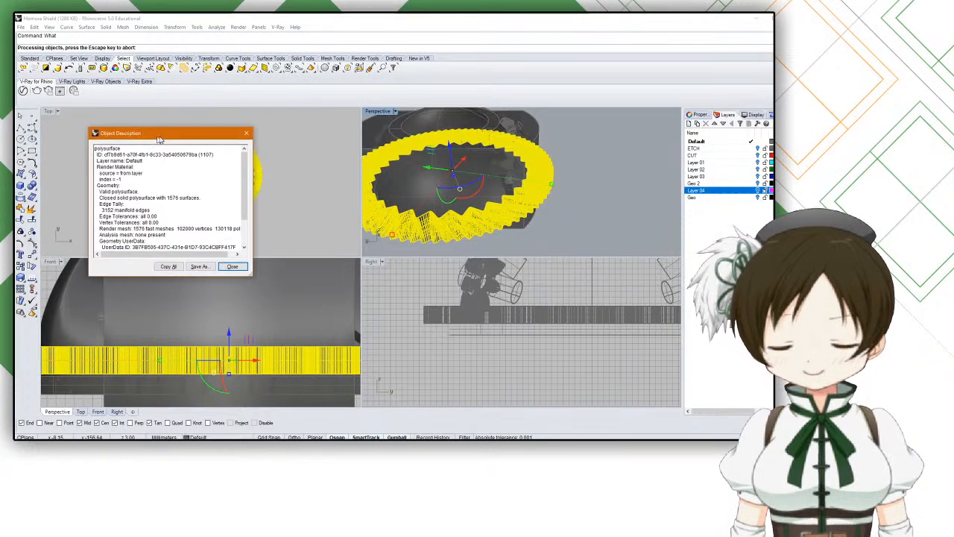
scroll(243, 193, "down", 2)
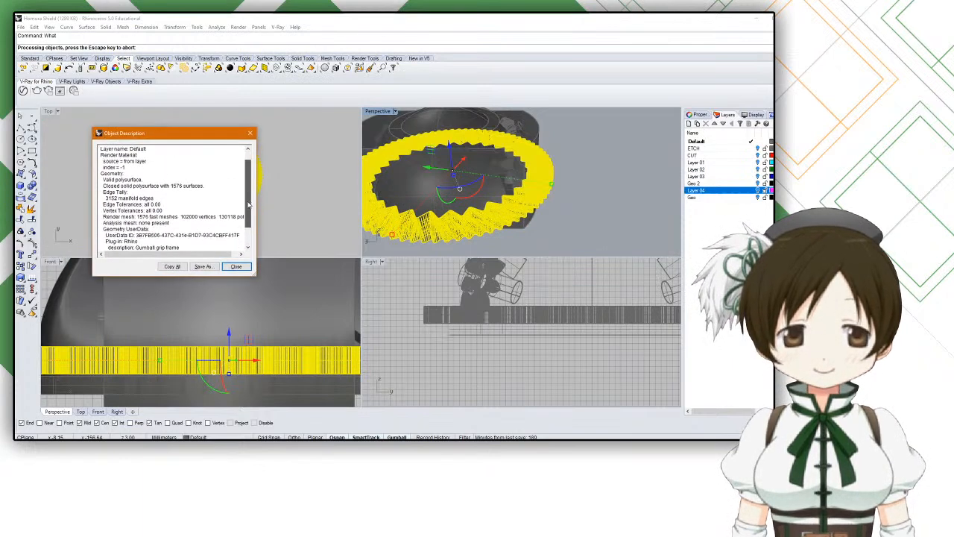
Step: Copy the toothed ring and the flat-sided cylinder, and place the pasted pair beside the assembly along the X axis
left_click(250, 132)
key("Escape")
right_click_drag(536, 193, 458, 206)
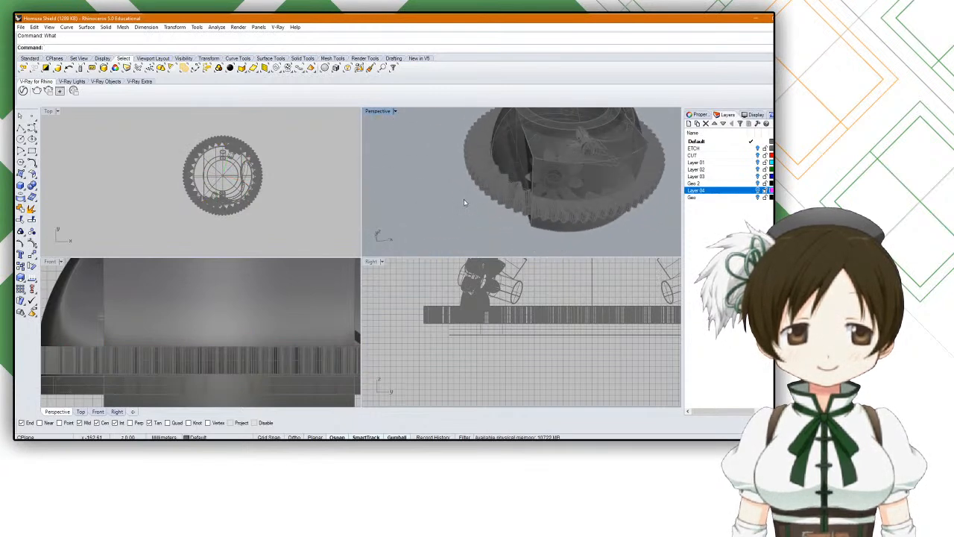
left_click(480, 188)
left_click(535, 177, "shift")
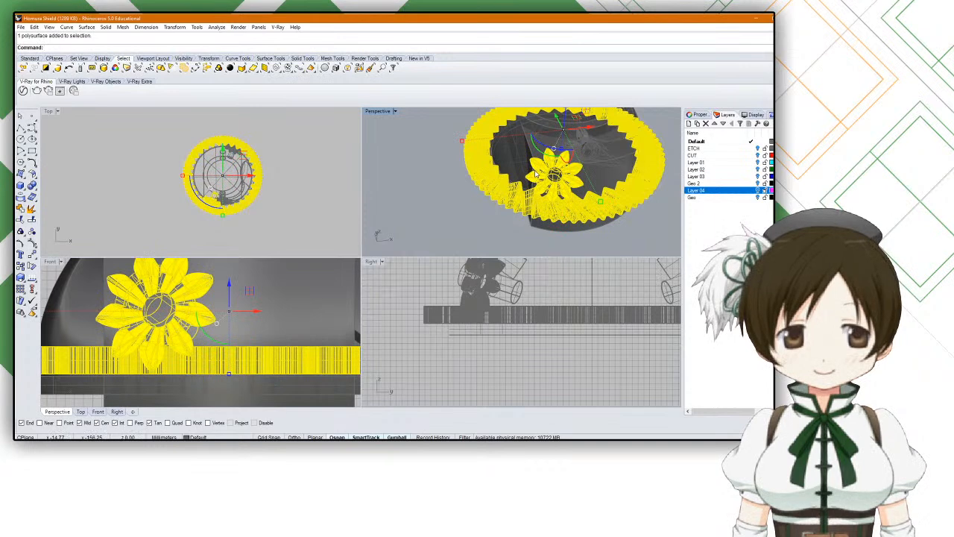
left_click(535, 173, "ctrl")
left_click(533, 158, "shift")
key("ctrl+c")
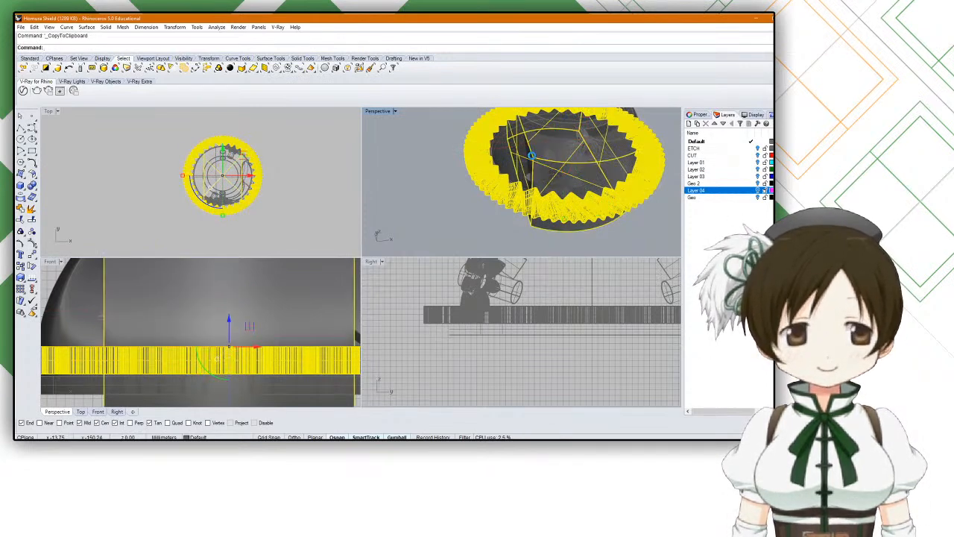
scroll(531, 155, "down", 5)
key("ctrl+v")
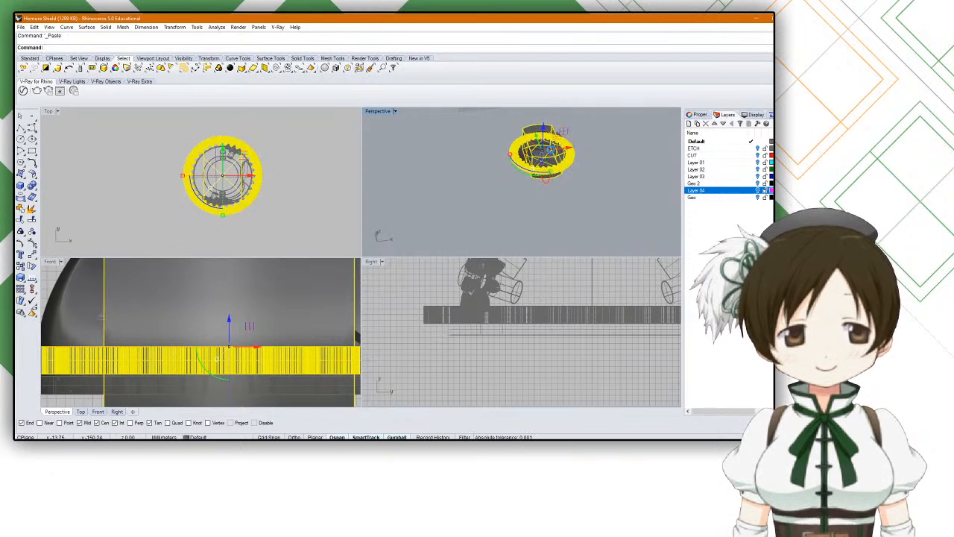
left_click_drag(569, 156, 489, 169)
left_click(509, 184)
right_click_drag(509, 185, 562, 148)
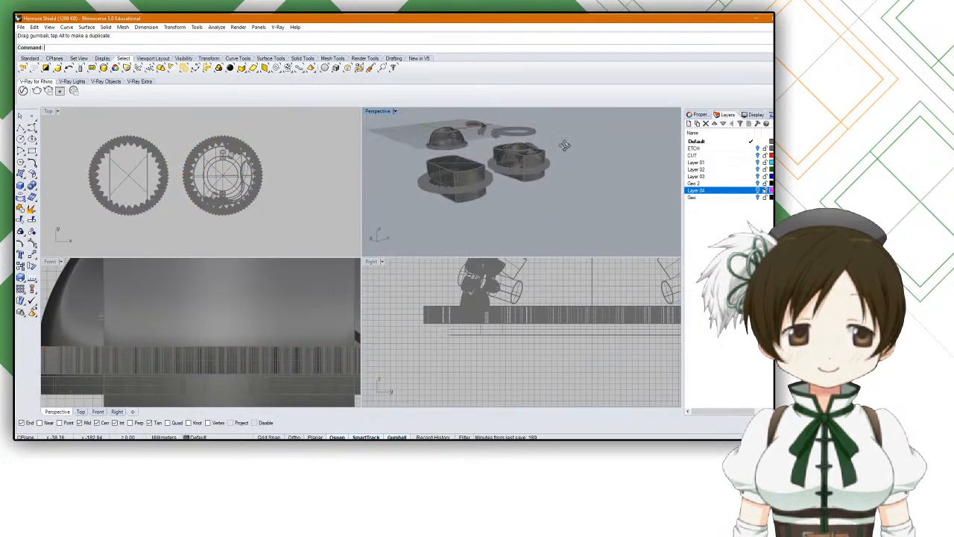
Step: Try to trim the copied toothed ring using the copied flat-sided cylinder as the cutting object, and undo the trim
scroll(481, 179, "up", 4)
scroll(481, 179, "up", 2)
right_click_drag(480, 179, 530, 220)
scroll(530, 221, "up", 5)
scroll(529, 221, "down", 4)
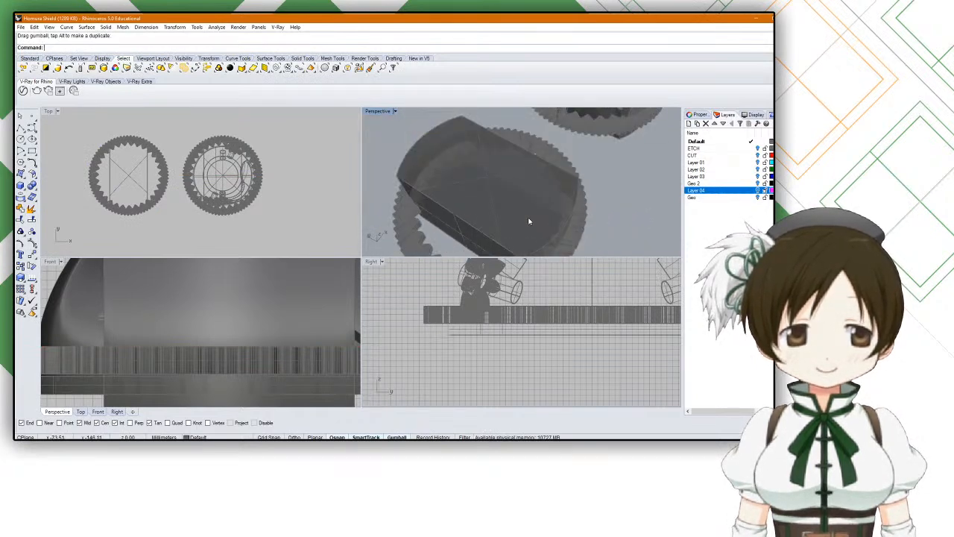
type("trim")
key("Return")
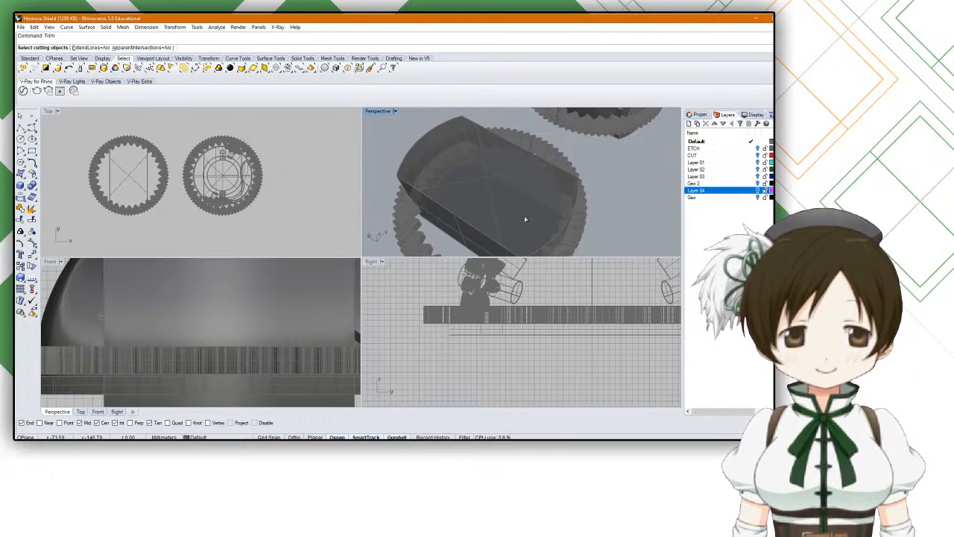
left_click(452, 192)
key("Return")
left_click(432, 171)
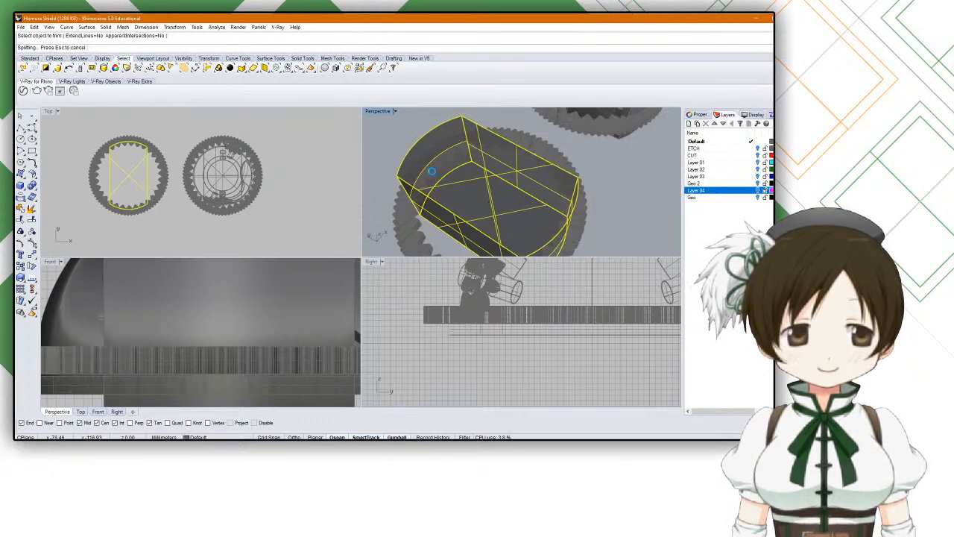
key("ctrl+z")
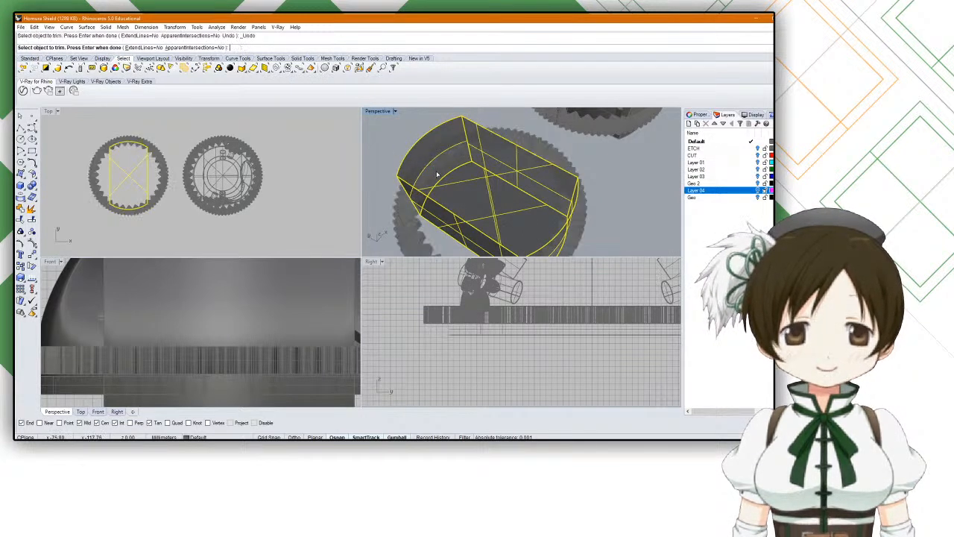
key("Return")
Step: Scale the copied flat-sided cylinder down slightly in the Y direction
right_click_drag(437, 174, 509, 171)
scroll(468, 175, "up", 6)
left_click(508, 173)
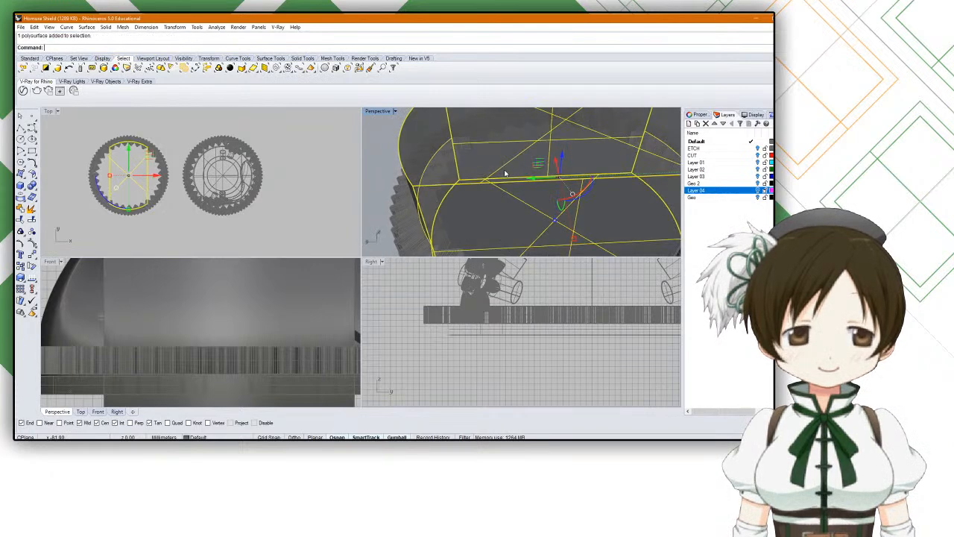
scroll(108, 173, "up", 5)
left_click_drag(149, 247, 149, 244)
scroll(150, 246, "up", 8)
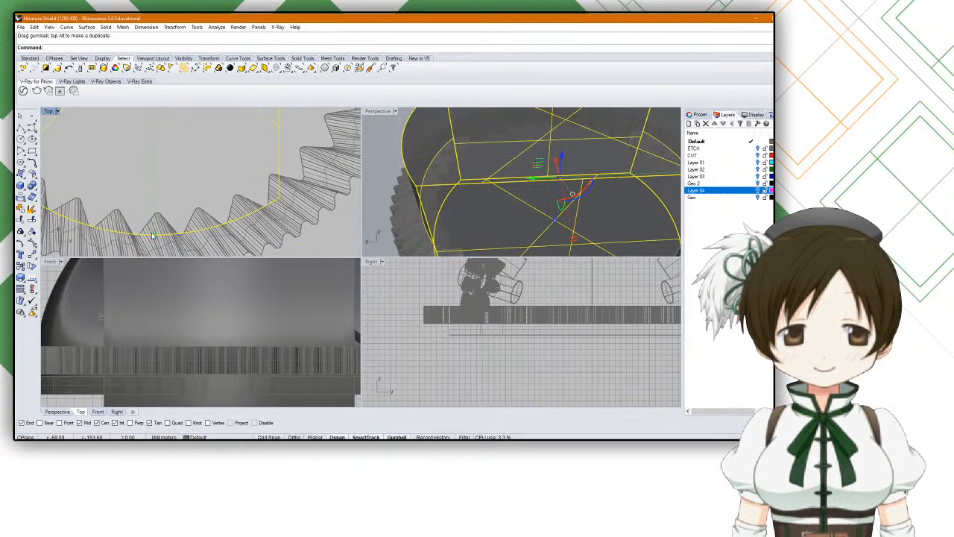
left_click_drag(153, 236, 155, 236)
key("Escape")
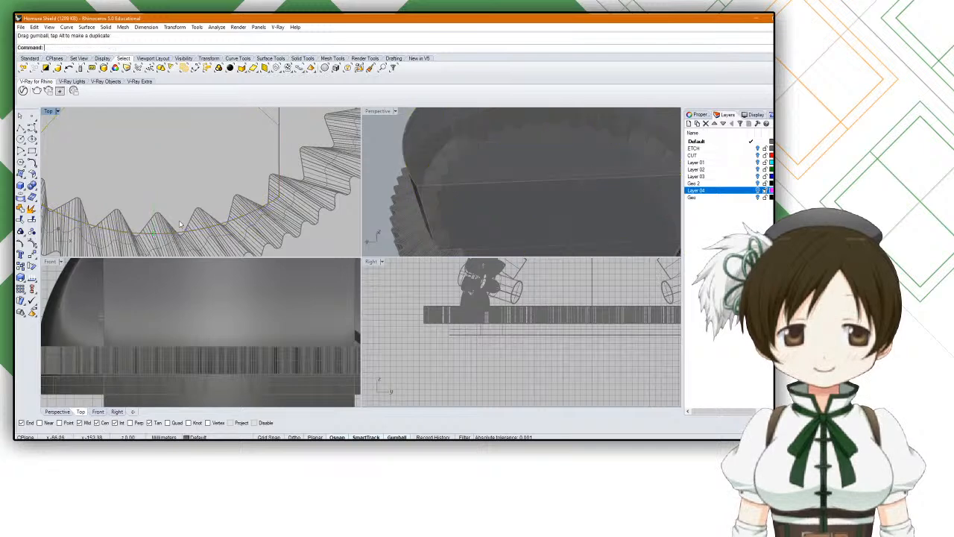
Step: Subtract the copied flat-sided cylinder from the copied toothed ring with BooleanDifference, keeping the cutter with DeleteInput=No
scroll(180, 224, "down", 8)
type("booleand")
key("Return")
left_click(151, 236)
key("Return")
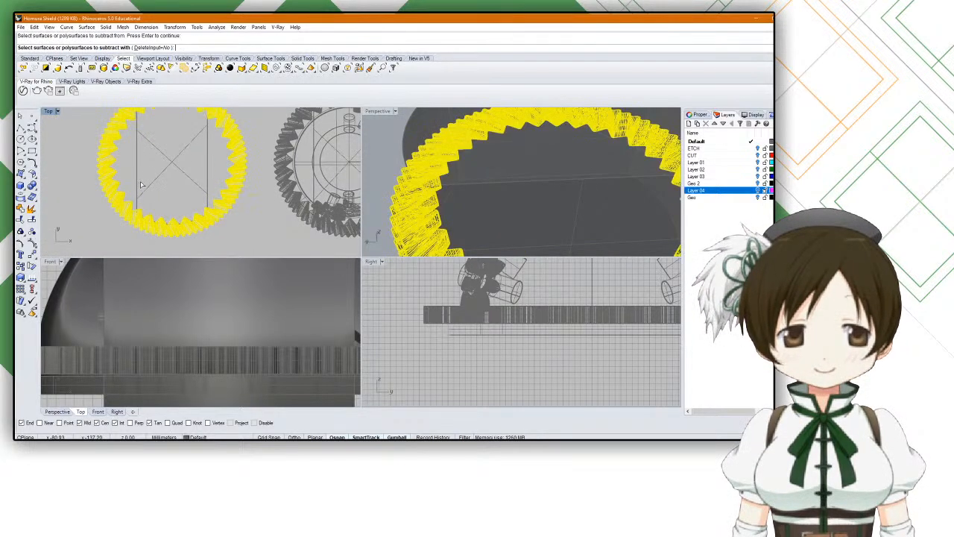
left_click(137, 188)
key("Return")
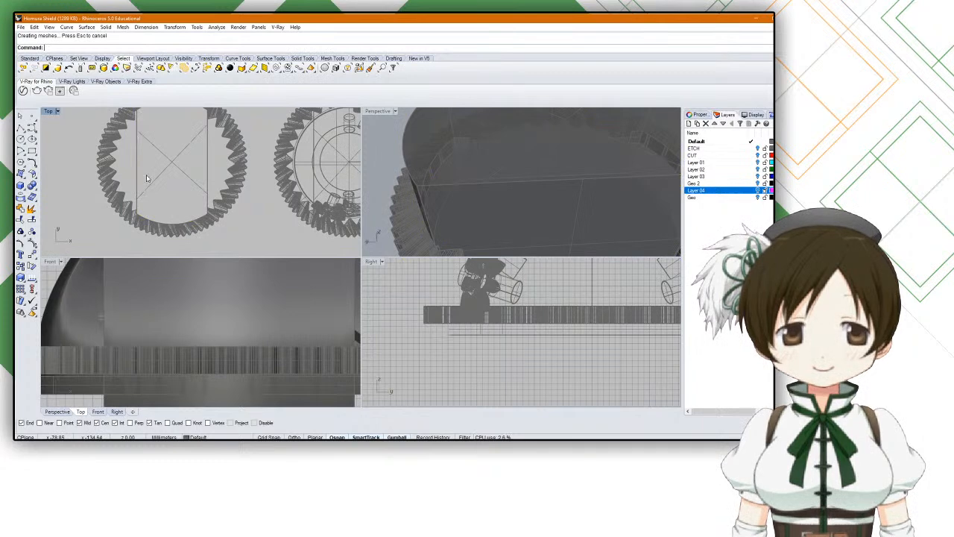
Step: Delete the copied flat-sided cylinder to inspect the cut ring's inner teeth, and undo the deletion
left_click(139, 185)
key("Delete")
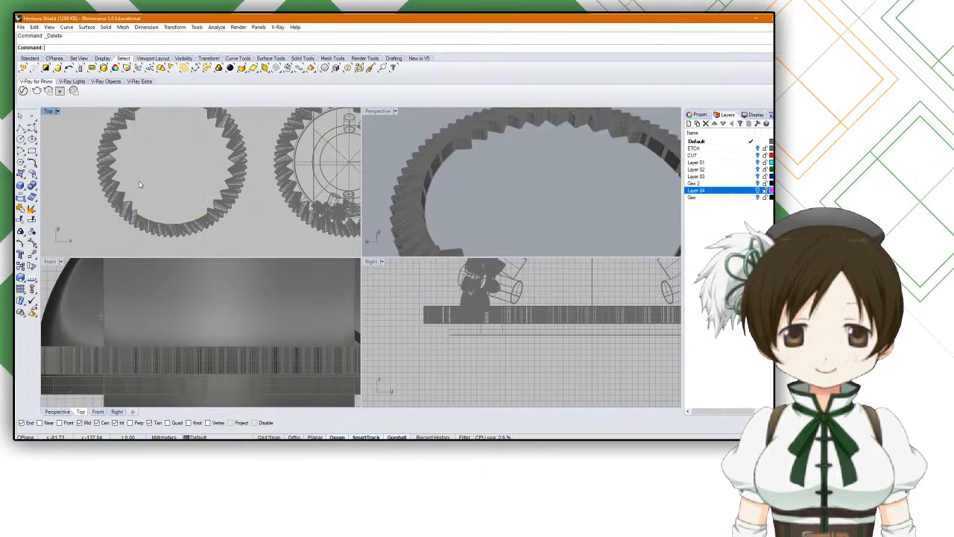
scroll(475, 190, "down", 8)
right_click_drag(475, 190, 384, 205)
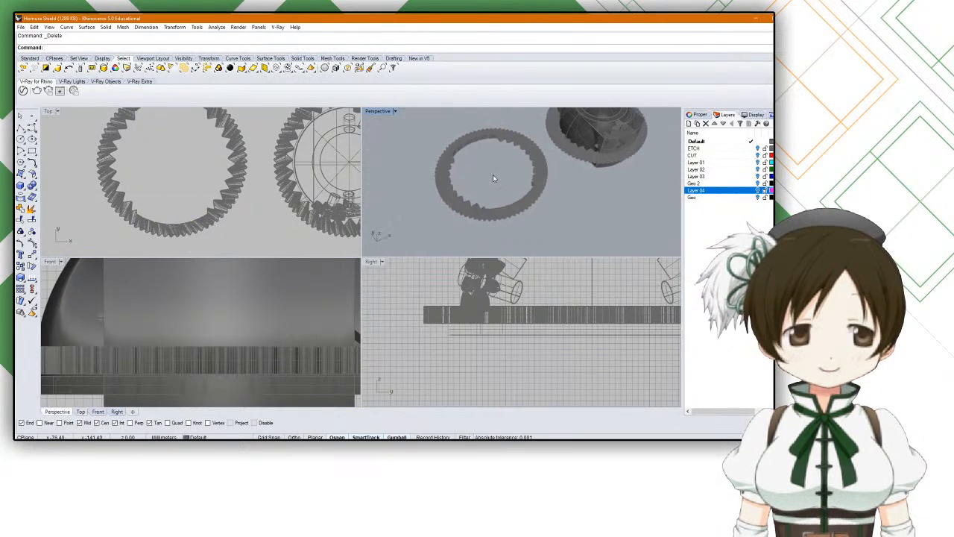
scroll(493, 178, "up", 8)
mouse_move(493, 178)
right_mouse_down()
mouse_move(465, 159)
mouse_move(455, 174)
mouse_move(595, 149)
mouse_move(522, 150)
mouse_move(521, 216)
mouse_move(515, 194)
mouse_move(527, 156)
mouse_move(490, 181)
mouse_move(462, 164)
mouse_move(475, 141)
mouse_move(476, 175)
right_mouse_up()
scroll(473, 187, "down", 3)
scroll(473, 187, "up", 3)
scroll(491, 181, "up", 3)
scroll(490, 181, "down", 2)
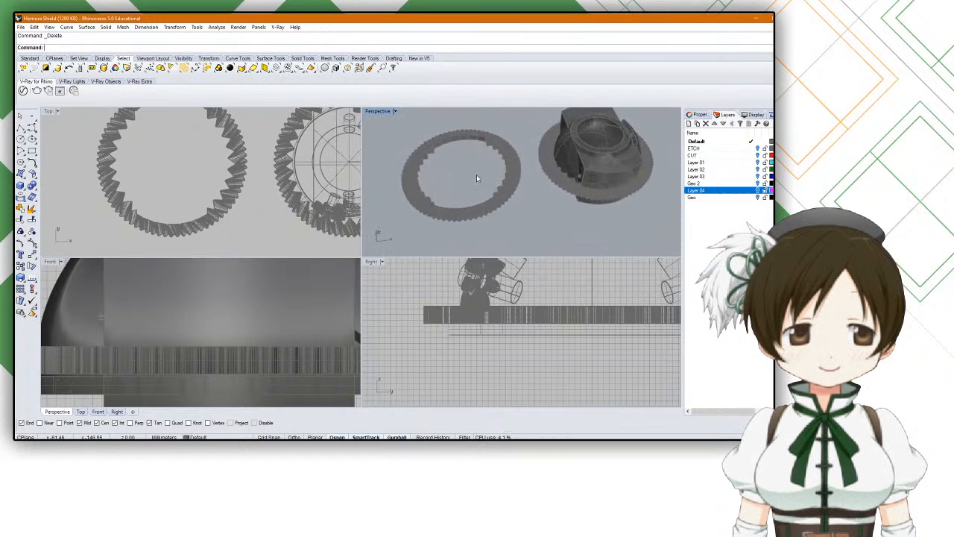
key("ctrl+z")
left_click(556, 216)
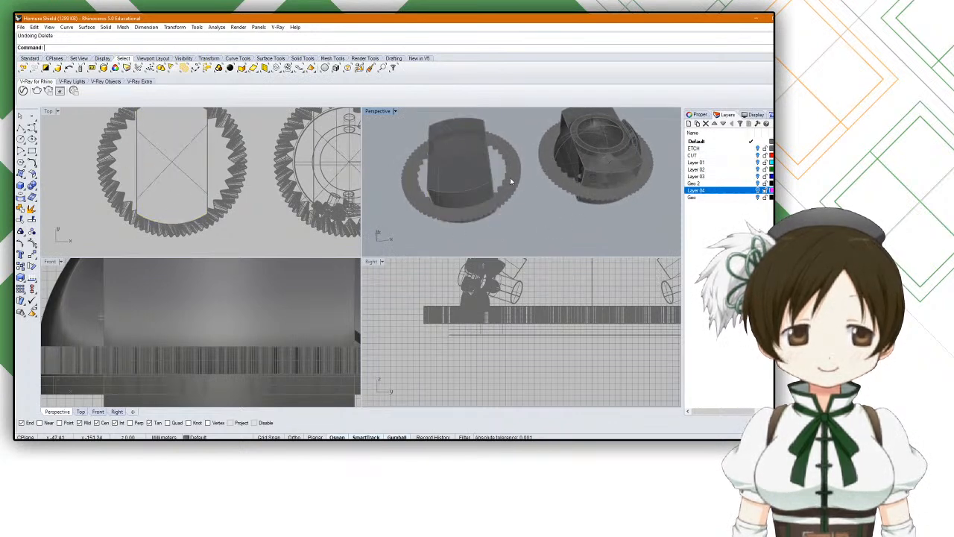
Step: Move the cut toothed ring back onto the assembly, aligning it with the original toothed ring
left_click(511, 178)
type("Move")
key("Return")
scroll(509, 179, "up", 6)
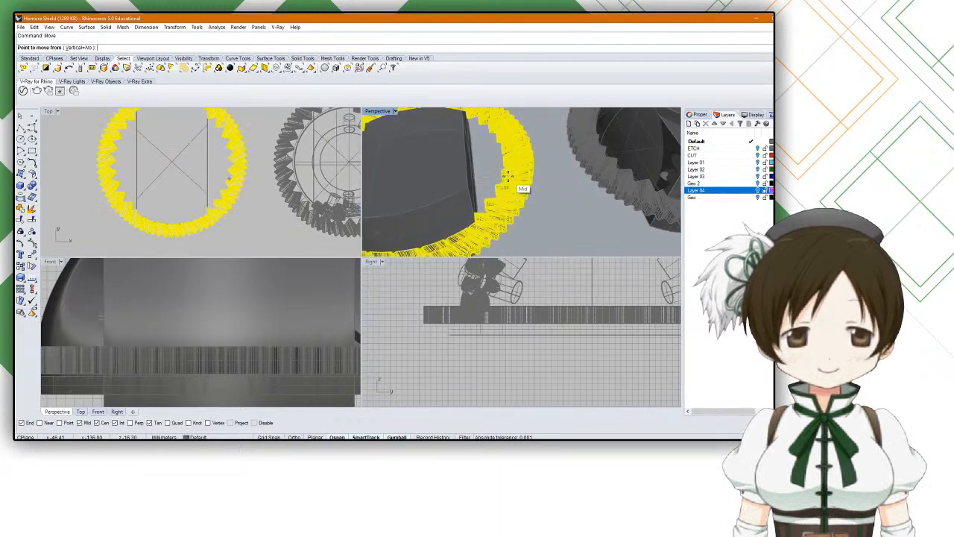
left_click(469, 188)
scroll(468, 188, "down", 5)
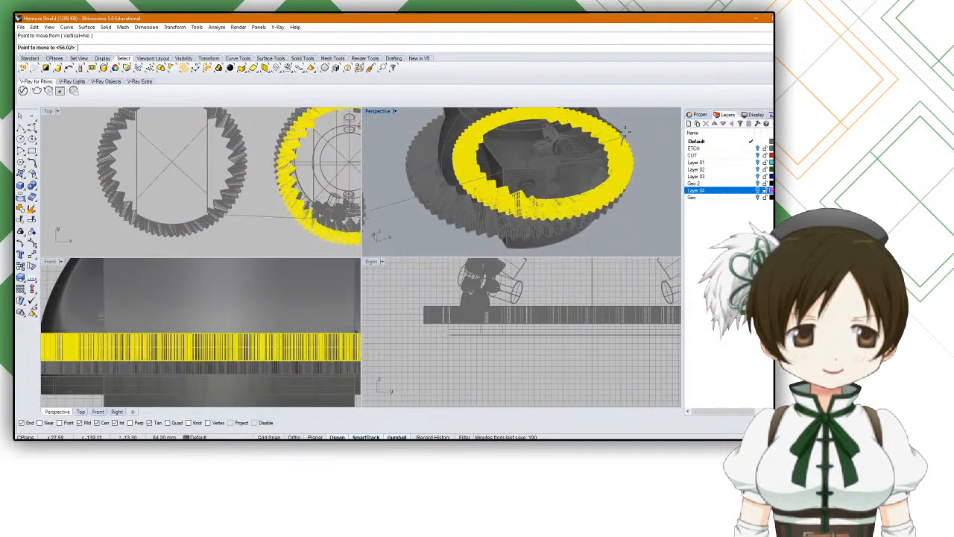
left_click(625, 127)
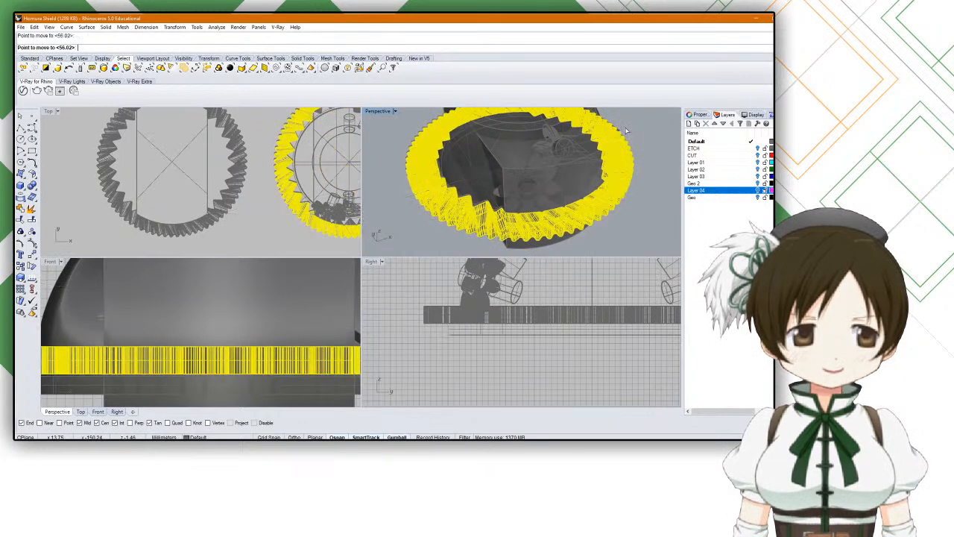
left_click(628, 189)
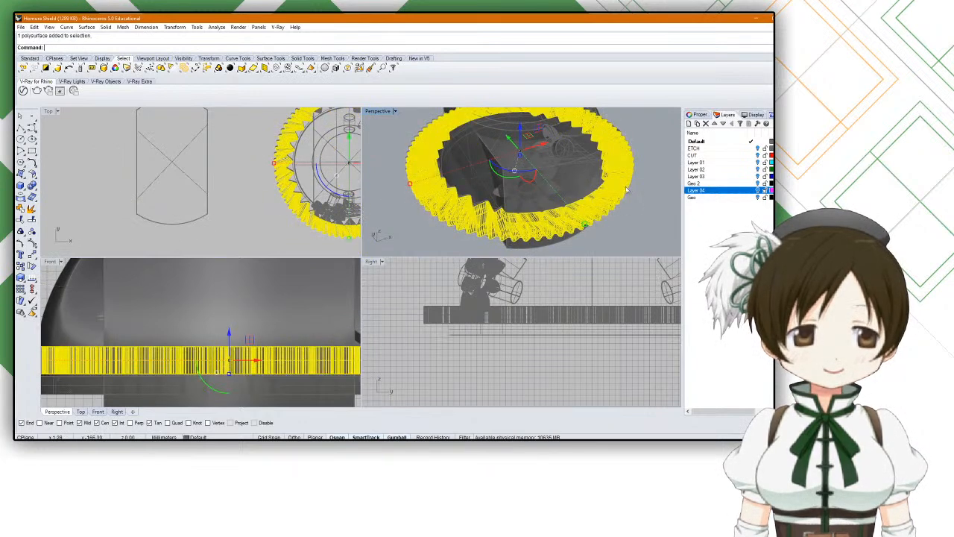
Step: Delete the original untrimmed toothed ring from the assembly, leaving the cut ring in its place
left_click(484, 223)
left_click(453, 196)
key("Escape")
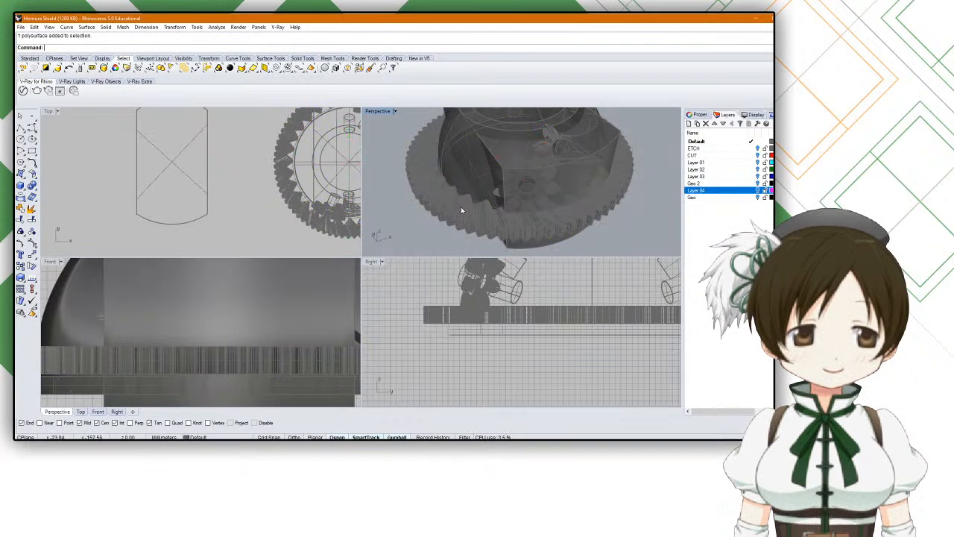
left_click(465, 212)
left_click(492, 222)
key("Delete")
right_click_drag(496, 240, 444, 238)
left_click(446, 229)
key("Escape")
left_click(466, 202)
key("Escape")
Step: Delete the leftover flat-sided cylinder copy beside the assembly, and hide the original cylinder inside the assembly
scroll(464, 197, "down", 8)
left_click(405, 171)
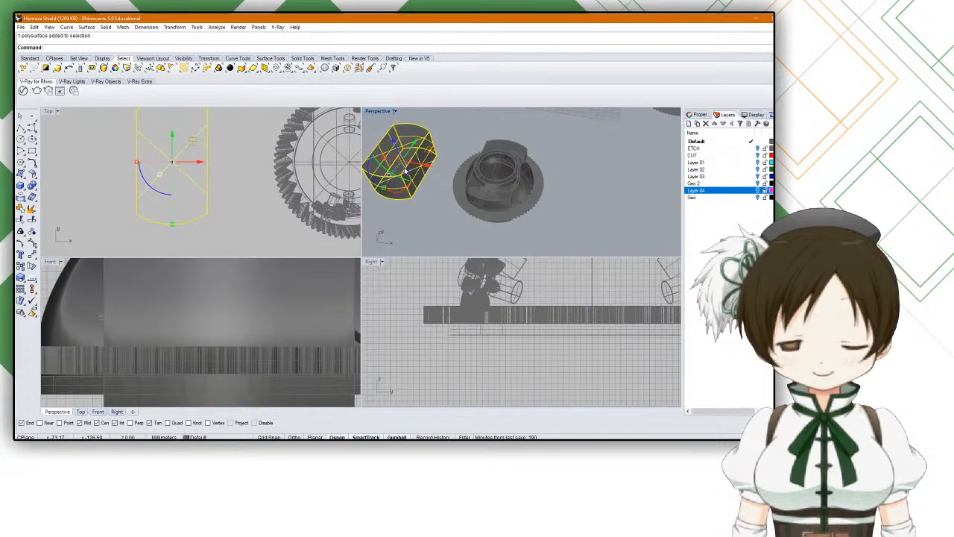
key("Delete")
scroll(499, 187, "up", 5)
left_click(504, 215)
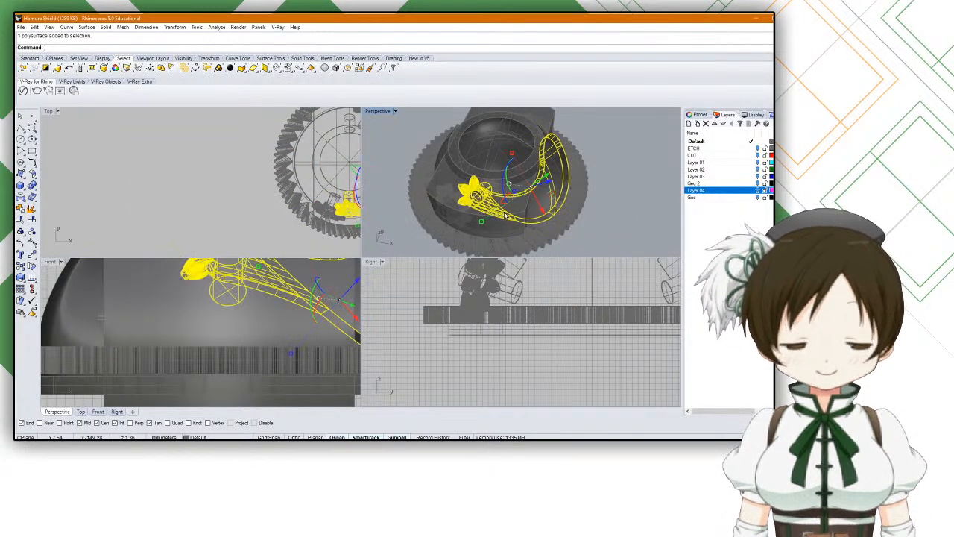
key("Escape")
left_click(441, 175)
key("Delete")
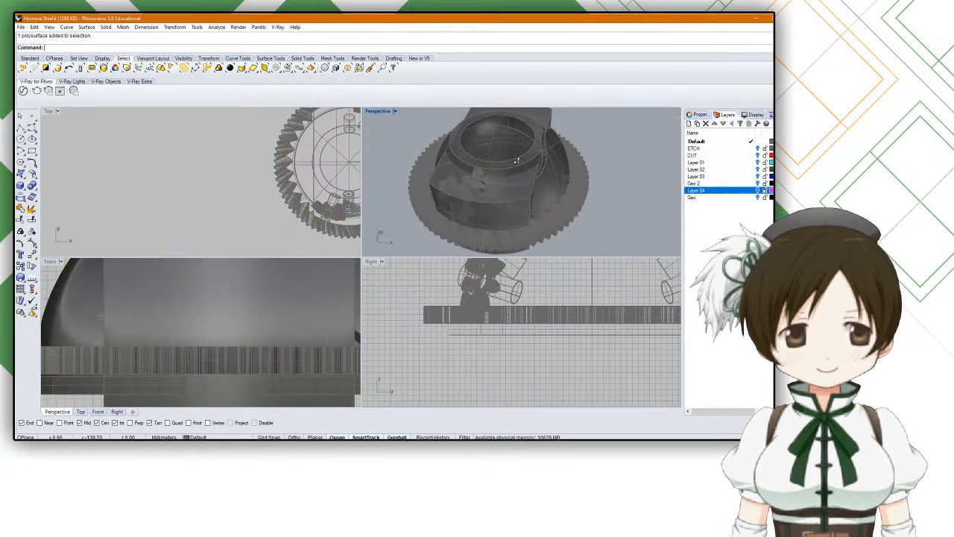
left_click(543, 118)
key("Return")
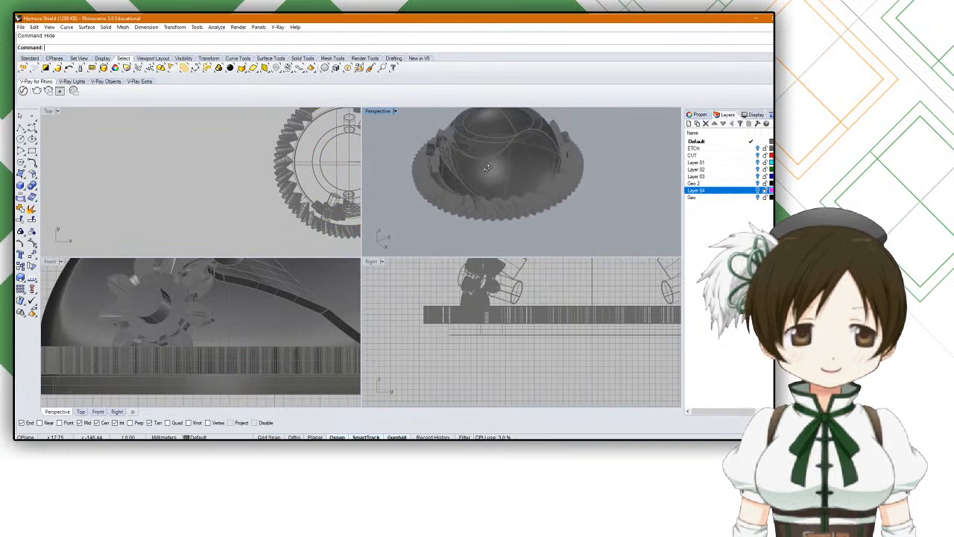
Step: Rotate the cut toothed ring 90 degrees in its own plane
left_click(486, 171)
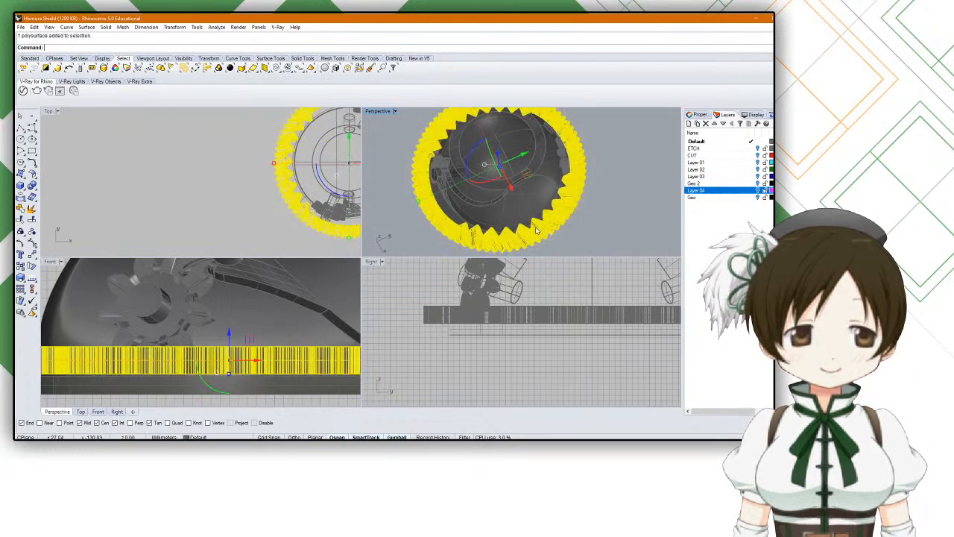
left_click(466, 164)
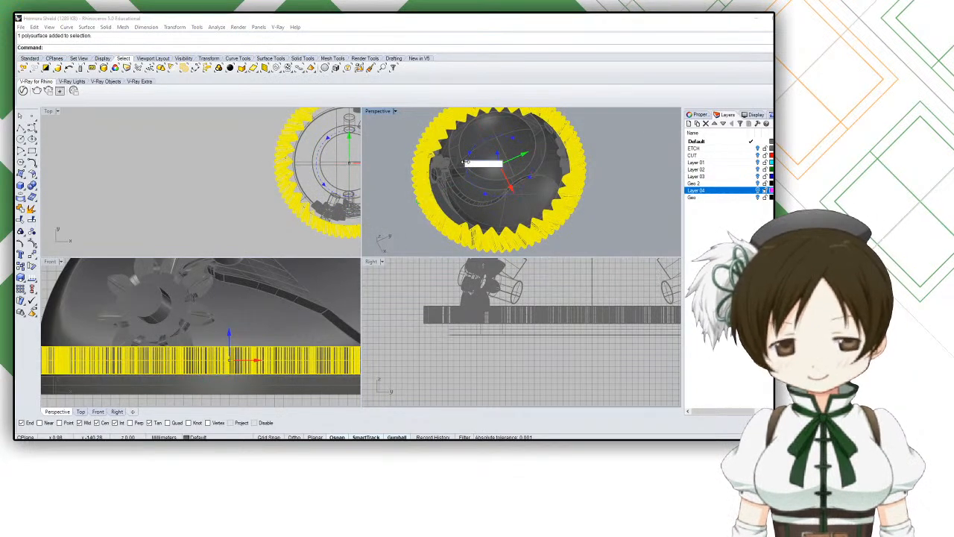
type("90")
key("Return")
key("Escape")
Step: Make a rotated copy of the curved flower-tipped part, turned 180 degrees around the centre of the dome's top circle
right_click_drag(519, 198, 532, 173)
left_click(533, 175)
left_click(544, 171)
left_click(572, 190)
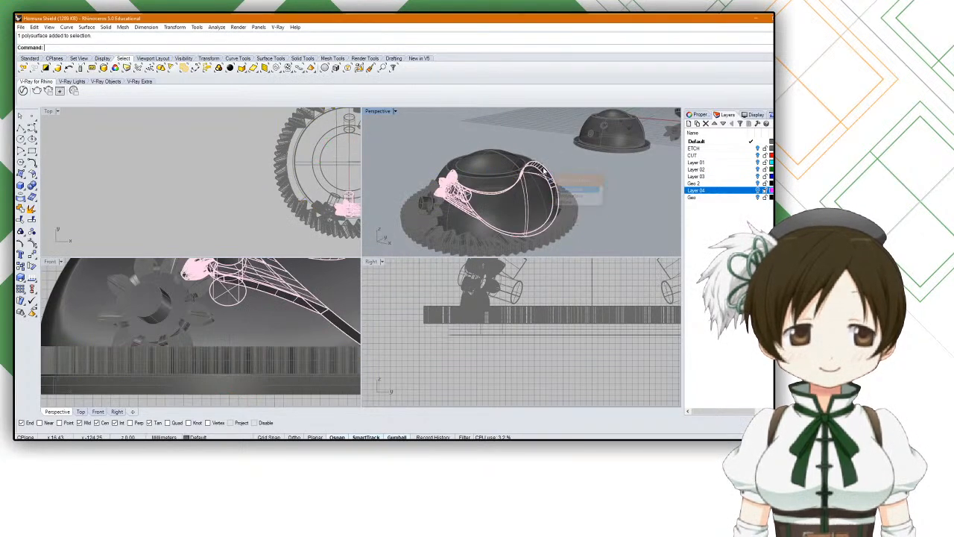
type("Ro")
key("Return")
scroll(544, 173, "up", 3)
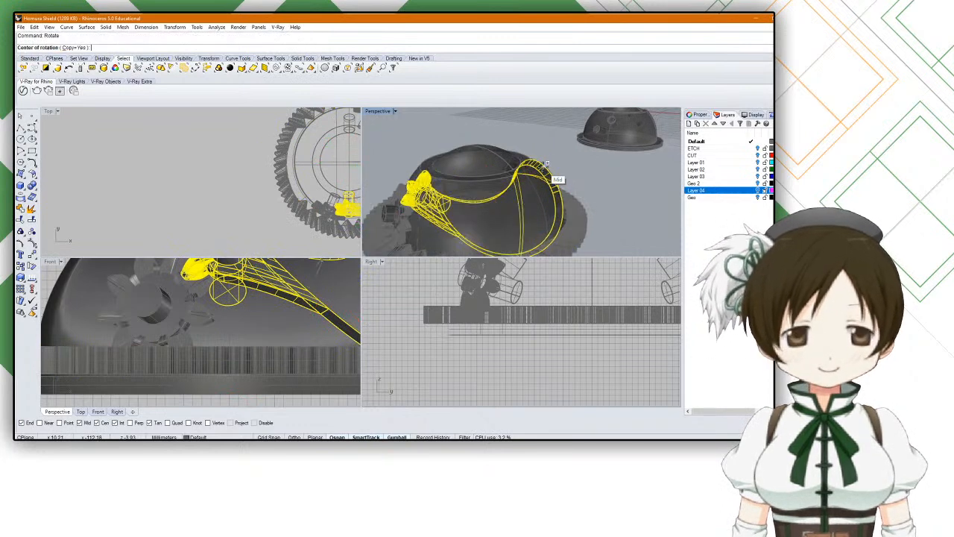
right_click_drag(490, 172, 583, 133)
scroll(531, 187, "up", 6)
left_click(565, 124)
scroll(565, 124, "down", 7)
type("180")
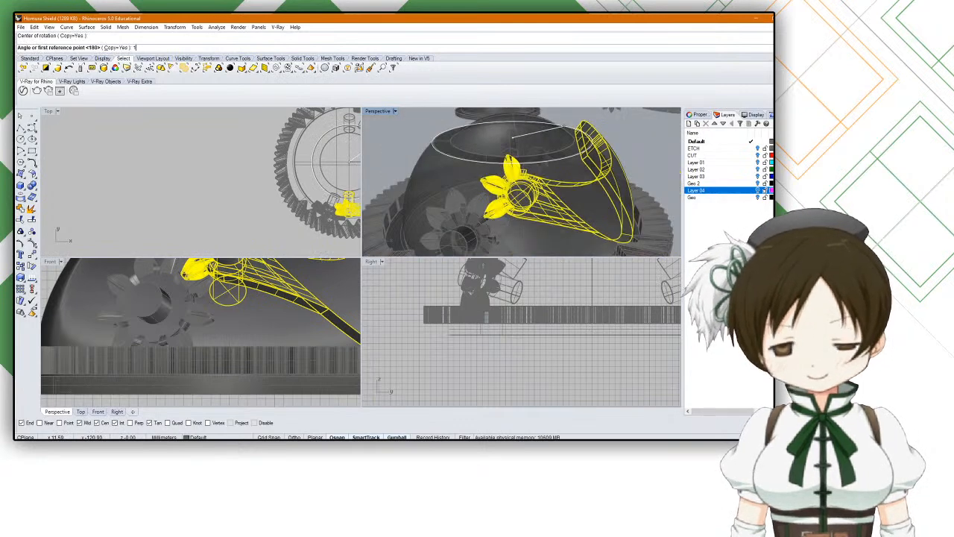
key("Return")
key("Return")
key("Escape")
Step: Delete the uncut toothed ring lying beside the separate original parts
scroll(564, 129, "down", 5)
scroll(564, 129, "down", 8)
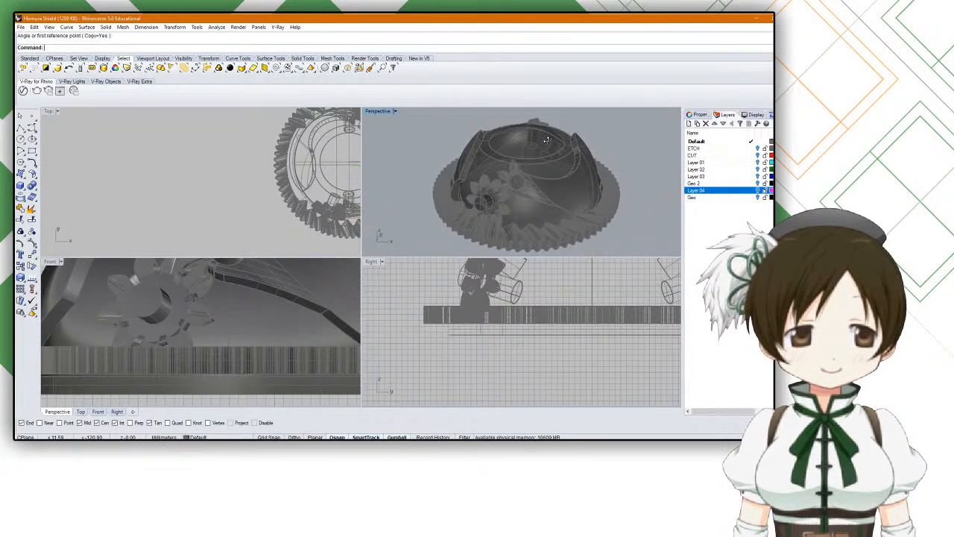
scroll(535, 156, "down", 6)
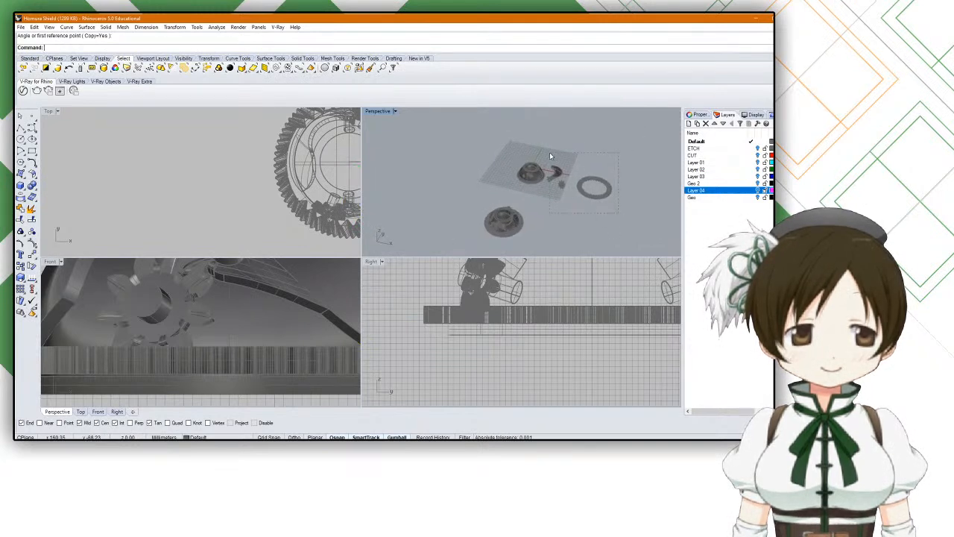
left_click(575, 168)
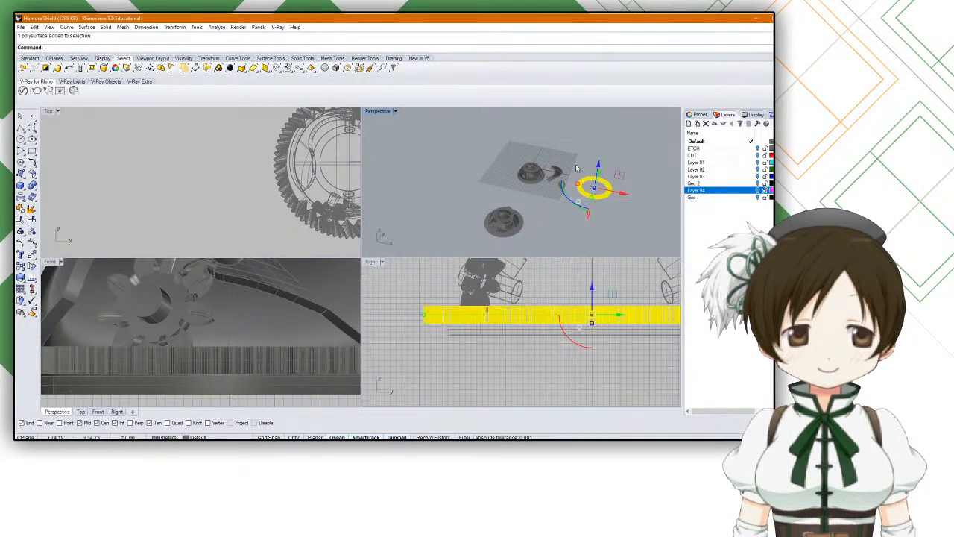
key("Delete")
Step: Place a copy of the assembly's cut toothed ring beside the separate original parts and save the file
left_click(514, 224)
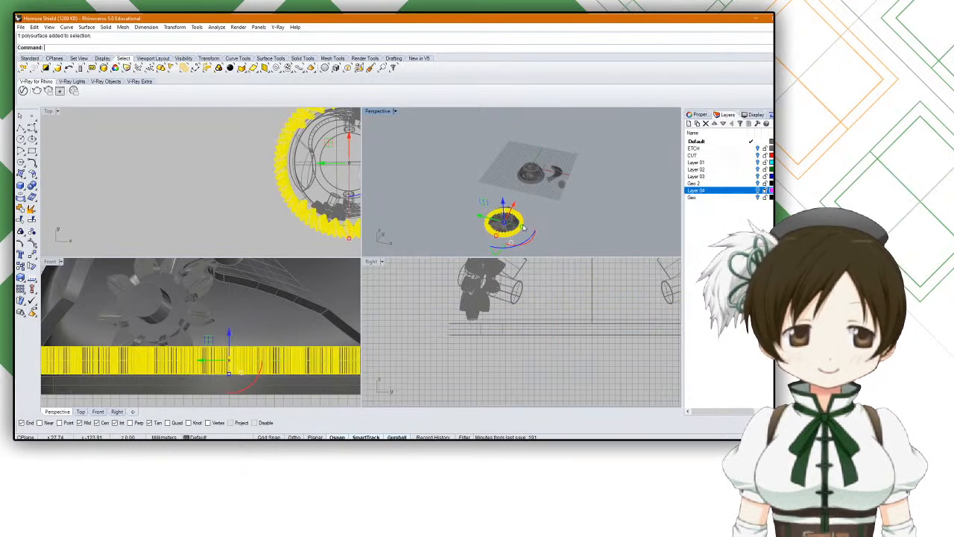
key("ctrl+c")
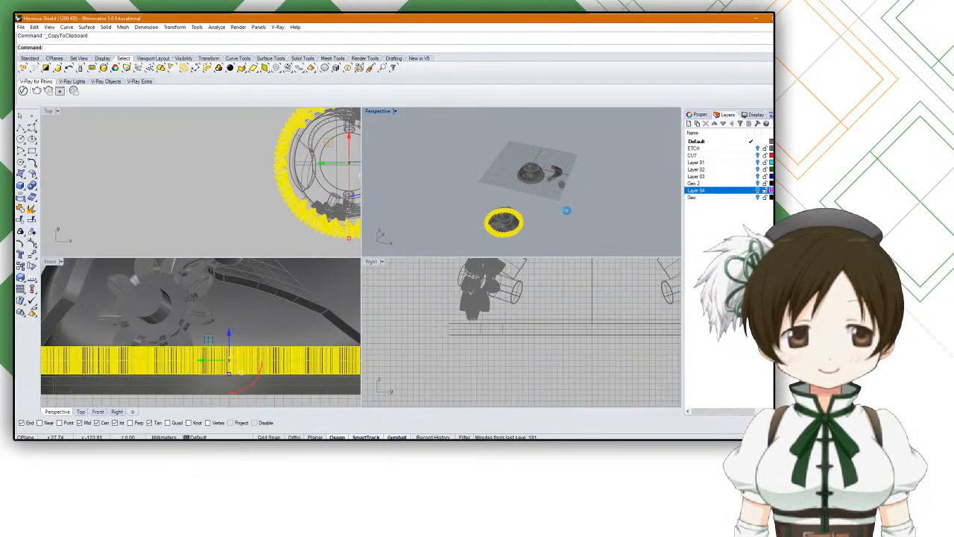
key("ctrl+v")
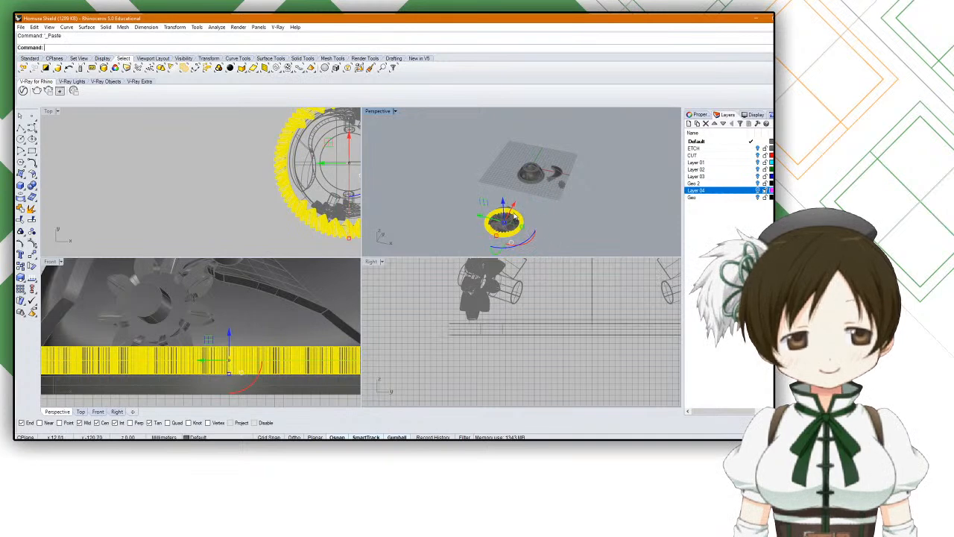
left_click_drag(515, 209, 564, 183)
left_click(556, 196)
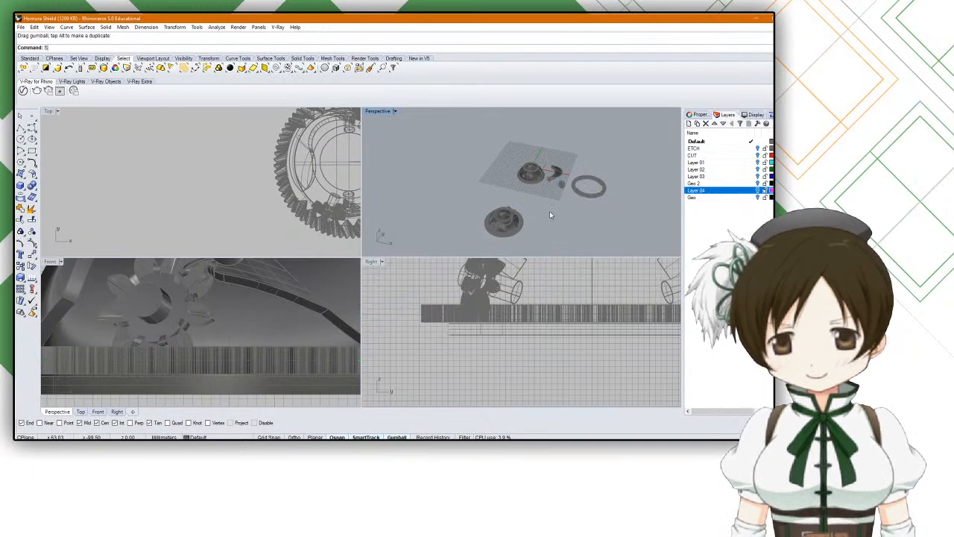
type("Save")
key("Return")
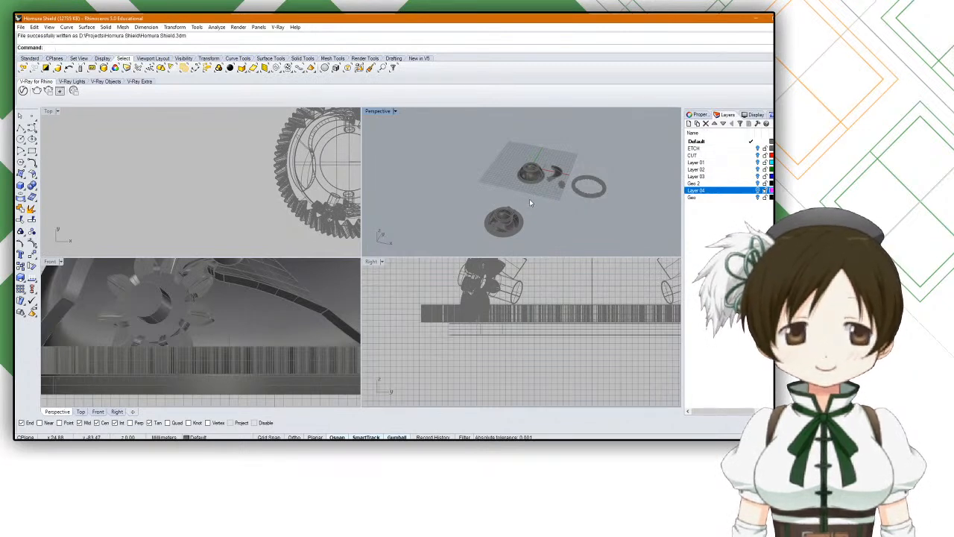
Step: Maximize the Perspective viewport on the assembly and set its display mode to Artistic
scroll(530, 202, "up", 10)
right_click_drag(519, 206, 559, 119, "shift")
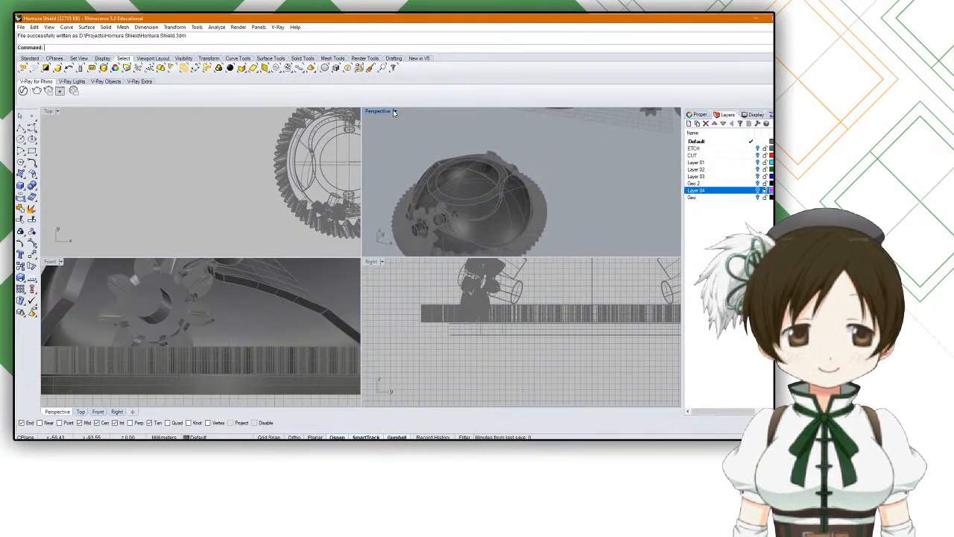
left_click(394, 112)
left_click(398, 177)
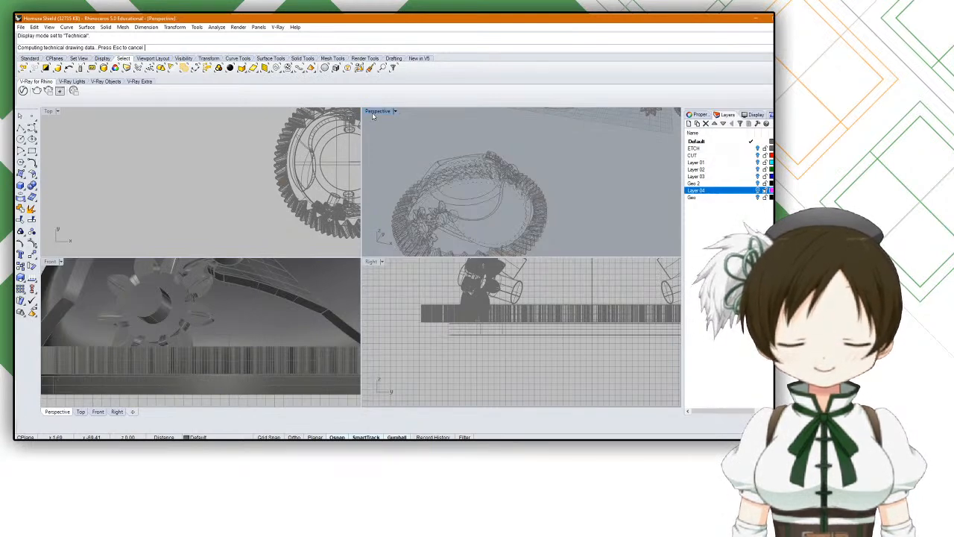
double_click(372, 112)
right_click_drag(372, 115, 263, 146)
left_click(73, 110)
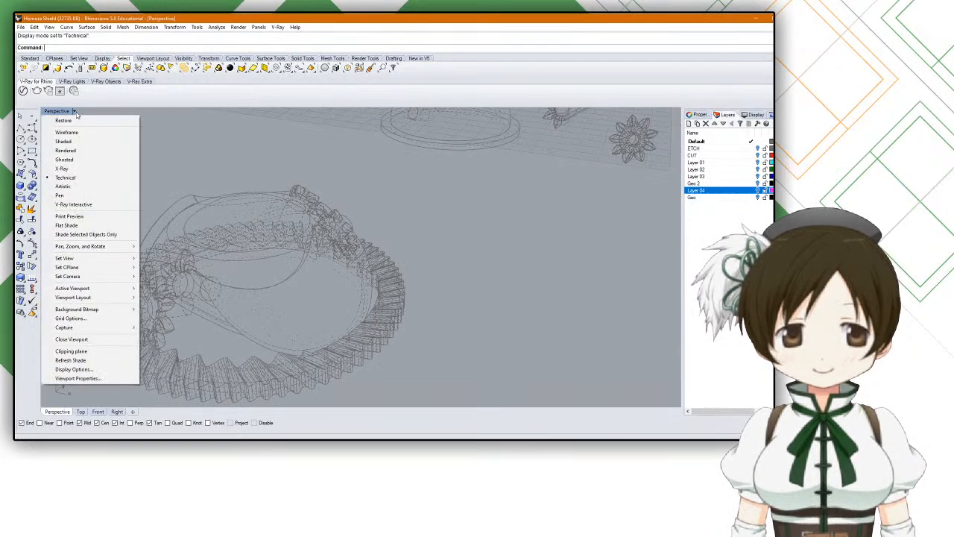
left_click(74, 185)
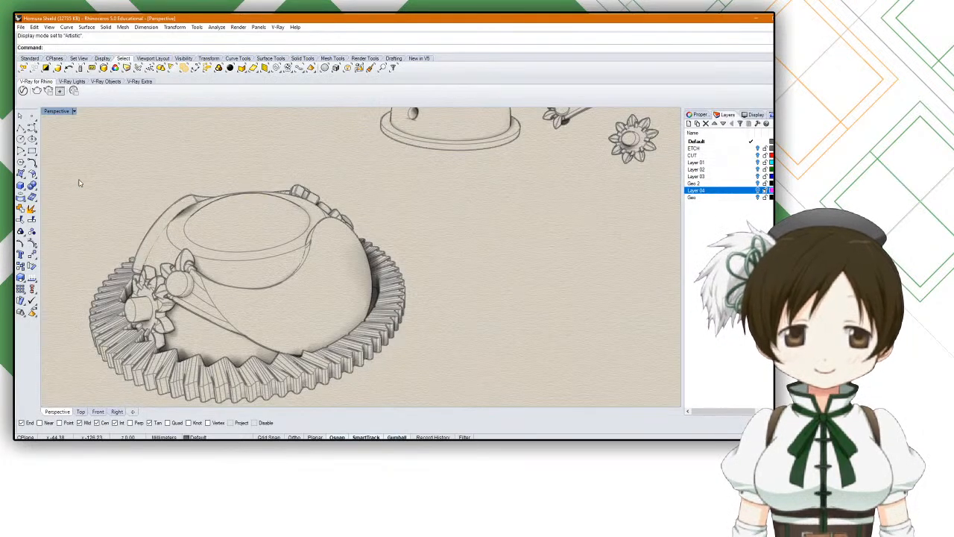
Step: Rotate the assembly's toothed ring by small amounts in its own plane to mesh its teeth with the flower gear
right_click_drag(187, 220, 227, 201)
left_click(242, 363)
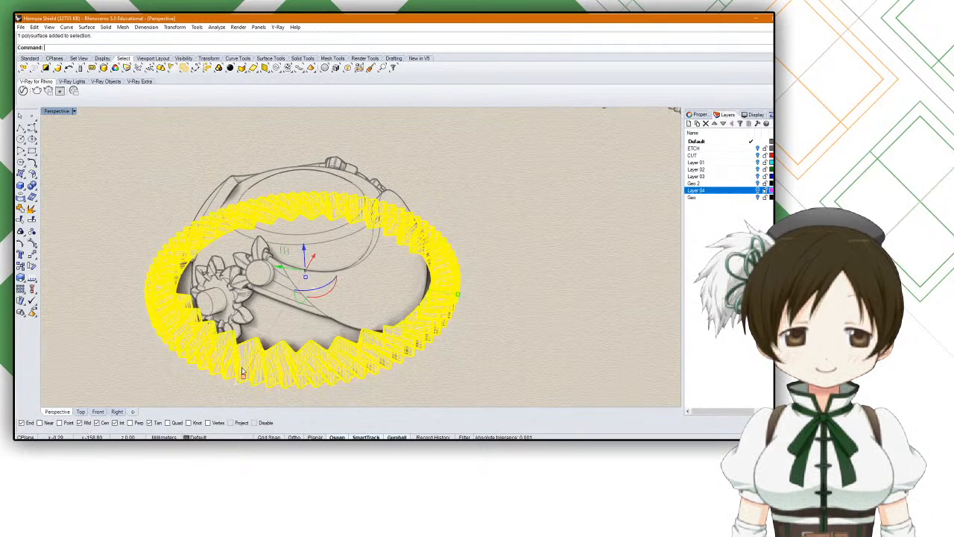
left_click(318, 290)
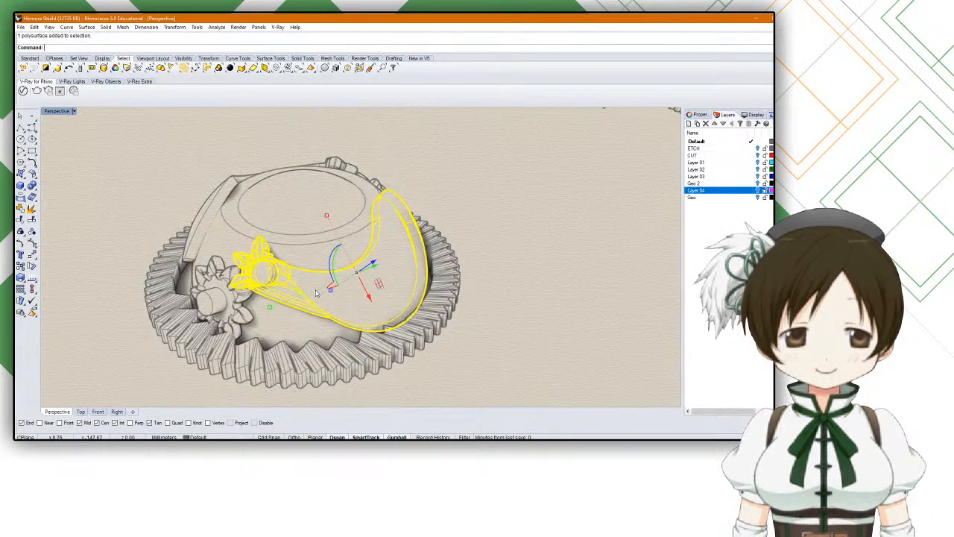
left_click(341, 354)
left_click_drag(331, 286, 482, 346)
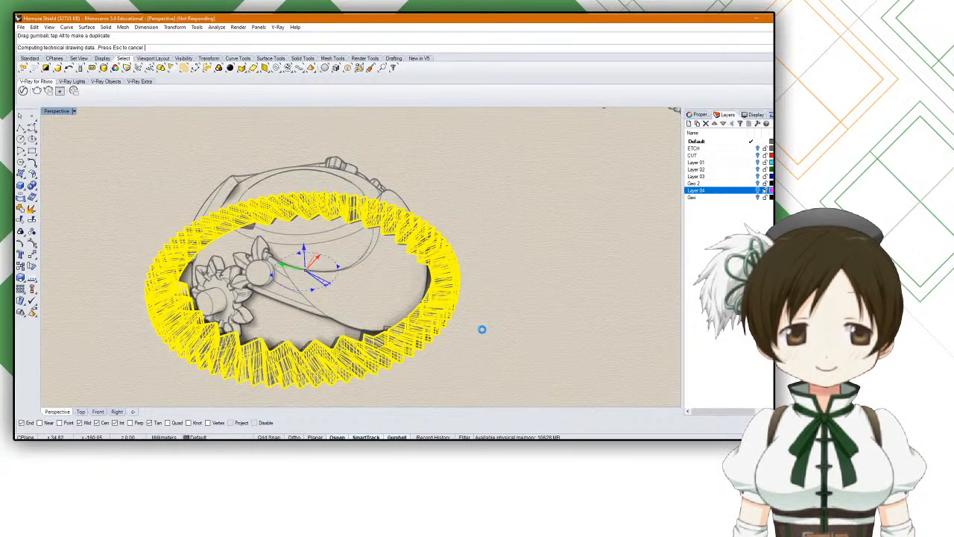
left_click(483, 330)
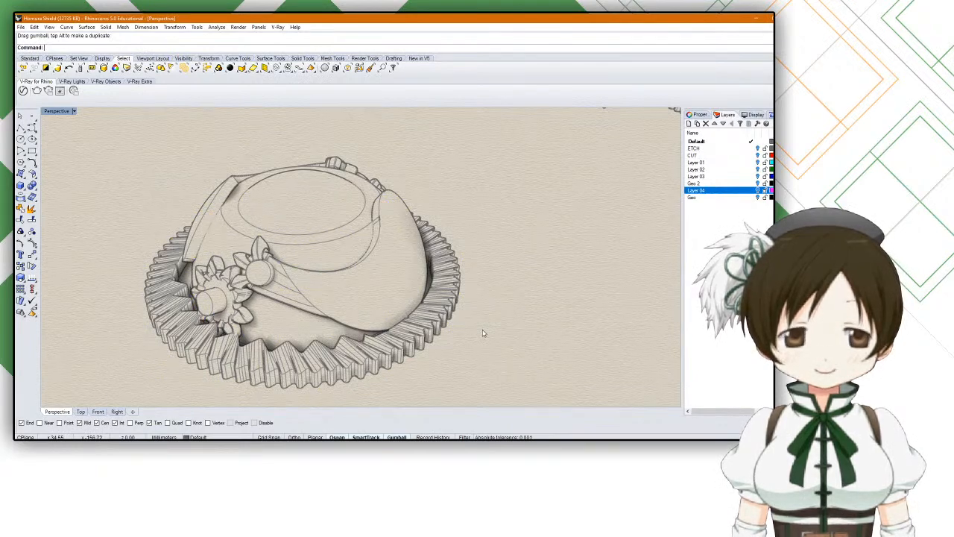
mouse_move(488, 326)
right_mouse_down()
mouse_move(501, 324)
mouse_move(507, 339)
mouse_move(477, 331)
right_mouse_up()
left_click(476, 331)
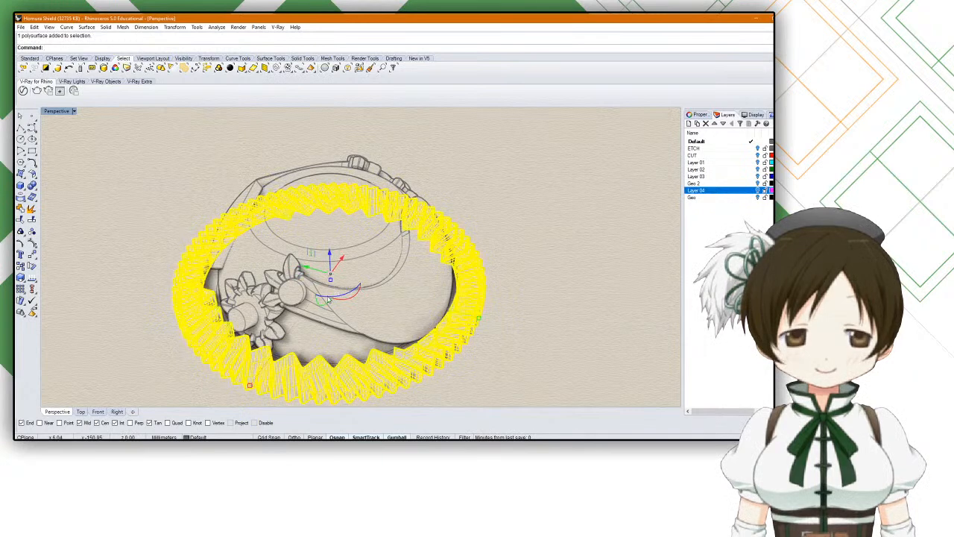
left_click_drag(328, 298, 351, 320)
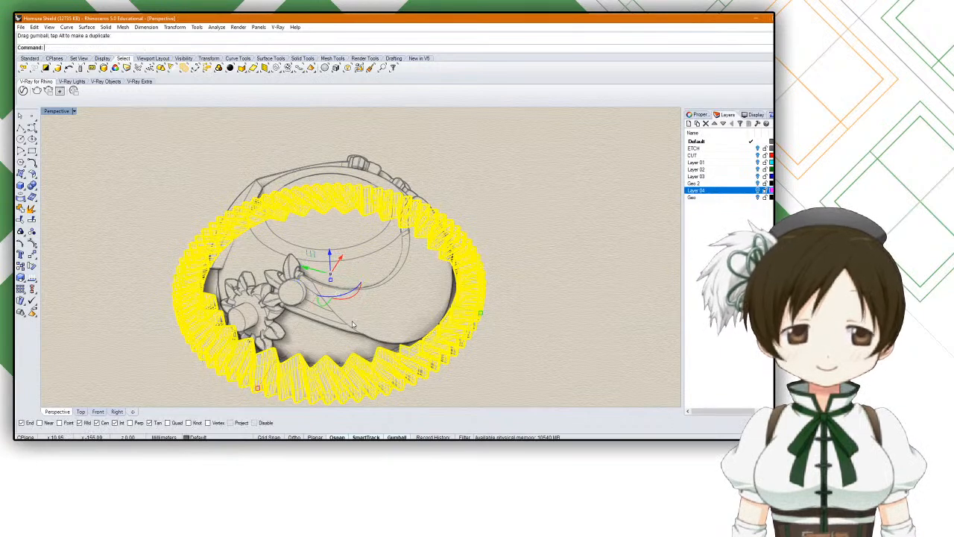
right_click_drag(538, 338, 440, 300)
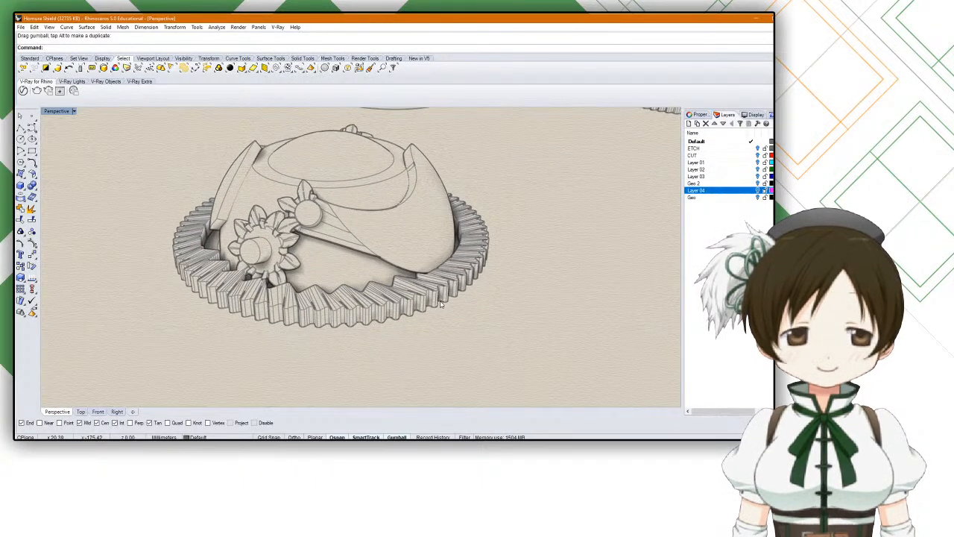
Step: Move the whole assembly farther forward, away from the row of separate parts
scroll(448, 301, "down", 3)
left_click_drag(258, 305, 263, 306)
left_click(569, 344)
left_click_drag(250, 172, 249, 175)
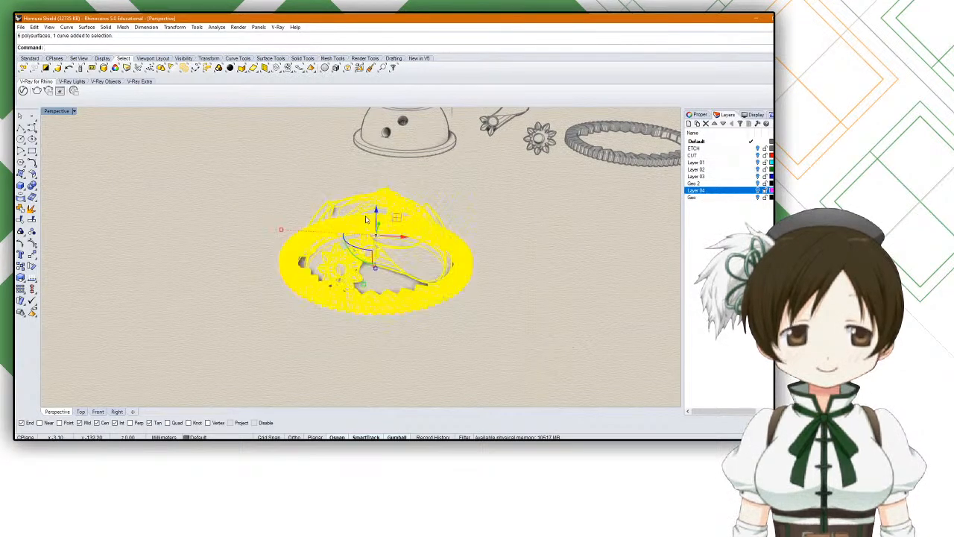
left_click_drag(379, 222, 358, 297)
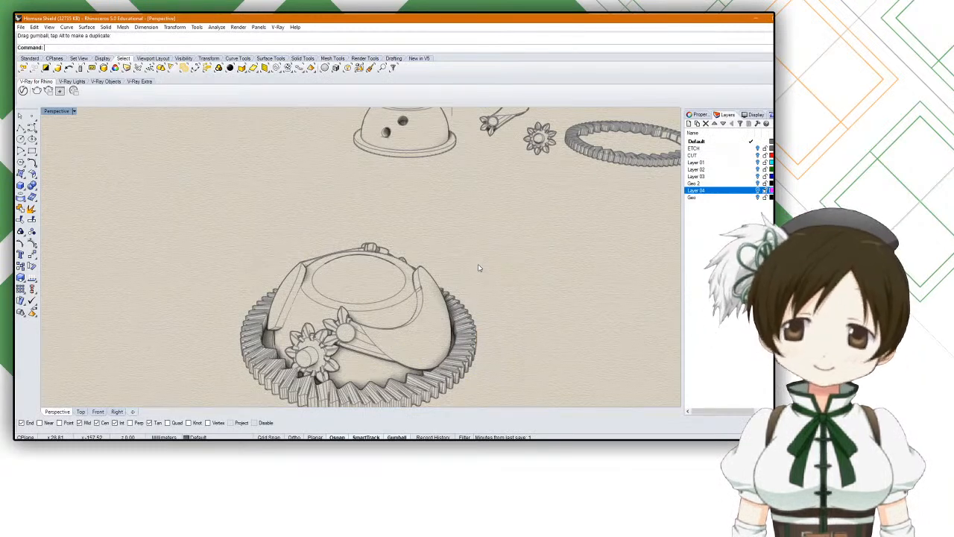
Step: Try to move the separate dome with holes closer to the assembly
scroll(455, 250, "down", 8)
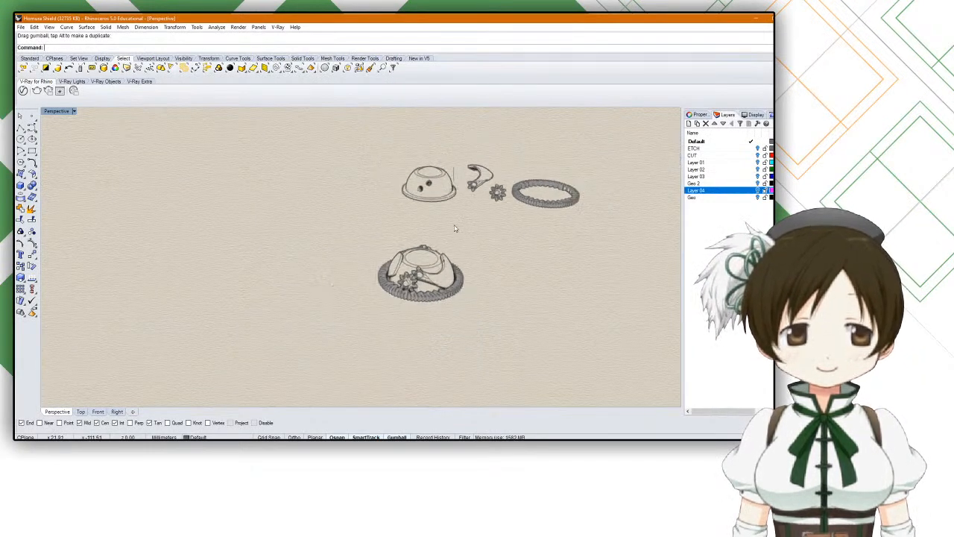
scroll(454, 224, "up", 5)
left_click_drag(442, 185, 349, 248)
scroll(404, 224, "down", 8)
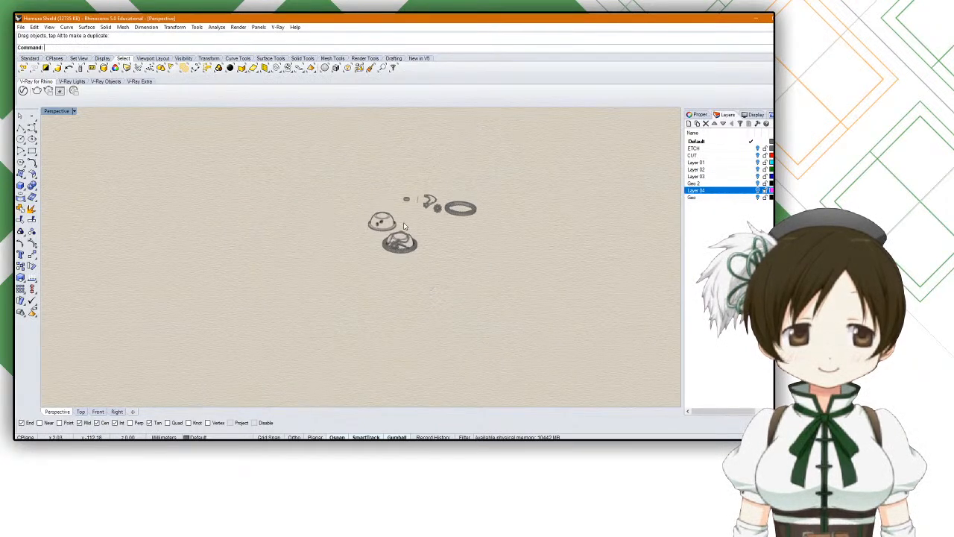
scroll(404, 227, "up", 8)
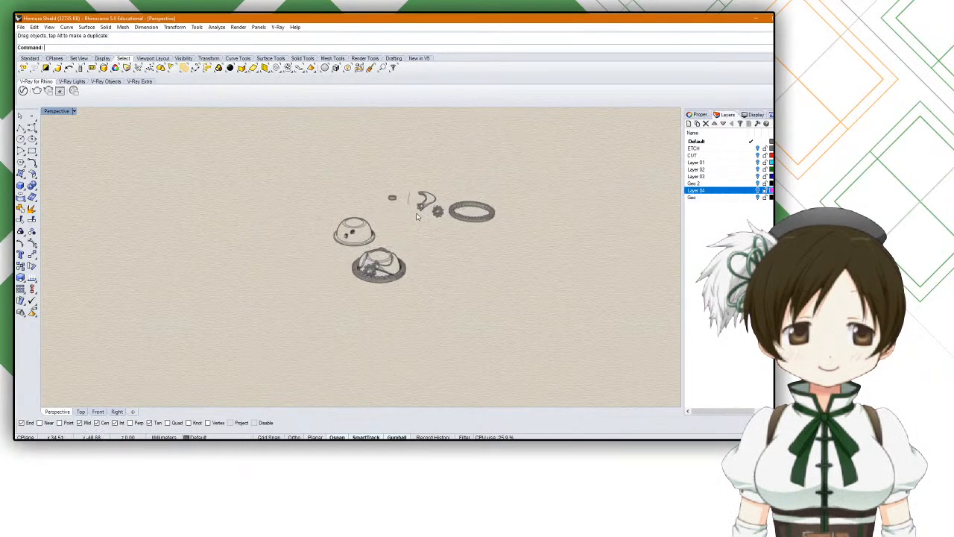
scroll(405, 234, "up", 6)
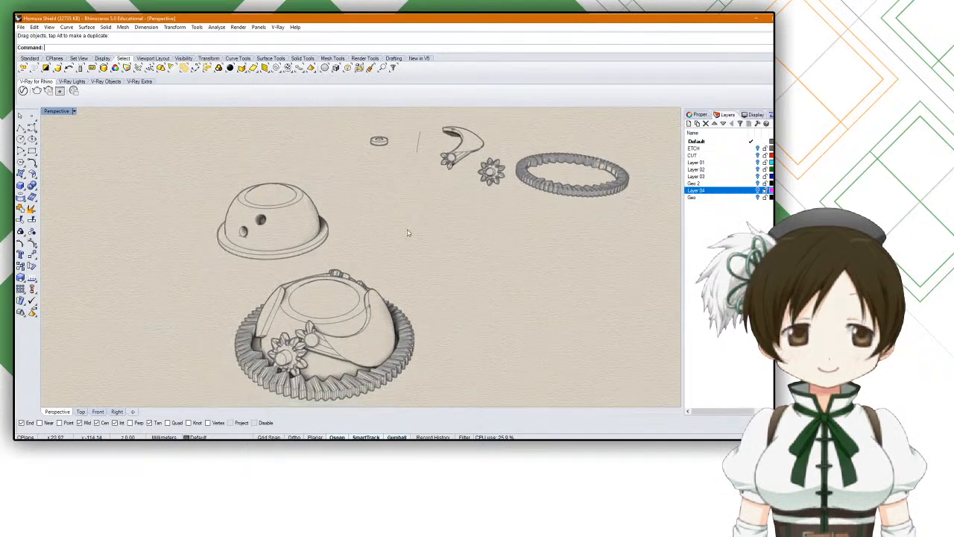
Step: Try to move the separate curved flower-tipped part to the far side of the holed dome
scroll(414, 220, "down", 5)
left_click(464, 154)
left_click_drag(464, 154, 413, 230)
scroll(410, 227, "up", 3)
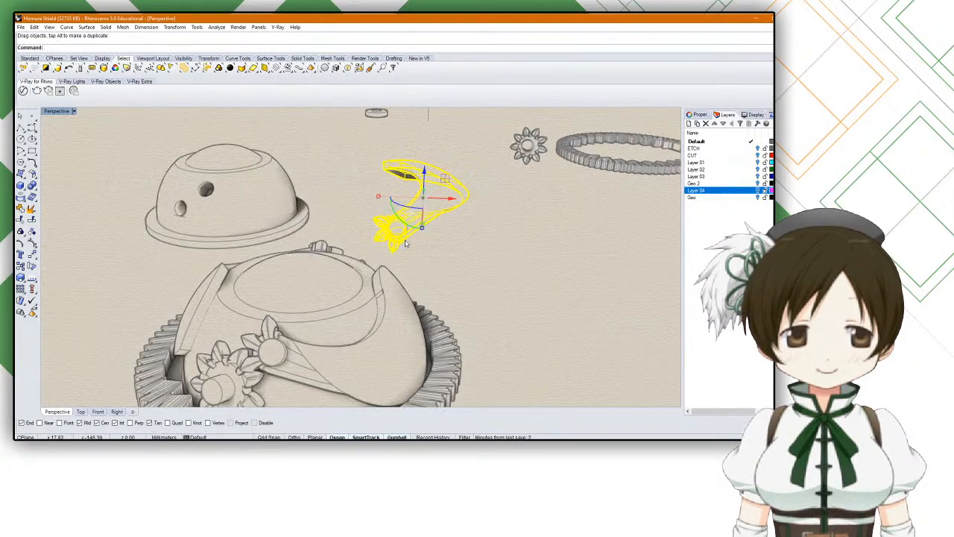
right_click_drag(408, 228, 415, 215, "shift")
left_click_drag(407, 208, 361, 193)
left_click(487, 249)
left_click_drag(452, 217, 147, 200)
left_click(456, 220)
Step: Try to shift the holed dome so that it sits directly behind the assembly
left_click(298, 196)
left_click_drag(298, 196, 352, 182)
left_click(405, 208)
Step: Try to move the separate flower gear next to the holed dome and delete the duplicate gear left behind
left_click_drag(516, 154, 498, 229)
left_click(532, 138)
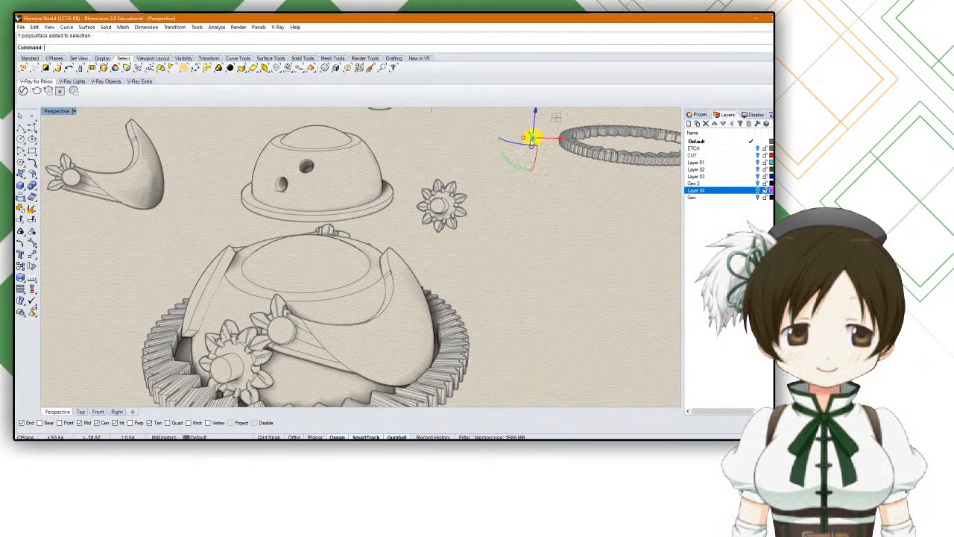
key("Delete")
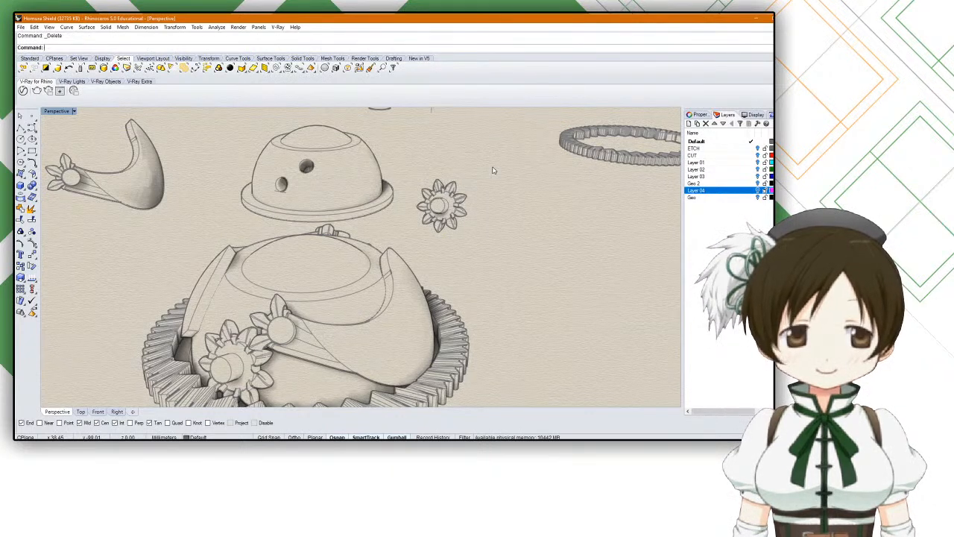
Step: Undo the gear deletion and the moves of the separate gear, dome and curved part
key("ctrl+z")
key("ctrl+z")
key("ctrl+z")
key("ctrl+z")
key("ctrl+z")
key("Escape")
Step: Frame the whole assembly in the view, switch to Paint and close its untitled sketch without saving
right_click_drag(472, 214, 507, 164, "shift")
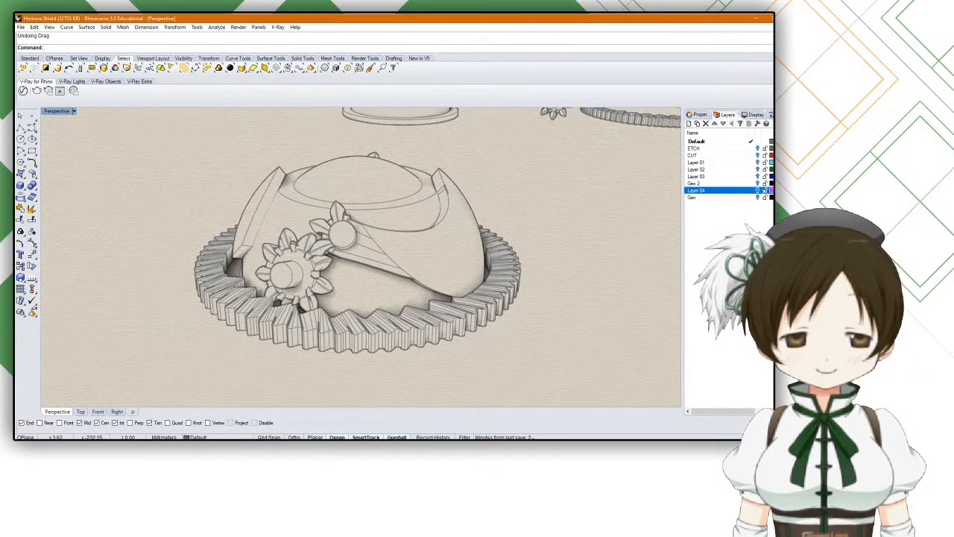
key("alt+Tab")
left_click(583, 134)
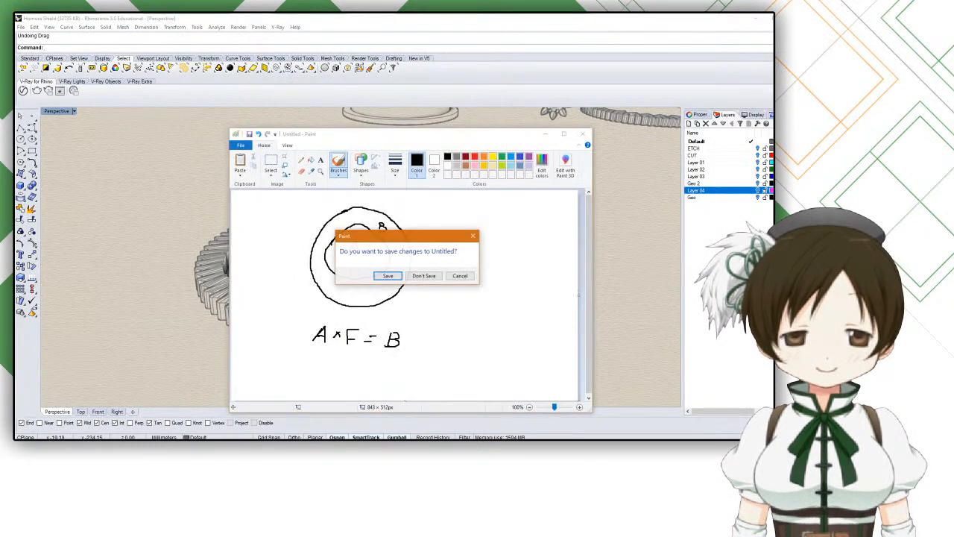
left_click(423, 276)
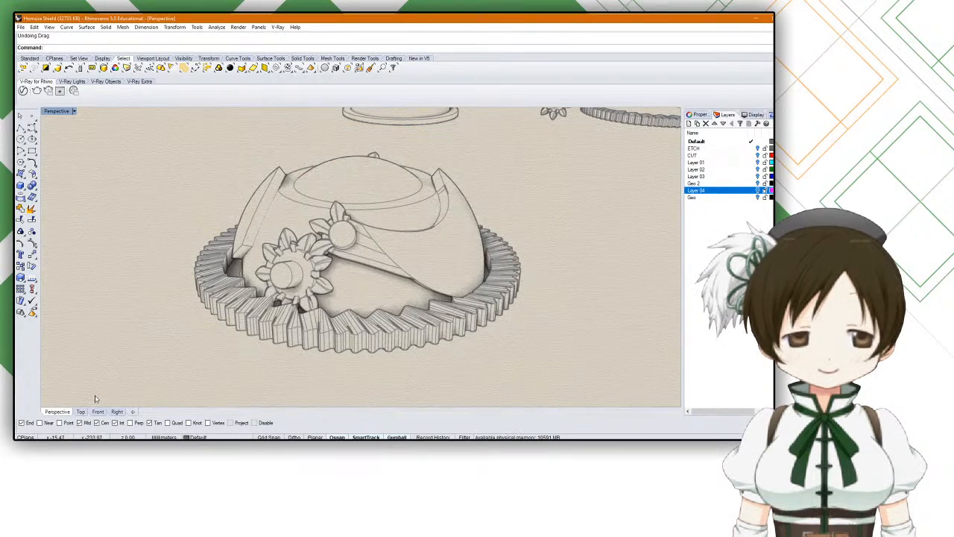
Step: Switch to Snipping Tool and capture a rectangular snip of the whole shield assembly in the Perspective view
key("super")
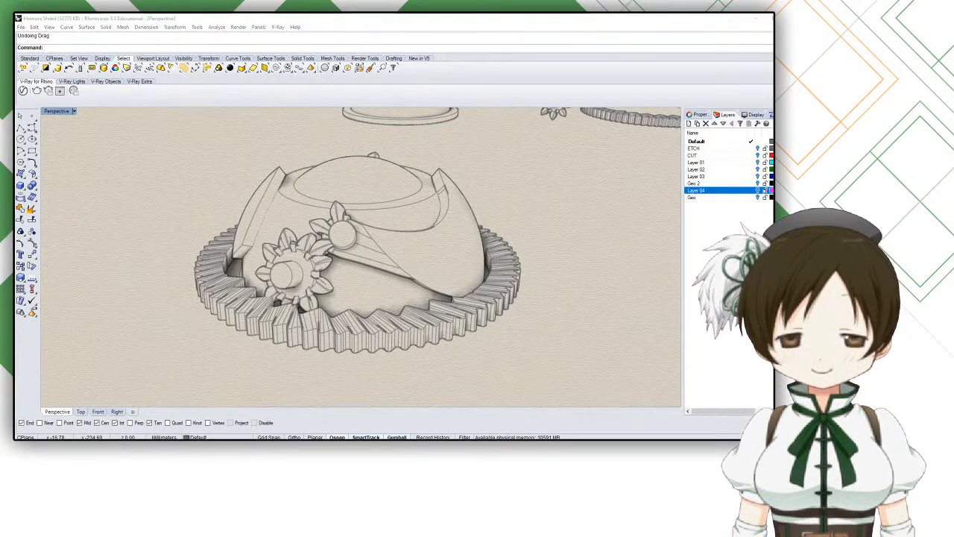
key("super")
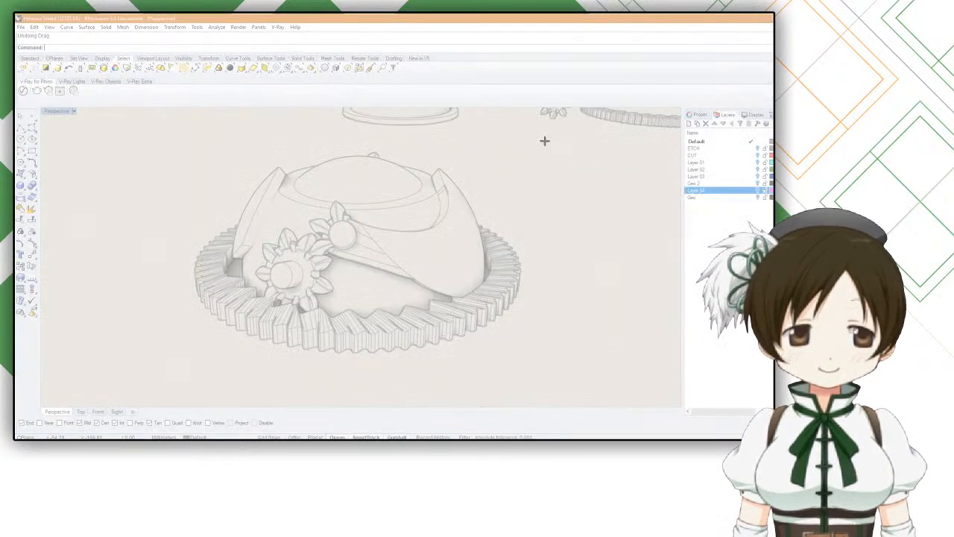
left_click_drag(545, 140, 169, 380)
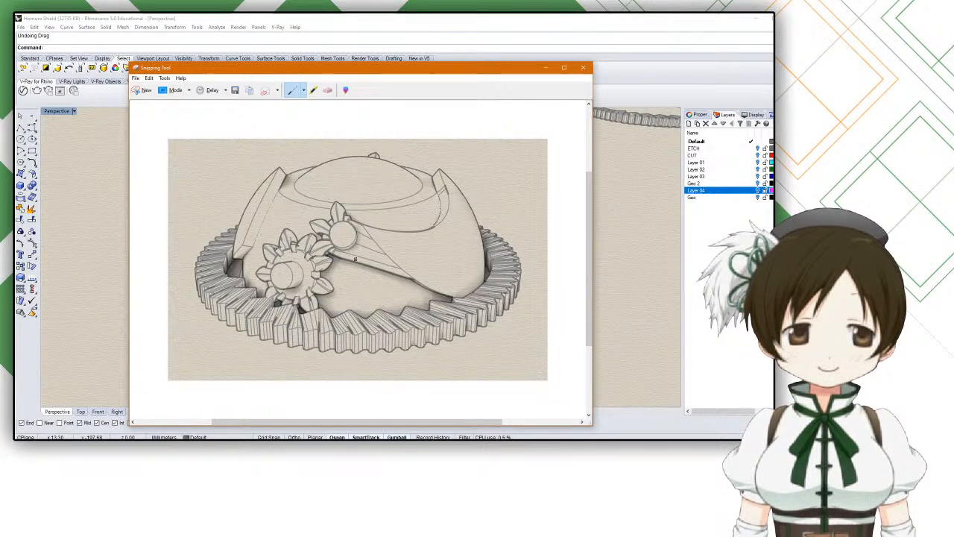
Step: Save the assembly snip as a PNG image, then minimize Snipping Tool and return to Rhino
right_click(355, 259)
left_click(368, 279)
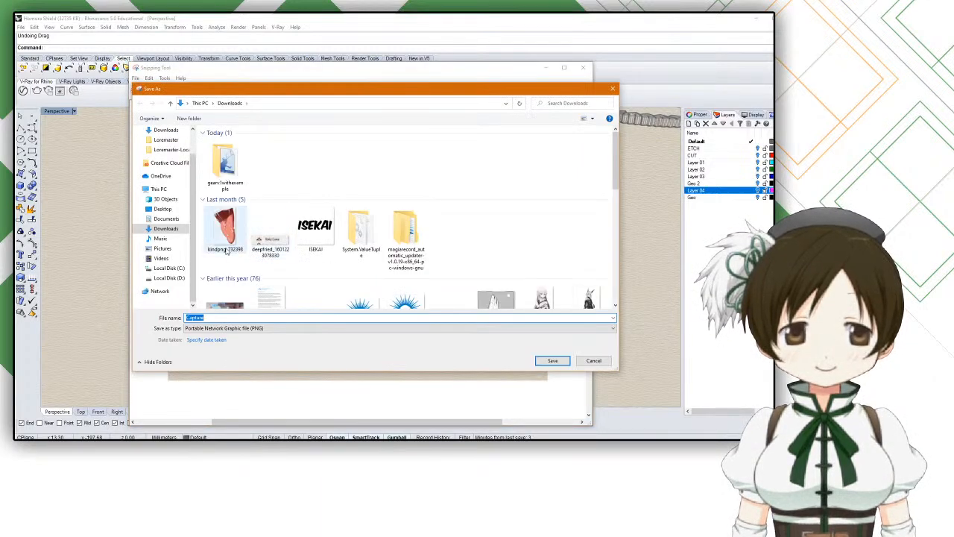
left_click_drag(211, 91, 3, 90)
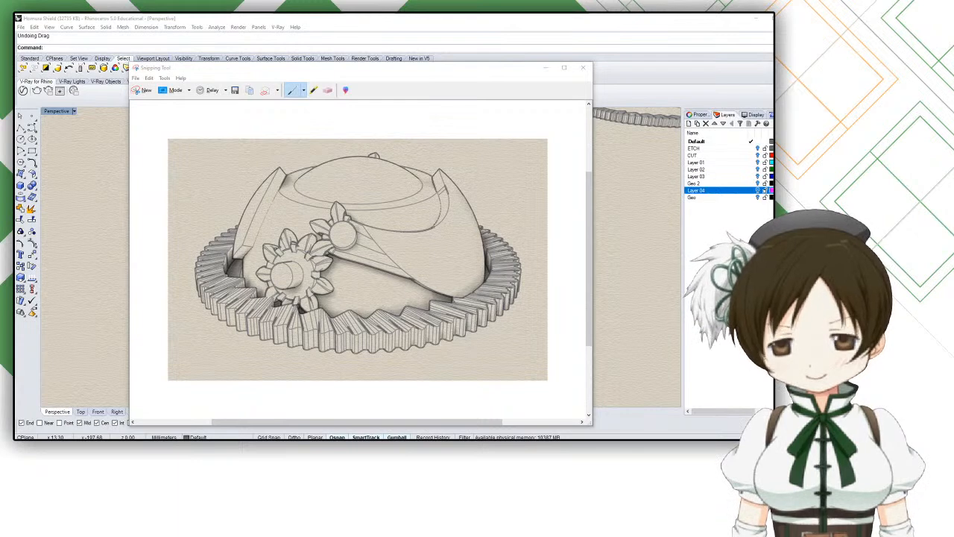
key("alt+Tab")
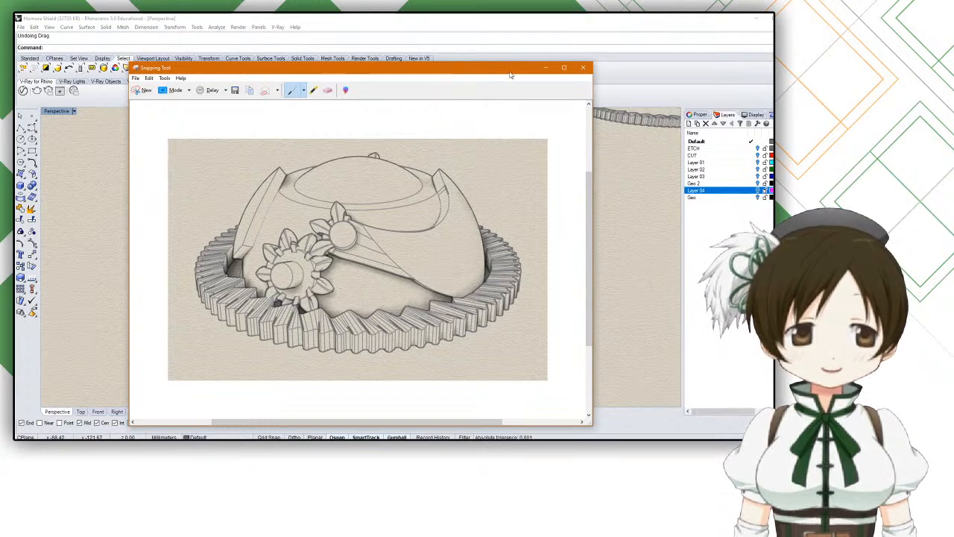
left_click(545, 68)
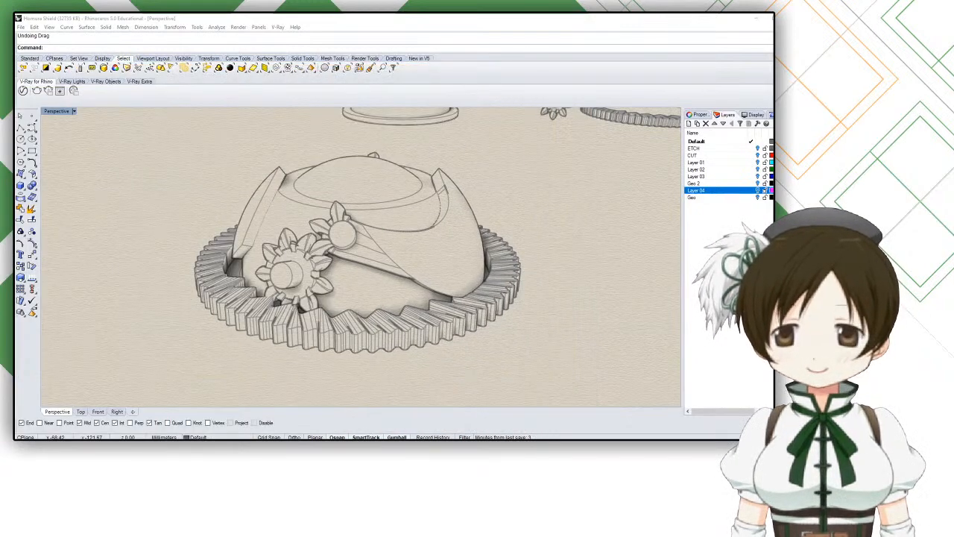
left_click(251, 155)
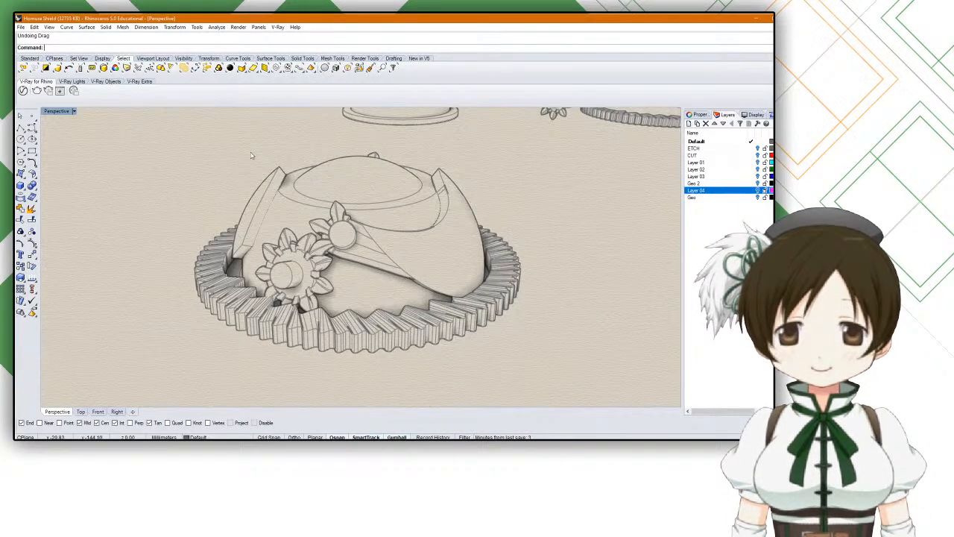
Step: Preview the assembly in the Wireframe, Ghosted, Rendered and Pen display modes in the Perspective viewport
left_click(73, 111)
left_click(75, 133)
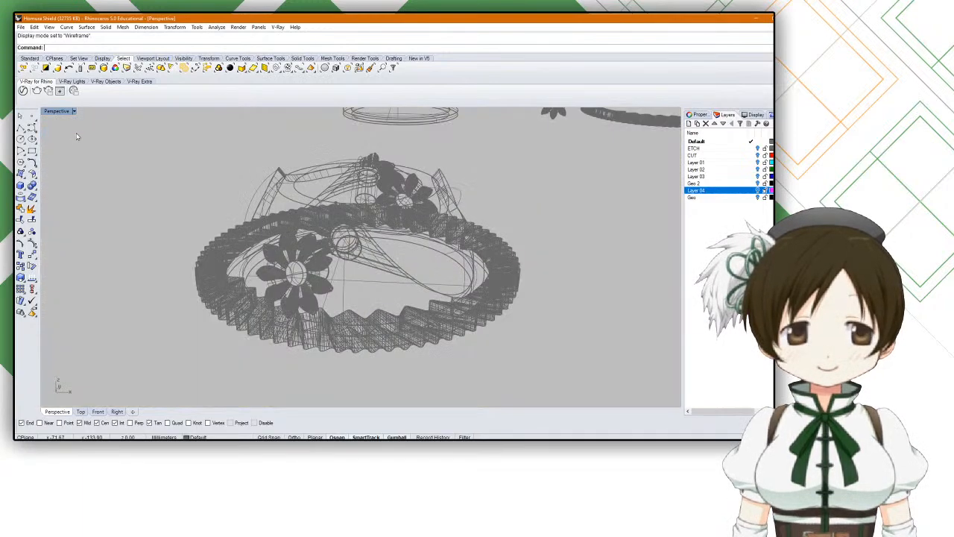
left_click(73, 112)
left_click(65, 159)
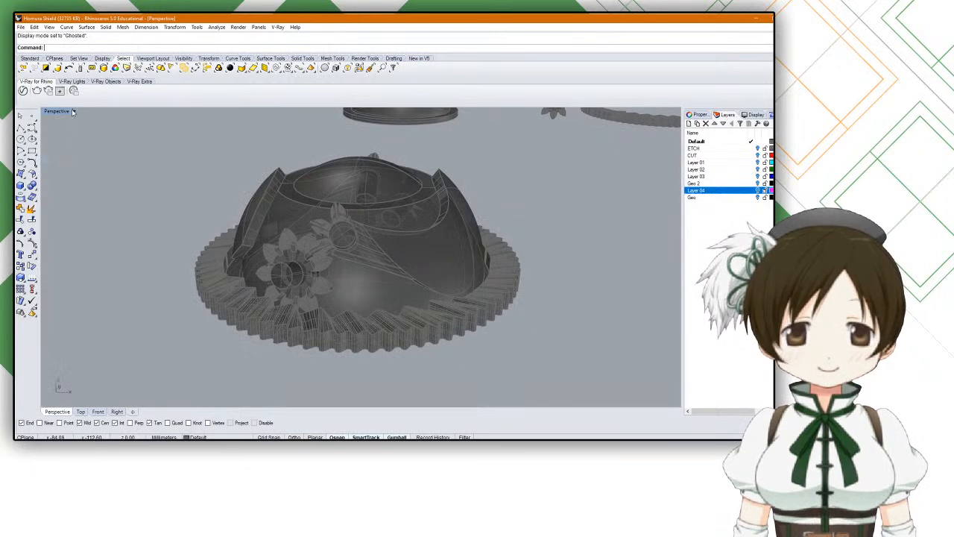
left_click(73, 112)
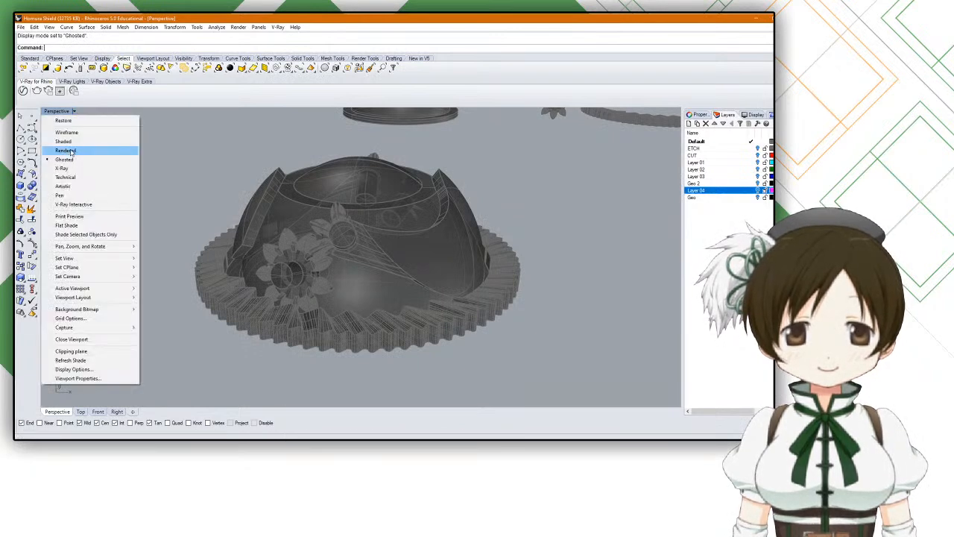
left_click(70, 150)
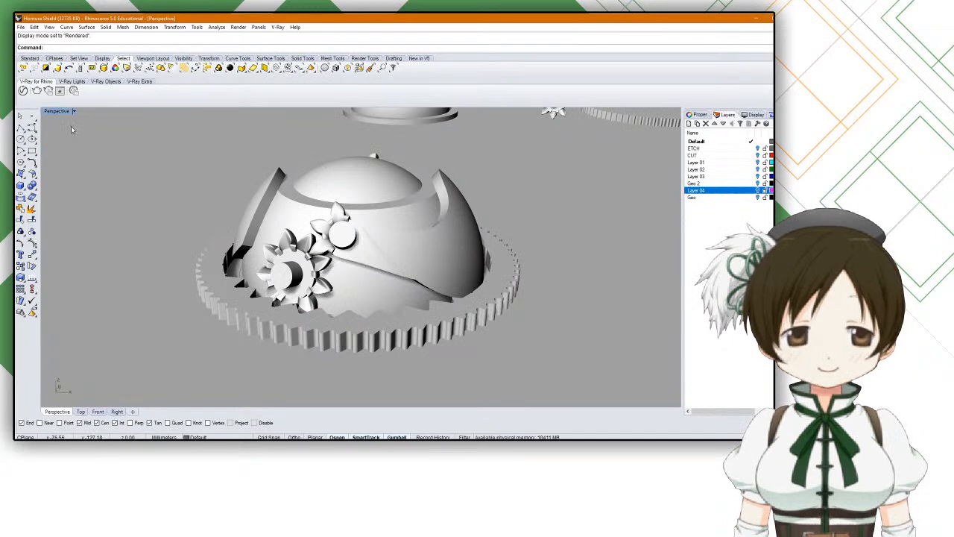
left_click(73, 112)
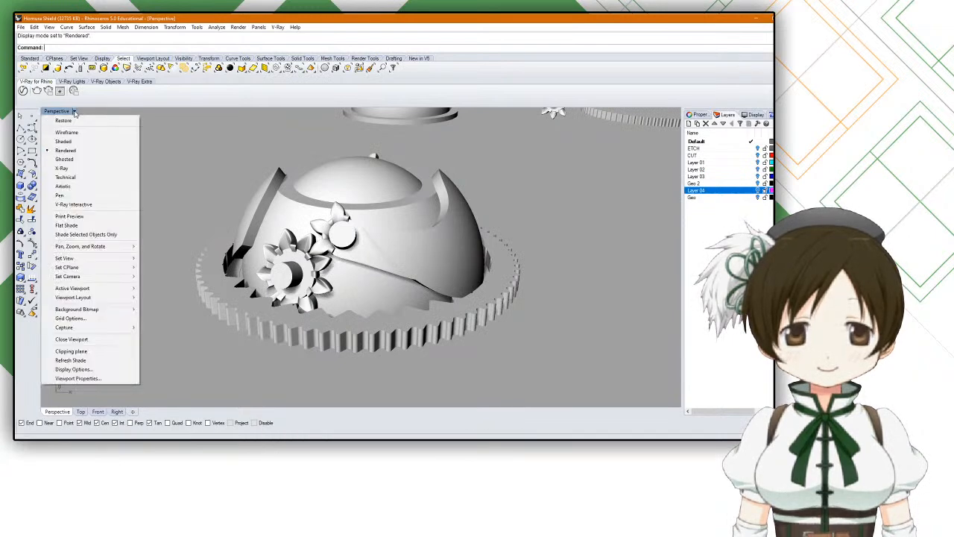
left_click(76, 196)
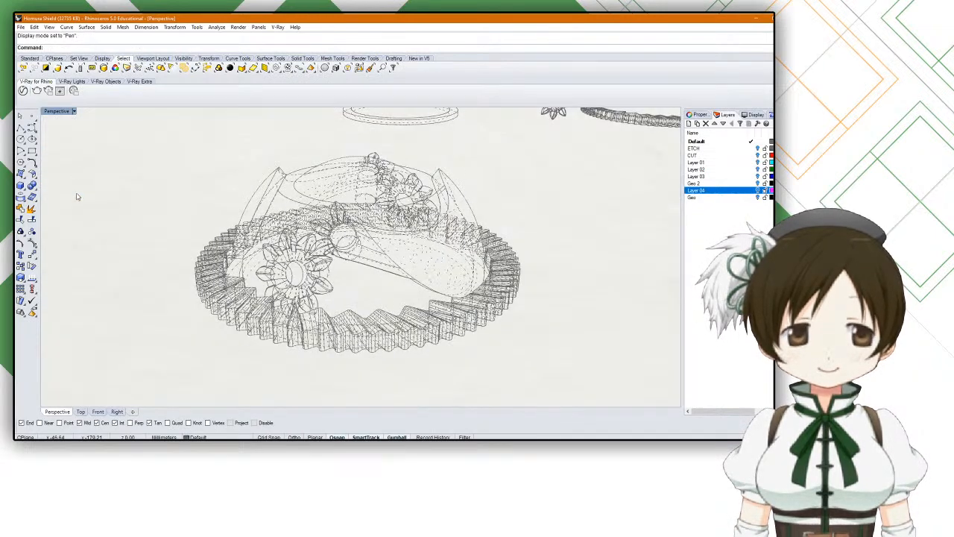
Step: Set the Perspective viewport to Shaded display mode and save the Homura Shield model file
left_click(73, 111)
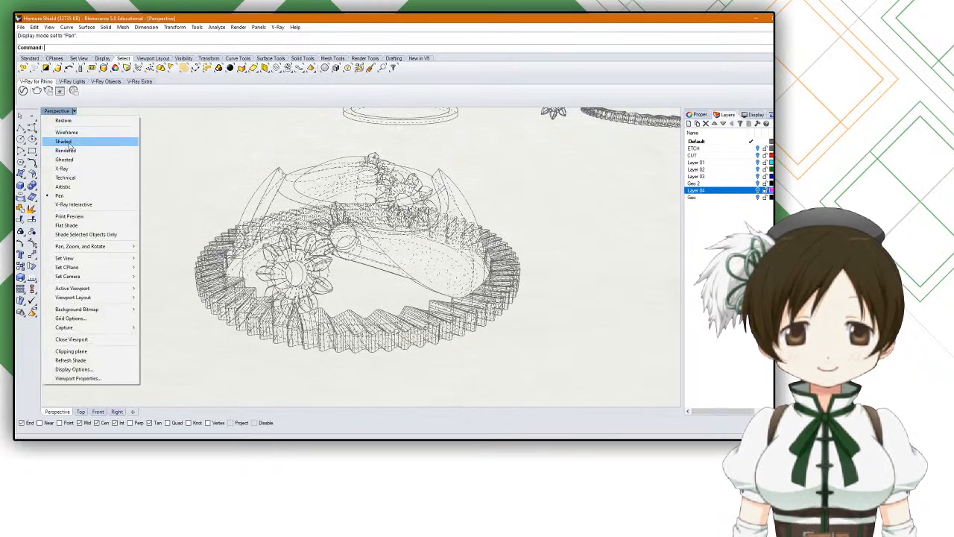
left_click(63, 141)
scroll(159, 177, "down", 5)
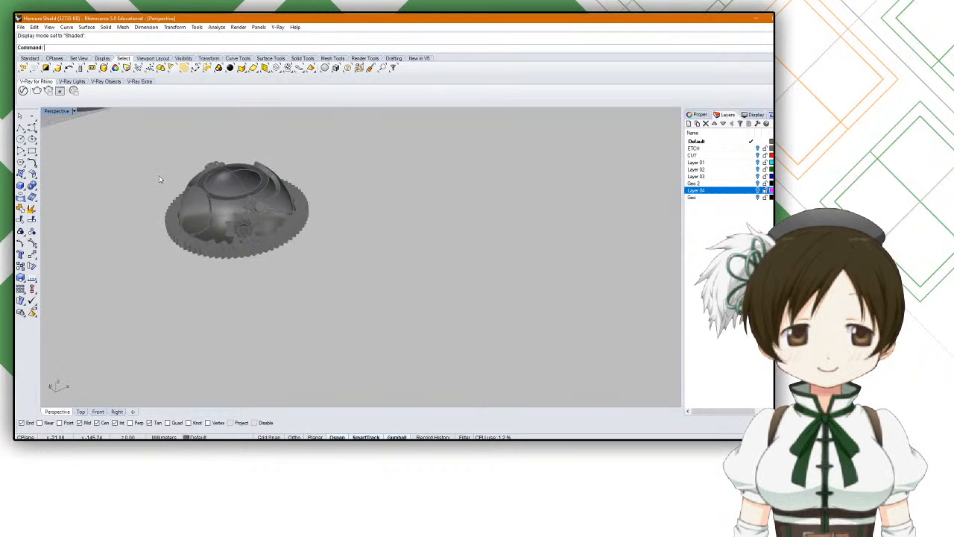
key("ctrl+s")
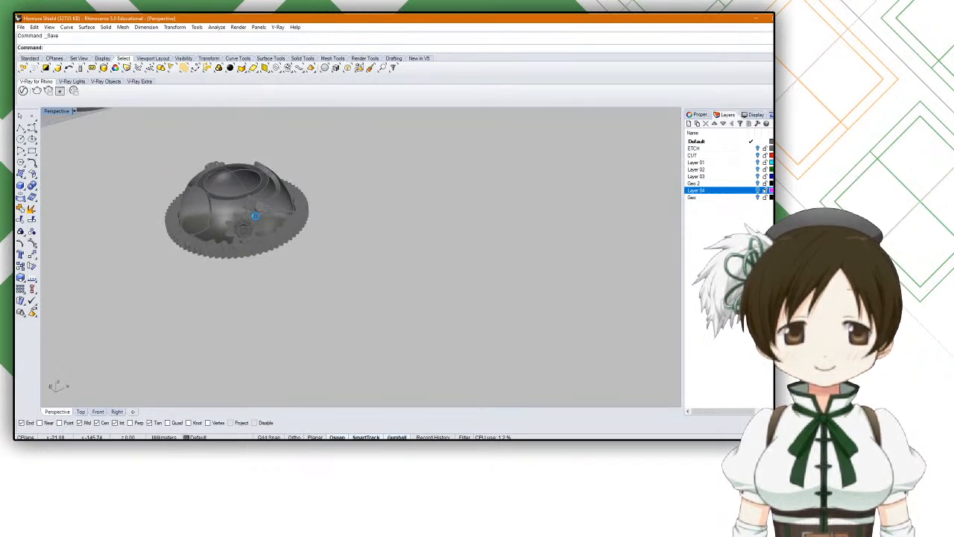
right_click_drag(159, 177, 256, 215, "shift")
right_click_drag(175, 172, 228, 285, "shift")
scroll(254, 265, "up", 5)
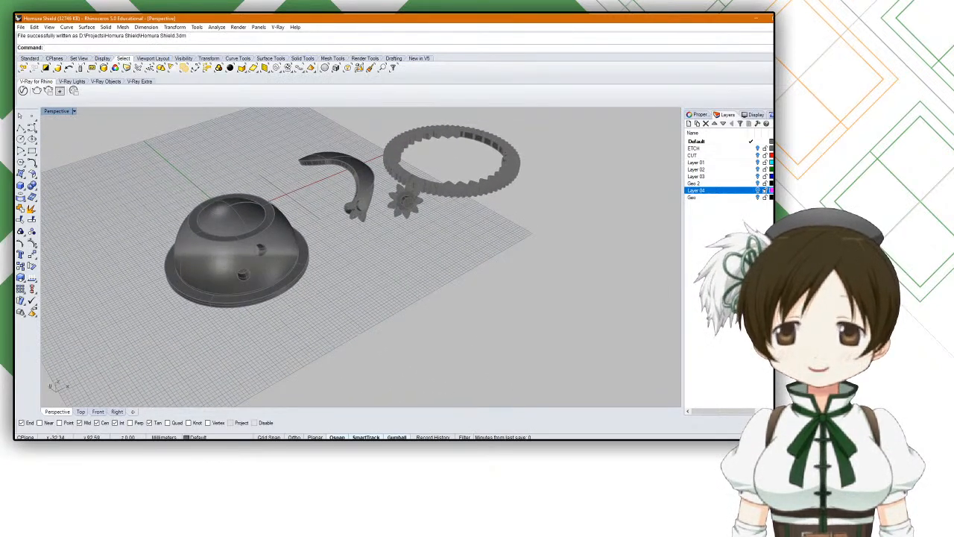